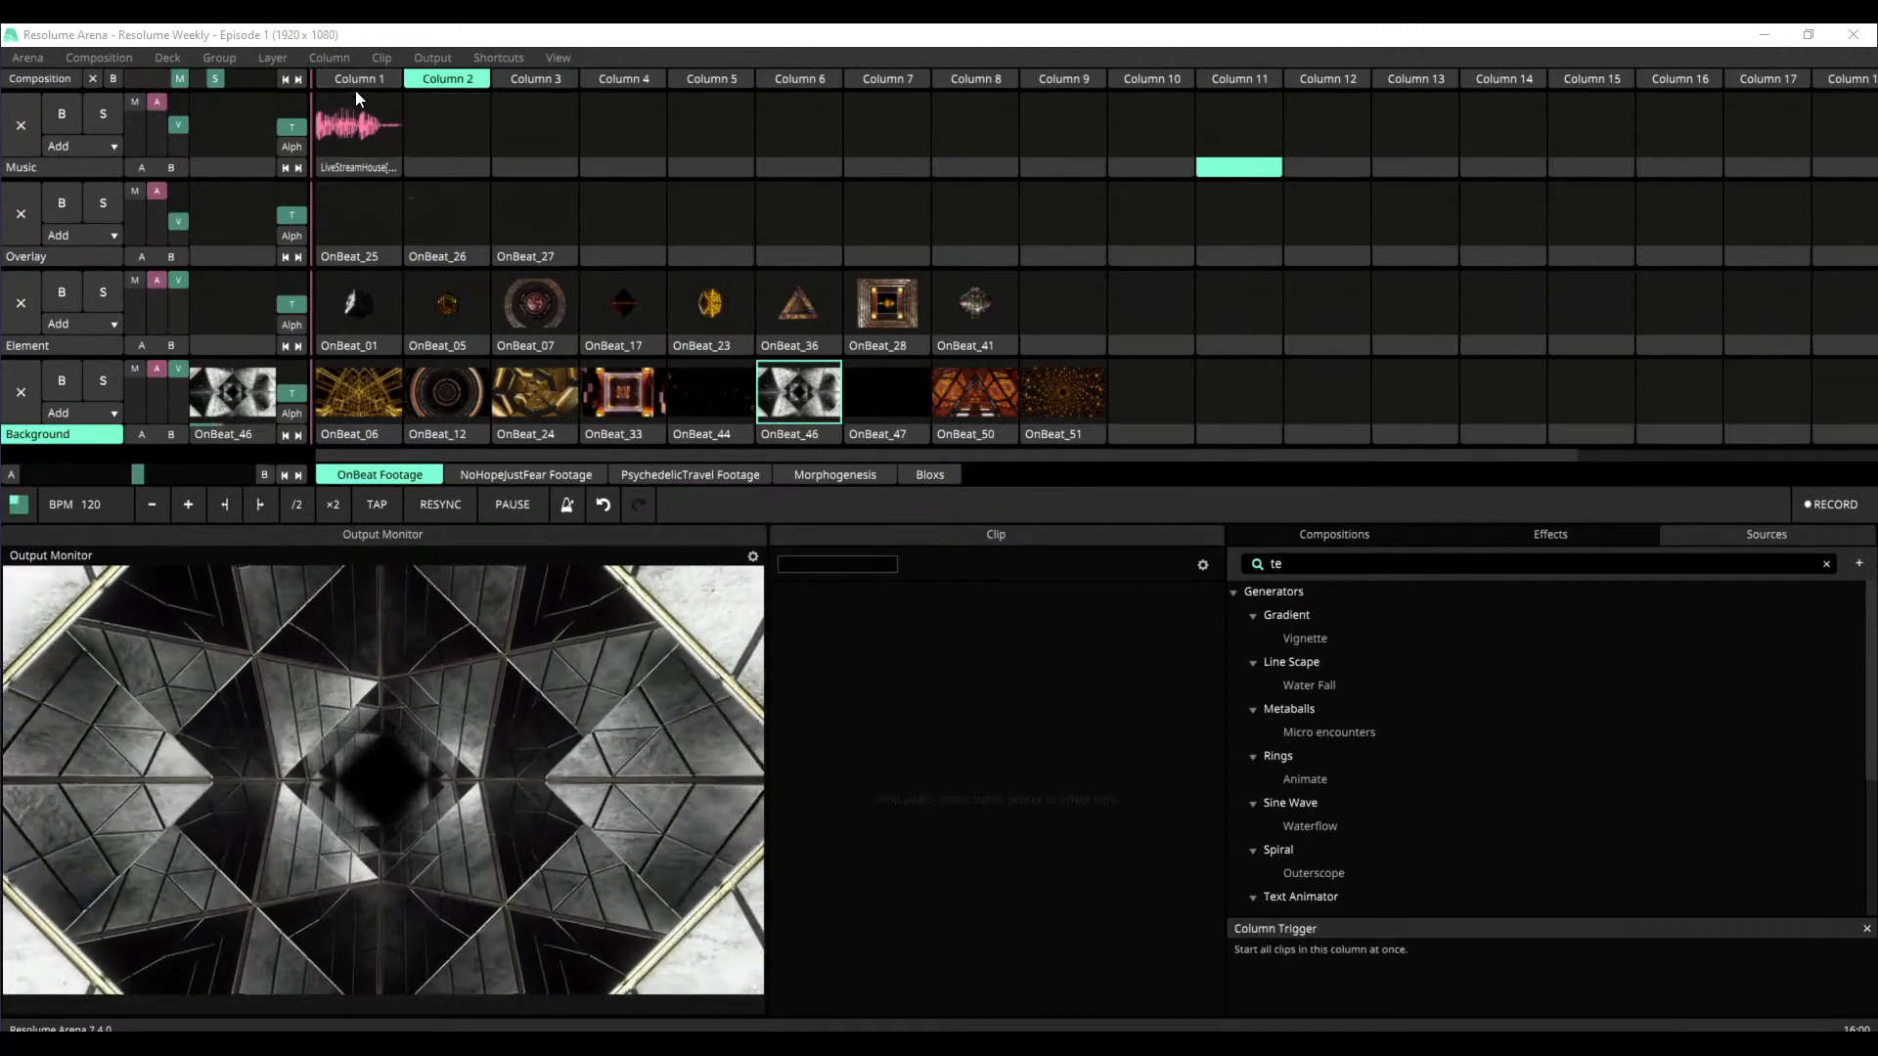
# Play the LiveStreamHouse clip on the Music layer and stop it with the empty Column 9 slot
pyautogui.click(356, 142)
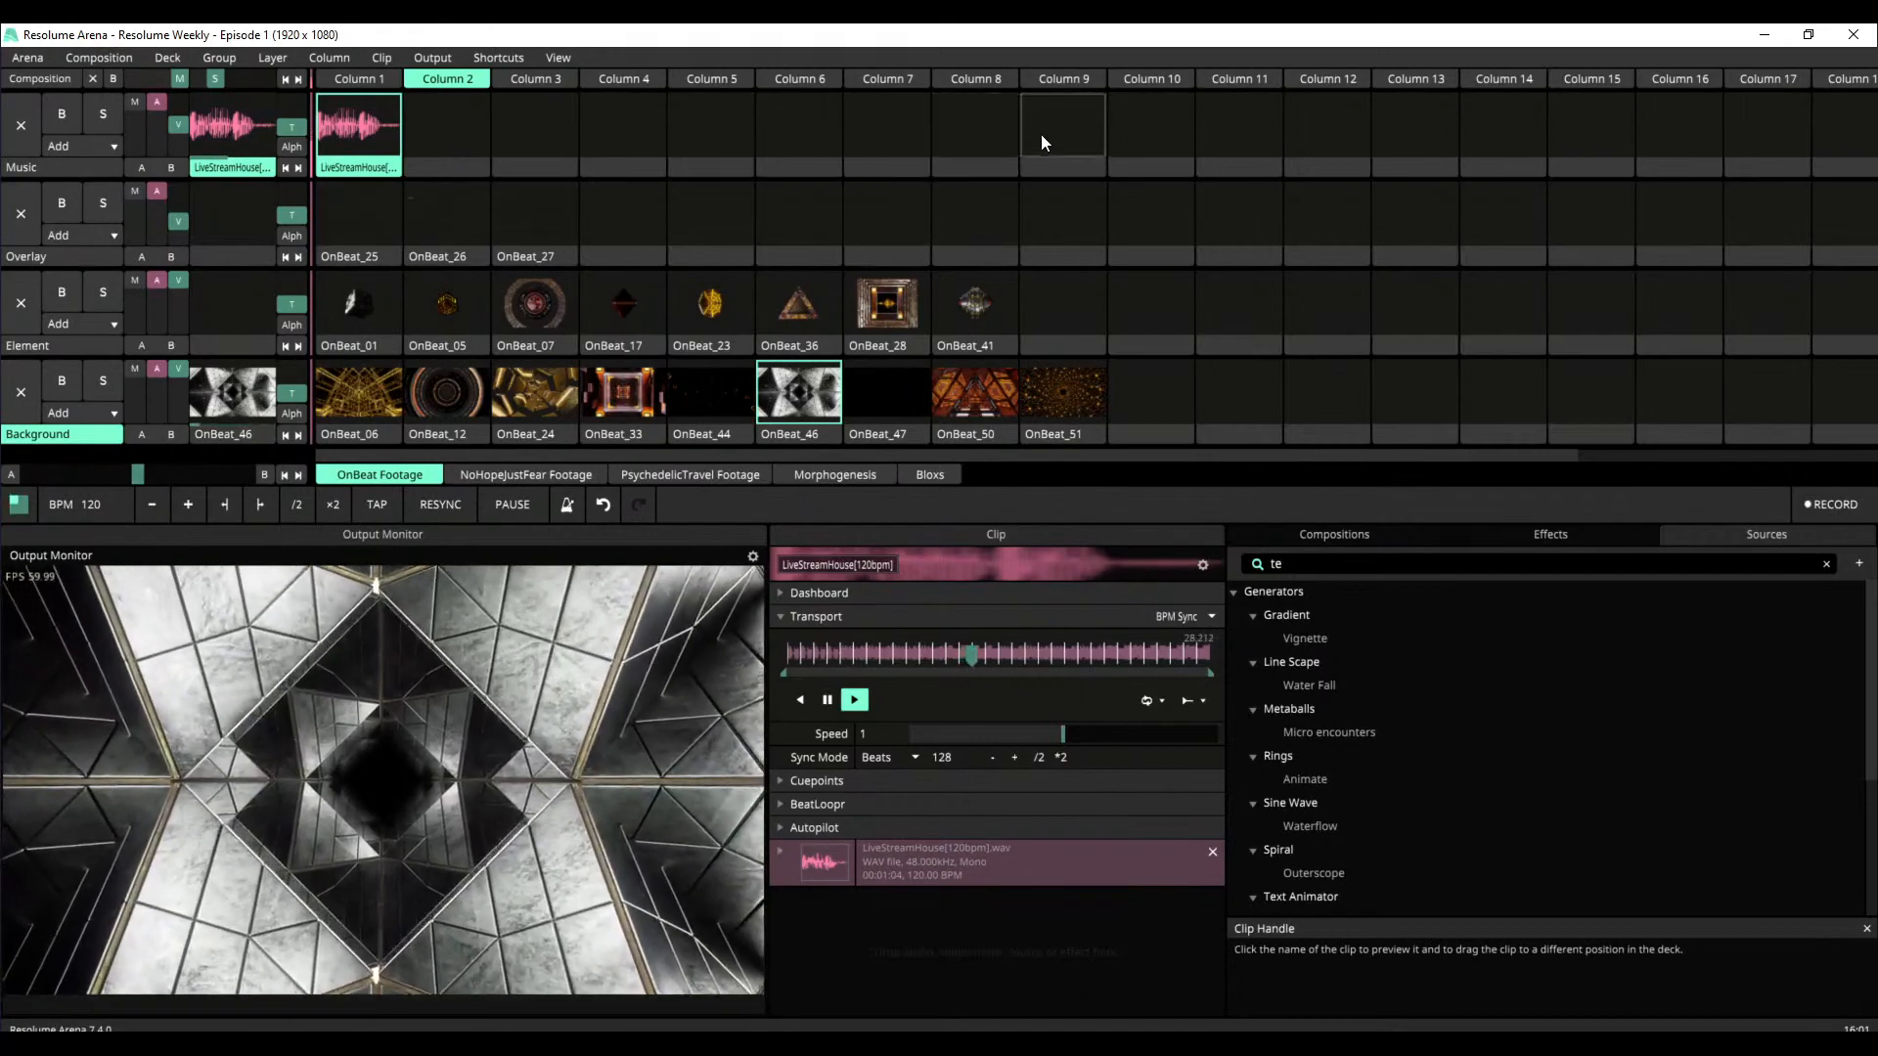
pyautogui.click(1057, 142)
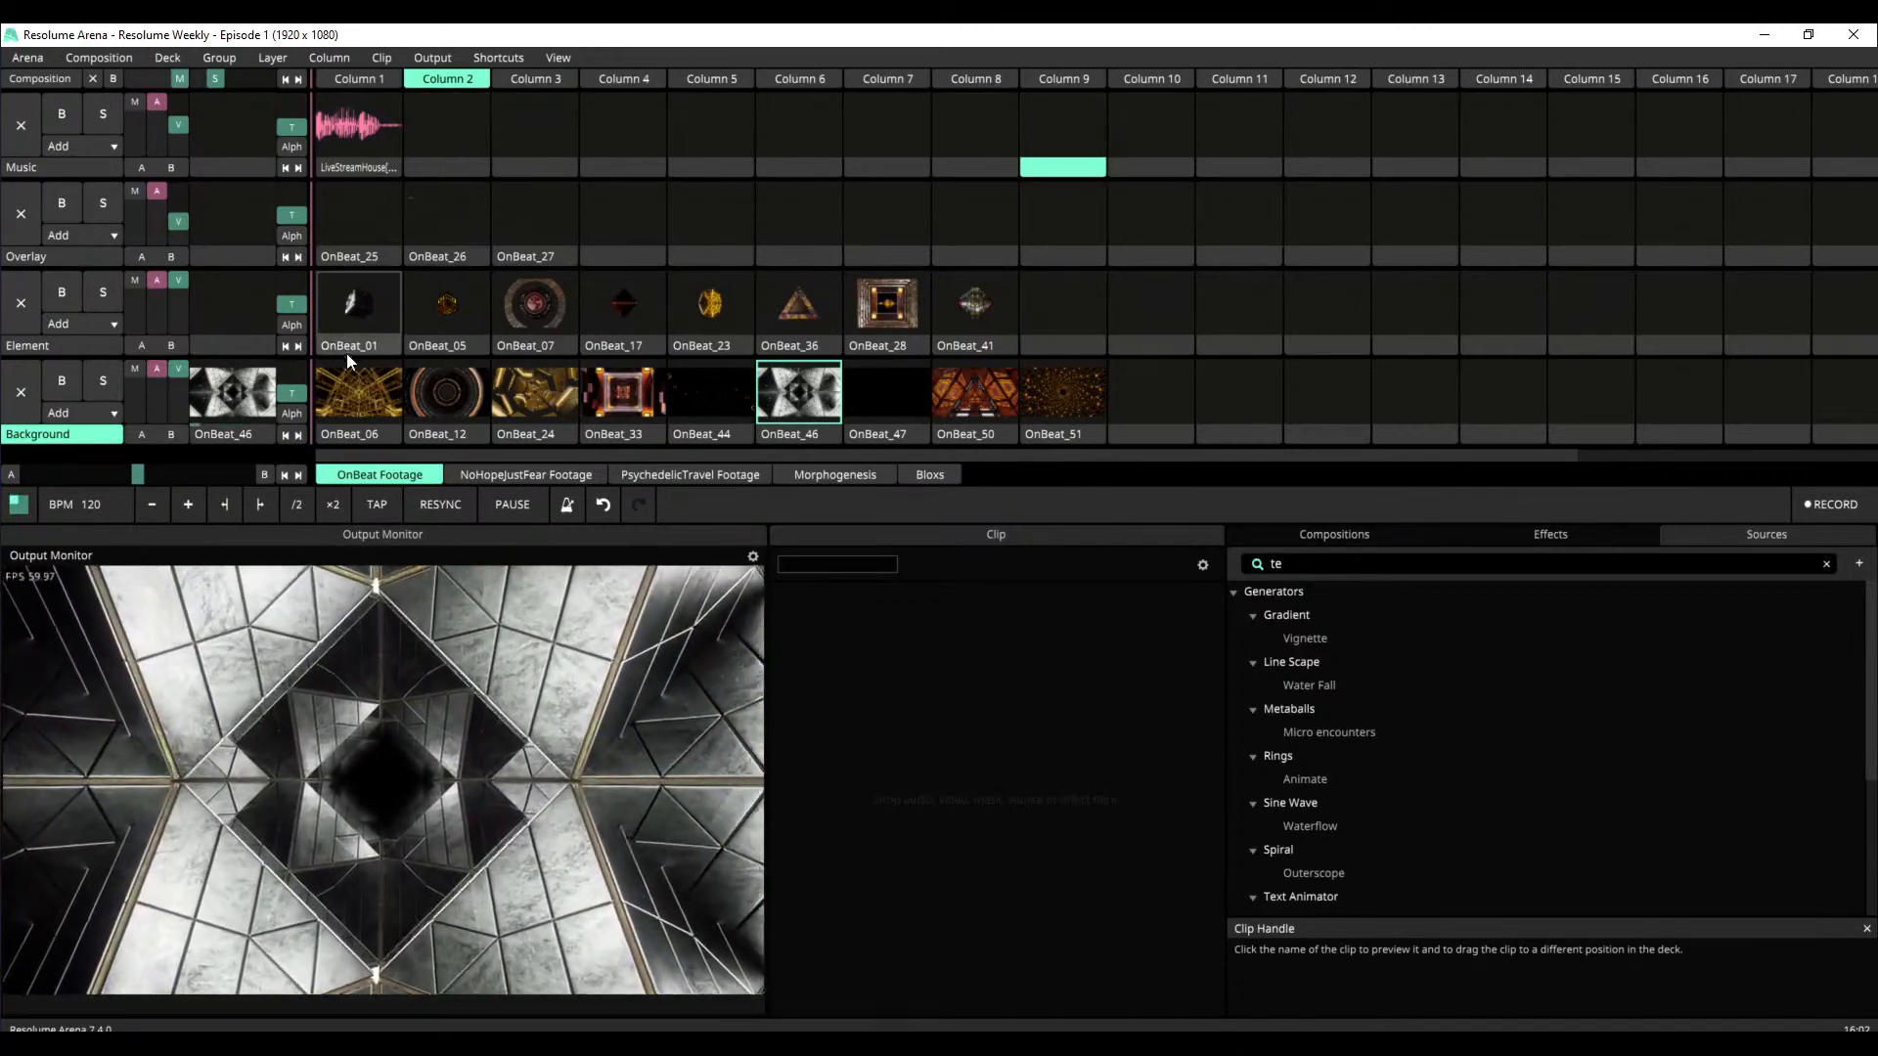
# Start OnBeat_06 on the Background layer and OnBeat_01 on the Element layer, and launch all clips in Column 1
pyautogui.click(356, 399)
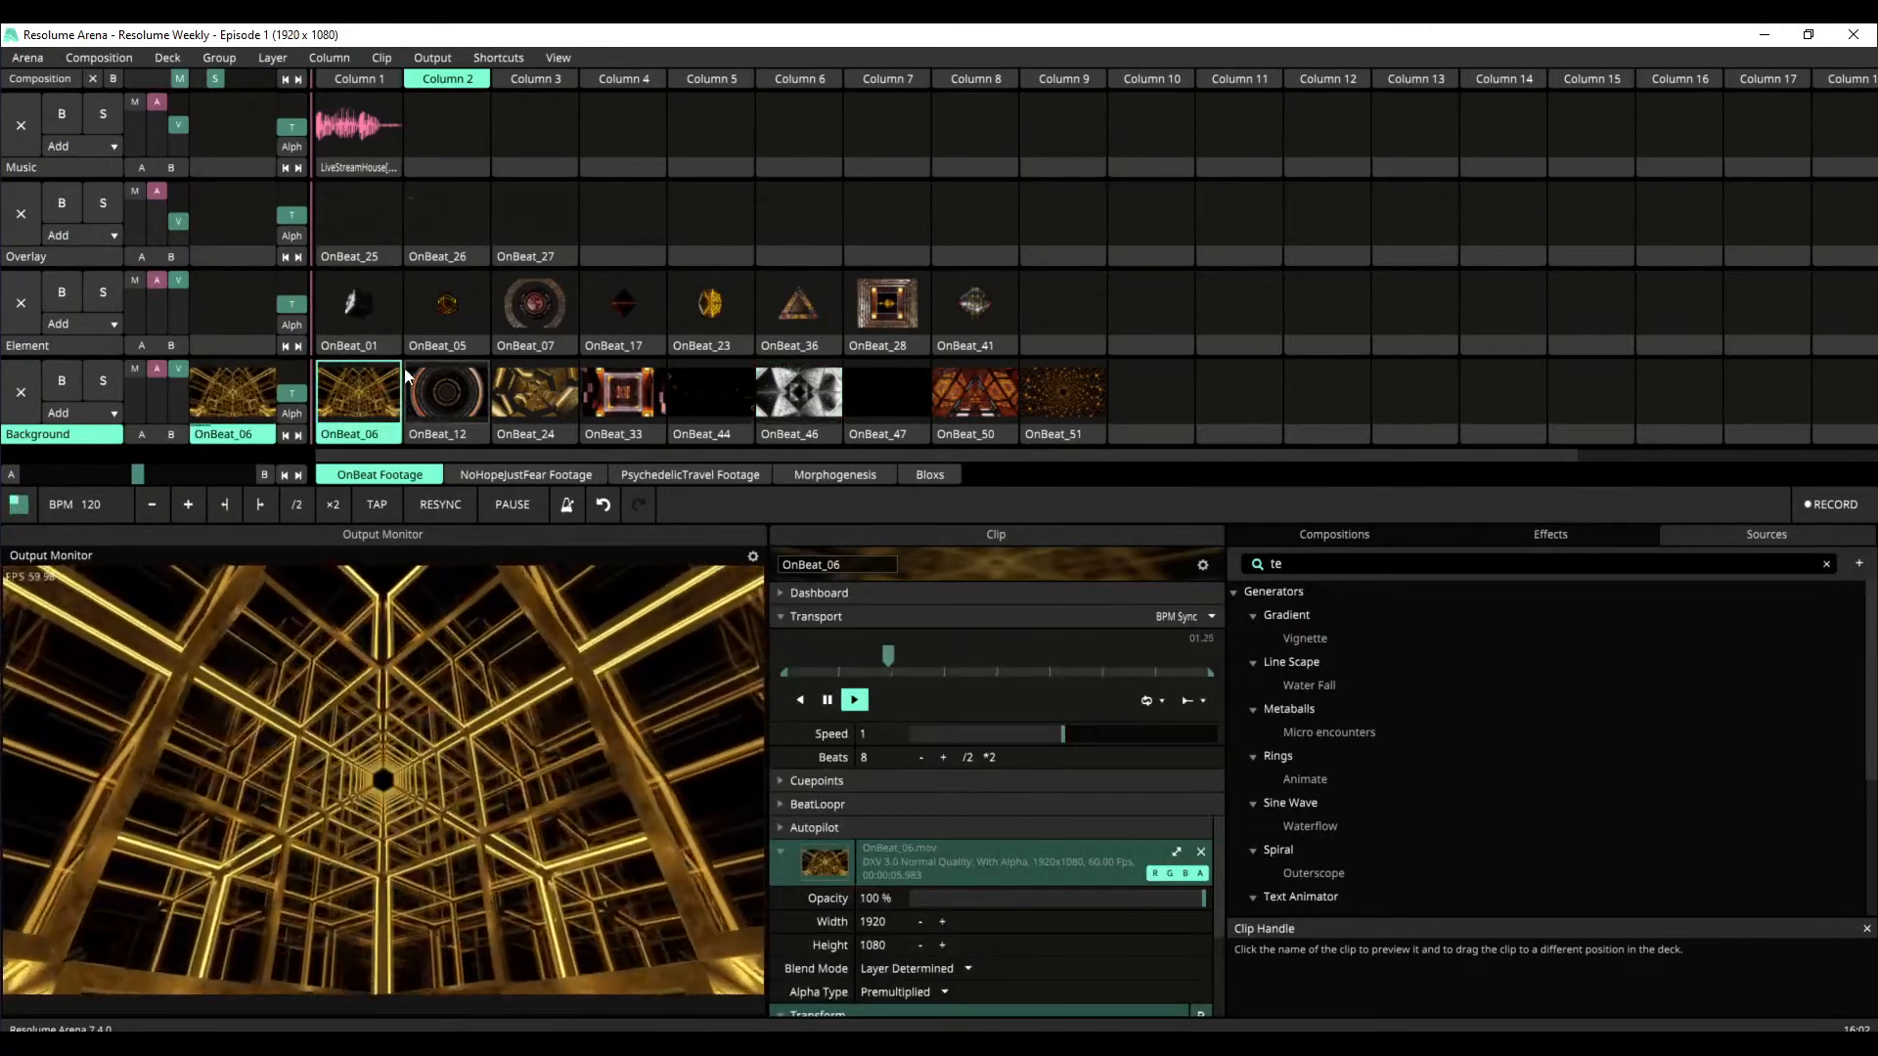
pyautogui.click(382, 311)
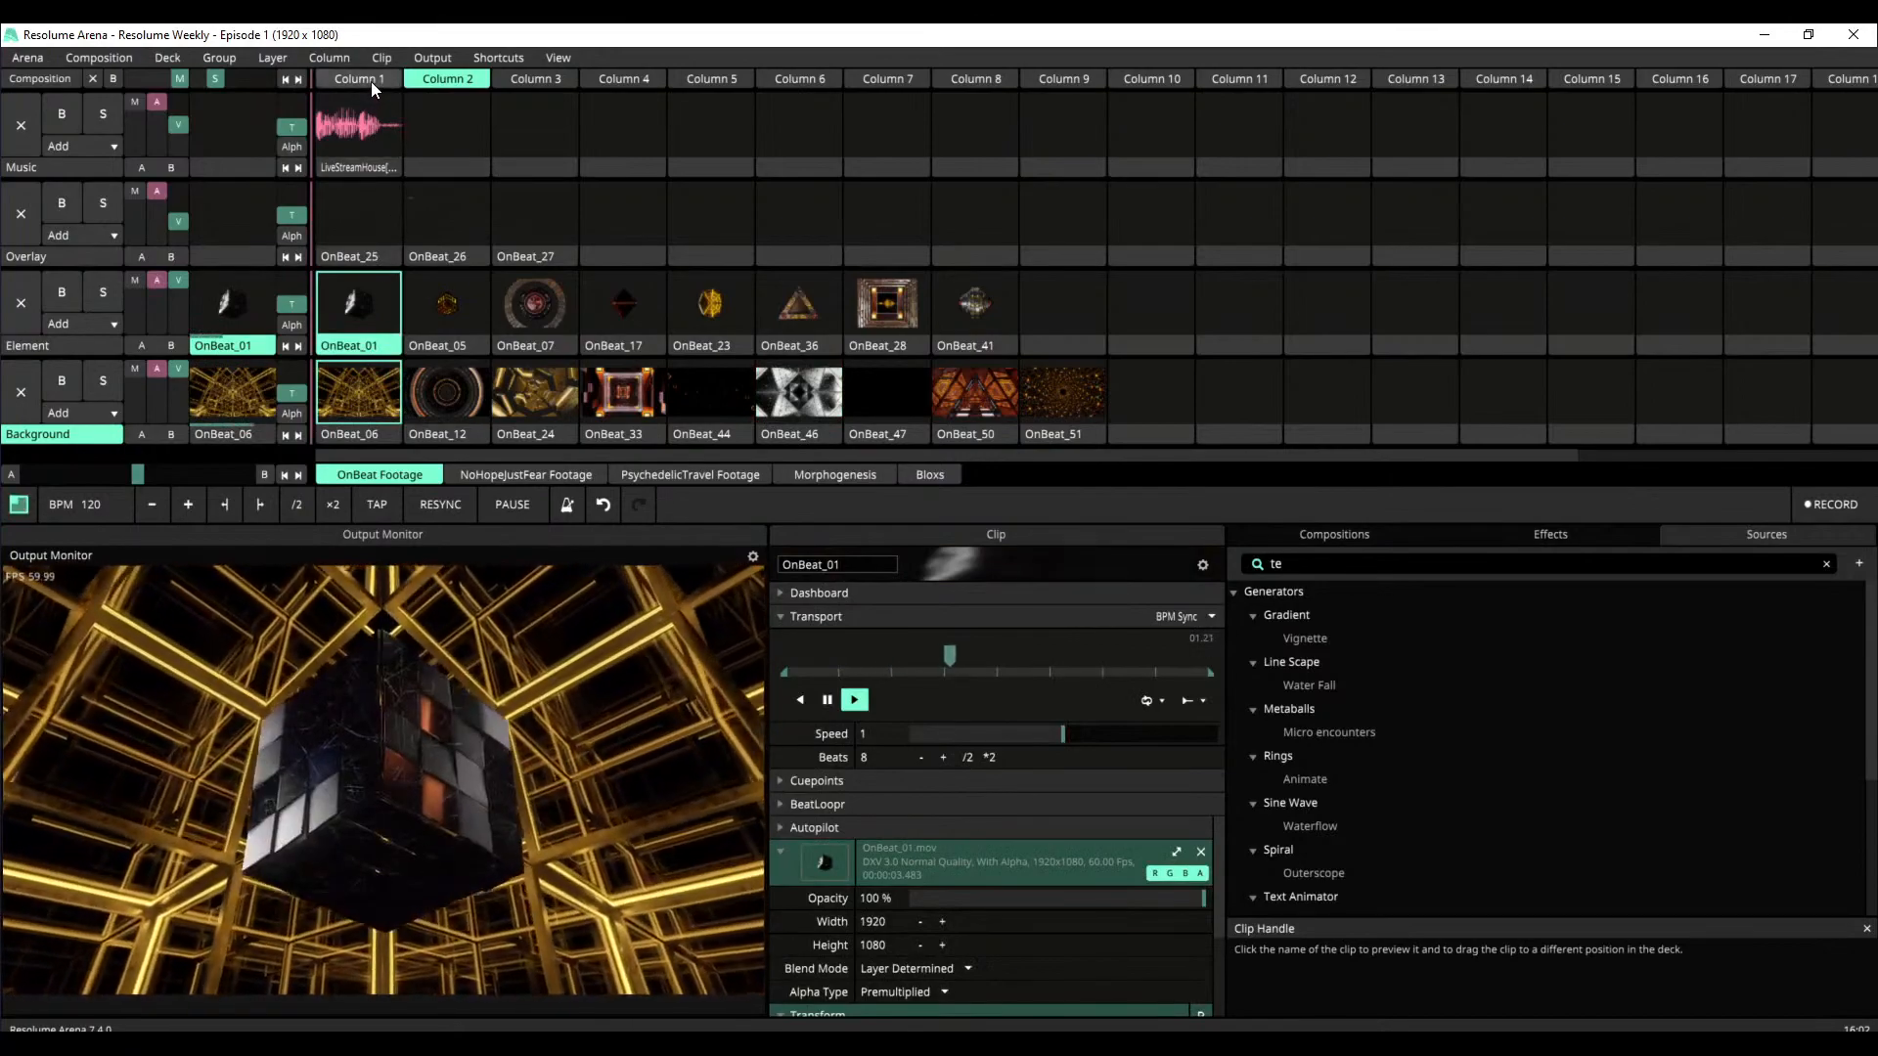
pyautogui.click(372, 80)
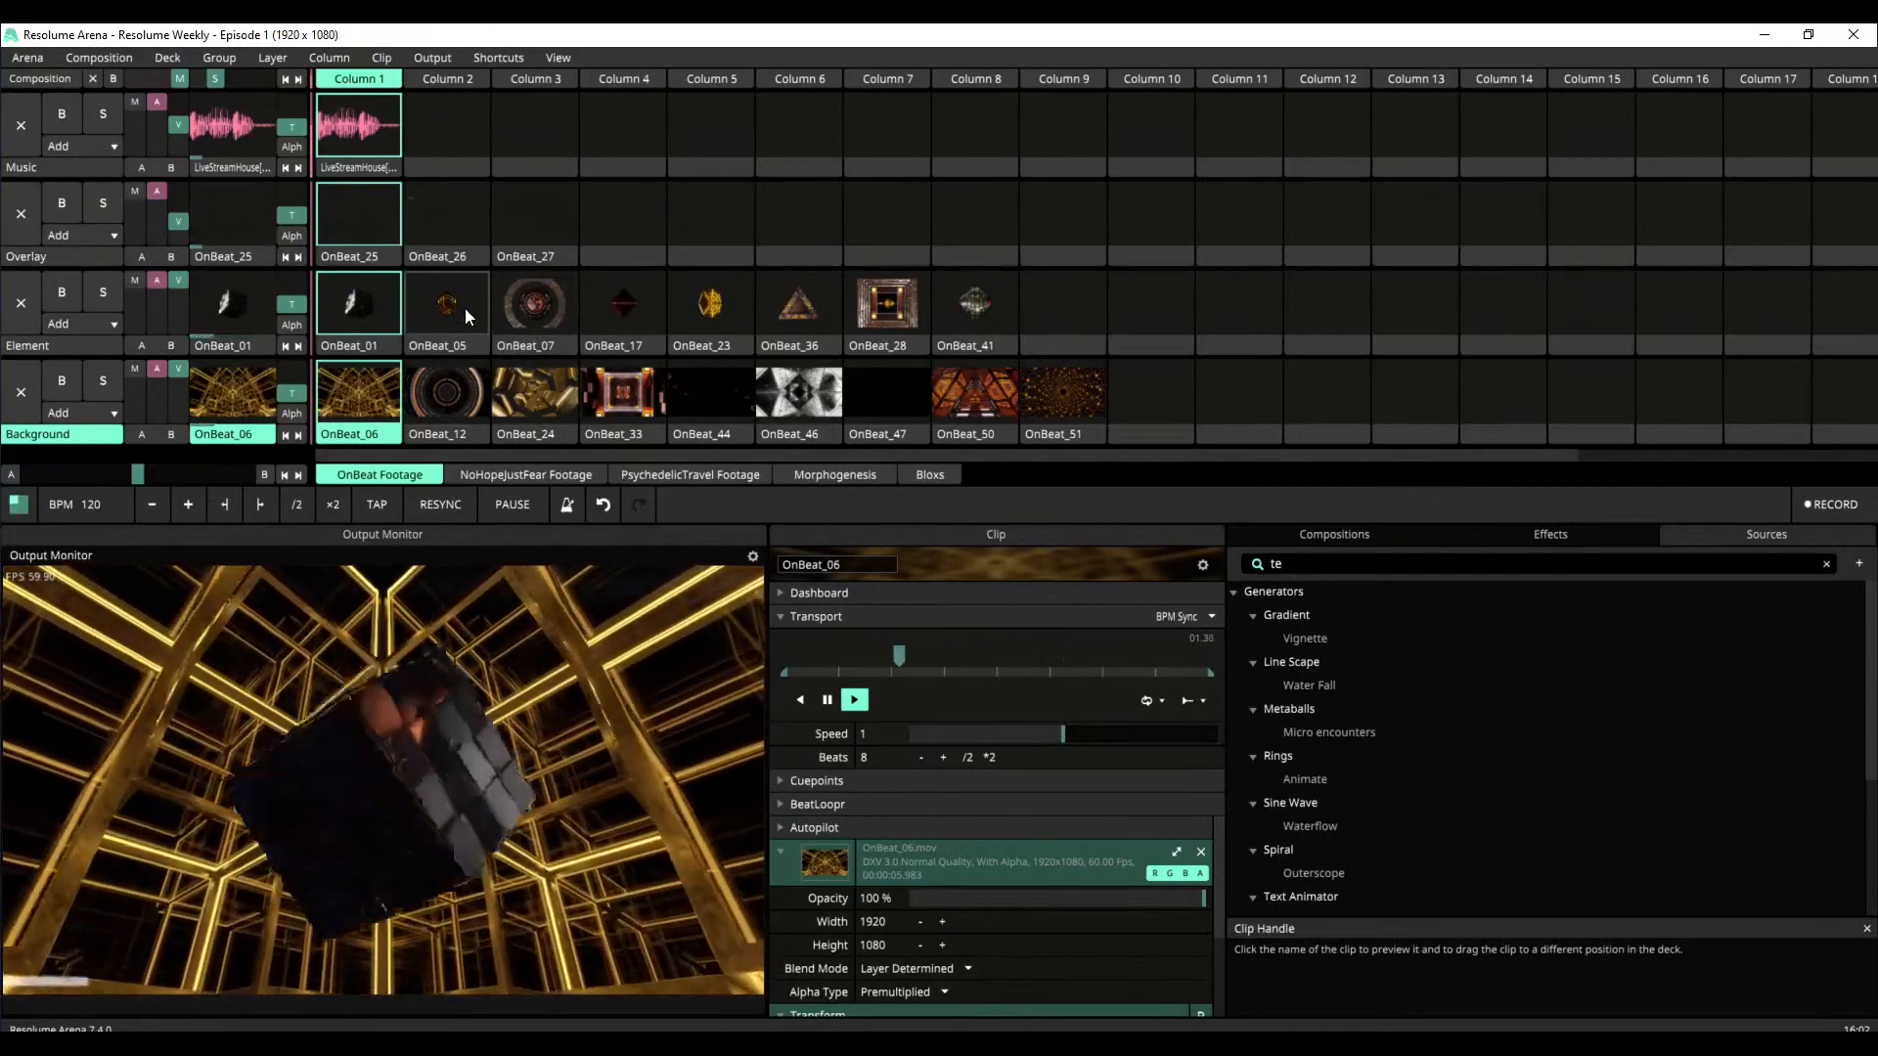
# Switch the Element layer through OnBeat_05, OnBeat_07, OnBeat_17, OnBeat_36 and OnBeat_28, and start OnBeat_26 on the Overlay layer after OnBeat_07
pyautogui.click(461, 313)
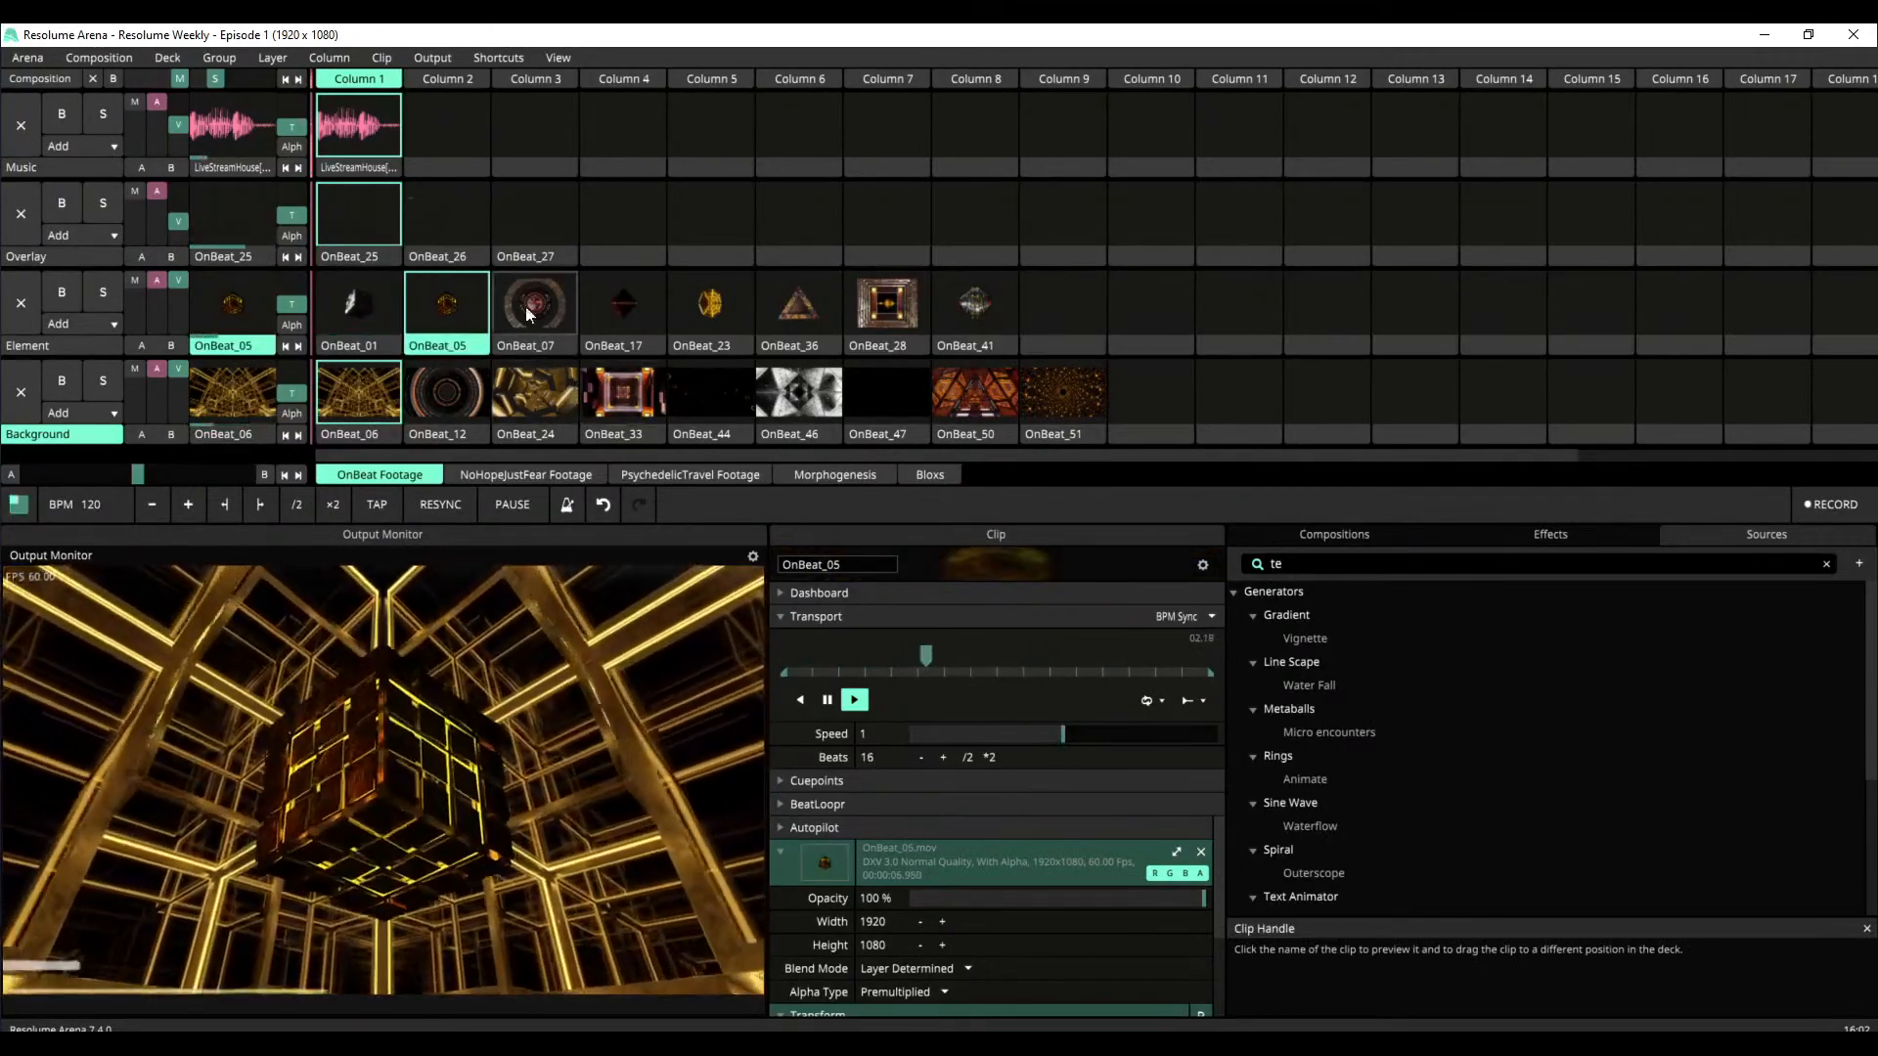
pyautogui.click(532, 291)
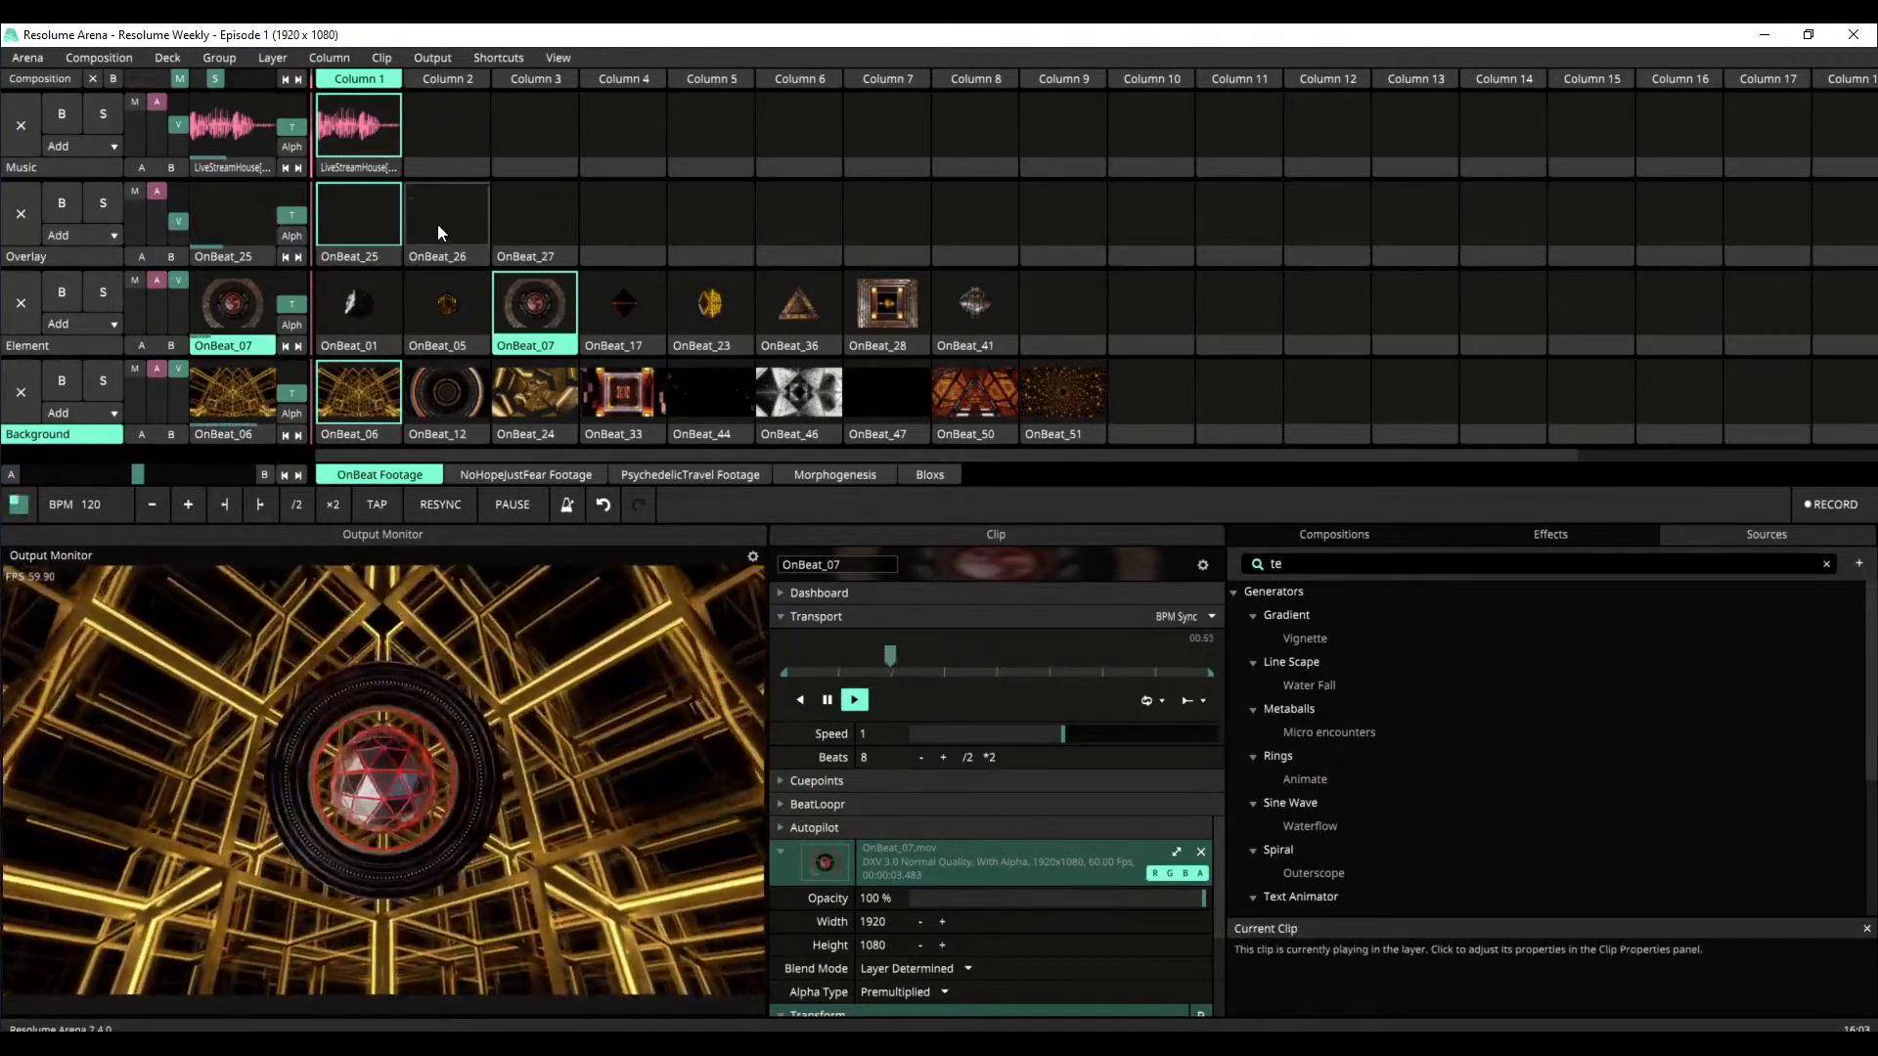
pyautogui.click(437, 225)
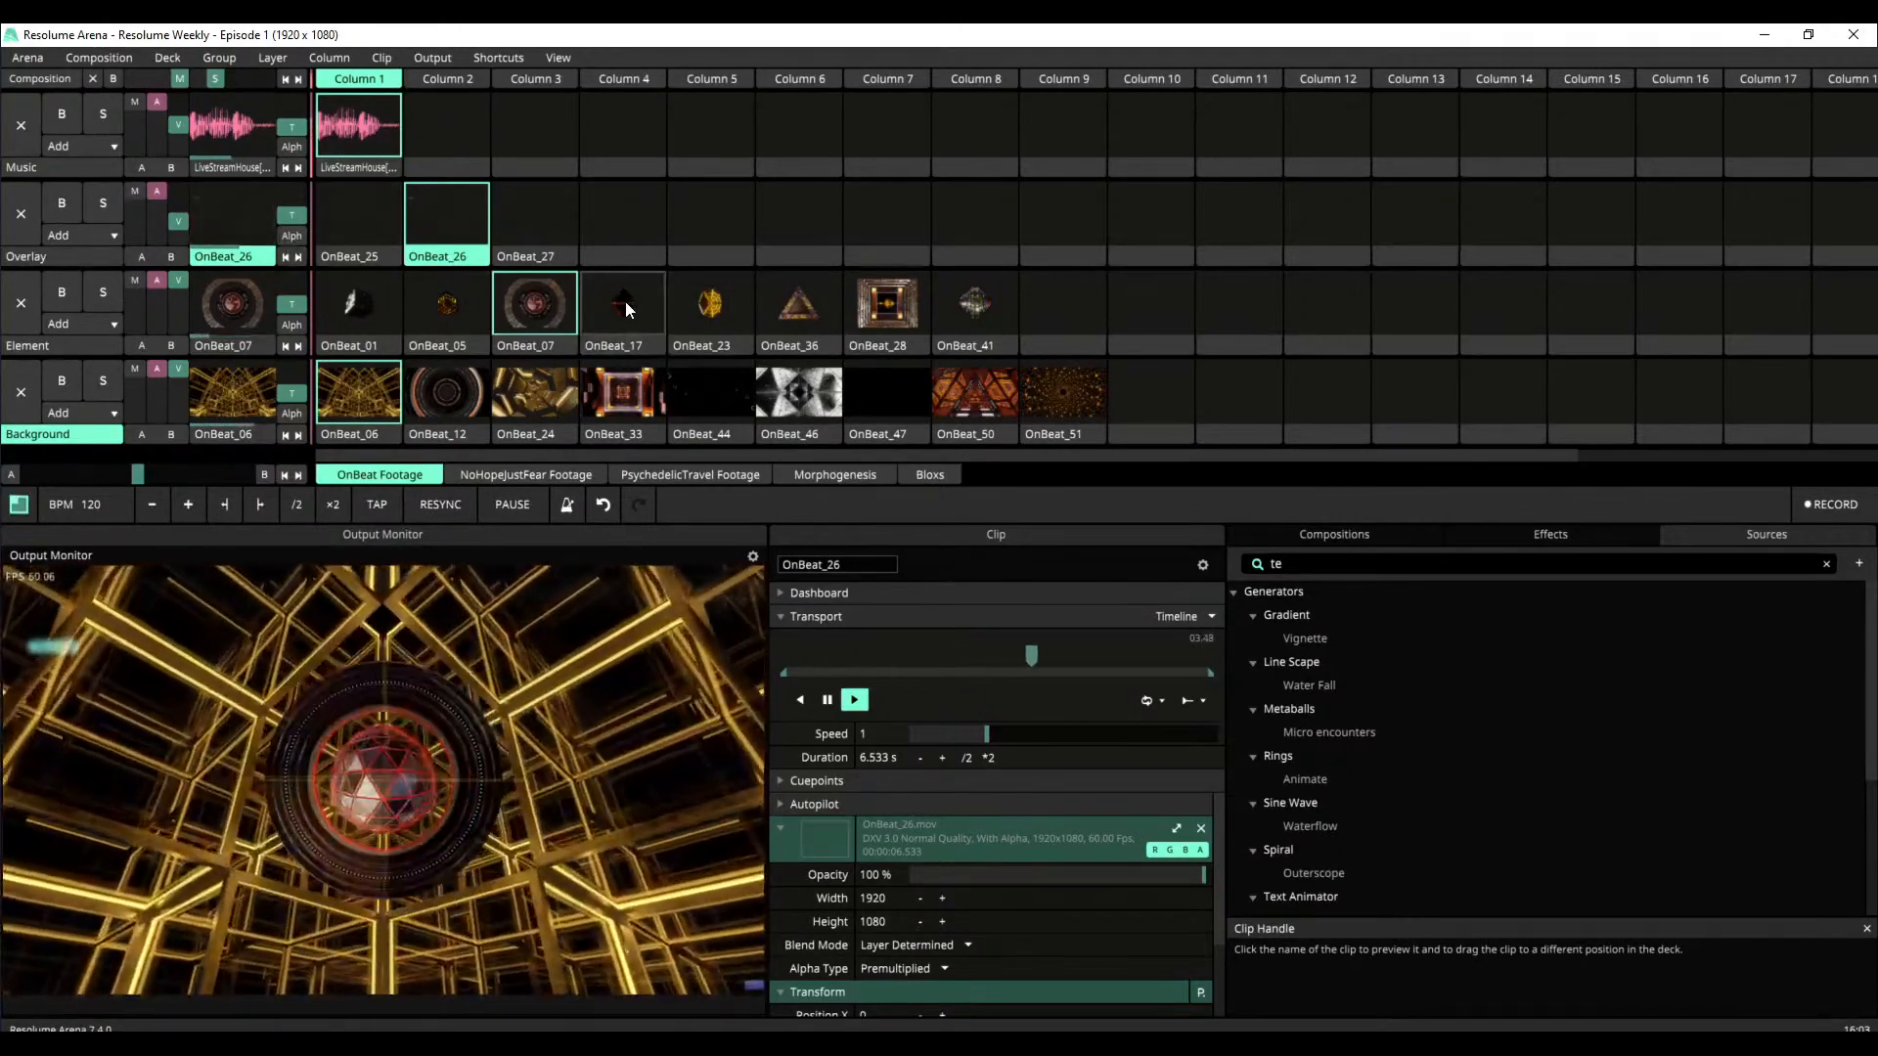
pyautogui.click(625, 301)
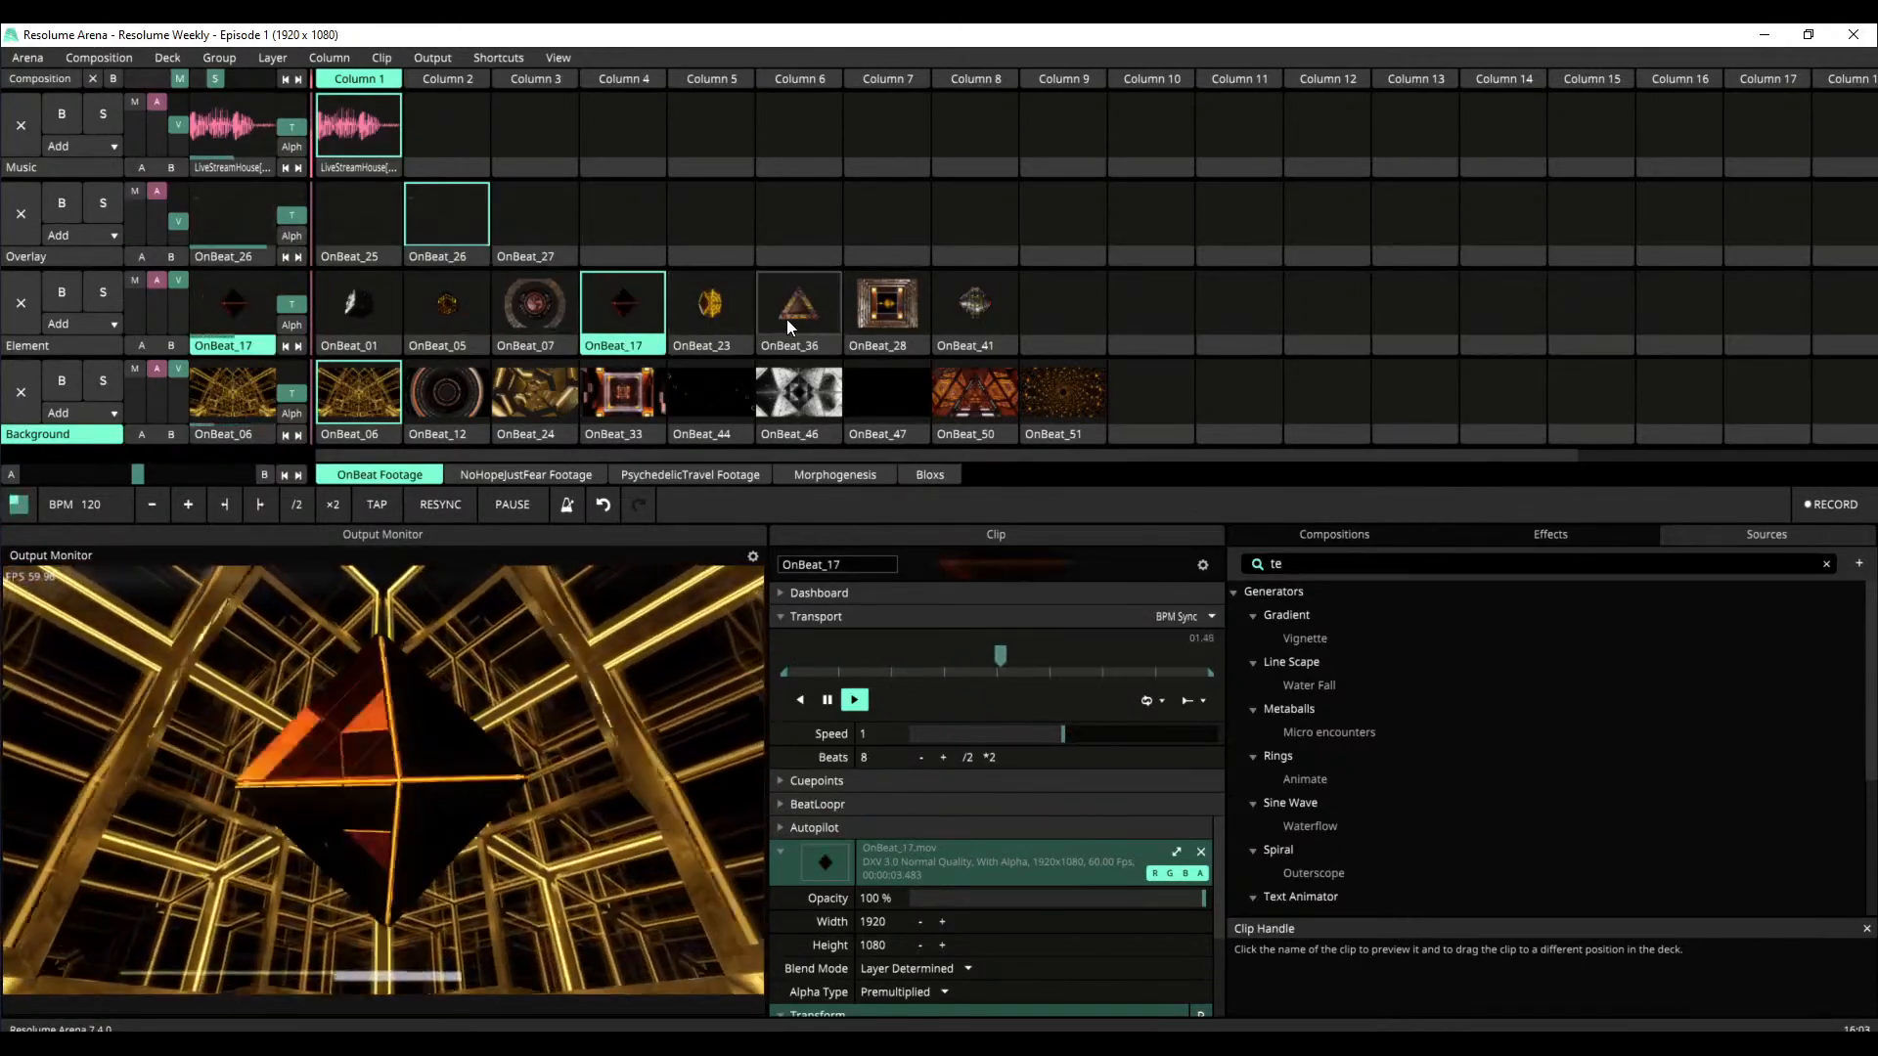
pyautogui.click(798, 319)
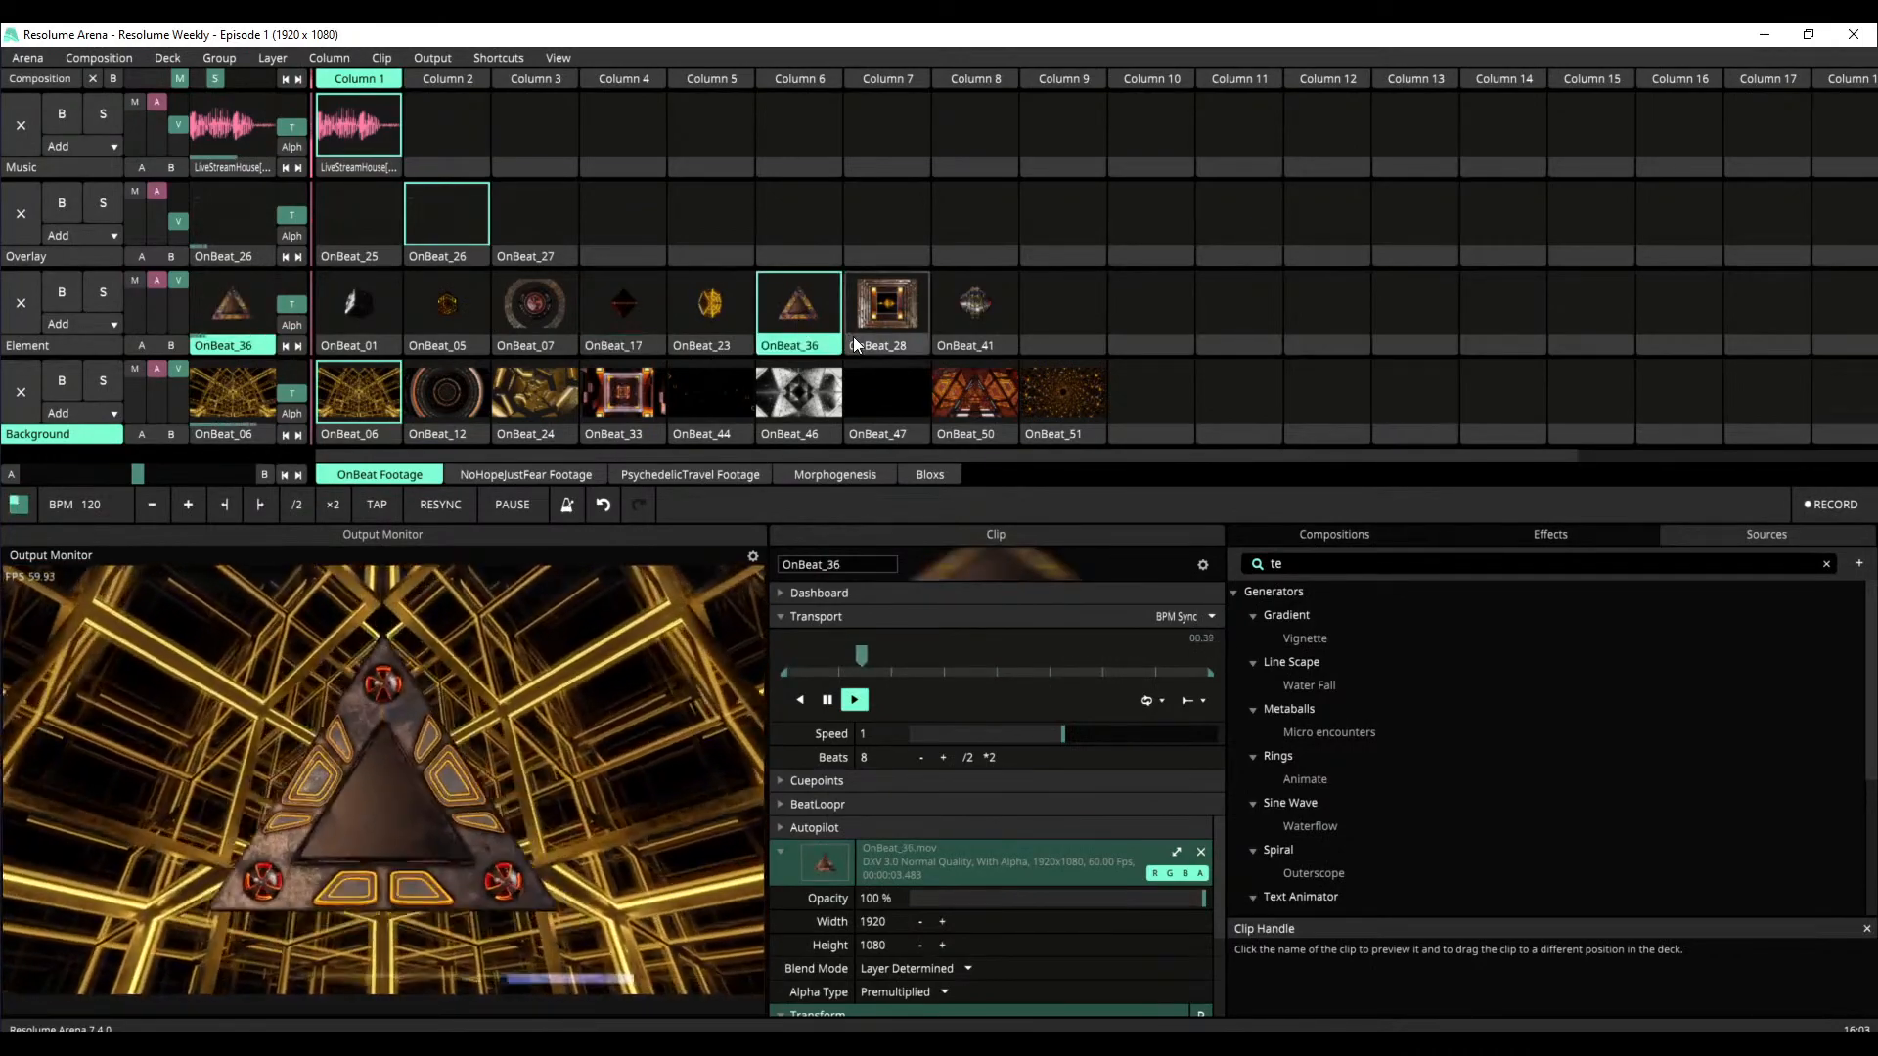
pyautogui.click(874, 318)
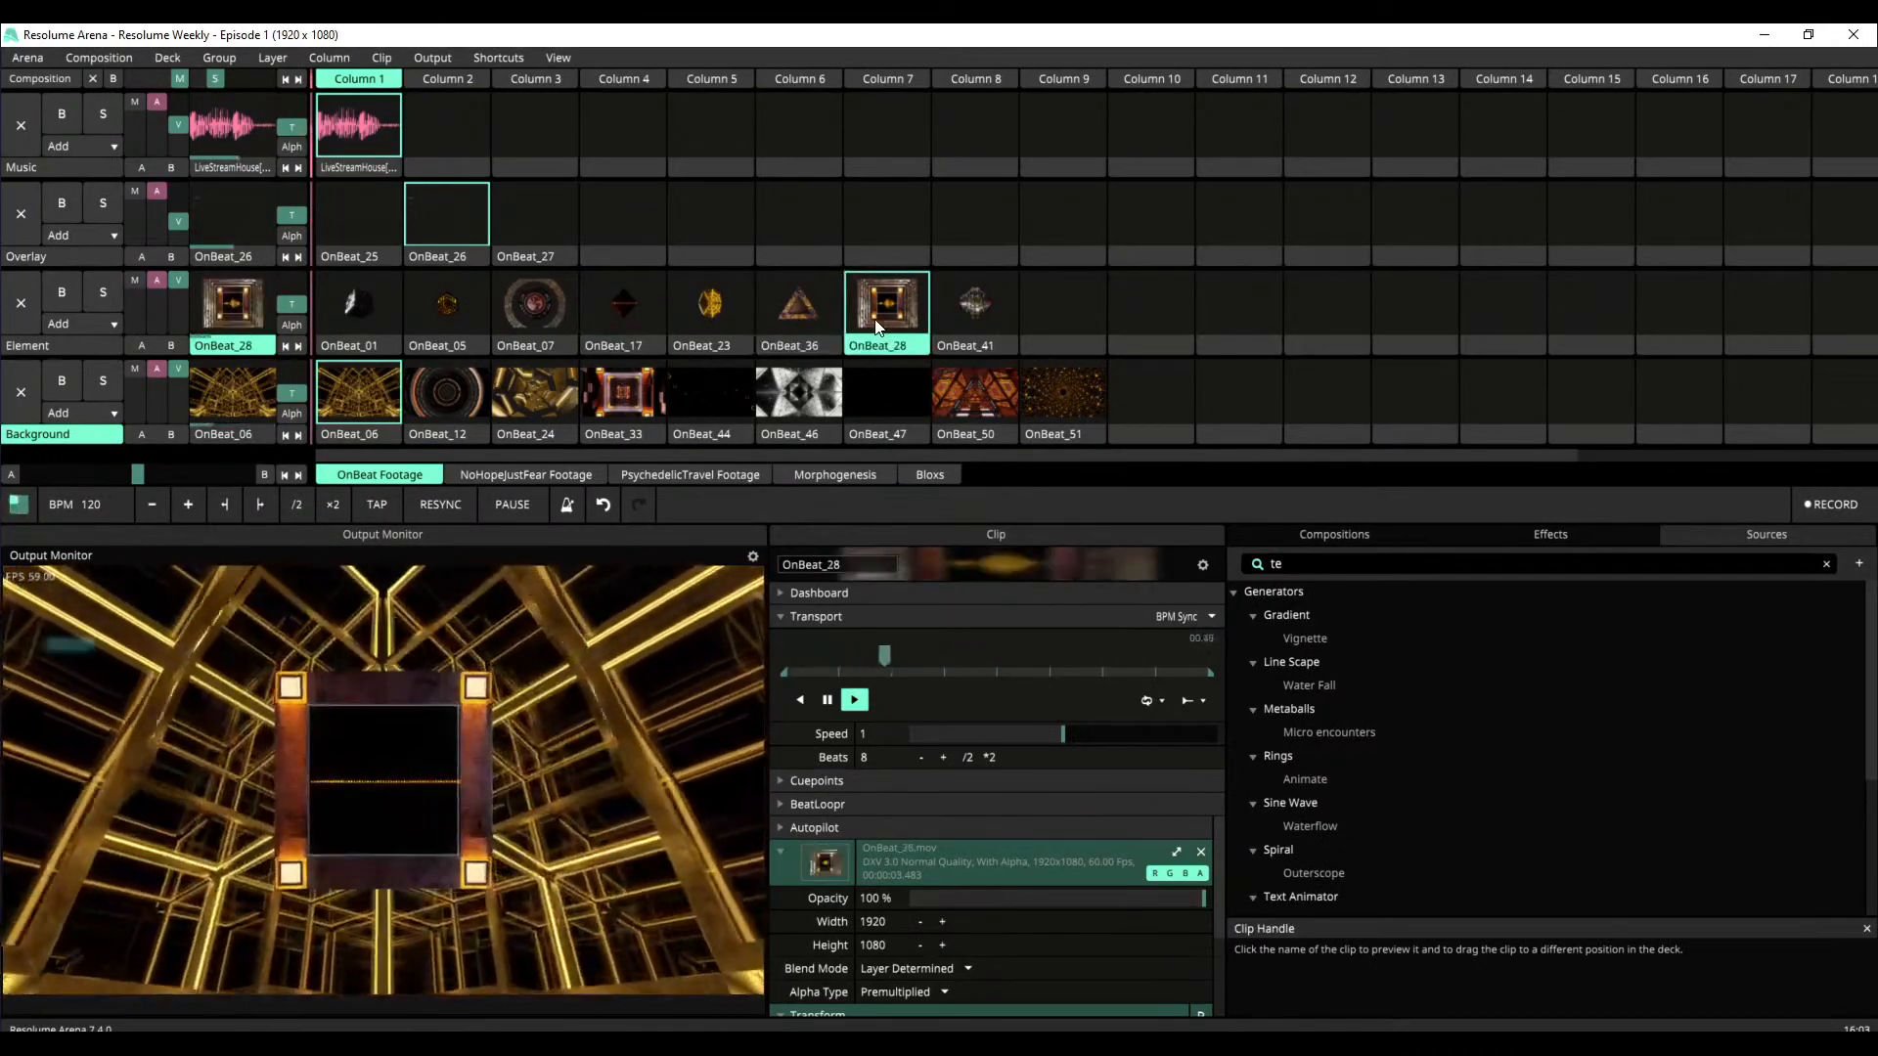
# Switch the Background layer through OnBeat_12, OnBeat_24 and OnBeat_33 behind the OnBeat_28 element
pyautogui.click(428, 370)
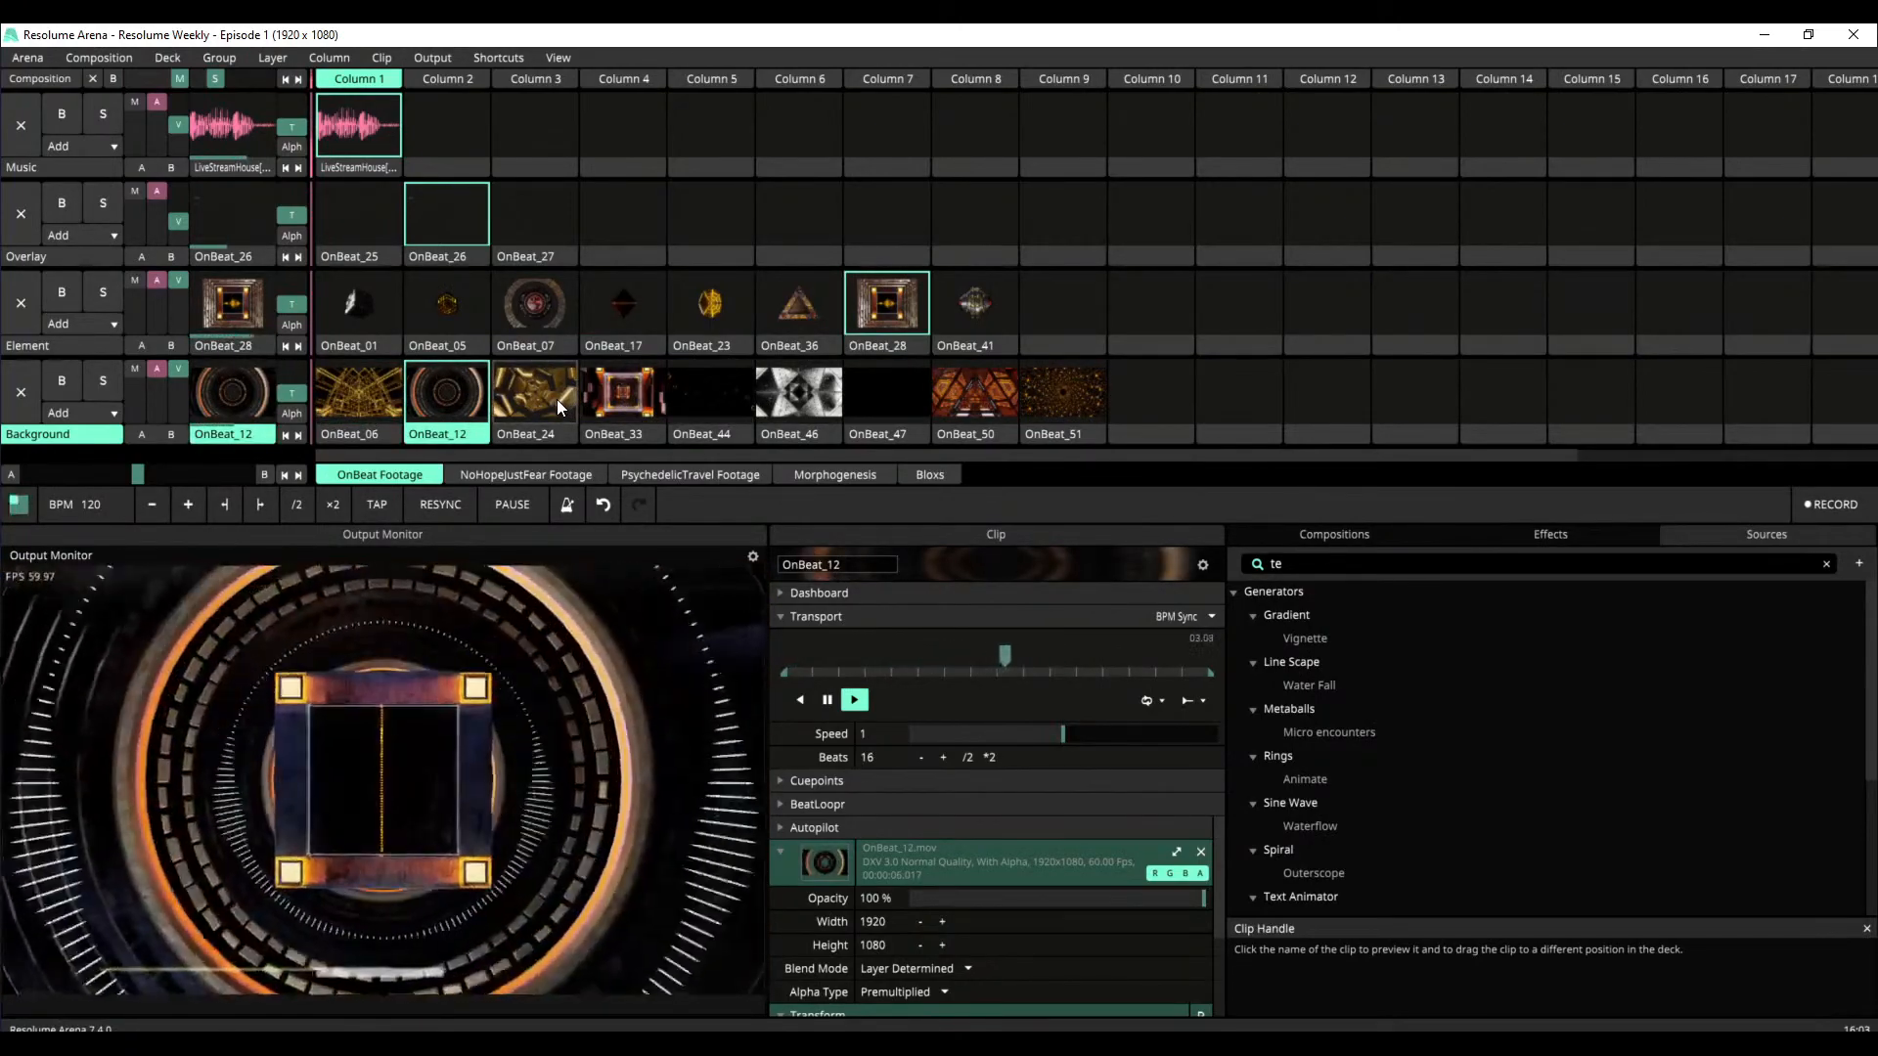
pyautogui.click(556, 399)
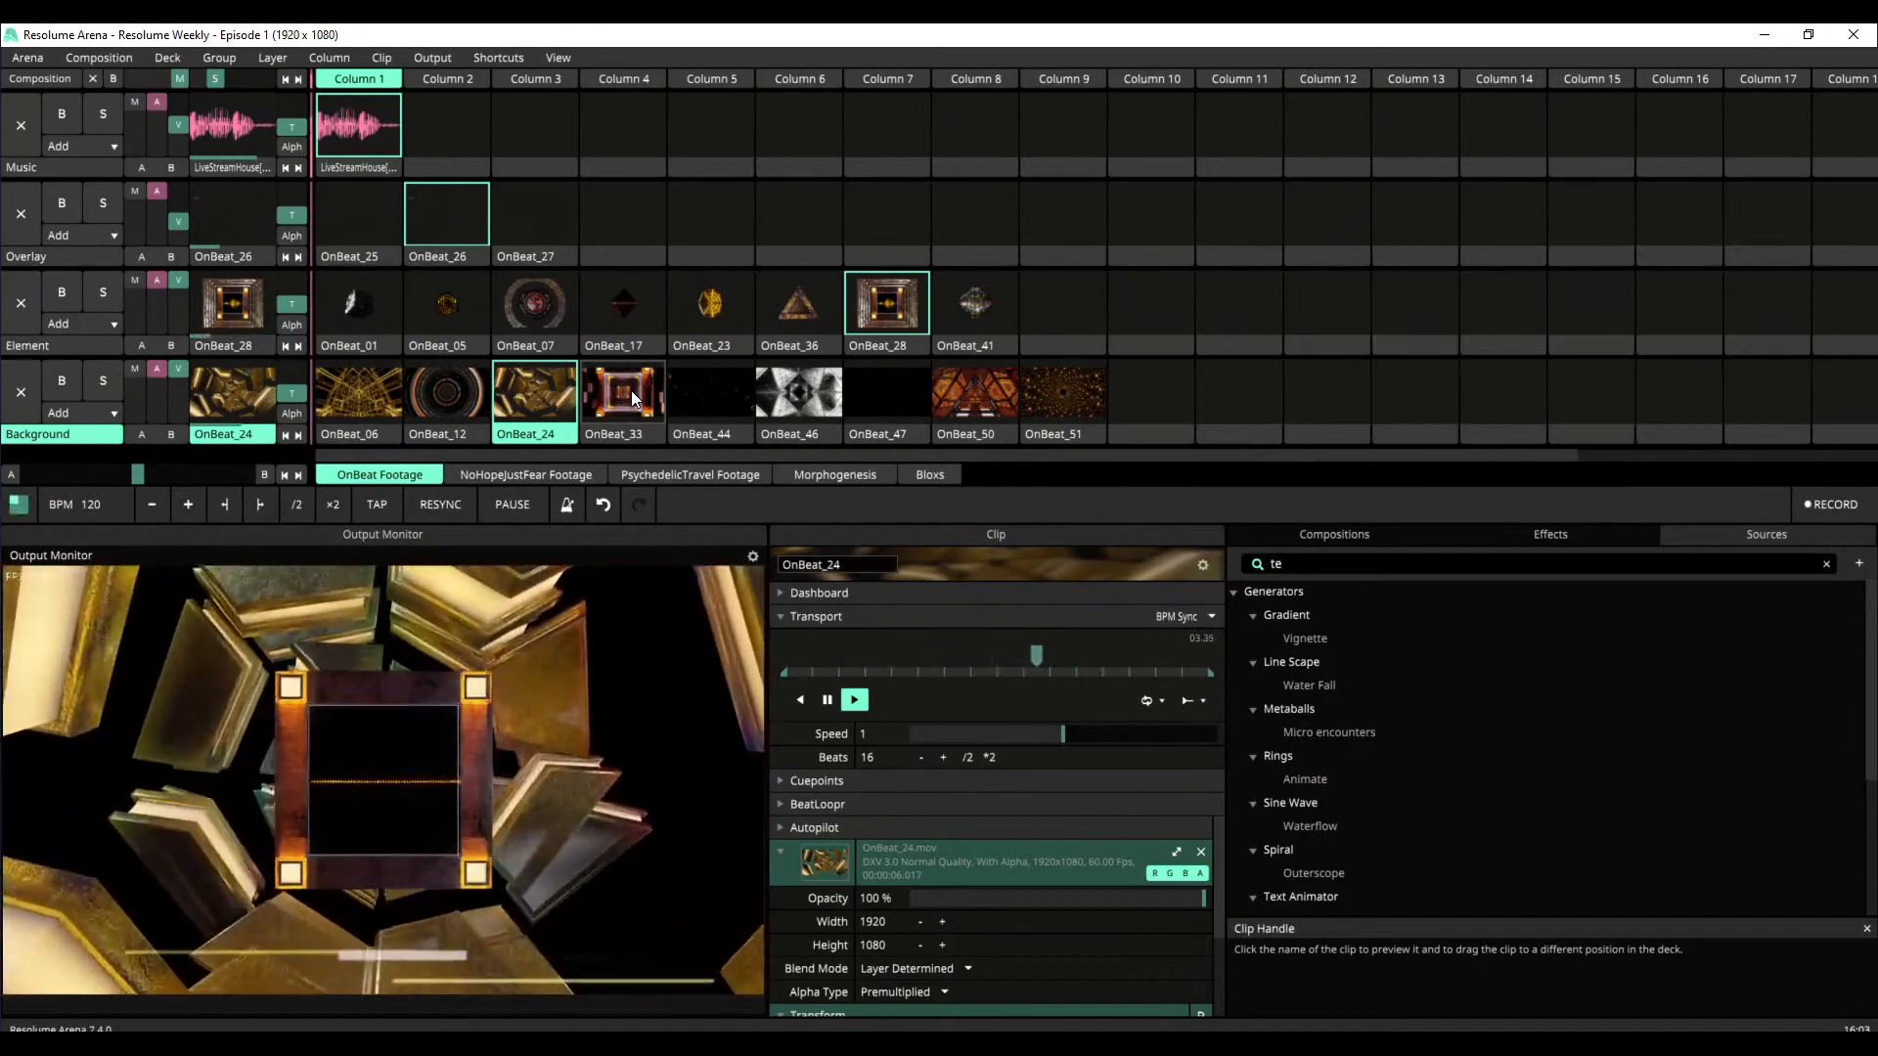
pyautogui.click(632, 391)
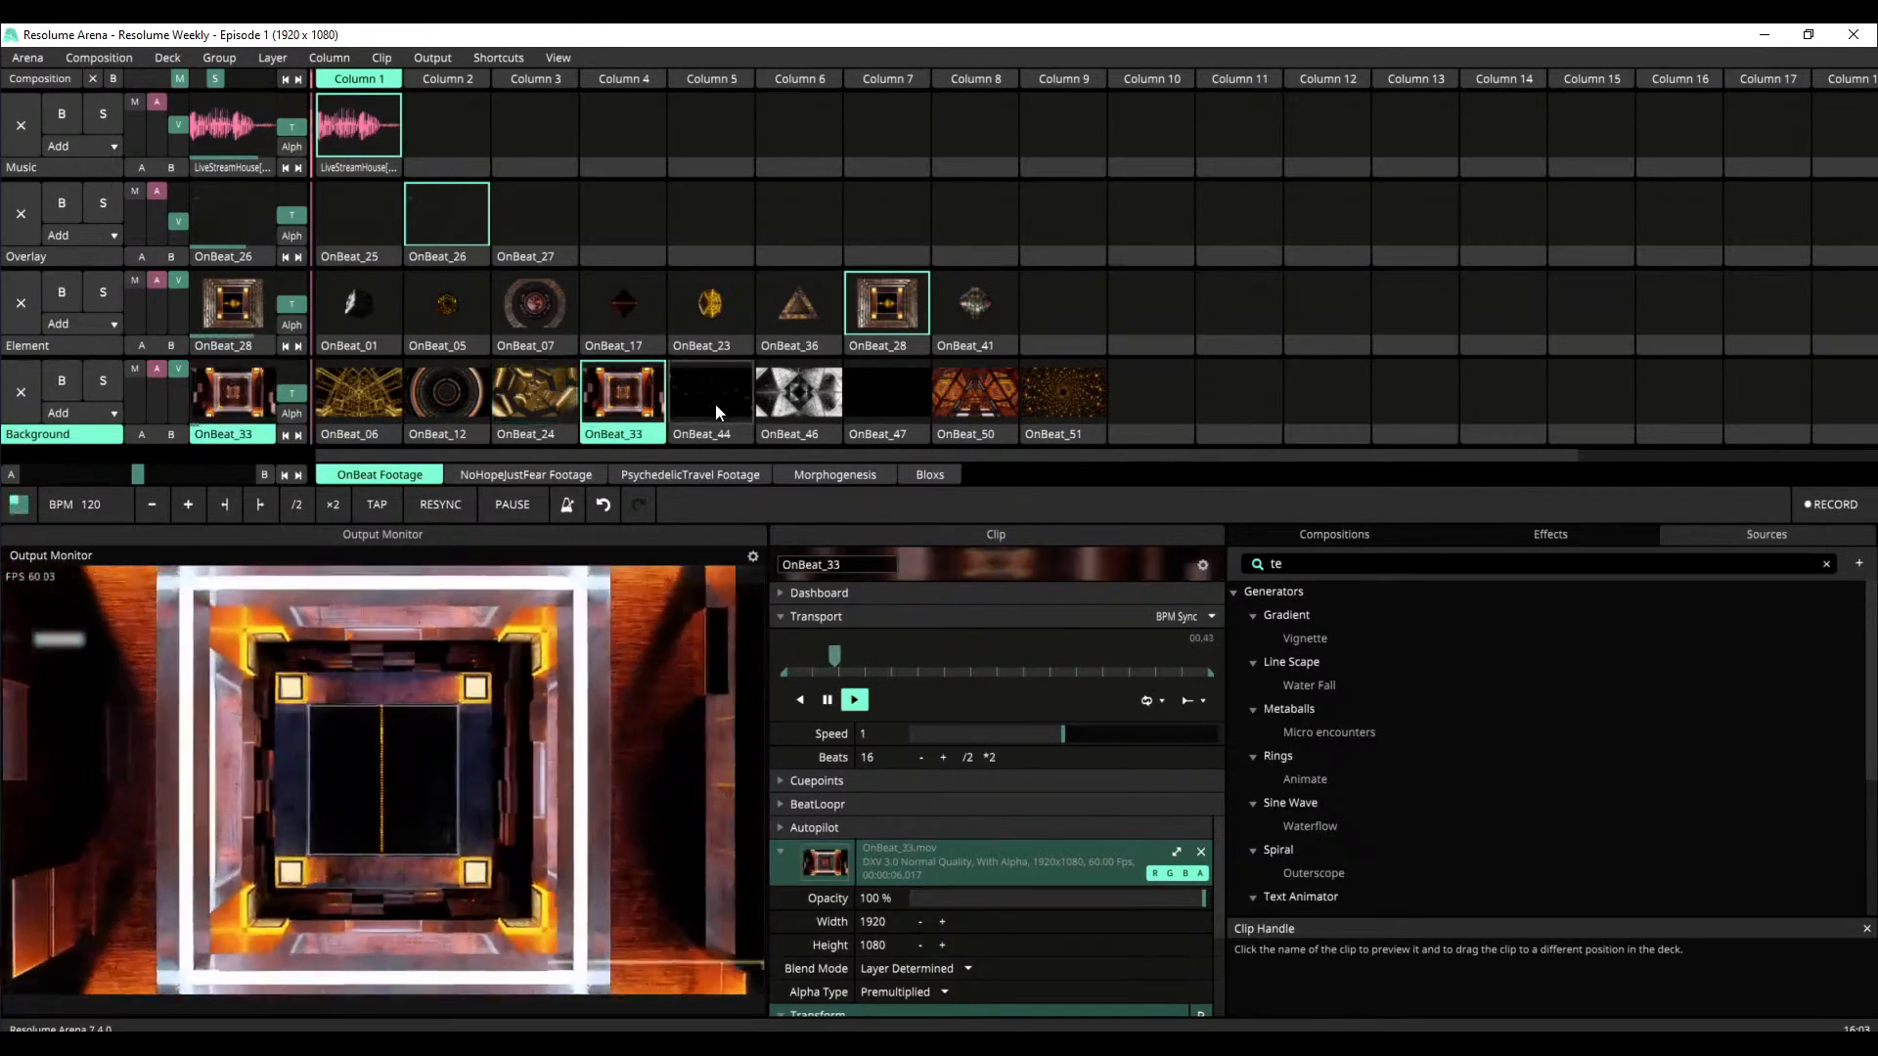
# Play OnBeat_41 on the Element layer and switch the Background layer through OnBeat_44, OnBeat_46 and OnBeat_47
pyautogui.click(973, 307)
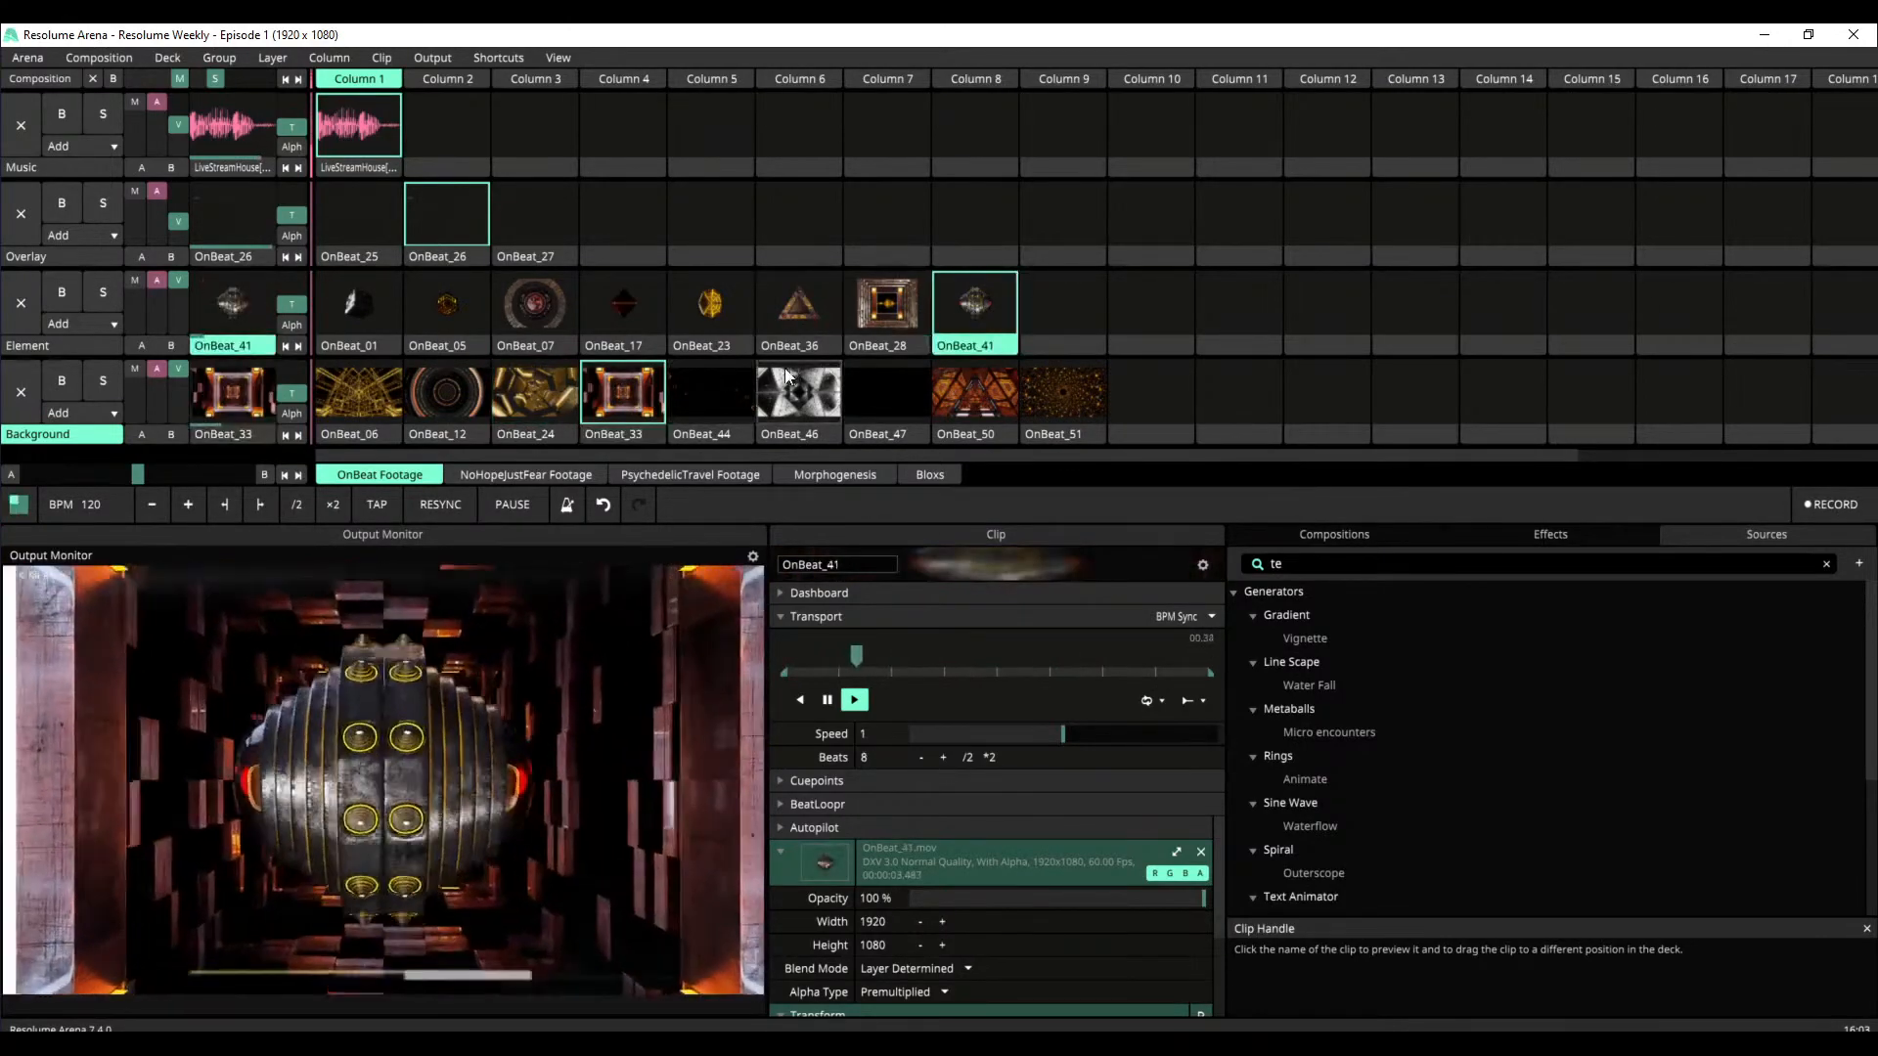
pyautogui.click(716, 403)
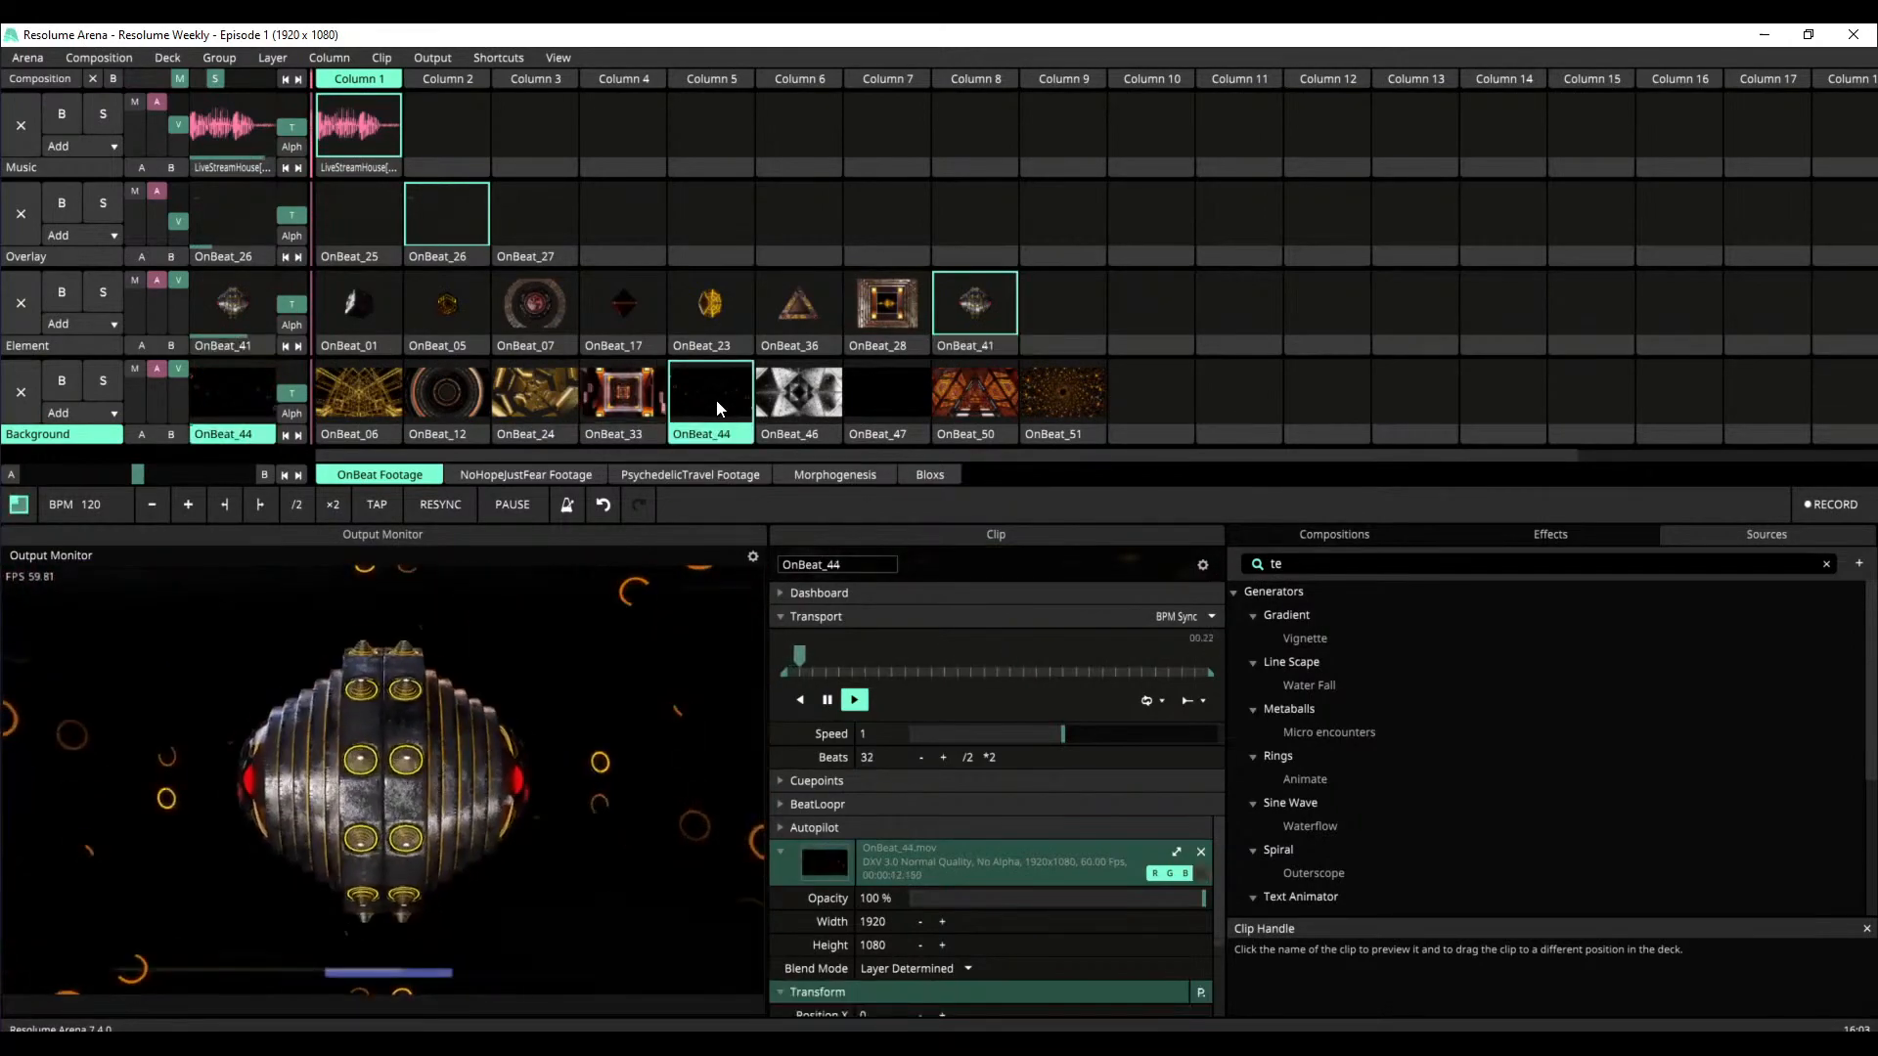
pyautogui.click(824, 405)
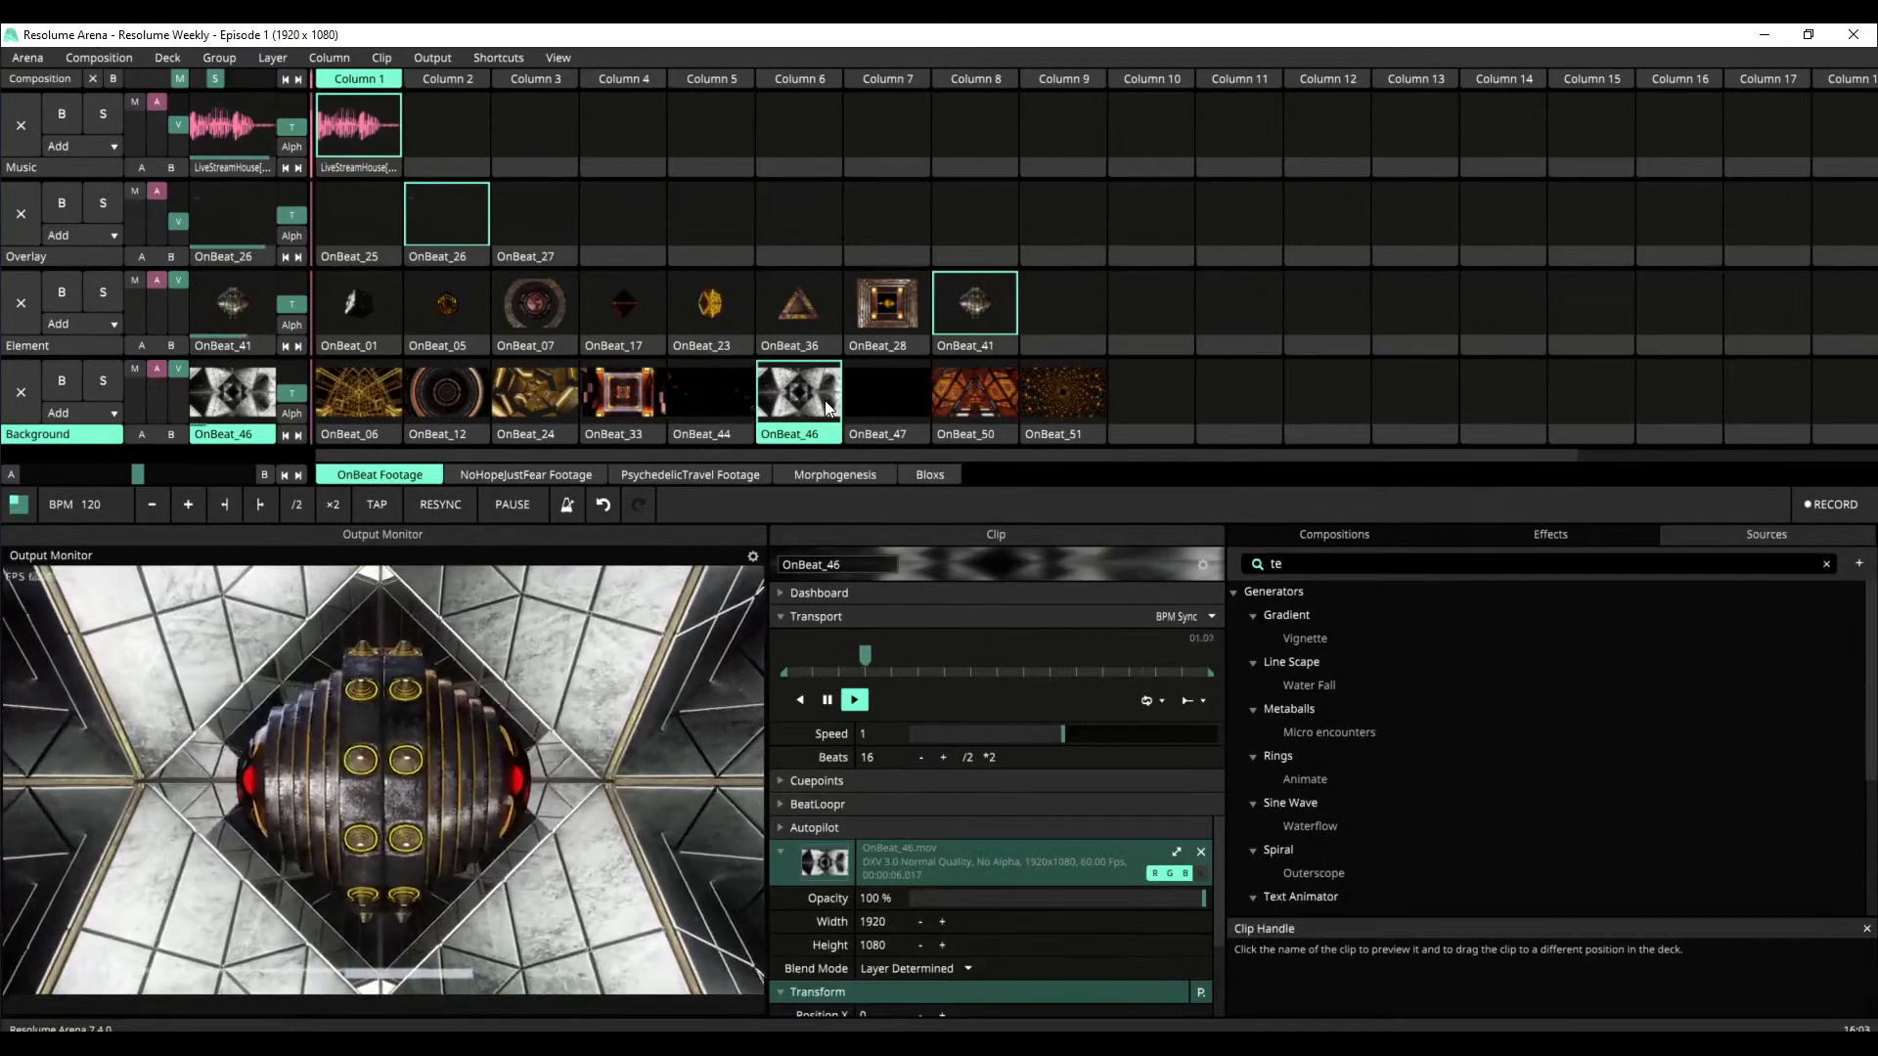
pyautogui.click(904, 413)
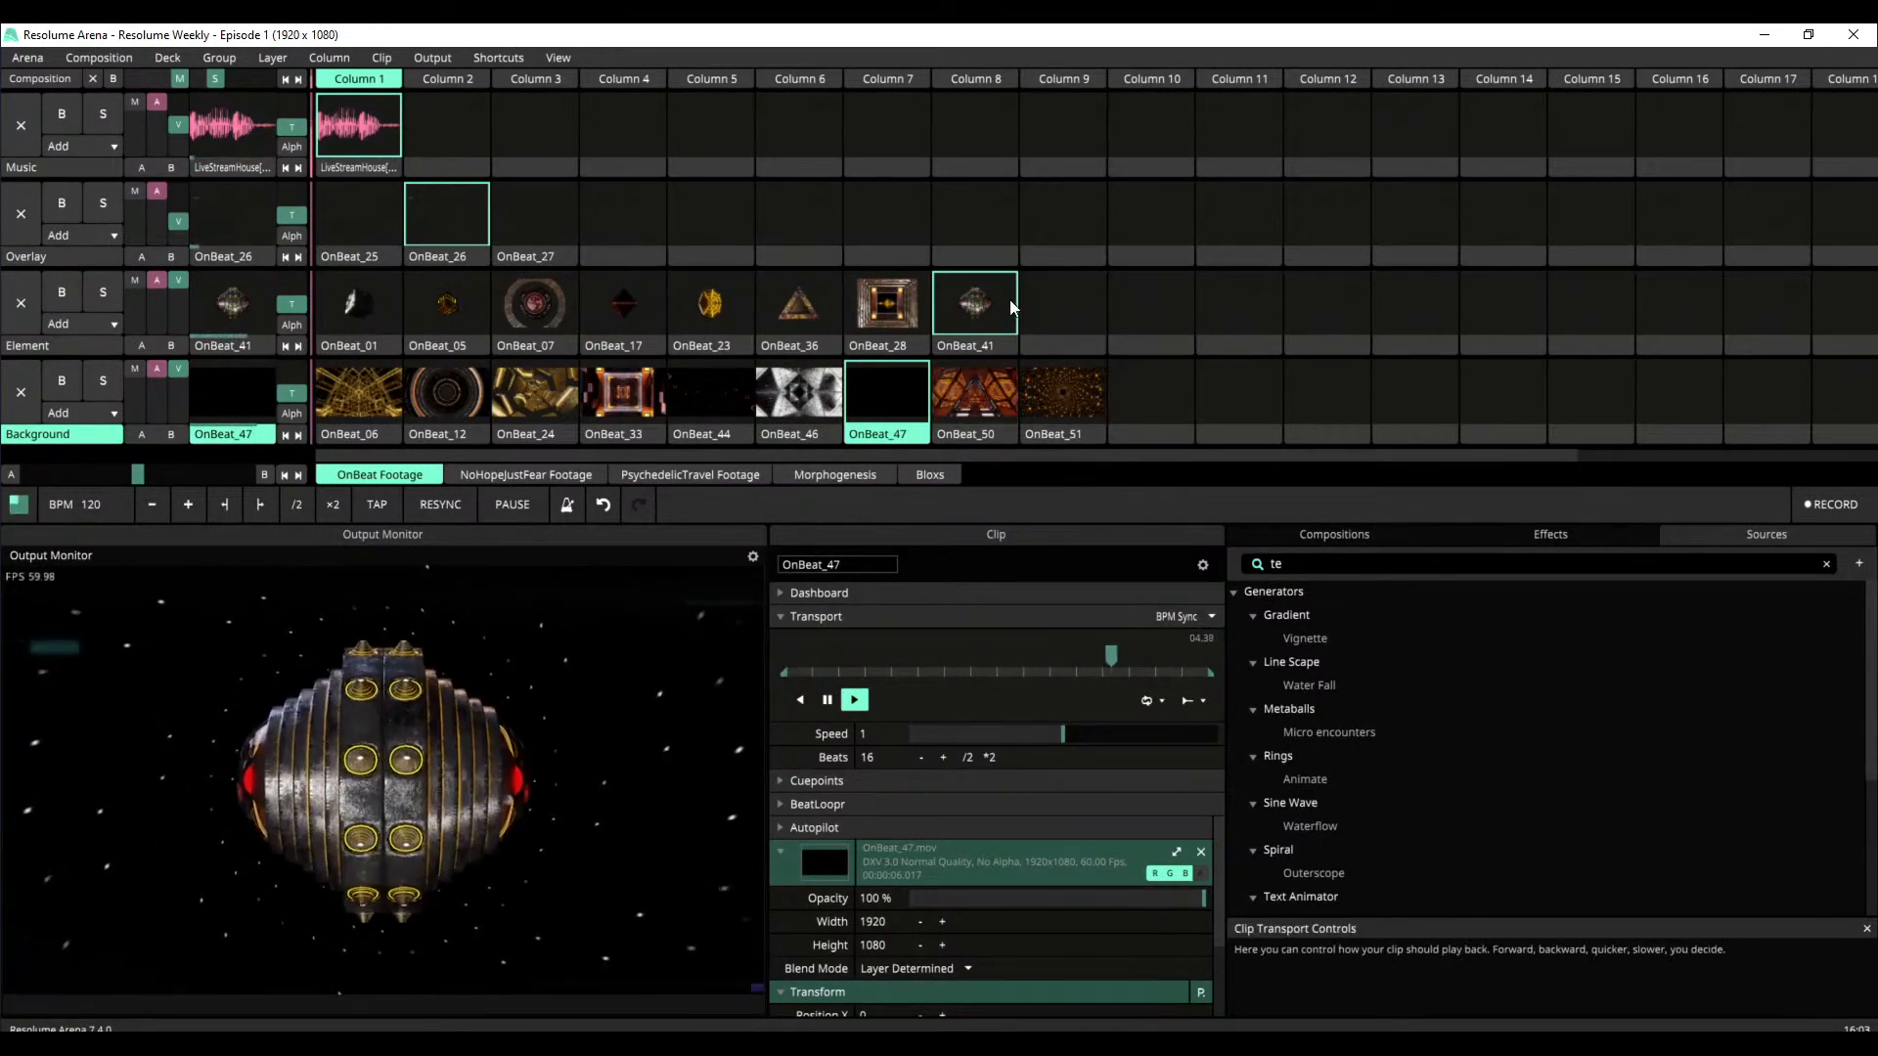
# Play the OnBeat_28 element over the OnBeat_24 background and inspect the transport mode options of OnBeat_28
pyautogui.click(886, 308)
pyautogui.click(533, 394)
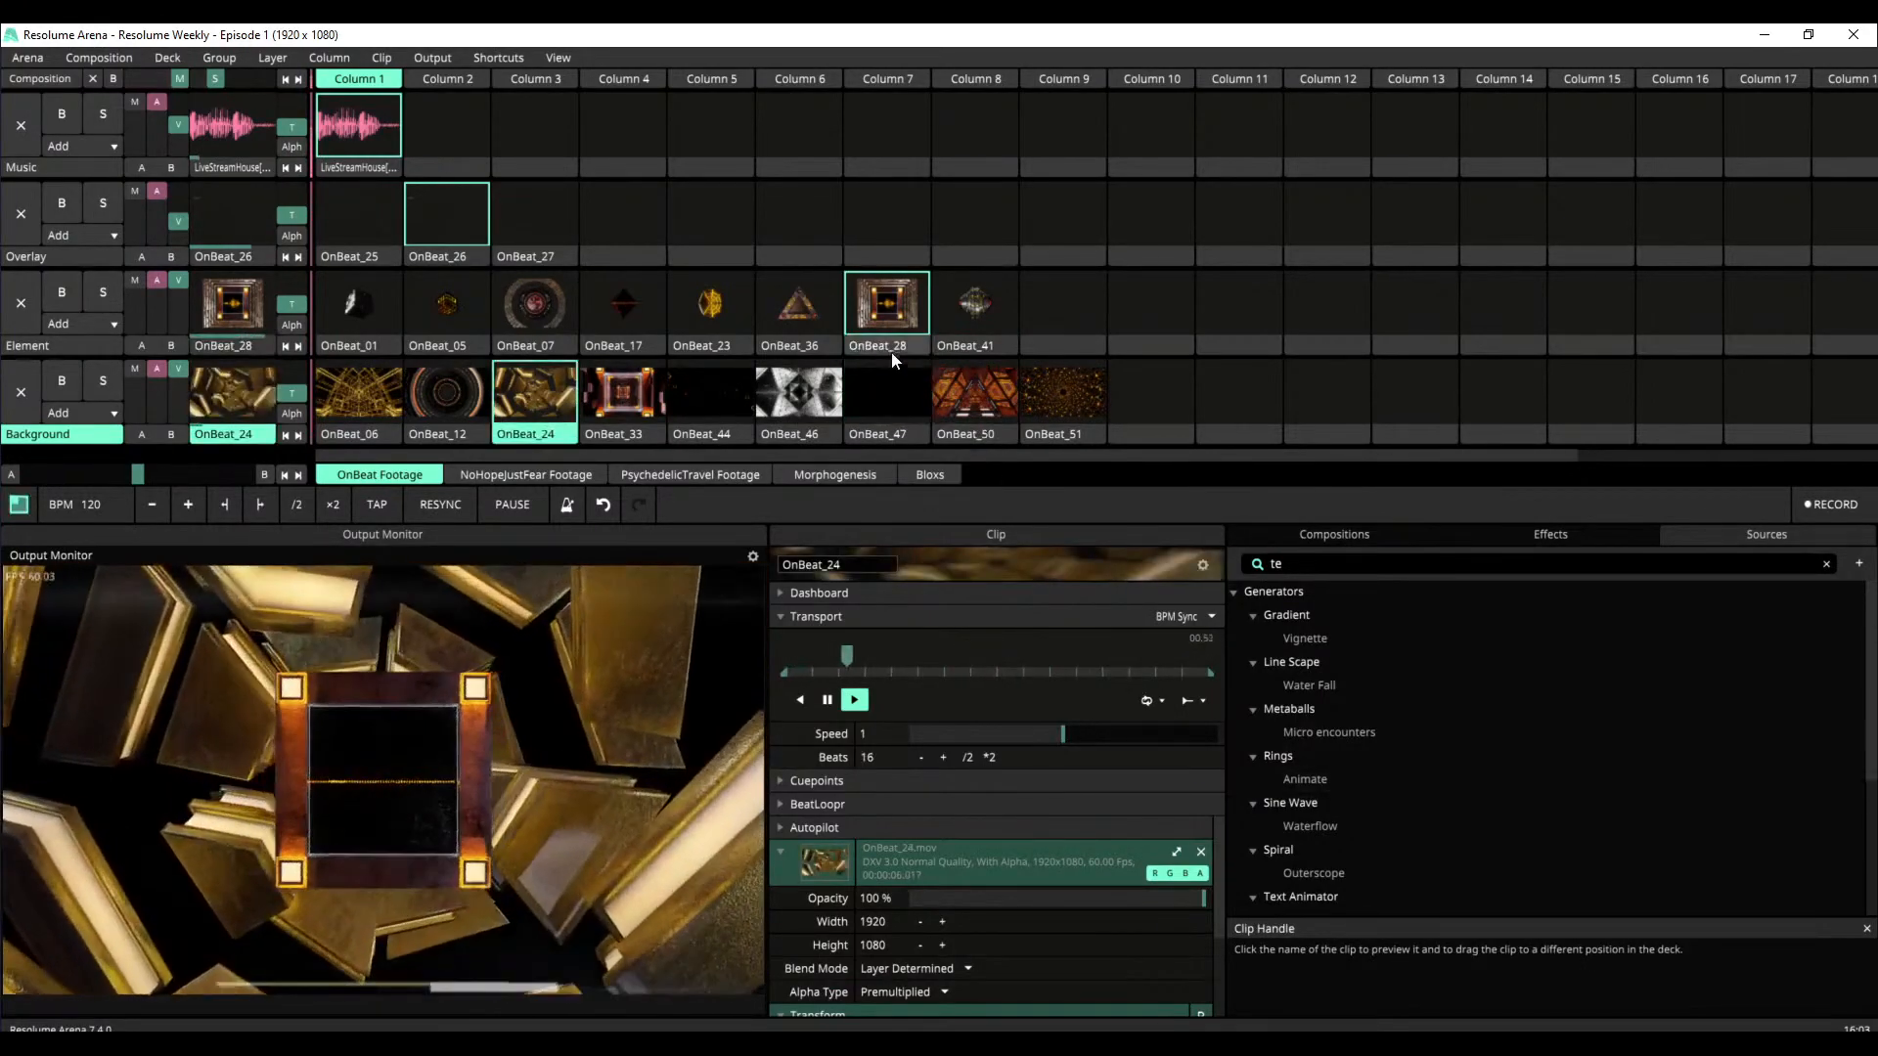
pyautogui.click(894, 354)
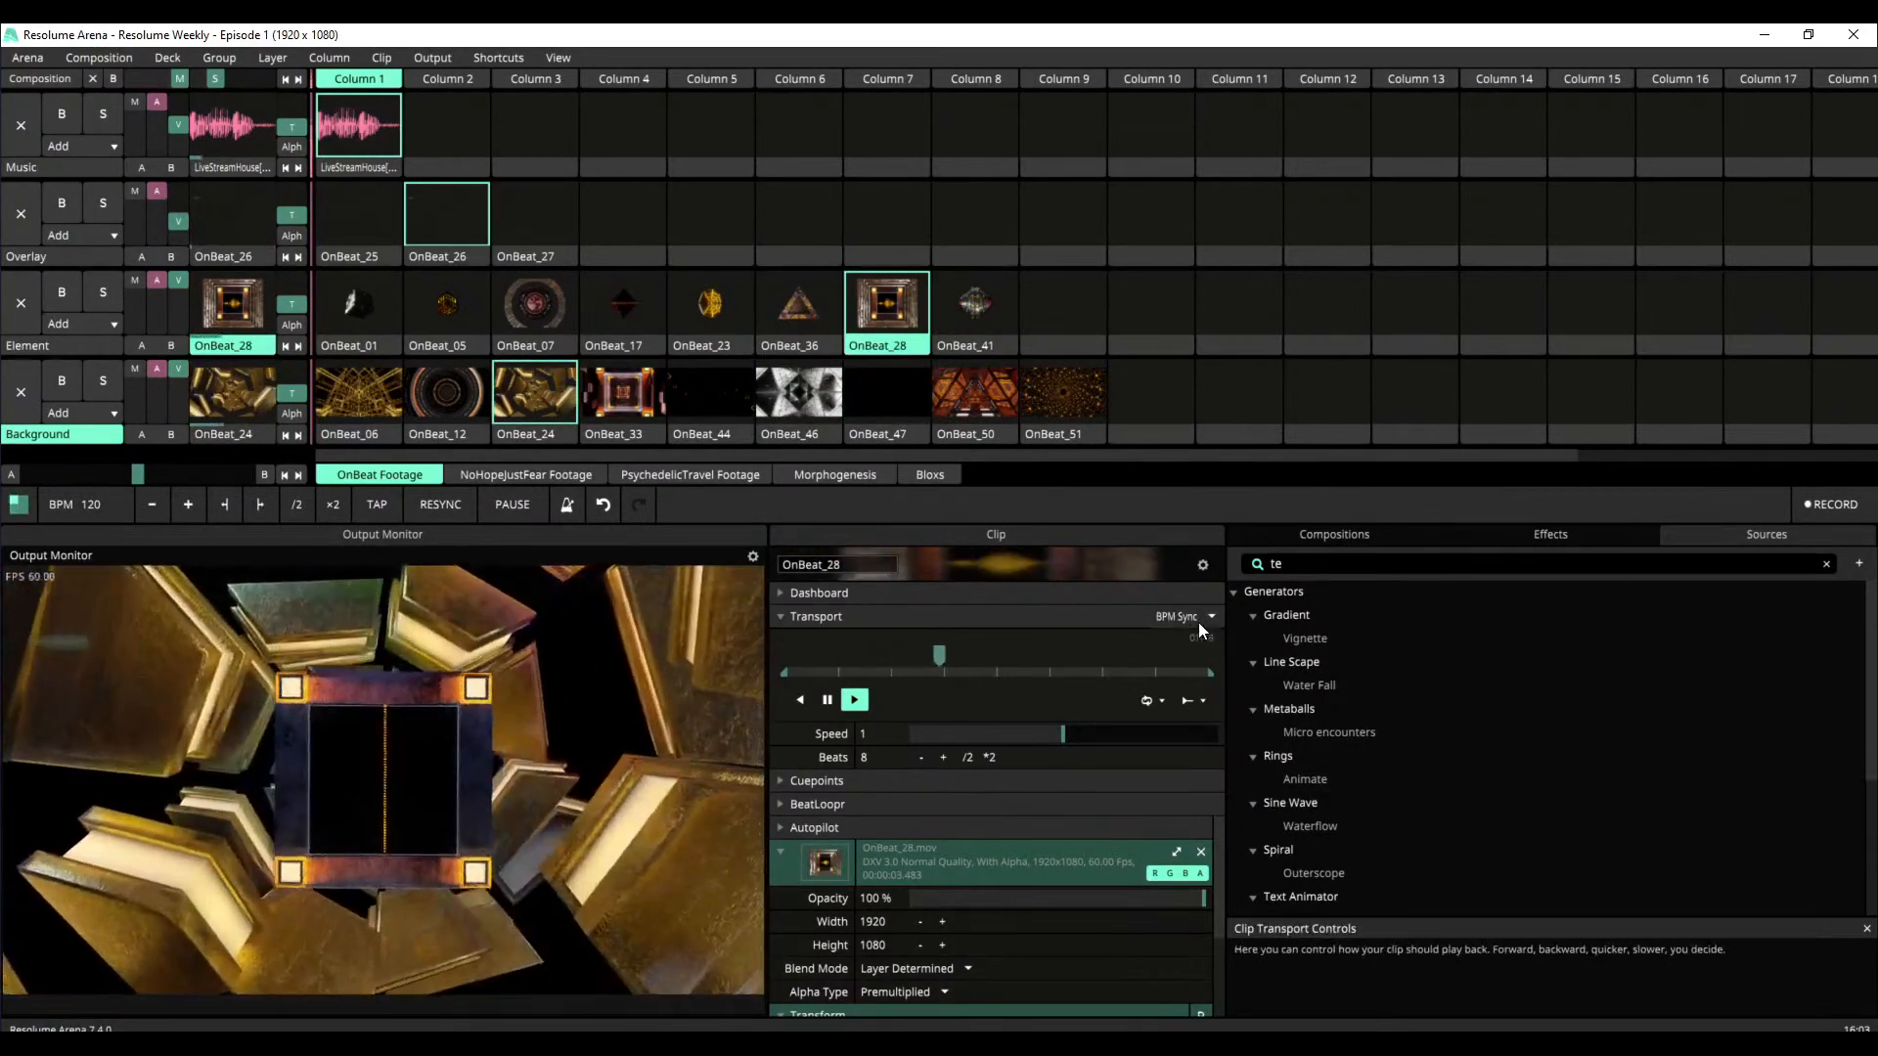
pyautogui.click(1203, 618)
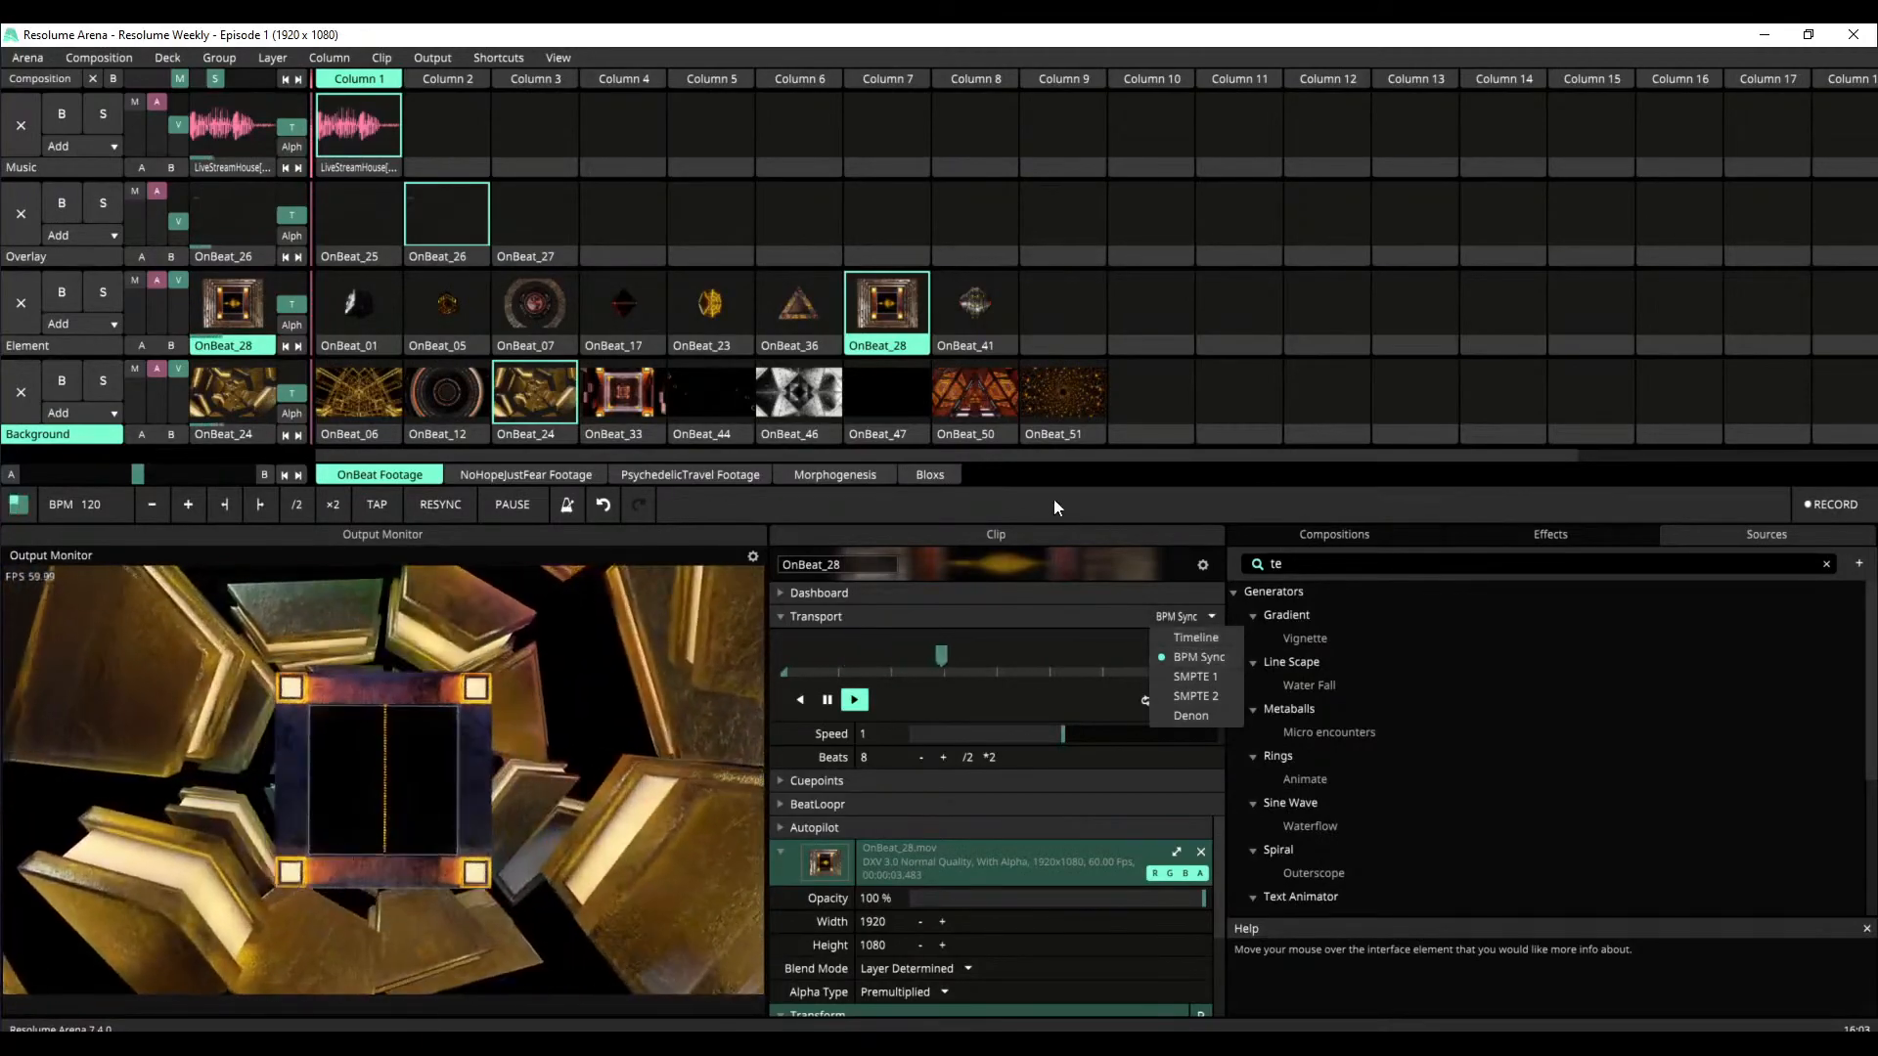
pyautogui.click(1054, 502)
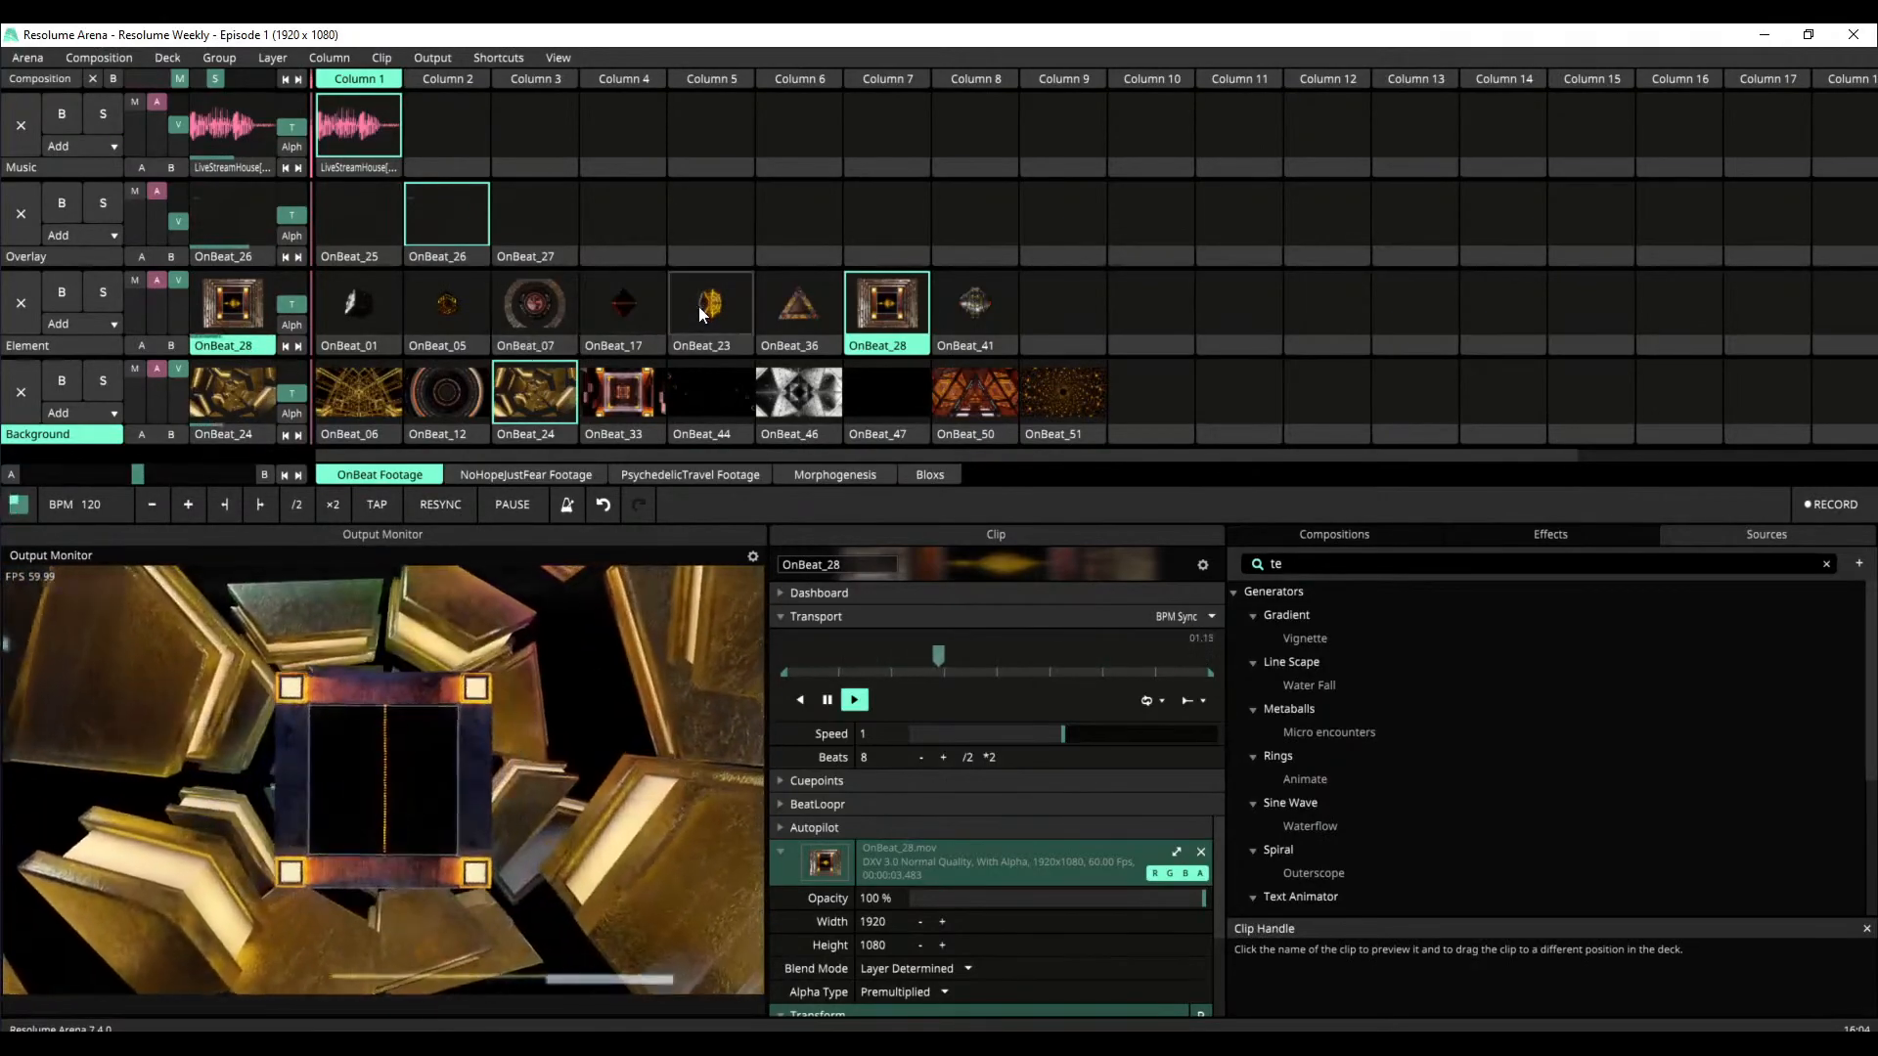
# Play the OnBeat_01 element over the OnBeat_12 background, and trigger OnBeat_26 followed by OnBeat_25 on the Overlay layer
pyautogui.click(385, 303)
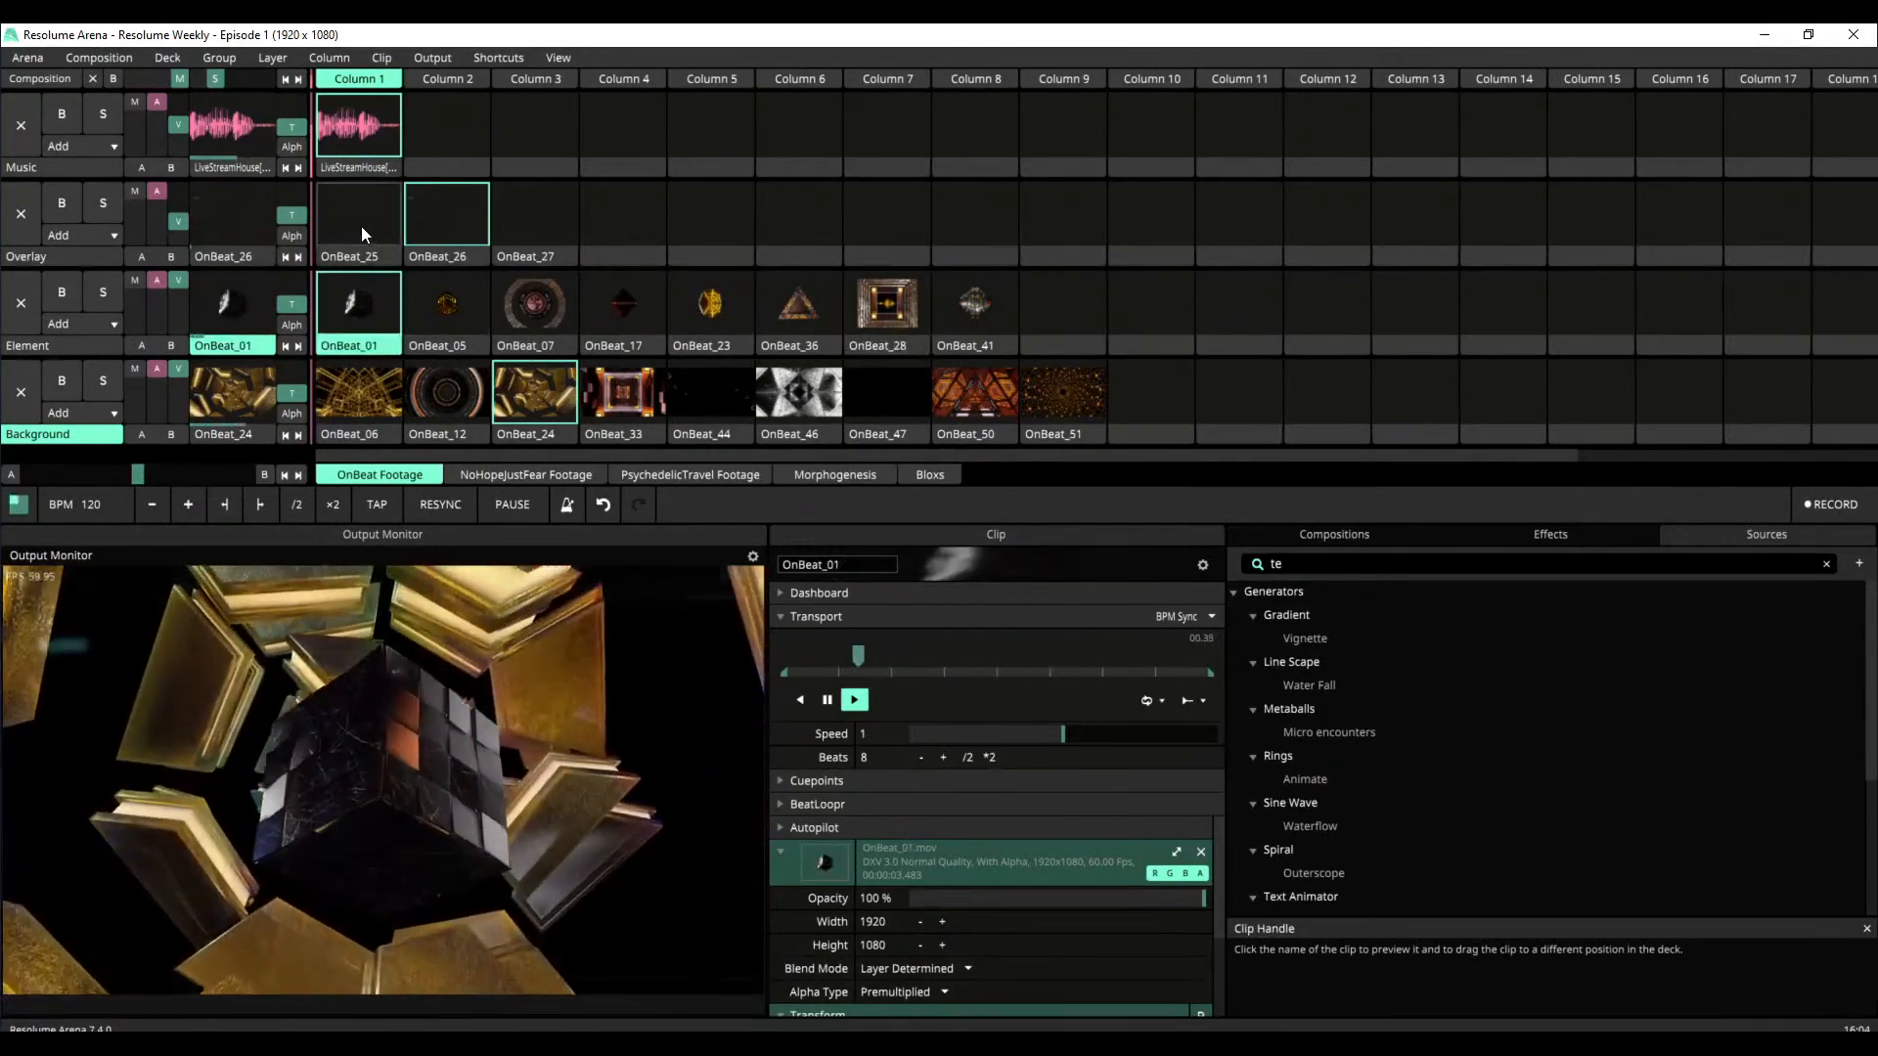
pyautogui.click(448, 393)
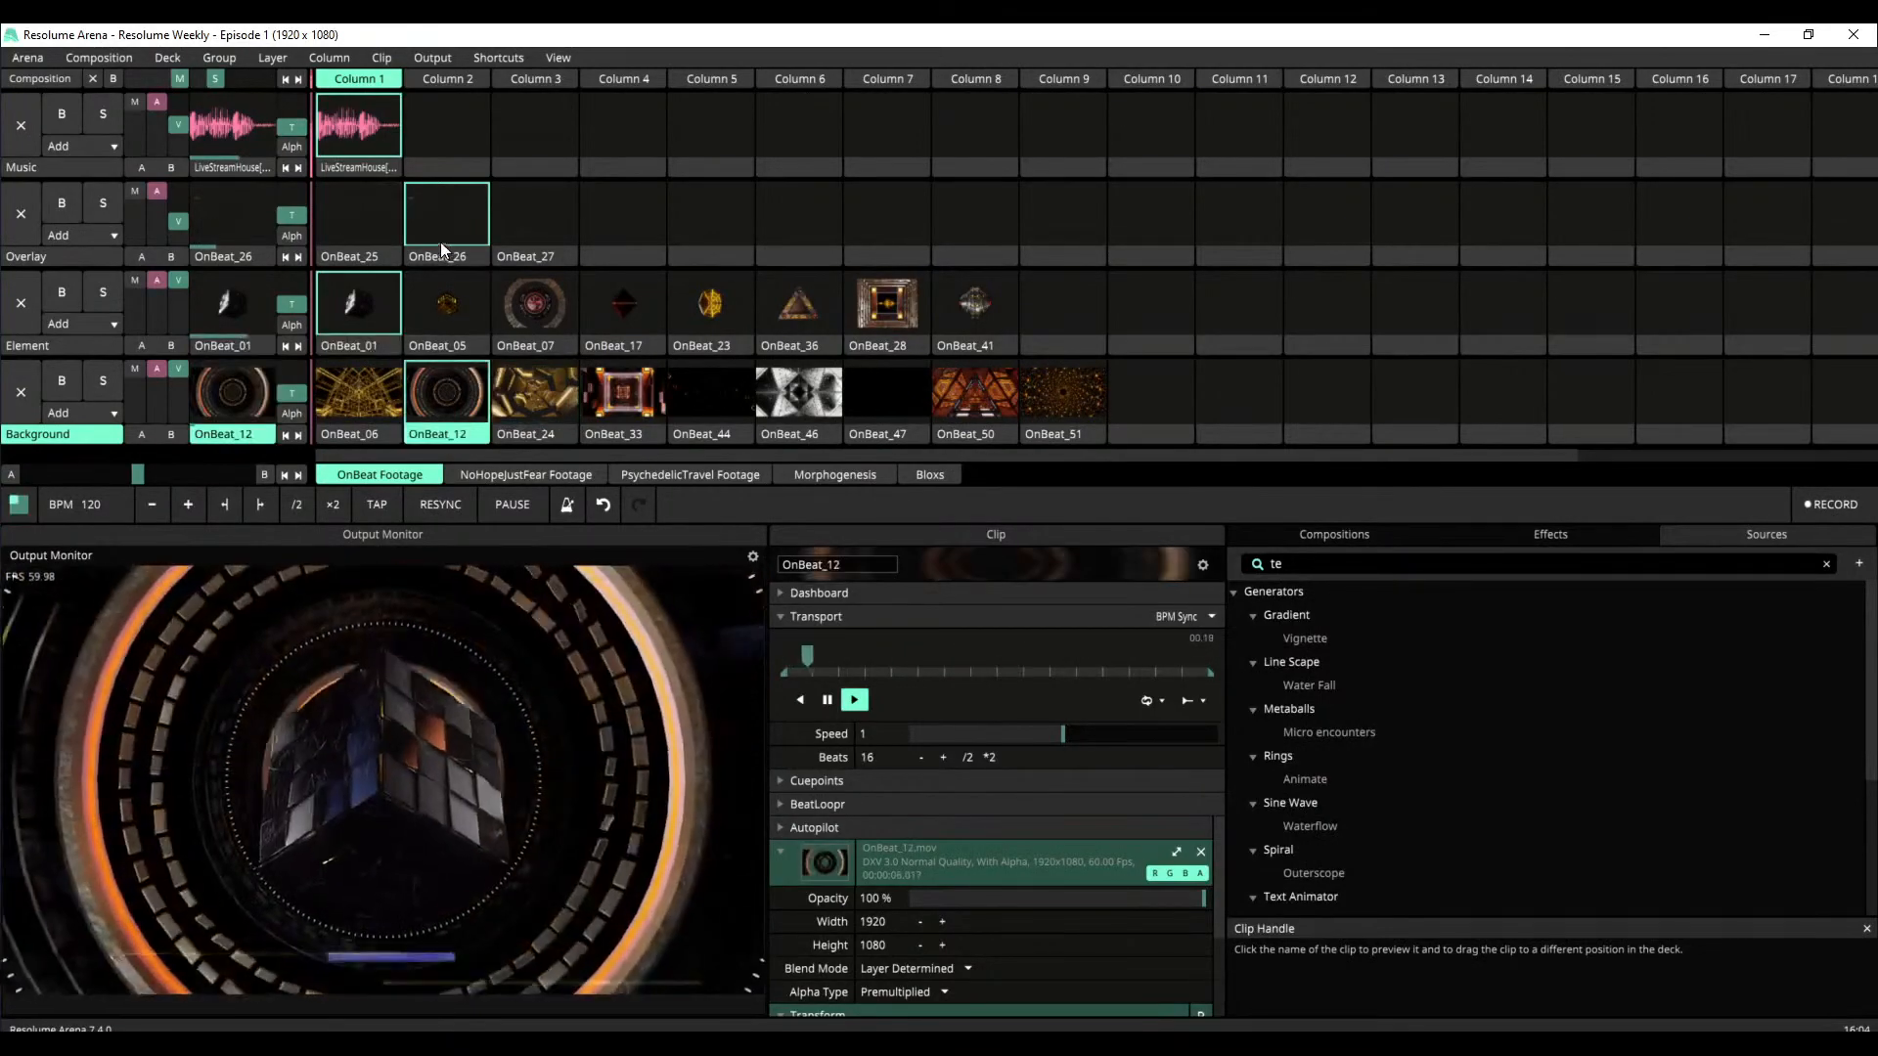
pyautogui.click(439, 231)
pyautogui.click(340, 242)
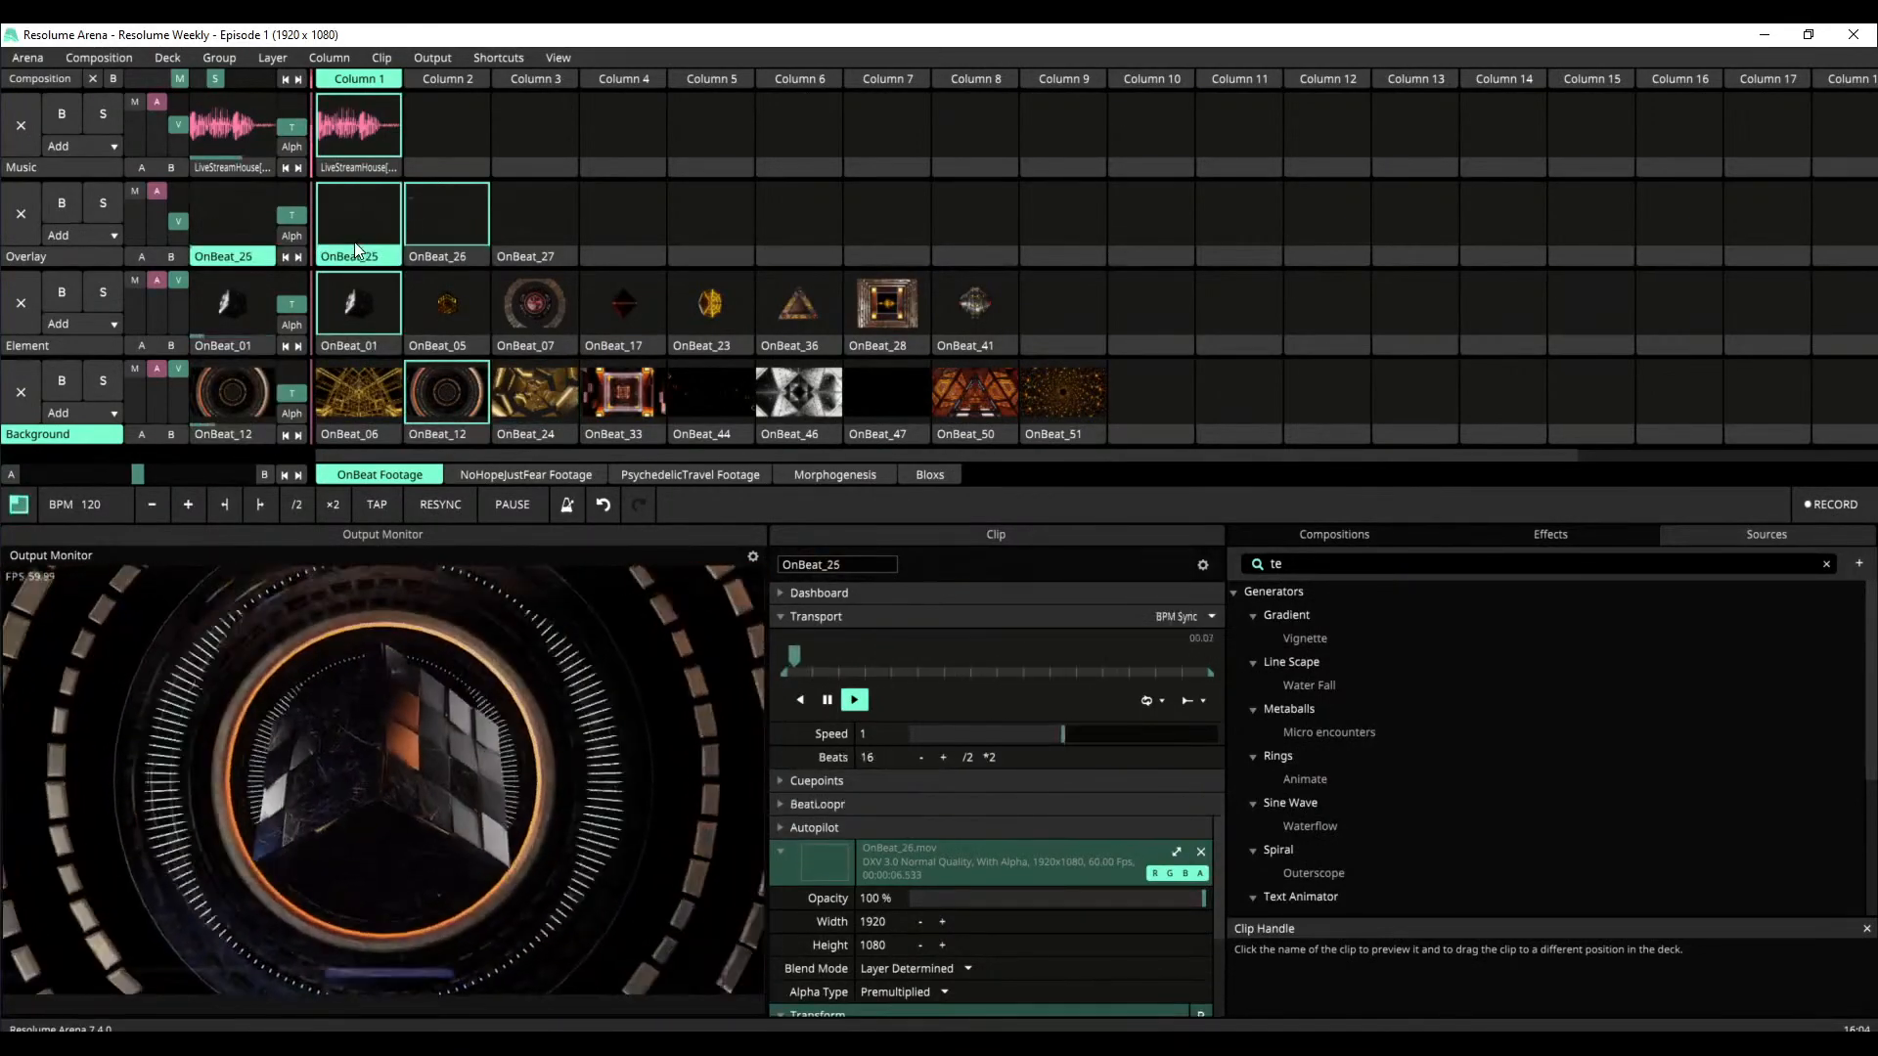
# Clear the Element and Background layers with their empty Column 10 slots and retrigger OnBeat_25 on the Overlay layer
pyautogui.click(1172, 314)
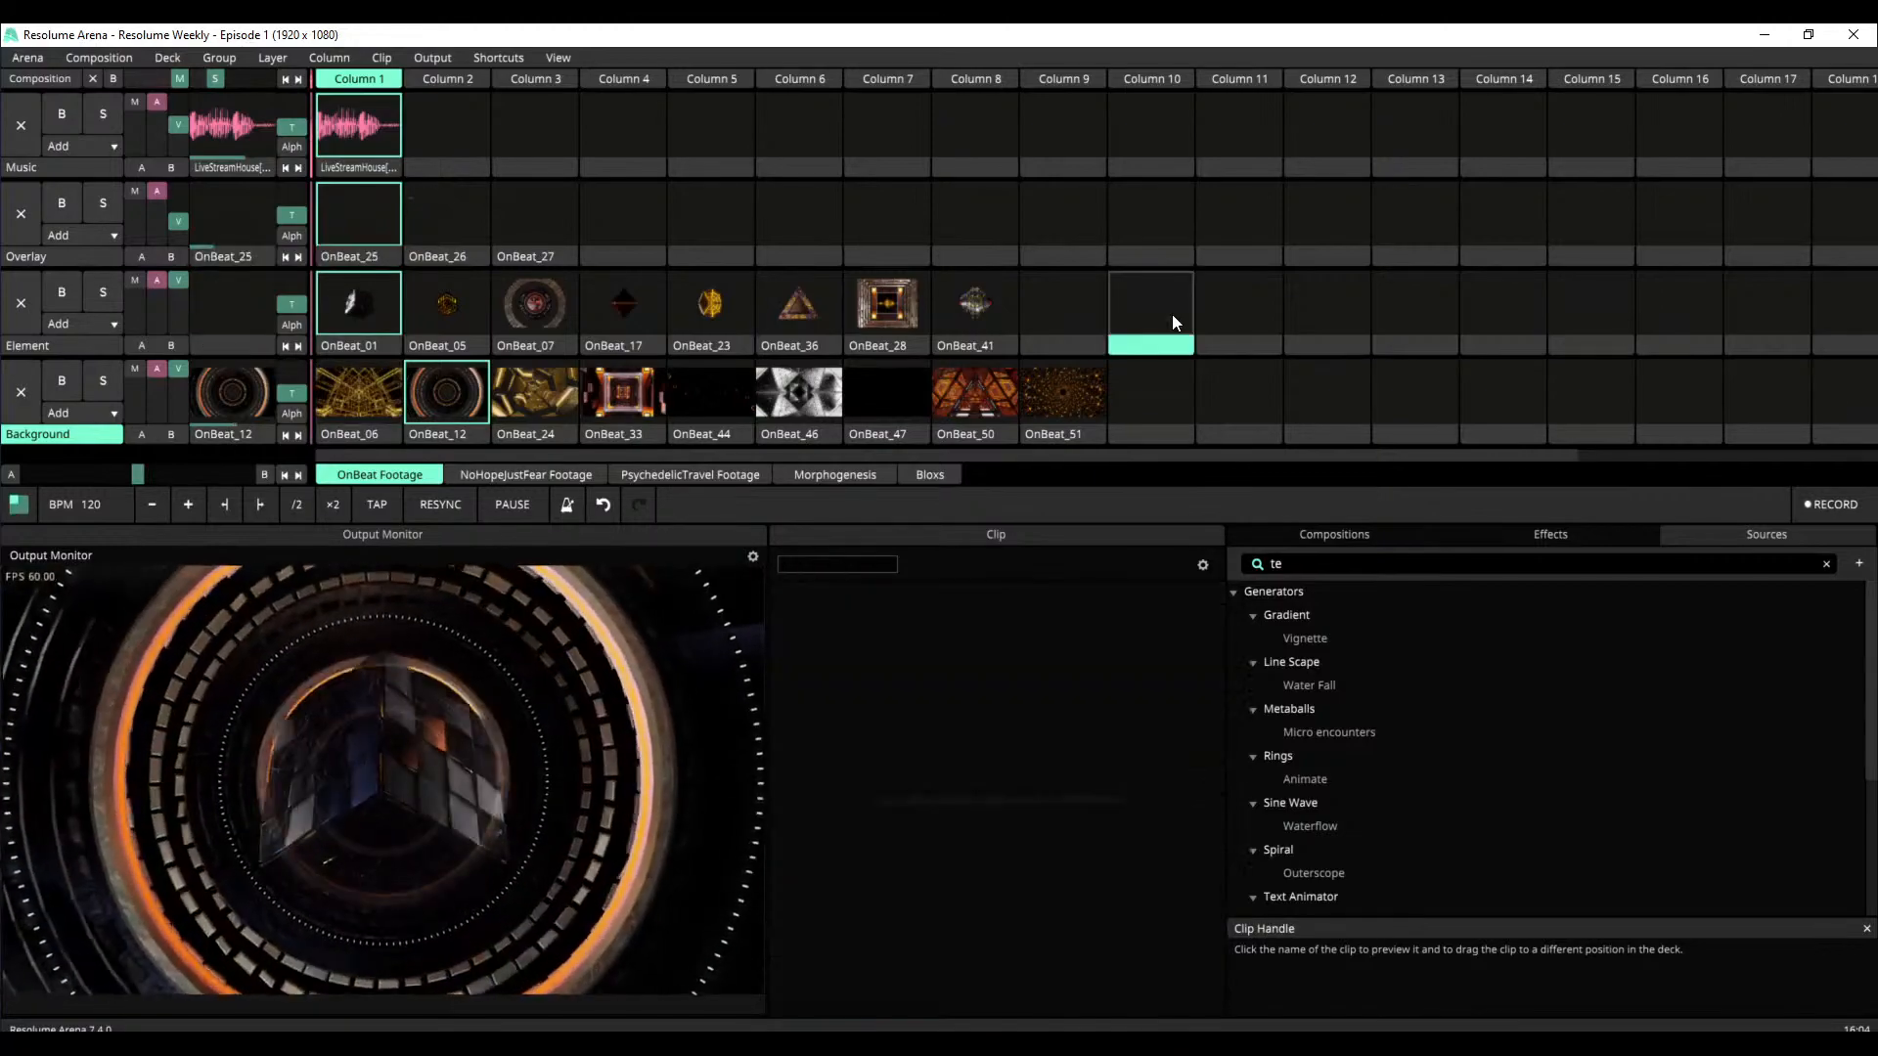
pyautogui.click(1171, 385)
pyautogui.click(372, 207)
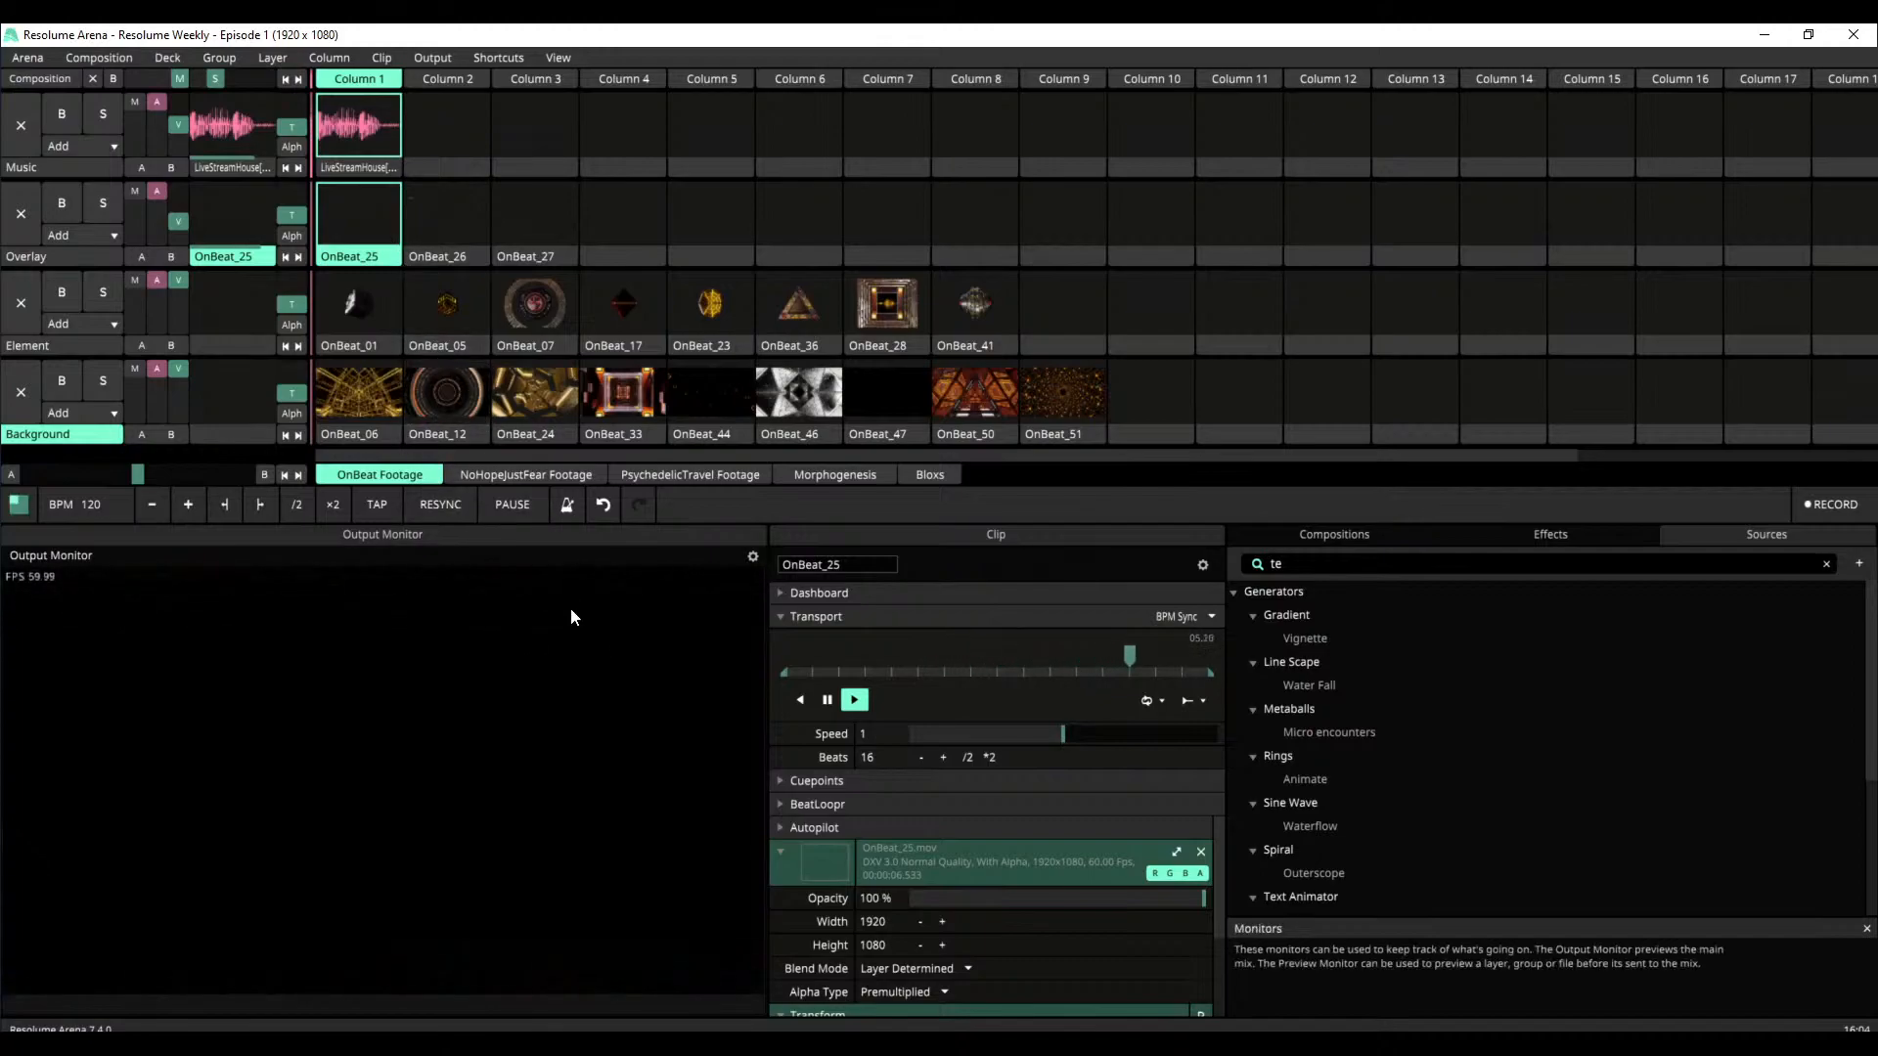
# Play OnBeat_28 on the Element layer and switch the Background layer from OnBeat_47 to OnBeat_33
pyautogui.click(892, 306)
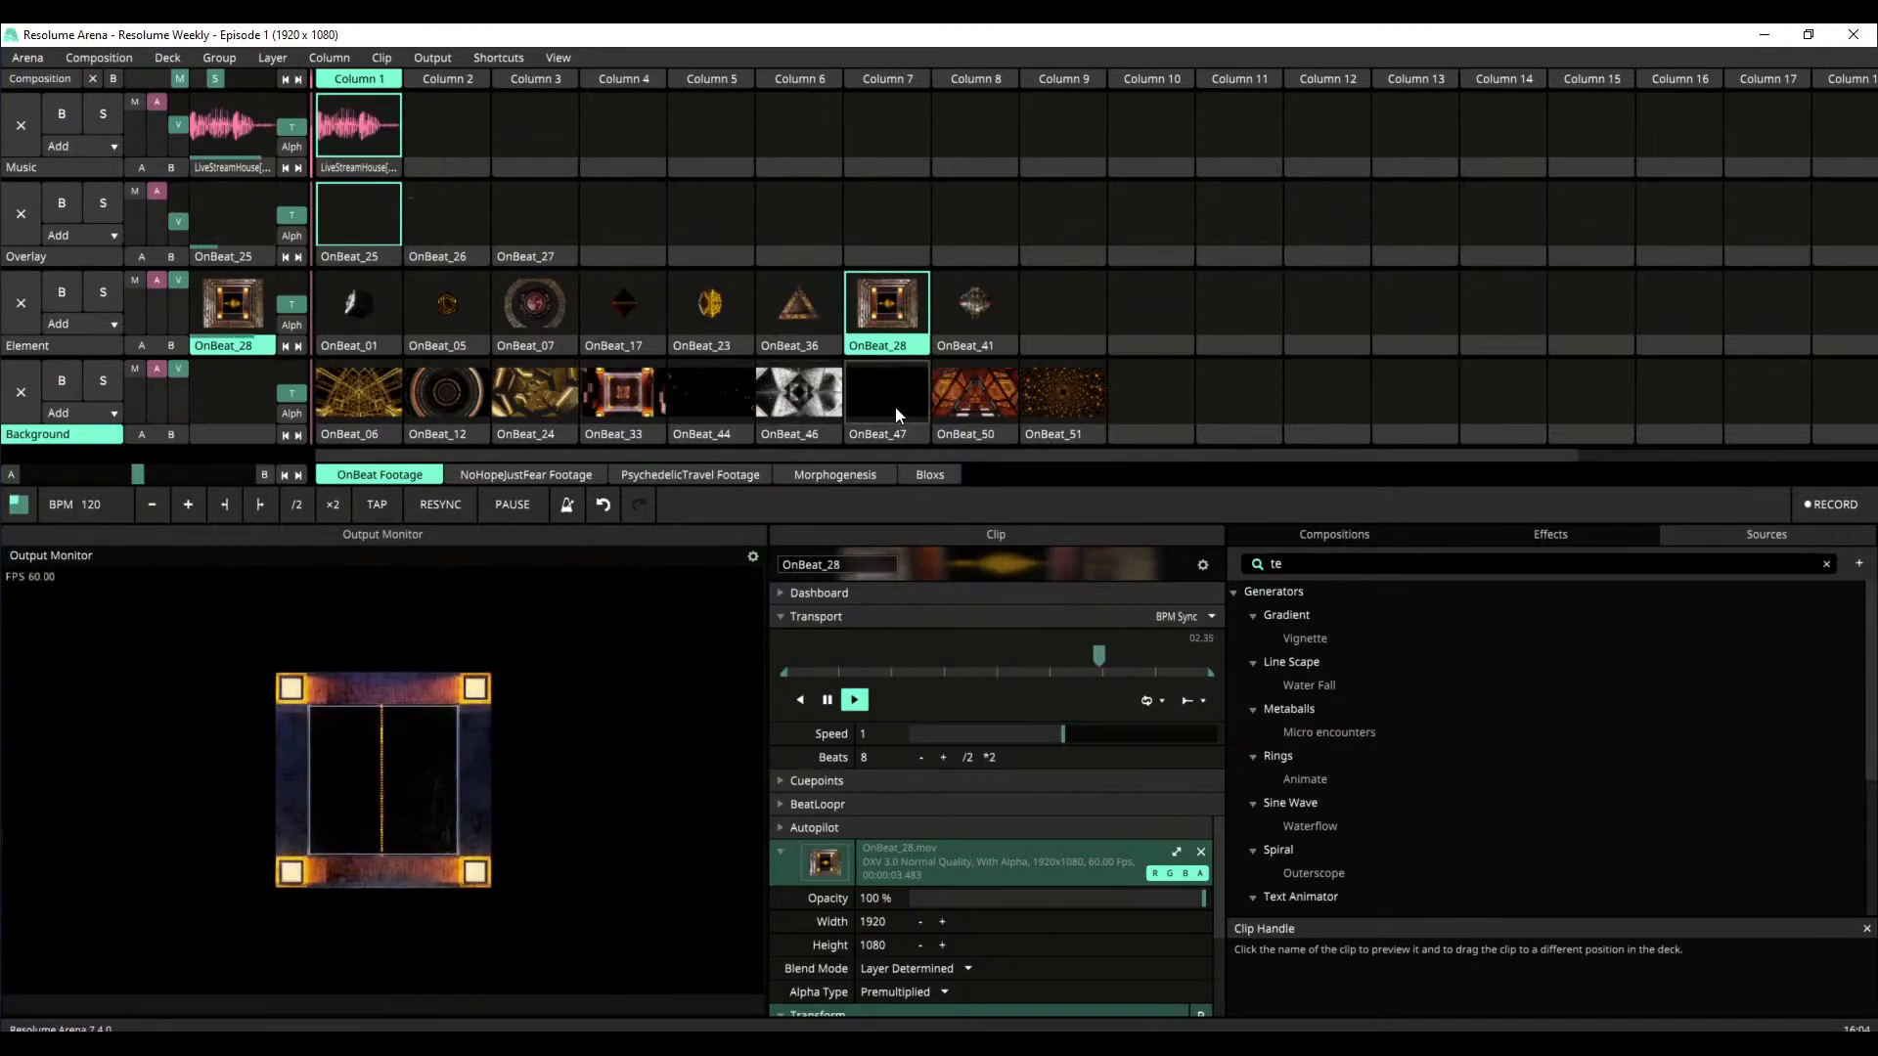
pyautogui.click(895, 407)
pyautogui.click(652, 402)
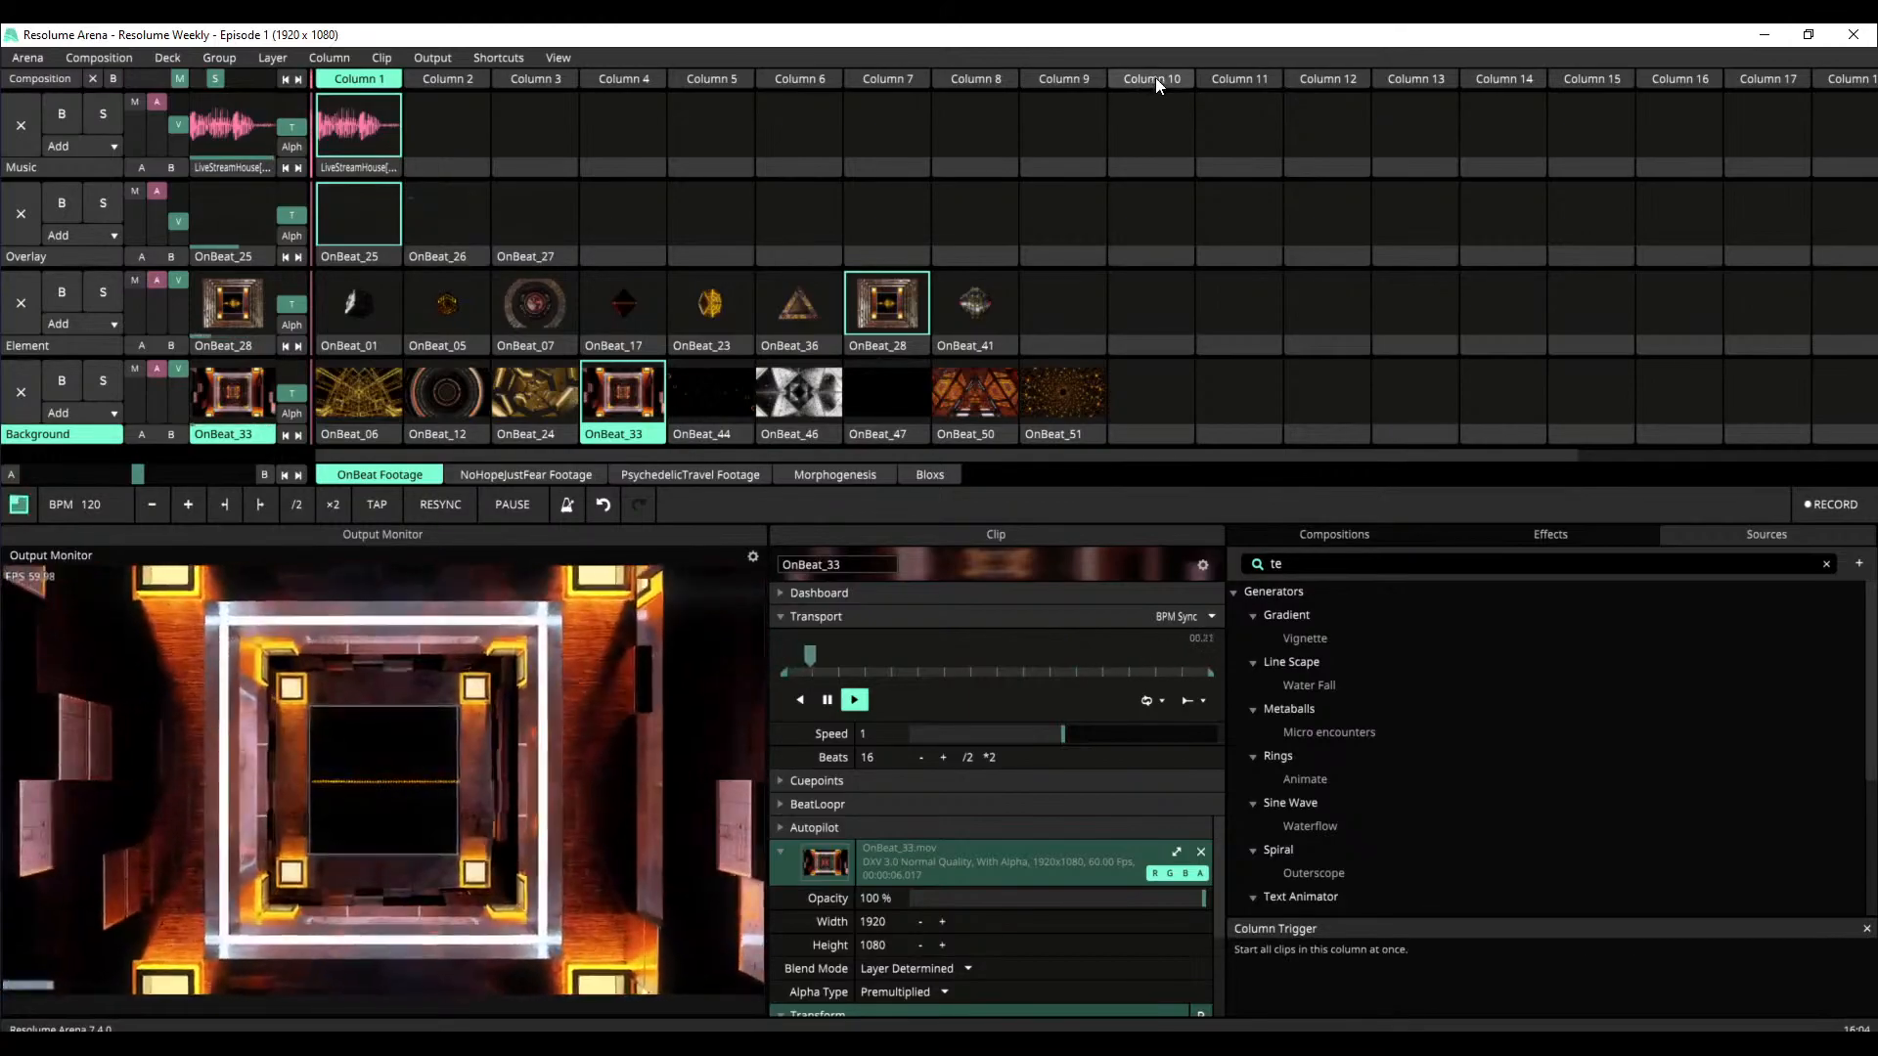
# Clear all layers by launching the empty Column 10, and switch to the NoHopeJustFear Footage deck
pyautogui.click(1152, 79)
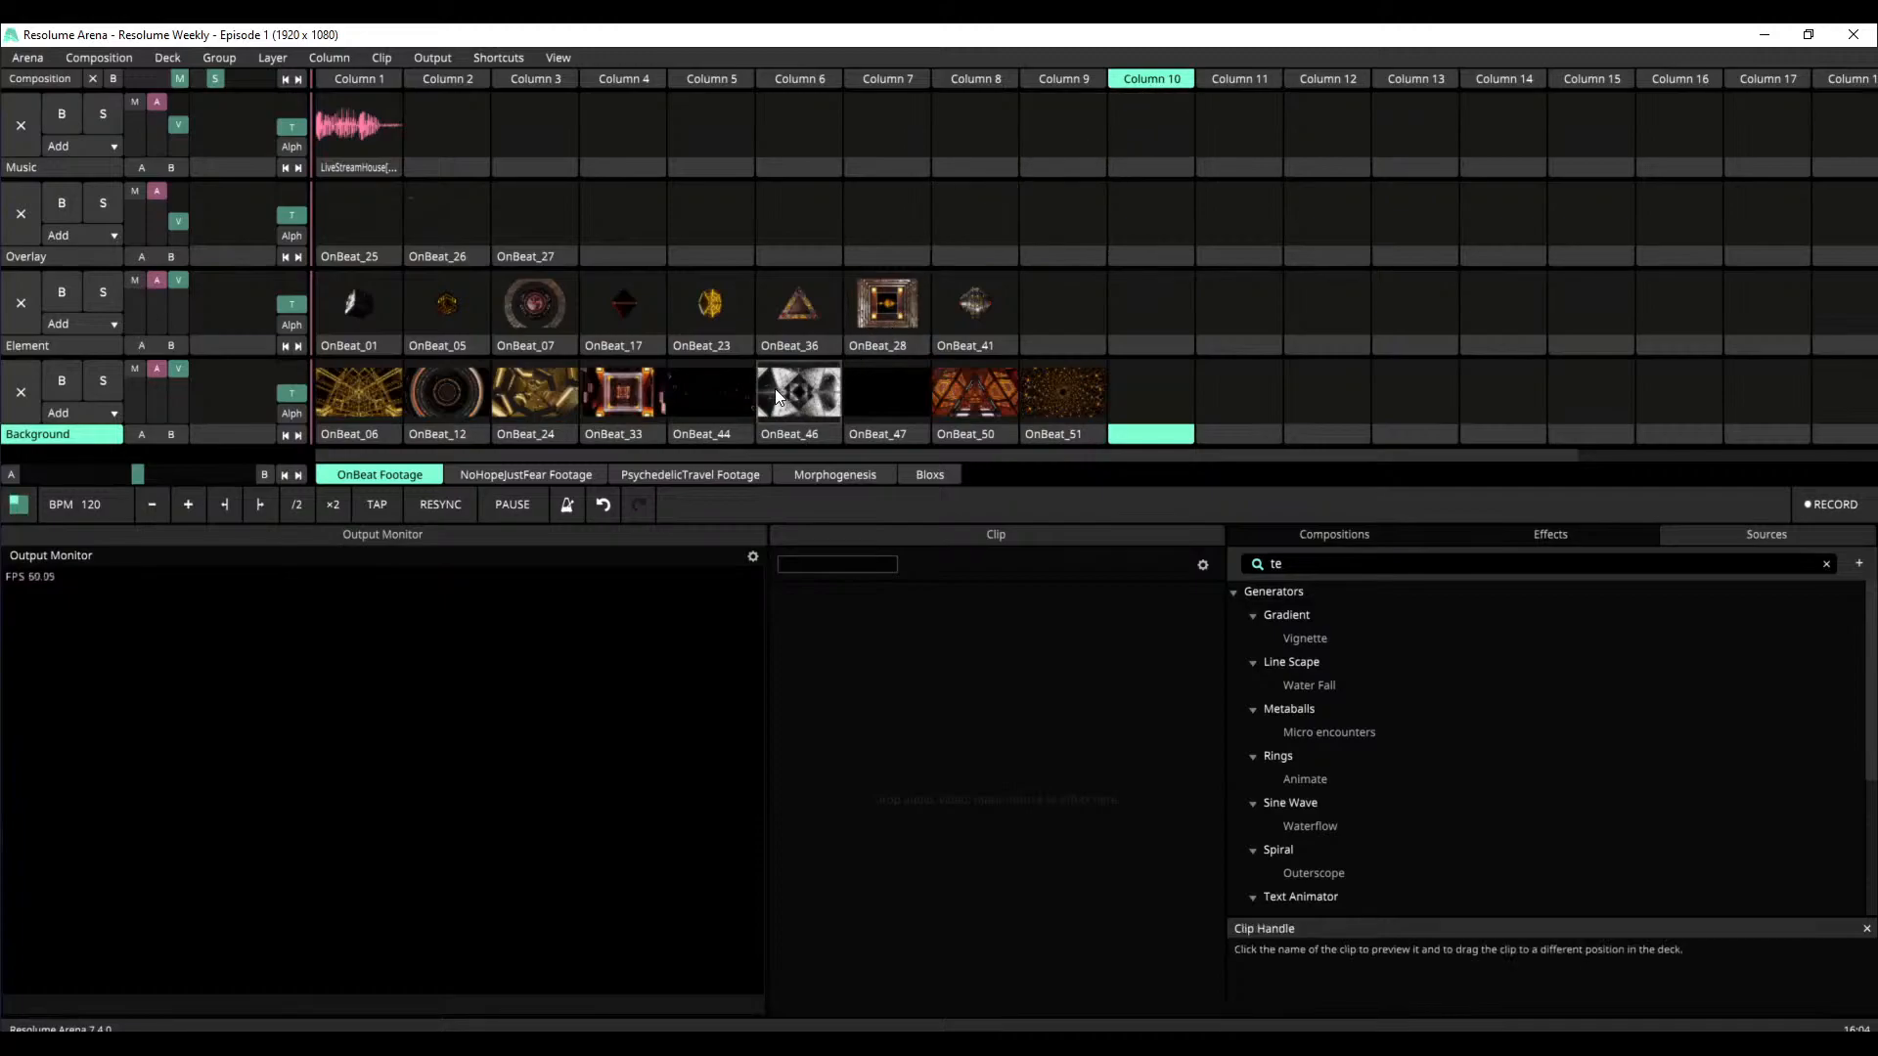
pyautogui.click(555, 479)
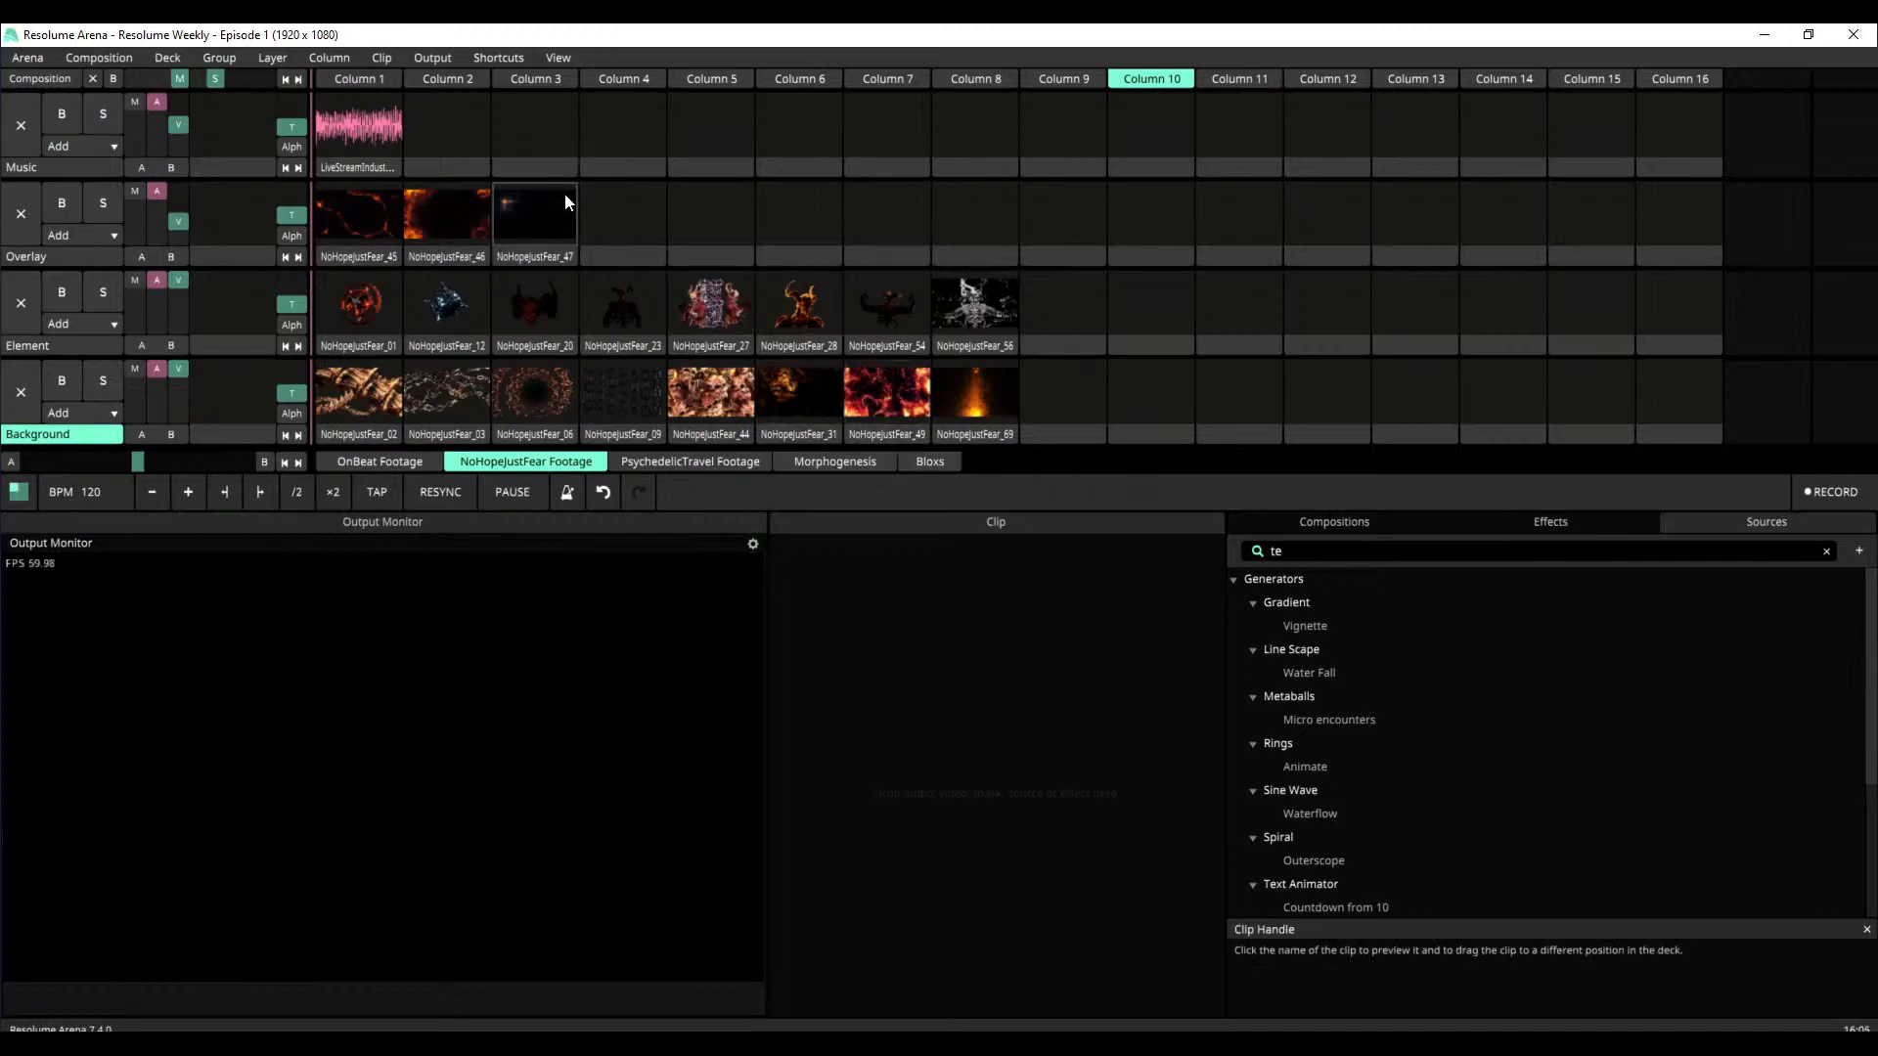
# Layer NoHopeJustFear_46 on Overlay, NoHopeJustFear_28 on Element and NoHopeJustFear_06 on Background
pyautogui.click(455, 215)
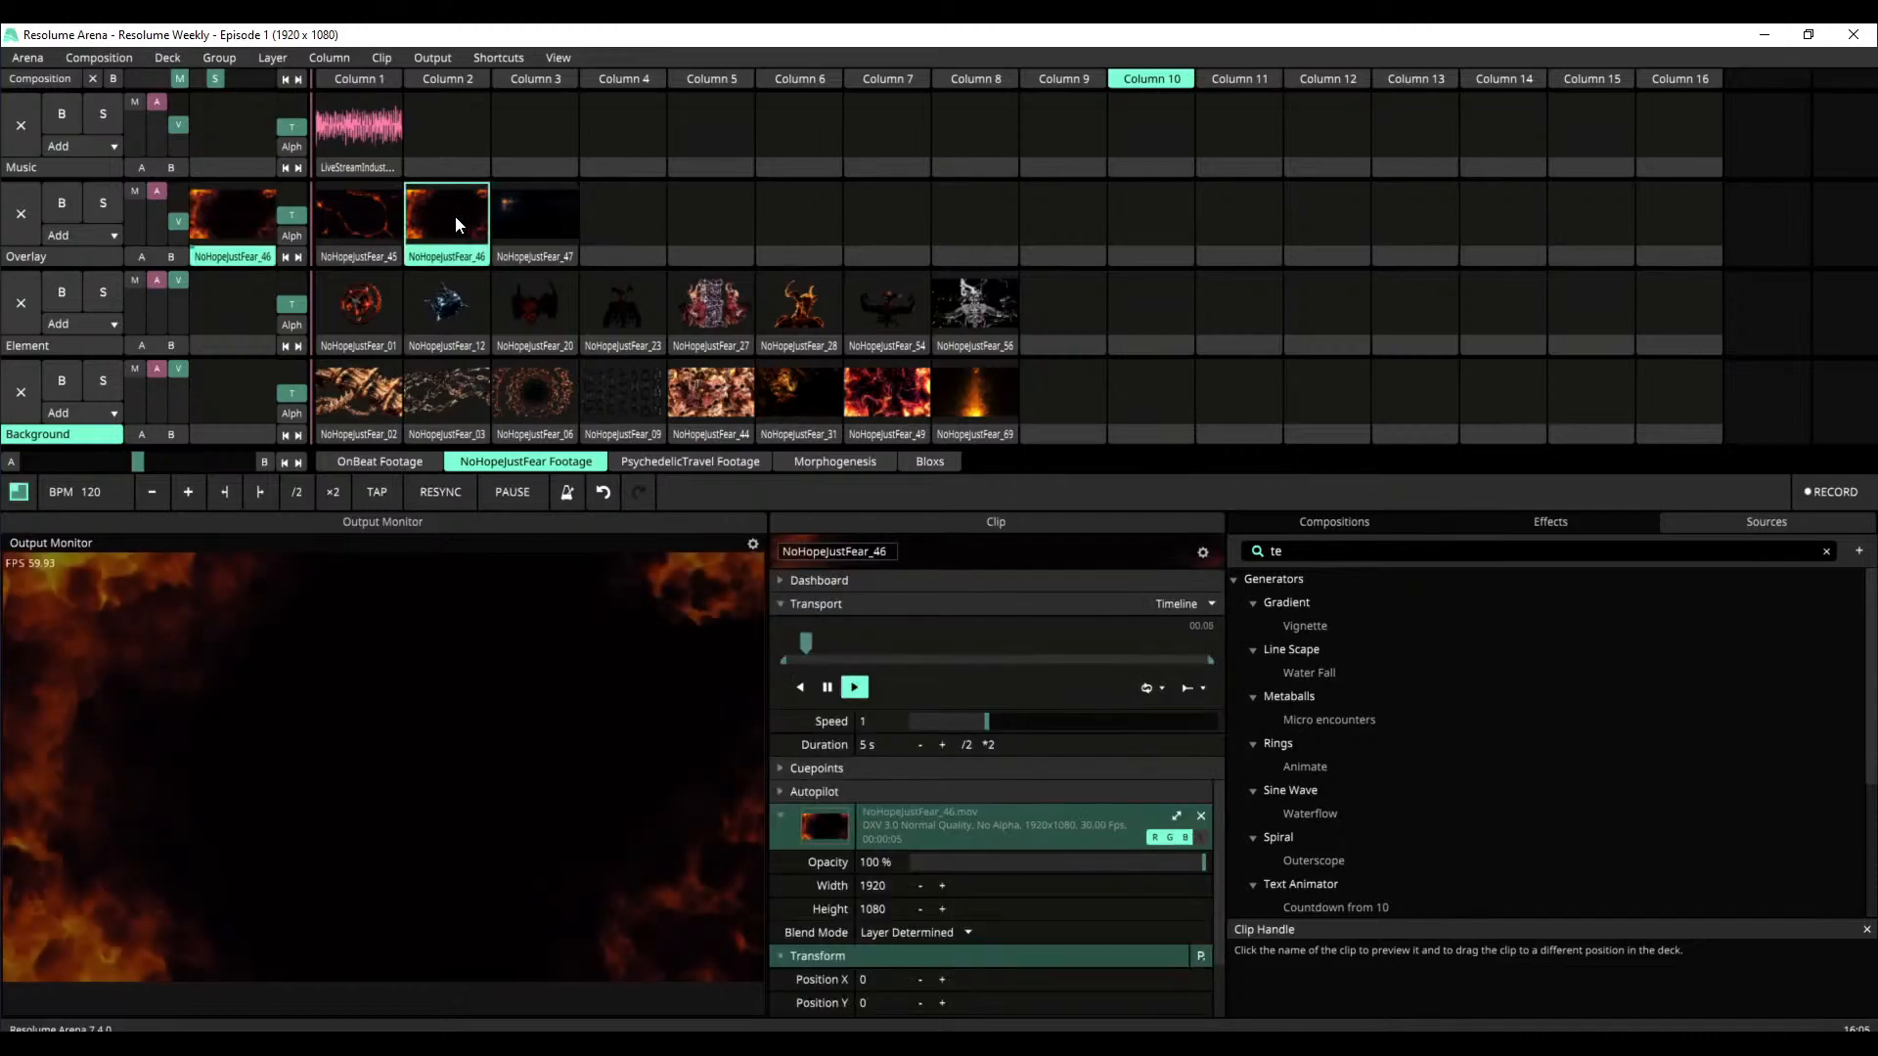
pyautogui.click(807, 313)
pyautogui.click(548, 401)
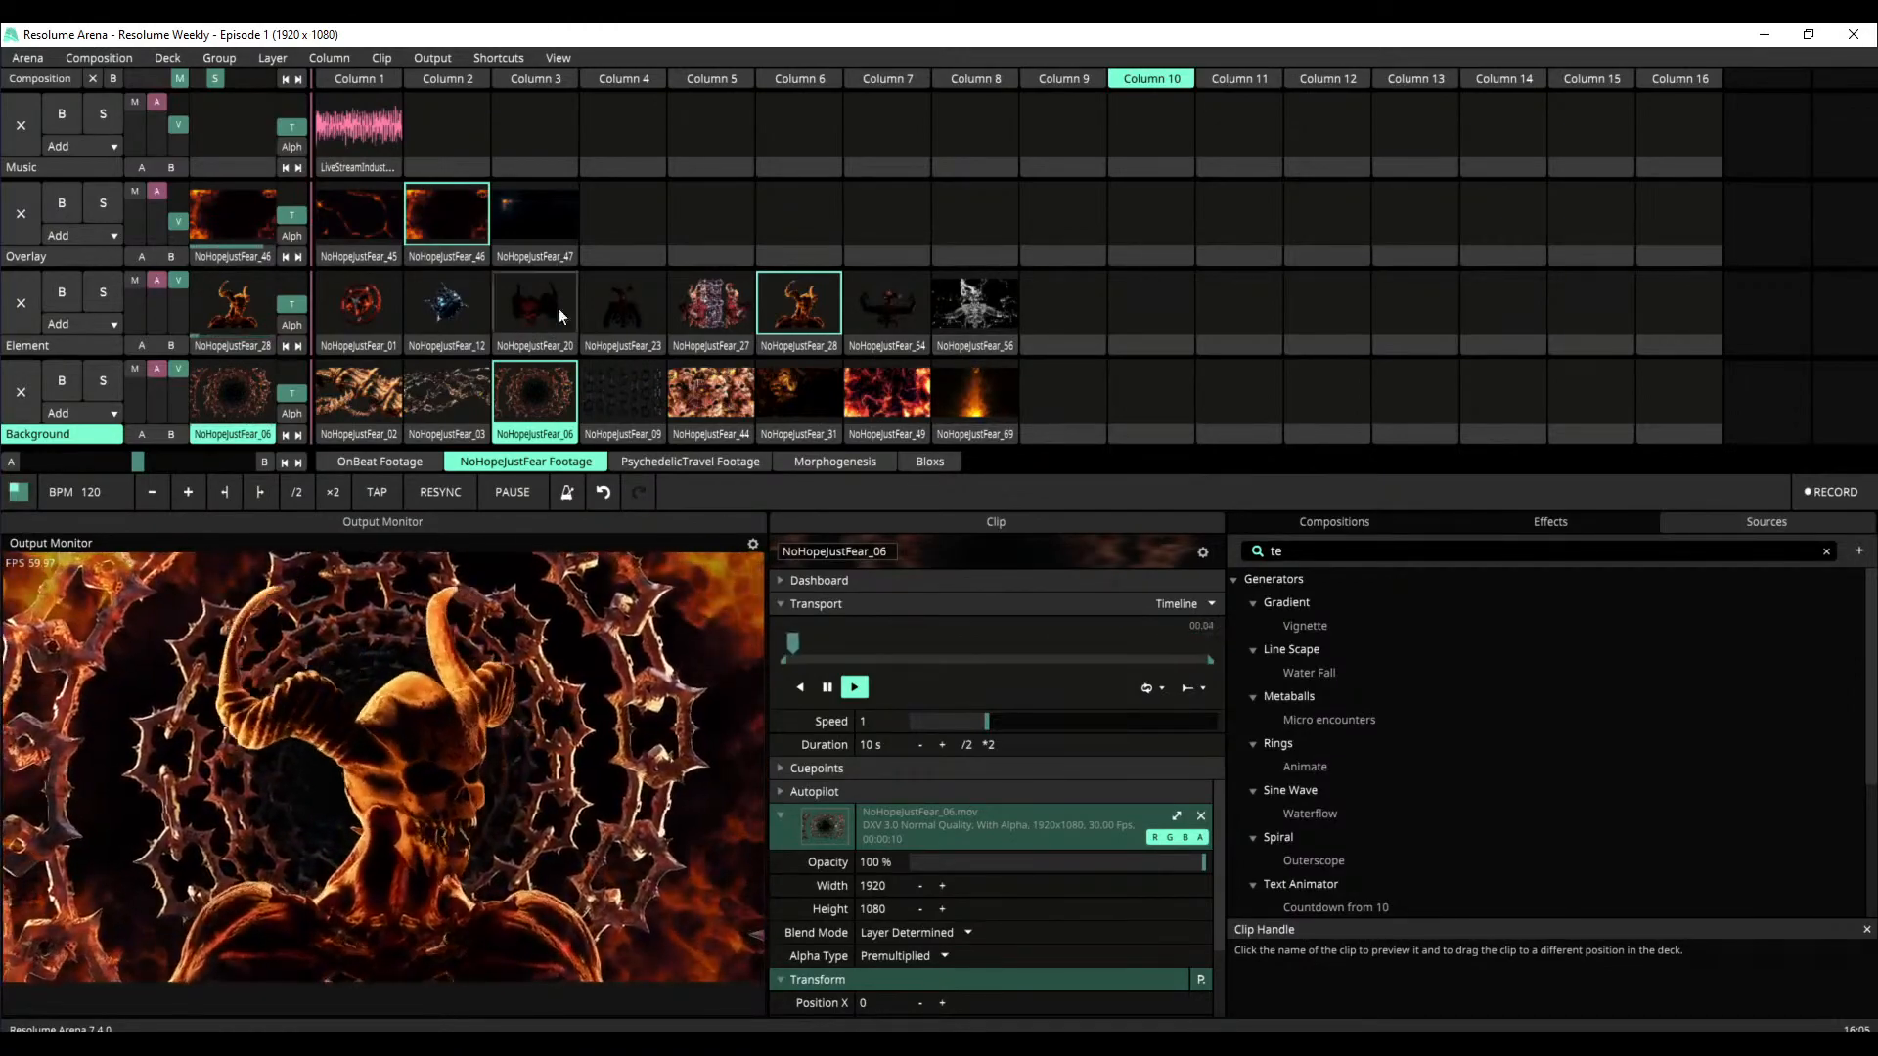
# Play NoHopeJustFear_45 on the Overlay layer and raise that layer's video opacity slightly
pyautogui.click(380, 225)
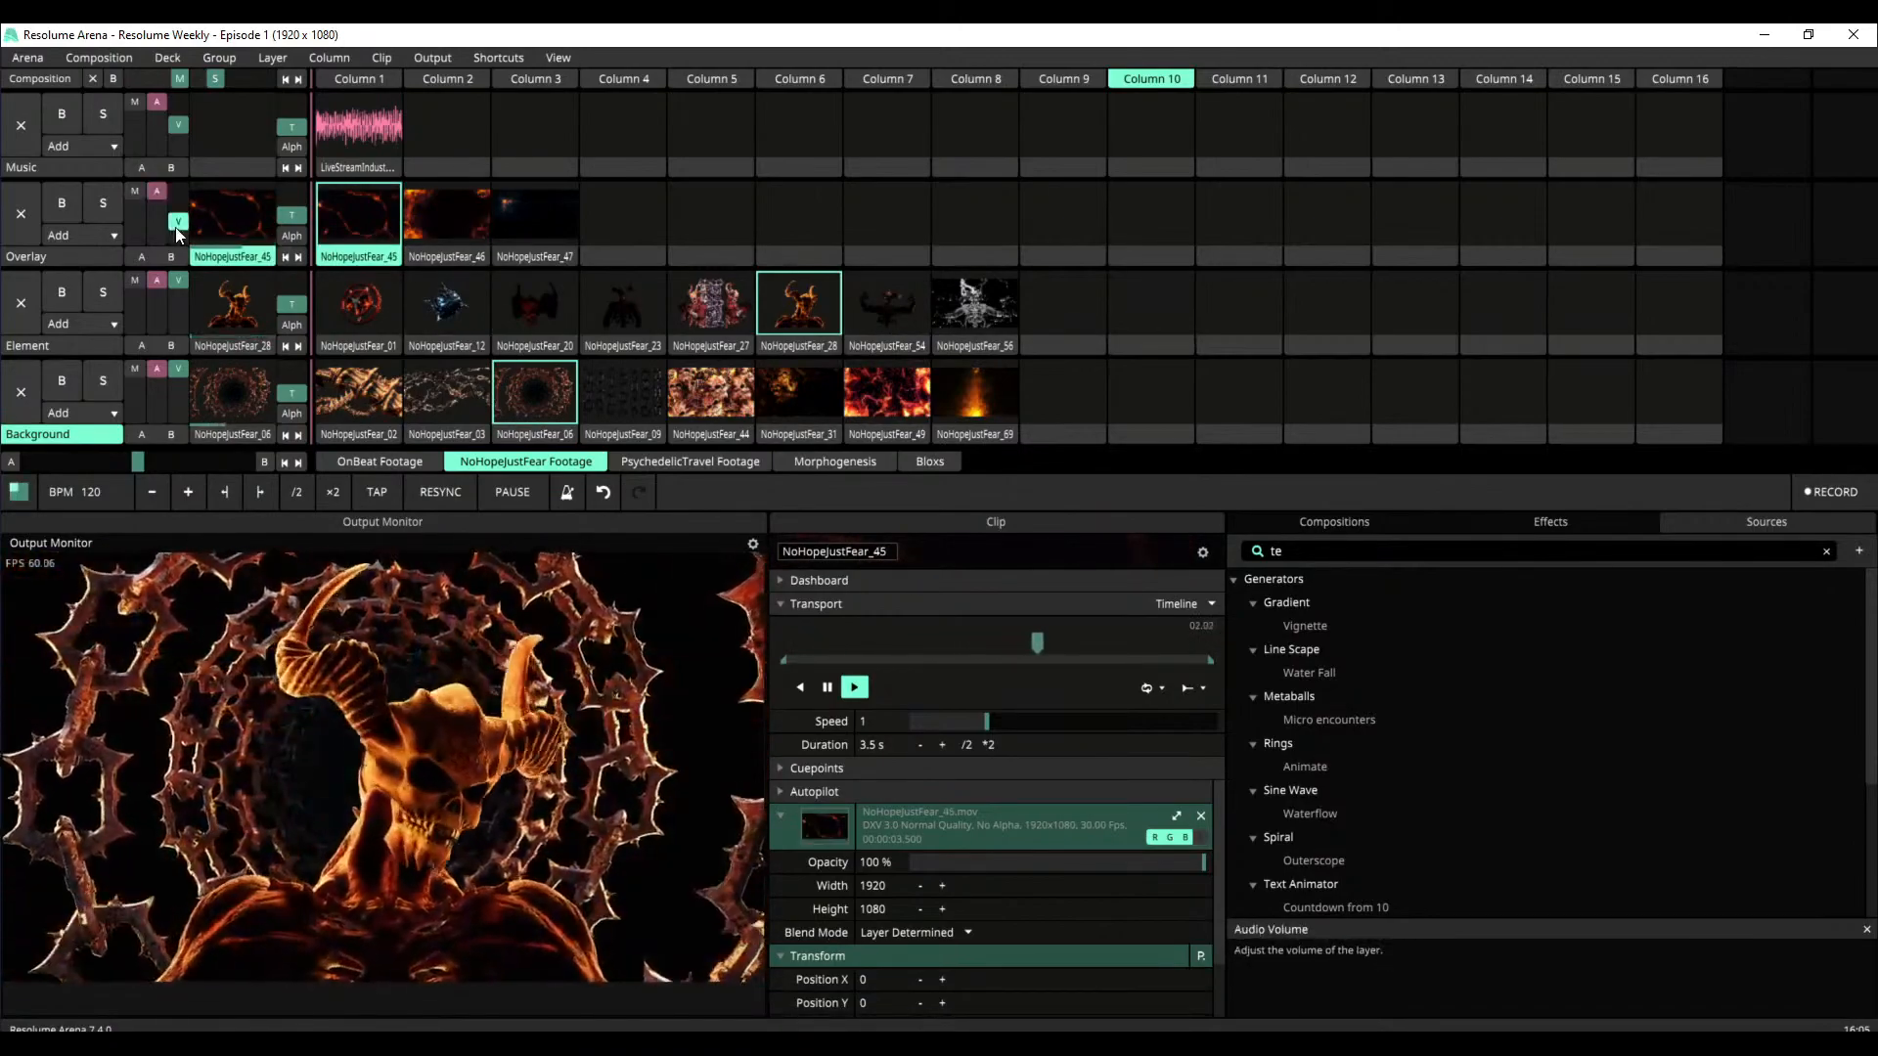
pyautogui.moveTo(177, 221)
pyautogui.mouseDown()
pyautogui.moveTo(183, 187)
pyautogui.moveTo(202, 215)
pyautogui.mouseUp()
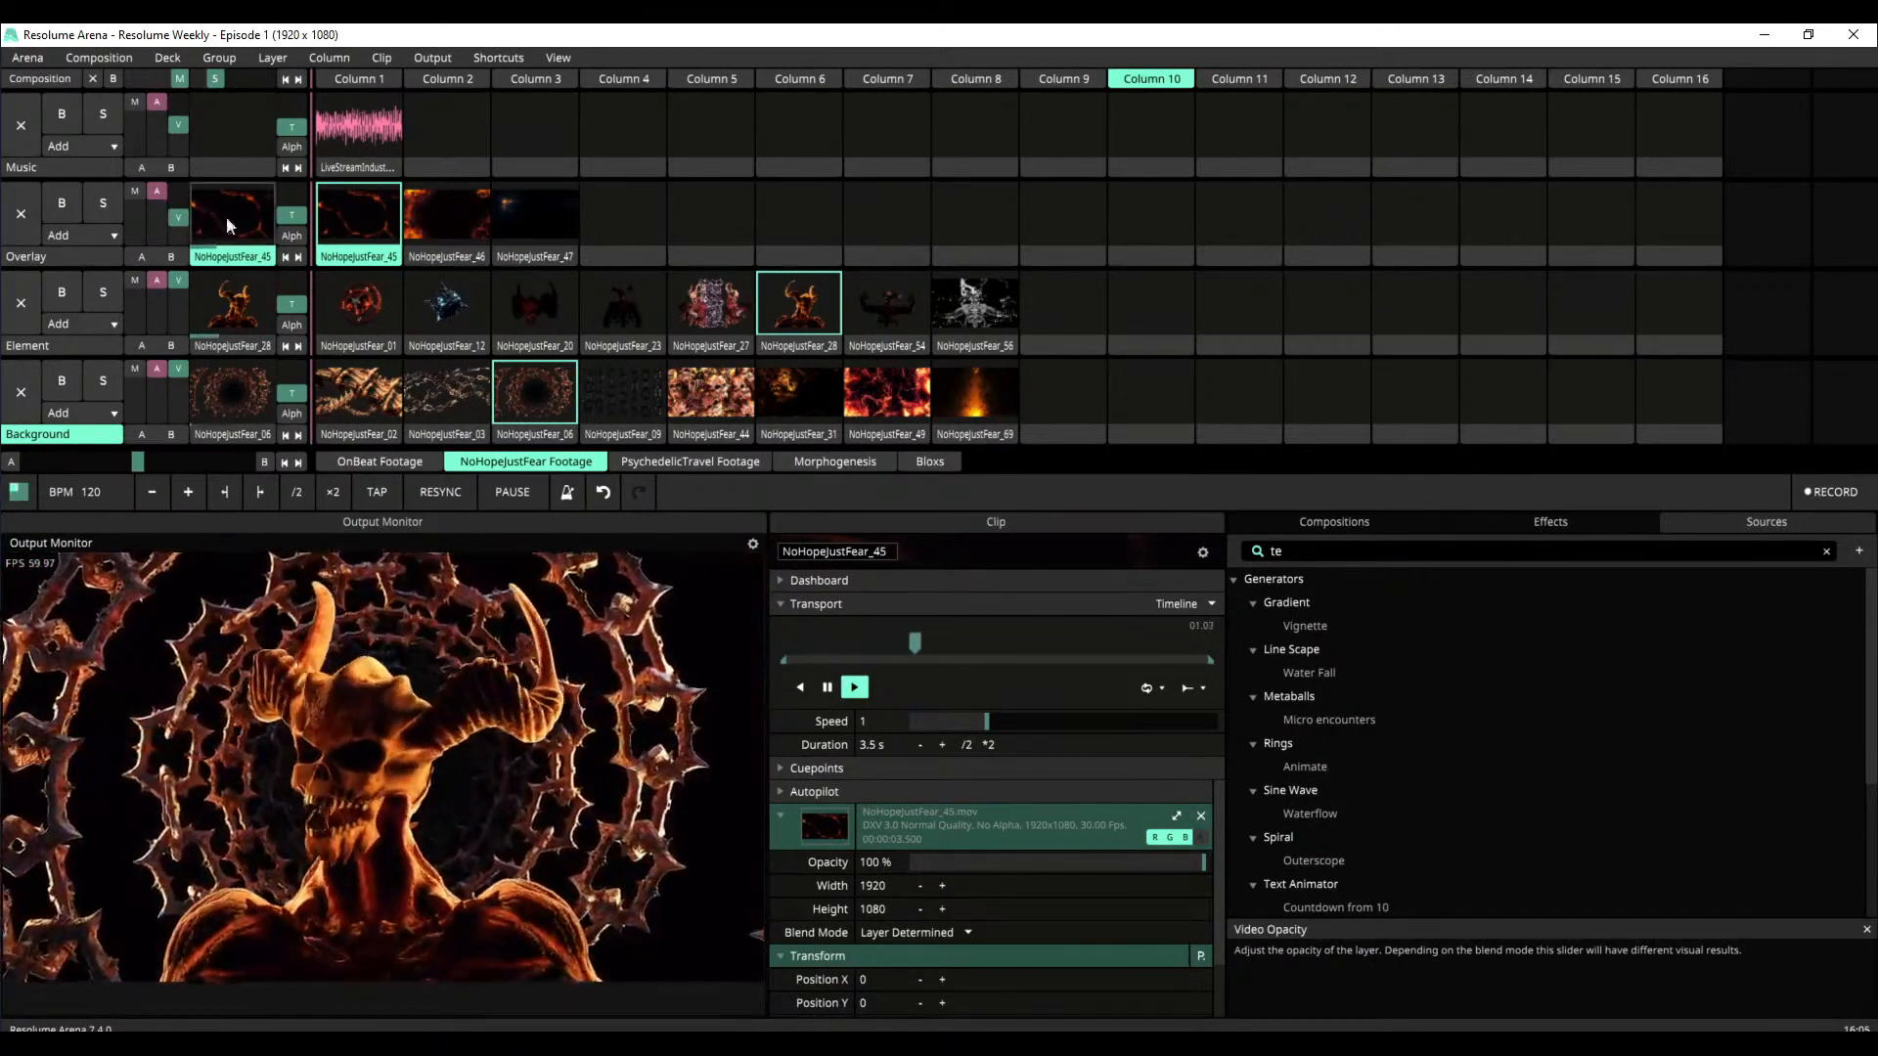
# Switch the Overlay layer through NoHopeJustFear_46 and _47, and the Element layer through NoHopeJustFear_01, _12, _20 and _23
pyautogui.click(461, 235)
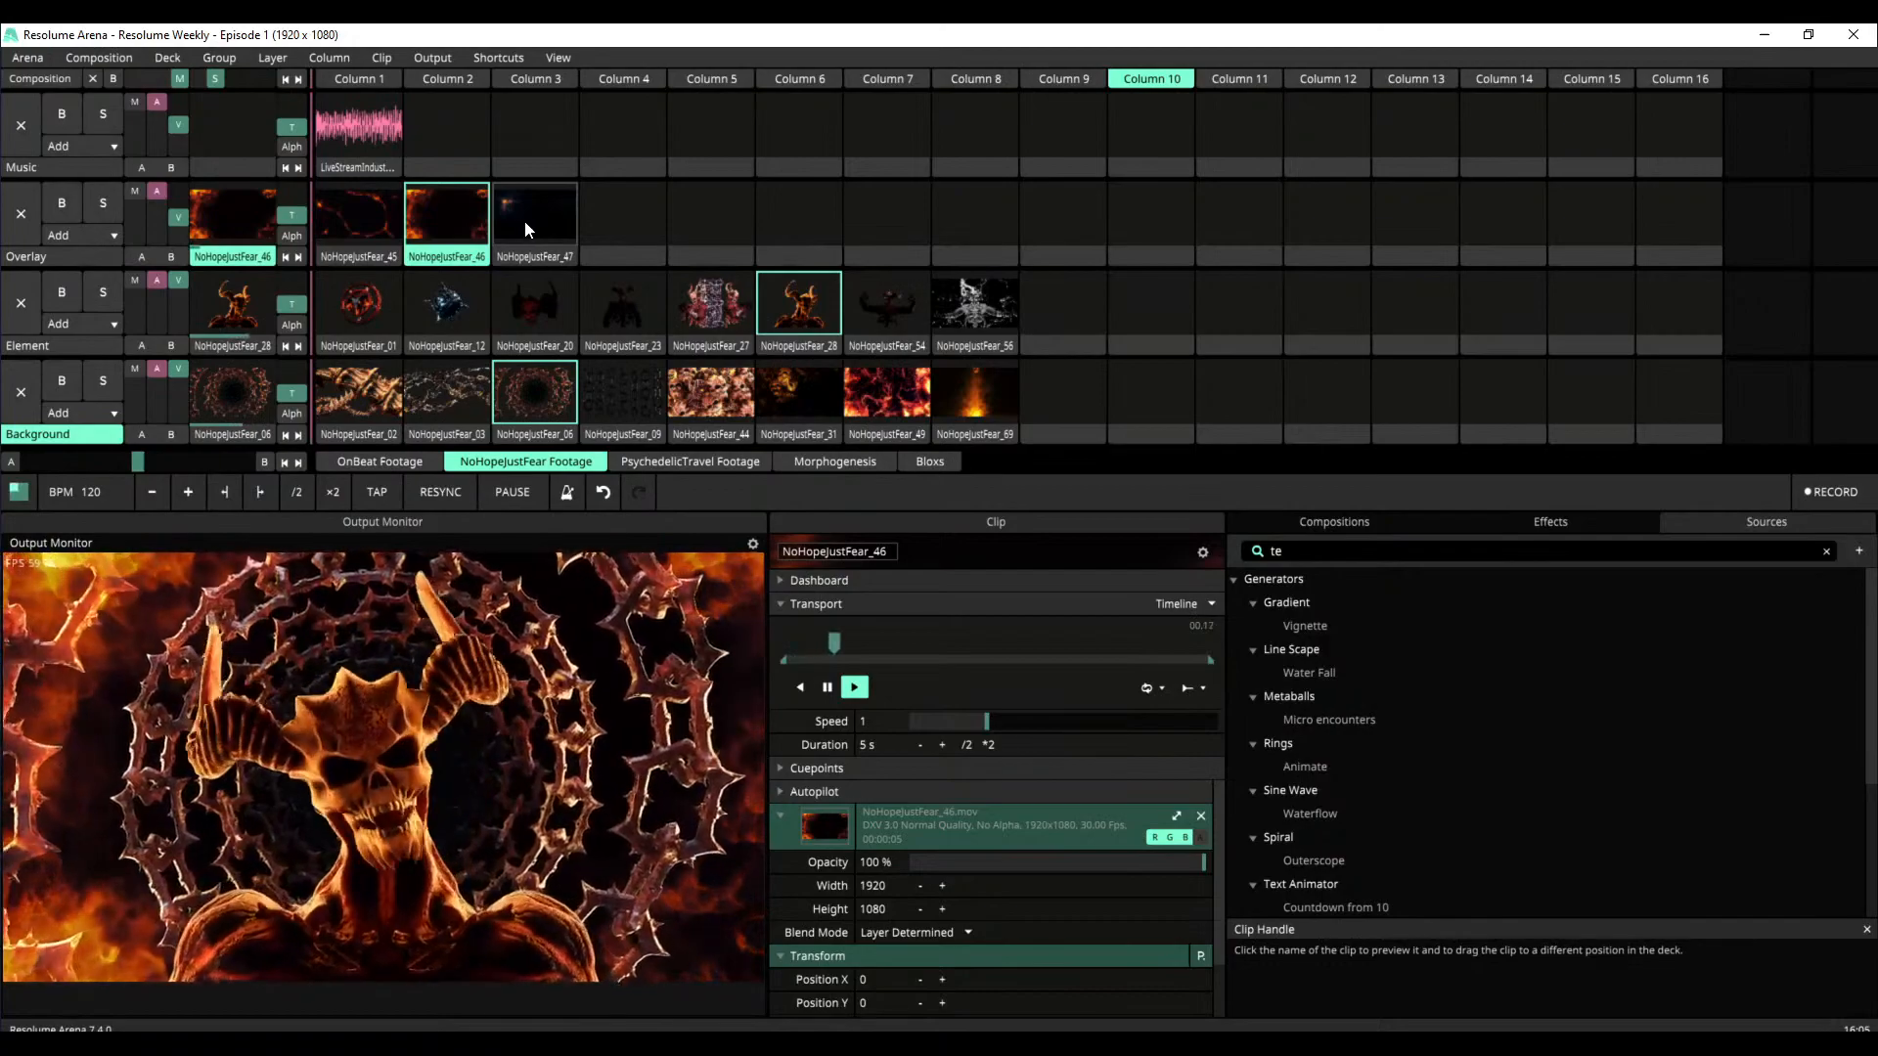
pyautogui.click(525, 227)
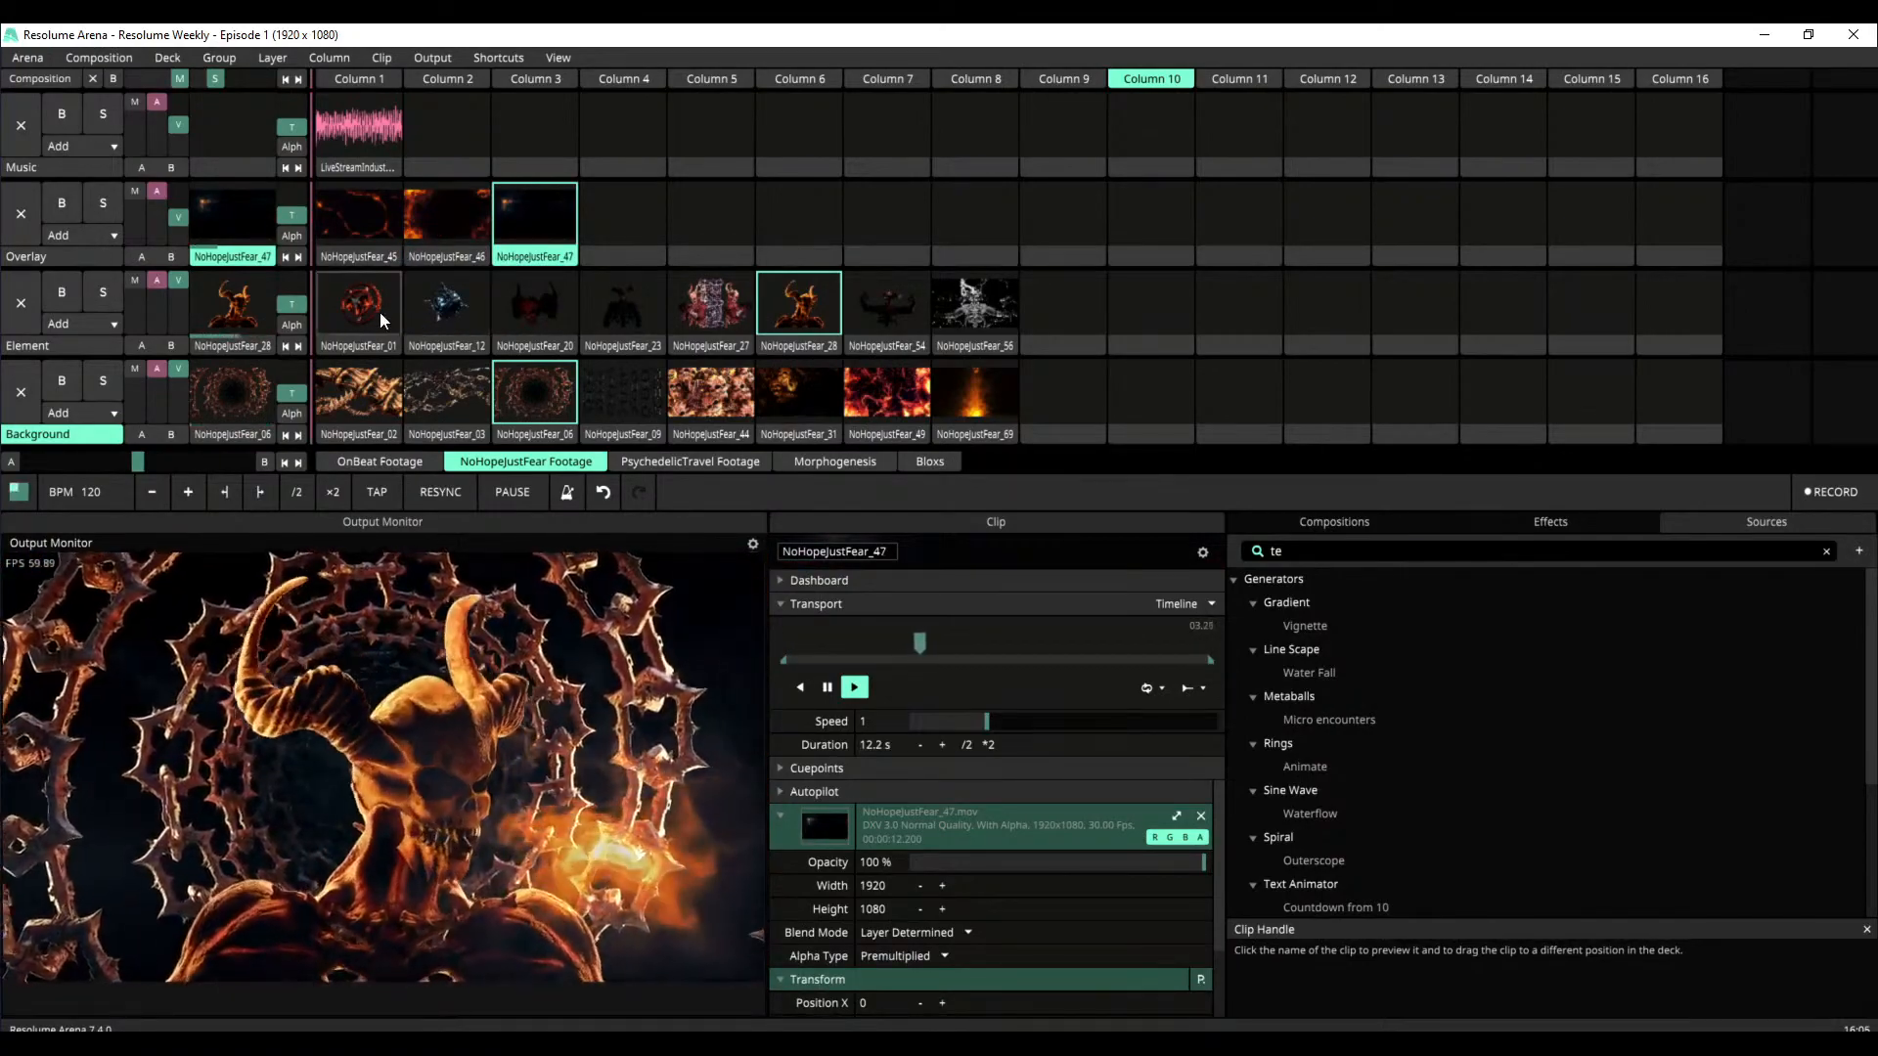
pyautogui.click(384, 313)
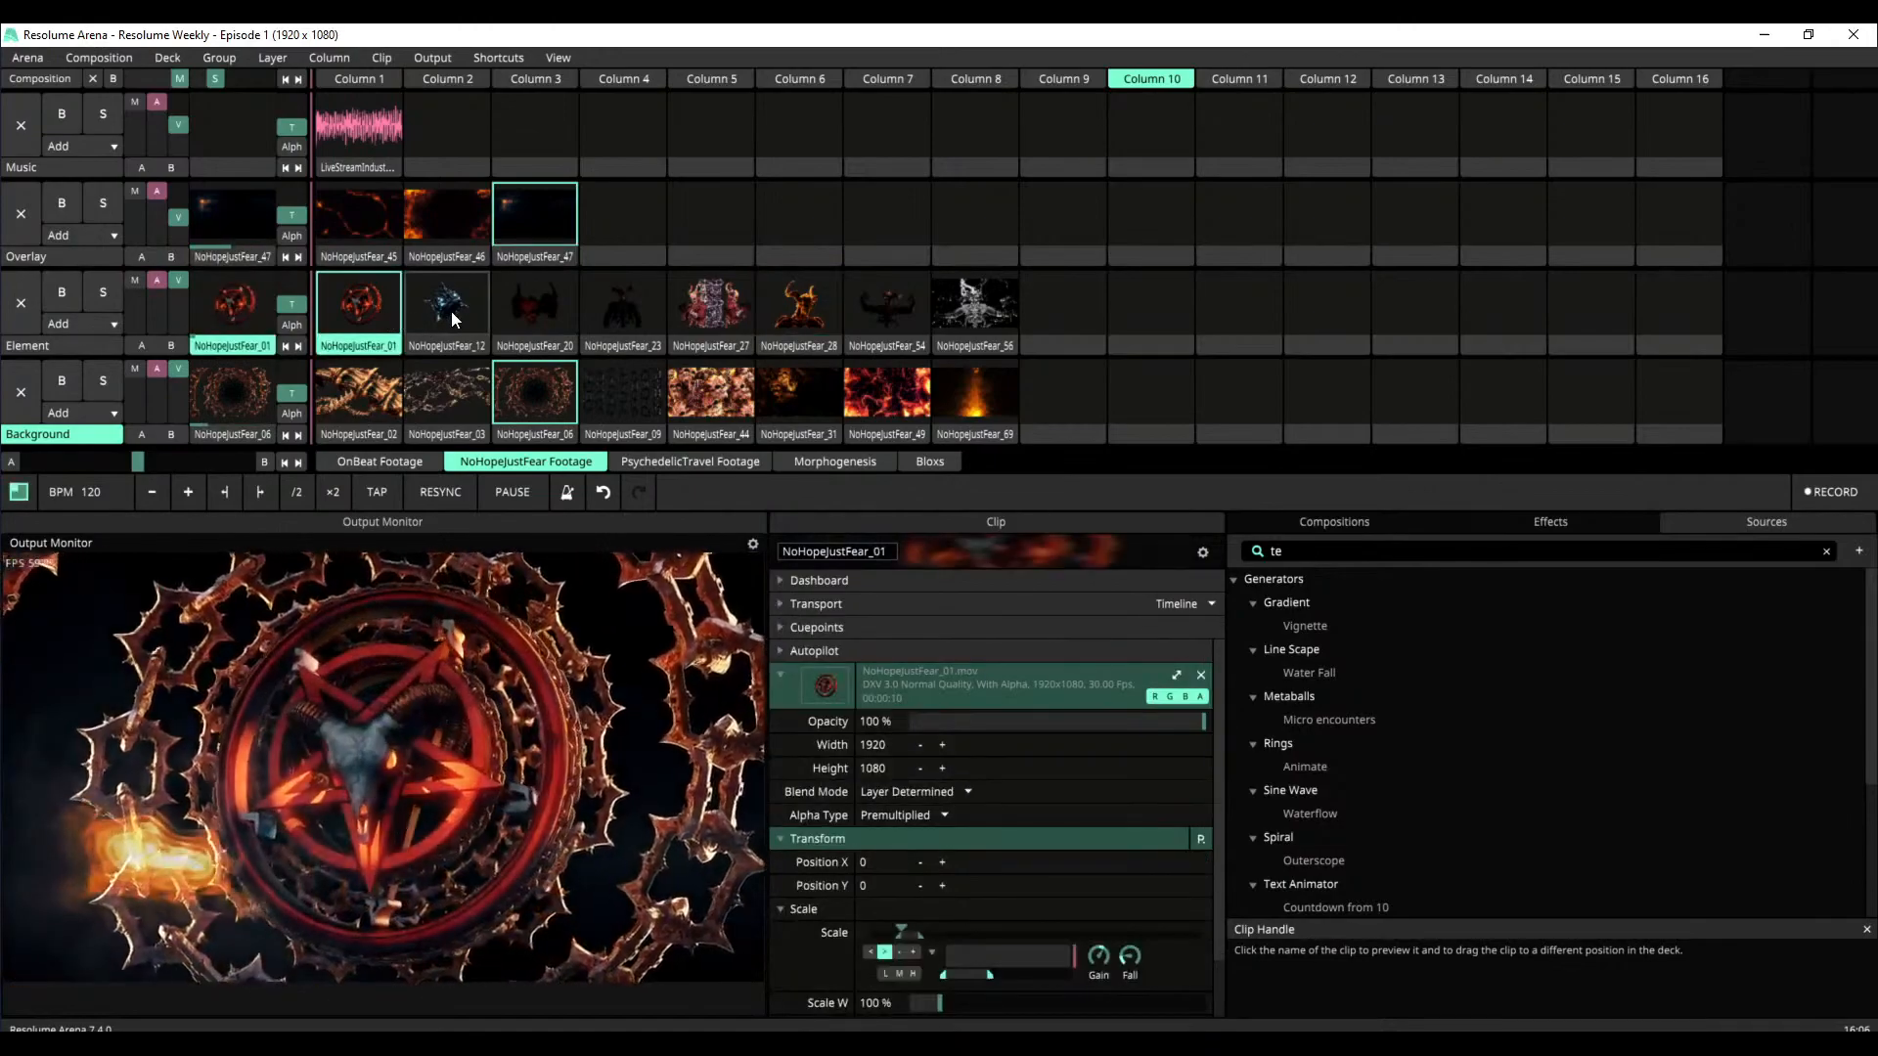
pyautogui.click(450, 311)
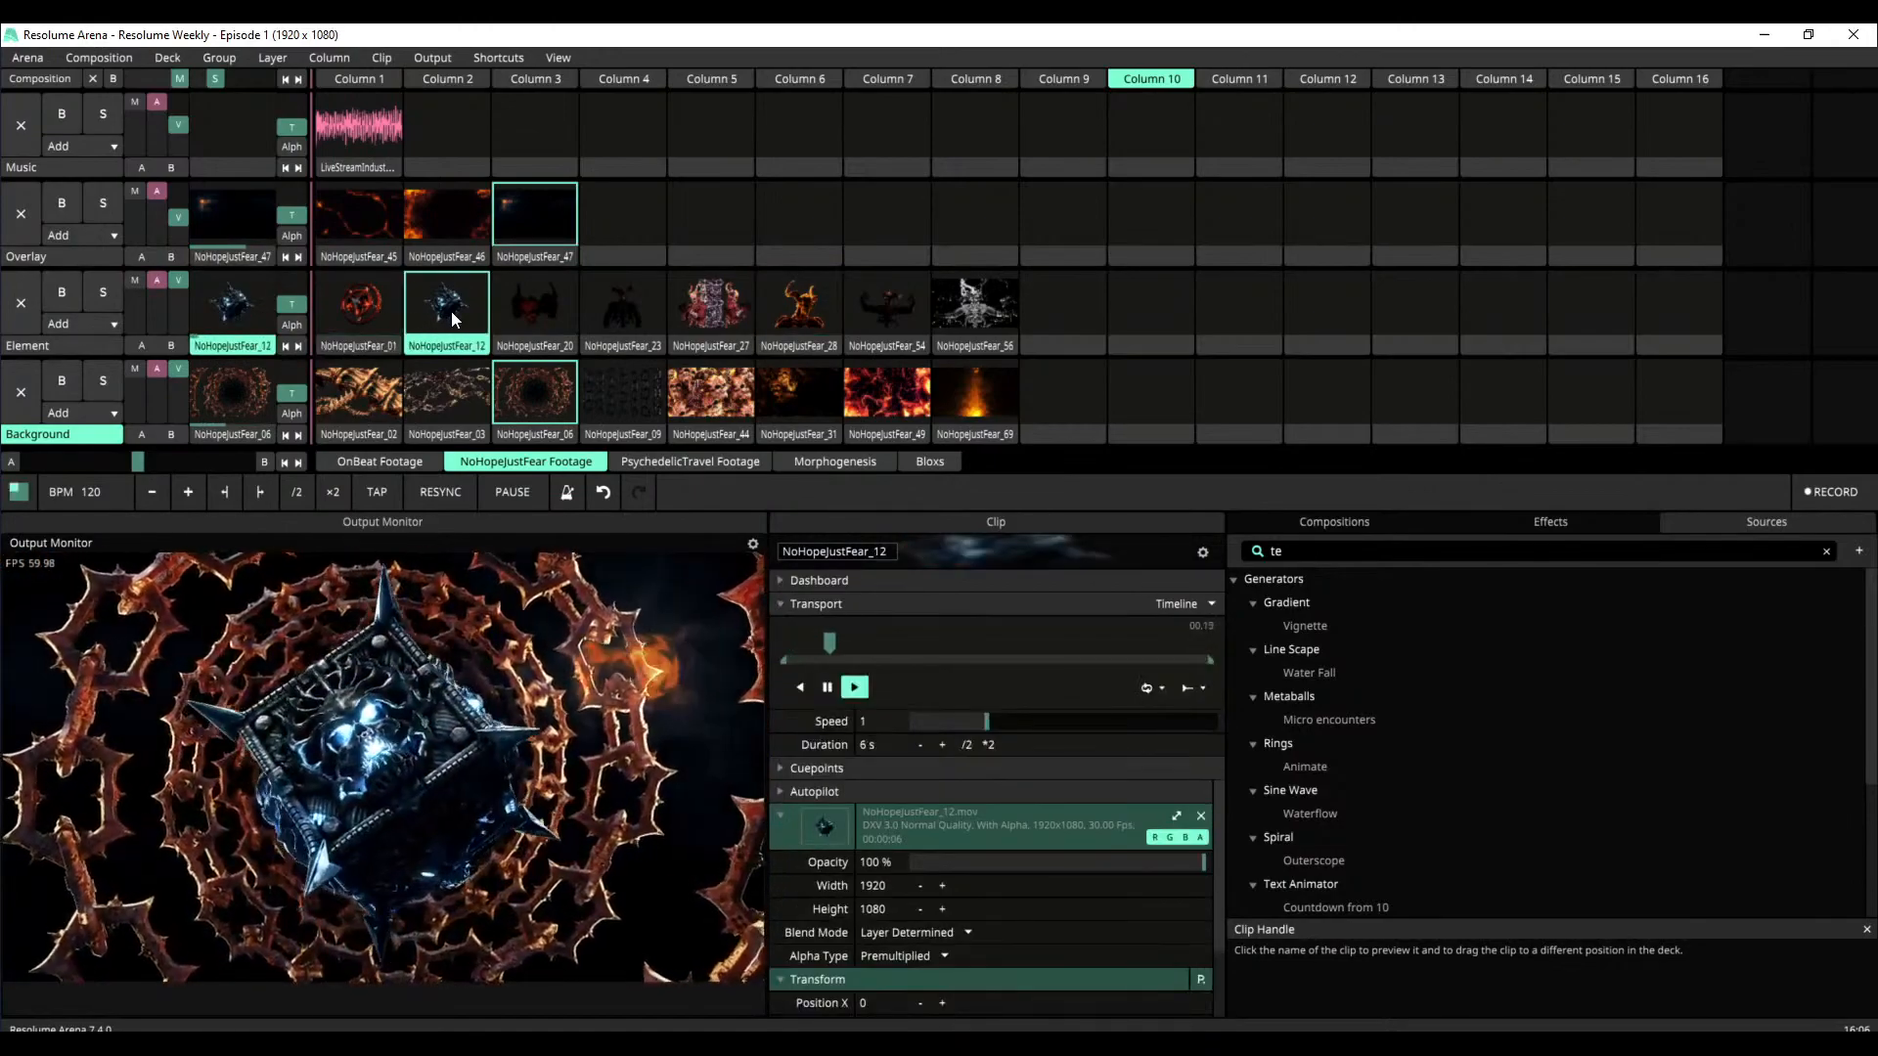
pyautogui.click(542, 309)
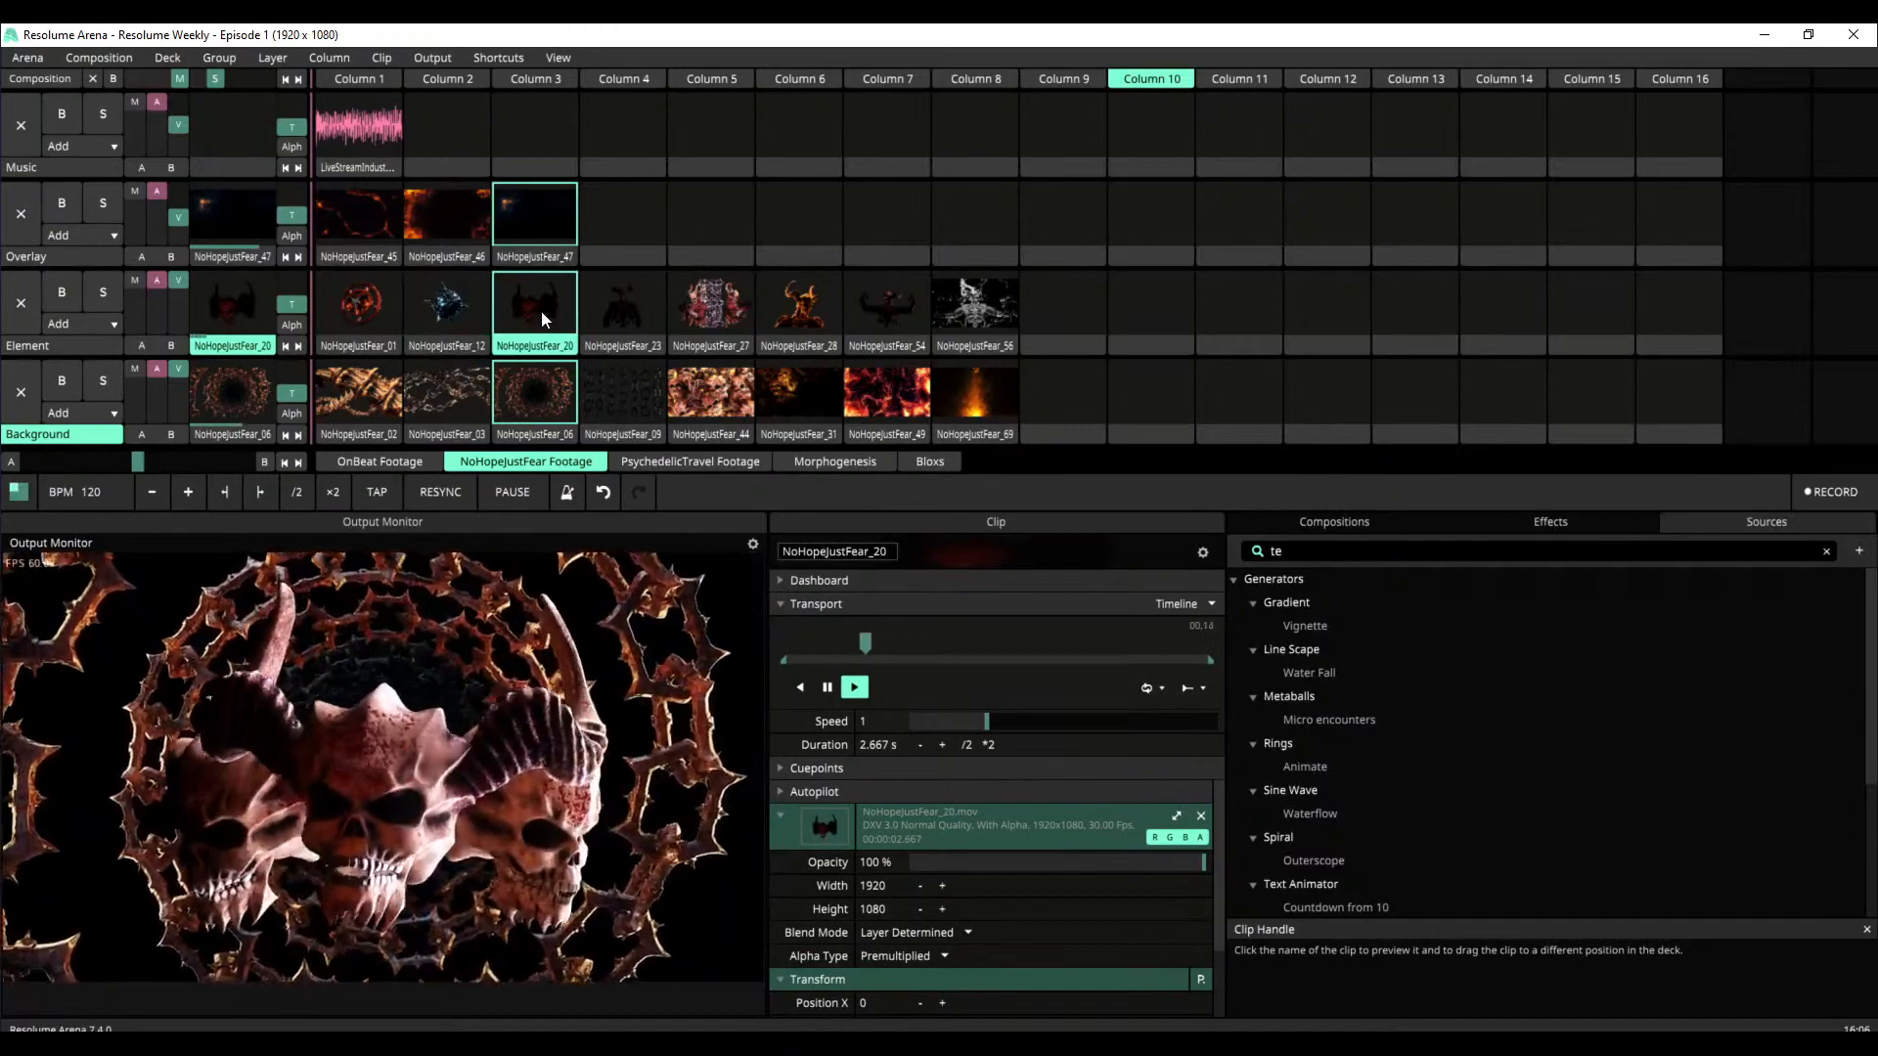
pyautogui.click(622, 323)
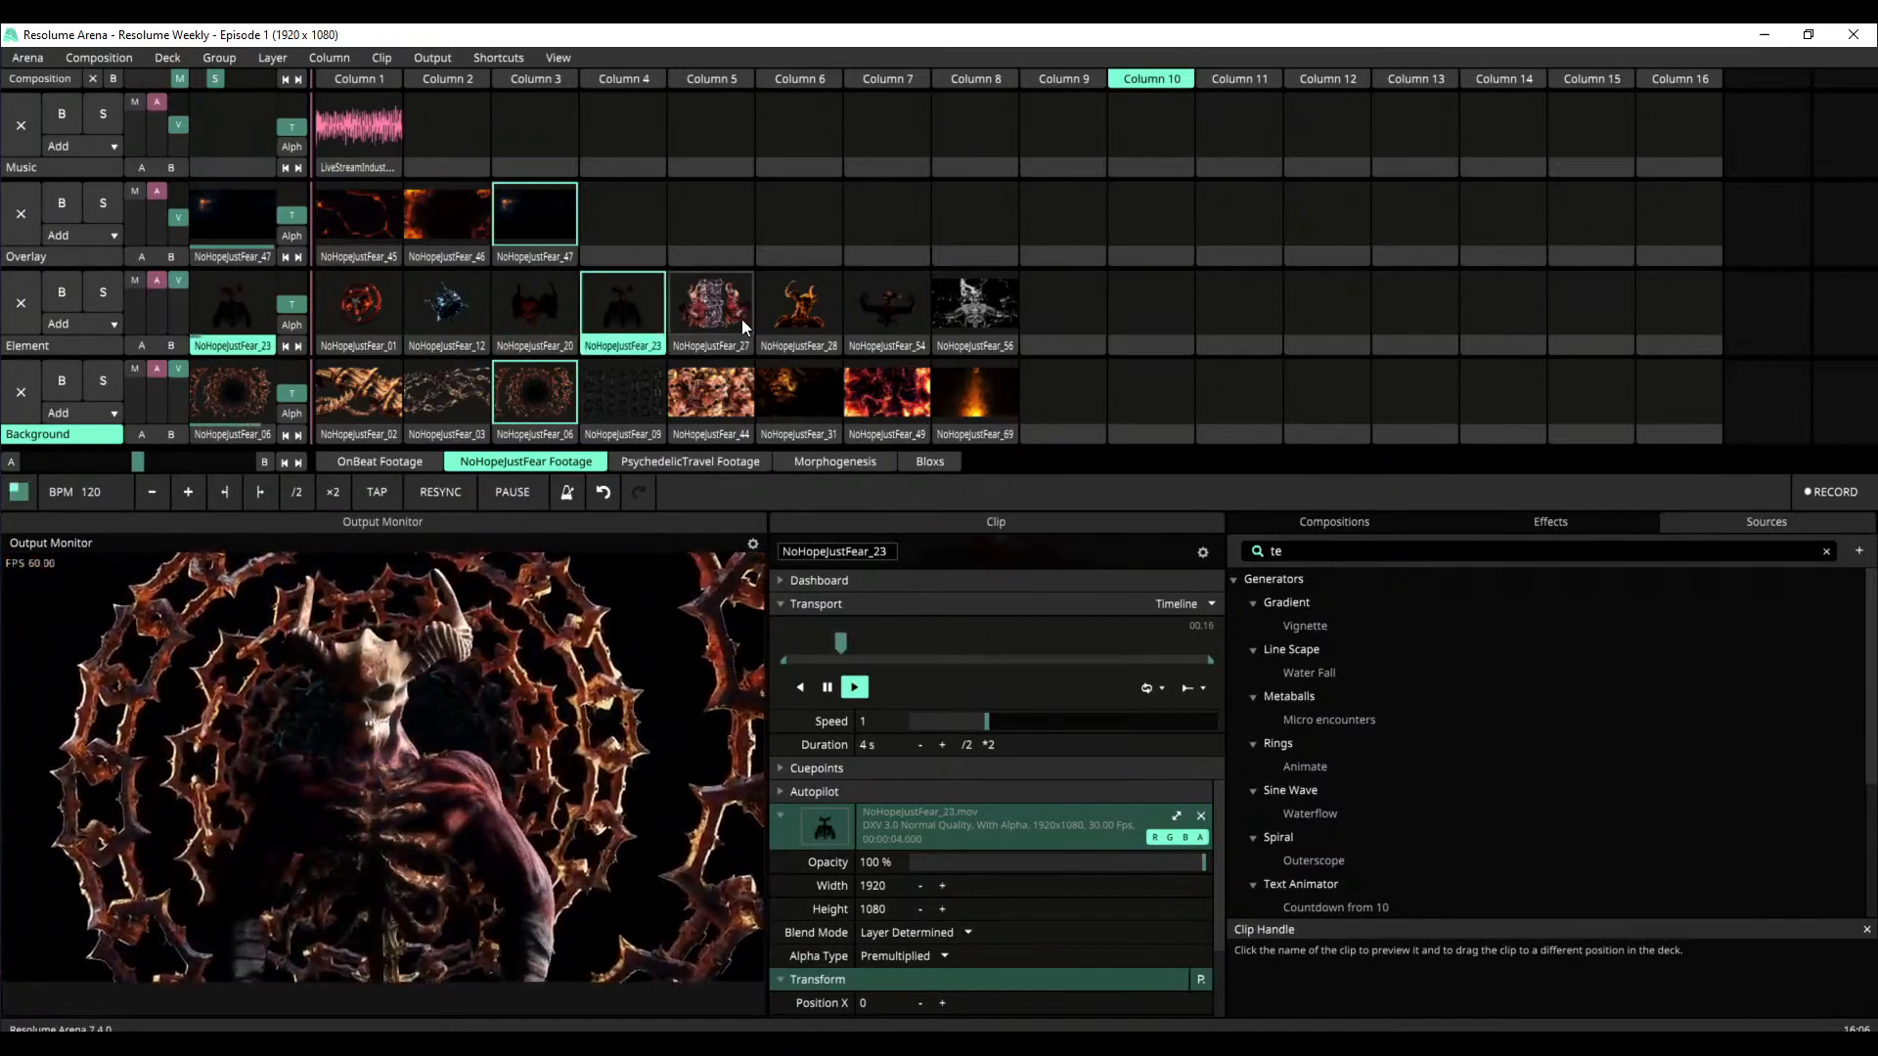
# Start the LiveStreamIndustrial music while playing NoHopeJustFear_44 and _49 on Background, NoHopeJustFear_46 on Overlay and NoHopeJustFear_01 on Element
pyautogui.click(730, 403)
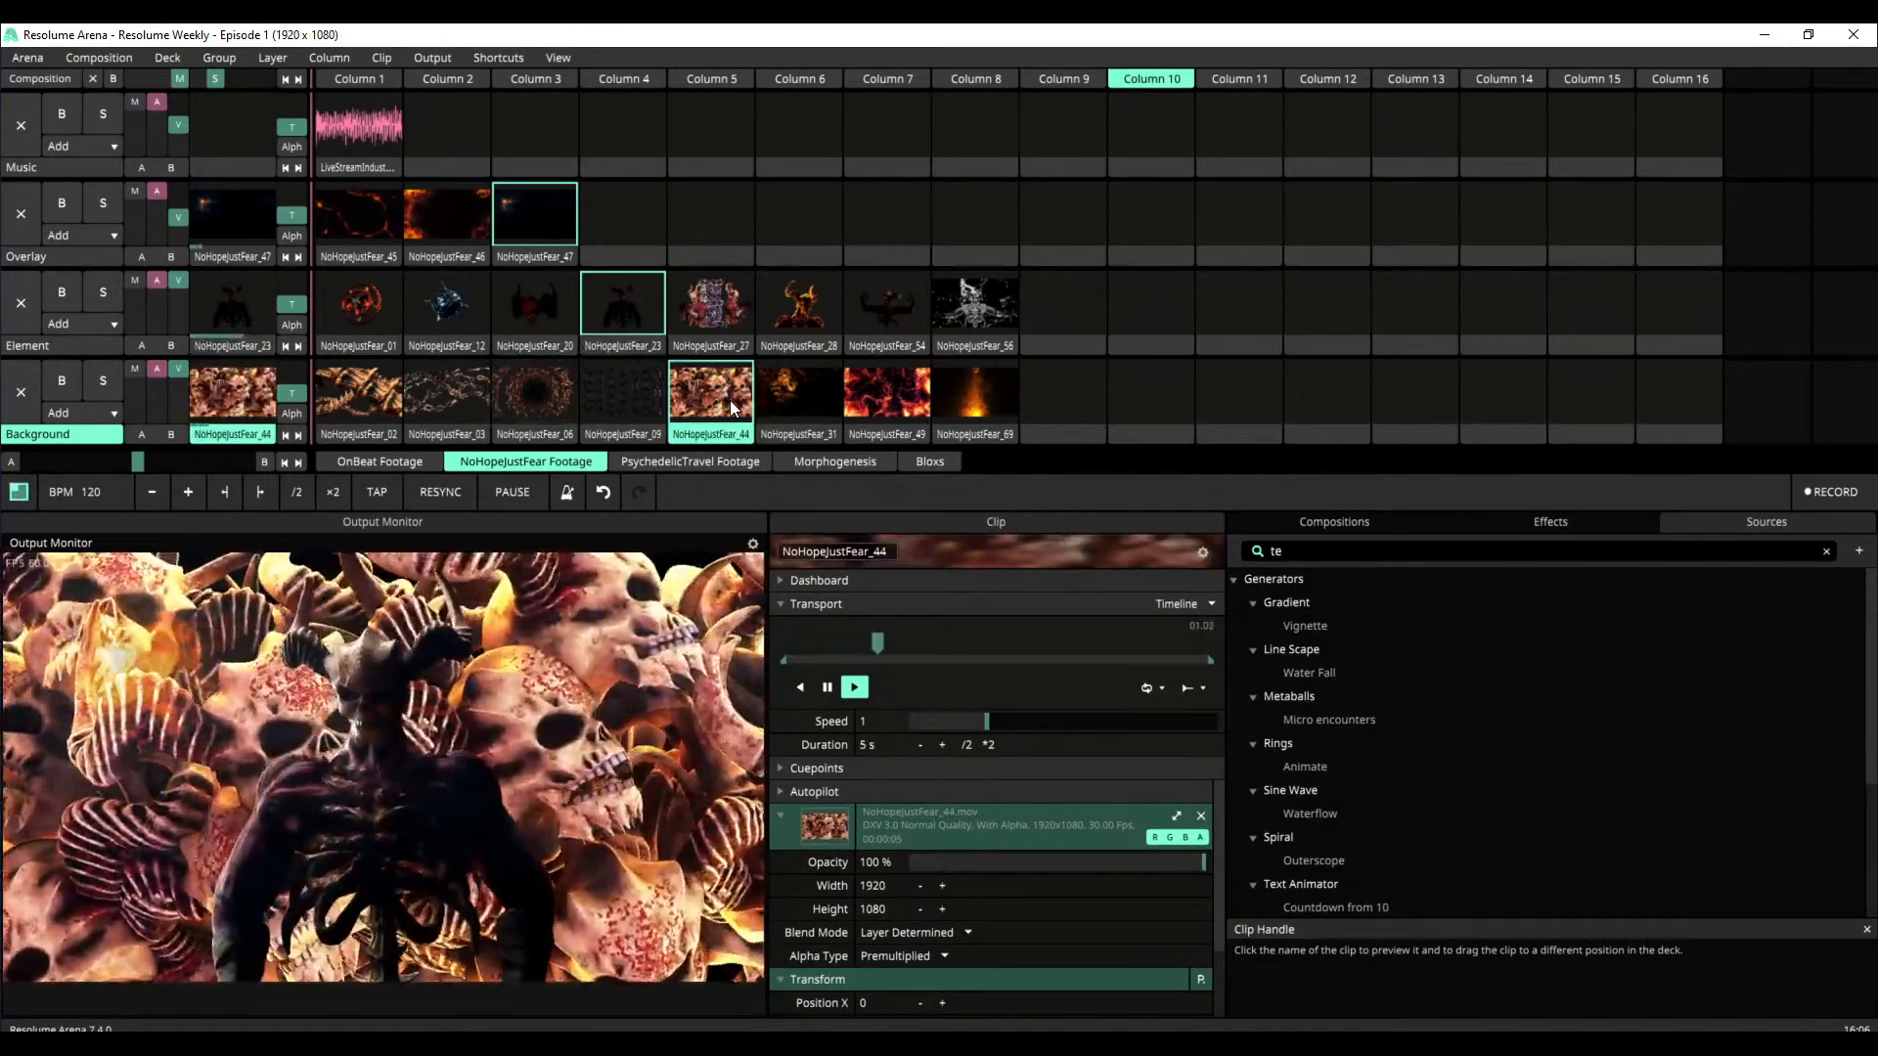
pyautogui.click(456, 210)
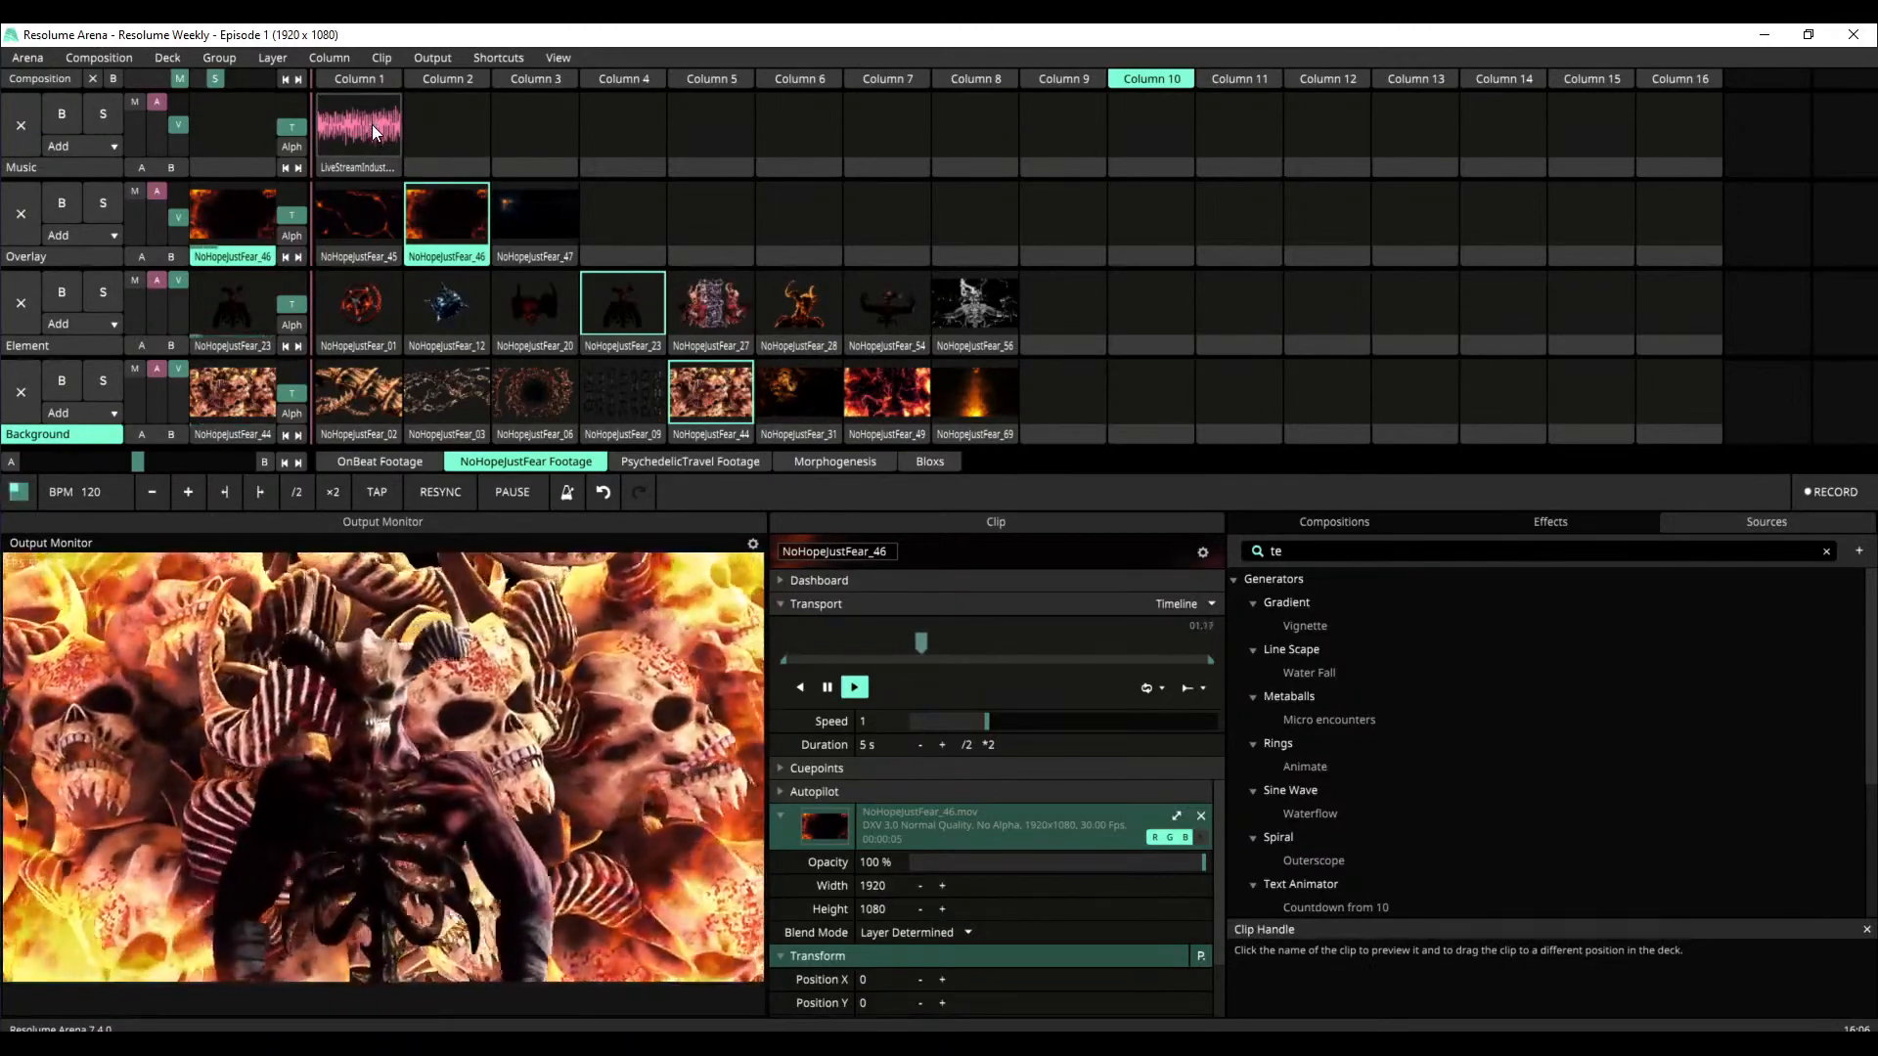
pyautogui.click(373, 128)
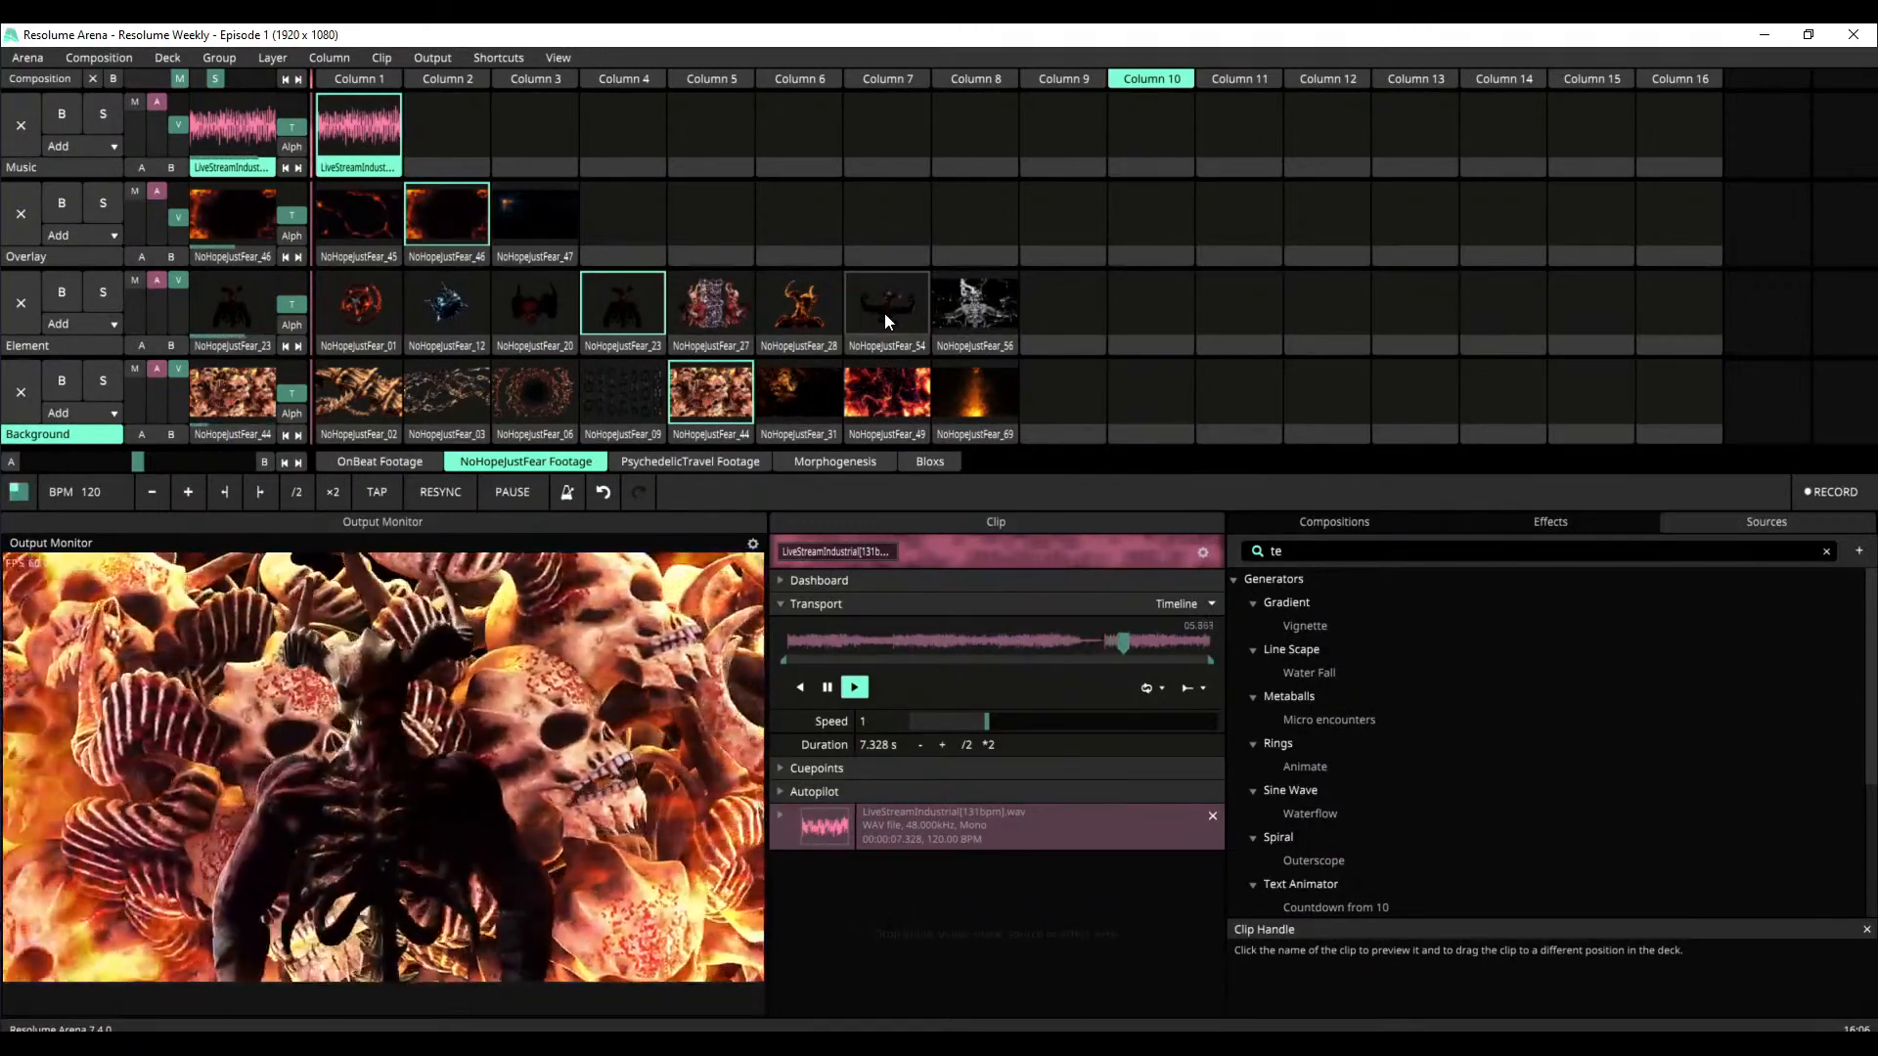
pyautogui.click(866, 392)
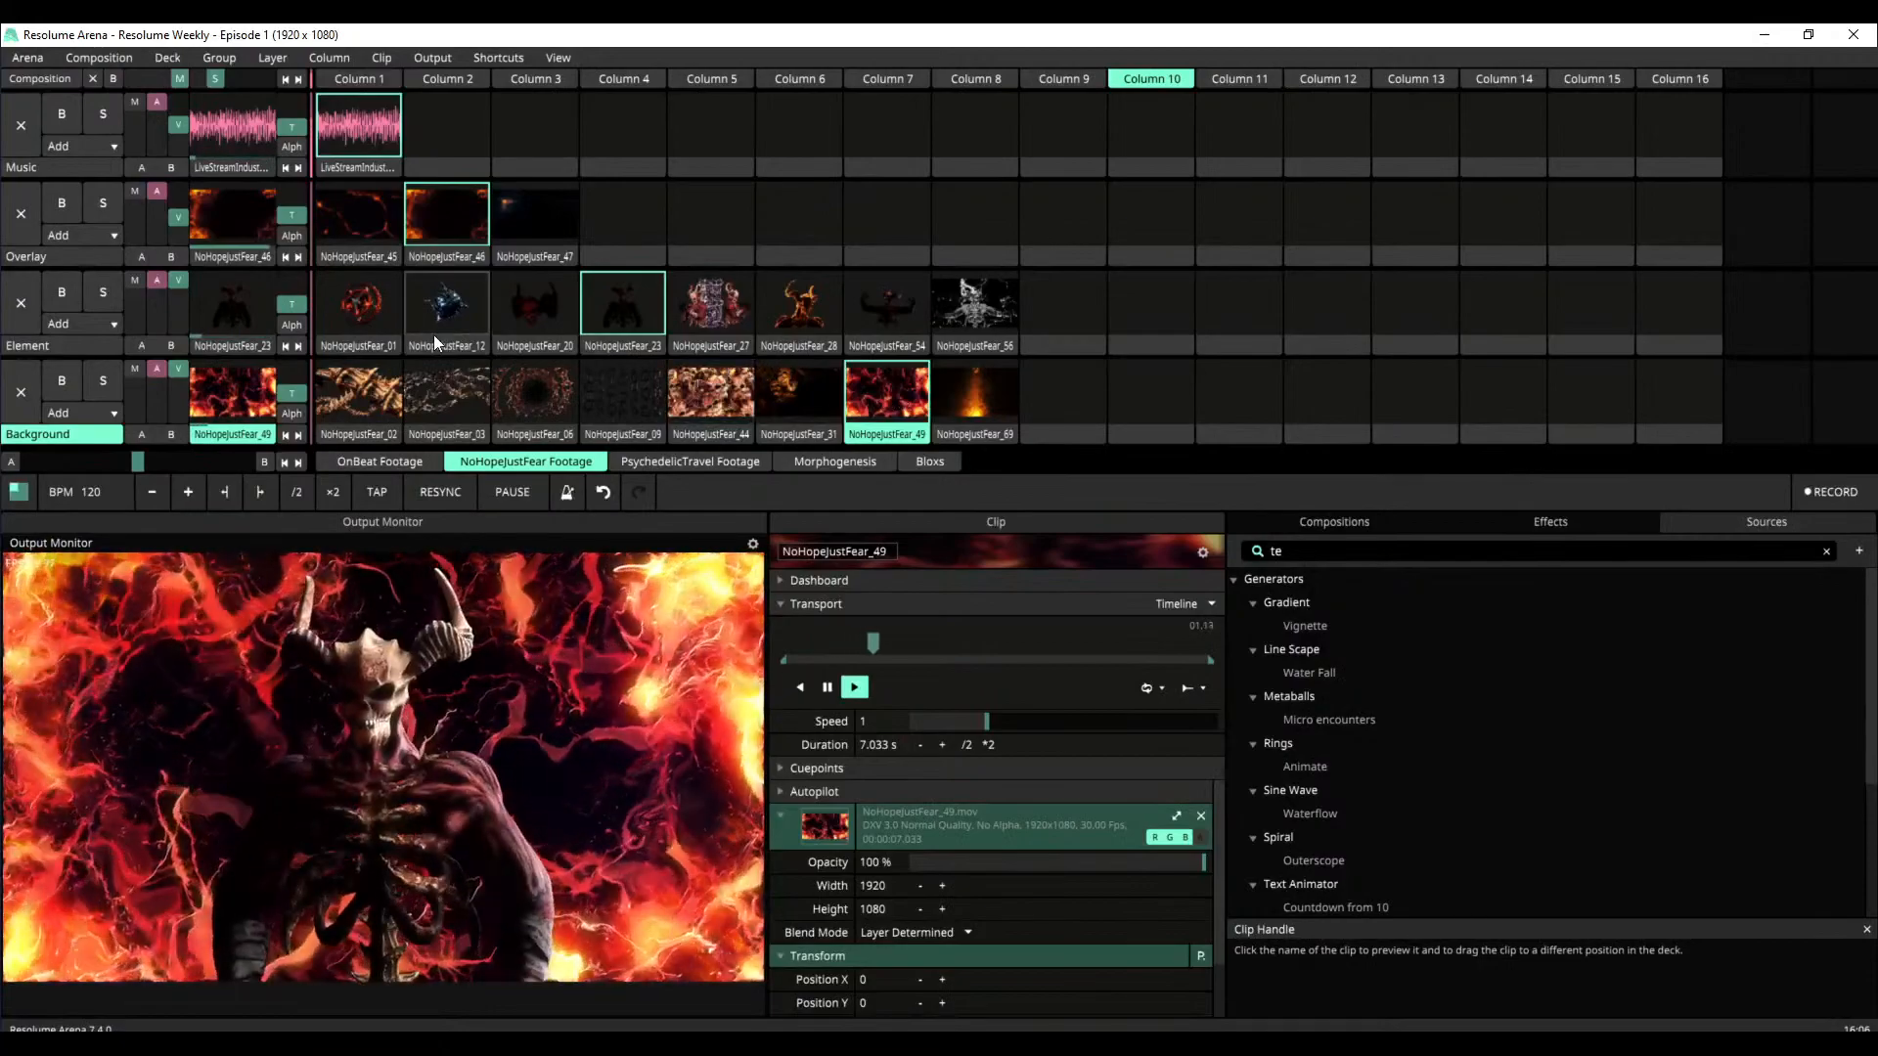
pyautogui.click(370, 322)
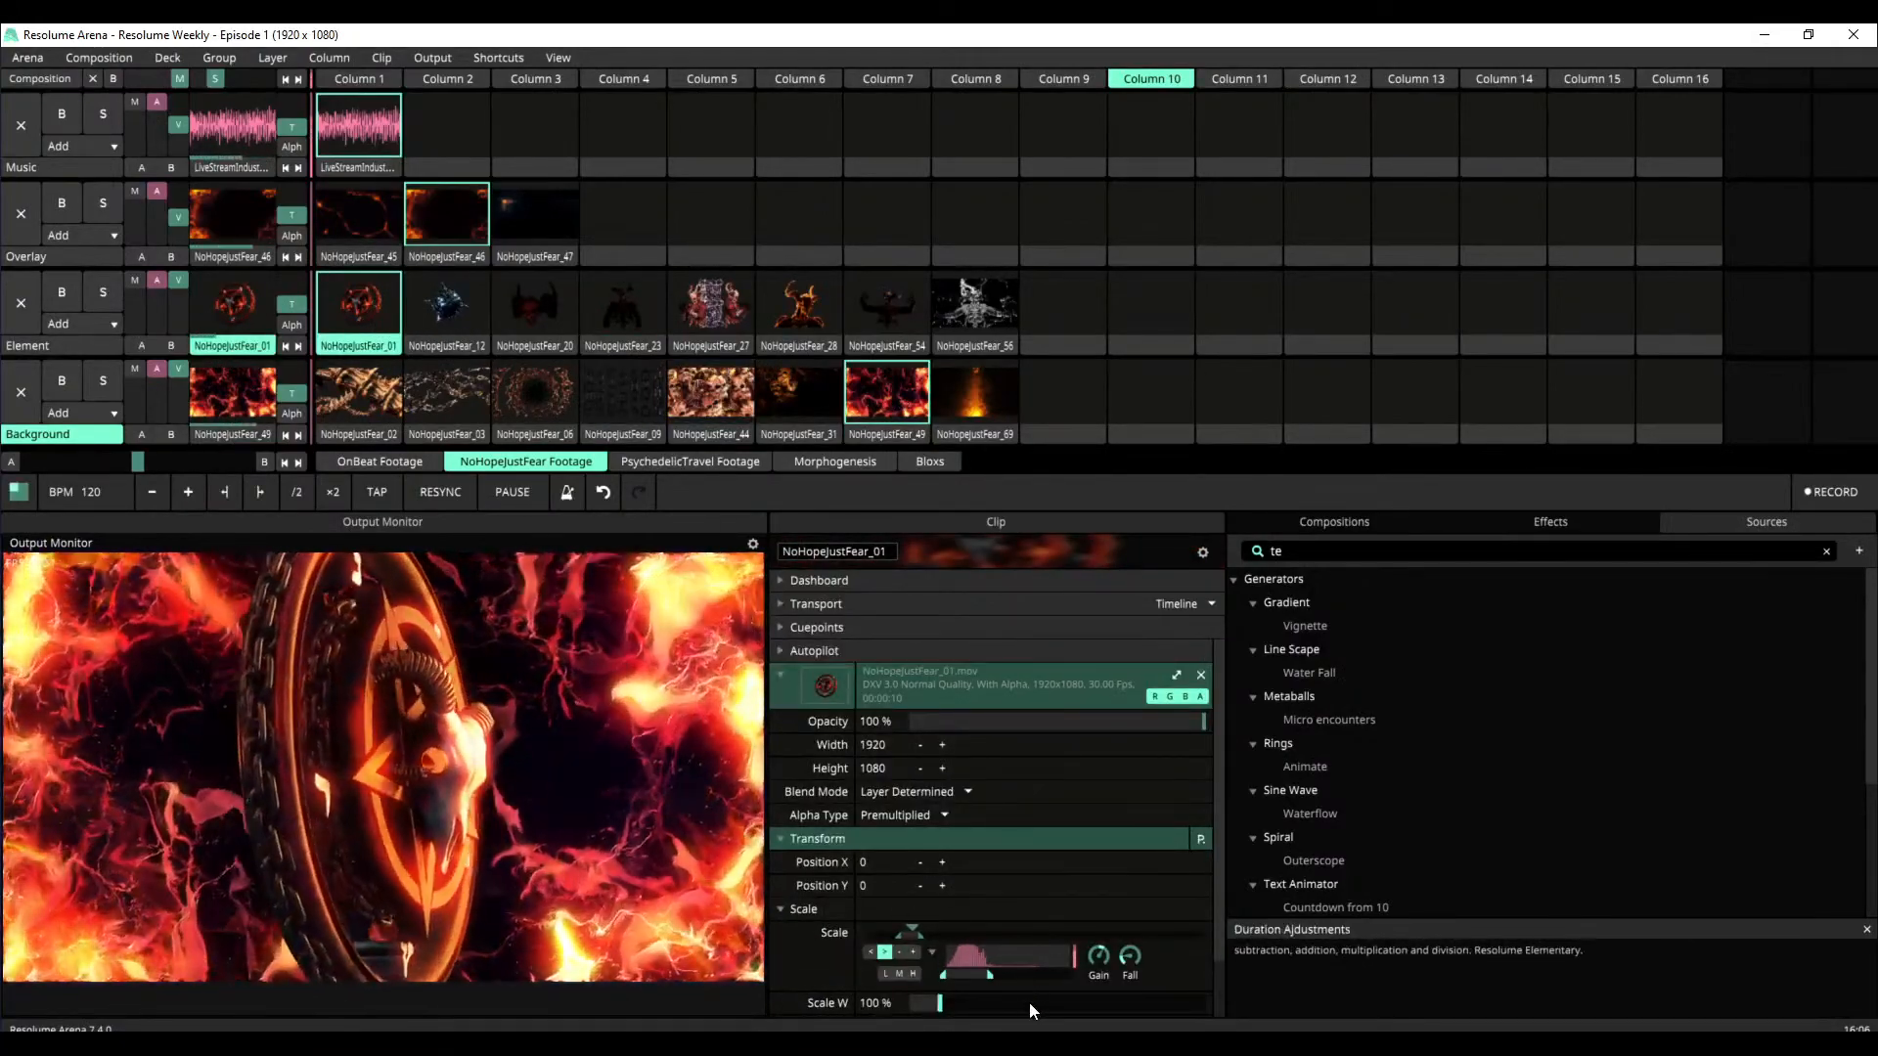
# Narrow the low-frequency band driving NoHopeJustFear_01's audio-reactive scale, and try a wider scale range before undoing that change
pyautogui.moveTo(988, 977); pyautogui.dragTo(951, 976)
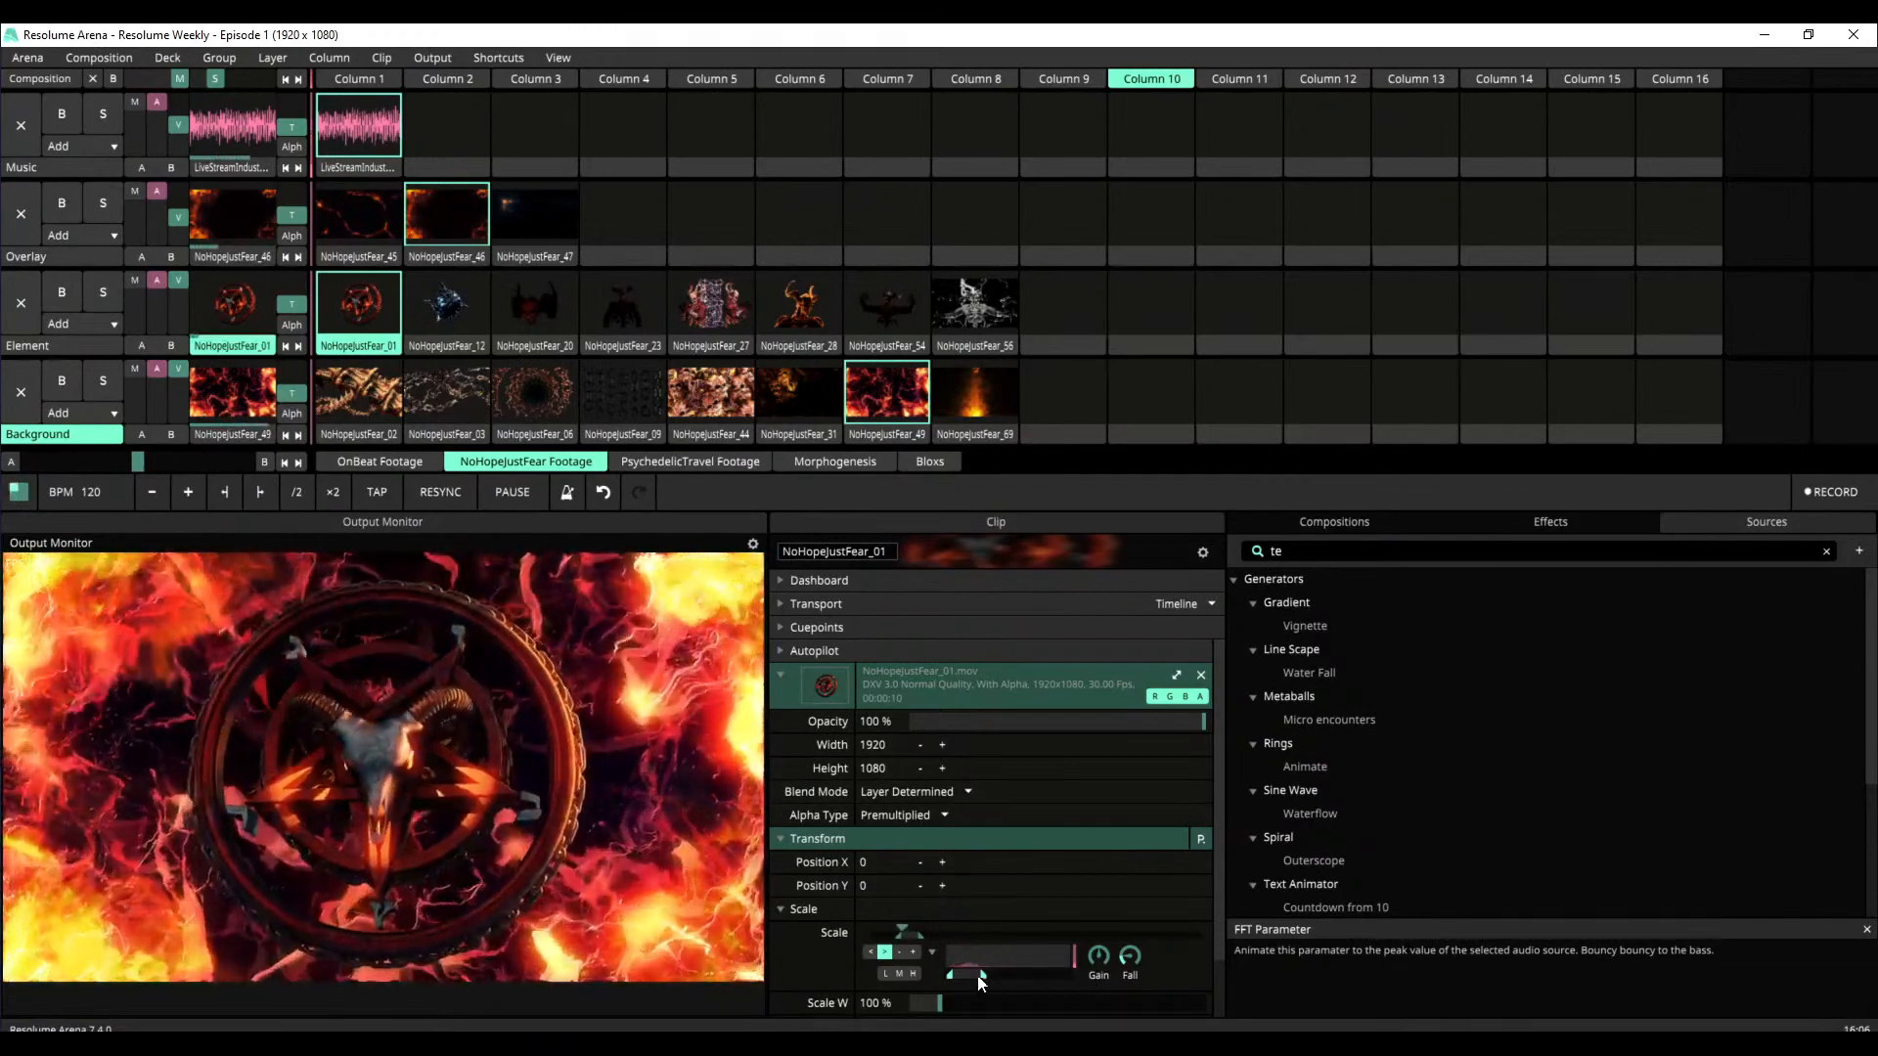
pyautogui.scroll(-1, 1211, 907)
pyautogui.scroll(-4, 1213, 910)
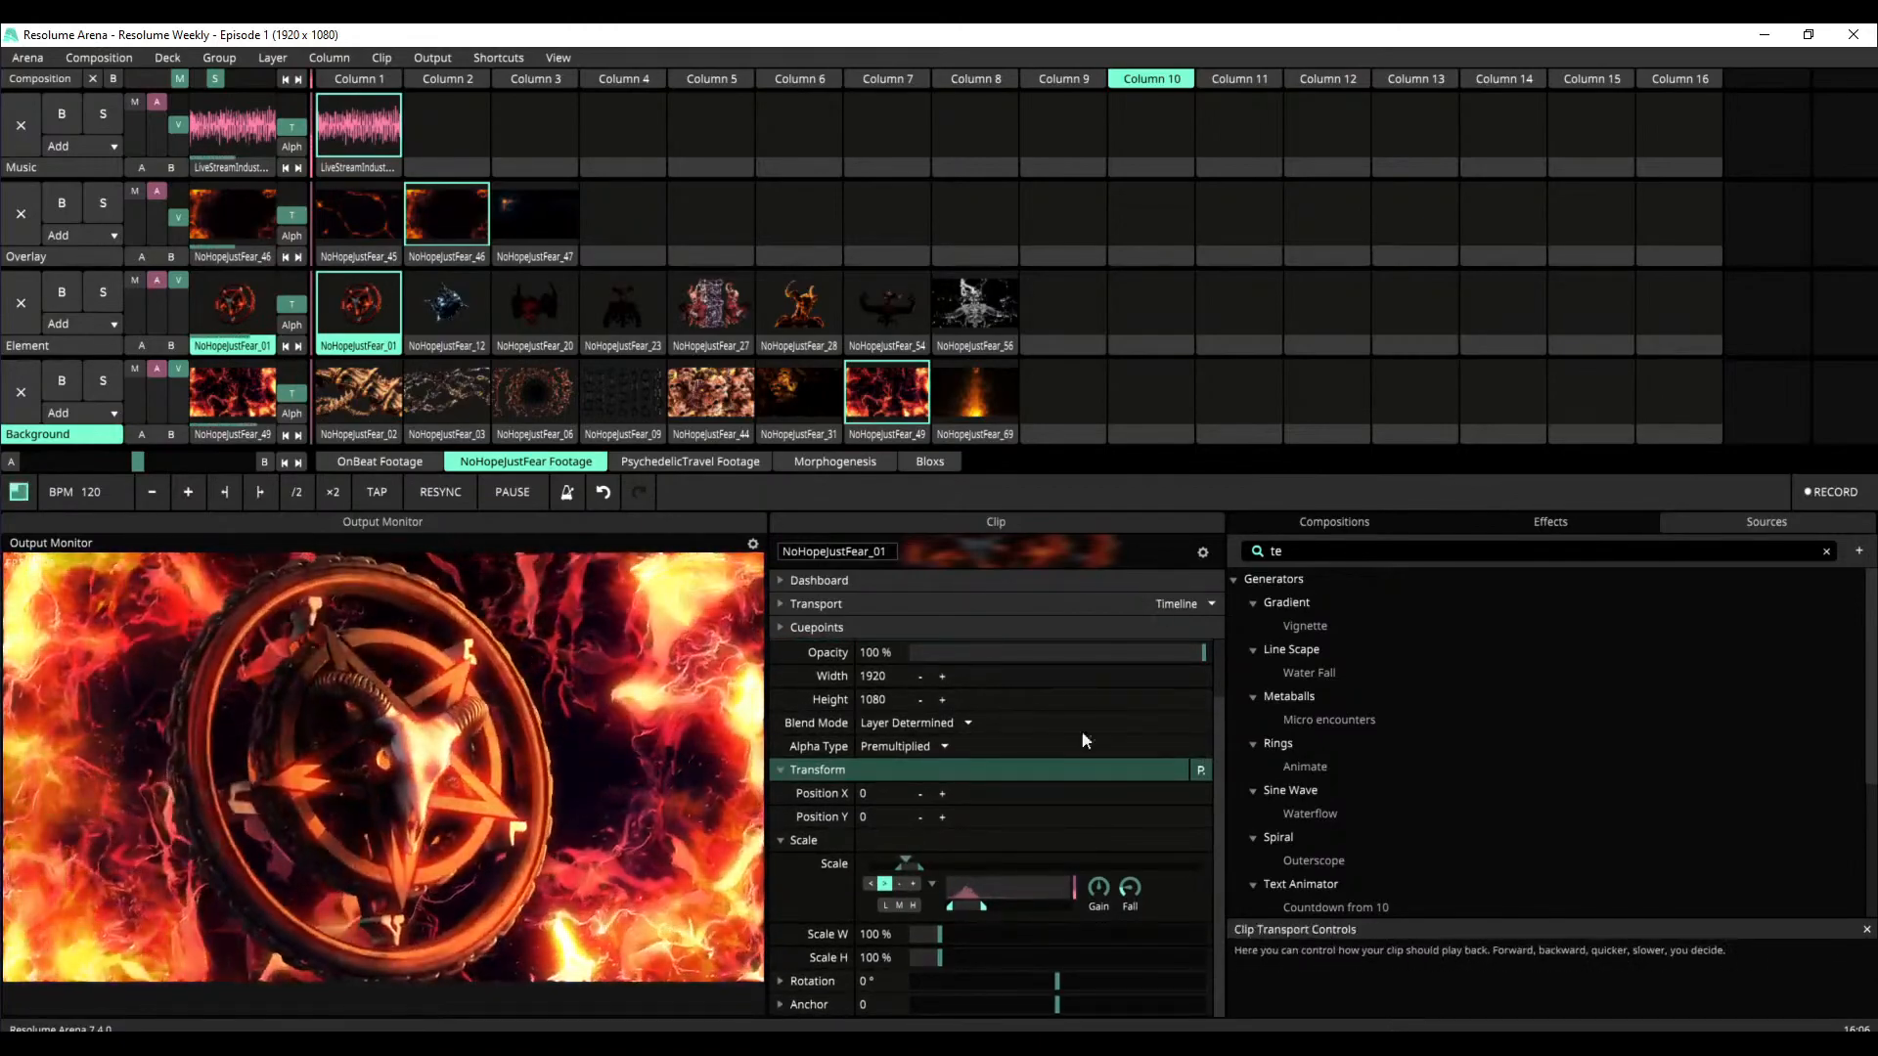
pyautogui.moveTo(986, 907); pyautogui.dragTo(979, 908)
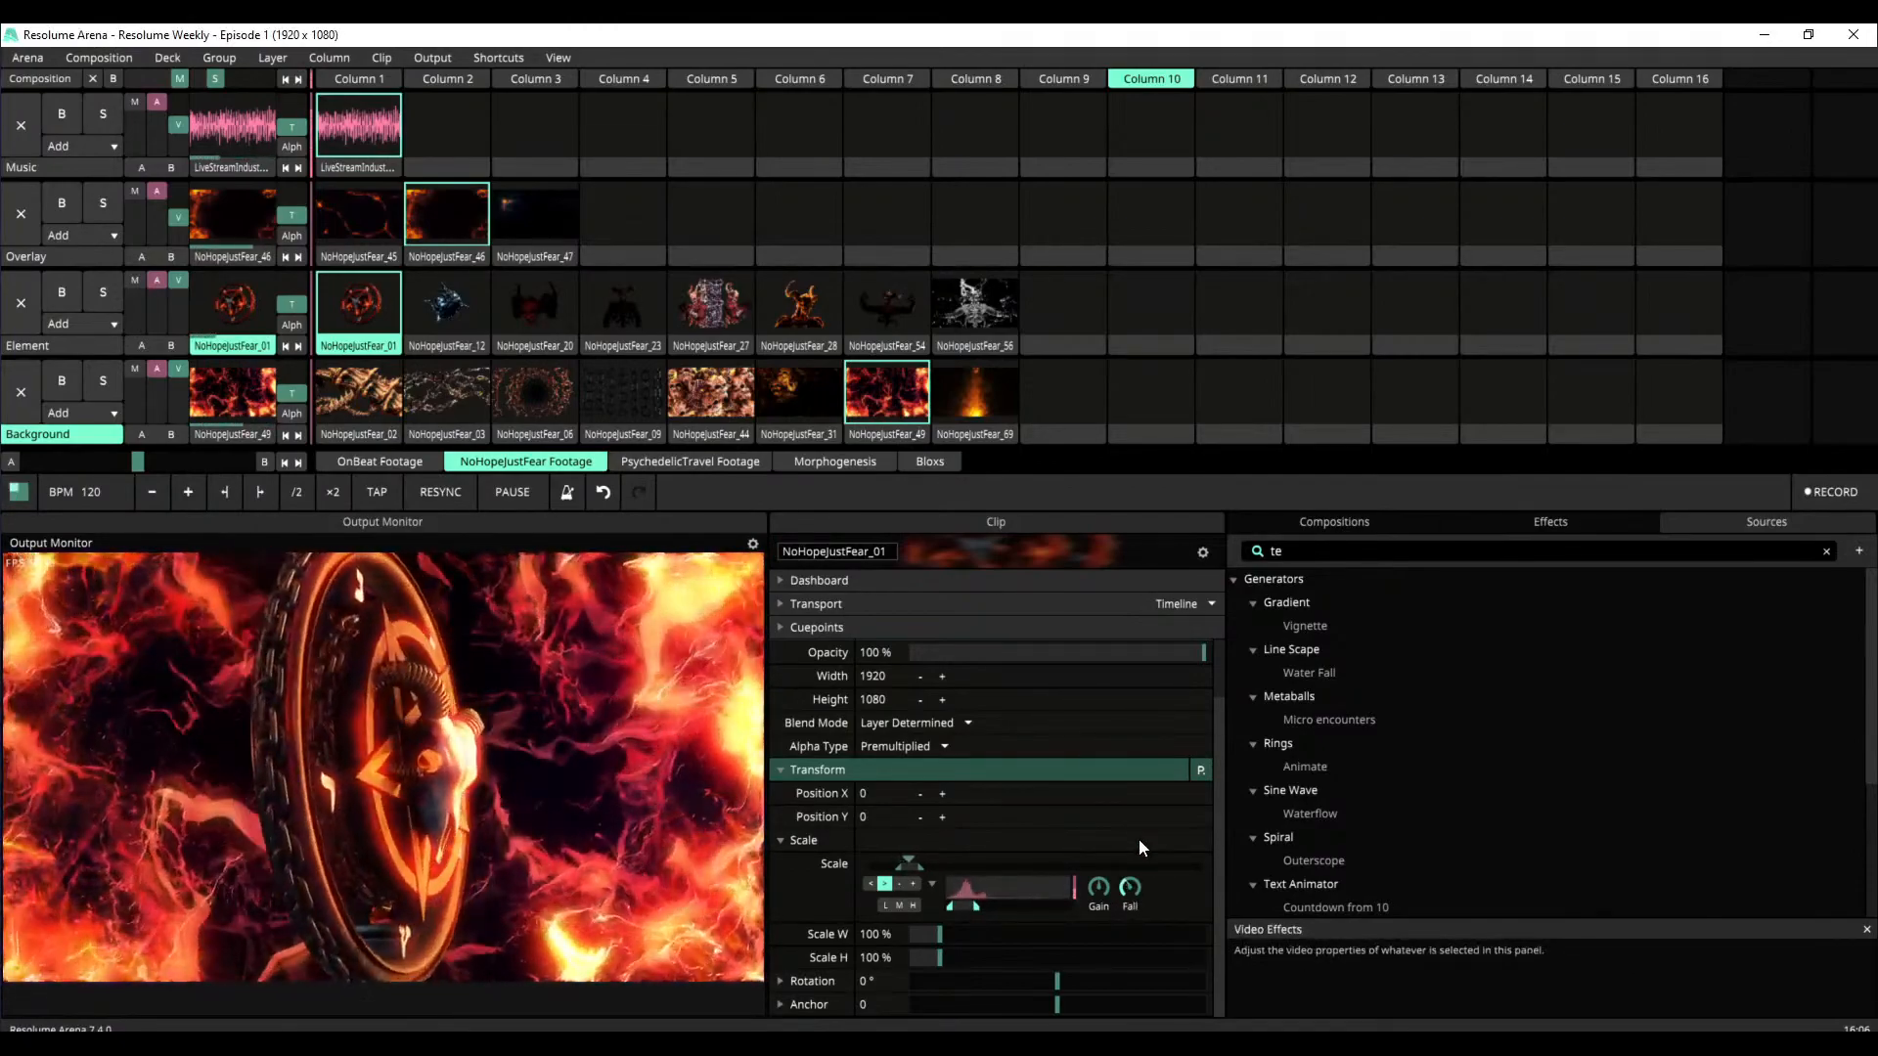
pyautogui.moveTo(949, 908); pyautogui.dragTo(963, 909)
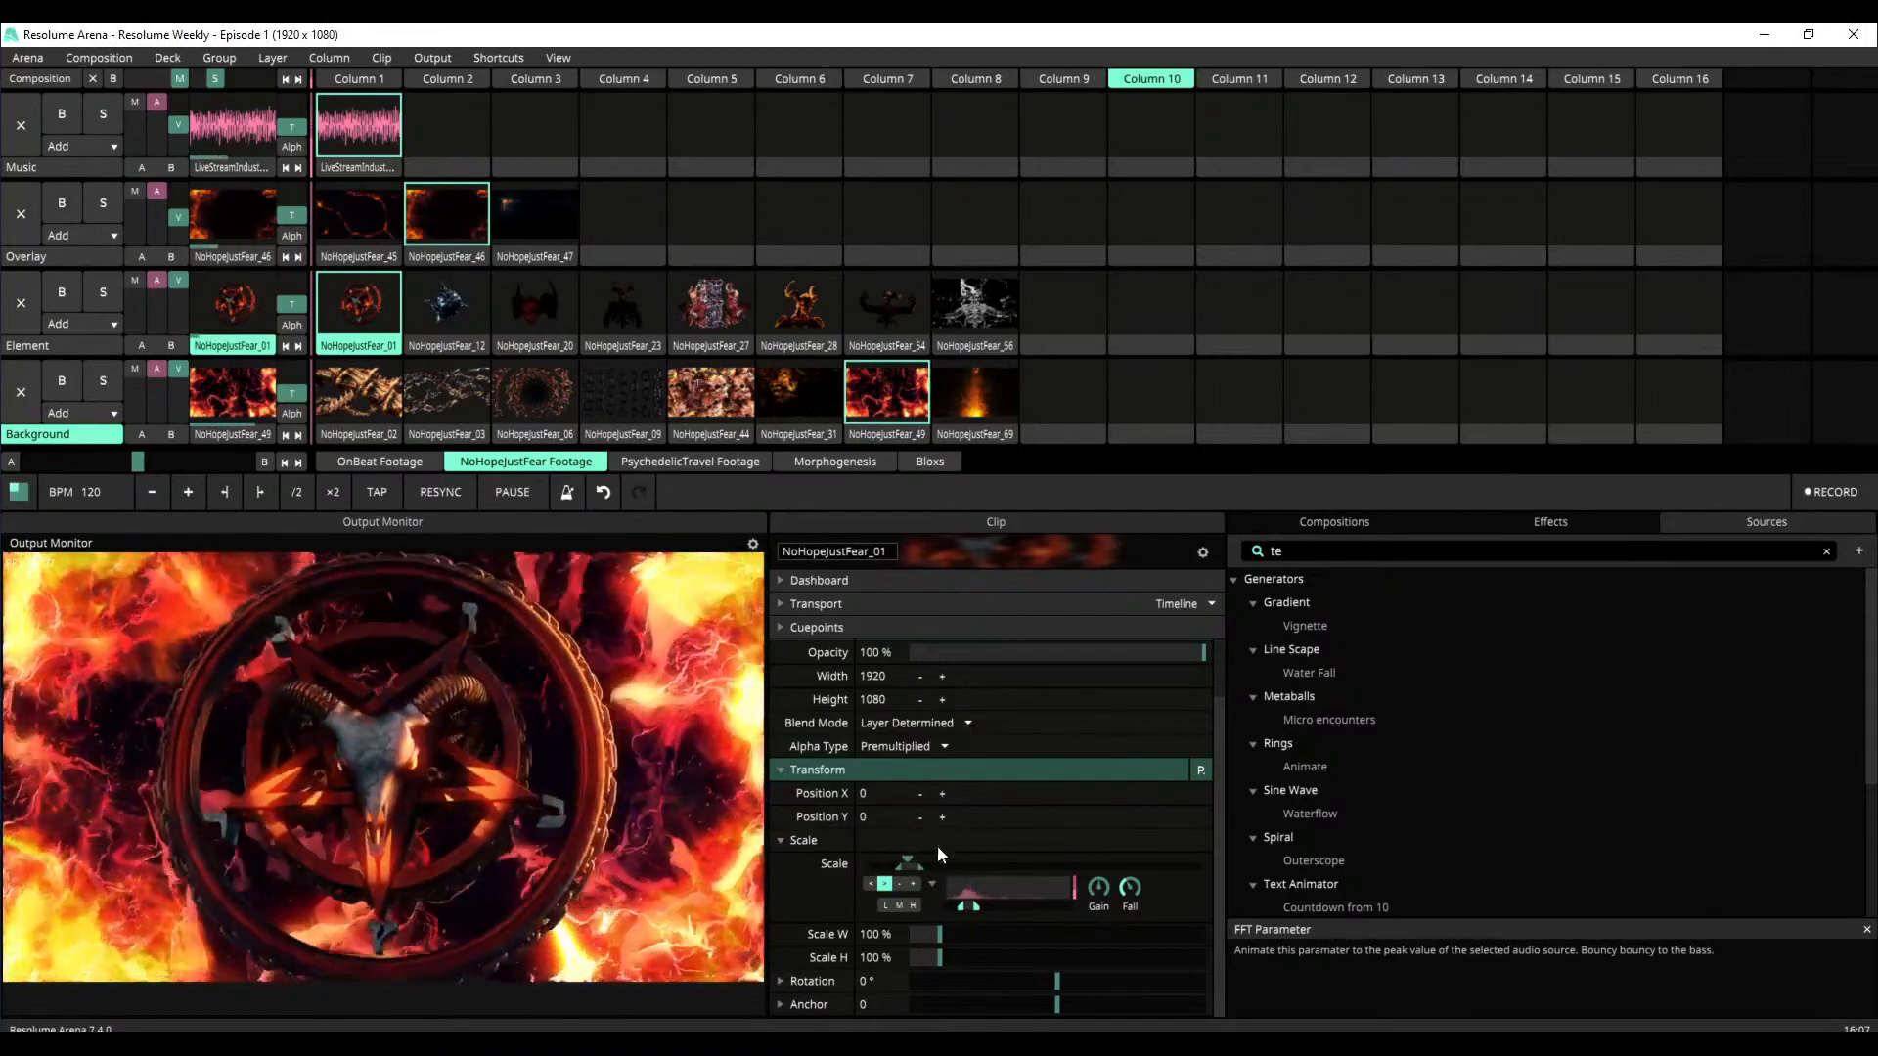
pyautogui.moveTo(913, 866); pyautogui.dragTo(959, 875)
pyautogui.hotkey('ctrl', 'z')
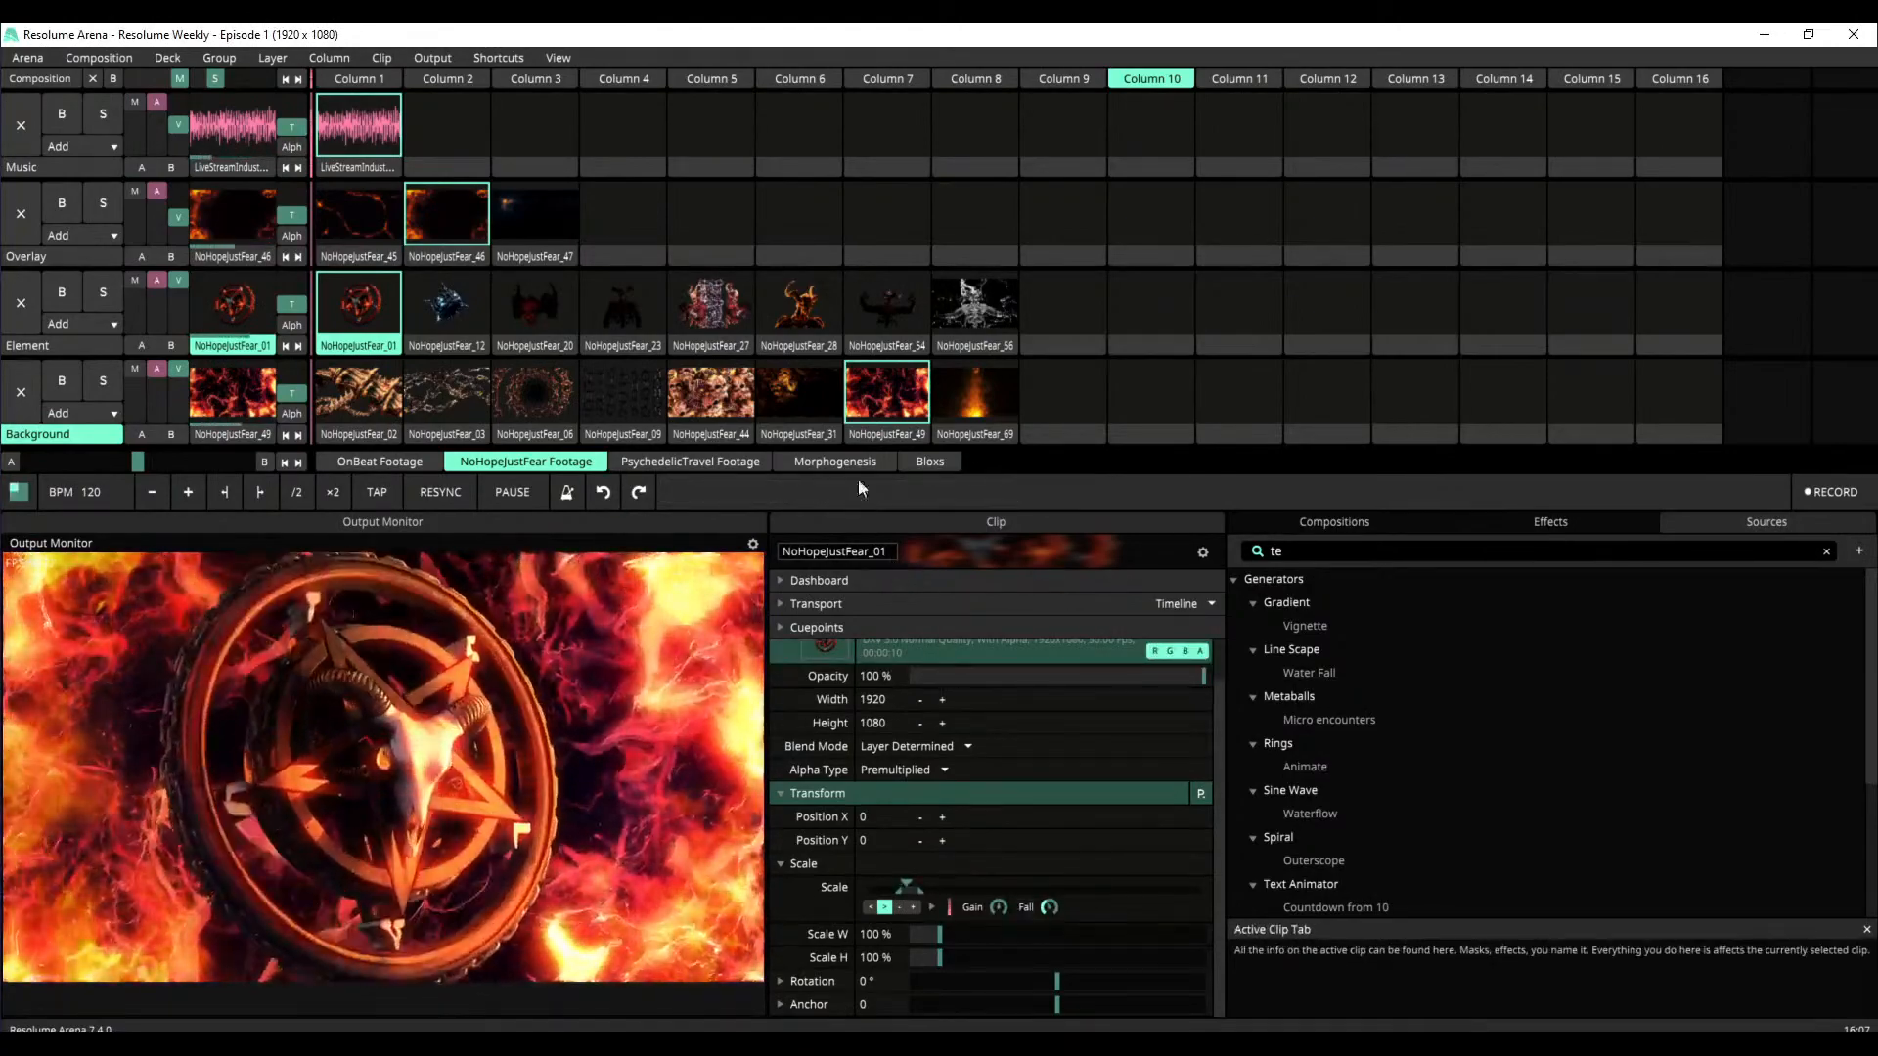
# Layer NoHopeJustFear_27 on Element, NoHopeJustFear_44 on Background and NoHopeJustFear_45 on Overlay
pyautogui.click(729, 337)
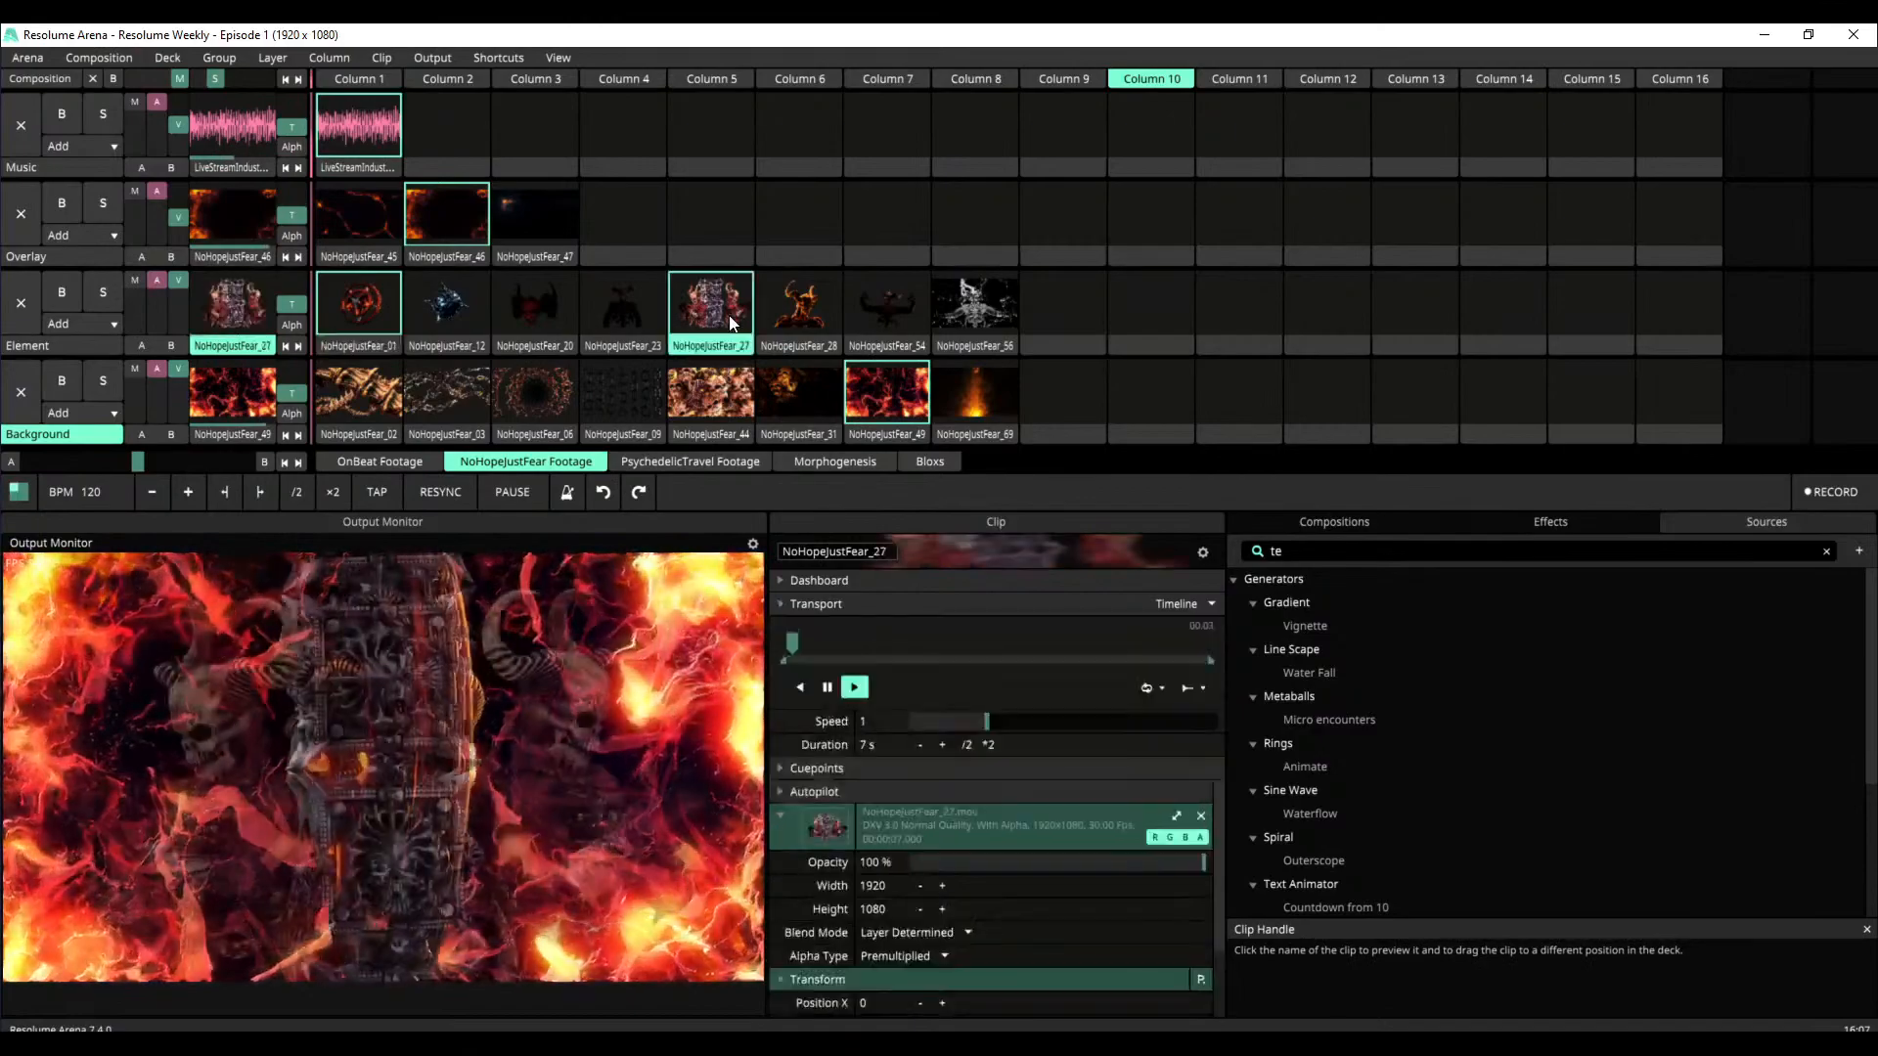
pyautogui.click(714, 369)
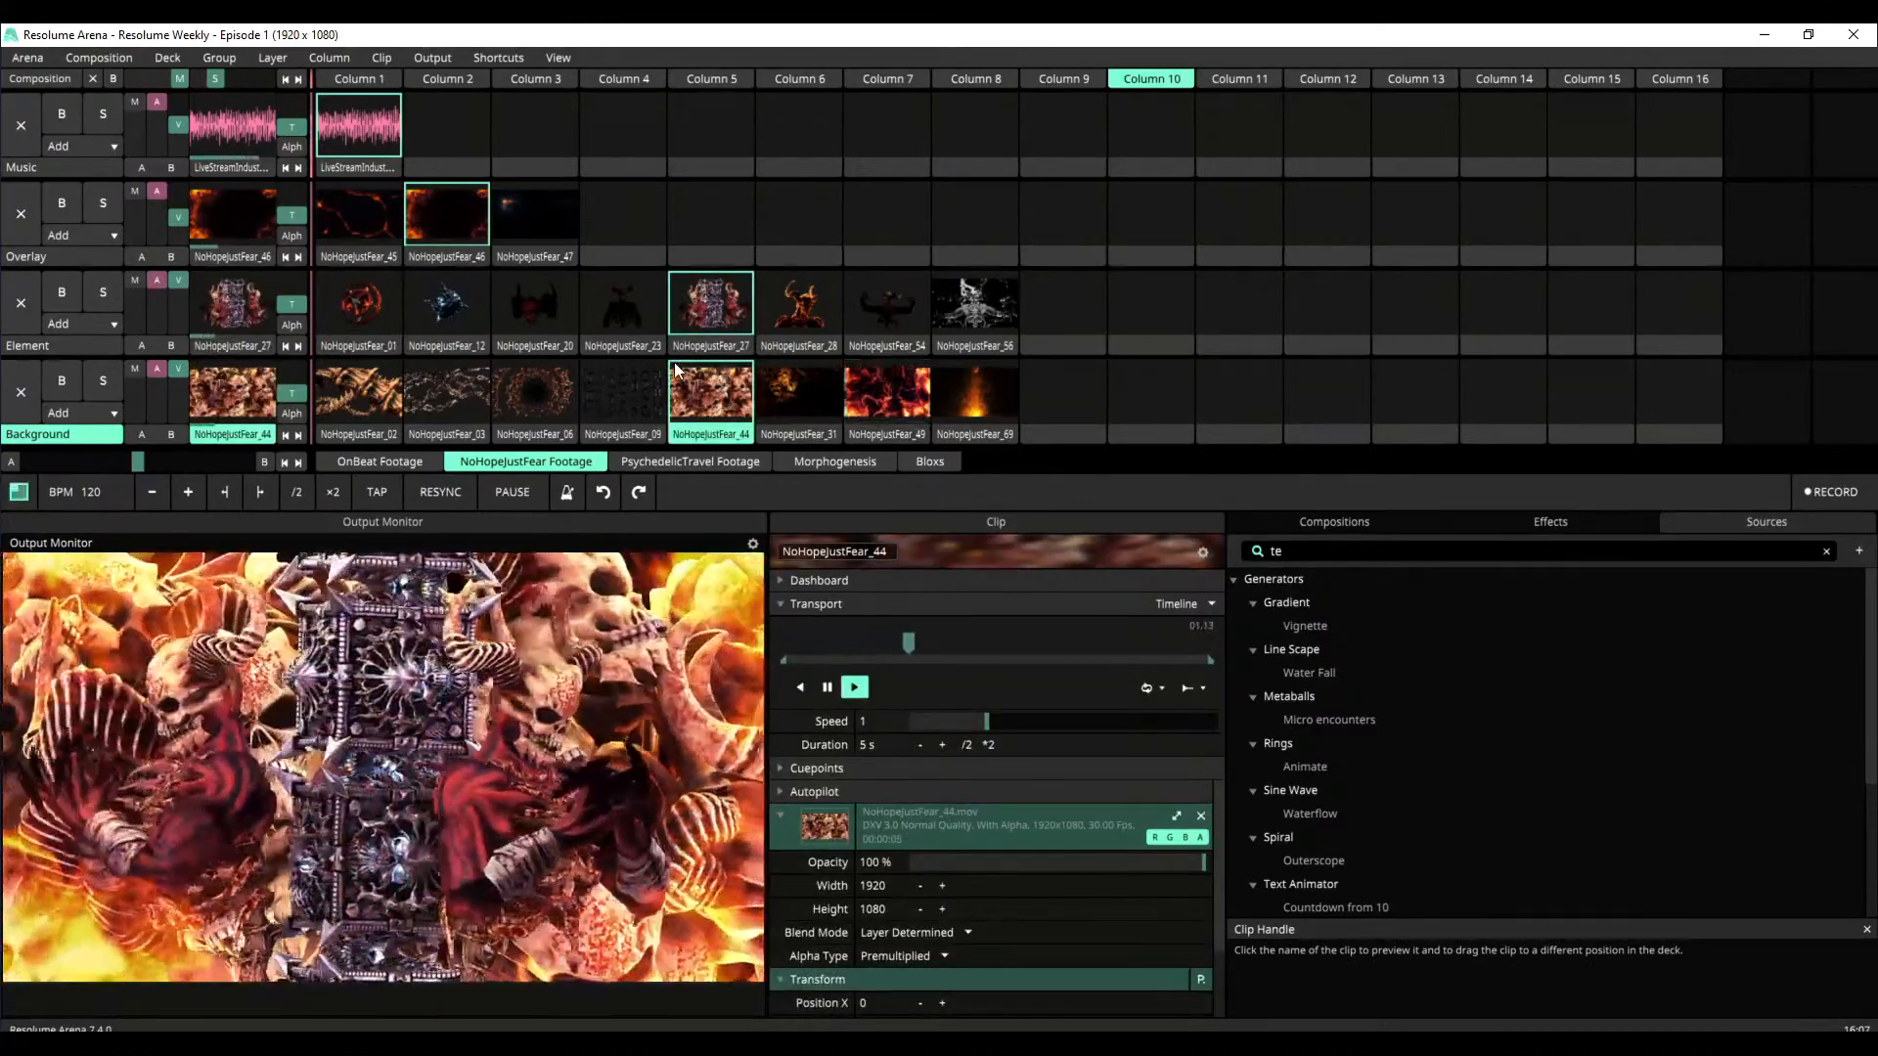
pyautogui.click(380, 206)
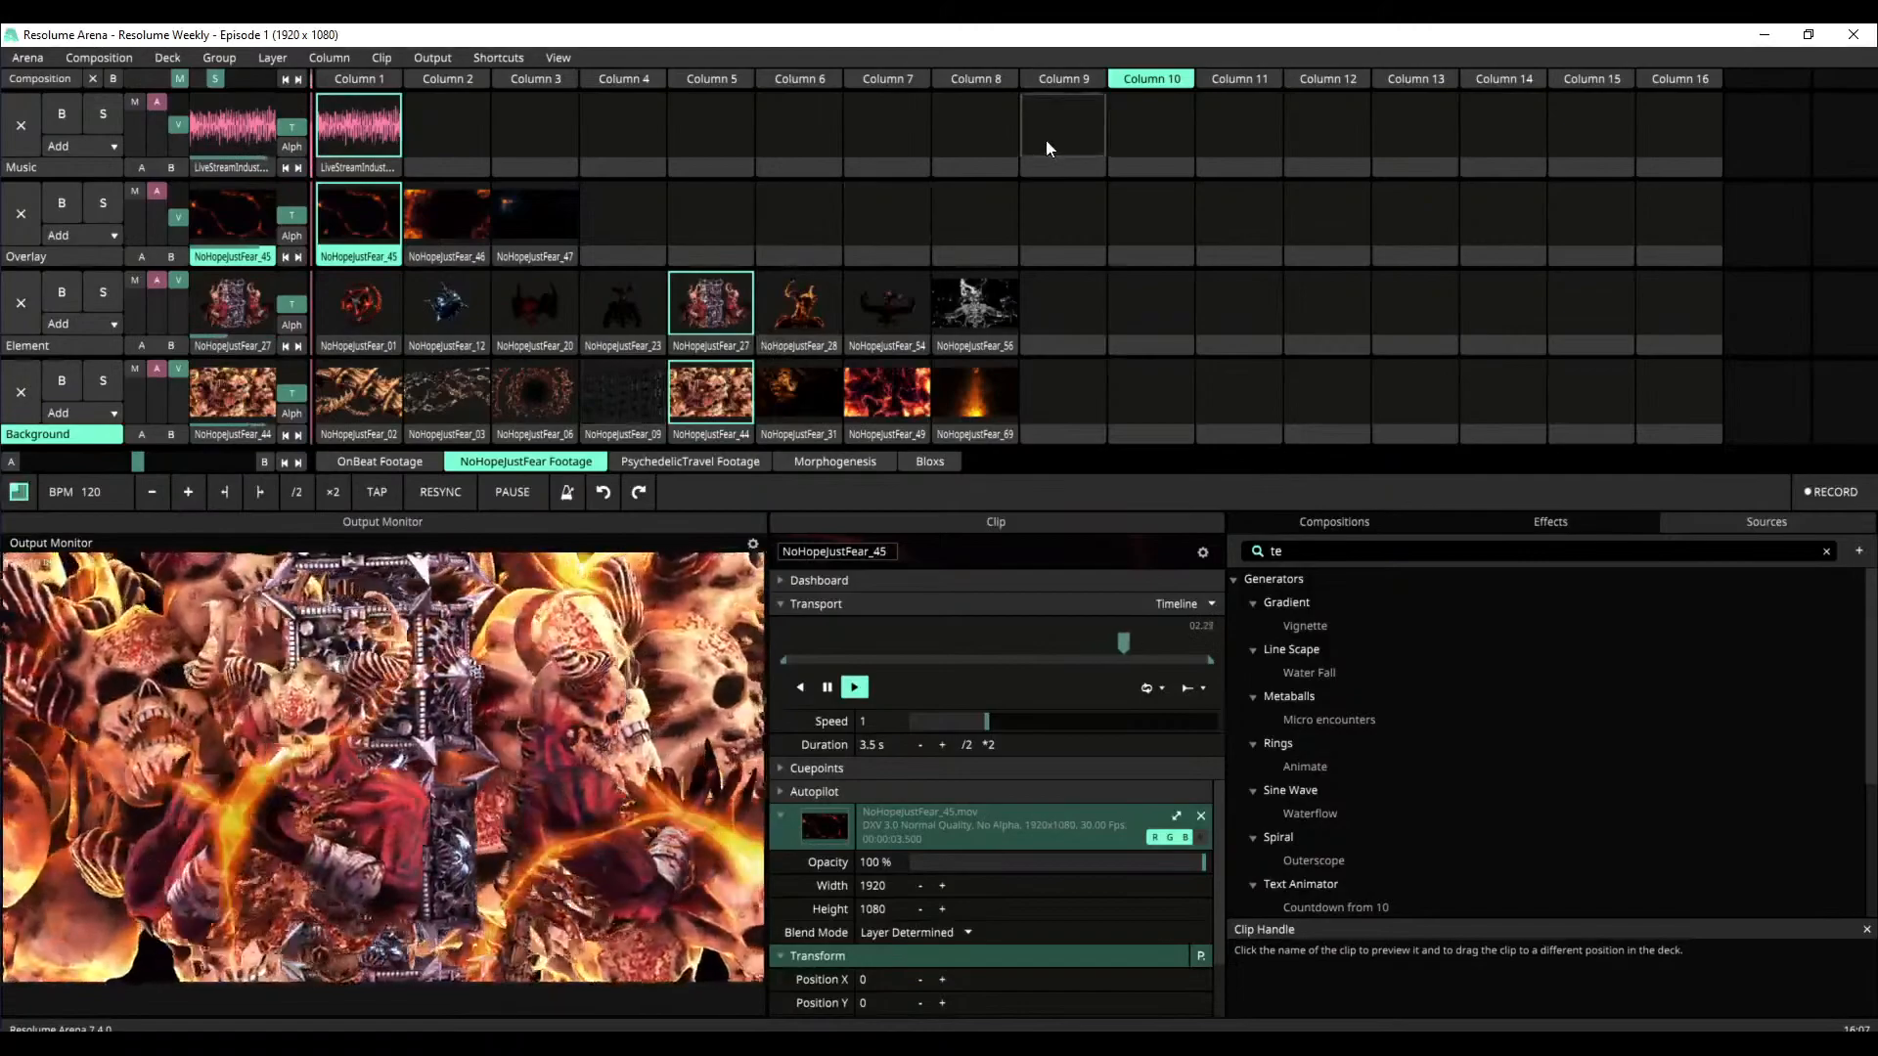
# Clear all layers by launching the empty Column 9, and switch to the PsychedelicTravel Footage deck
pyautogui.click(1066, 80)
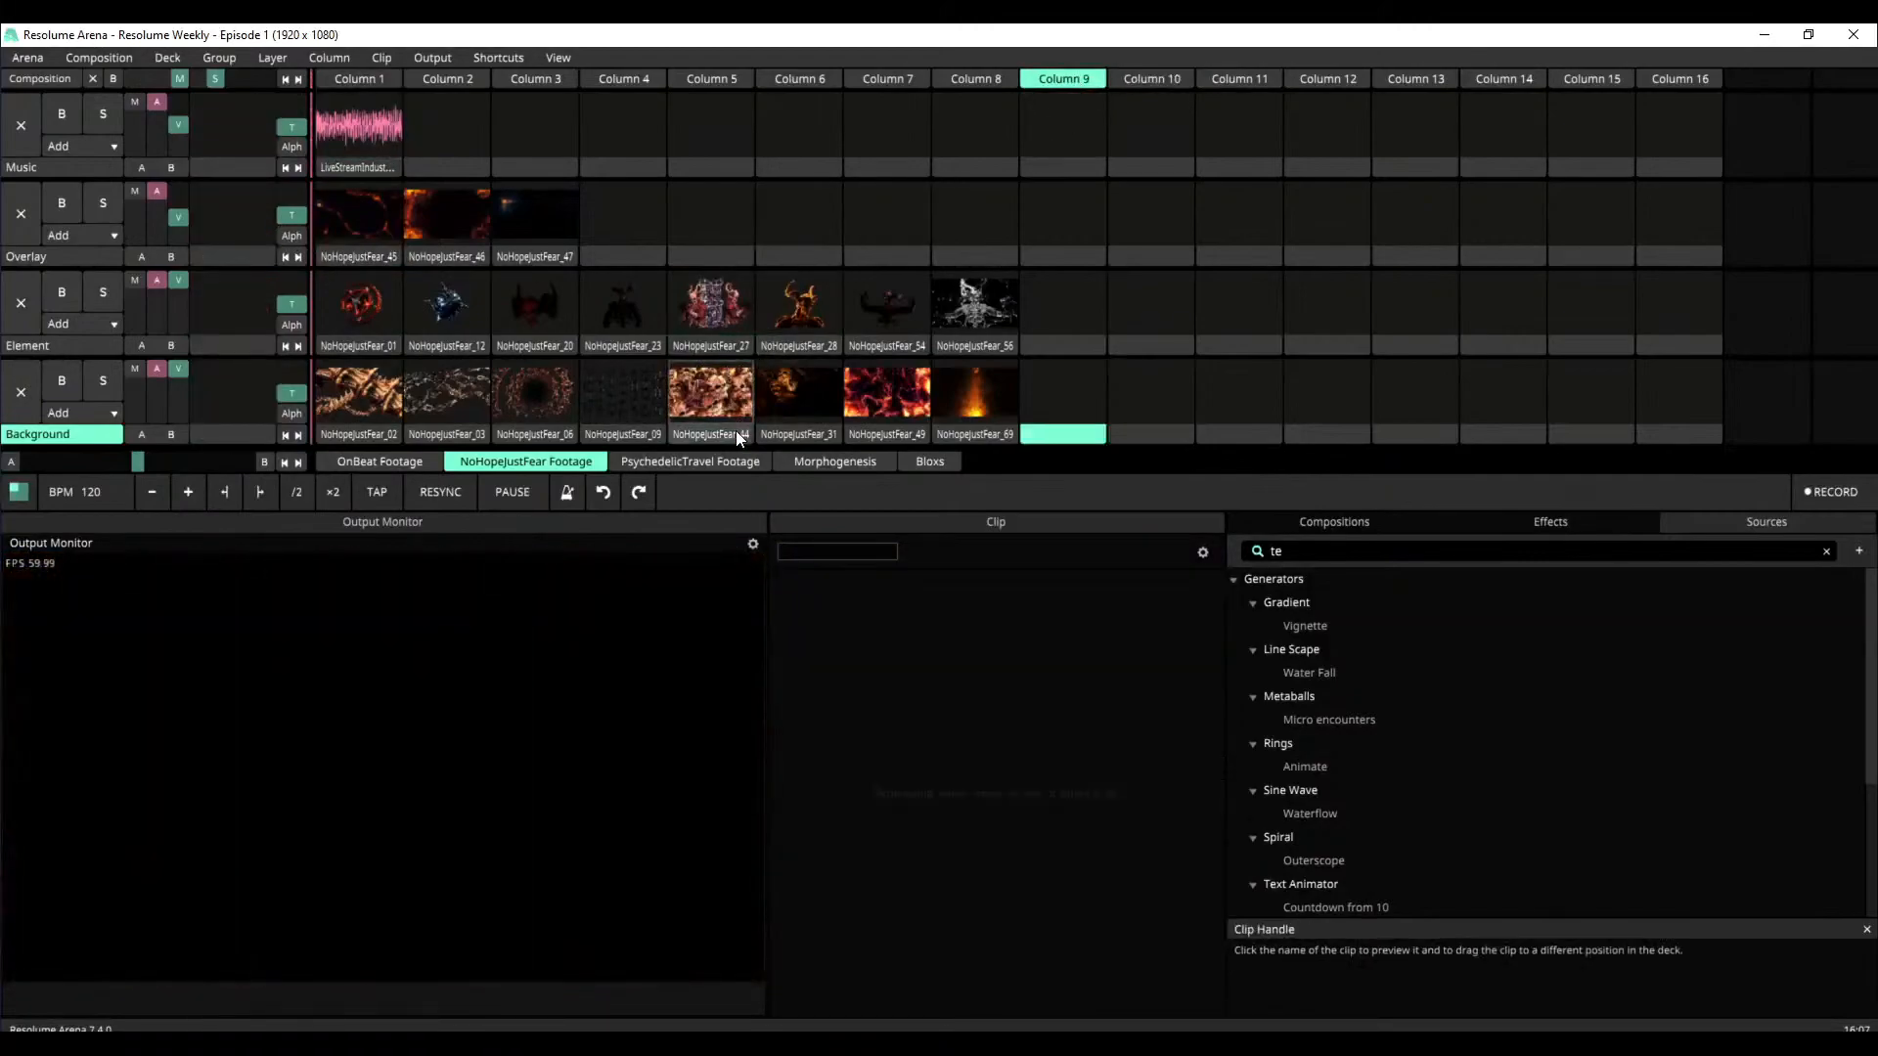
pyautogui.click(725, 466)
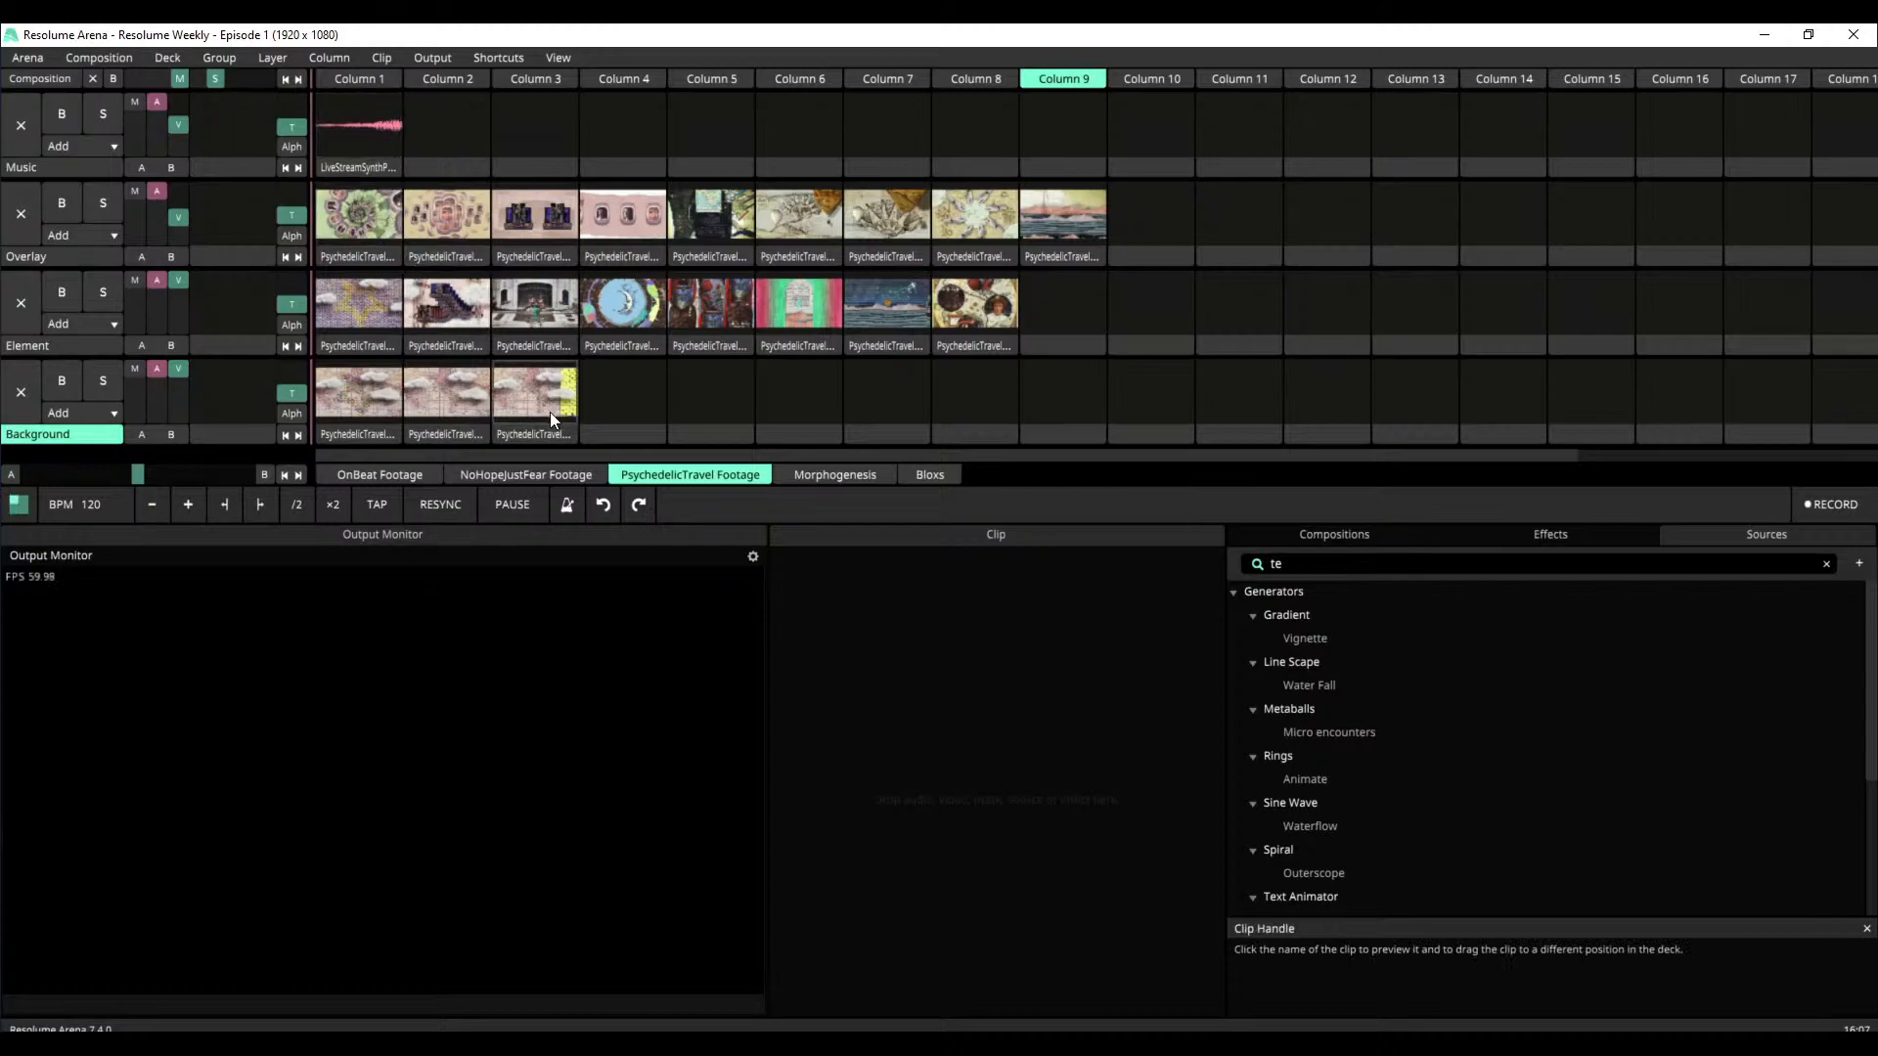
# Start the LiveStreamSynthPads music and run the Overlay layer through PsychedelicTravels_01, _02, _03, _05, _06, _07, _08 and _09
pyautogui.click(381, 220)
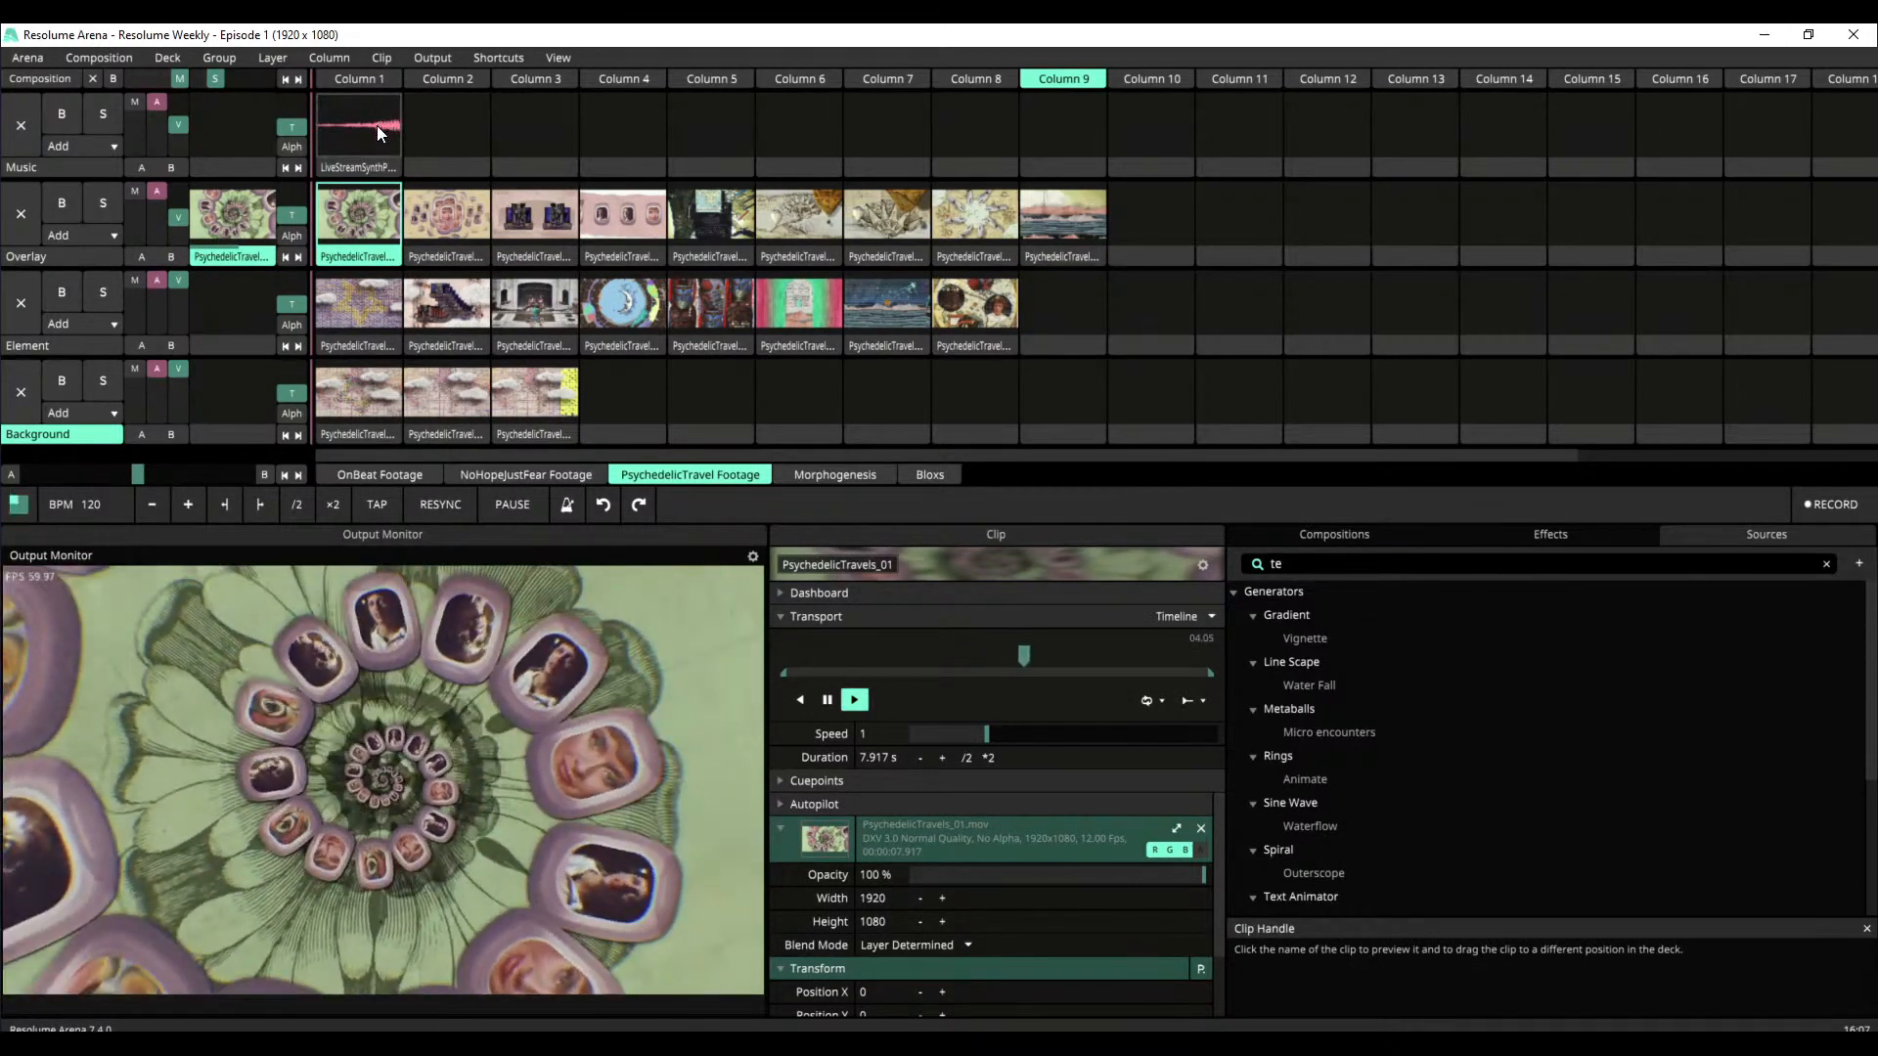
pyautogui.click(379, 125)
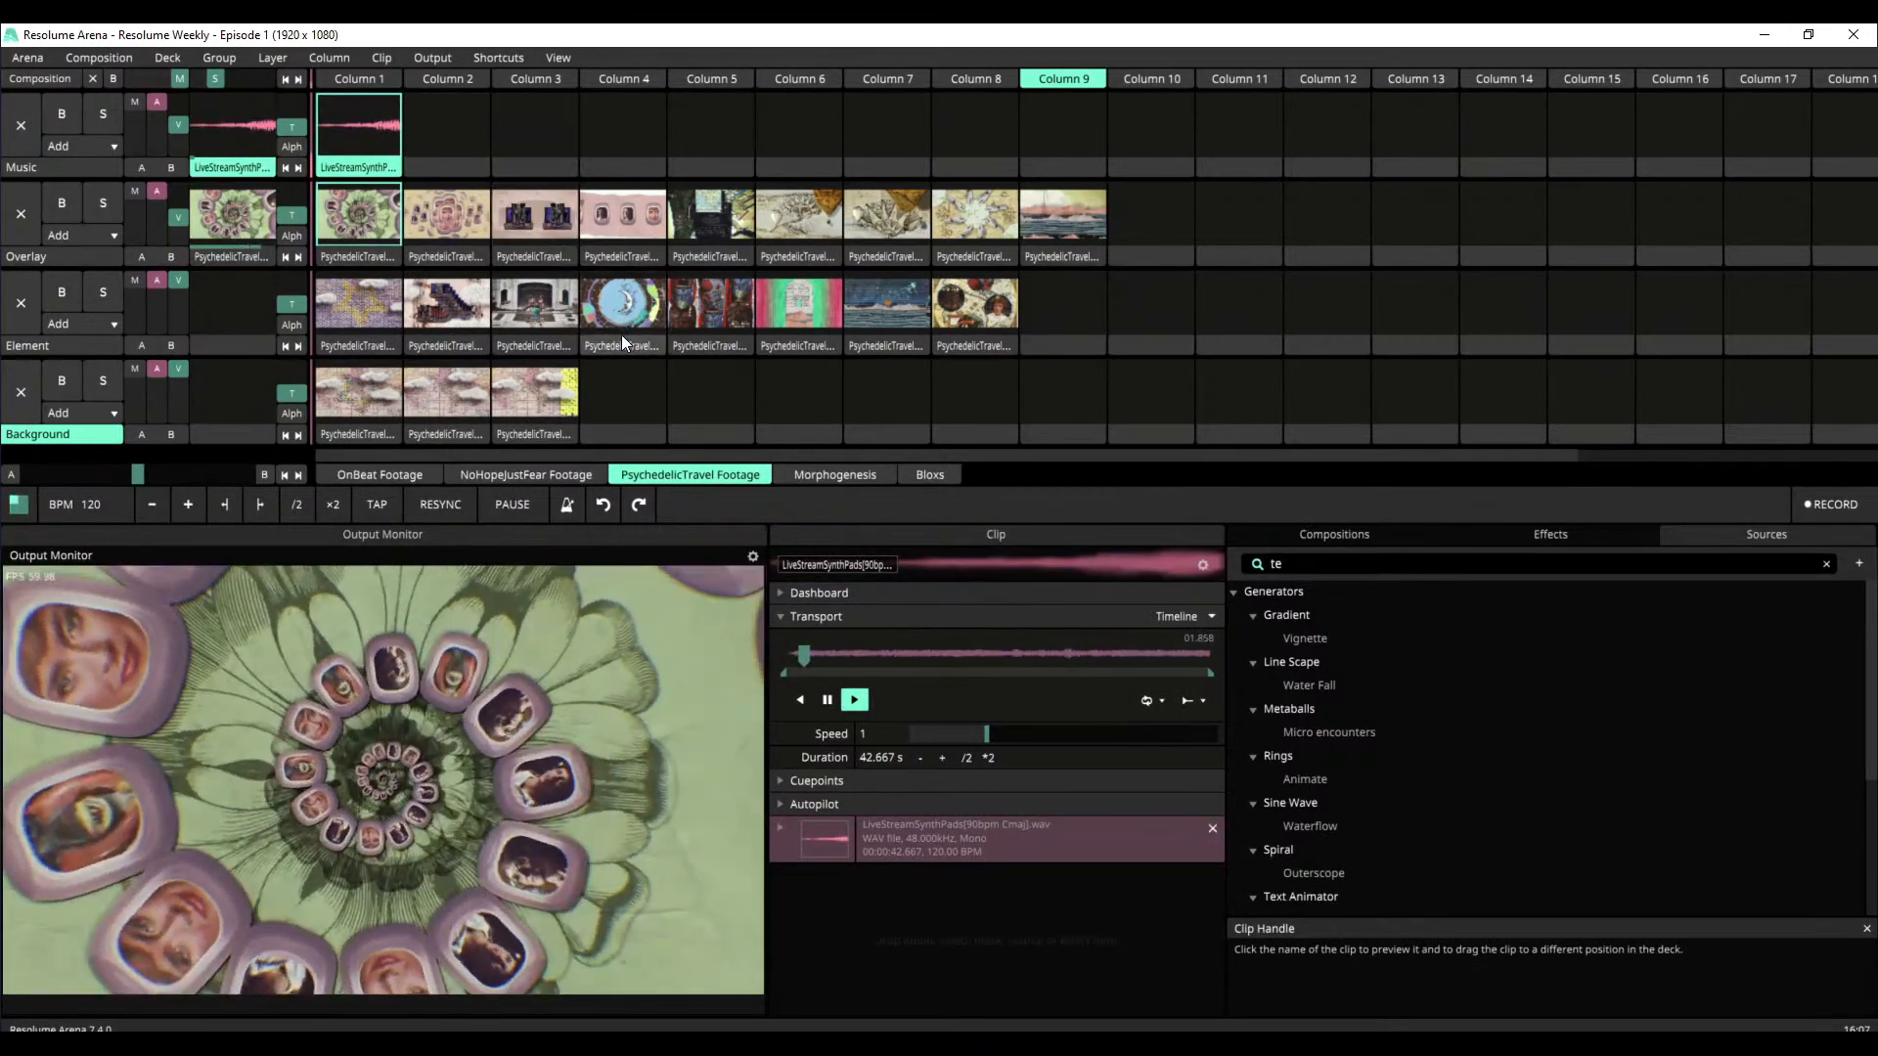
pyautogui.click(432, 197)
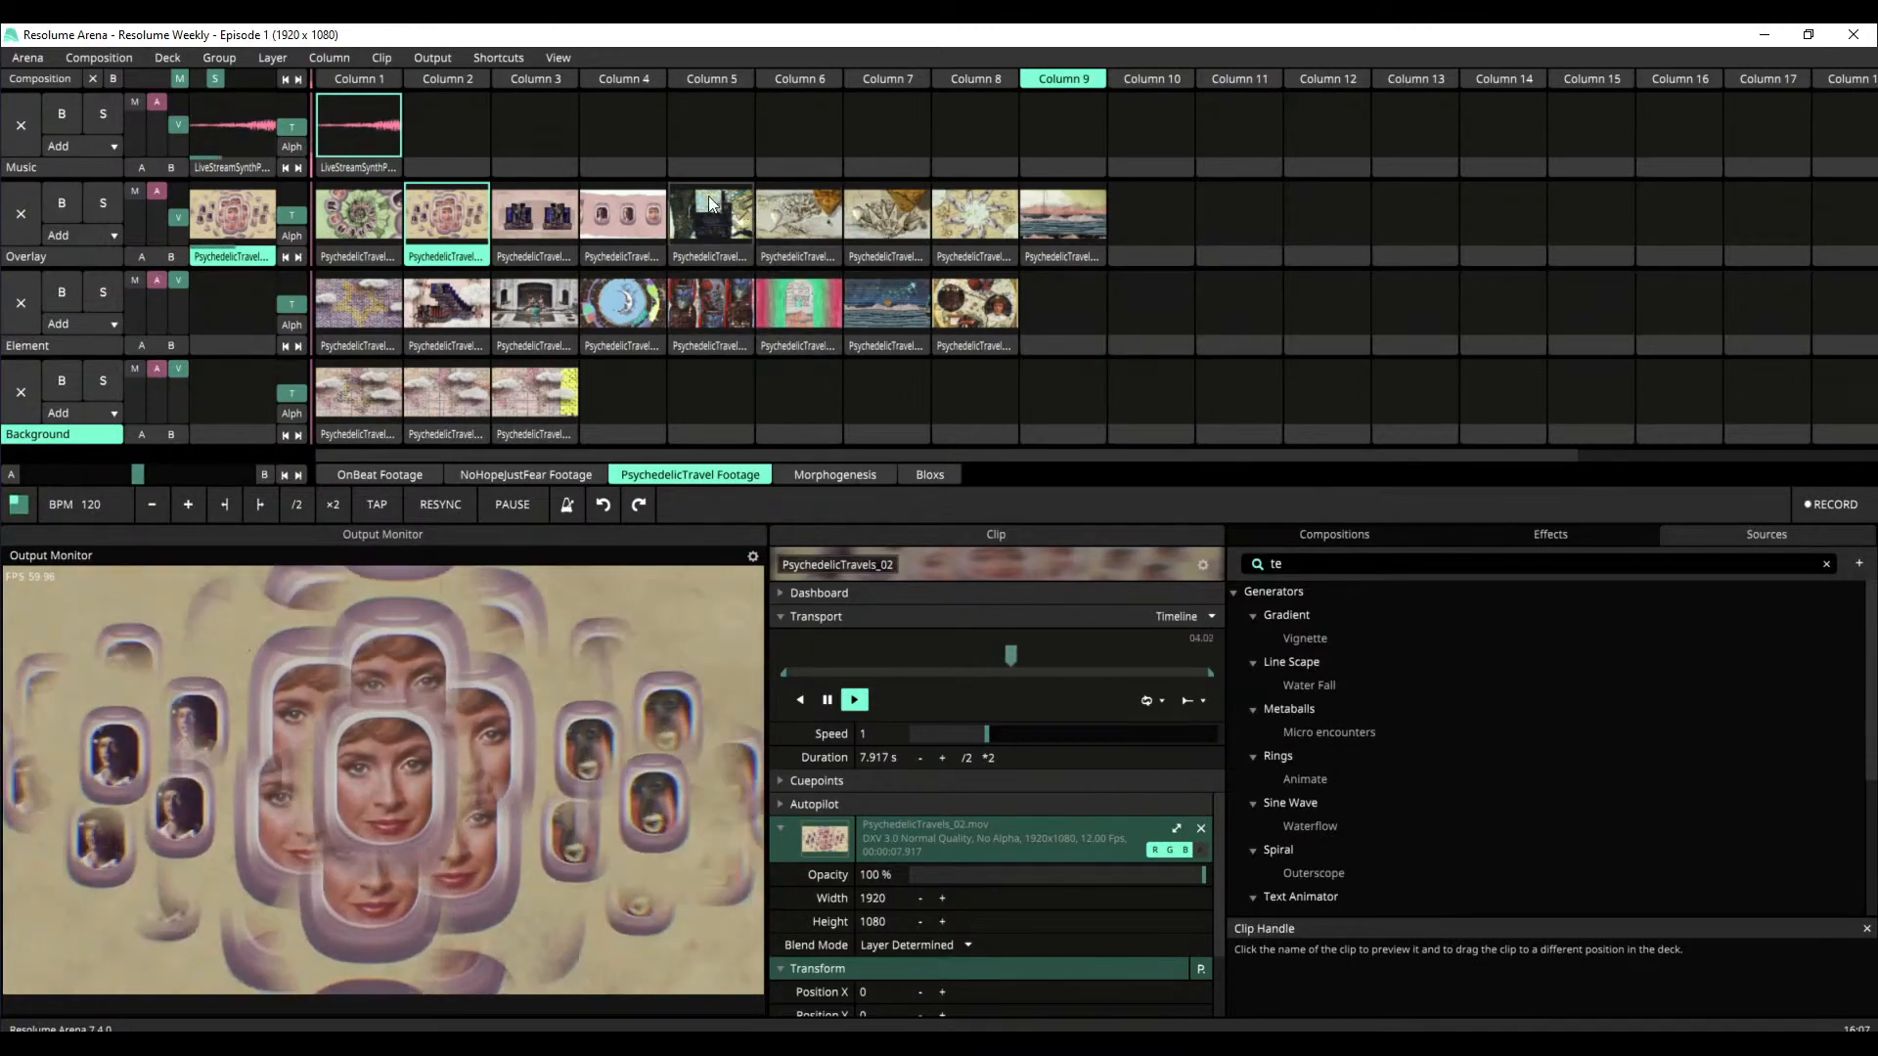
pyautogui.click(544, 209)
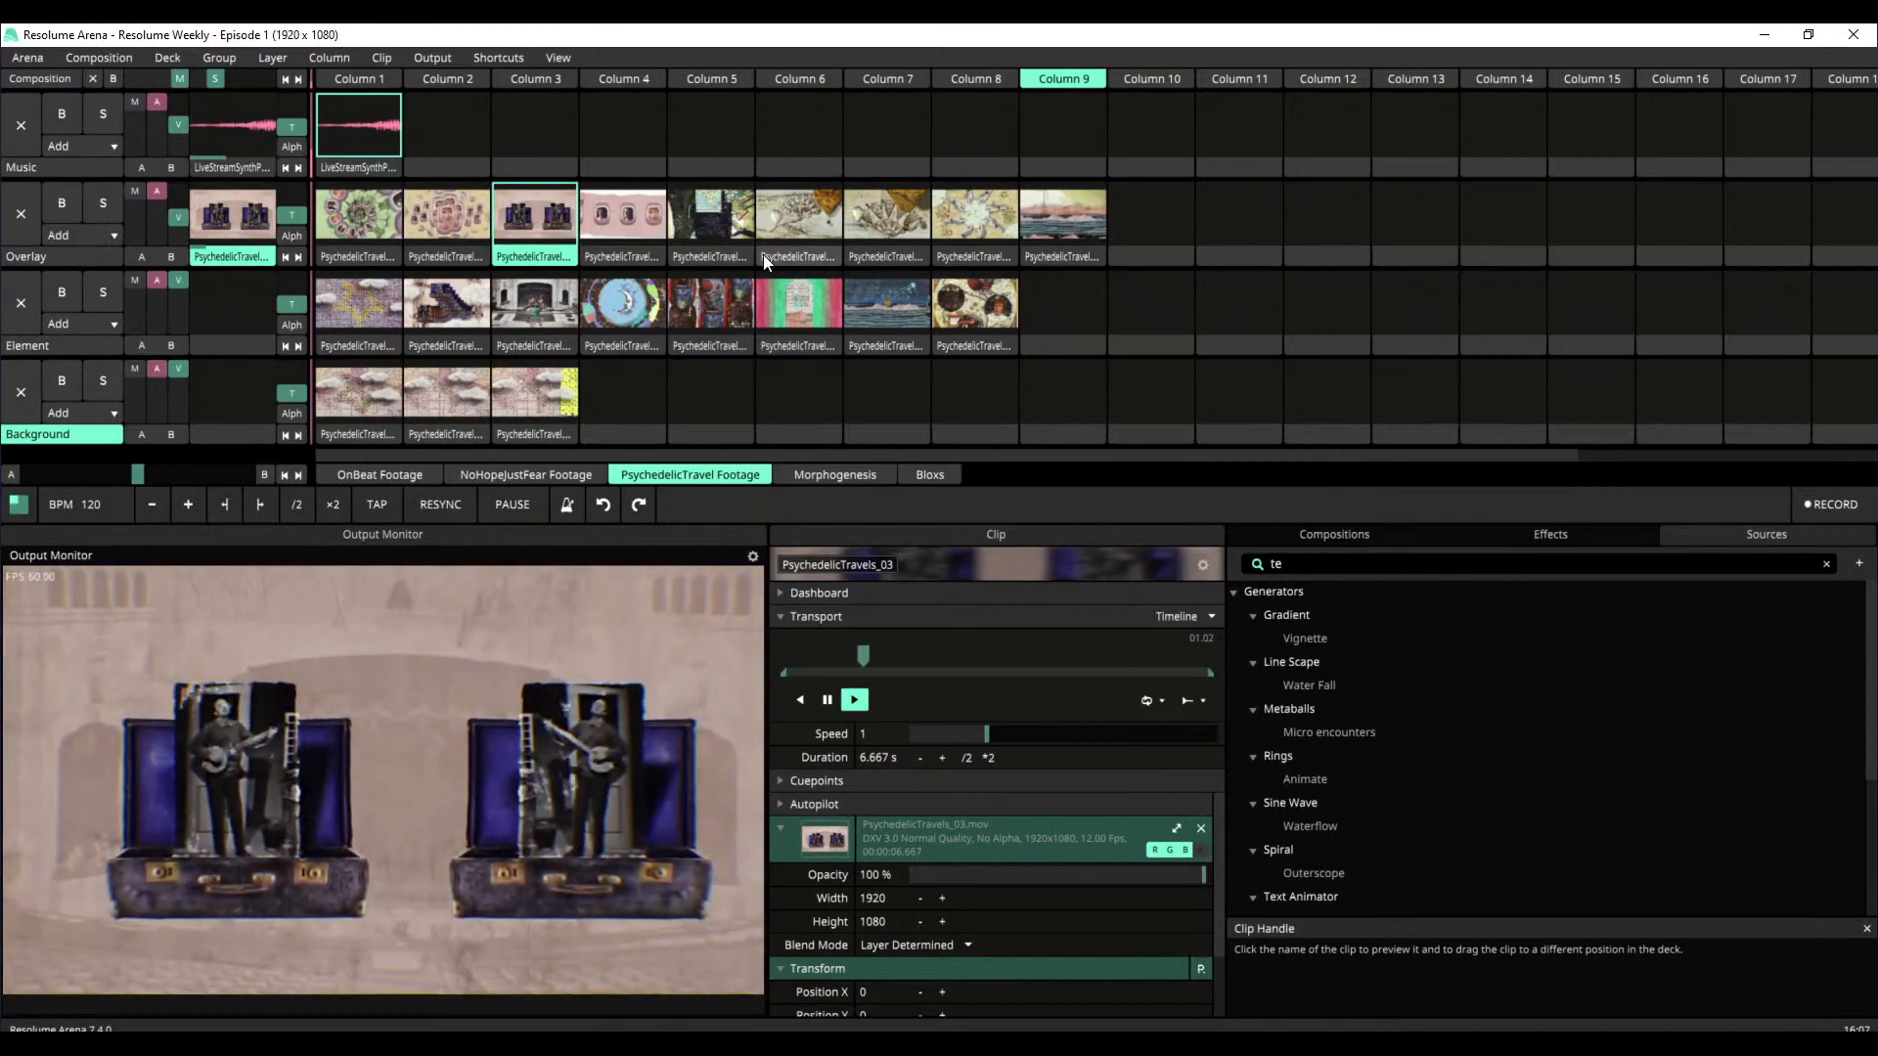
pyautogui.click(720, 223)
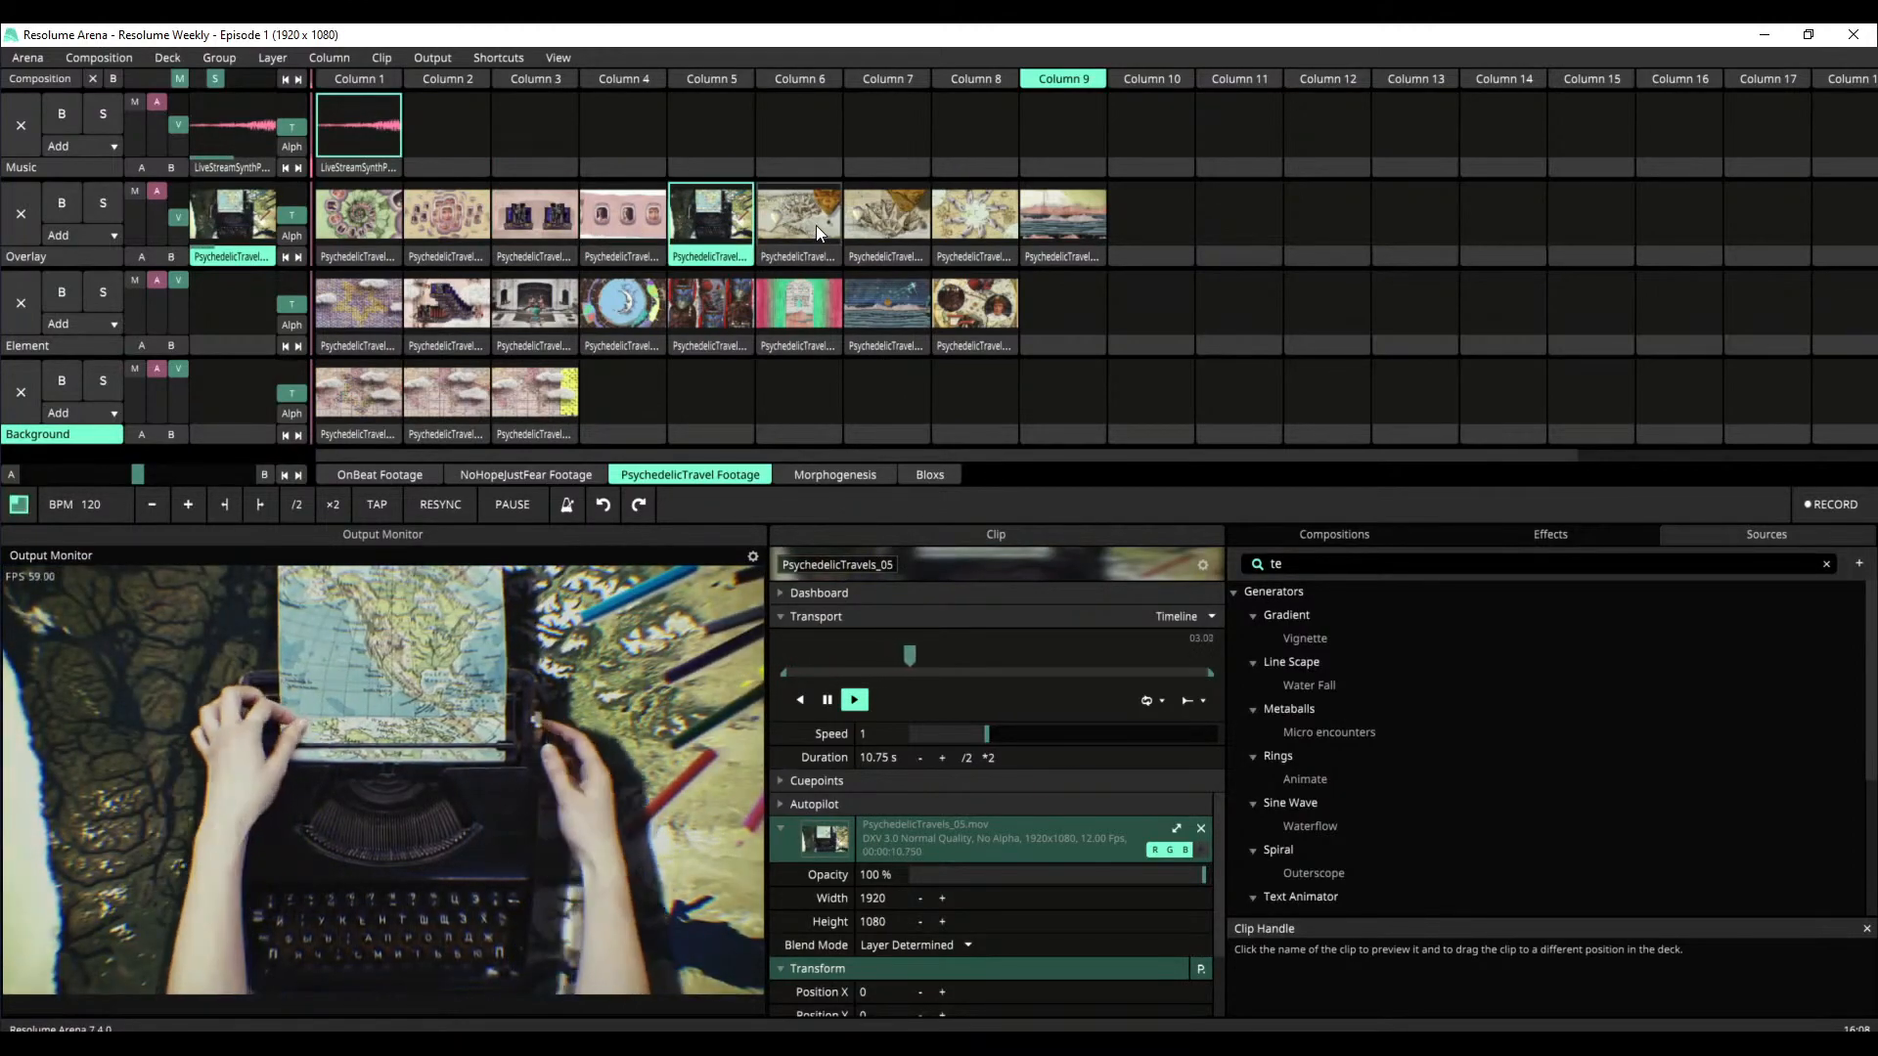
pyautogui.click(816, 226)
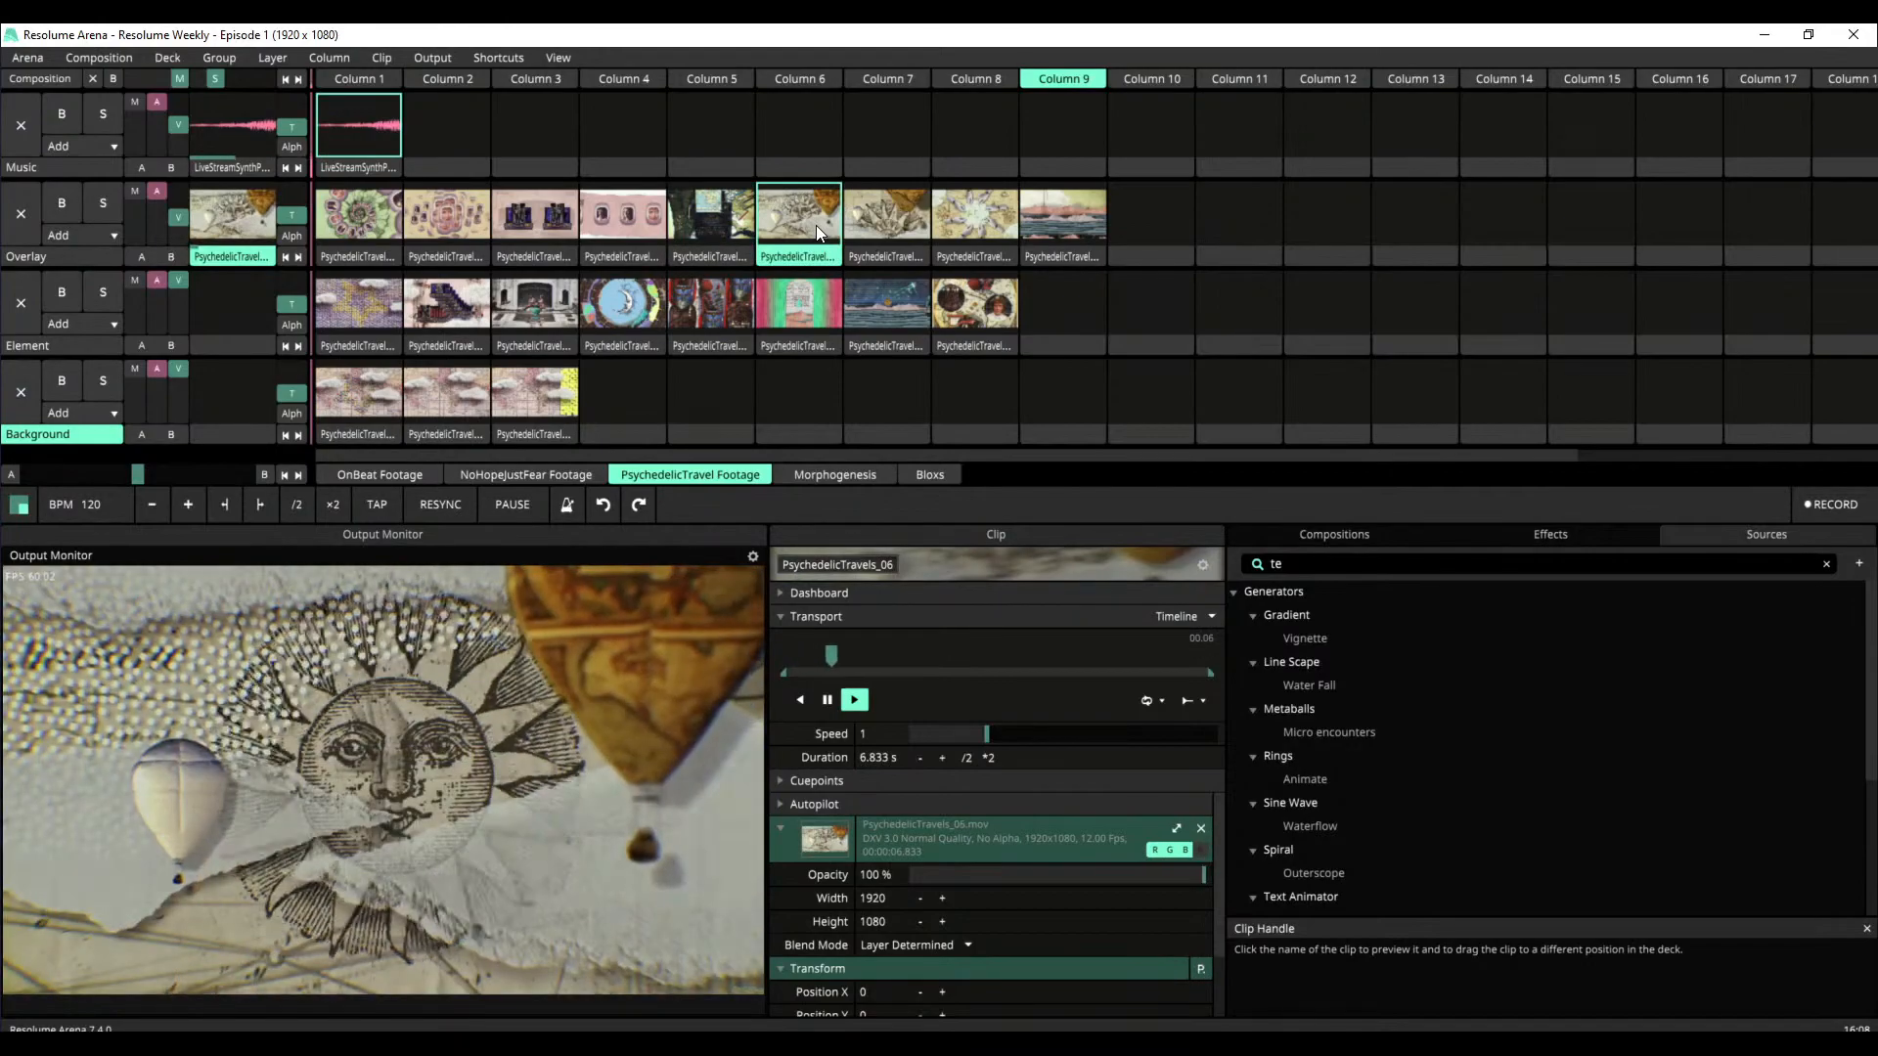
pyautogui.click(902, 227)
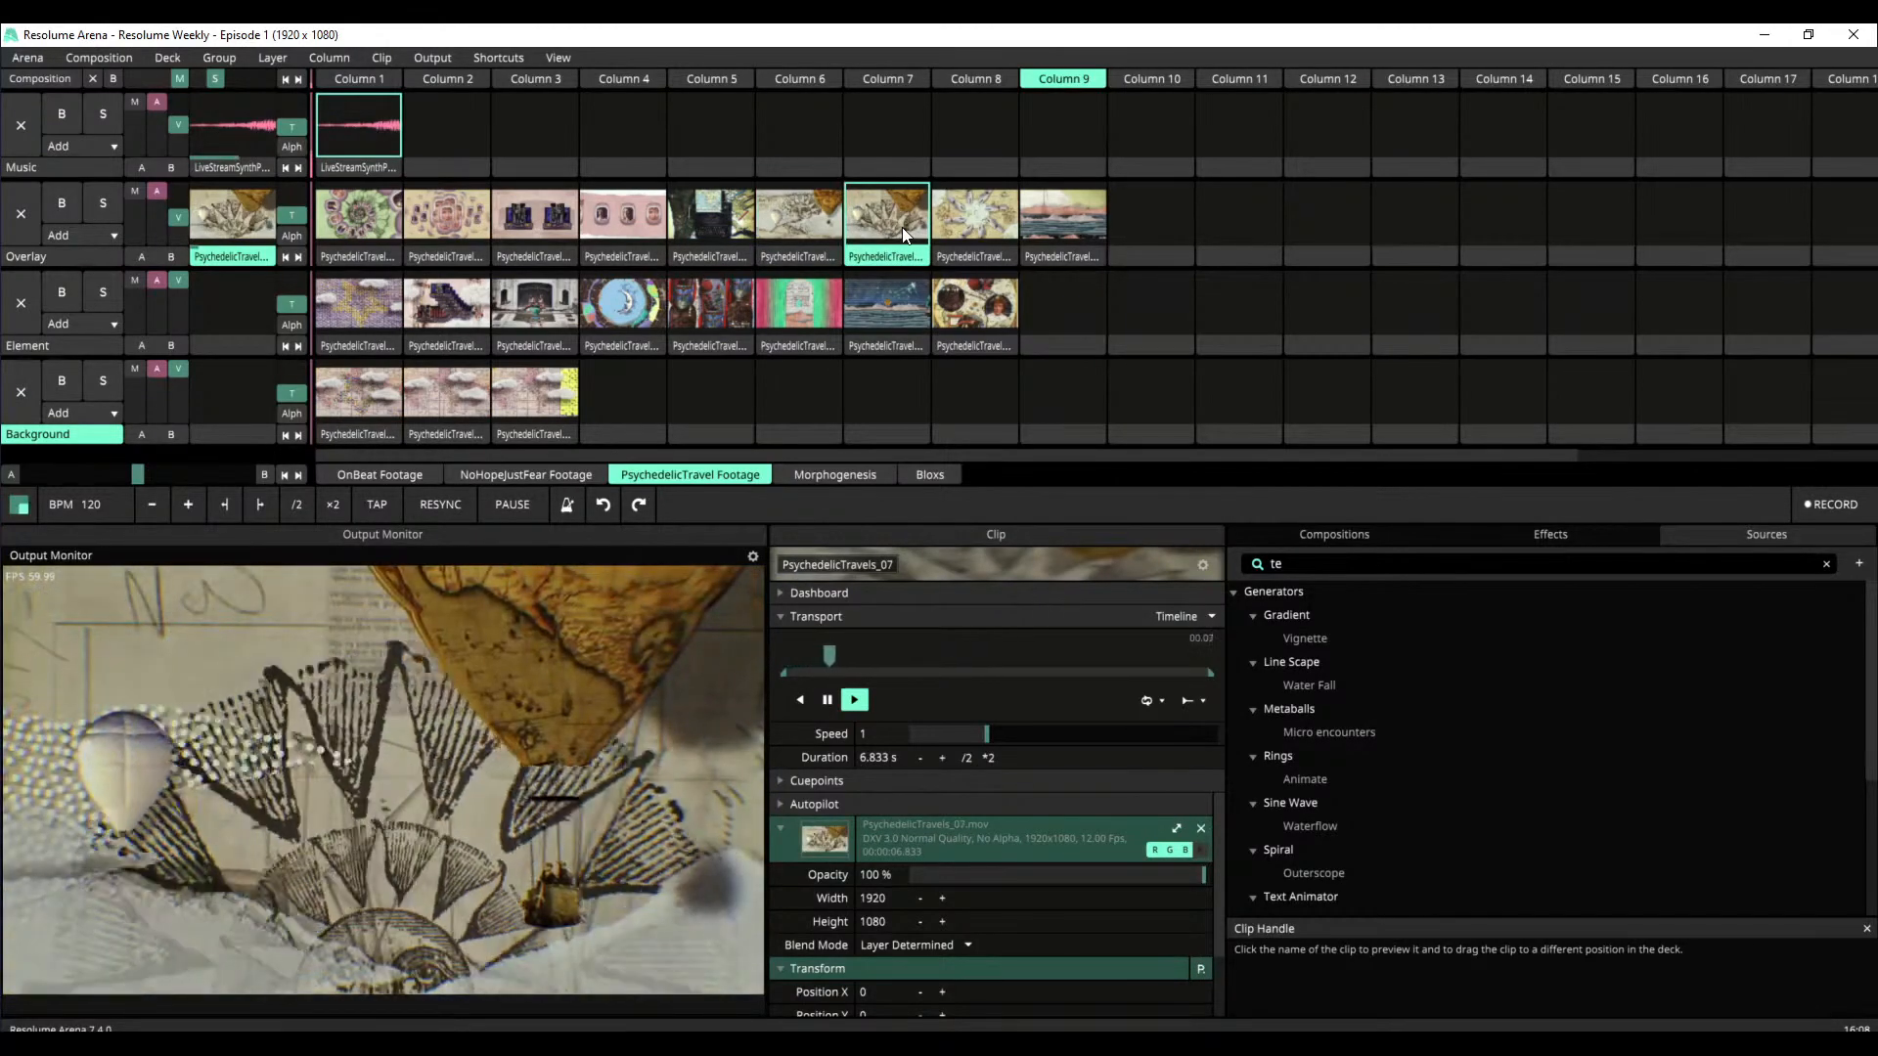
pyautogui.click(984, 213)
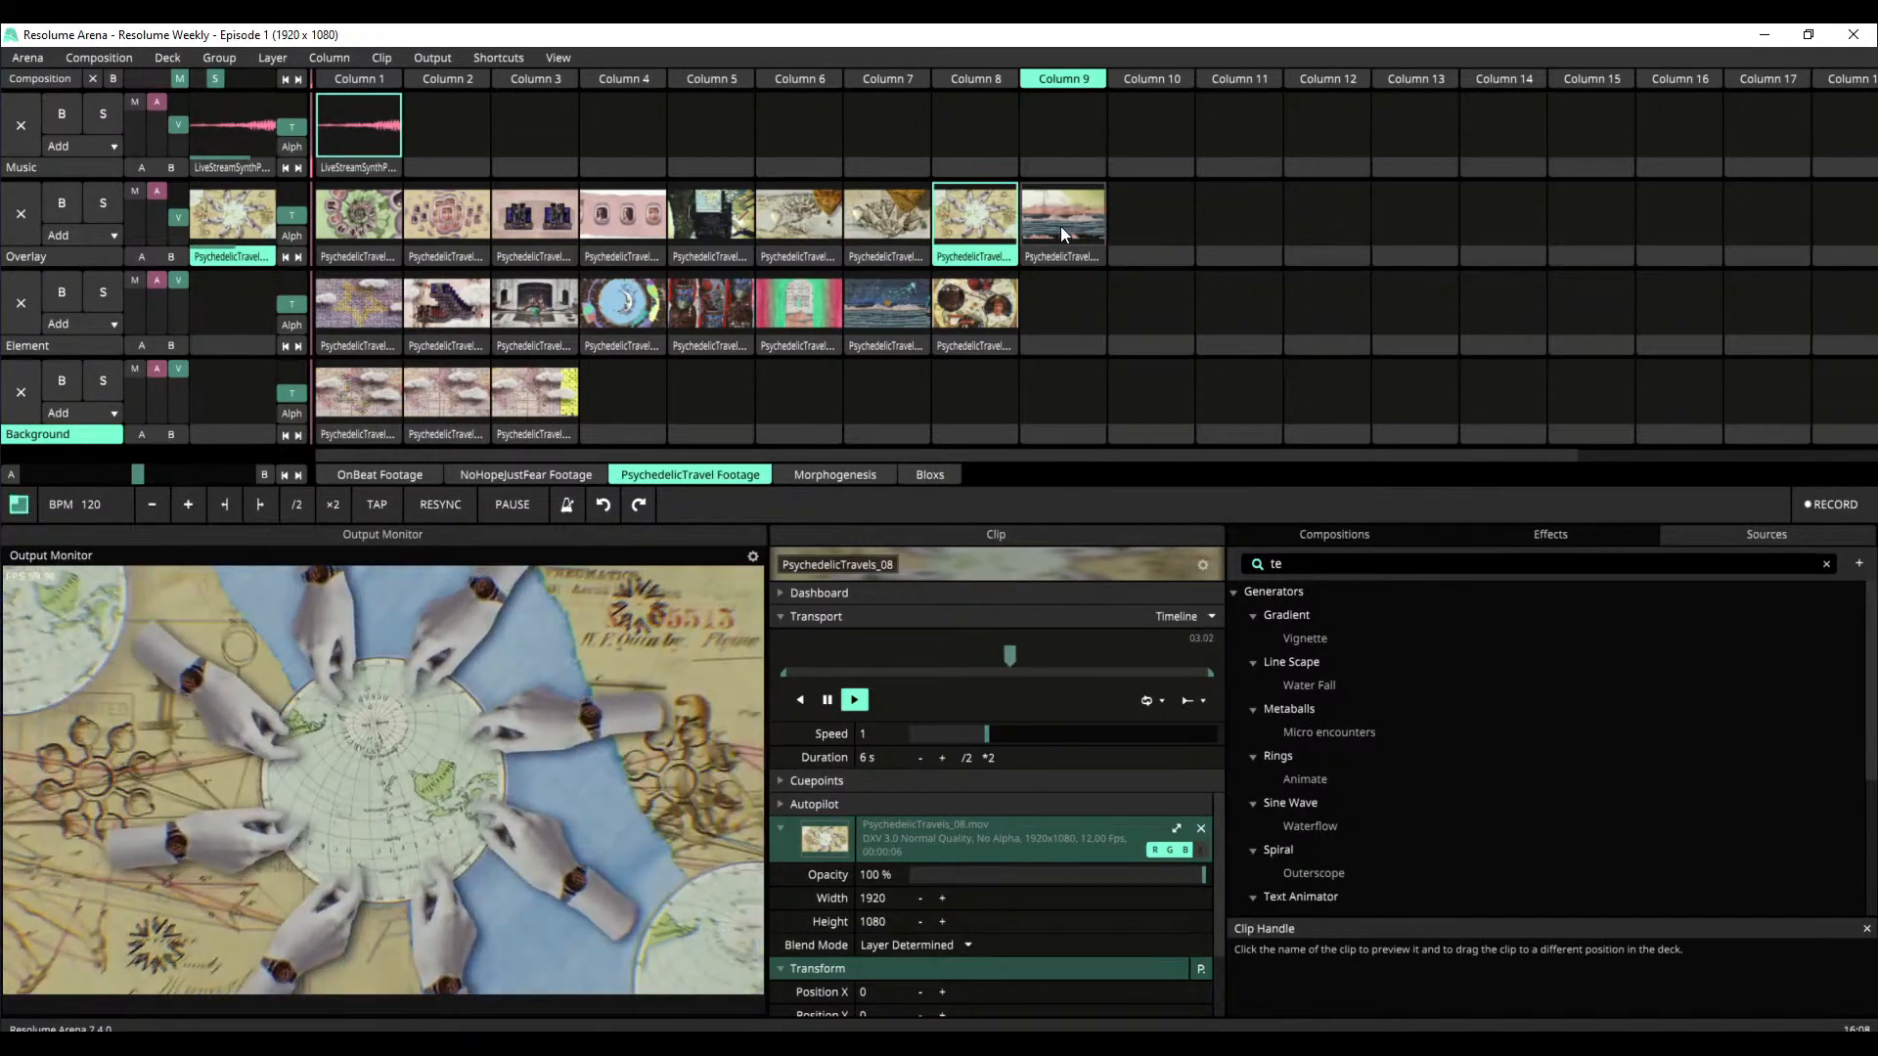
pyautogui.click(1060, 226)
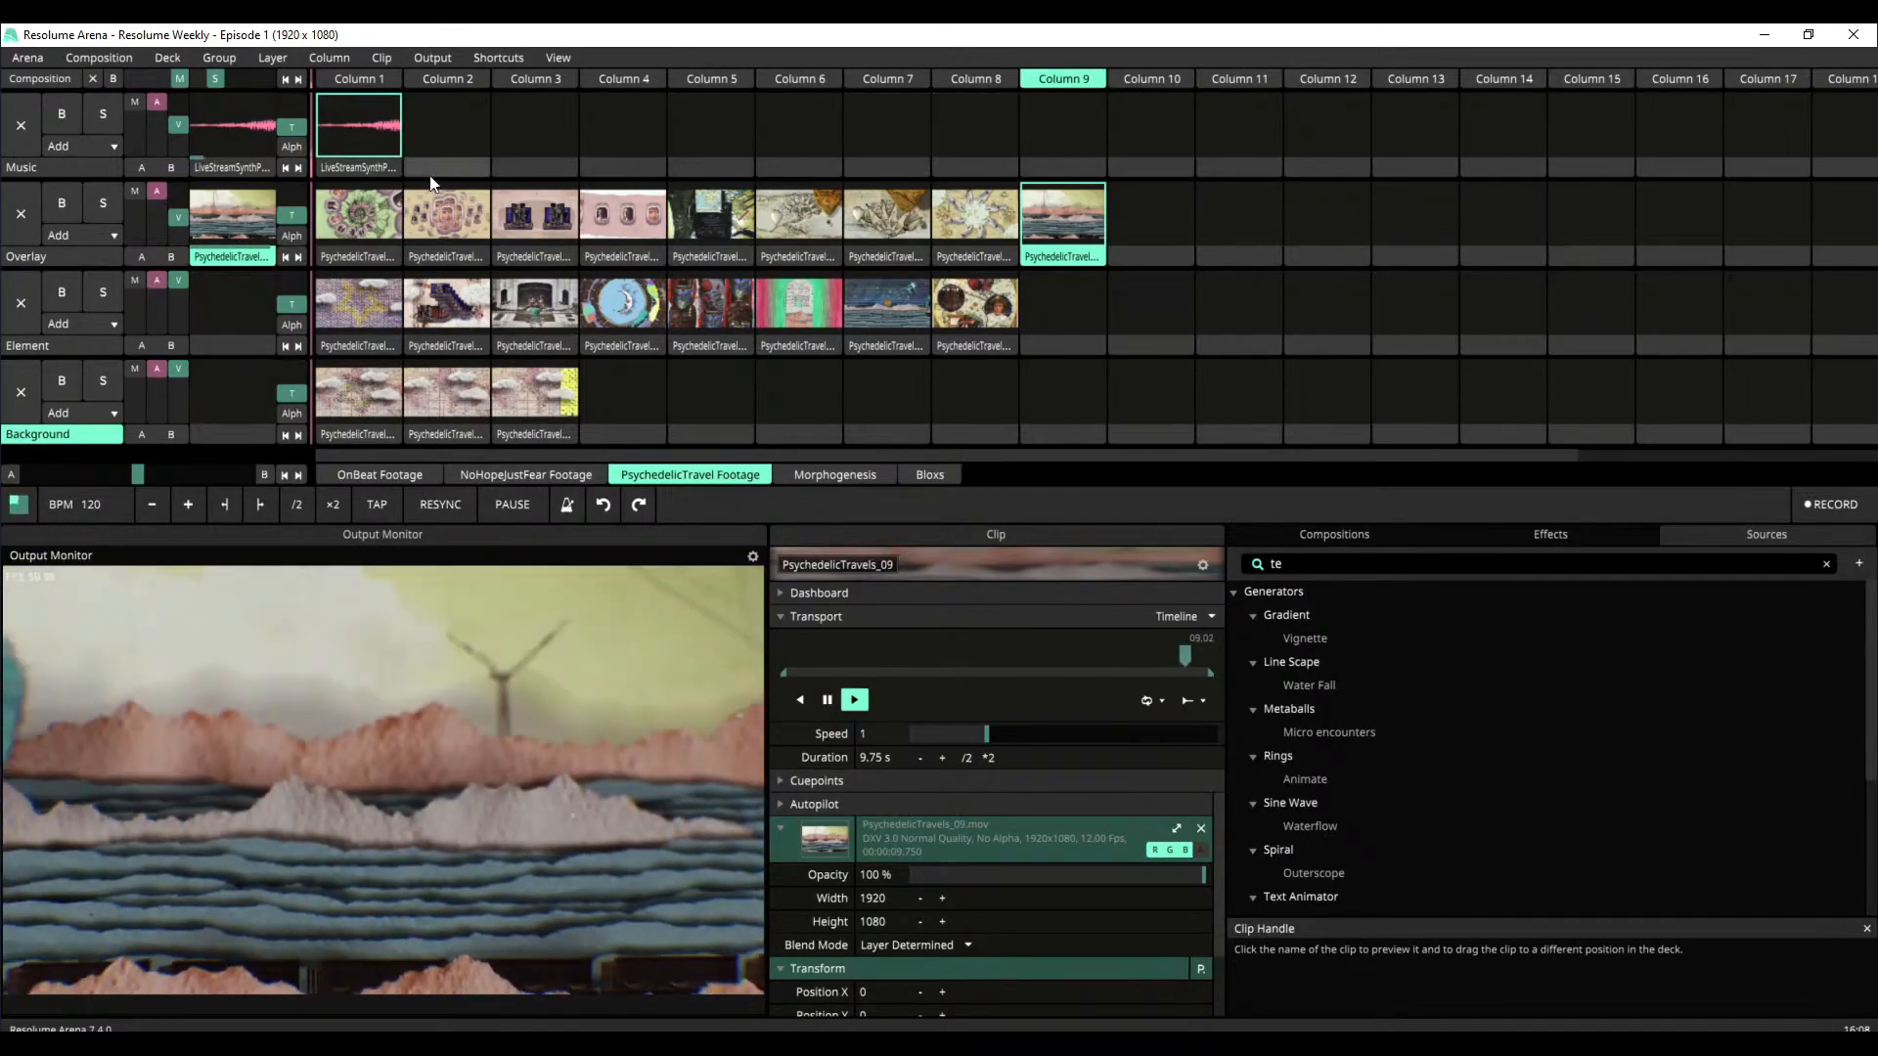
# Play PsychedelicTravels_20 followed by PsychedelicTravels_18 on the Element layer, adjusting the Overlay layer's video opacity between them
pyautogui.click(960, 302)
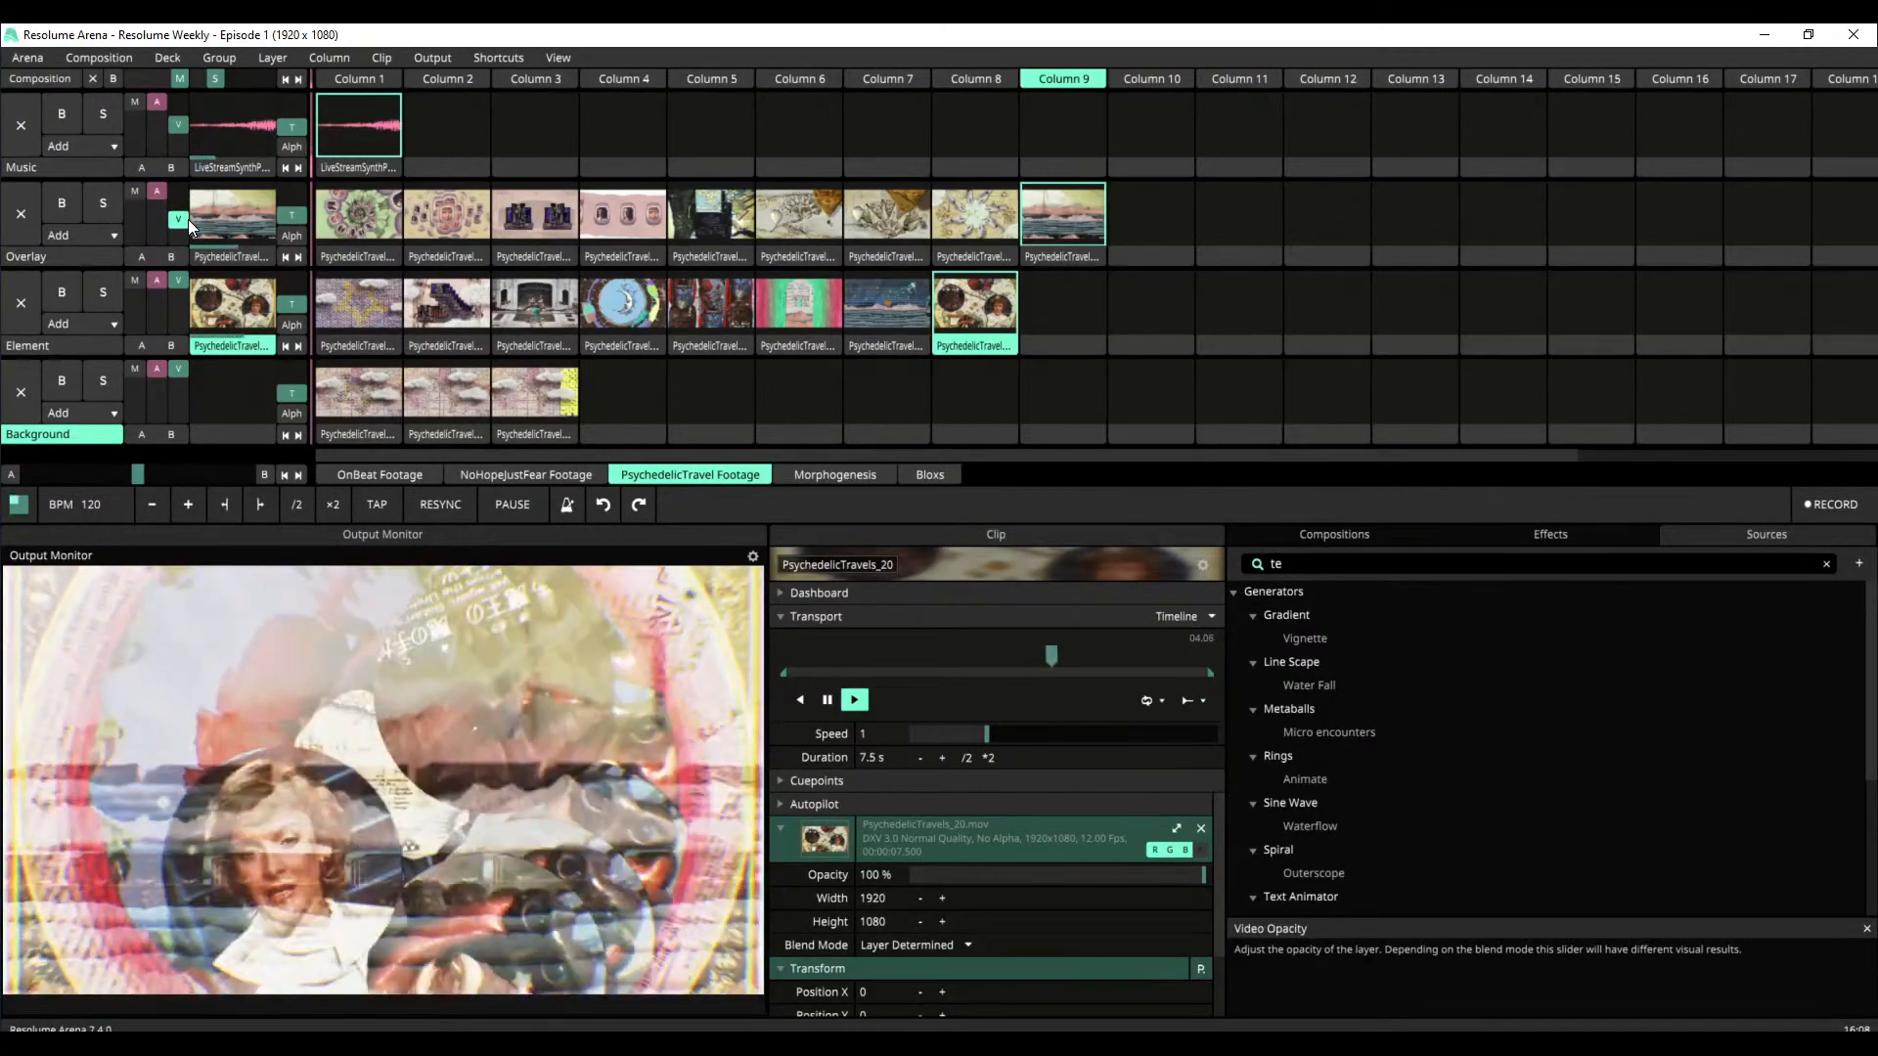
pyautogui.click(186, 220)
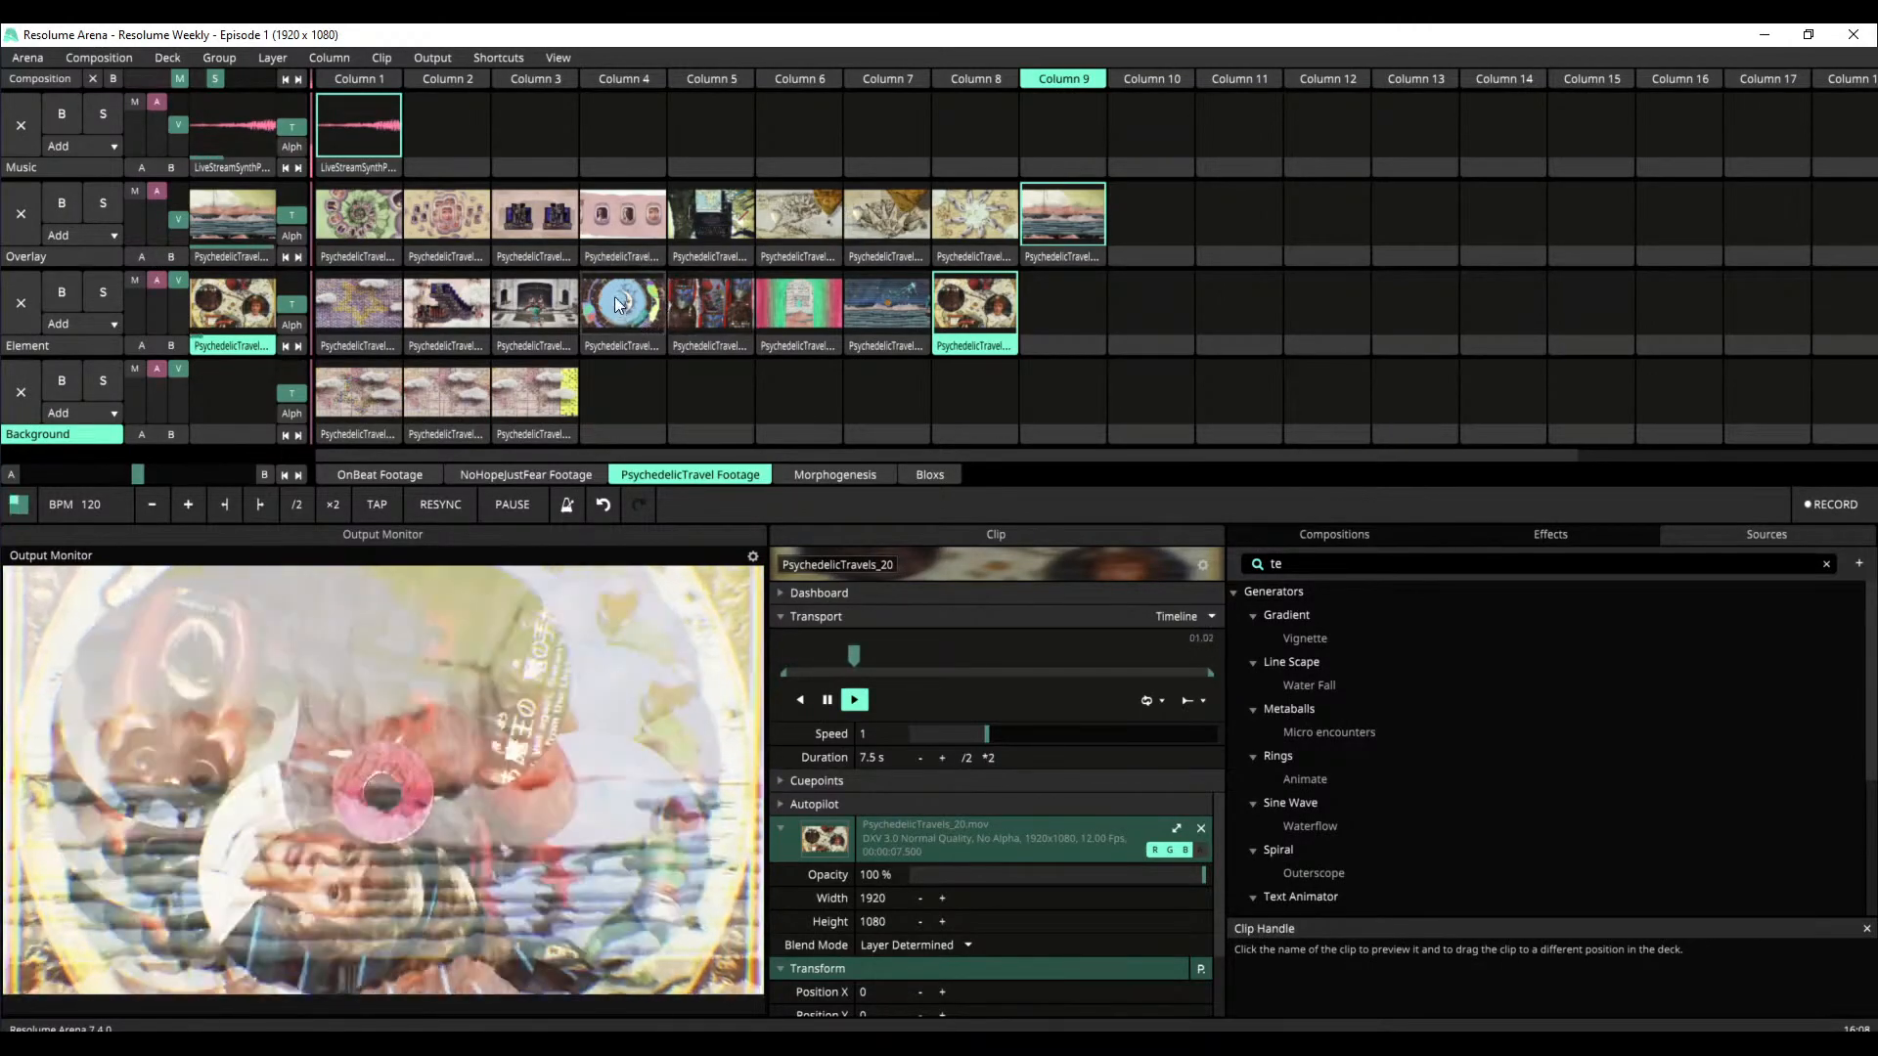
pyautogui.click(790, 309)
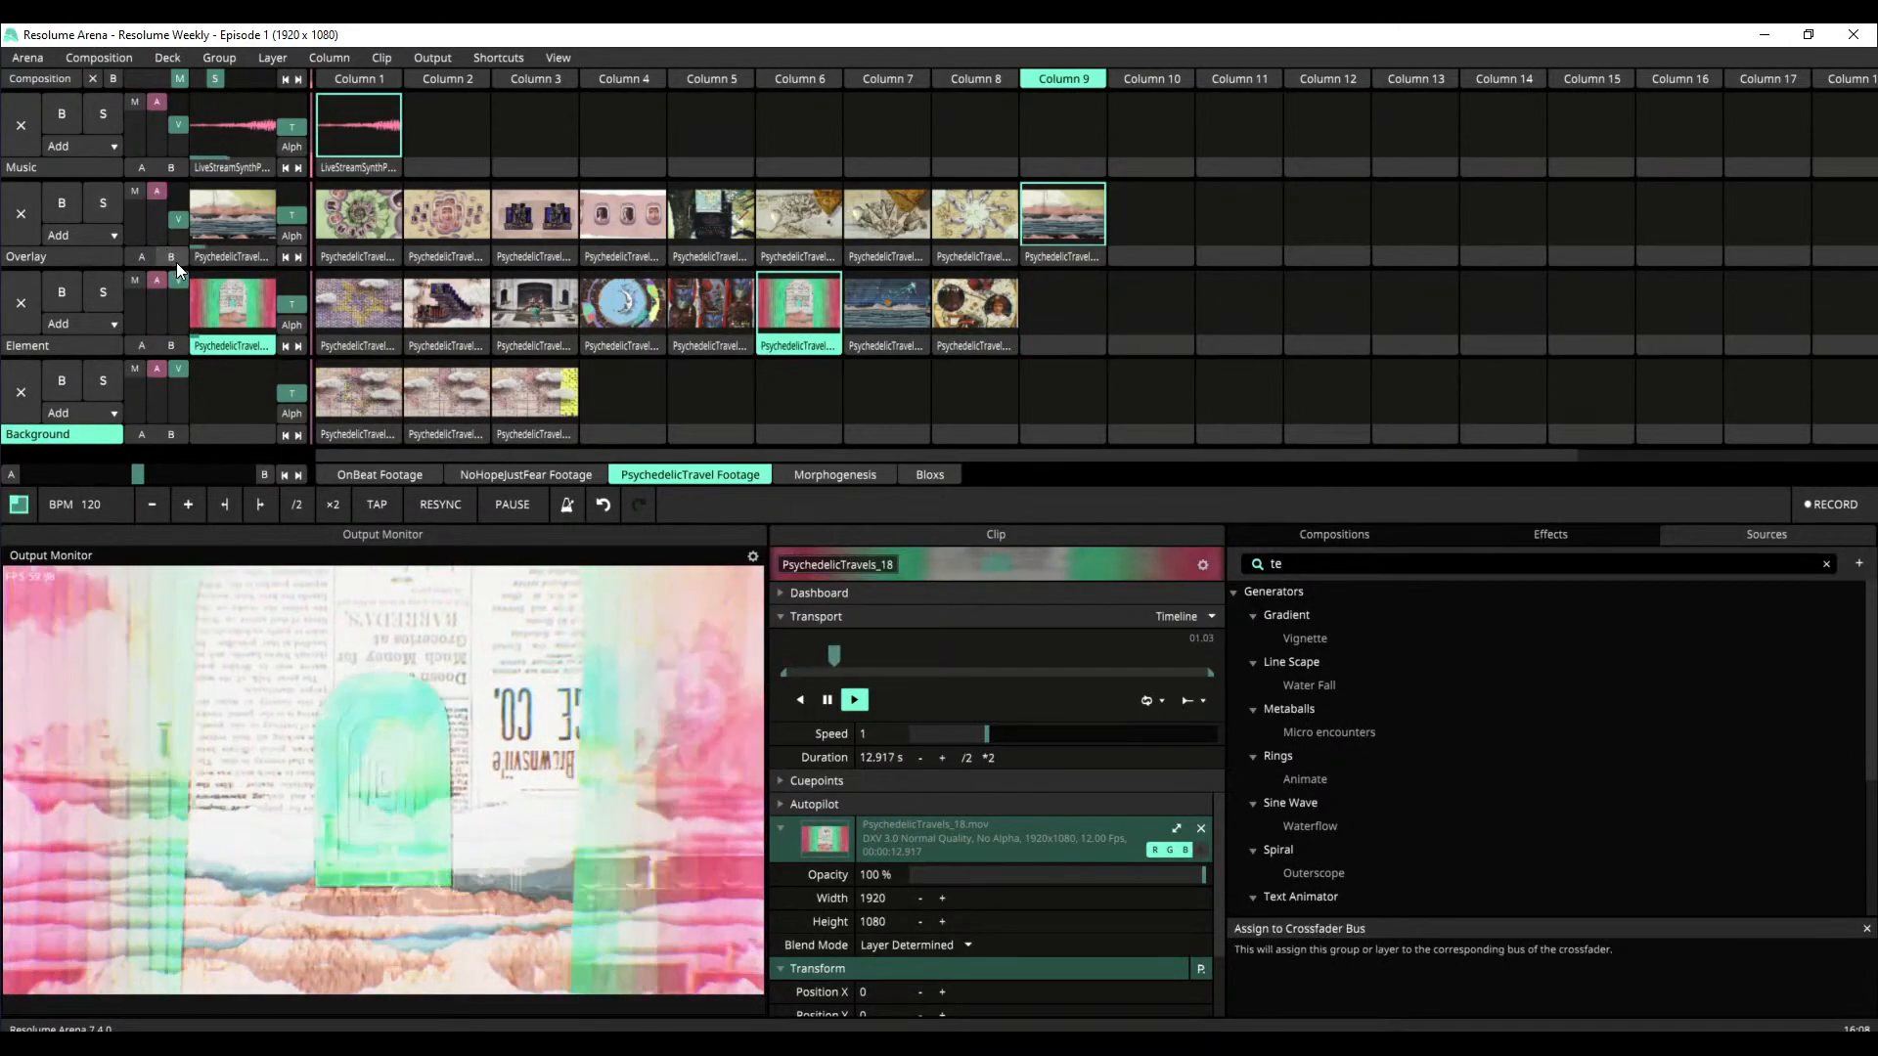
# Set the Overlay layer's blend mode to Burn
pyautogui.click(96, 239)
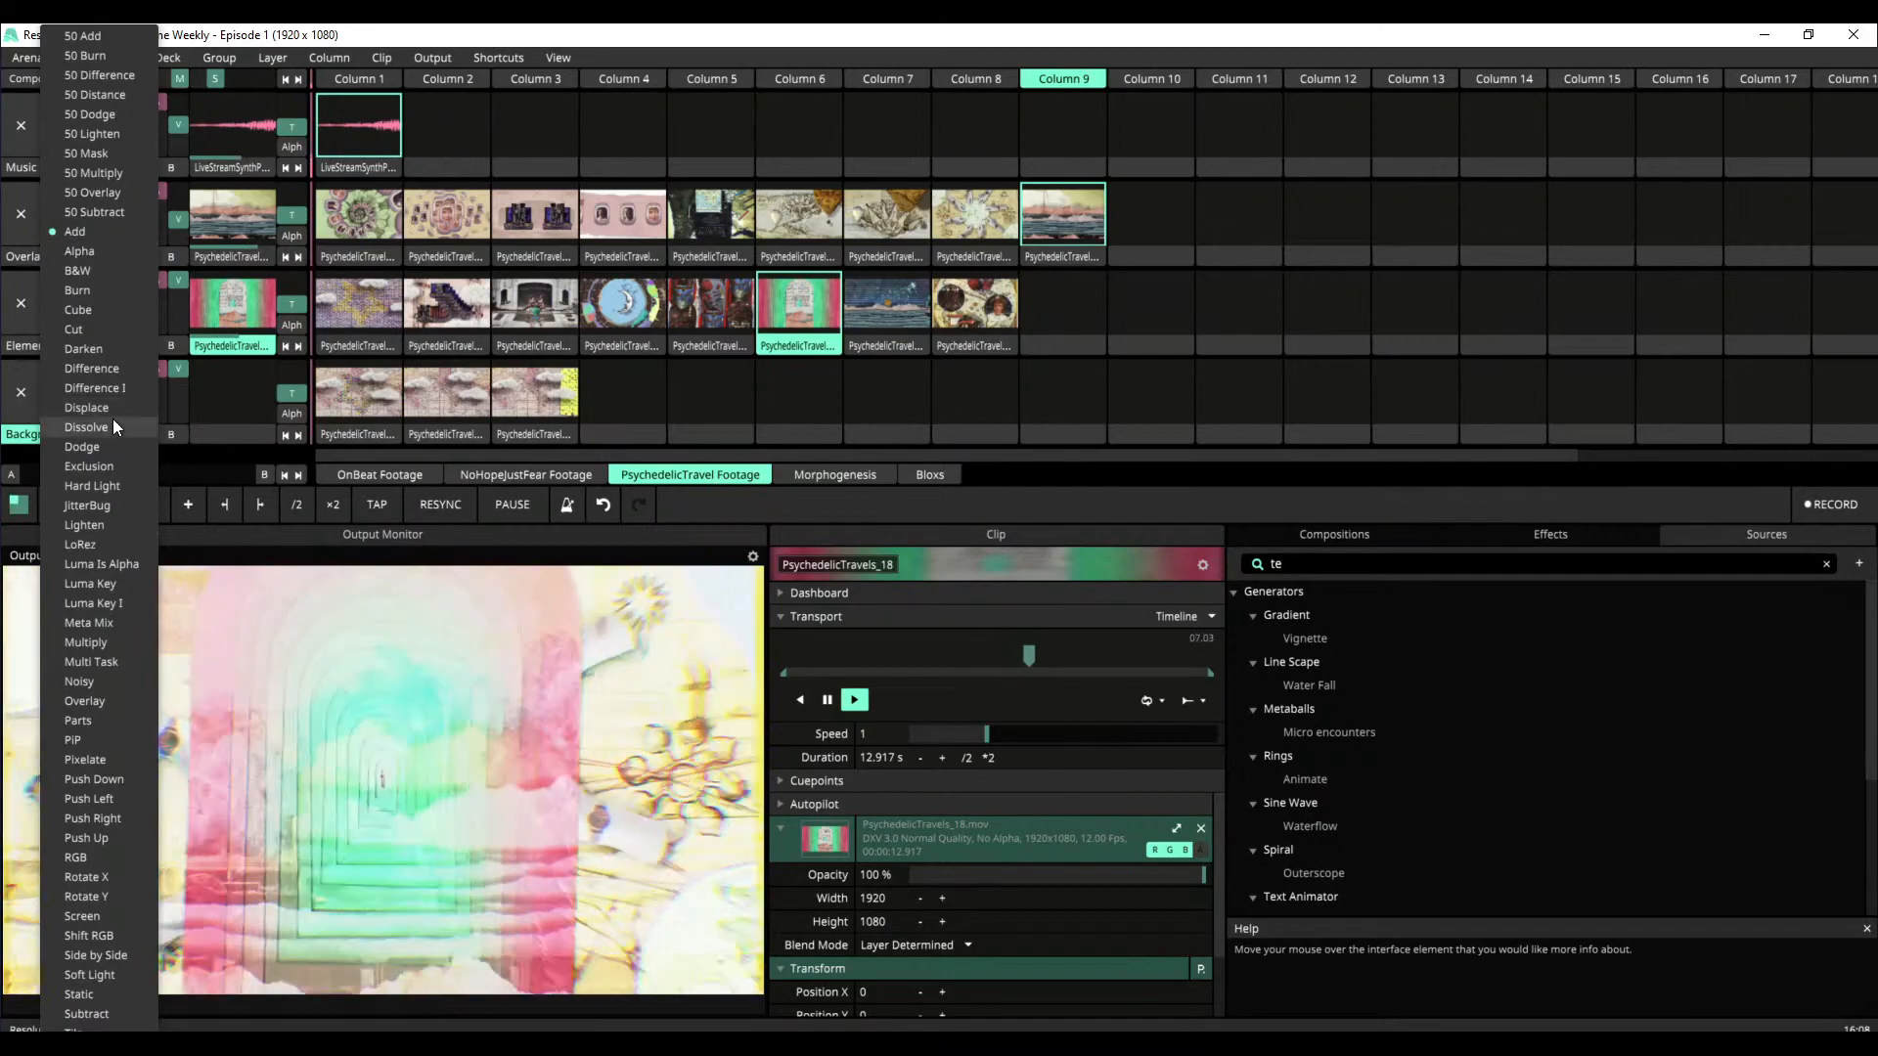
pyautogui.click(110, 291)
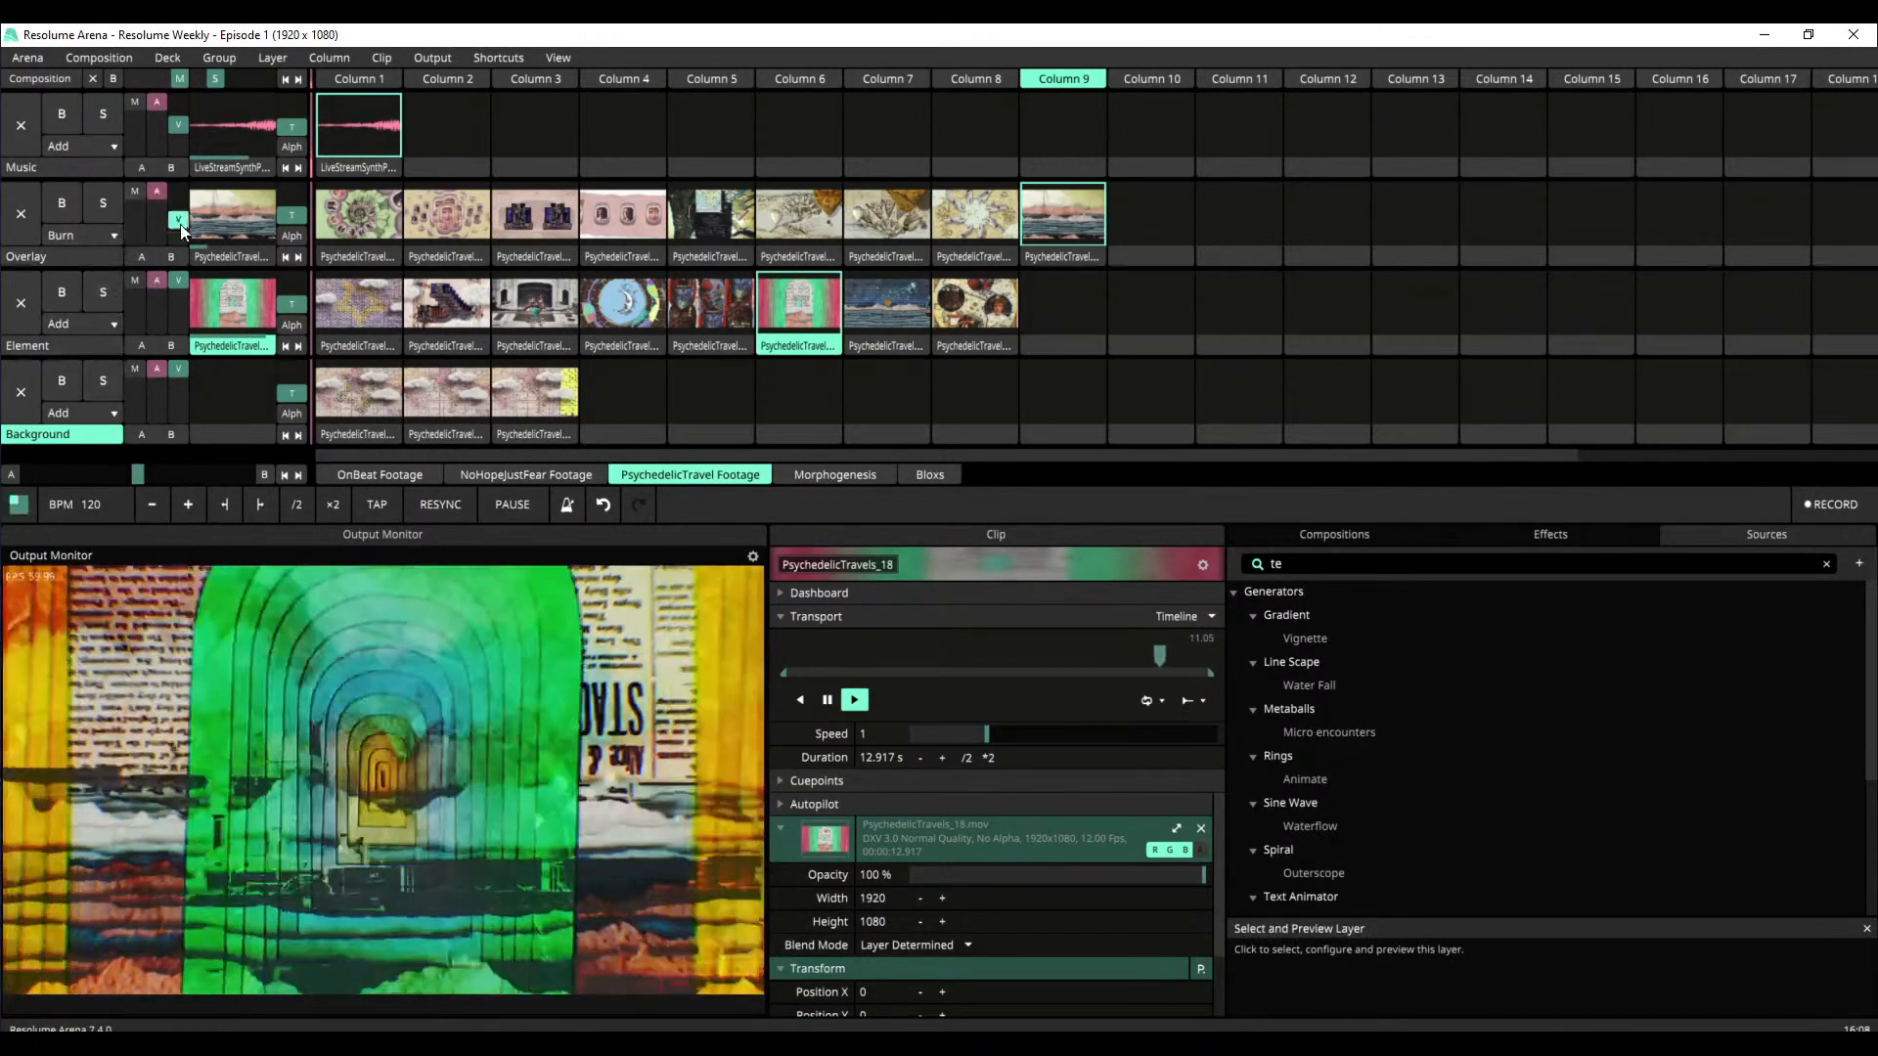
# Play PsychedelicTravels_15 on the Element layer, adjusting the Overlay layer's video opacity before and after the change
pyautogui.moveTo(184, 219)
pyautogui.mouseDown()
pyautogui.moveTo(179, 200)
pyautogui.moveTo(179, 217)
pyautogui.mouseUp()
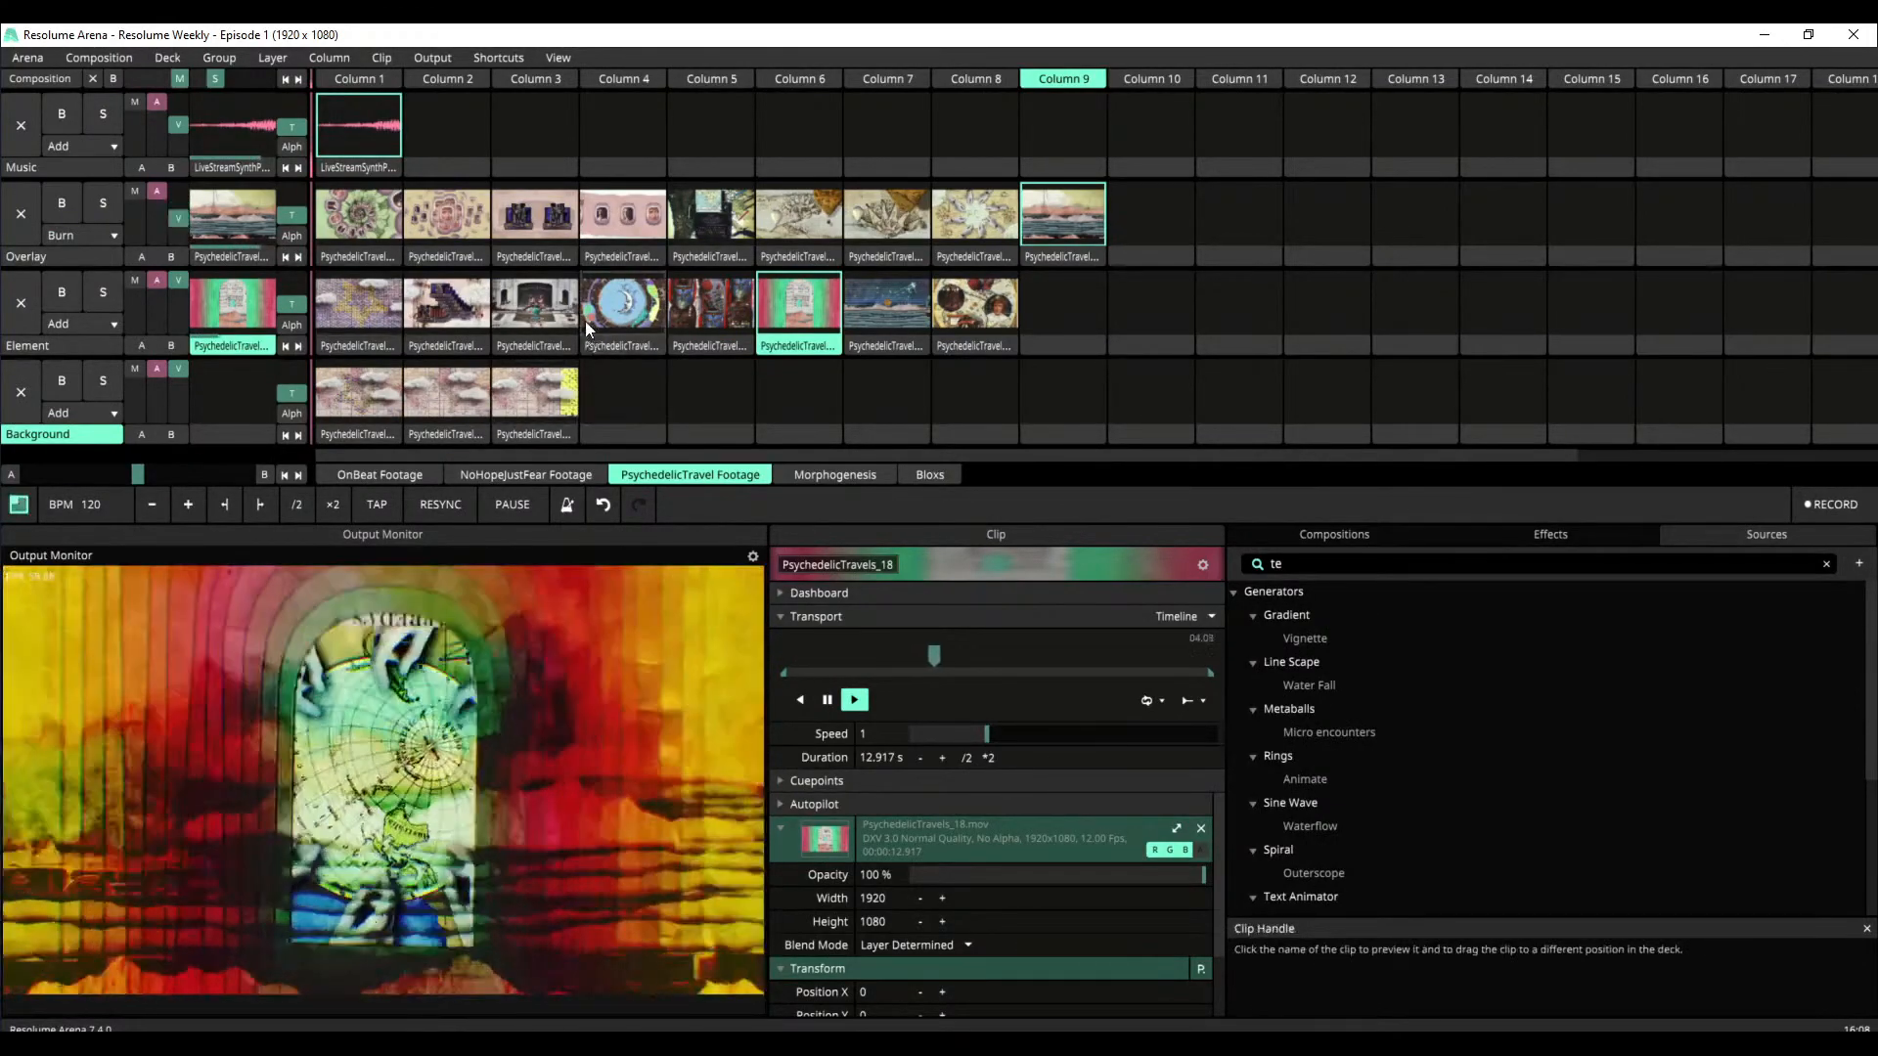
pyautogui.click(543, 317)
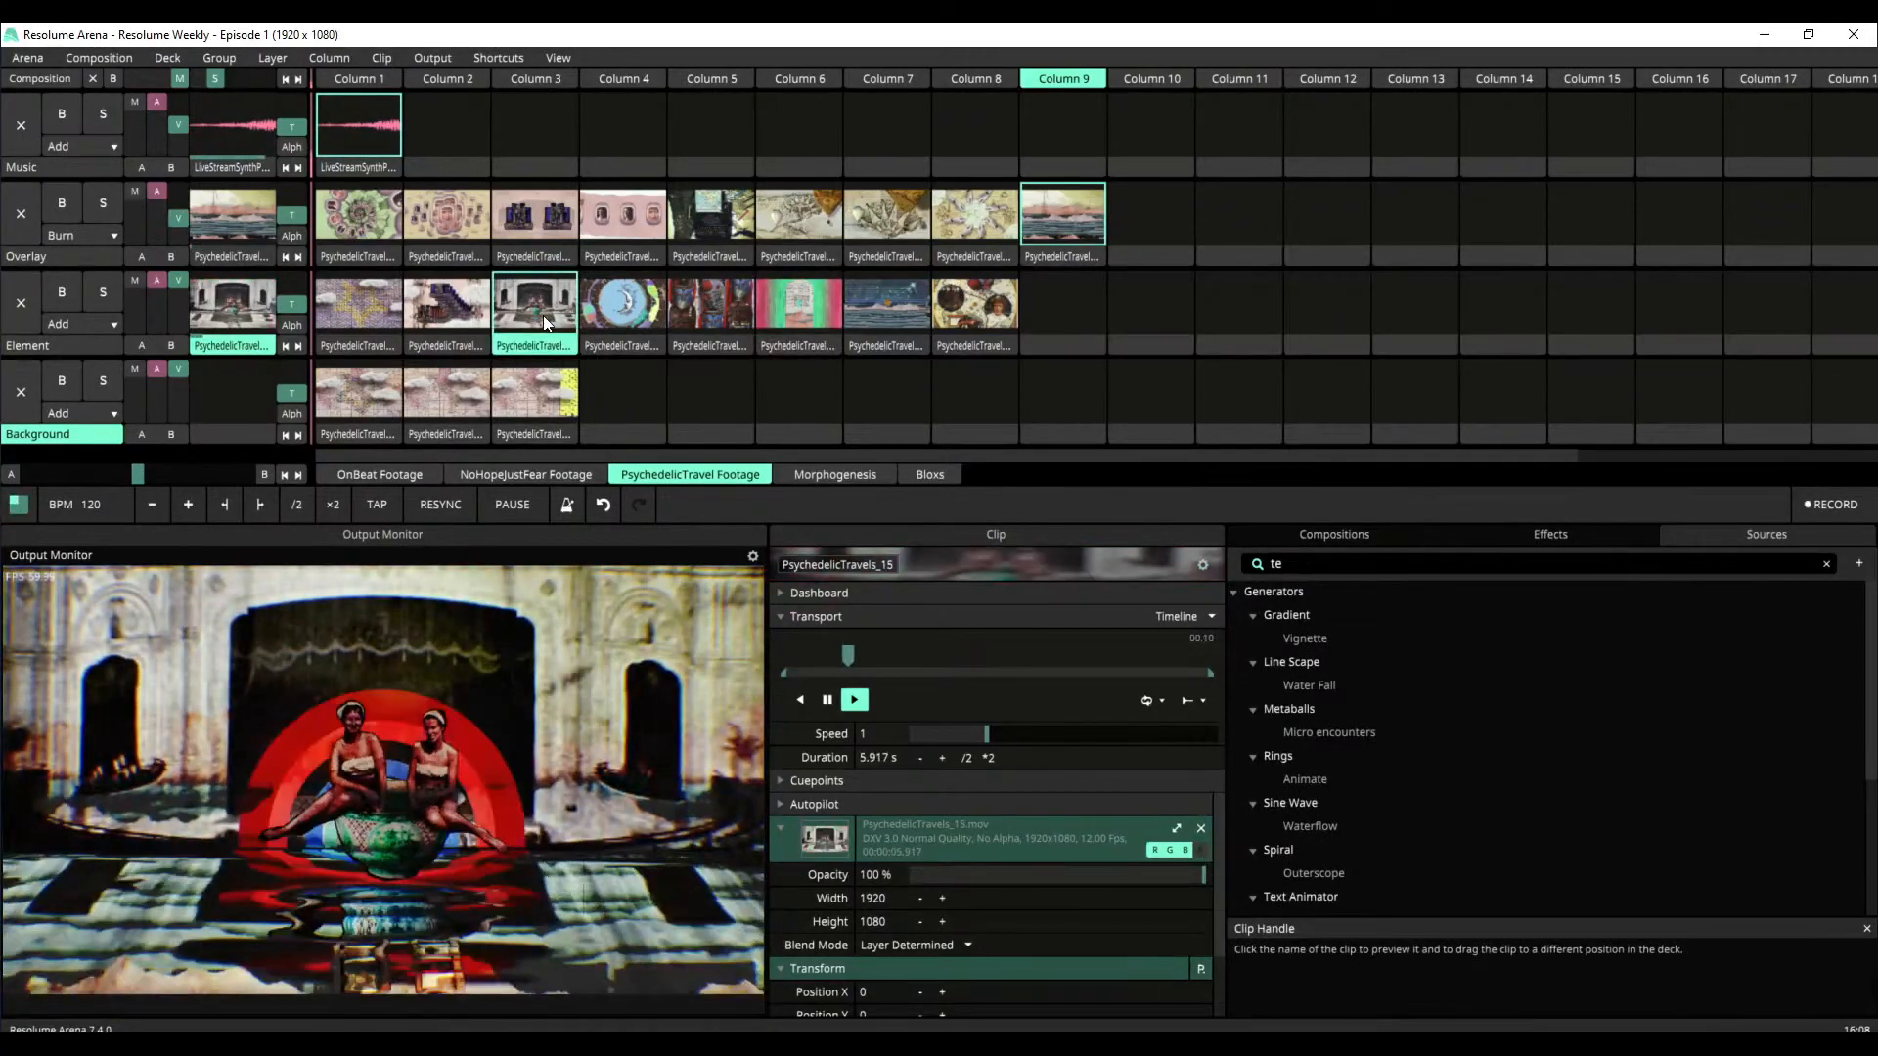
pyautogui.moveTo(178, 217); pyautogui.dragTo(182, 213)
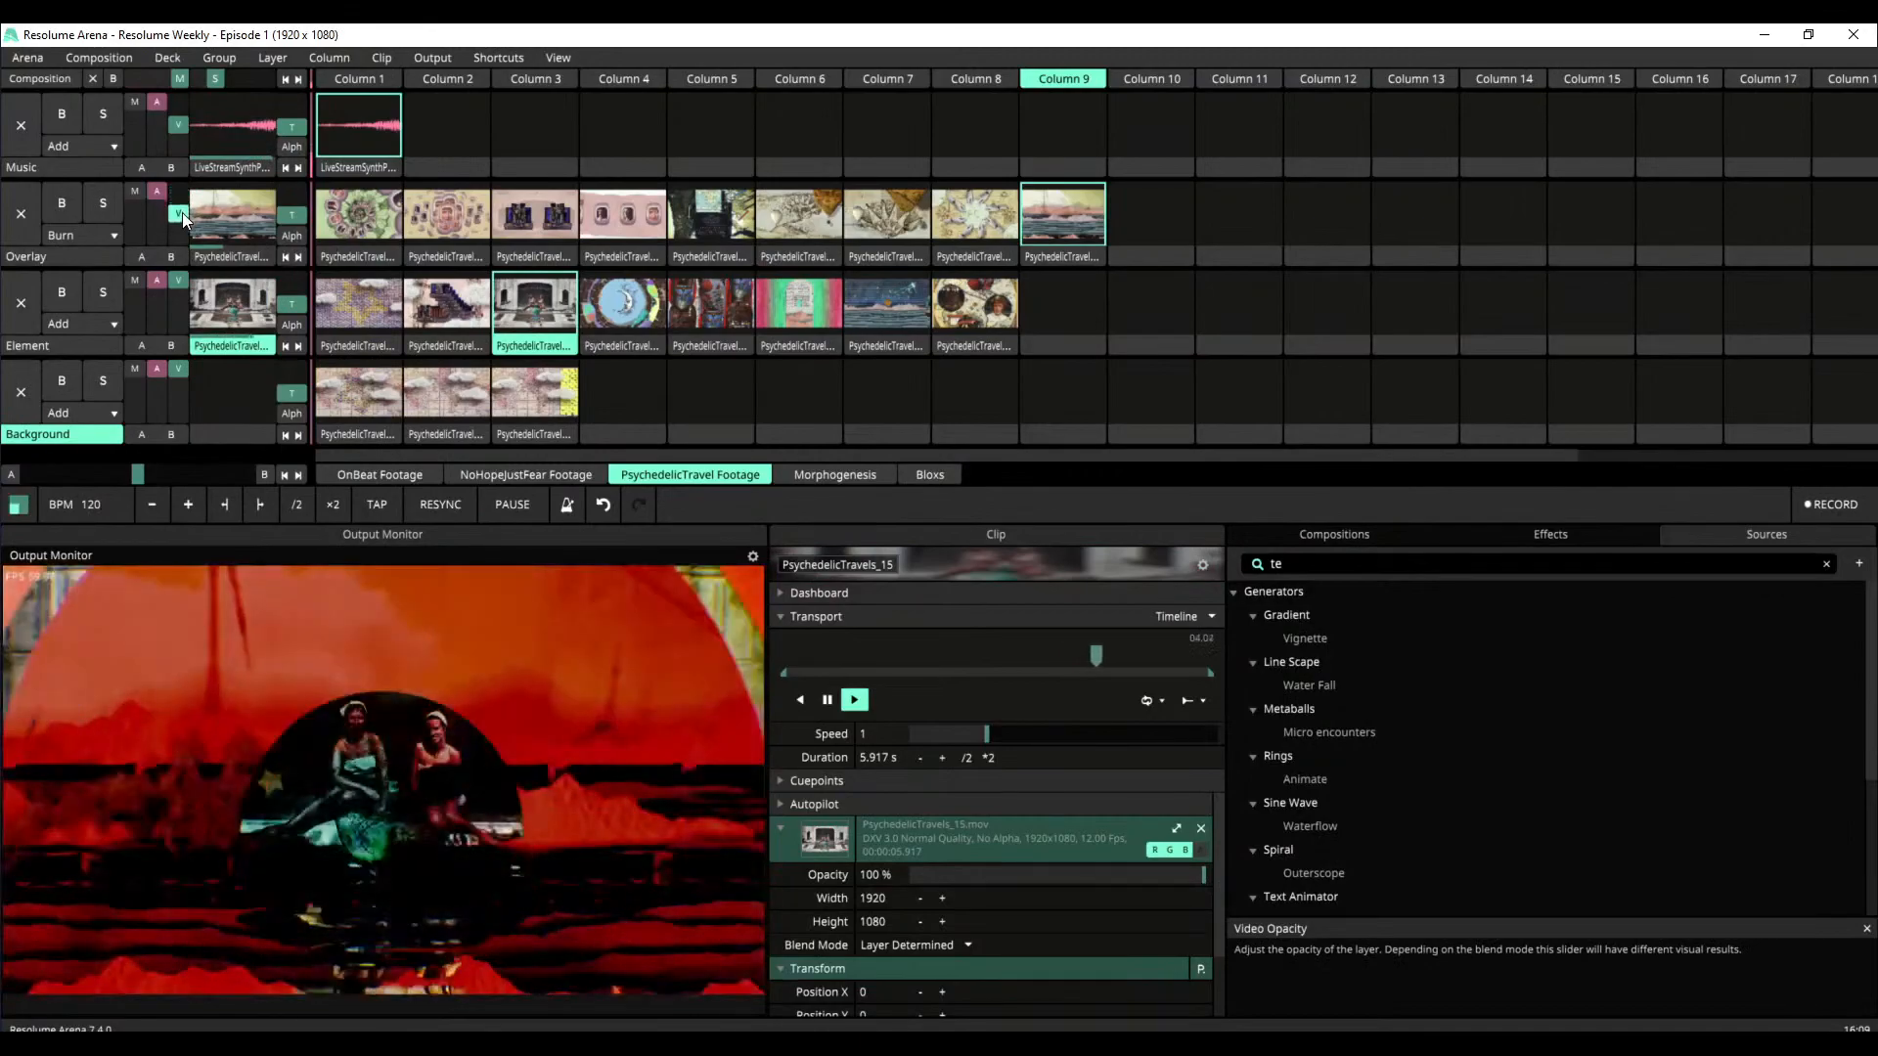
# Run the Overlay layer's blend mode through Darken, Exclusion and Multiply, and raise the layer's video opacity
pyautogui.click(122, 235)
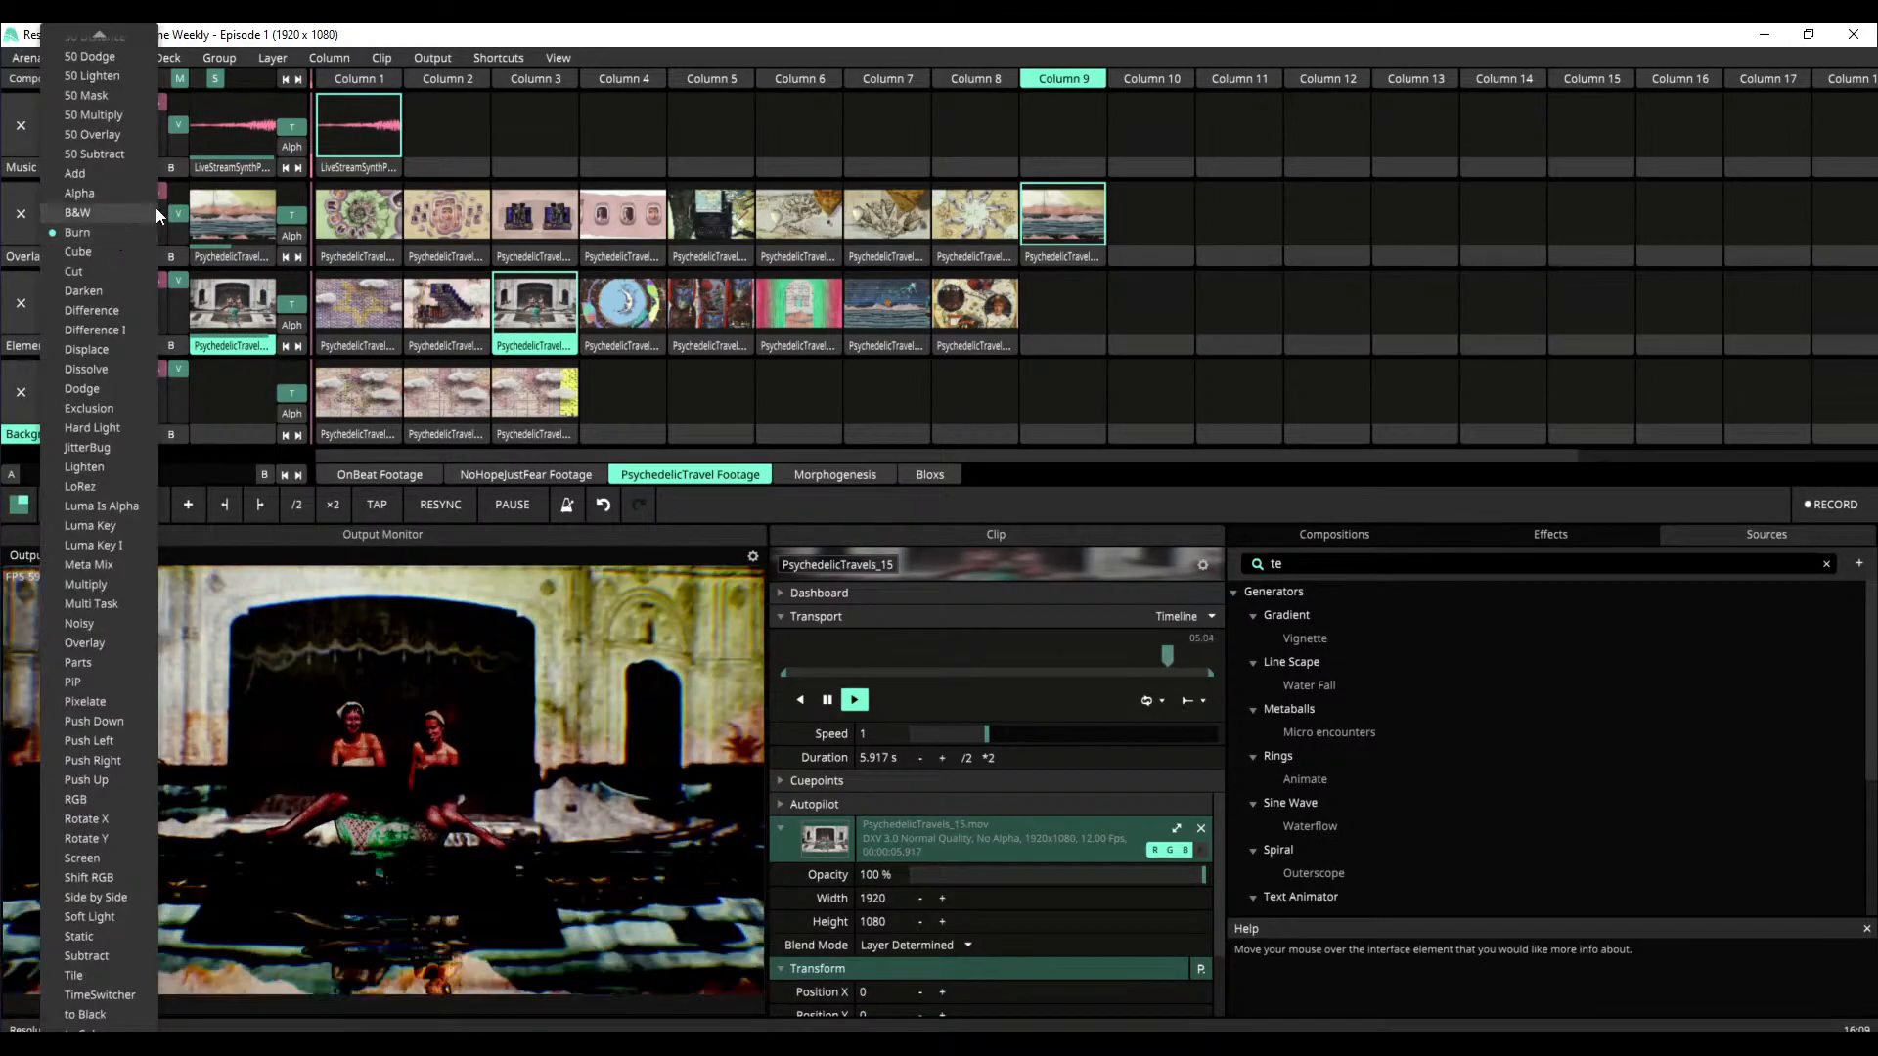
pyautogui.click(117, 290)
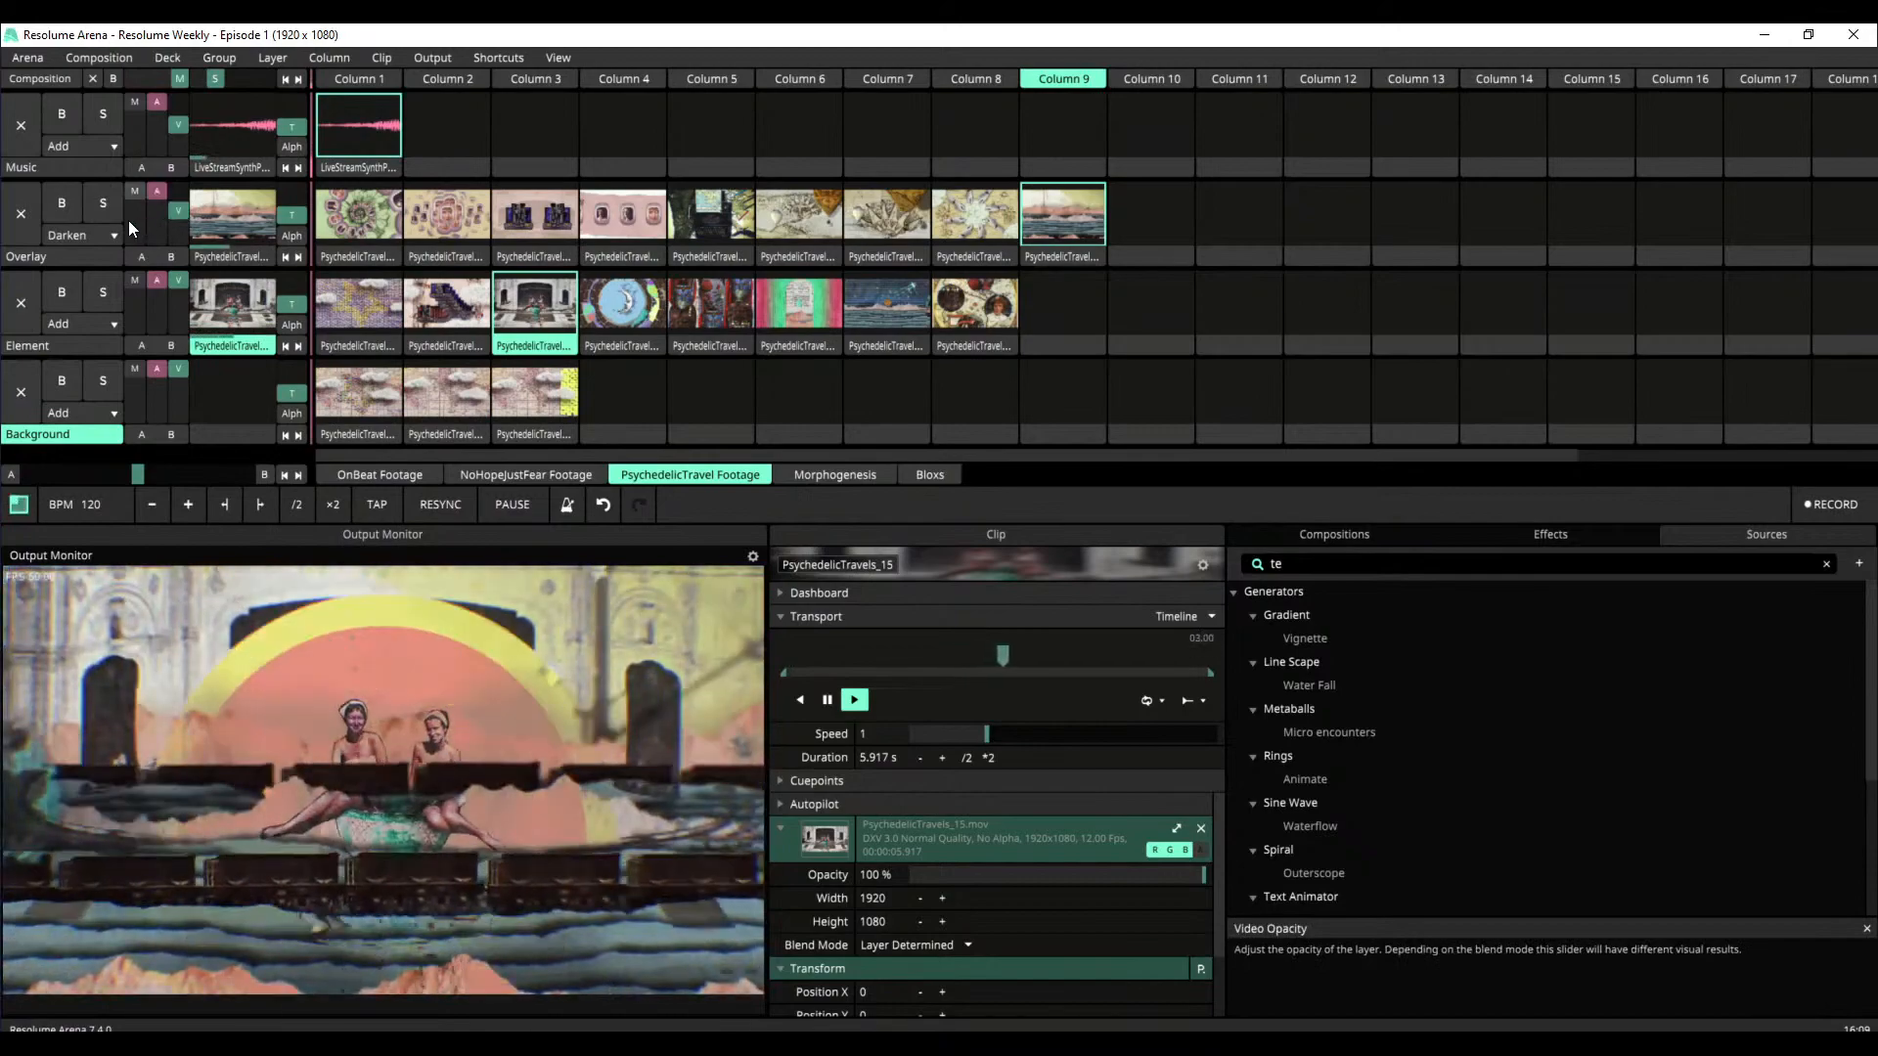
pyautogui.click(98, 231)
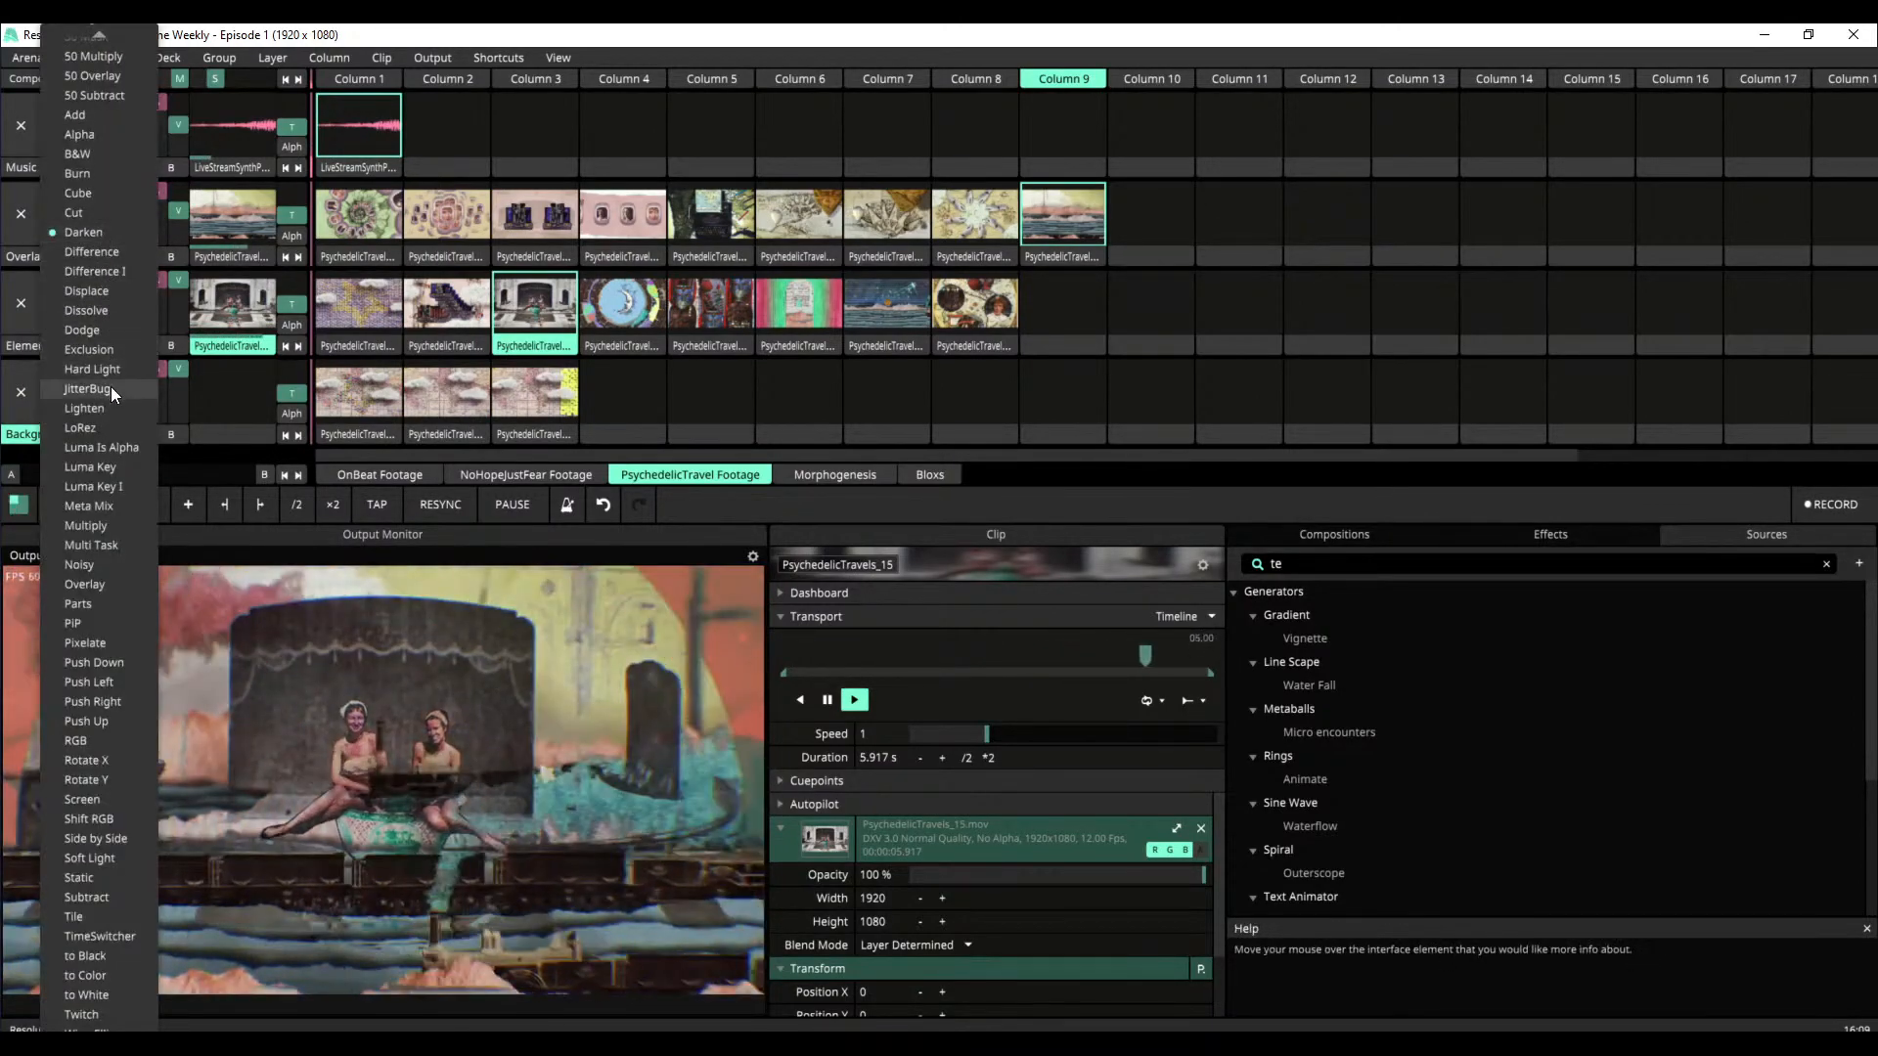
pyautogui.click(118, 350)
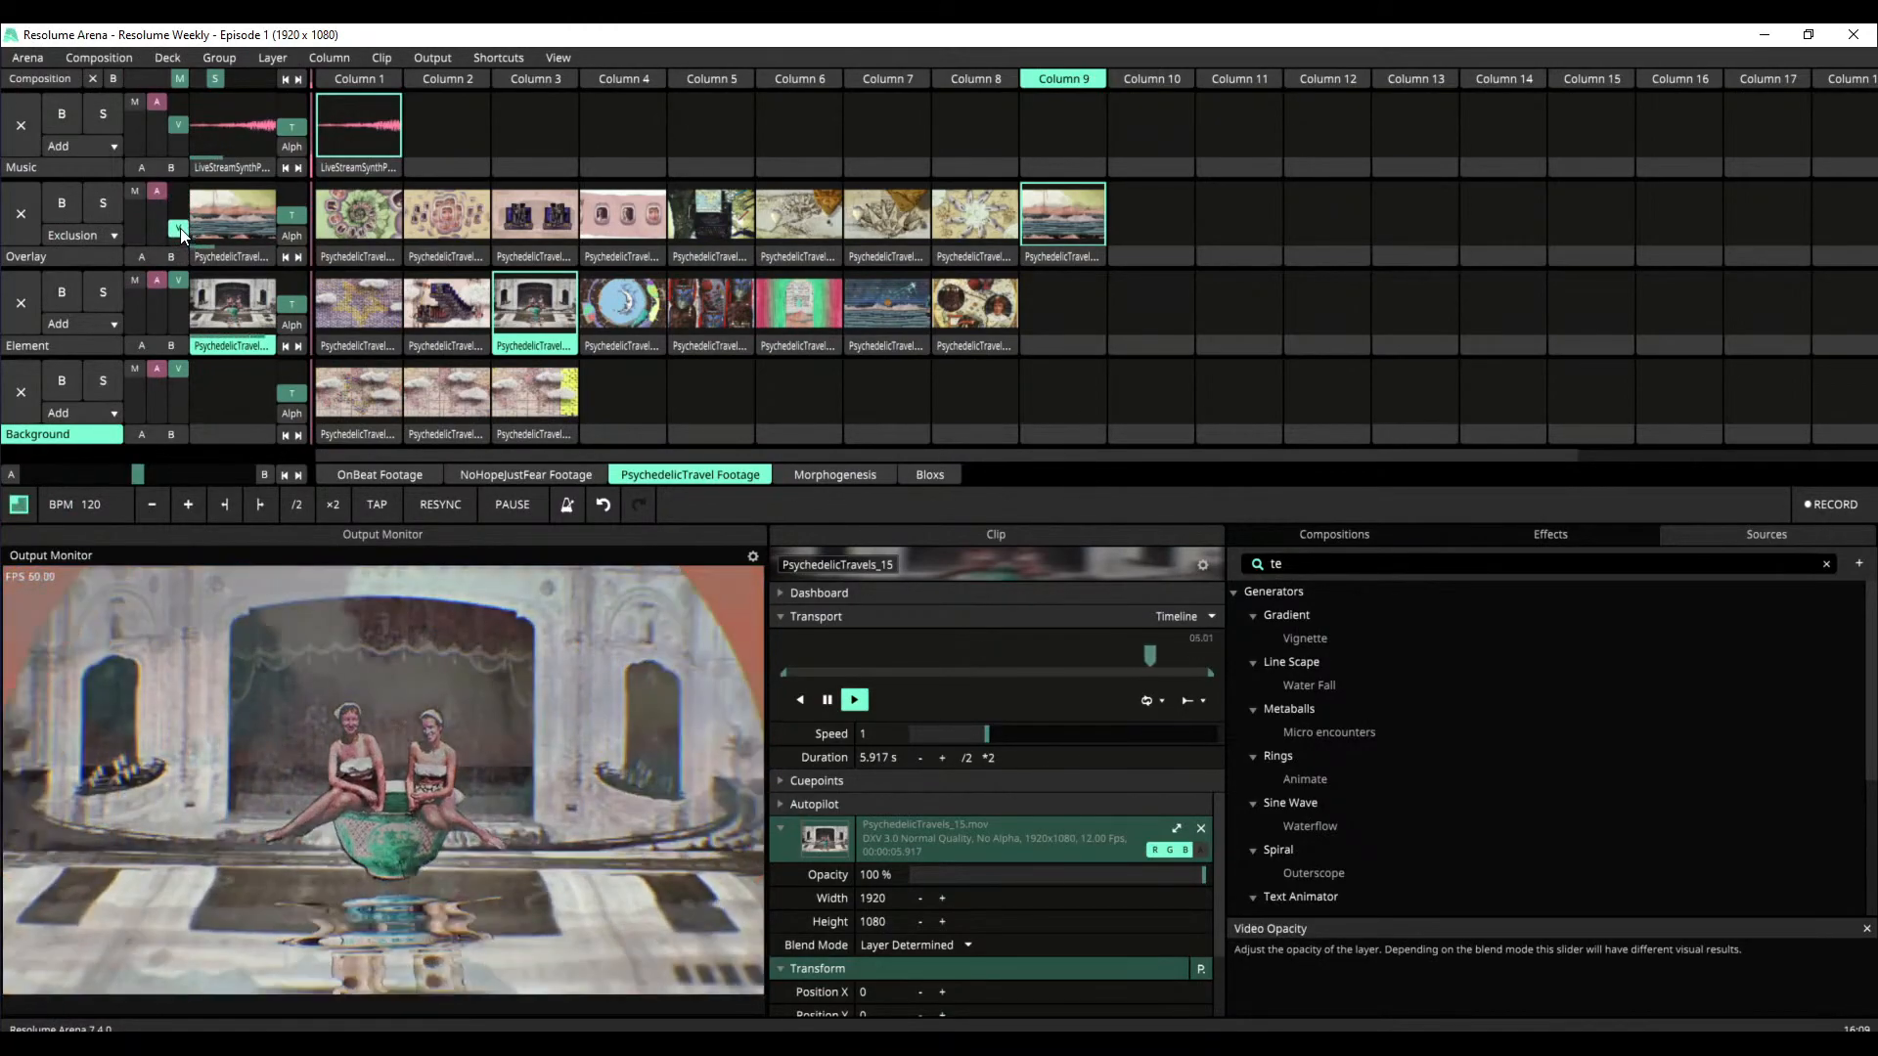
pyautogui.click(102, 236)
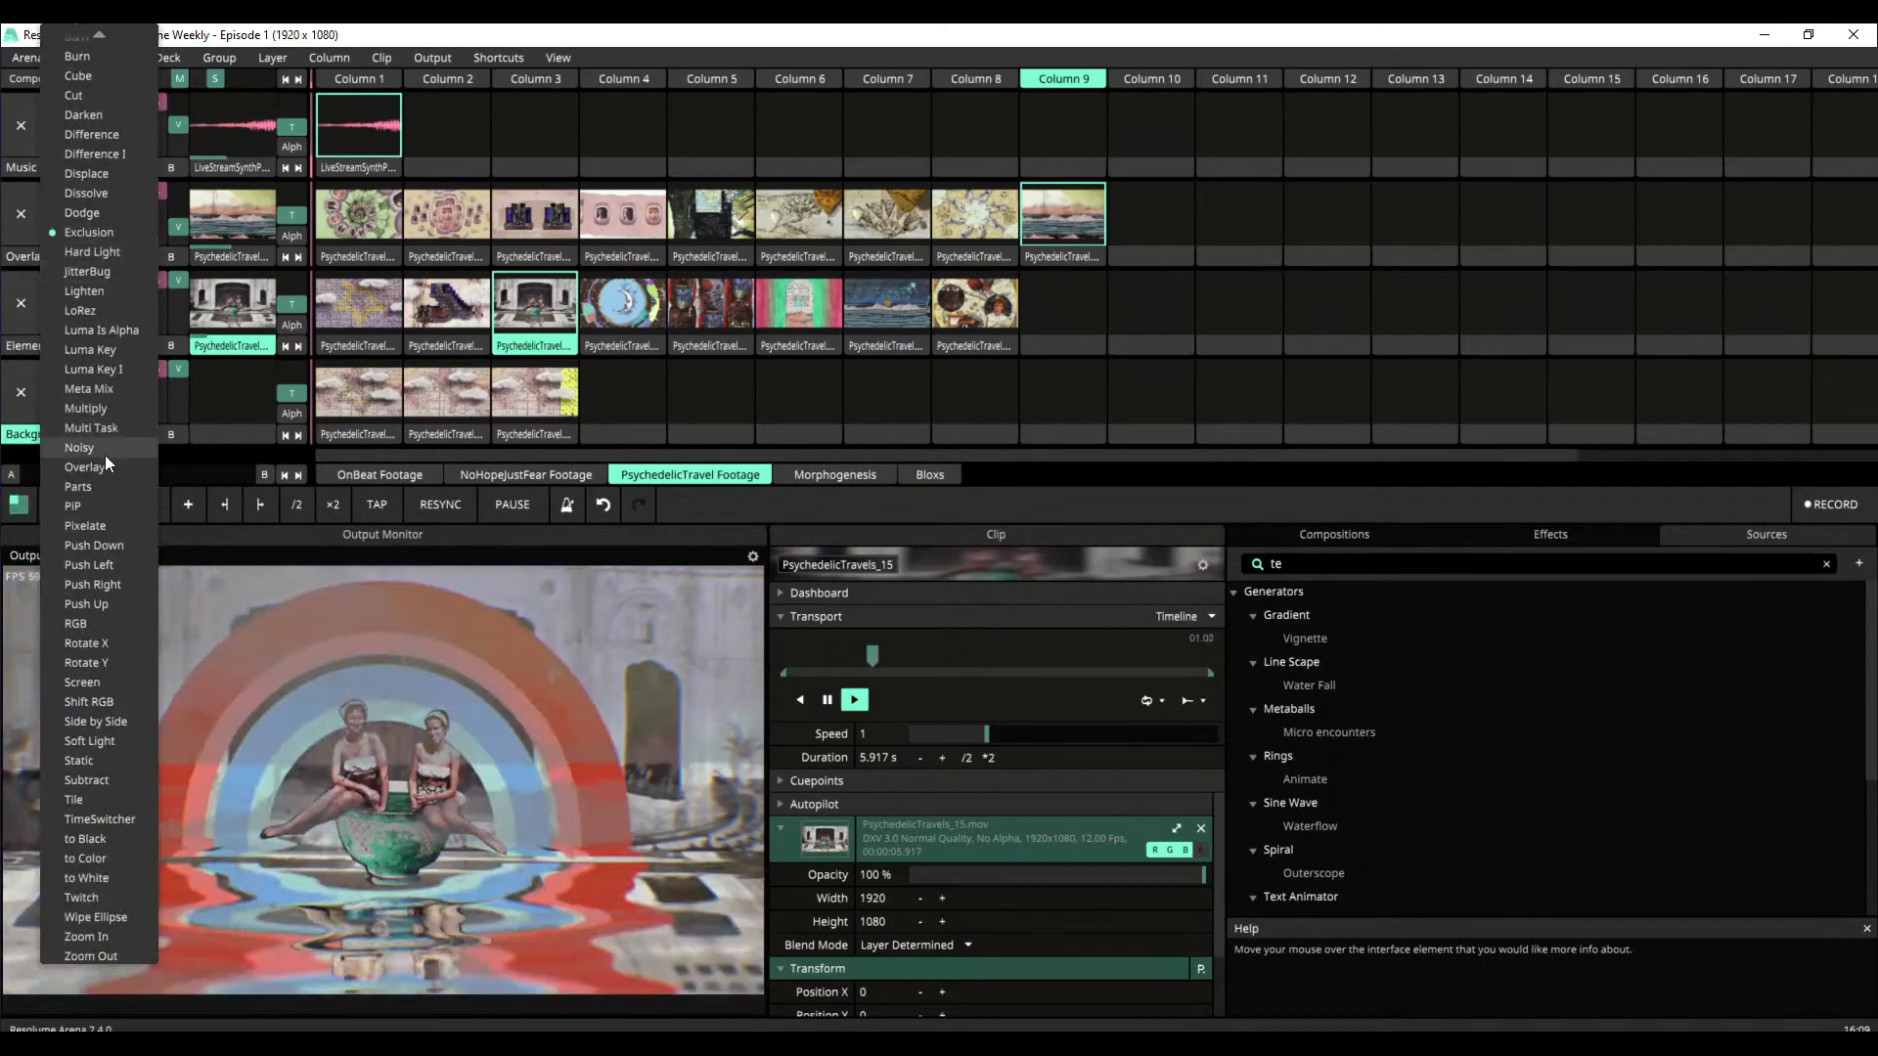
pyautogui.click(110, 409)
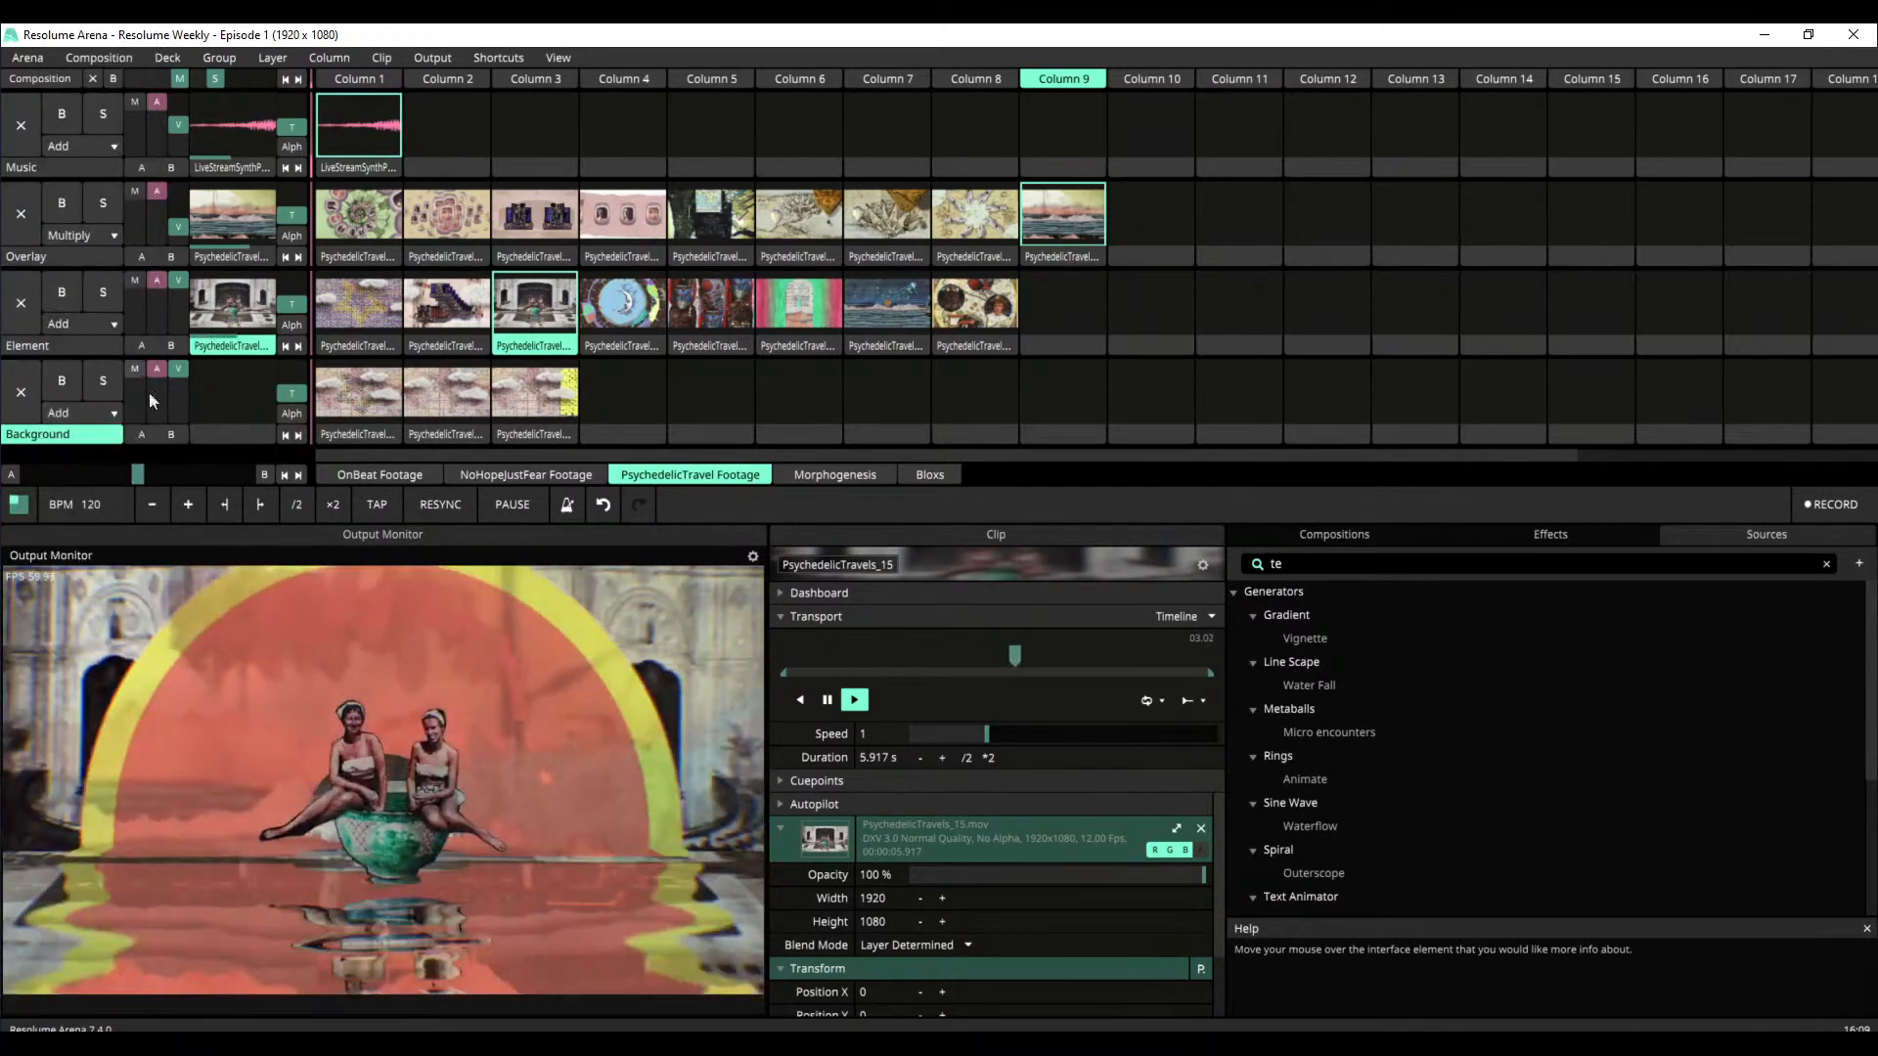
pyautogui.moveTo(177, 213); pyautogui.dragTo(177, 200)
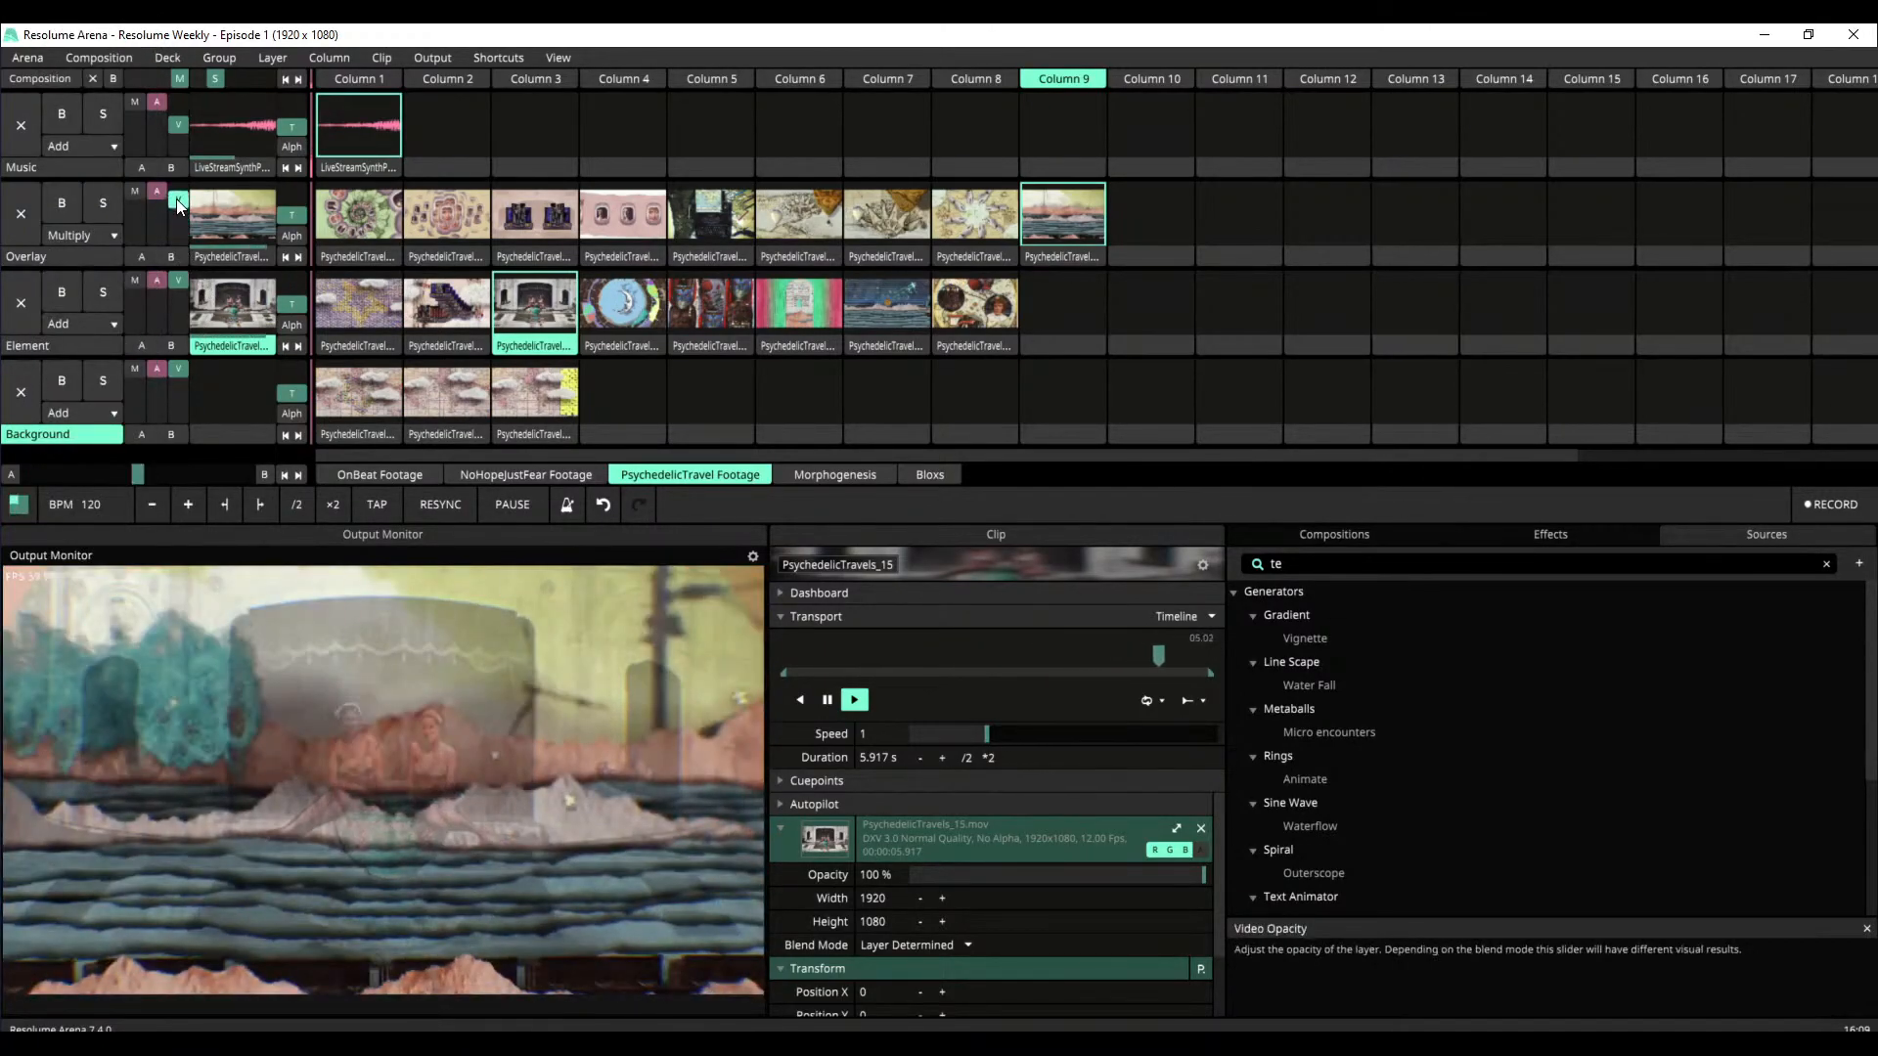
# Combine PsychedelicTravels_14 on the Element layer with PsychedelicTravels_03 on the Overlay layer, using the Soft Light blend mode for the Overlay
pyautogui.click(436, 295)
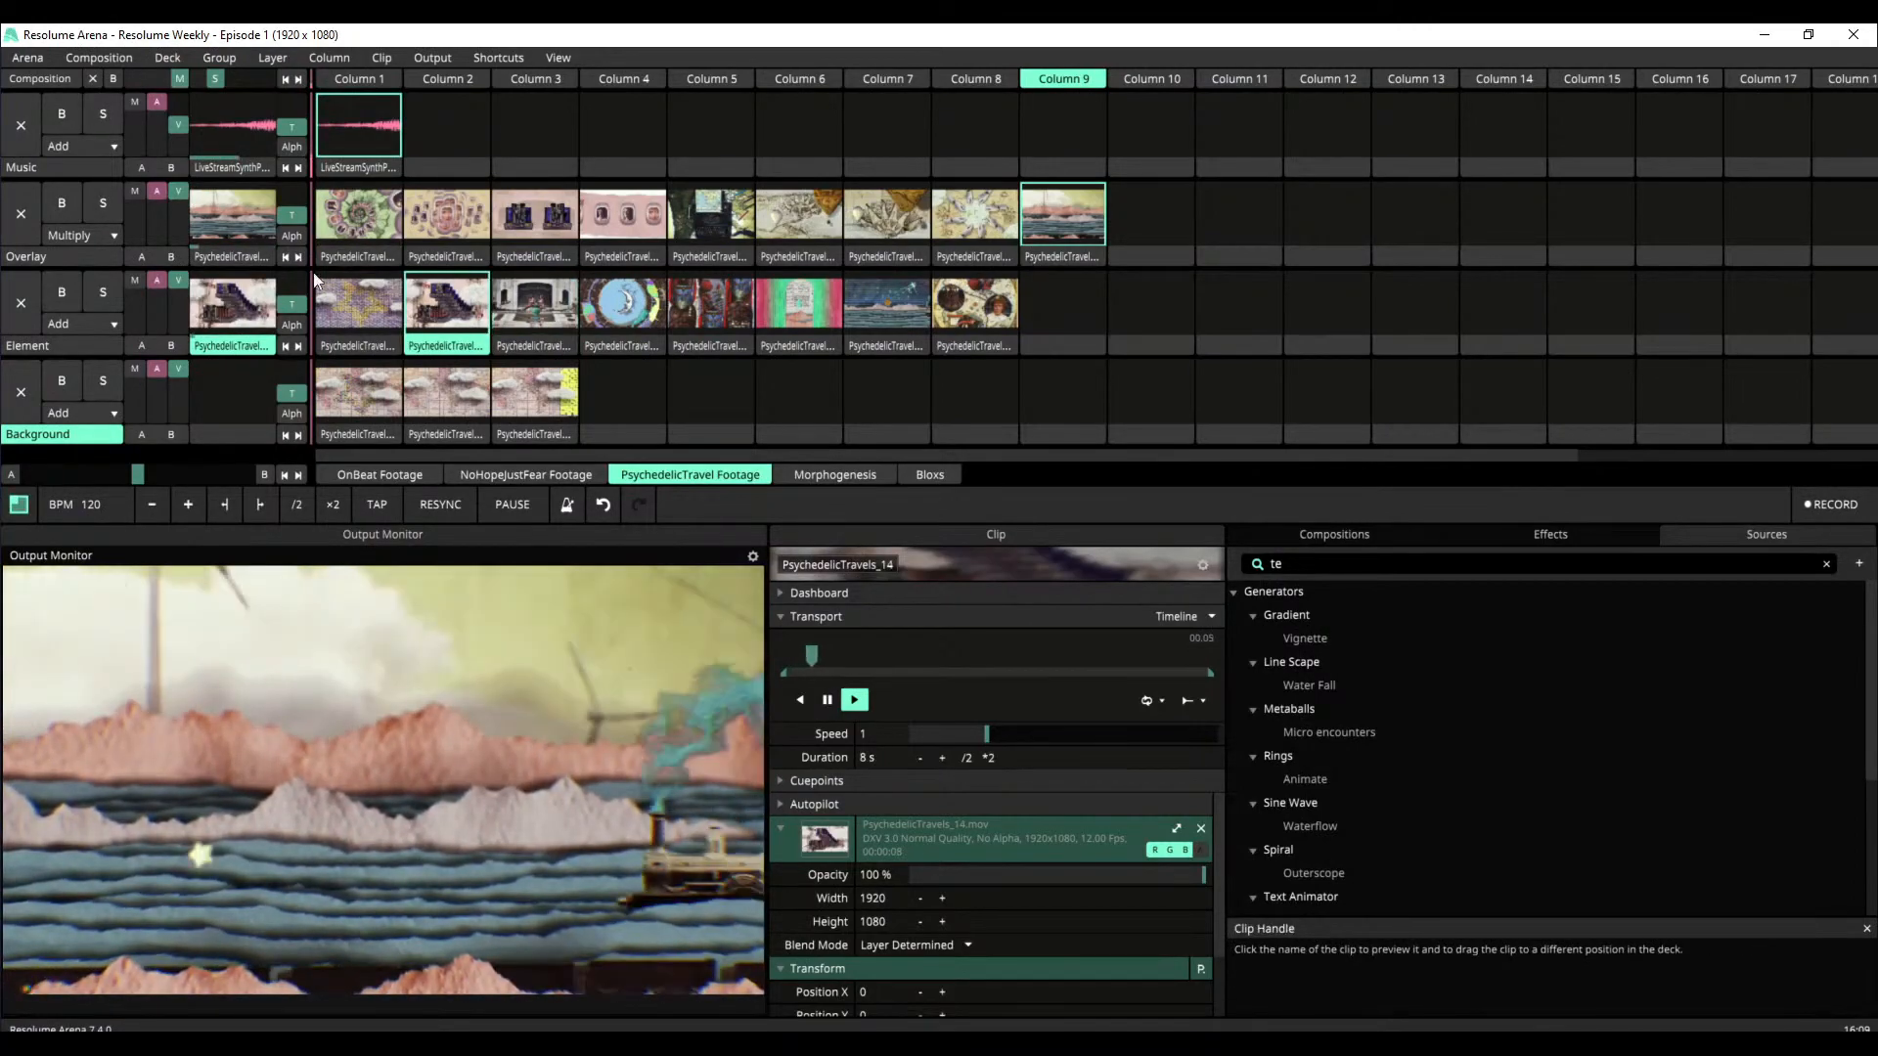
pyautogui.click(536, 209)
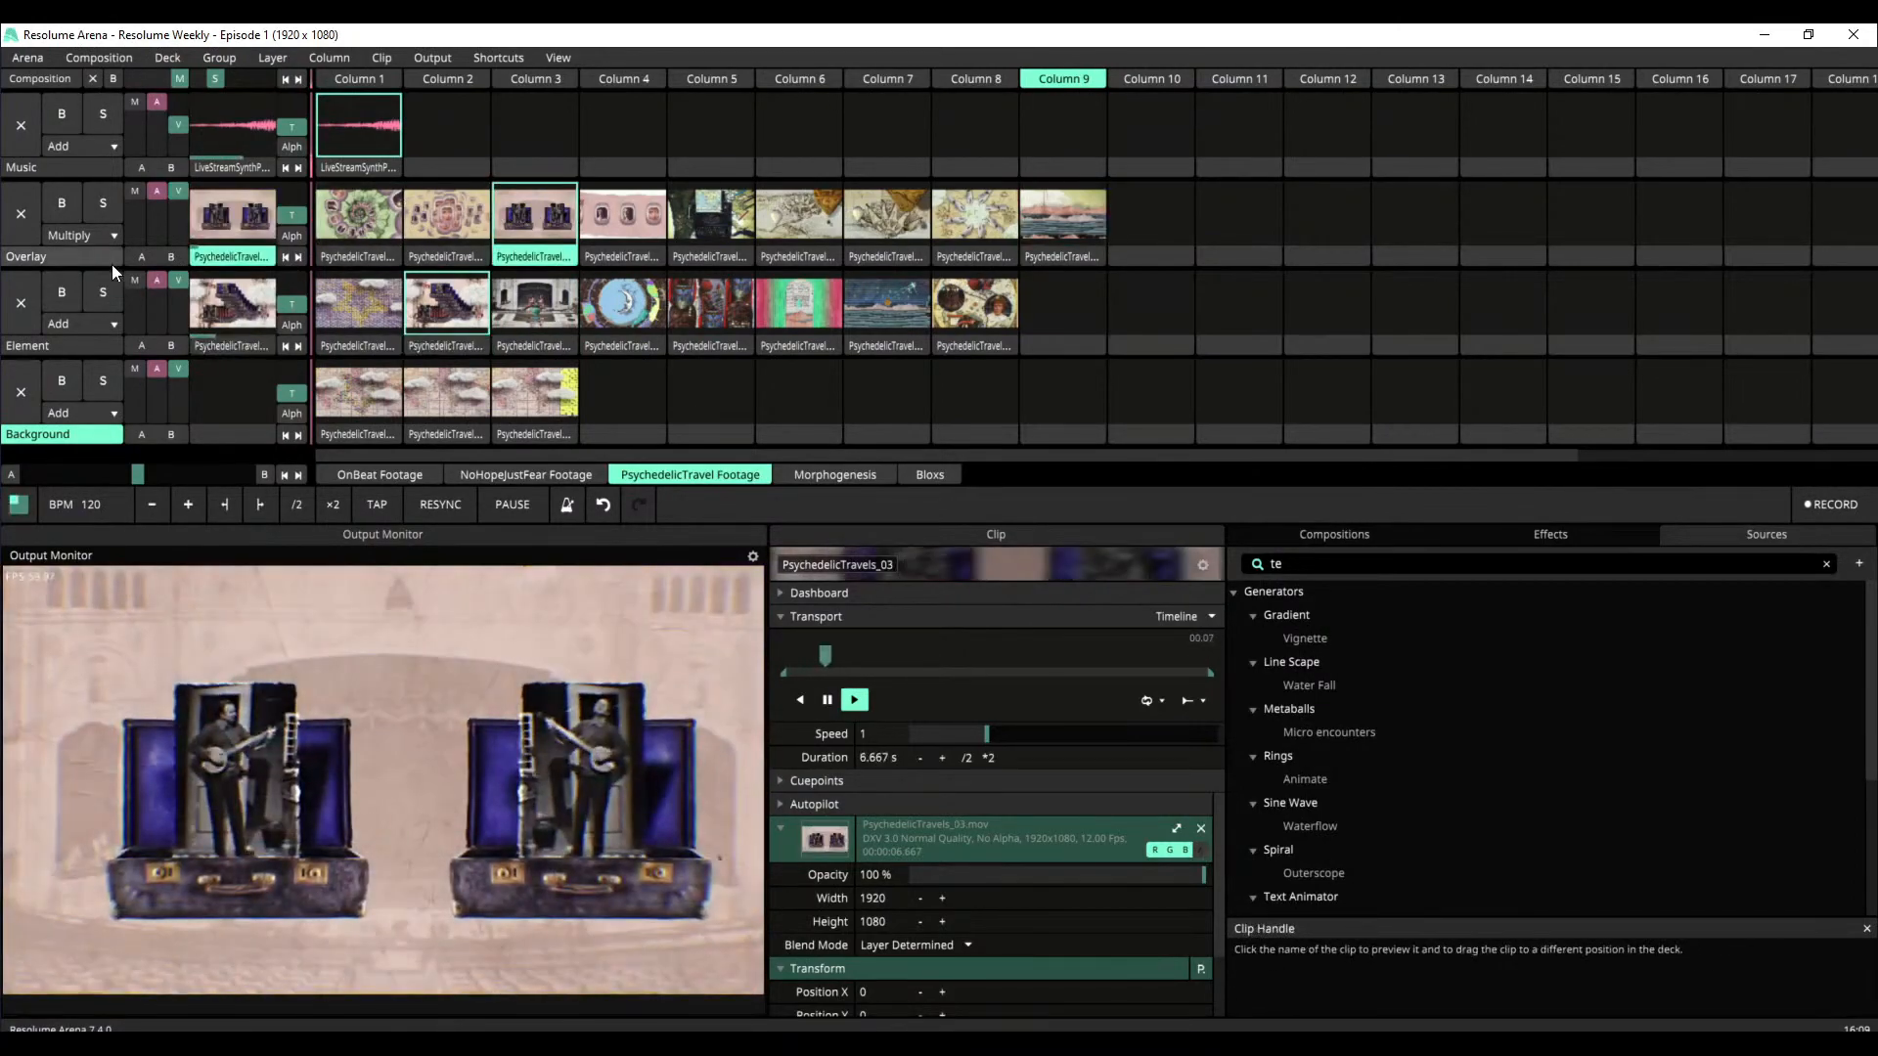
pyautogui.moveTo(188, 191)
pyautogui.mouseDown()
pyautogui.moveTo(197, 247)
pyautogui.moveTo(196, 199)
pyautogui.mouseUp()
pyautogui.click(102, 236)
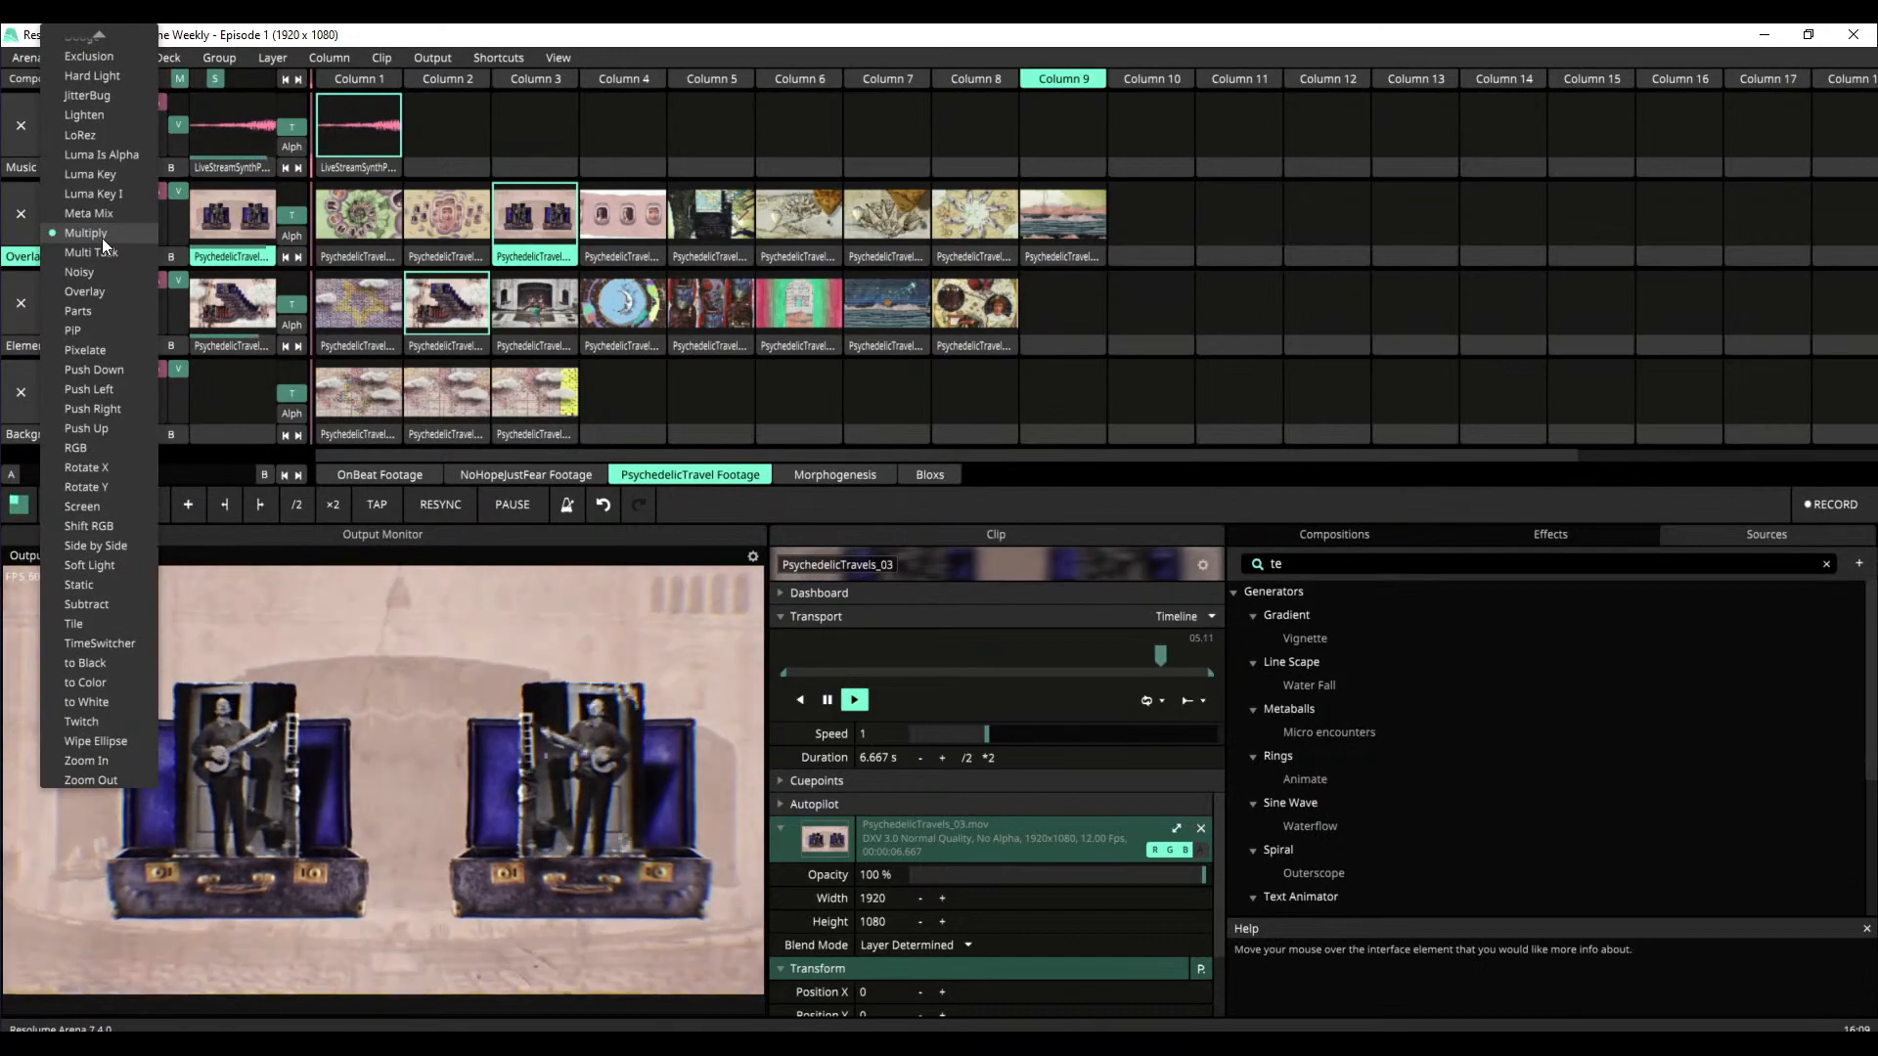
pyautogui.click(107, 568)
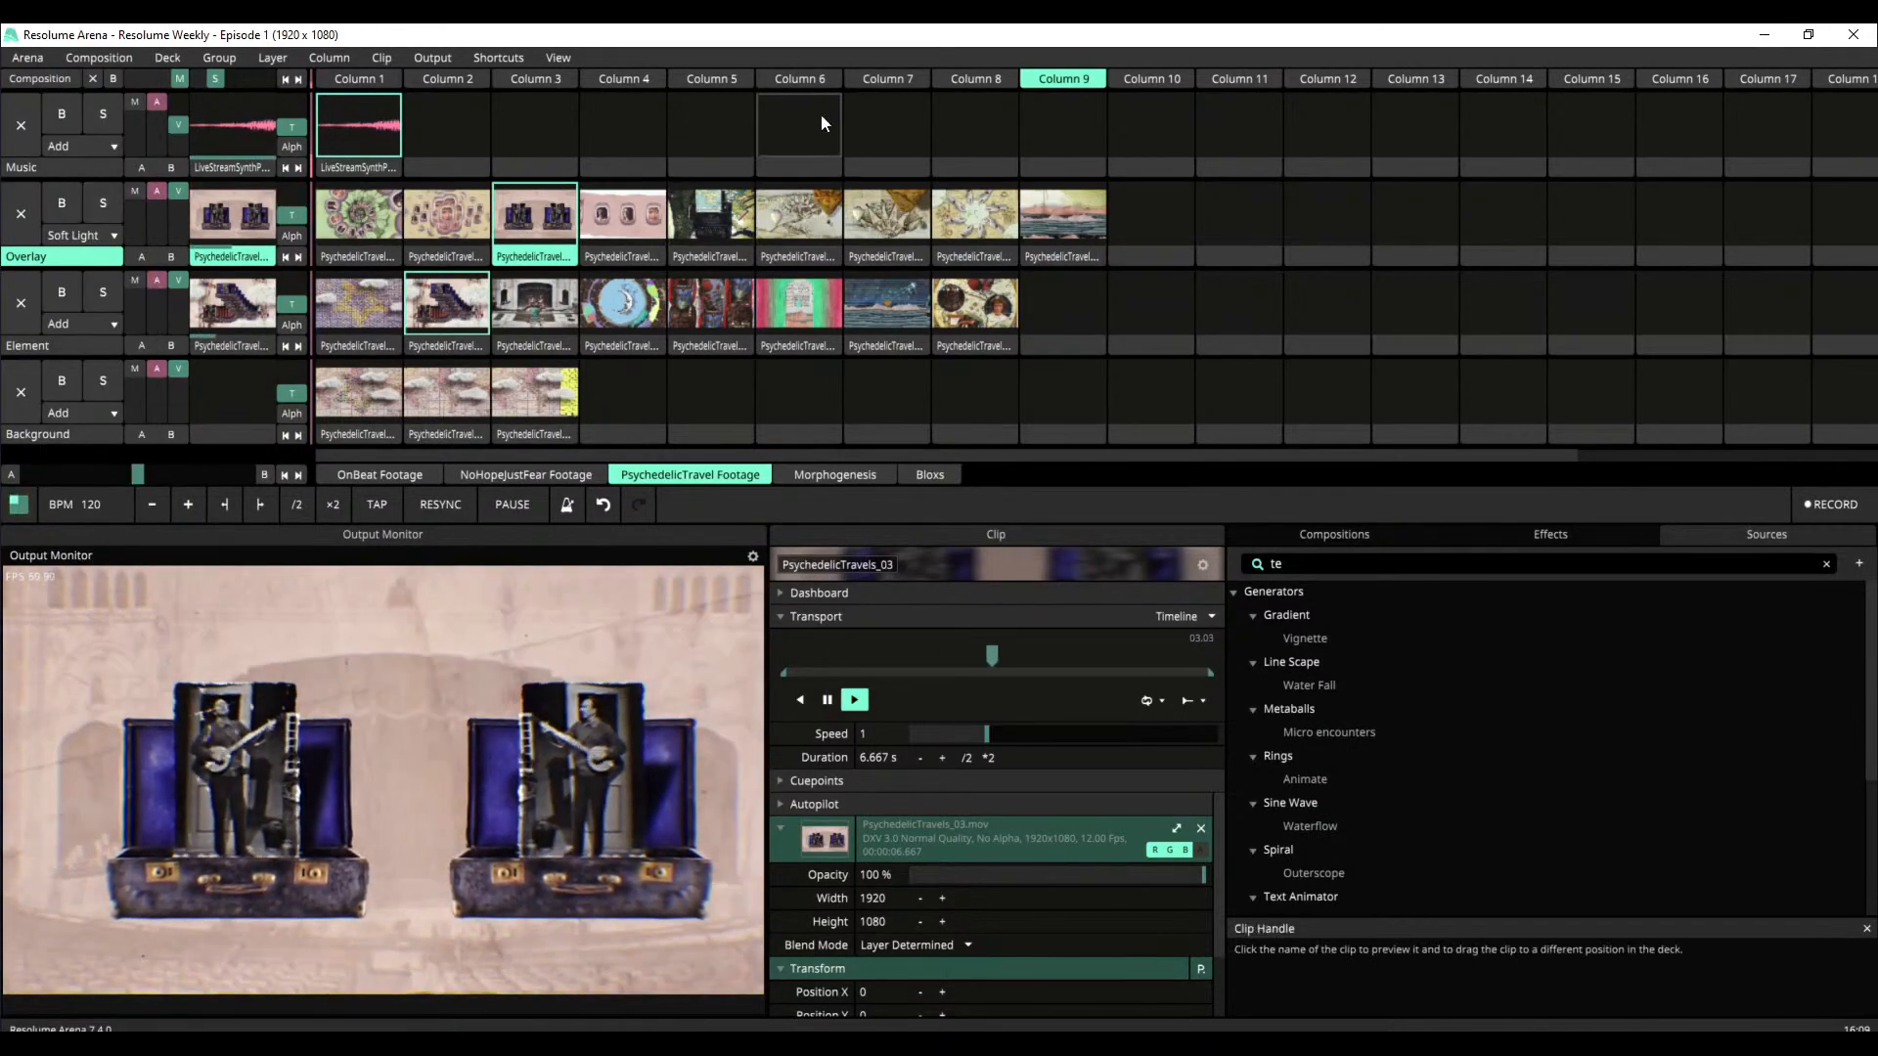
# Launch Column 7 together with the LiveStreamSynthPads music, and lower the Overlay layer's video opacity to its minimum
pyautogui.click(871, 79)
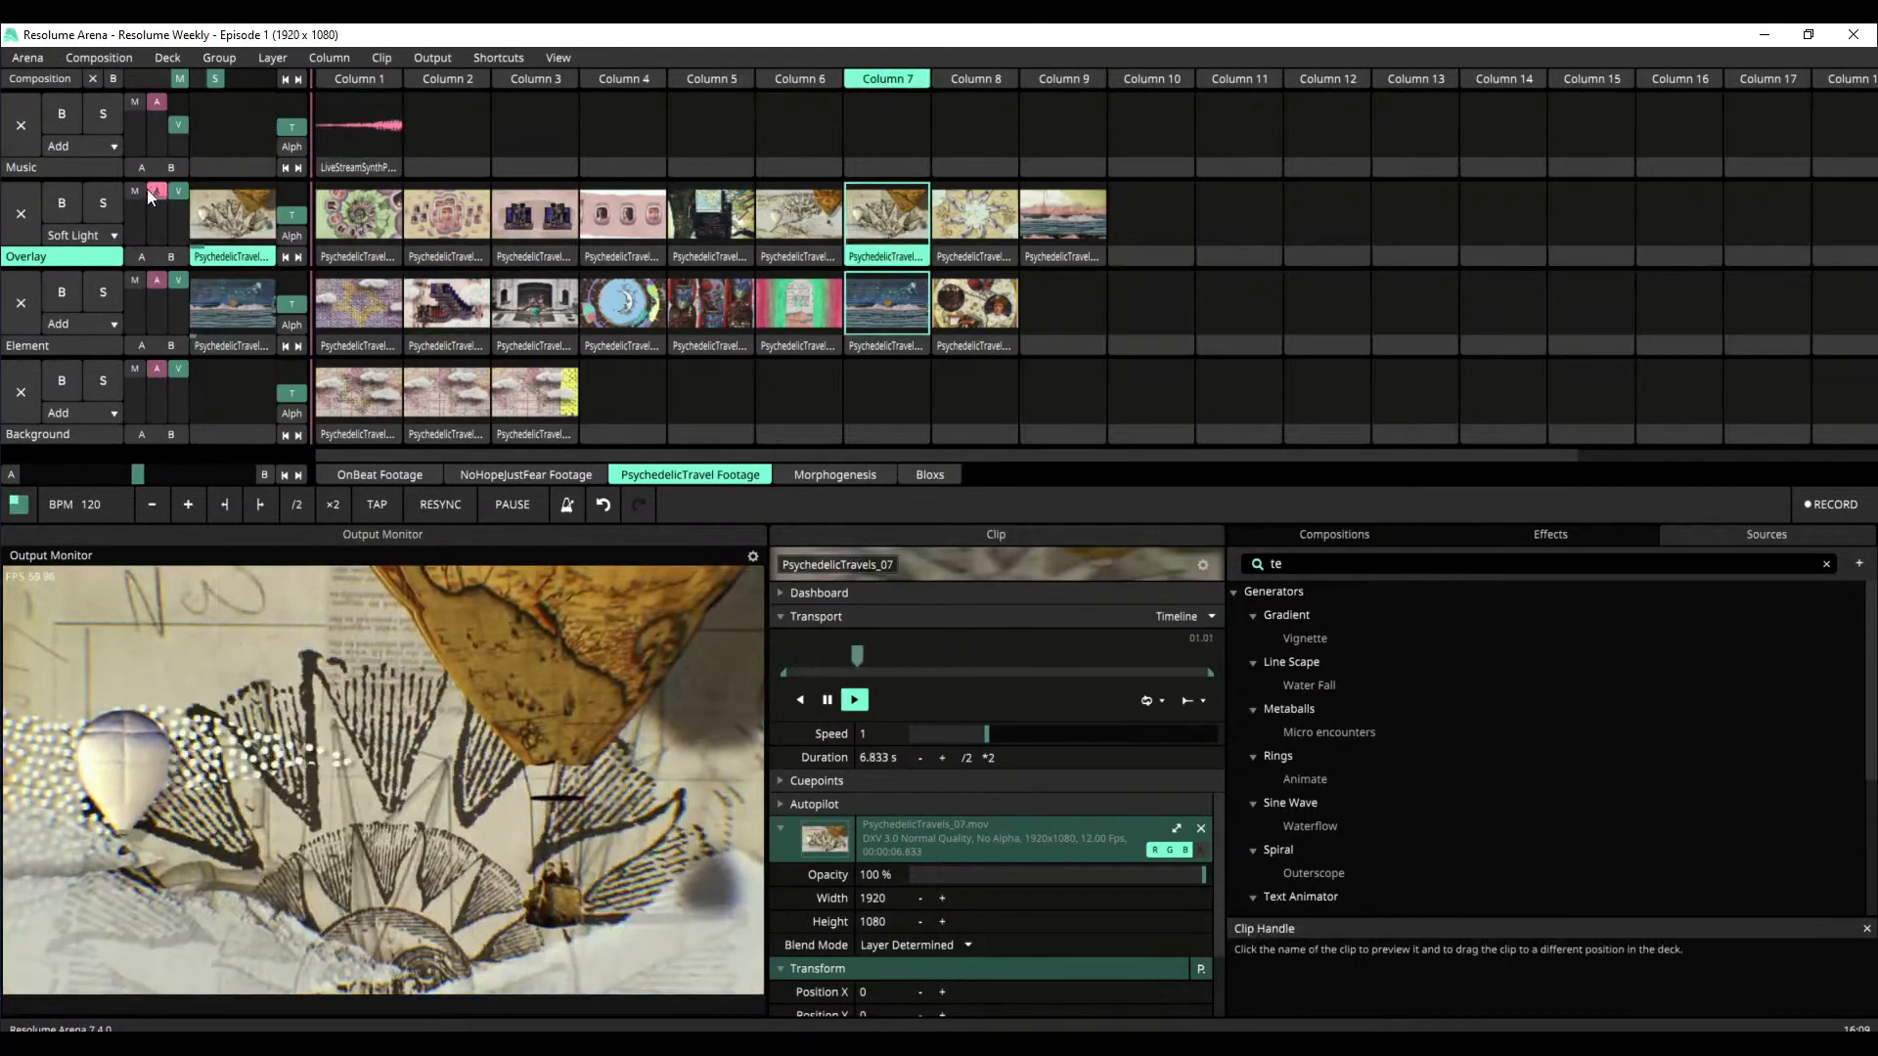
pyautogui.click(317, 142)
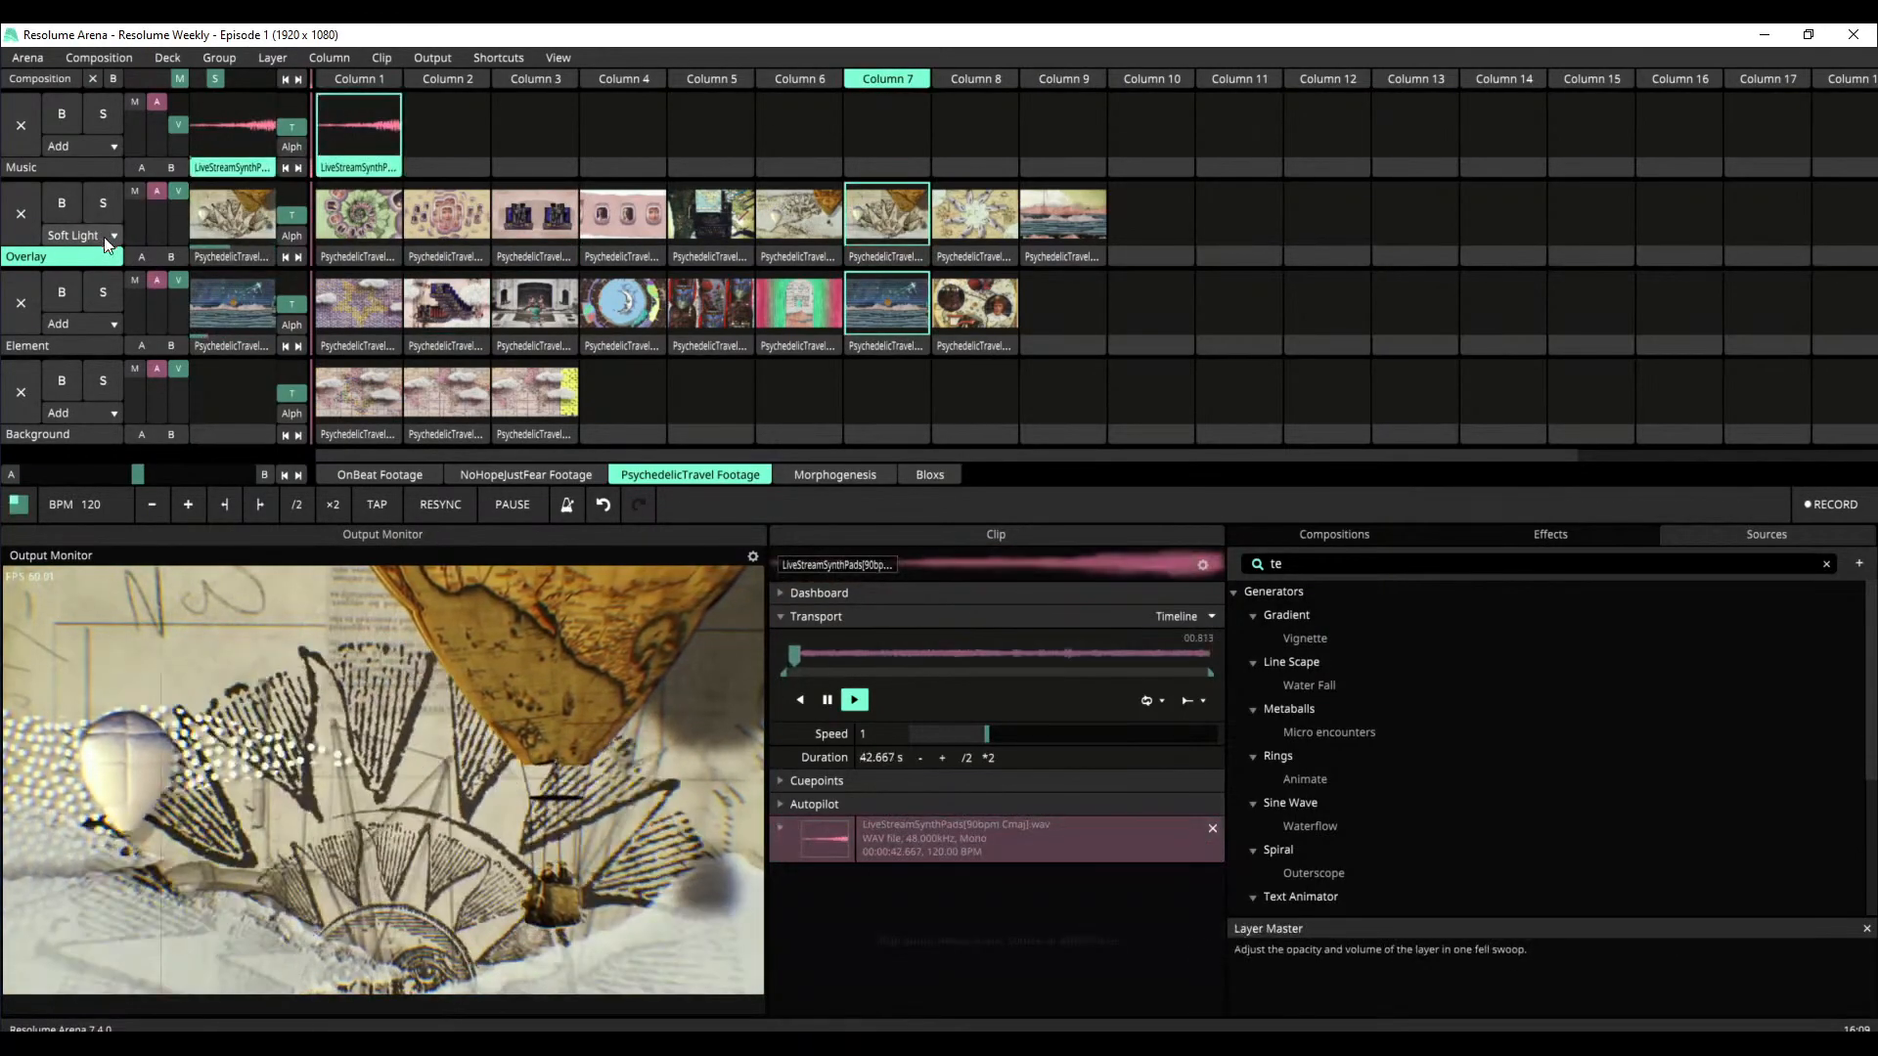
pyautogui.moveTo(178, 192); pyautogui.dragTo(184, 266)
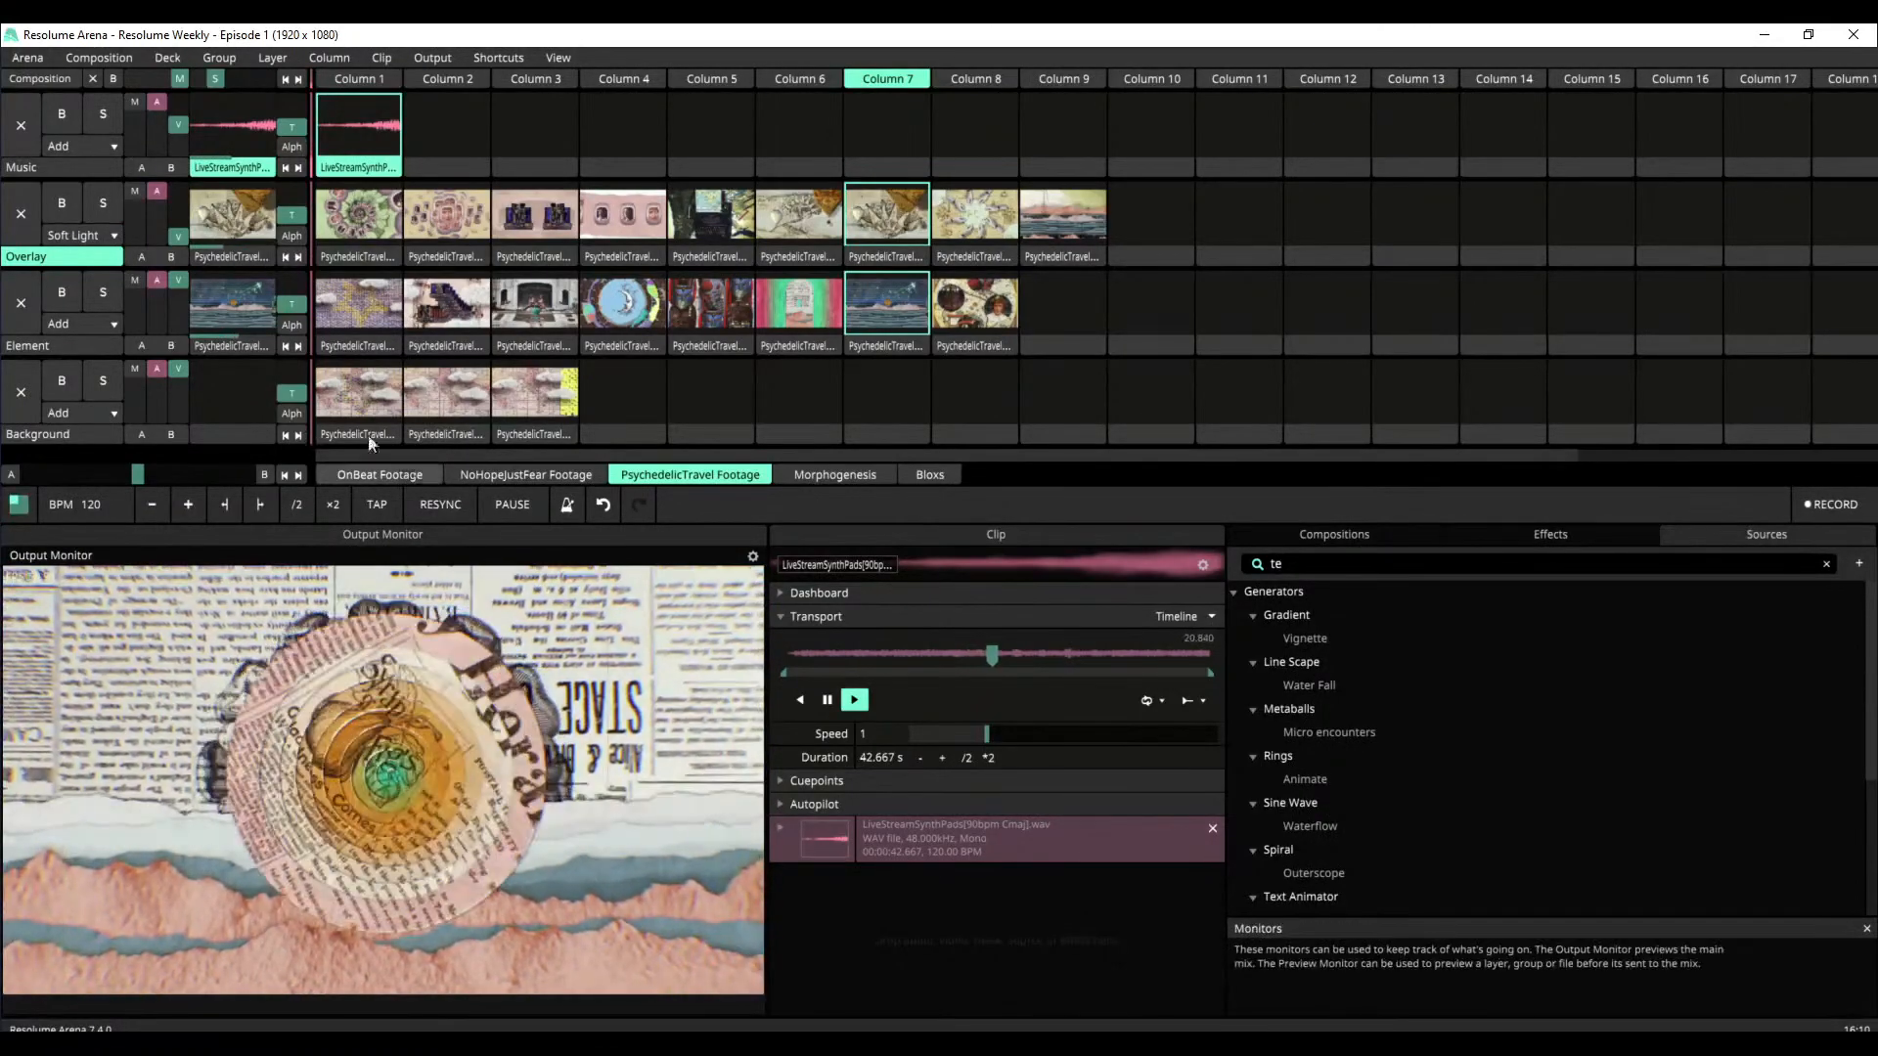
# Play PsychedelicTravels_12 on the Background layer, and run the Element layer through an empty slot, PsychedelicTravels_17 and PsychedelicTravels_20
pyautogui.click(549, 395)
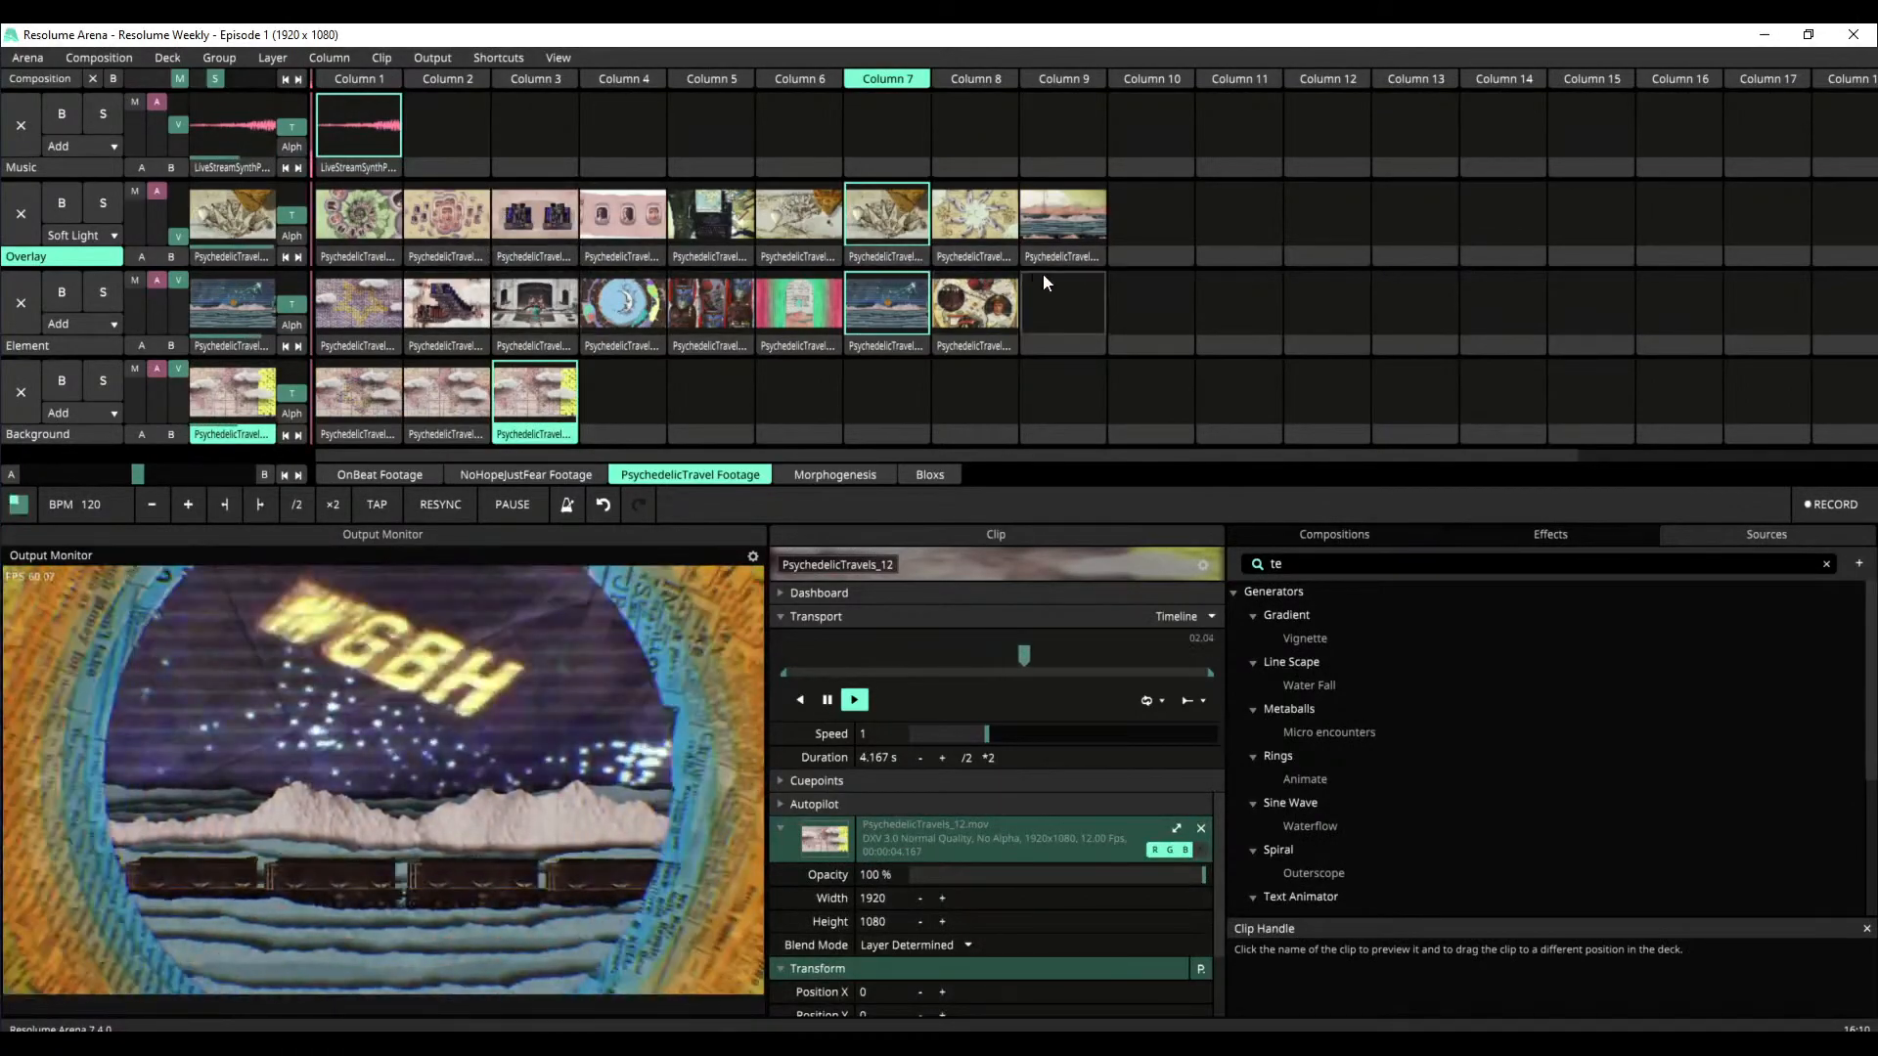
pyautogui.click(1127, 296)
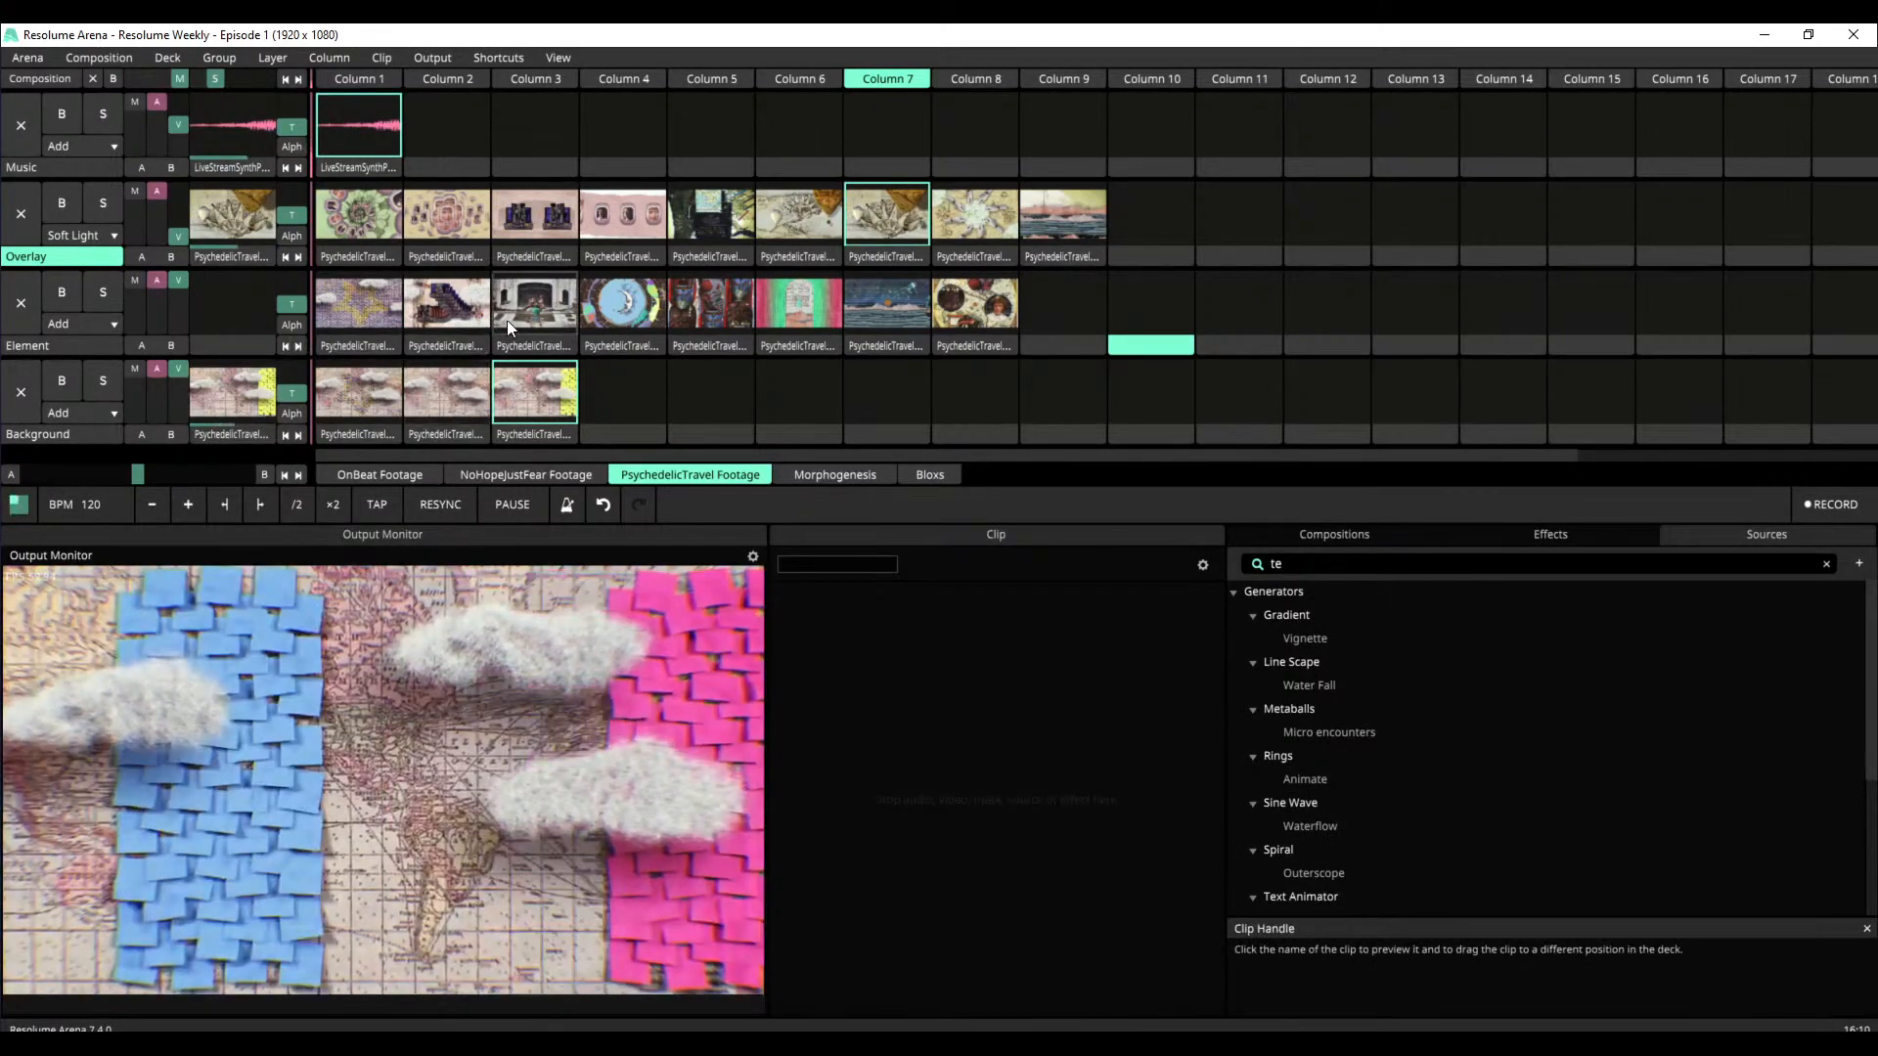
pyautogui.moveTo(182, 236); pyautogui.dragTo(184, 184)
pyautogui.click(704, 296)
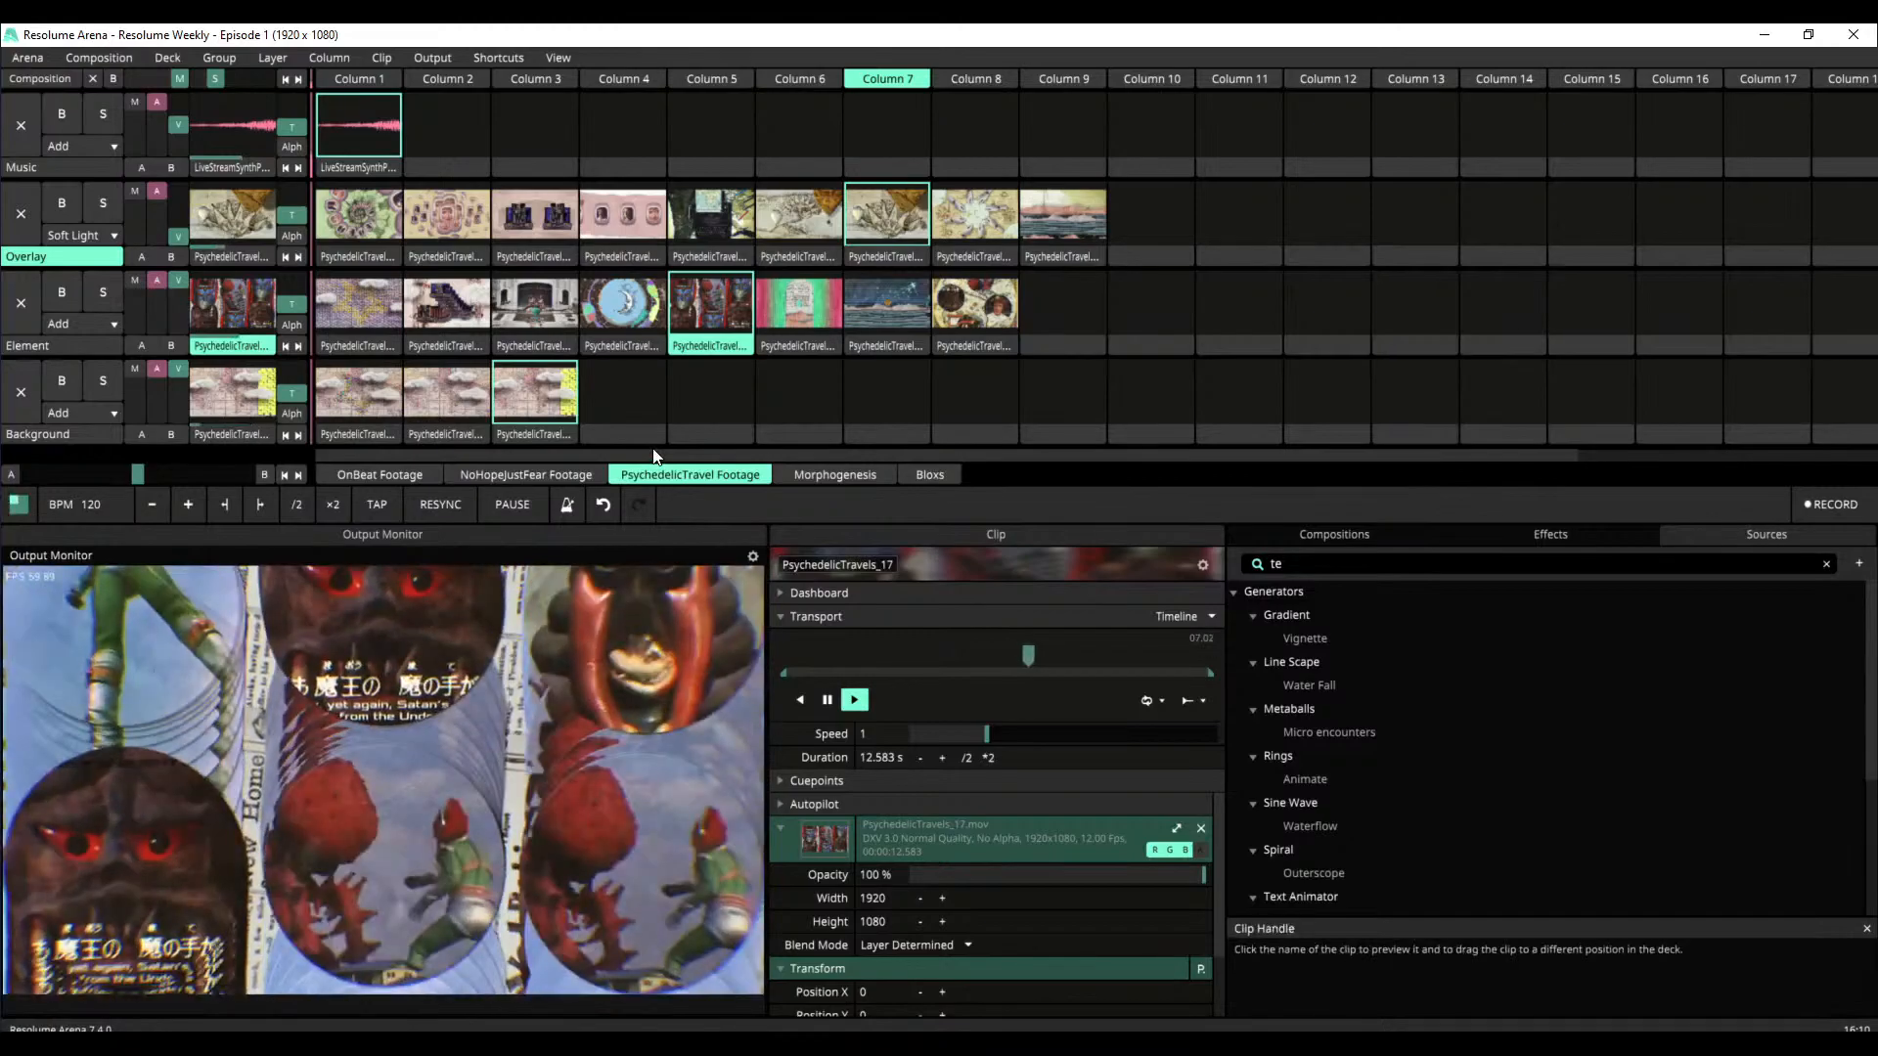
pyautogui.click(1008, 293)
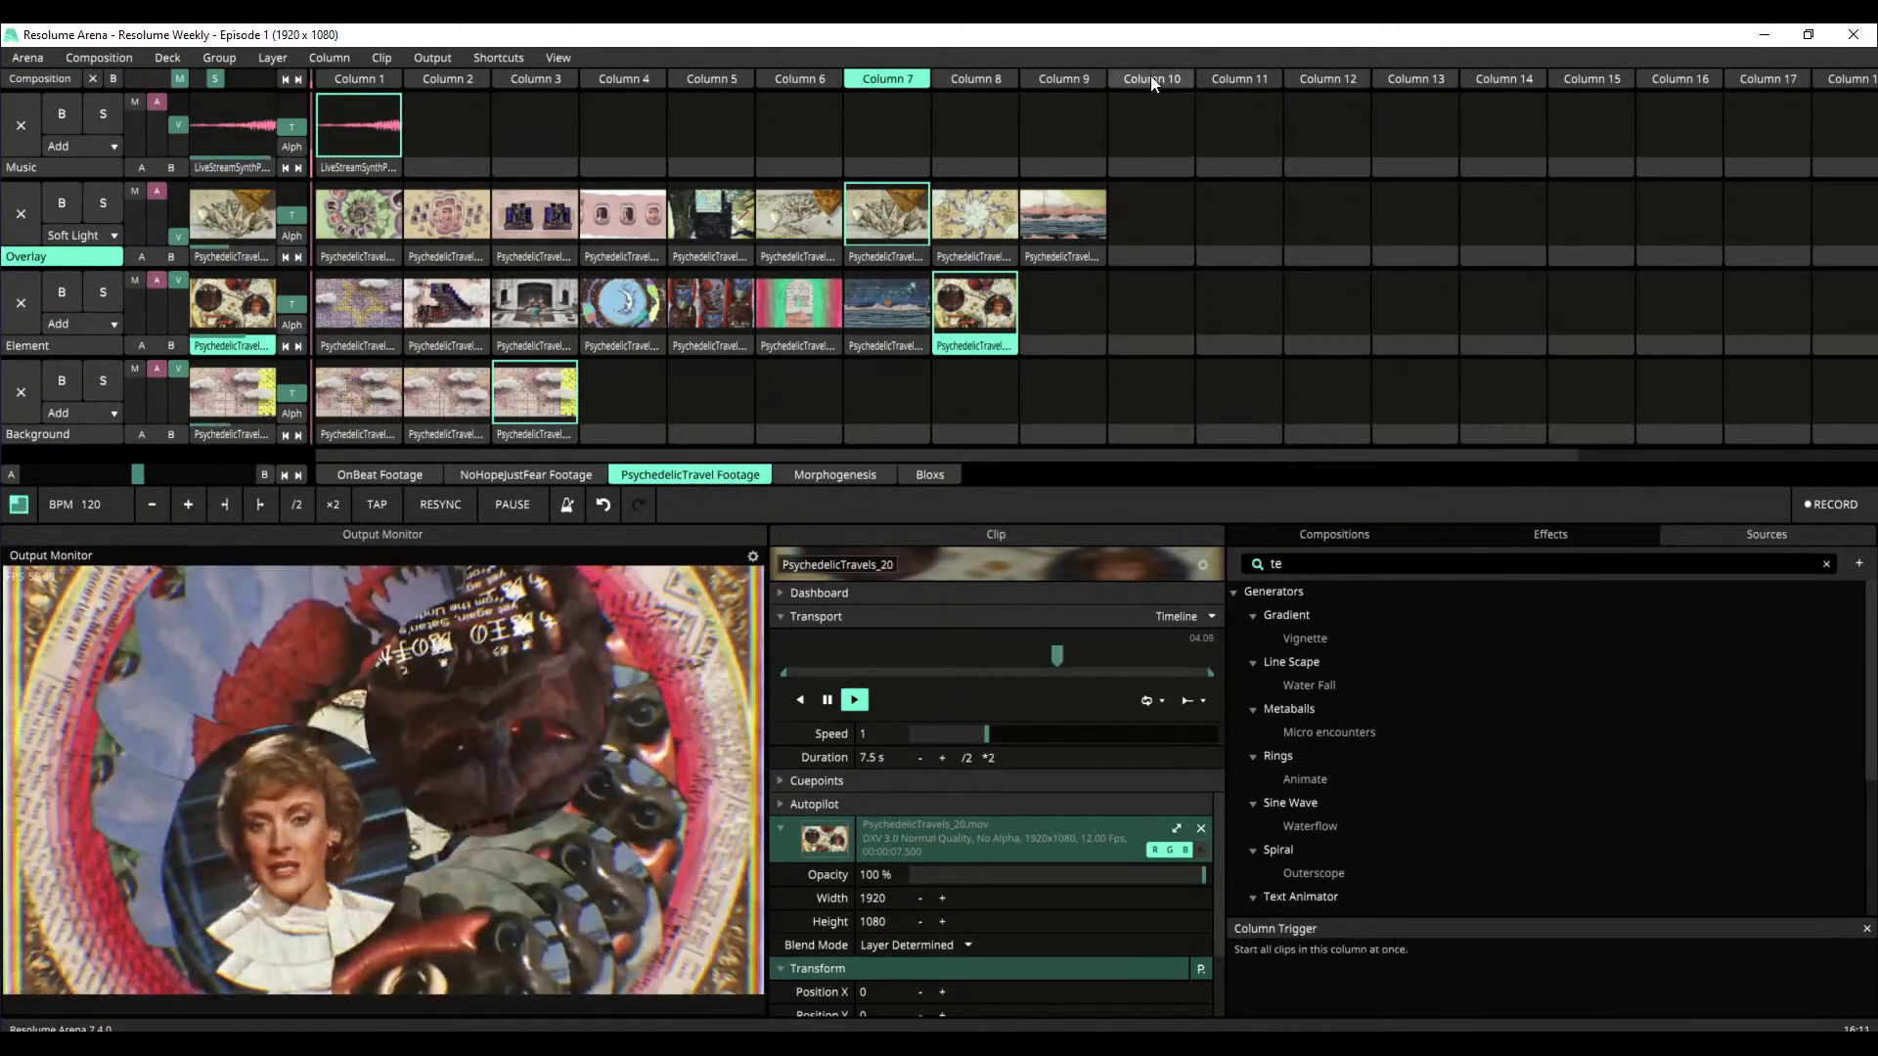
# Clear all layers with the empty Column 10, and launch Column 3 of the OnBeat Footage deck with the LiveStreamHouse music
pyautogui.click(1150, 79)
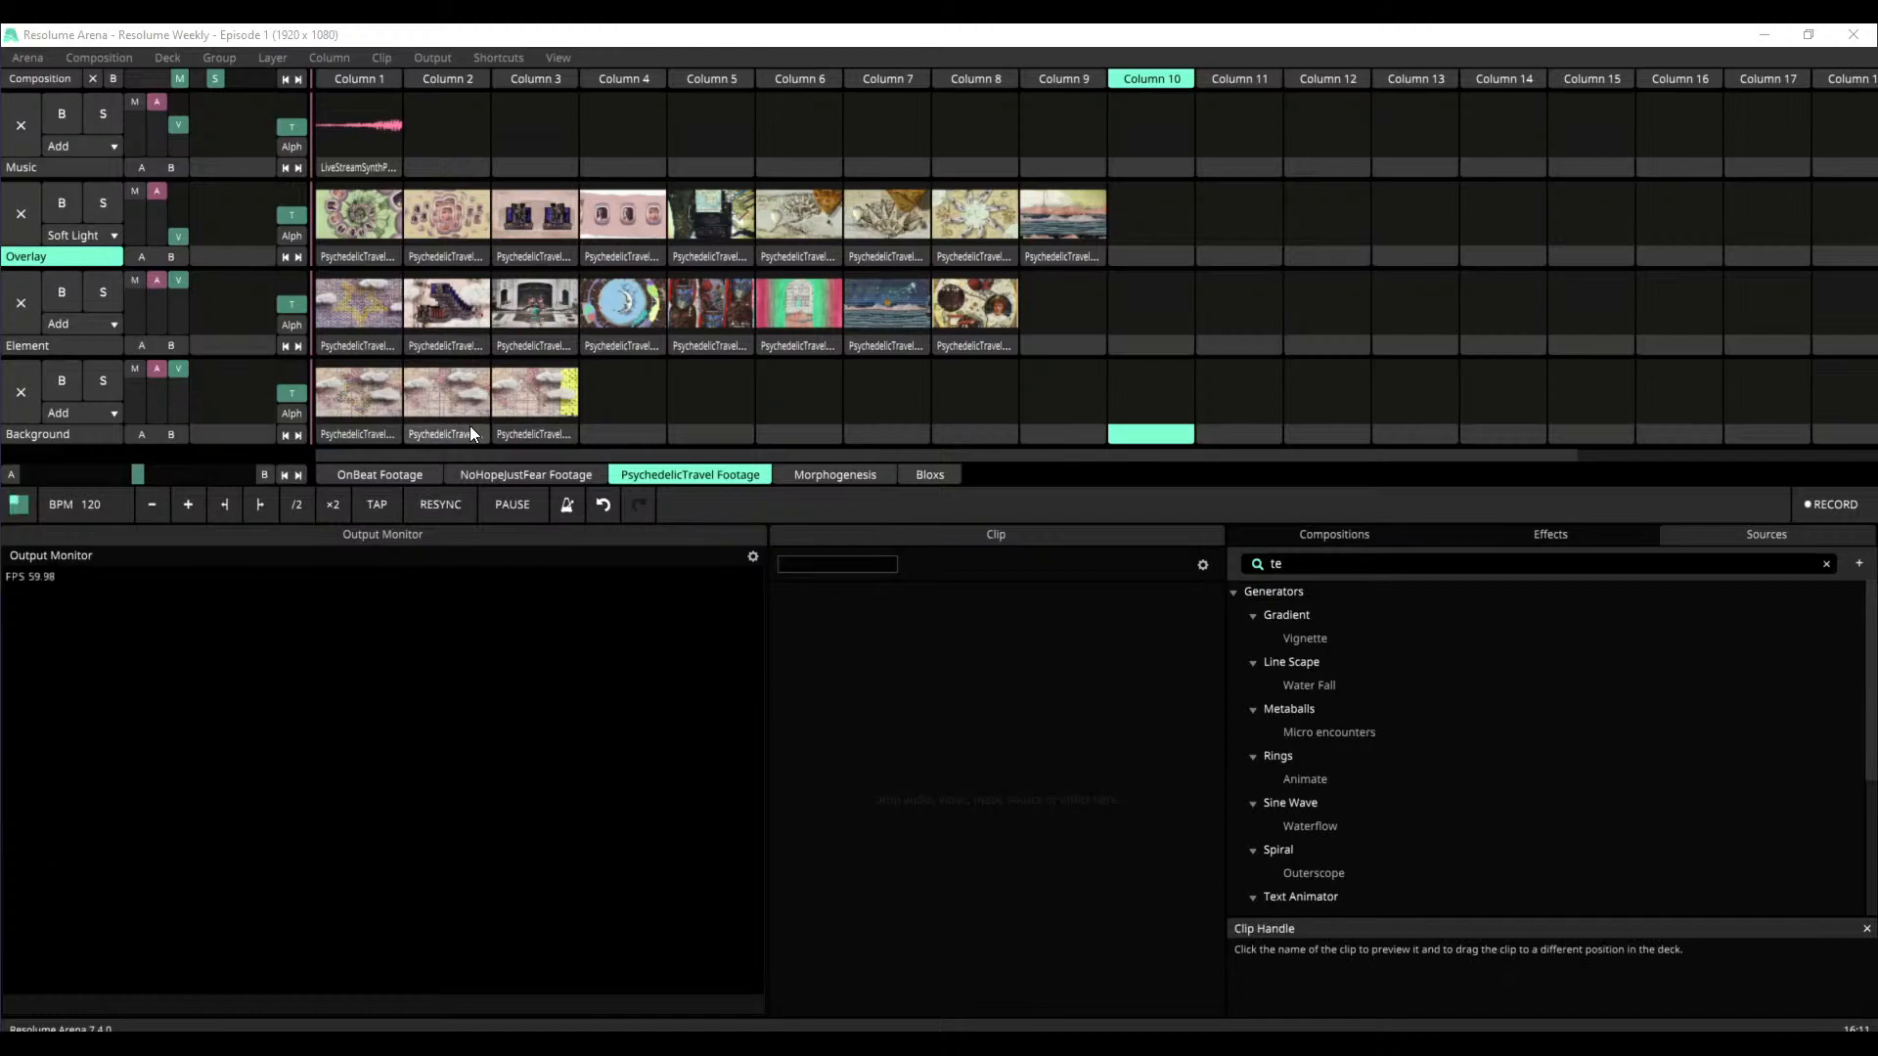
pyautogui.click(396, 473)
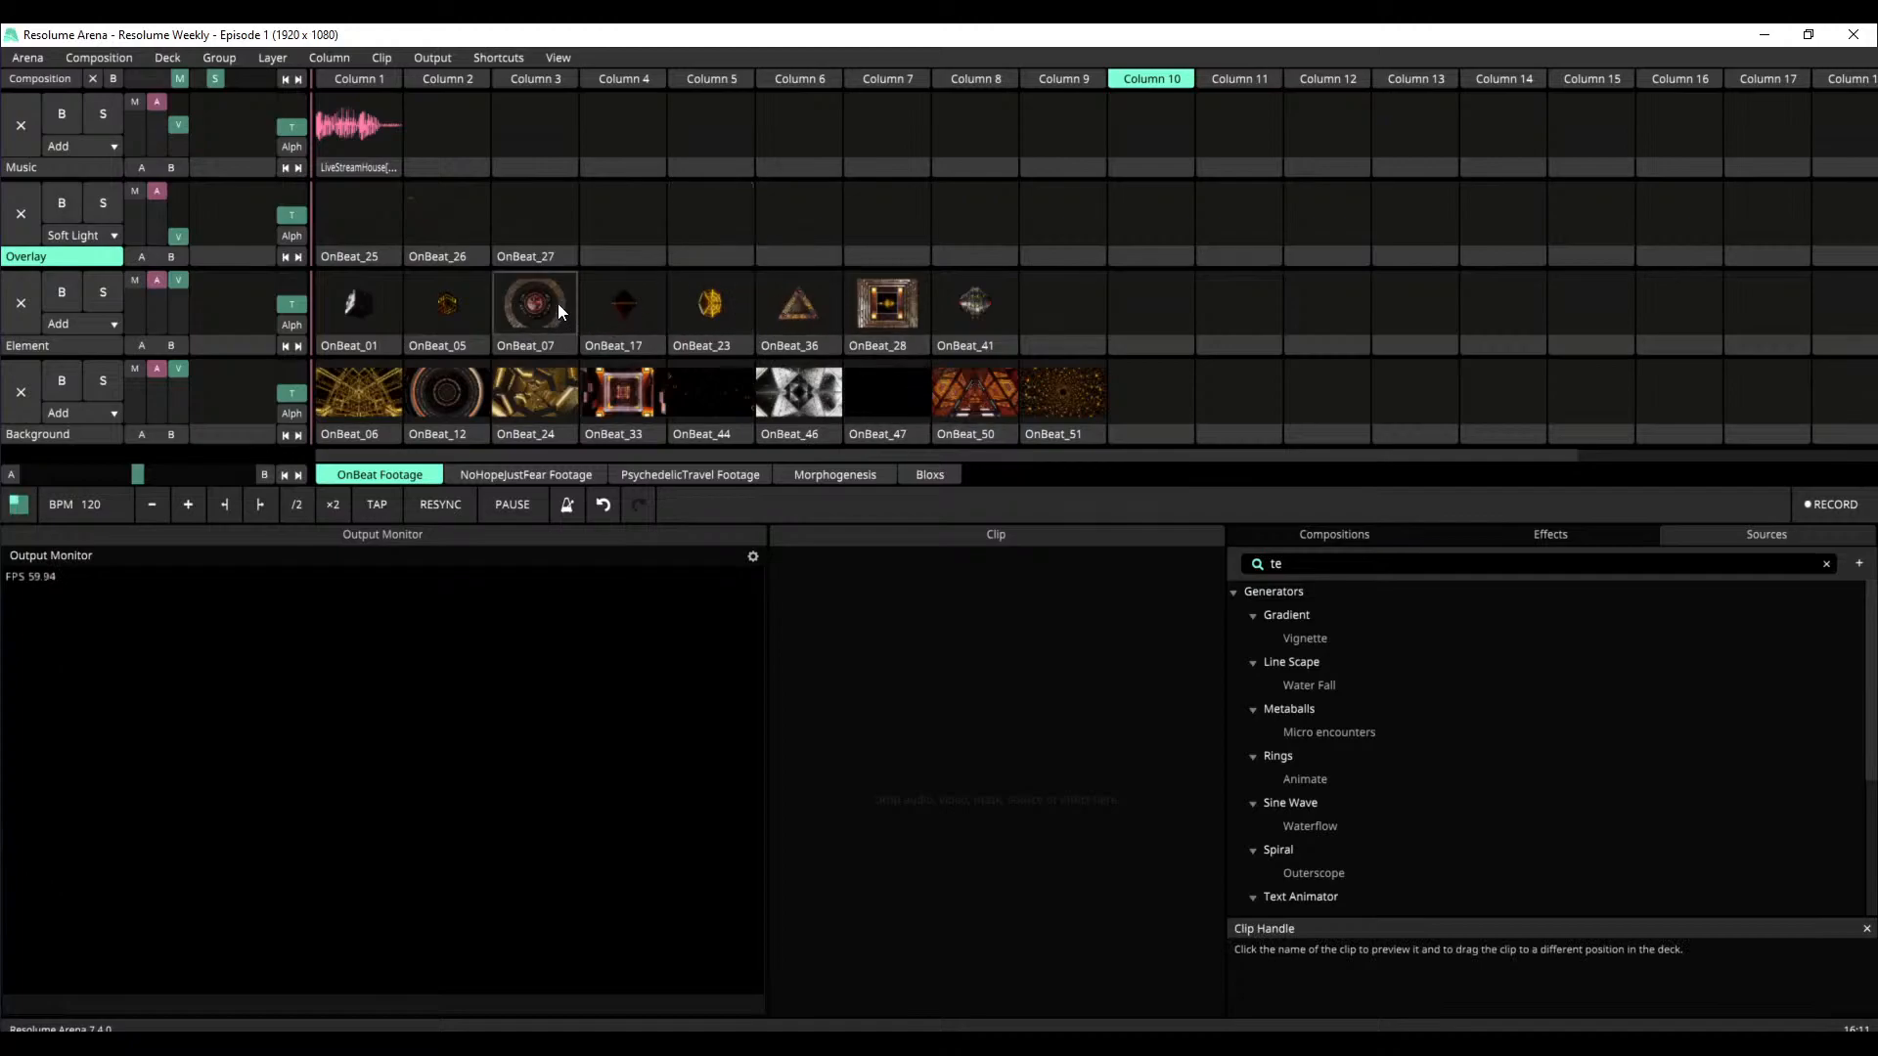
pyautogui.click(526, 192)
pyautogui.click(538, 80)
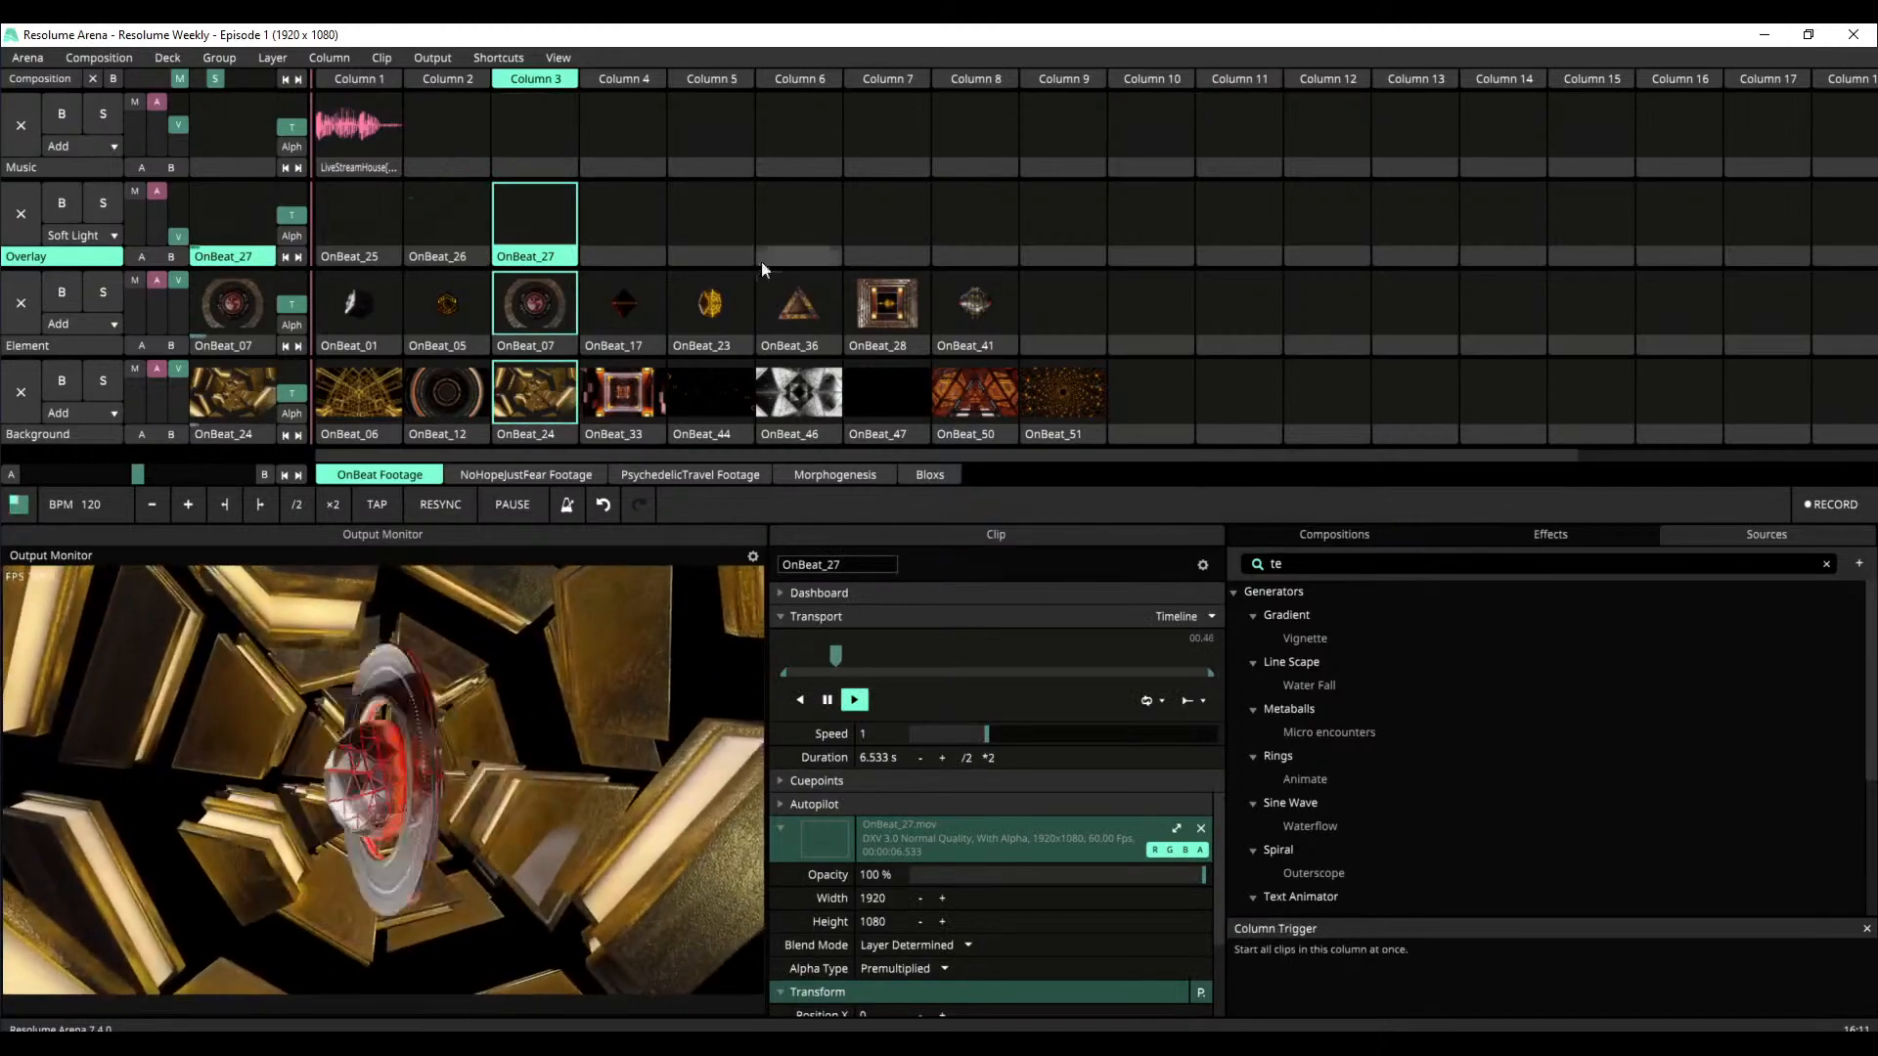
pyautogui.click(360, 119)
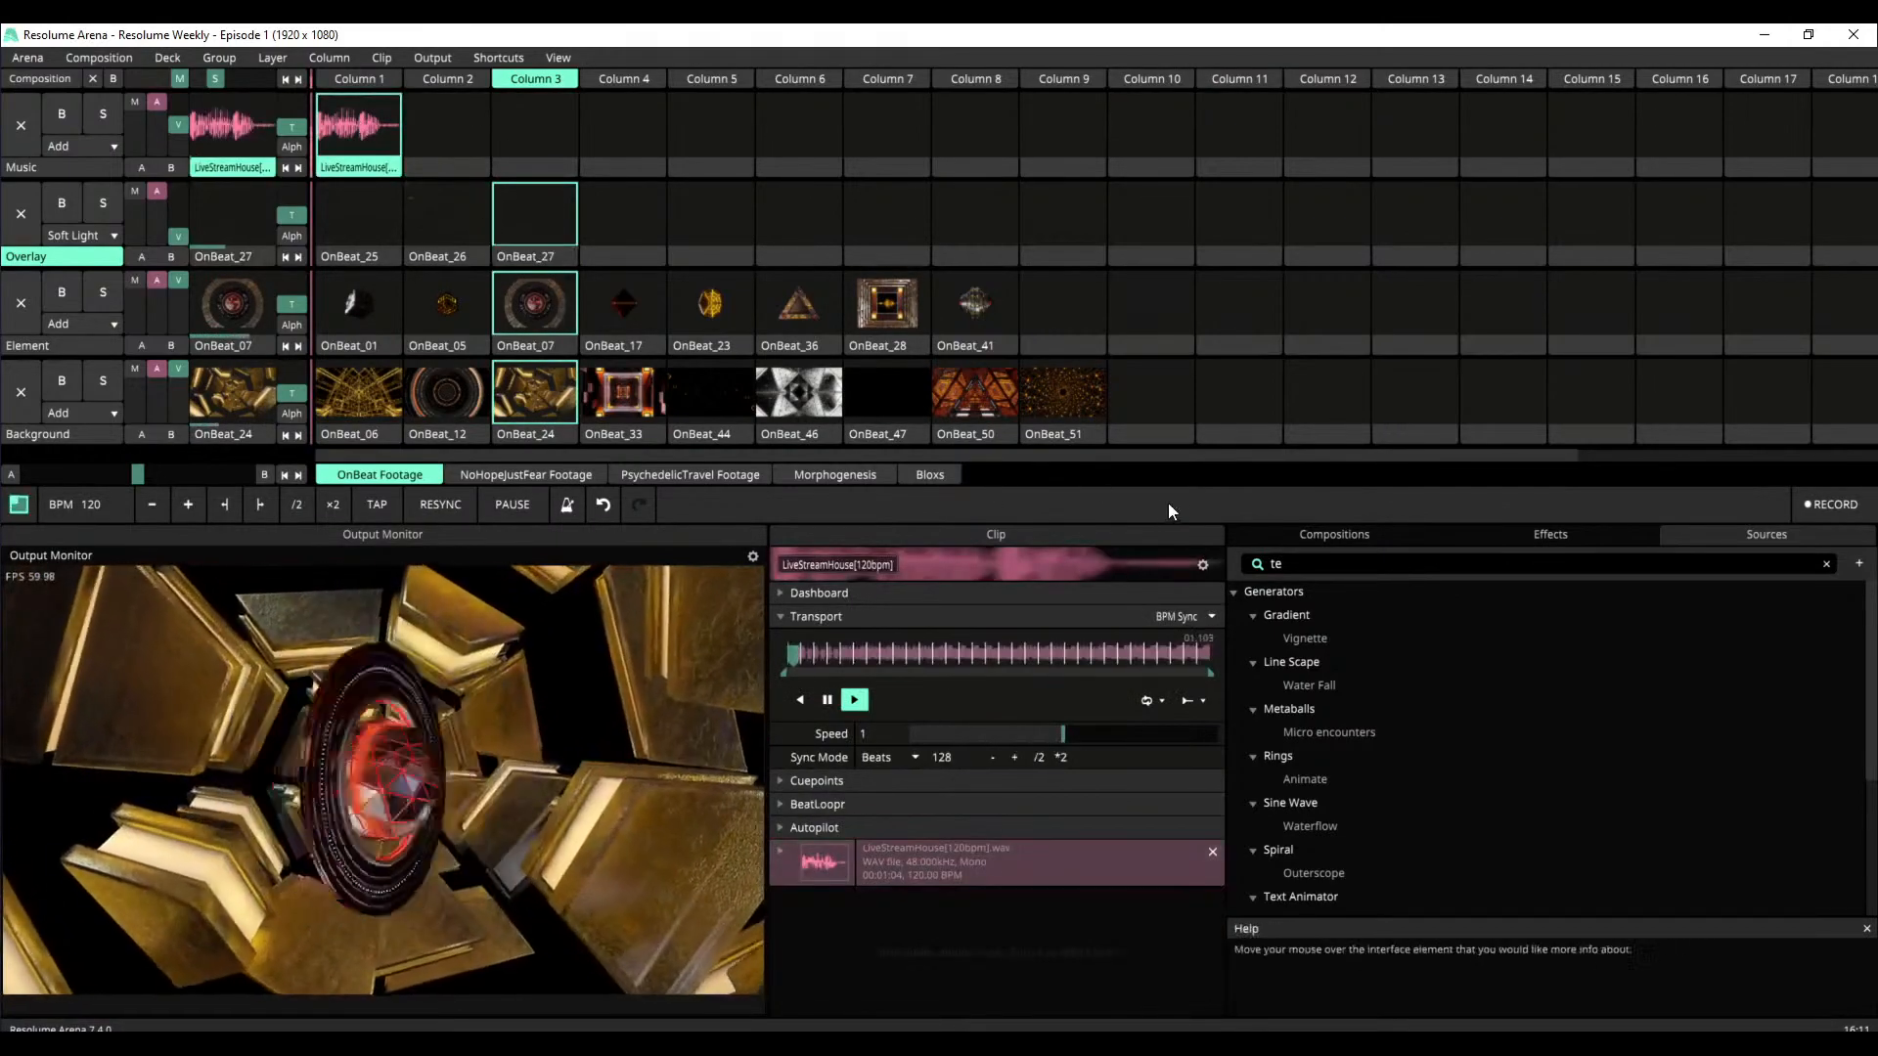
# Retrigger the OnBeat_07 clip on the Element layer and collapse its Transport, source and Transform sections
pyautogui.click(780, 615)
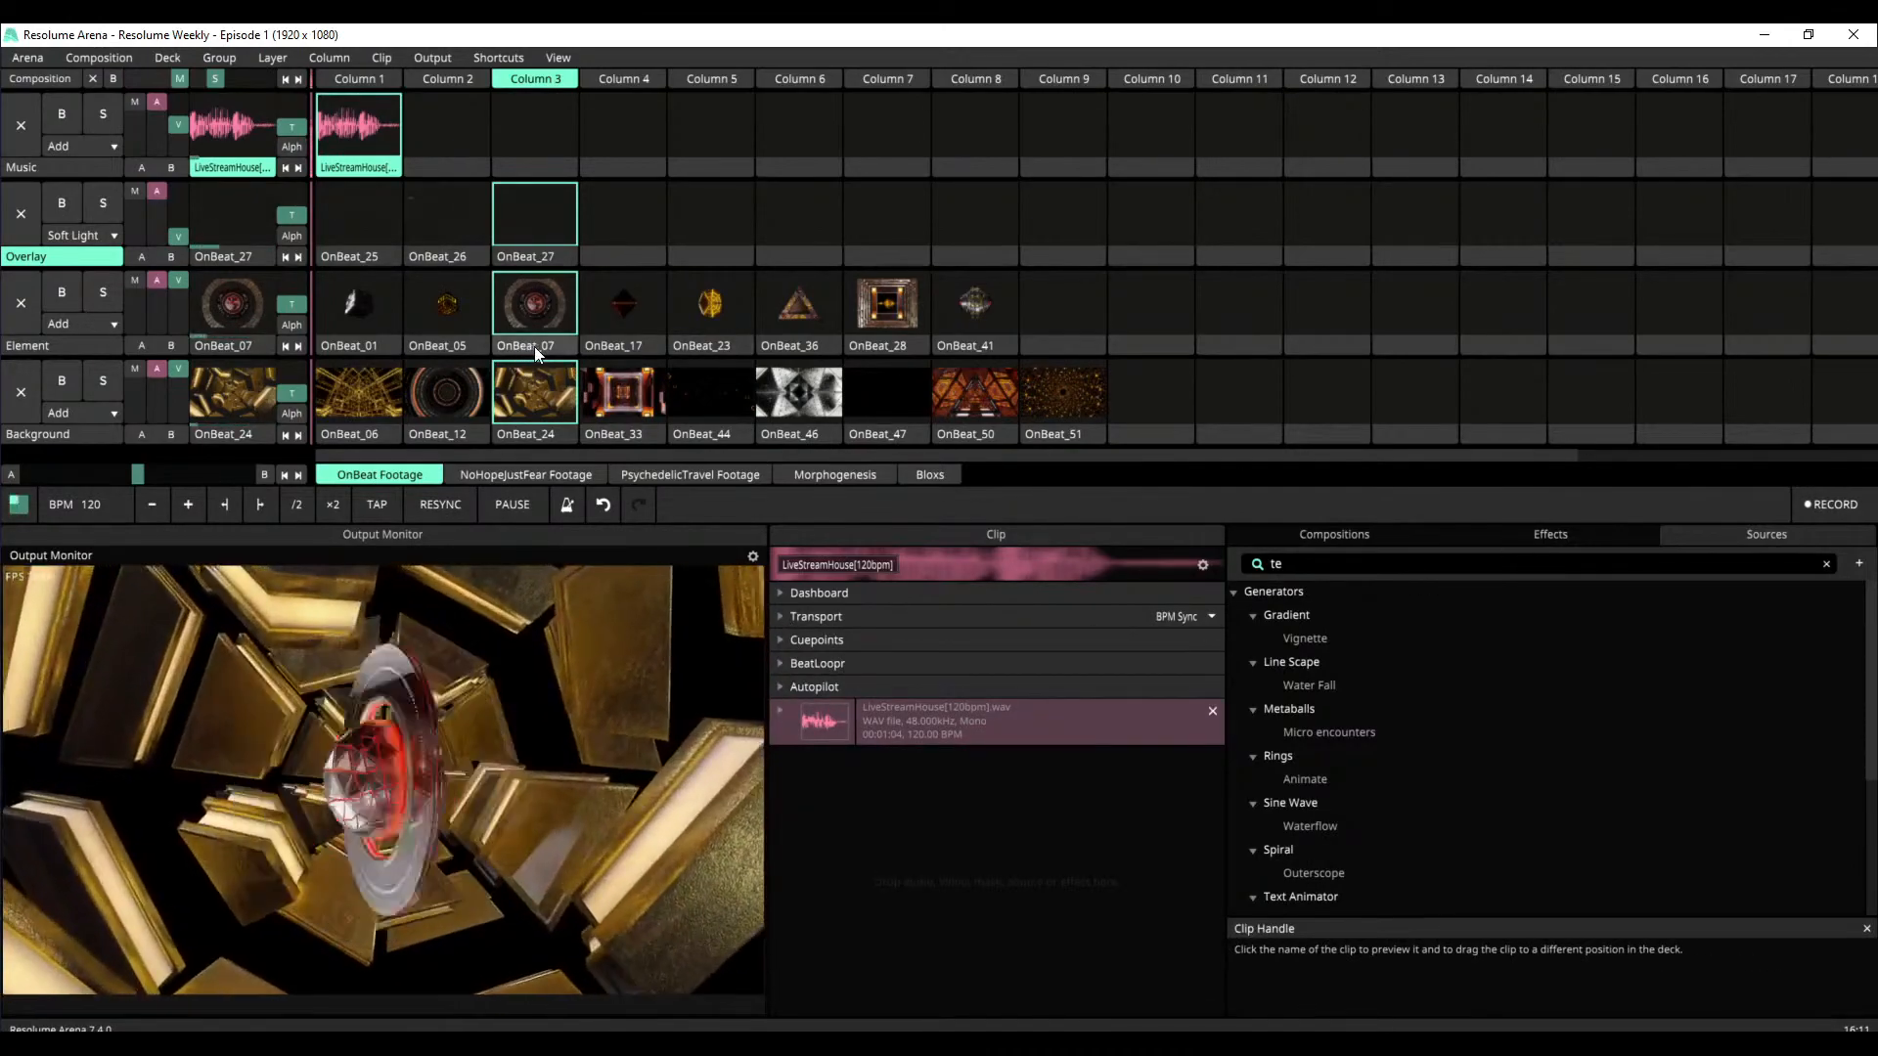
pyautogui.click(546, 325)
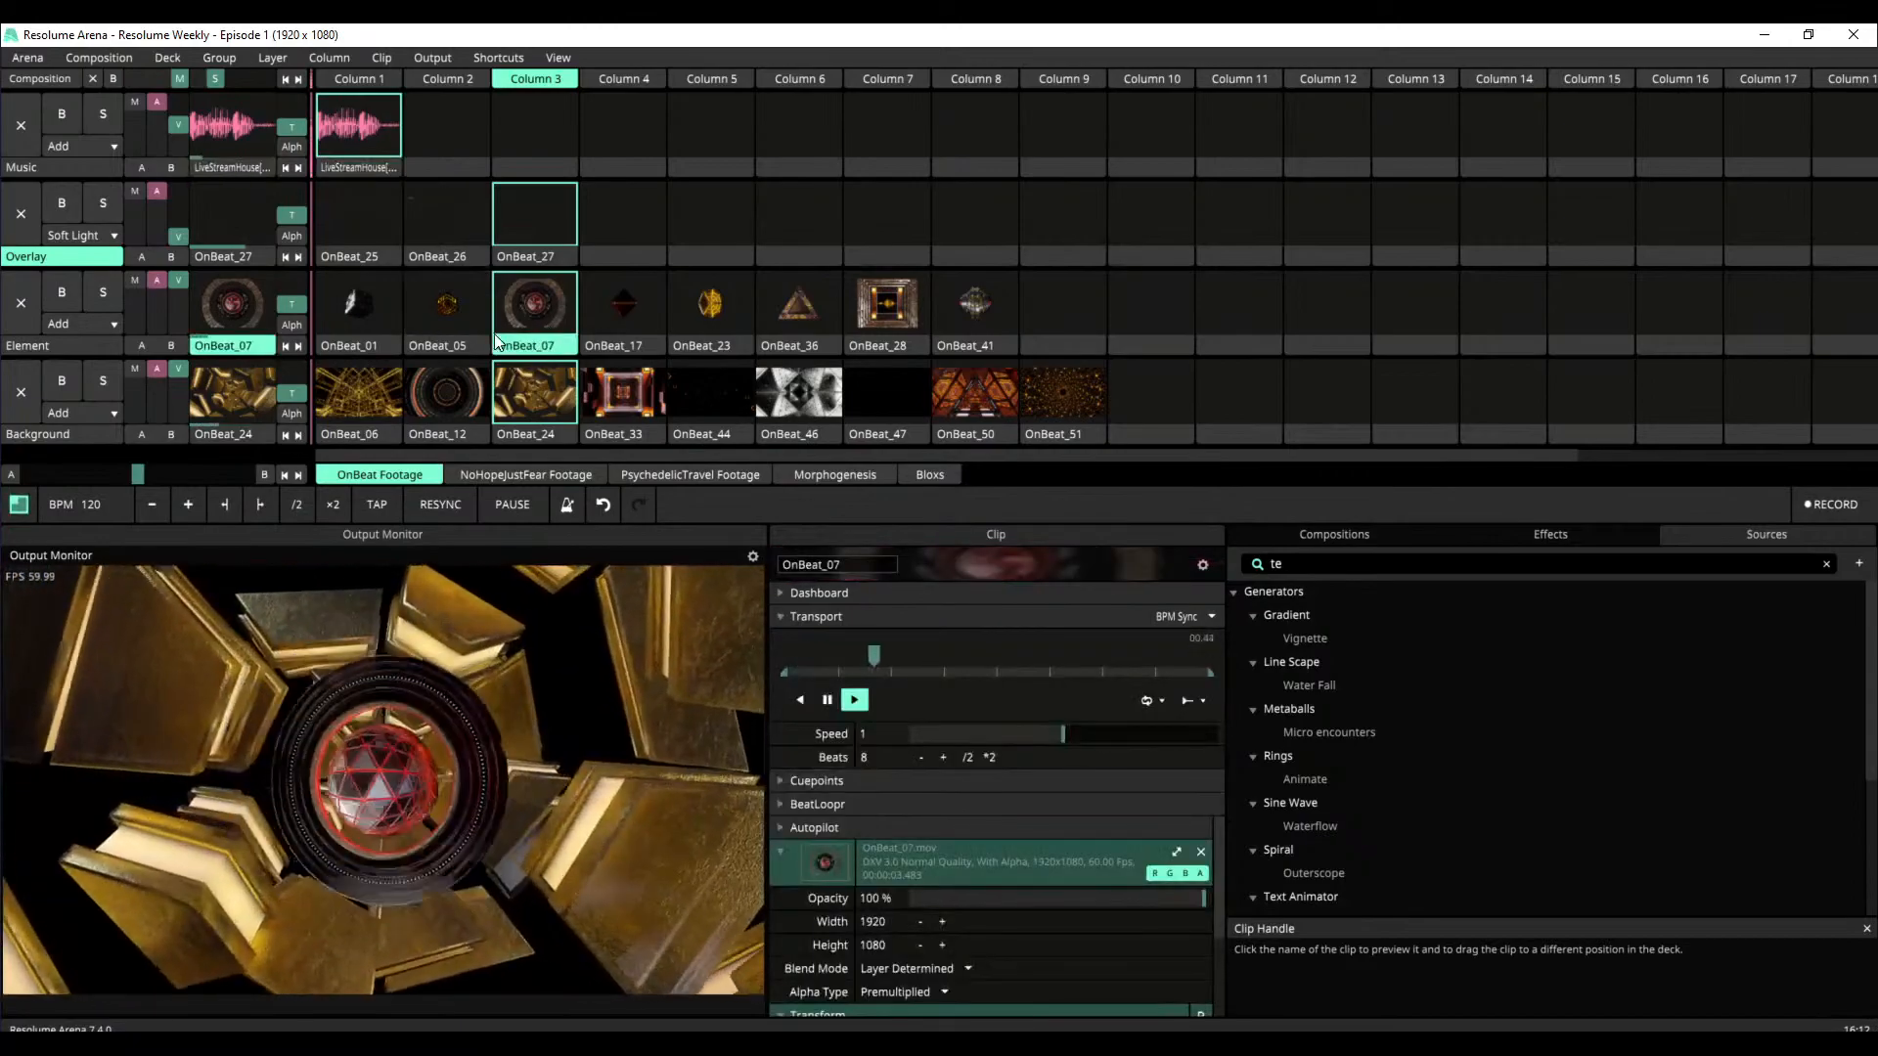
pyautogui.click(791, 617)
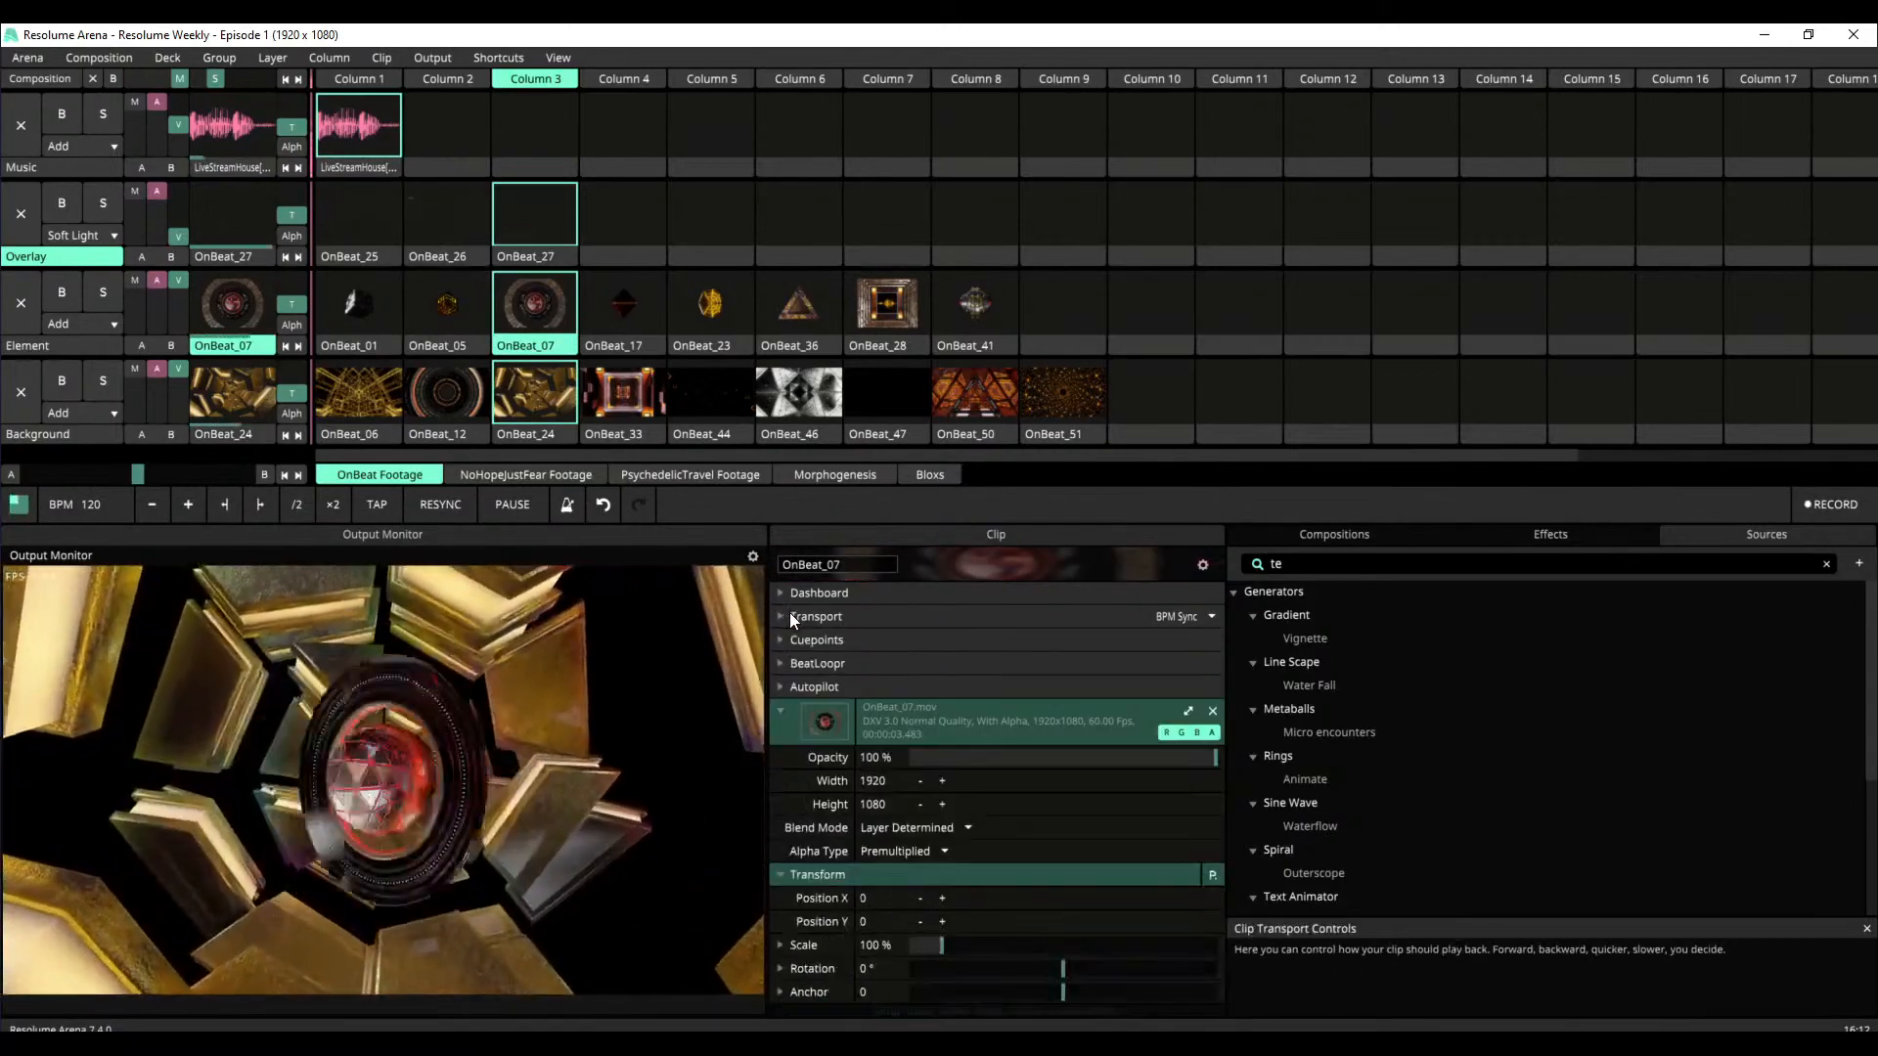
pyautogui.click(789, 687)
pyautogui.click(789, 688)
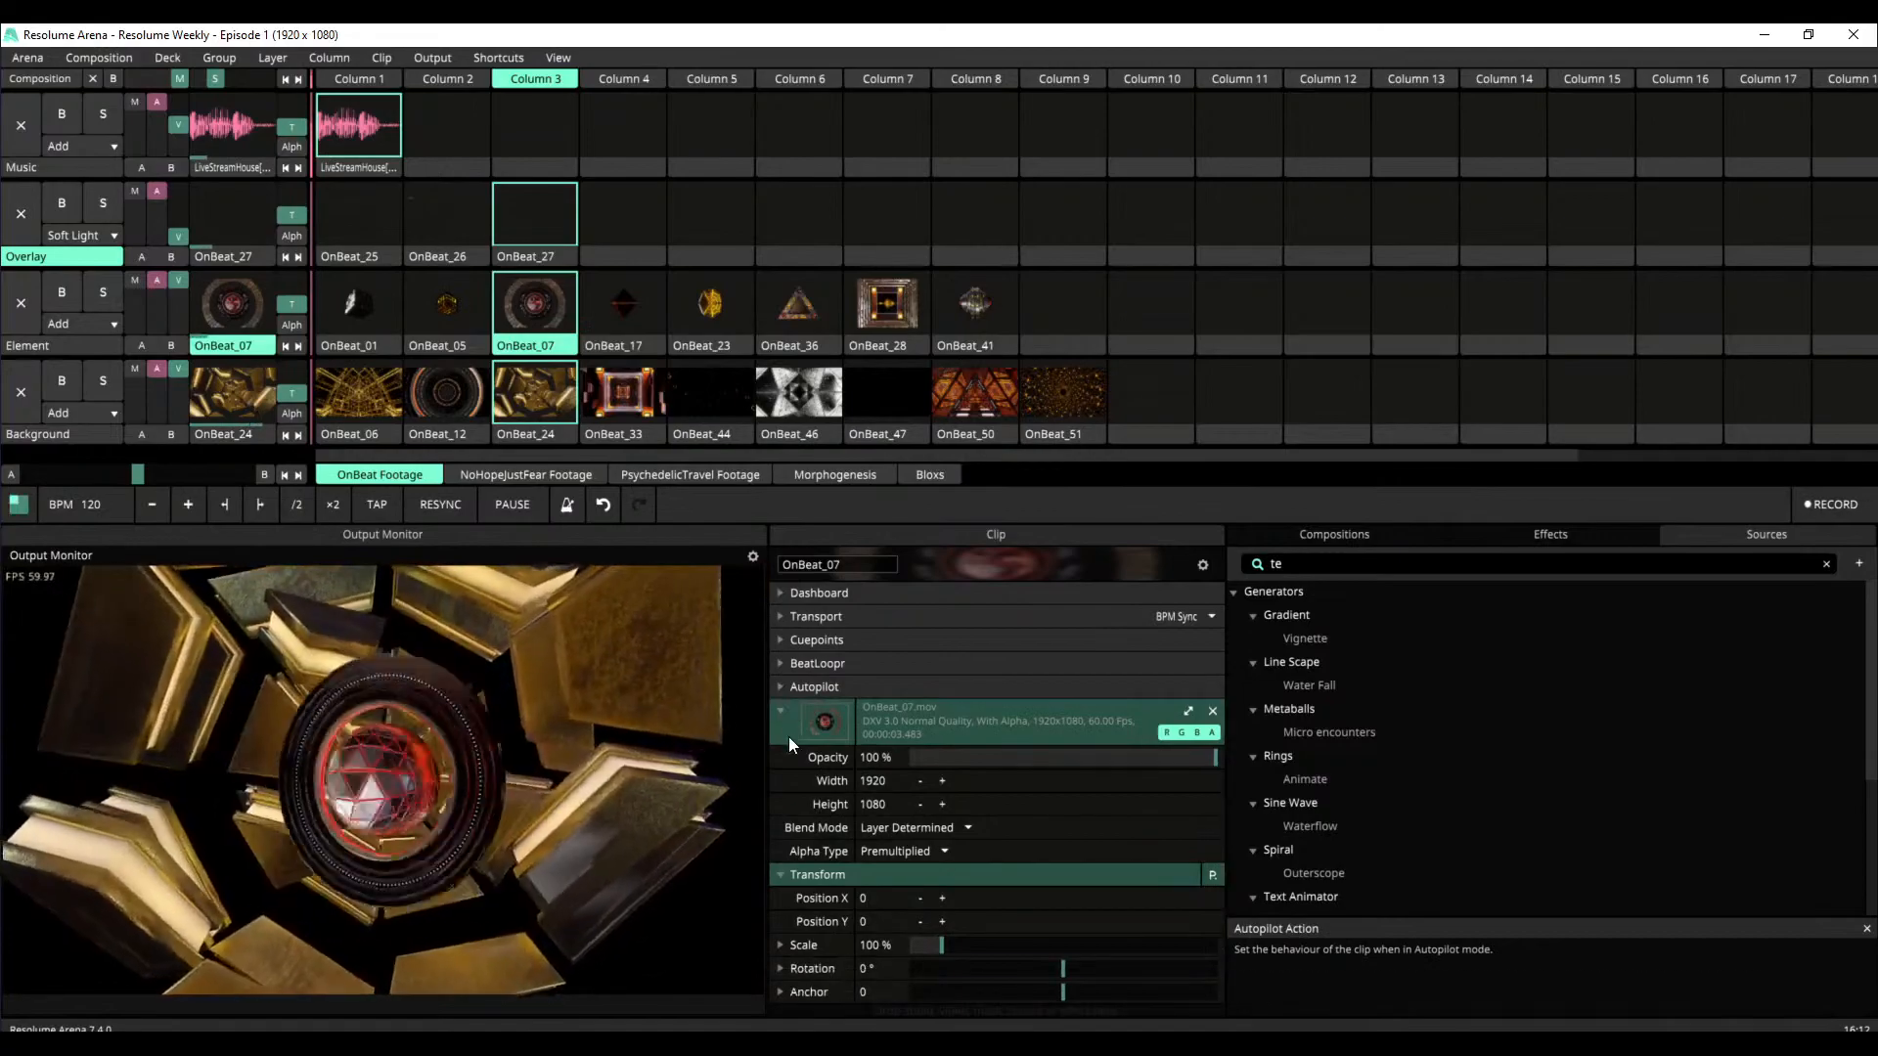
pyautogui.click(780, 711)
pyautogui.click(781, 759)
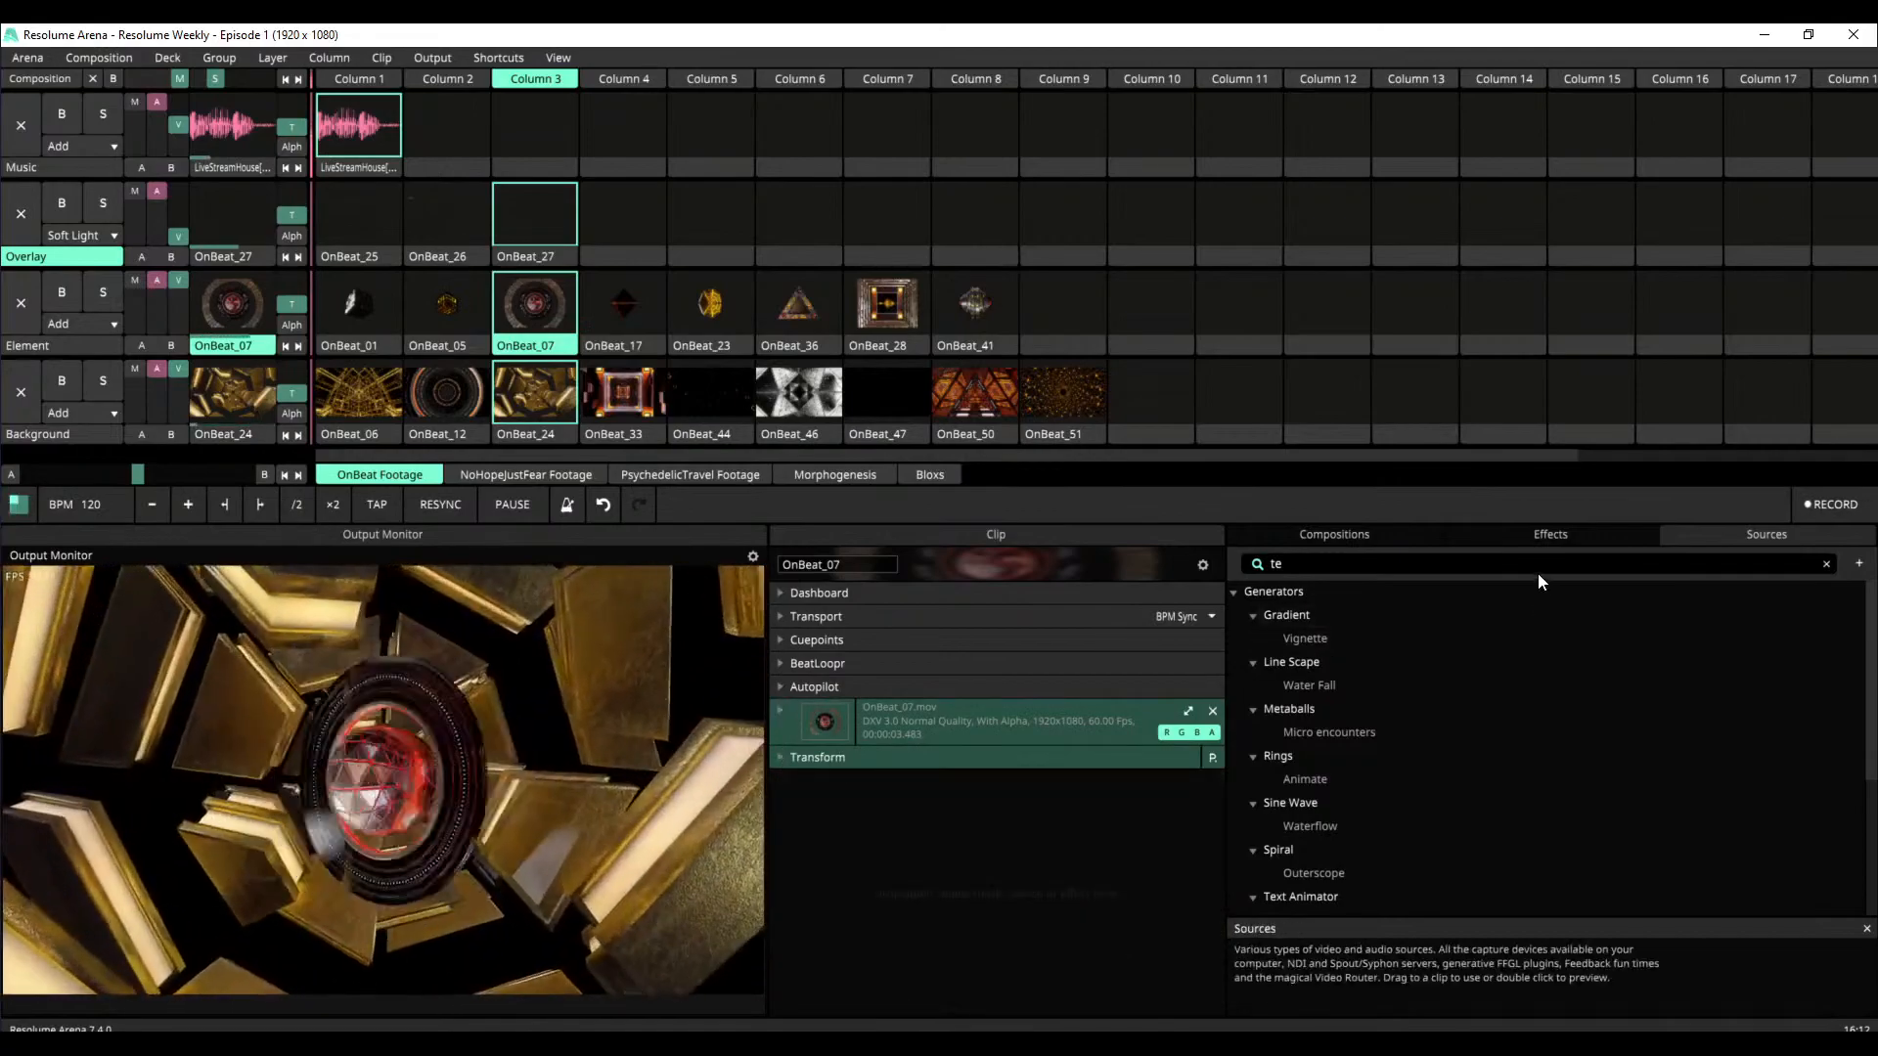
# Search the video effects for "delay" and add Delay RGB to the OnBeat_07 clip
pyautogui.doubleClick(1536, 568)
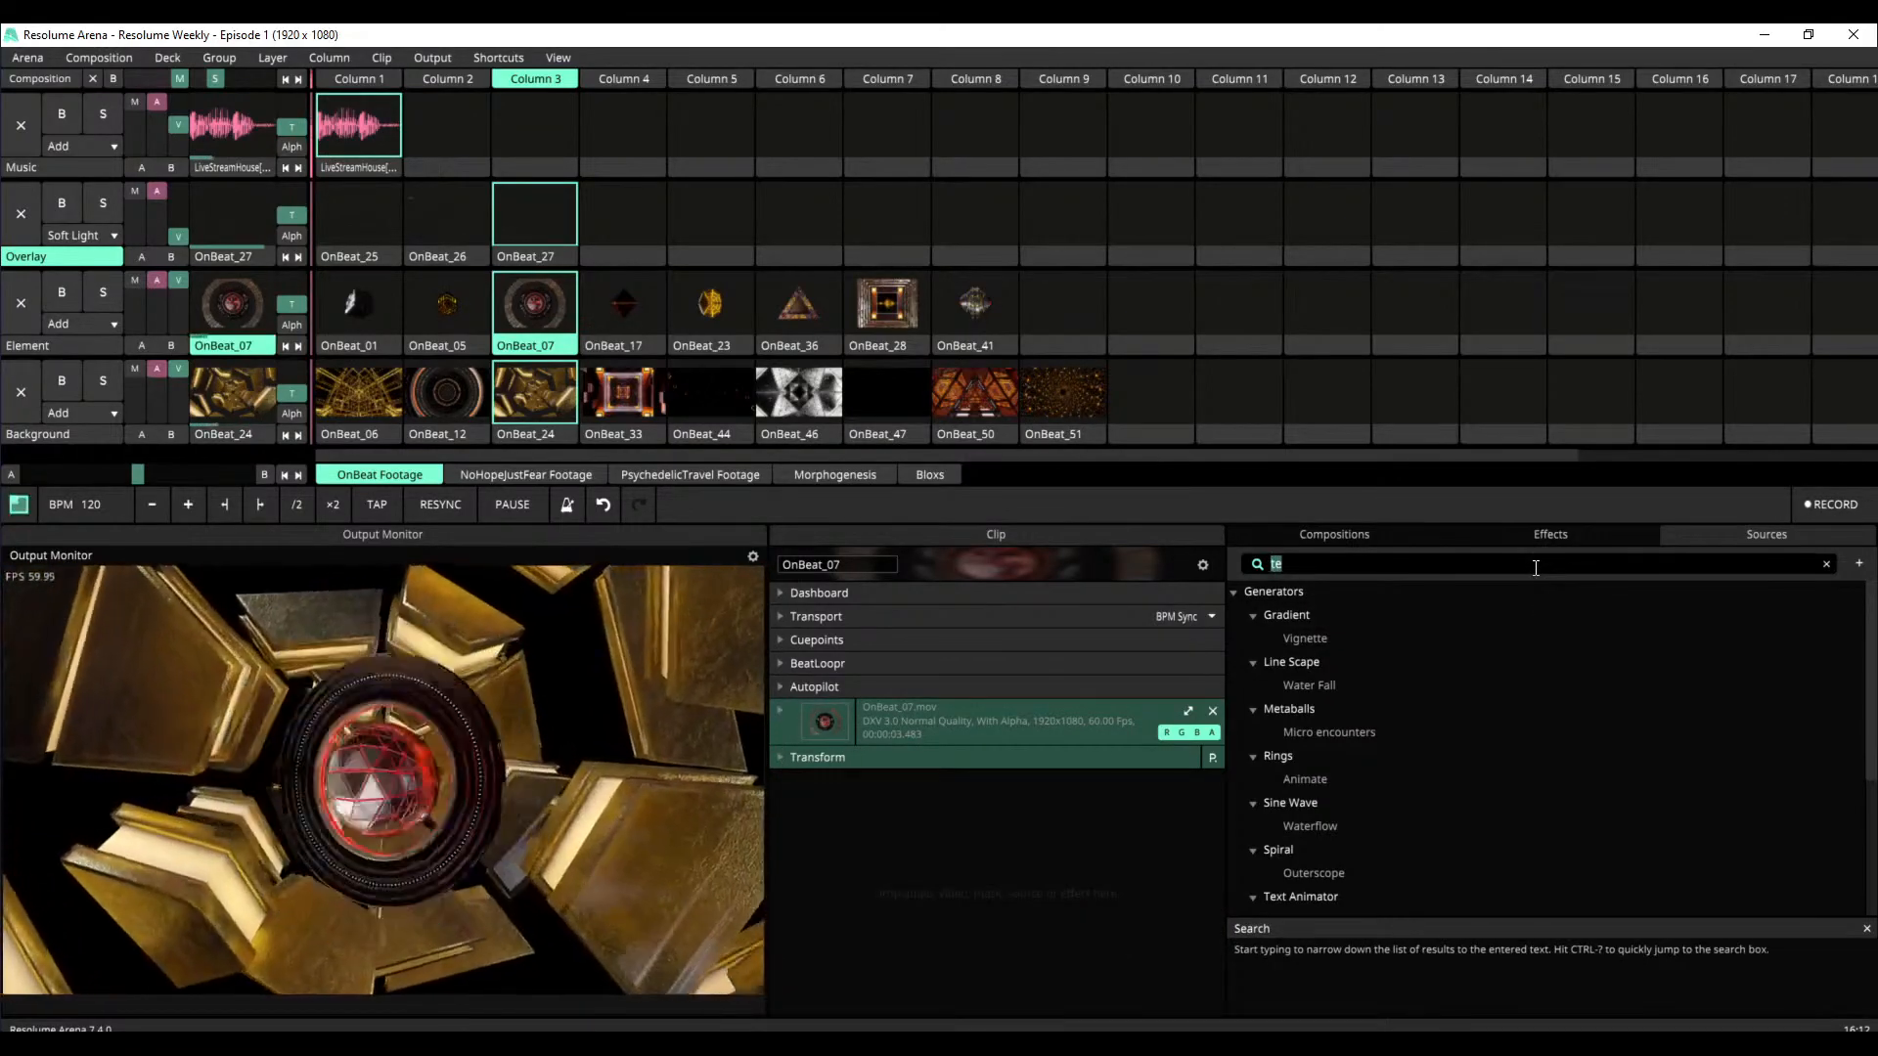
pyautogui.click(1542, 538)
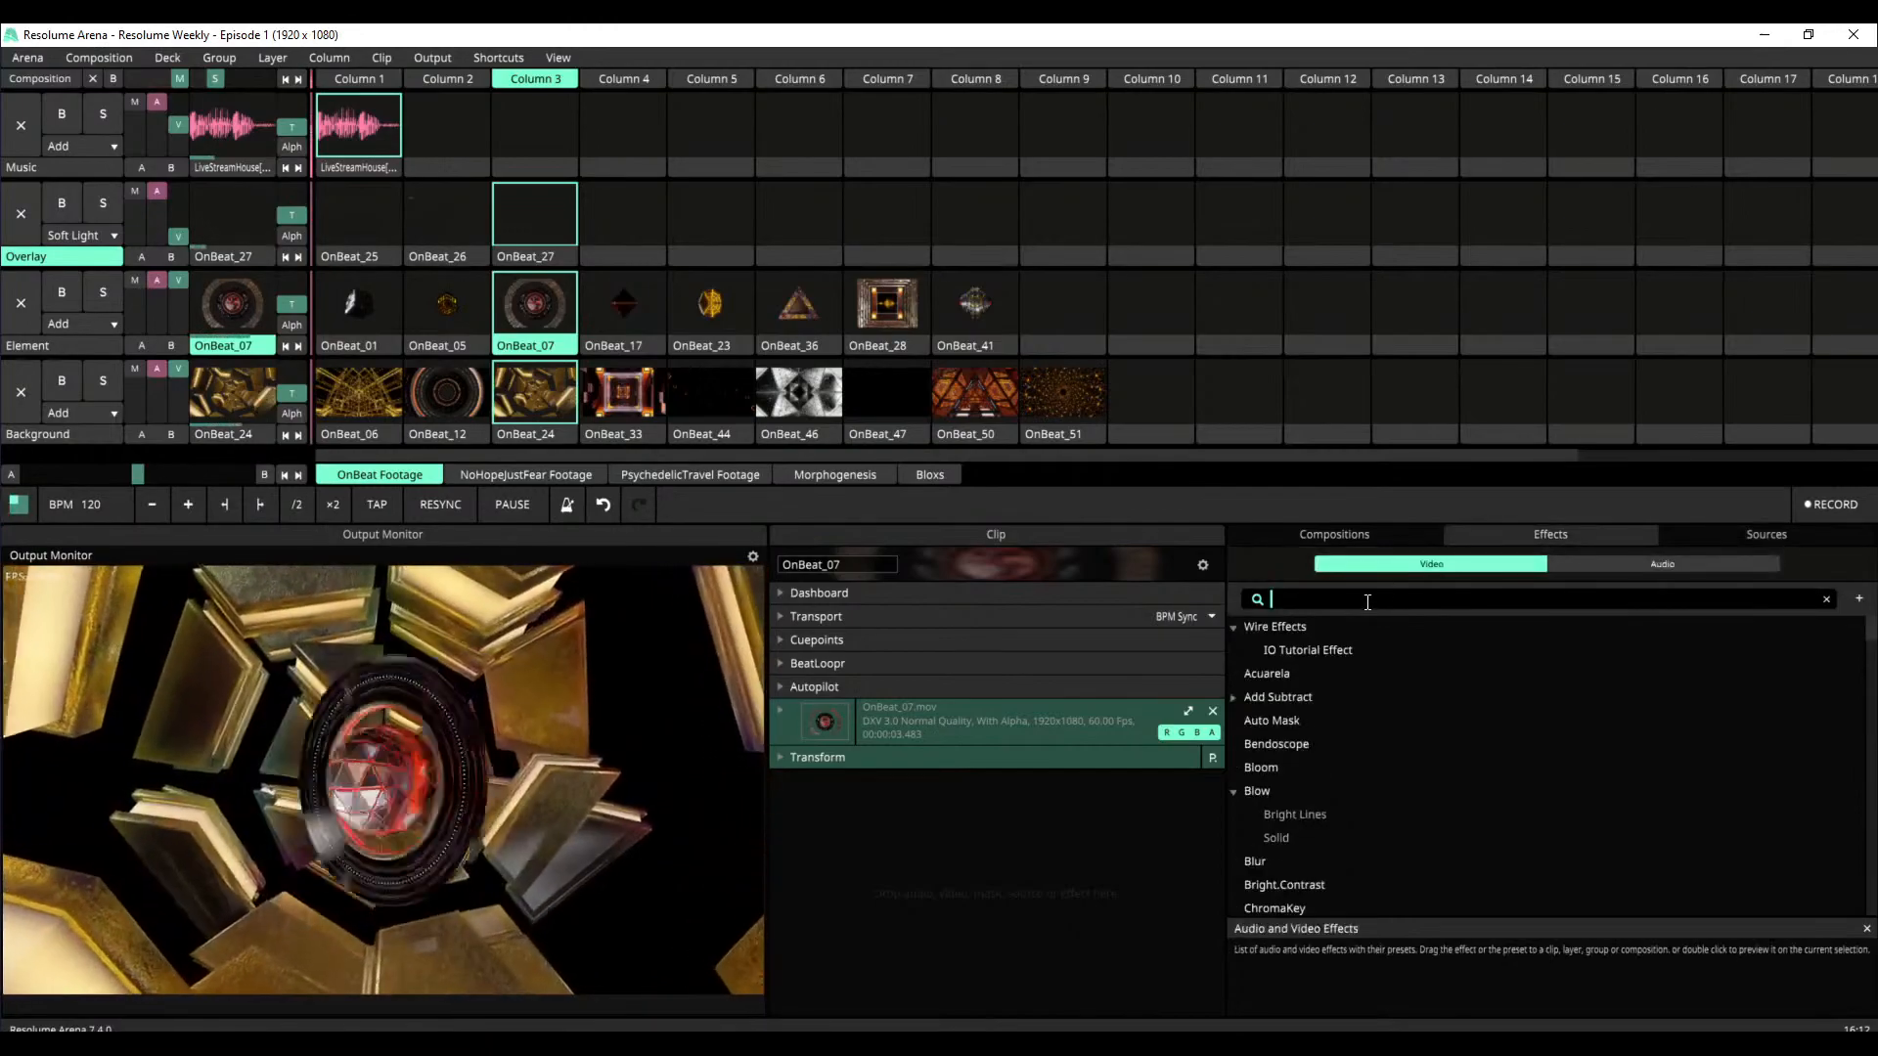
pyautogui.click(1368, 601)
pyautogui.write('delay')
pyautogui.moveTo(1306, 624); pyautogui.dragTo(1004, 859)
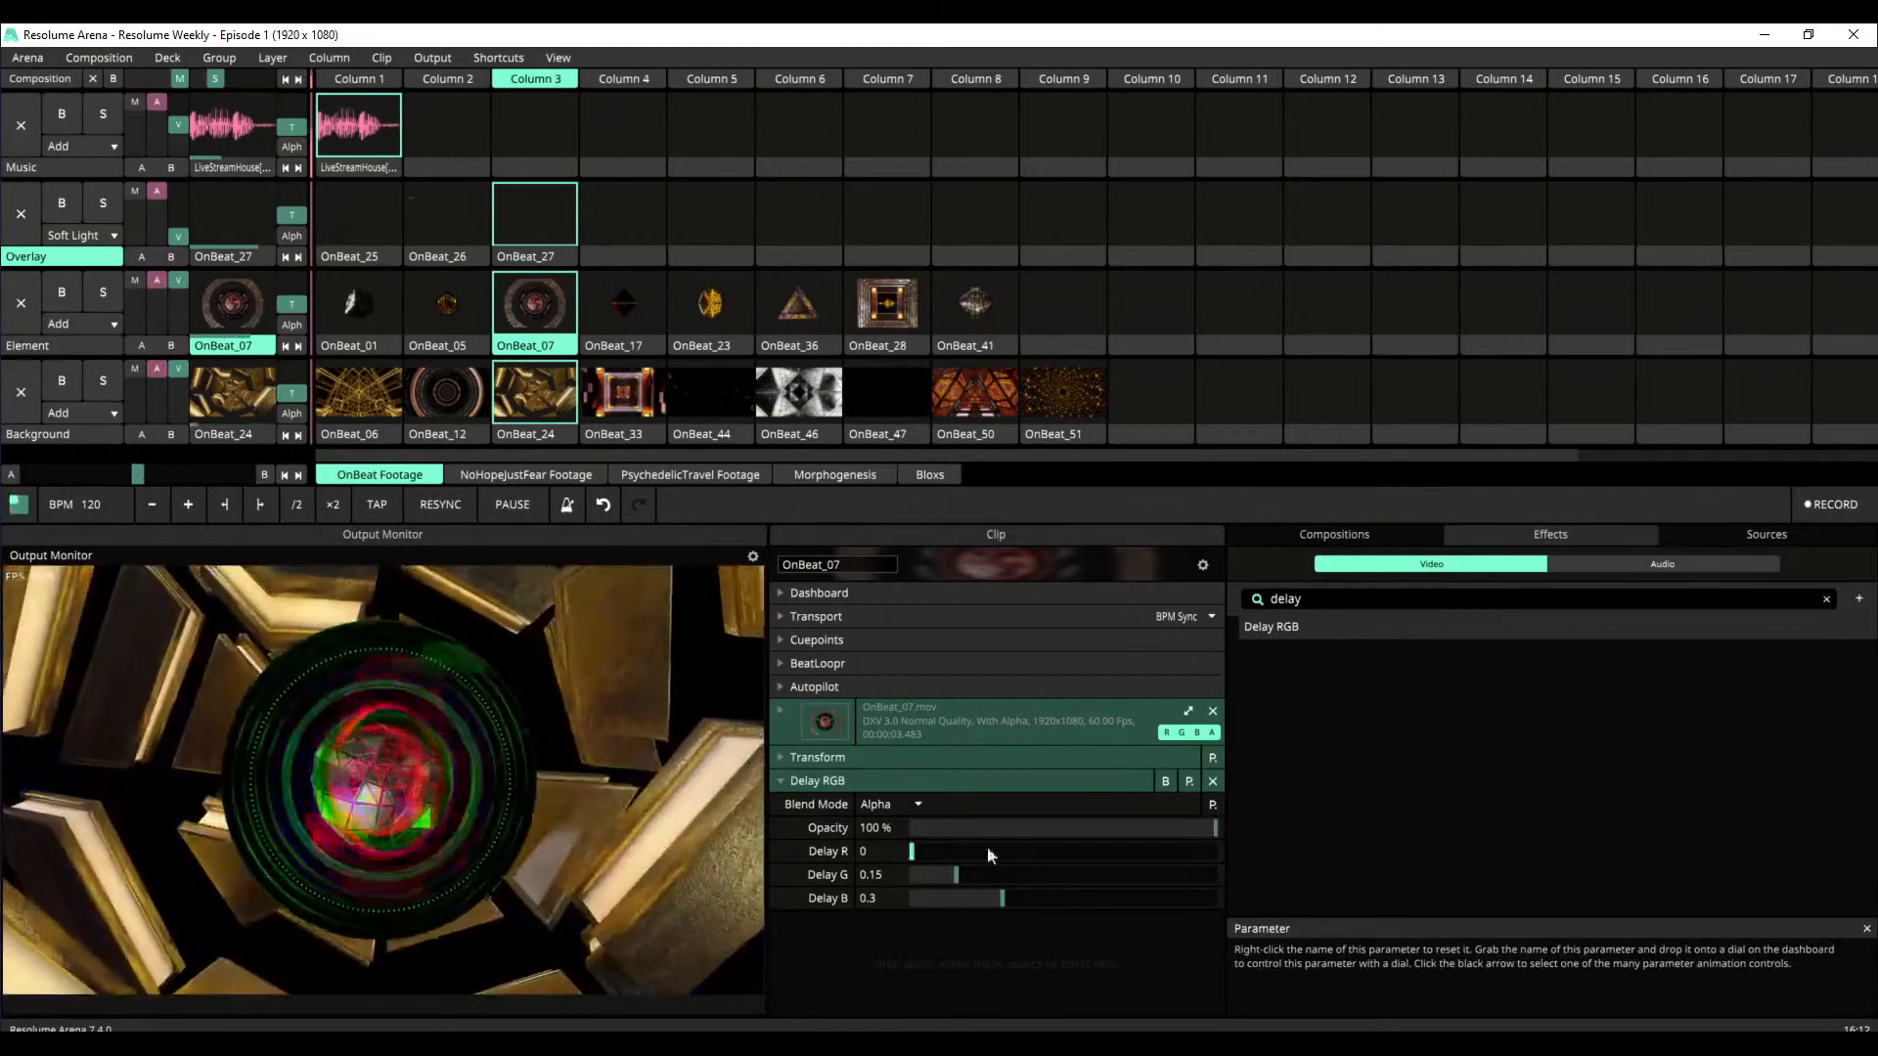
# Try Delay RGB with delays of 0.01 for R, 0.02 for G and 0 for B, and remove the effect
pyautogui.moveTo(947, 877)
pyautogui.mouseDown()
pyautogui.moveTo(917, 878)
pyautogui.moveTo(956, 900)
pyautogui.moveTo(911, 901)
pyautogui.moveTo(915, 860)
pyautogui.mouseUp()
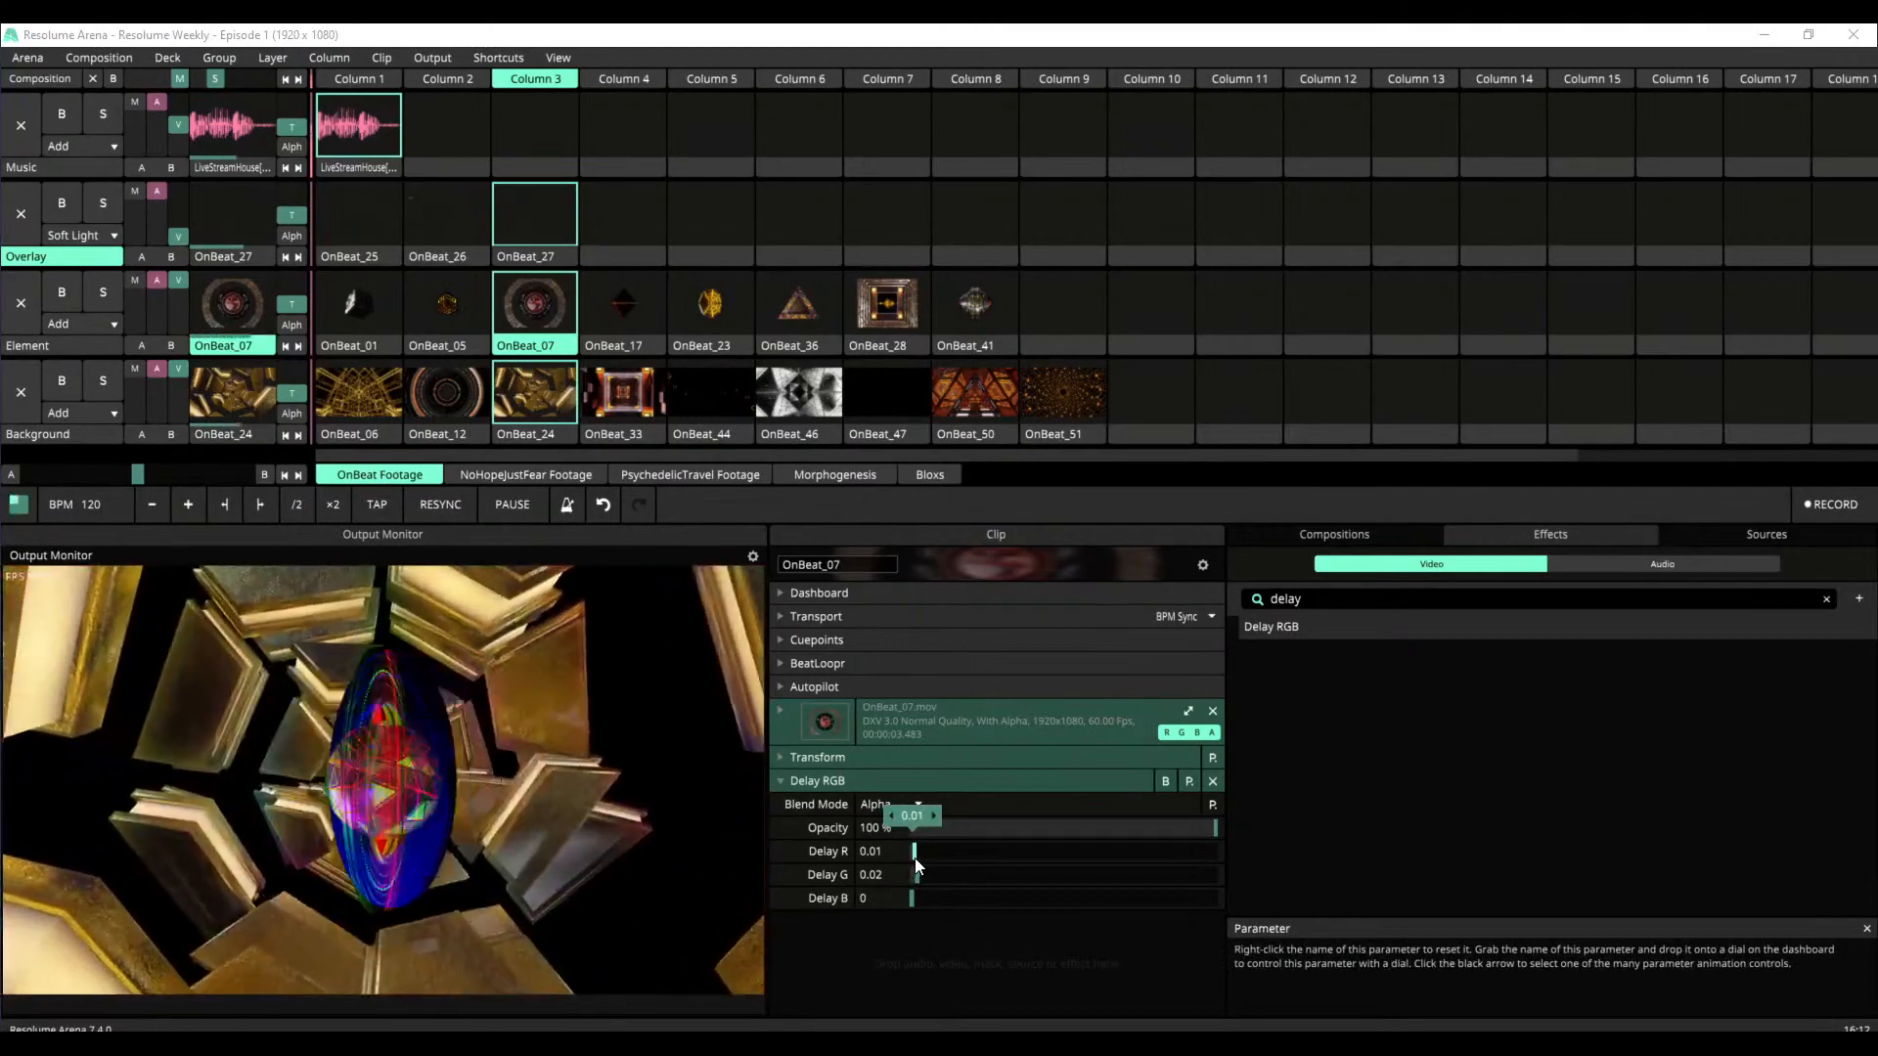
pyautogui.click(1213, 781)
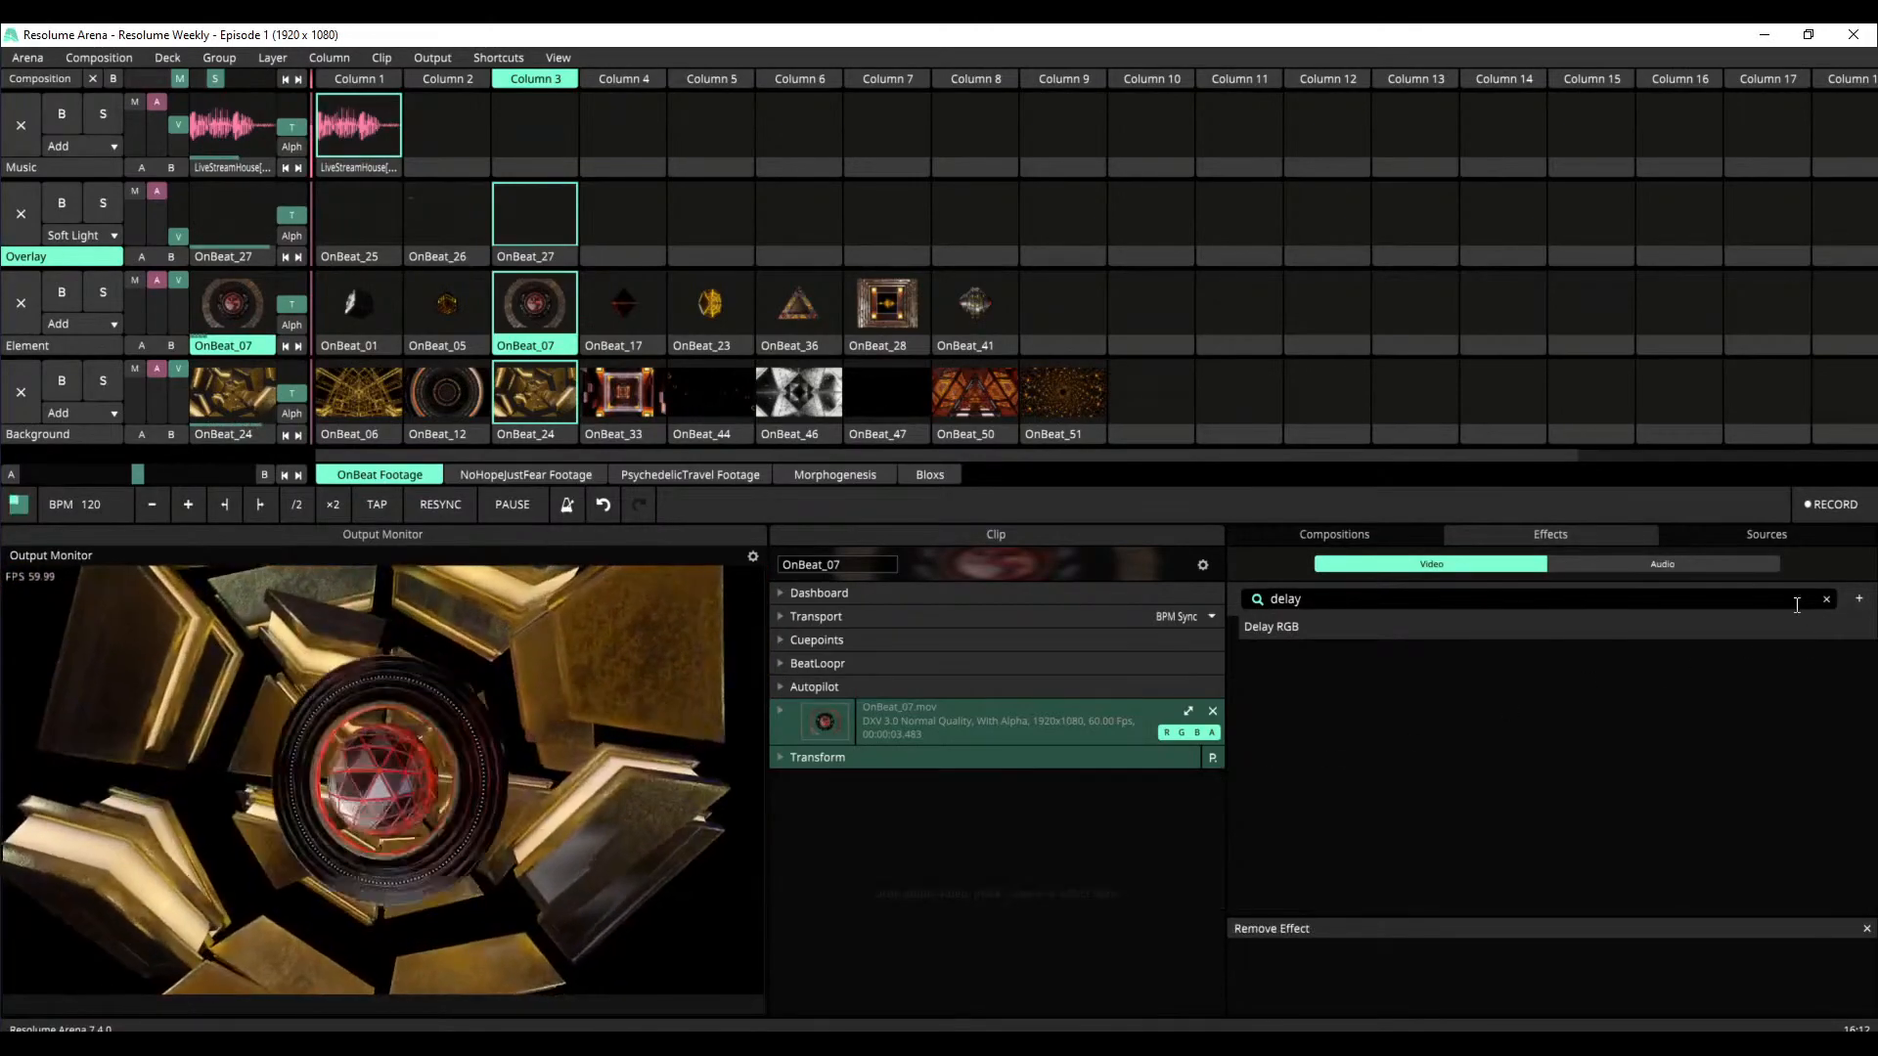
# Clear the effects search, try the Acuarela effect on the OnBeat_07 clip, and remove it
pyautogui.click(1826, 601)
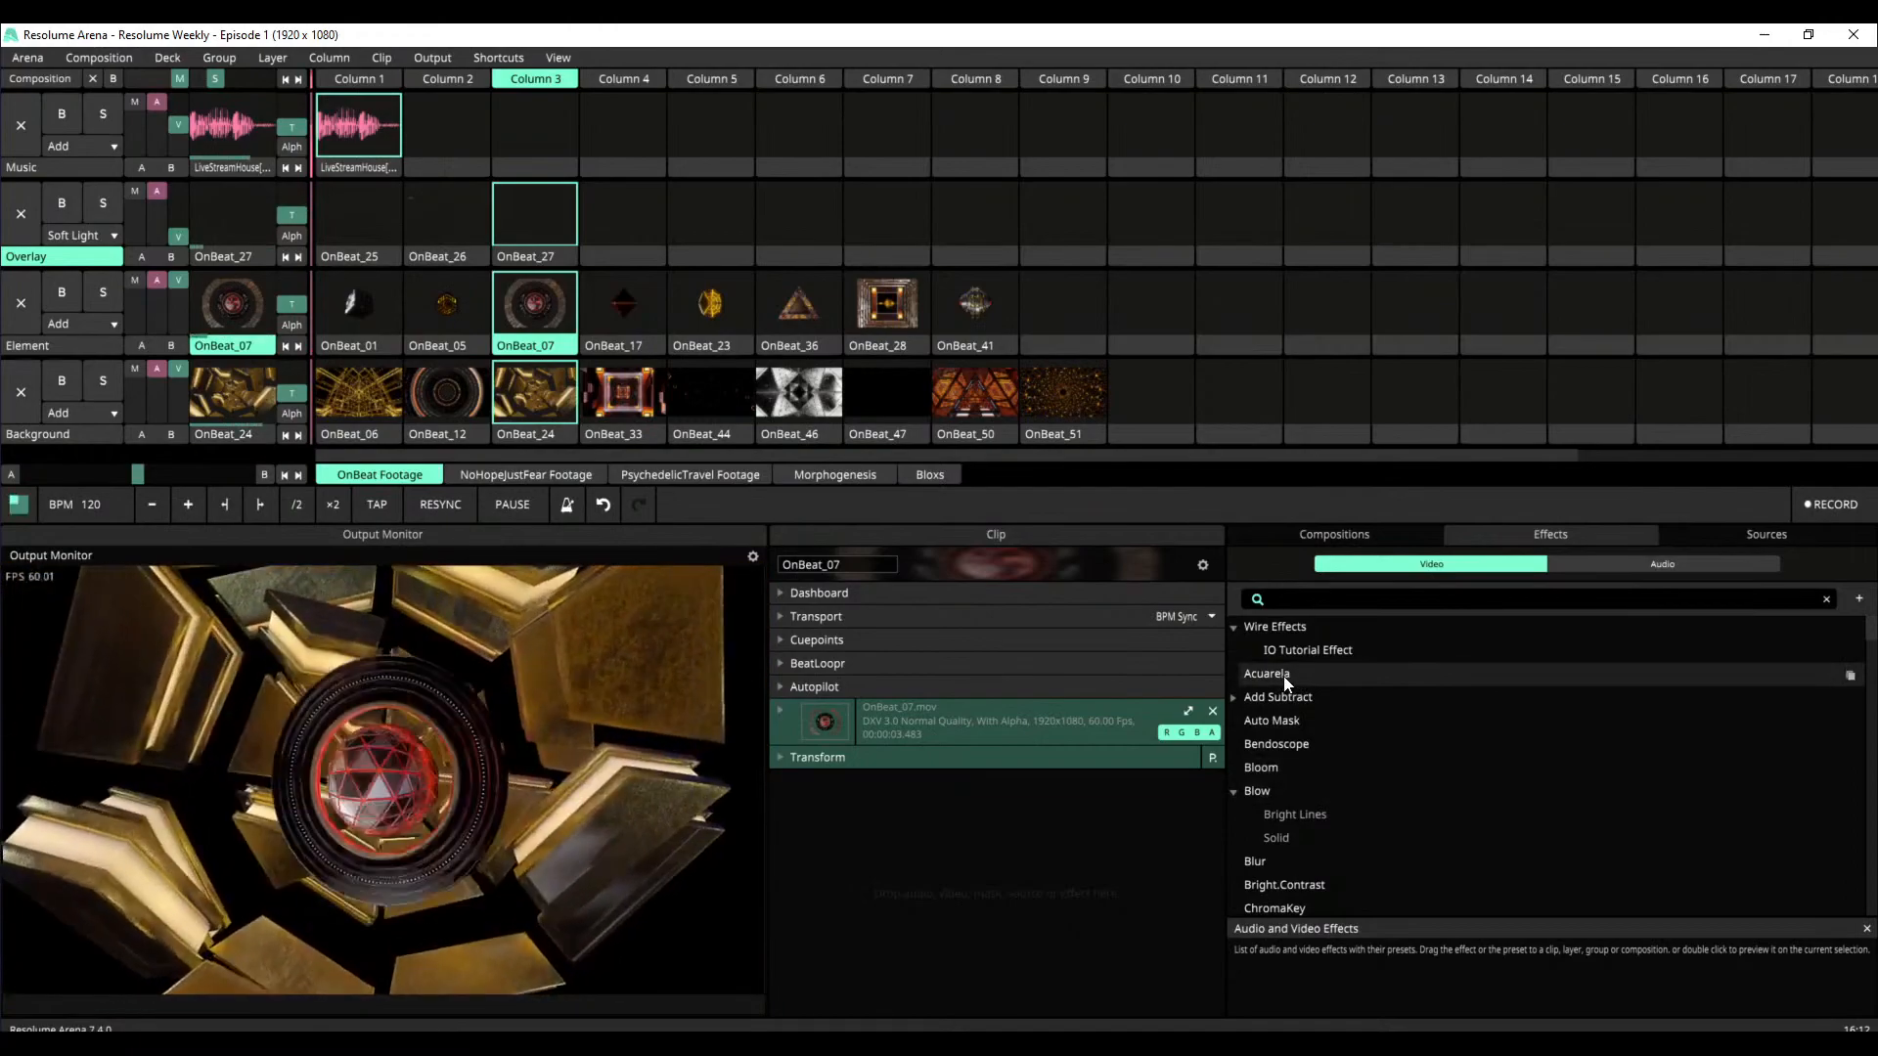
pyautogui.moveTo(1289, 679); pyautogui.dragTo(984, 829)
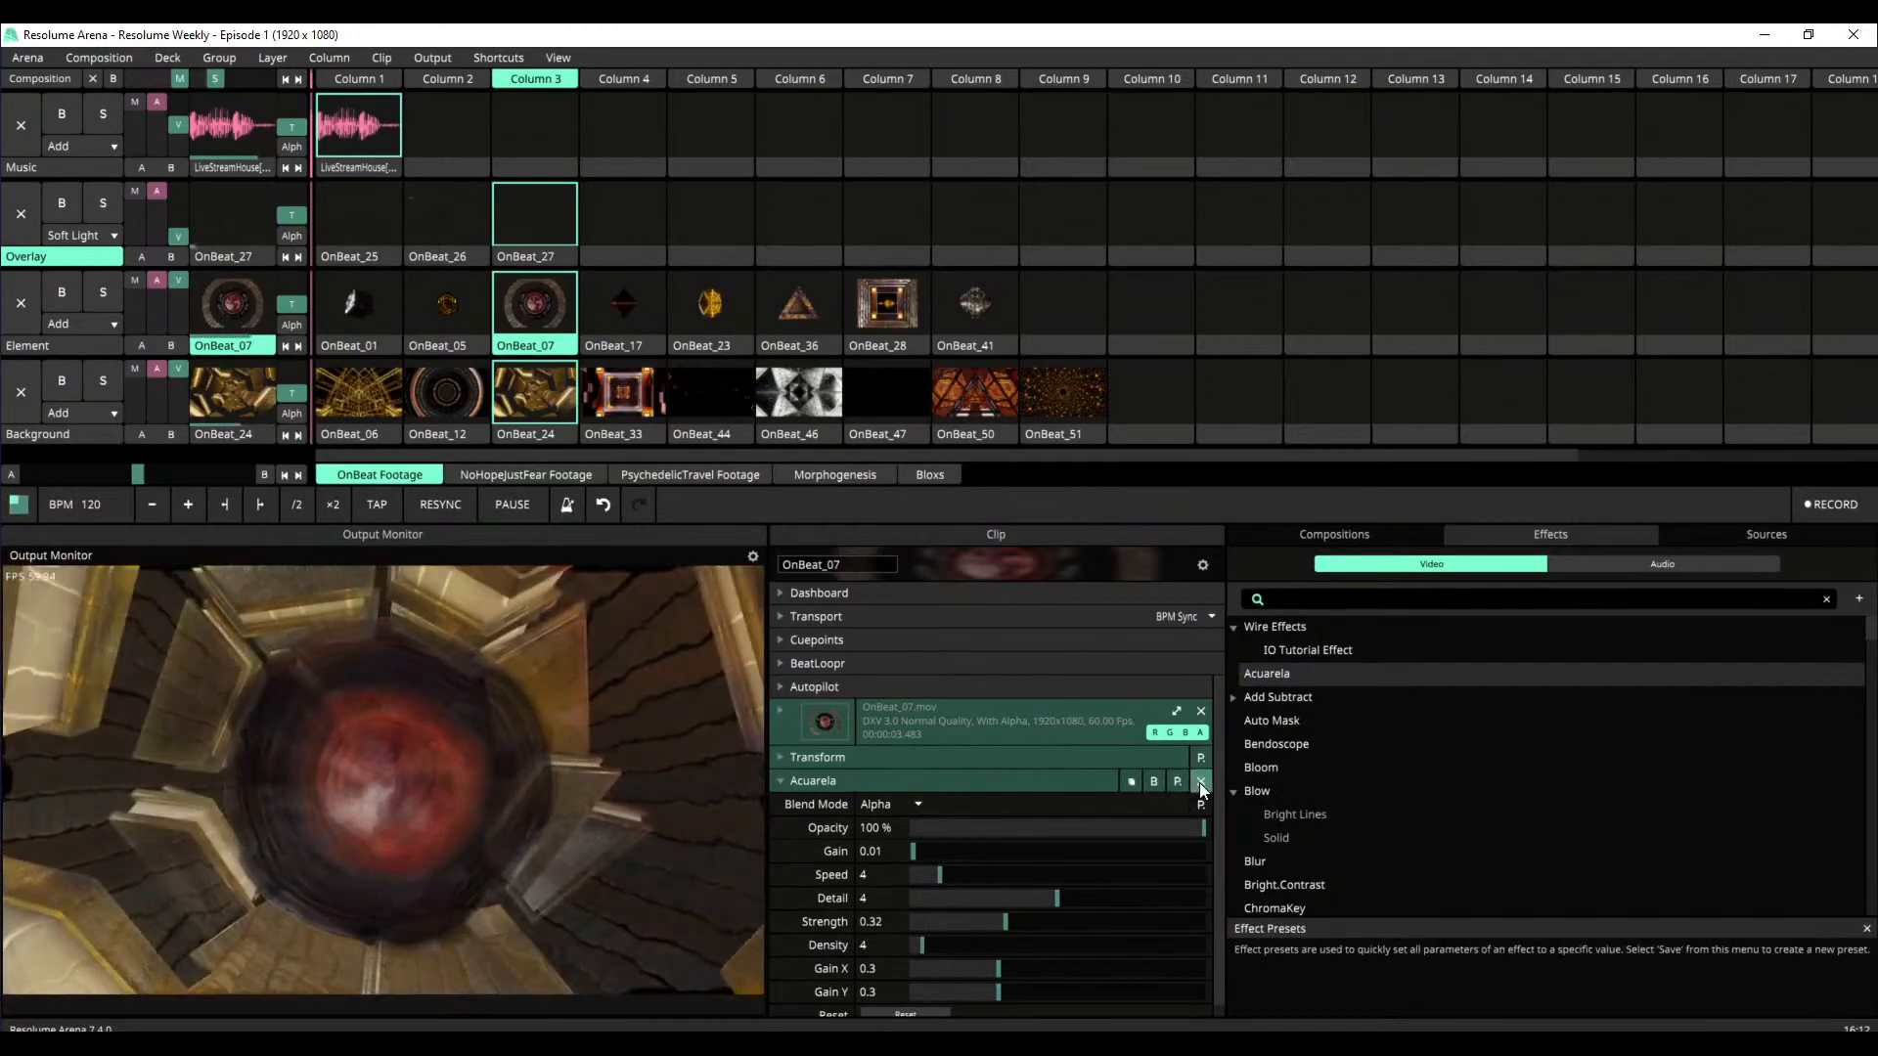
pyautogui.click(1201, 783)
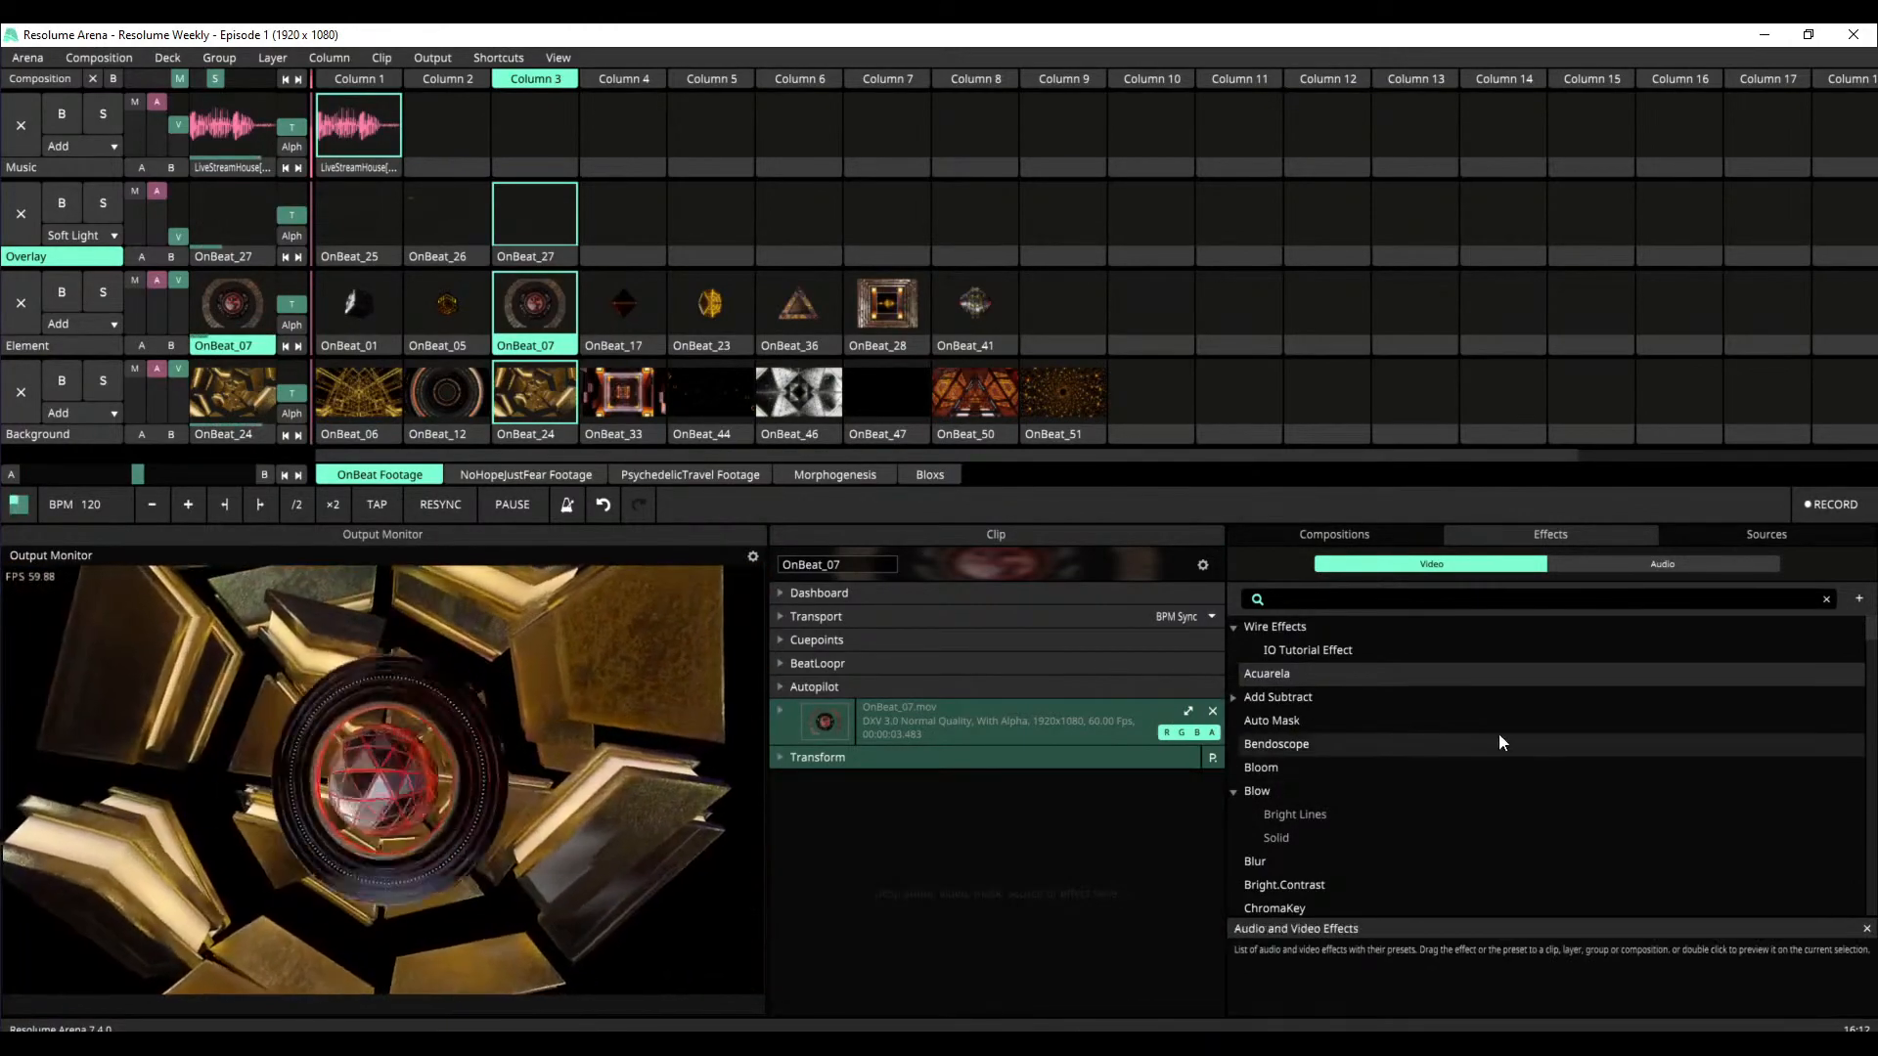
# Search the video effects for "quad" and add Mirror Quad to the OnBeat_07 clip
pyautogui.scroll(-5, 1657, 720)
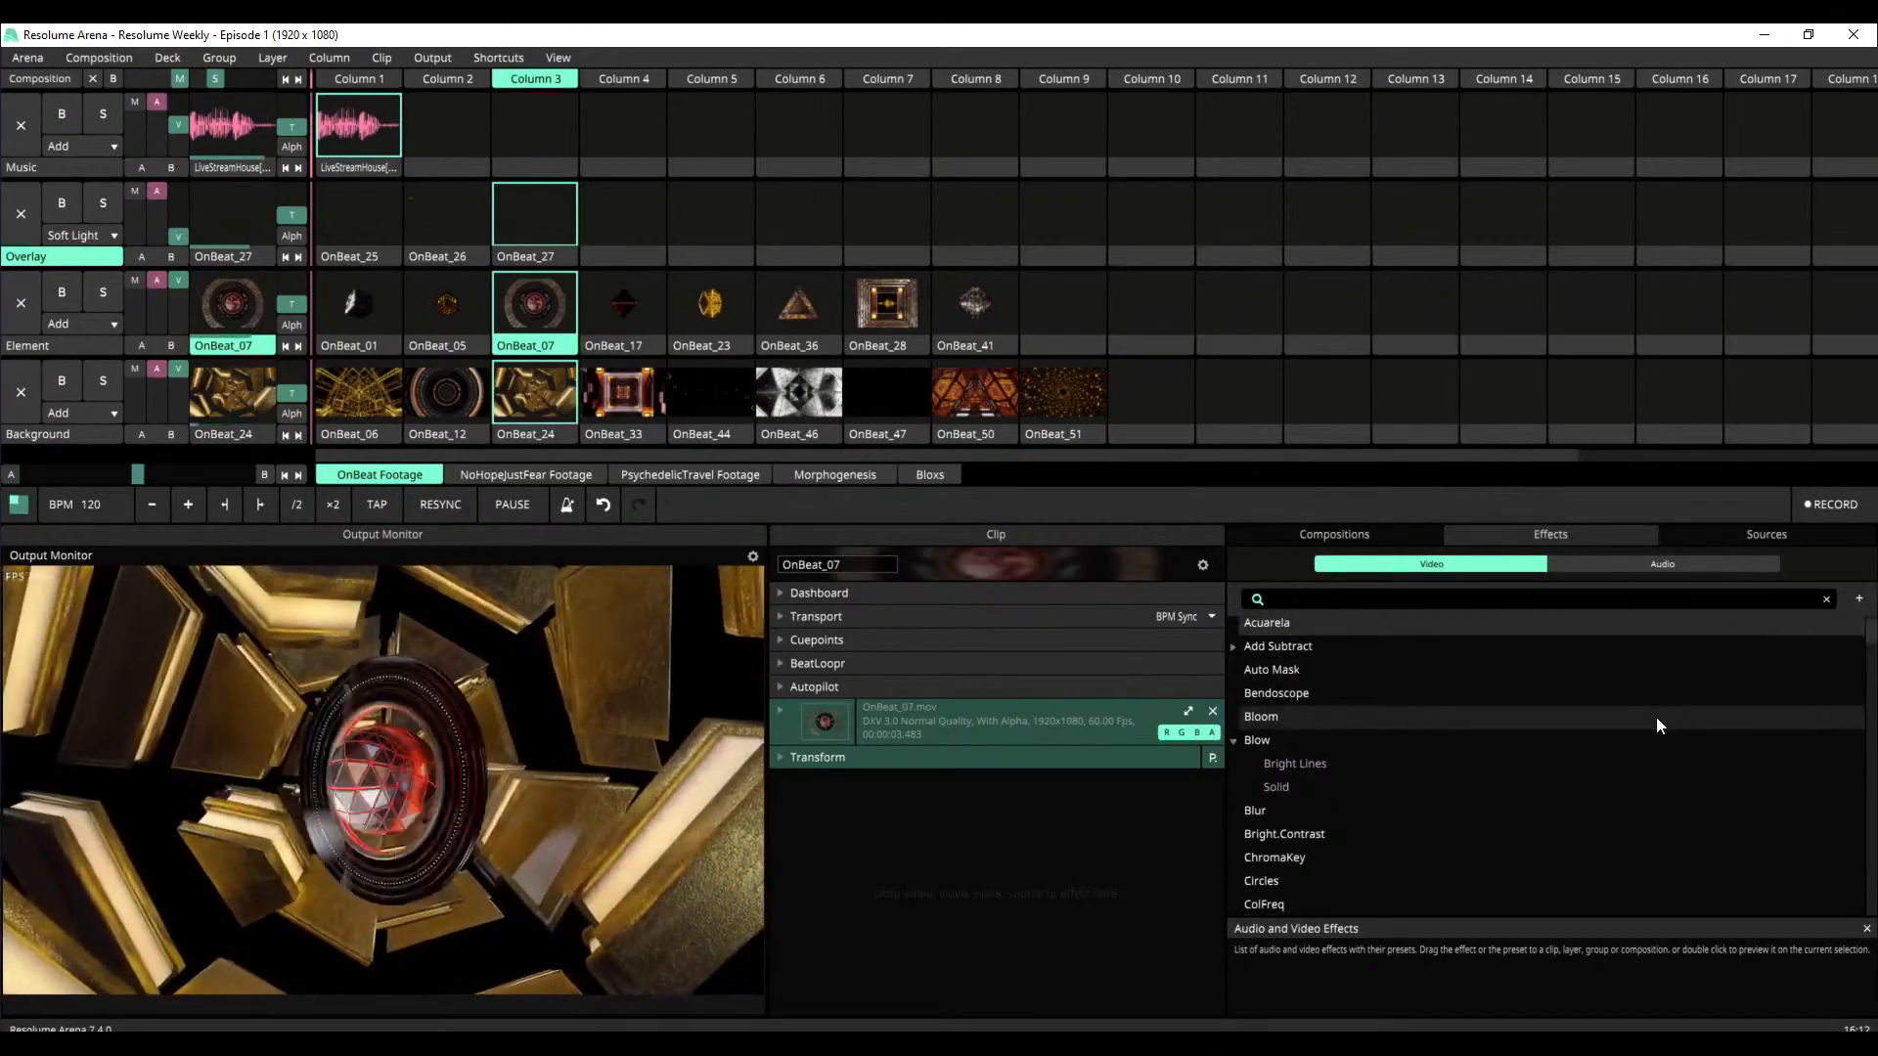
pyautogui.scroll(-7, 1565, 773)
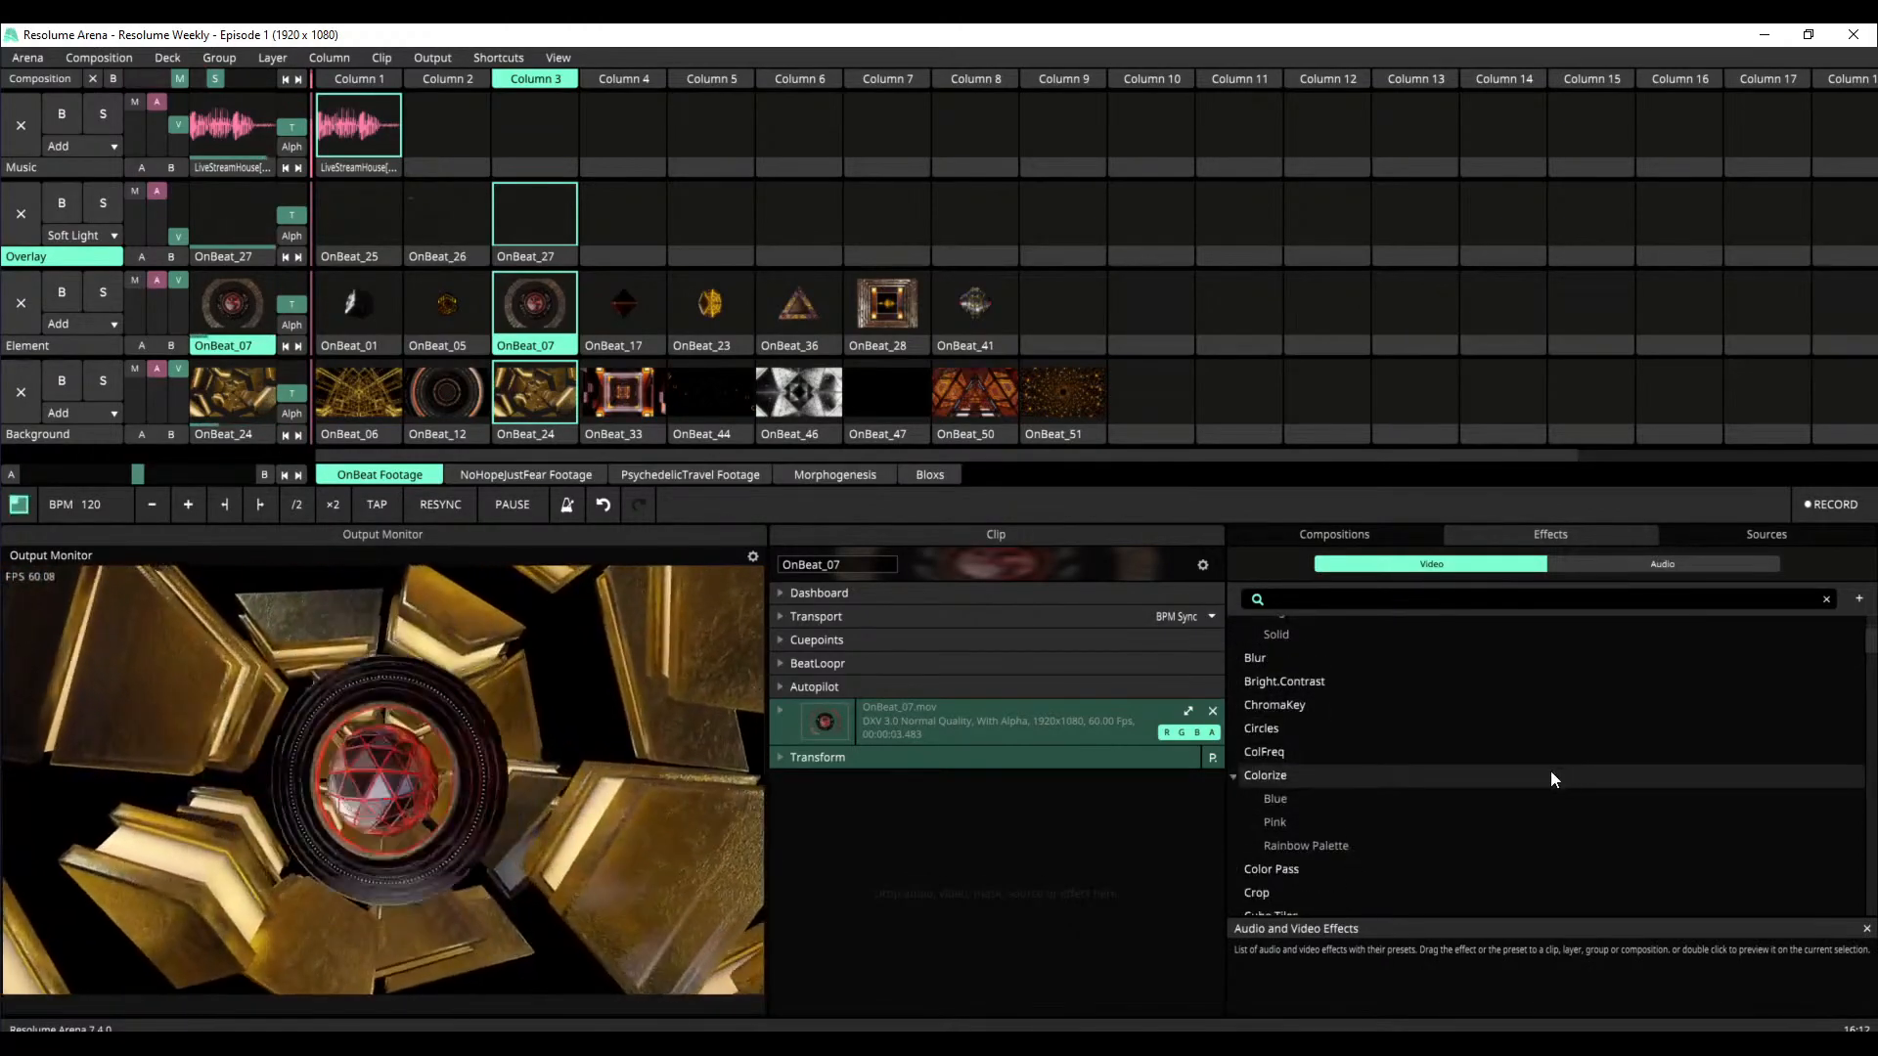
pyautogui.scroll(-5, 1375, 809)
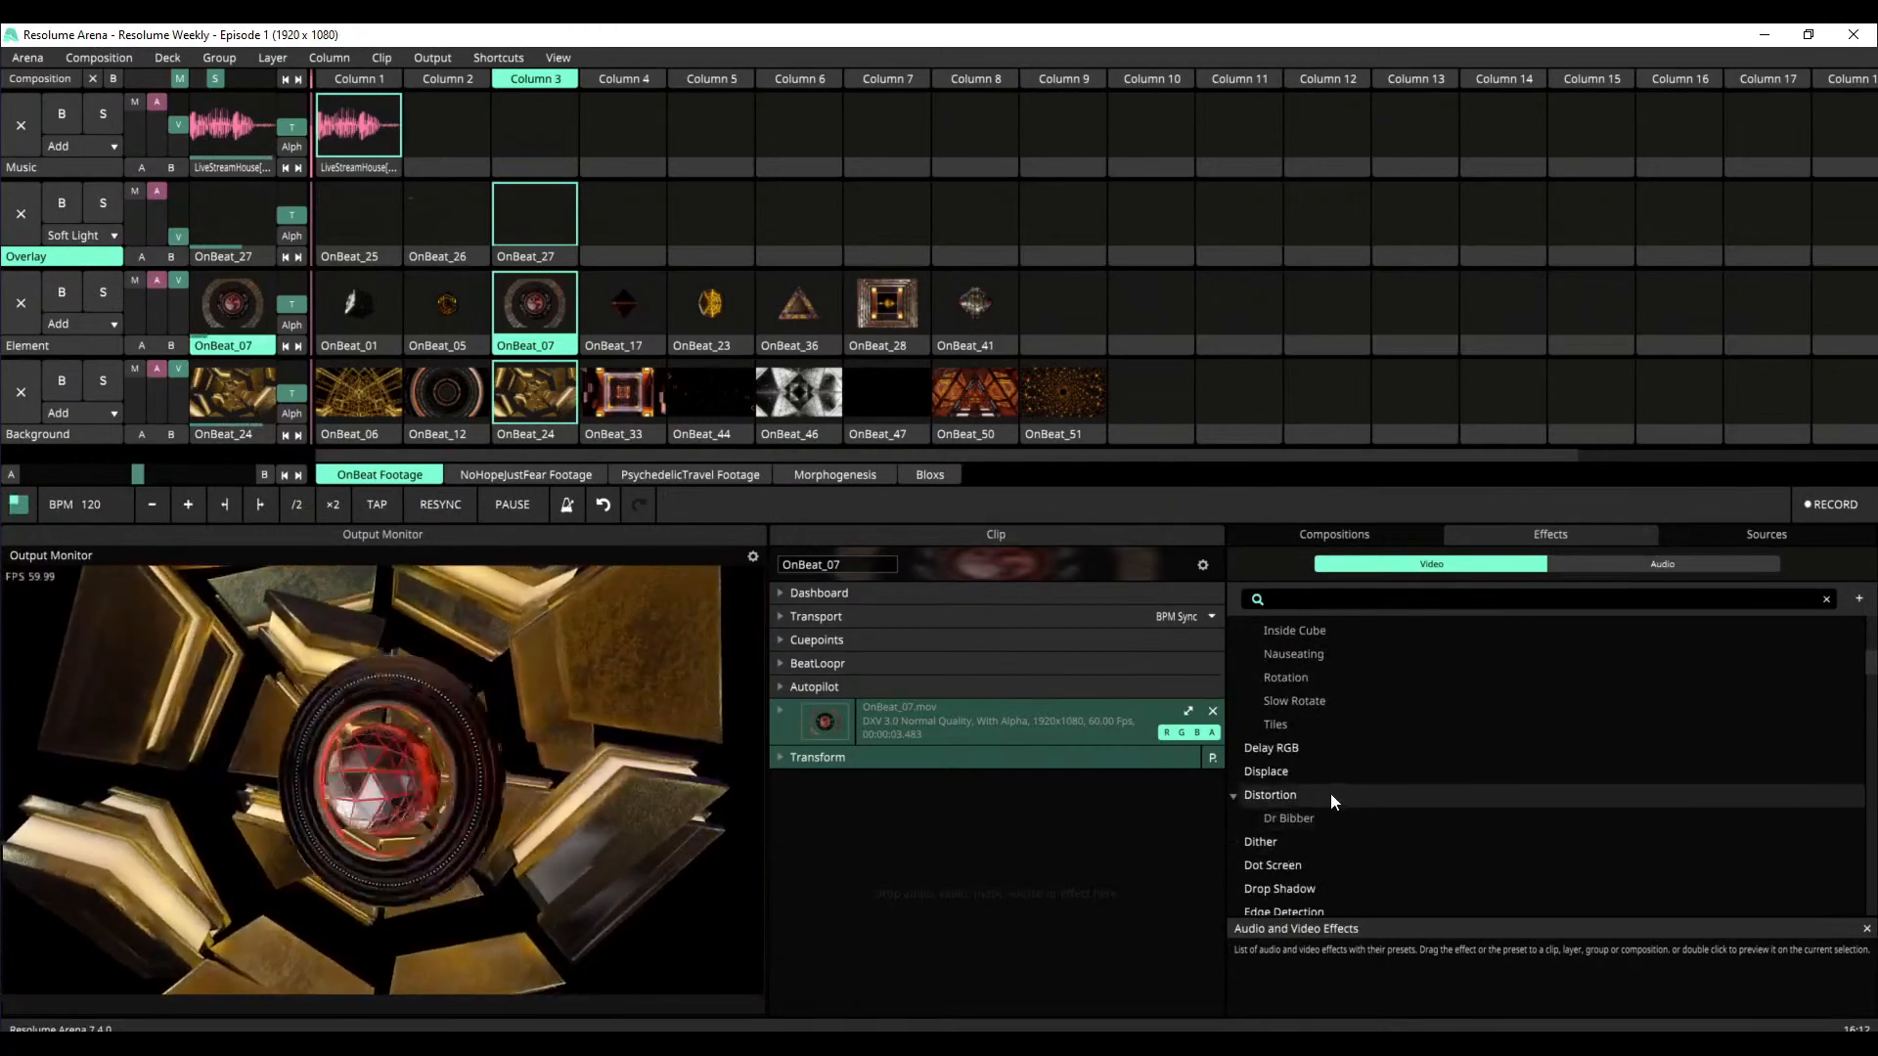
pyautogui.scroll(-5, 1334, 818)
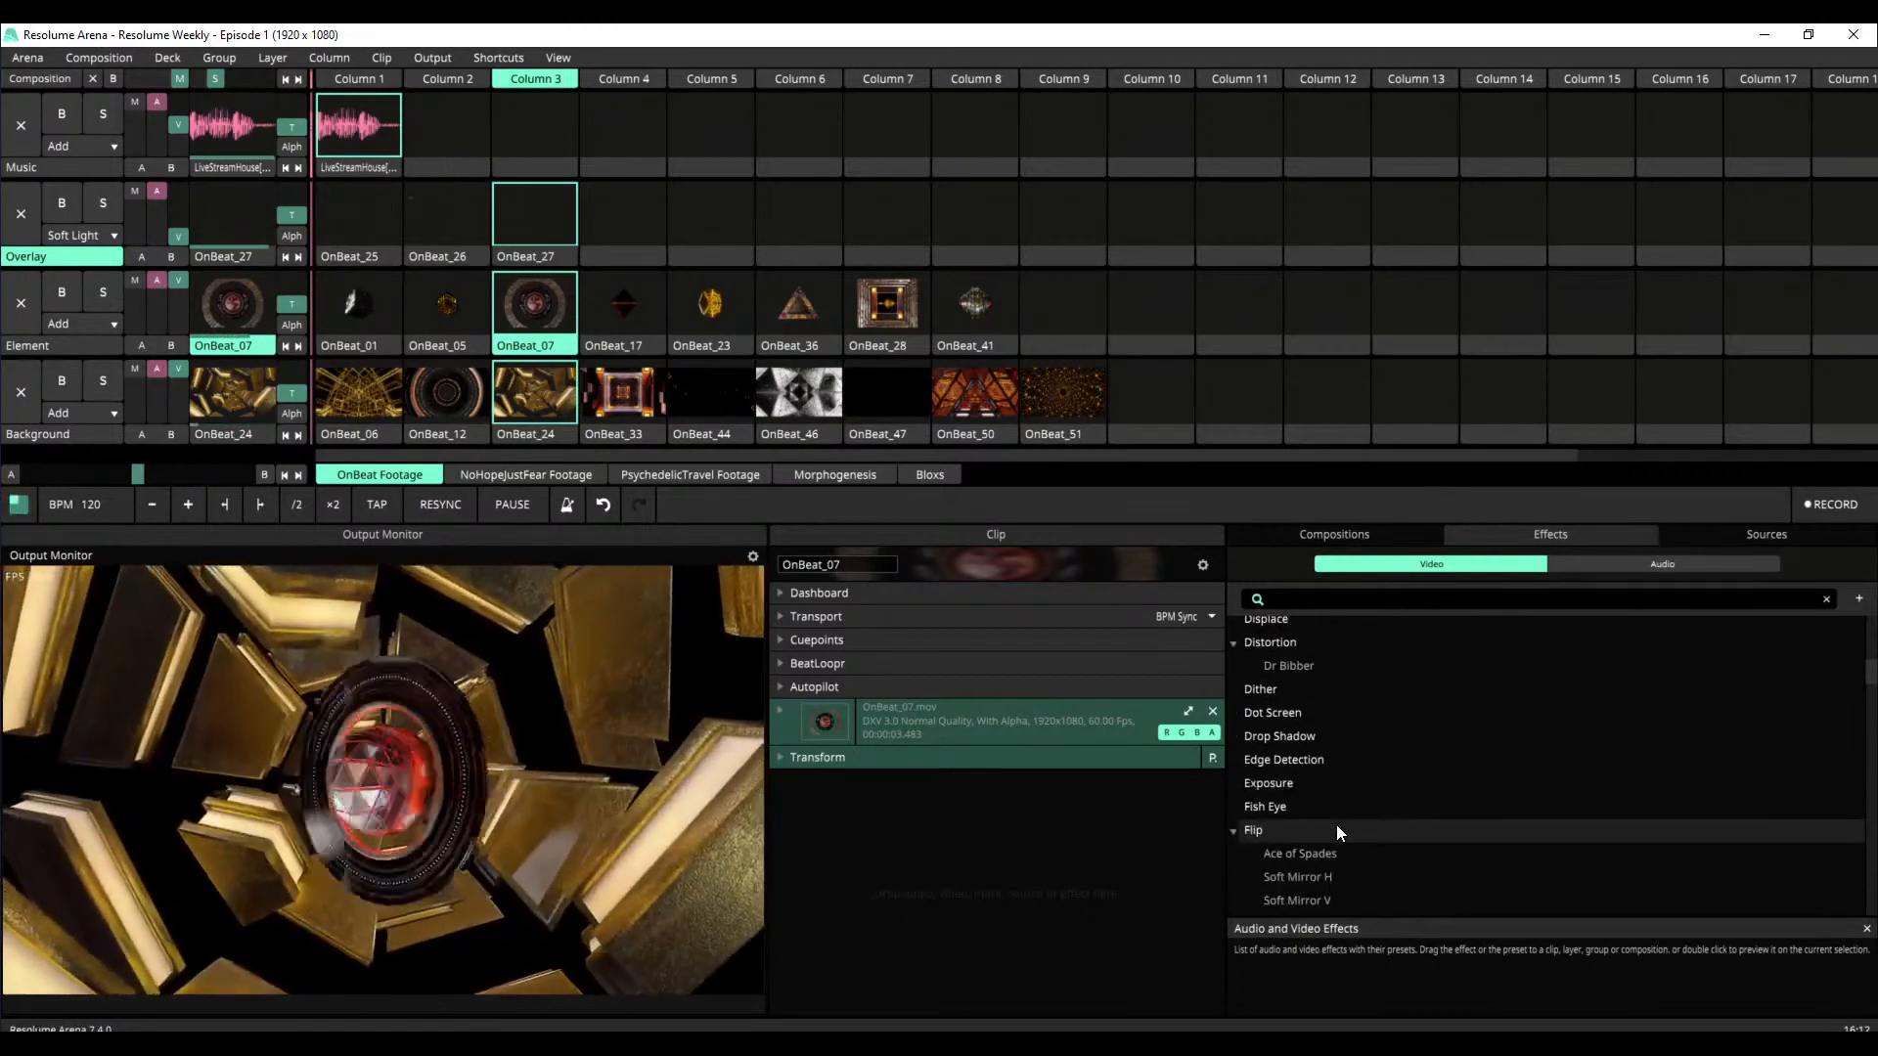
pyautogui.scroll(-2, 1336, 818)
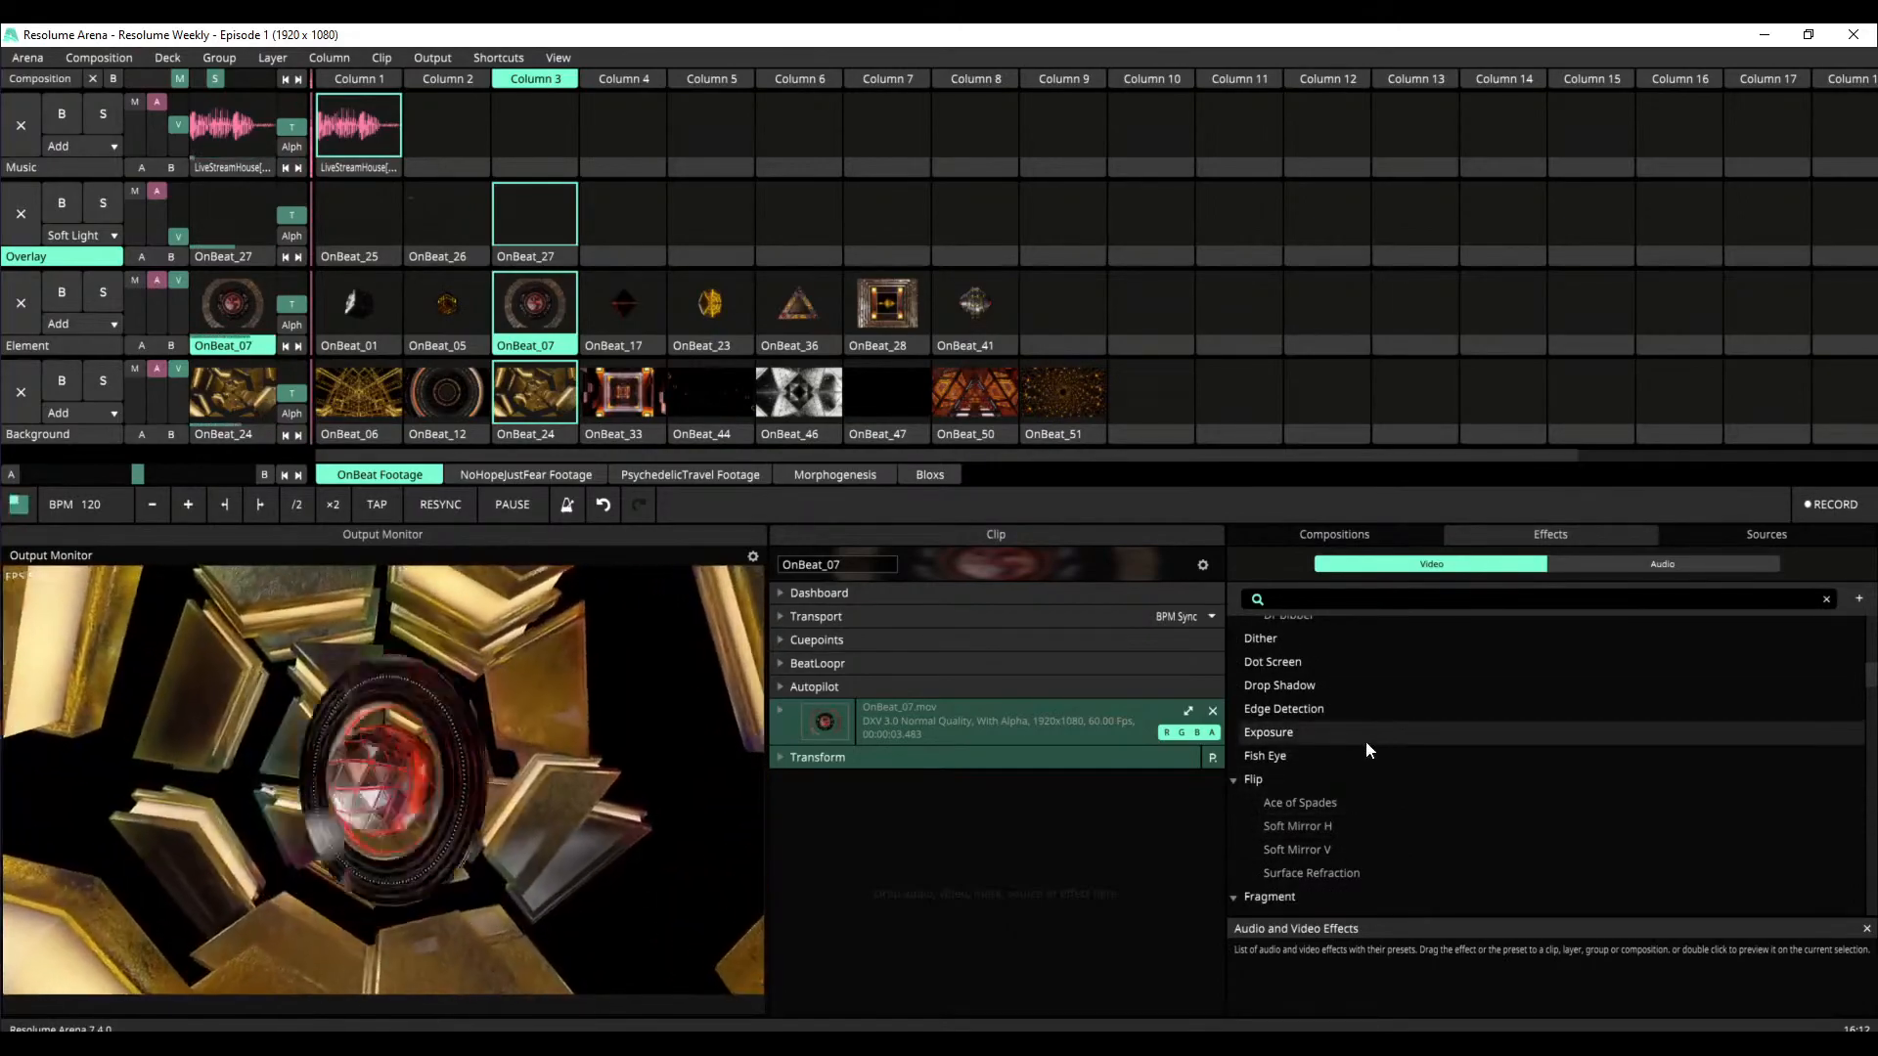
pyautogui.write('quad')
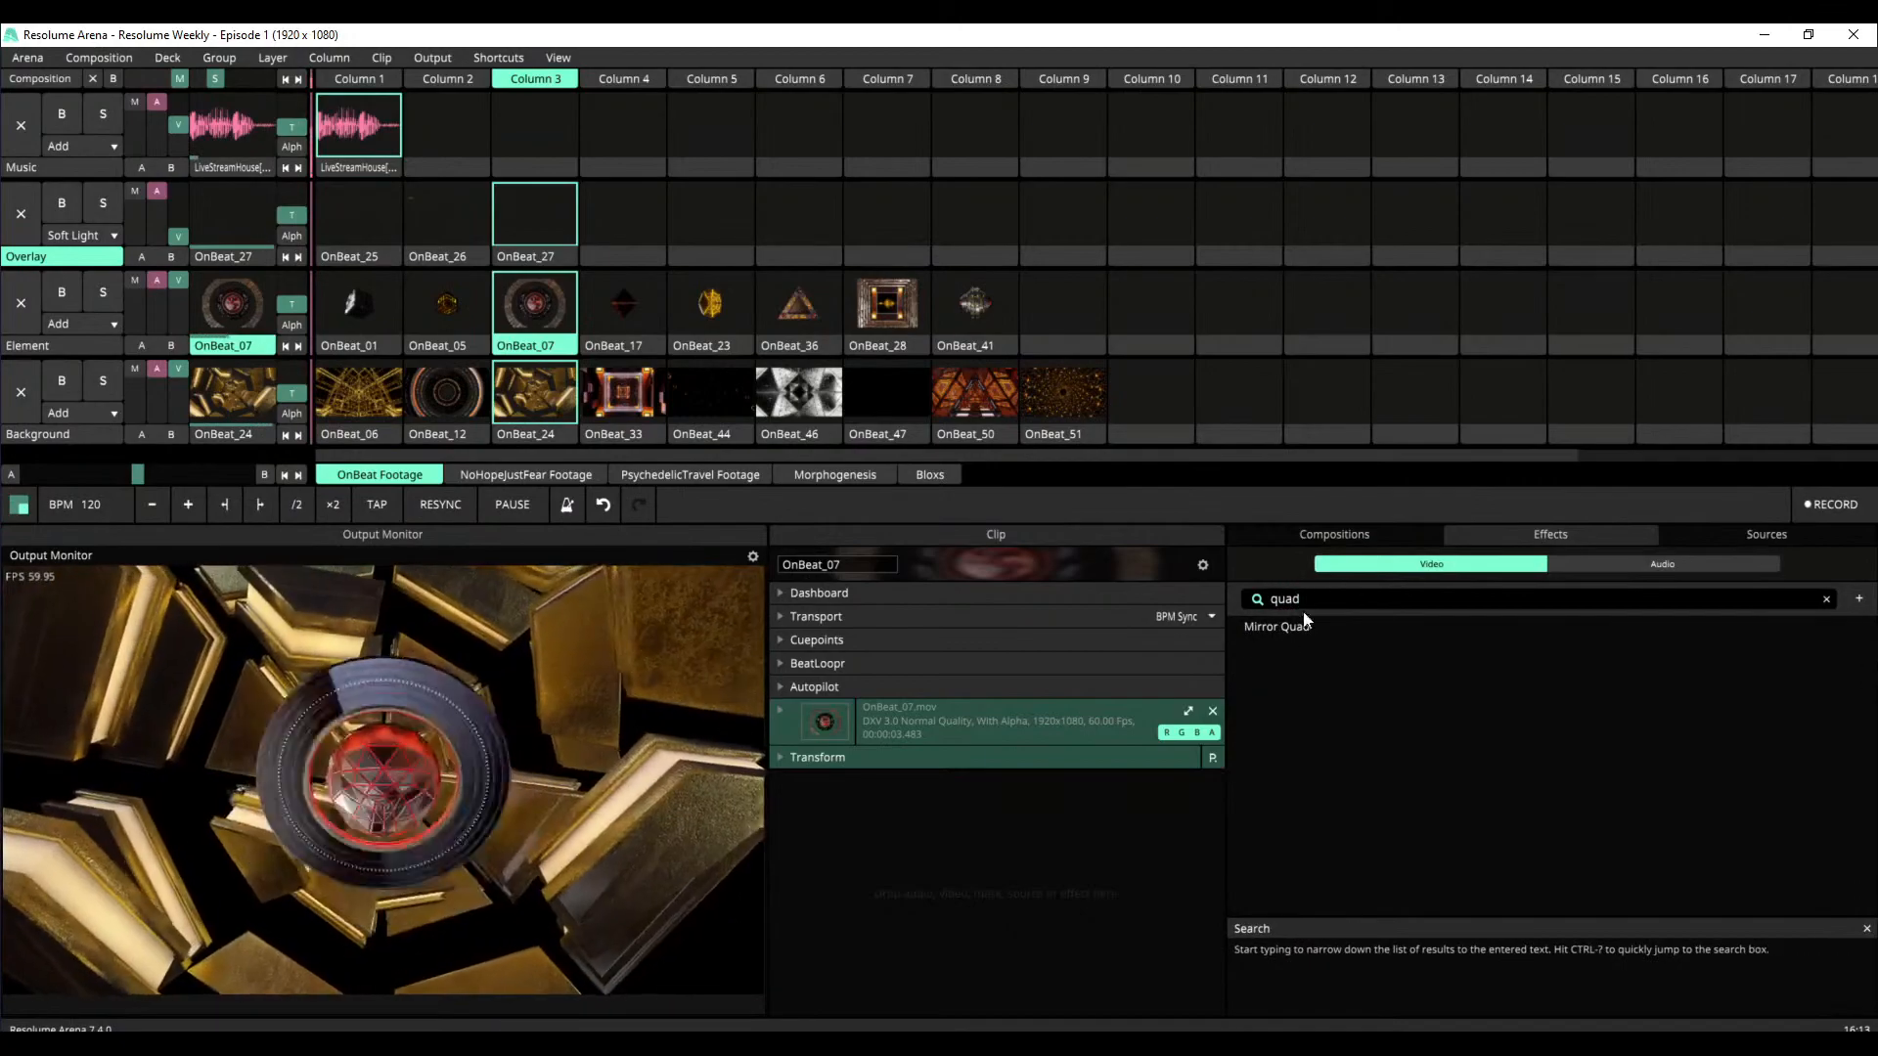
pyautogui.moveTo(1305, 616); pyautogui.dragTo(986, 843)
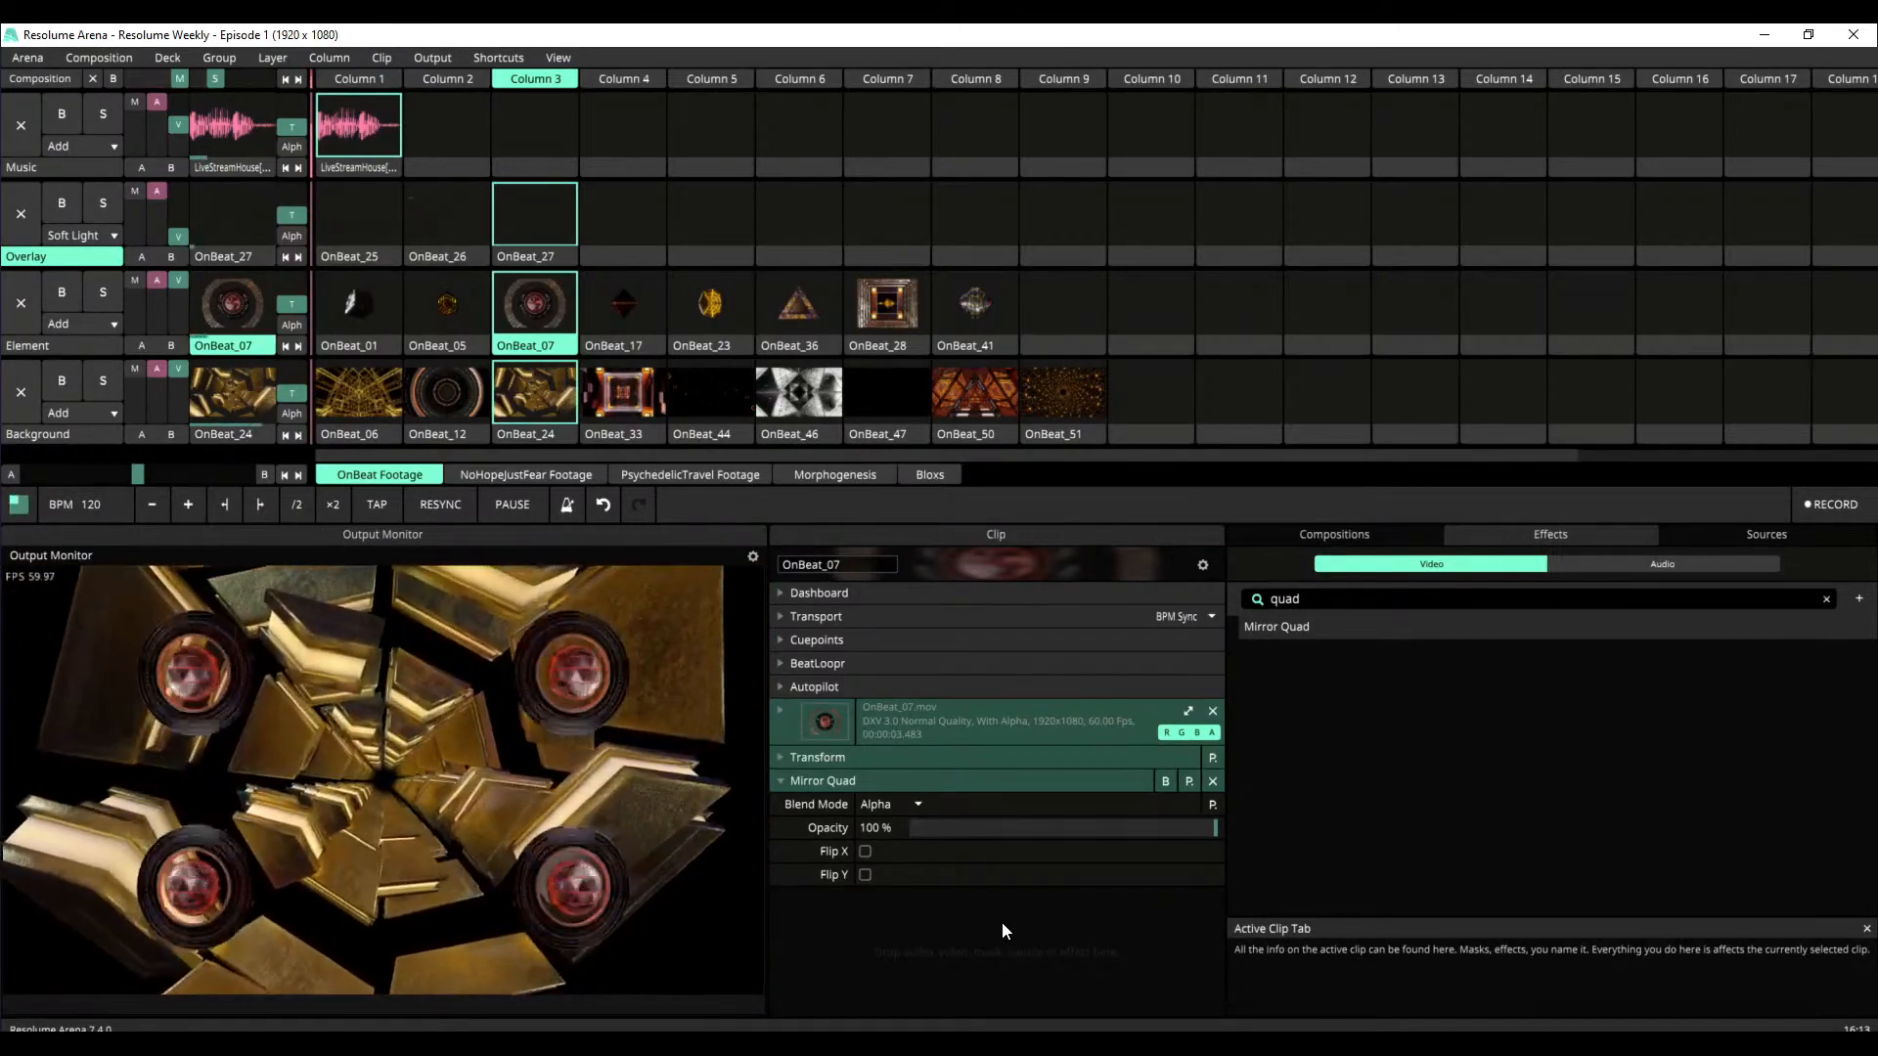
# Try Mirror Quad's Flip X and Flip Y options on and off, and remove the effect from OnBeat_07
pyautogui.click(864, 851)
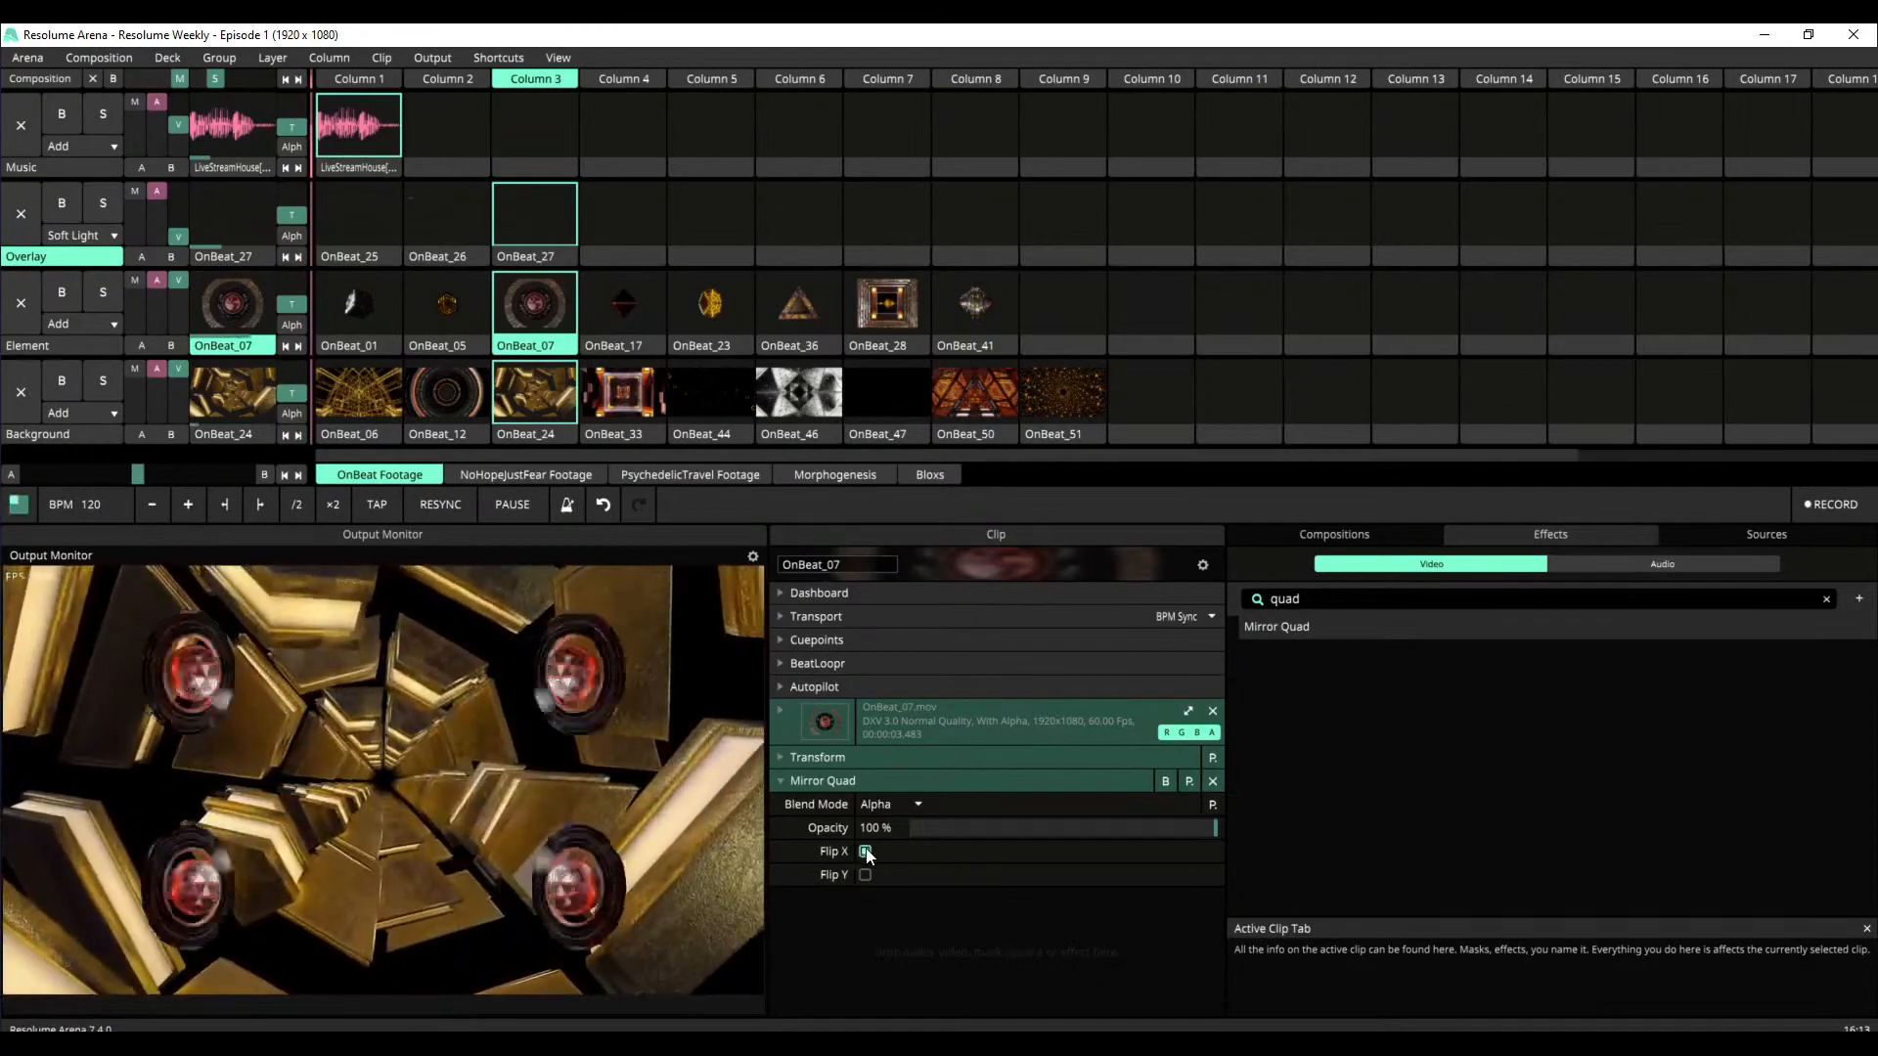
pyautogui.click(865, 875)
pyautogui.click(865, 874)
pyautogui.click(865, 851)
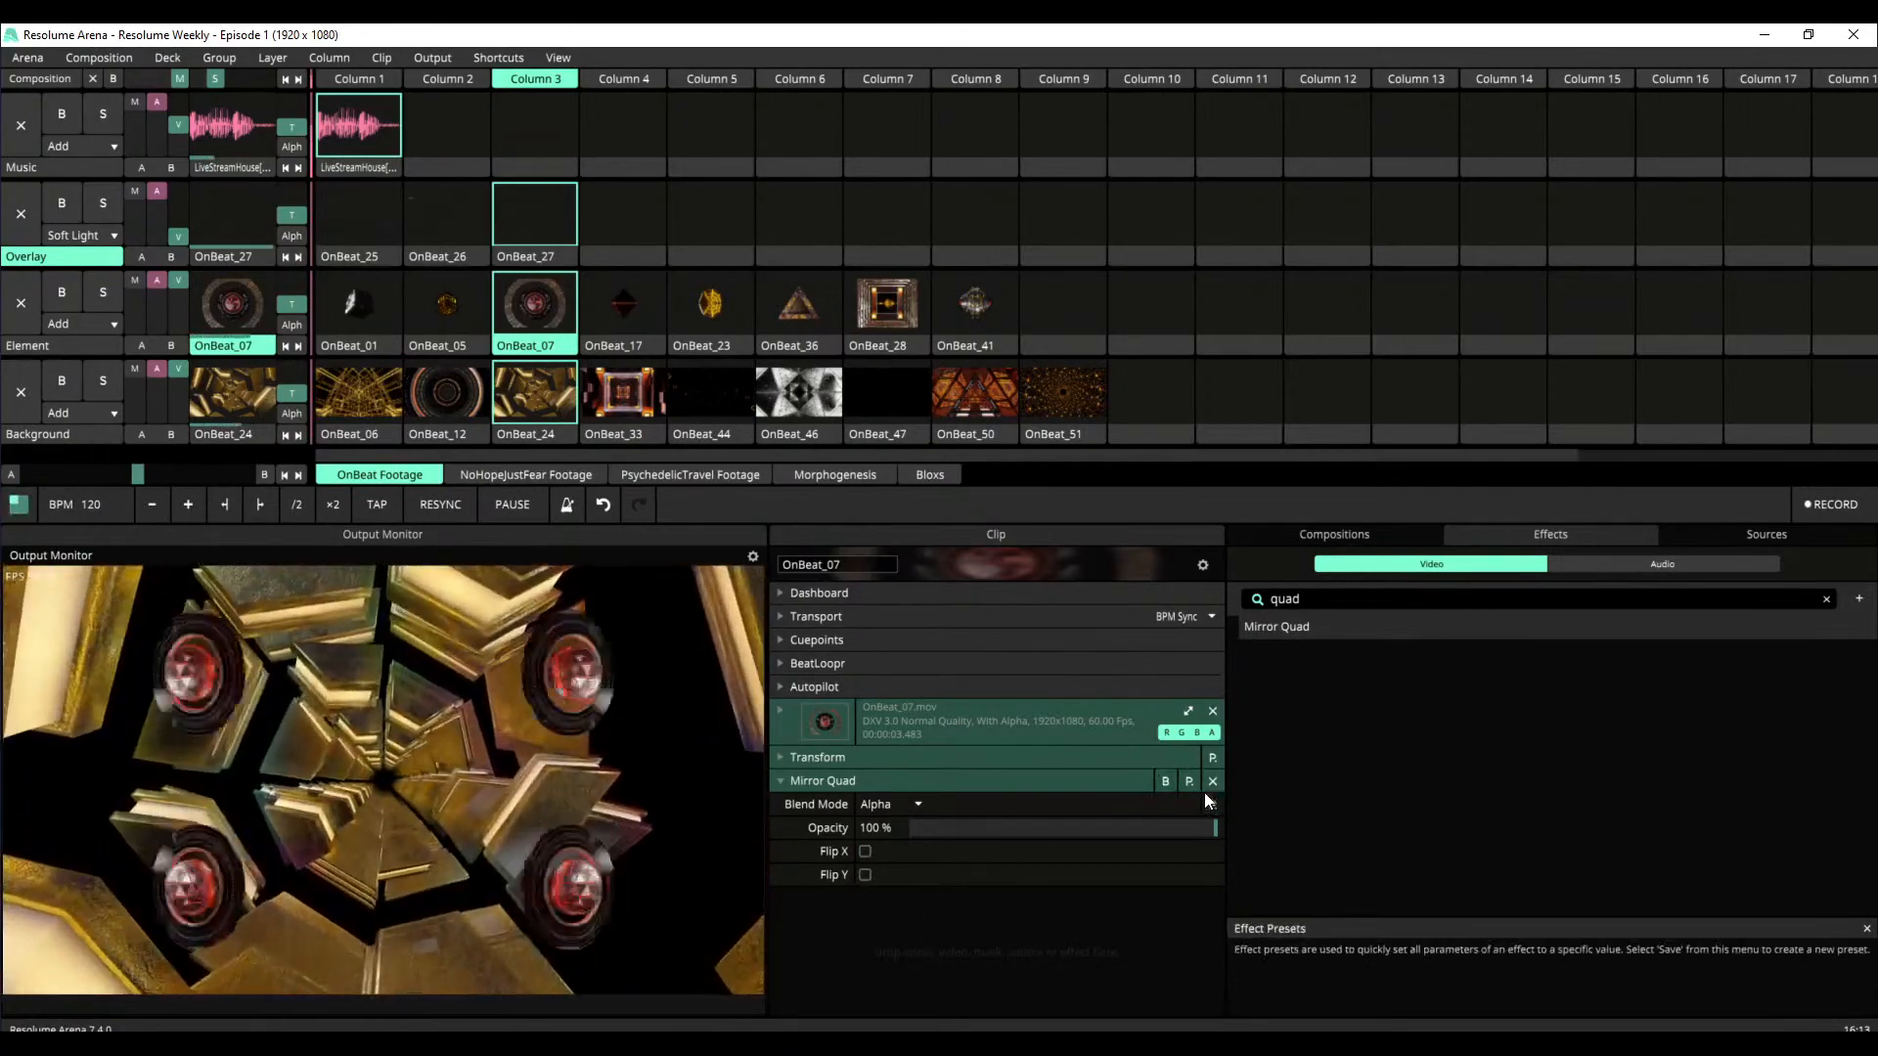
pyautogui.click(1213, 781)
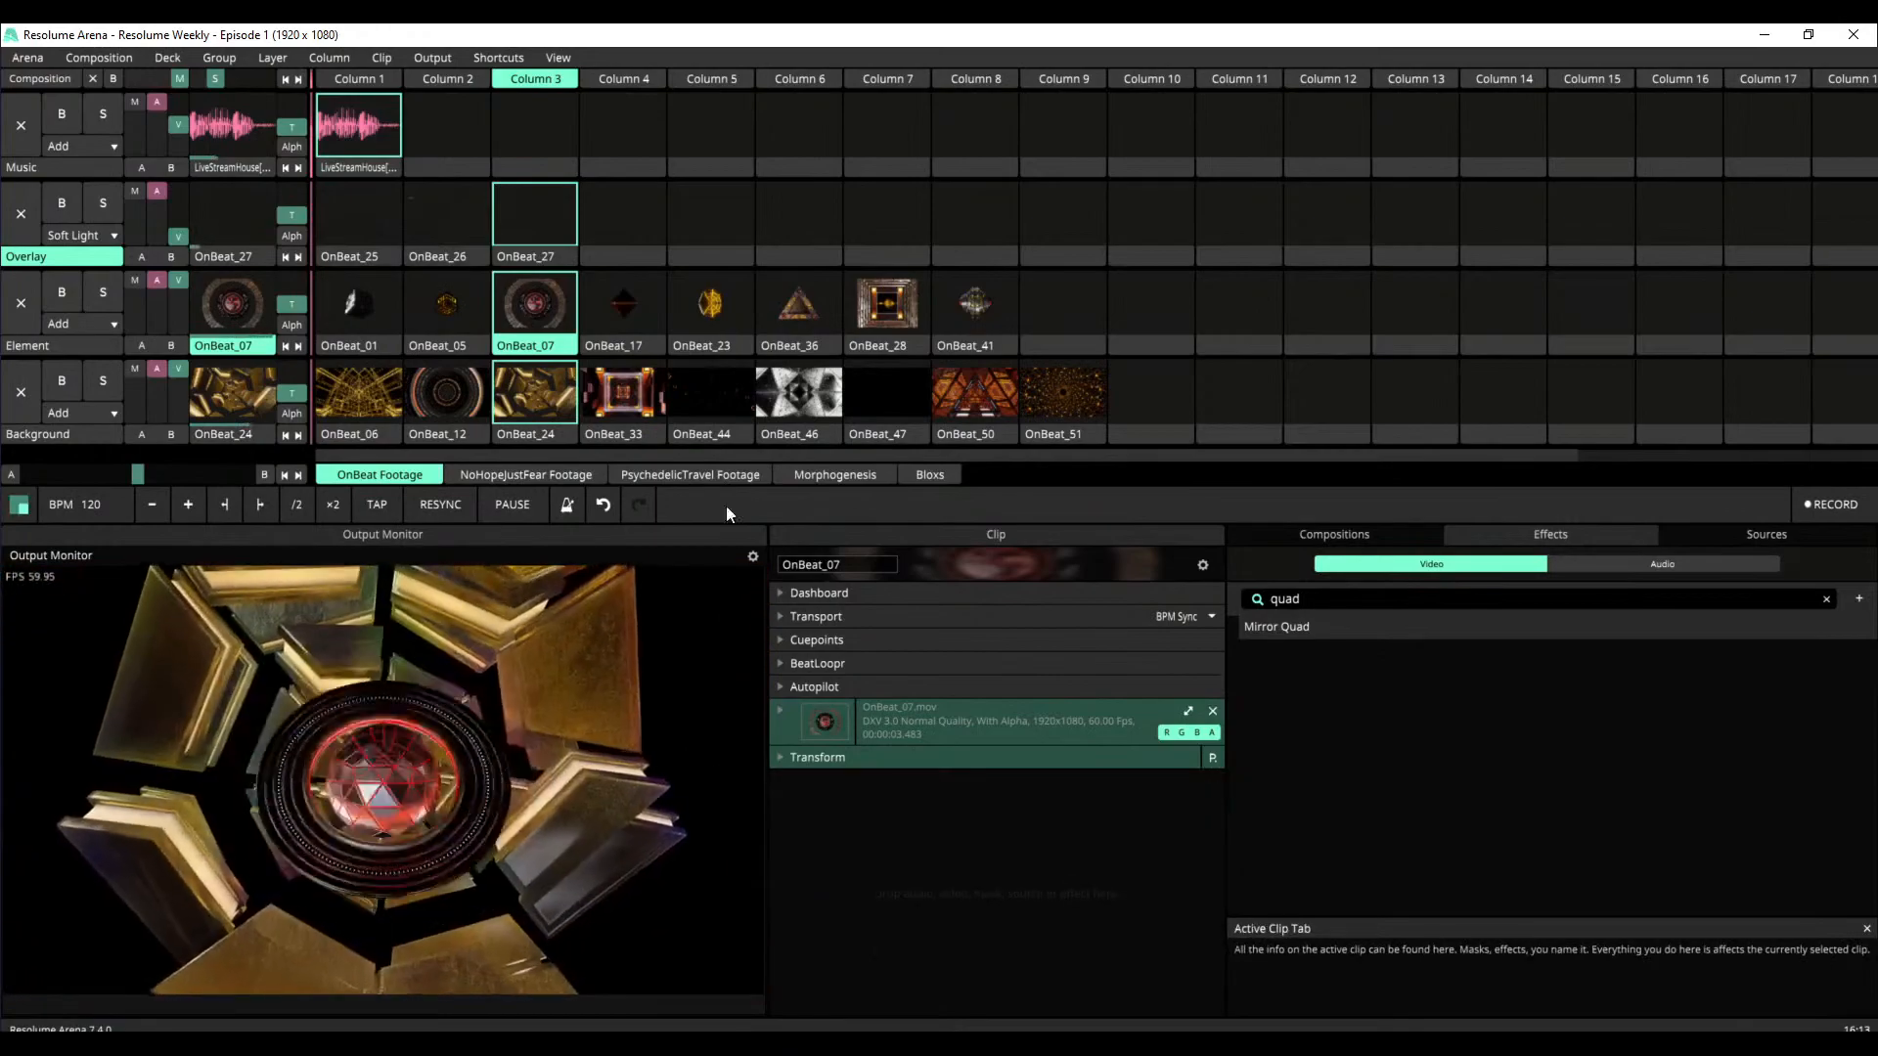
# Launch the OnBeat_36 clip on the Element layer and collapse its Transport, source and Transform sections
pyautogui.click(810, 303)
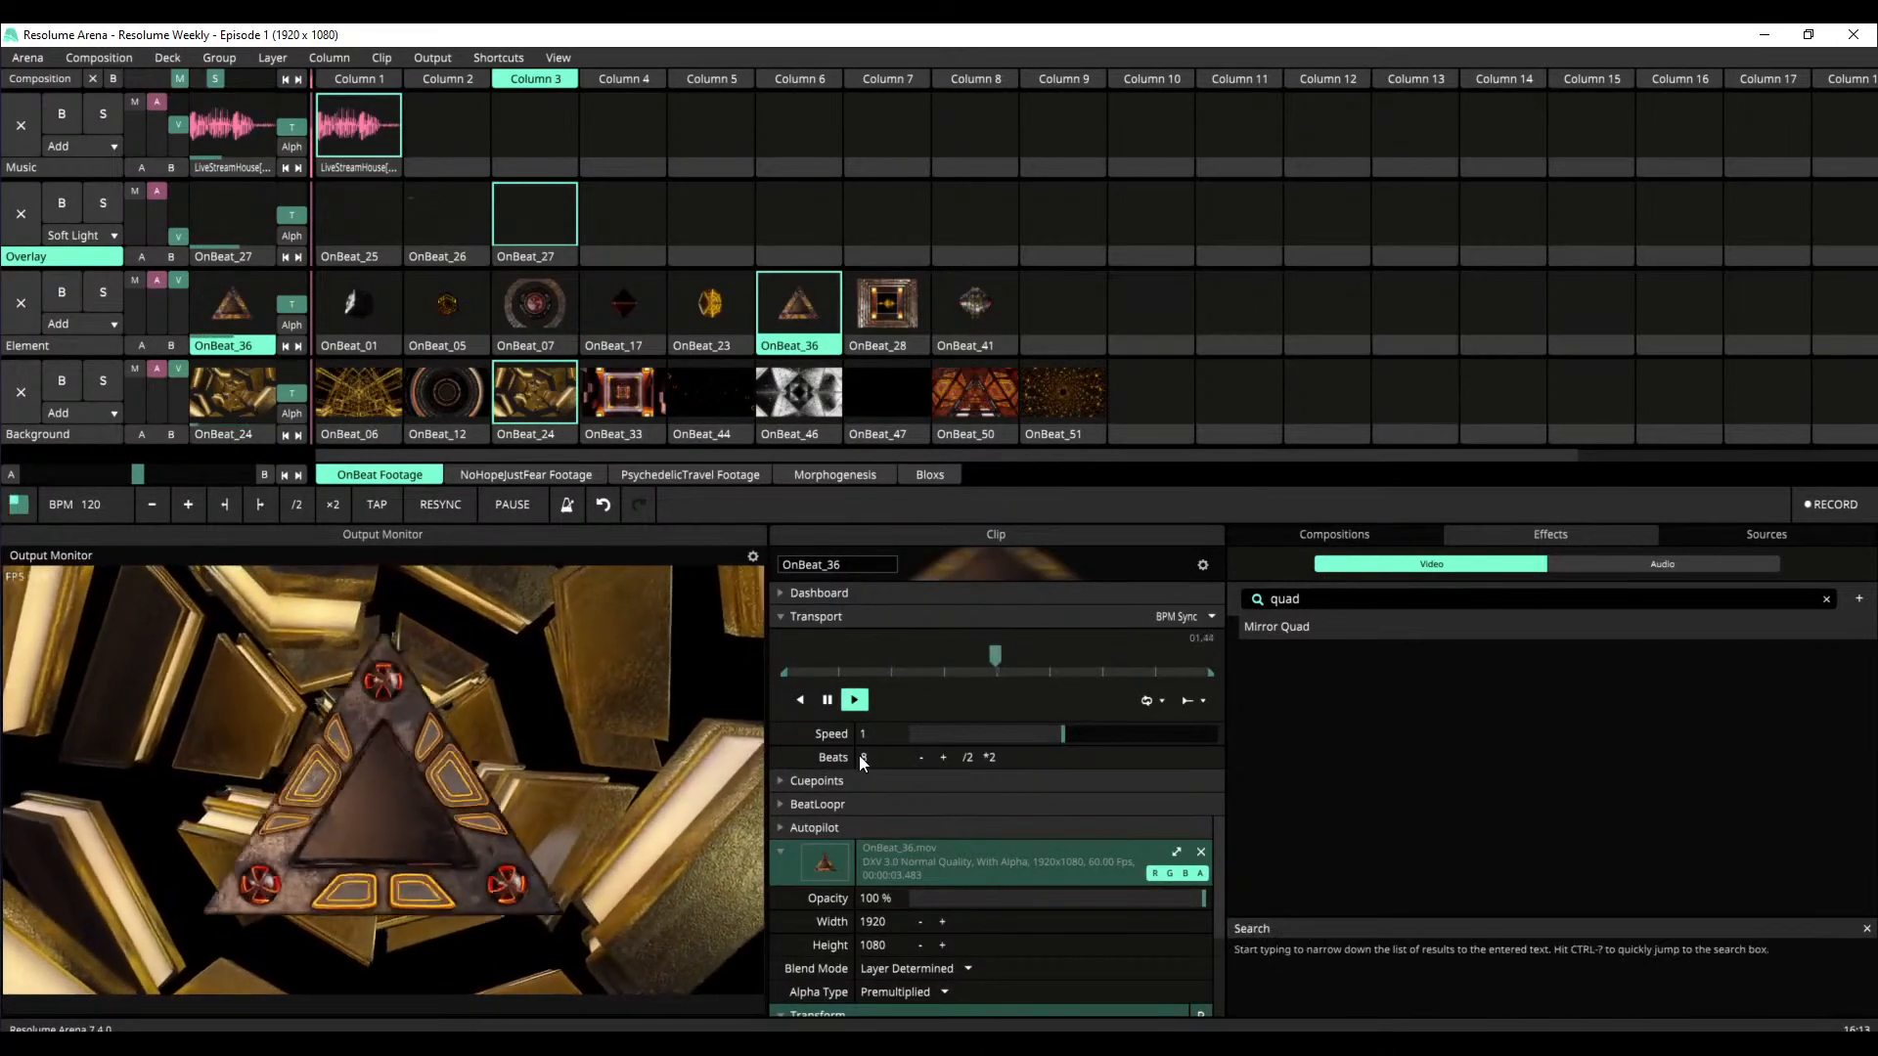
pyautogui.click(779, 849)
pyautogui.click(779, 618)
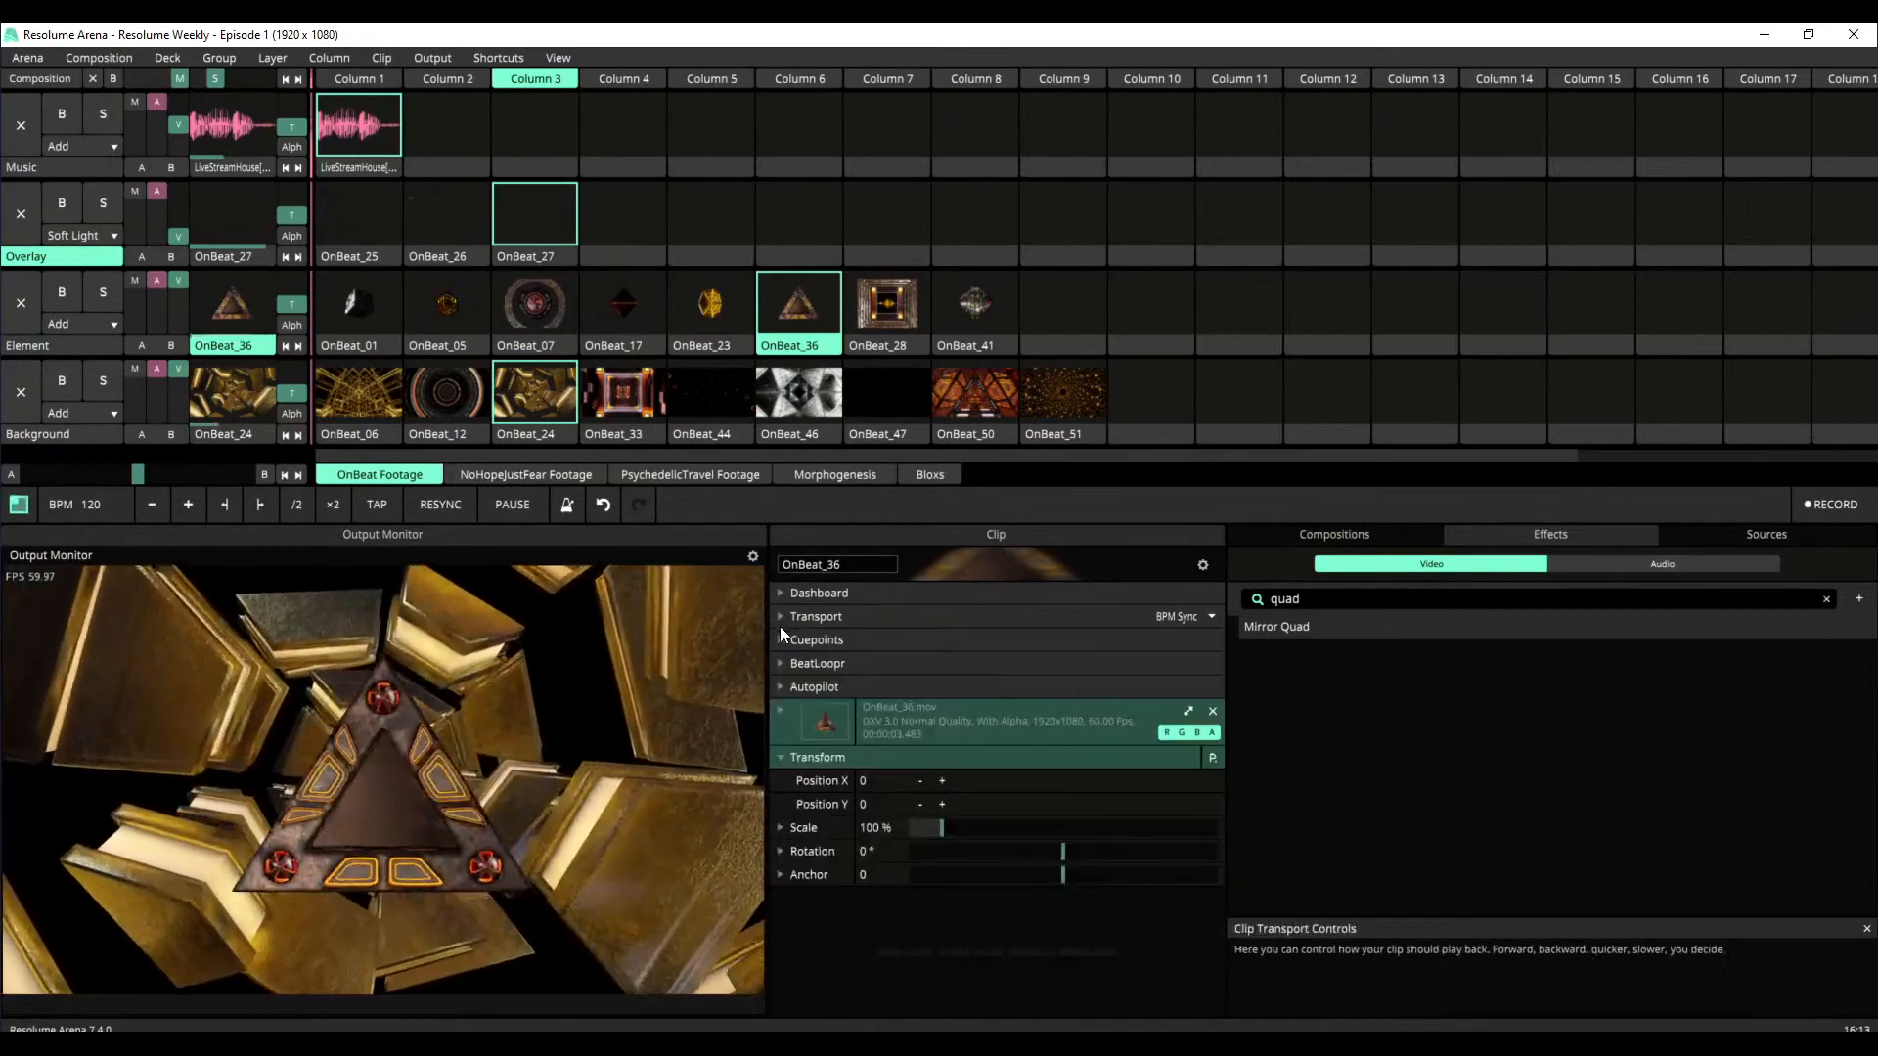
pyautogui.click(781, 757)
# Add Mirror Quad to the OnBeat_36 clip and set the effect's opacity to 50%
pyautogui.moveTo(1277, 638); pyautogui.dragTo(965, 866)
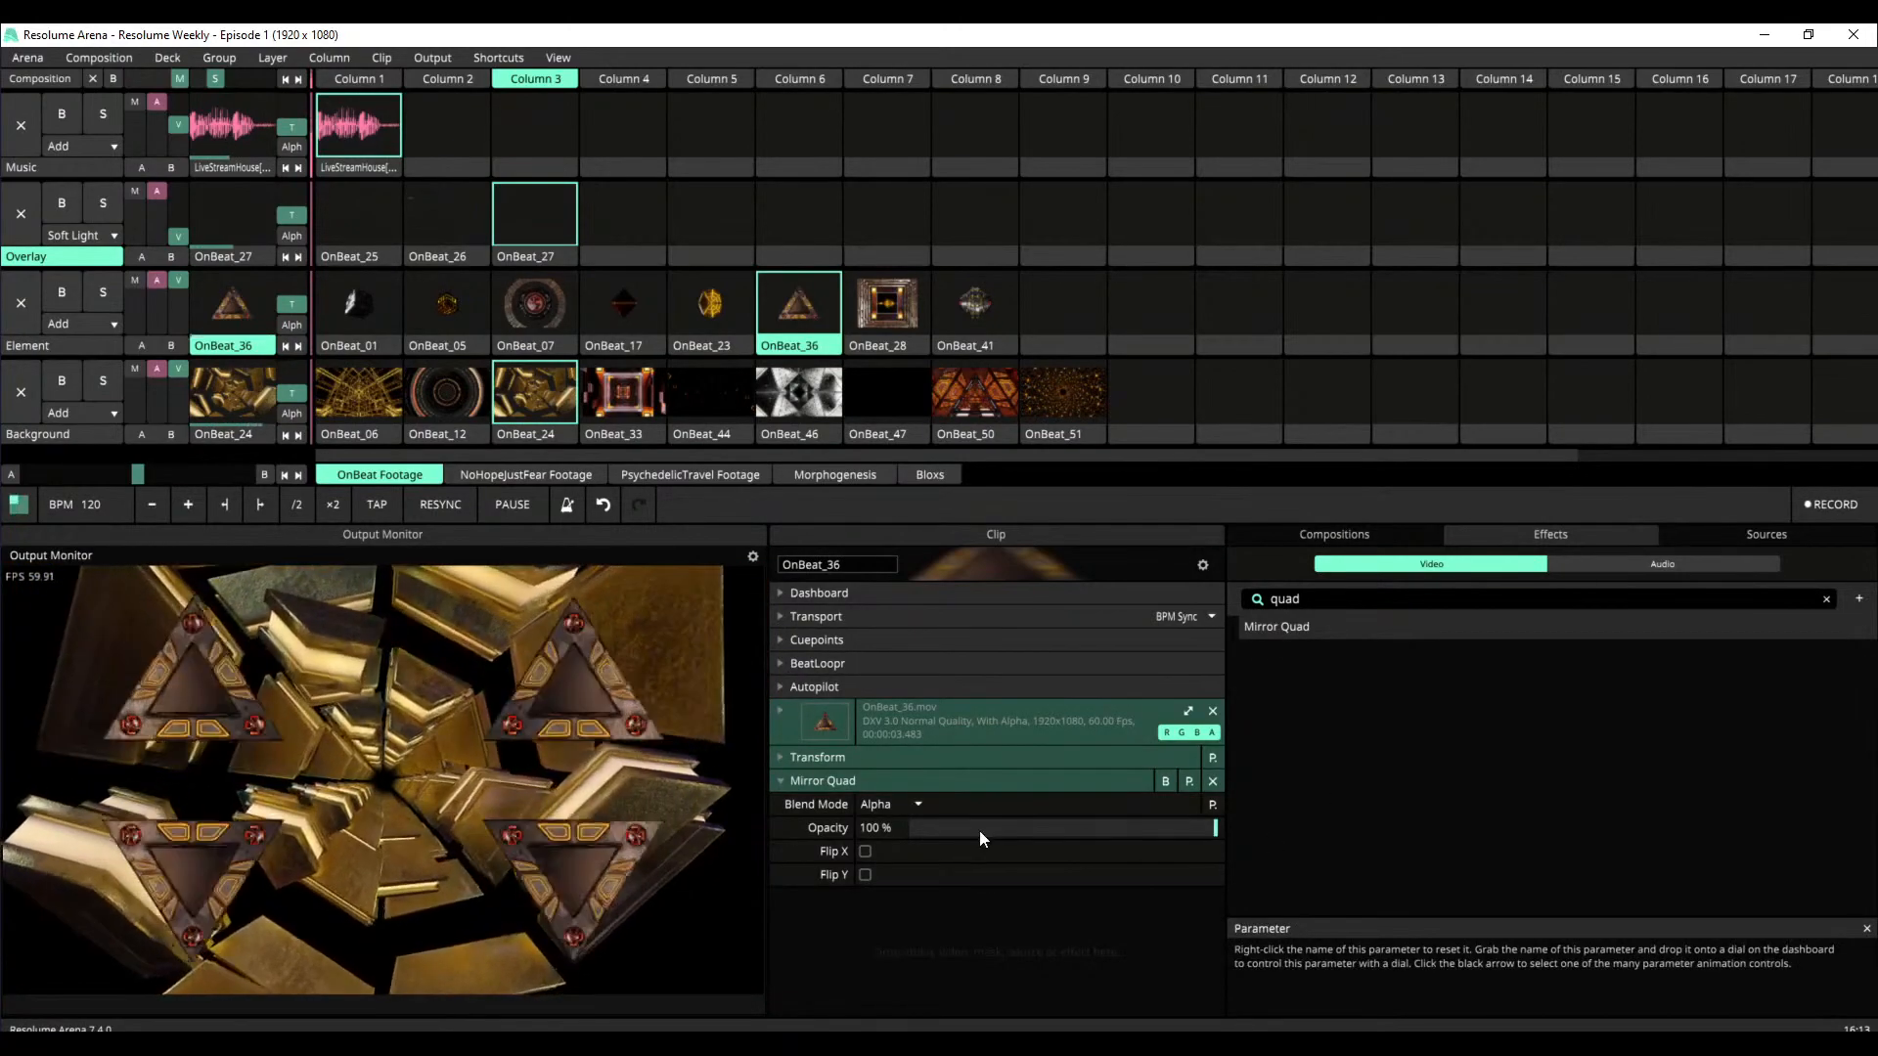
pyautogui.moveTo(1213, 828); pyautogui.dragTo(1057, 828)
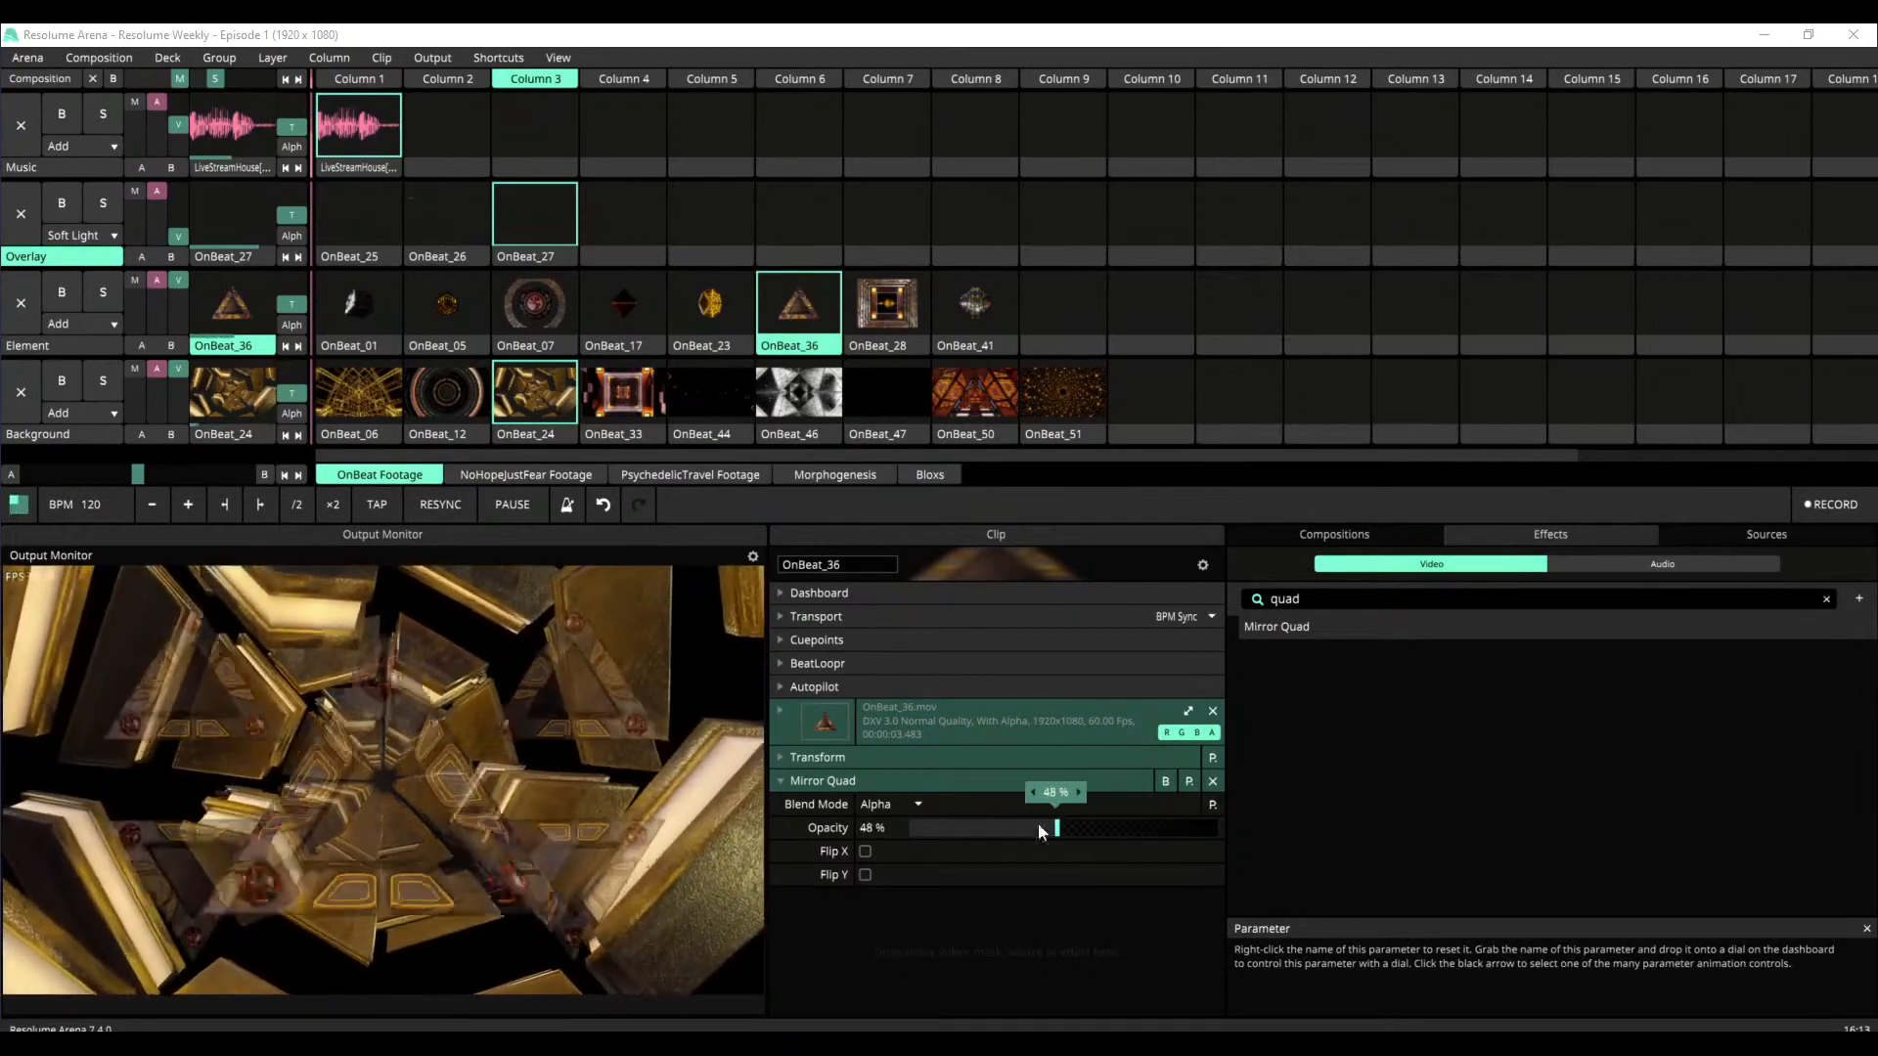
pyautogui.doubleClick(878, 828)
pyautogui.write('50')
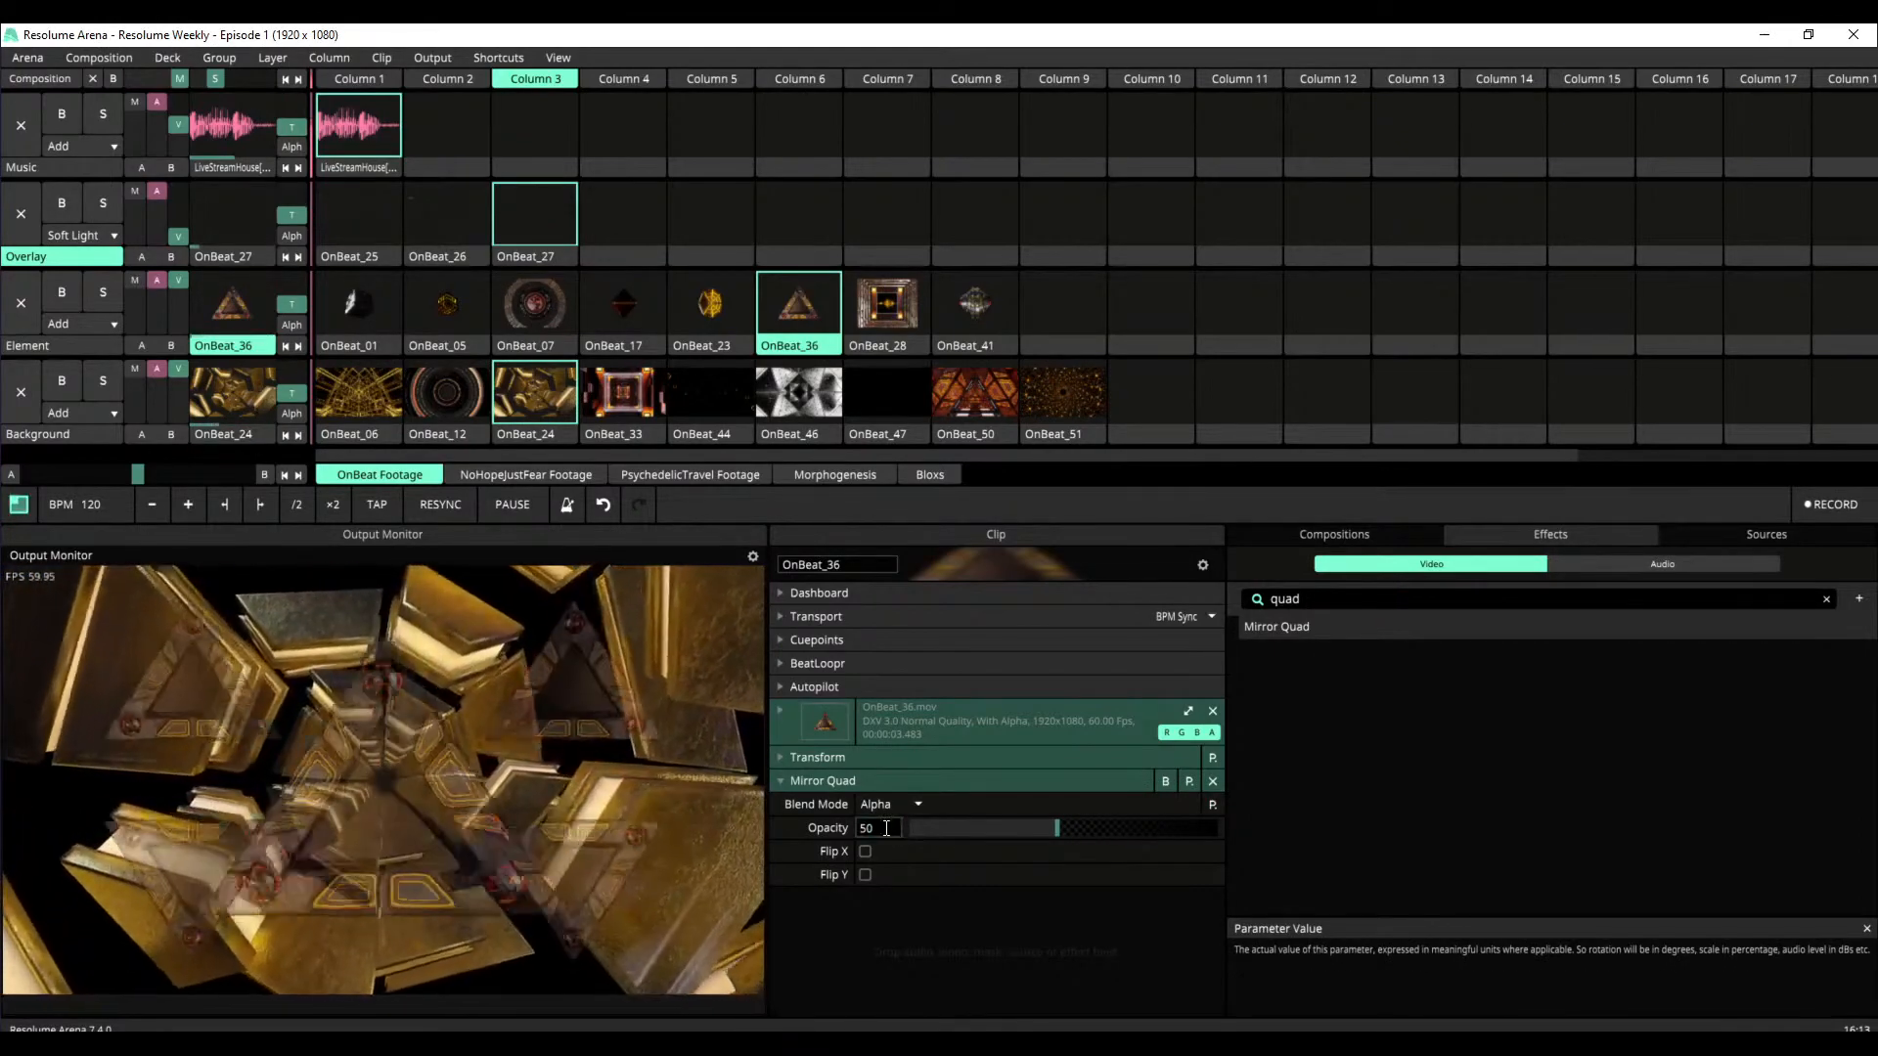
pyautogui.press('Return')
# Try the Add blend mode for Mirror Quad and remove the effect from OnBeat_36
pyautogui.click(896, 808)
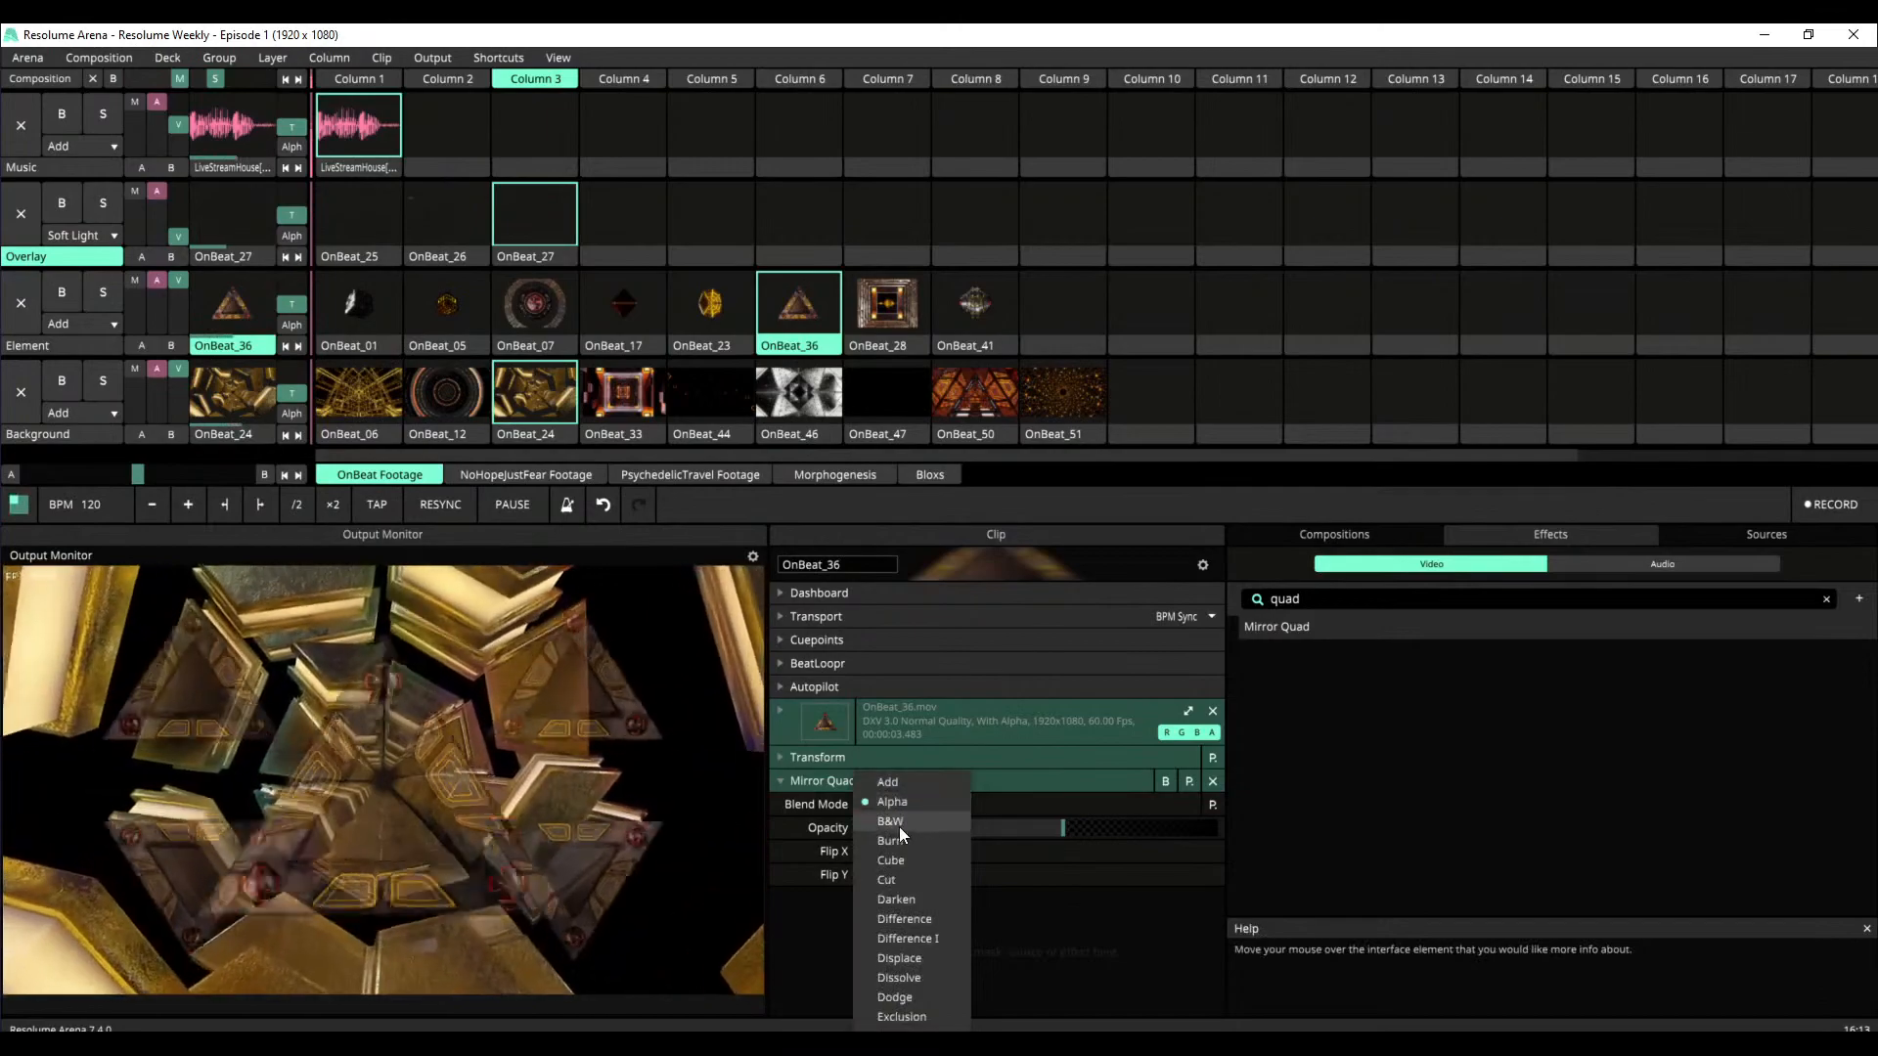
pyautogui.click(898, 784)
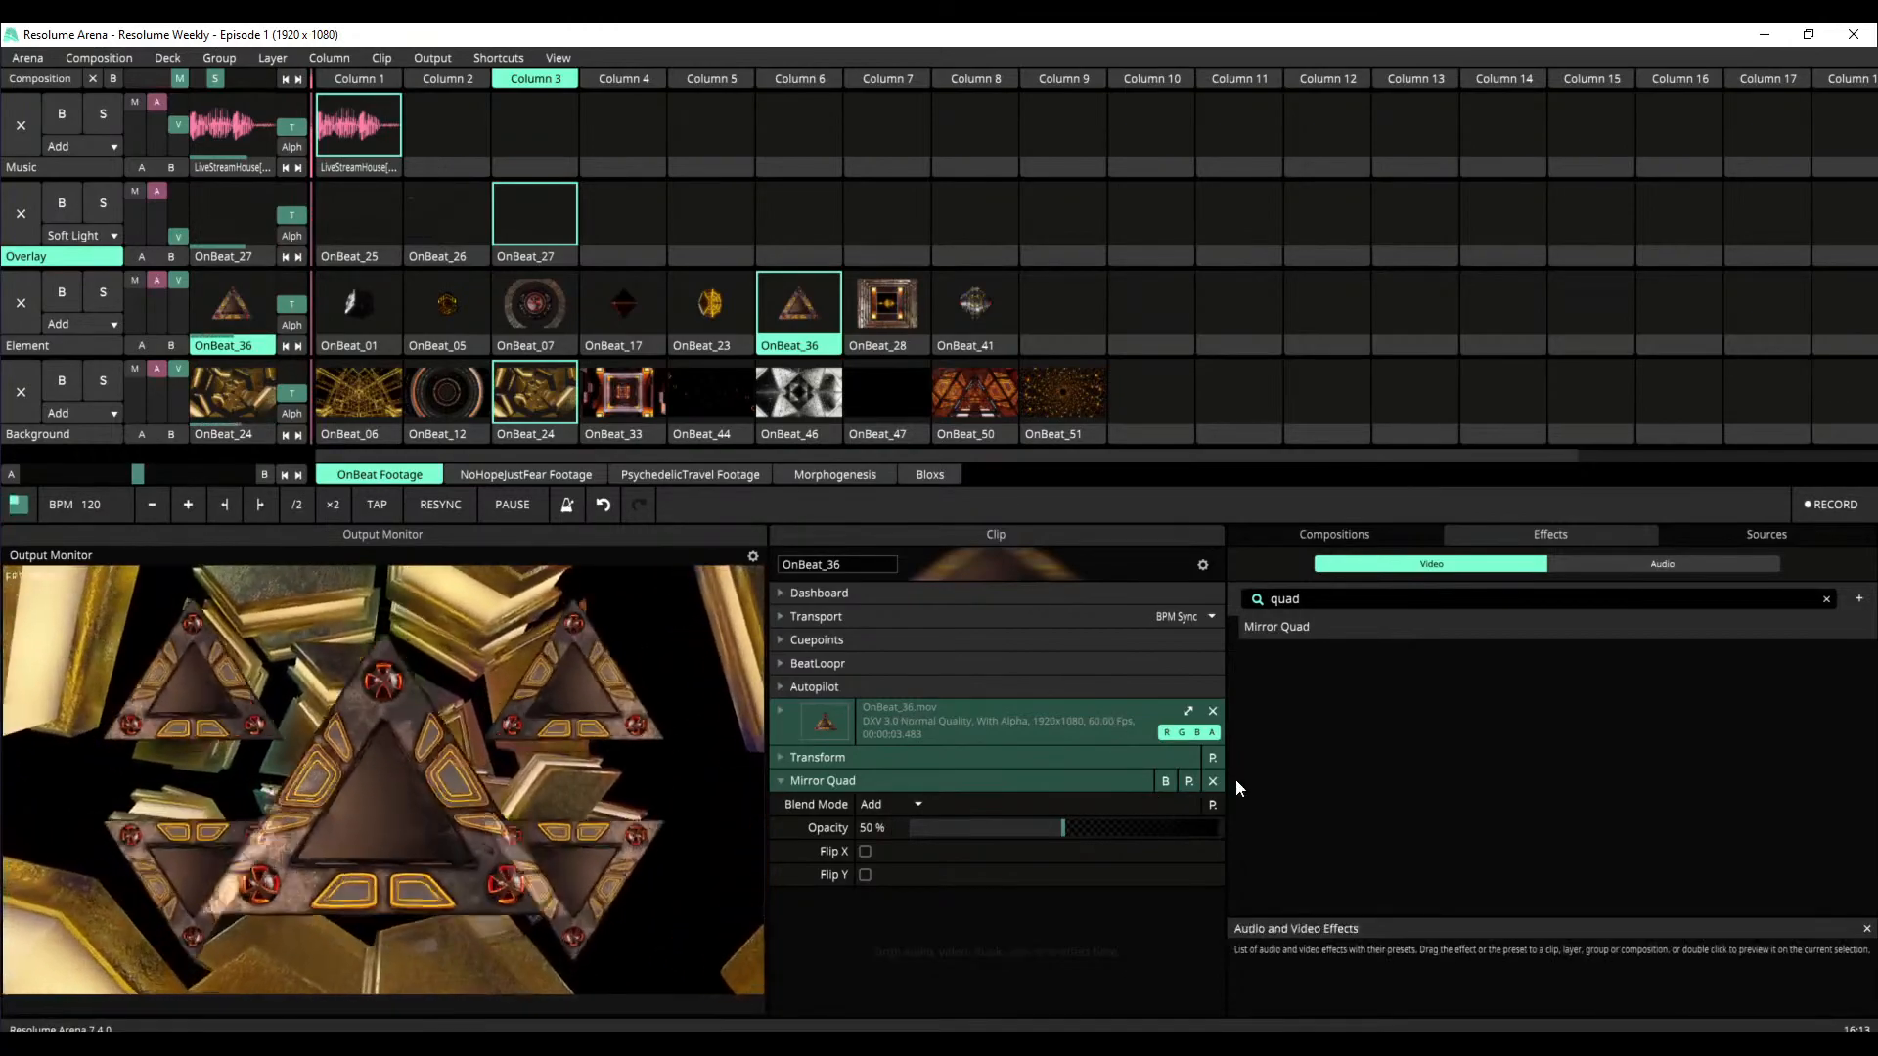
pyautogui.click(1211, 783)
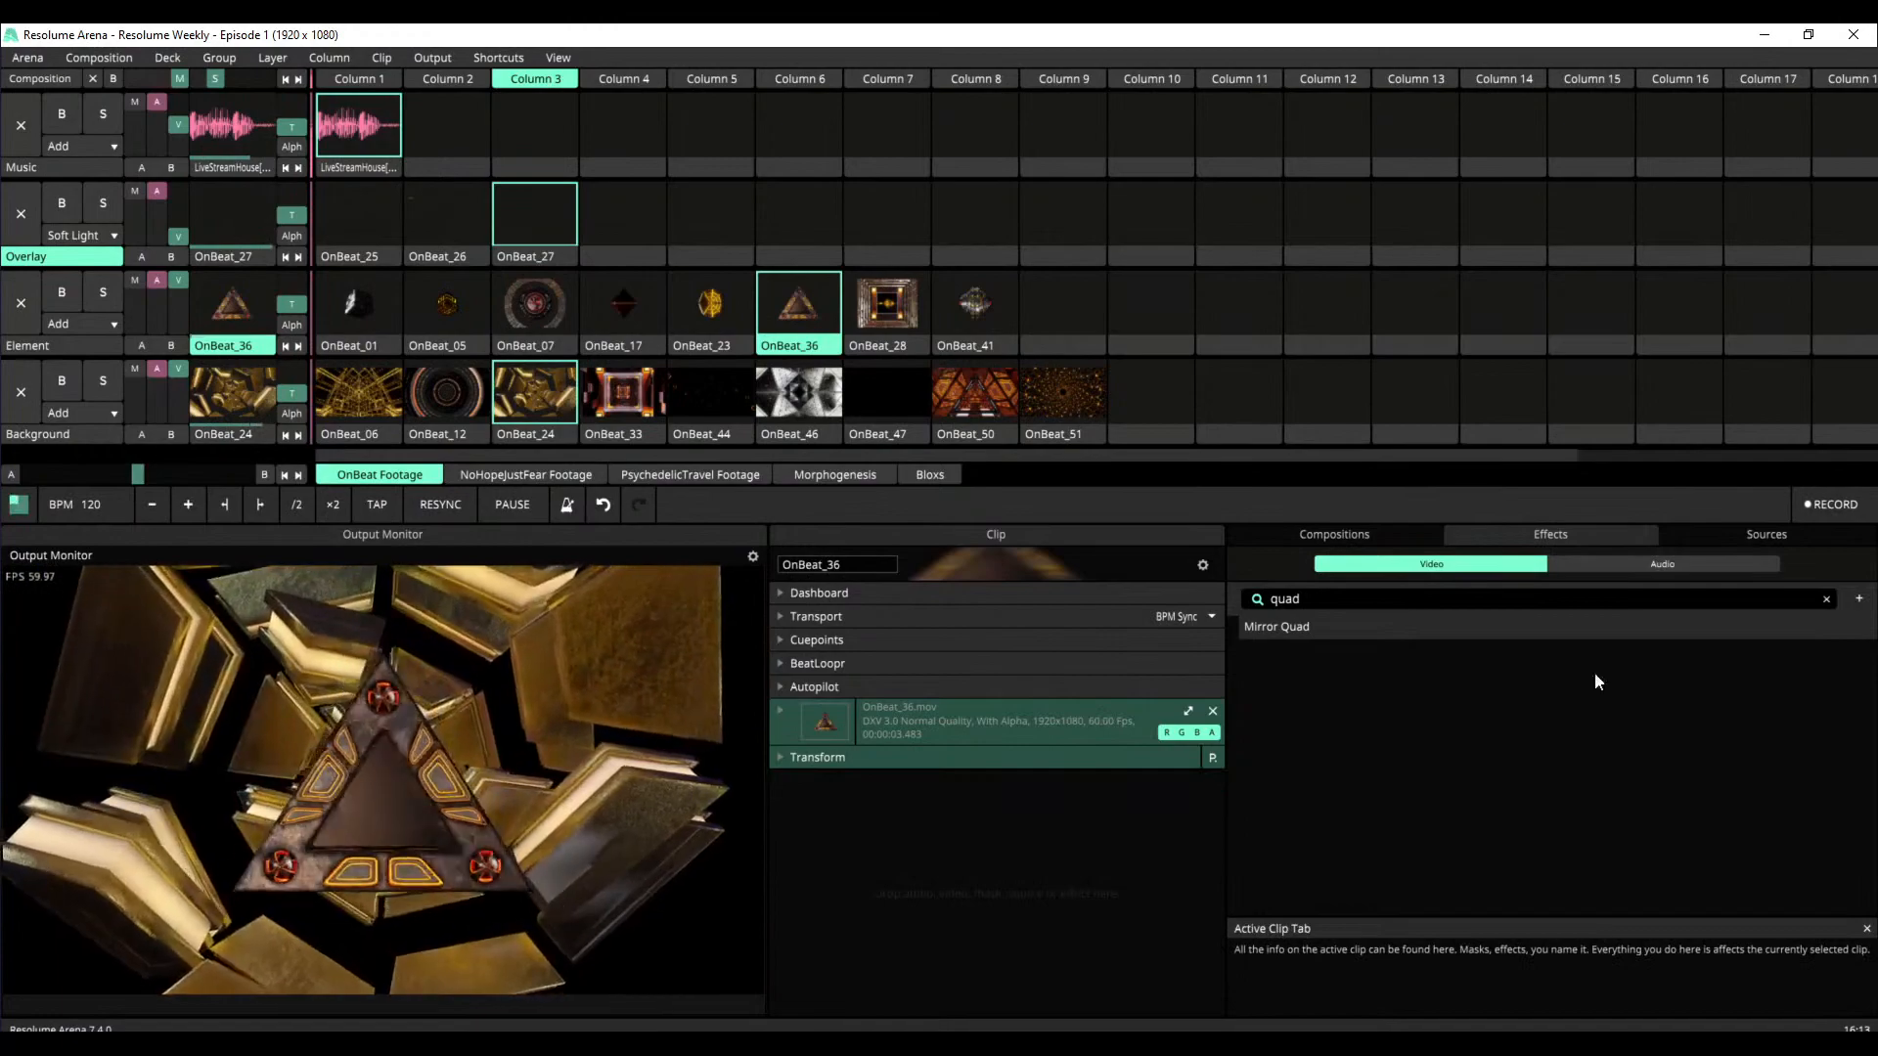
# Clear the "quad" search and add the Linear Cloner effect to the OnBeat_36 clip
pyautogui.click(1858, 599)
pyautogui.scroll(-5, 1541, 797)
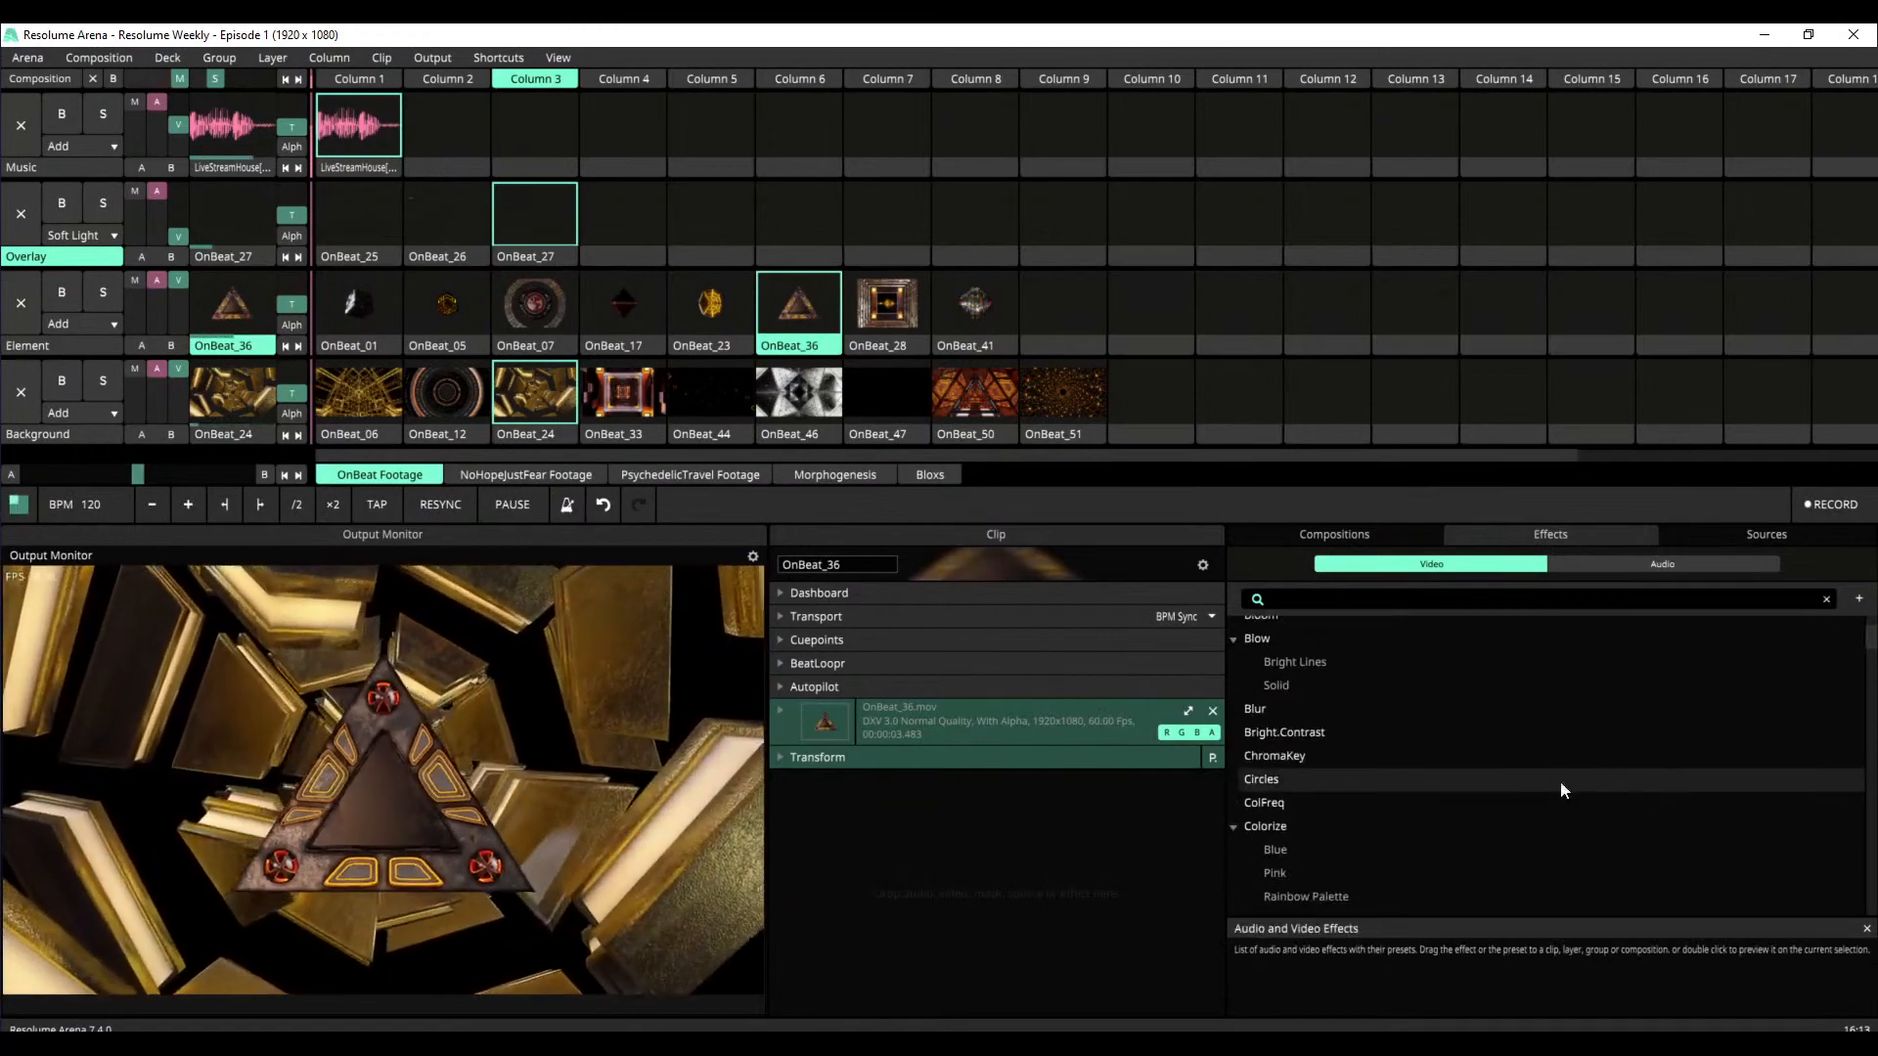
pyautogui.moveTo(1870, 671); pyautogui.dragTo(1867, 726)
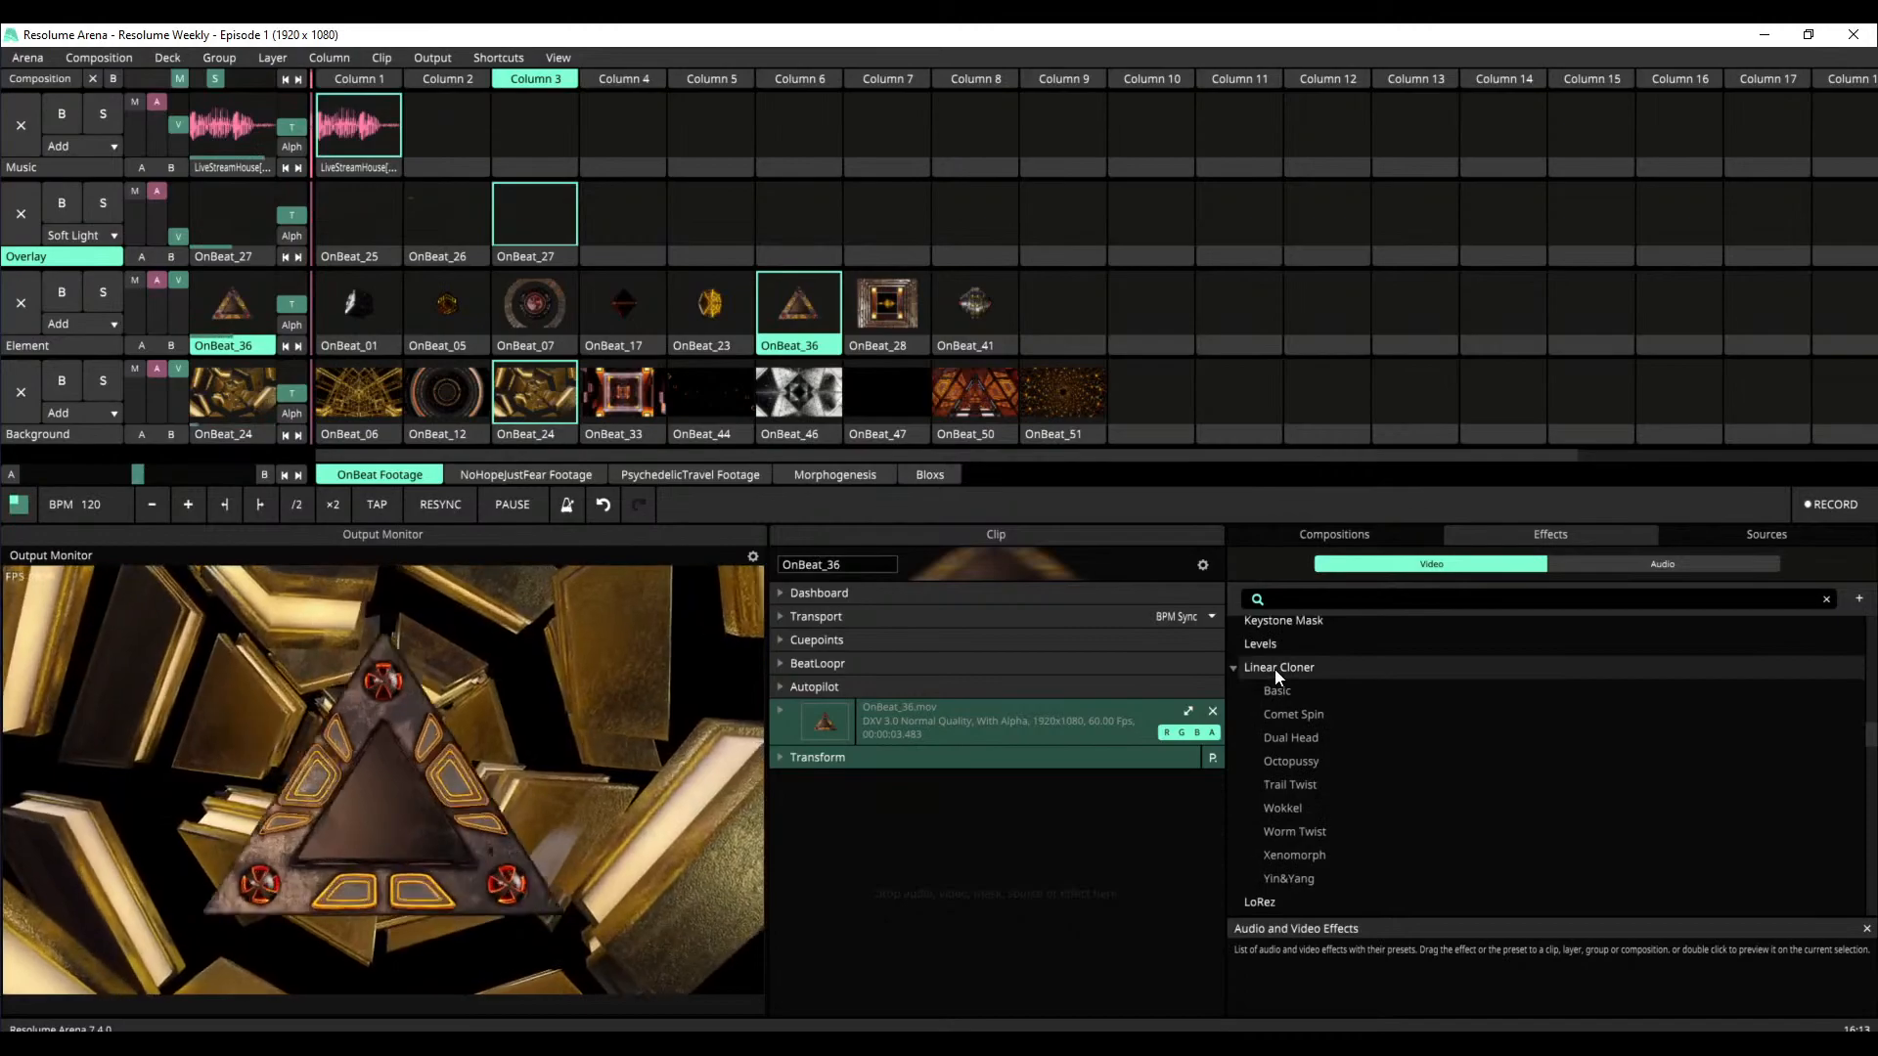
pyautogui.moveTo(1275, 669); pyautogui.dragTo(971, 855)
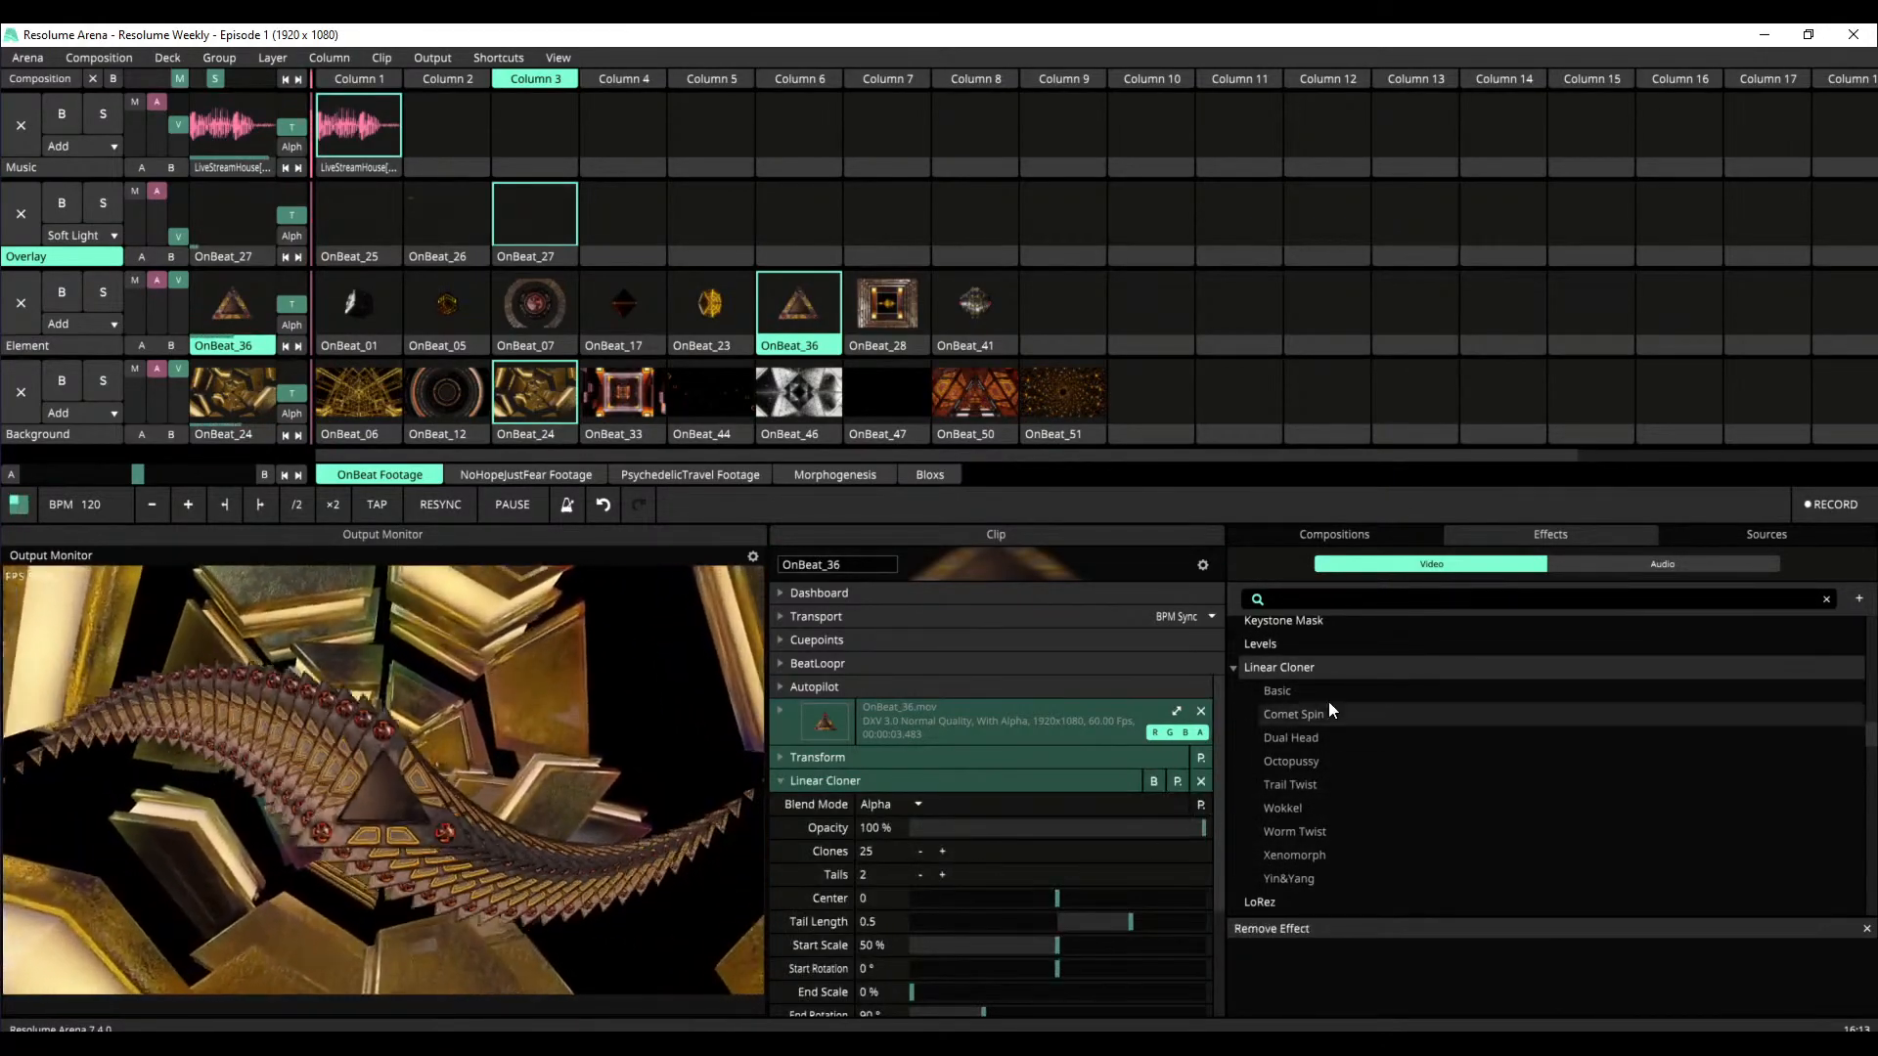
# Set the Linear Cloner on OnBeat_36 to 4 tails and 5 clones
pyautogui.click(944, 873)
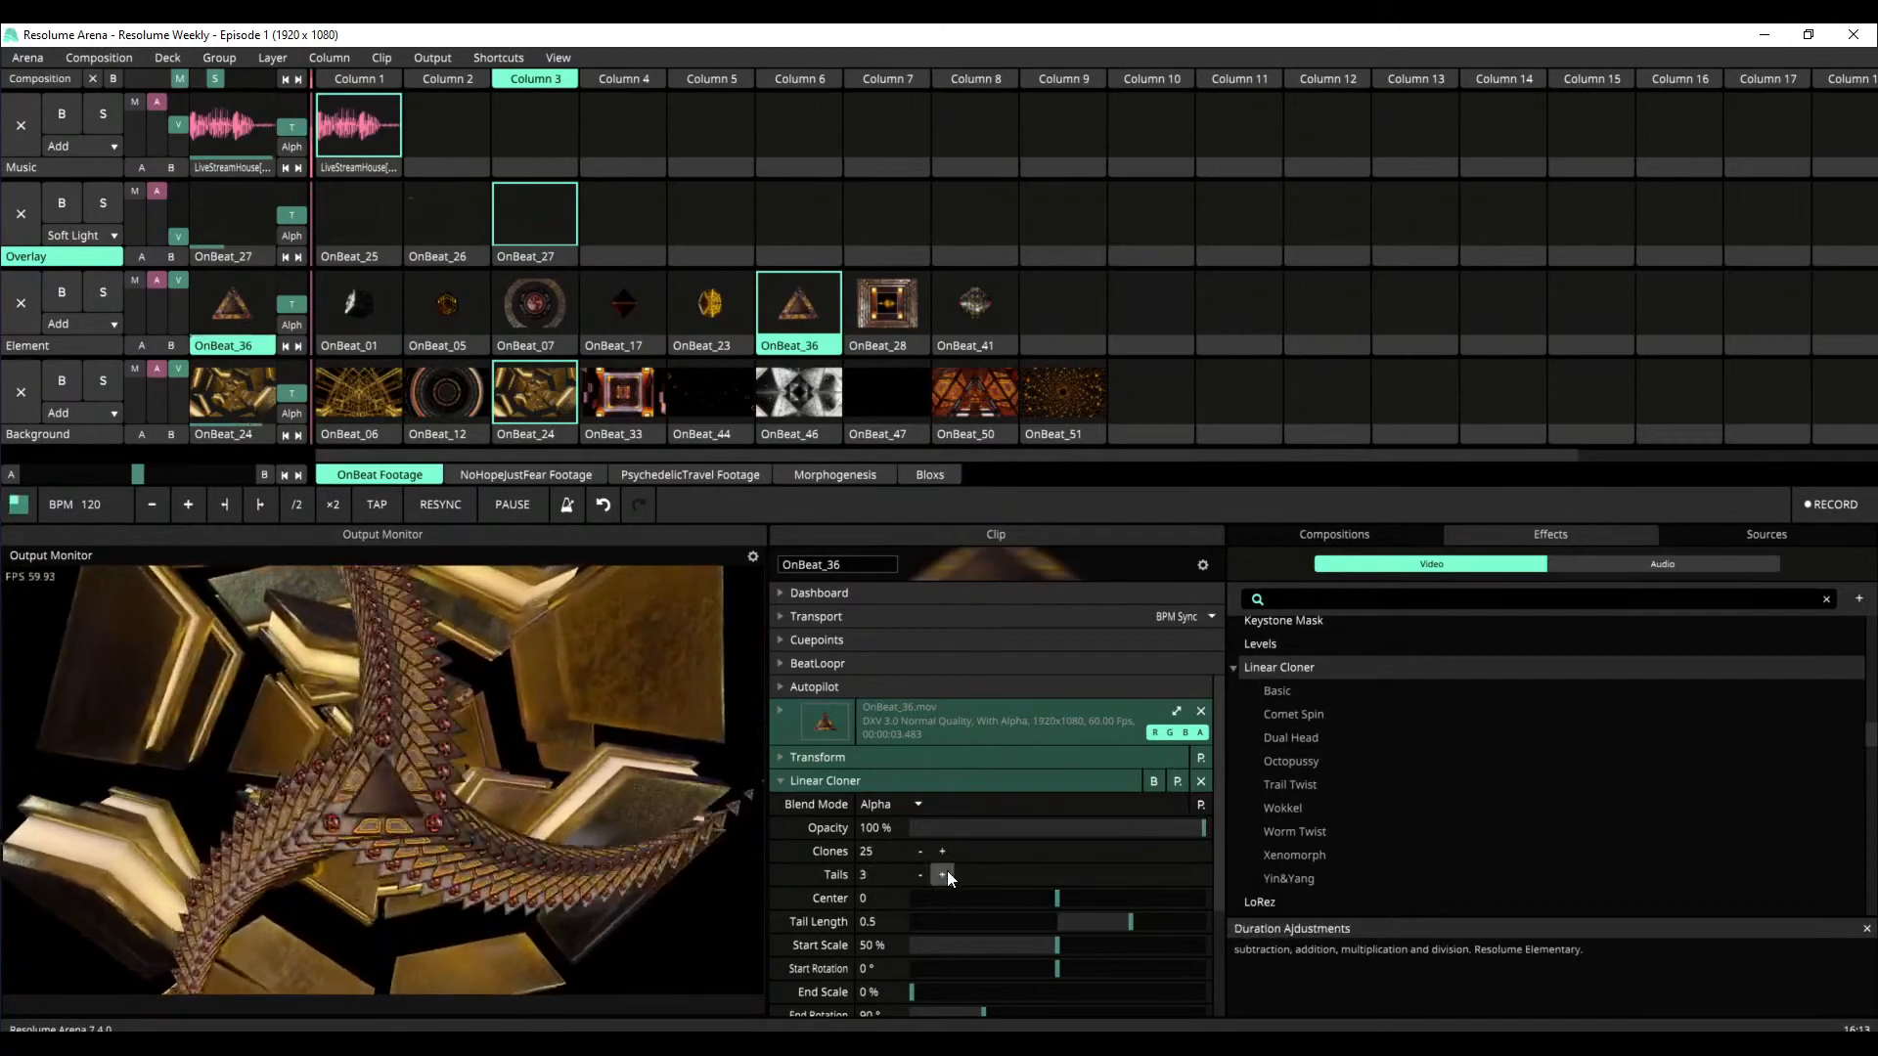
pyautogui.click(944, 872)
pyautogui.click(943, 872)
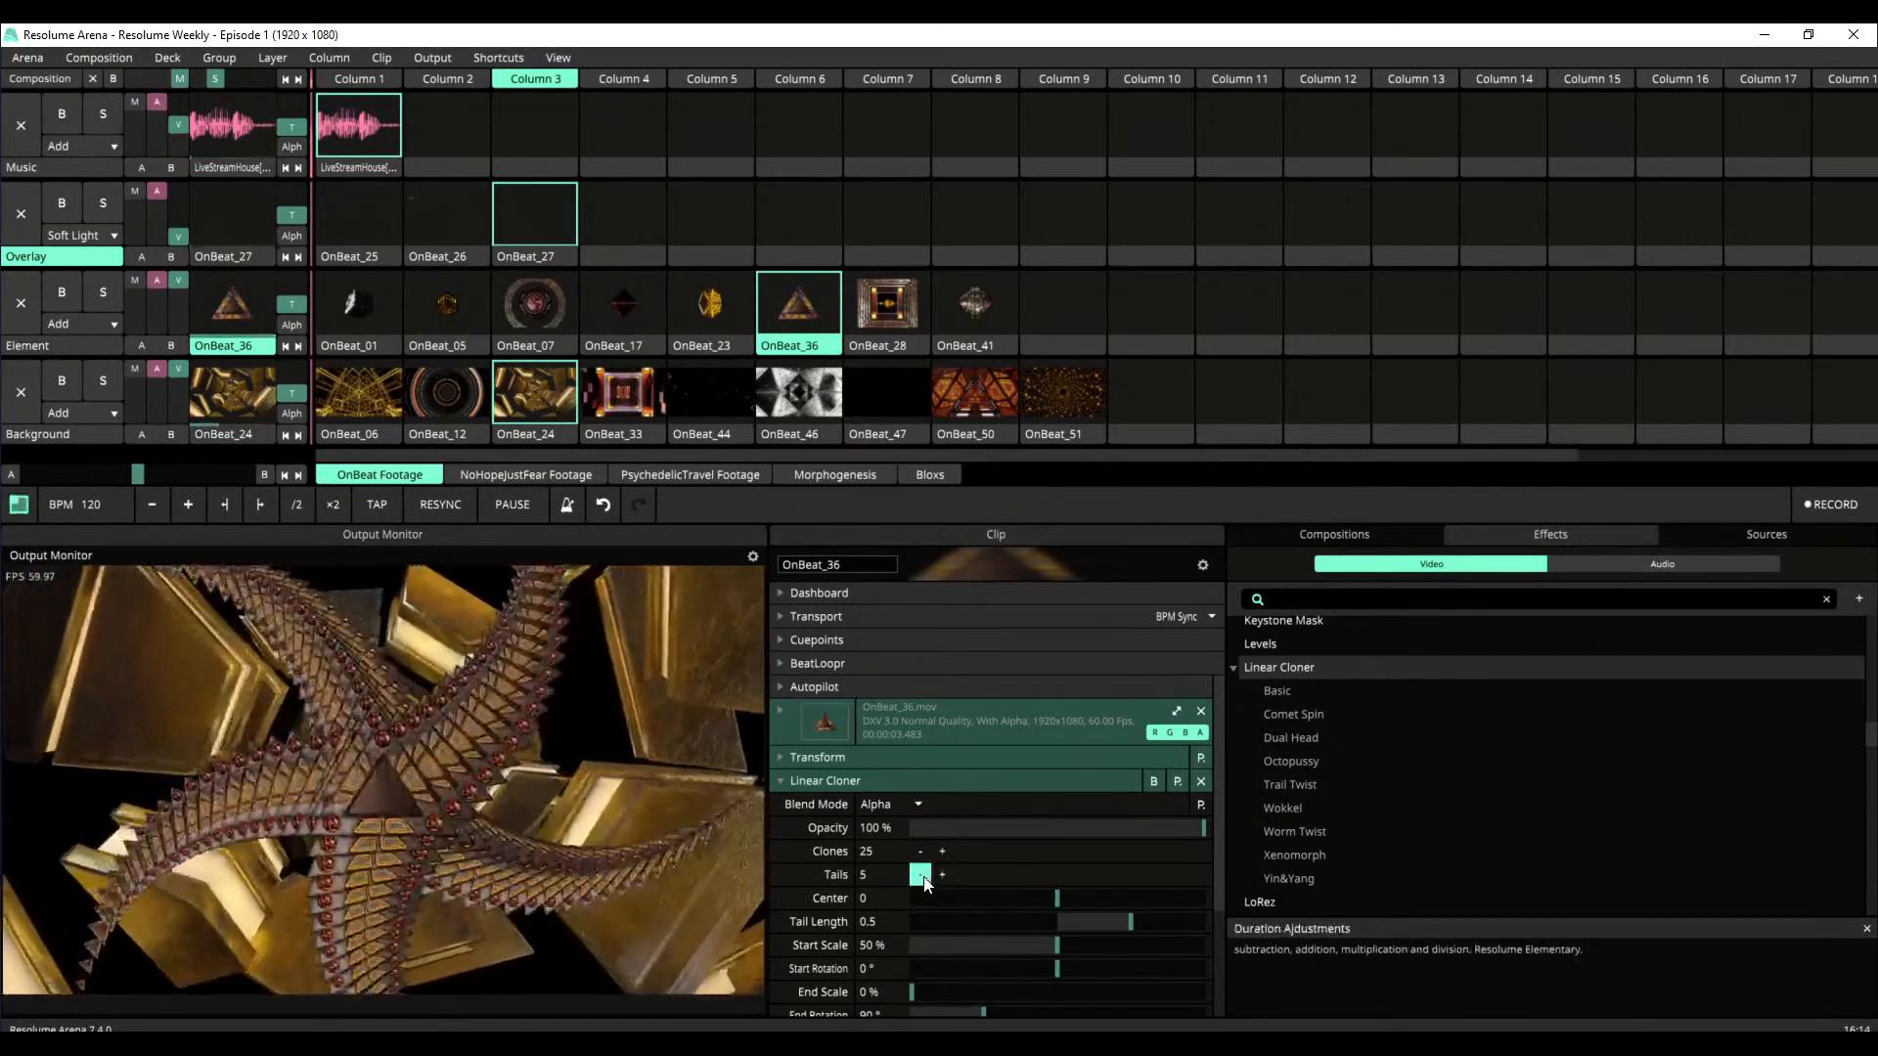
pyautogui.click(919, 874)
pyautogui.doubleClick(880, 852)
pyautogui.write('5')
pyautogui.press('Return')
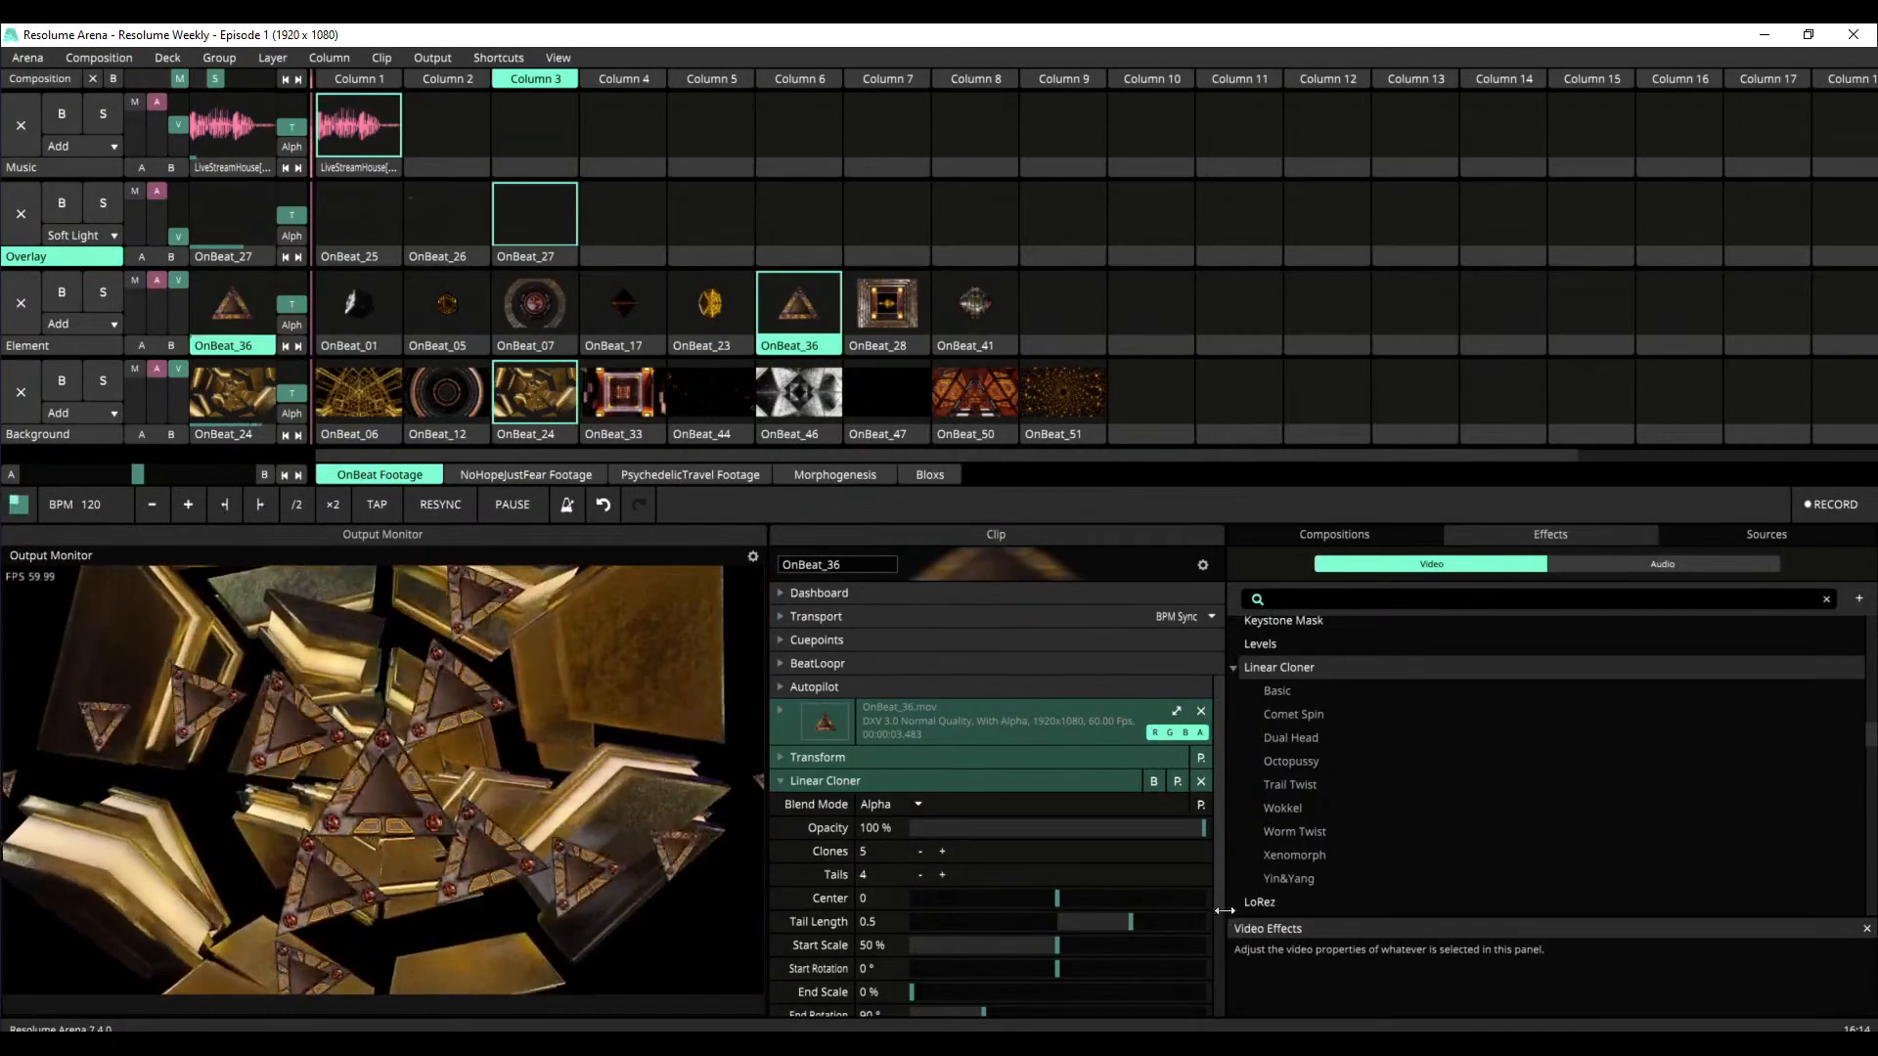
# Animate the Linear Cloner's Master Rotation over time and set its duration to 10 seconds
pyautogui.scroll(-2, 1219, 876)
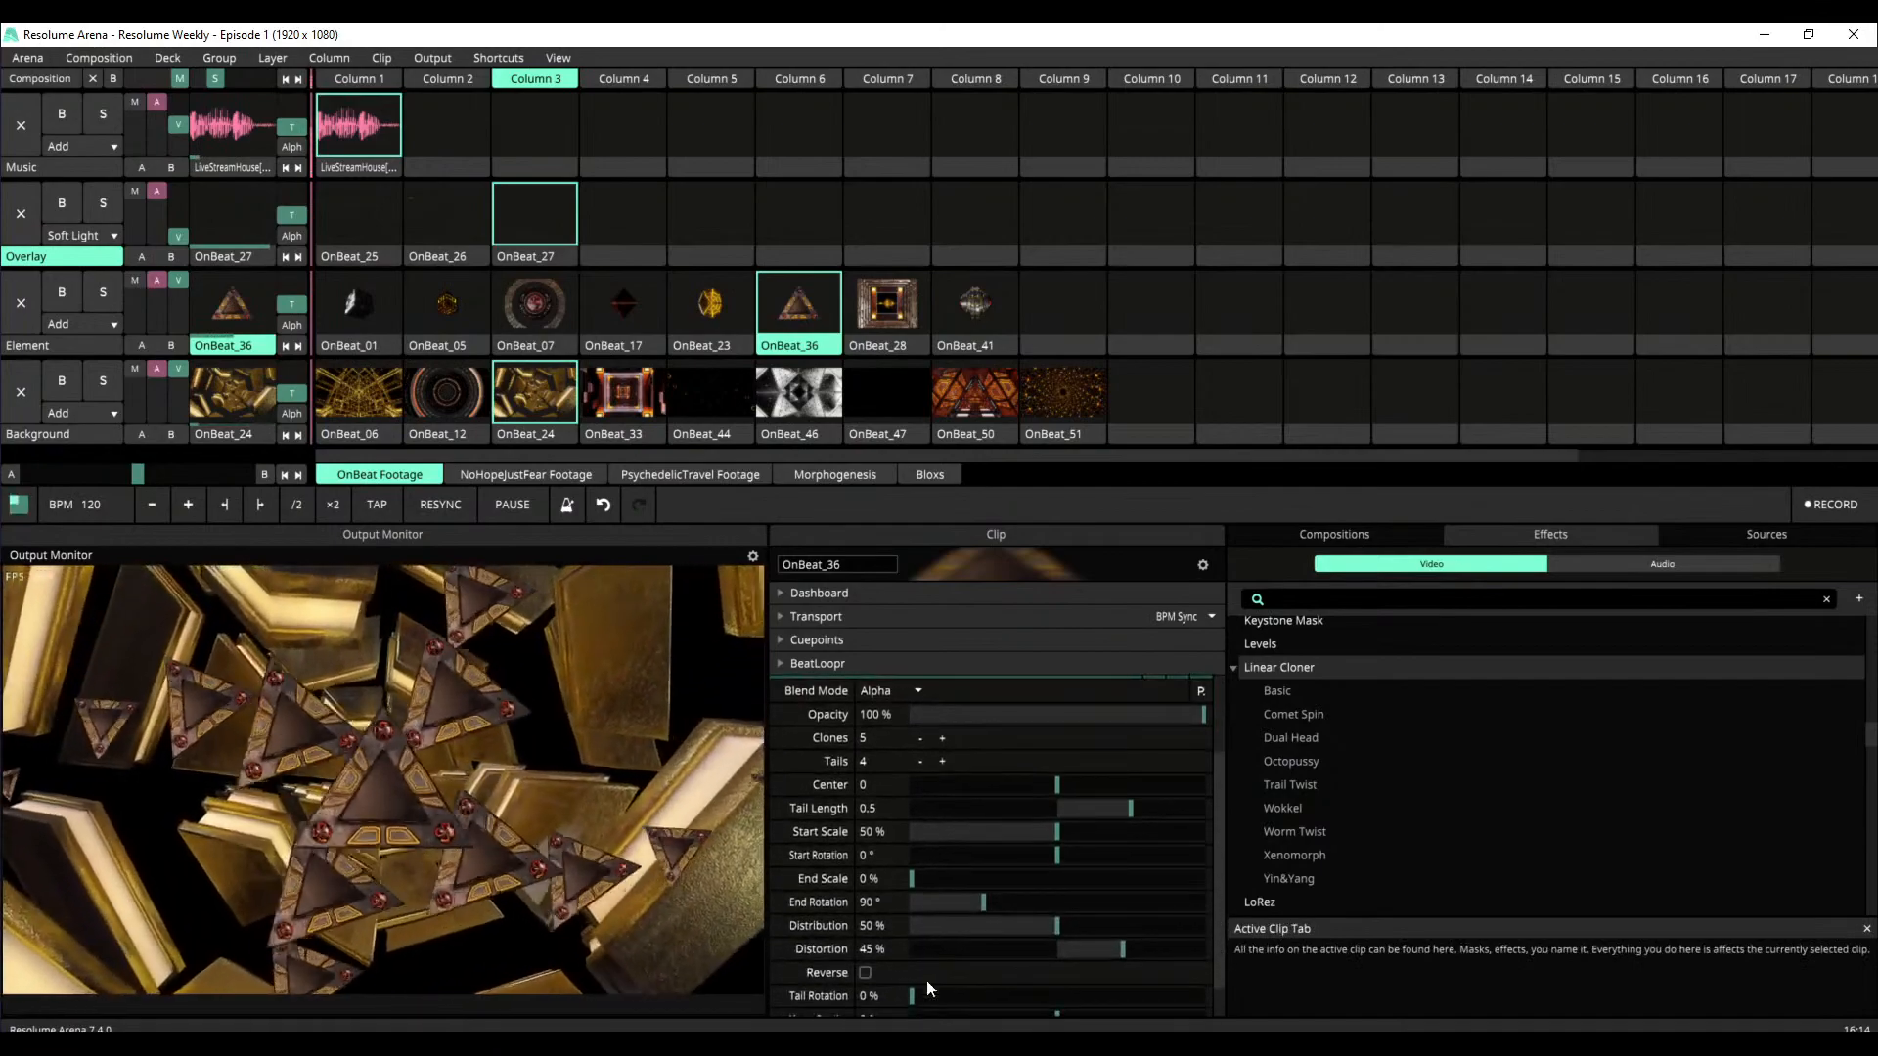
pyautogui.scroll(-2, 1213, 963)
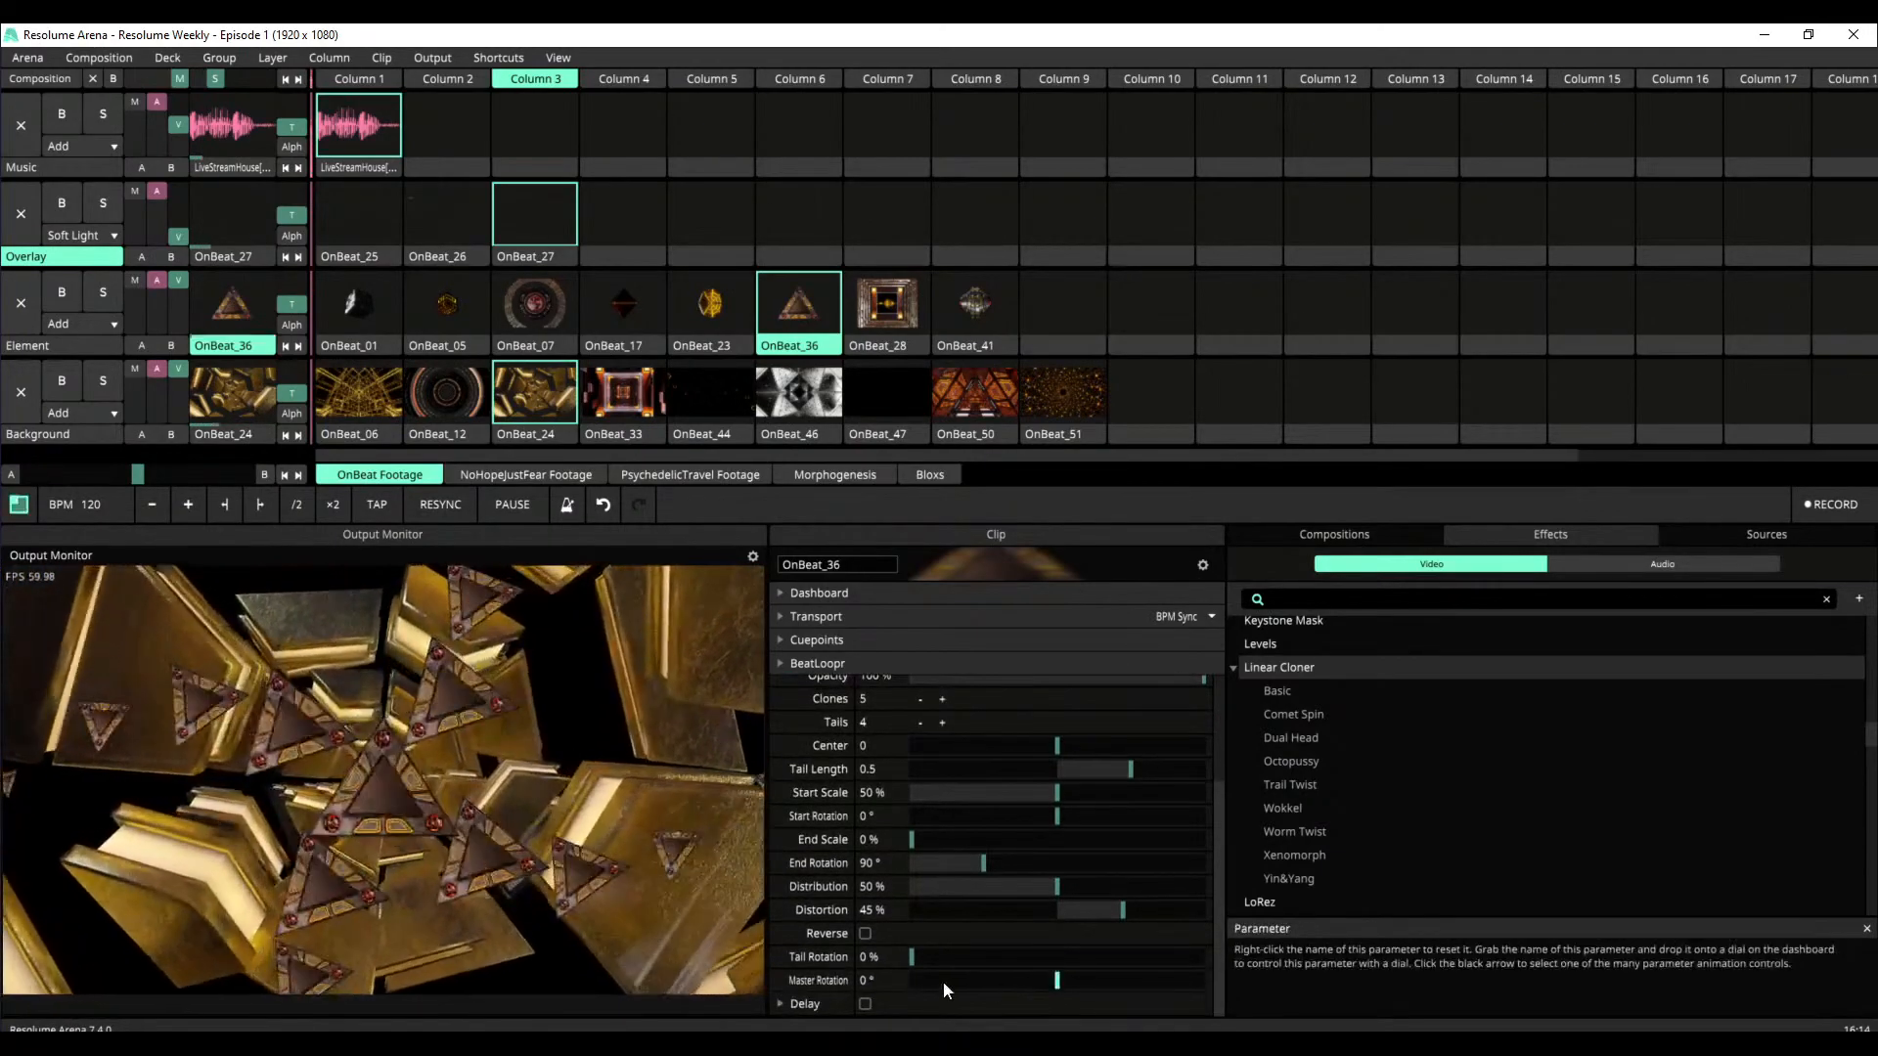
pyautogui.moveTo(915, 958)
pyautogui.mouseDown()
pyautogui.moveTo(1170, 974)
pyautogui.moveTo(910, 968)
pyautogui.mouseUp()
pyautogui.moveTo(1059, 980); pyautogui.dragTo(1078, 982)
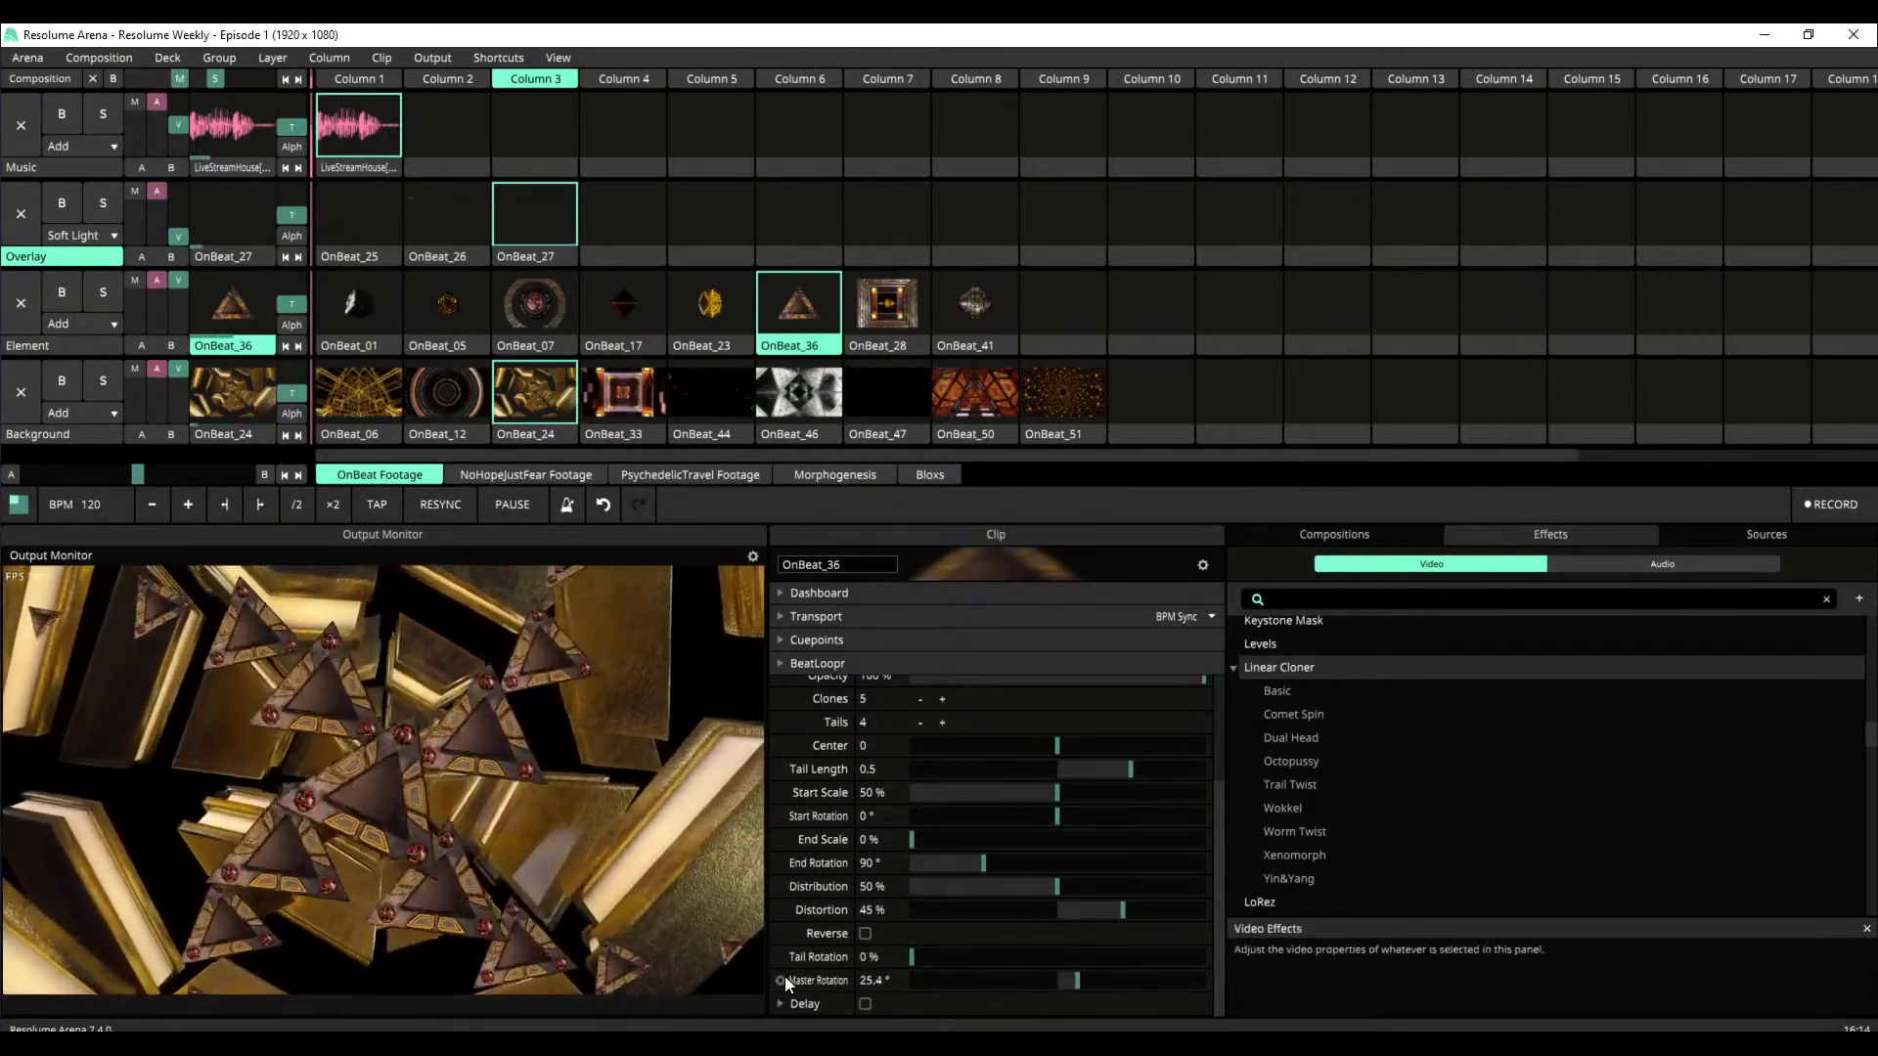
pyautogui.click(781, 980)
pyautogui.click(831, 783)
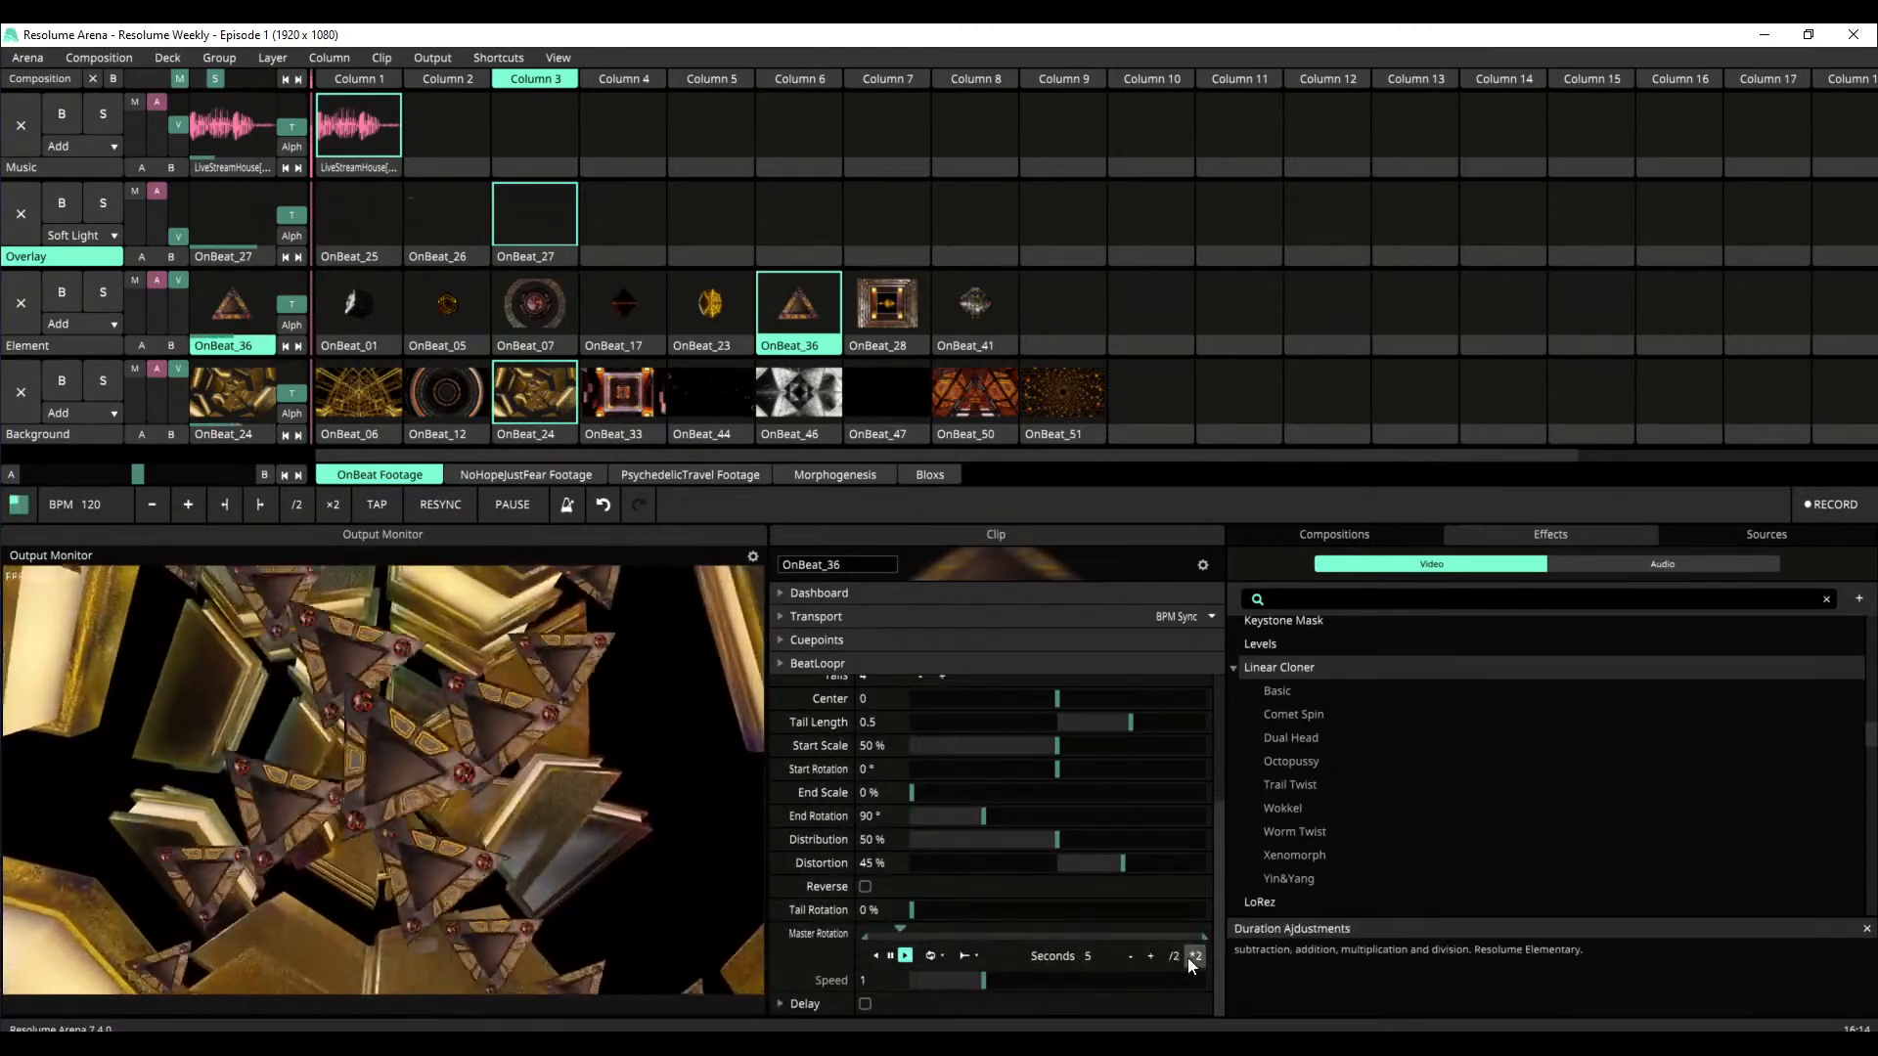
pyautogui.click(1190, 958)
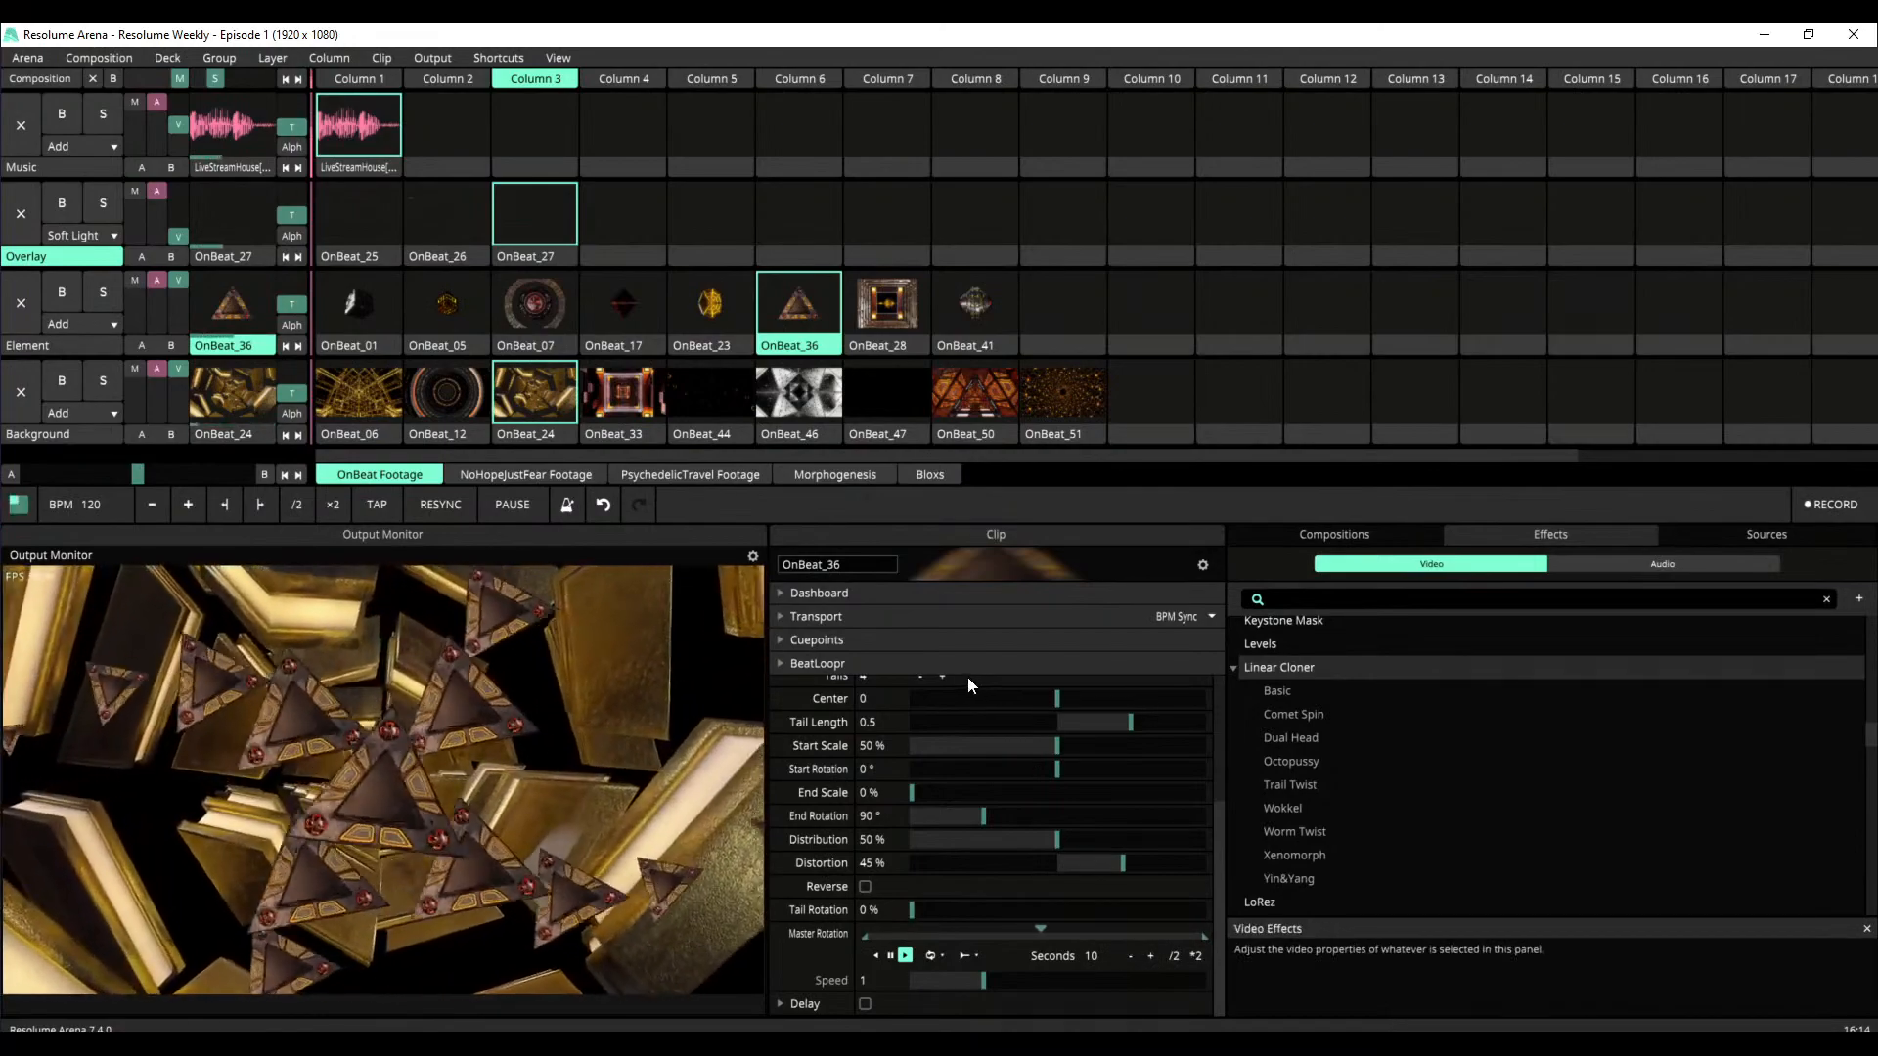
pyautogui.click(788, 662)
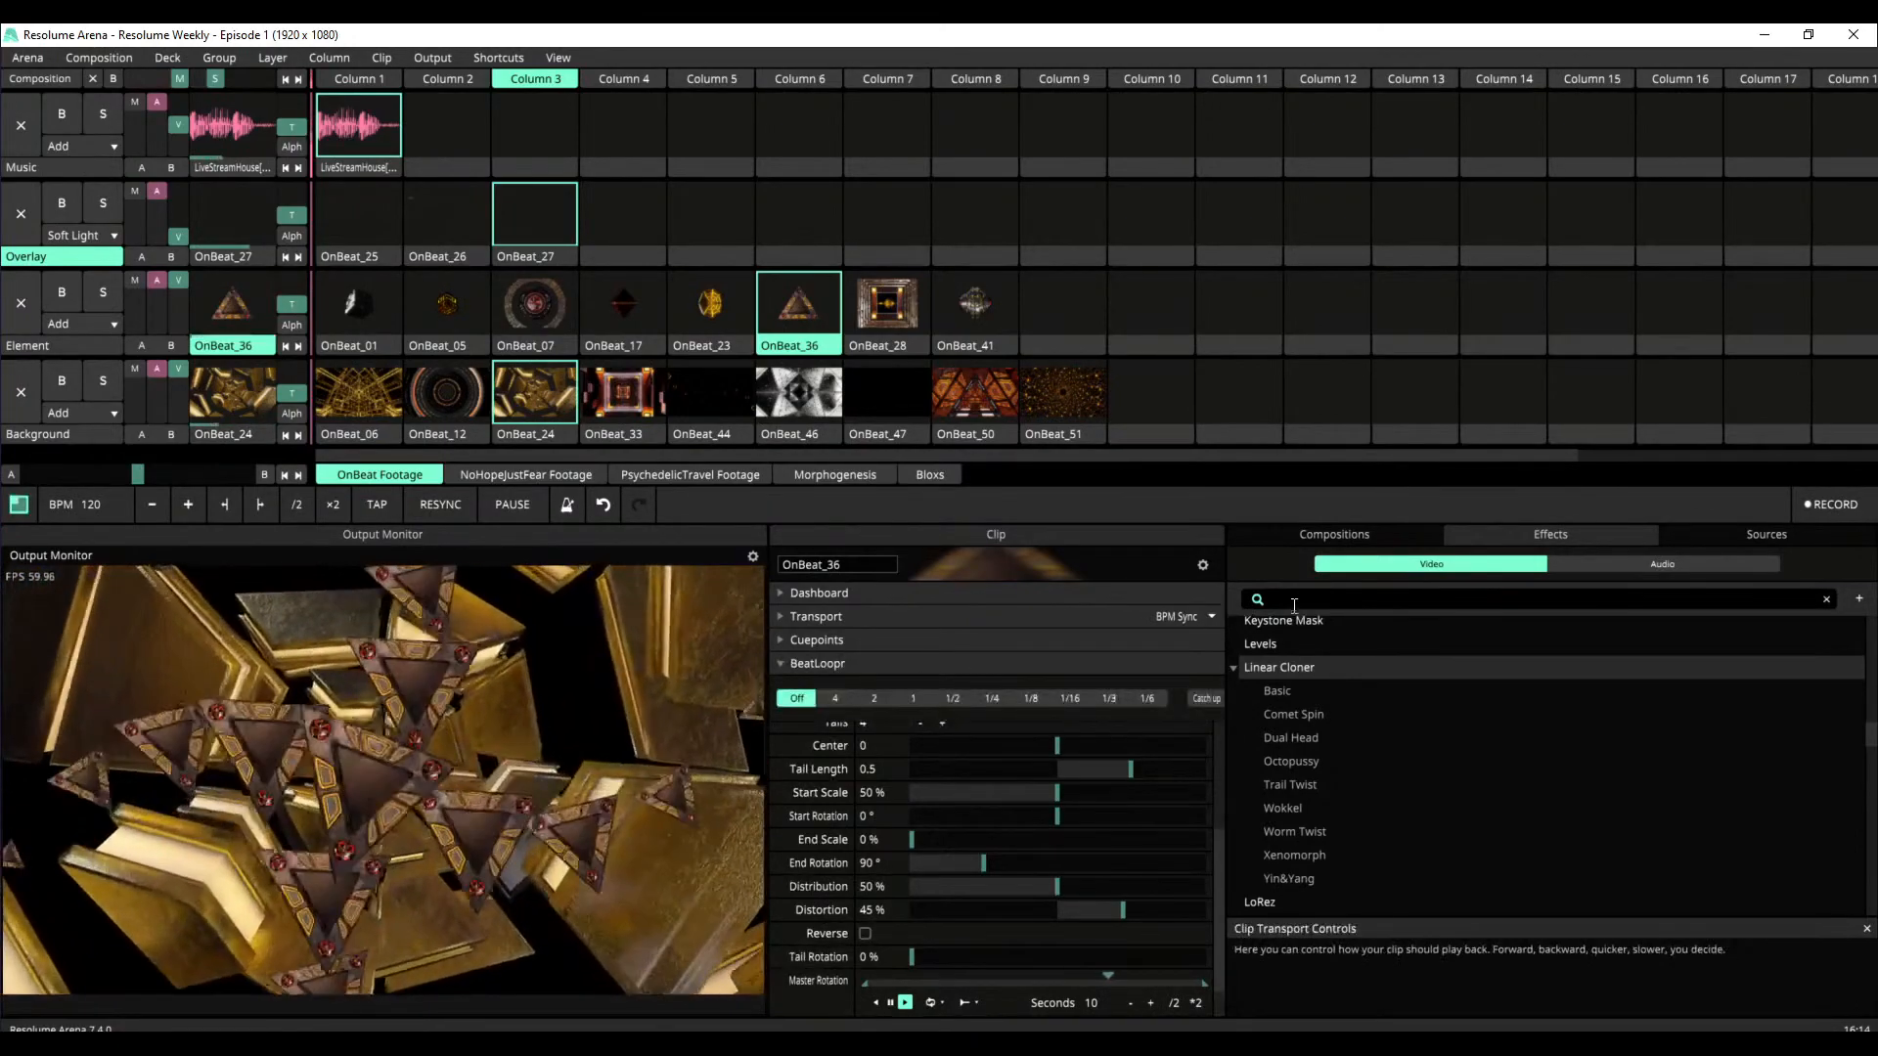
pyautogui.click(784, 663)
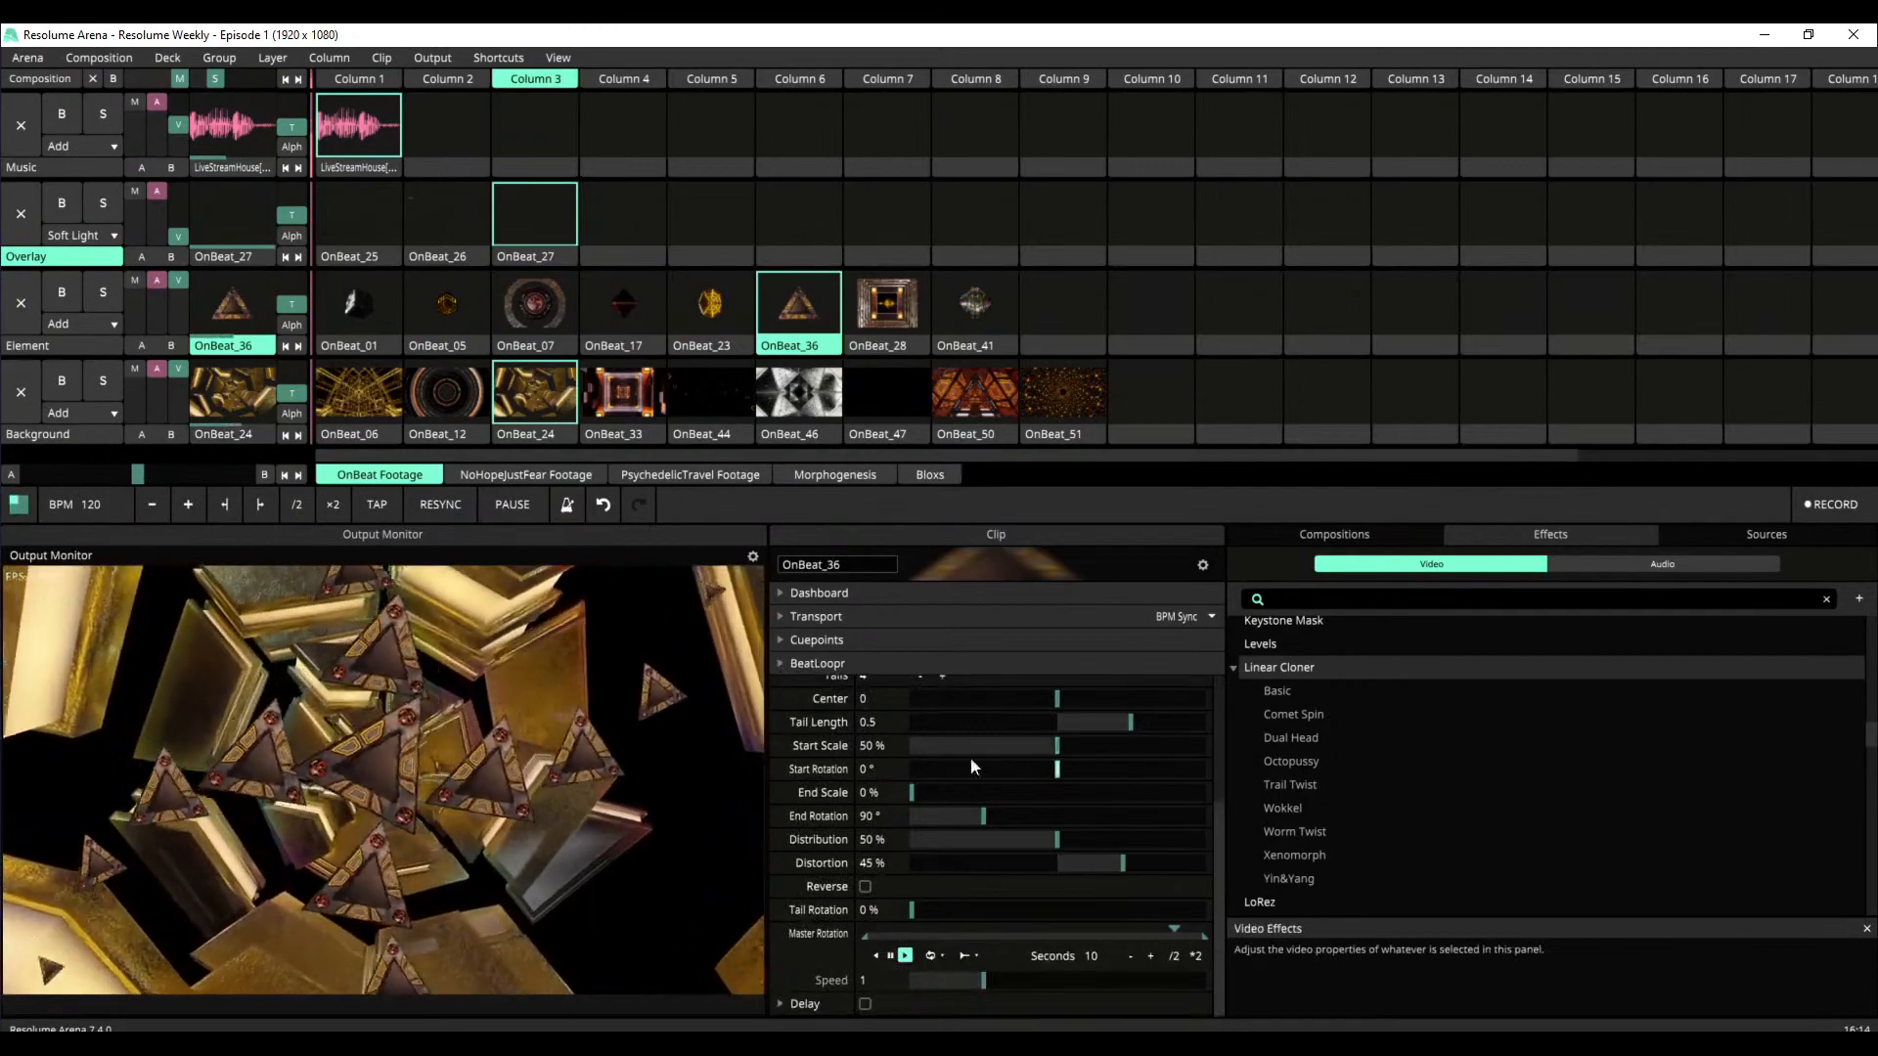
# Collapse the Linear Cloner settings, search the video effects for "trails" and add the Trails effect to the OnBeat_36 clip
pyautogui.scroll(8, 1306, 648)
pyautogui.click(1310, 599)
pyautogui.scroll(3, 1035, 768)
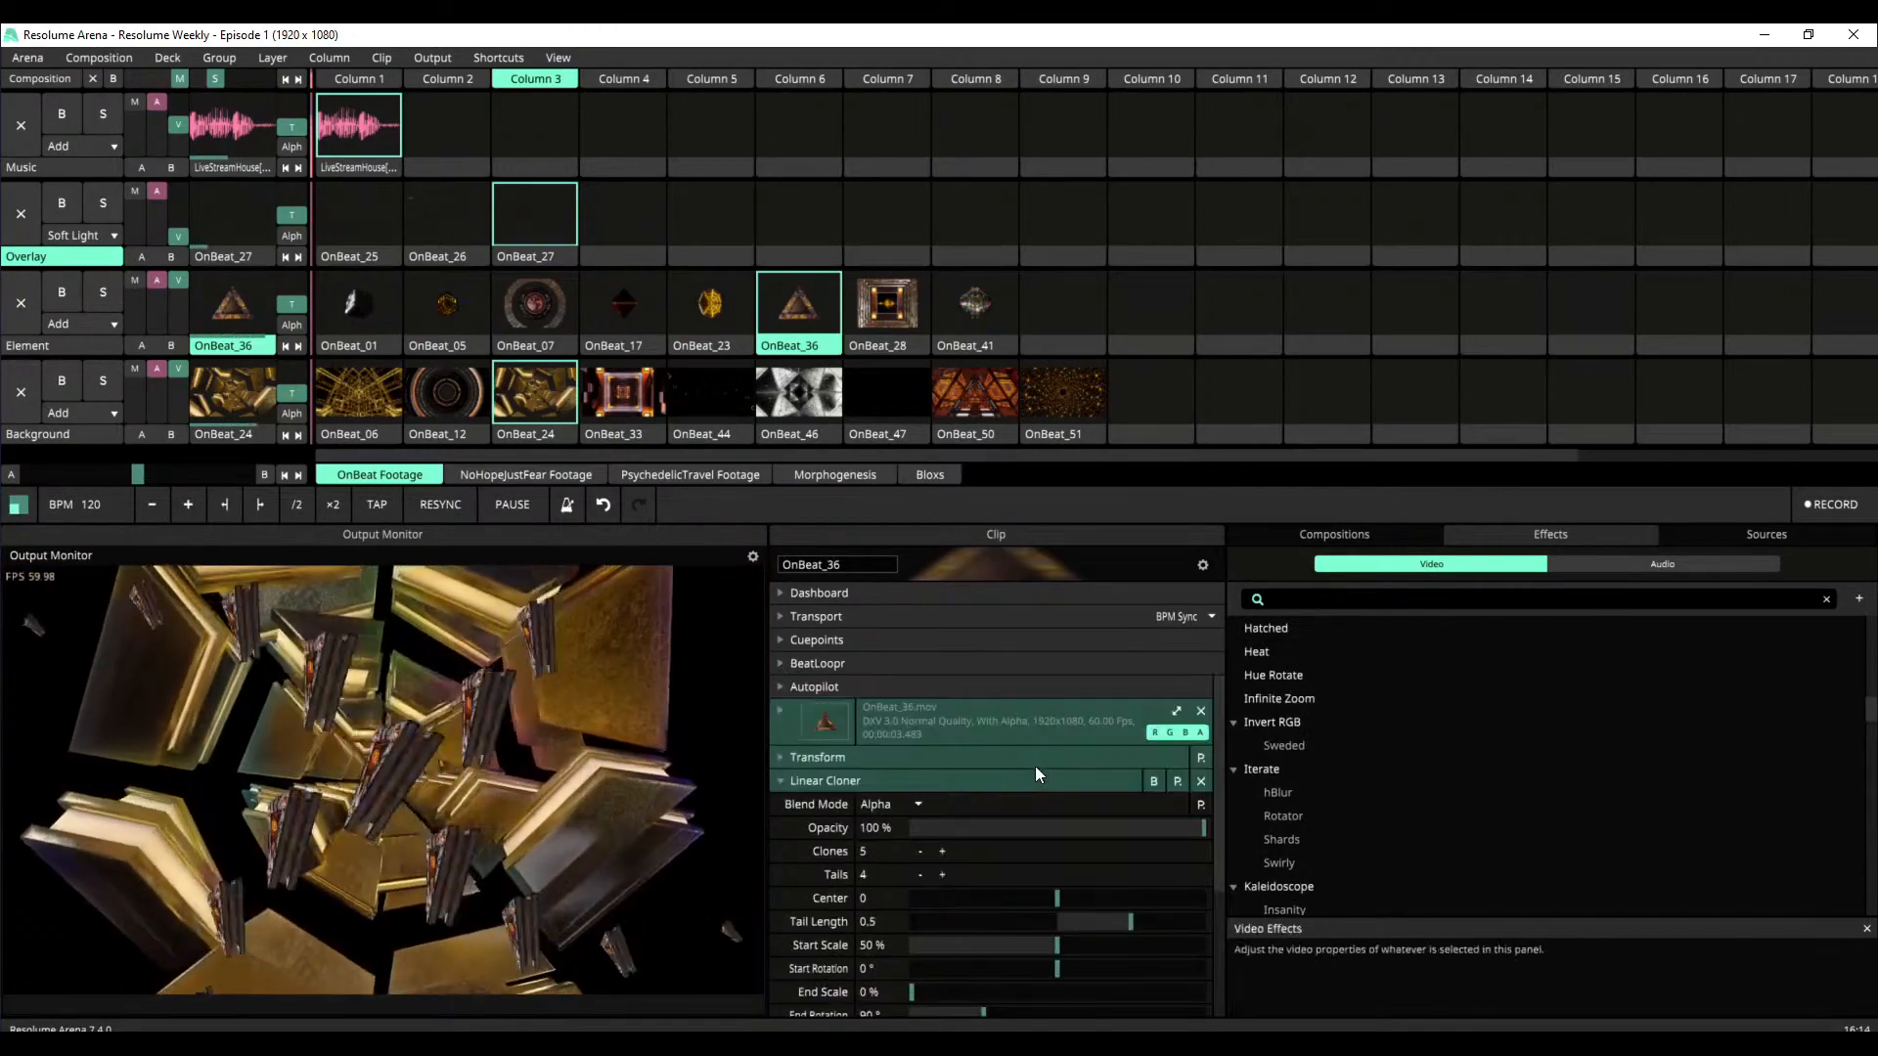
pyautogui.click(782, 777)
pyautogui.click(1296, 601)
pyautogui.write('tr')
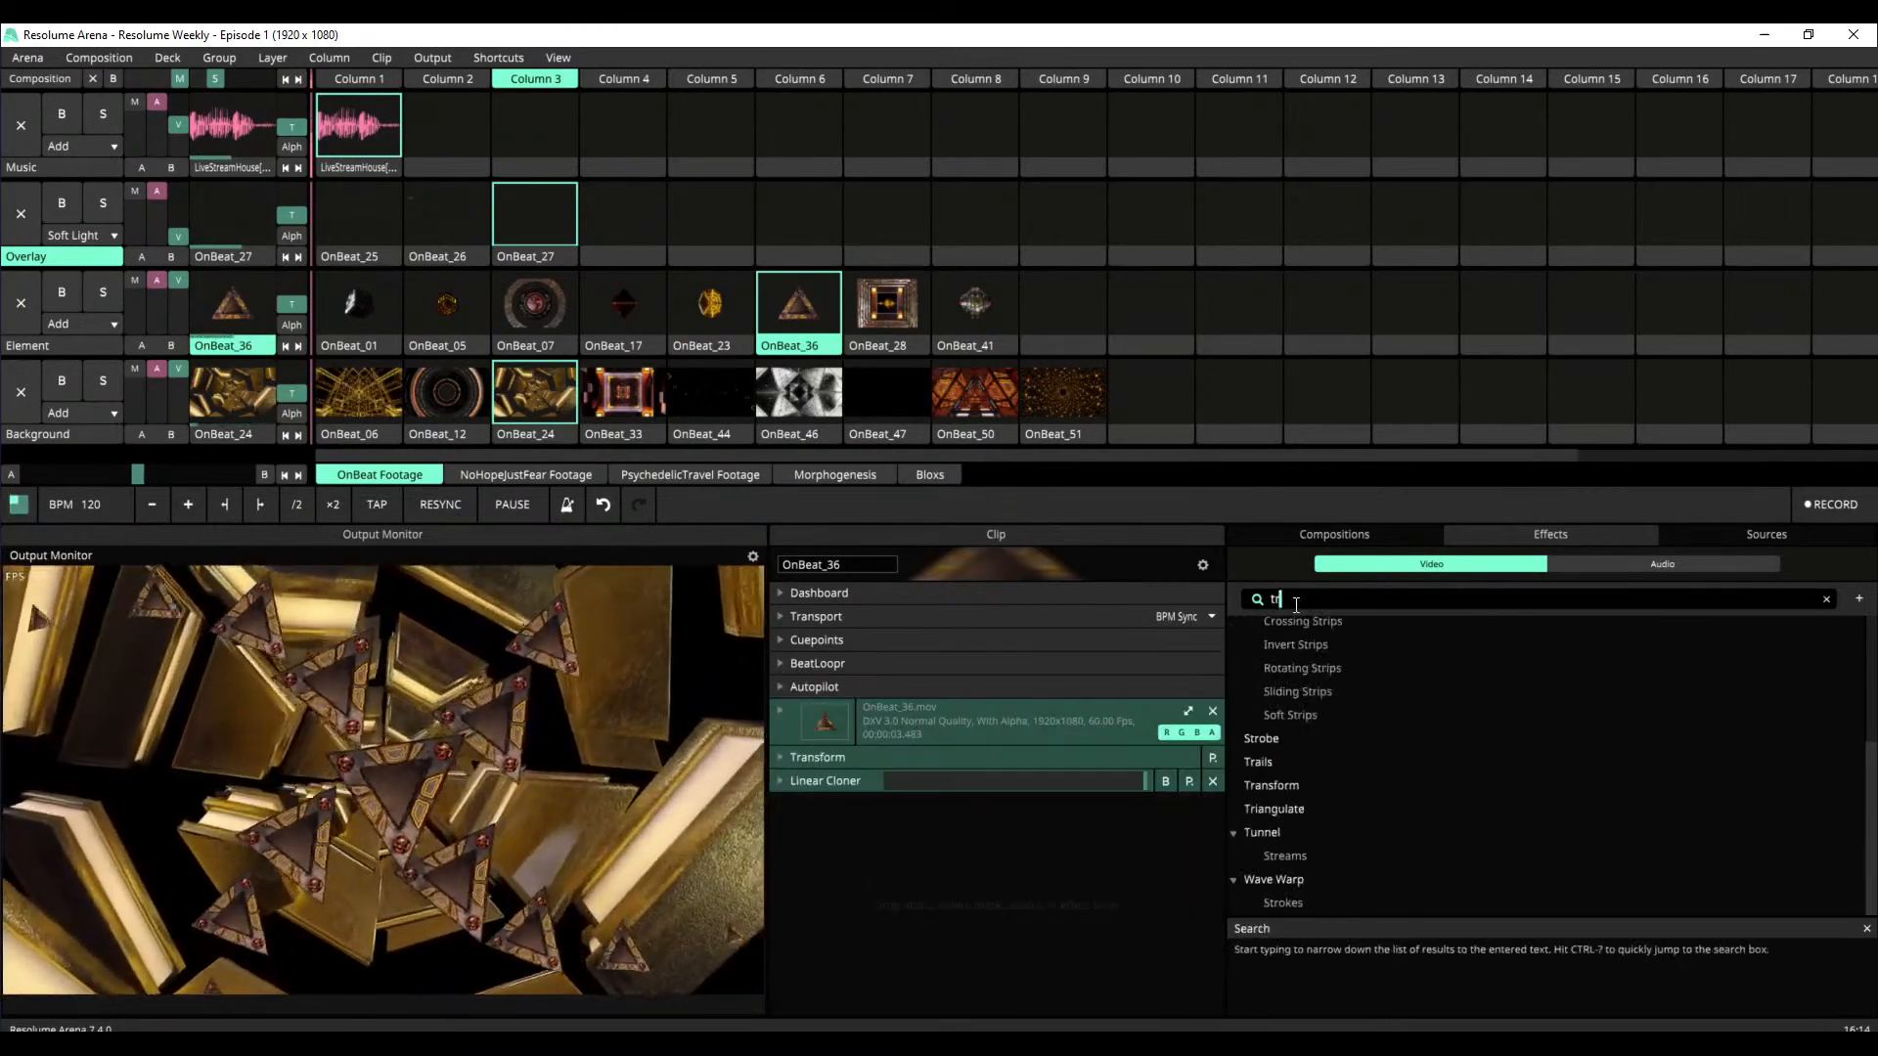
pyautogui.write('ails')
pyautogui.moveTo(1258, 626); pyautogui.dragTo(1014, 825)
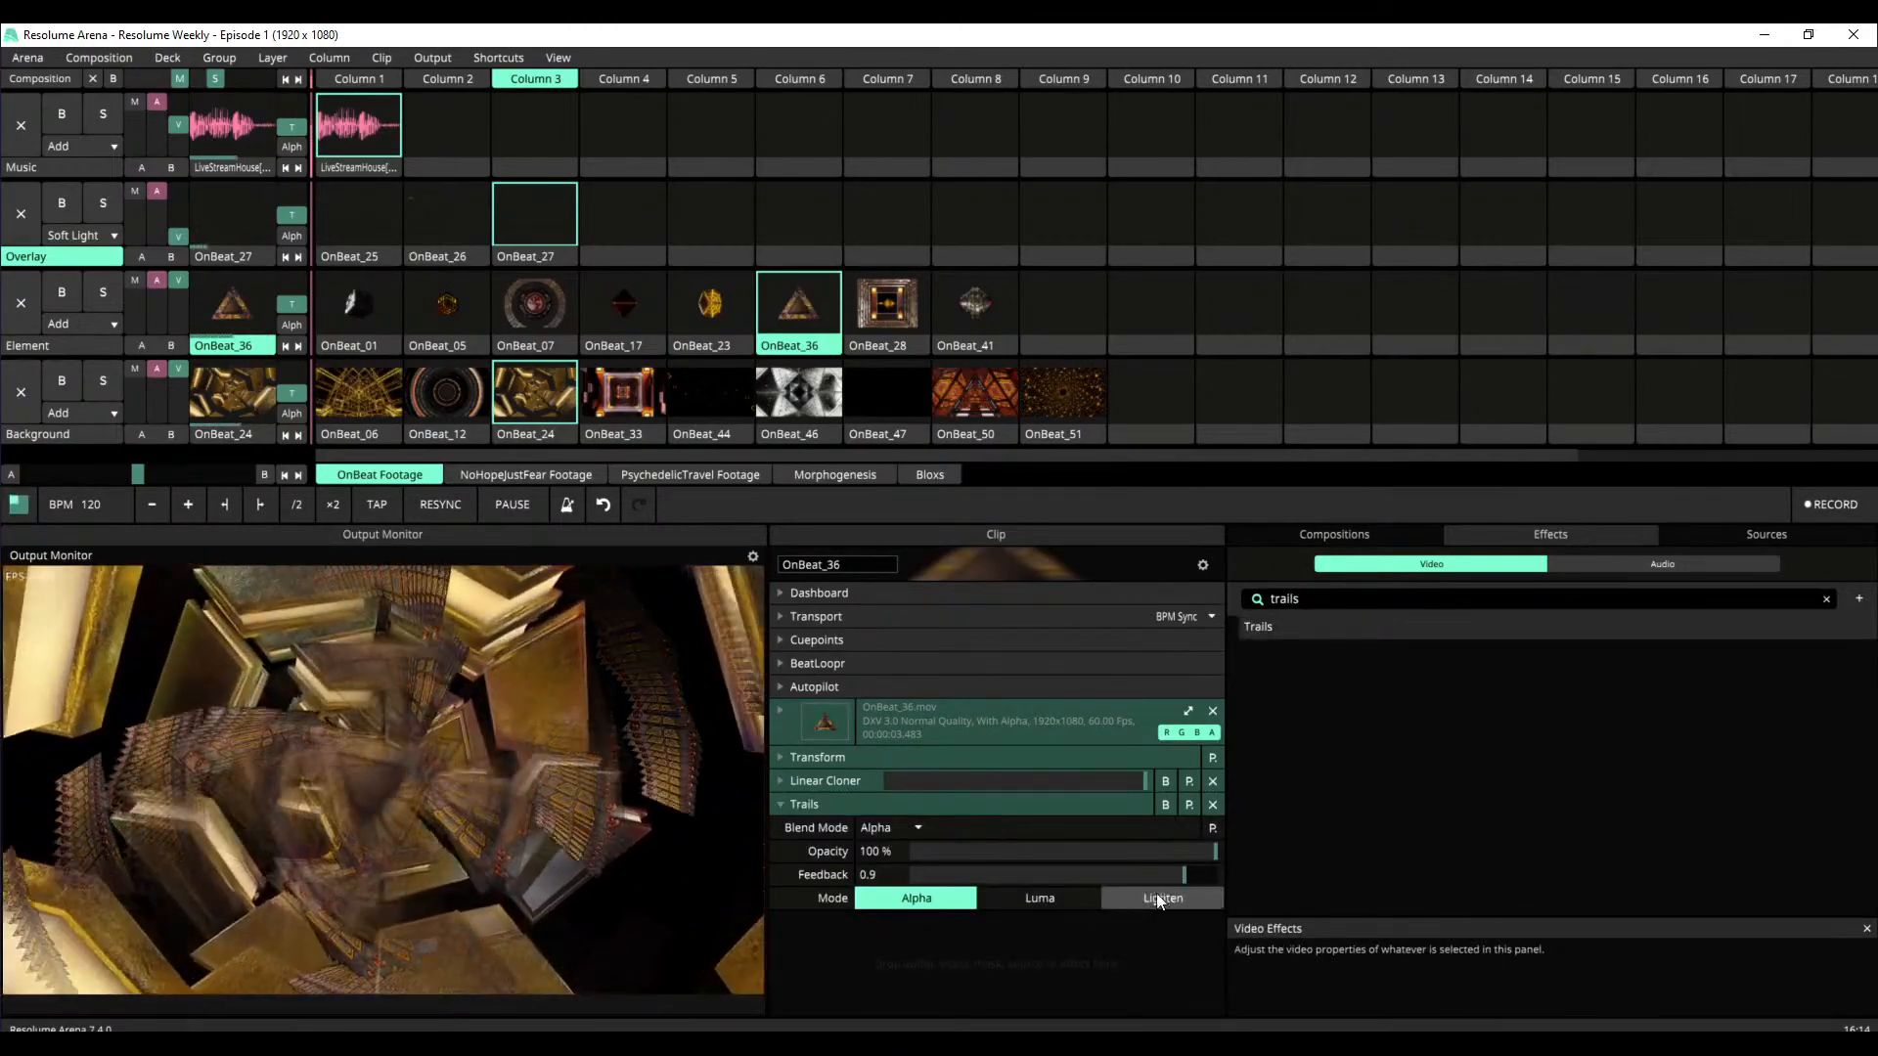
# Try Trails feedback values of 0.63 and 0.81 with the Lighten and Luma modes, and remove the effect from OnBeat_36
pyautogui.moveTo(1184, 875); pyautogui.dragTo(1102, 875)
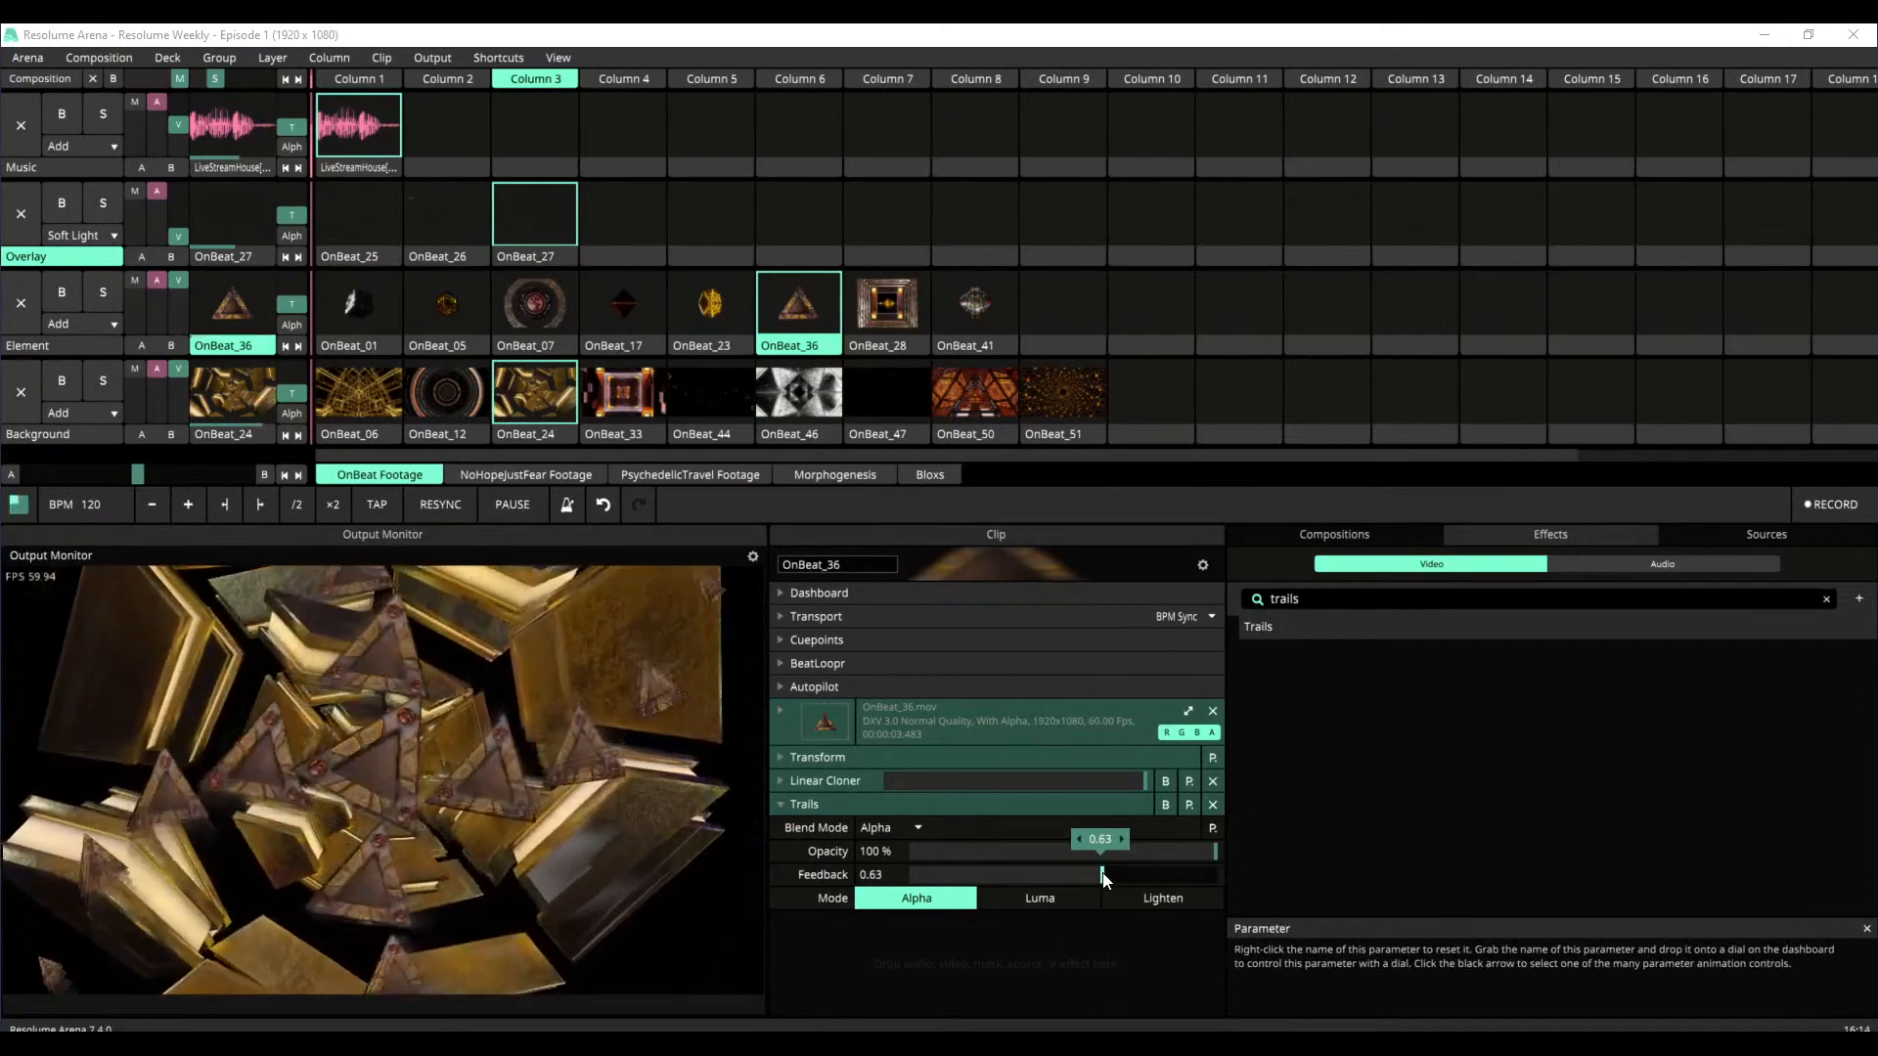
pyautogui.moveTo(1102, 875); pyautogui.dragTo(1159, 874)
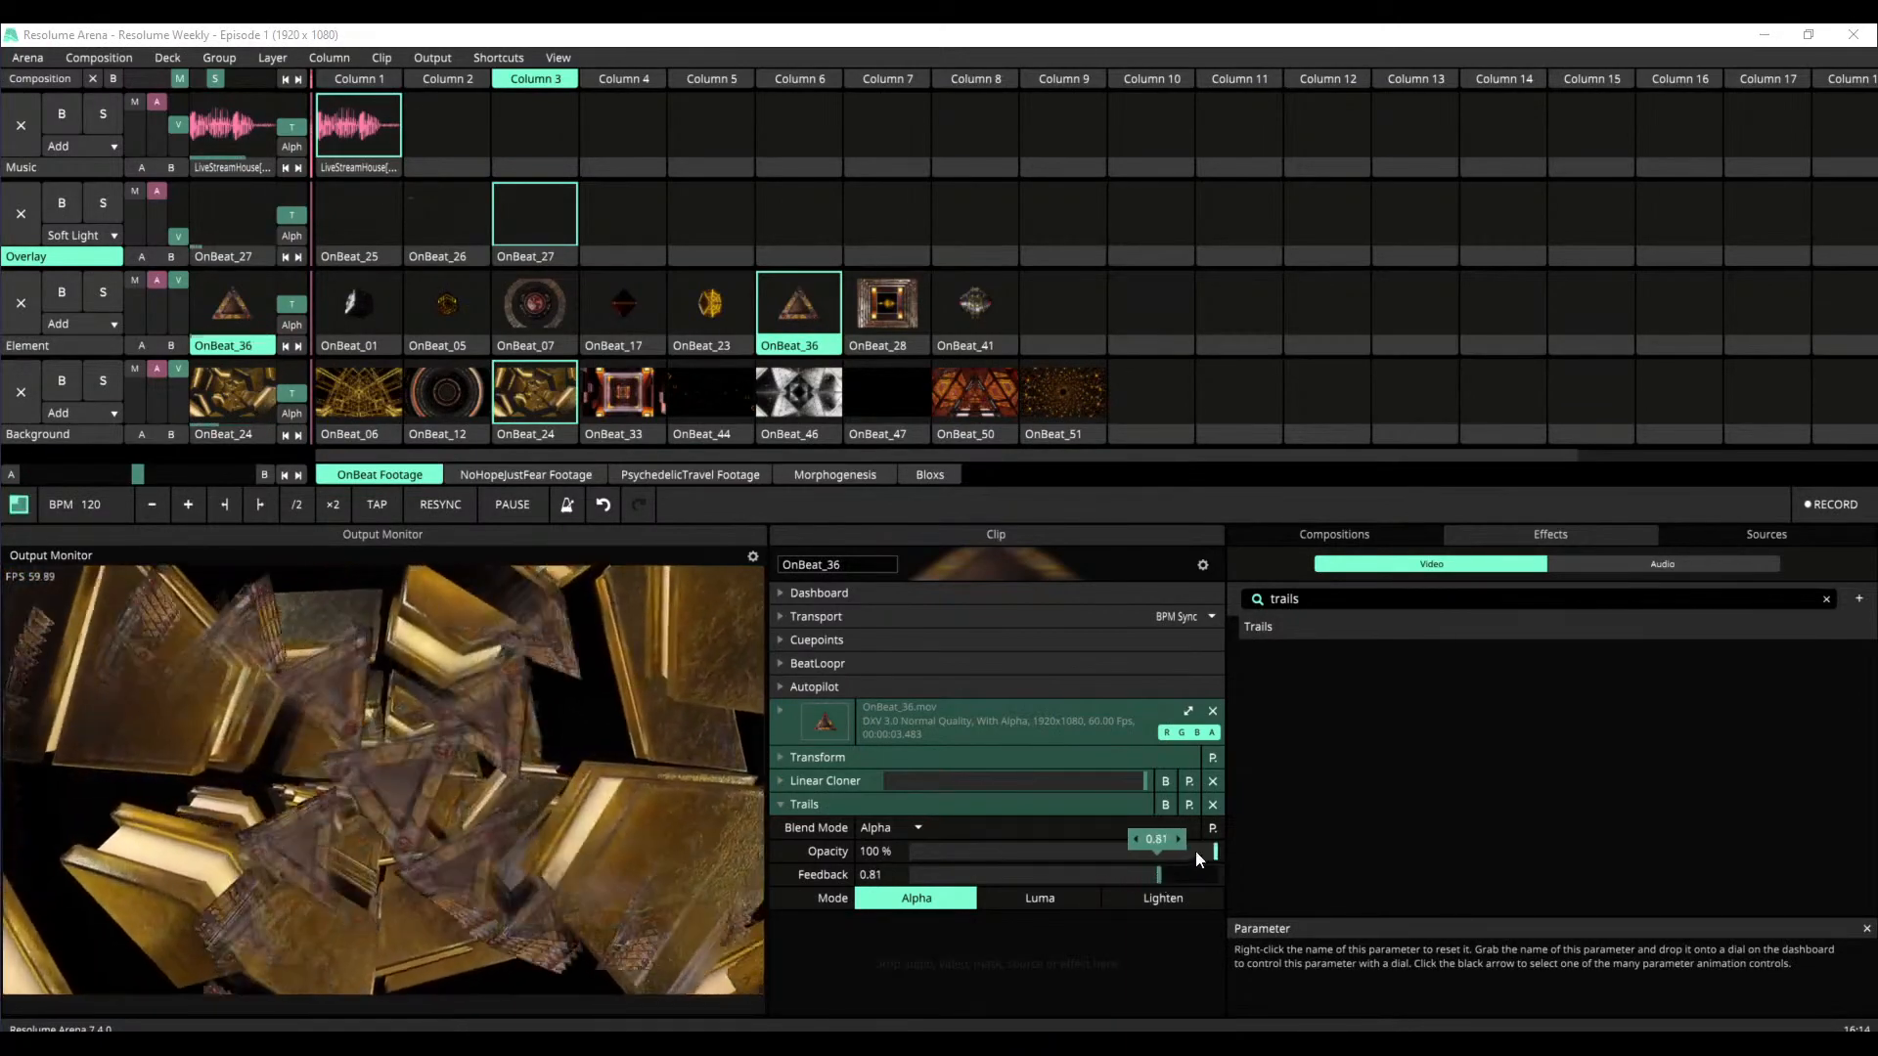
pyautogui.click(1178, 900)
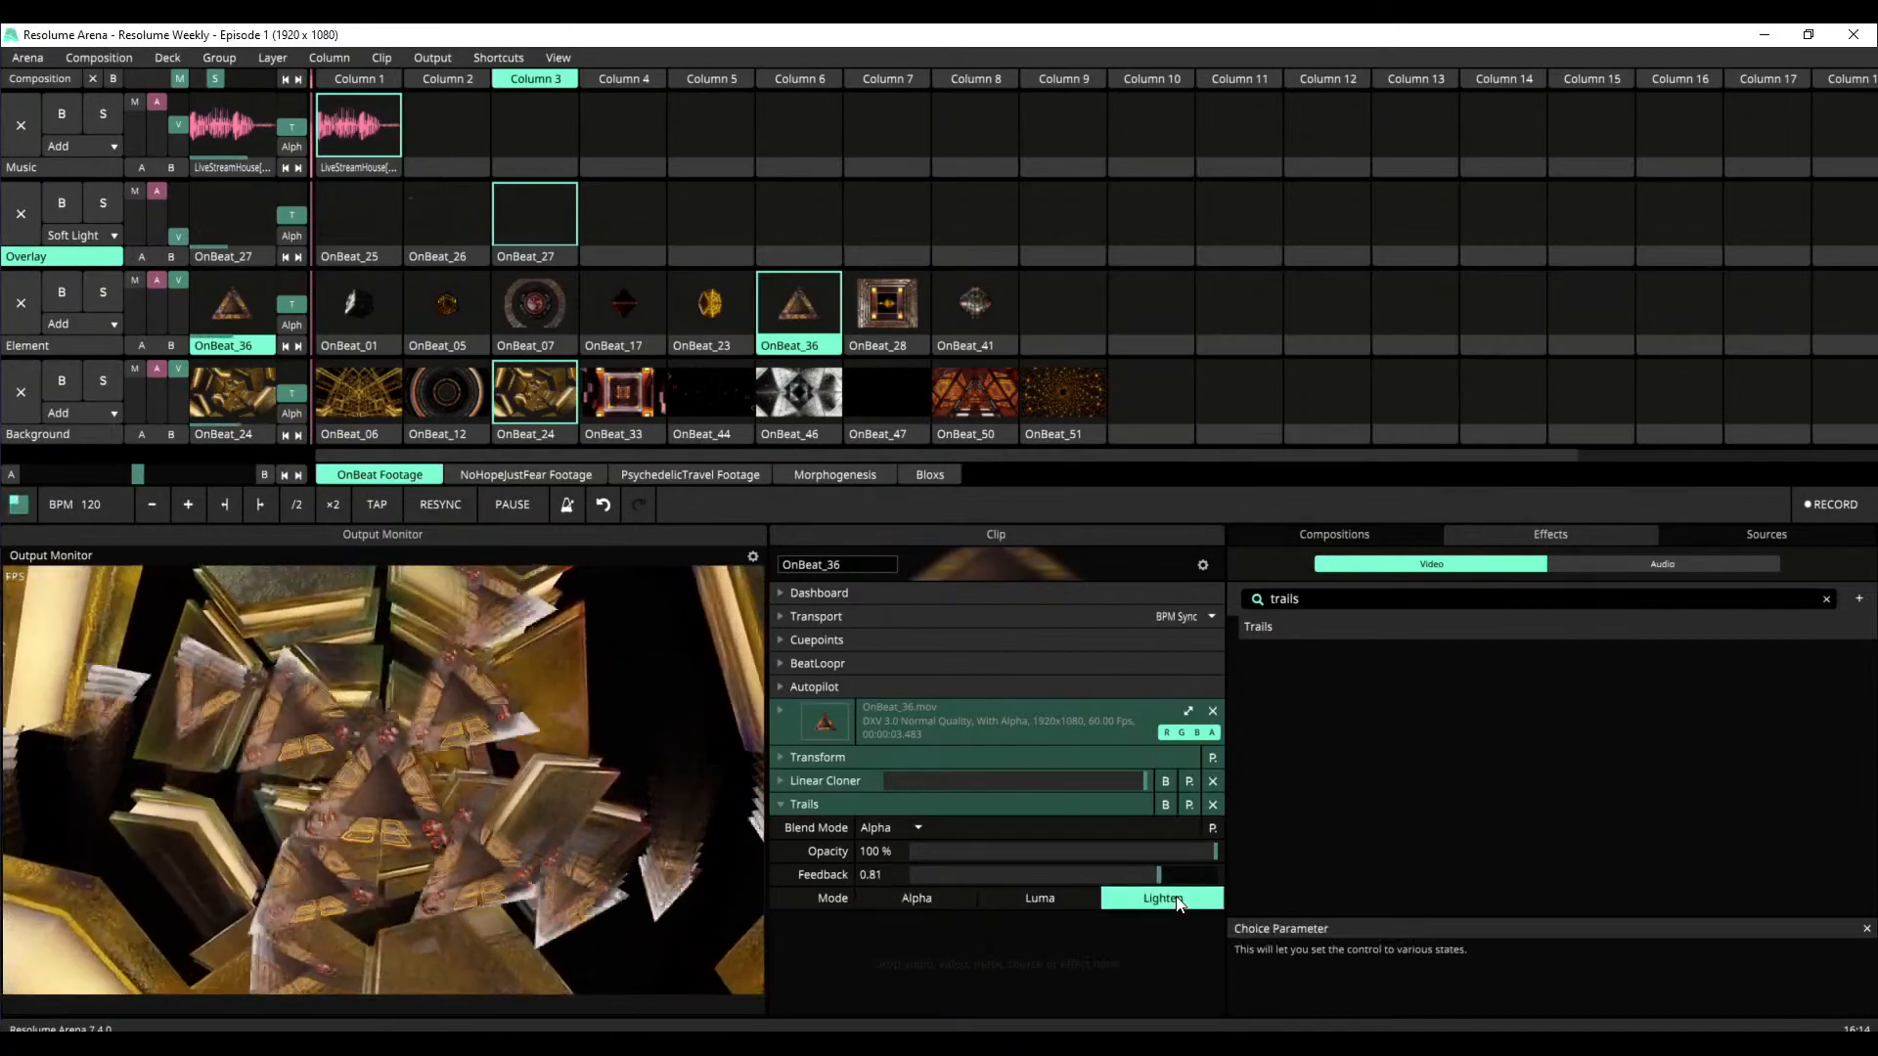
pyautogui.click(1076, 906)
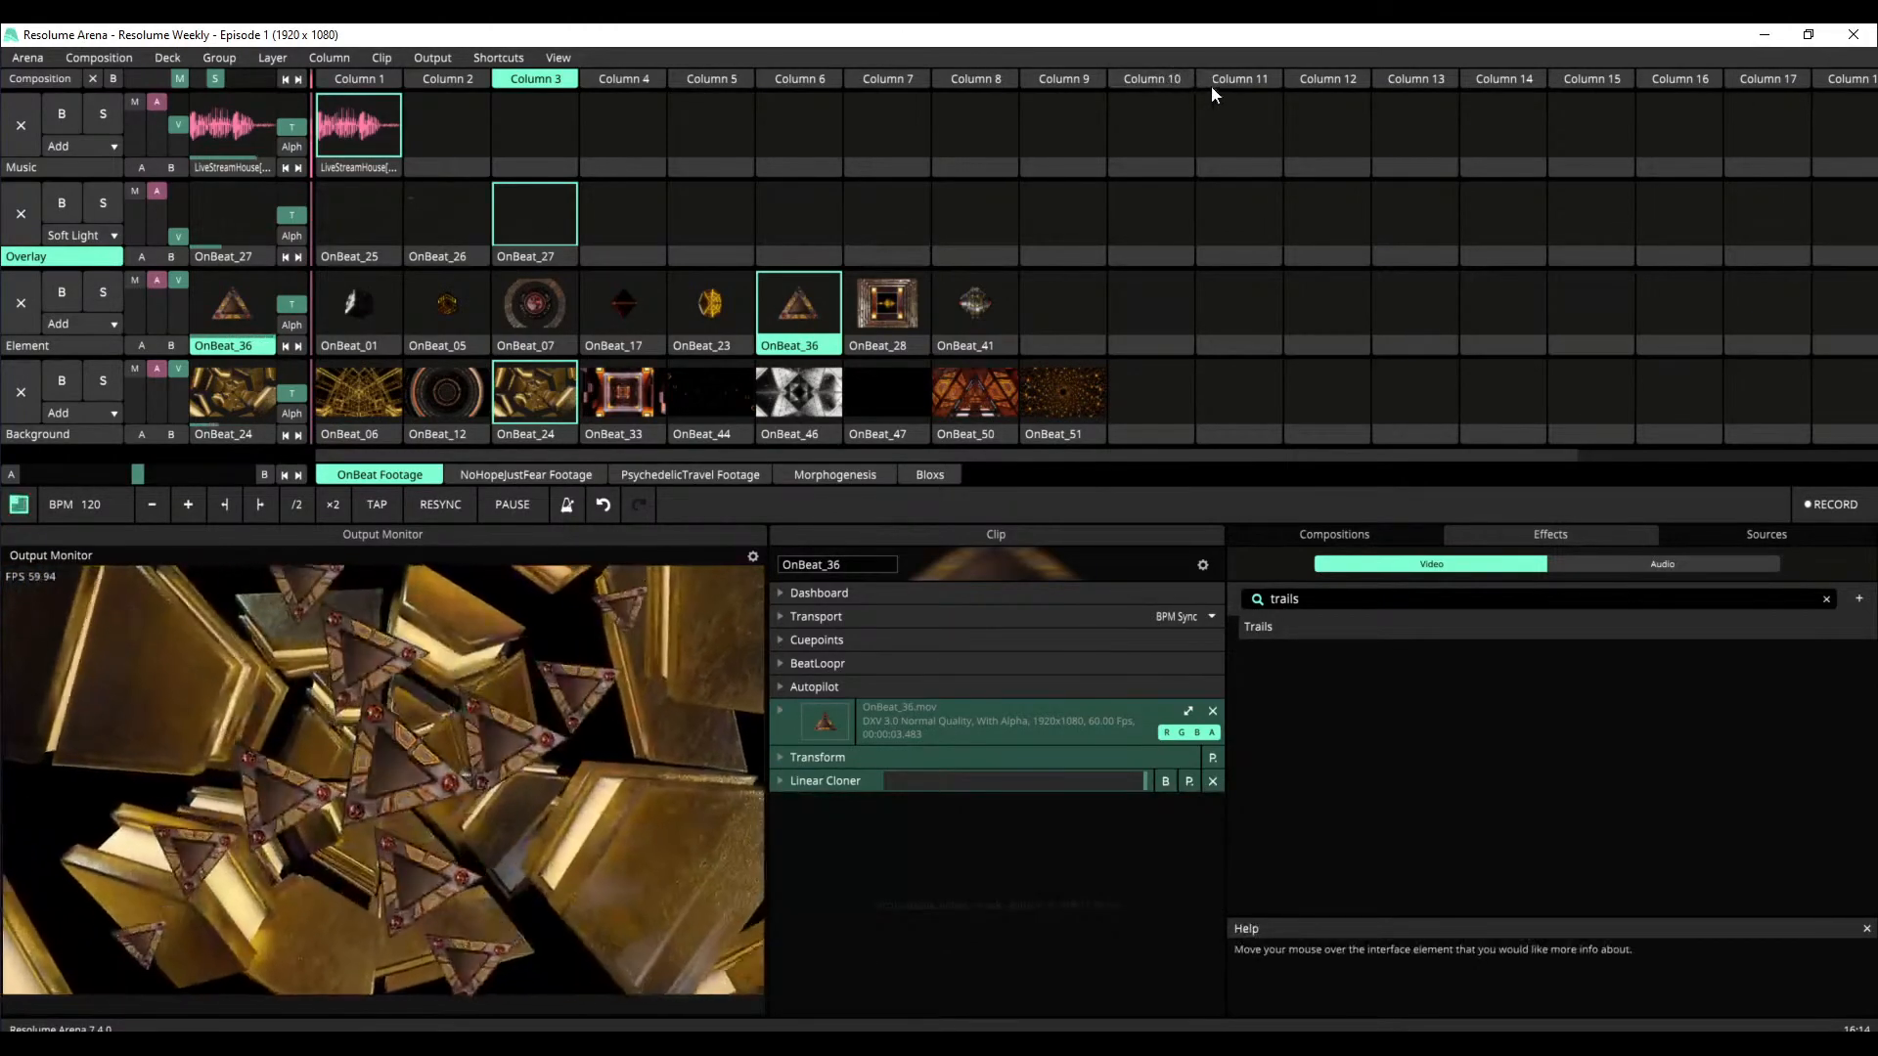
# Stop all playing clips by triggering the empty Column 11, and launch Column 8
pyautogui.click(1217, 83)
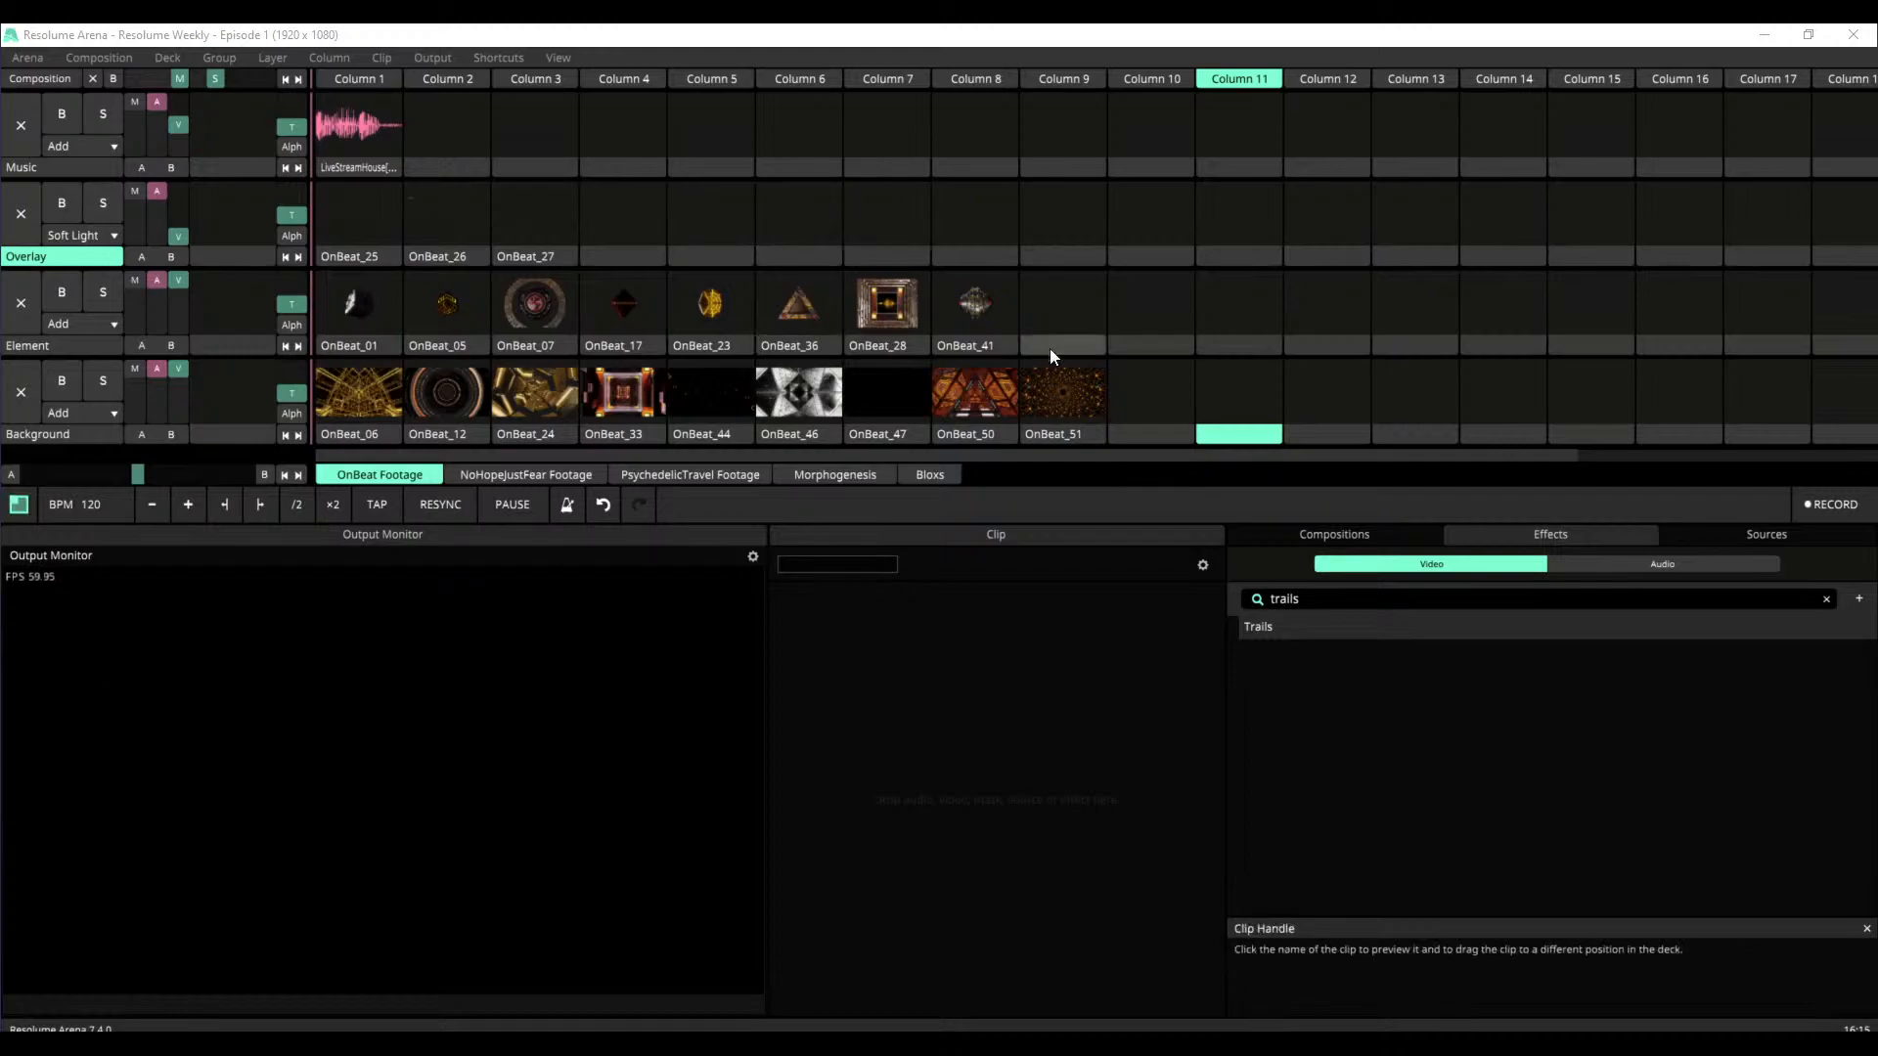
pyautogui.click(990, 83)
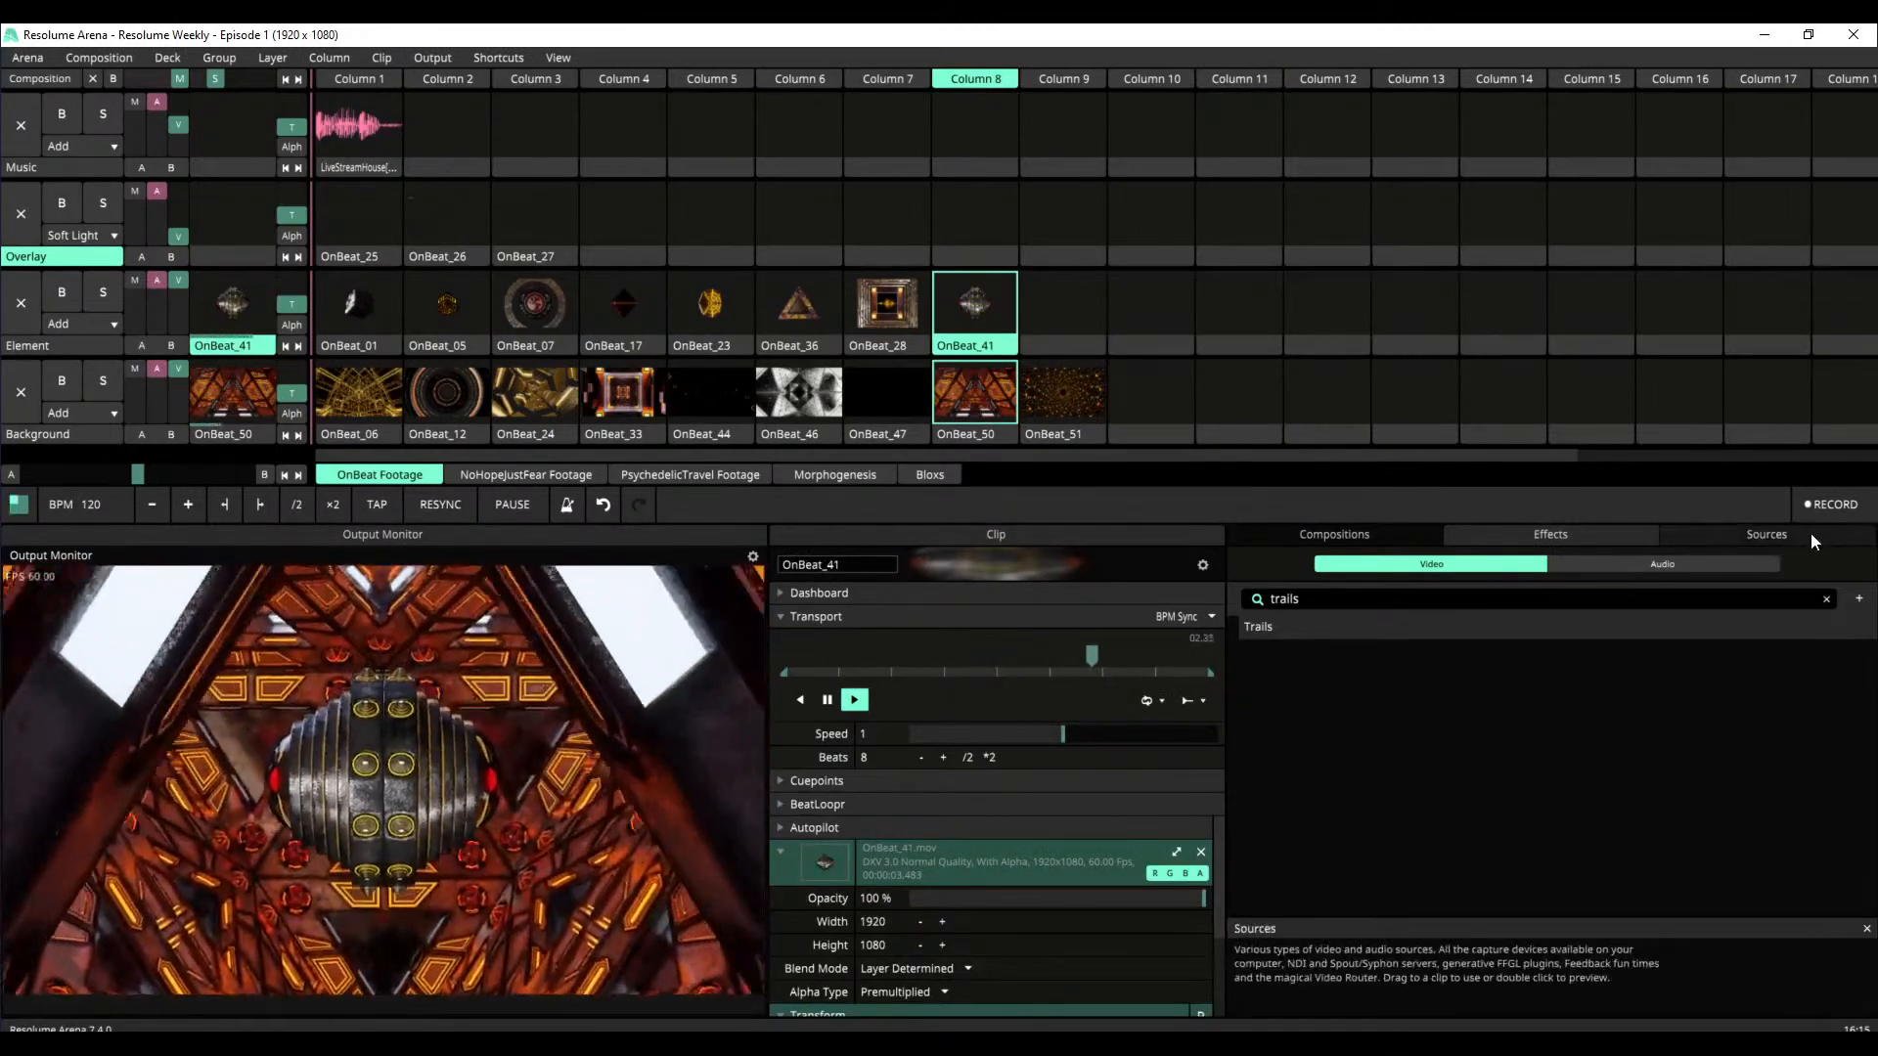
# Search the sources for "sh" and add the Shaper generator to the Overlay layer in Column 8
pyautogui.click(1766, 534)
pyautogui.click(1407, 564)
pyautogui.write('te')
pyautogui.doubleClick(1406, 564)
pyautogui.write('cir')
pyautogui.press('BackSpace')
pyautogui.press('BackSpace')
pyautogui.press('BackSpace')
pyautogui.write('sh')
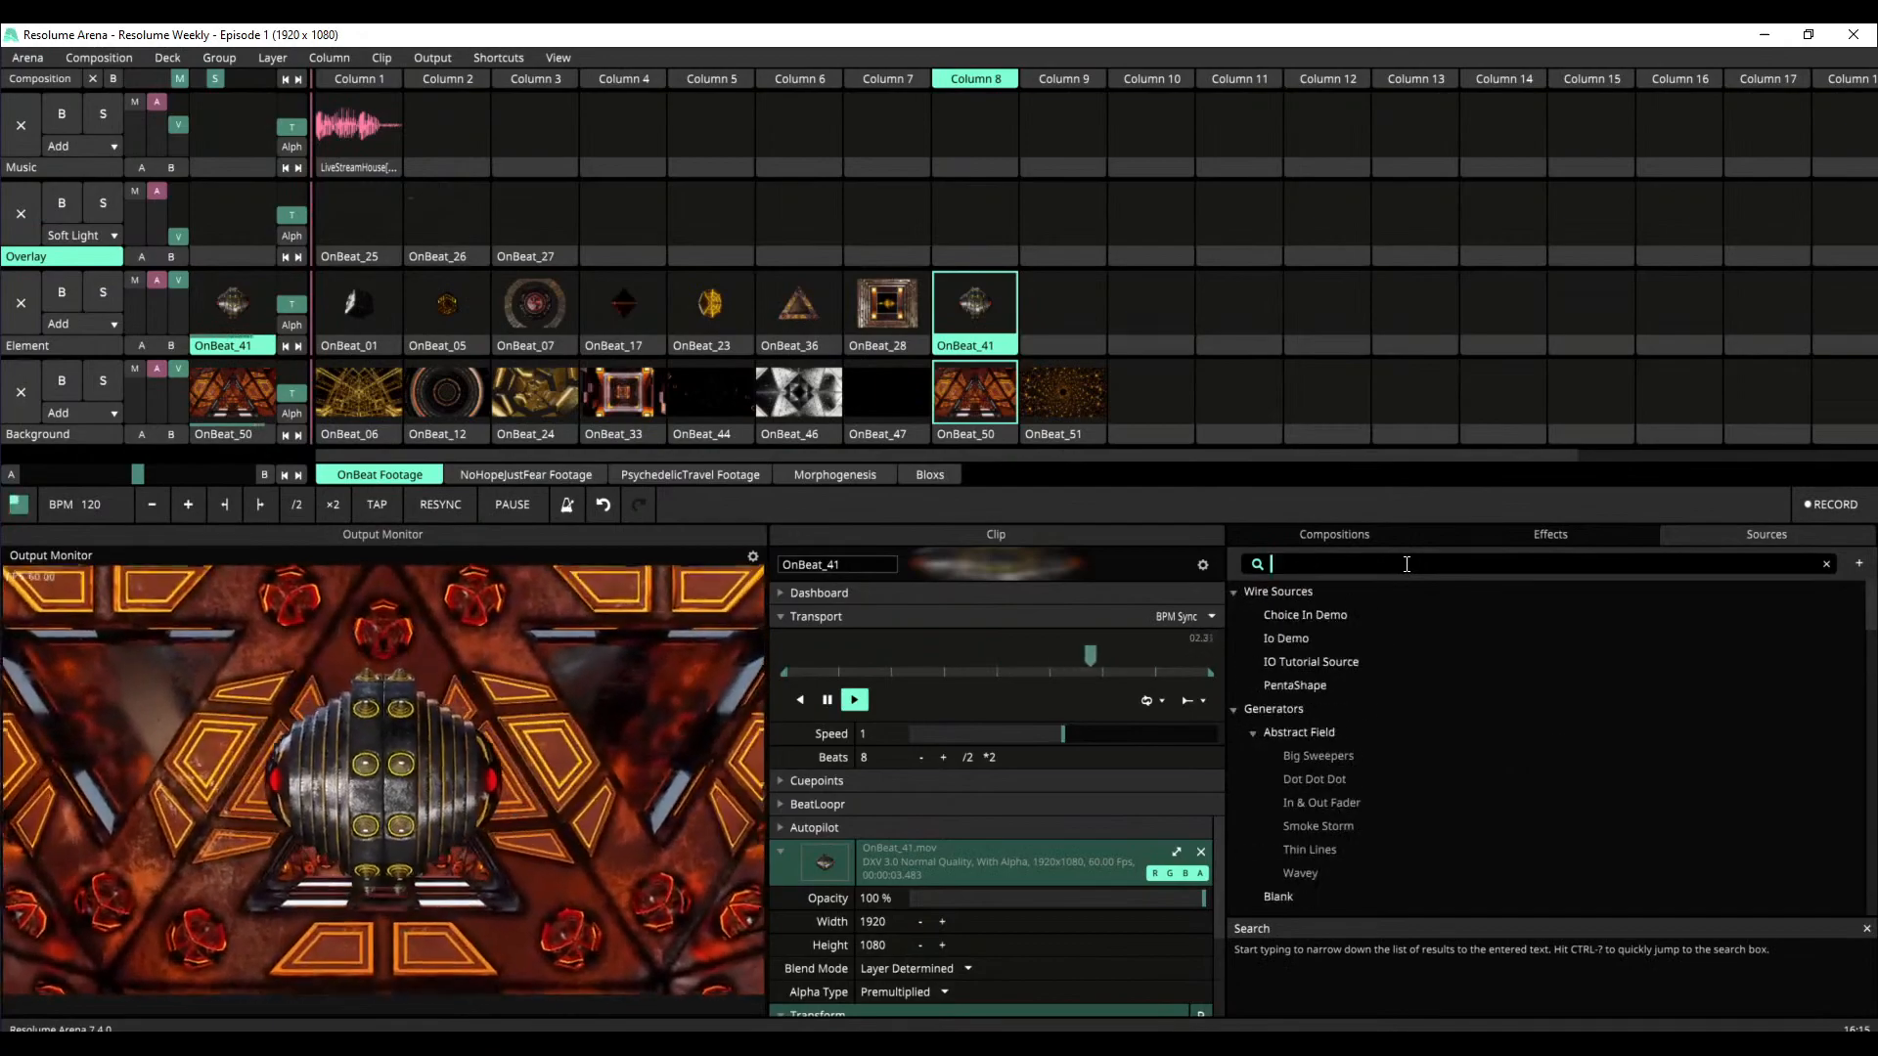
pyautogui.moveTo(1267, 688); pyautogui.dragTo(961, 223)
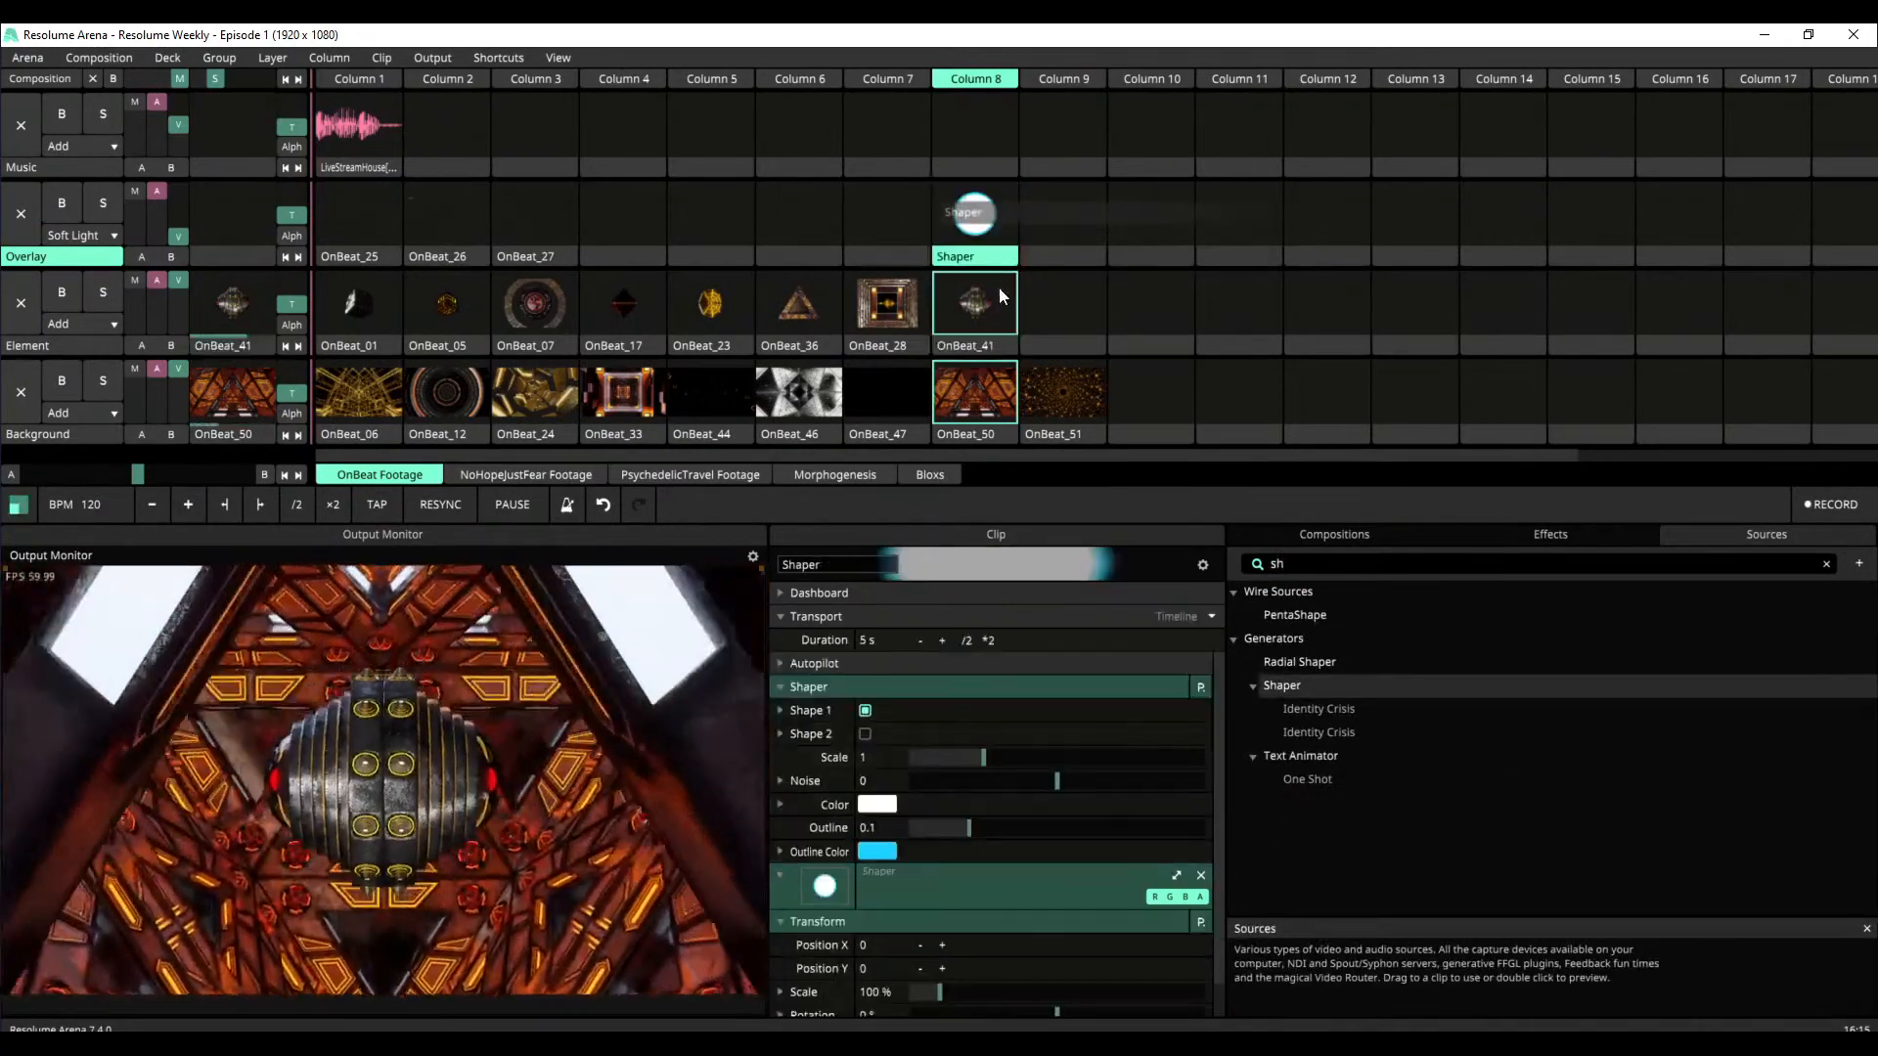
# Clear the Element layer's playing clip and launch Shaper with the Overlay layer's video opacity raised to full
pyautogui.click(1107, 319)
pyautogui.click(1006, 225)
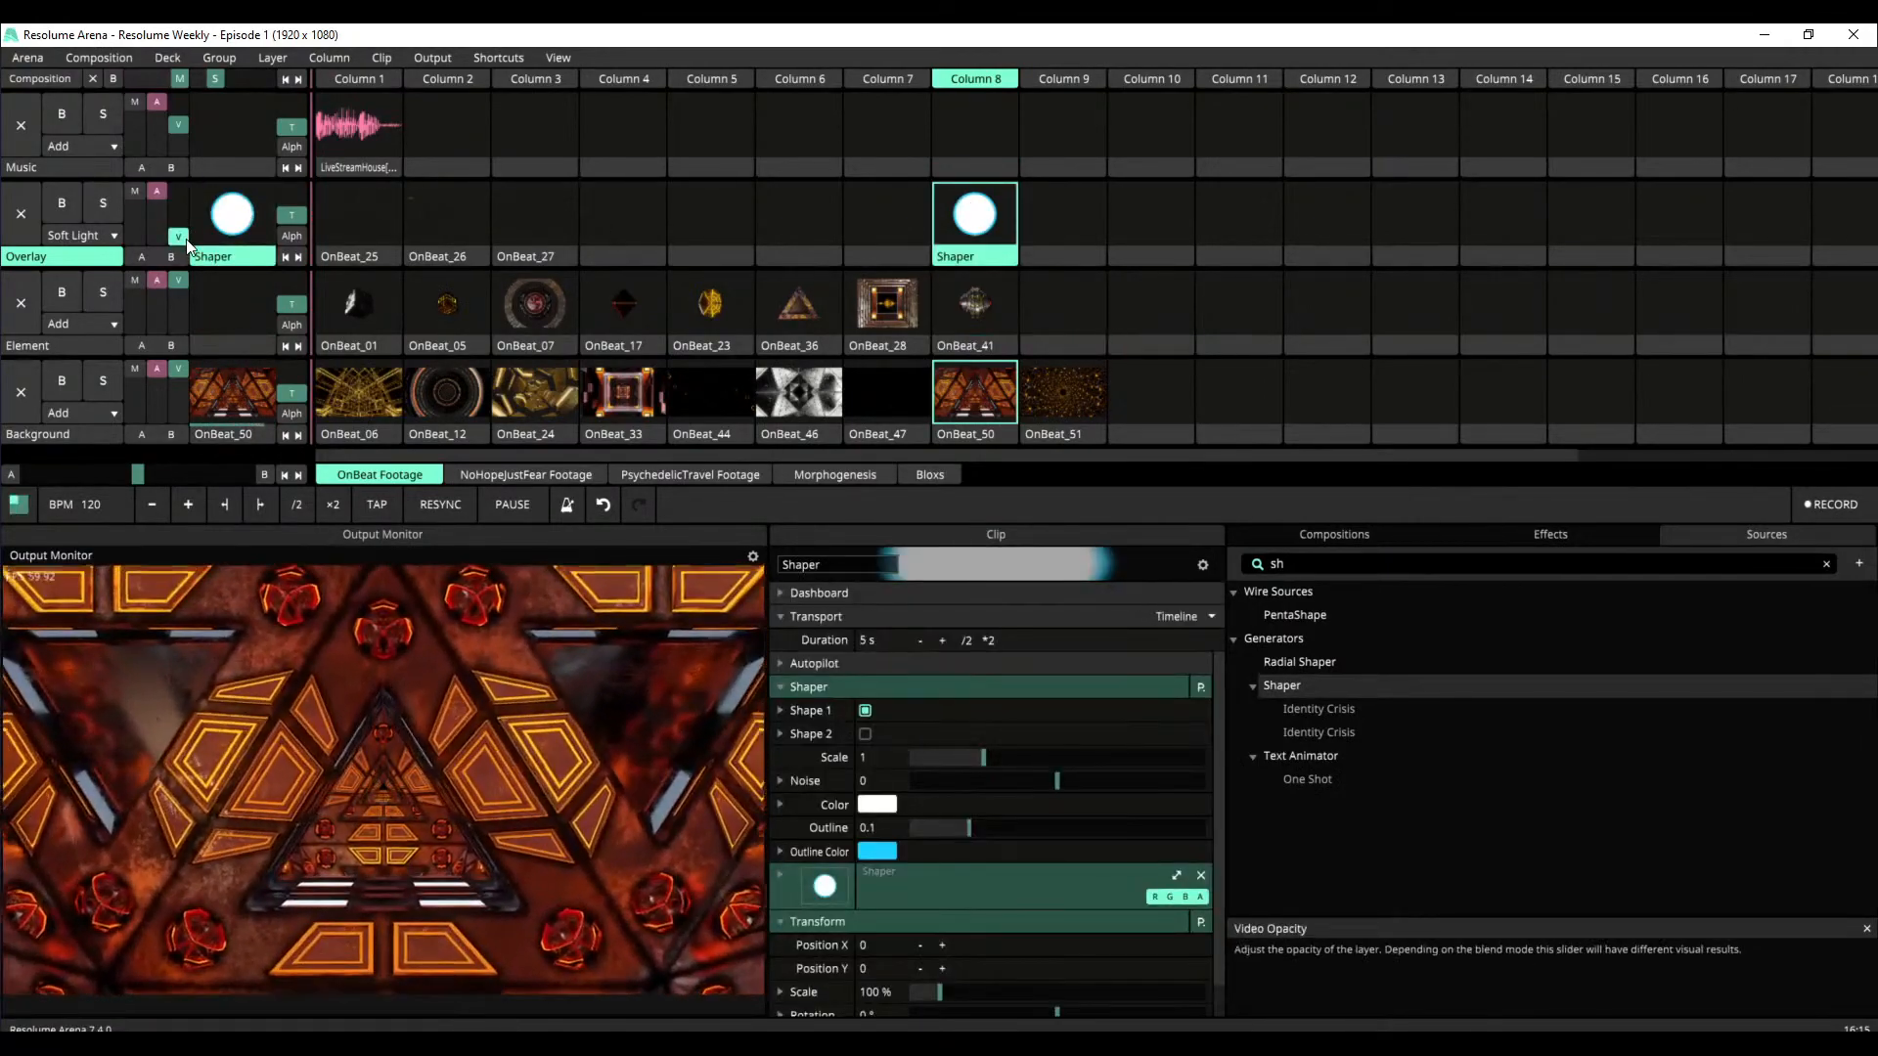
pyautogui.moveTo(178, 236); pyautogui.dragTo(178, 191)
# Set the Overlay layer's blend mode to Add and Shaper's Scale to 0.55
pyautogui.click(103, 240)
pyautogui.scroll(6, 111, 235)
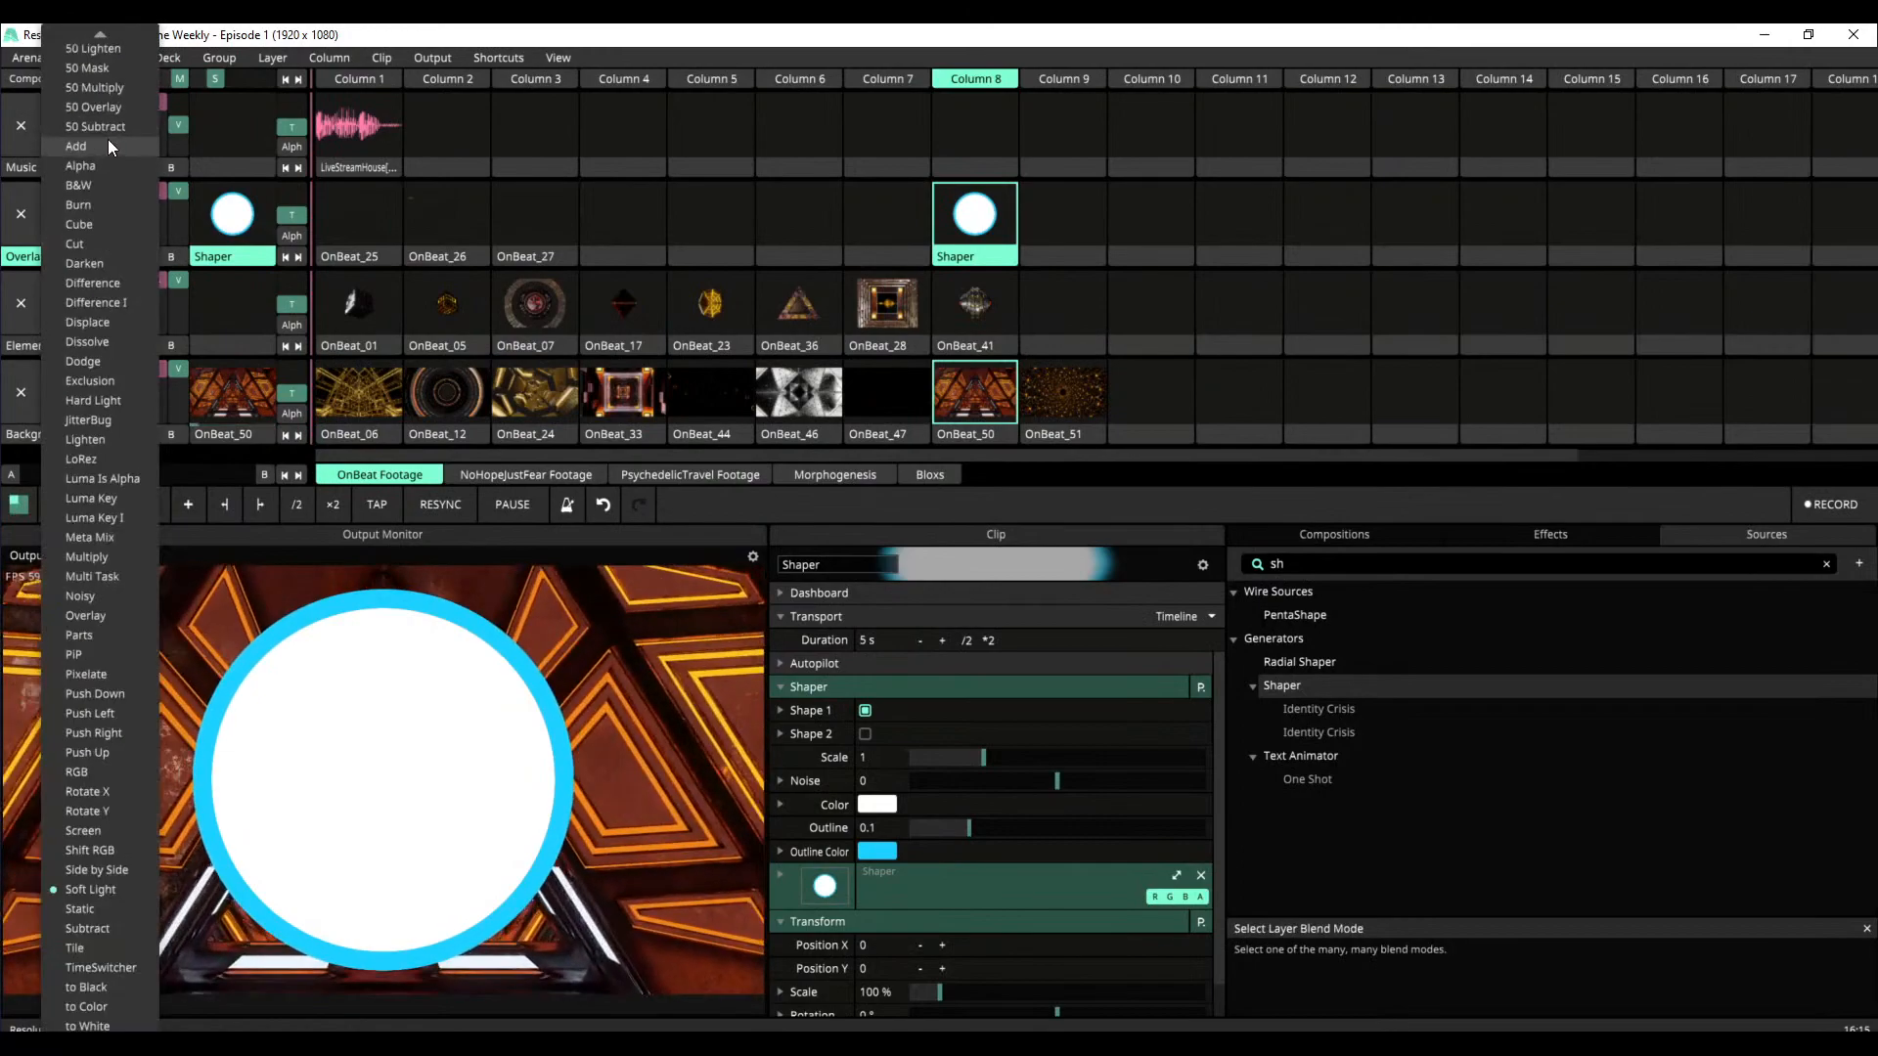
pyautogui.click(100, 147)
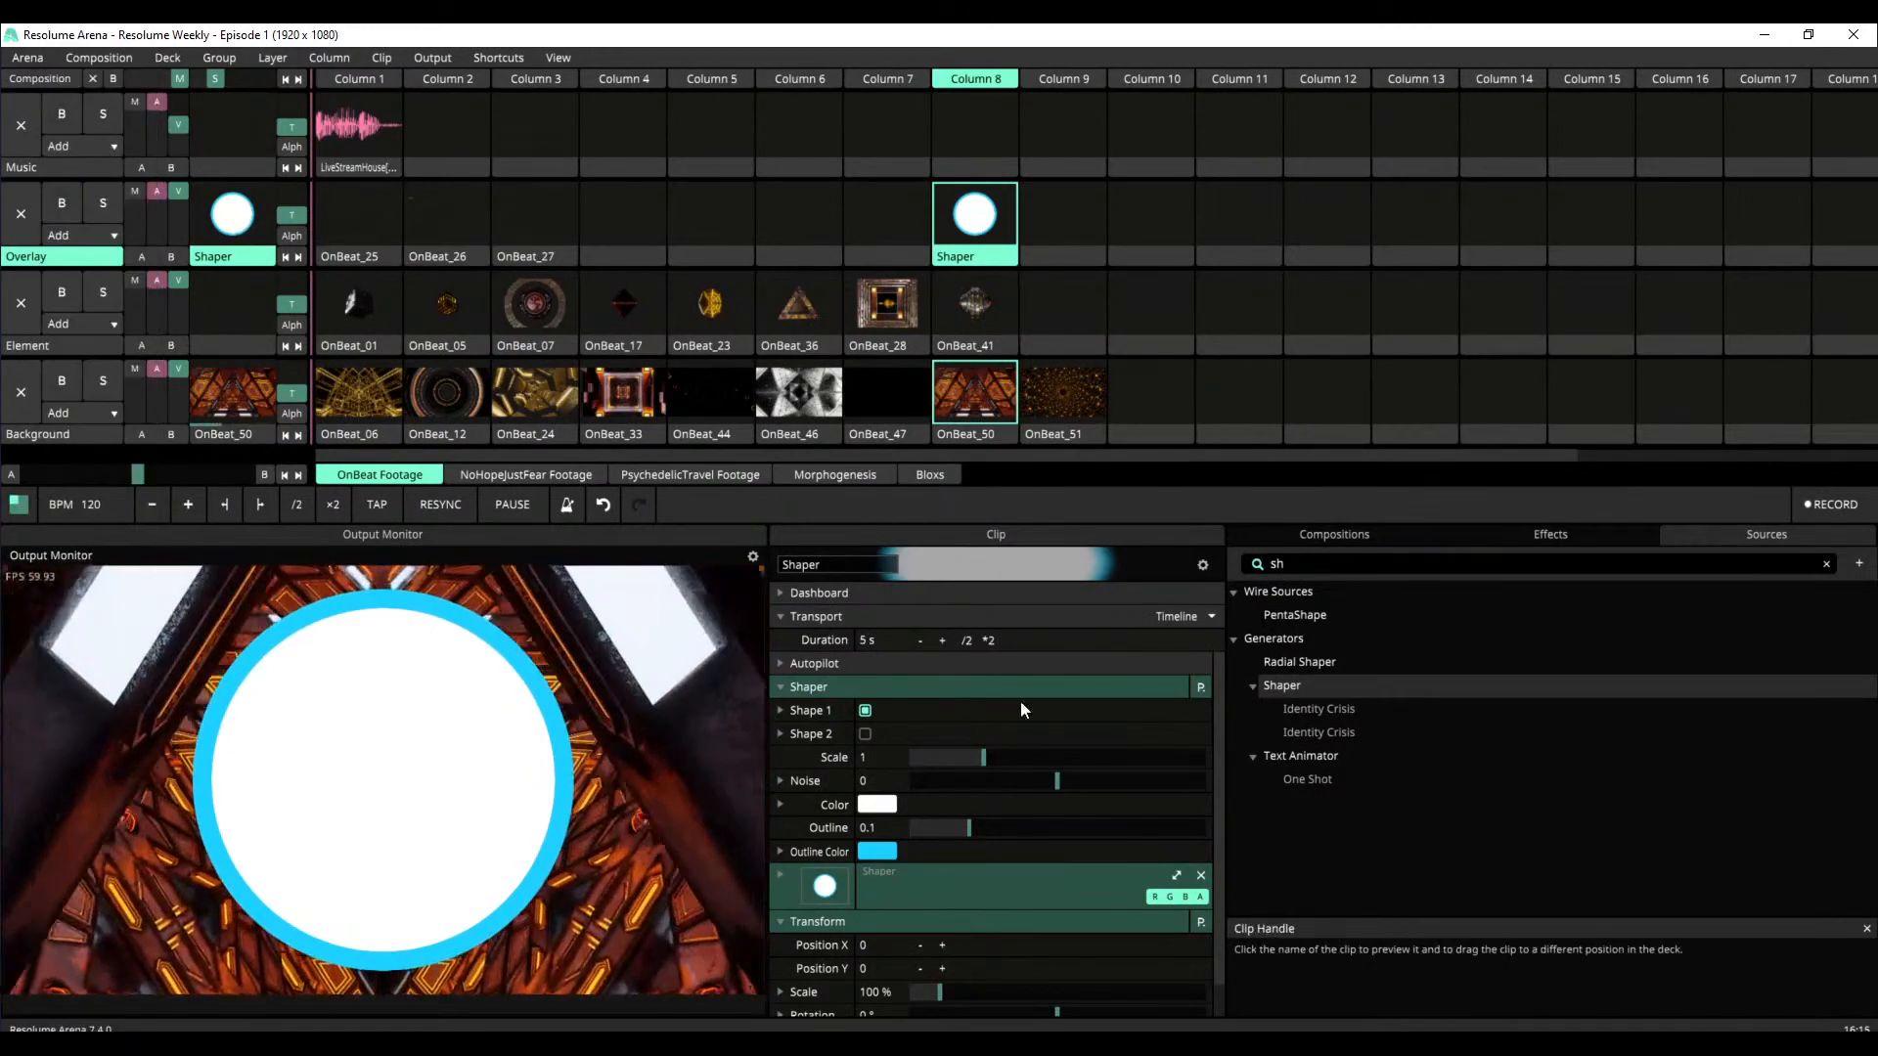
pyautogui.moveTo(983, 759); pyautogui.dragTo(951, 759)
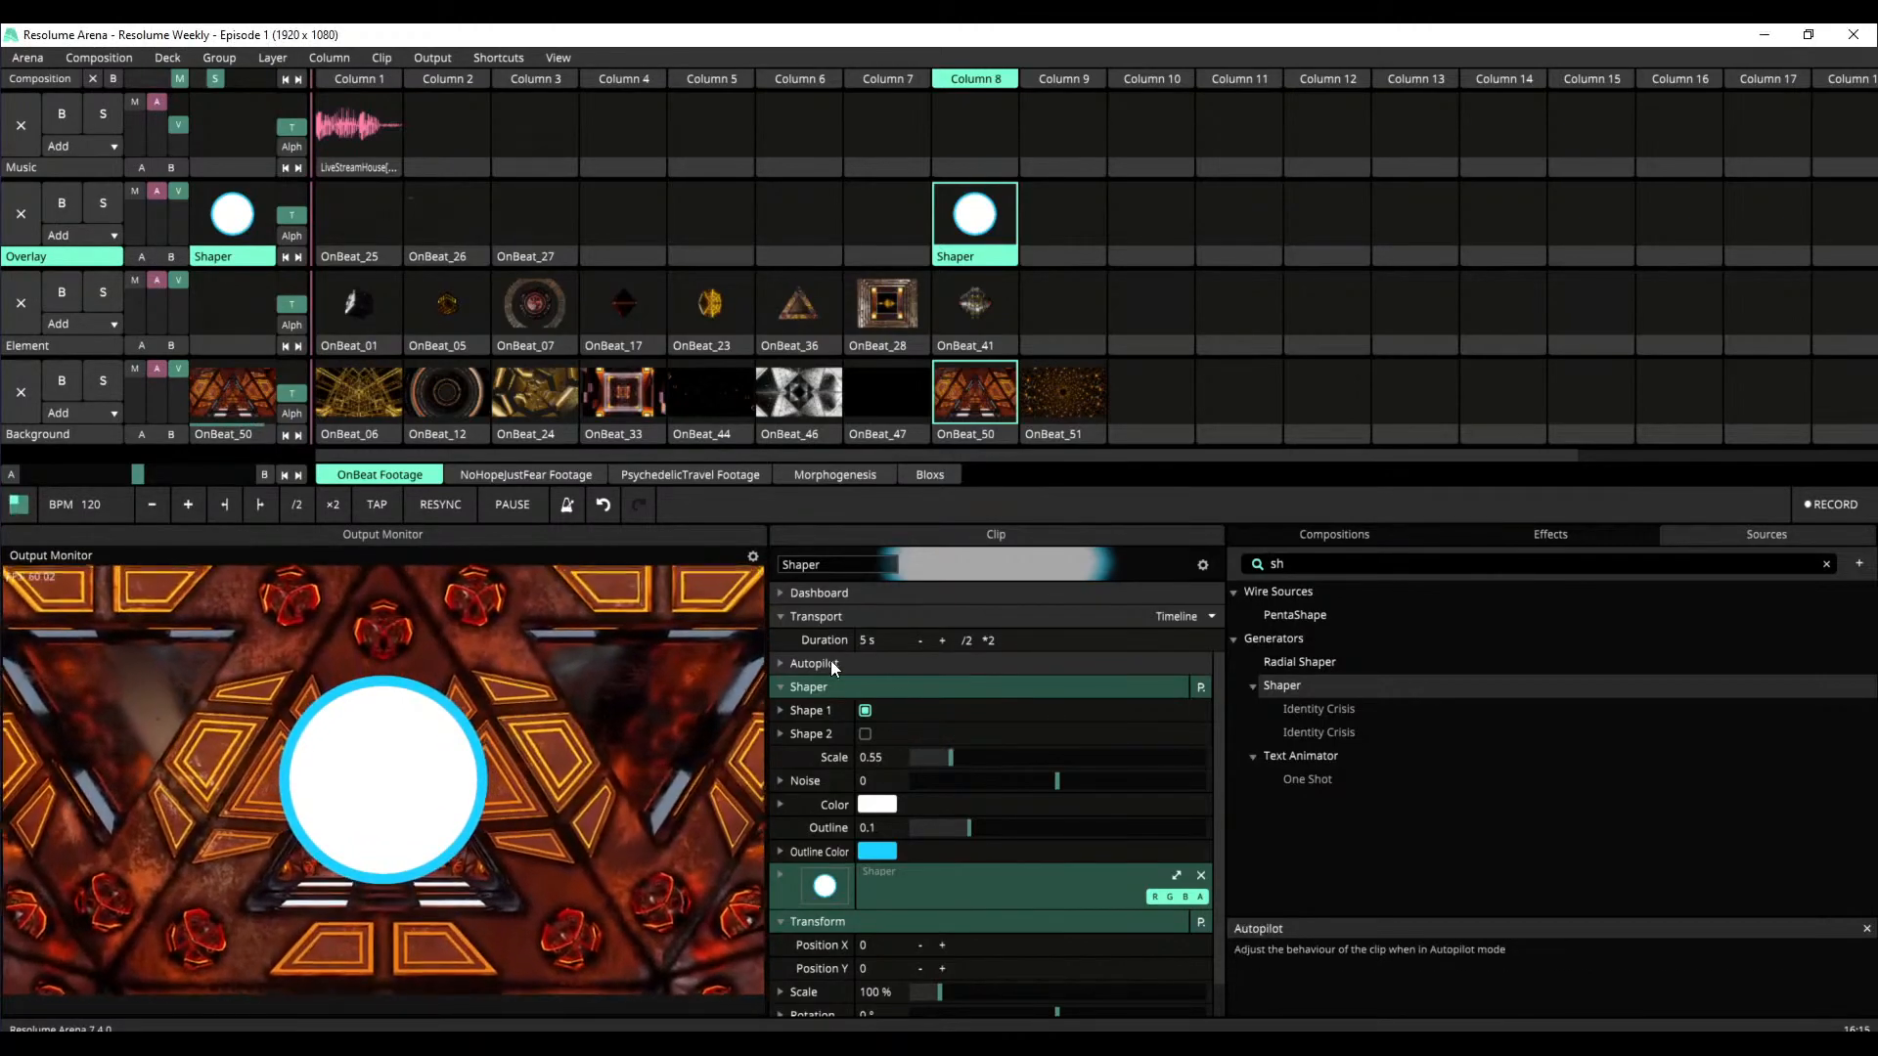
# Examine the available audio input devices in the audio preferences, leaving the settings as they are
pyautogui.click(37, 58)
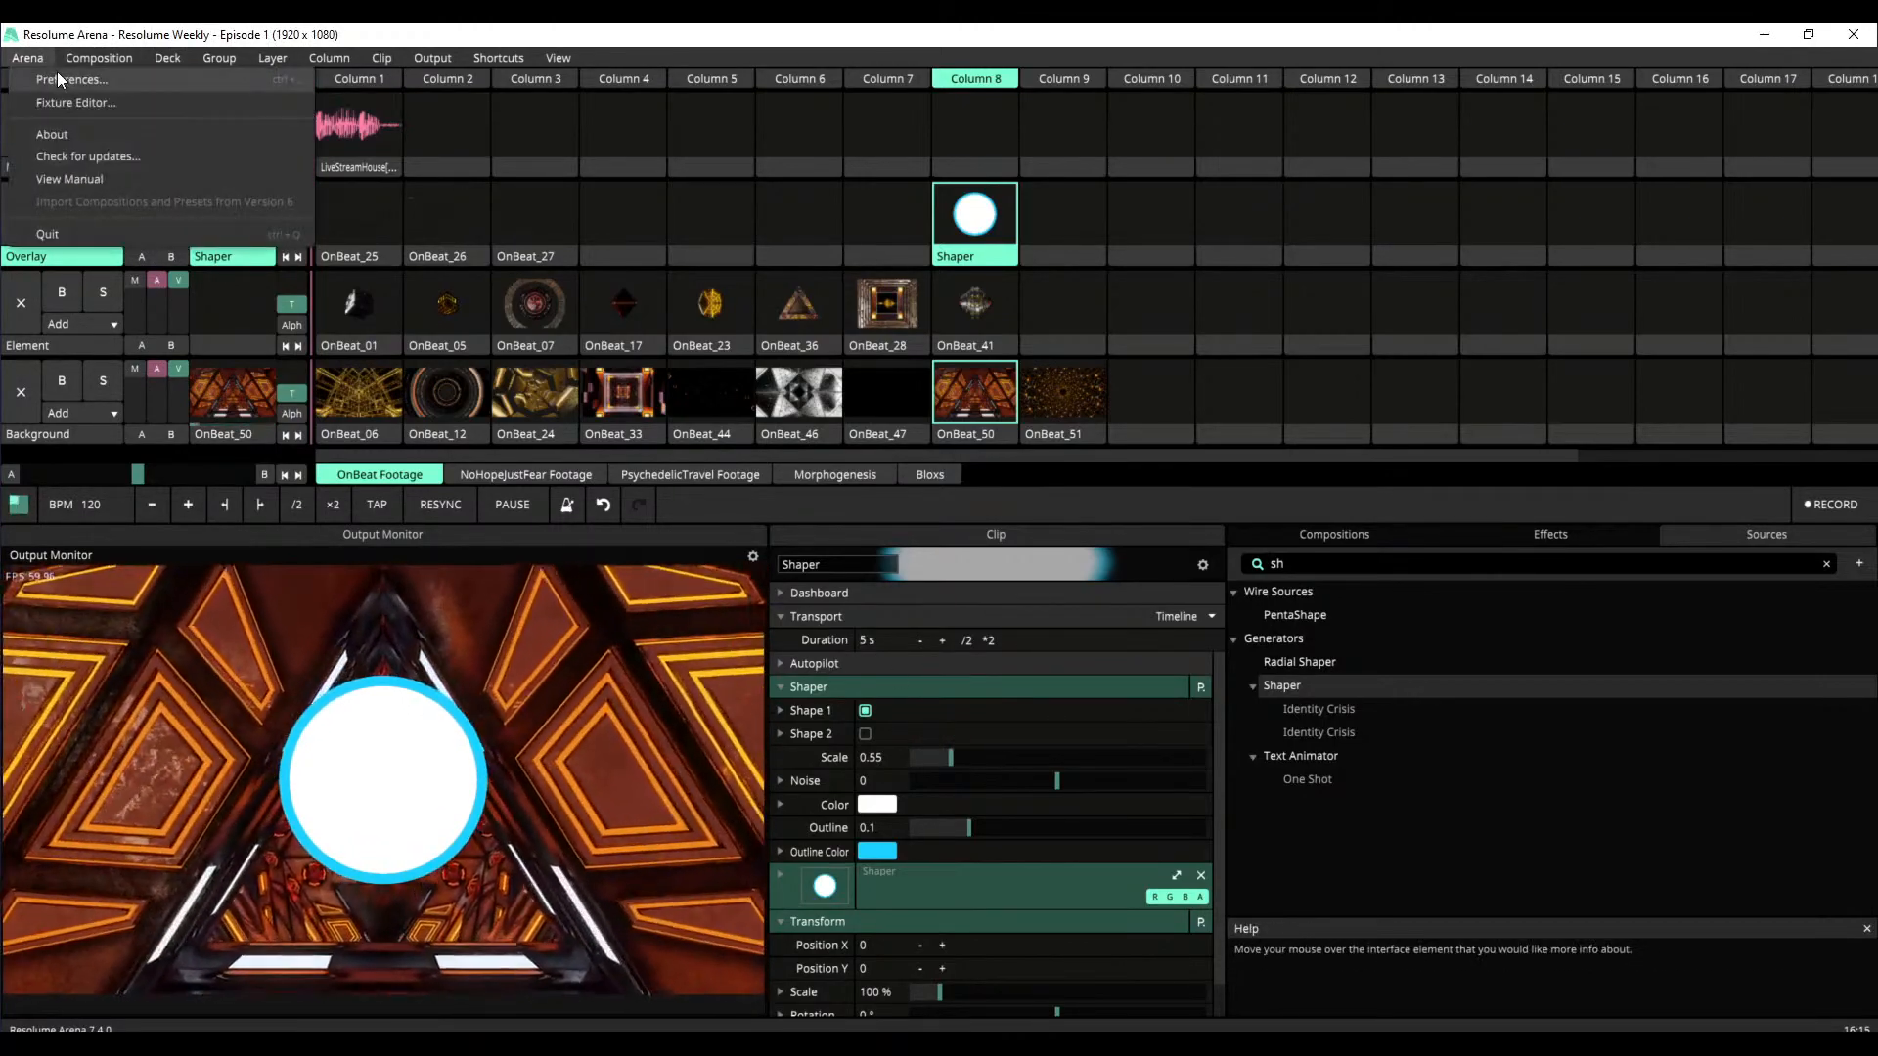
pyautogui.click(59, 77)
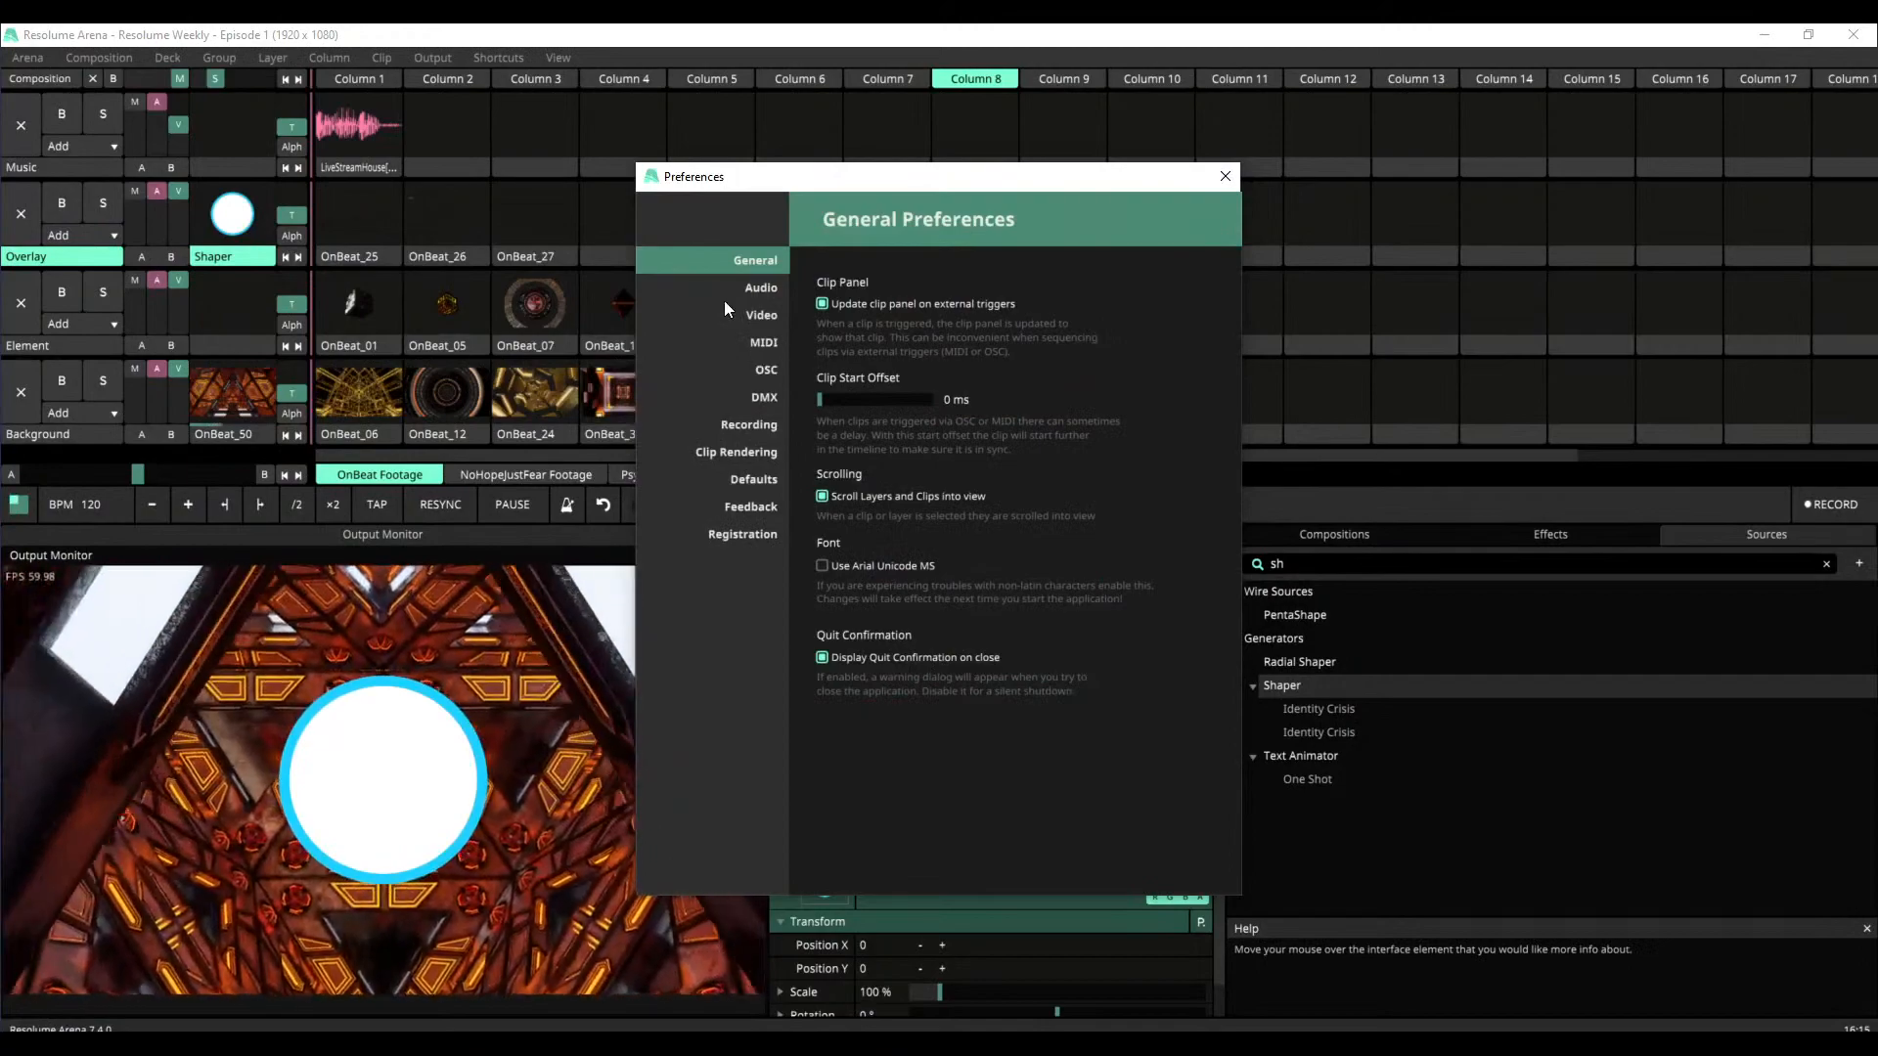
pyautogui.click(768, 286)
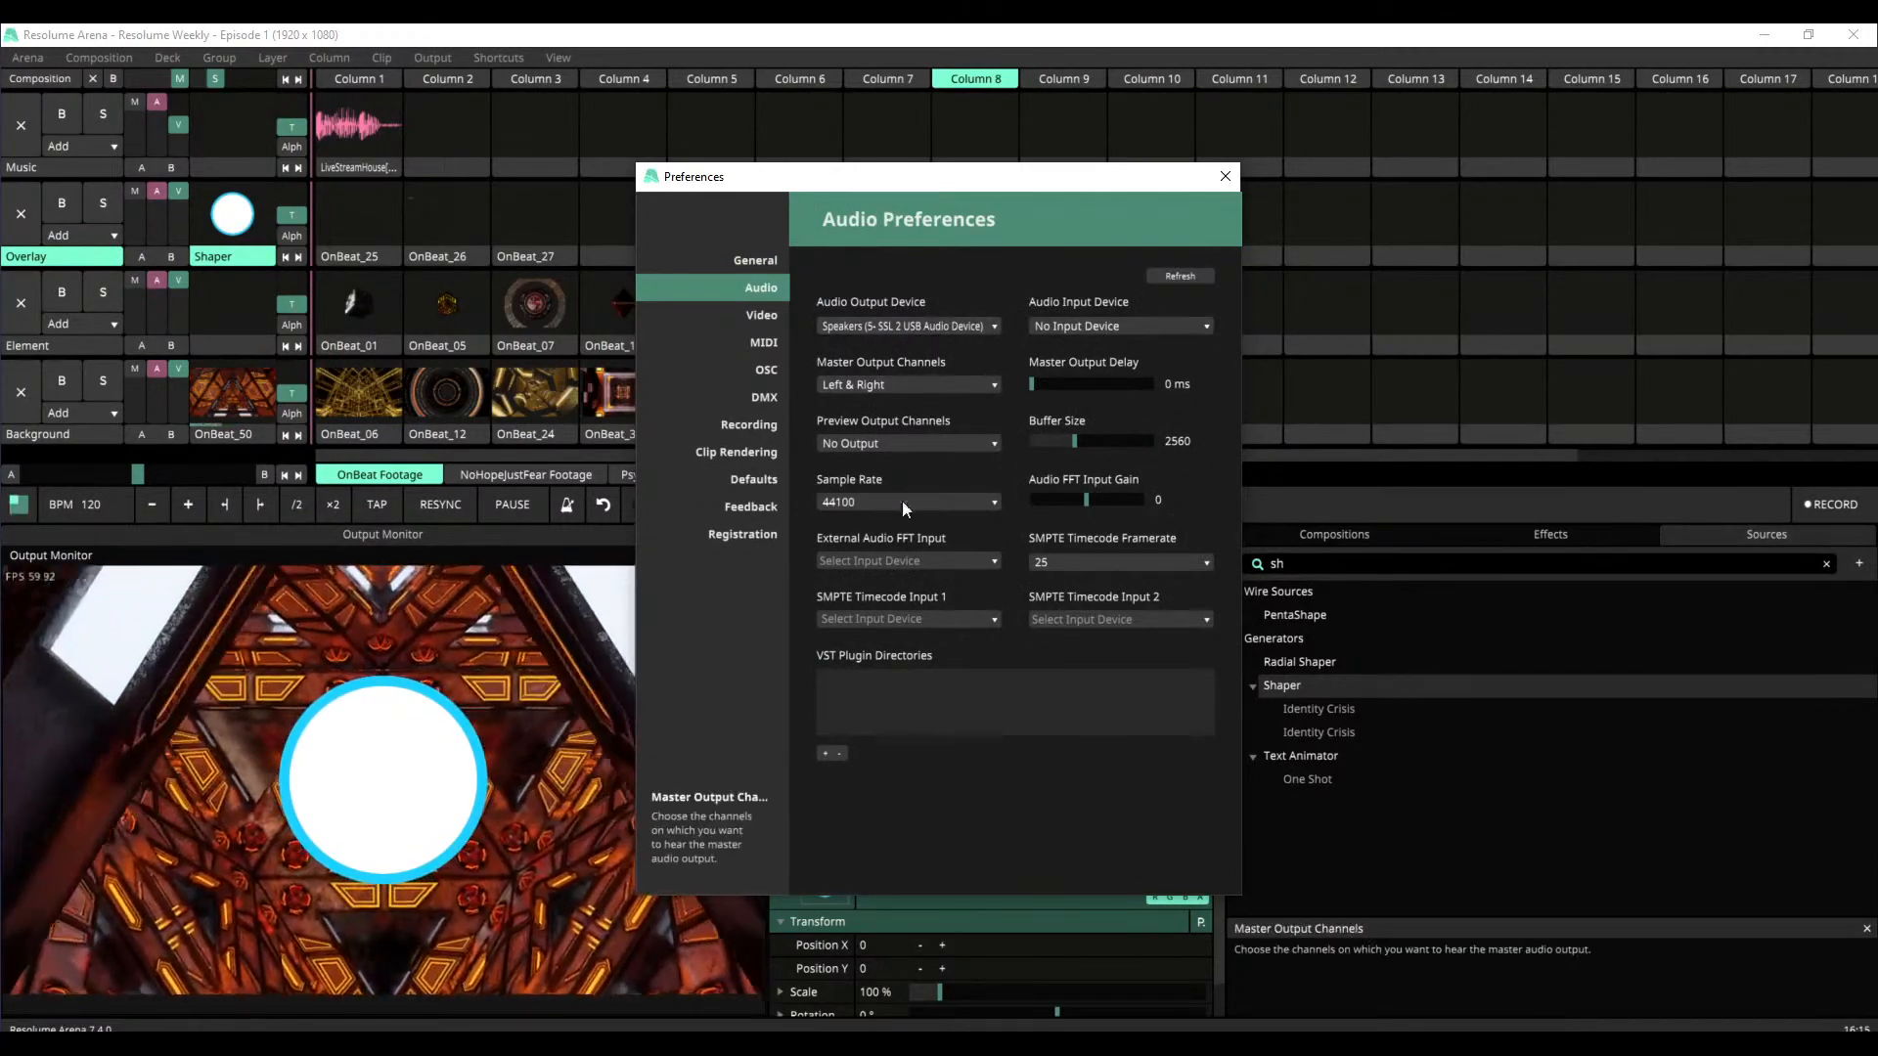
pyautogui.click(1086, 322)
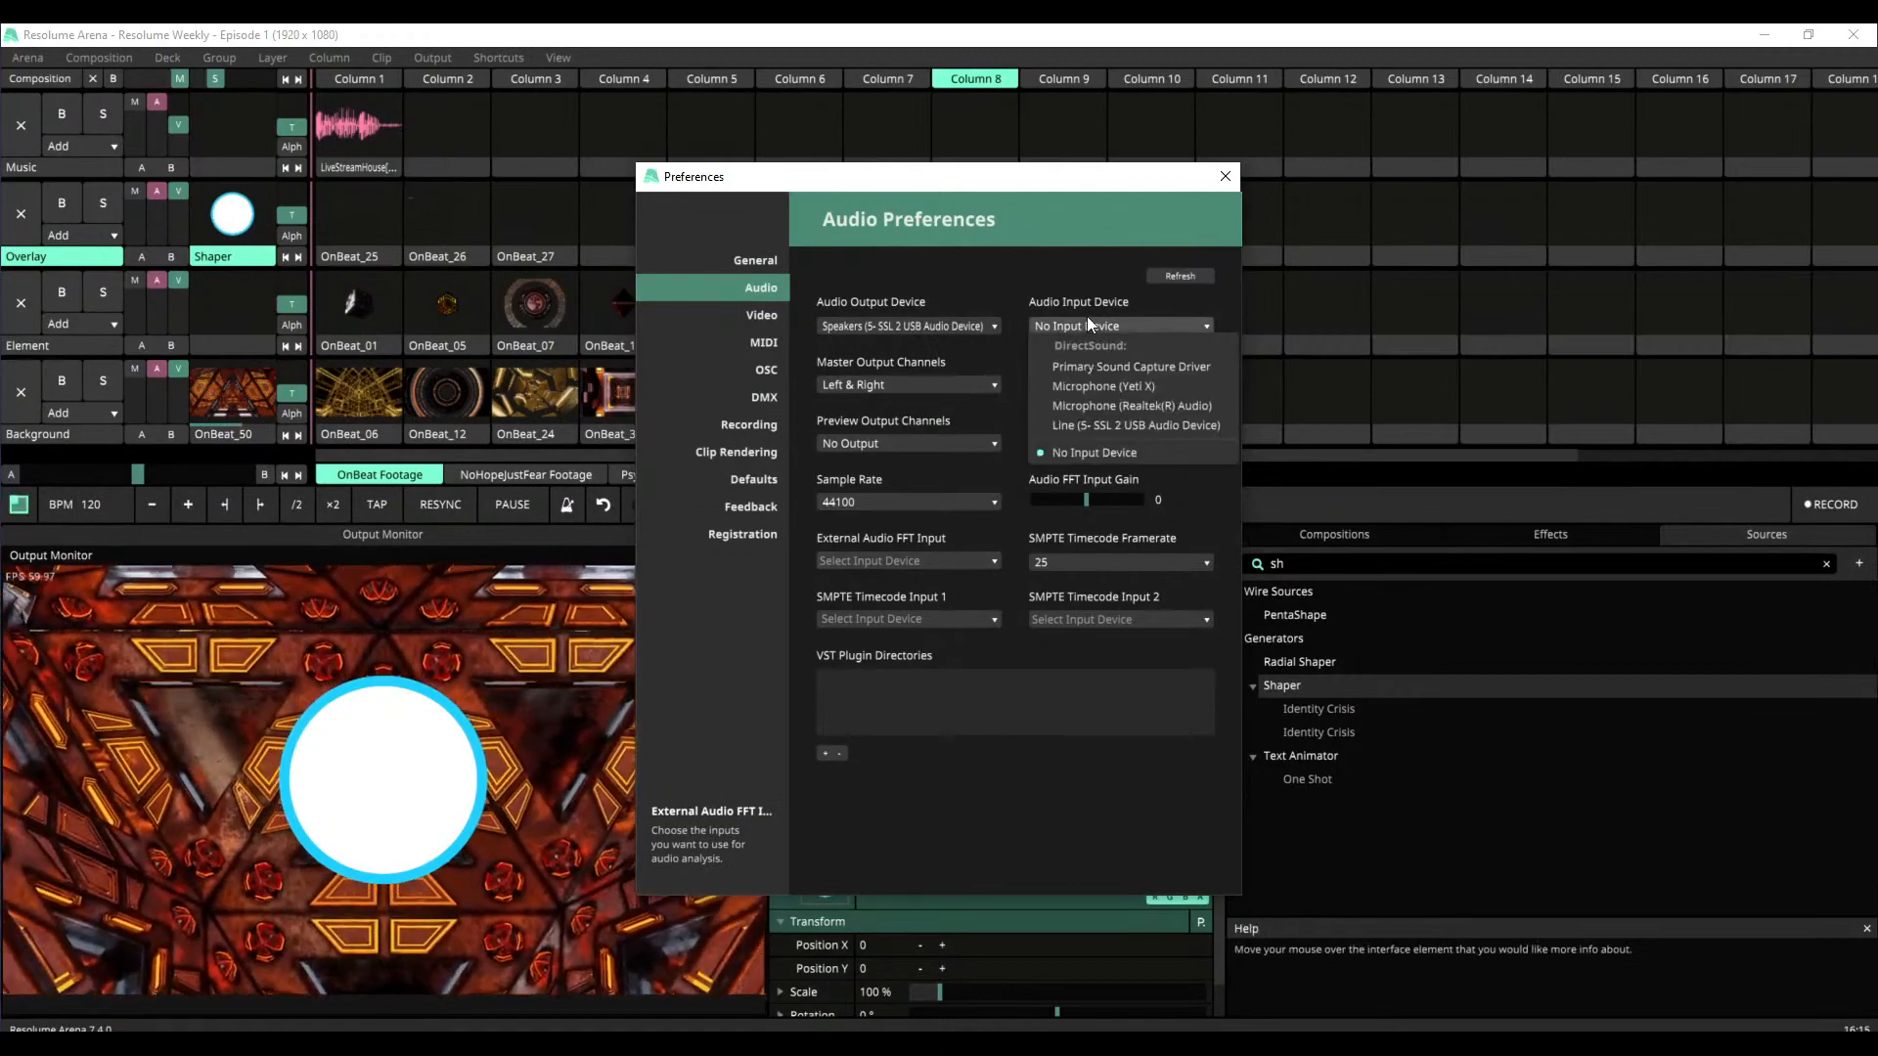
pyautogui.click(1225, 176)
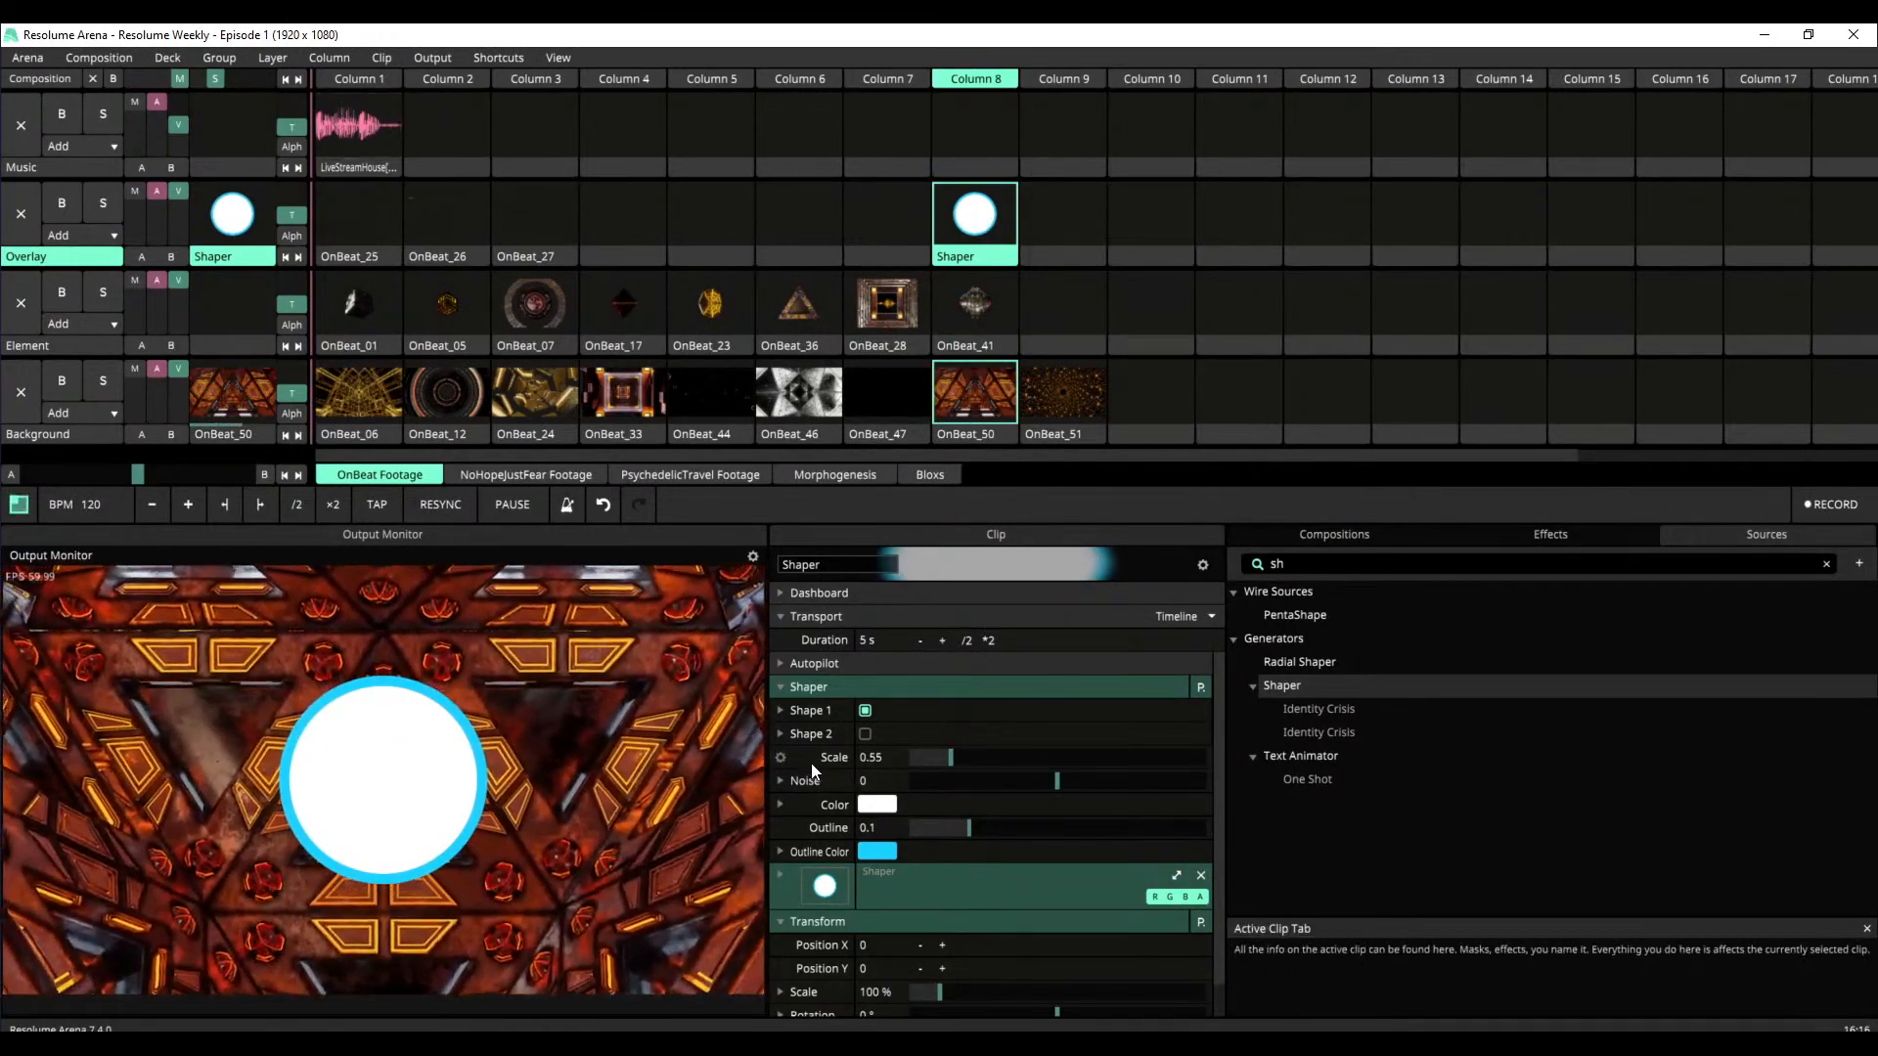
# Animate Shaper's Scale with Composition FFT and play the LiveStreamHouse clip on the Music layer
pyautogui.click(782, 758)
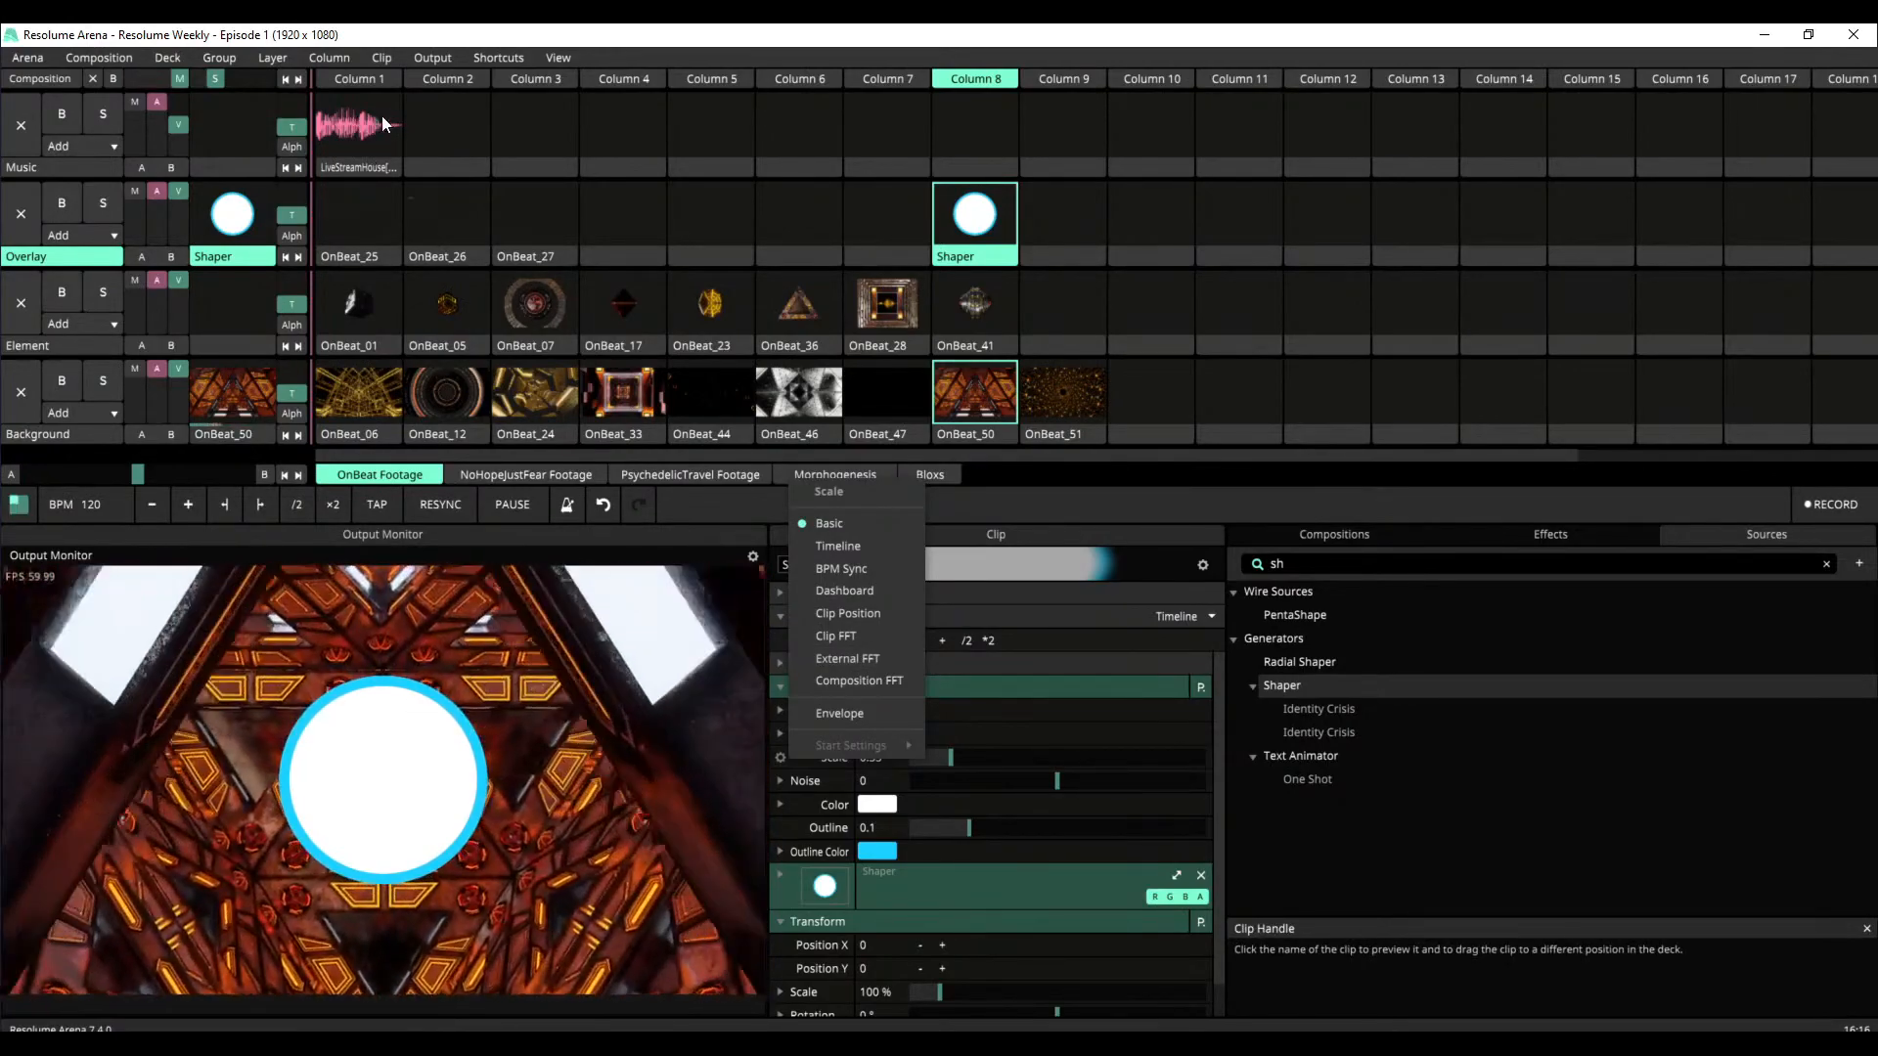
pyautogui.click(863, 681)
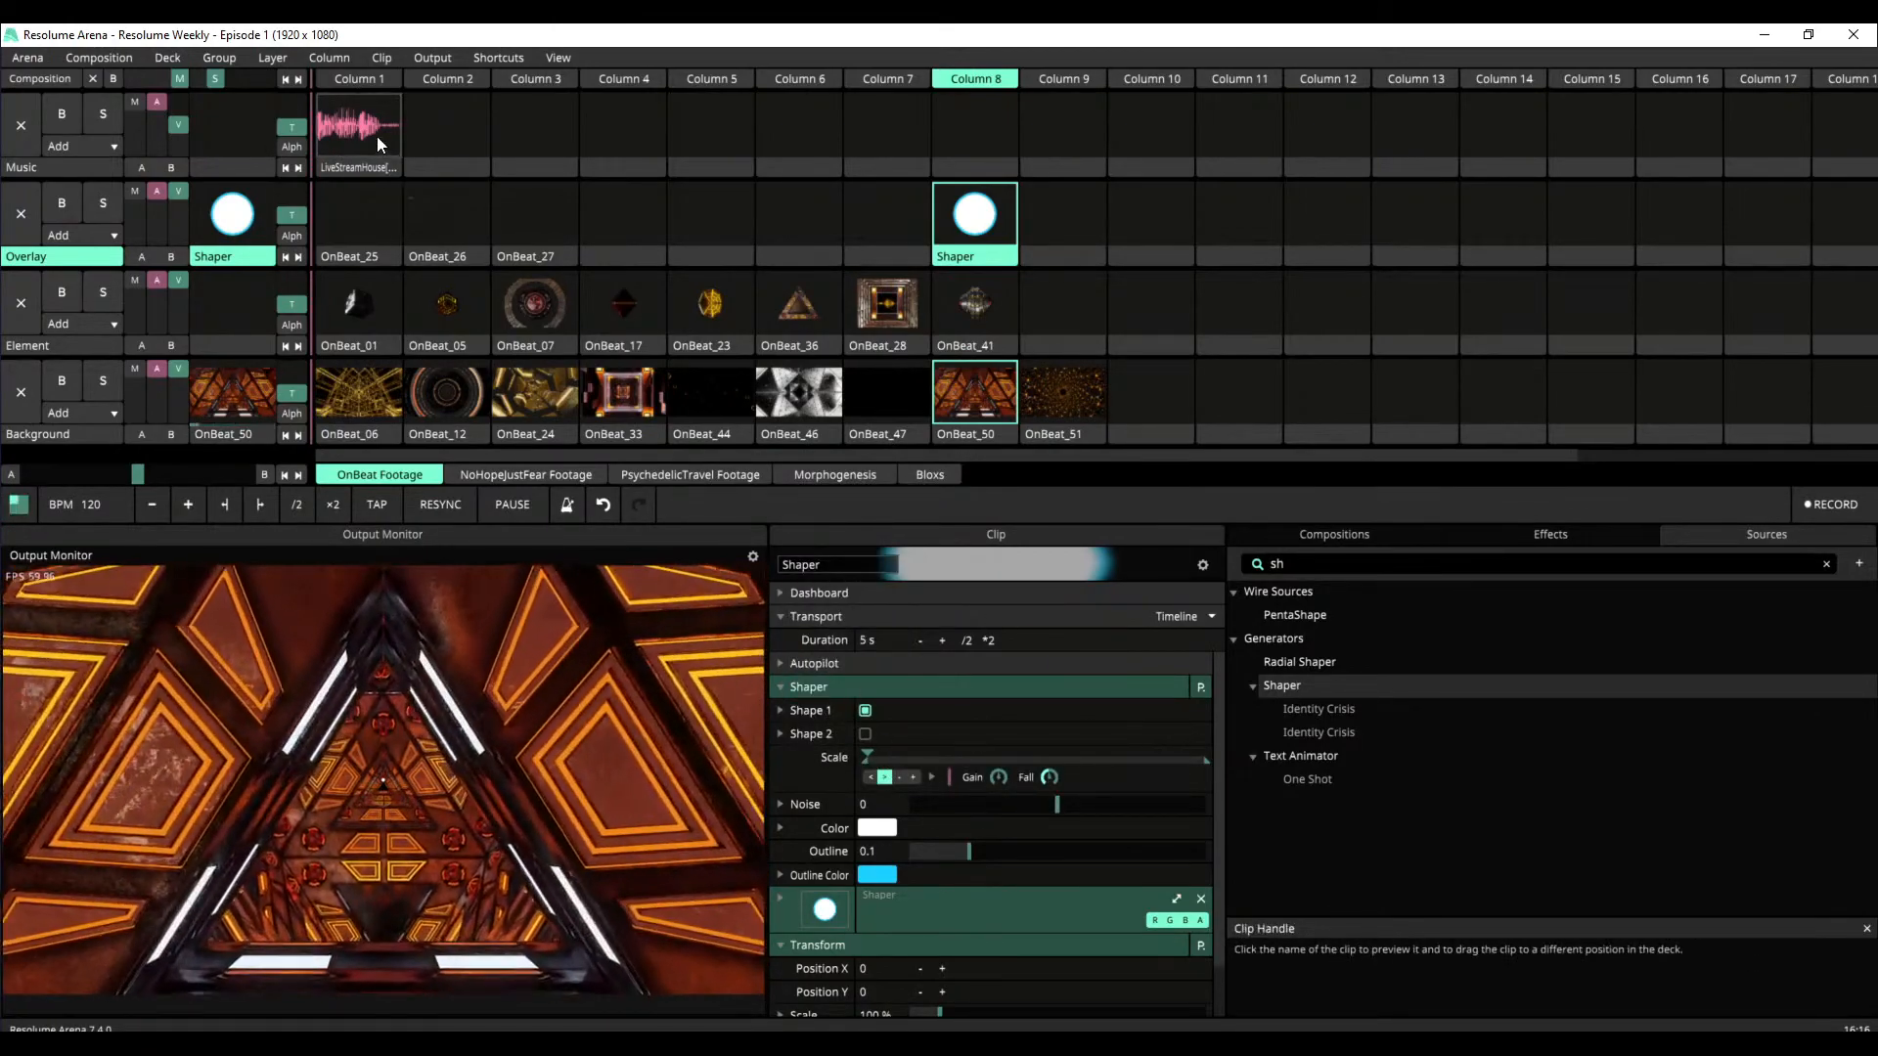
pyautogui.click(376, 135)
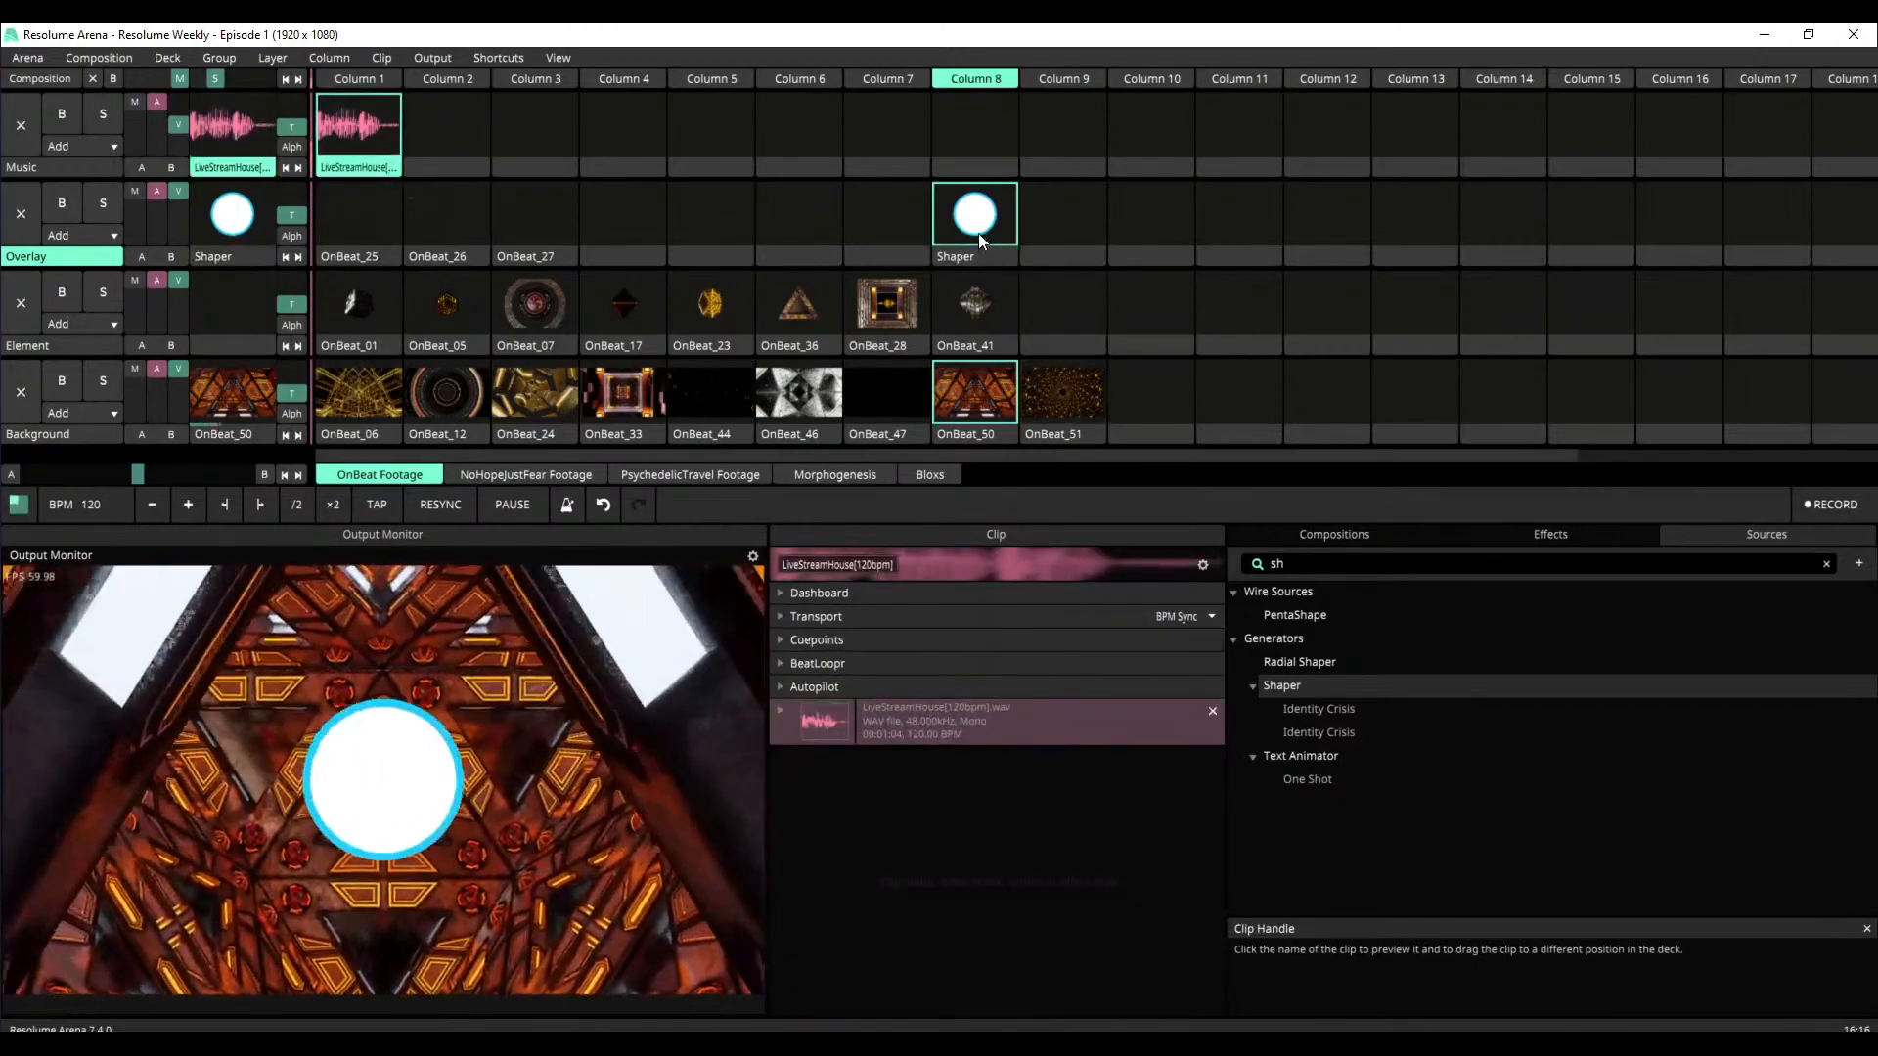
# Expand the FFT settings of Shaper's Scale and restrict the analysis to a narrow band of low frequencies
pyautogui.click(978, 231)
pyautogui.moveTo(1219, 819); pyautogui.dragTo(1222, 862)
pyautogui.click(930, 730)
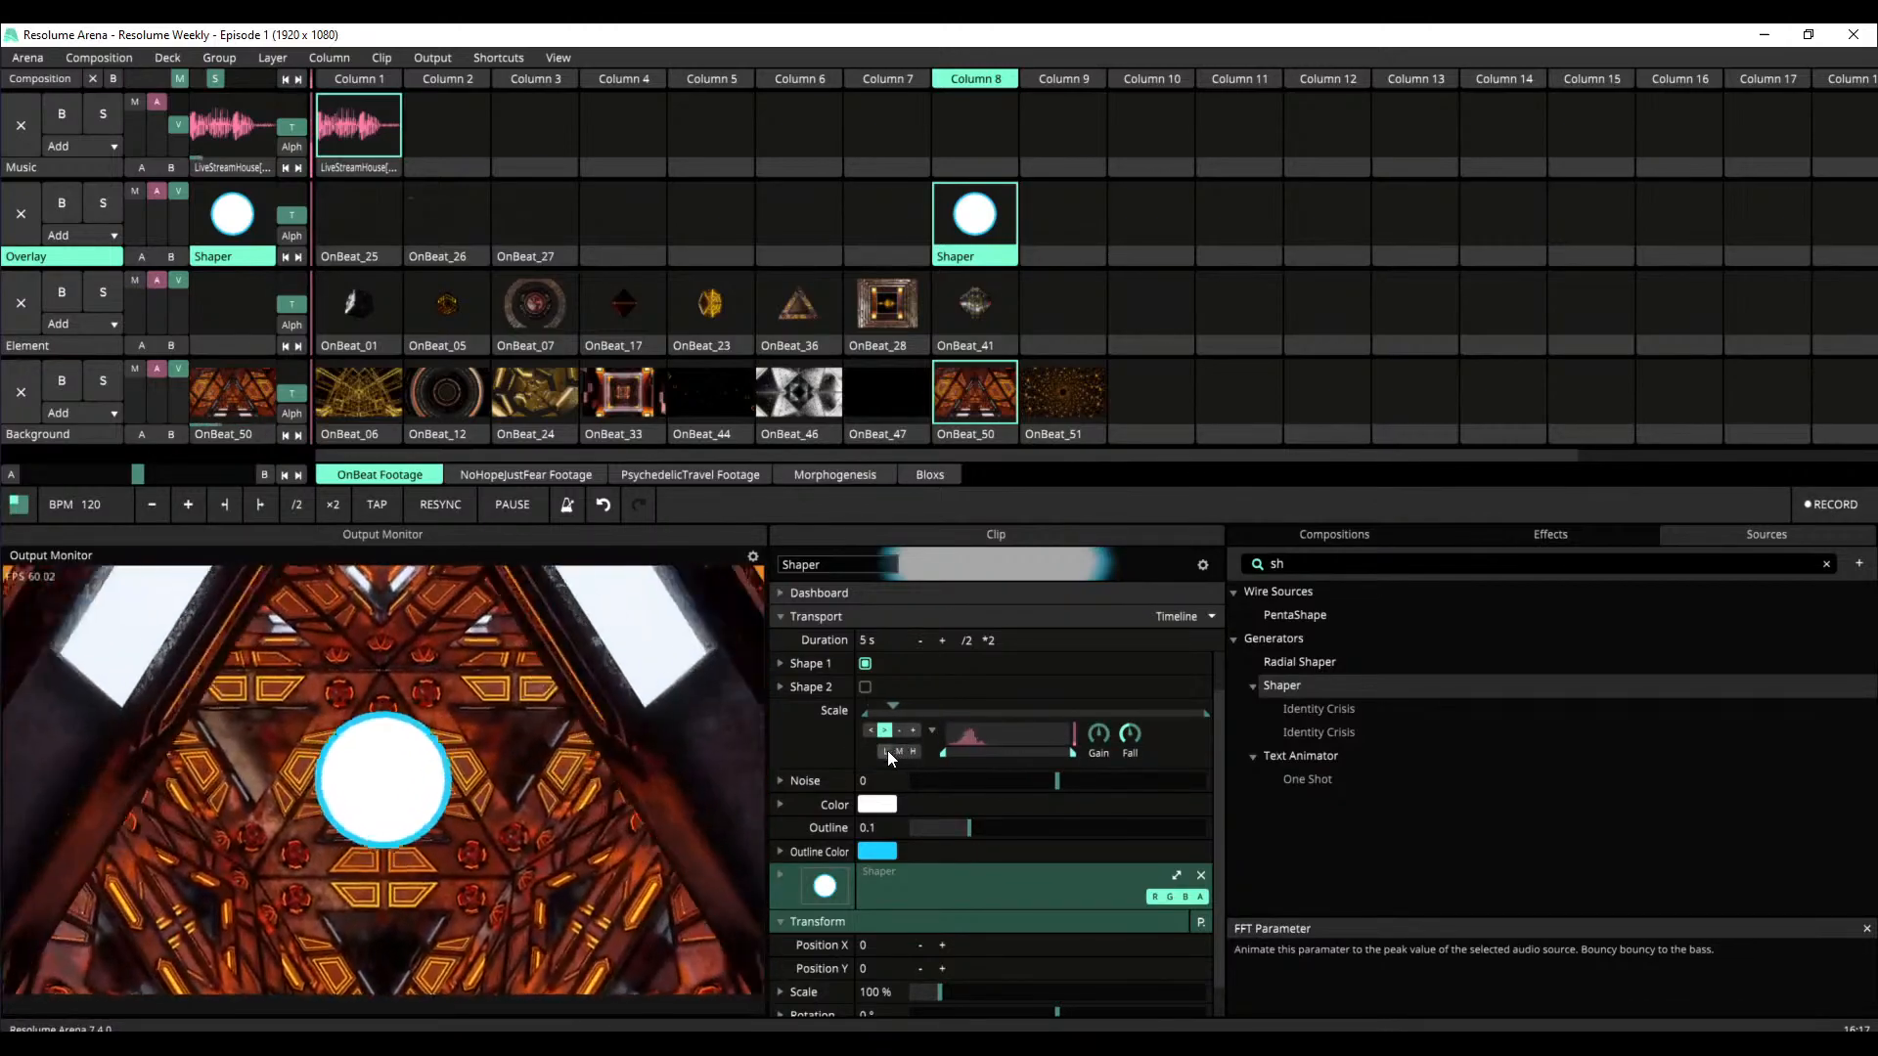
pyautogui.click(887, 751)
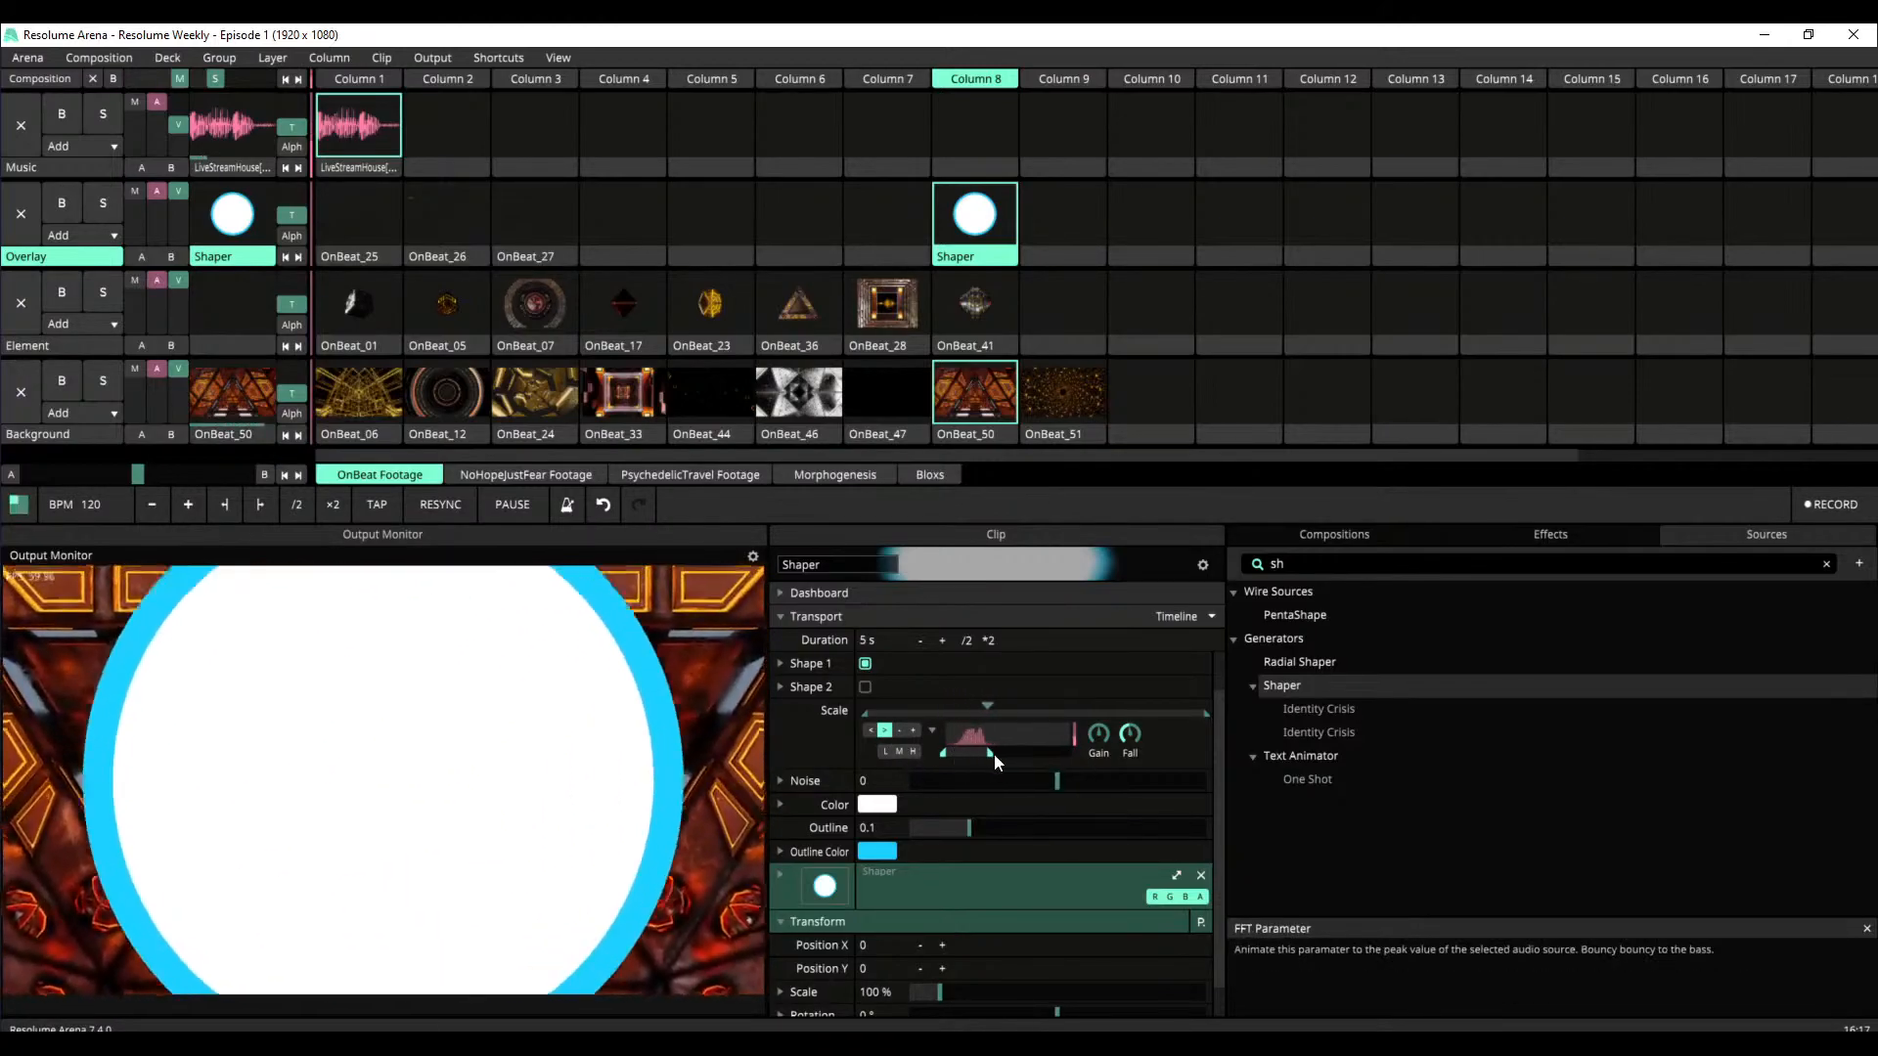
pyautogui.moveTo(990, 756); pyautogui.dragTo(959, 755)
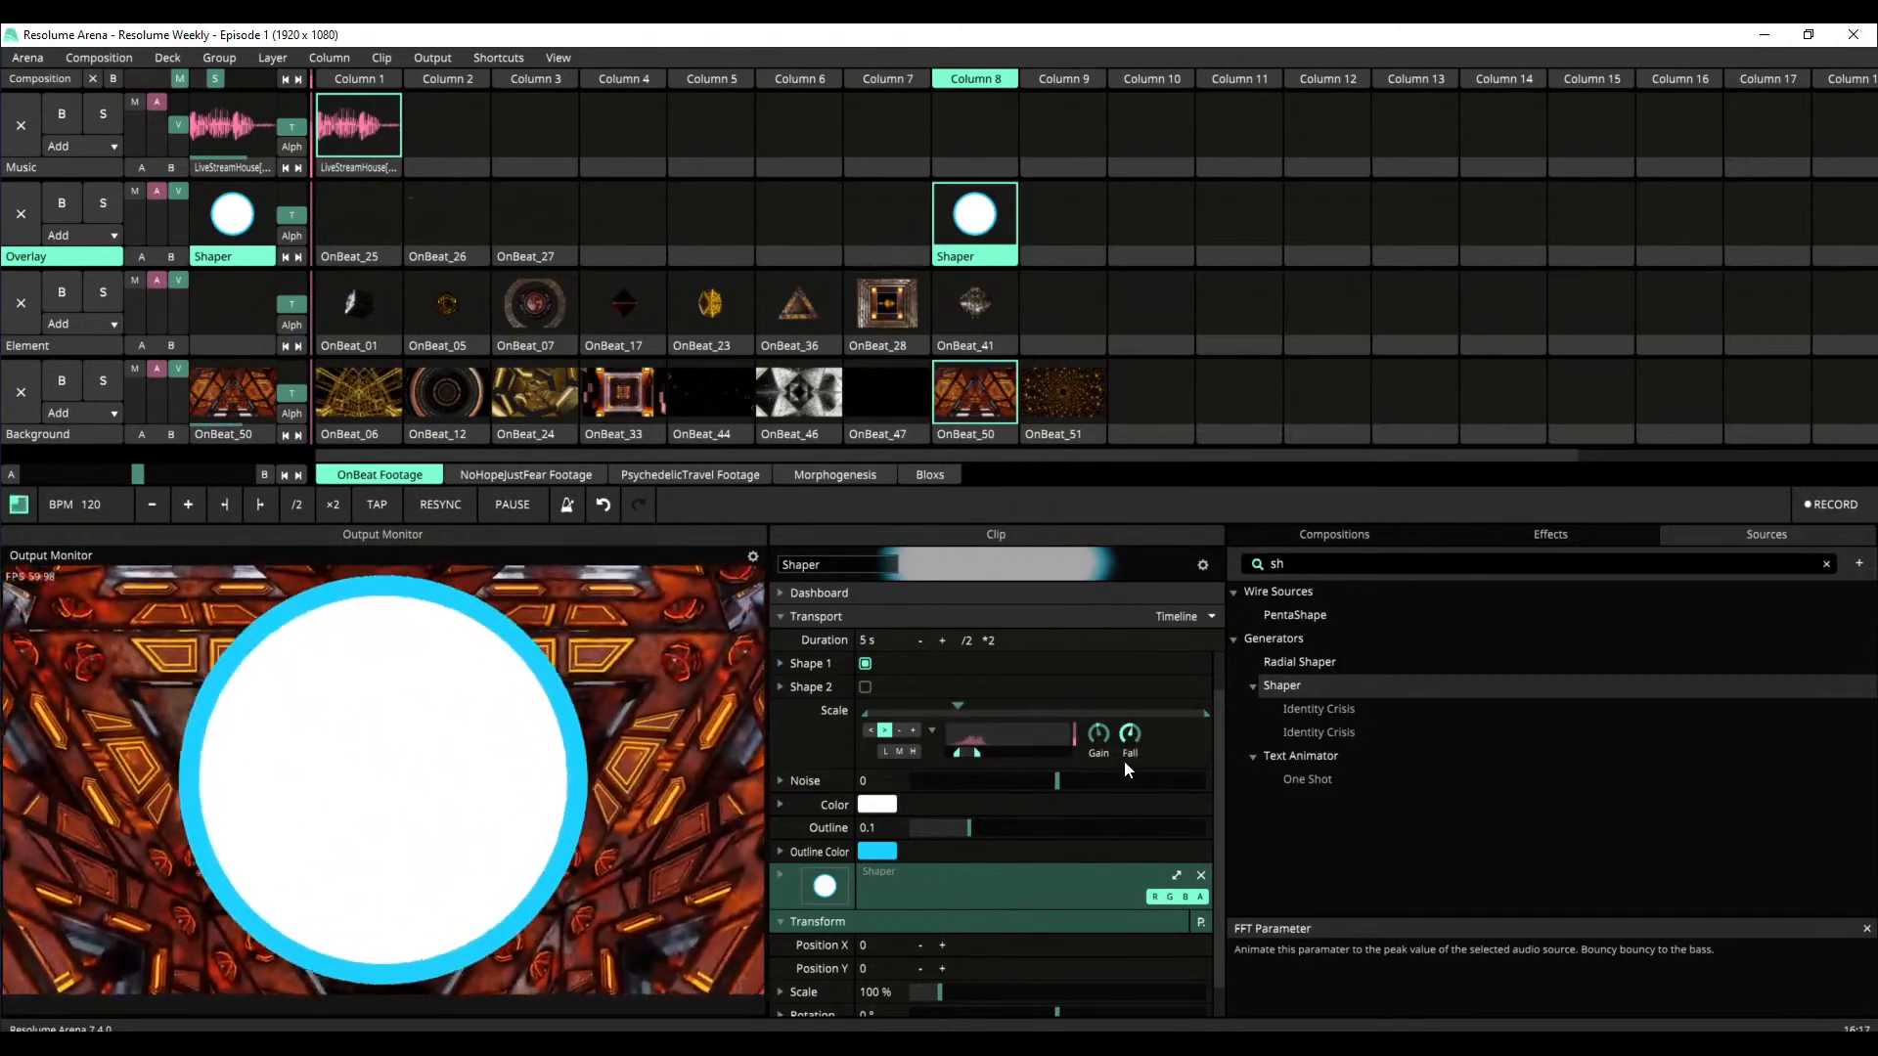
# Adjust the FFT gain and fall for Shaper's Scale and limit the maximum scale to 1.86
pyautogui.moveTo(1103, 725); pyautogui.dragTo(1102, 749)
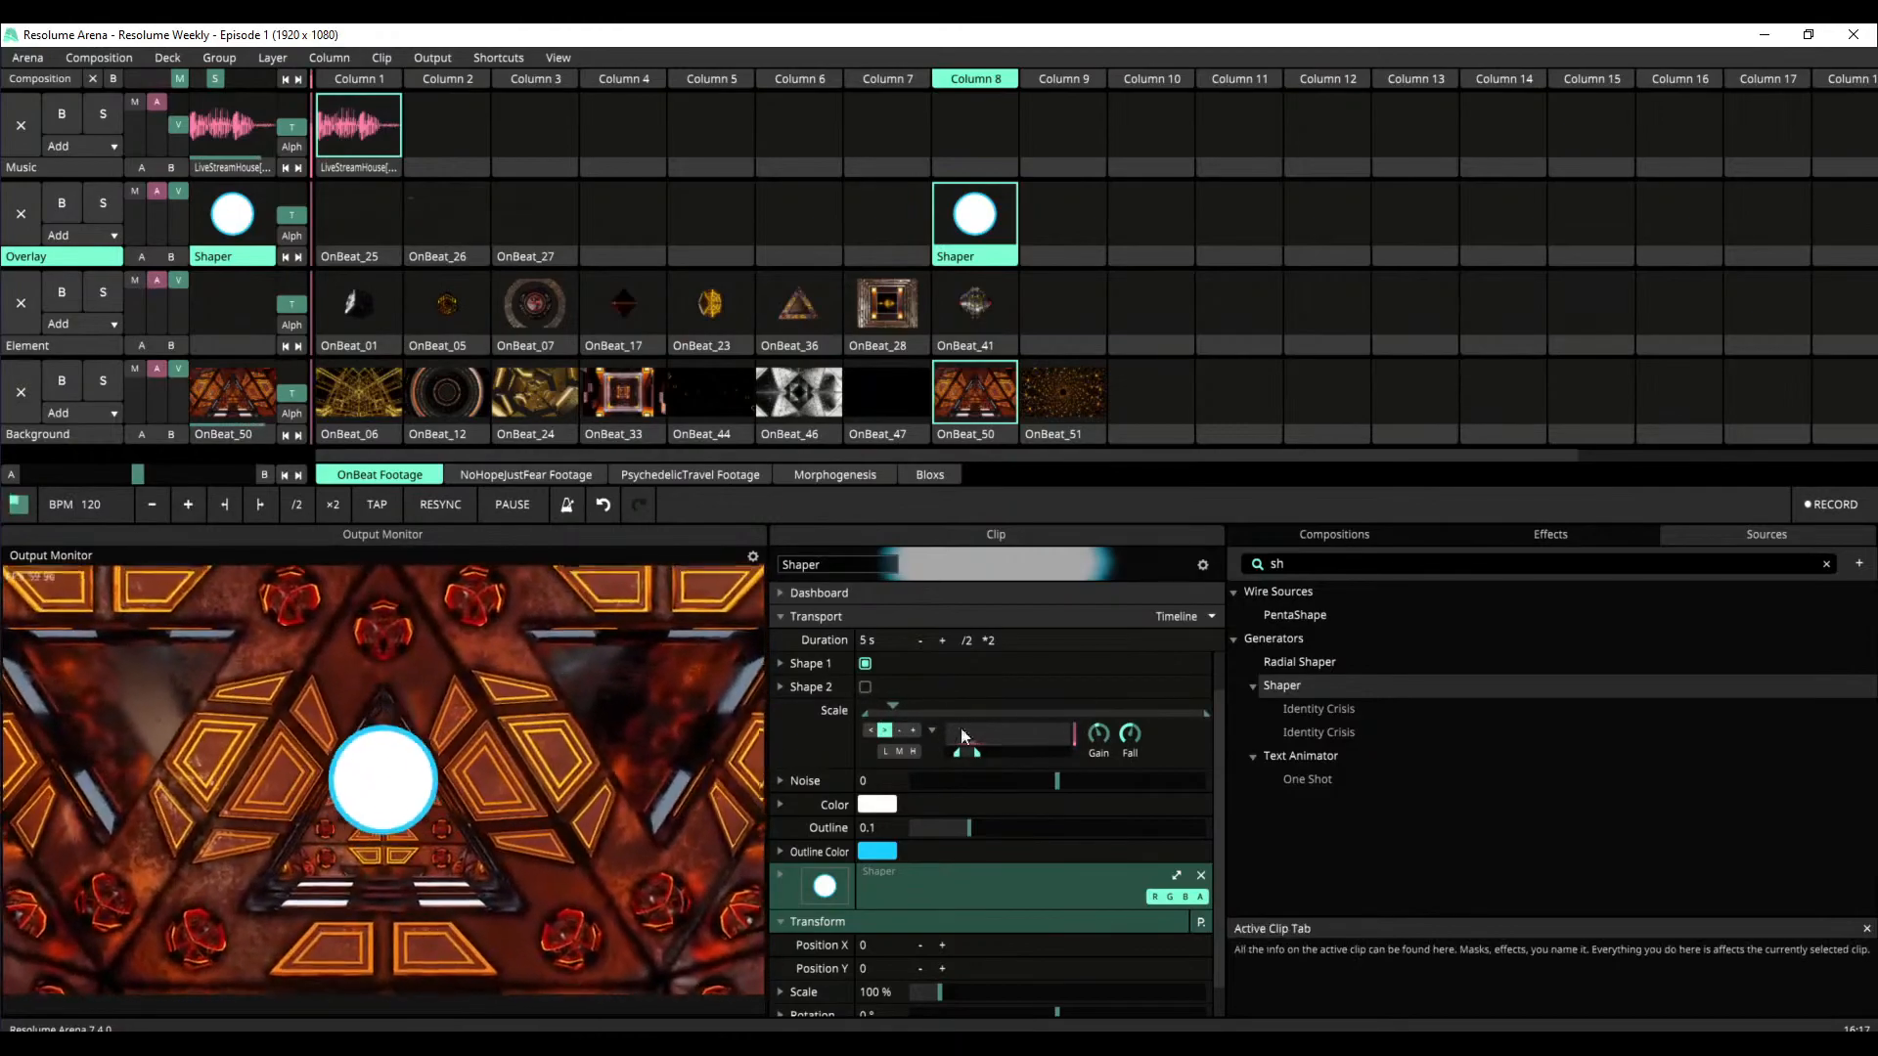
pyautogui.moveTo(1203, 714); pyautogui.dragTo(1023, 719)
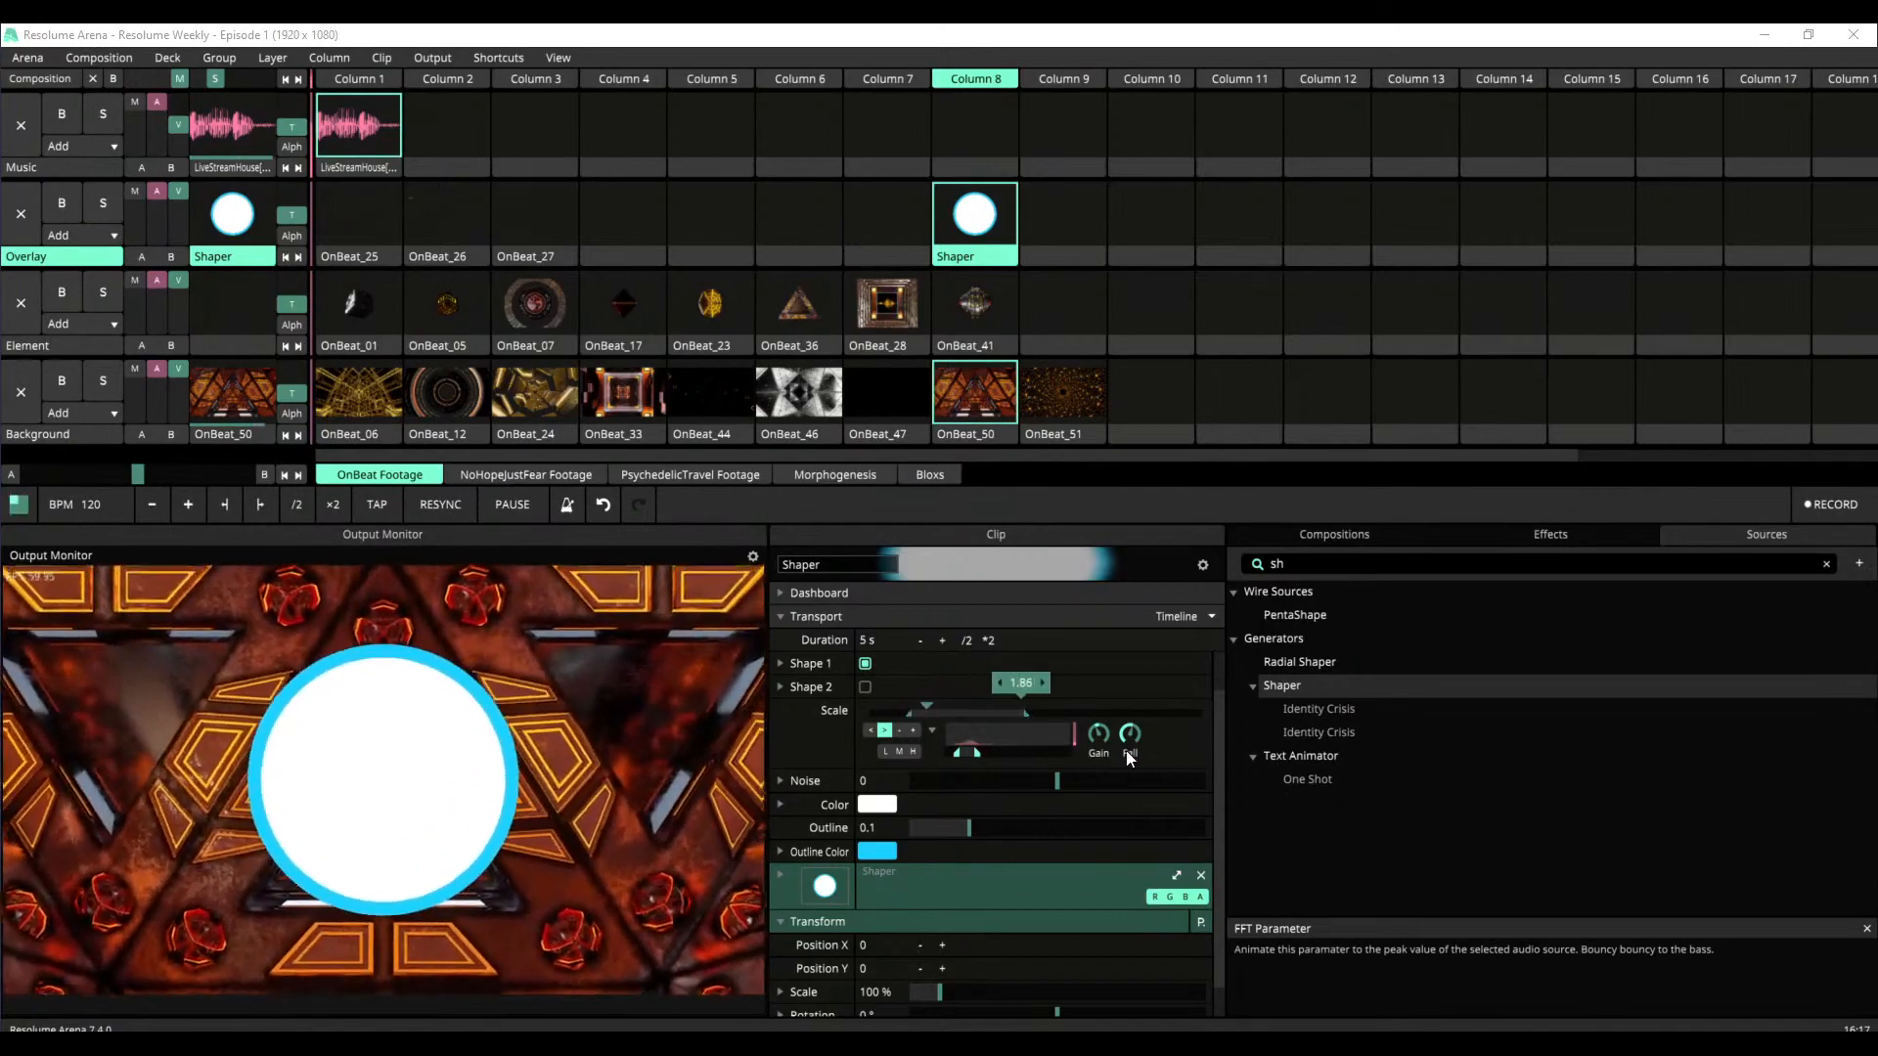
pyautogui.moveTo(1130, 741); pyautogui.dragTo(1051, 941)
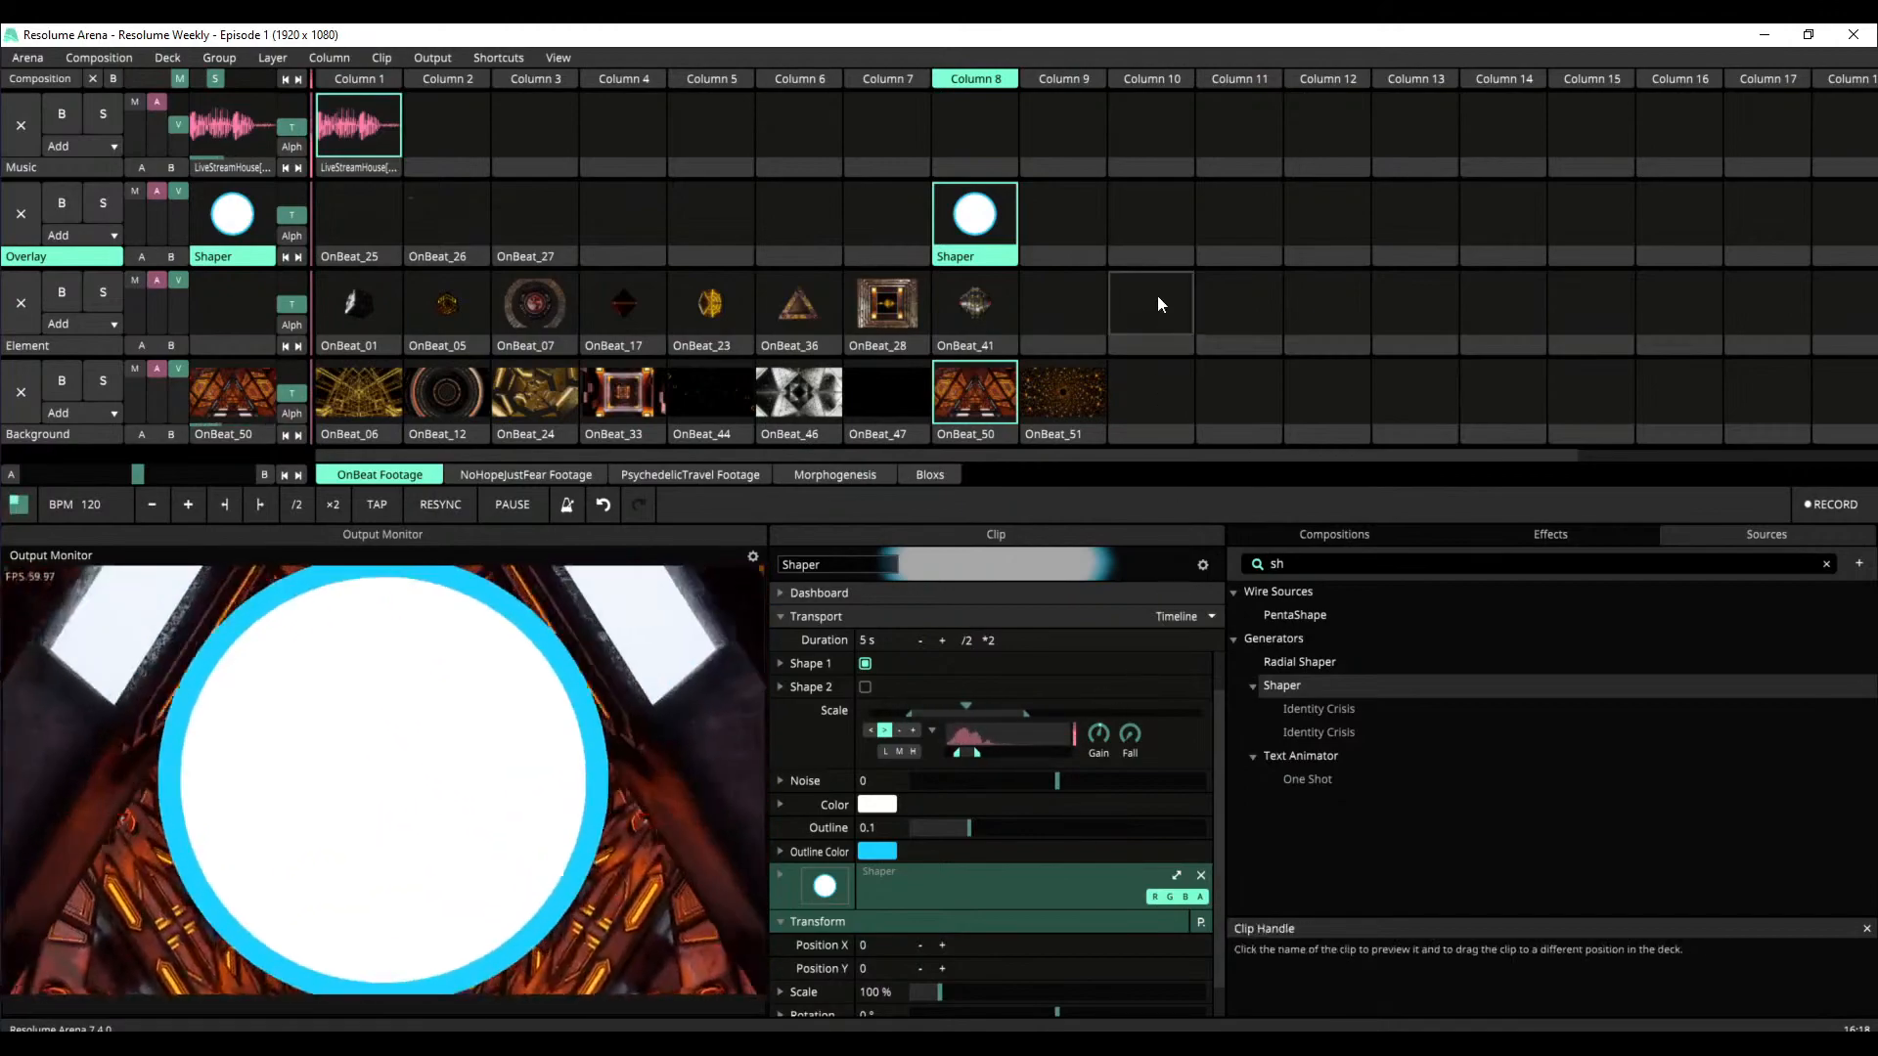
# Play OnBeat_01 with the LiveStreamHouse music and no Shaper overlay, and stop all clips by triggering the empty Column 10
pyautogui.click(1134, 220)
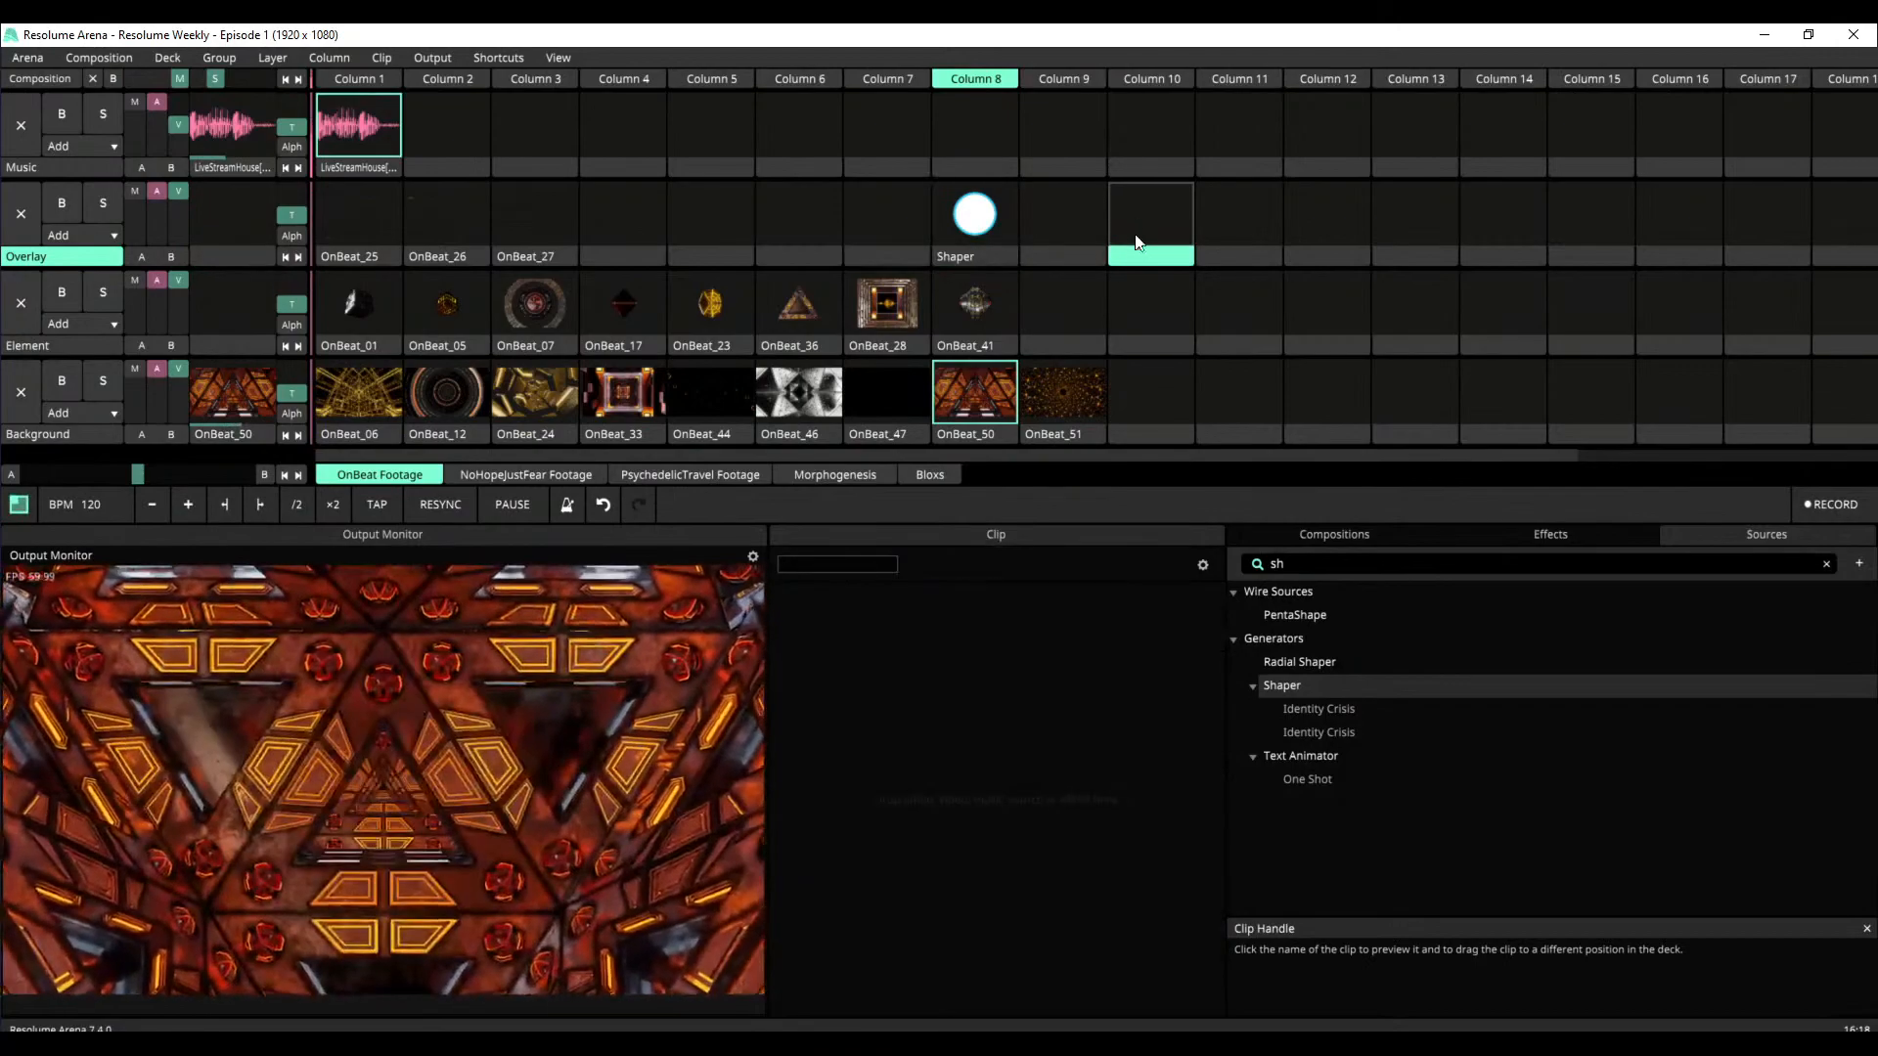
pyautogui.click(496, 121)
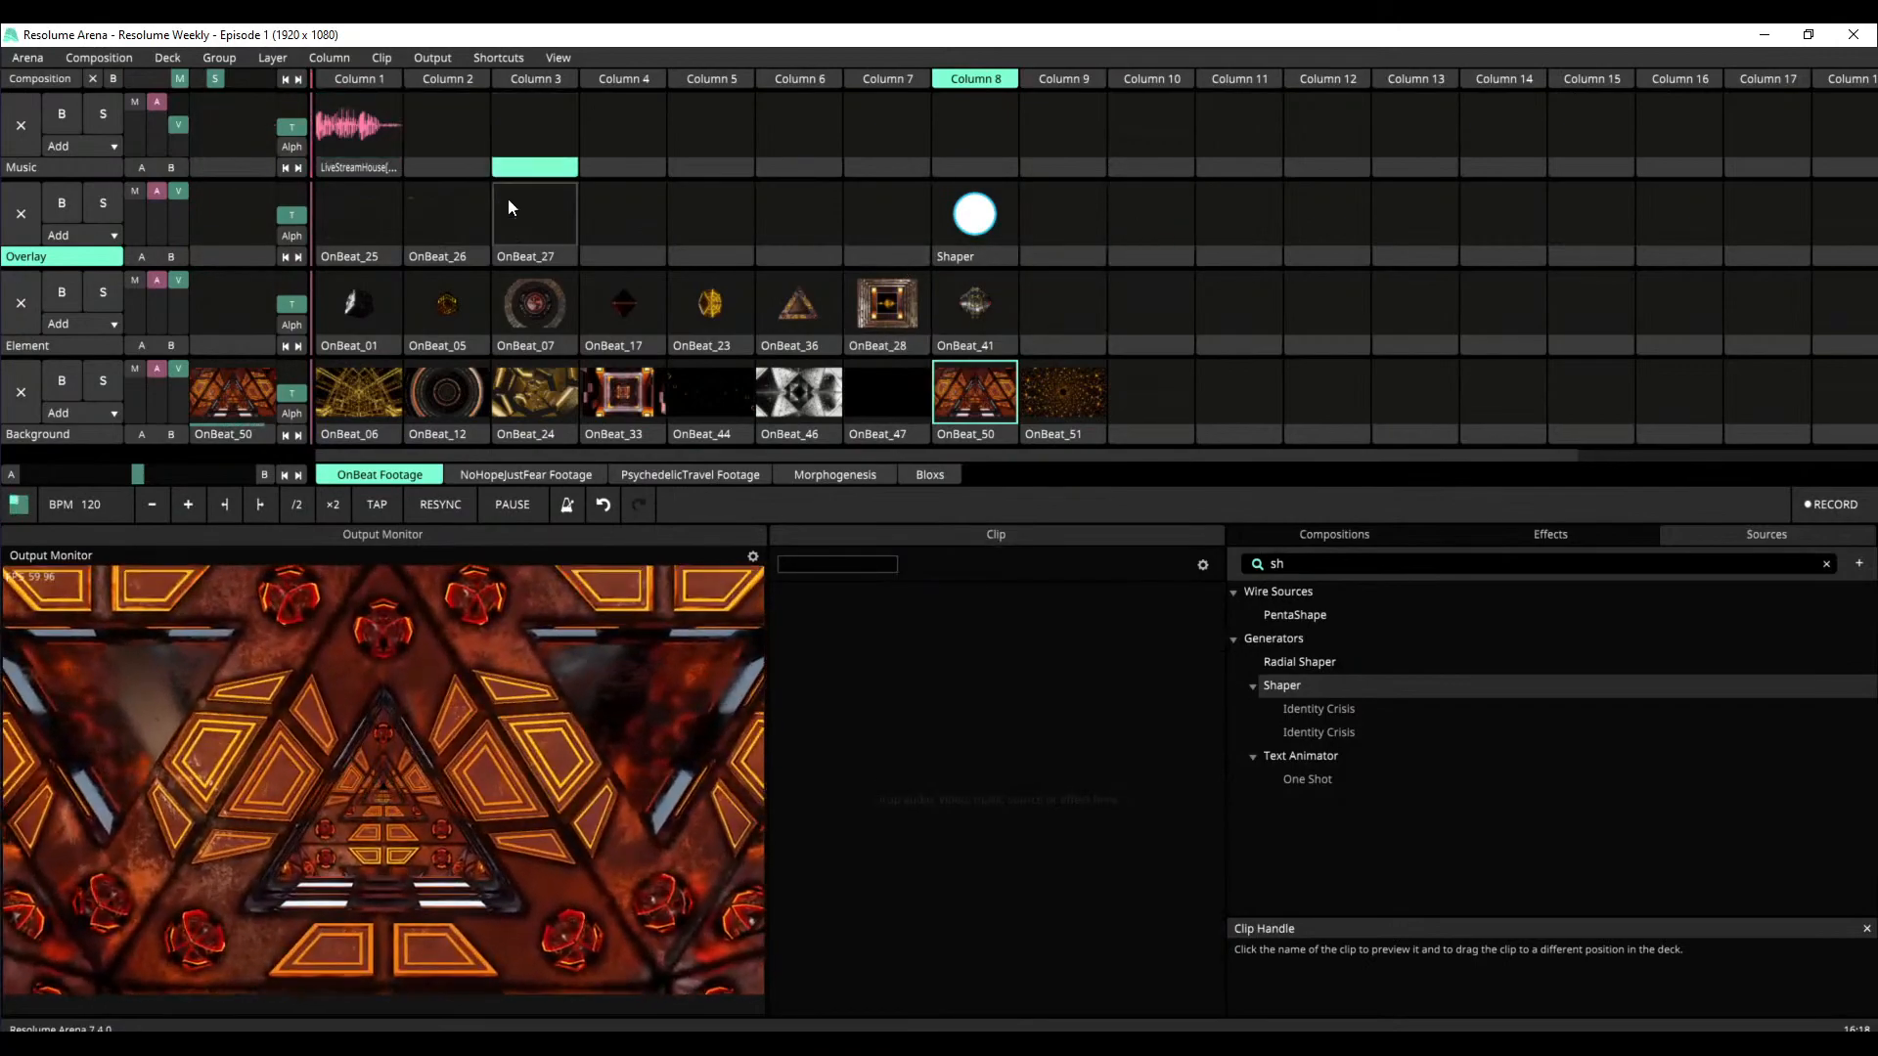
pyautogui.click(354, 313)
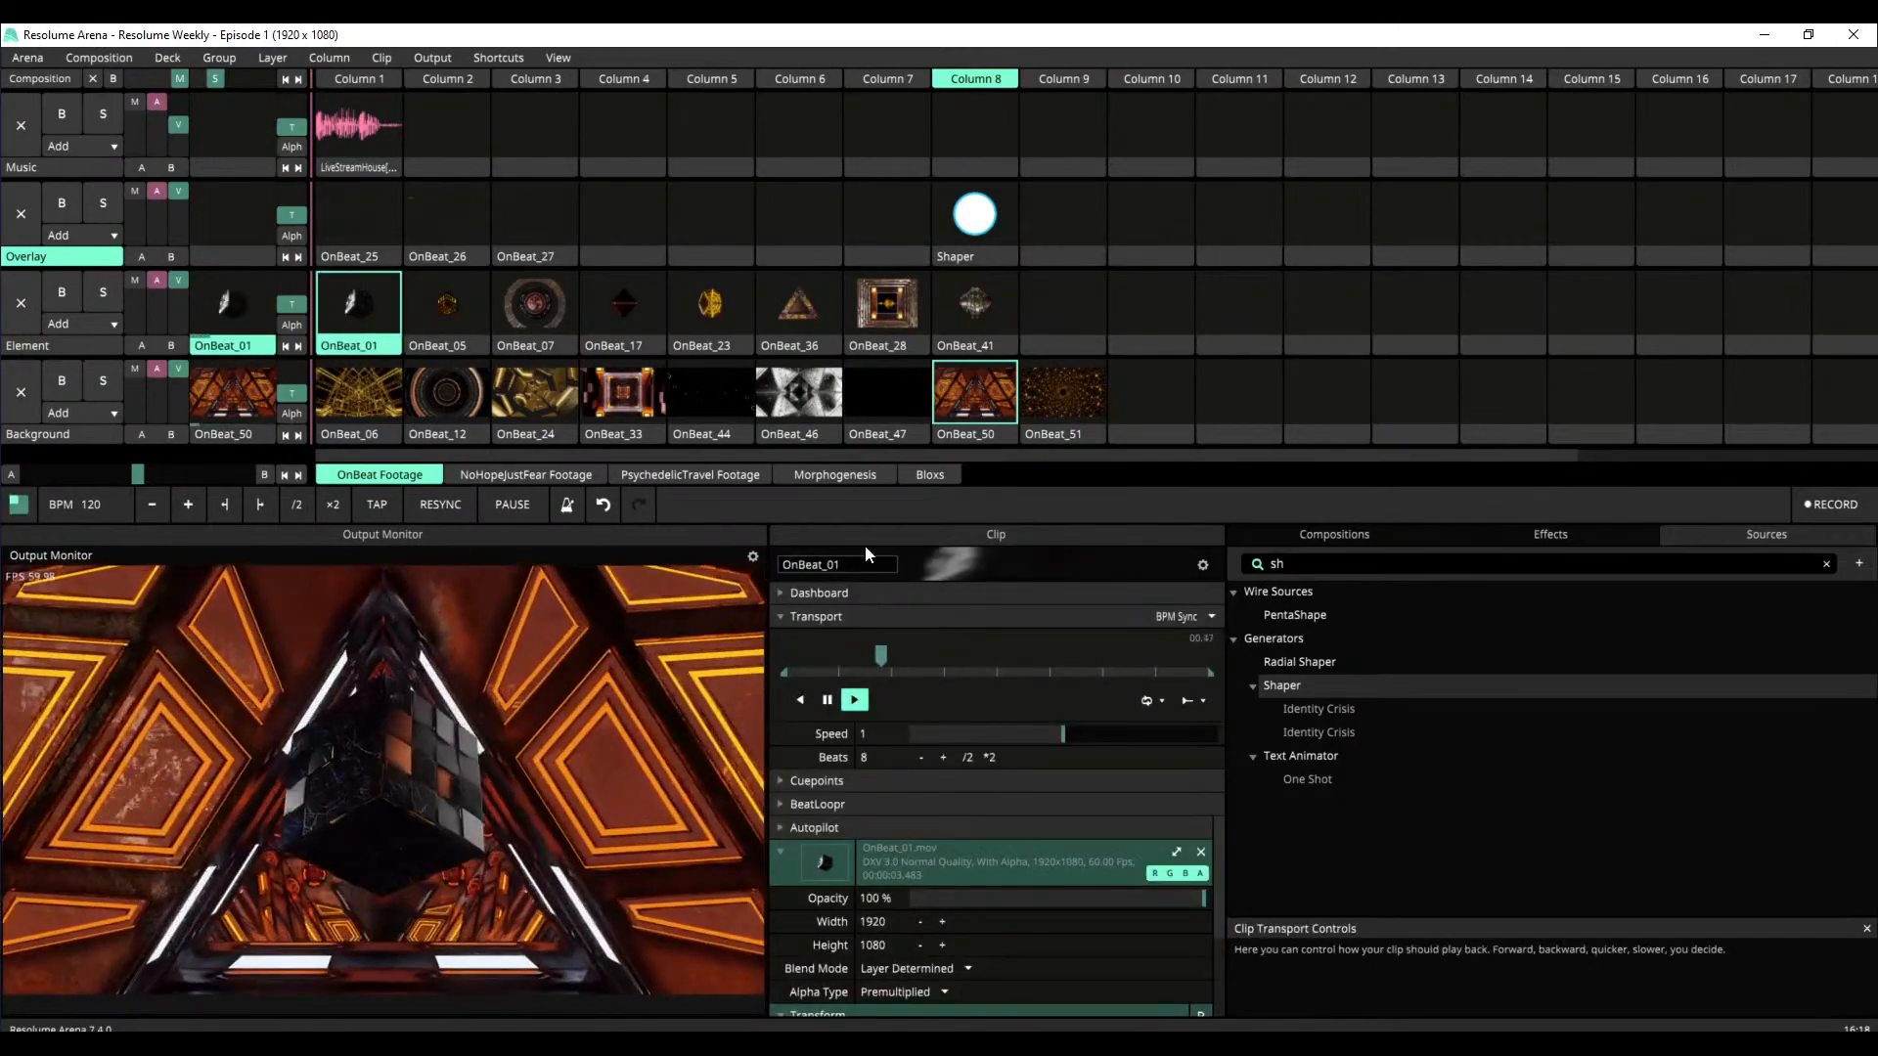
pyautogui.click(356, 127)
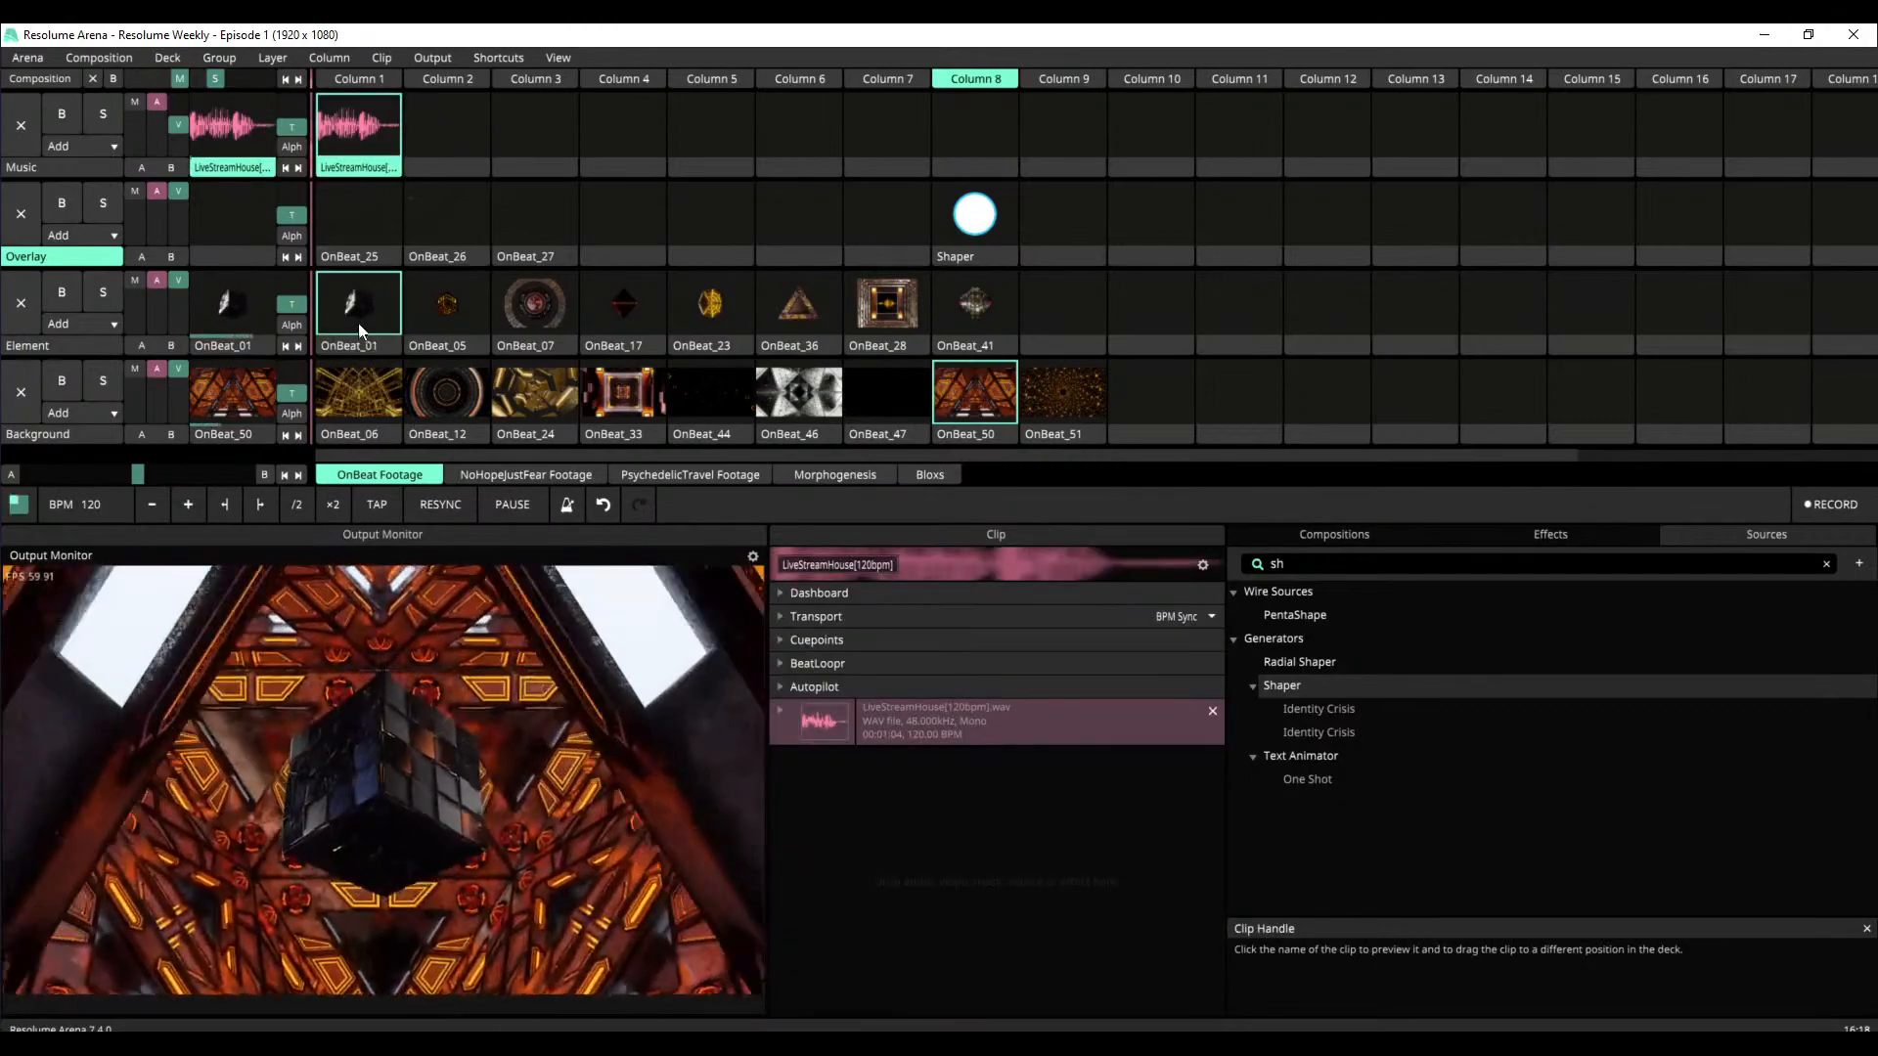
pyautogui.click(358, 348)
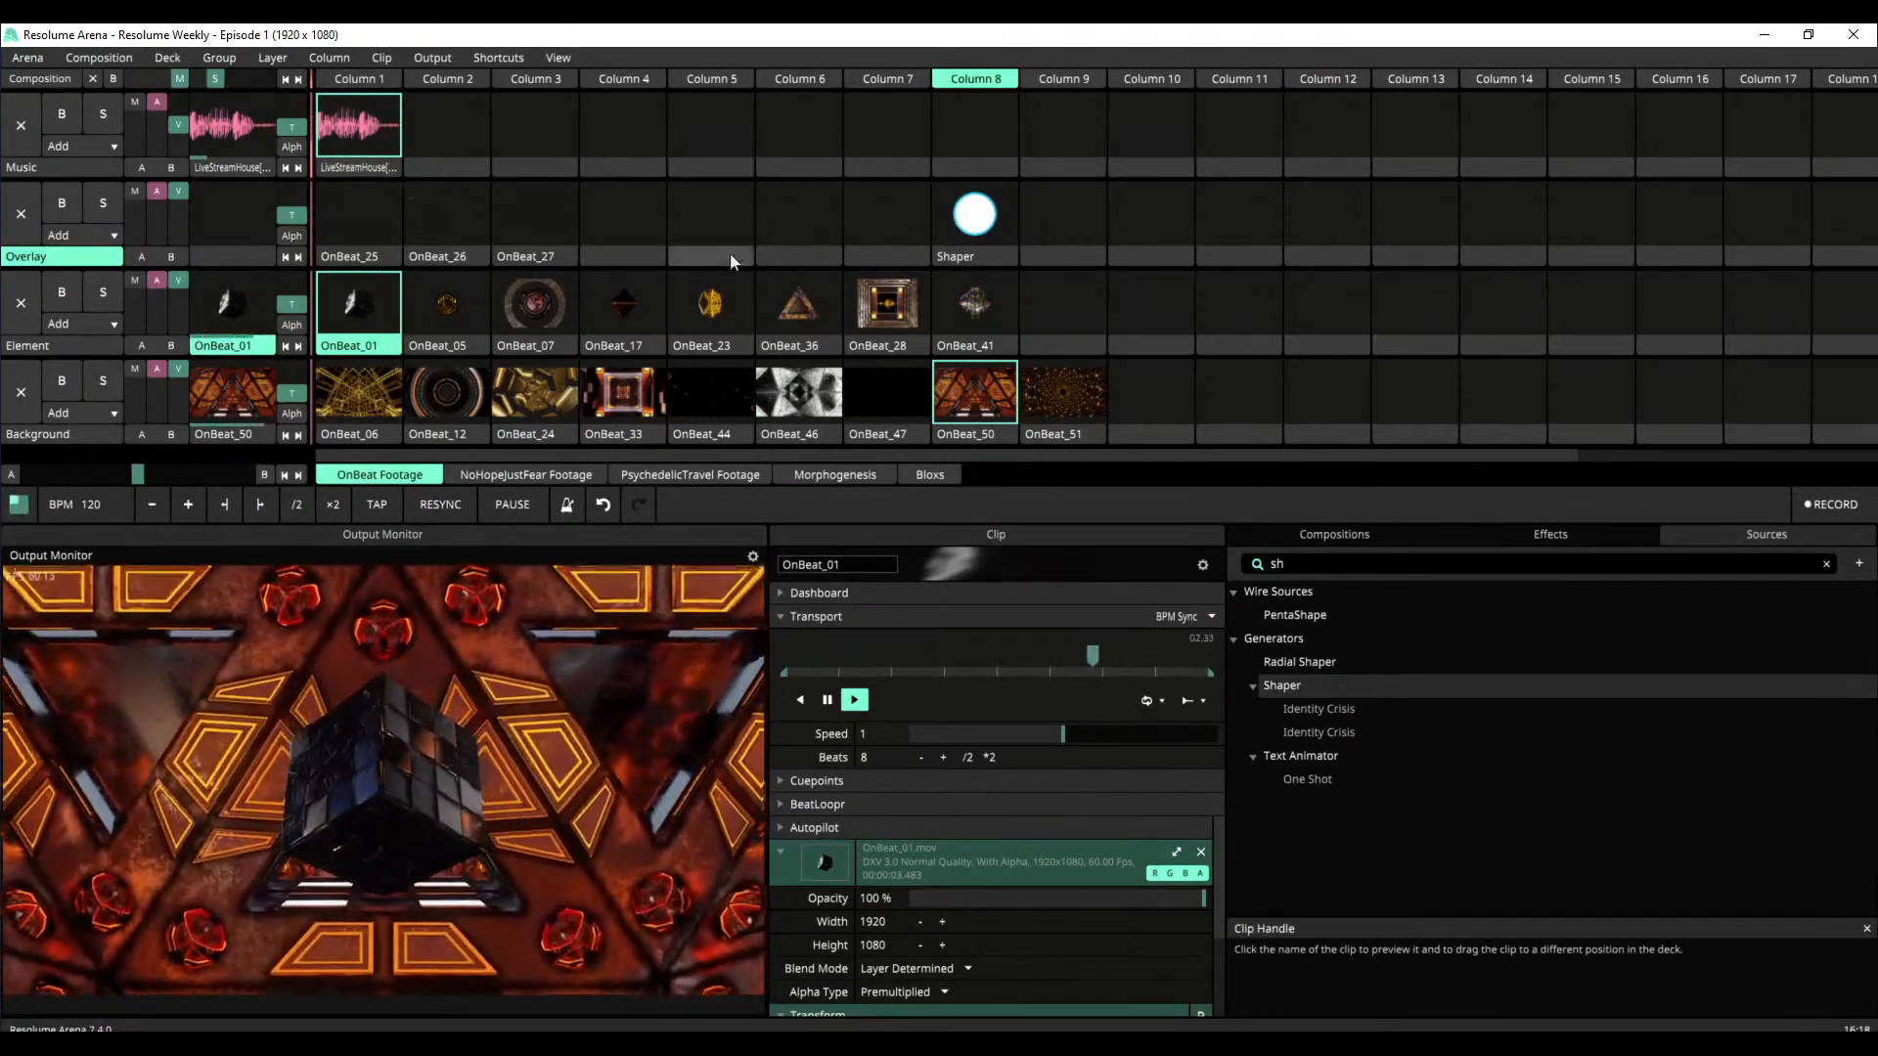
pyautogui.click(1132, 78)
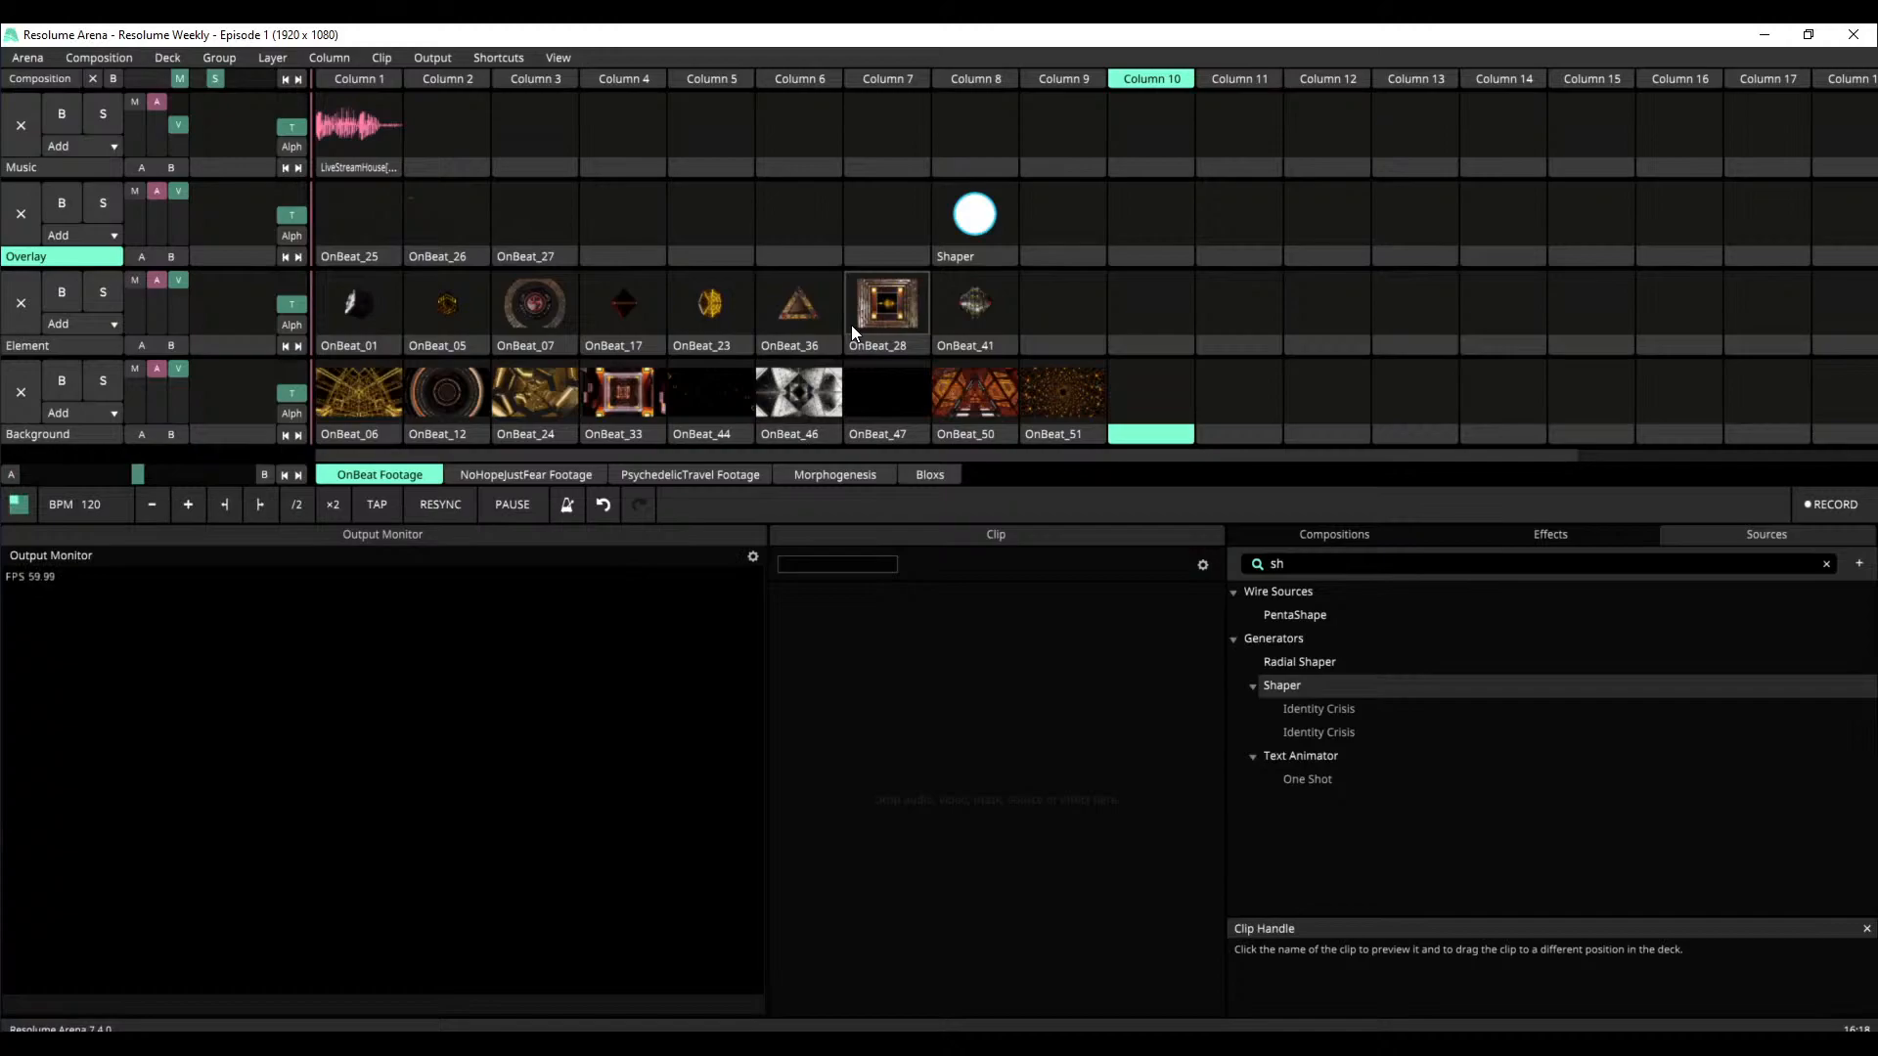
# Open the Morphogenesis deck, clear the source search and play the Line Scape clip in Column 1 of the Overlay layer
pyautogui.click(826, 480)
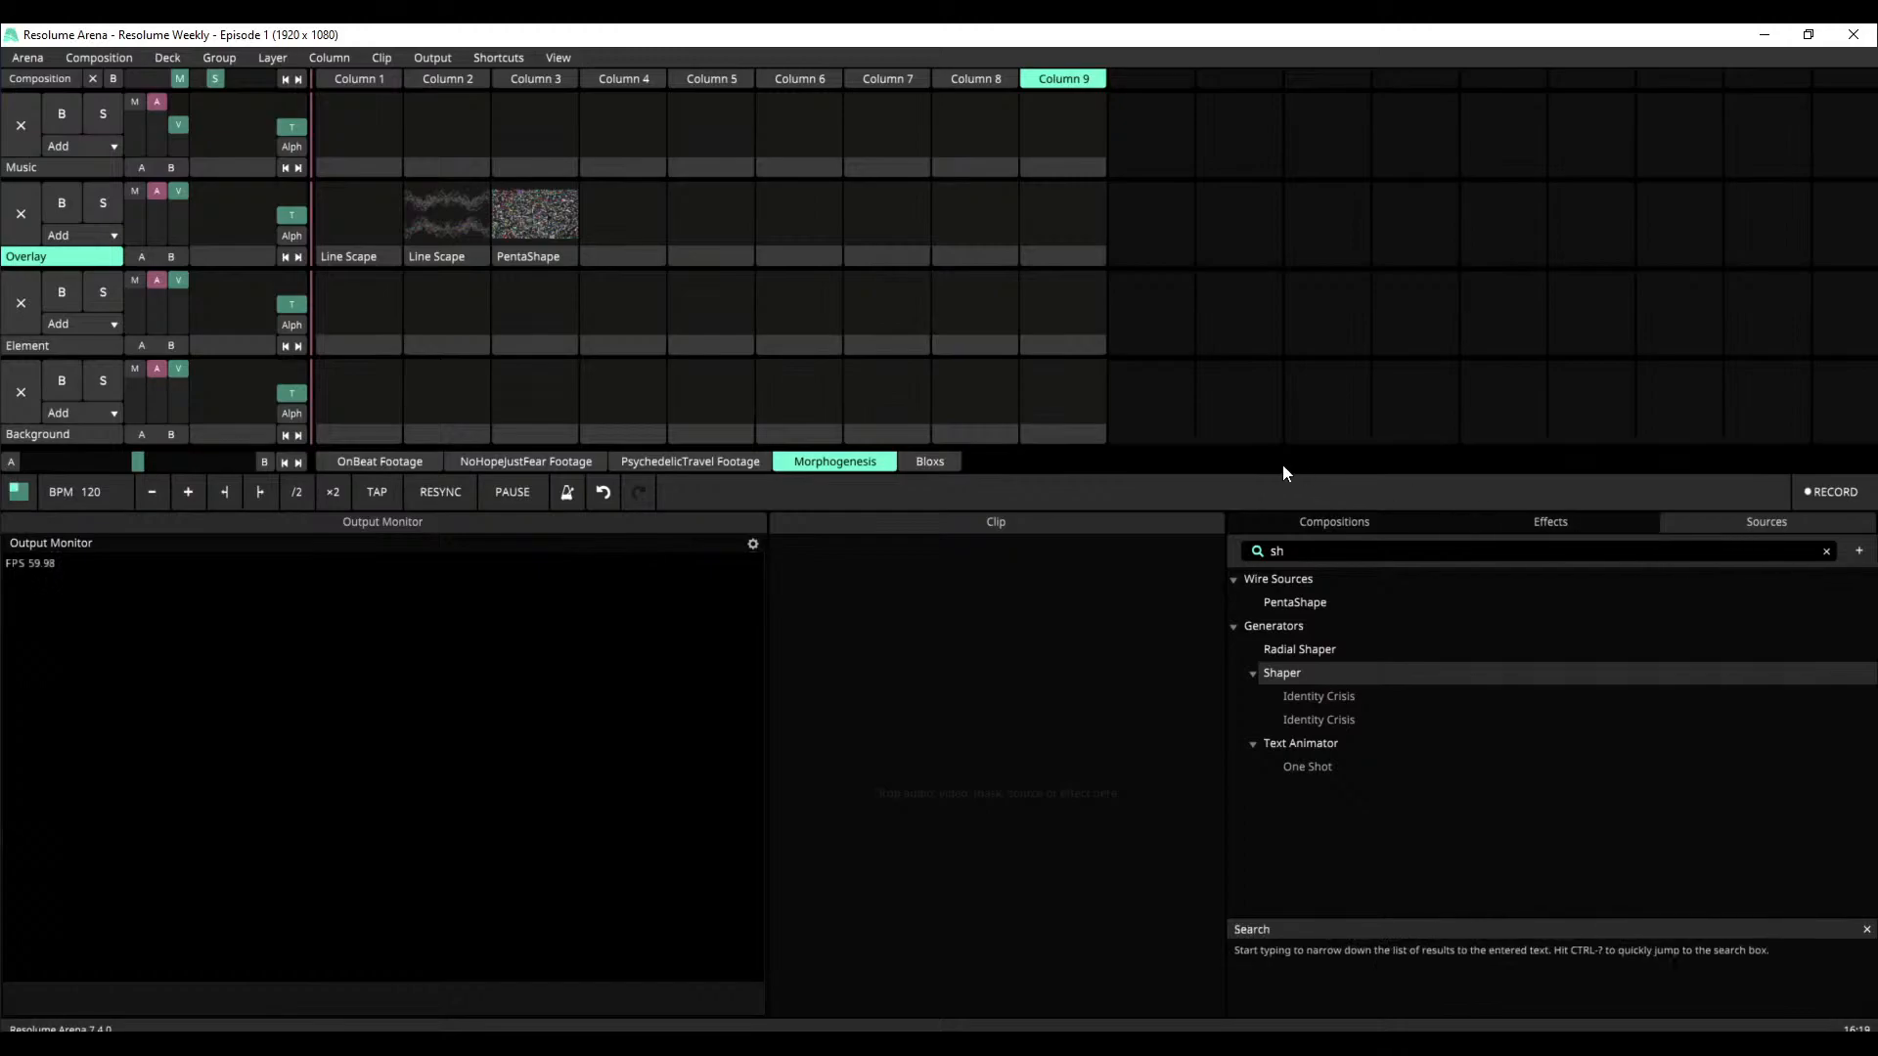
pyautogui.click(1826, 552)
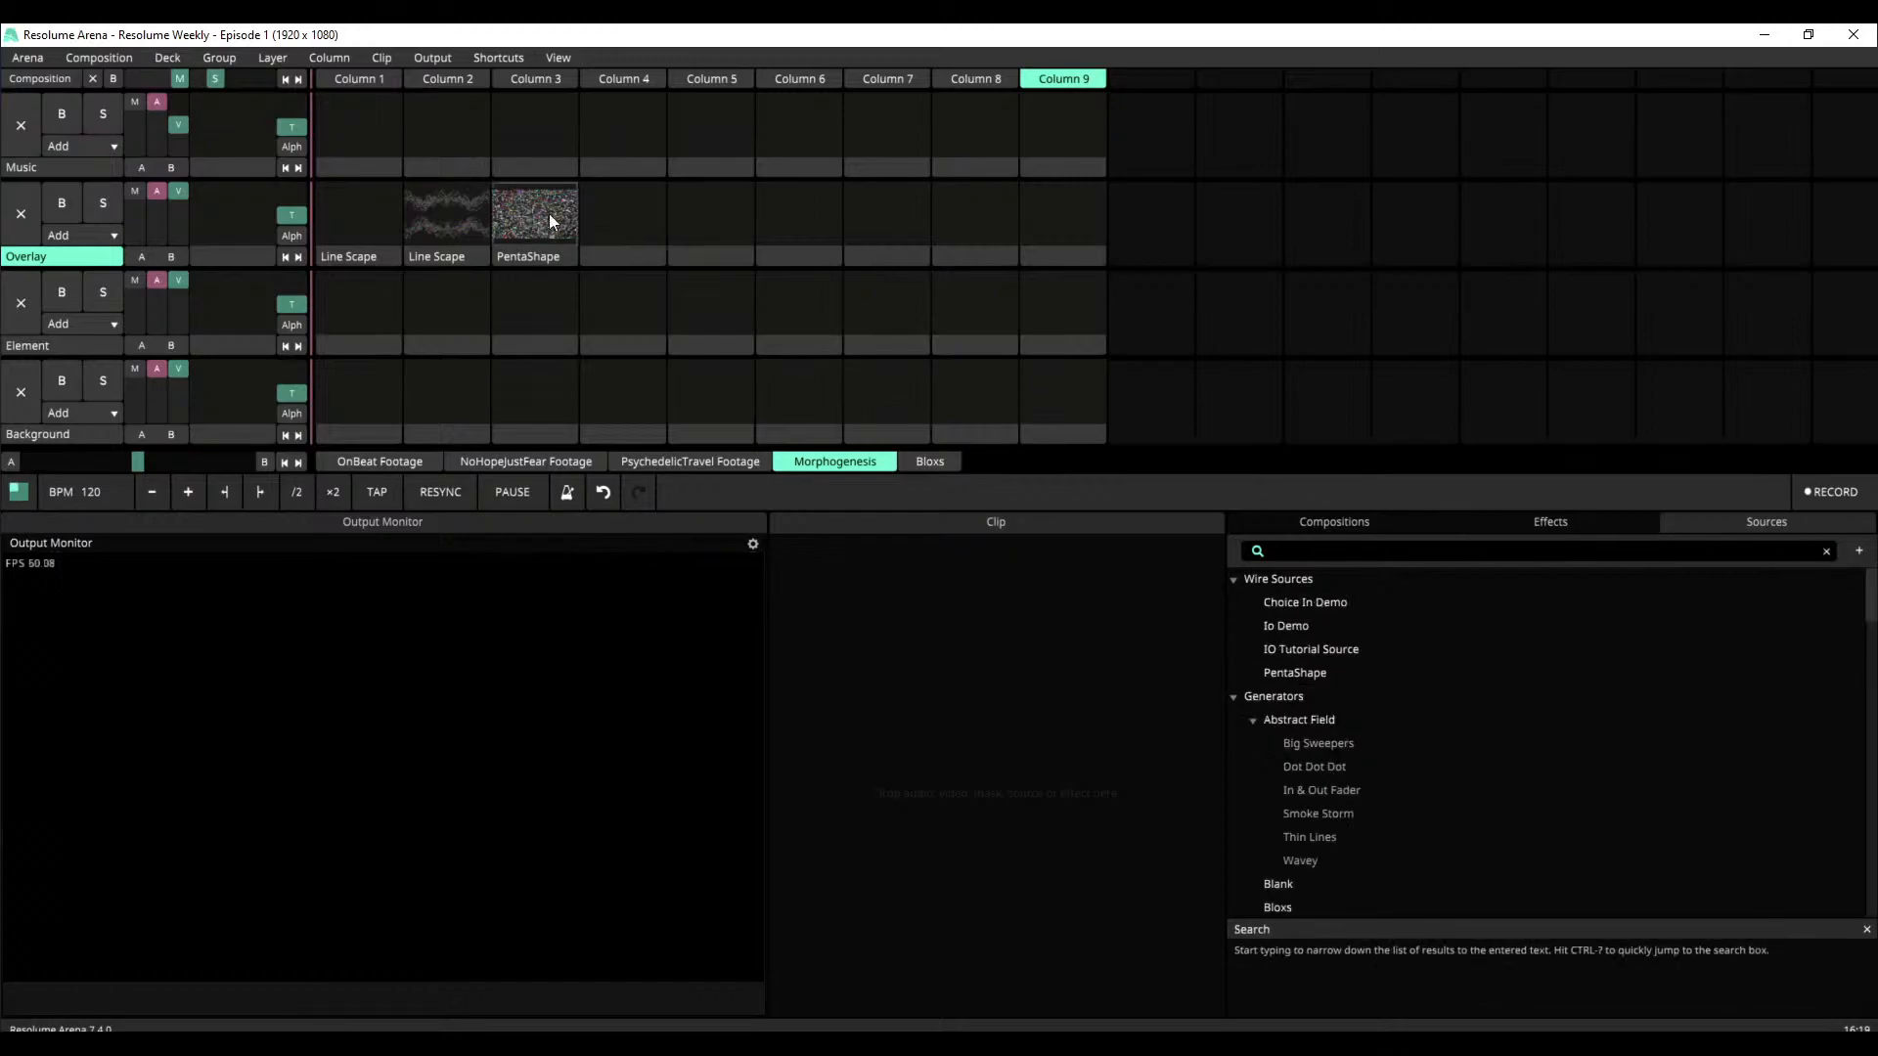
pyautogui.click(359, 224)
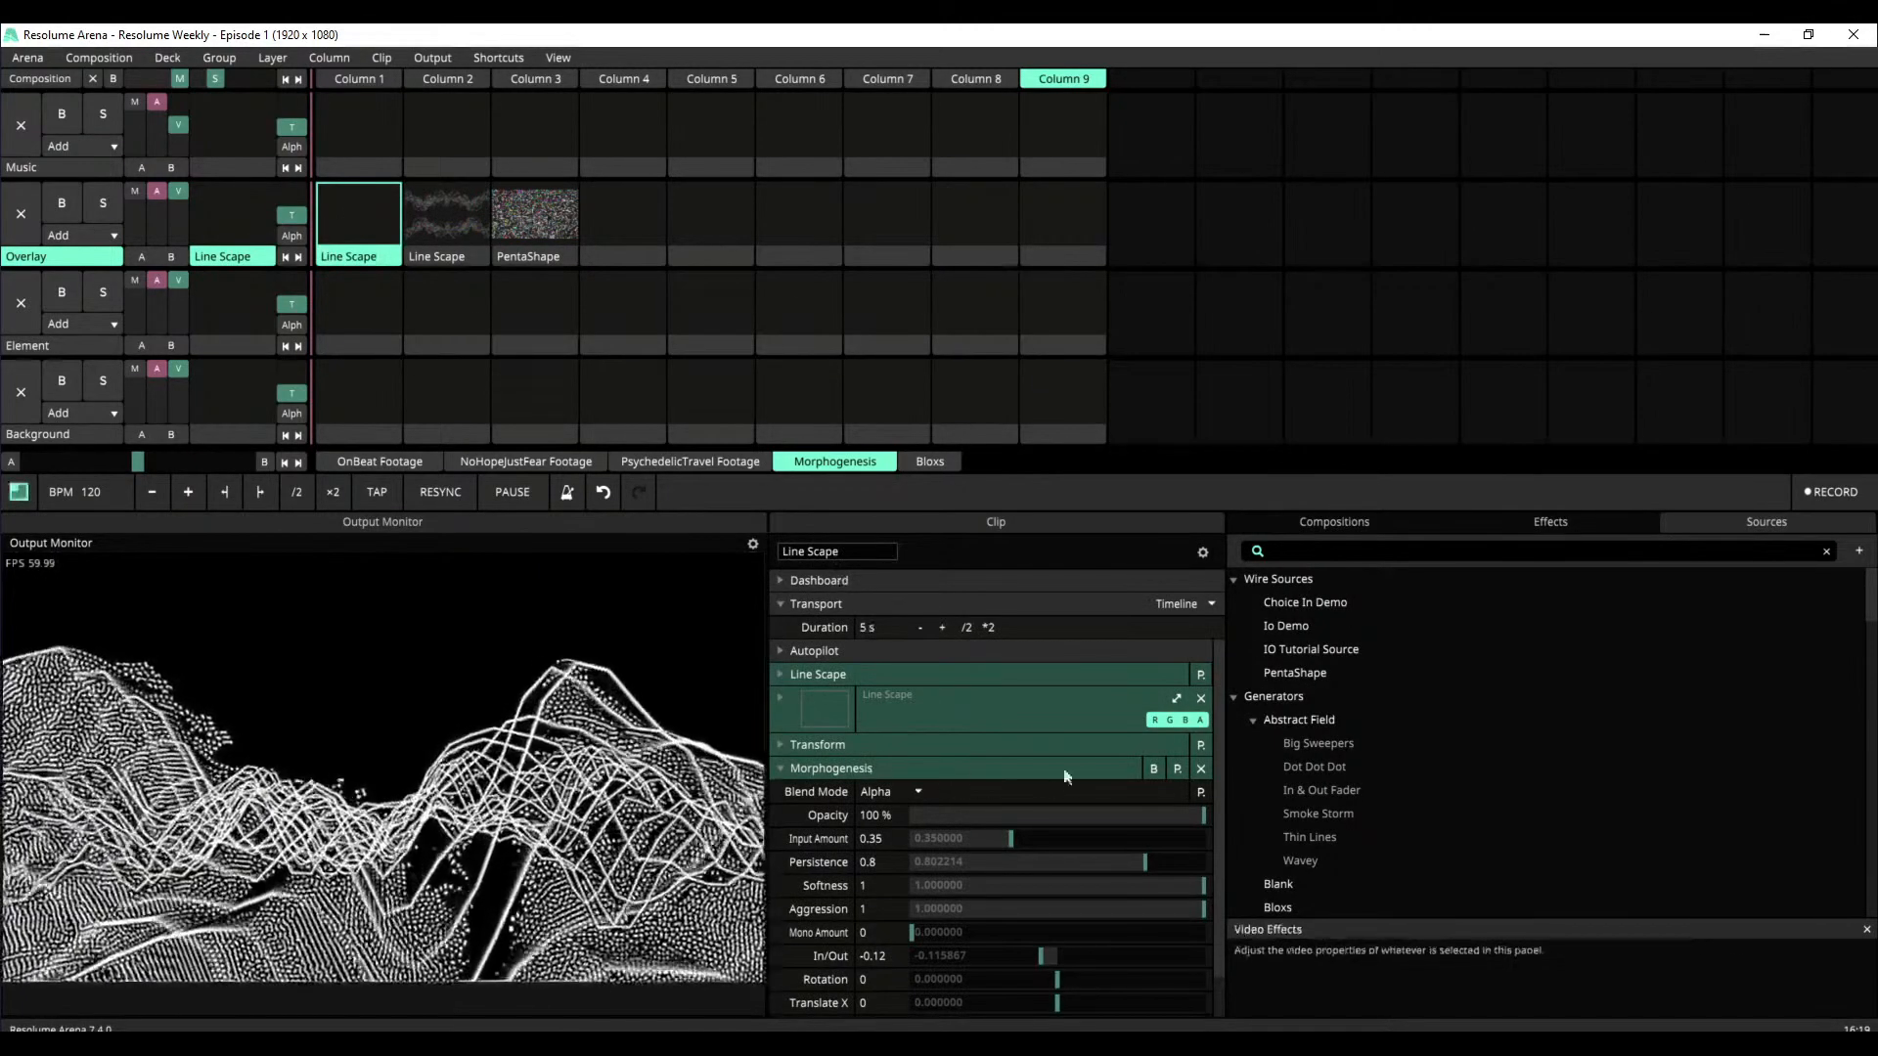
# Bypass the Morphogenesis effect on Line Scape to compare the plain source, and re-enable the effect
pyautogui.click(1154, 768)
pyautogui.click(782, 607)
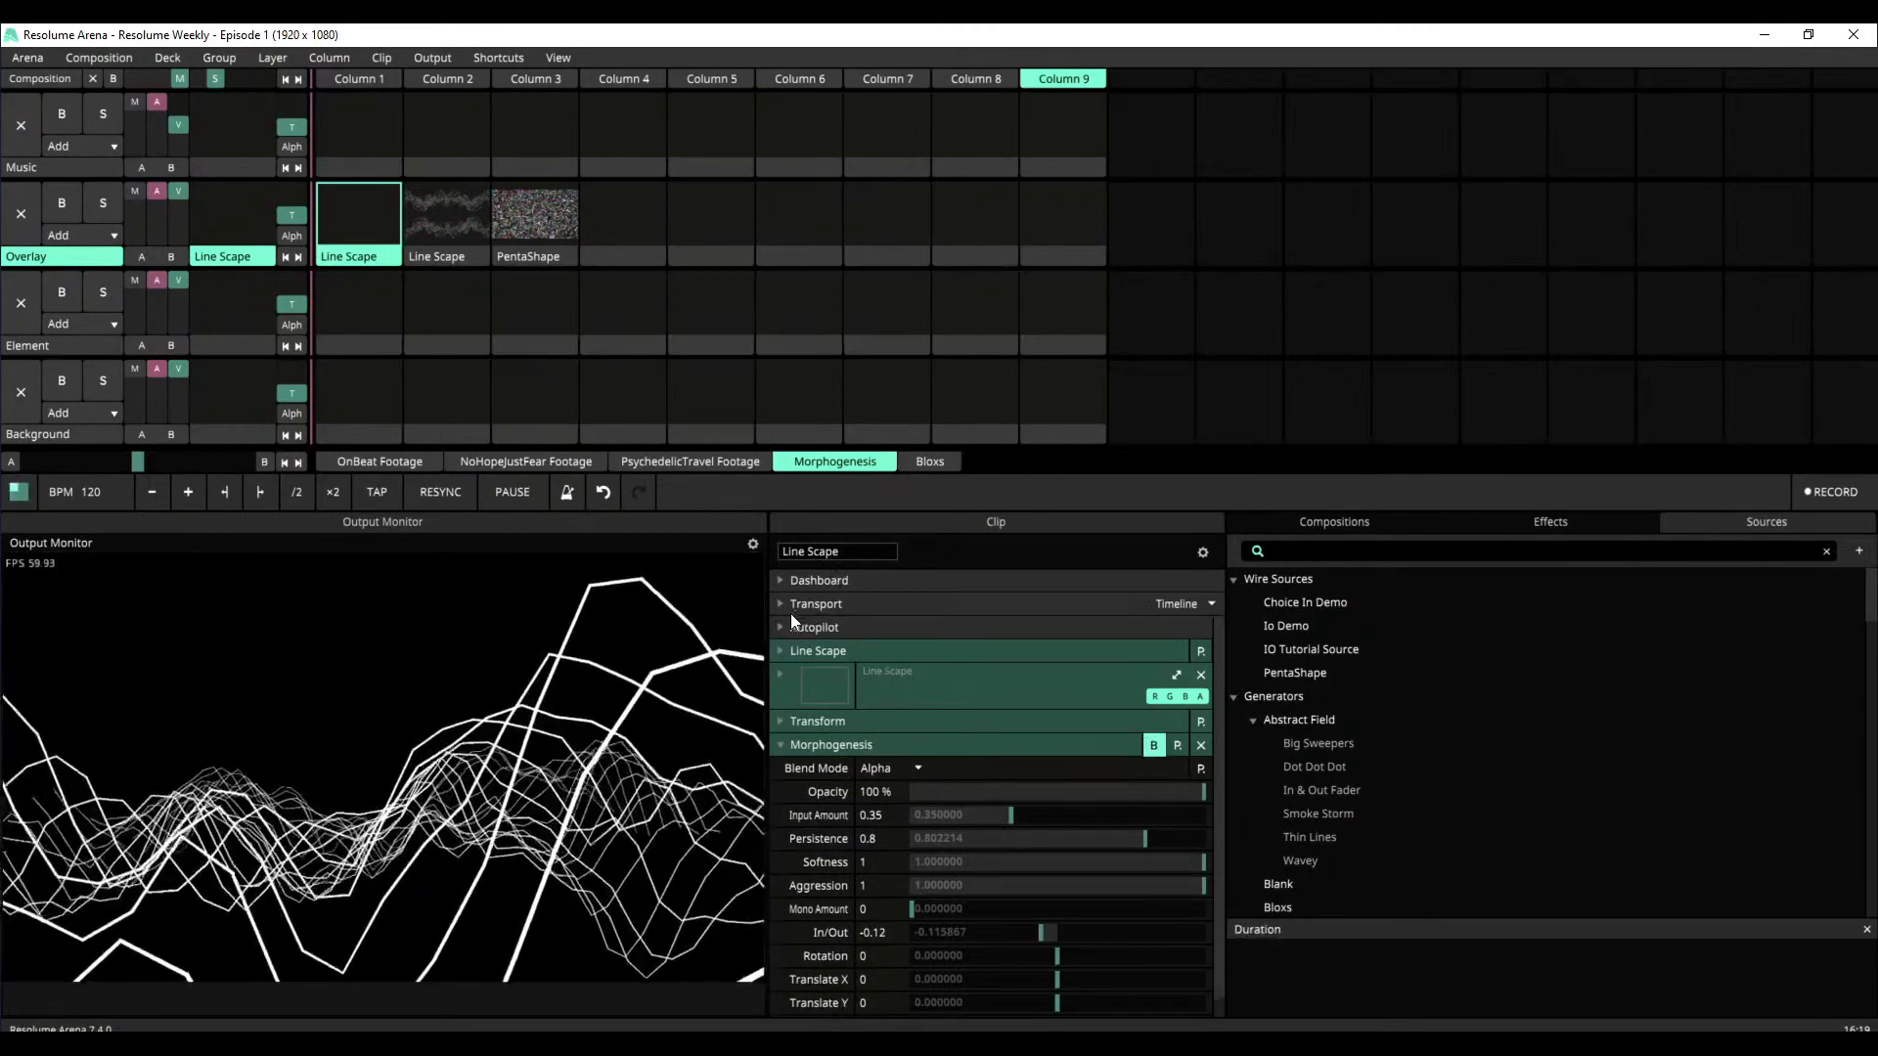
pyautogui.moveTo(1219, 755); pyautogui.dragTo(1214, 795)
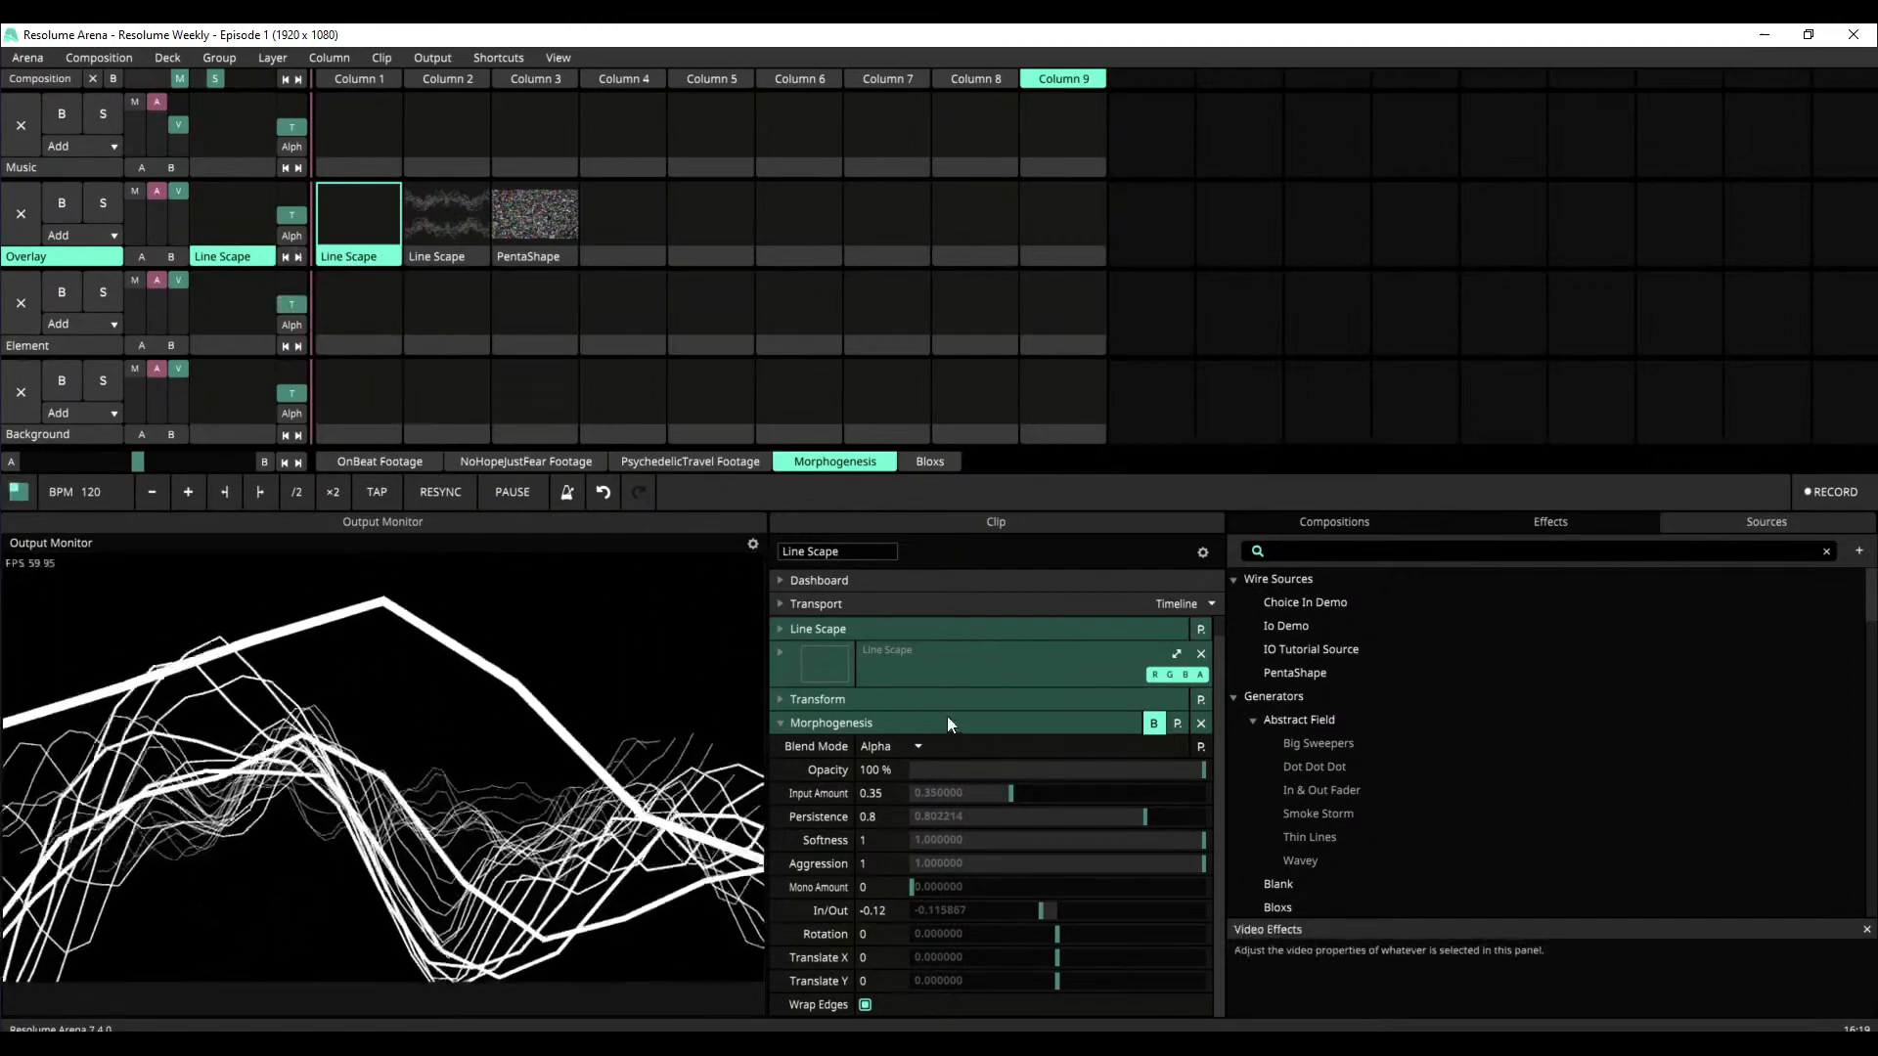
pyautogui.click(1153, 725)
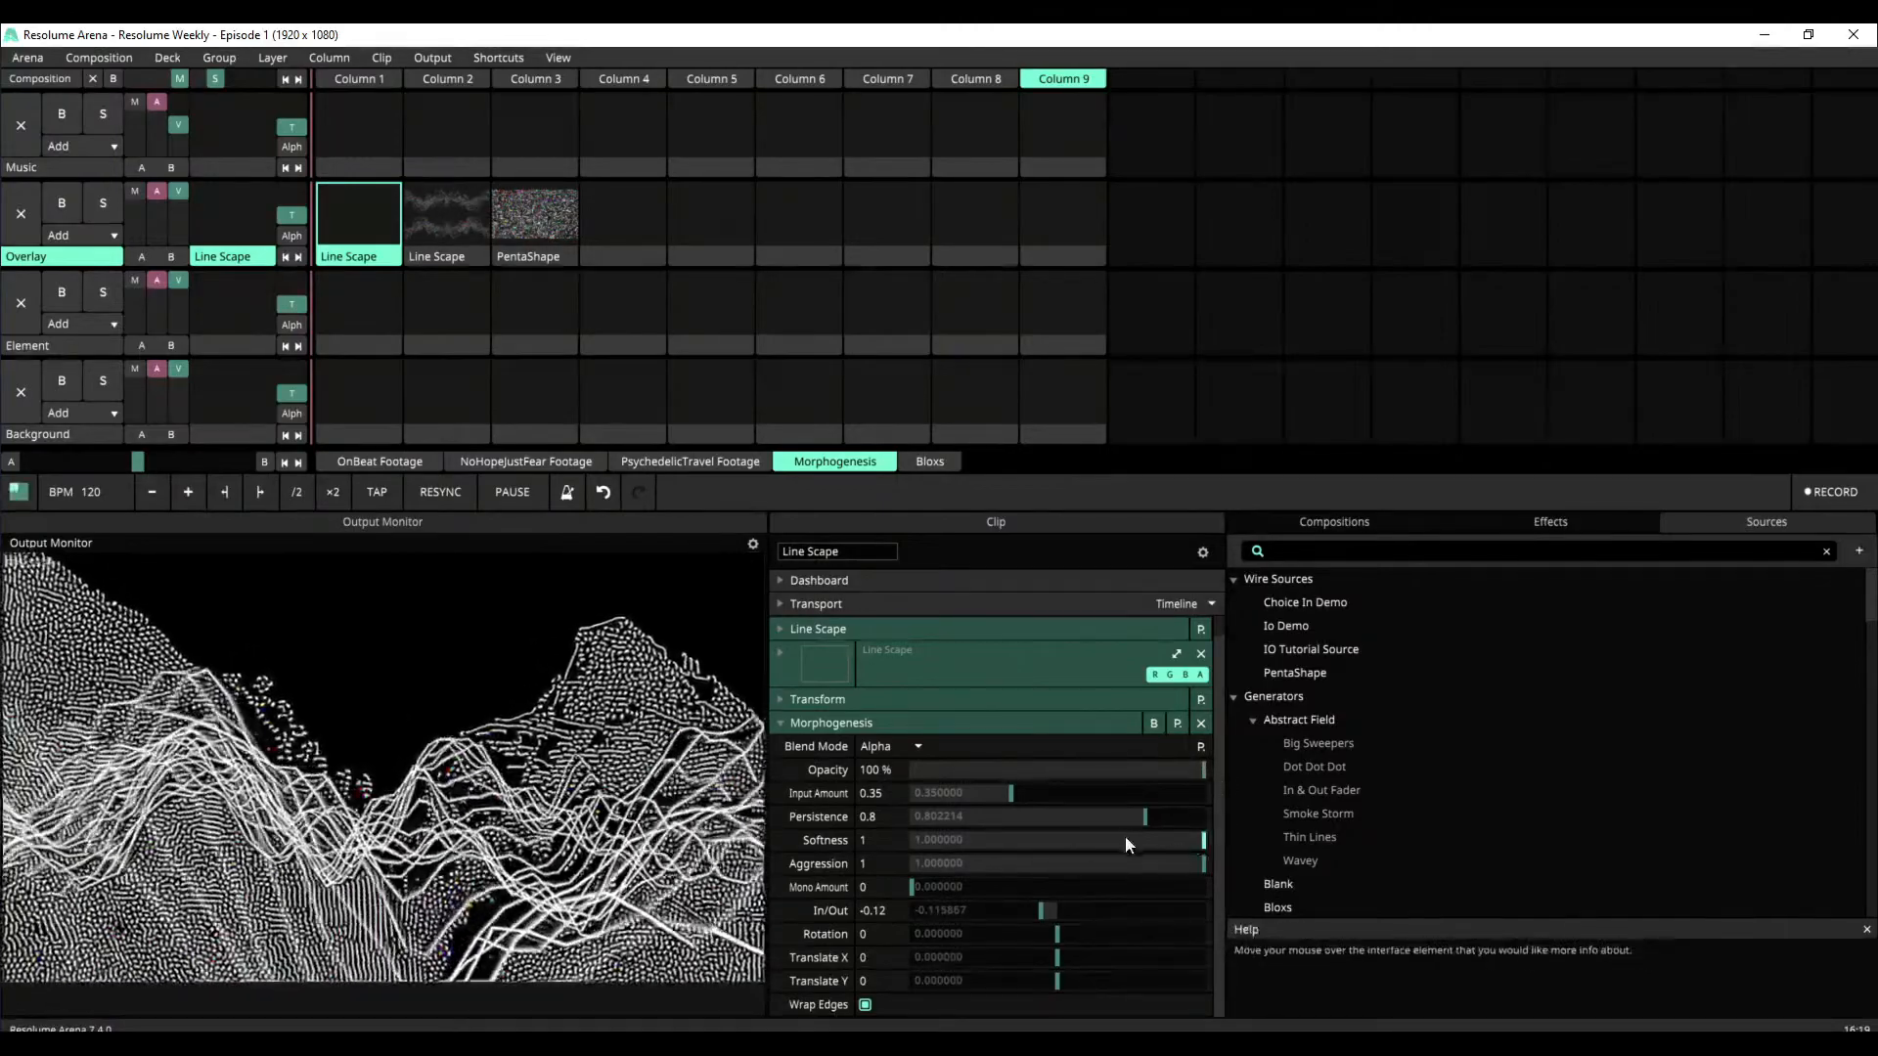
# Adjust Morphogenesis on Line Scape to Persistence 0.89, Input Amount 0.16 and Aggression 0.41
pyautogui.moveTo(1147, 816)
pyautogui.mouseDown()
pyautogui.moveTo(1078, 821)
pyautogui.moveTo(1133, 824)
pyautogui.mouseUp()
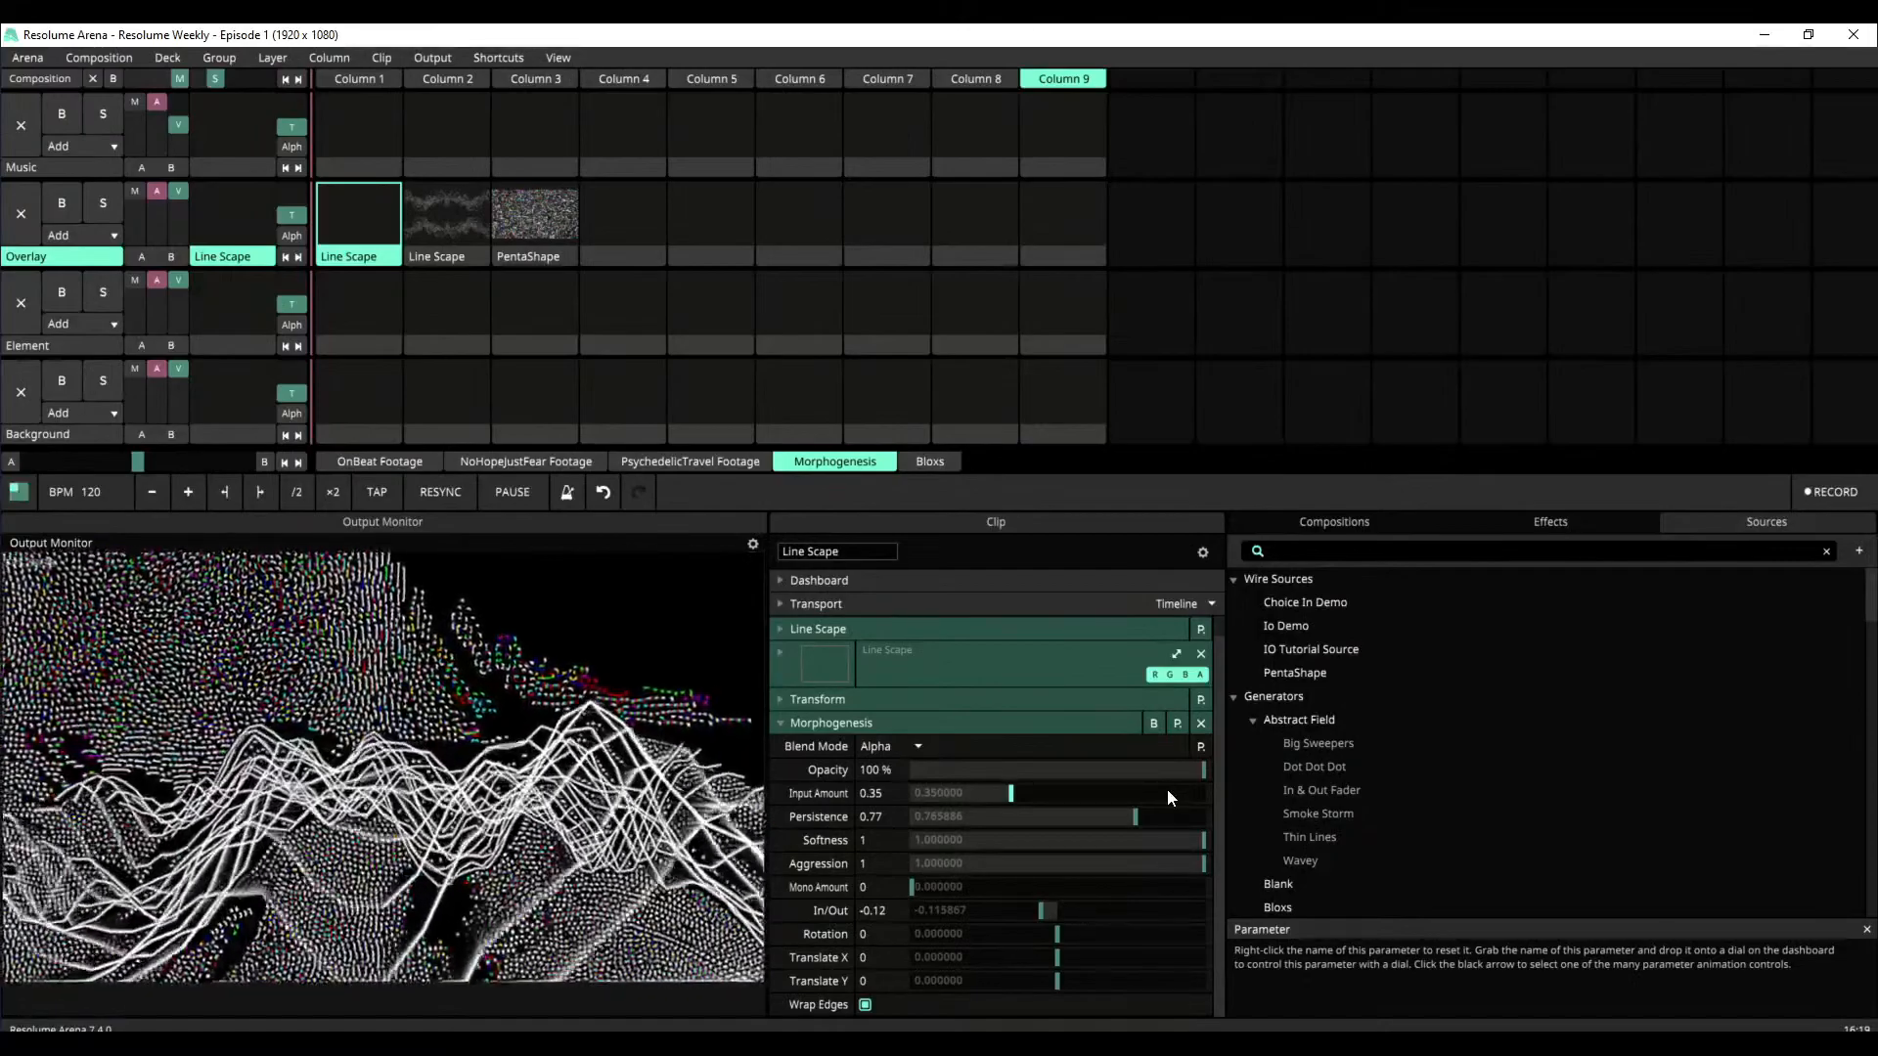
pyautogui.moveTo(1132, 818); pyautogui.dragTo(889, 819)
pyautogui.moveTo(1161, 829); pyautogui.dragTo(1172, 824)
pyautogui.moveTo(1012, 793); pyautogui.dragTo(1000, 797)
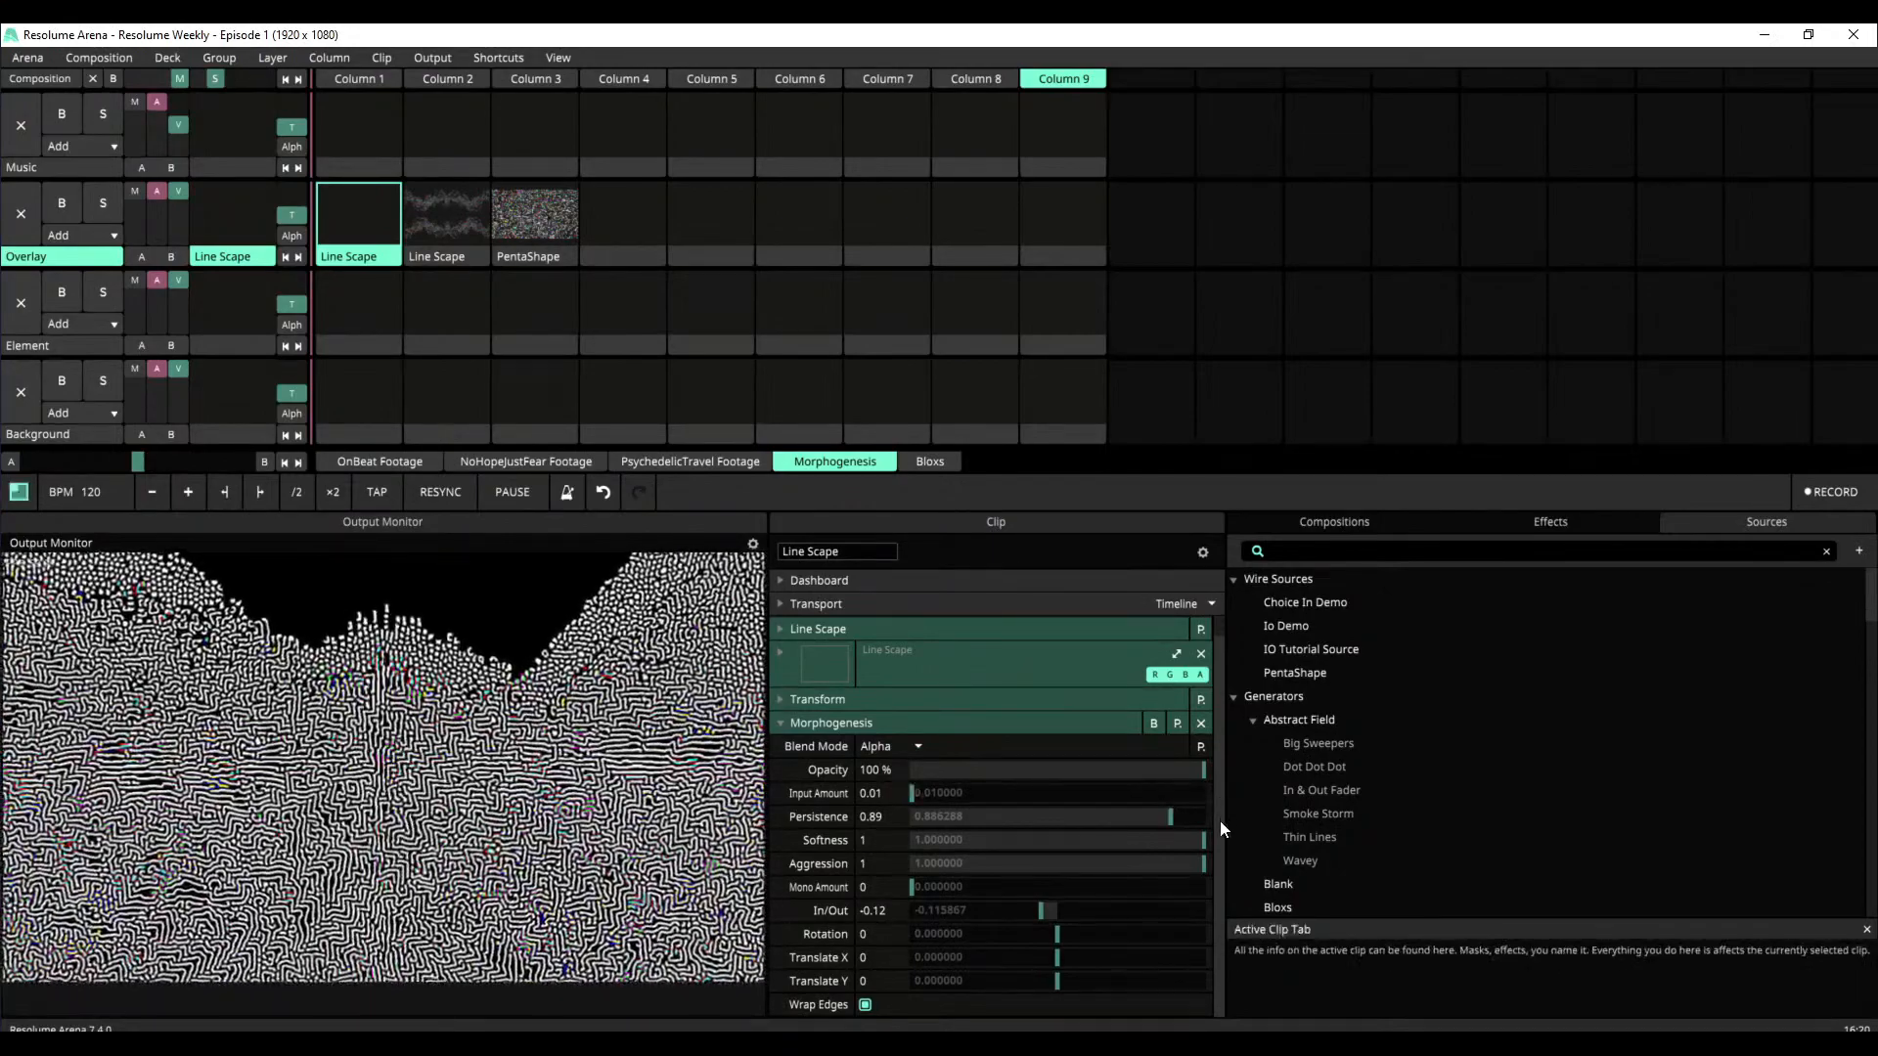
pyautogui.moveTo(1189, 842); pyautogui.dragTo(984, 882)
pyautogui.moveTo(914, 795); pyautogui.dragTo(535, 927)
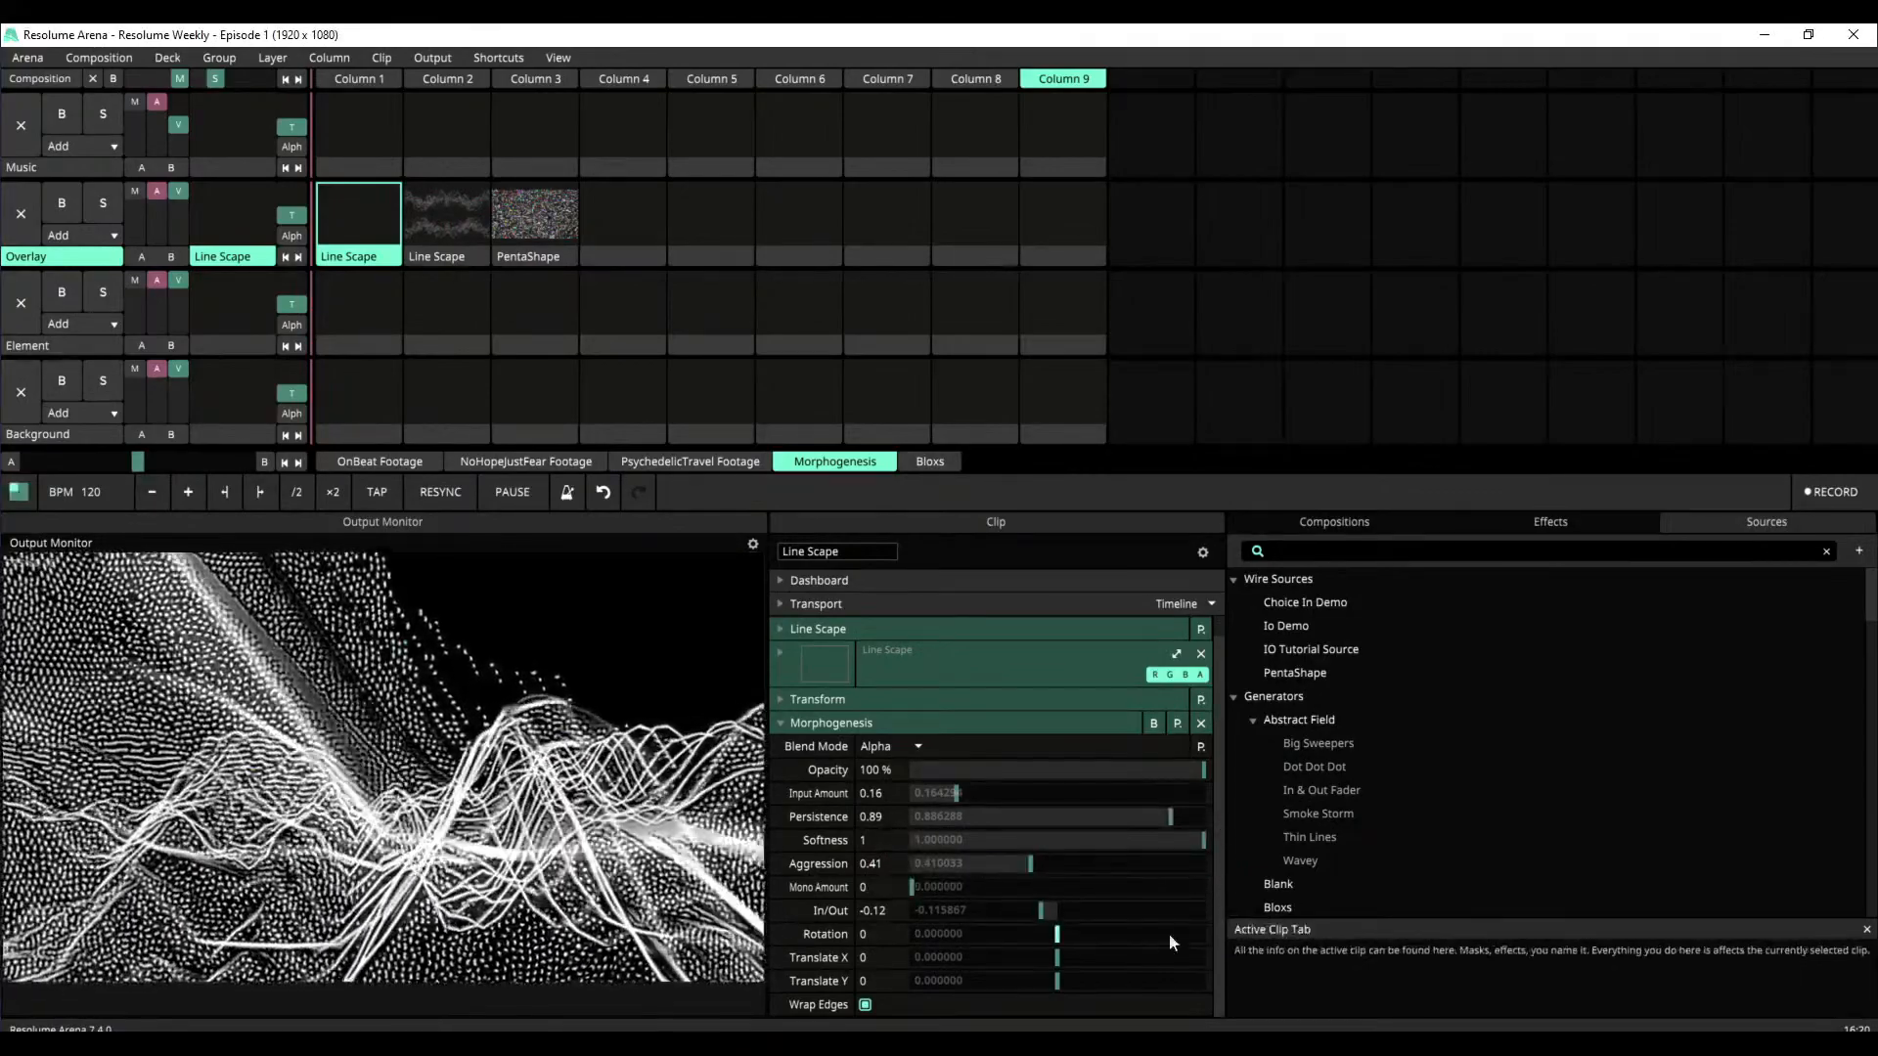
# Reset the In/Out and Rotation of Morphogenesis, and set Rotation to 0.03, In/Out to -0.11 and Translate X to 0.06
pyautogui.moveTo(1065, 941); pyautogui.dragTo(1065, 947)
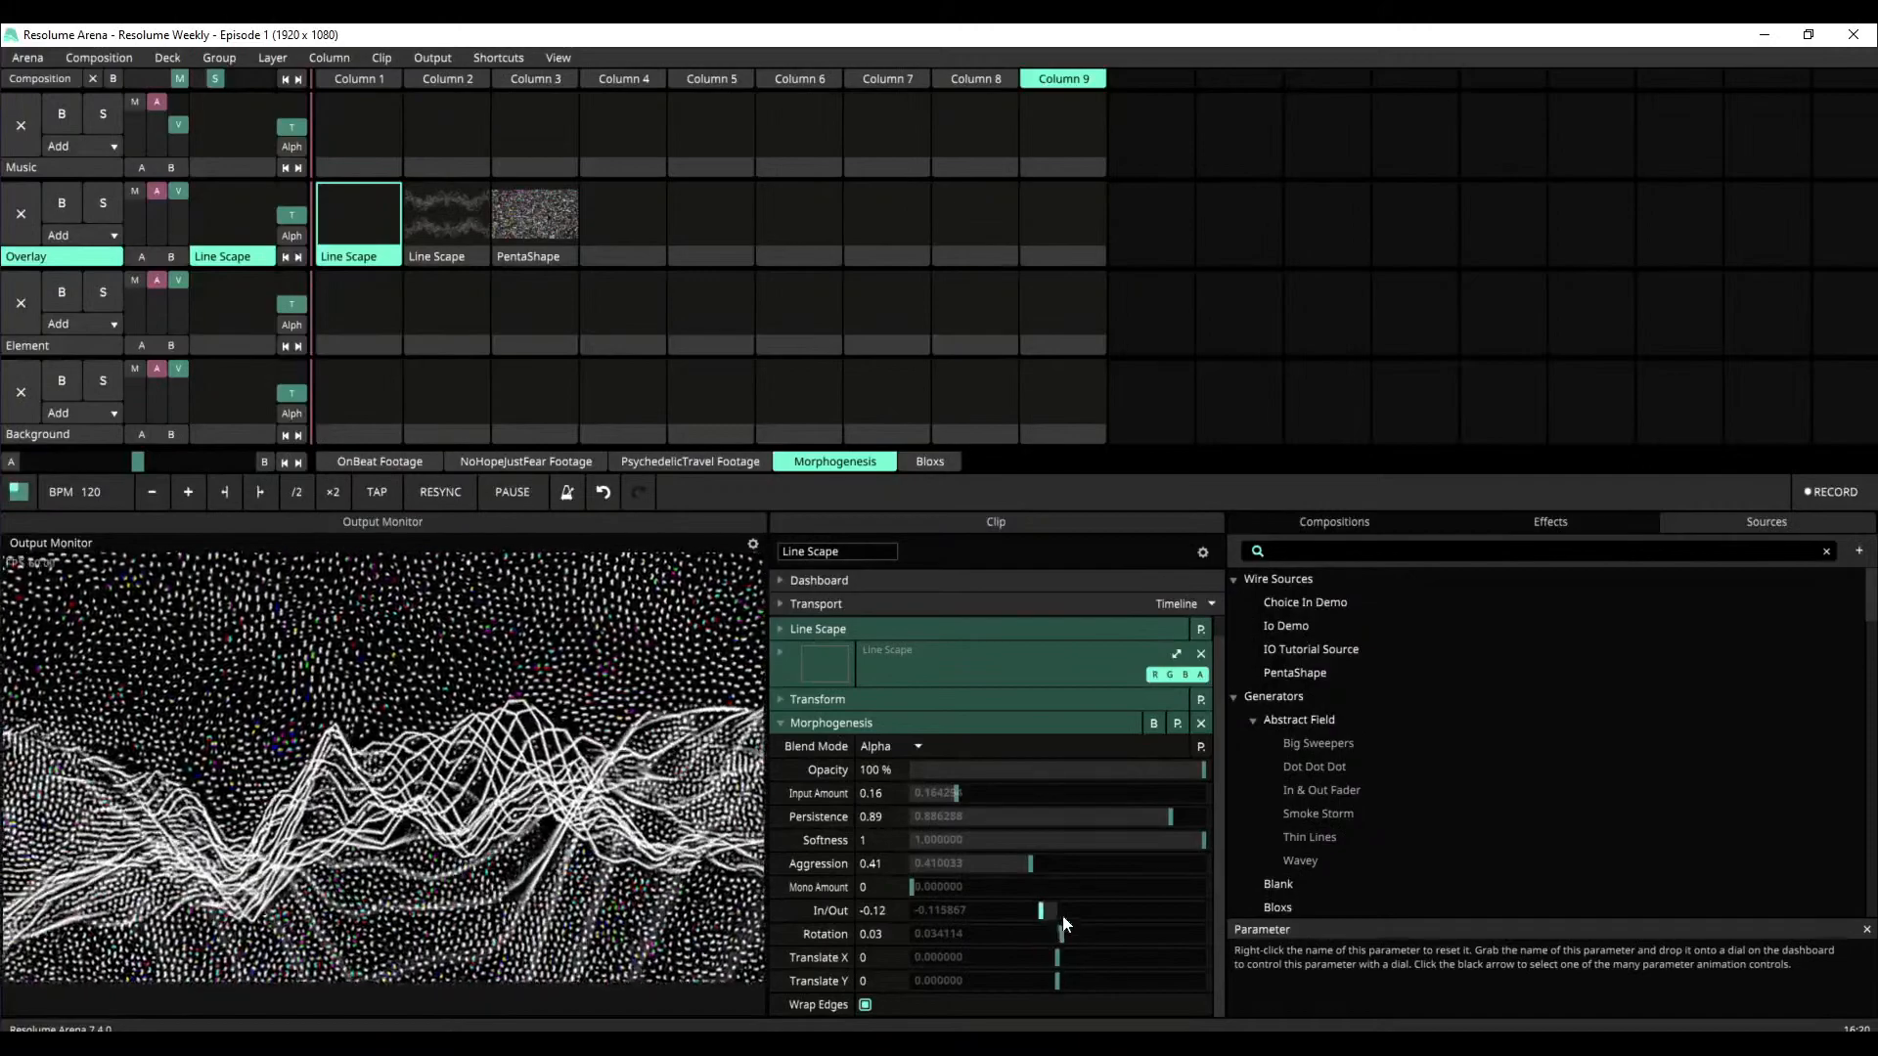
pyautogui.rightClick(1041, 915)
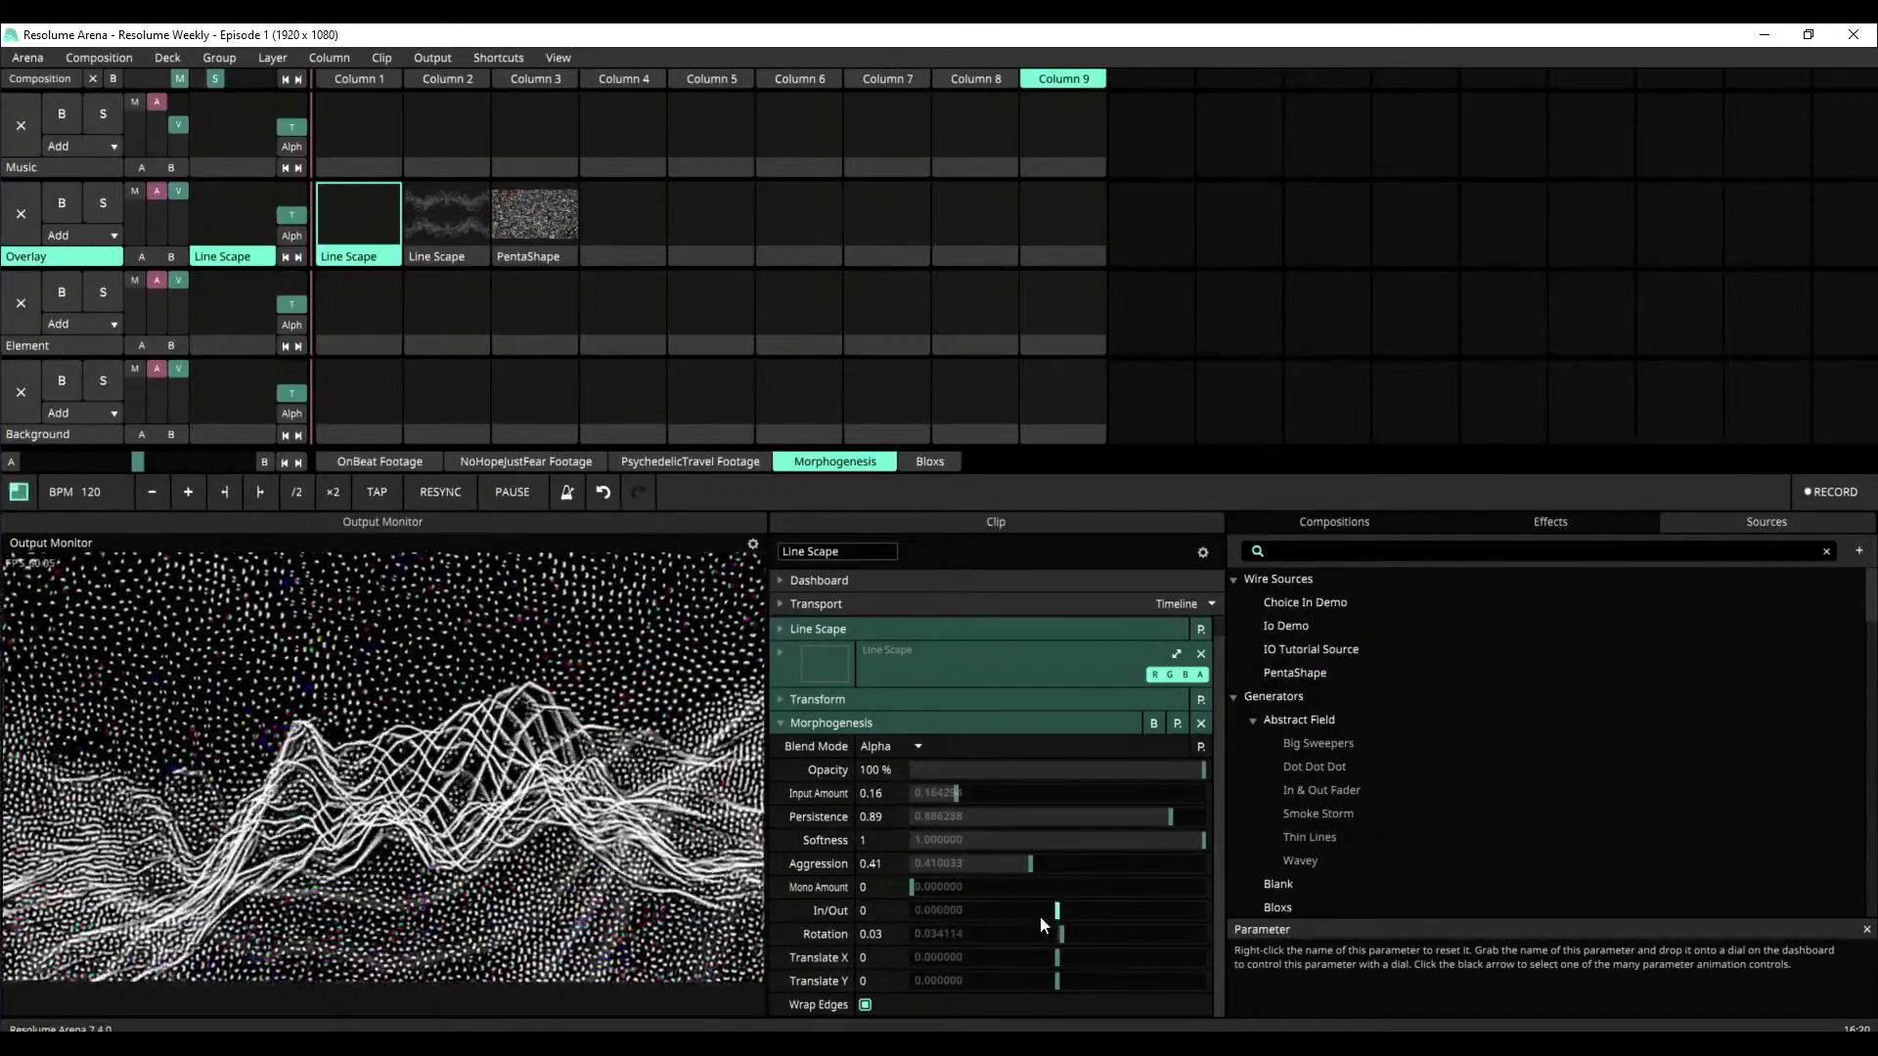
pyautogui.rightClick(1064, 935)
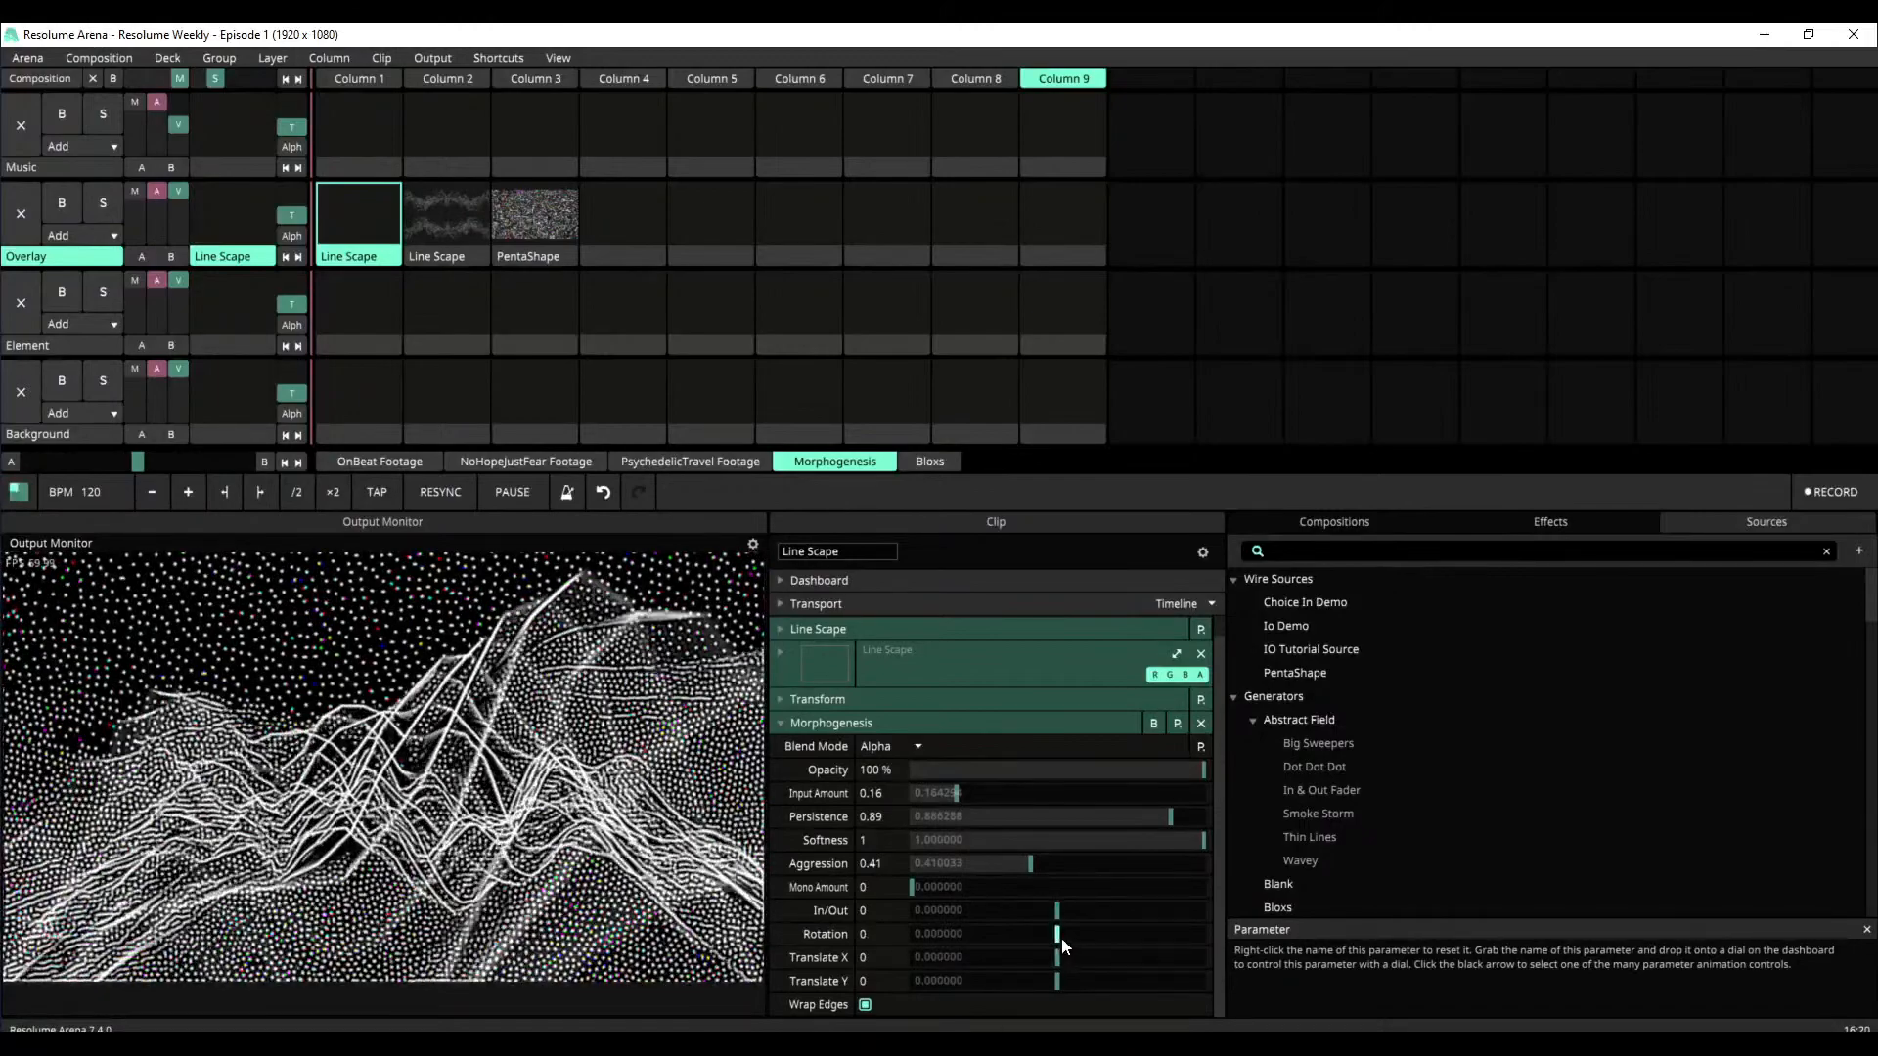
pyautogui.moveTo(1057, 937)
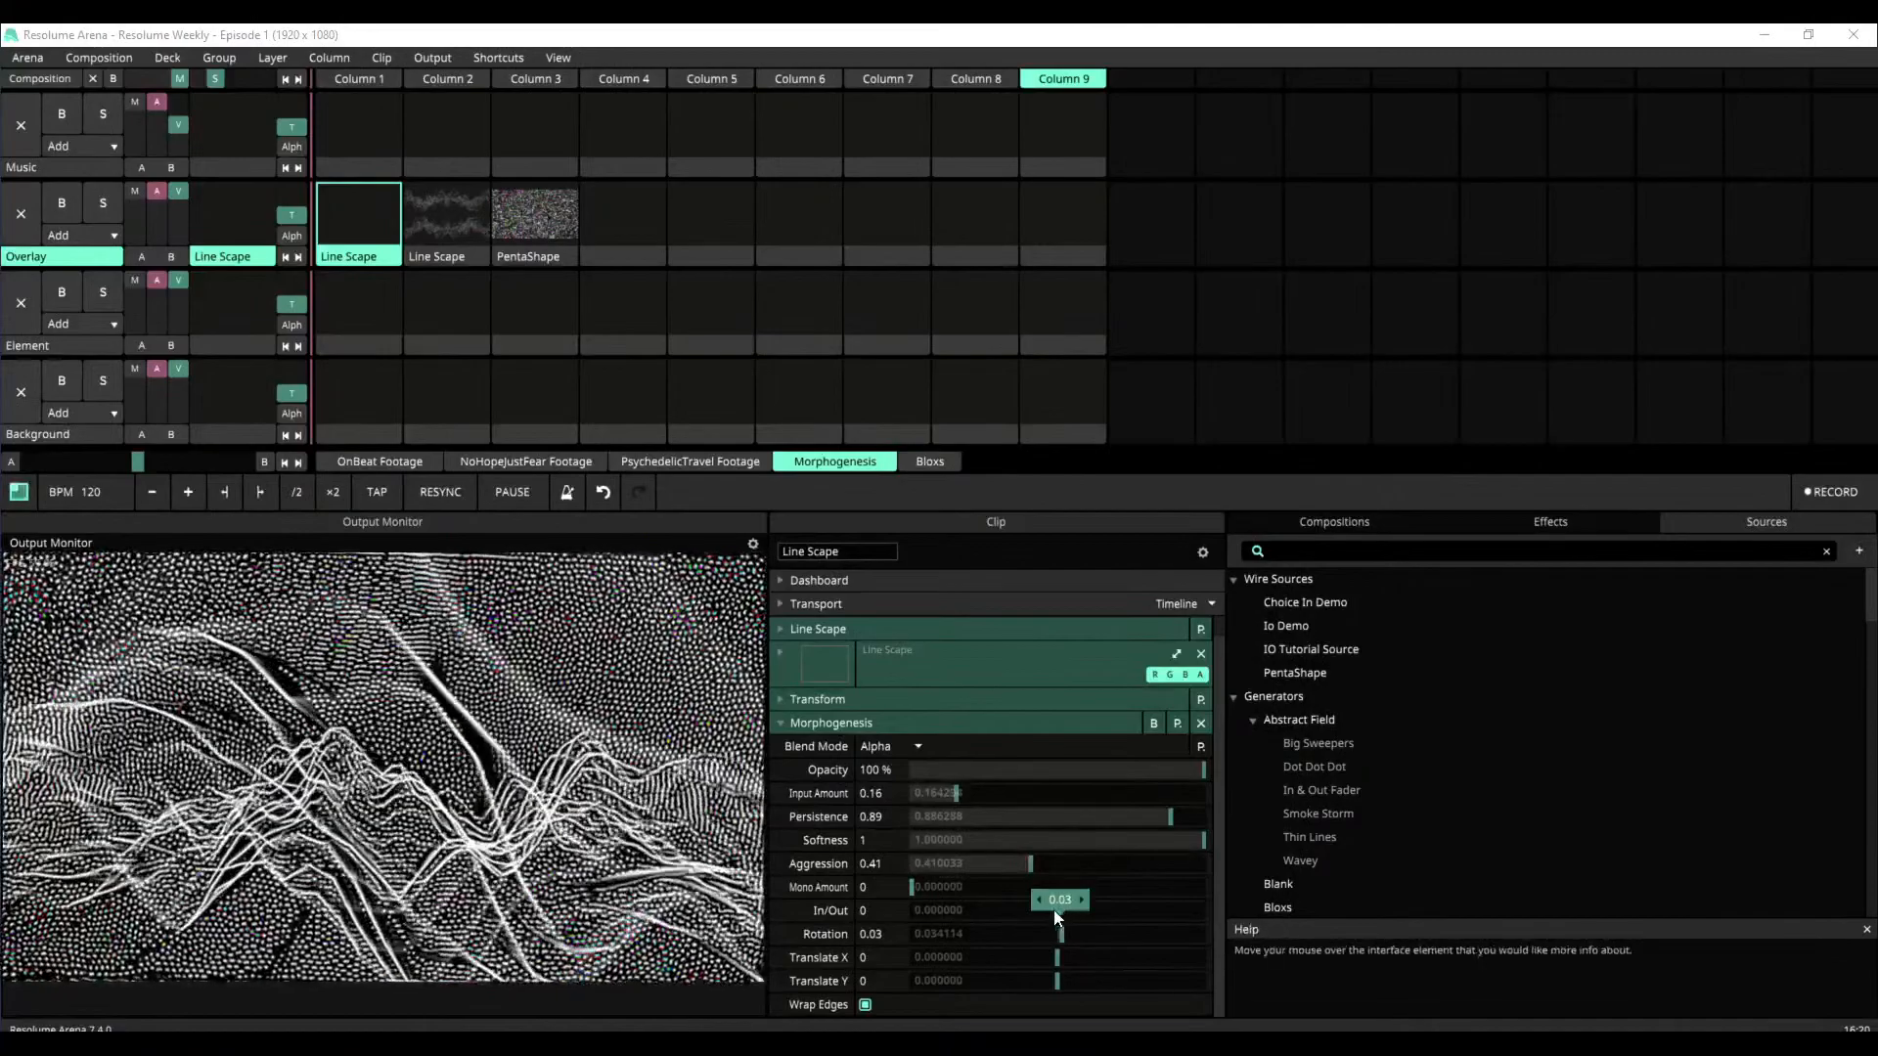
pyautogui.moveTo(1065, 910); pyautogui.dragTo(1050, 910)
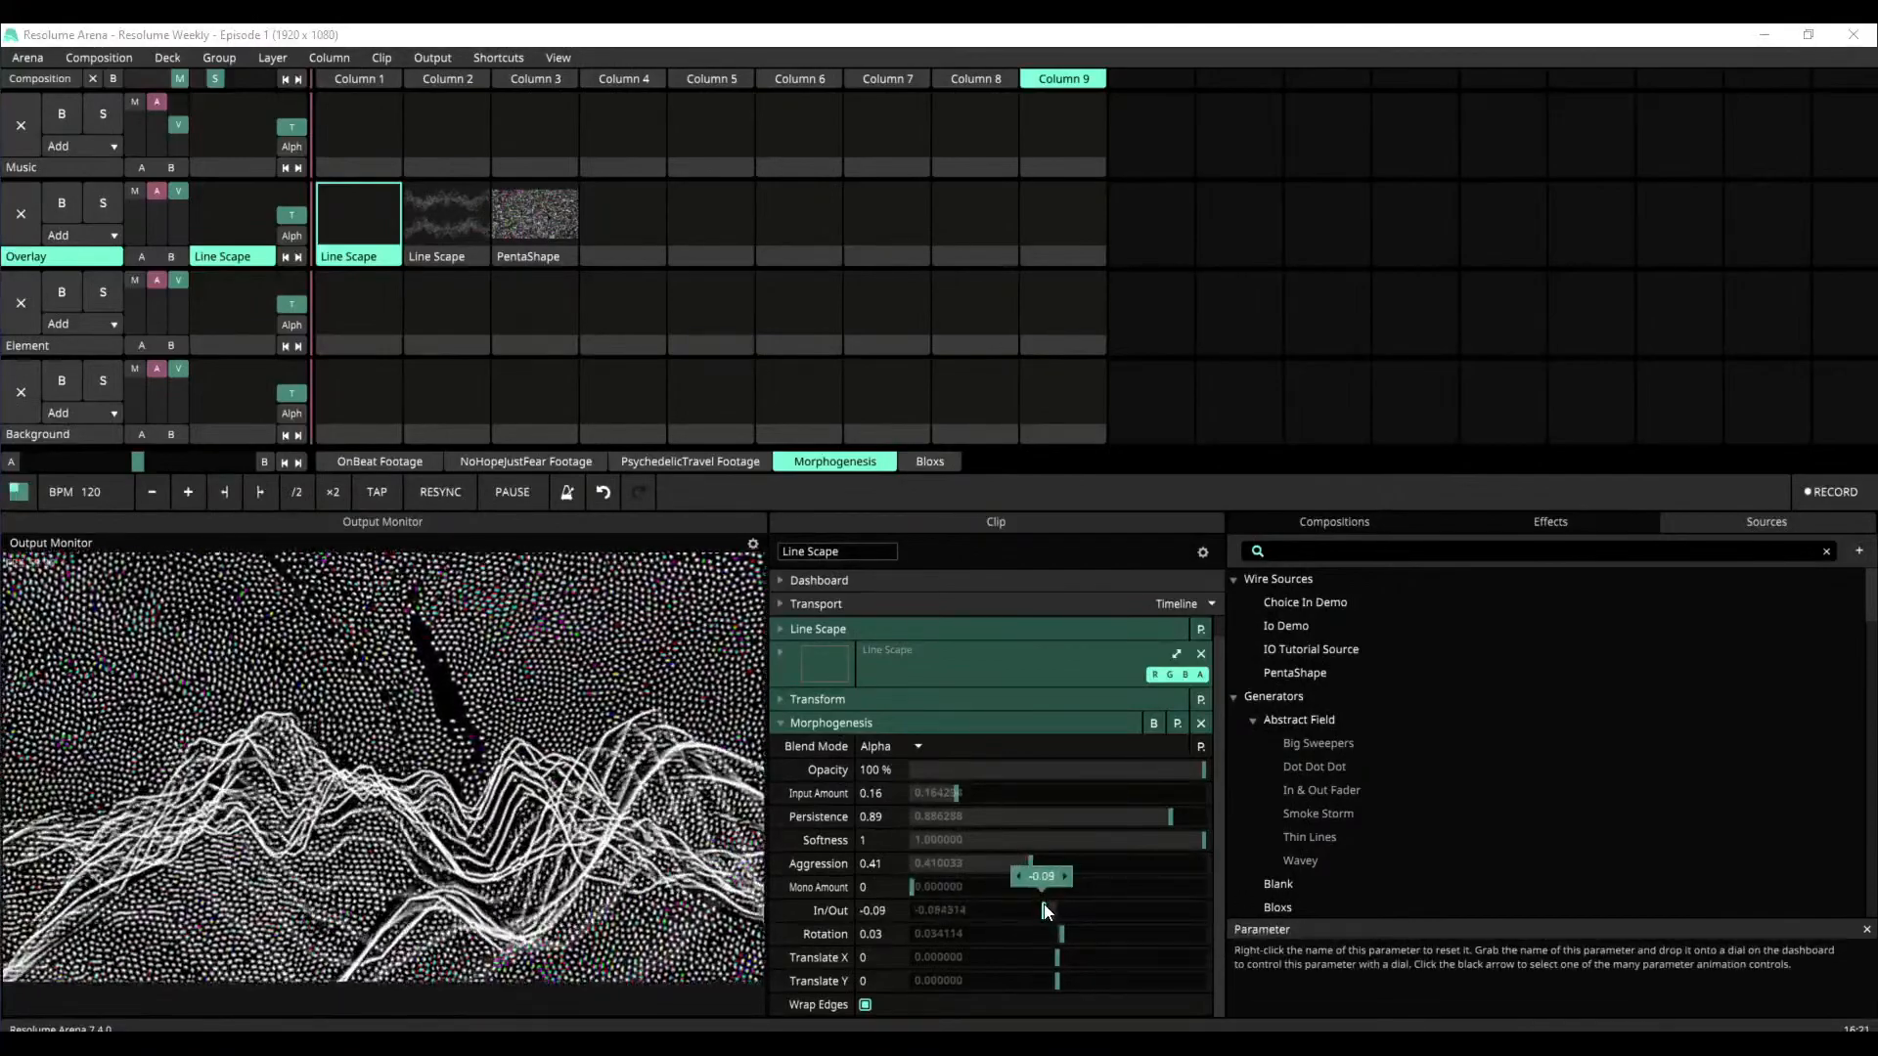
pyautogui.moveTo(1057, 960); pyautogui.dragTo(1119, 964)
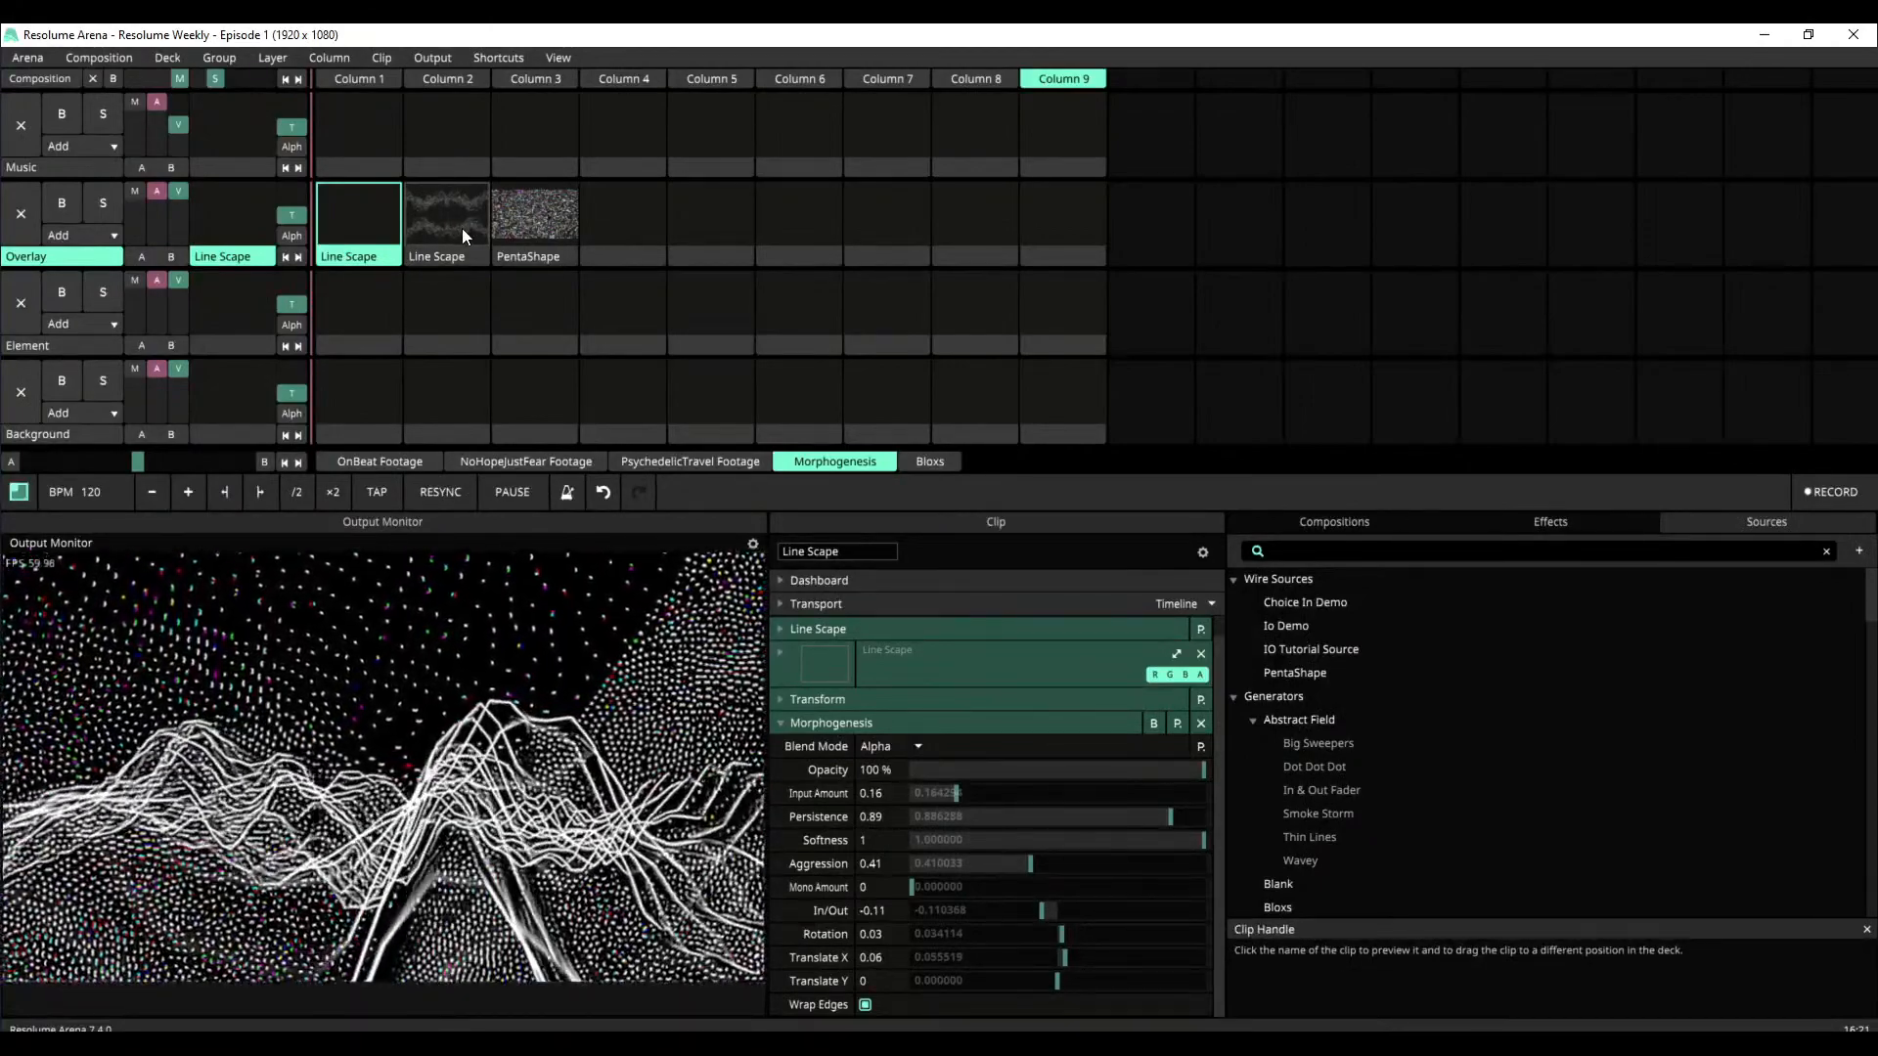
# Play the Line Scape clip in Column 2 and bypass Morphogenesis and Shift RGB, leaving only Mirror Quad active
pyautogui.click(463, 230)
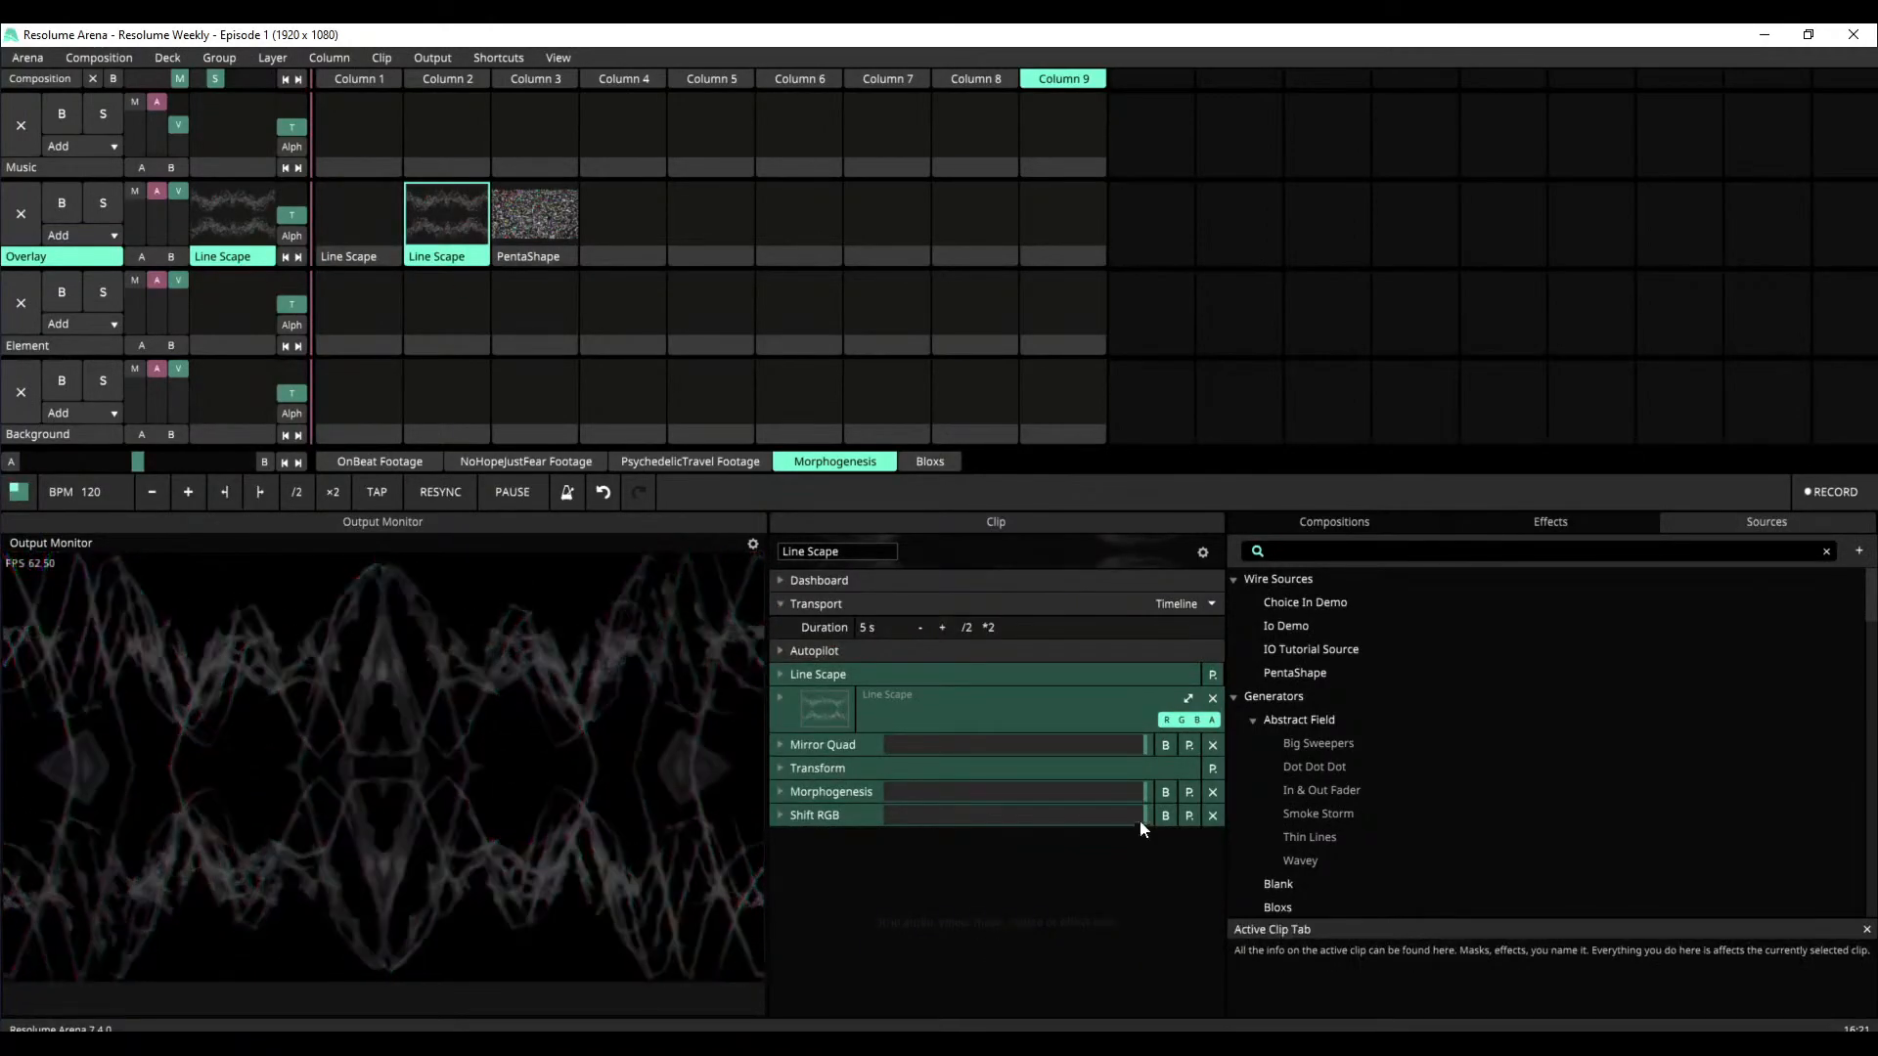
pyautogui.click(1165, 746)
pyautogui.click(1165, 792)
pyautogui.click(1165, 816)
pyautogui.click(784, 744)
pyautogui.click(1165, 745)
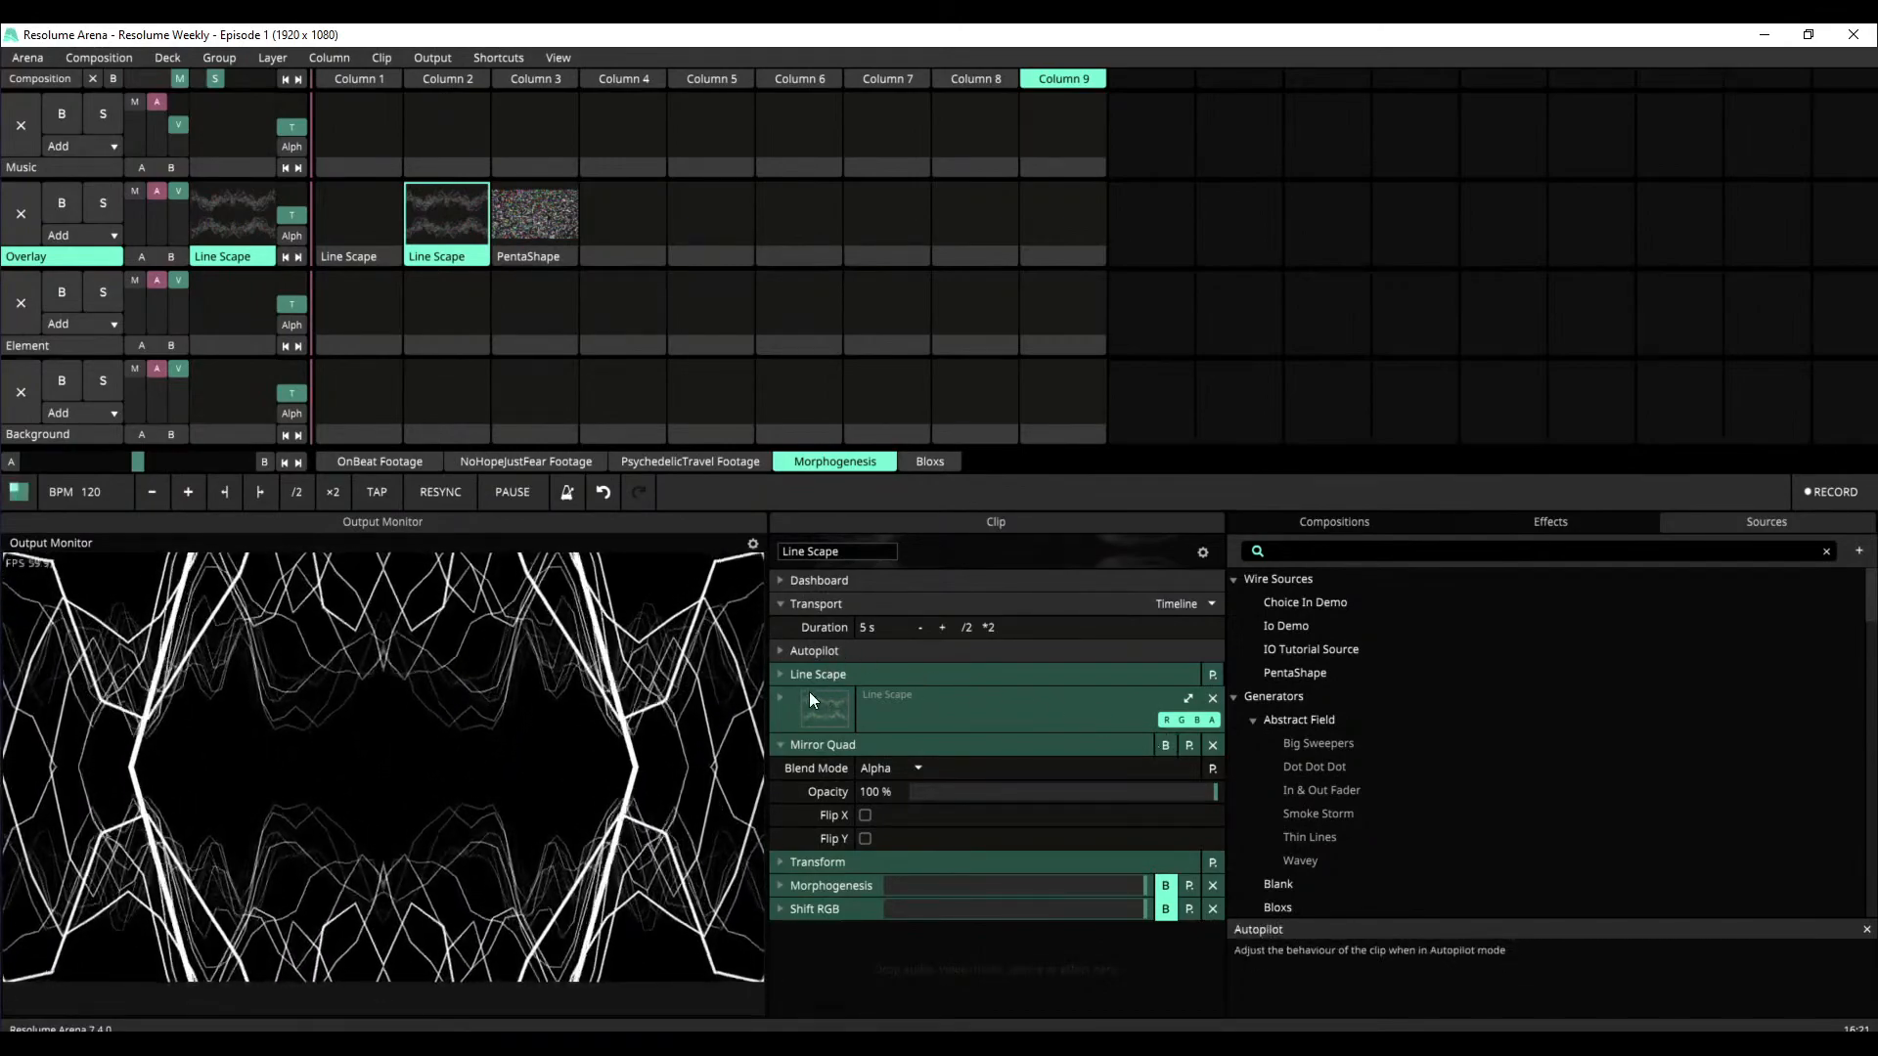
pyautogui.click(787, 748)
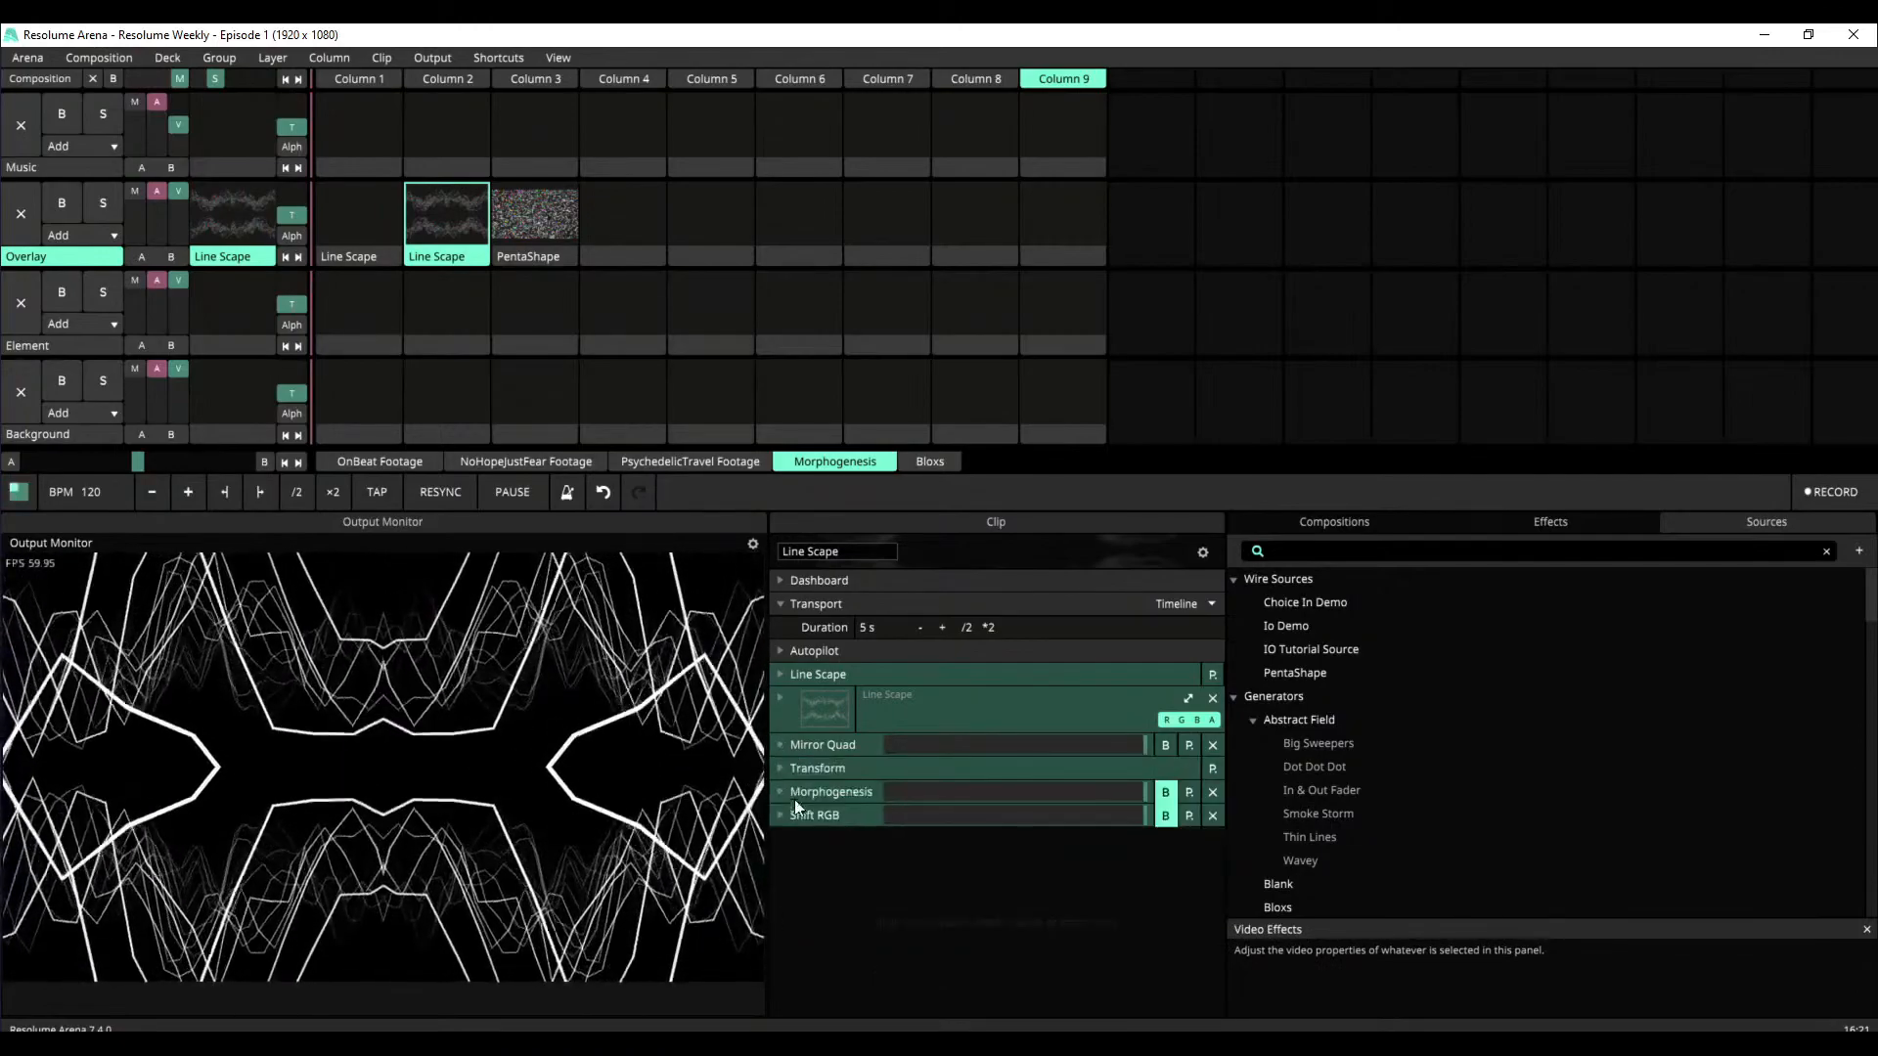
# Re-enable Morphogenesis and Shift RGB on the second Line Scape clip, examining the Aggression envelope of Morphogenesis
pyautogui.click(1164, 793)
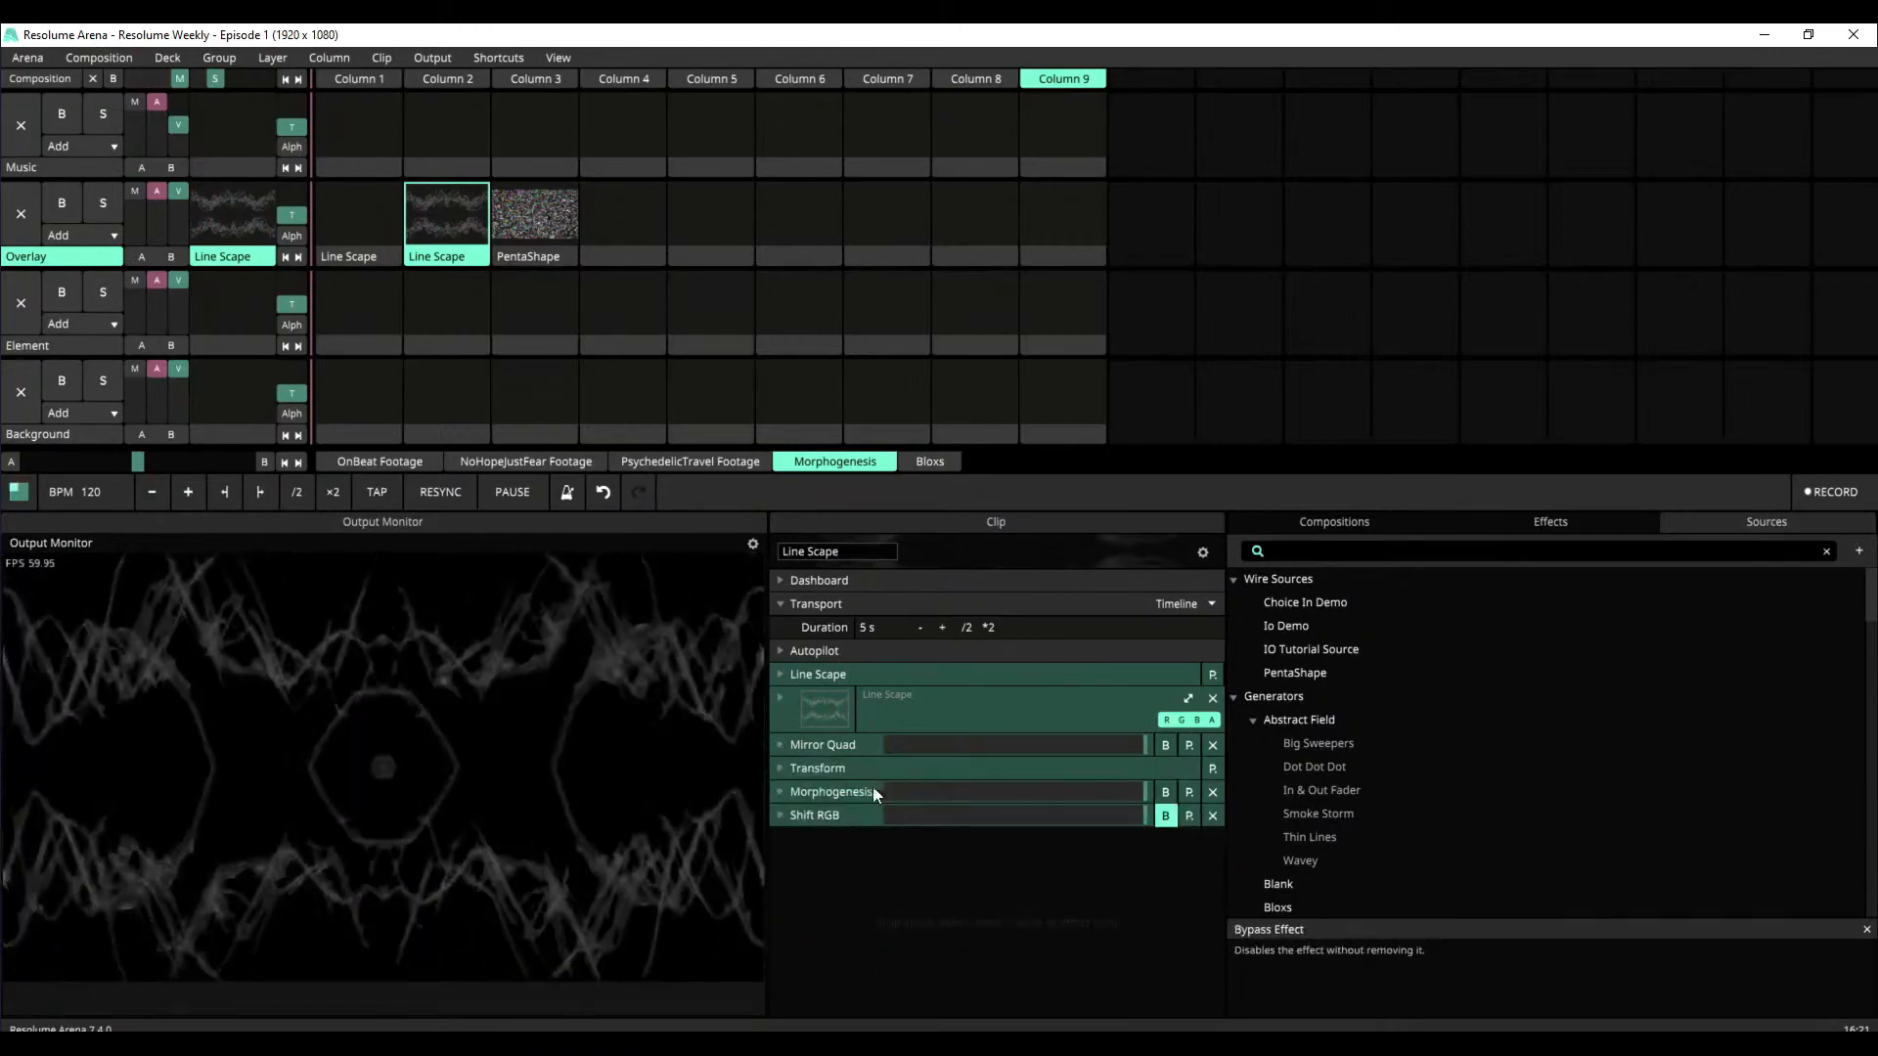
pyautogui.click(789, 792)
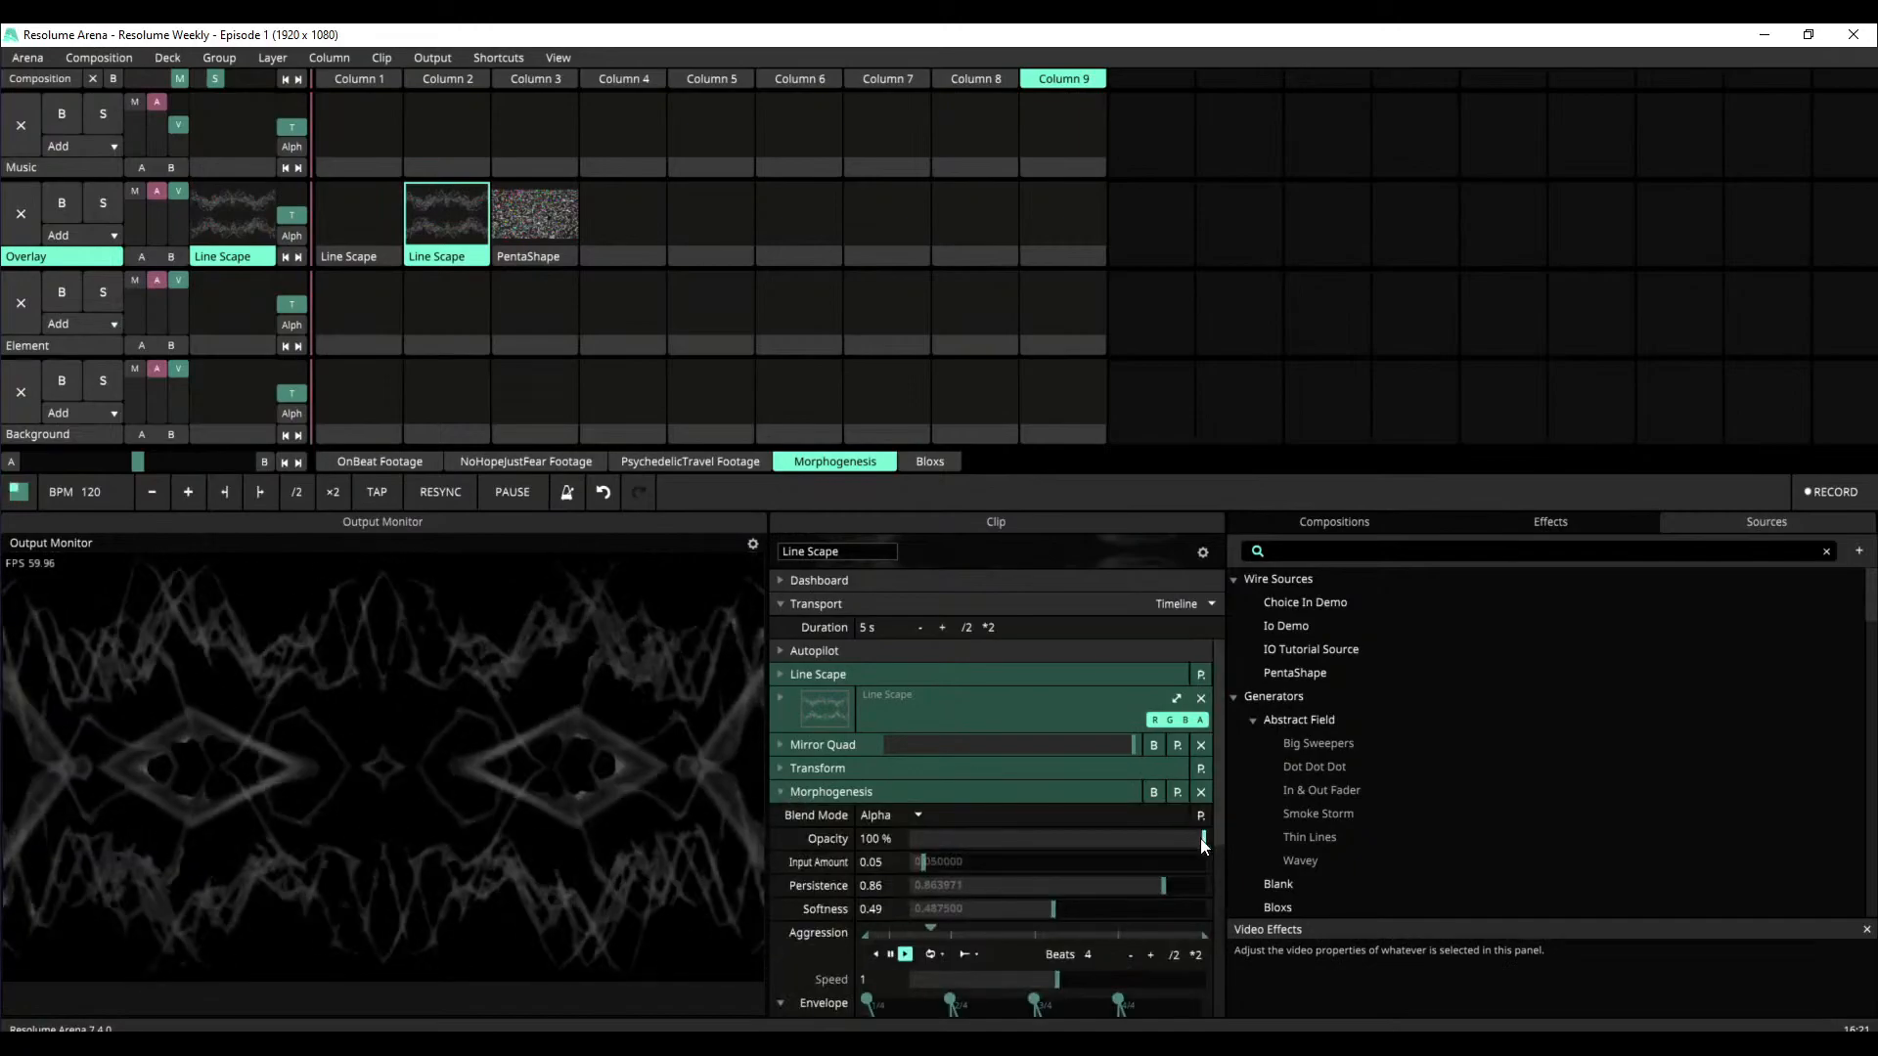
pyautogui.moveTo(1219, 834); pyautogui.dragTo(1220, 922)
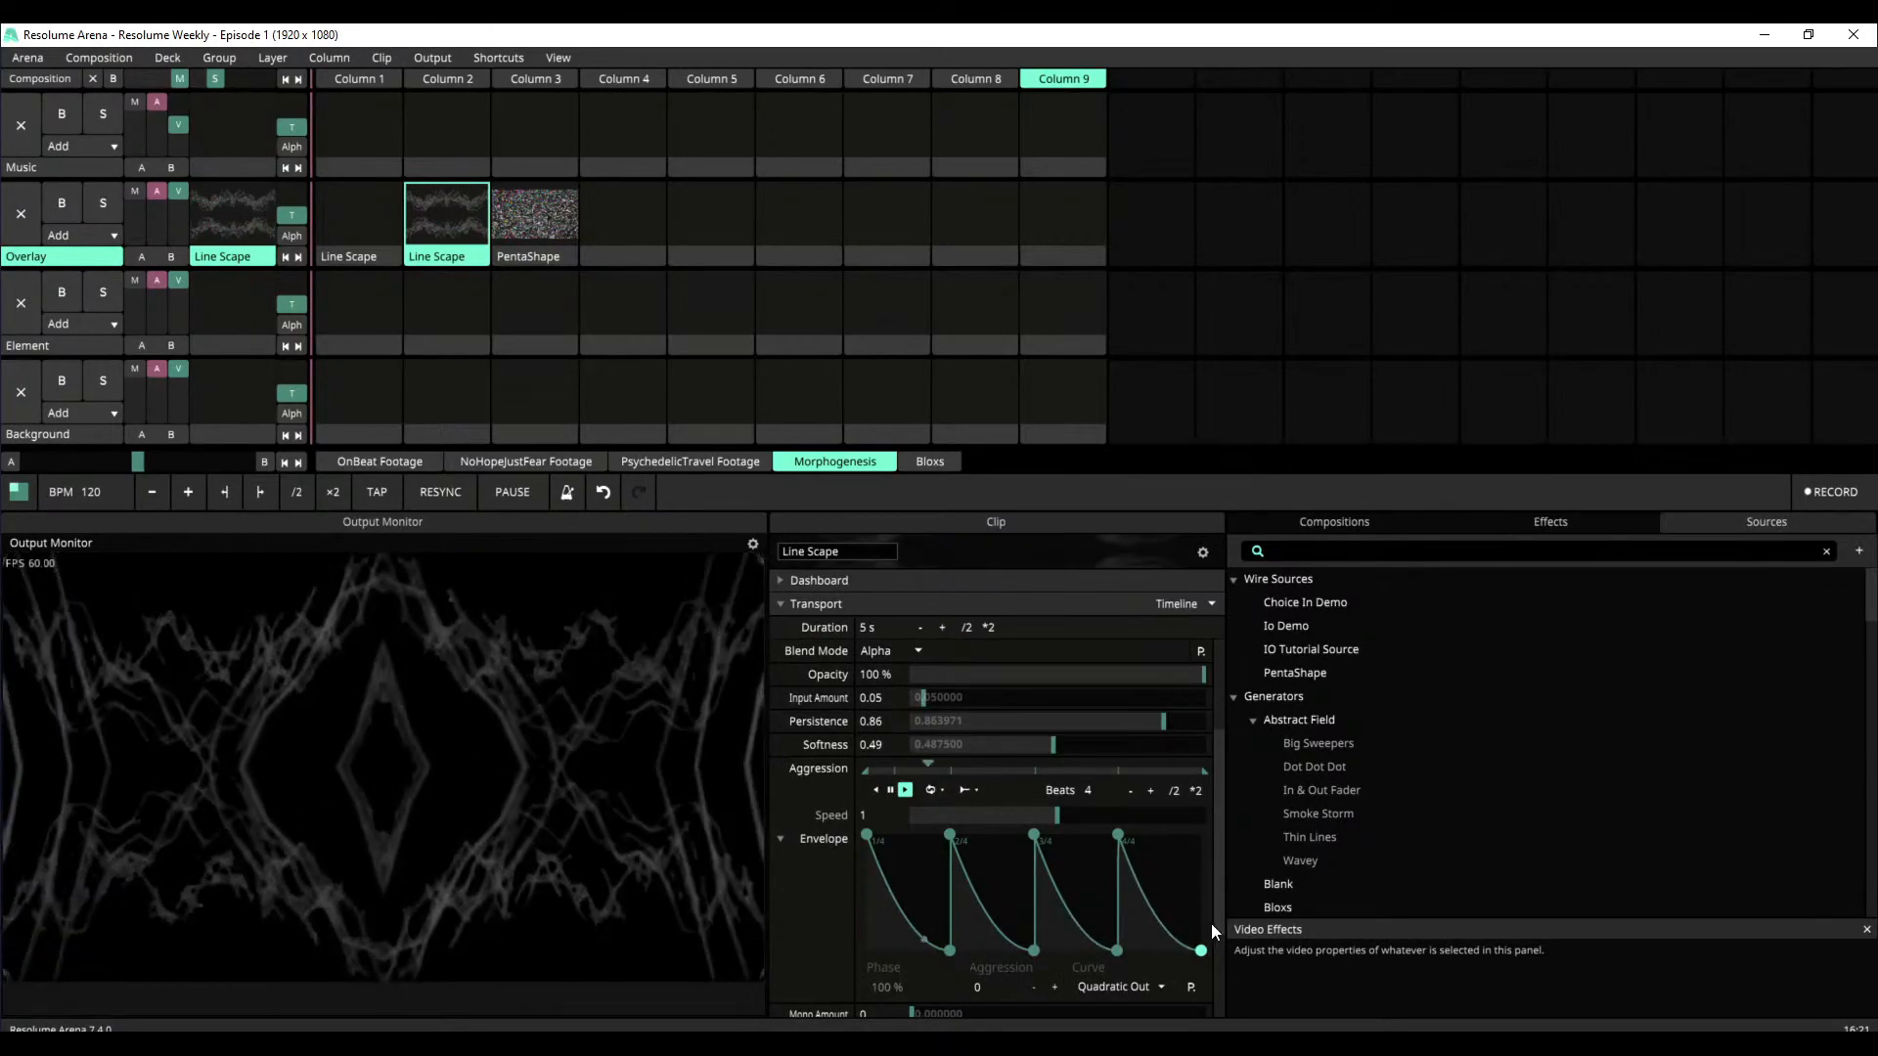
pyautogui.scroll(-1, 1218, 923)
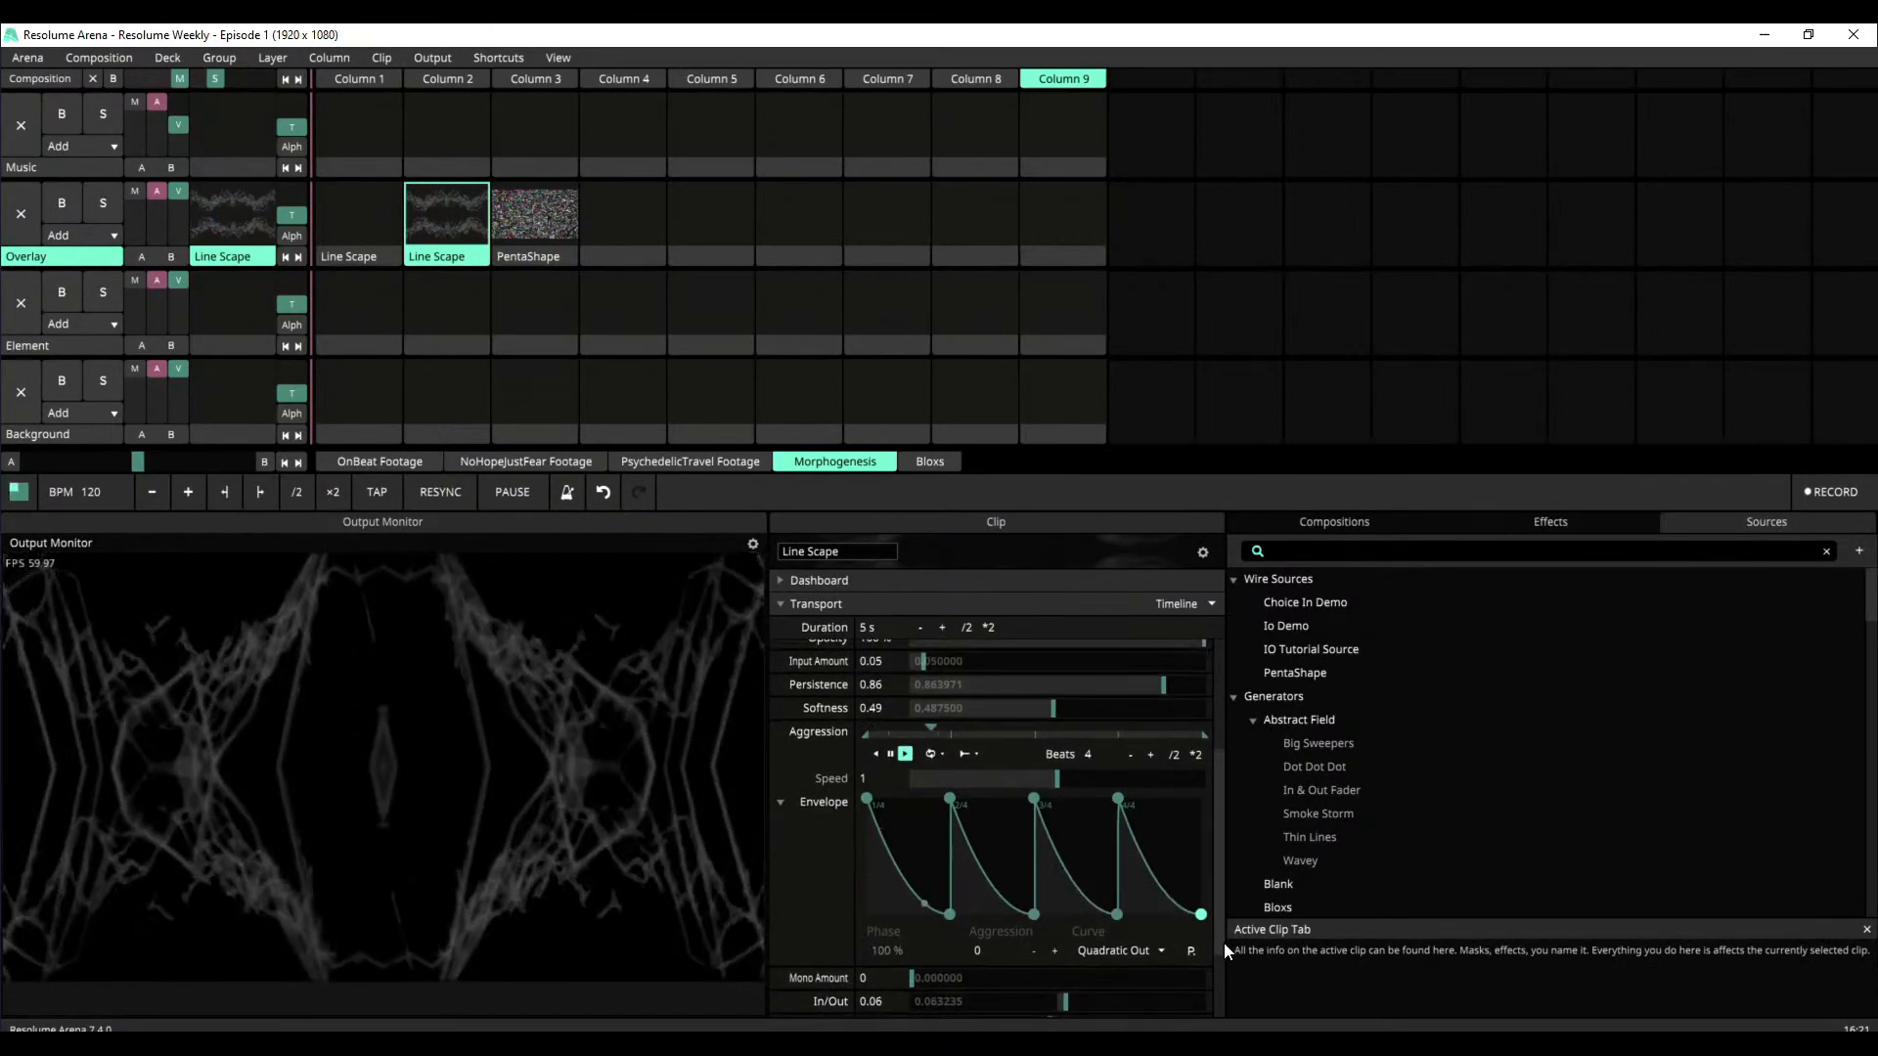
pyautogui.scroll(1, 1223, 942)
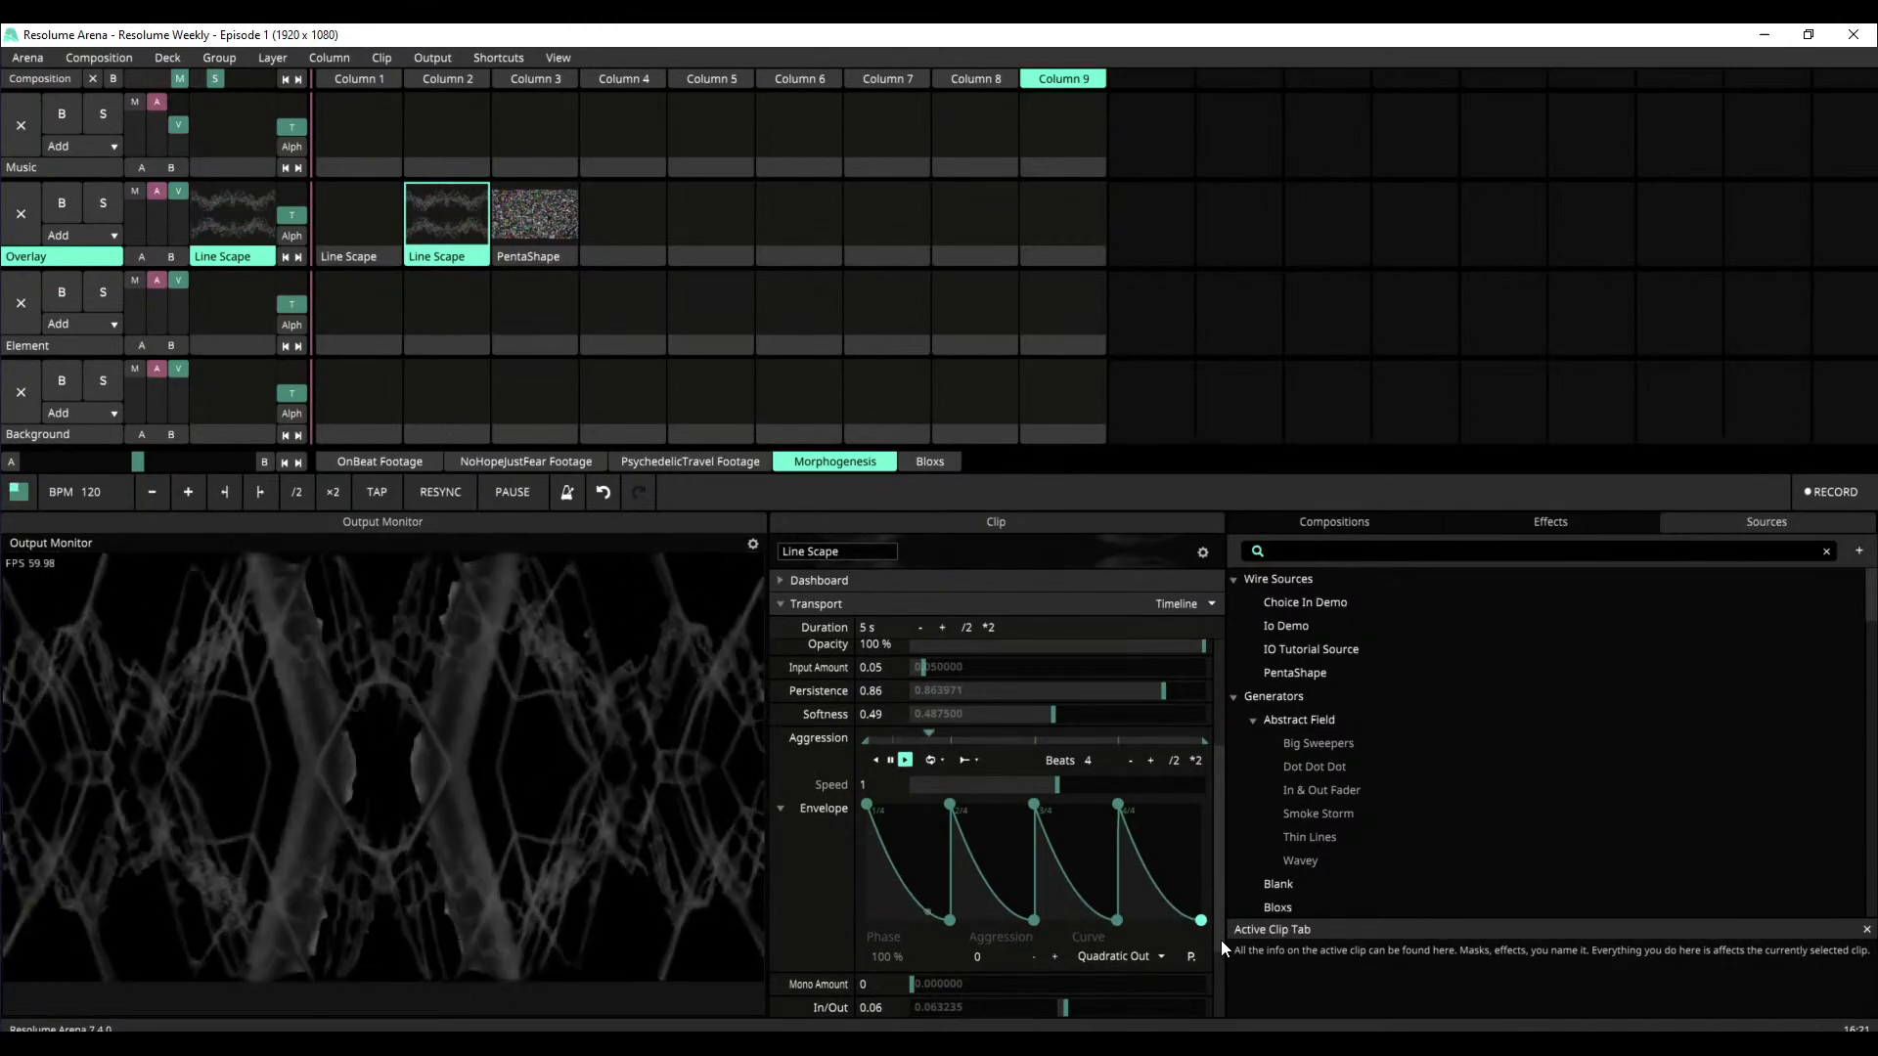
pyautogui.scroll(2, 1221, 937)
pyautogui.scroll(5, 1212, 899)
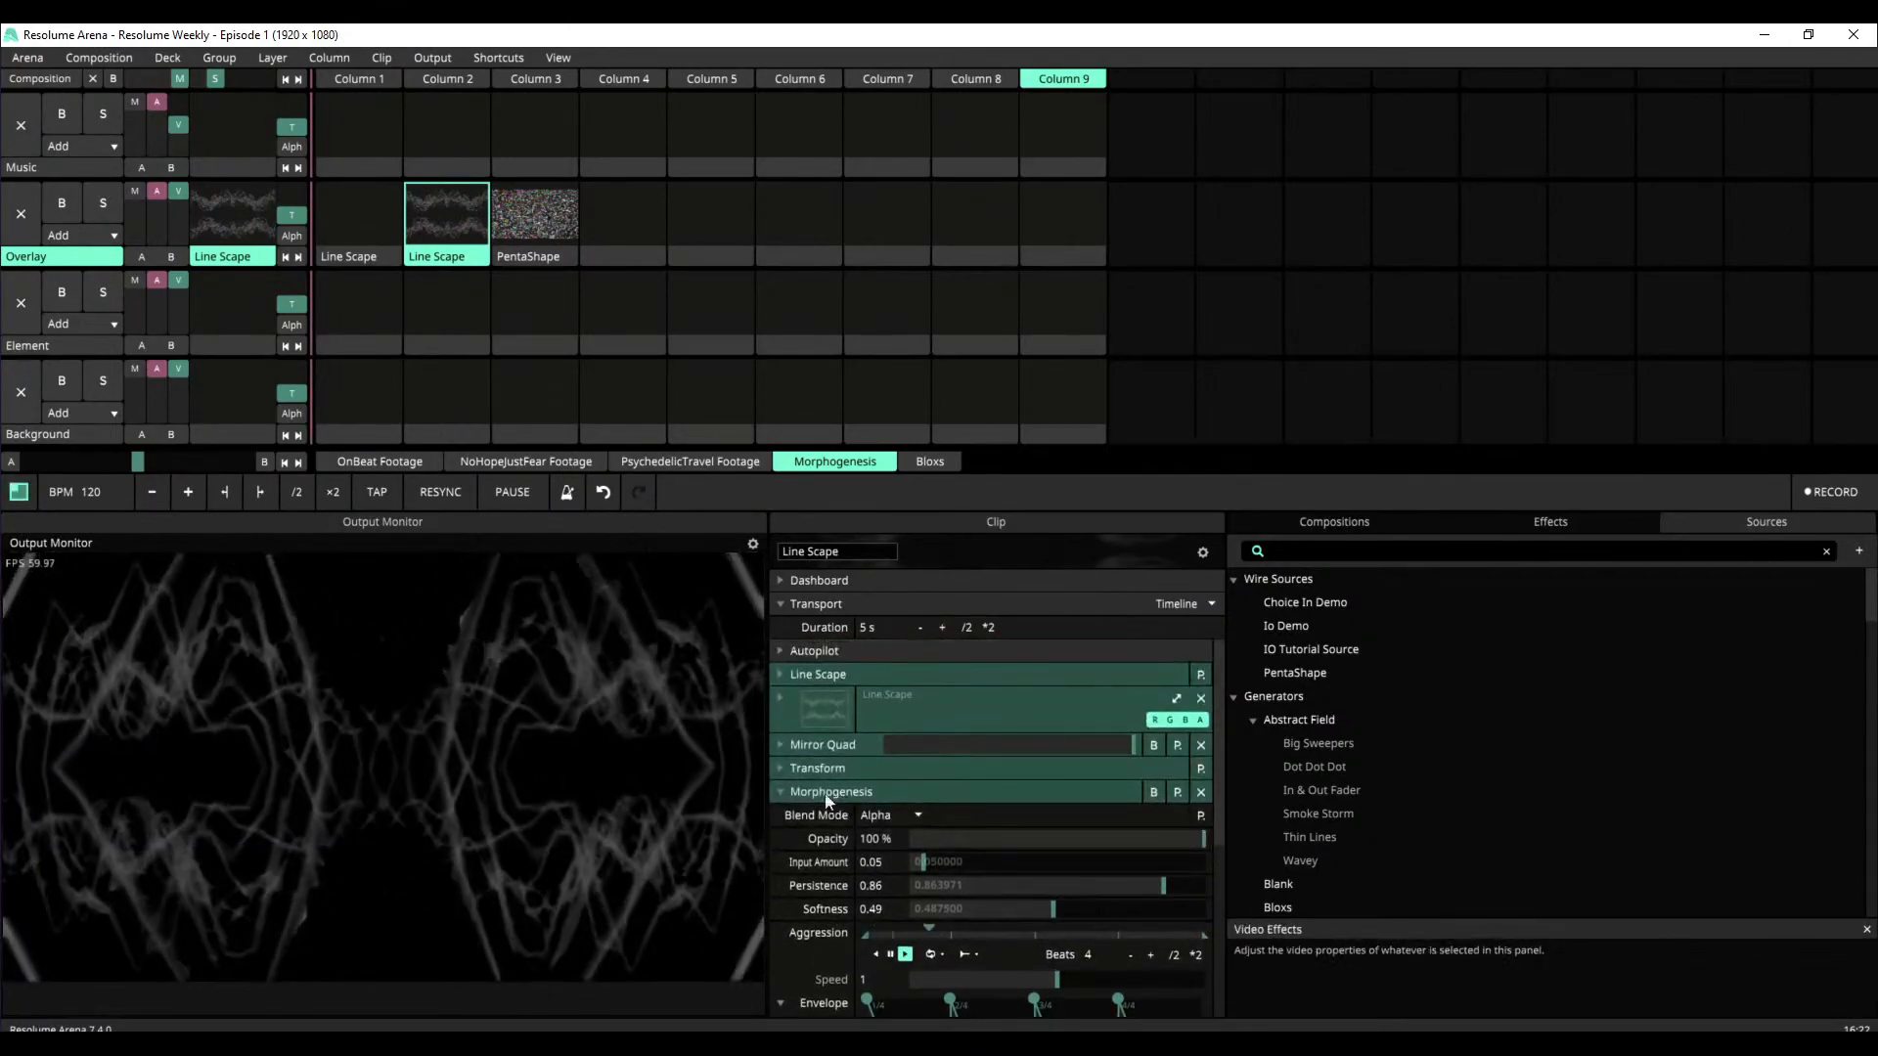
pyautogui.click(775, 792)
pyautogui.click(1159, 819)
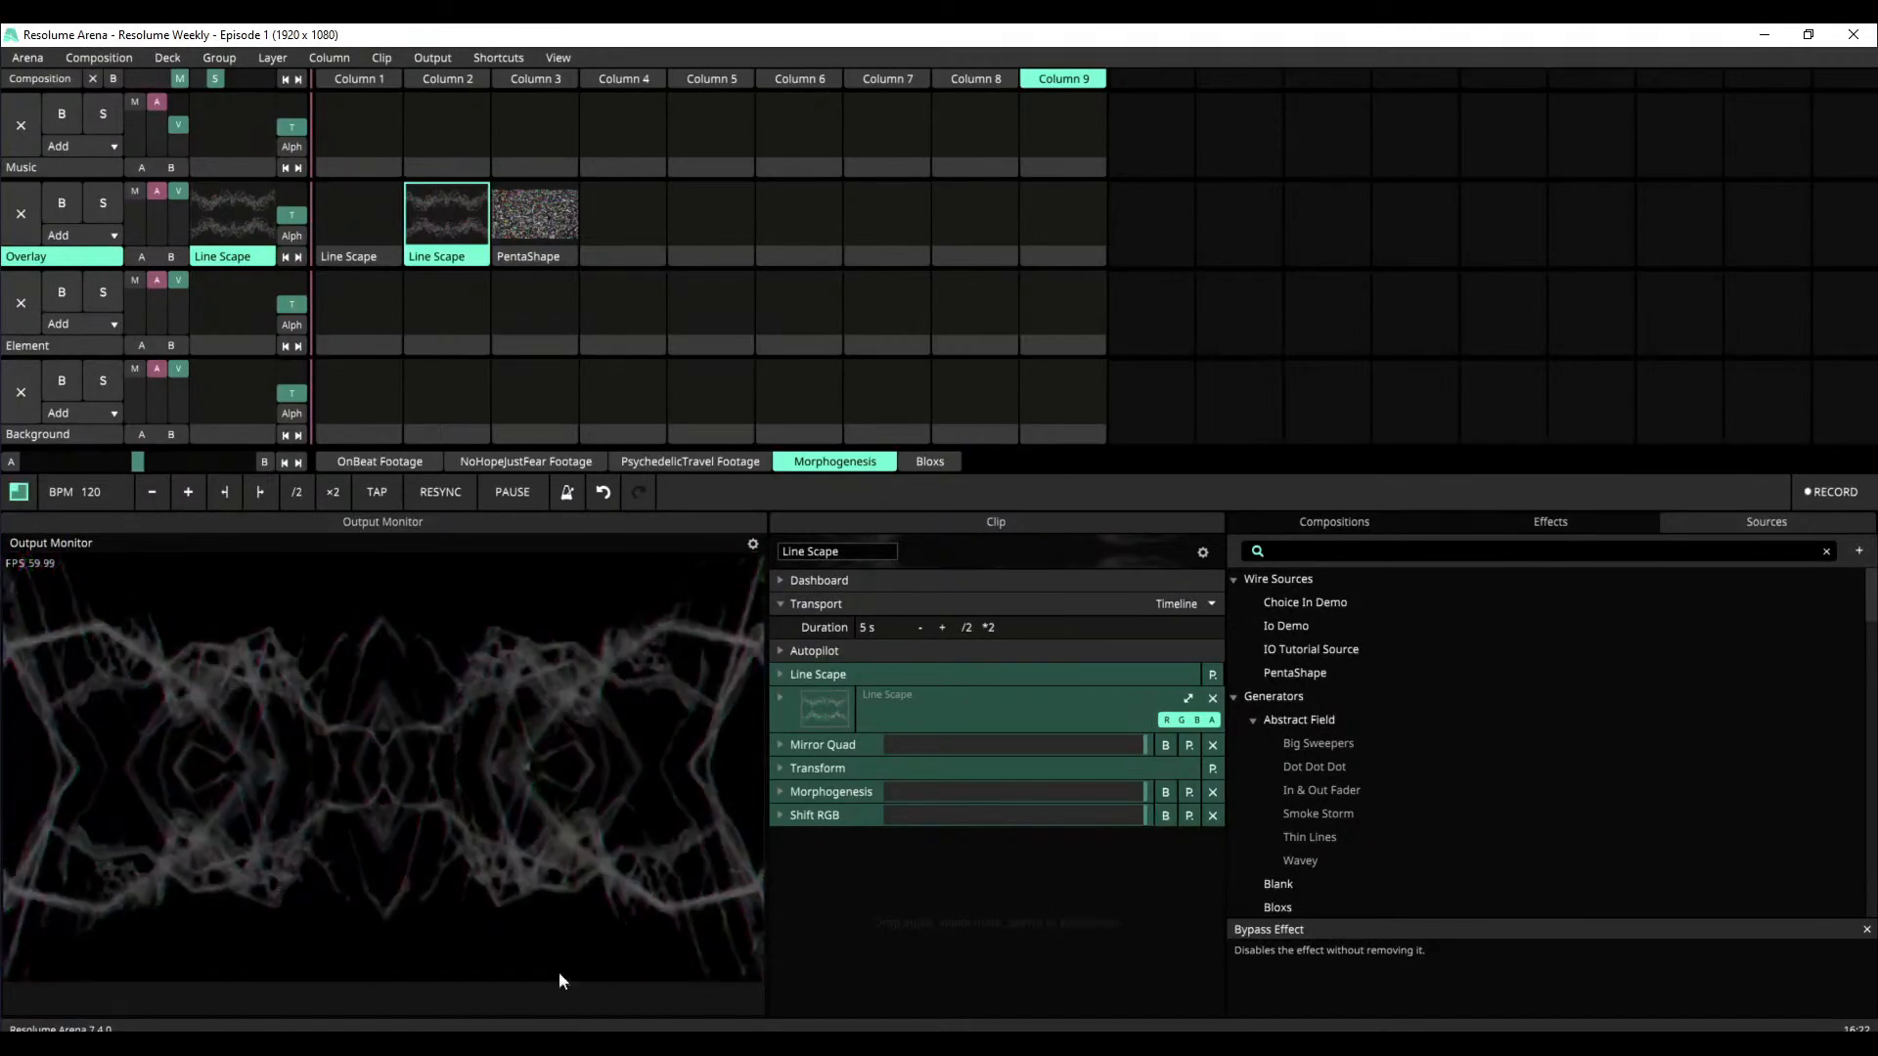
# Play the LiveStreamHouse music from the OnBeat Footage deck over Line Scape, and stop it with the empty Music slot in Column 9
pyautogui.click(342, 459)
pyautogui.click(371, 105)
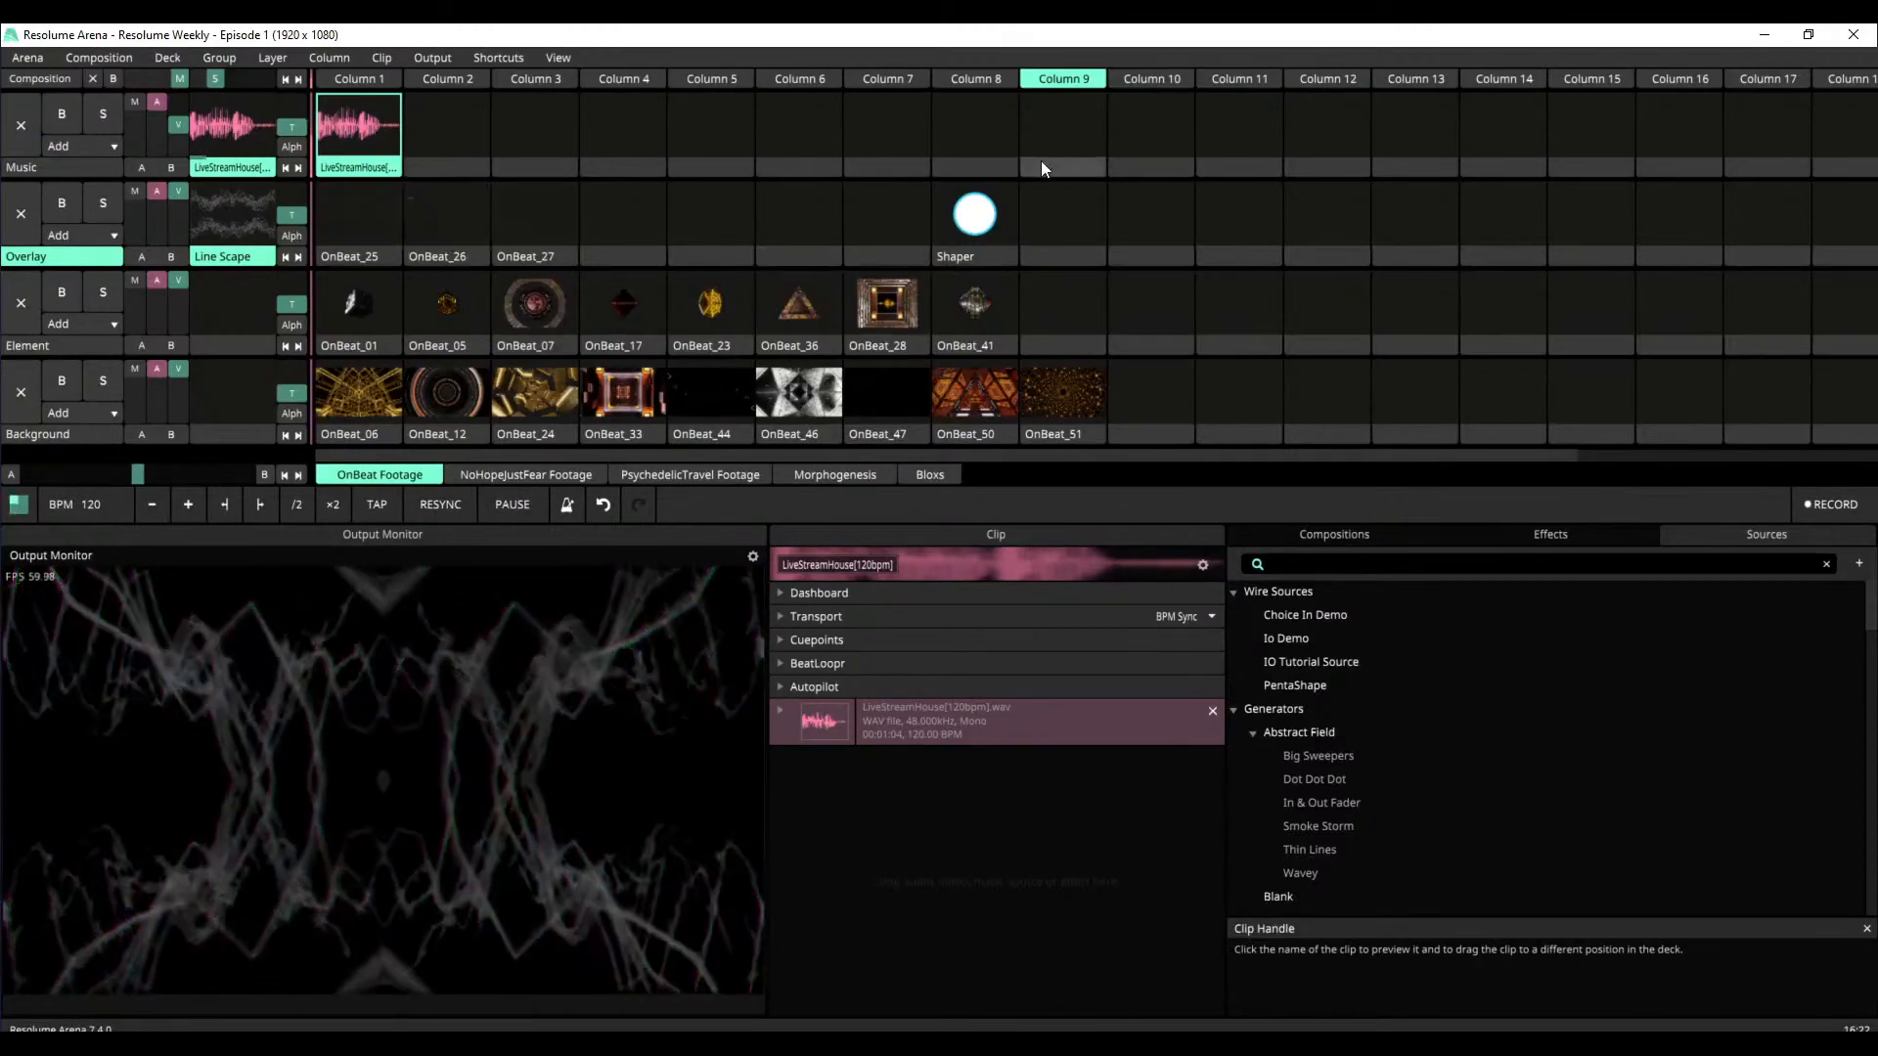
pyautogui.click(1043, 123)
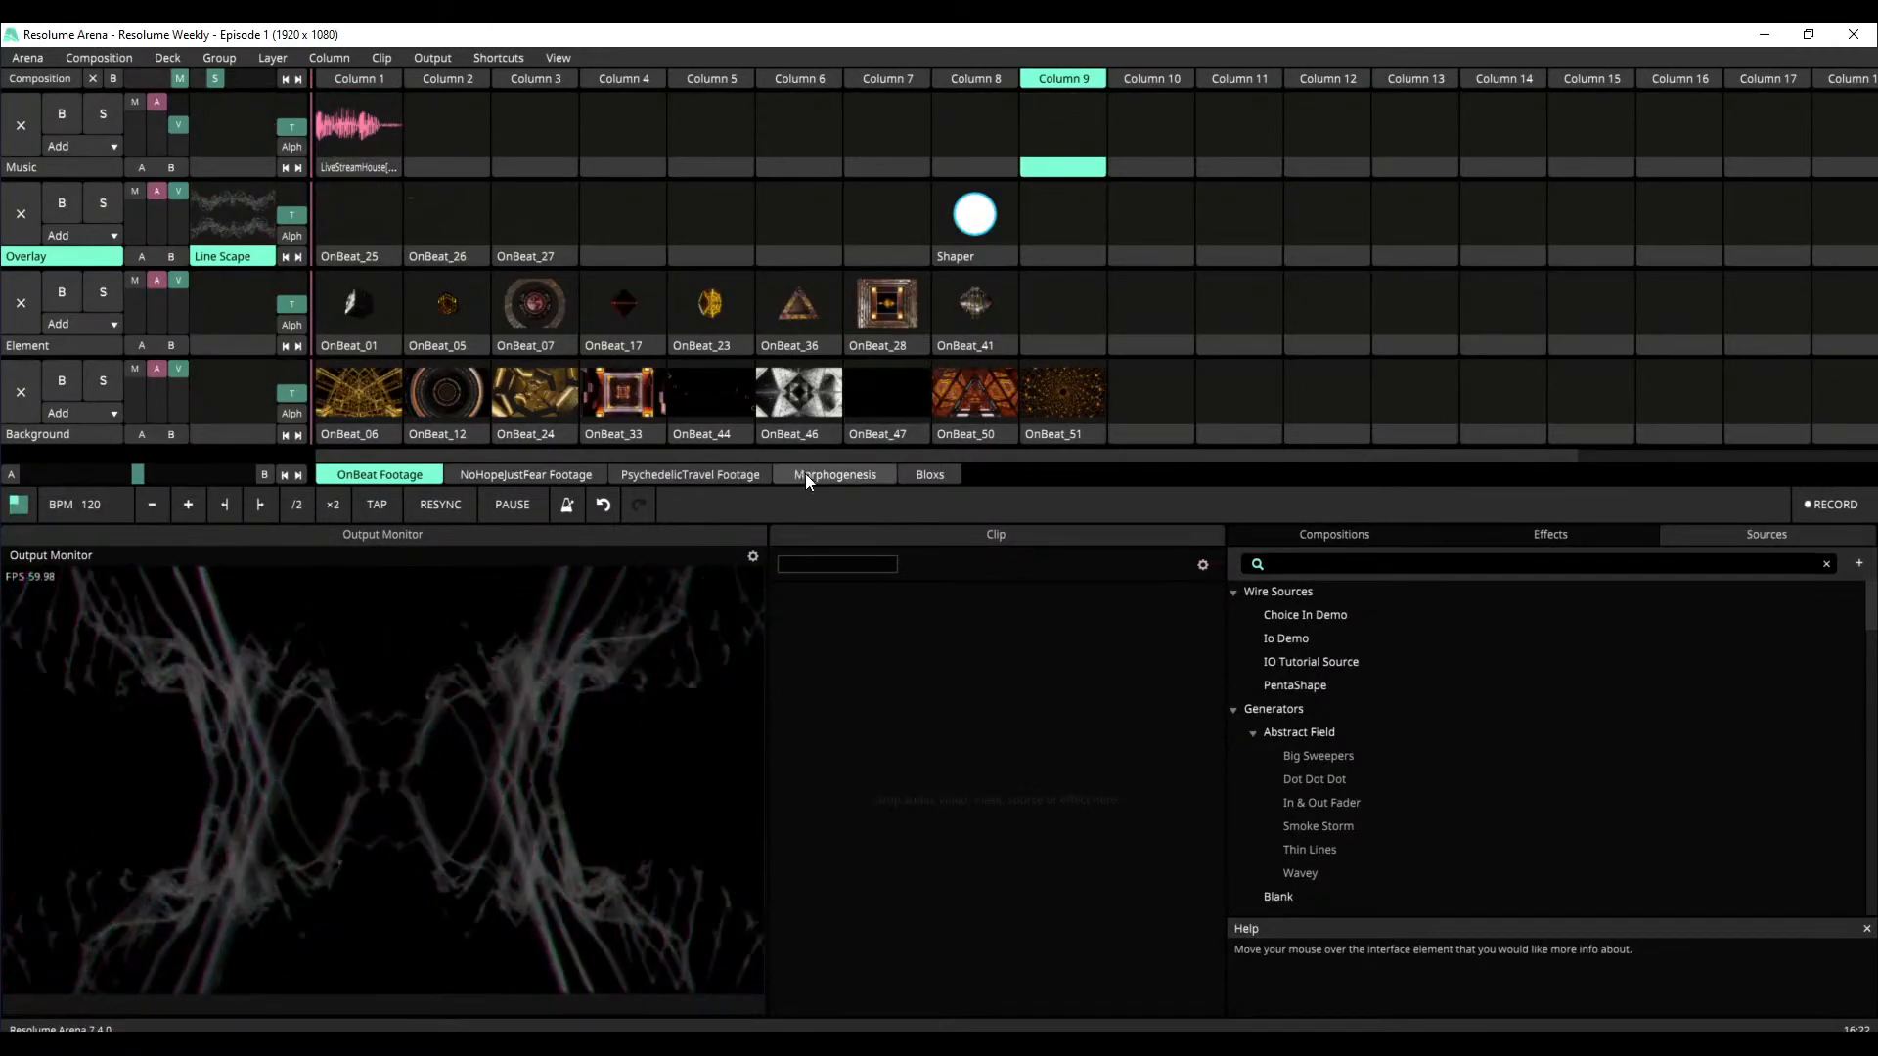
# Return to the Morphogenesis deck, play the PentaShape clip and bypass its Morphogenesis effect to show the plain source
pyautogui.click(812, 476)
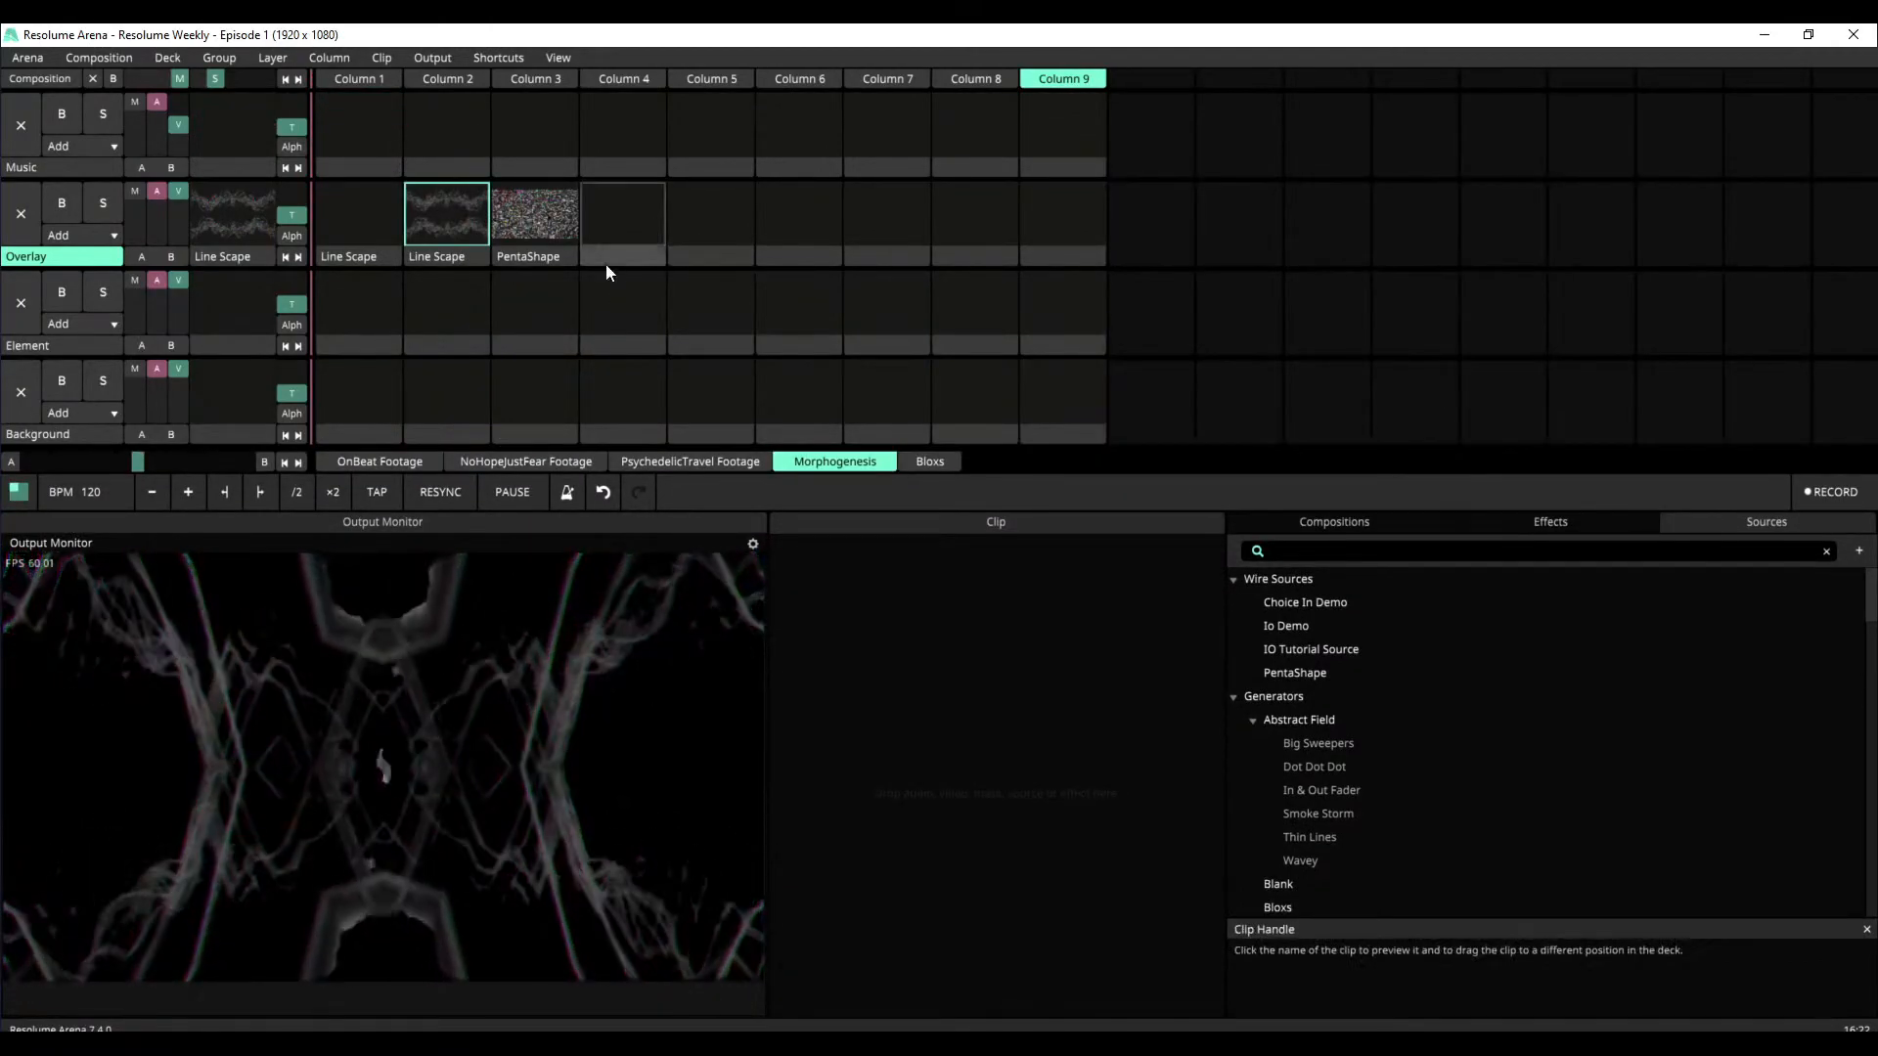
pyautogui.click(553, 226)
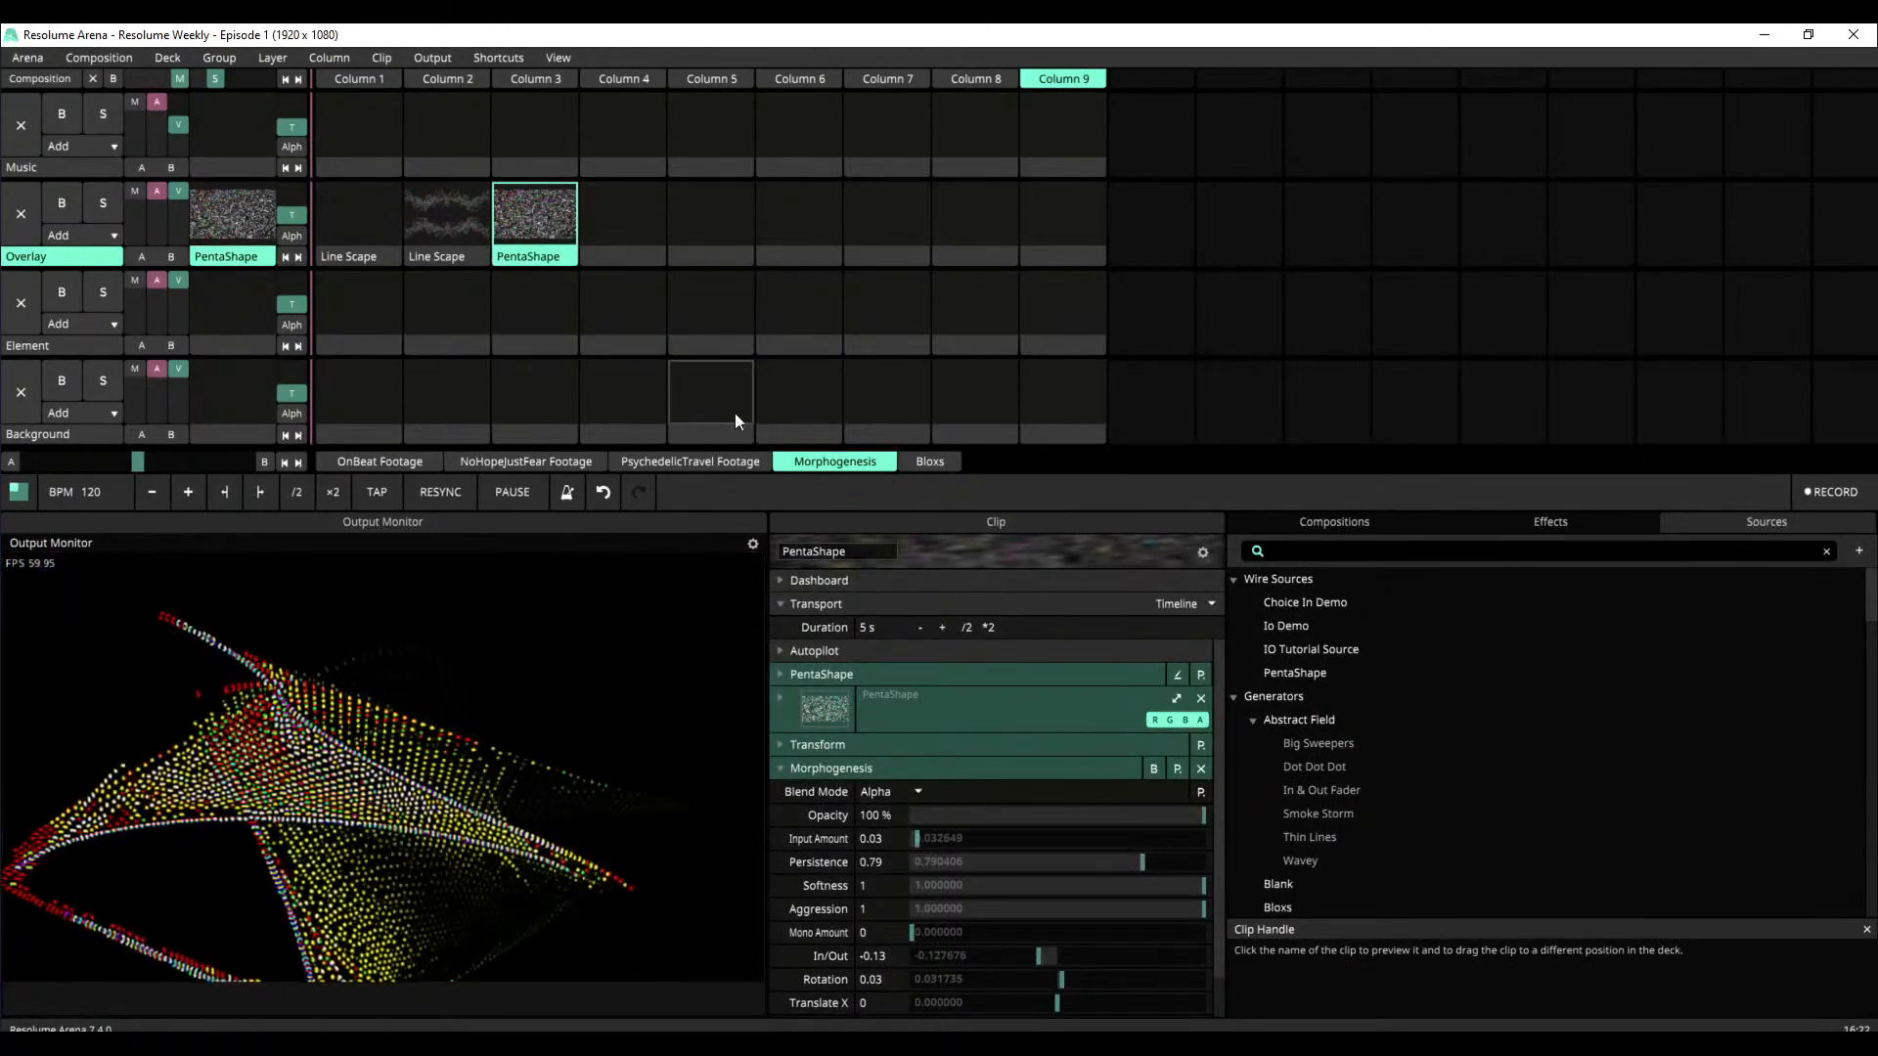
pyautogui.click(786, 770)
pyautogui.click(1165, 771)
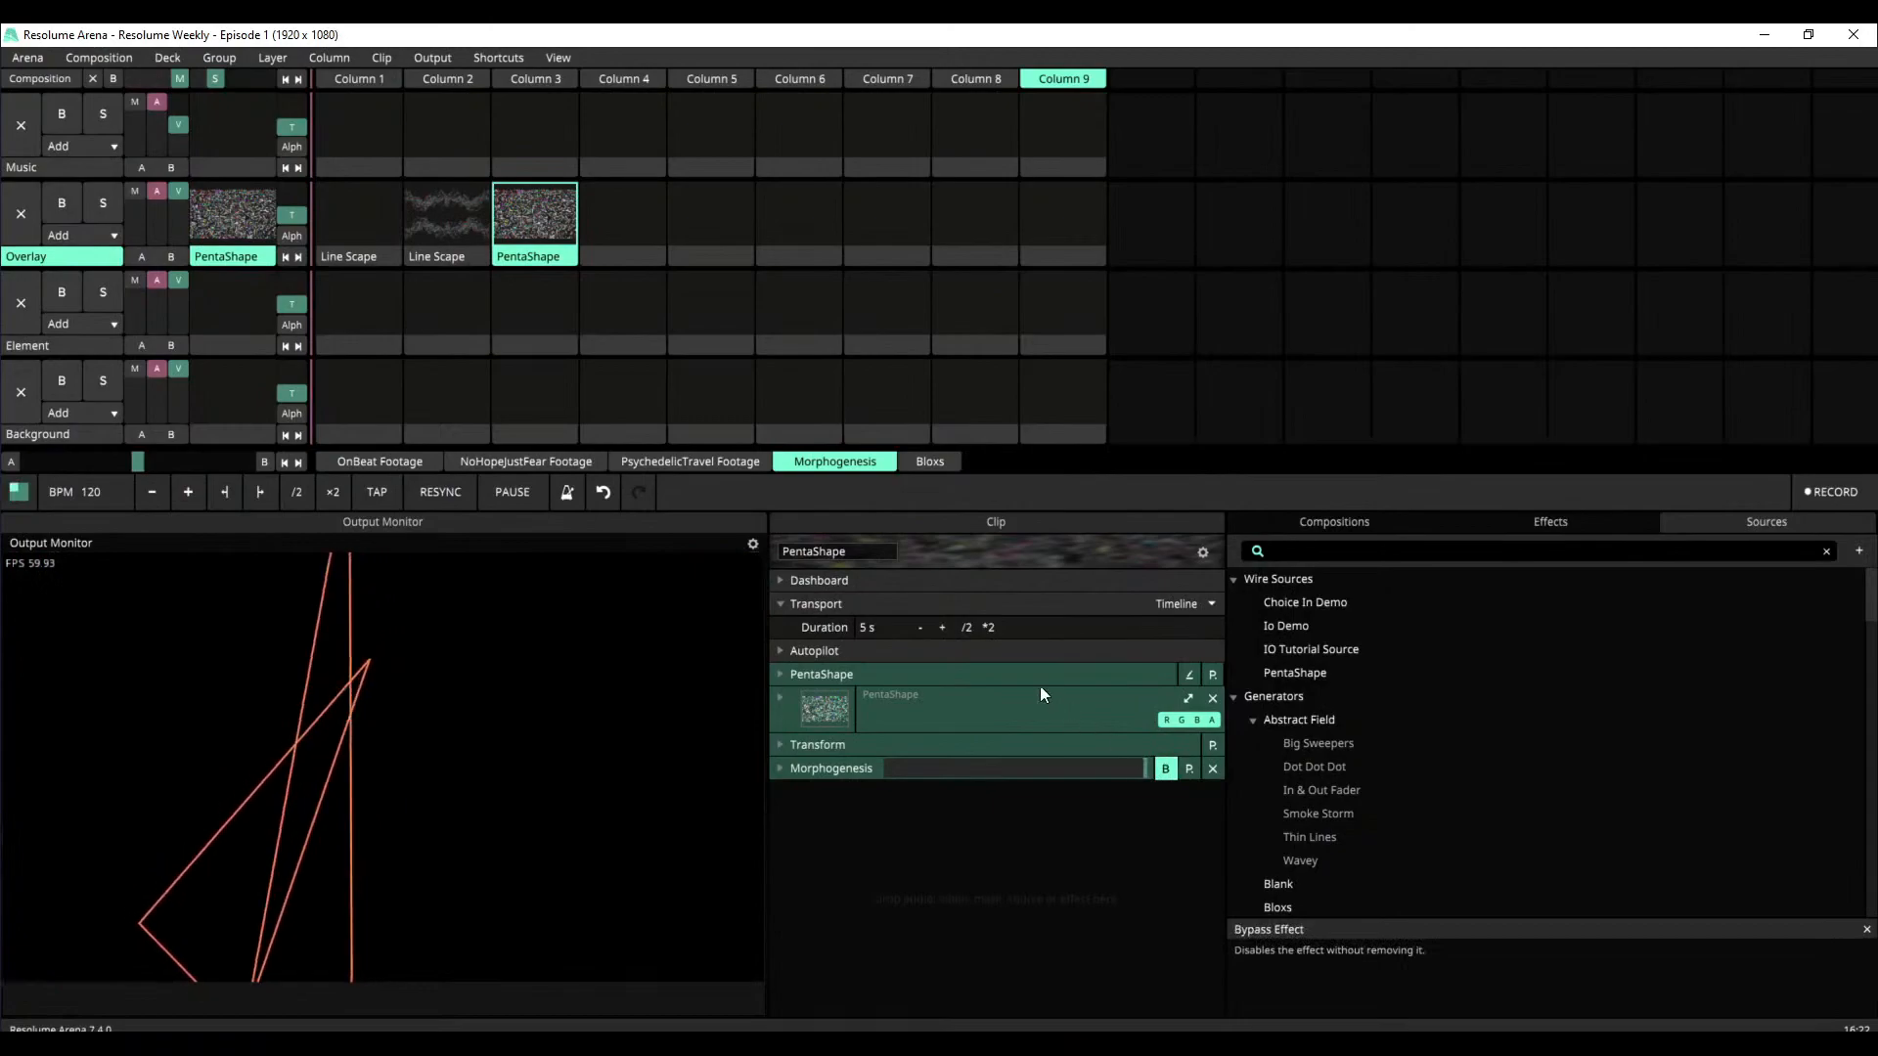
# Expand the PentaShape source parameters and reduce Amplitude X to 0.93 and Amplitude Y to 0.96
pyautogui.click(781, 674)
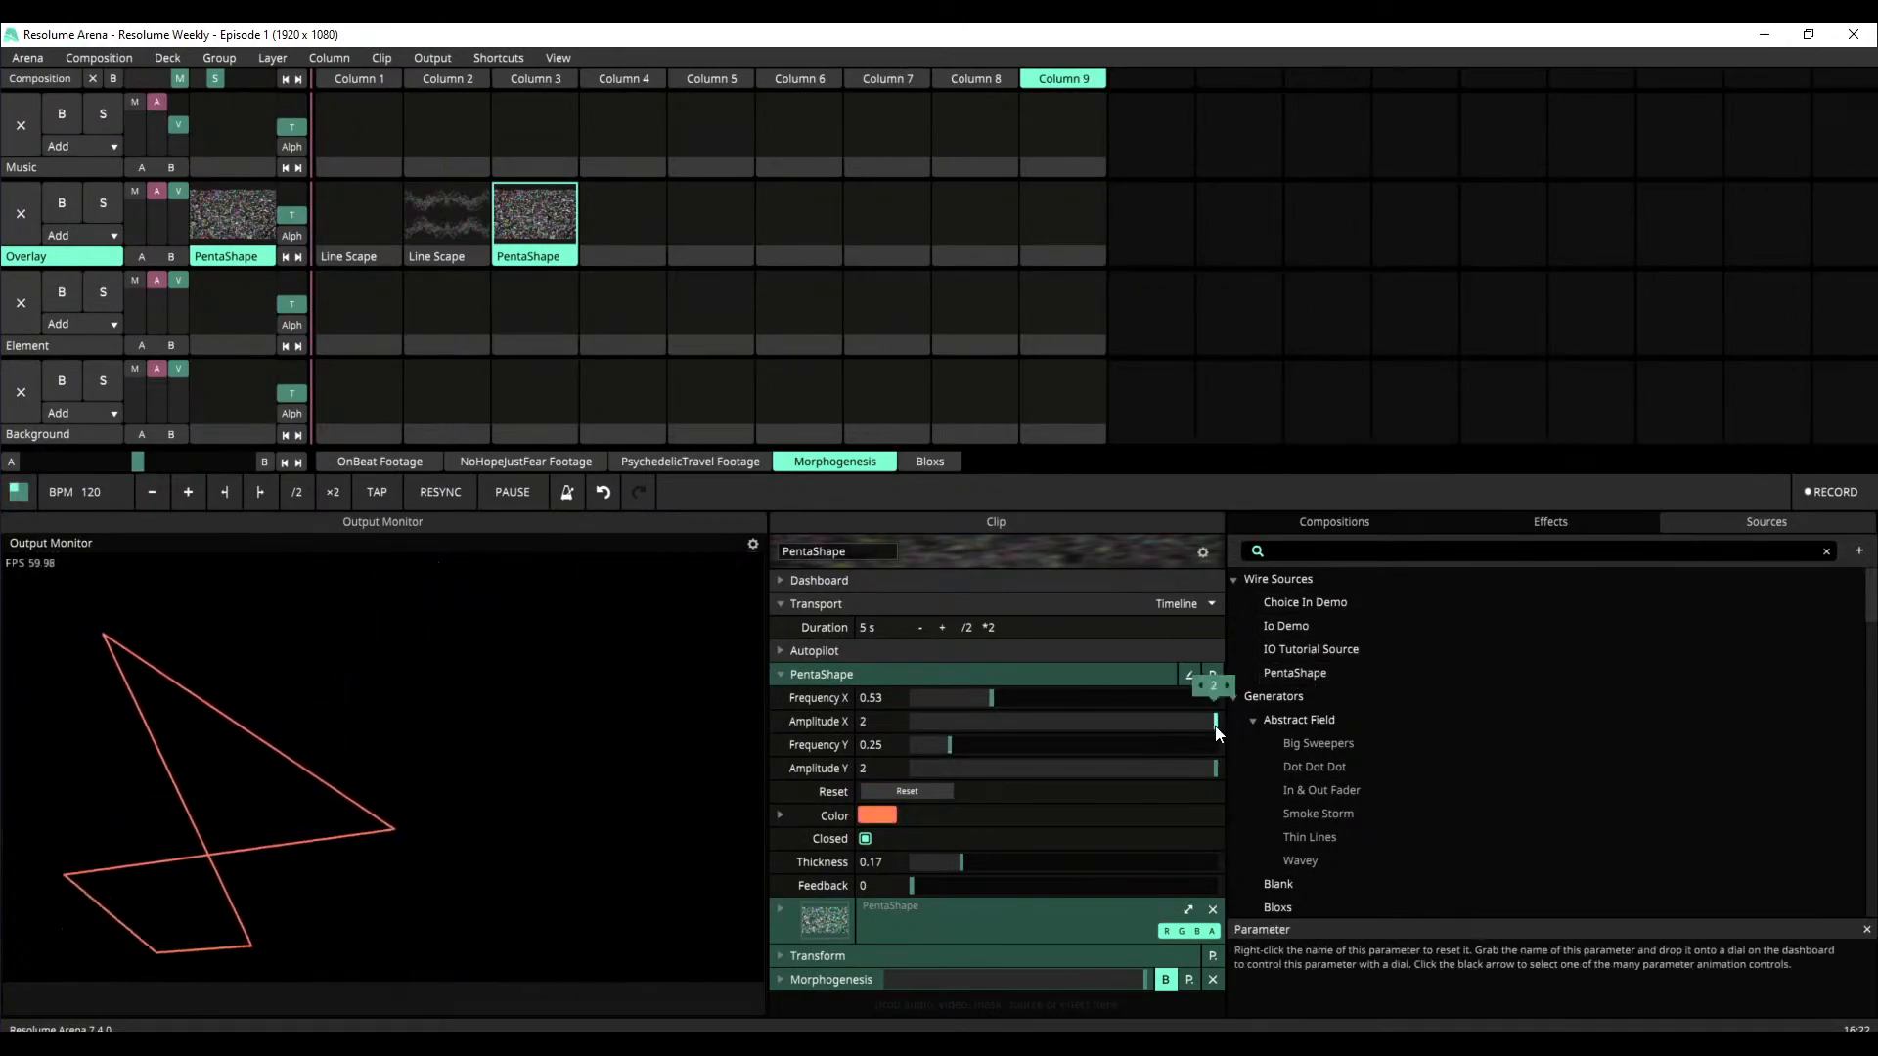
pyautogui.moveTo(1218, 734); pyautogui.dragTo(1059, 735)
pyautogui.moveTo(1216, 768); pyautogui.dragTo(1054, 780)
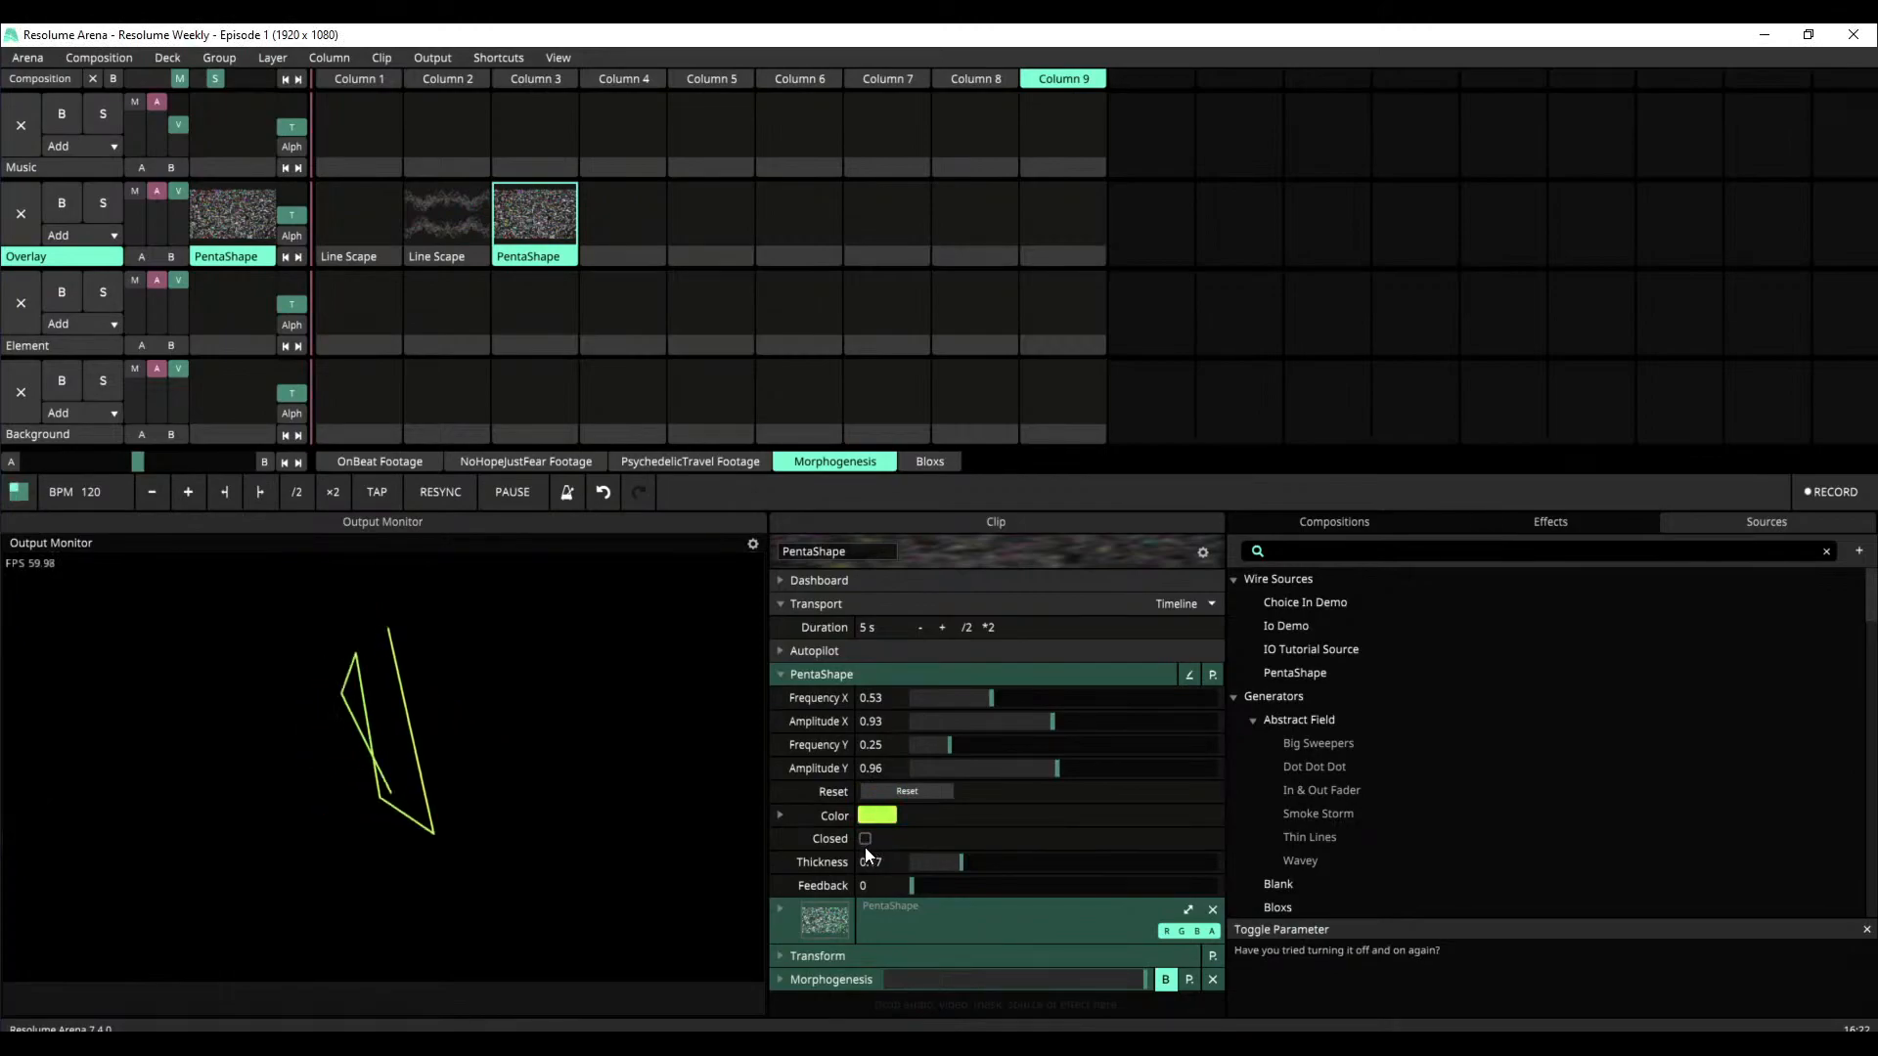
# Try a PentaShape line Thickness of about 0.22 together with a Feedback of about 0.05
pyautogui.moveTo(970, 862); pyautogui.dragTo(977, 863)
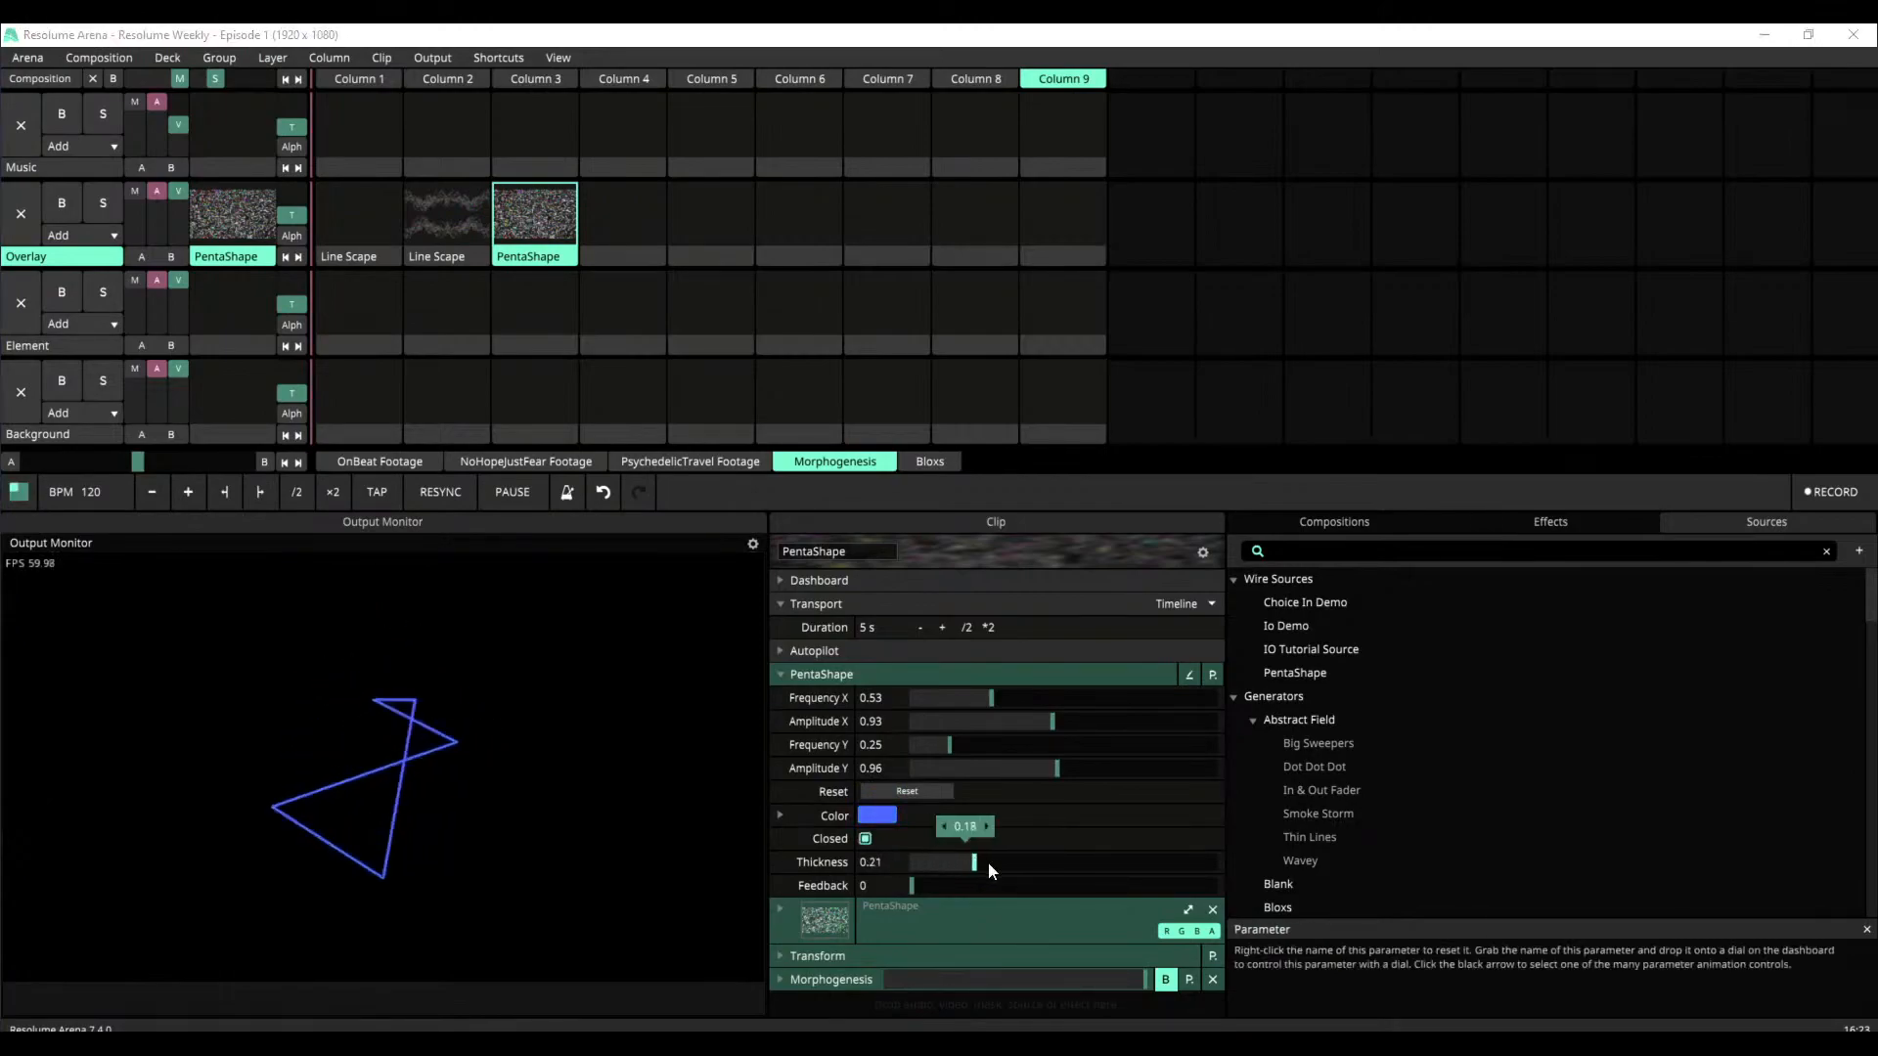
pyautogui.moveTo(1184, 871); pyautogui.dragTo(977, 855)
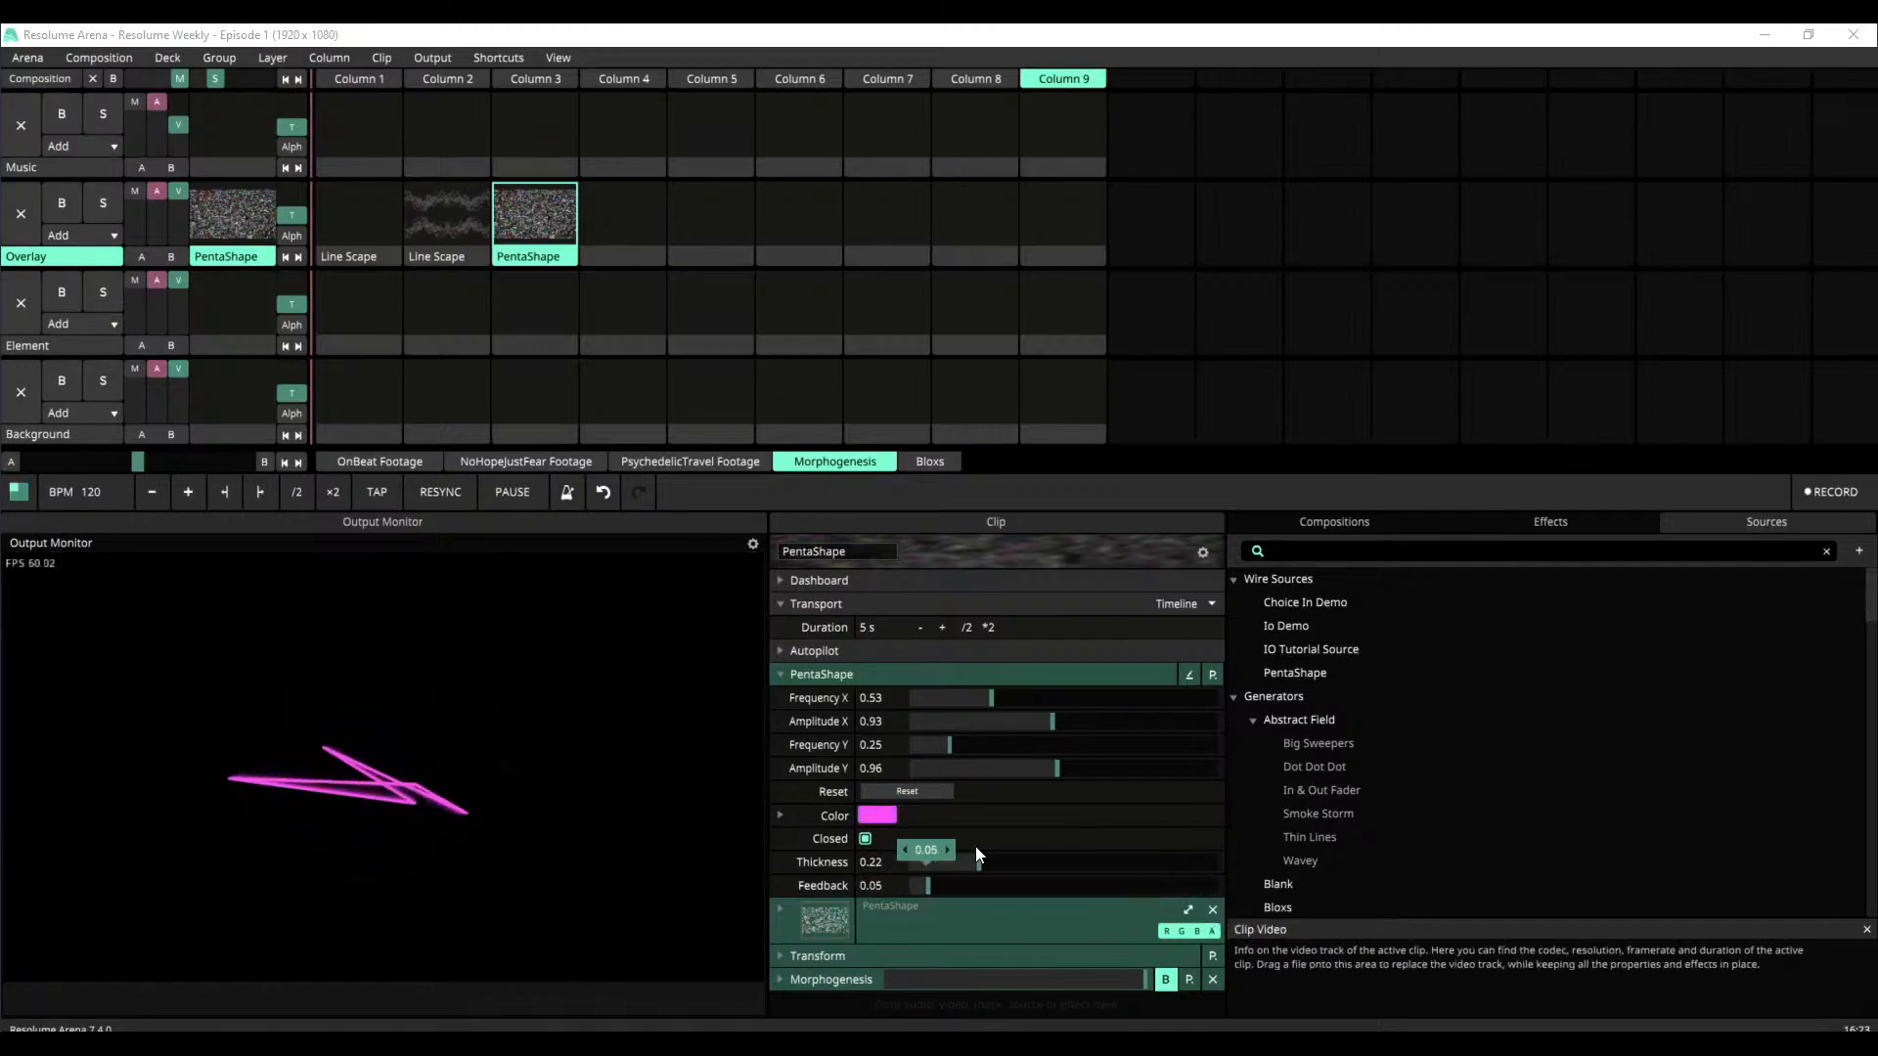
pyautogui.moveTo(978, 861); pyautogui.dragTo(1045, 871)
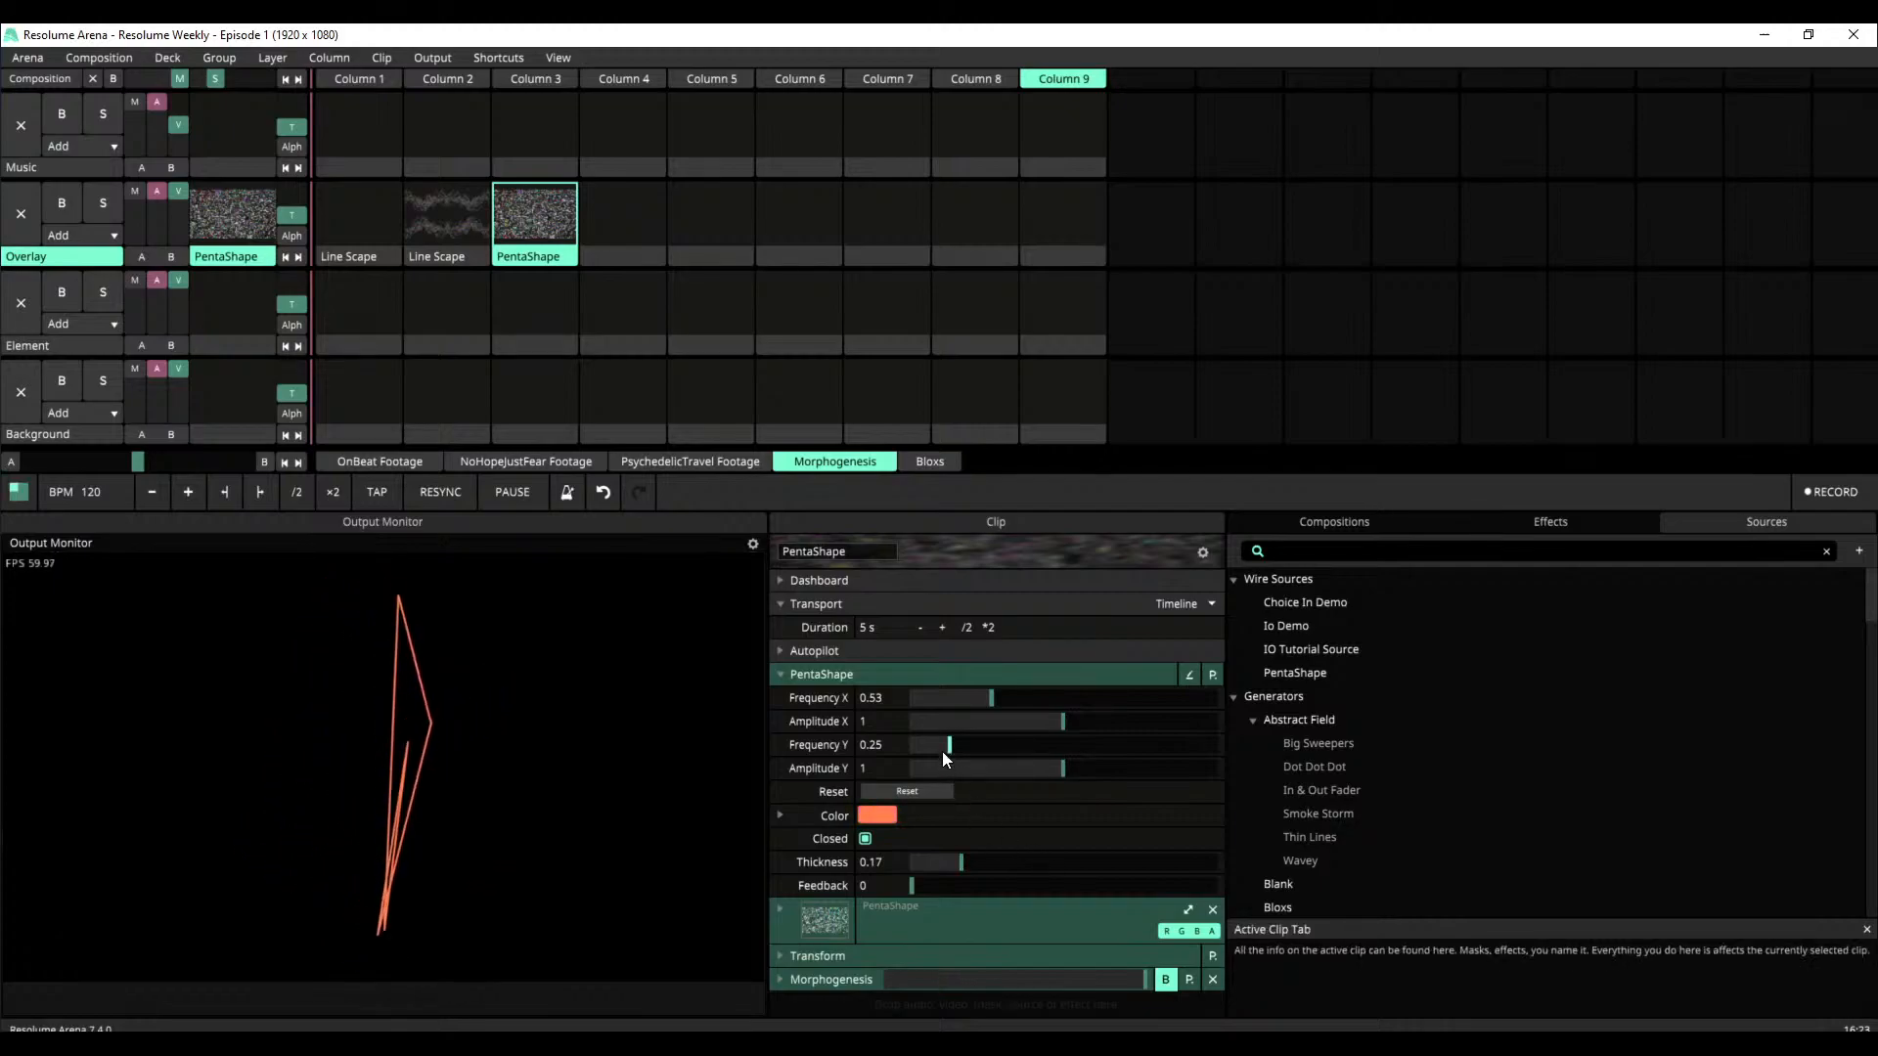
# Re-enable Morphogenesis on the PentaShape clip and test its Persistence from 0 up to about 0.93
pyautogui.click(796, 674)
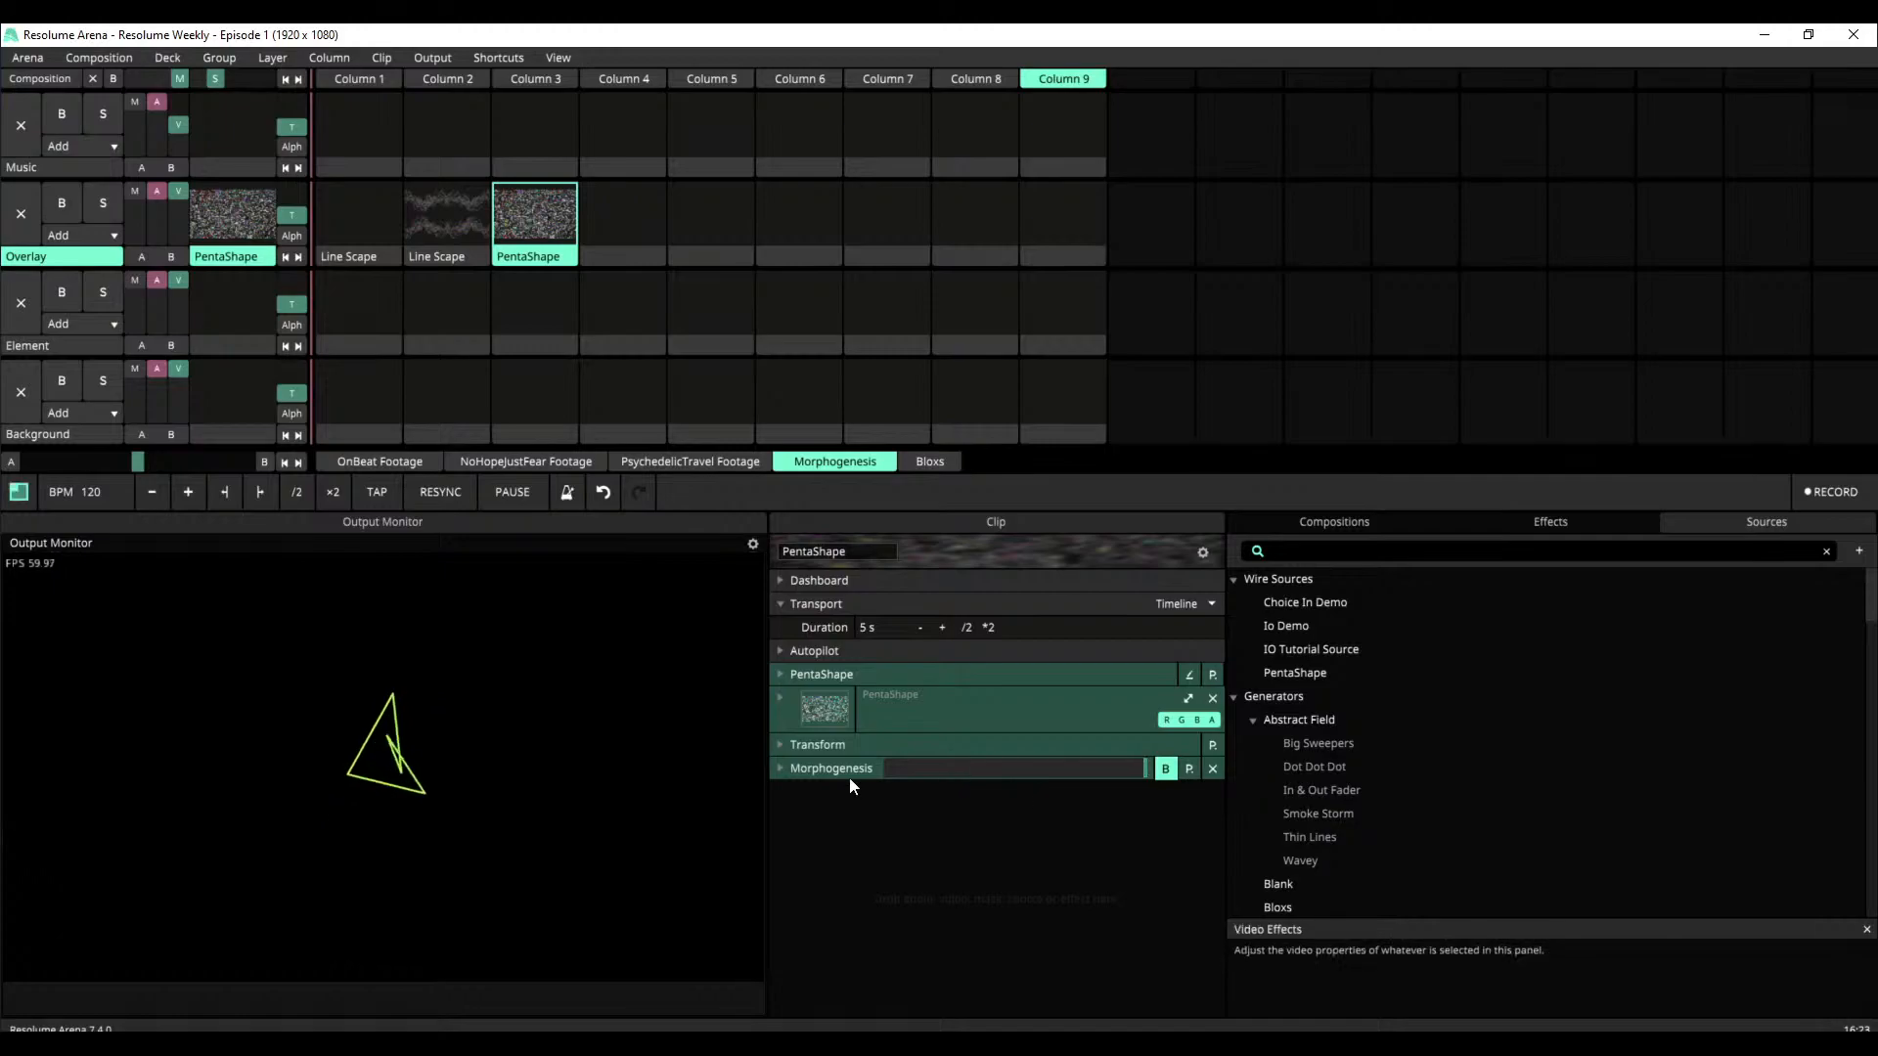
pyautogui.click(1162, 771)
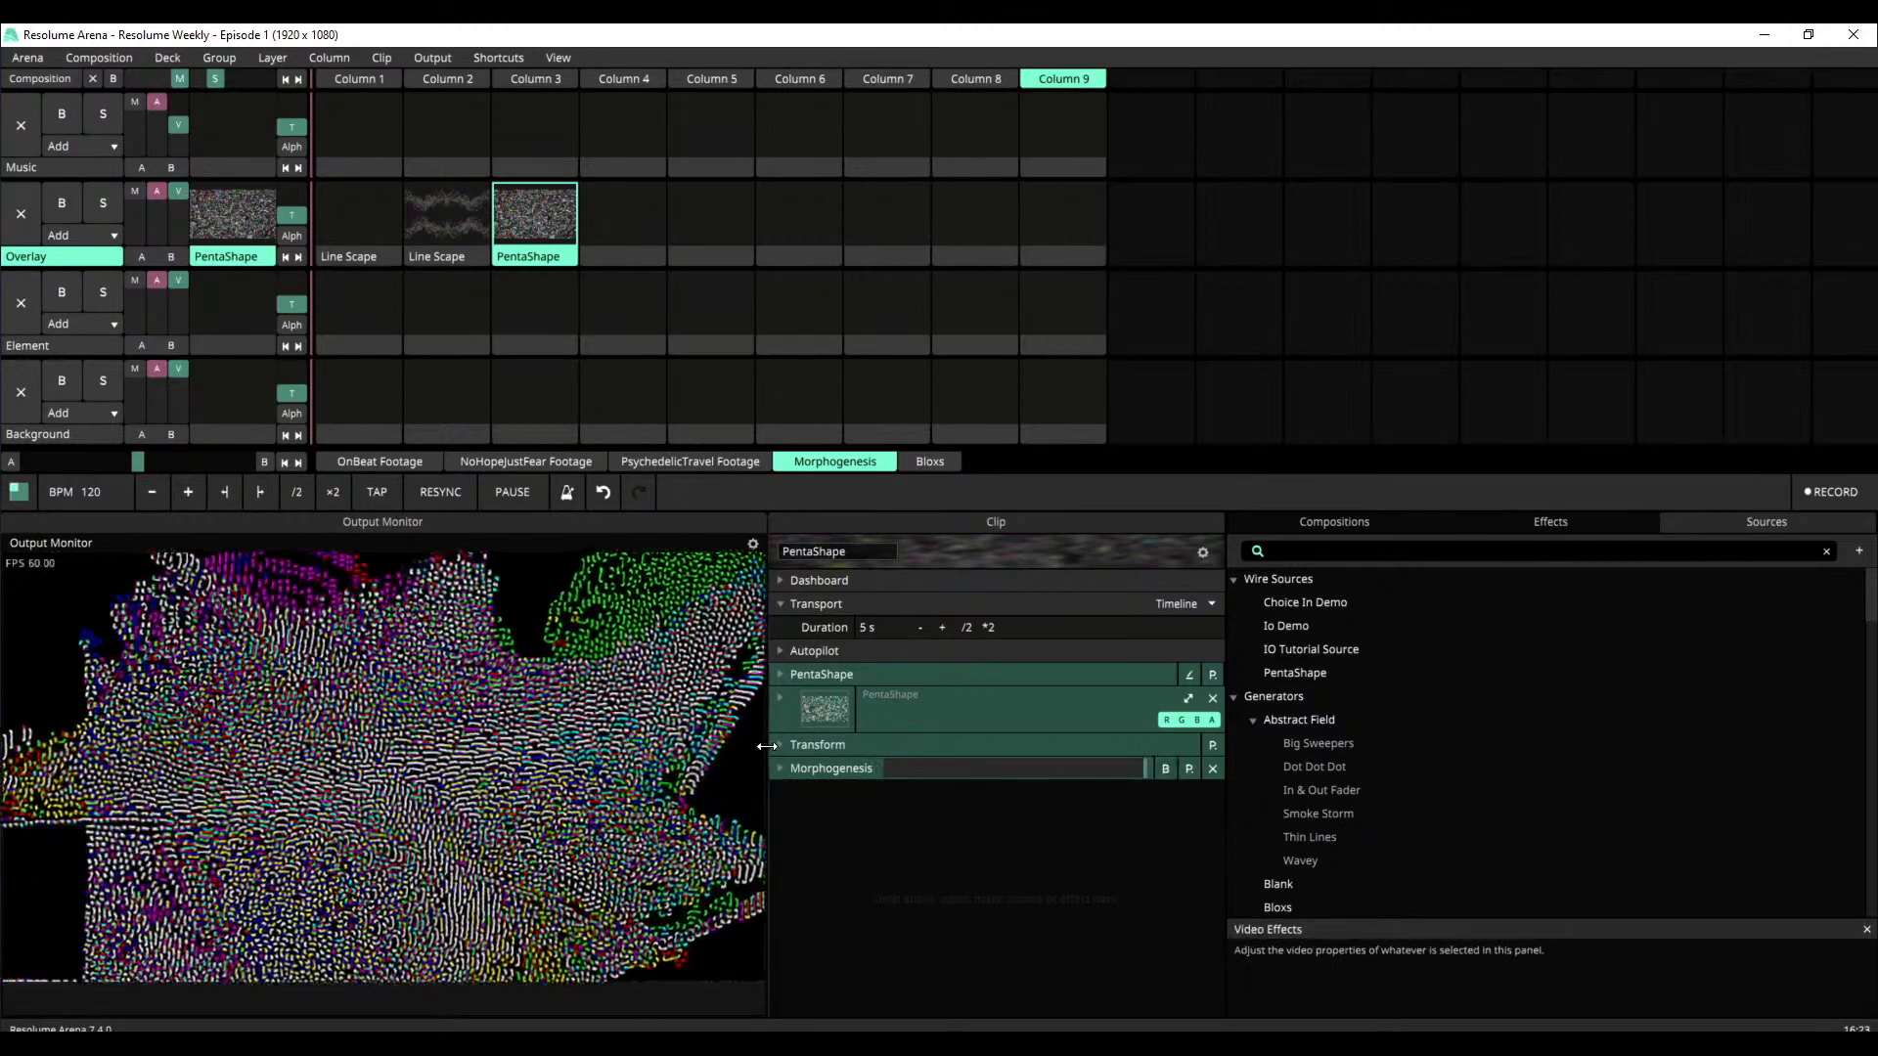
pyautogui.click(789, 768)
pyautogui.scroll(-1, 957, 841)
pyautogui.moveTo(925, 792); pyautogui.dragTo(839, 825)
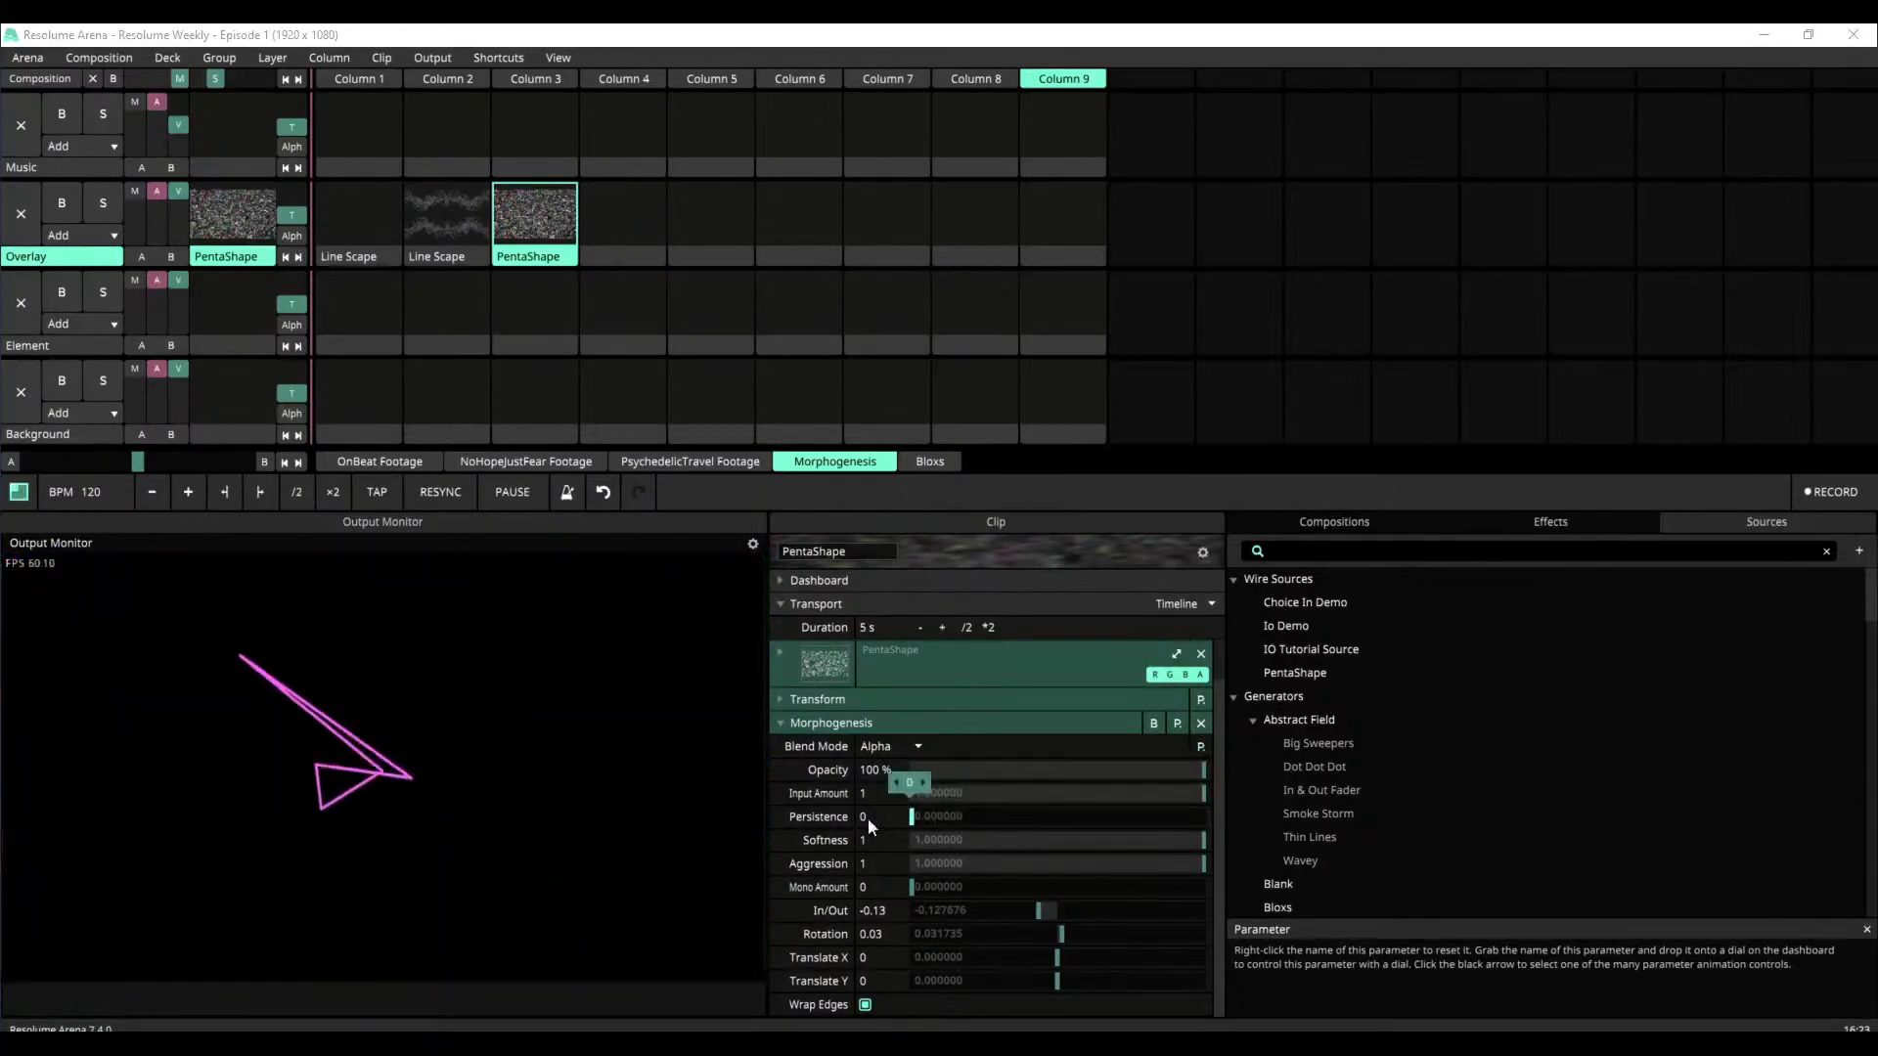
pyautogui.moveTo(1101, 826); pyautogui.dragTo(1107, 825)
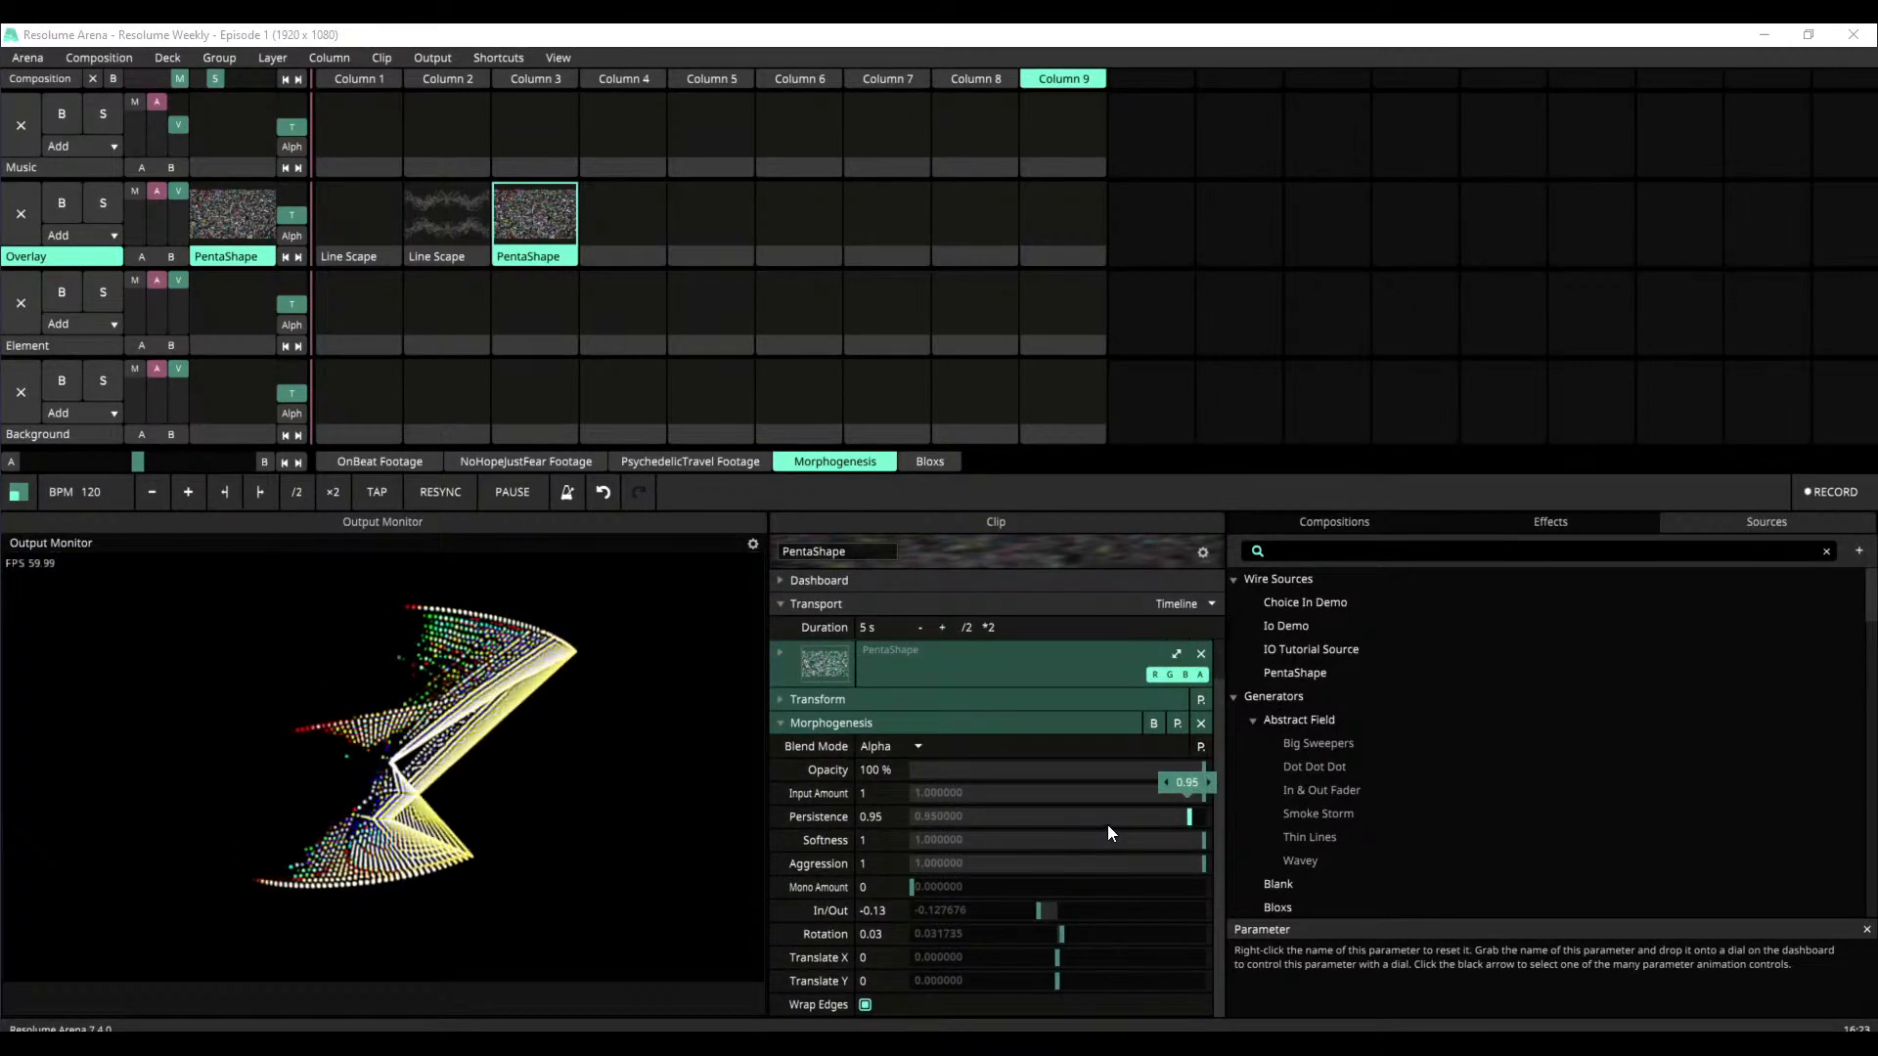
pyautogui.click(1180, 818)
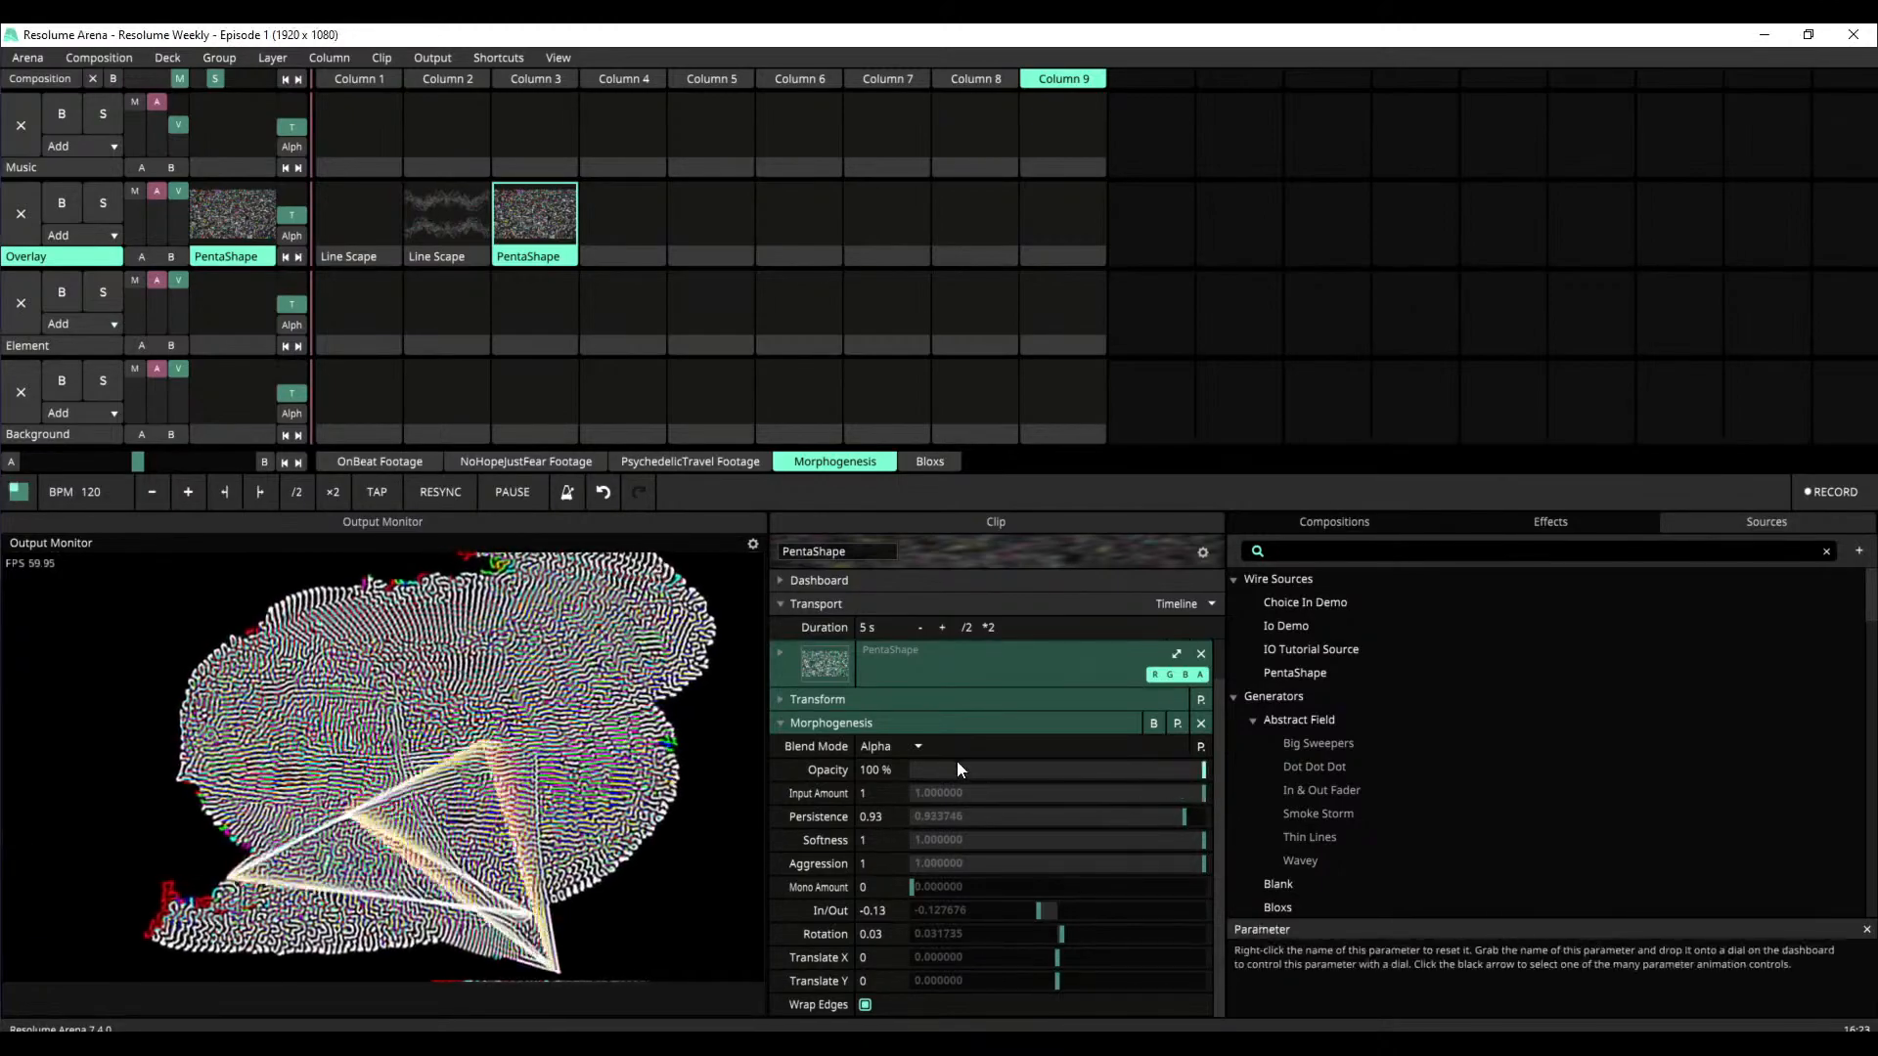
# Lower Morphogenesis Input Amount to about 0.07 and Persistence to about 0.74, then collapse the effect
pyautogui.click(1166, 792)
pyautogui.moveTo(1166, 787); pyautogui.dragTo(929, 789)
pyautogui.moveTo(1141, 817); pyautogui.dragTo(798, 843)
pyautogui.moveTo(1106, 857); pyautogui.dragTo(1127, 859)
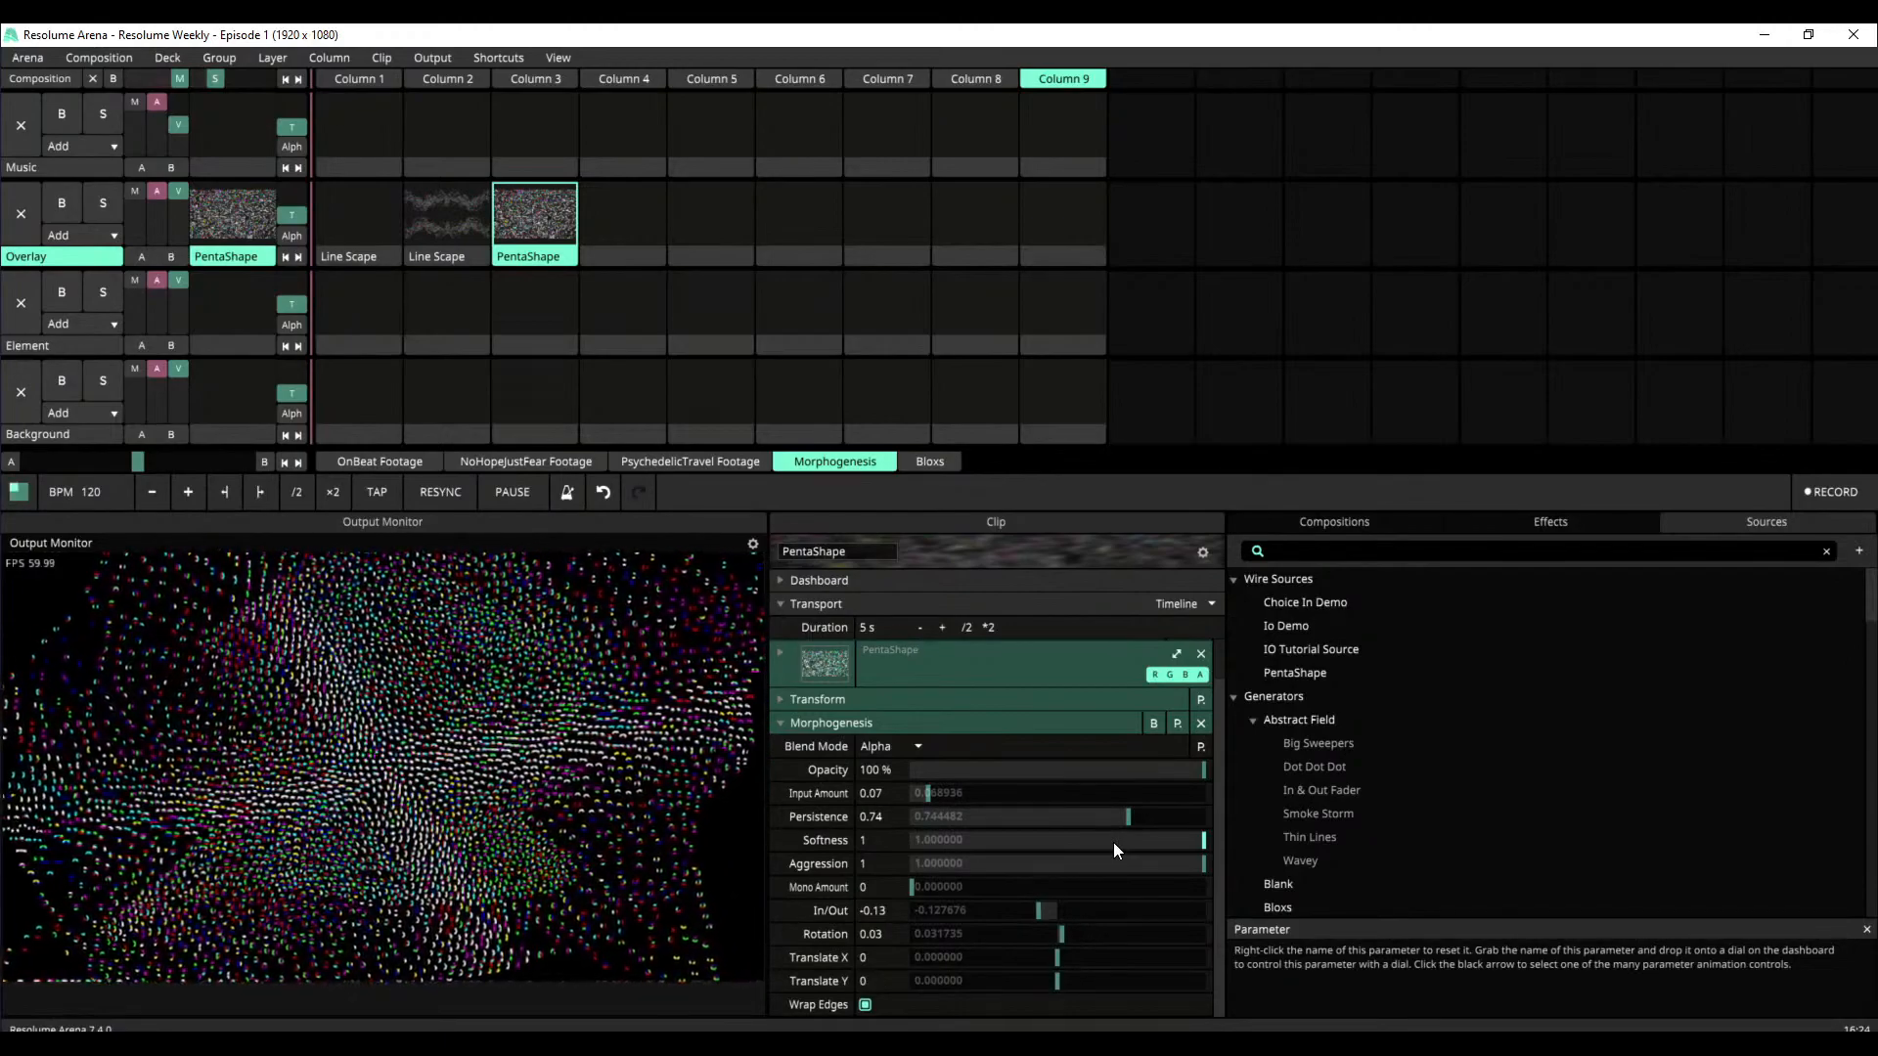
pyautogui.moveTo(1193, 831); pyautogui.dragTo(1213, 884)
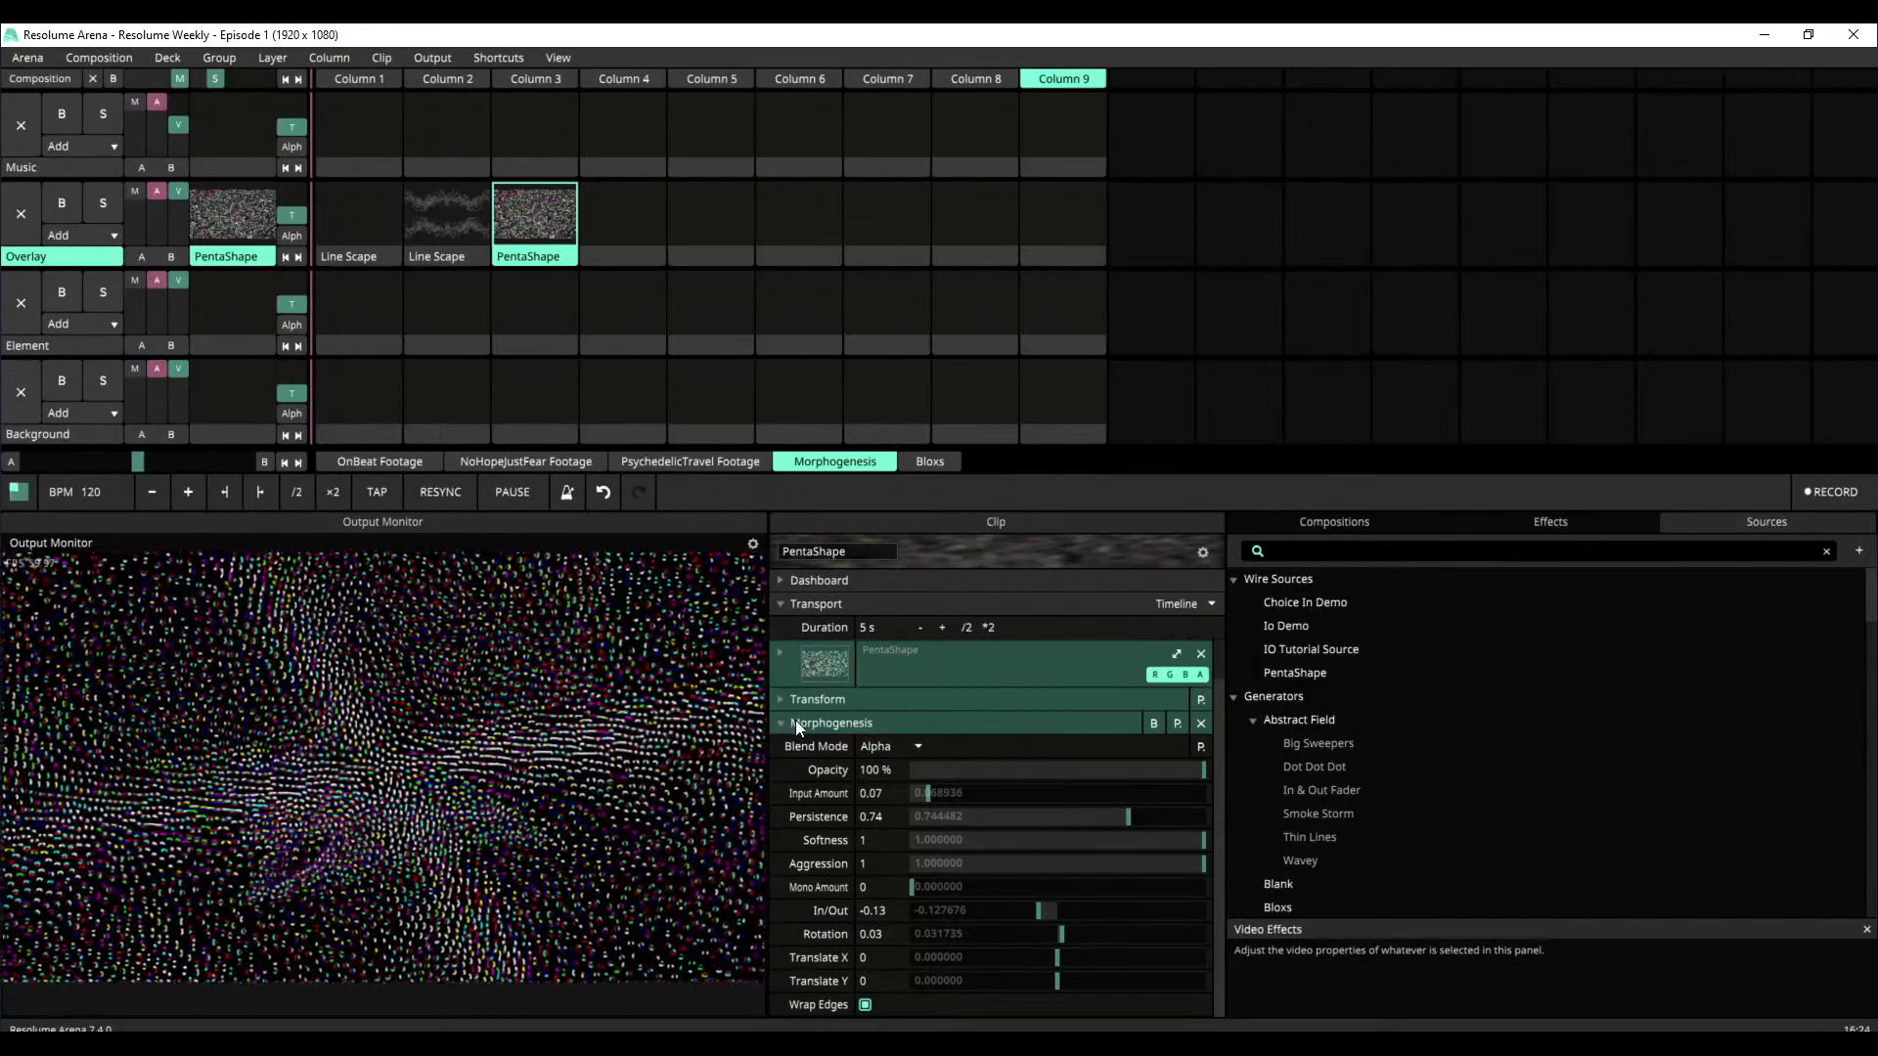
pyautogui.click(795, 722)
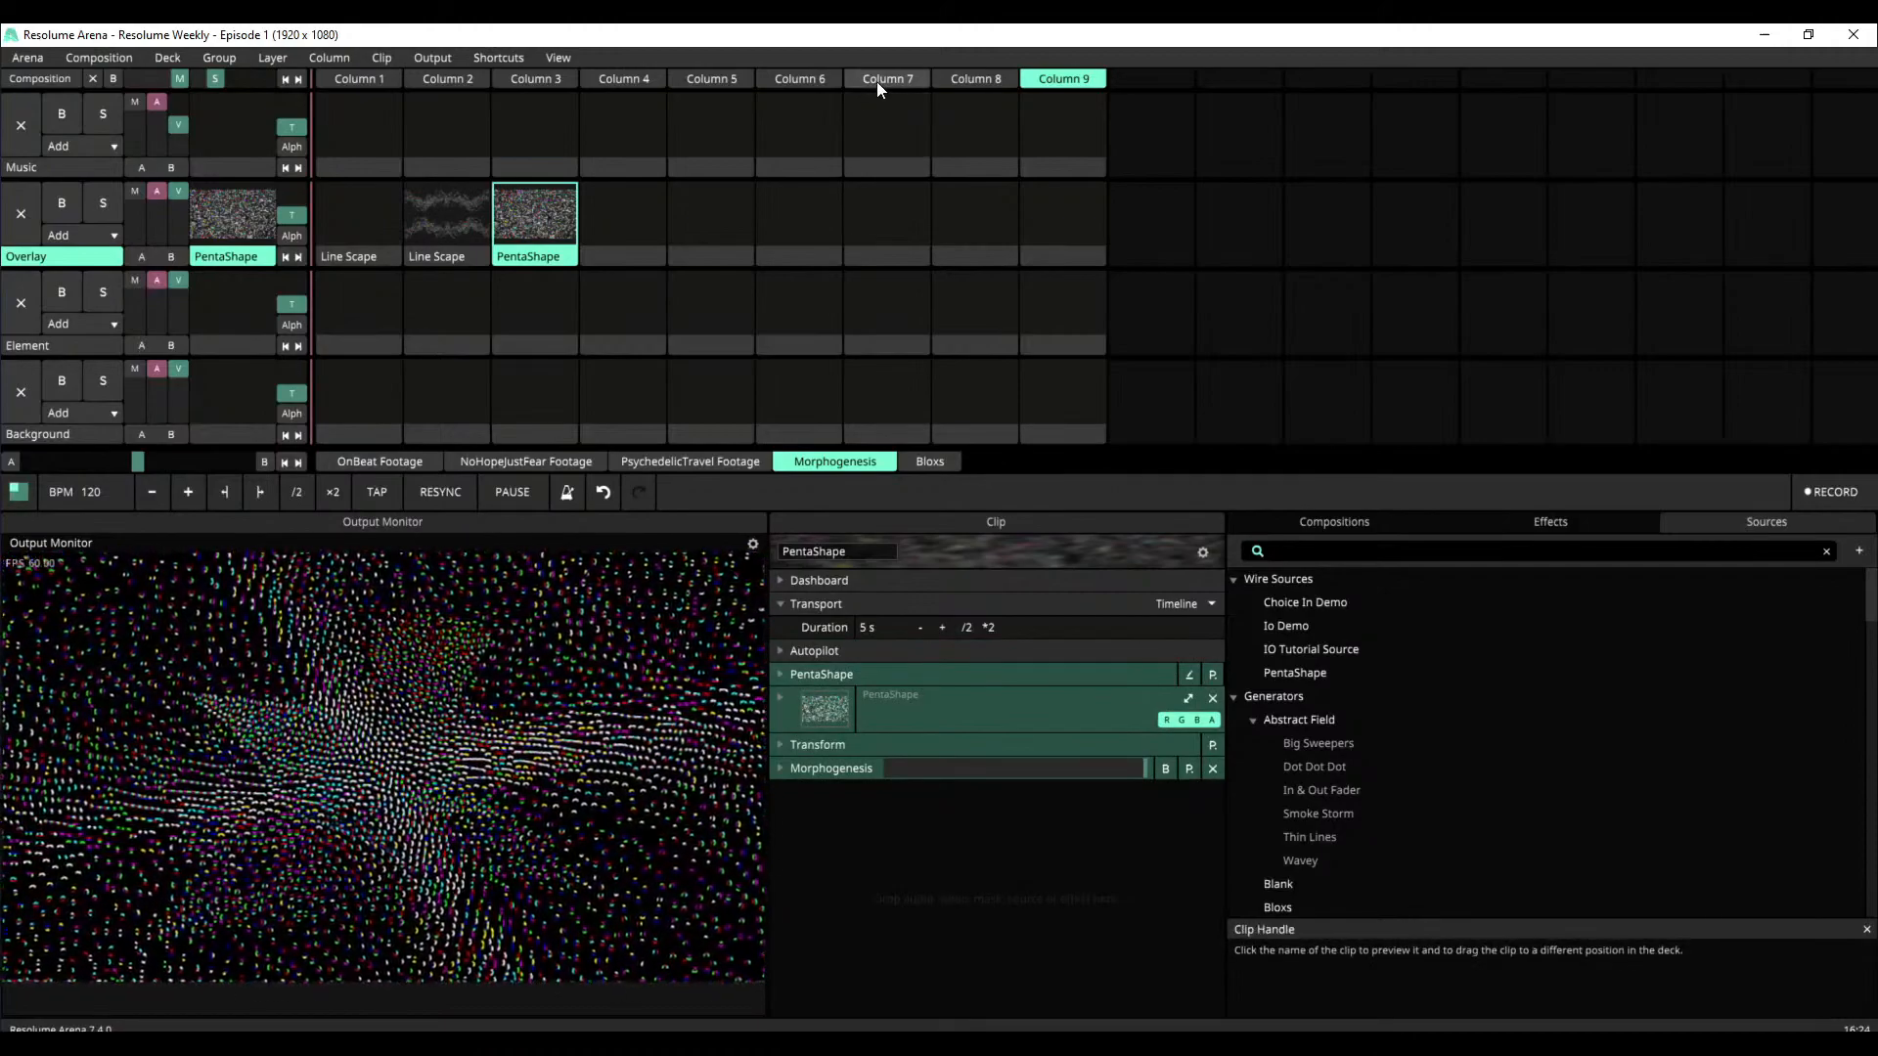
# Clear the output with empty Column 7 and play the Bloxs deck's Element clips in Columns 1 to 5
pyautogui.click(879, 80)
pyautogui.click(928, 463)
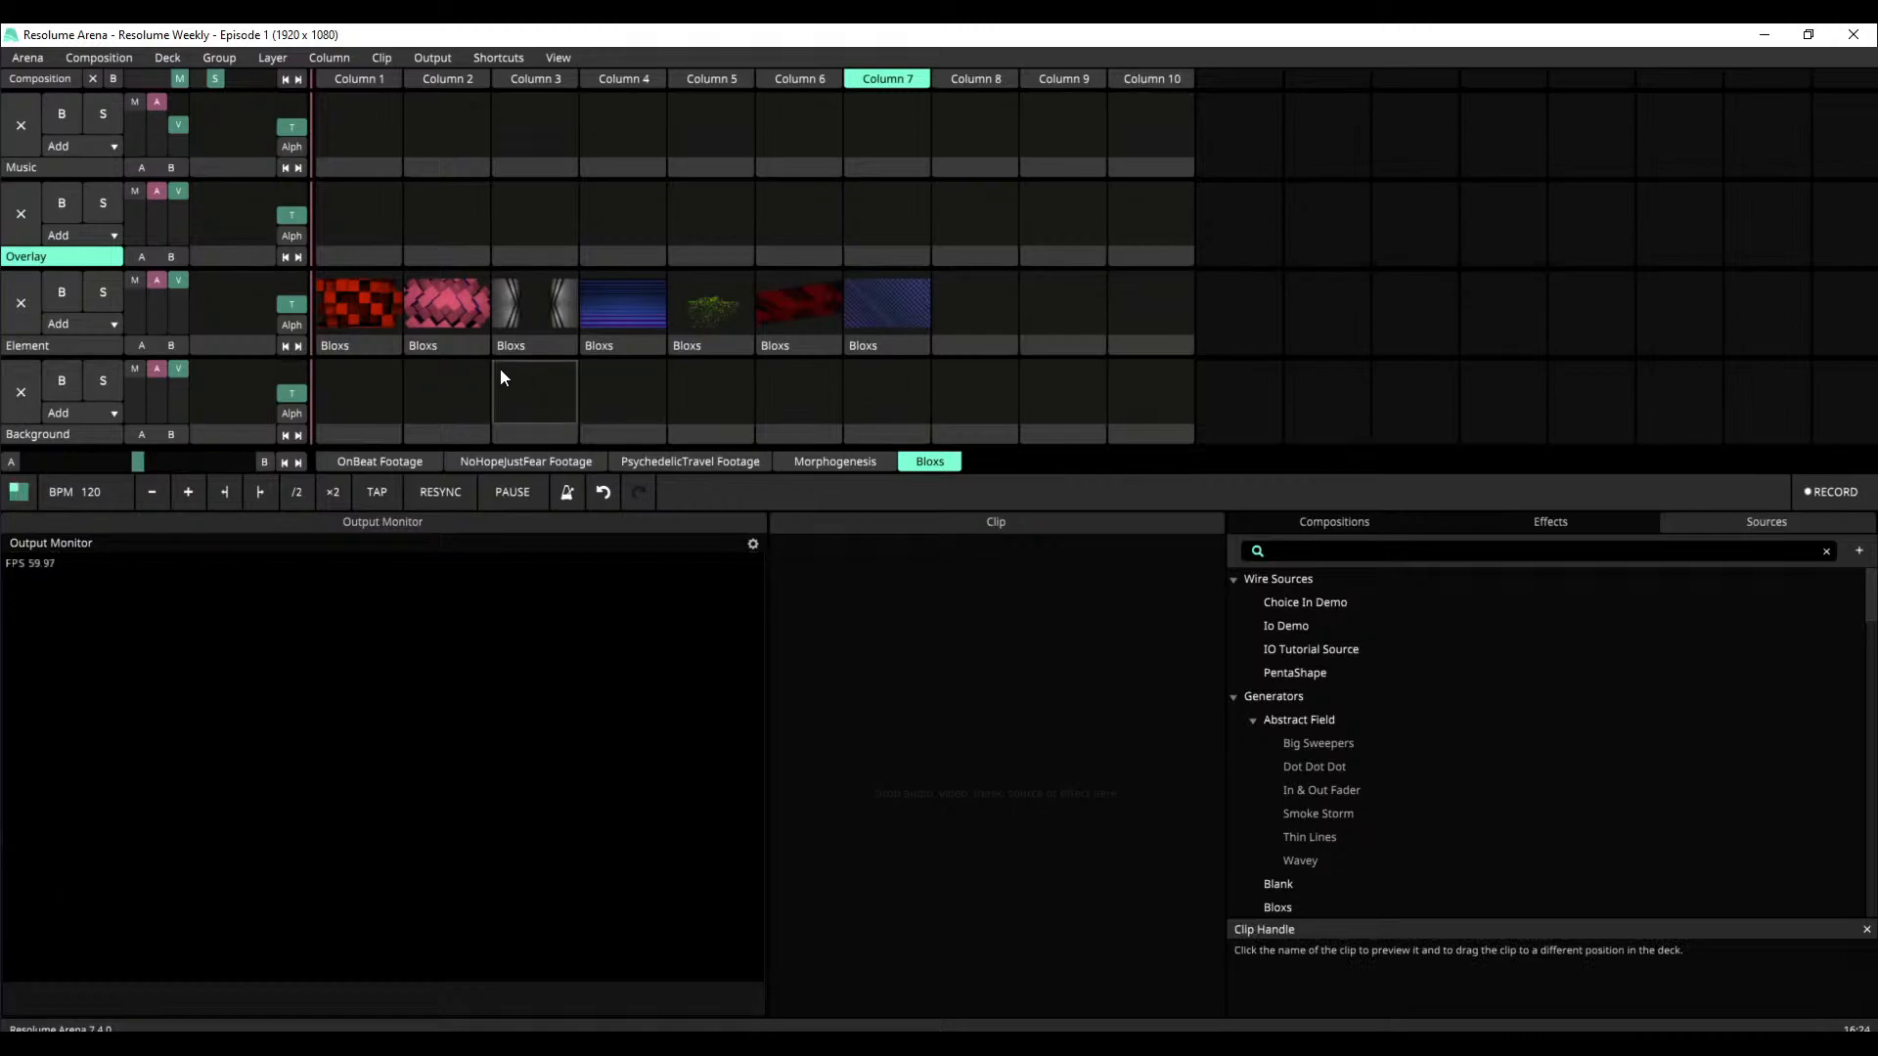
pyautogui.click(381, 315)
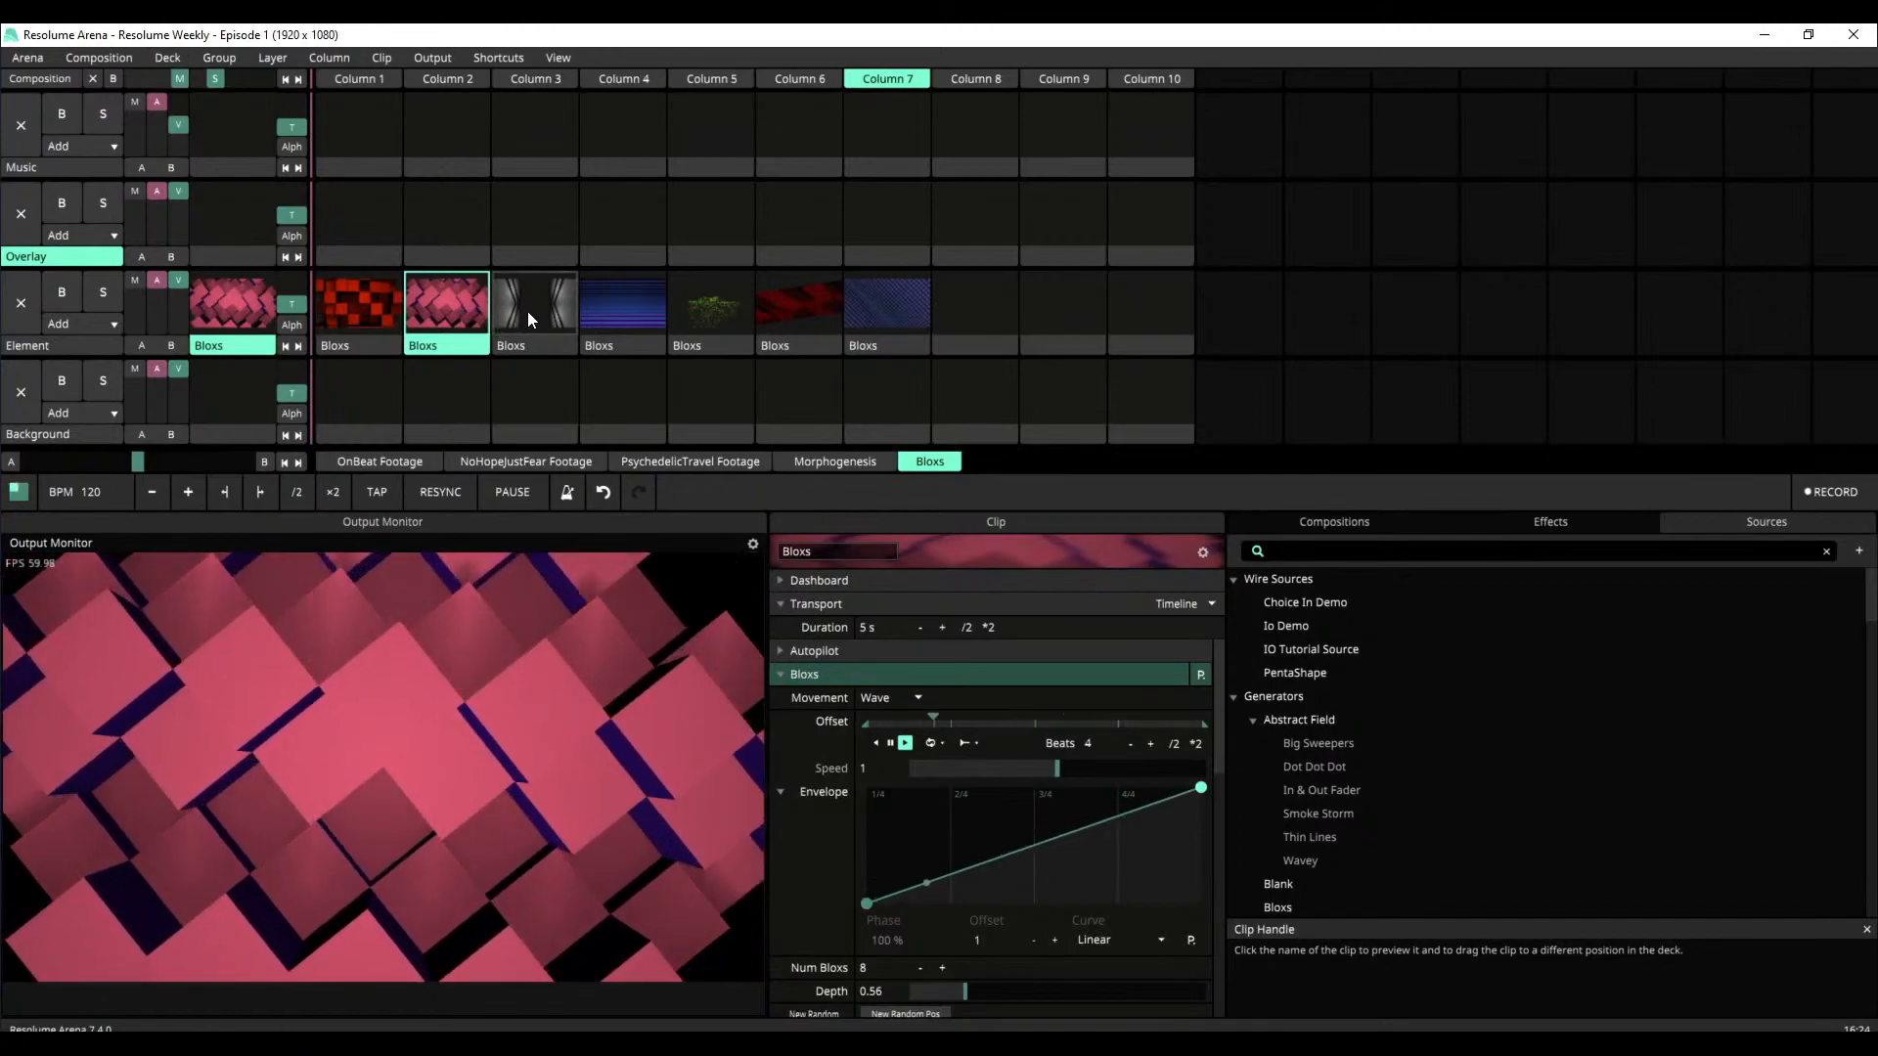
pyautogui.click(540, 318)
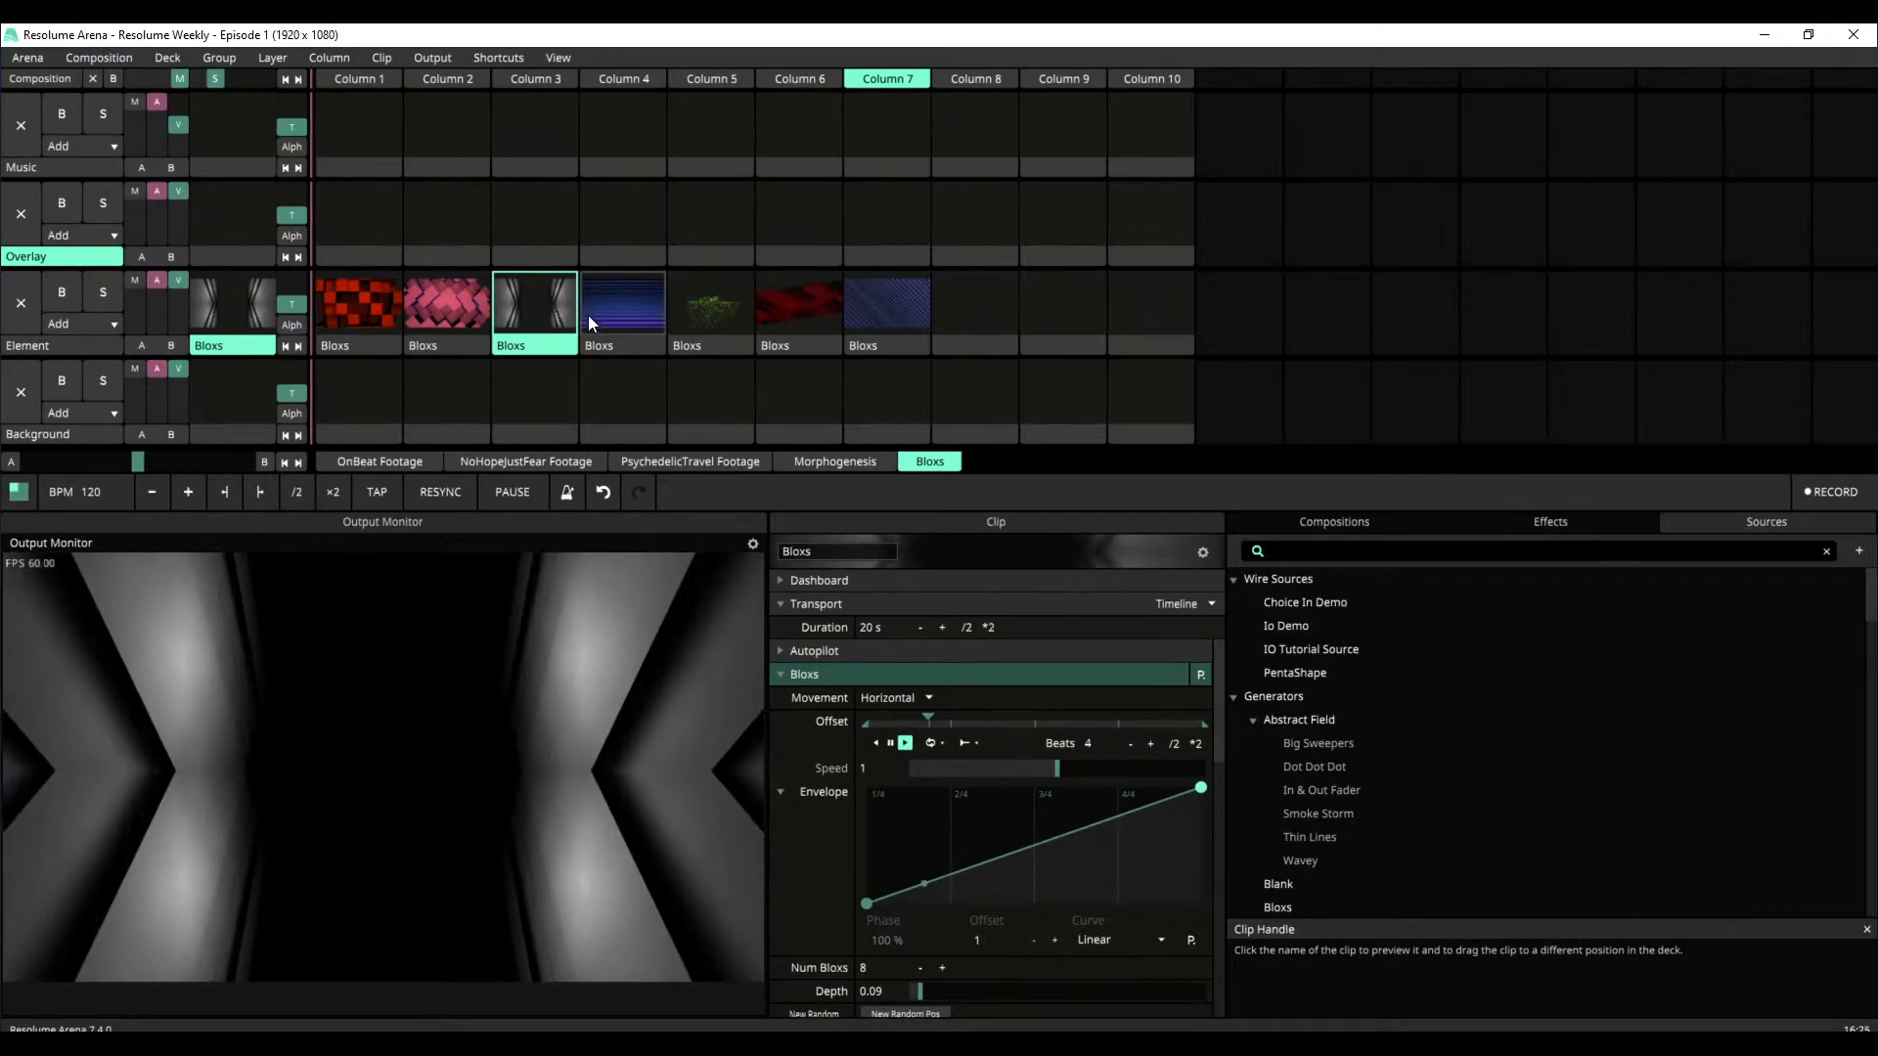
pyautogui.click(613, 311)
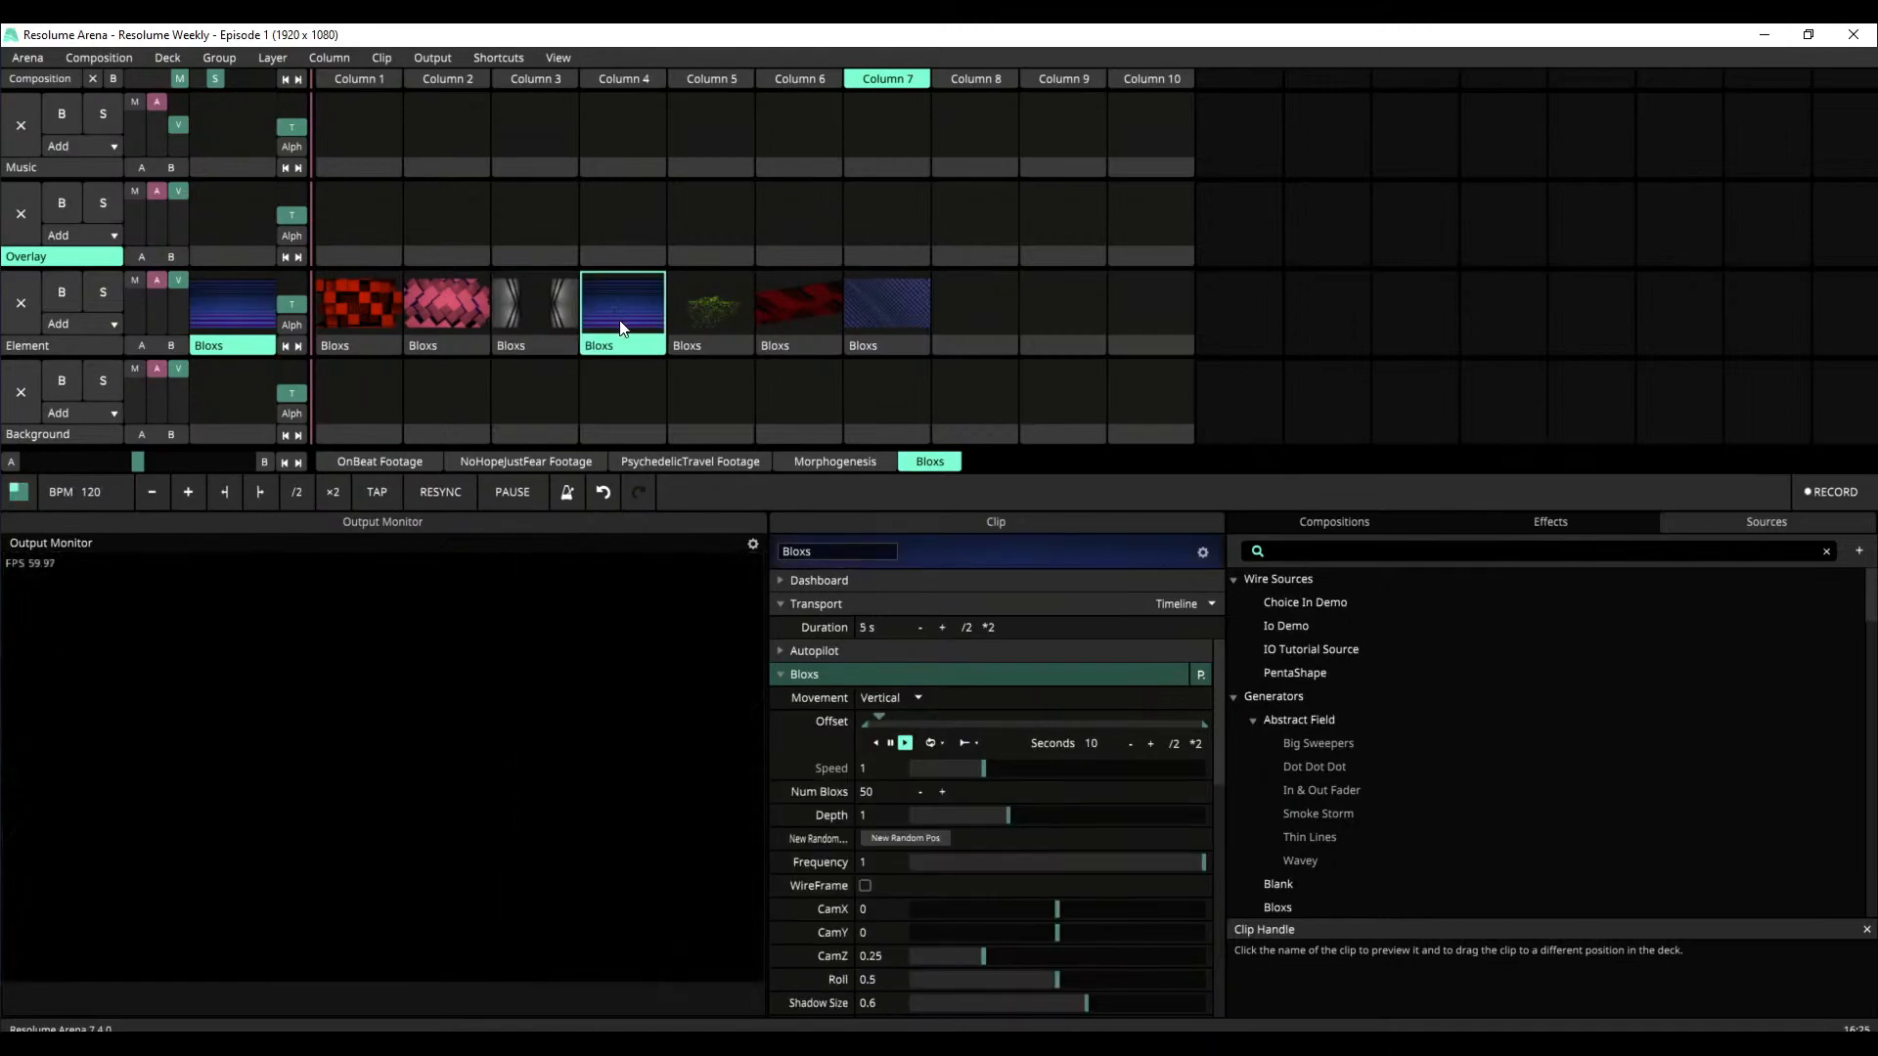
pyautogui.click(679, 327)
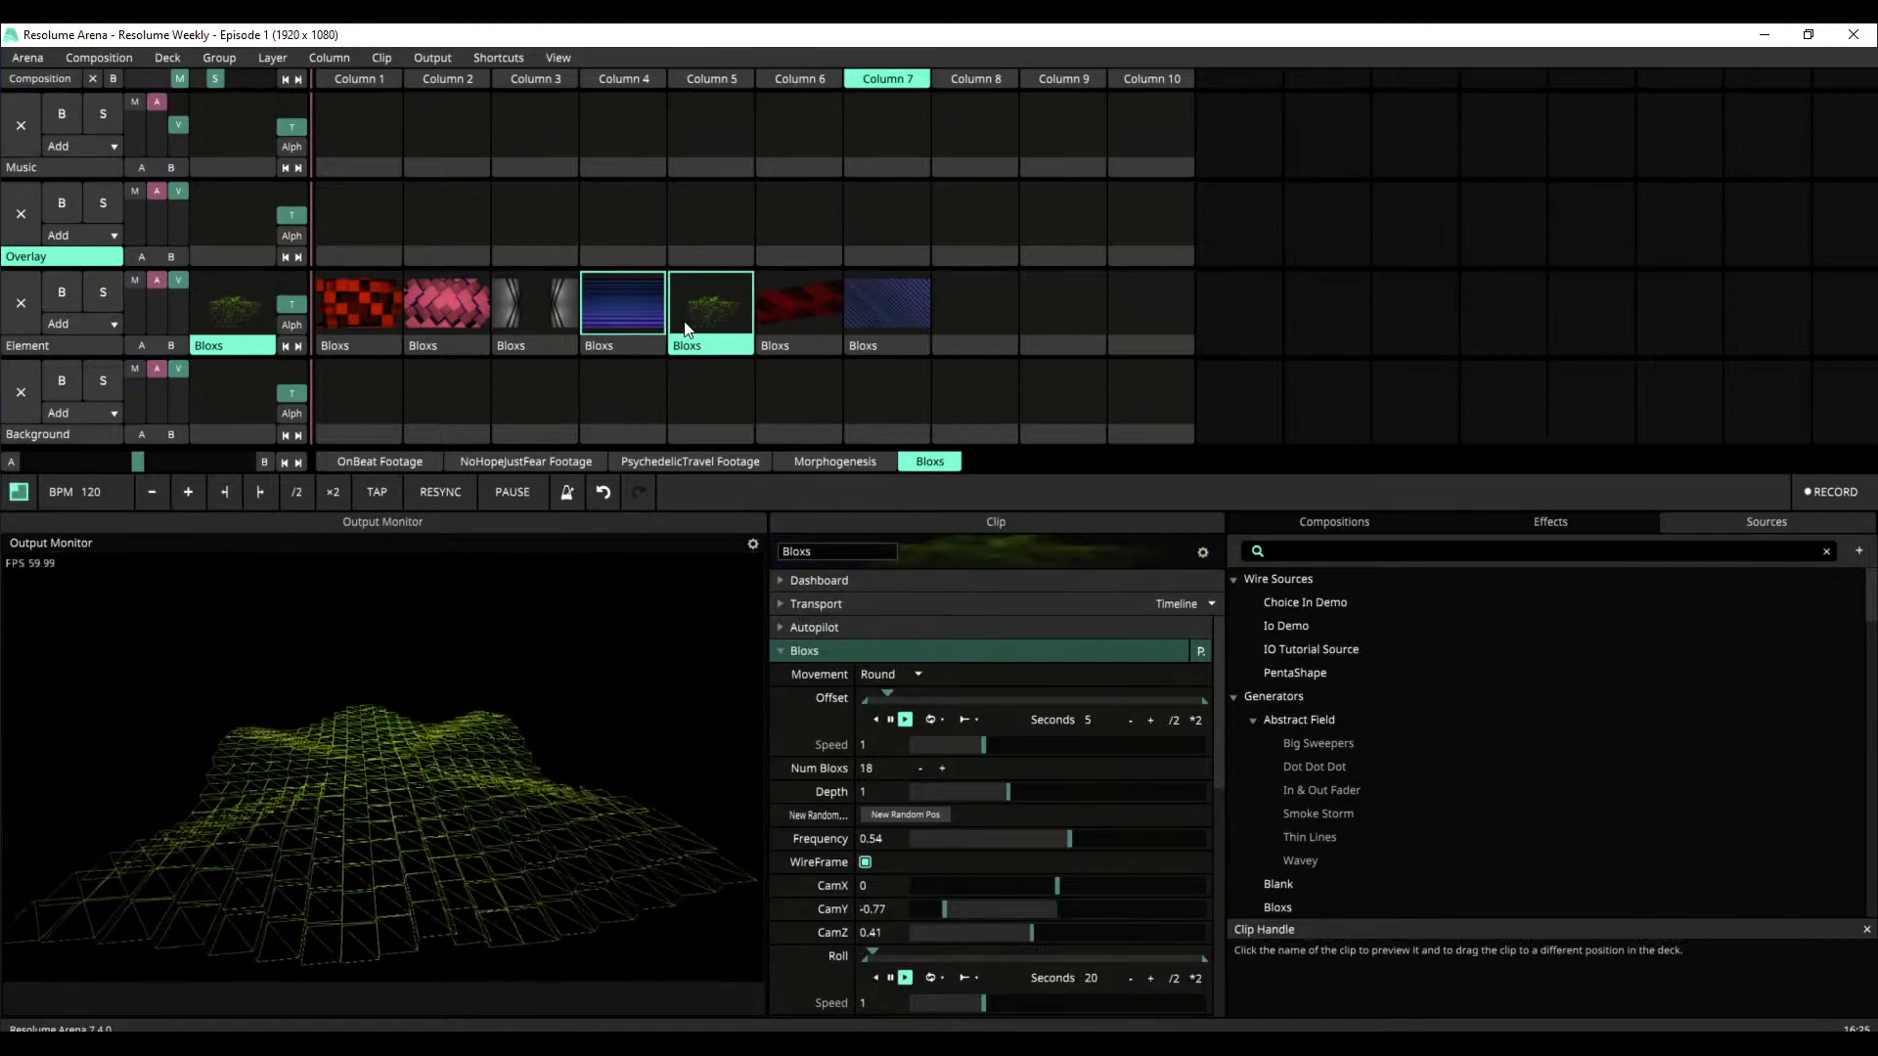
# Return to the Column 4 Bloxs clip and reduce its source Depth to 0.6
pyautogui.click(587, 318)
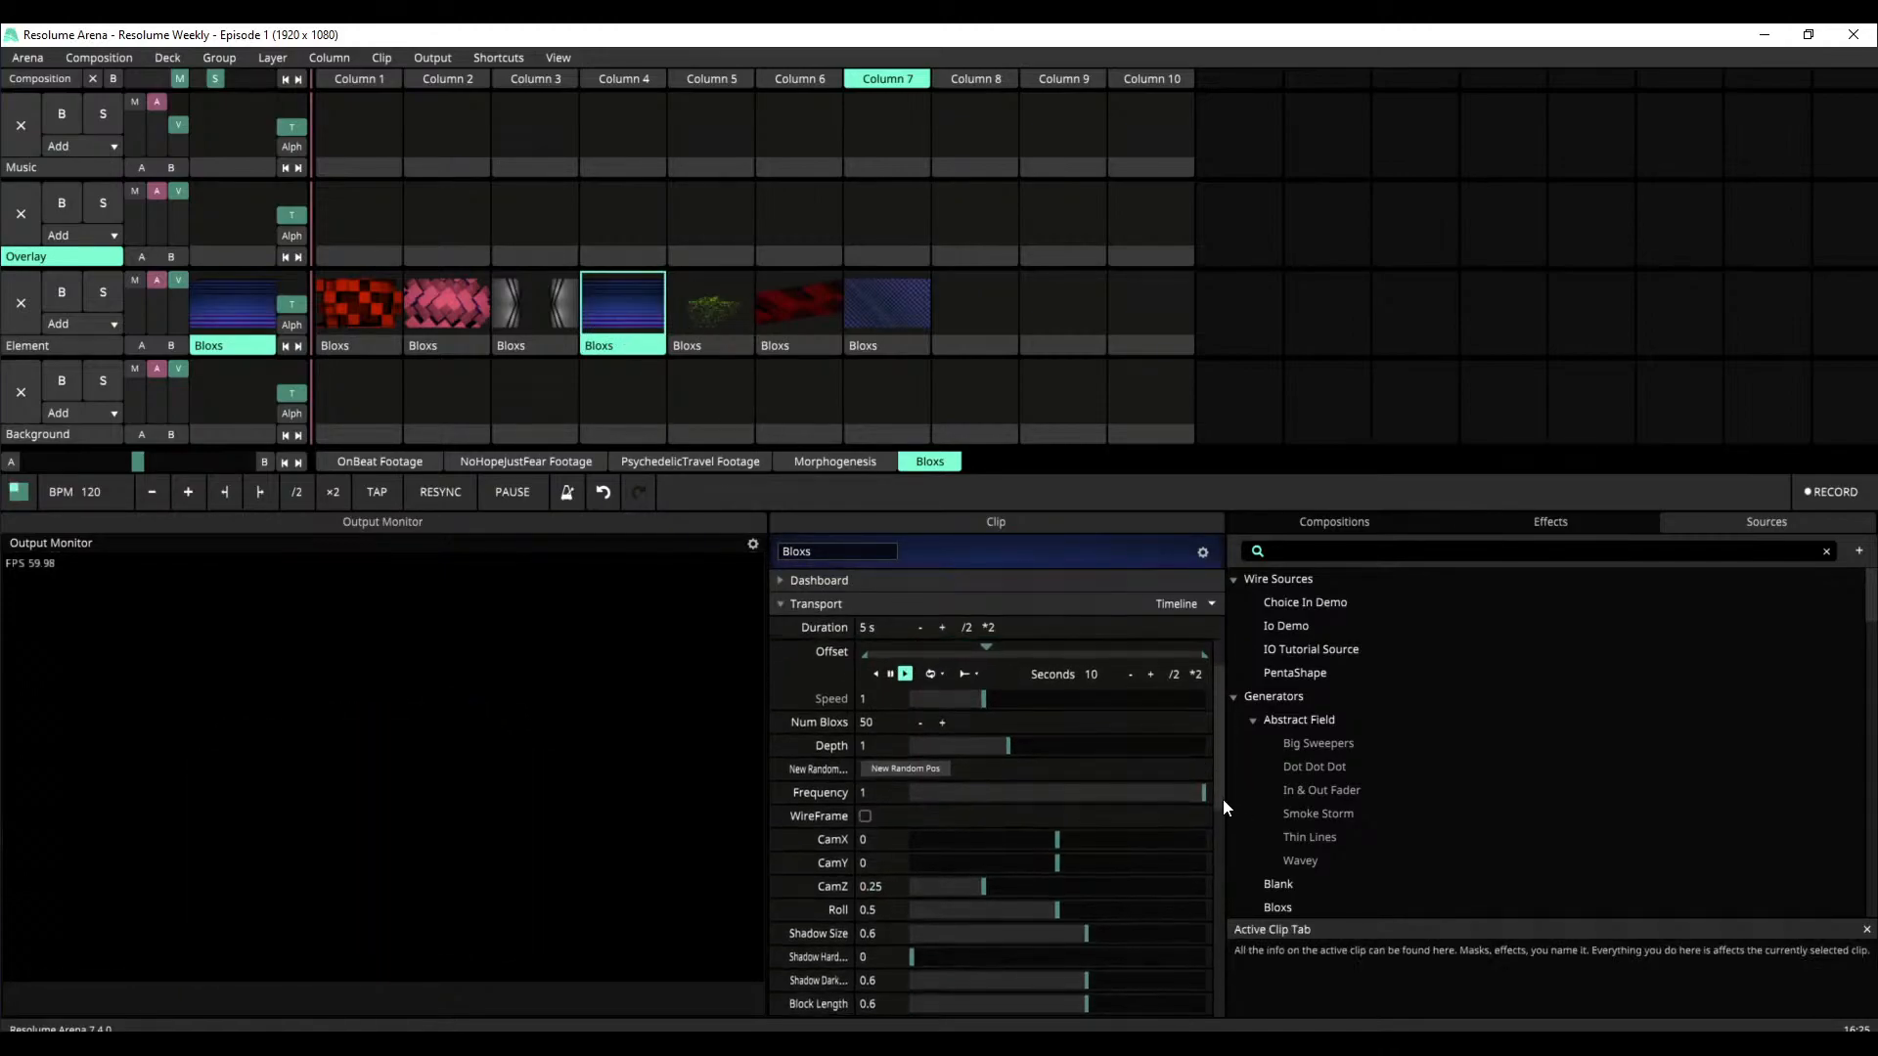
pyautogui.click(779, 675)
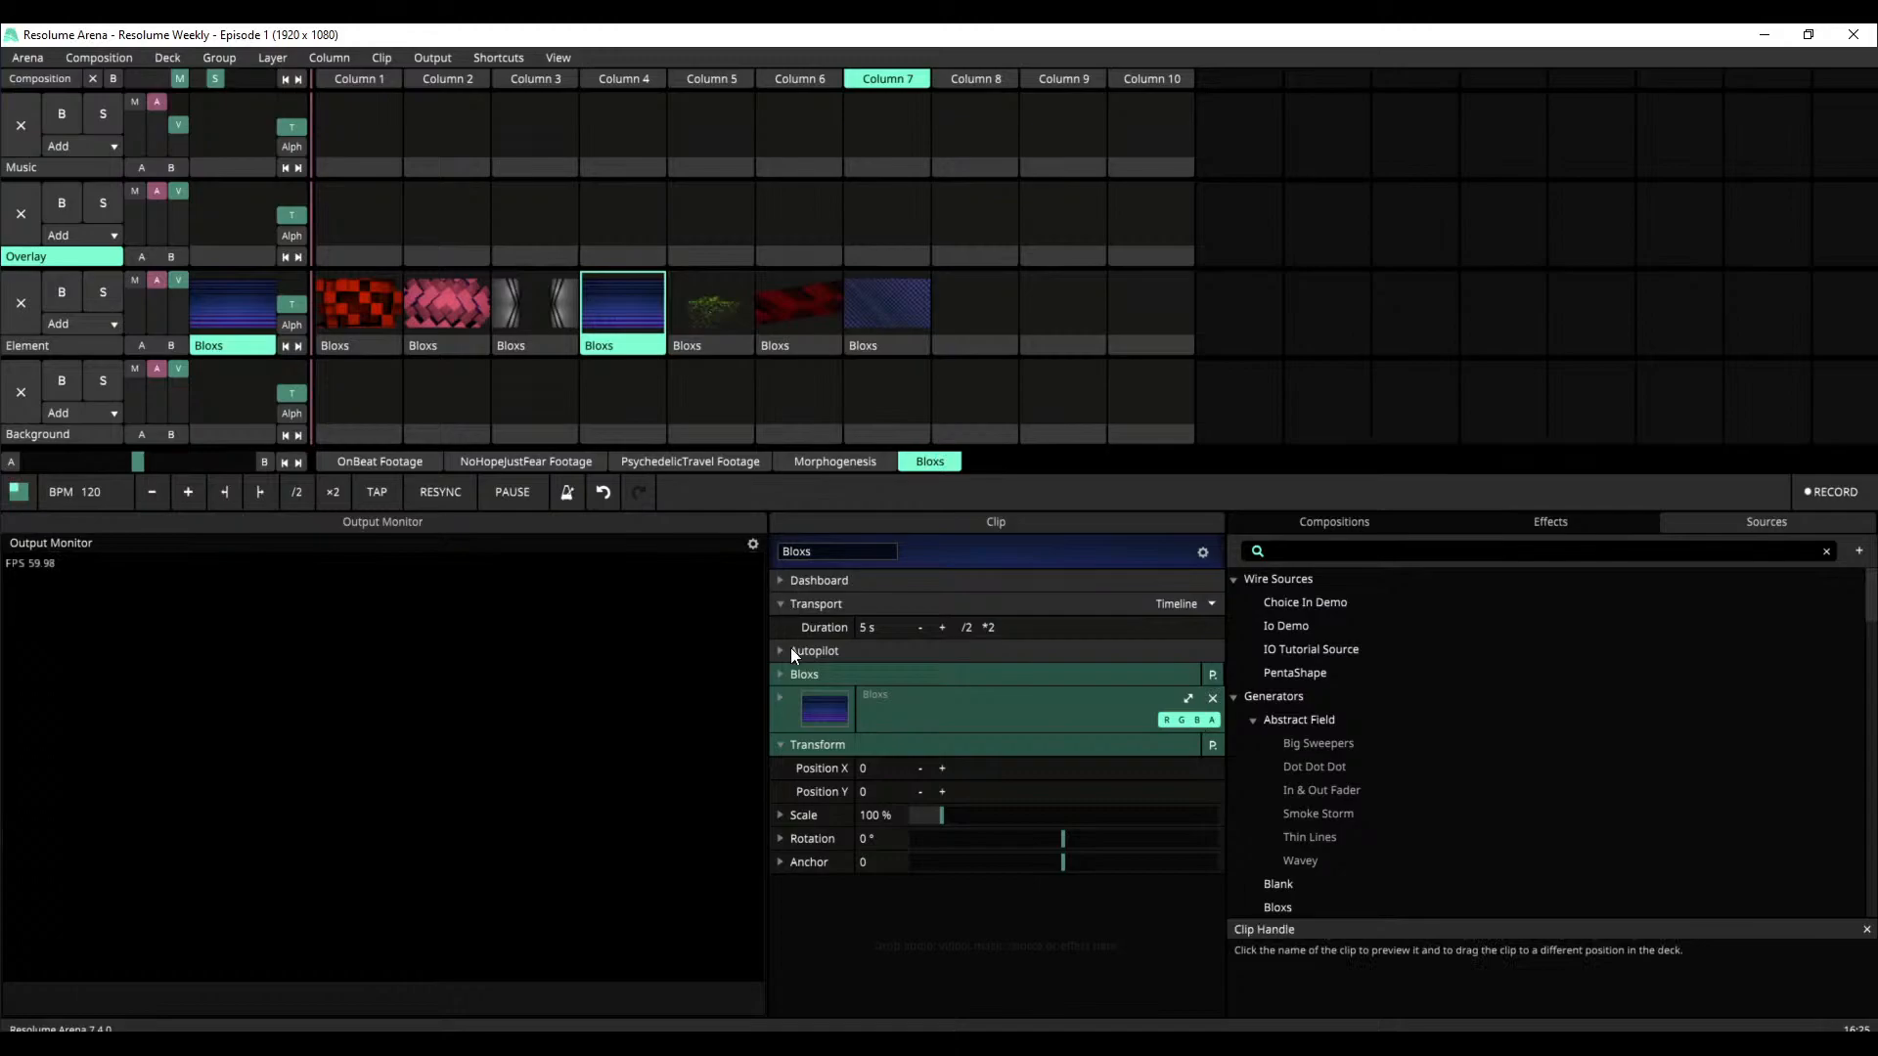
pyautogui.click(780, 674)
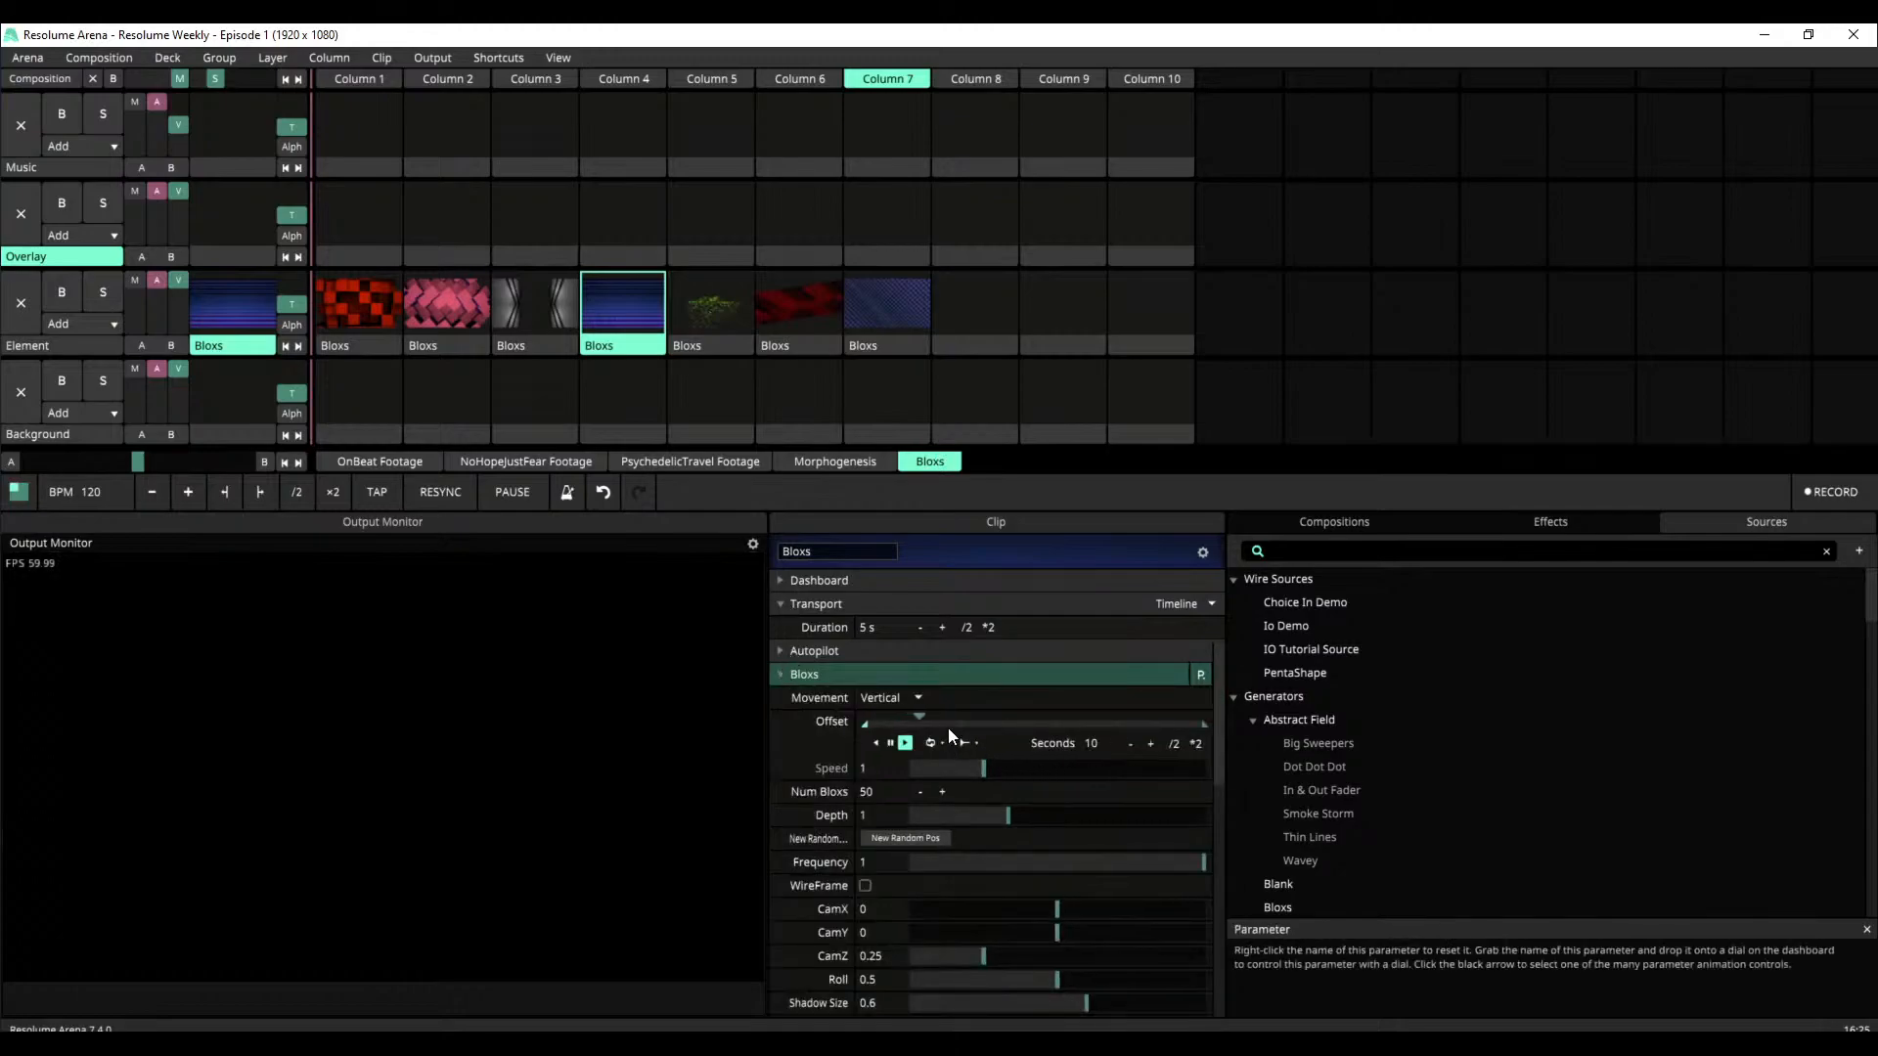
pyautogui.moveTo(1008, 814)
pyautogui.mouseDown()
pyautogui.moveTo(1135, 823)
pyautogui.moveTo(1014, 818)
pyautogui.mouseUp()
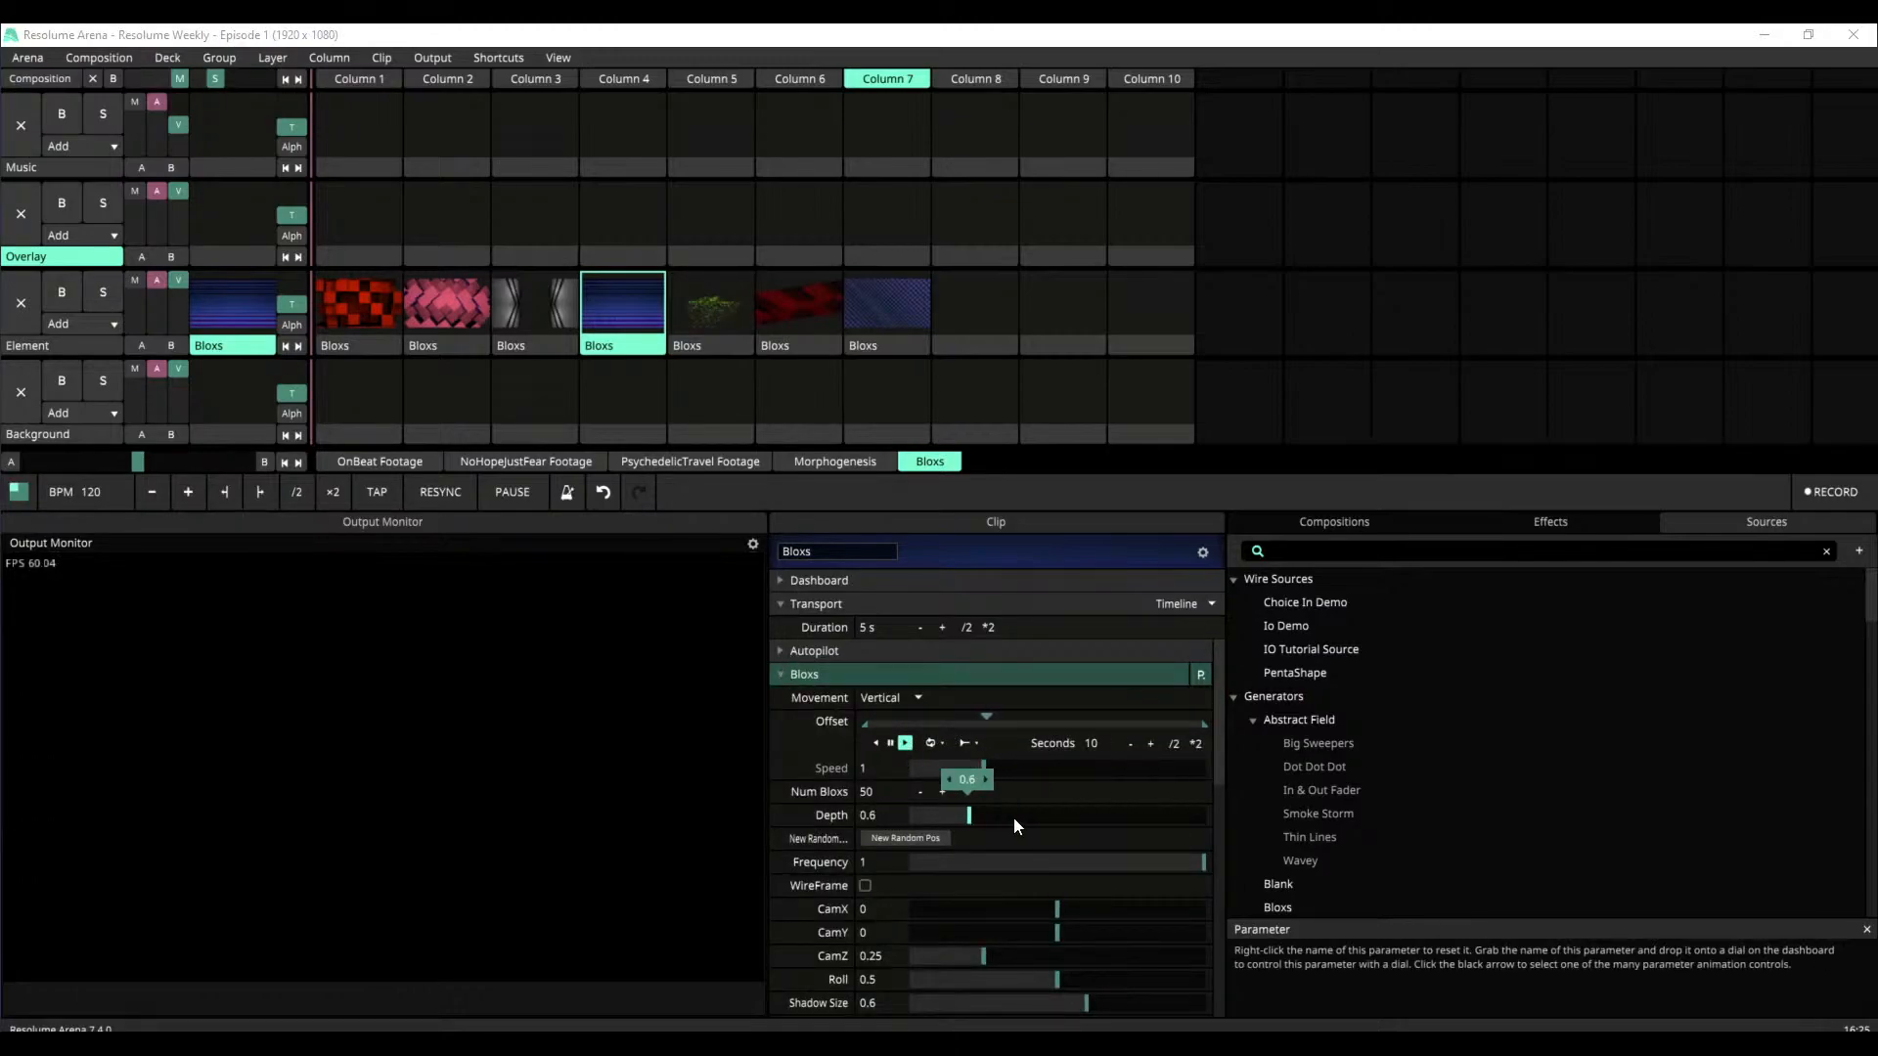
# Play the Bloxs clips in Columns 5, 6 and 7 of the Element layer in turn
pyautogui.click(716, 299)
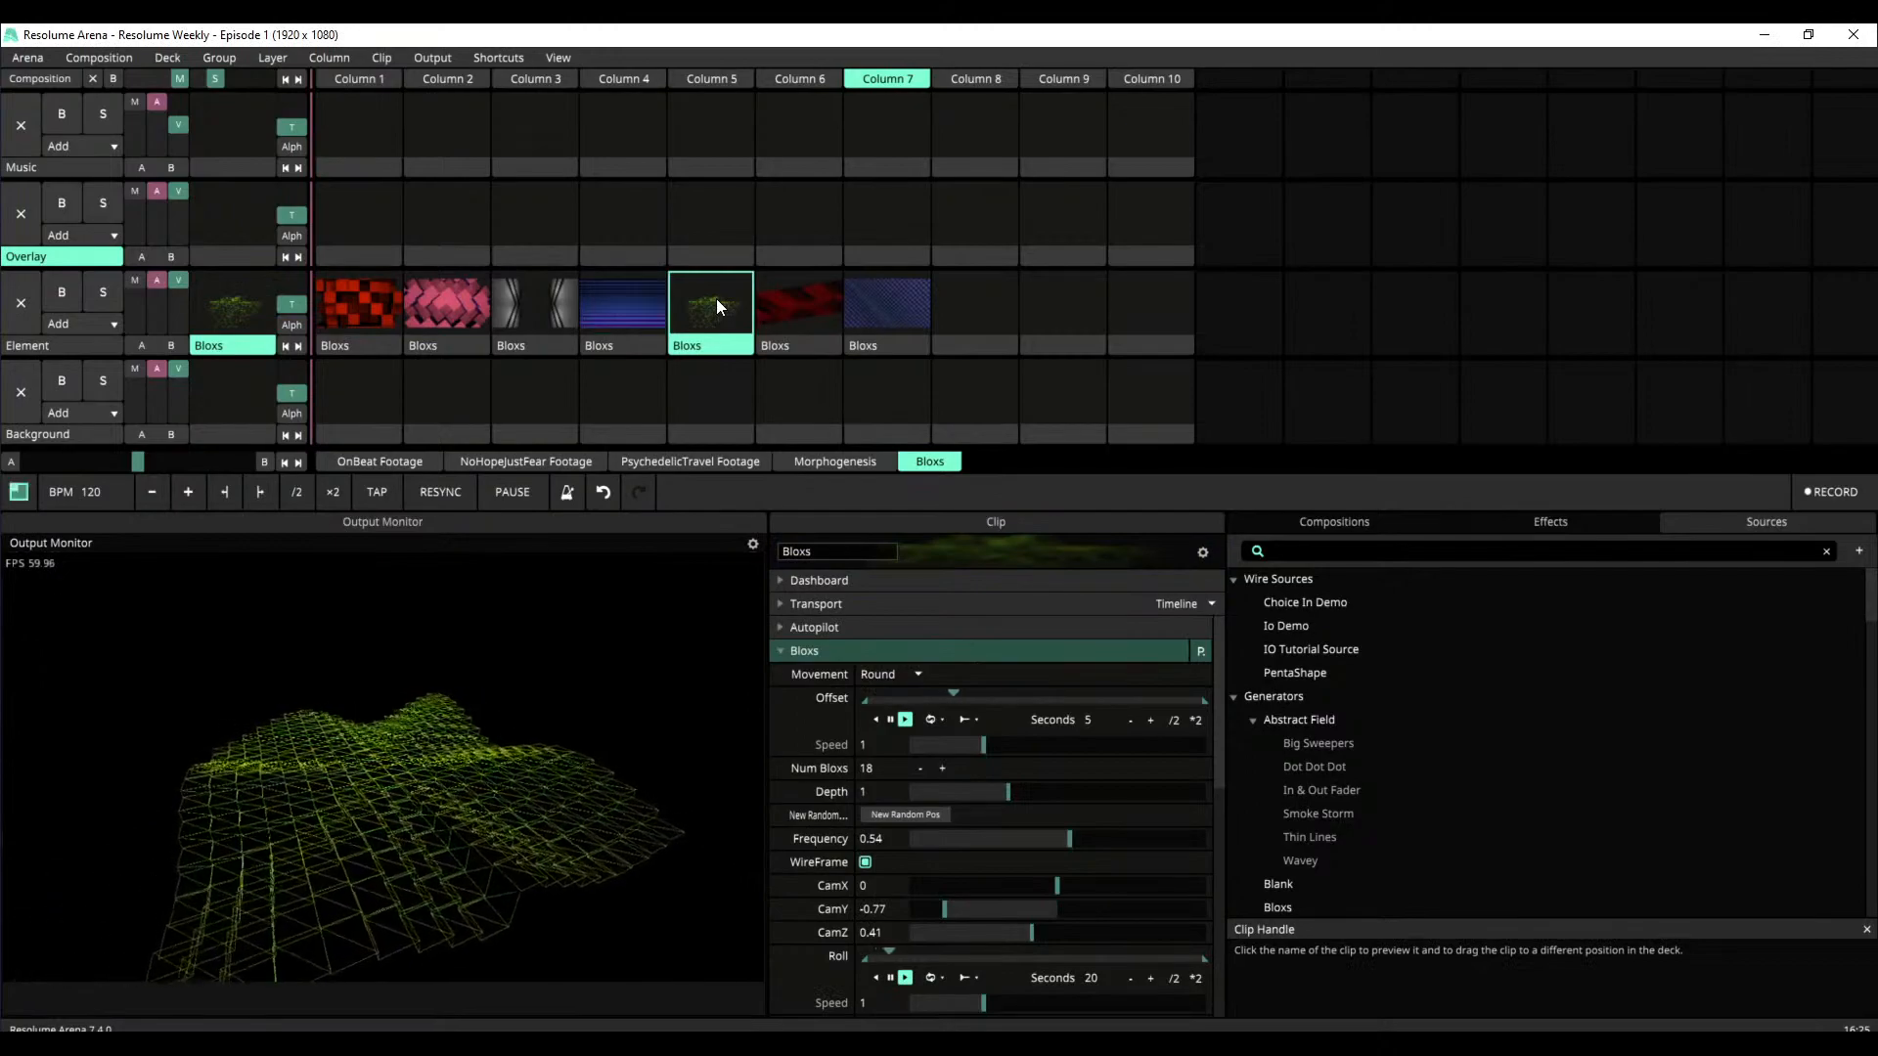
pyautogui.click(792, 318)
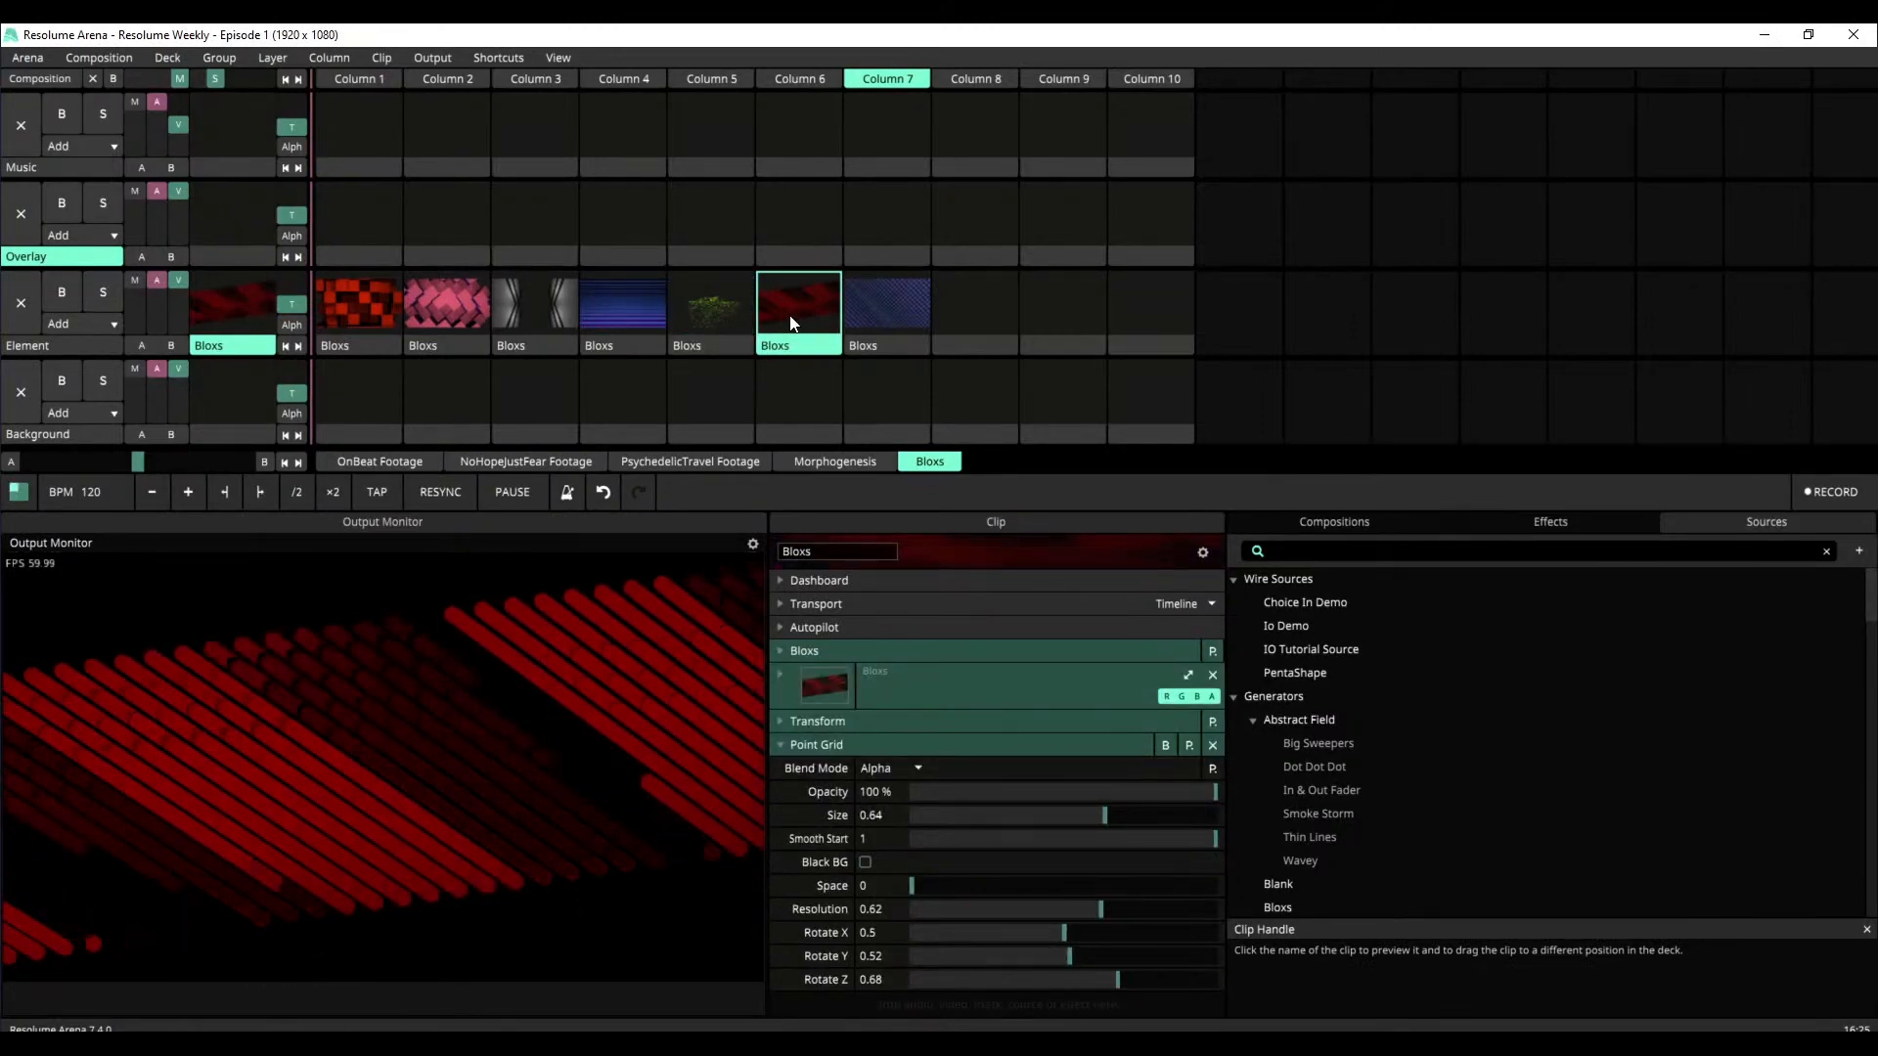
pyautogui.click(907, 305)
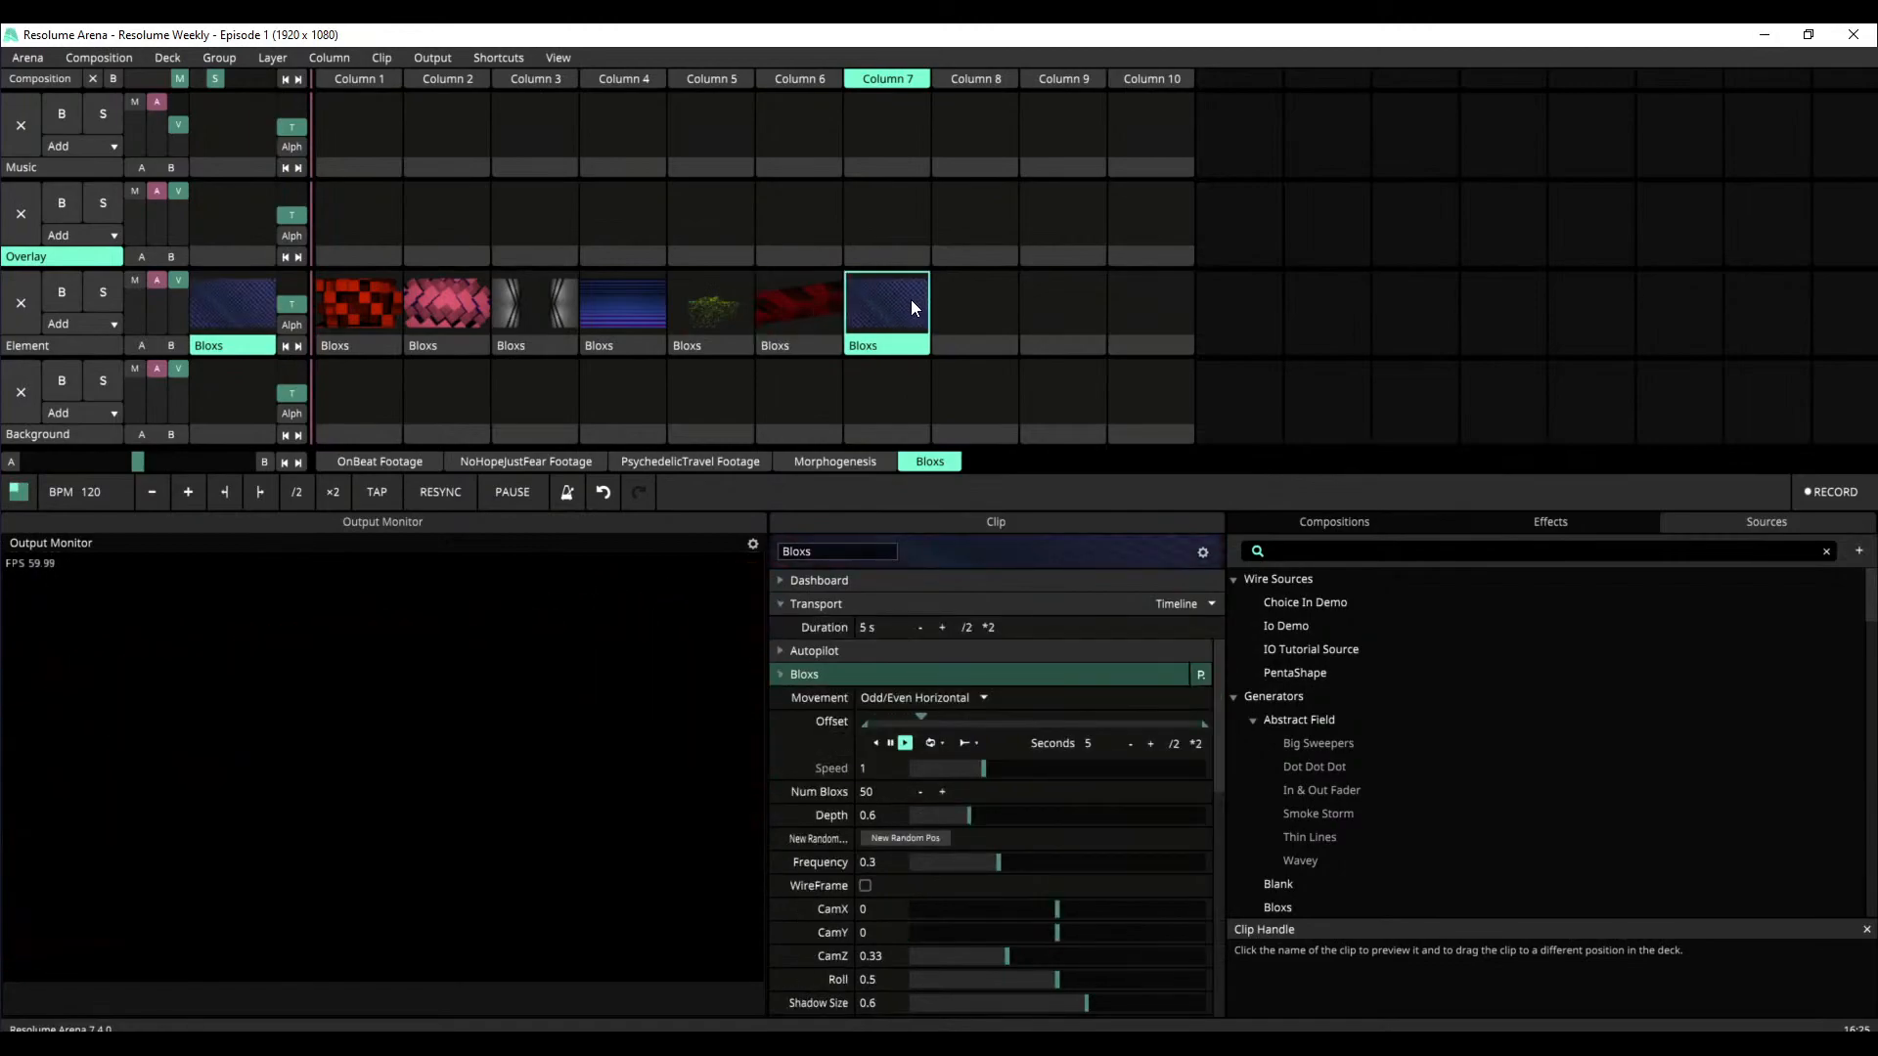
# Cycle the Column 7 Bloxs clip's Movement through Wave, In/Out, Horizontal and Round, ending on Random
pyautogui.click(982, 696)
pyautogui.click(973, 719)
pyautogui.click(917, 700)
pyautogui.click(912, 736)
pyautogui.click(912, 702)
pyautogui.click(907, 759)
pyautogui.click(920, 700)
pyautogui.click(917, 797)
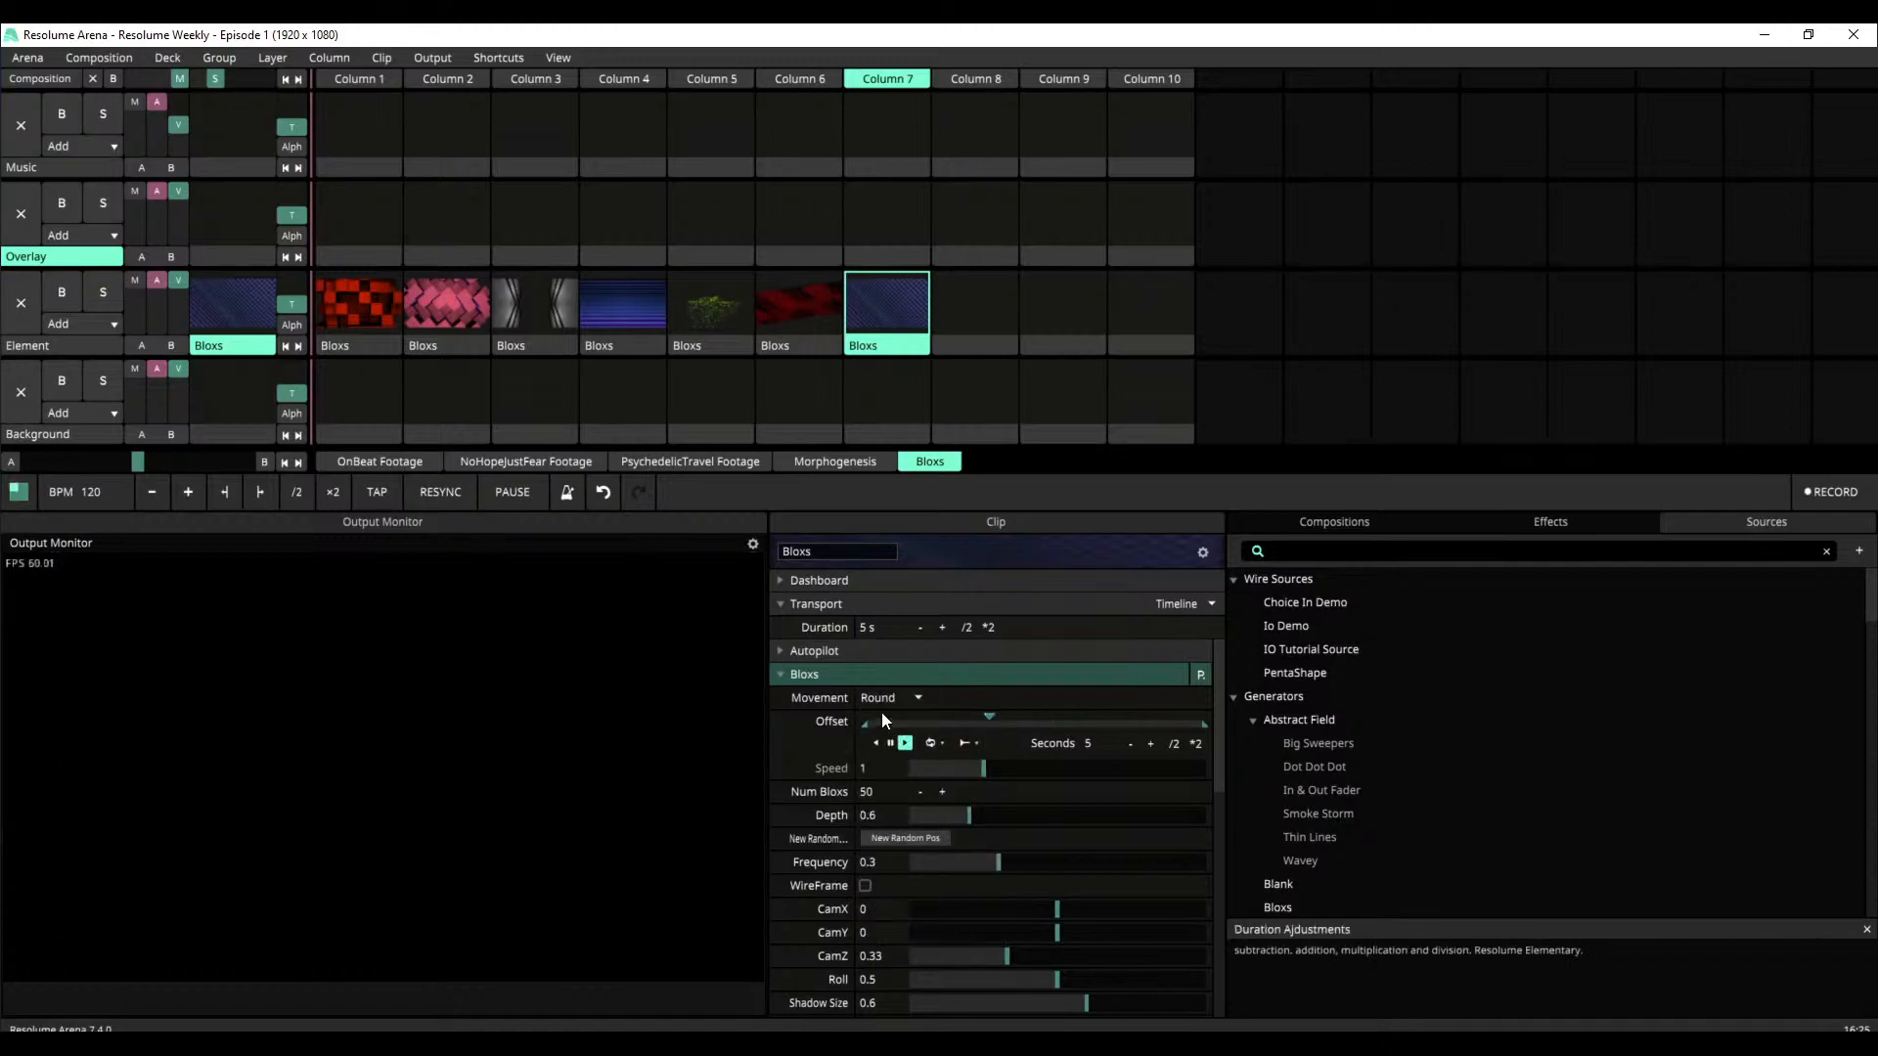
pyautogui.click(882, 699)
pyautogui.click(894, 820)
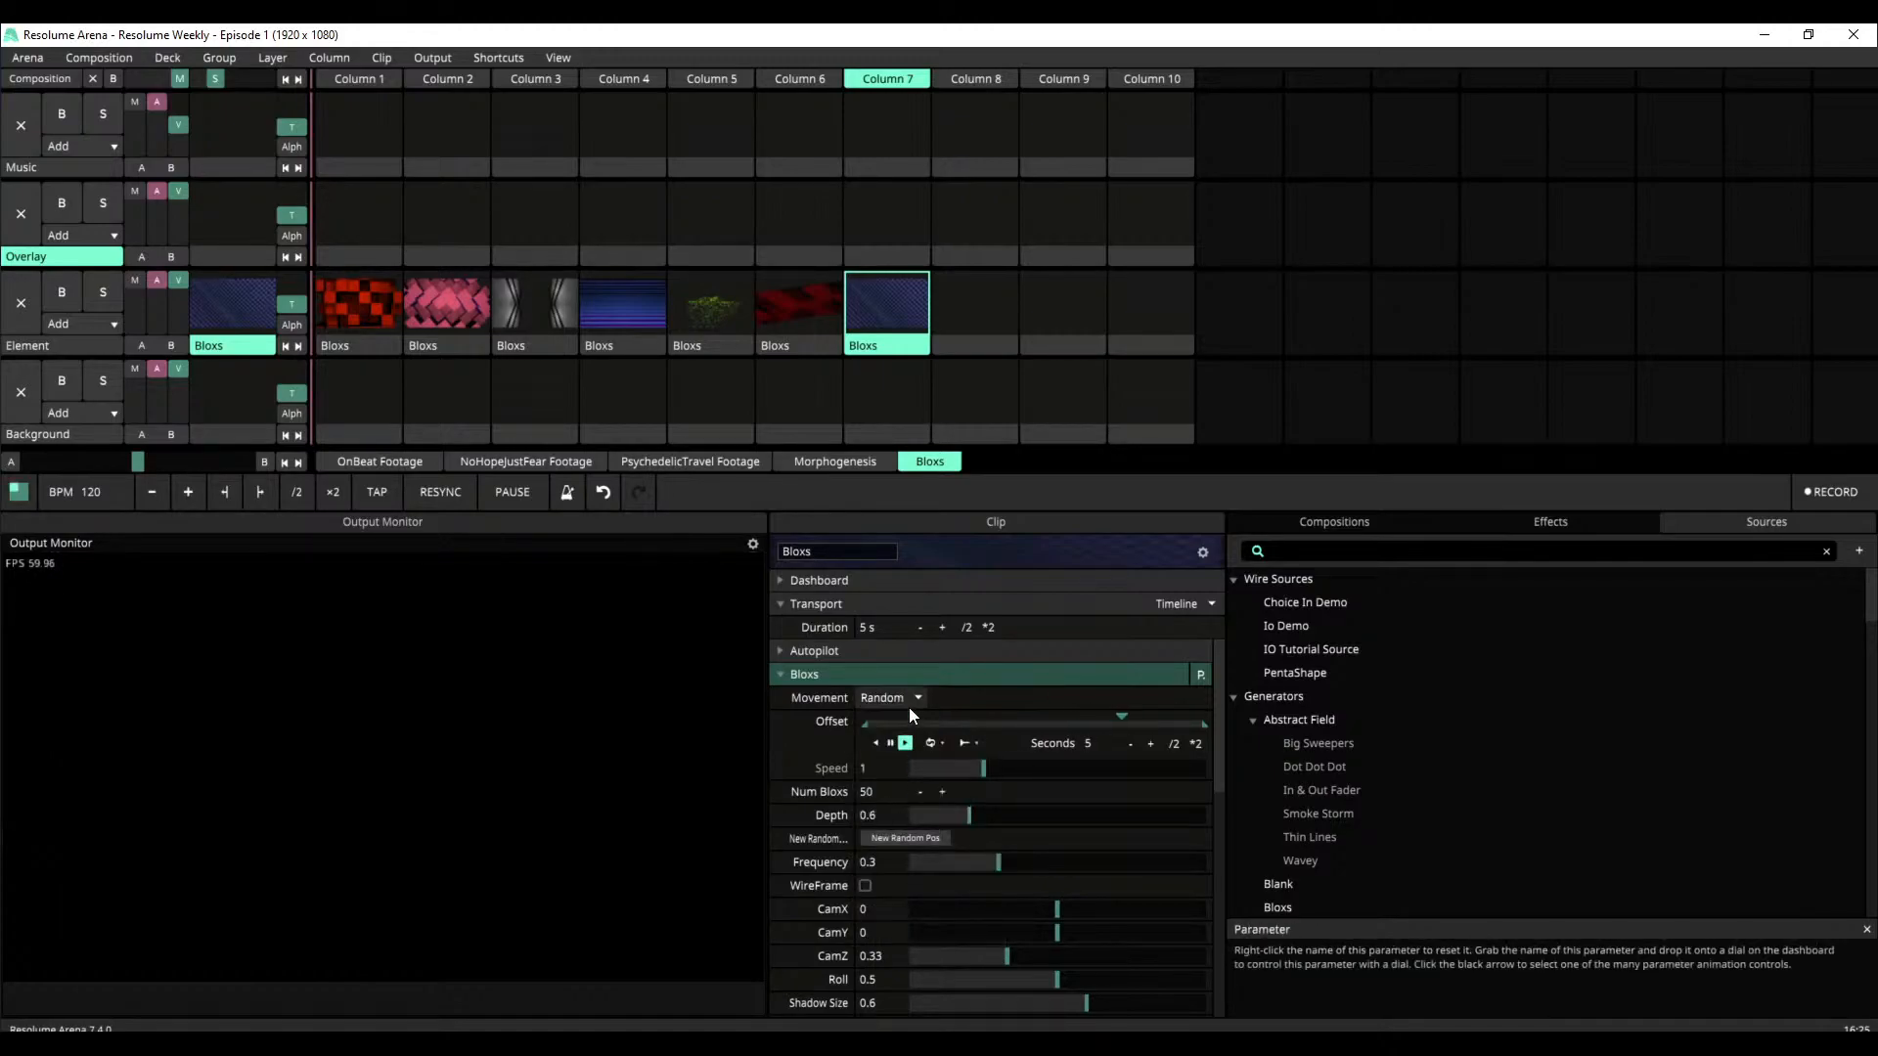
# Compare the Bloxs looks by playing the Element clips in Columns 6, 5, 3, 2 and 1, ending back on Column 6
pyautogui.click(795, 315)
pyautogui.click(697, 311)
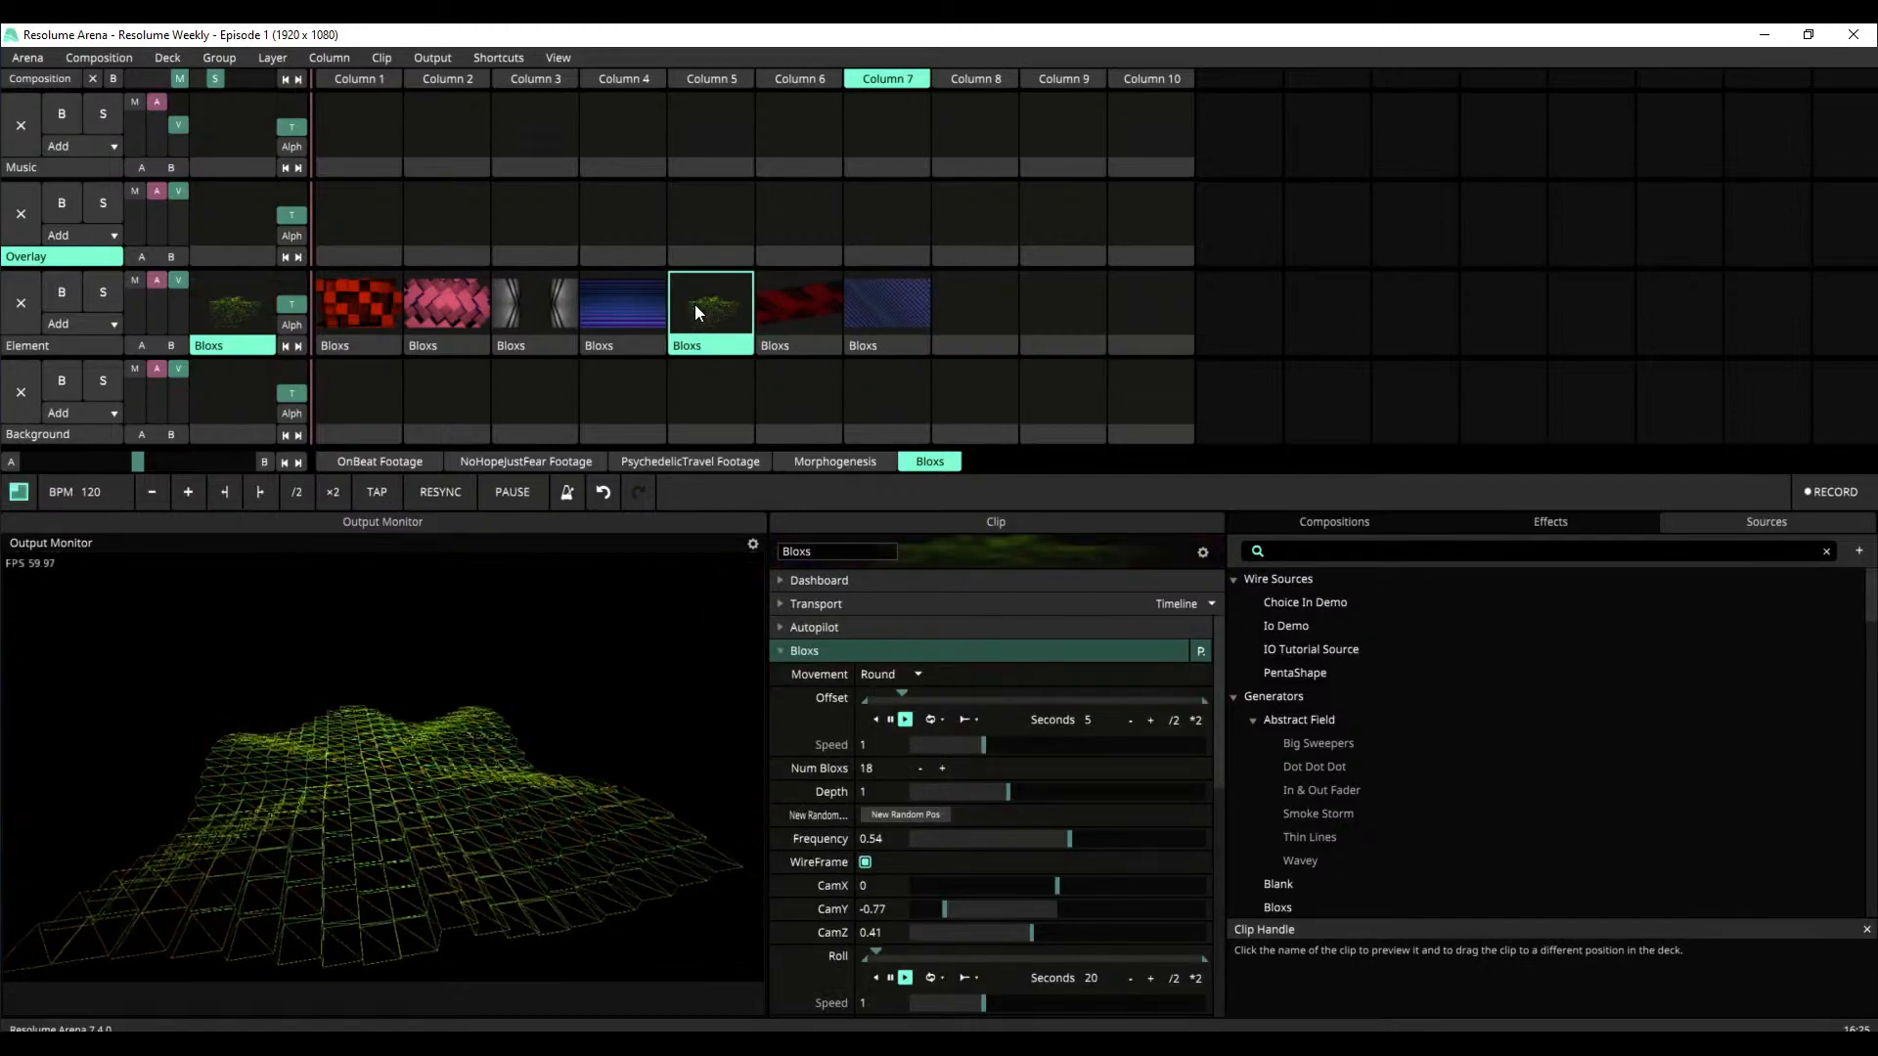
pyautogui.click(530, 321)
pyautogui.click(435, 313)
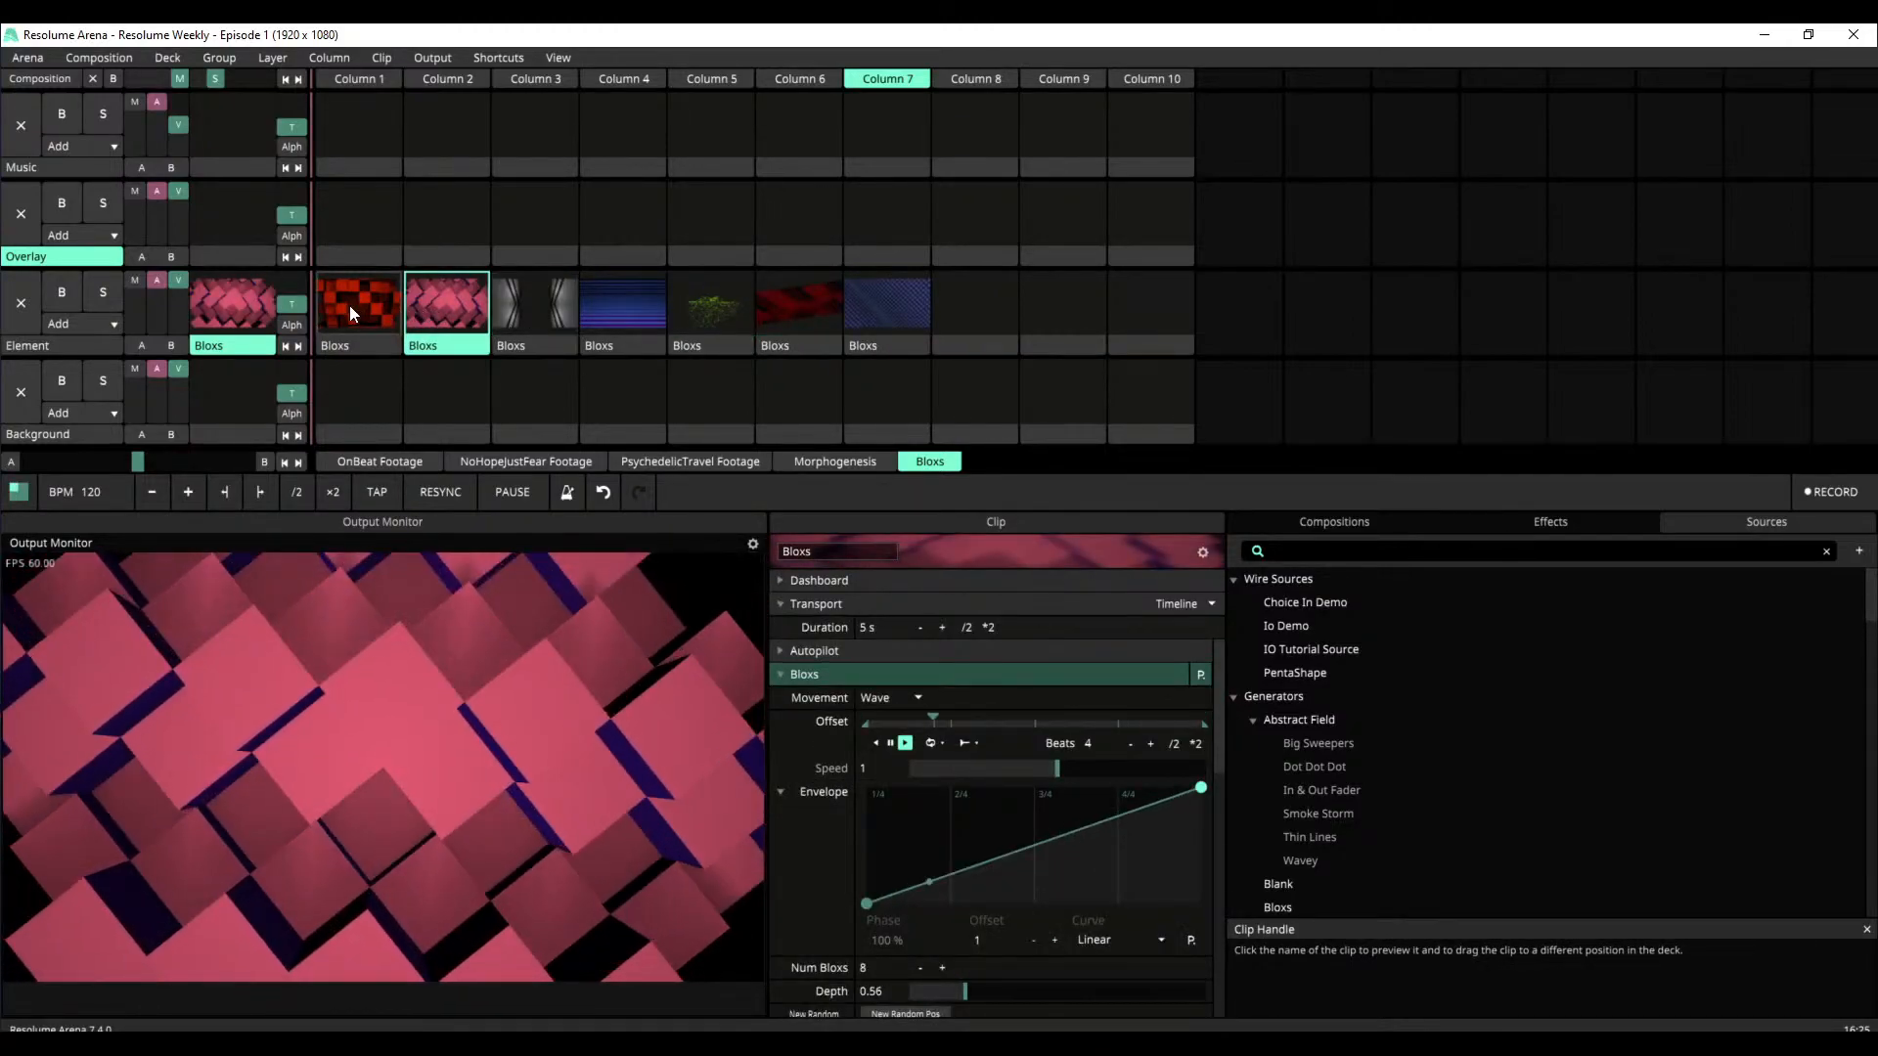
pyautogui.click(349, 305)
pyautogui.click(780, 318)
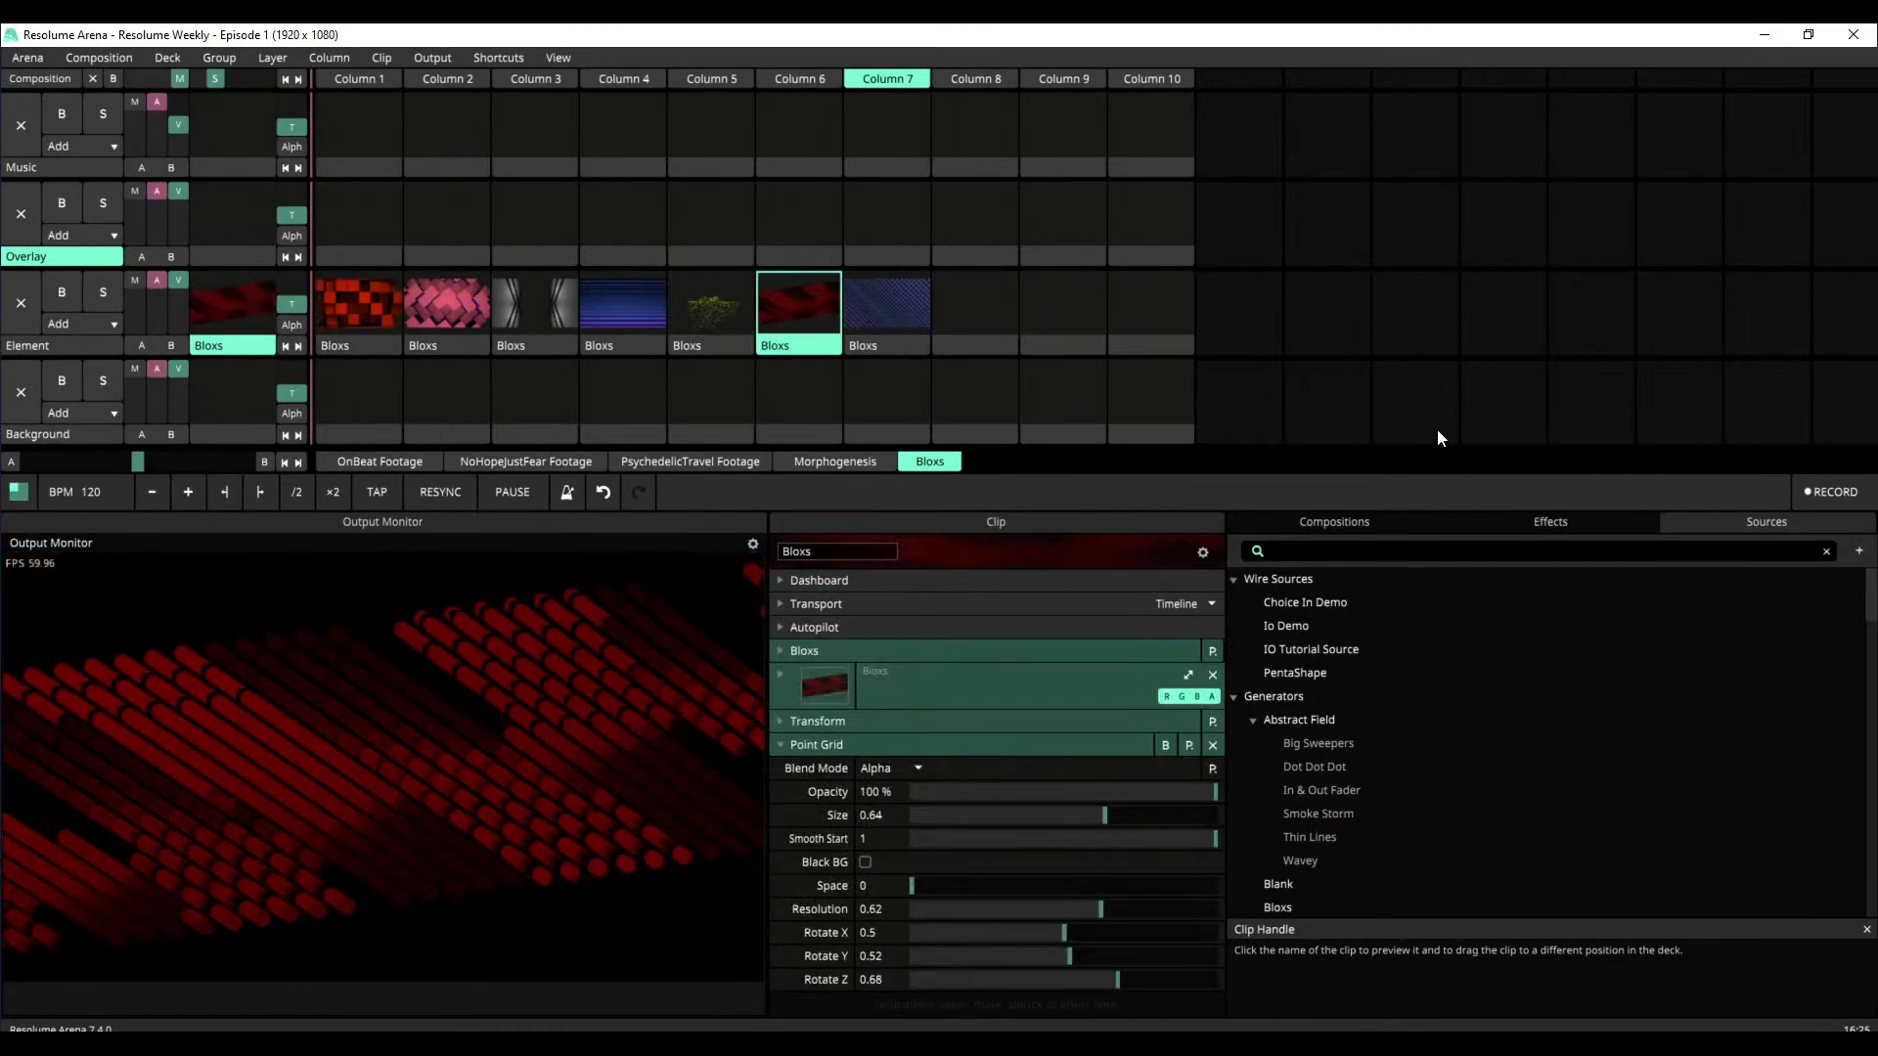
# Search the sources for "blo", add a new Bloxs generator to the Element layer in Column 8 and play it
pyautogui.click(1402, 556)
pyautogui.write('blo')
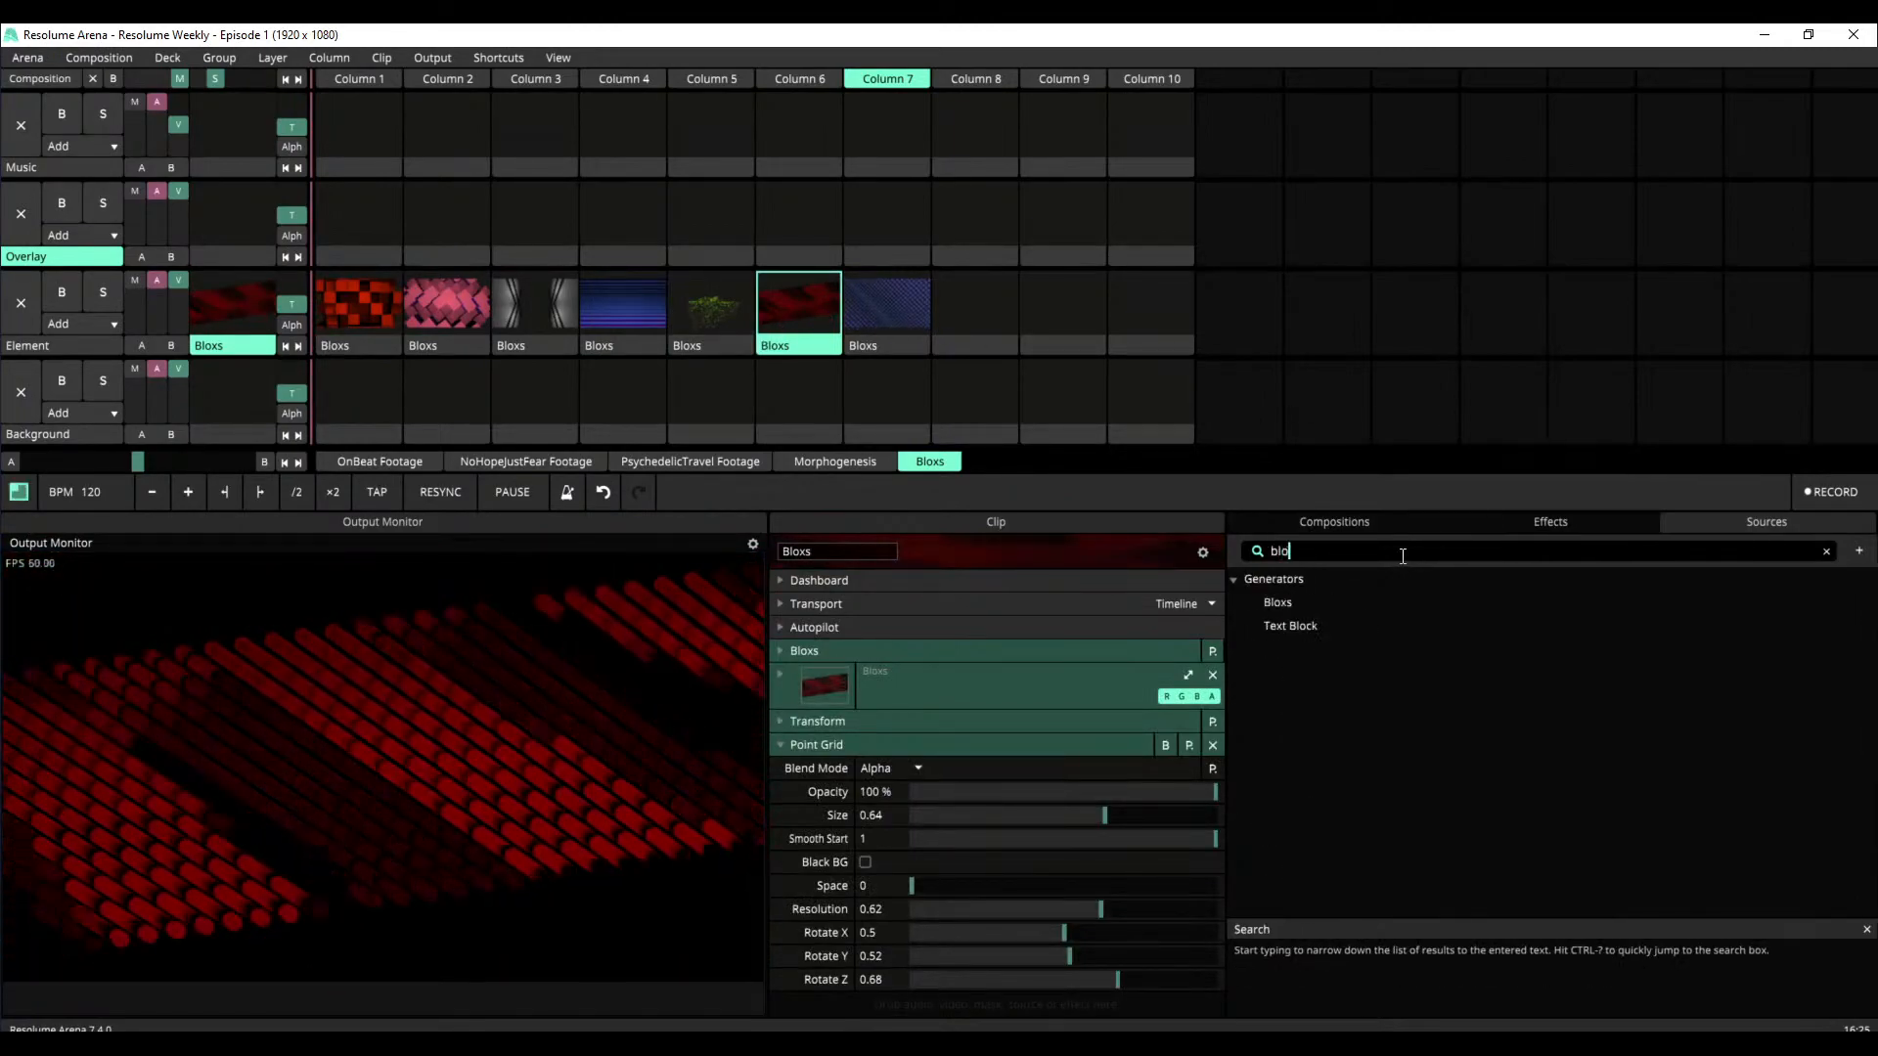
pyautogui.moveTo(1243, 608); pyautogui.dragTo(968, 303)
pyautogui.click(977, 313)
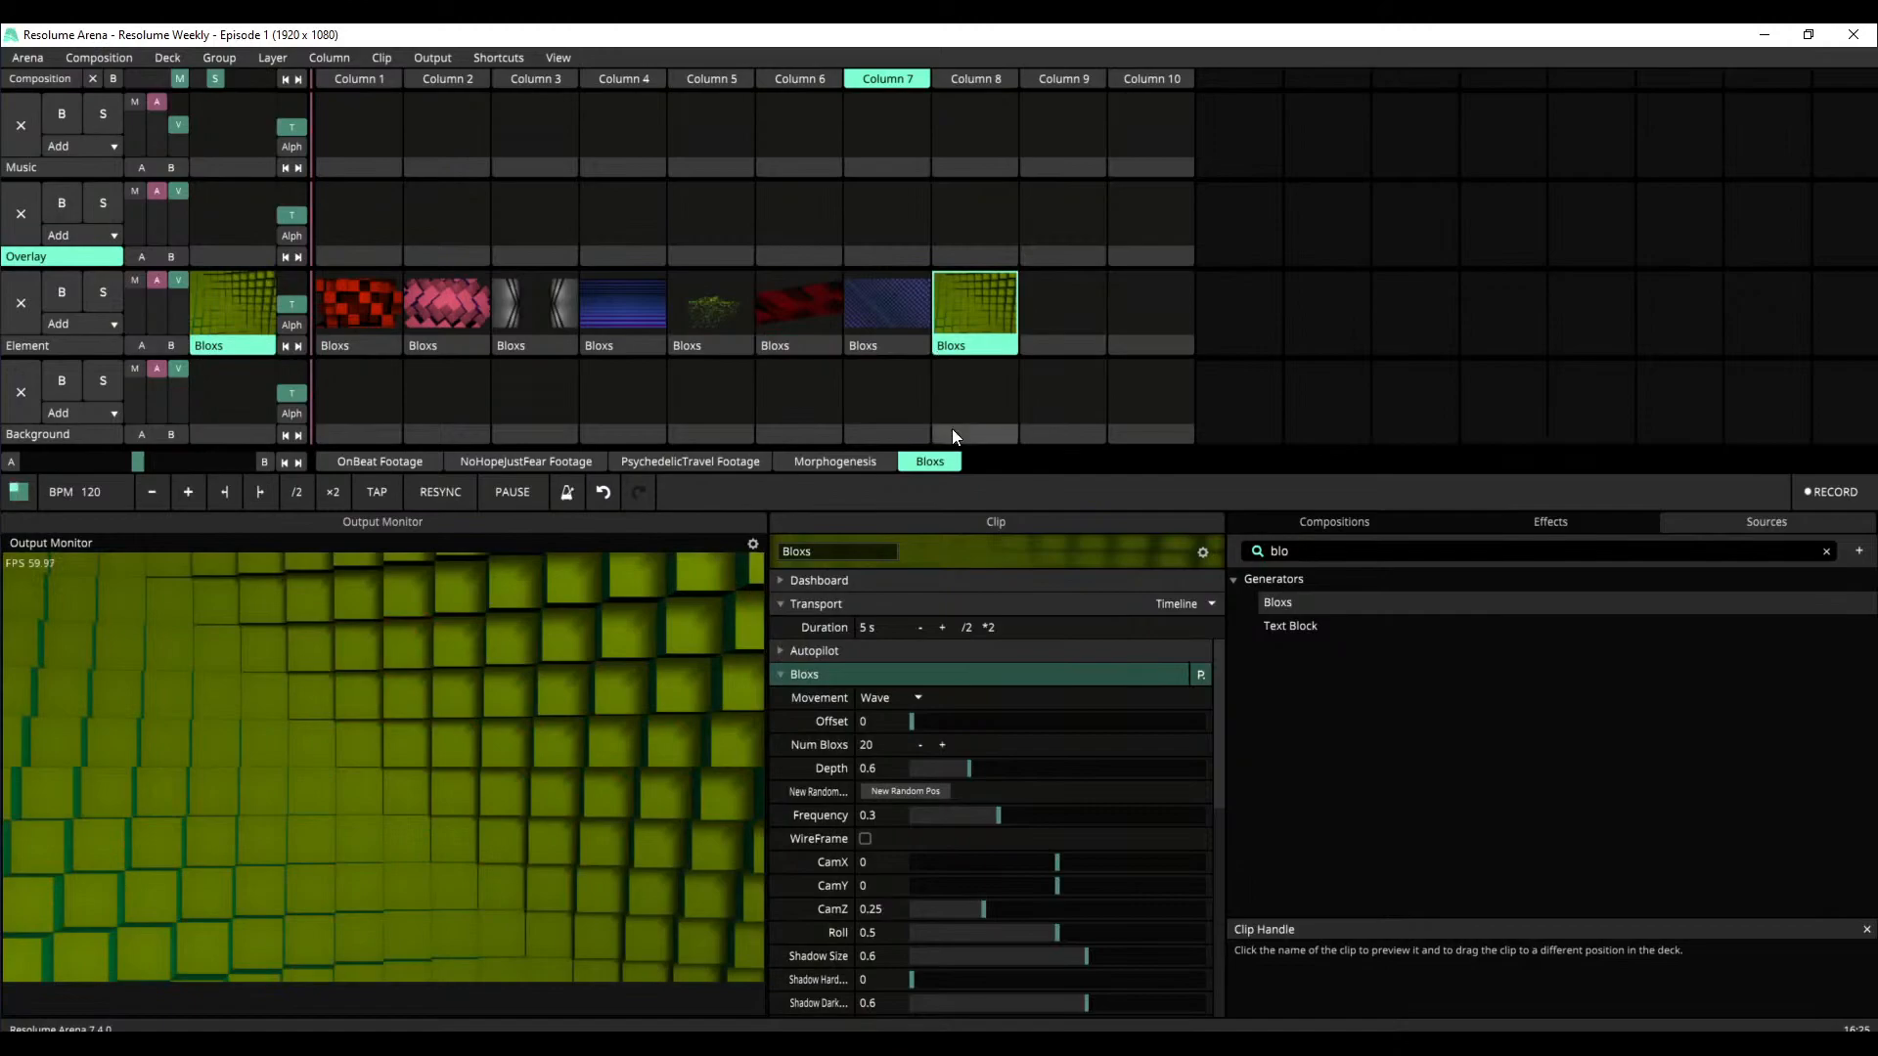
# Try the Square and Horizontal movements on the new Bloxs clip, sweeping Offset up to about 0.98
pyautogui.moveTo(910, 730); pyautogui.dragTo(952, 735)
pyautogui.click(877, 697)
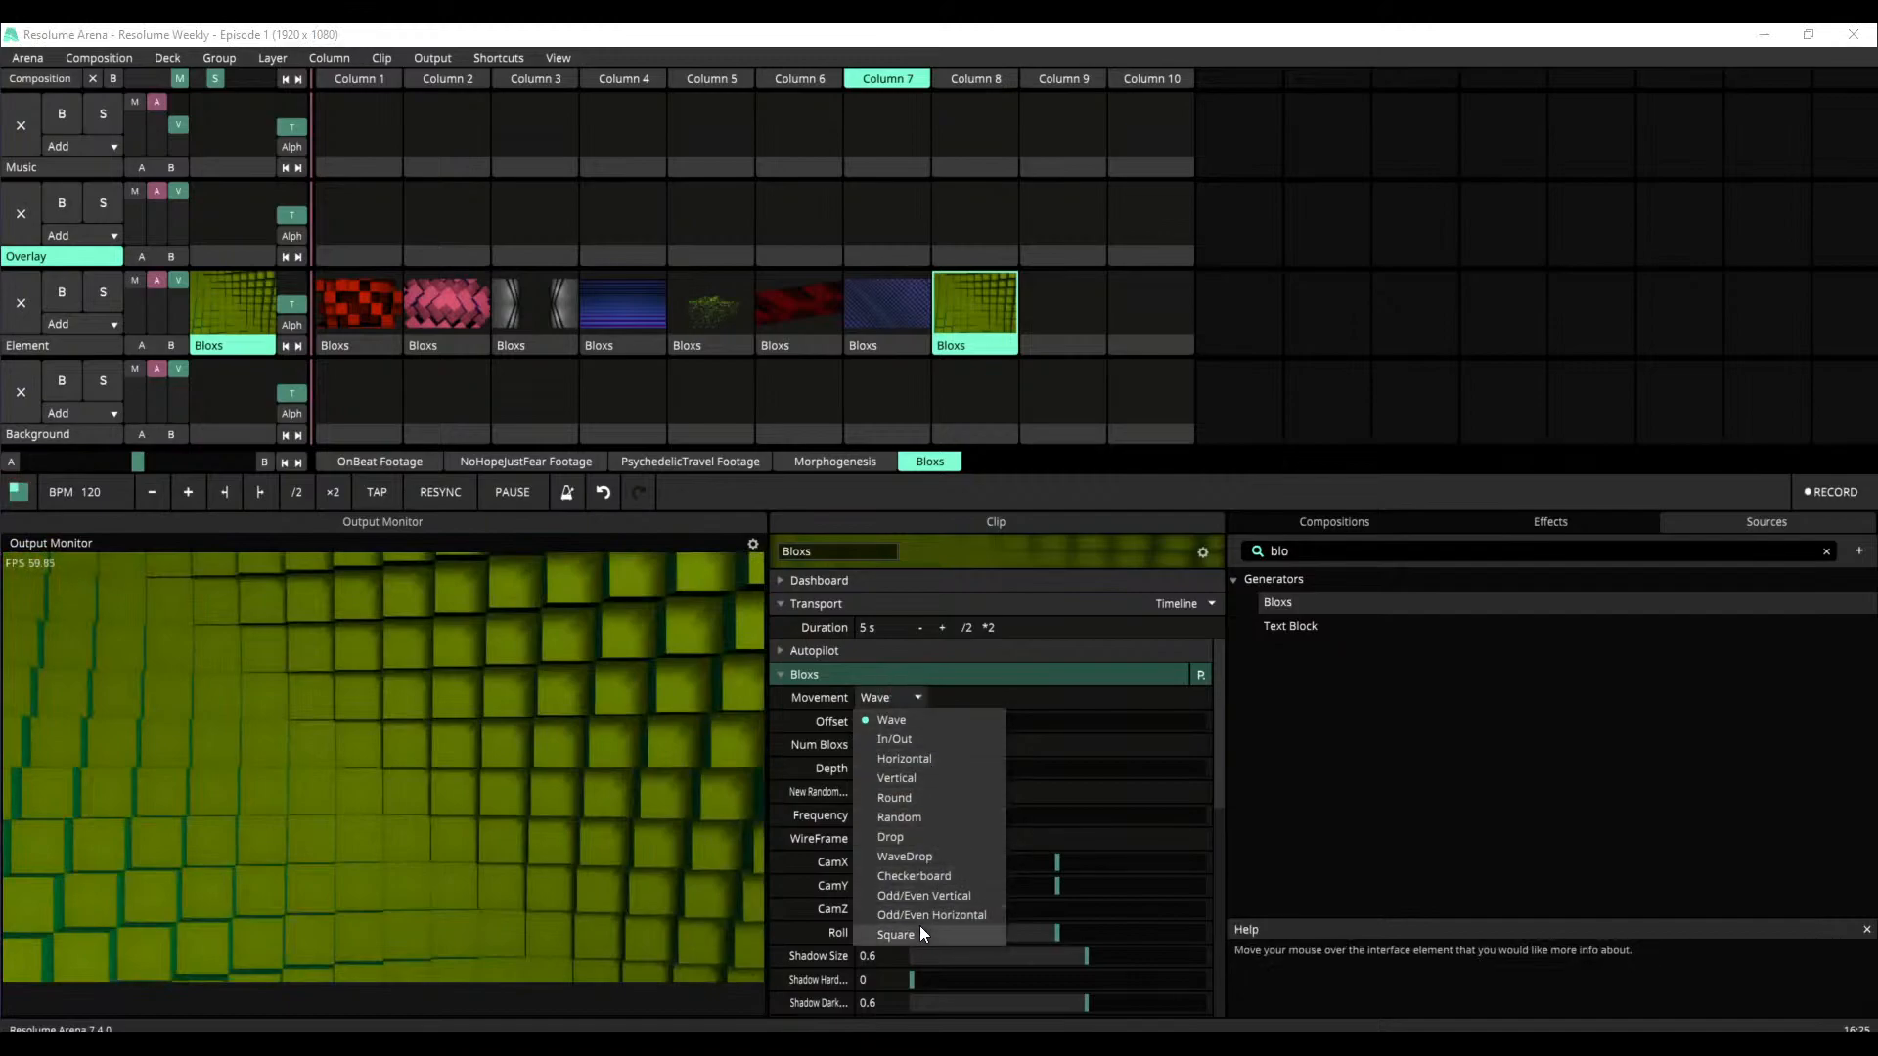
pyautogui.click(918, 931)
pyautogui.moveTo(914, 734); pyautogui.dragTo(1197, 741)
pyautogui.click(920, 699)
pyautogui.click(931, 761)
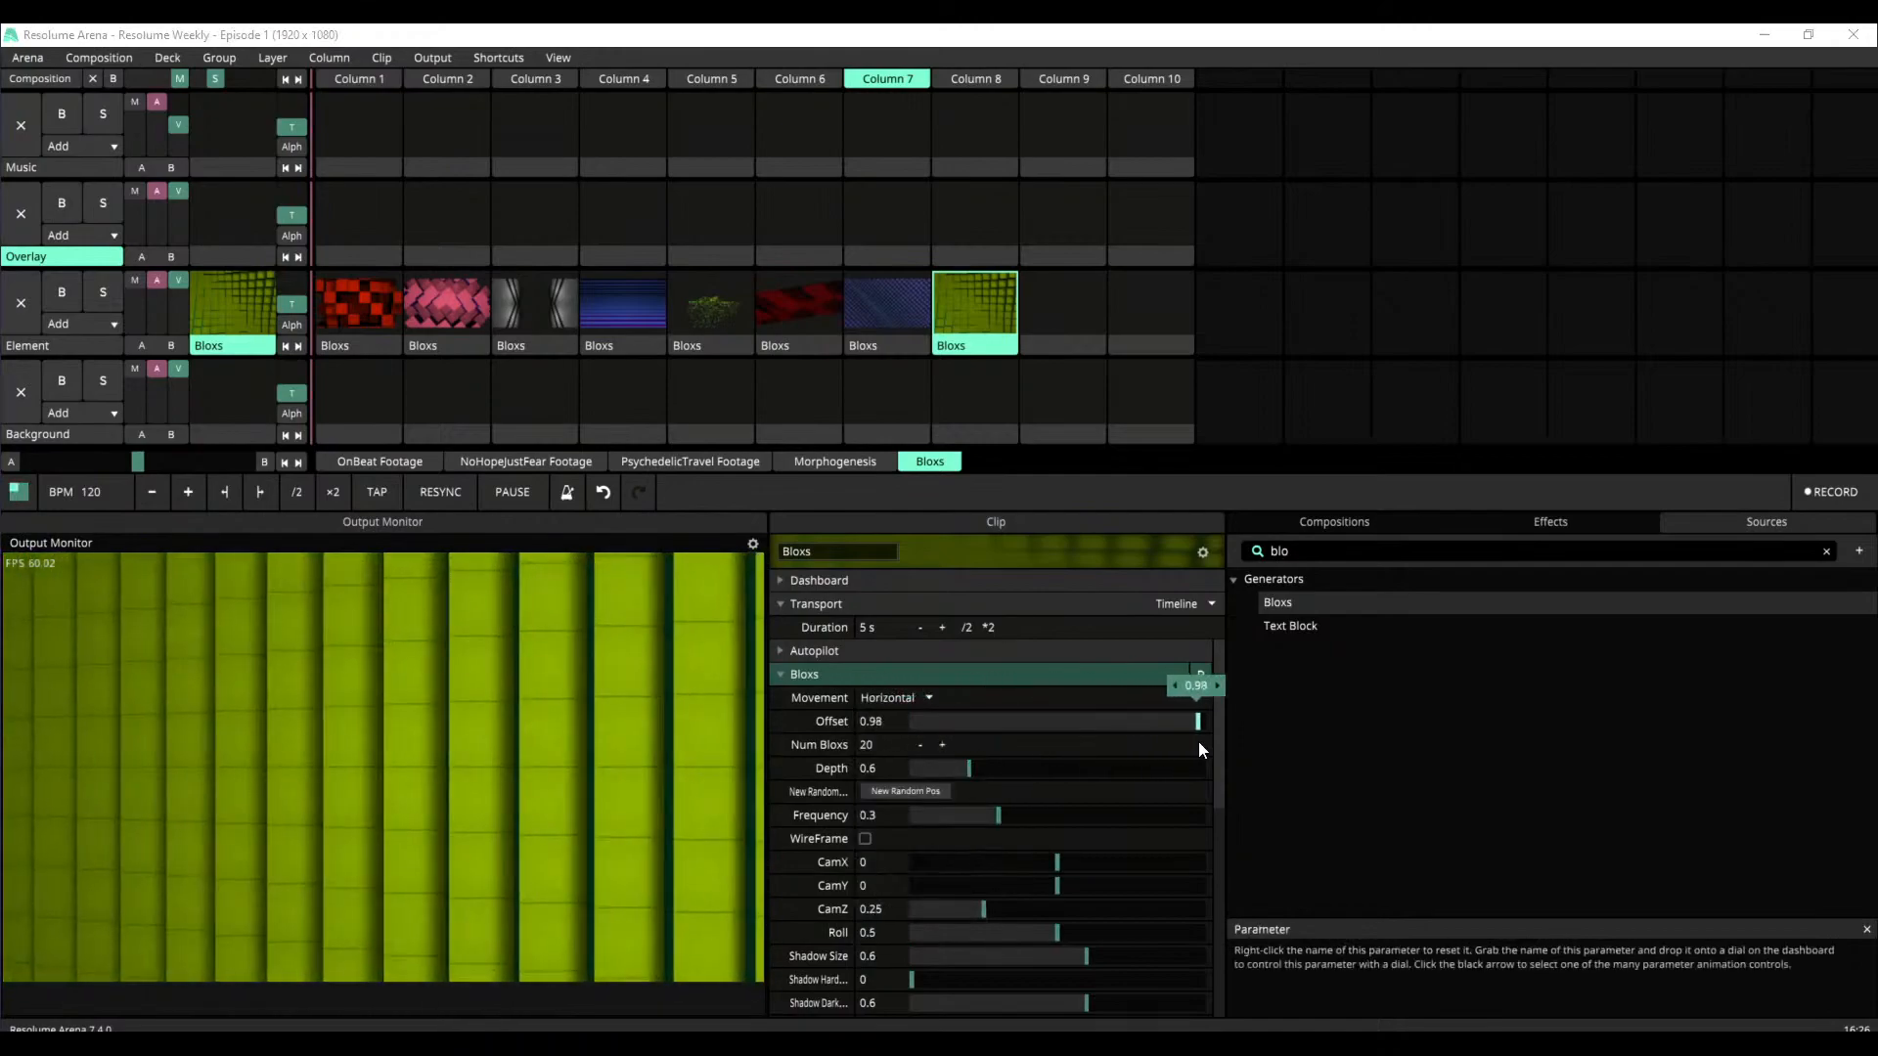
# Set the new Bloxs clip's Movement to Random and its Offset to about 0.59
pyautogui.click(927, 698)
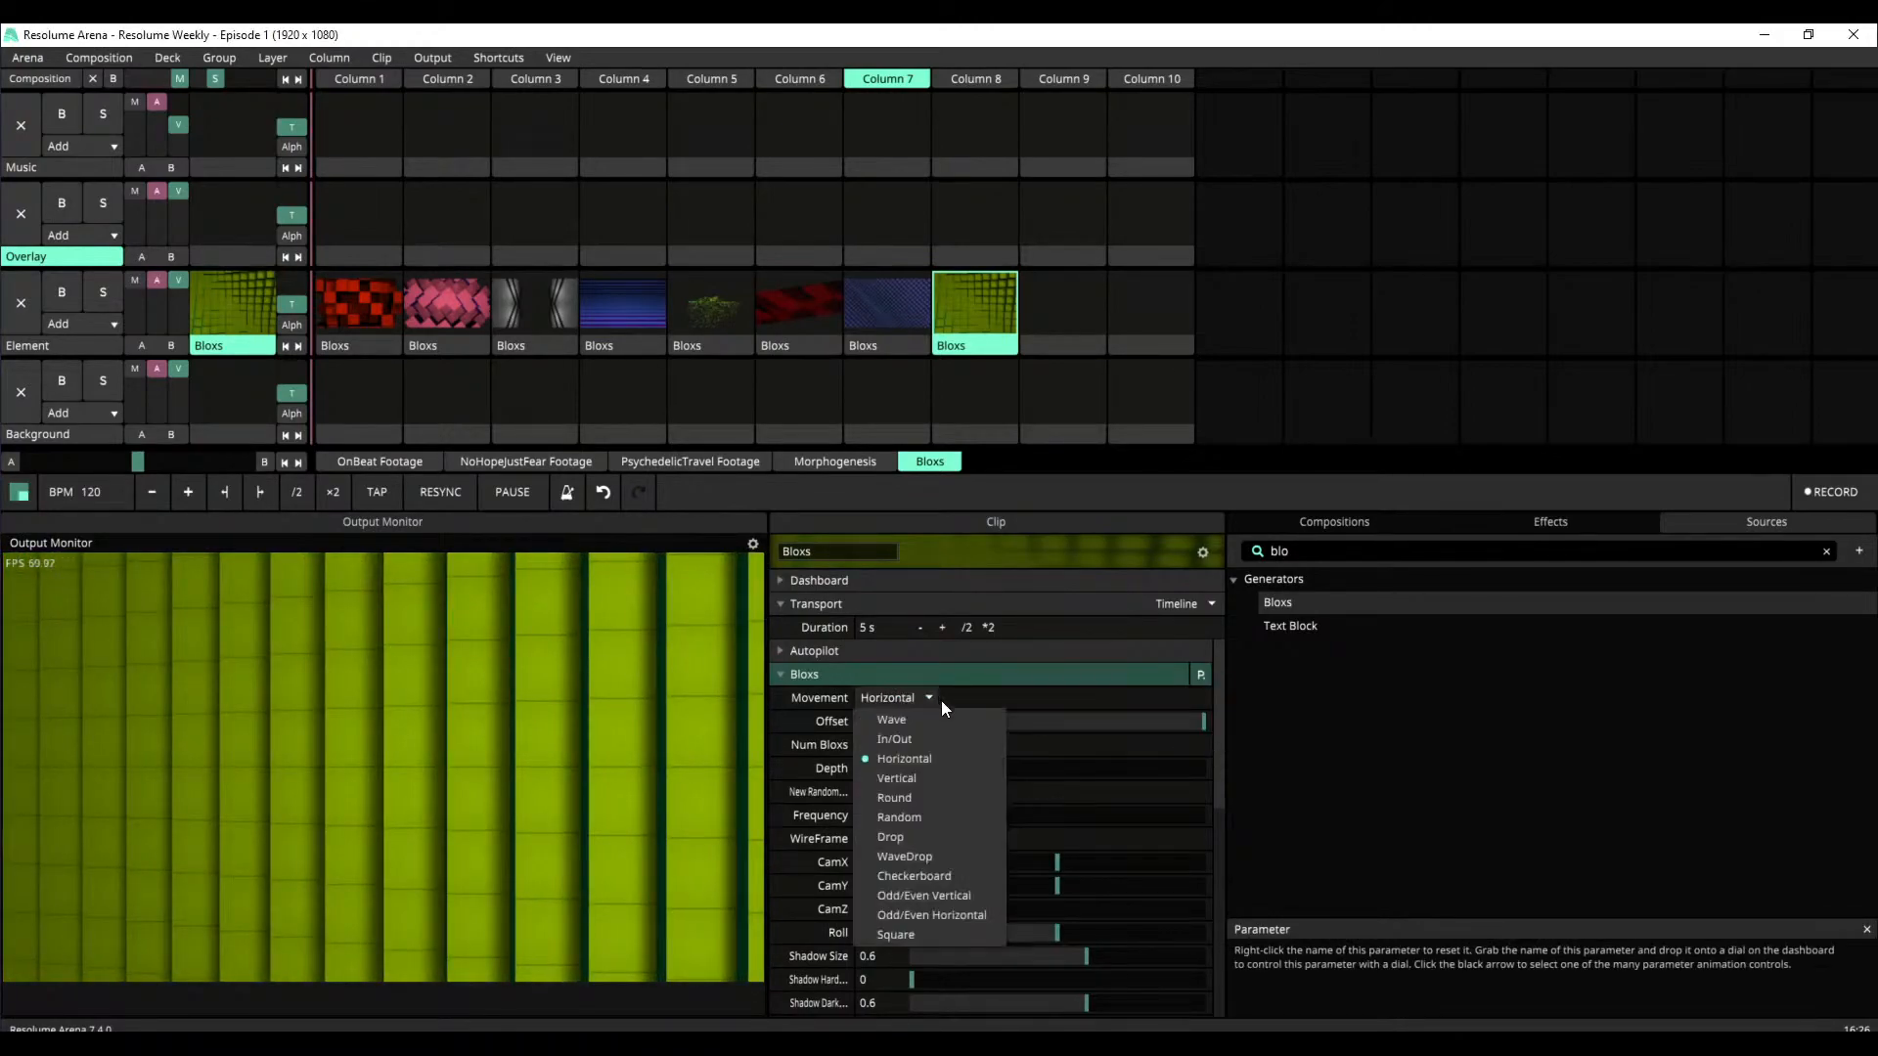
pyautogui.click(949, 817)
pyautogui.moveTo(1160, 721); pyautogui.dragTo(1084, 735)
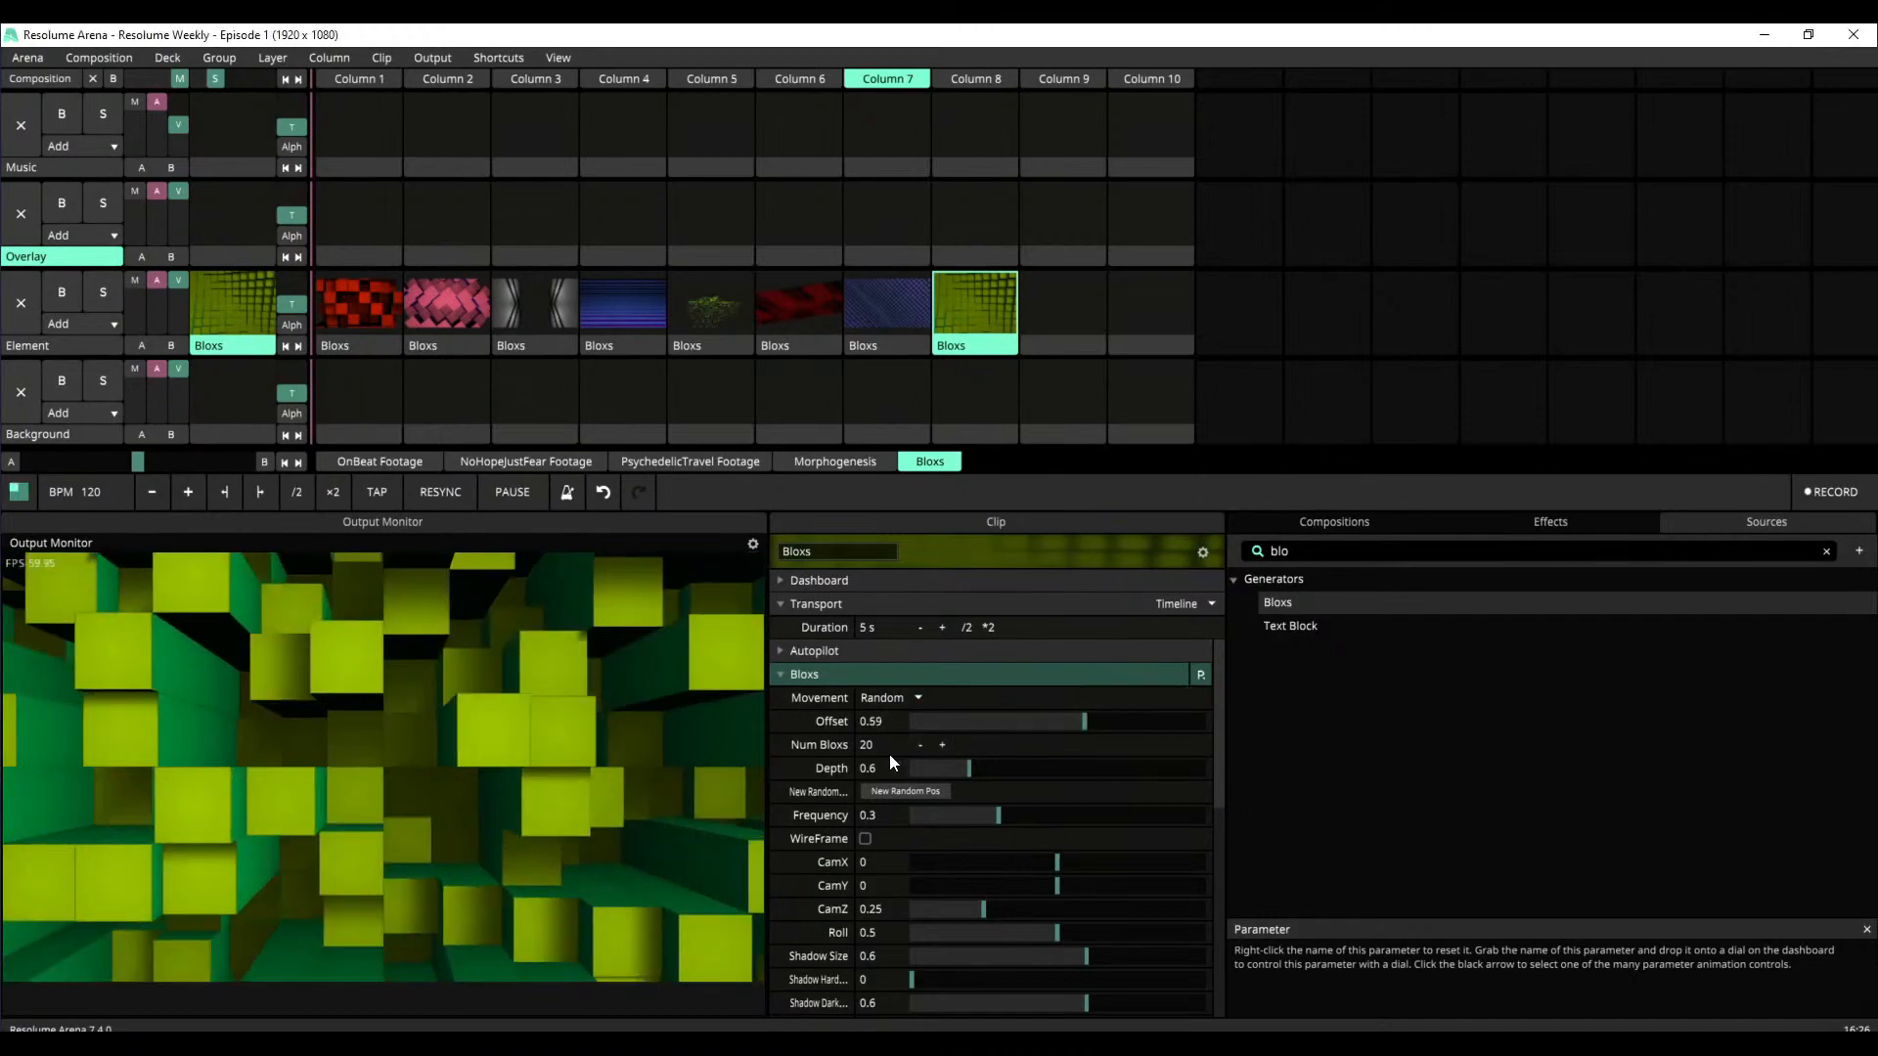
# Try Num Bloxs at 5 on the Column 8 clip while sweeping Offset up to 1
pyautogui.write('5')
pyautogui.press('Return')
pyautogui.moveTo(1066, 719); pyautogui.dragTo(1132, 743)
pyautogui.click(895, 744)
pyautogui.write('34')
pyautogui.press('BackSpace')
pyautogui.press('BackSpace')
pyautogui.write('5')
pyautogui.moveTo(1029, 729); pyautogui.dragTo(1220, 736)
# Set Num Bloxs to 50 on the Column 8 clip and sweep Offset down to 0
pyautogui.click(874, 748)
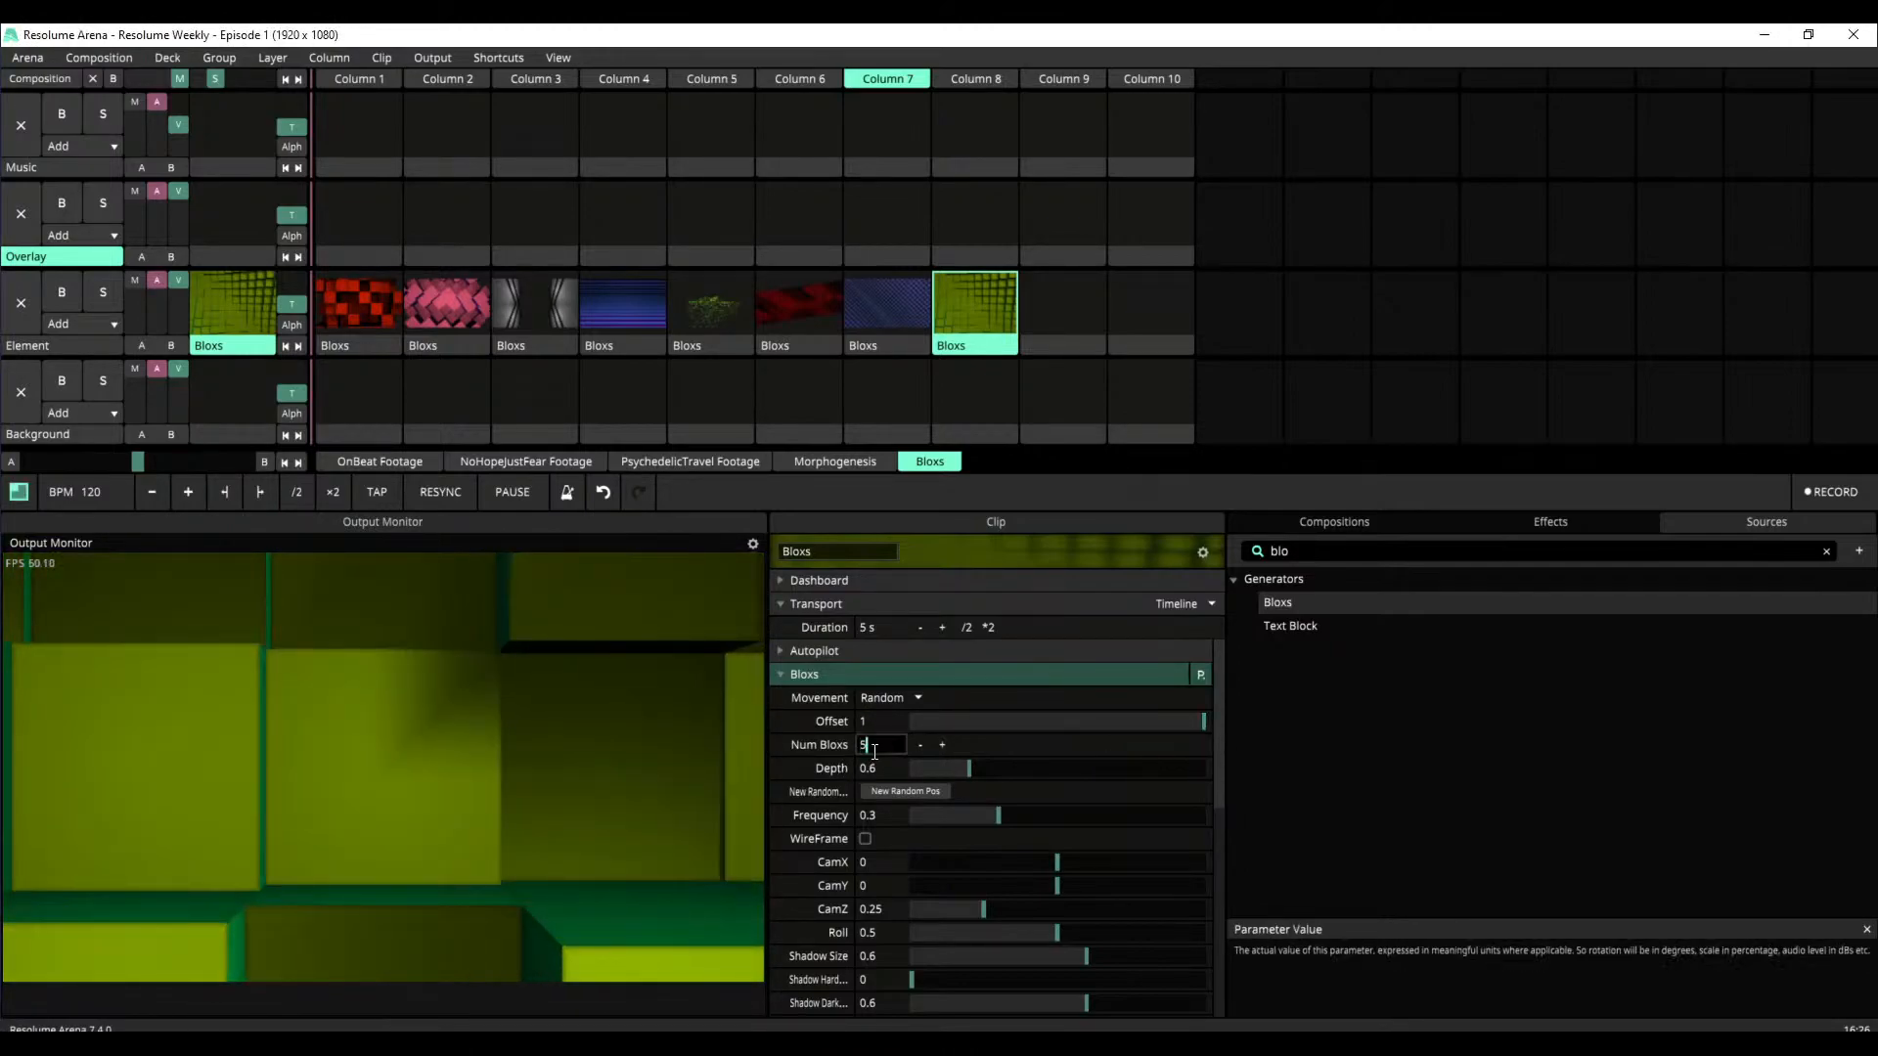
pyautogui.write('50')
pyautogui.press('Return')
pyautogui.moveTo(1159, 723); pyautogui.dragTo(779, 719)
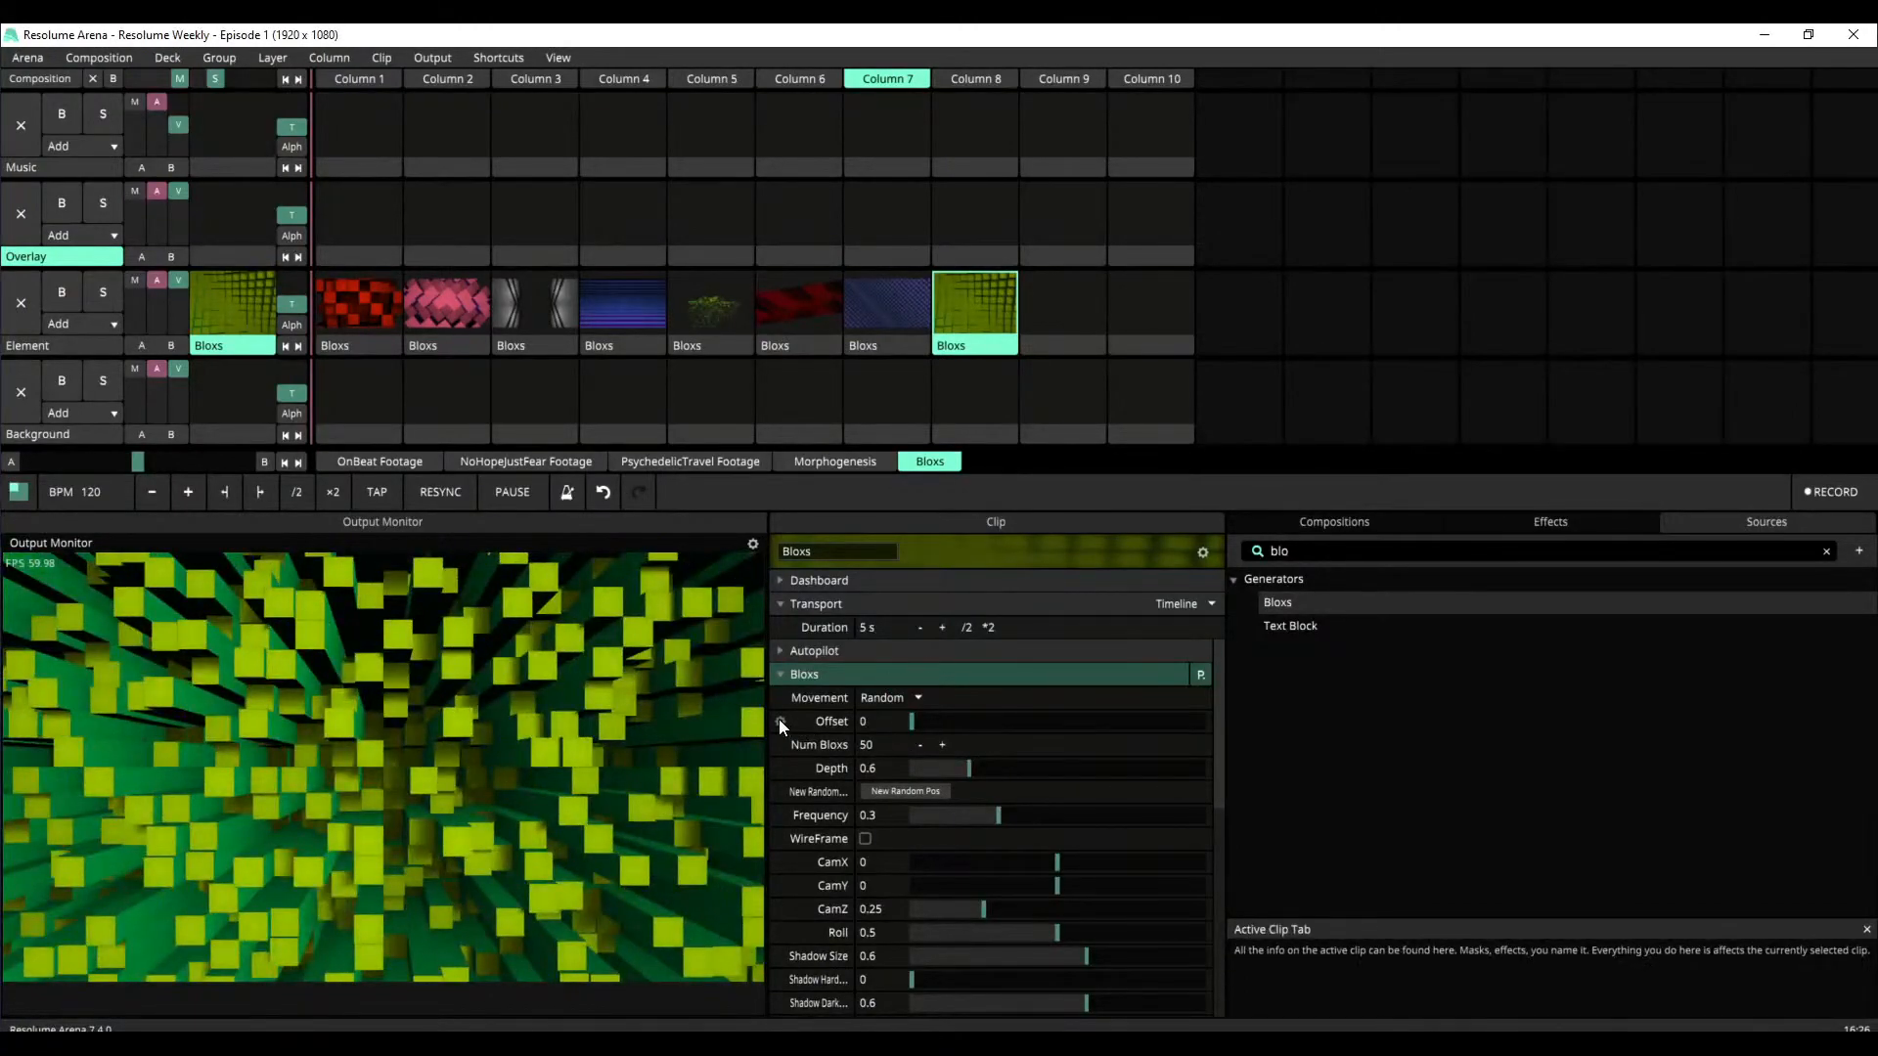
# Animate the Column 8 Bloxs clip's Offset on a 5-second timeline
pyautogui.click(779, 721)
pyautogui.click(849, 510)
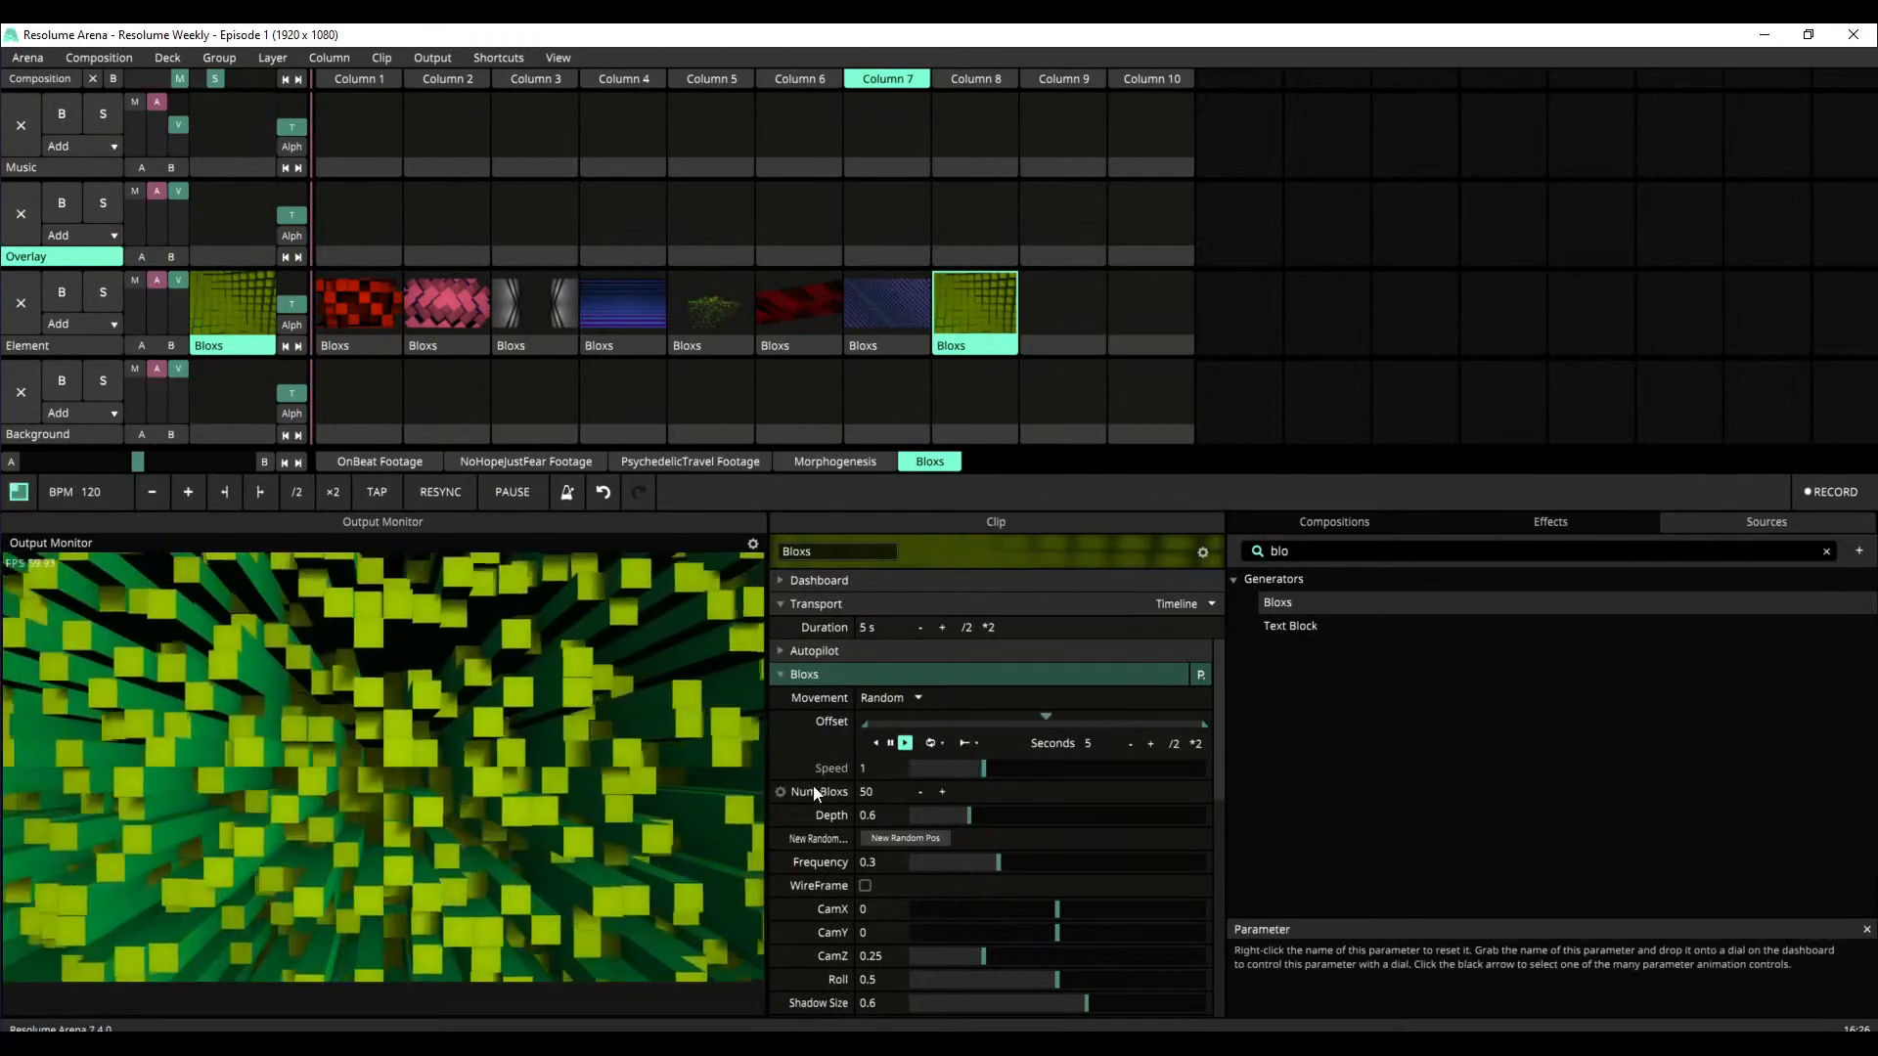
pyautogui.moveTo(1219, 747); pyautogui.dragTo(1219, 849)
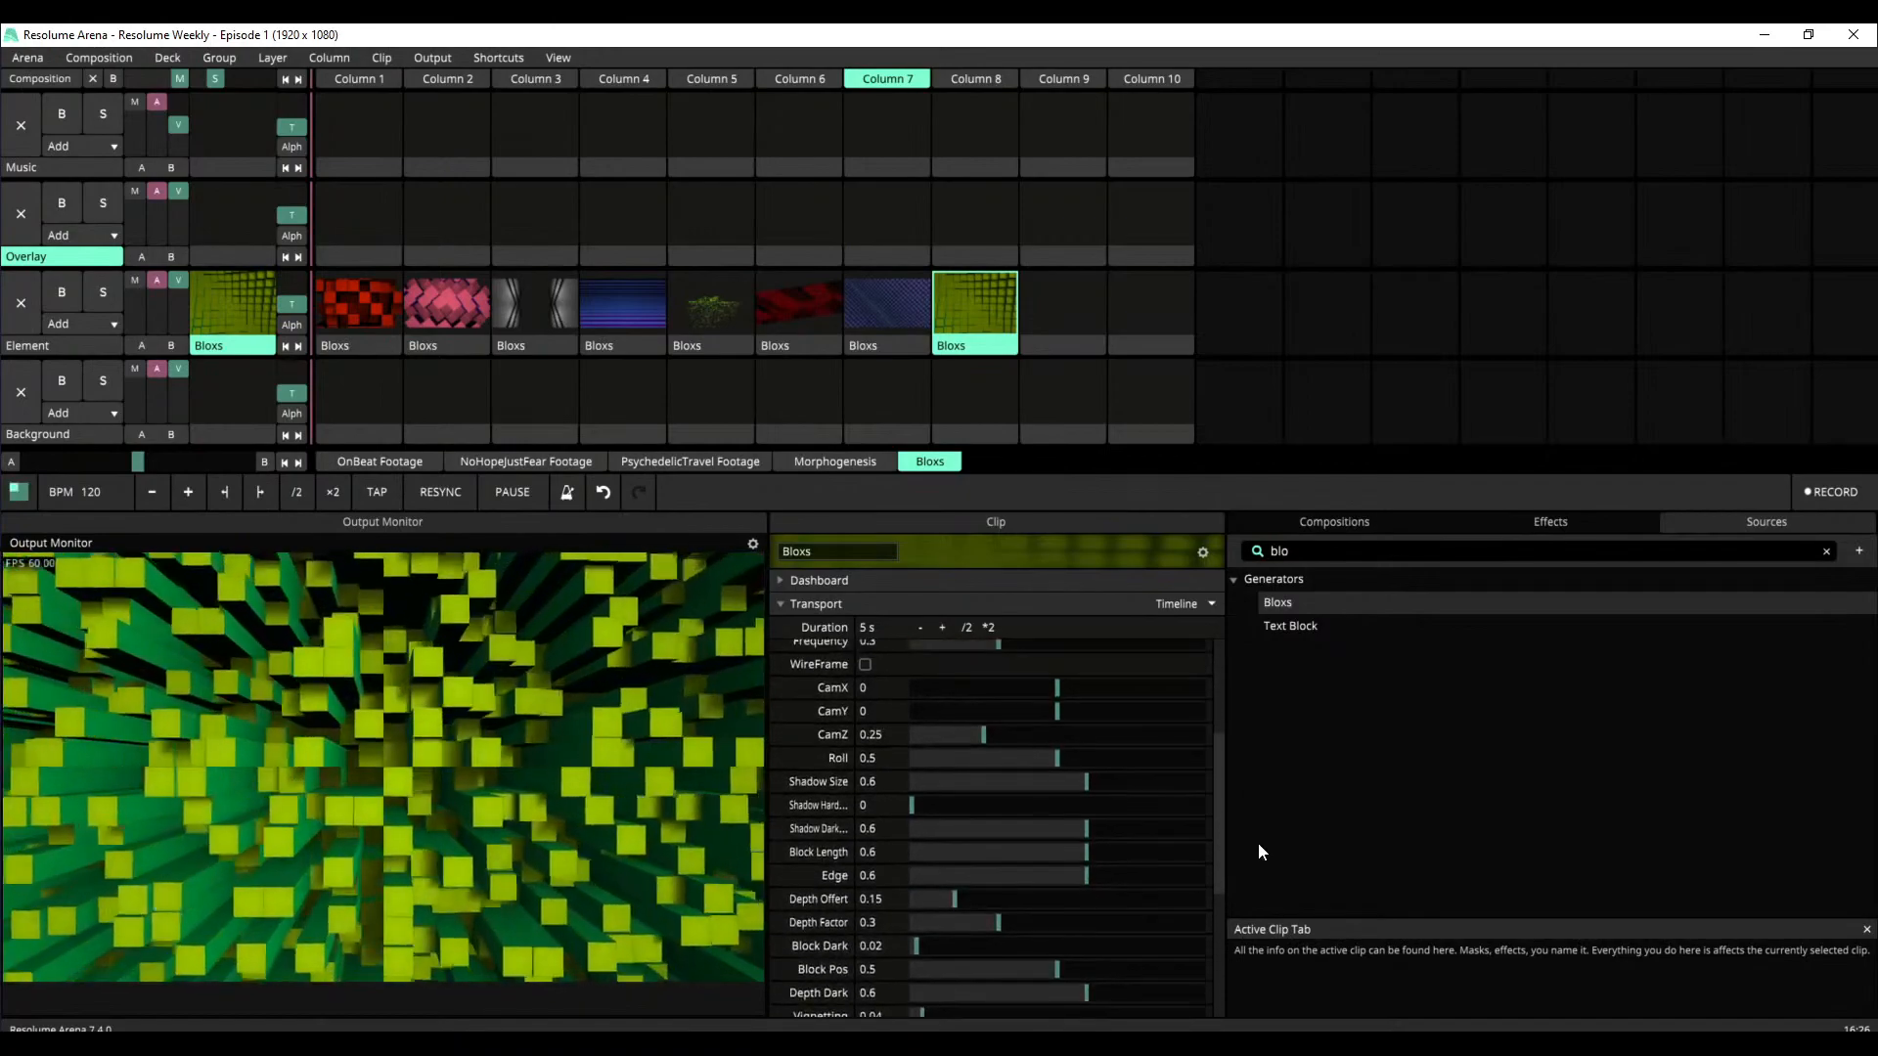
# Enlarge the area below the clip grid to show more of the Column 8 Bloxs clip's parameters
pyautogui.moveTo(1036, 502); pyautogui.dragTo(1041, 414)
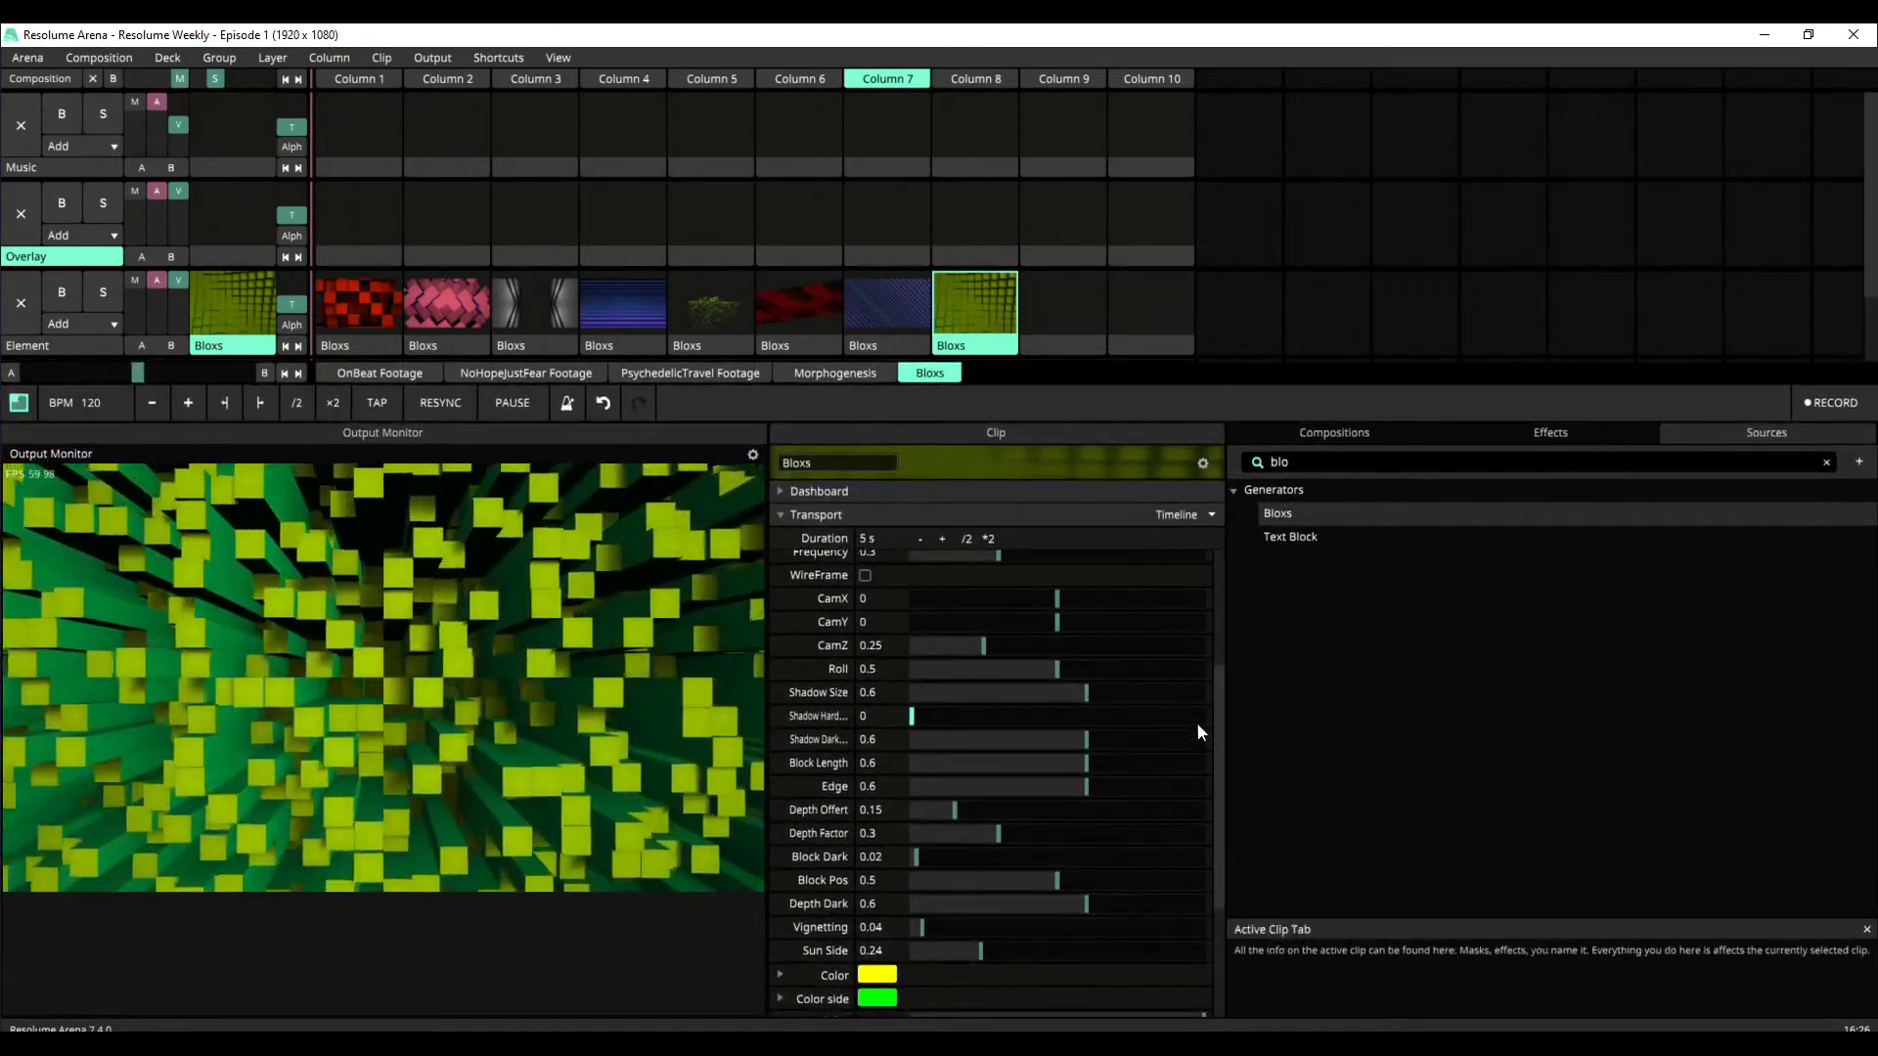
pyautogui.moveTo(1216, 761); pyautogui.dragTo(1212, 827)
pyautogui.moveTo(1202, 908); pyautogui.dragTo(1232, 865)
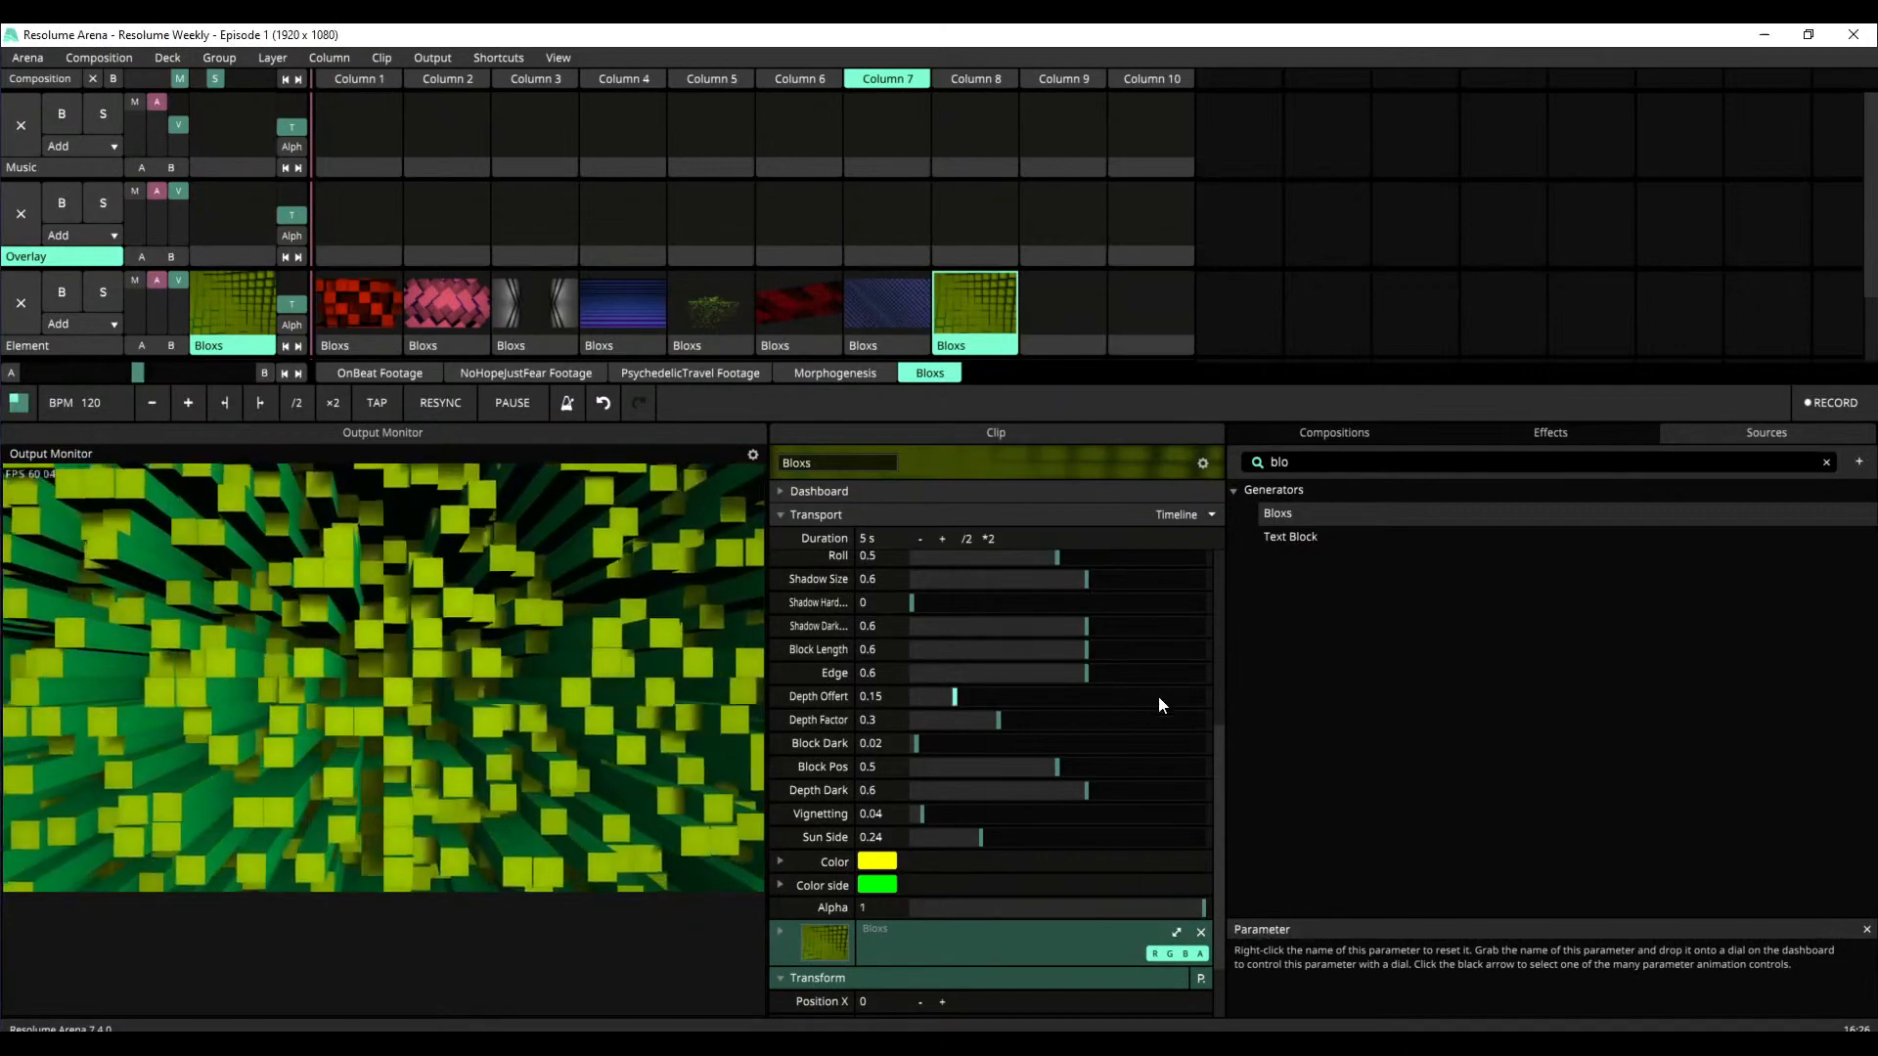
# Try a Depth of 0.08 on the Column 8 clip and briefly switch WireFrame on
pyautogui.moveTo(1213, 761); pyautogui.dragTo(1213, 626)
pyautogui.moveTo(1013, 691); pyautogui.dragTo(918, 678)
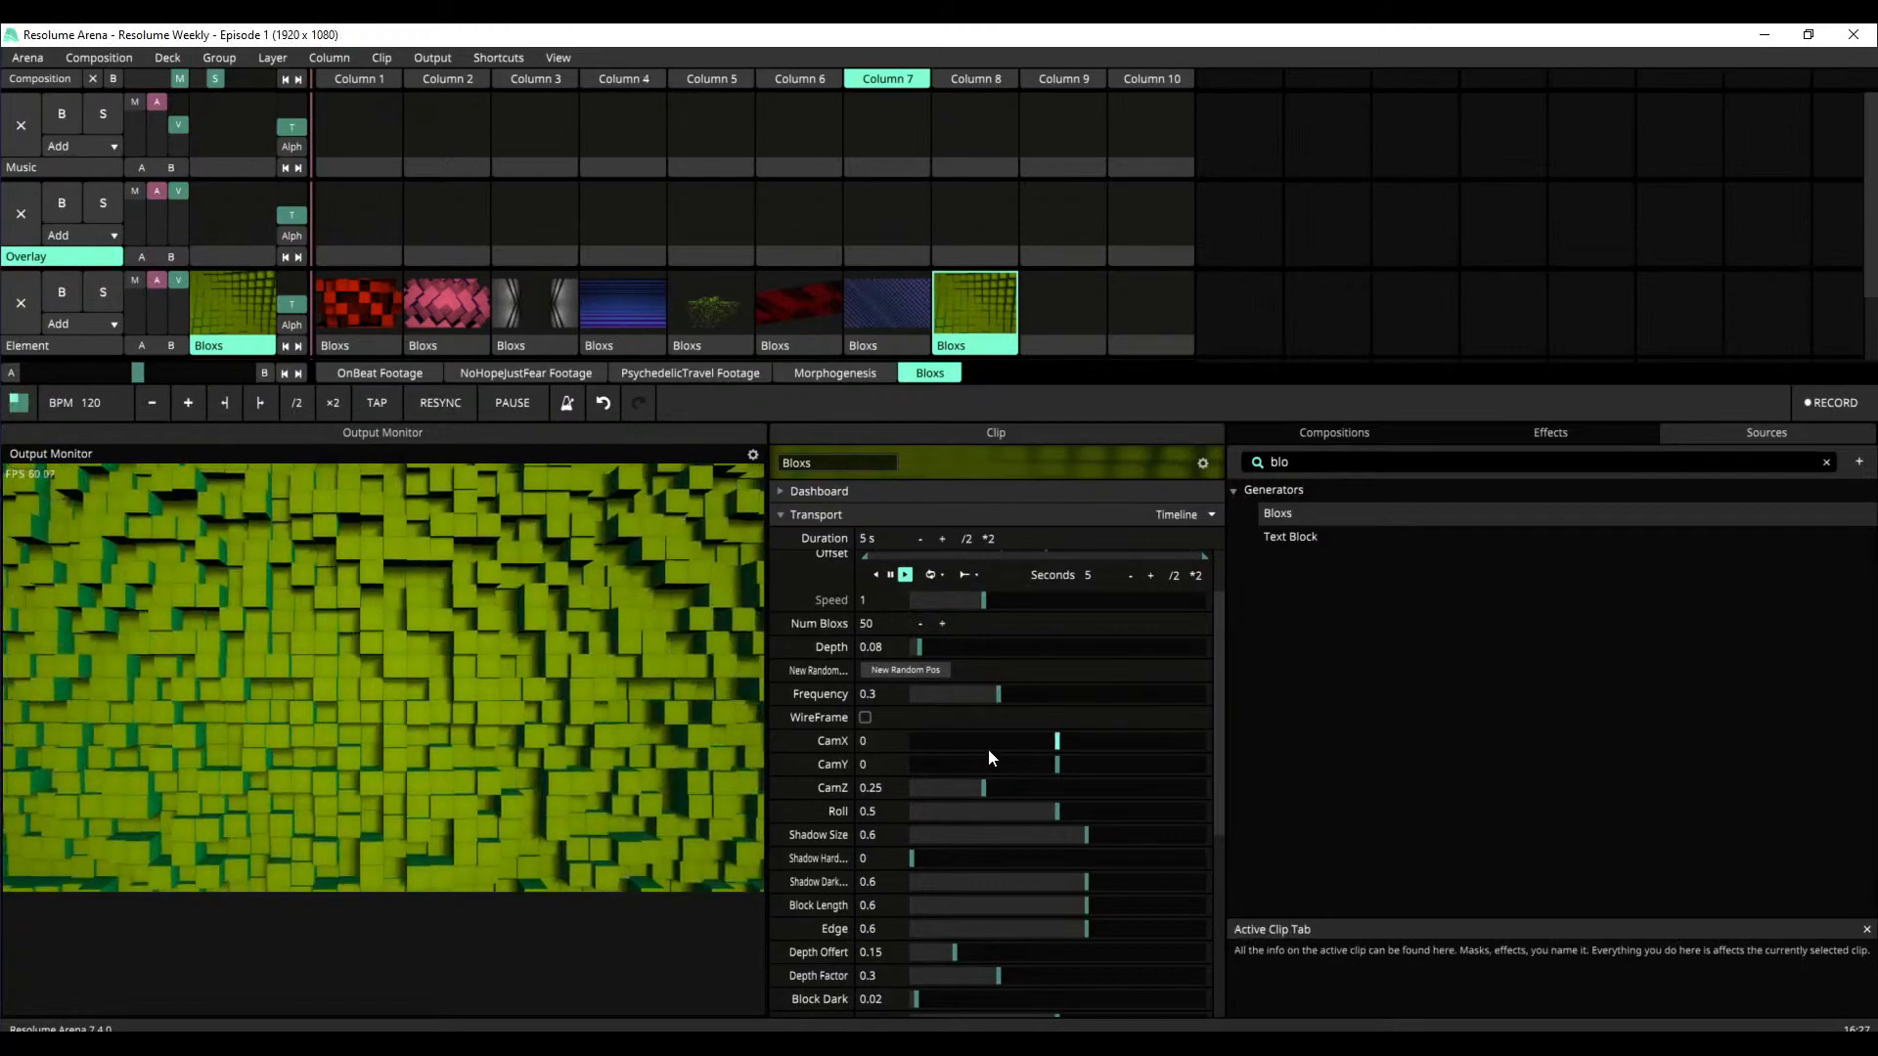
pyautogui.click(864, 719)
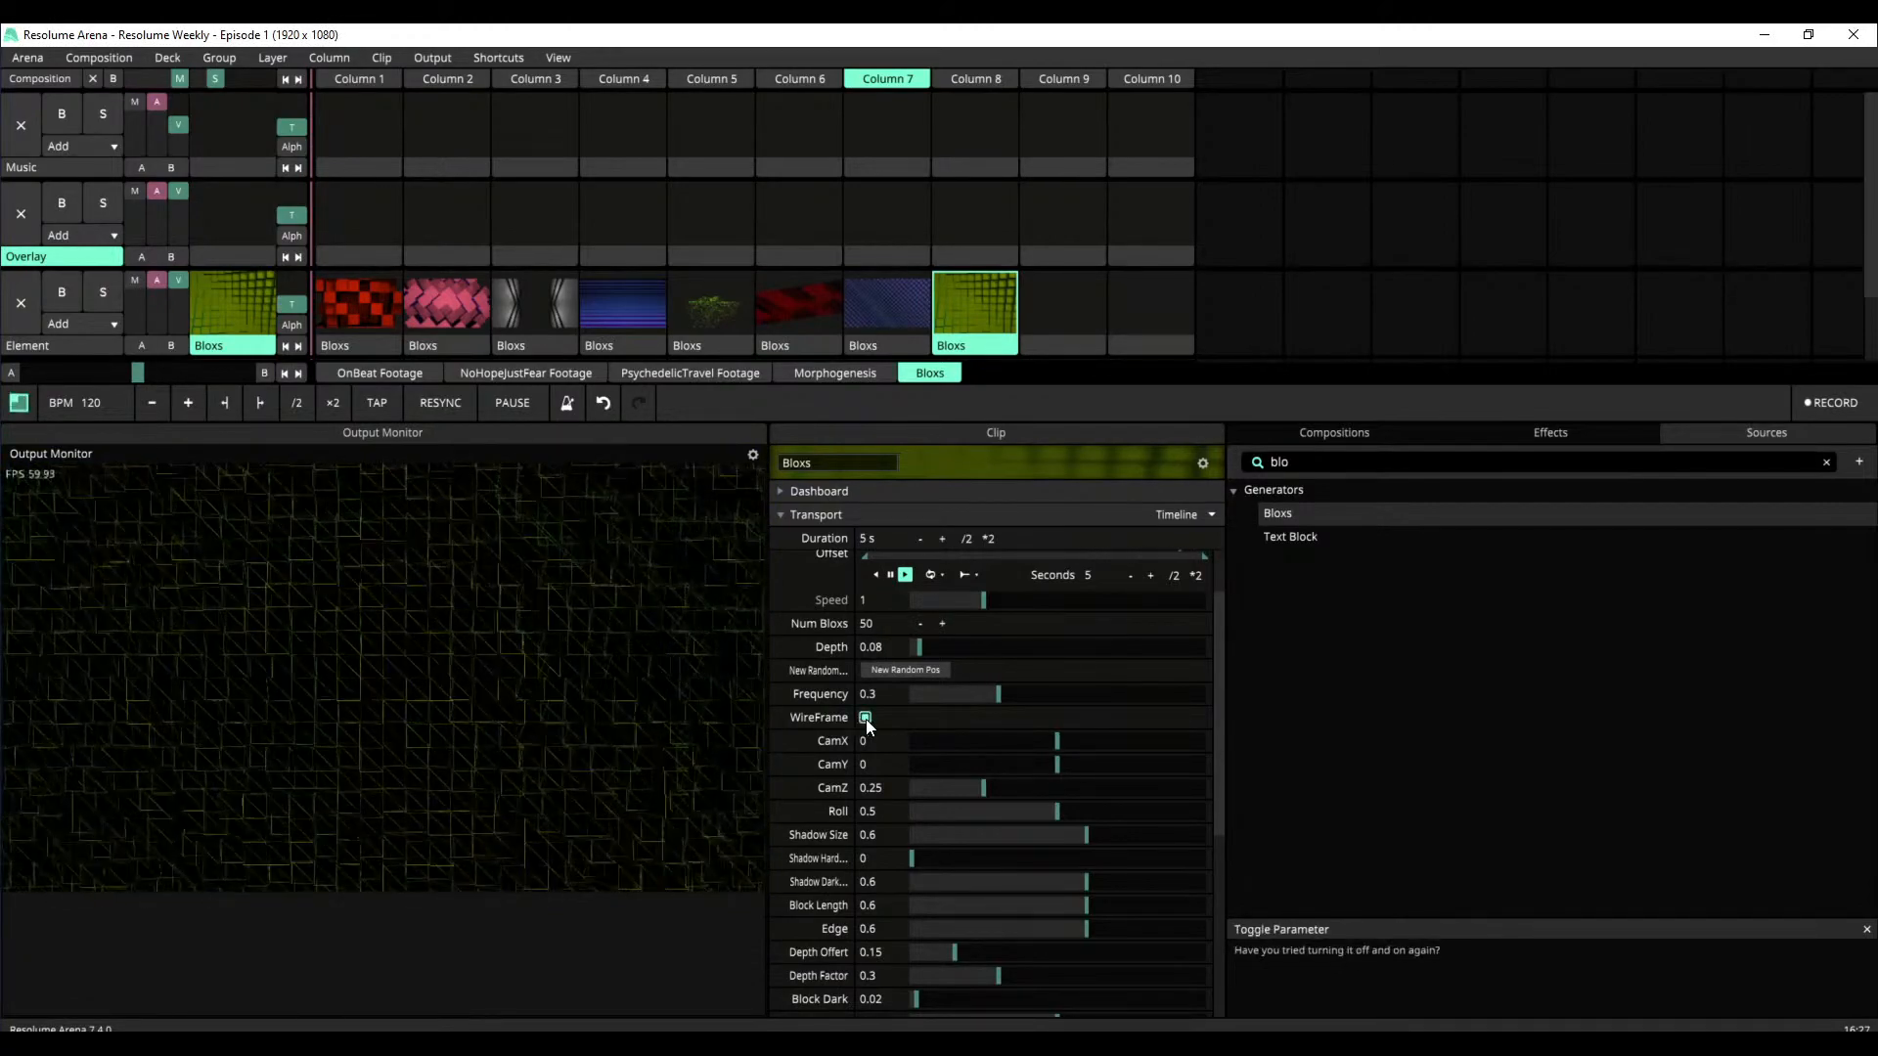
pyautogui.click(865, 719)
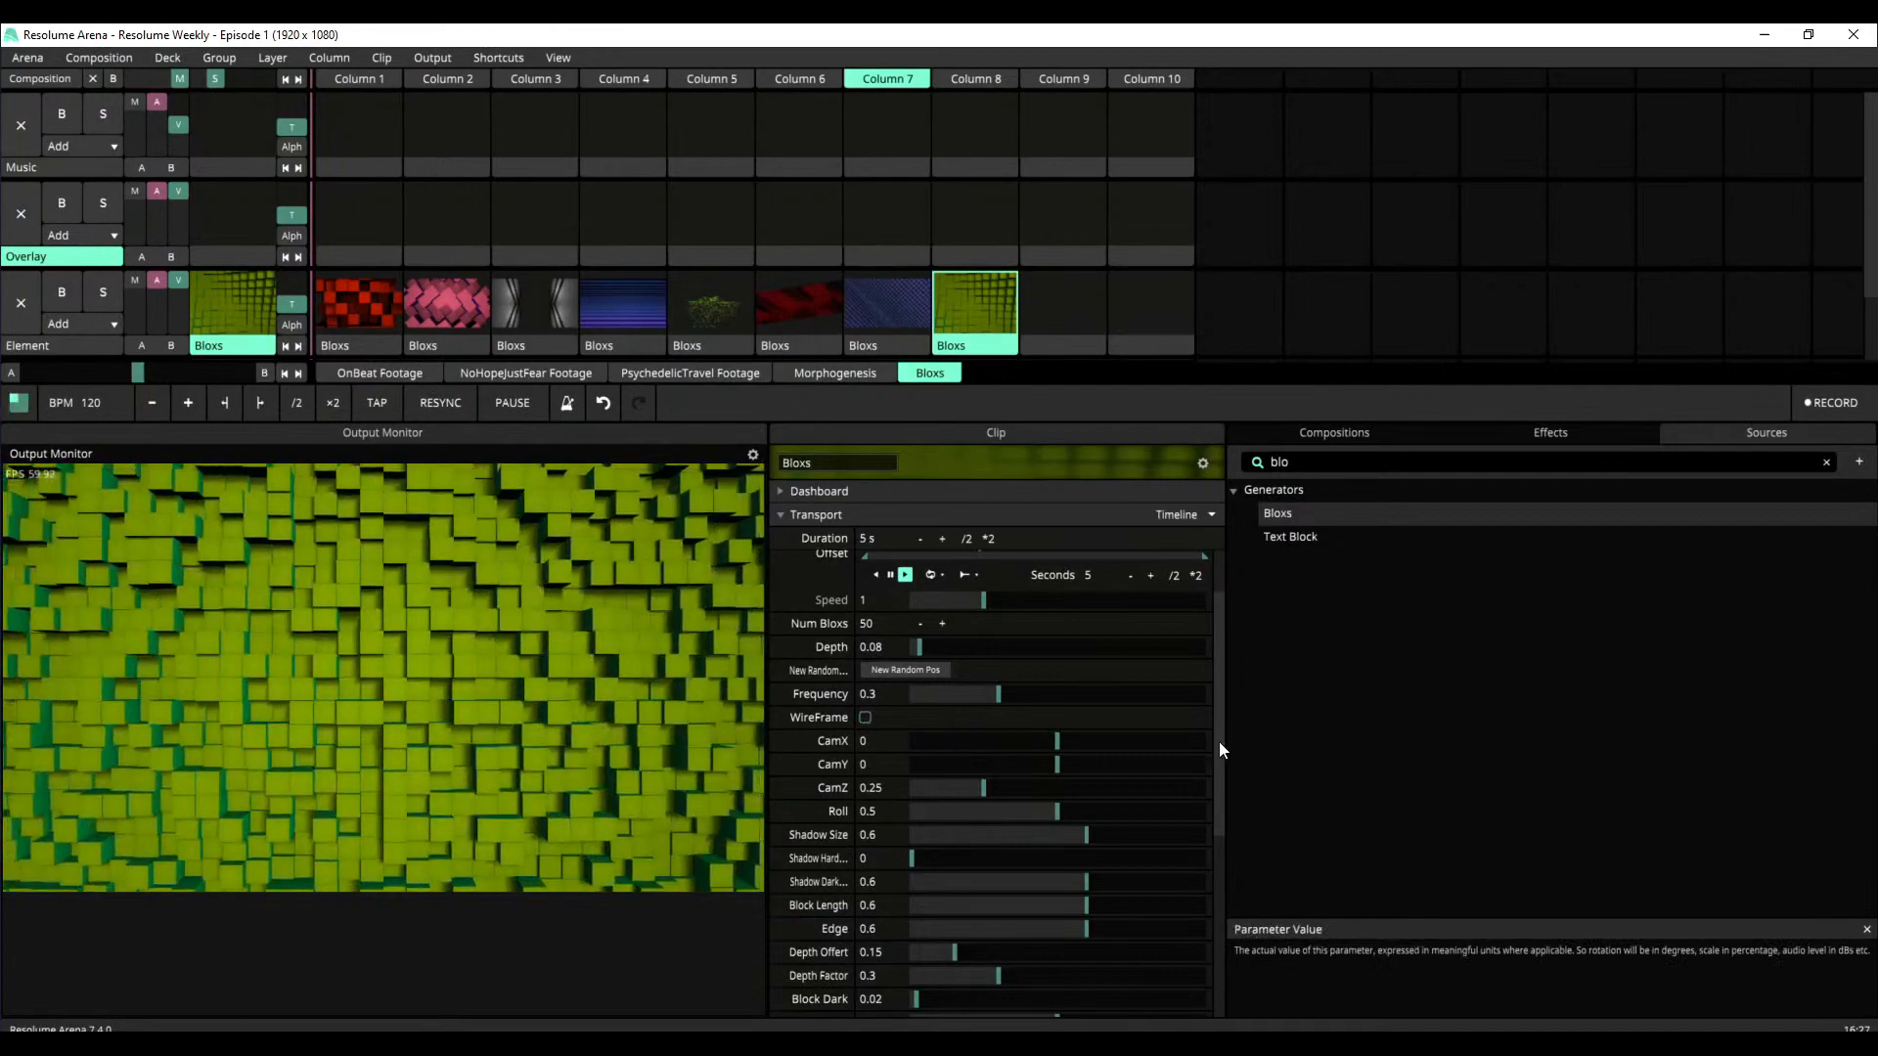
# Try CamX at -0.34 with Depth at 1.91 on the Column 8 clip, and reset both parameters
pyautogui.moveTo(1077, 739); pyautogui.dragTo(1026, 749)
pyautogui.moveTo(920, 647); pyautogui.dragTo(1099, 682)
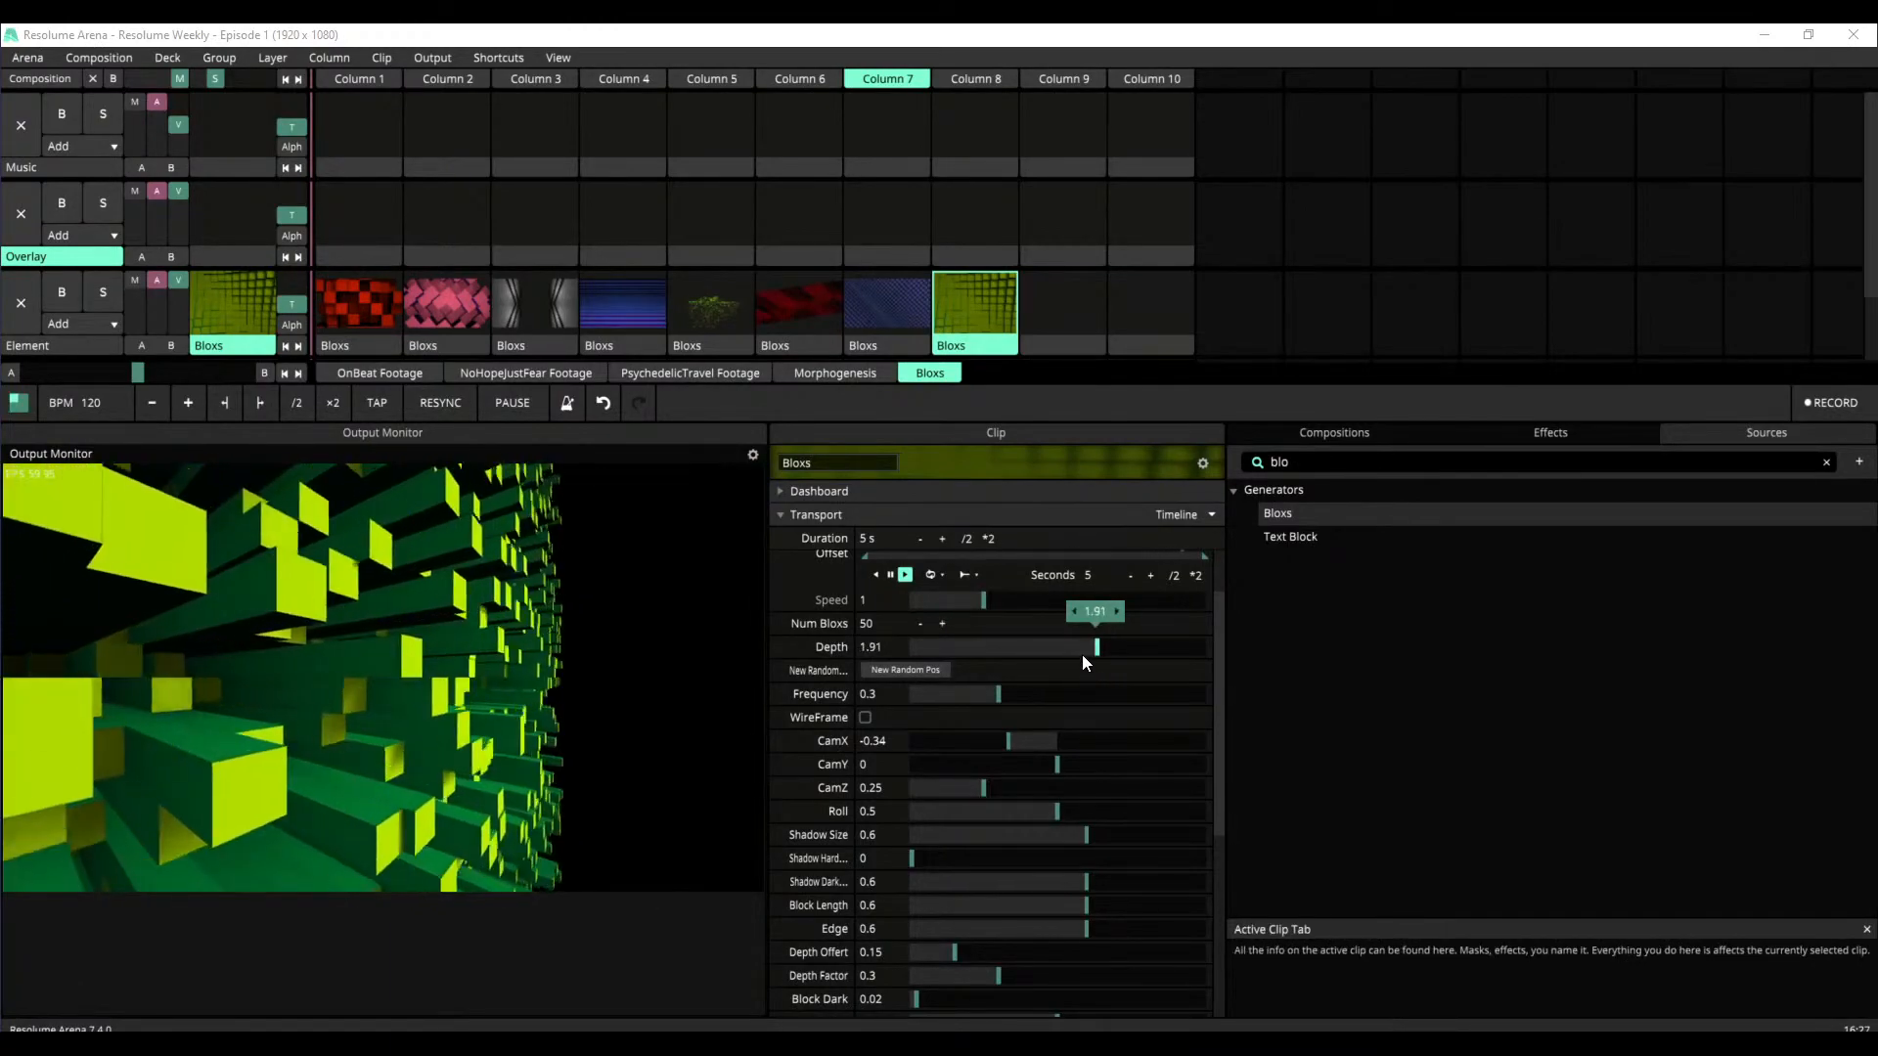
pyautogui.doubleClick(1083, 652)
pyautogui.doubleClick(1037, 742)
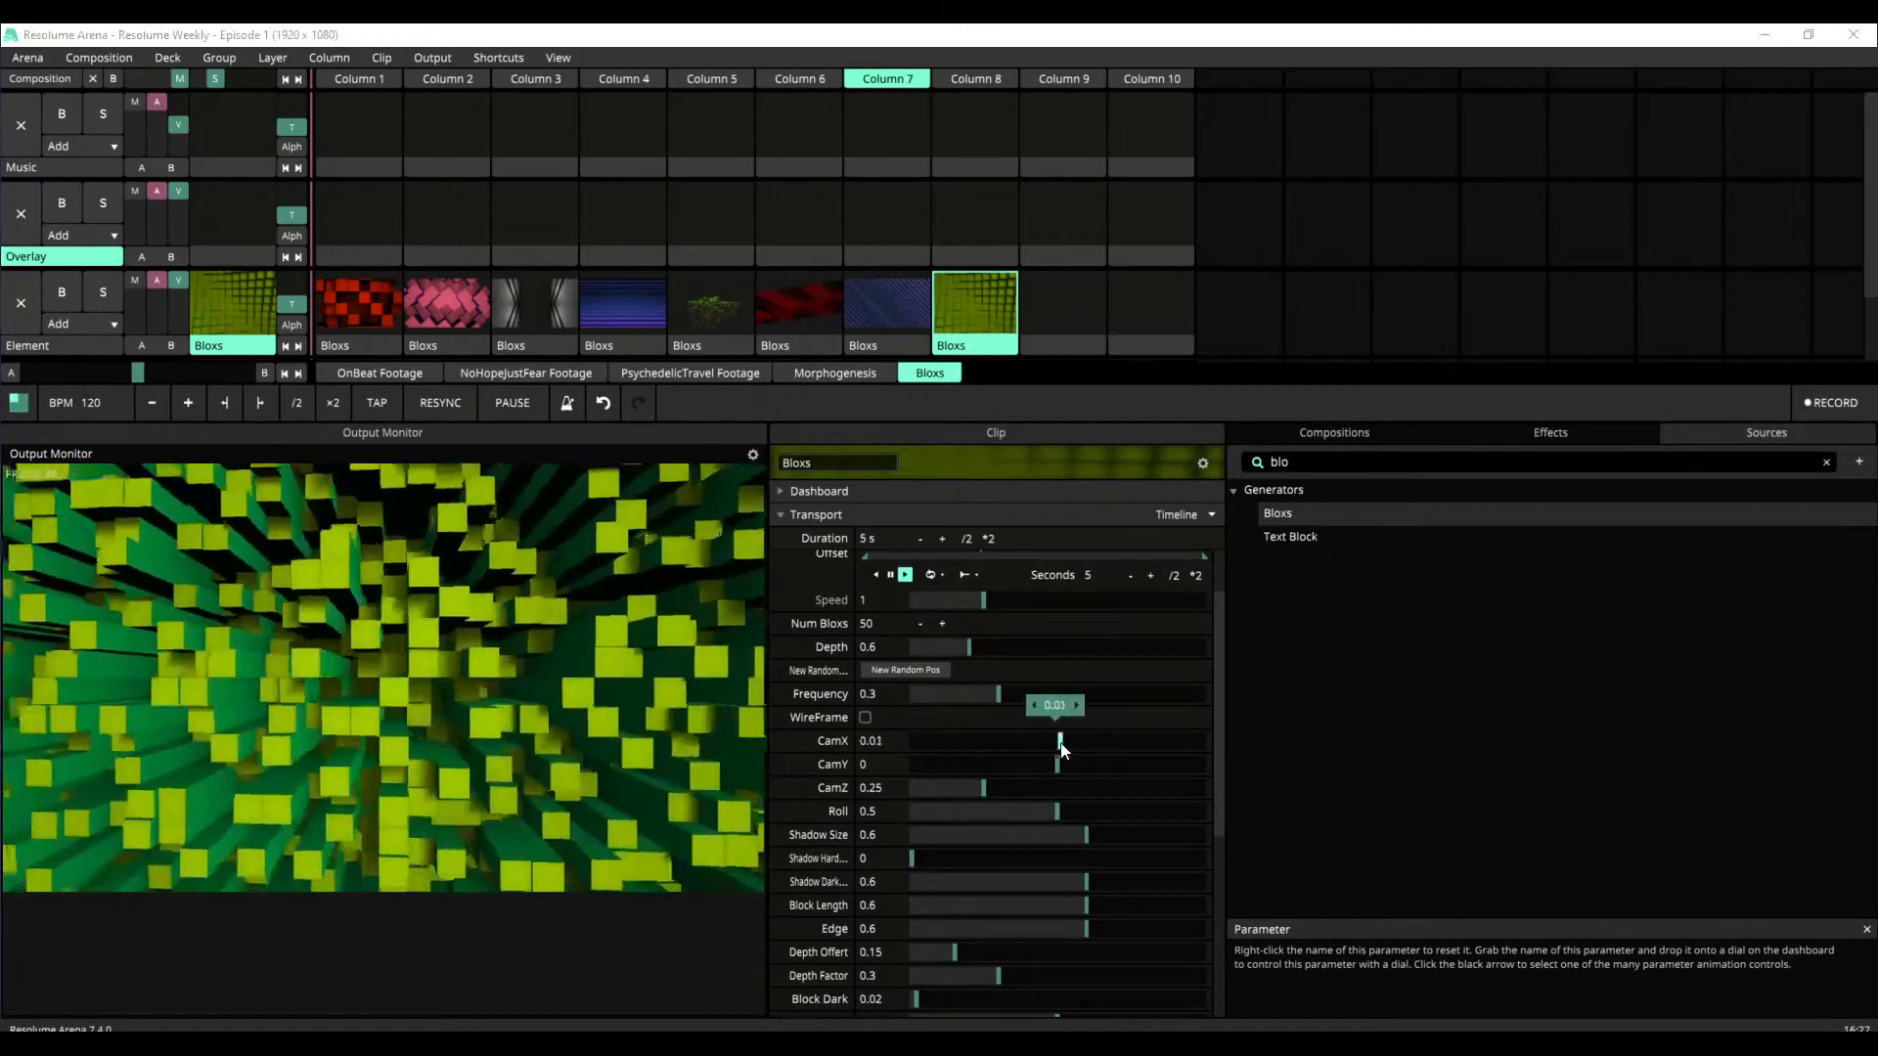
# Set the Column 8 clip's CamX to 0.48, CamY to -0.07 and CamZ to 0.35
pyautogui.moveTo(1062, 766)
pyautogui.mouseDown()
pyautogui.moveTo(1106, 767)
pyautogui.moveTo(1089, 742)
pyautogui.moveTo(1077, 772)
pyautogui.moveTo(1064, 735)
pyautogui.moveTo(1139, 755)
pyautogui.moveTo(1081, 767)
pyautogui.moveTo(1163, 746)
pyautogui.moveTo(1069, 764)
pyautogui.mouseUp()
pyautogui.moveTo(983, 788); pyautogui.dragTo(1055, 762)
pyautogui.moveTo(1163, 742); pyautogui.dragTo(1043, 771)
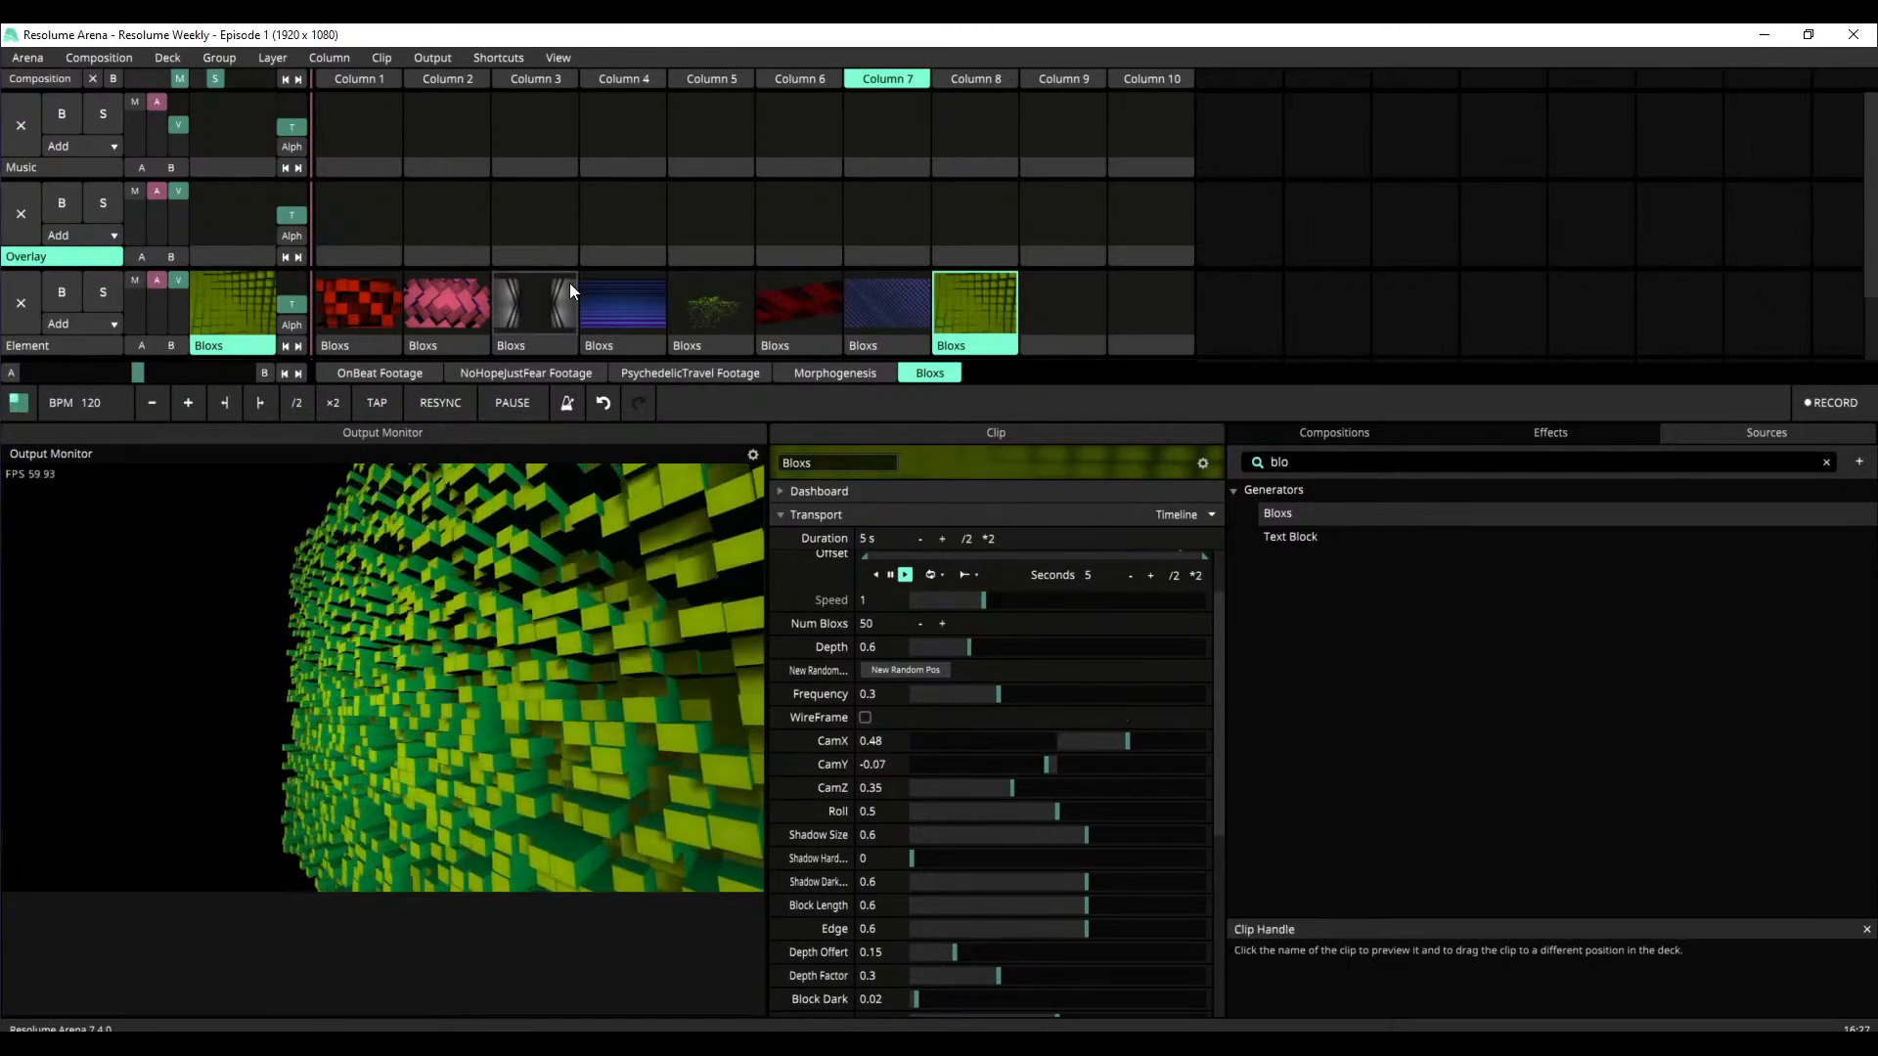
# Compare the Column 3 Bloxs clip with and without its Mirror effect, and return to the Column 8 clip
pyautogui.click(569, 285)
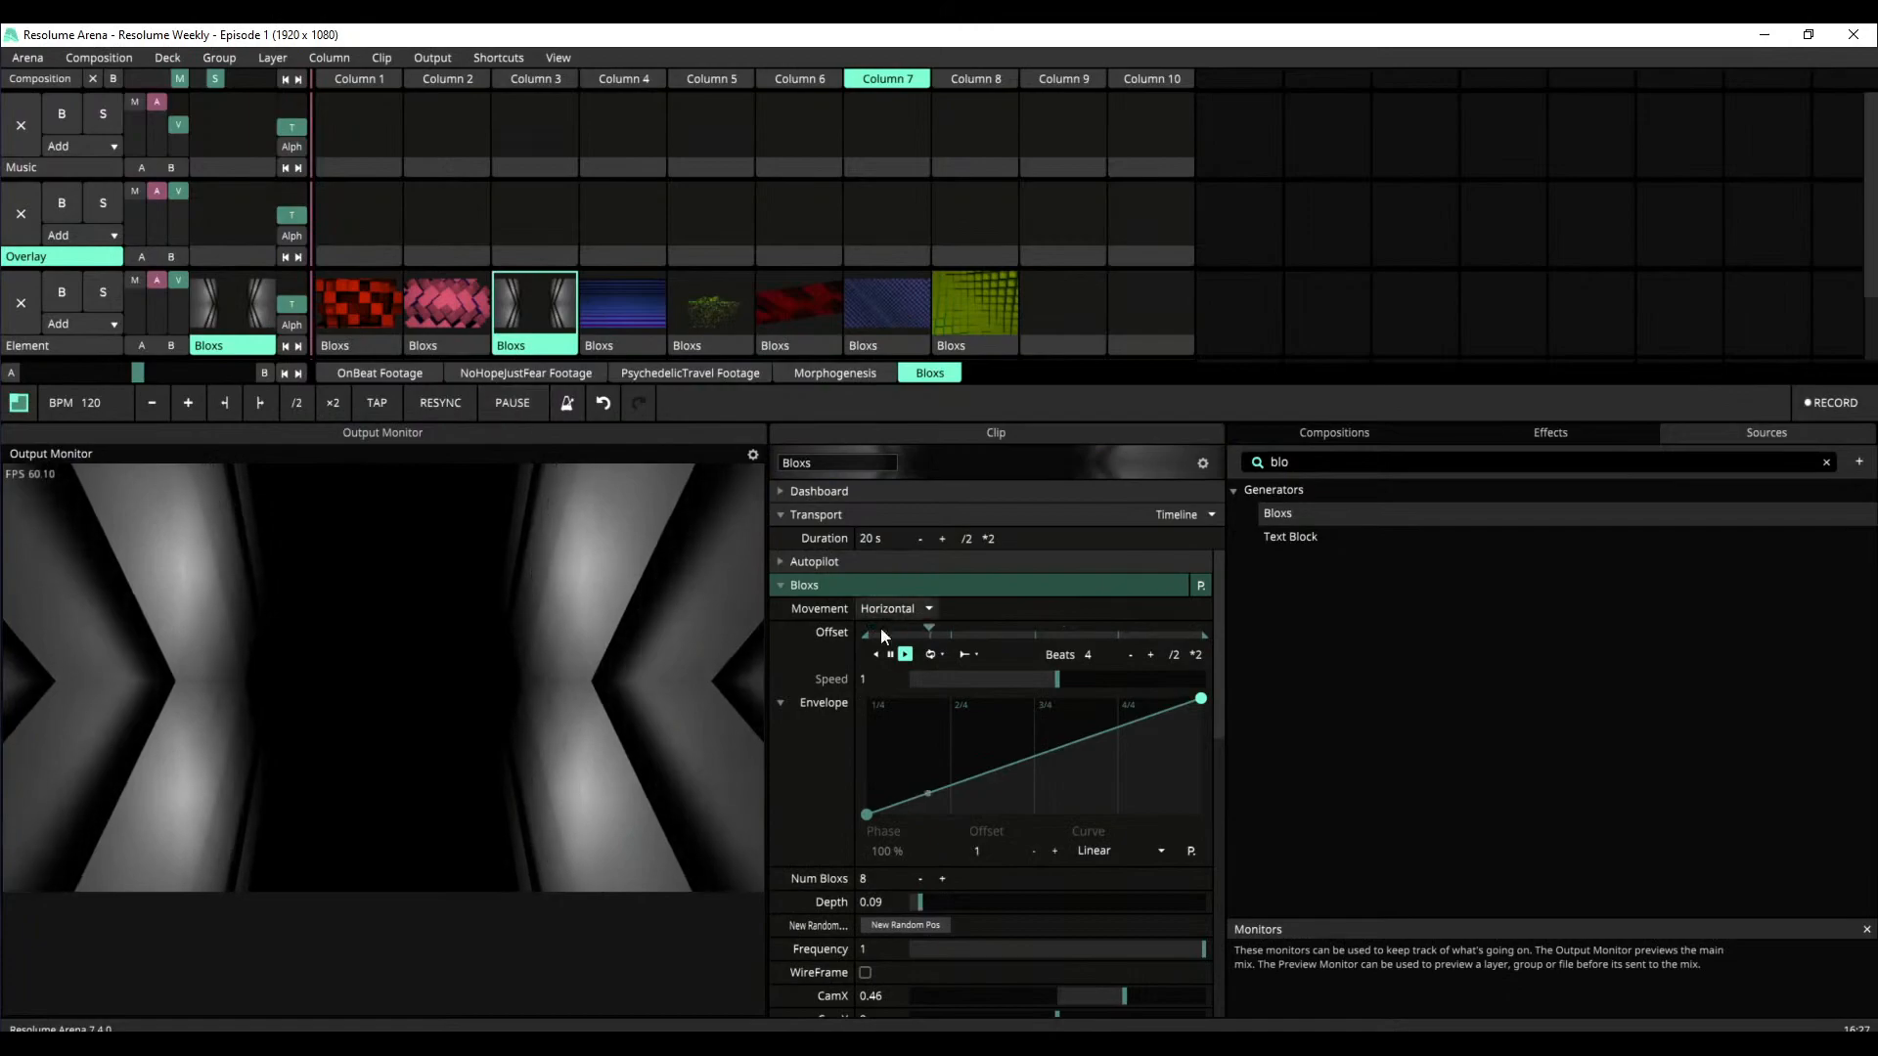
pyautogui.click(790, 585)
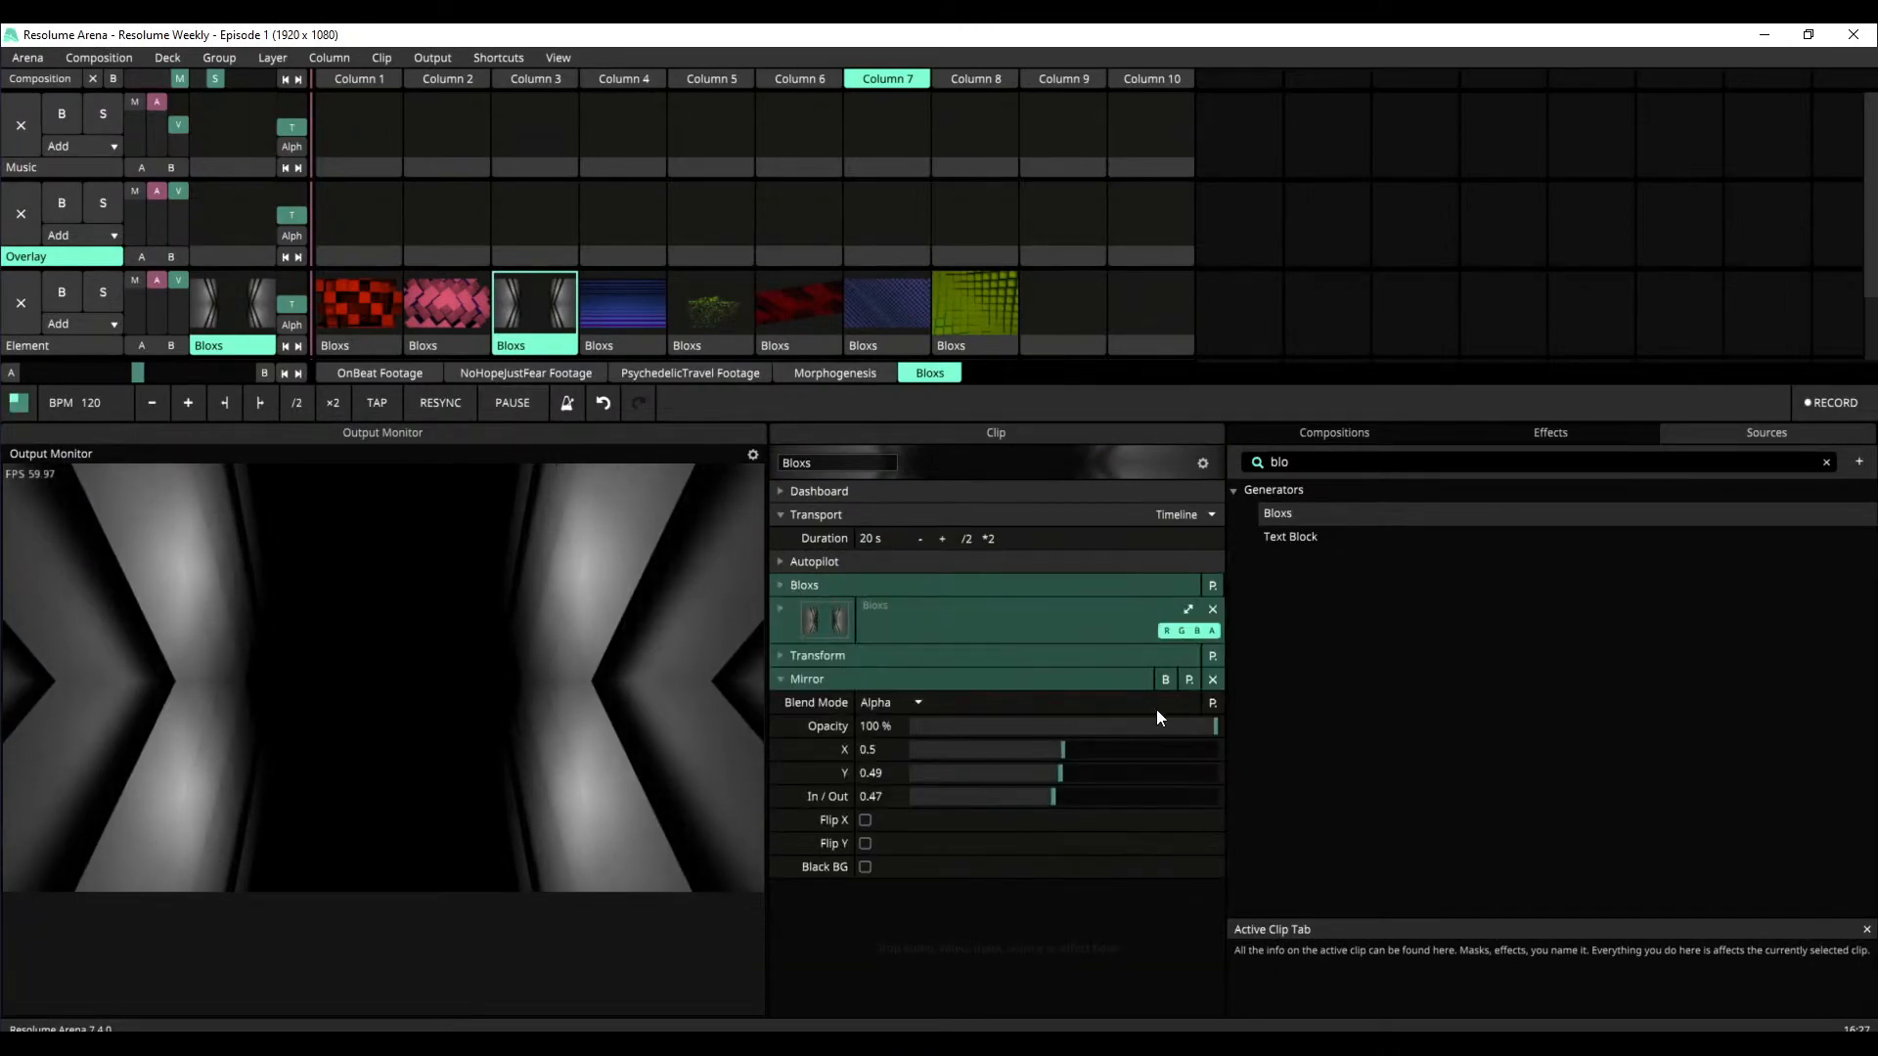
pyautogui.click(1163, 680)
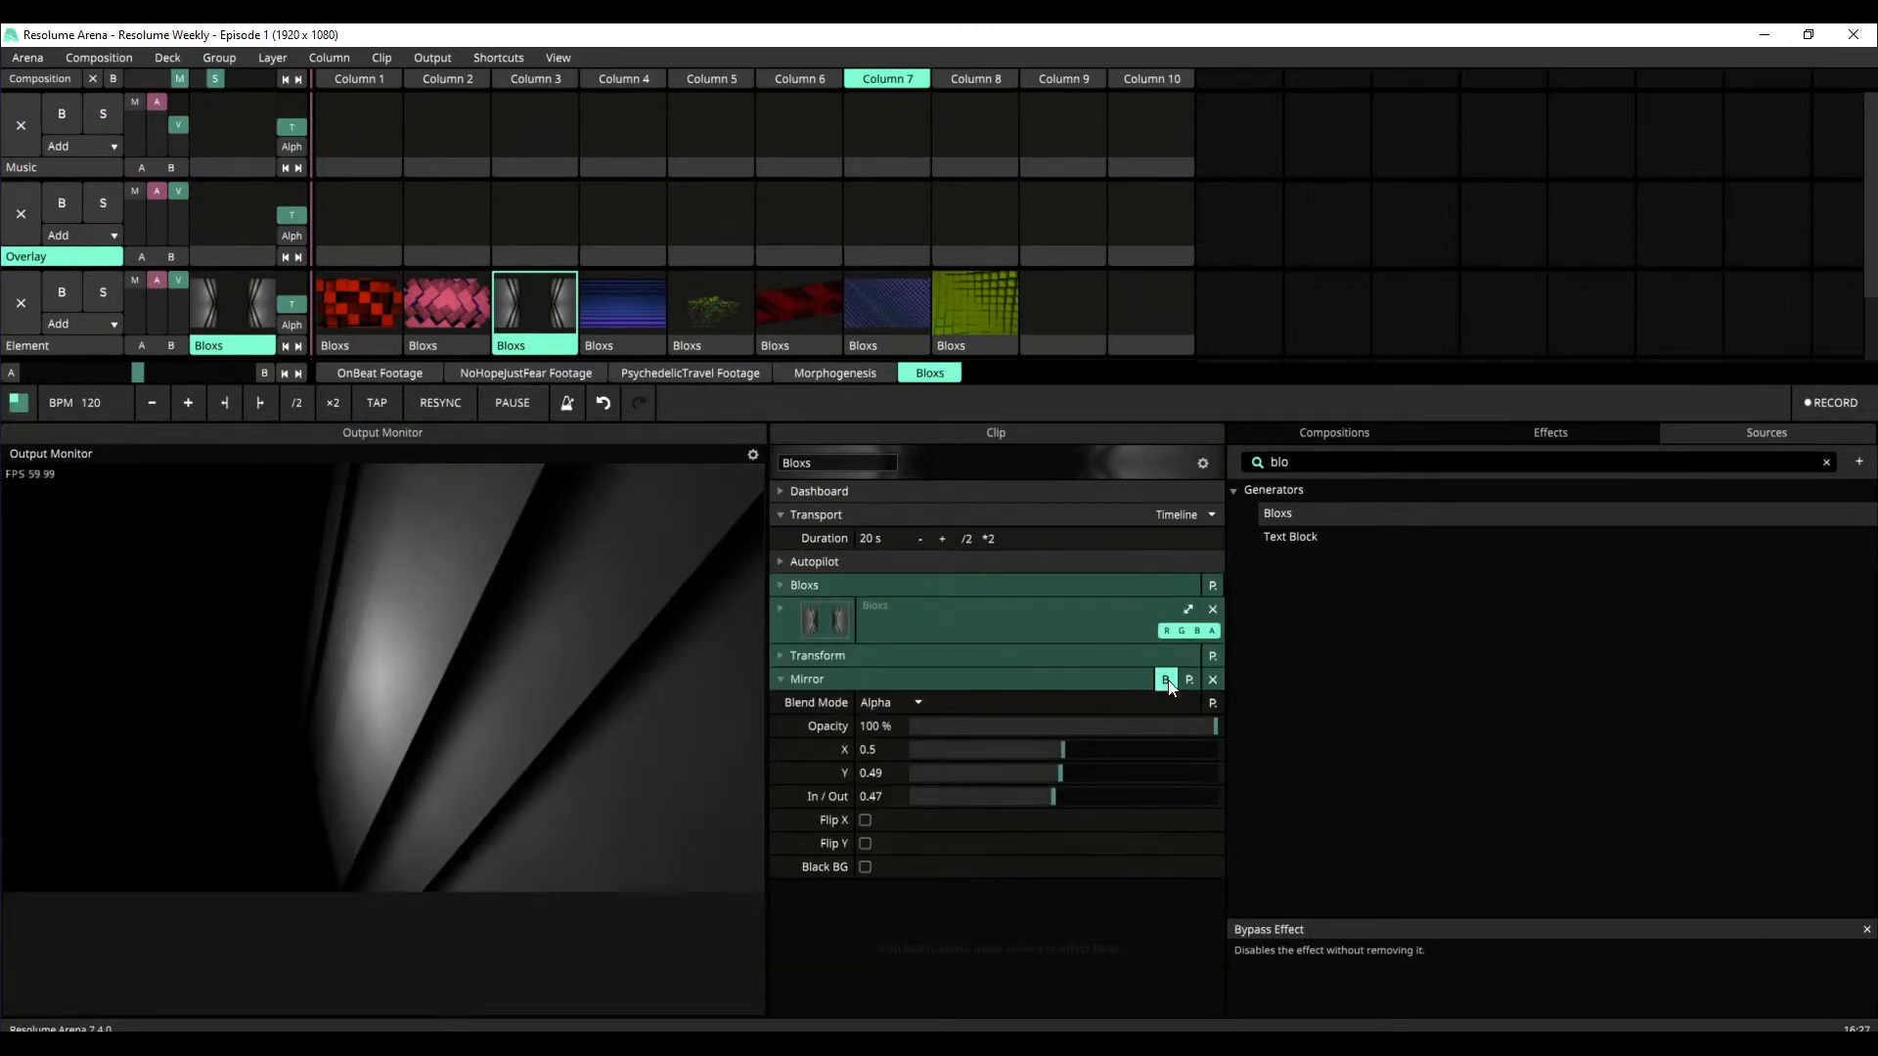
pyautogui.click(1164, 680)
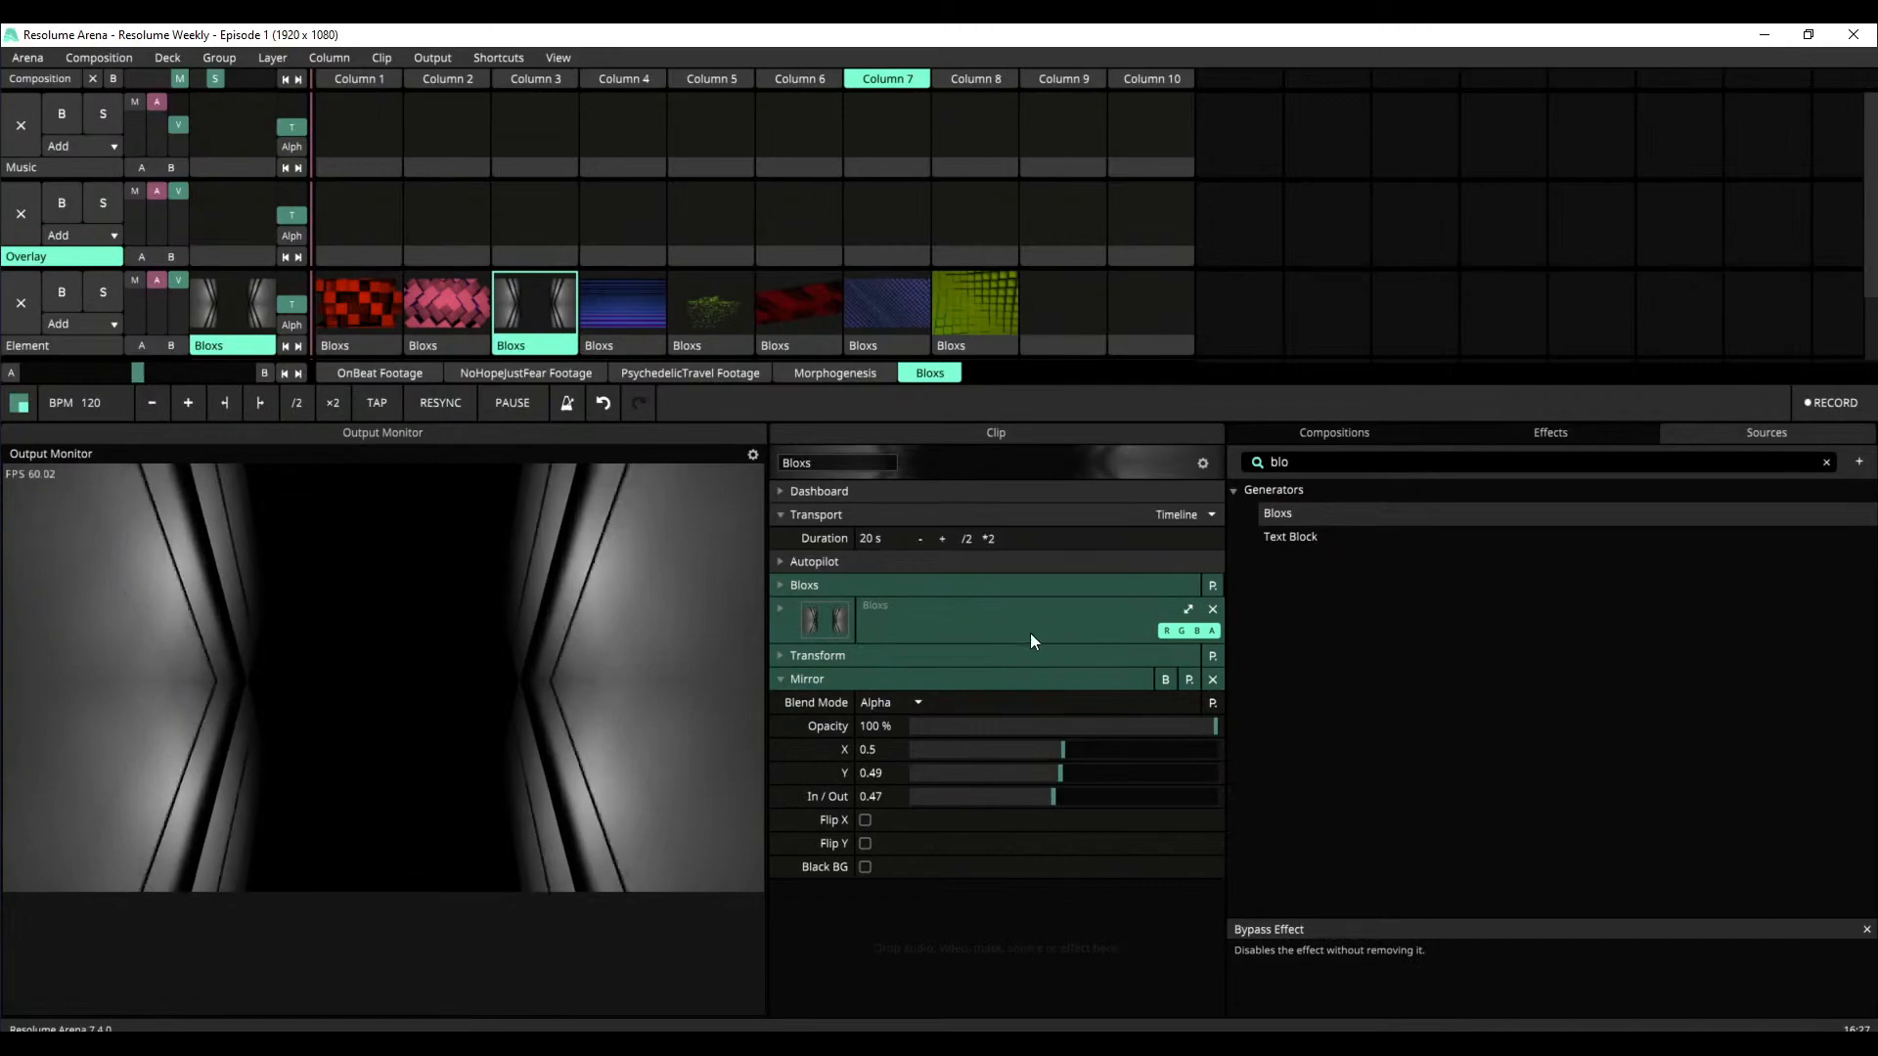
pyautogui.click(972, 323)
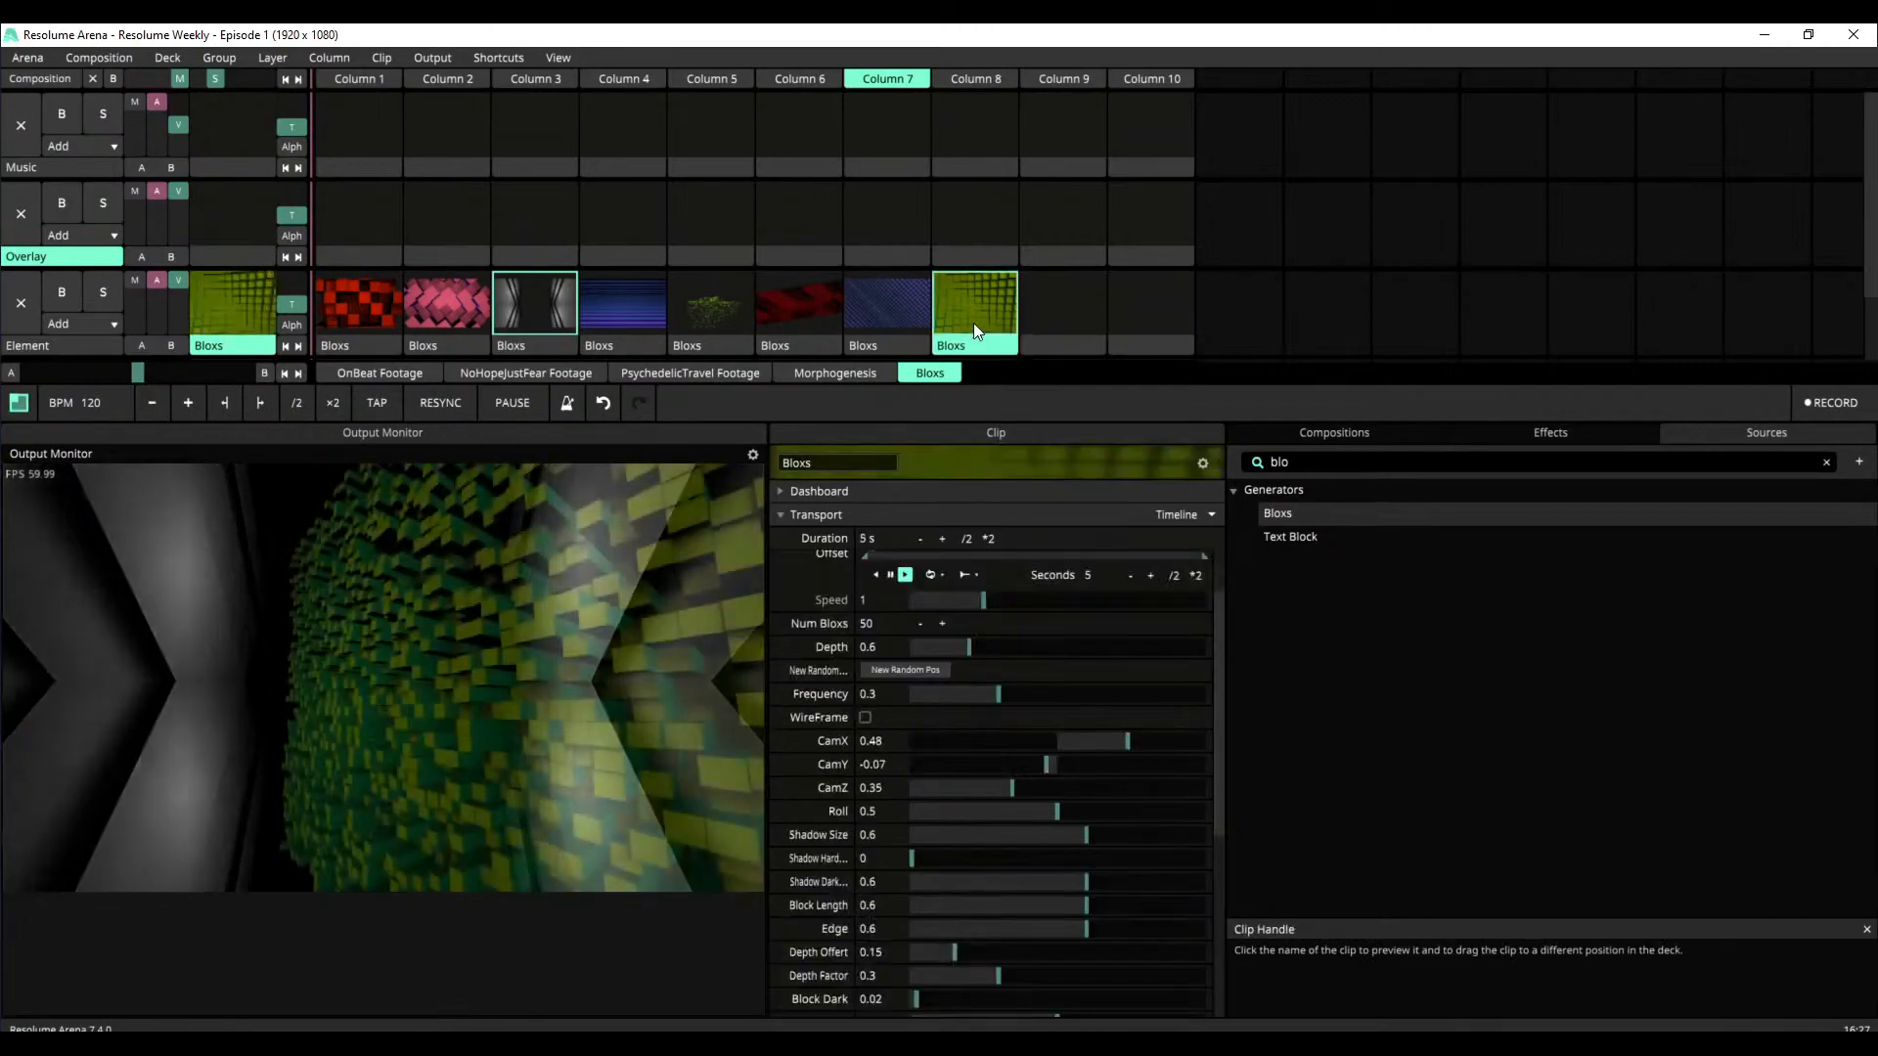
# Set the Column 8 clip's Roll to 0.49 and Num Bloxs to 100
pyautogui.moveTo(1220, 713); pyautogui.dragTo(1230, 764)
pyautogui.moveTo(1066, 729)
pyautogui.mouseDown()
pyautogui.moveTo(1129, 738)
pyautogui.moveTo(1055, 737)
pyautogui.mouseUp()
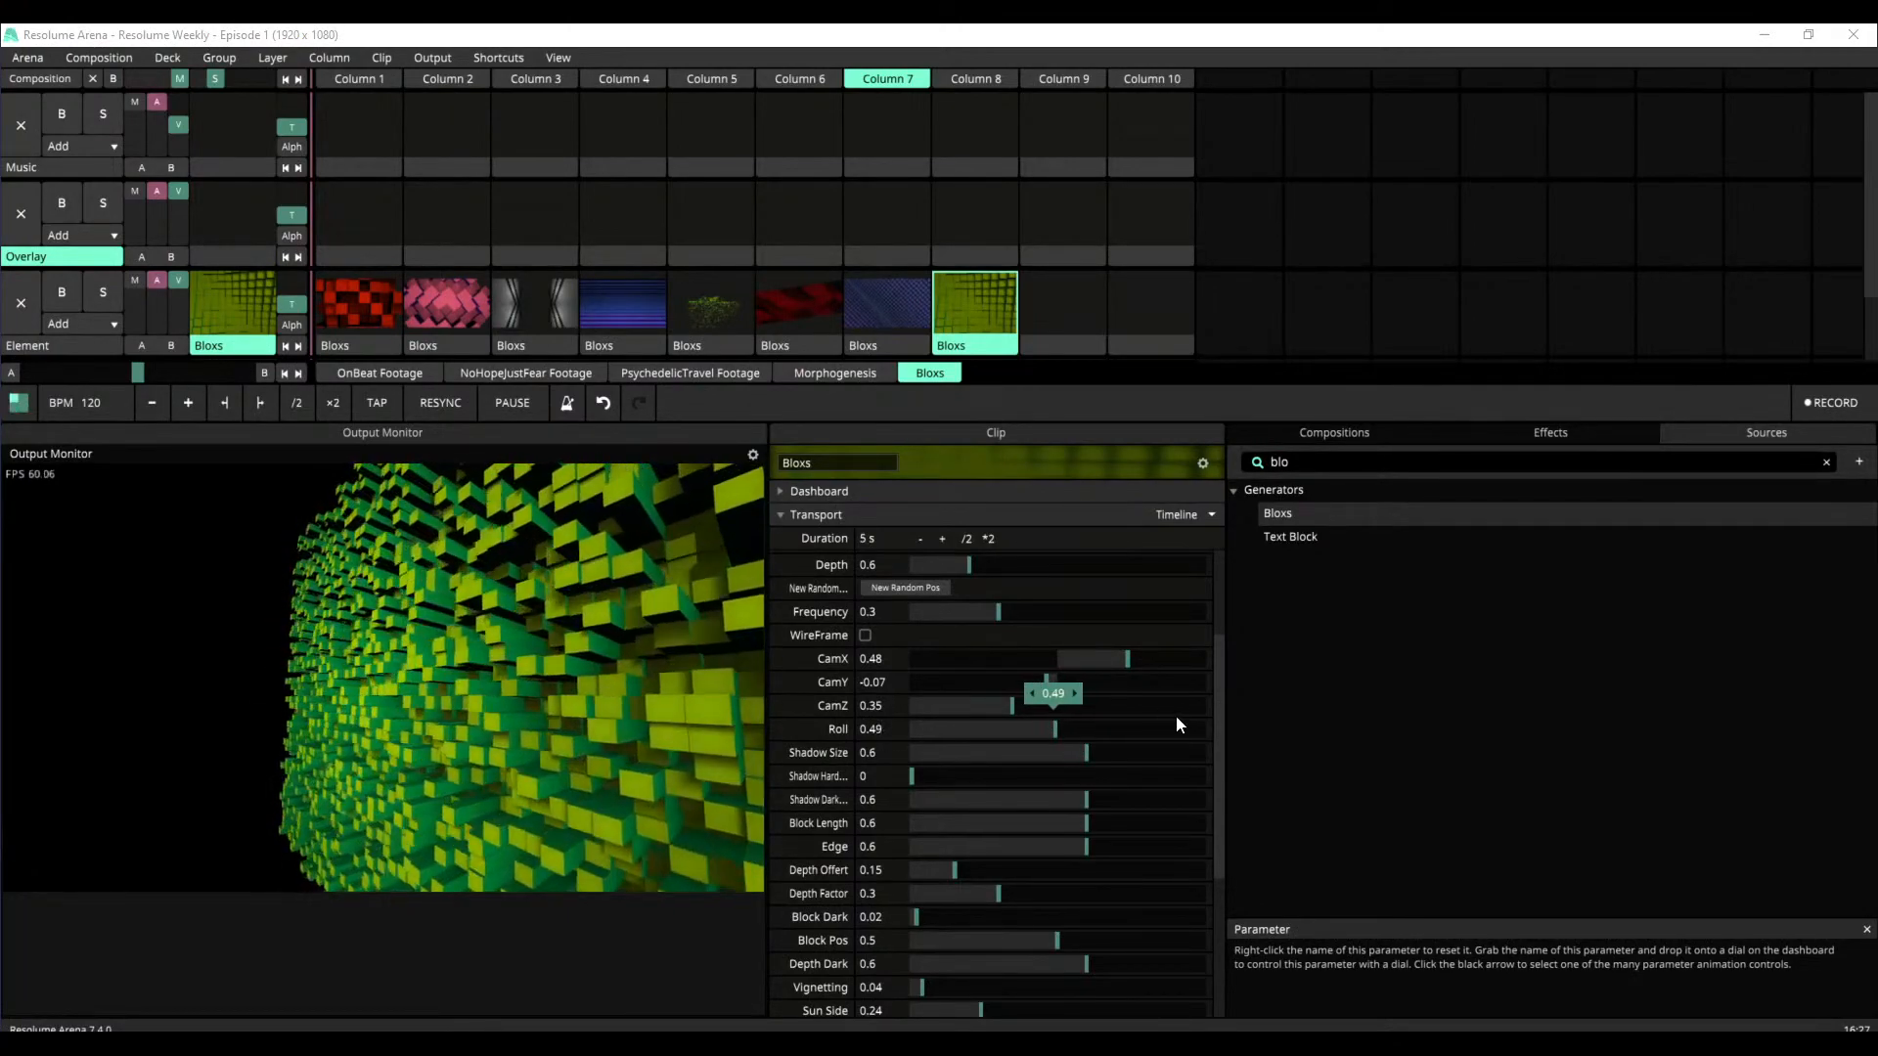
pyautogui.scroll(2, 1219, 702)
pyautogui.moveTo(1219, 703); pyautogui.dragTo(1217, 631)
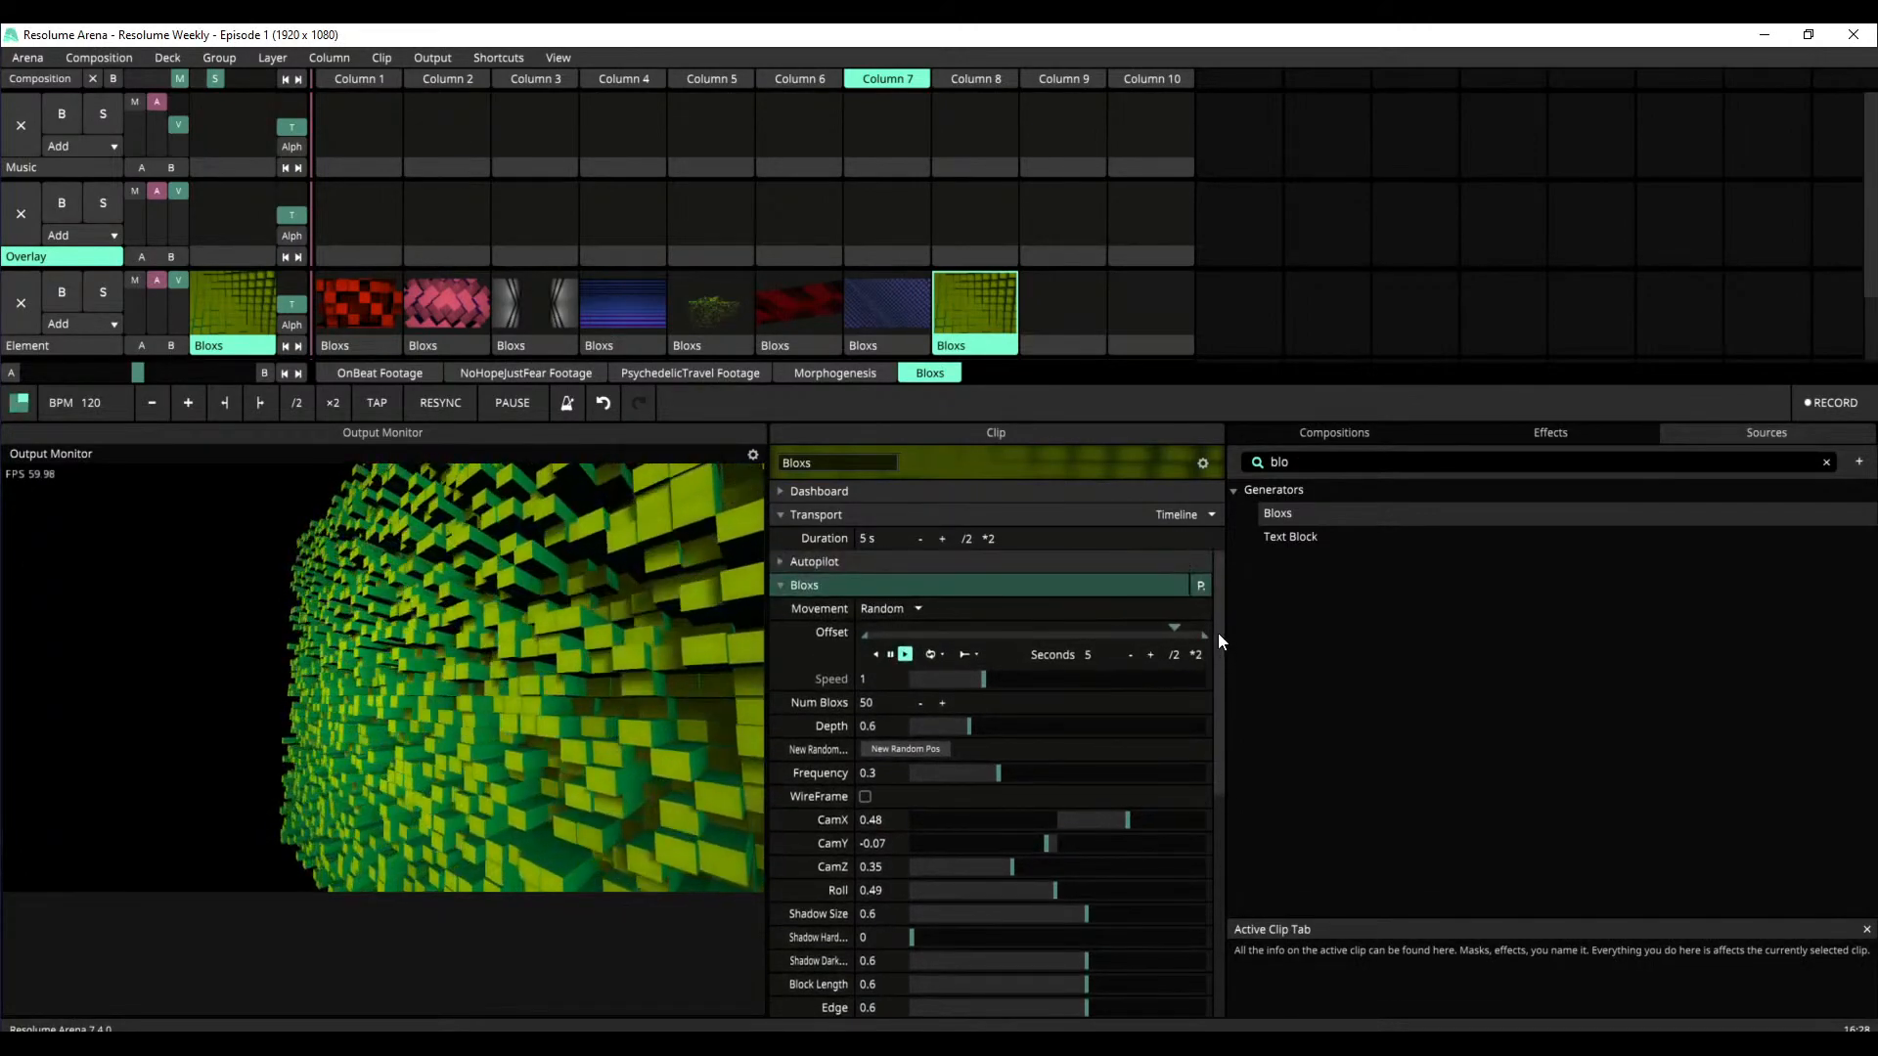
pyautogui.doubleClick(880, 700)
pyautogui.write('100')
pyautogui.press('Return')
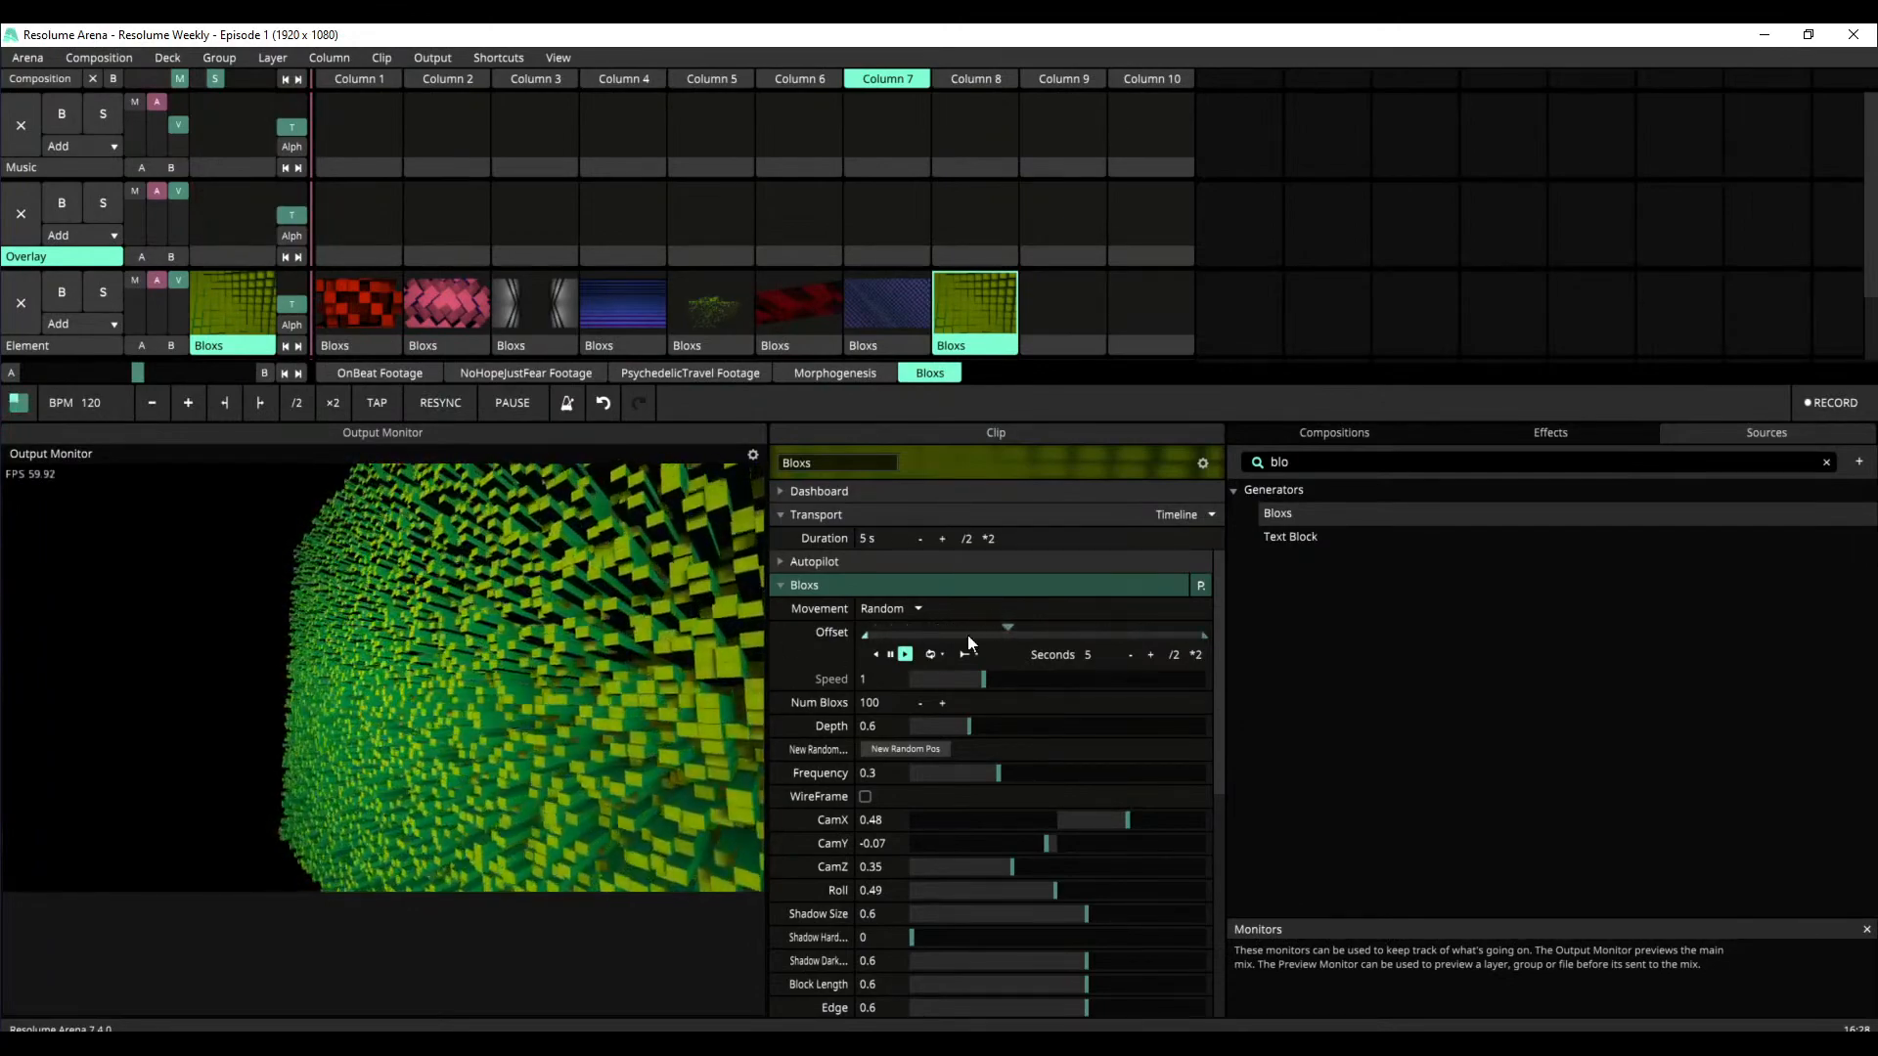
# Try WireFrame on the 100-block Column 8 clip and switch it back off
pyautogui.scroll(-1, 1217, 693)
pyautogui.scroll(-1, 1217, 694)
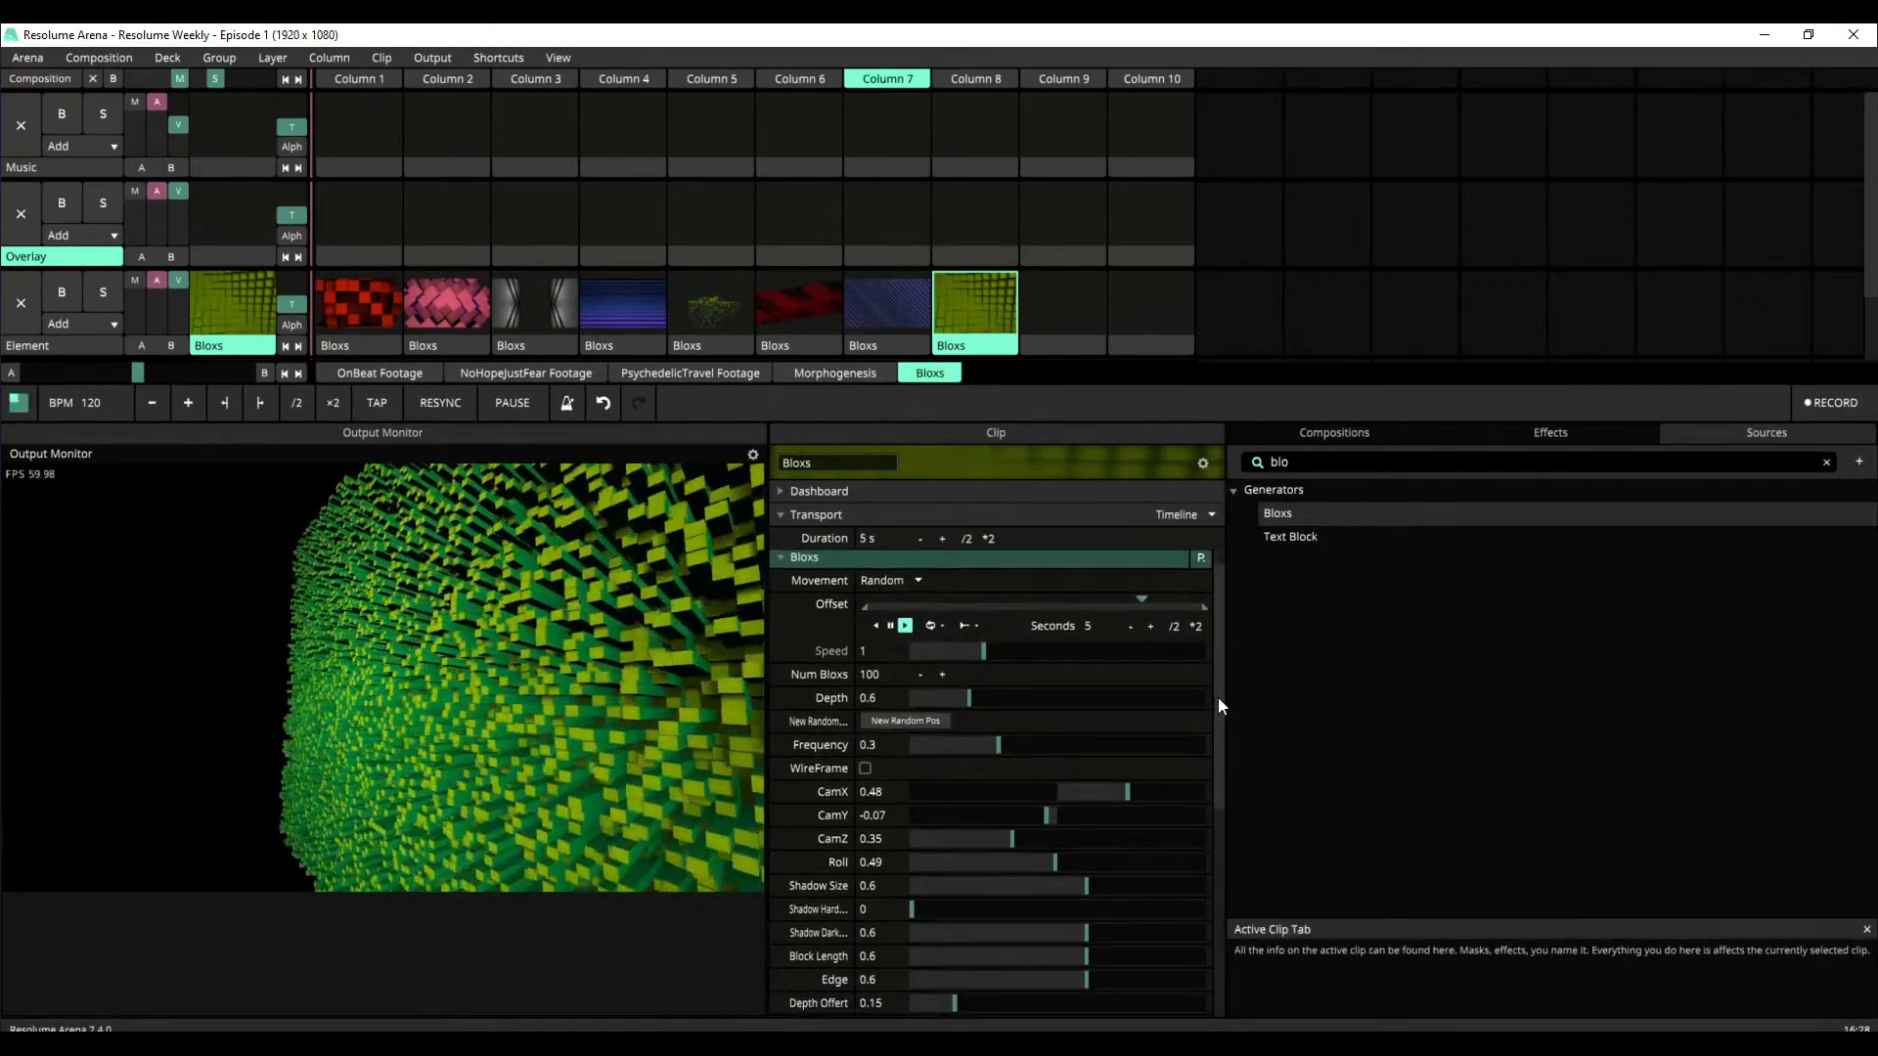
pyautogui.click(864, 745)
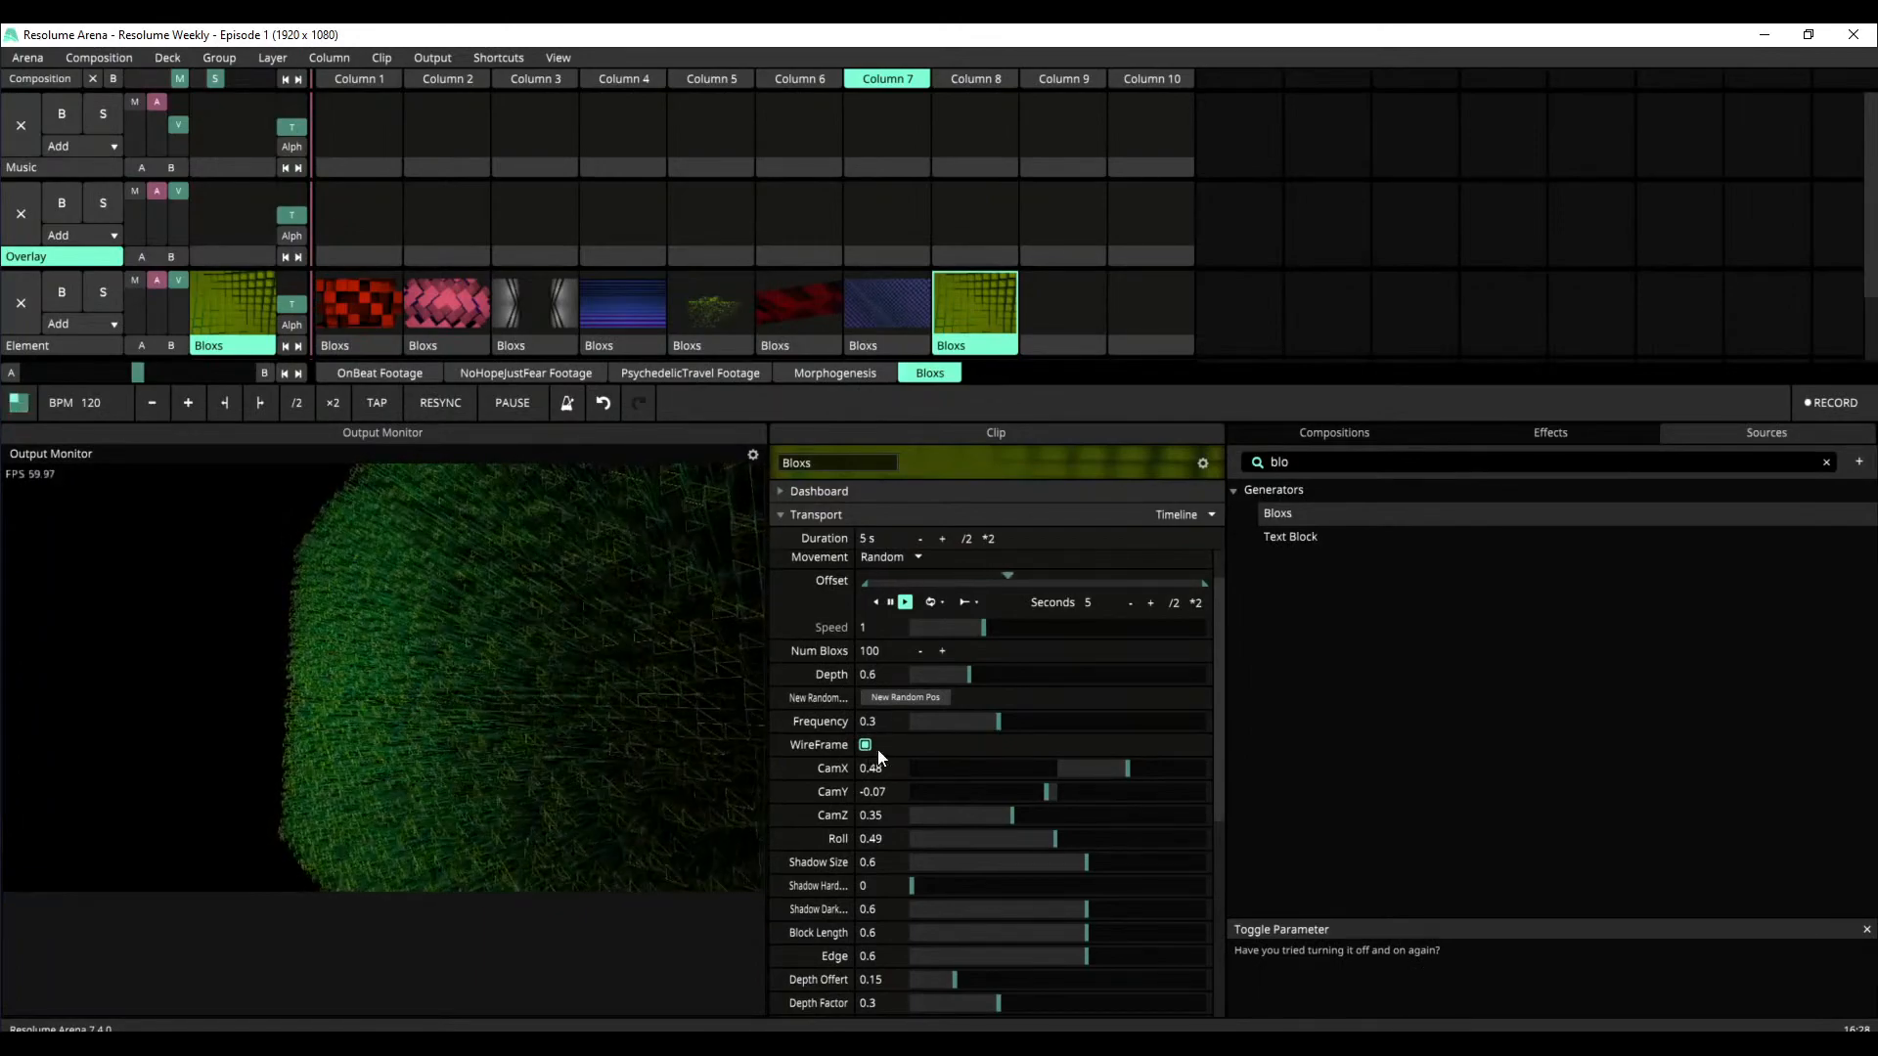
pyautogui.click(864, 746)
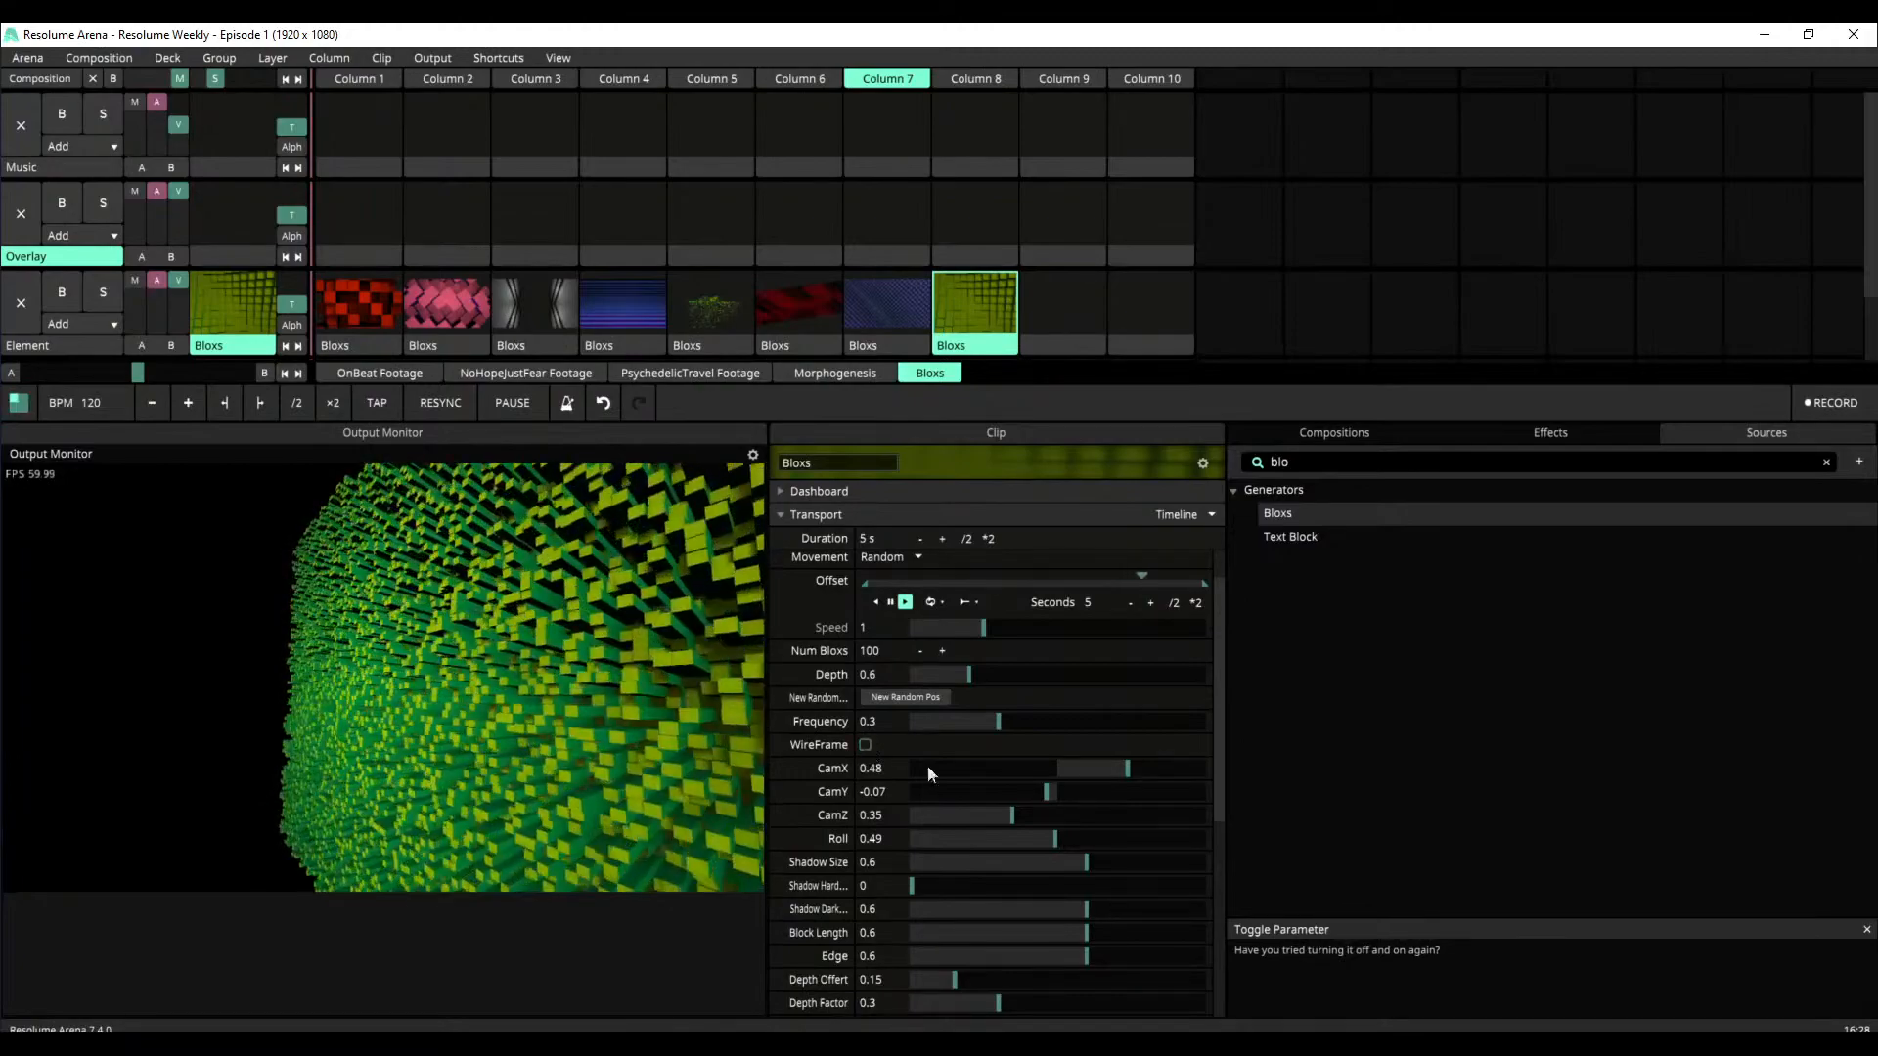
# Set the Column 8 clip's Shadow Size to 0.53, shadow hardness to 0.21, shadow darkness to 0.9 and Block Length to 0.02
pyautogui.moveTo(1217, 696); pyautogui.dragTo(1213, 812)
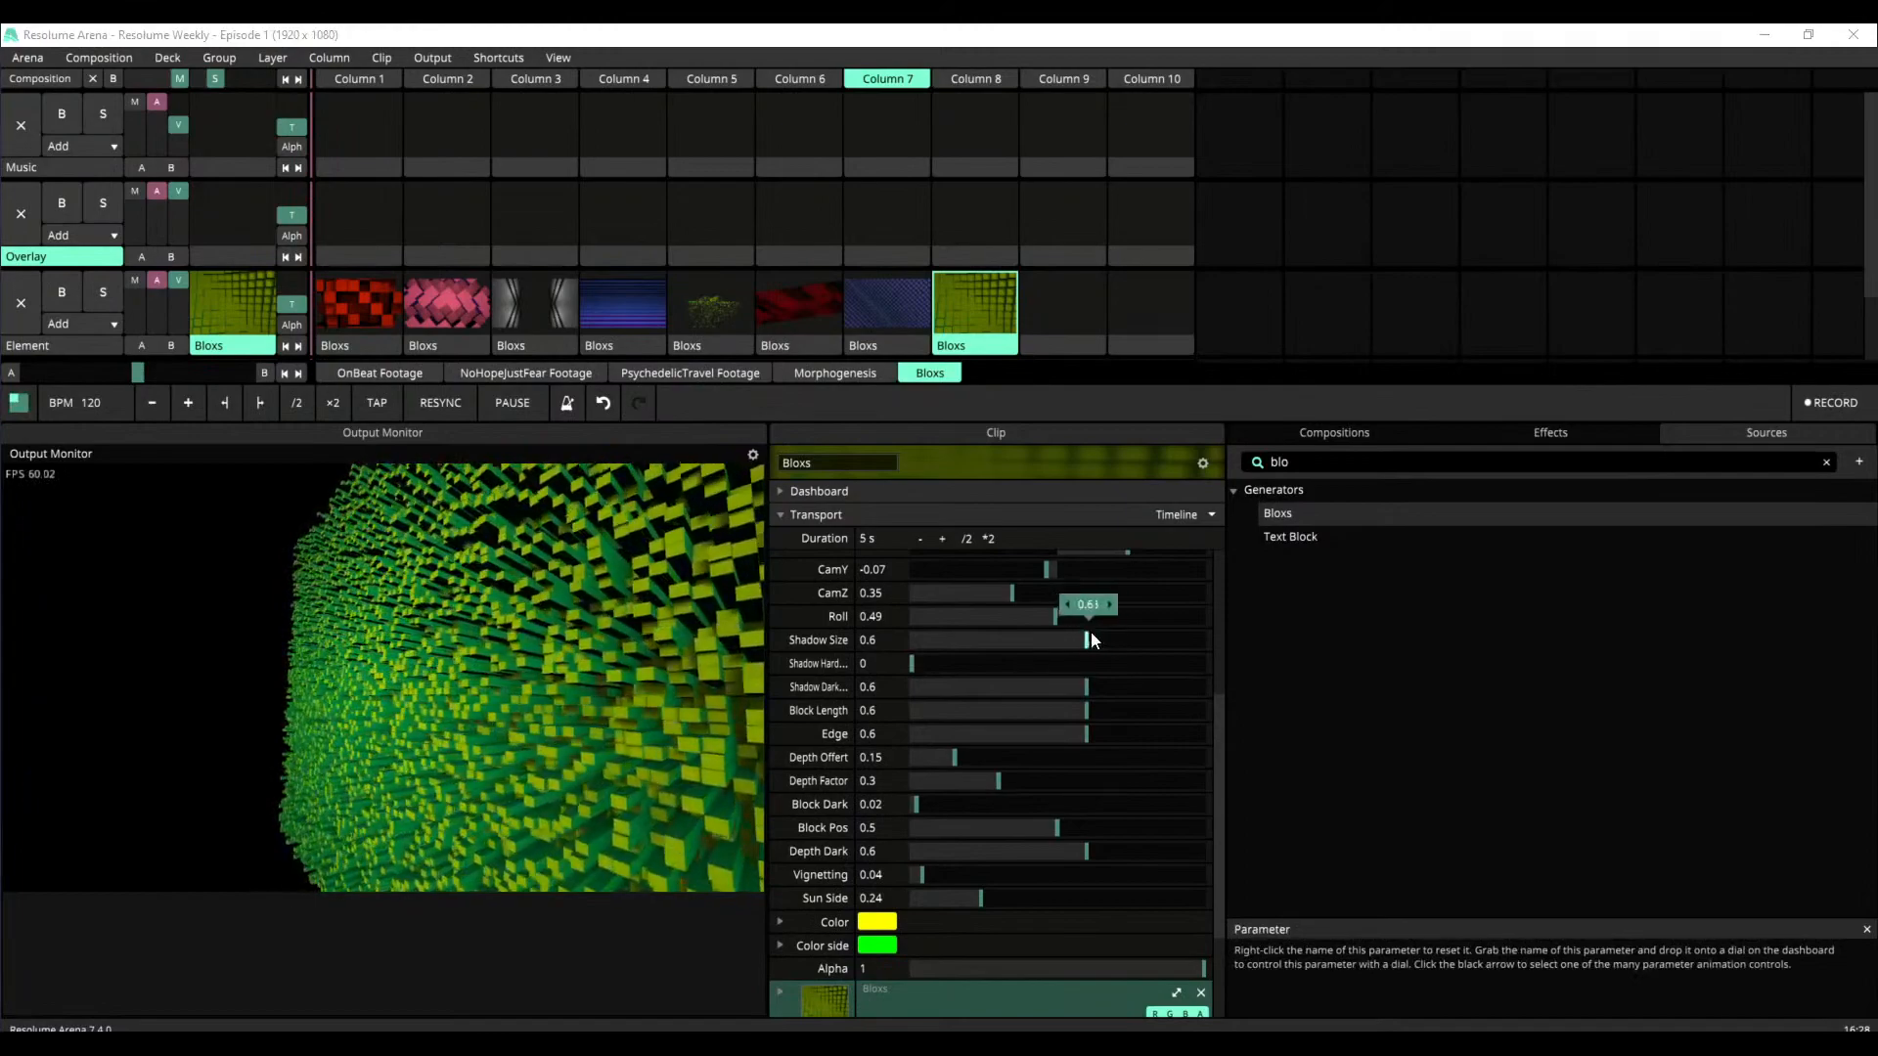
pyautogui.moveTo(1092, 656); pyautogui.dragTo(1067, 651)
pyautogui.moveTo(911, 663); pyautogui.dragTo(1022, 719)
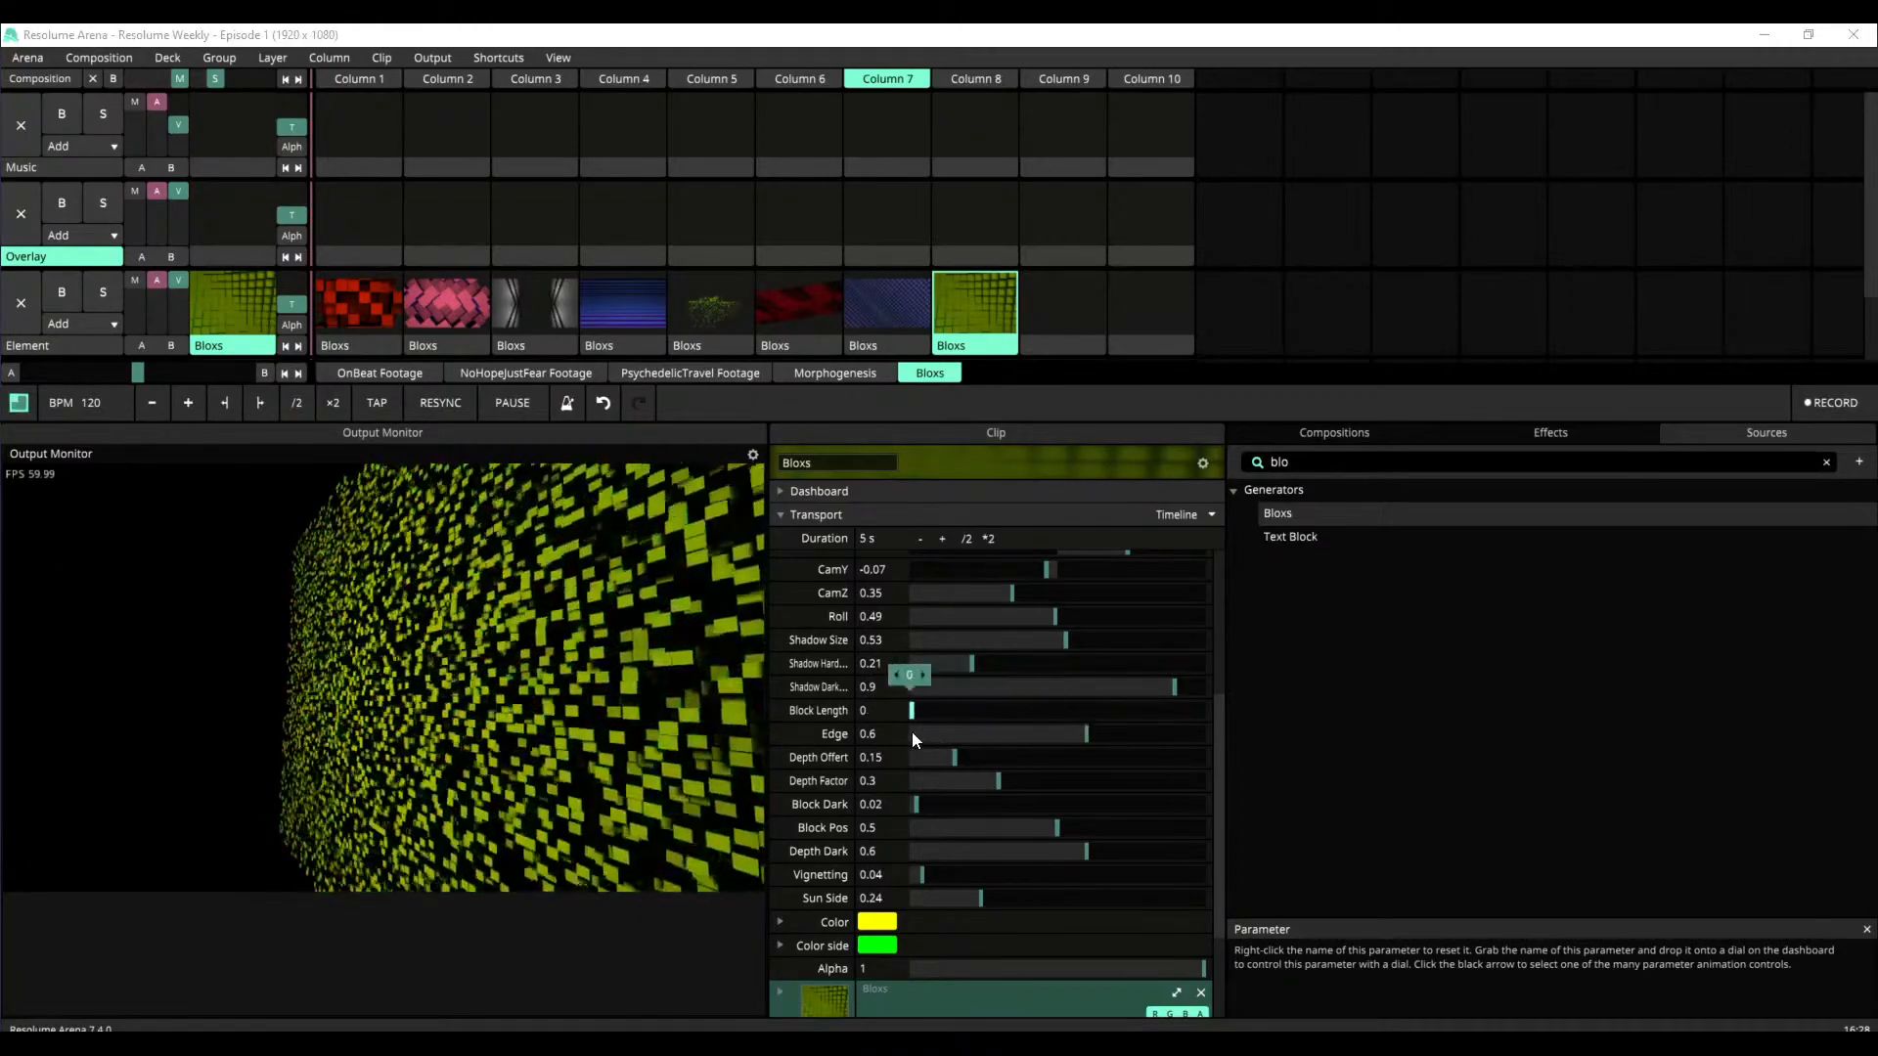
pyautogui.moveTo(920, 742)
pyautogui.mouseDown()
pyautogui.moveTo(888, 741)
pyautogui.moveTo(917, 737)
pyautogui.mouseUp()
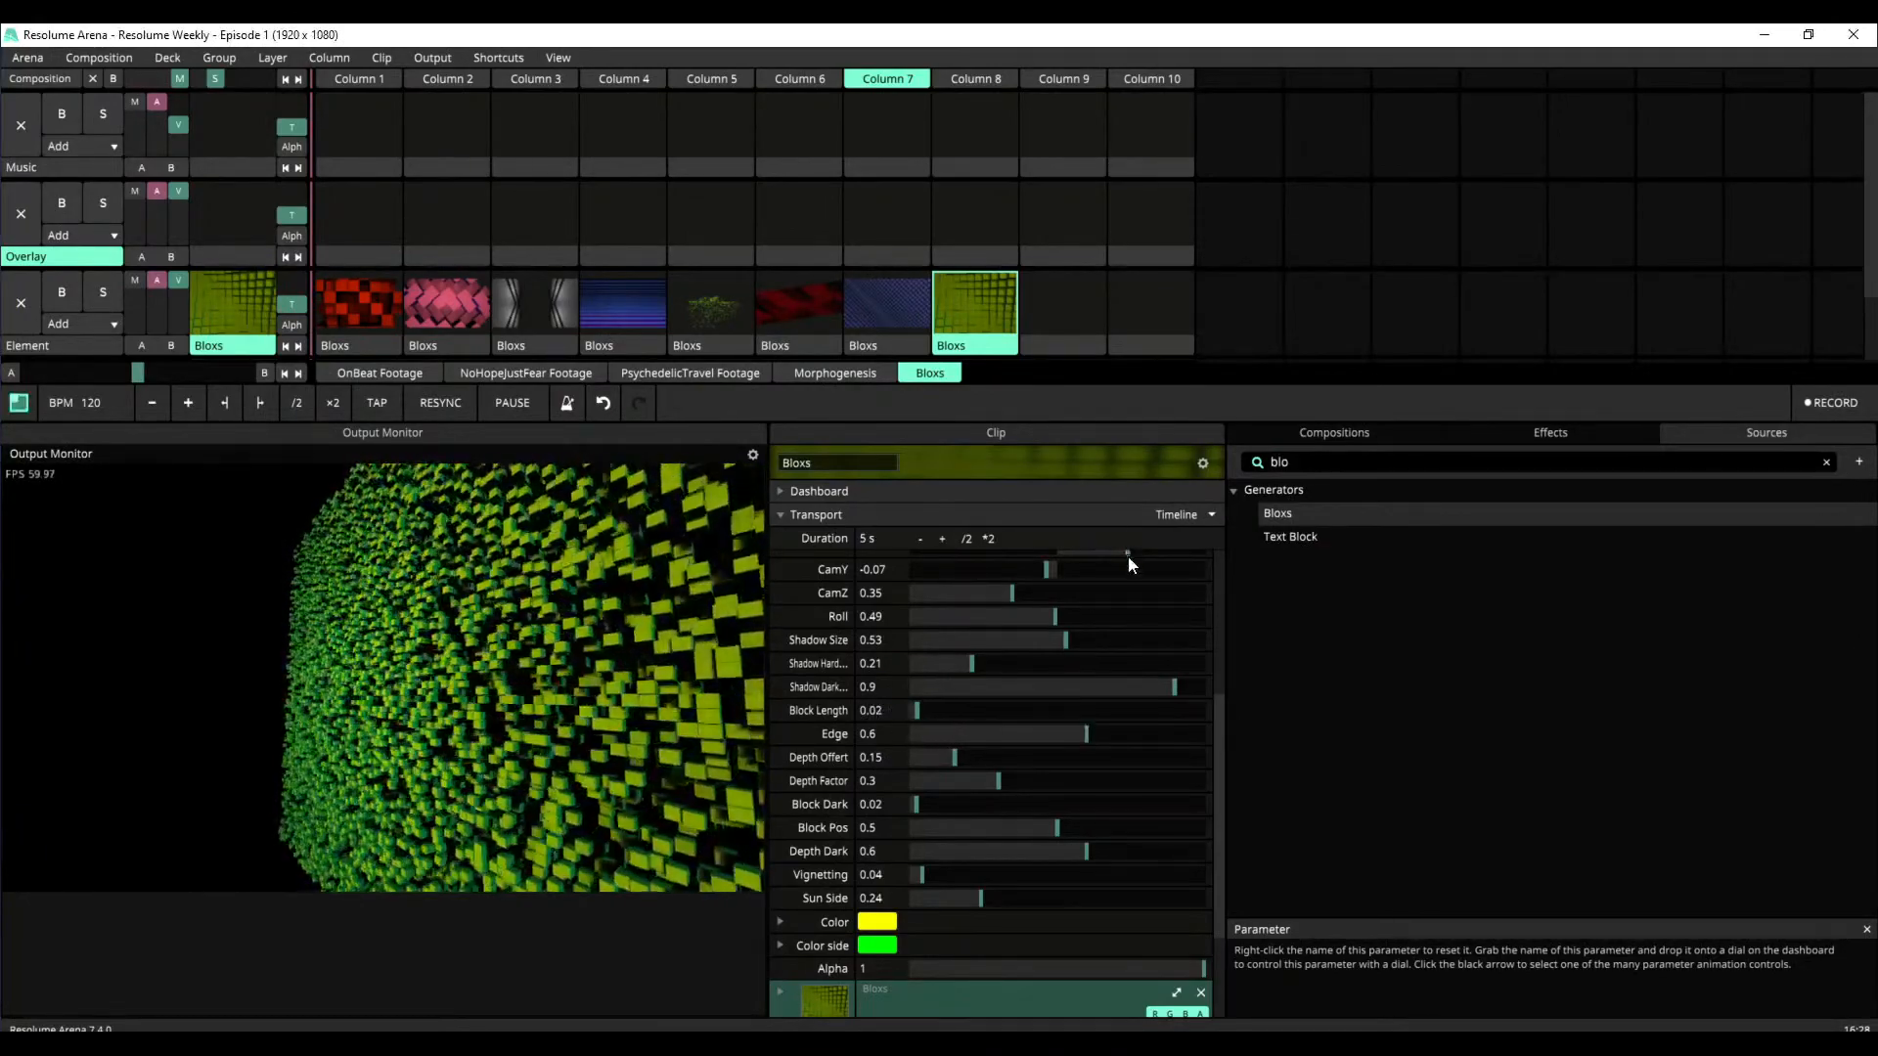
# Set CamX to 0.42, CamZ to 0.23, Edge to 0.53, Depth Offert to 0.24, Depth Factor to 0.19 and Vignetting to 0.34
pyautogui.scroll(3, 1117, 596)
pyautogui.moveTo(1122, 649)
pyautogui.mouseDown()
pyautogui.moveTo(1102, 655)
pyautogui.moveTo(1121, 659)
pyautogui.mouseUp()
pyautogui.moveTo(1012, 696); pyautogui.dragTo(980, 718)
pyautogui.moveTo(1081, 837); pyautogui.dragTo(967, 882)
pyautogui.moveTo(1055, 929)
pyautogui.mouseDown()
pyautogui.moveTo(880, 952)
pyautogui.moveTo(1056, 931)
pyautogui.mouseUp()
pyautogui.moveTo(922, 977); pyautogui.dragTo(935, 978)
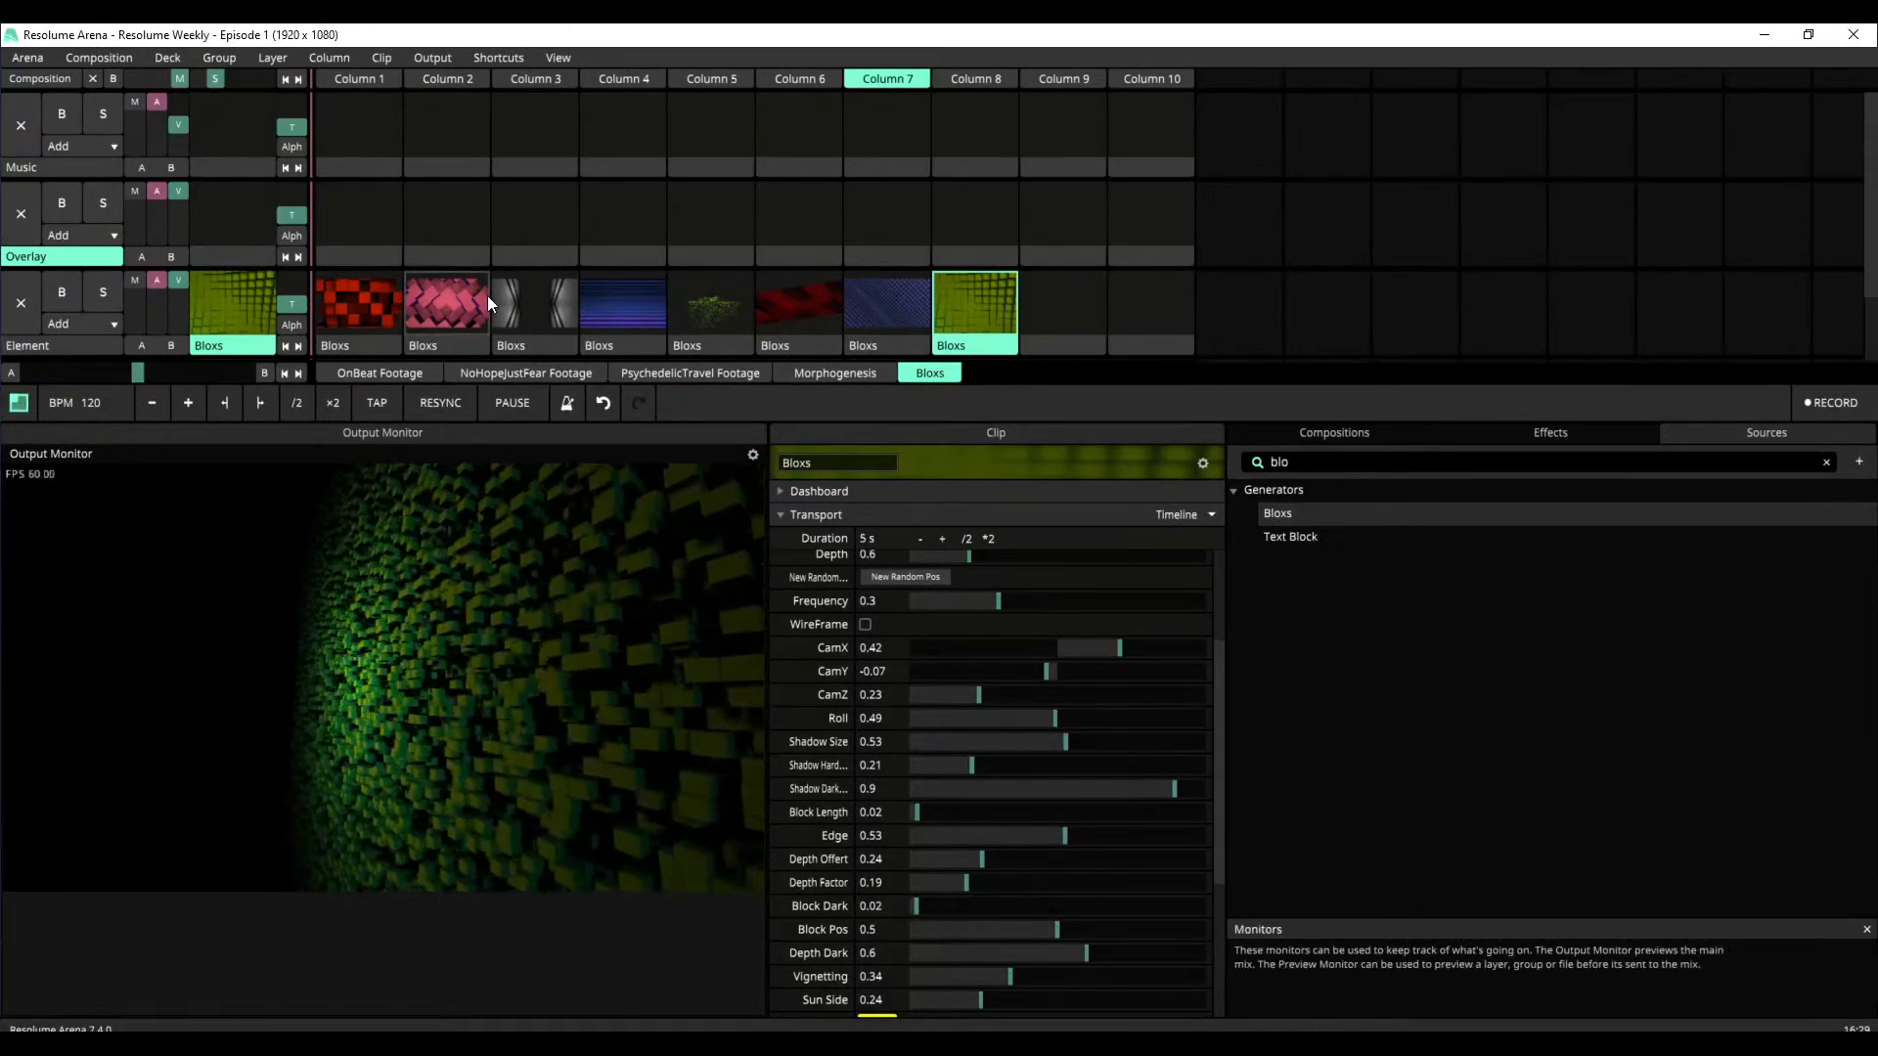
# Trigger the pink Bloxs clip in Column 2 and increase its Vignetting
pyautogui.click(477, 297)
pyautogui.scroll(-6, 993, 796)
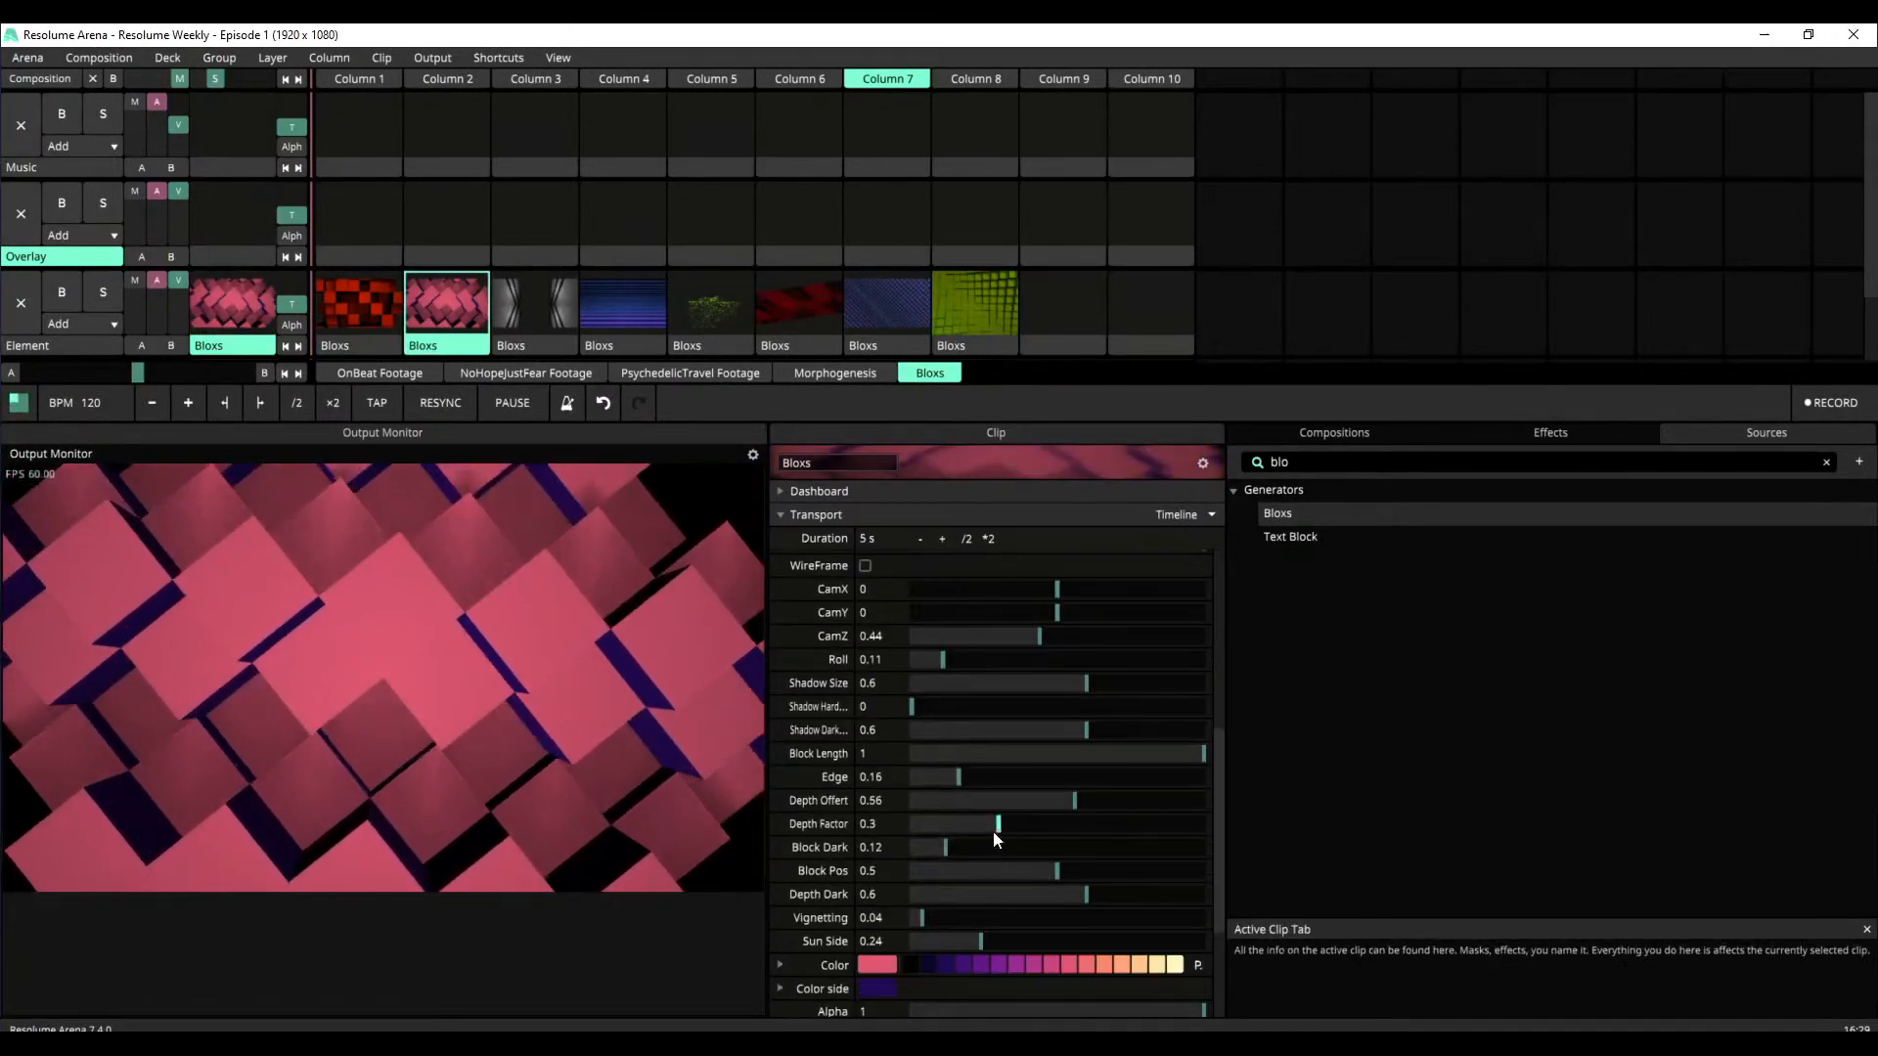
pyautogui.moveTo(935, 913)
pyautogui.mouseDown()
pyautogui.moveTo(1080, 914)
pyautogui.moveTo(959, 917)
pyautogui.mouseUp()
pyautogui.moveTo(1216, 889); pyautogui.dragTo(1207, 766)
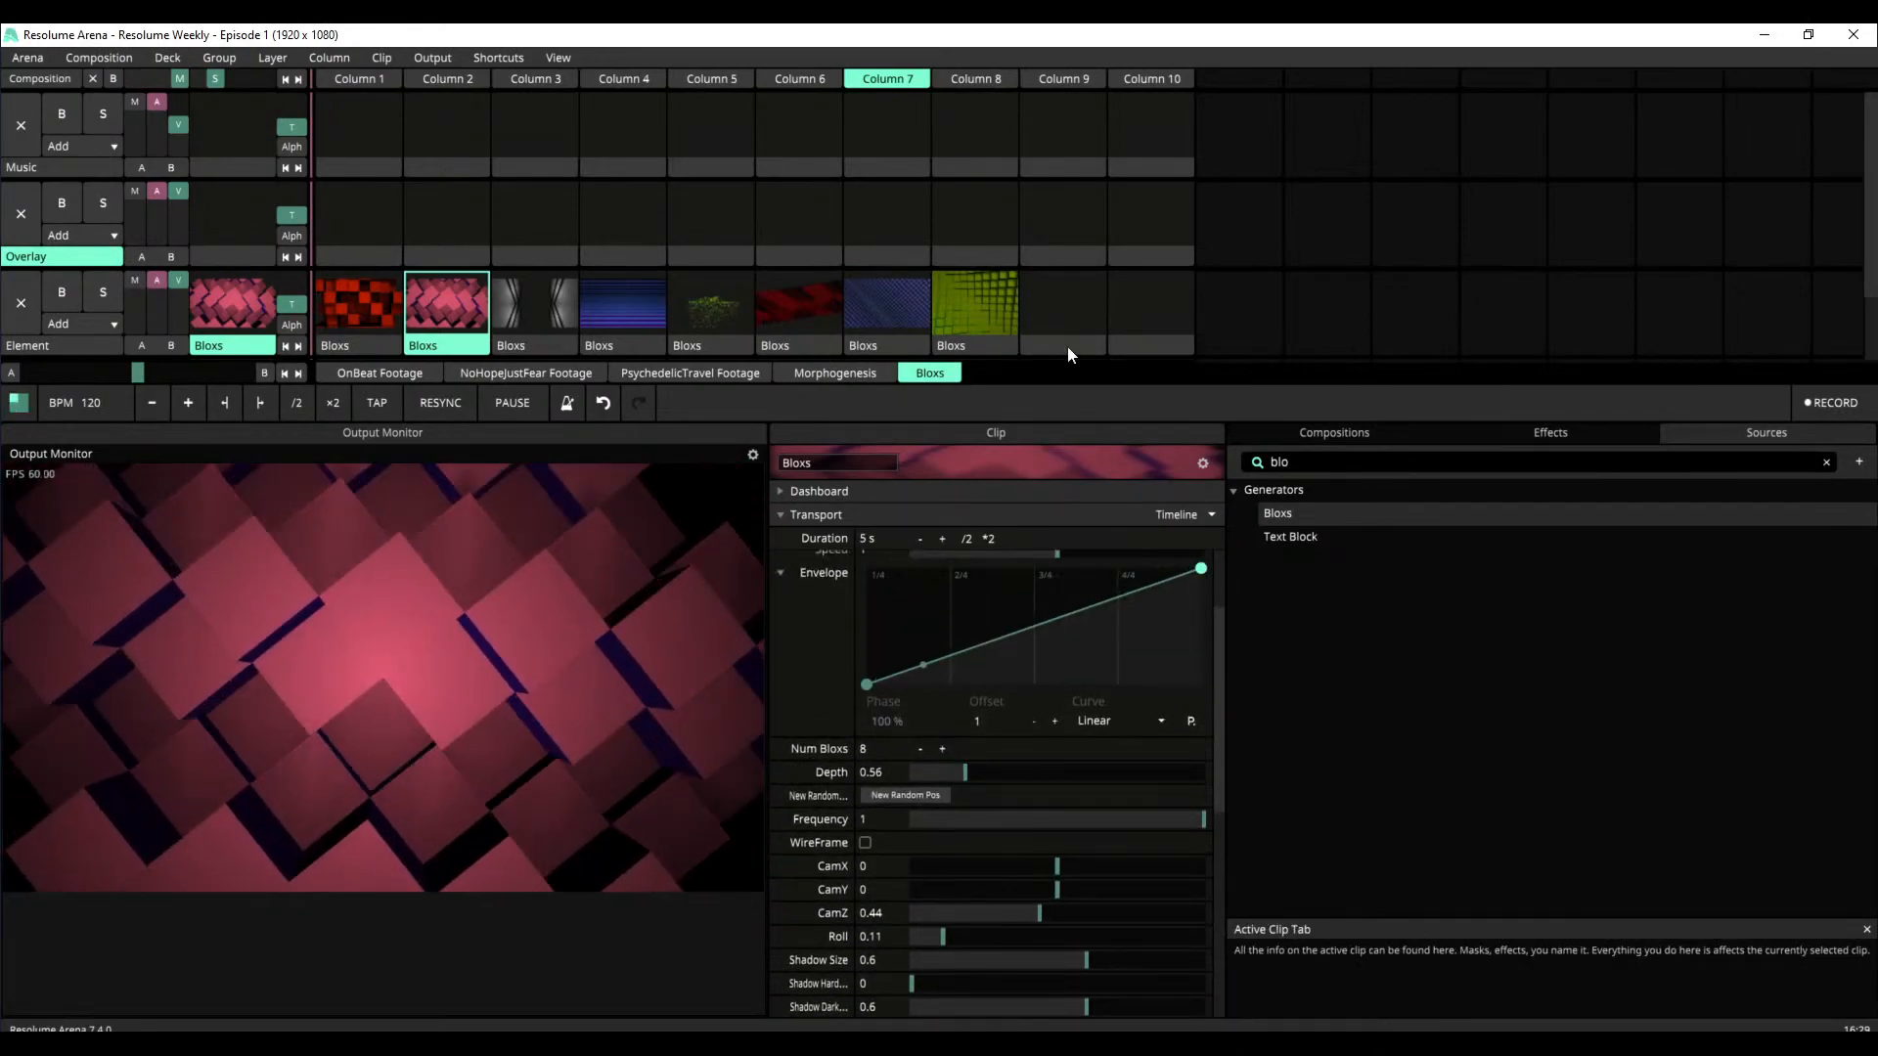
# Trigger the Column 8 Bloxs clip again and set its Vignetting to 0
pyautogui.click(1001, 309)
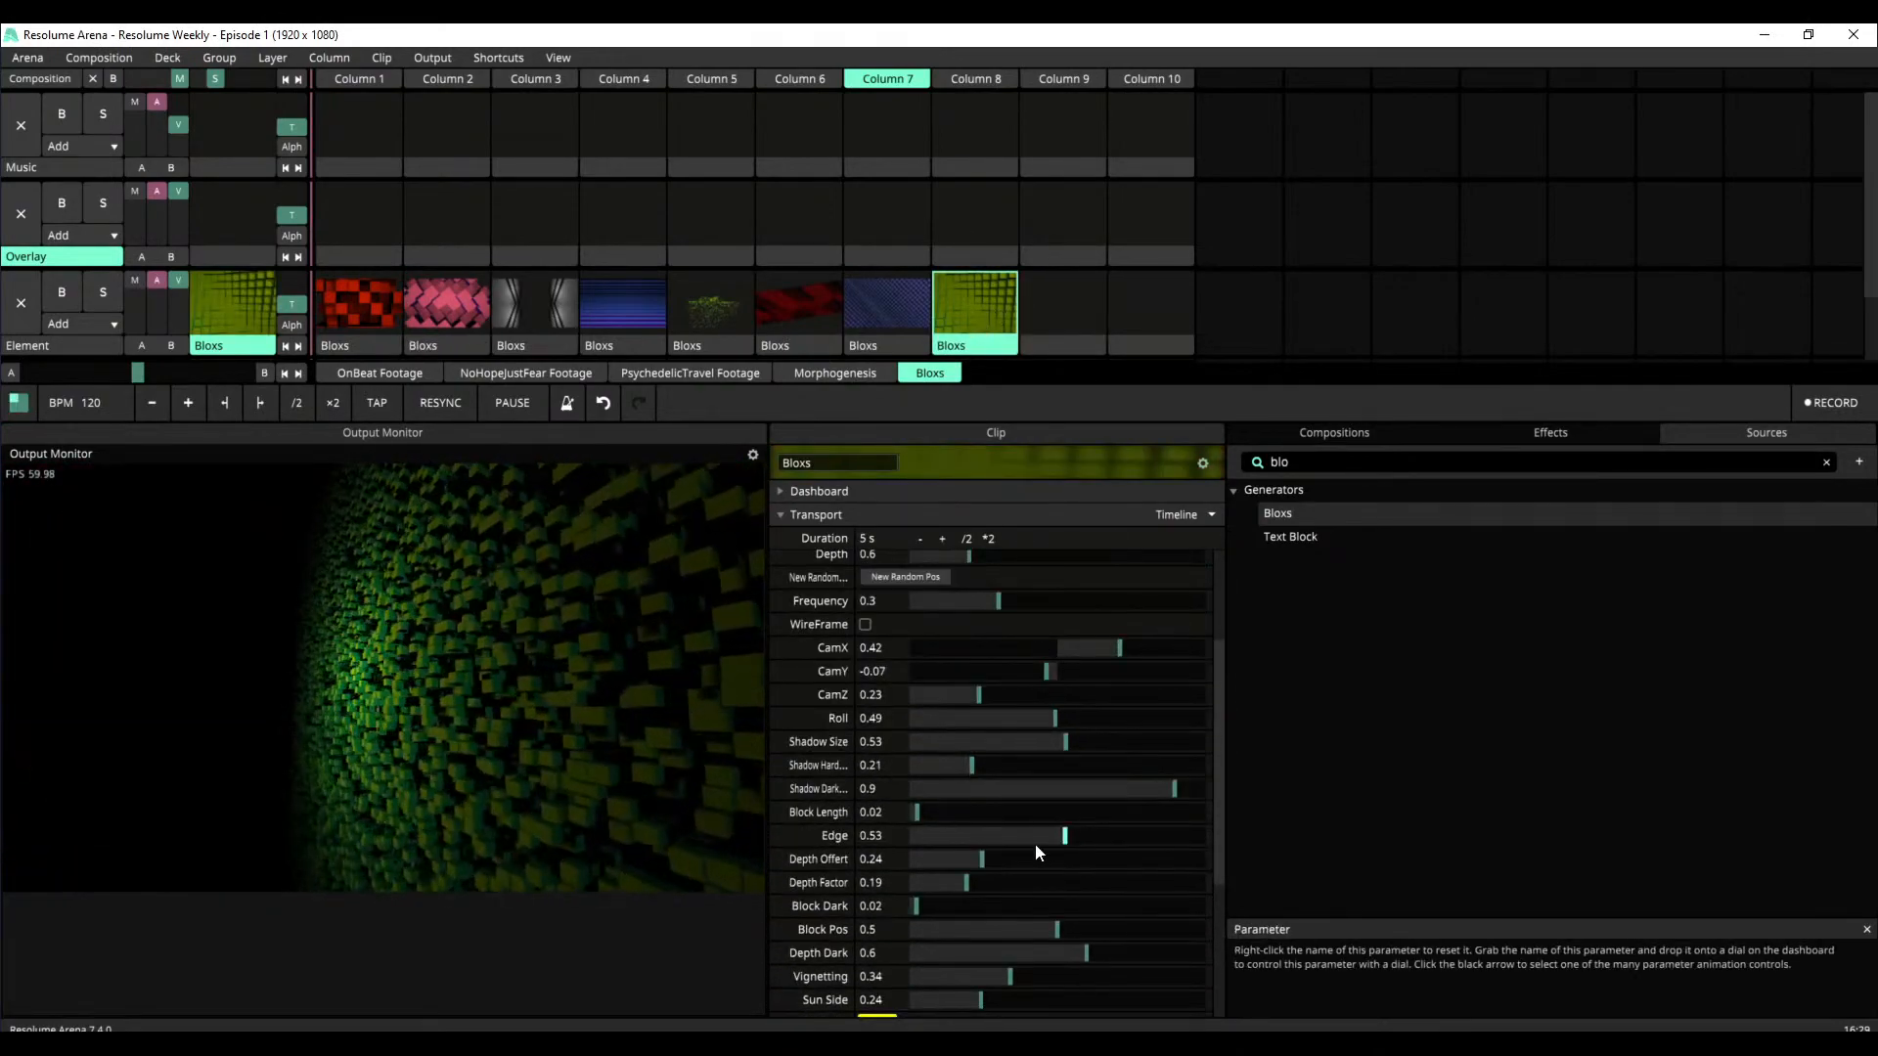
pyautogui.scroll(-3, 1035, 847)
pyautogui.scroll(5, 953, 694)
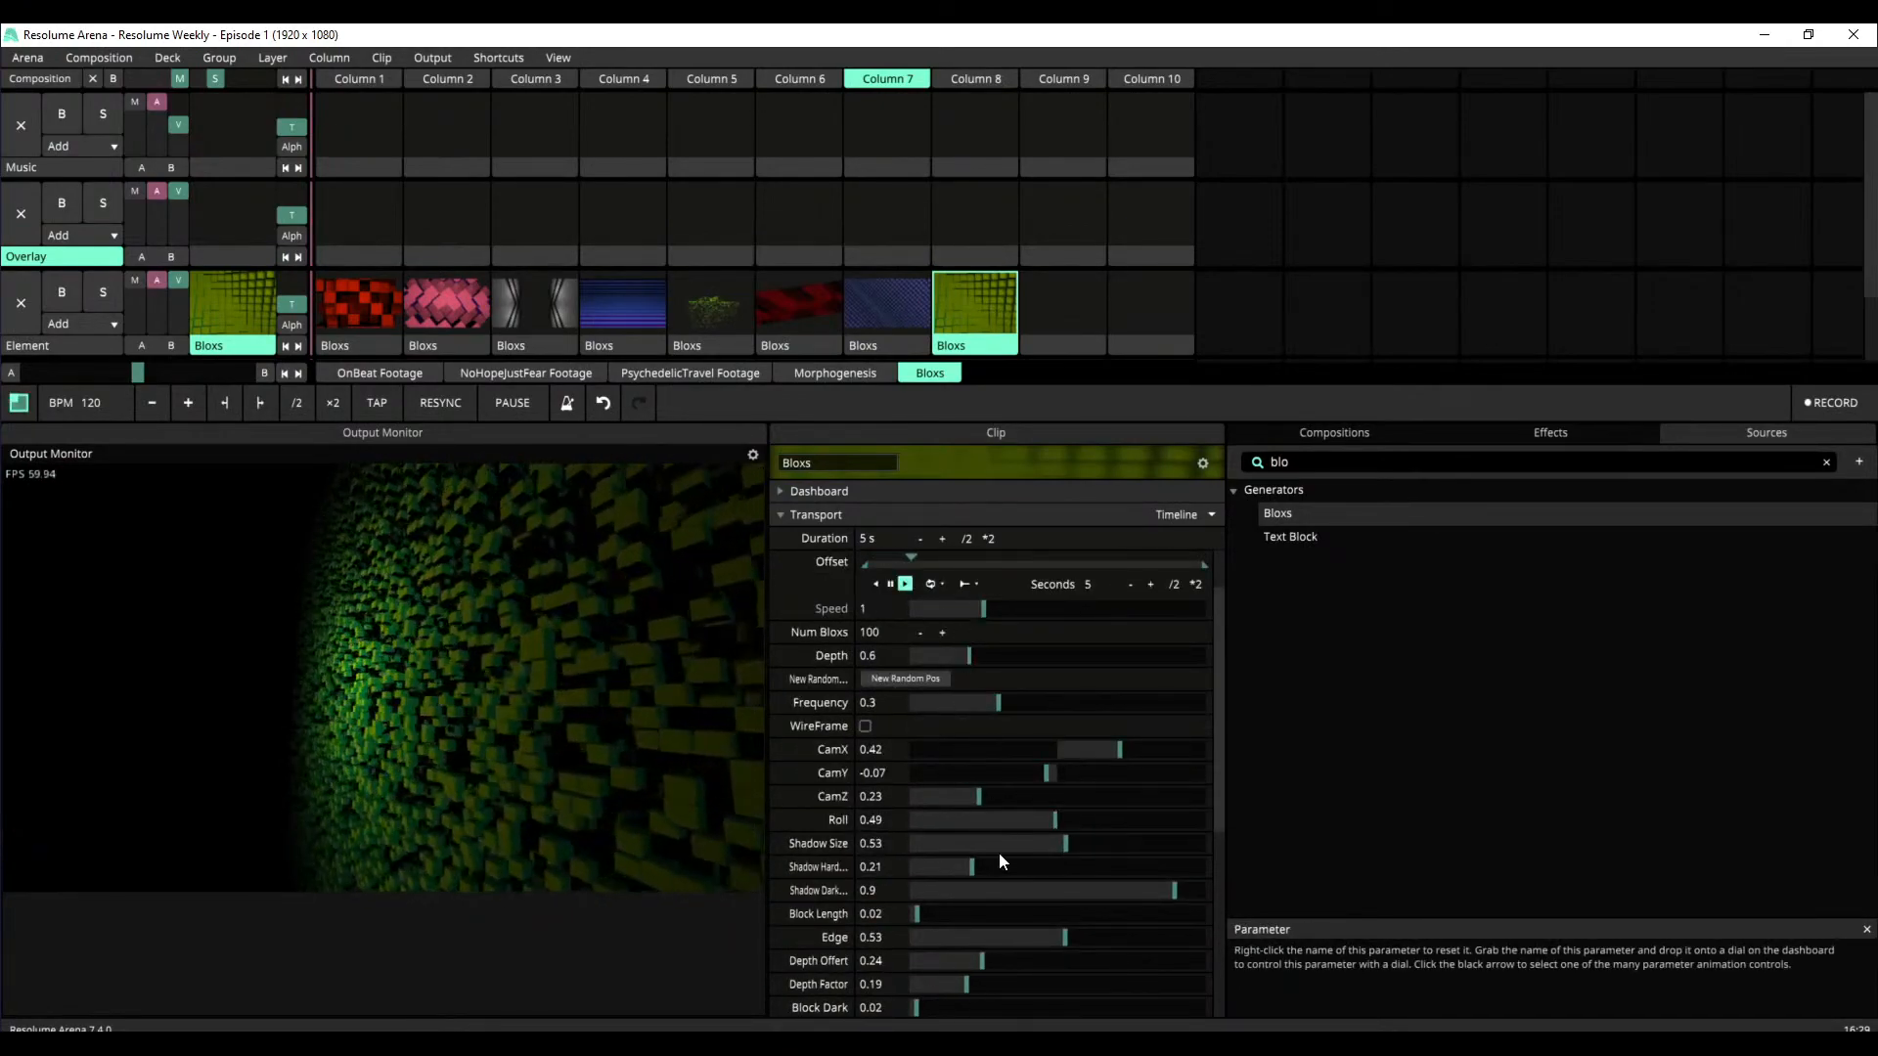
pyautogui.scroll(-2, 988, 723)
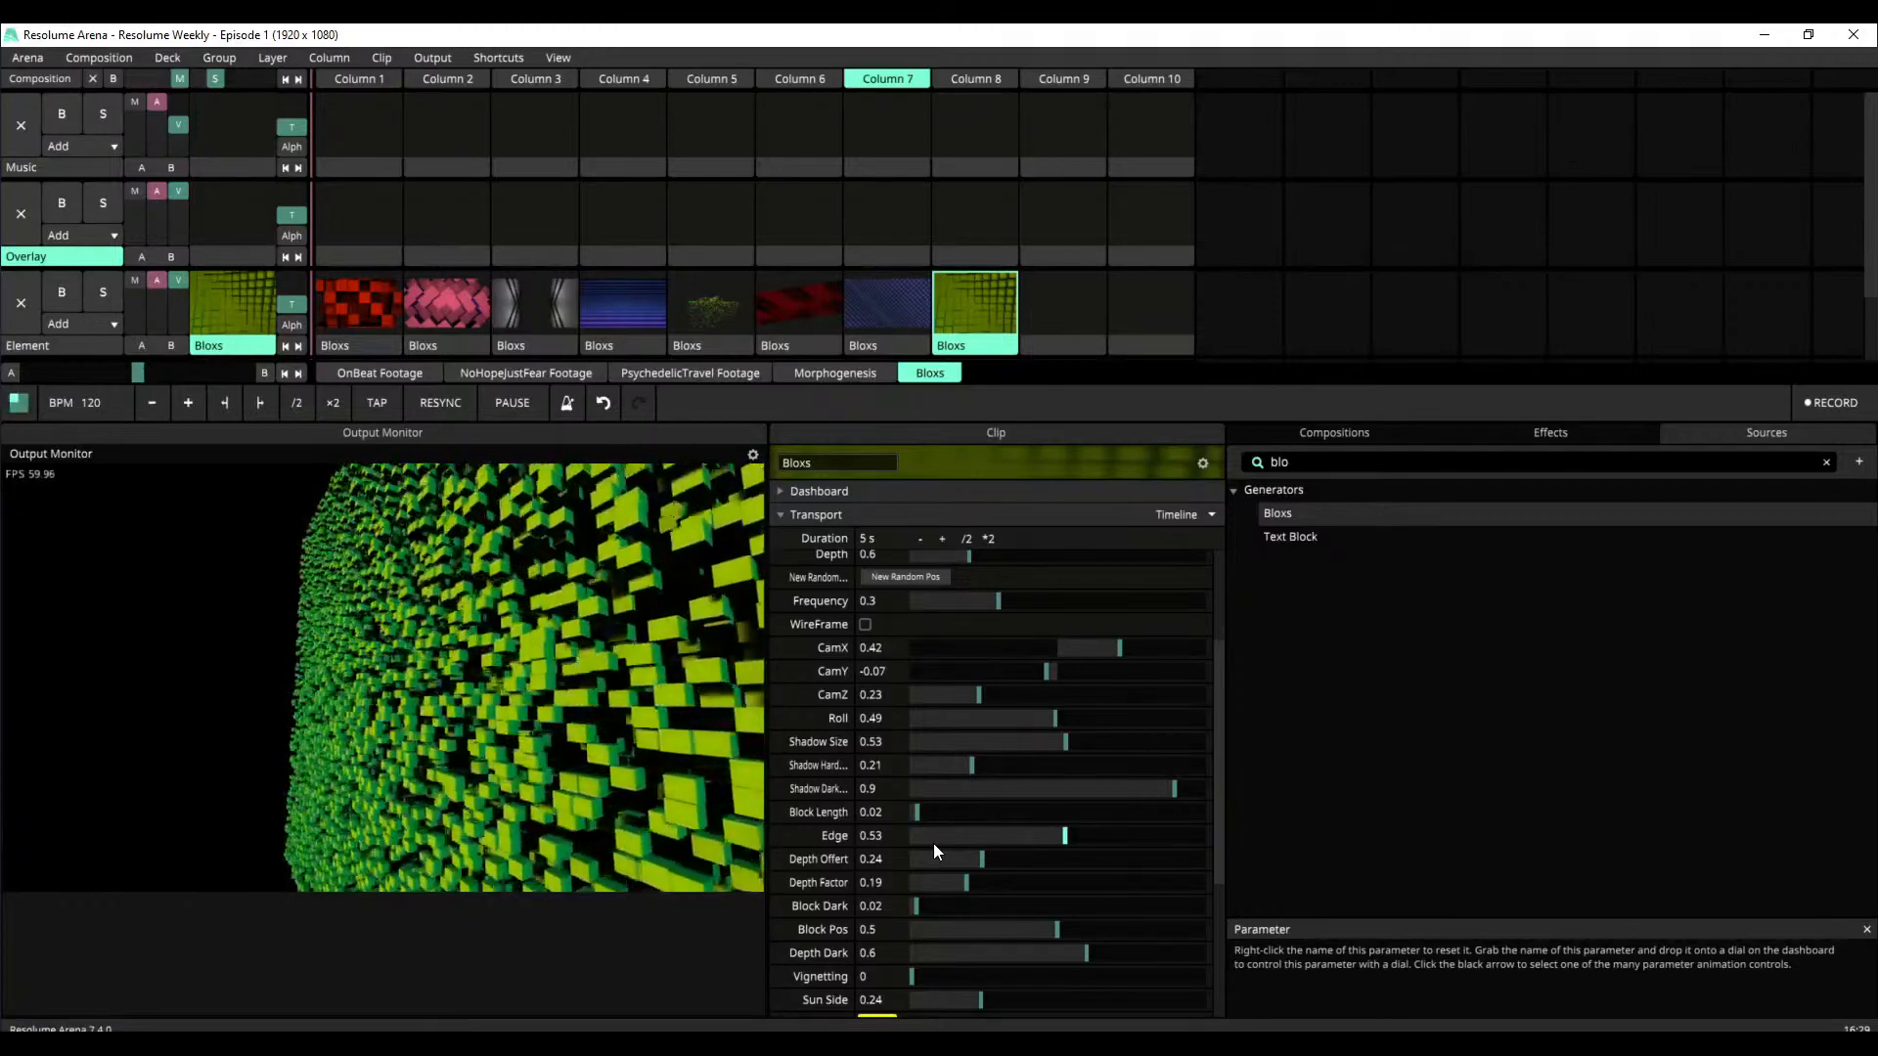
# Reset the Column 8 clip's CamX to 0, and set CamY to -0.64 and CamZ to 0.17
pyautogui.moveTo(1218, 742); pyautogui.dragTo(1233, 635)
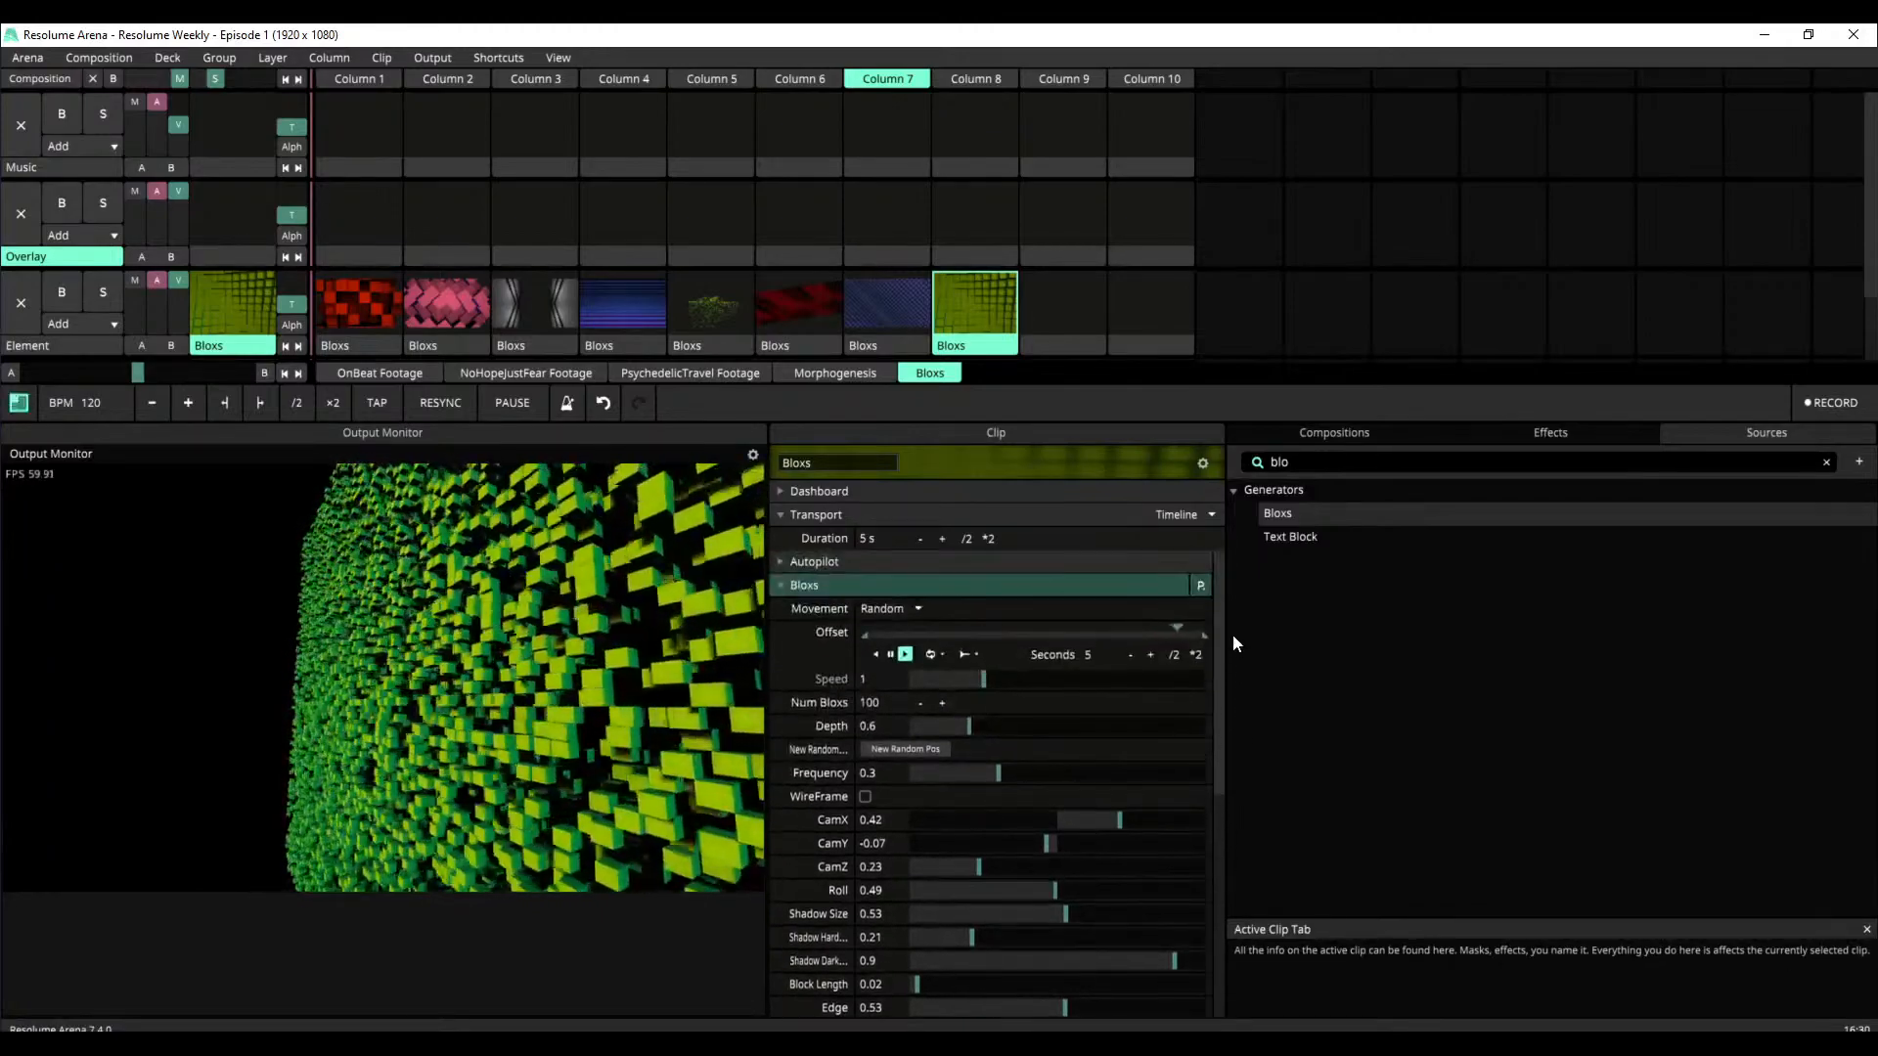
pyautogui.doubleClick(1120, 822)
pyautogui.doubleClick(1047, 844)
pyautogui.doubleClick(978, 872)
pyautogui.moveTo(1060, 847); pyautogui.dragTo(956, 695)
pyautogui.moveTo(959, 841)
pyautogui.mouseDown()
pyautogui.moveTo(1030, 815)
pyautogui.moveTo(1007, 868)
pyautogui.moveTo(929, 866)
pyautogui.moveTo(964, 874)
pyautogui.mouseUp()
pyautogui.rightClick(1036, 814)
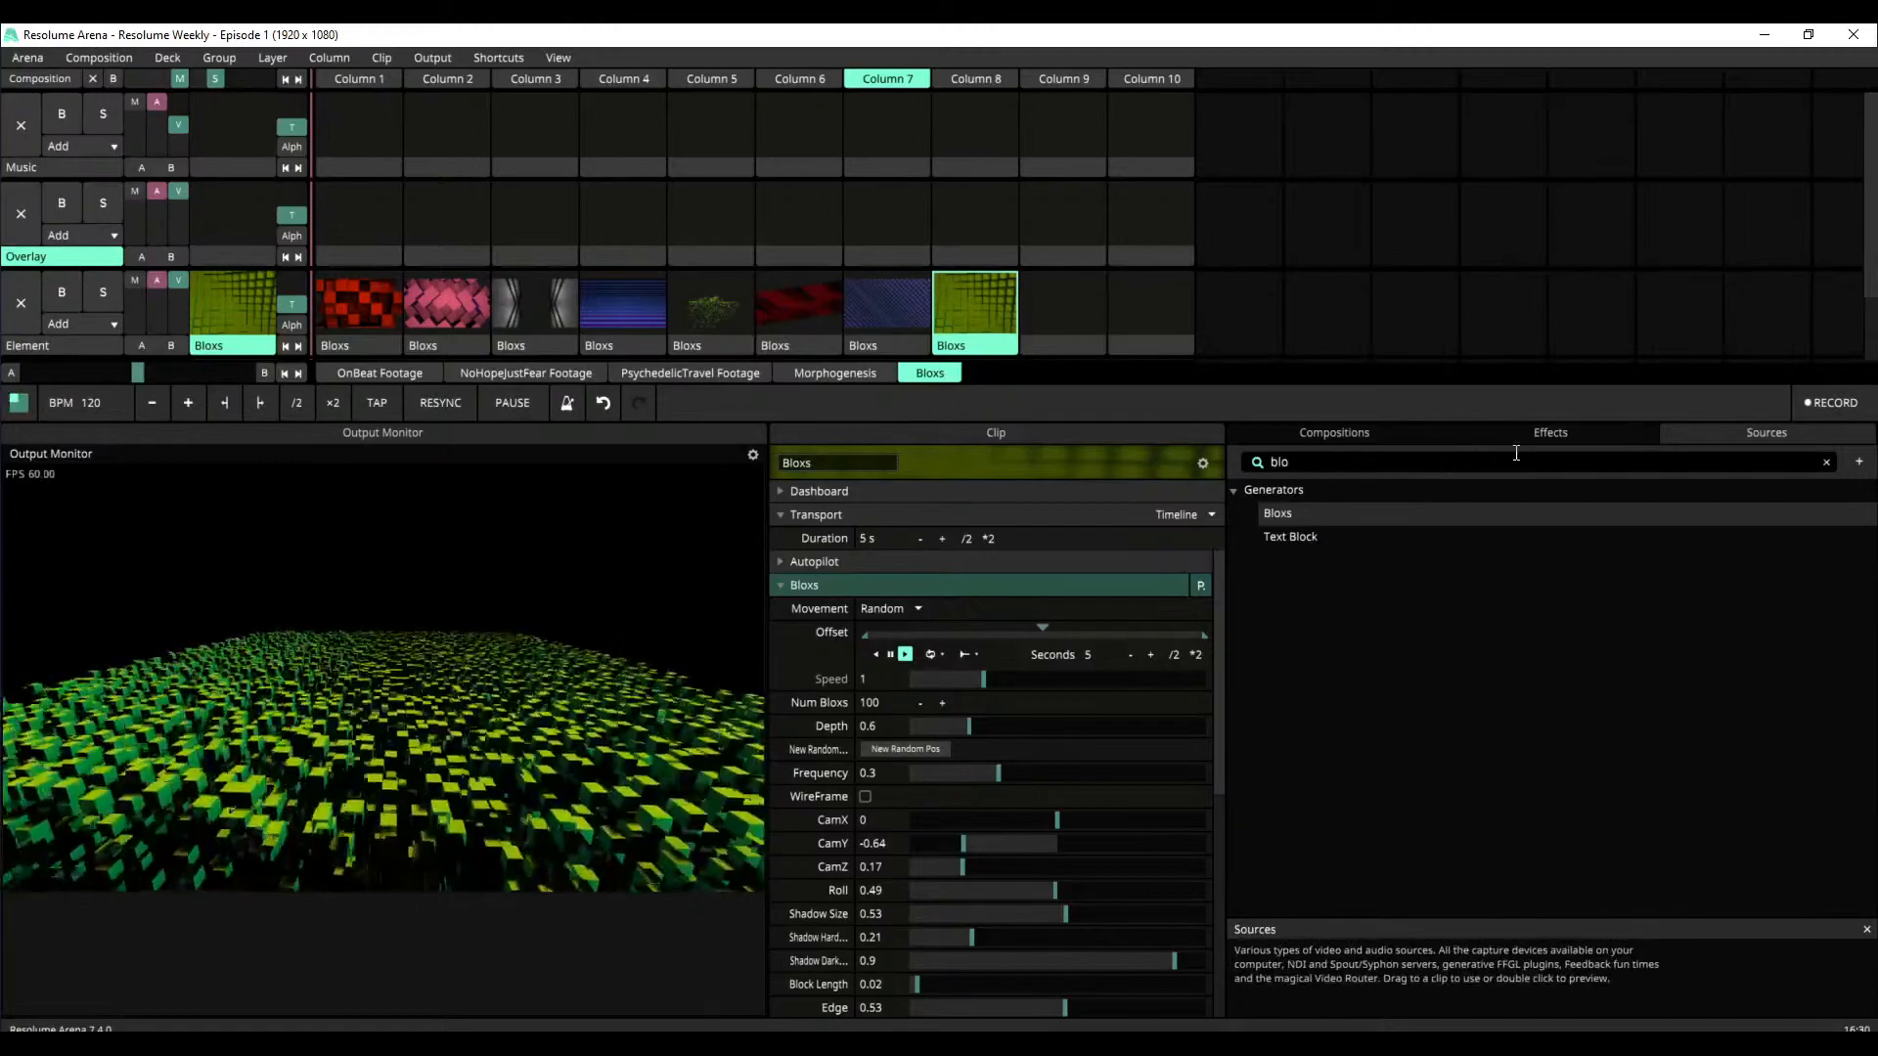
# Find the Mirror Quad video effect with the search "quad" and add it to the Column 8 Bloxs clip
pyautogui.click(780, 587)
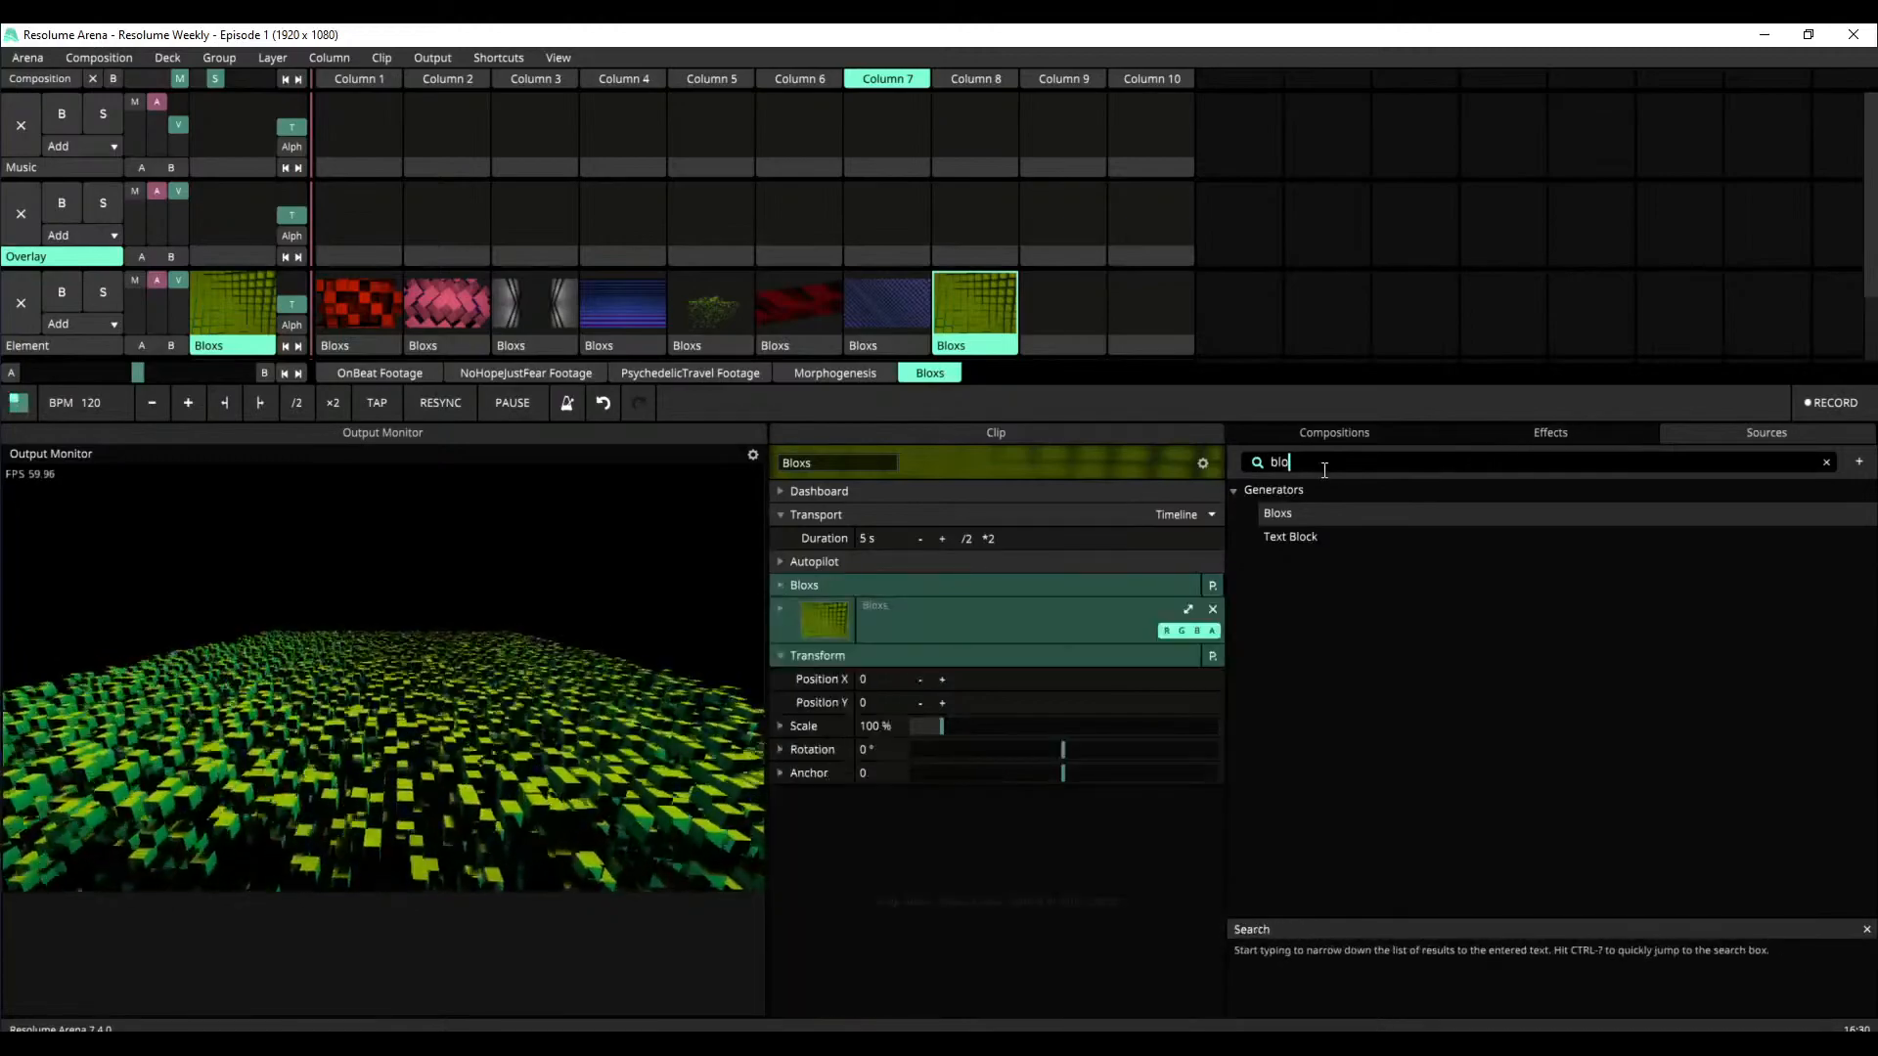
pyautogui.press('BackSpace')
pyautogui.press('BackSpace')
pyautogui.press('BackSpace')
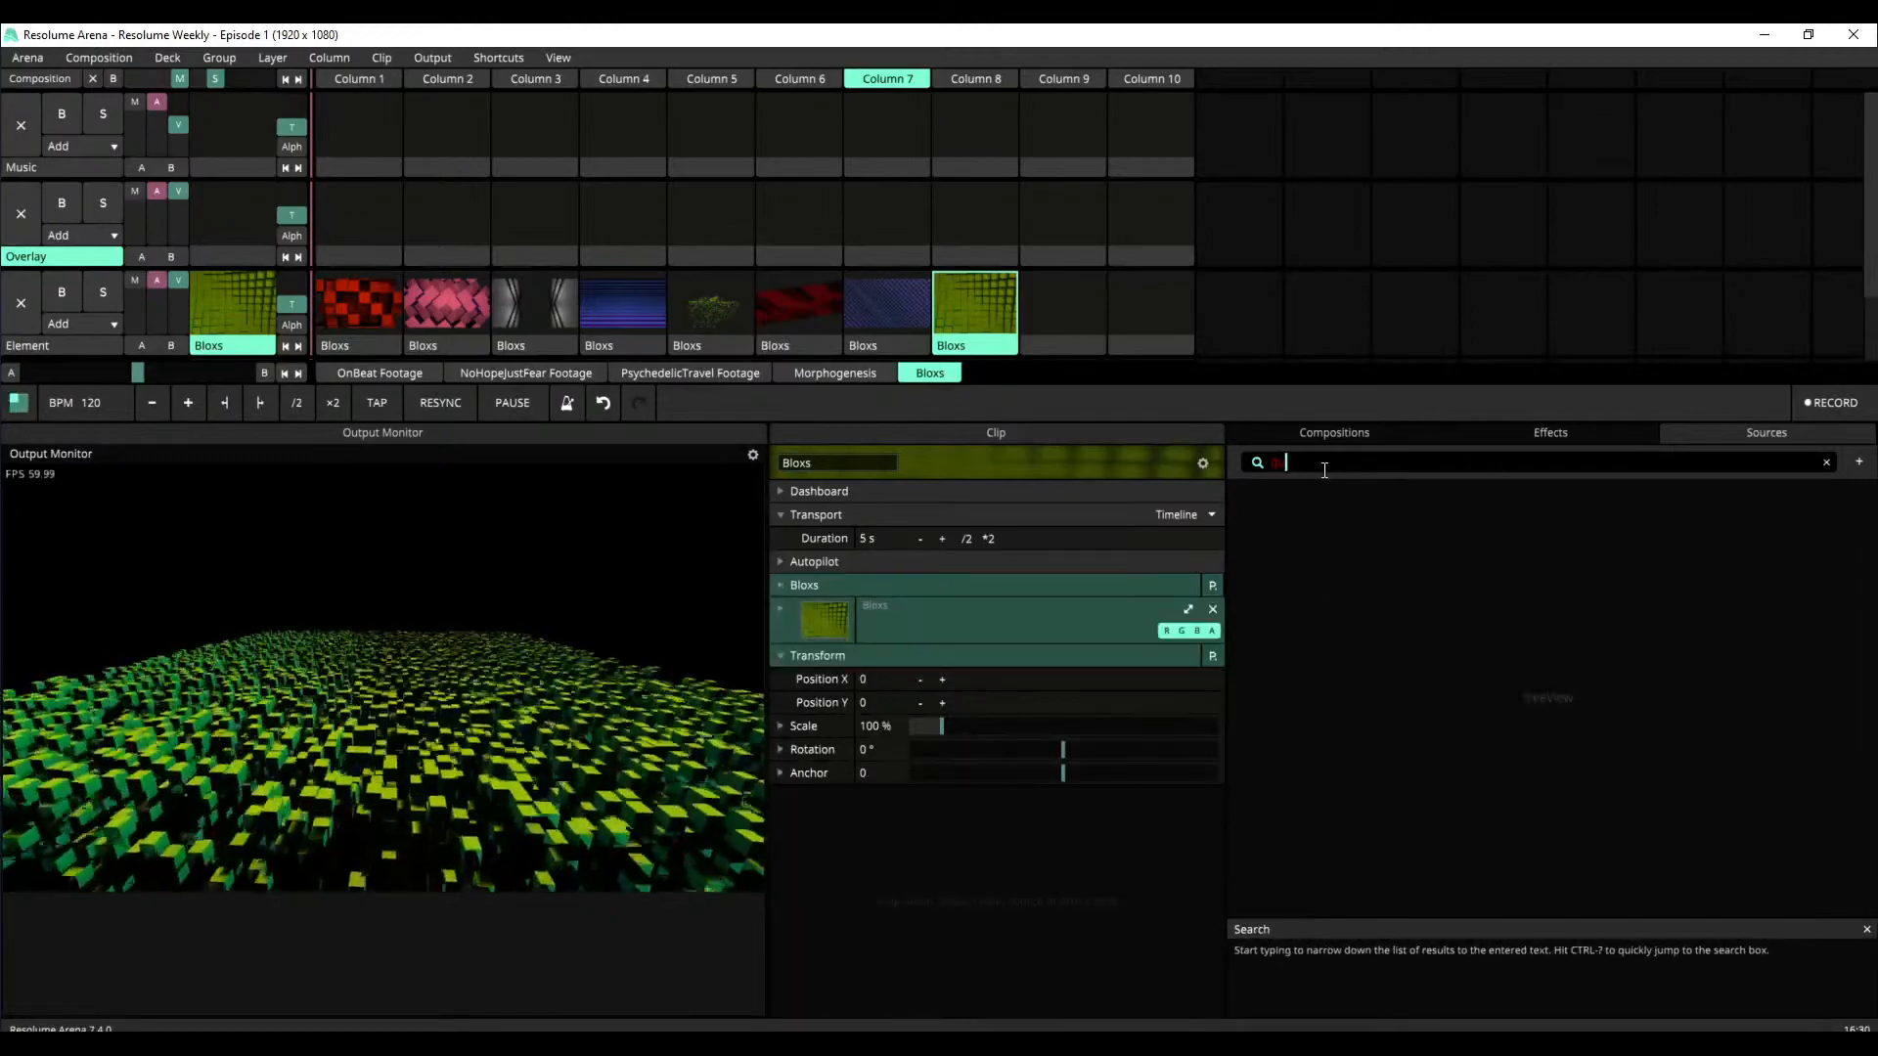
pyautogui.click(1553, 434)
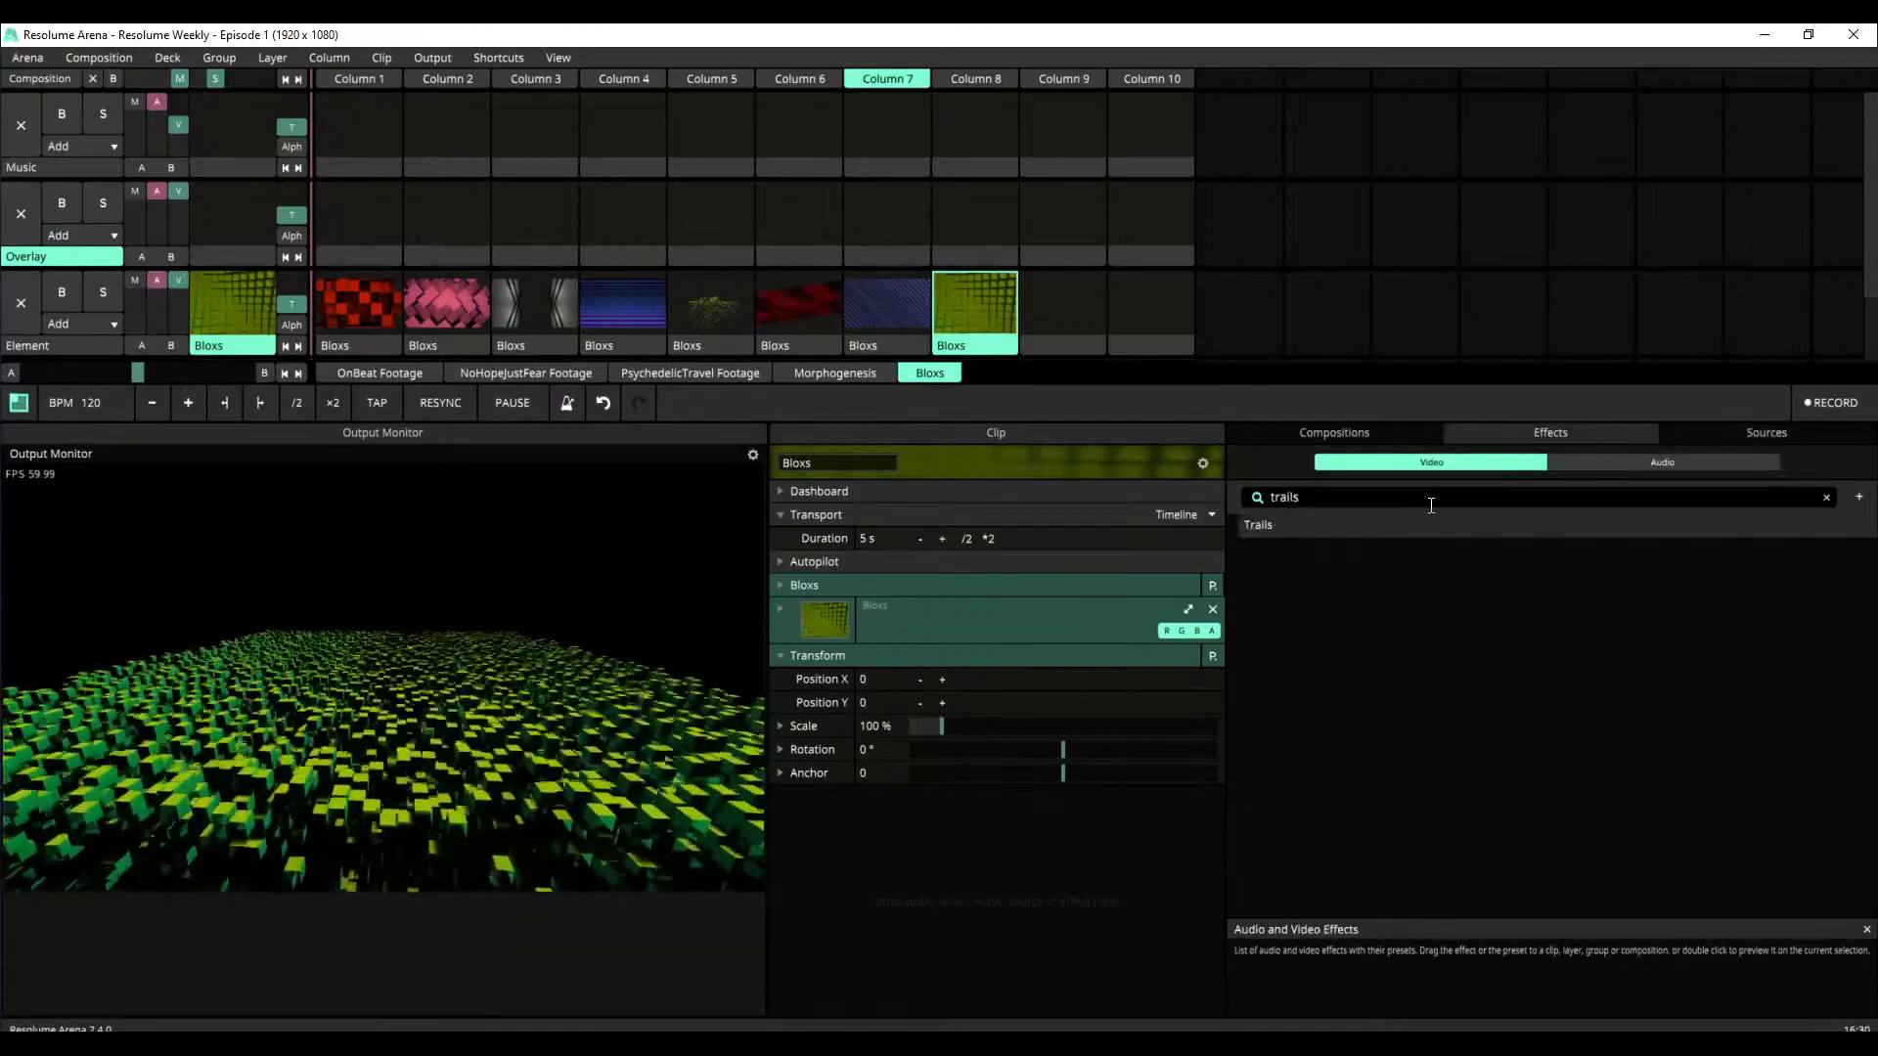
pyautogui.write('quad')
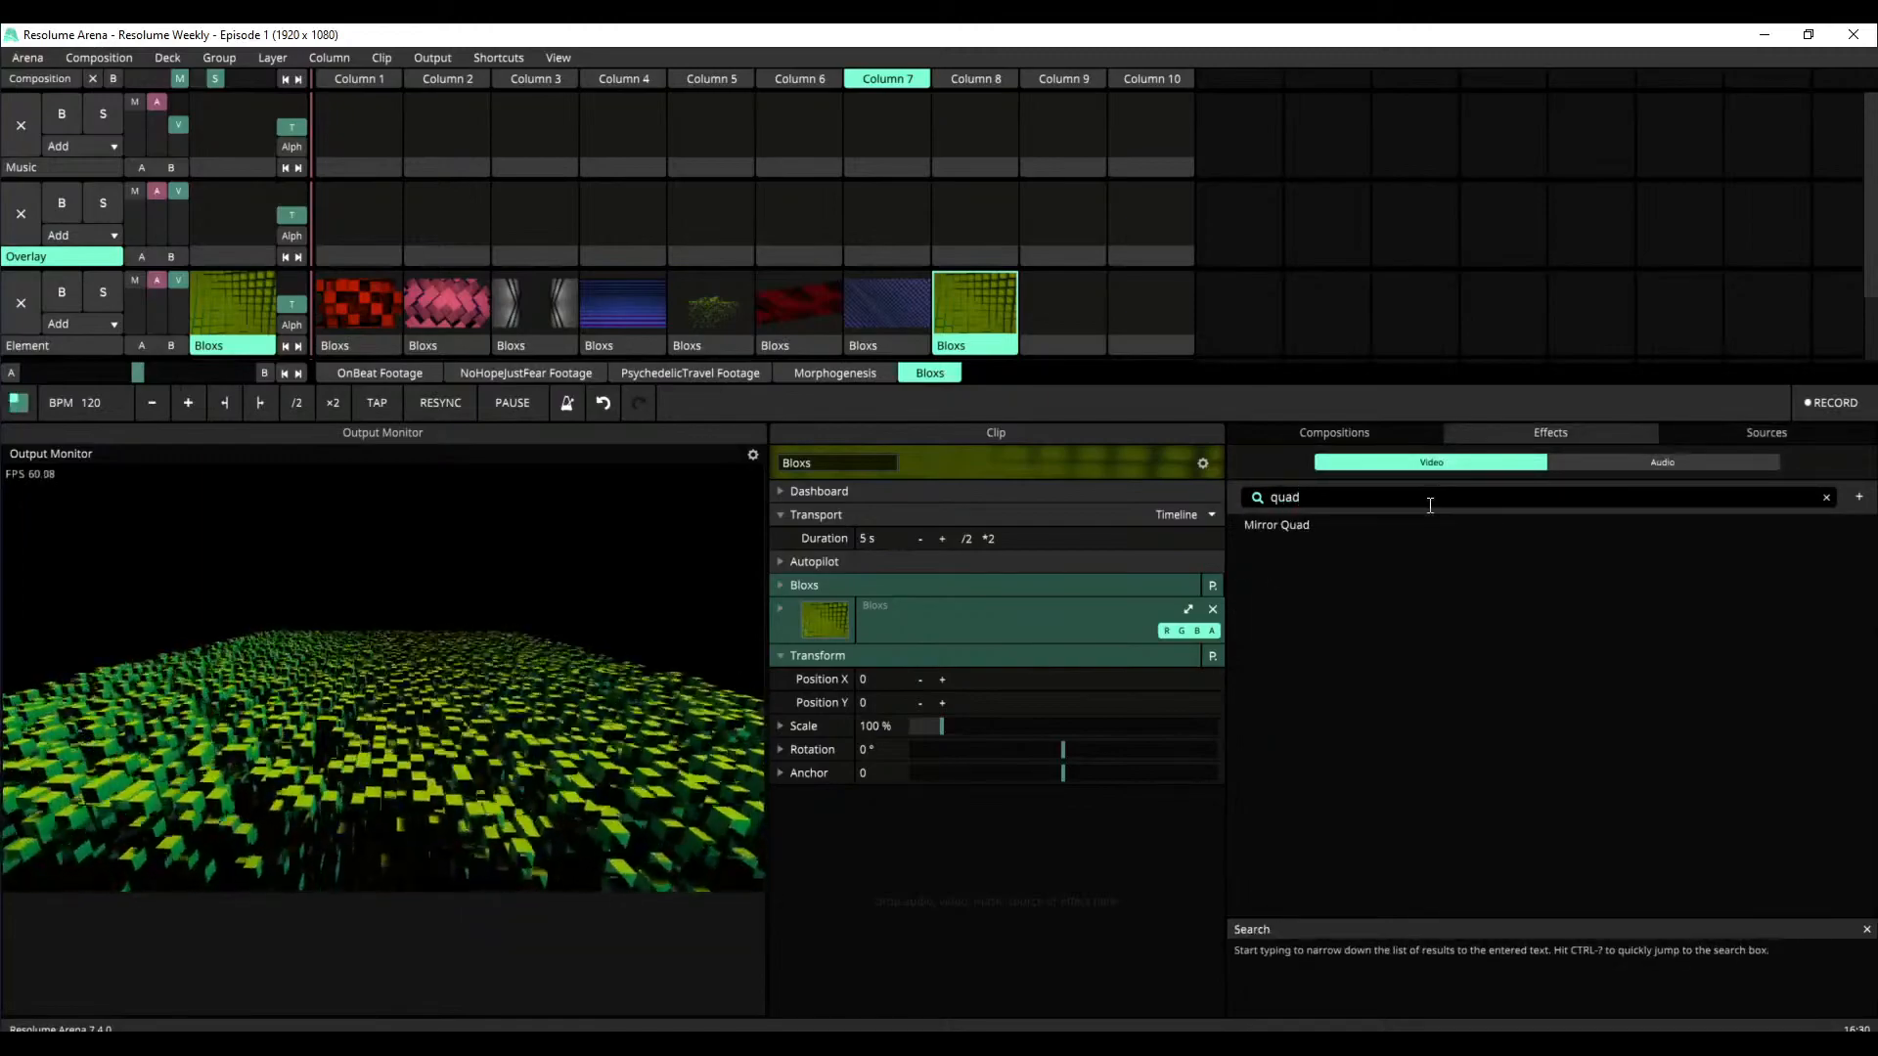
pyautogui.moveTo(1289, 529); pyautogui.dragTo(982, 889)
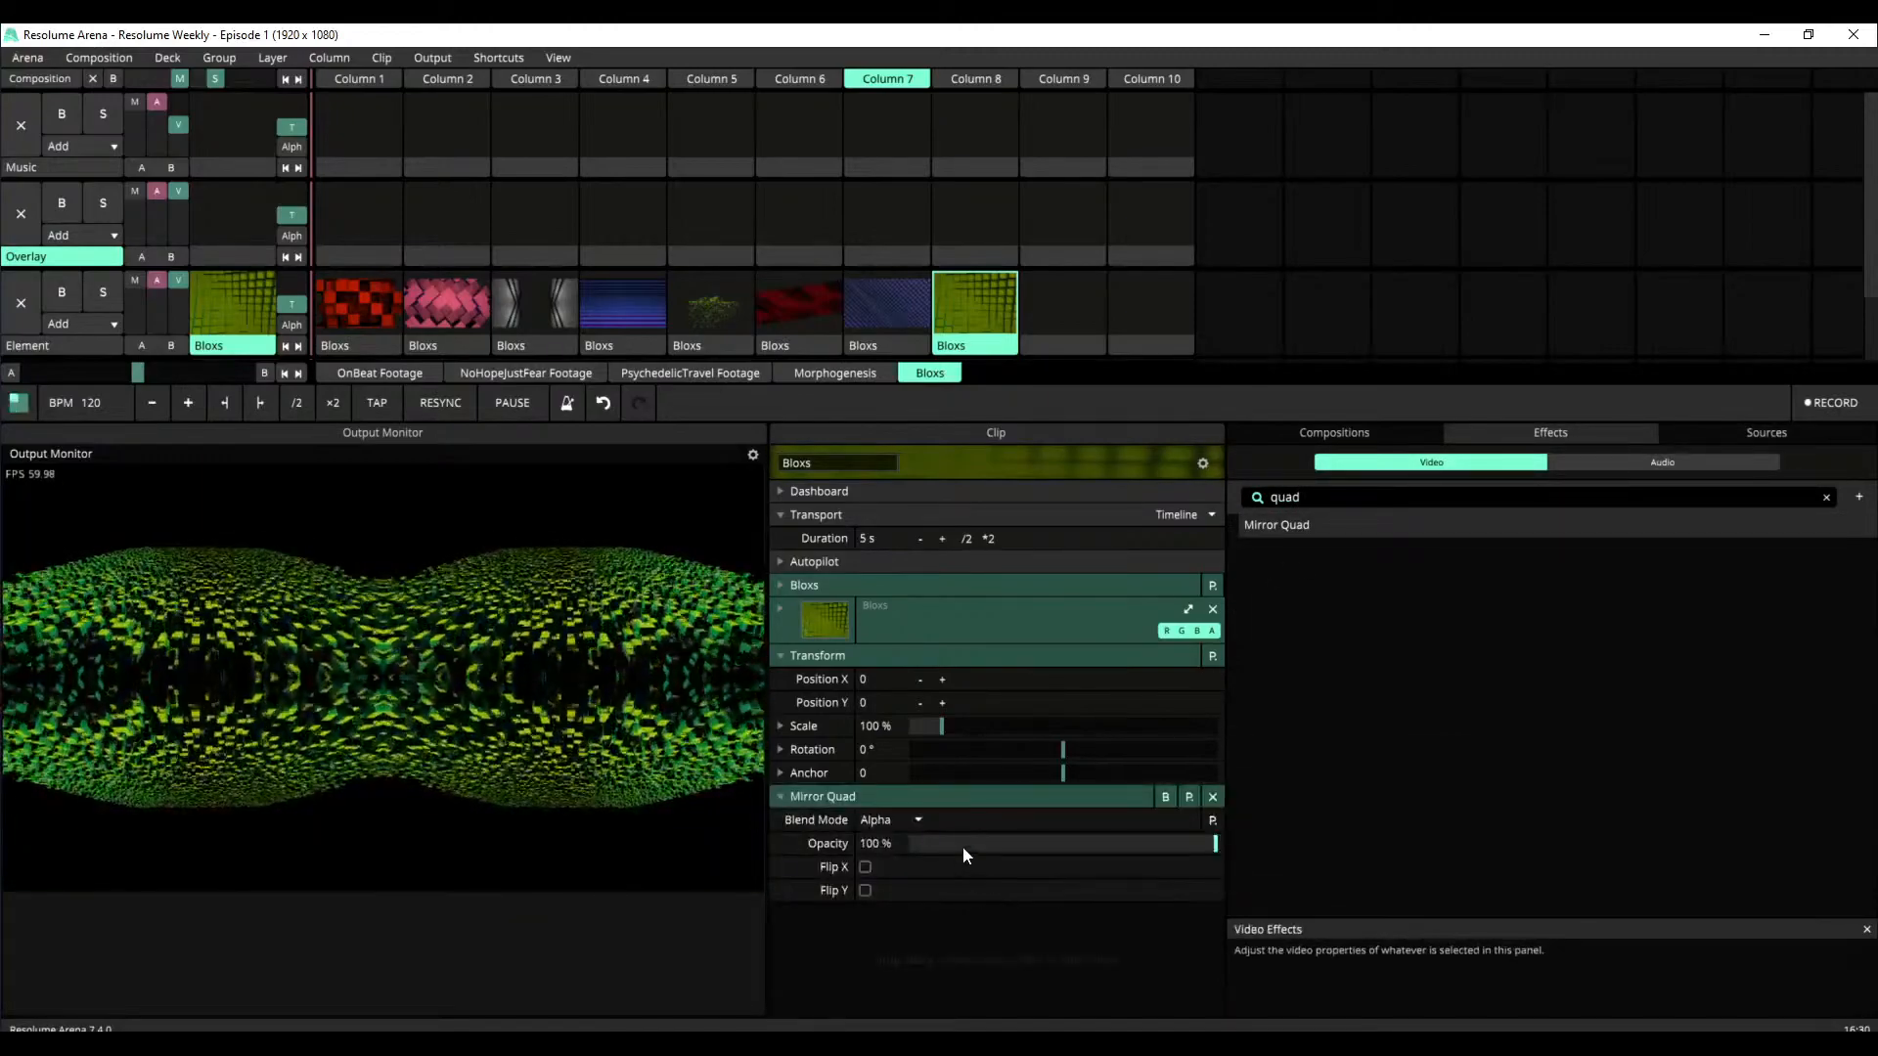
# Enable Flip X and Flip Y on Mirror Quad and scale the Column 8 clip up to about 355%
pyautogui.click(866, 867)
pyautogui.click(865, 890)
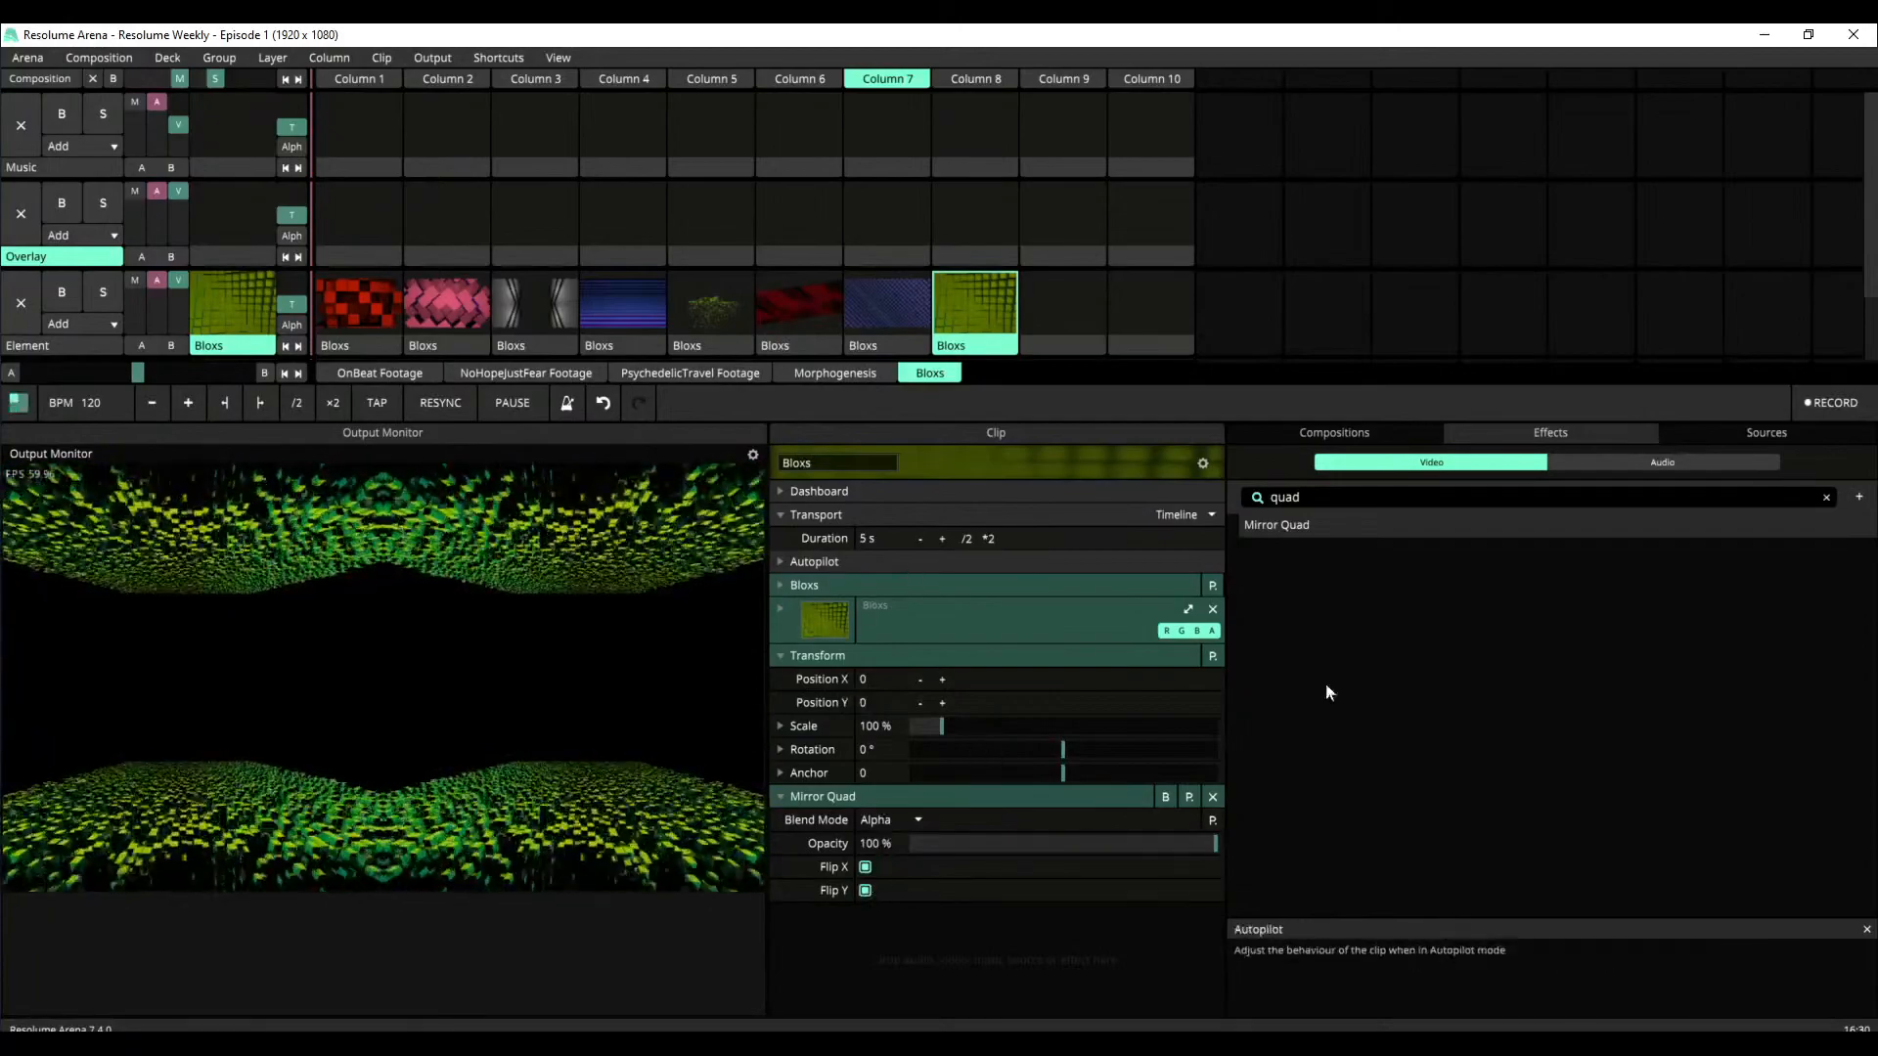
pyautogui.moveTo(943, 725); pyautogui.dragTo(1019, 739)
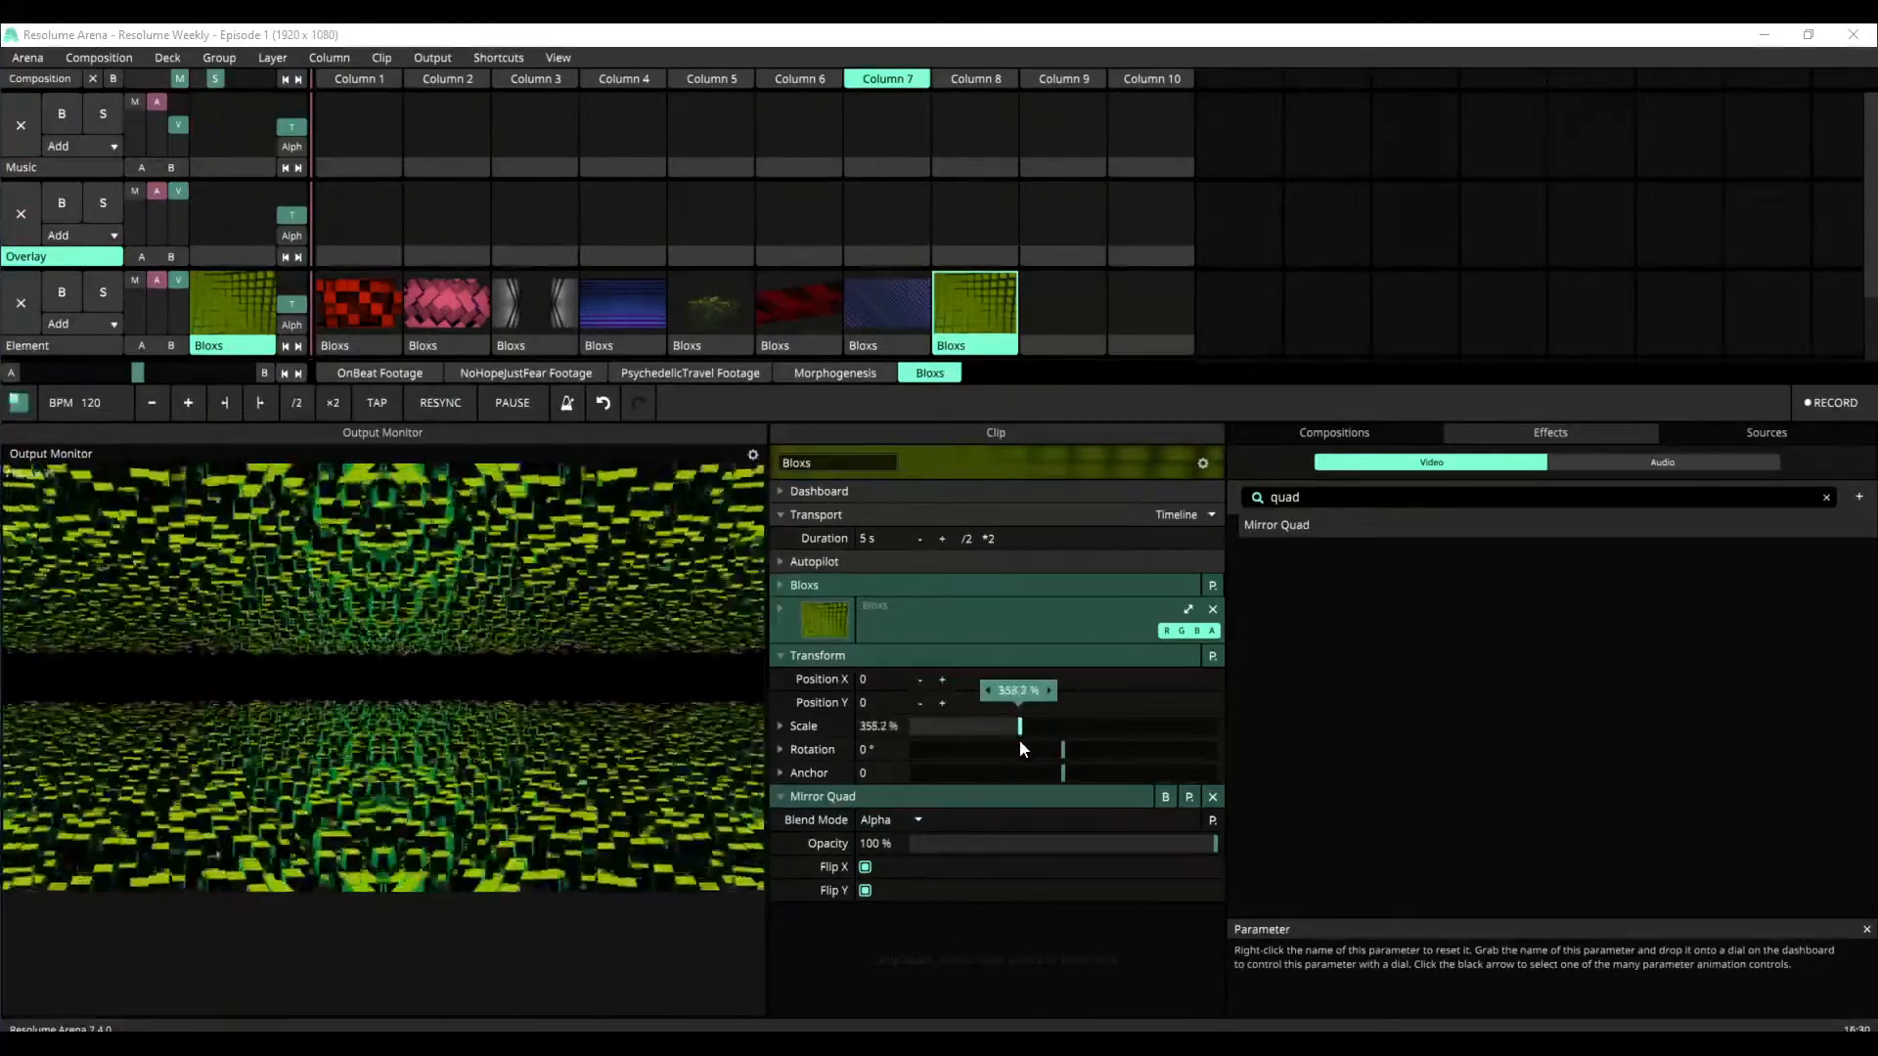
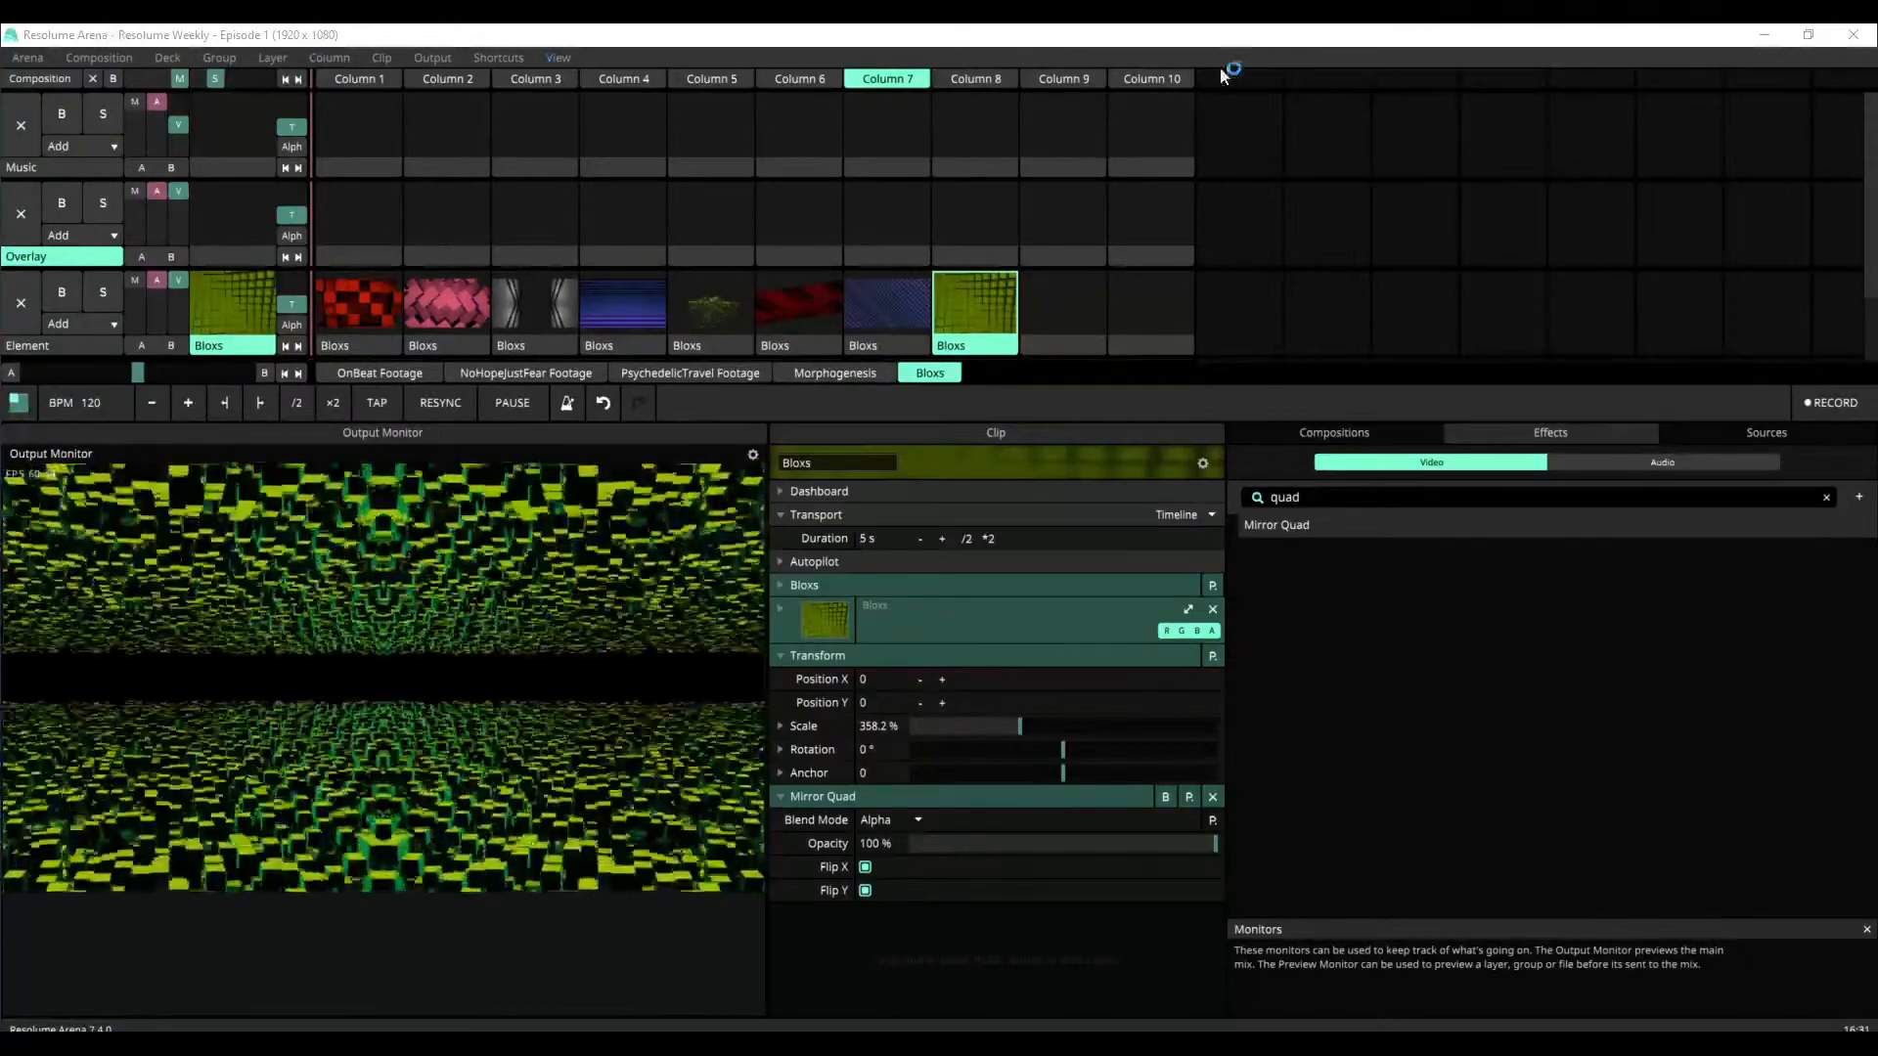
# Trigger the empty Column 9 to clear the output, switch to Resolume Wire and maximize its New Project window
pyautogui.click(1071, 79)
pyautogui.scroll(1, 1141, 157)
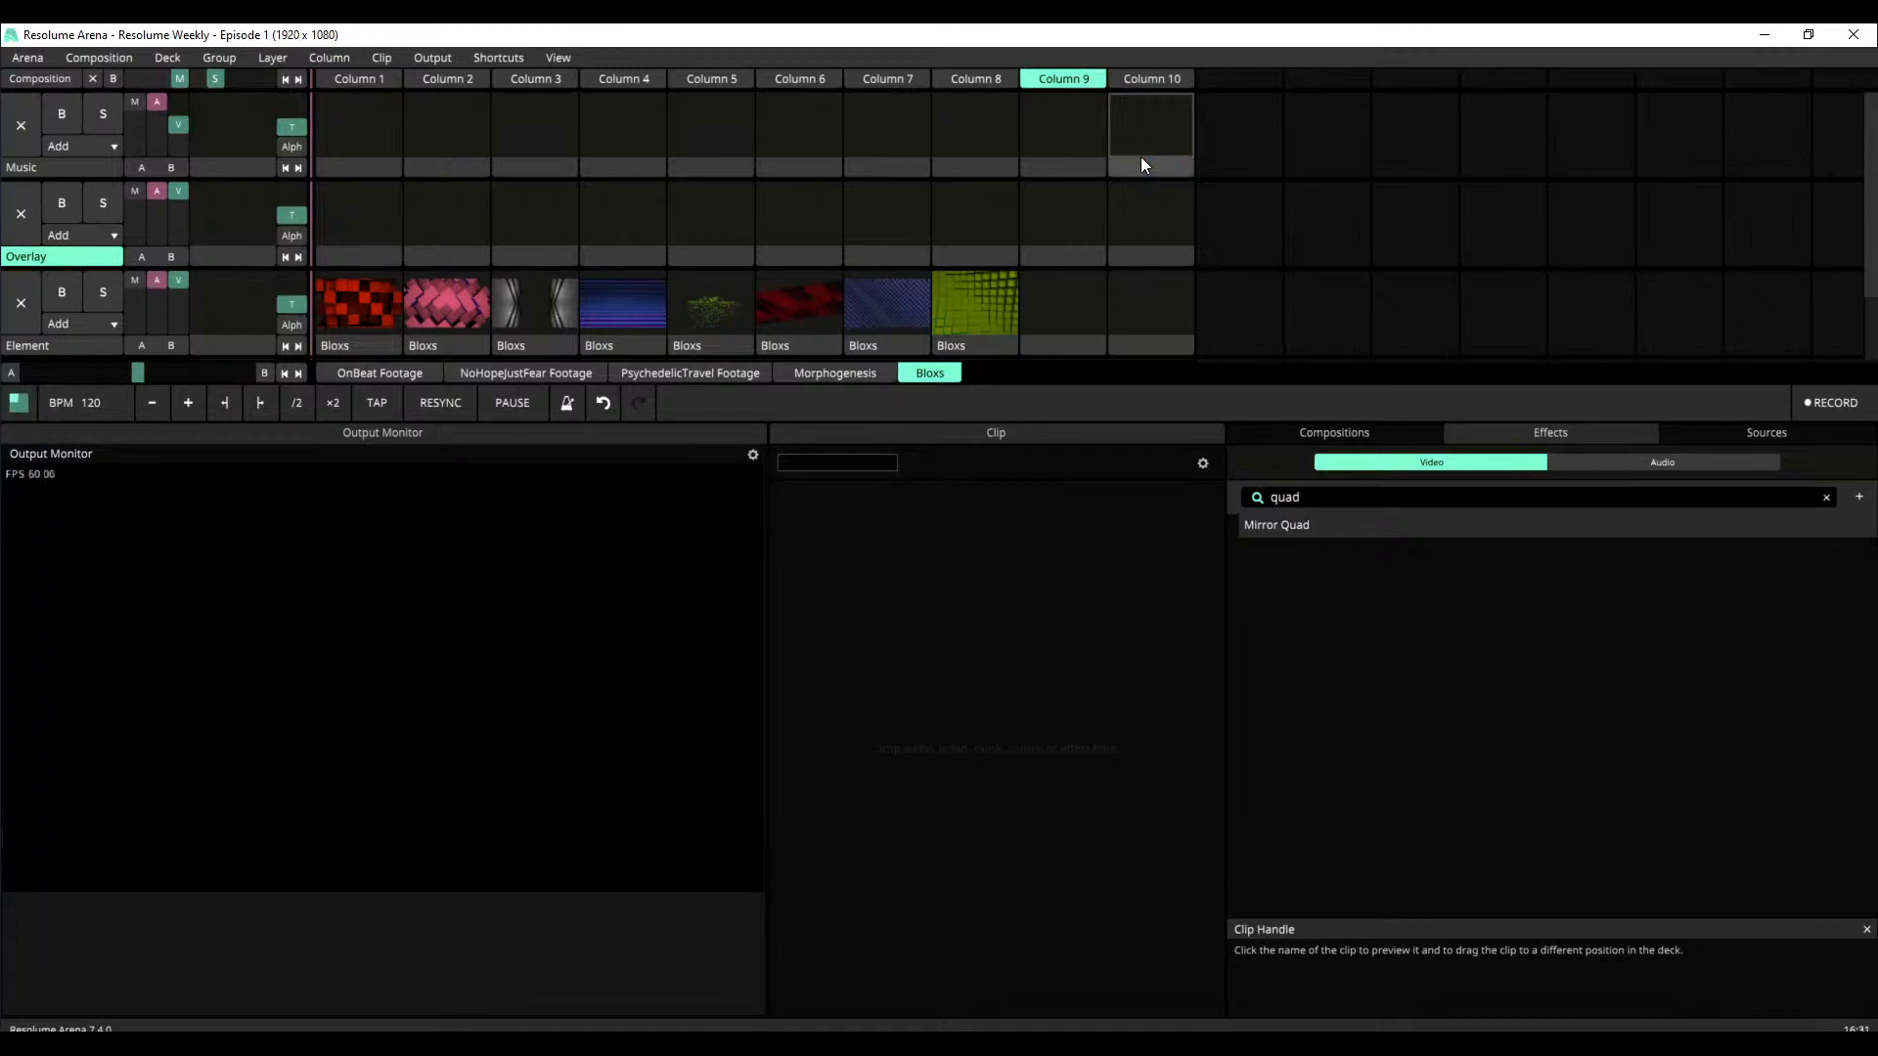
pyautogui.moveTo(0, 367); pyautogui.dragTo(1066, 260)
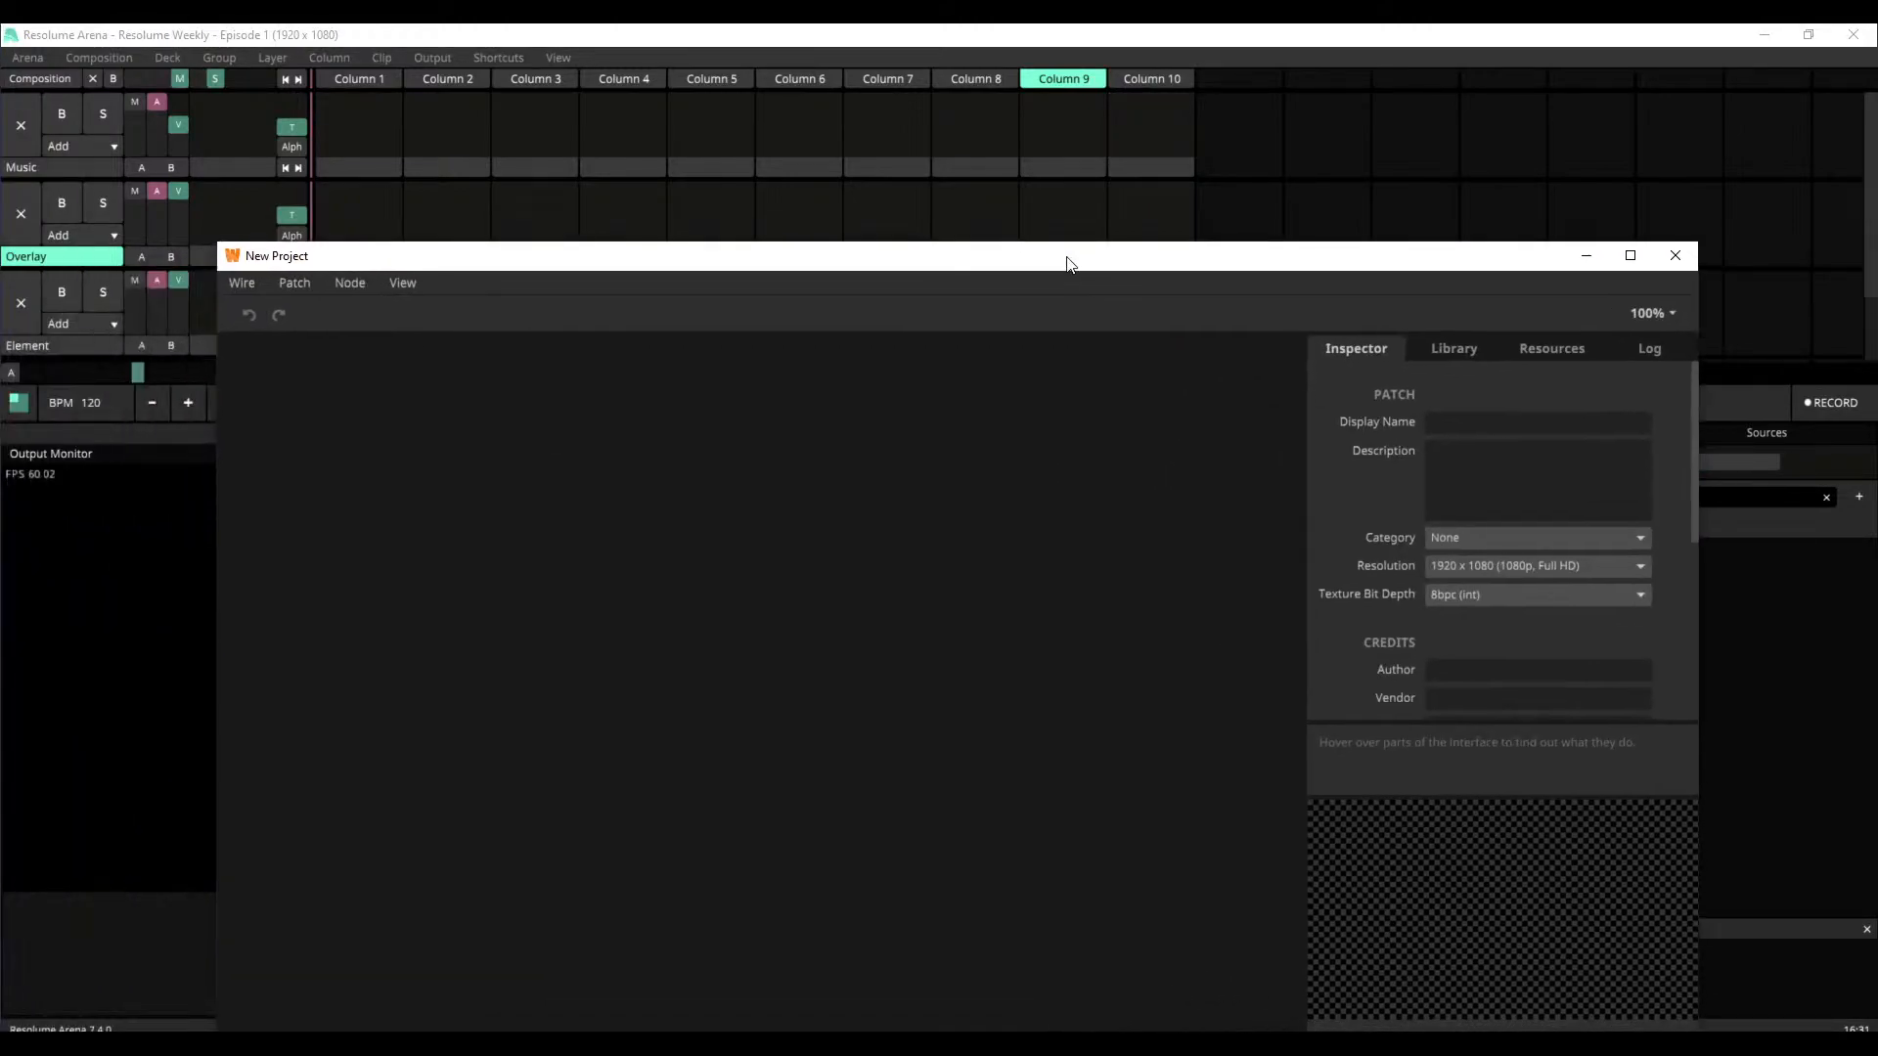
pyautogui.doubleClick(1054, 267)
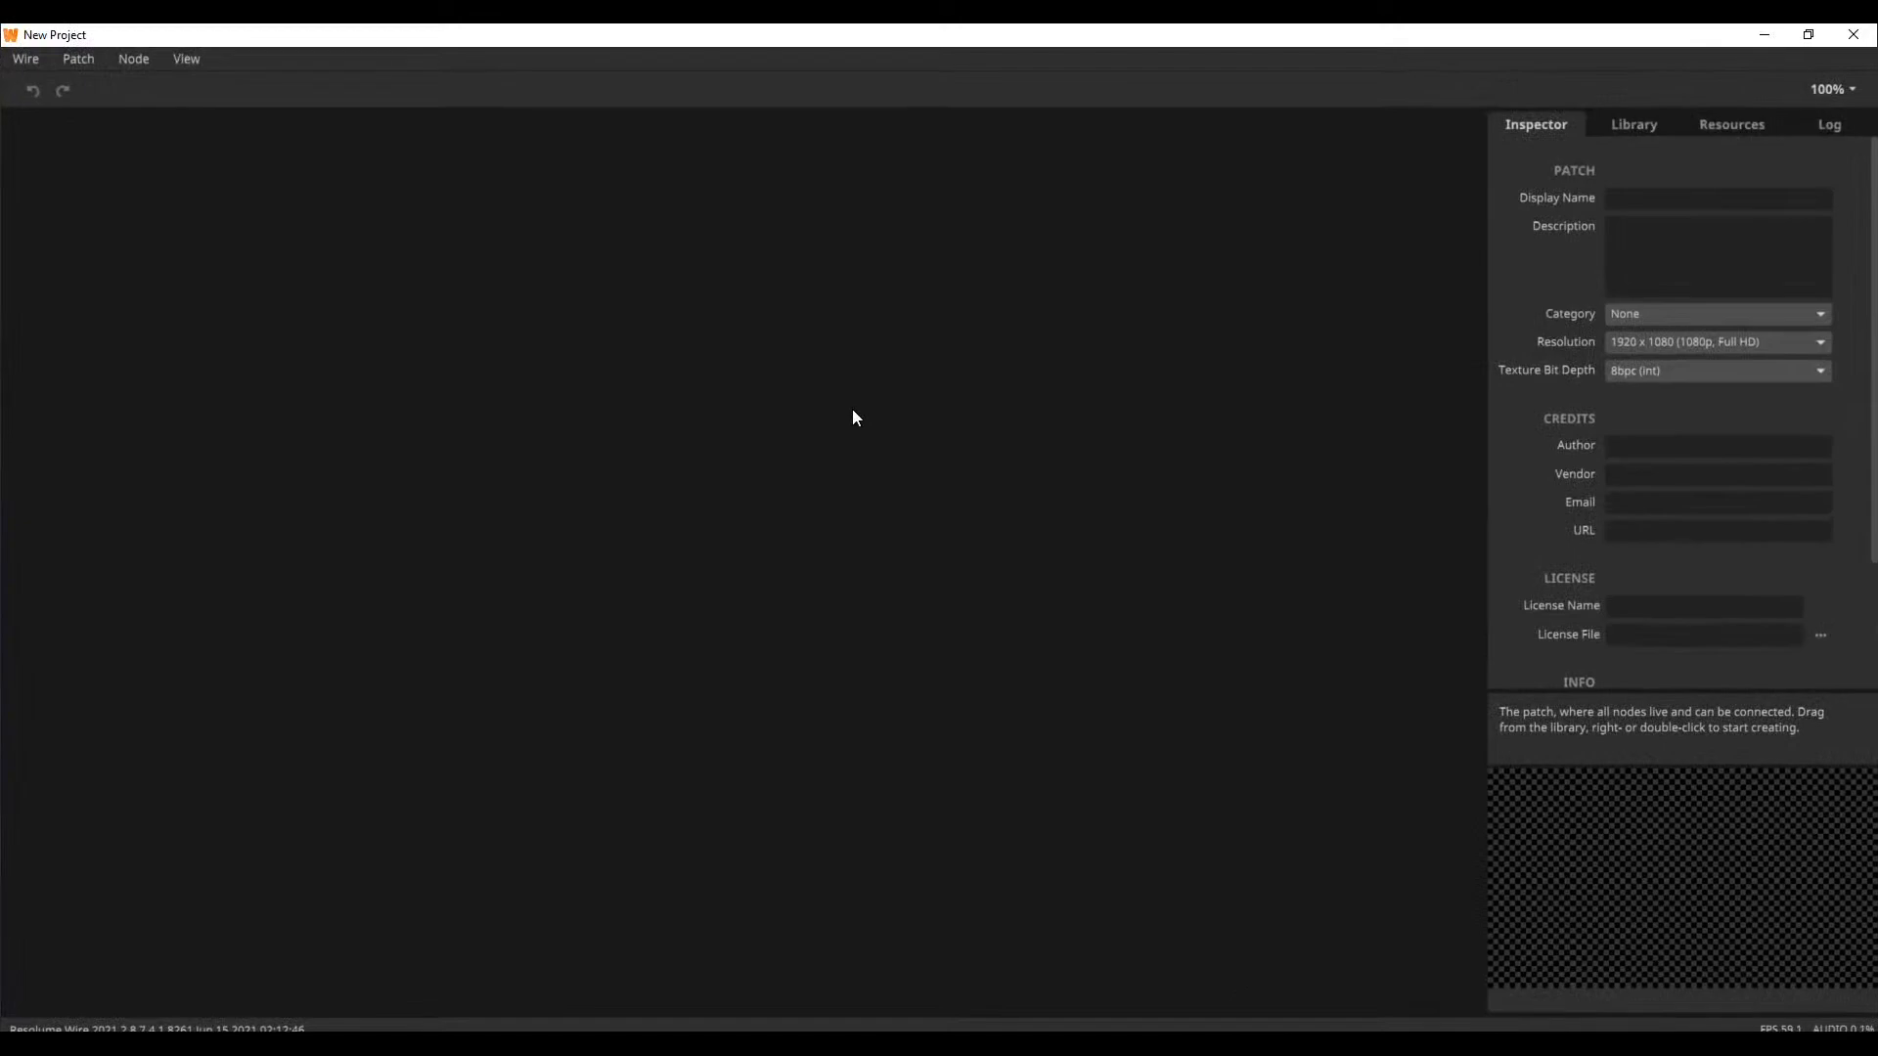
# Show Wire's Welcome window and open the Animation tutorial "1. The Order of Oscillators"
pyautogui.click(133, 58)
pyautogui.moveTo(186, 59)
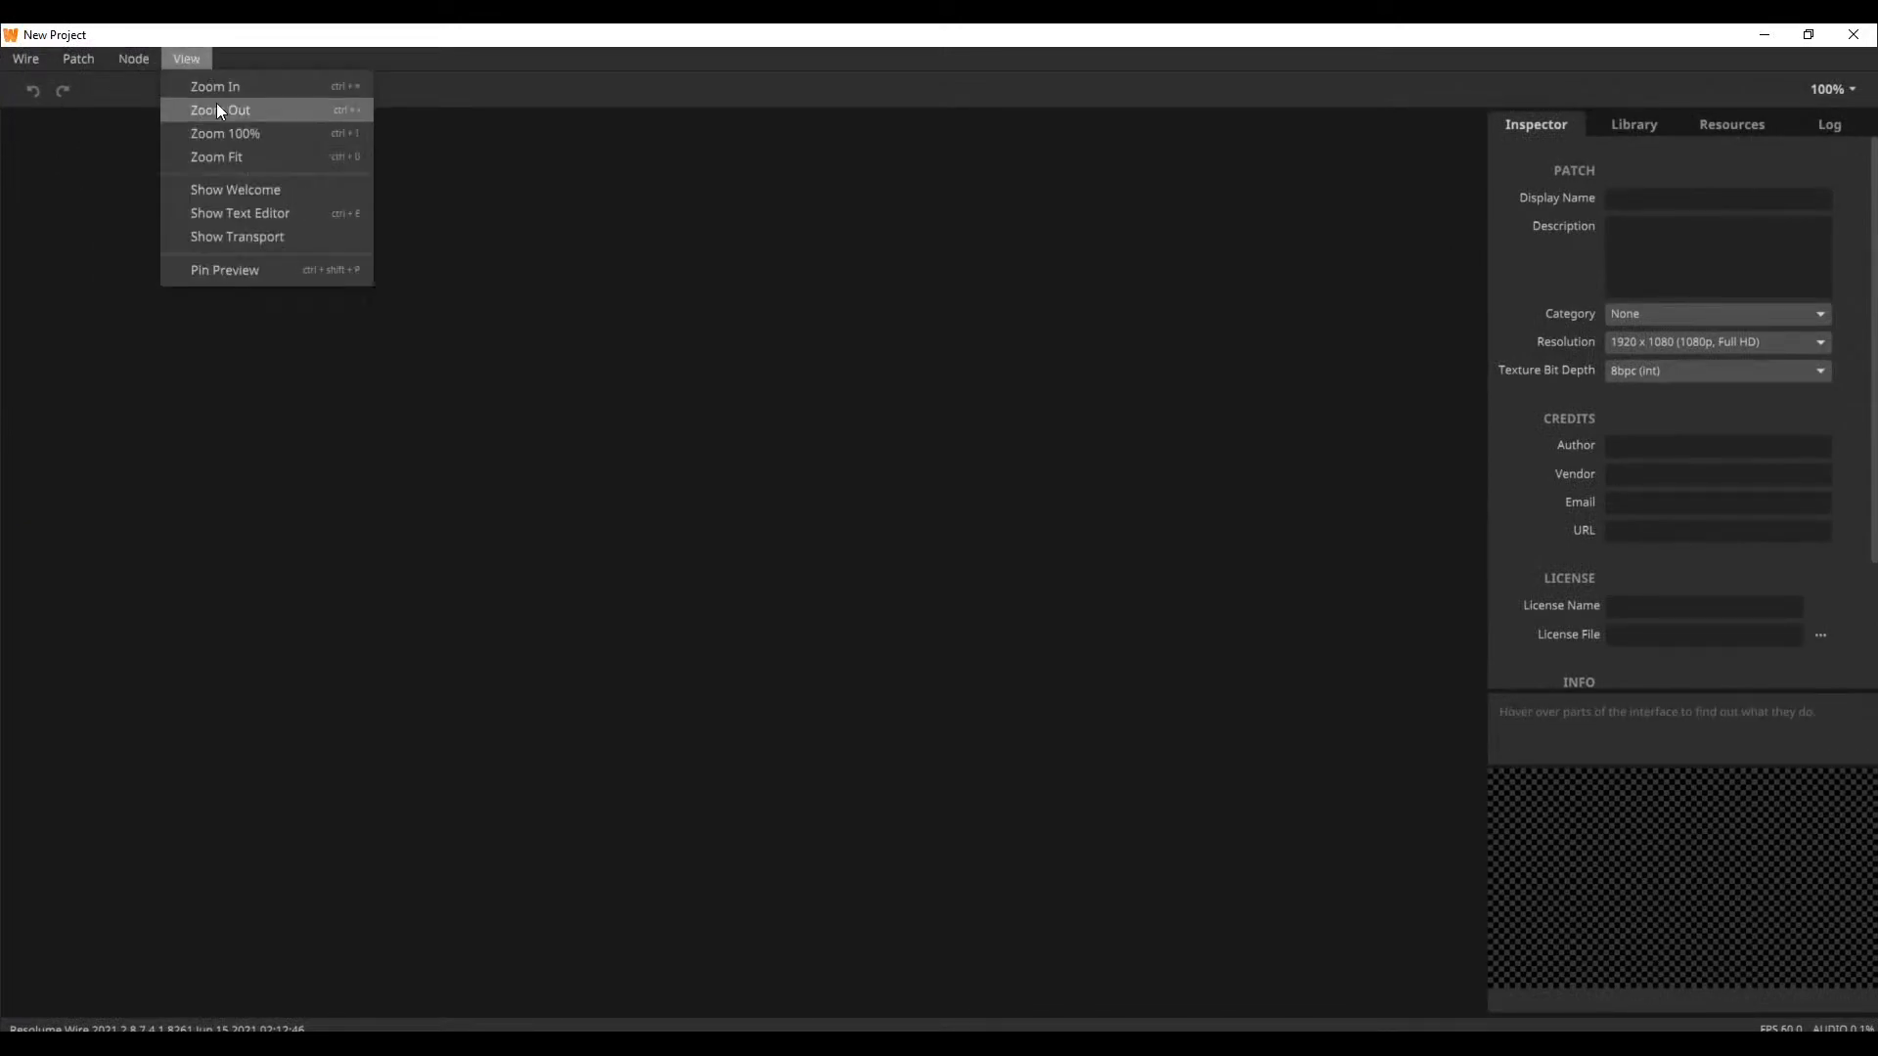
pyautogui.click(254, 193)
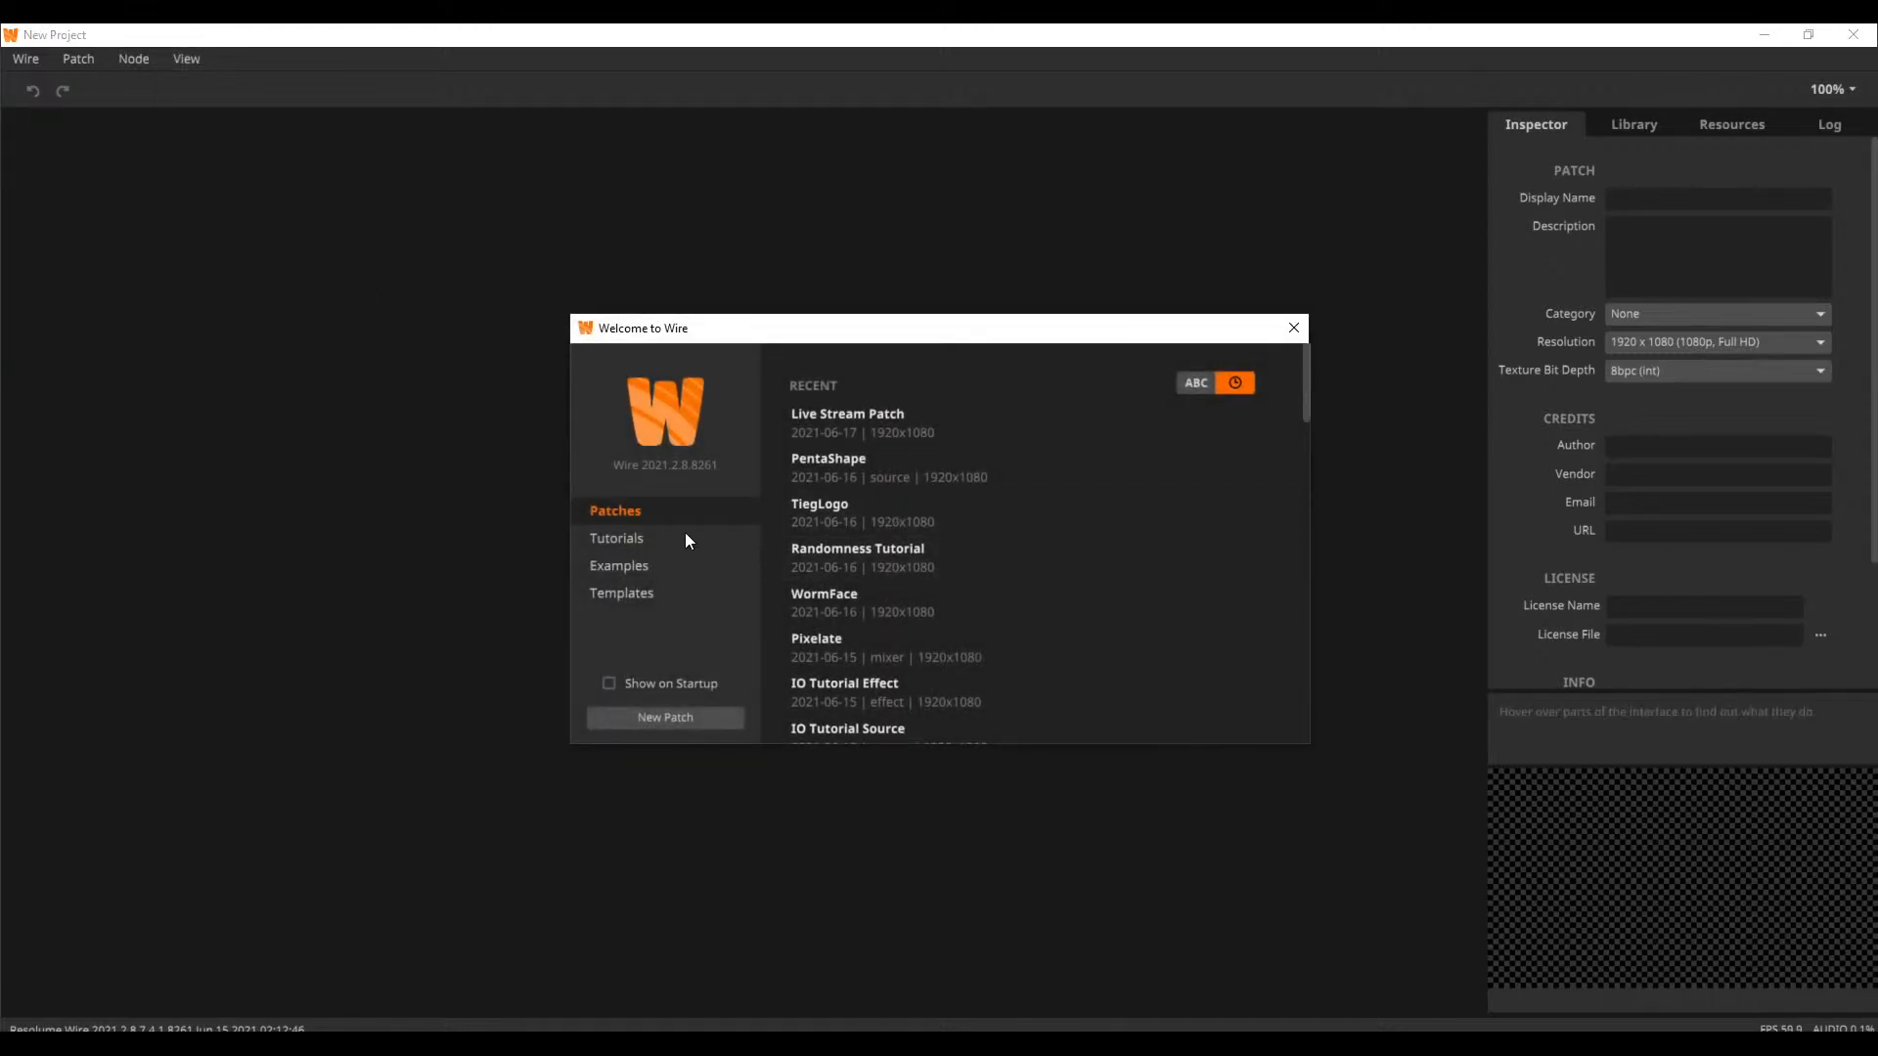
pyautogui.scroll(-1, 1053, 575)
pyautogui.scroll(-3, 1053, 581)
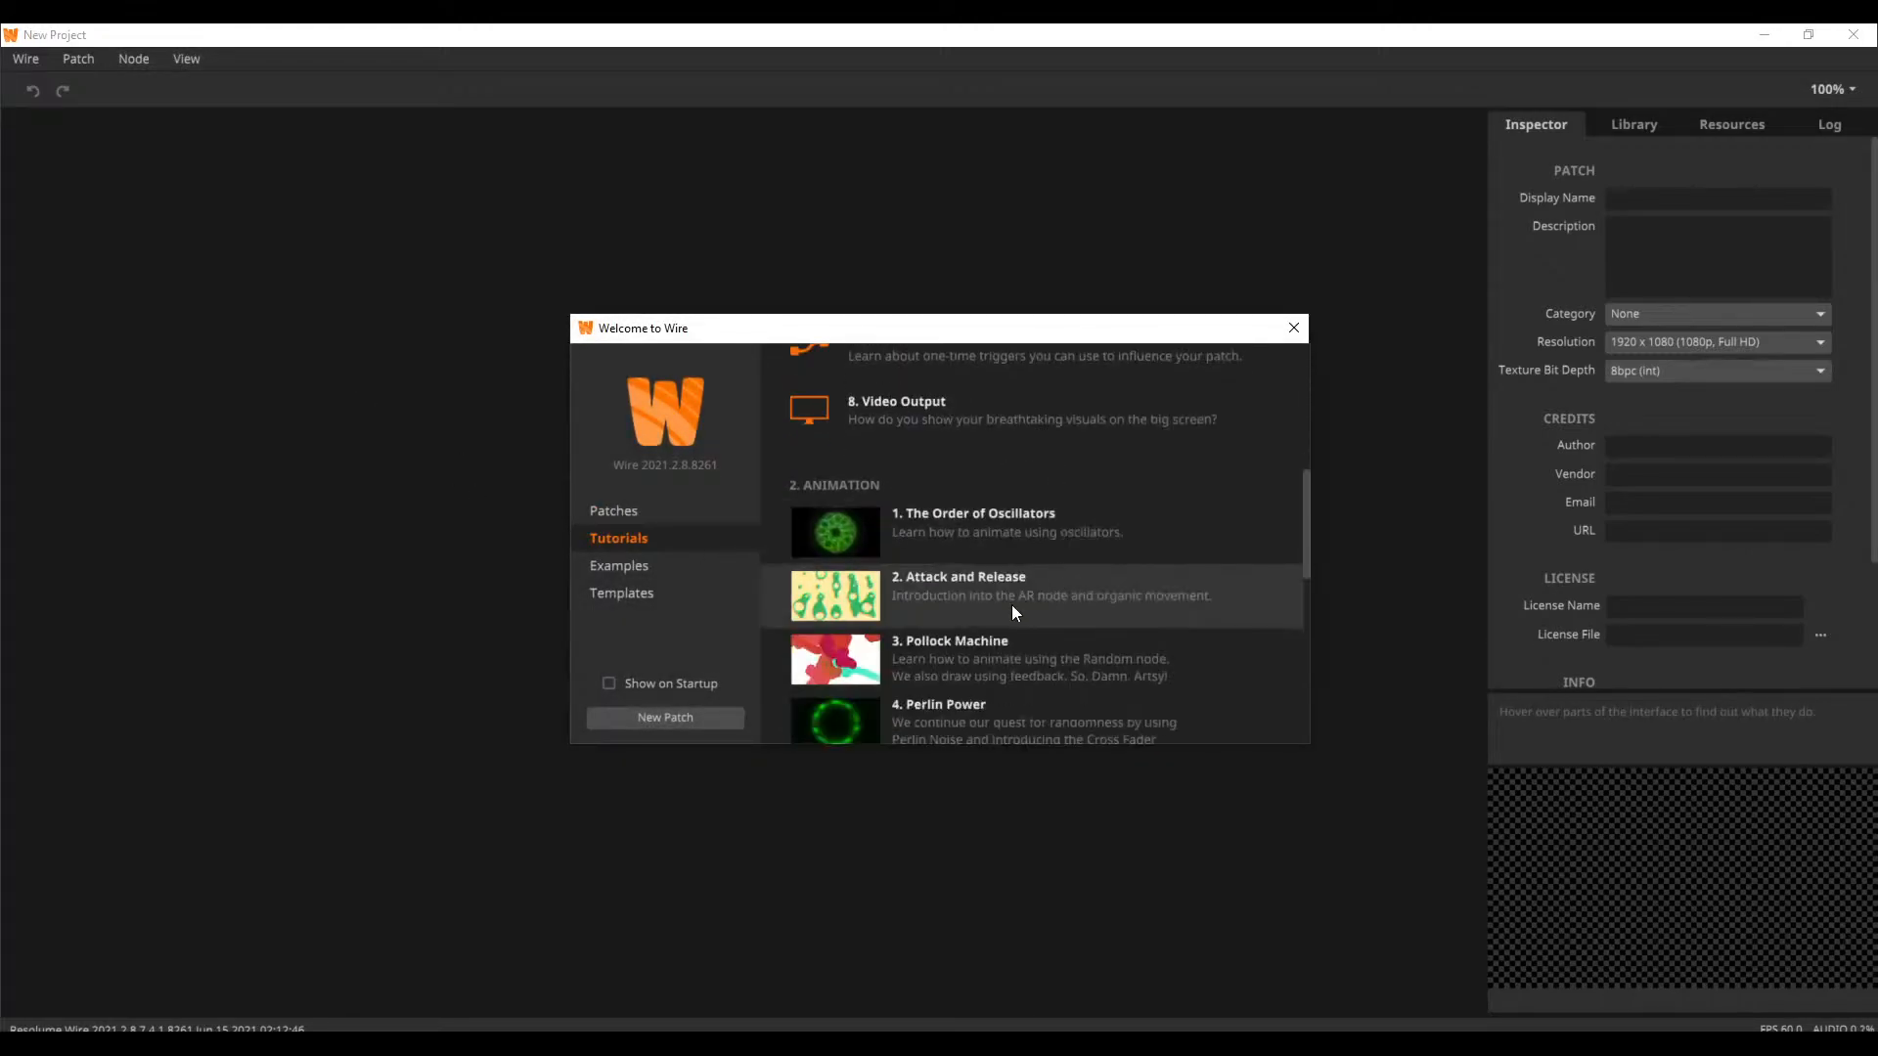
pyautogui.click(990, 528)
# Enlarge the preview area and examine the Order of Oscillators patch from its Blur feedback loop back to the Rectangle and oscillator nodes
pyautogui.moveTo(1301, 685); pyautogui.dragTo(724, 638)
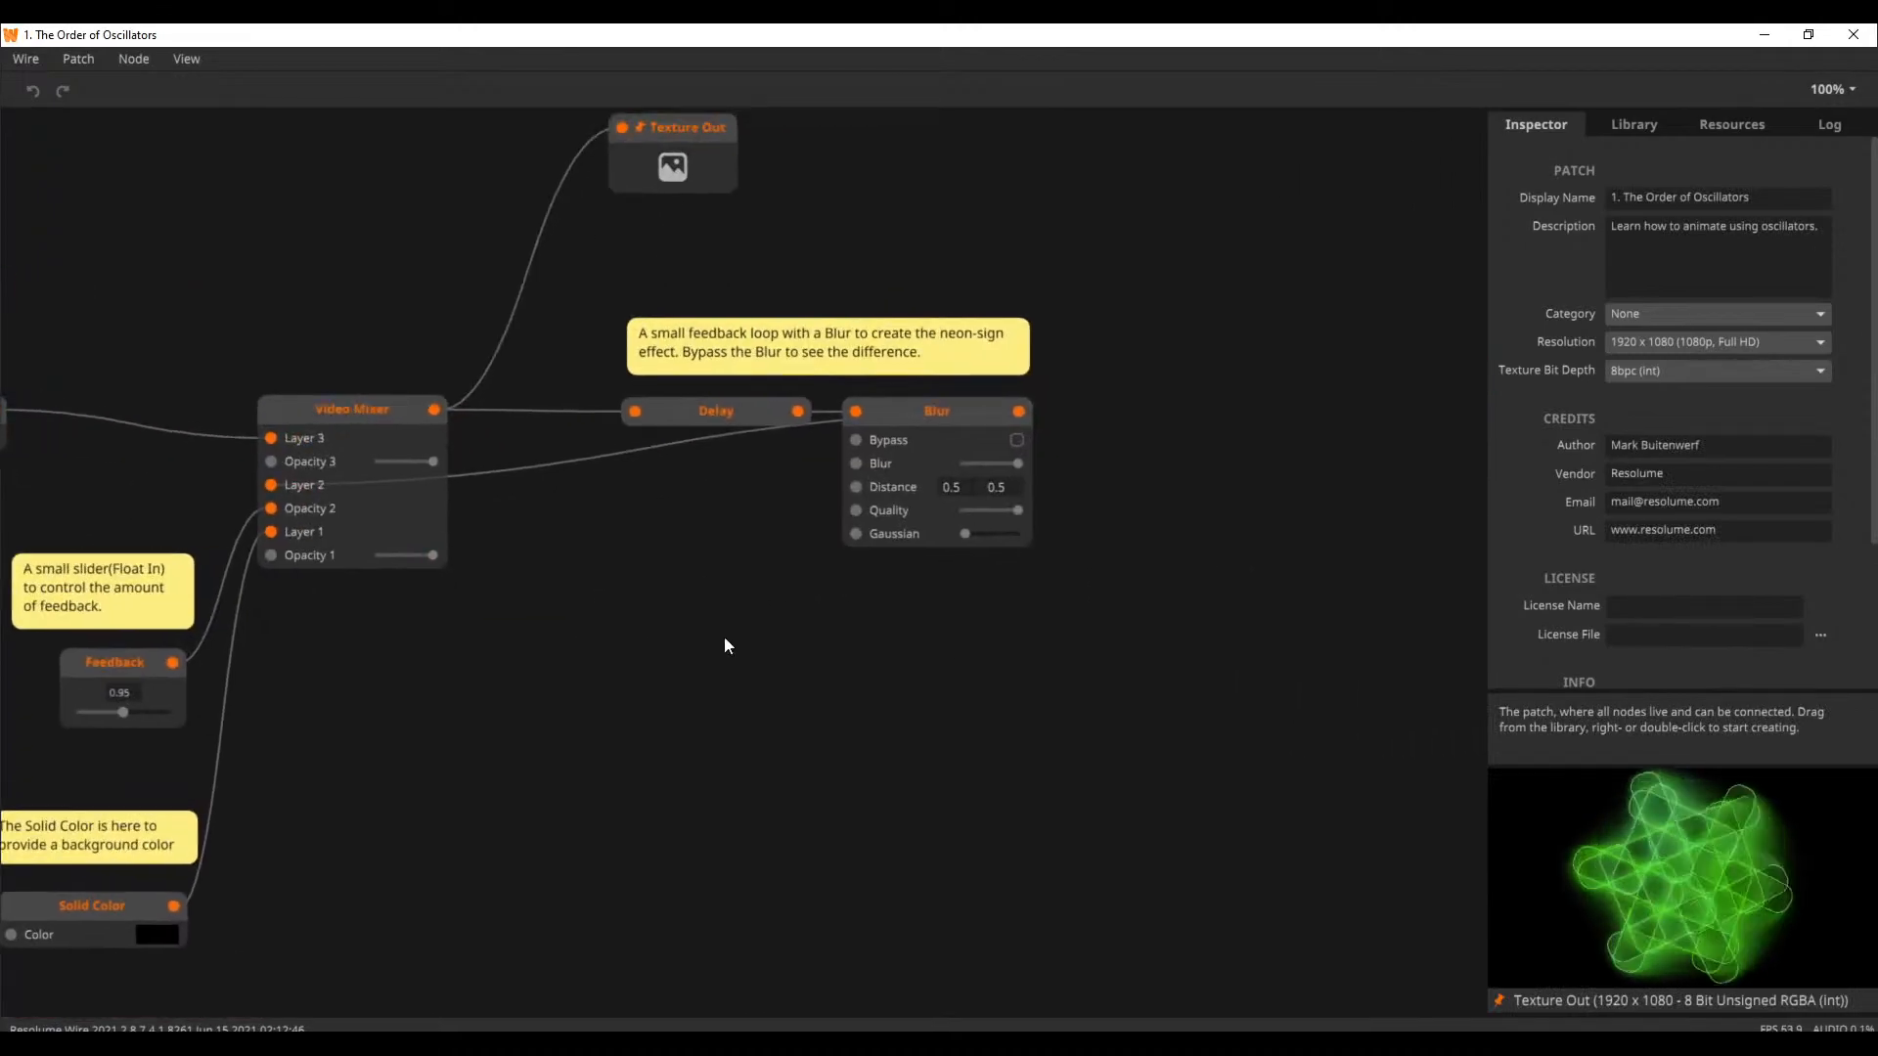
pyautogui.moveTo(812, 700); pyautogui.dragTo(1064, 671)
pyautogui.moveTo(1479, 563); pyautogui.dragTo(1291, 558)
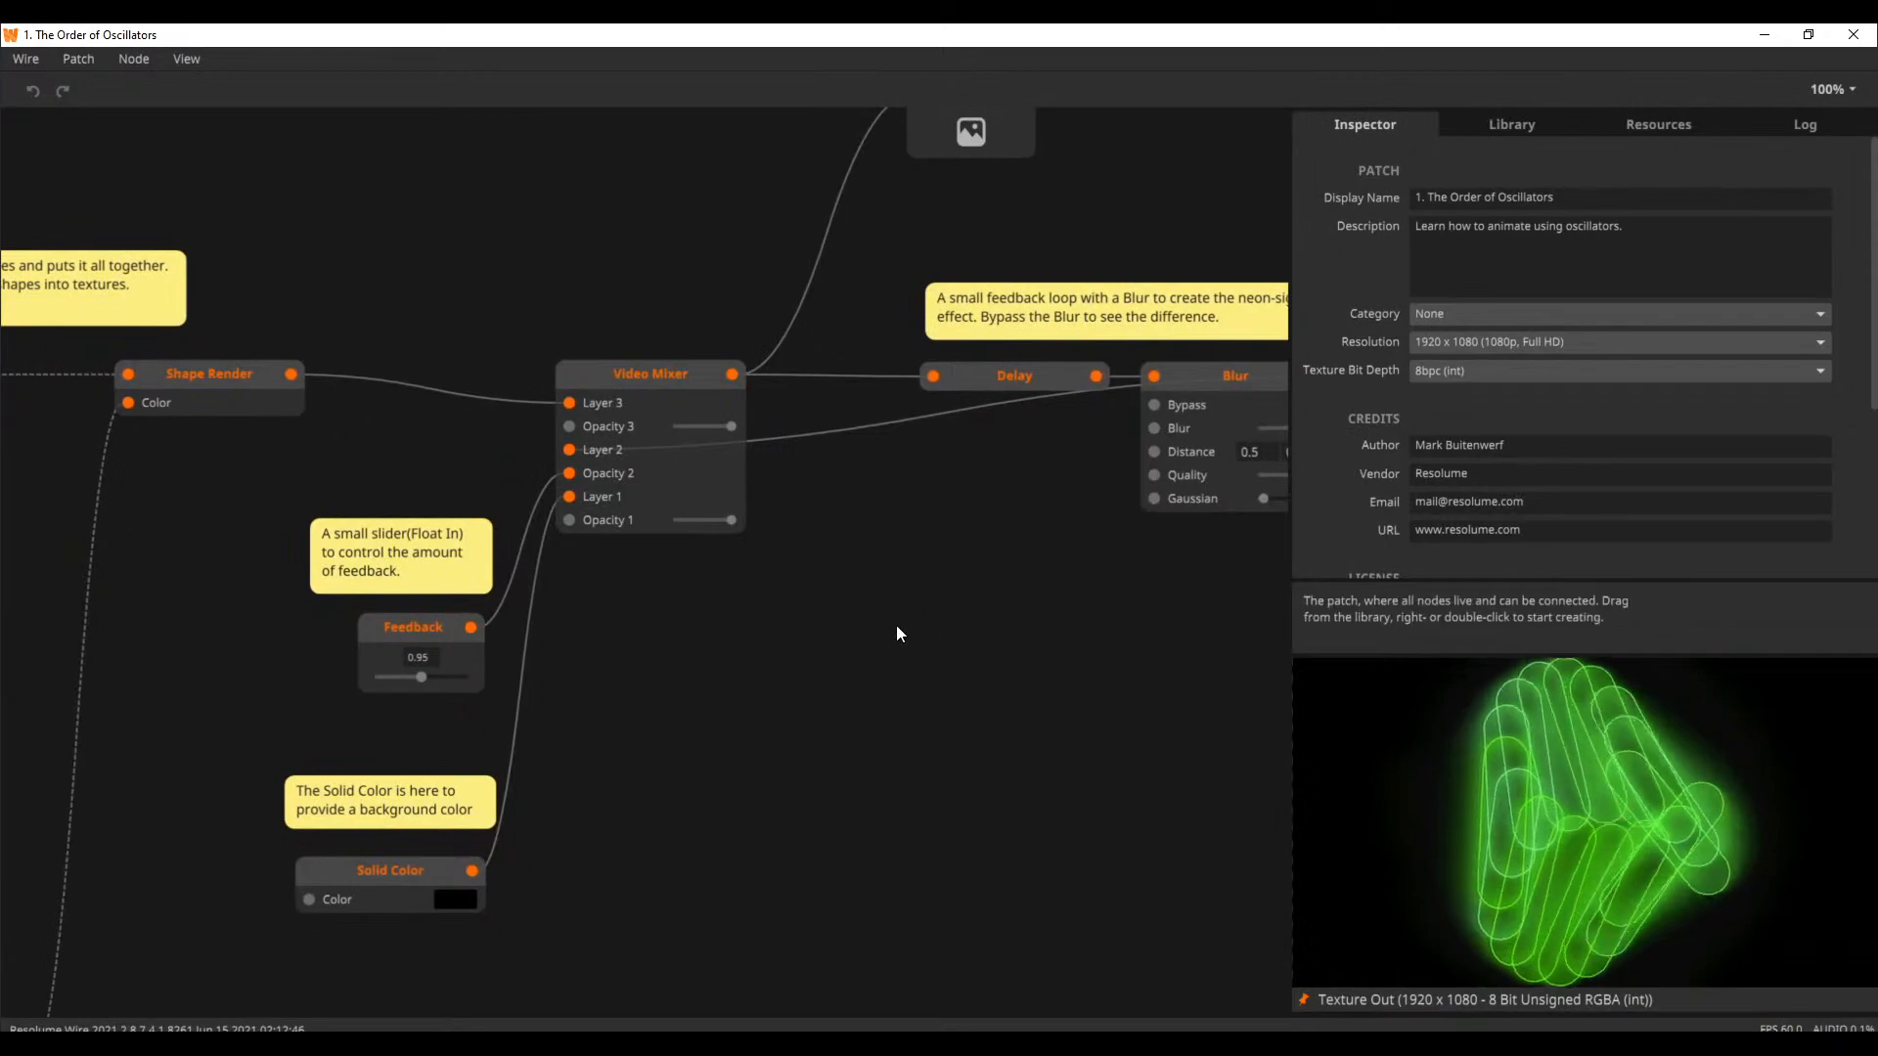
pyautogui.moveTo(690, 679); pyautogui.dragTo(1166, 607)
pyautogui.moveTo(719, 509); pyautogui.dragTo(1129, 388)
pyautogui.moveTo(511, 380); pyautogui.dragTo(1096, 475)
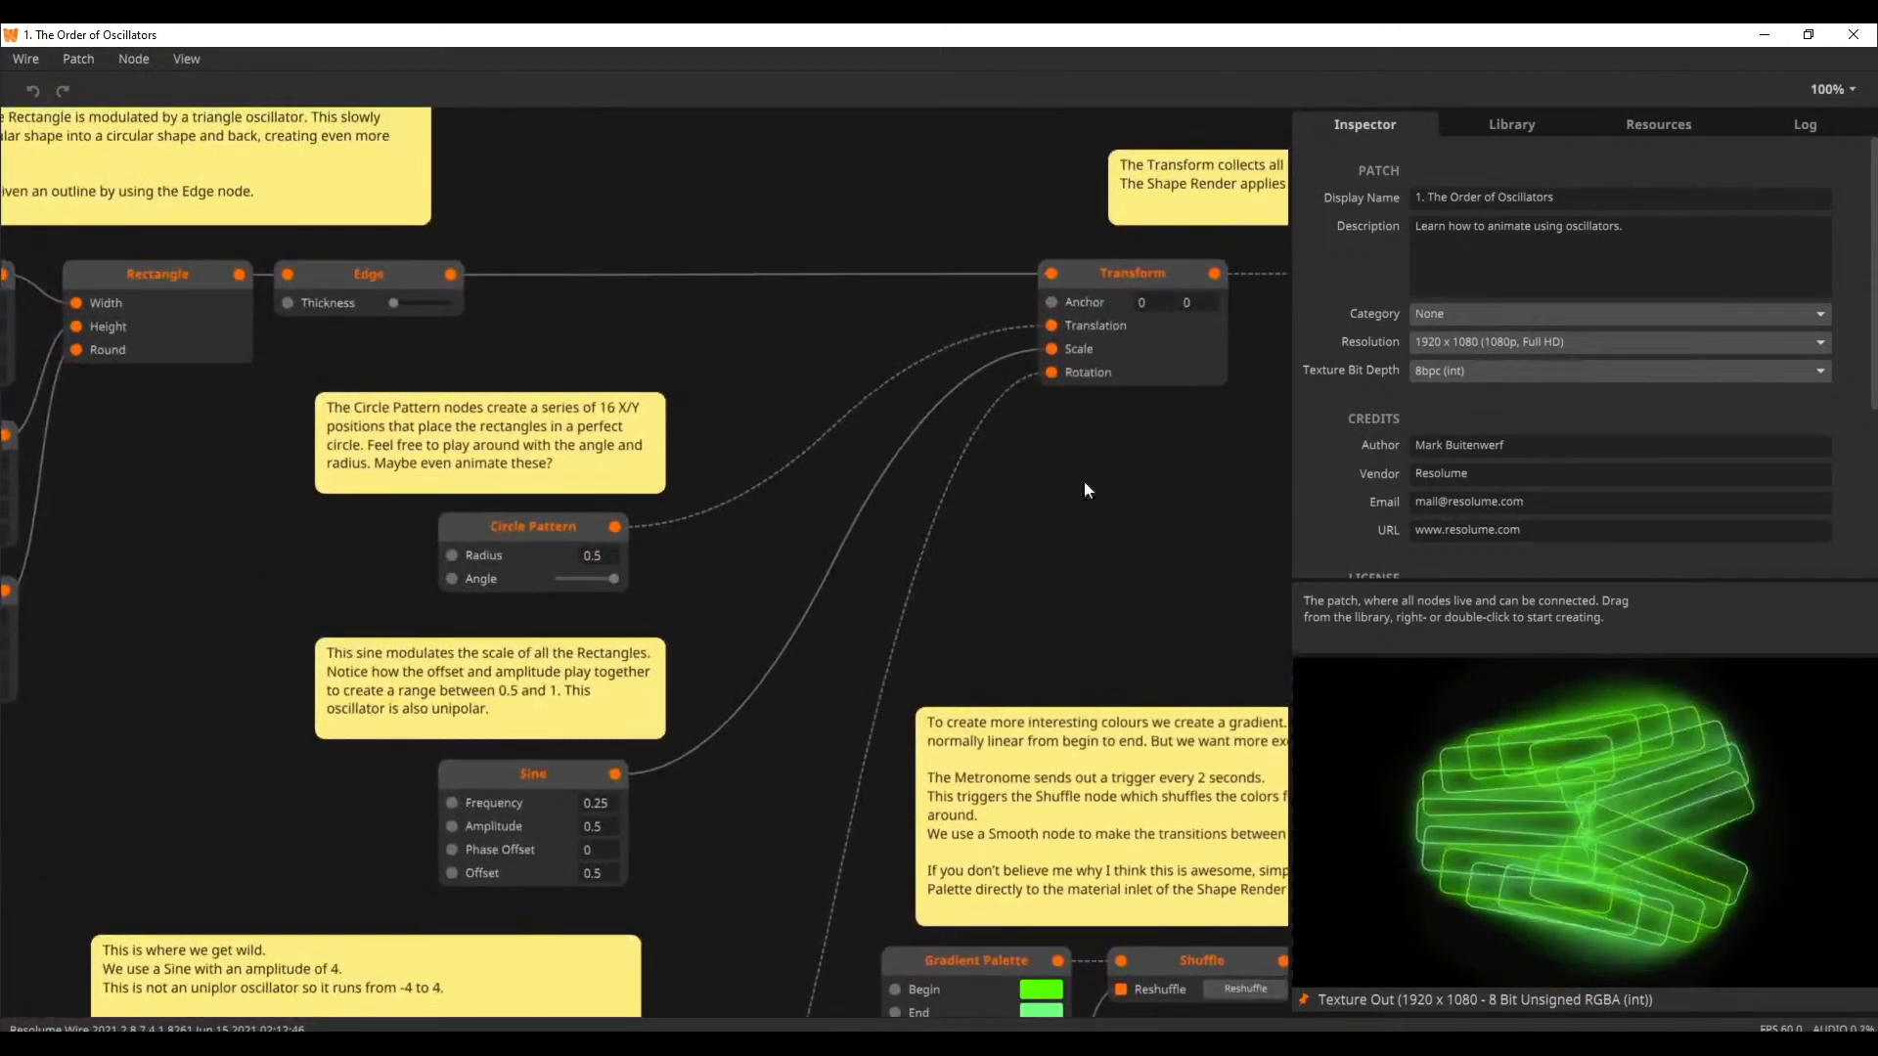
pyautogui.moveTo(554, 191); pyautogui.dragTo(857, 403)
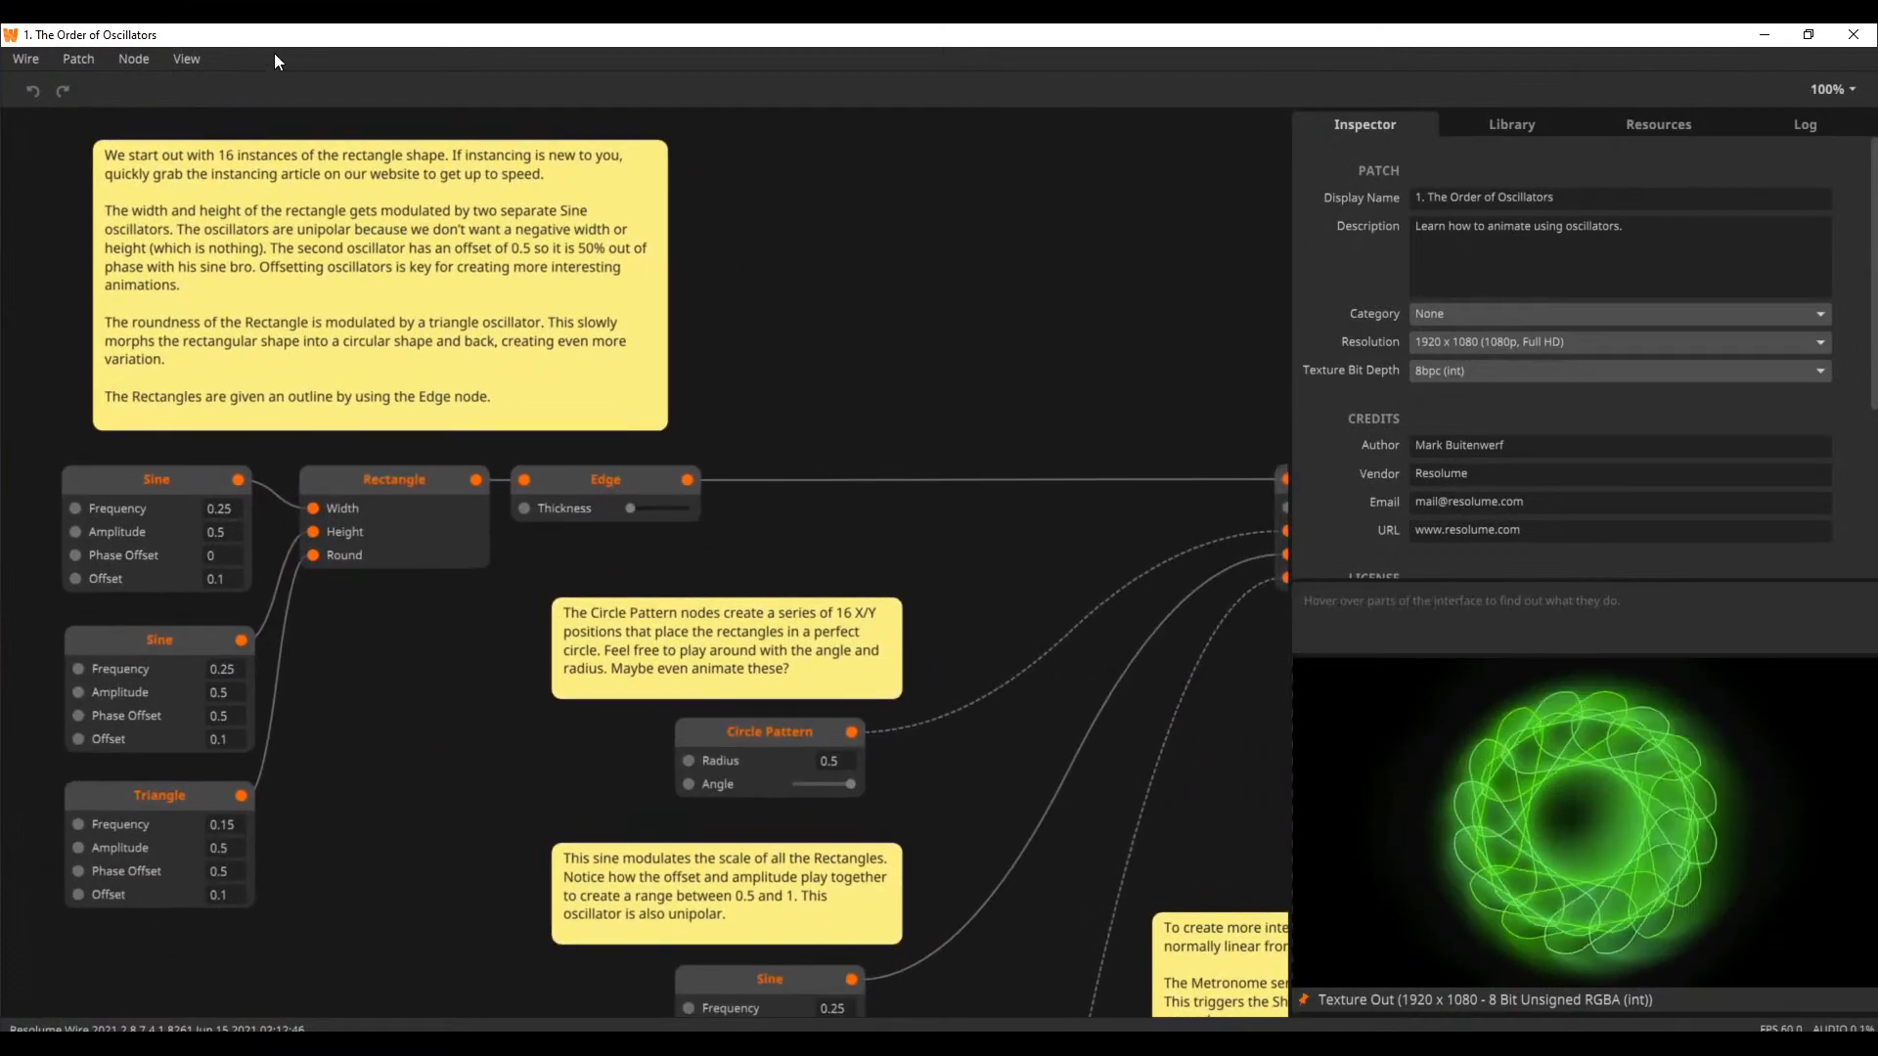
# Bring up the Welcome window again and open the Animation tutorial "4. Perlin Power"
pyautogui.click(188, 58)
pyautogui.click(240, 189)
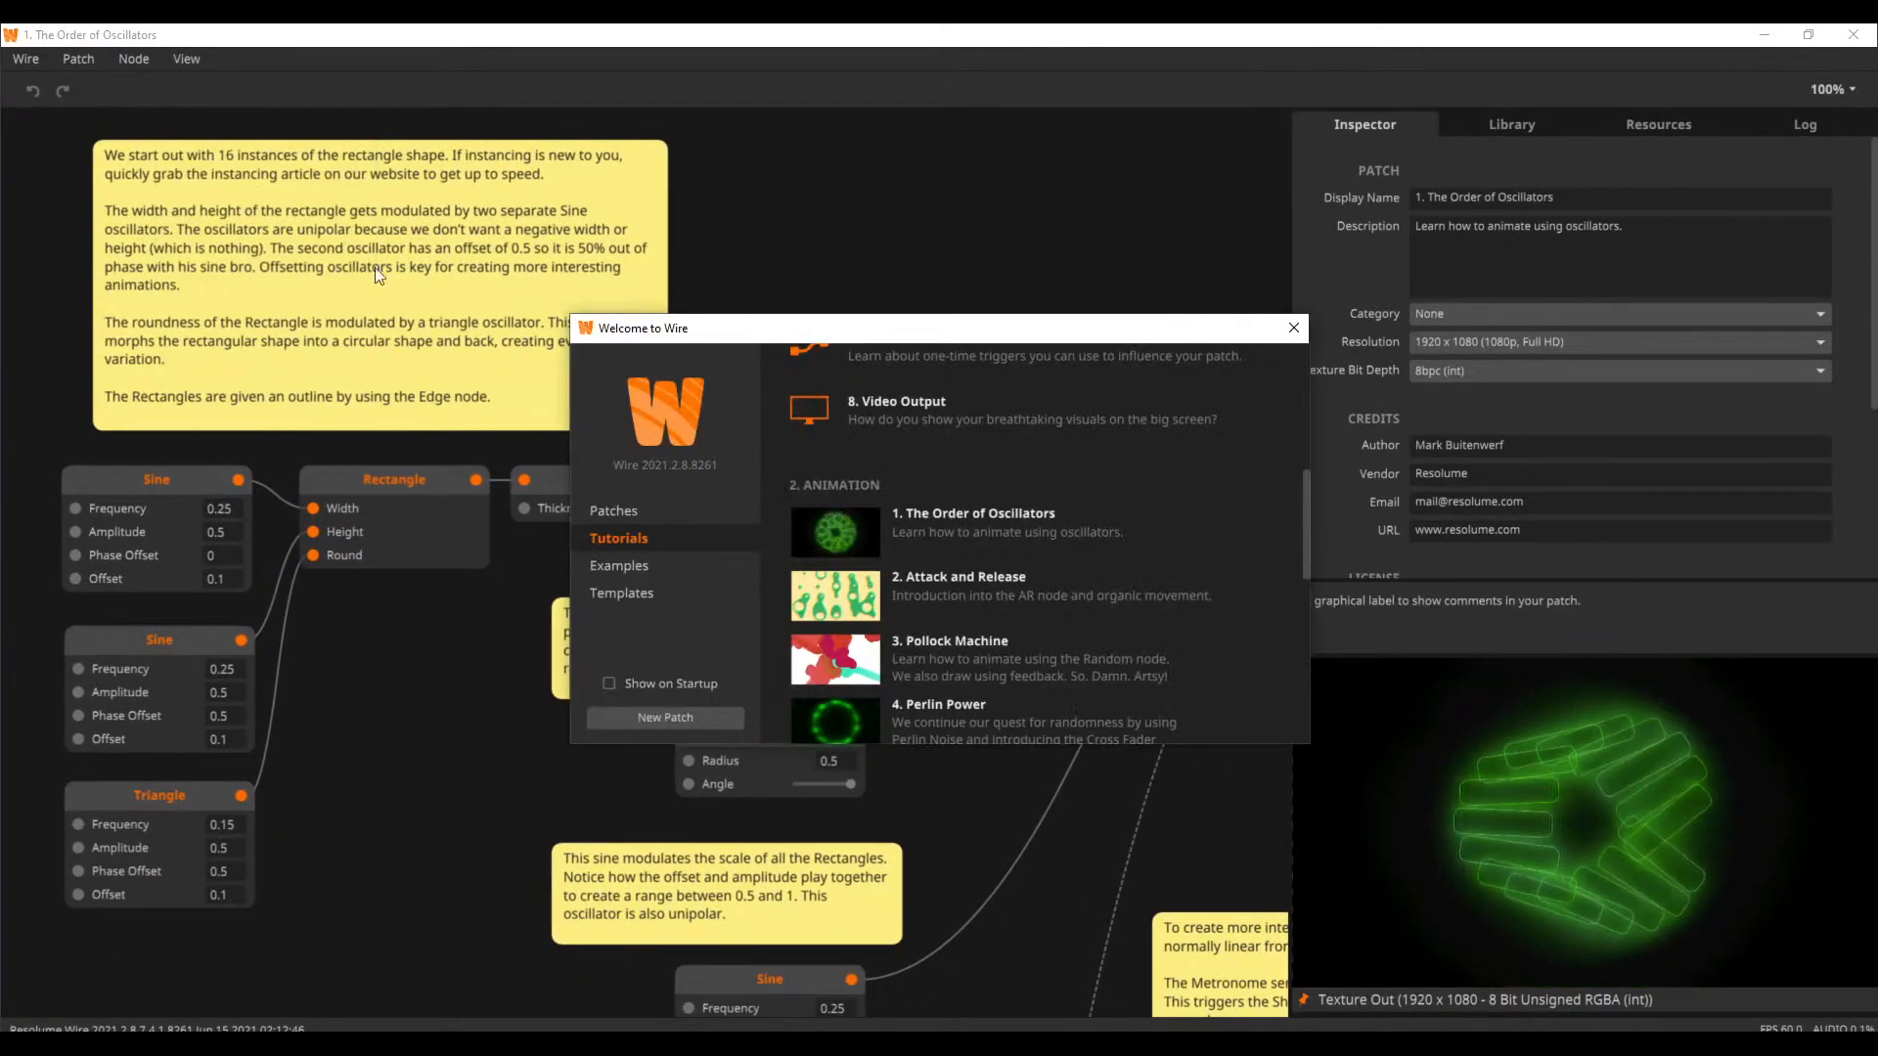
pyautogui.scroll(-1, 861, 600)
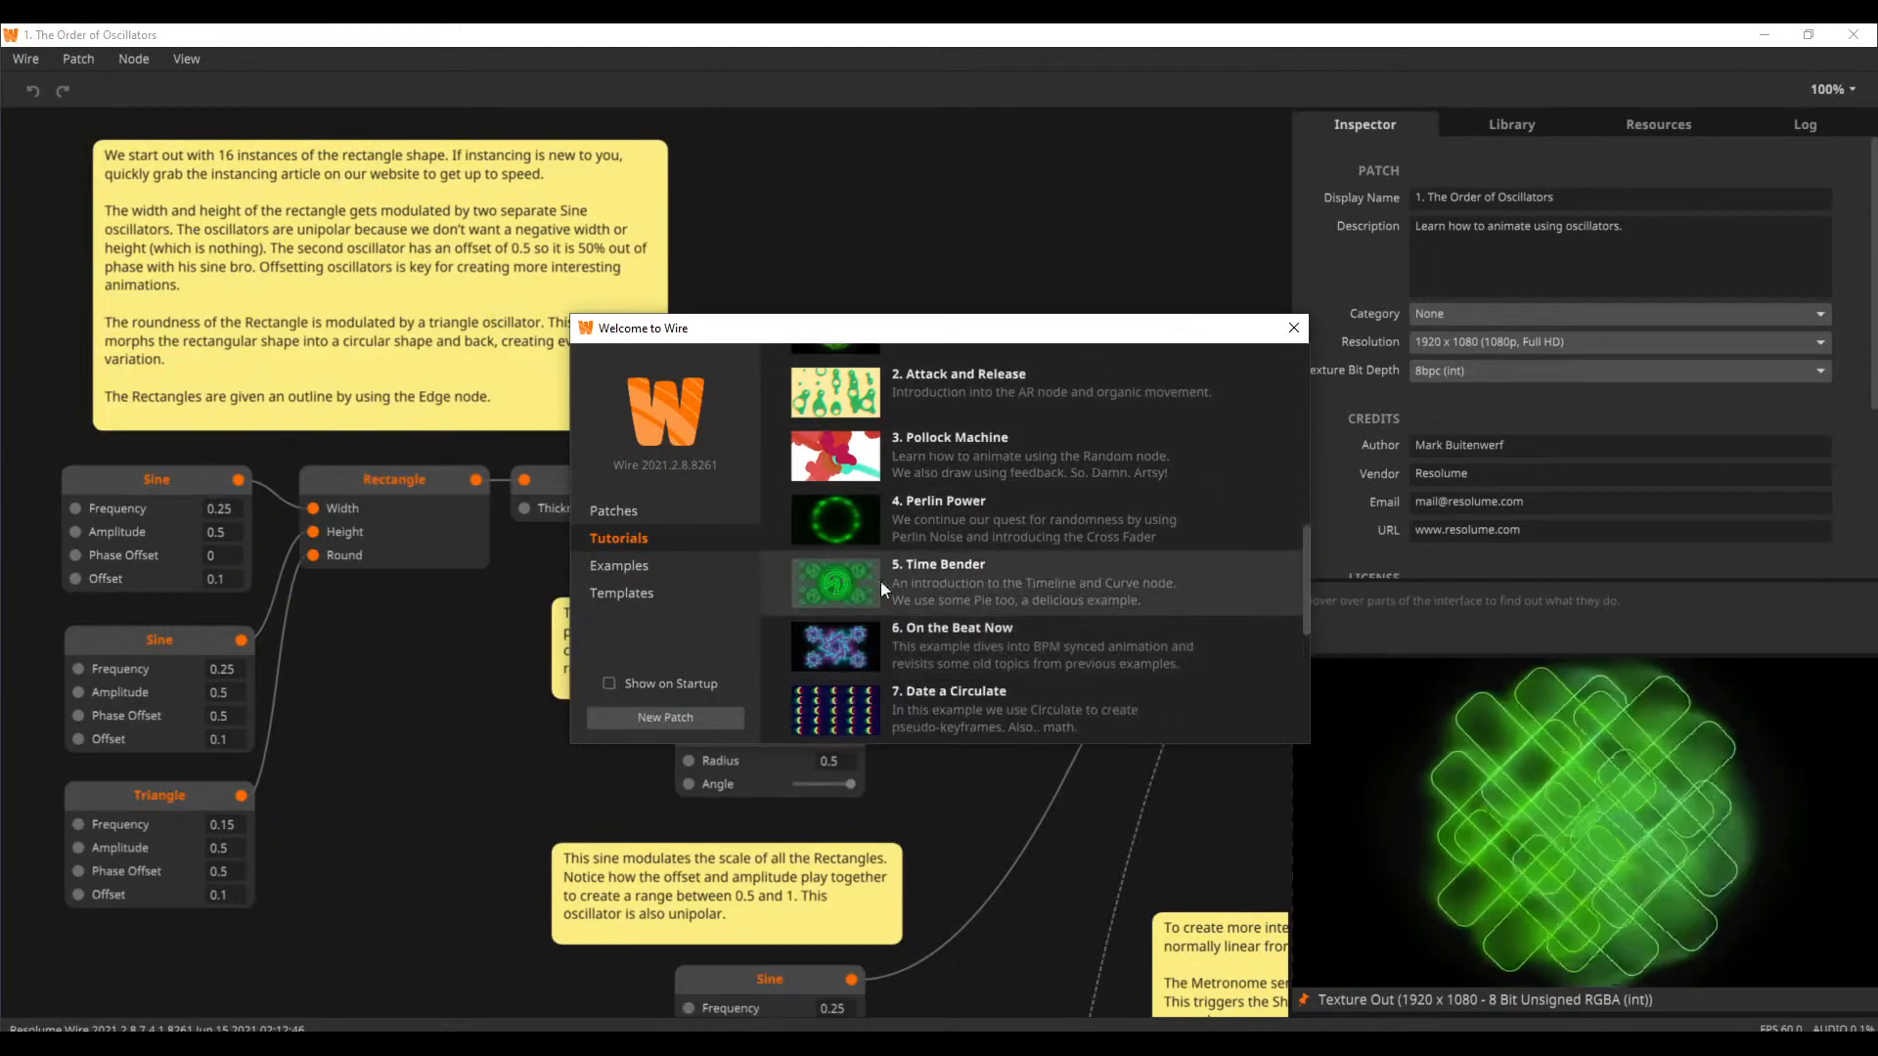
pyautogui.click(905, 536)
# Examine the Perlin Power patch's nodes and comments through to the Video Mixer, Delay and Blur feedback loop
pyautogui.moveTo(1102, 704); pyautogui.dragTo(855, 671)
pyautogui.moveTo(1183, 555); pyautogui.dragTo(699, 630)
pyautogui.moveTo(1005, 634); pyautogui.dragTo(1162, 401)
pyautogui.moveTo(650, 430); pyautogui.dragTo(1203, 392)
pyautogui.moveTo(645, 728); pyautogui.dragTo(5, 886)
pyautogui.moveTo(958, 496); pyautogui.dragTo(540, 535)
pyautogui.moveTo(1017, 629); pyautogui.dragTo(648, 641)
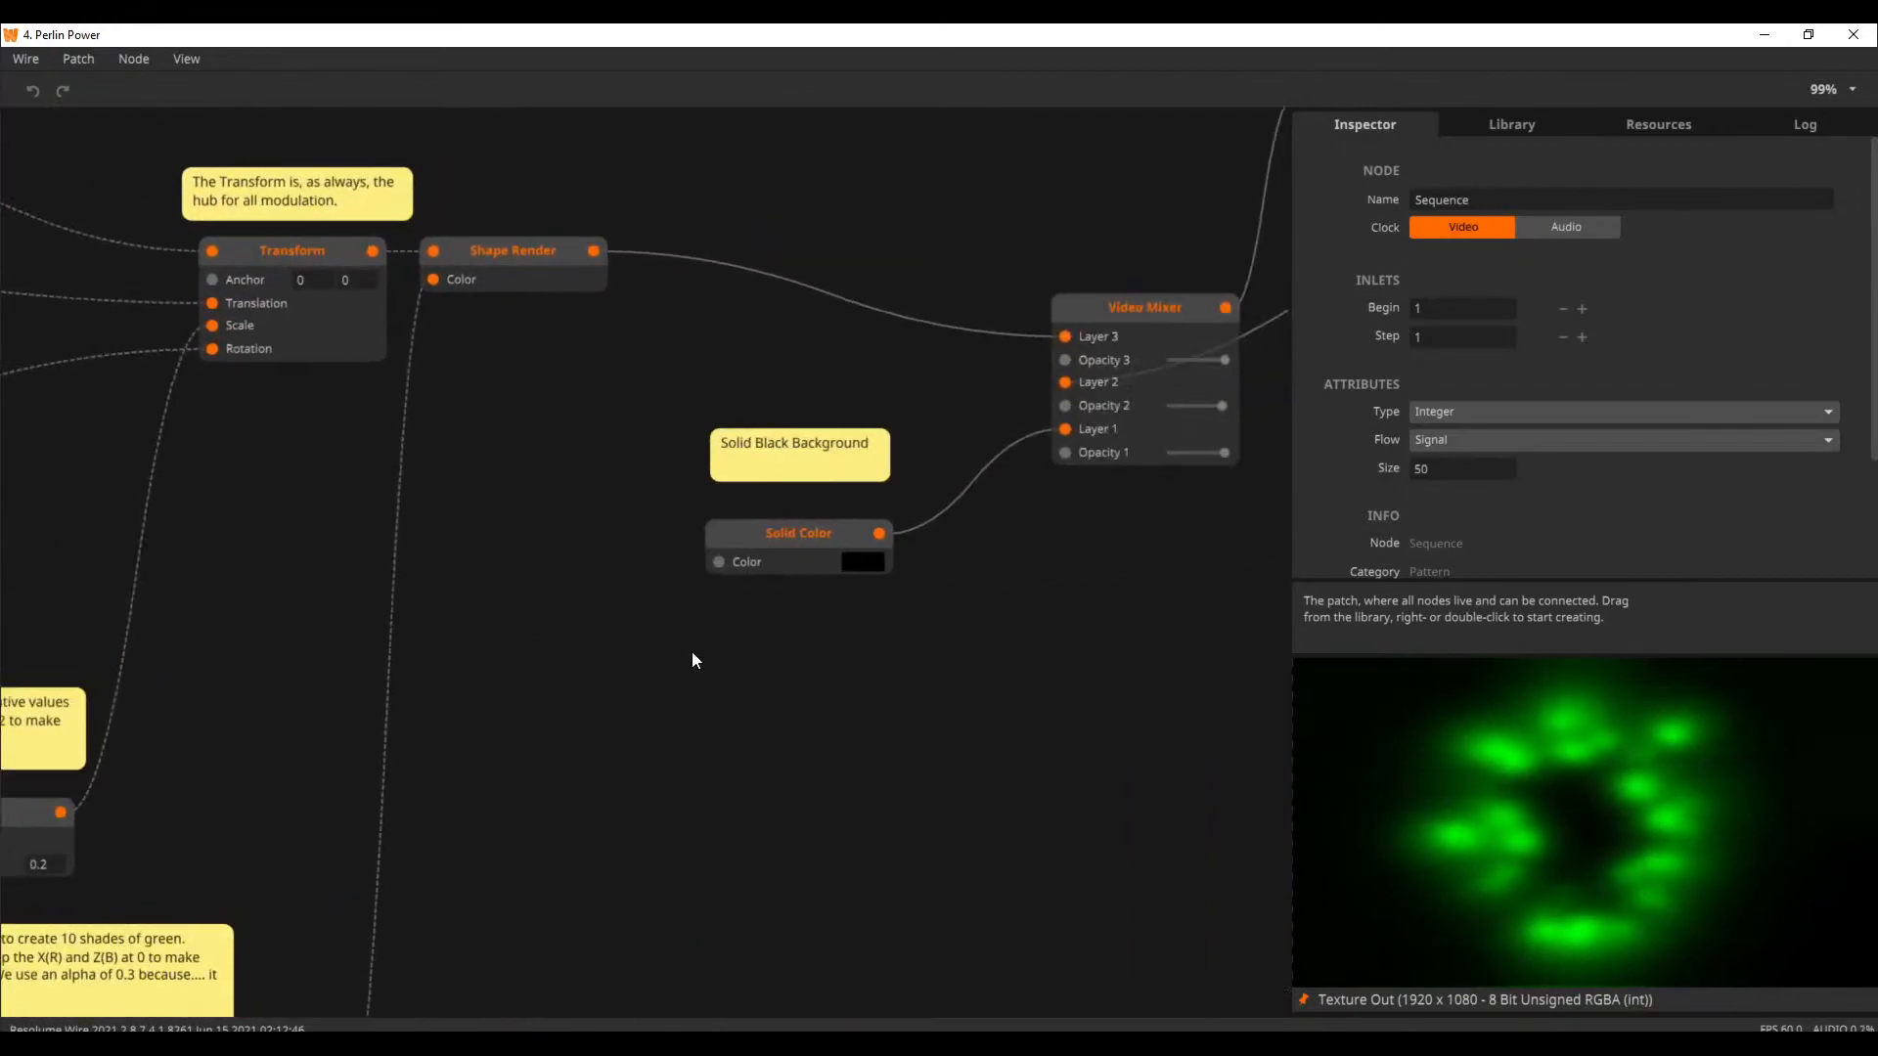
pyautogui.moveTo(1006, 674); pyautogui.dragTo(704, 788)
pyautogui.moveTo(934, 641); pyautogui.dragTo(792, 743)
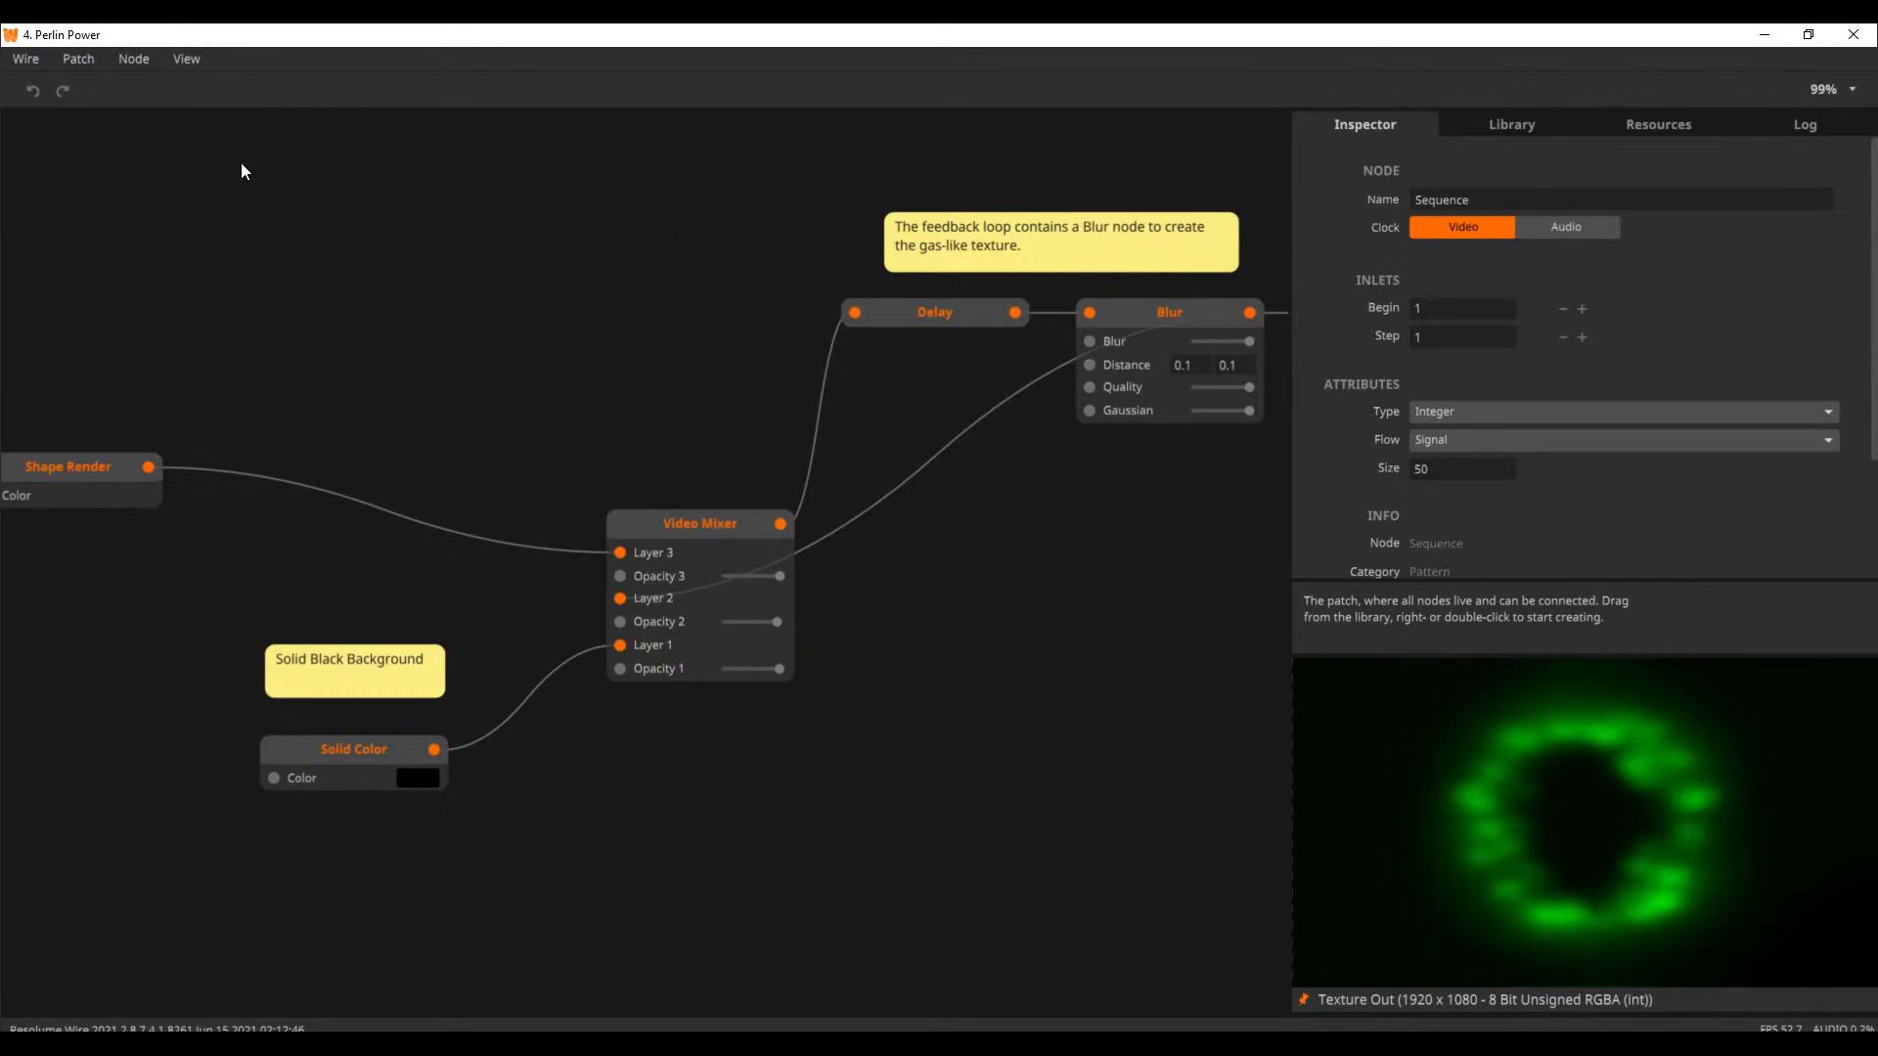
# Look at where tutorial patches can be opened, and return to the Perlin Power introduction and its Equilateral Triangle nodes
pyautogui.click(82, 68)
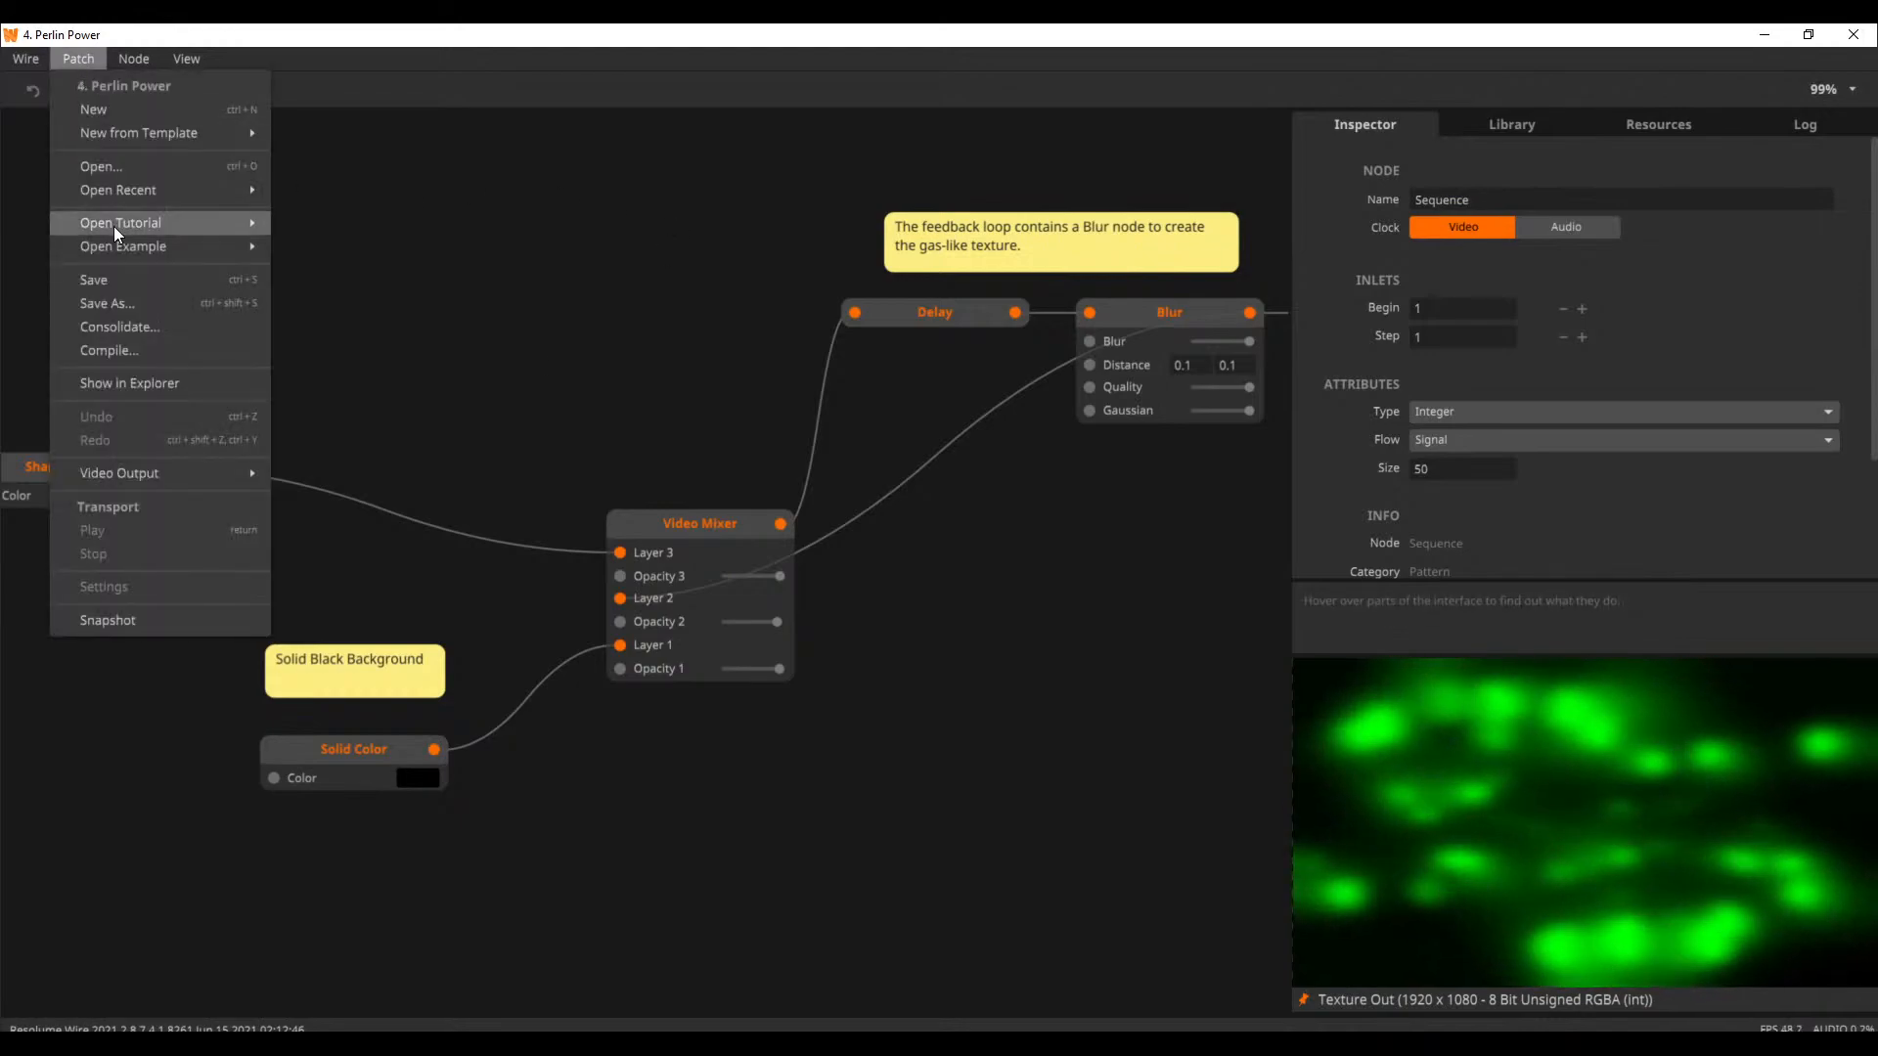
pyautogui.click(485, 310)
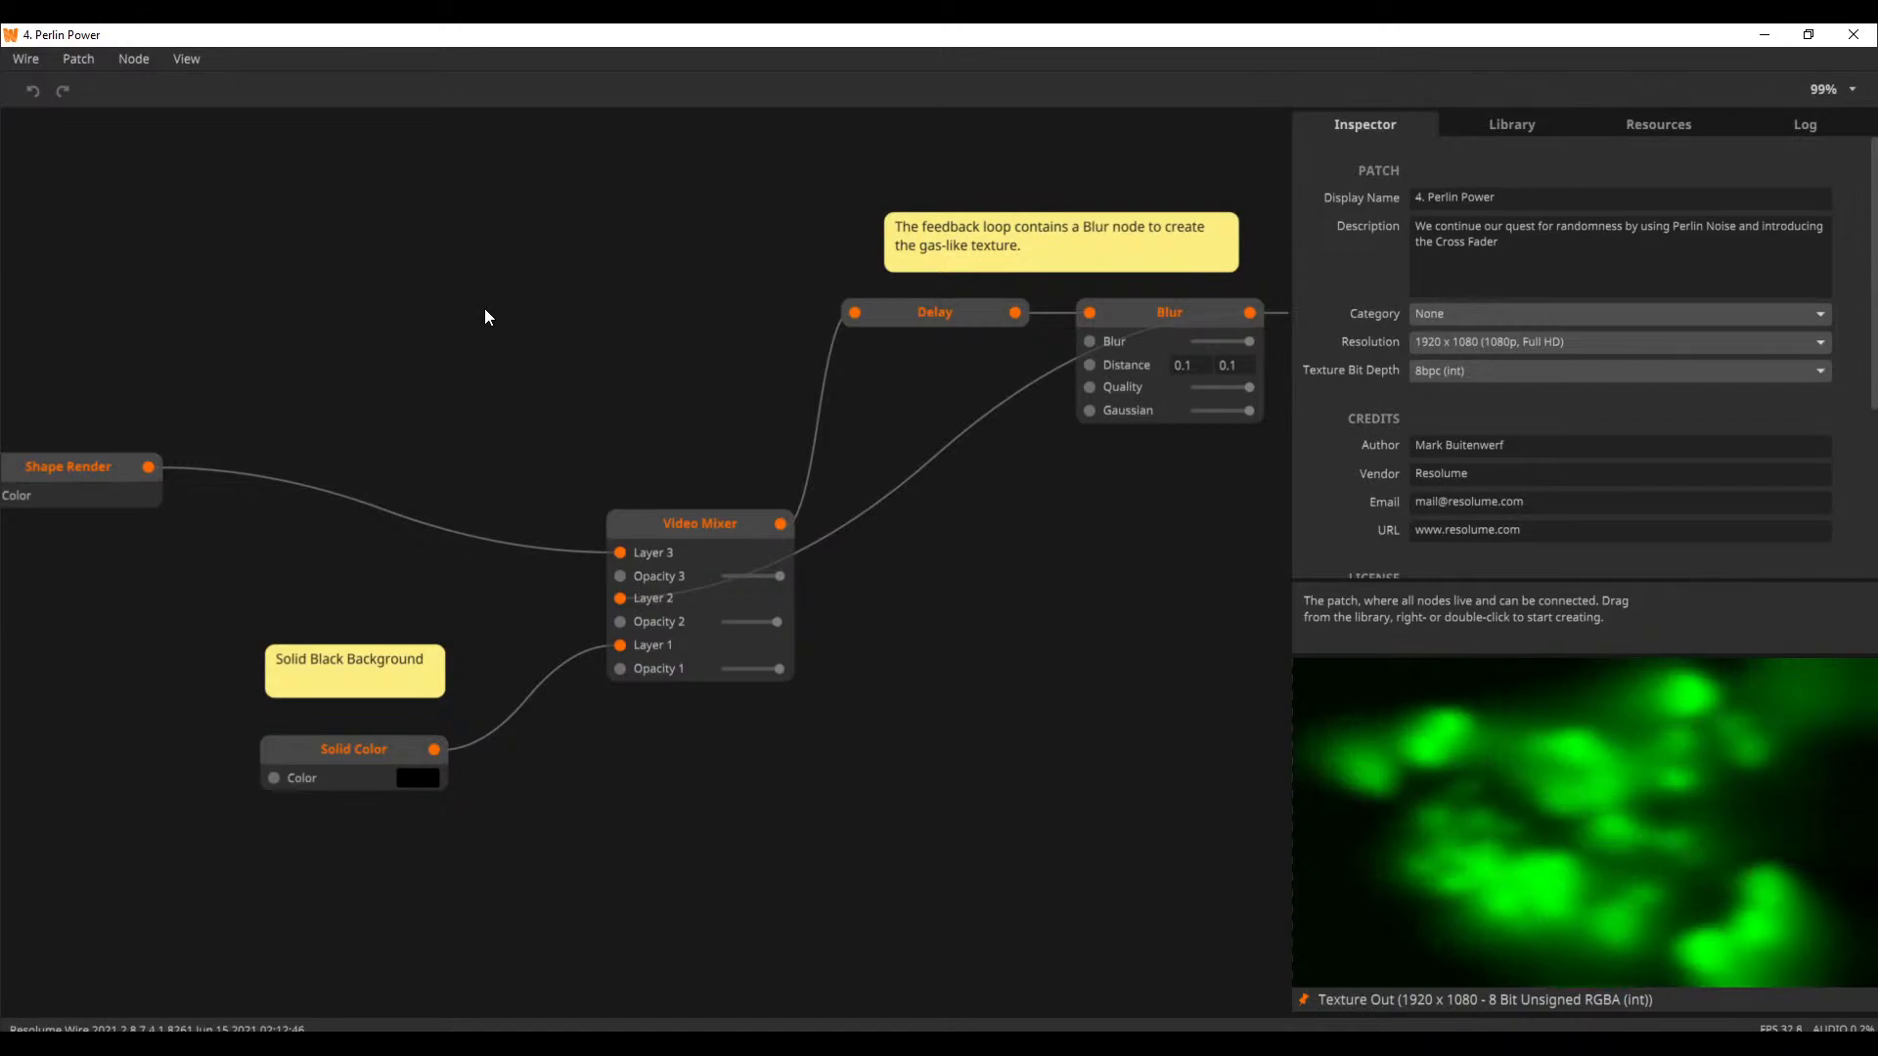
pyautogui.moveTo(450, 306); pyautogui.dragTo(893, 531)
pyautogui.moveTo(470, 344); pyautogui.dragTo(885, 273)
pyautogui.moveTo(453, 257); pyautogui.dragTo(893, 414)
# Look through the tutorial list in the Welcome window and open the Animation tutorial "7. Date a Circulate"
pyautogui.click(186, 58)
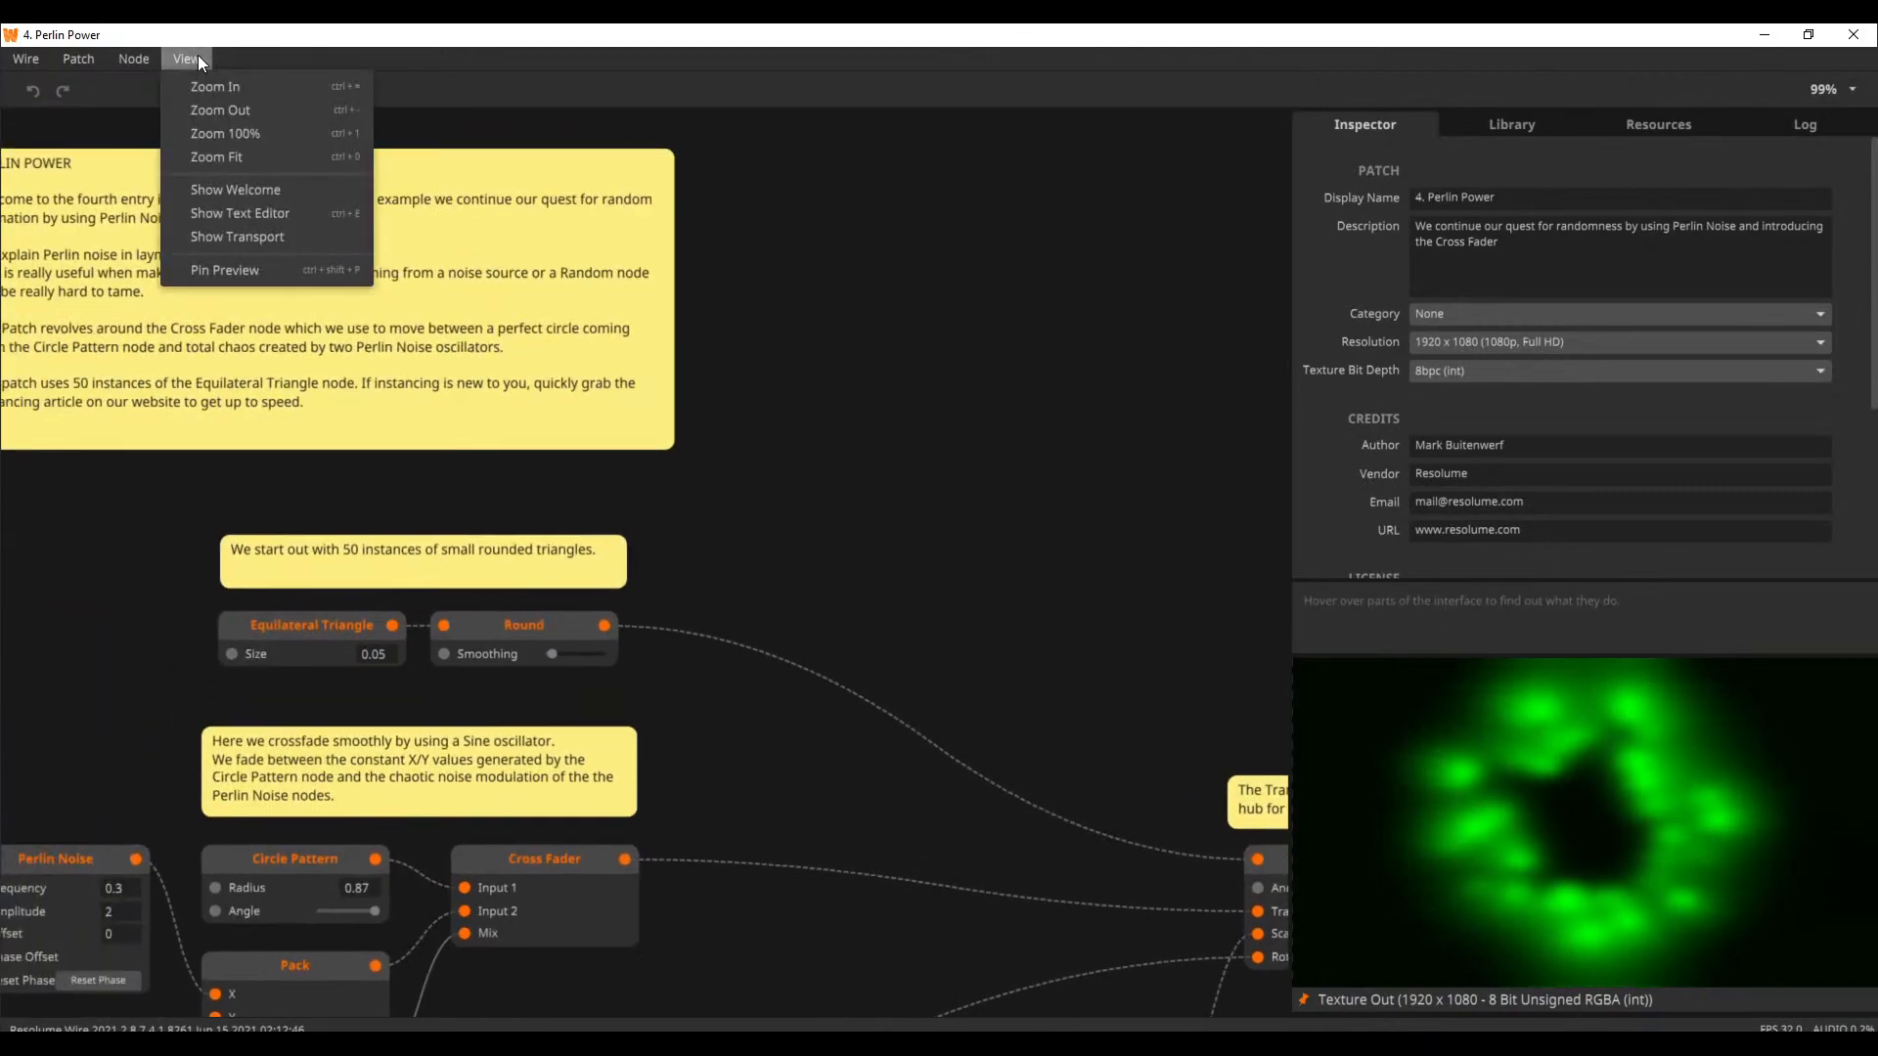
pyautogui.click(234, 187)
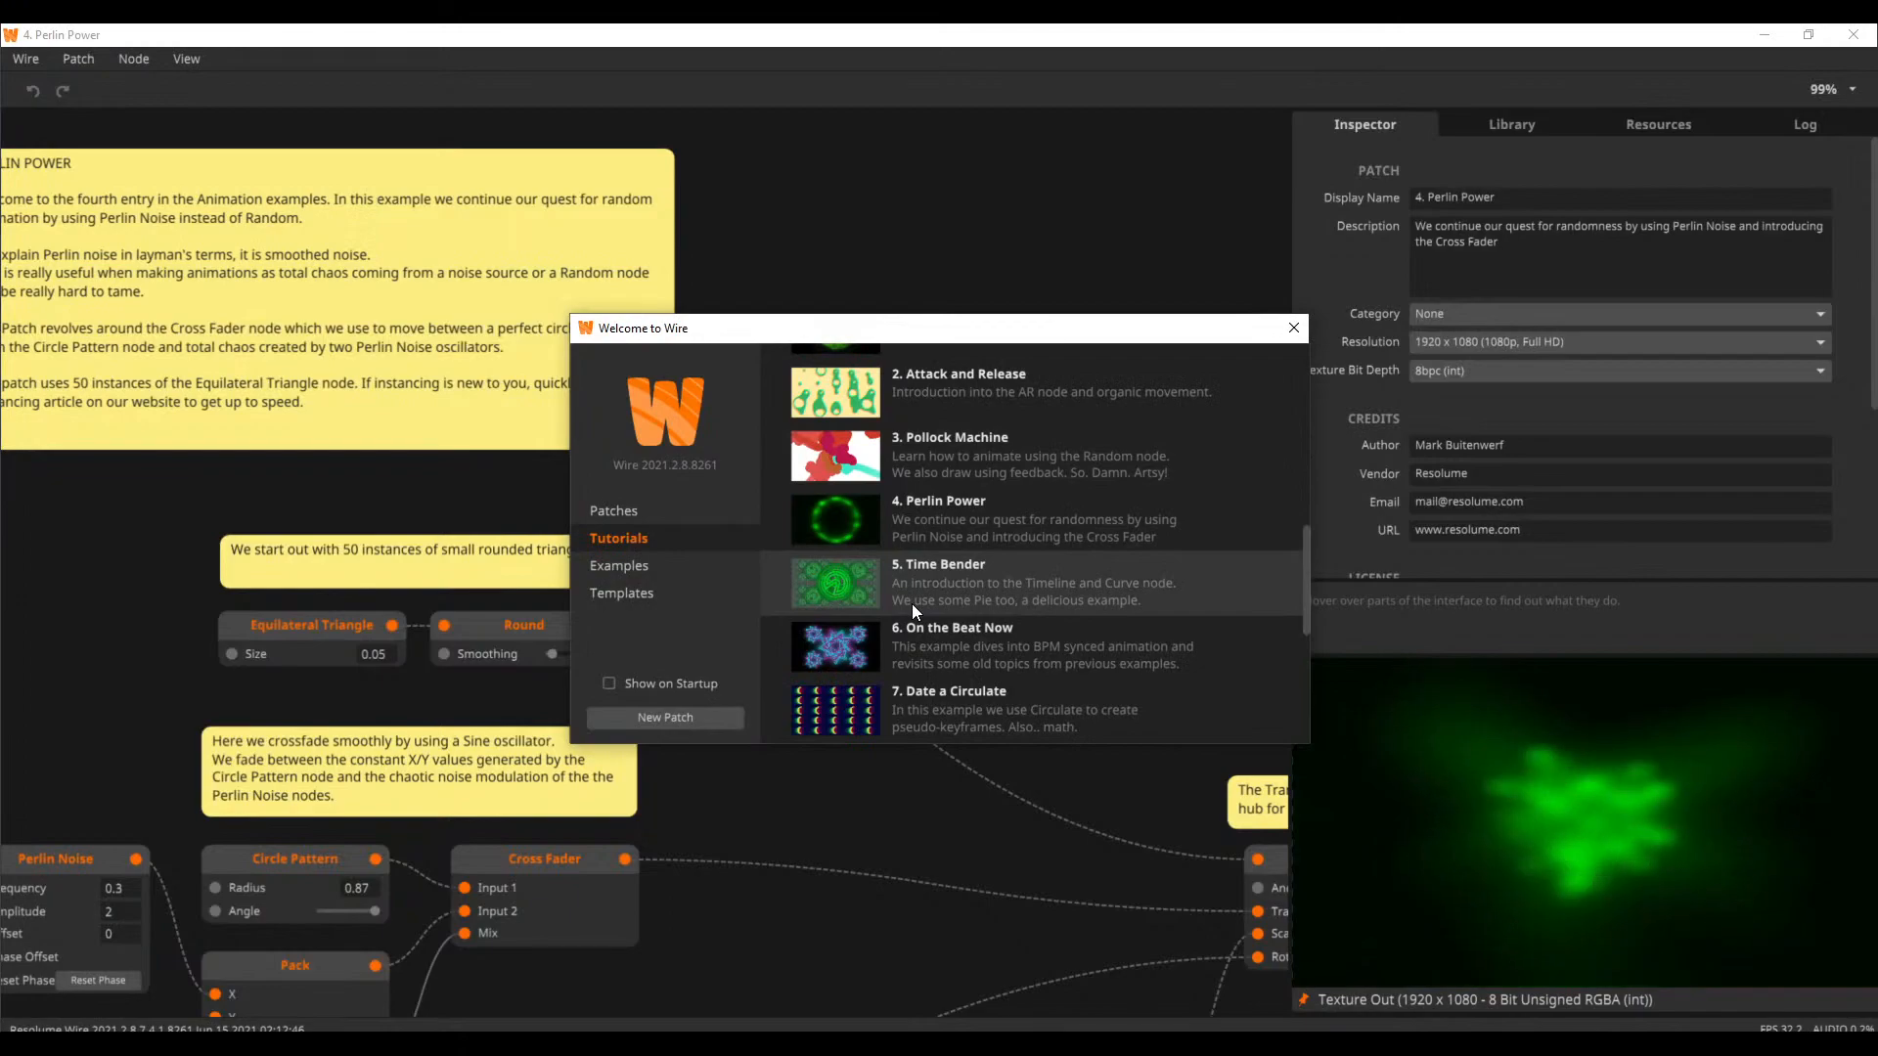
pyautogui.scroll(-2, 912, 603)
pyautogui.scroll(-5, 912, 603)
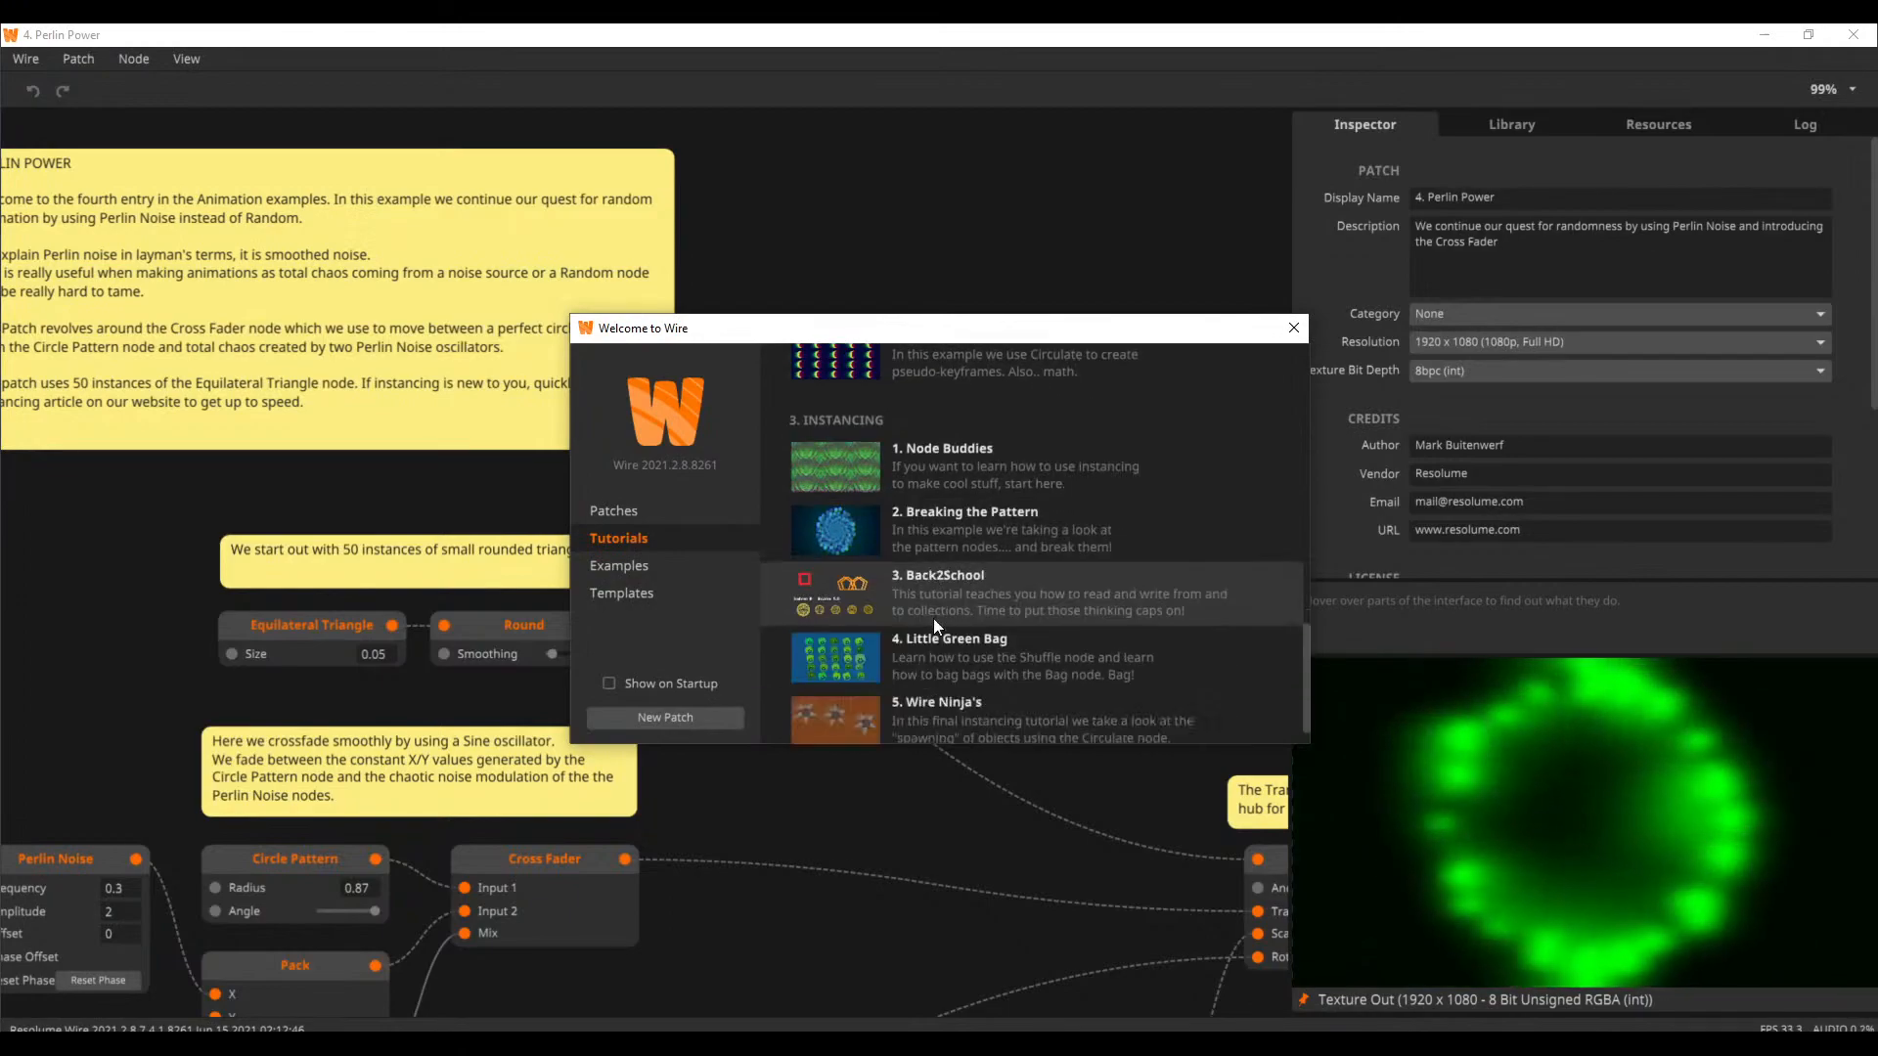
pyautogui.scroll(8, 968, 548)
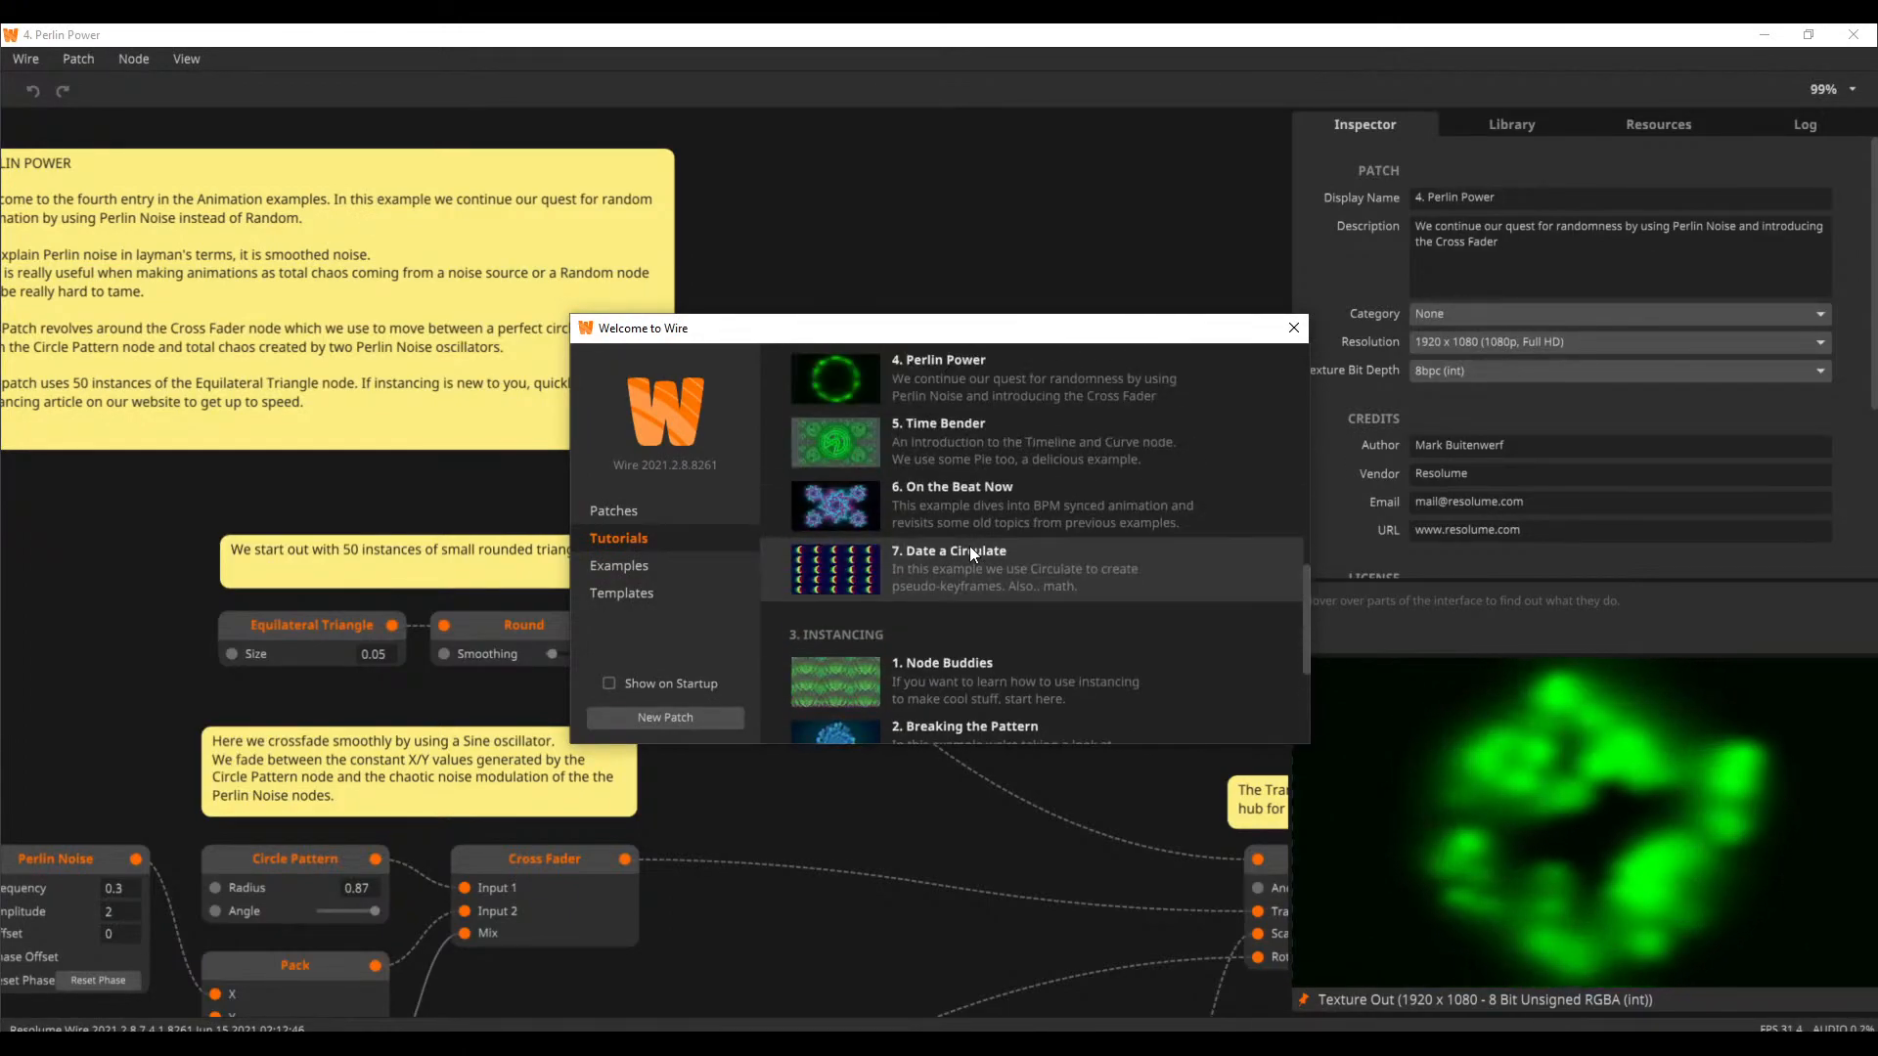
pyautogui.scroll(8, 970, 544)
pyautogui.scroll(-3, 929, 562)
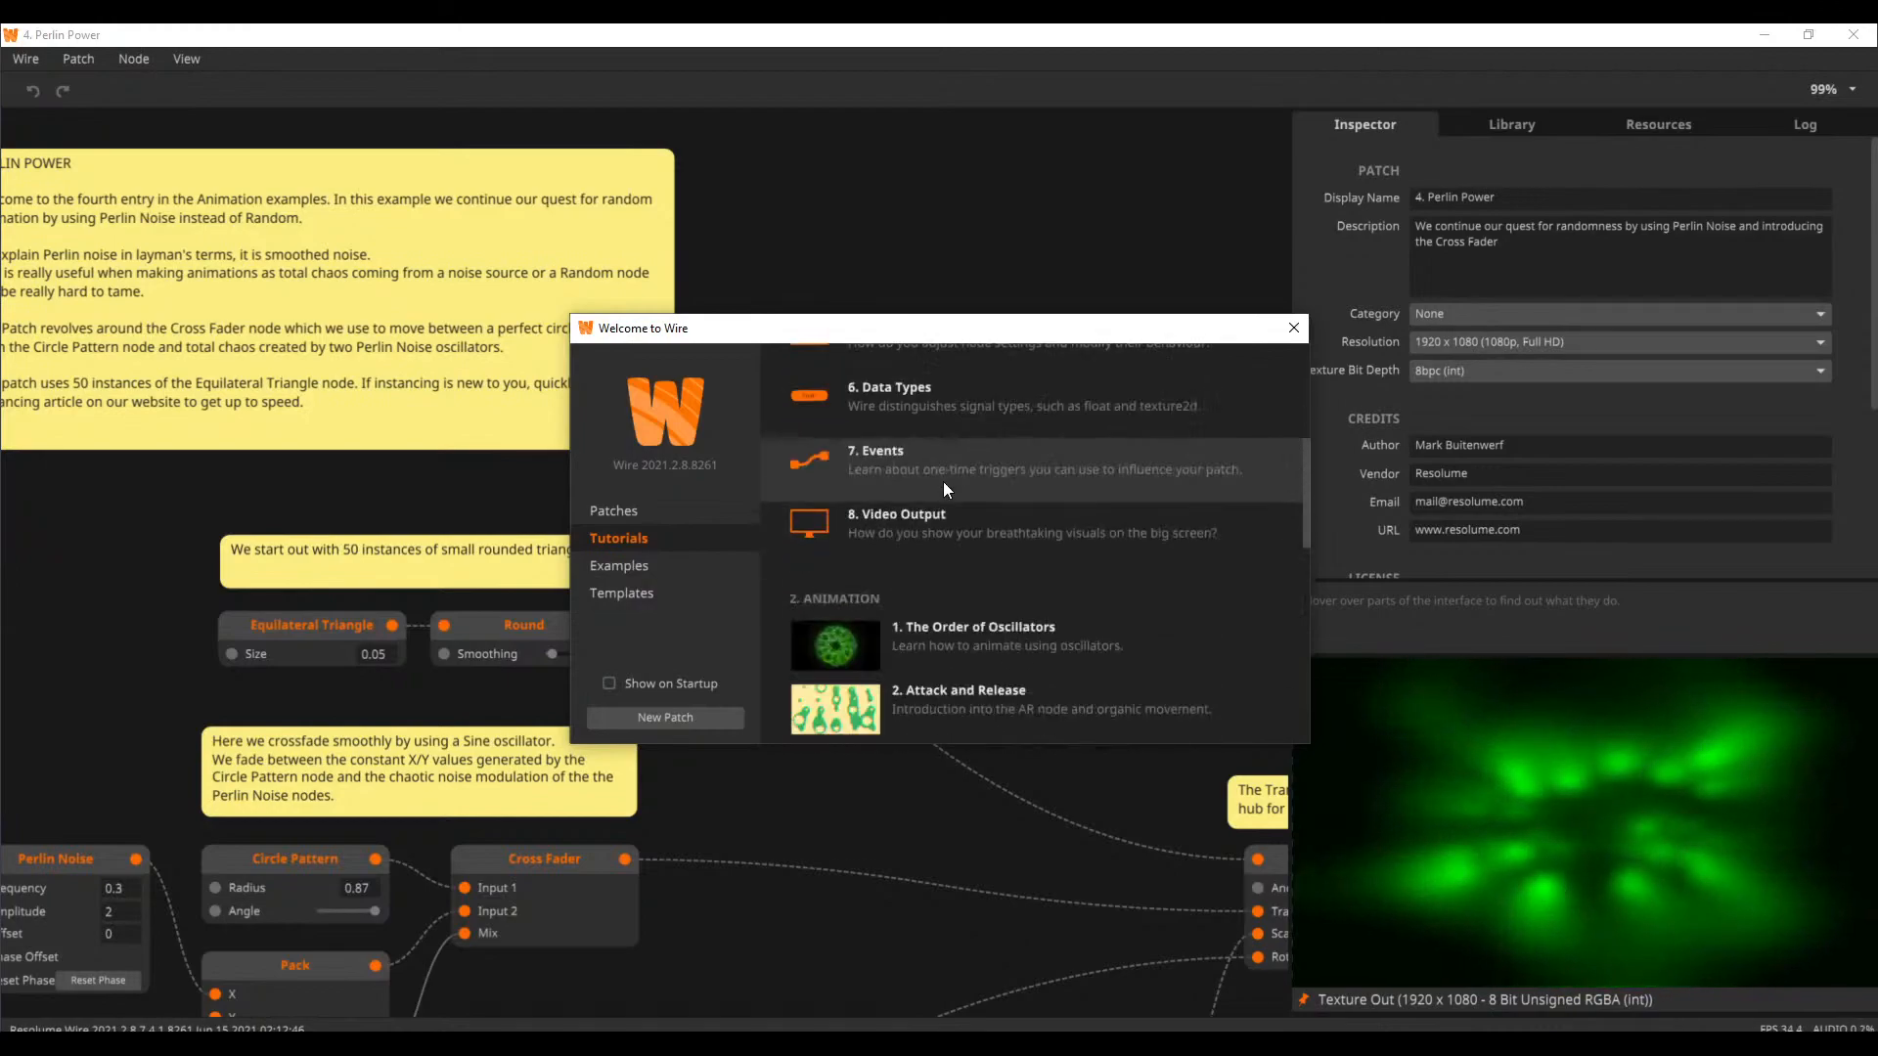
pyautogui.scroll(-5, 913, 568)
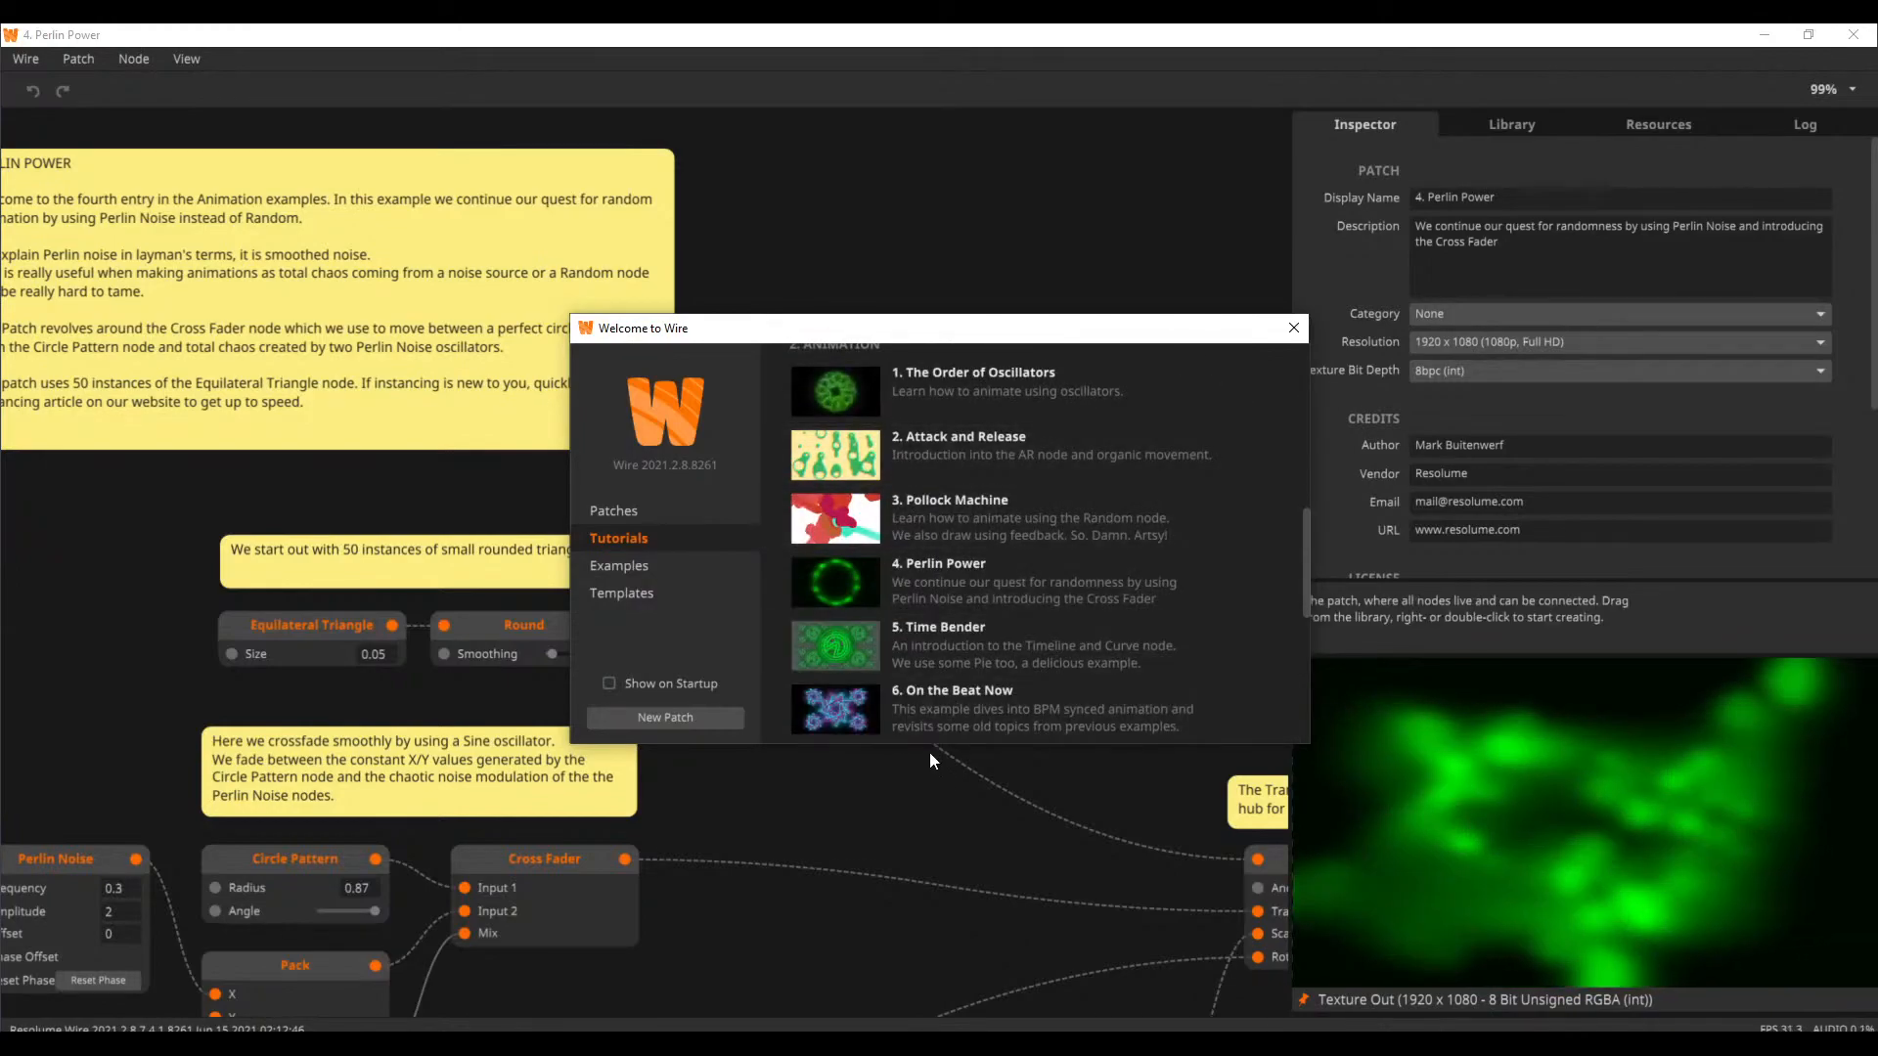
pyautogui.scroll(-2, 978, 704)
pyautogui.scroll(-1, 1000, 691)
pyautogui.click(1000, 605)
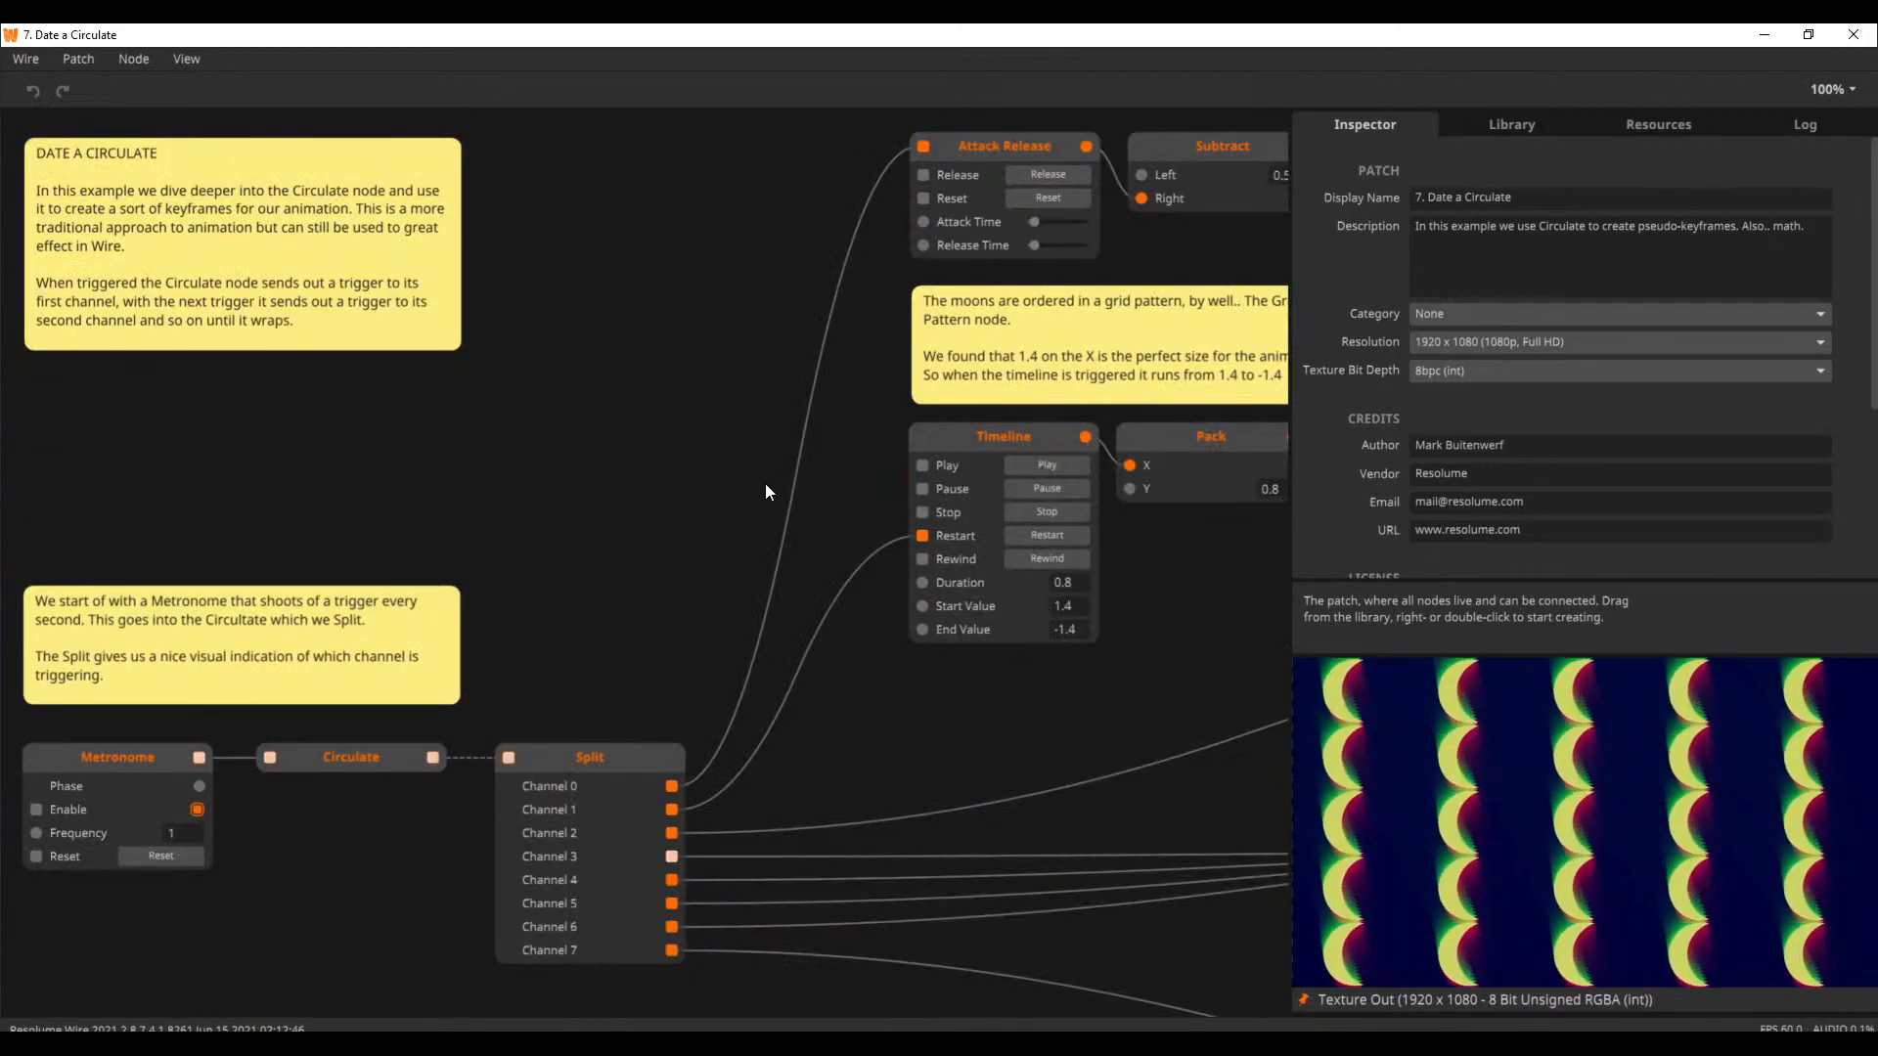
# Examine the overall node layout of the Date a Circulate patch
pyautogui.scroll(-10, 765, 478)
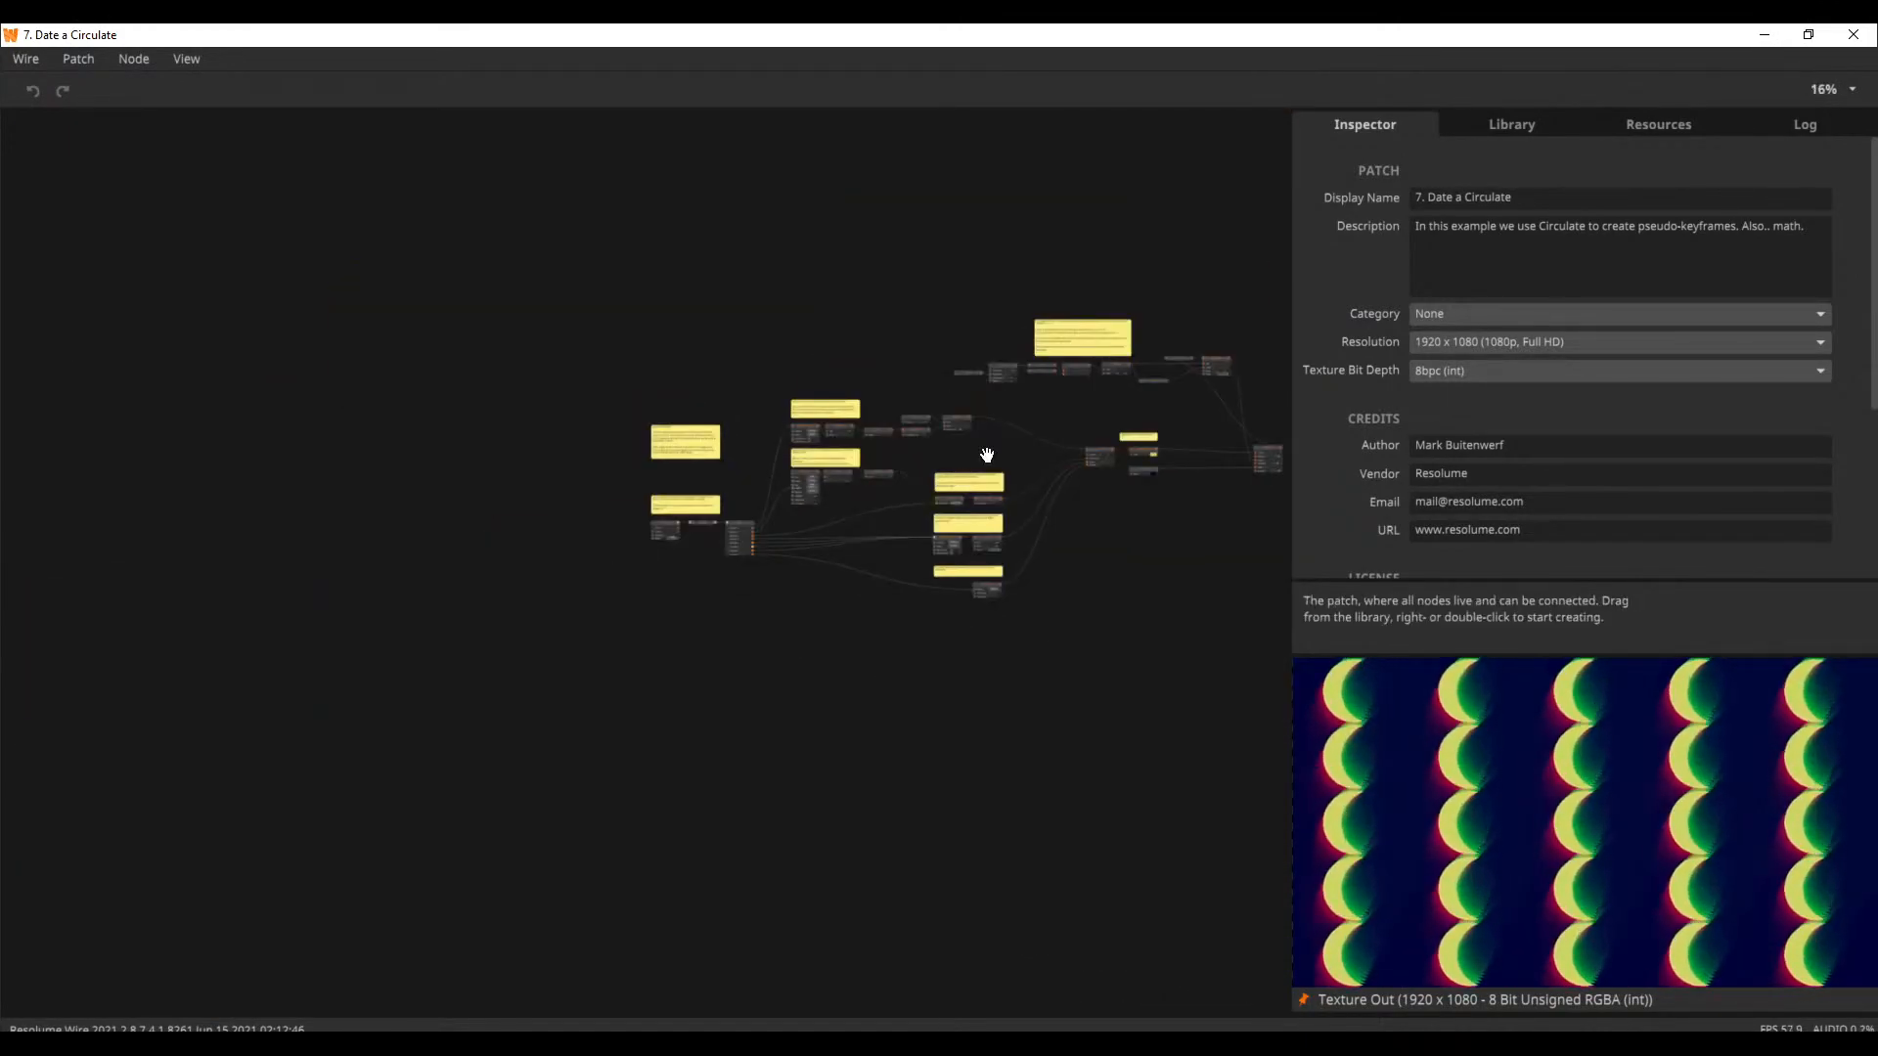
pyautogui.scroll(3, 789, 528)
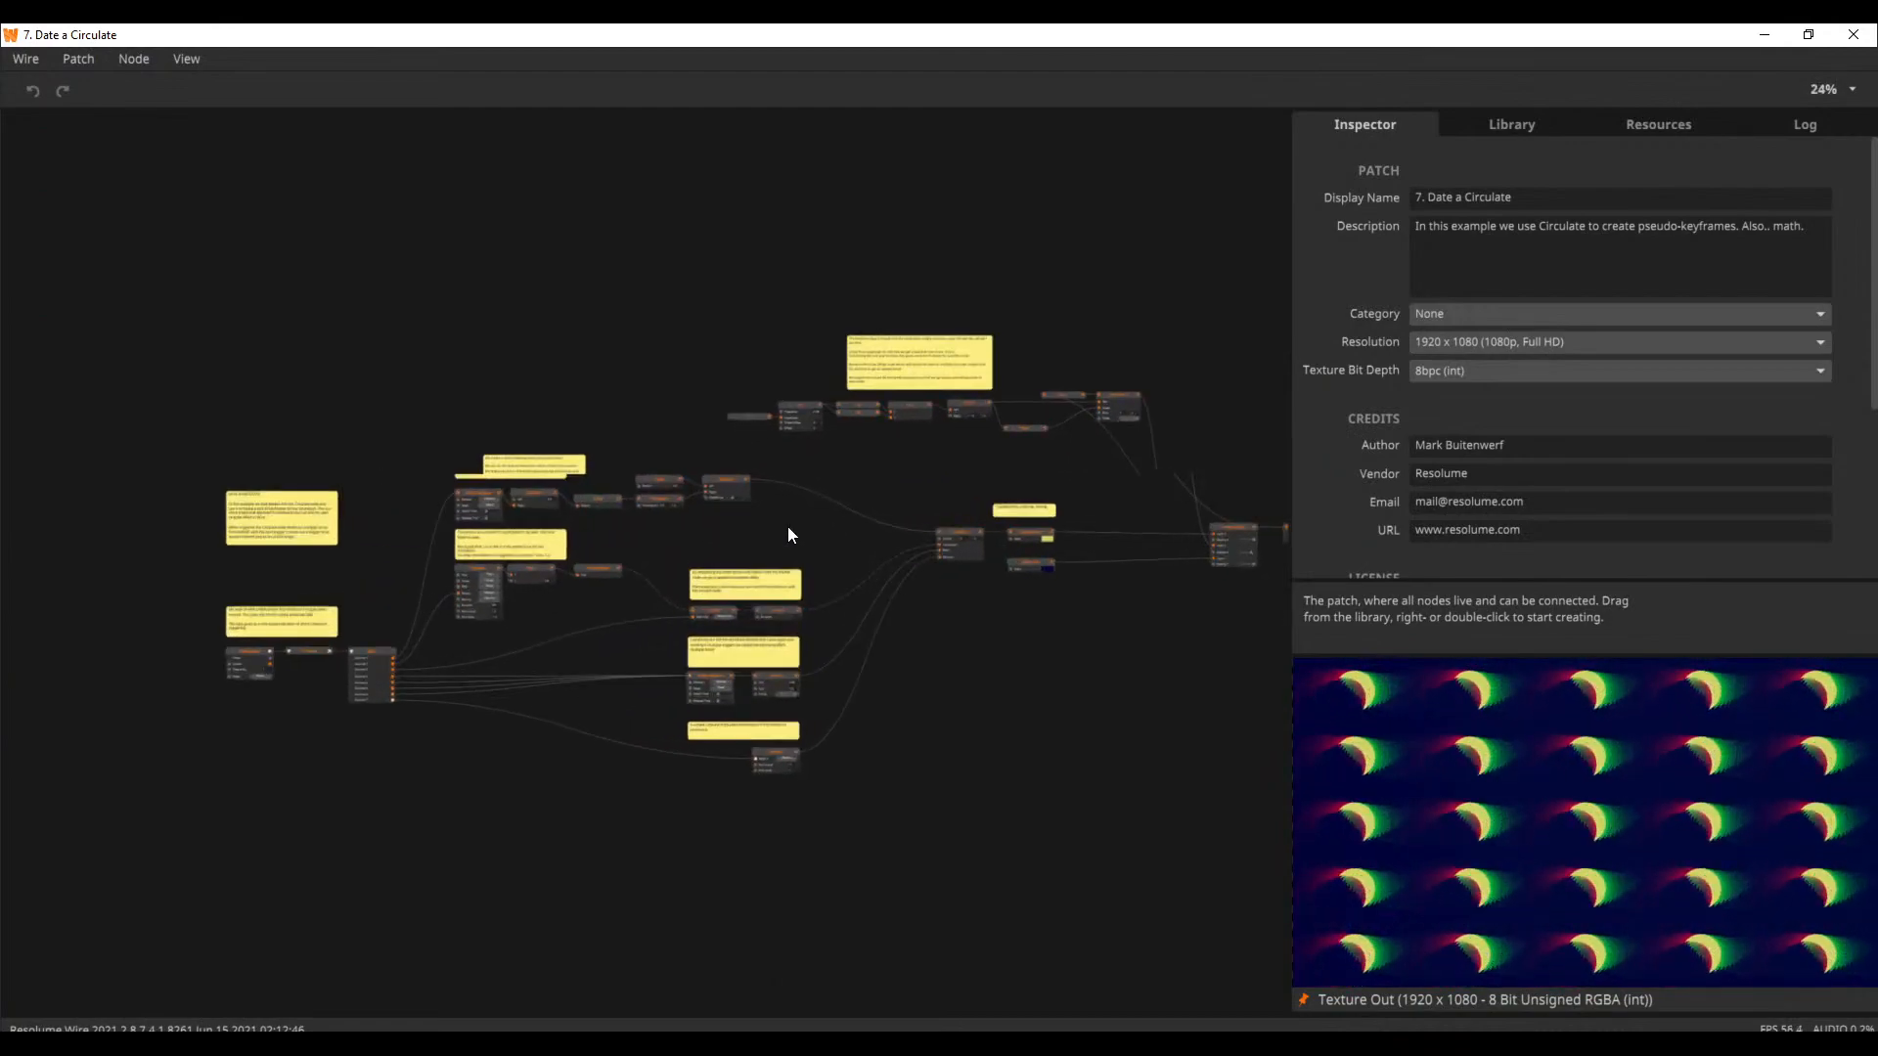
pyautogui.moveTo(788, 528); pyautogui.dragTo(972, 531)
pyautogui.scroll(2, 929, 525)
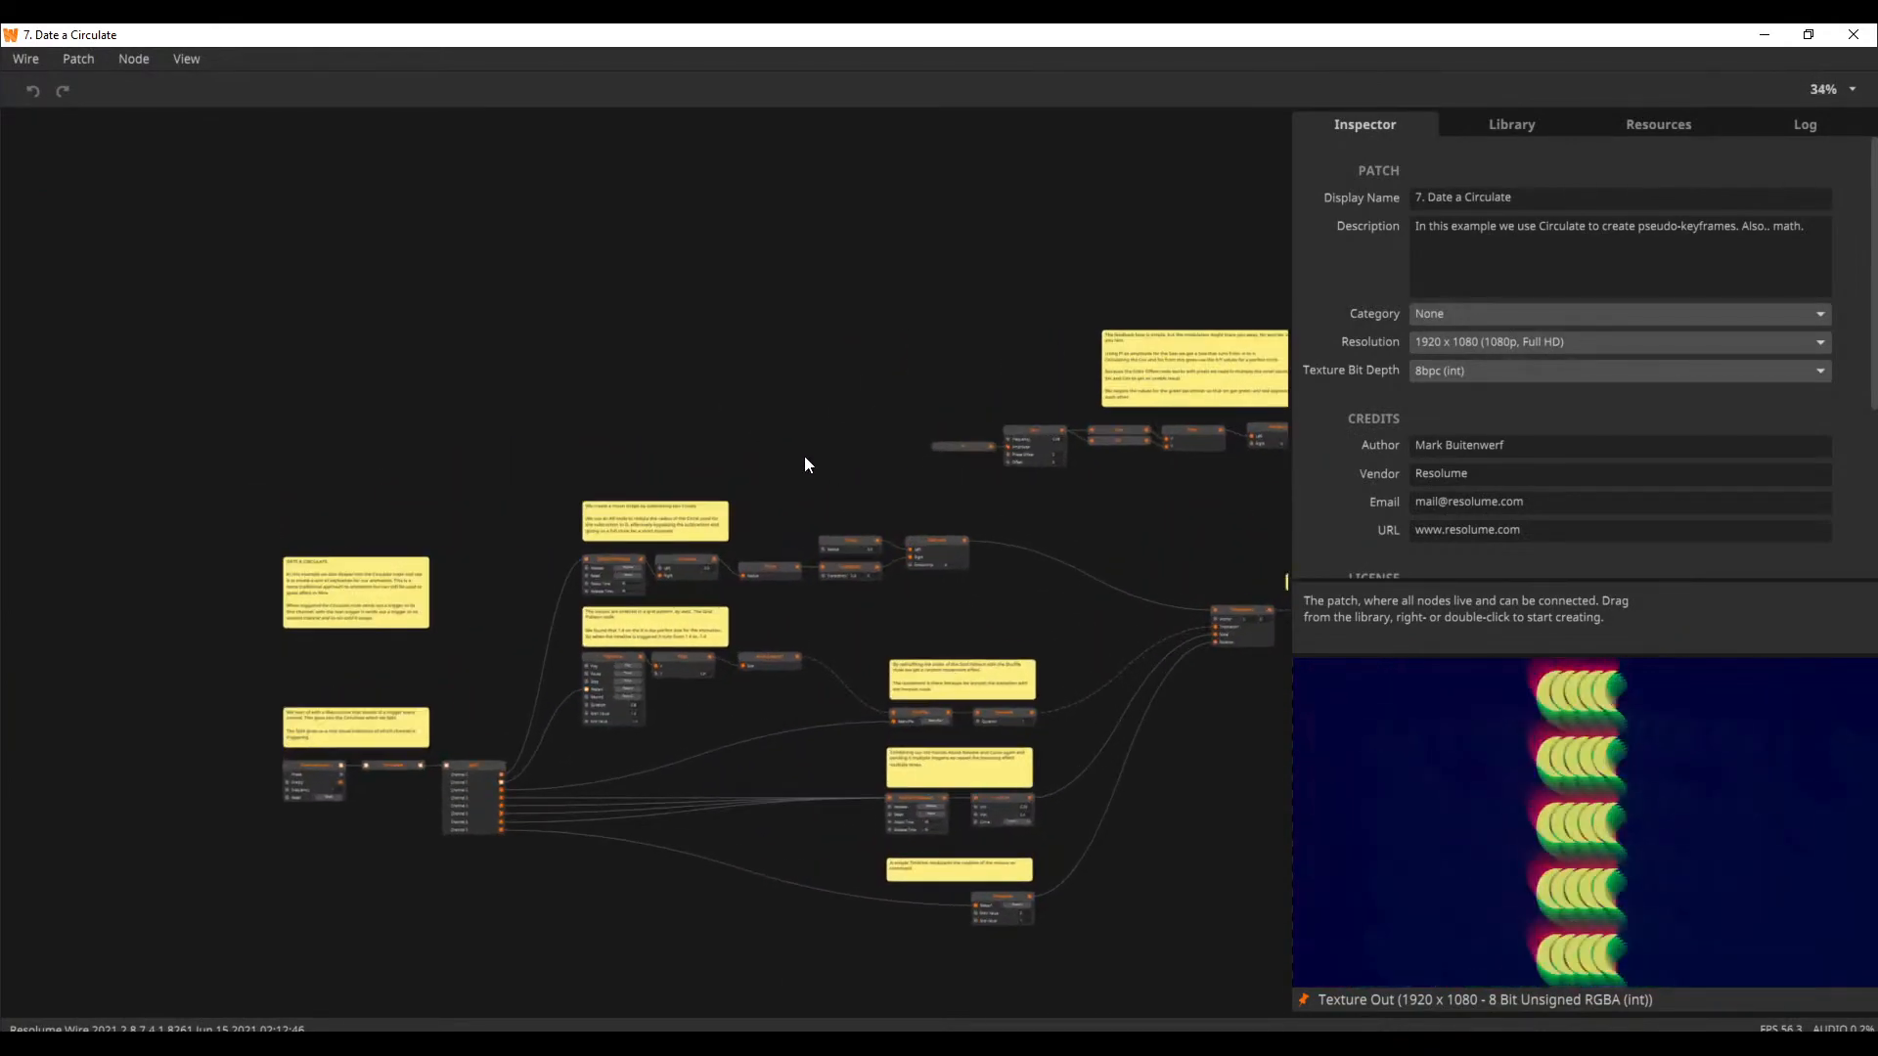
pyautogui.moveTo(804, 456); pyautogui.dragTo(936, 408)
# Open the Instancing tutorial "2. Breaking the Pattern" from the Welcome window
pyautogui.click(174, 66)
pyautogui.click(234, 190)
pyautogui.scroll(-4, 982, 622)
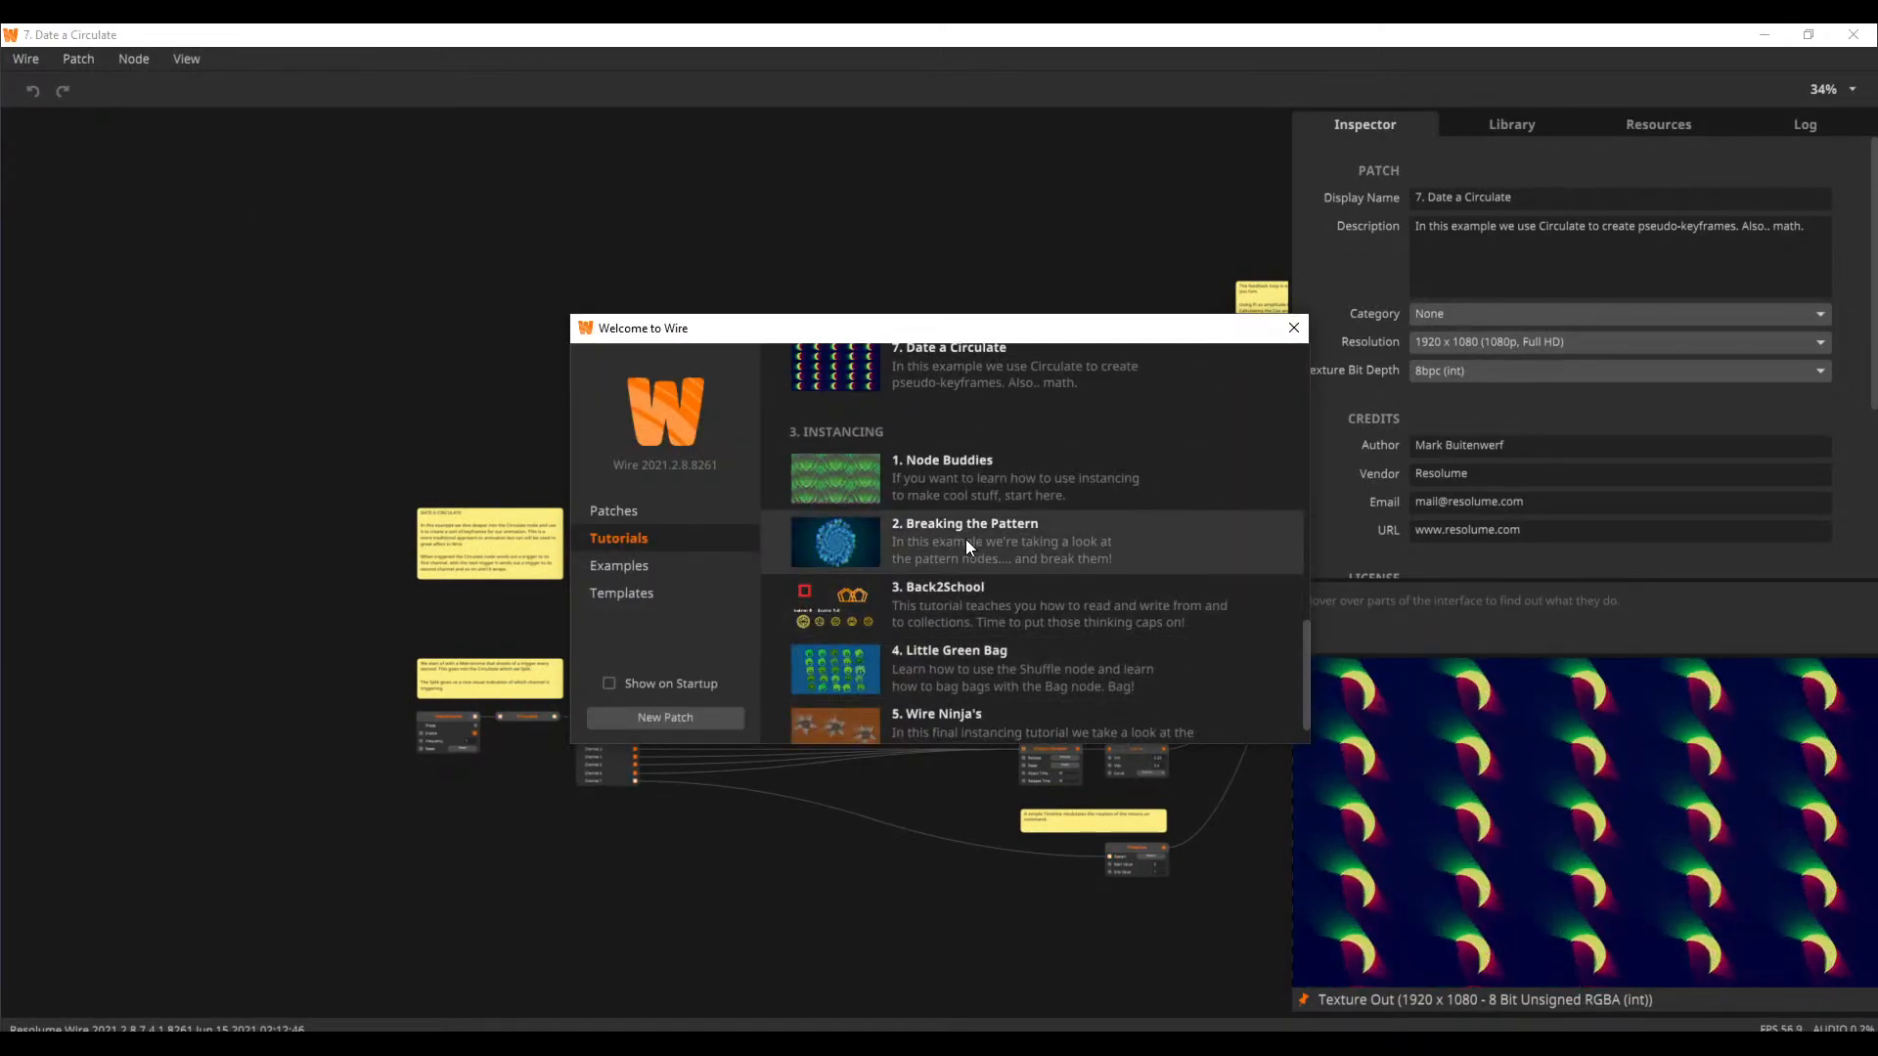
pyautogui.click(976, 541)
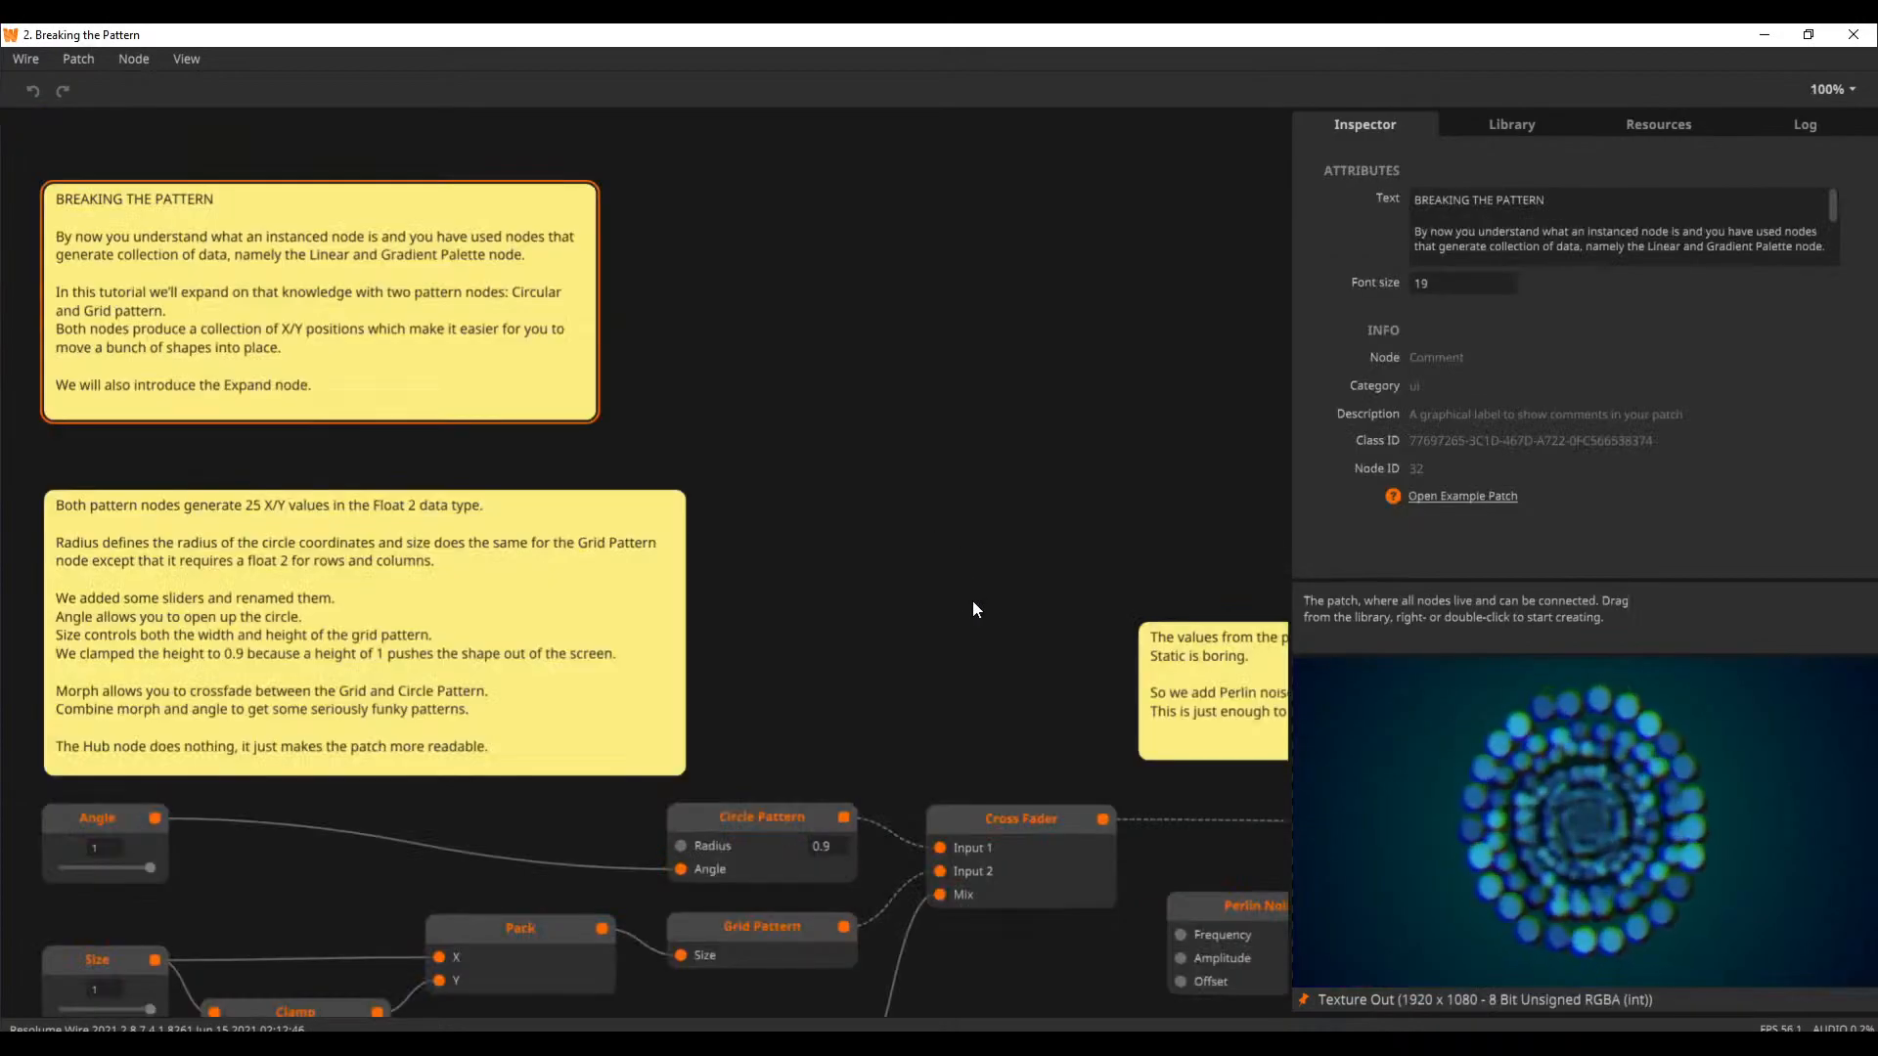
# Set the Breaking the Pattern patch's Angle to about 0.32 and its Morph to 1
pyautogui.moveTo(1140, 518); pyautogui.dragTo(639, 389)
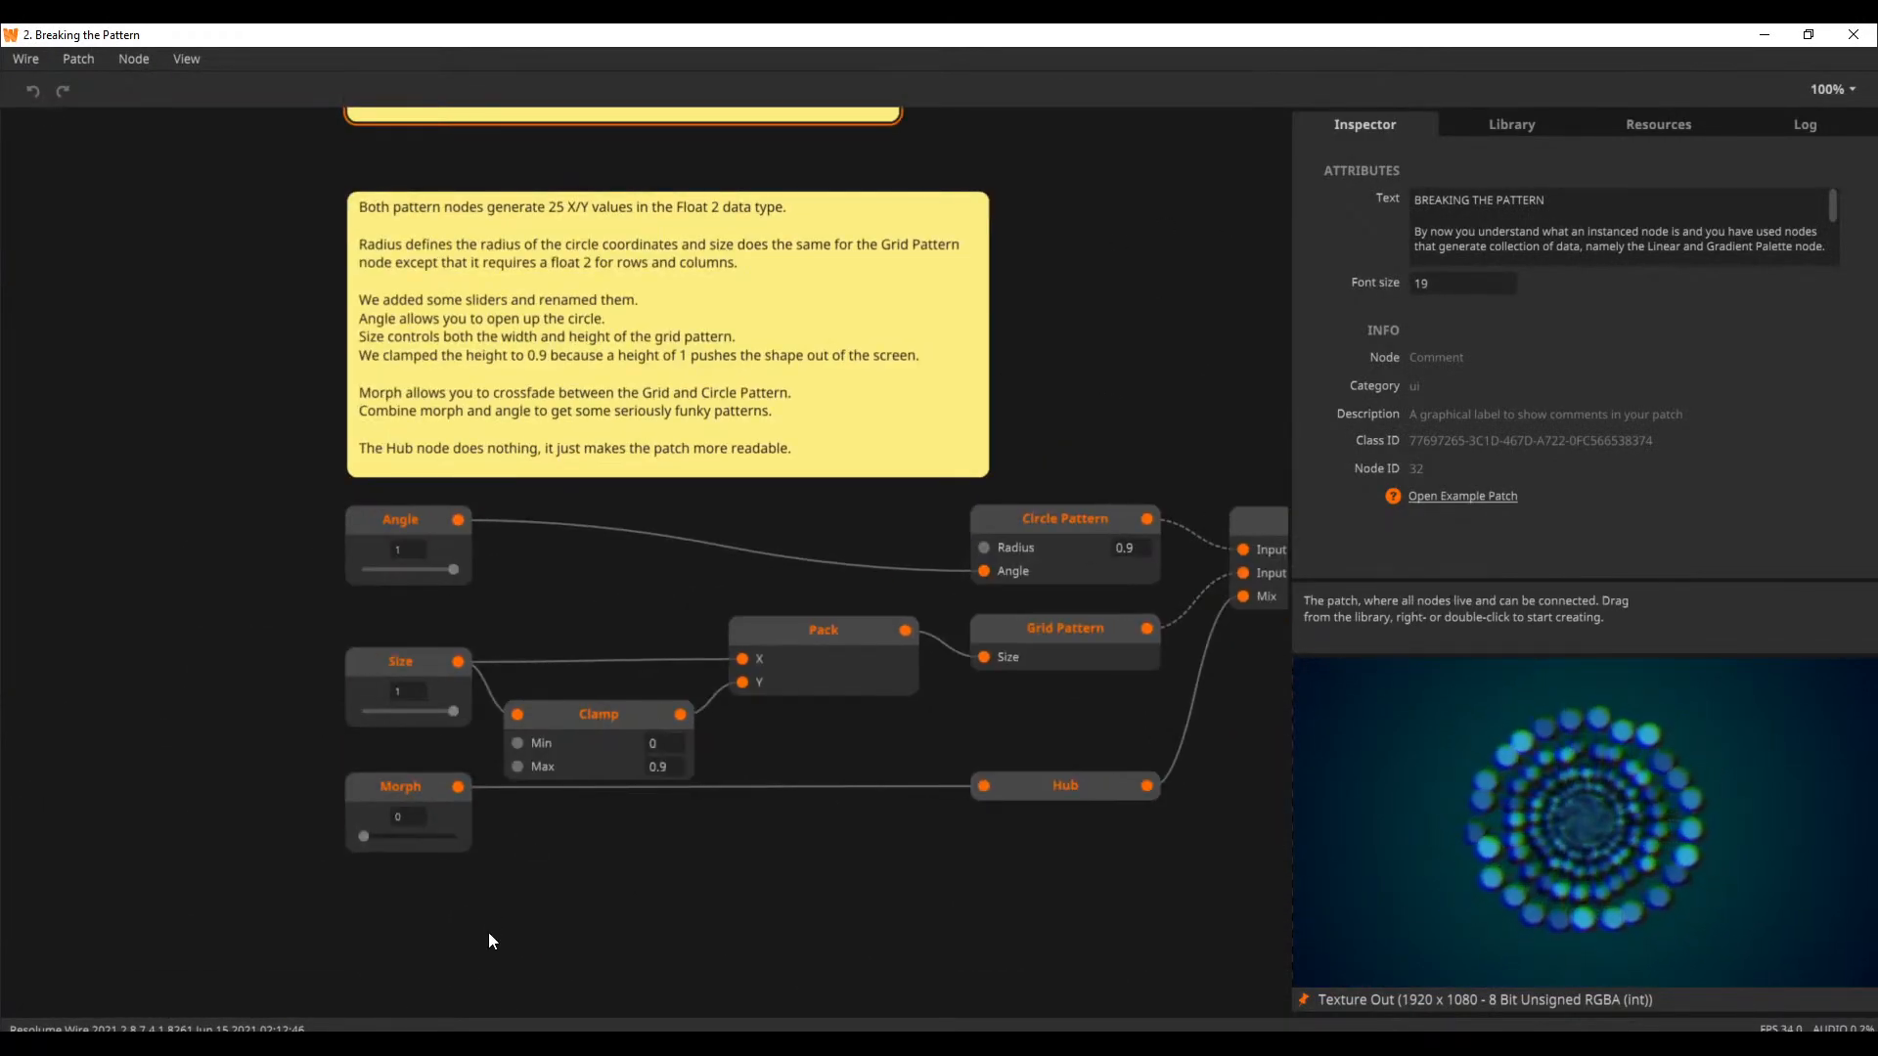
pyautogui.moveTo(489, 931); pyautogui.dragTo(453, 876)
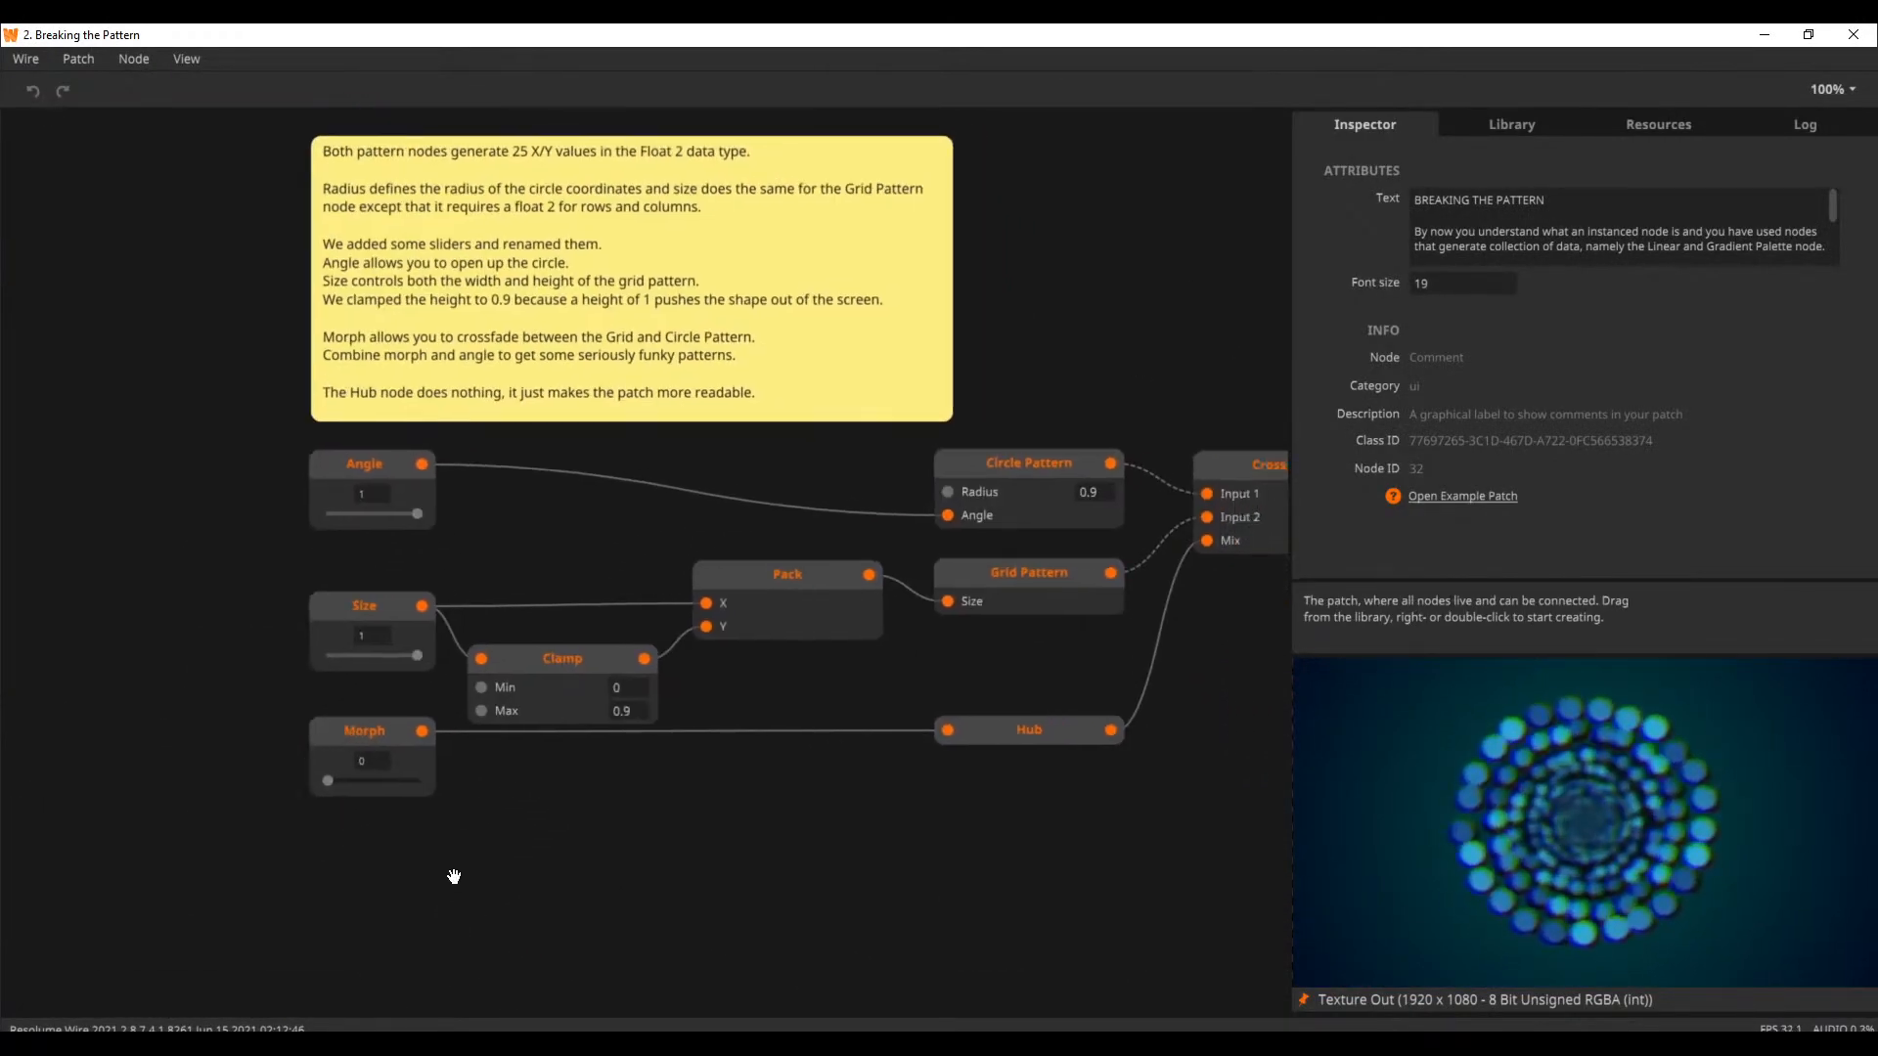
pyautogui.moveTo(416, 513); pyautogui.dragTo(404, 512)
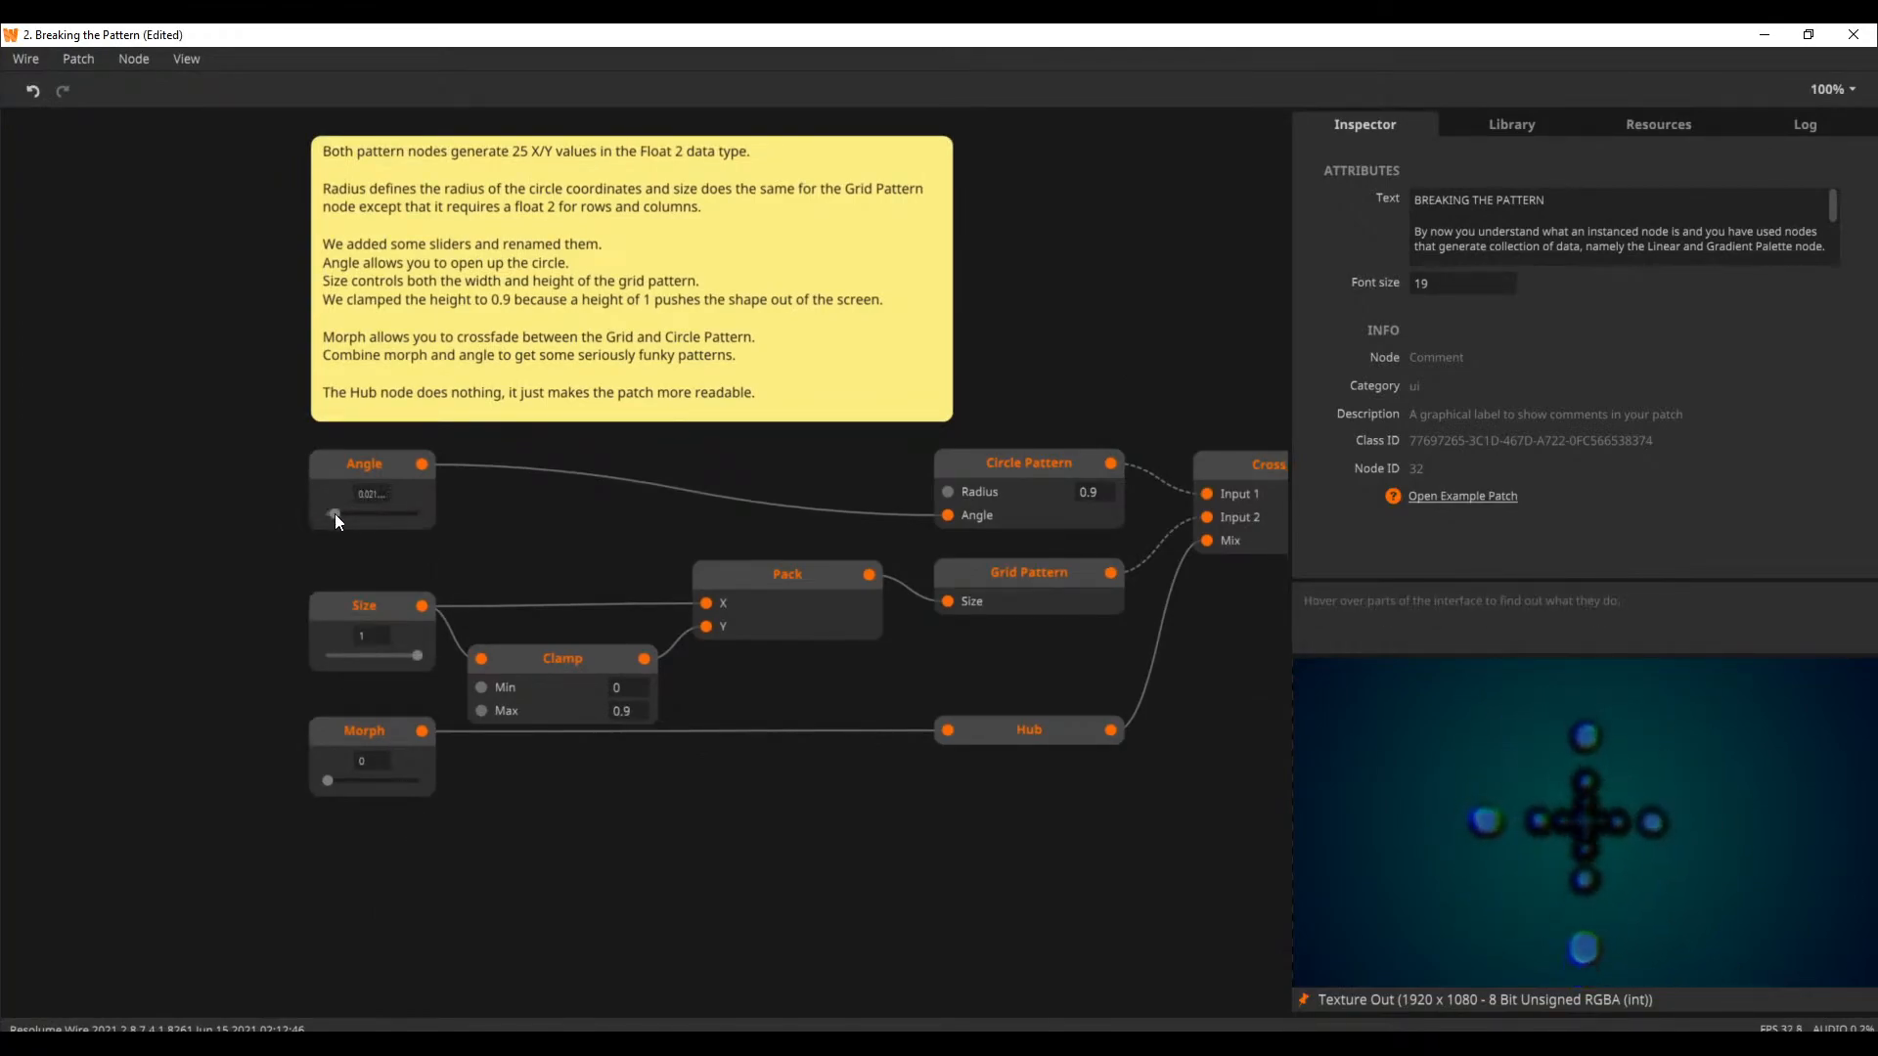
pyautogui.moveTo(355, 779); pyautogui.dragTo(456, 714)
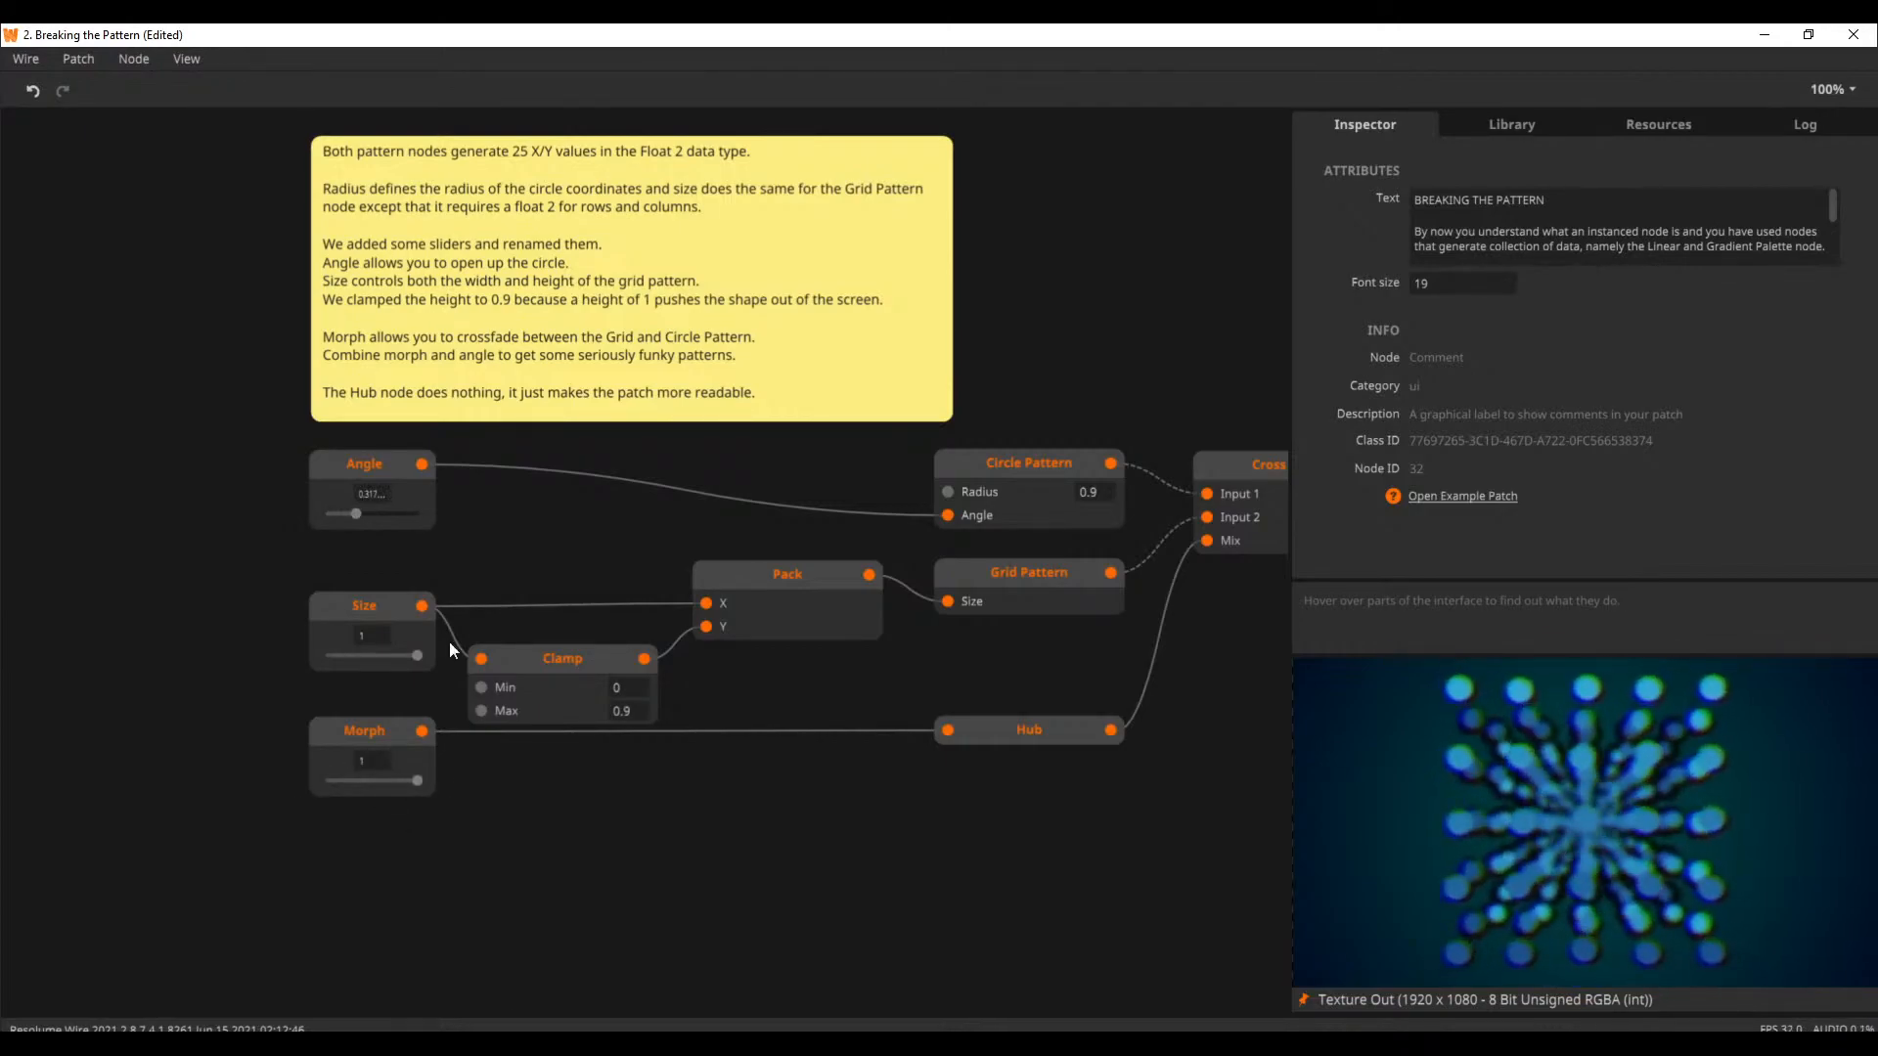
# Show the Examples in the Welcome window and browse them from Basic Effects to Complex Shapes
pyautogui.click(188, 59)
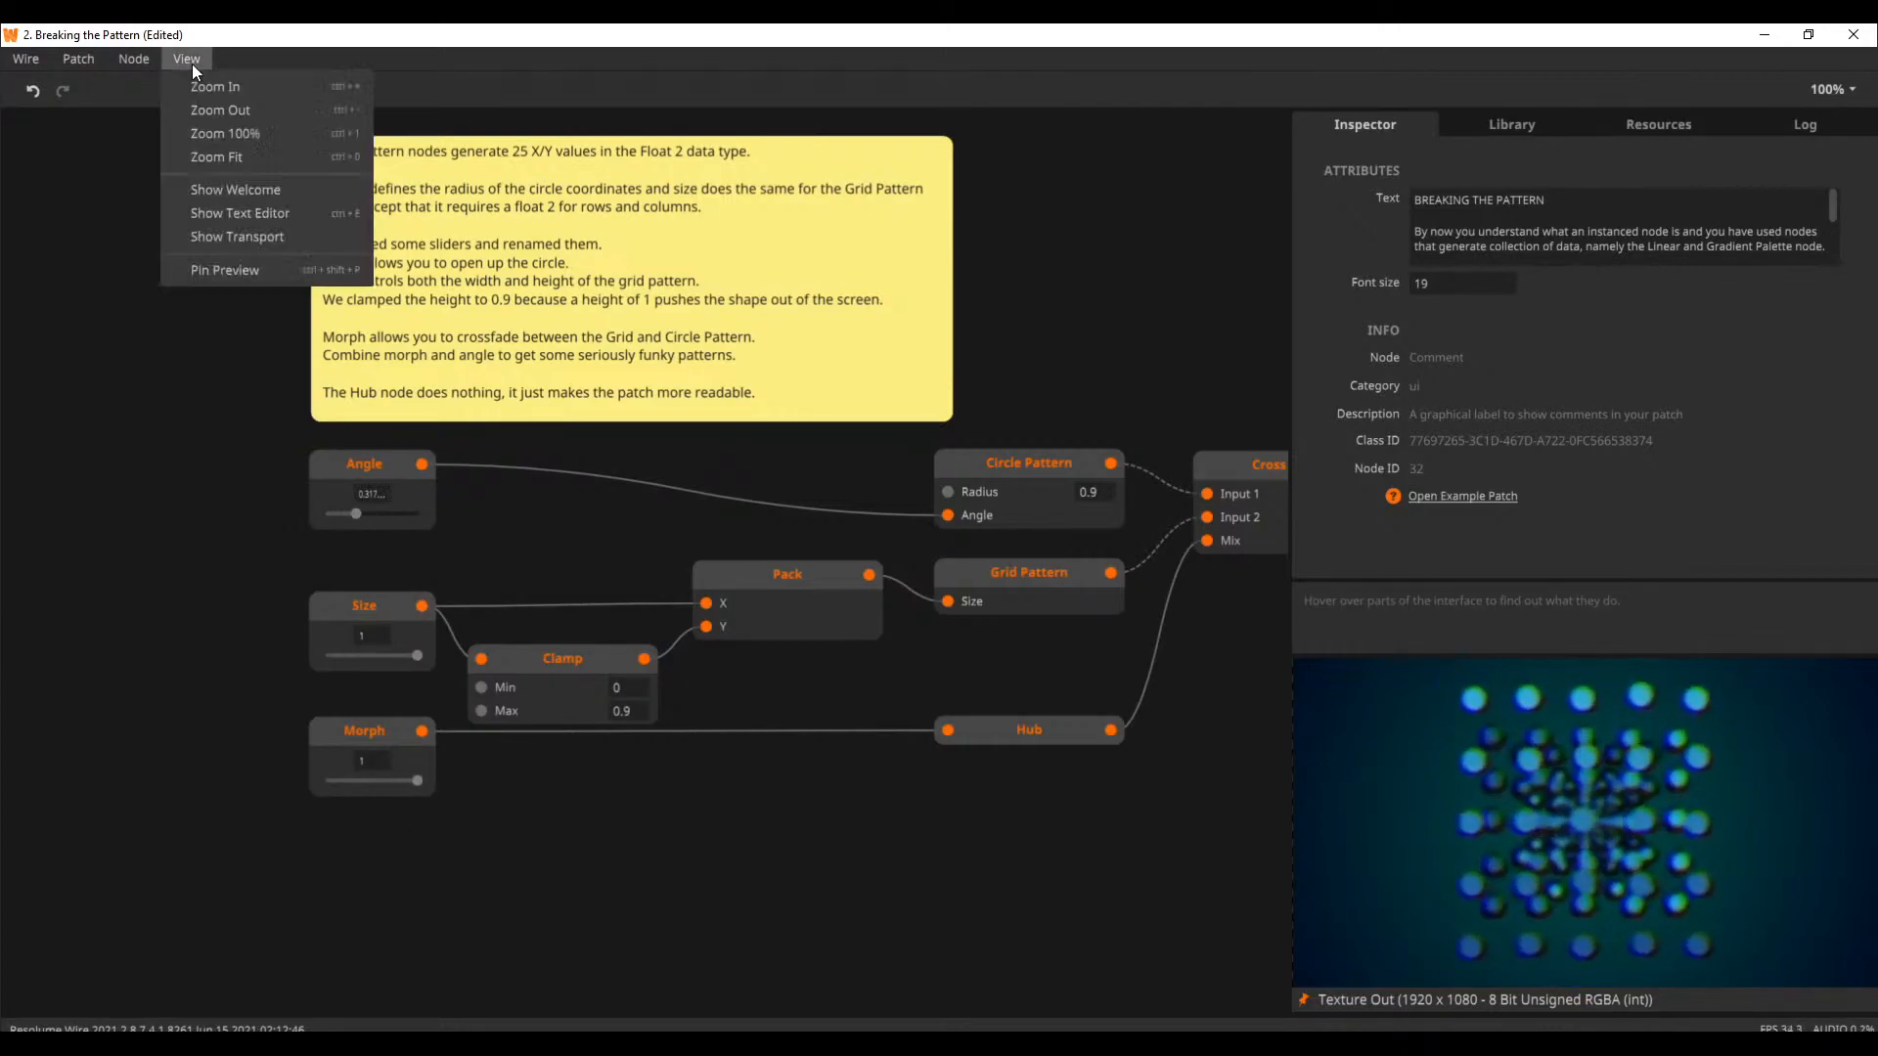
pyautogui.click(254, 200)
pyautogui.click(620, 565)
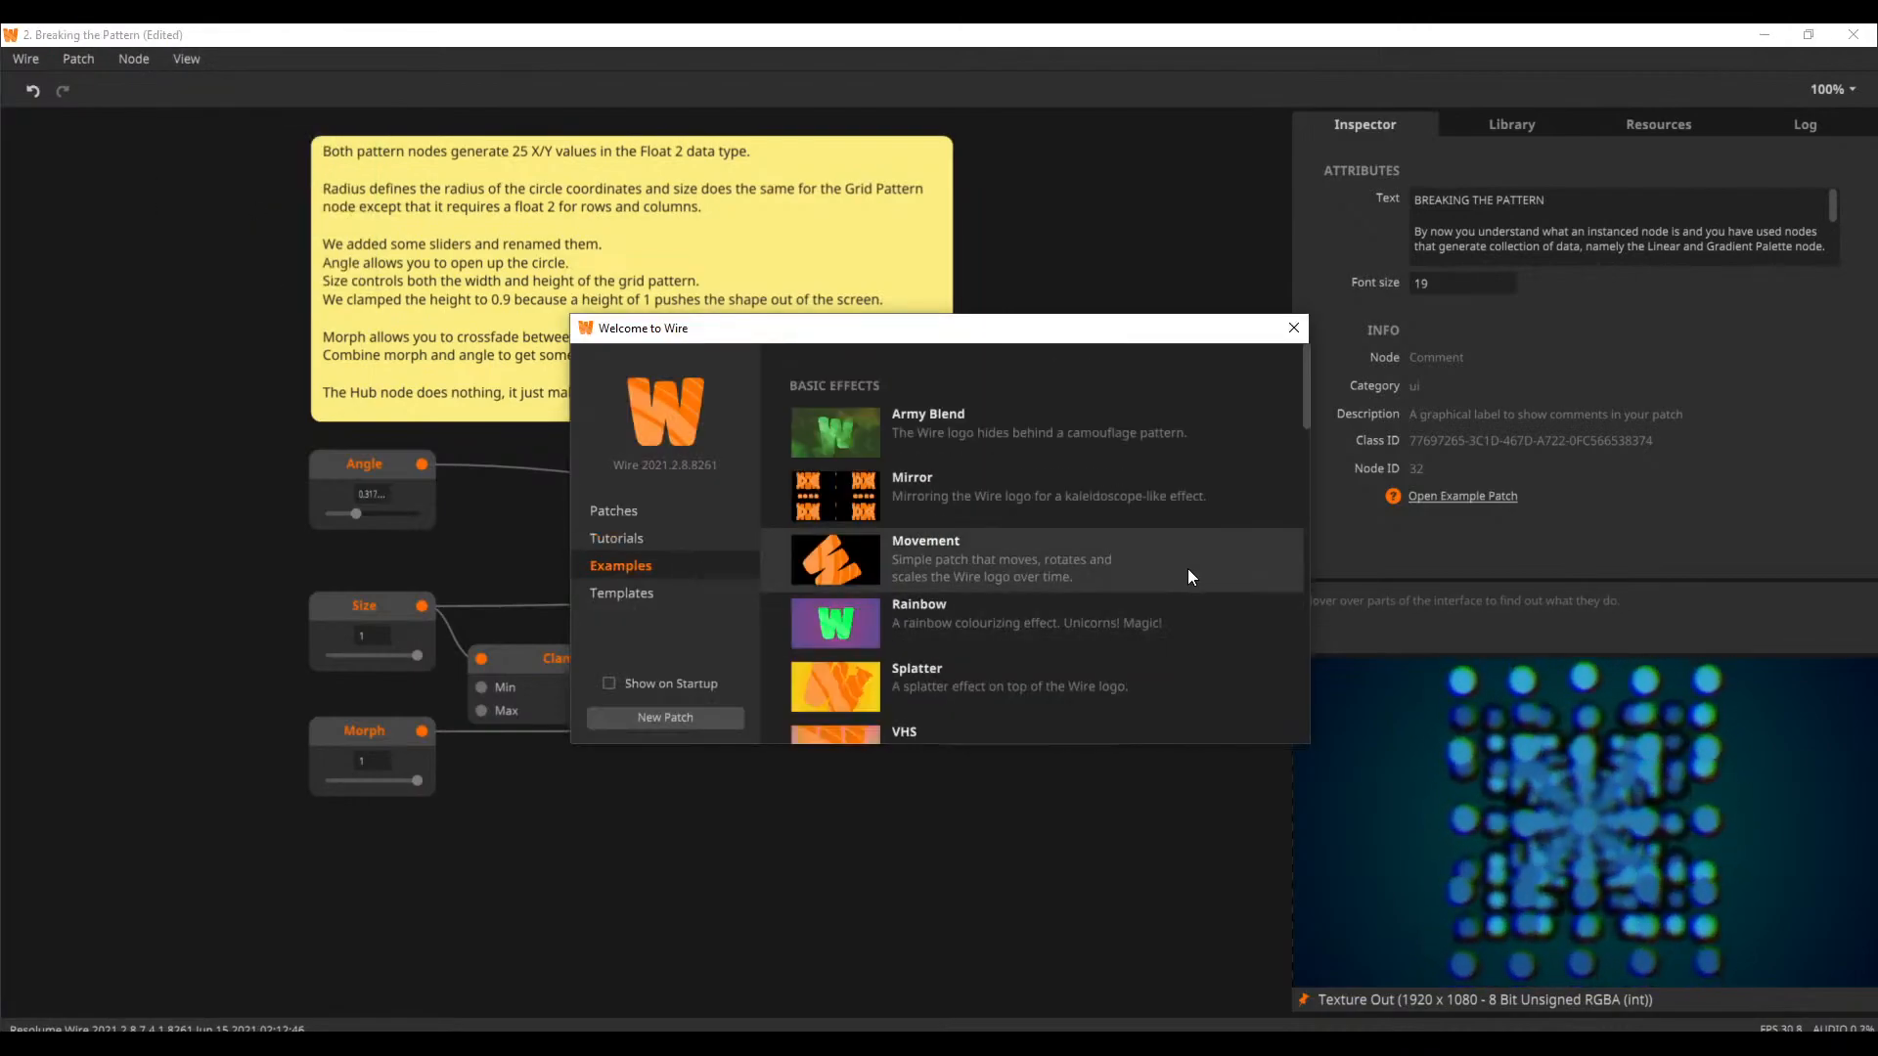
pyautogui.scroll(-2, 1184, 573)
pyautogui.scroll(-10, 1188, 567)
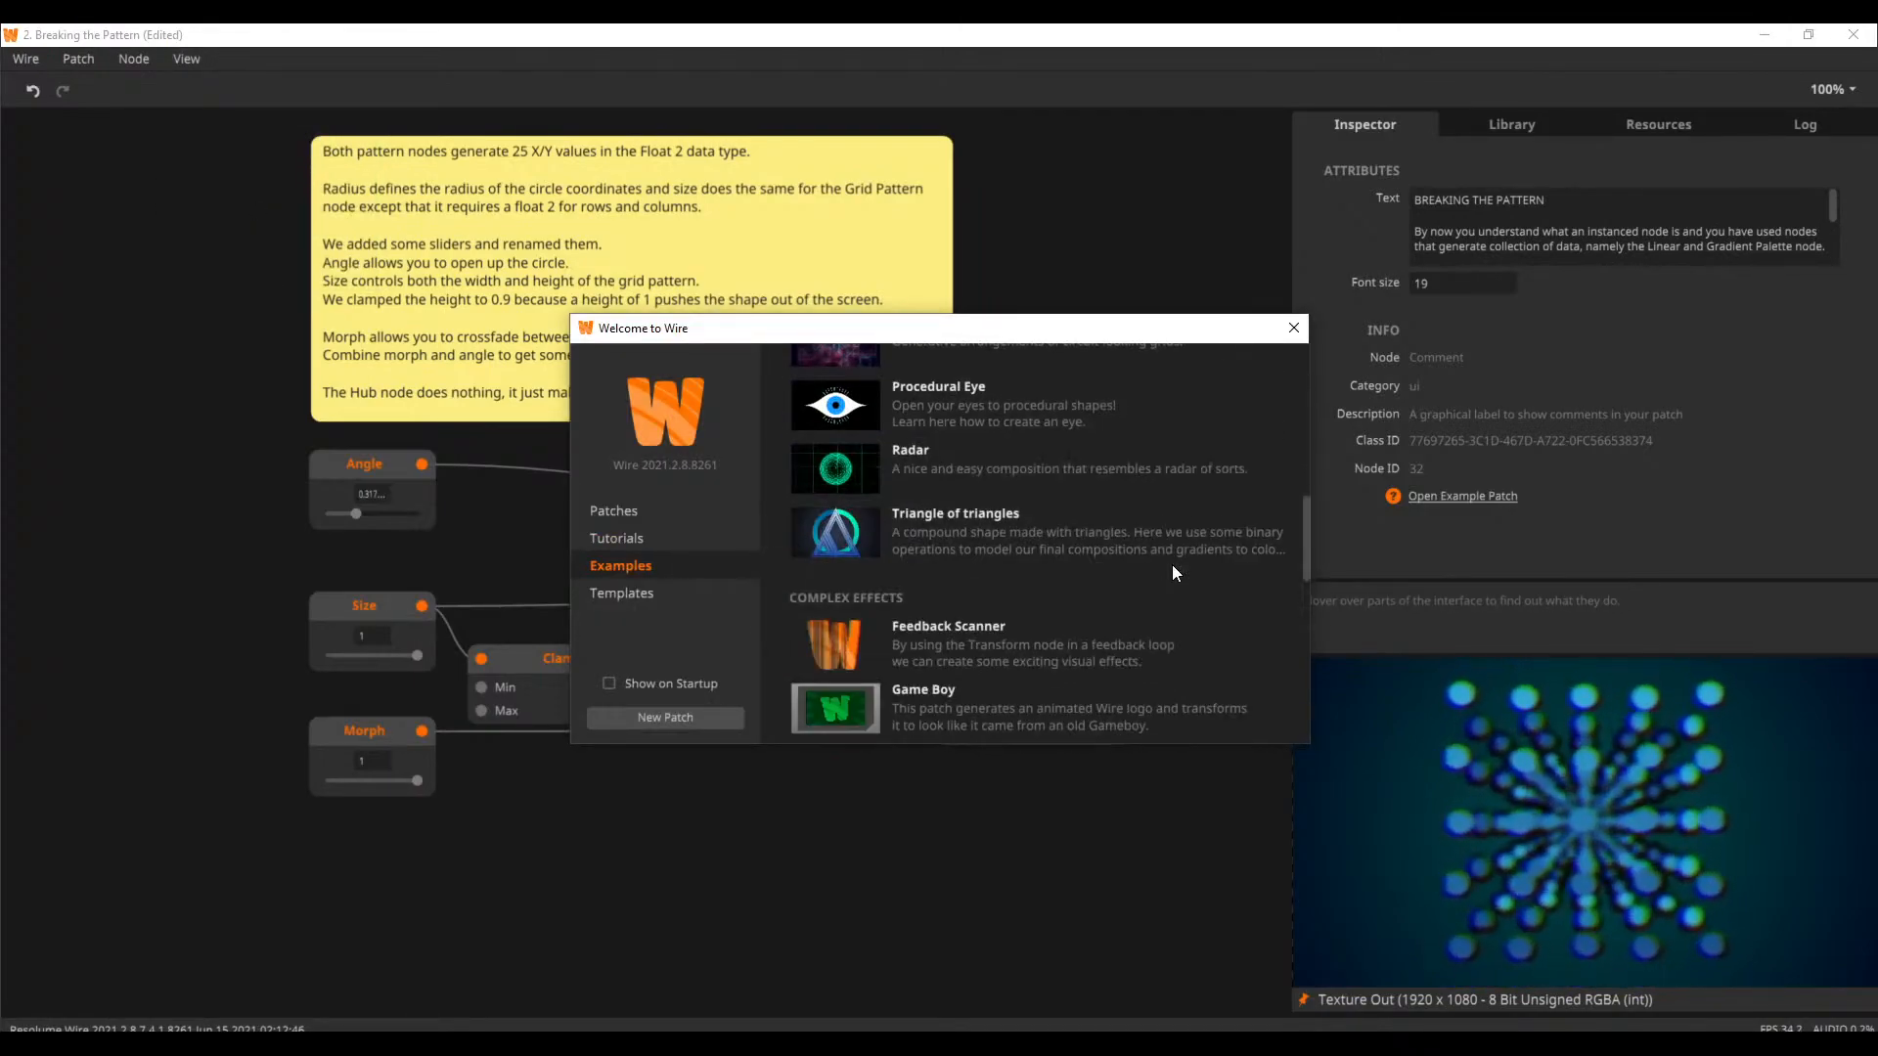
pyautogui.scroll(-5, 1173, 566)
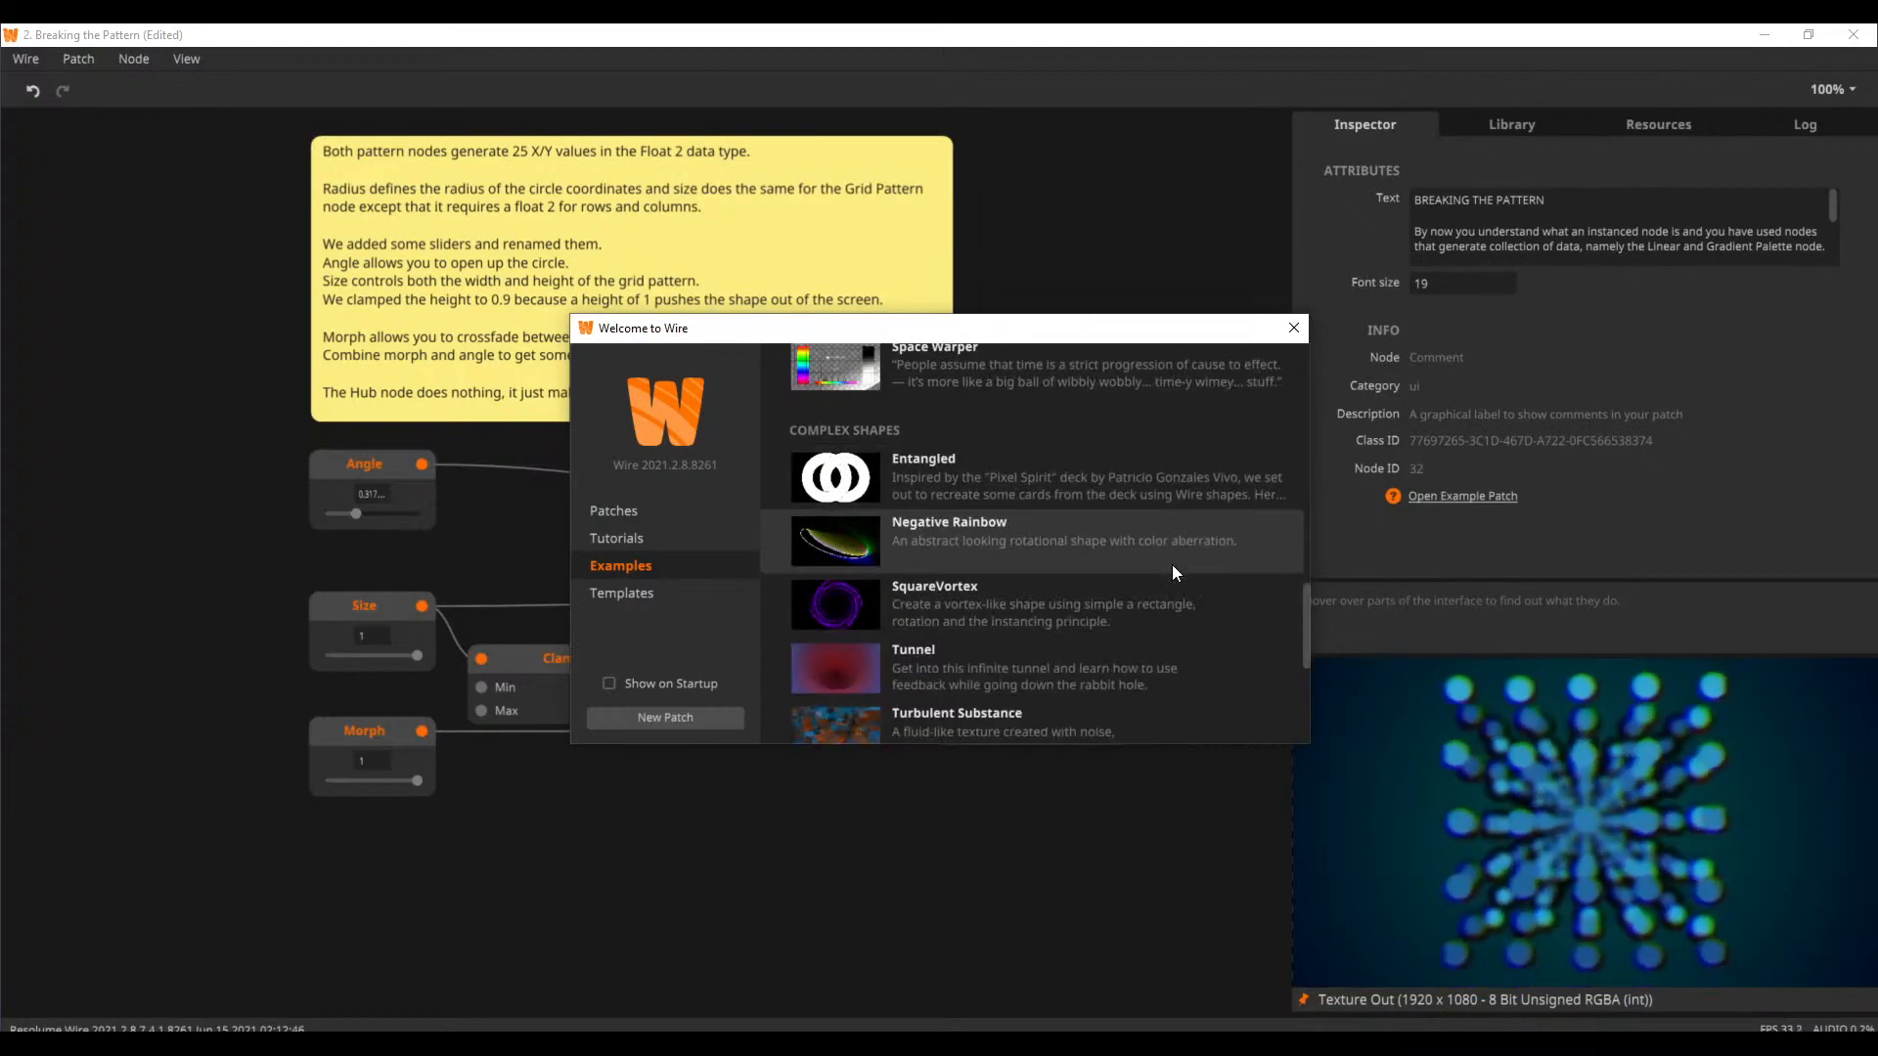
# Open the Turbulent Substance example without saving the Breaking the Pattern changes, and start its transport
pyautogui.scroll(-3, 1090, 624)
pyautogui.click(1066, 629)
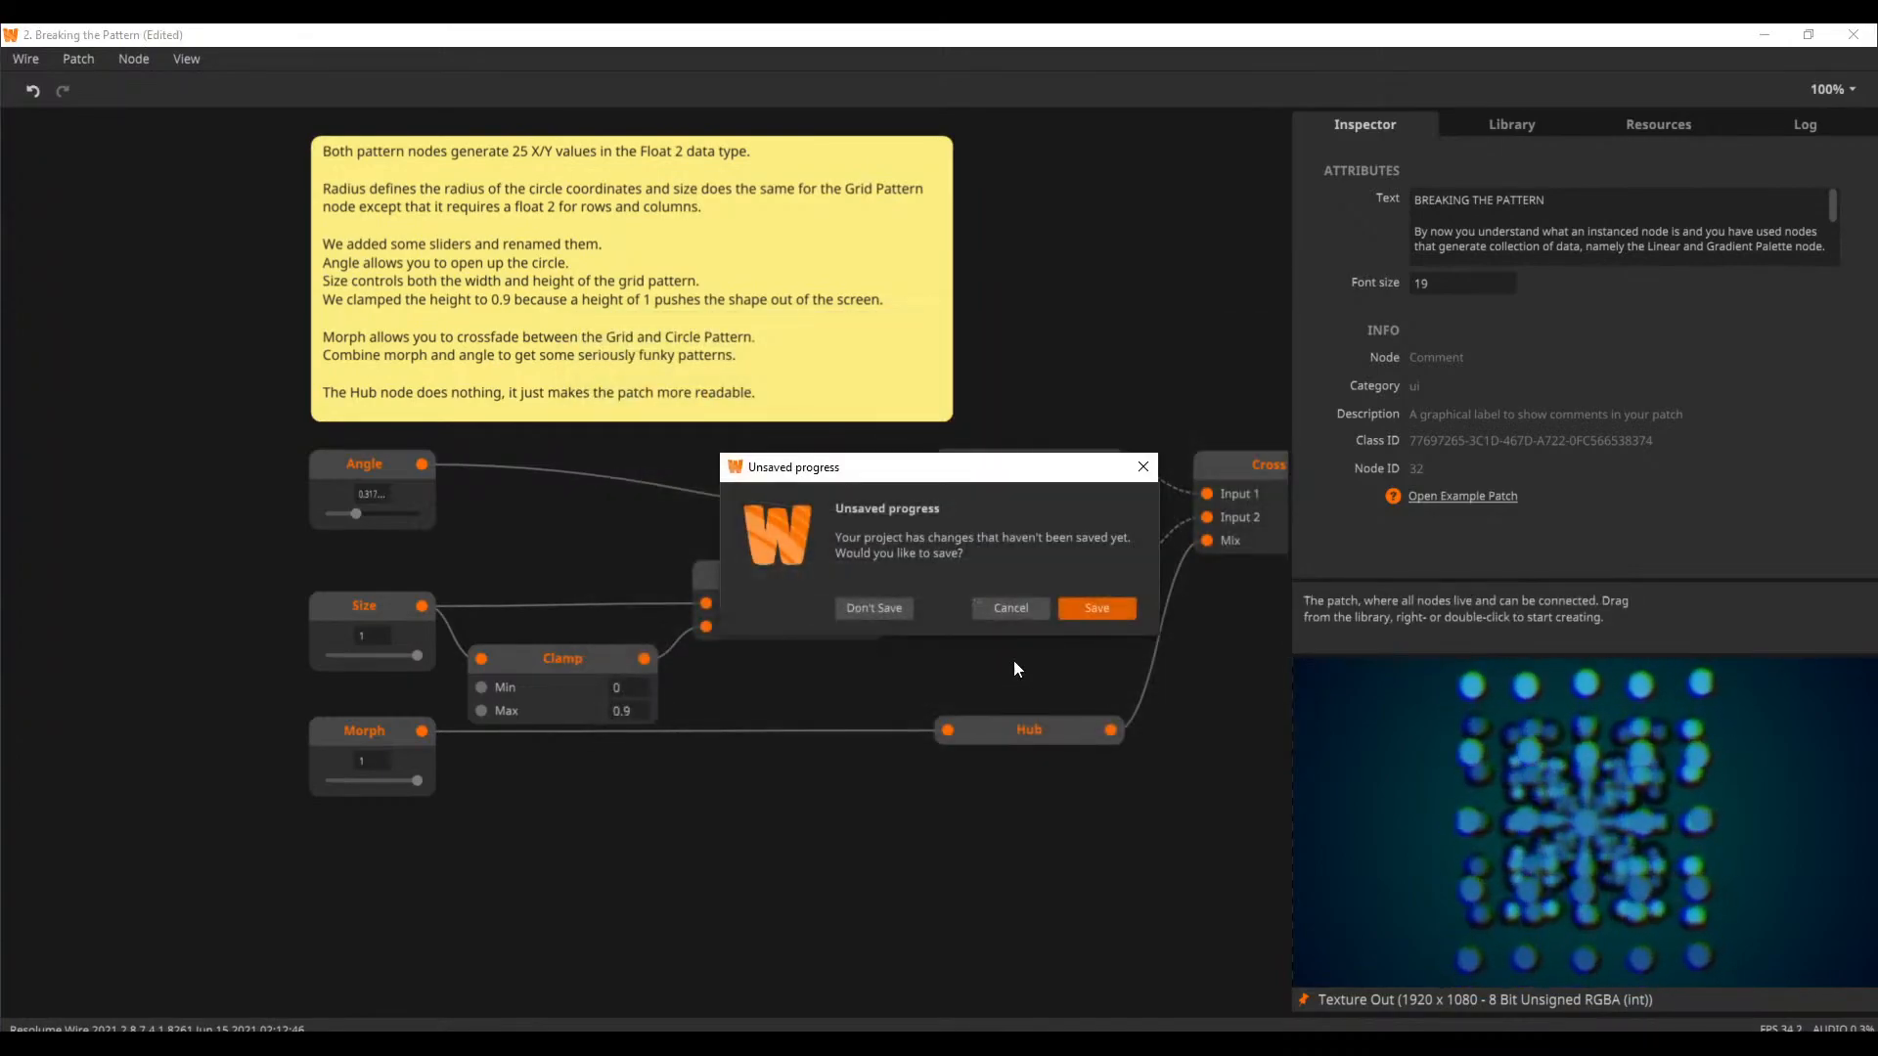
pyautogui.click(874, 608)
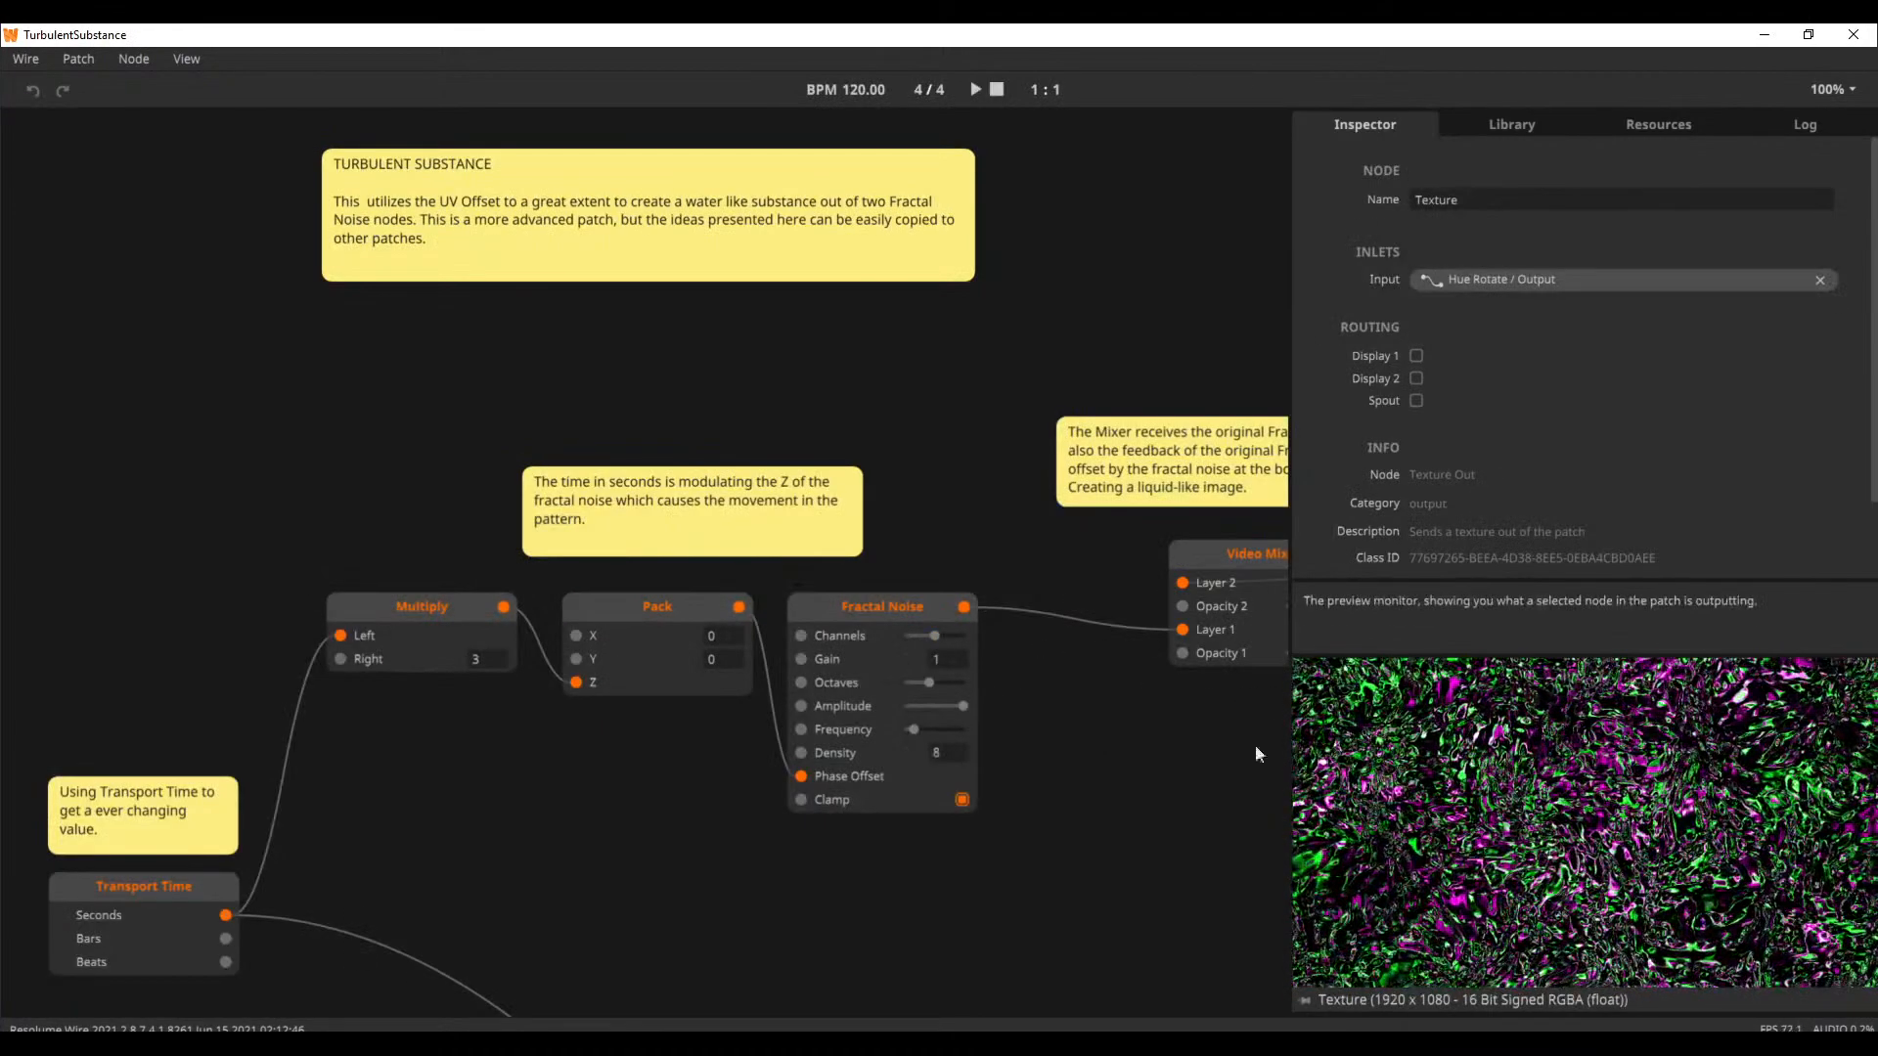
pyautogui.click(975, 89)
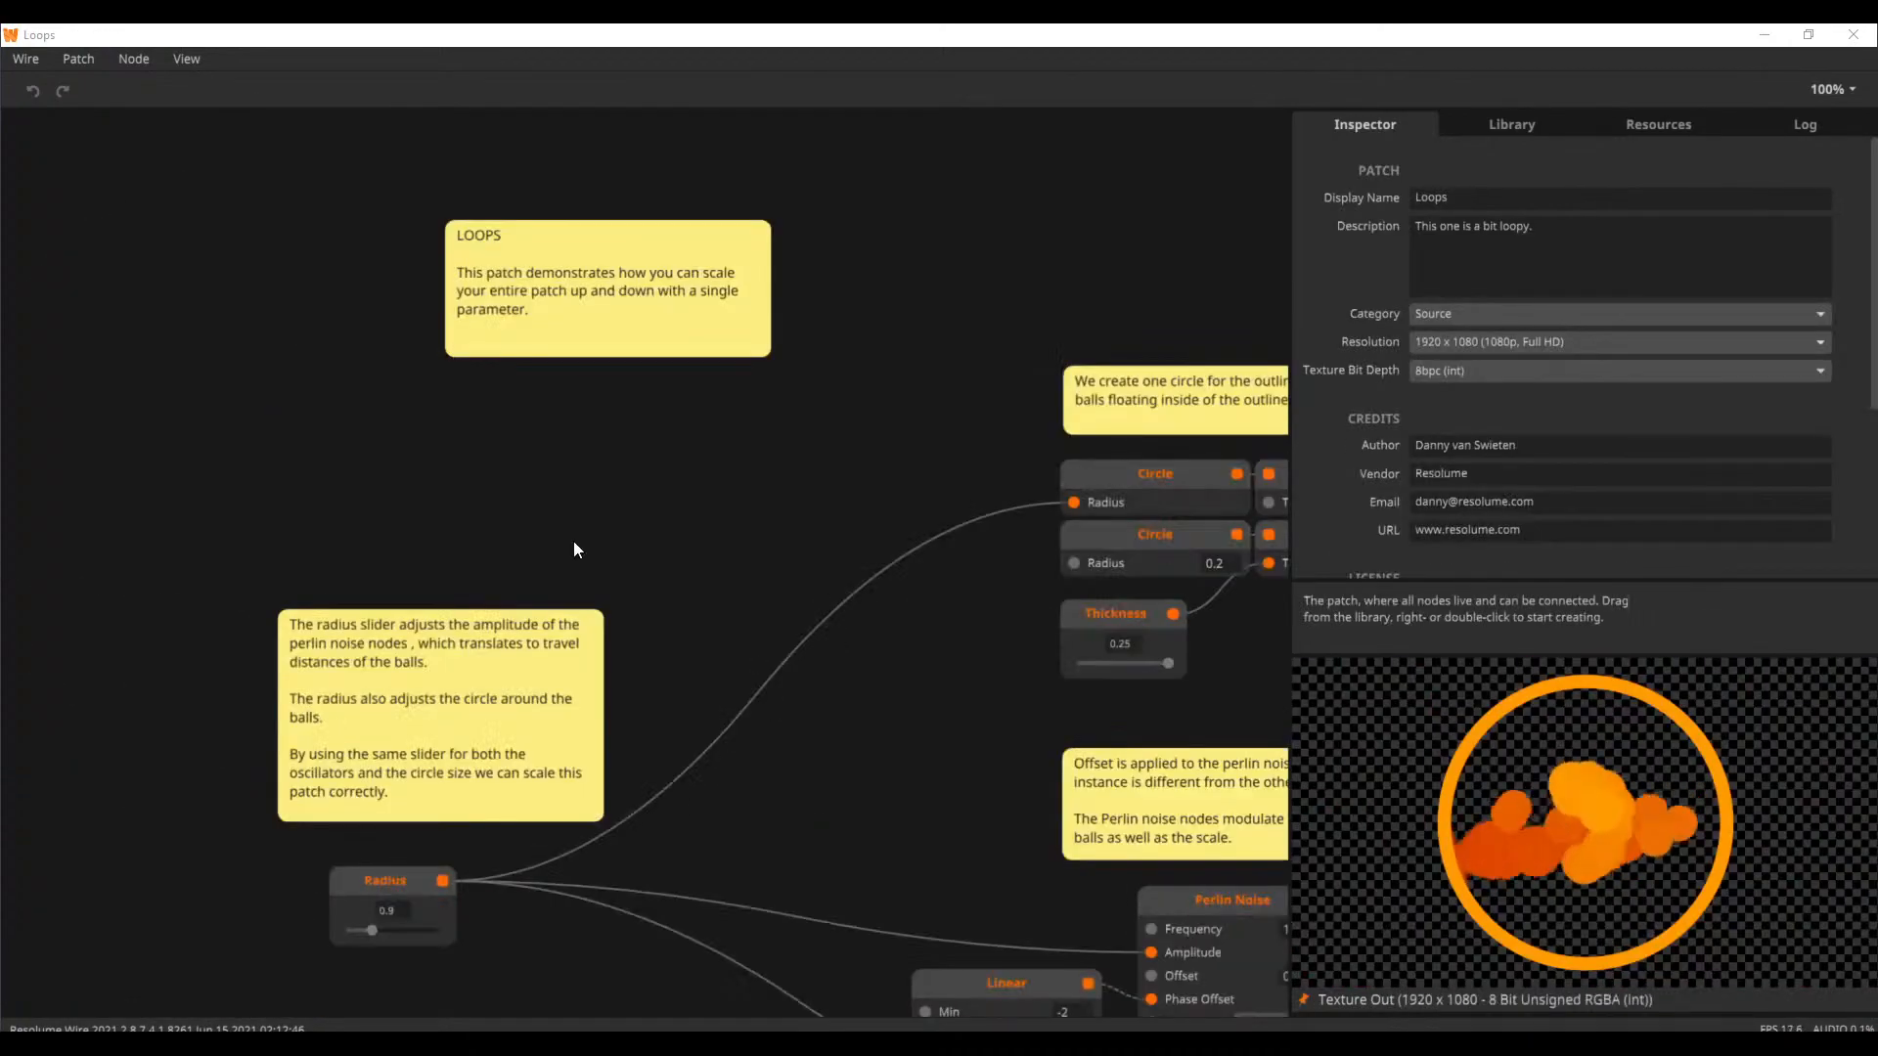
# Adjust the Radius slider of the Loops patch
pyautogui.moveTo(889, 721); pyautogui.dragTo(741, 586)
pyautogui.scroll(-2, 750, 653)
pyautogui.moveTo(305, 676)
pyautogui.mouseDown()
pyautogui.moveTo(354, 684)
pyautogui.moveTo(317, 682)
pyautogui.mouseUp()
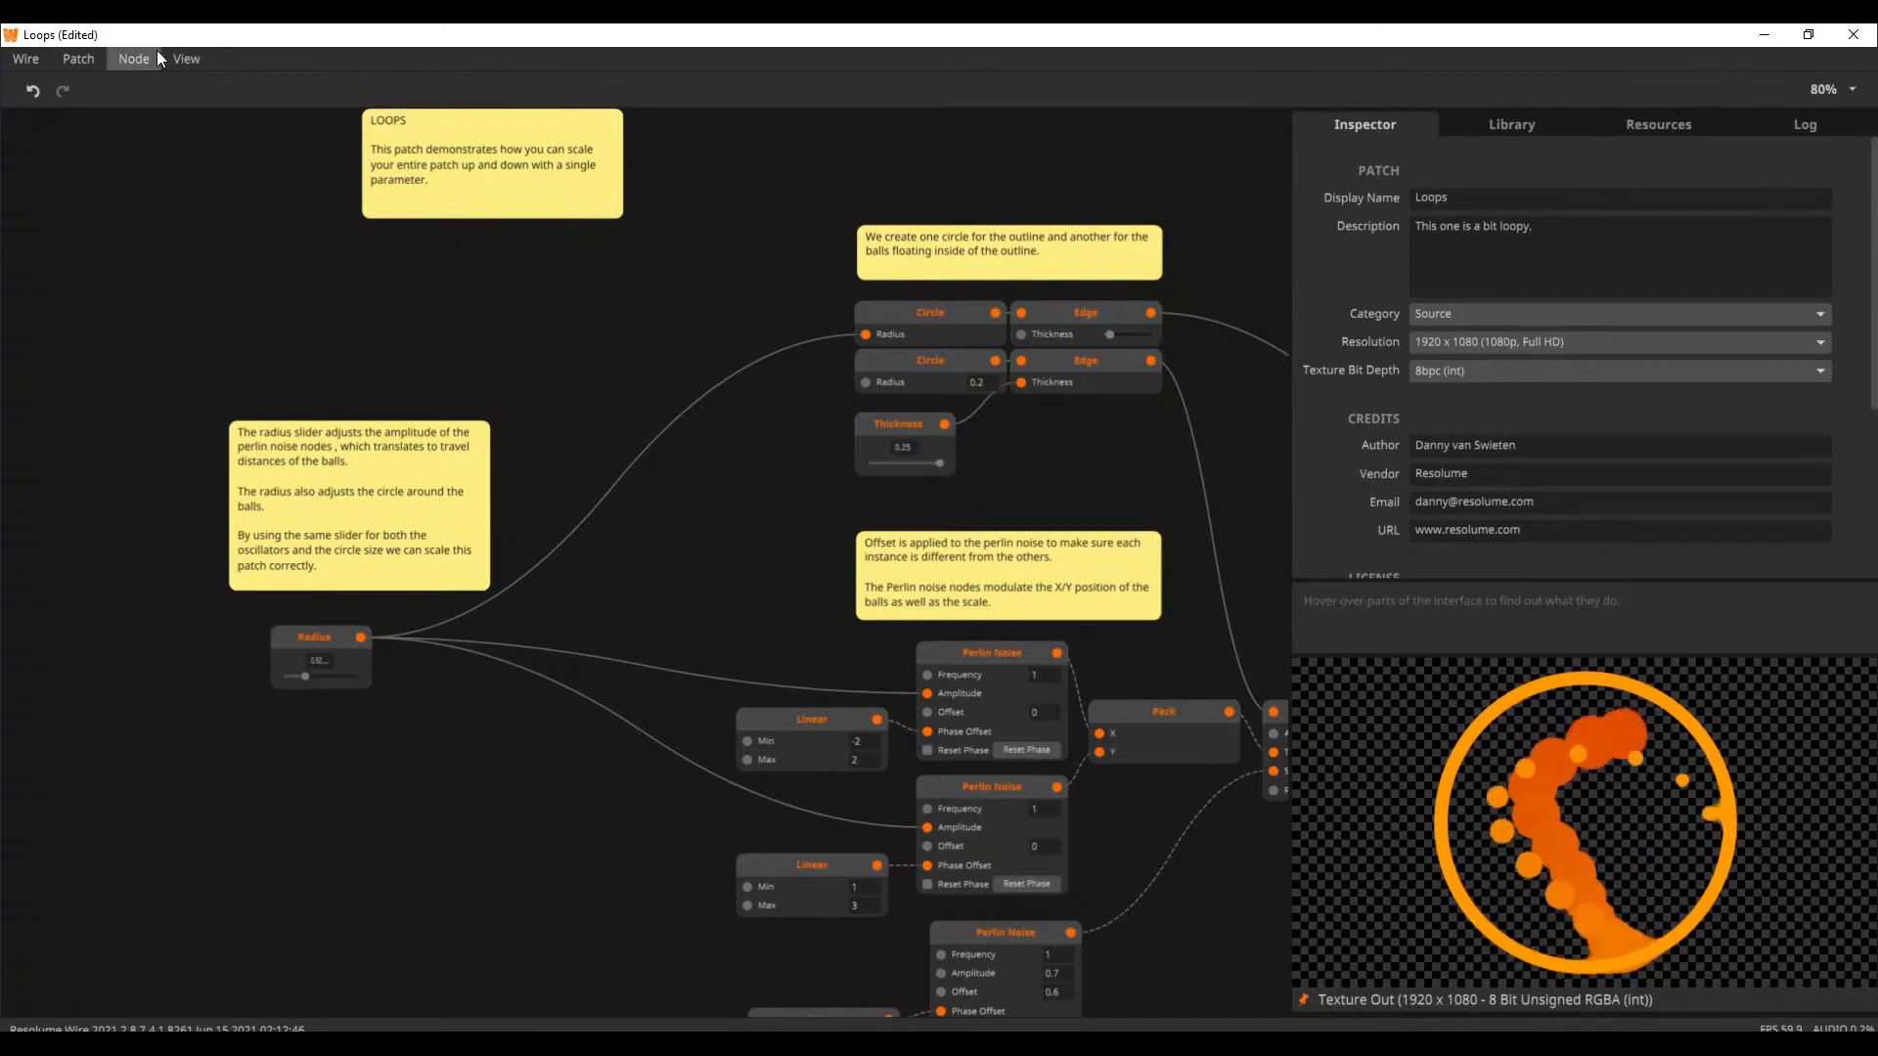
# Open the SquareVortex example from the Welcome window without saving the Loops changes
pyautogui.click(186, 59)
pyautogui.click(262, 189)
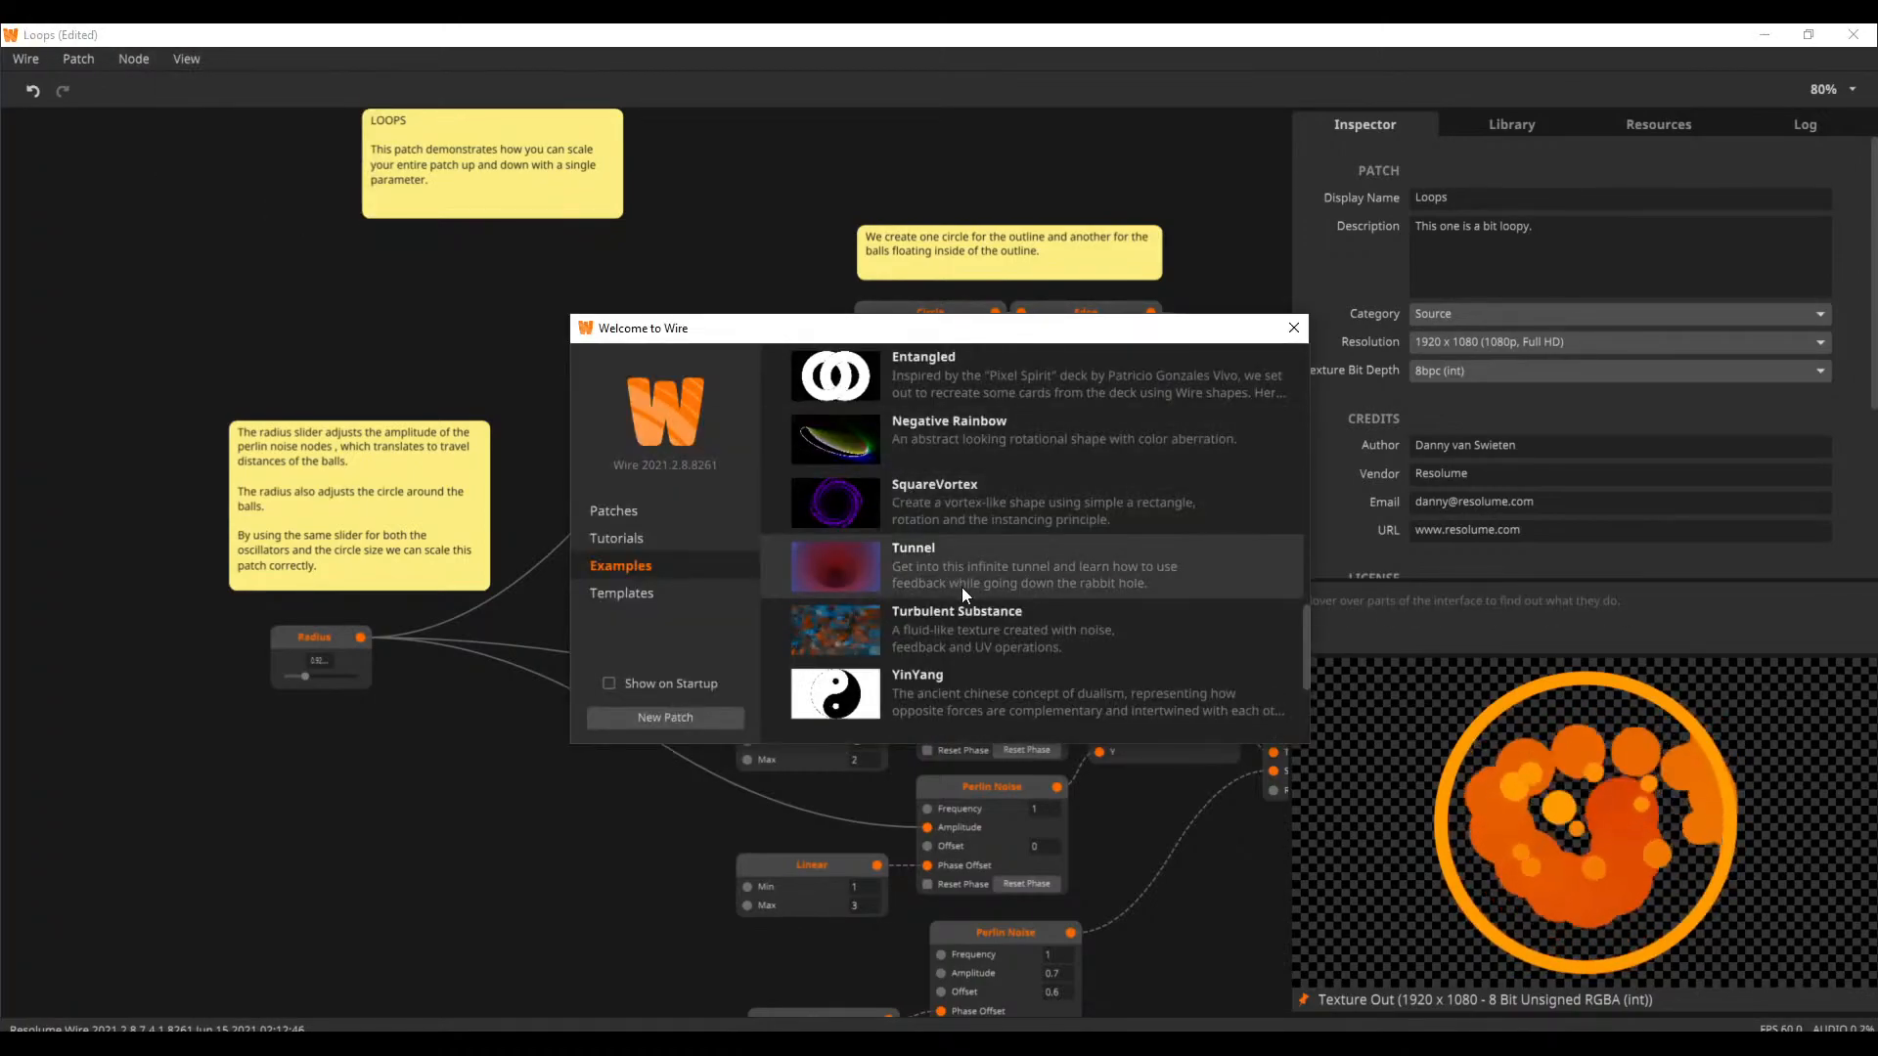
pyautogui.click(976, 497)
pyautogui.click(910, 608)
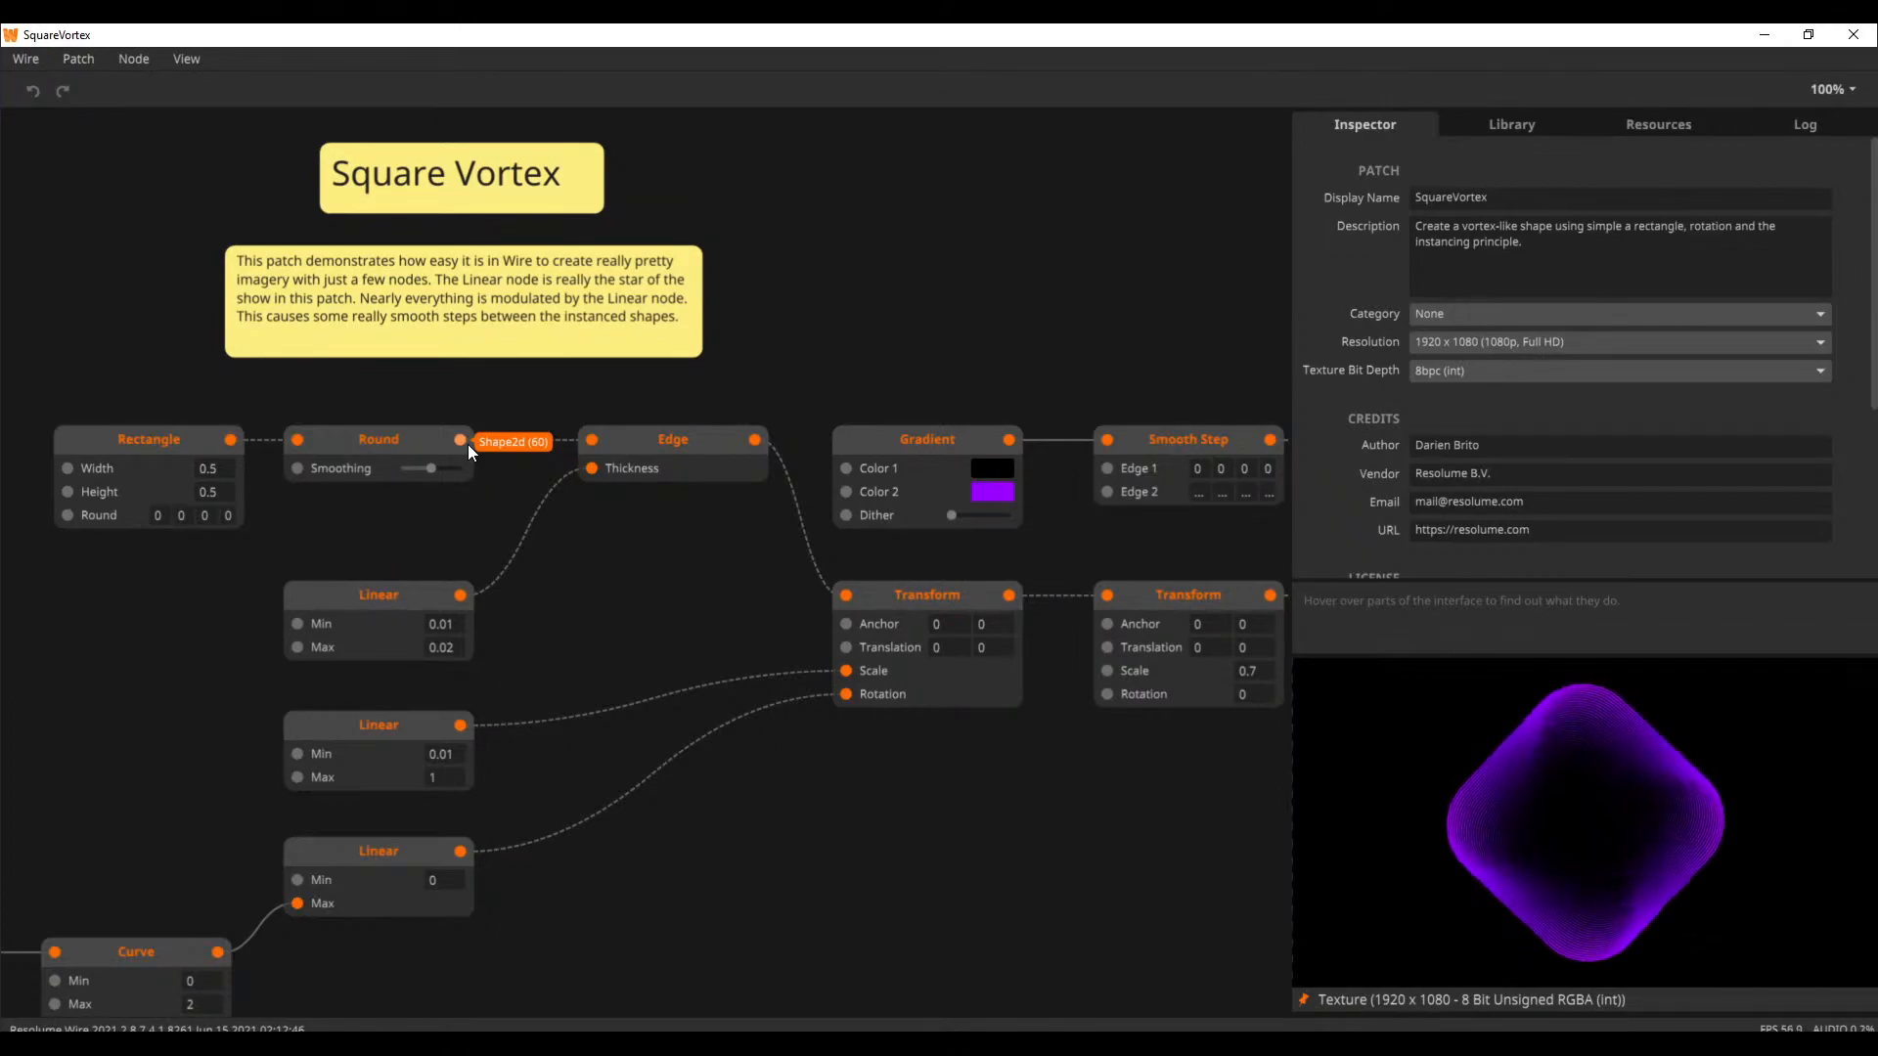
# Create a new patch and add a Timeline node to it
pyautogui.click(53, 65)
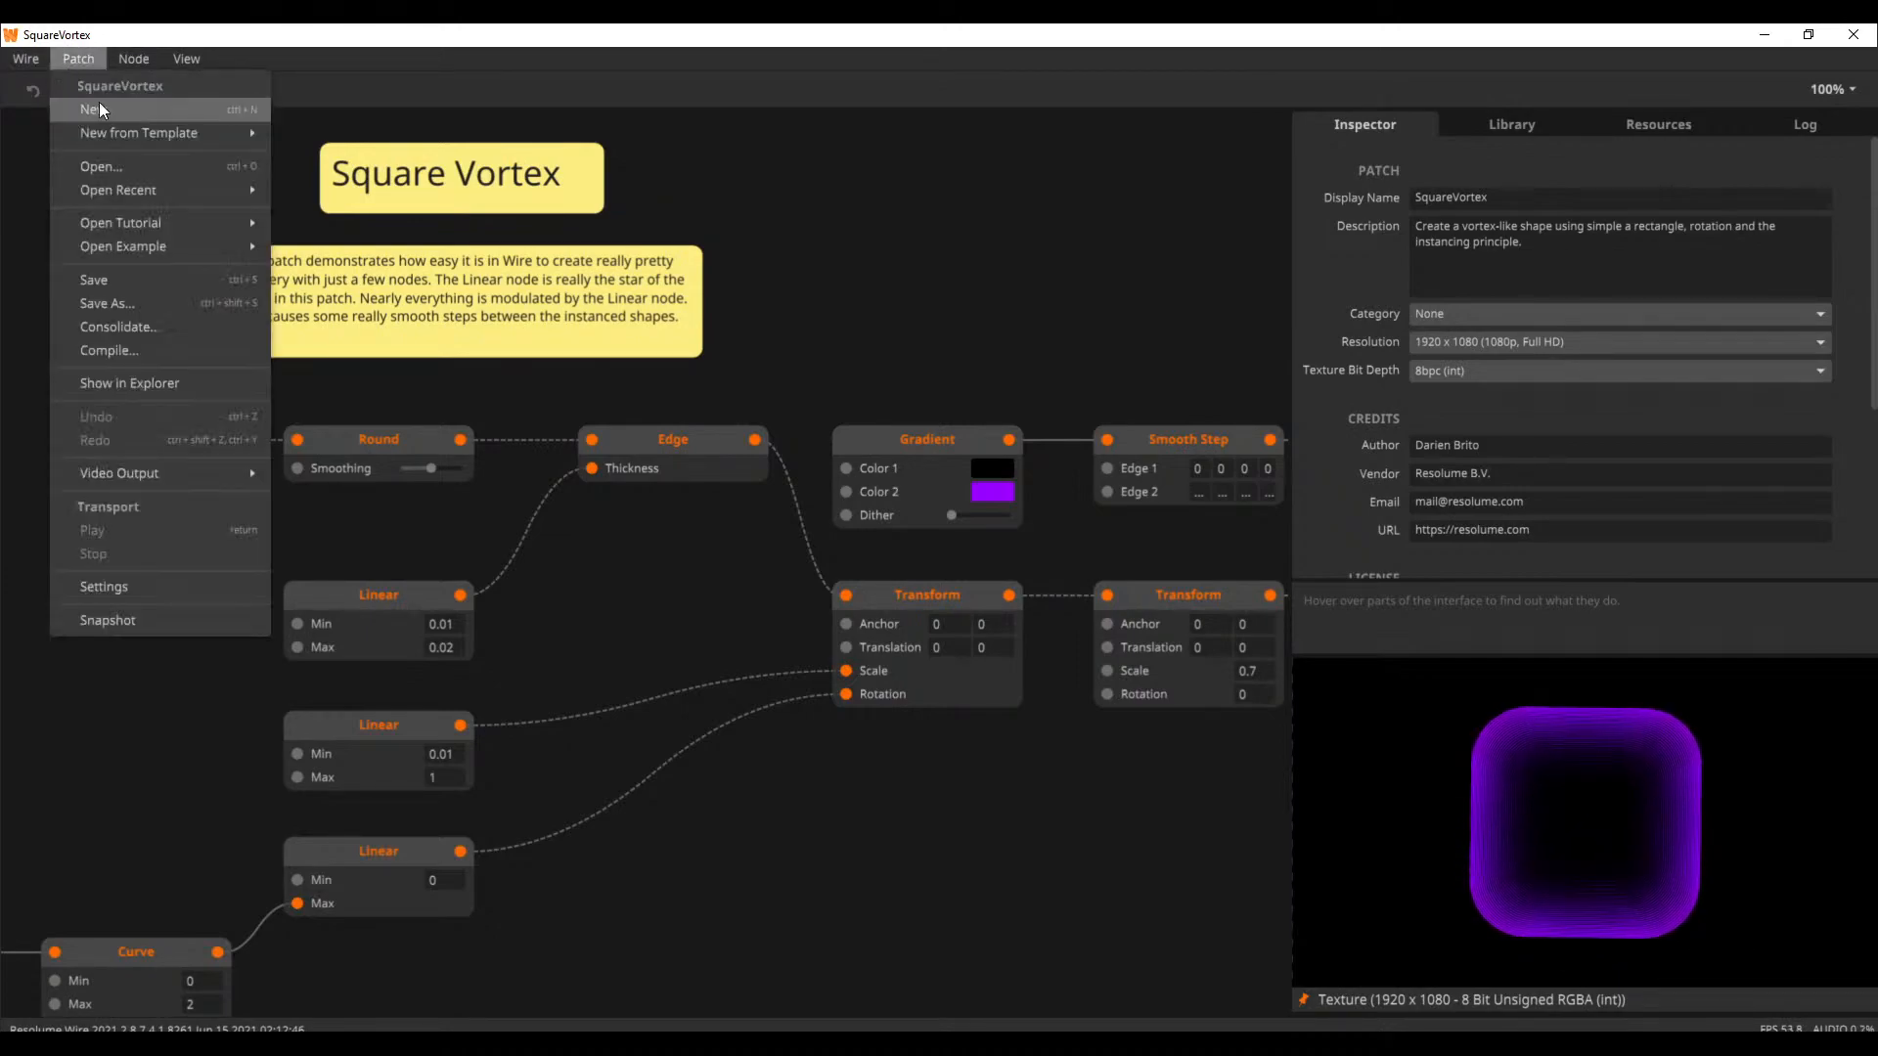
pyautogui.click(100, 106)
pyautogui.doubleClick(579, 439)
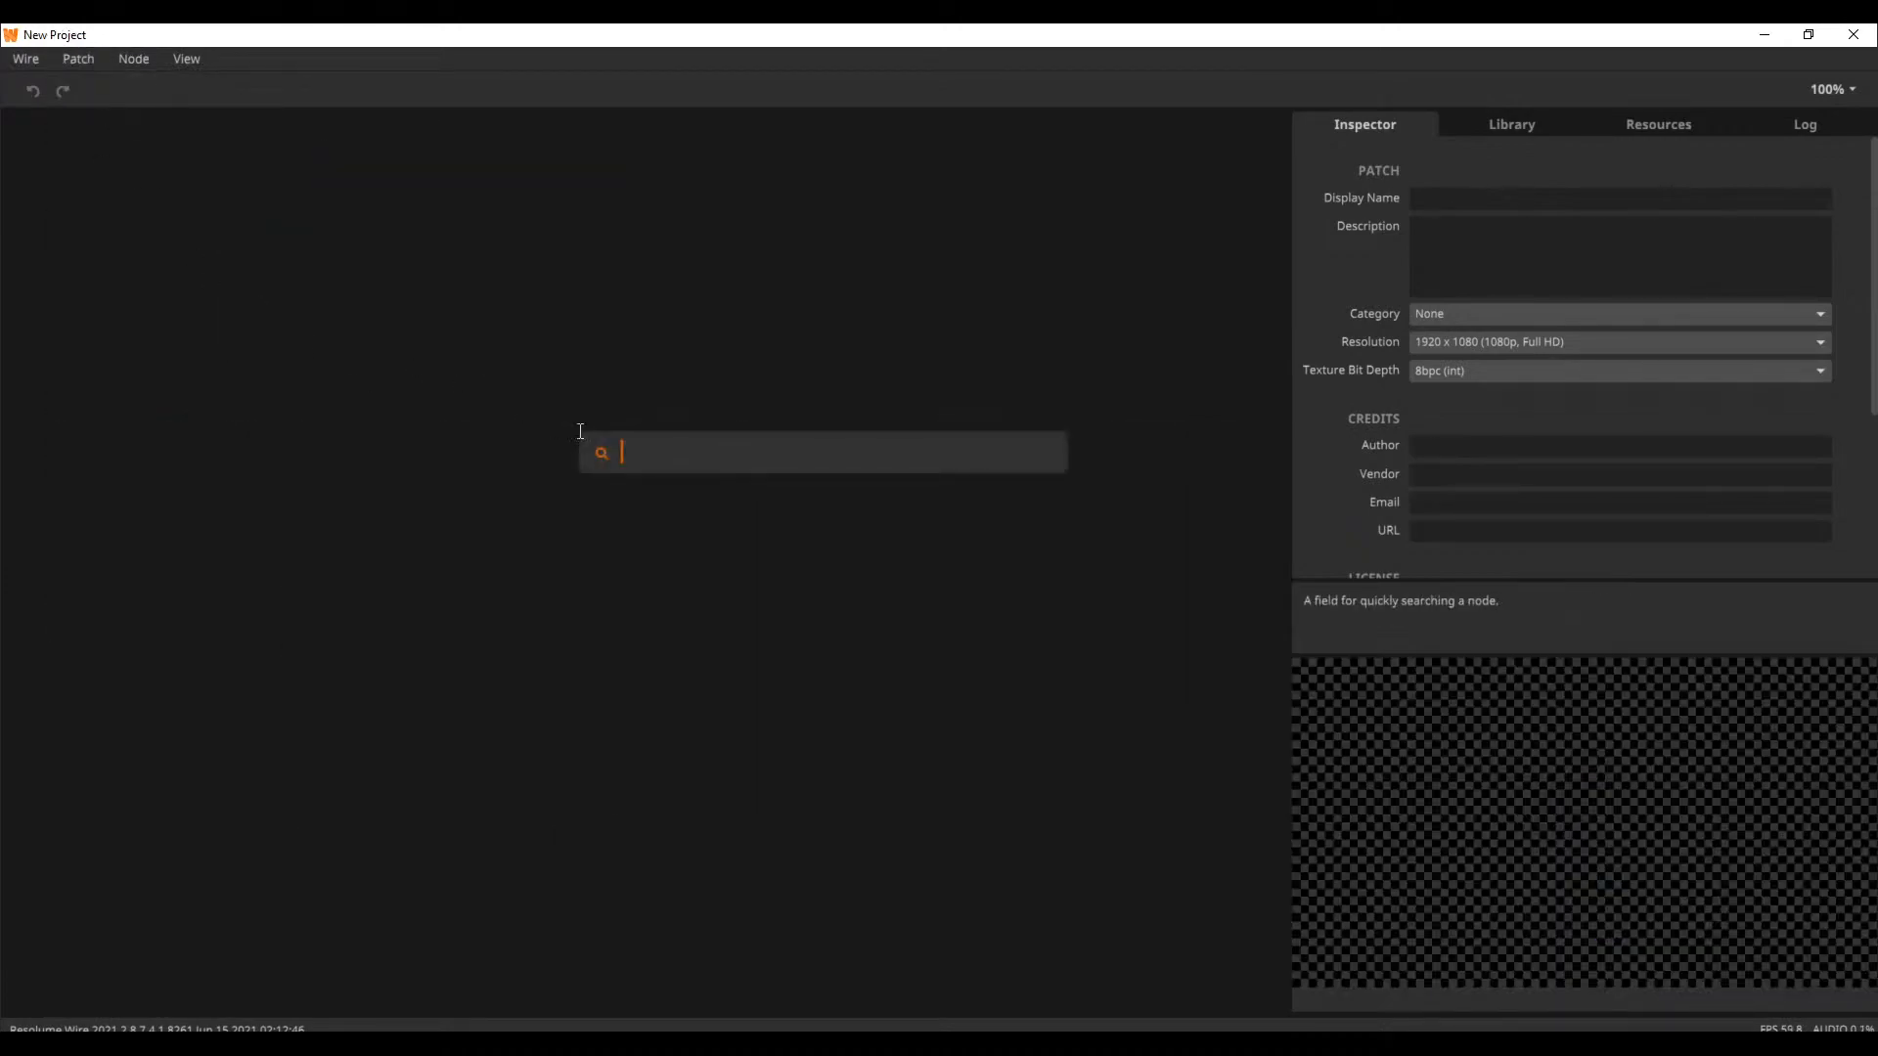
pyautogui.write('time')
pyautogui.press('Down')
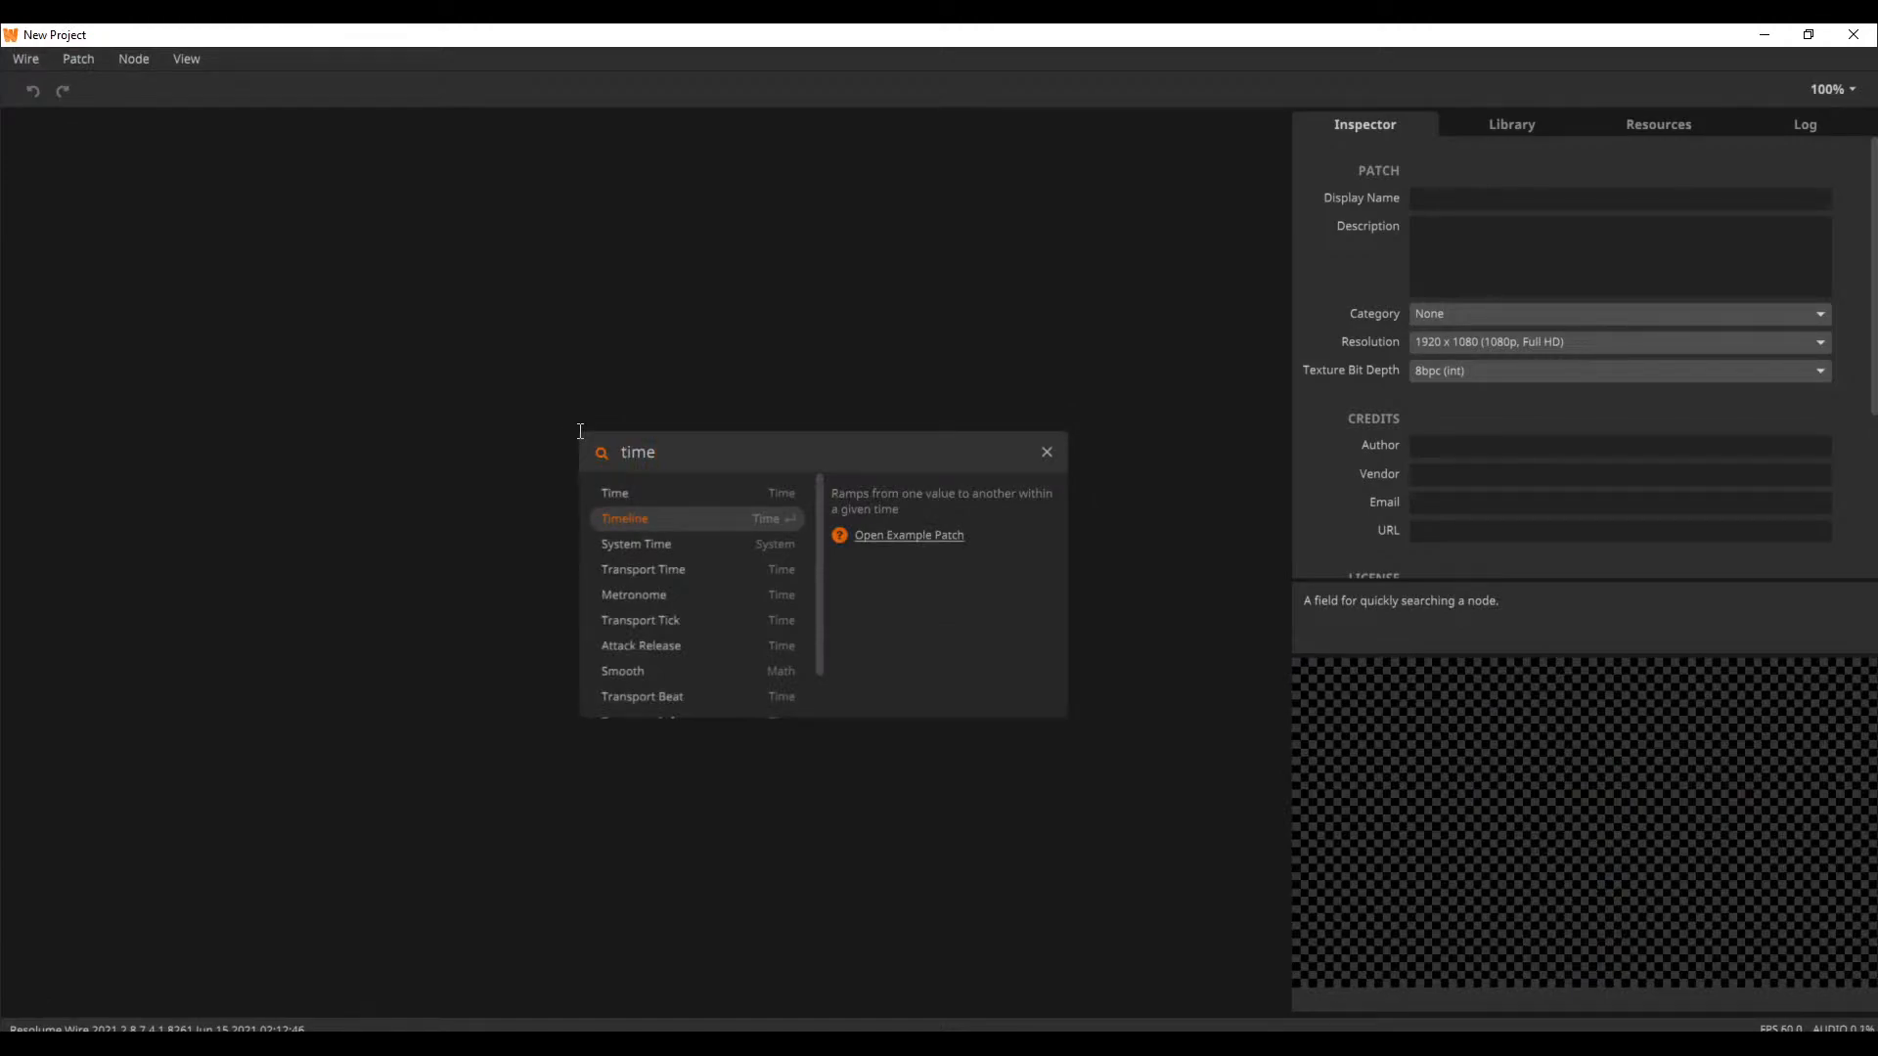
pyautogui.press('Return')
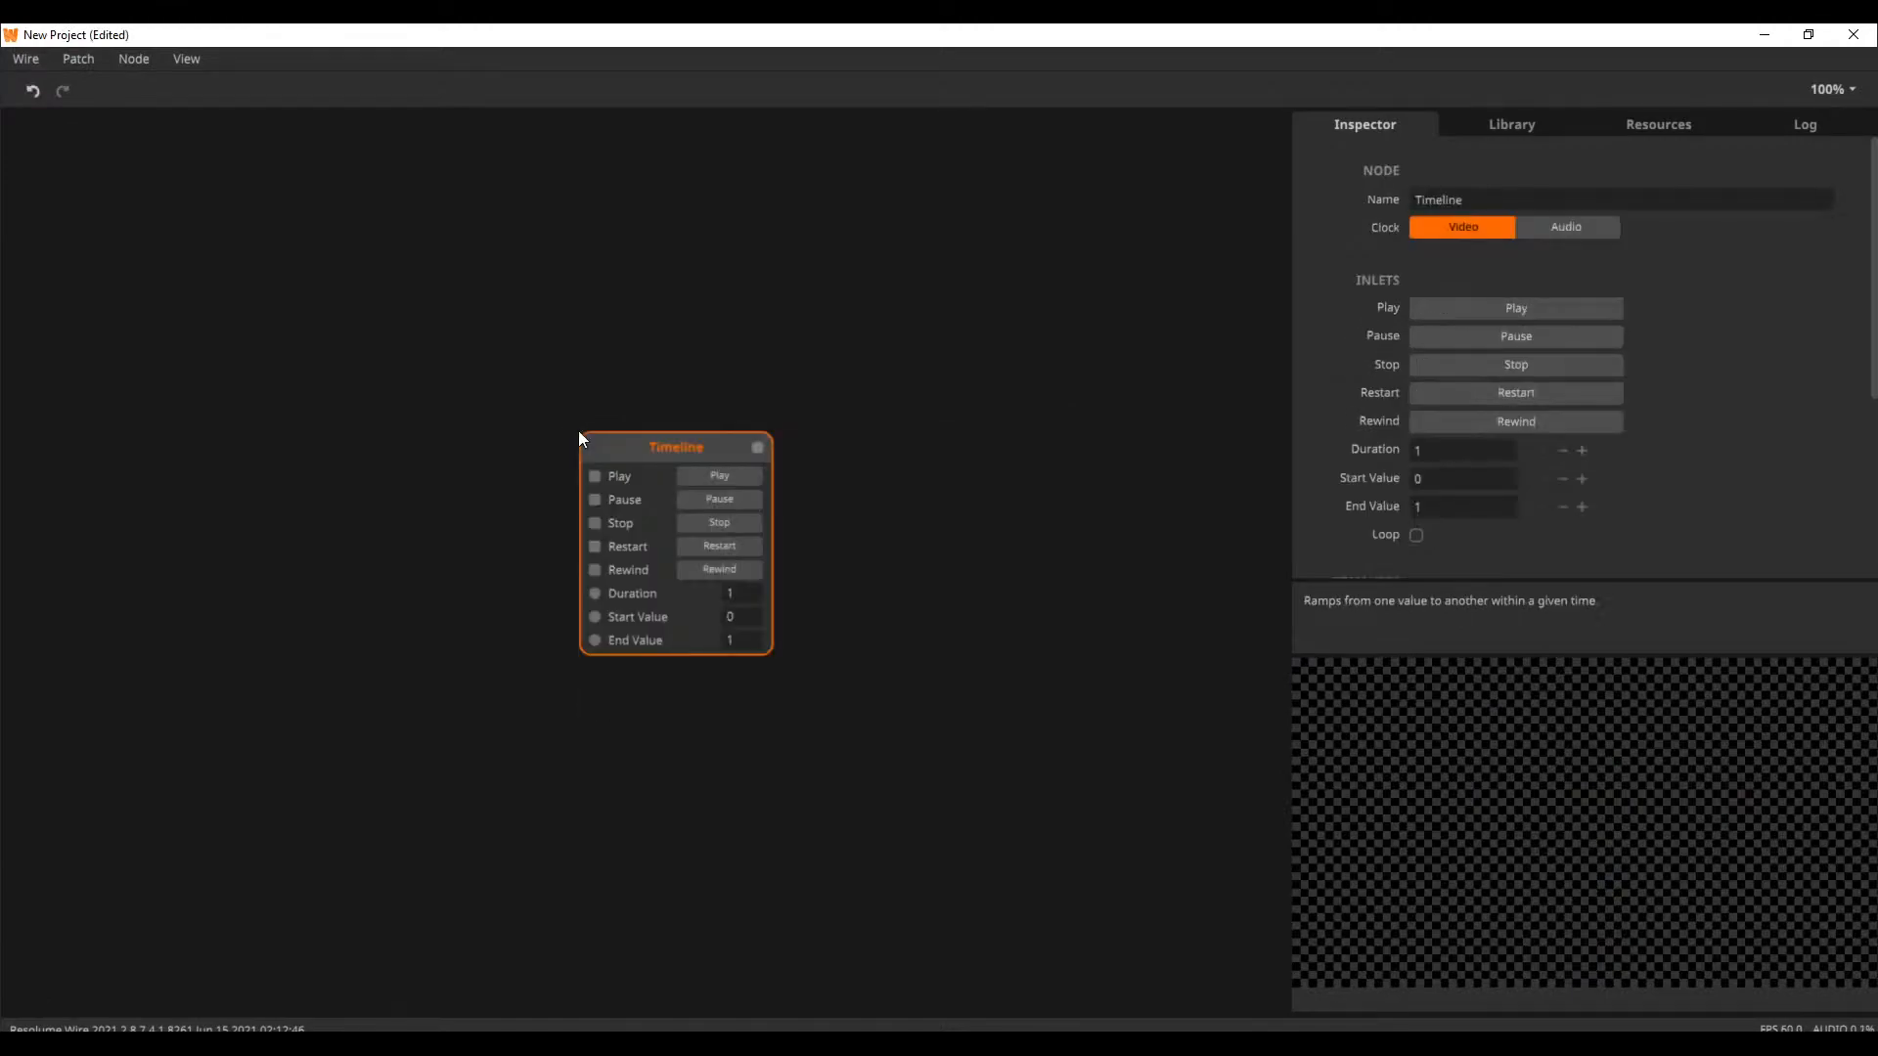
# Show all inlets and outlets on the Timeline node and move the node higher in the patch
pyautogui.rightClick(635, 460)
pyautogui.moveTo(836, 892)
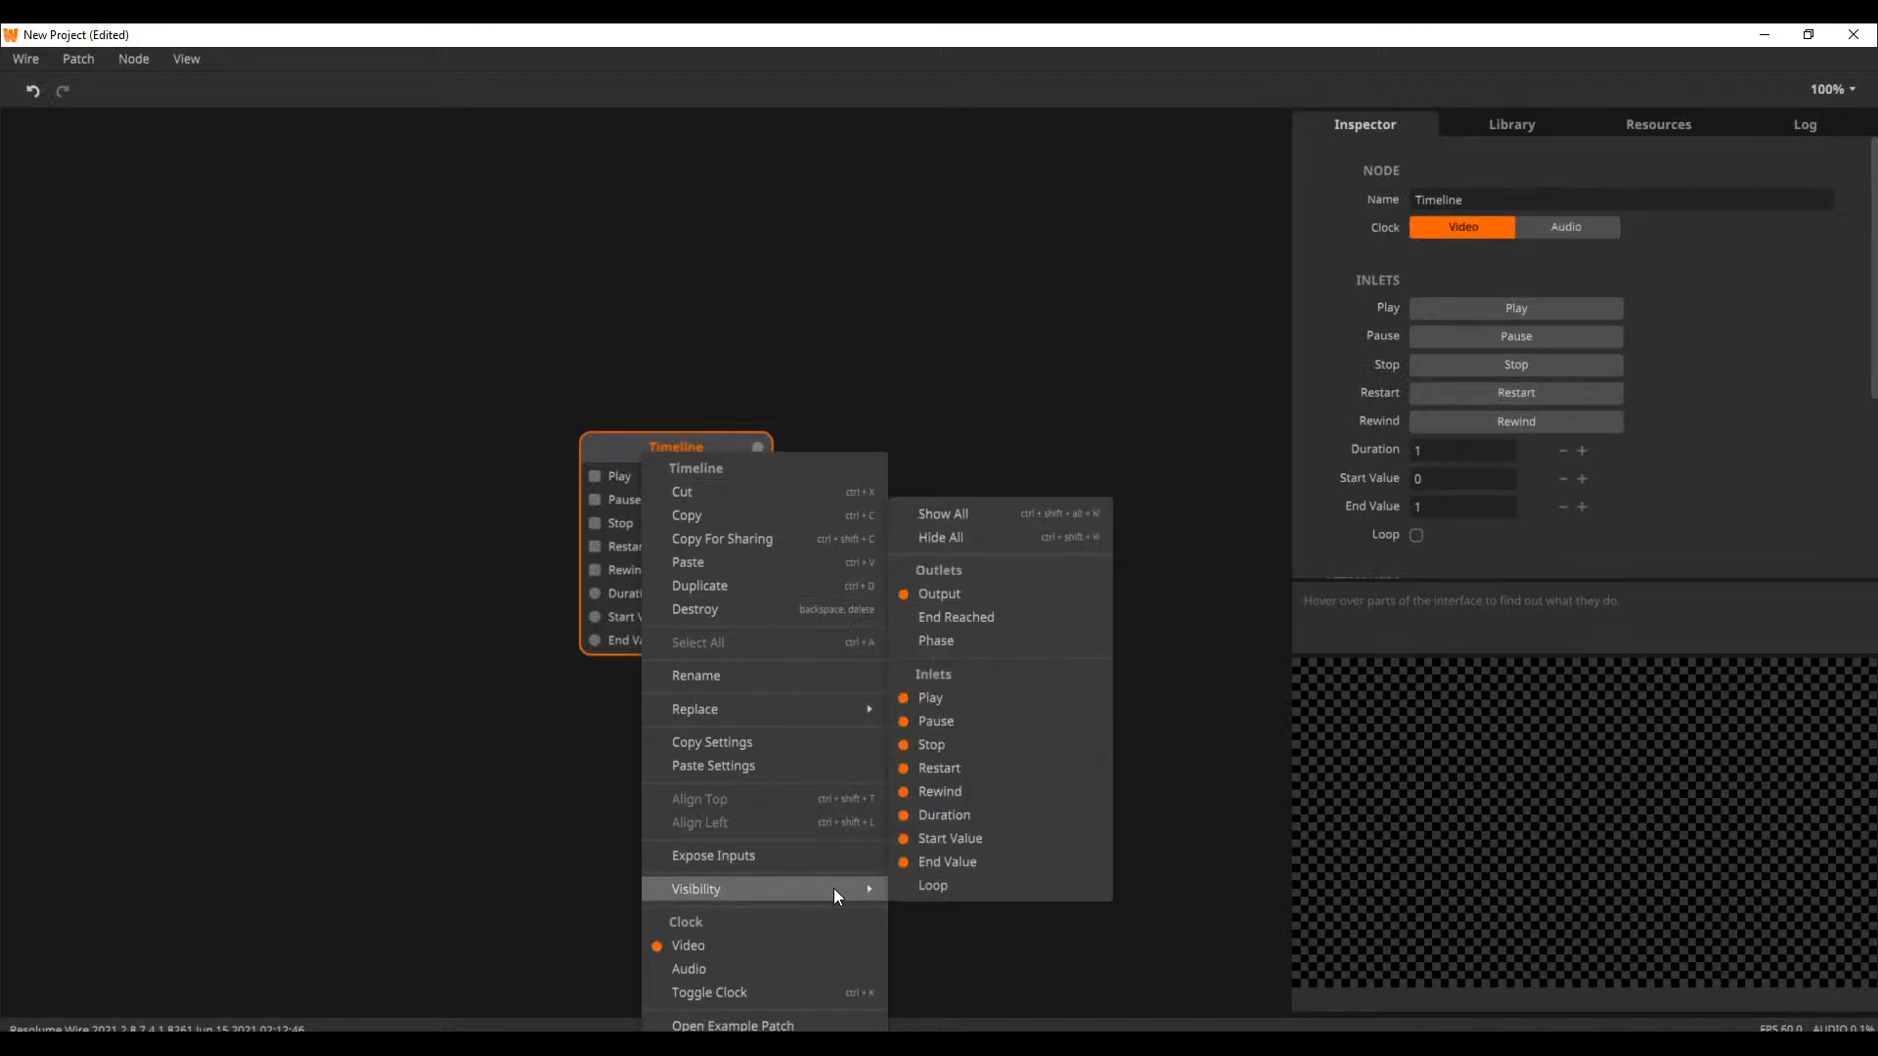
pyautogui.click(982, 512)
pyautogui.moveTo(702, 452); pyautogui.dragTo(693, 333)
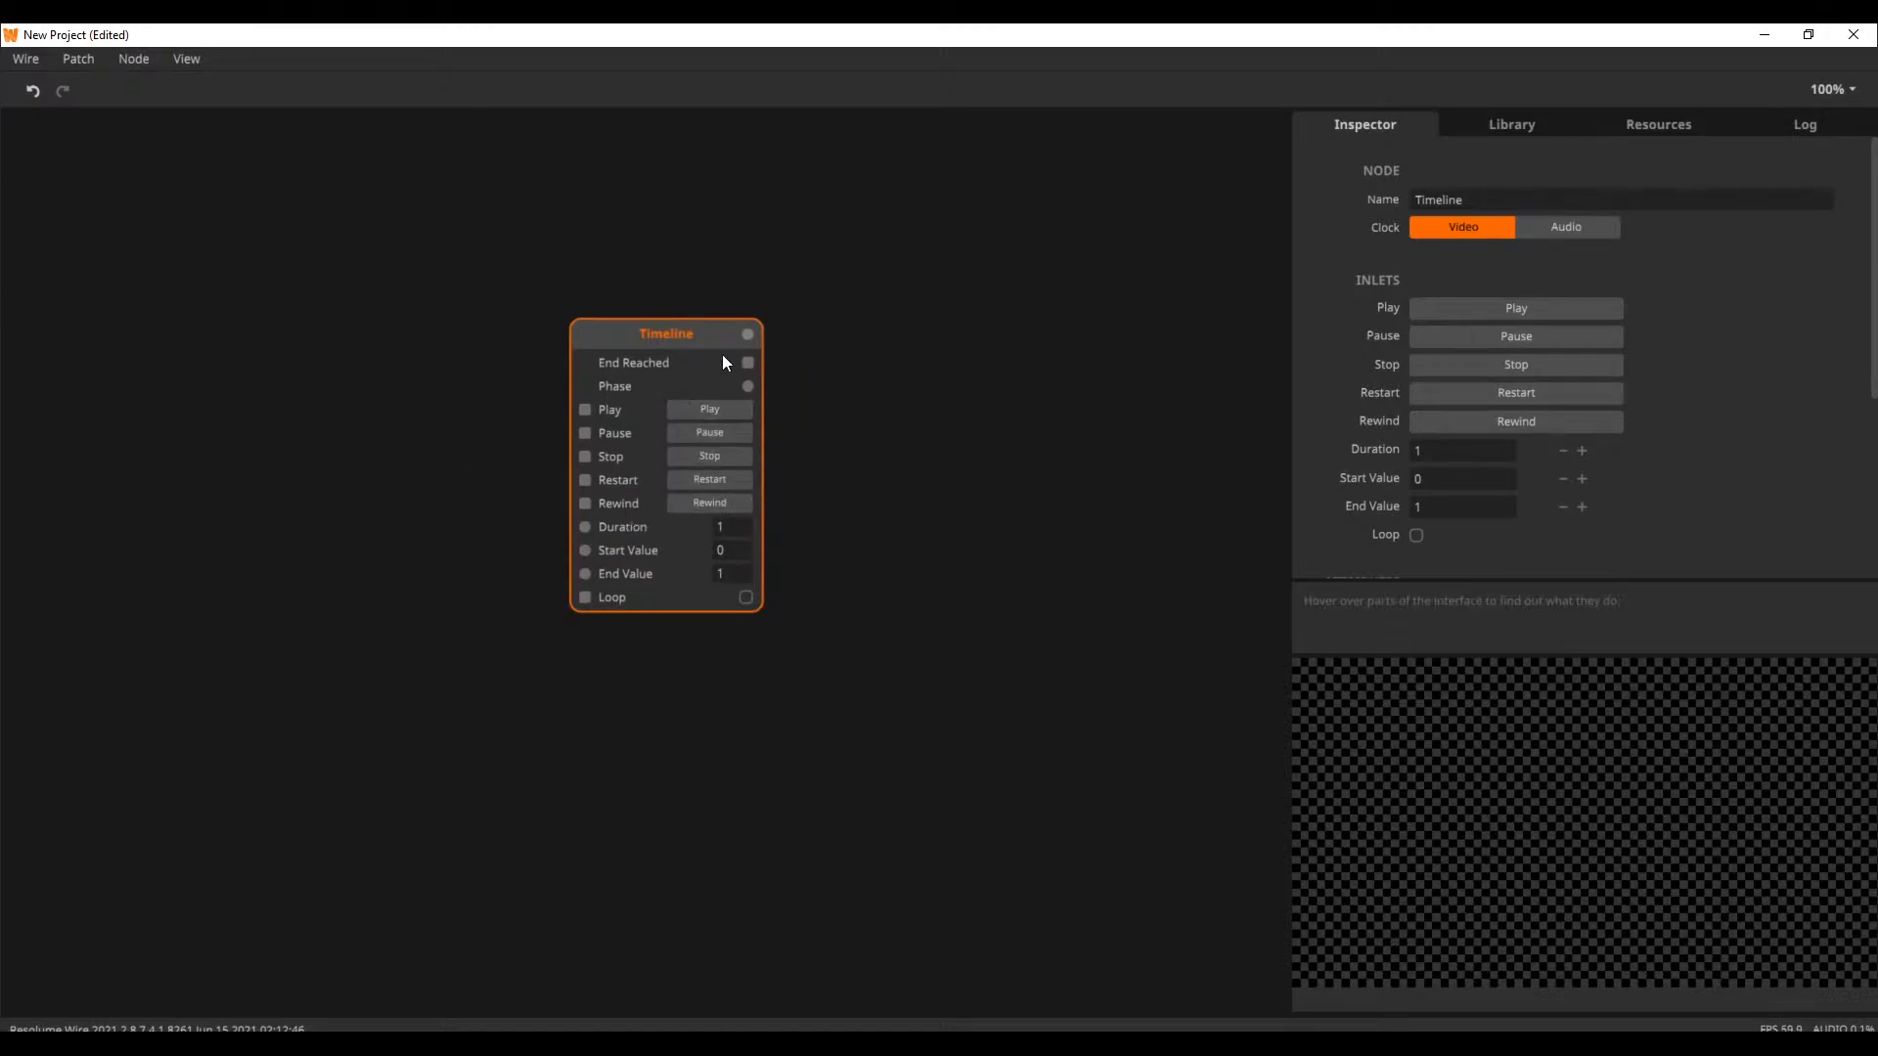
# Set the Timeline node's Duration to 0.00005
pyautogui.doubleClick(729, 529)
pyautogui.write('0.00005')
pyautogui.click(902, 536)
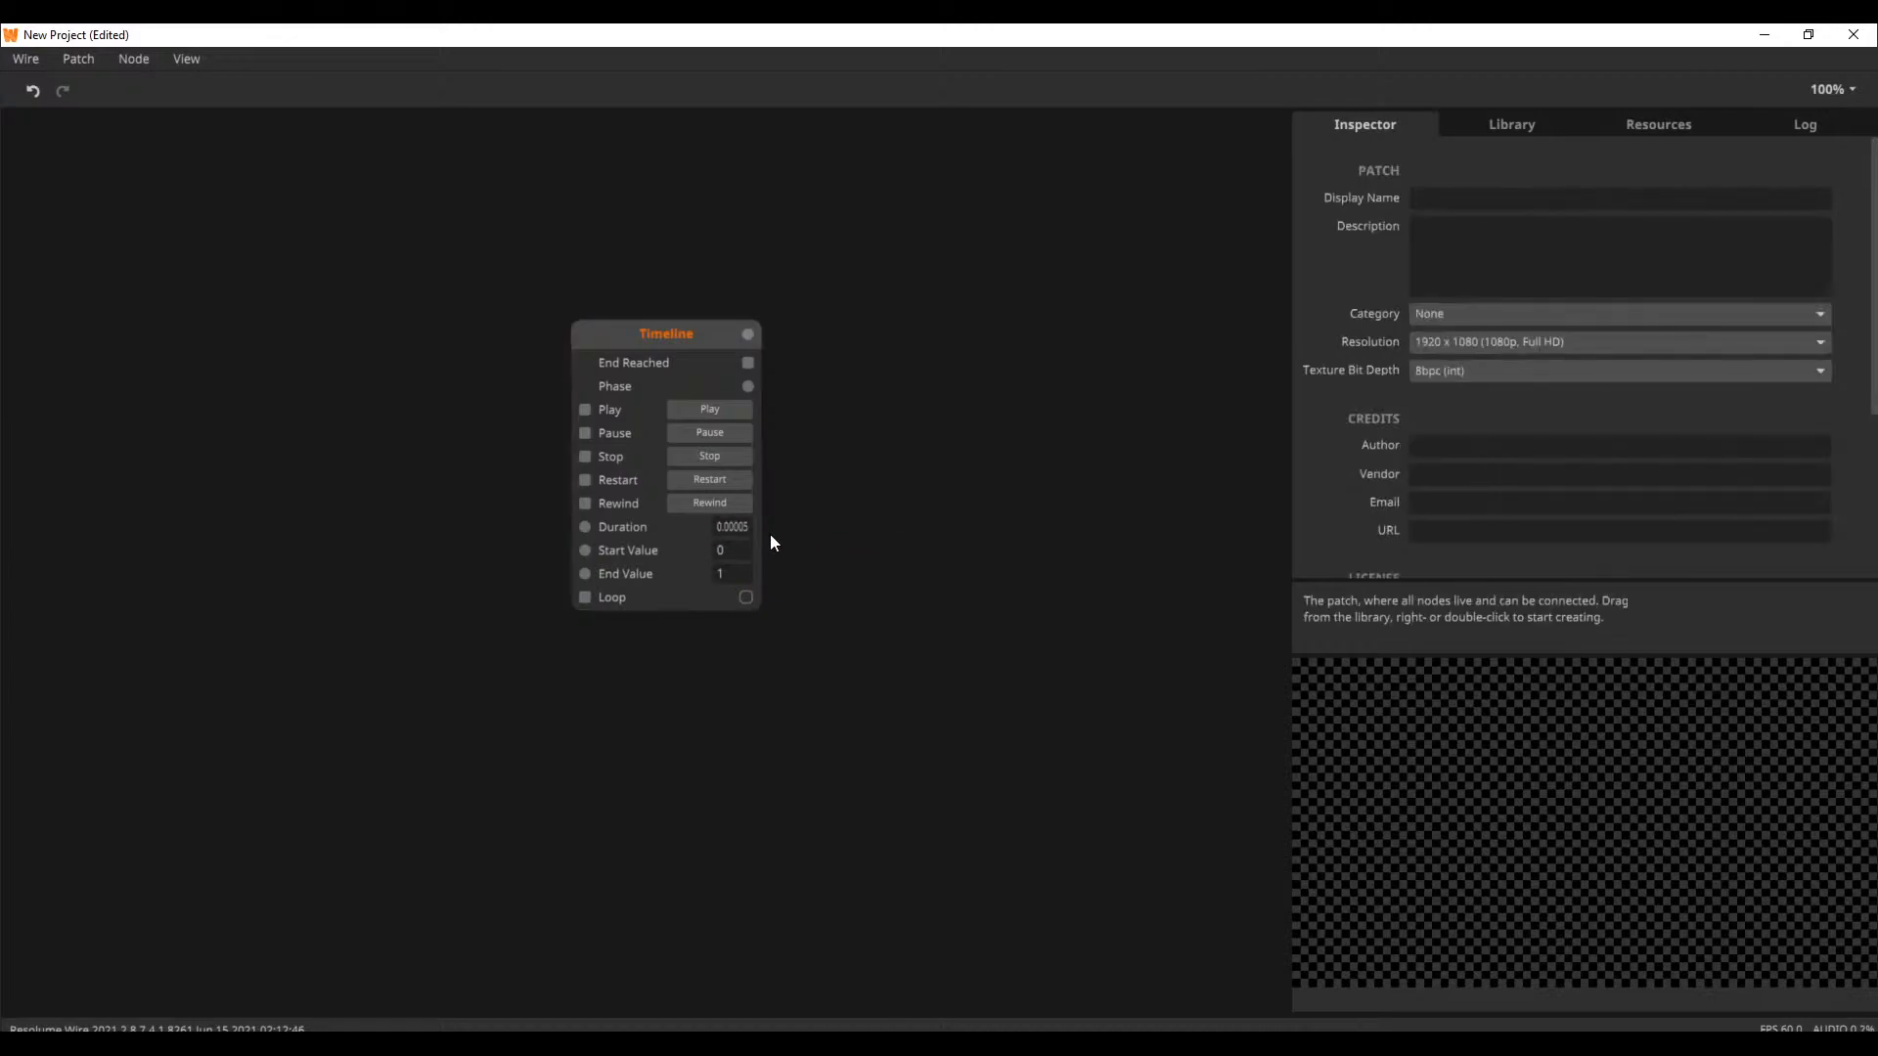
# Add a Circle node beside the Timeline and connect the Timeline's output to its Radius
pyautogui.doubleClick(914, 442)
pyautogui.write('ci')
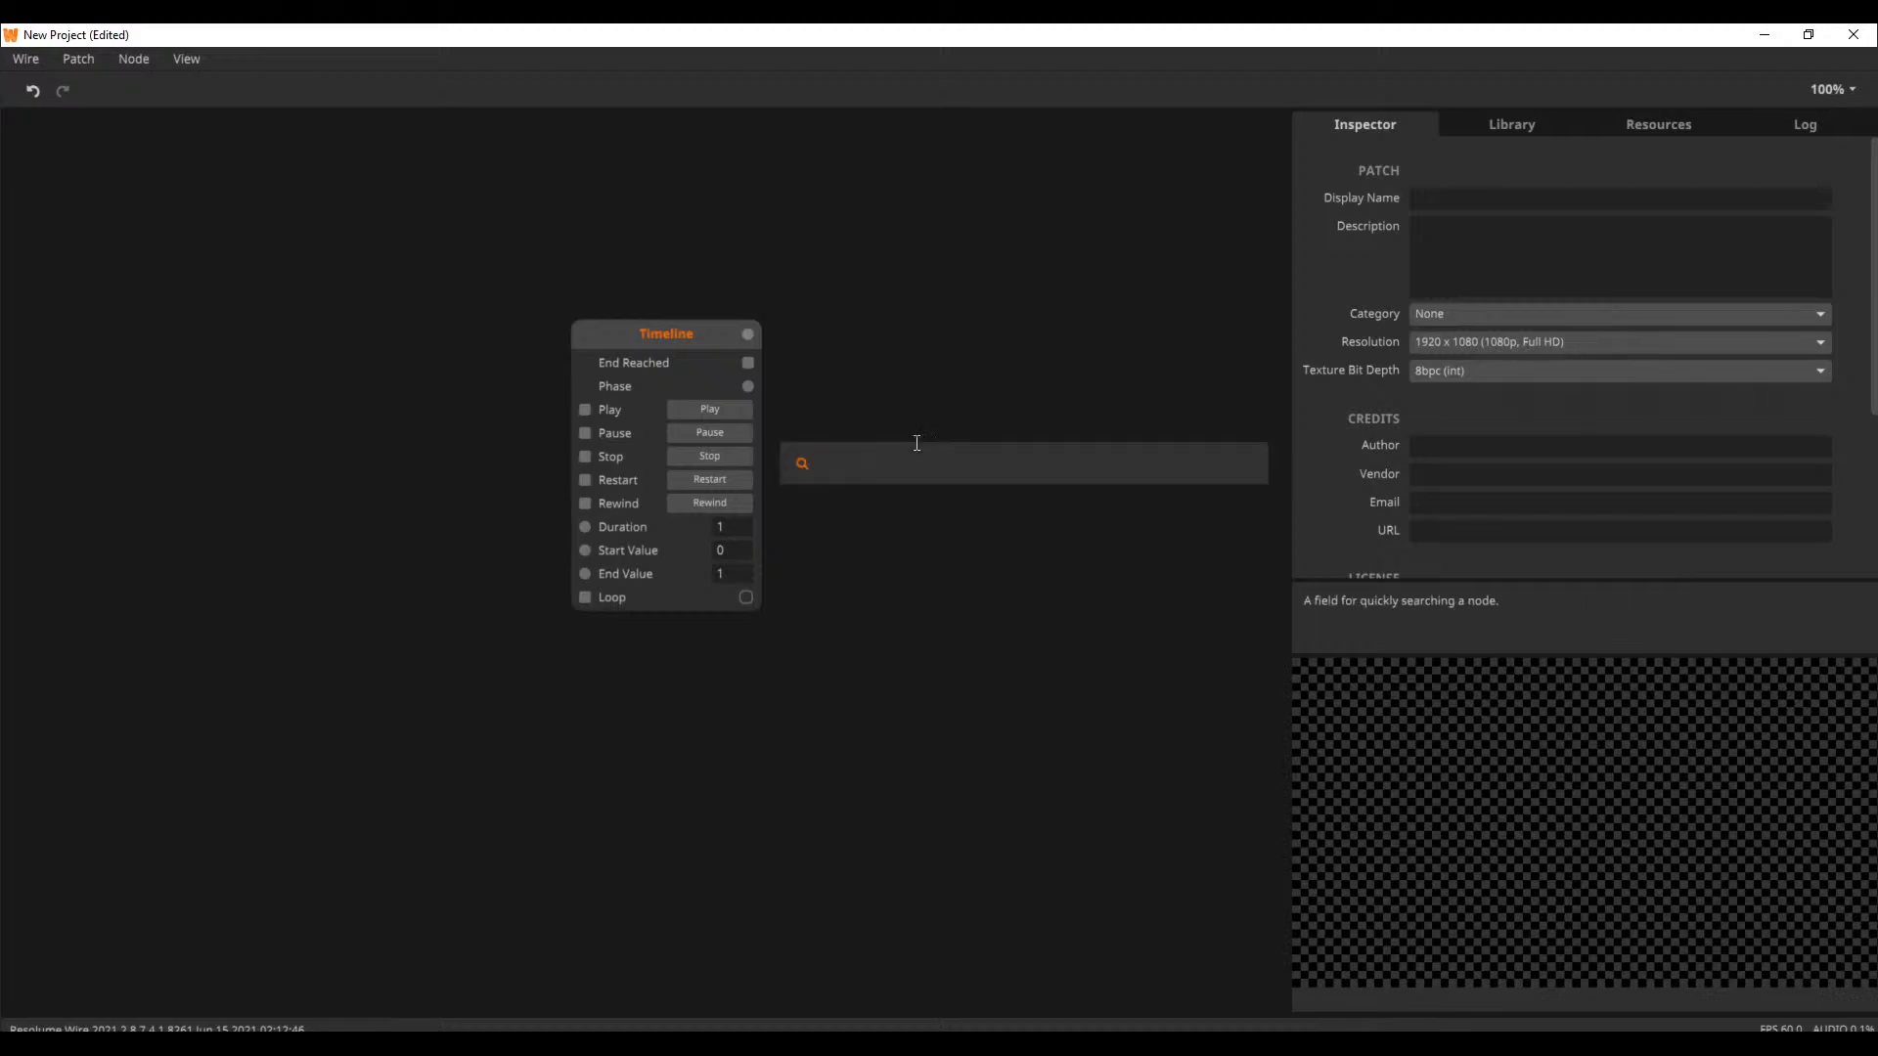
pyautogui.write('rcl')
pyautogui.press('Return')
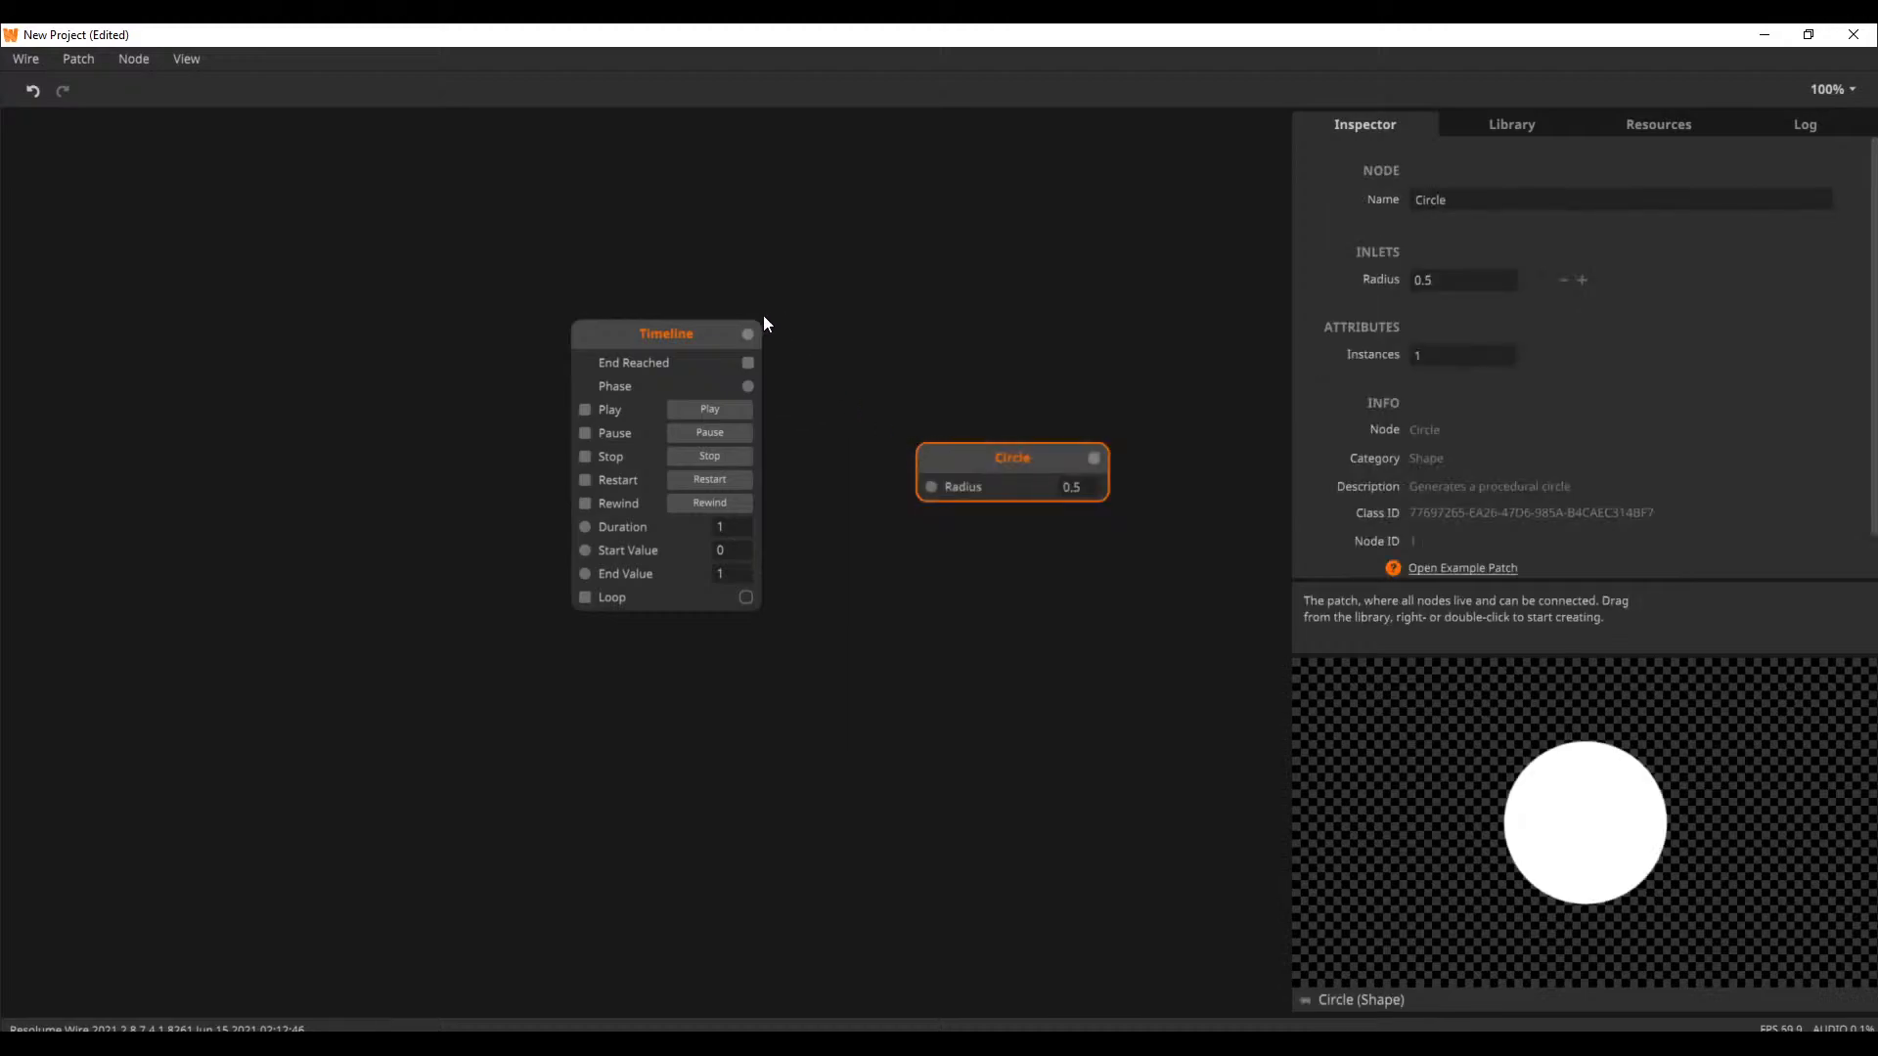
pyautogui.moveTo(755, 327); pyautogui.dragTo(1017, 314)
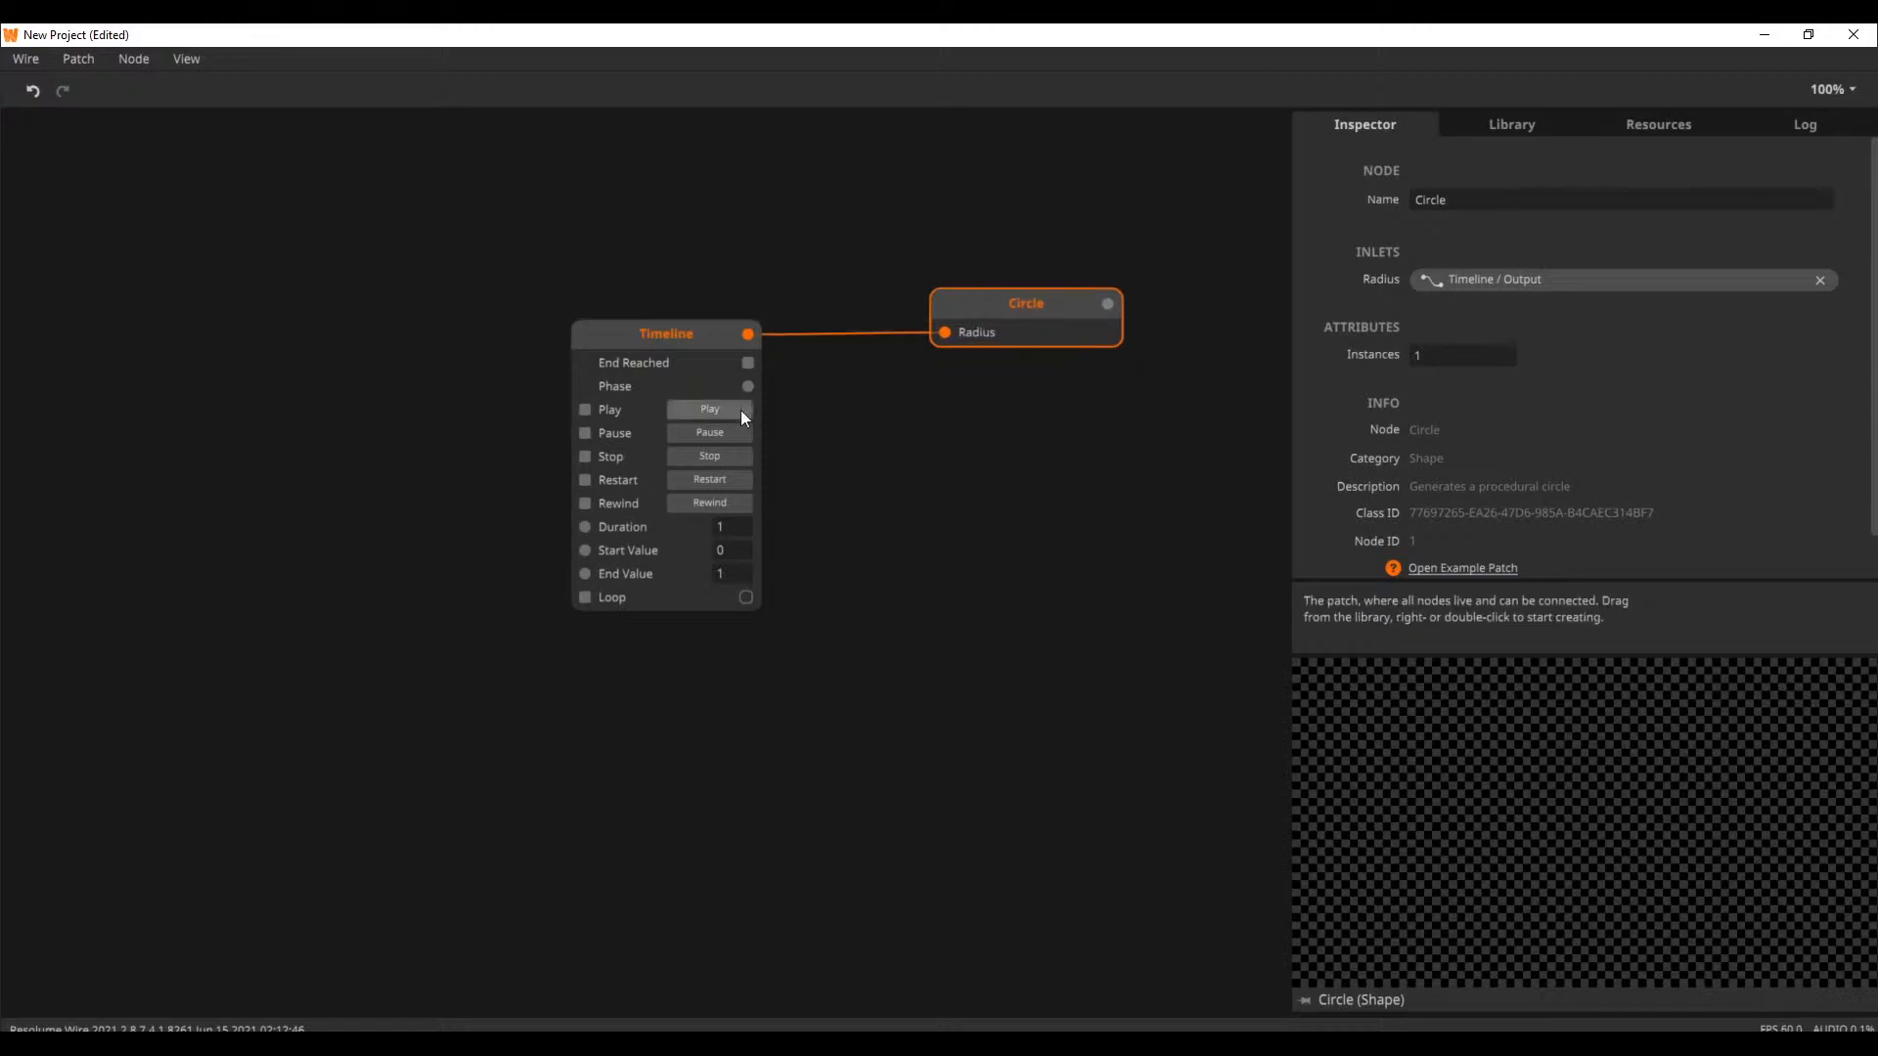
# Play and restart the Timeline while checking its output, and move the Circle node closer to it
pyautogui.moveTo(749, 337)
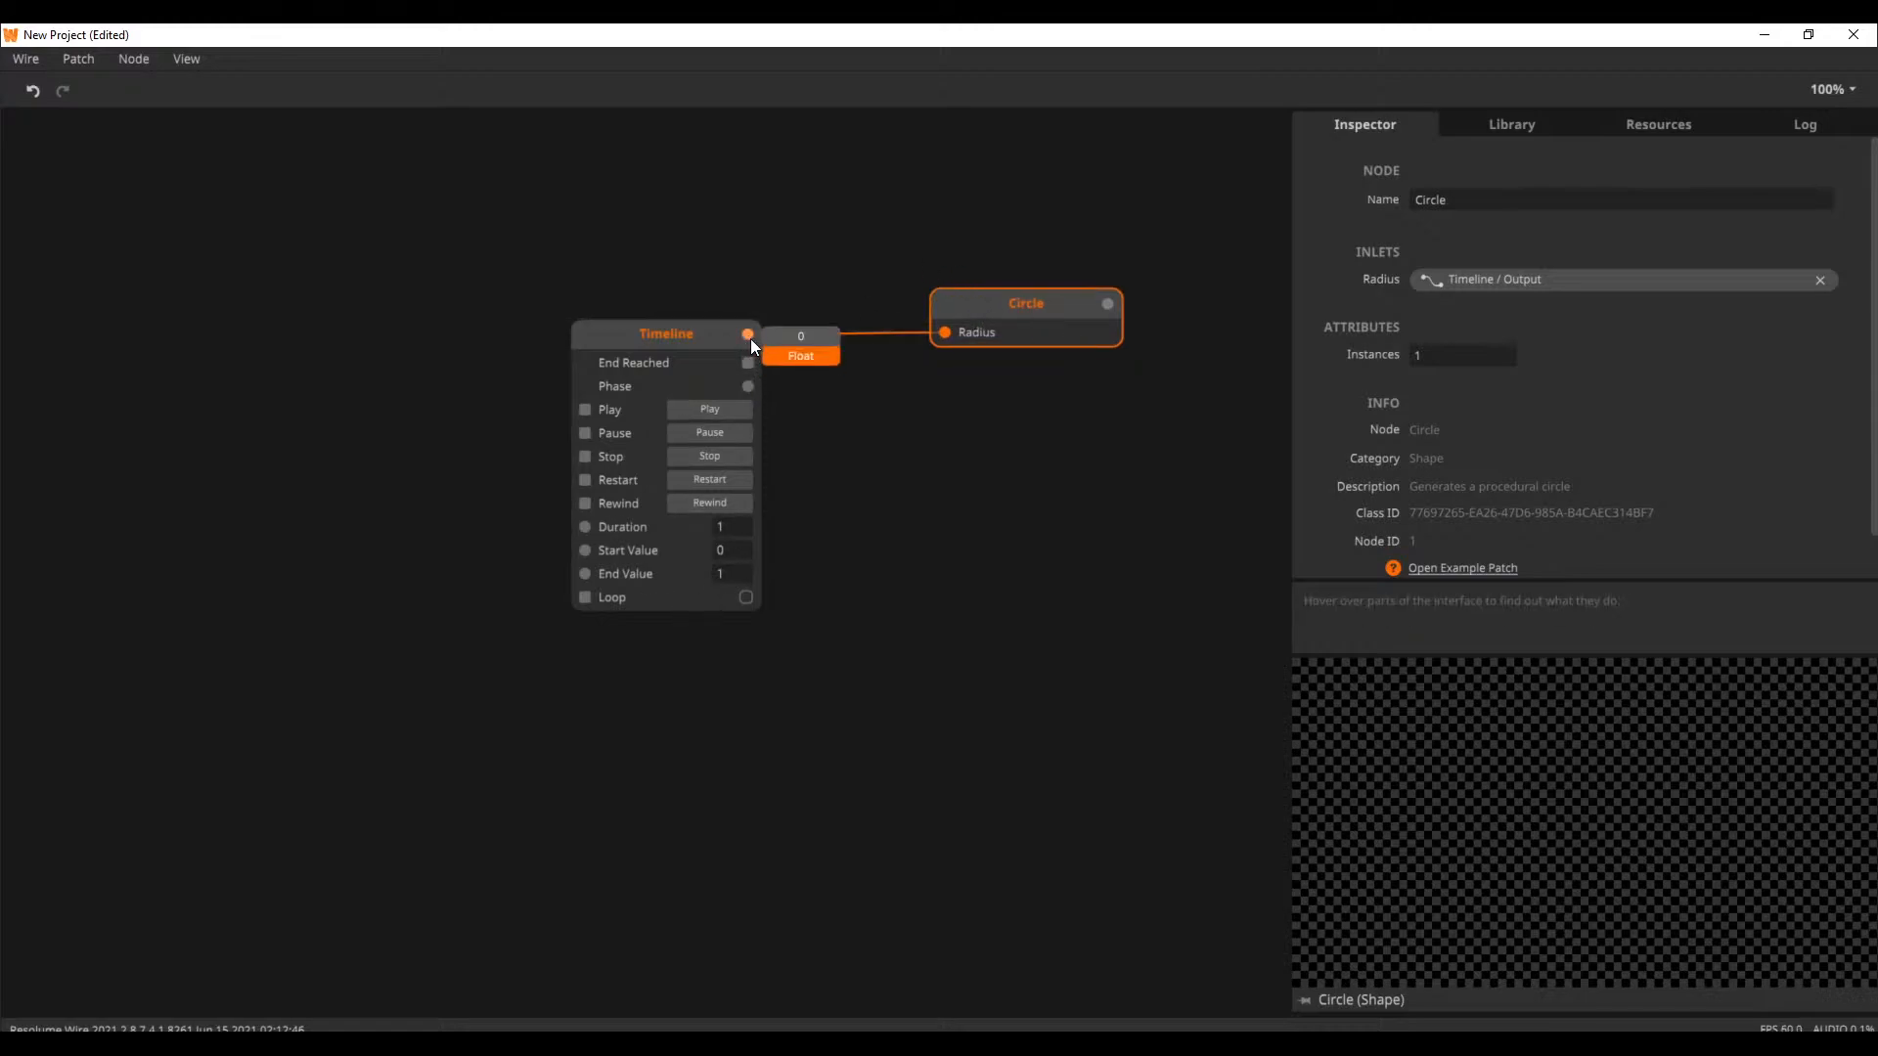
pyautogui.click(733, 415)
pyautogui.moveTo(755, 348)
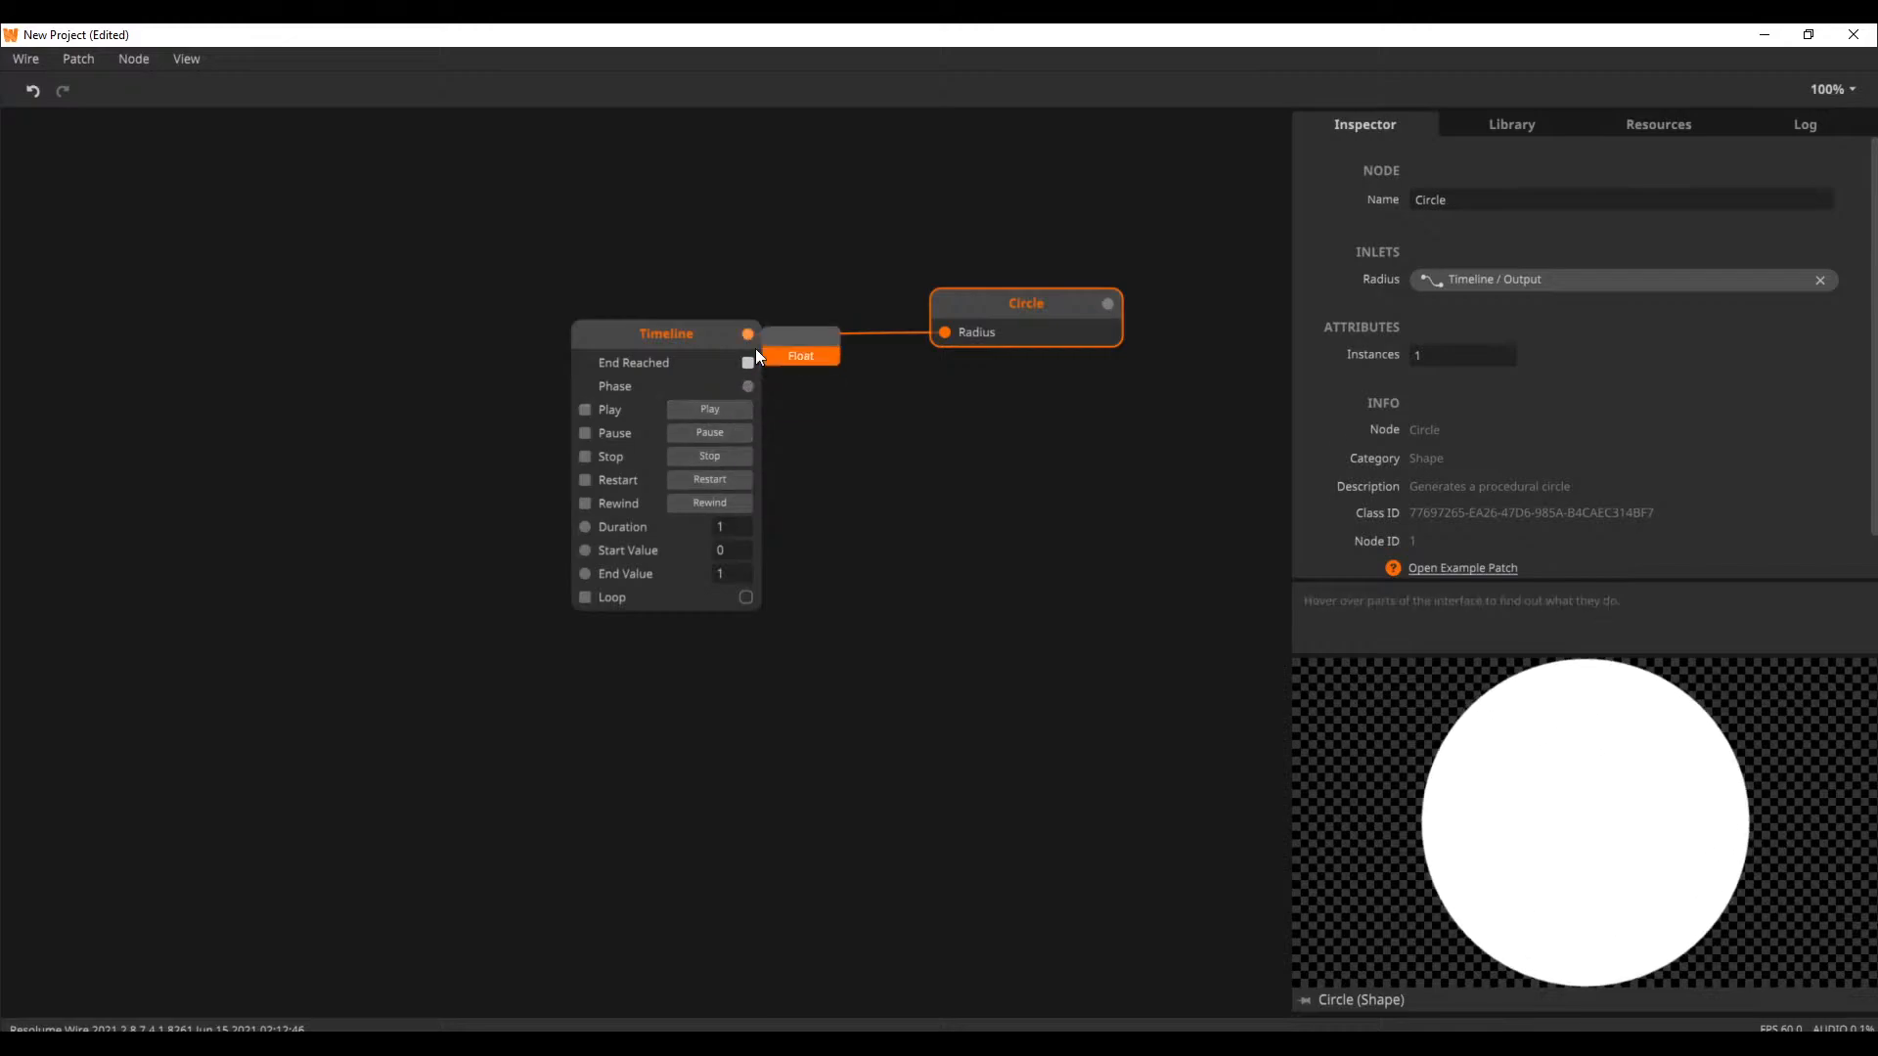
pyautogui.click(732, 479)
pyautogui.moveTo(1005, 307); pyautogui.dragTo(926, 305)
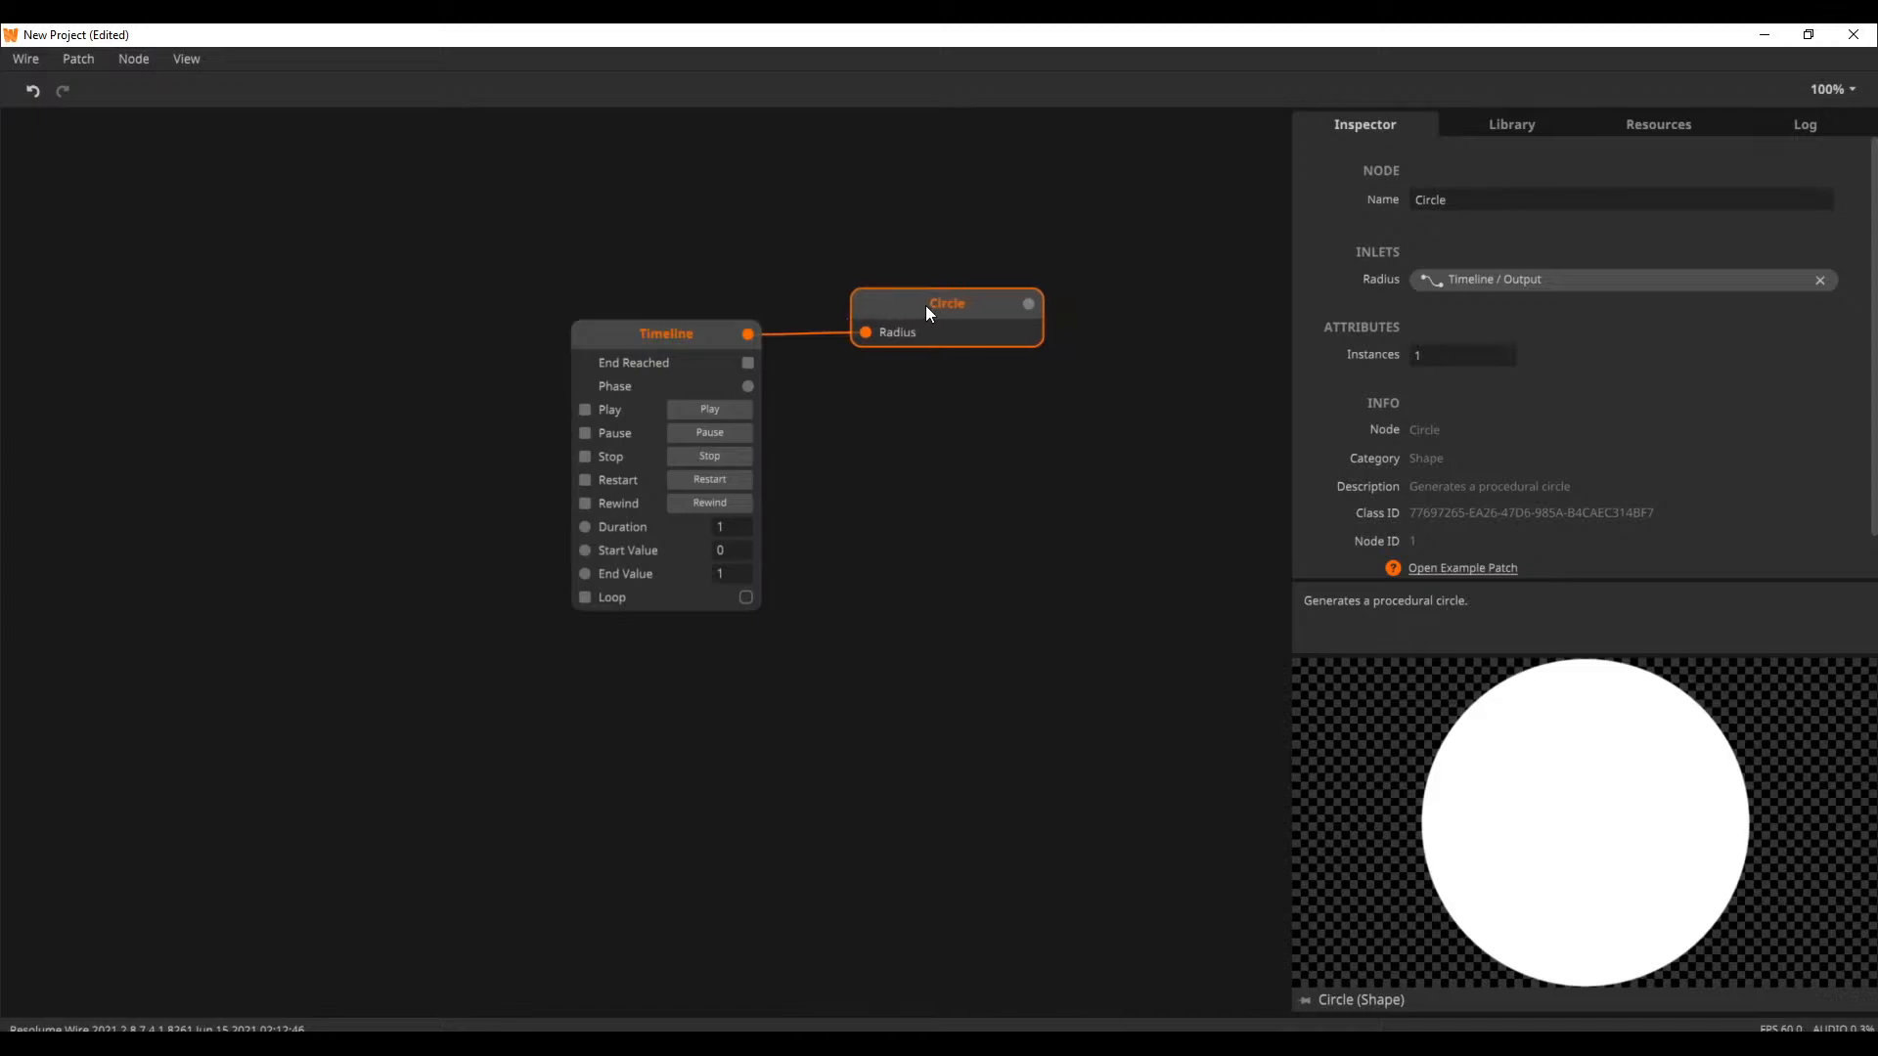
# Play the Timeline with Loop enabled and turn Loop back off
pyautogui.click(747, 598)
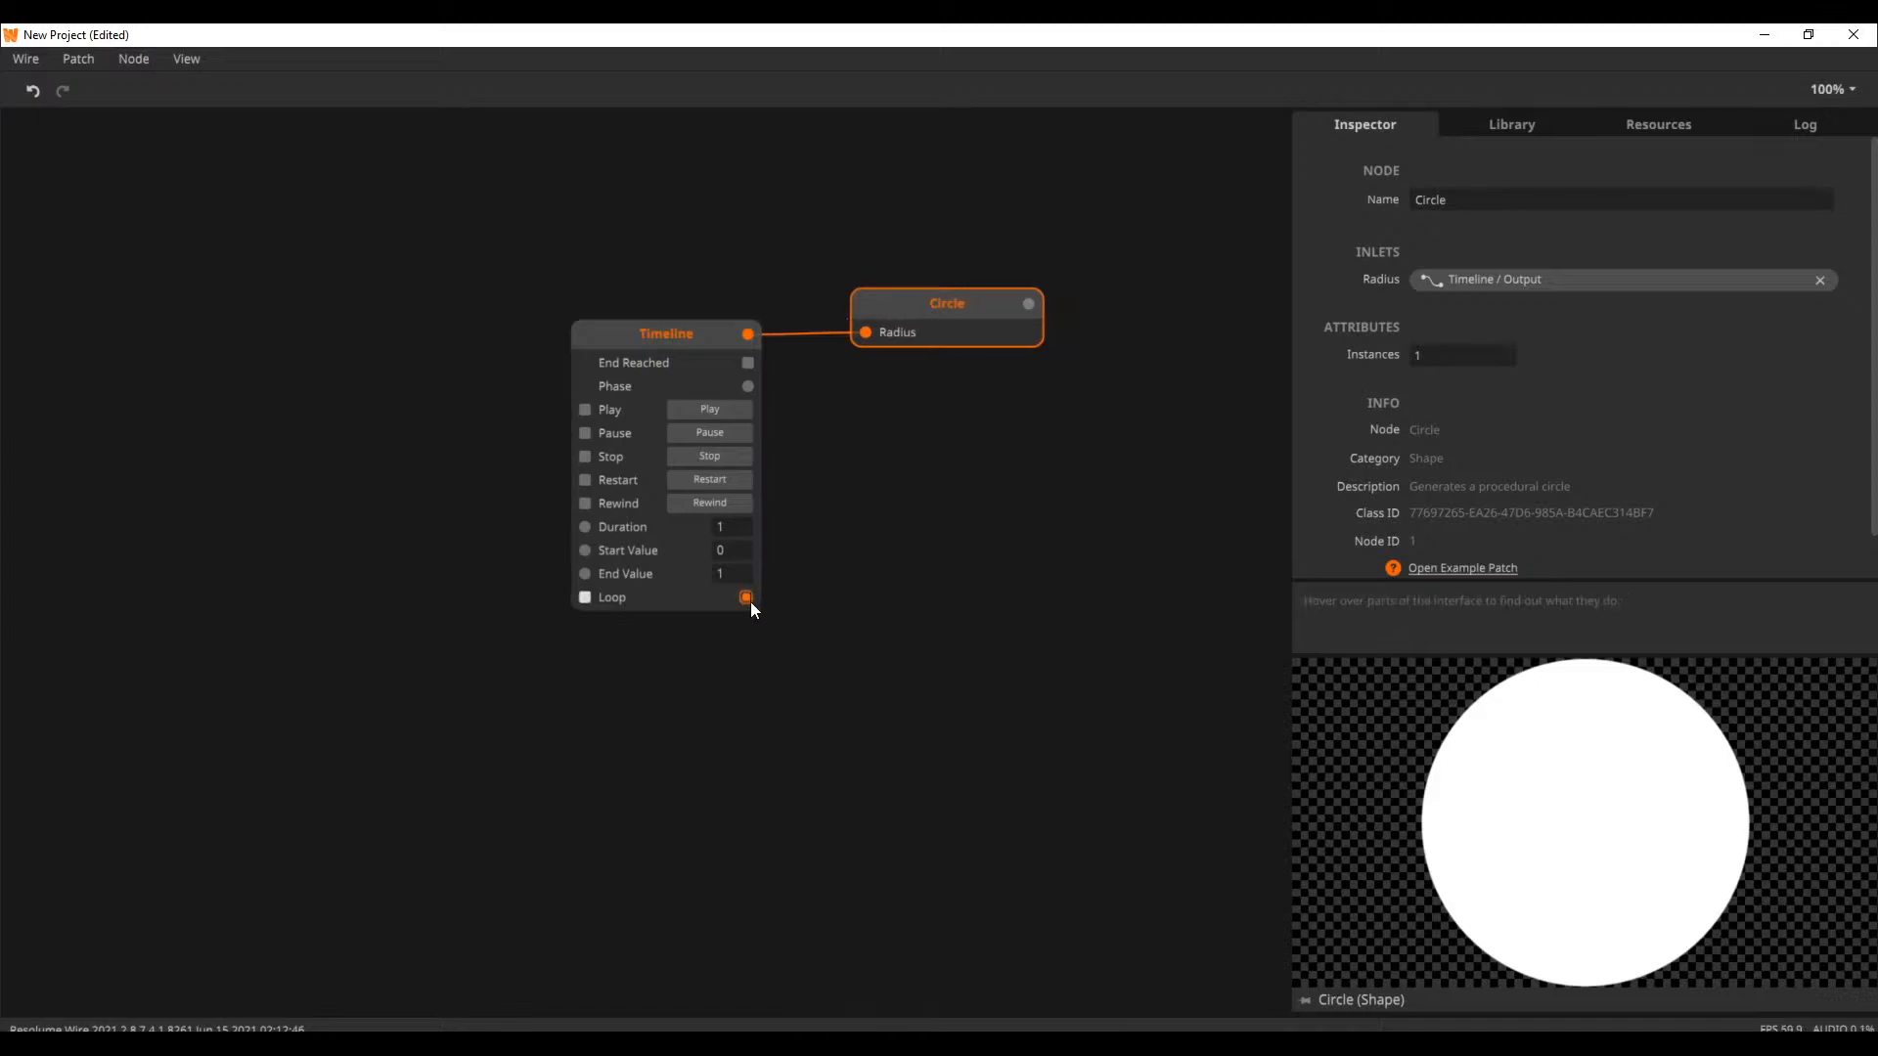
pyautogui.click(732, 409)
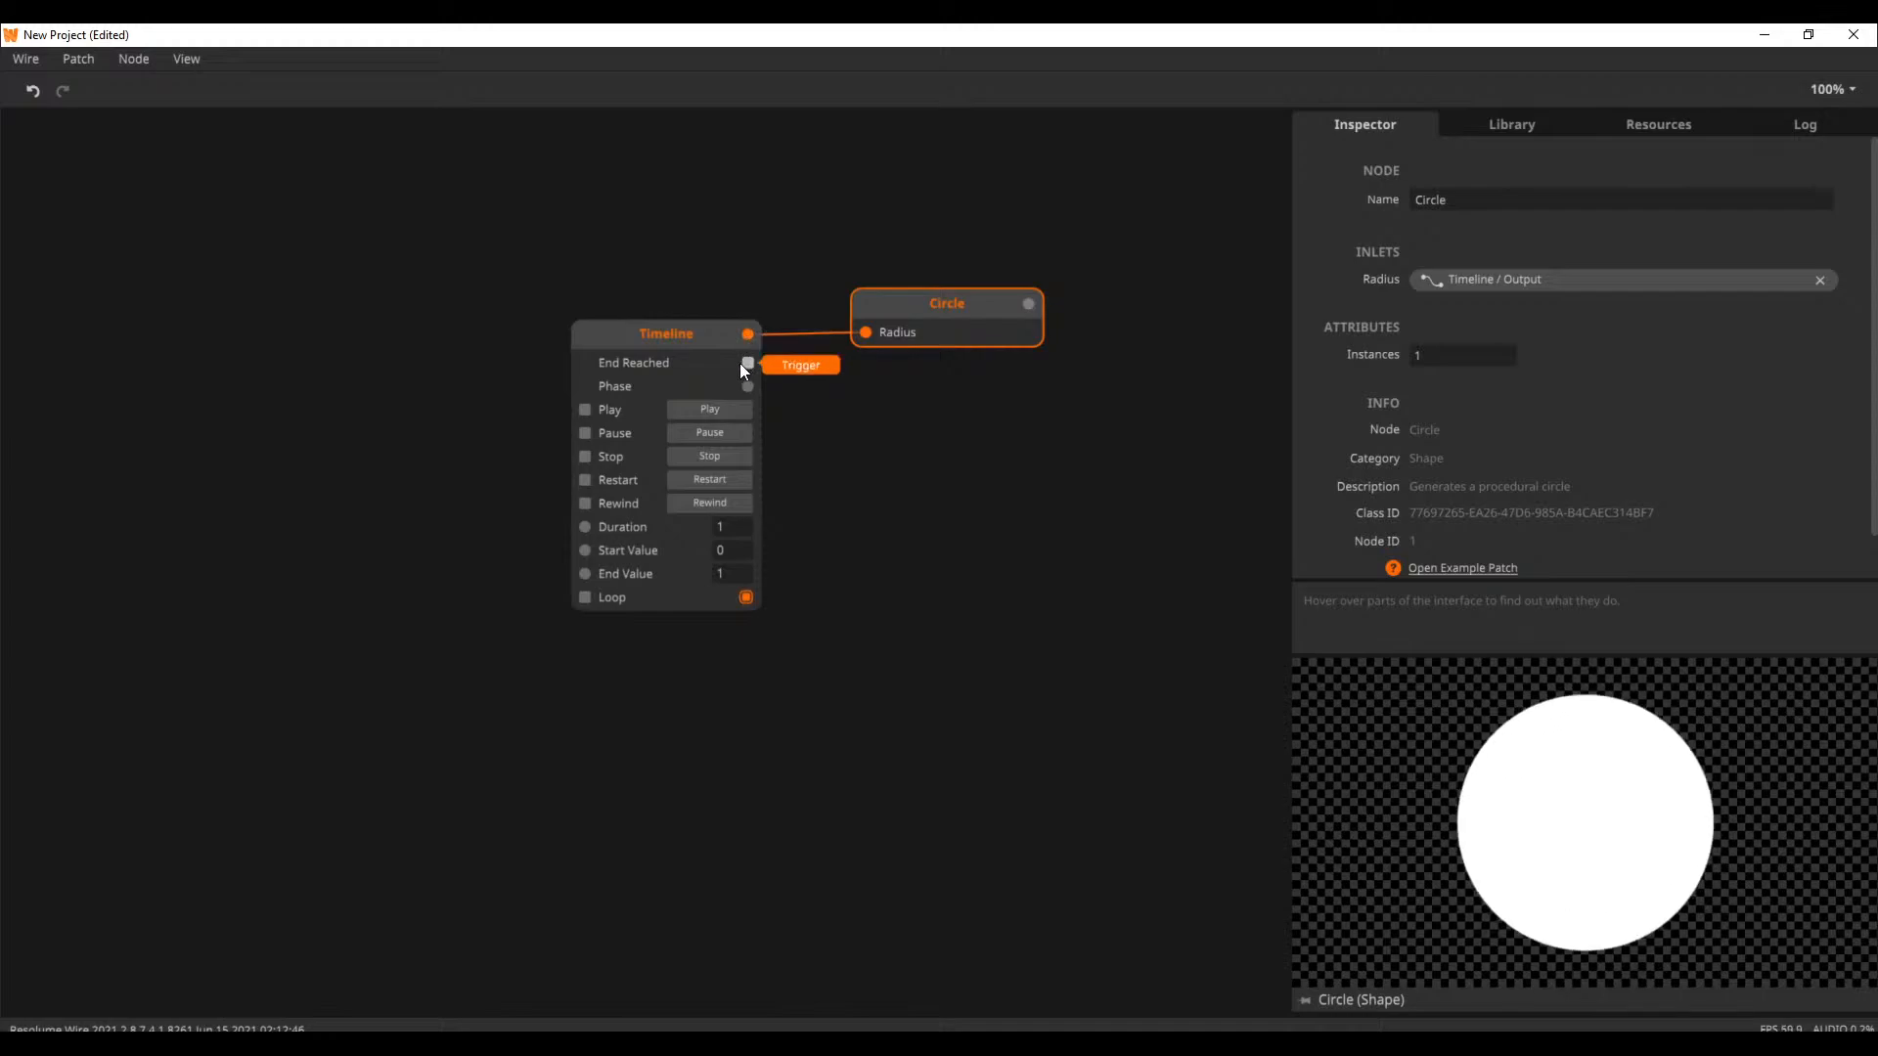
pyautogui.click(746, 597)
# Test the Timeline's Play, Restart, Pause and Stop triggers, checking its output value when paused and stopped
pyautogui.click(727, 403)
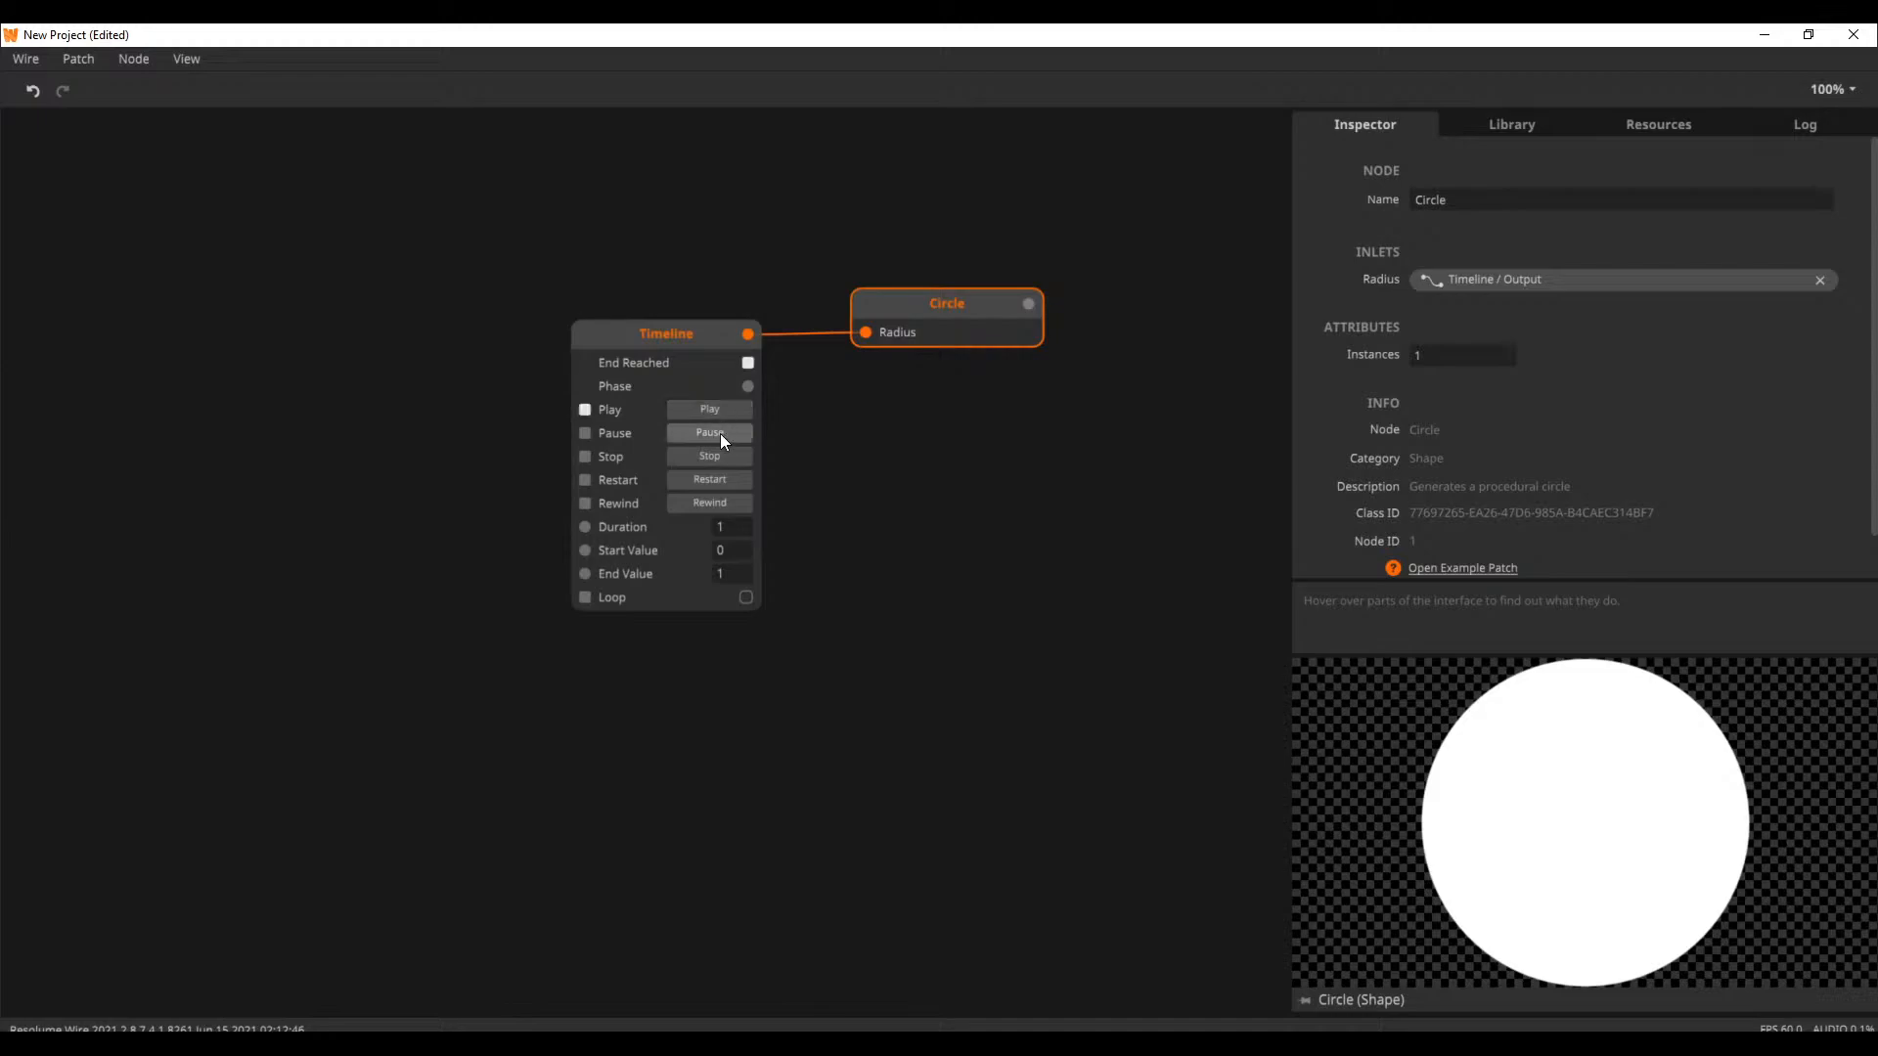
pyautogui.click(719, 478)
pyautogui.click(726, 433)
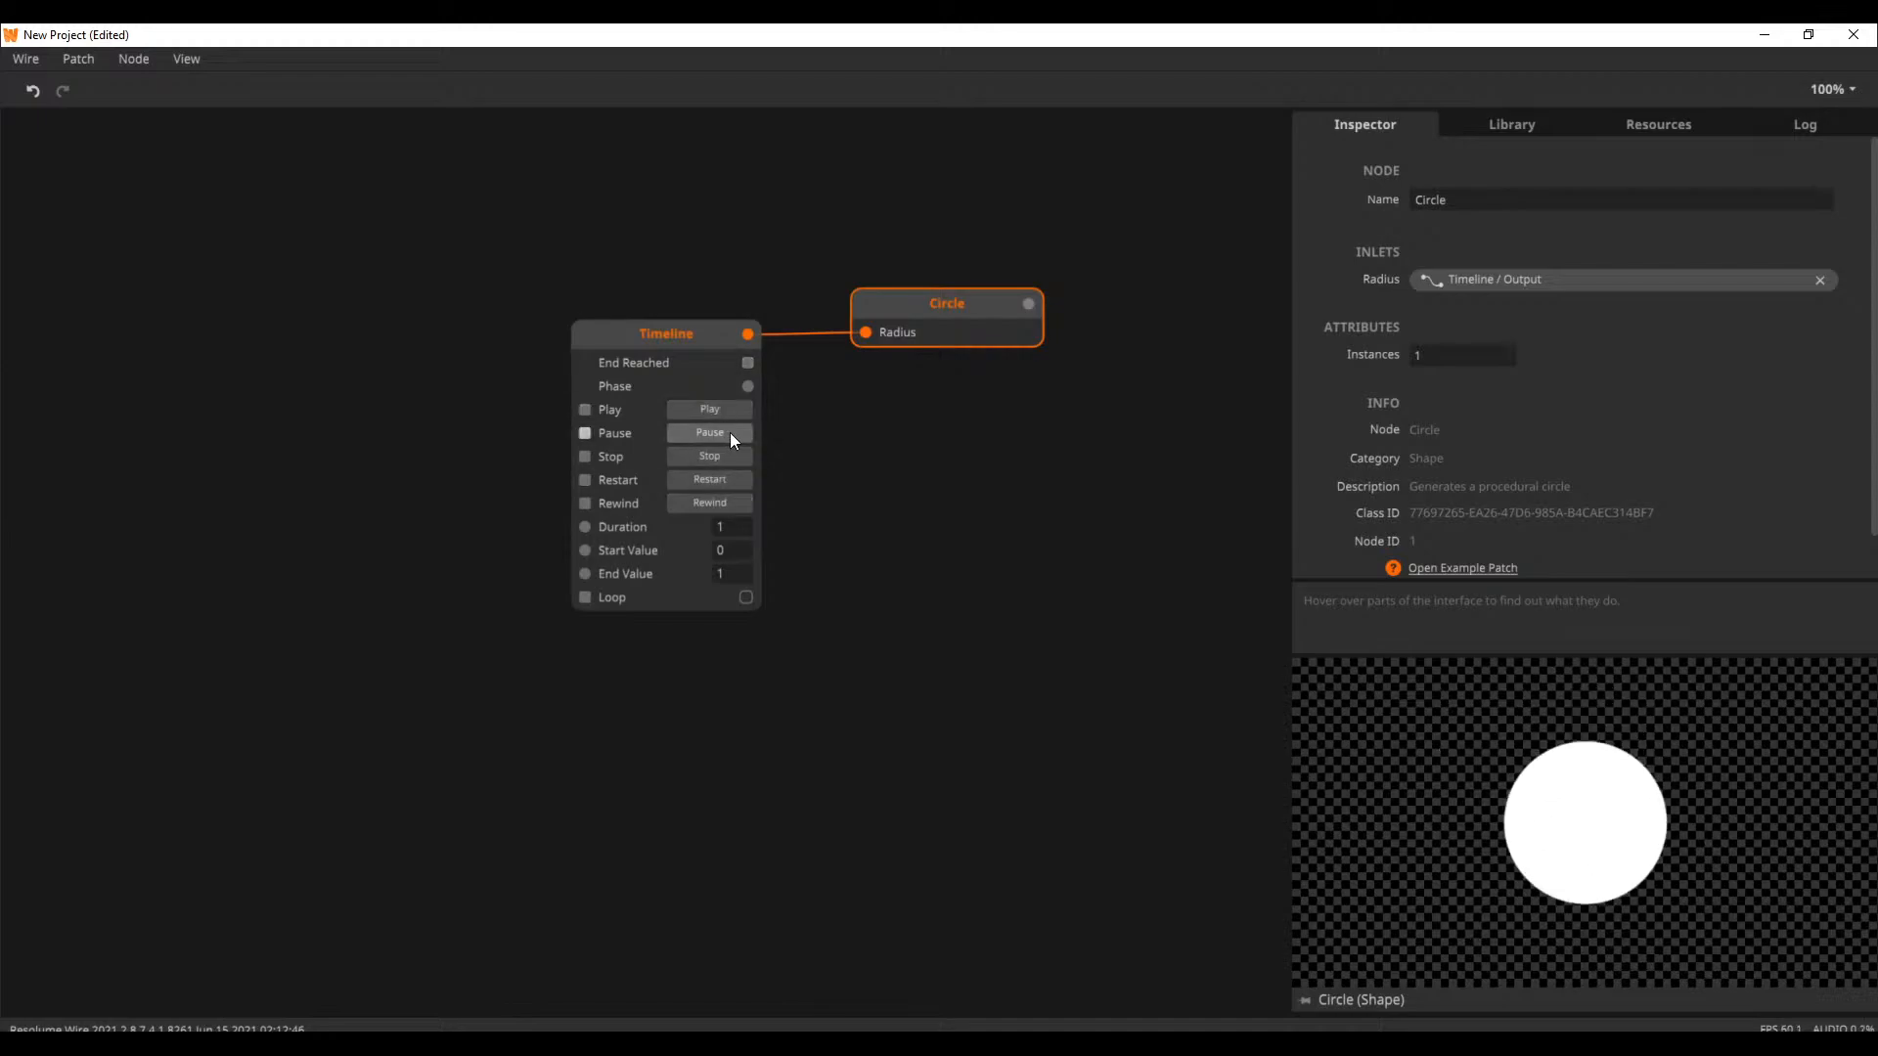
pyautogui.click(723, 449)
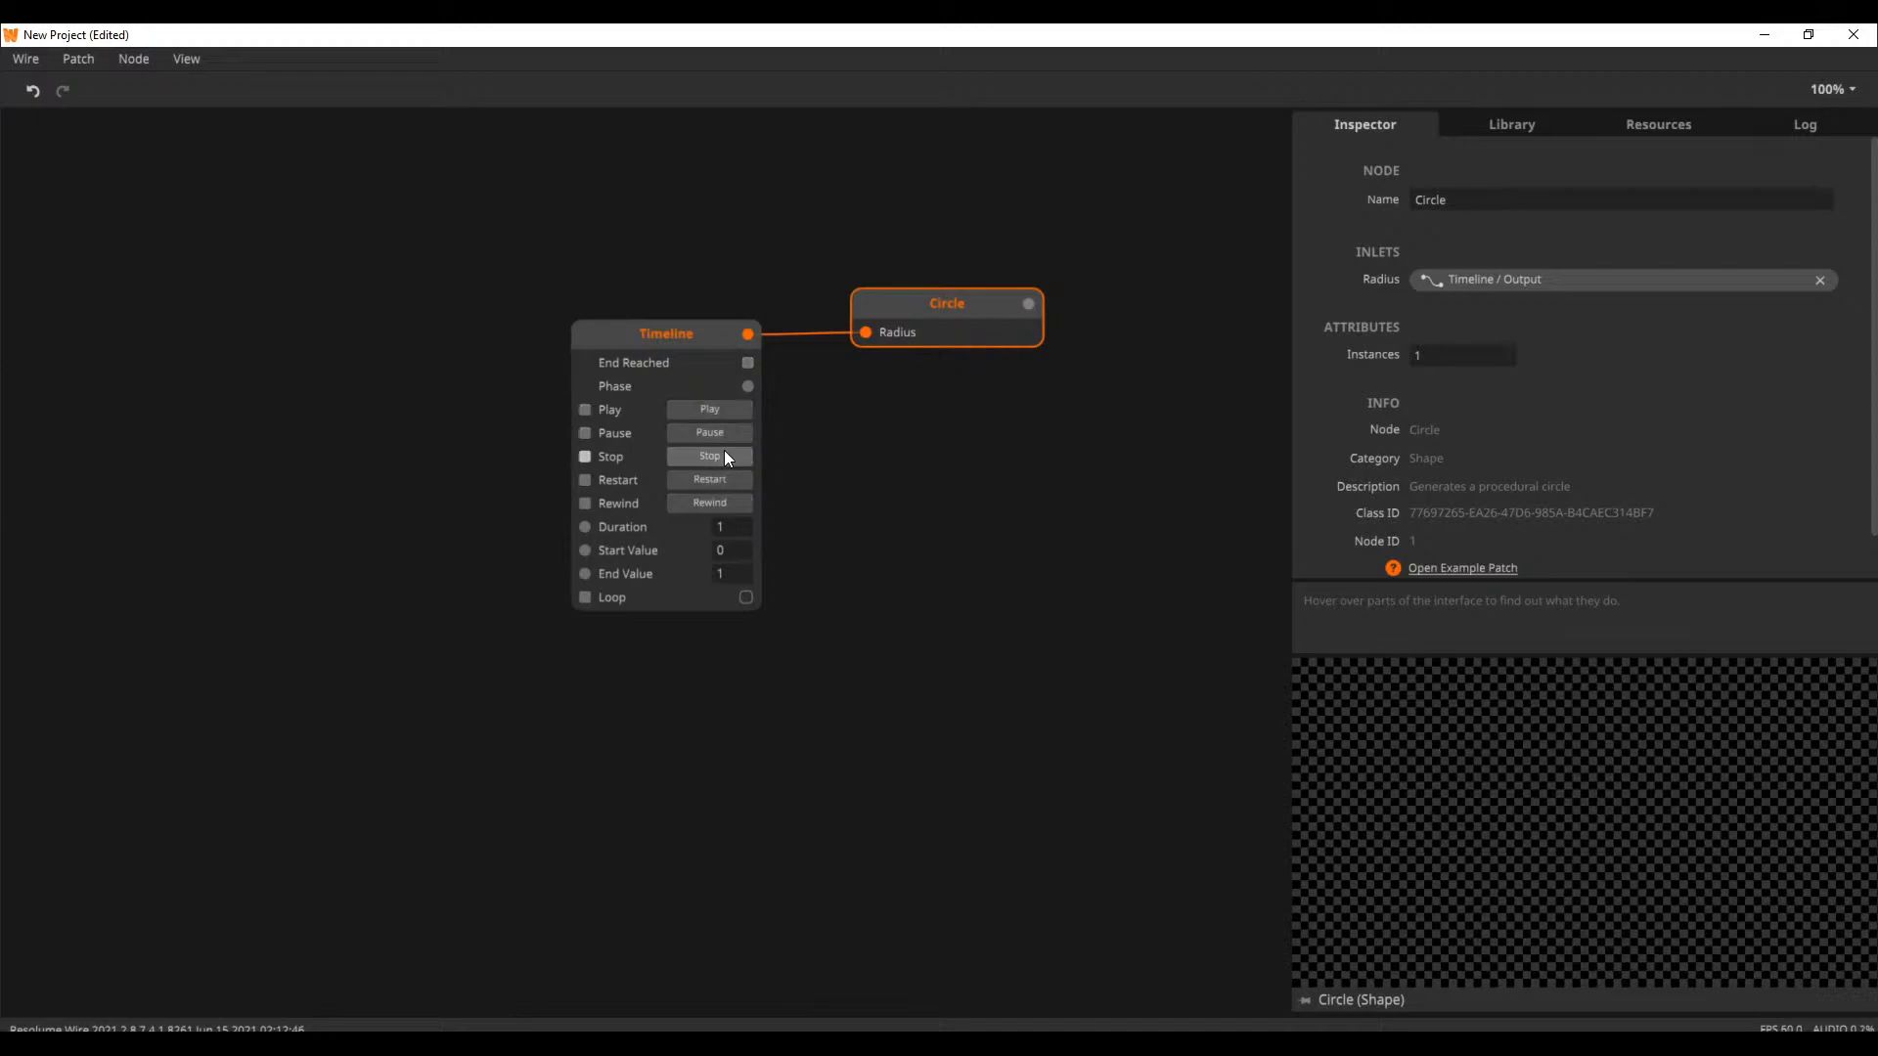
pyautogui.click(727, 411)
pyautogui.click(728, 430)
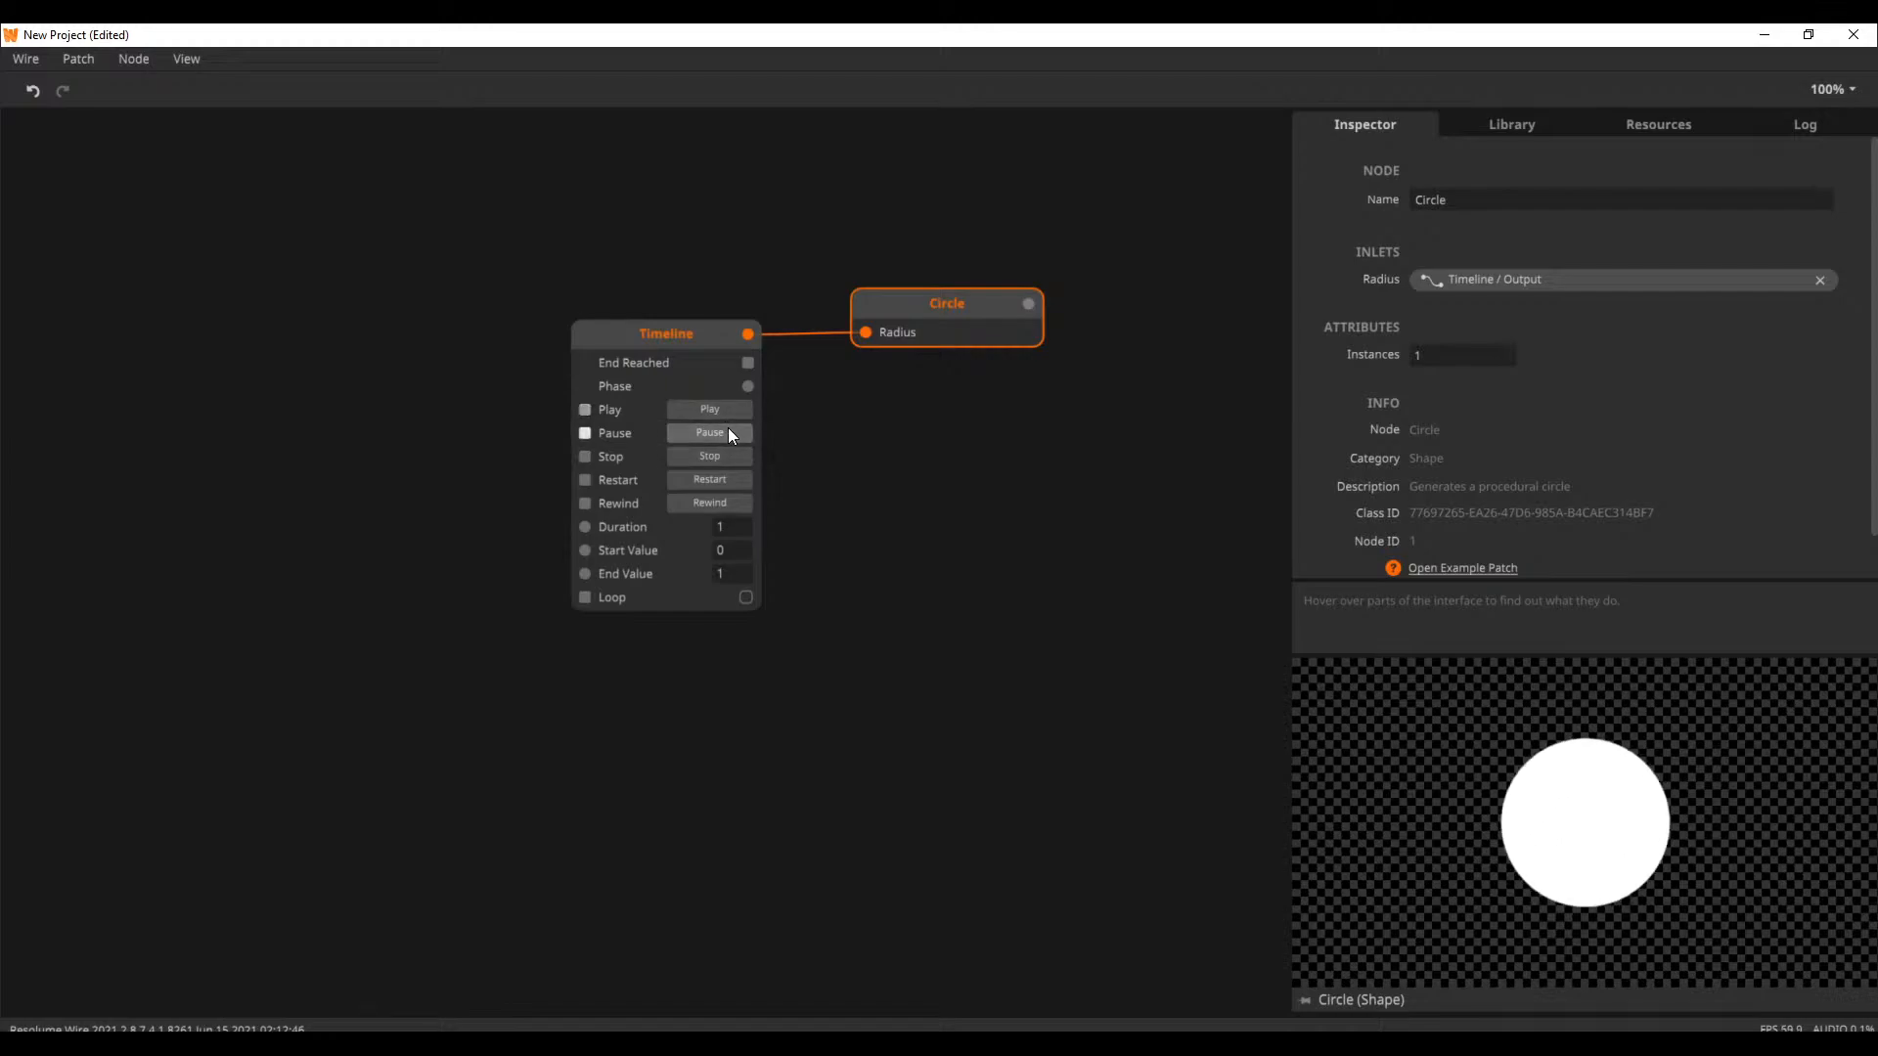
pyautogui.moveTo(753, 339)
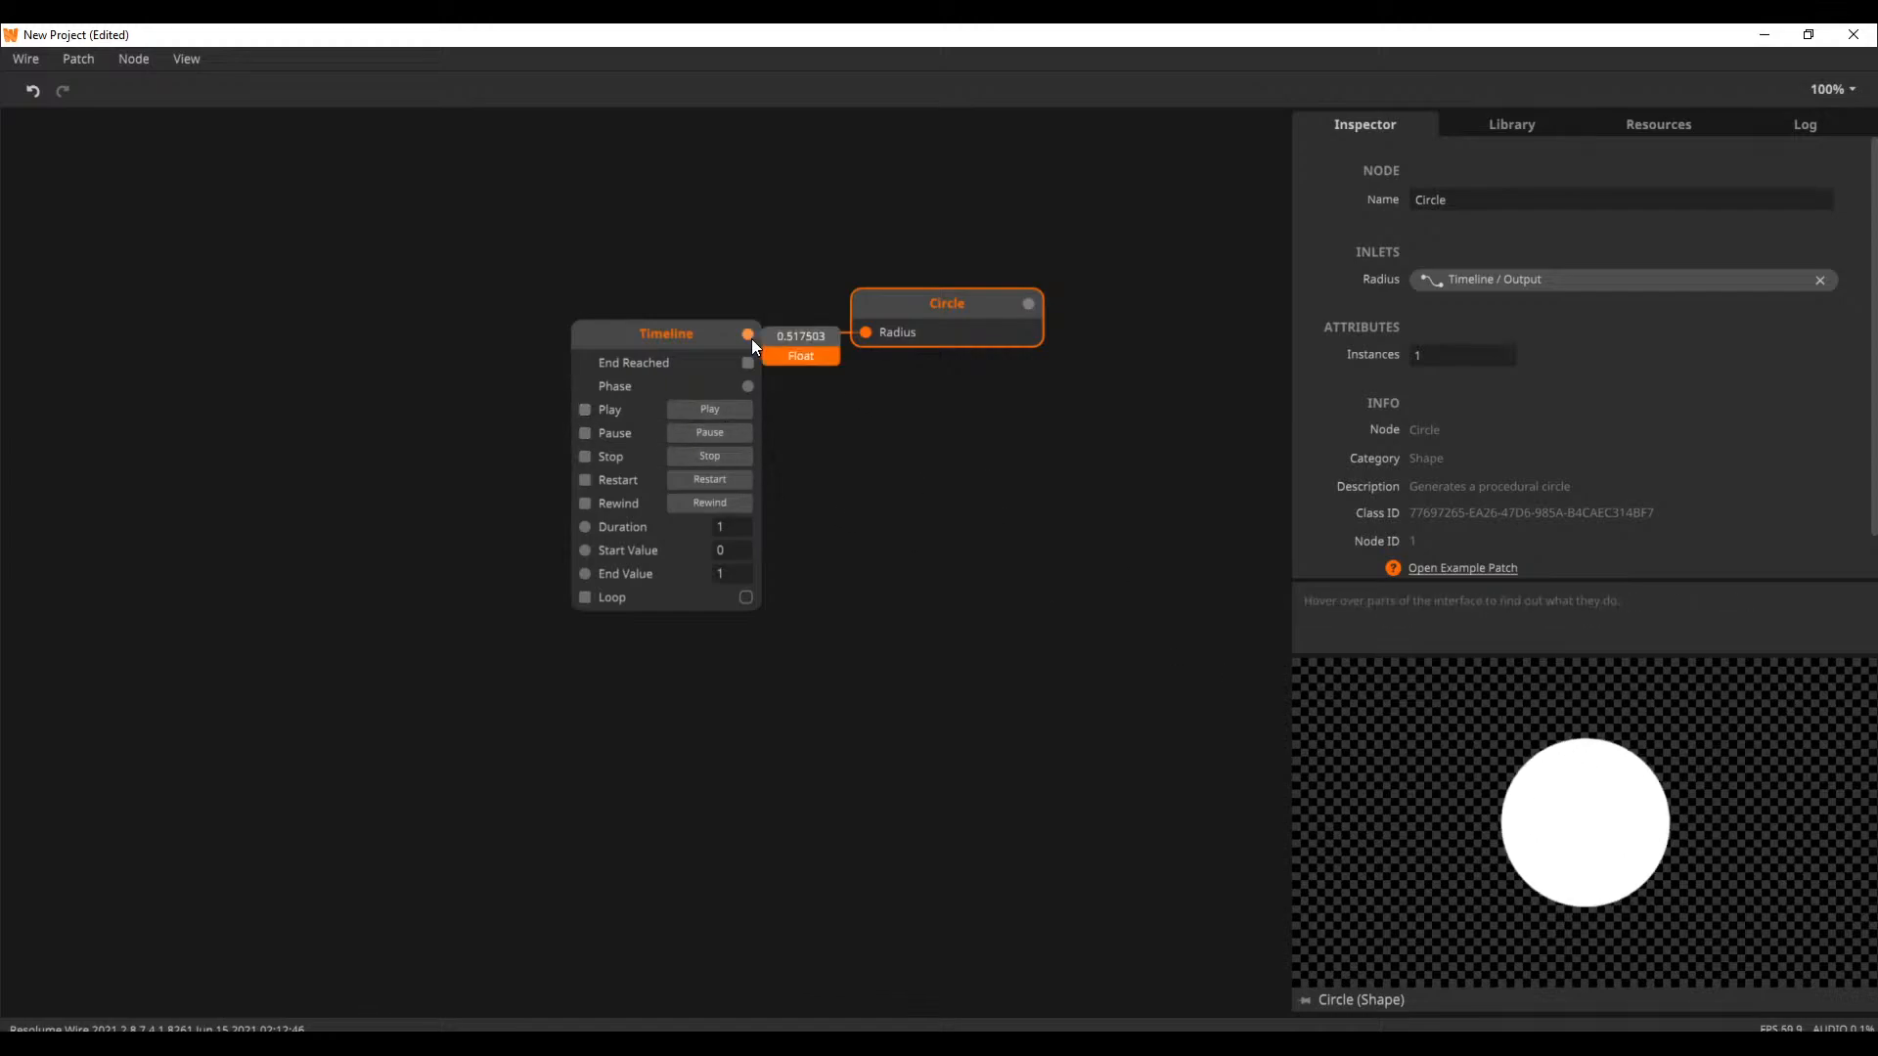
pyautogui.click(719, 456)
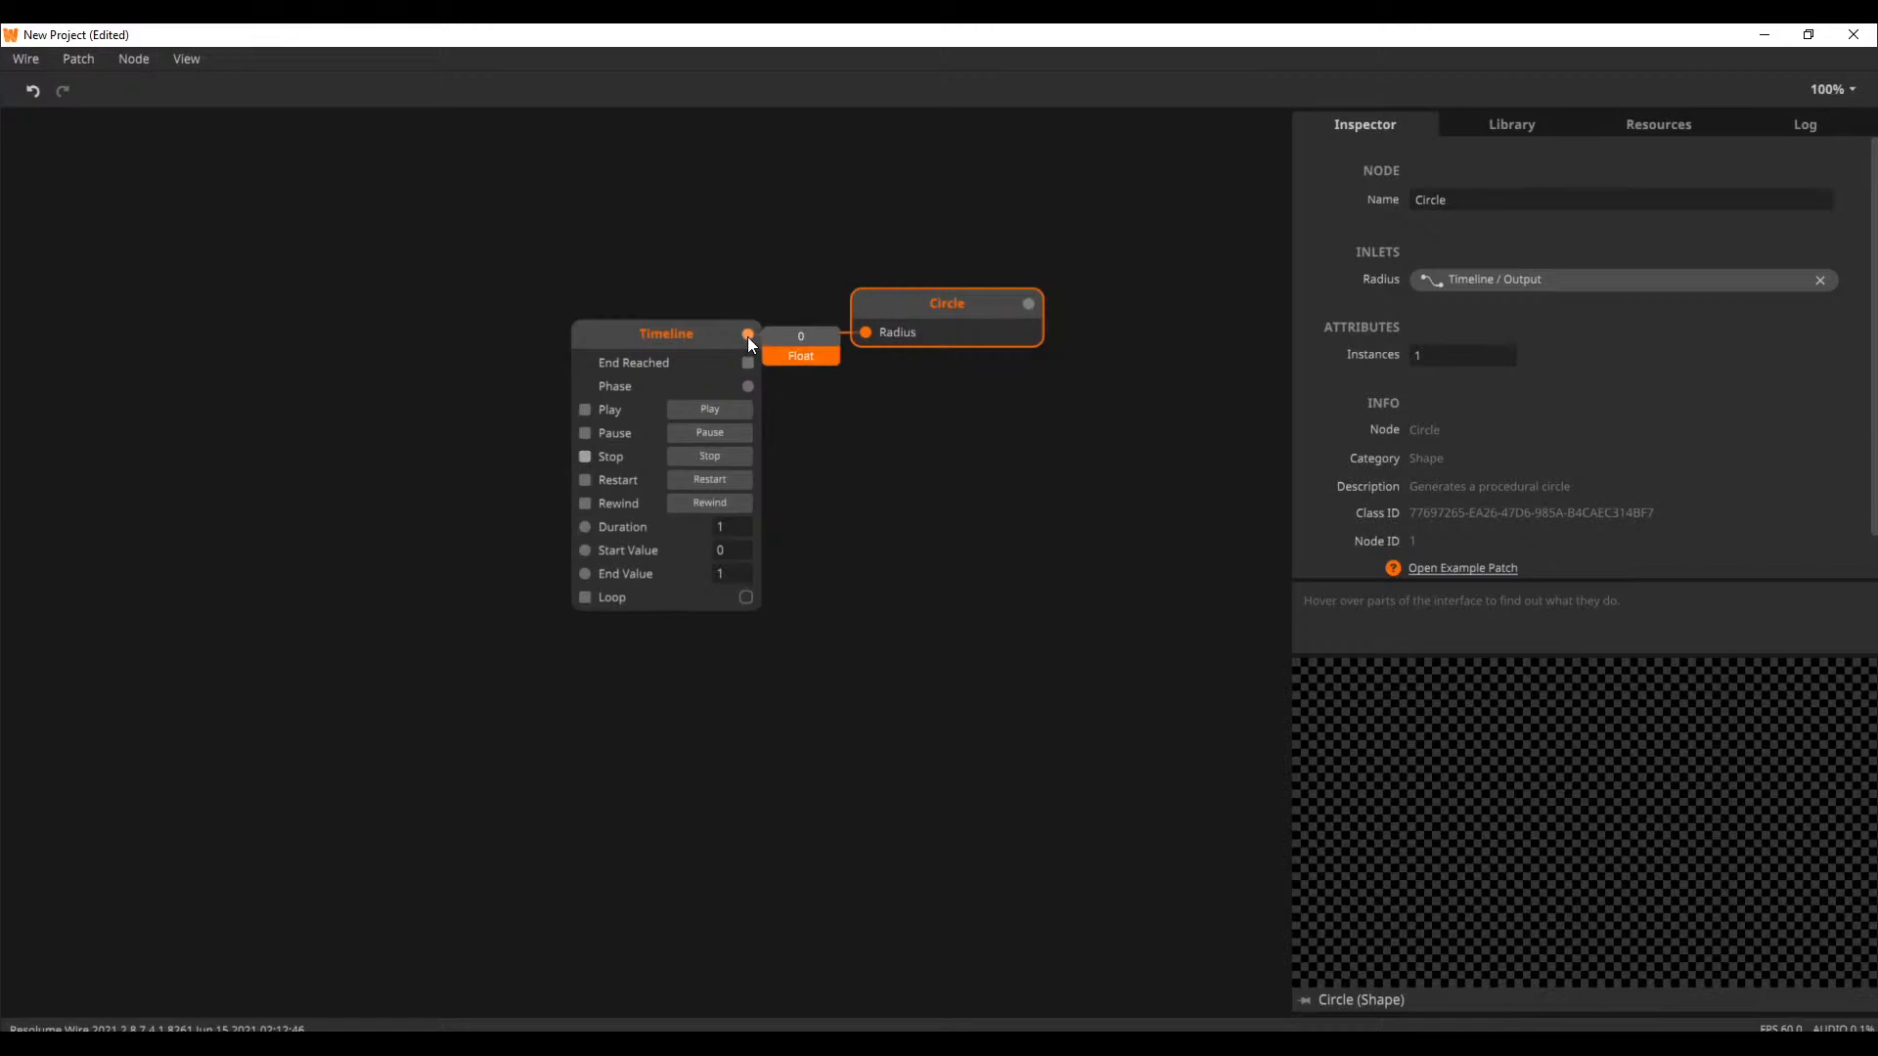
# Test the Timeline's Rewind trigger after playing it, and run it again with Restart
pyautogui.click(733, 408)
pyautogui.click(725, 497)
pyautogui.click(725, 500)
pyautogui.click(725, 508)
pyautogui.click(725, 508)
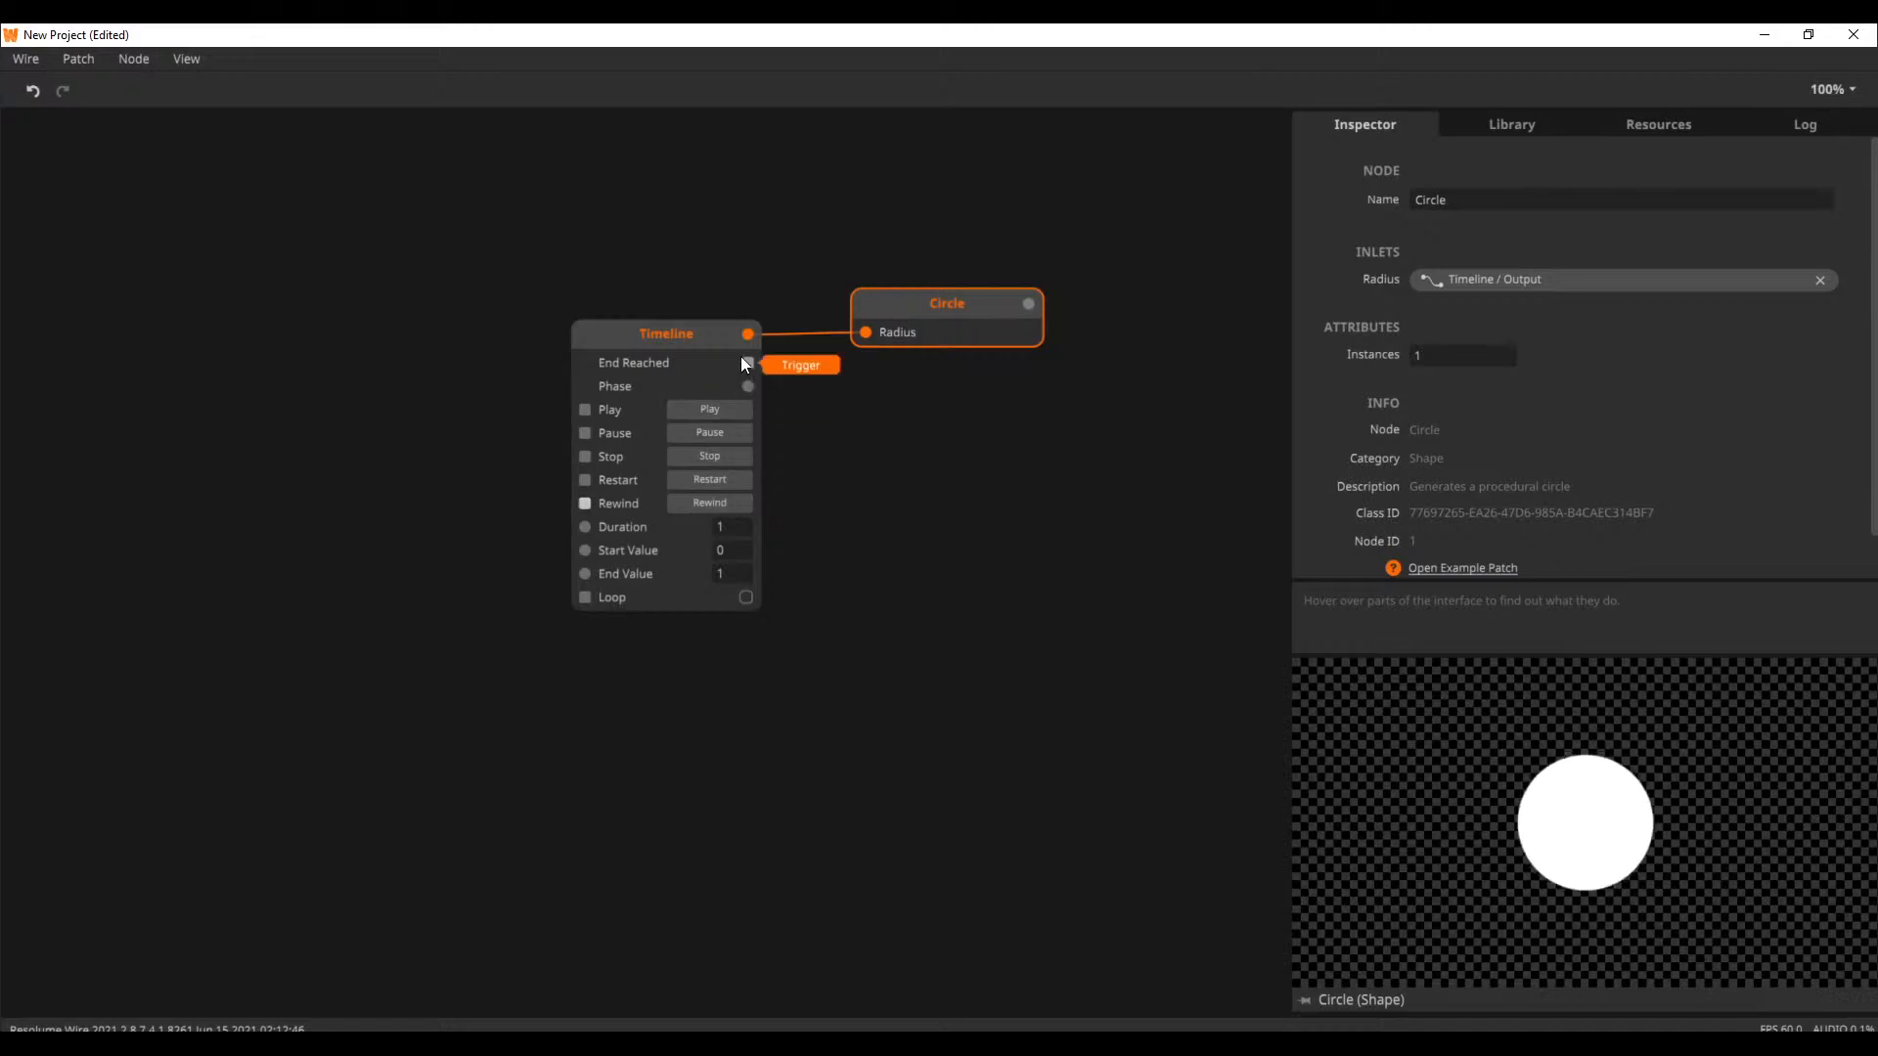
pyautogui.click(737, 503)
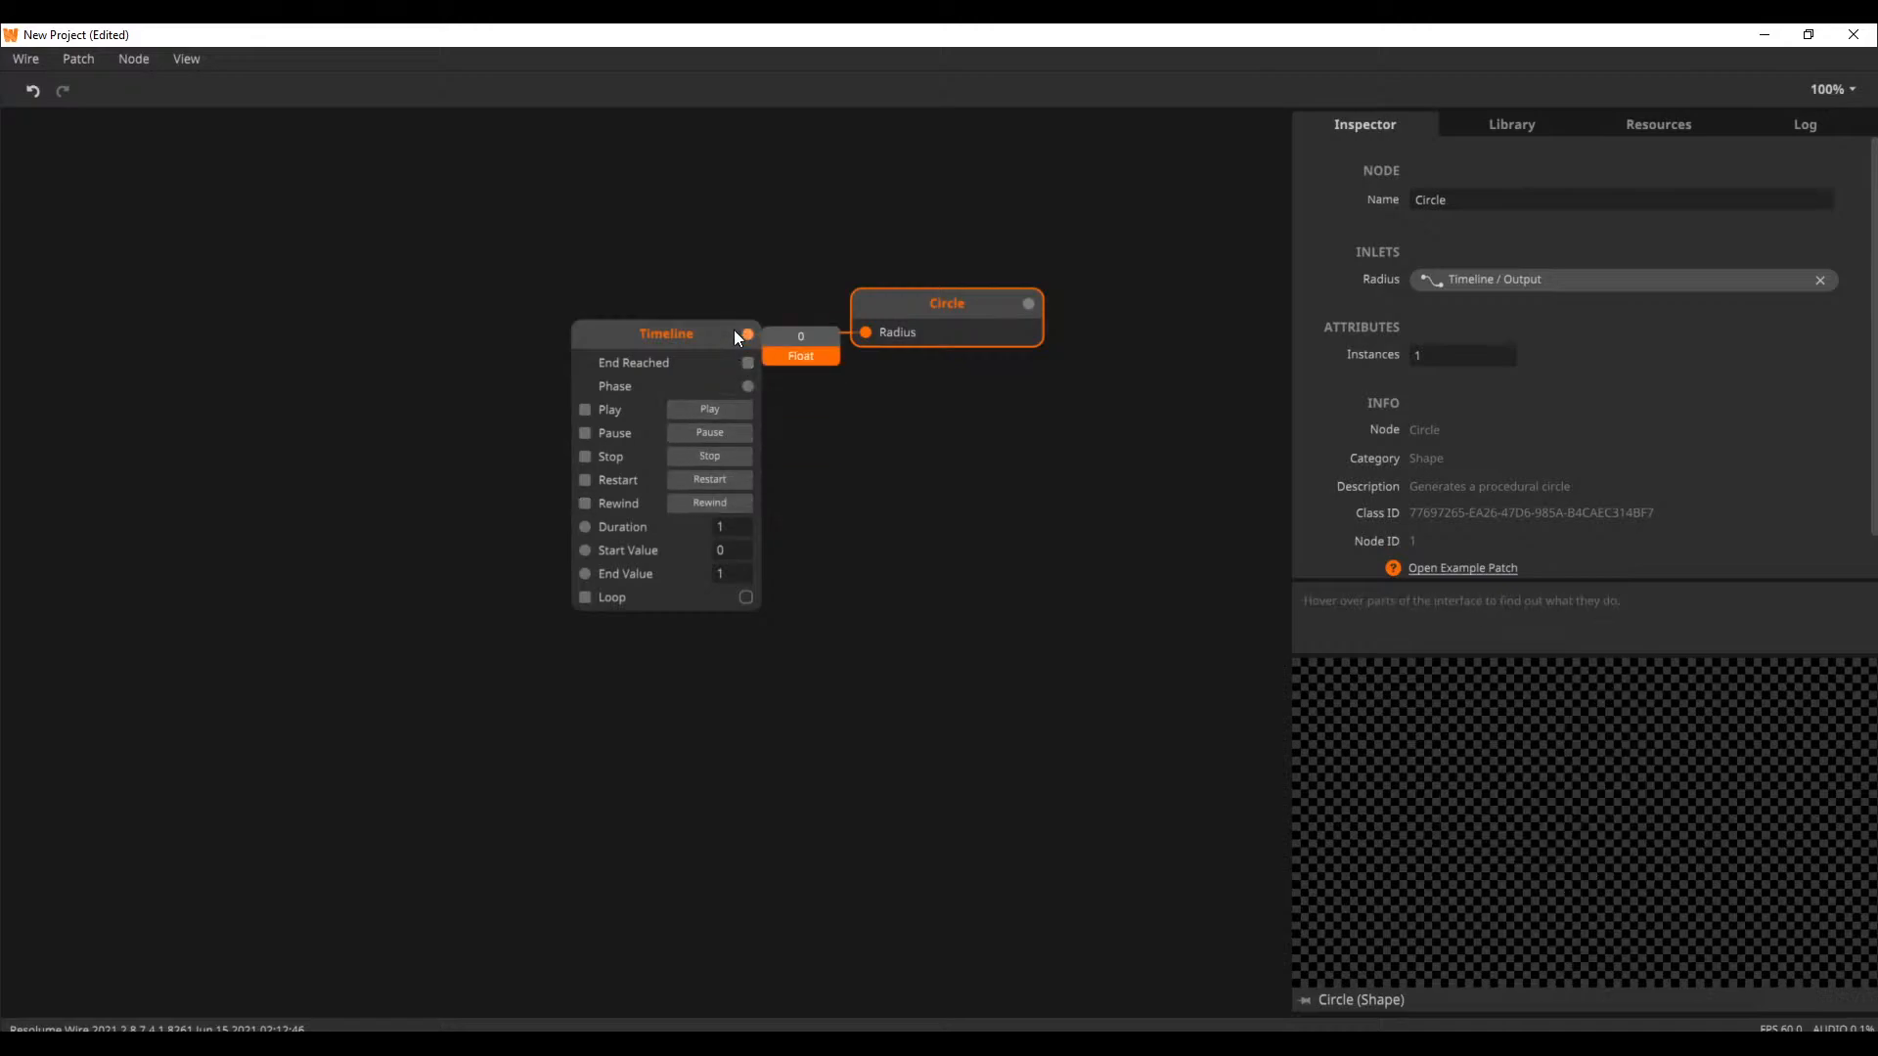
pyautogui.click(731, 338)
pyautogui.click(718, 412)
pyautogui.click(715, 506)
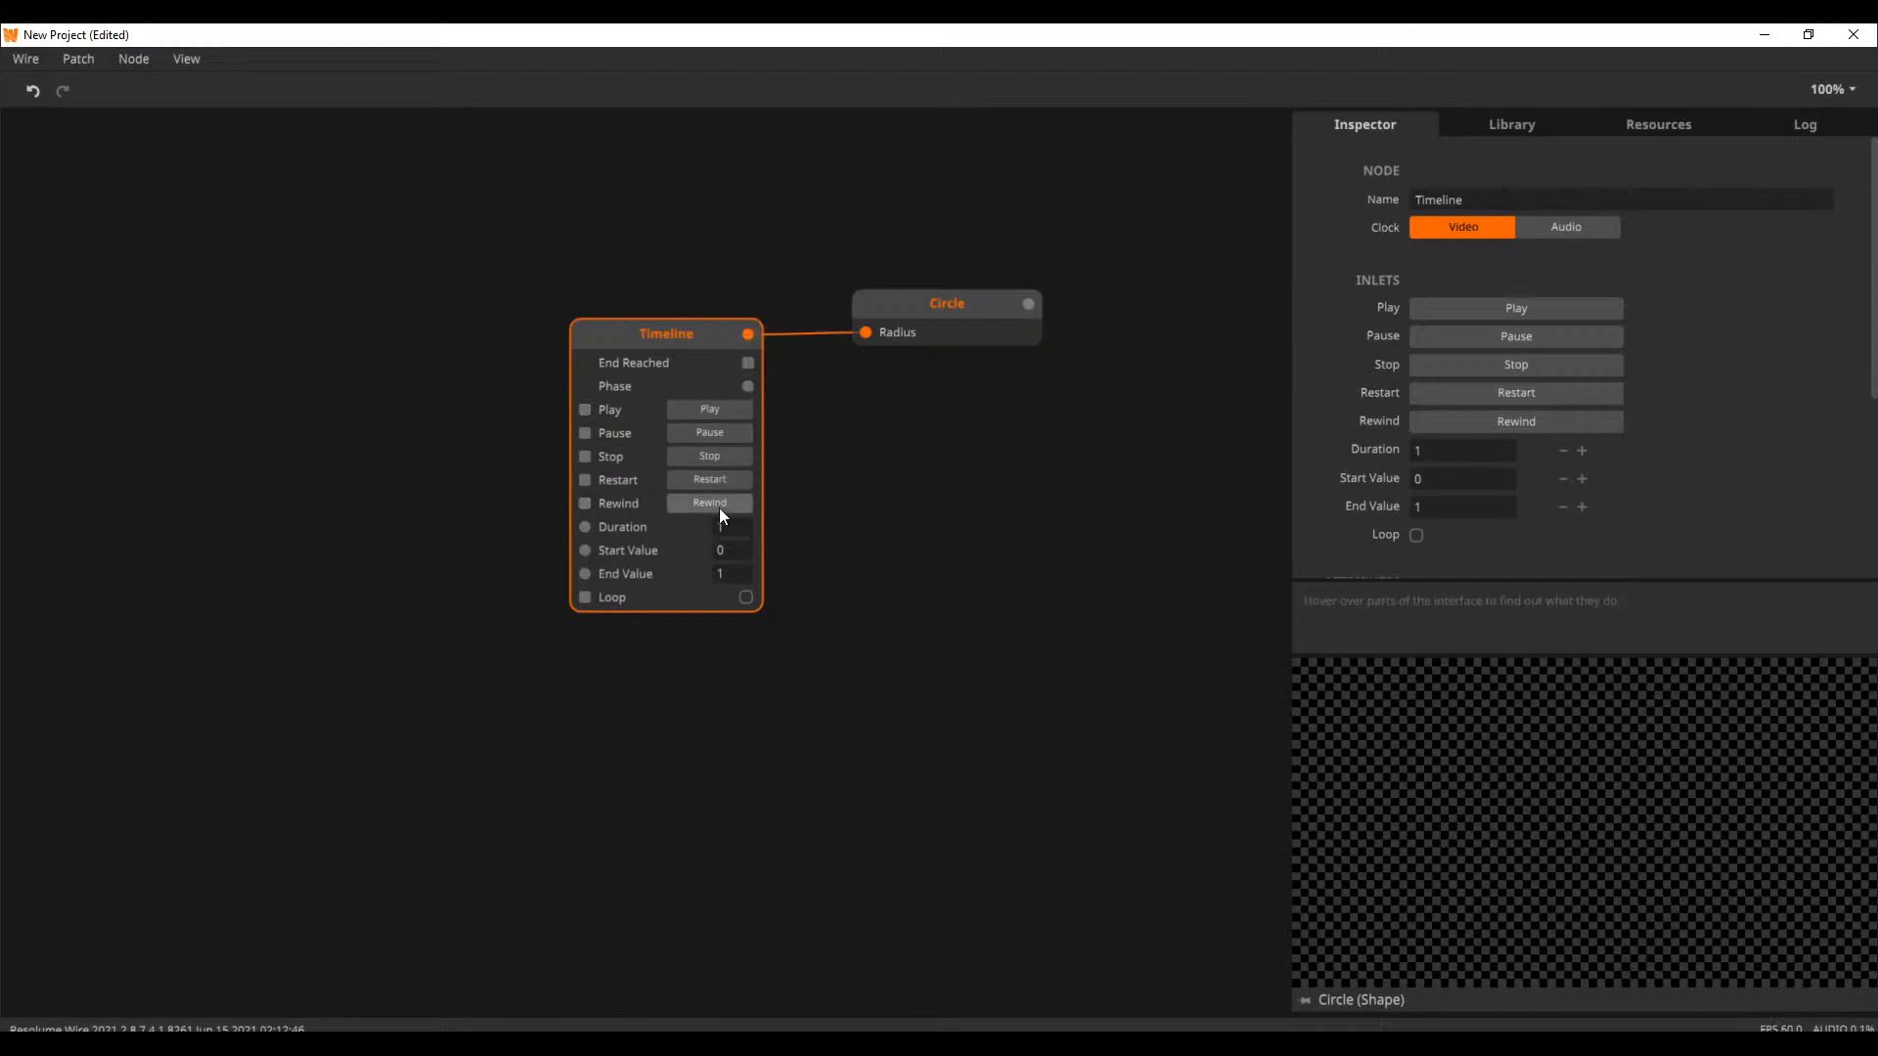
pyautogui.click(719, 507)
pyautogui.click(726, 479)
pyautogui.click(726, 479)
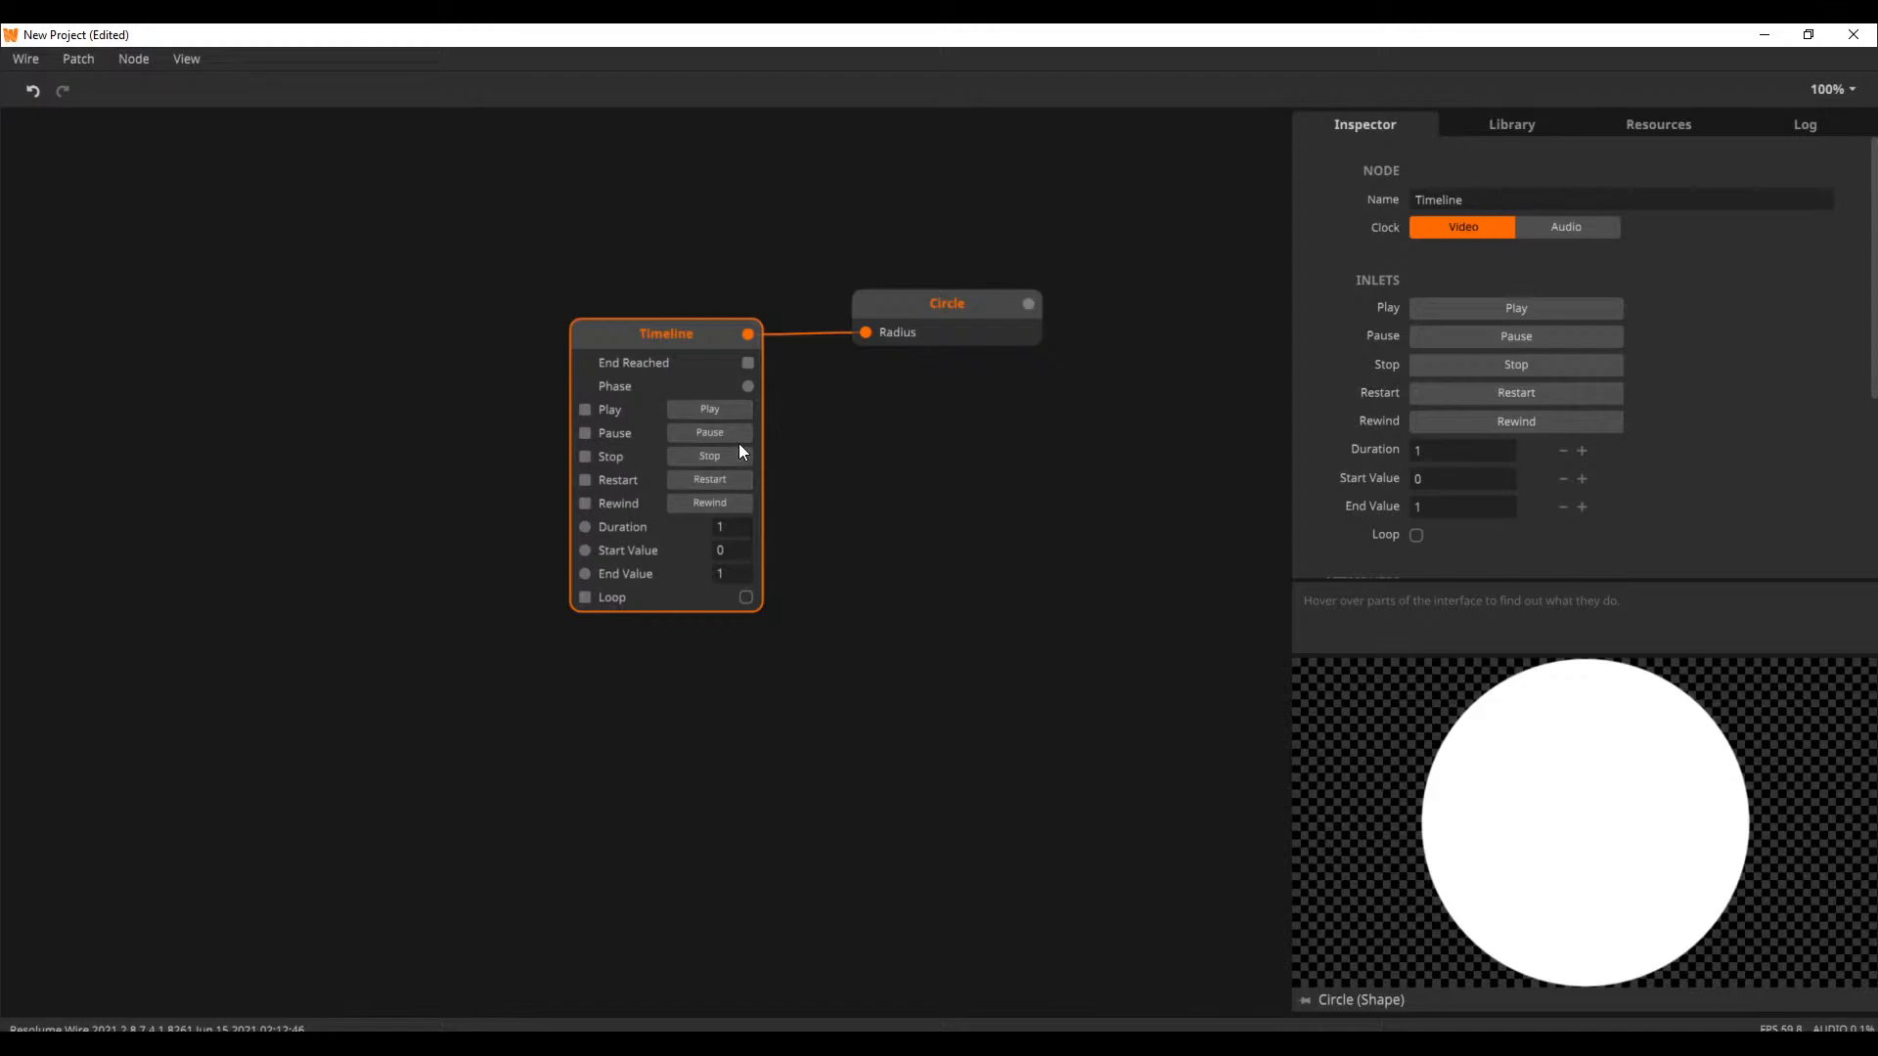
# Set the Timeline's Duration to 10 and play it while watching the Phase outlet
pyautogui.moveTo(749, 390)
pyautogui.click(732, 533)
pyautogui.write('10')
pyautogui.press('Return')
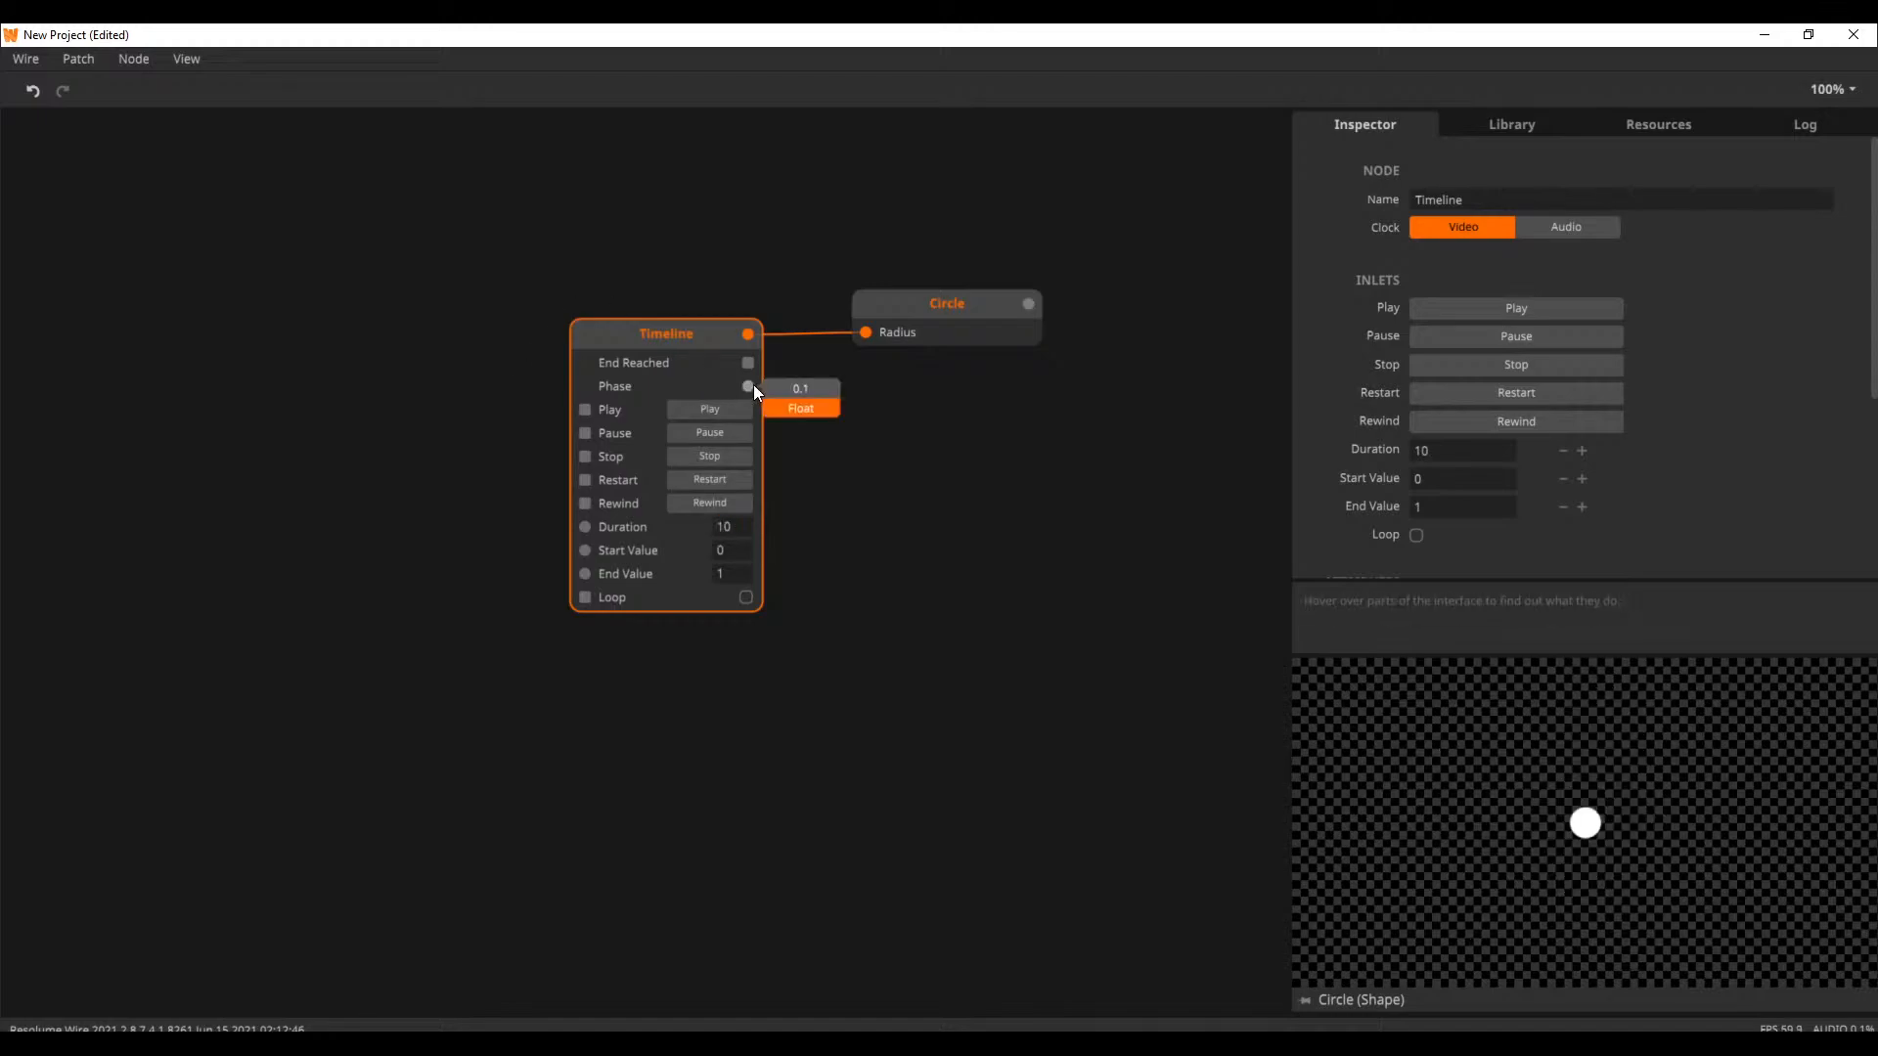
pyautogui.click(743, 408)
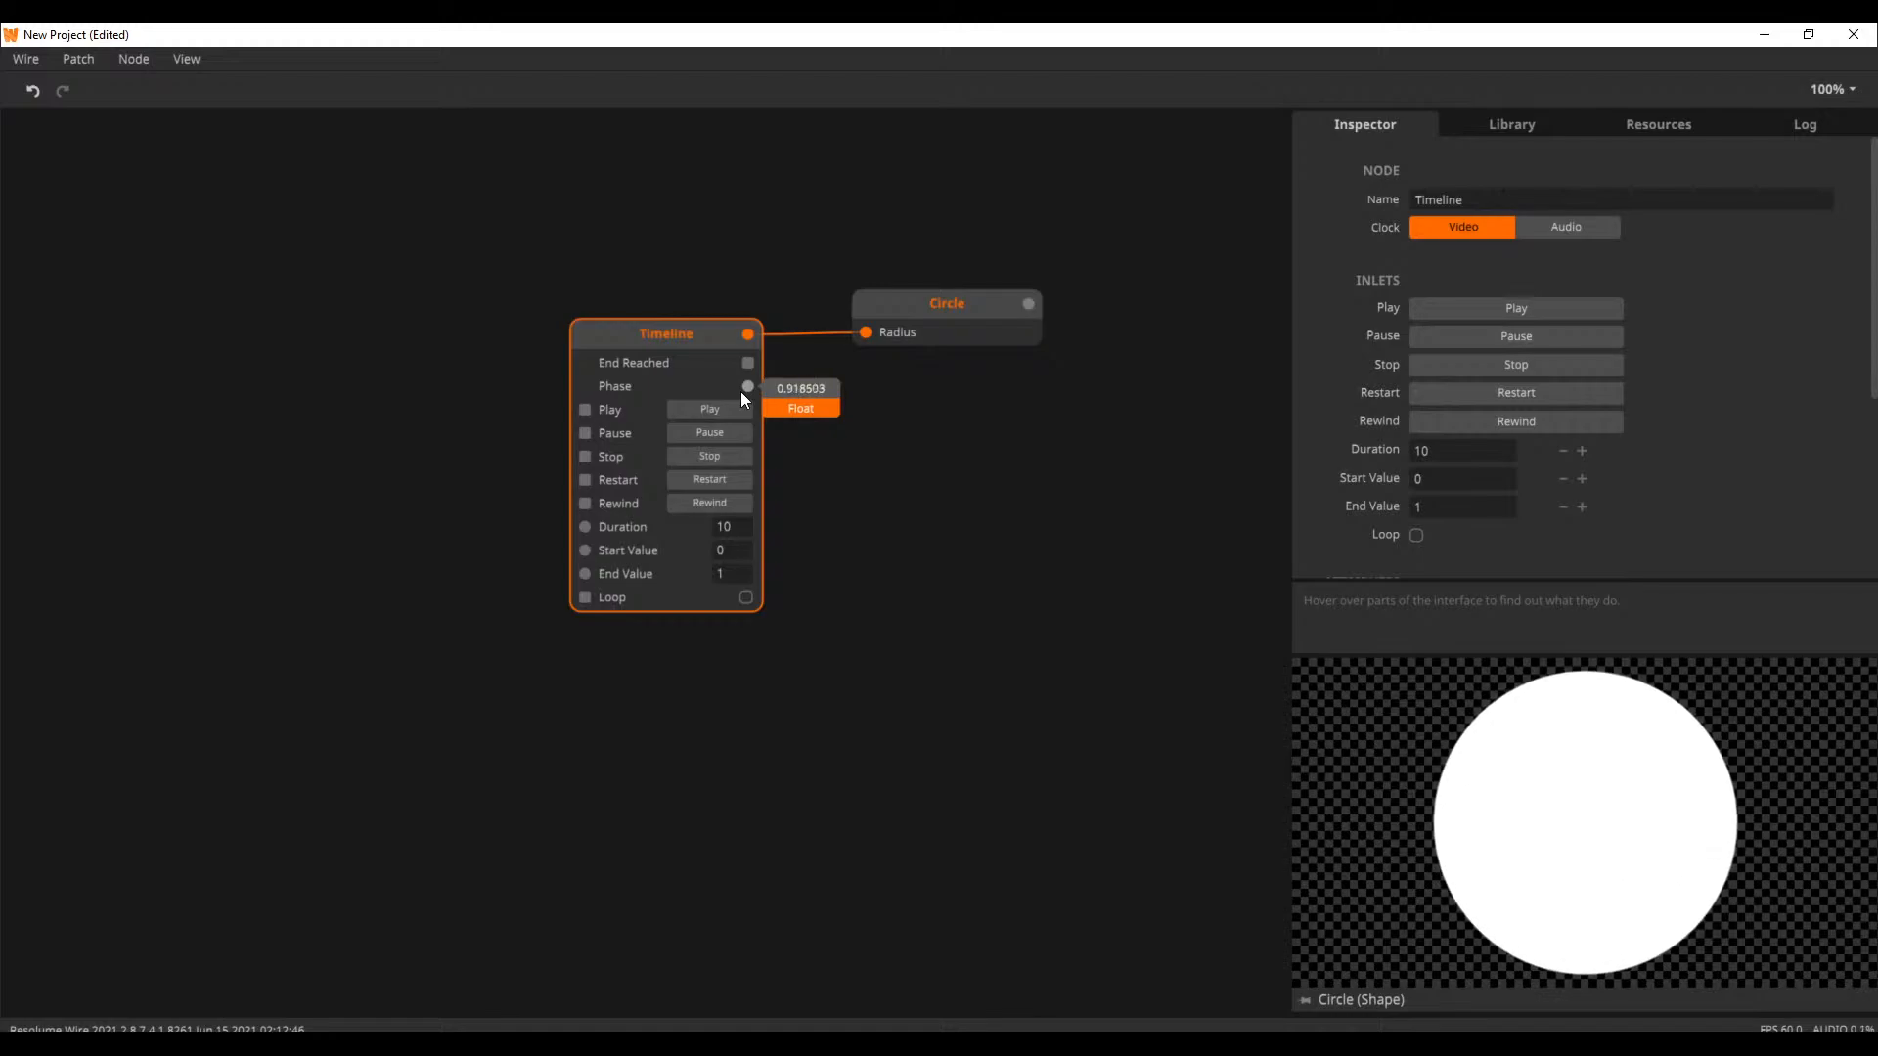
# Set the Timeline's Duration to 1
pyautogui.doubleClick(743, 529)
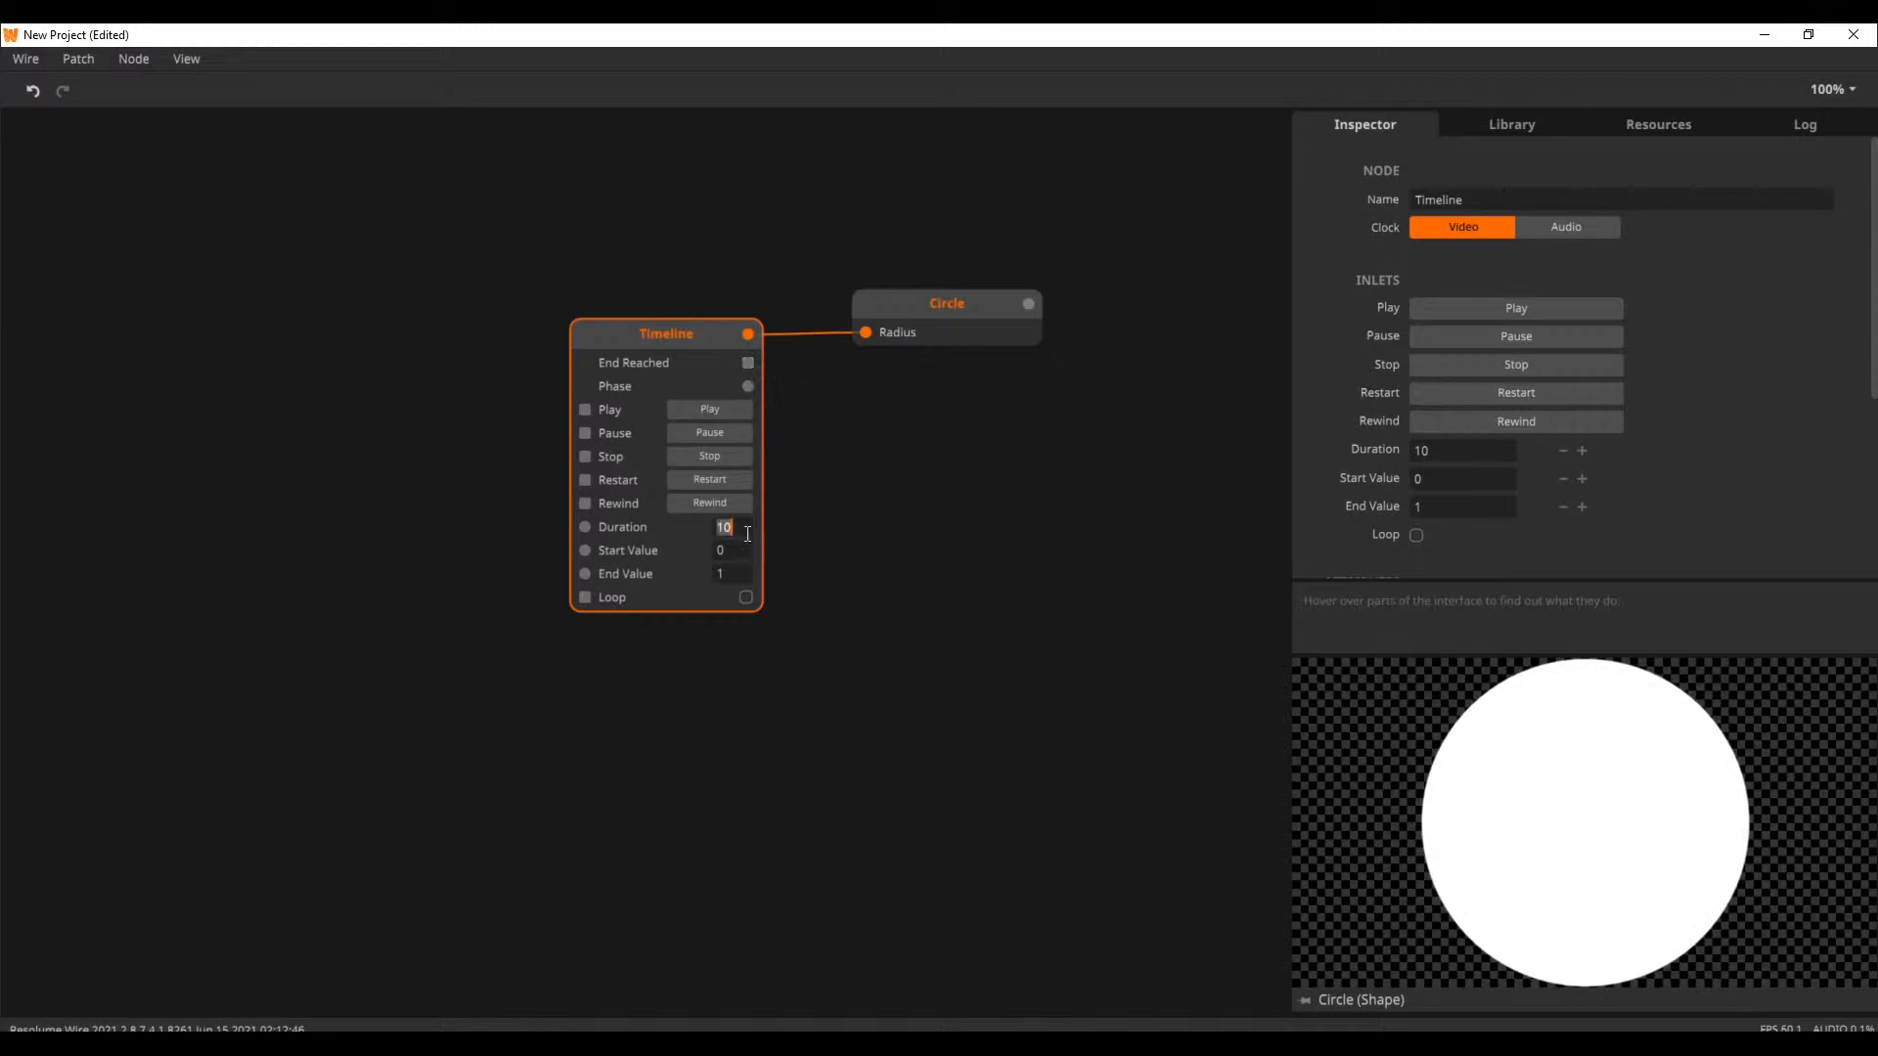
pyautogui.write('1')
pyautogui.click(878, 440)
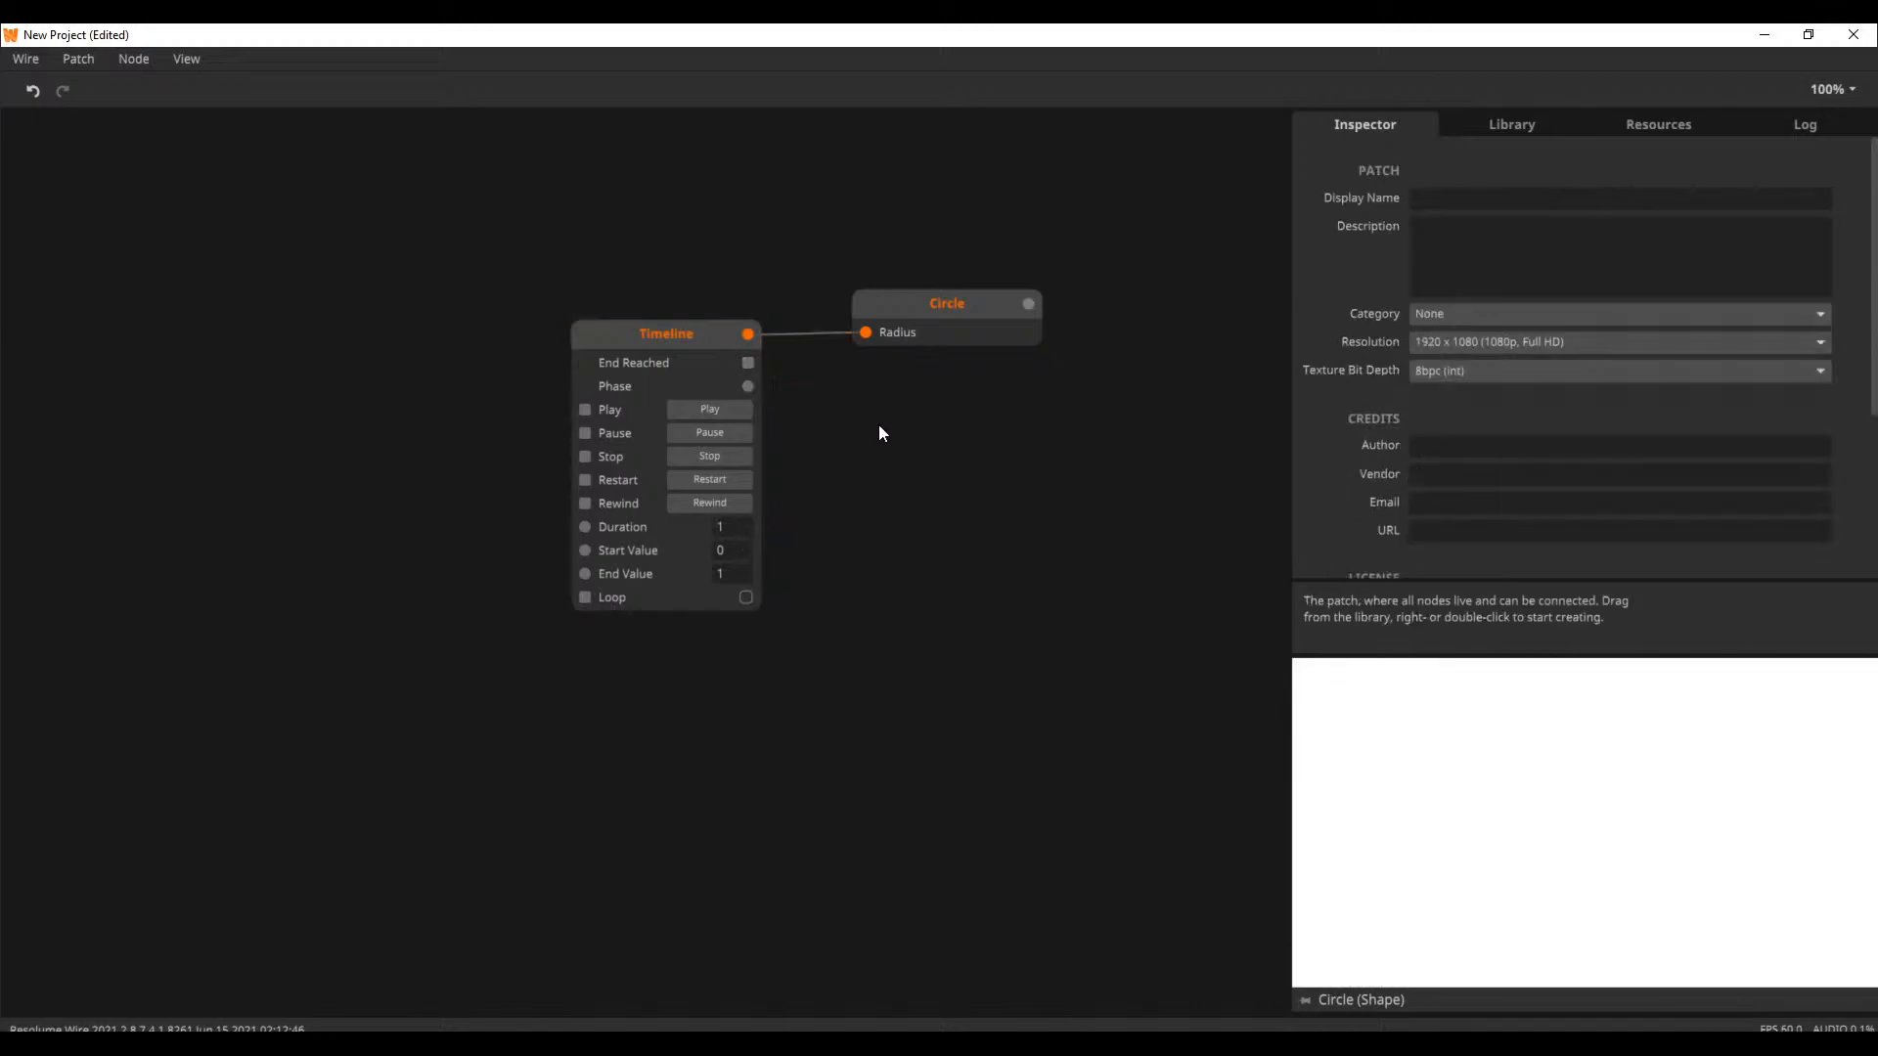
# Delete the Circle node and move the Timeline node up and left to make room in the patch
pyautogui.click(890, 315)
pyautogui.press('Delete')
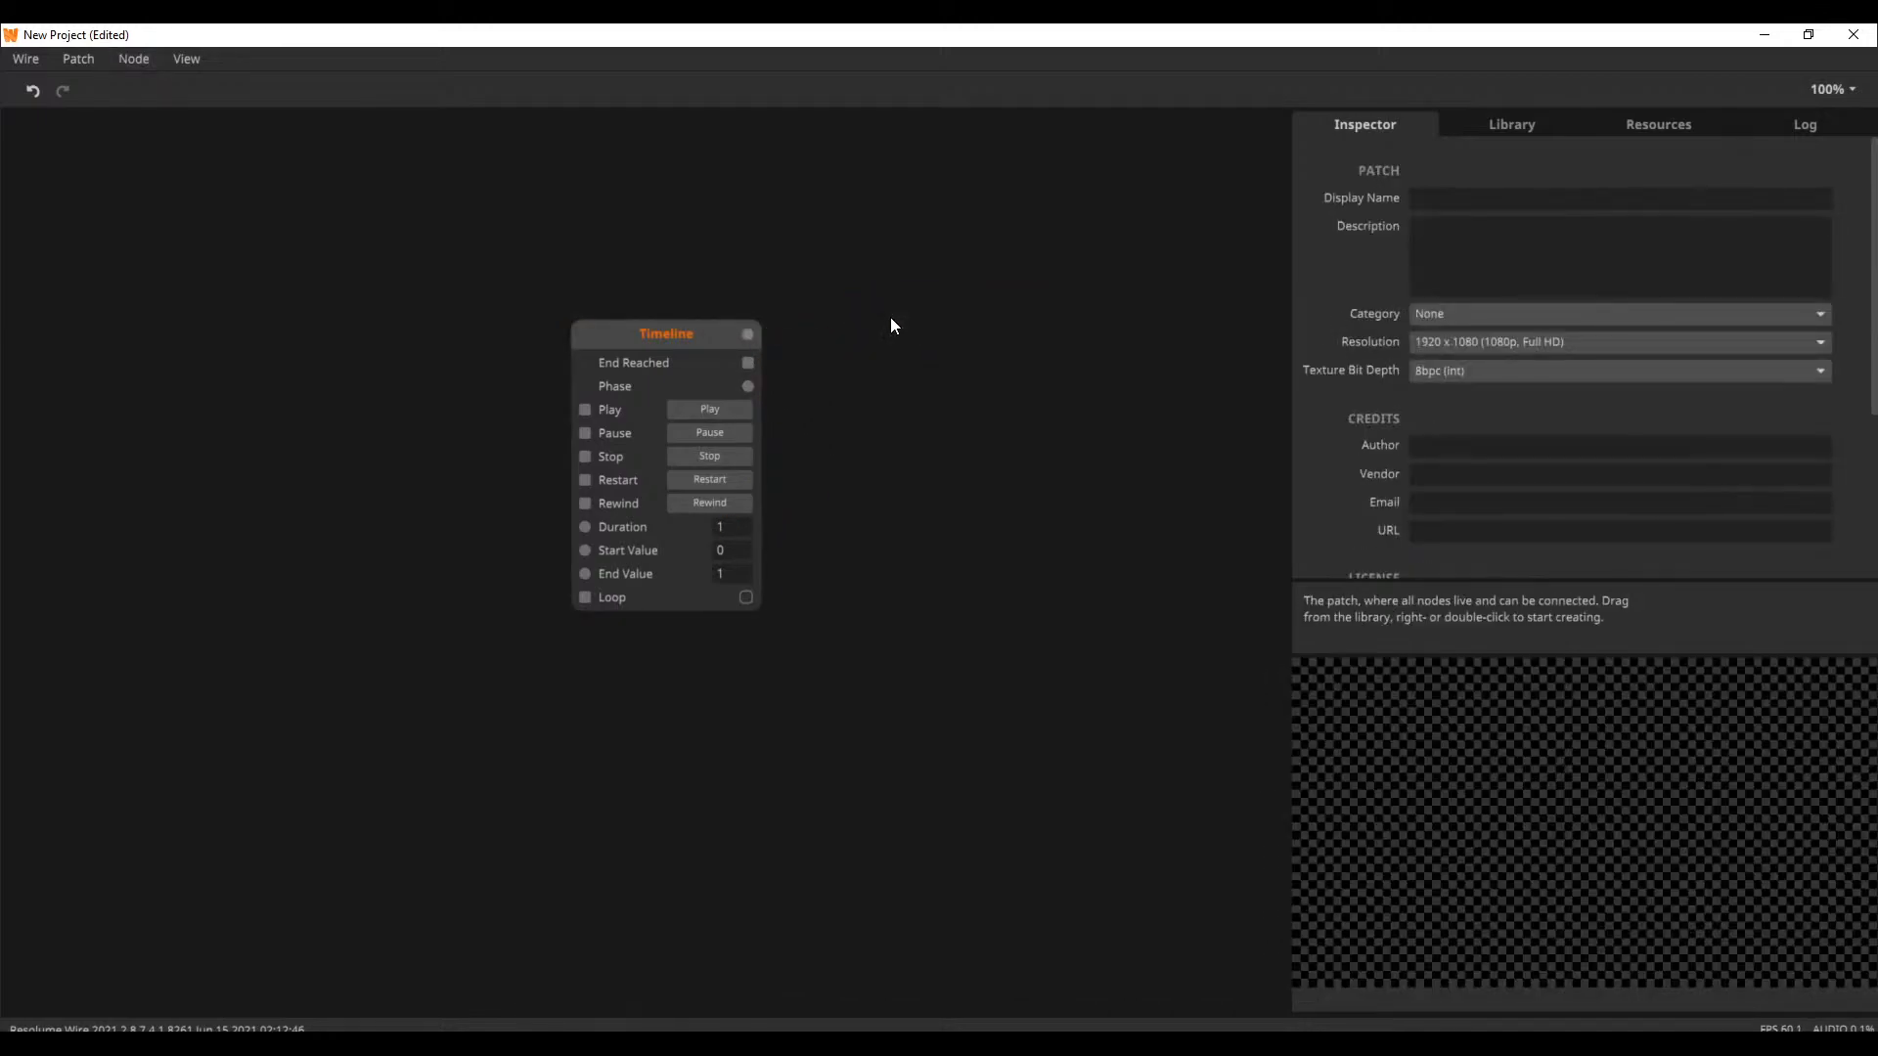
pyautogui.moveTo(672, 334); pyautogui.dragTo(587, 292)
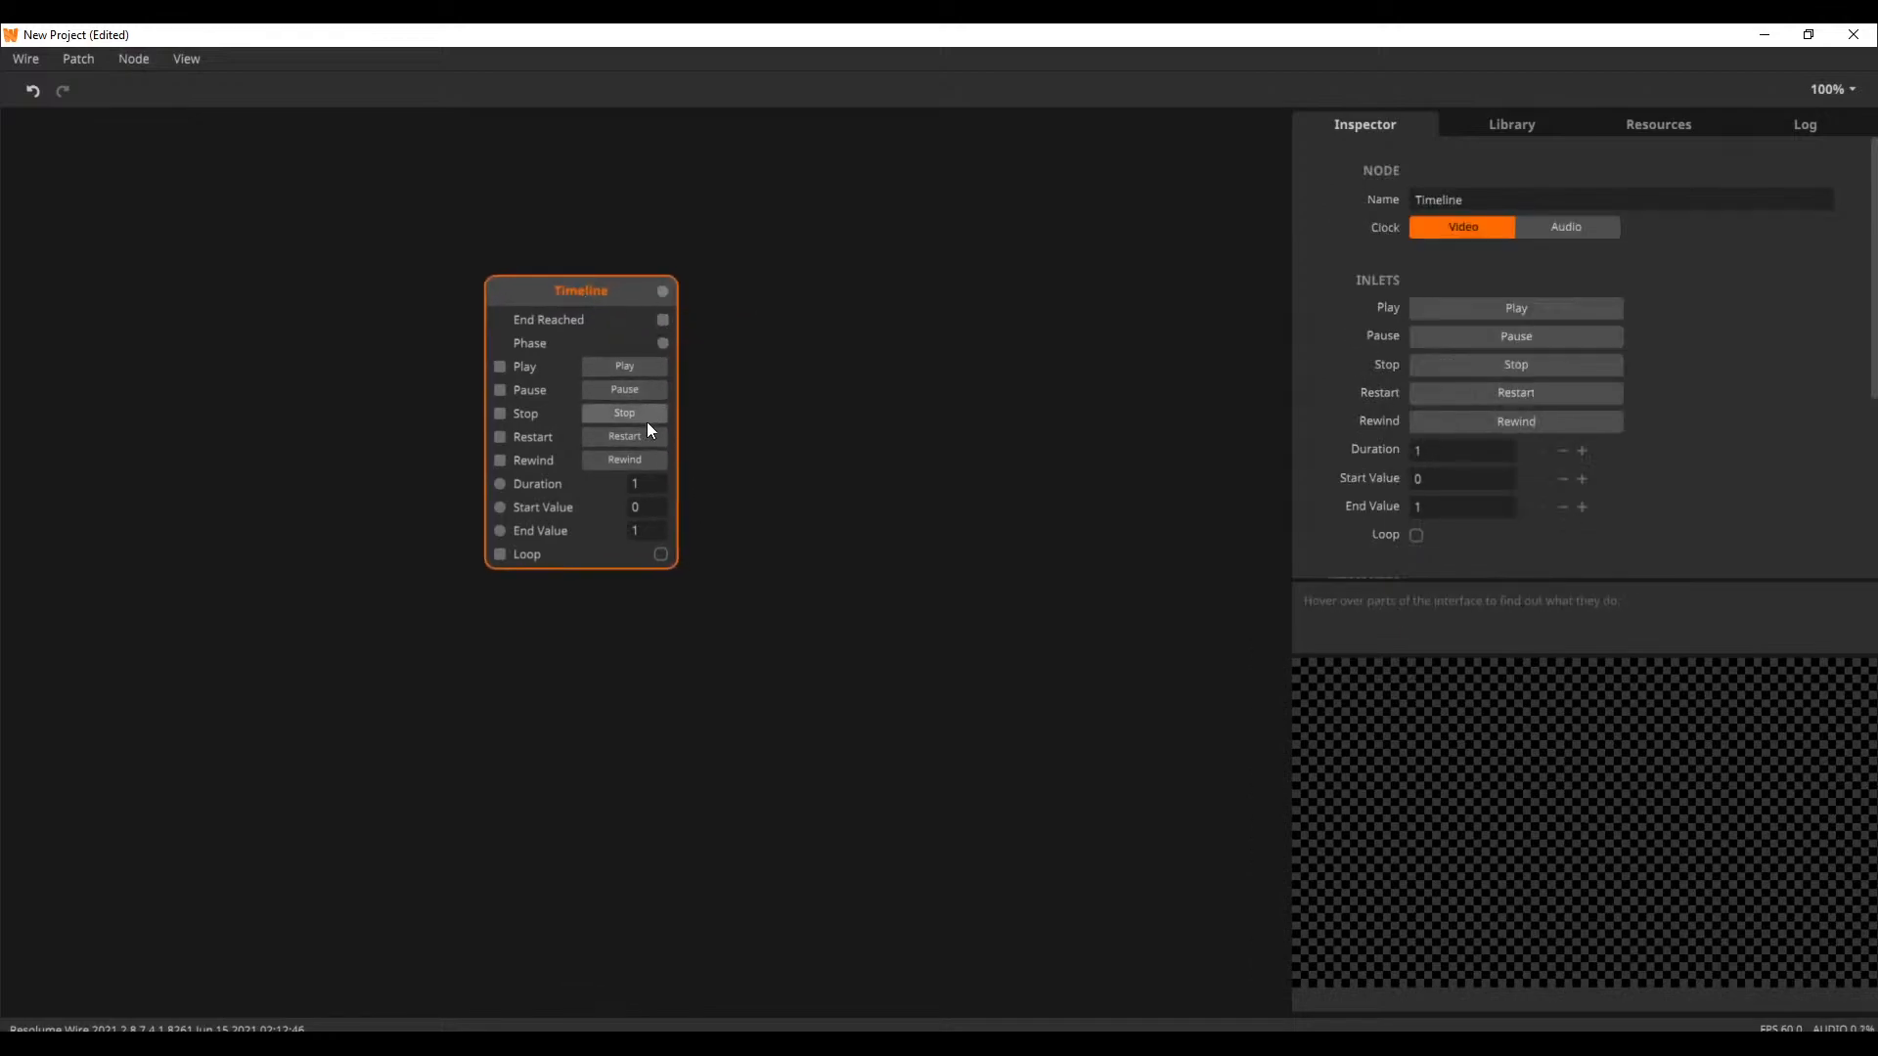
pyautogui.moveTo(667, 291)
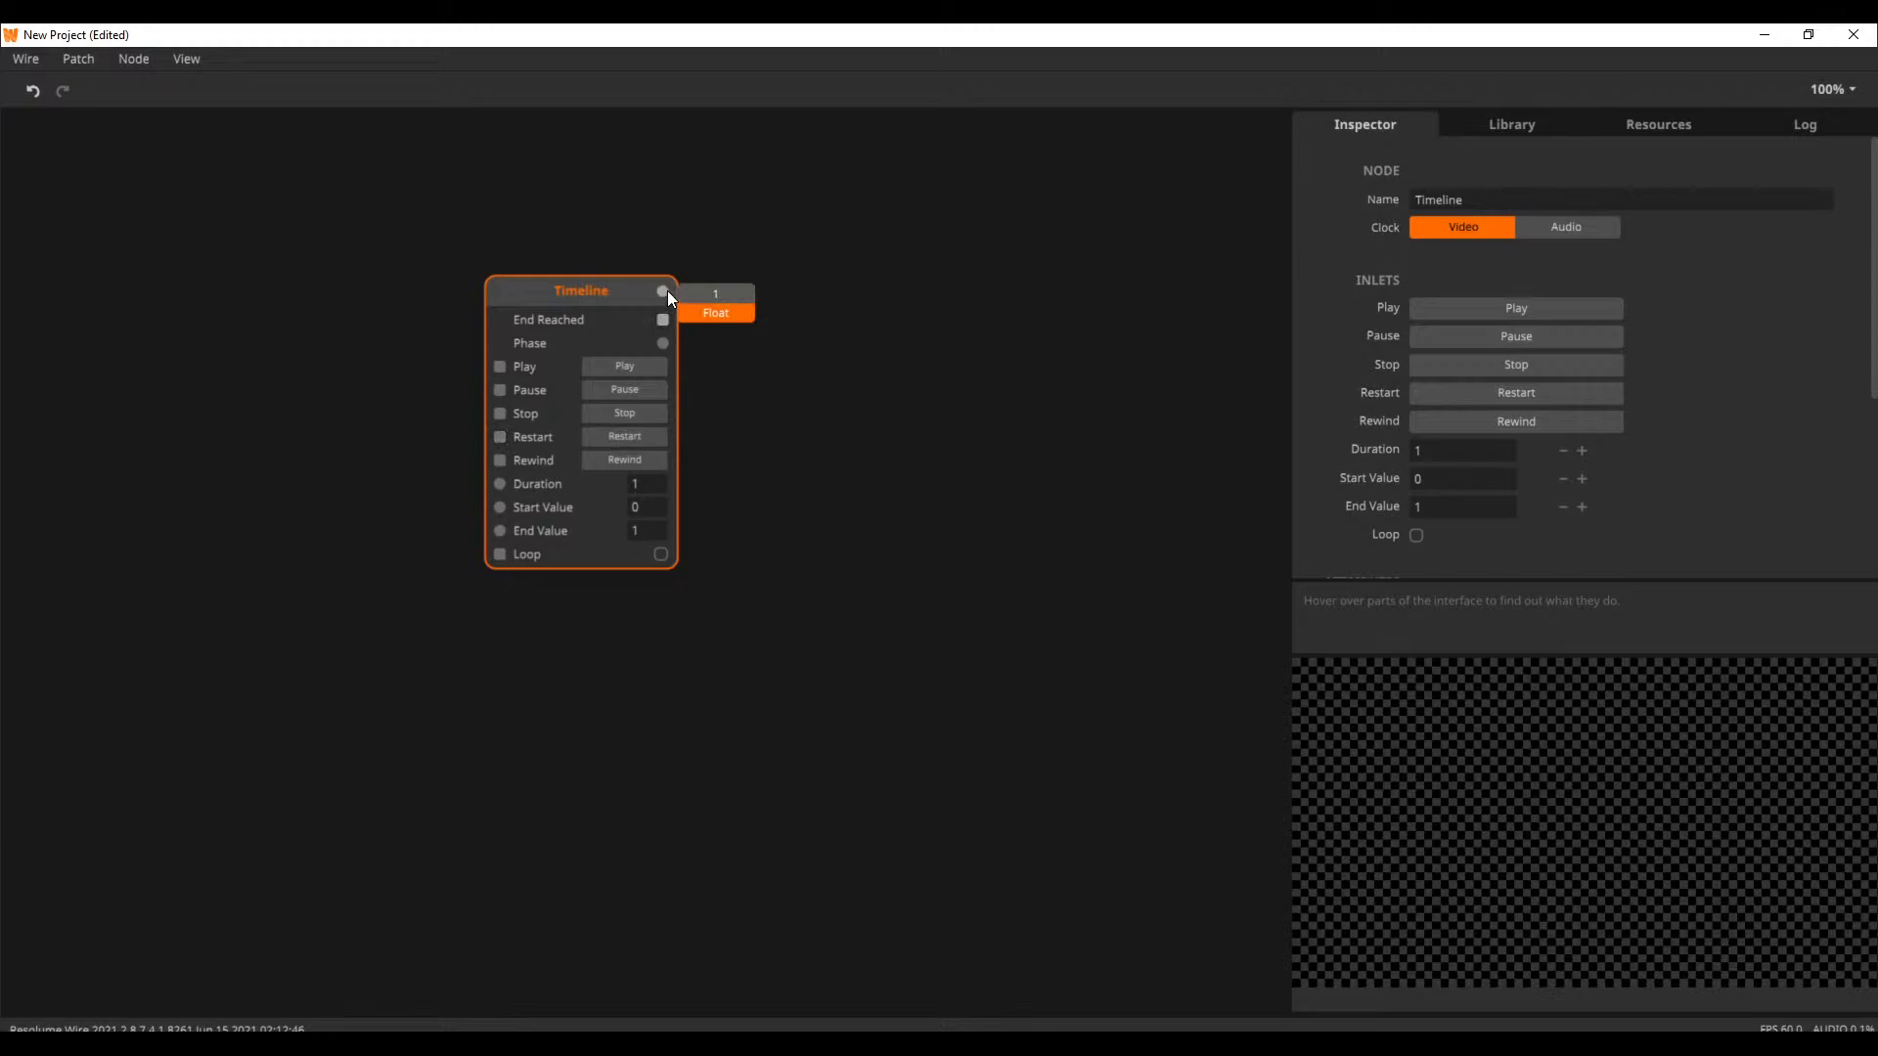
pyautogui.moveTo(625, 291); pyautogui.dragTo(555, 260)
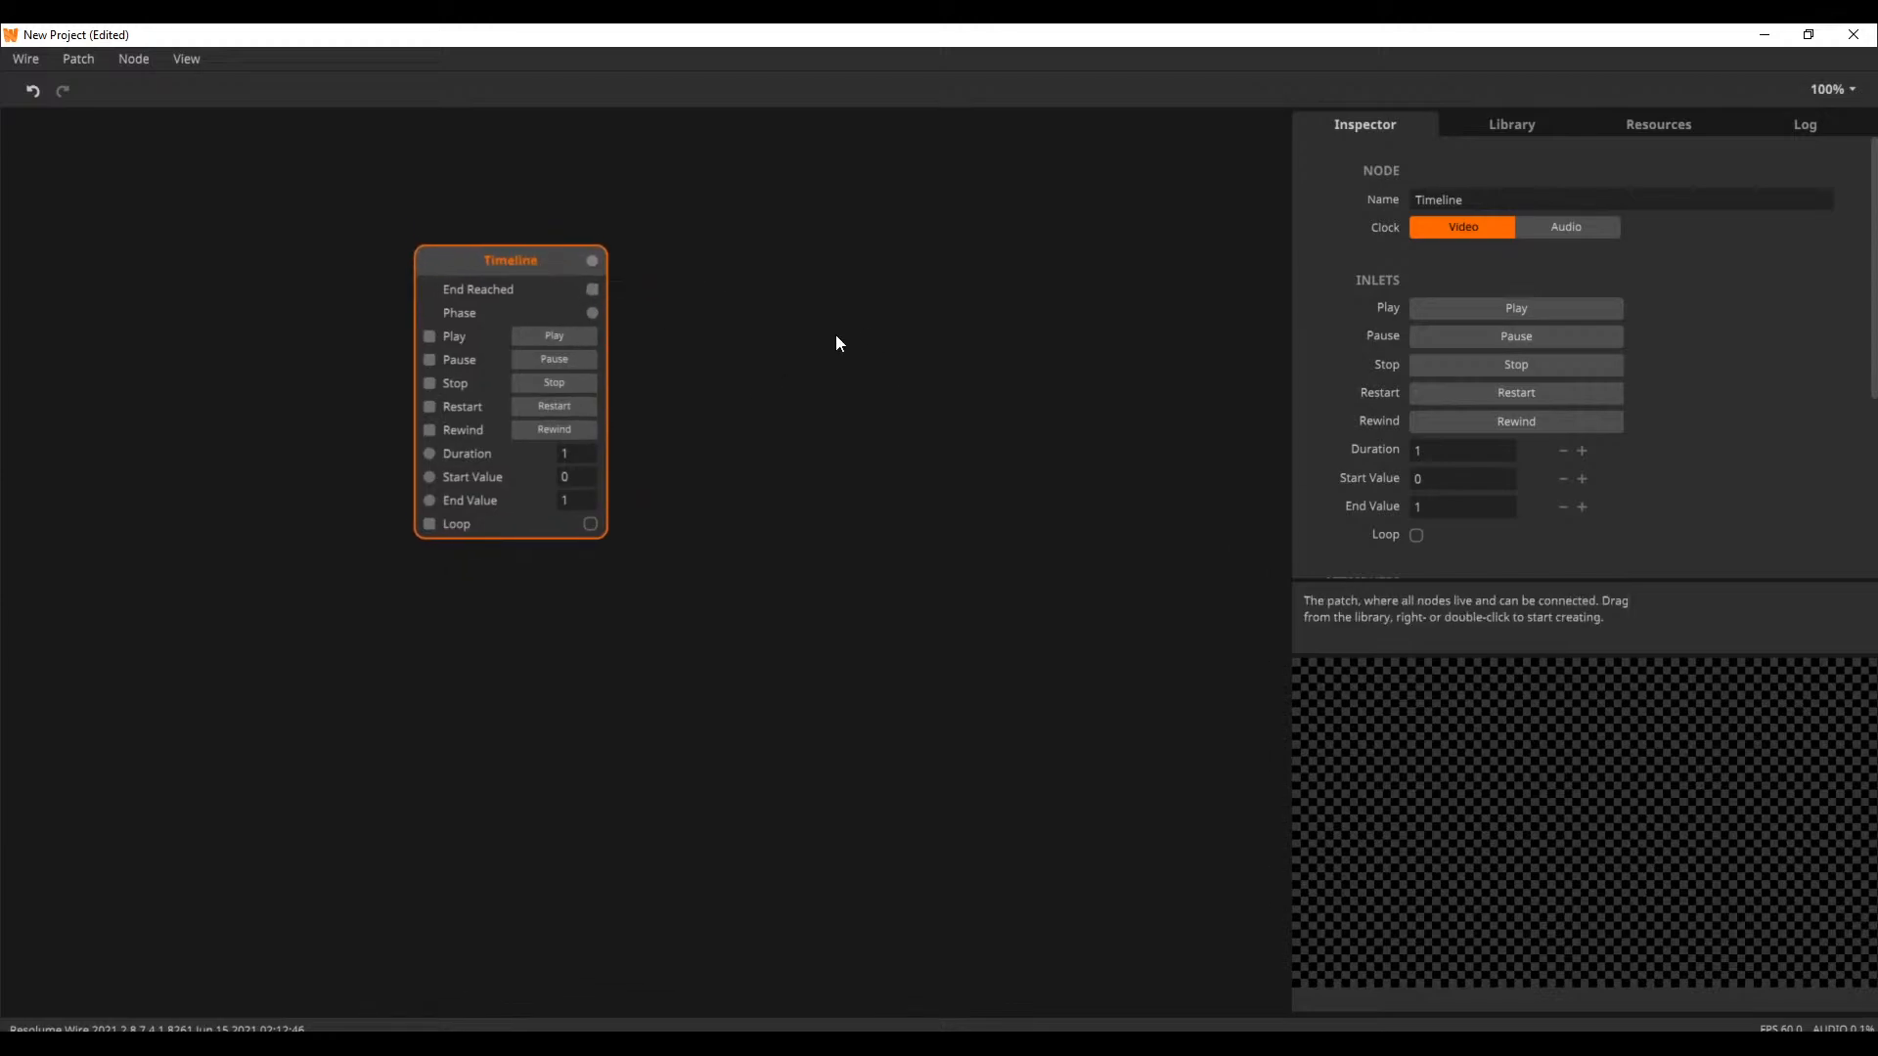
pyautogui.doubleClick(826, 394)
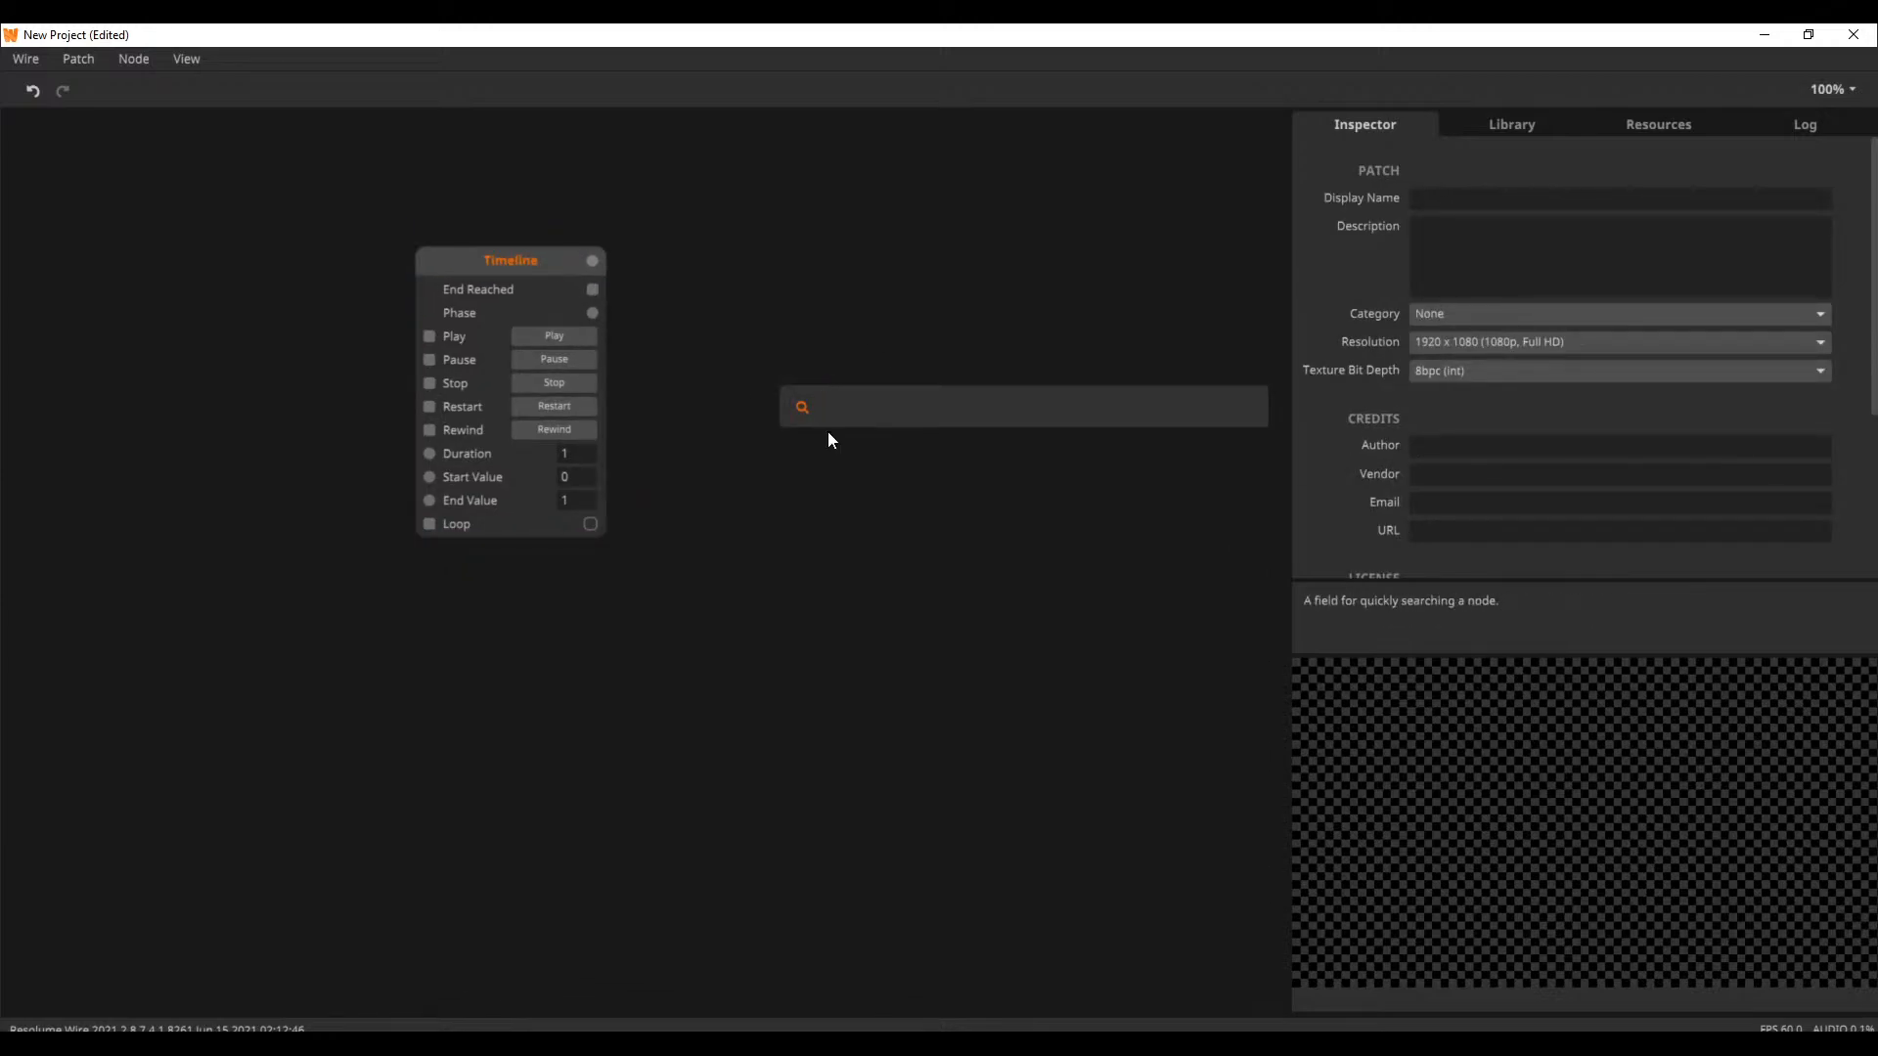
pyautogui.press('Escape')
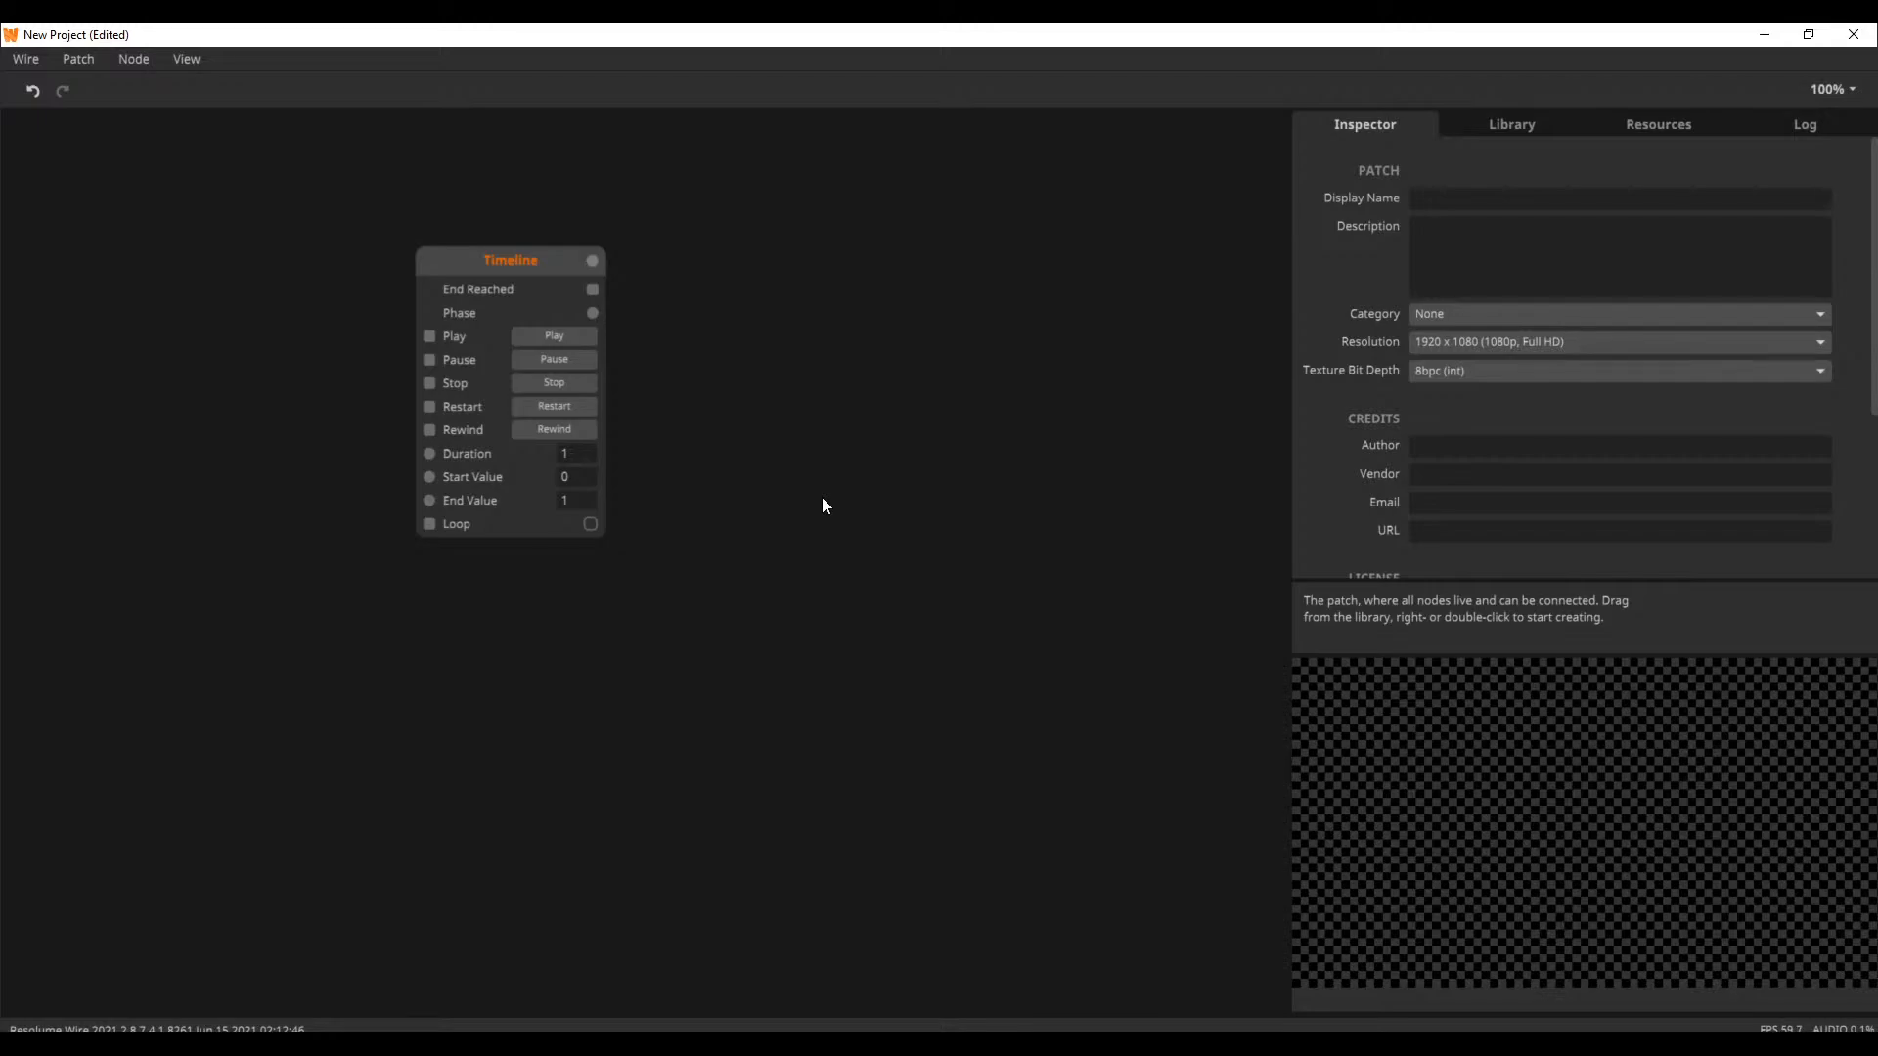
pyautogui.doubleClick(284, 376)
pyautogui.write('trig')
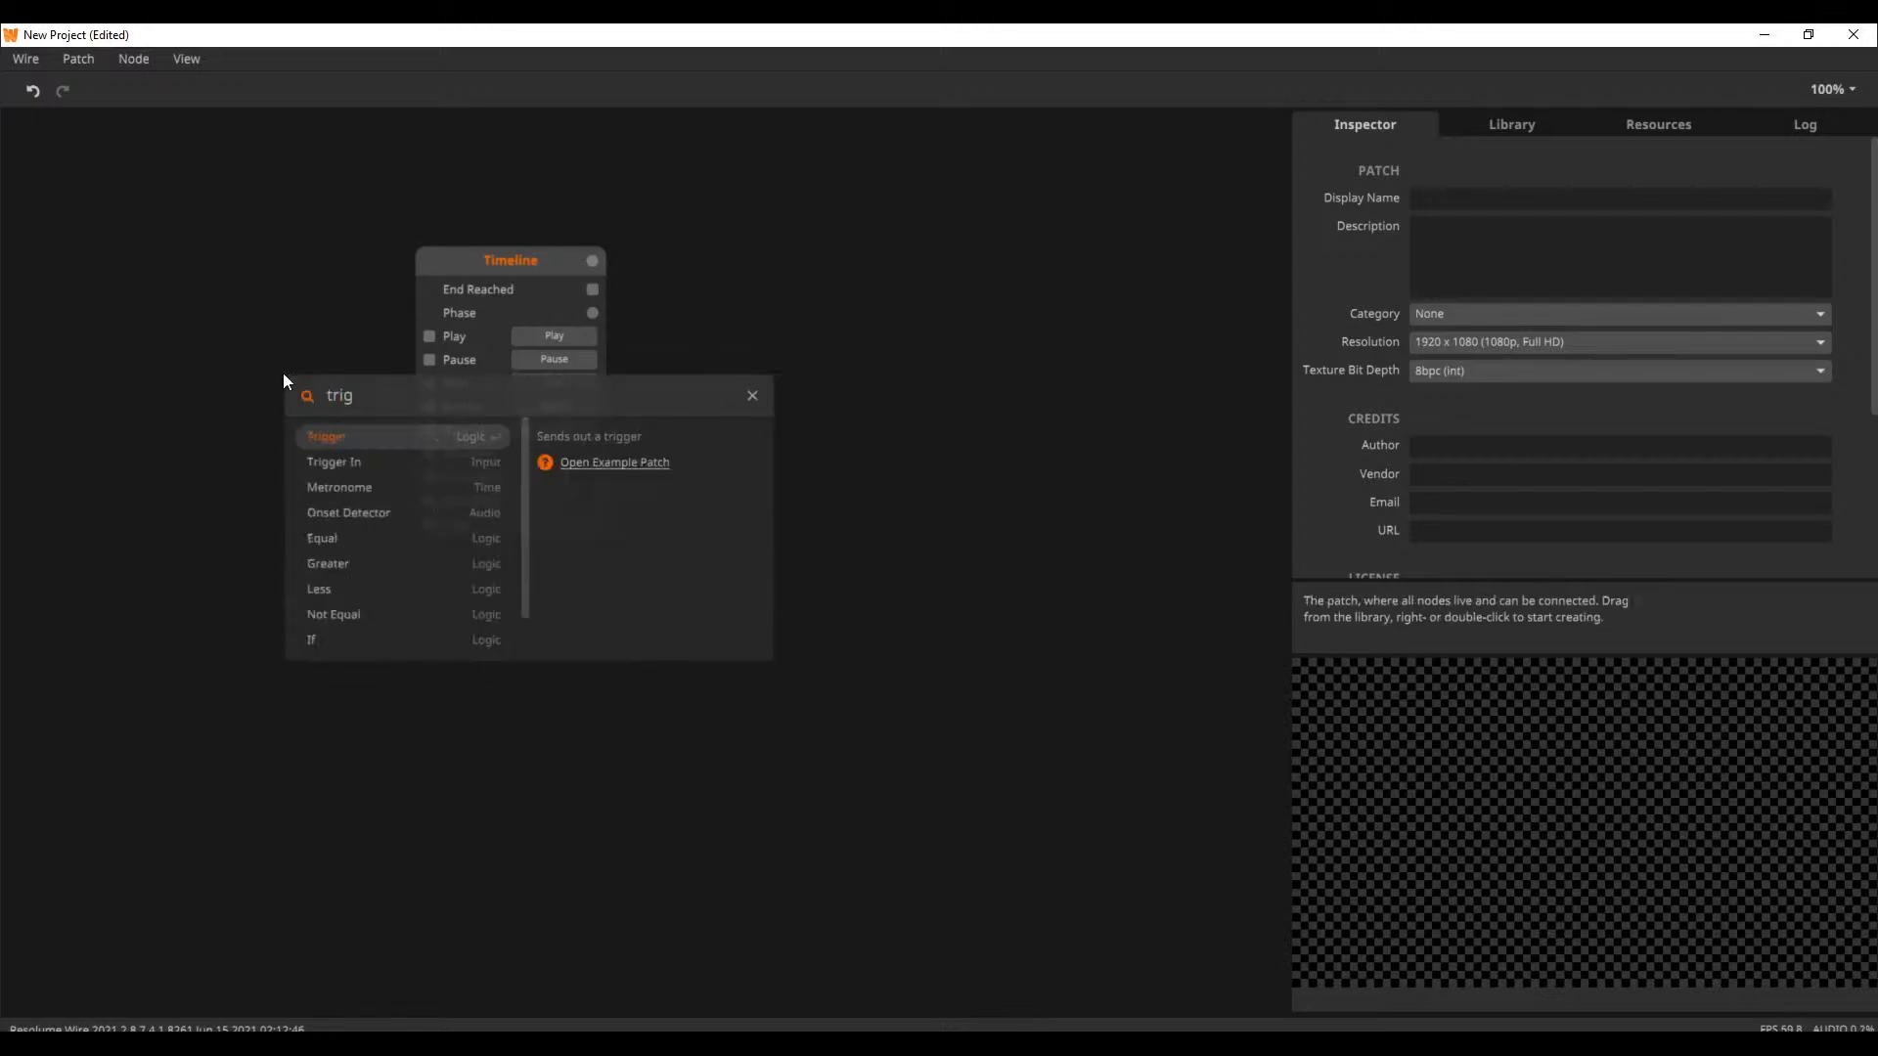
pyautogui.click(334, 437)
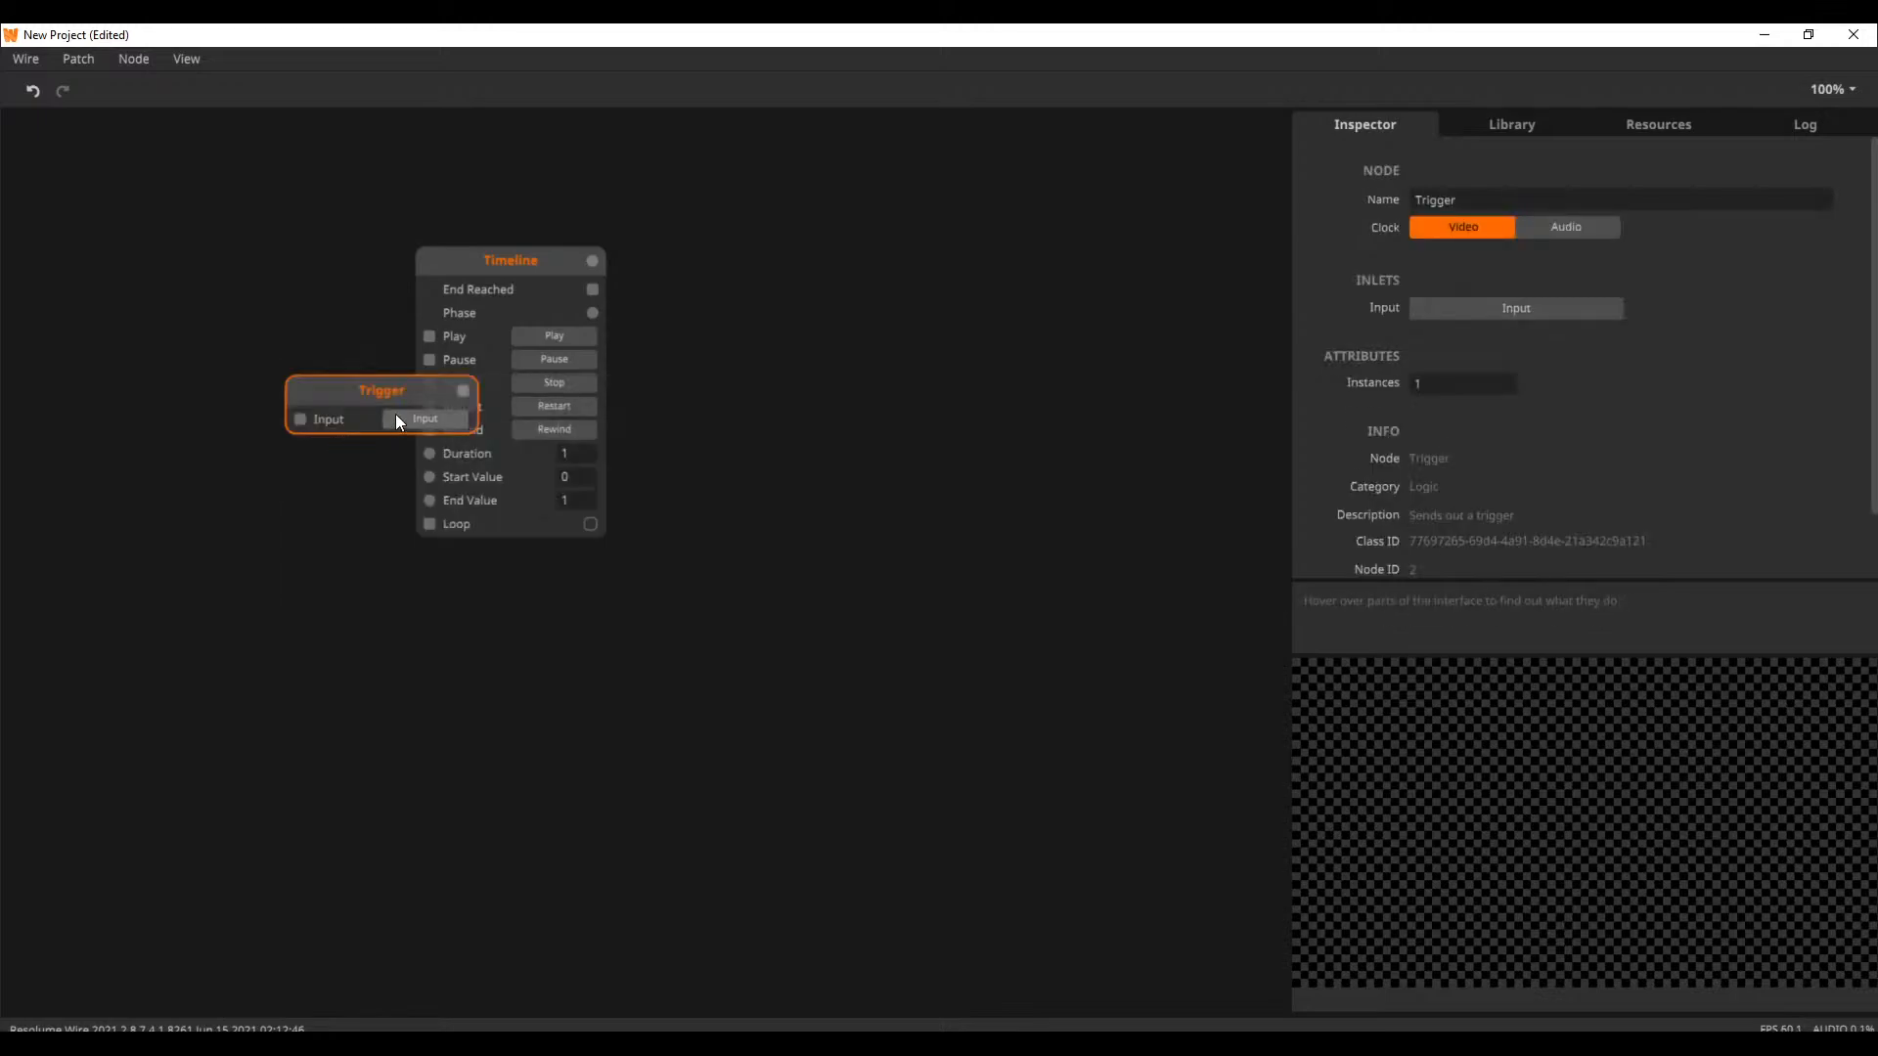
pyautogui.press('Delete')
# Add a Trigger In node, connect it to the Timeline's Play inlet, and arrange the two nodes side by side
pyautogui.doubleClick(295, 420)
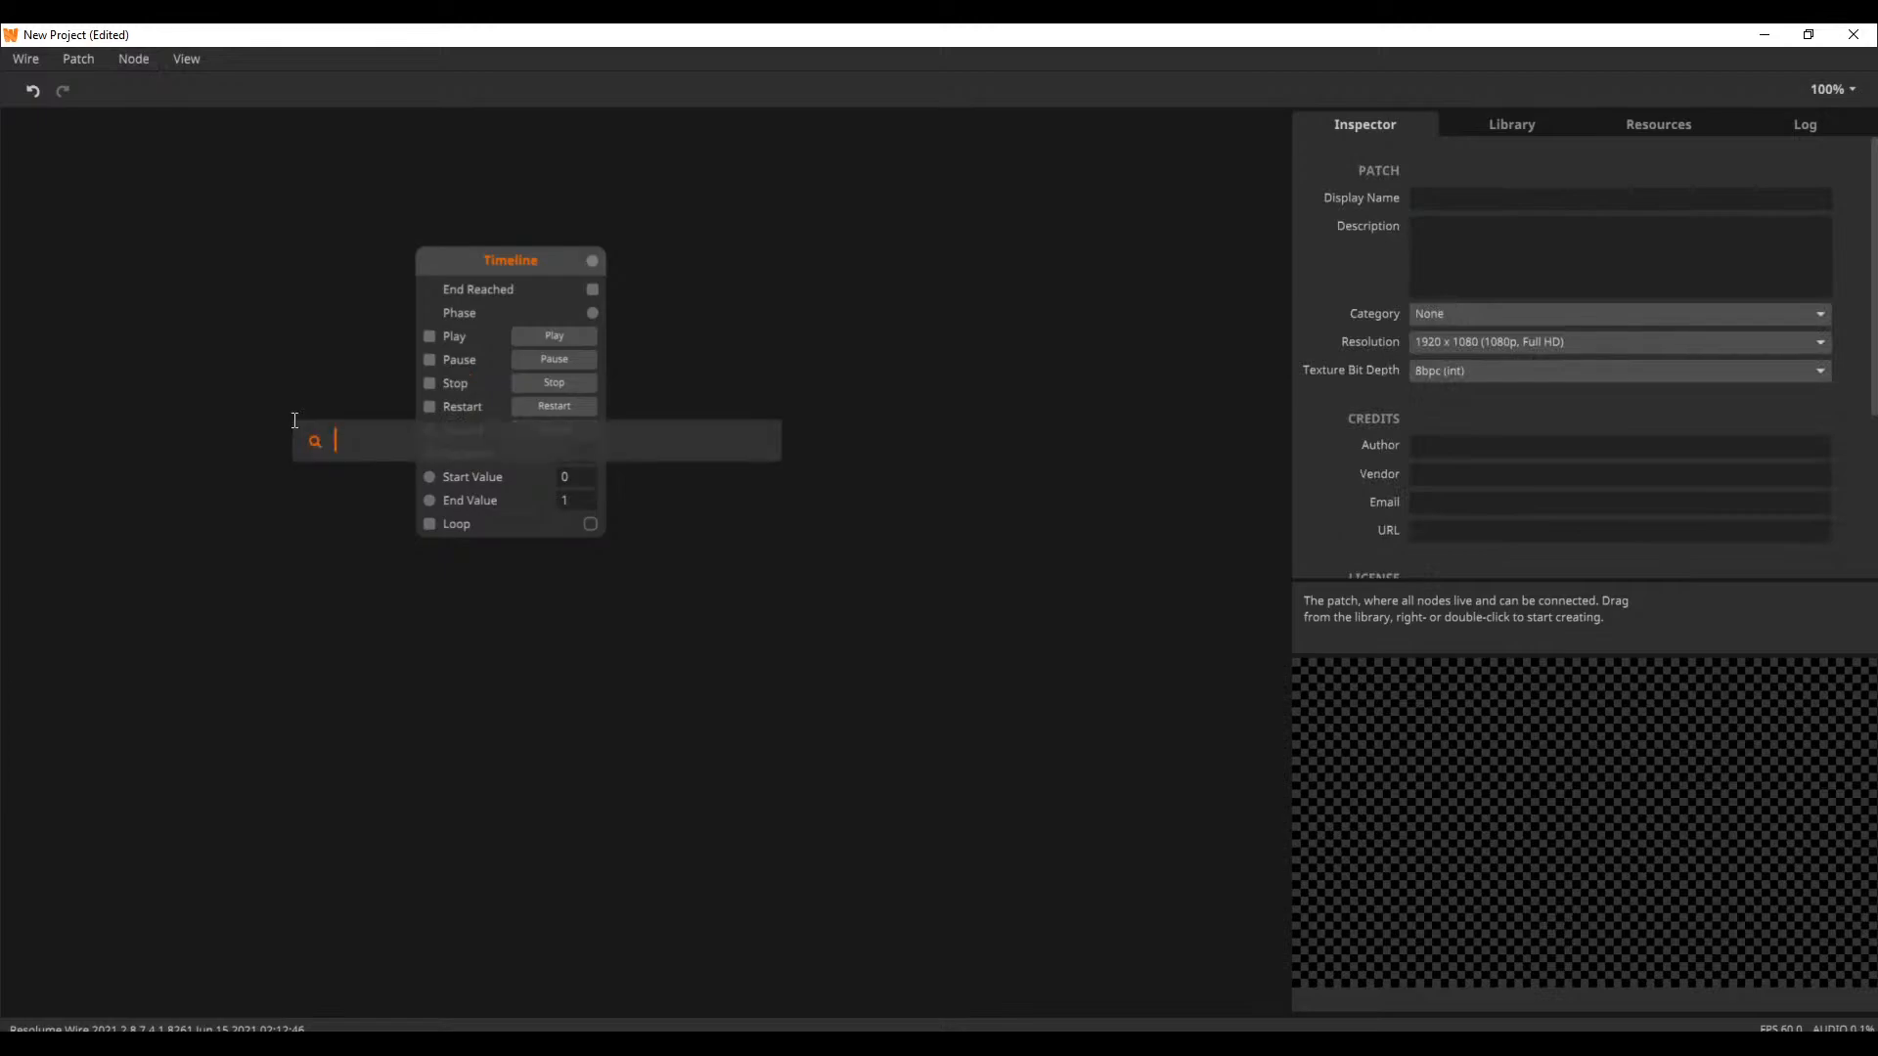
pyautogui.write('trigger')
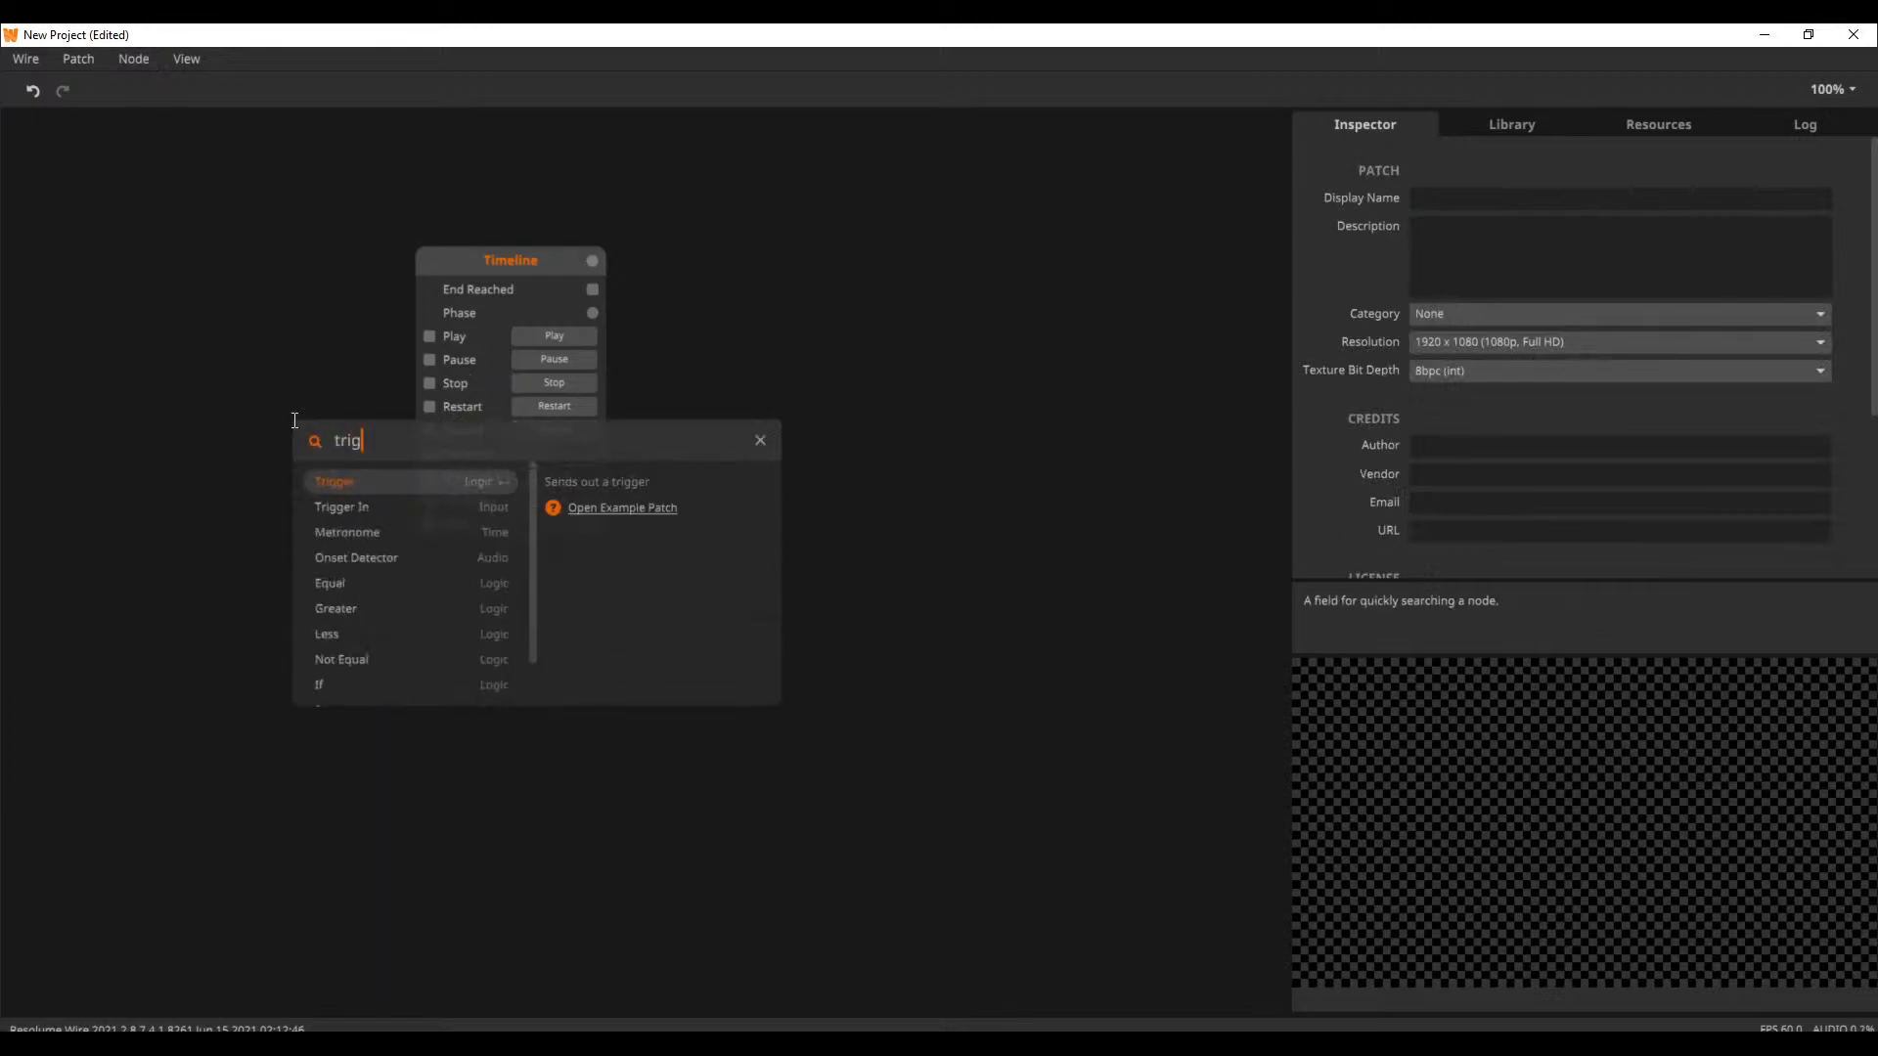
pyautogui.click(355, 506)
pyautogui.moveTo(379, 478); pyautogui.dragTo(429, 337)
pyautogui.click(307, 305)
pyautogui.moveTo(225, 309); pyautogui.dragTo(252, 323)
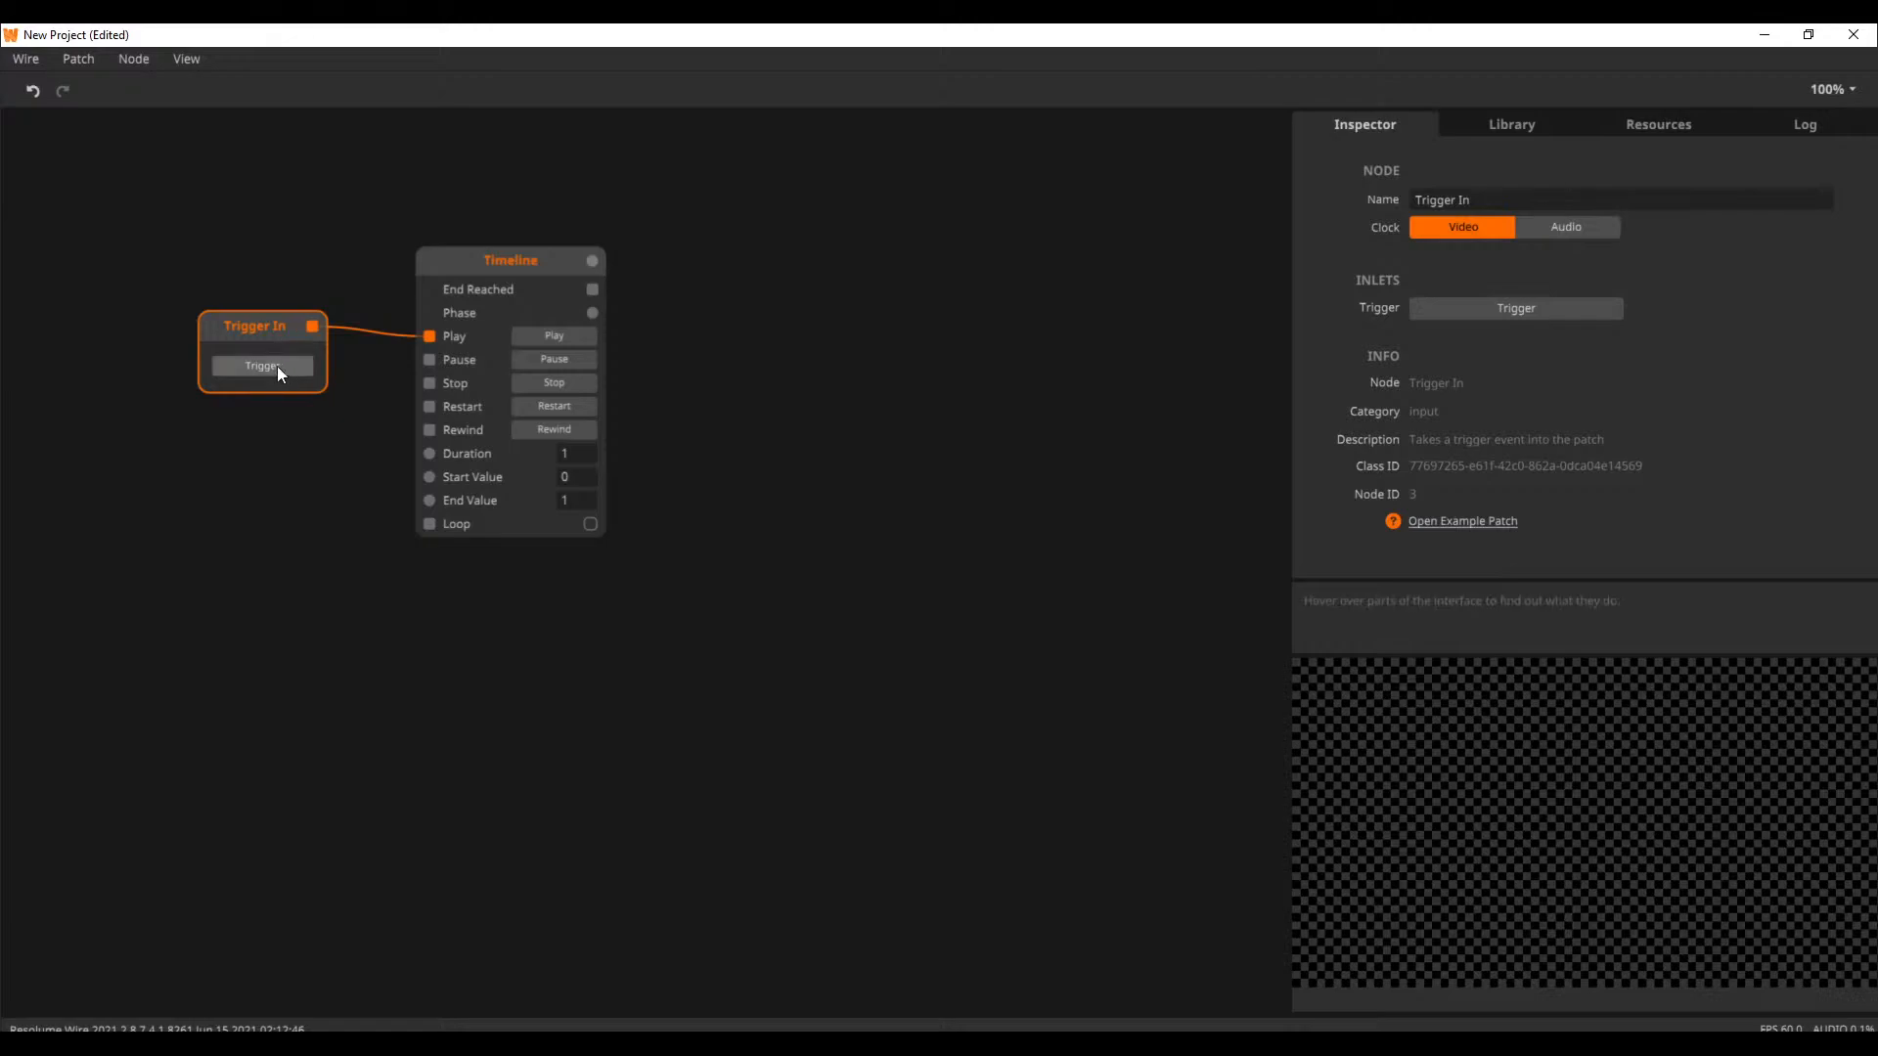
pyautogui.moveTo(509, 266); pyautogui.dragTo(483, 331)
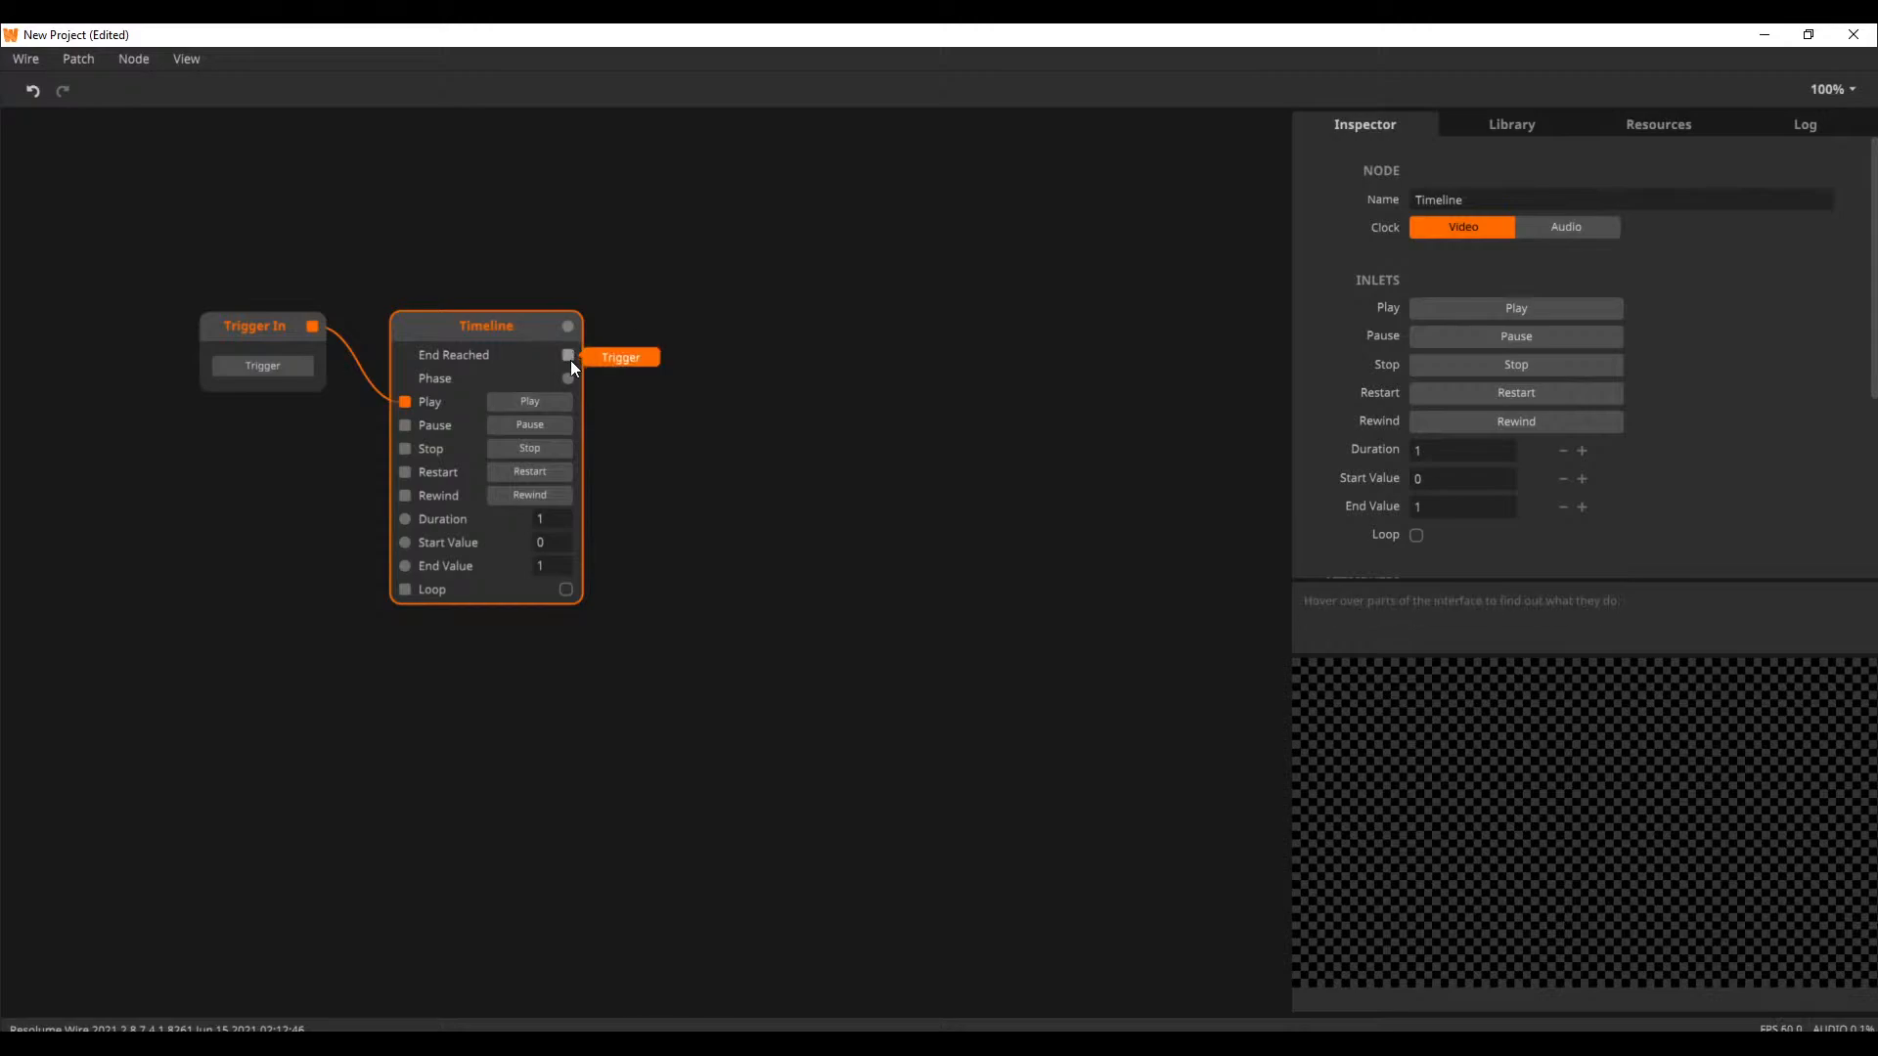
# Add a second Timeline node below and right of the first, and show all its inlets and outlets
pyautogui.doubleClick(678, 544)
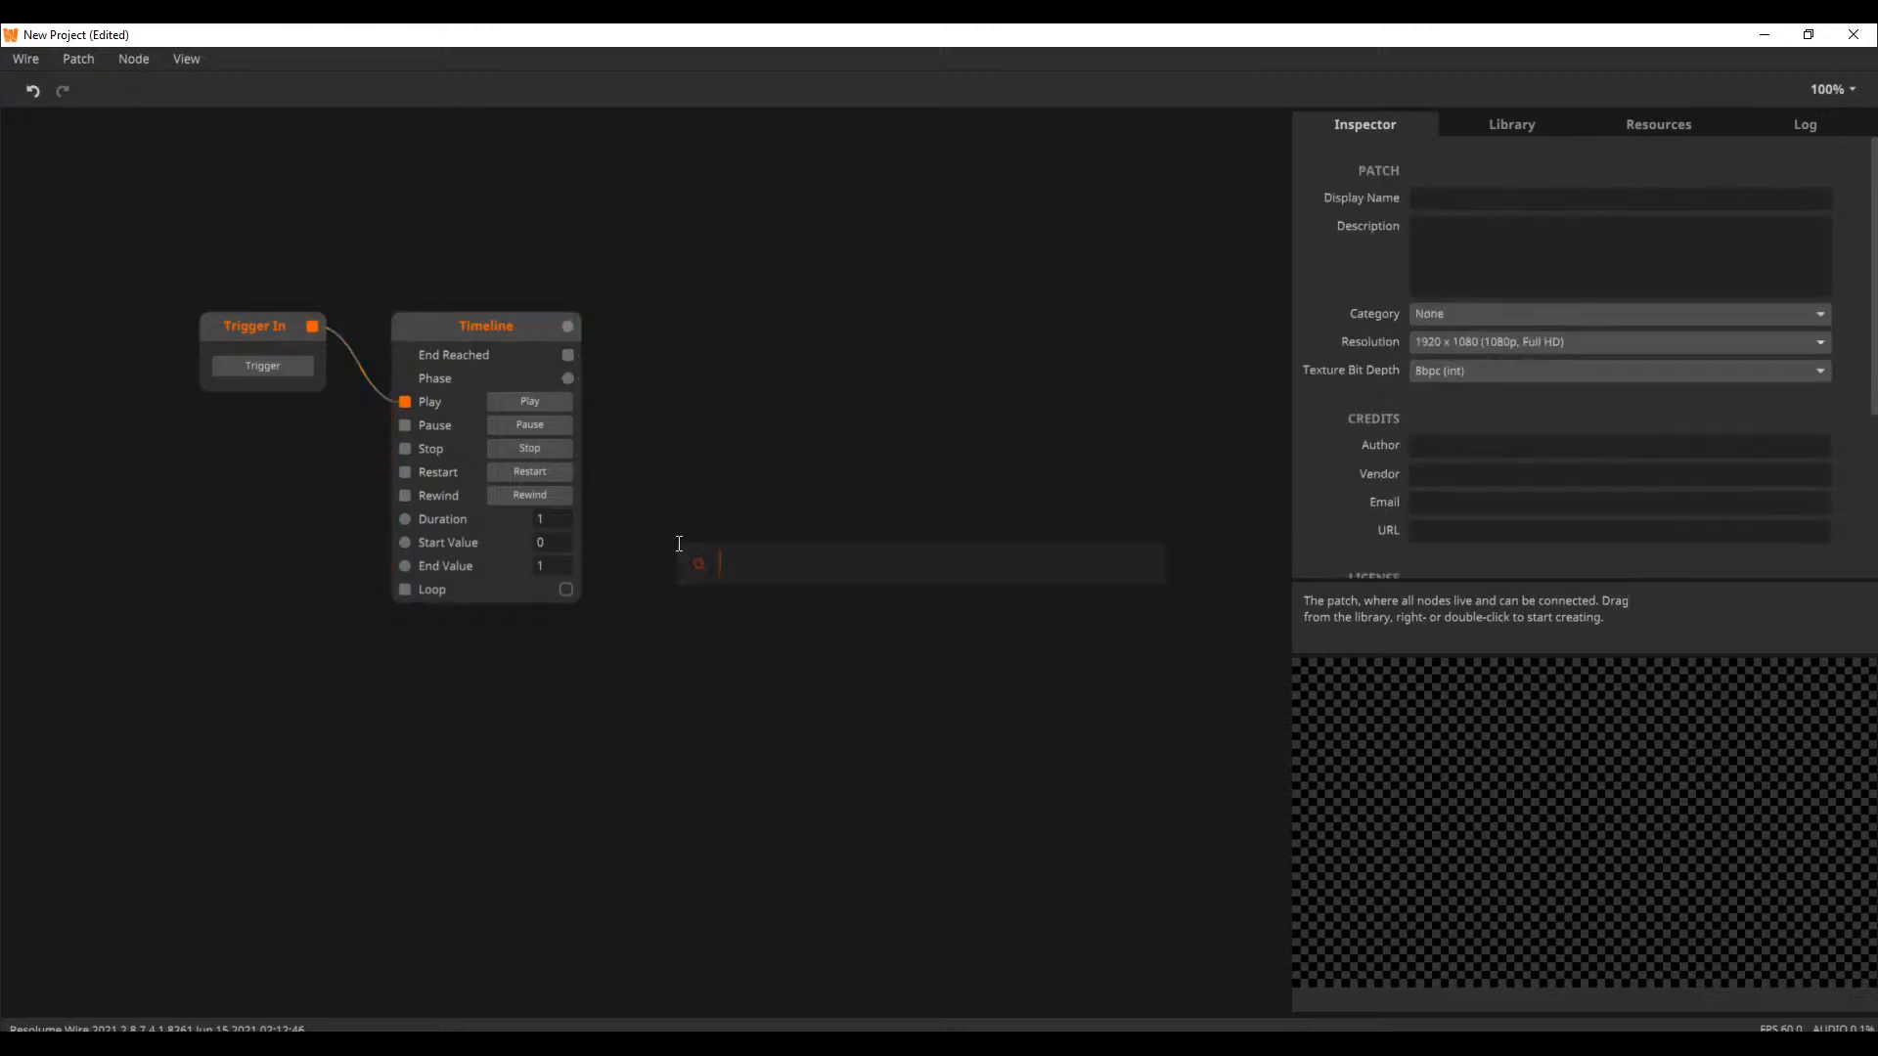
pyautogui.write('time')
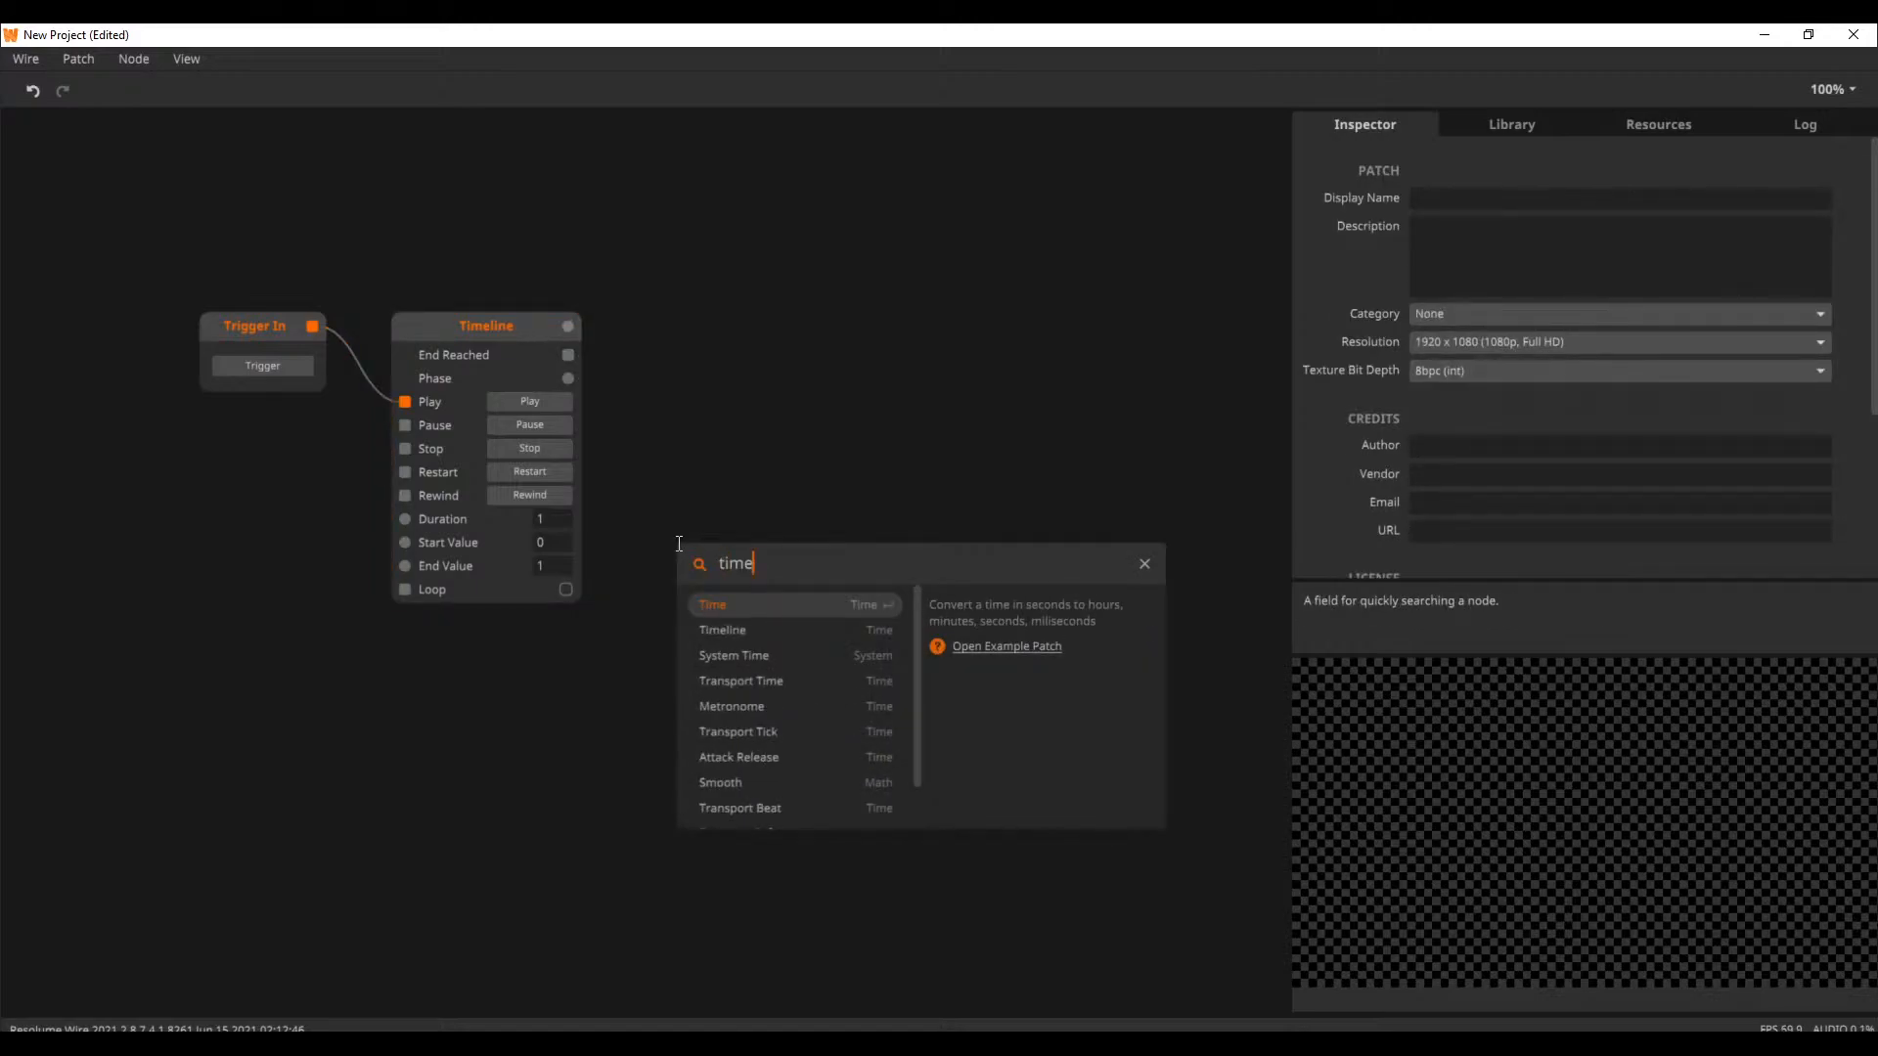
pyautogui.click(760, 630)
pyautogui.rightClick(739, 563)
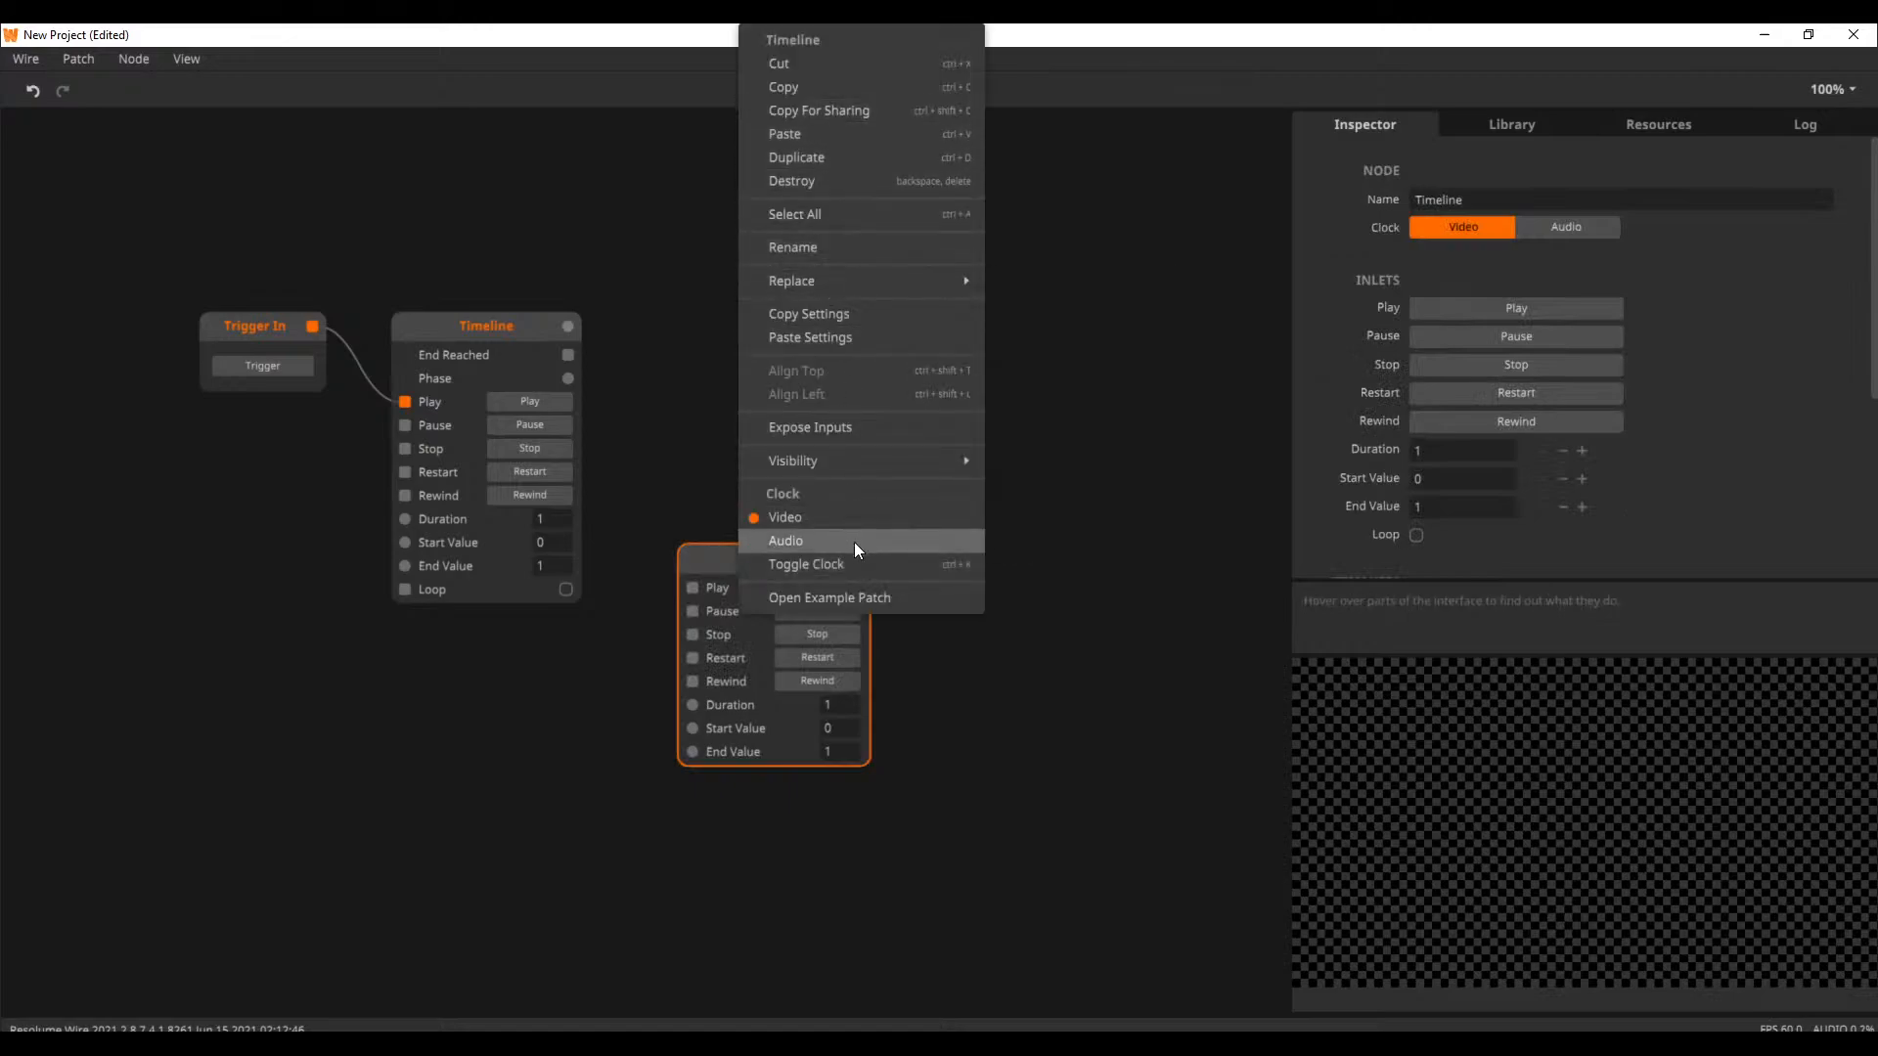
pyautogui.moveTo(841, 460)
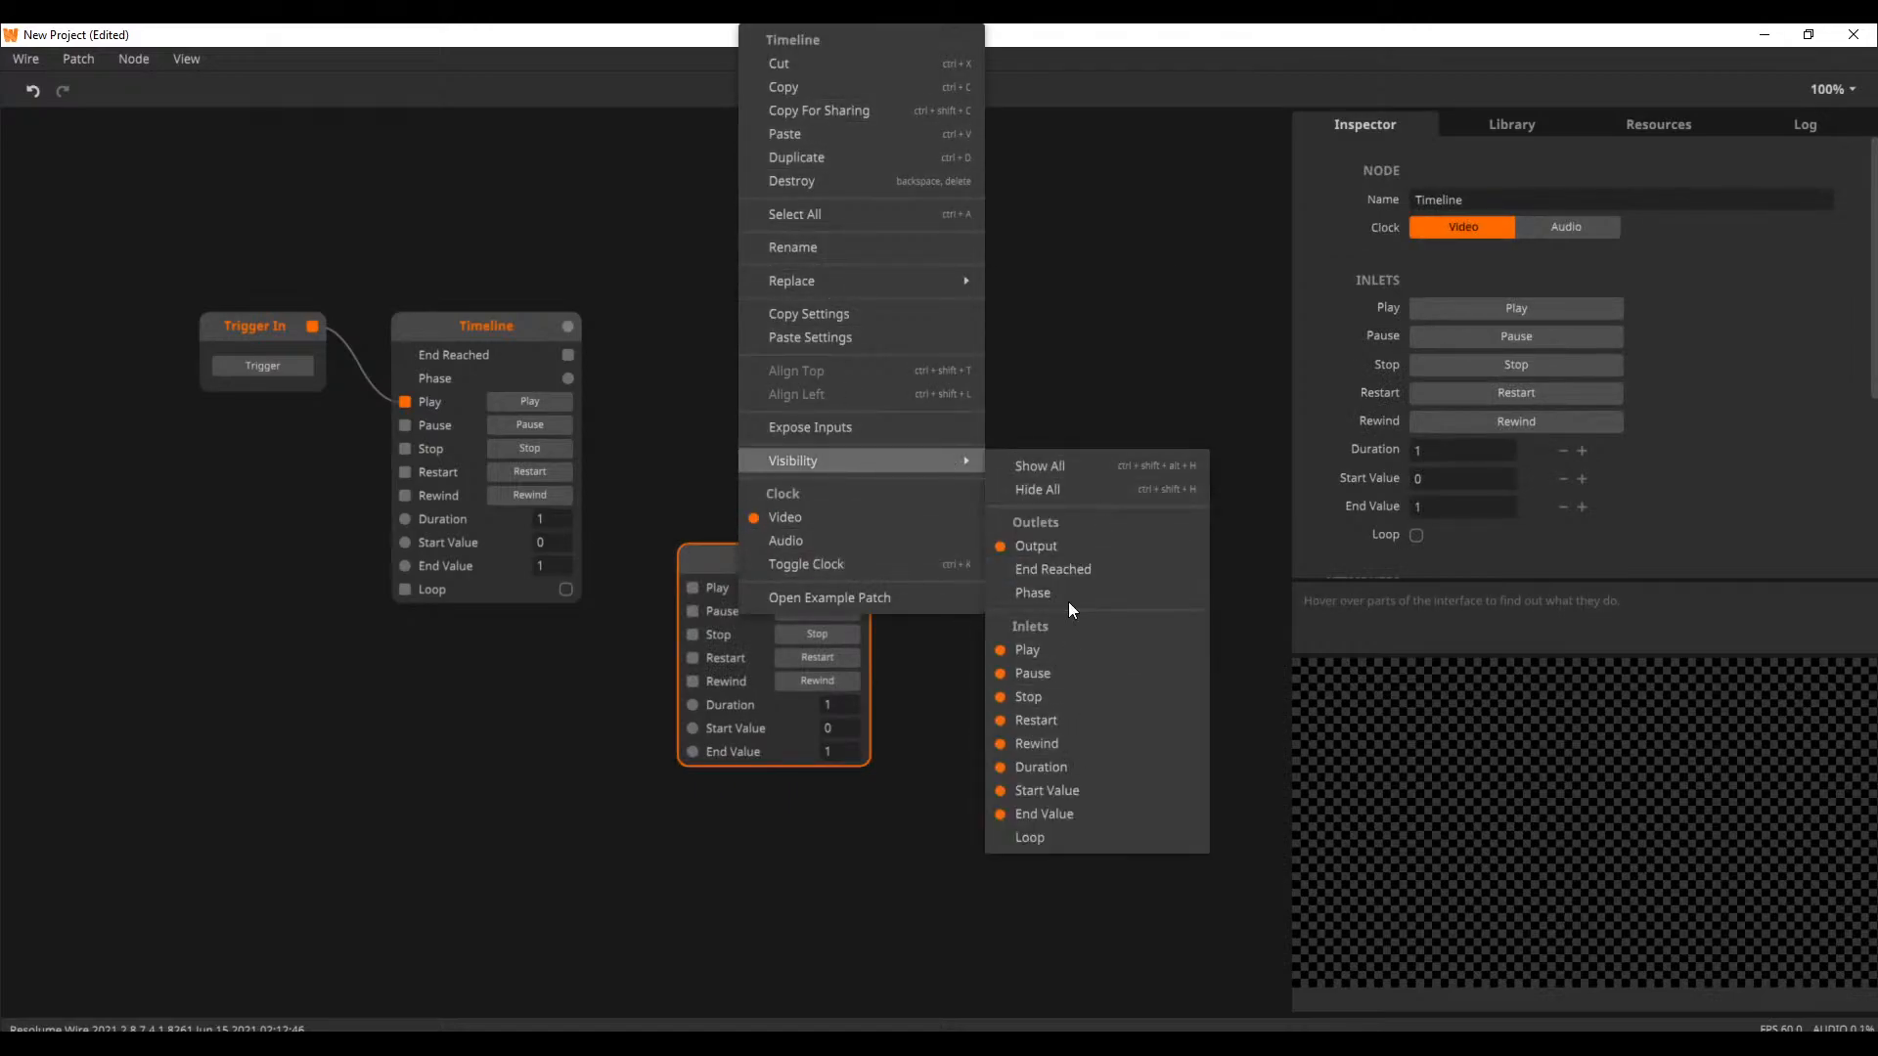
pyautogui.click(1064, 467)
pyautogui.moveTo(724, 536); pyautogui.dragTo(748, 517)
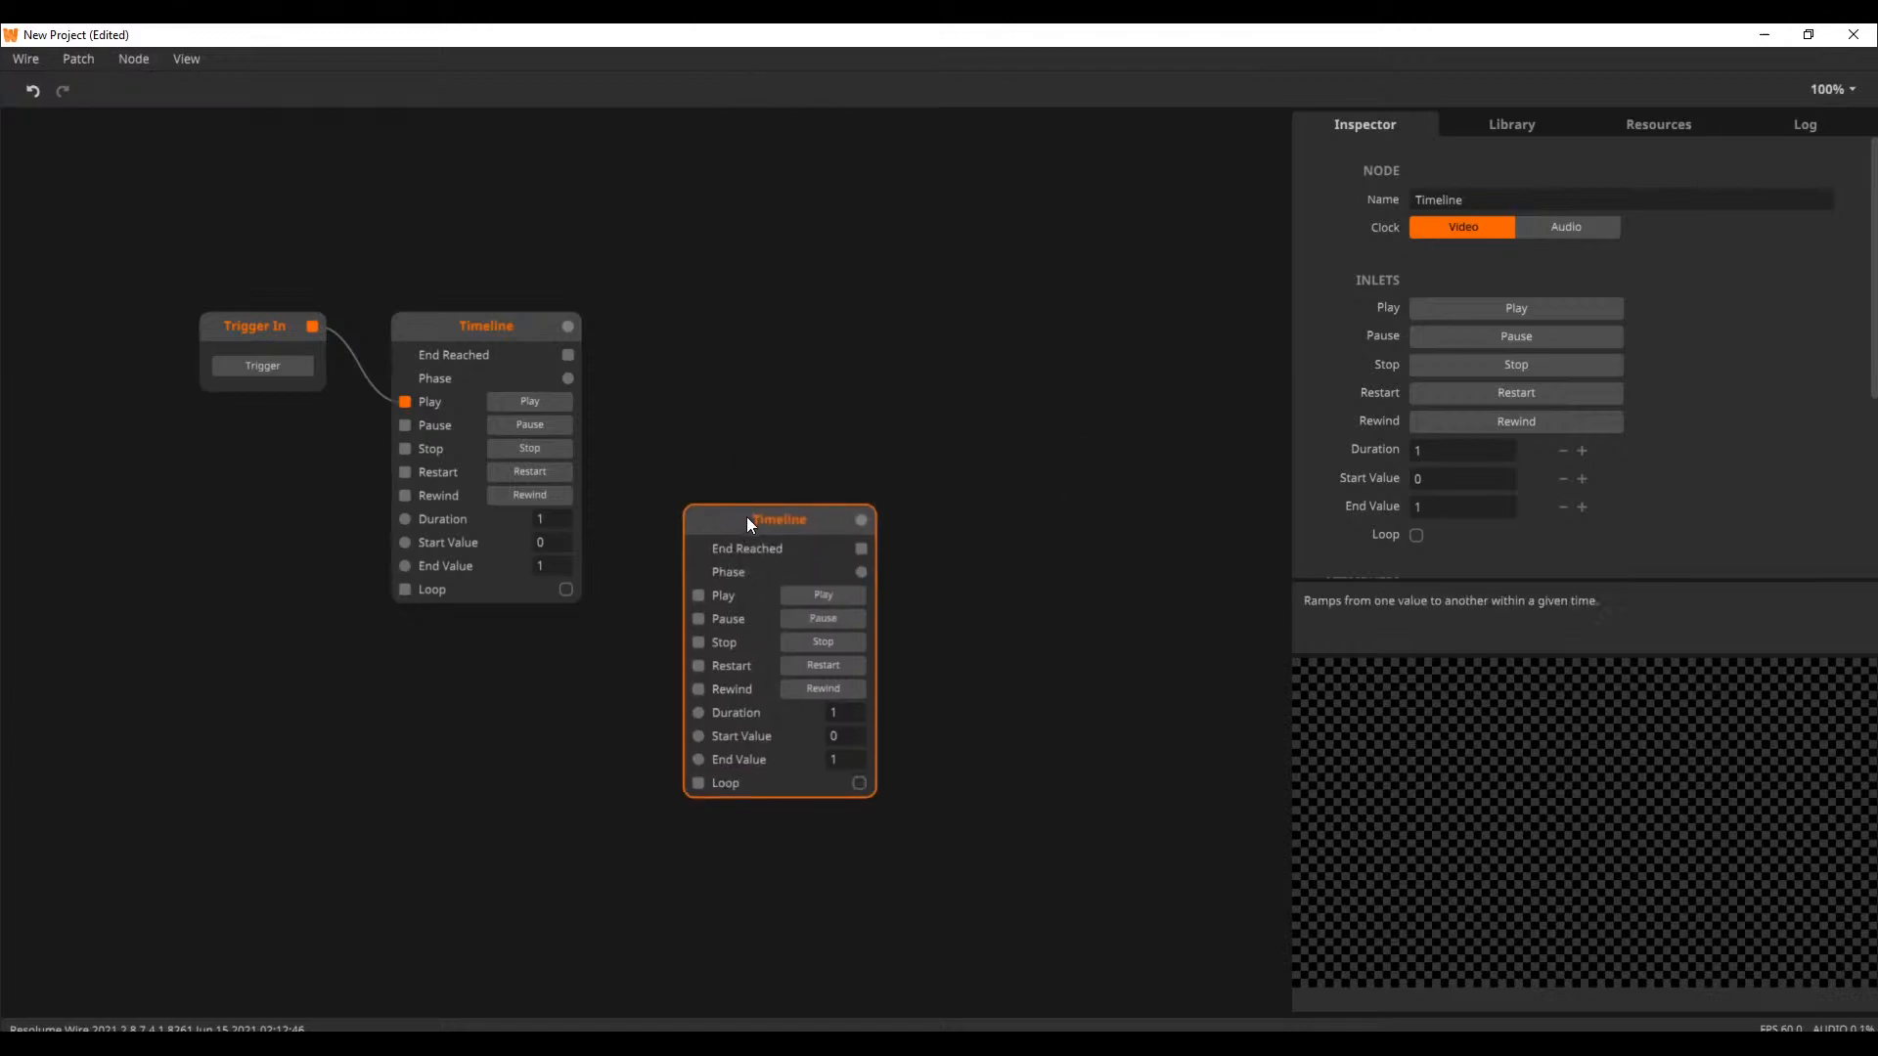
# Add a Rectangle node to the right of the Timelines and pin it to the preview
pyautogui.doubleClick(886, 367)
pyautogui.write('rec')
pyautogui.click(832, 404)
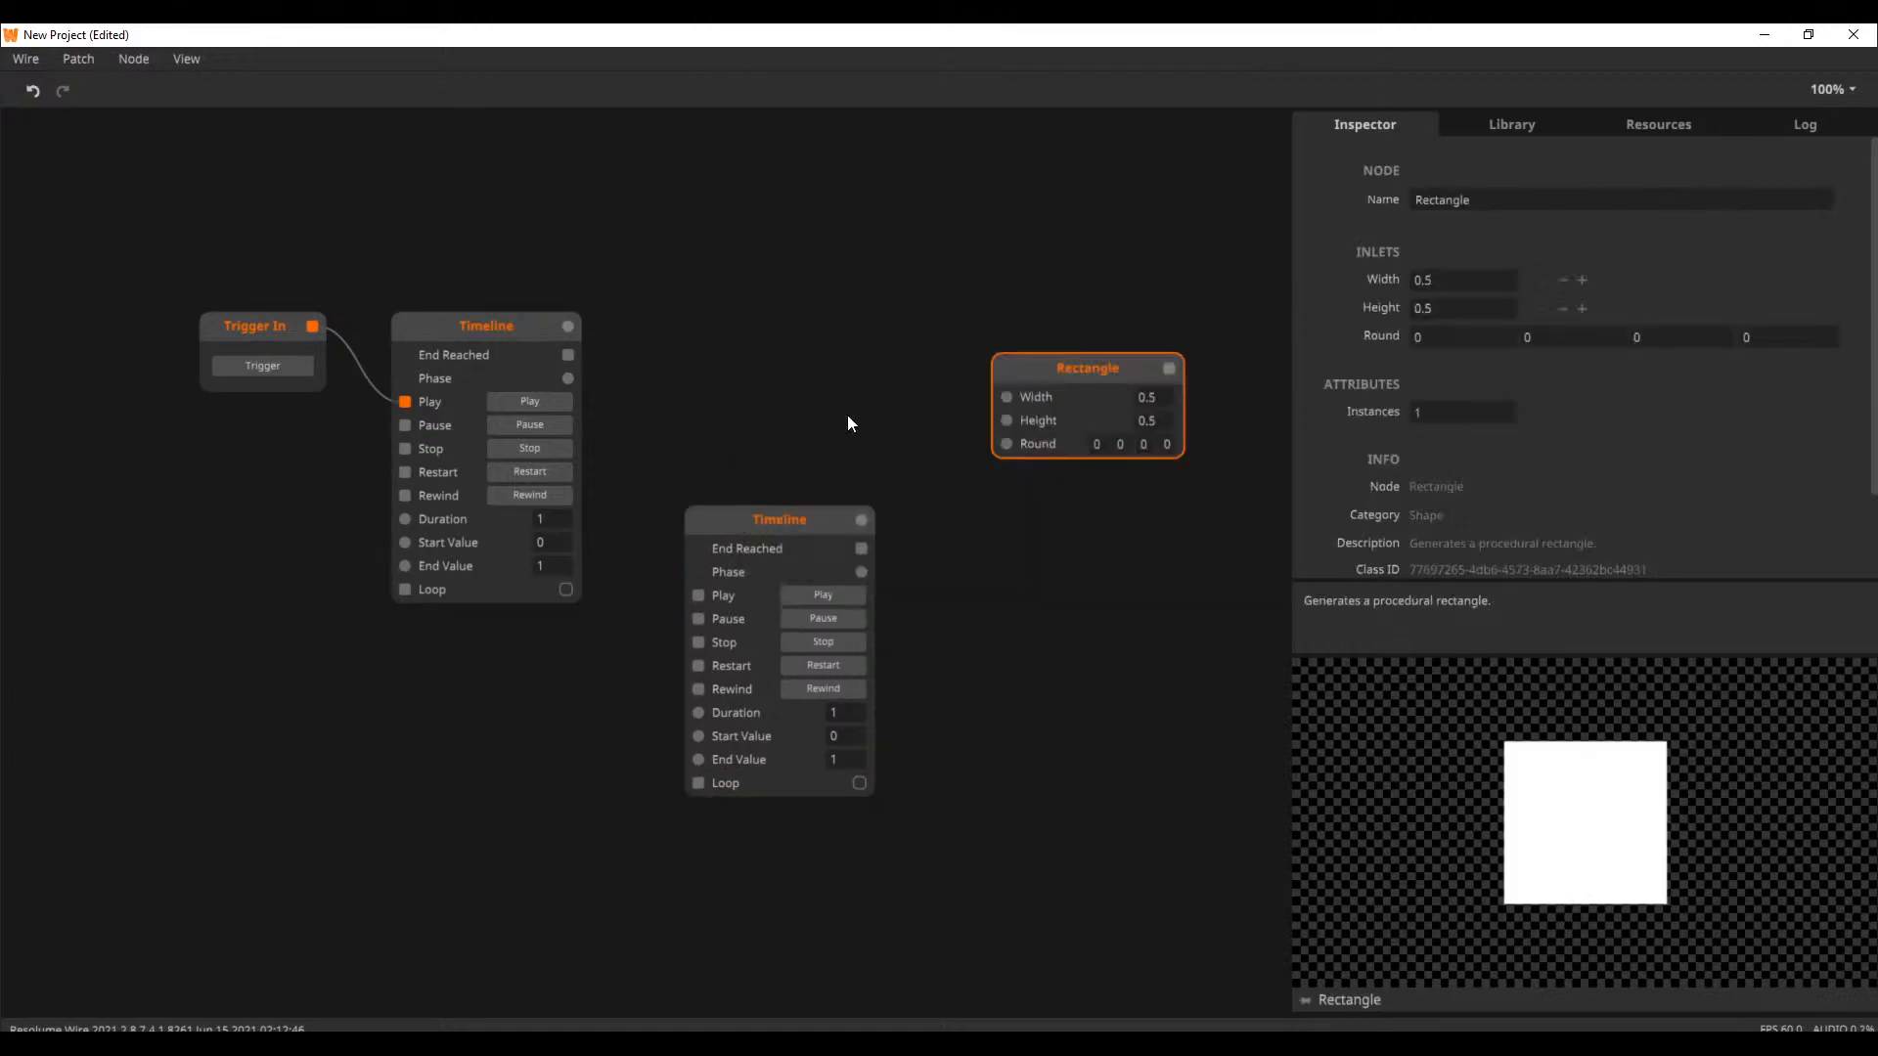
pyautogui.click(1304, 999)
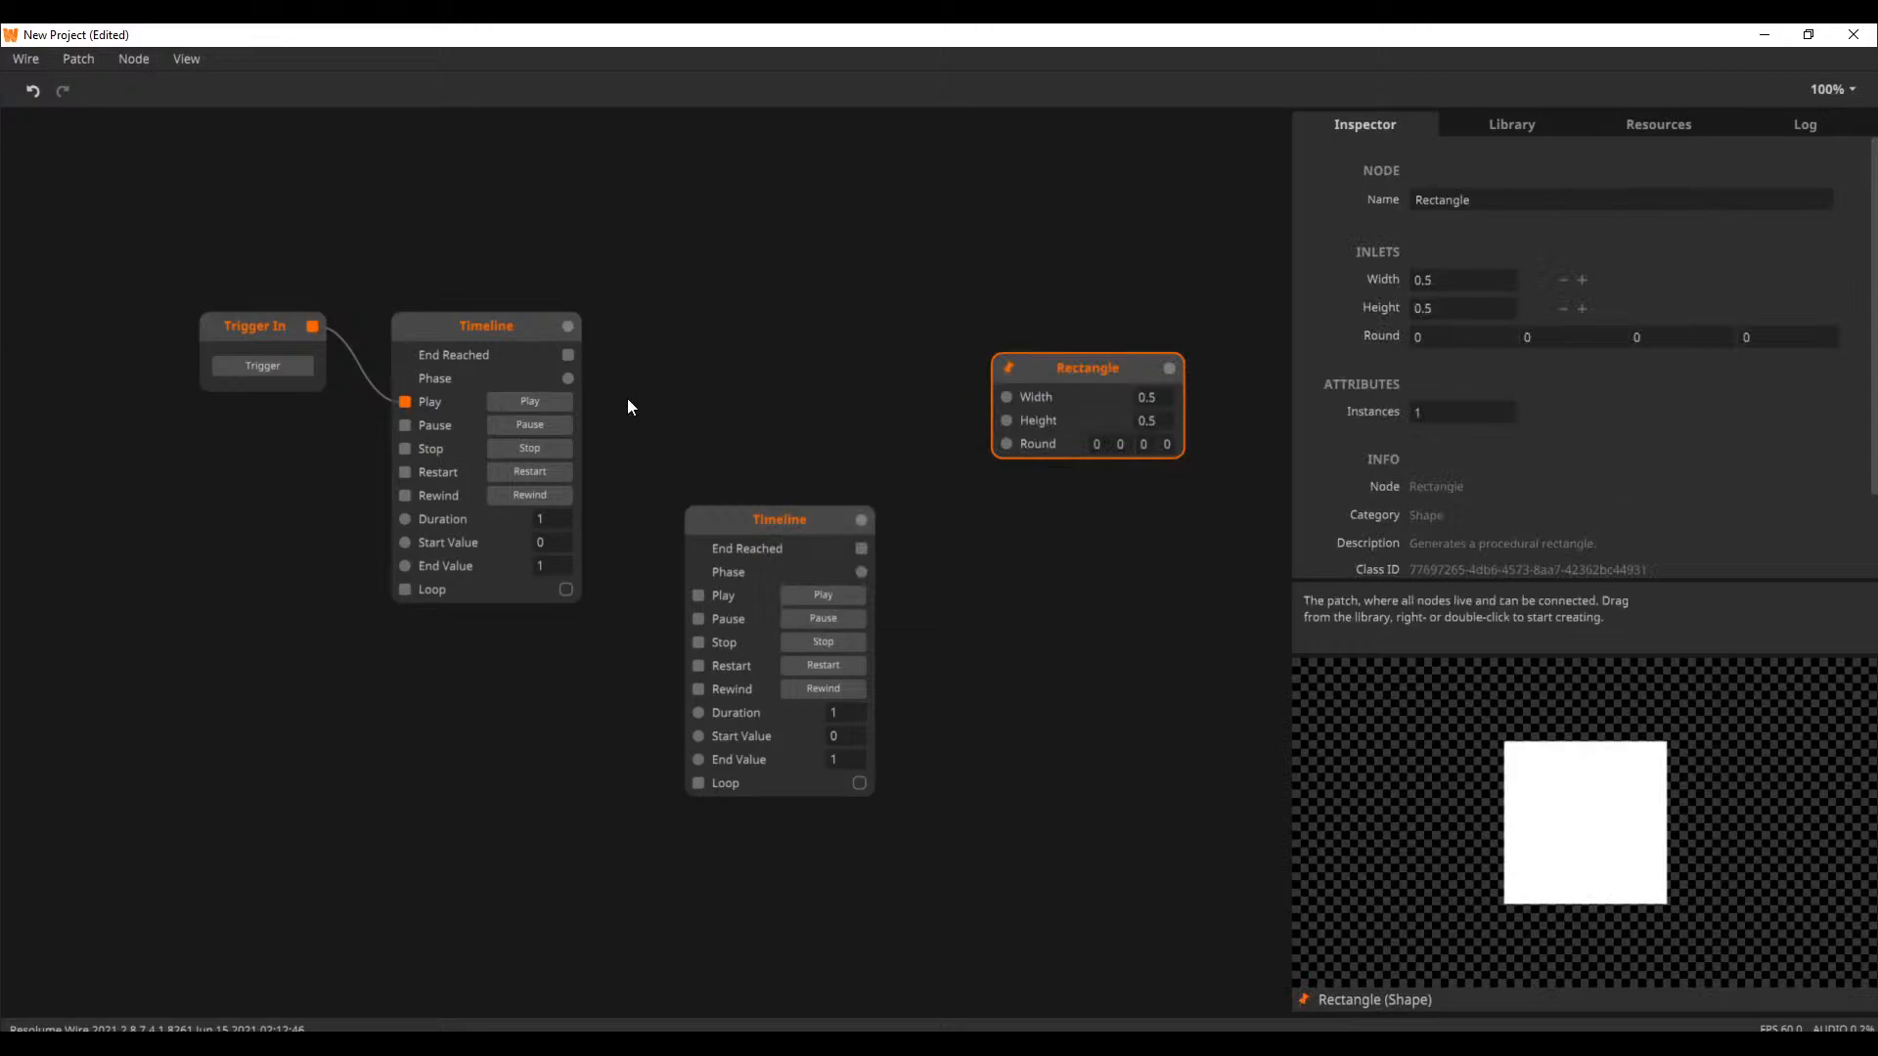
# Set the first Timeline's Duration to 2 and its End Value to 0.5
pyautogui.write('2')
pyautogui.click(608, 489)
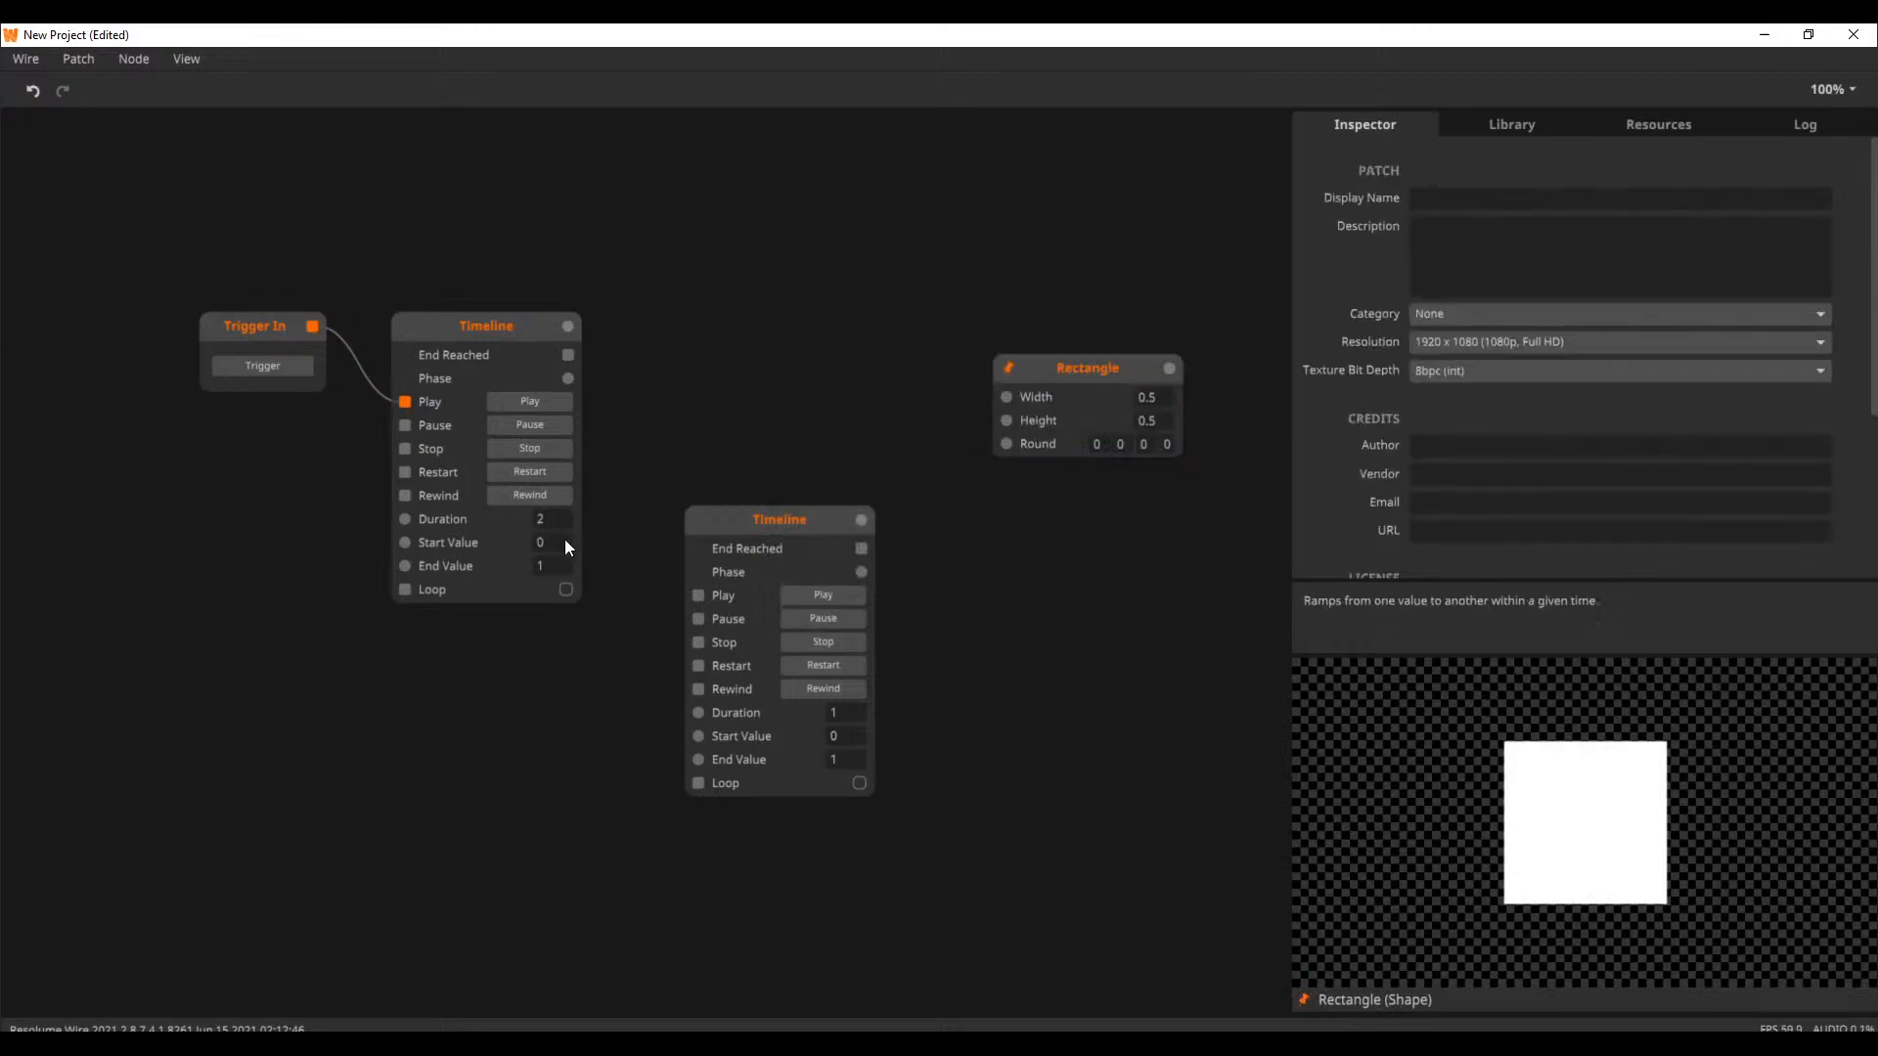
pyautogui.click(544, 566)
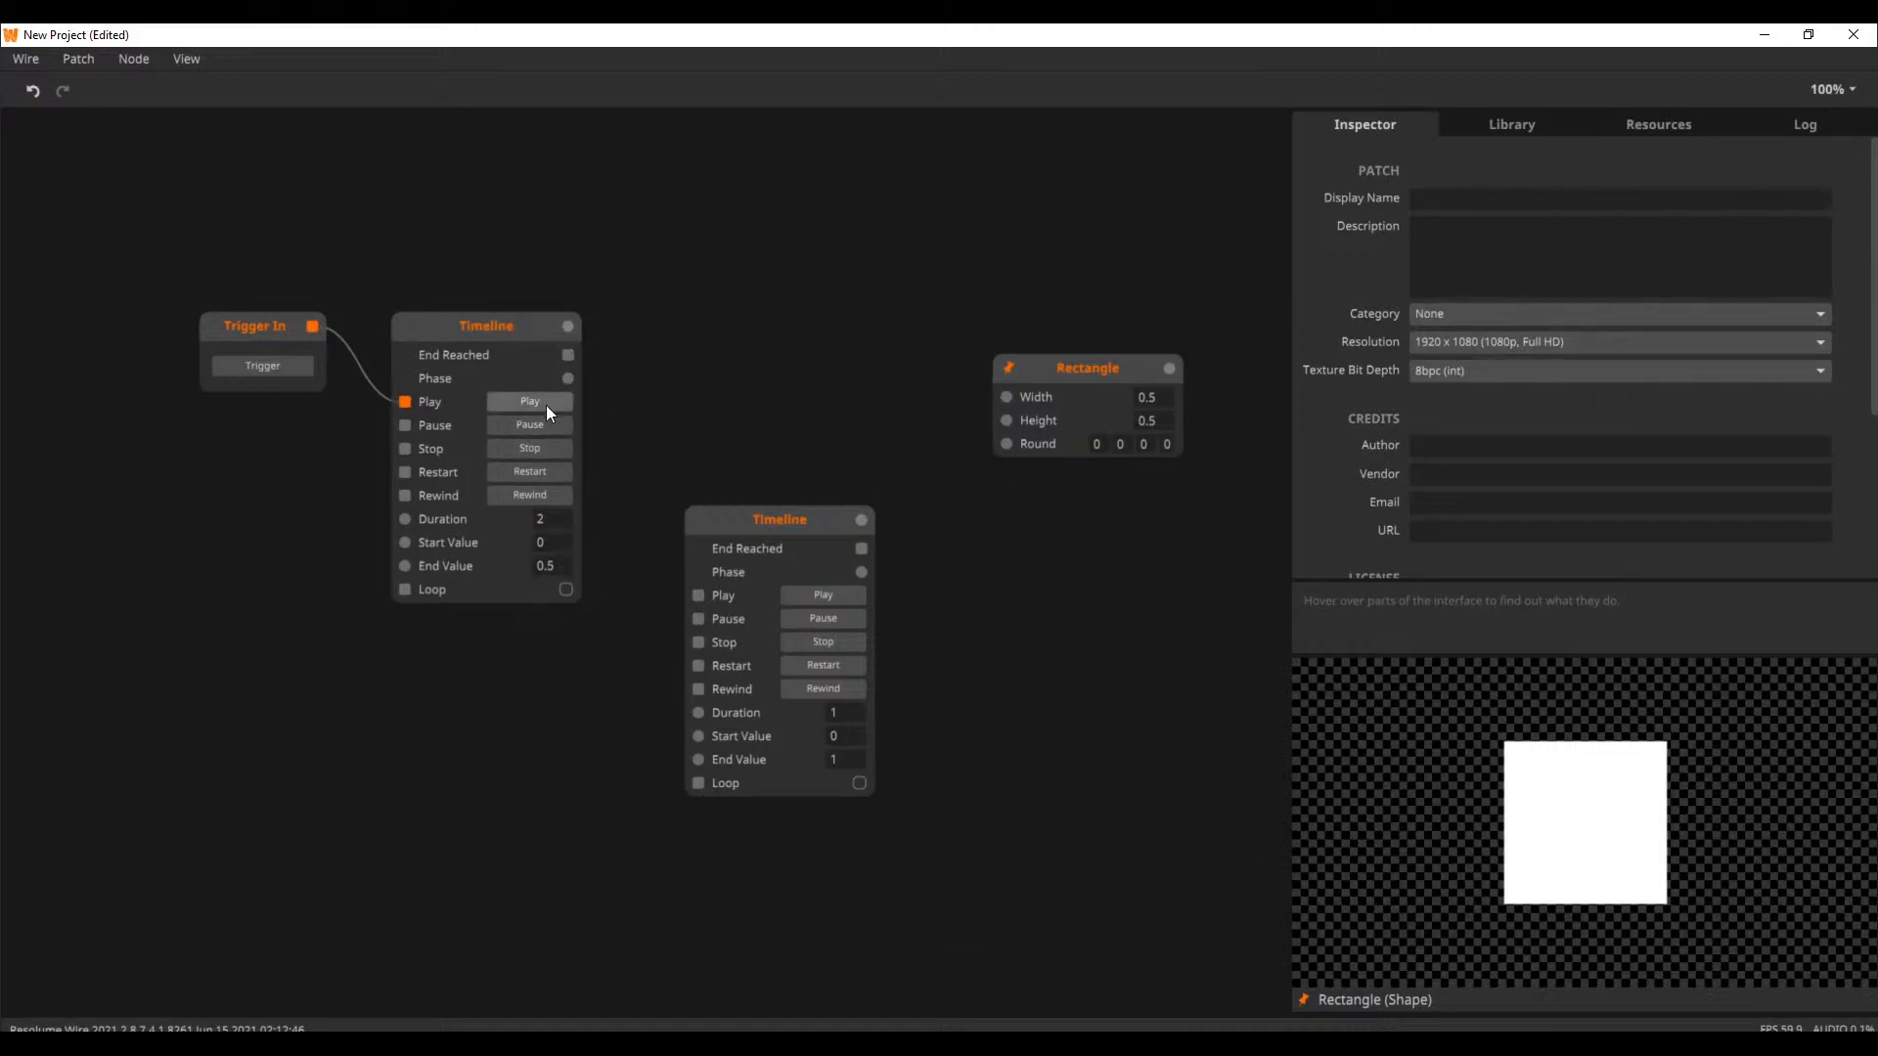
# Test the first Timeline's output with Rewind and Play, and connect it to the Rectangle's Width
pyautogui.click(548, 494)
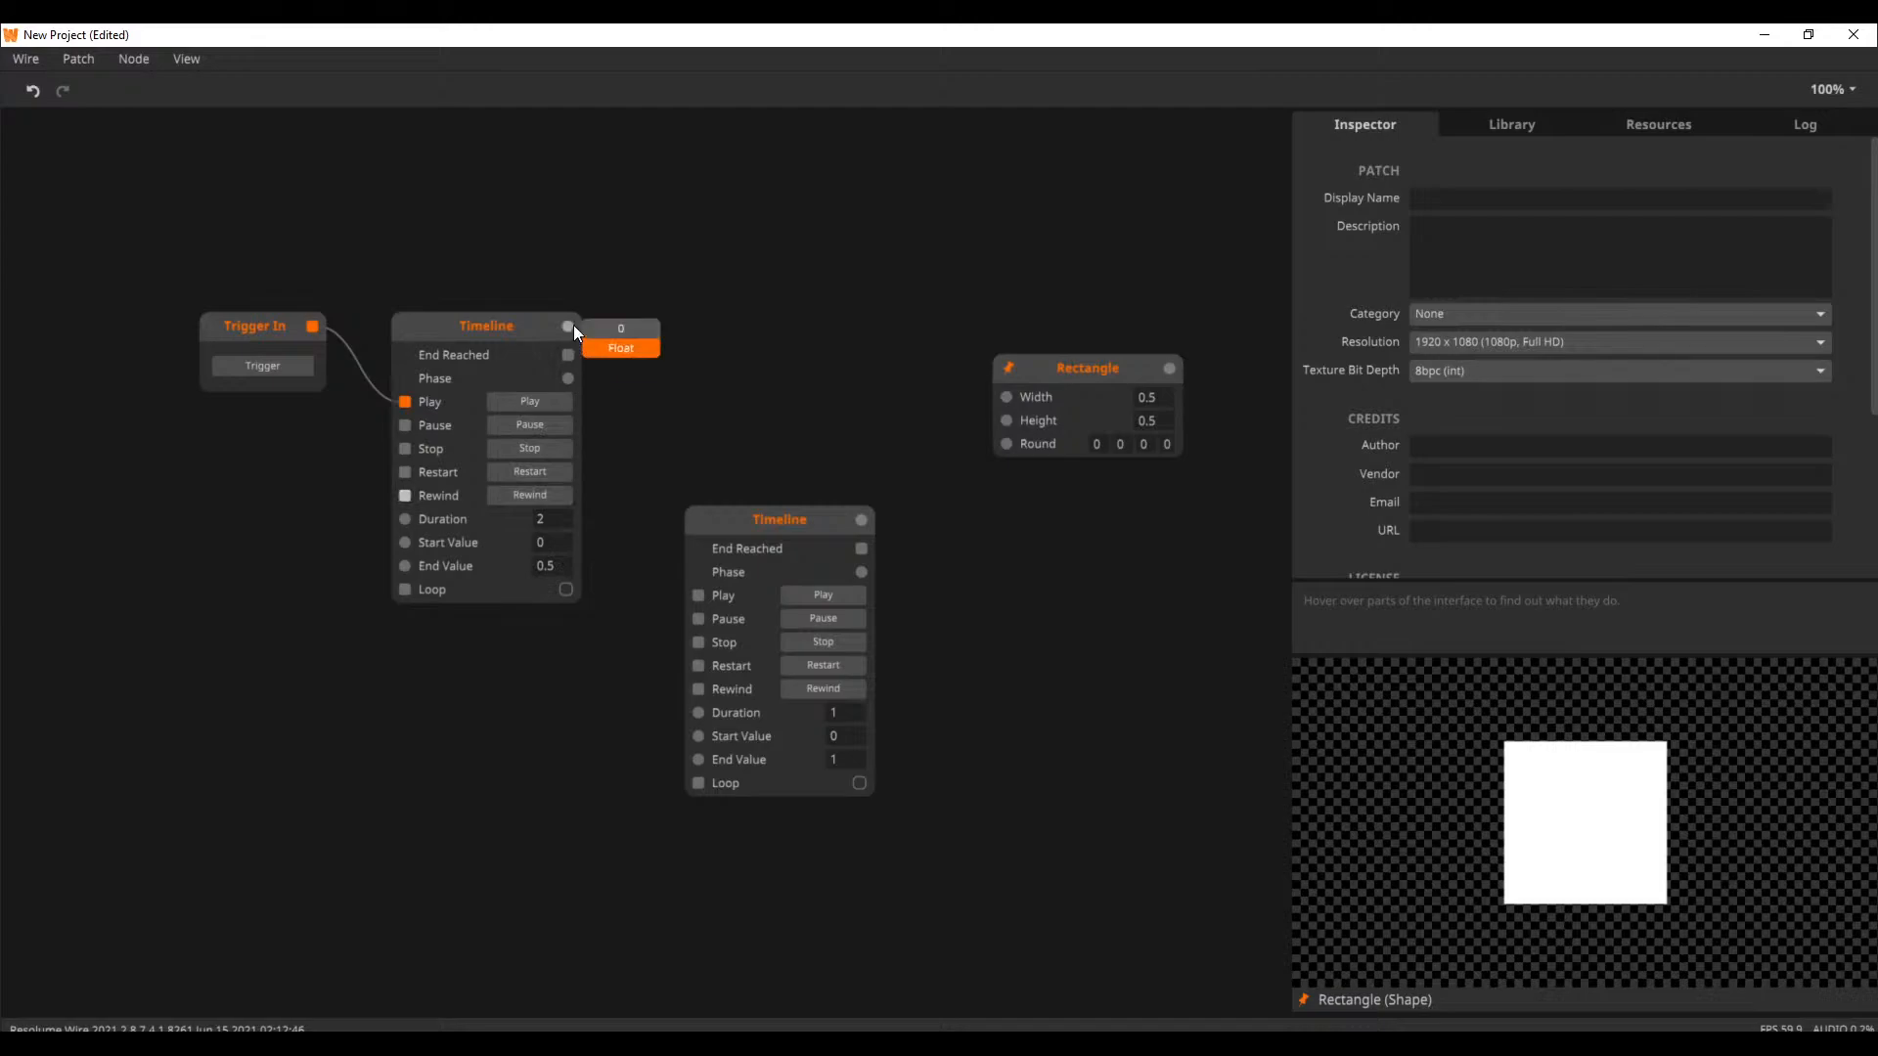
pyautogui.click(532, 406)
pyautogui.moveTo(567, 326); pyautogui.dragTo(1006, 396)
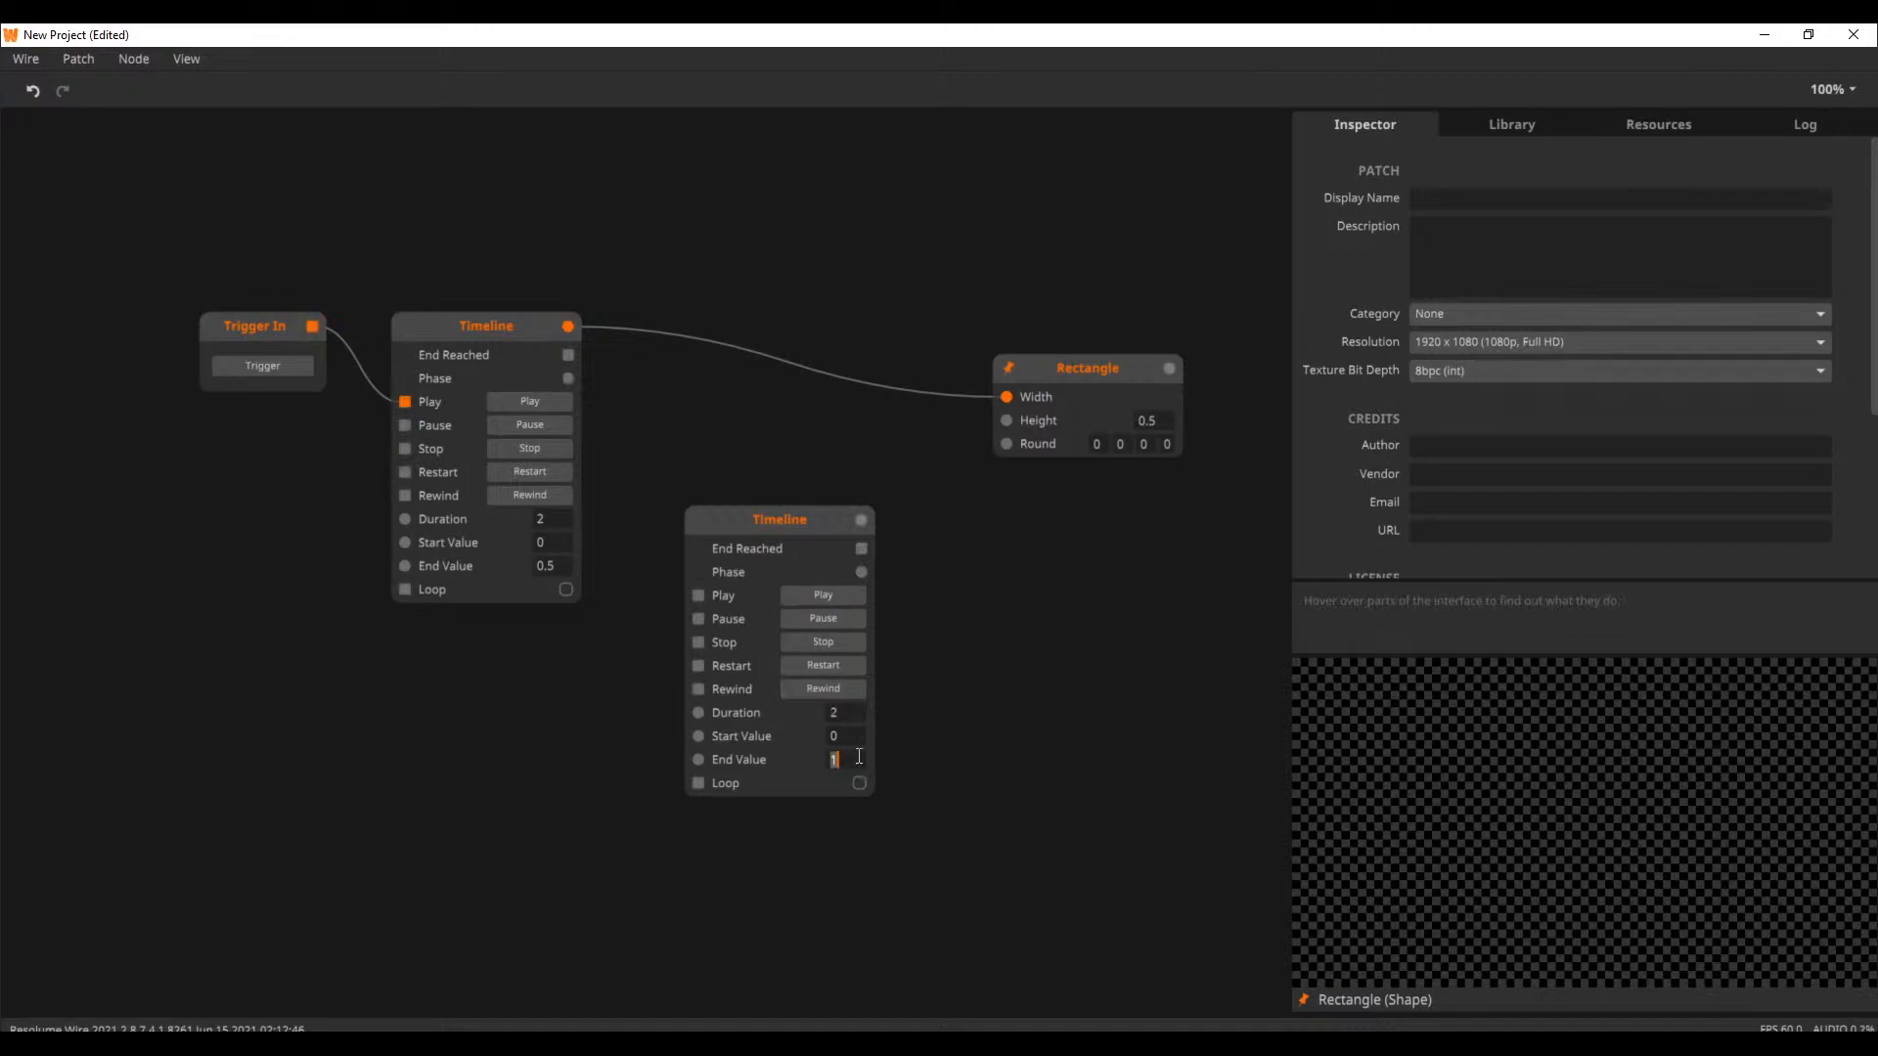
# Set the second Timeline's Duration to 2 and End Value to 0.5, and connect its output to the Rectangle's Height
pyautogui.press('Return')
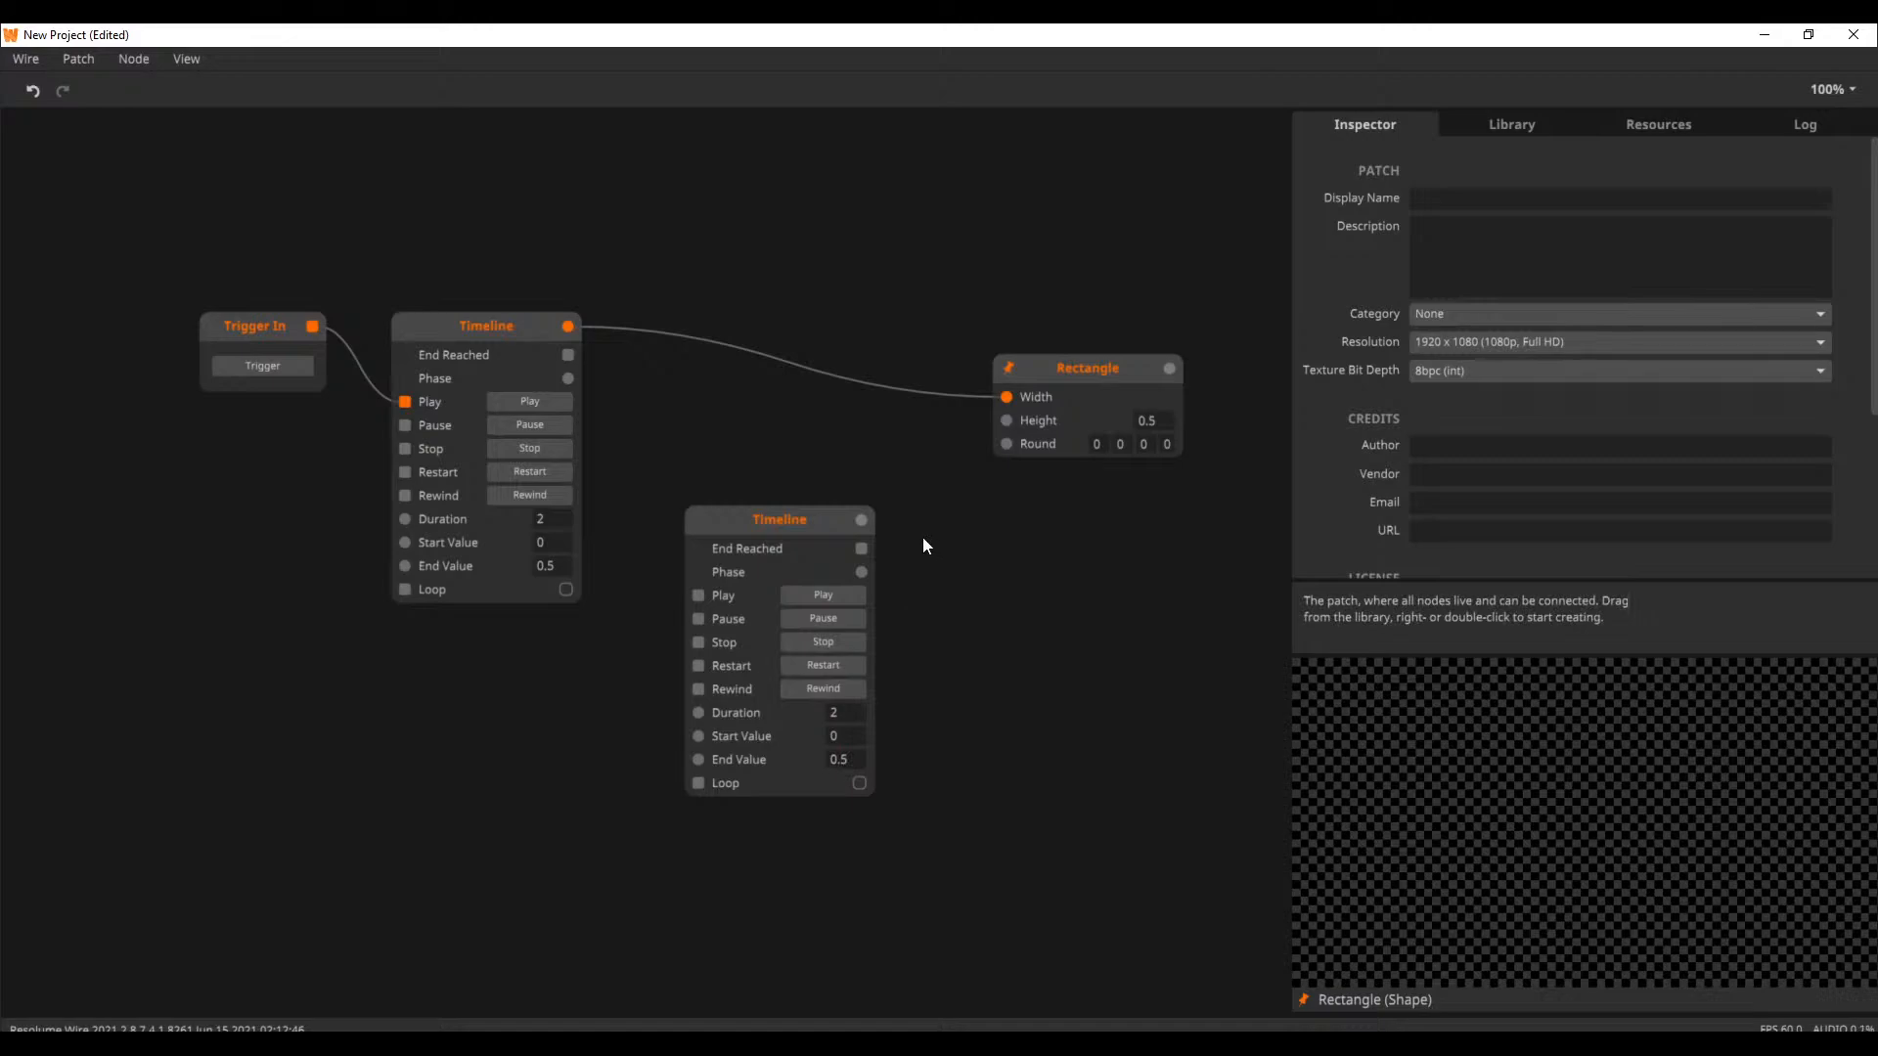
pyautogui.moveTo(861, 519); pyautogui.dragTo(1018, 420)
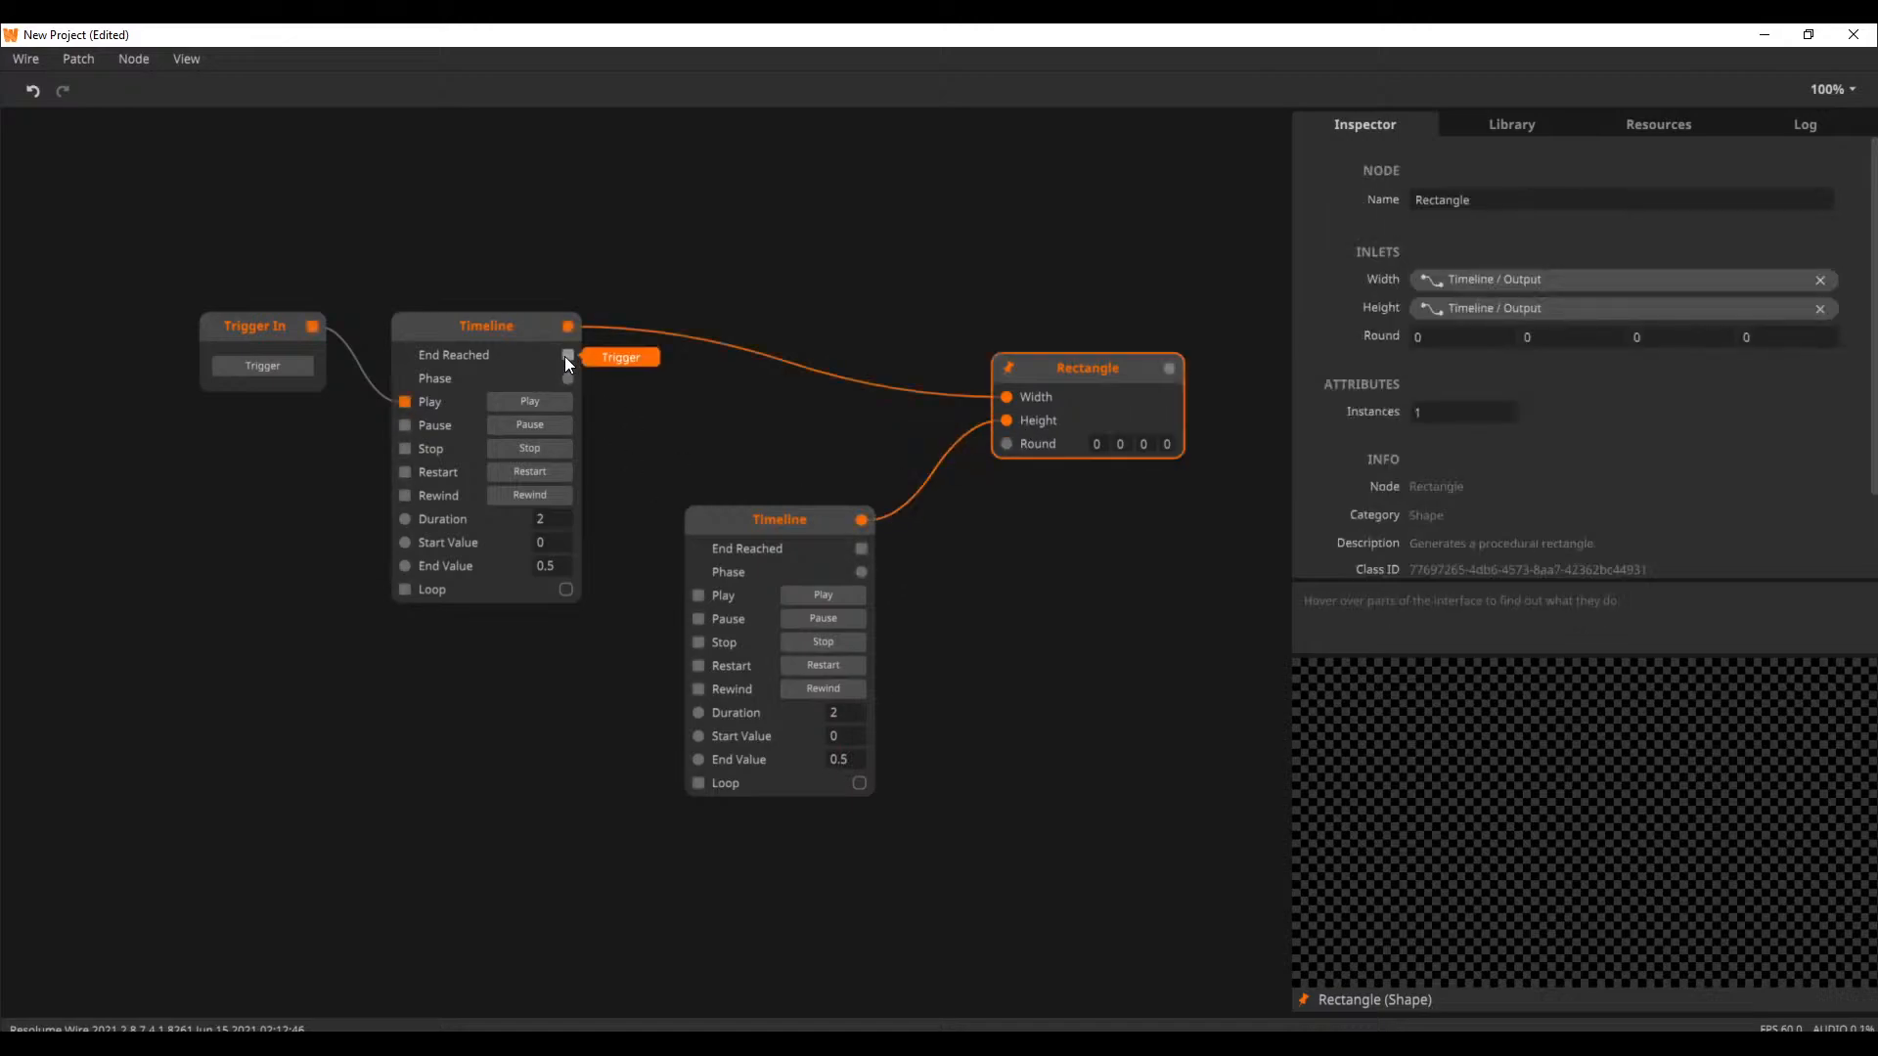
# Connect the first Timeline's End Reached outlet to the second Timeline's Restart inlet, and fire Trigger In to test the sequence
pyautogui.moveTo(567, 354); pyautogui.dragTo(699, 666)
pyautogui.moveTo(802, 520); pyautogui.dragTo(802, 489)
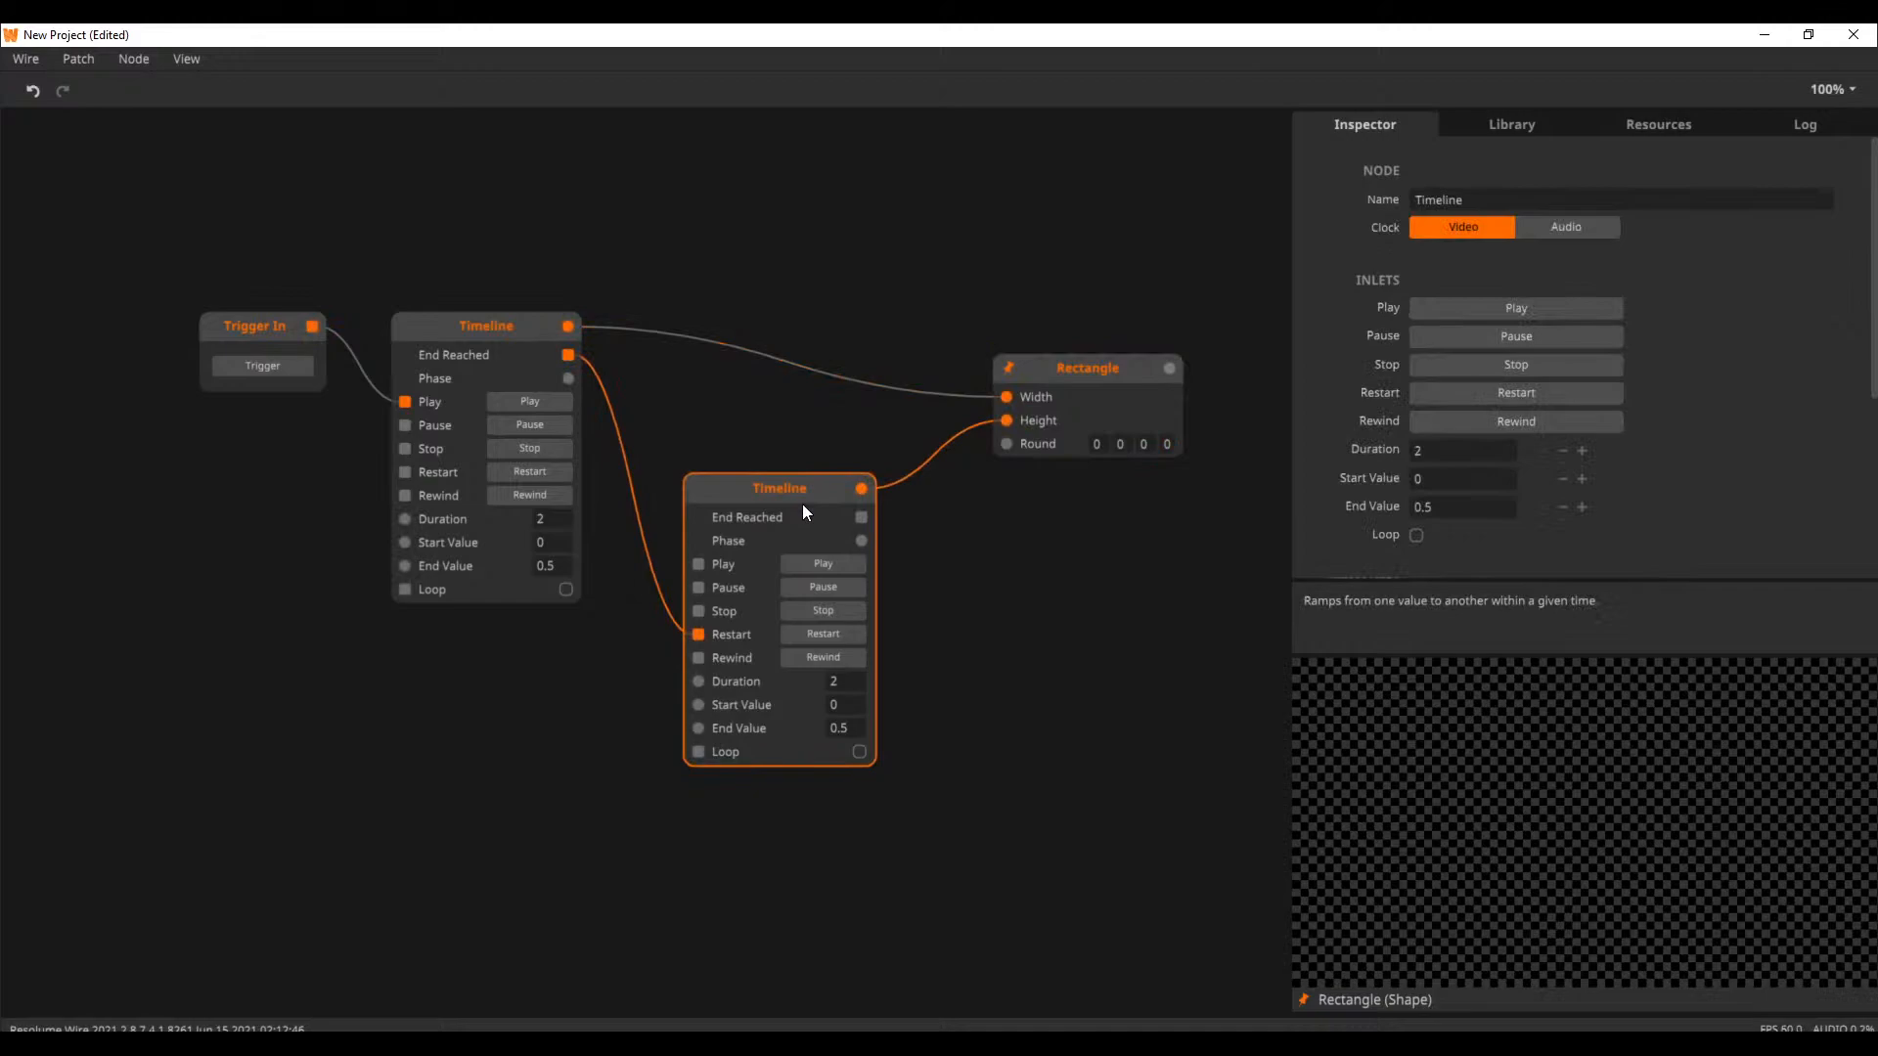
pyautogui.click(289, 366)
pyautogui.click(1134, 372)
pyautogui.click(290, 366)
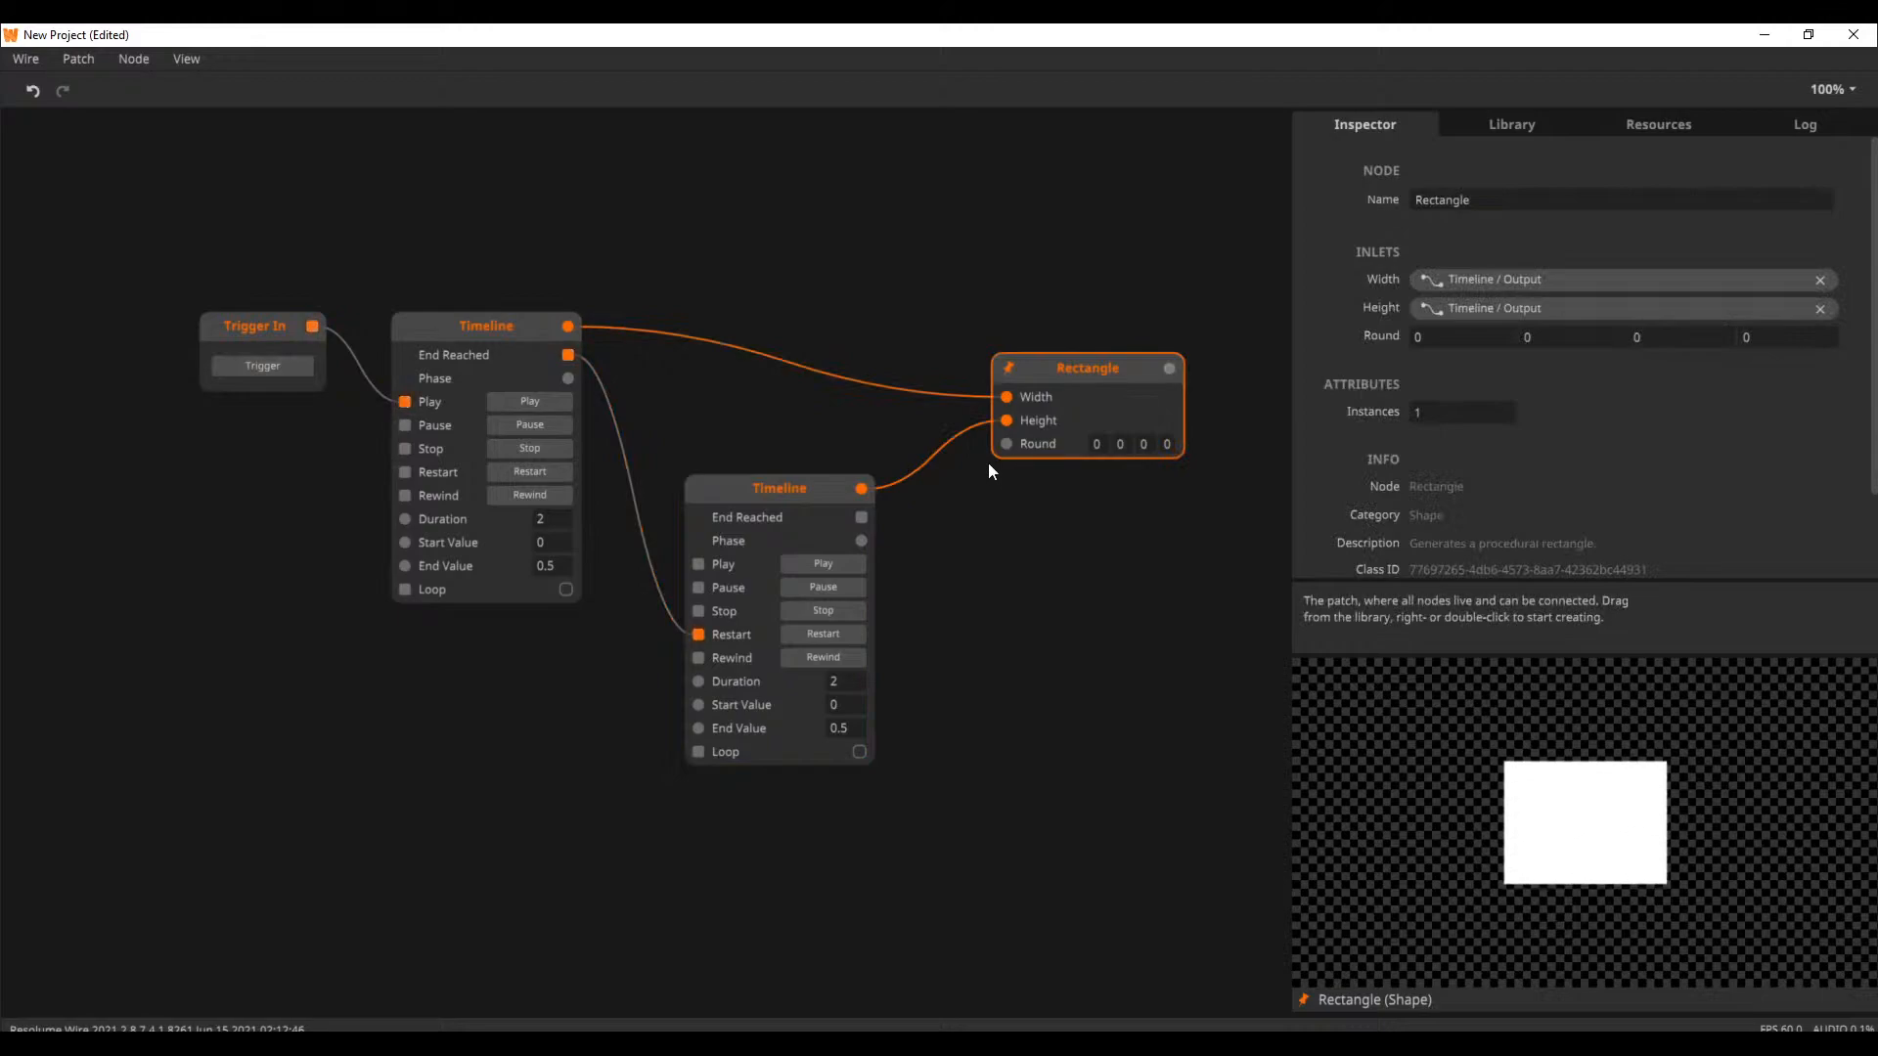
# Rewind both Timelines with their Start Values set to 0.1, and retest the sequence with Trigger In
pyautogui.click(543, 494)
pyautogui.click(822, 657)
pyautogui.click(564, 539)
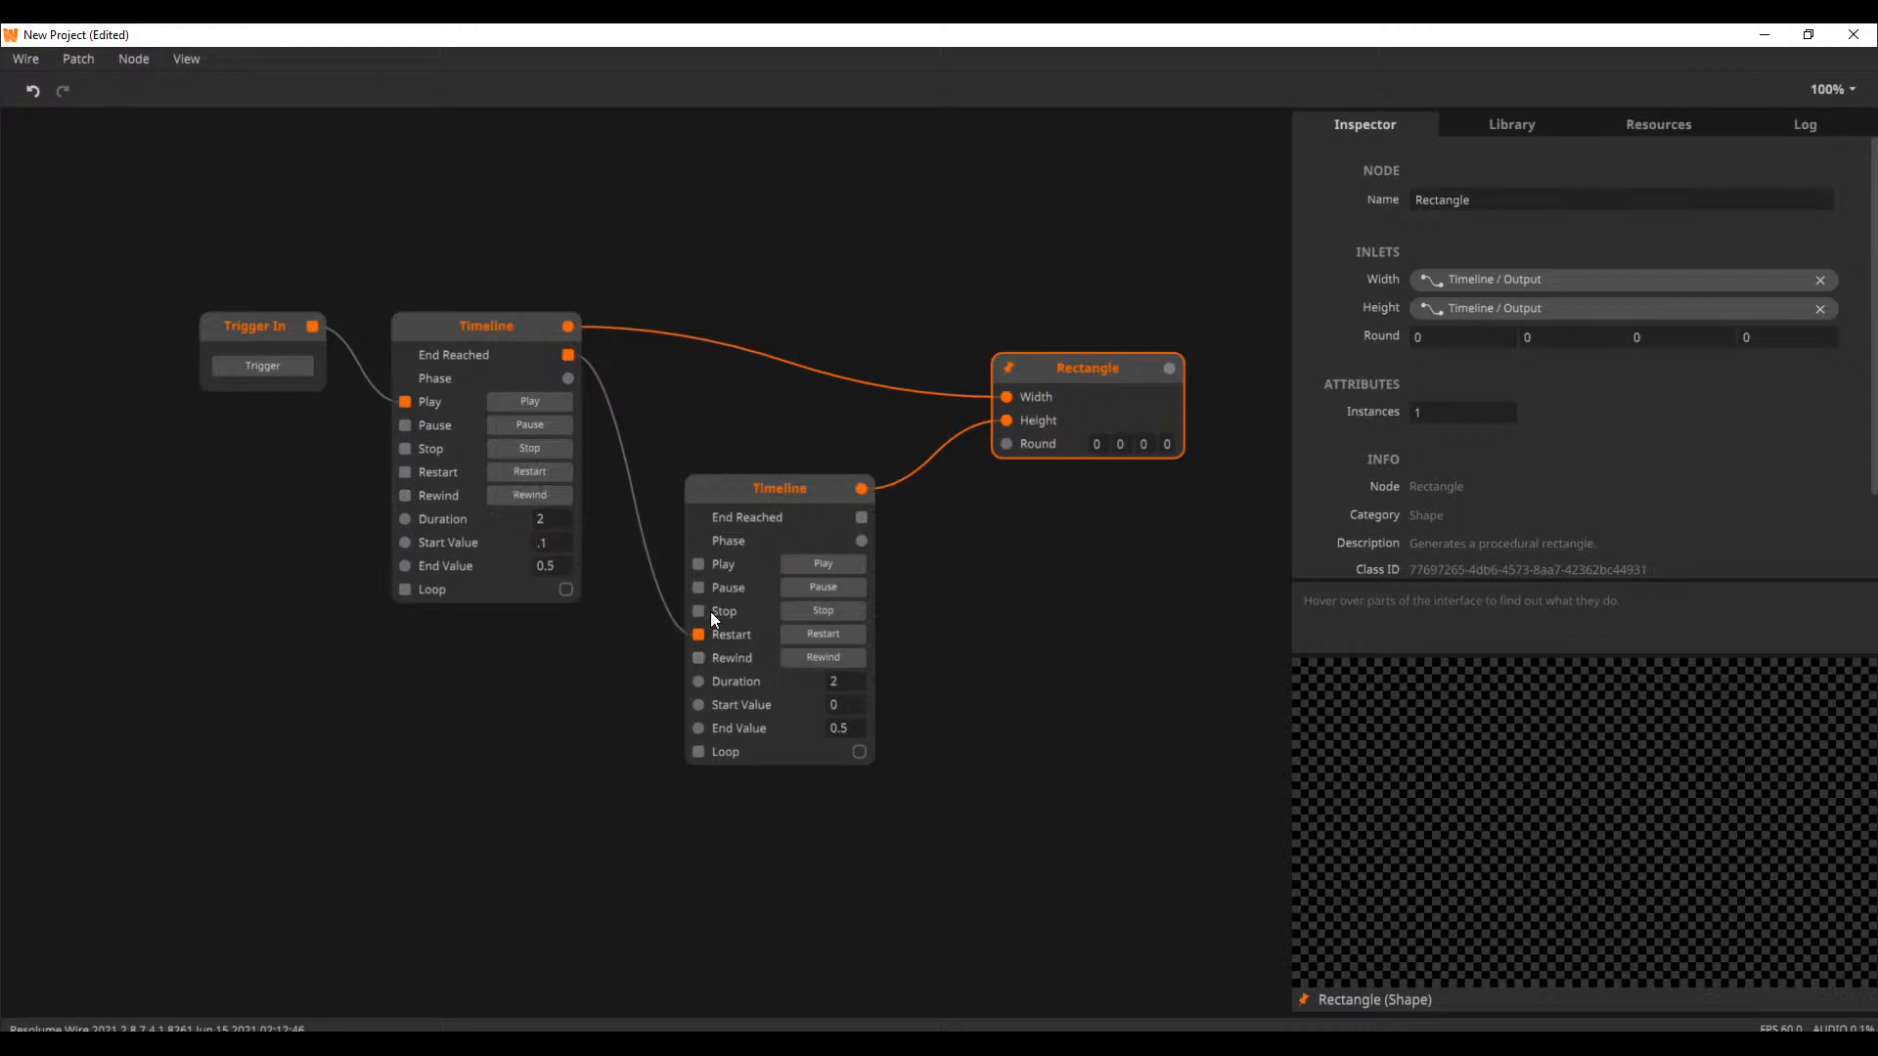
pyautogui.press('Return')
pyautogui.moveTo(1084, 388); pyautogui.dragTo(1082, 355)
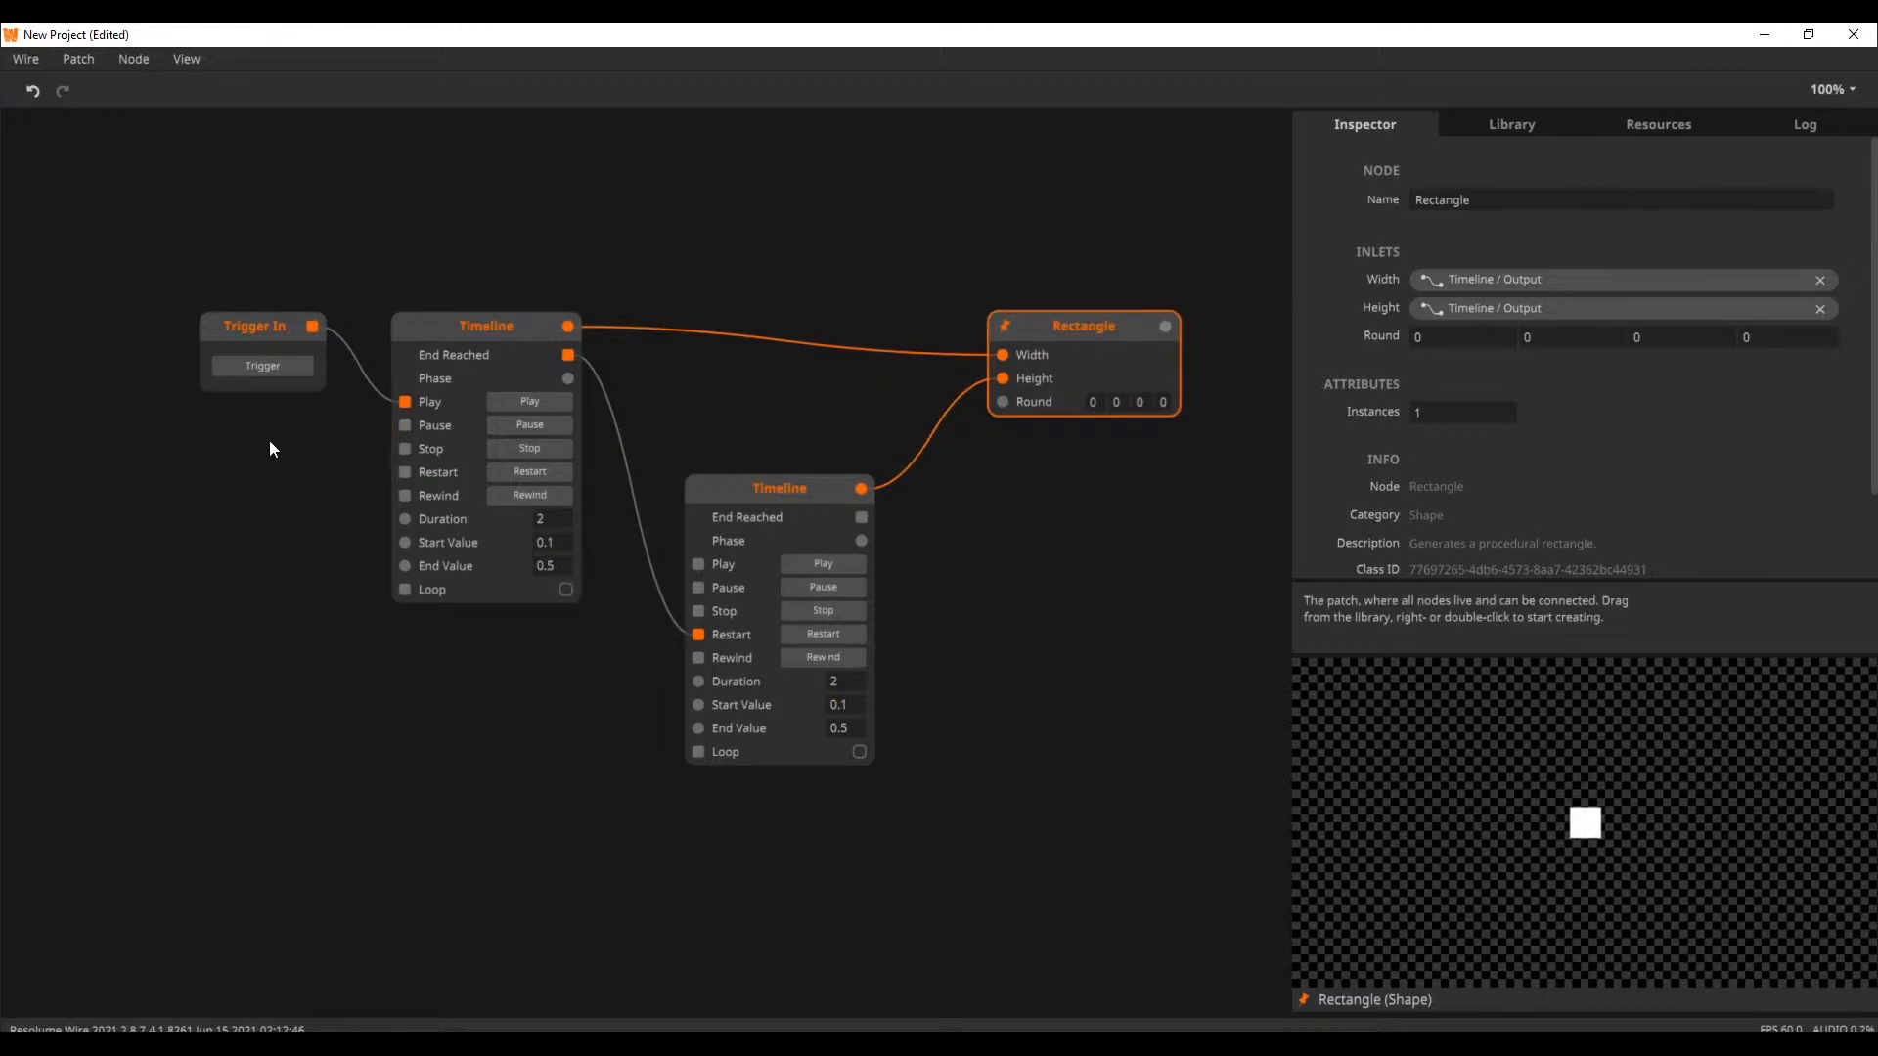
pyautogui.click(275, 366)
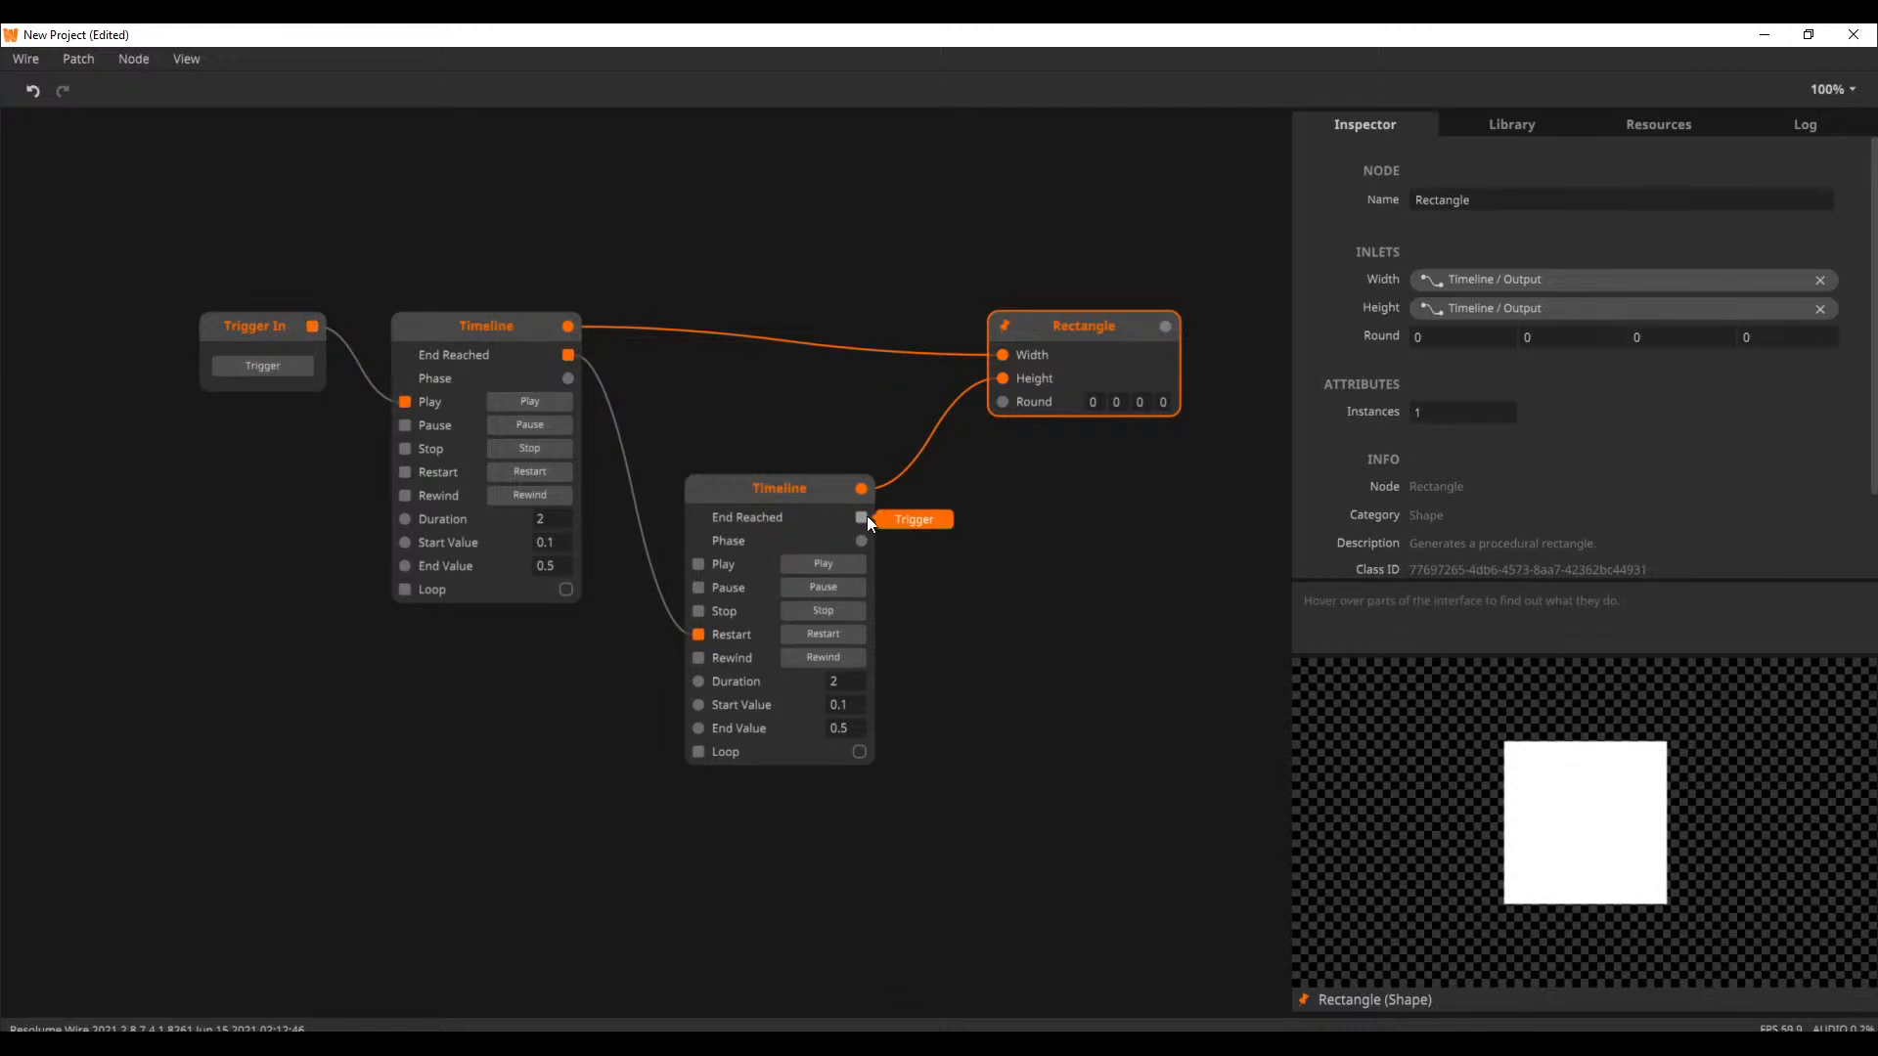
# Loop the second Timeline's End Reached back to the first Timeline's Restart through a Delay node, and start the loop with Trigger In
pyautogui.moveTo(866, 514); pyautogui.dragTo(401, 473)
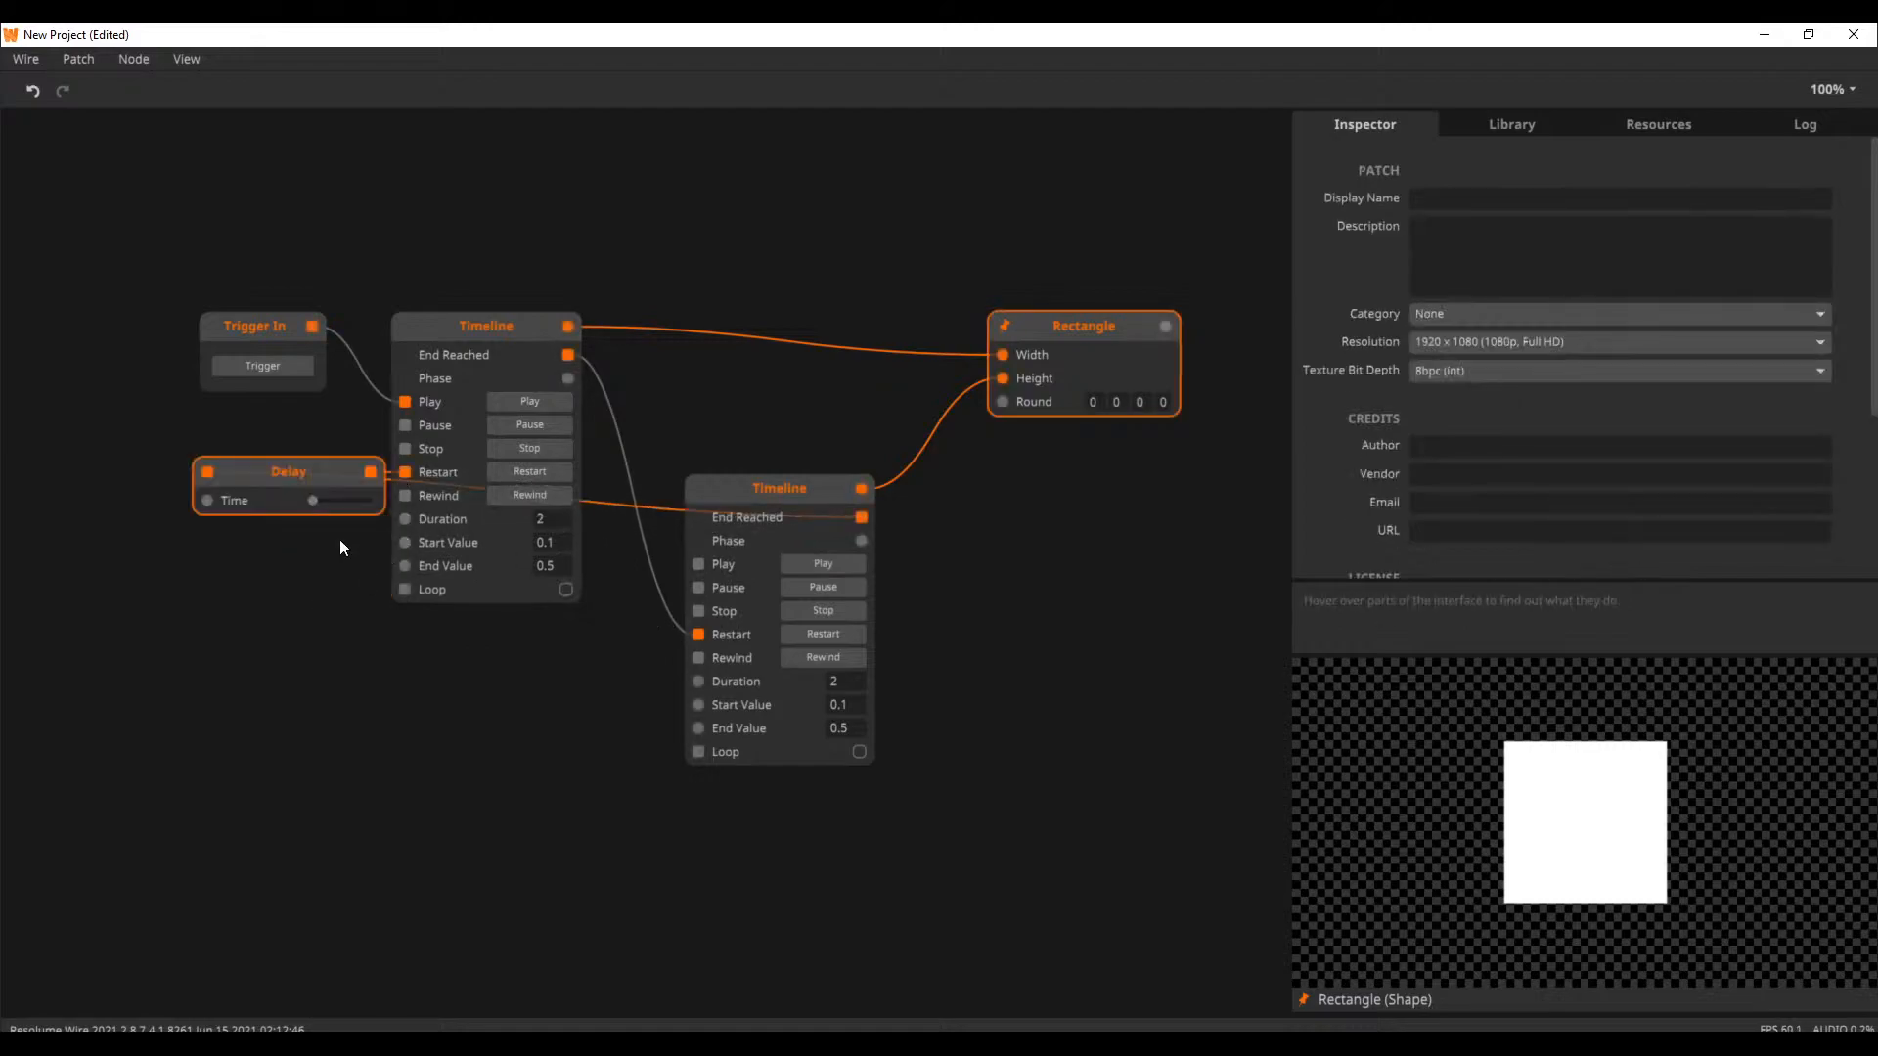
pyautogui.moveTo(272, 507); pyautogui.dragTo(243, 566)
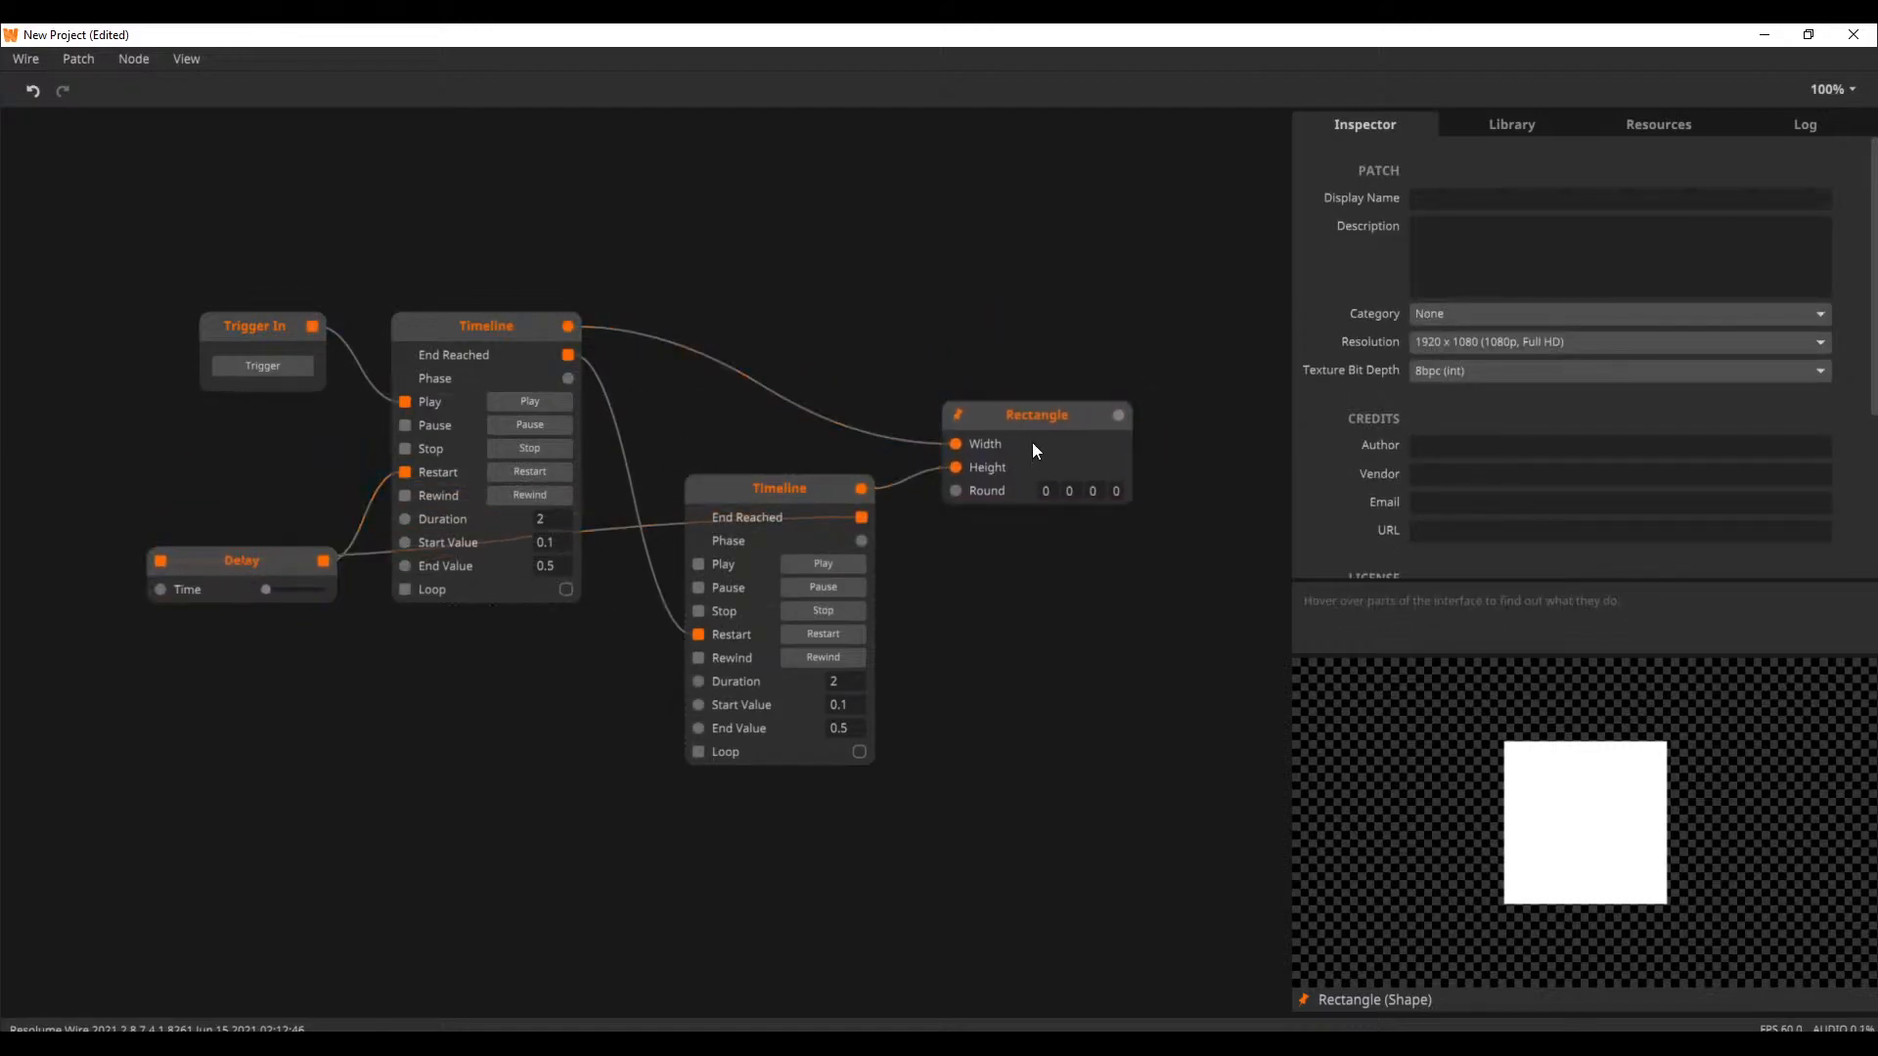
pyautogui.moveTo(1031, 444); pyautogui.dragTo(1044, 422)
pyautogui.moveTo(258, 569); pyautogui.dragTo(249, 611)
pyautogui.click(260, 362)
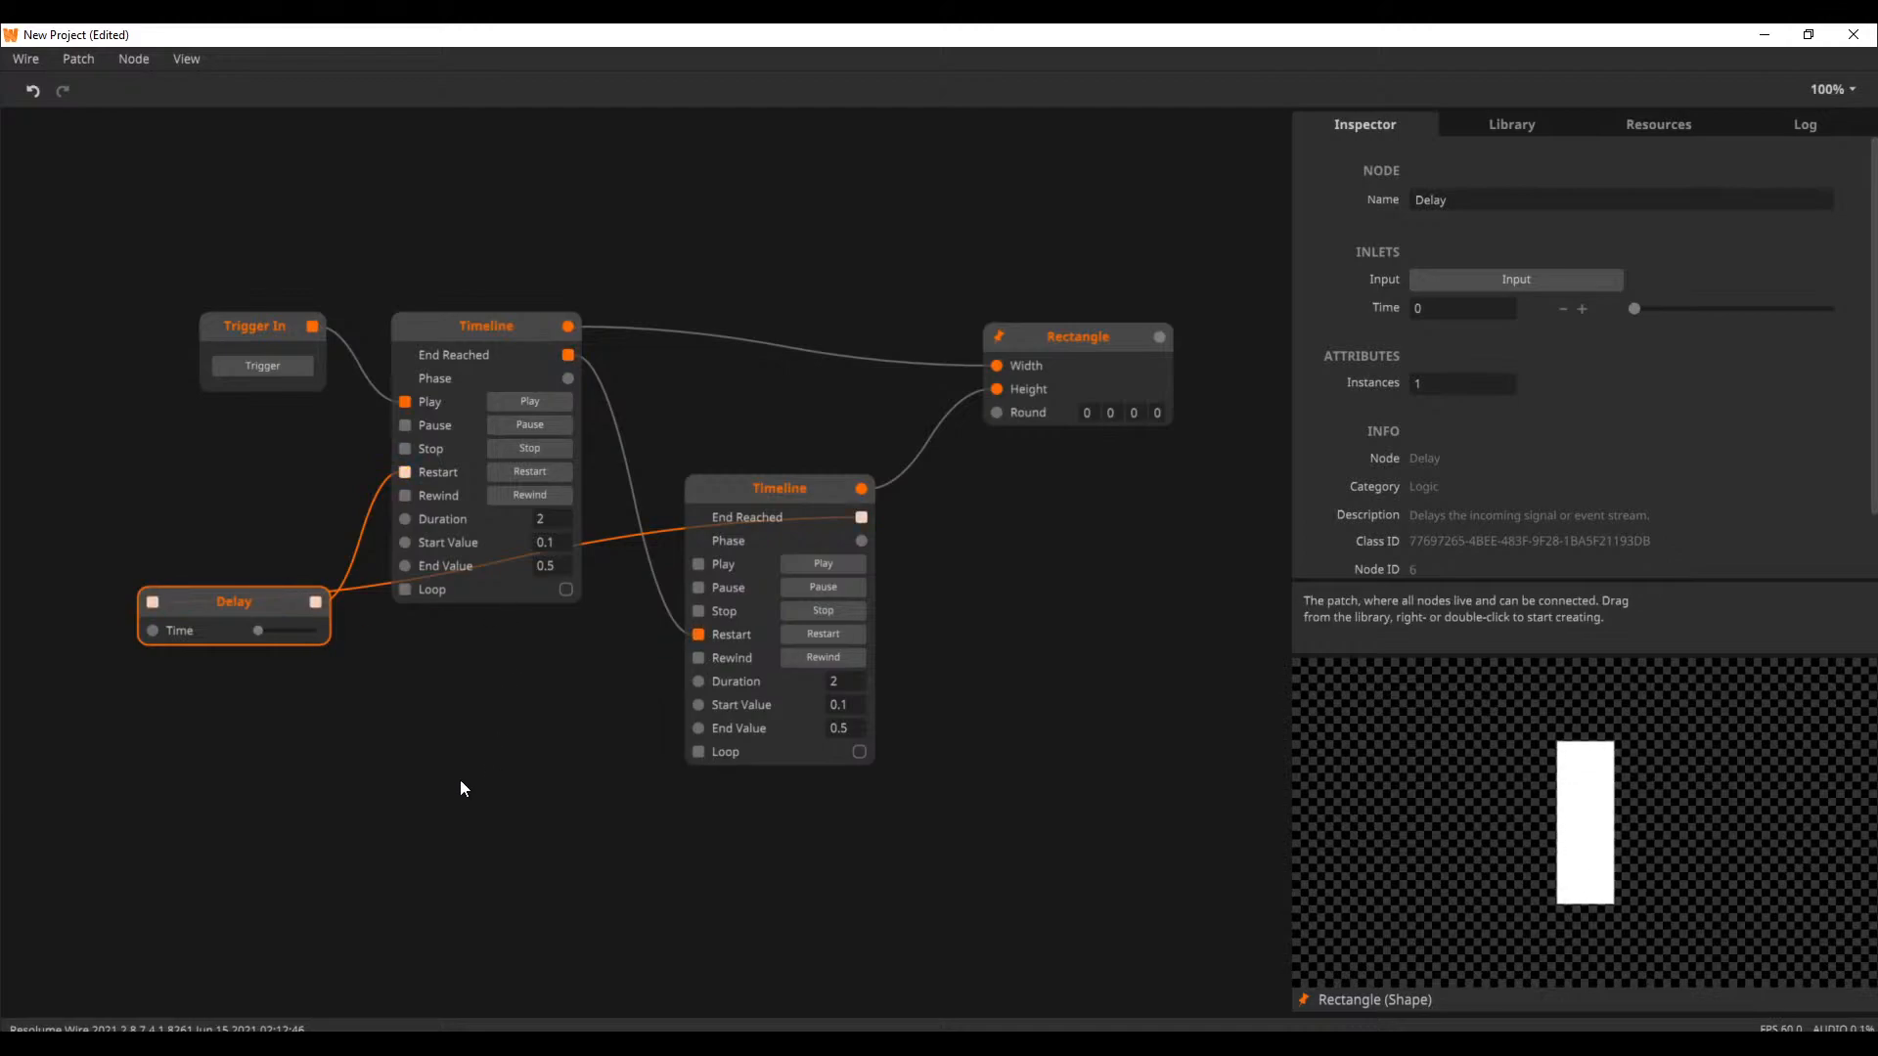
# Delete the Delay and Trigger In nodes, and move the Rectangle node further right
pyautogui.click(537, 791)
pyautogui.moveTo(257, 622); pyautogui.dragTo(287, 761)
pyautogui.moveTo(217, 863); pyautogui.dragTo(358, 730)
pyautogui.press('Delete')
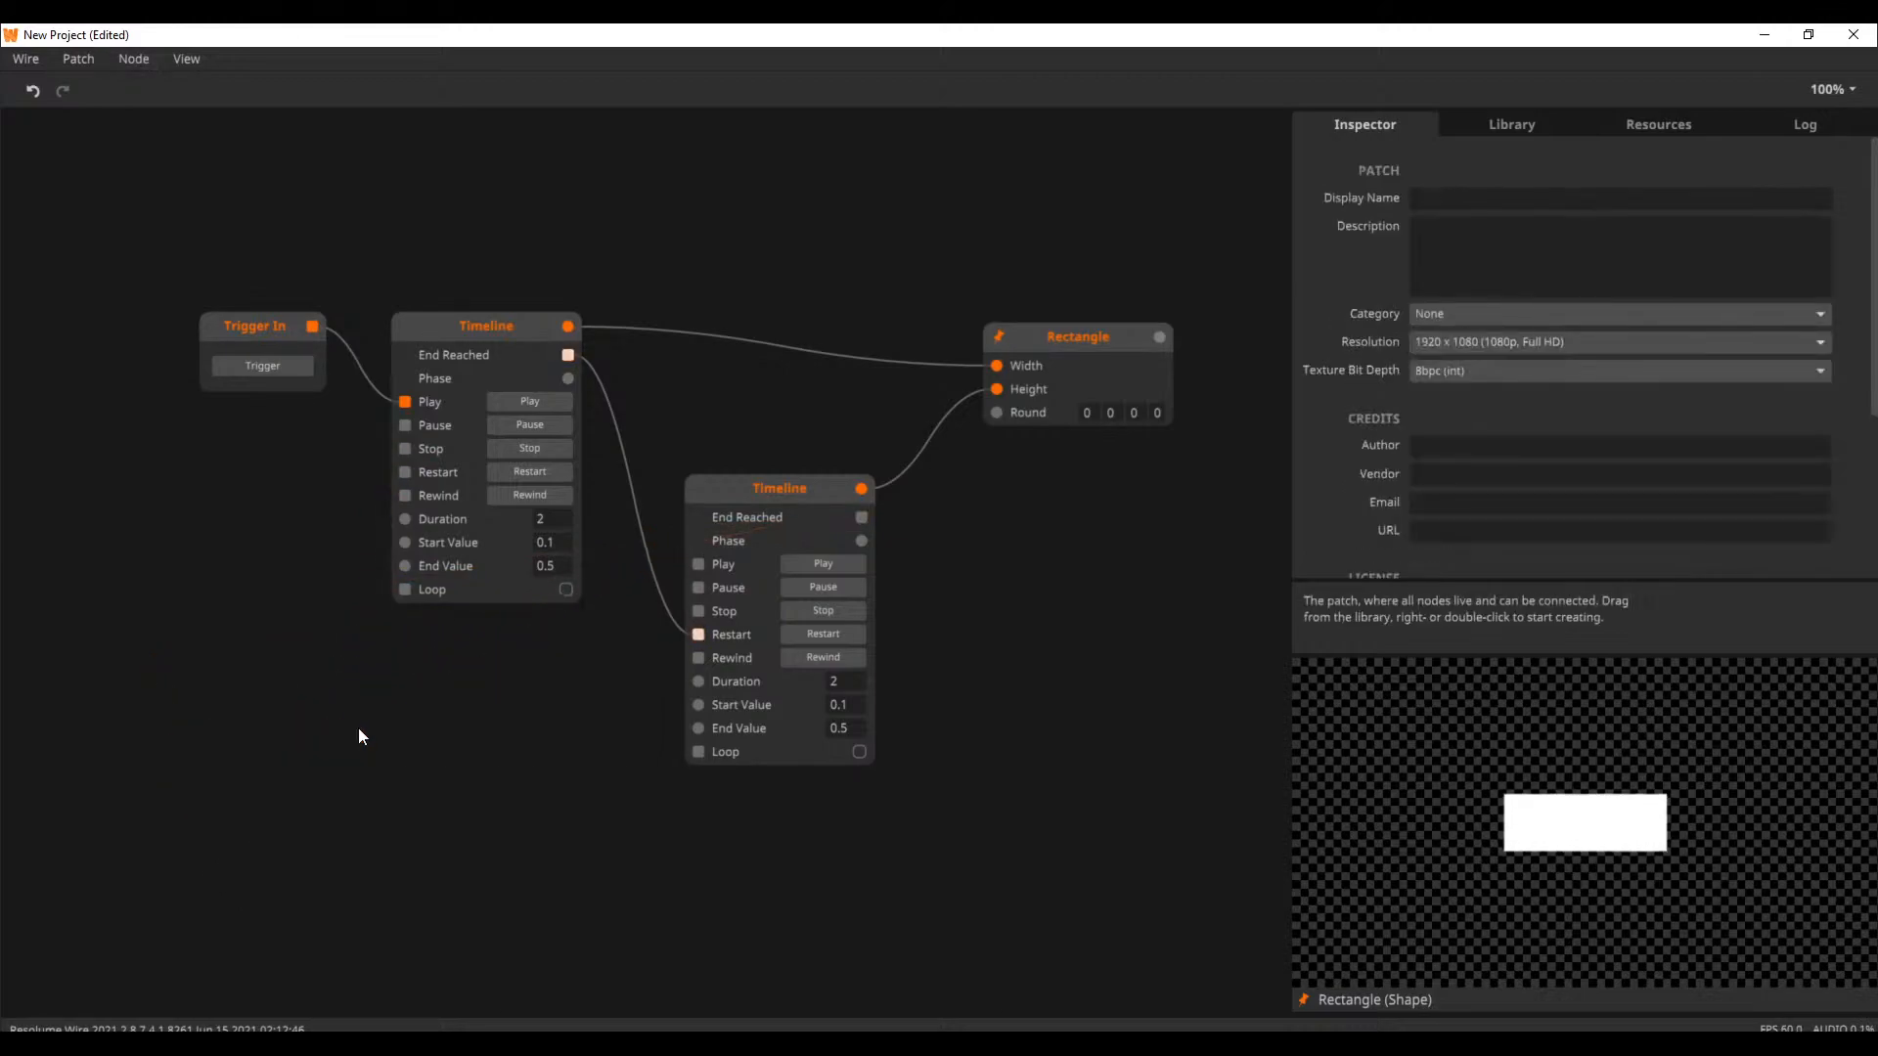
pyautogui.click(266, 374)
pyautogui.press('Delete')
pyautogui.moveTo(1046, 354); pyautogui.dragTo(1132, 348)
# Add a Transport Beat node and place it to the left of the first Timeline
pyautogui.click(91, 480)
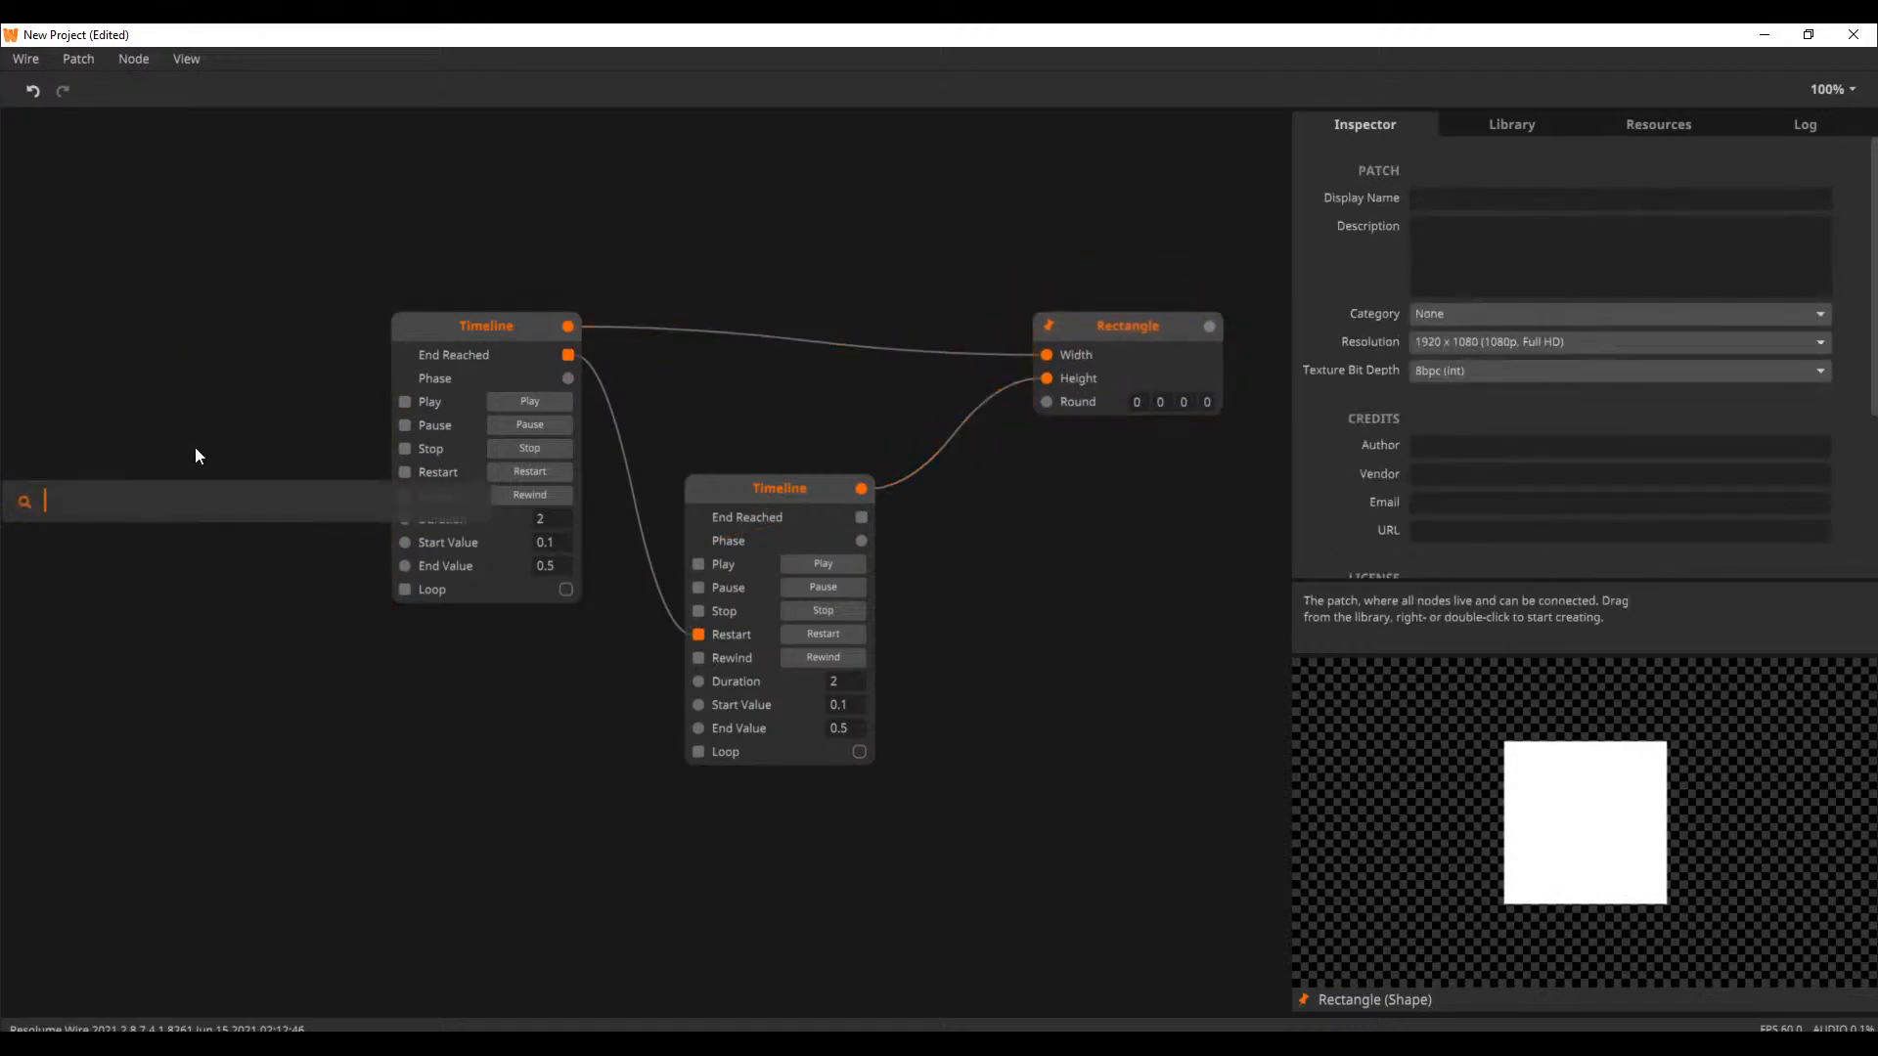
pyautogui.doubleClick(196, 415)
pyautogui.write('tra')
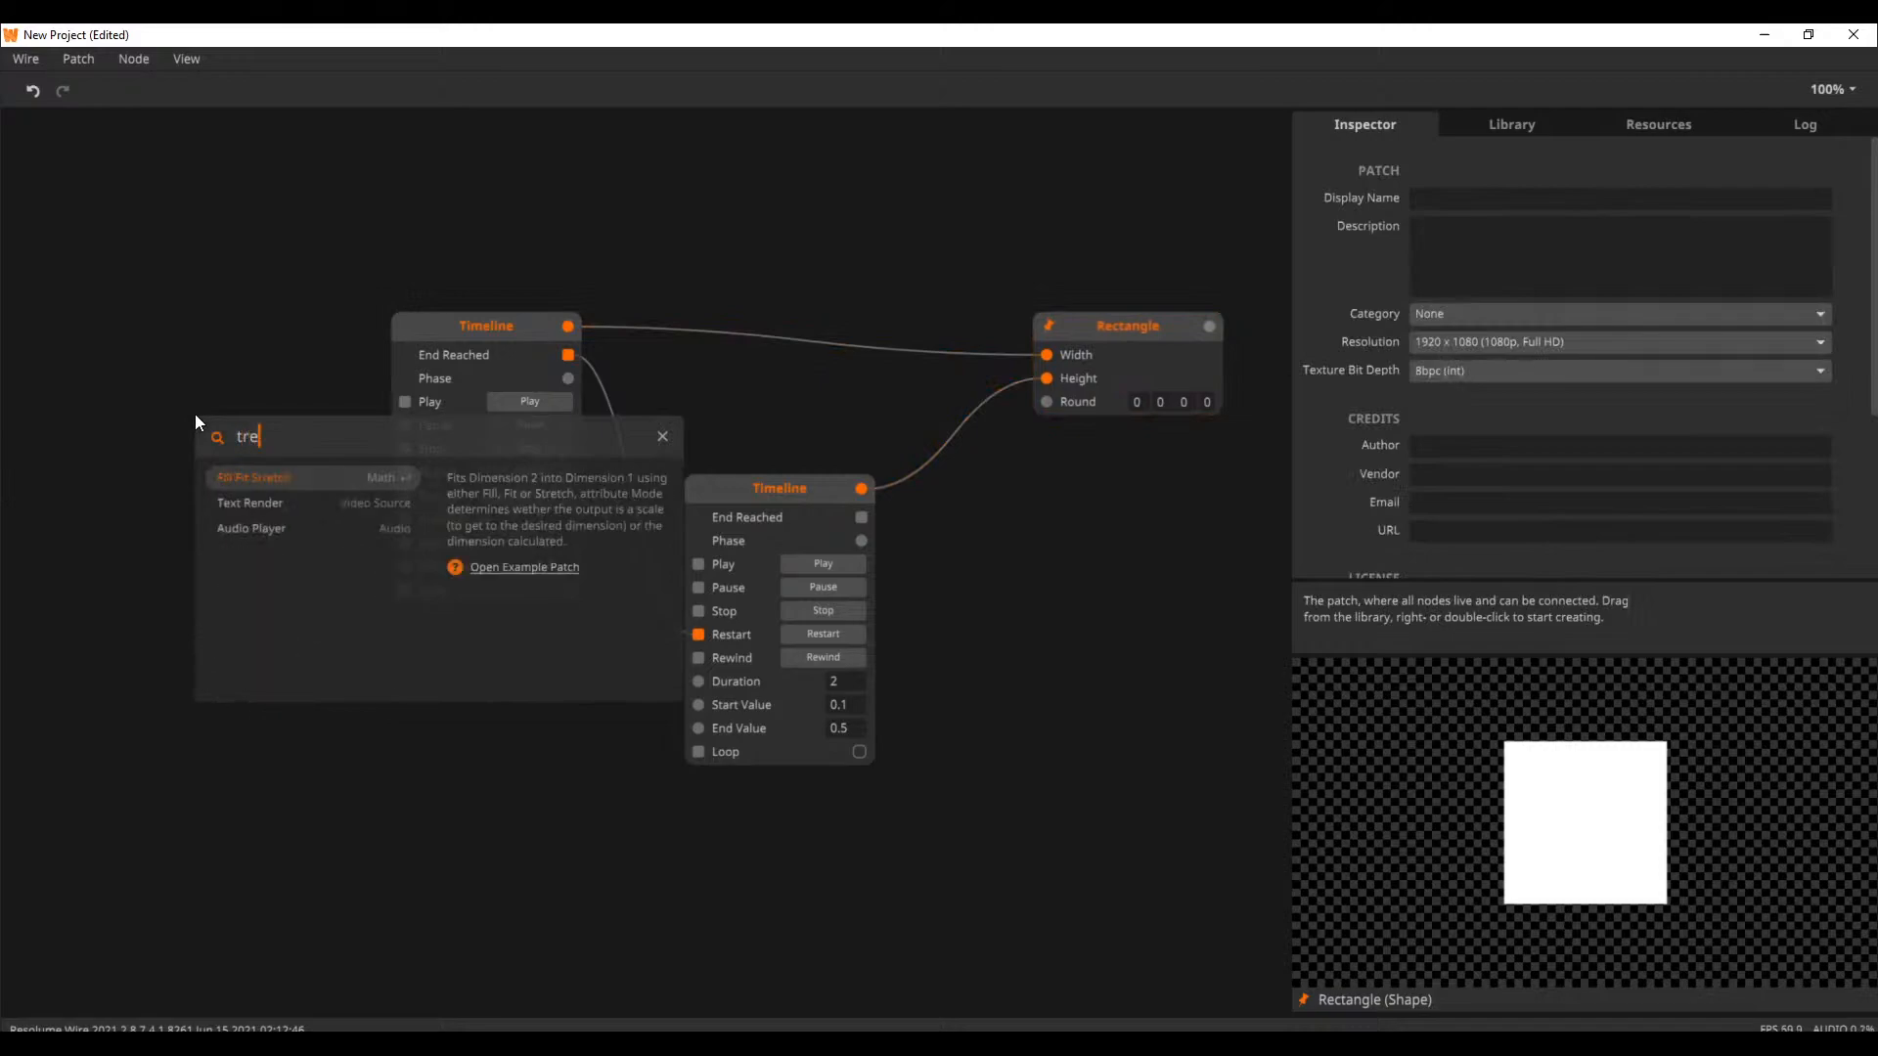
pyautogui.write('ns')
pyautogui.press('Down')
pyautogui.press('Down')
pyautogui.press('Return')
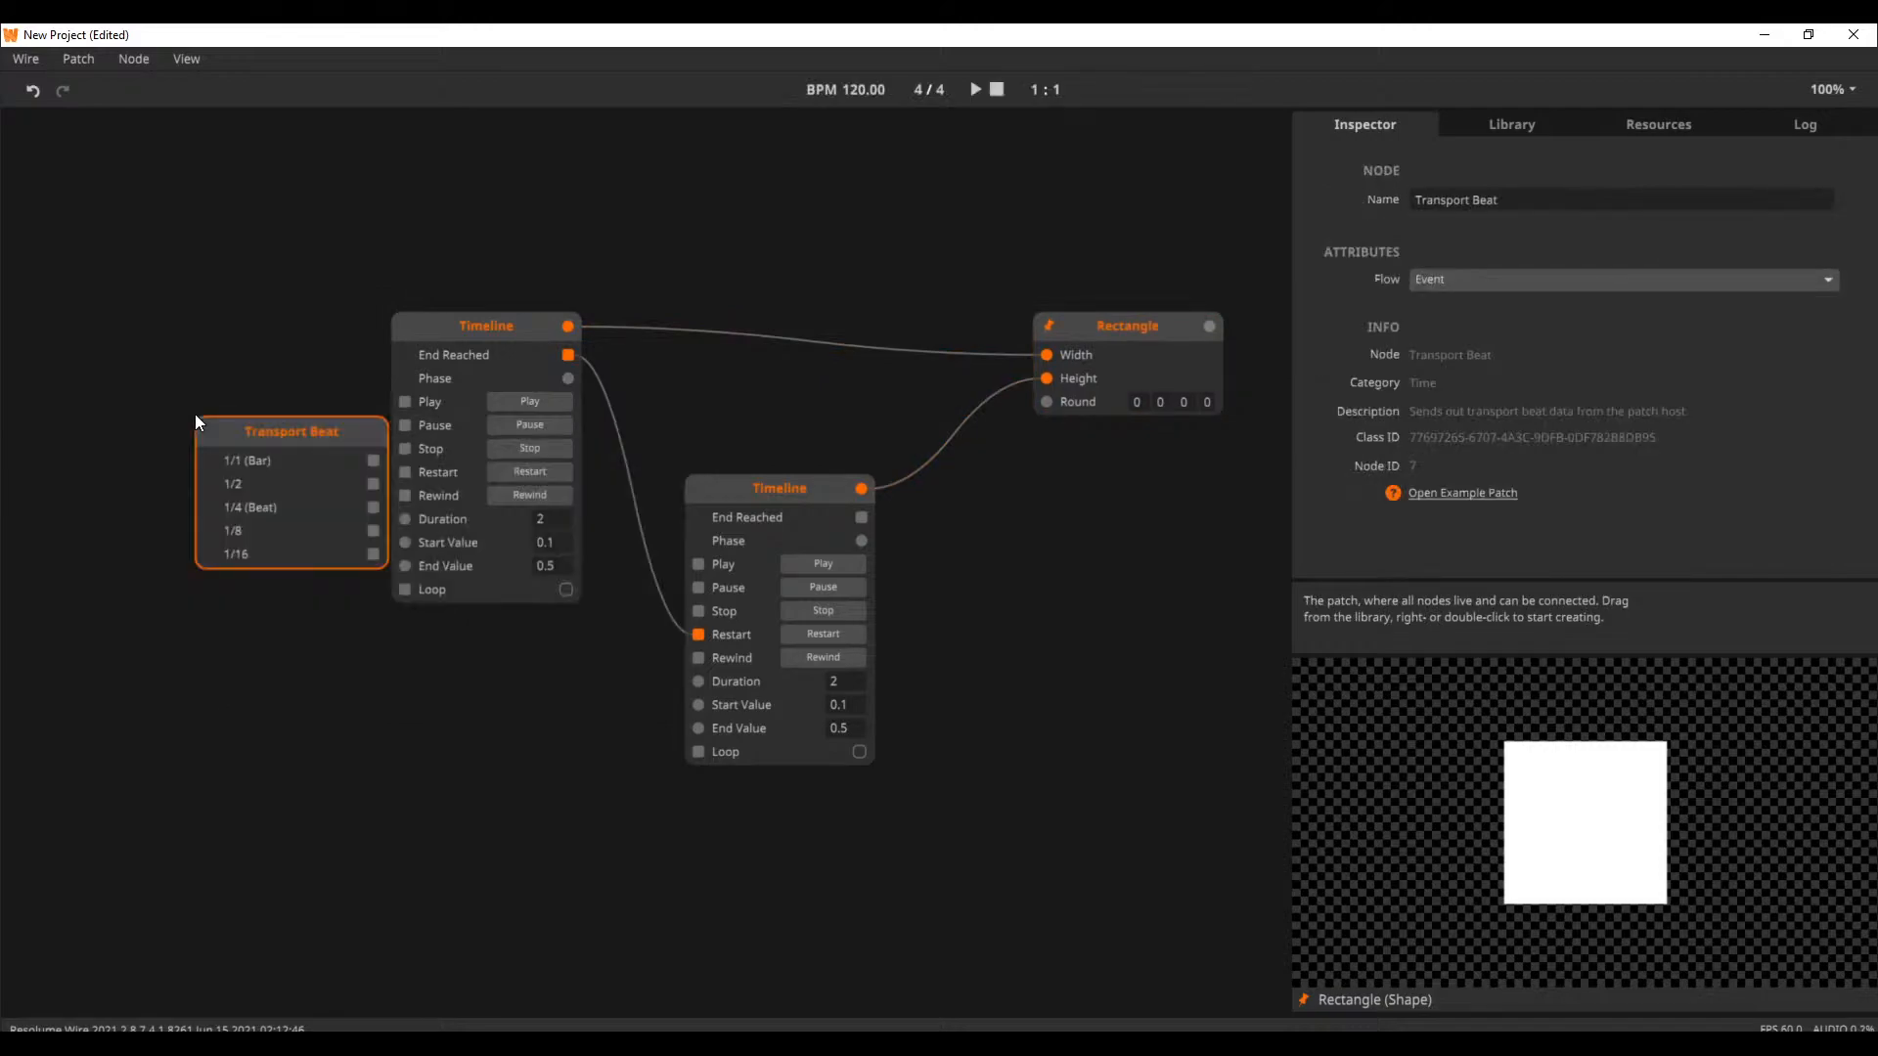
pyautogui.moveTo(283, 443); pyautogui.dragTo(120, 337)
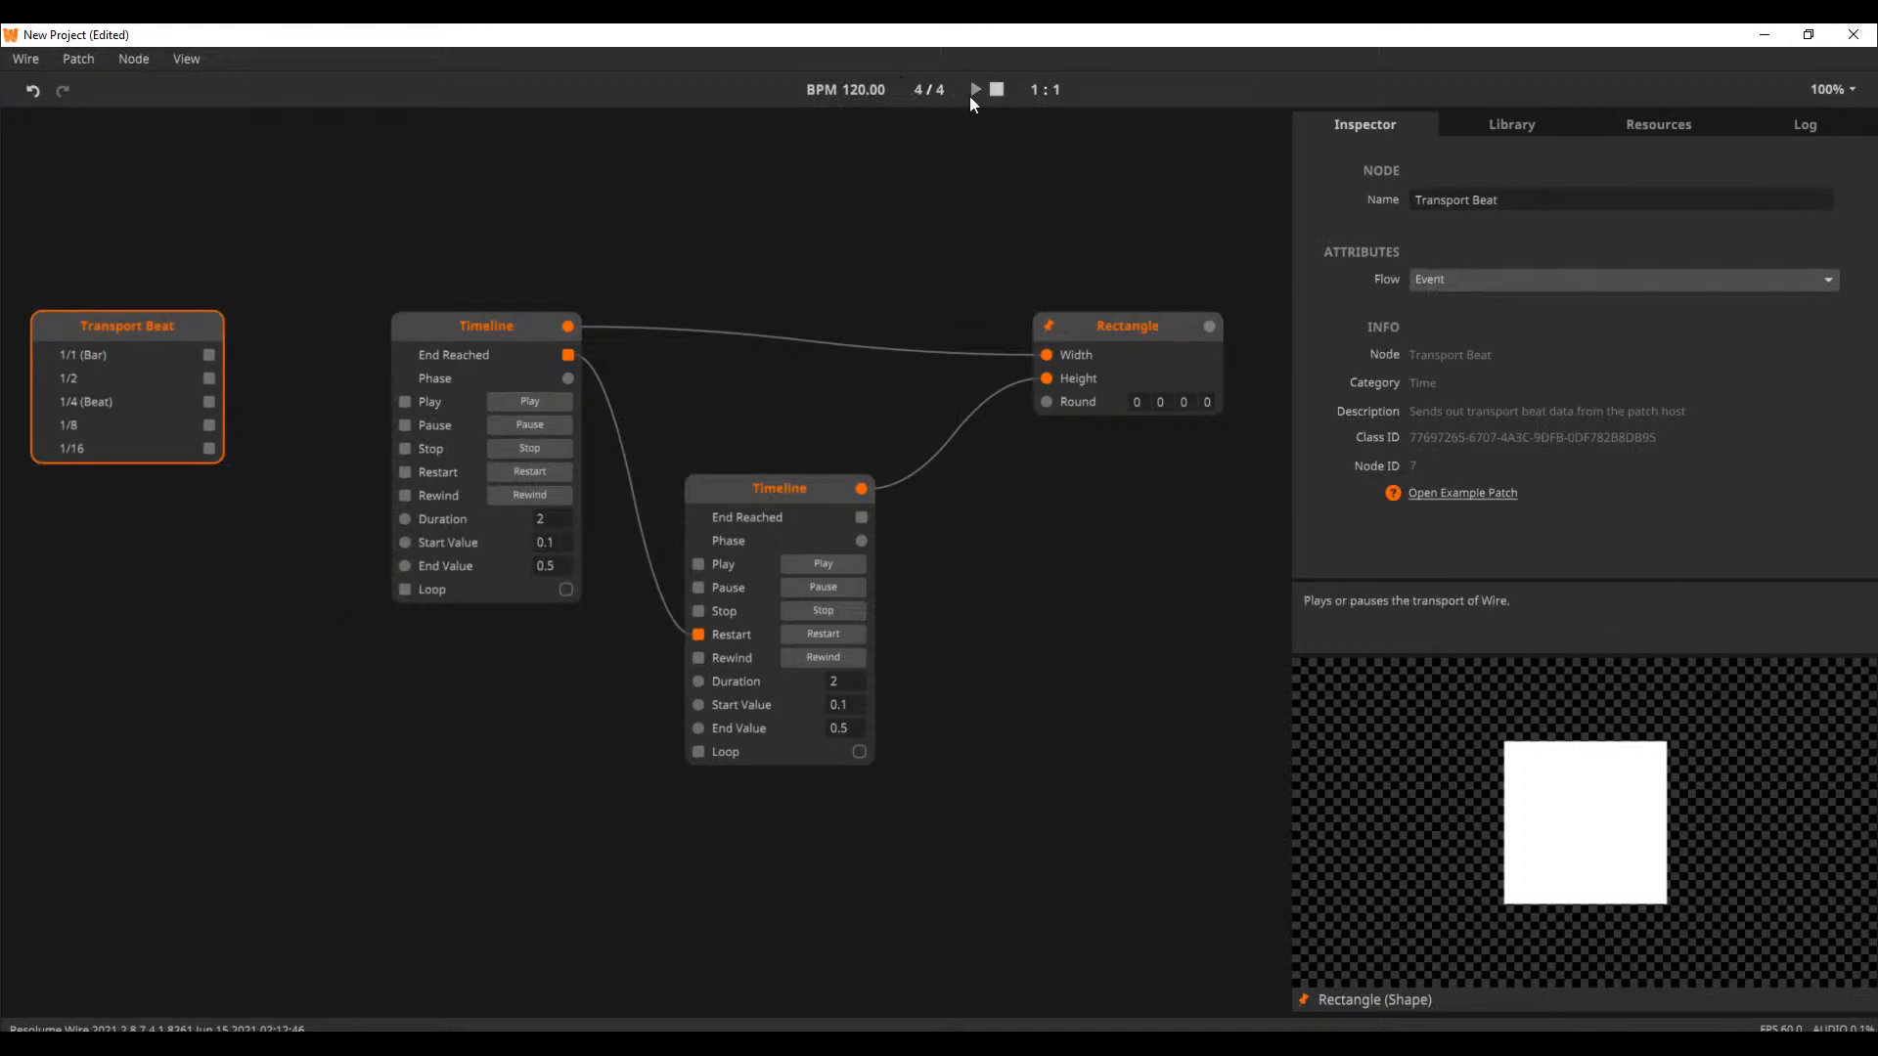
# Rewire the Restart inlets so 1/4 (Beat) alone drives the first Timeline and 1/2 alone the second, and start the transport
pyautogui.moveTo(210, 402); pyautogui.dragTo(409, 475)
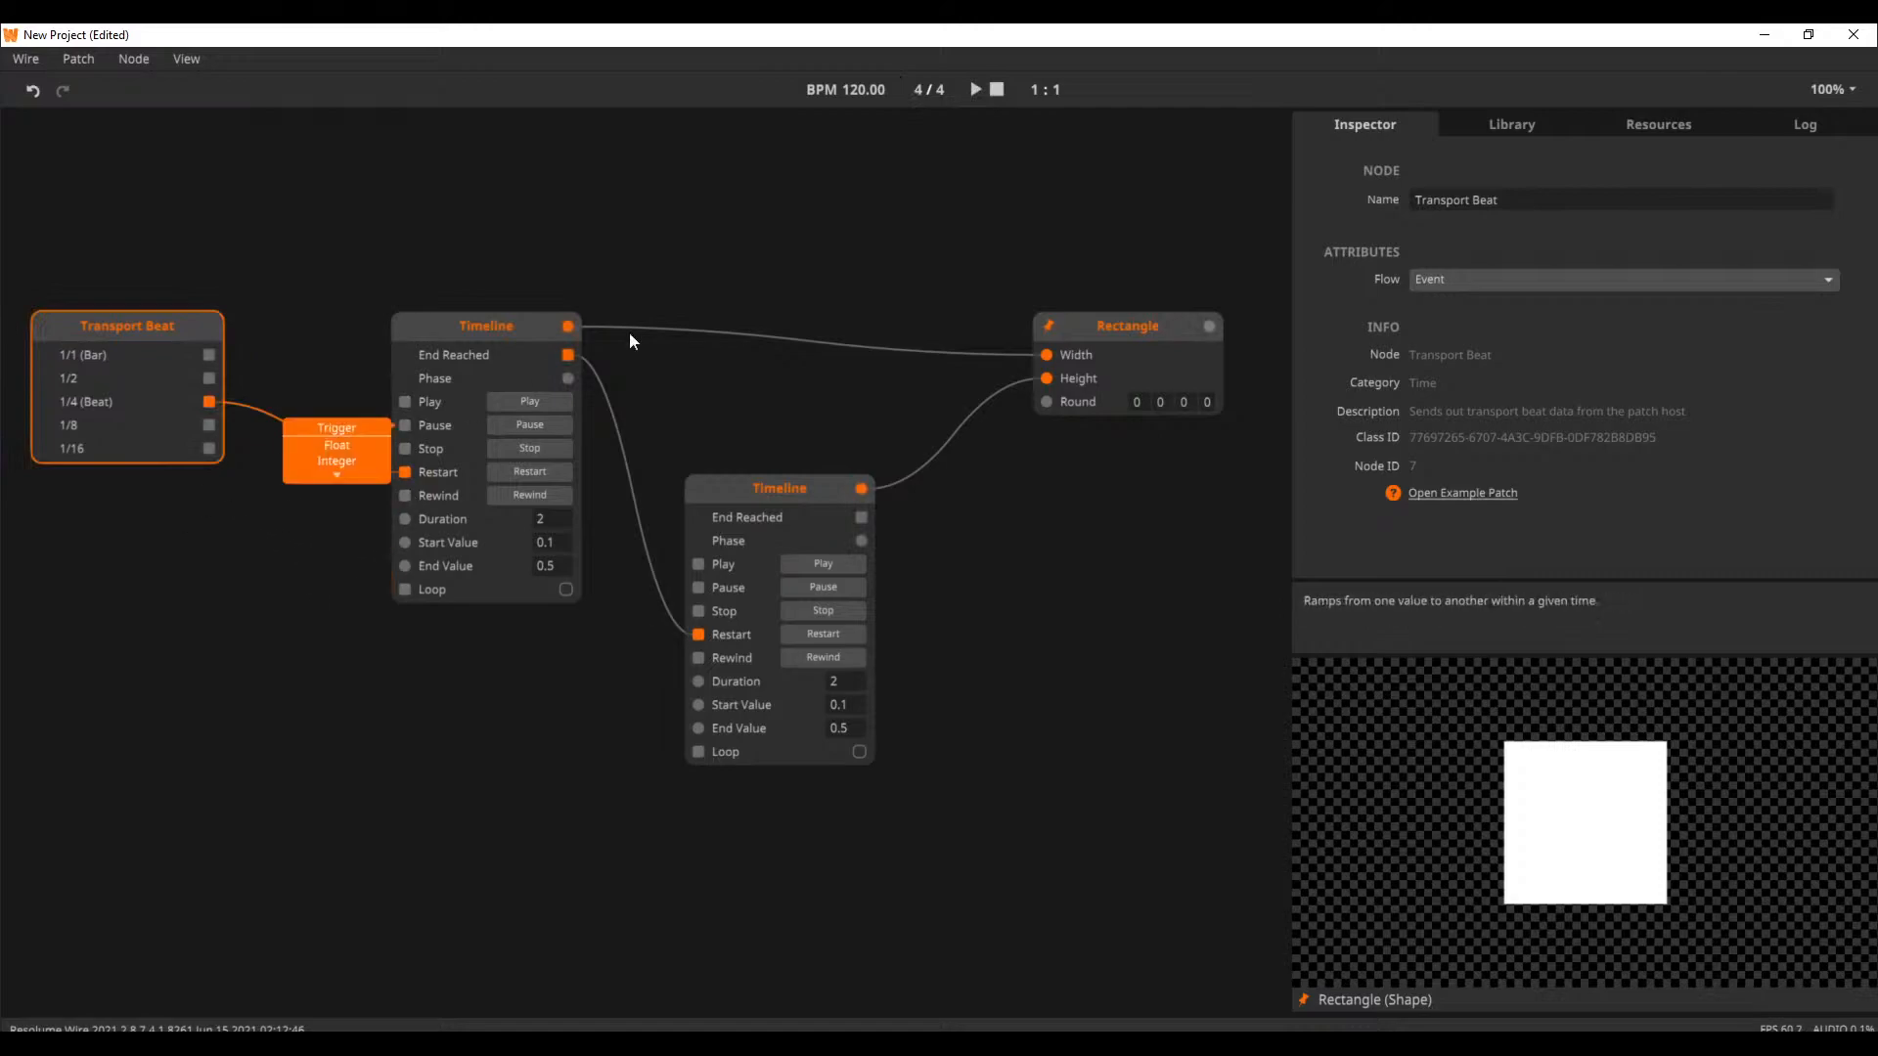
pyautogui.moveTo(209, 379); pyautogui.dragTo(708, 634)
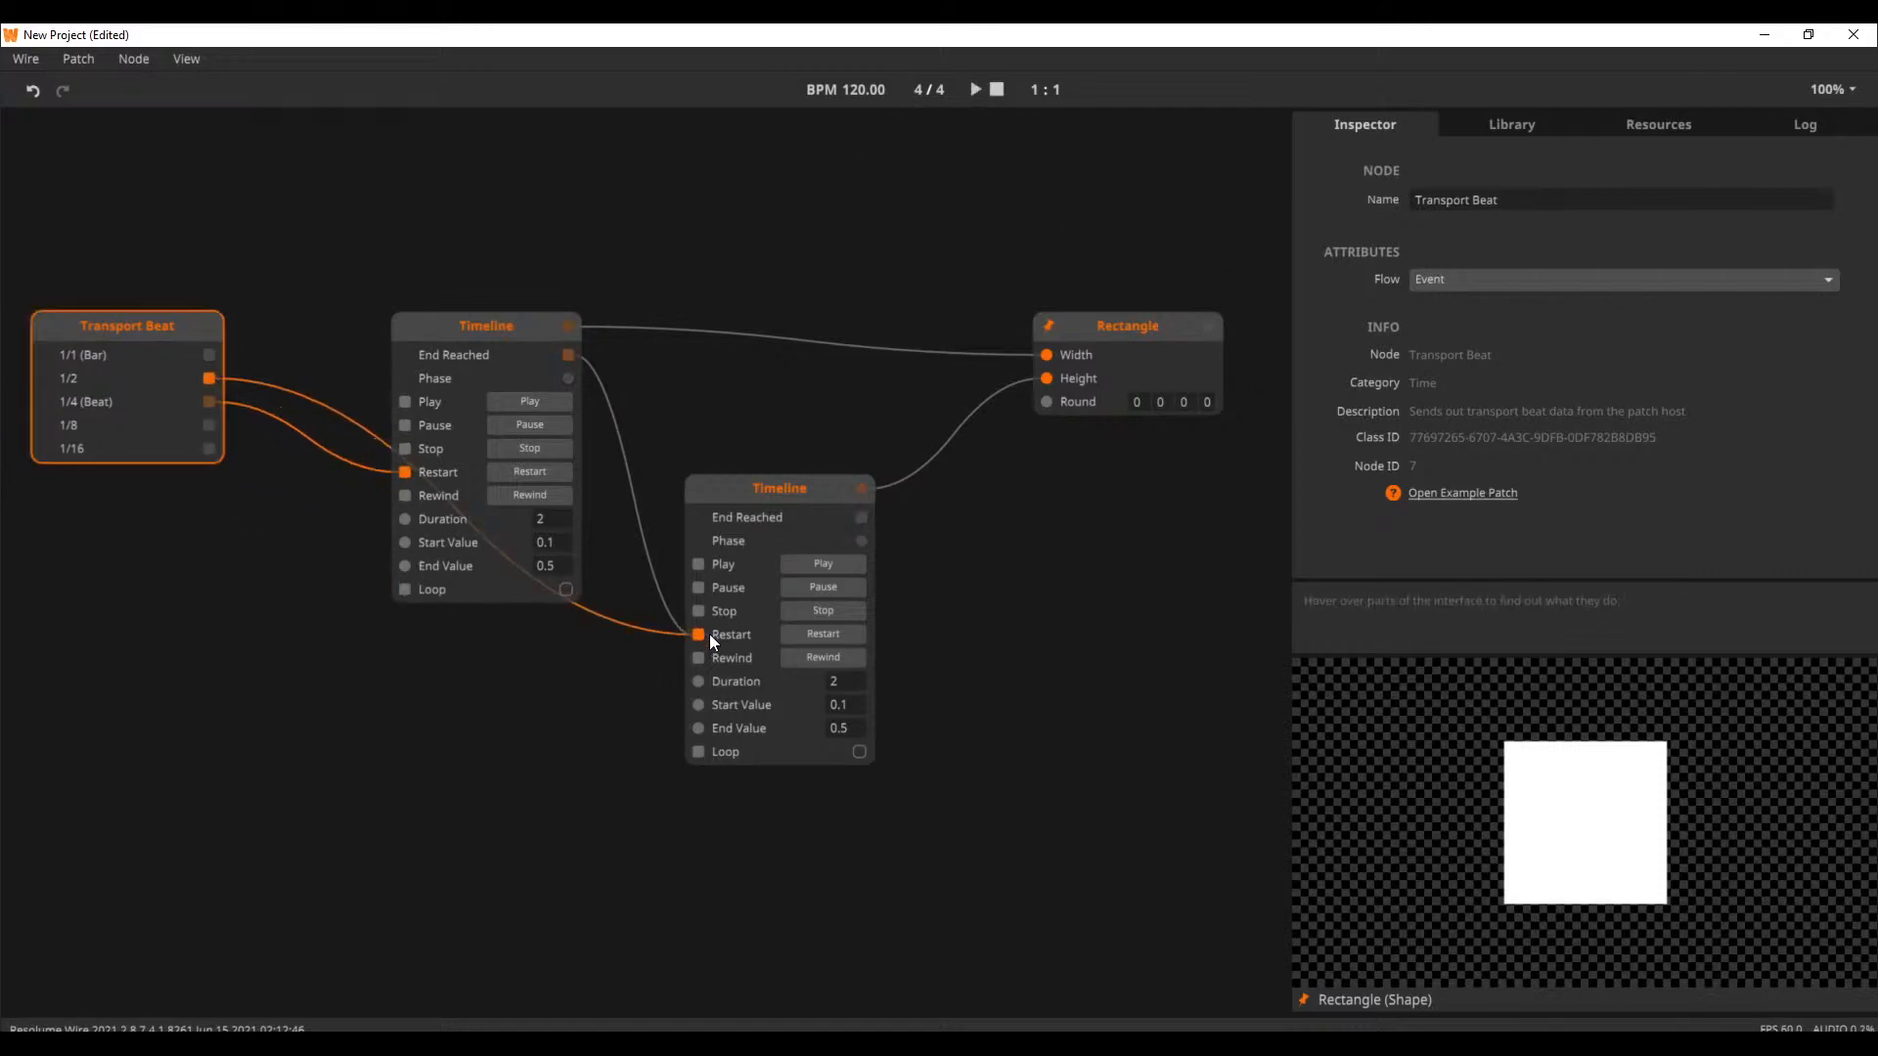
pyautogui.click(638, 513)
pyautogui.moveTo(148, 323); pyautogui.dragTo(179, 618)
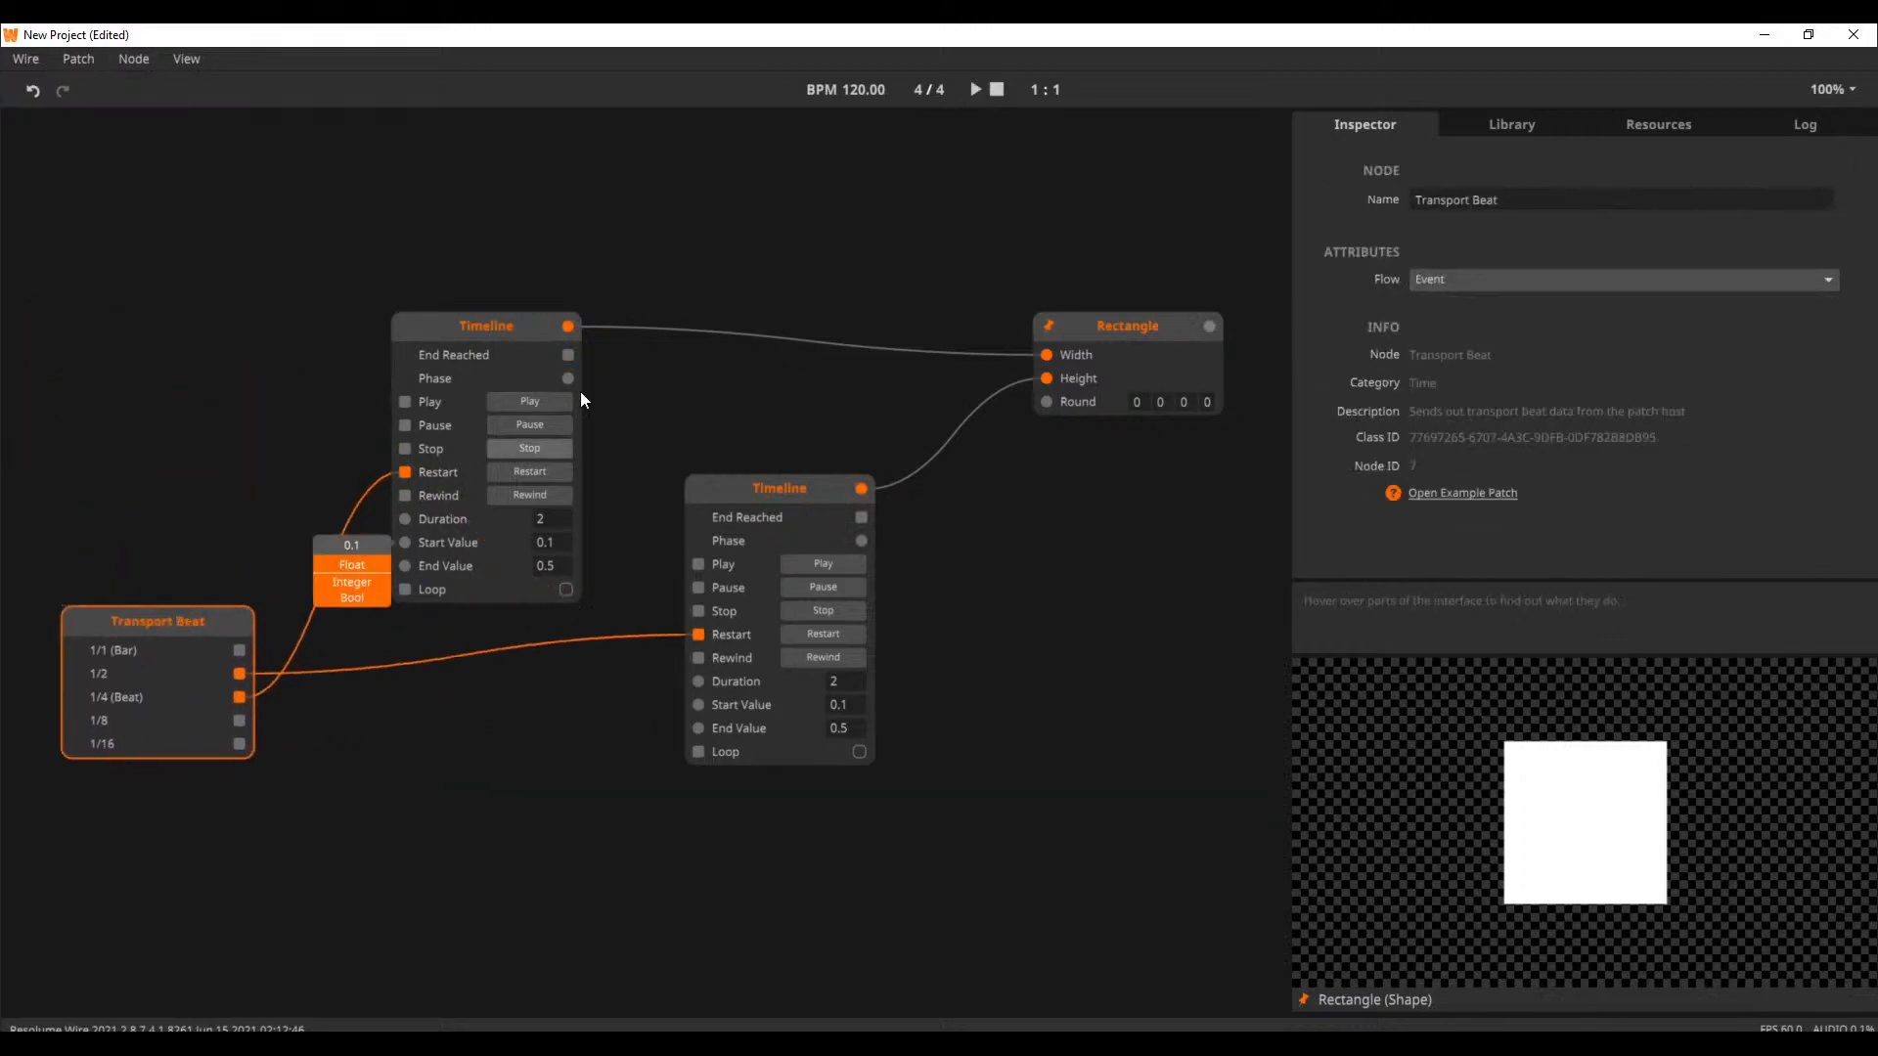
pyautogui.click(973, 90)
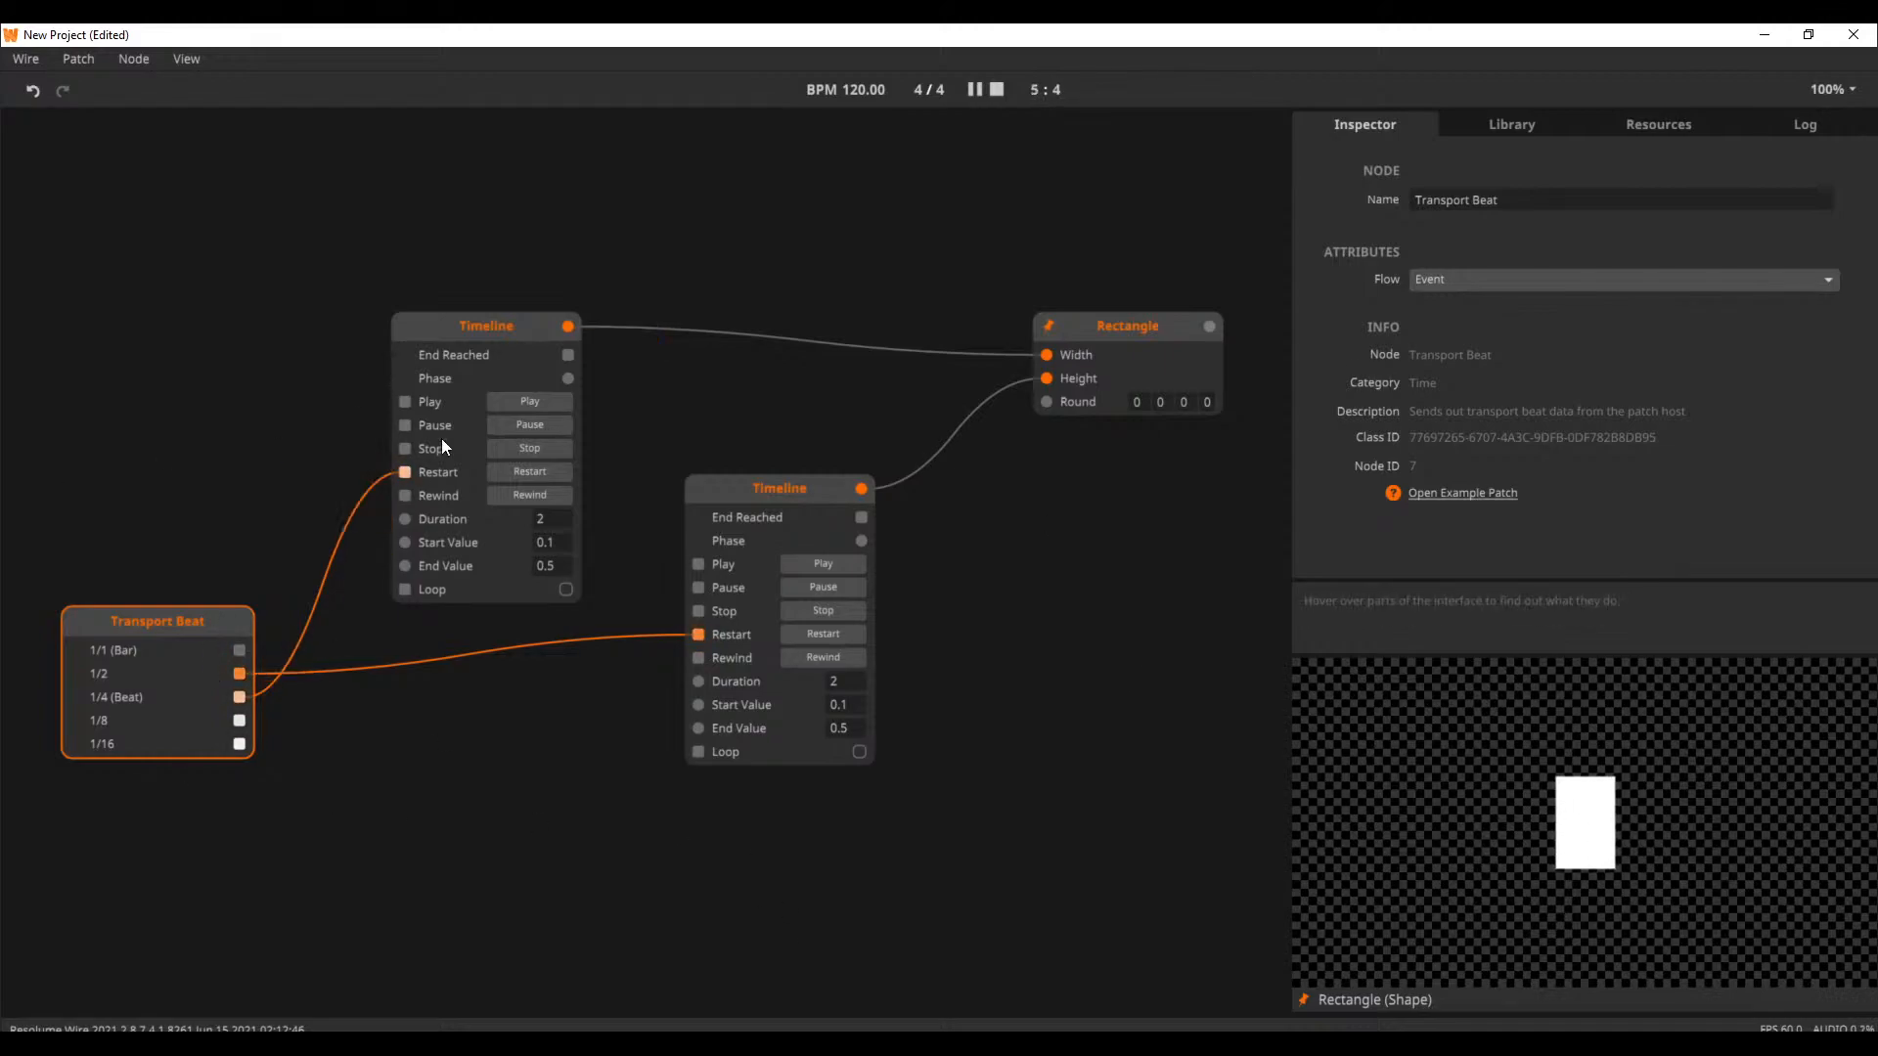
# Add an Attack Release node below the Timelines and delete the second Timeline
pyautogui.doubleClick(502, 766)
pyautogui.write('atta')
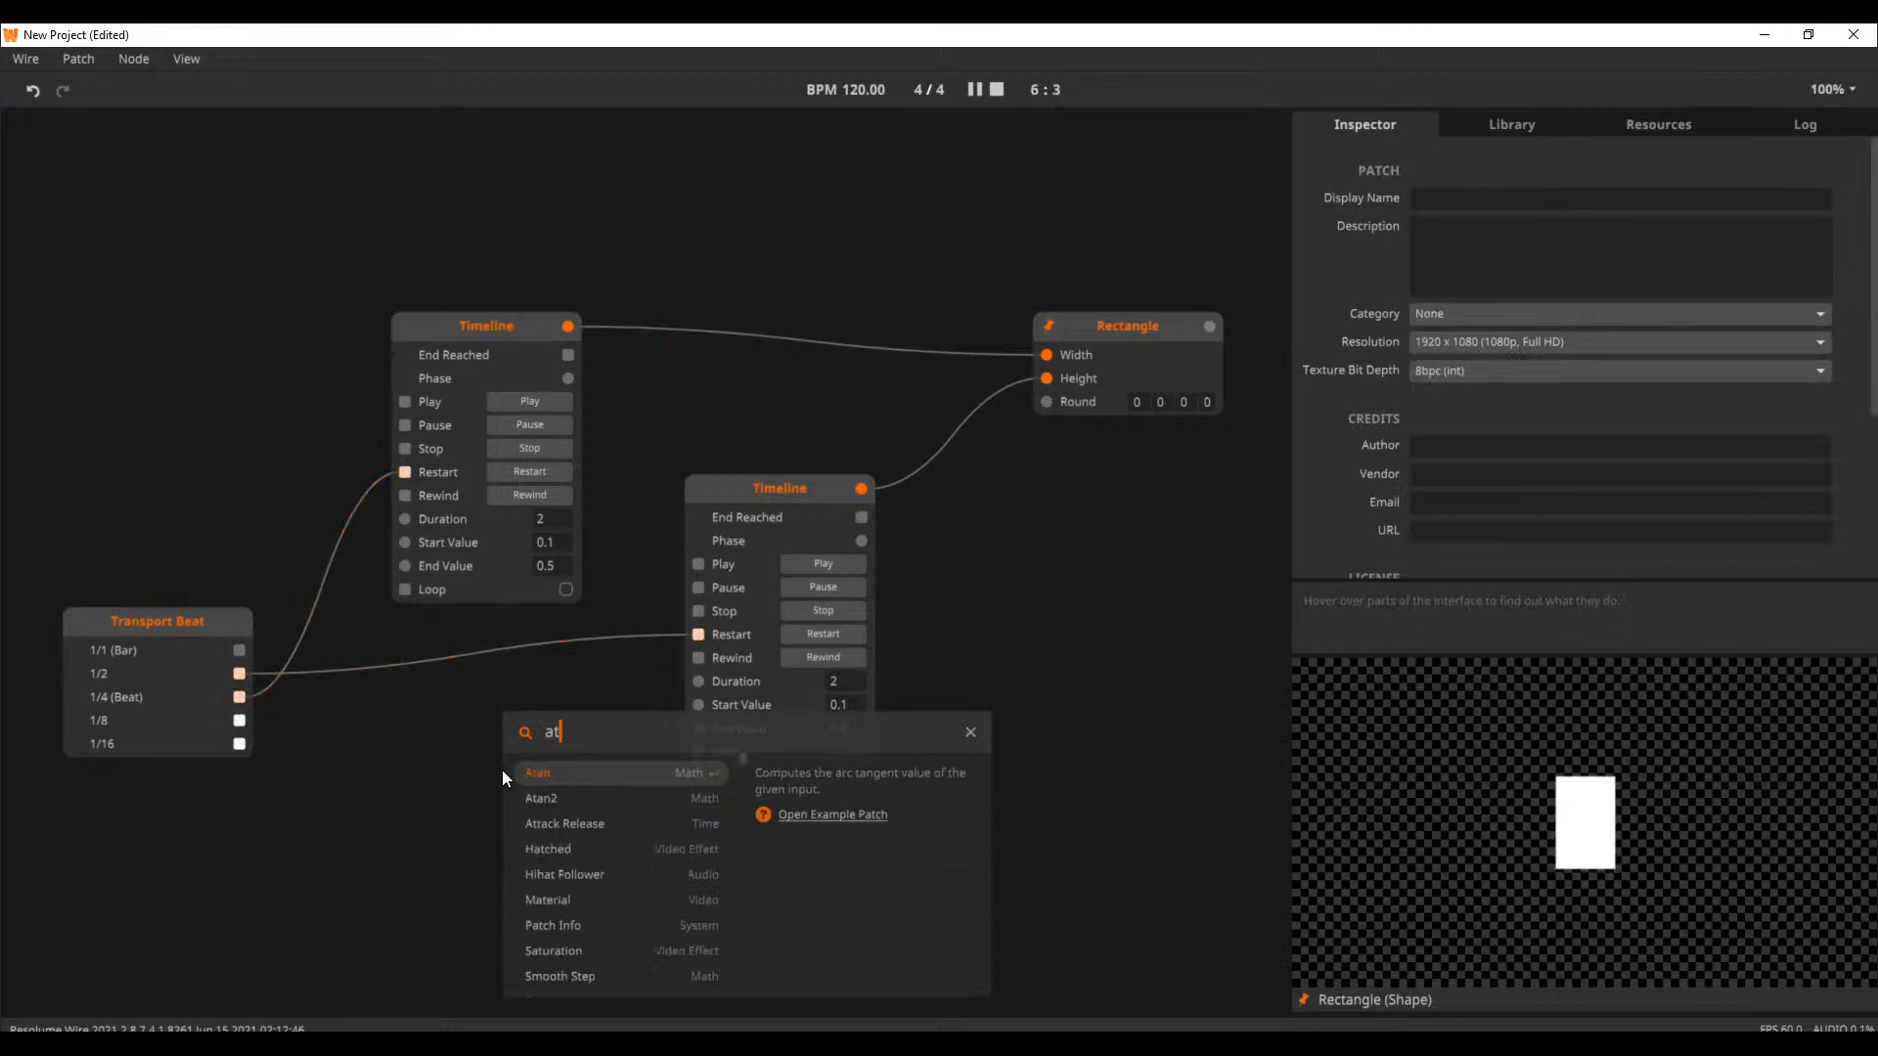
pyautogui.press('Return')
pyautogui.click(820, 513)
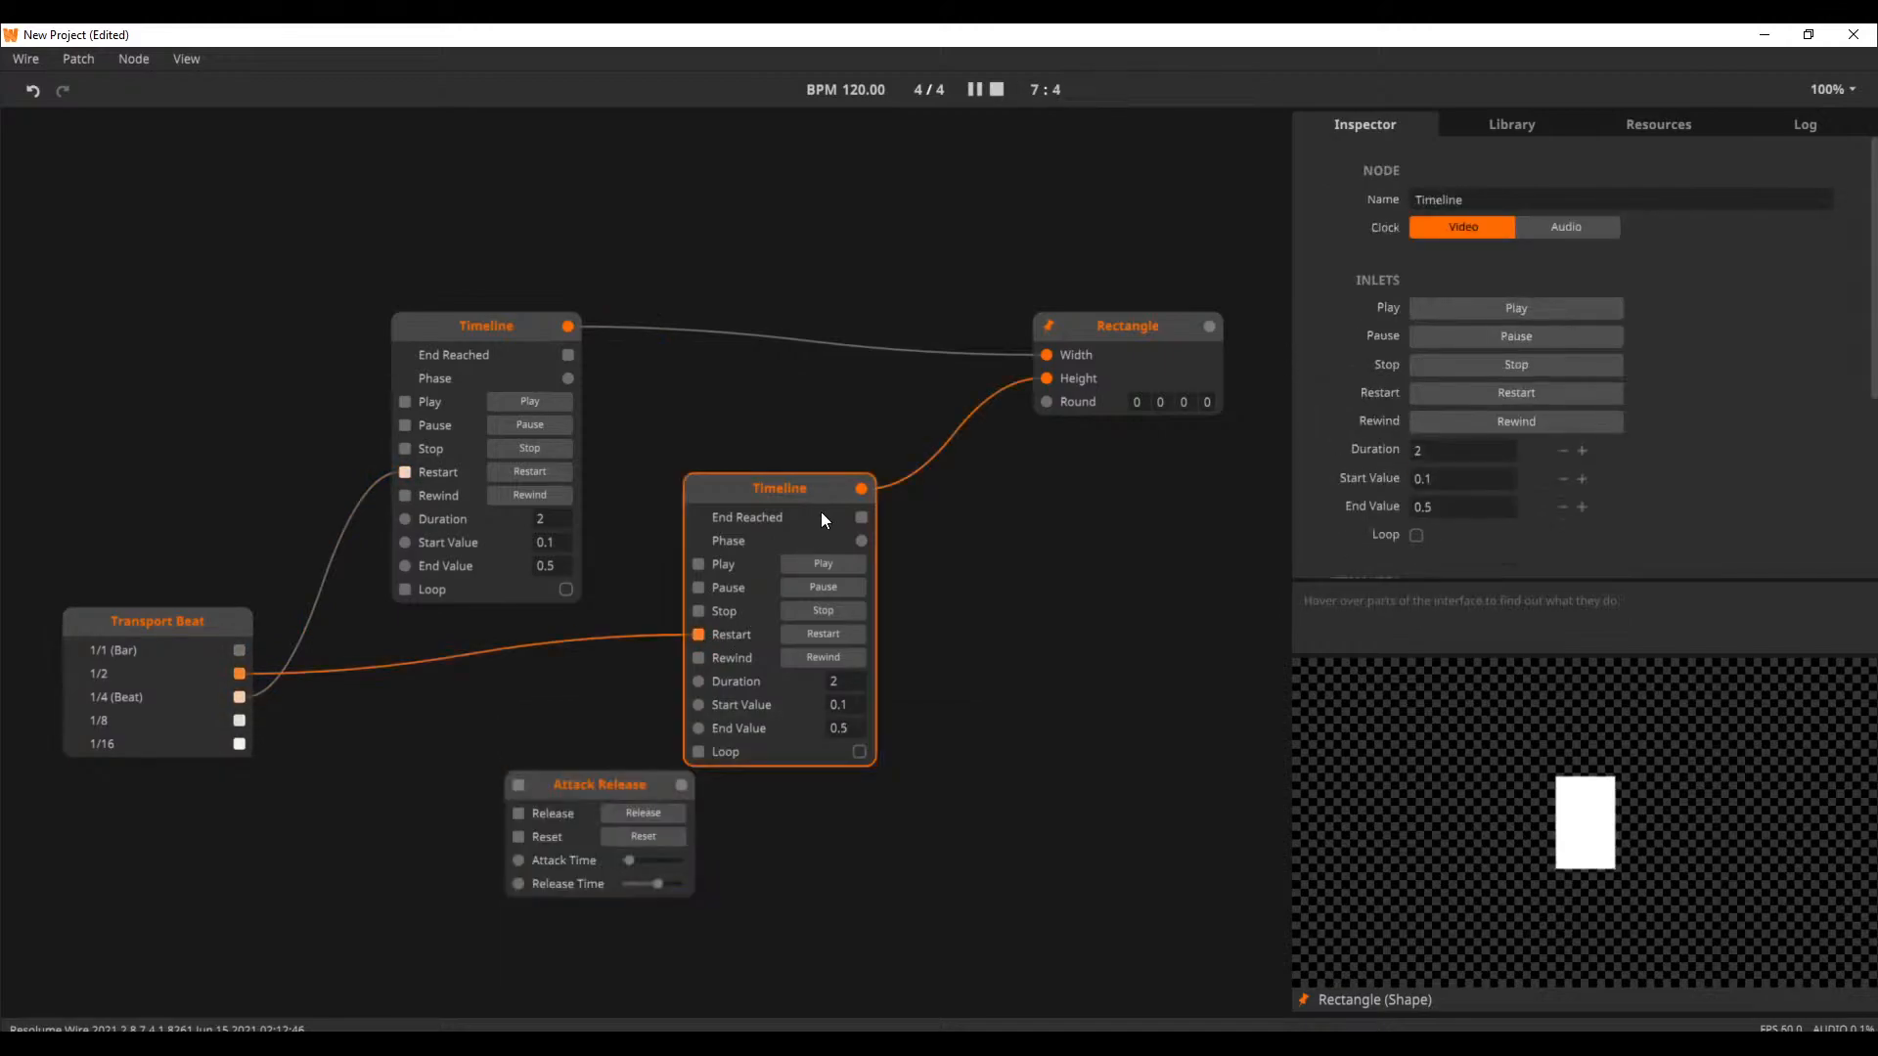
pyautogui.press('Delete')
# Trigger Attack Release from Transport Beat's 1/2 outlet, connect its output to the Rectangle's Height, and place it under the Timeline
pyautogui.moveTo(520, 788); pyautogui.dragTo(262, 718)
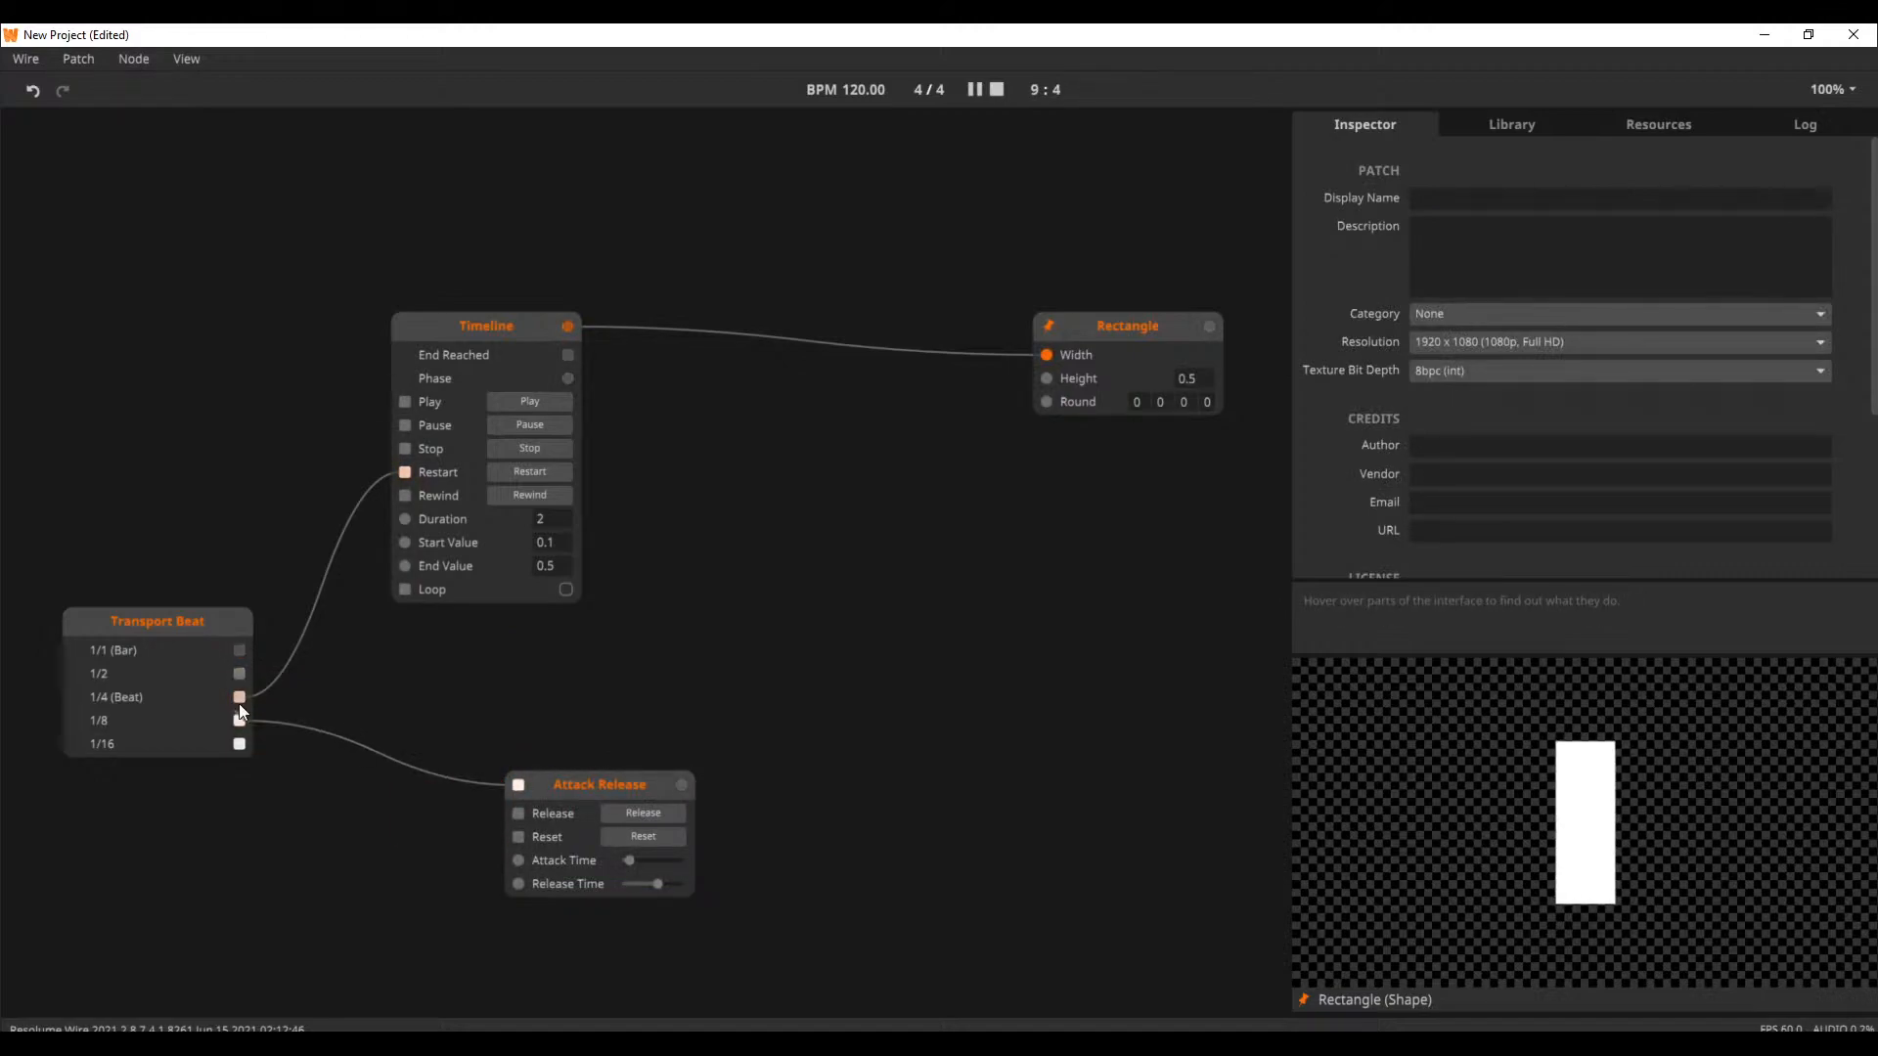
pyautogui.moveTo(239, 673); pyautogui.dragTo(505, 788)
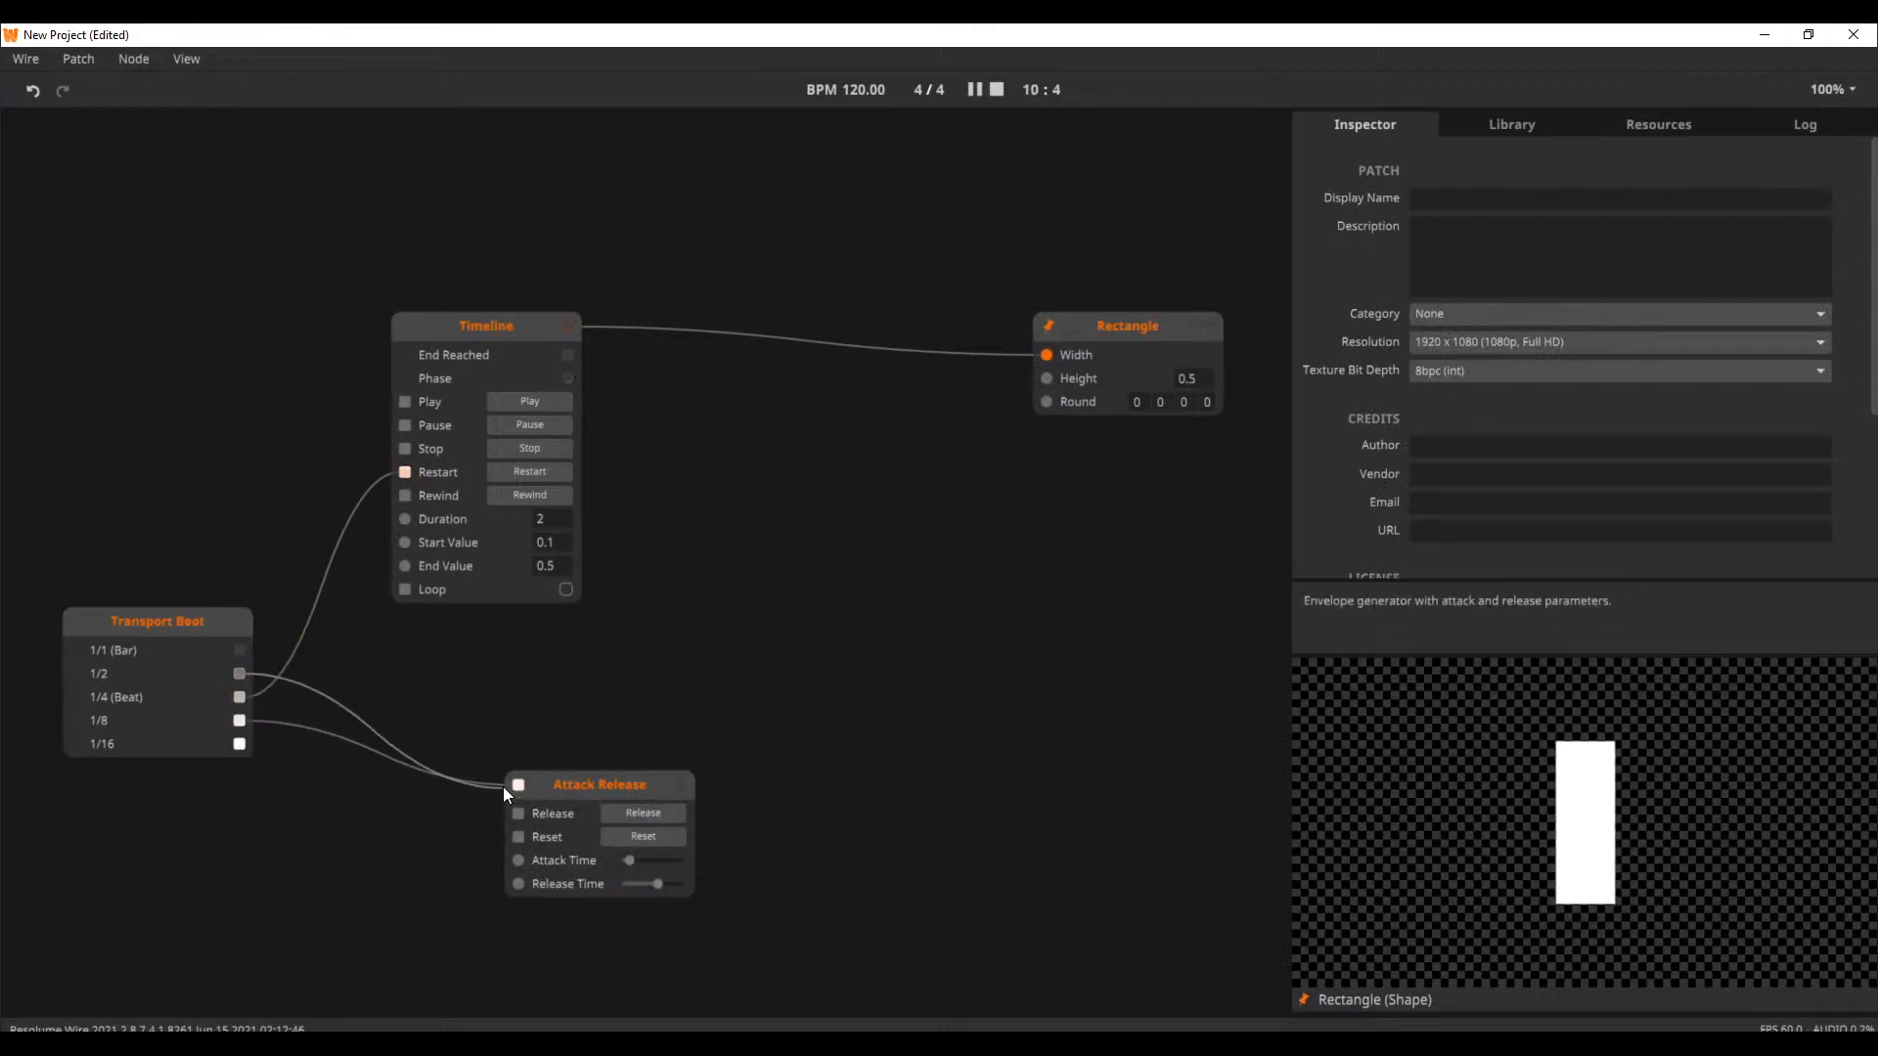
pyautogui.moveTo(685, 782); pyautogui.dragTo(1062, 380)
pyautogui.click(1090, 362)
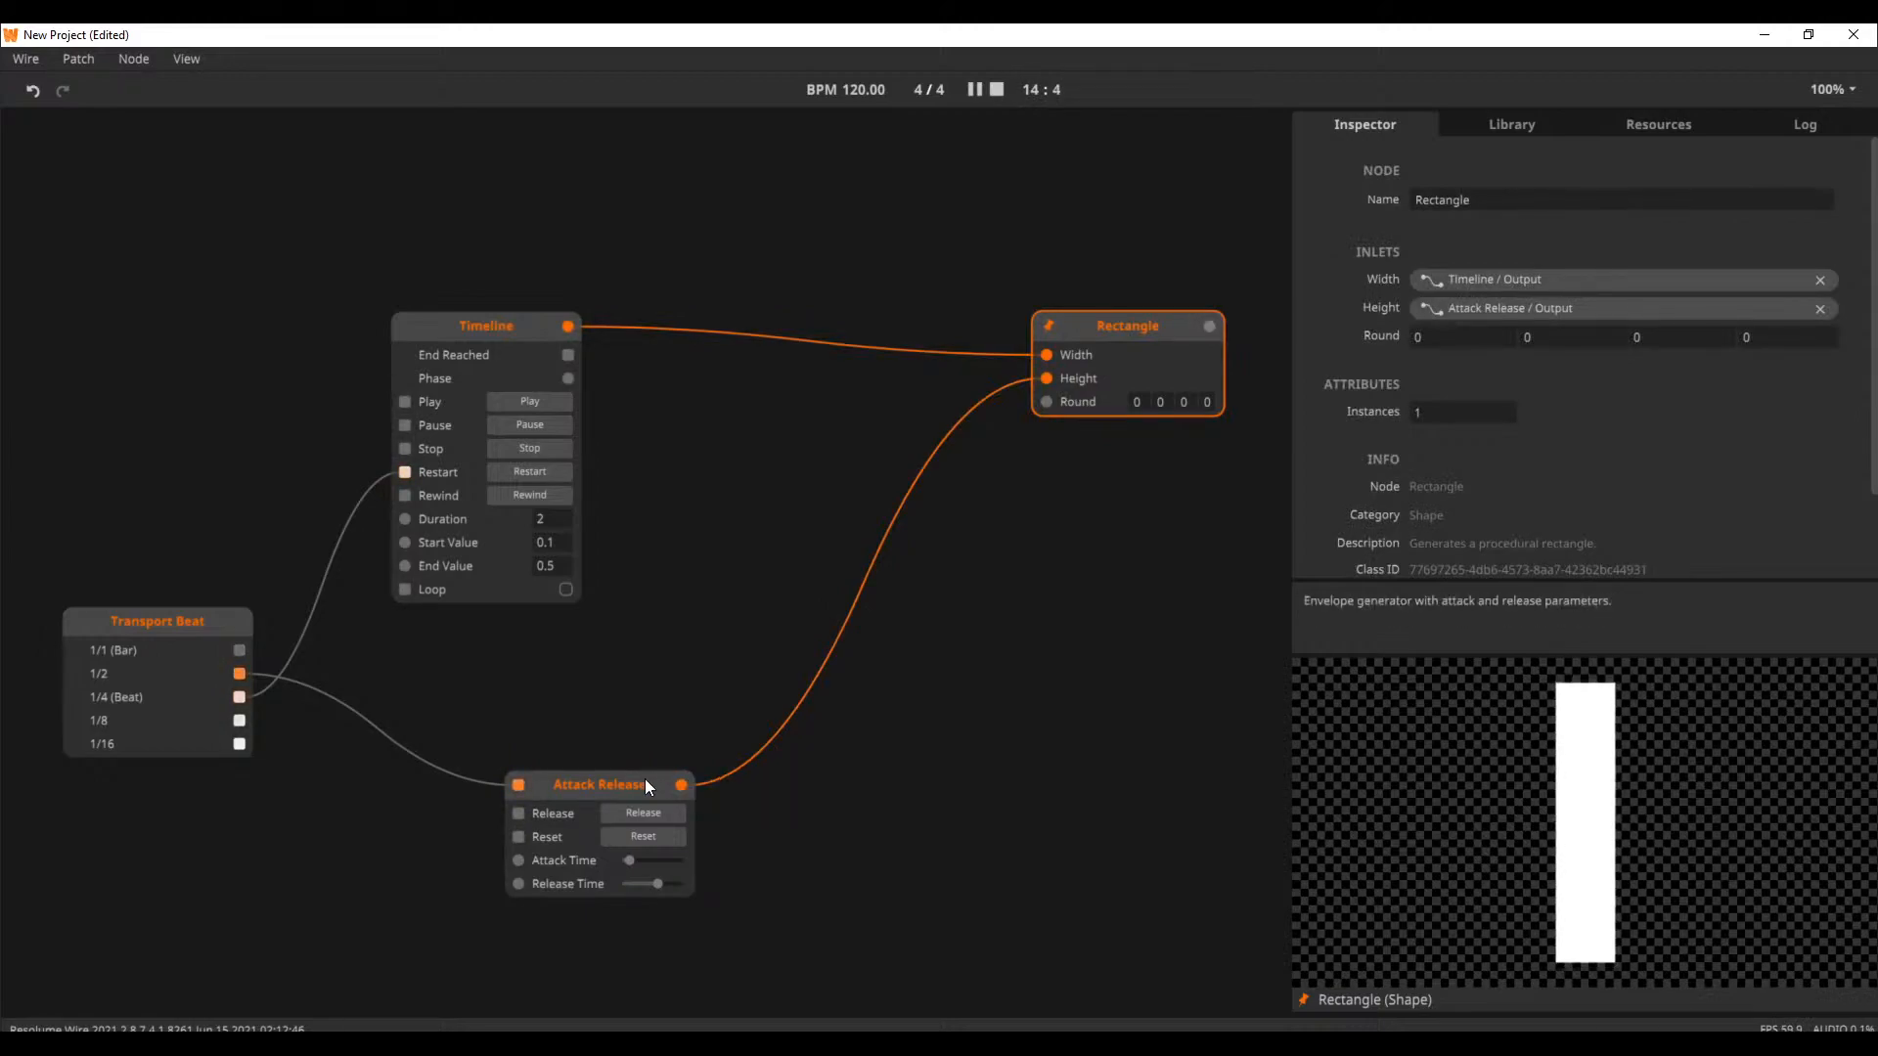
pyautogui.moveTo(647, 781); pyautogui.dragTo(542, 643)
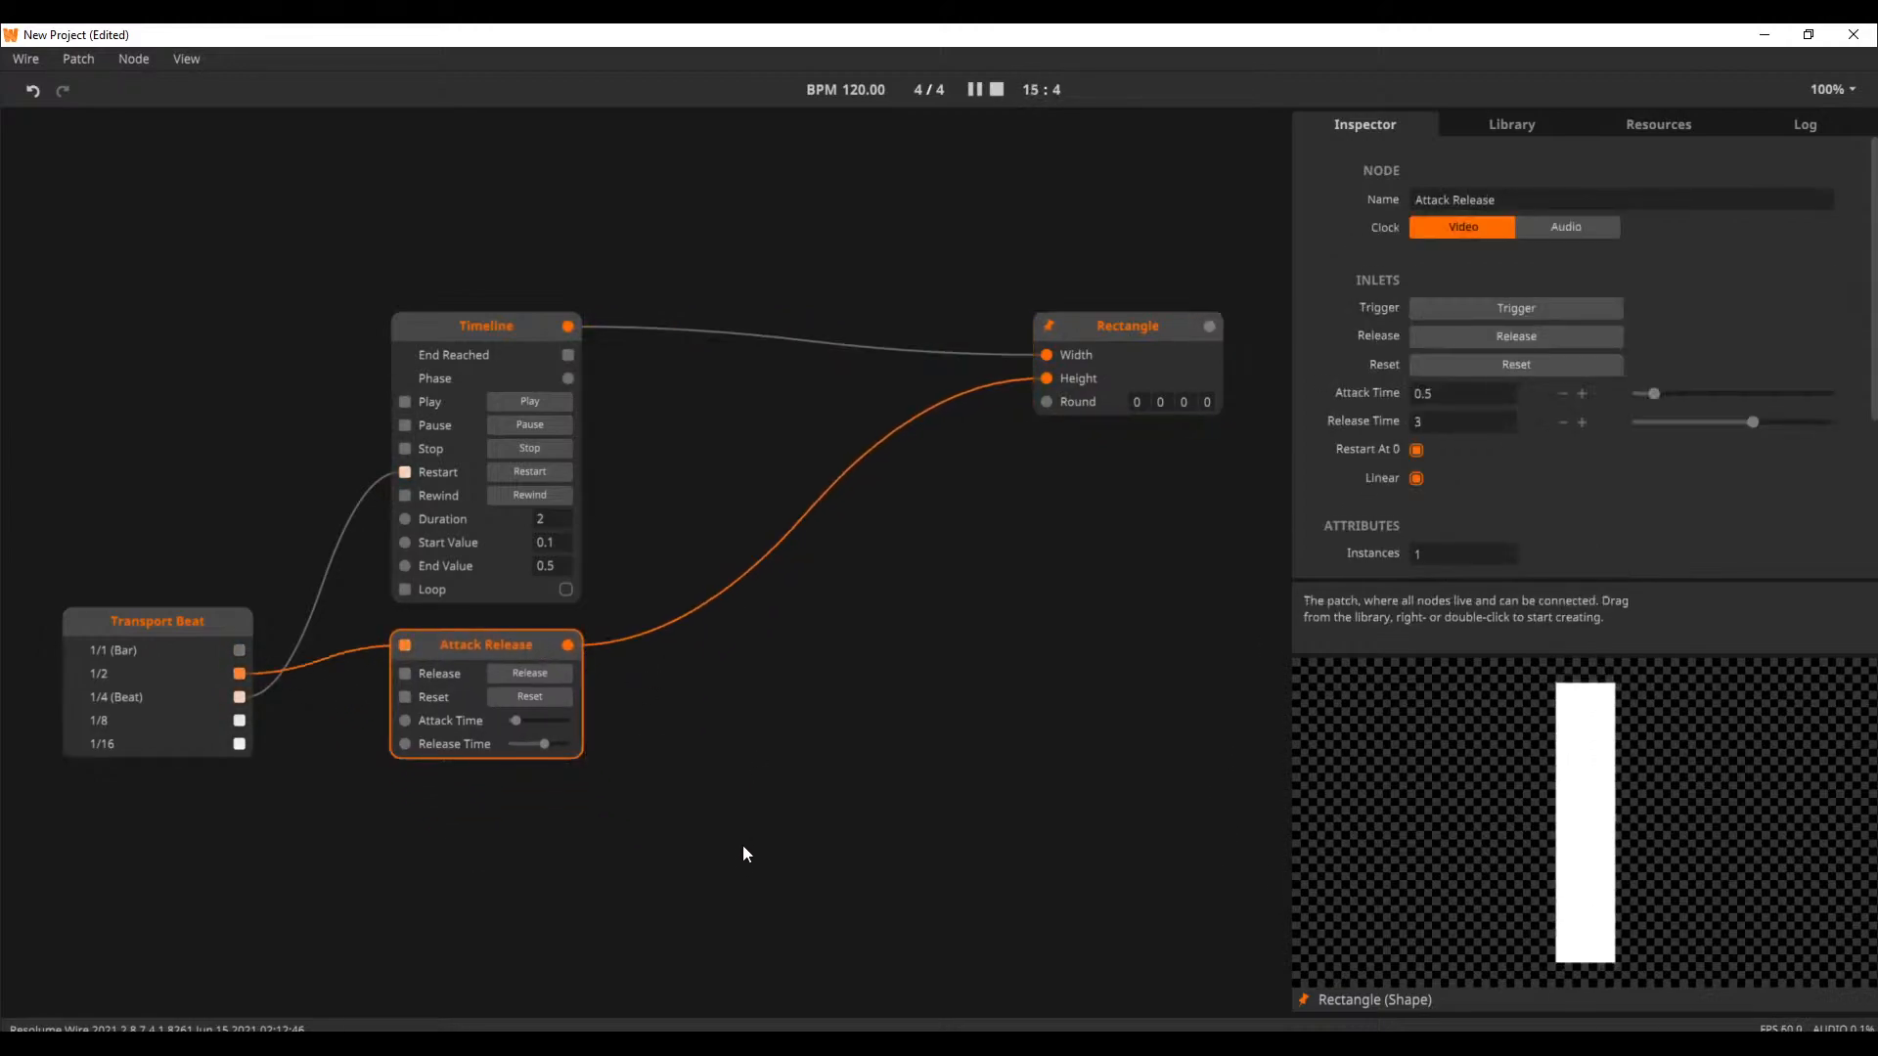
pyautogui.click(1018, 532)
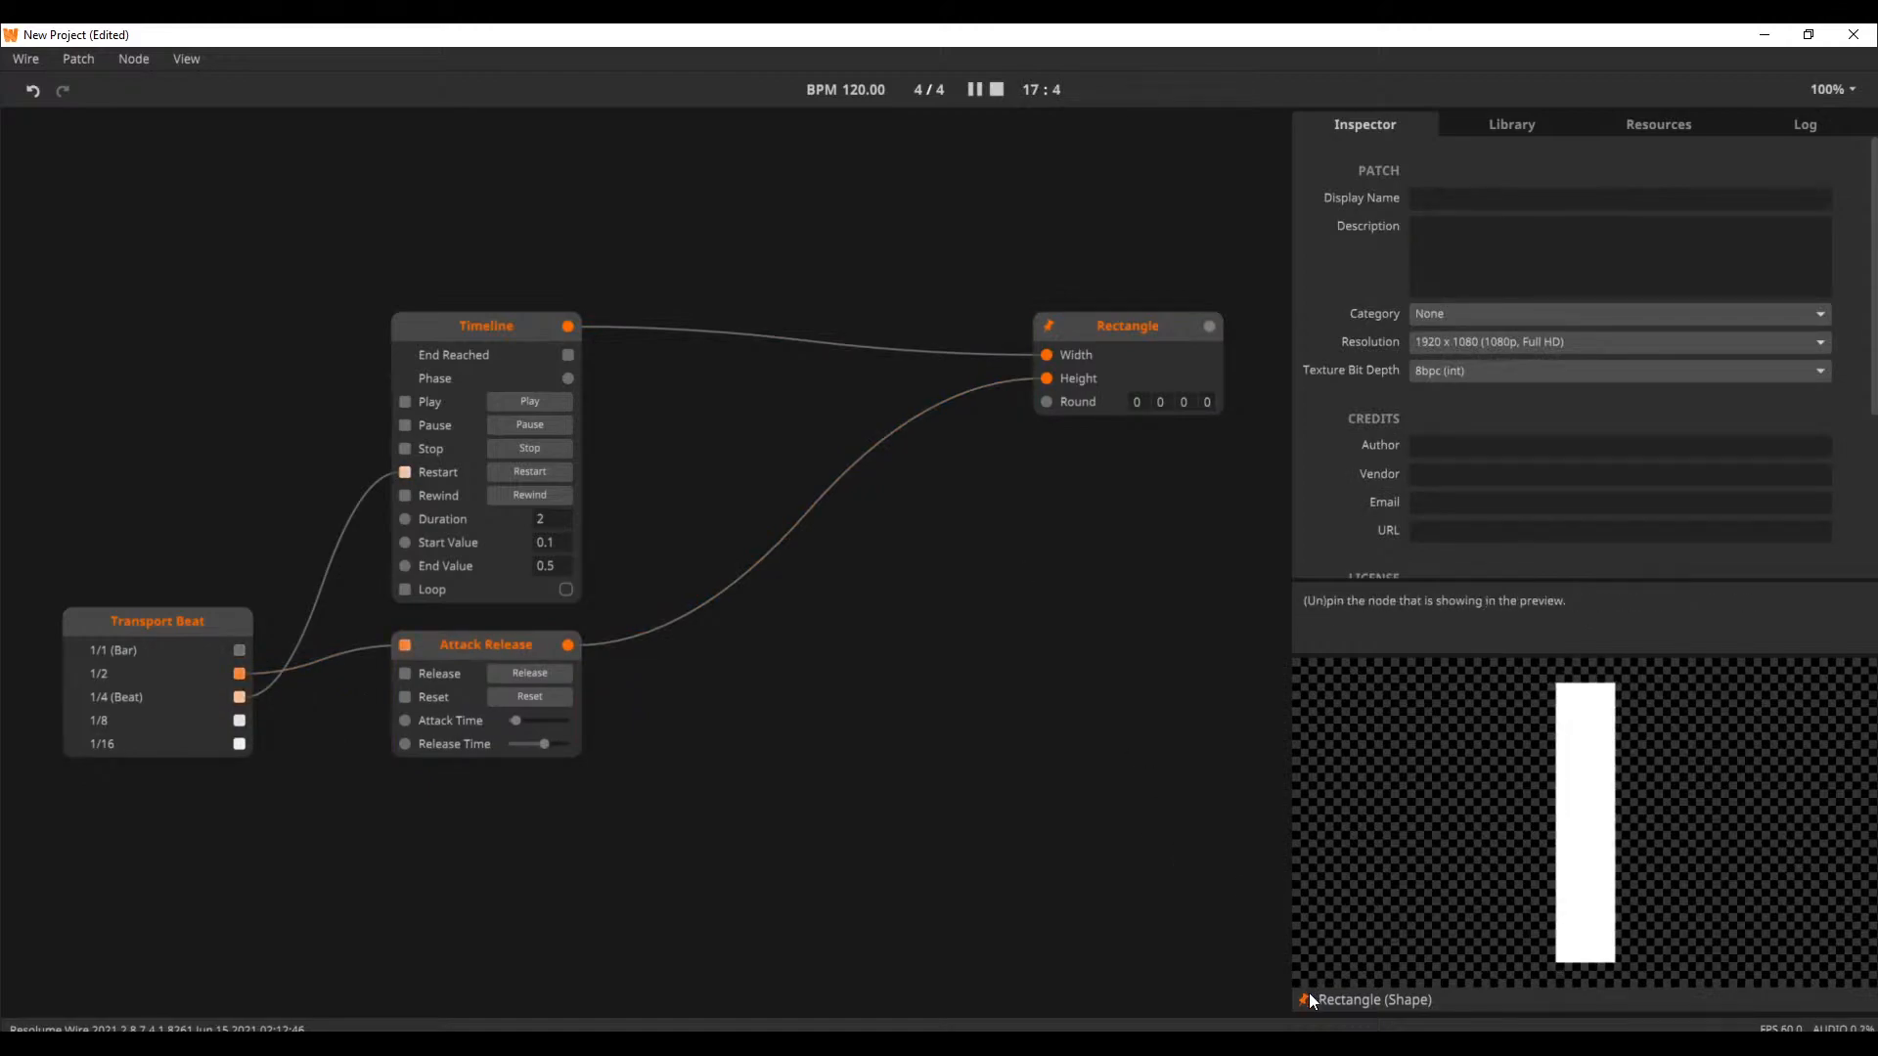
# Open the Animation tutorial 7. Date a Circulate from the welcome window's tutorials, discarding the unsaved patch
pyautogui.click(178, 54)
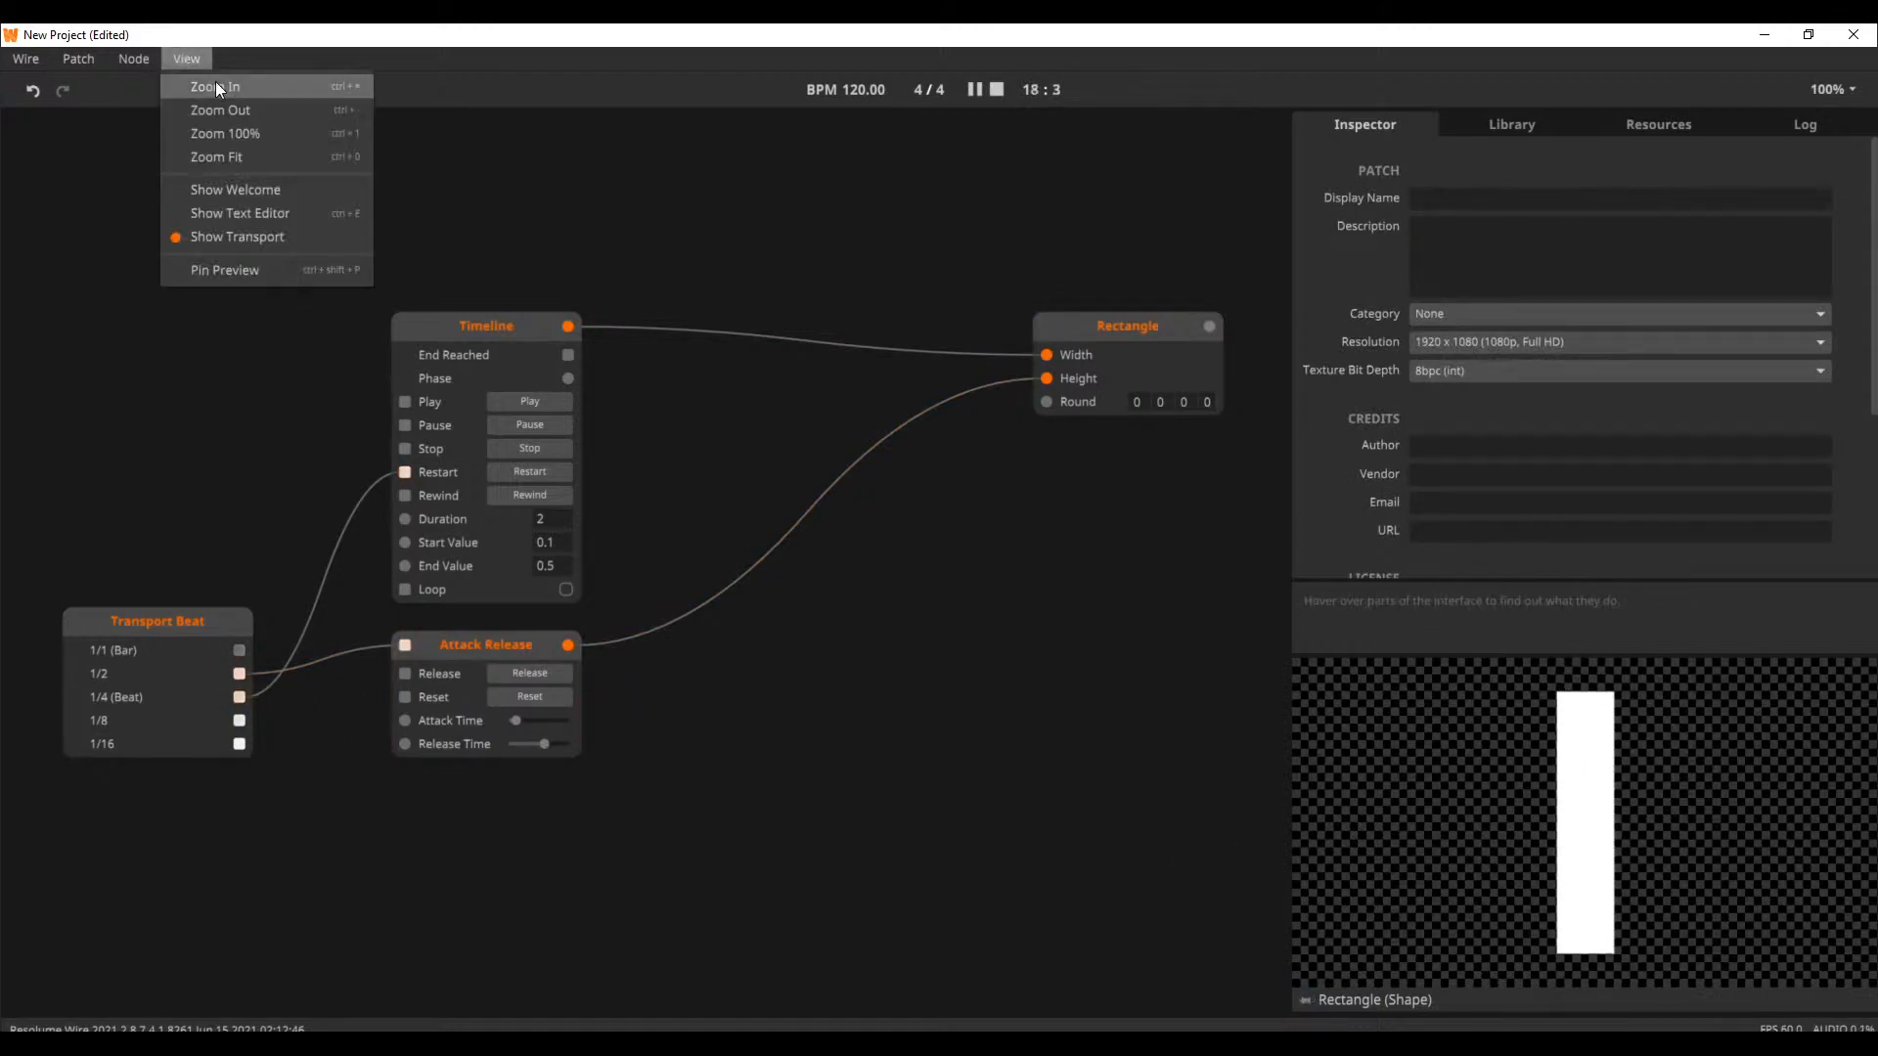
pyautogui.click(267, 187)
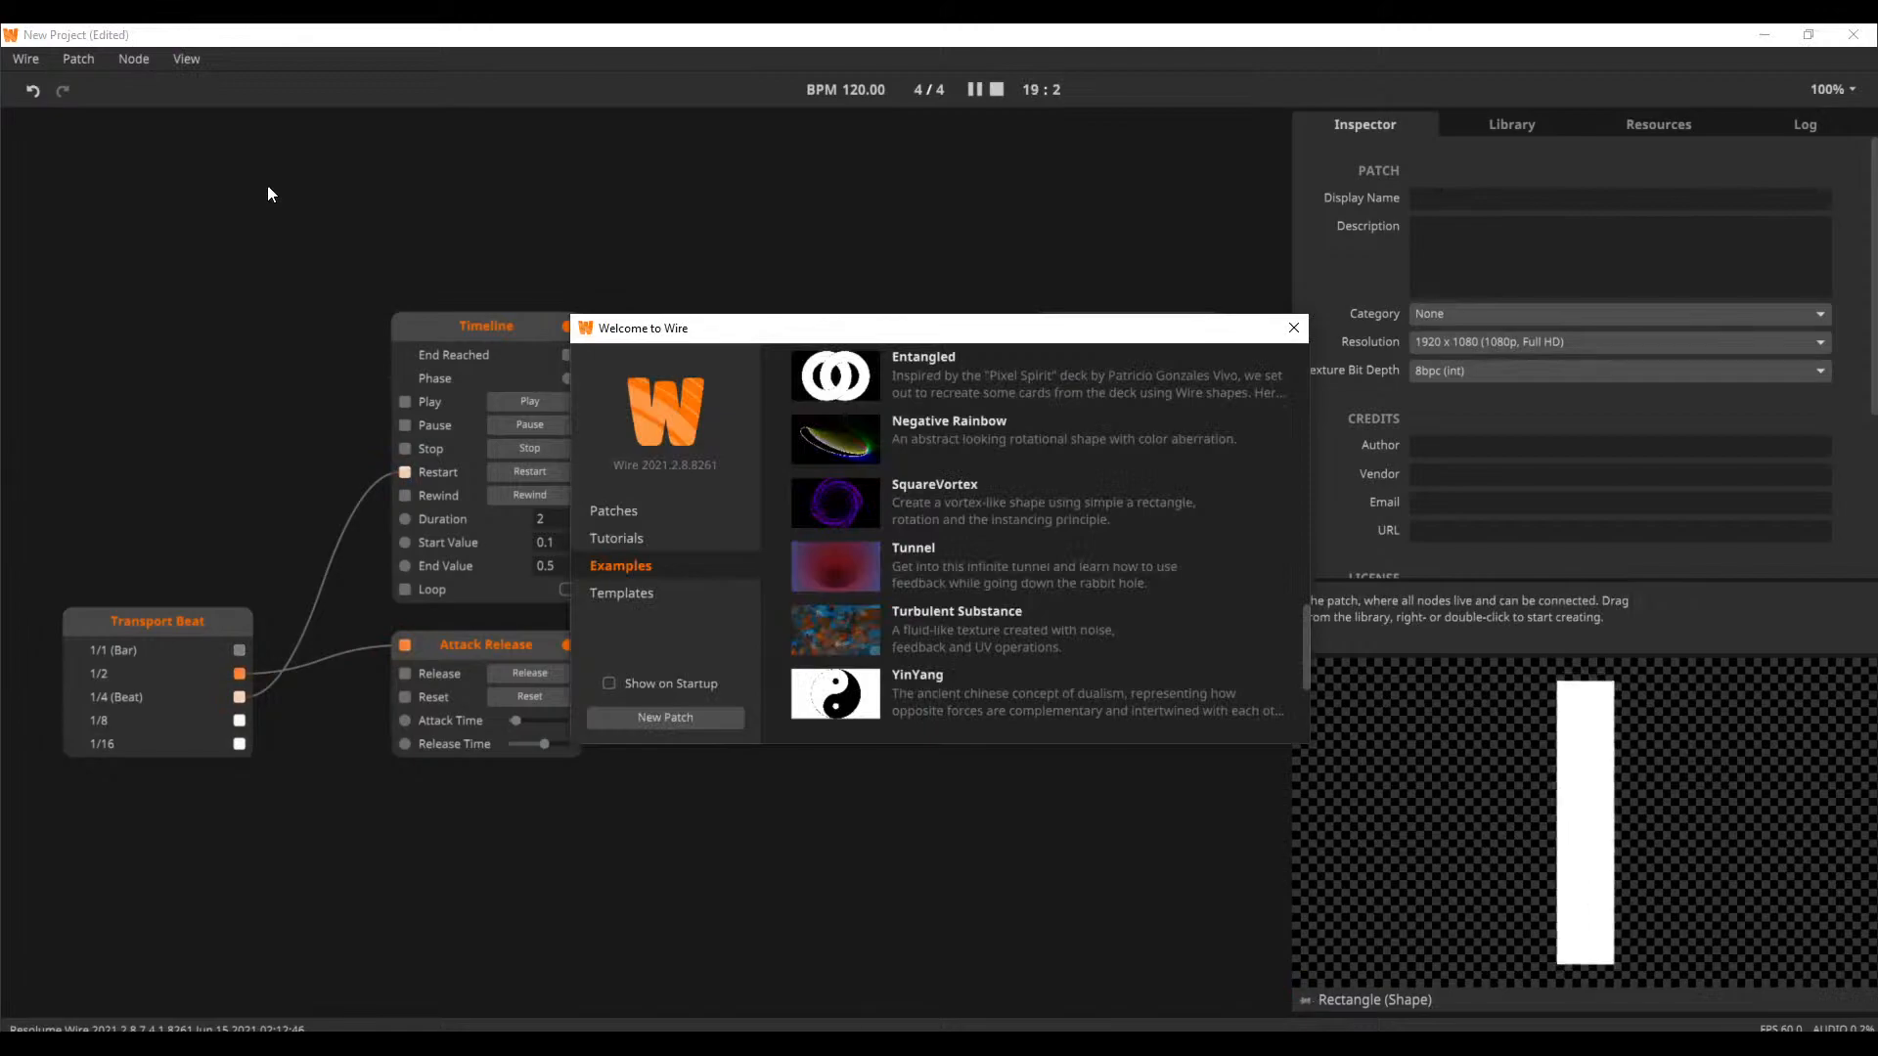
pyautogui.click(748, 535)
pyautogui.scroll(6, 1094, 513)
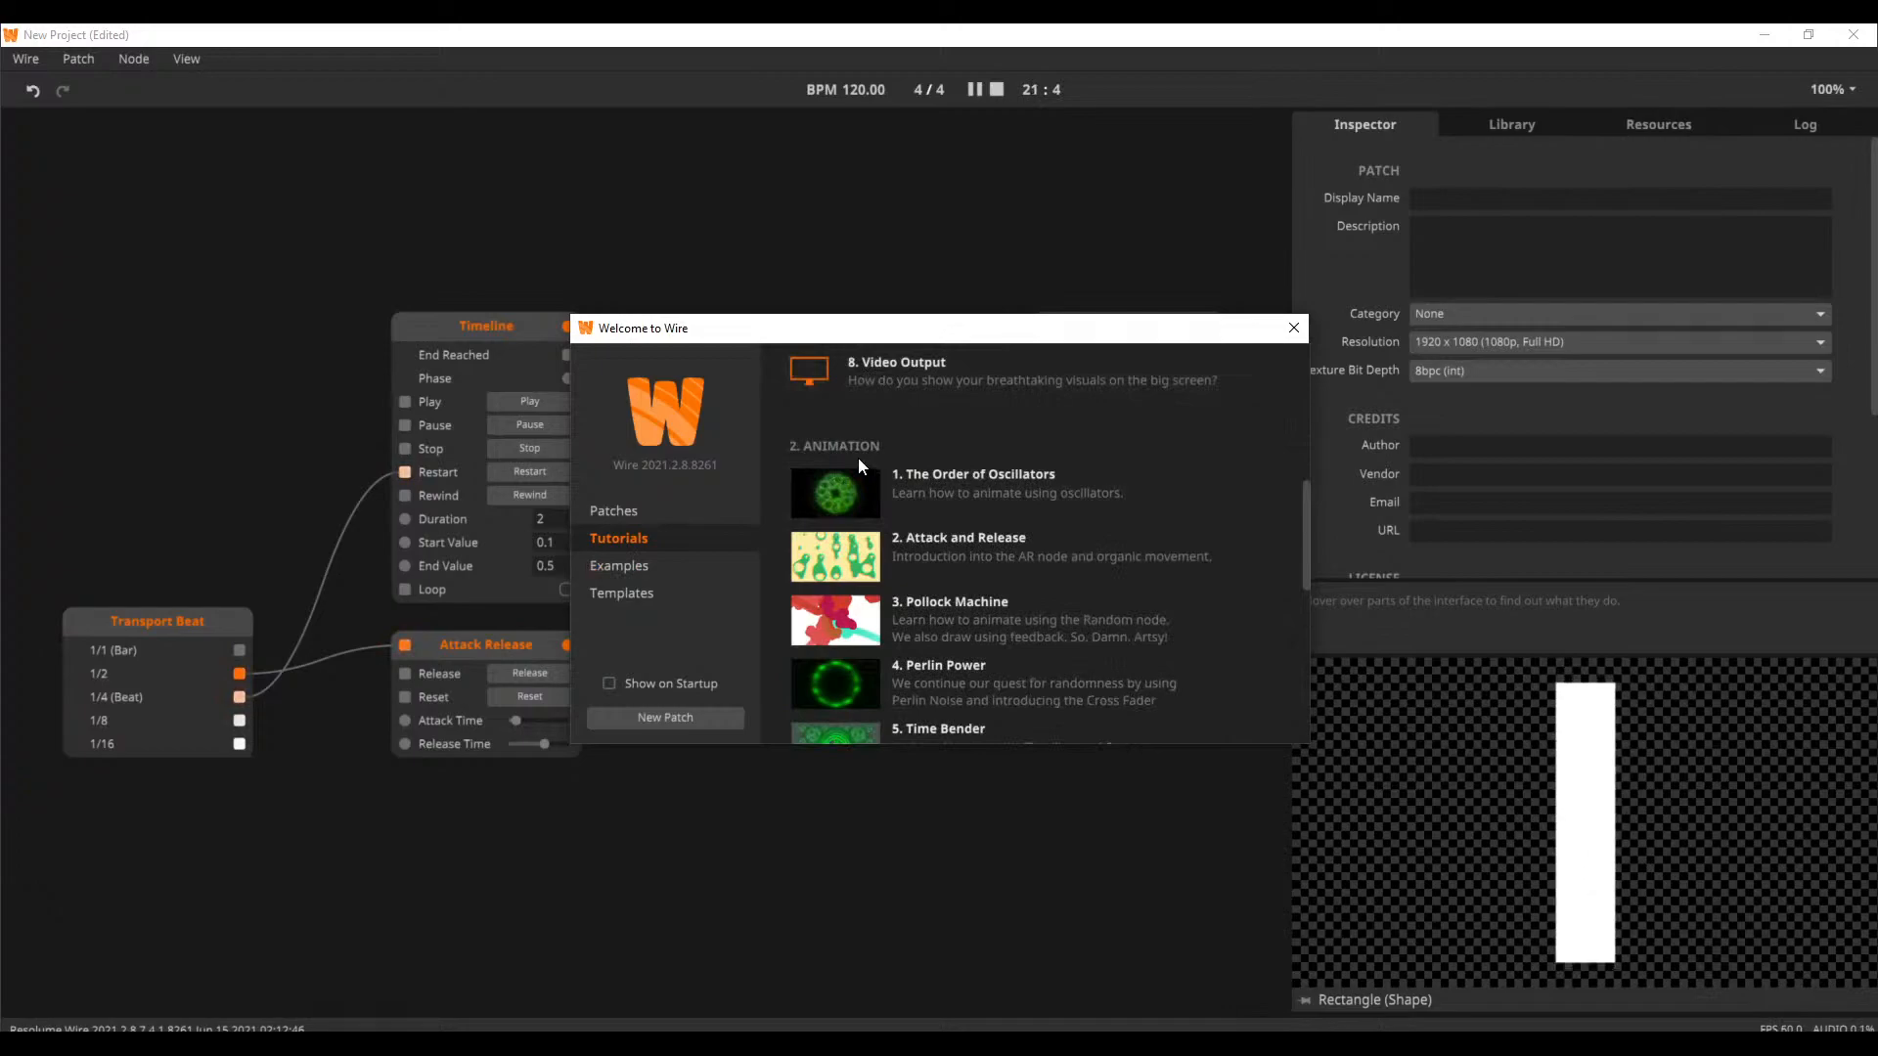
pyautogui.scroll(-1, 859, 457)
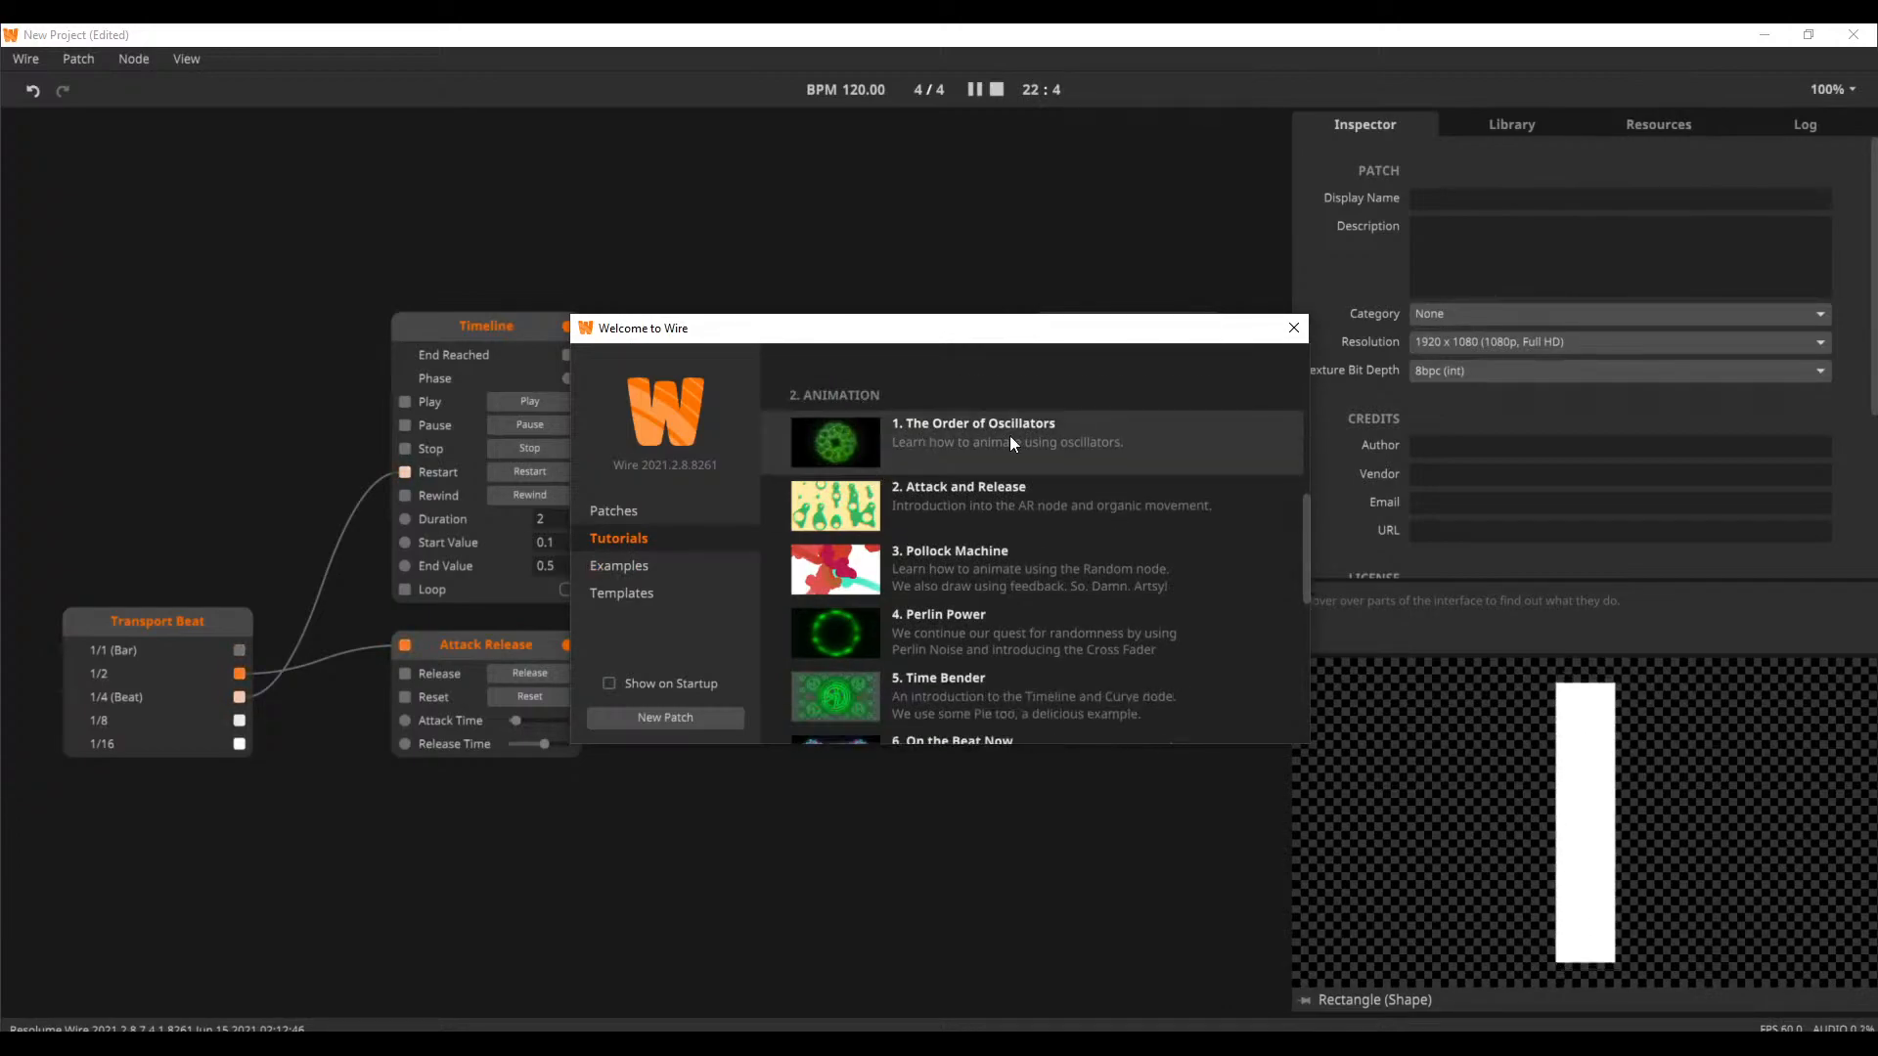
pyautogui.scroll(-1, 961, 602)
pyautogui.scroll(-1, 973, 591)
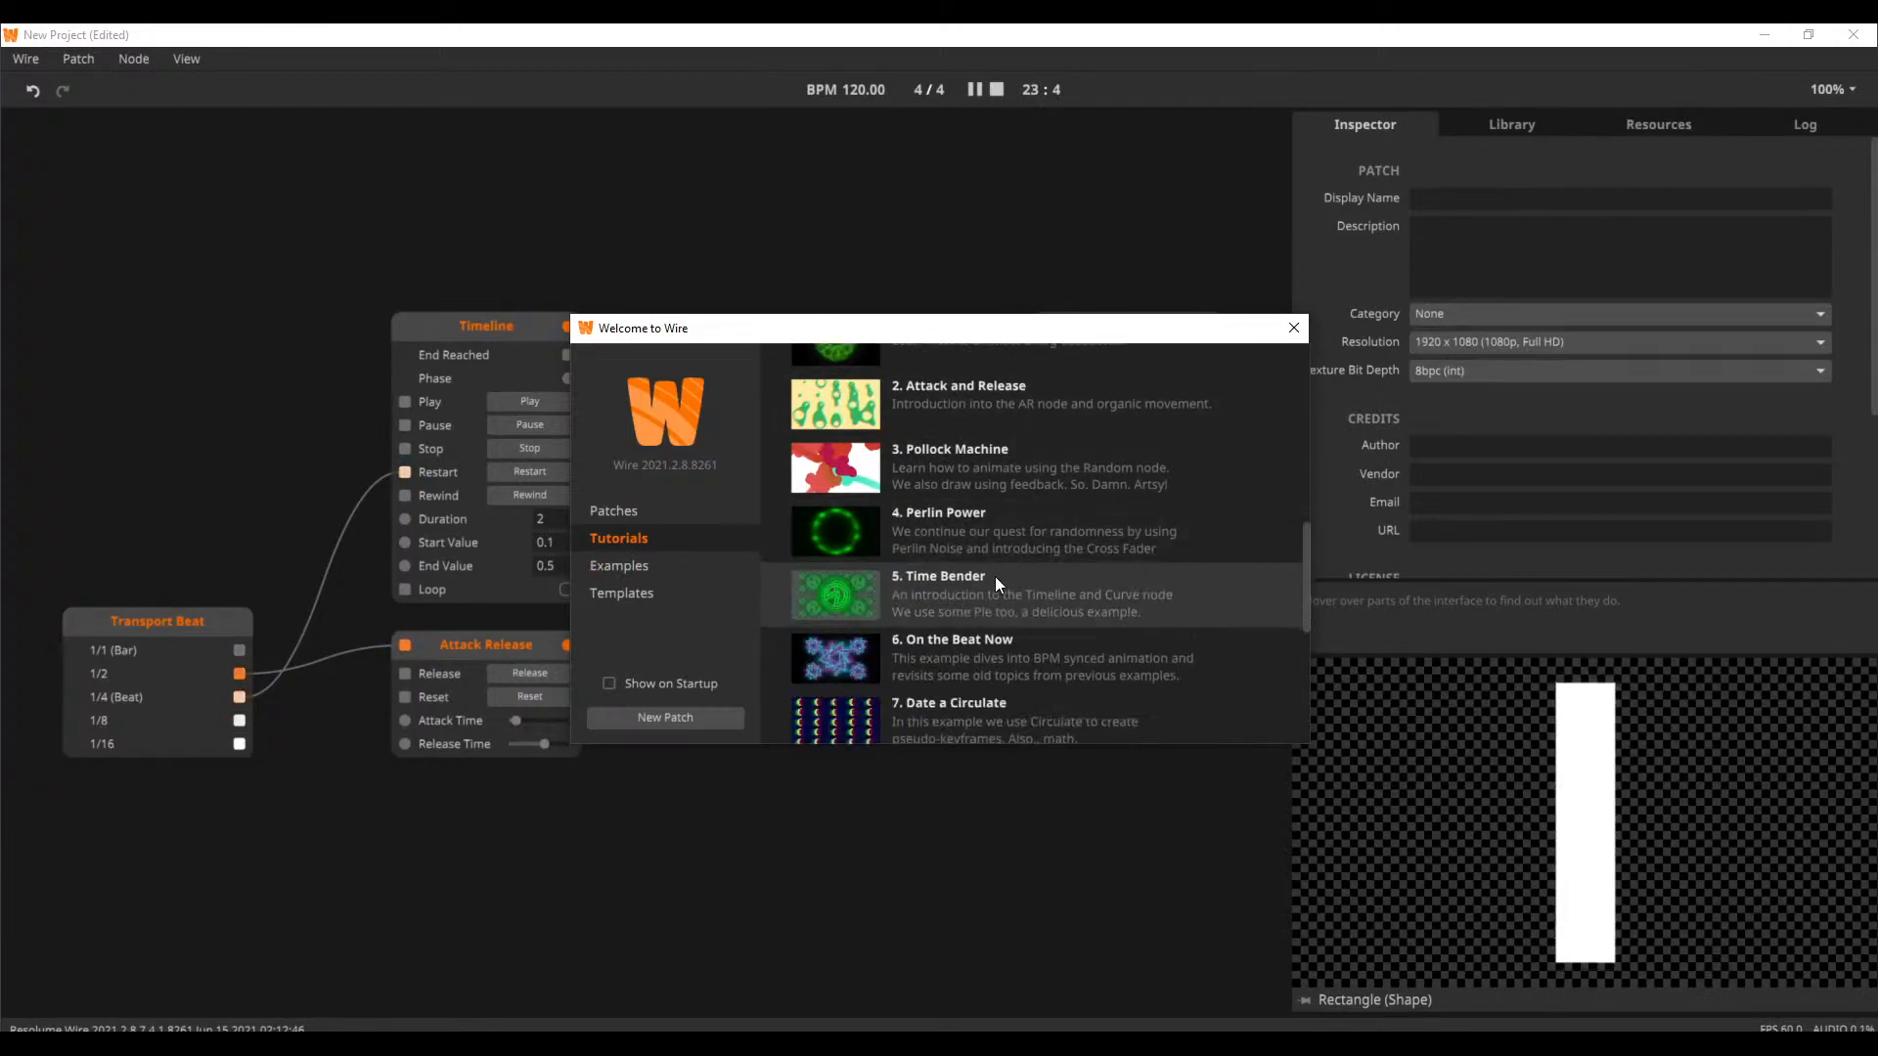
pyautogui.scroll(-1, 992, 561)
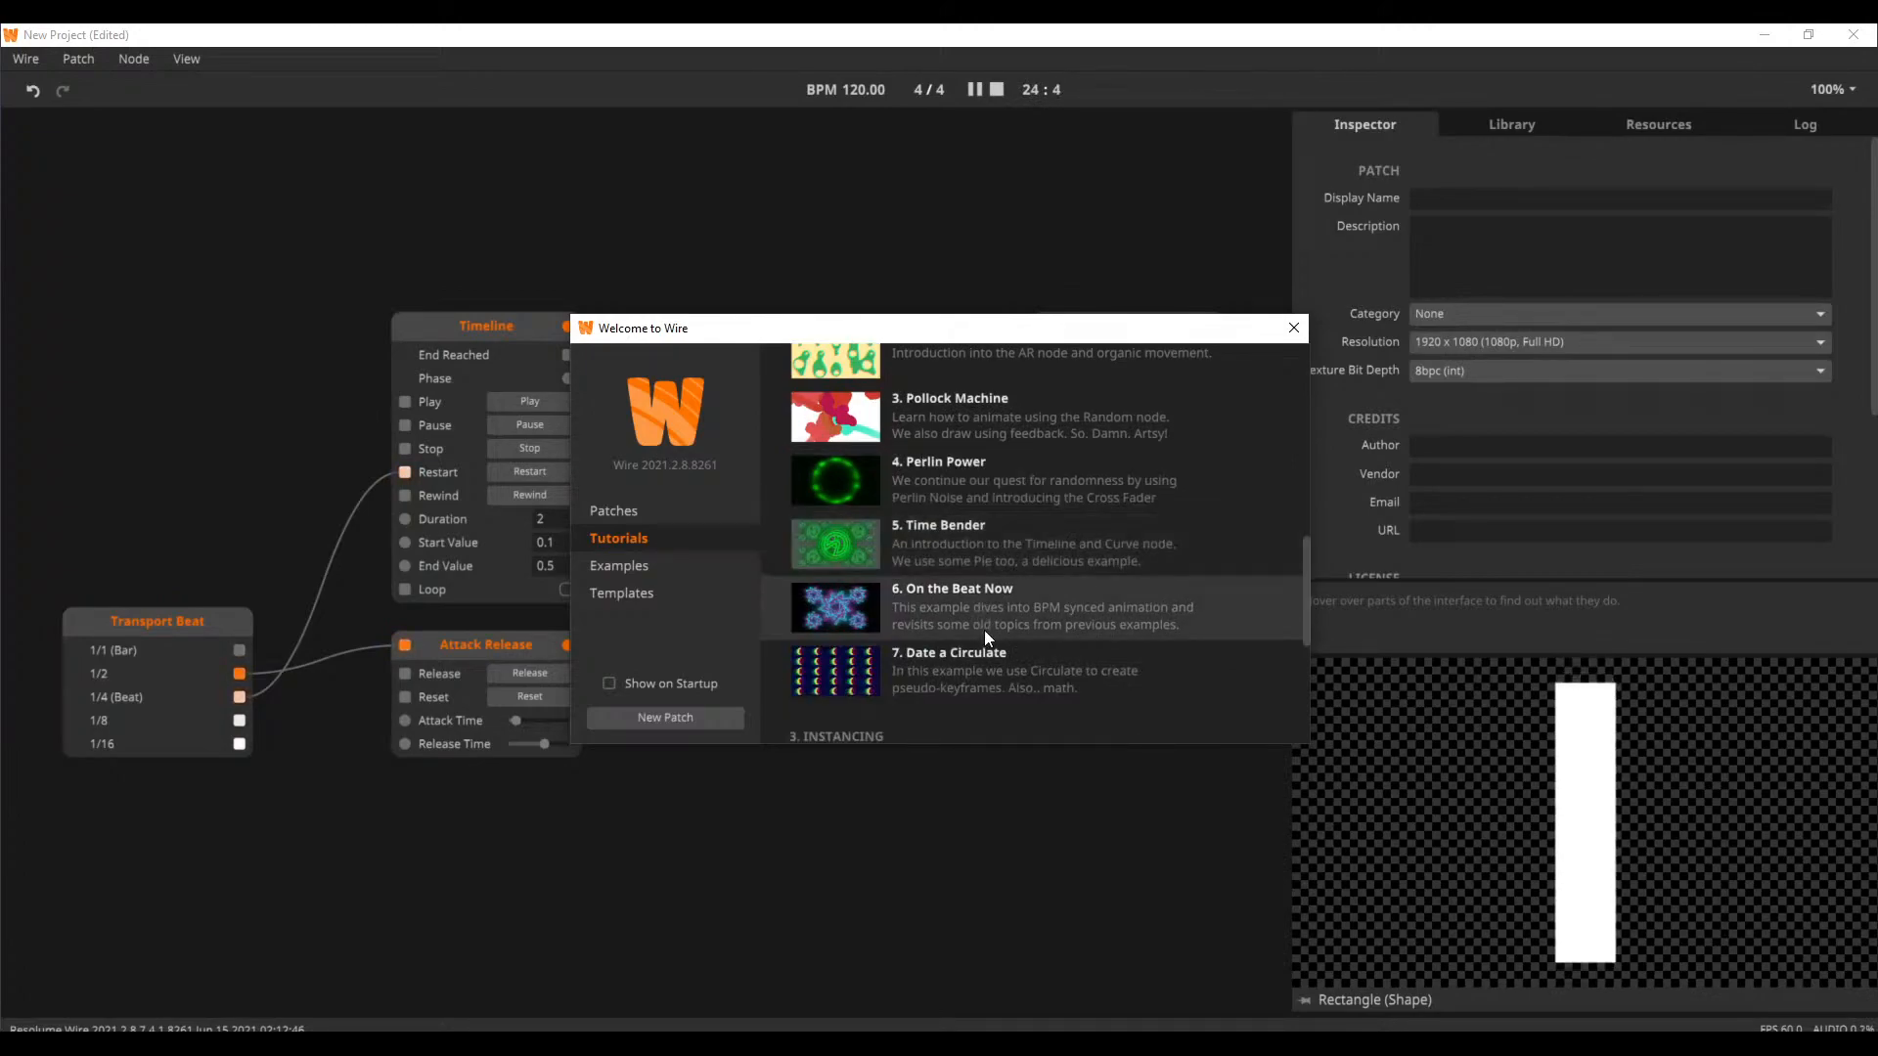
pyautogui.click(1018, 689)
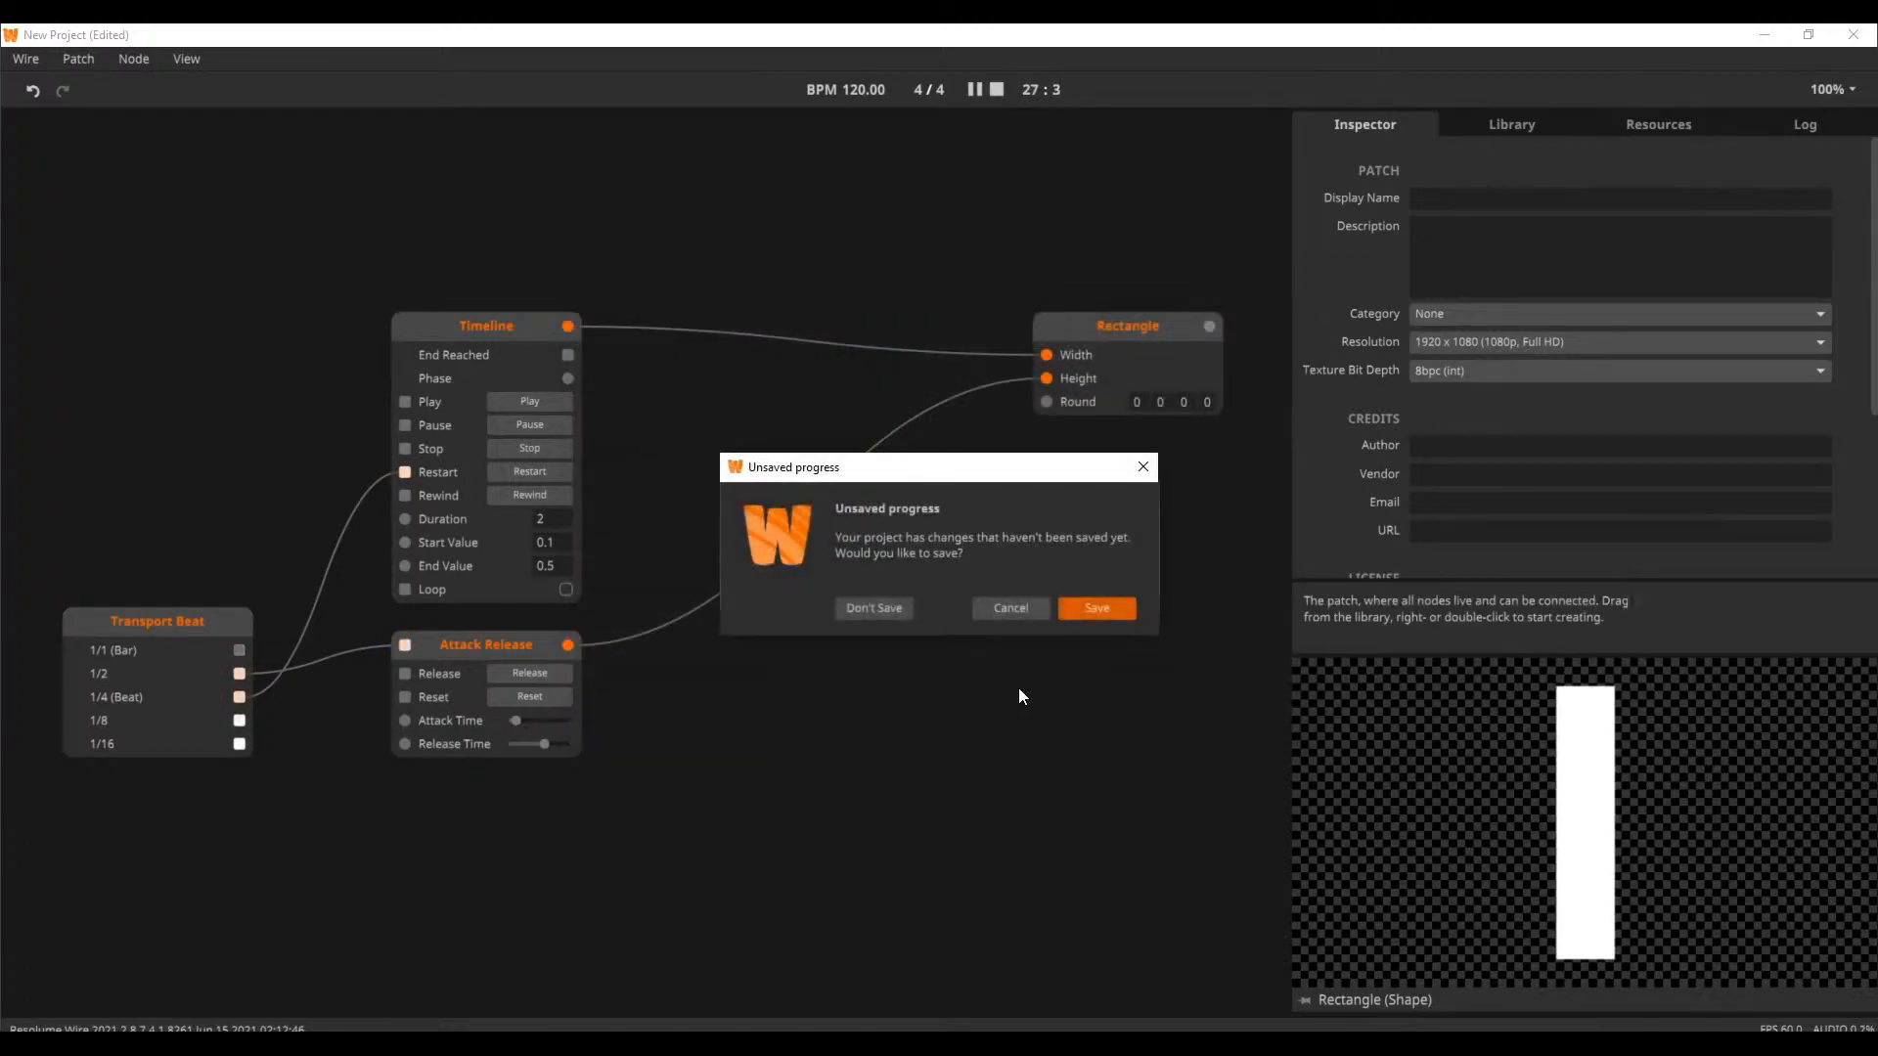
pyautogui.click(864, 609)
# Examine how the Metronome, Circulate and Split nodes distribute triggers across the channels in the tutorial patch
pyautogui.scroll(-3, 670, 430)
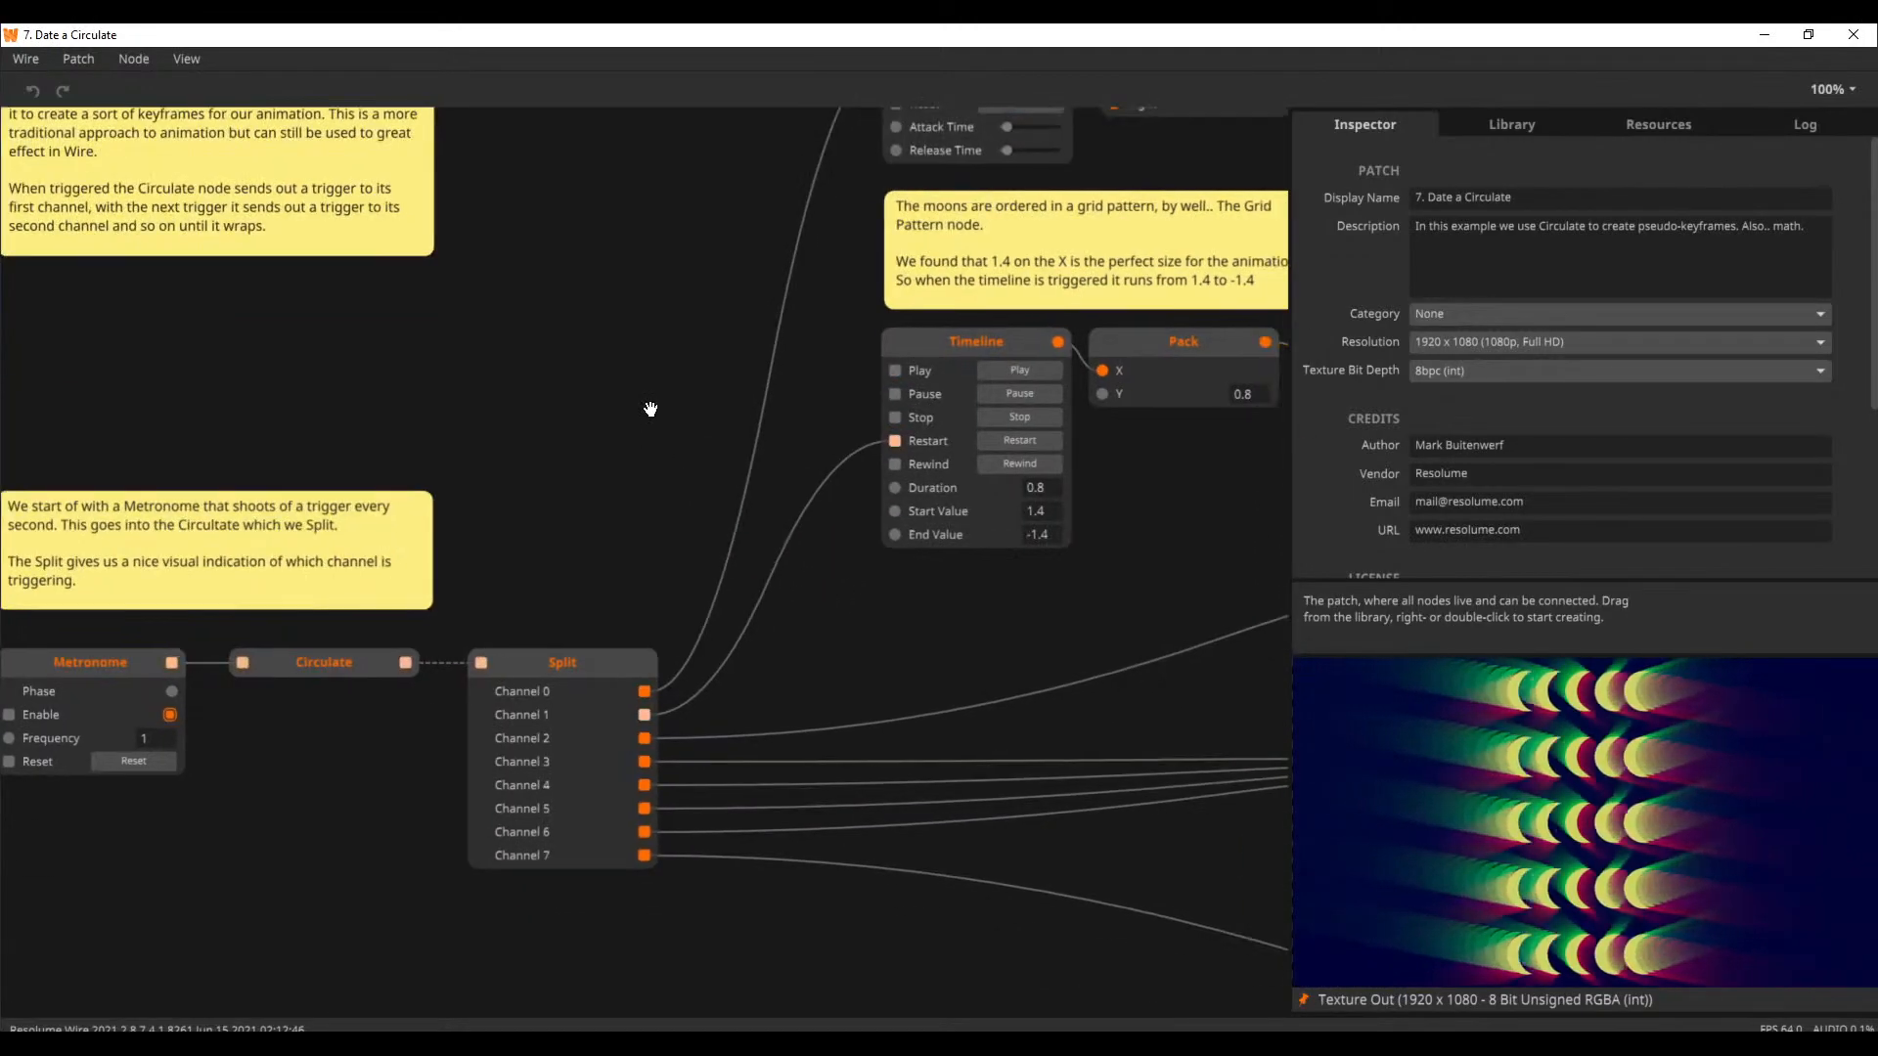
pyautogui.scroll(-6, 674, 437)
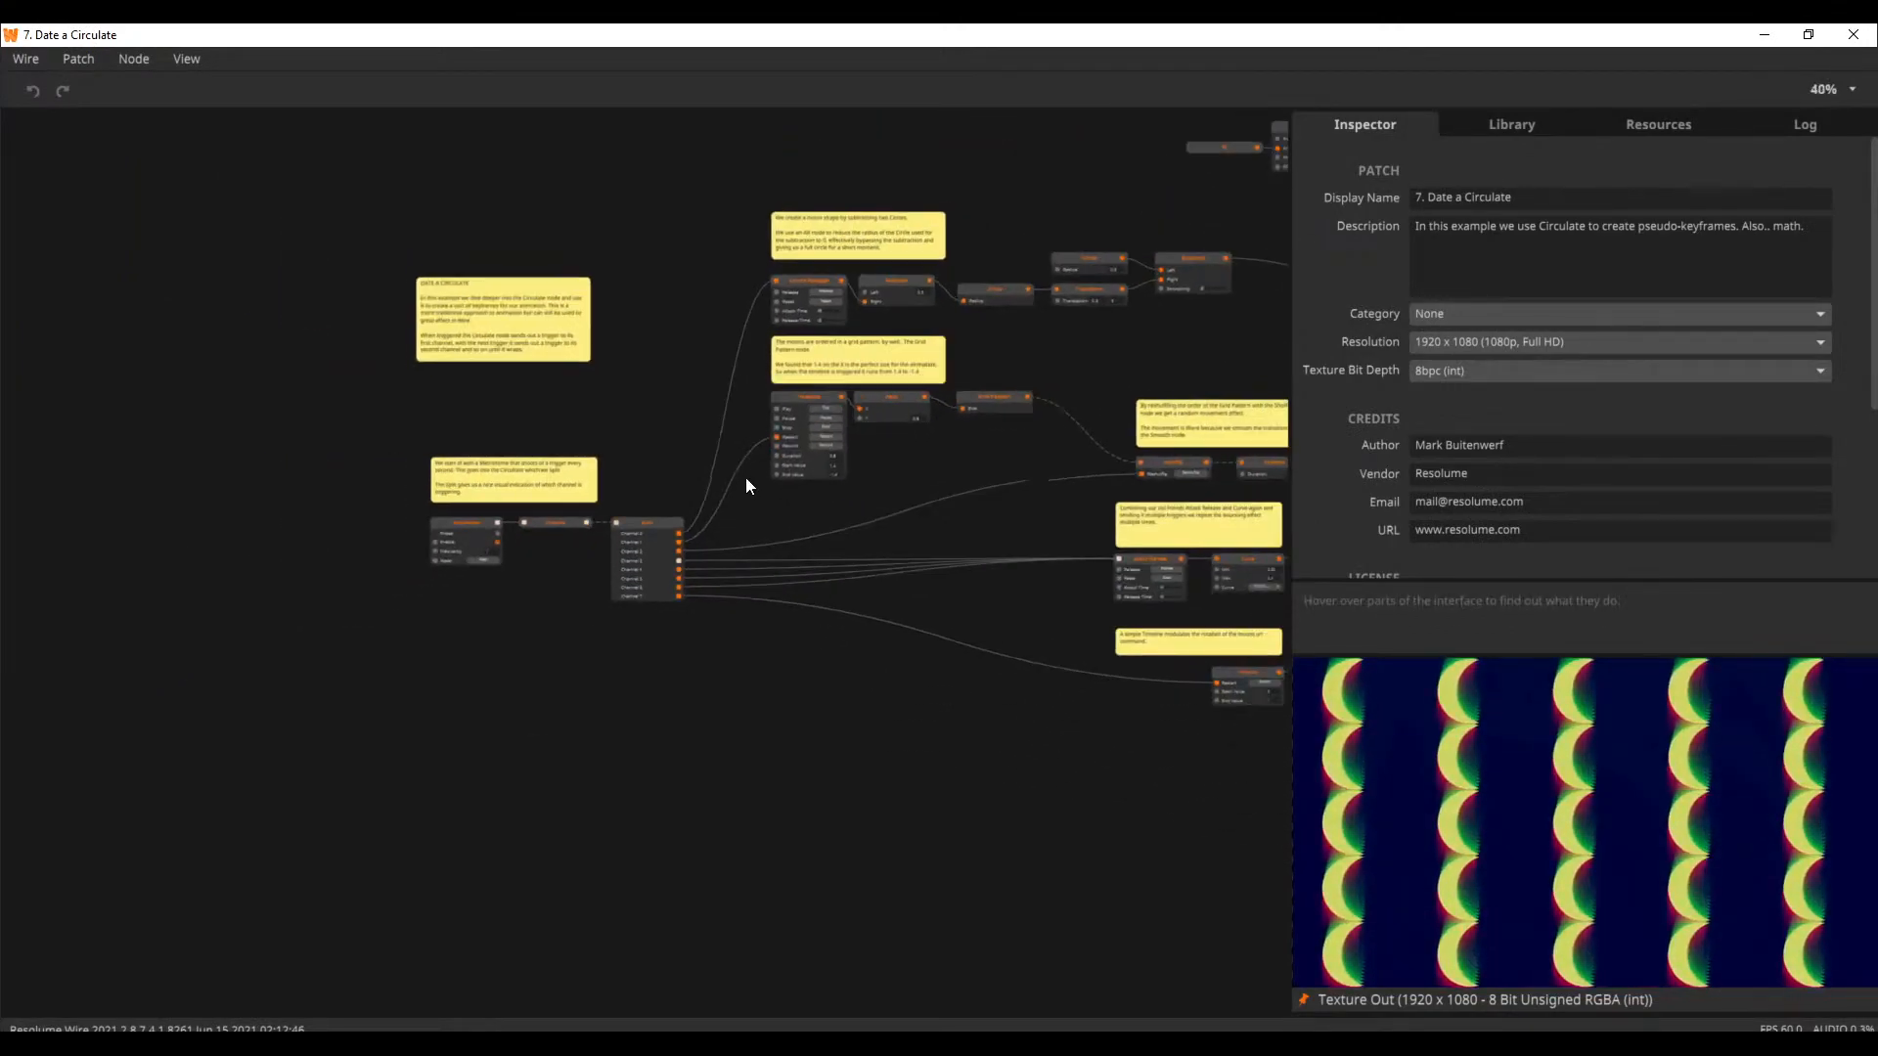
pyautogui.scroll(1, 769, 500)
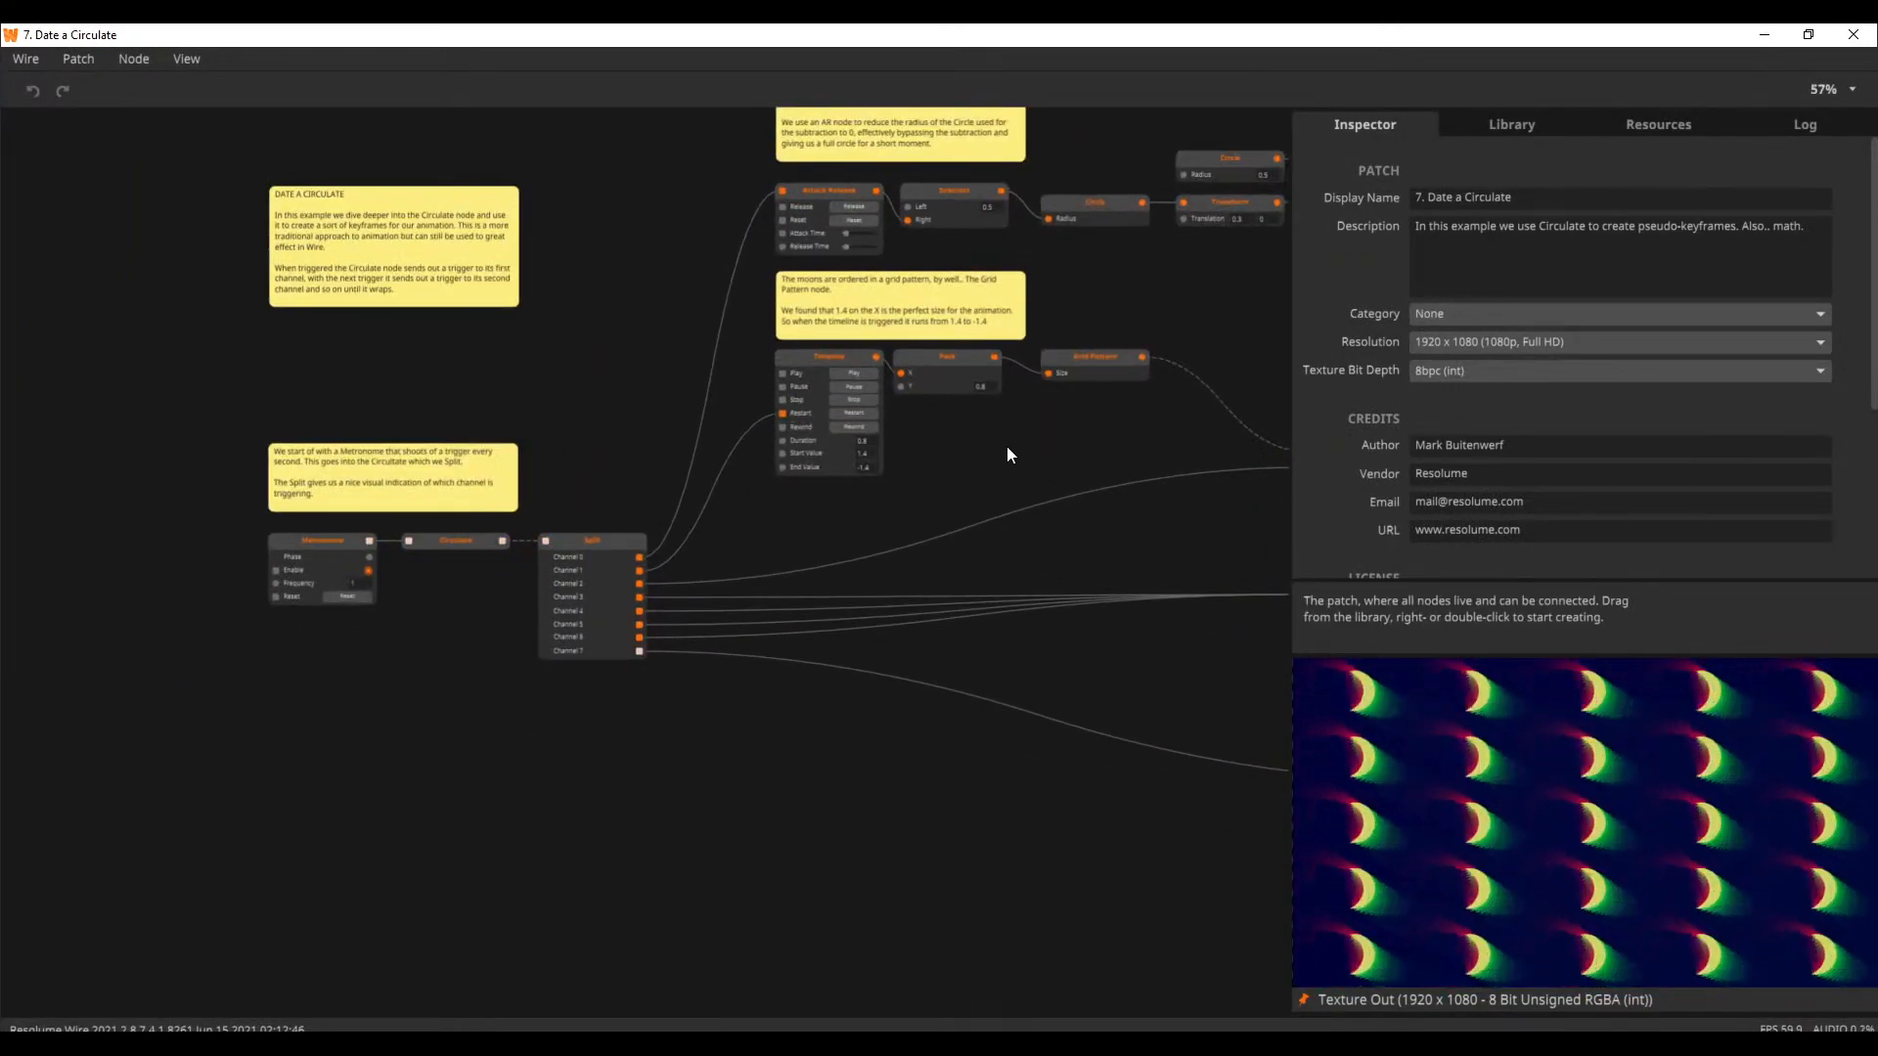
pyautogui.moveTo(1003, 444); pyautogui.dragTo(998, 483)
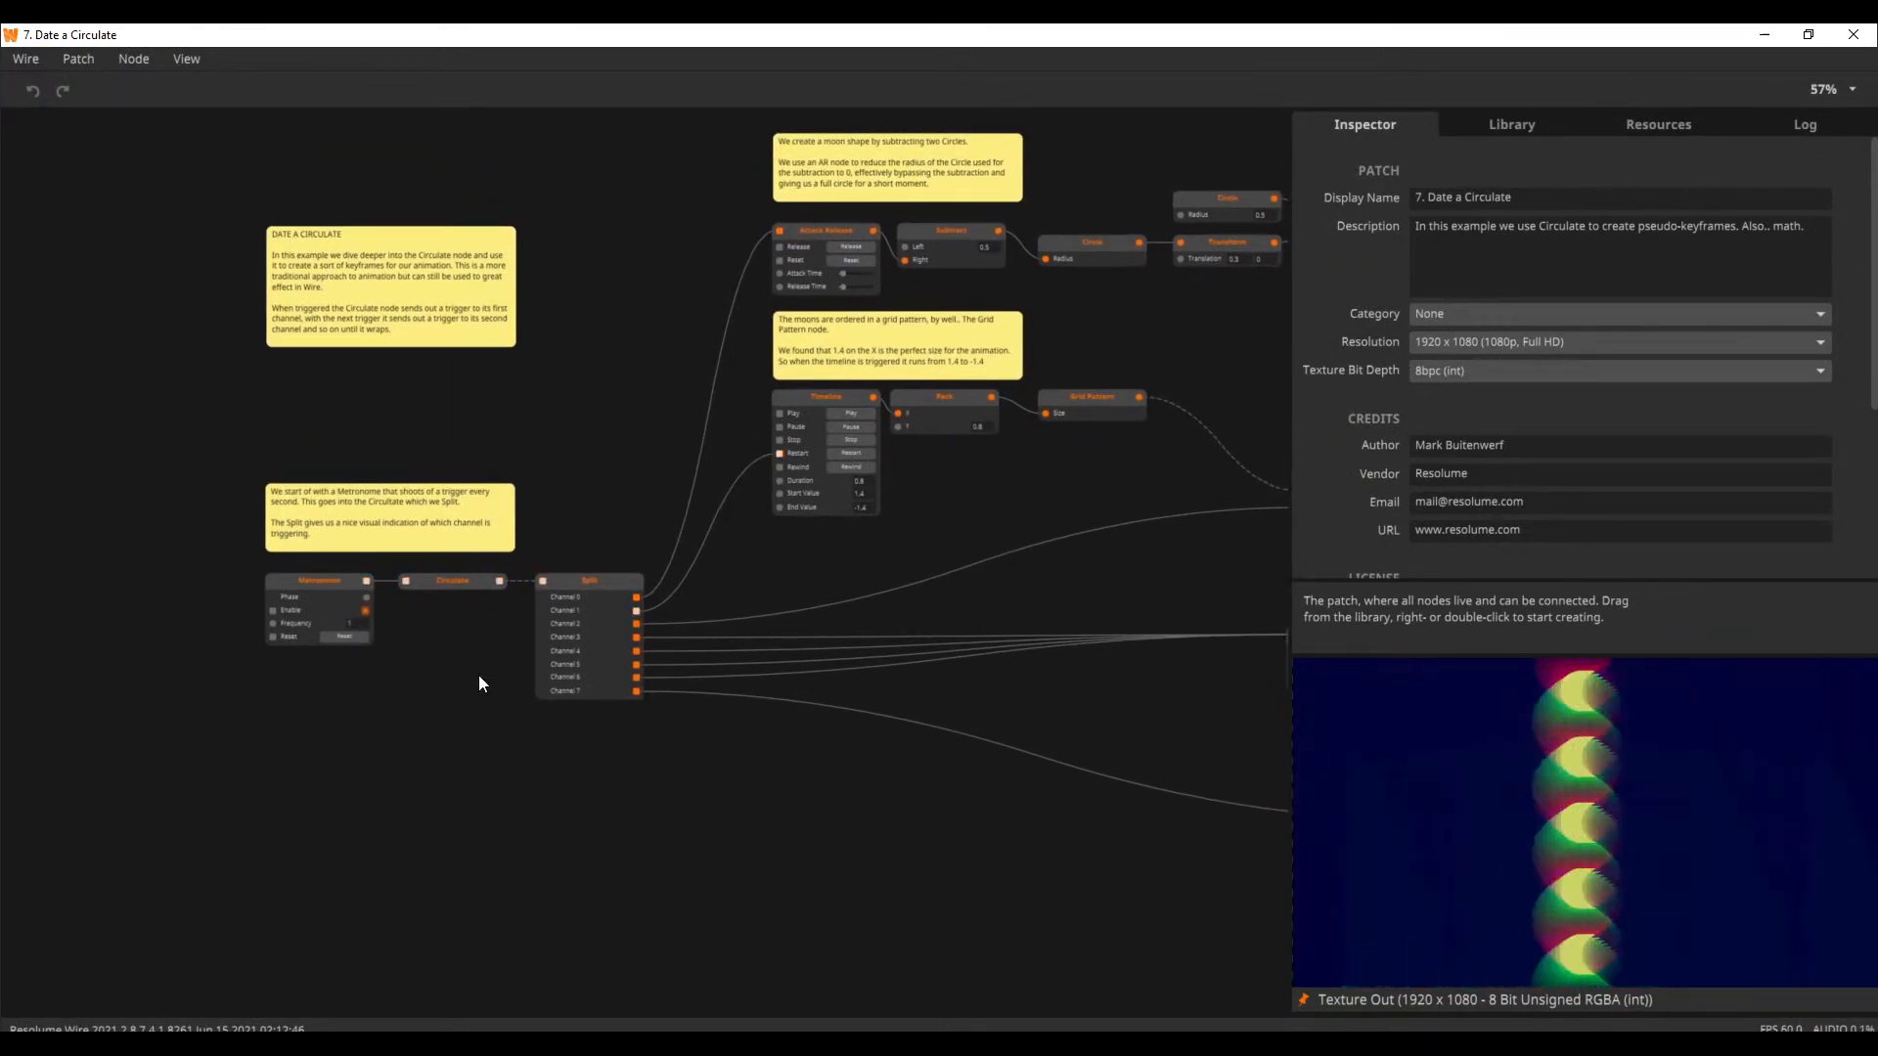
pyautogui.scroll(2, 480, 677)
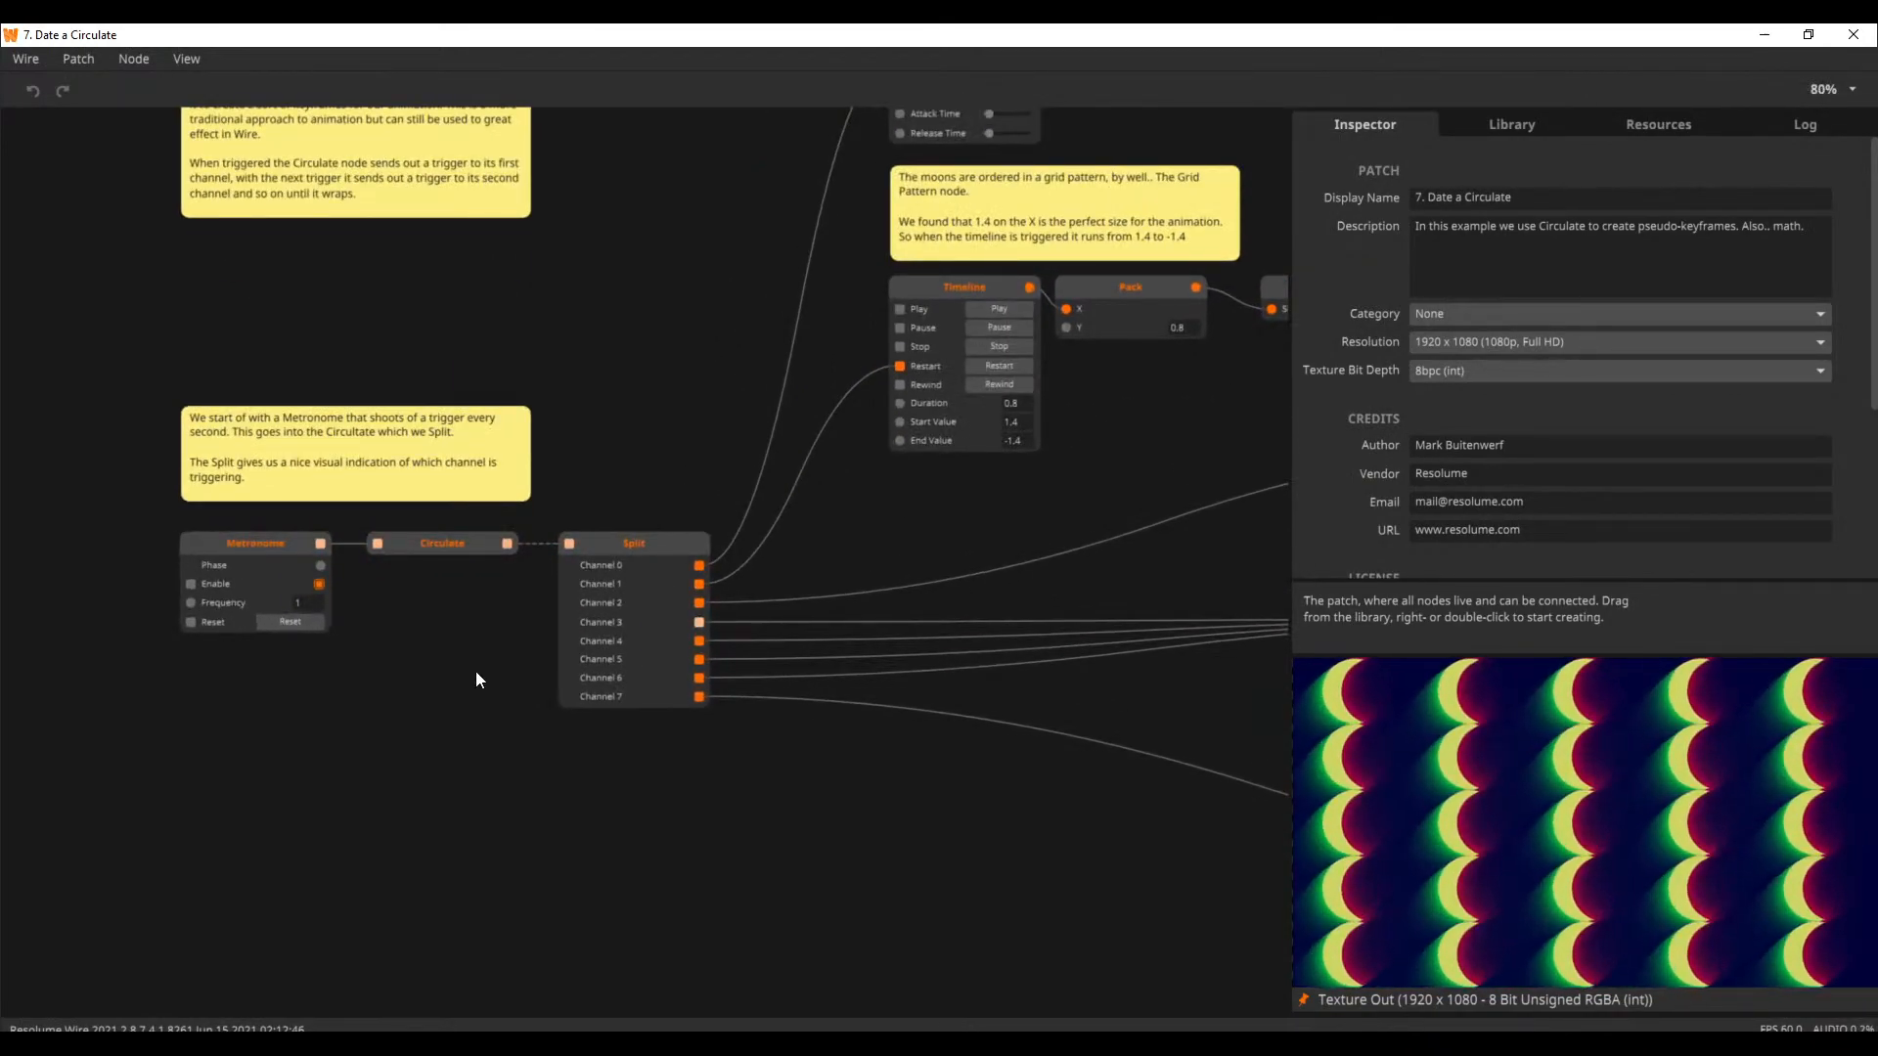
pyautogui.moveTo(426, 626); pyautogui.dragTo(411, 721)
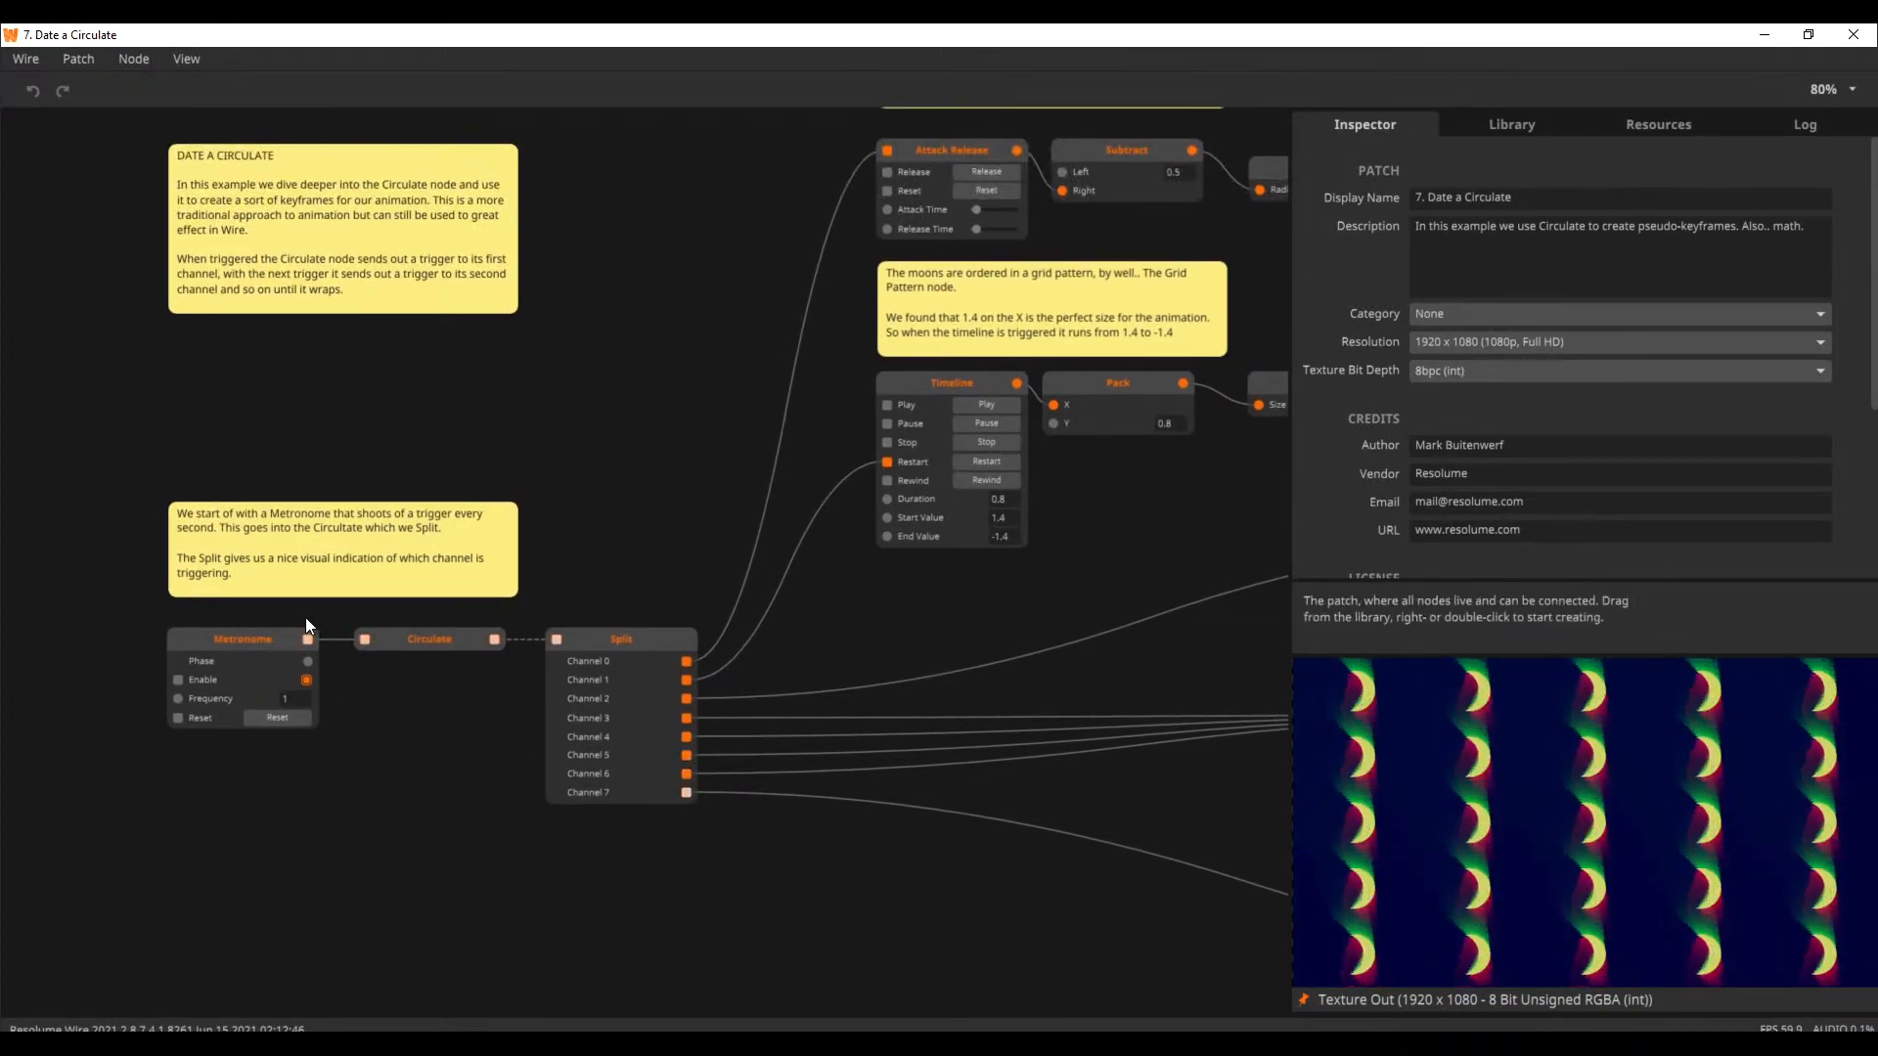
pyautogui.click(264, 638)
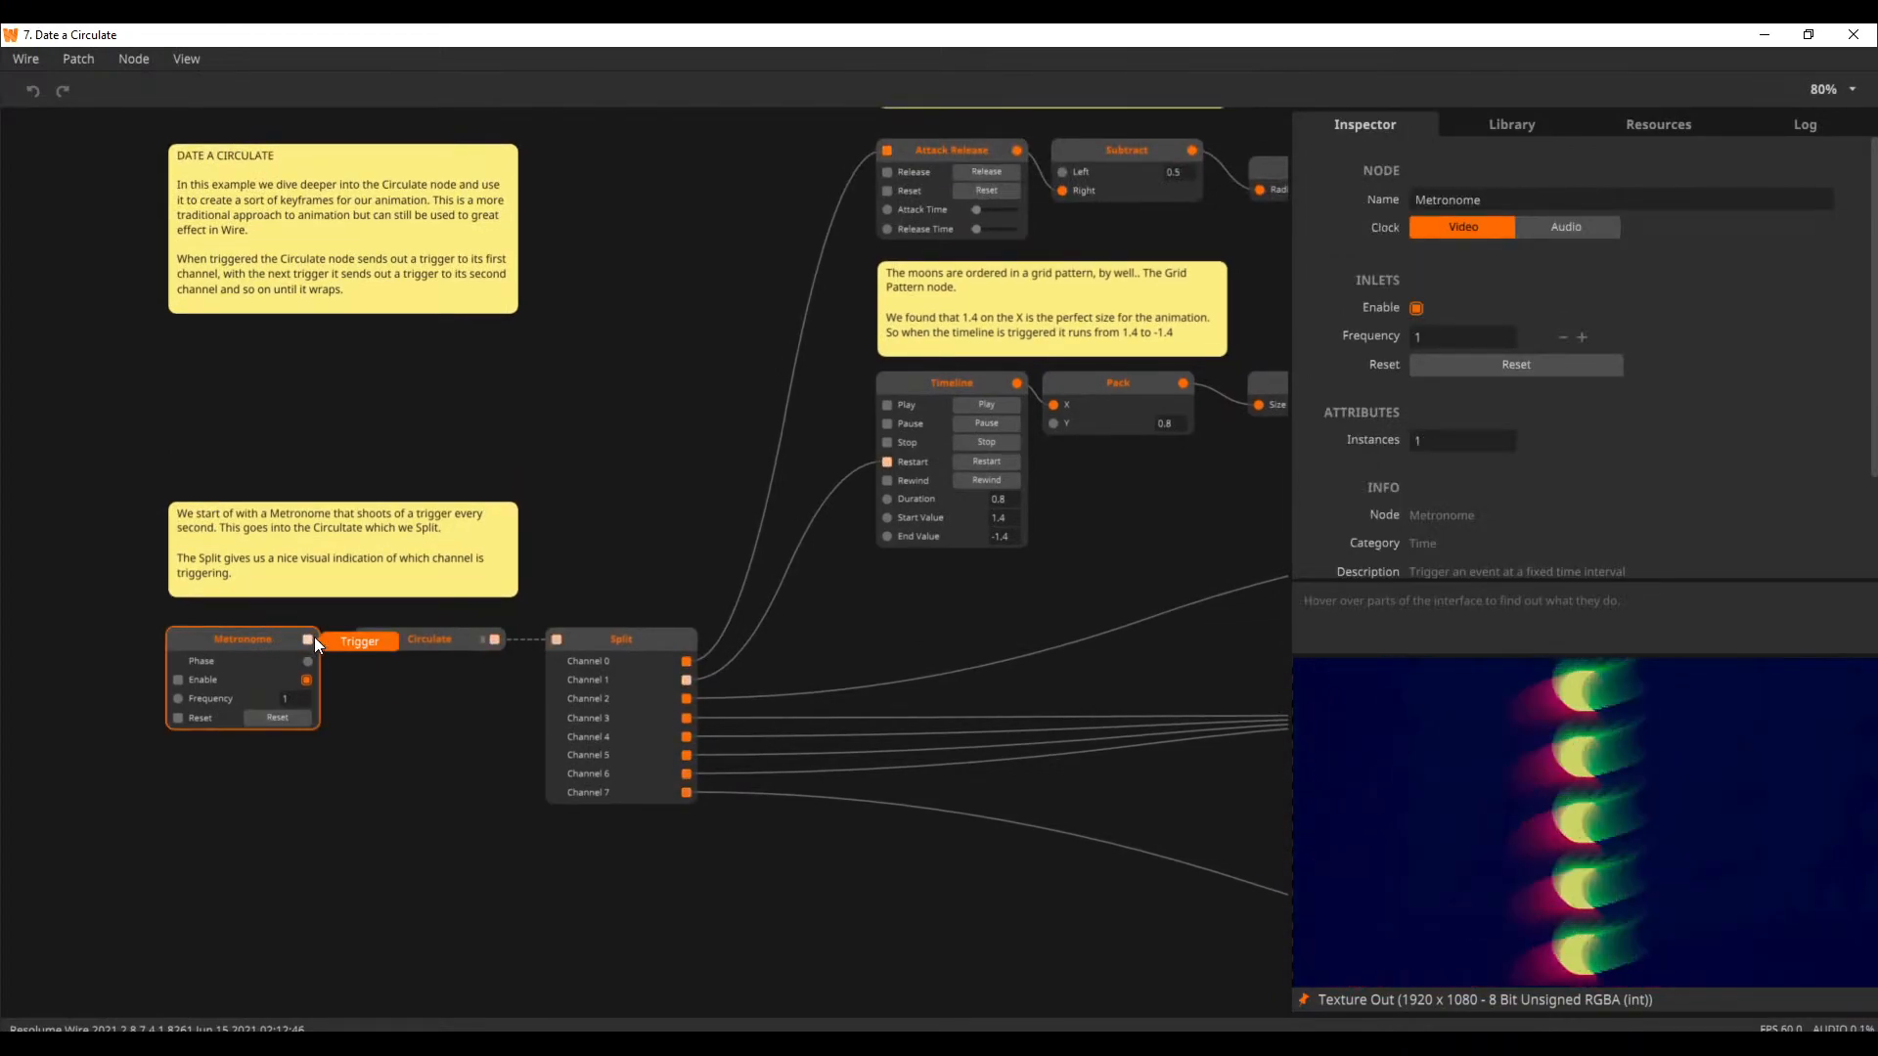
pyautogui.click(464, 638)
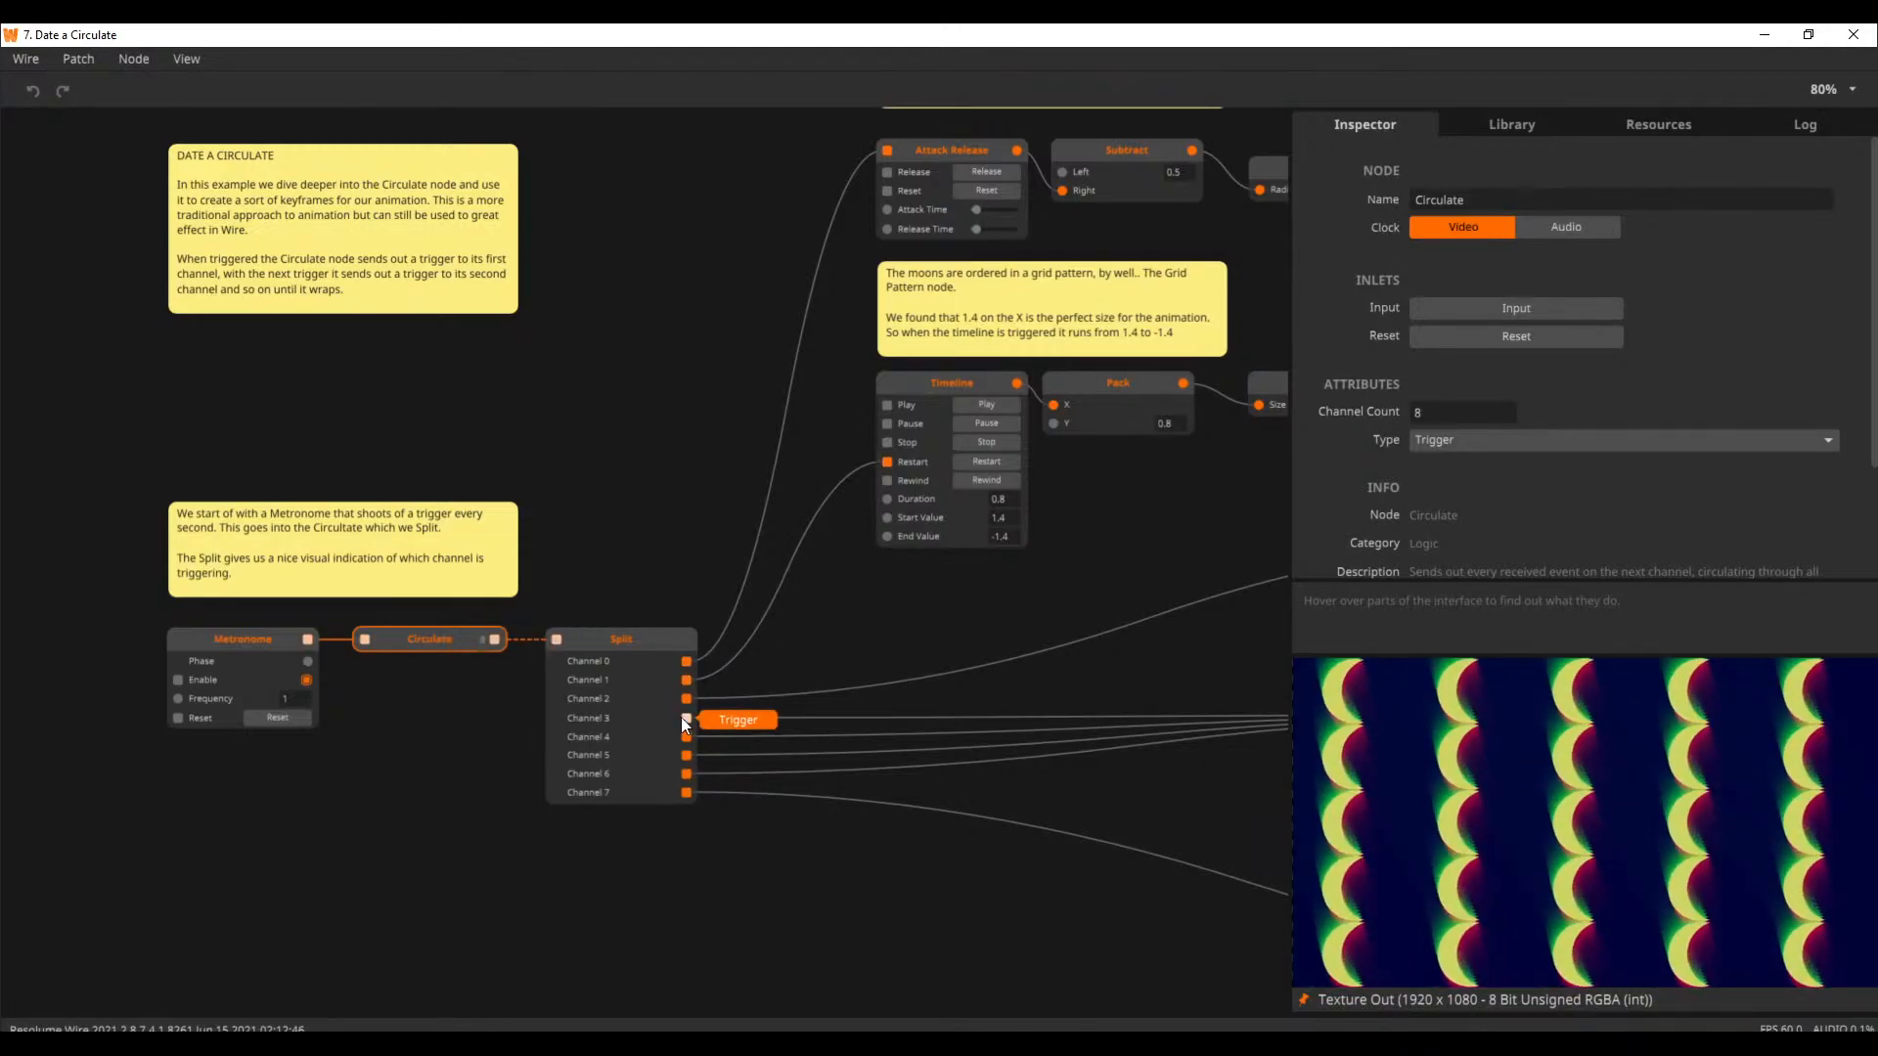
pyautogui.scroll(3, 703, 719)
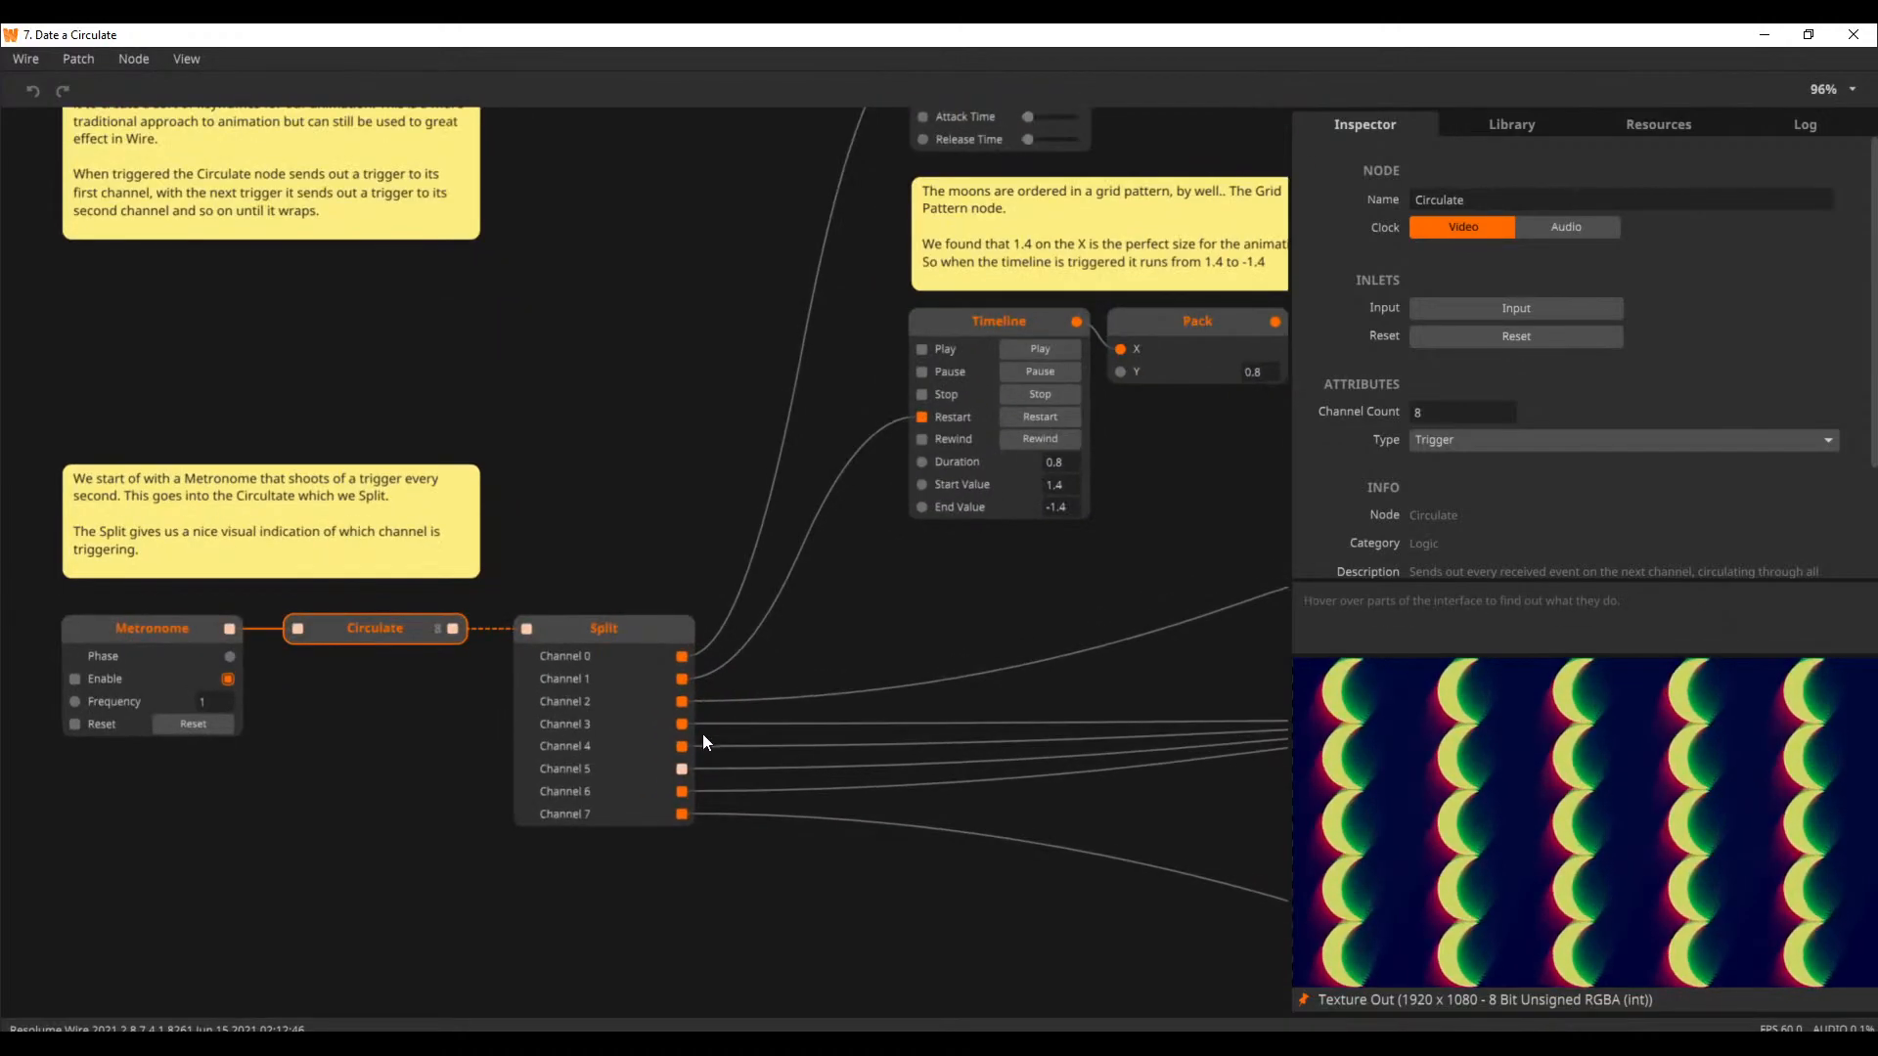
pyautogui.scroll(4, 726, 765)
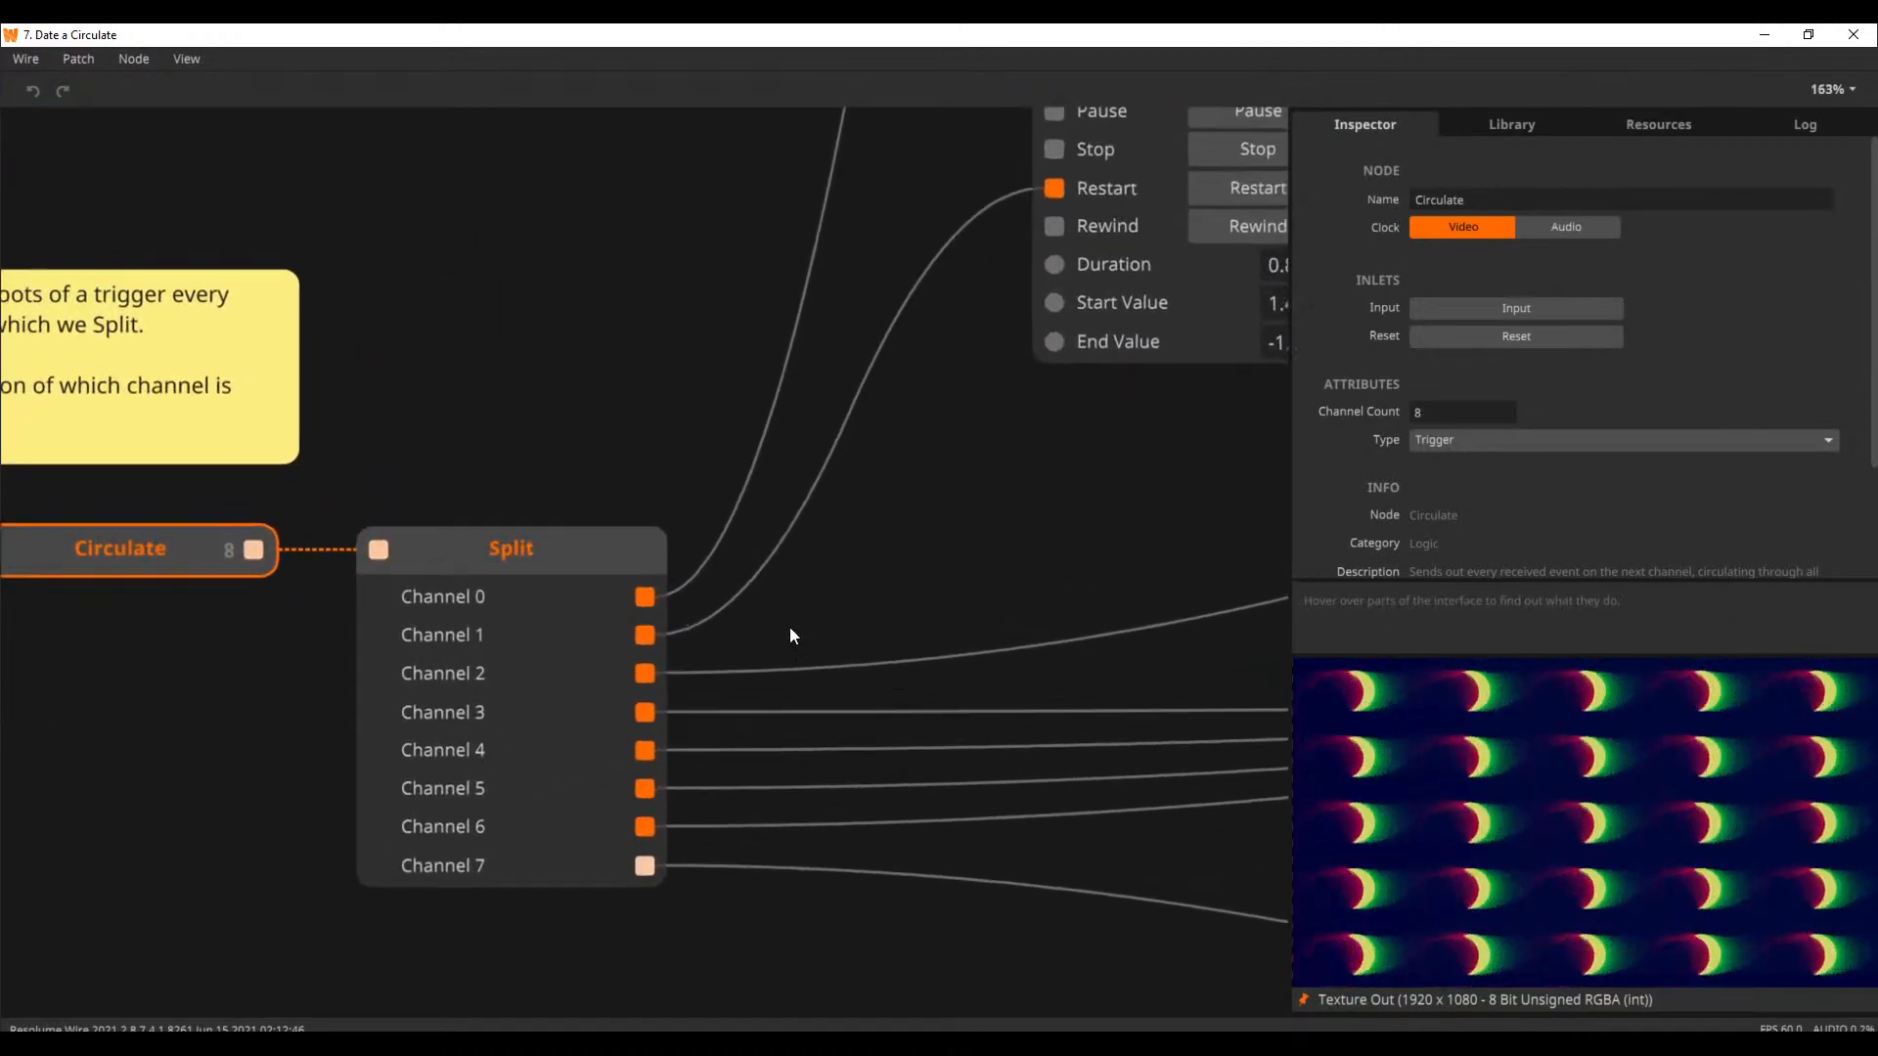
pyautogui.moveTo(907, 550); pyautogui.dragTo(956, 537)
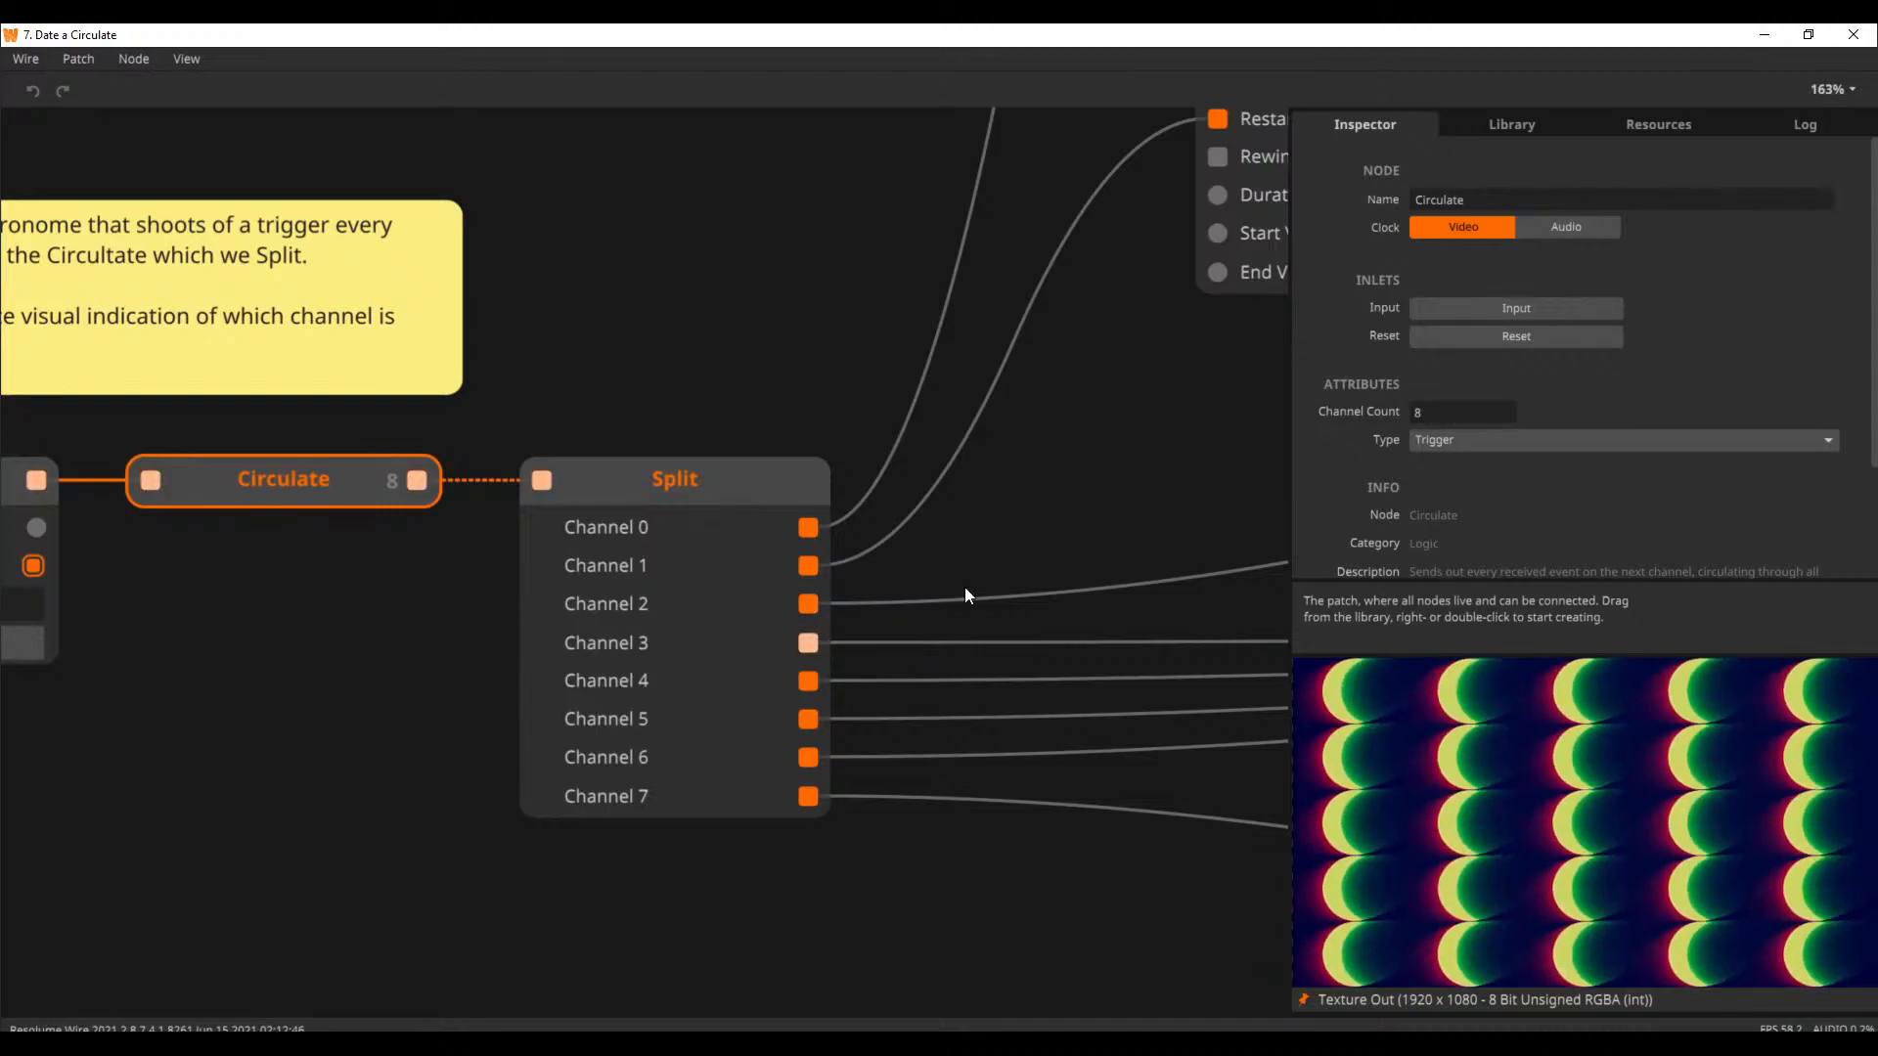
# Inspect the Attack Release and Subtract nodes that control the Circle's radius in the moon-shape section
pyautogui.moveTo(1078, 486); pyautogui.dragTo(755, 717)
pyautogui.scroll(-1, 847, 668)
pyautogui.scroll(-2, 848, 670)
pyautogui.moveTo(761, 402); pyautogui.dragTo(425, 762)
pyautogui.click(648, 331)
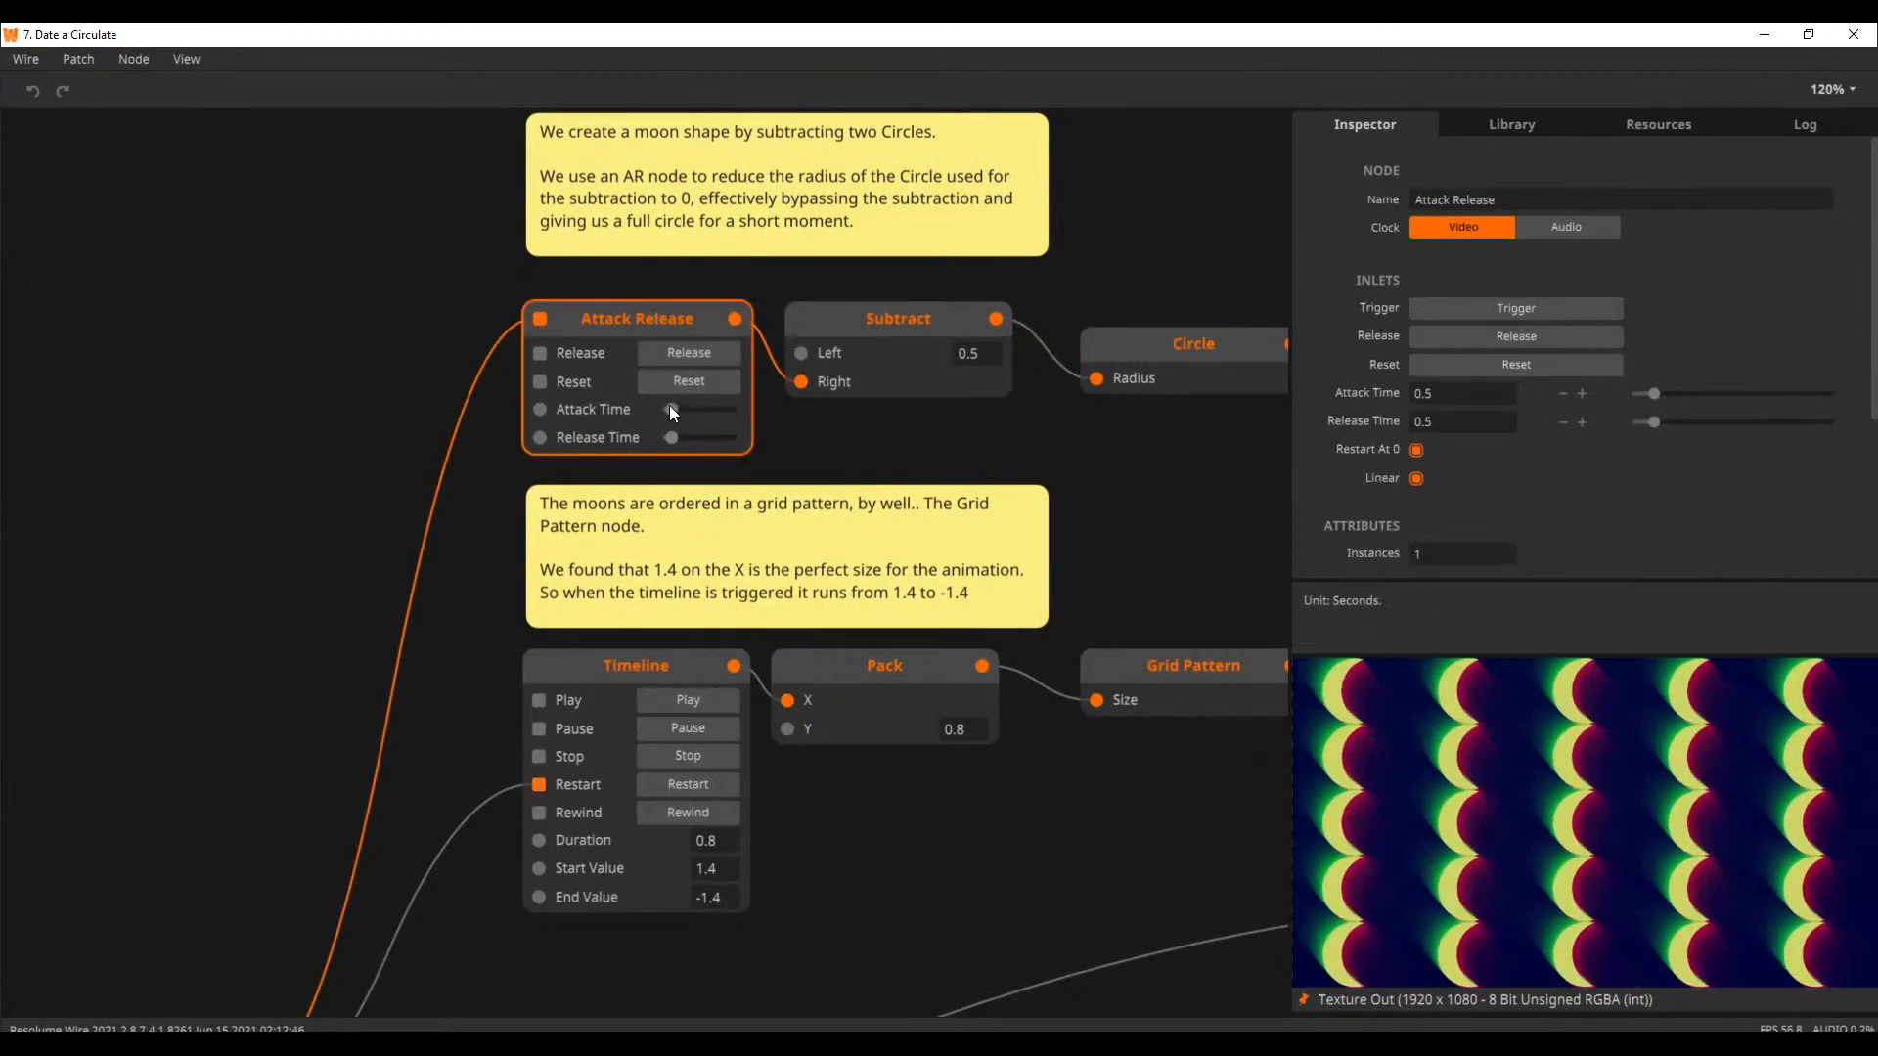
pyautogui.moveTo(870, 427); pyautogui.dragTo(680, 474)
pyautogui.click(724, 367)
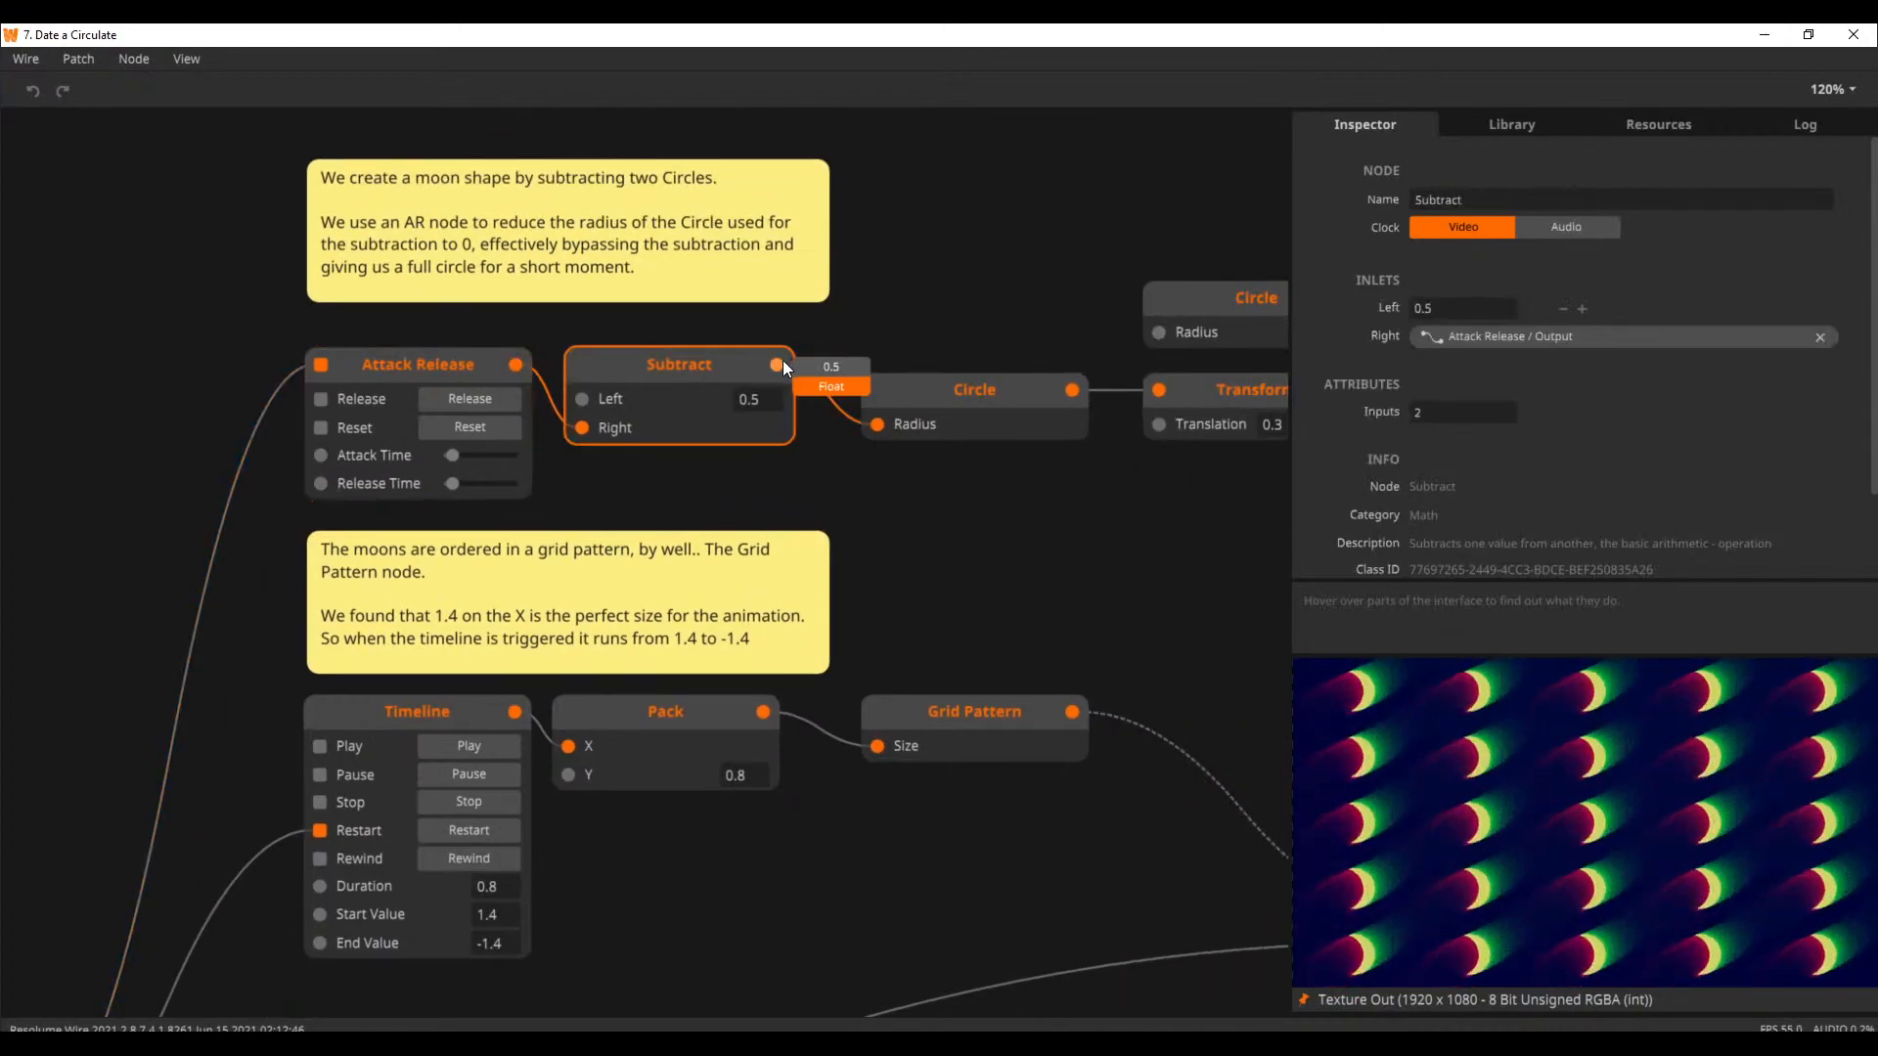
# Unpin the preview and inspect the two Circle nodes, the Transform and the Subtract that build the moon shape
pyautogui.moveTo(889, 494); pyautogui.dragTo(477, 519)
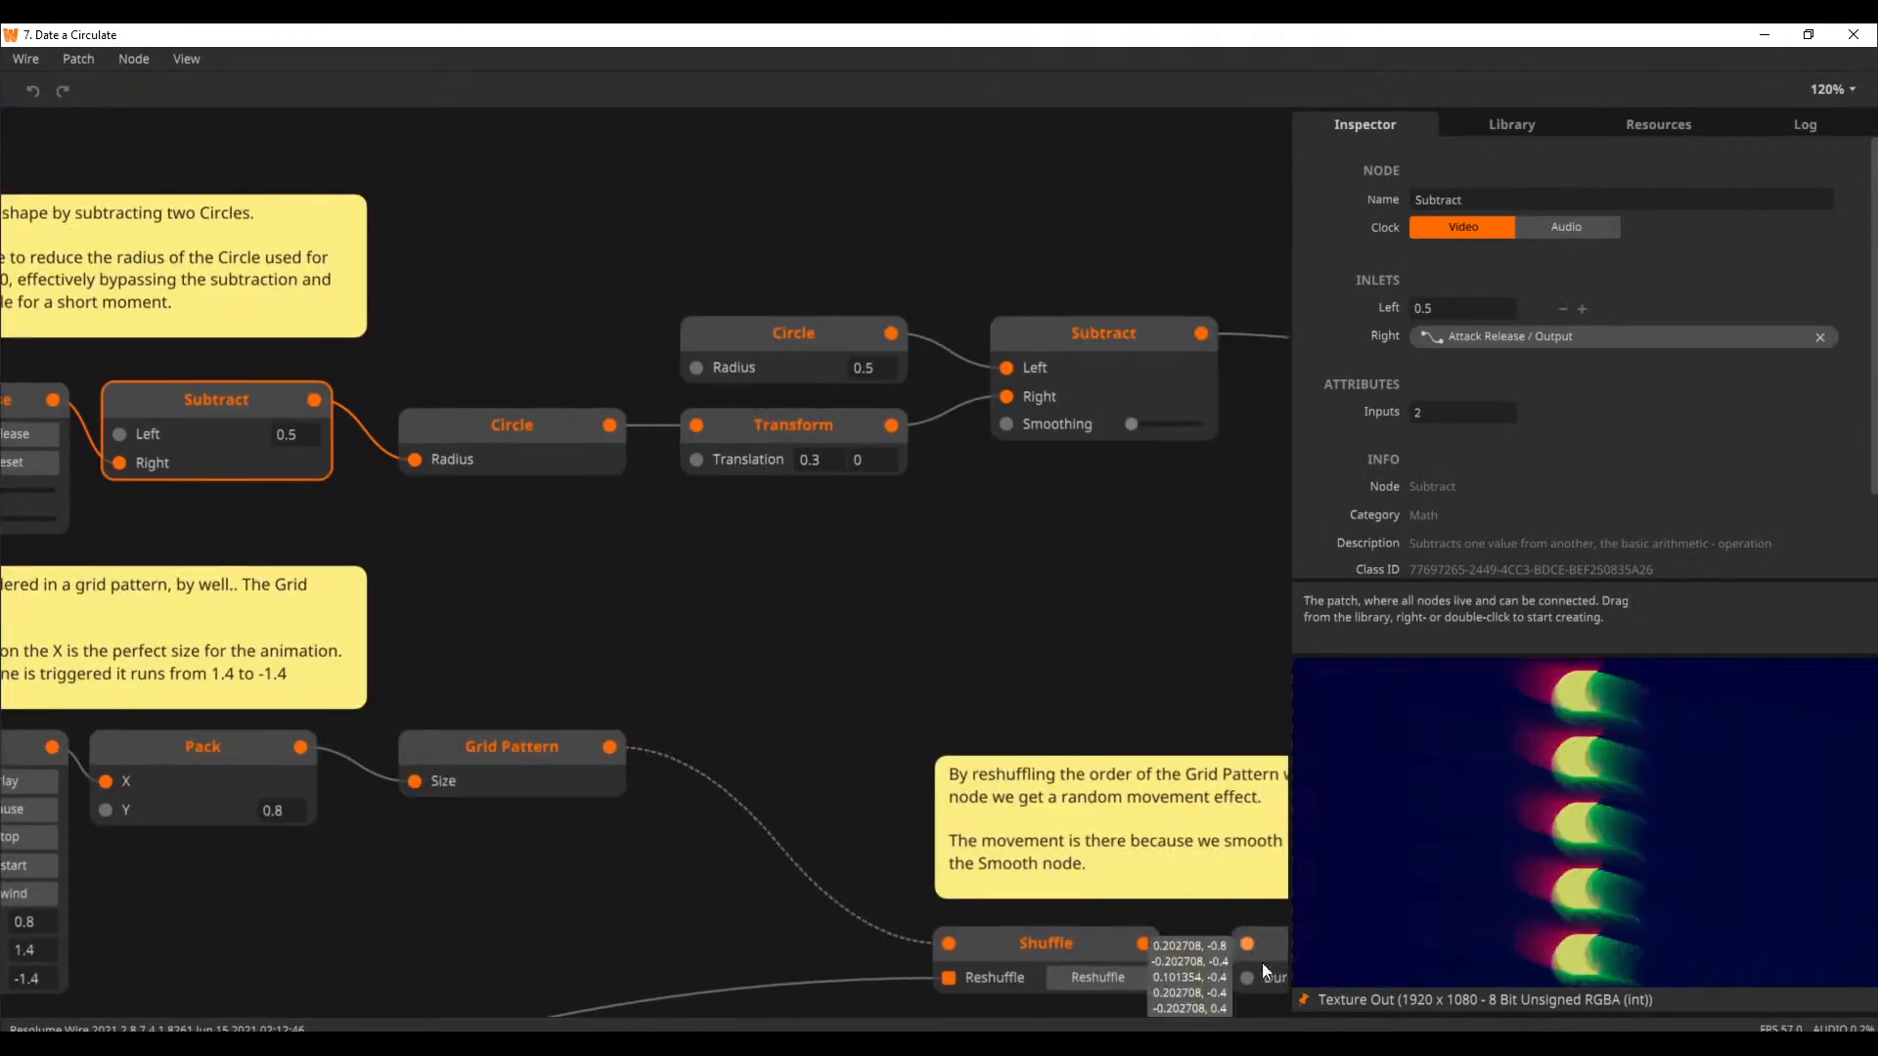
pyautogui.click(1303, 998)
pyautogui.click(555, 444)
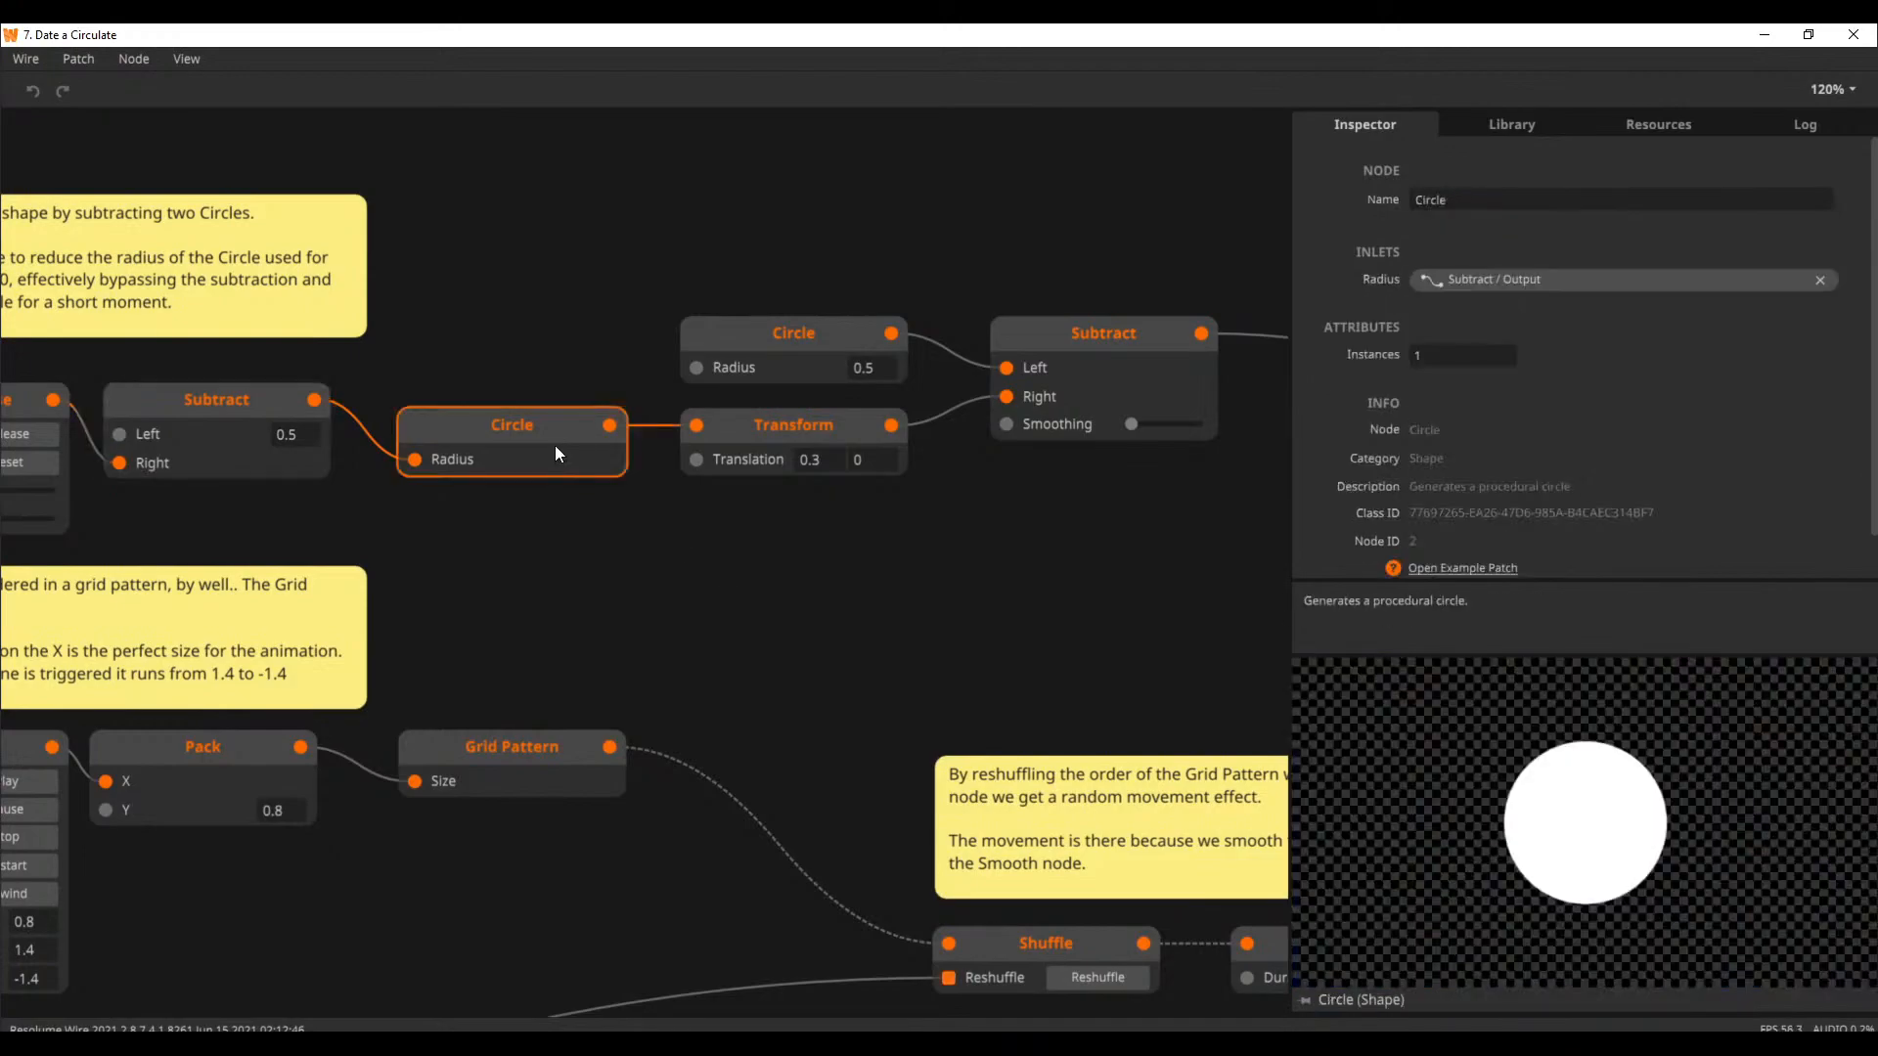
pyautogui.click(789, 420)
pyautogui.click(820, 349)
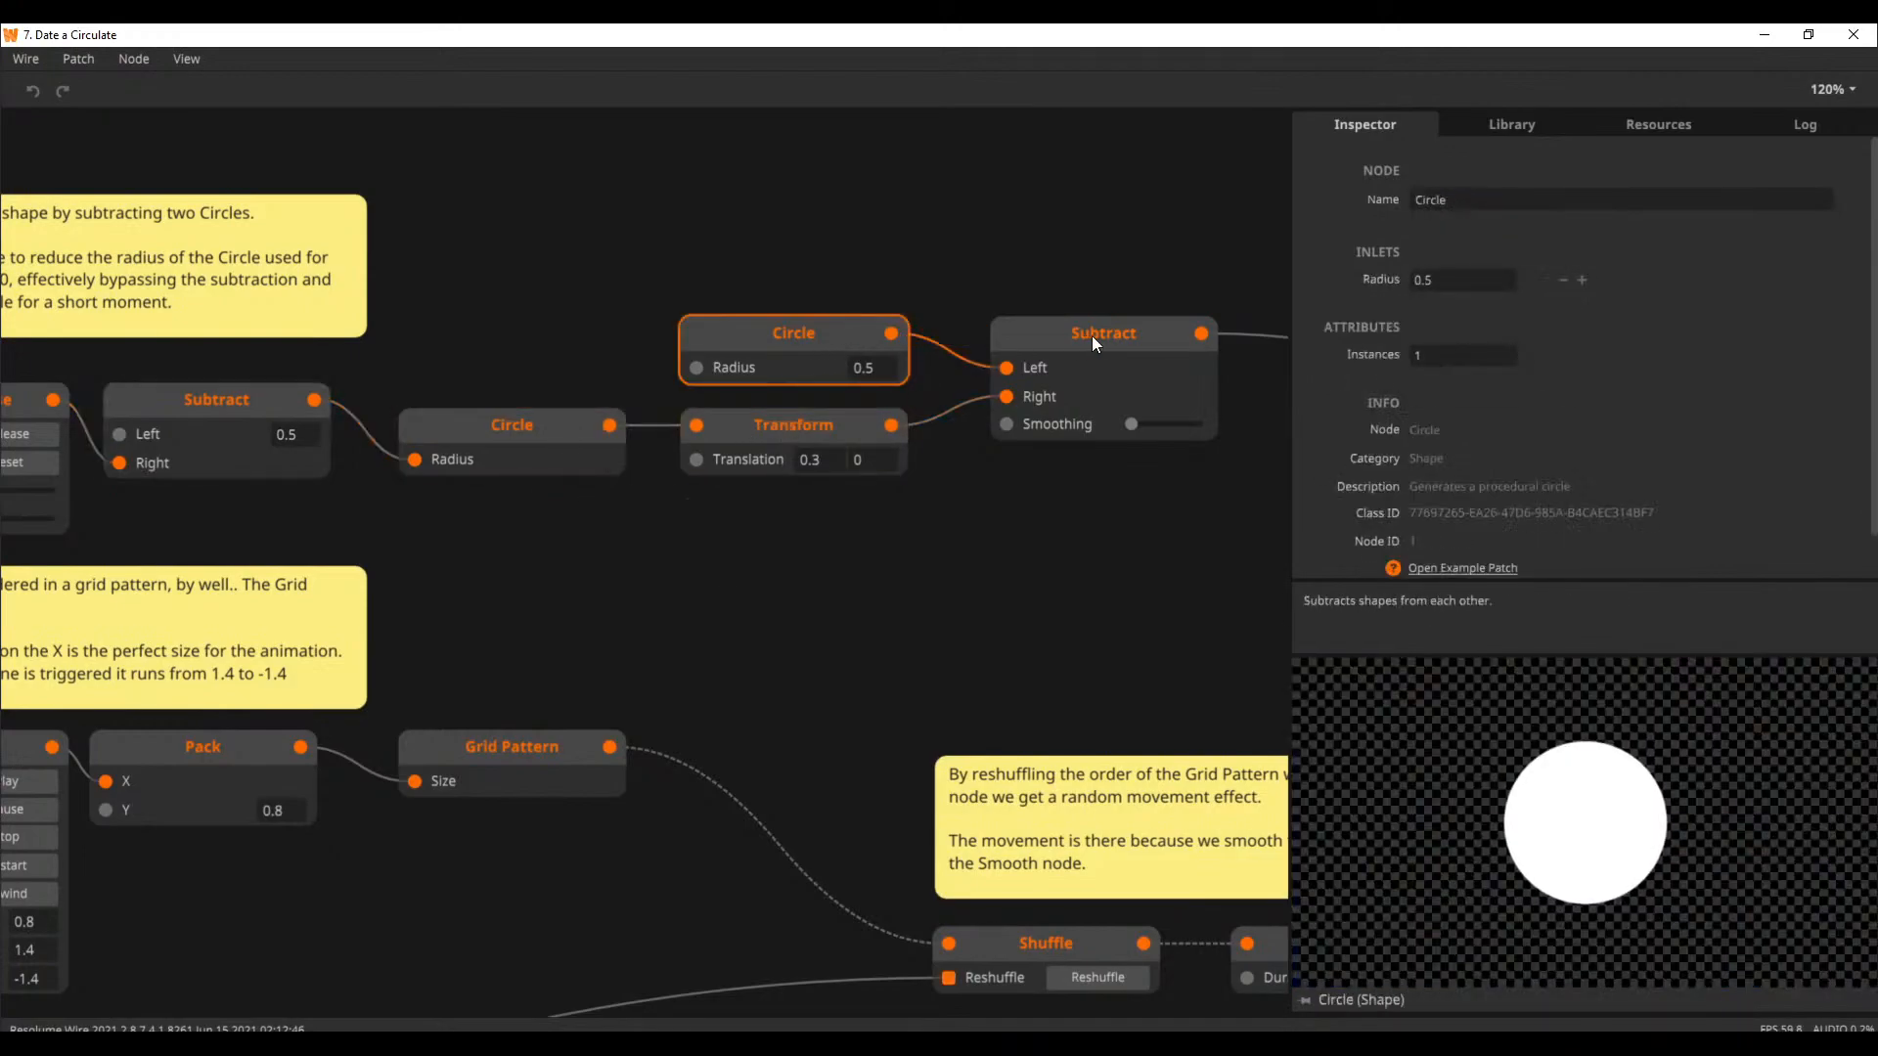
pyautogui.click(1092, 336)
# Select the Video Mixer node at the end of the patch and pin its output in the preview
pyautogui.moveTo(1182, 537); pyautogui.dragTo(1409, 635)
pyautogui.moveTo(1006, 629); pyautogui.dragTo(521, 531)
pyautogui.moveTo(1092, 552); pyautogui.dragTo(1198, 605)
pyautogui.moveTo(873, 597); pyautogui.dragTo(412, 512)
pyautogui.moveTo(679, 469); pyautogui.dragTo(284, 381)
pyautogui.moveTo(838, 519); pyautogui.dragTo(293, 484)
pyautogui.scroll(-5, 738, 543)
pyautogui.moveTo(906, 626); pyautogui.dragTo(593, 642)
pyautogui.click(1246, 478)
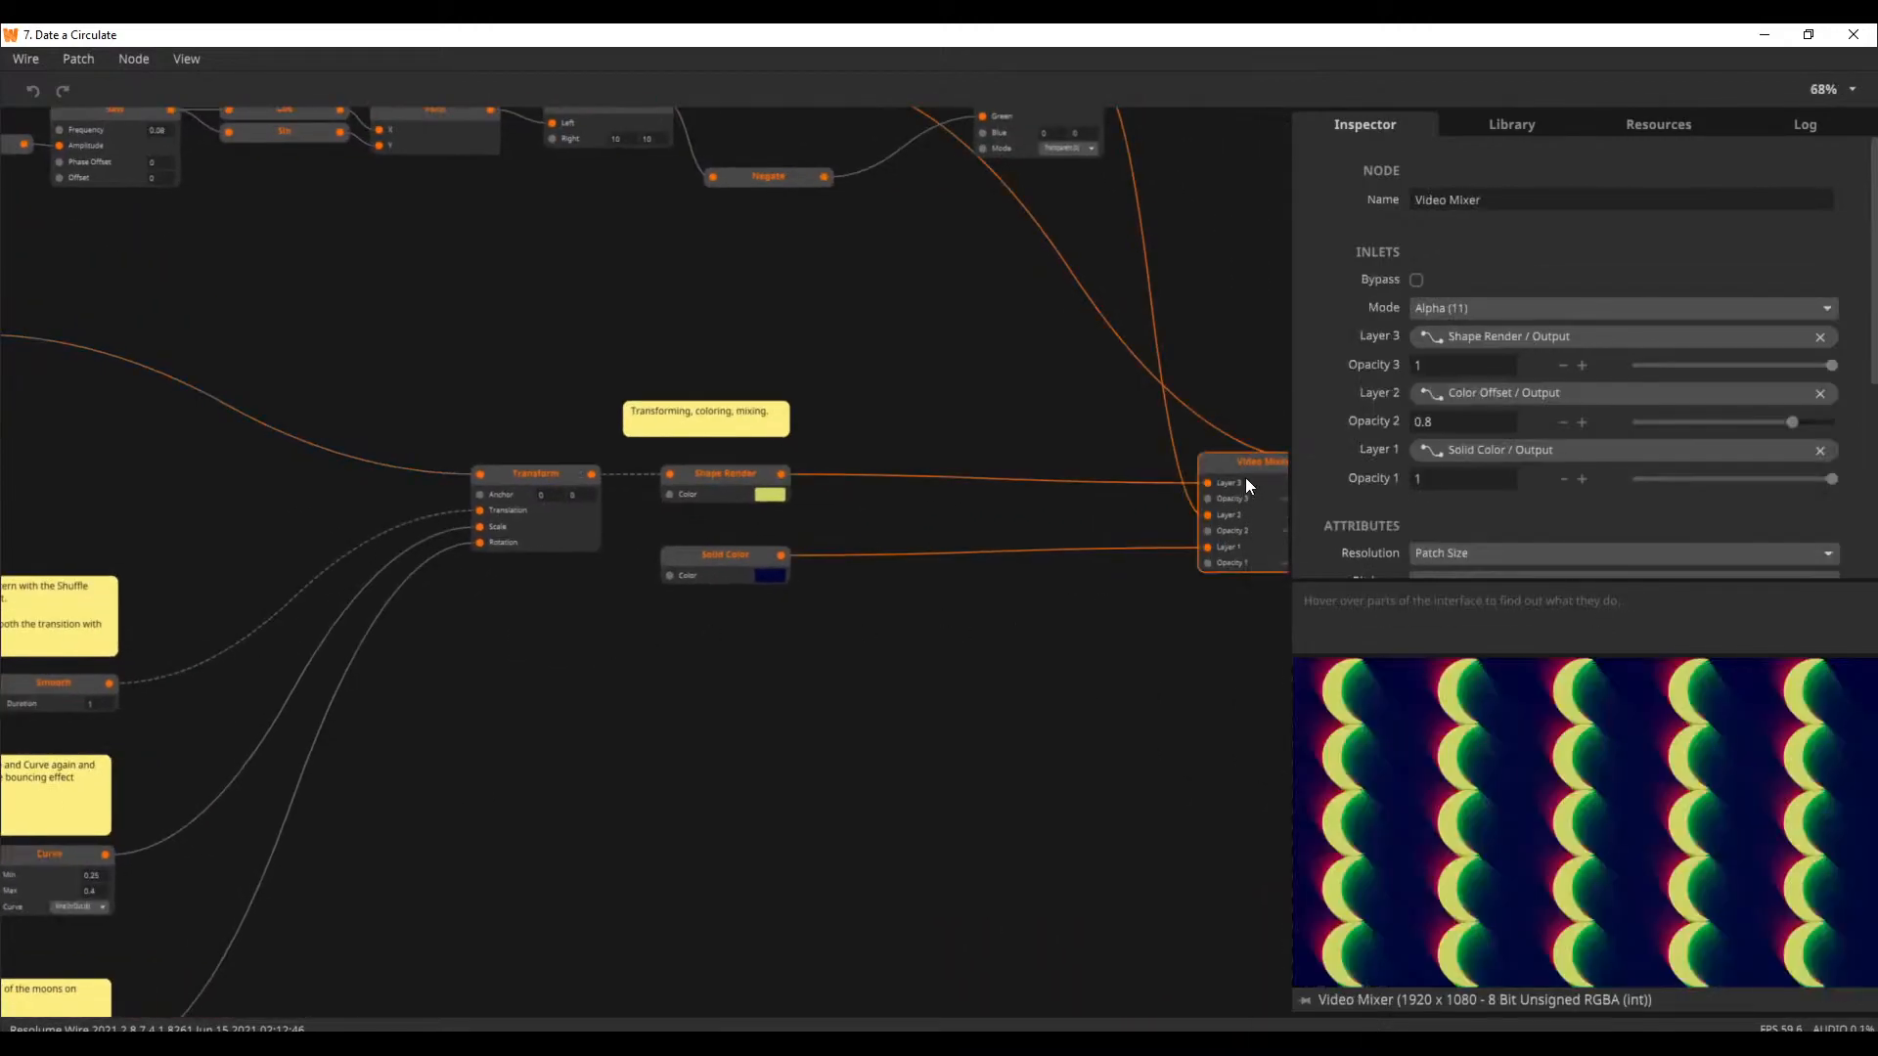
pyautogui.click(1308, 999)
# Trace the Split channels to the Timeline, Shuffle and Attack Release nodes while watching the moon grid in the preview
pyautogui.moveTo(509, 373); pyautogui.dragTo(831, 634)
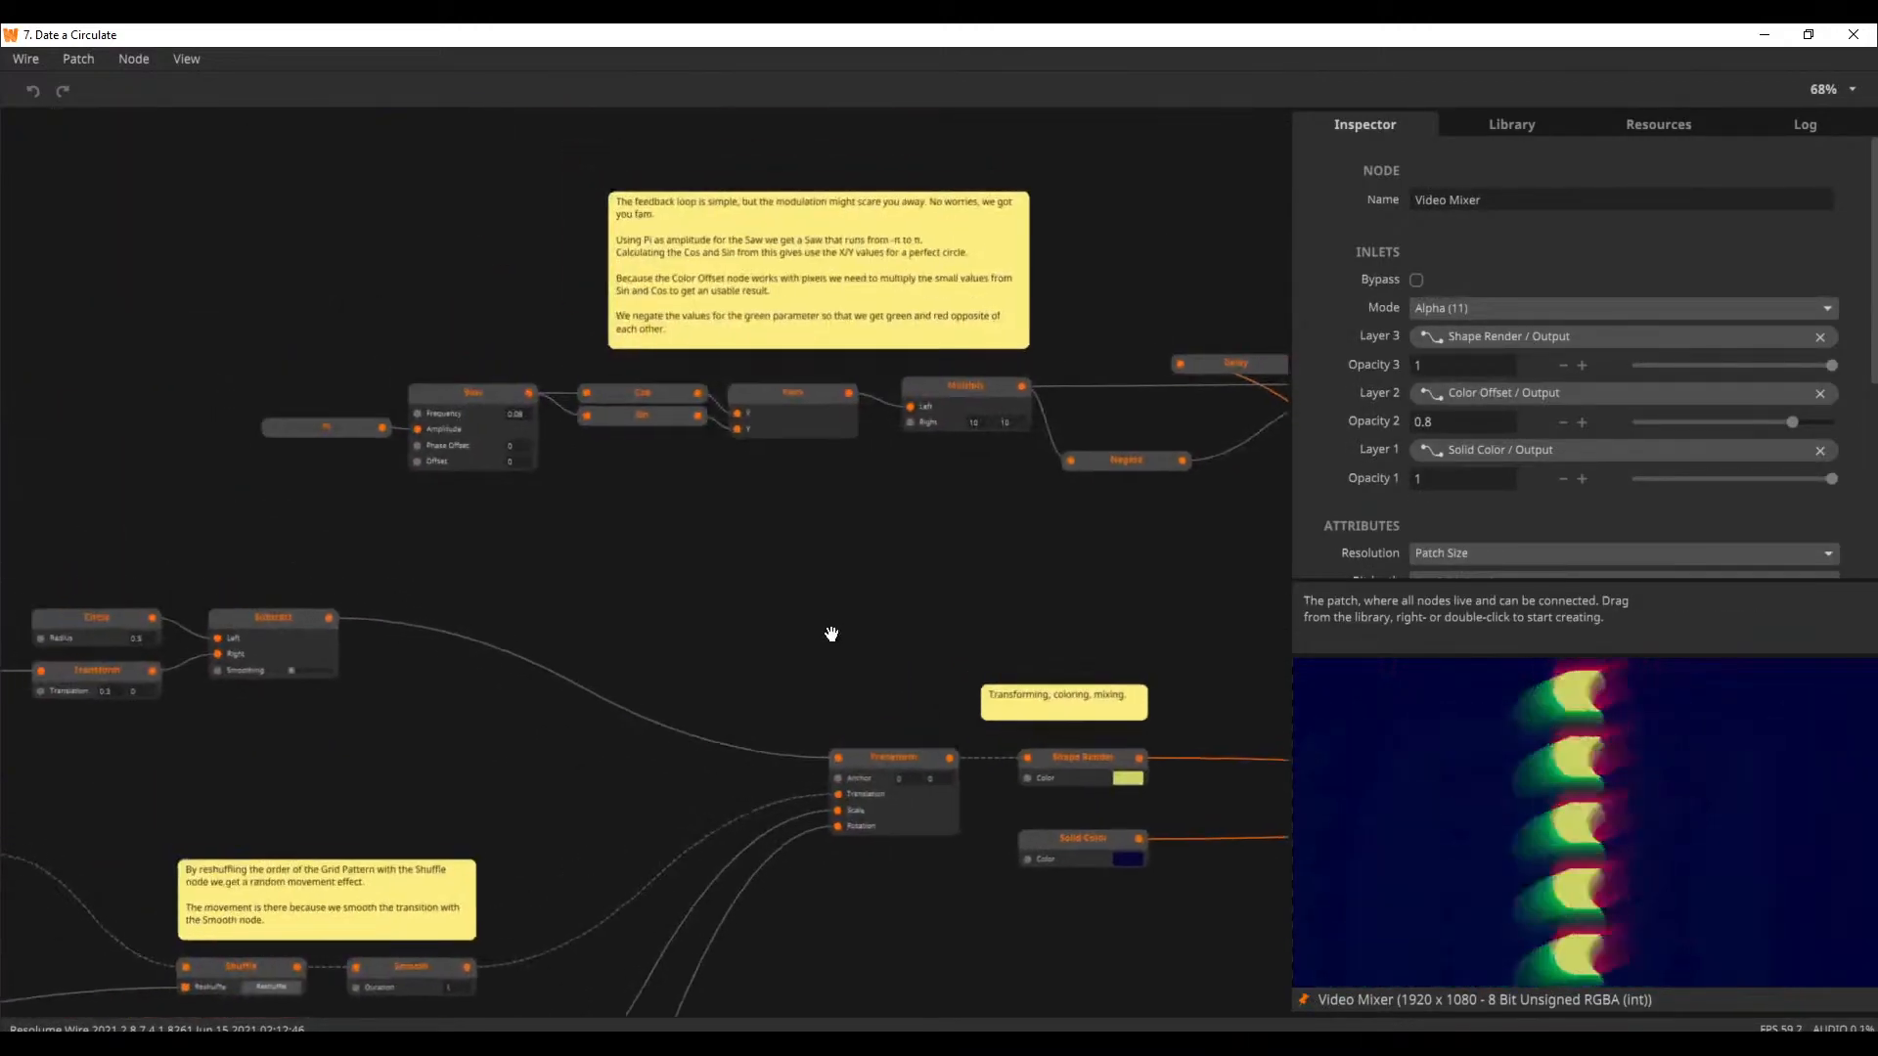
pyautogui.moveTo(742, 571); pyautogui.dragTo(1143, 425)
pyautogui.moveTo(623, 702); pyautogui.dragTo(940, 491)
pyautogui.moveTo(452, 649); pyautogui.dragTo(637, 571)
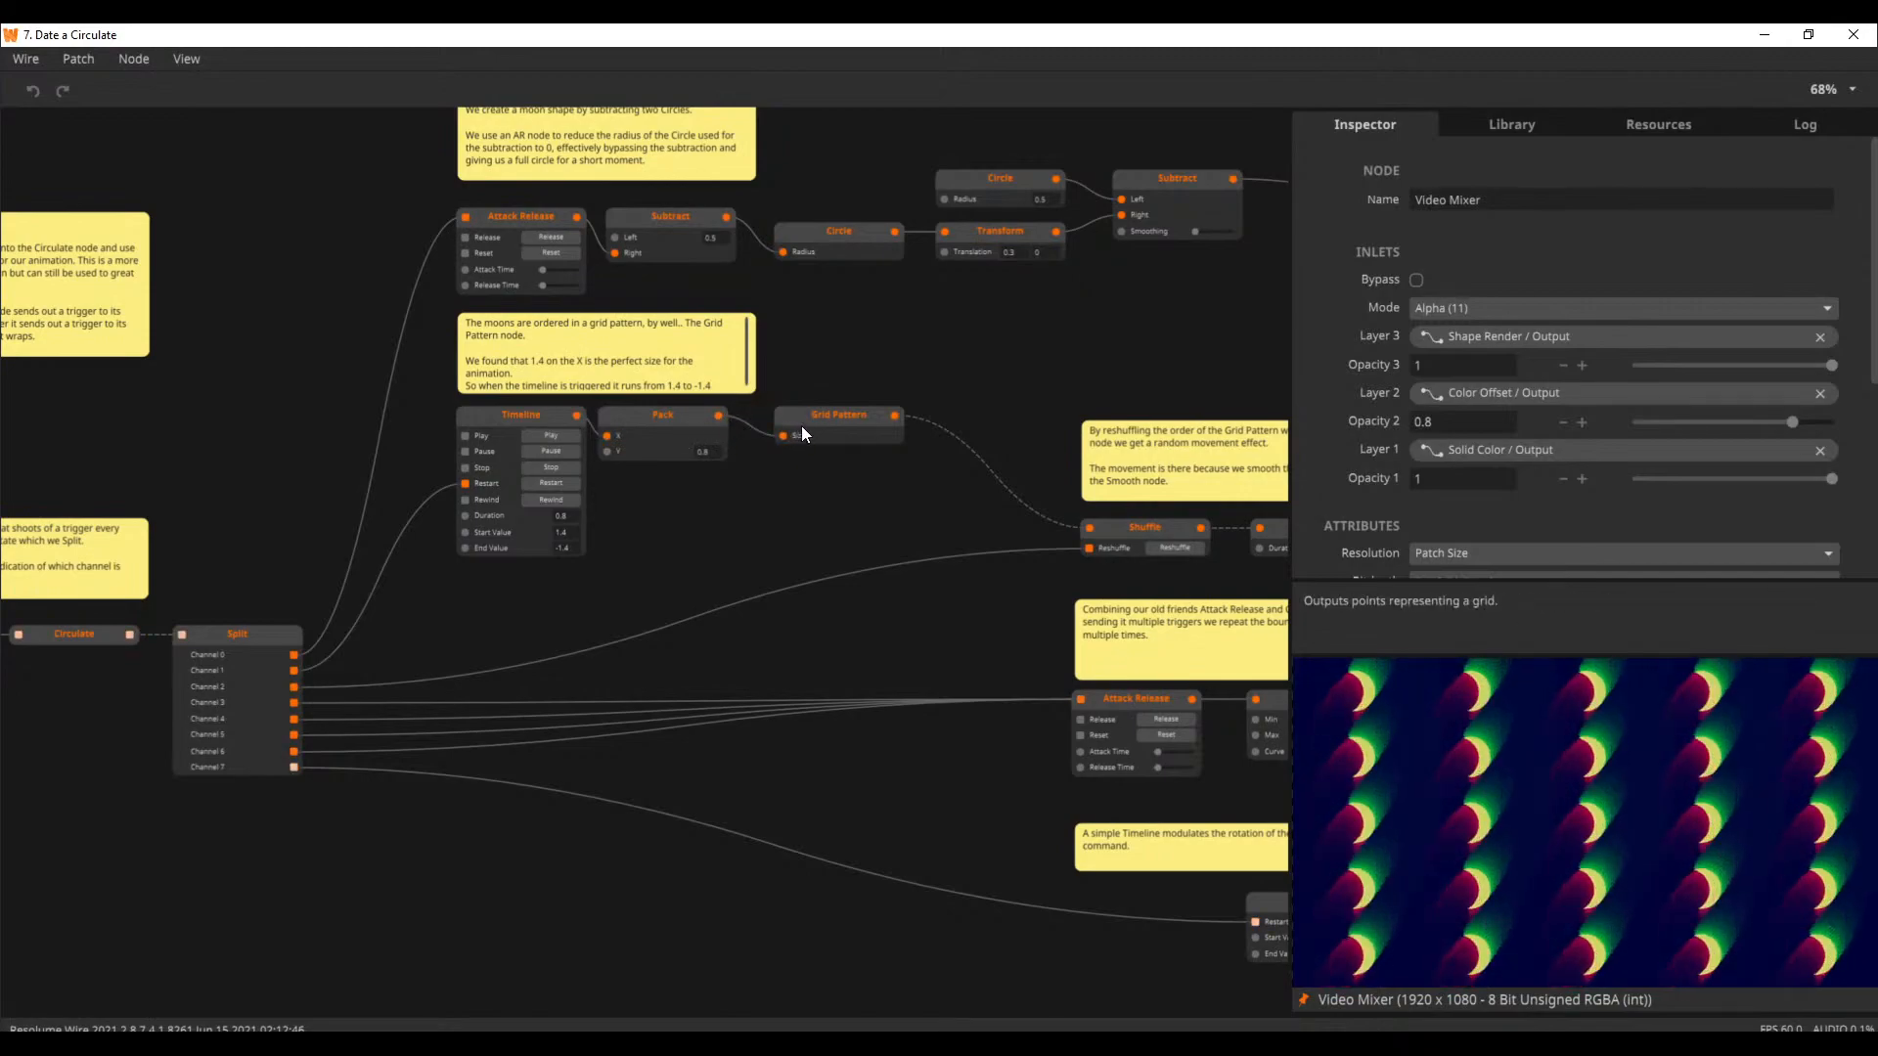
pyautogui.moveTo(999, 574); pyautogui.dragTo(827, 405)
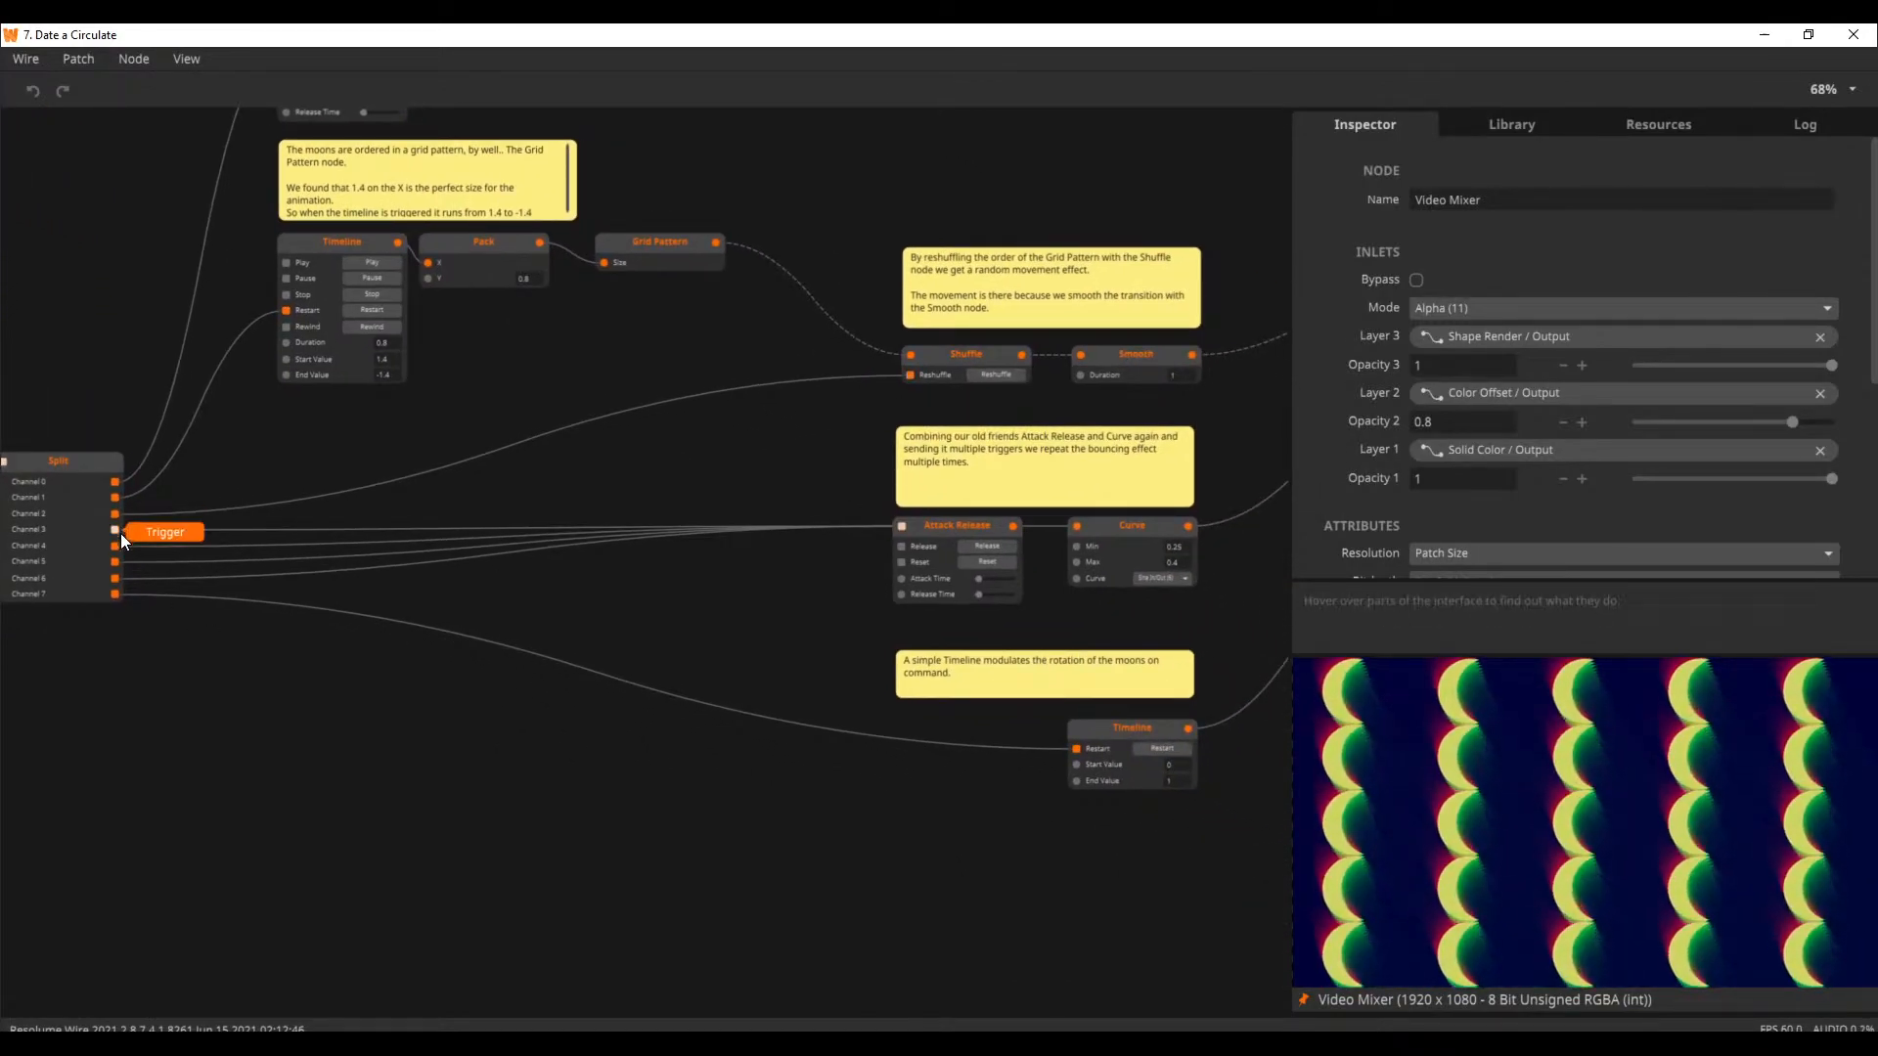
pyautogui.moveTo(918, 544); pyautogui.dragTo(733, 533)
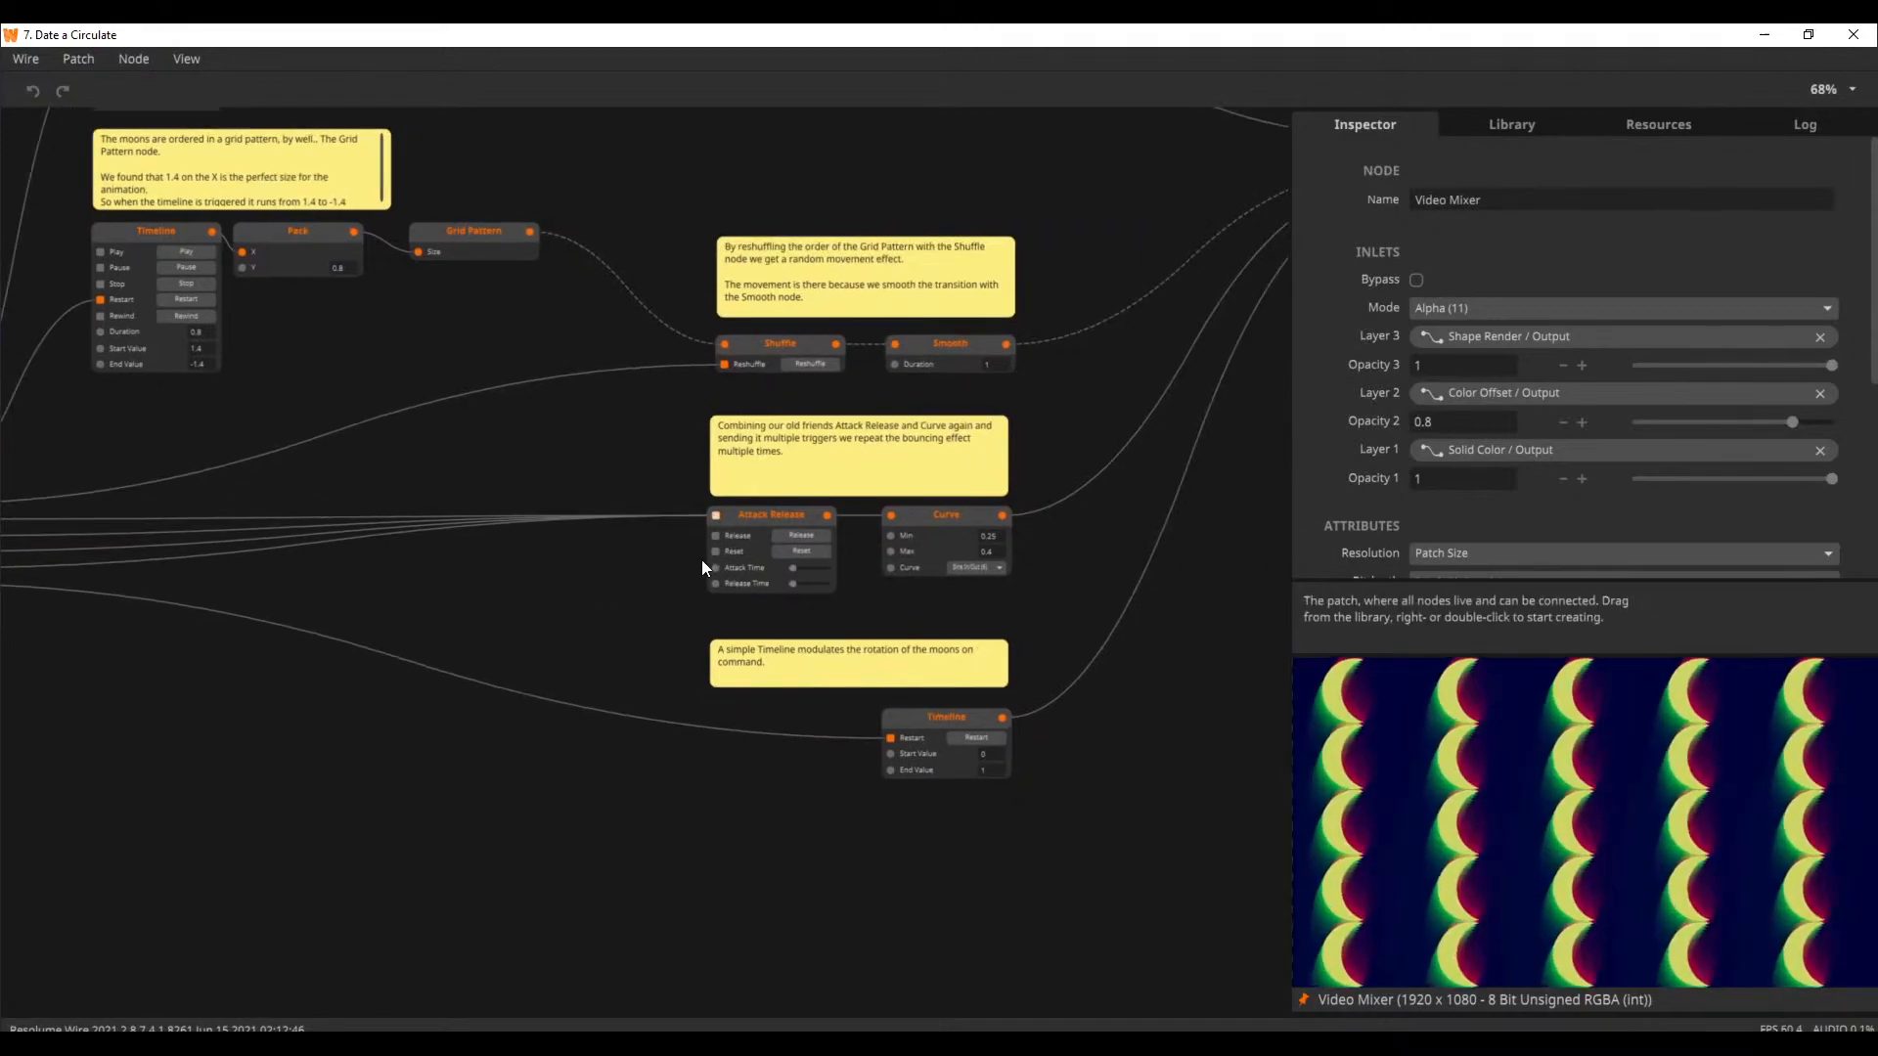
pyautogui.moveTo(559, 560); pyautogui.dragTo(584, 559)
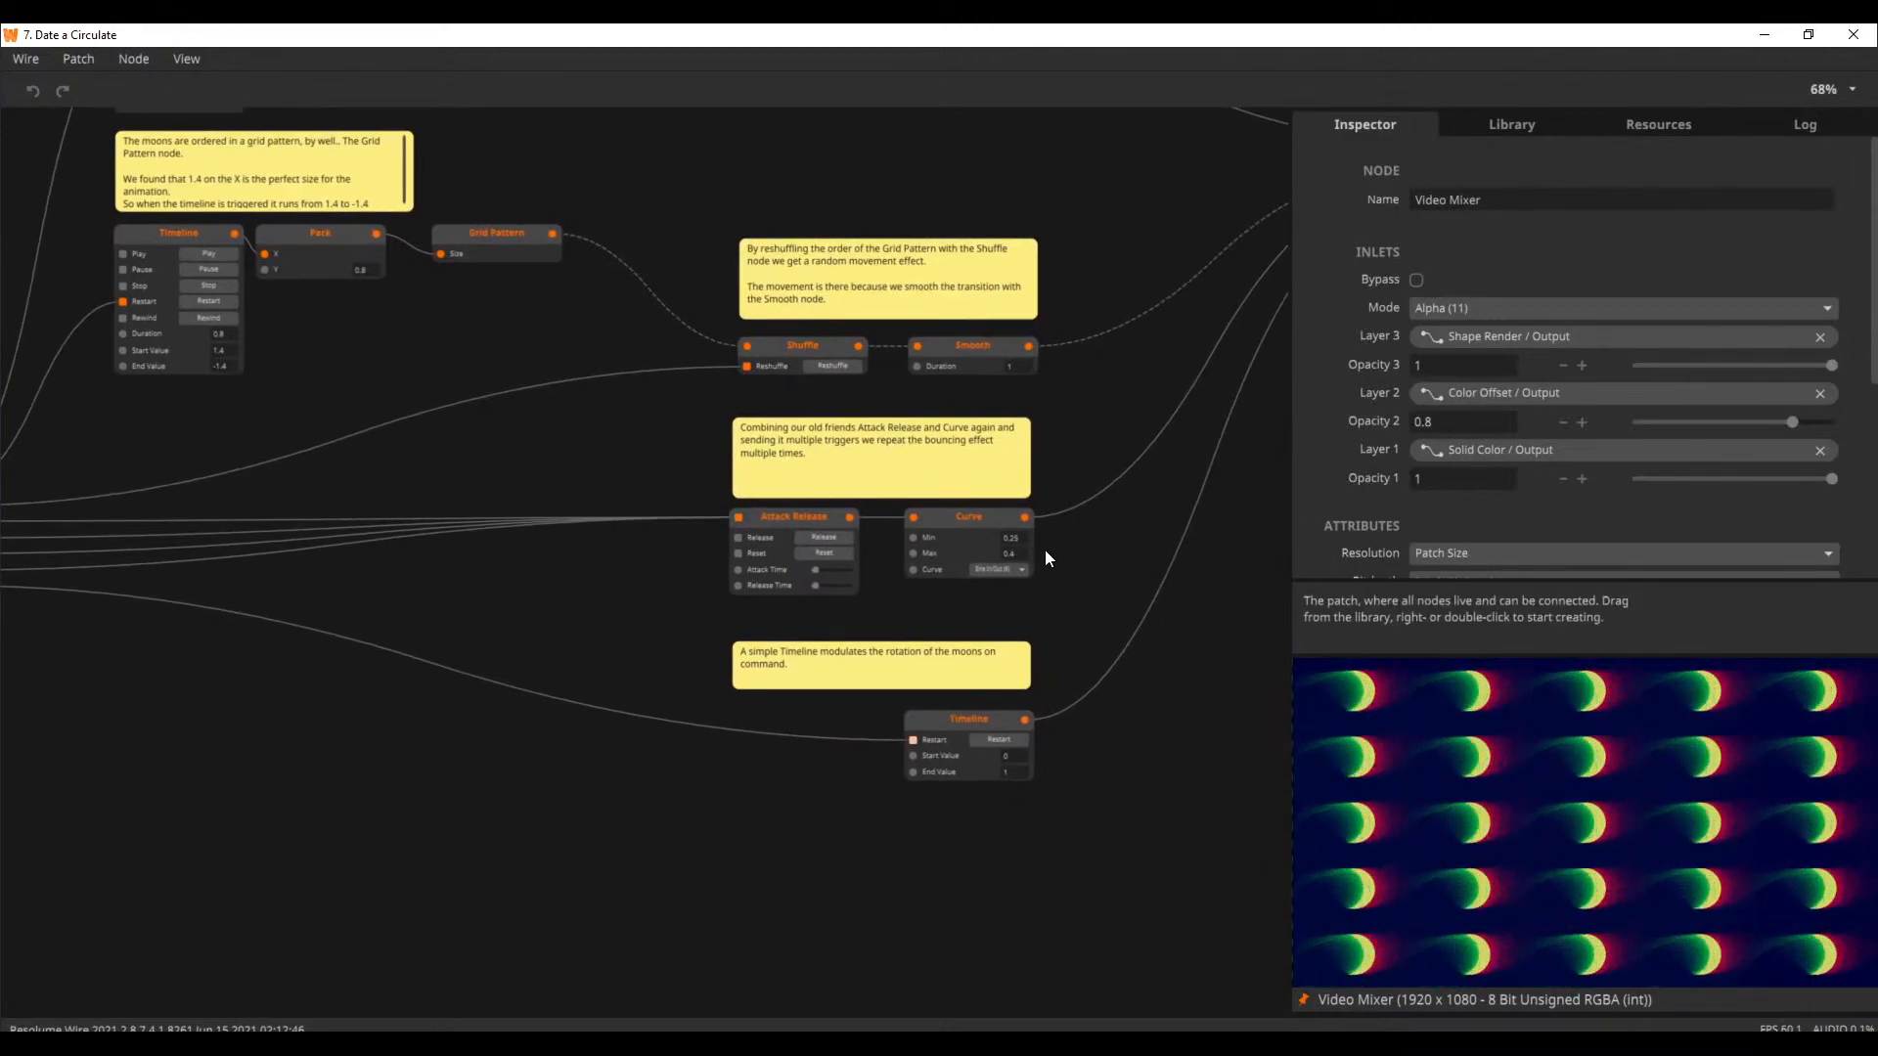
# Examine how the Smooth, Curve and Timeline outputs feed the Transform's Translation, Scale and Rotation, then review the patch back to the Metronome
pyautogui.moveTo(1051, 591); pyautogui.dragTo(1188, 518)
pyautogui.moveTo(1064, 749); pyautogui.dragTo(769, 796)
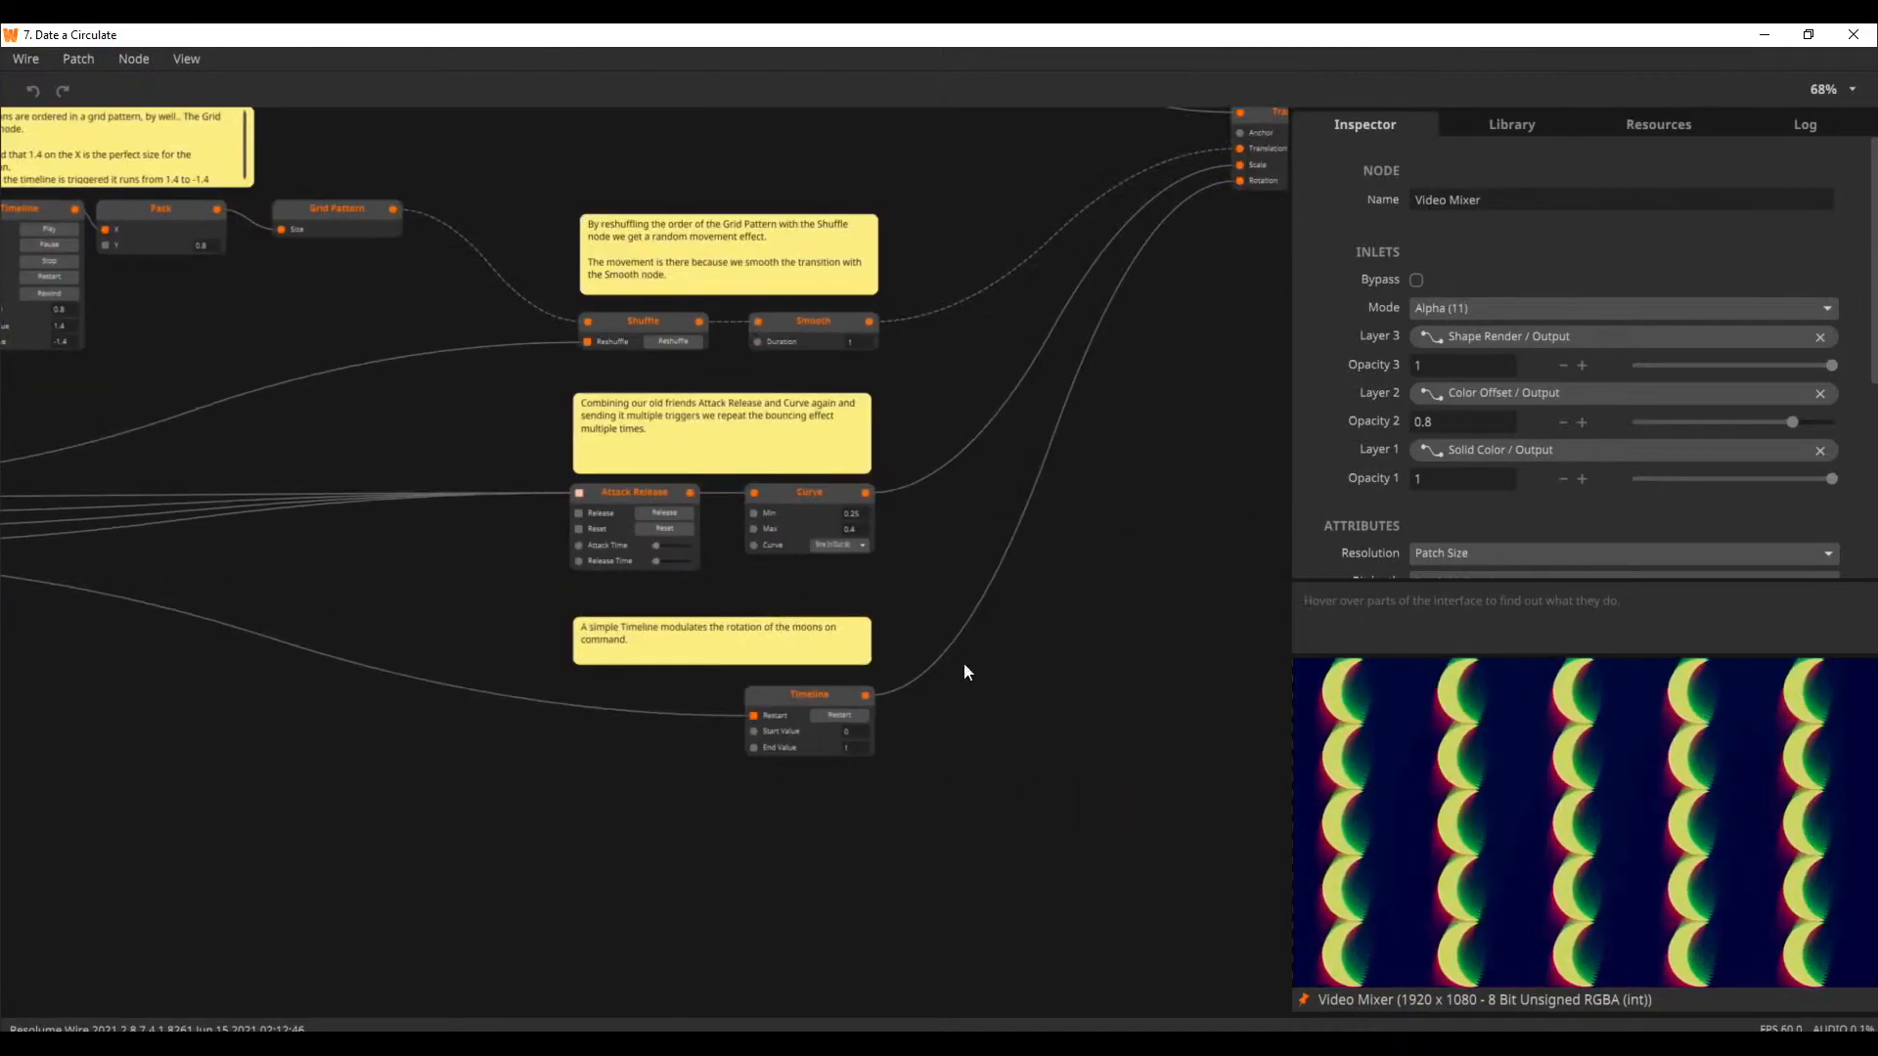
pyautogui.moveTo(1132, 494); pyautogui.dragTo(902, 706)
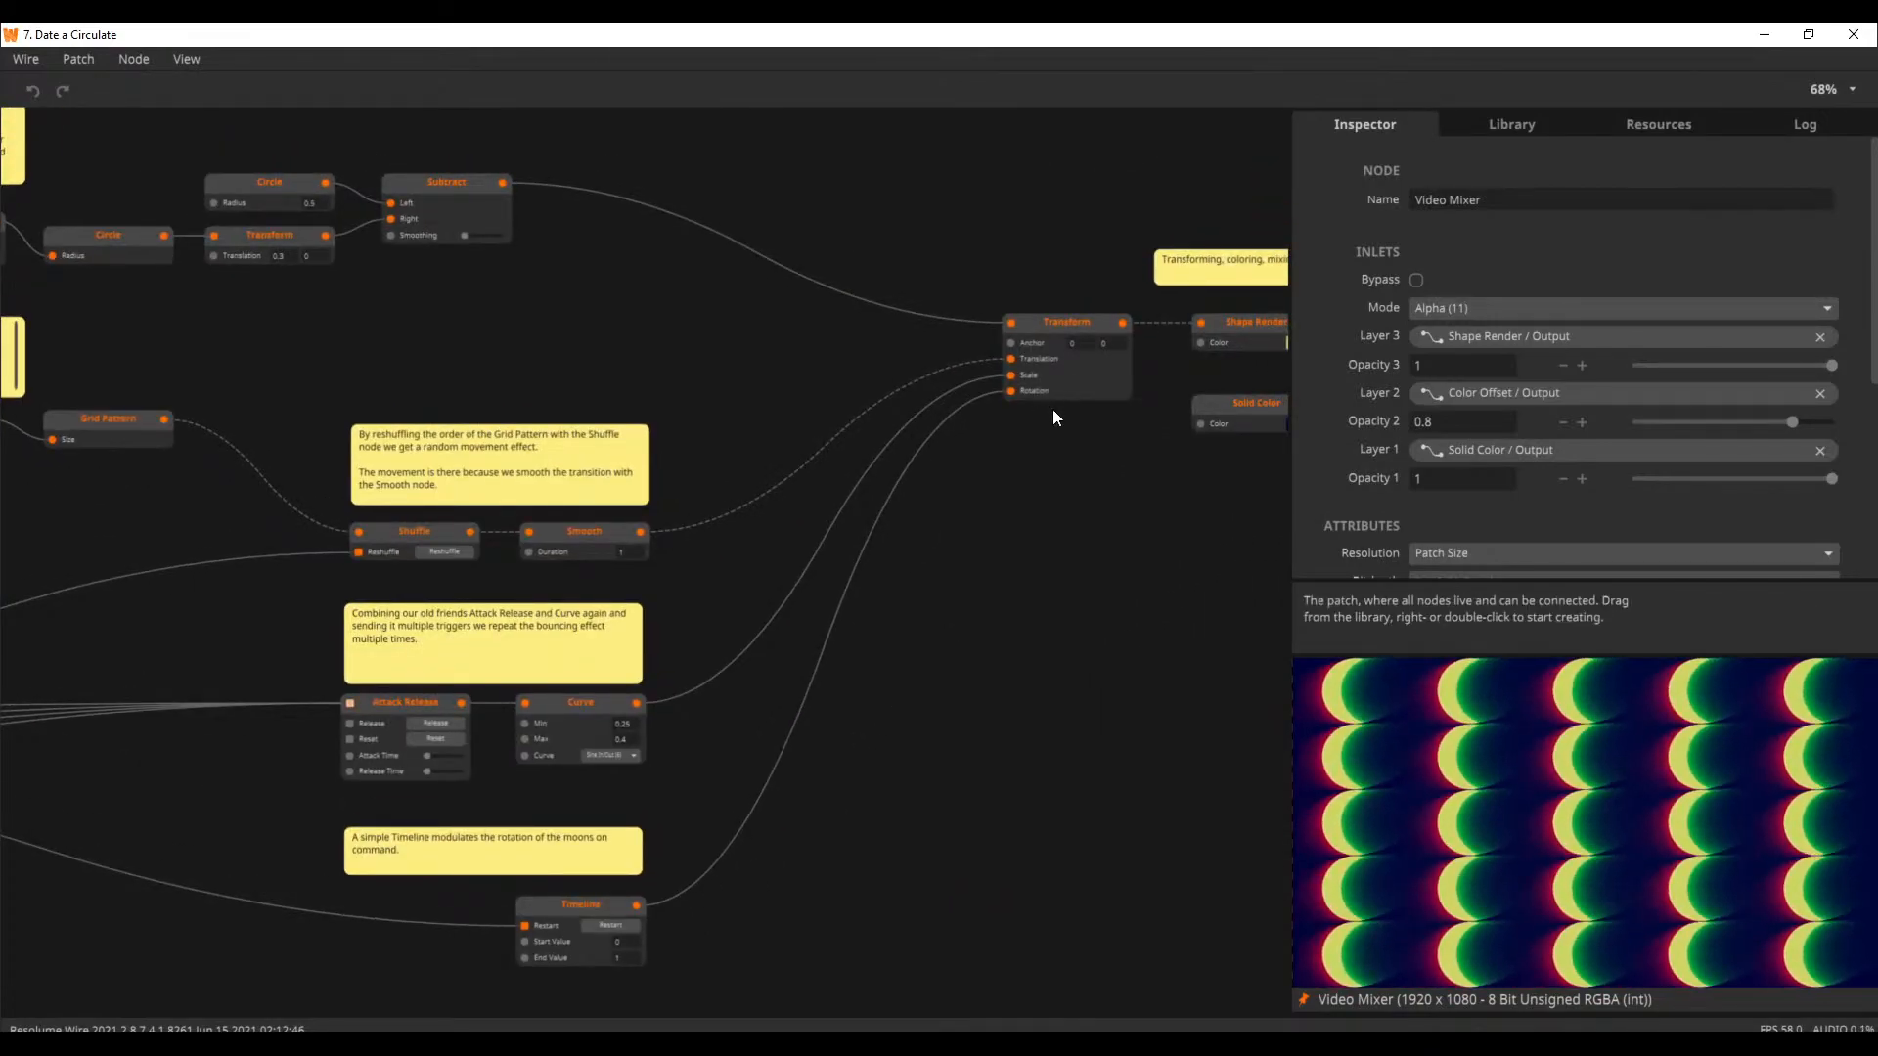
pyautogui.moveTo(960, 747); pyautogui.dragTo(1013, 659)
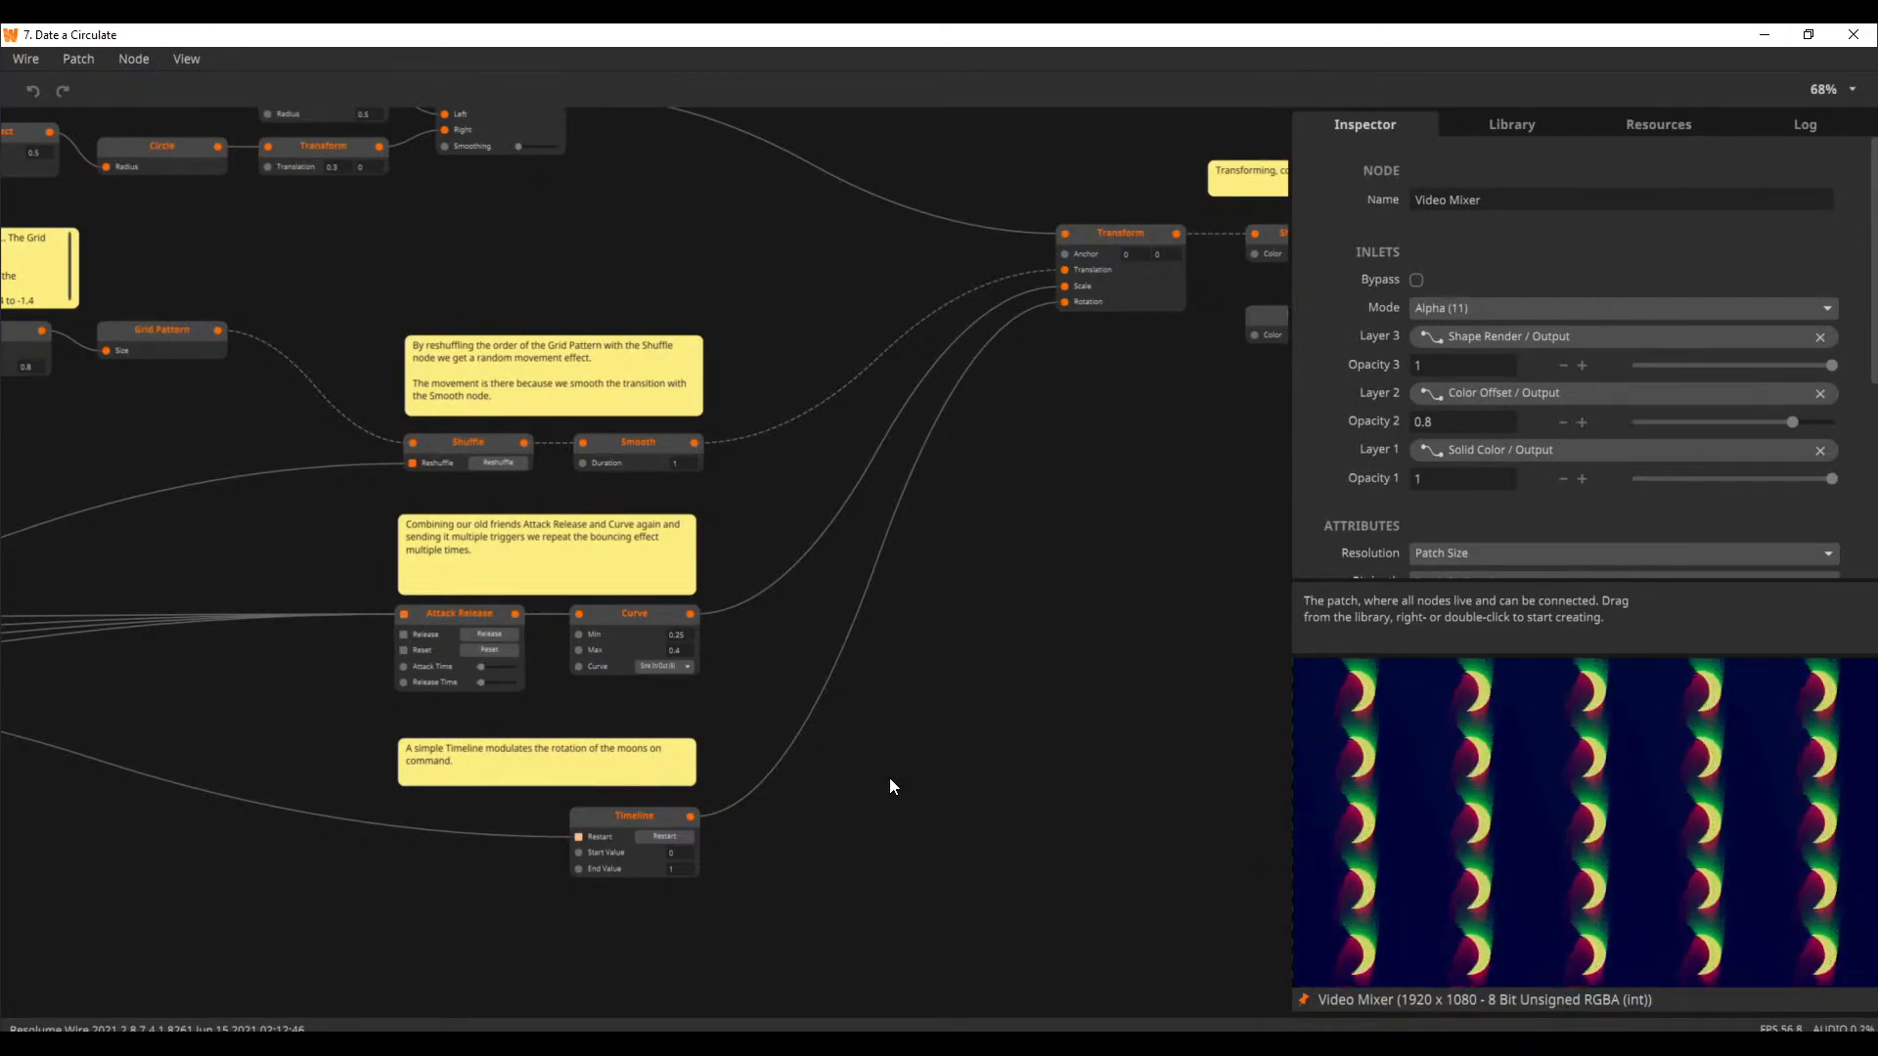
pyautogui.moveTo(1010, 561); pyautogui.dragTo(1124, 887)
pyautogui.scroll(-1, 974, 647)
pyautogui.moveTo(767, 652); pyautogui.dragTo(1113, 565)
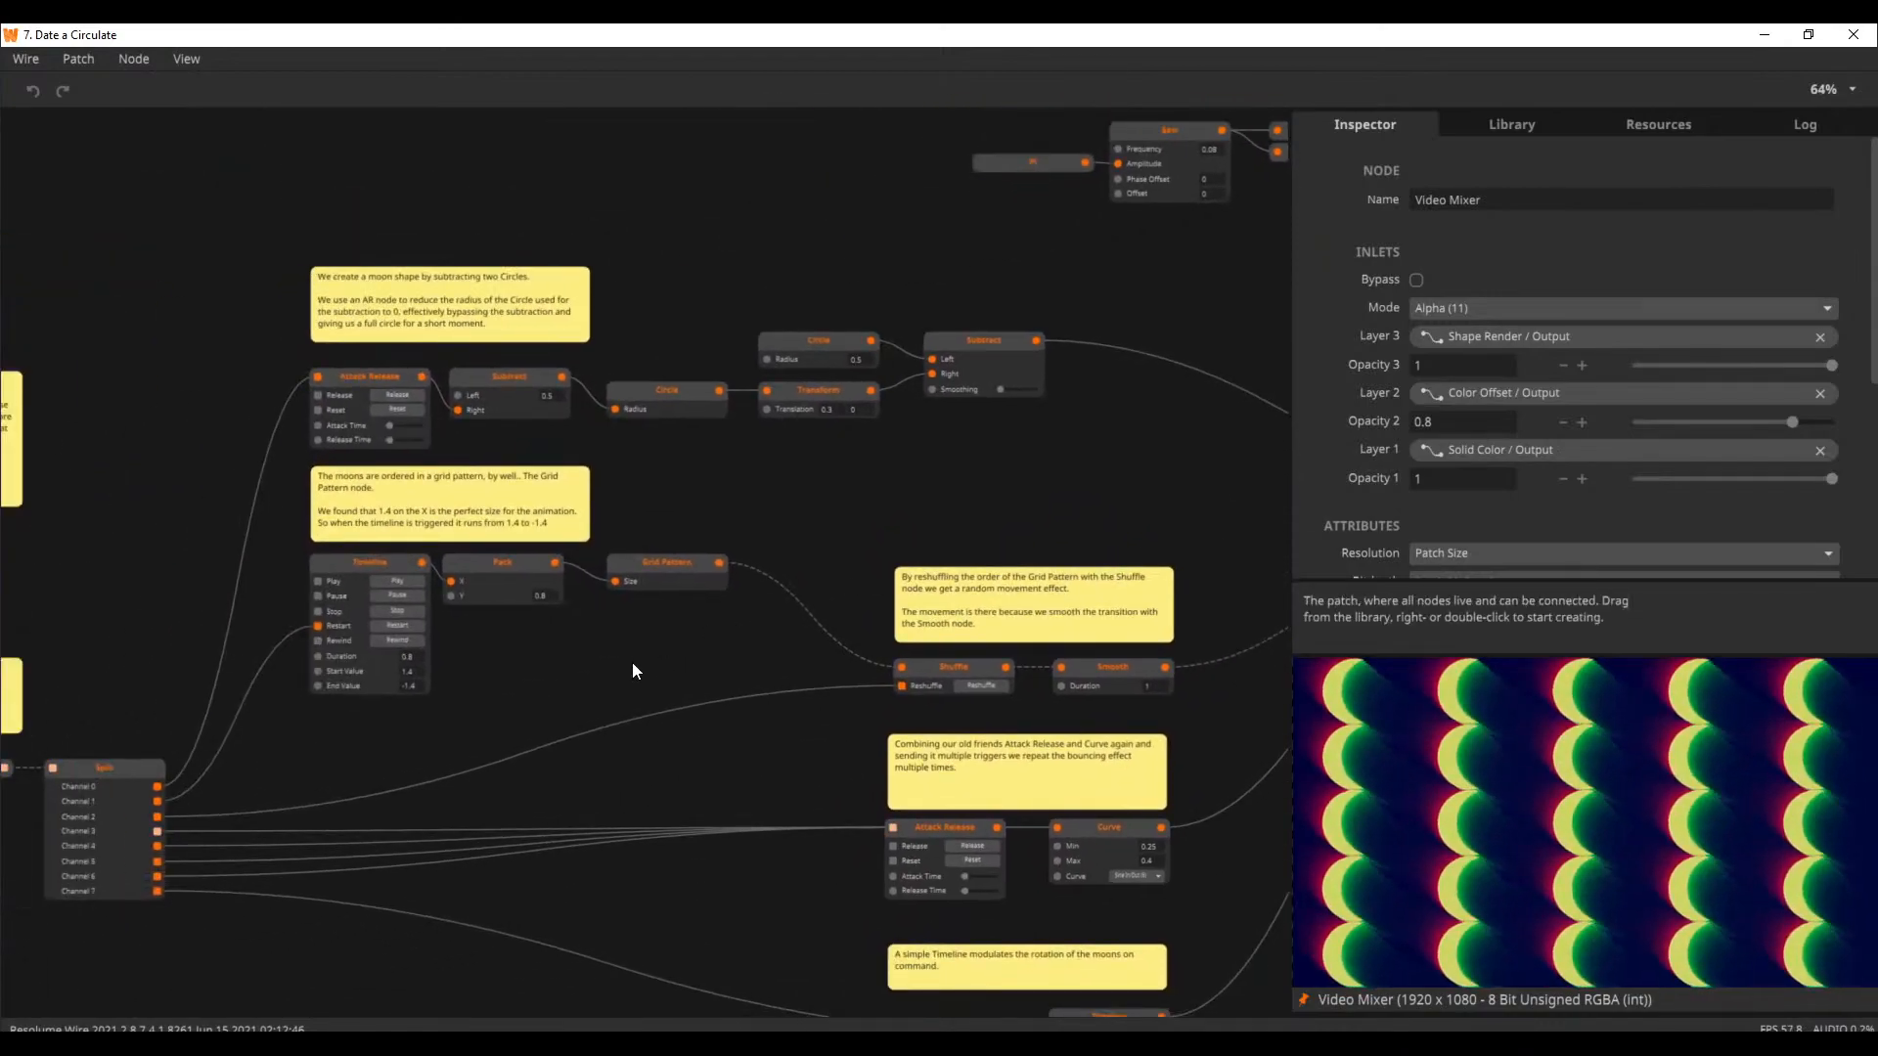
pyautogui.moveTo(492, 697); pyautogui.dragTo(937, 605)
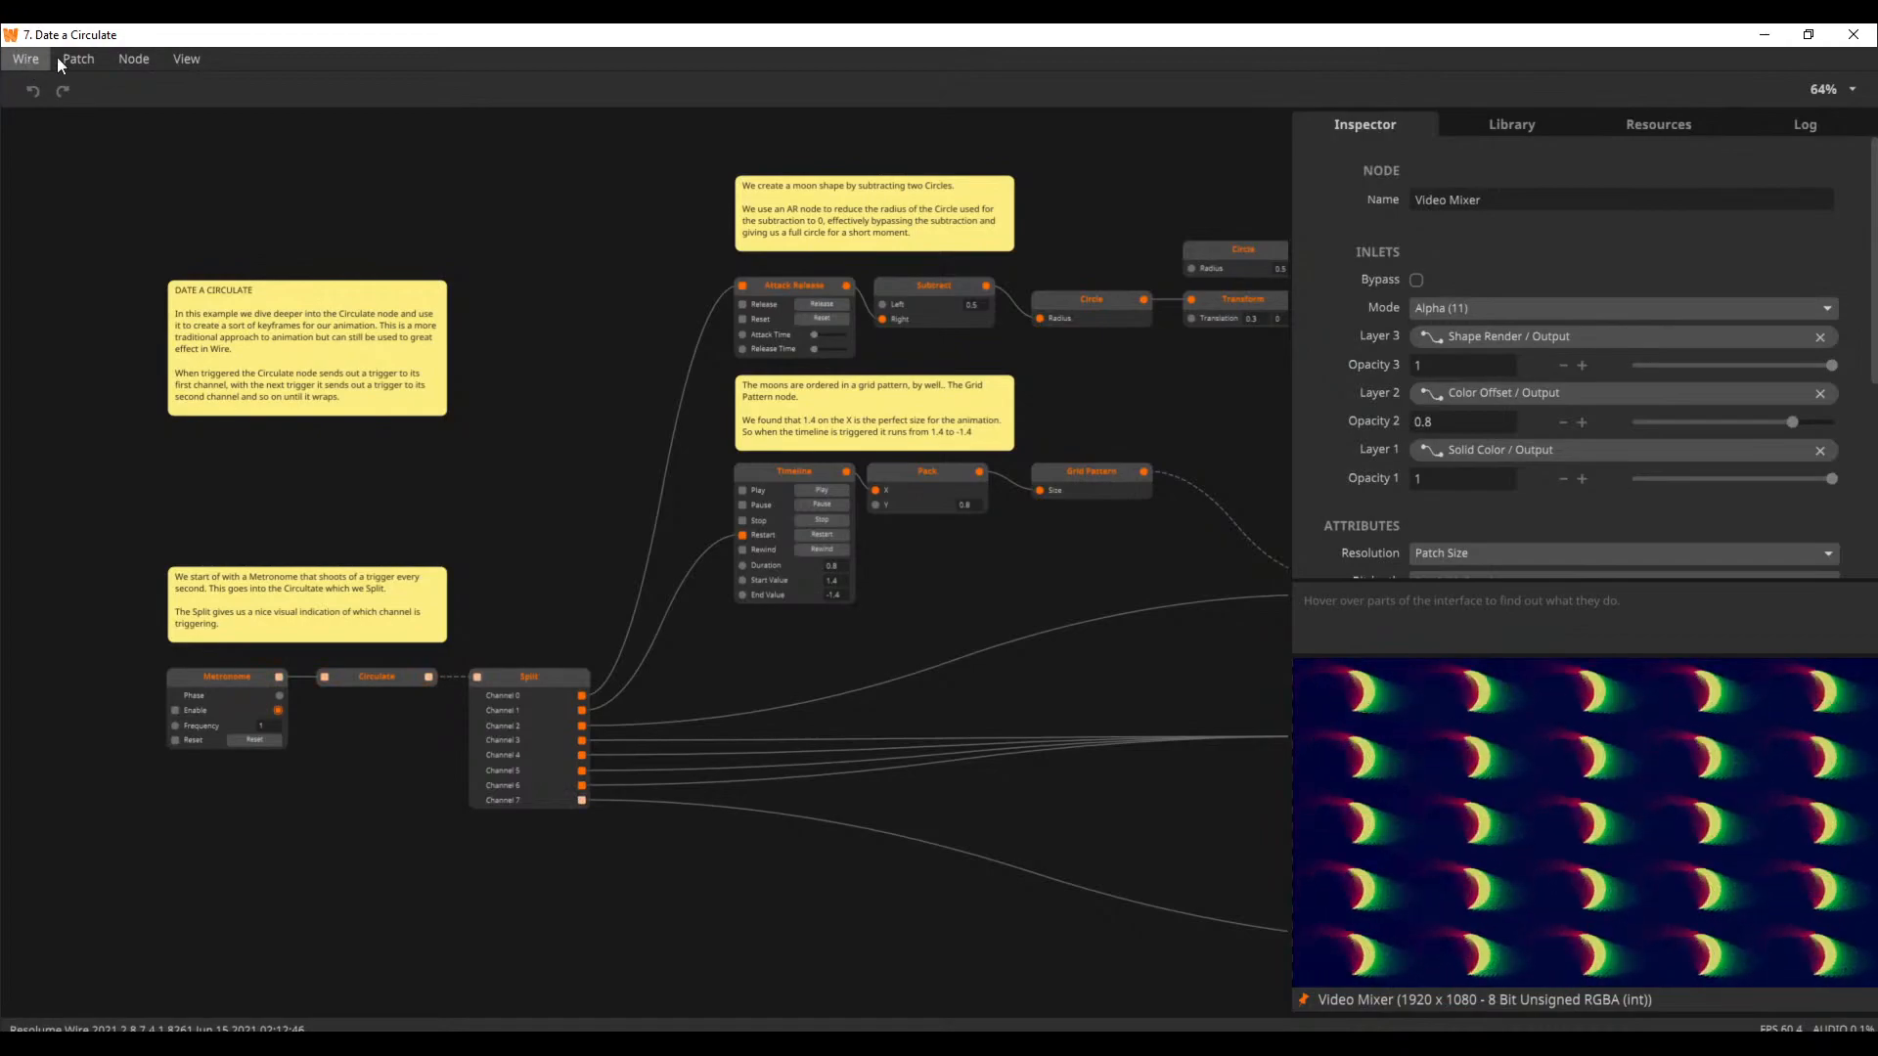
# Open the Animation tutorial 6. On the Beat Now from the welcome window's tutorials and start the transport playback
pyautogui.click(188, 54)
pyautogui.click(236, 189)
pyautogui.scroll(1, 988, 528)
pyautogui.scroll(2, 945, 426)
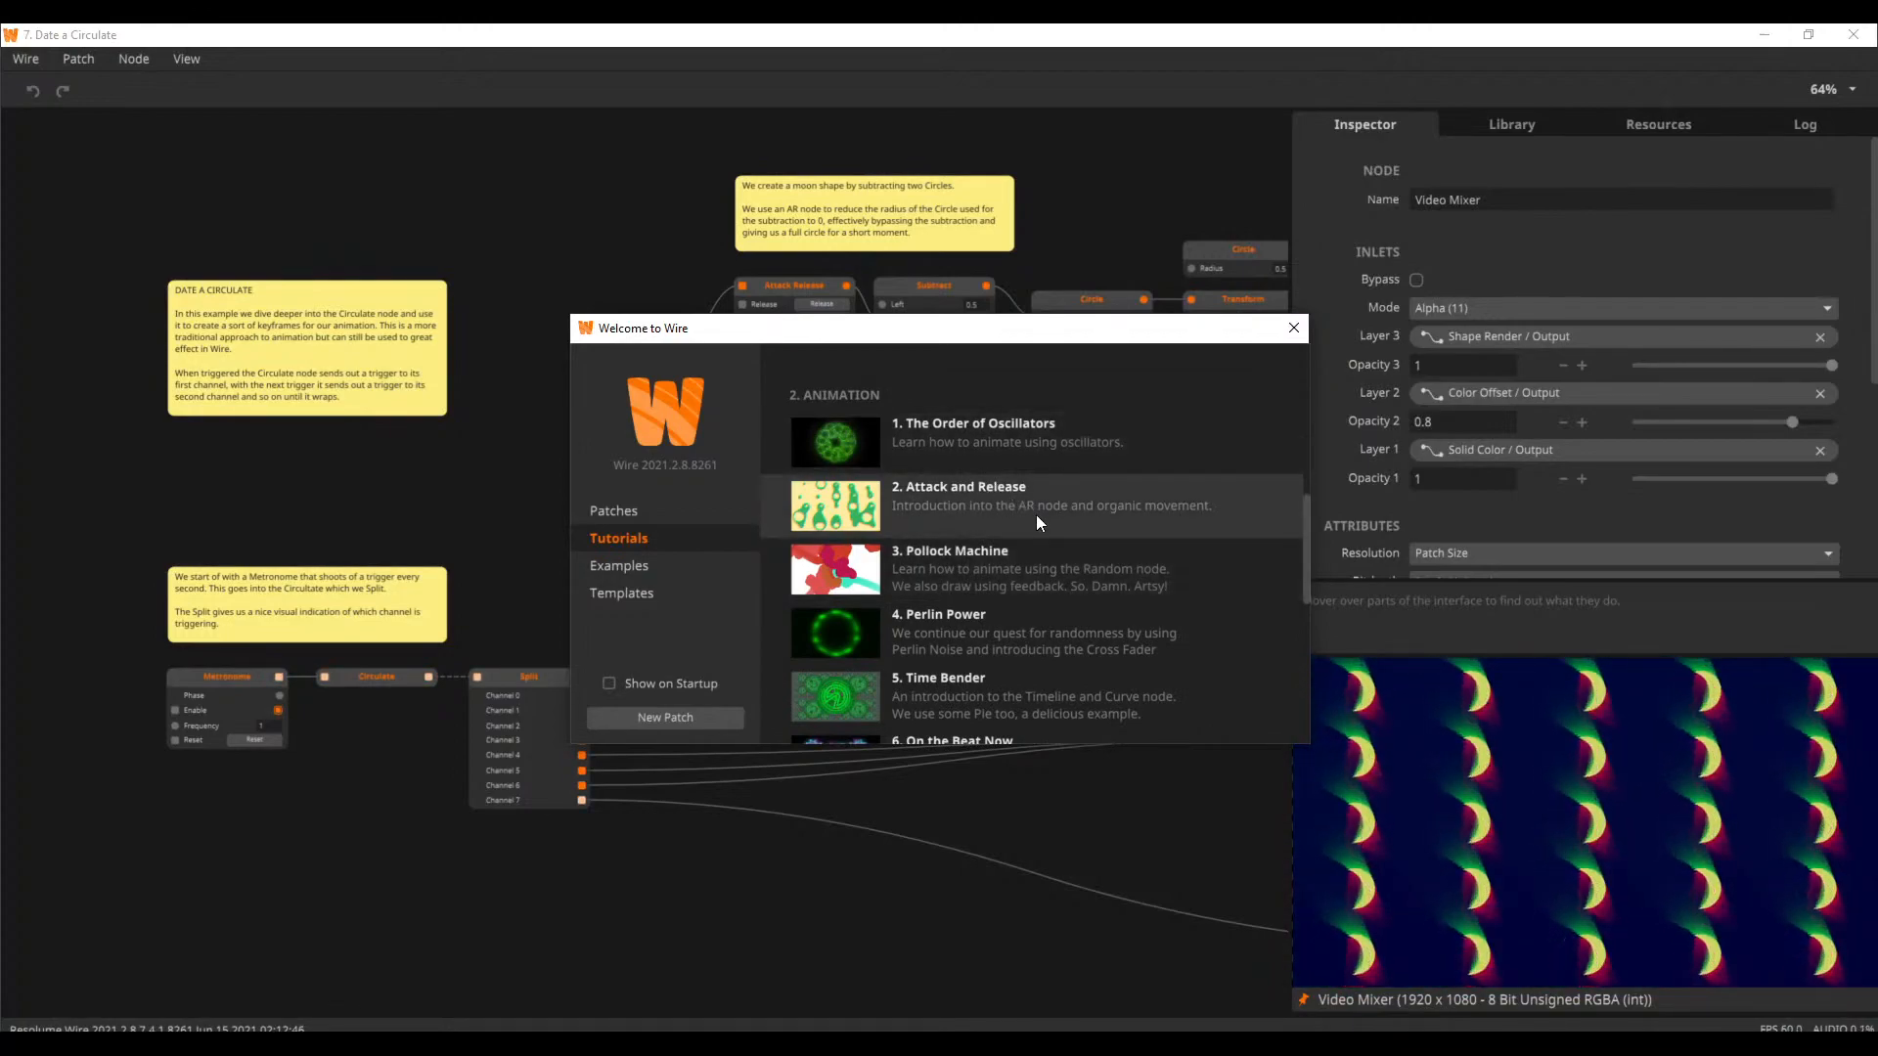
pyautogui.moveTo(1305, 557); pyautogui.dragTo(1309, 595)
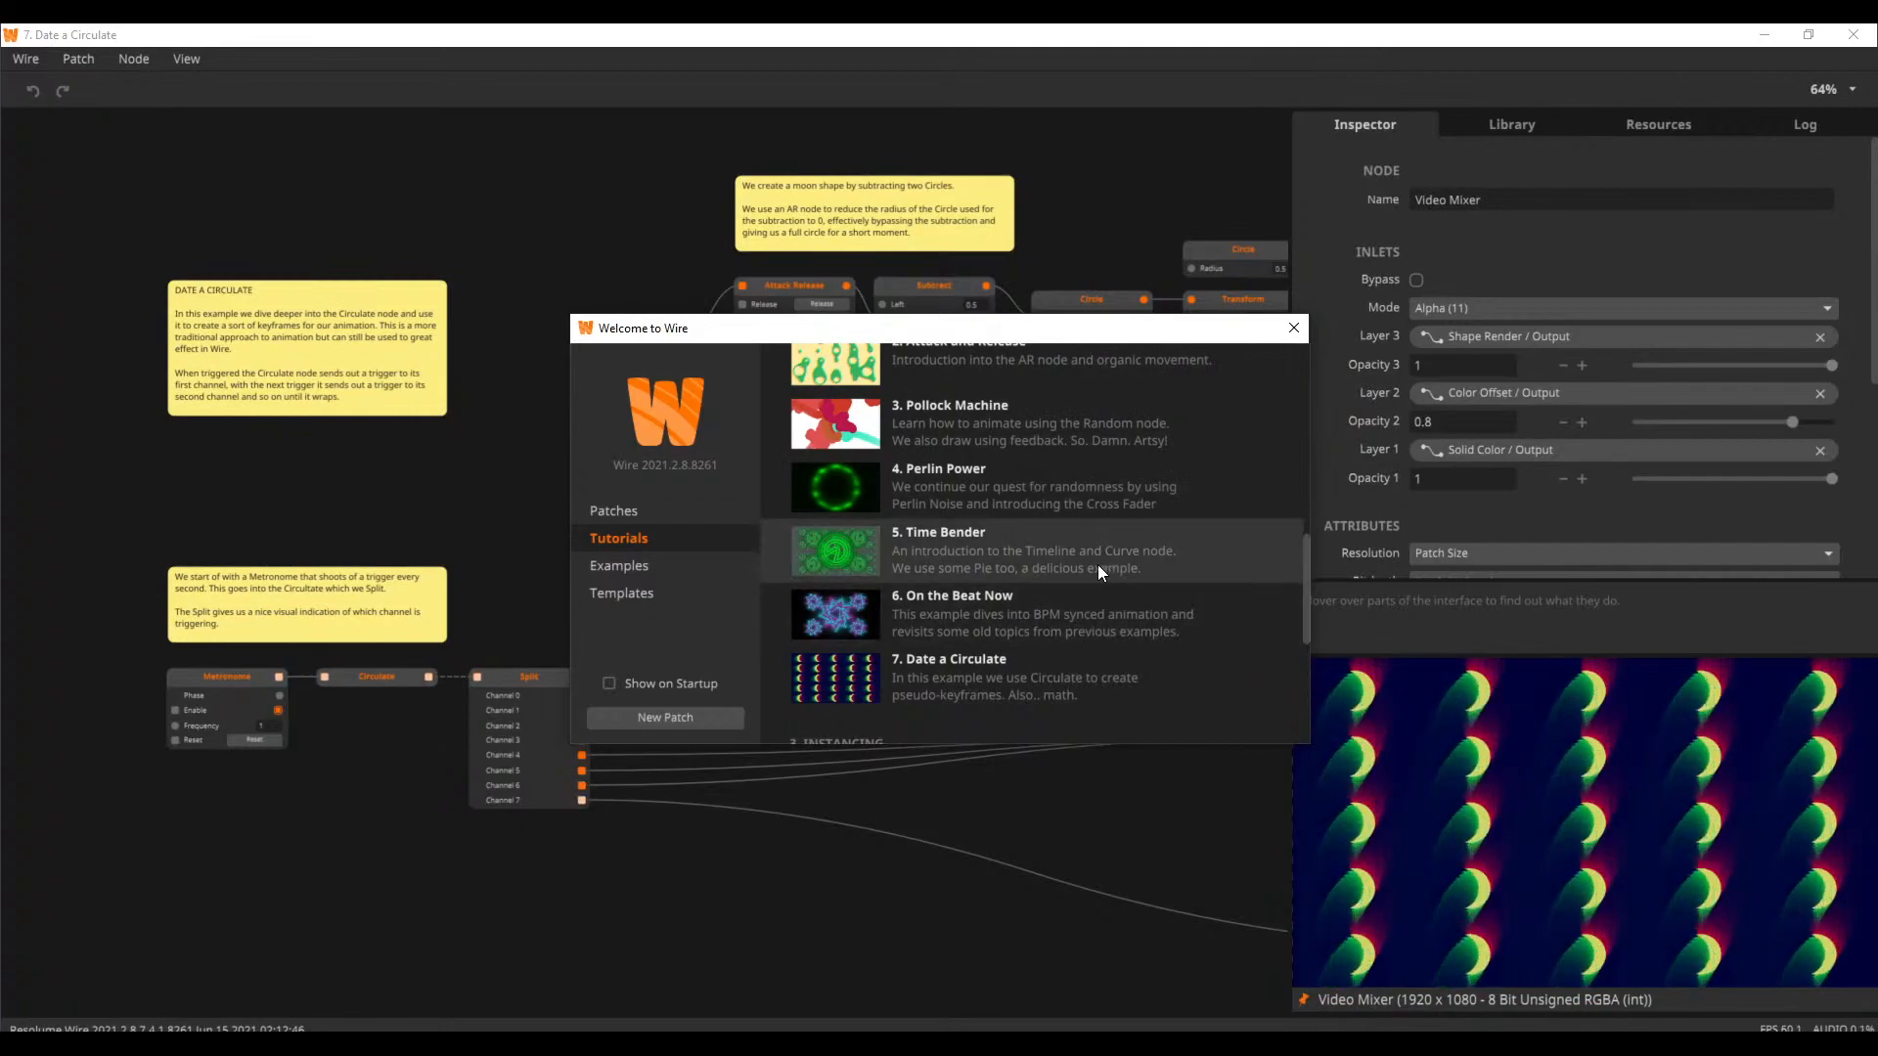
pyautogui.click(1006, 613)
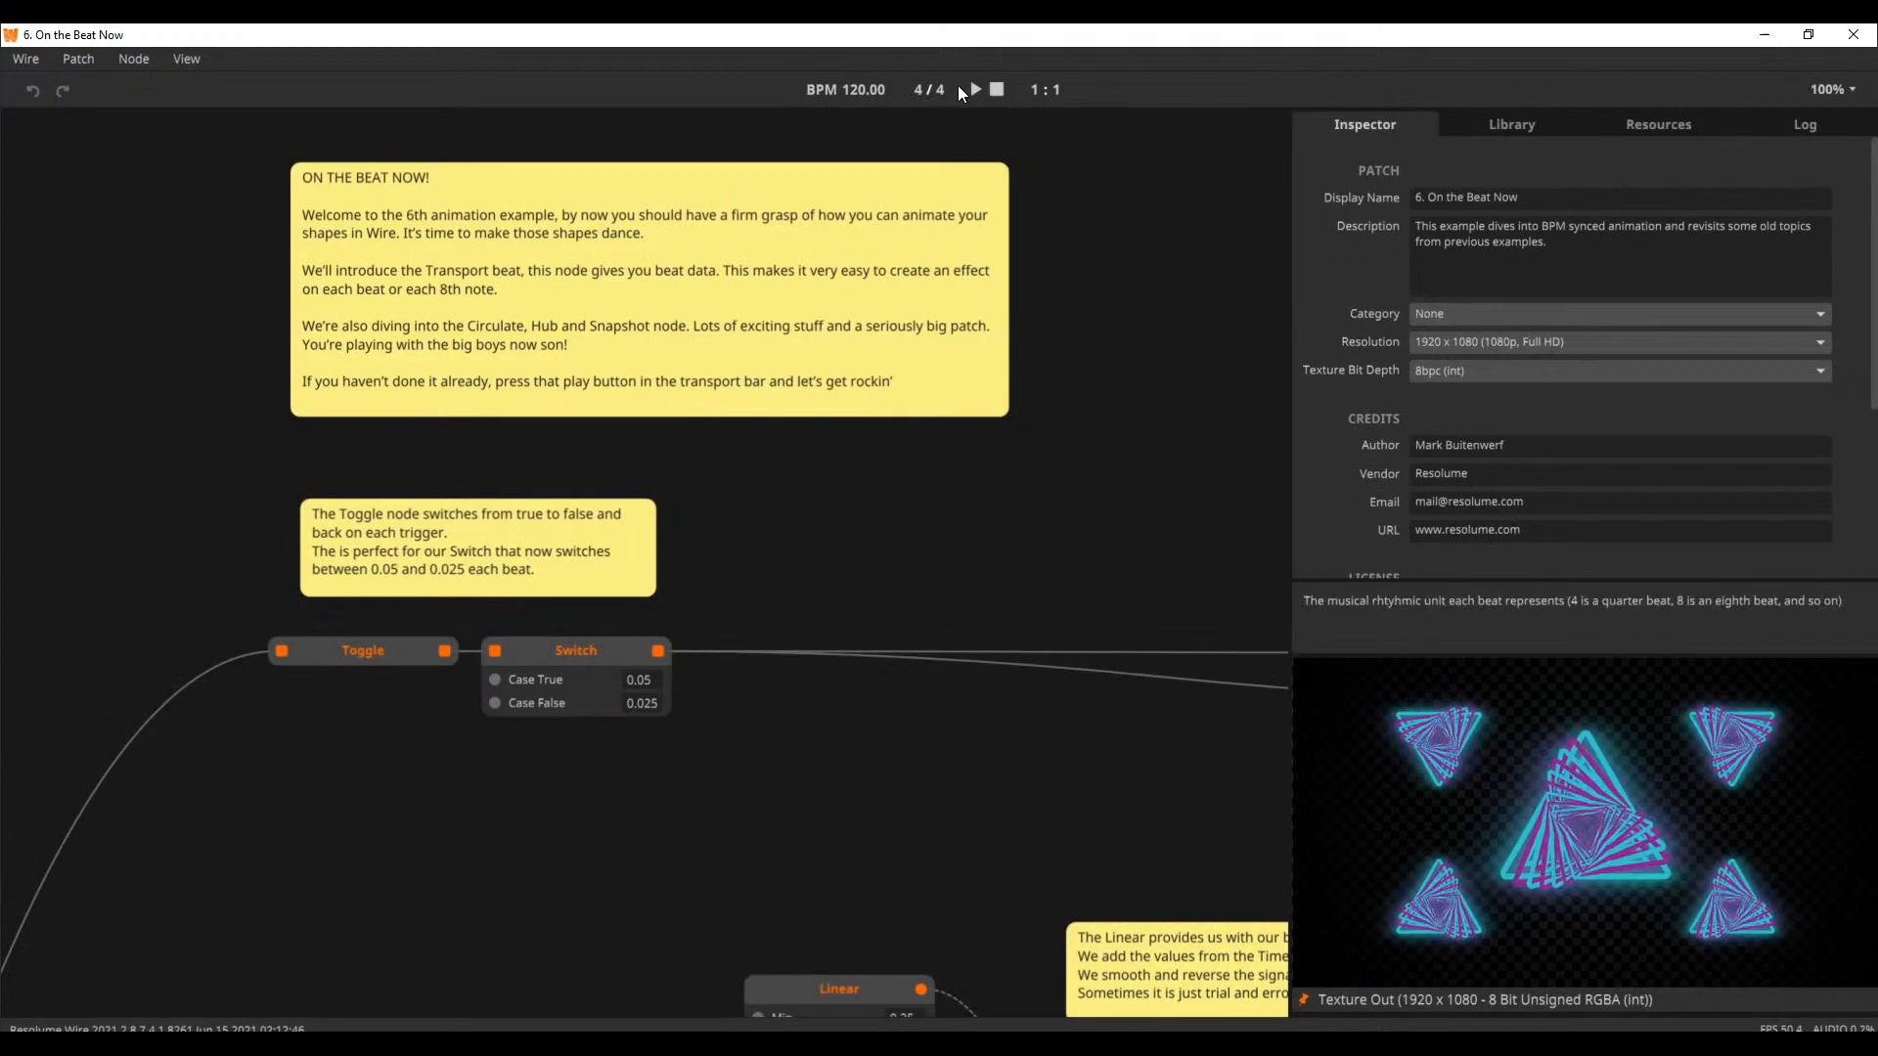
pyautogui.click(974, 88)
pyautogui.scroll(-3, 939, 431)
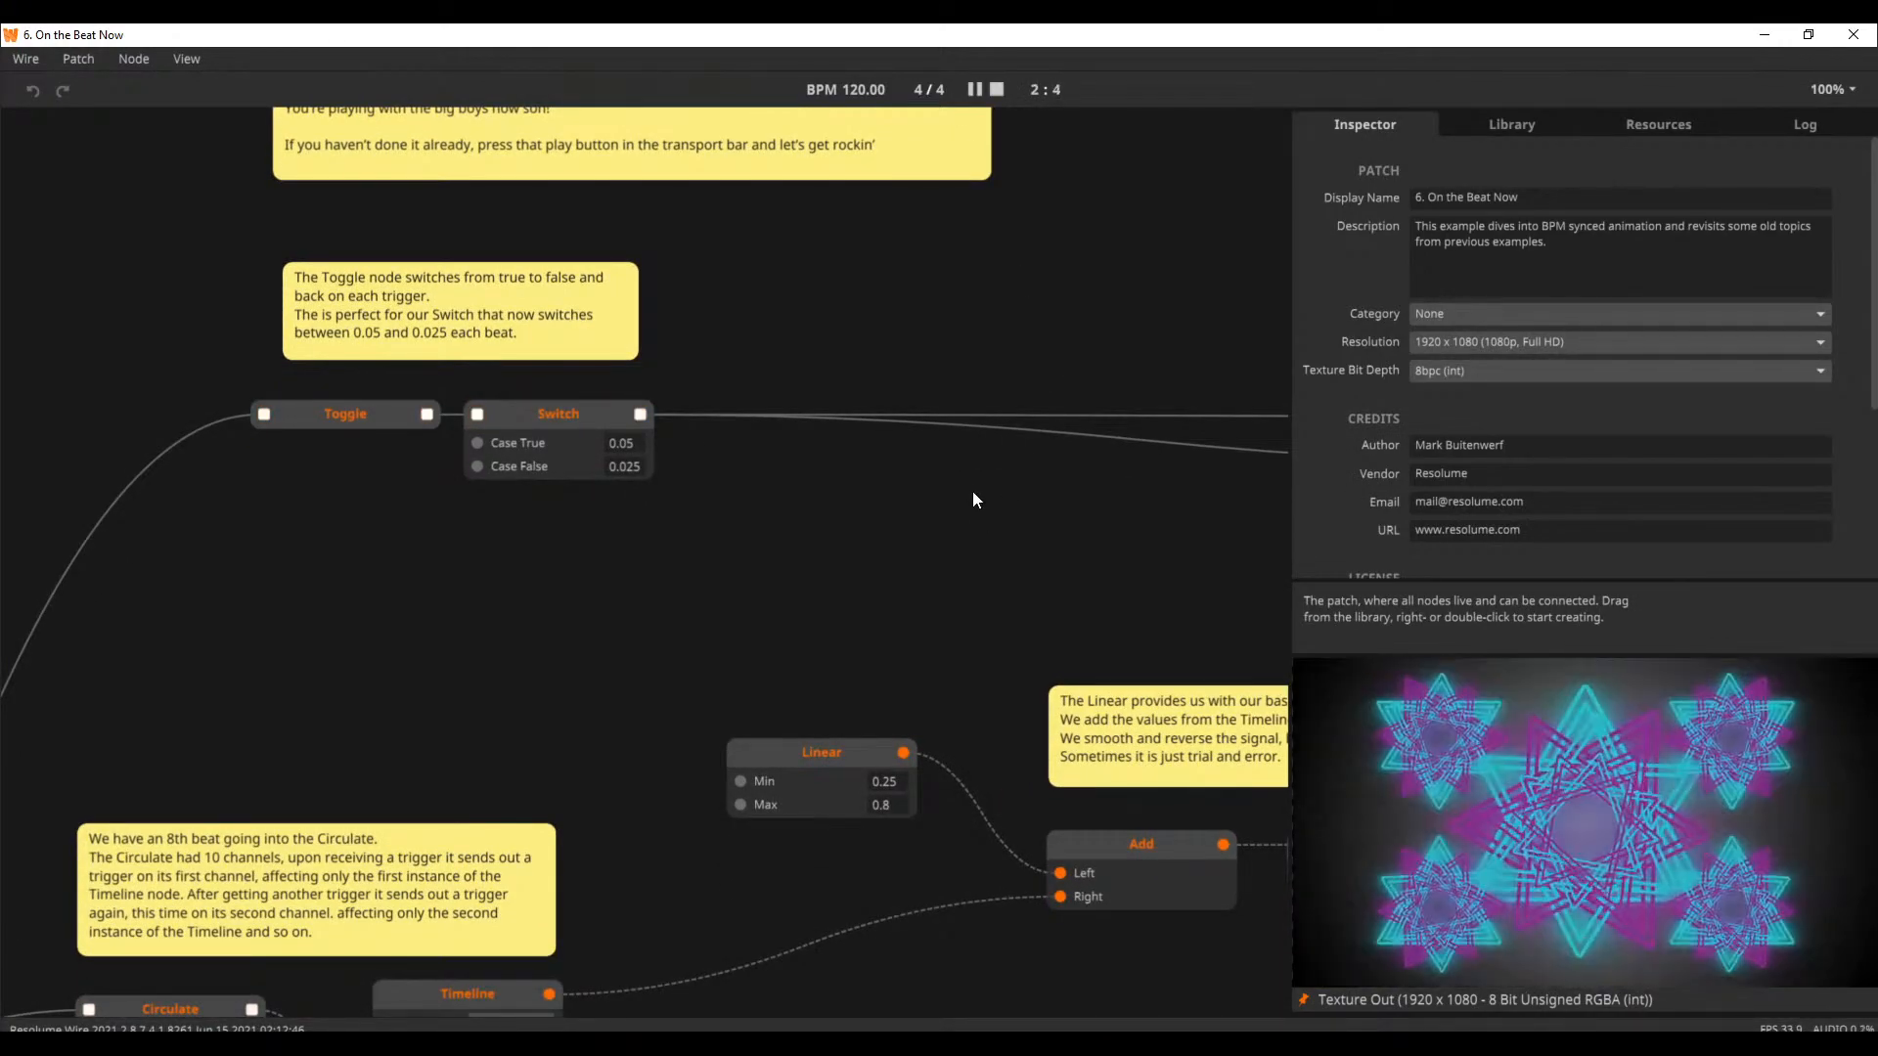
# Open the Animation tutorial 3. Pollock Machine from the welcome window's tutorials
pyautogui.click(184, 57)
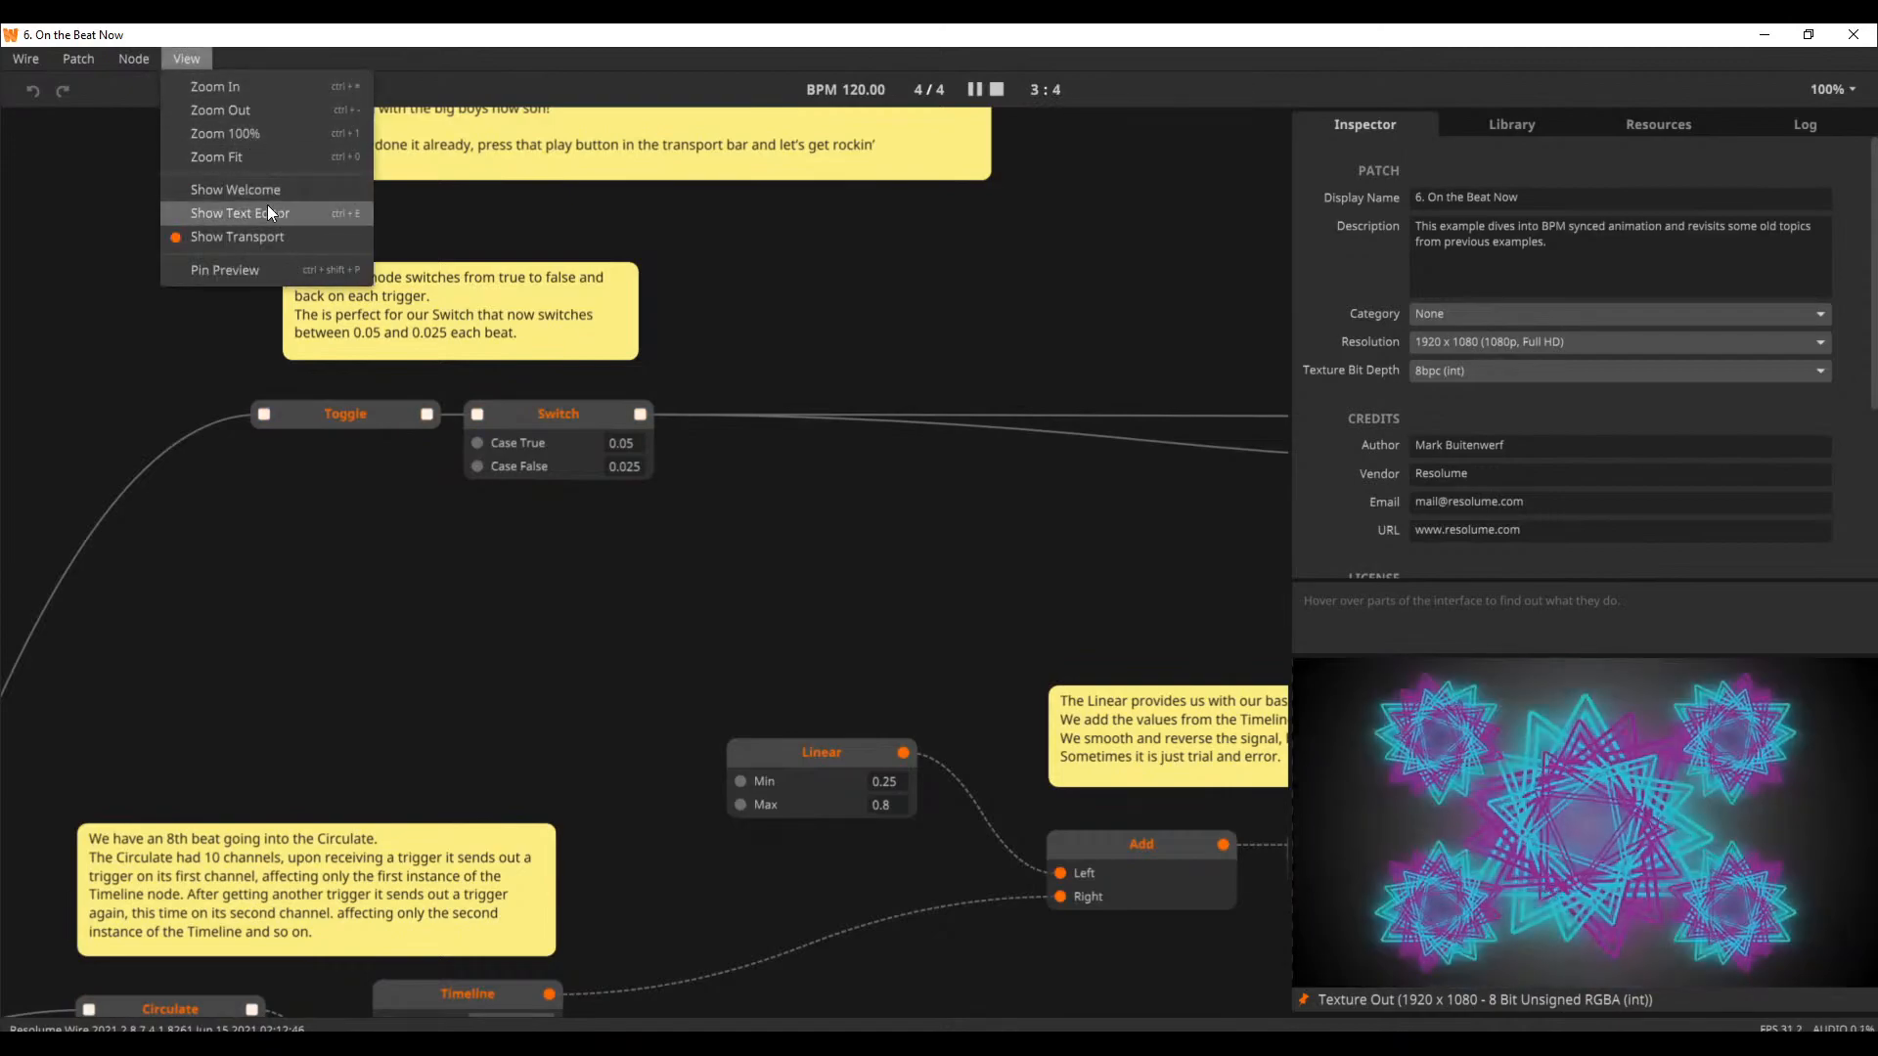
pyautogui.click(266, 189)
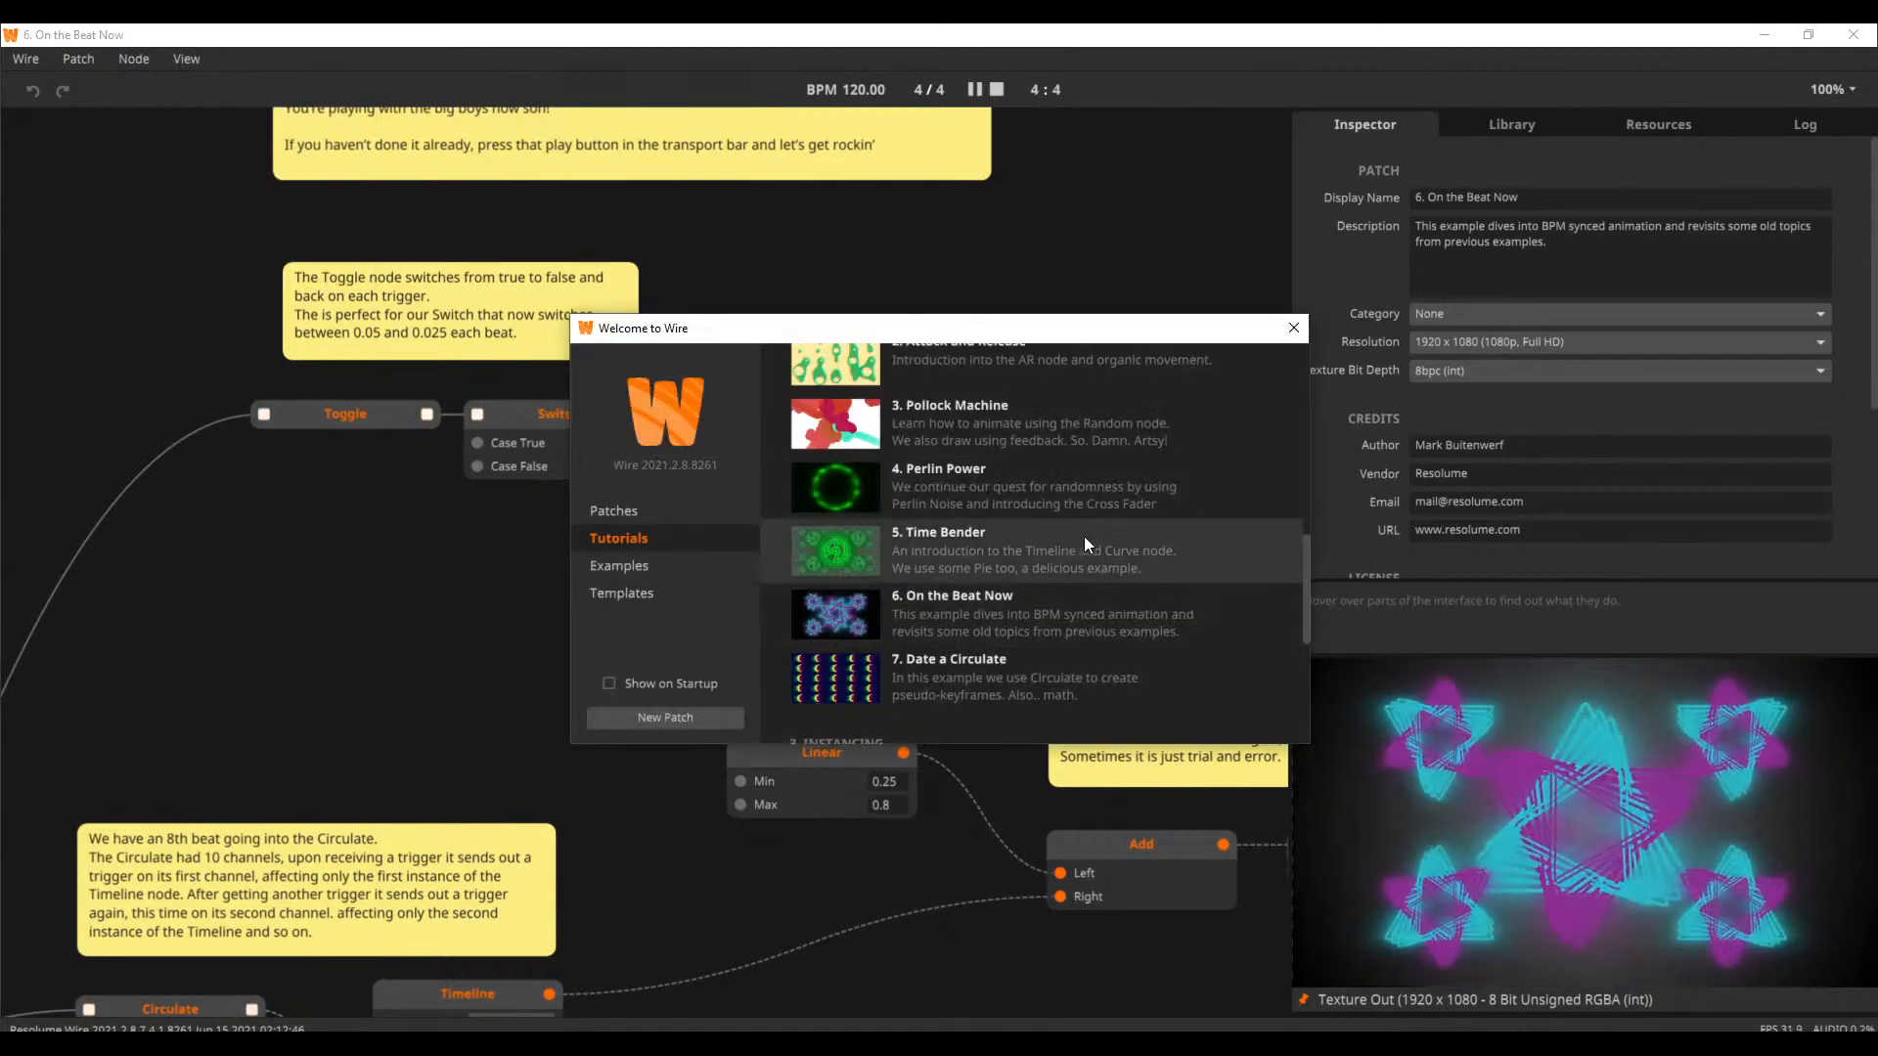
pyautogui.click(954, 430)
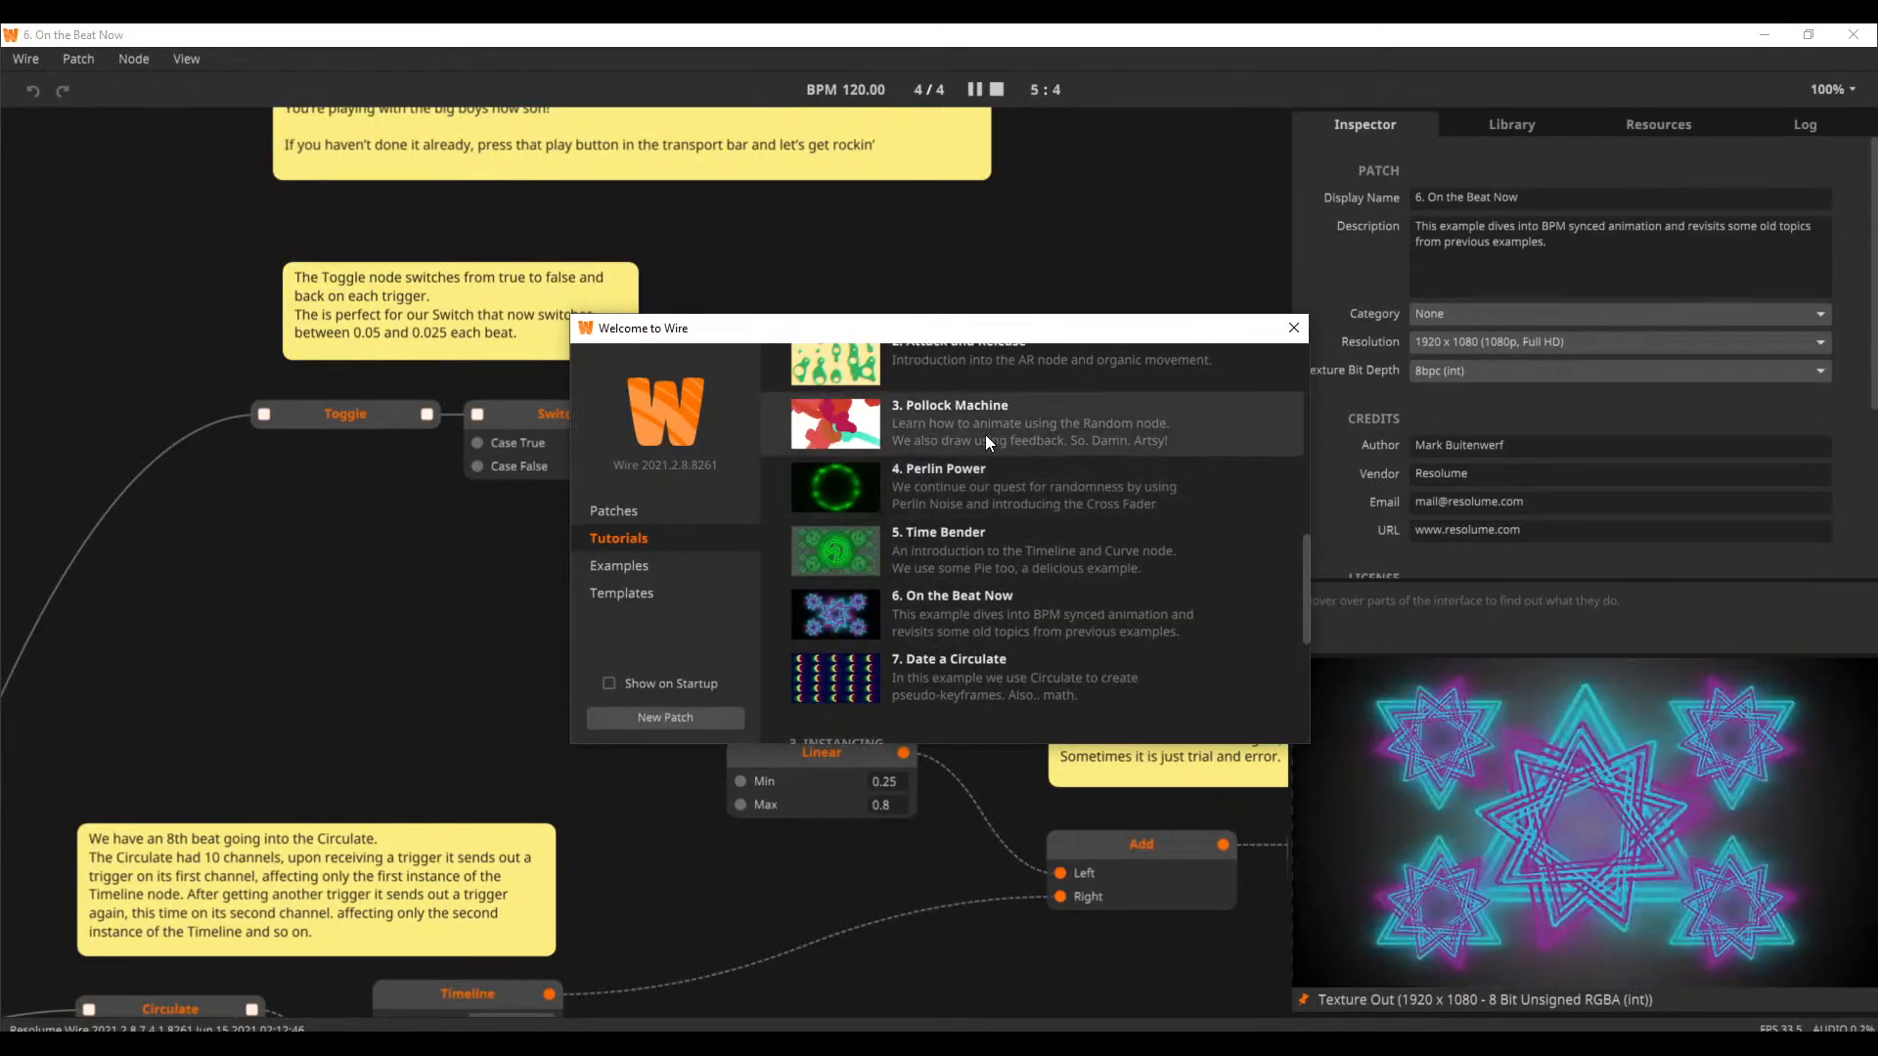
# Trigger New Color and Reset in the Pollock Machine patch to restart the painting brush in another random color
pyautogui.moveTo(1032, 496)
pyautogui.mouseDown()
pyautogui.moveTo(789, 530)
pyautogui.moveTo(1077, 533)
pyautogui.mouseUp()
pyautogui.scroll(-3, 1085, 533)
pyautogui.scroll(2, 885, 507)
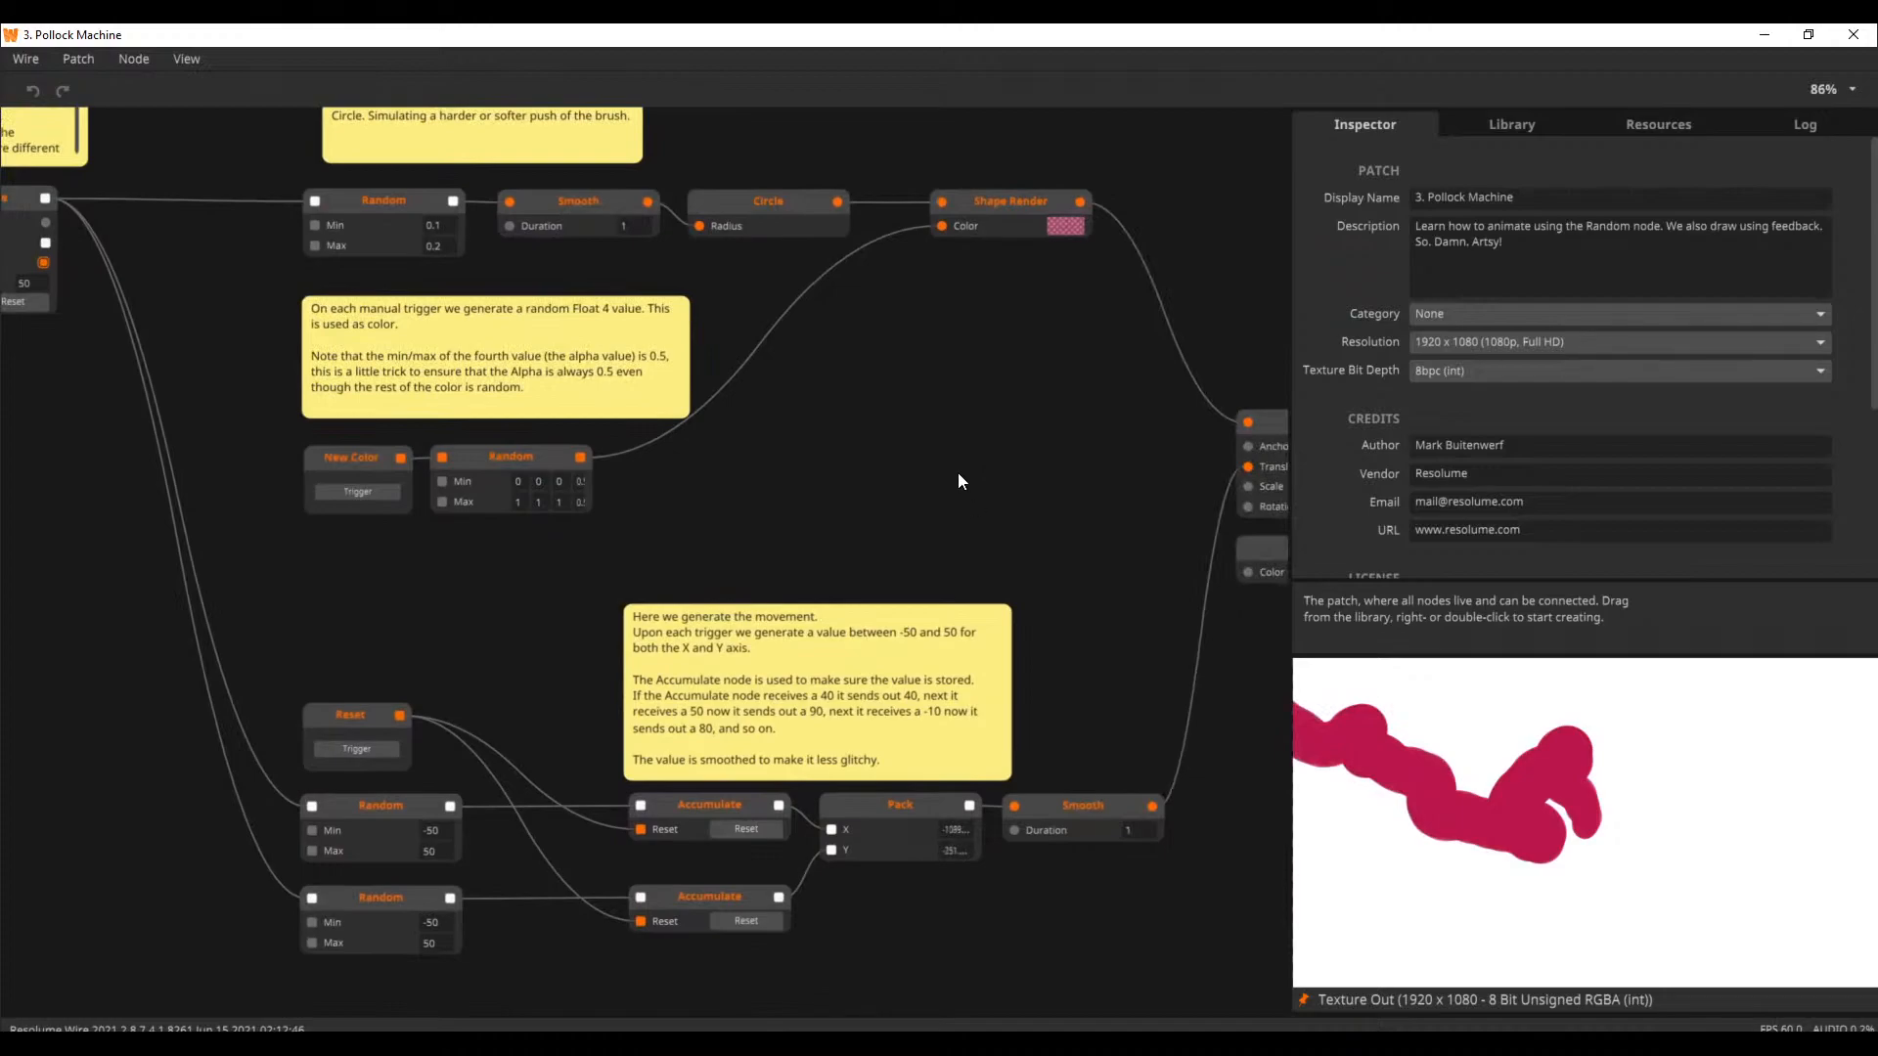
pyautogui.click(360, 491)
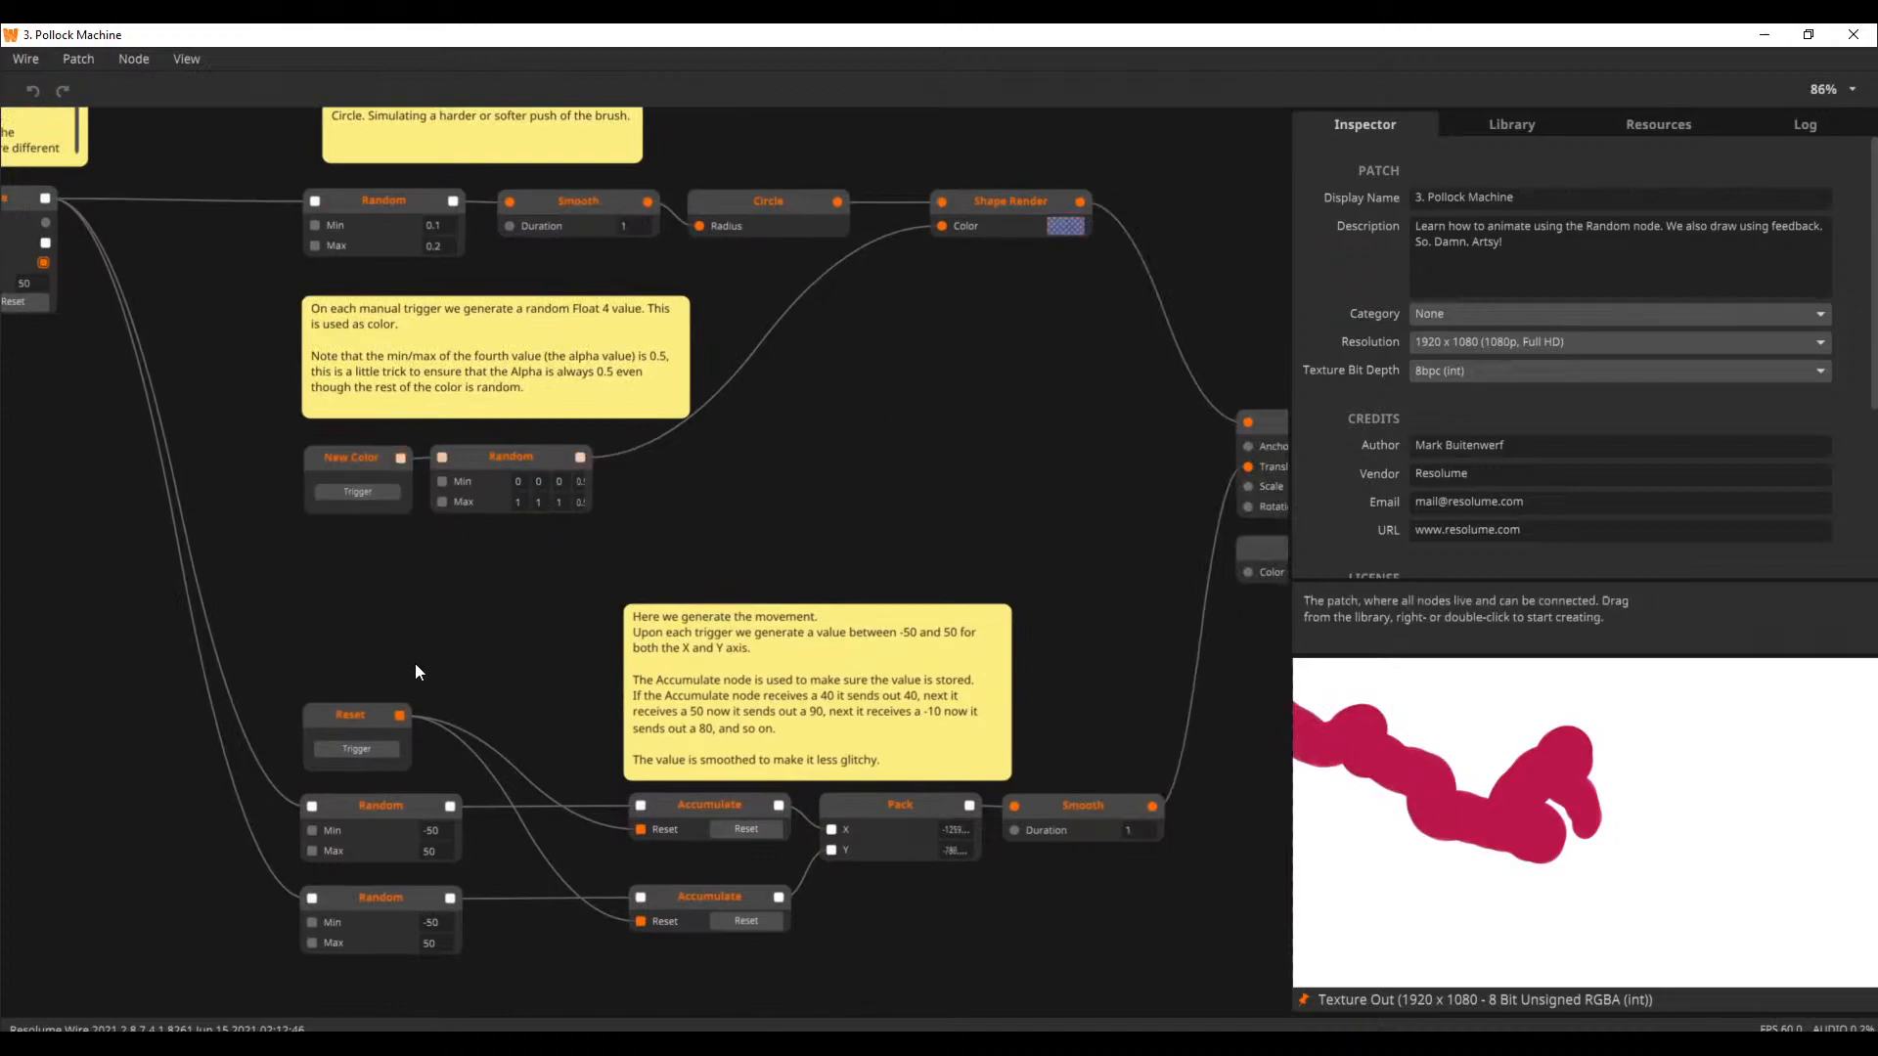
pyautogui.click(383, 748)
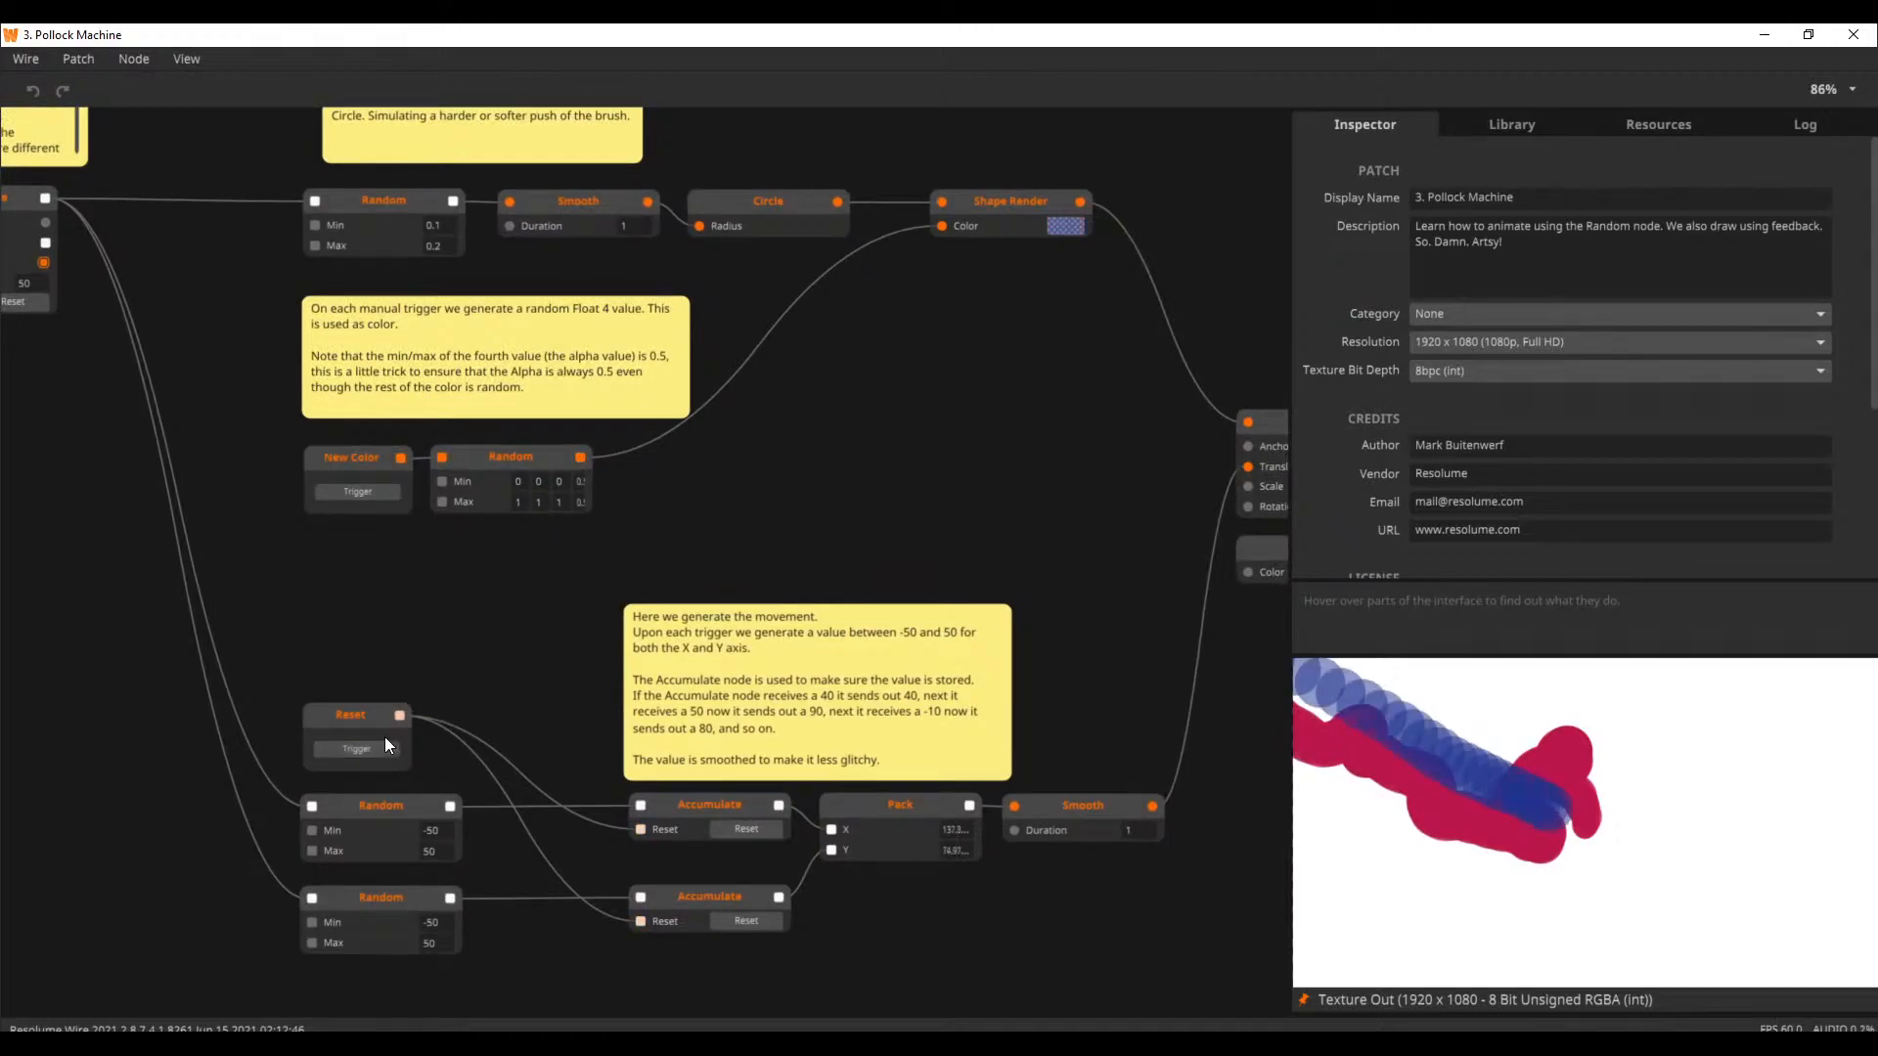
# Open the Animation tutorial 5. Time Bender from the welcome window's tutorials
pyautogui.click(189, 59)
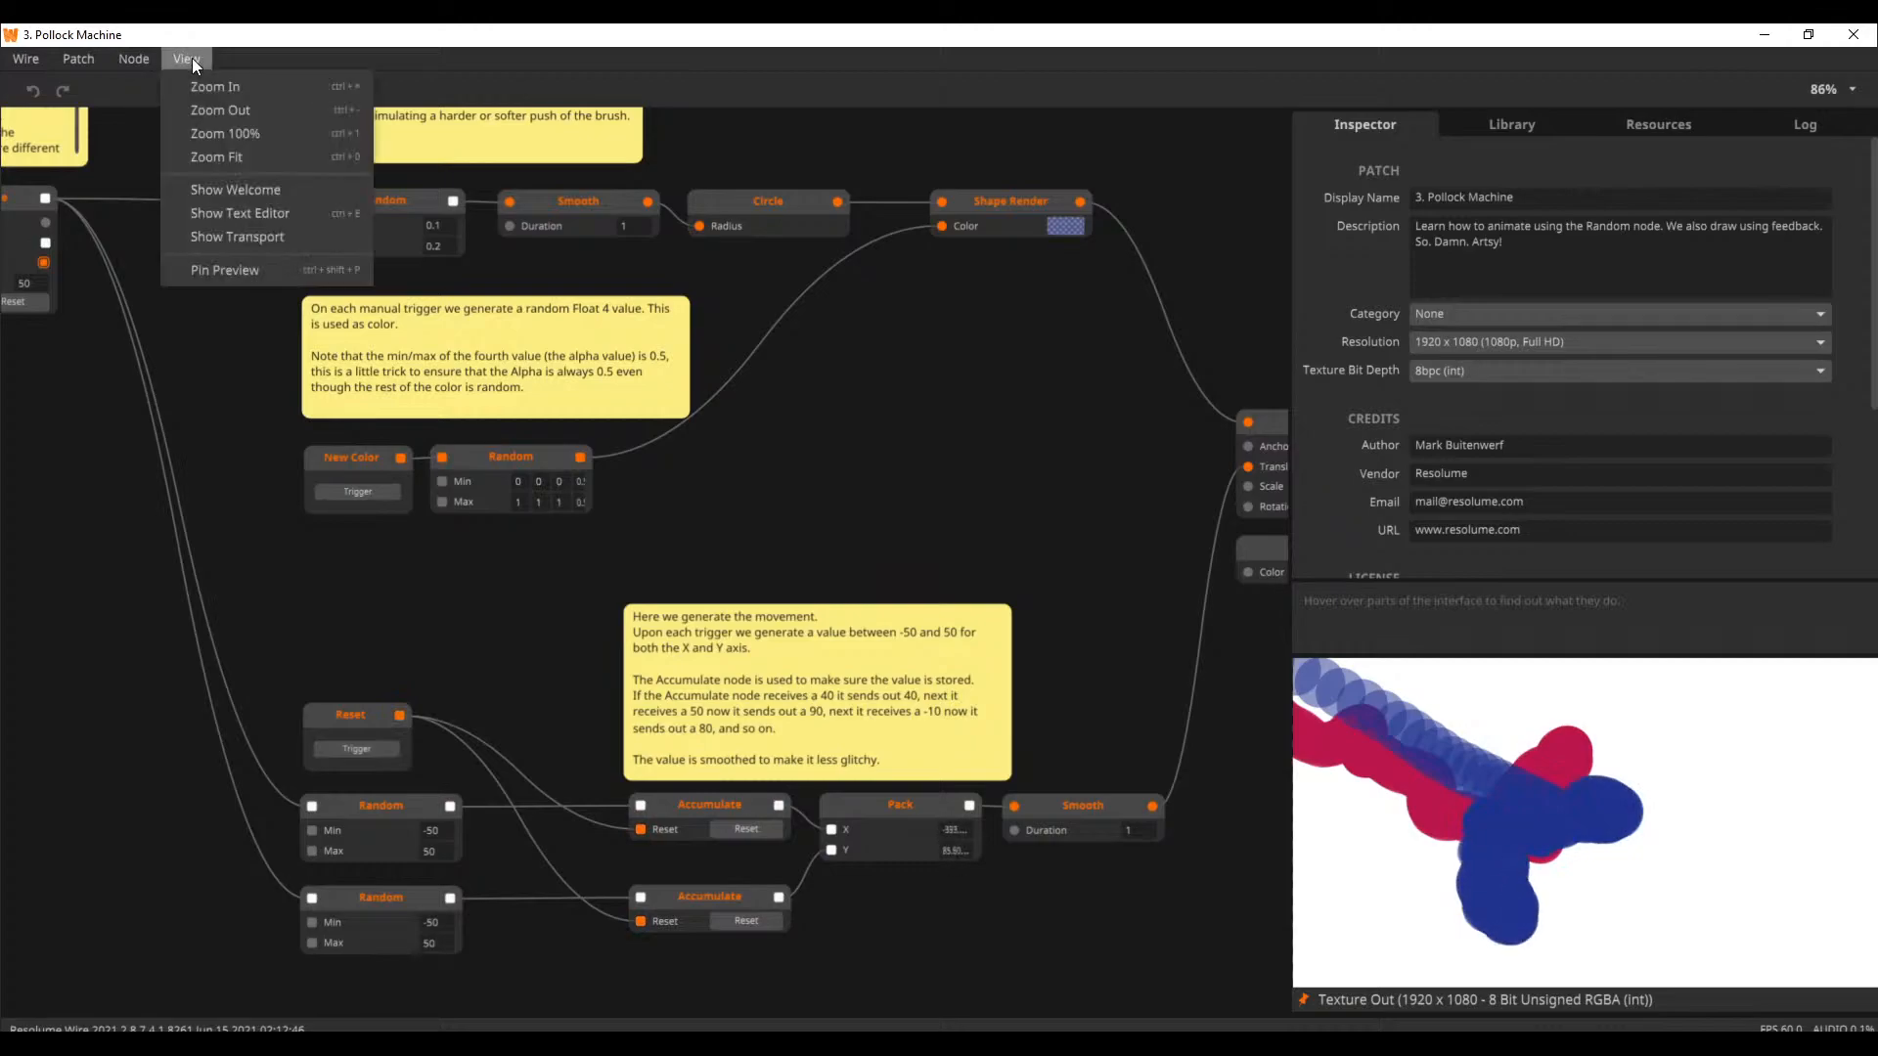
pyautogui.click(247, 199)
pyautogui.scroll(1, 1088, 626)
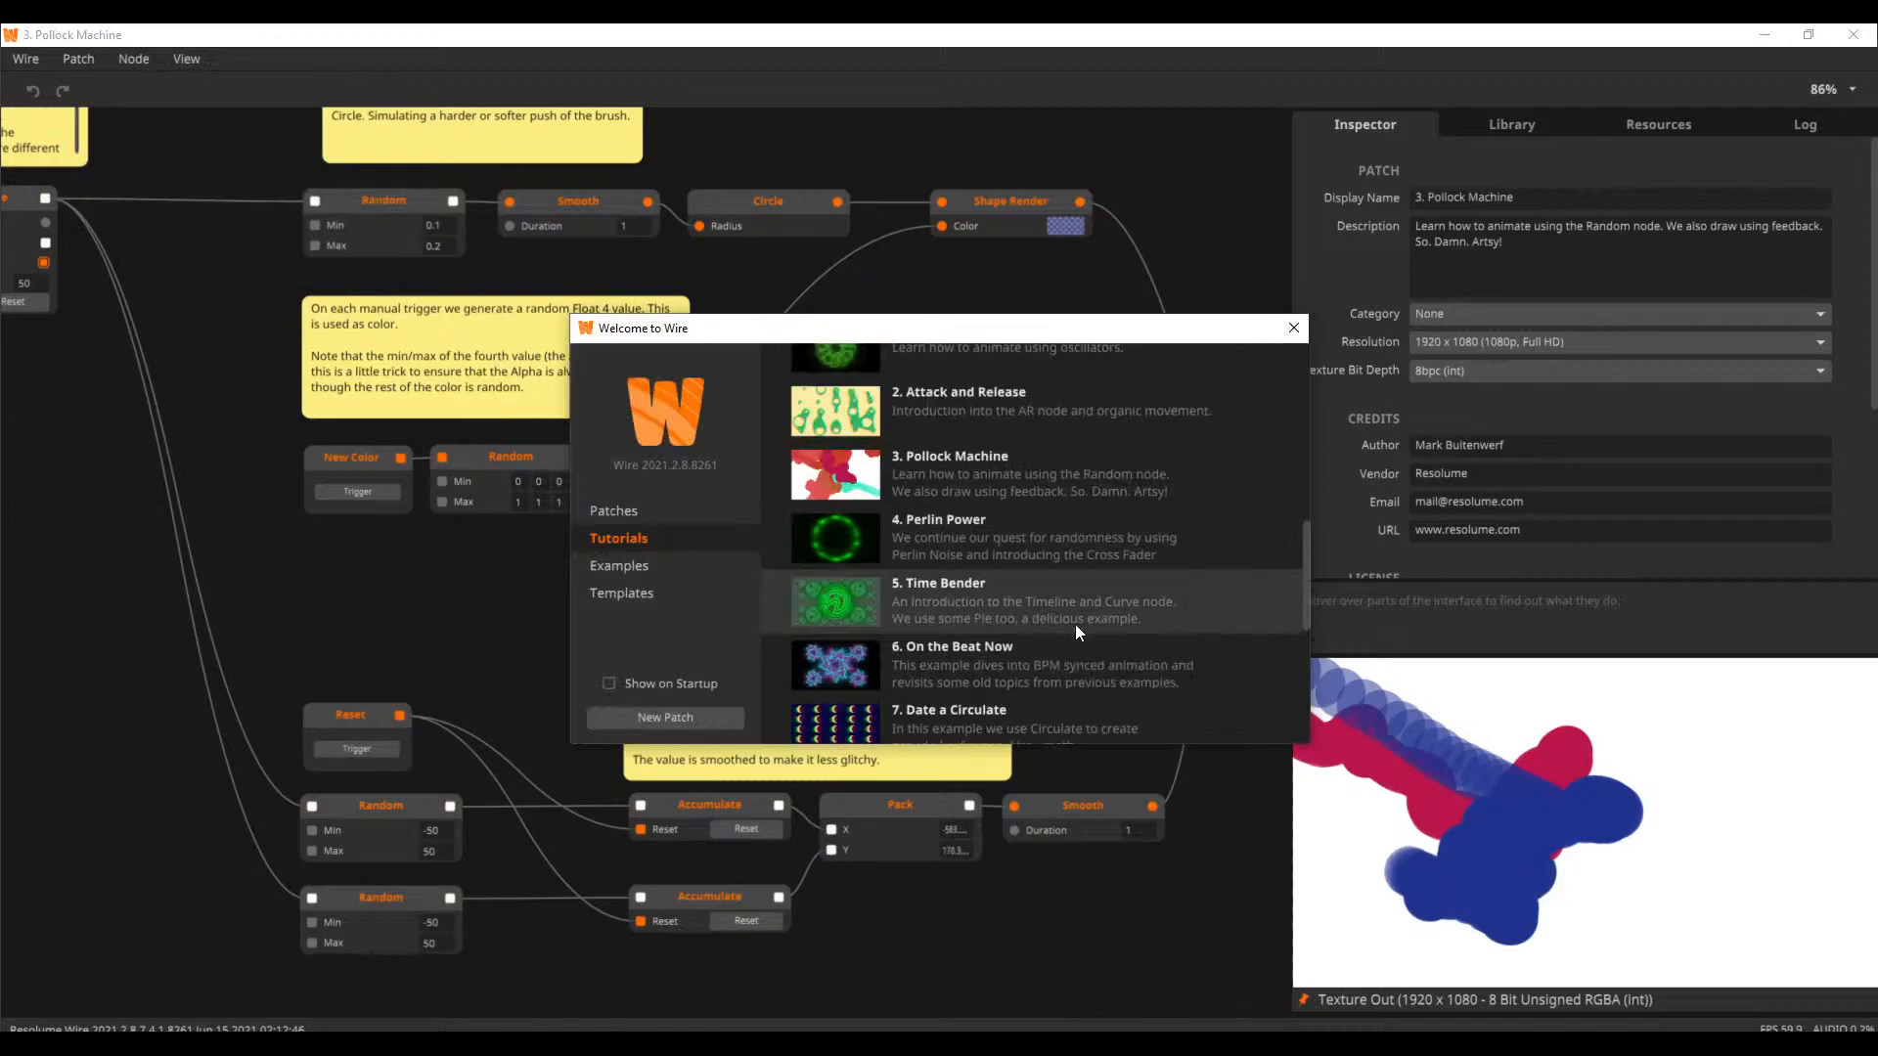
pyautogui.click(1015, 626)
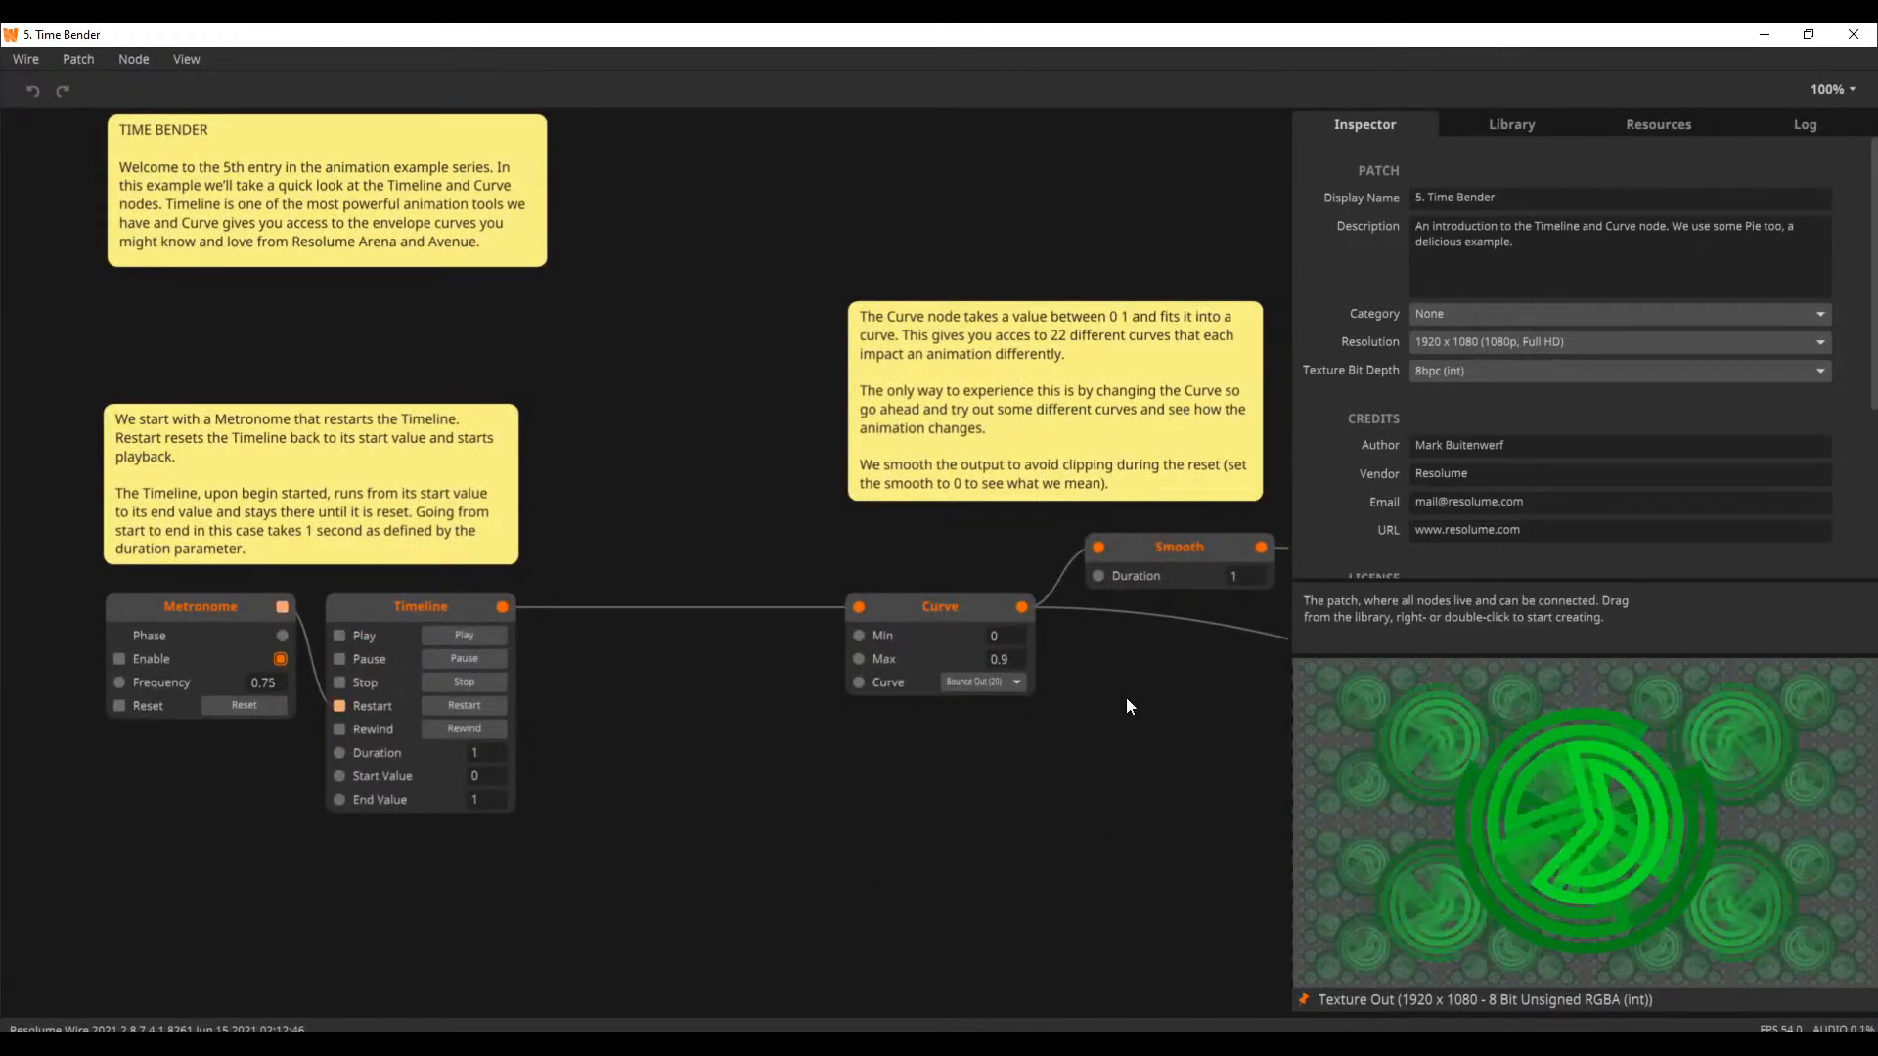
# Examine the Curve node's list of curve types and the Pie, Edge and Gradient Palette section of the Time Bender patch
pyautogui.moveTo(1125, 696); pyautogui.dragTo(763, 683)
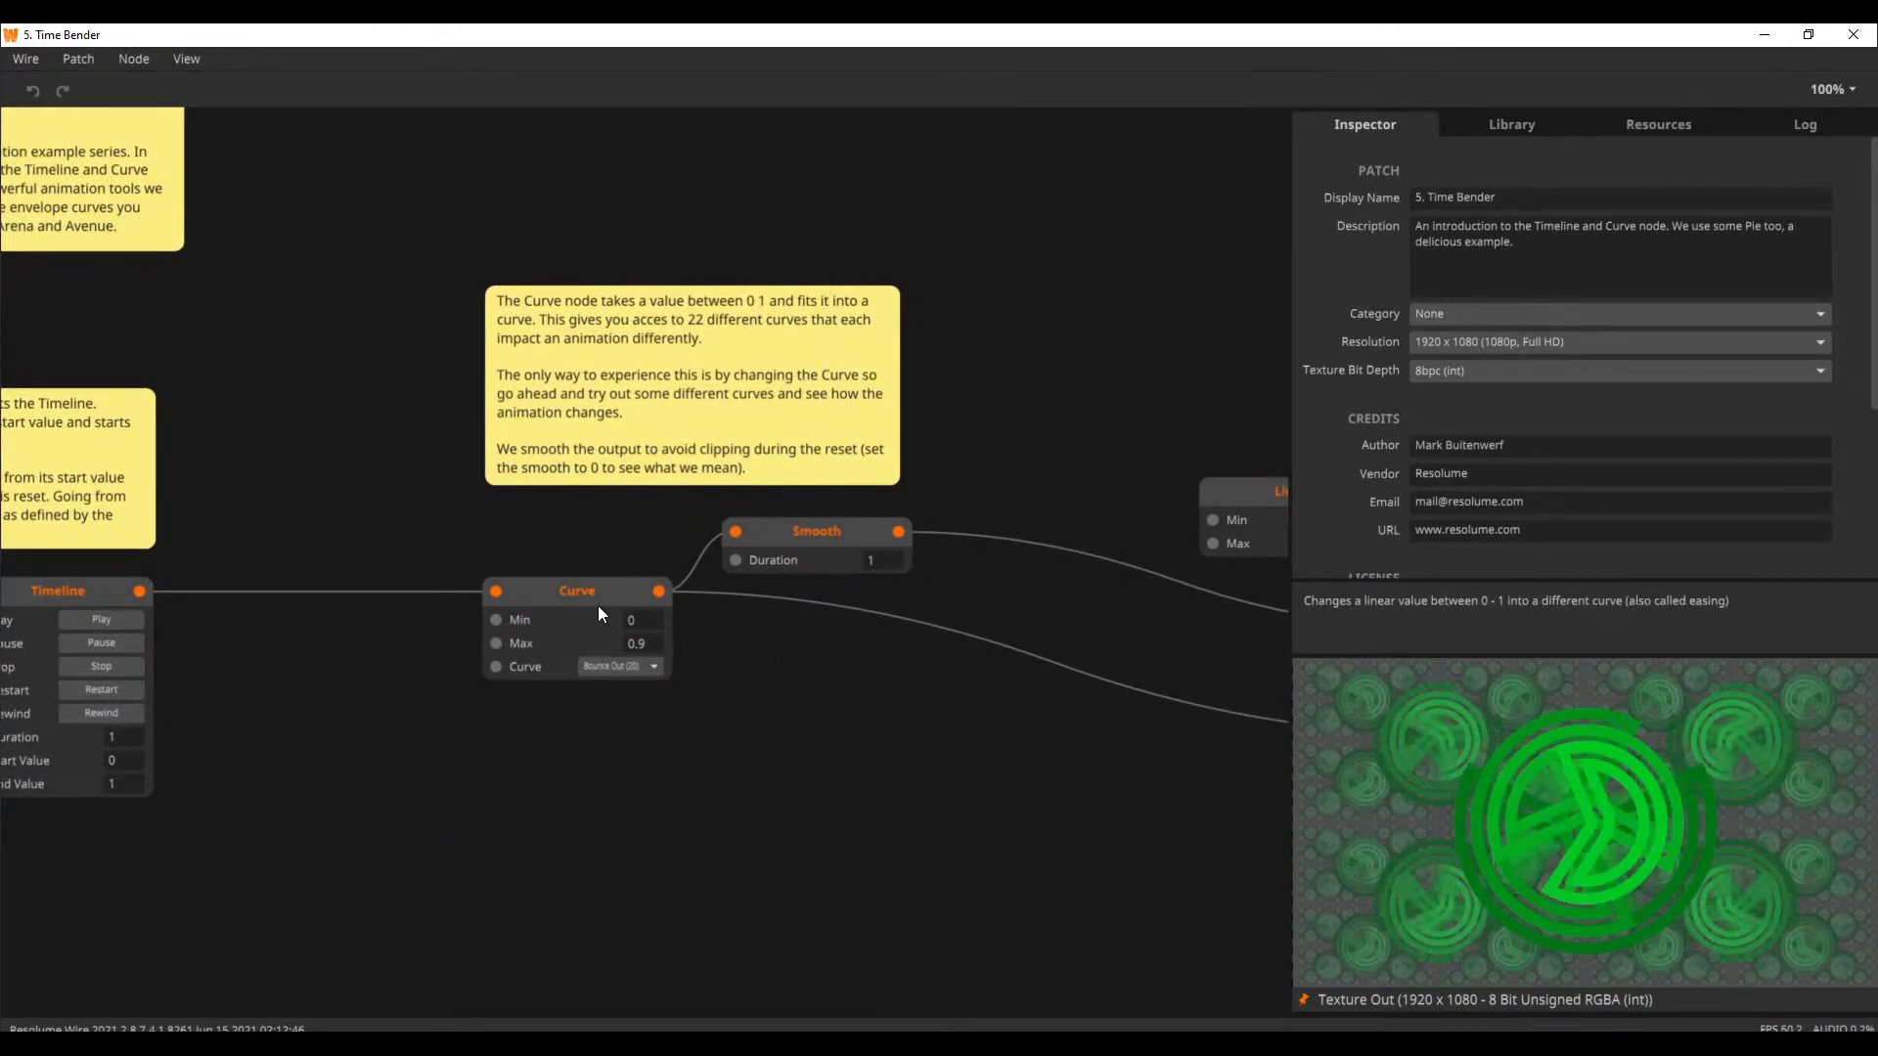
pyautogui.click(638, 666)
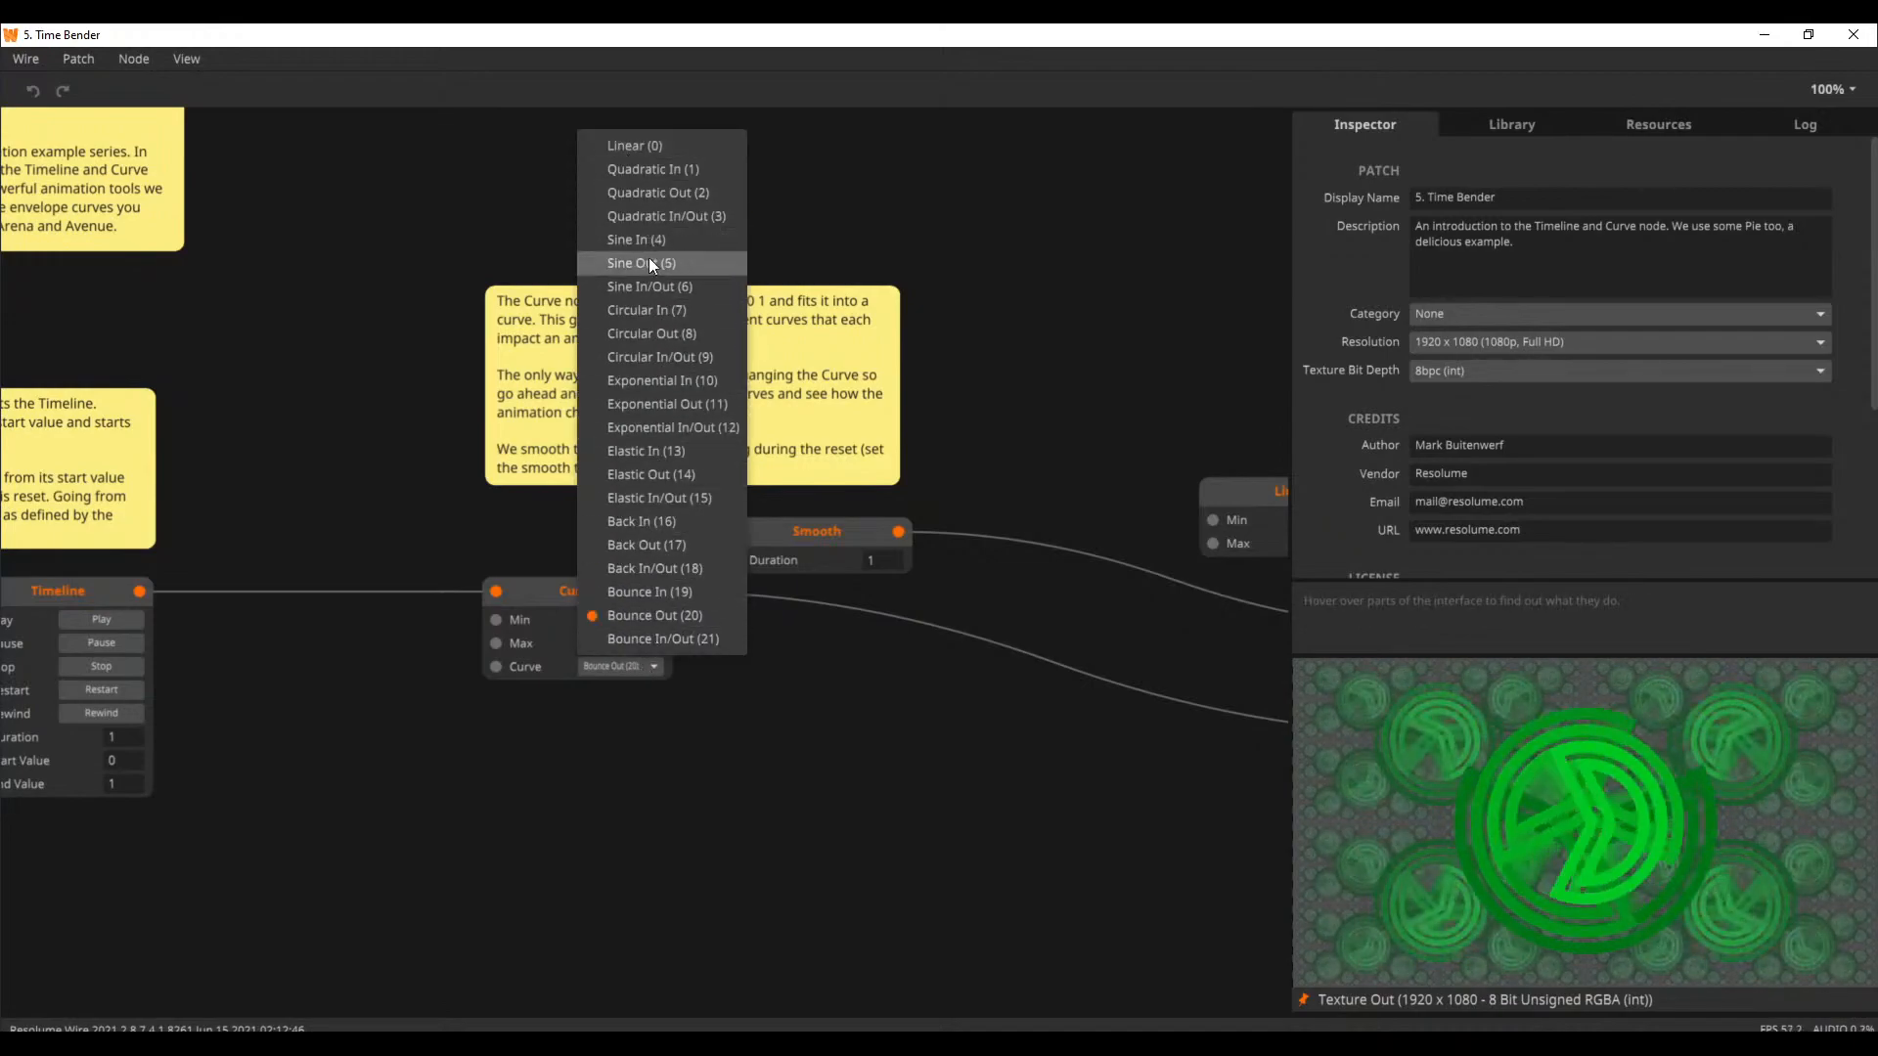
pyautogui.click(1107, 354)
pyautogui.moveTo(1003, 445); pyautogui.dragTo(189, 360)
pyautogui.moveTo(698, 731); pyautogui.dragTo(1327, 797)
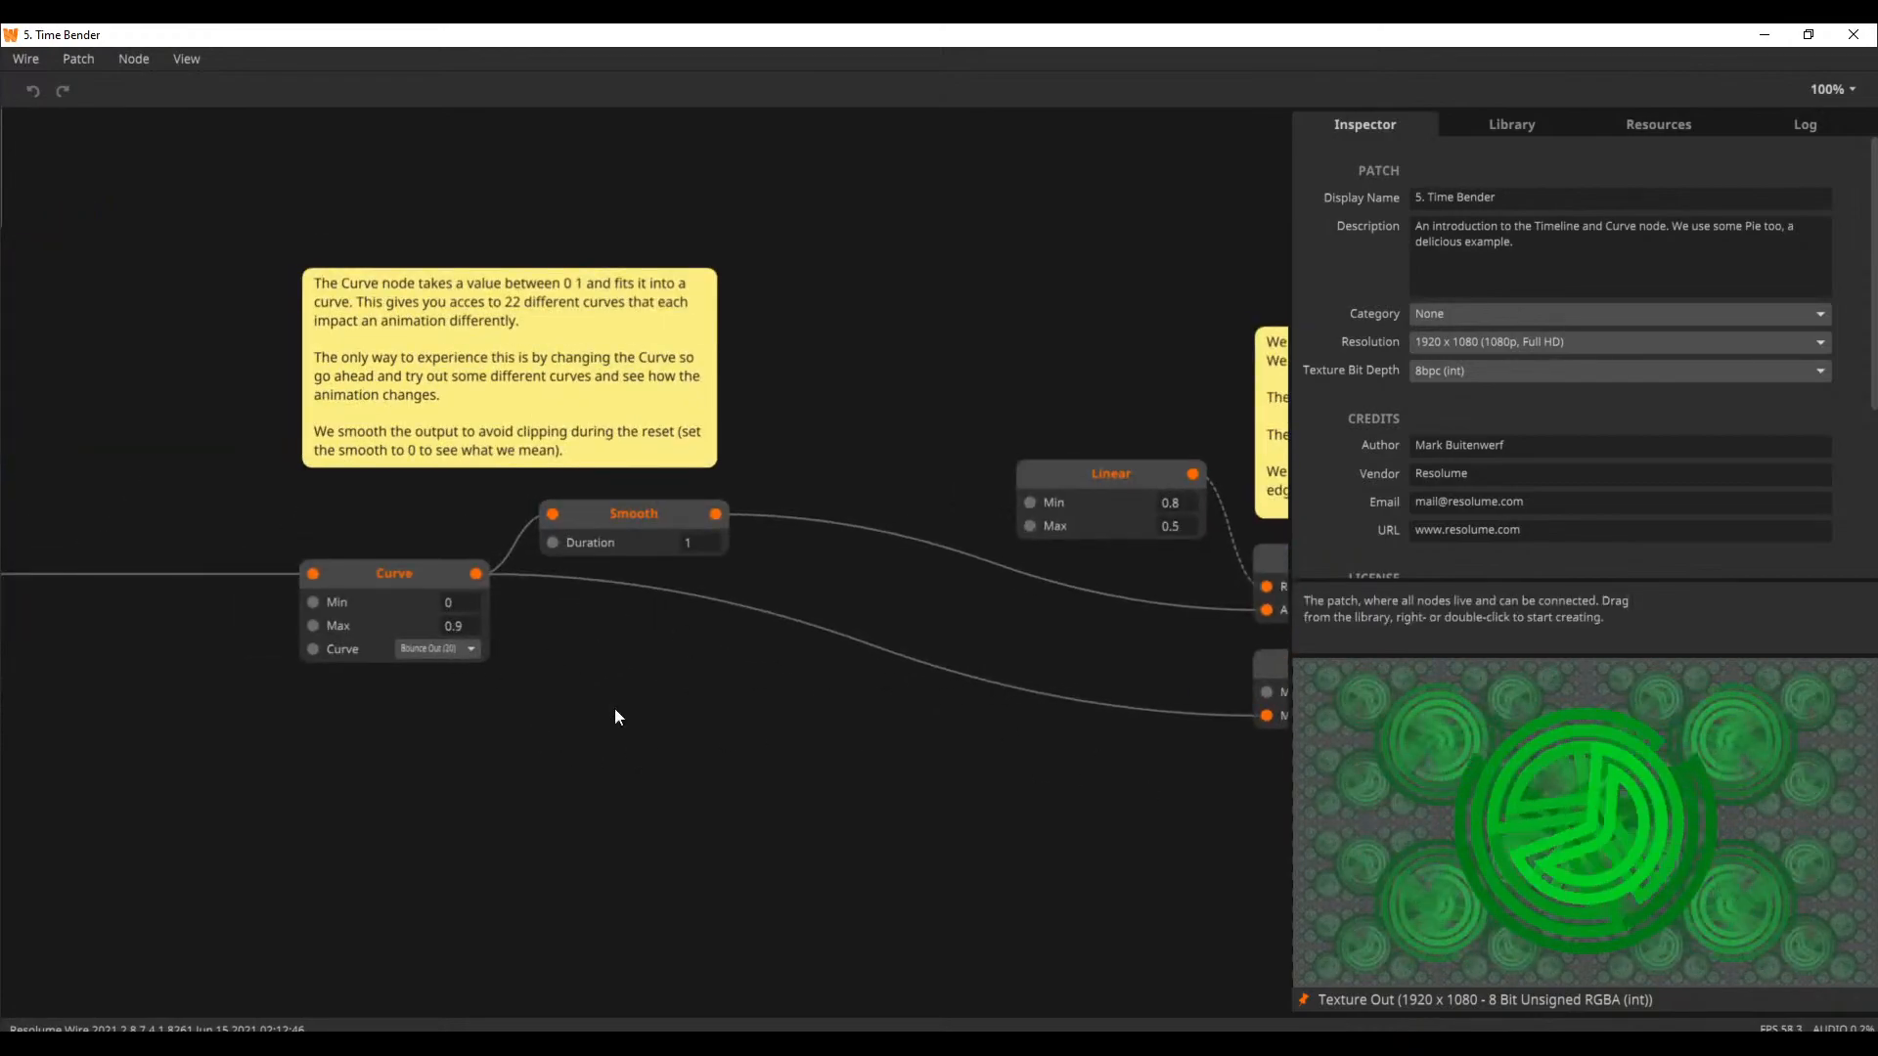
pyautogui.moveTo(1065, 808); pyautogui.dragTo(504, 782)
pyautogui.moveTo(1086, 765); pyautogui.dragTo(600, 732)
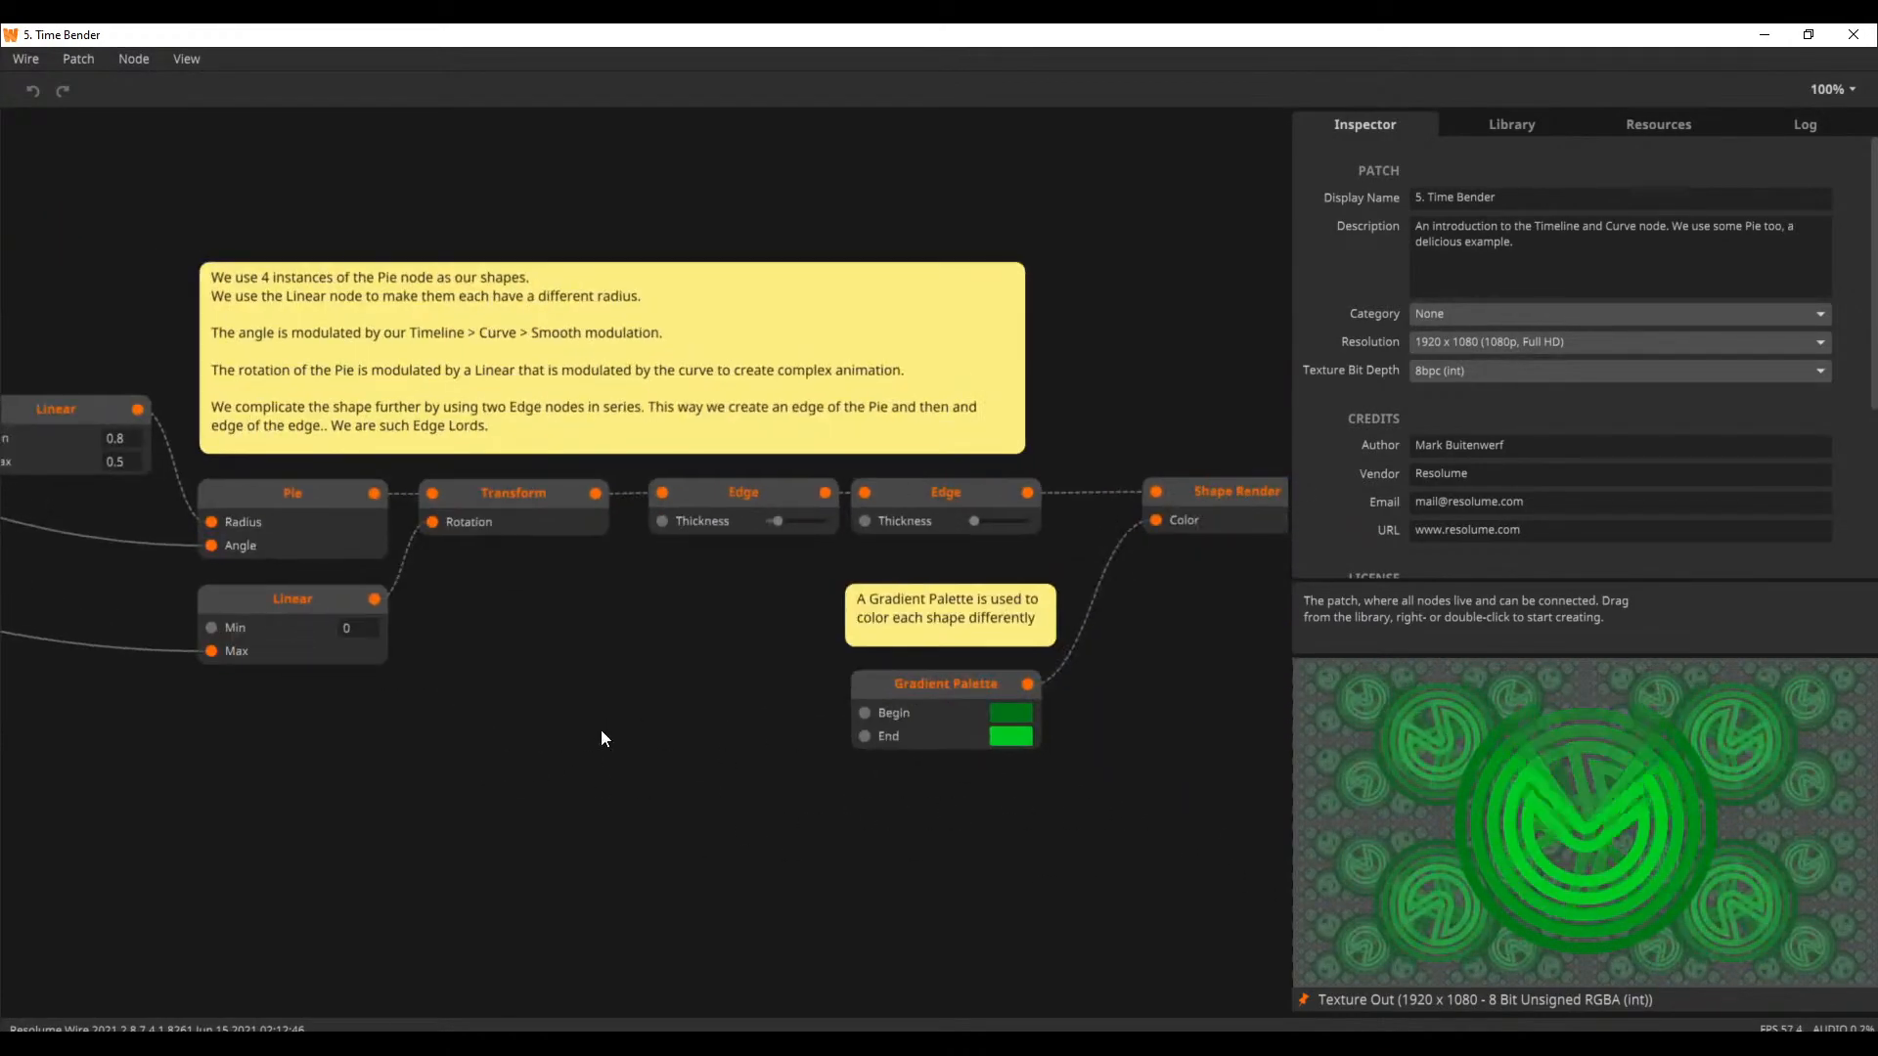
pyautogui.scroll(-3, 500, 760)
pyautogui.scroll(-2, 401, 783)
pyautogui.moveTo(327, 784); pyautogui.dragTo(1141, 872)
pyautogui.moveTo(534, 405); pyautogui.dragTo(690, 344)
# Open the Animation tutorial 2. Attack and Release from the welcome window's tutorials
pyautogui.click(186, 59)
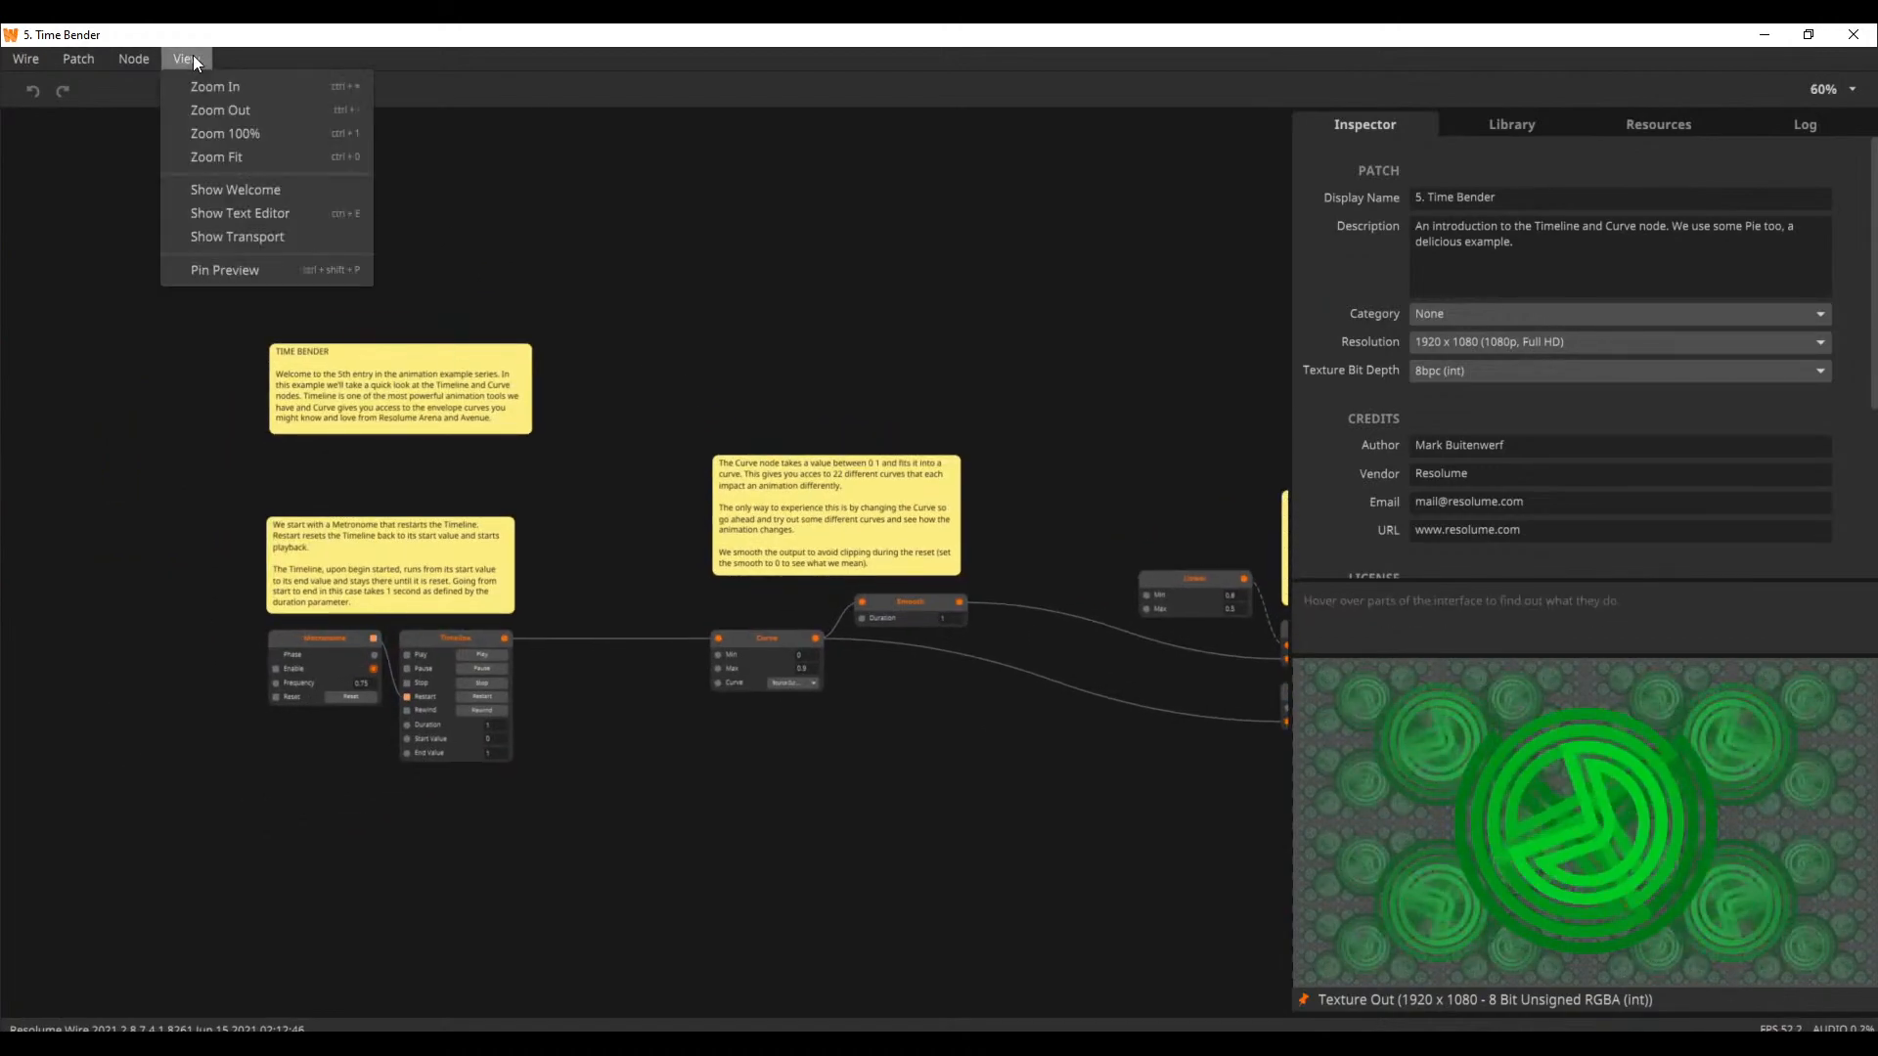
pyautogui.click(301, 186)
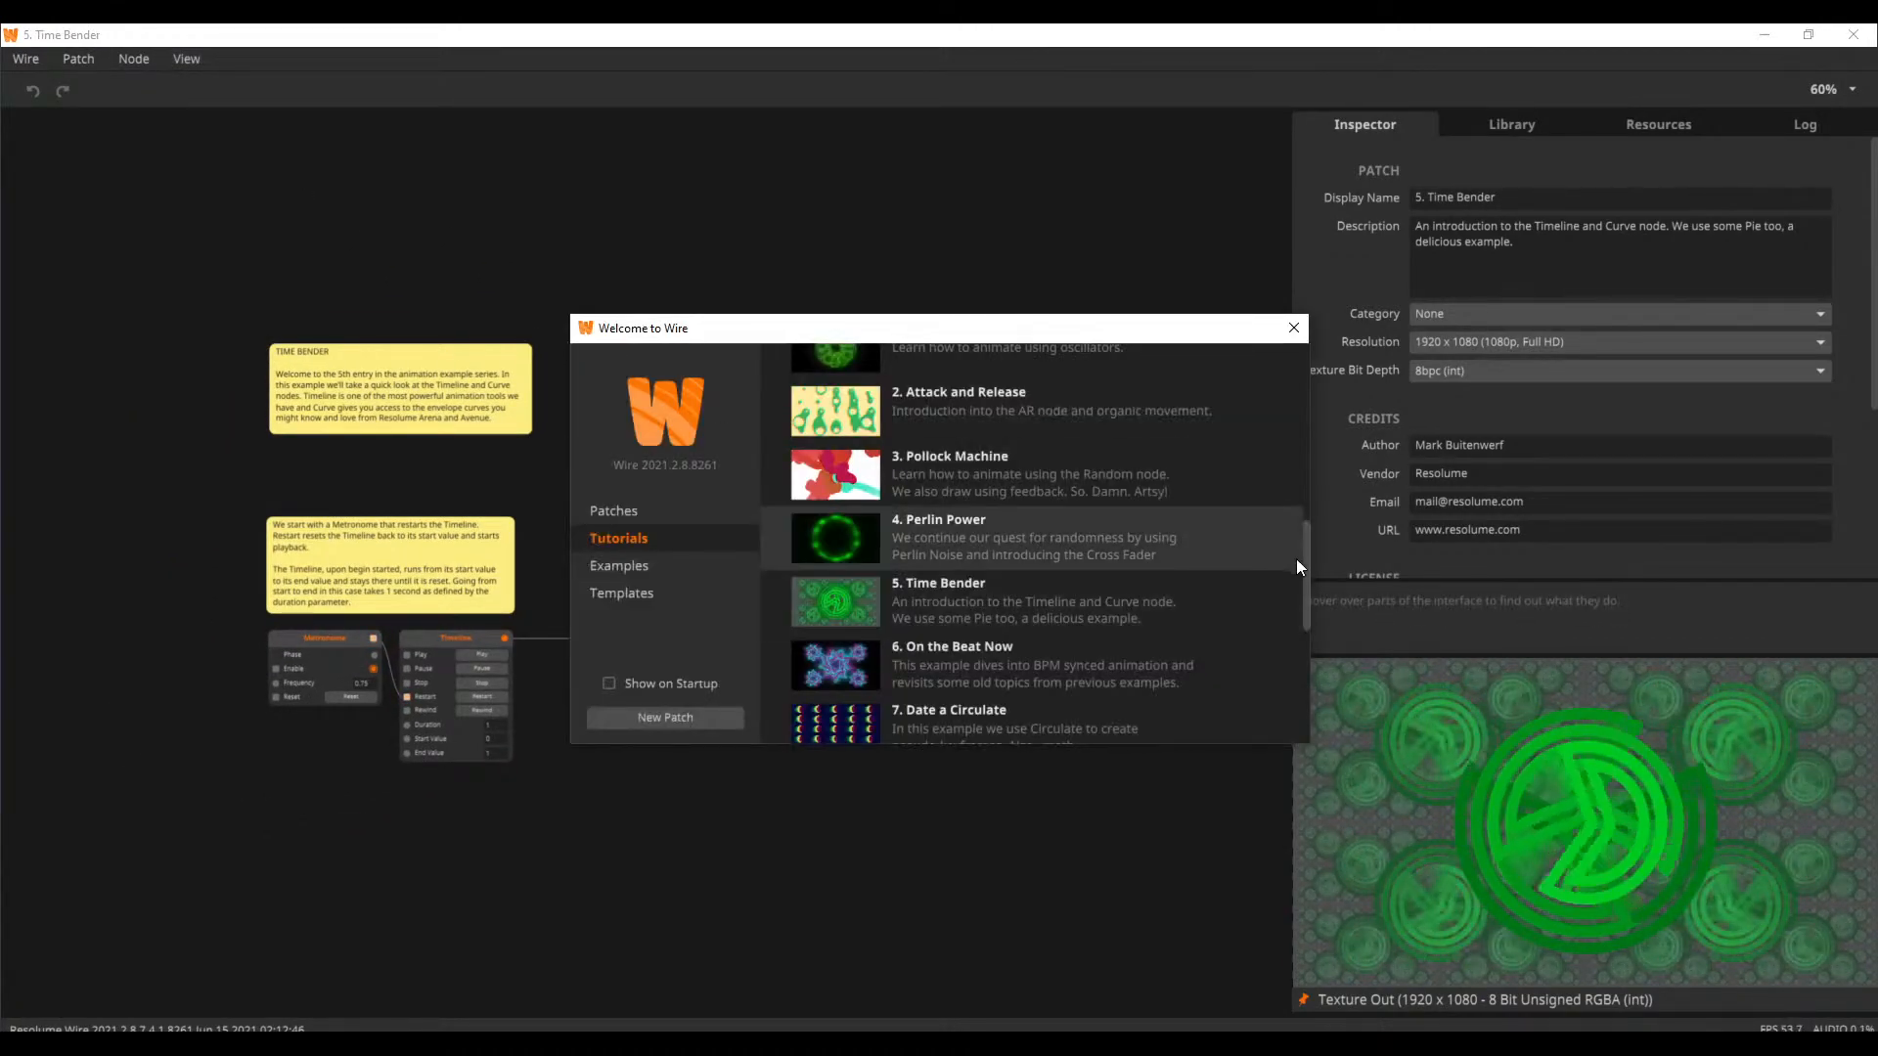
pyautogui.scroll(1, 1304, 566)
pyautogui.click(1048, 483)
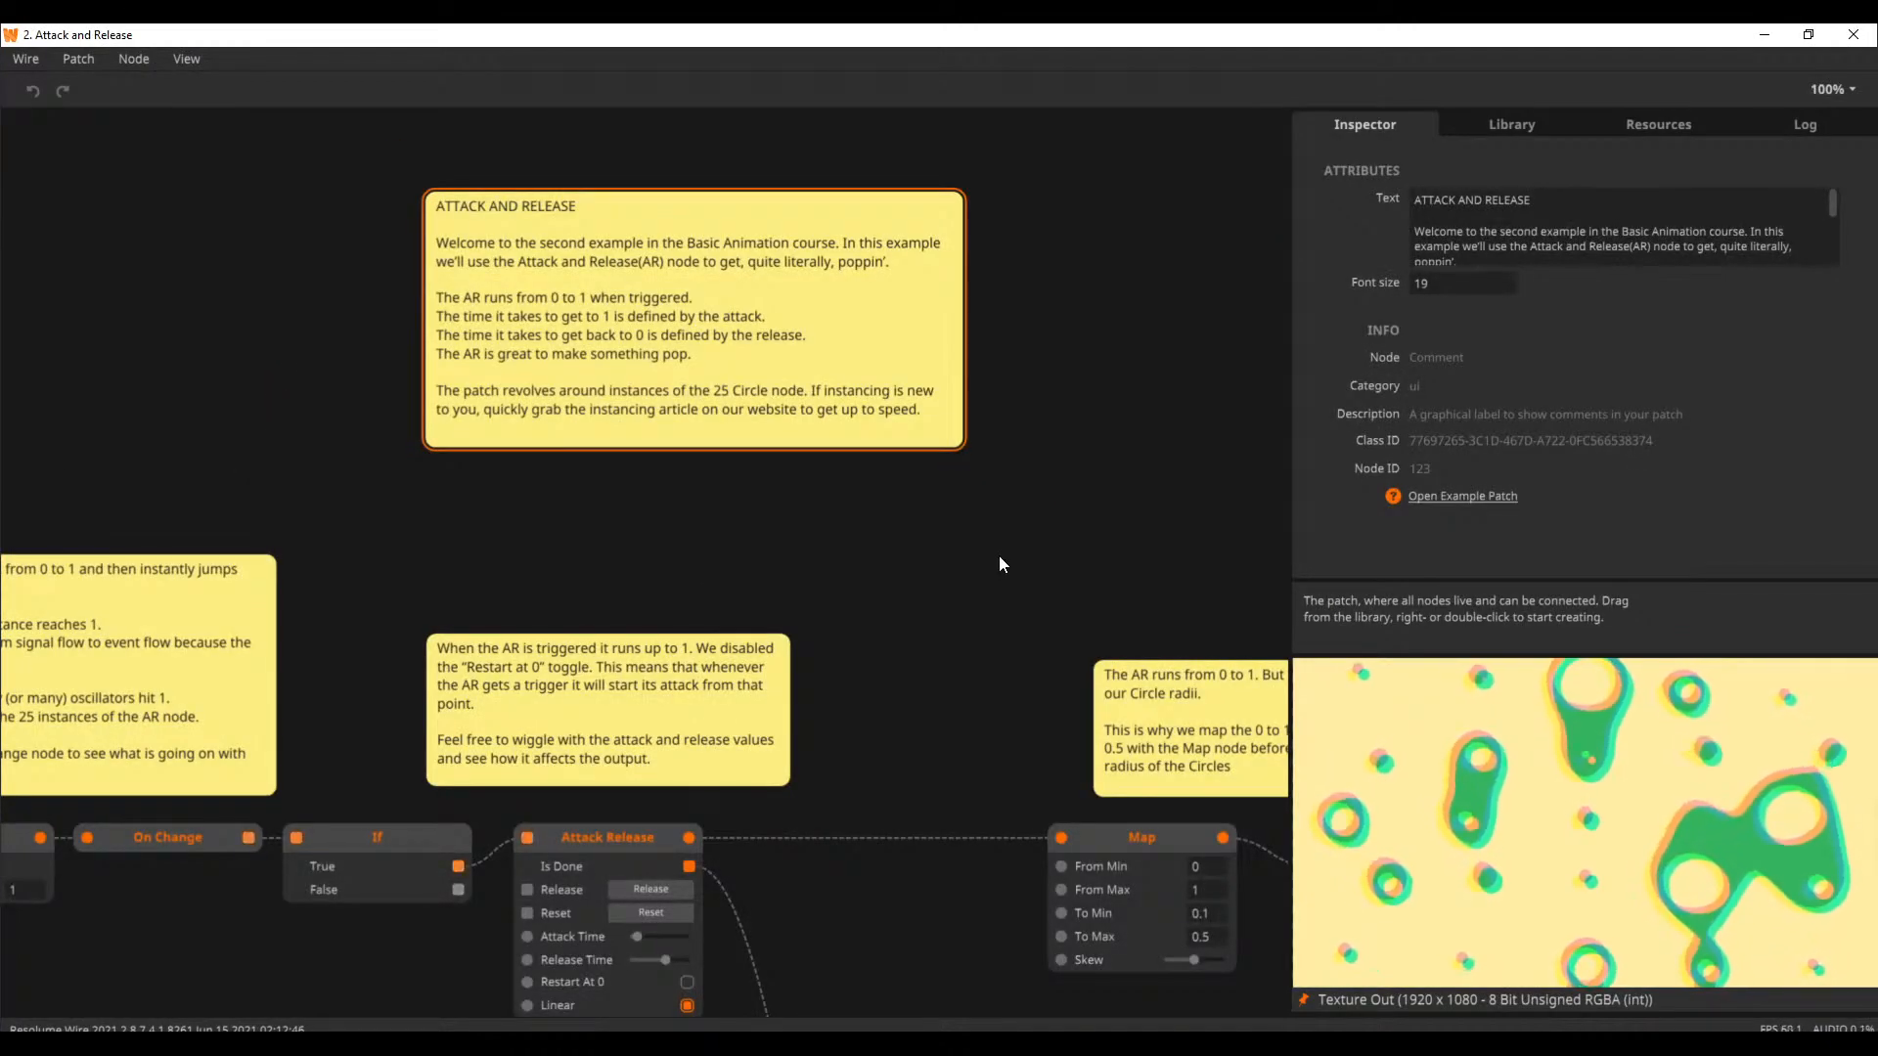
# Inspect how the Attack Release node connects to the Map, Random and Smooth nodes in the tutorial patch
pyautogui.moveTo(874, 821); pyautogui.dragTo(948, 438)
pyautogui.moveTo(411, 587); pyautogui.dragTo(277, 503)
pyautogui.moveTo(890, 626); pyautogui.dragTo(591, 632)
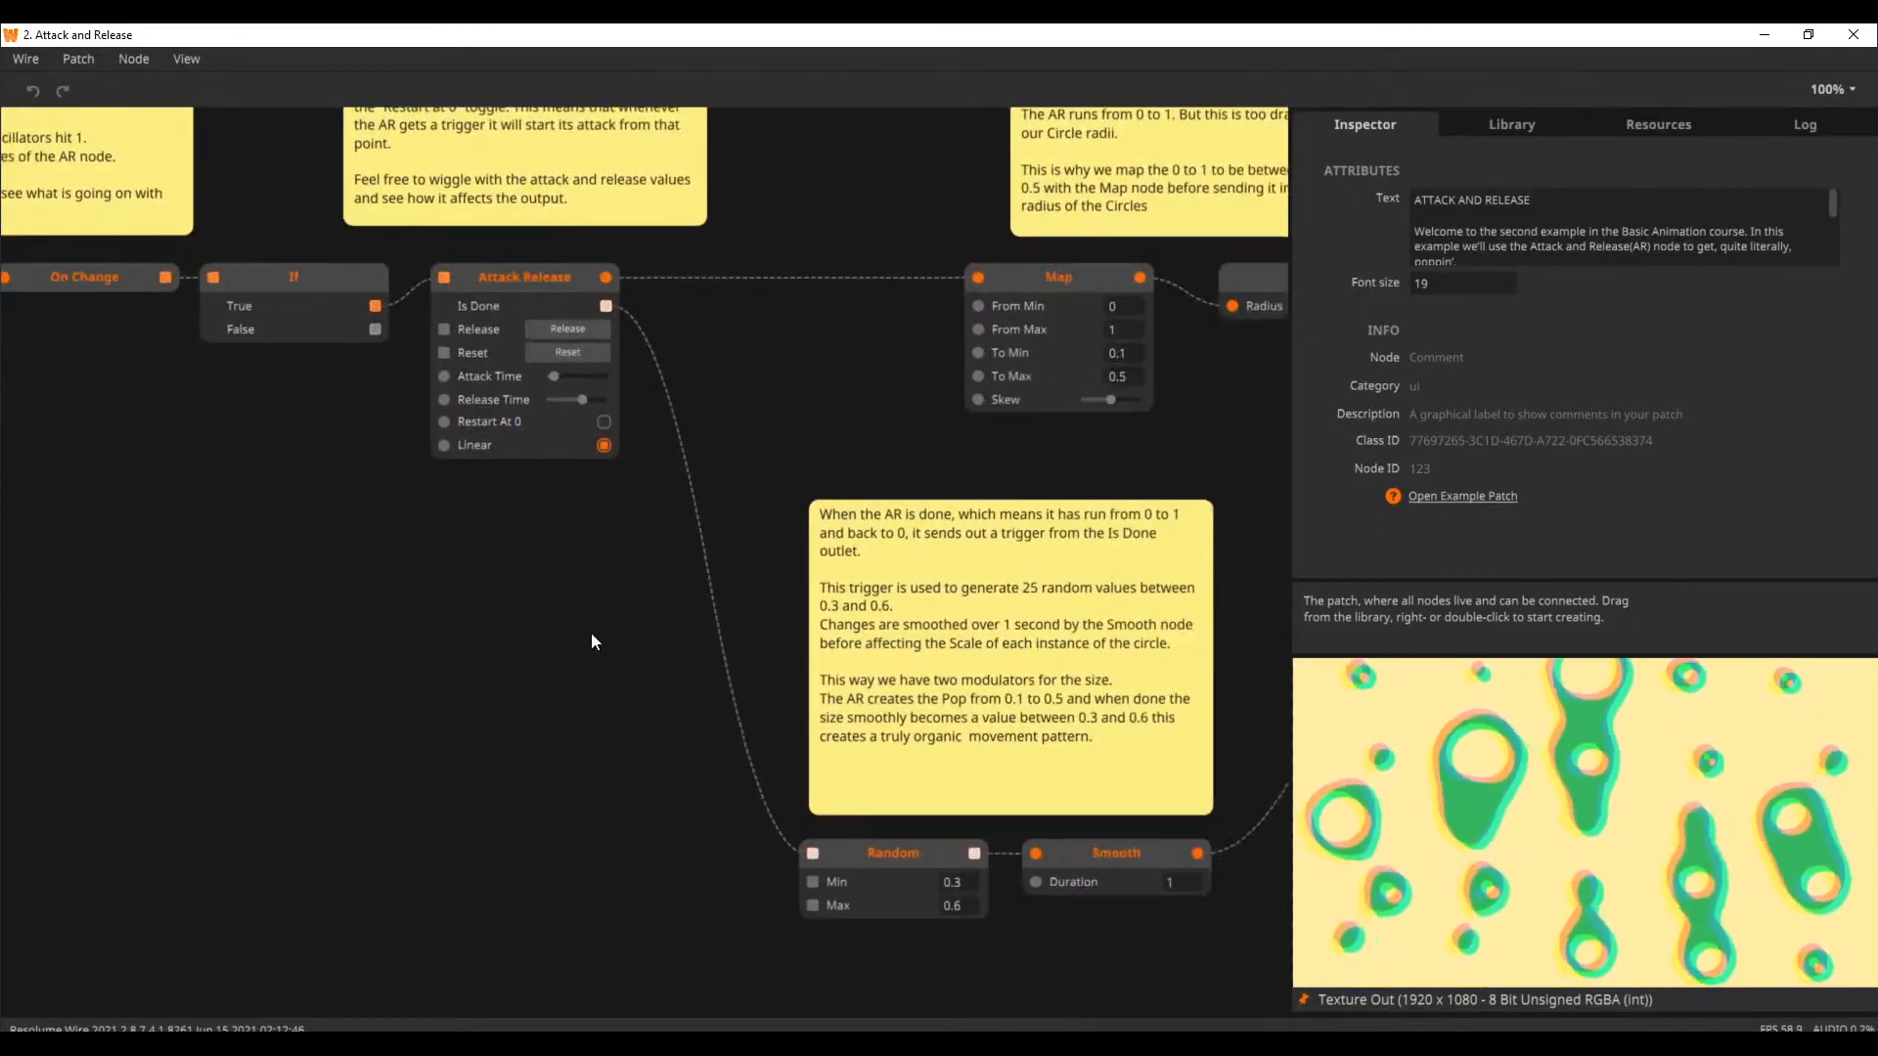
# Examine the Map, Circle, Transform, Edge, Split and Union nodes in the Attack and Release tutorial patch
pyautogui.moveTo(959, 421); pyautogui.dragTo(732, 423)
pyautogui.moveTo(1025, 420); pyautogui.dragTo(754, 423)
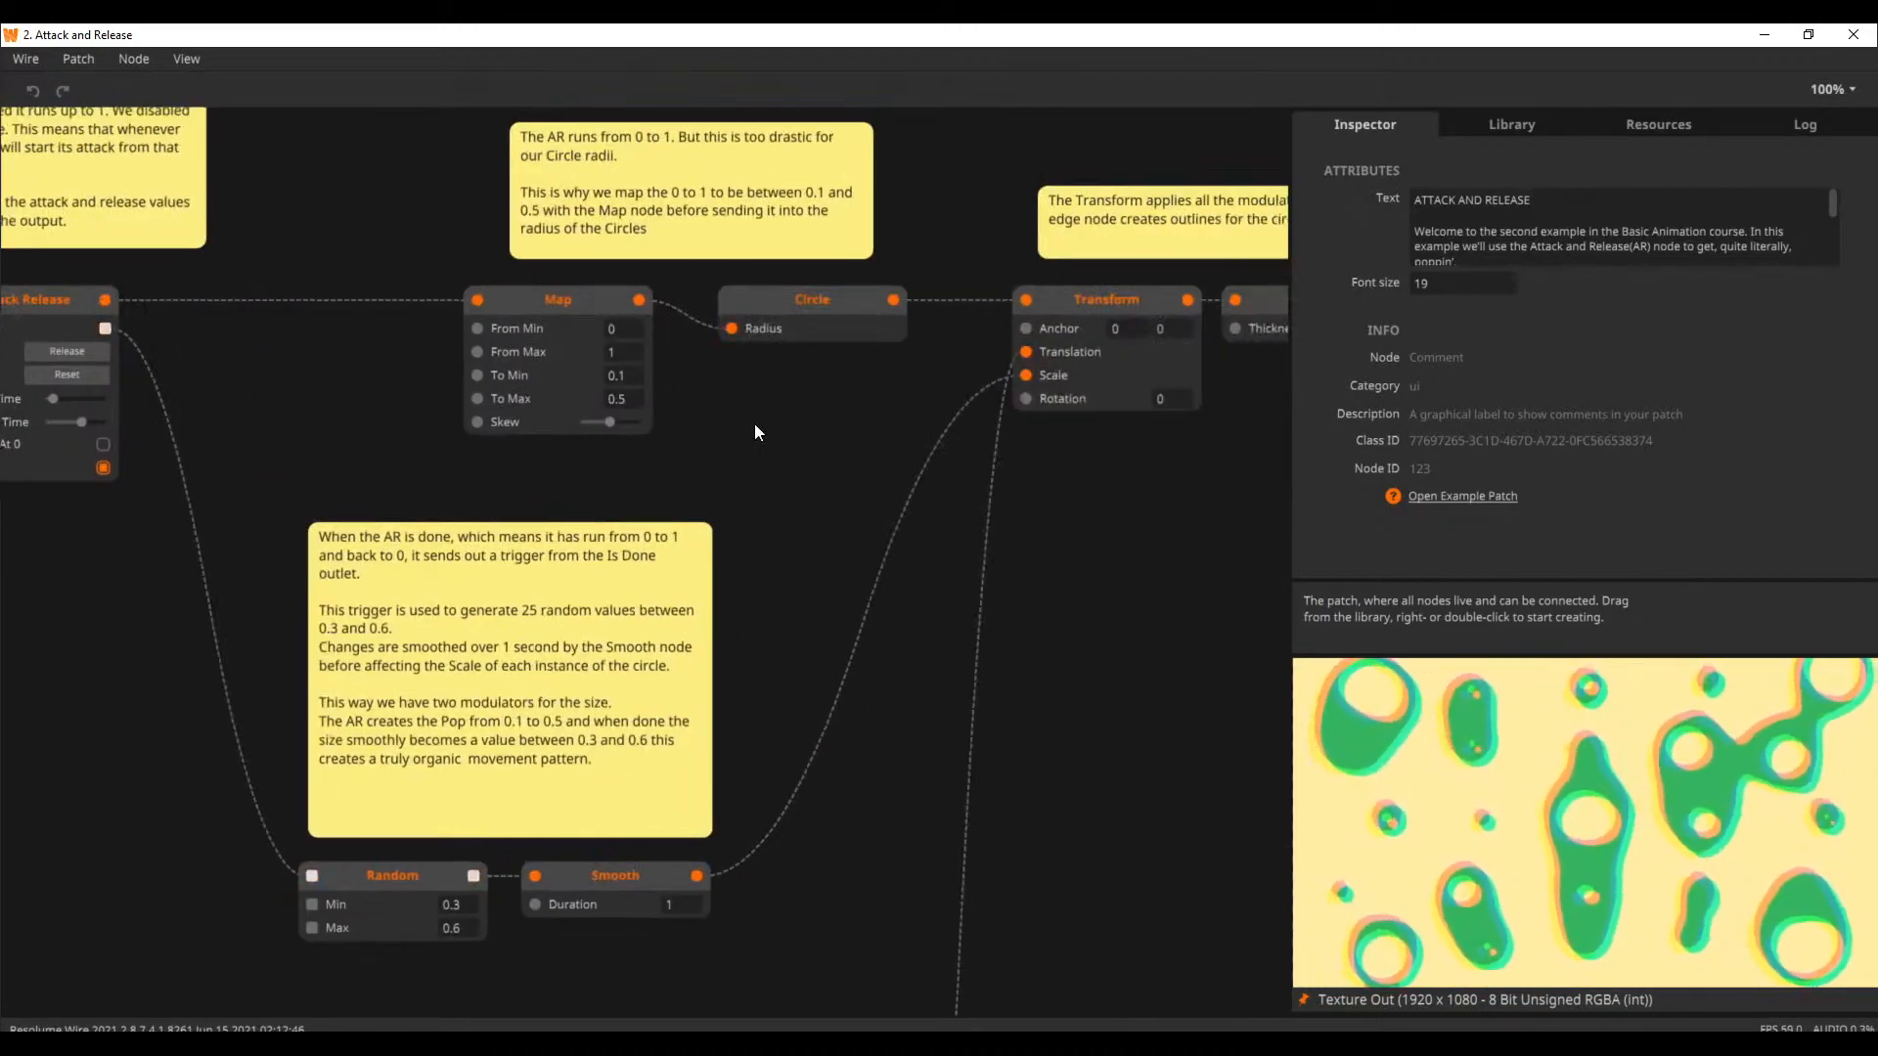
pyautogui.moveTo(1179, 543); pyautogui.dragTo(682, 559)
pyautogui.moveTo(895, 545); pyautogui.dragTo(329, 609)
pyautogui.moveTo(1018, 589)
pyautogui.mouseDown()
pyautogui.moveTo(641, 620)
pyautogui.moveTo(620, 621)
pyautogui.moveTo(666, 612)
pyautogui.moveTo(378, 590)
pyautogui.moveTo(1245, 575)
pyautogui.mouseUp()
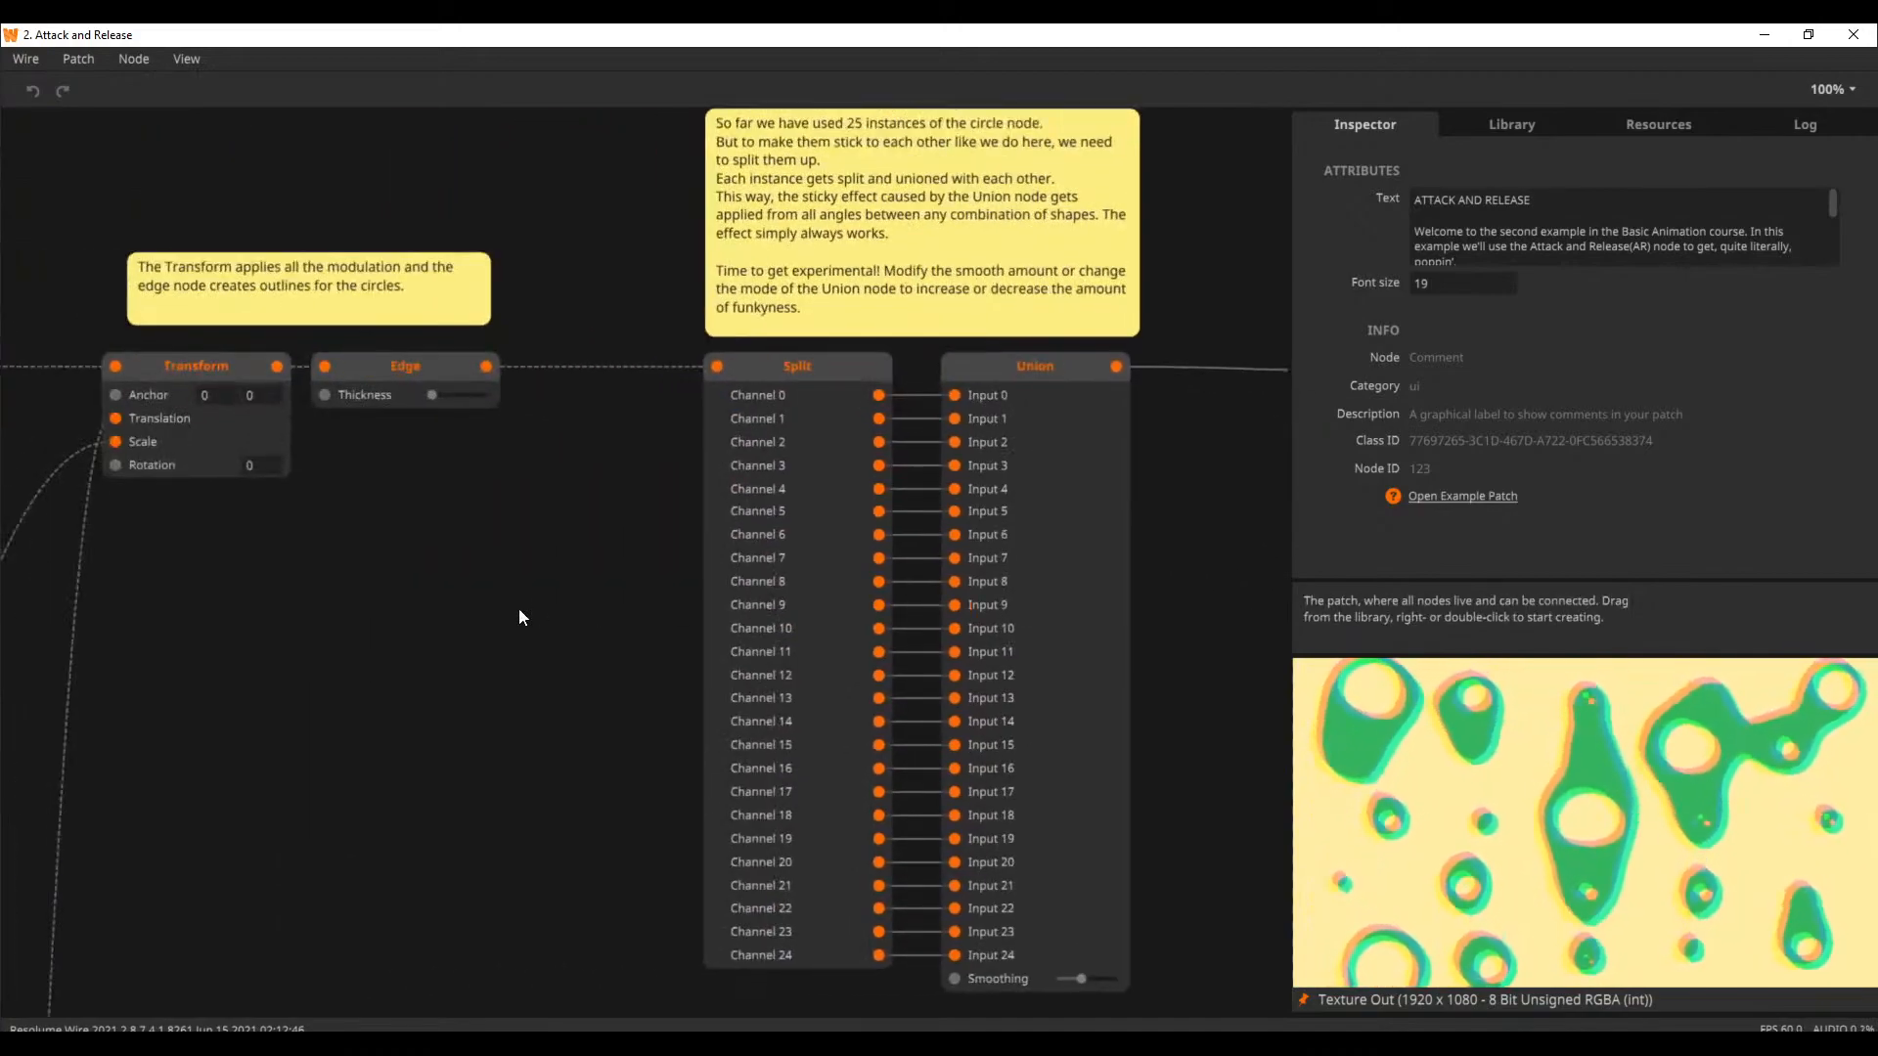
pyautogui.moveTo(478, 613); pyautogui.dragTo(1199, 607)
pyautogui.moveTo(314, 269); pyautogui.dragTo(576, 394)
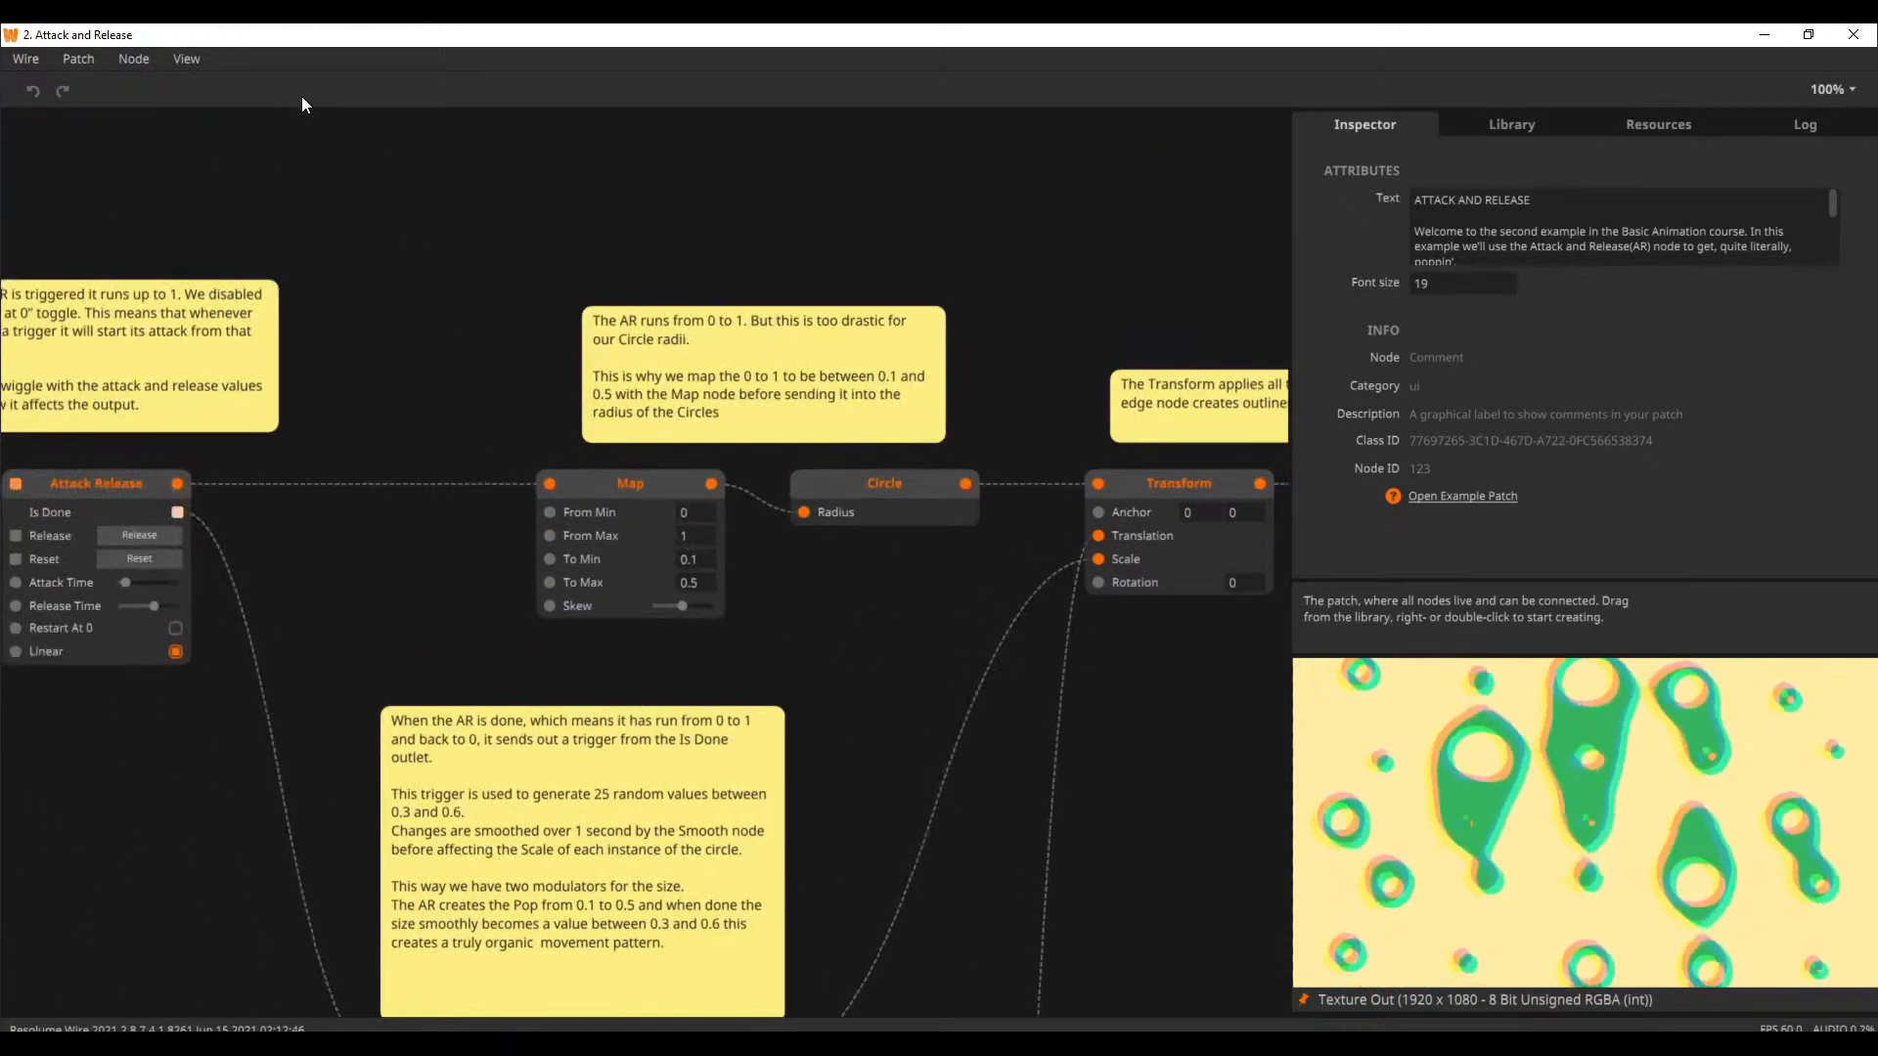
pyautogui.click(172, 60)
pyautogui.click(256, 186)
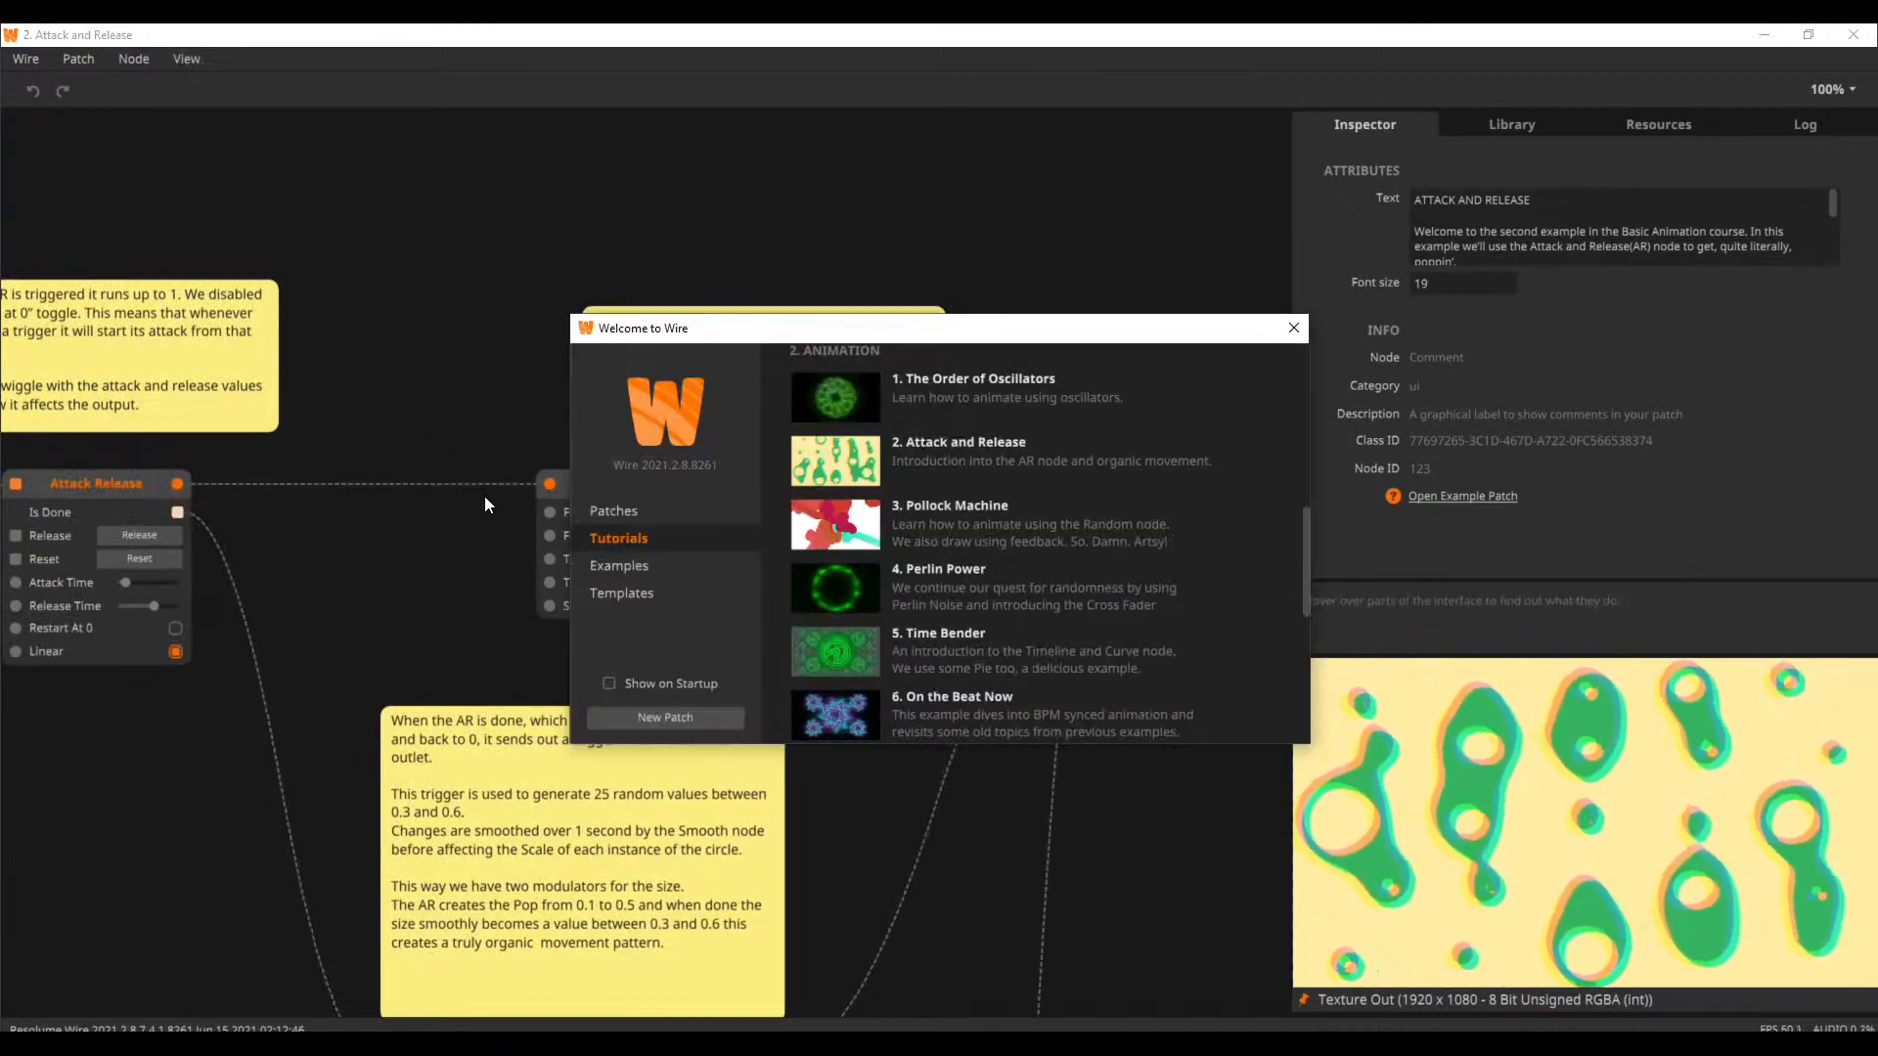
pyautogui.click(1293, 328)
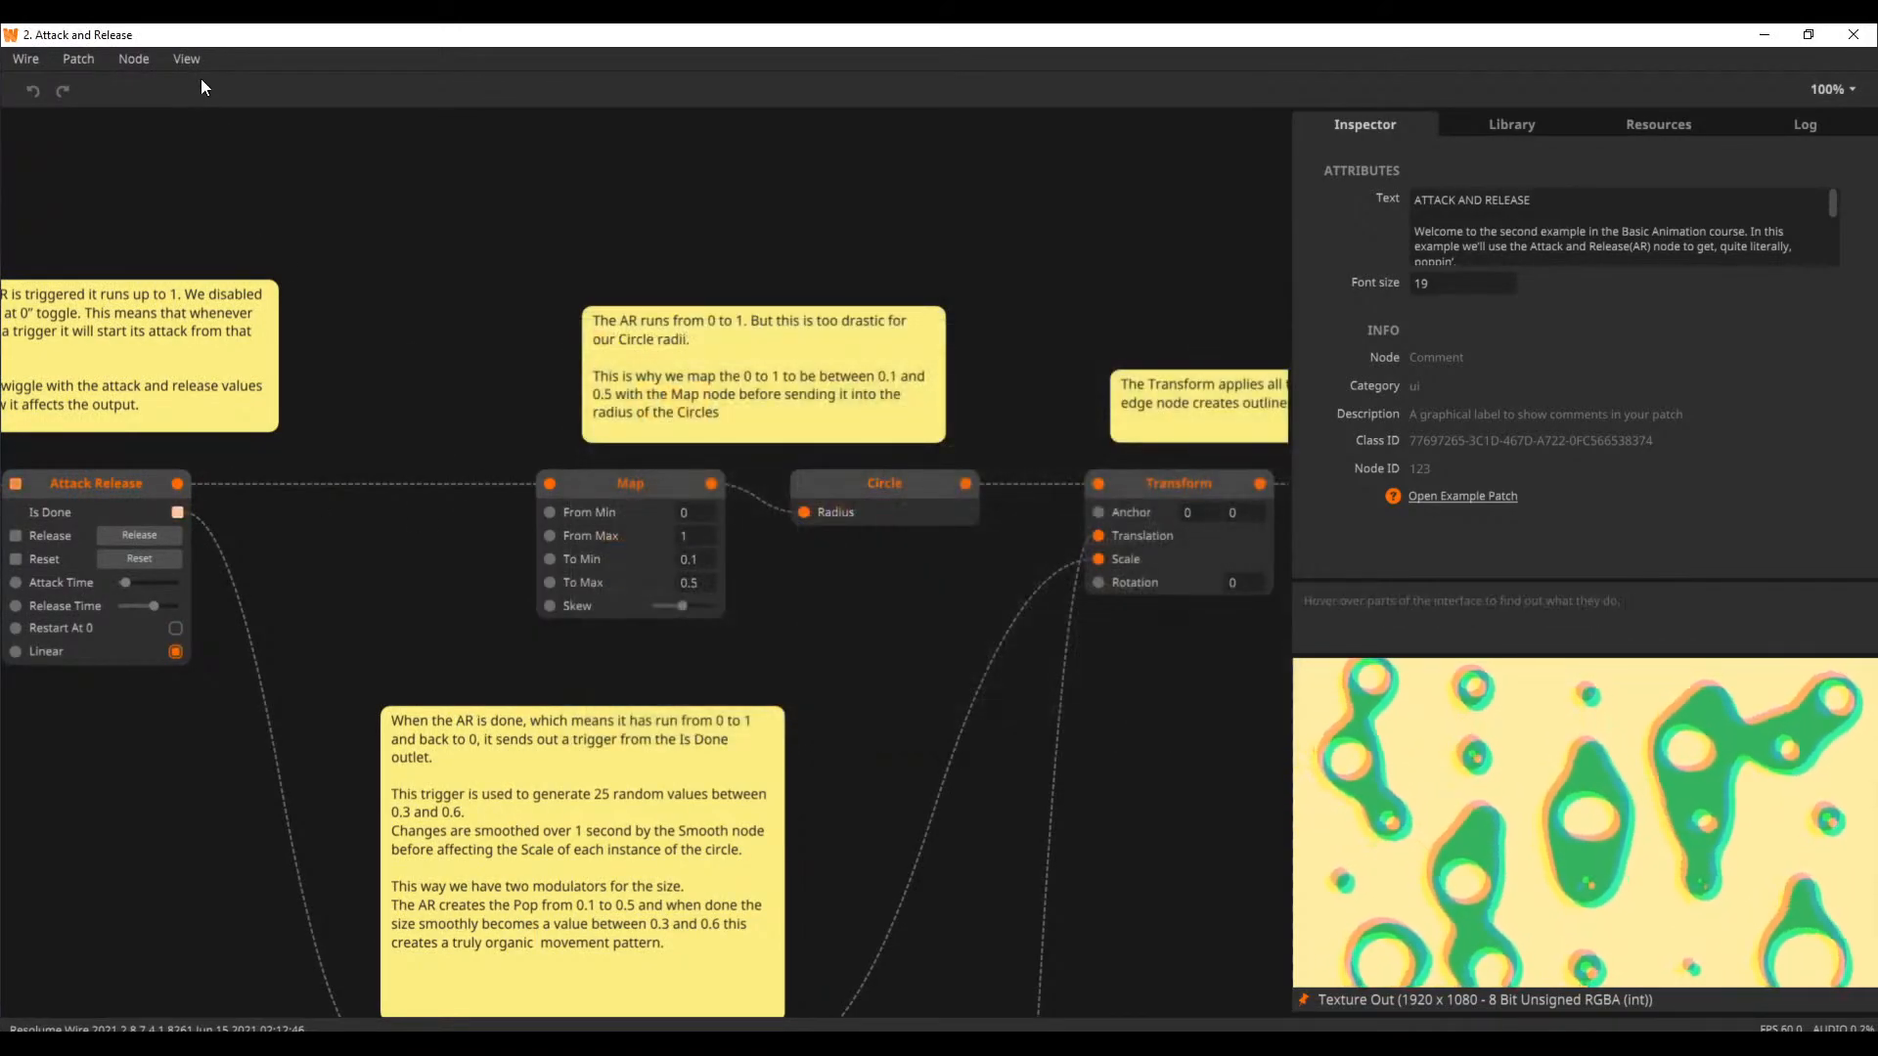
# Create a new empty patch
pyautogui.click(49, 62)
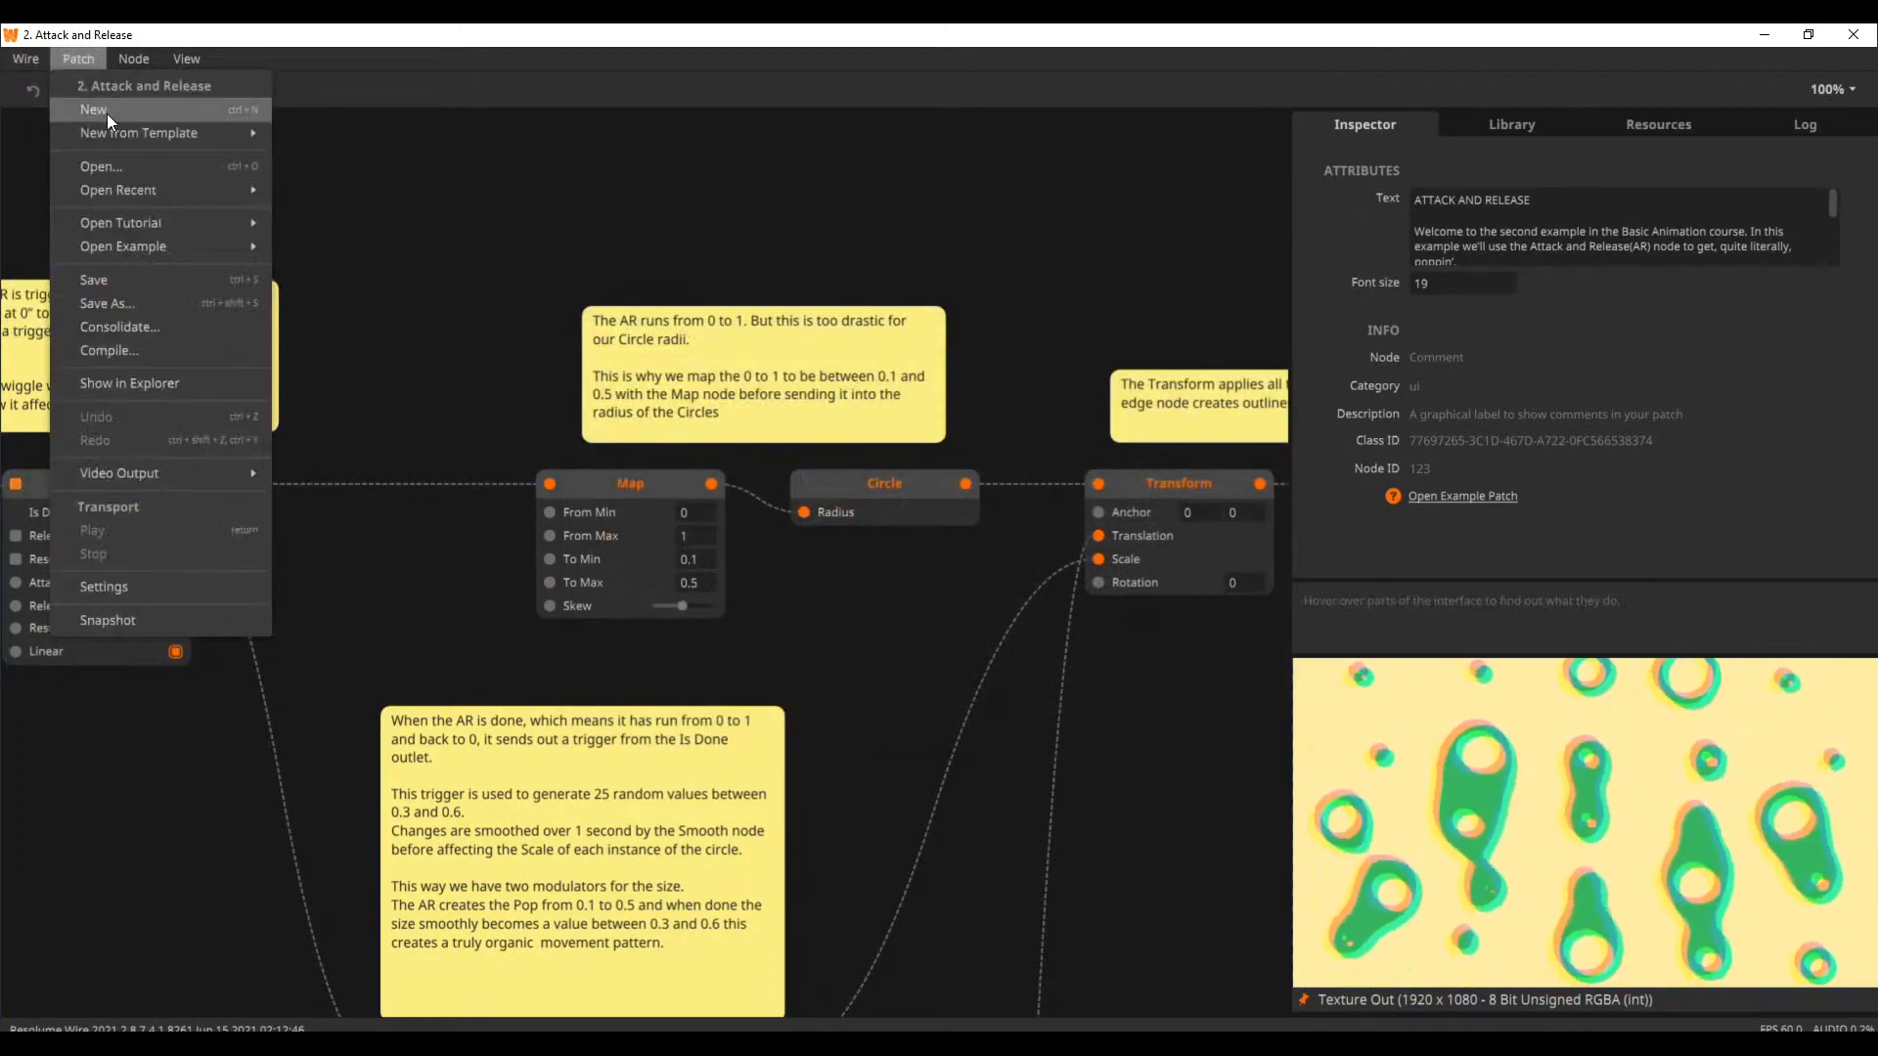
pyautogui.click(108, 114)
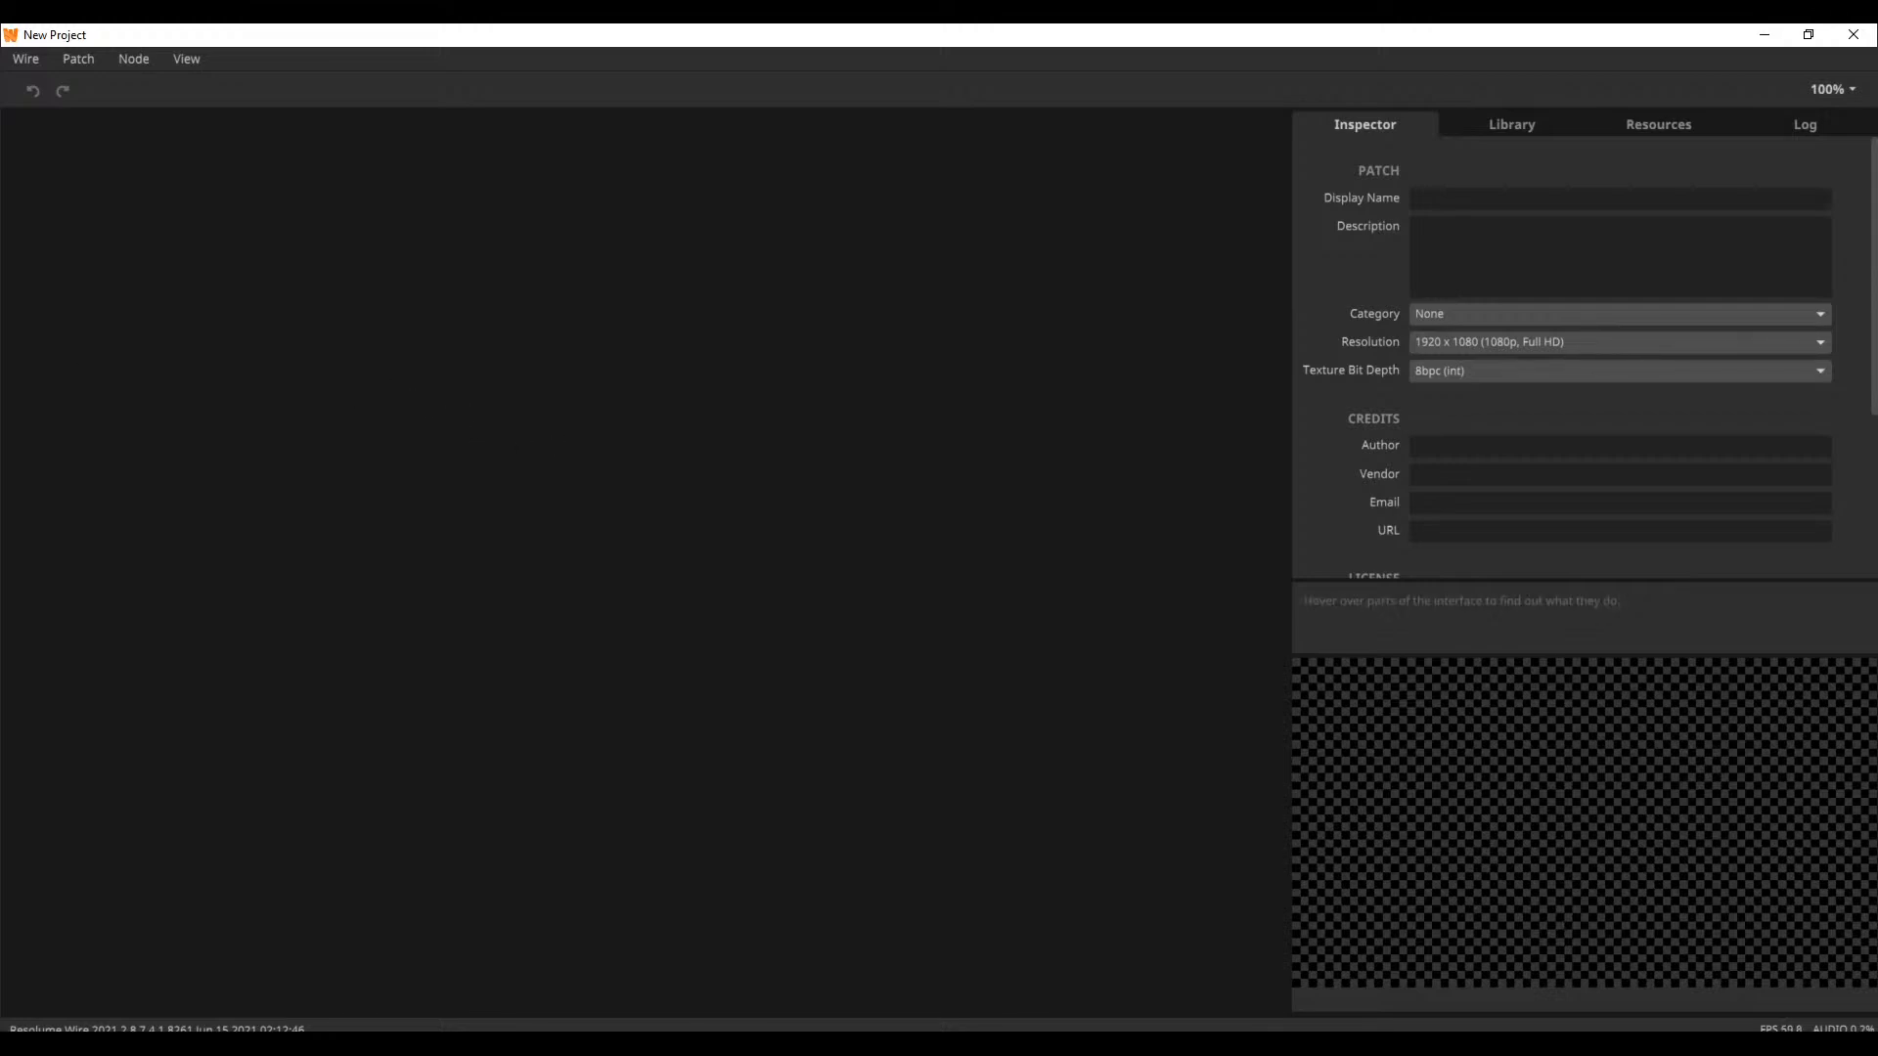
pyautogui.click(0, 747)
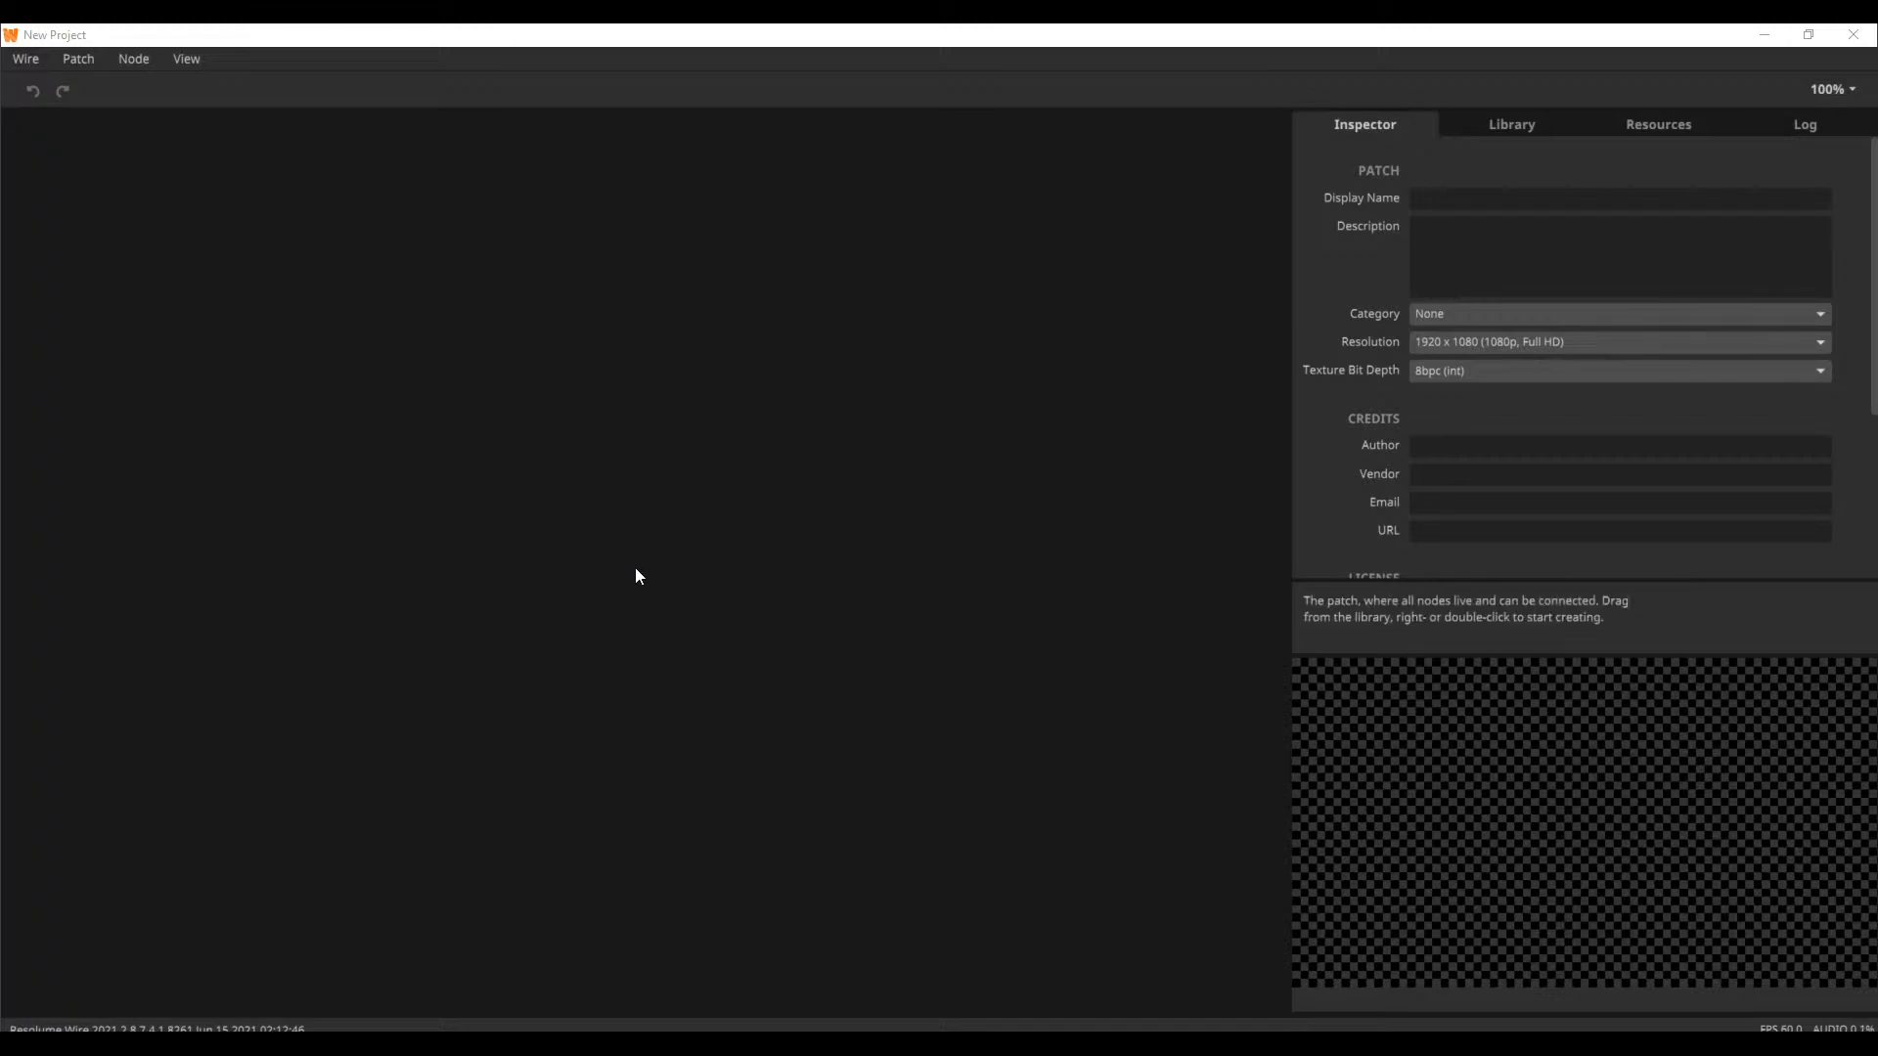
# Add a Video Player node to the empty patch and place a duplicate of it directly below
pyautogui.doubleClick(565, 444)
pyautogui.write('vid')
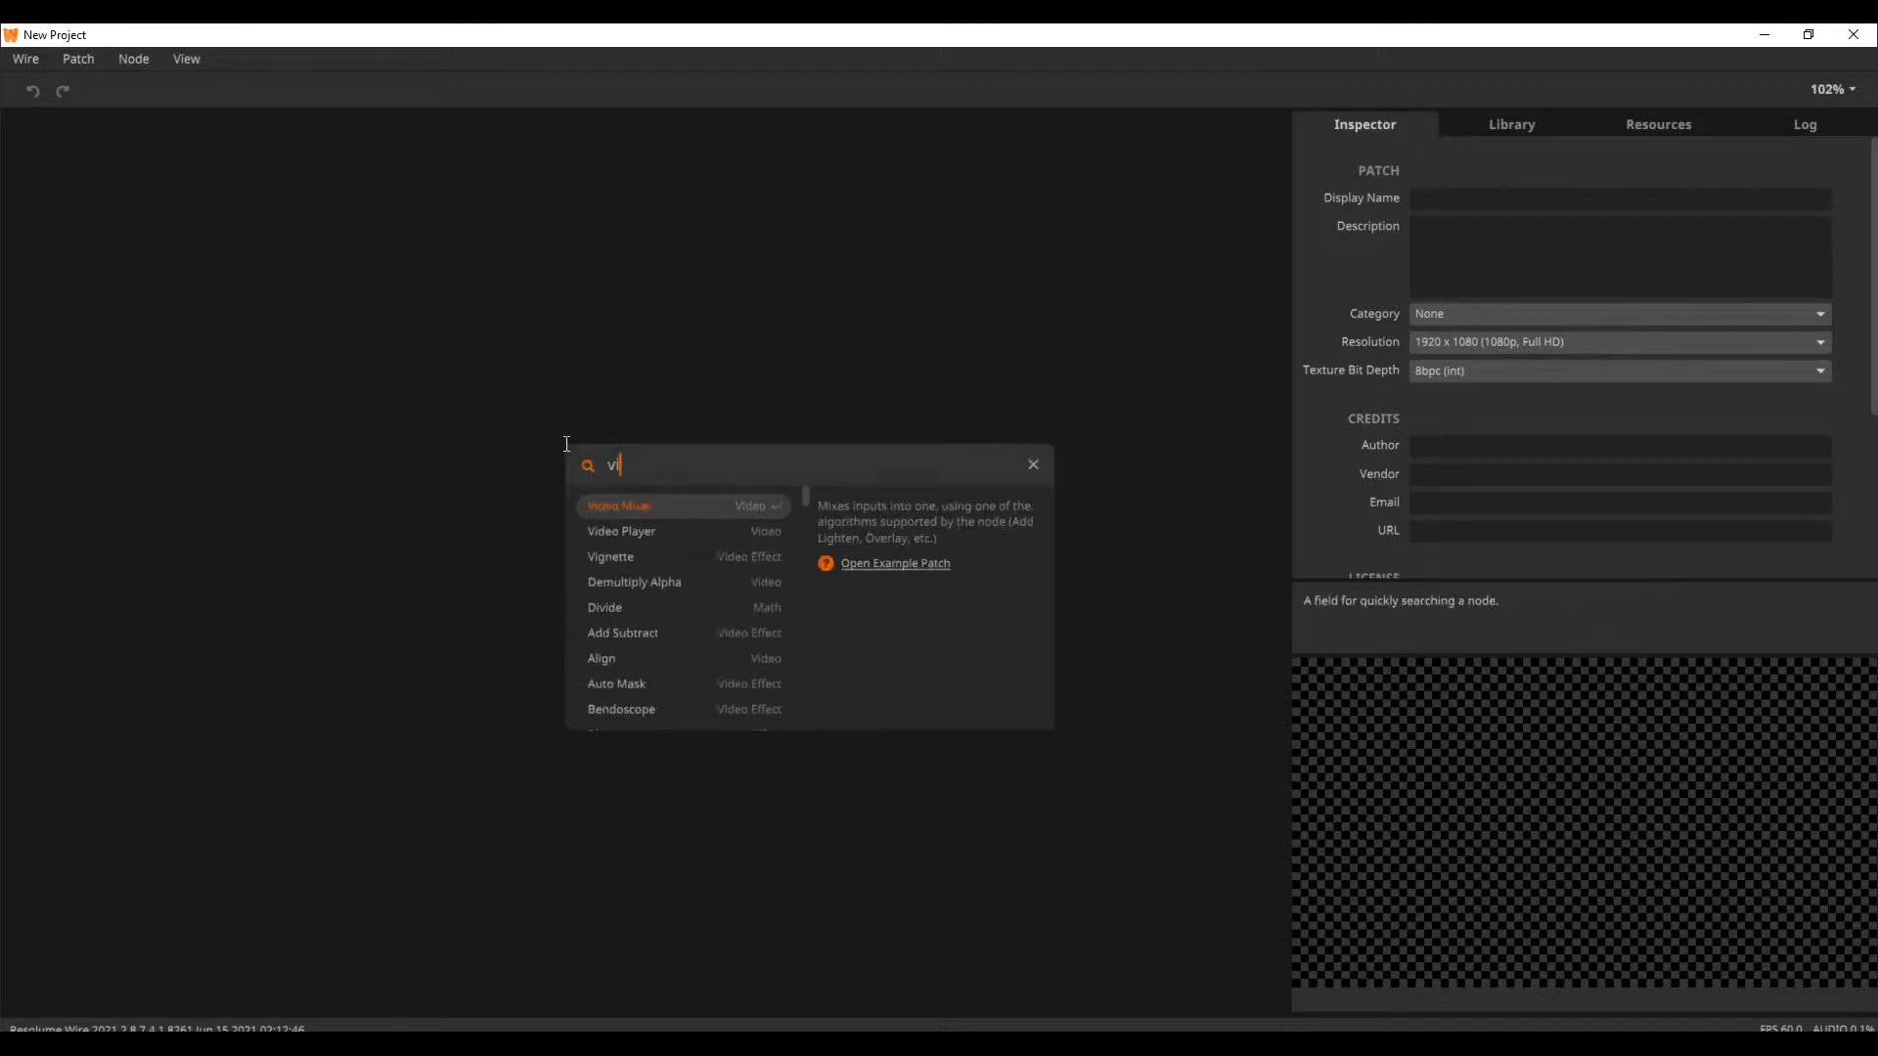
pyautogui.press('Down')
pyautogui.press('Return')
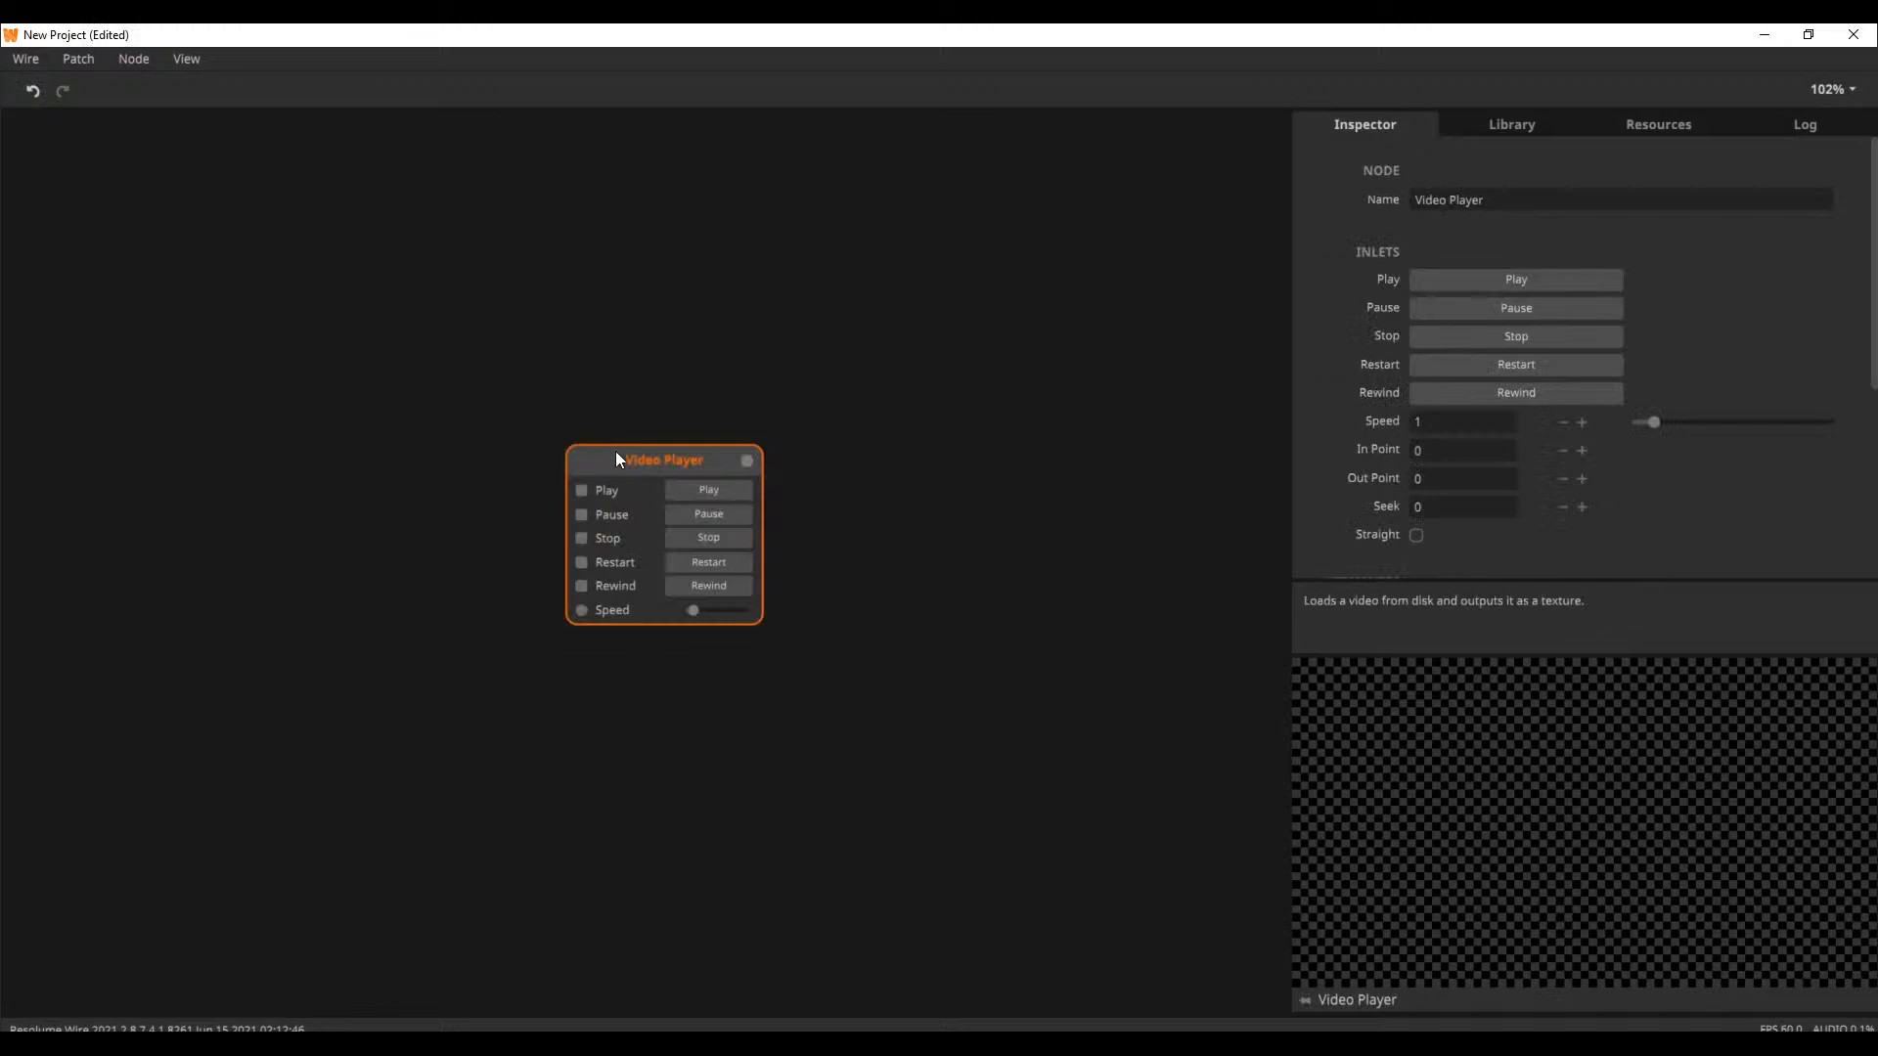
pyautogui.moveTo(616, 457); pyautogui.dragTo(490, 319)
pyautogui.hotkey('ctrl', 'd')
pyautogui.moveTo(506, 656); pyautogui.dragTo(485, 531)
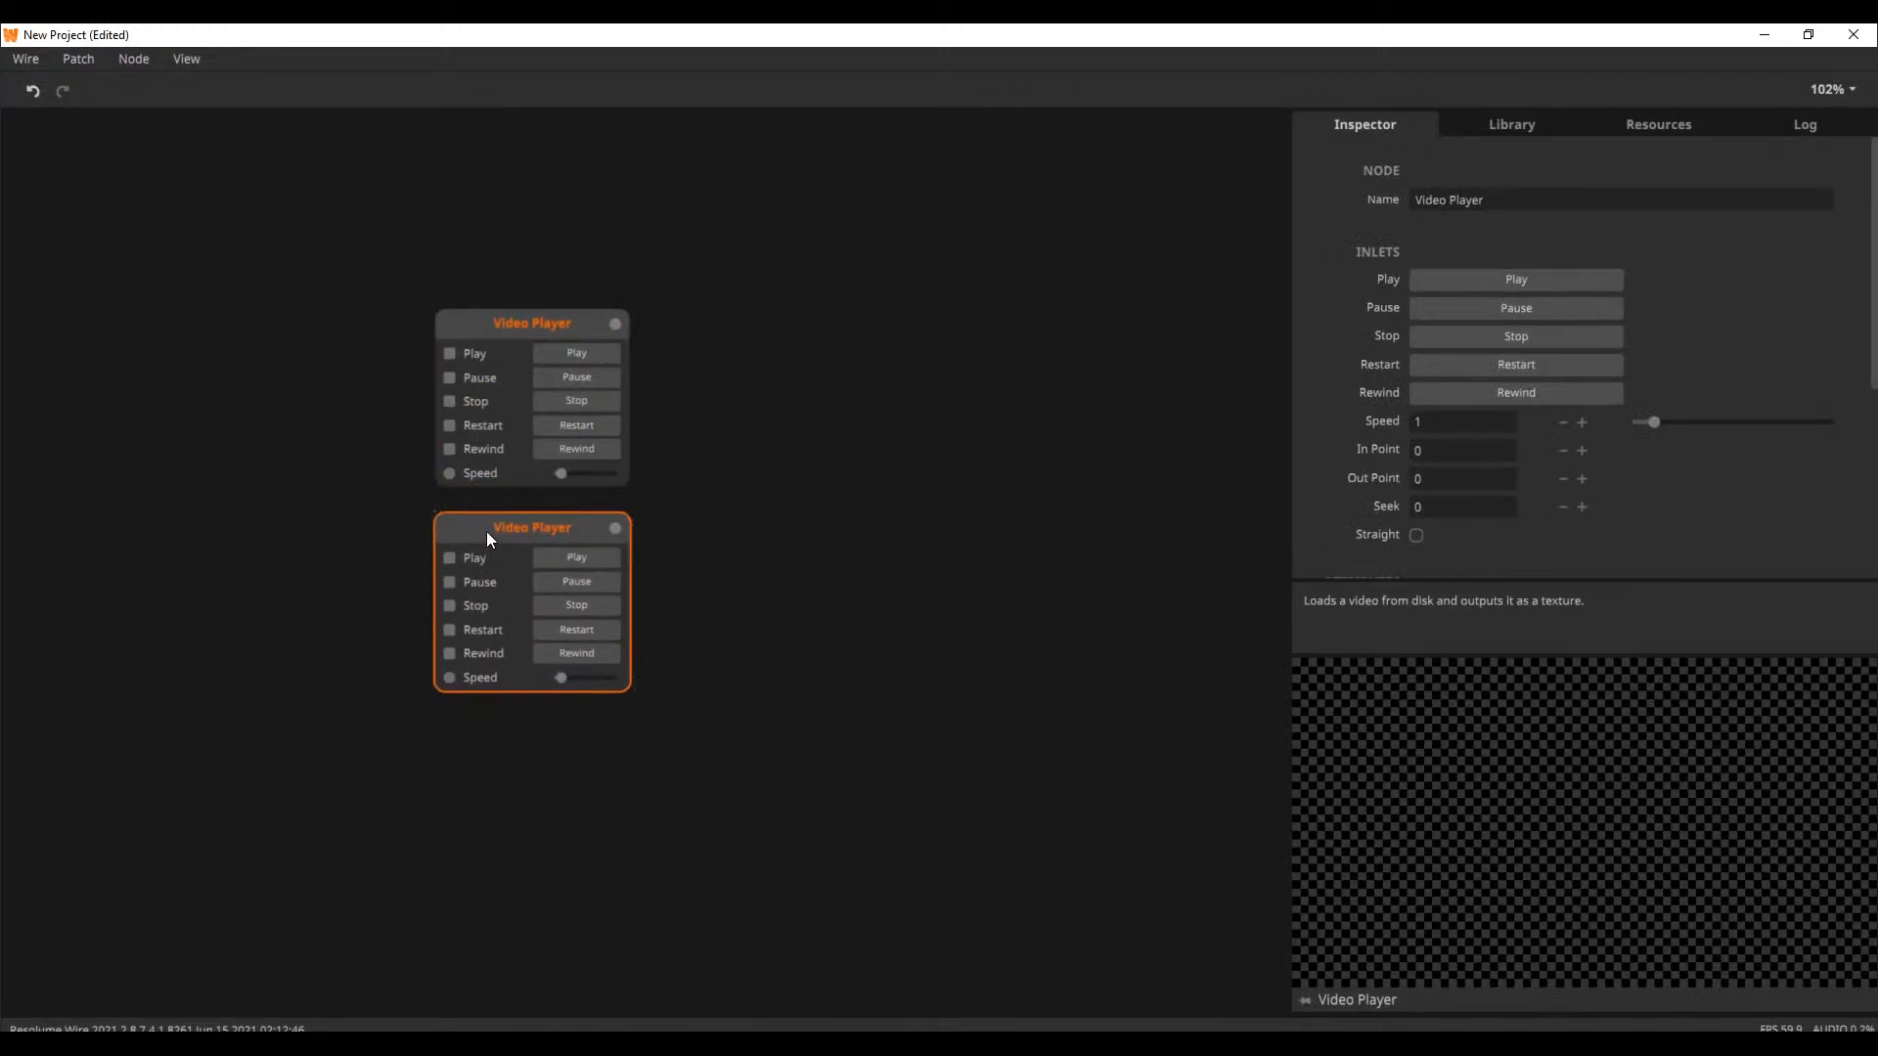
# Add a Video Mixer node and connect the upper Video Player to Layer 2 and the lower one to Layer 1
pyautogui.doubleClick(906, 566)
pyautogui.write('mix')
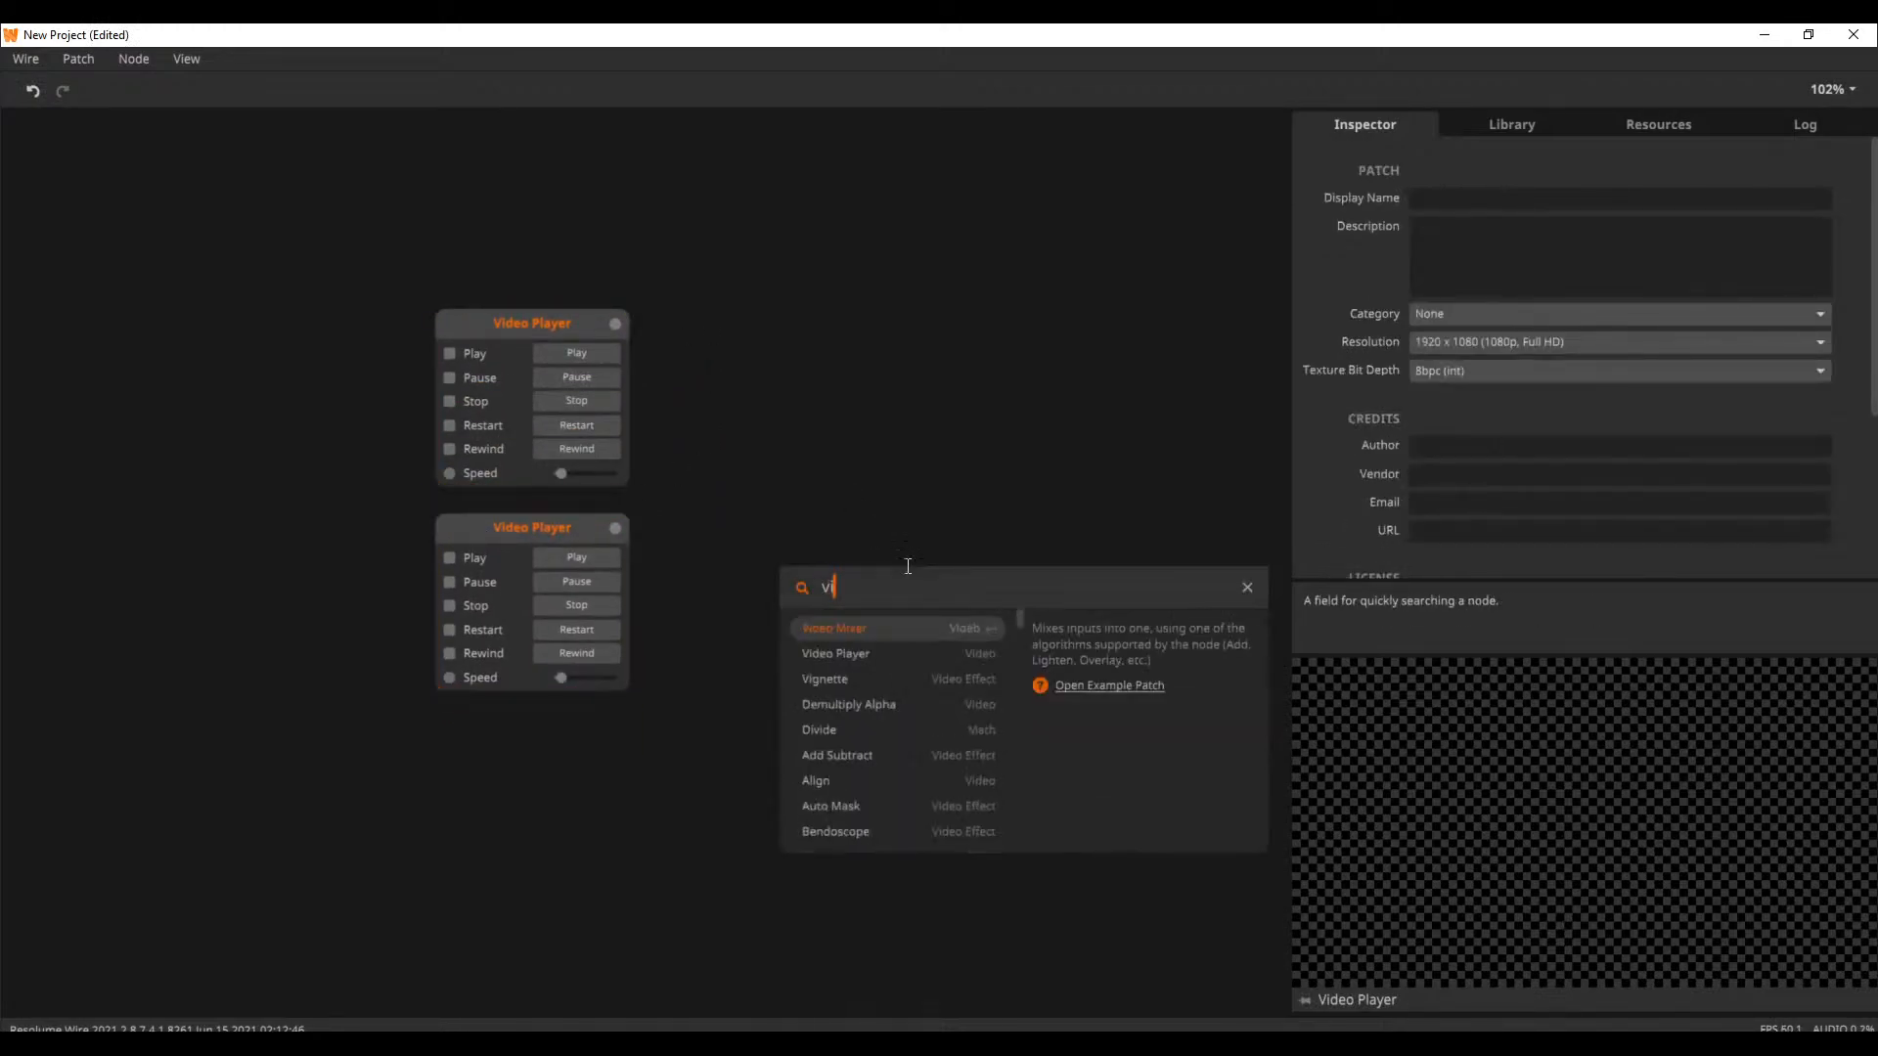
pyautogui.press('Return')
pyautogui.moveTo(616, 323); pyautogui.dragTo(923, 613)
pyautogui.moveTo(618, 530); pyautogui.dragTo(924, 660)
pyautogui.moveTo(965, 620); pyautogui.dragTo(910, 452)
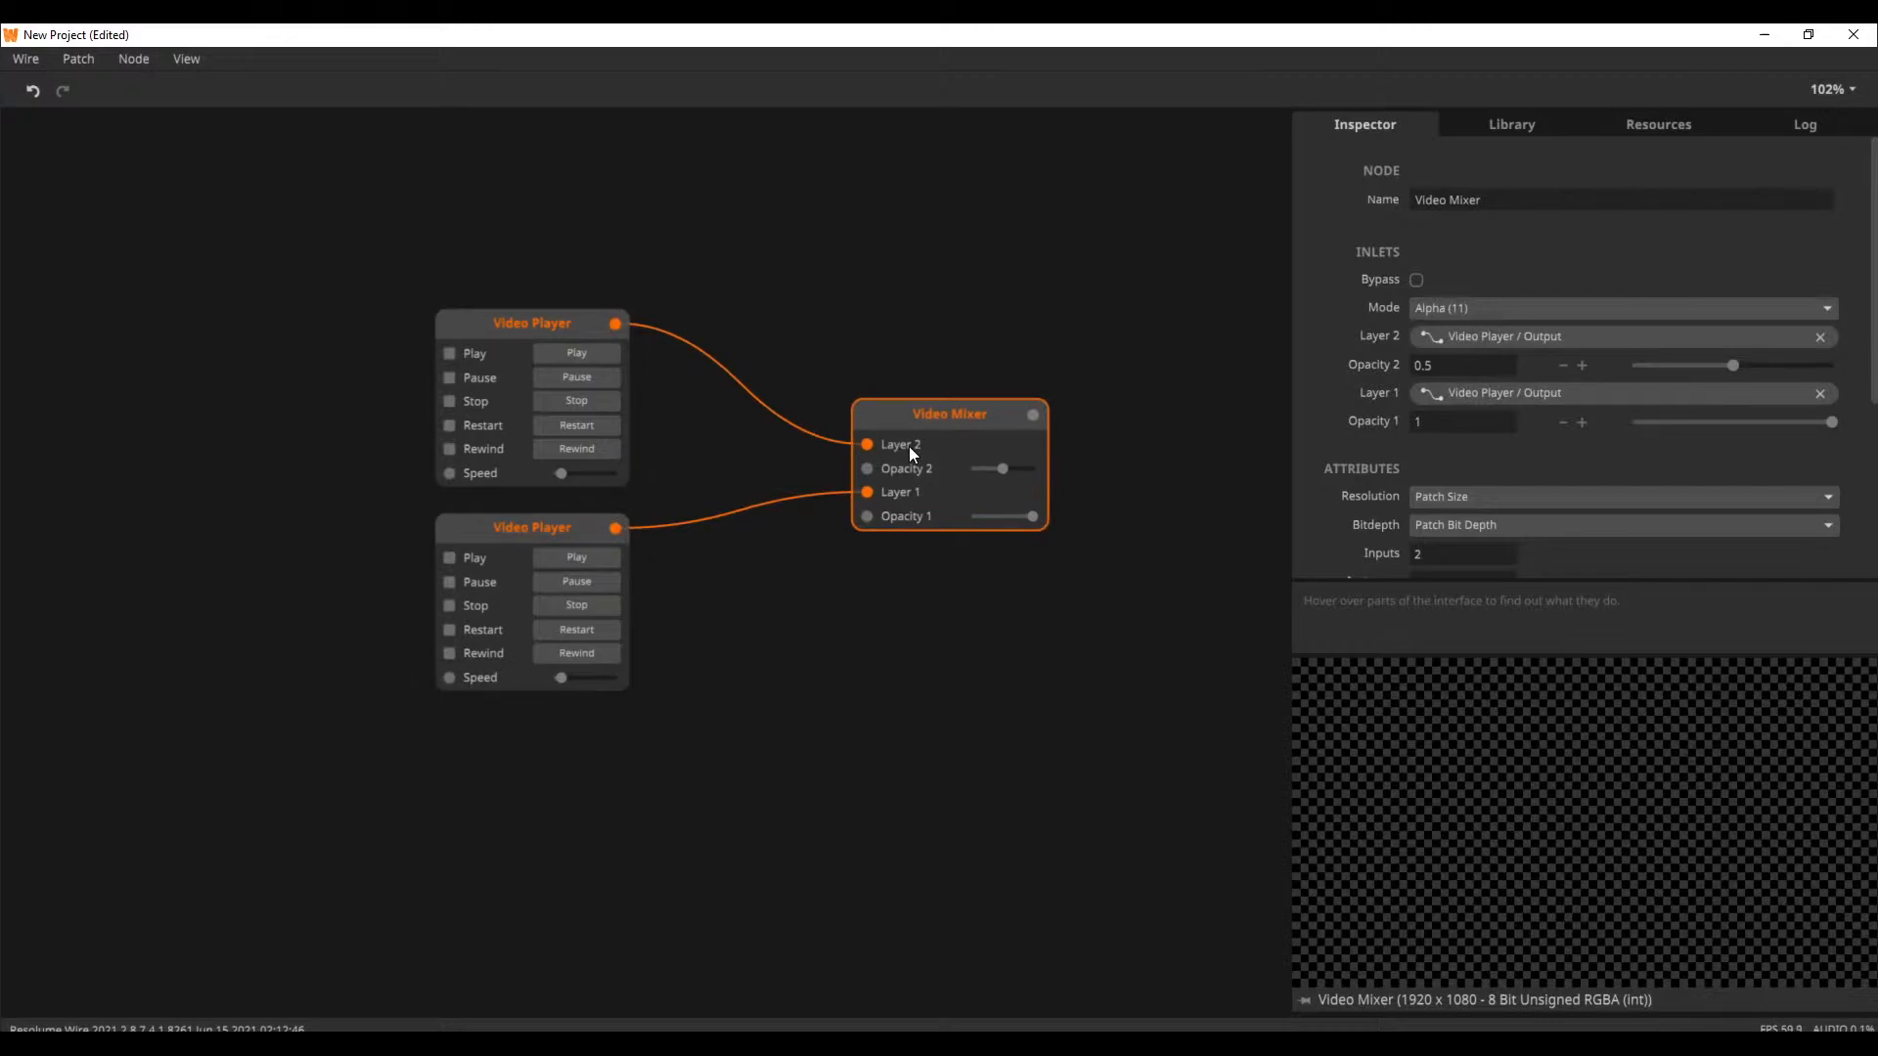
# Arrange the two Video Players and the Video Mixer compactly, with the mixer's top edge aligned to the upper player
pyautogui.moveTo(908, 446); pyautogui.dragTo(767, 355)
pyautogui.moveTo(1030, 338); pyautogui.dragTo(557, 619)
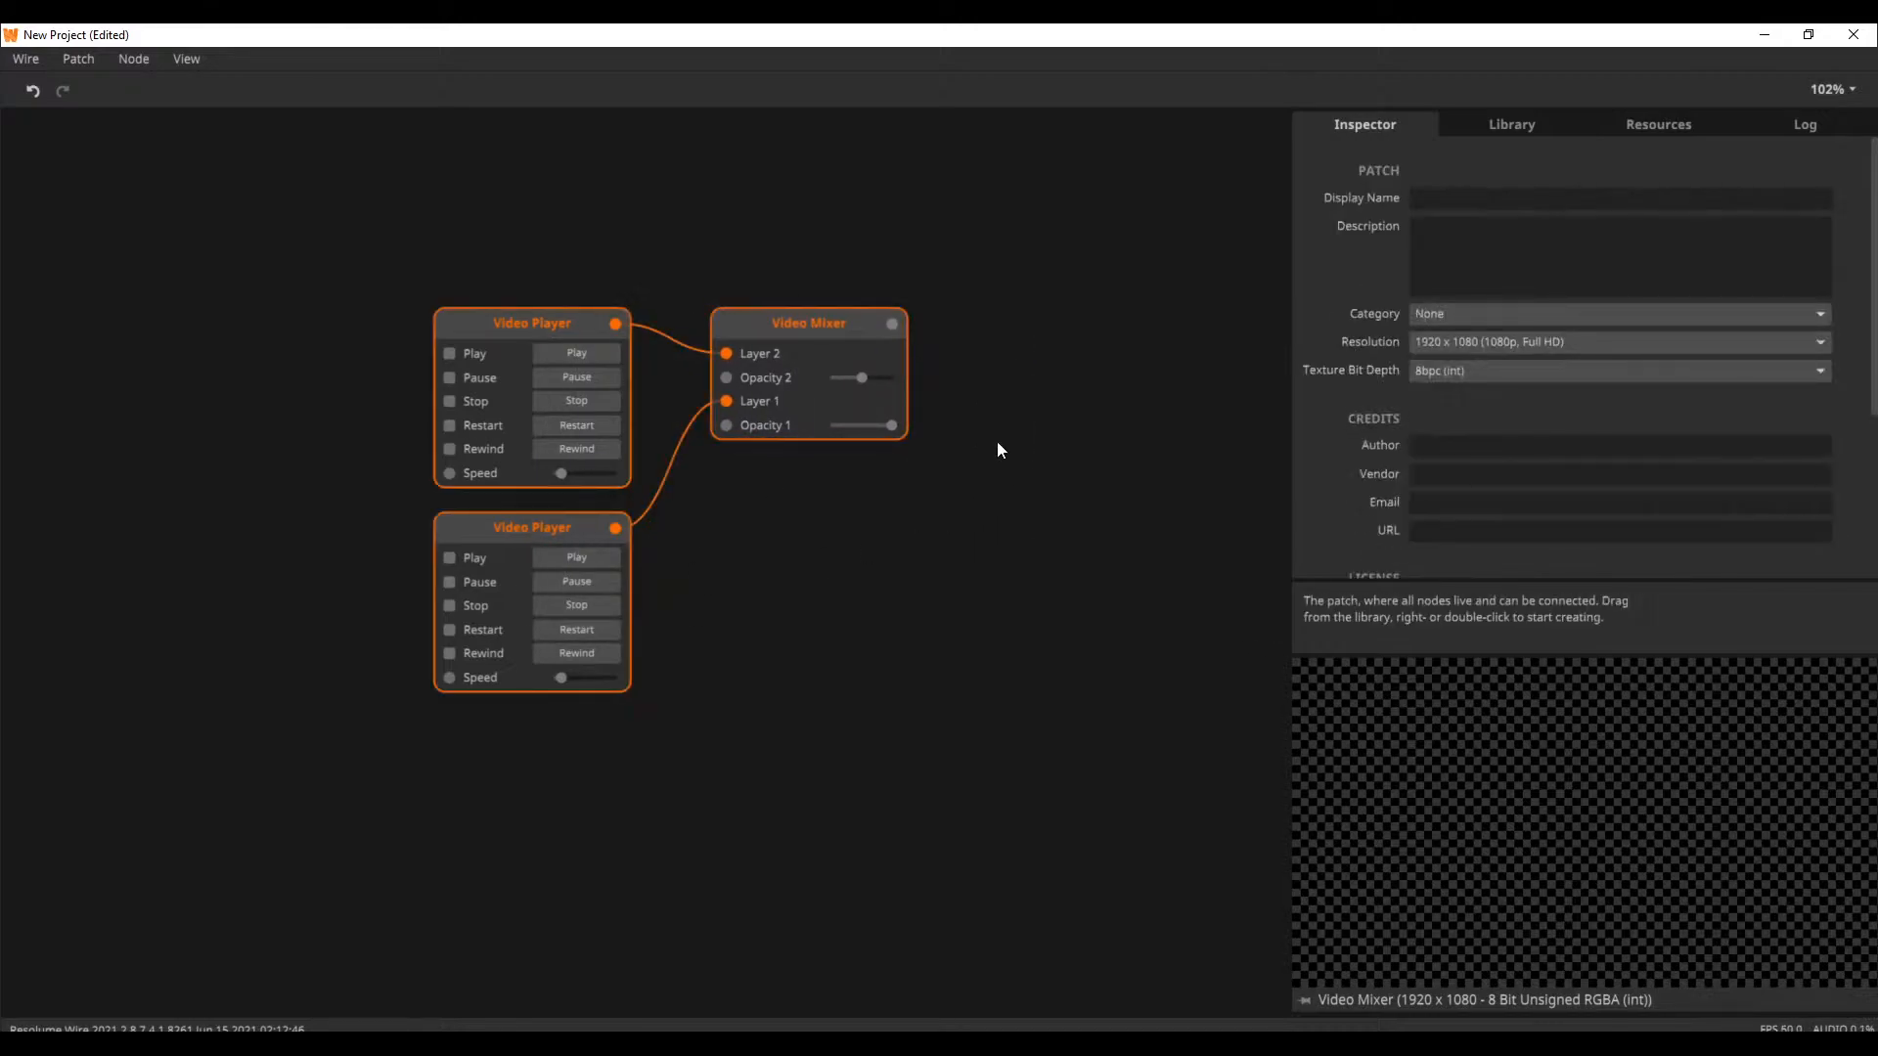
pyautogui.moveTo(820, 349); pyautogui.dragTo(718, 325)
pyautogui.click(782, 362)
pyautogui.moveTo(550, 526); pyautogui.dragTo(550, 505)
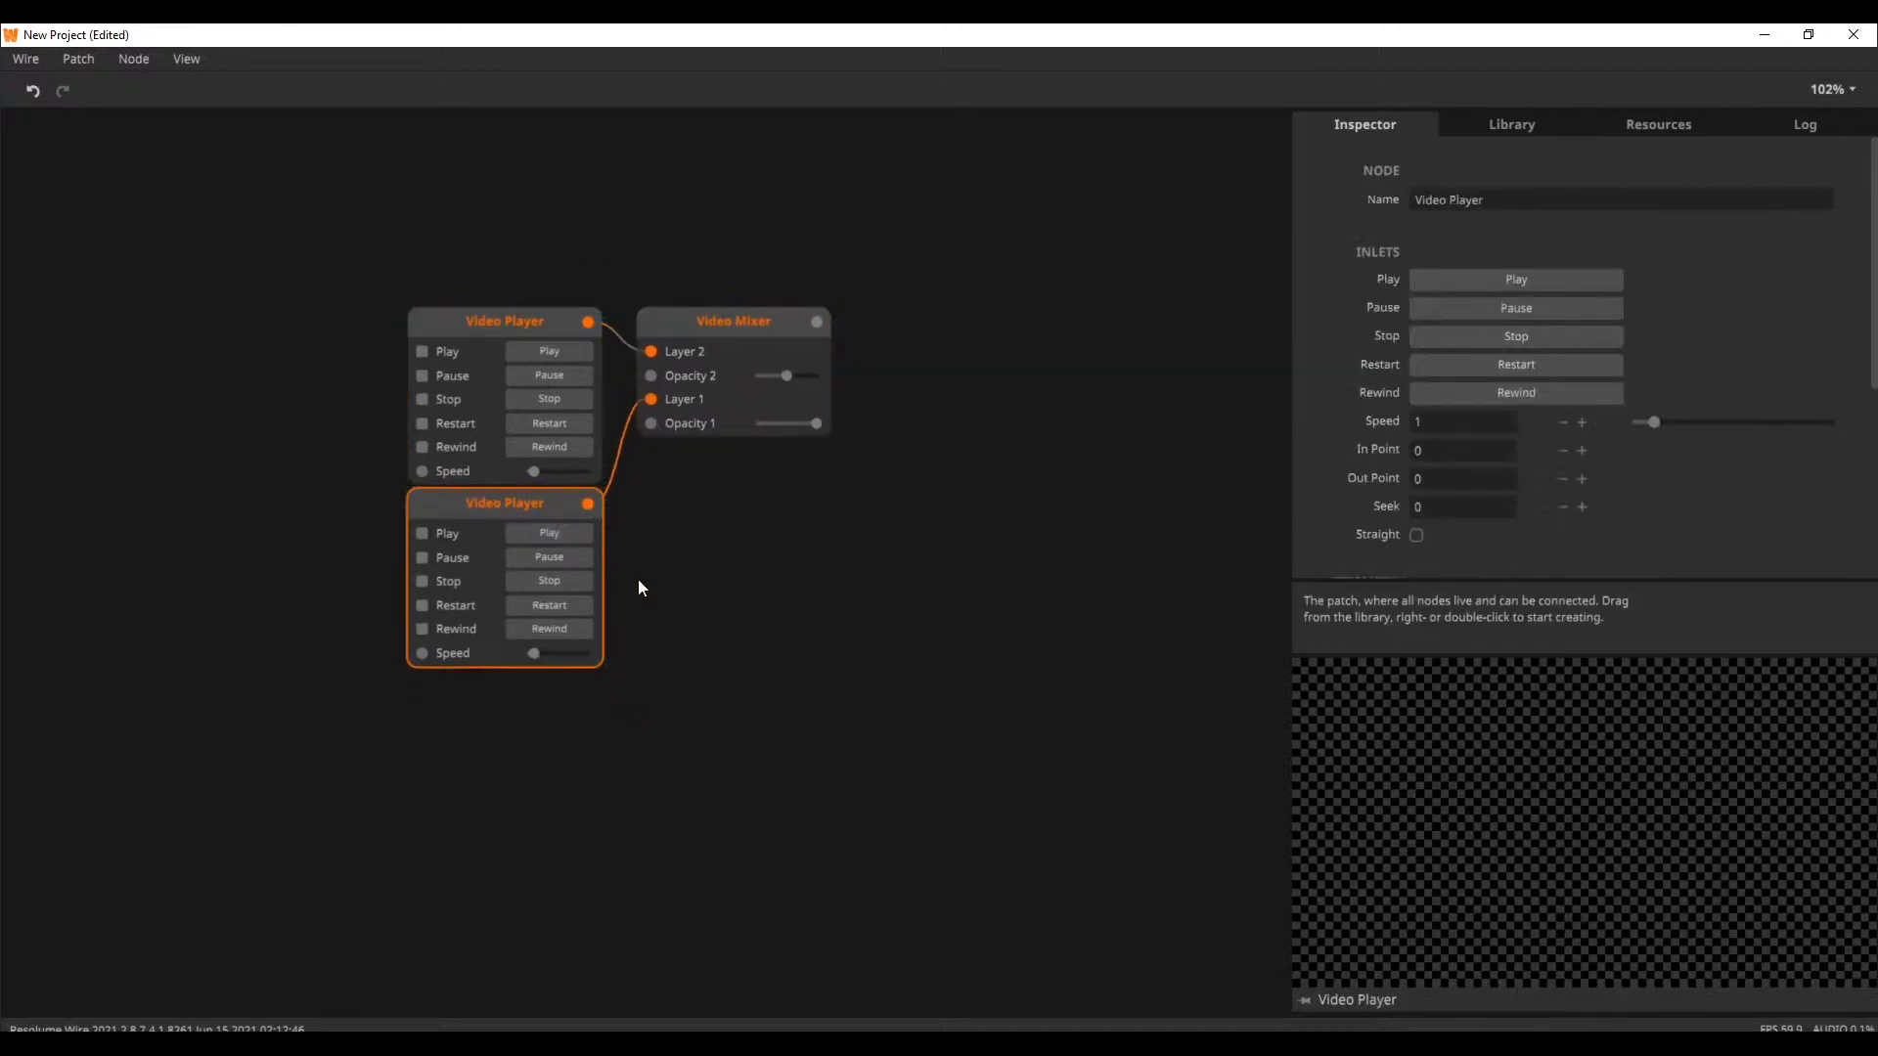
pyautogui.moveTo(1019, 330); pyautogui.dragTo(484, 595)
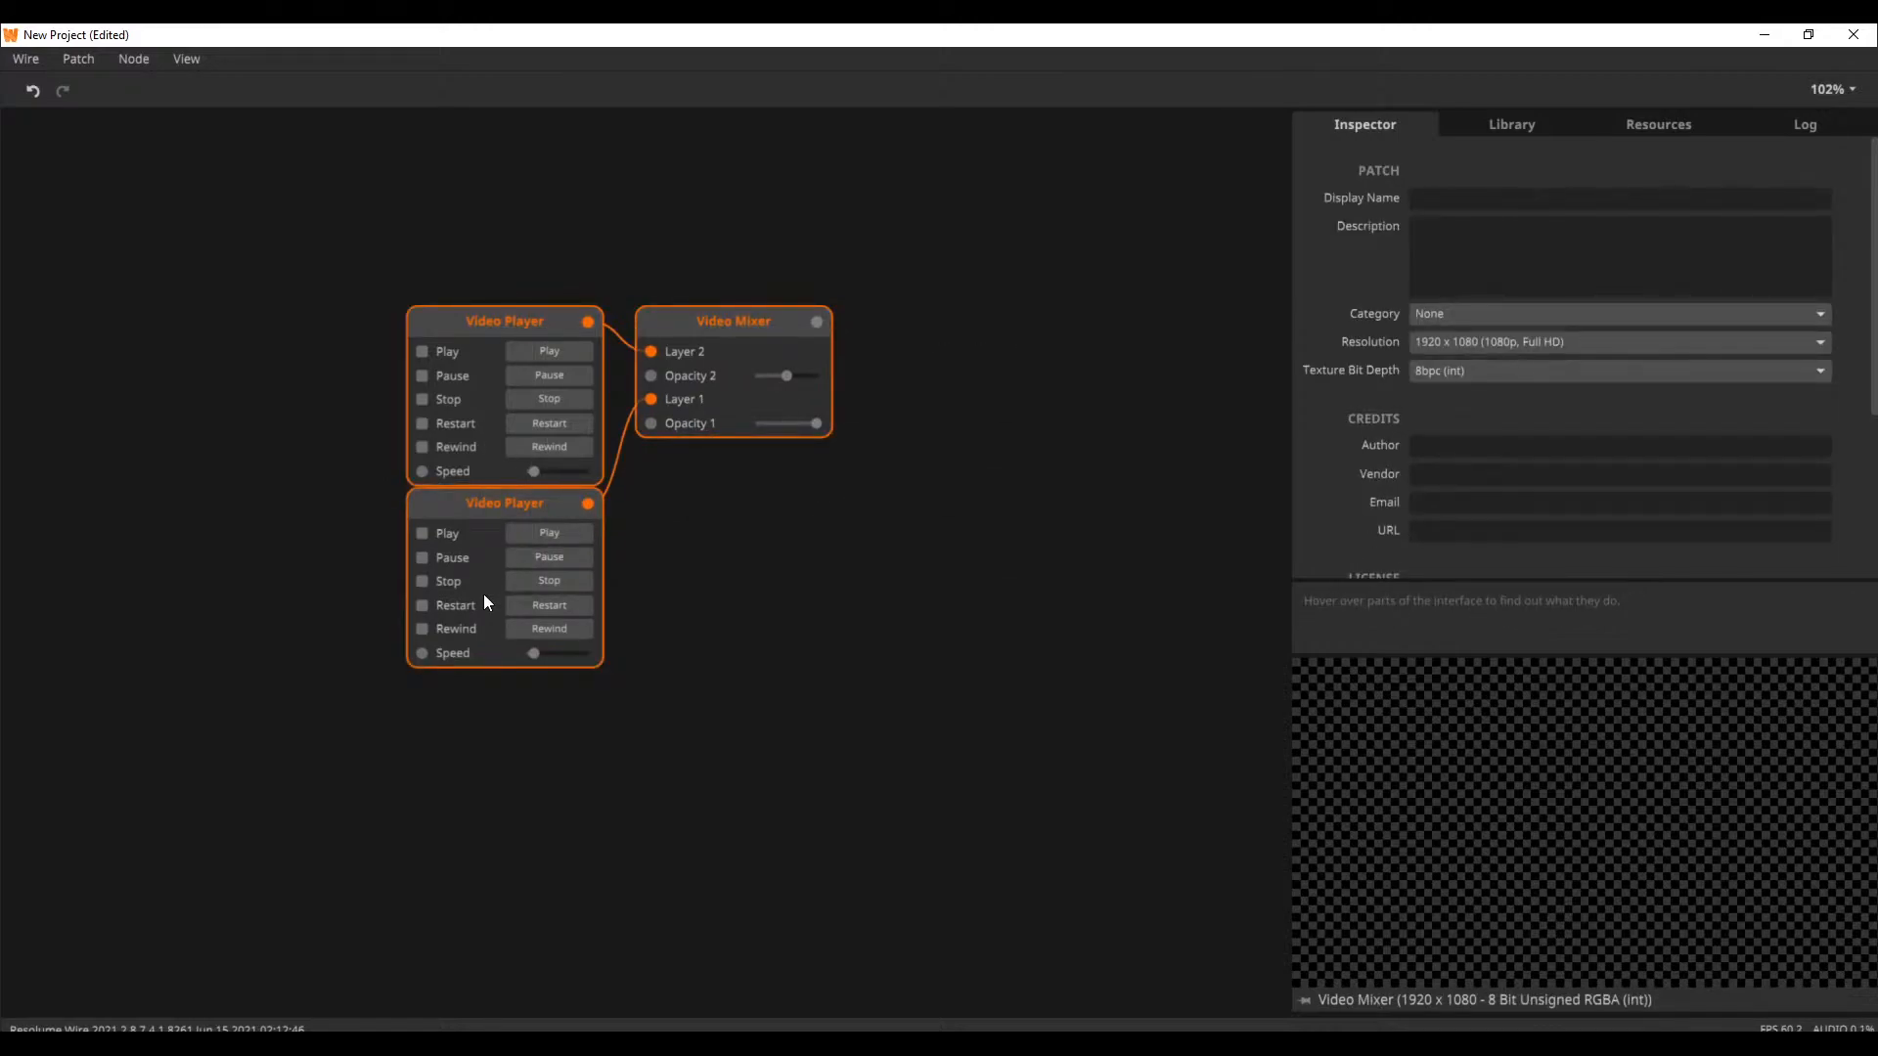
# Add an Image node and align it beneath the Video Mixer, level with the lower Video Player
pyautogui.doubleClick(760, 589)
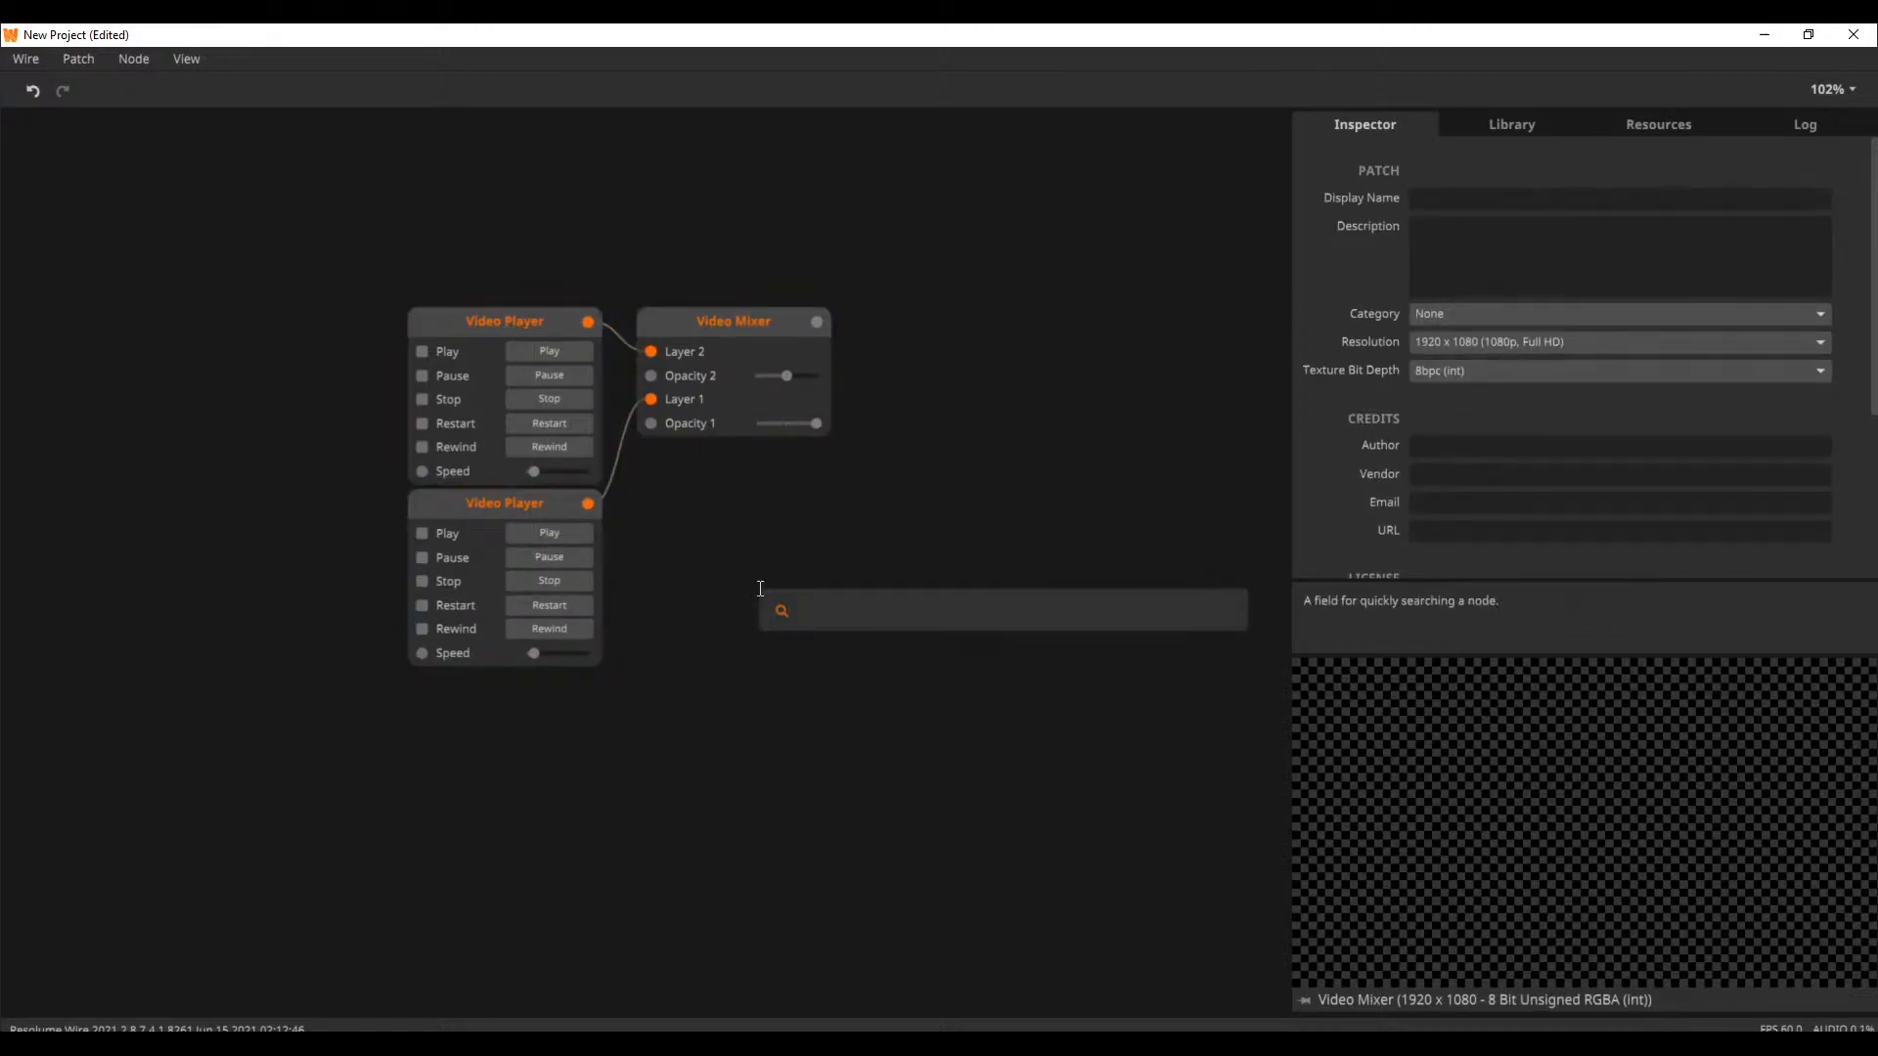
pyautogui.write('image')
pyautogui.press('Return')
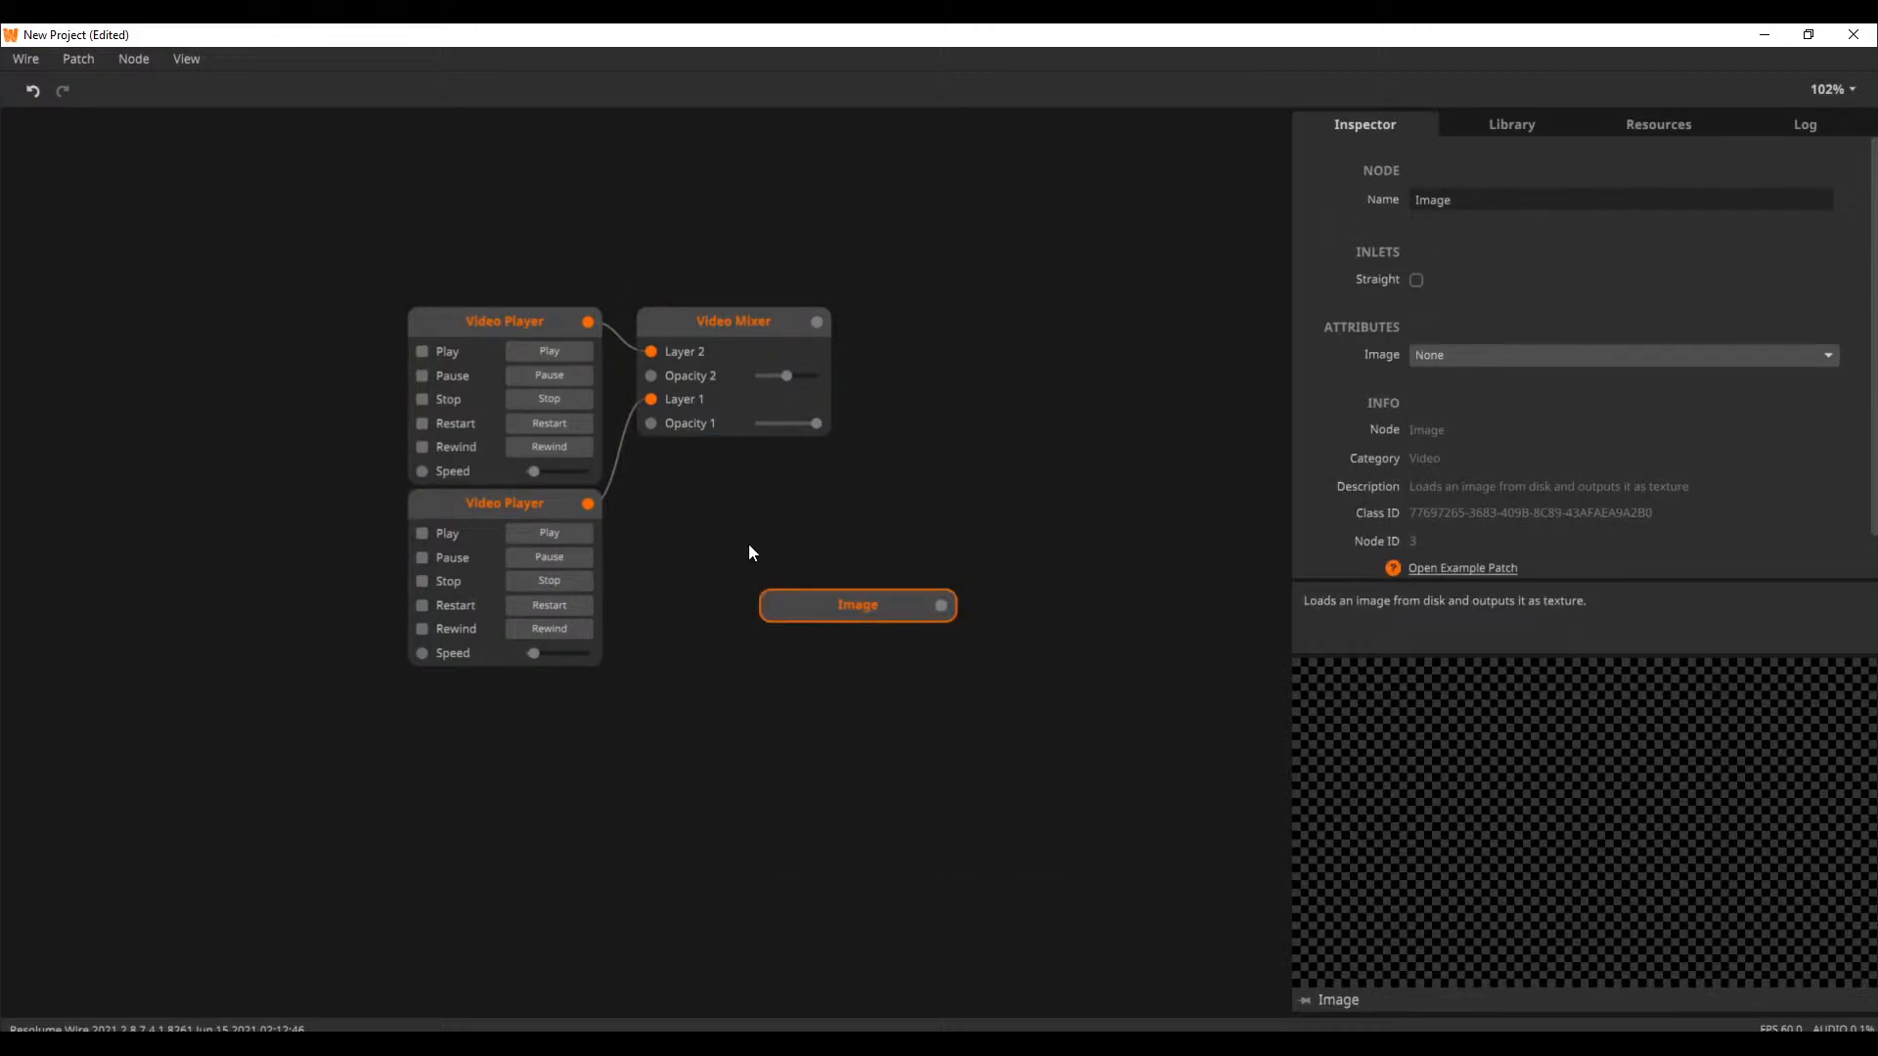
pyautogui.moveTo(830, 603); pyautogui.dragTo(706, 501)
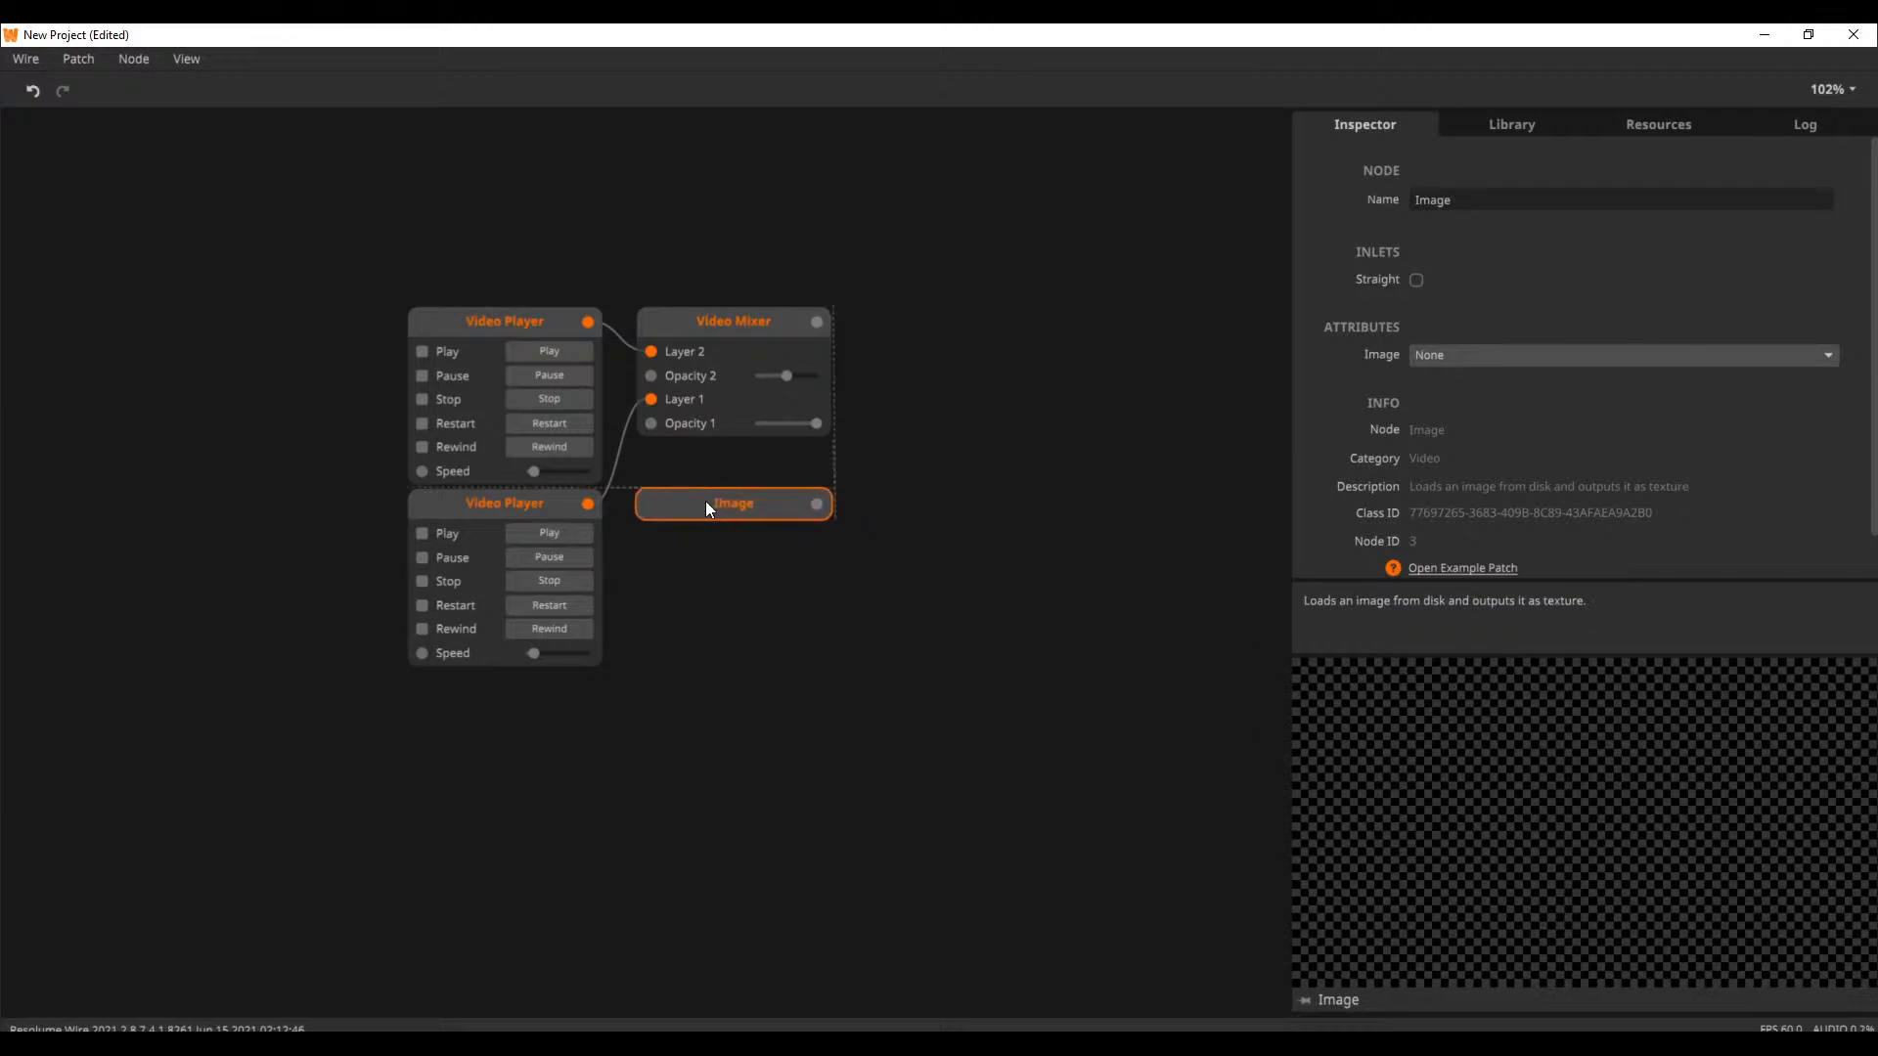
# Delete all the nodes in the patch
pyautogui.moveTo(335, 745); pyautogui.dragTo(749, 288)
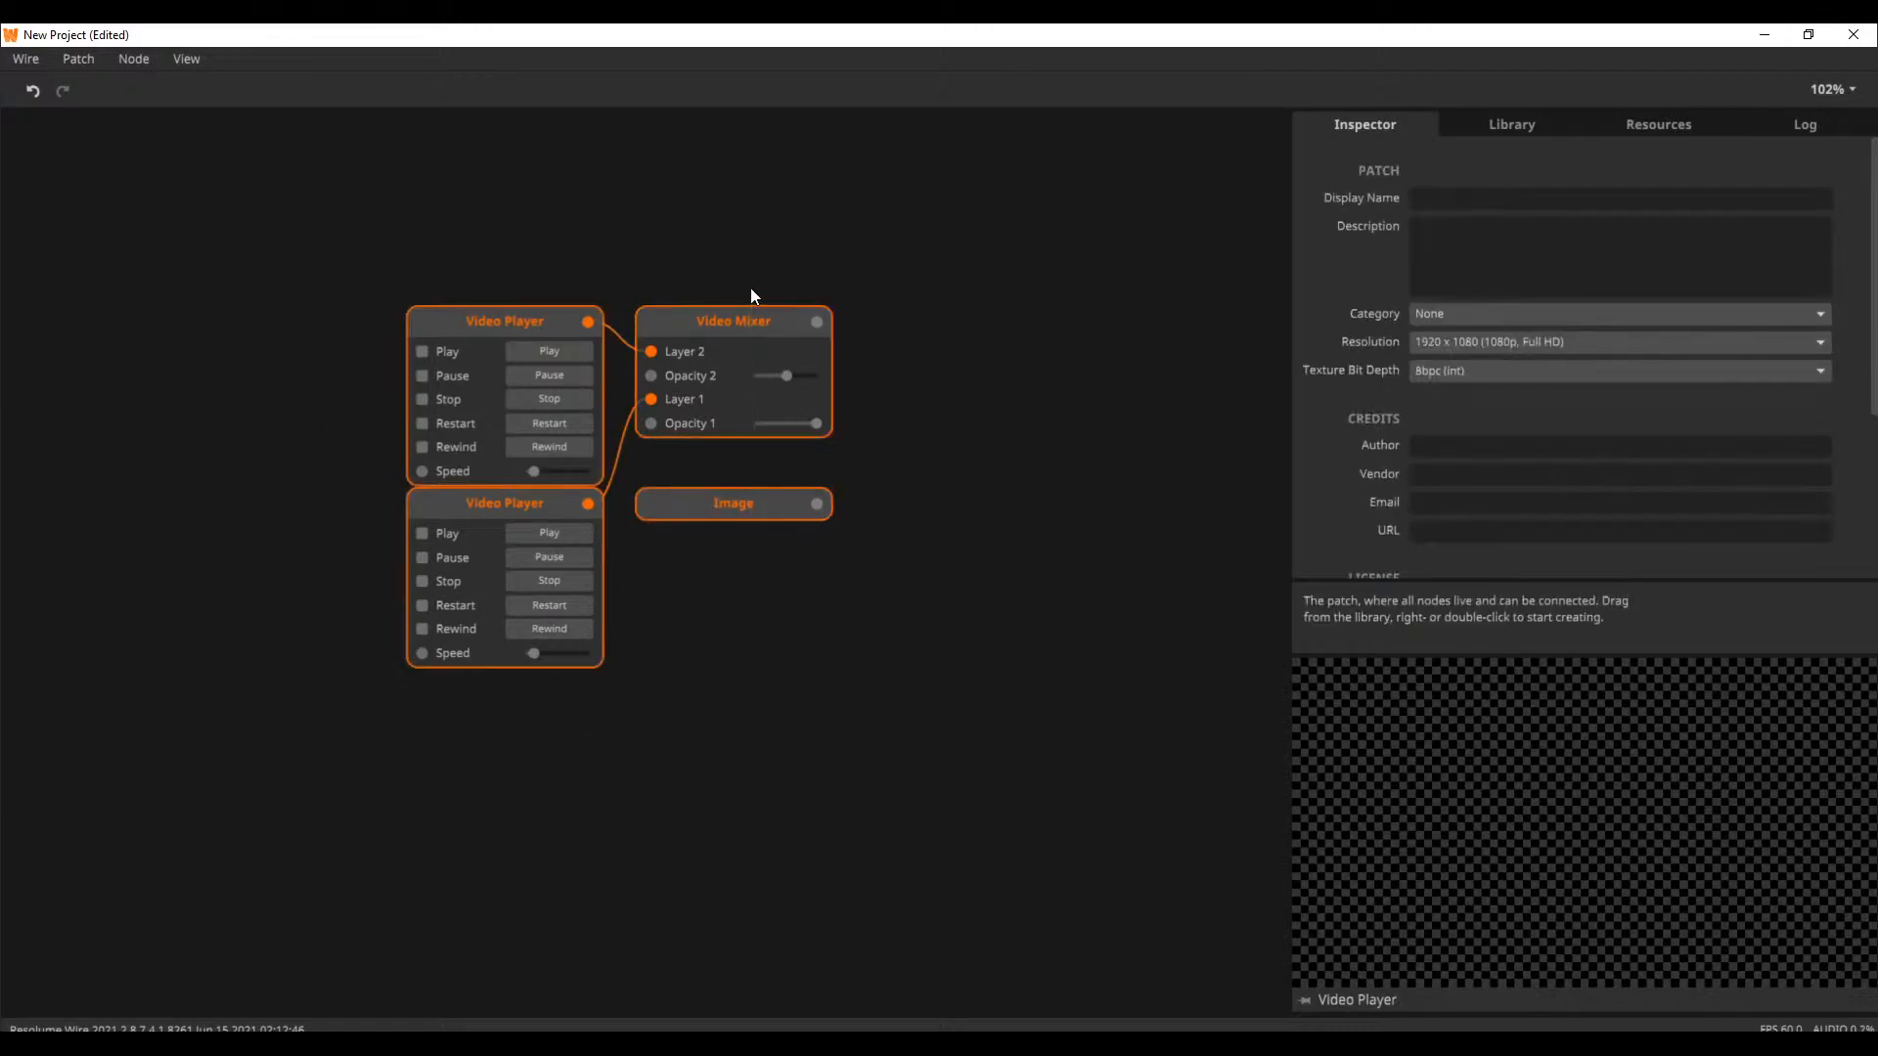
pyautogui.press('Delete')
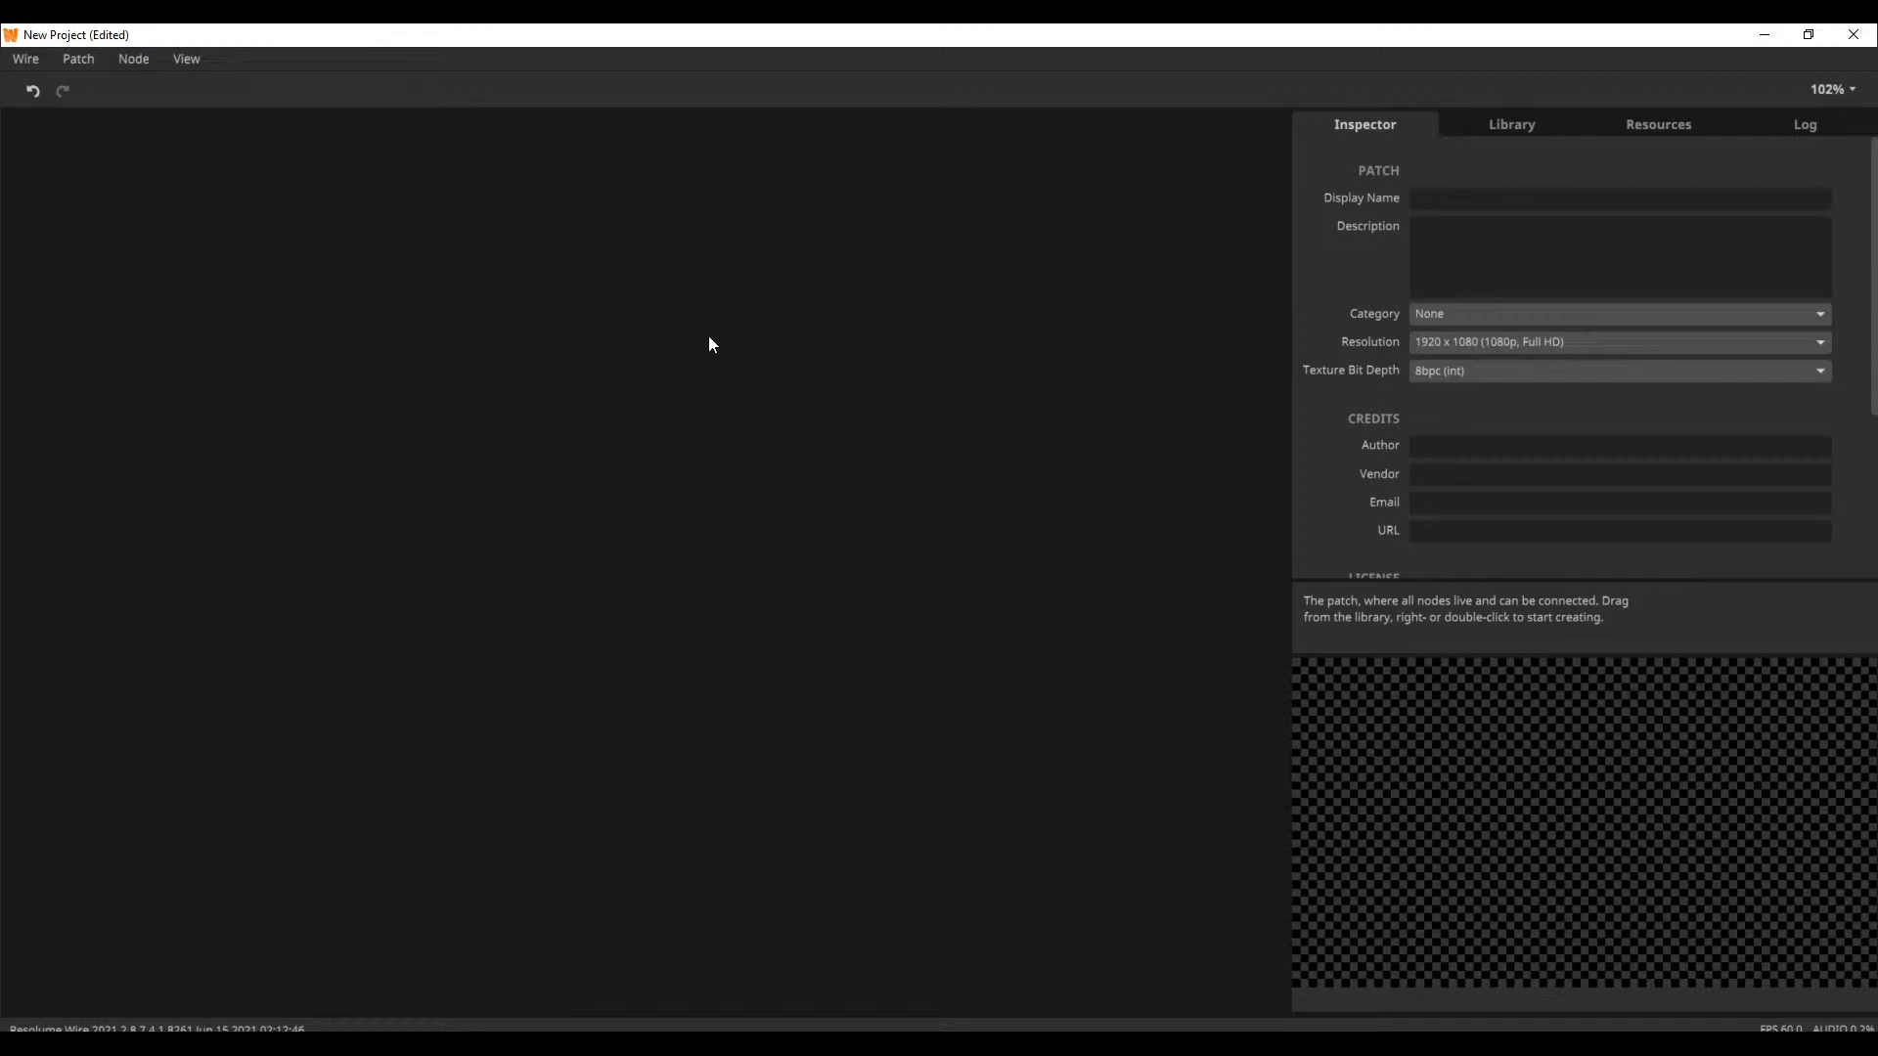
# Close Resolume Wire and quit Resolume Arena without saving
pyautogui.click(1851, 43)
pyautogui.click(878, 608)
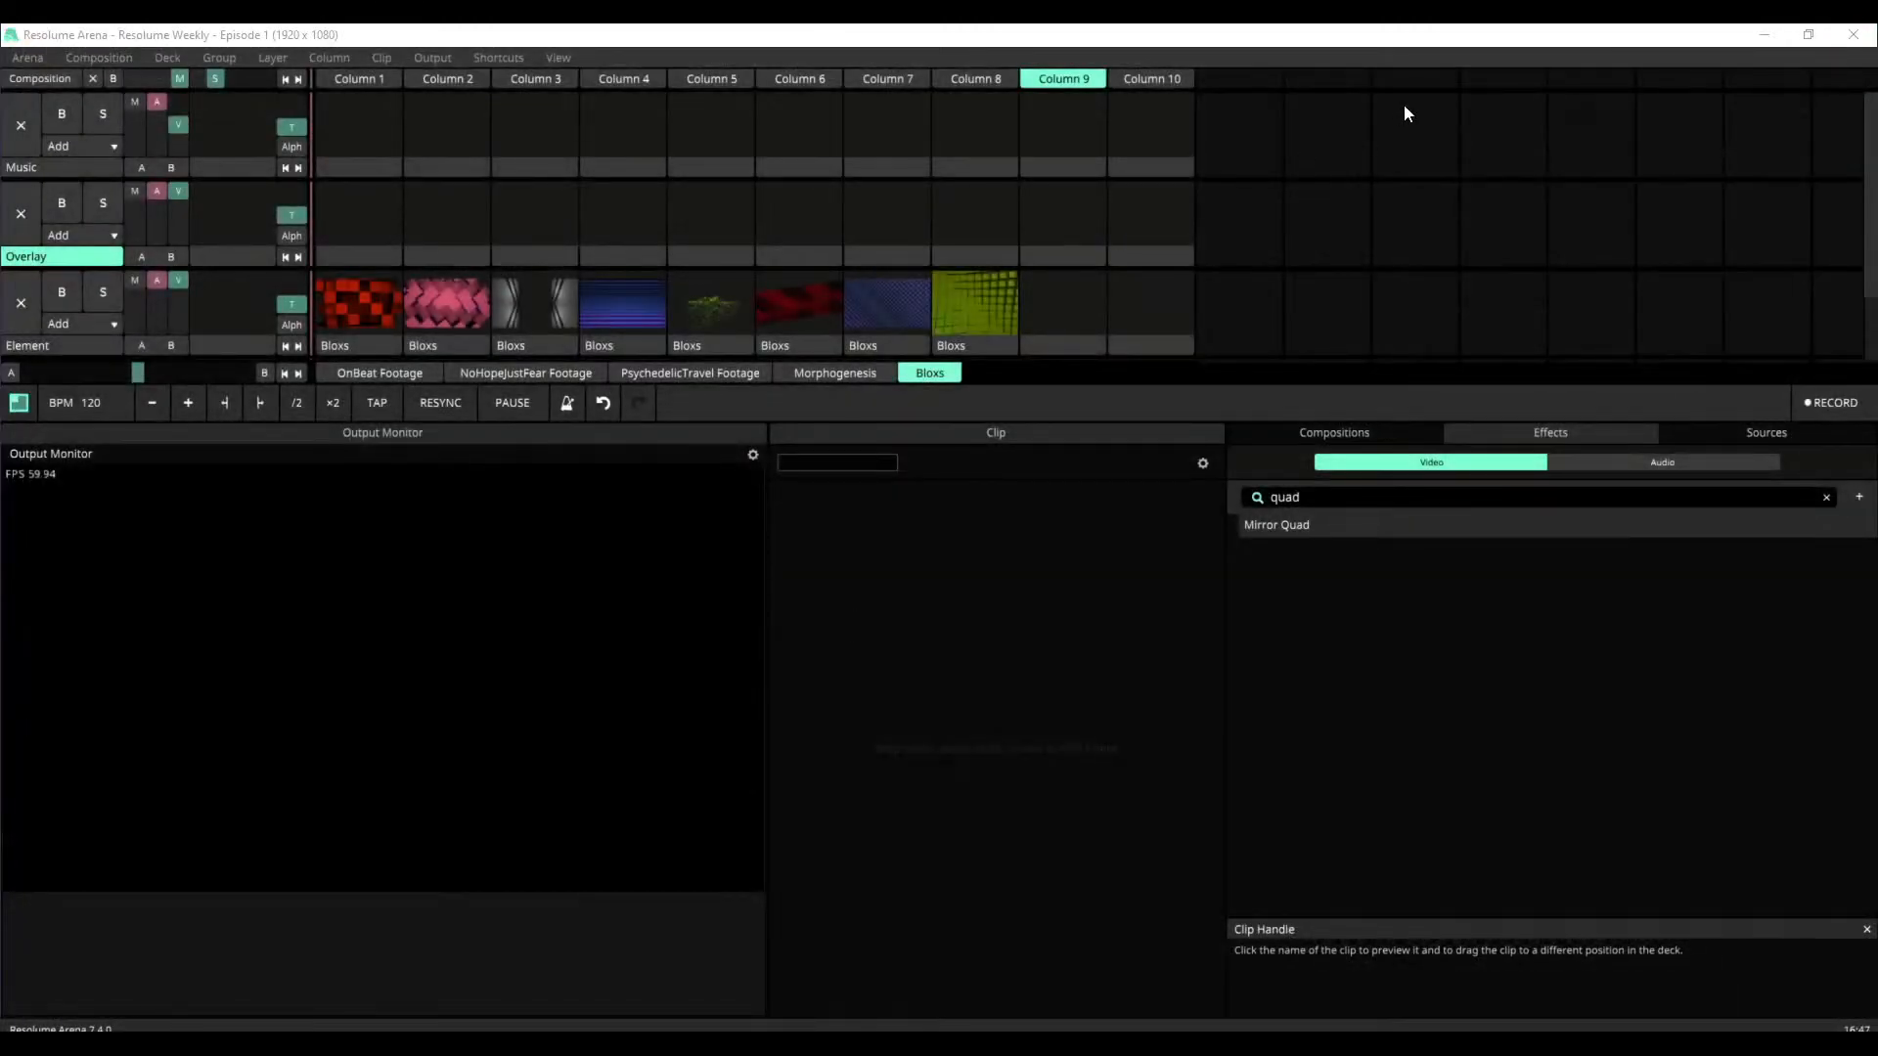
pyautogui.click(1853, 34)
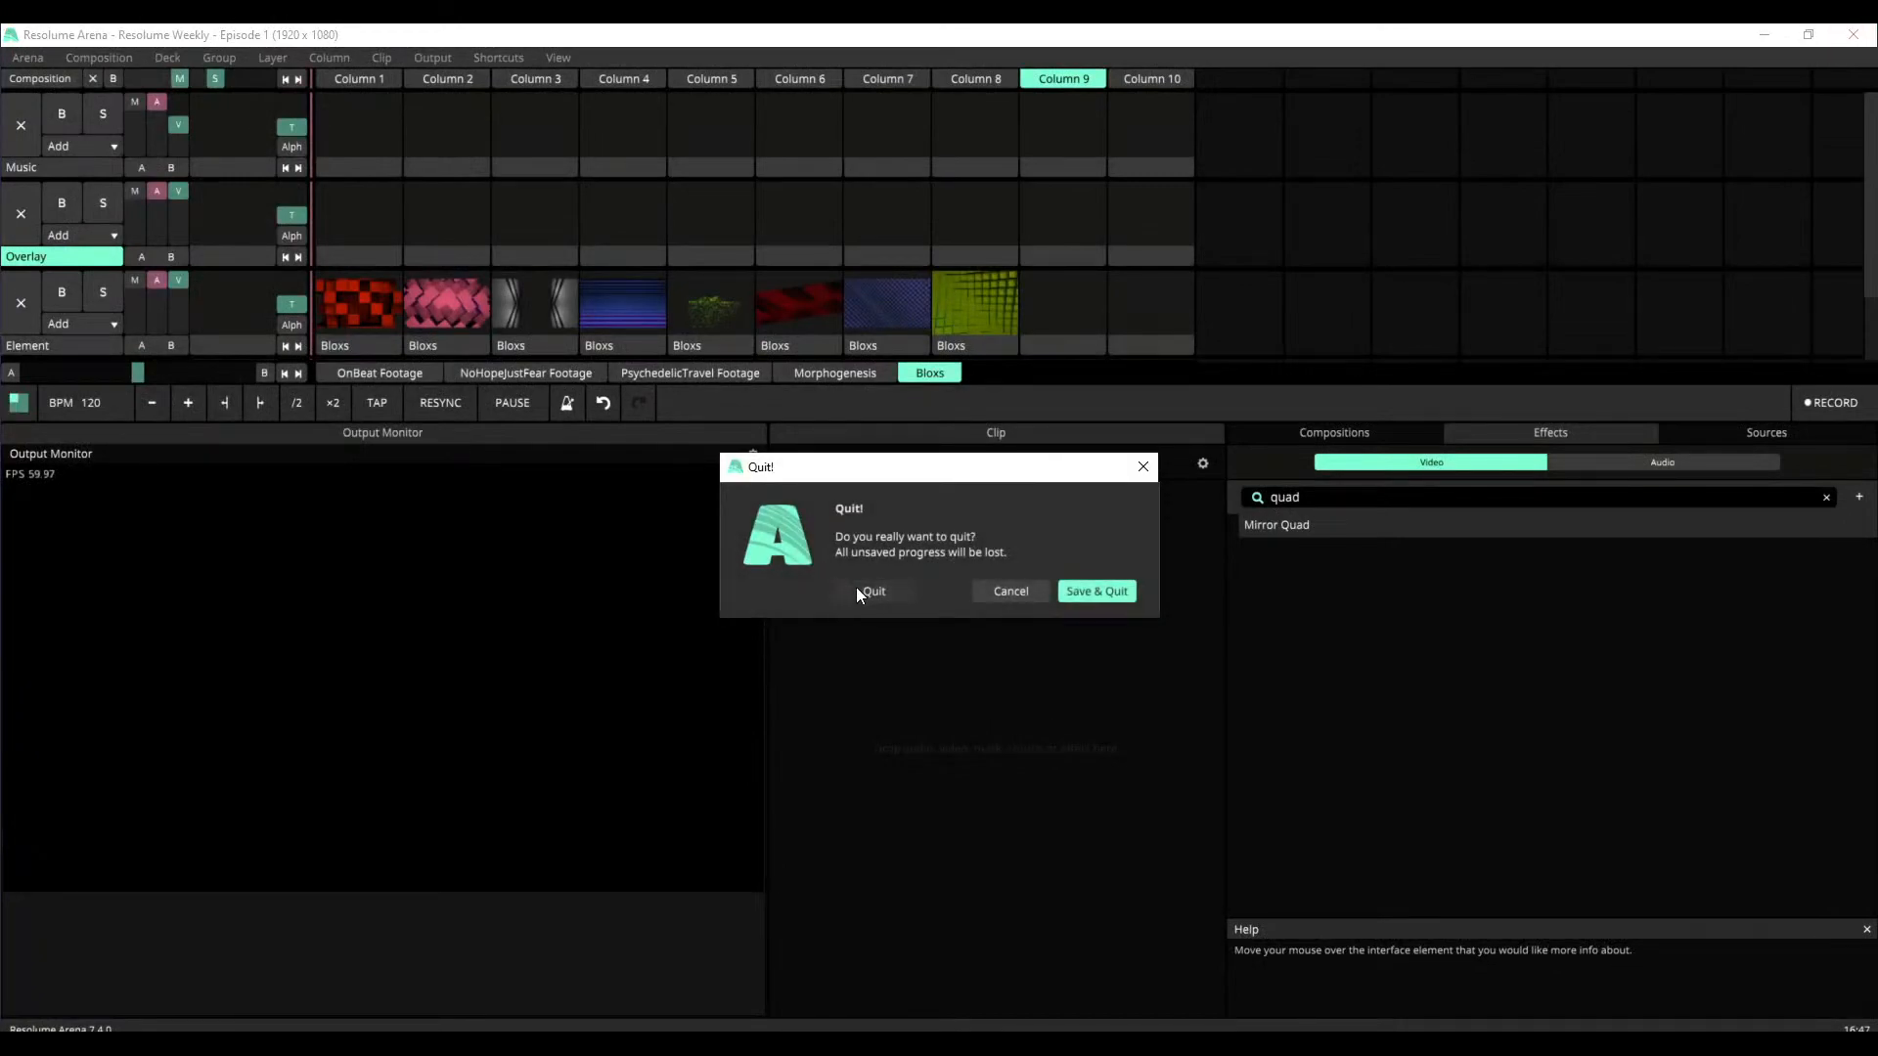
pyautogui.click(864, 591)
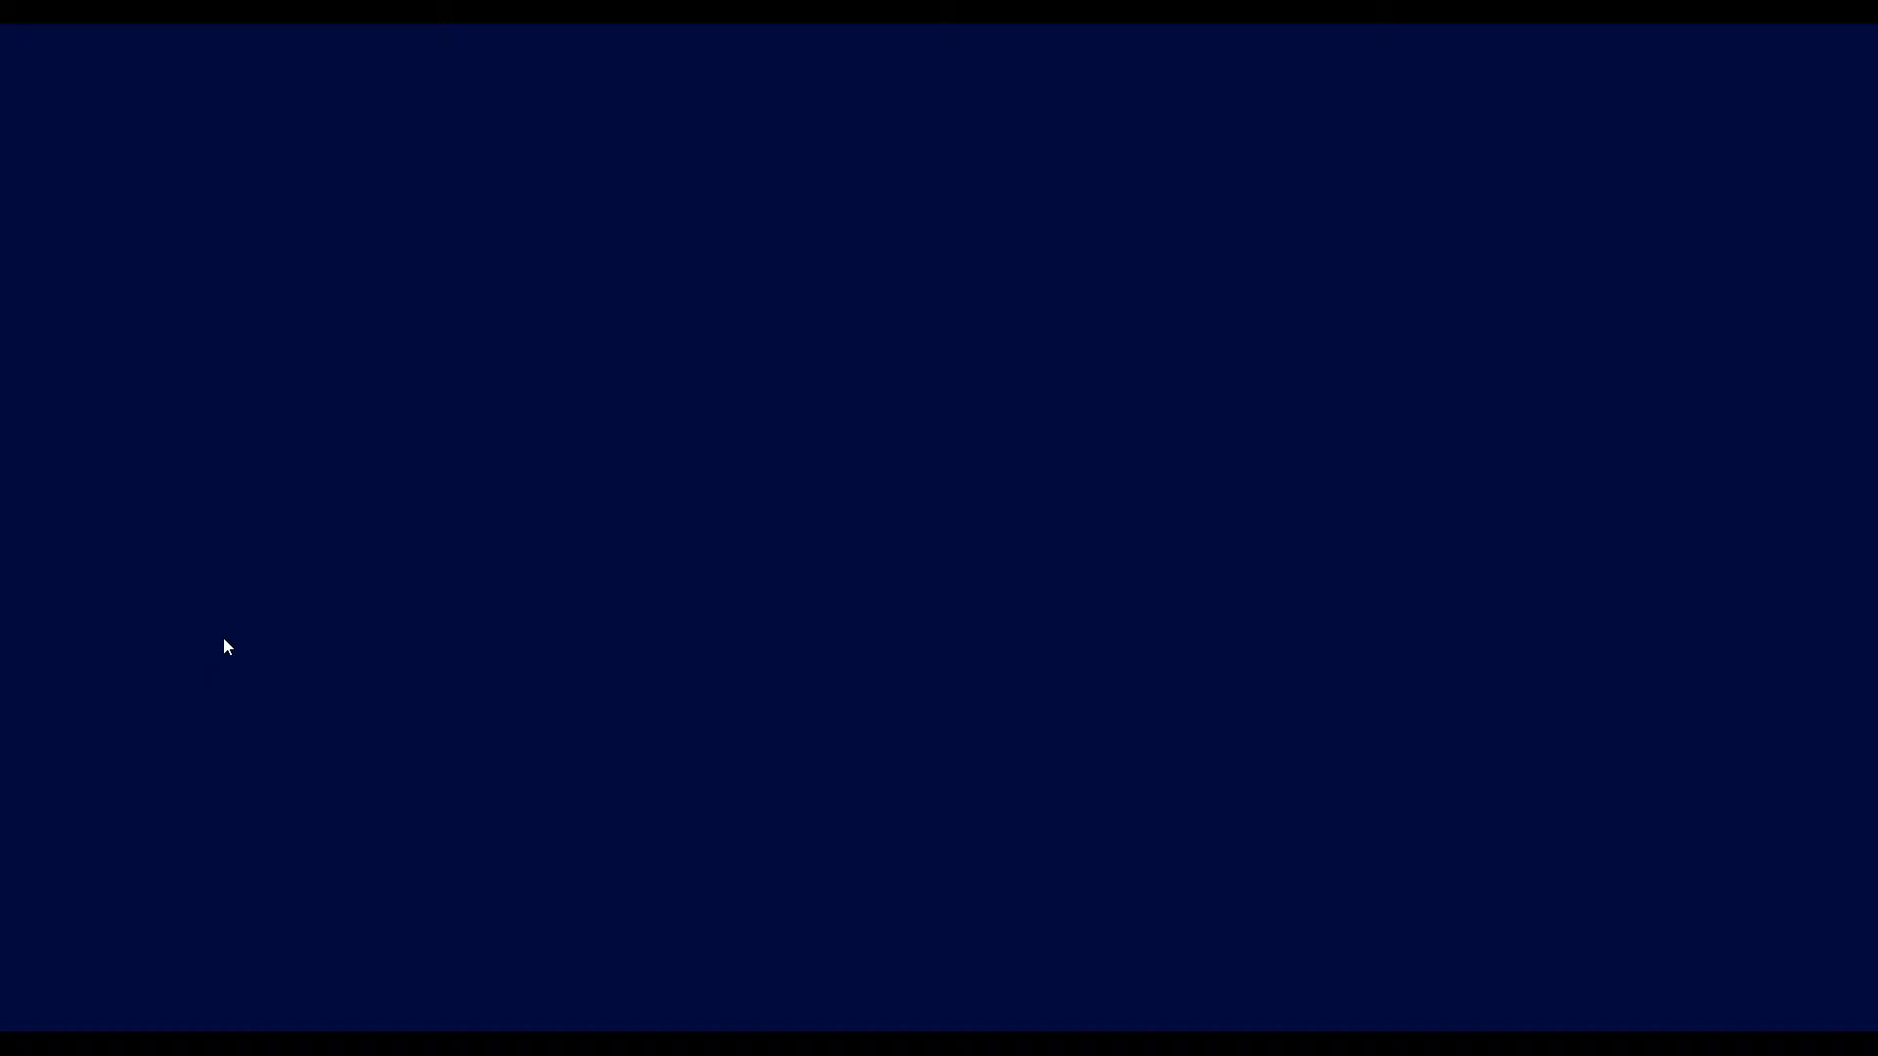
# Start the shapes-extensions build of Resolume Wire and open the recent patch Live Stream Patch.wire
pyautogui.moveTo(0, 386); pyautogui.dragTo(887, 296)
pyautogui.doubleClick(888, 296)
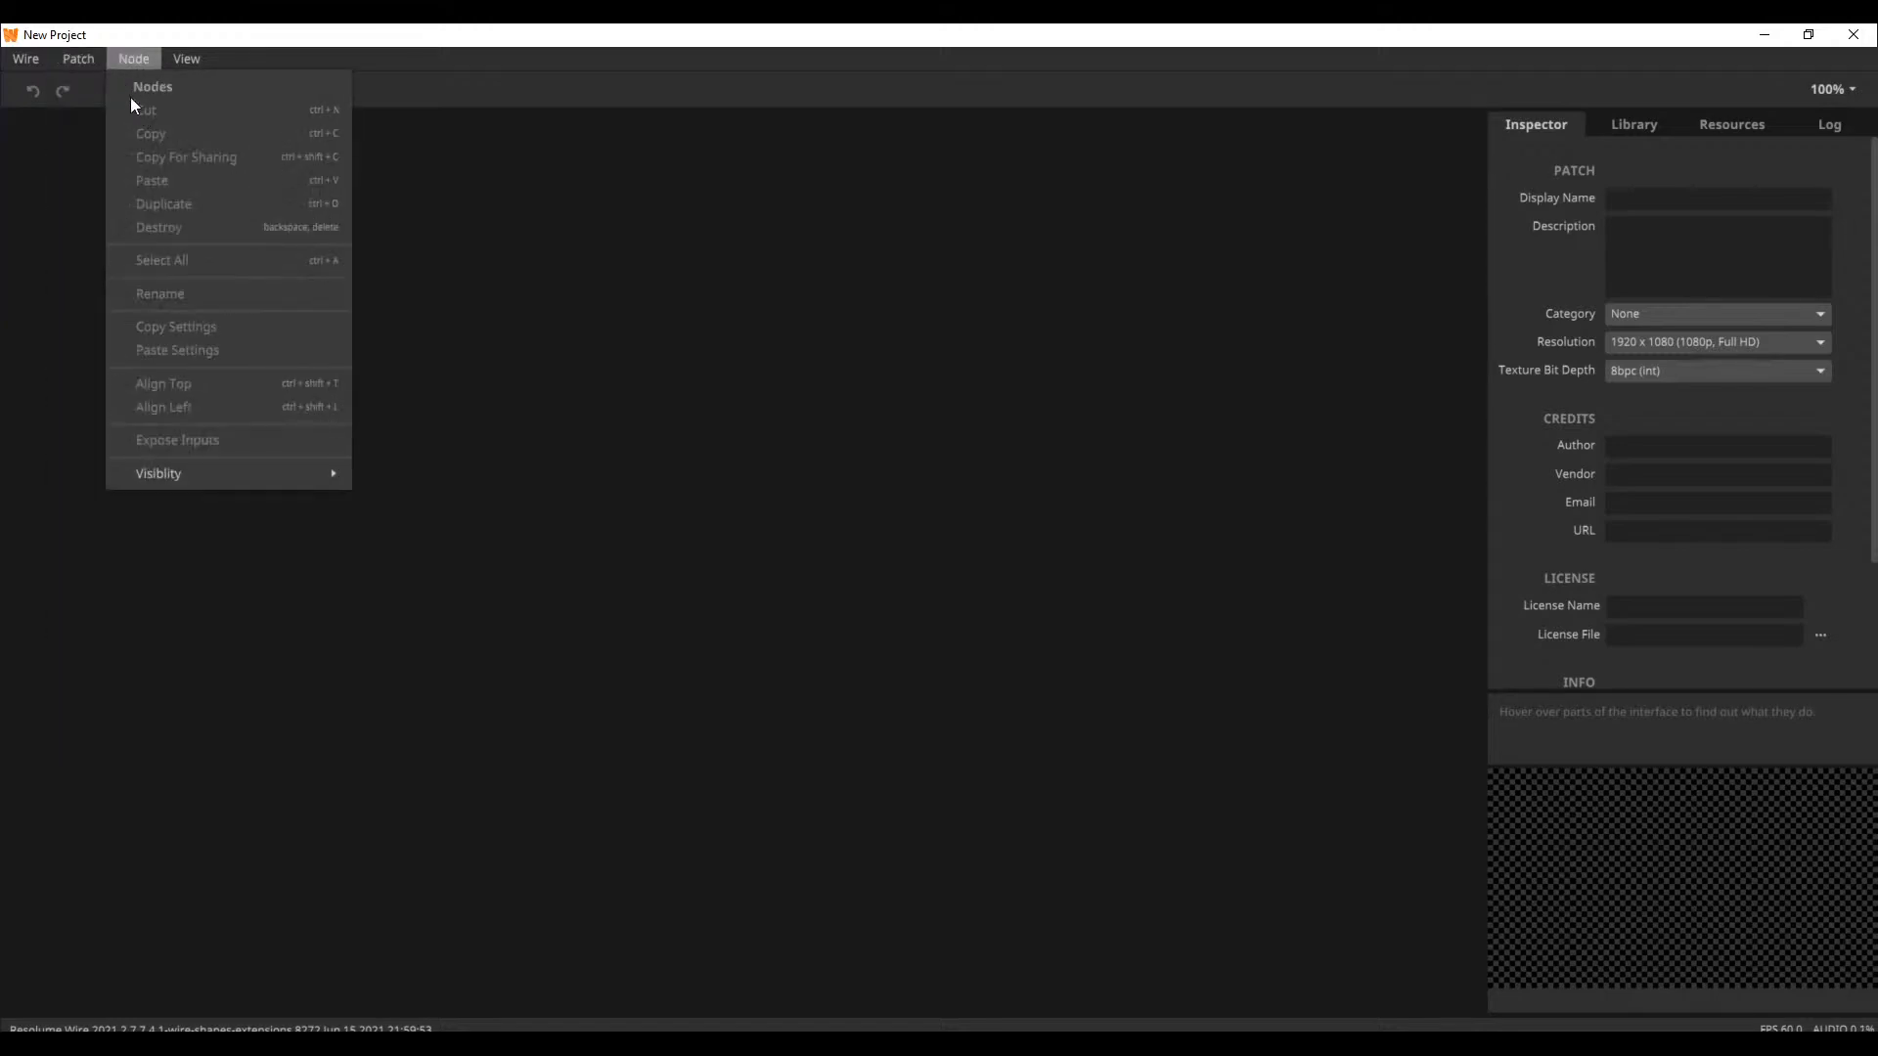
pyautogui.click(138, 159)
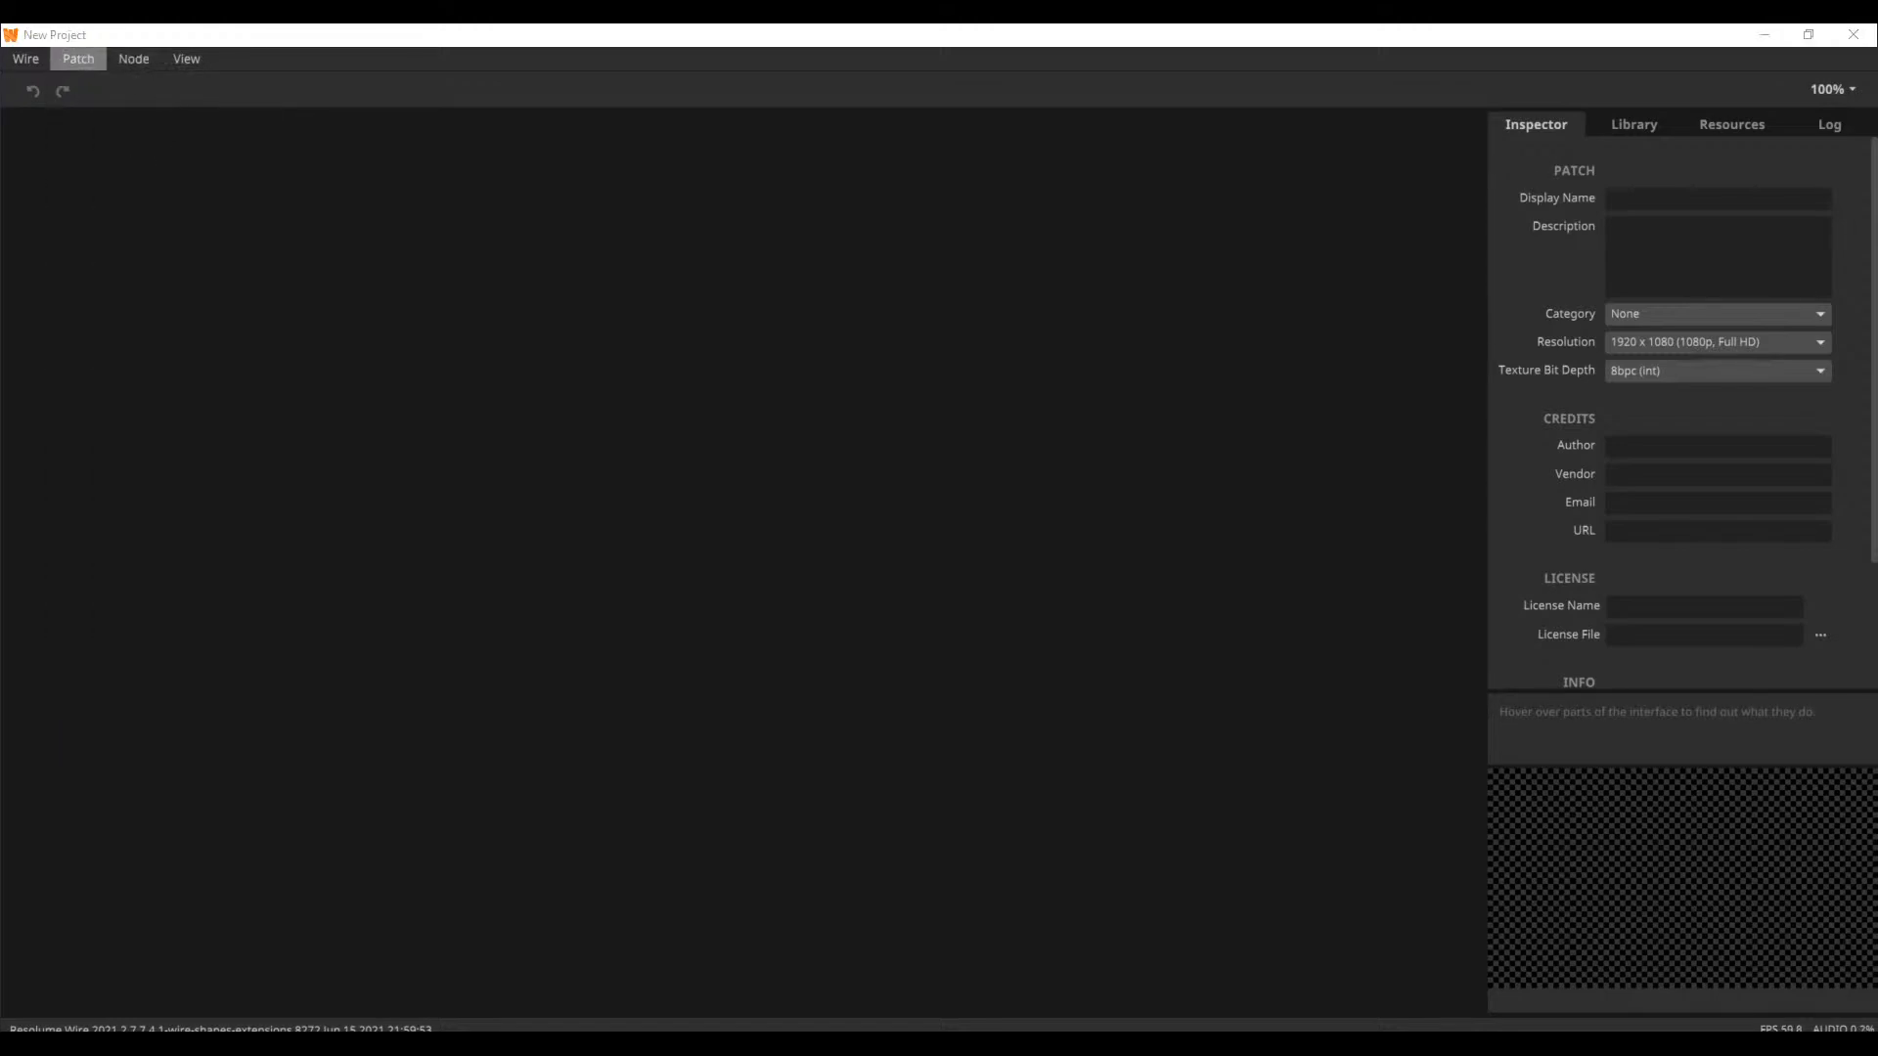
pyautogui.click(108, 55)
pyautogui.moveTo(55, 62)
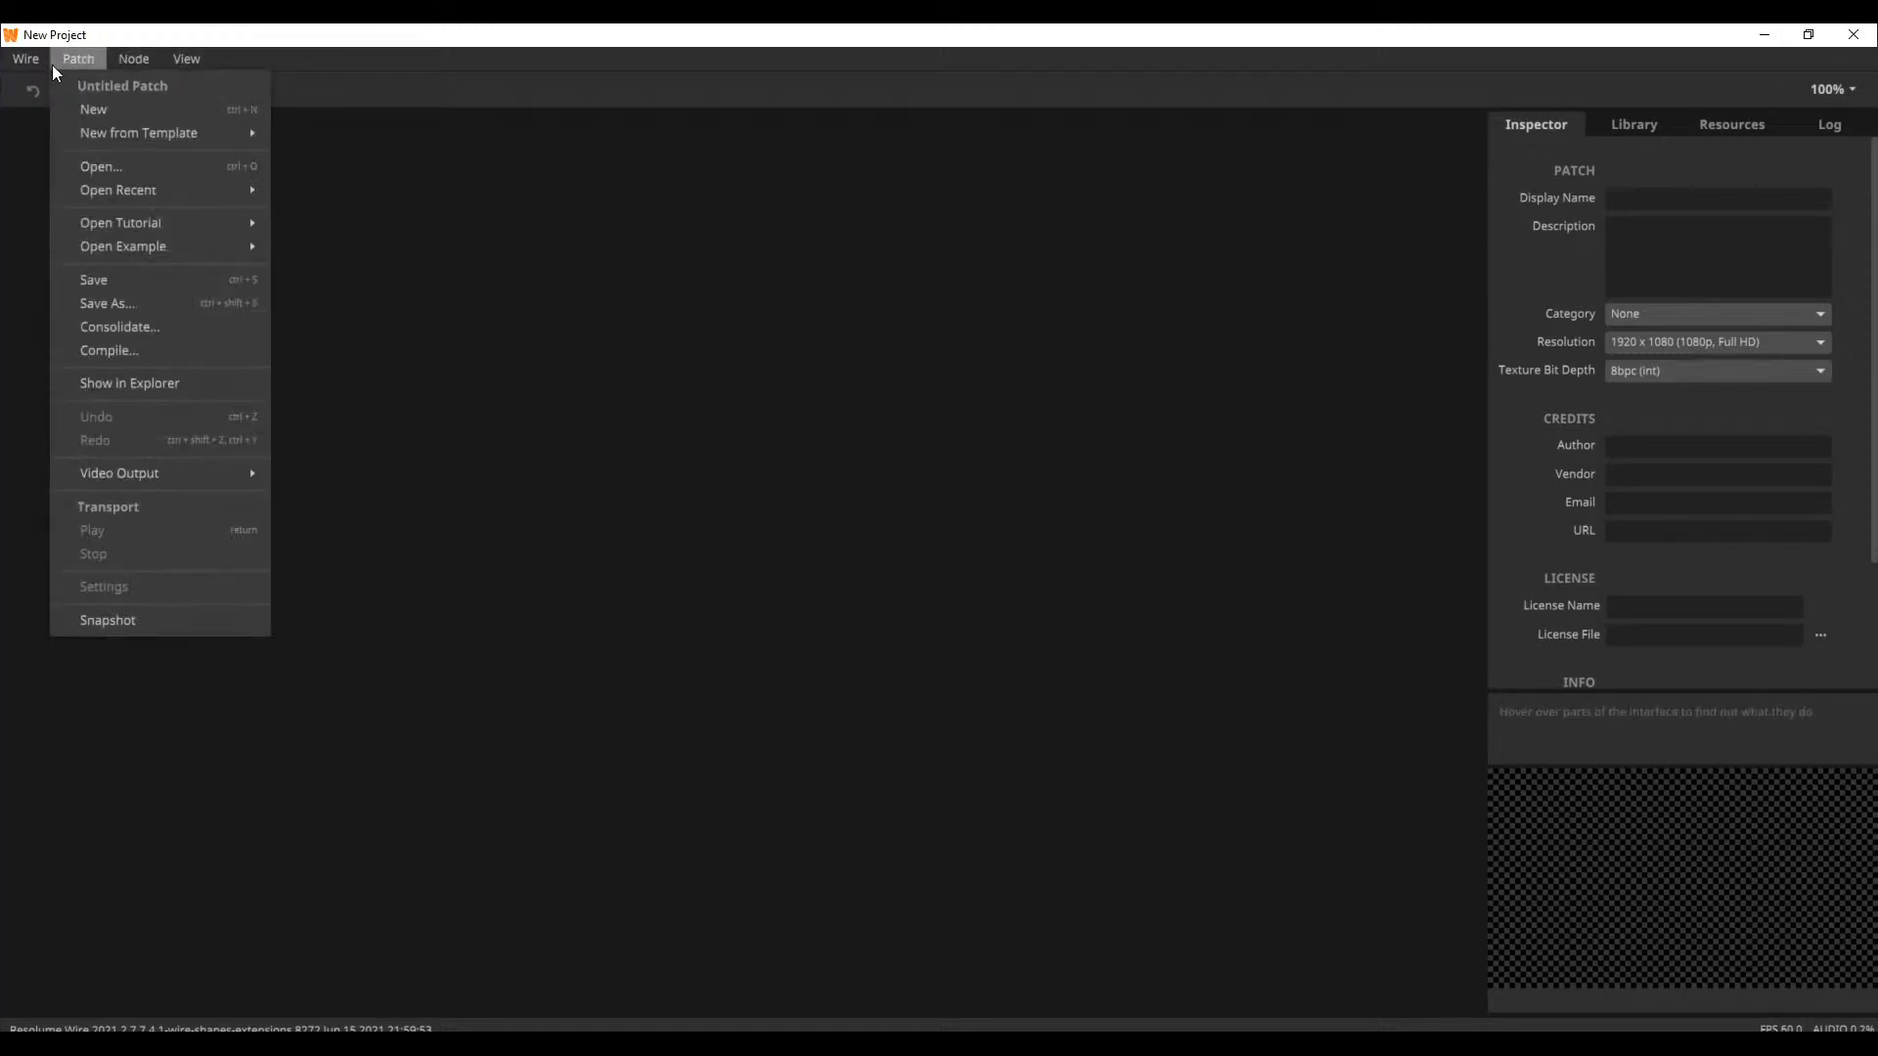
pyautogui.moveTo(159, 199)
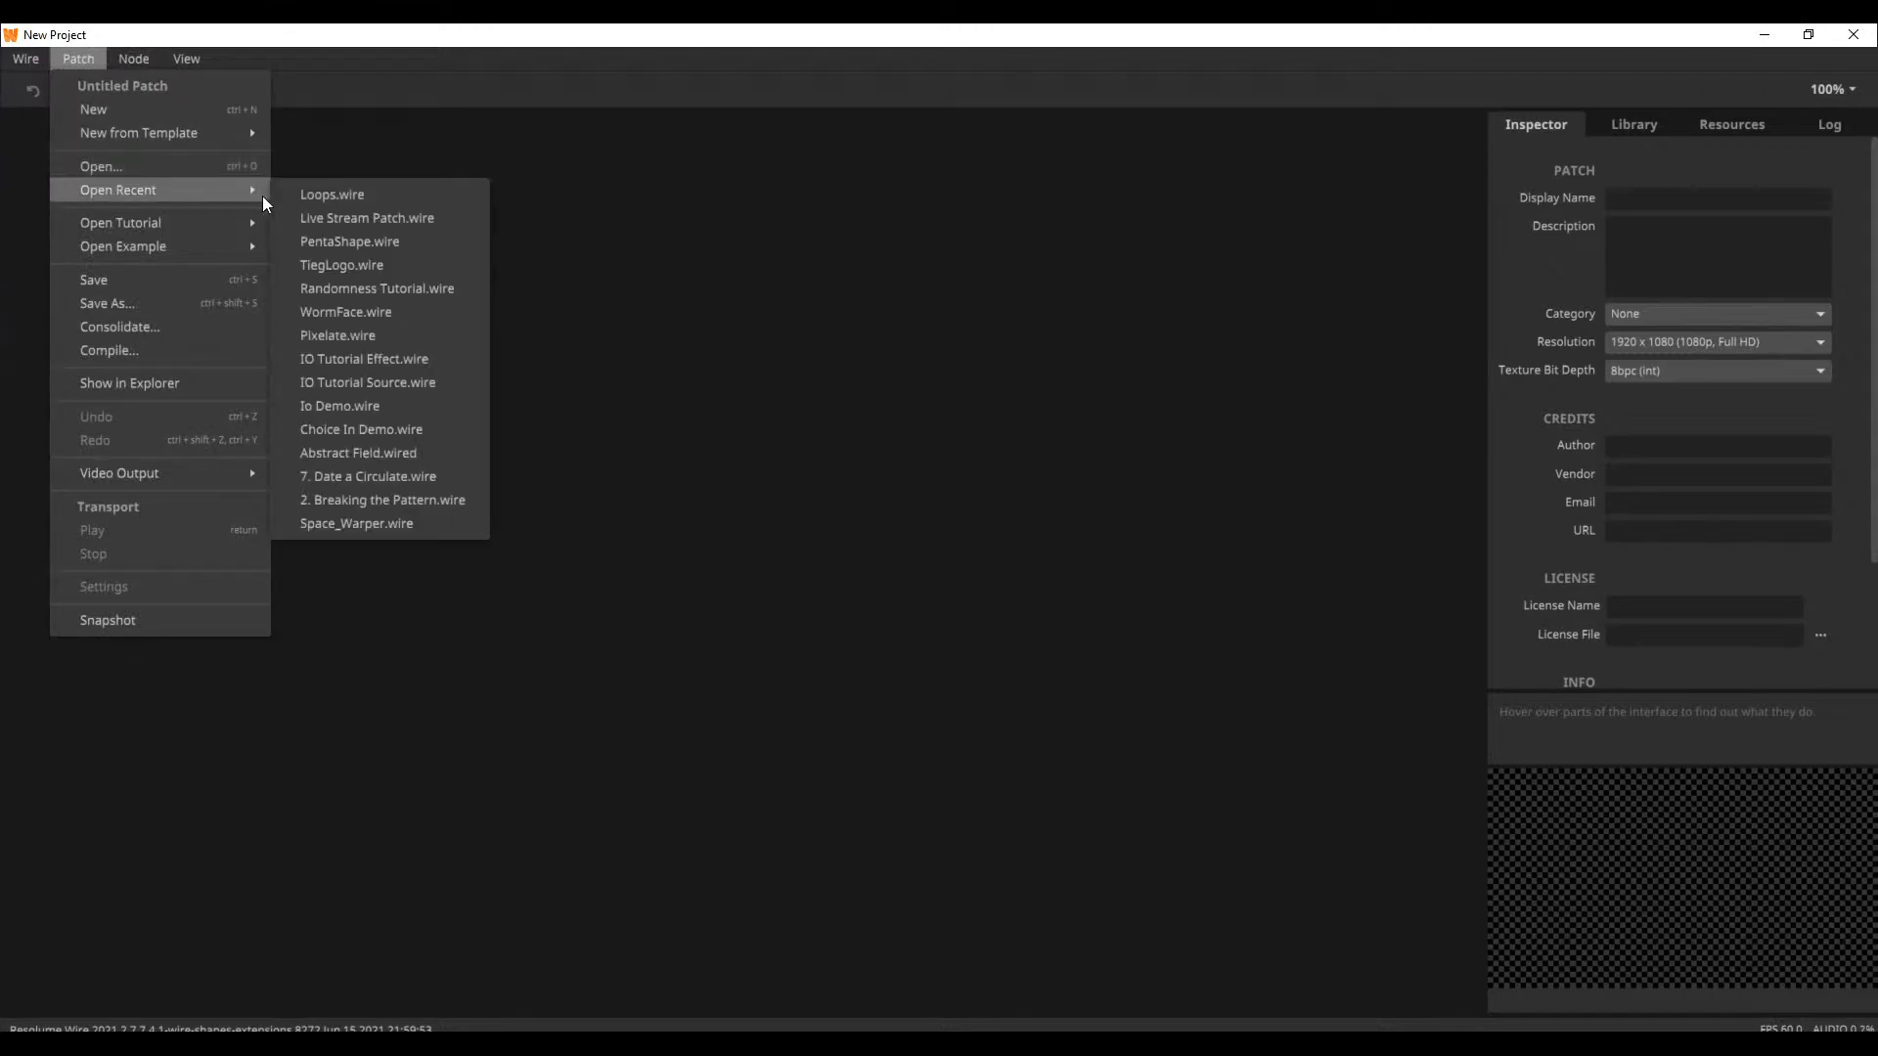
pyautogui.click(320, 217)
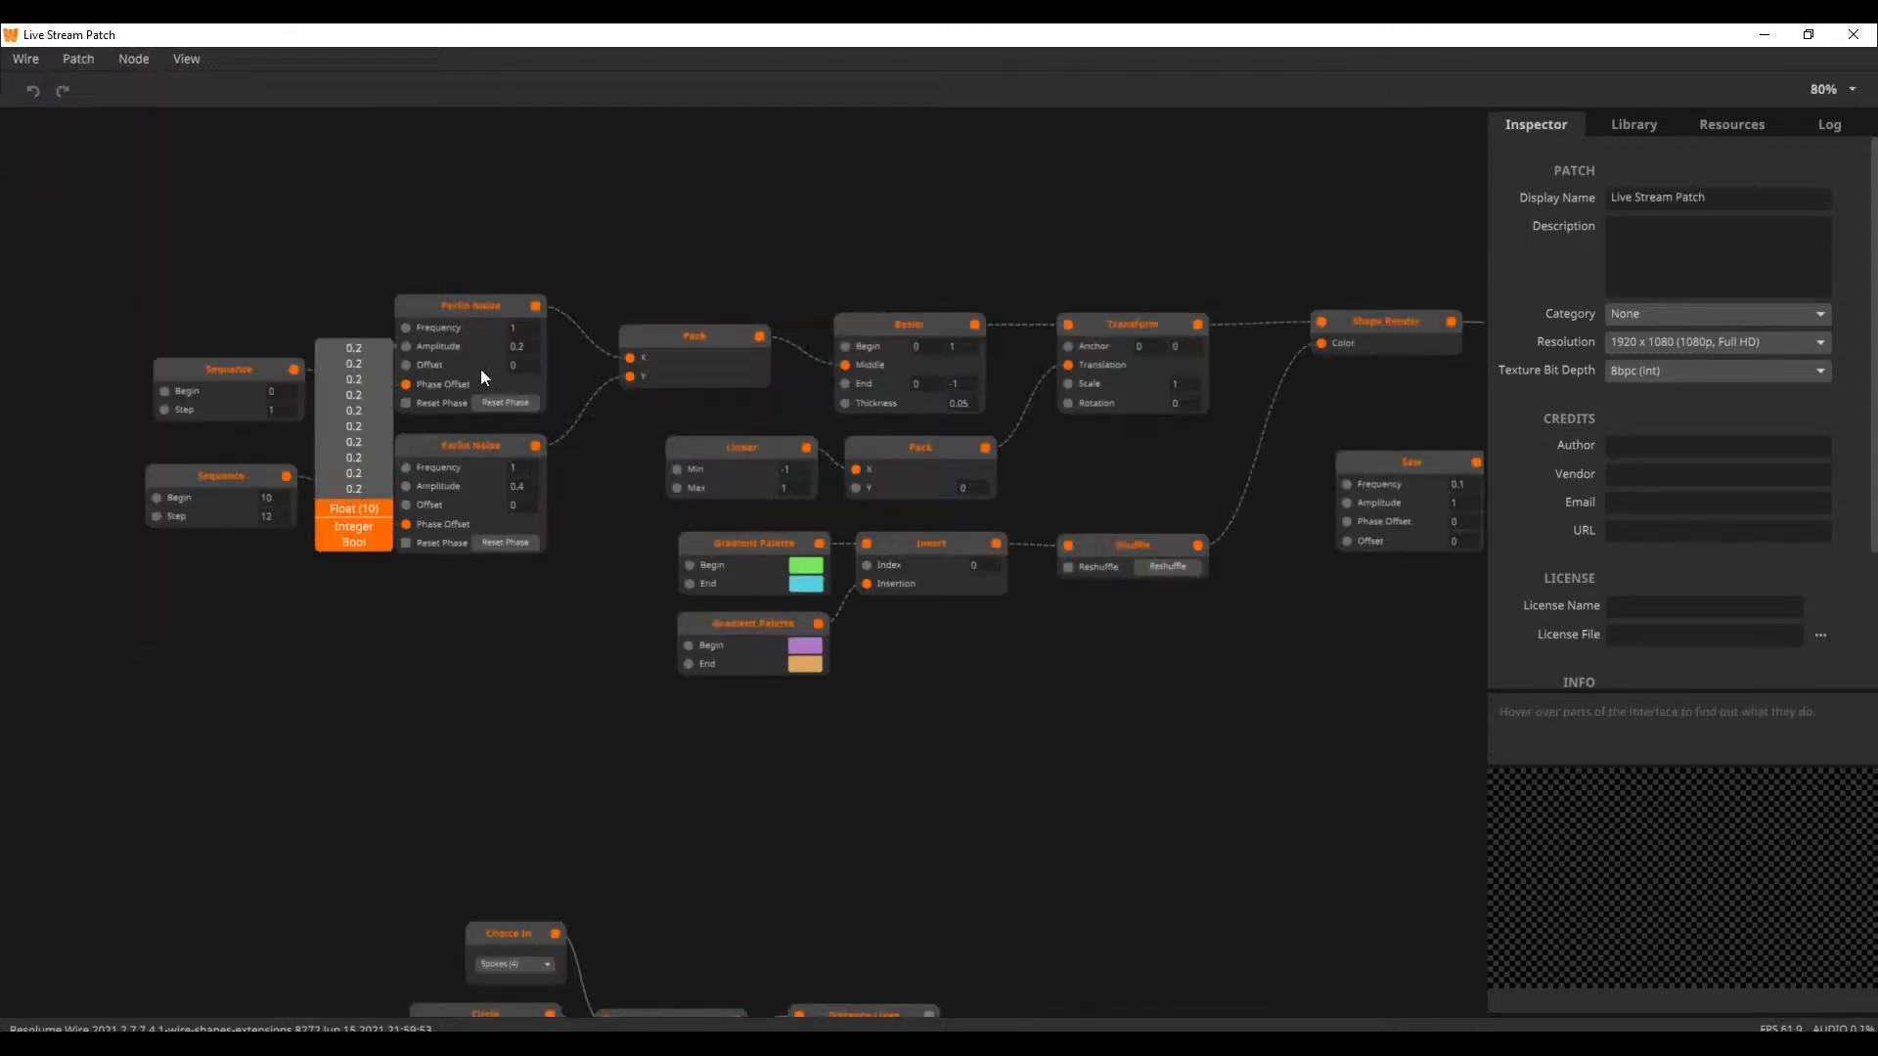
# Locate the Sine and Bezier nodes in the patch, preview the Bezier and align it level with the Sine node
pyautogui.moveTo(695, 236); pyautogui.dragTo(770, 660)
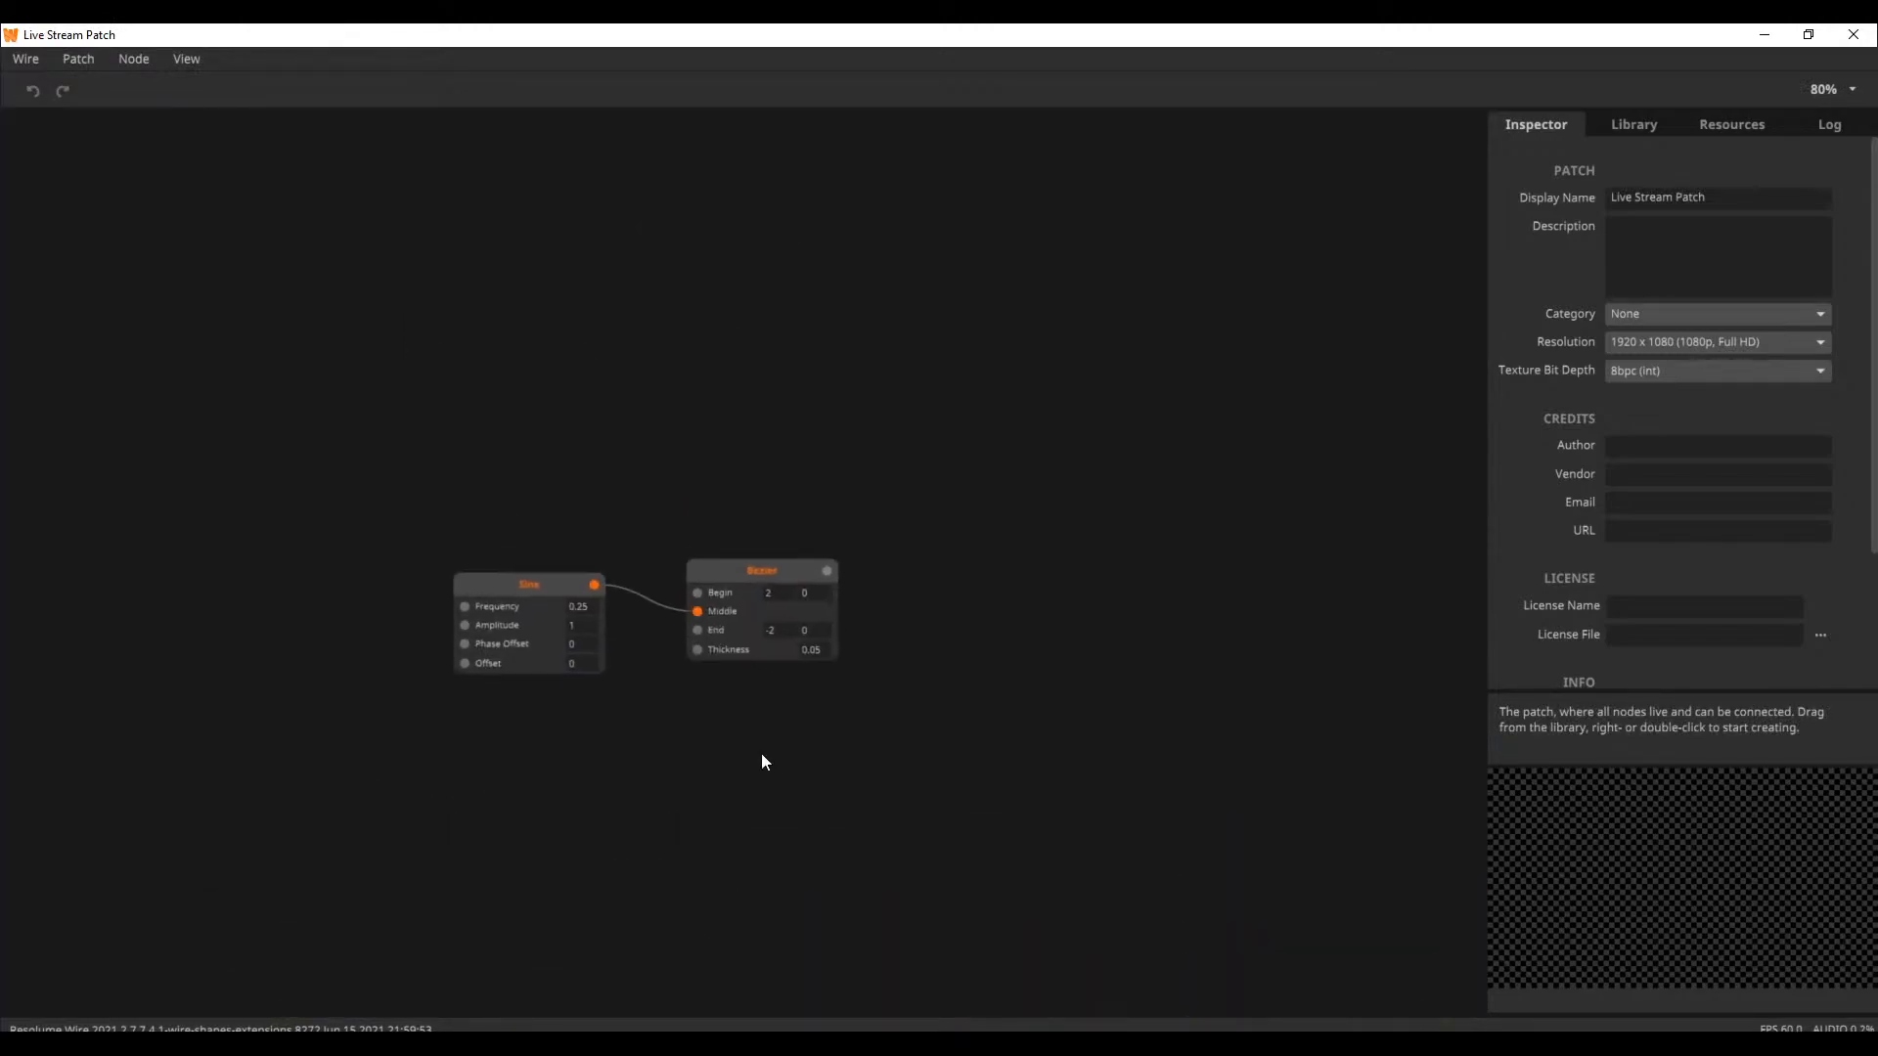
pyautogui.scroll(4, 761, 753)
pyautogui.scroll(2, 684, 733)
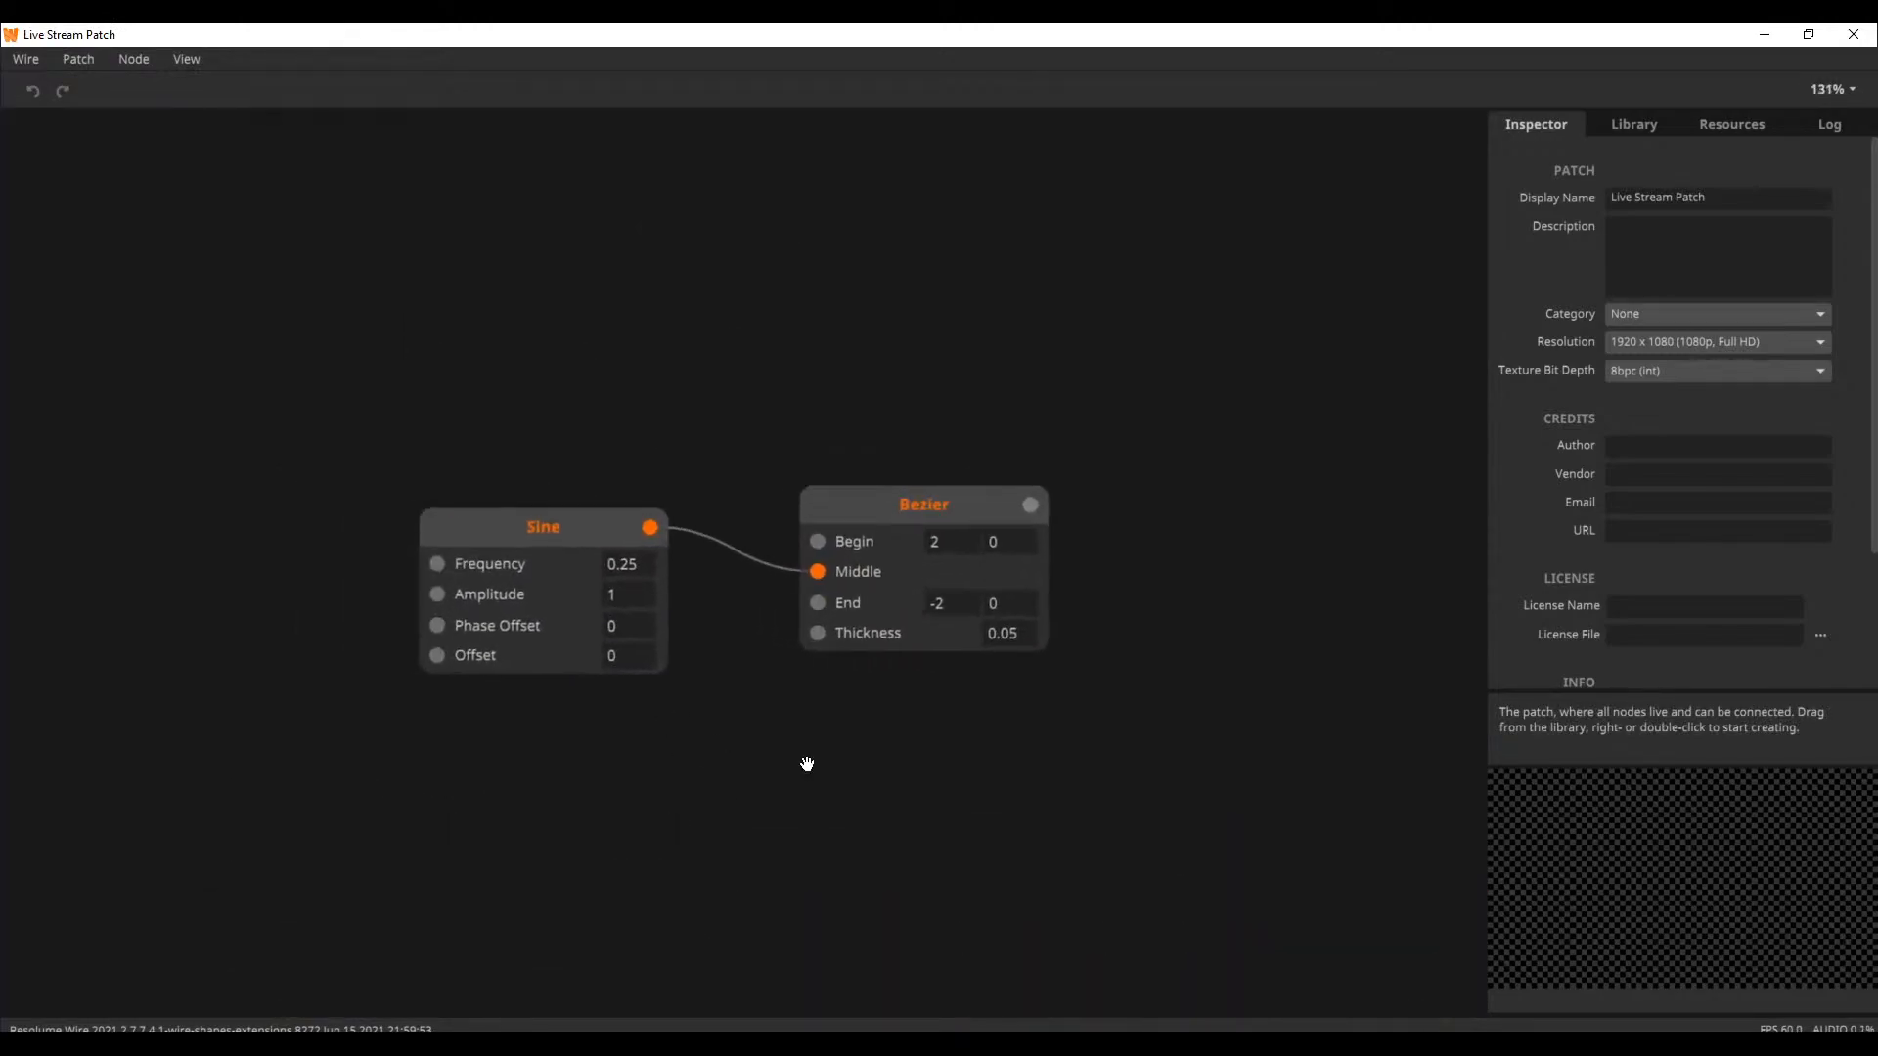
pyautogui.click(911, 511)
pyautogui.moveTo(911, 511); pyautogui.dragTo(898, 518)
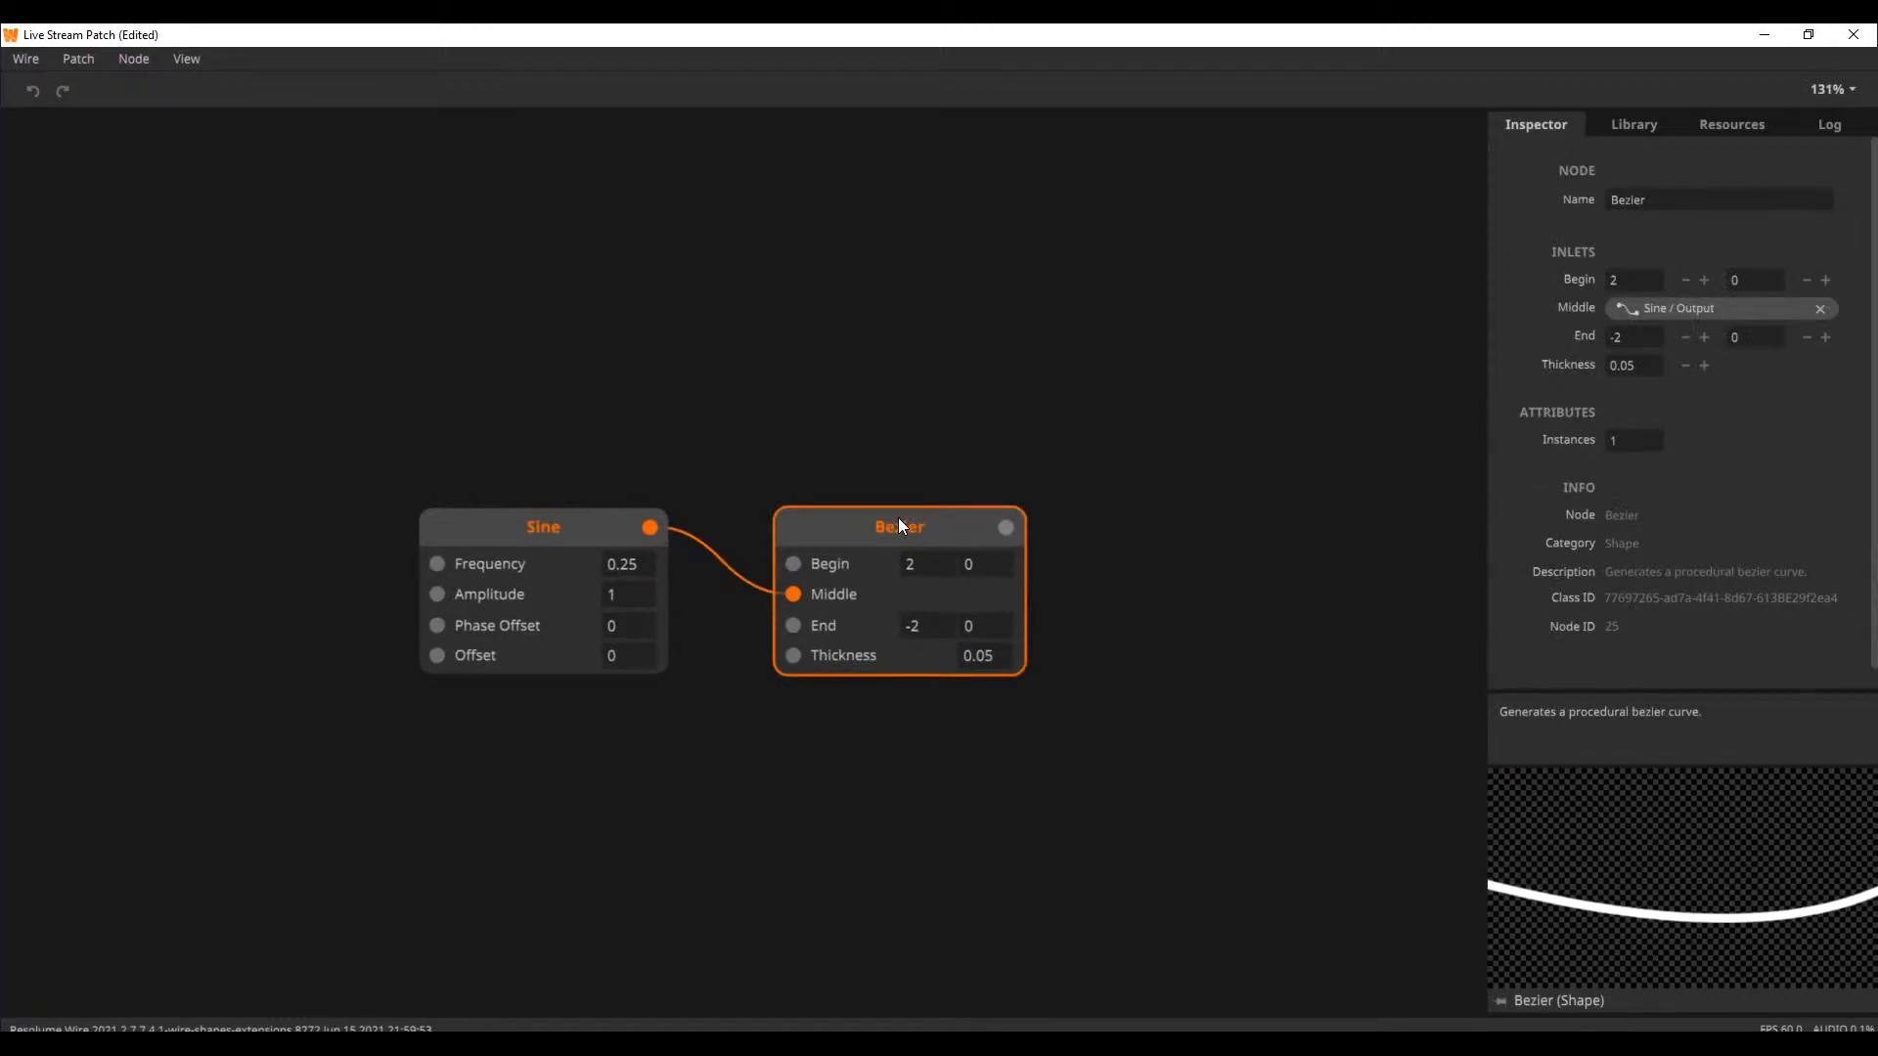
pyautogui.moveTo(838, 439); pyautogui.dragTo(715, 292)
pyautogui.moveTo(743, 370)
pyautogui.mouseDown()
pyautogui.moveTo(732, 321)
pyautogui.moveTo(730, 370)
pyautogui.mouseUp()
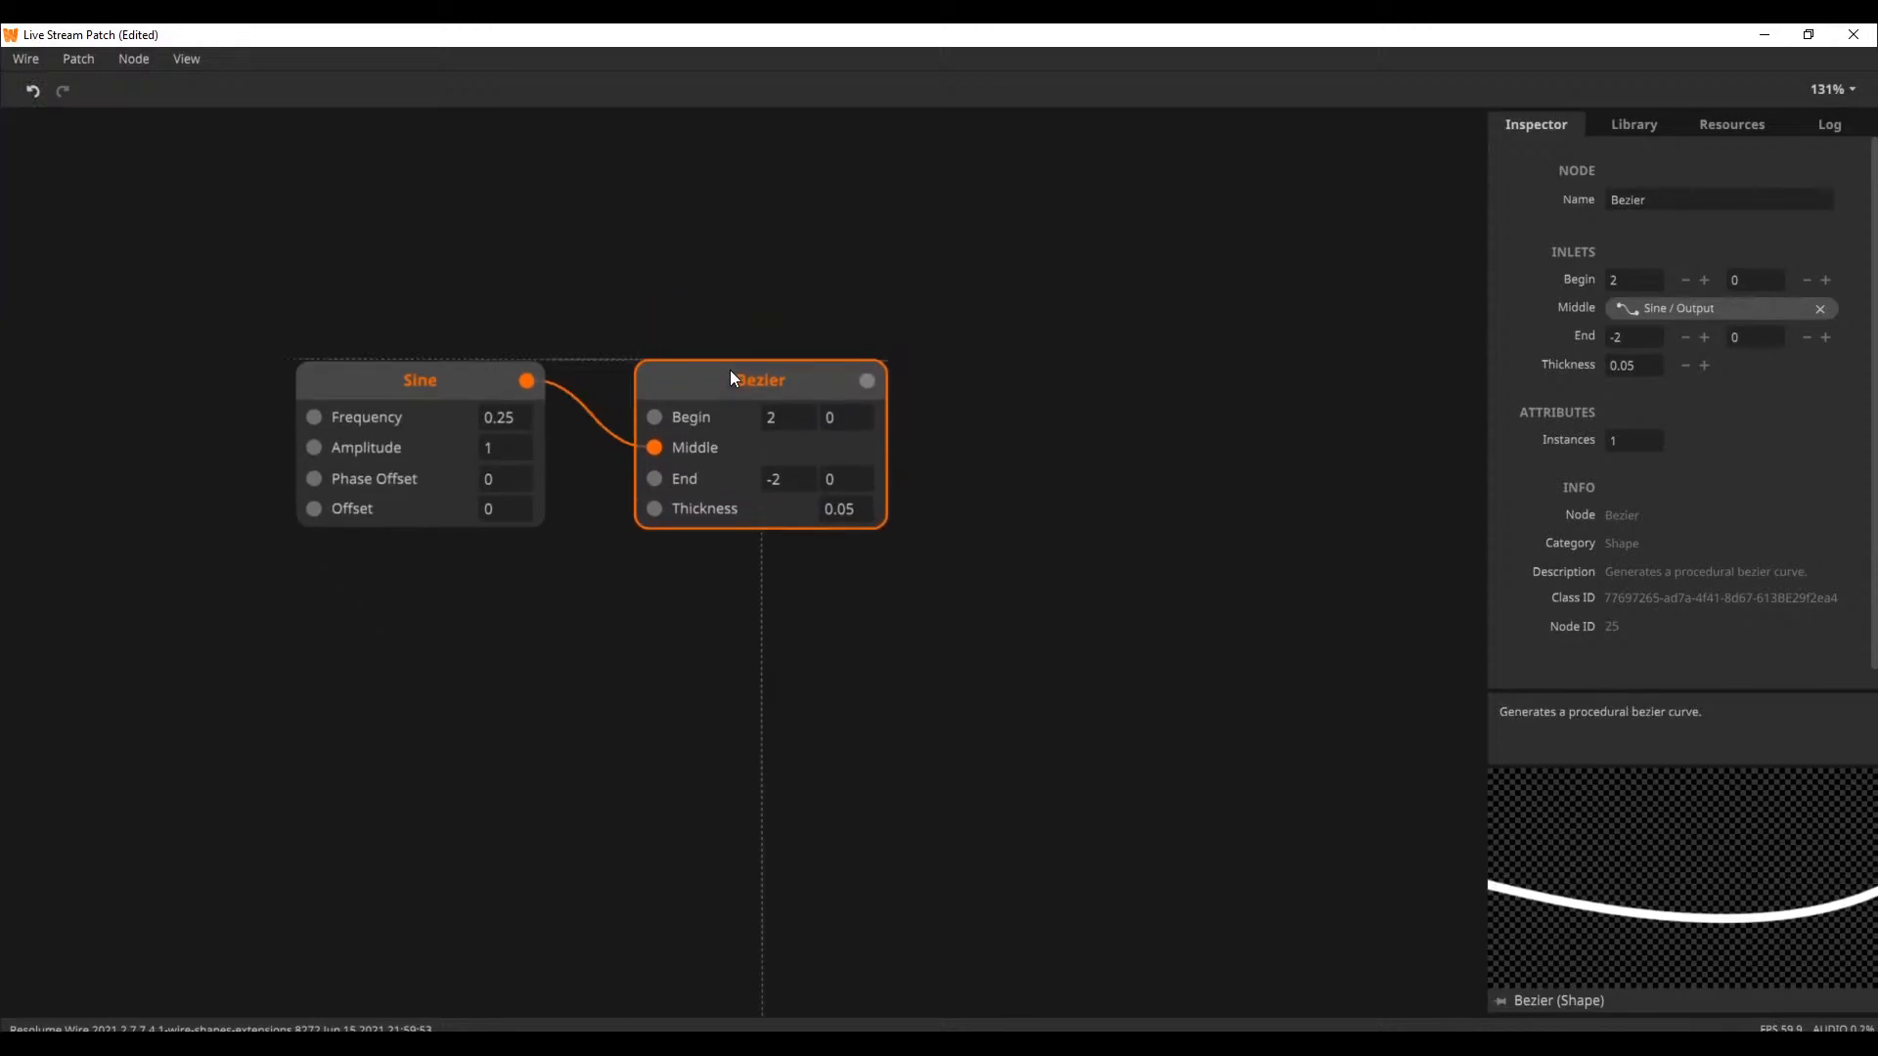
# Add a Line node and align it beneath the Bezier node
pyautogui.doubleClick(597, 749)
pyautogui.write('line')
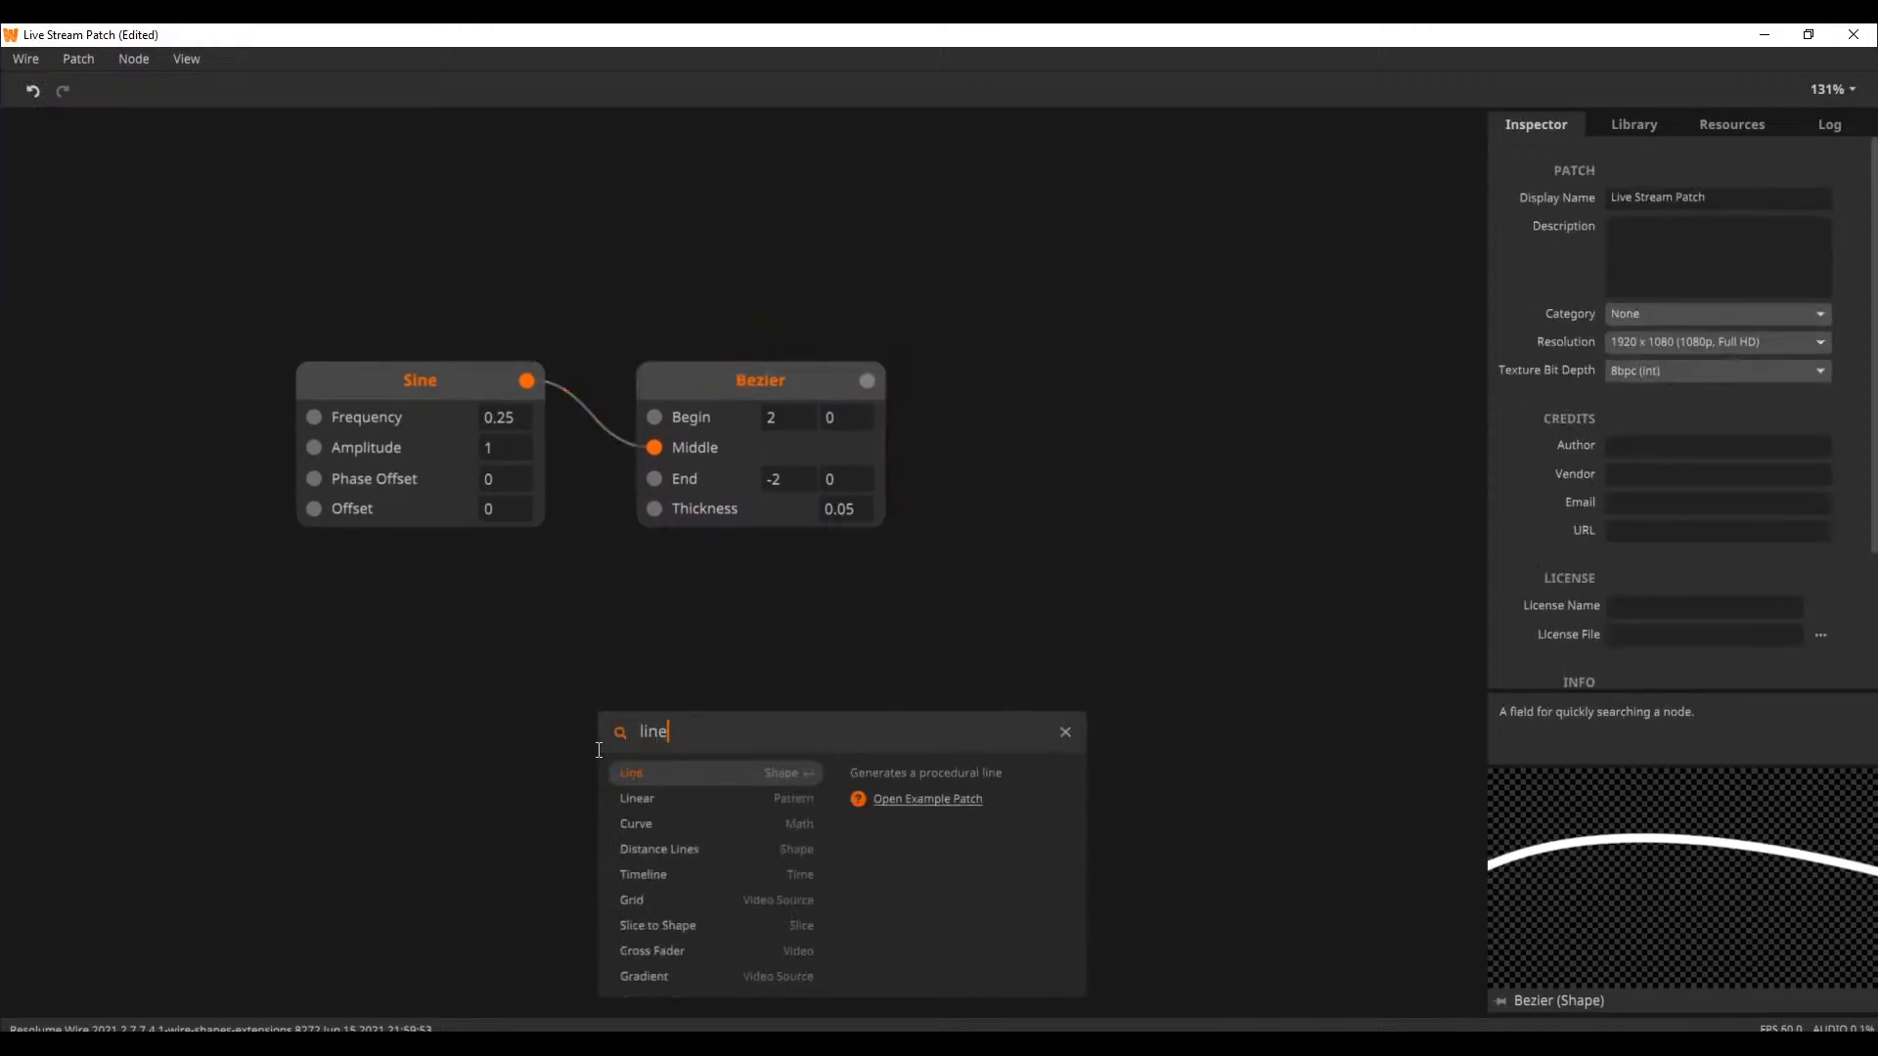
pyautogui.press('Return')
pyautogui.moveTo(746, 783); pyautogui.dragTo(782, 701)
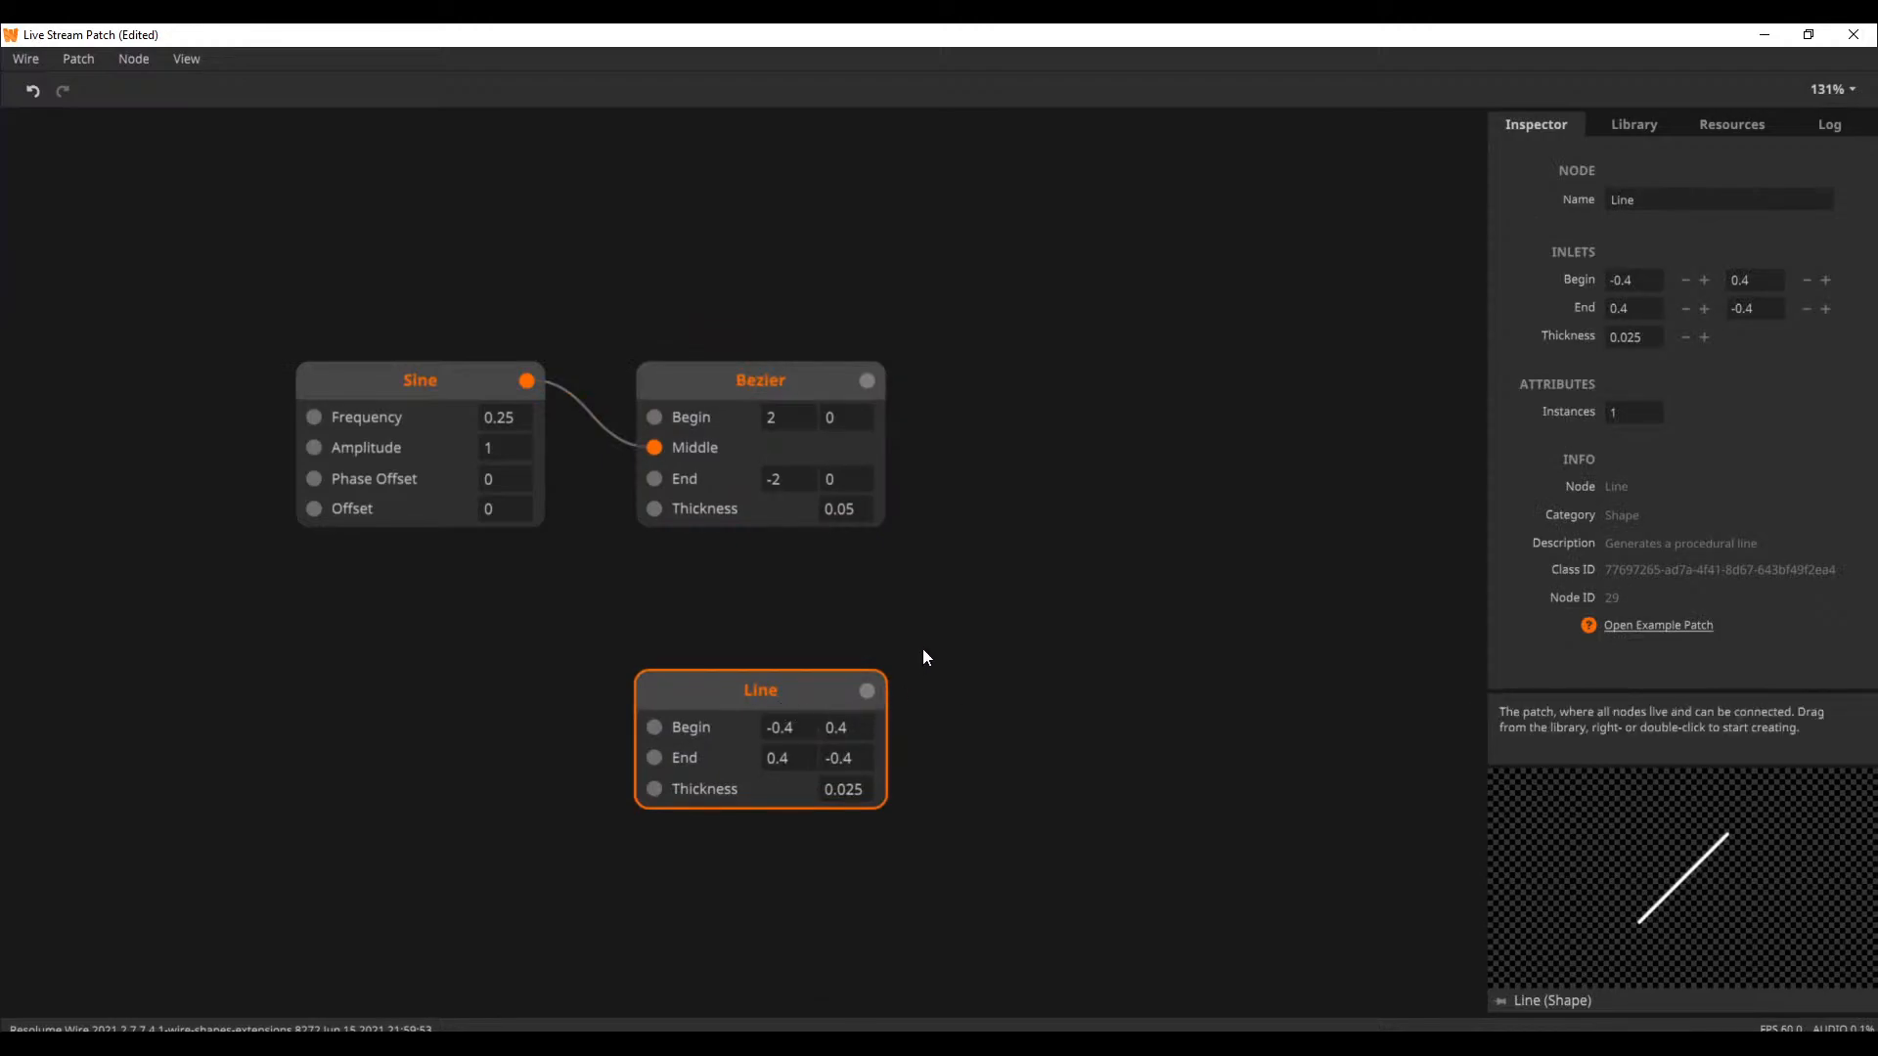
# Delete the Line node and move the Bezier node closer to the Sine node, level with it
pyautogui.press('Delete')
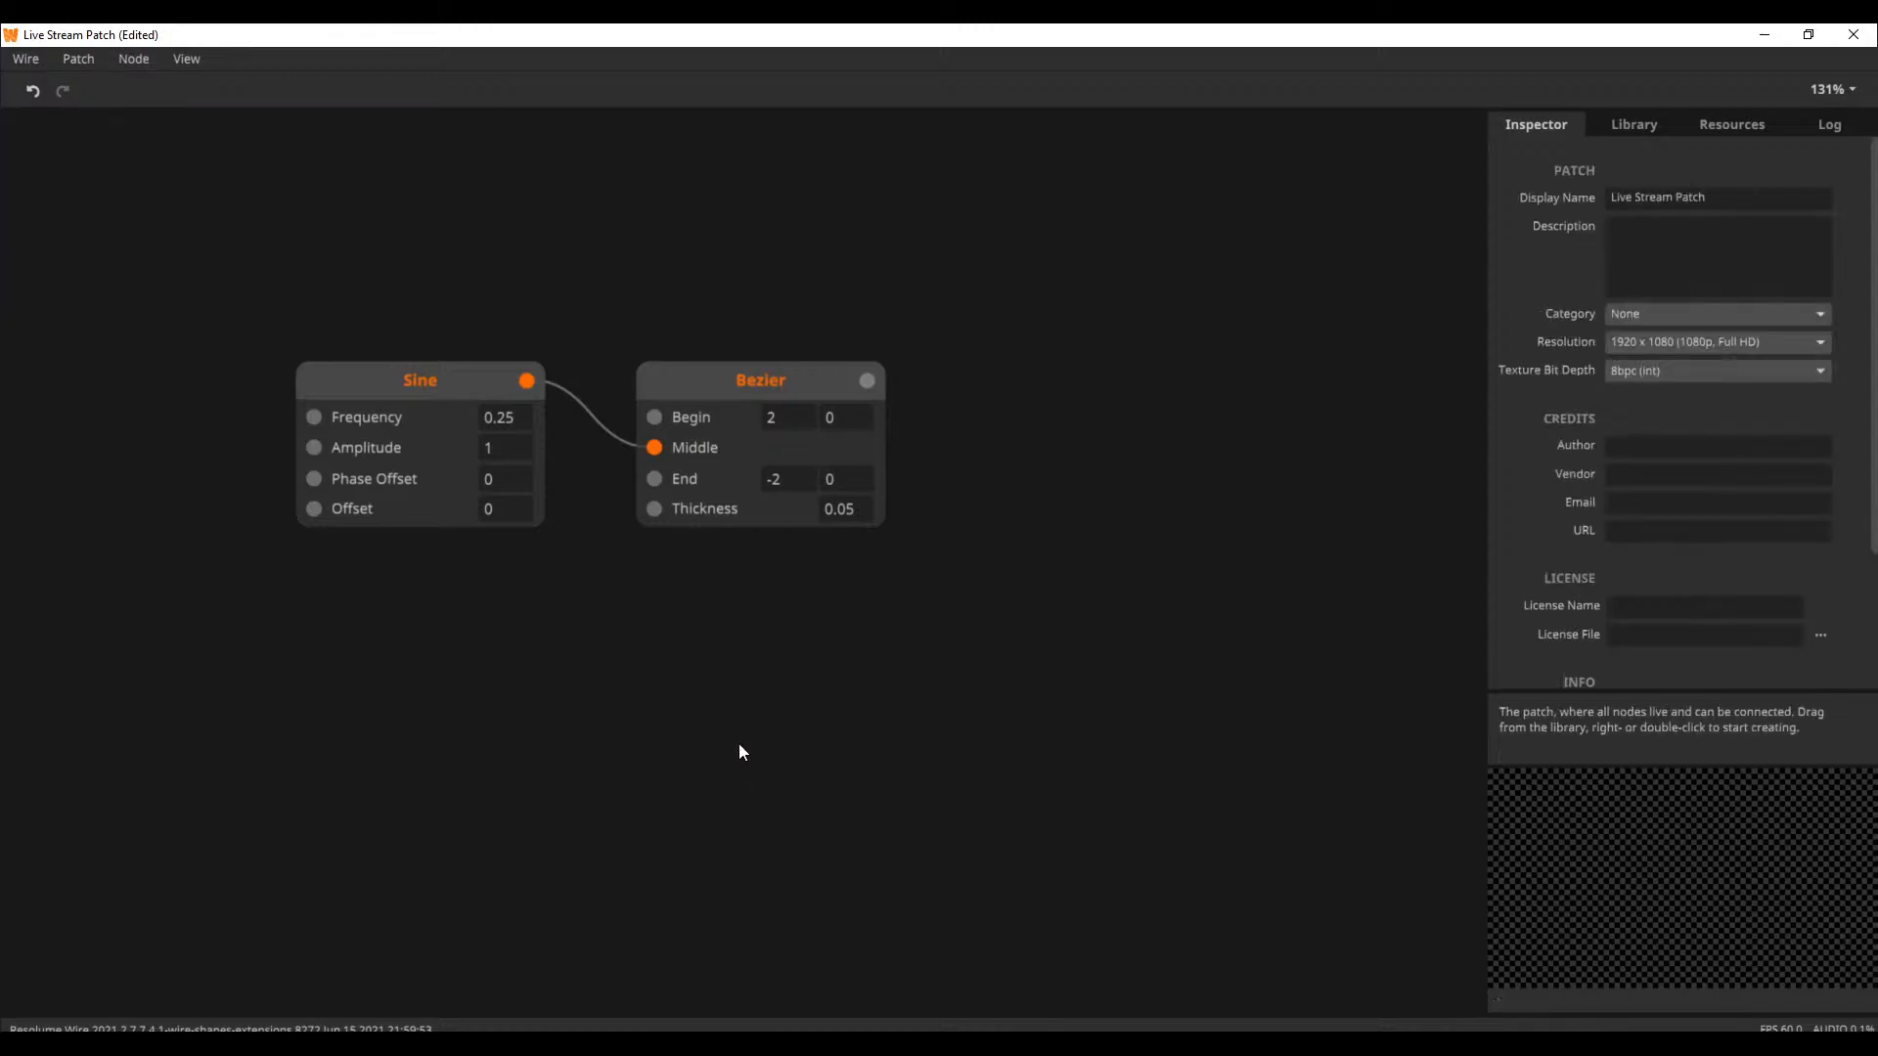
pyautogui.click(776, 388)
pyautogui.moveTo(777, 387); pyautogui.dragTo(792, 349)
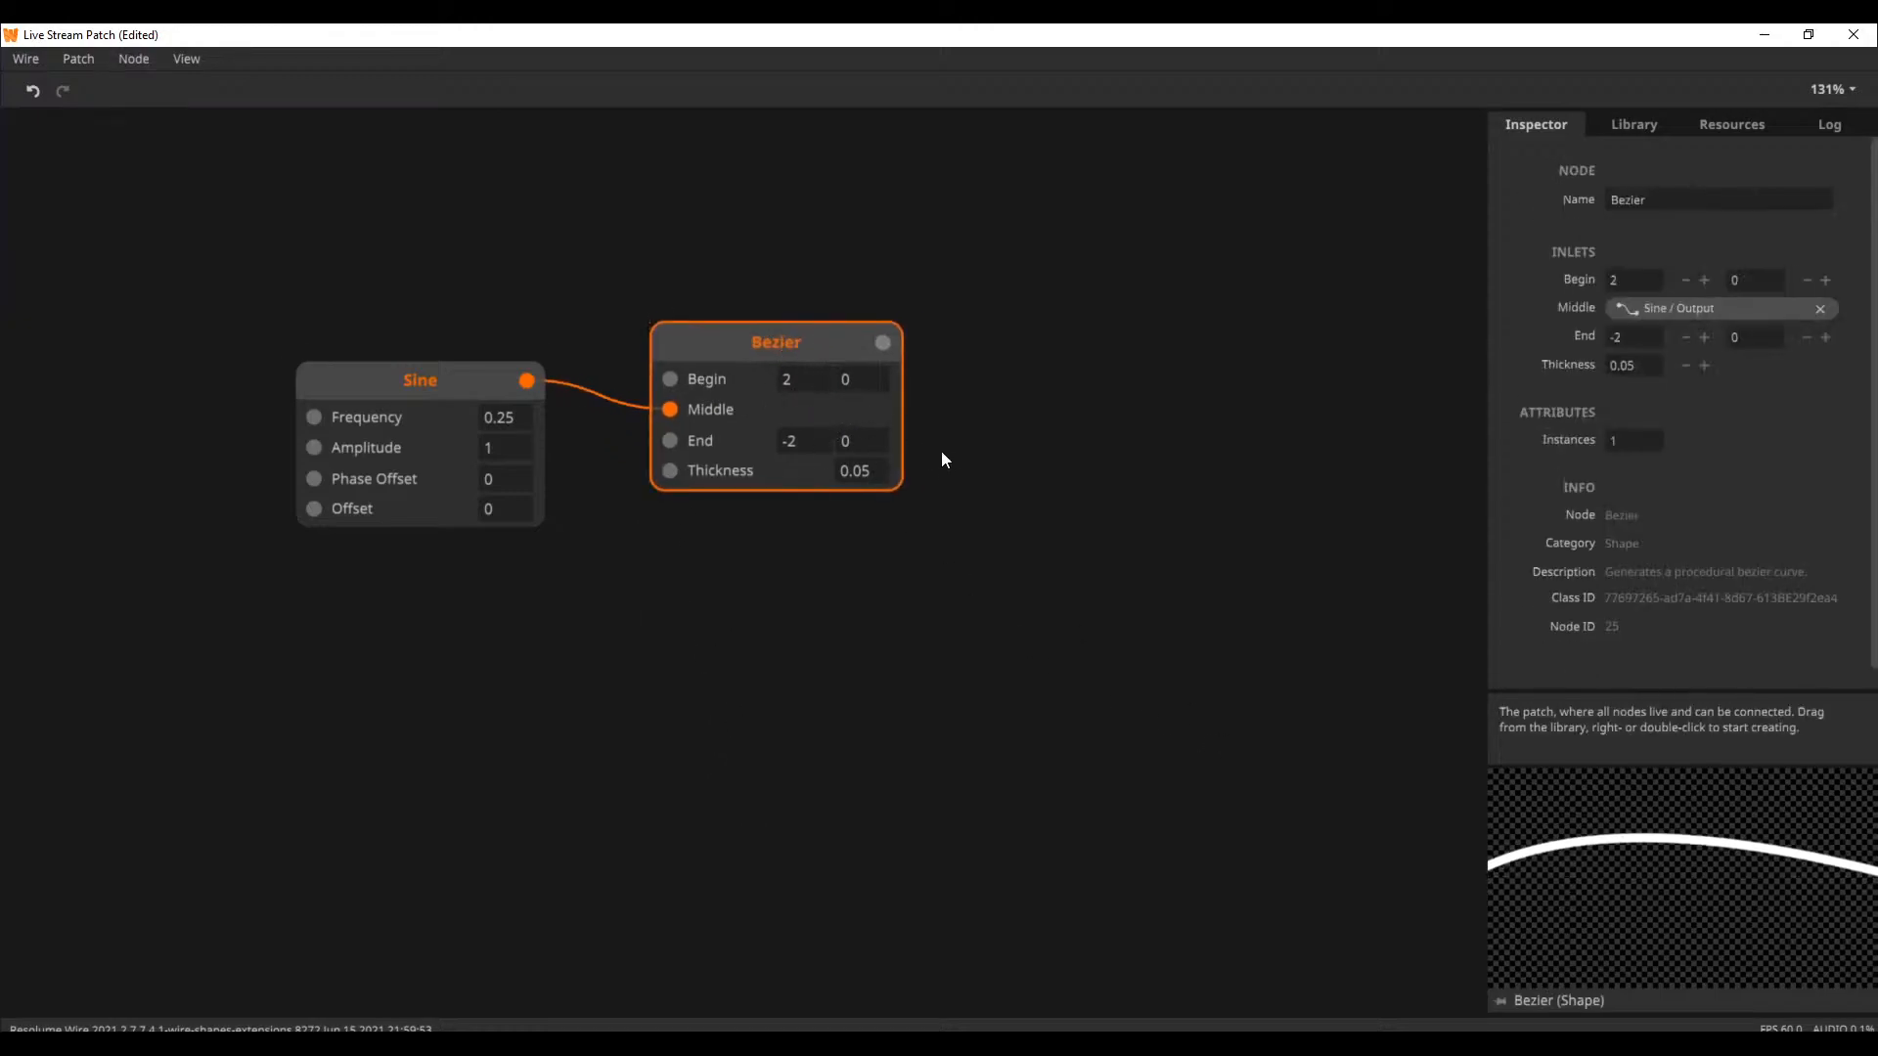
pyautogui.moveTo(780, 339); pyautogui.dragTo(727, 377)
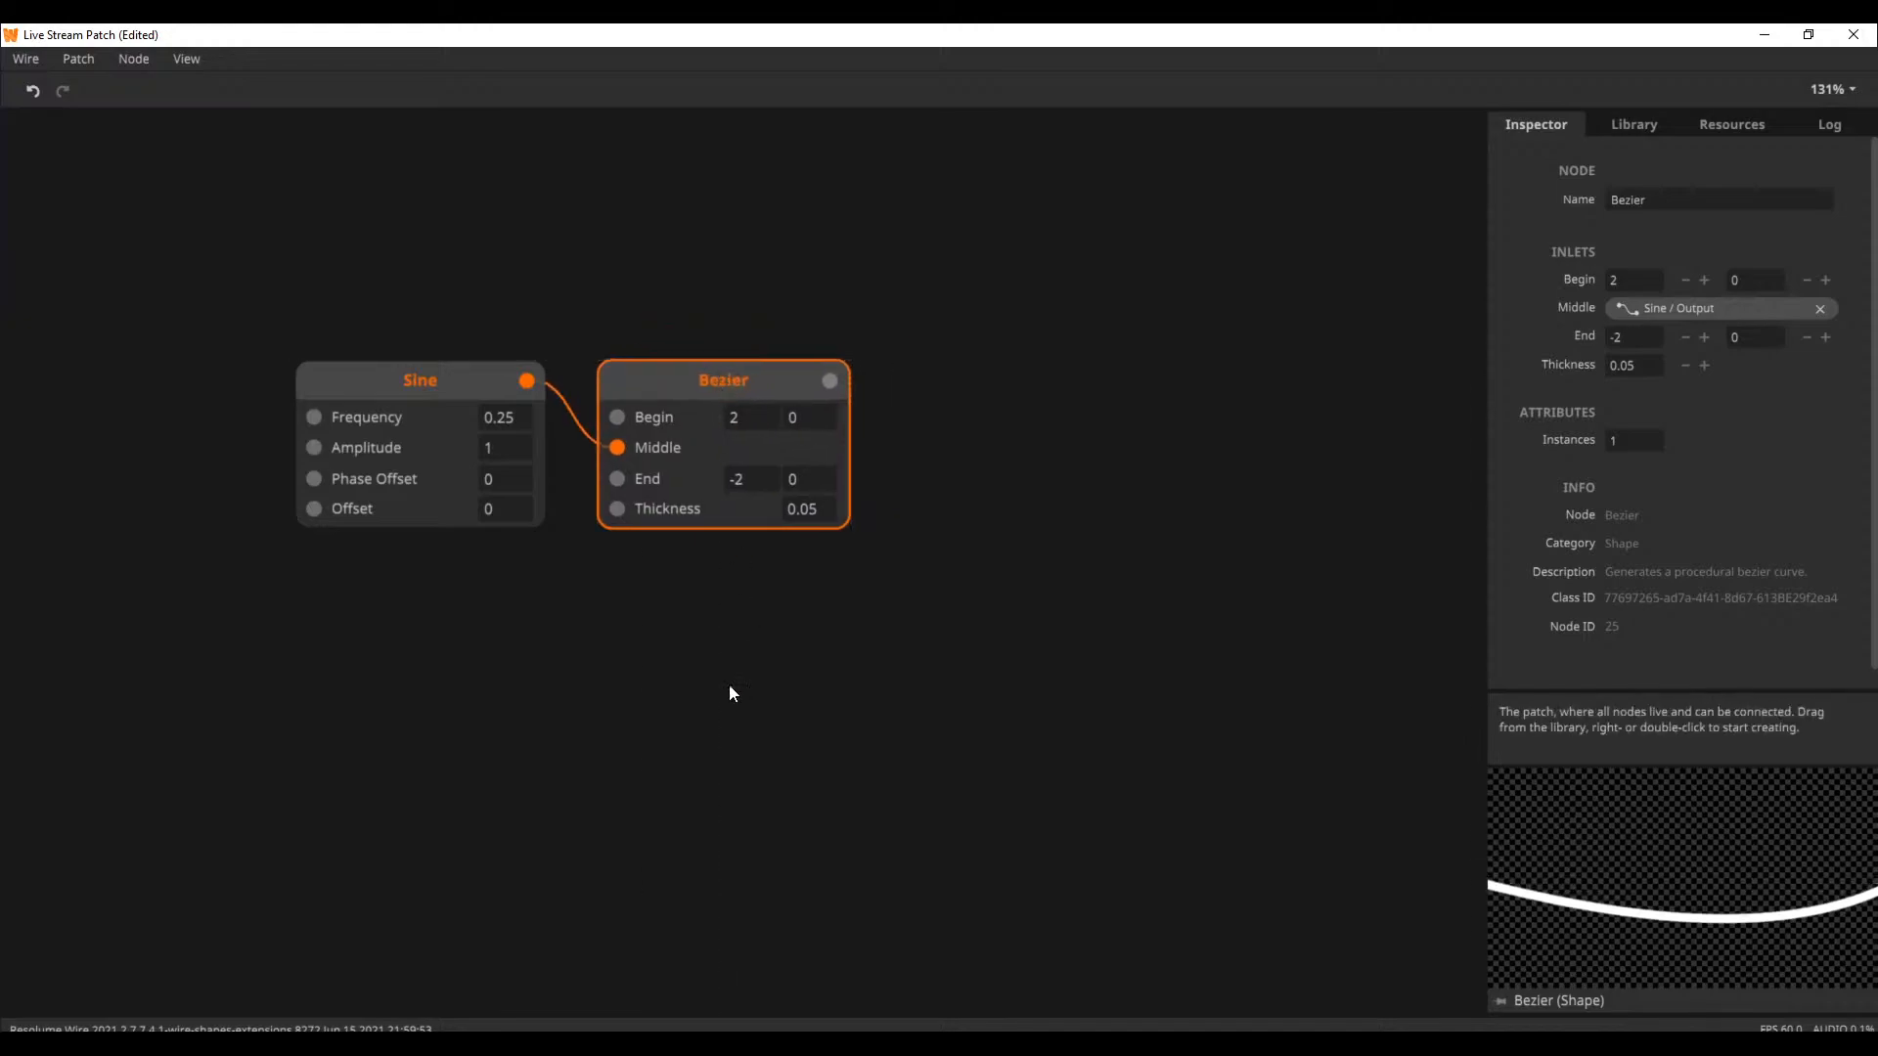
# Add a second Bezier node below the existing Bezier by searching for "bez"
pyautogui.moveTo(824, 573); pyautogui.dragTo(908, 415)
pyautogui.doubleClick(744, 606)
pyautogui.click(820, 579)
pyautogui.doubleClick(783, 504)
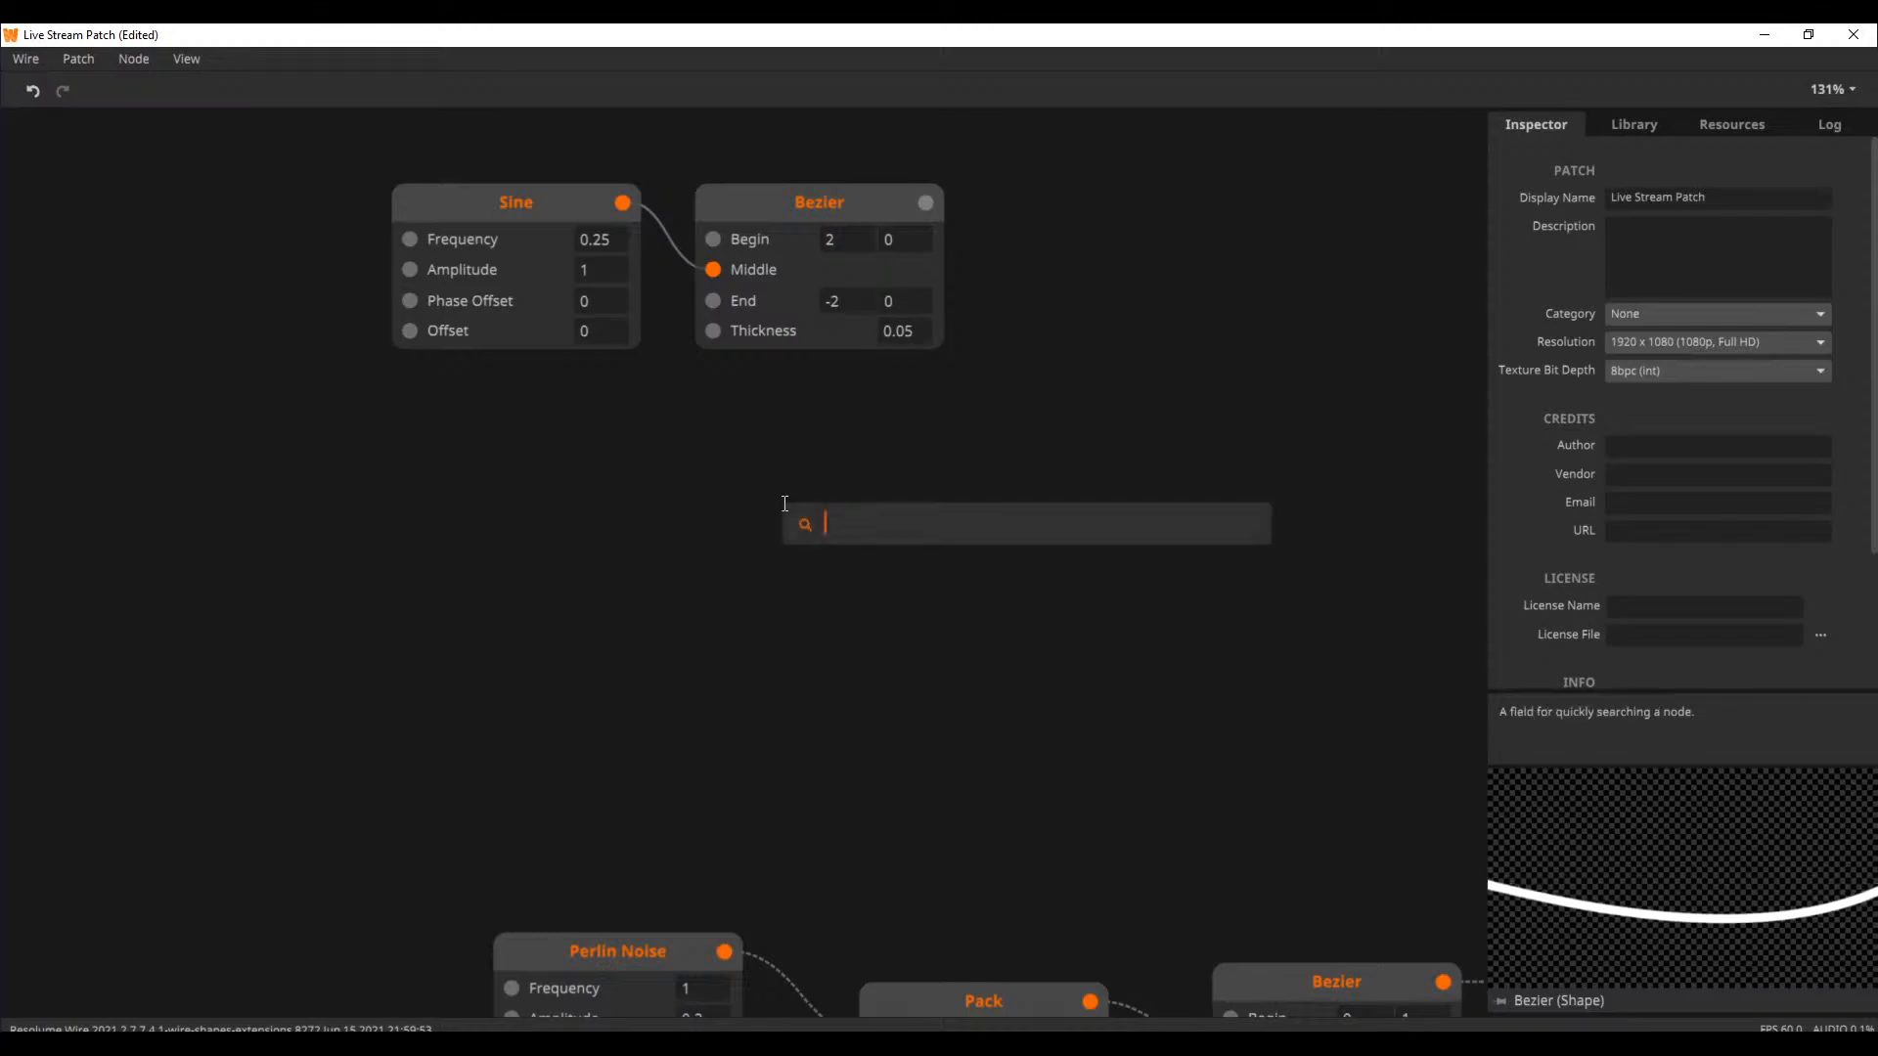
pyautogui.write('bez')
pyautogui.click(900, 565)
# Adjust the new Bezier's curve to Begin -0.48, 0.2, Middle 0.873, -0.2 and End 1.7, -1
pyautogui.moveTo(929, 485); pyautogui.dragTo(898, 587)
pyautogui.moveTo(936, 479); pyautogui.dragTo(869, 411)
pyautogui.moveTo(935, 540); pyautogui.dragTo(906, 600)
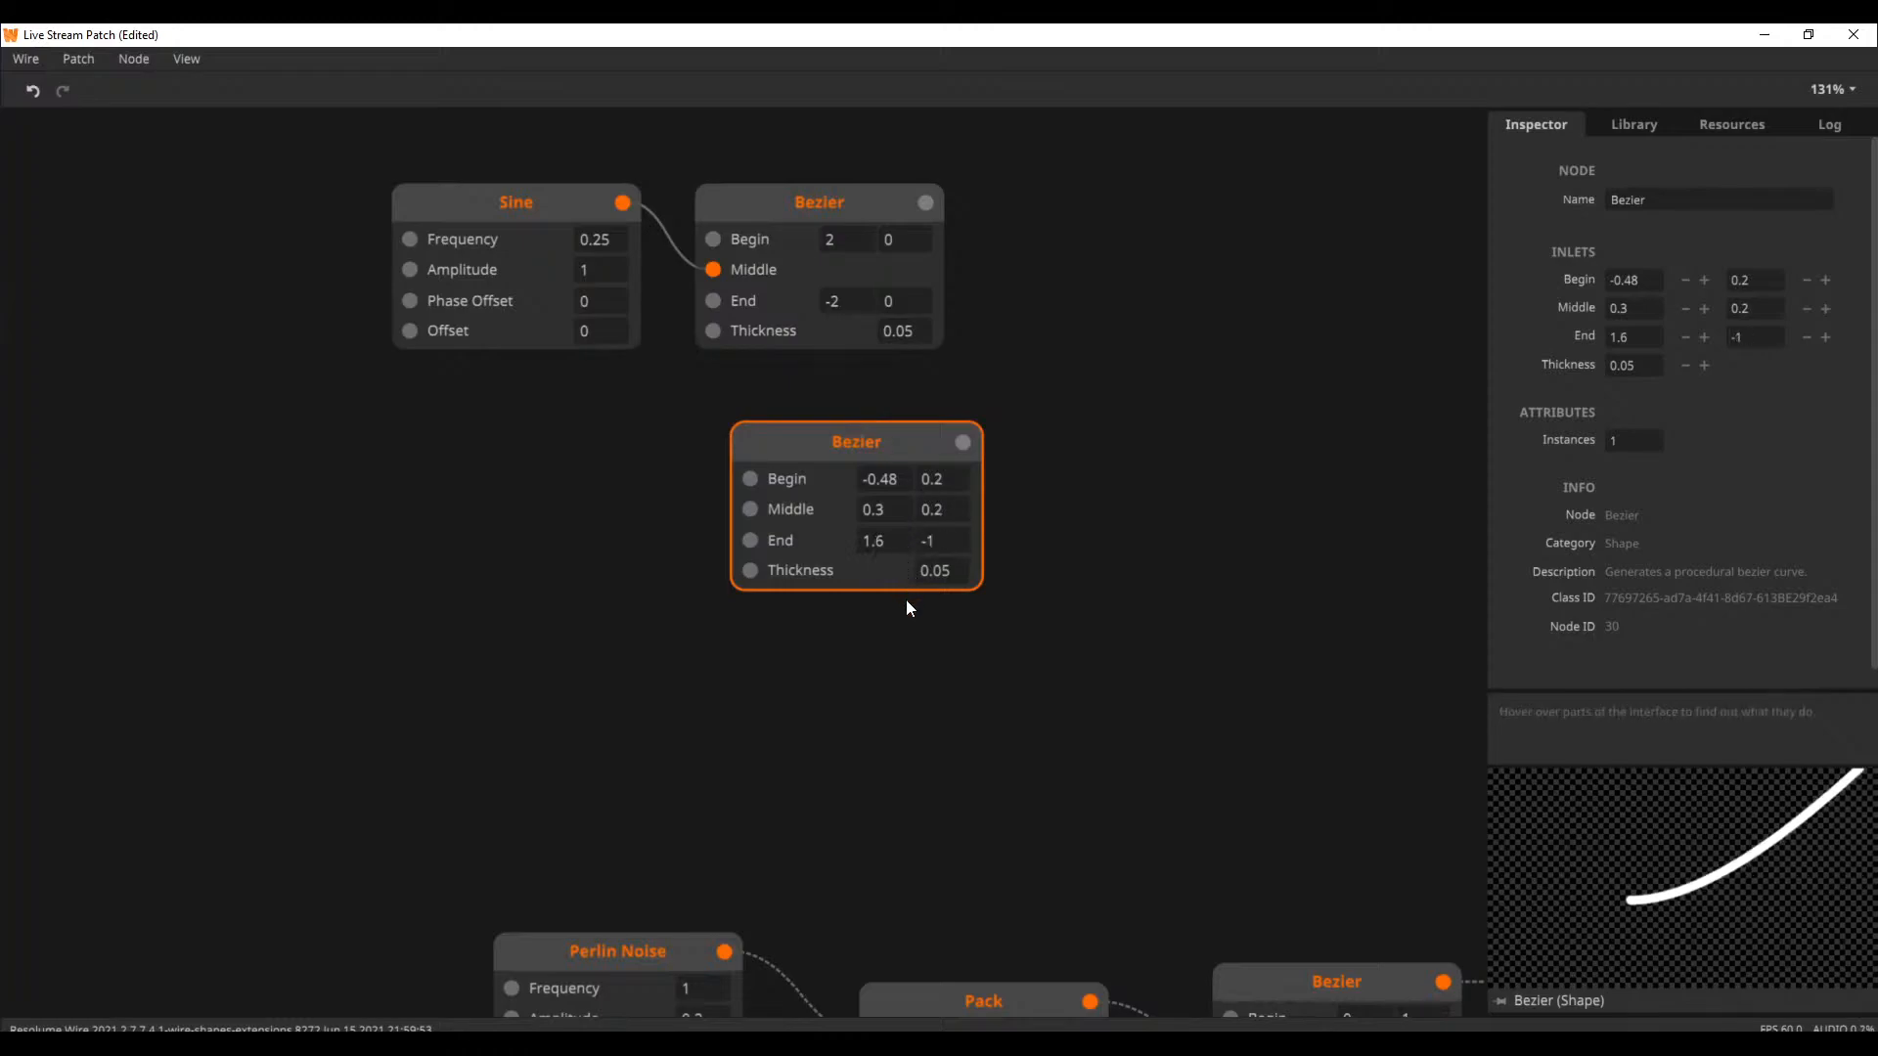
pyautogui.moveTo(879, 534); pyautogui.dragTo(978, 924)
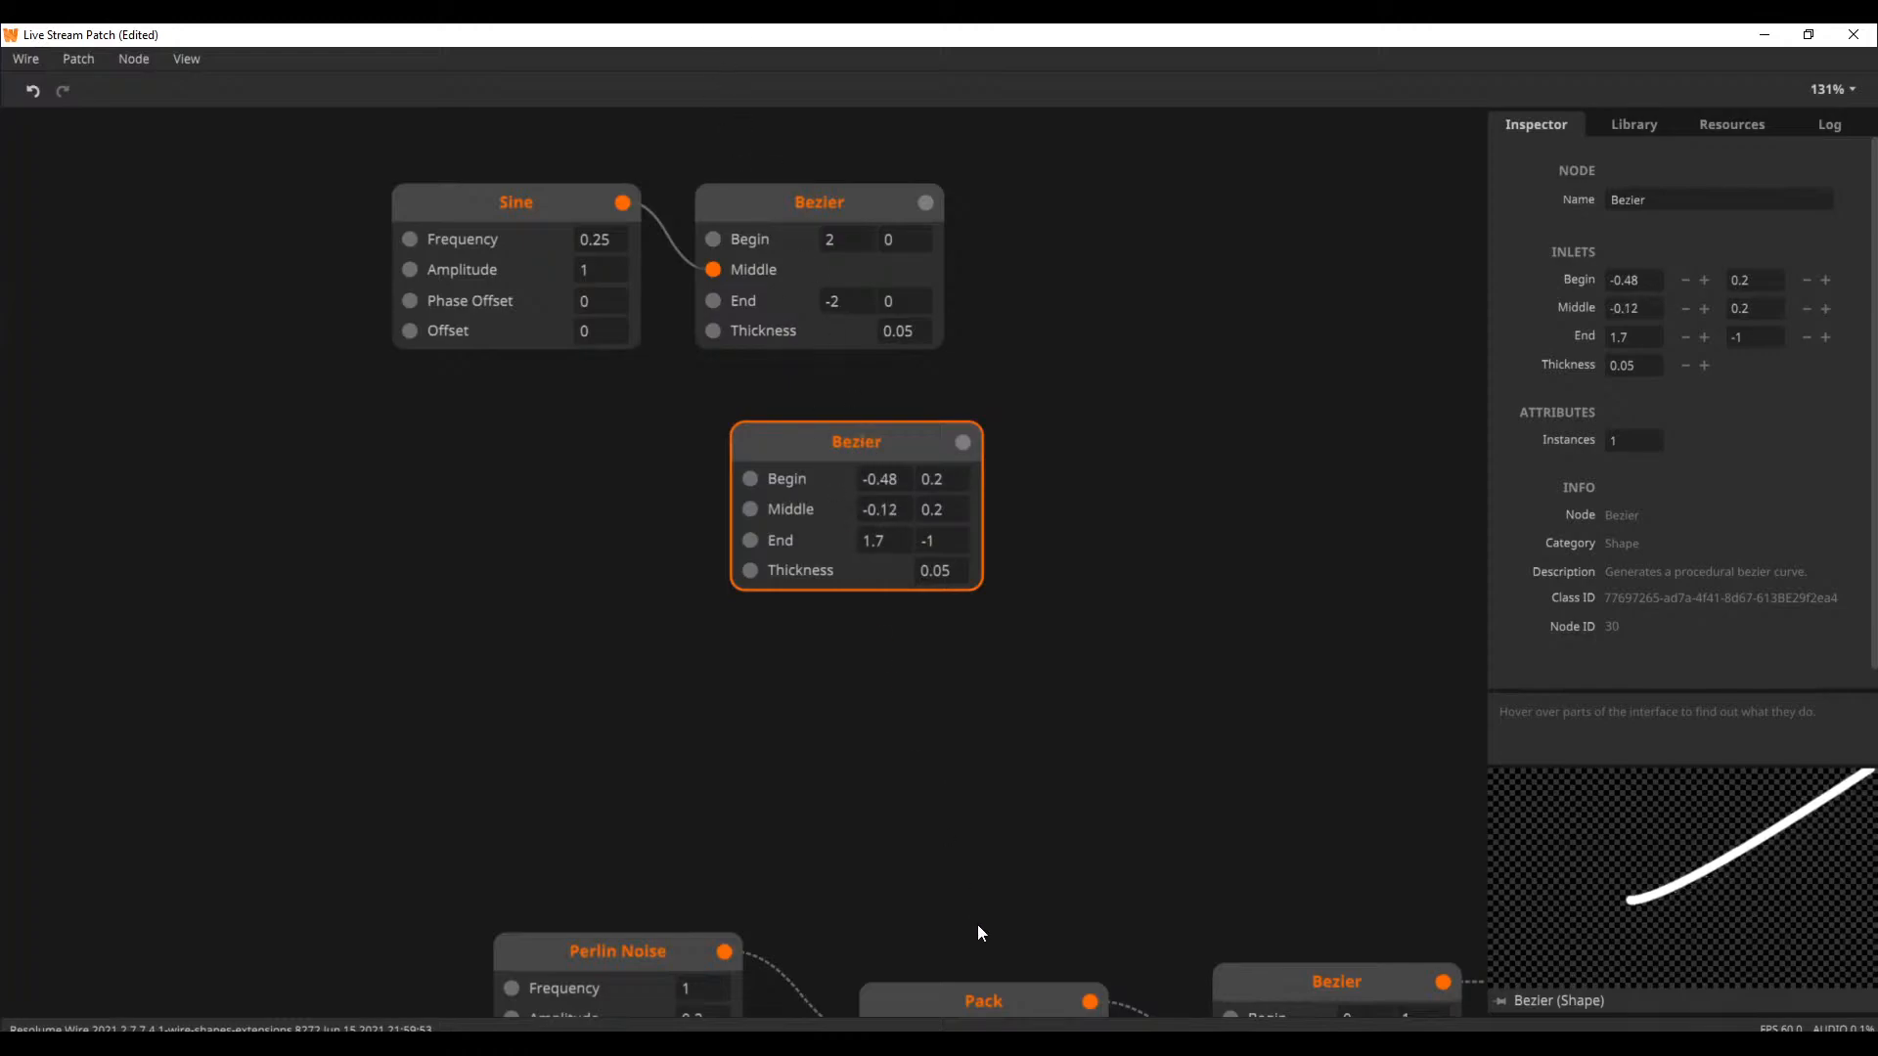
pyautogui.moveTo(870, 522); pyautogui.dragTo(907, 556)
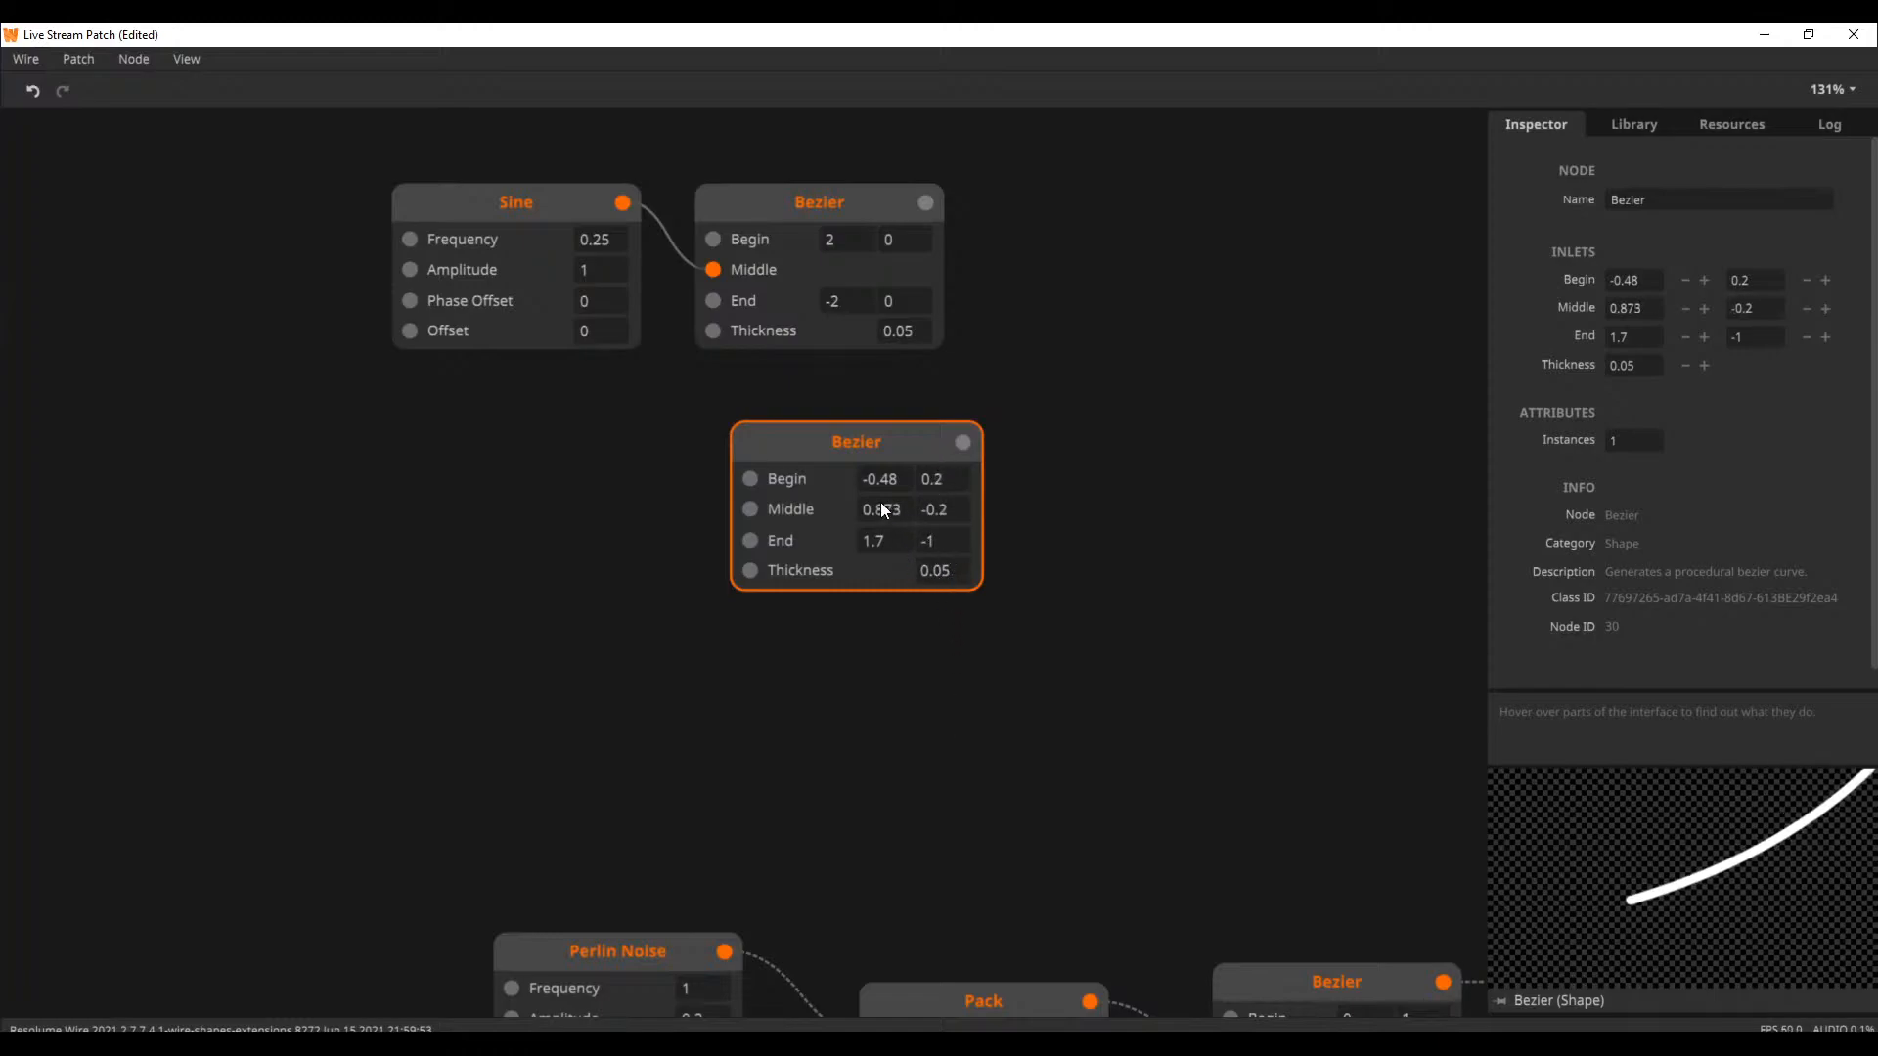
# Delete the Sine node and both Bezier nodes above the Perlin Noise chain
pyautogui.click(548, 636)
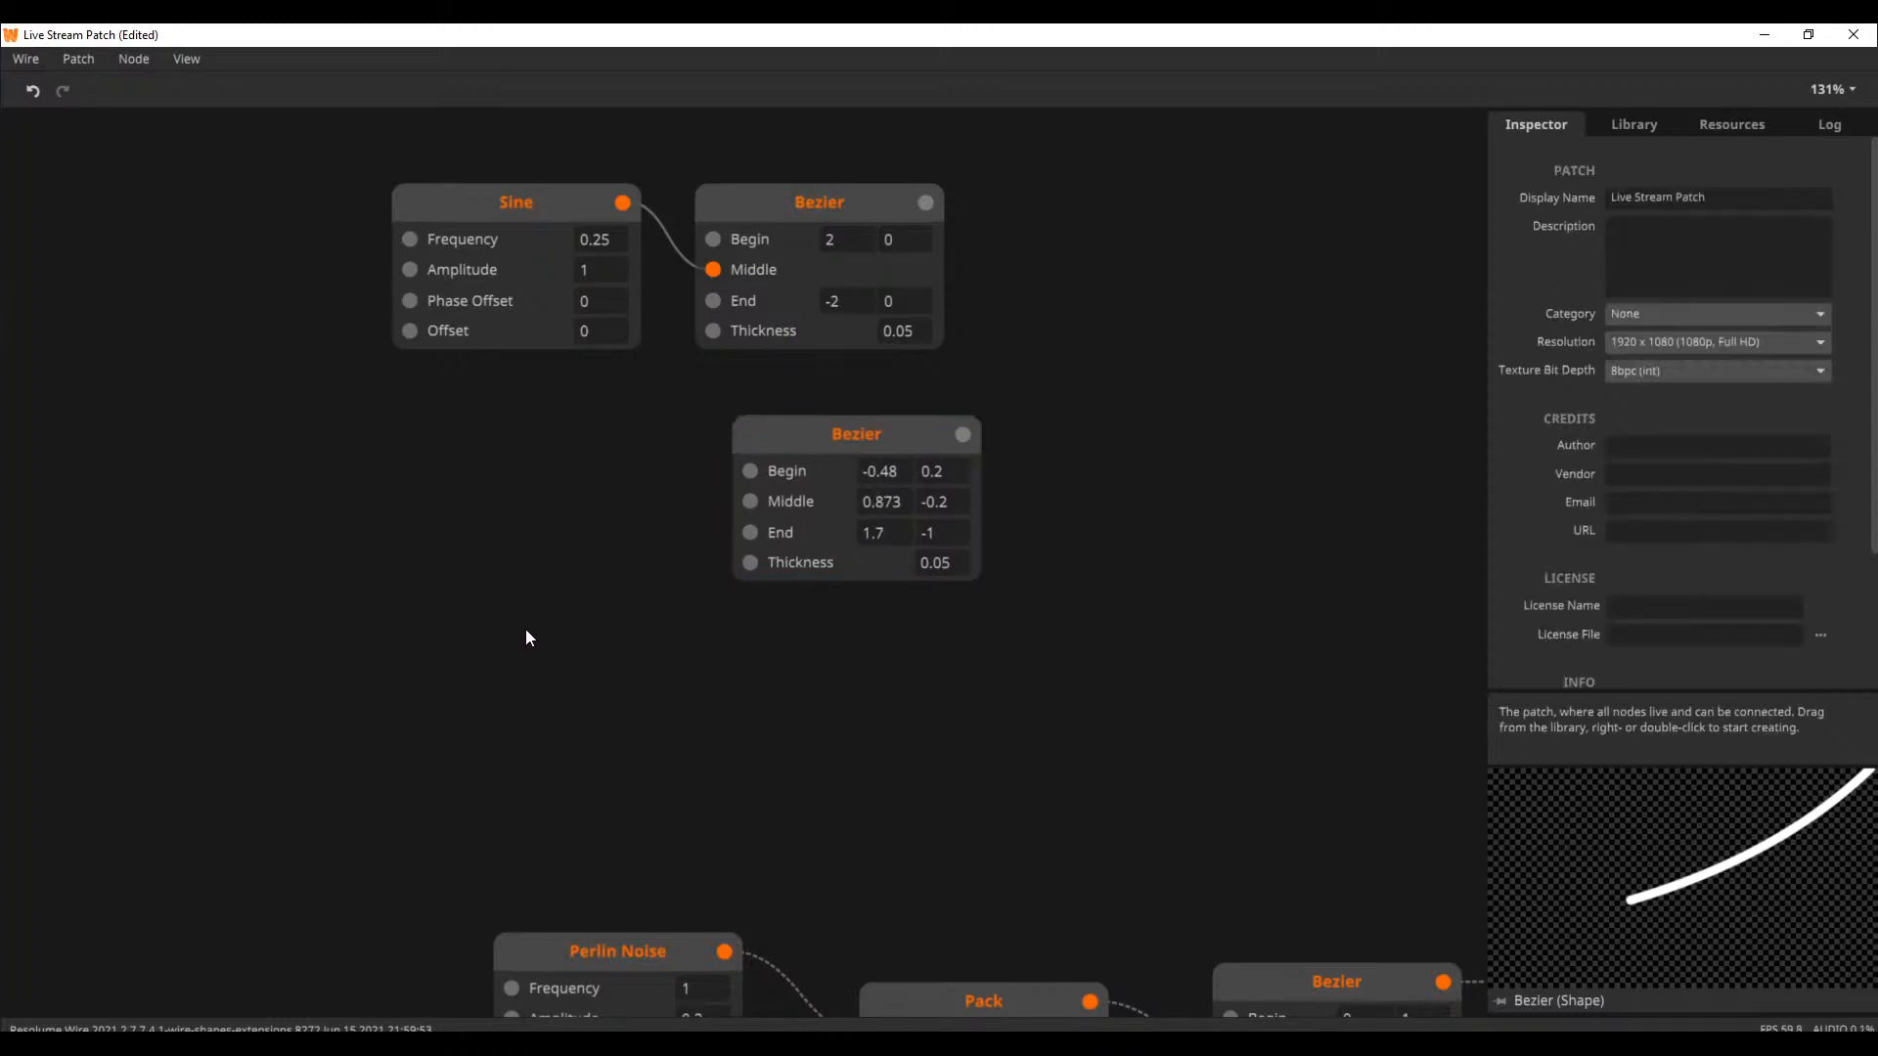
pyautogui.moveTo(636, 617); pyautogui.dragTo(857, 284)
pyautogui.press('Delete')
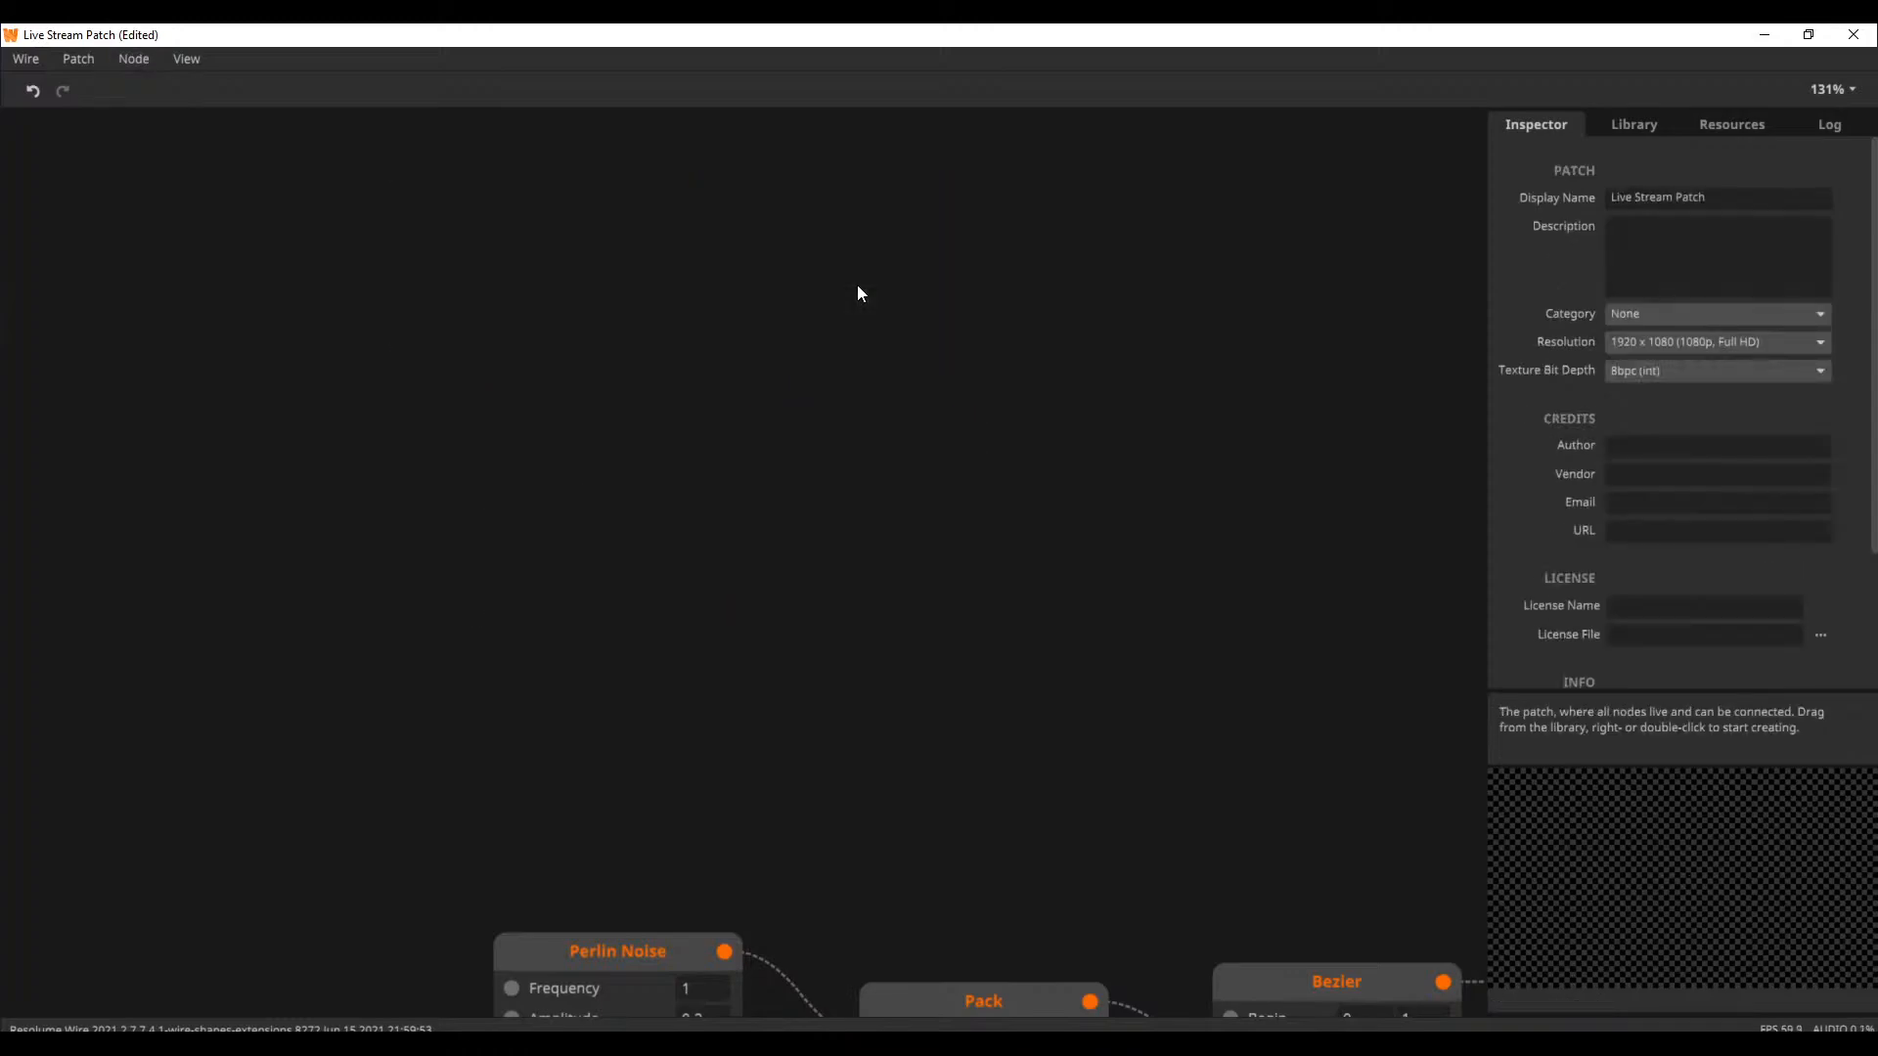
# Preview the Ripple node's output at the end of the chain and examine the nodes feeding it
pyautogui.scroll(-5, 906, 525)
pyautogui.hscroll(15, 642, 297)
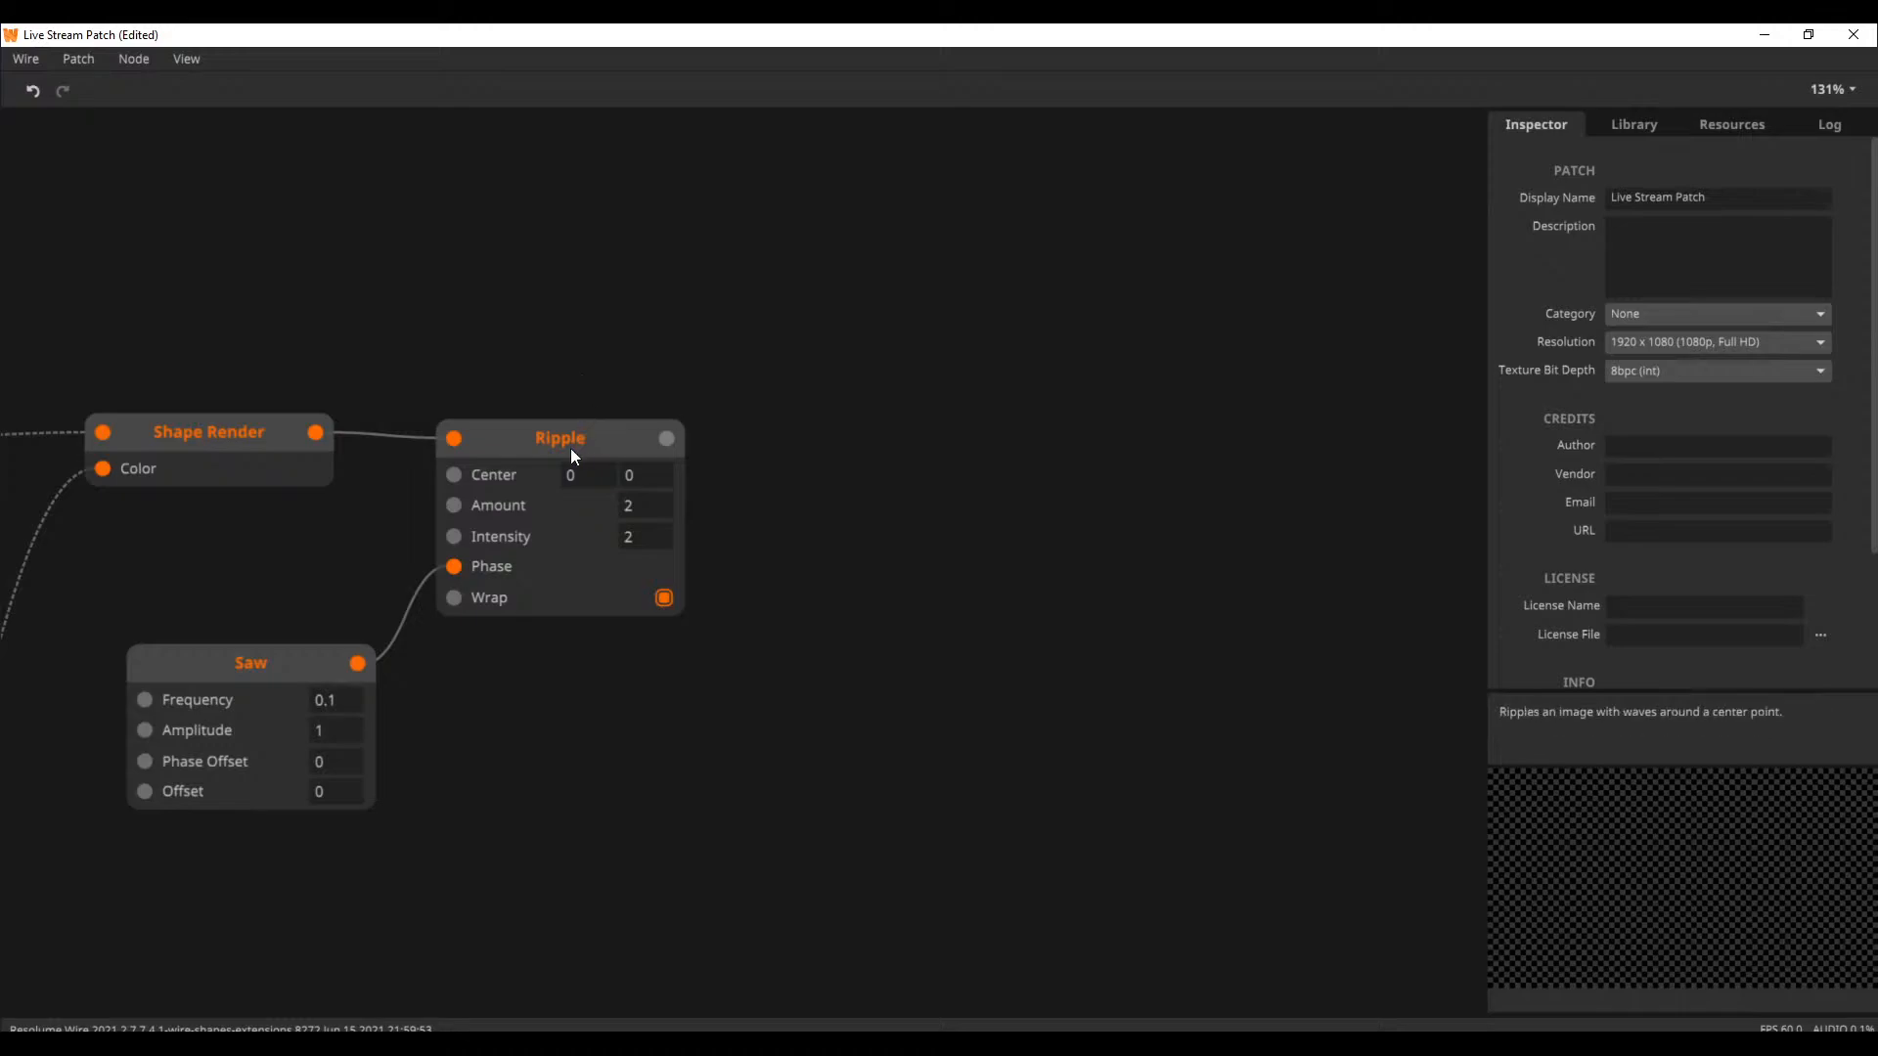
pyautogui.click(631, 431)
pyautogui.moveTo(619, 372); pyautogui.dragTo(797, 380)
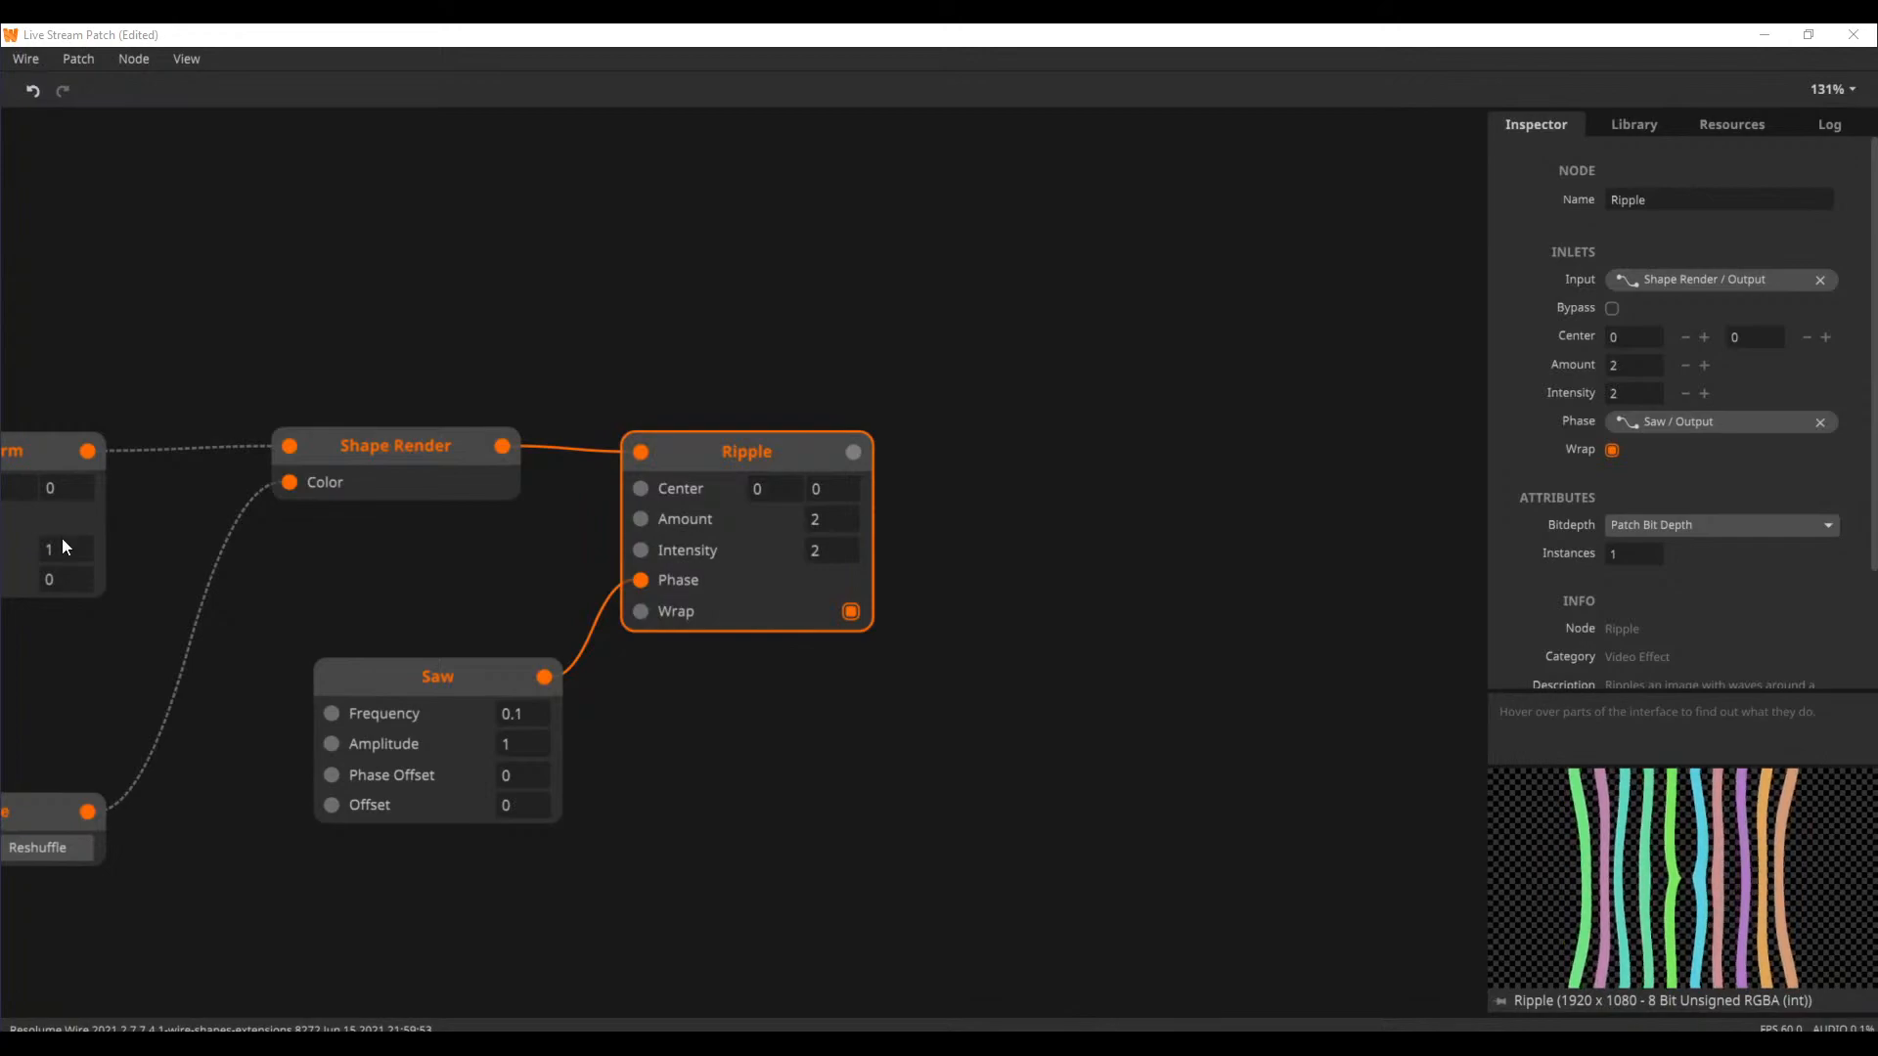
pyautogui.click(524, 259)
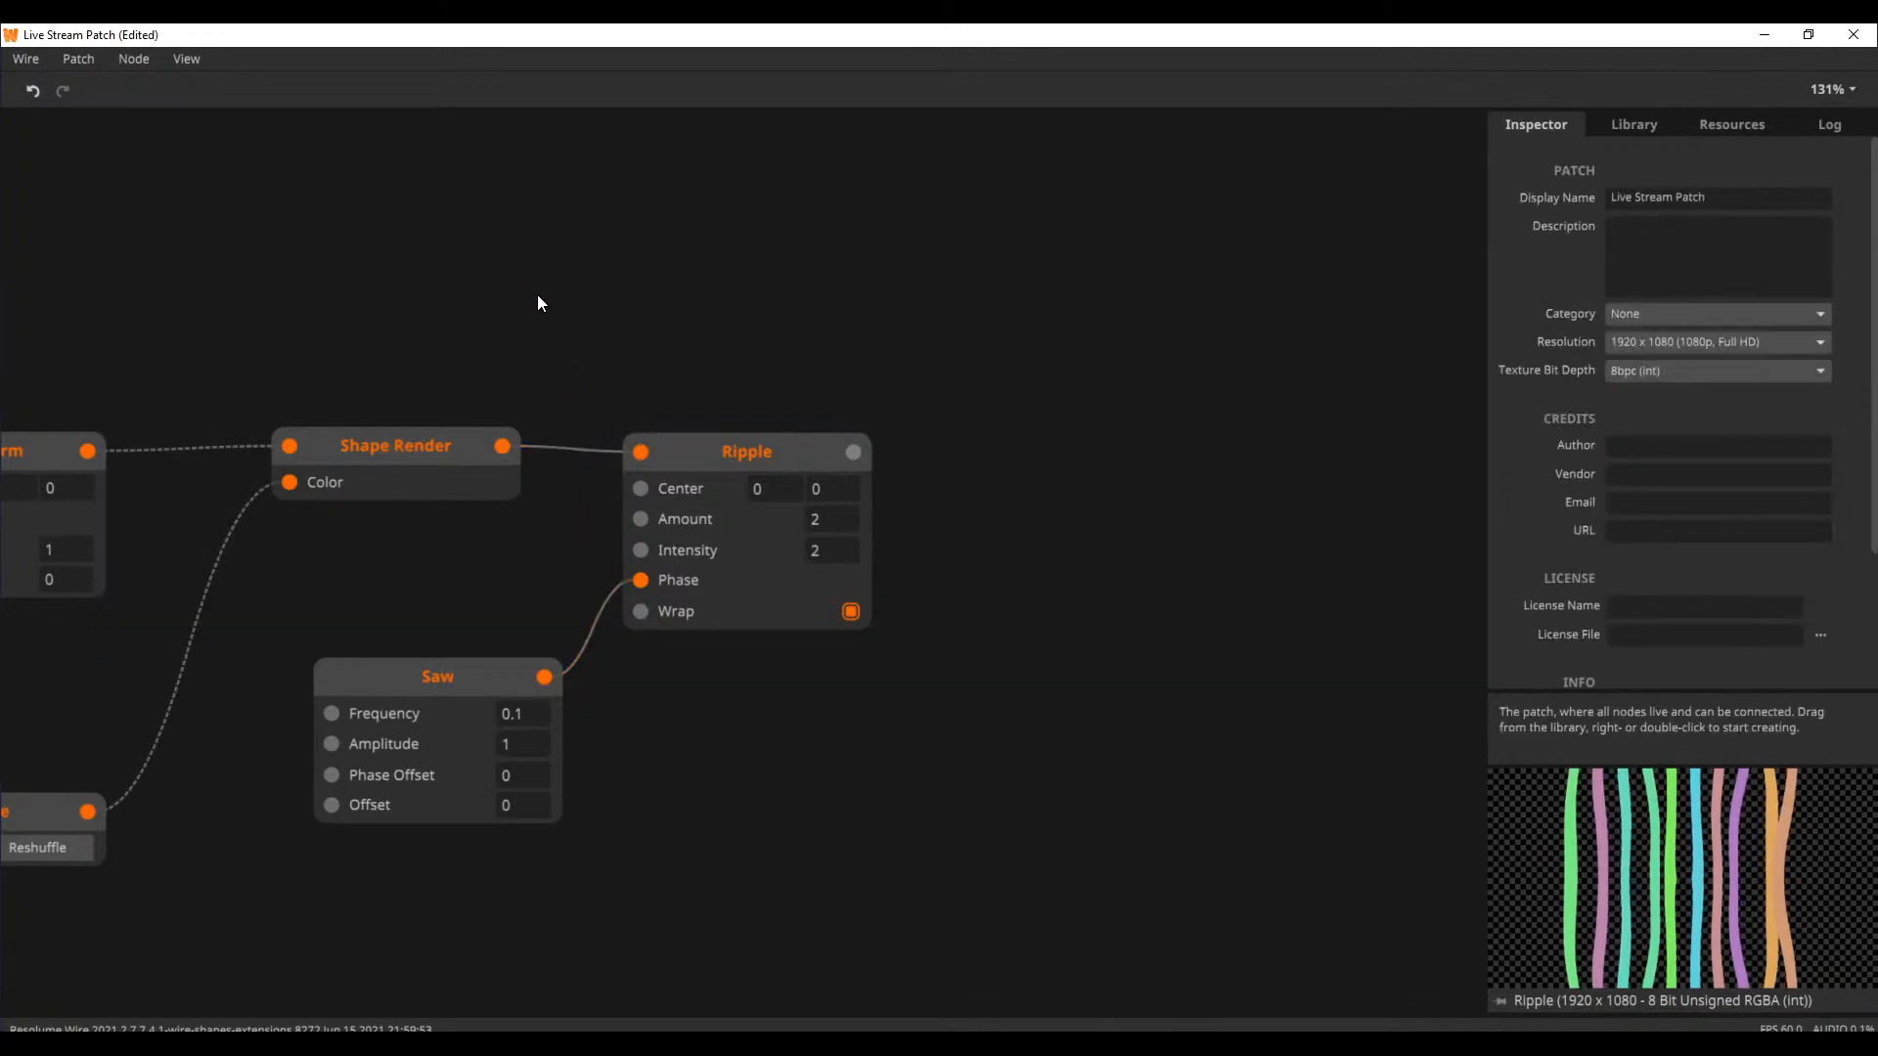
pyautogui.moveTo(583, 305); pyautogui.dragTo(890, 284)
pyautogui.moveTo(682, 298)
pyautogui.mouseDown()
pyautogui.moveTo(810, 235)
pyautogui.moveTo(835, 248)
pyautogui.mouseUp()
pyautogui.moveTo(708, 227)
pyautogui.mouseDown()
pyautogui.moveTo(794, 242)
pyautogui.moveTo(540, 240)
pyautogui.mouseUp()
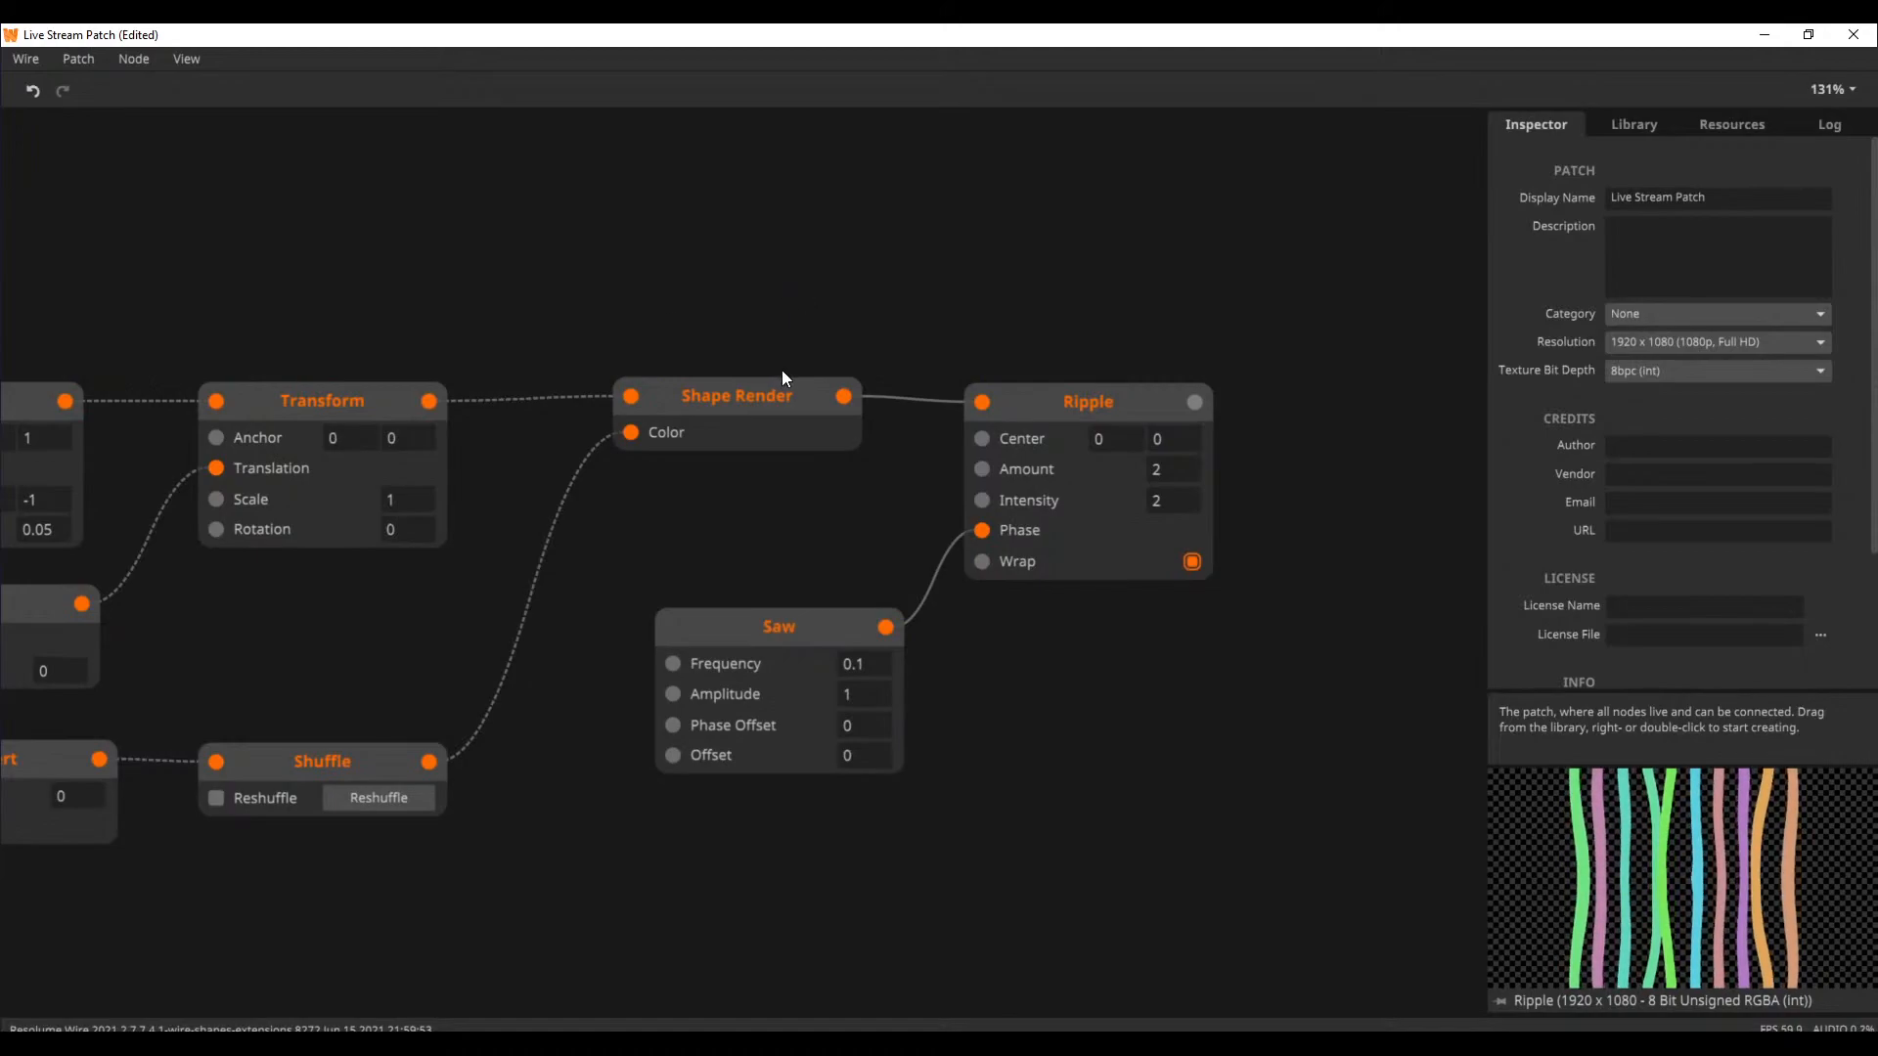
# Preview the Shape Render output, enlarge the preview area and trace the chain back to the Perlin Noise nodes
pyautogui.click(783, 395)
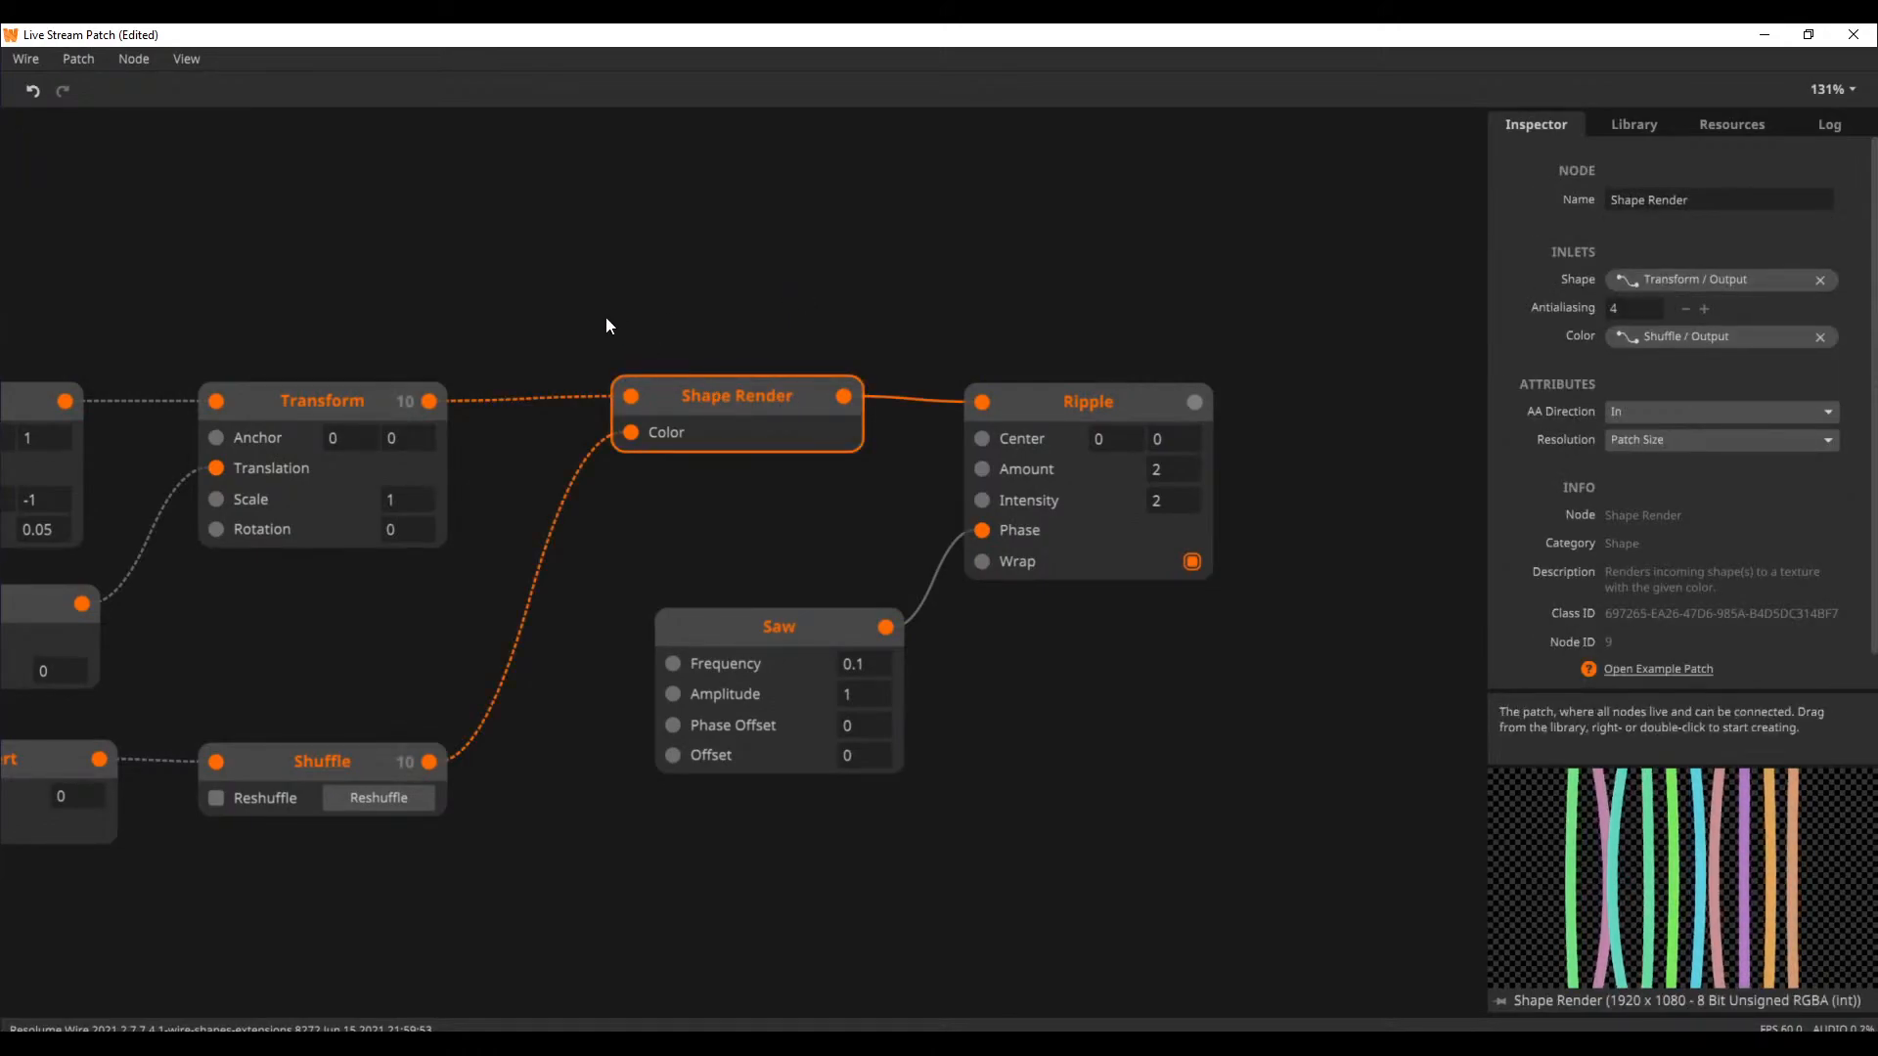
pyautogui.moveTo(544, 314); pyautogui.dragTo(692, 322)
pyautogui.moveTo(1486, 498); pyautogui.dragTo(1291, 497)
pyautogui.moveTo(765, 561); pyautogui.dragTo(1088, 552)
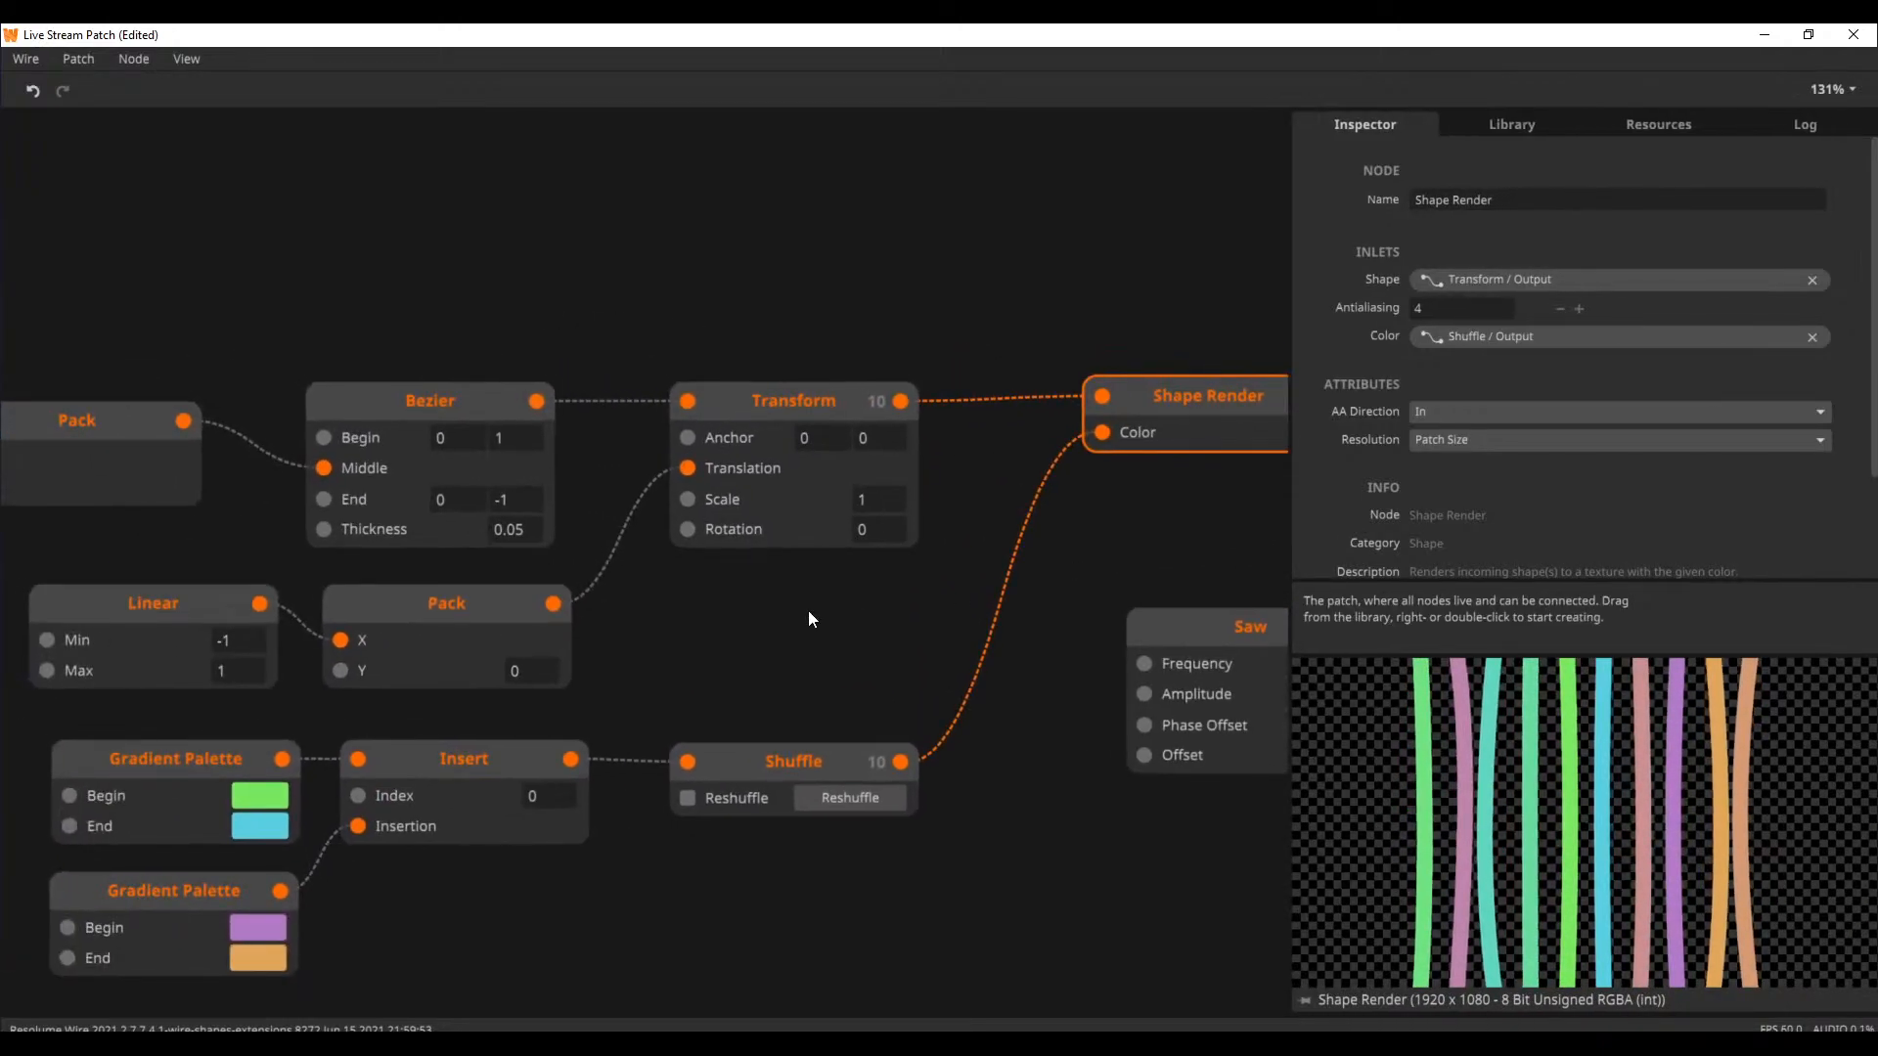
pyautogui.moveTo(808, 618); pyautogui.dragTo(939, 557)
pyautogui.moveTo(569, 246); pyautogui.dragTo(1139, 319)
pyautogui.moveTo(786, 317); pyautogui.dragTo(654, 313)
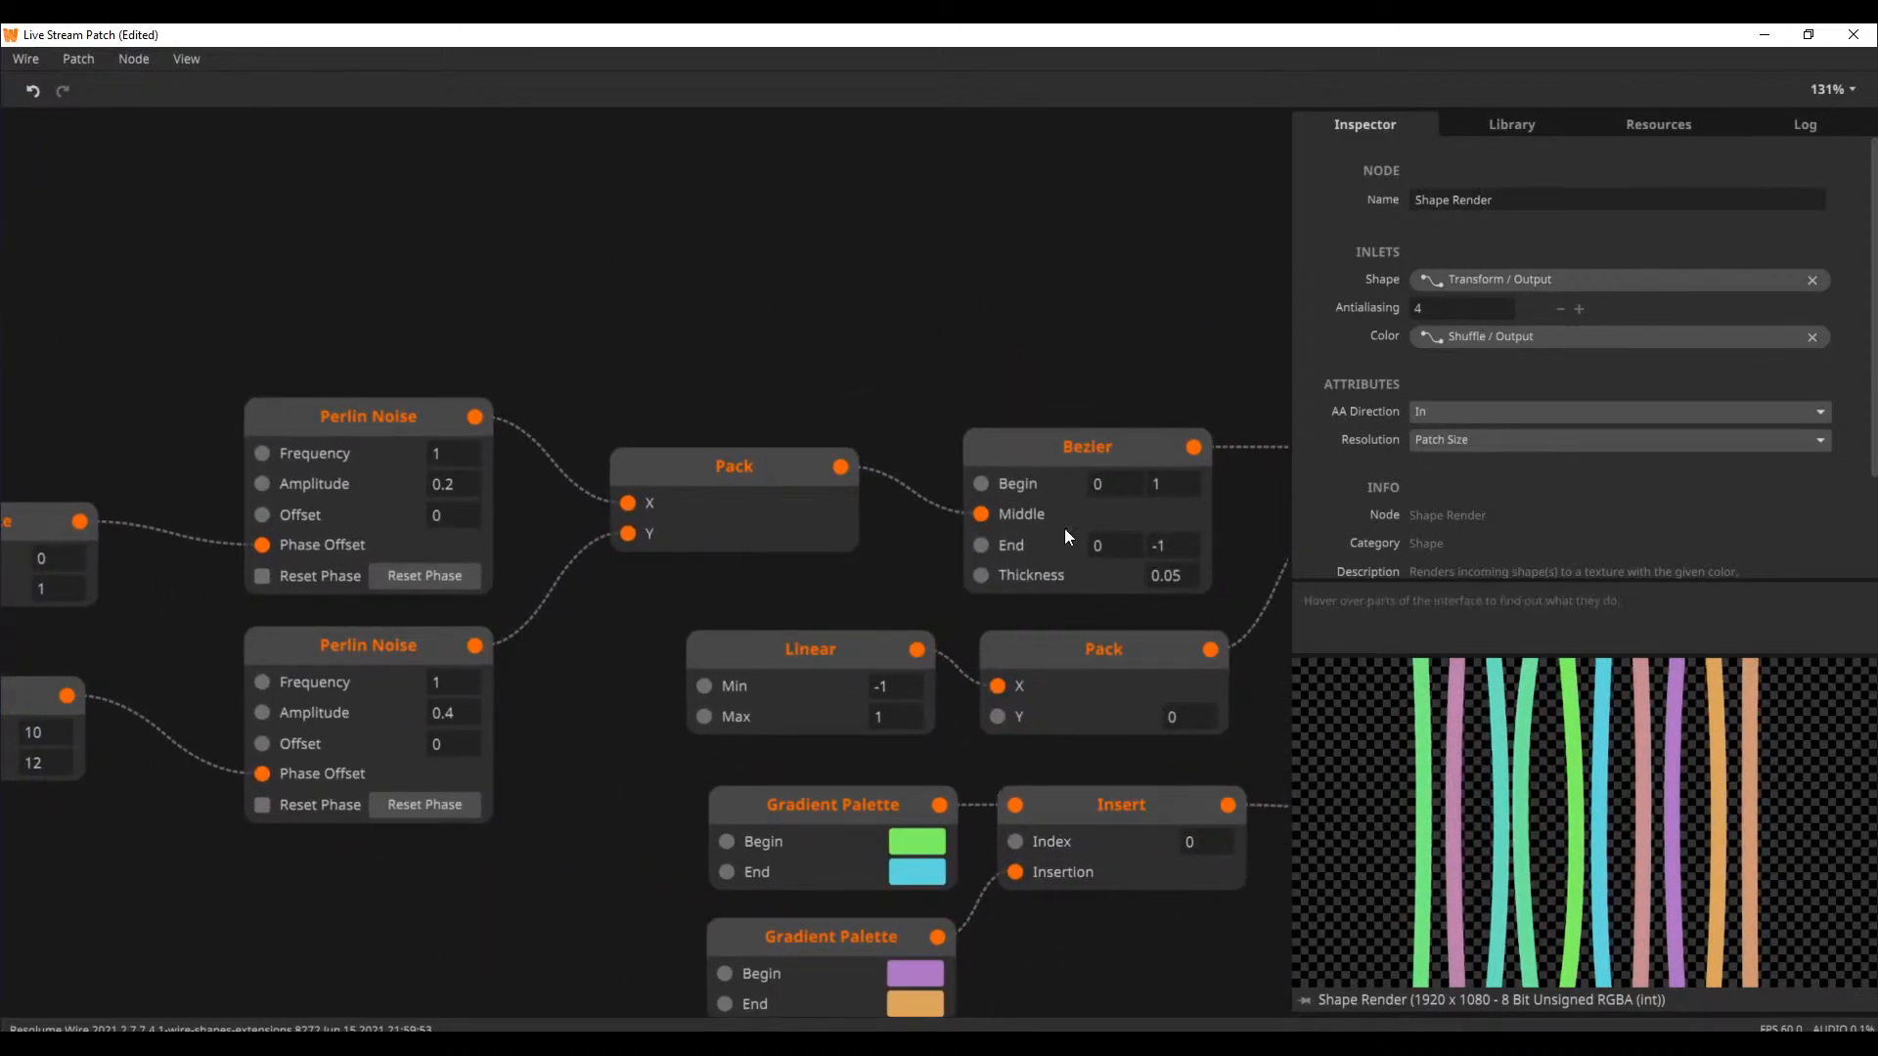
# Preview the chain's Bezier shape and examine the two Perlin Noise nodes that drive its Middle point
pyautogui.click(1038, 440)
pyautogui.moveTo(768, 384); pyautogui.dragTo(951, 350)
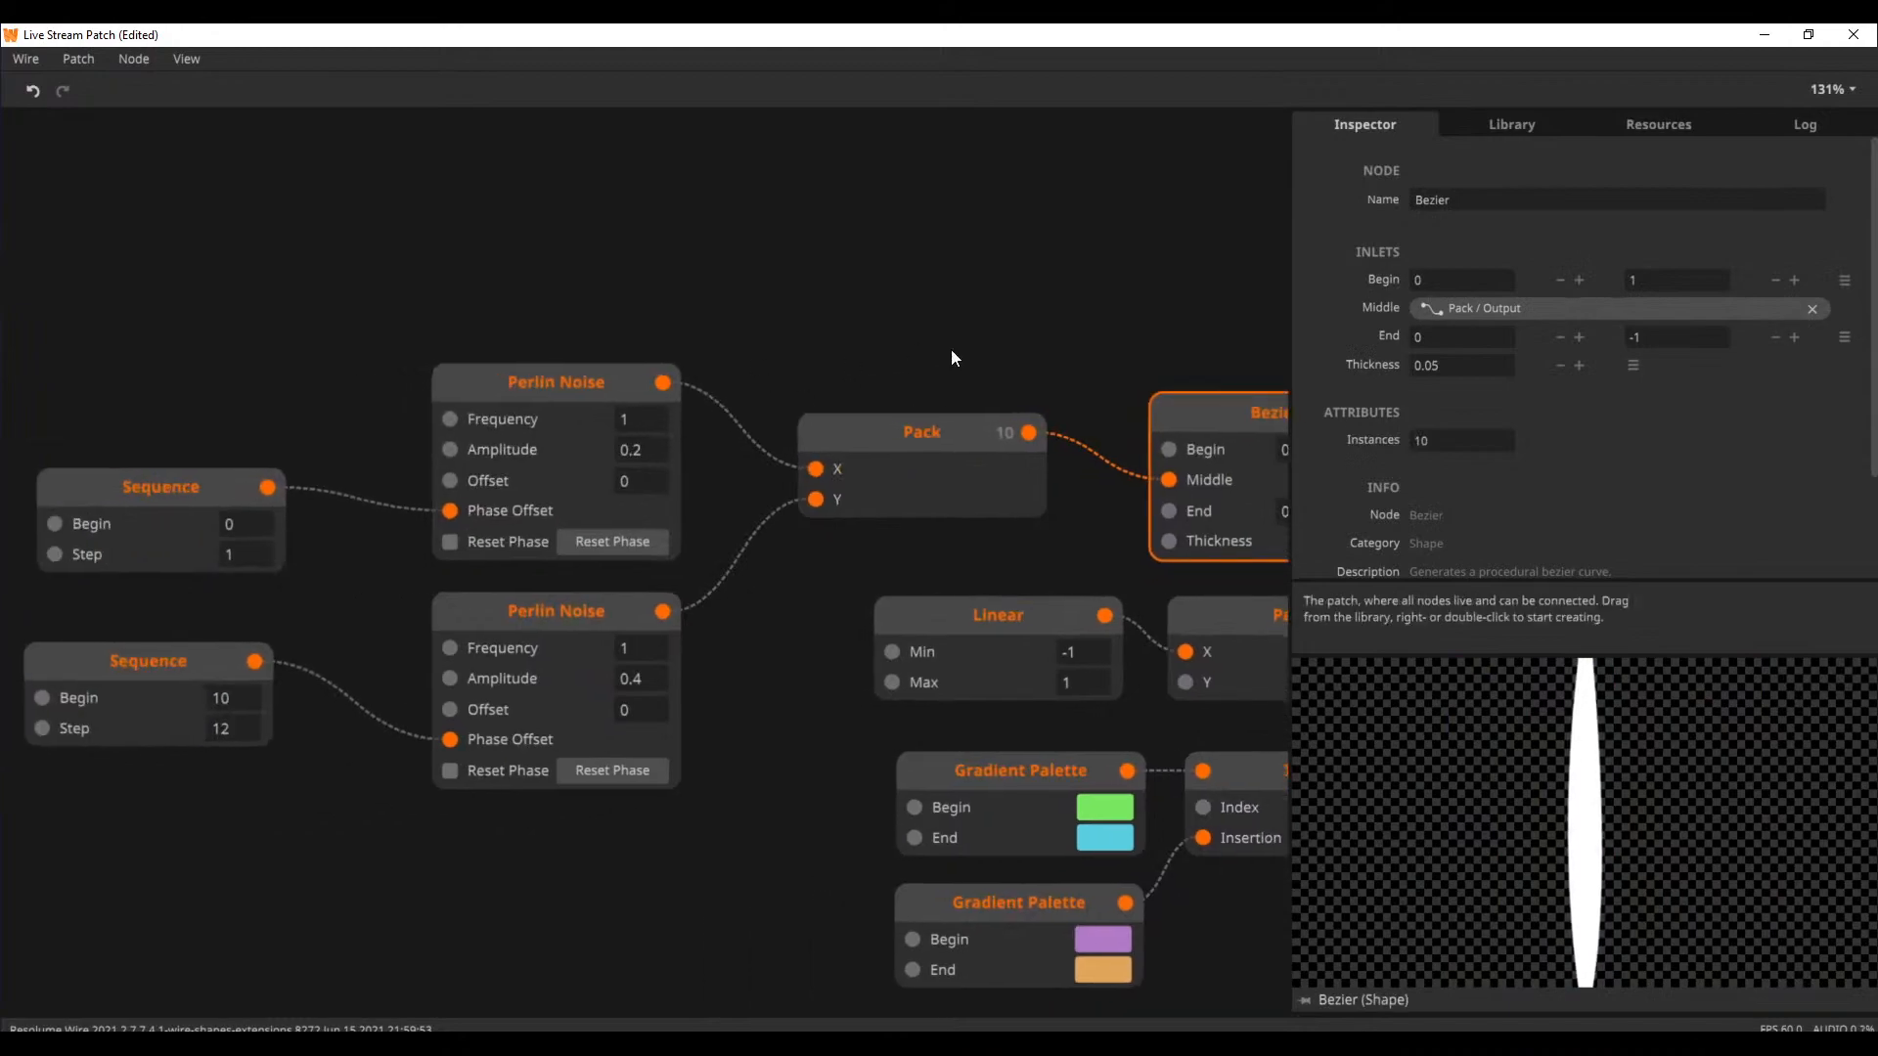
pyautogui.click(526, 388)
pyautogui.click(600, 604)
# Align the Pack node and the Bezier node level with the upper Perlin Noise node
pyautogui.click(935, 484)
pyautogui.moveTo(935, 485); pyautogui.dragTo(935, 443)
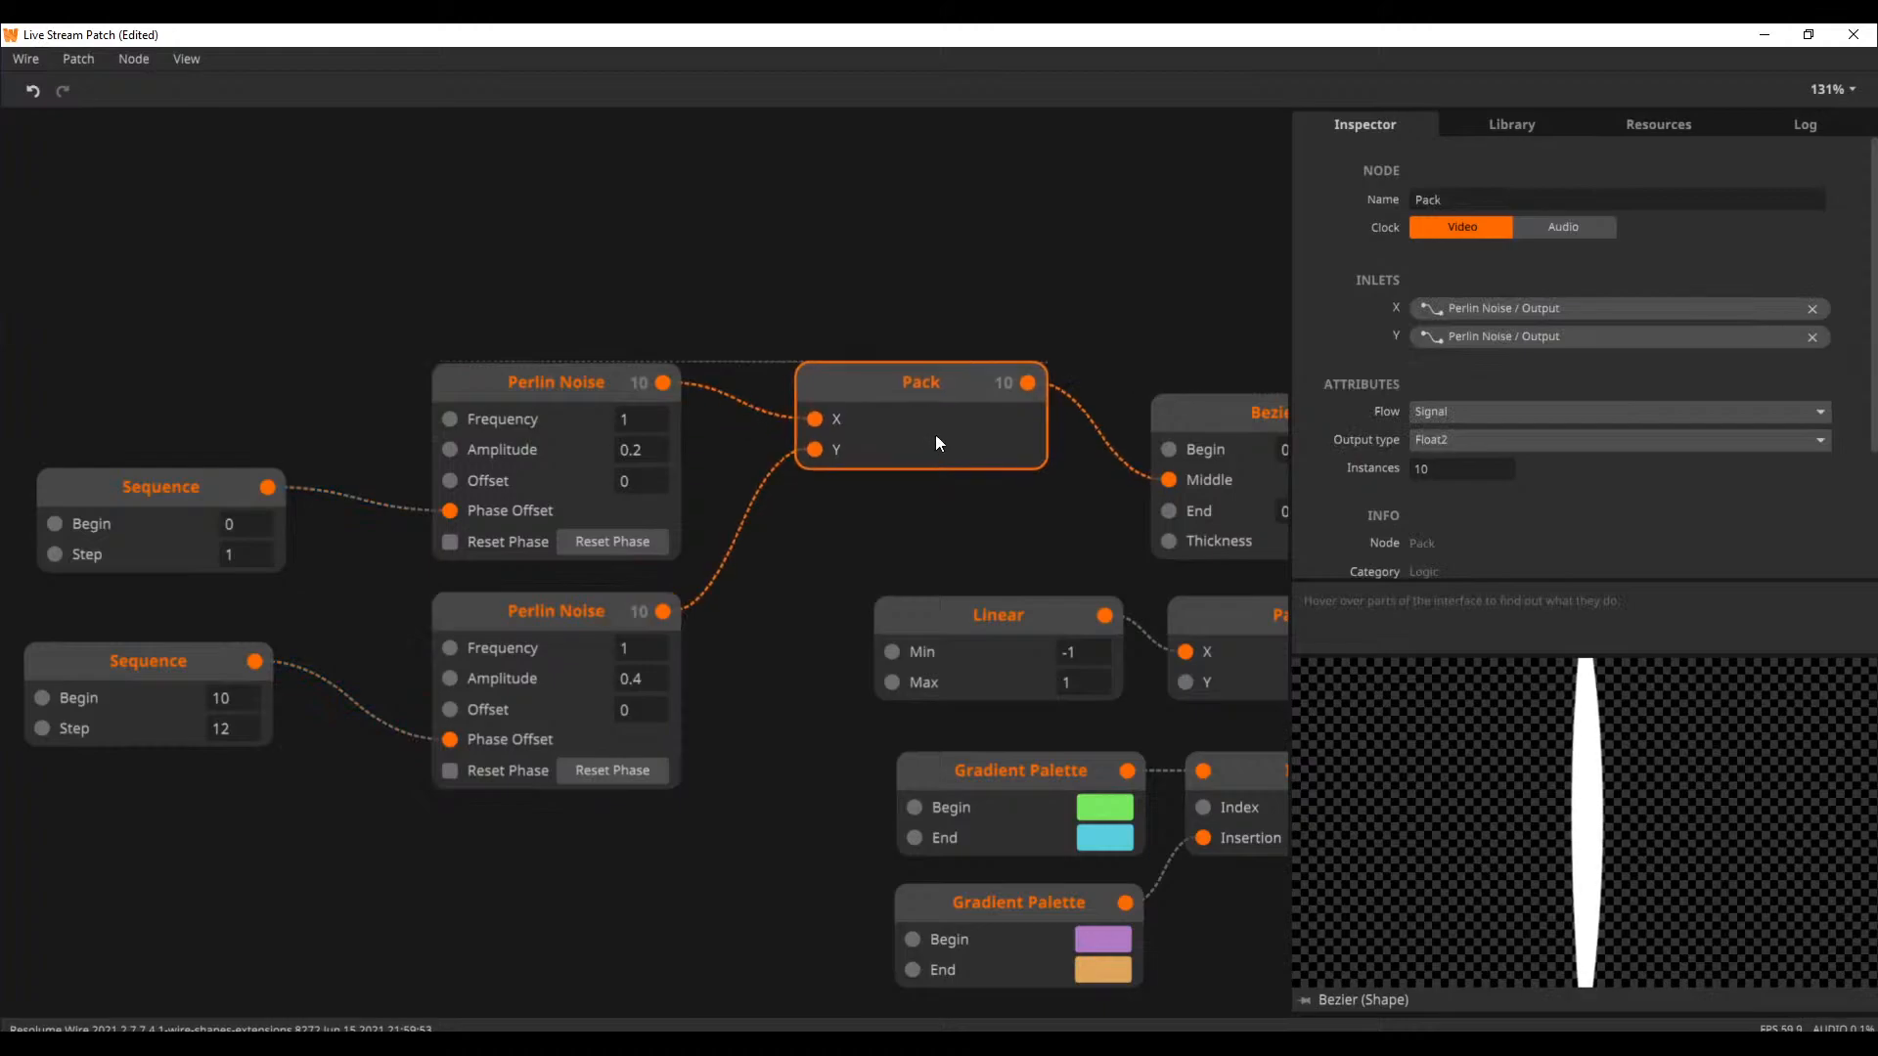
pyautogui.moveTo(1048, 519); pyautogui.dragTo(607, 487)
pyautogui.moveTo(823, 389)
pyautogui.mouseDown()
pyautogui.moveTo(825, 334)
pyautogui.moveTo(820, 360)
pyautogui.mouseUp()
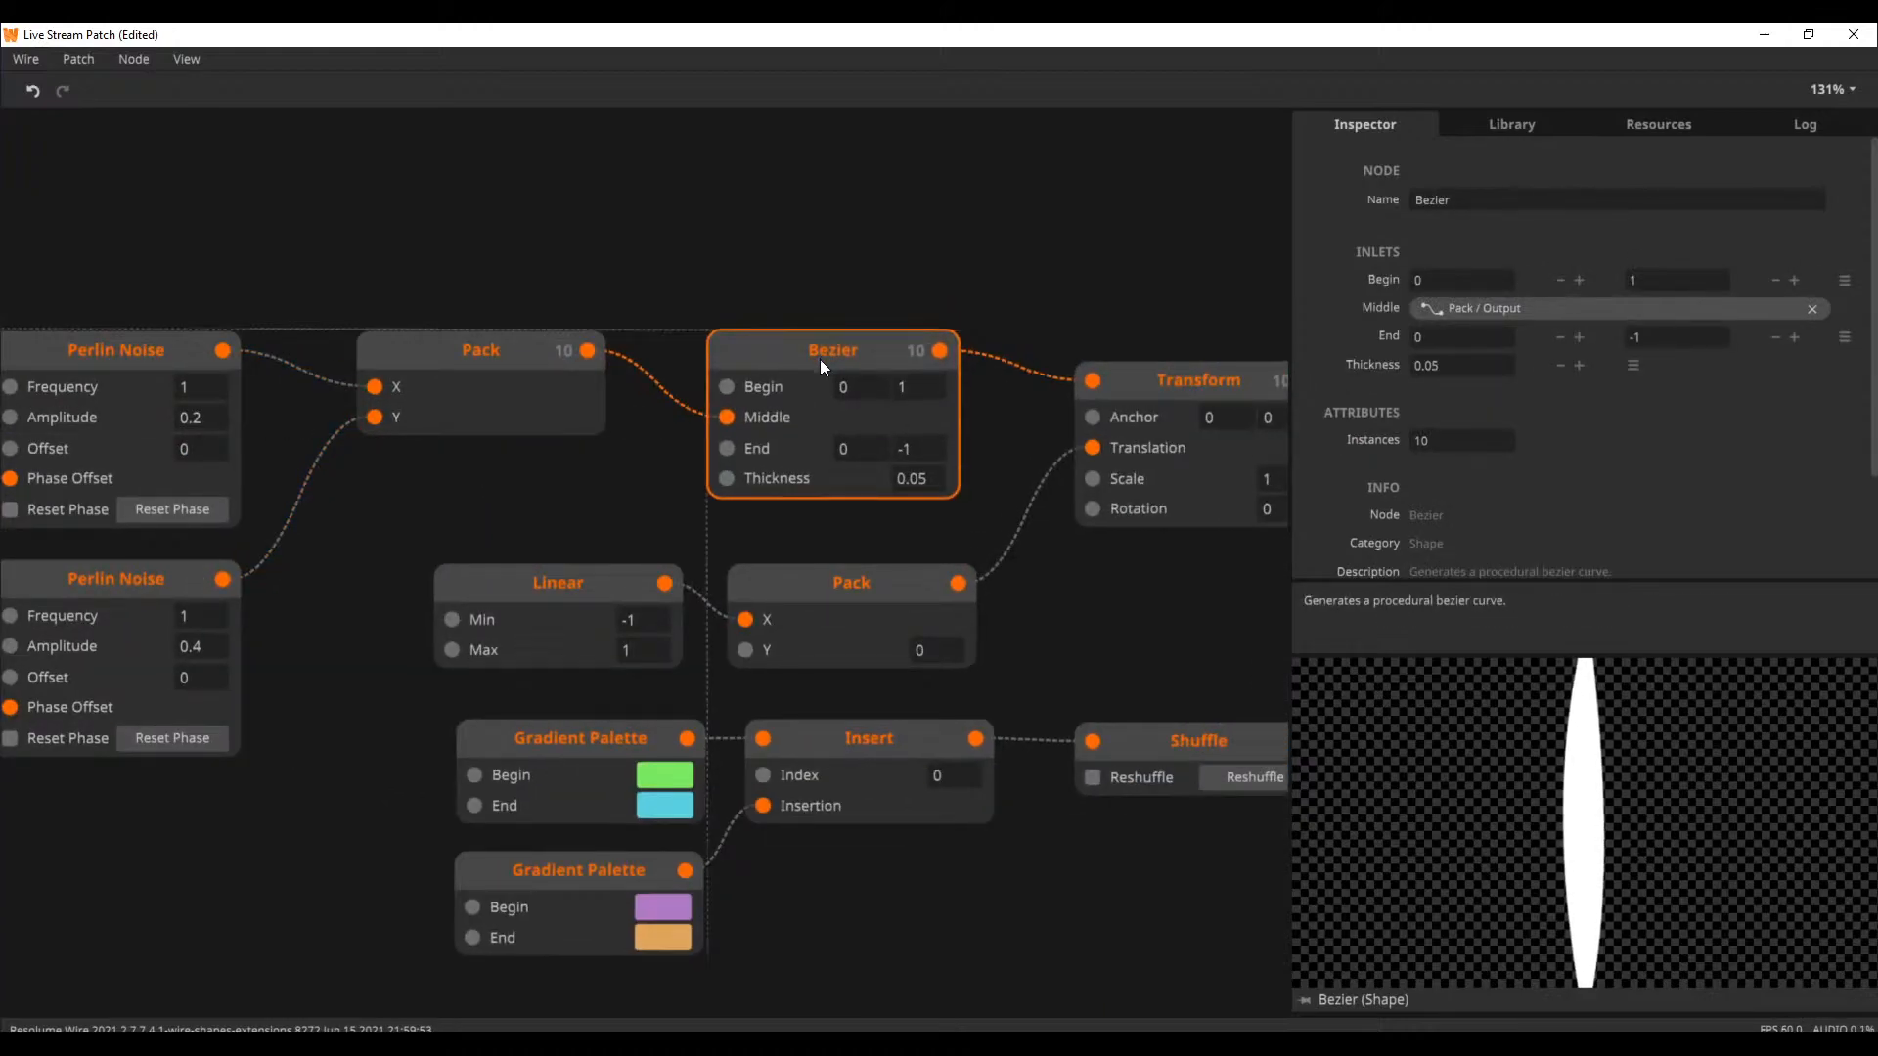
# Preview the outputs of the Transform, Shape Render and Ripple nodes in order along the chain
pyautogui.moveTo(982, 321); pyautogui.dragTo(726, 340)
pyautogui.click(941, 402)
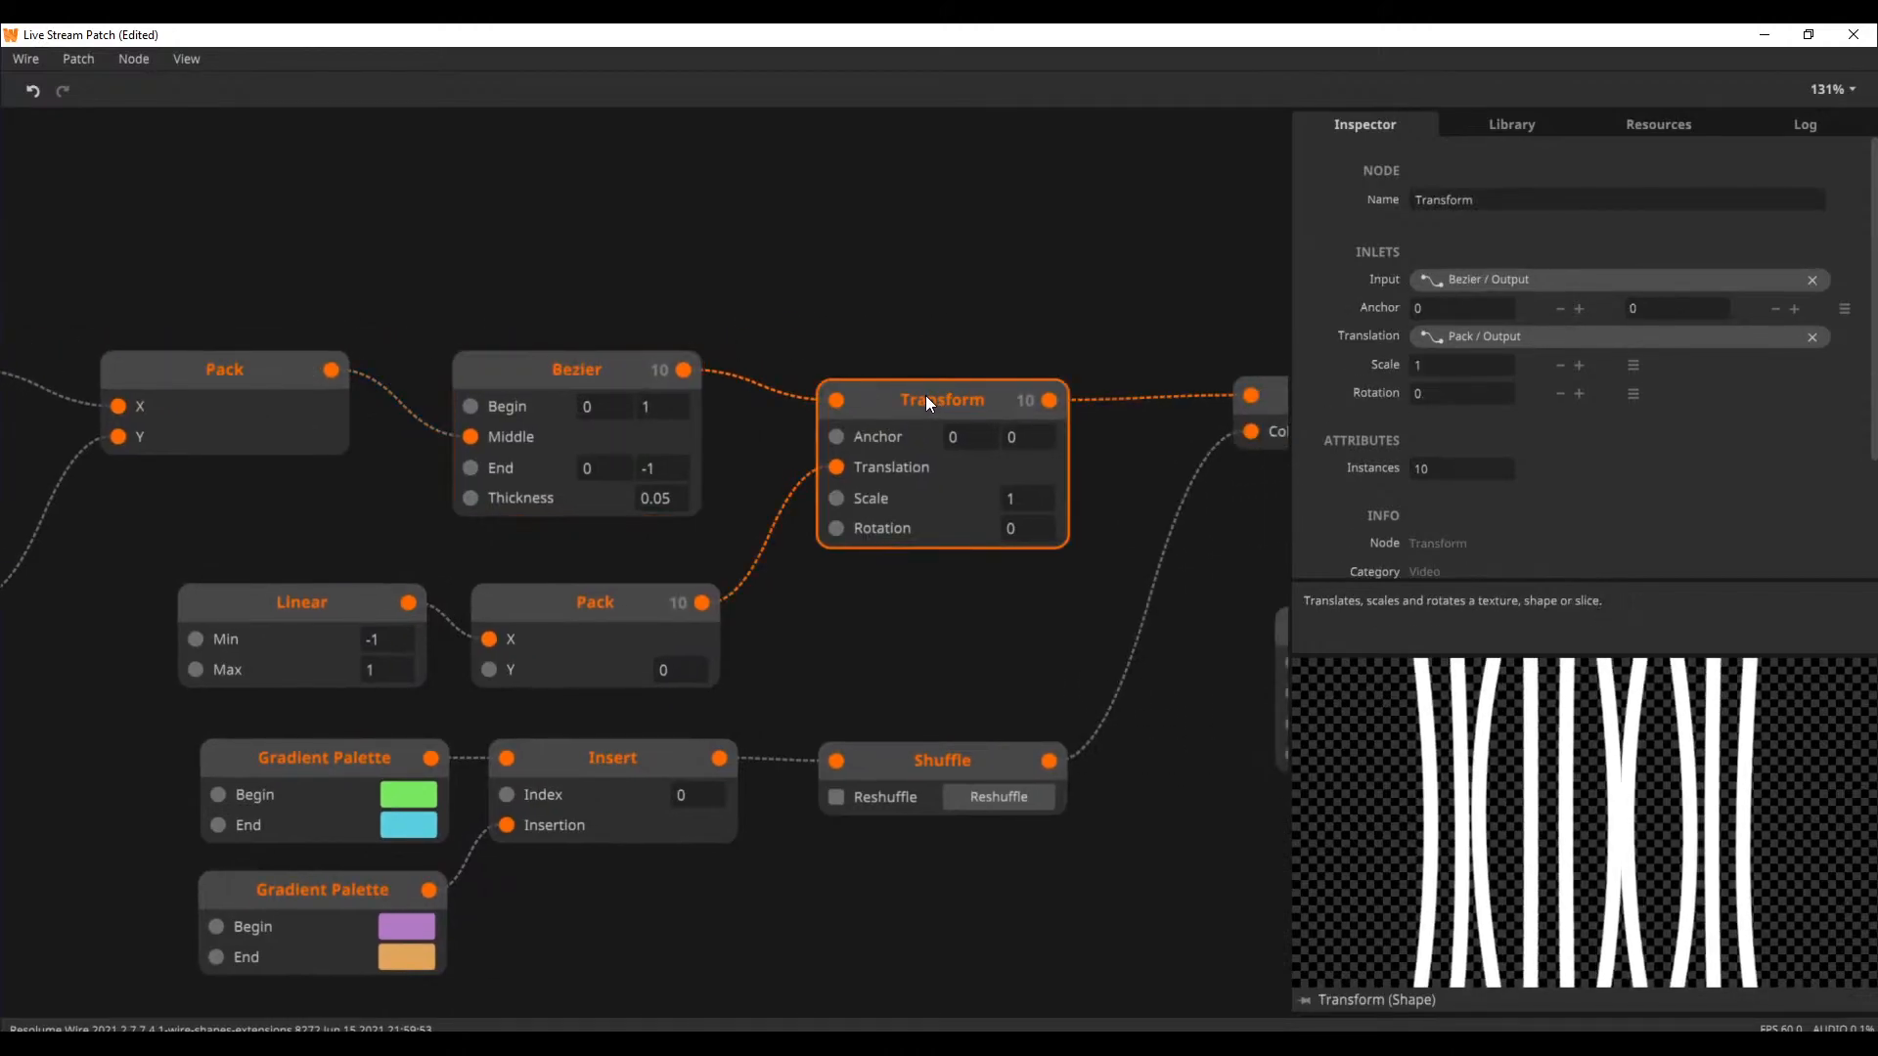
pyautogui.hscroll(5, 1034, 618)
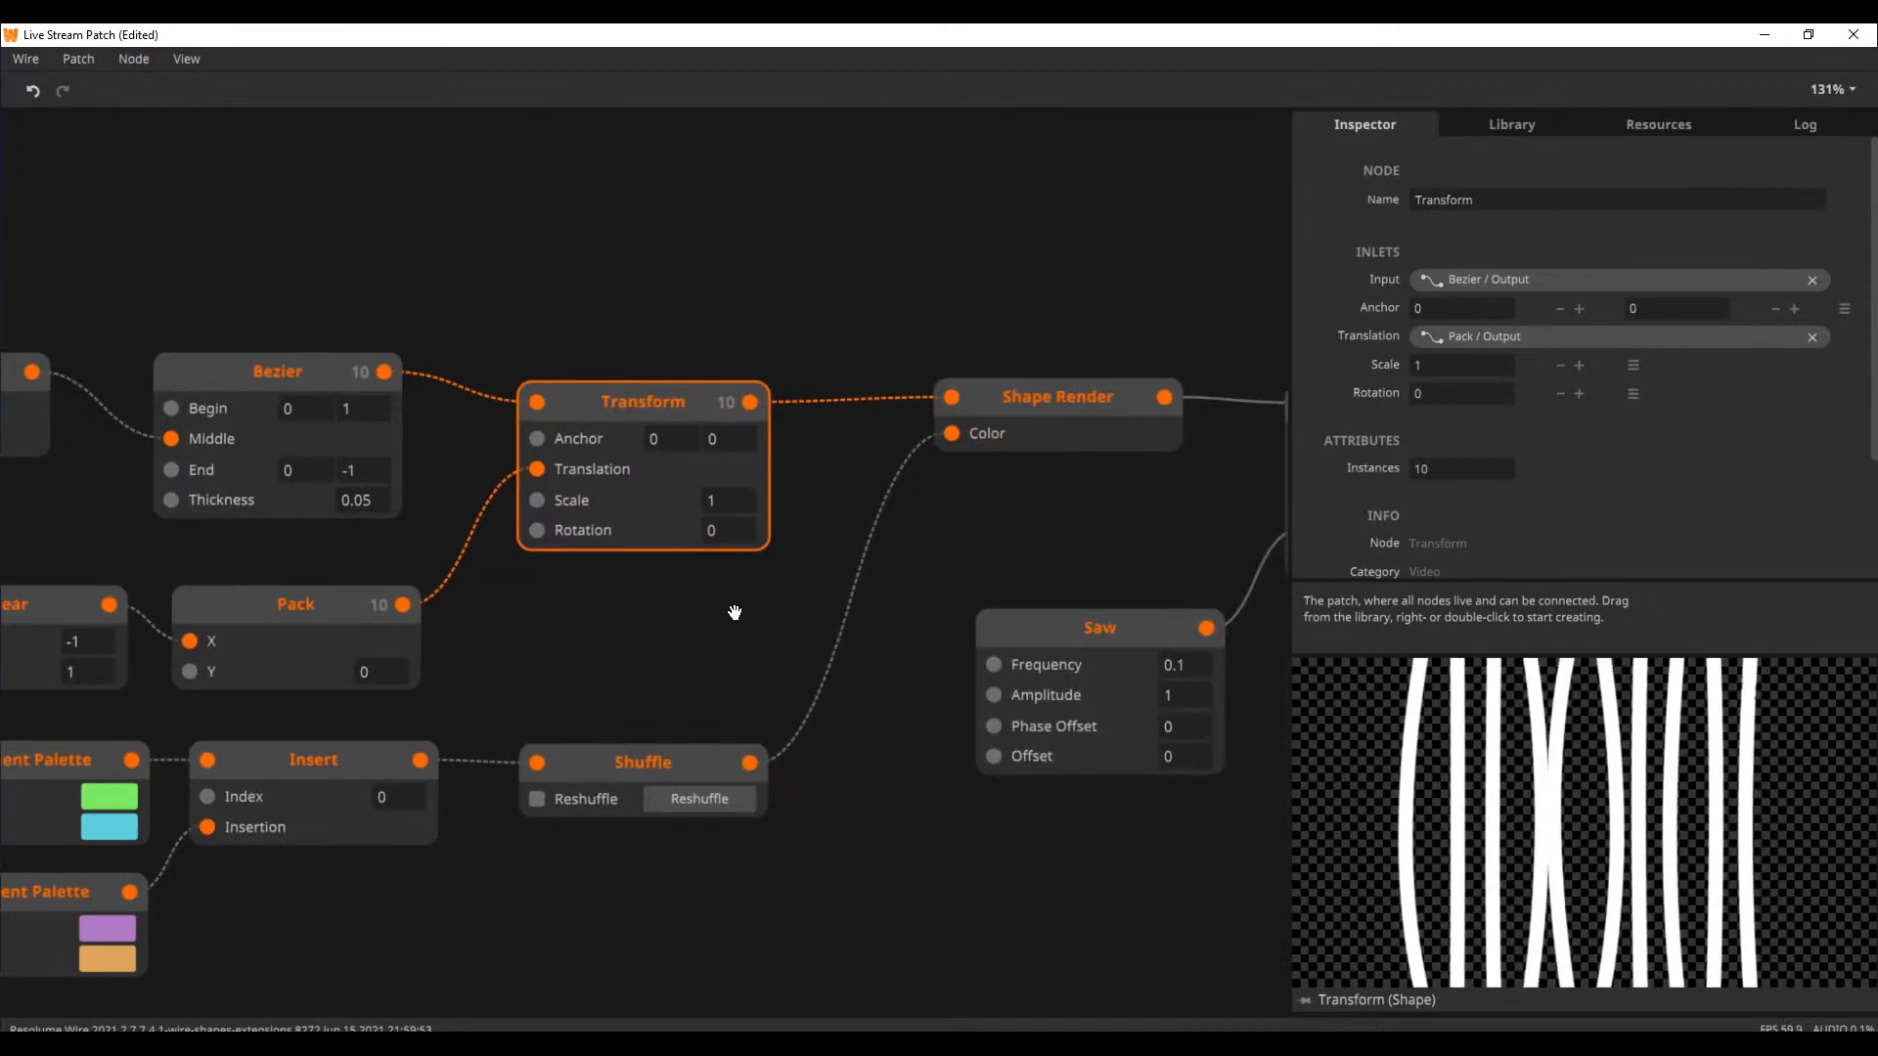
pyautogui.click(962, 445)
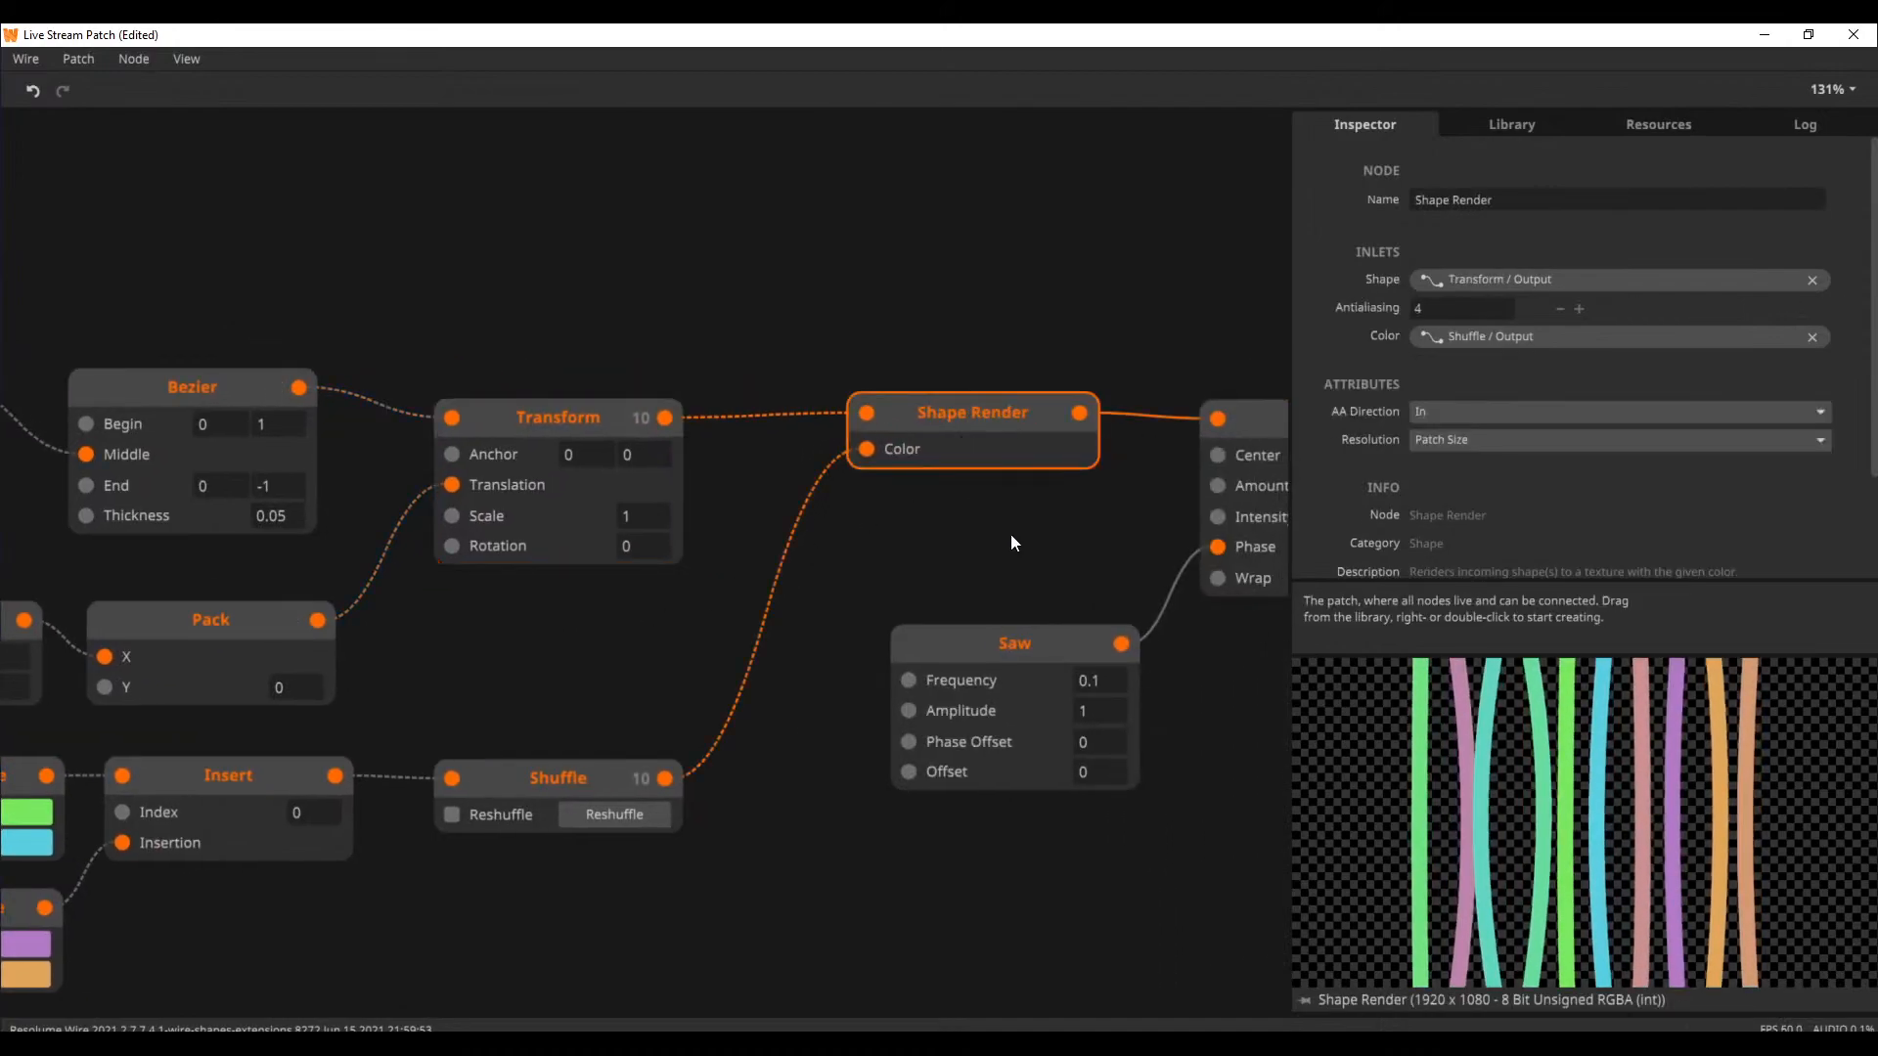
pyautogui.hscroll(4, 1011, 534)
pyautogui.click(1015, 403)
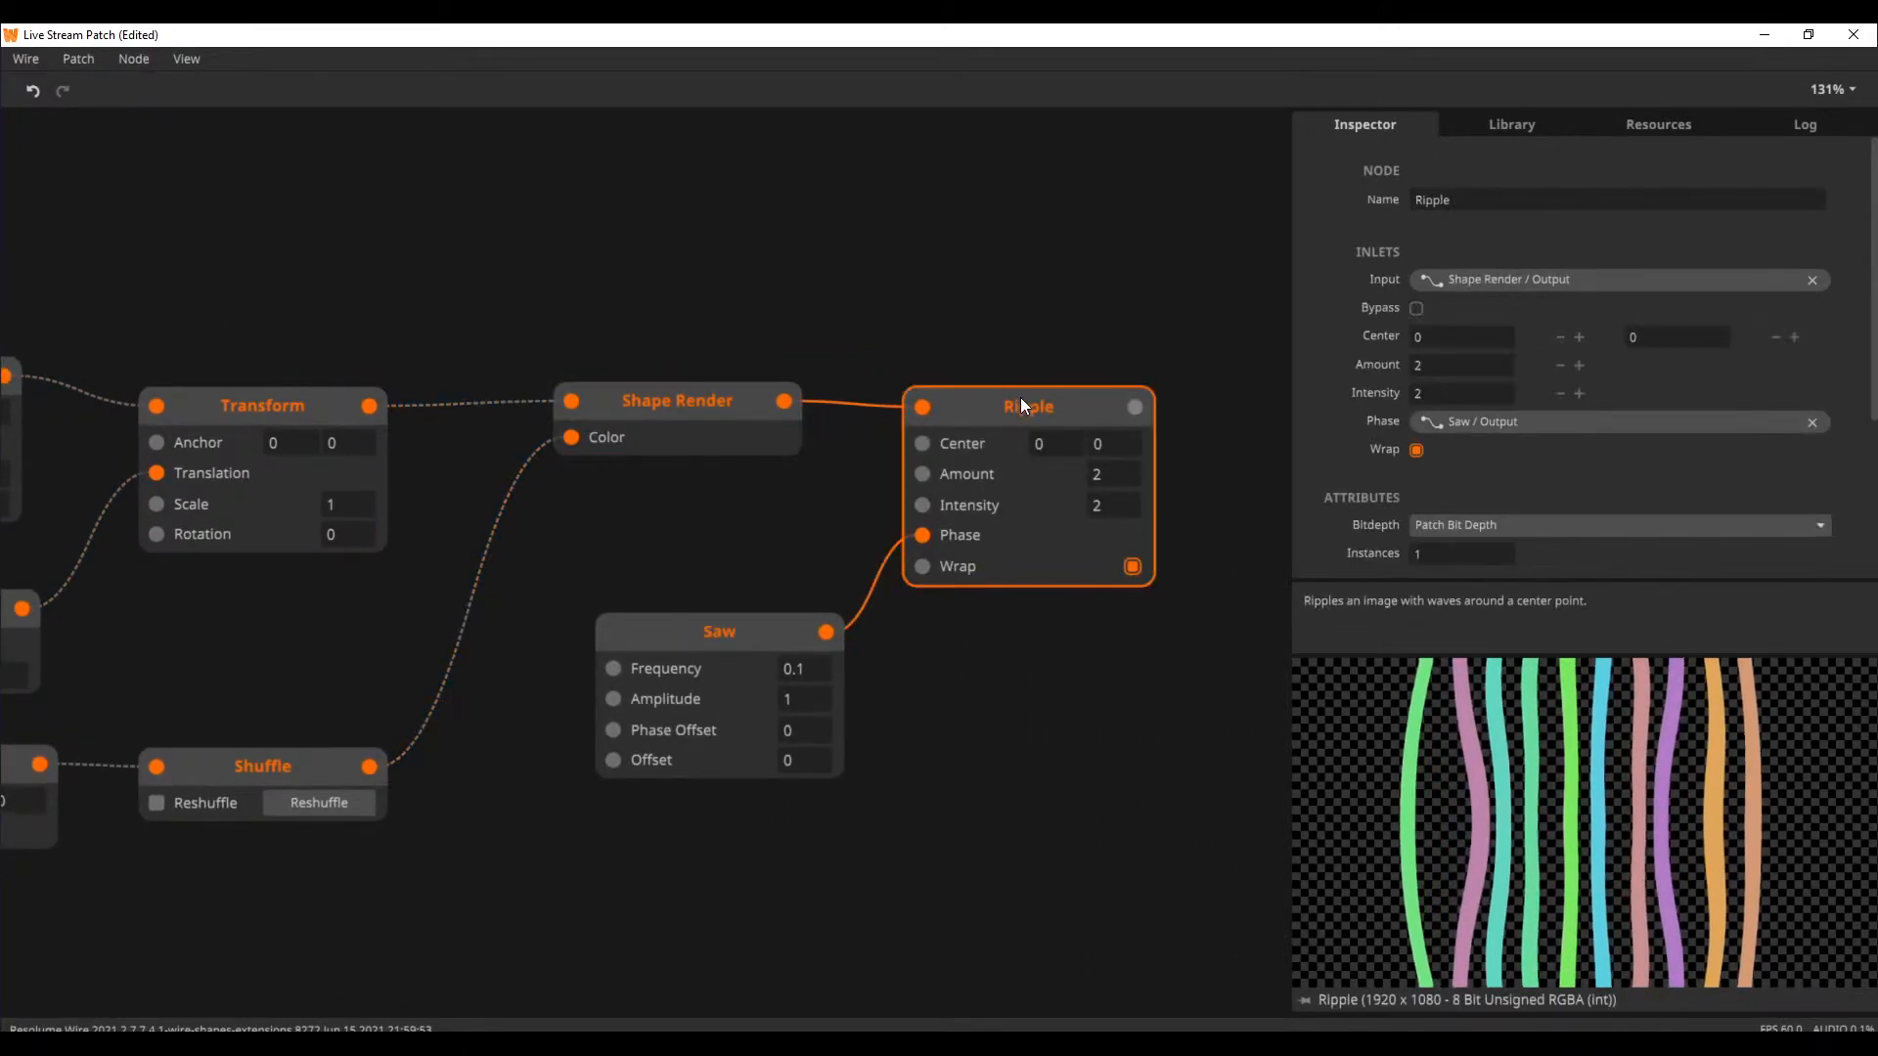
# Switch the preview back to the Shape Render output and clear the node selection
pyautogui.click(695, 442)
pyautogui.click(650, 542)
pyautogui.scroll(-2, 601, 567)
pyautogui.hscroll(-2, 601, 567)
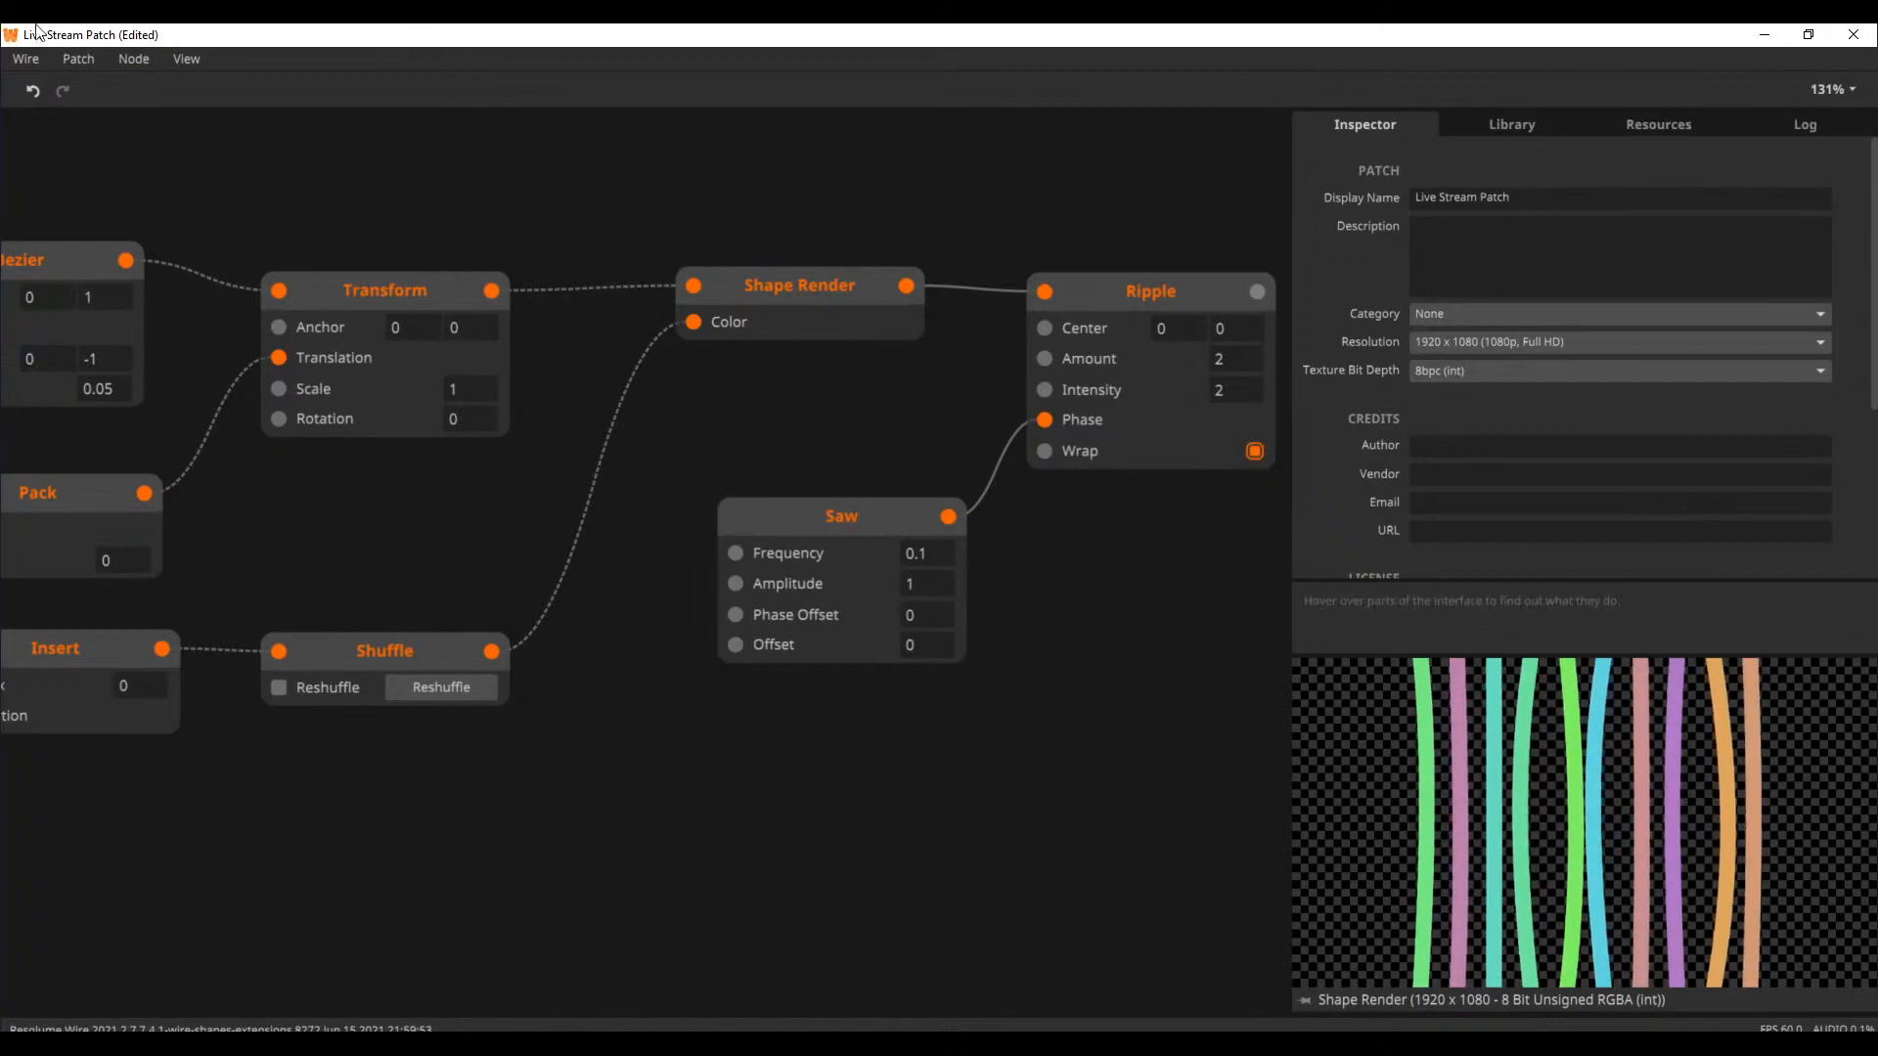
pyautogui.click(80, 61)
pyautogui.moveTo(156, 195)
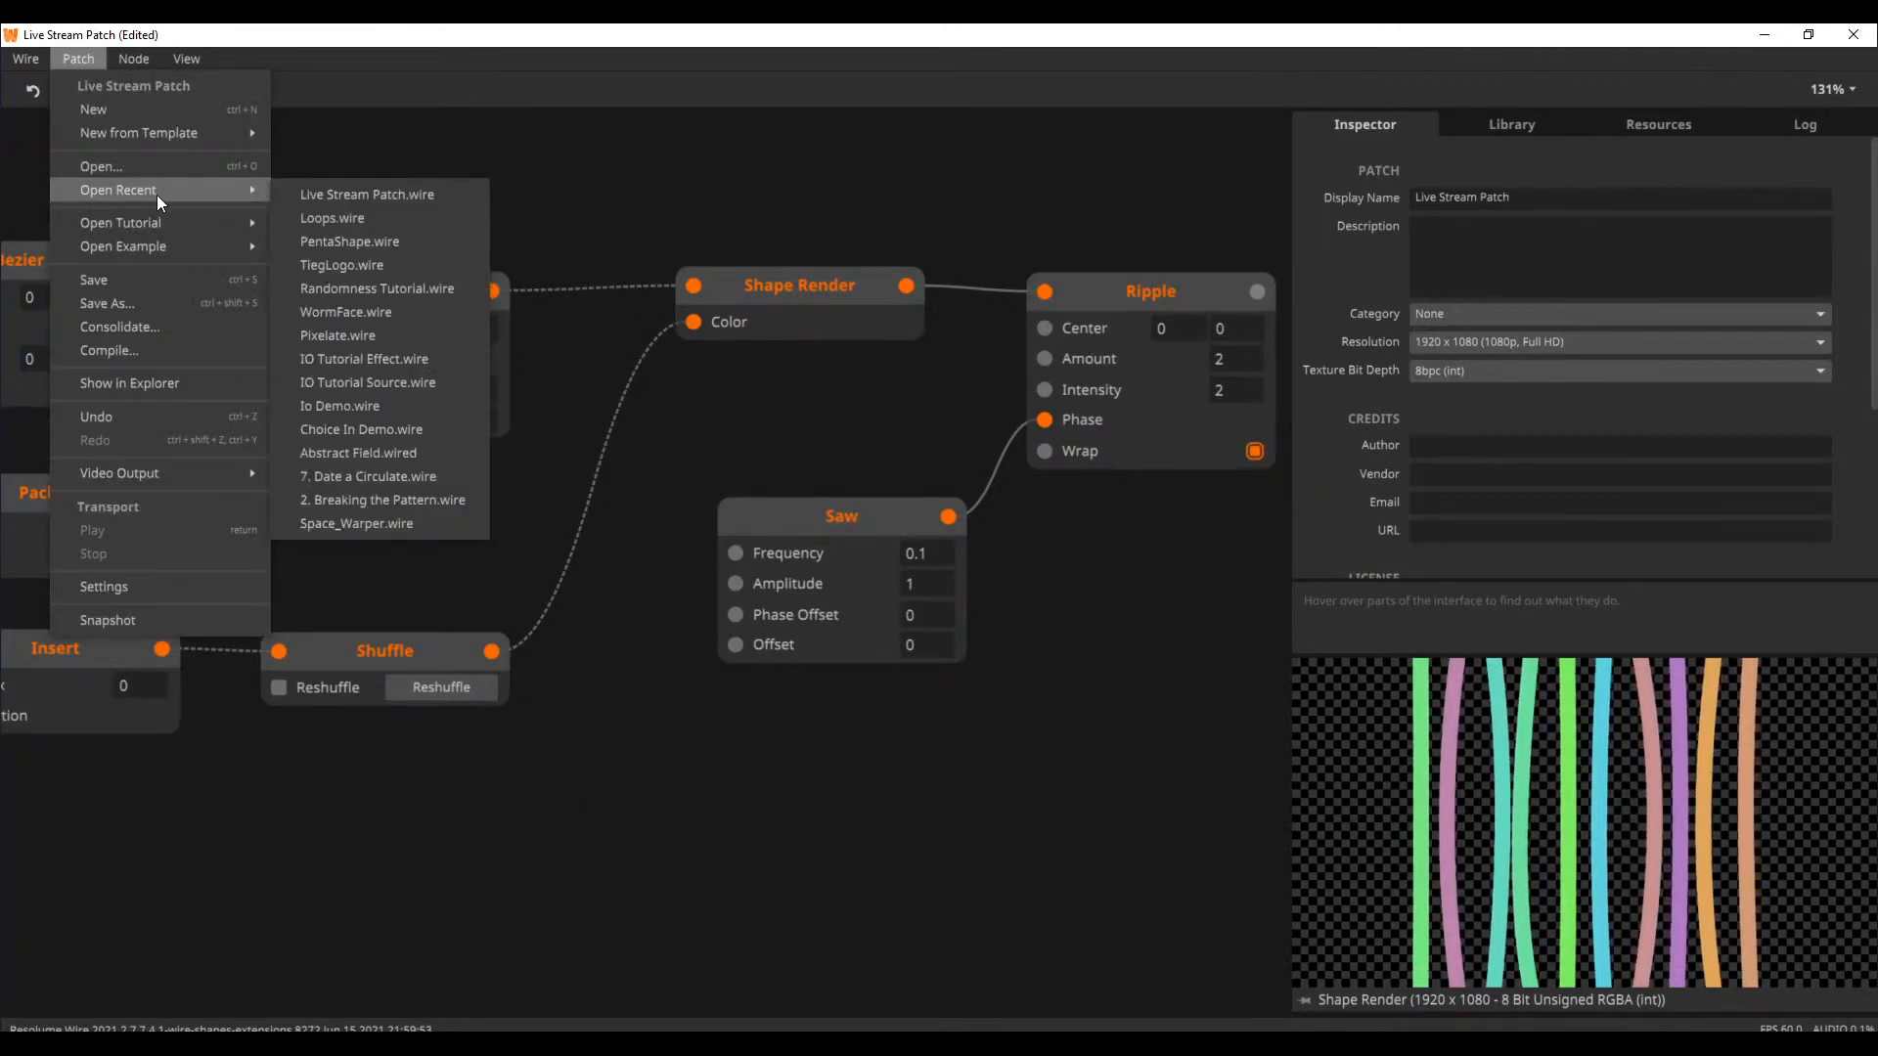
pyautogui.click(615, 131)
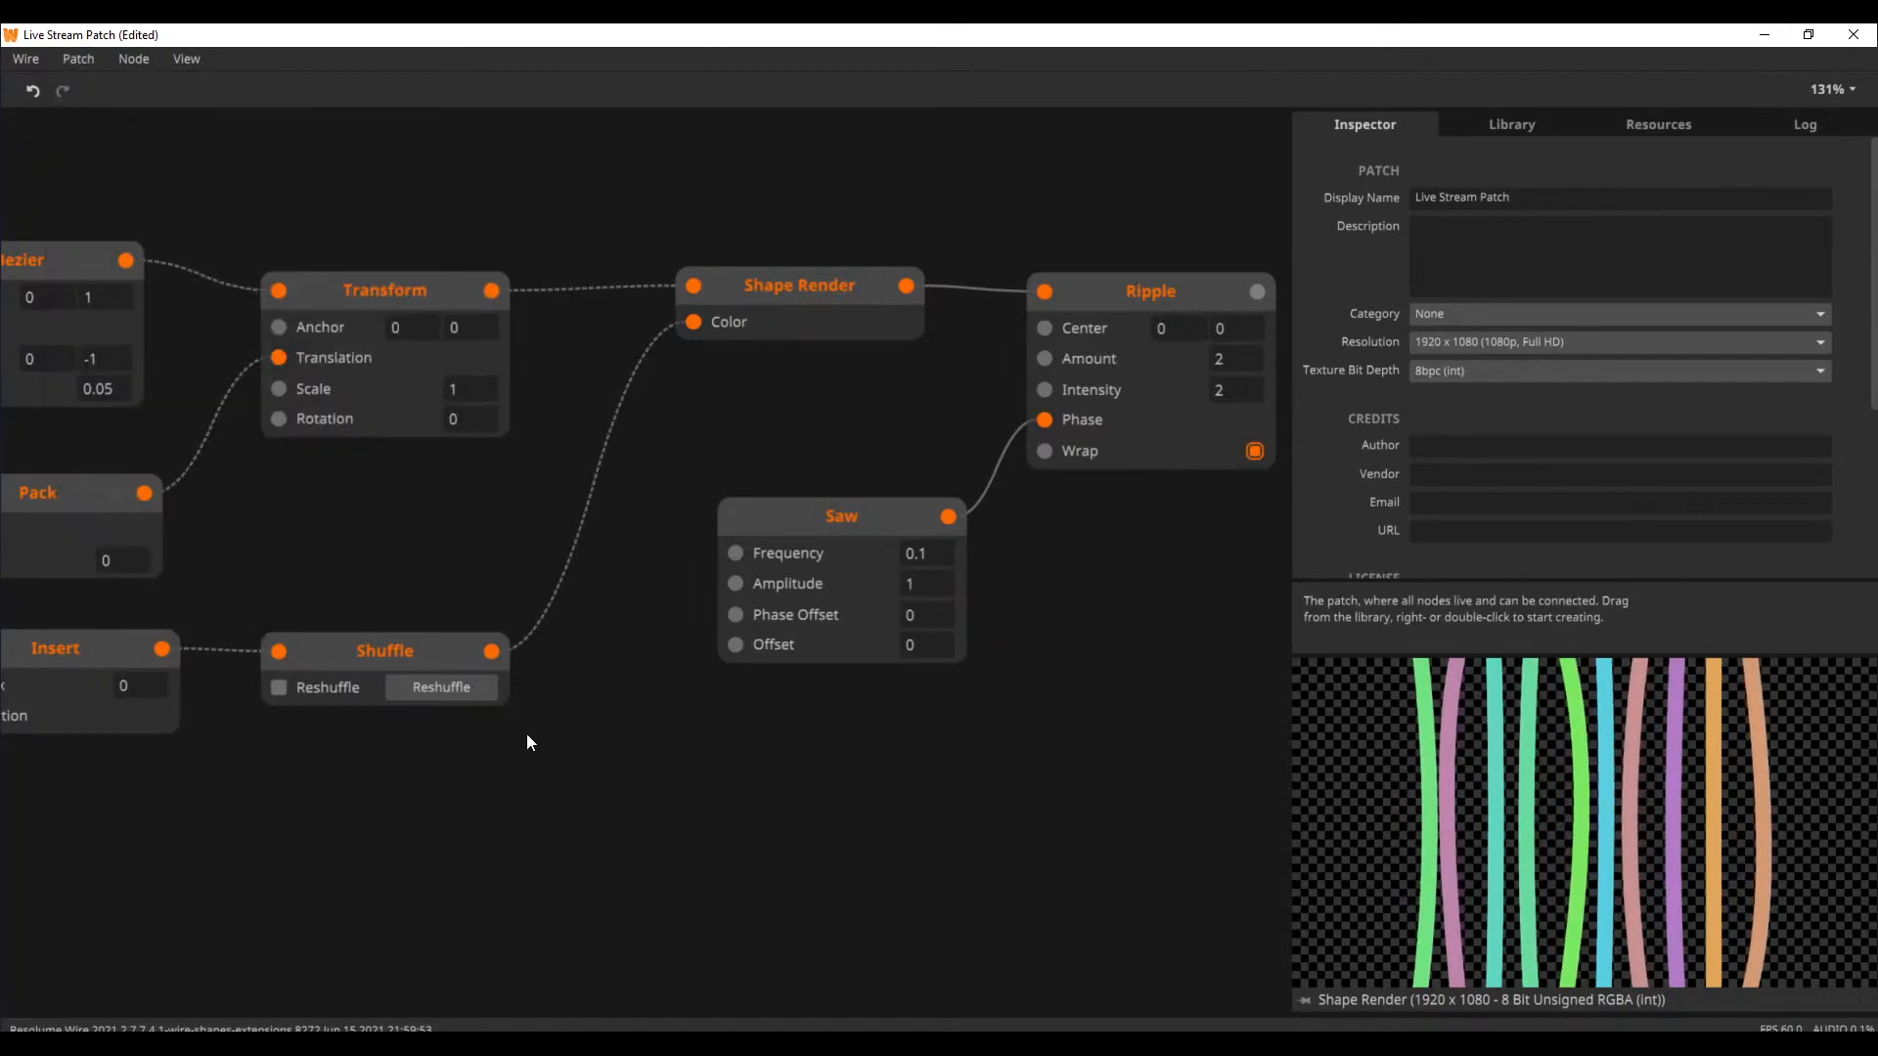
pyautogui.moveTo(490, 790); pyautogui.dragTo(814, 542)
pyautogui.moveTo(665, 622); pyautogui.dragTo(840, 494)
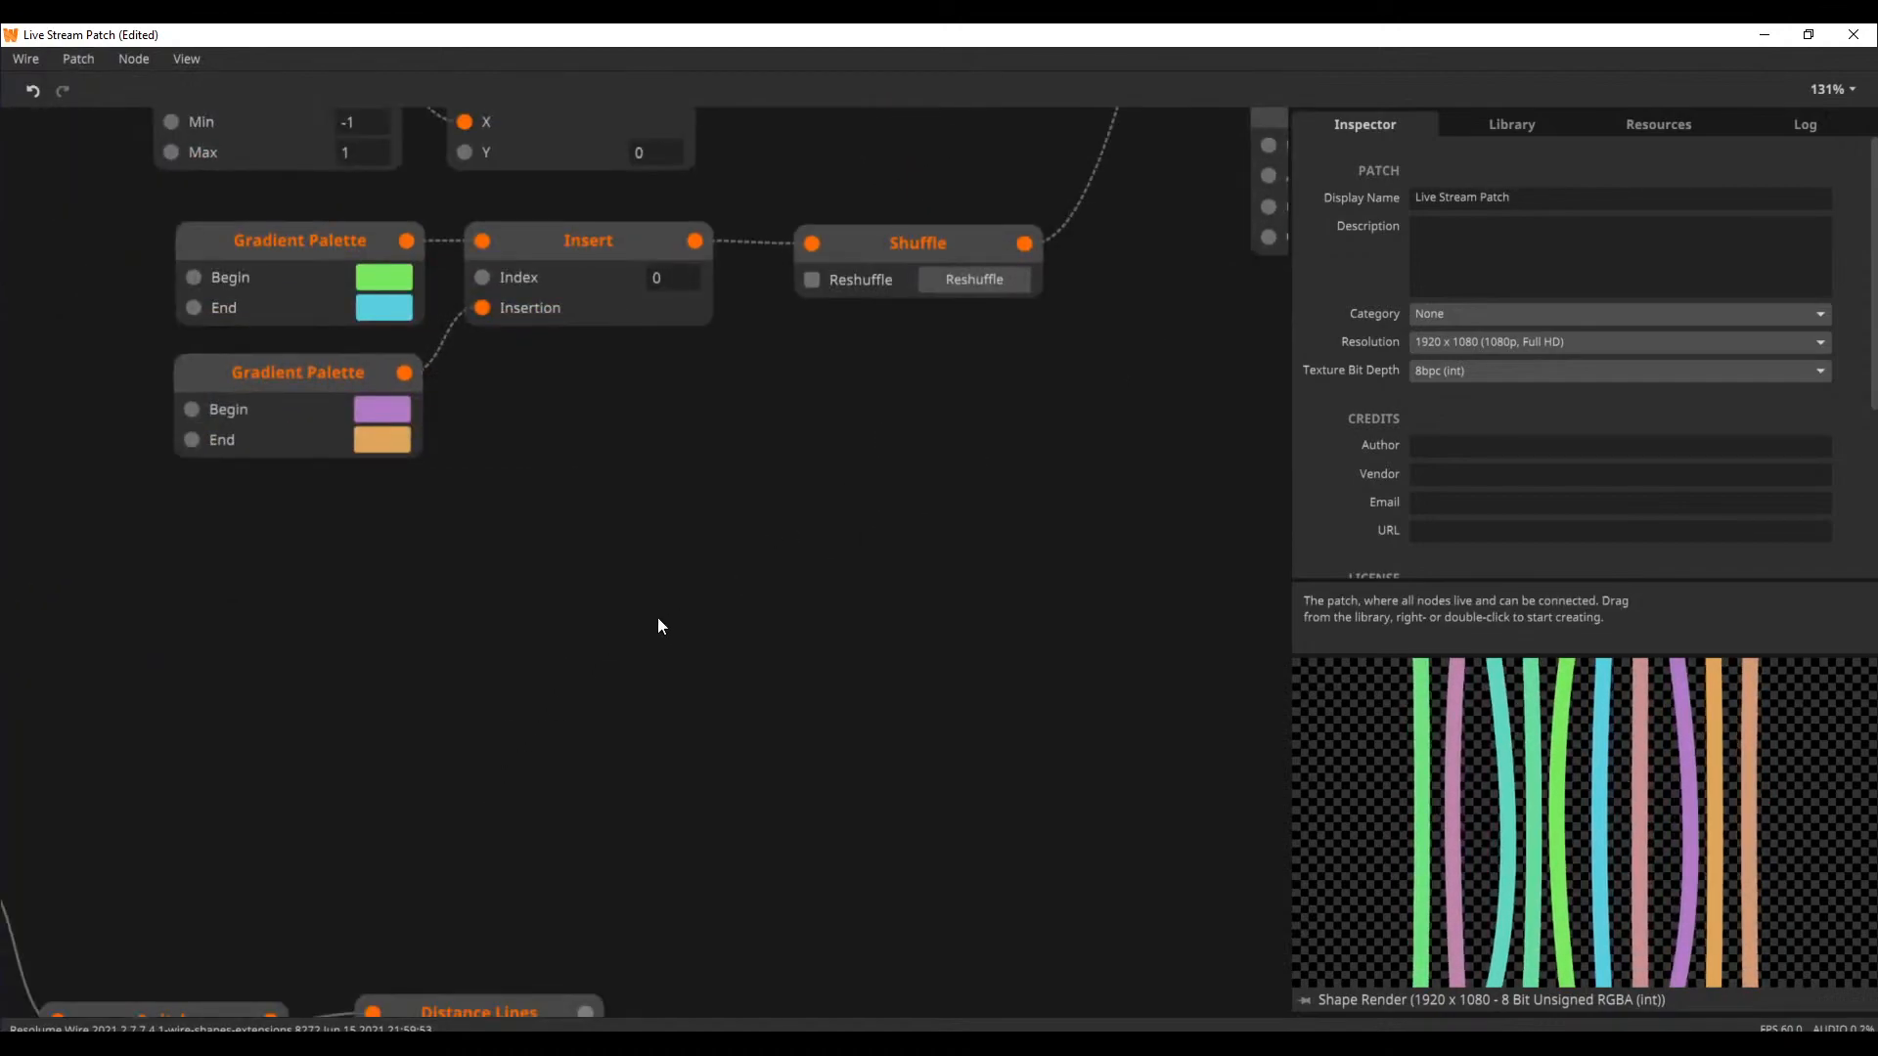
pyautogui.moveTo(588, 632); pyautogui.dragTo(681, 518)
pyautogui.moveTo(524, 583); pyautogui.dragTo(604, 532)
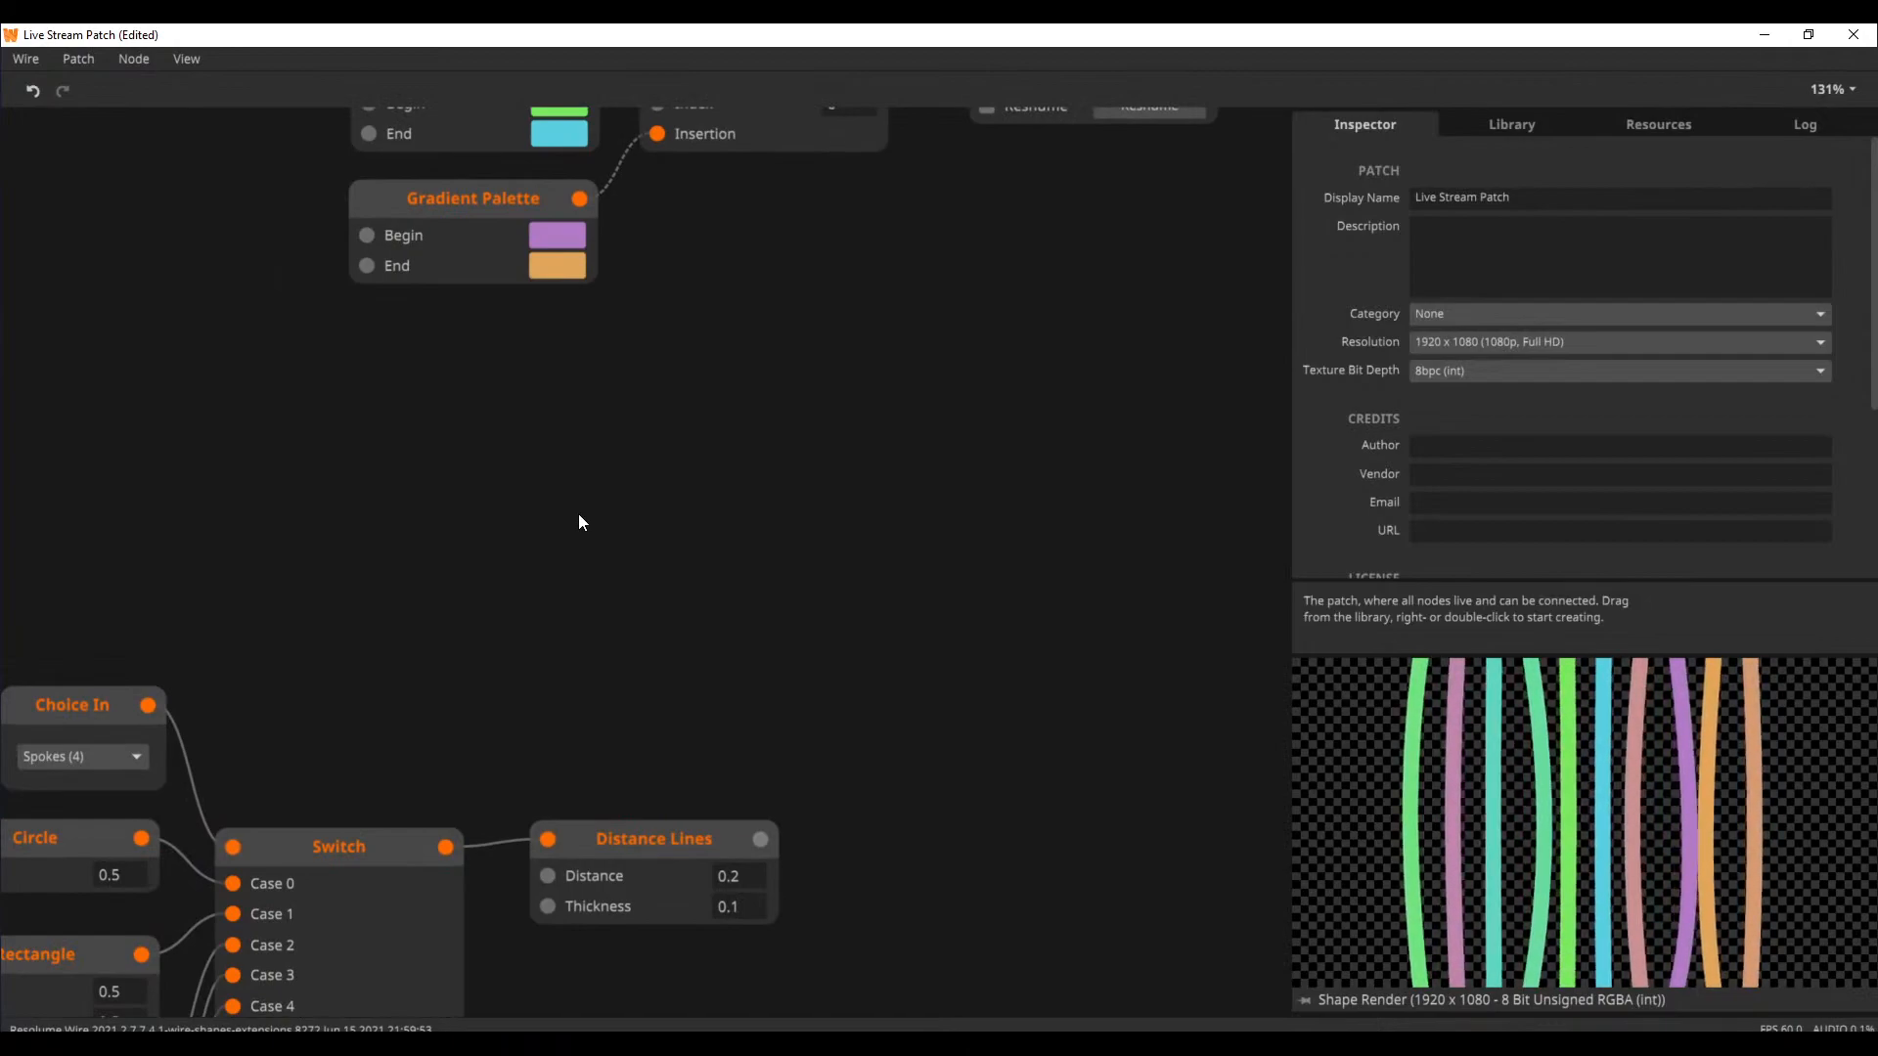
pyautogui.moveTo(681, 513); pyautogui.dragTo(666, 788)
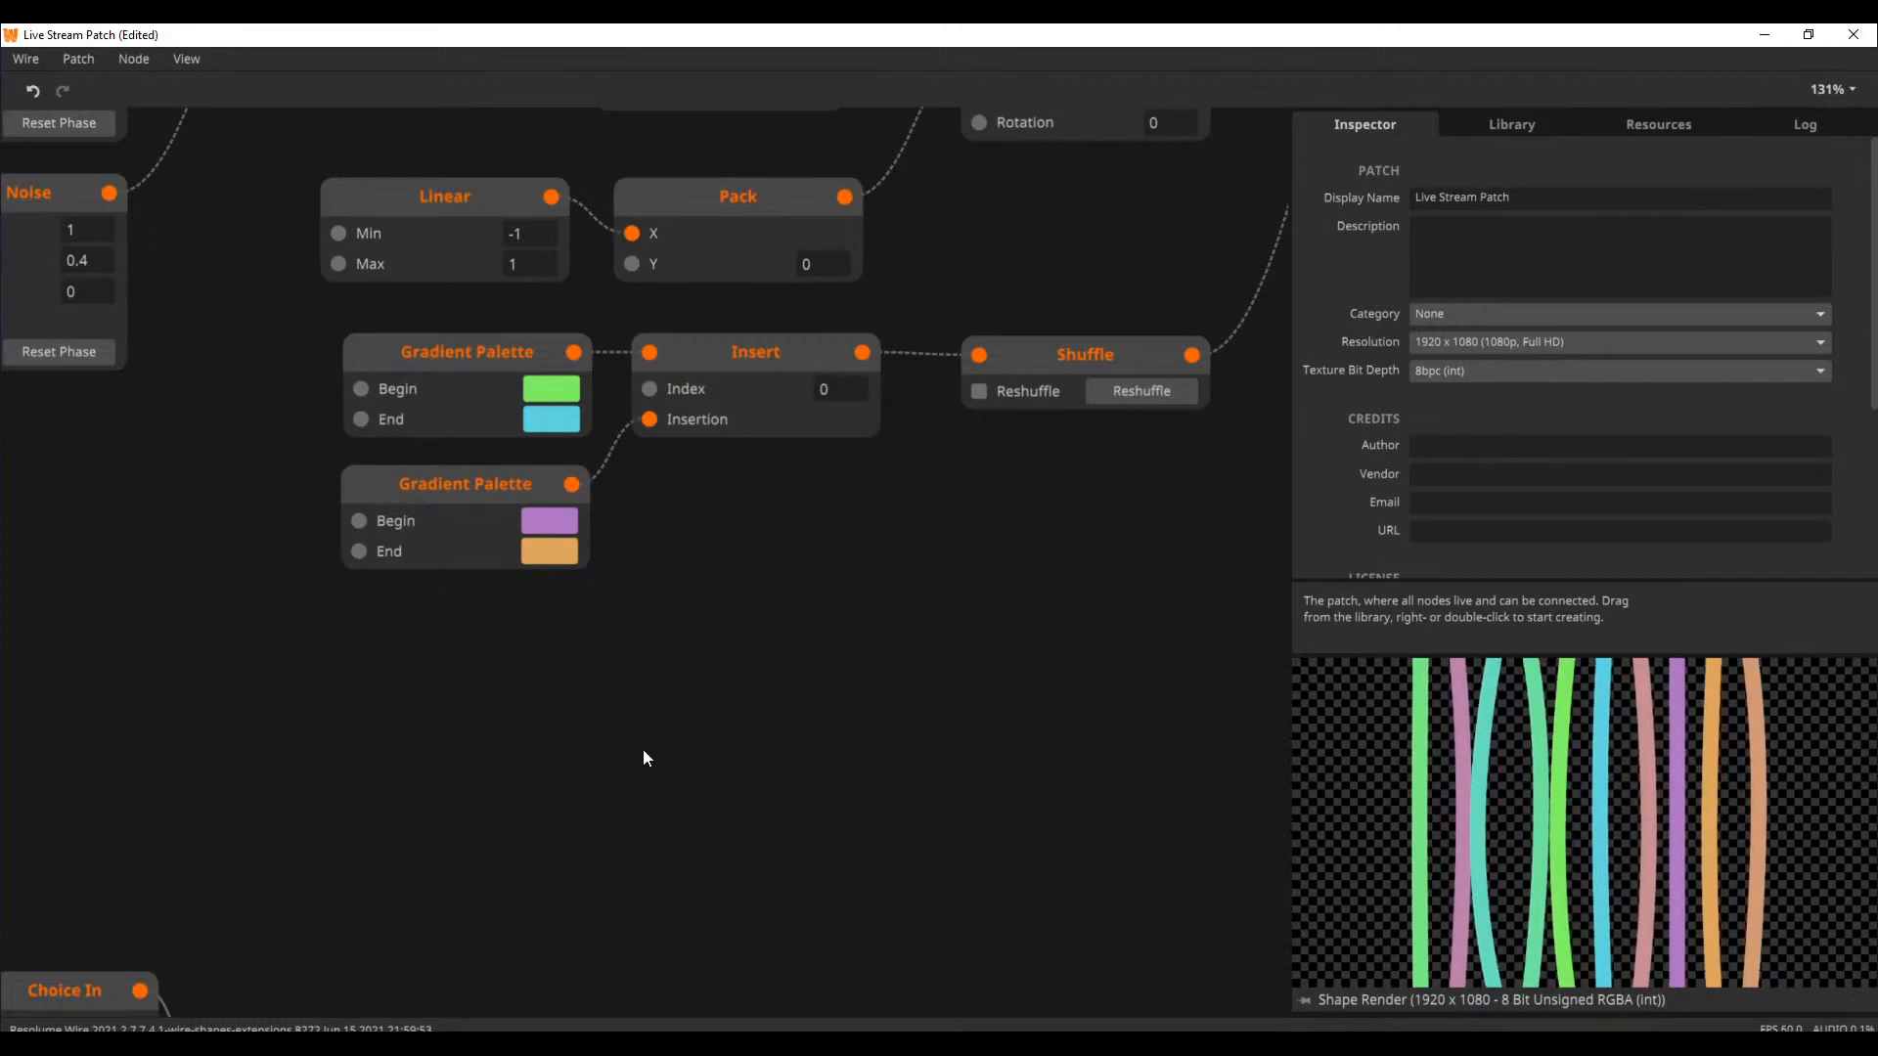
pyautogui.moveTo(205, 328); pyautogui.dragTo(275, 433)
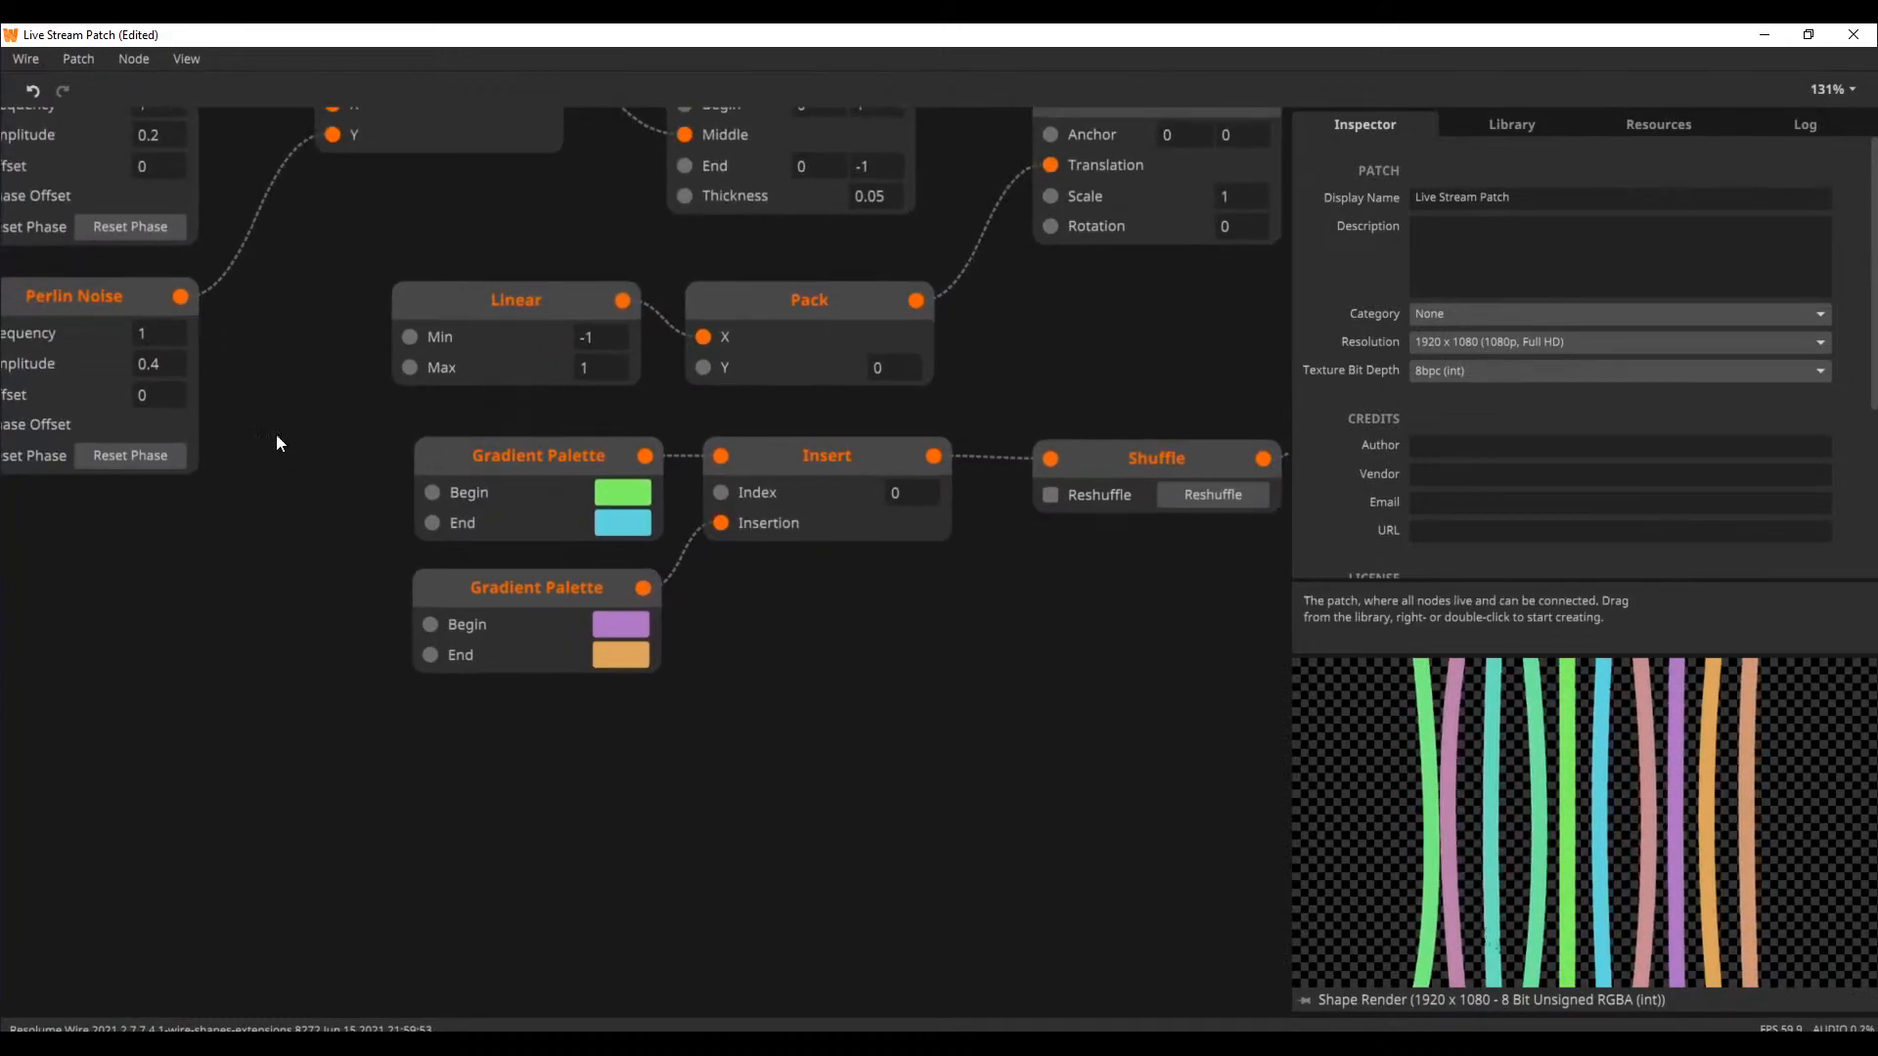
# Open the recent patch WormFace.wire without saving the current patch, and preview its Texture Out node
pyautogui.click(95, 67)
pyautogui.moveTo(144, 199)
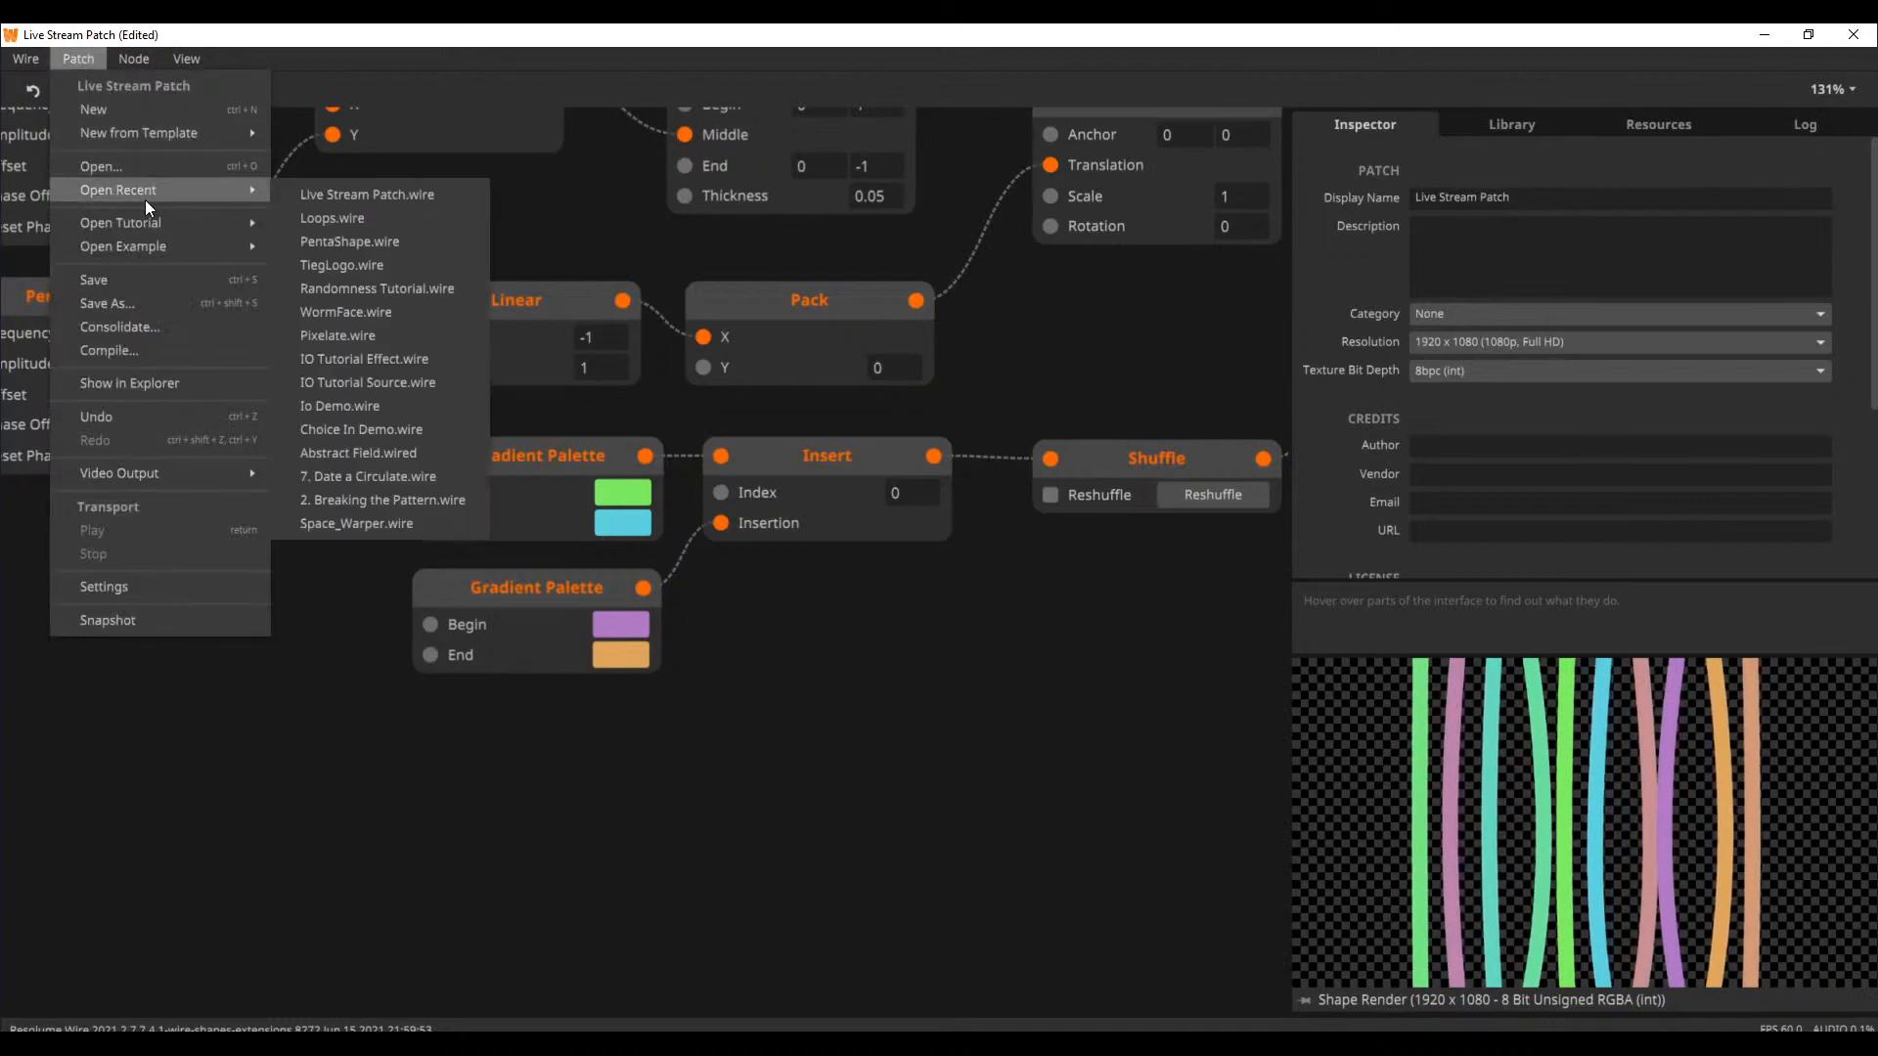
pyautogui.click(379, 311)
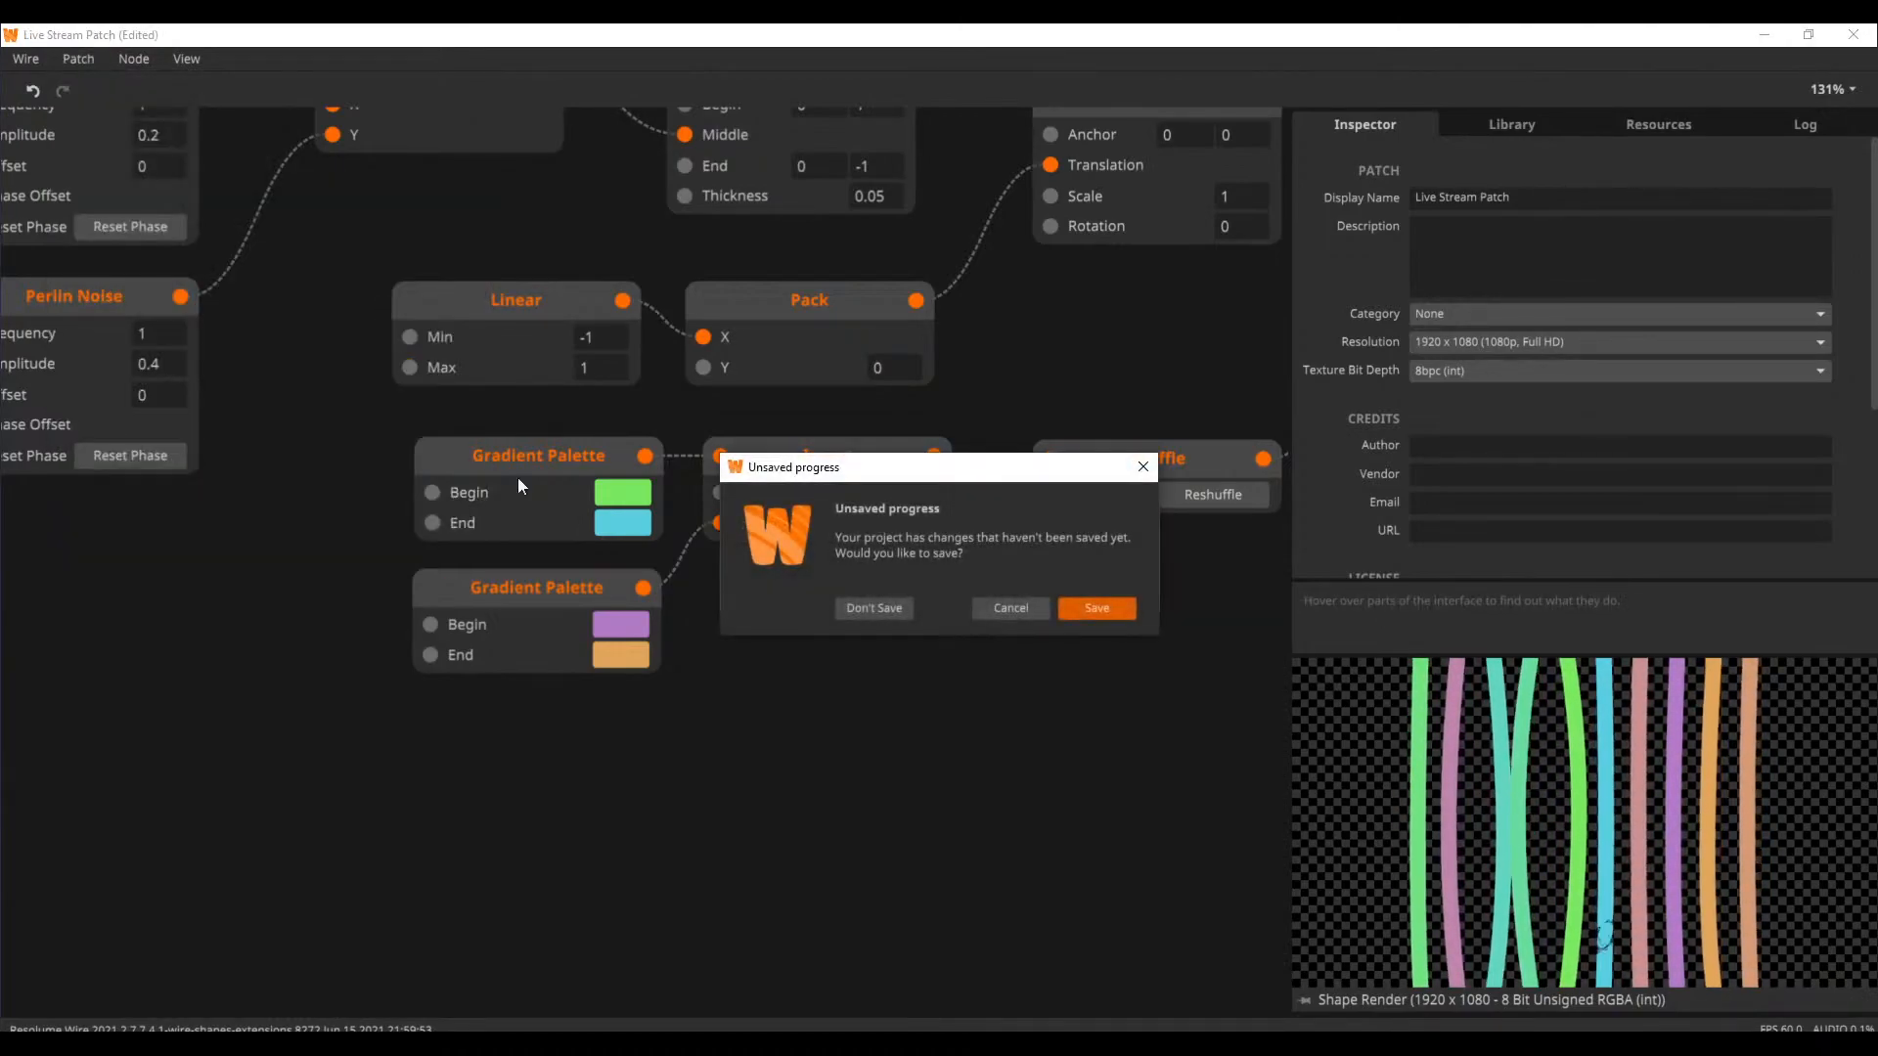
pyautogui.click(847, 607)
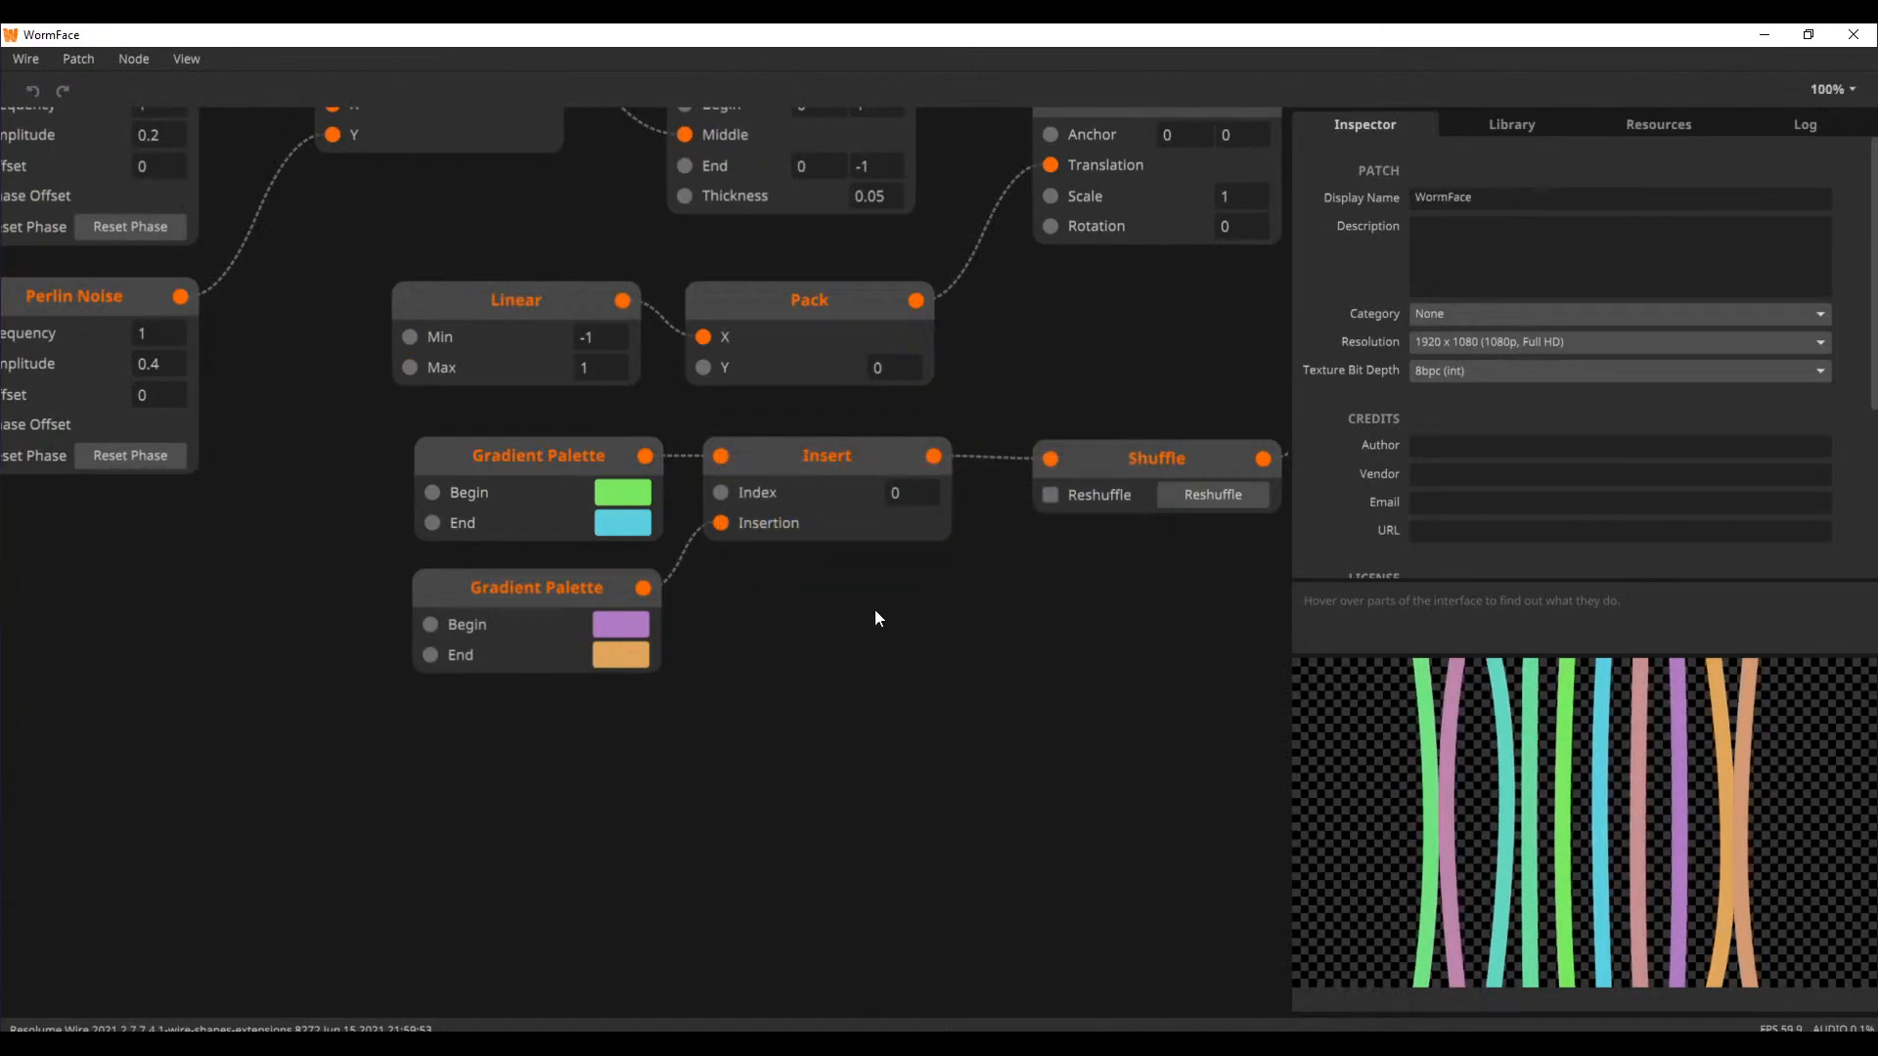
pyautogui.click(1118, 303)
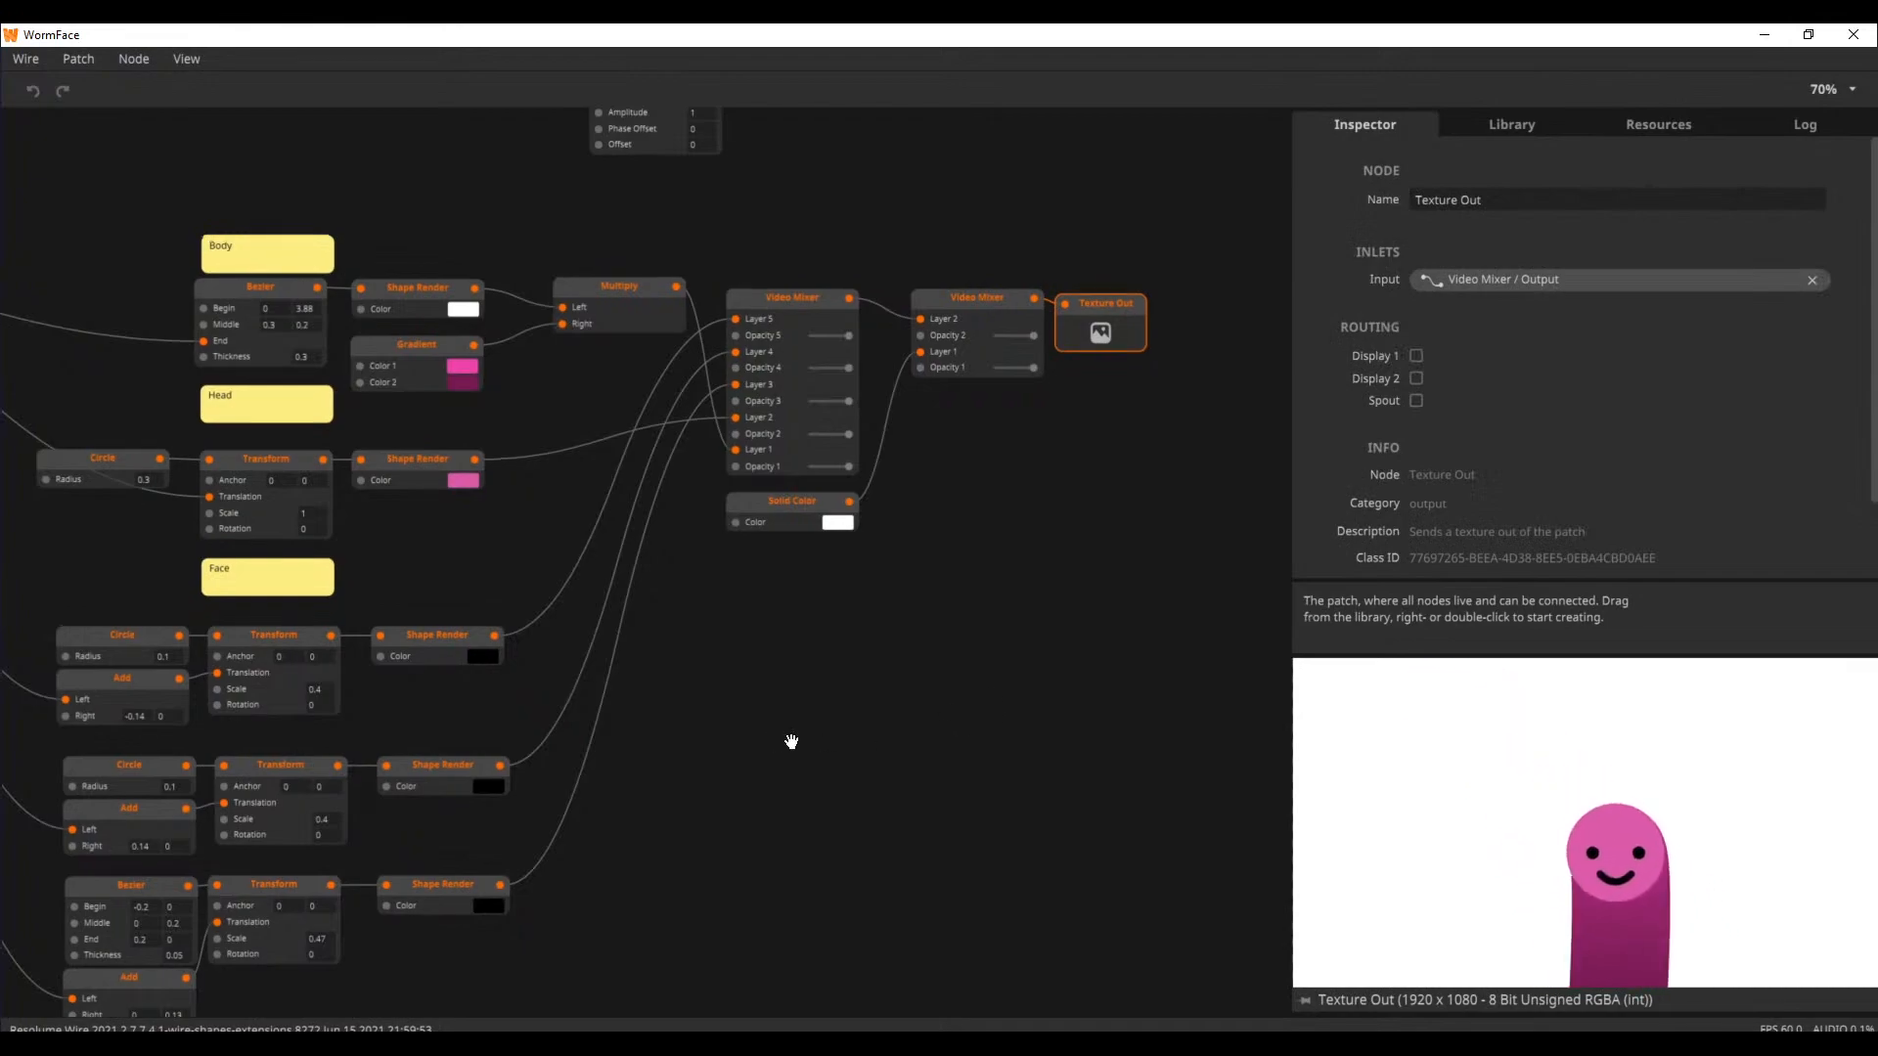
# Change the Phase Offset of the lower Perlin Noise node that feeds the Pack node
pyautogui.moveTo(773, 742); pyautogui.dragTo(1167, 698)
pyautogui.moveTo(127, 595); pyautogui.dragTo(625, 625)
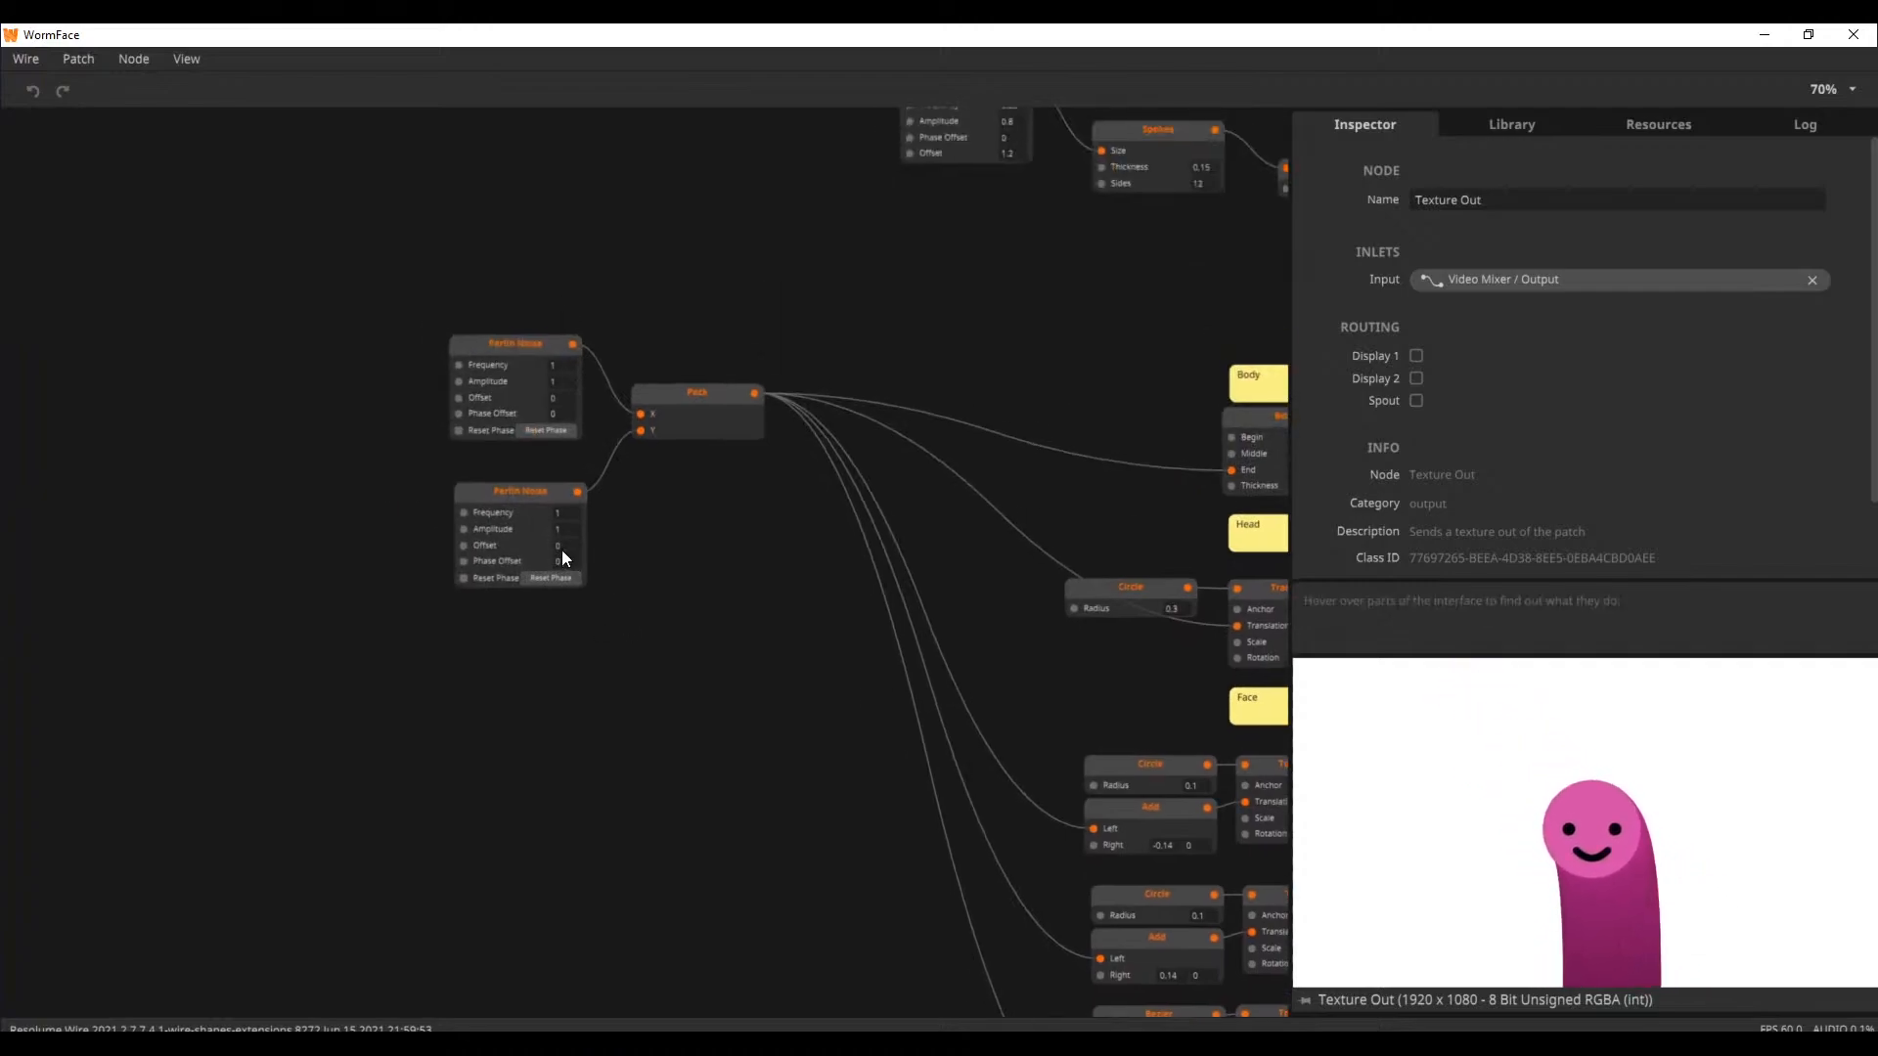
pyautogui.click(570, 577)
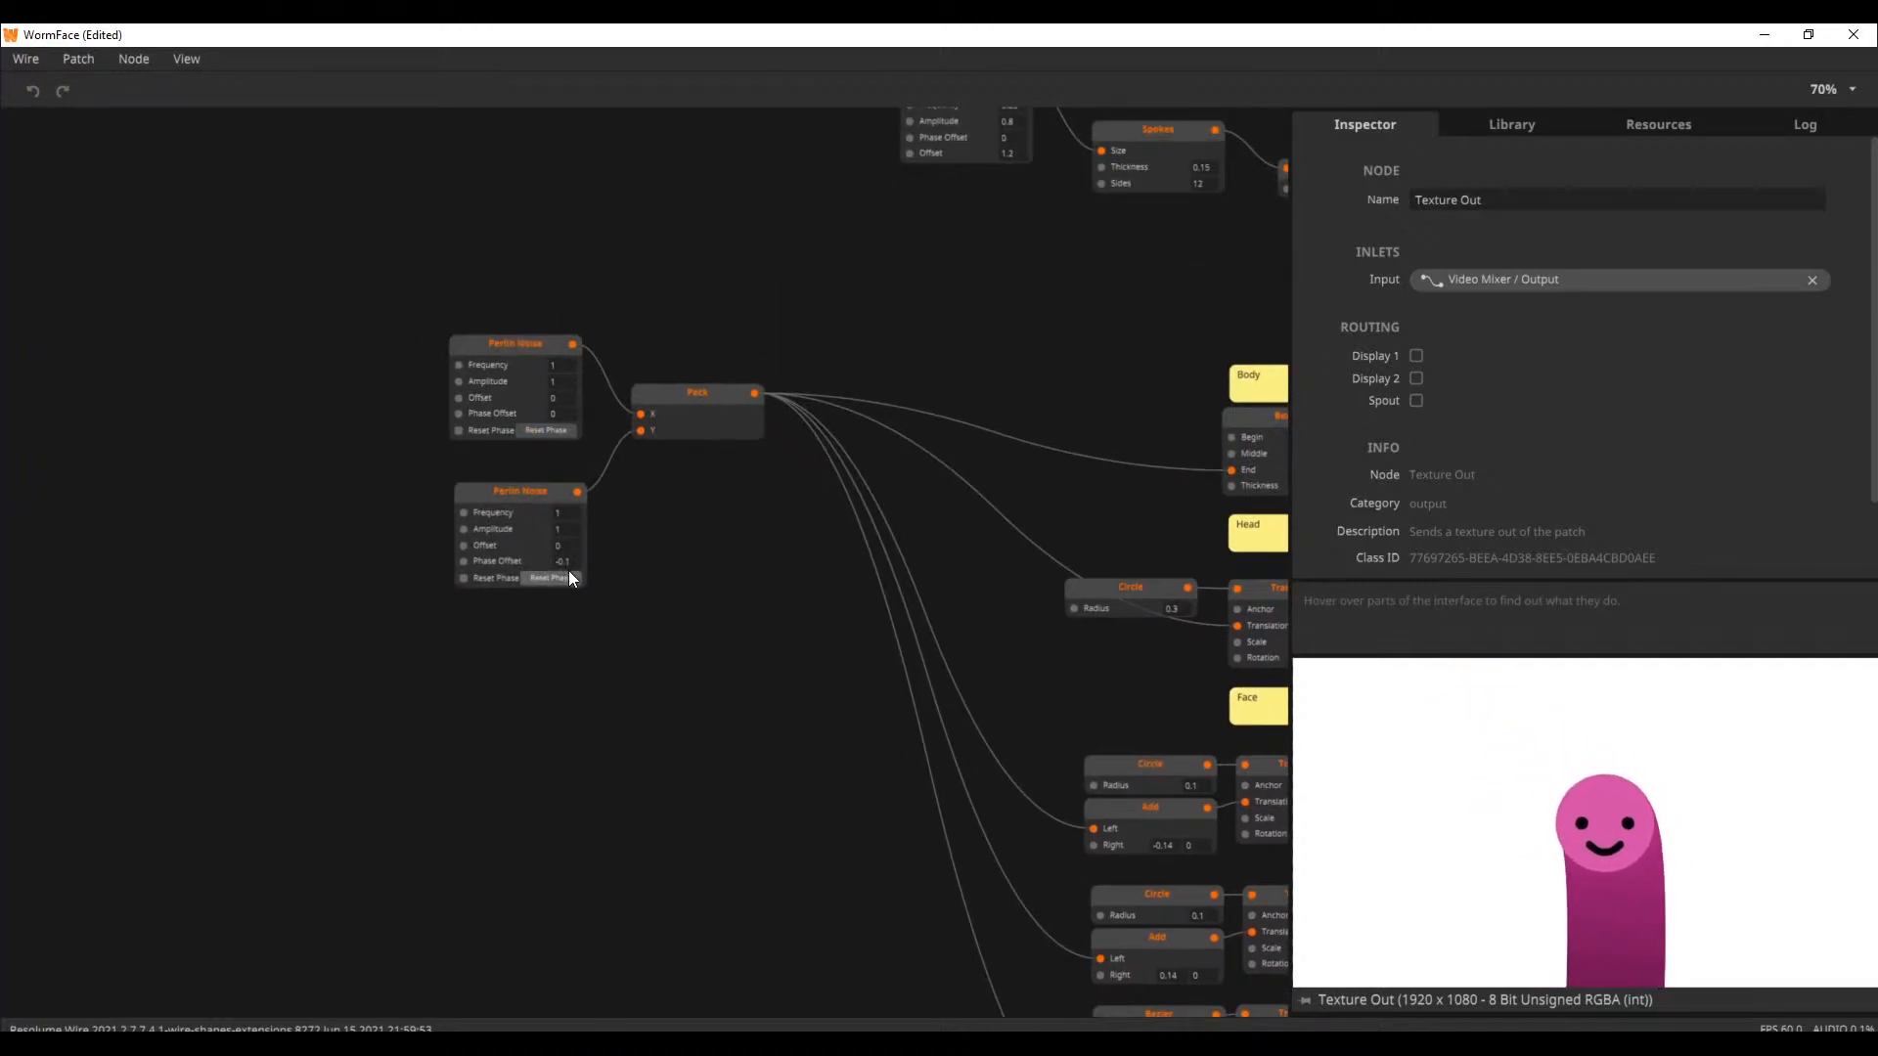
# Examine the WormFace patch from the Body, Head and Face groups through to the Texture Out nodes
pyautogui.moveTo(1141, 423); pyautogui.dragTo(531, 558)
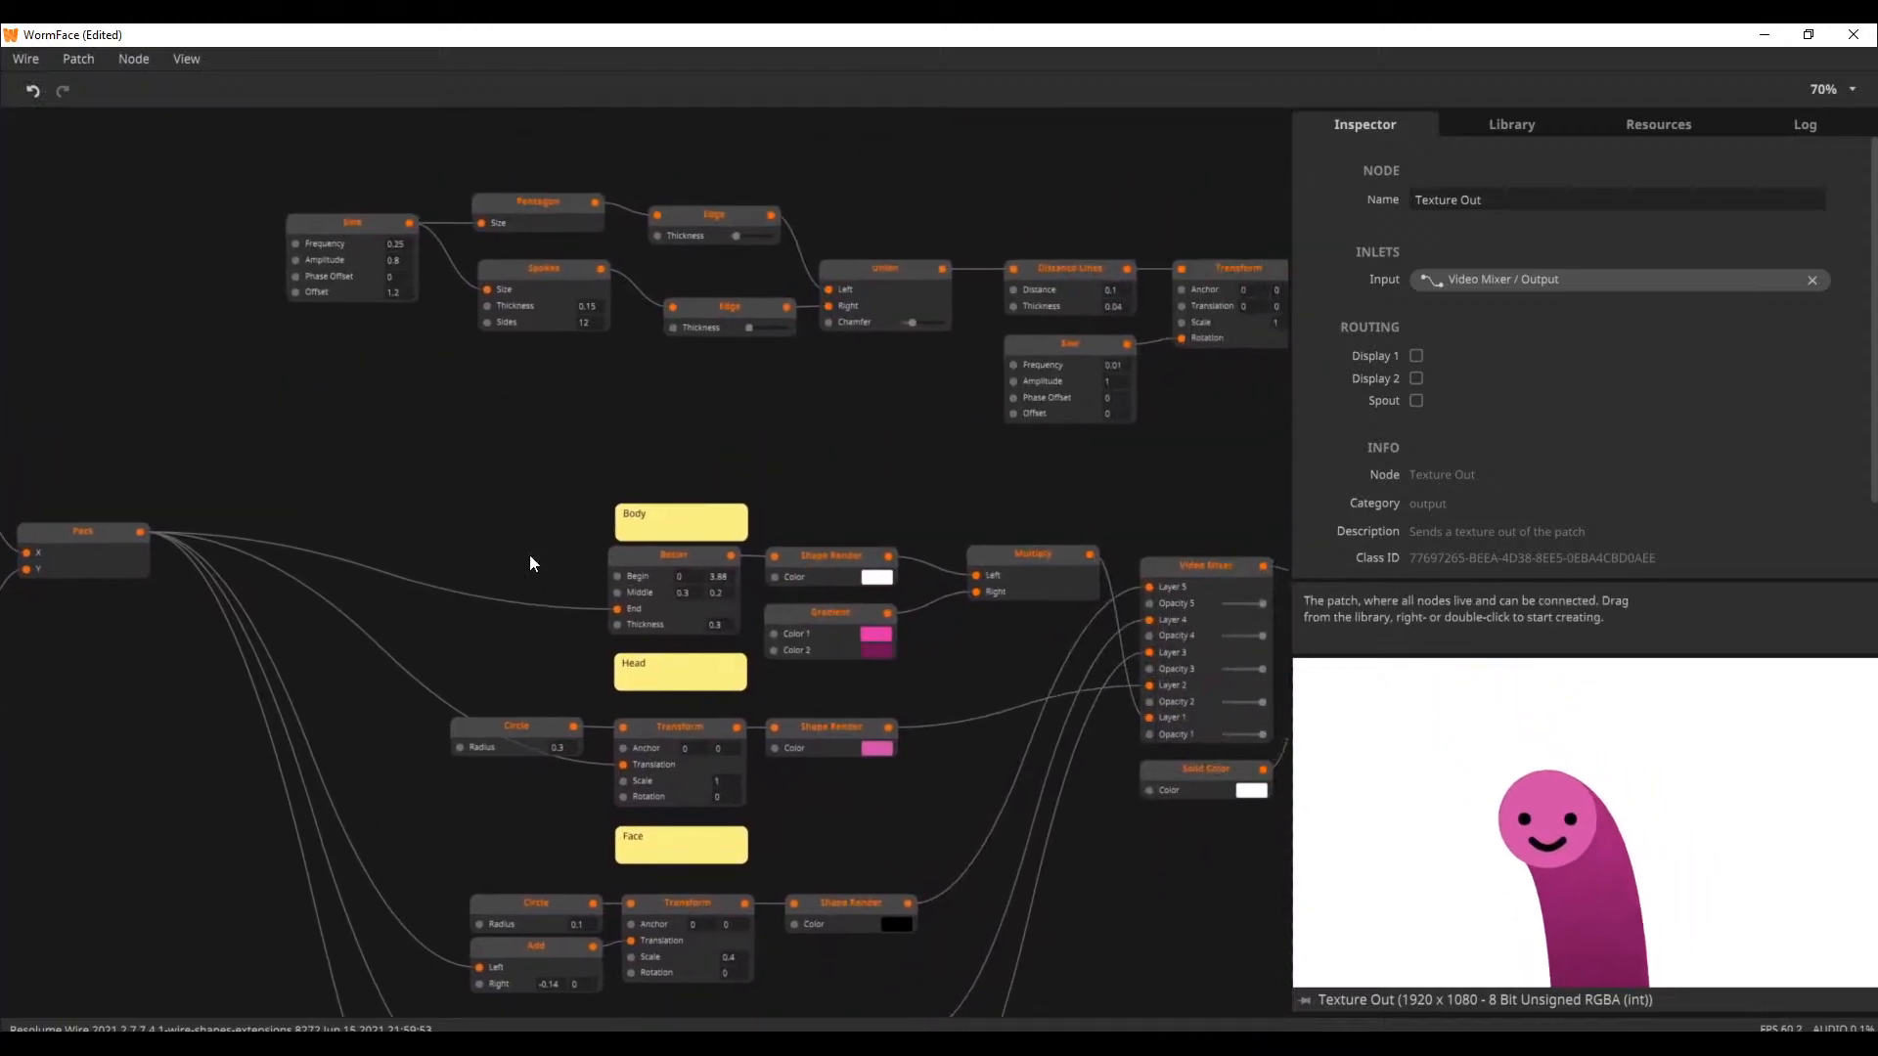
pyautogui.moveTo(629, 487); pyautogui.dragTo(319, 507)
pyautogui.moveTo(755, 508); pyautogui.dragTo(242, 570)
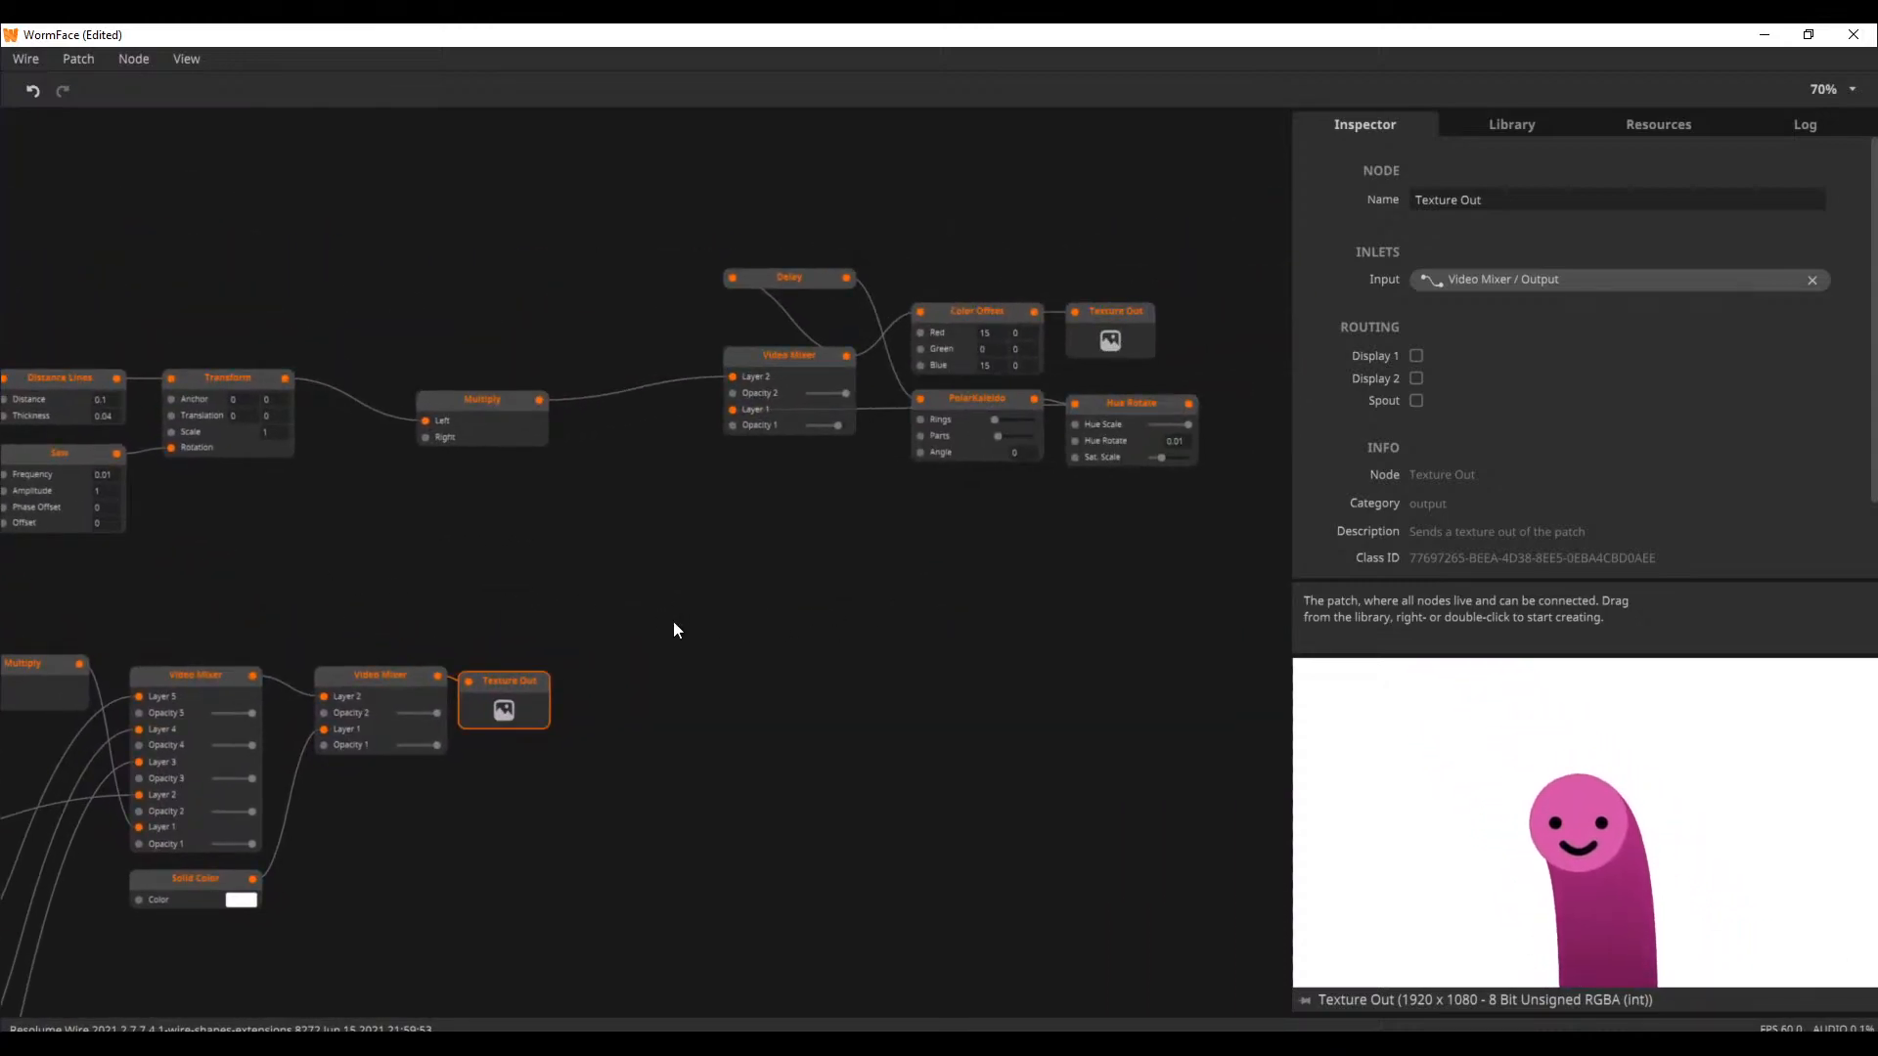
pyautogui.moveTo(673, 621); pyautogui.dragTo(992, 623)
pyautogui.moveTo(734, 593); pyautogui.dragTo(976, 510)
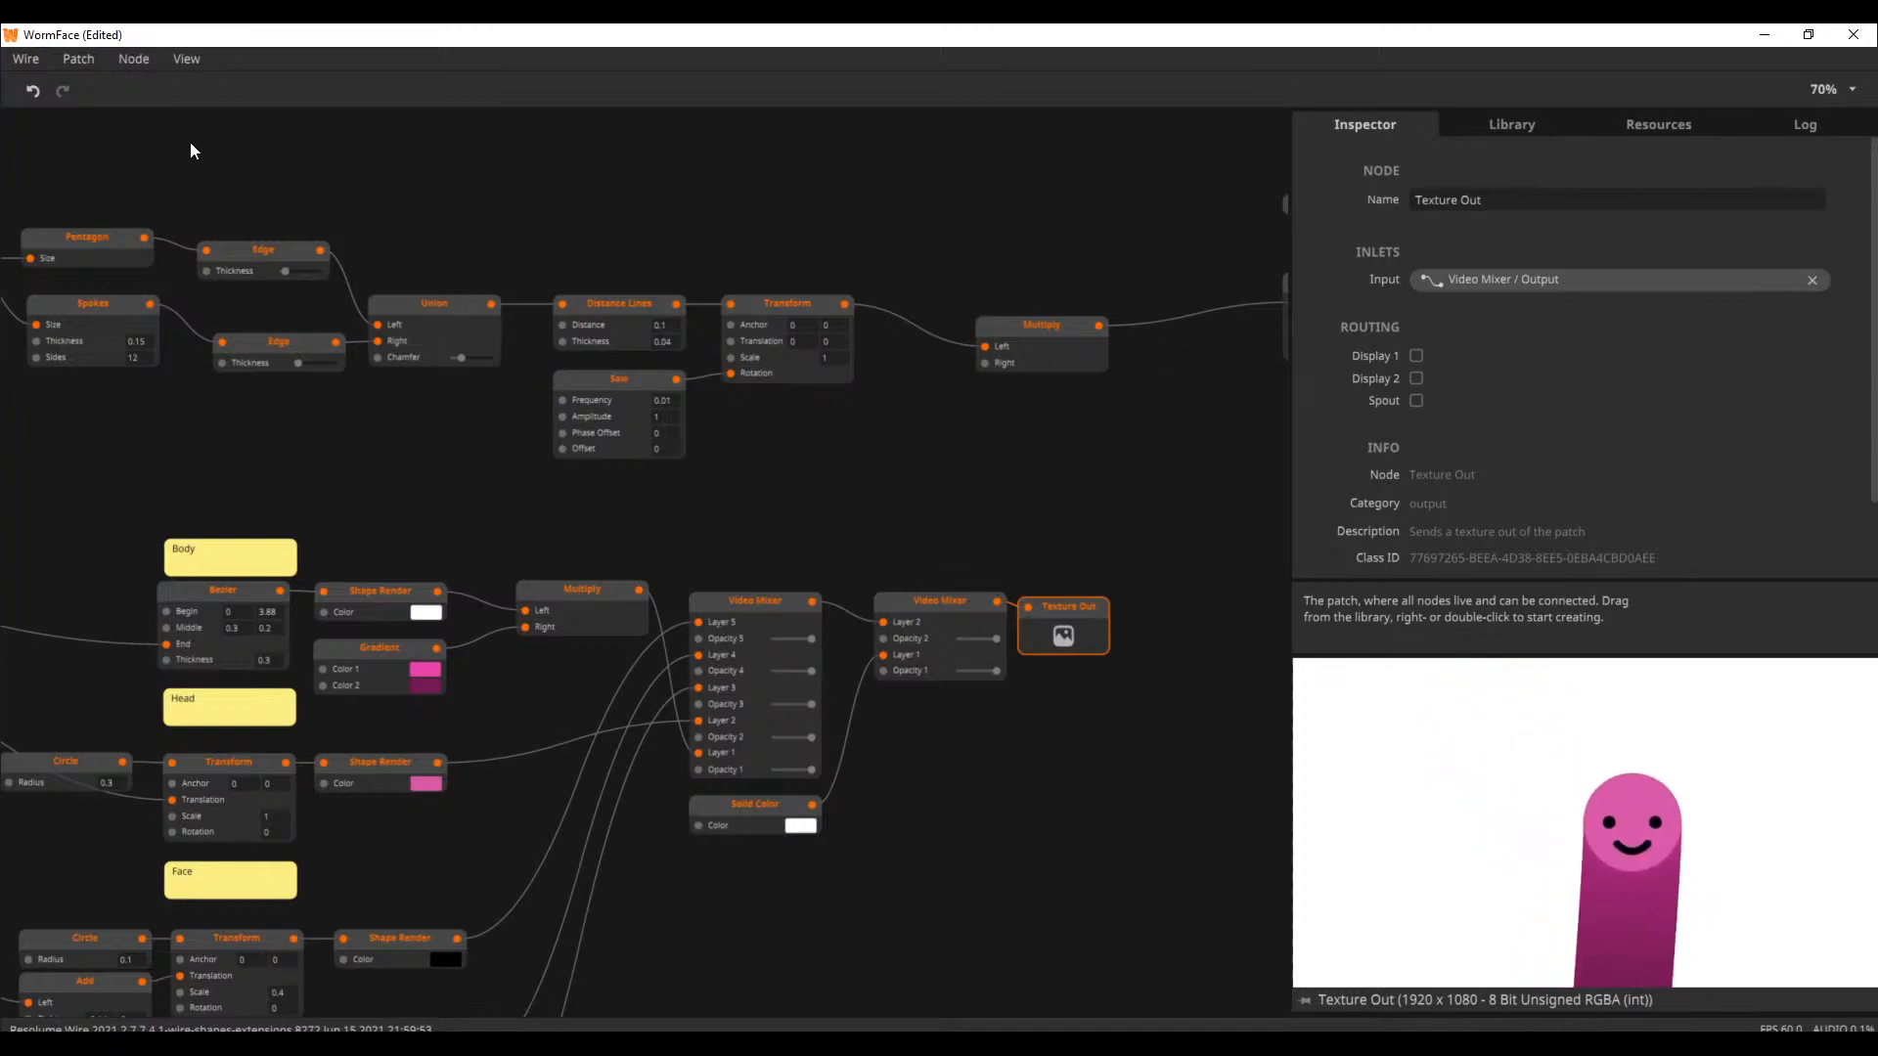
# Bring up the list of recent patches
pyautogui.click(98, 59)
pyautogui.moveTo(153, 193)
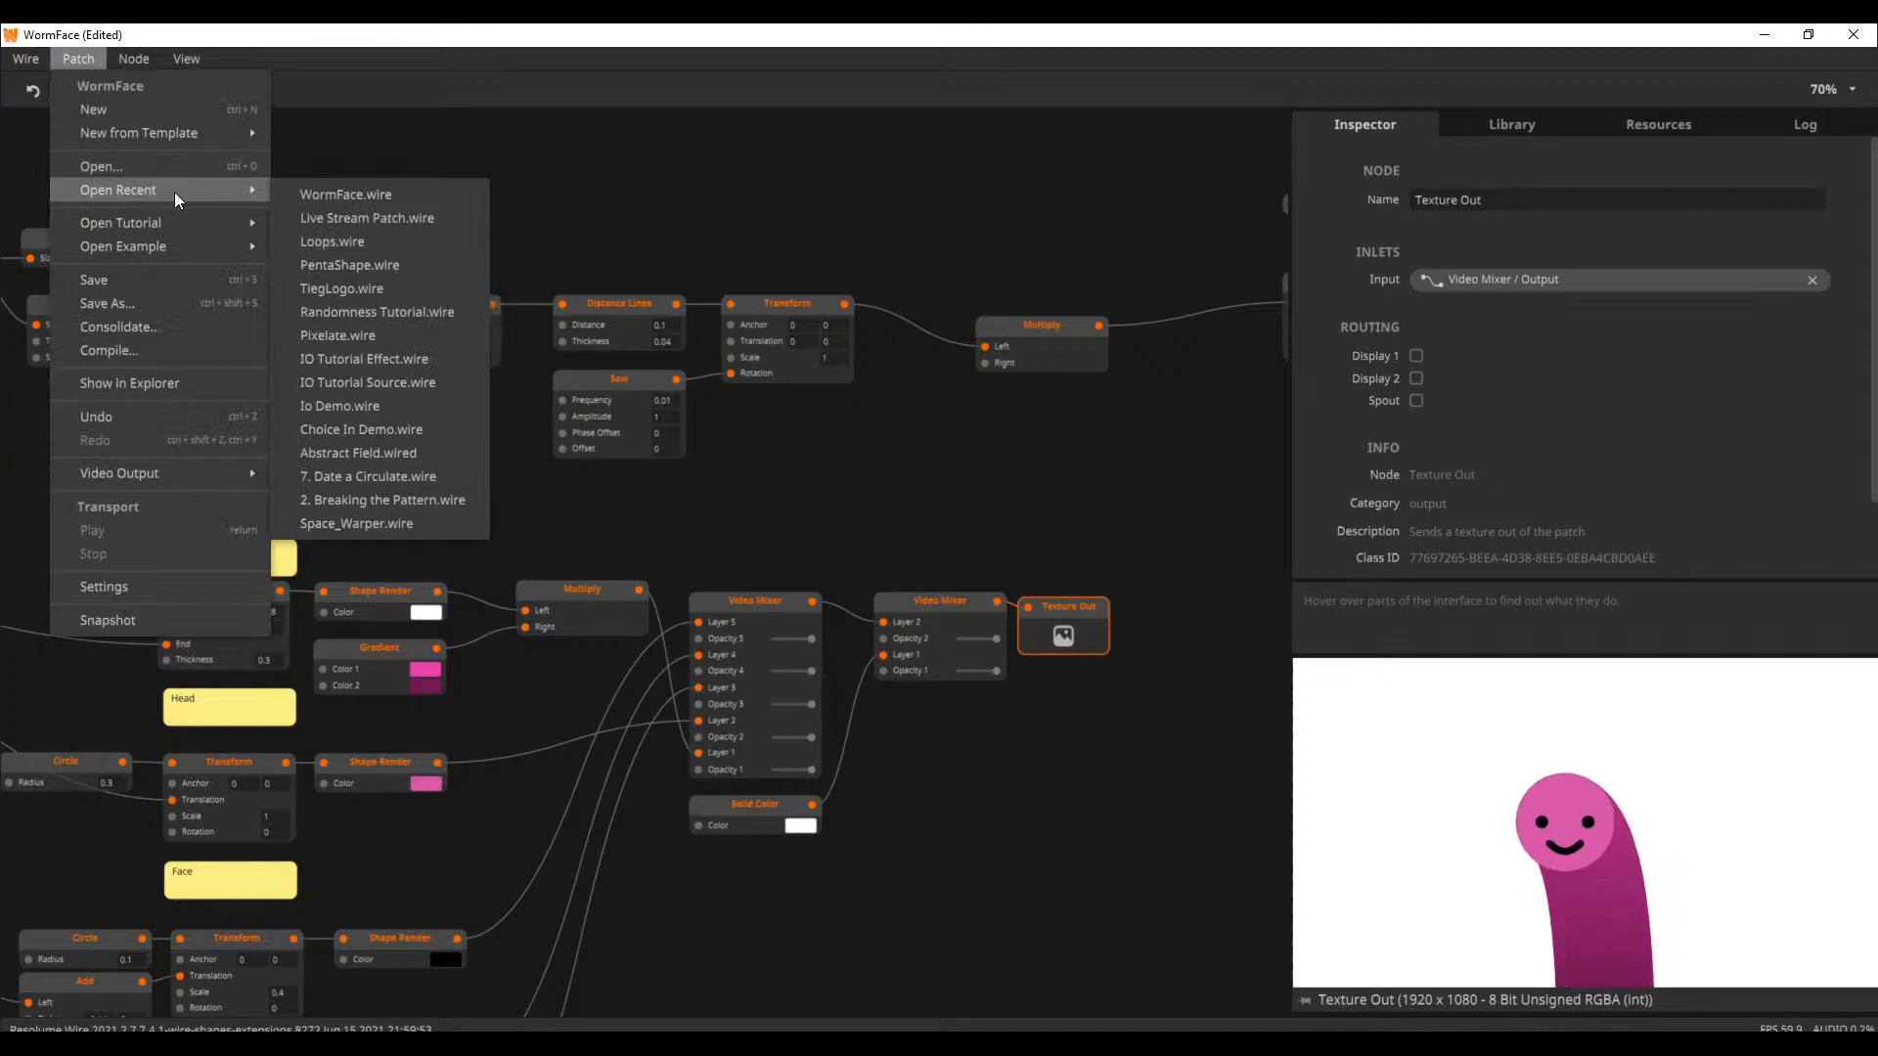
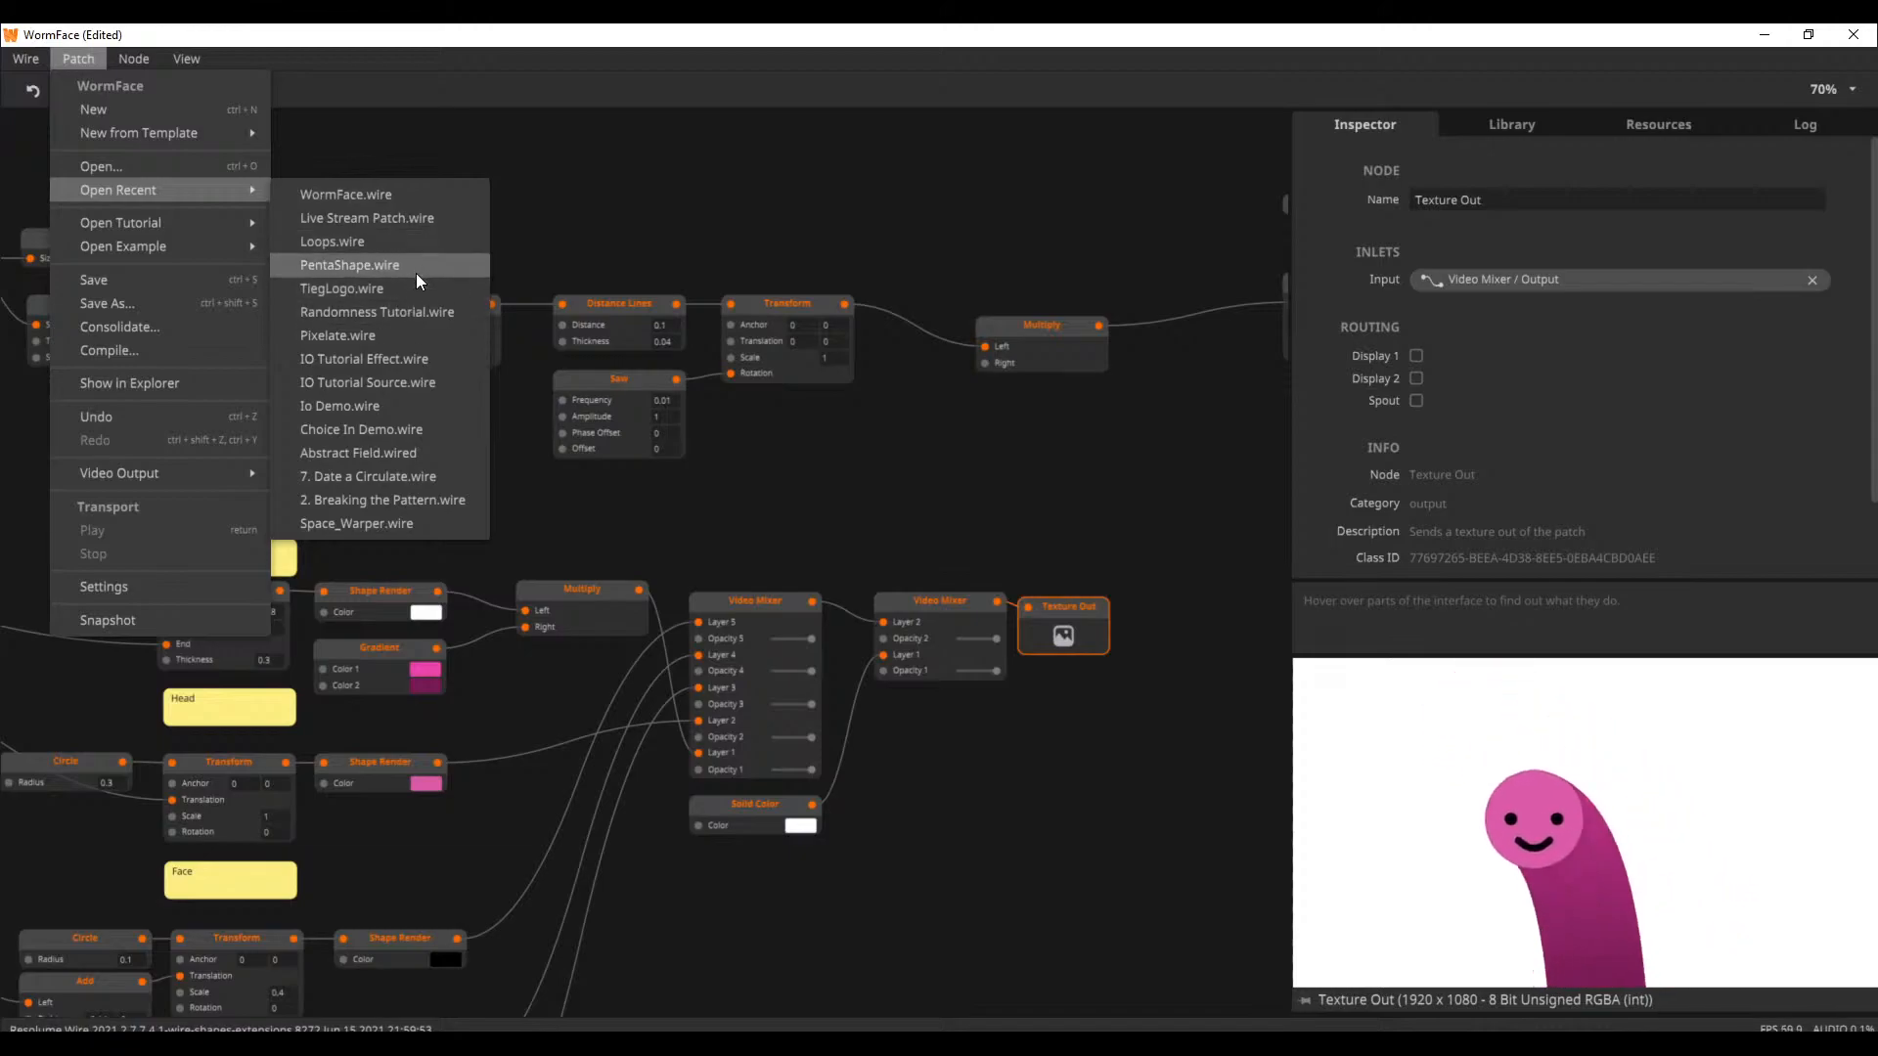
# Open the recent patch Live Stream Patch.wire without saving the changes to WormFace
pyautogui.click(419, 221)
pyautogui.click(897, 601)
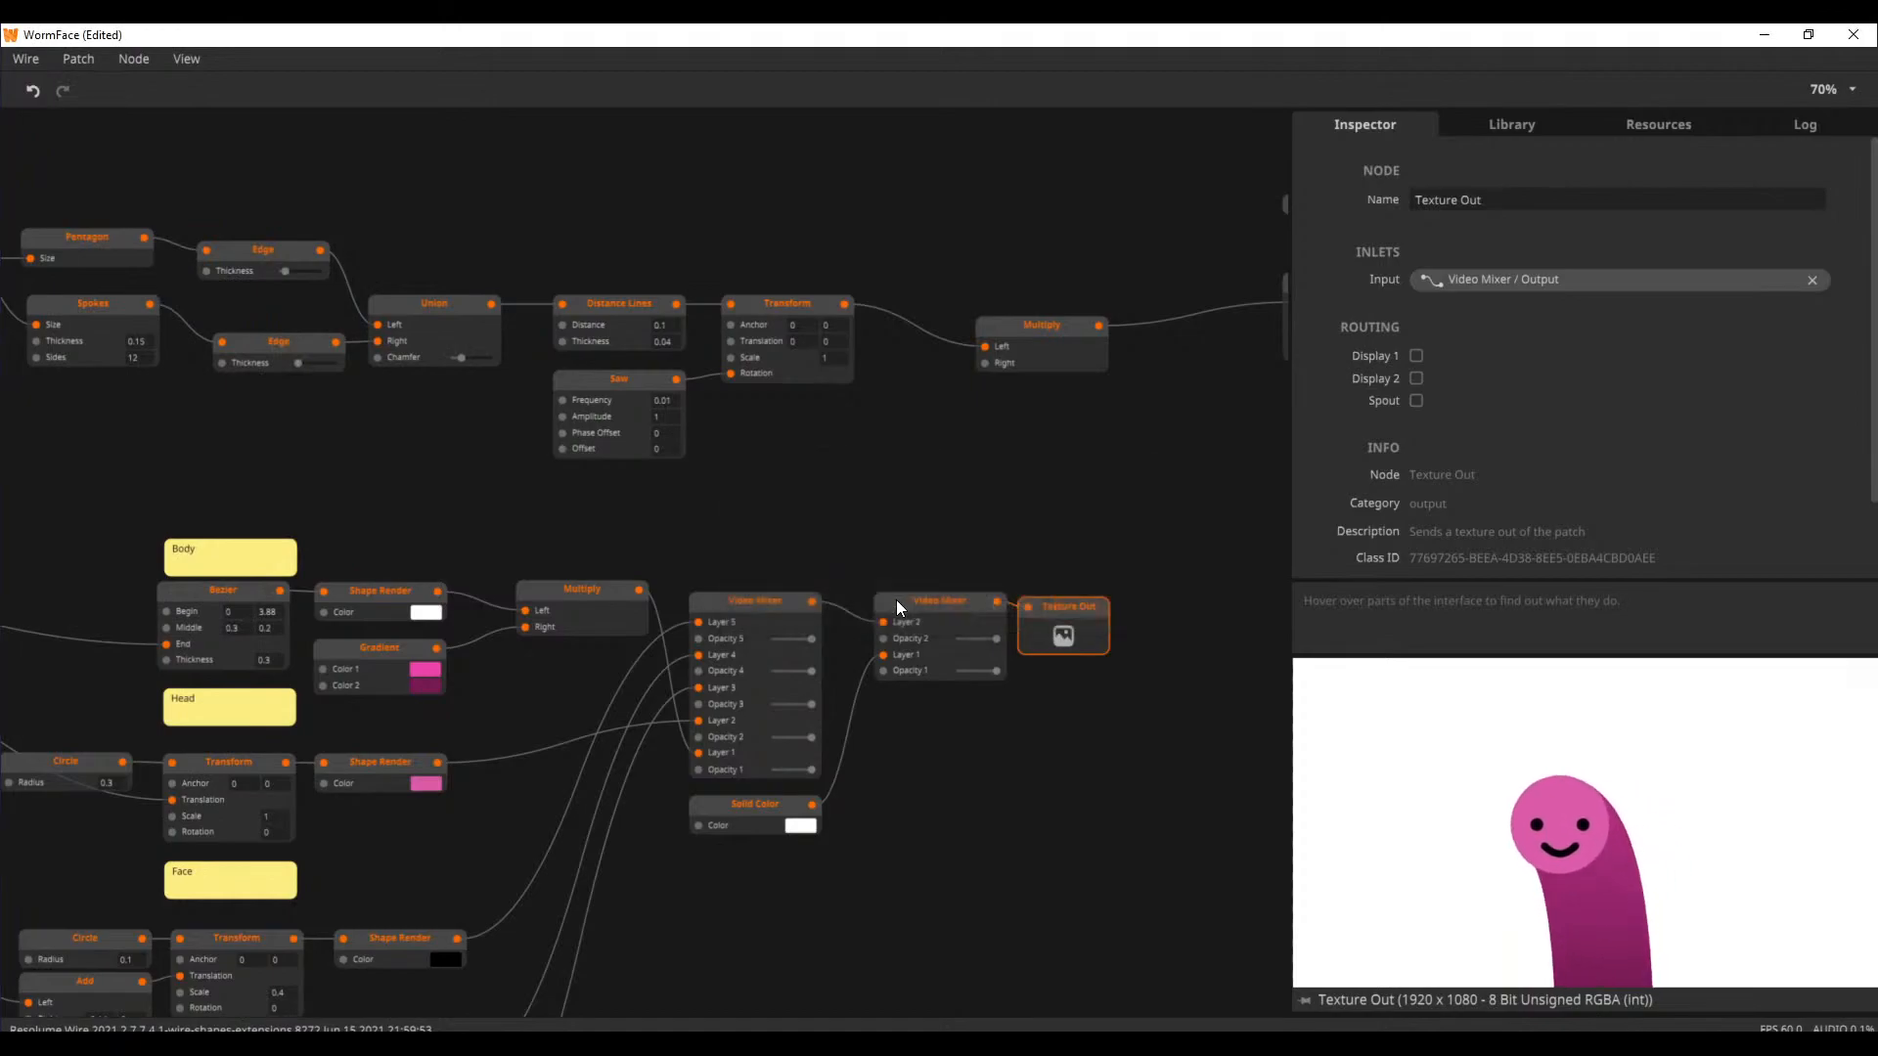
pyautogui.scroll(-5, 870, 776)
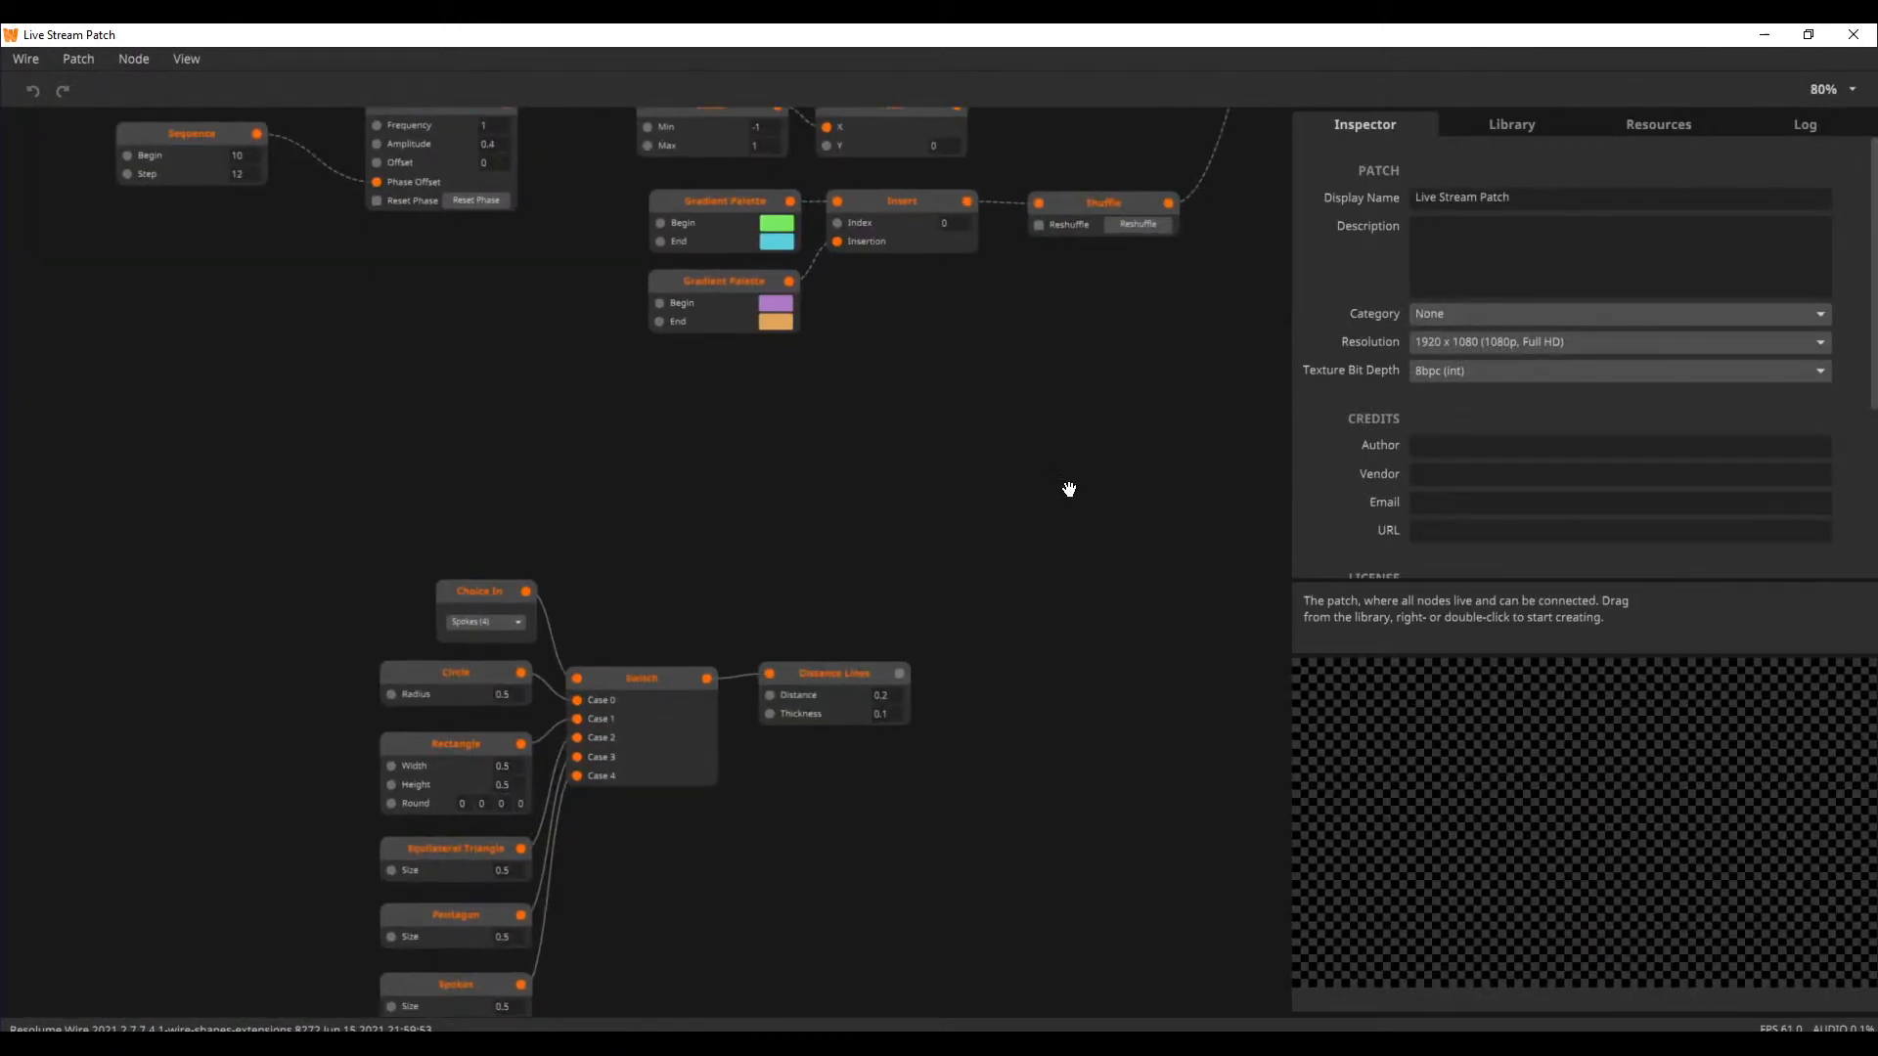
# Preview the Distance Lines node fed by the Switch node and pin its preview
pyautogui.click(862, 485)
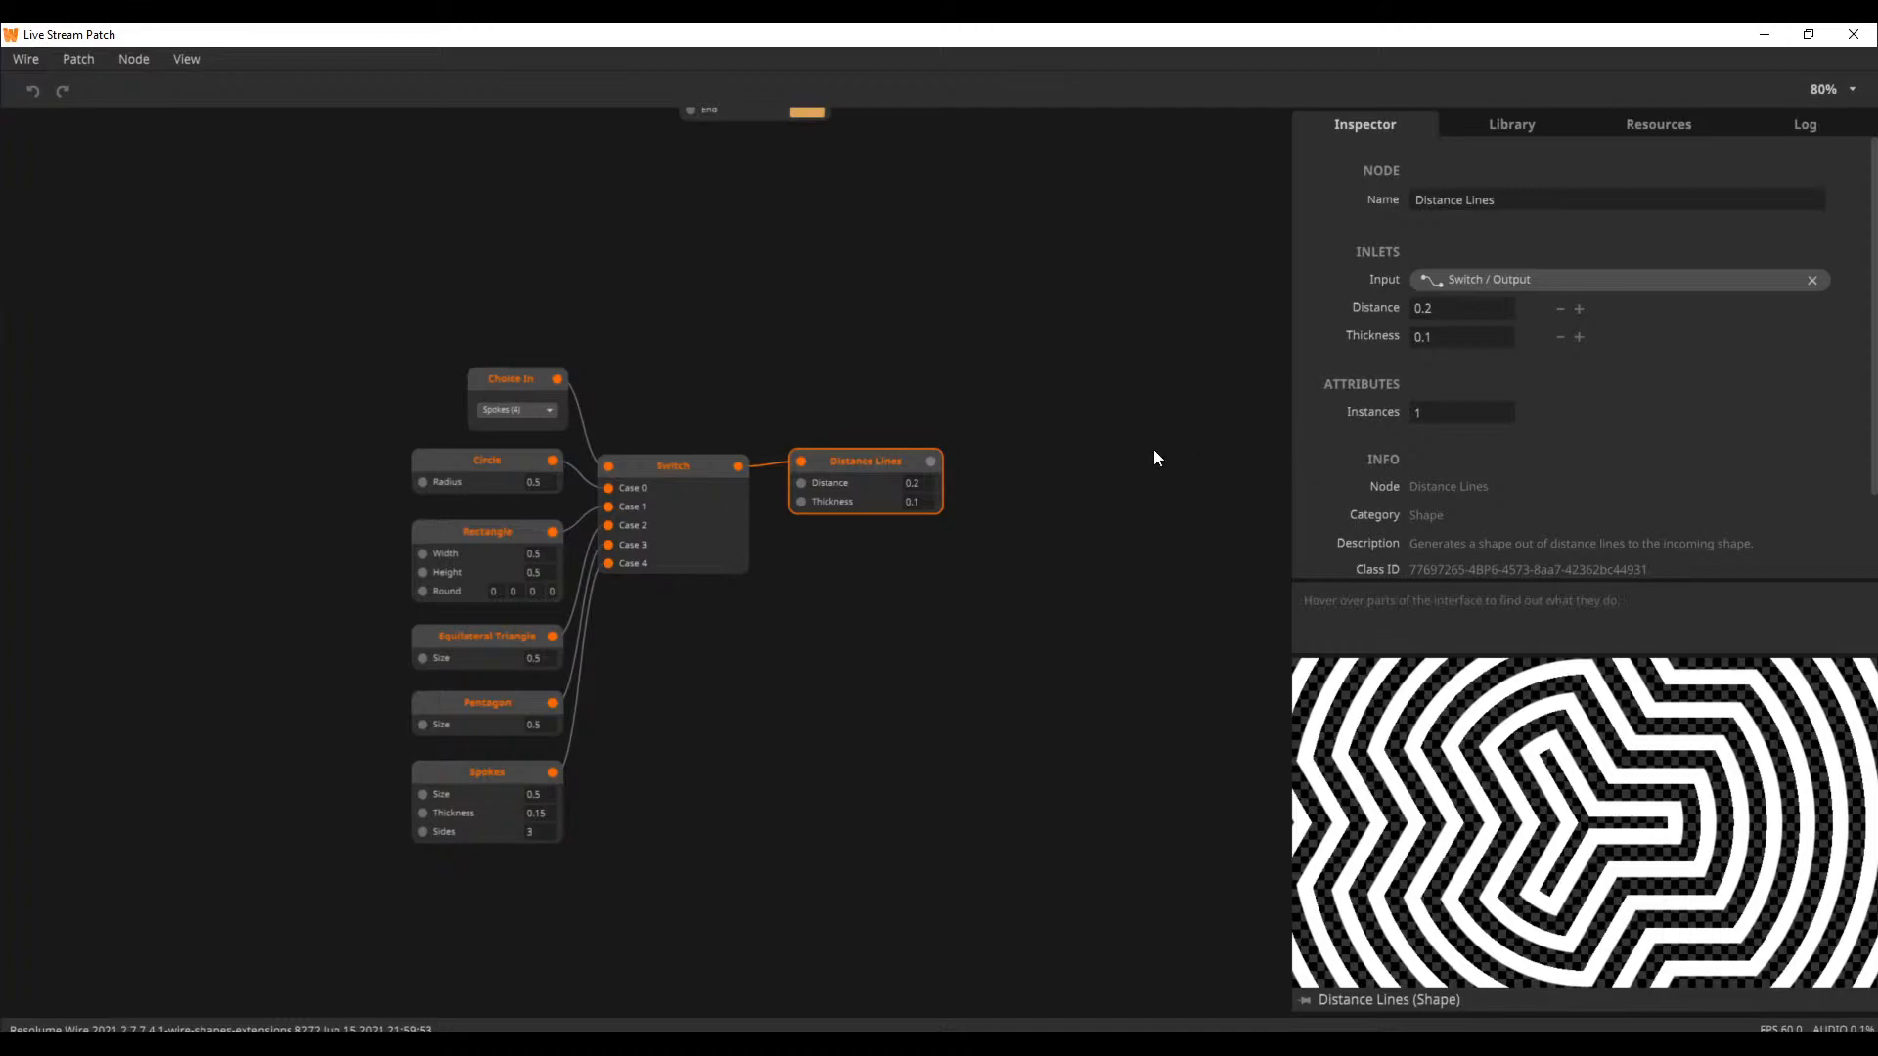
pyautogui.moveTo(862, 464); pyautogui.dragTo(852, 468)
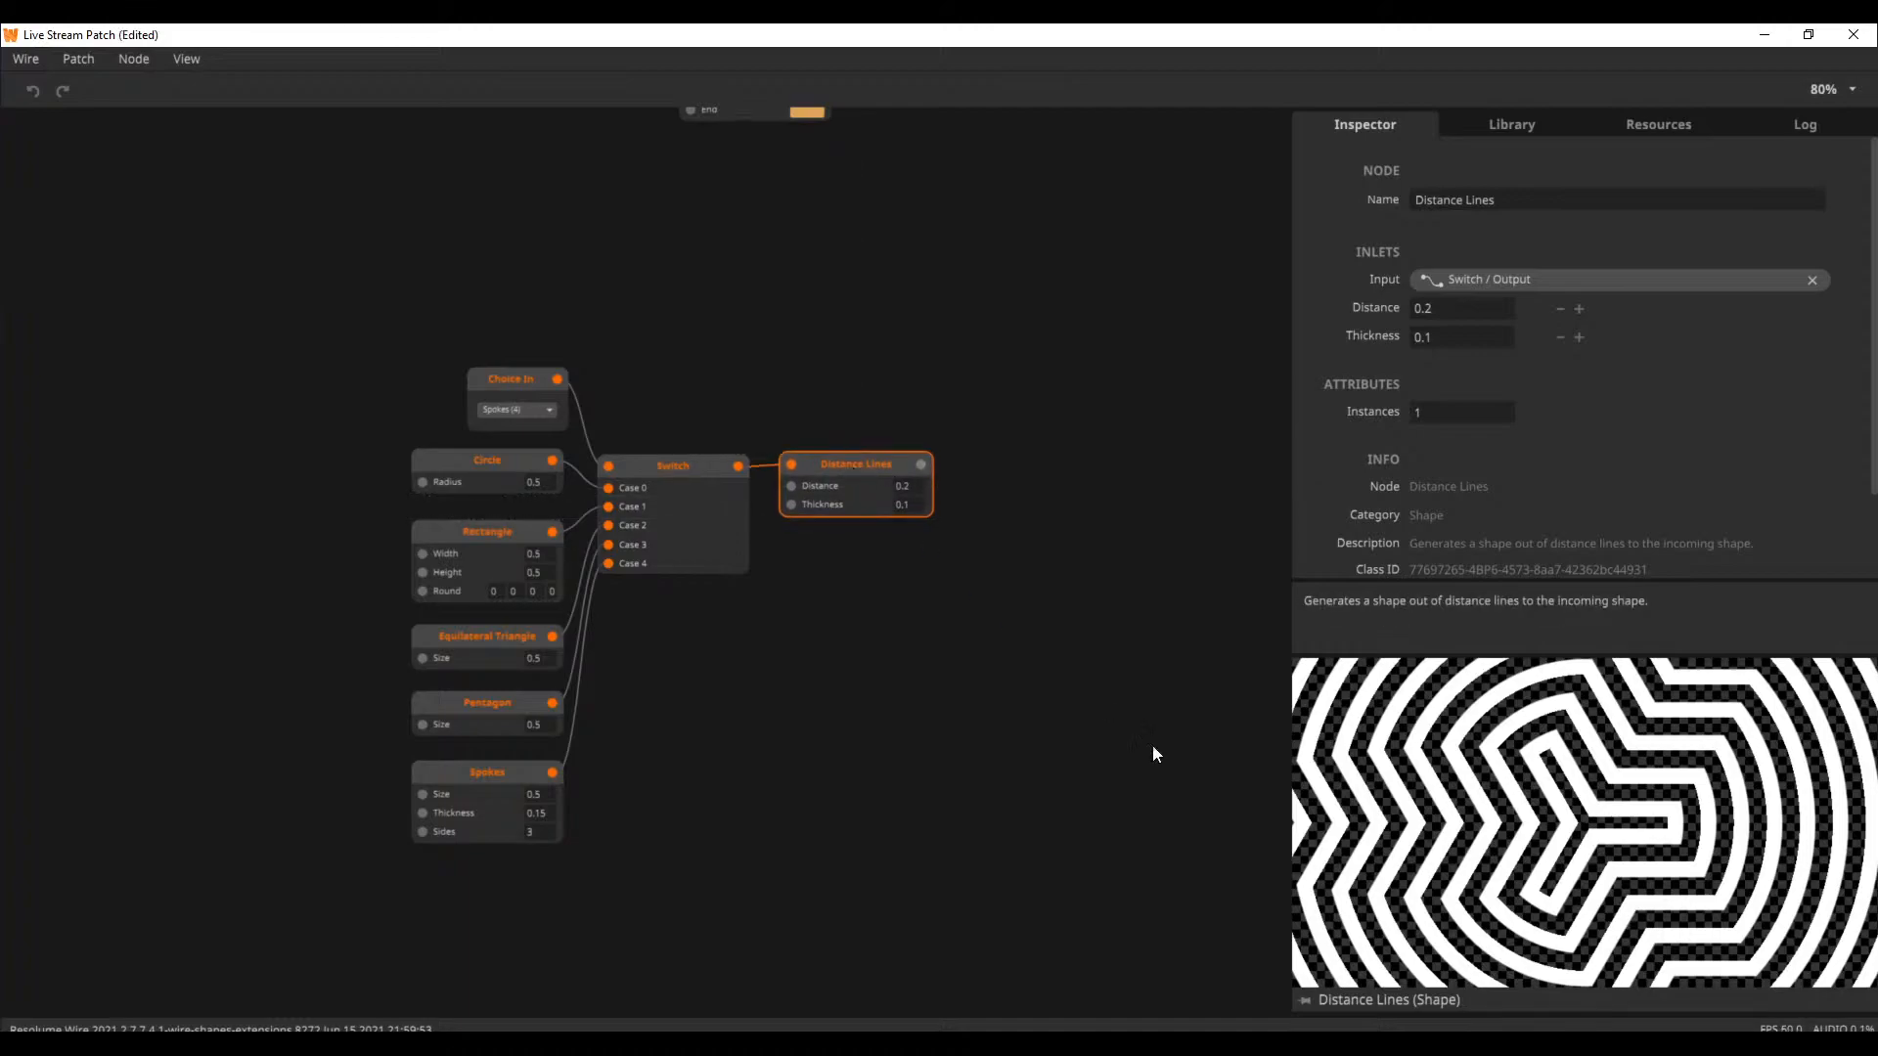
pyautogui.click(1304, 998)
pyautogui.moveTo(842, 618); pyautogui.dragTo(966, 562)
pyautogui.scroll(5, 936, 679)
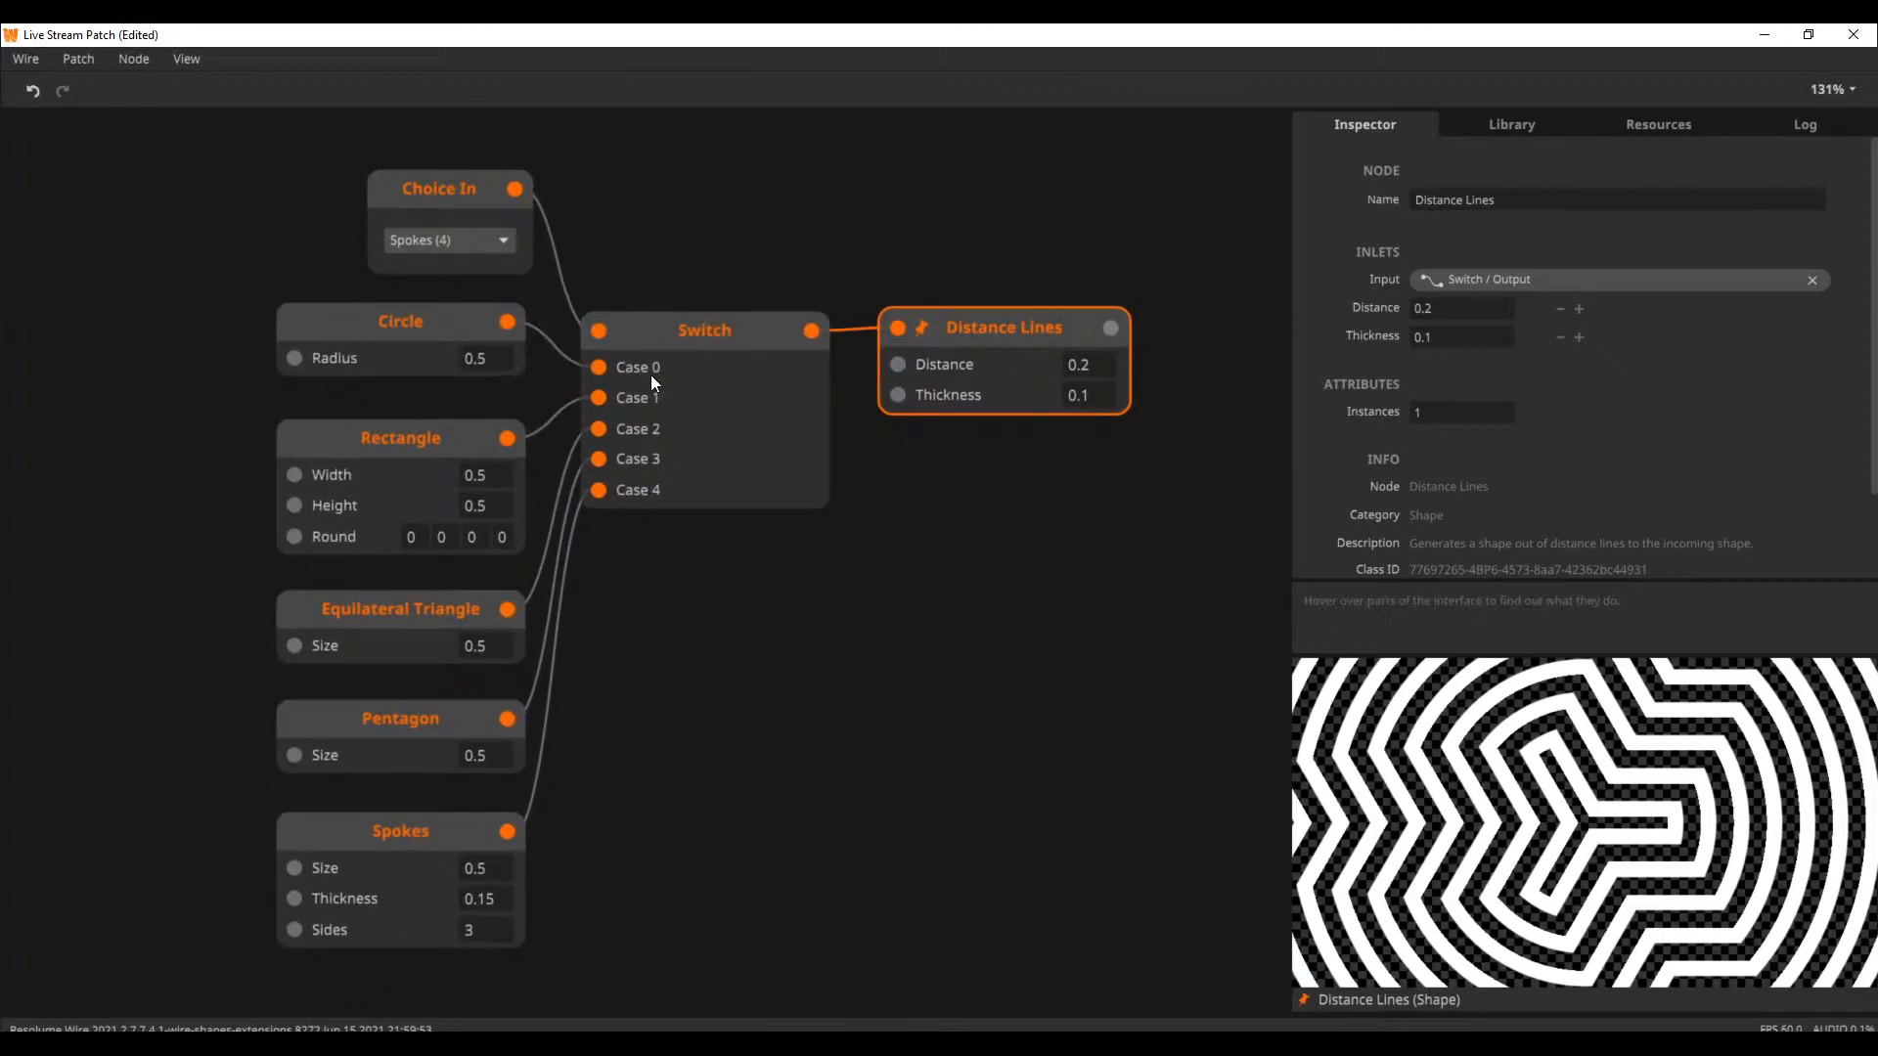
# Switch the Choice In node through Circle, Rectangle, Triangle and Pentagon, ending on Spokes (4)
pyautogui.click(440, 327)
pyautogui.moveTo(807, 334); pyautogui.dragTo(963, 395)
pyautogui.click(483, 240)
pyautogui.click(489, 272)
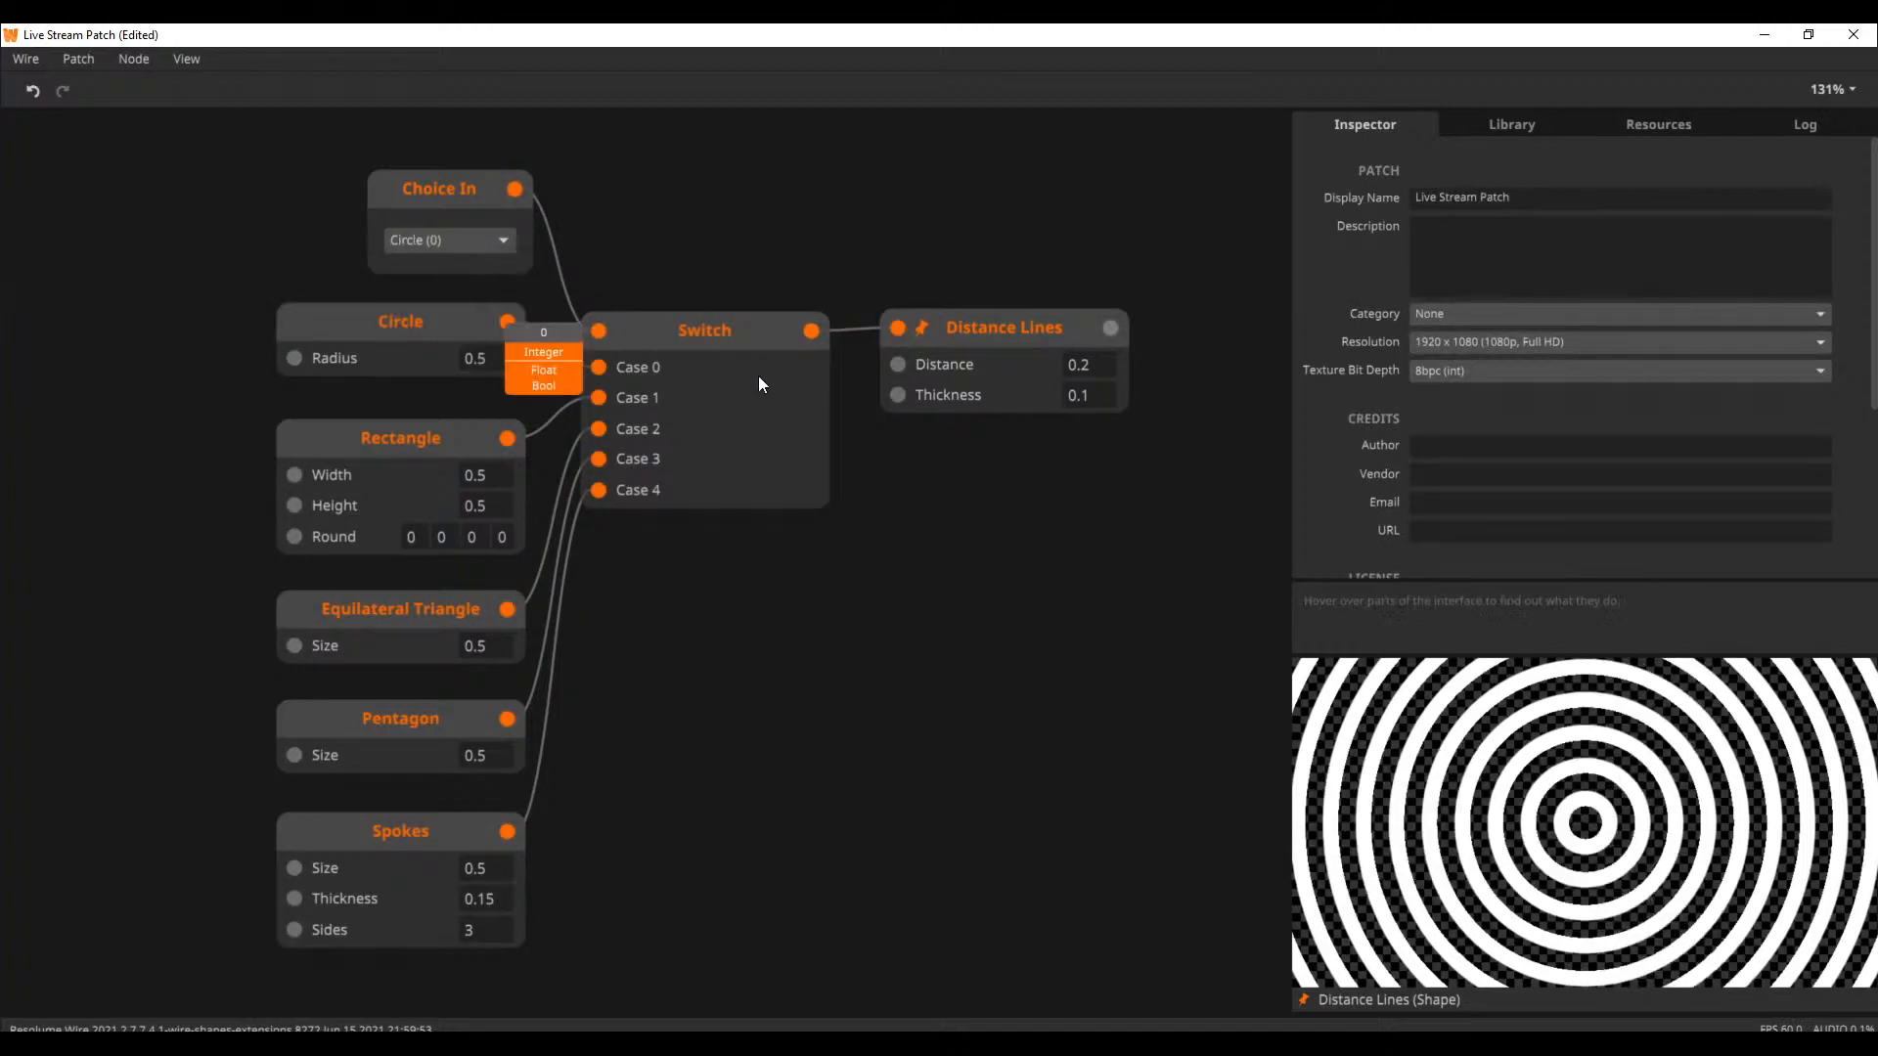
pyautogui.click(494, 243)
pyautogui.click(500, 289)
pyautogui.click(501, 247)
pyautogui.click(491, 313)
pyautogui.click(502, 240)
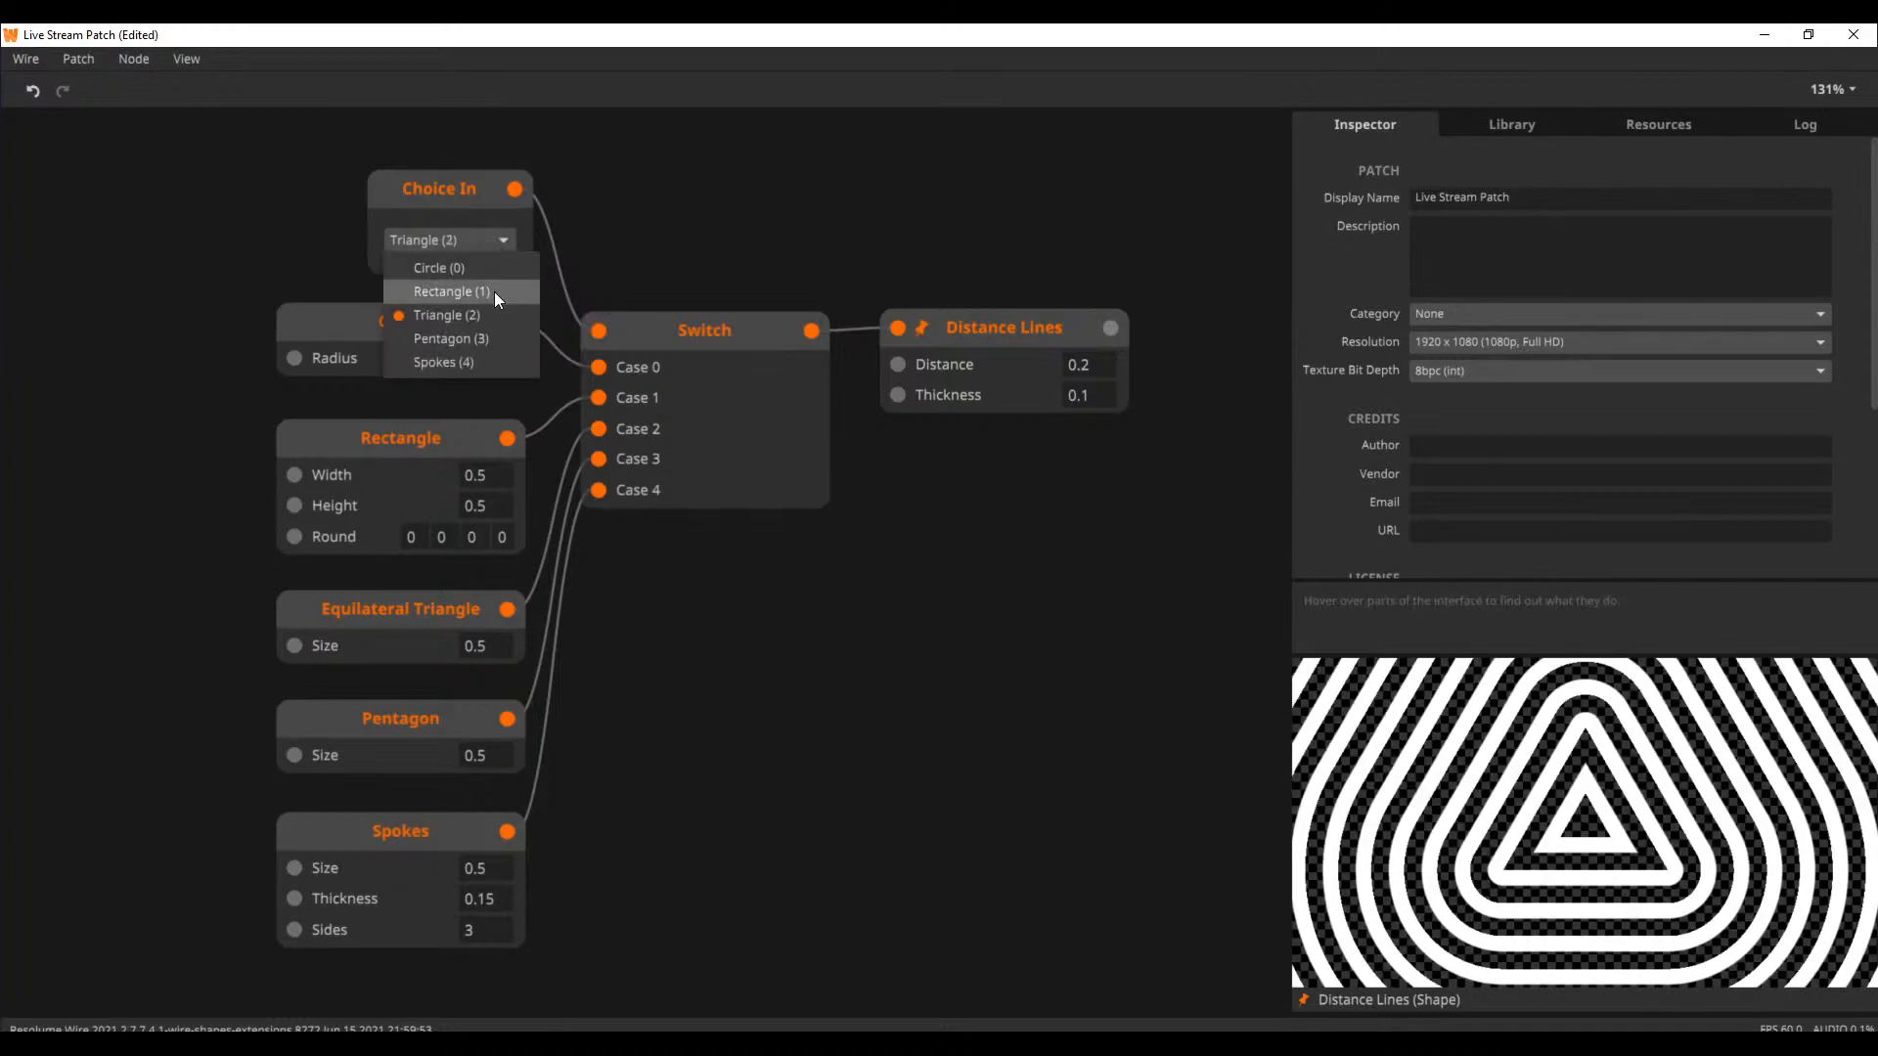
pyautogui.click(494, 337)
pyautogui.click(496, 240)
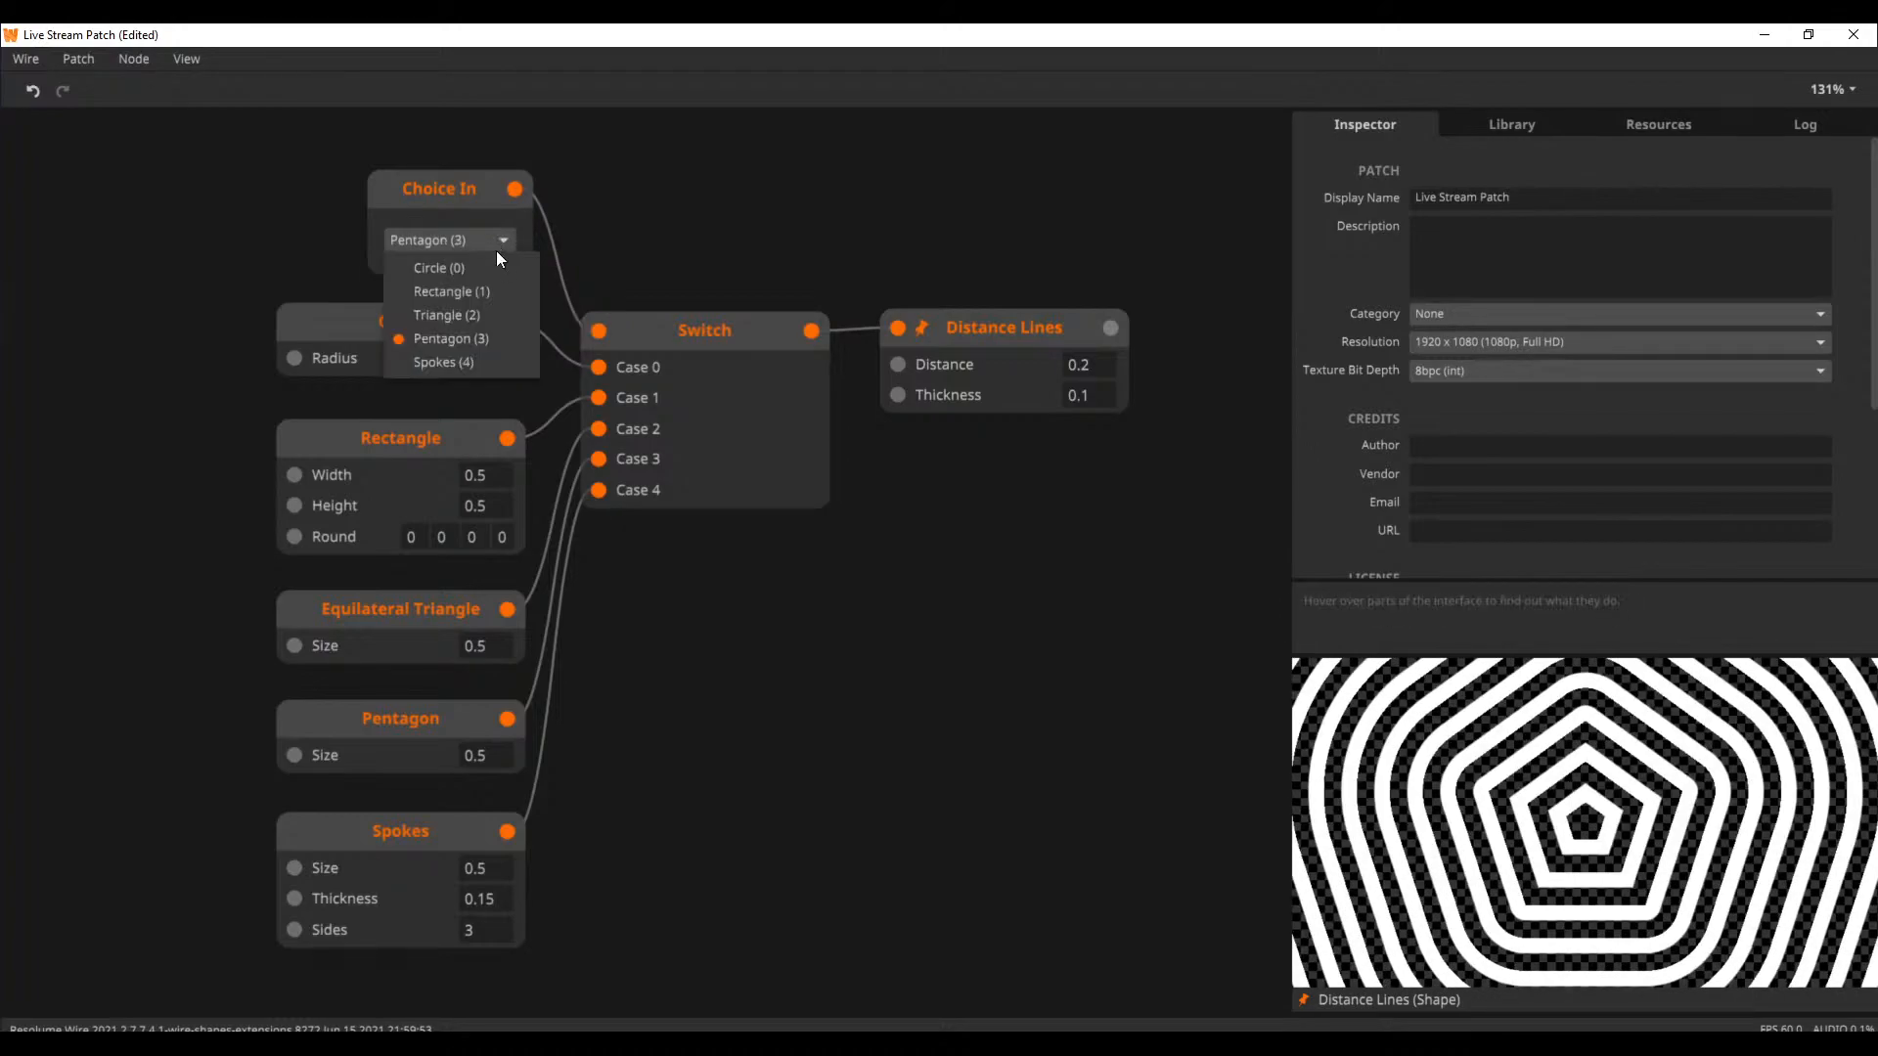
pyautogui.click(483, 360)
# Set the Distance Lines node's Distance to 0.14 and its Thickness to 0.05
pyautogui.scroll(-3, 620, 594)
pyautogui.moveTo(472, 789)
pyautogui.mouseDown()
pyautogui.moveTo(487, 655)
pyautogui.moveTo(488, 791)
pyautogui.mouseUp()
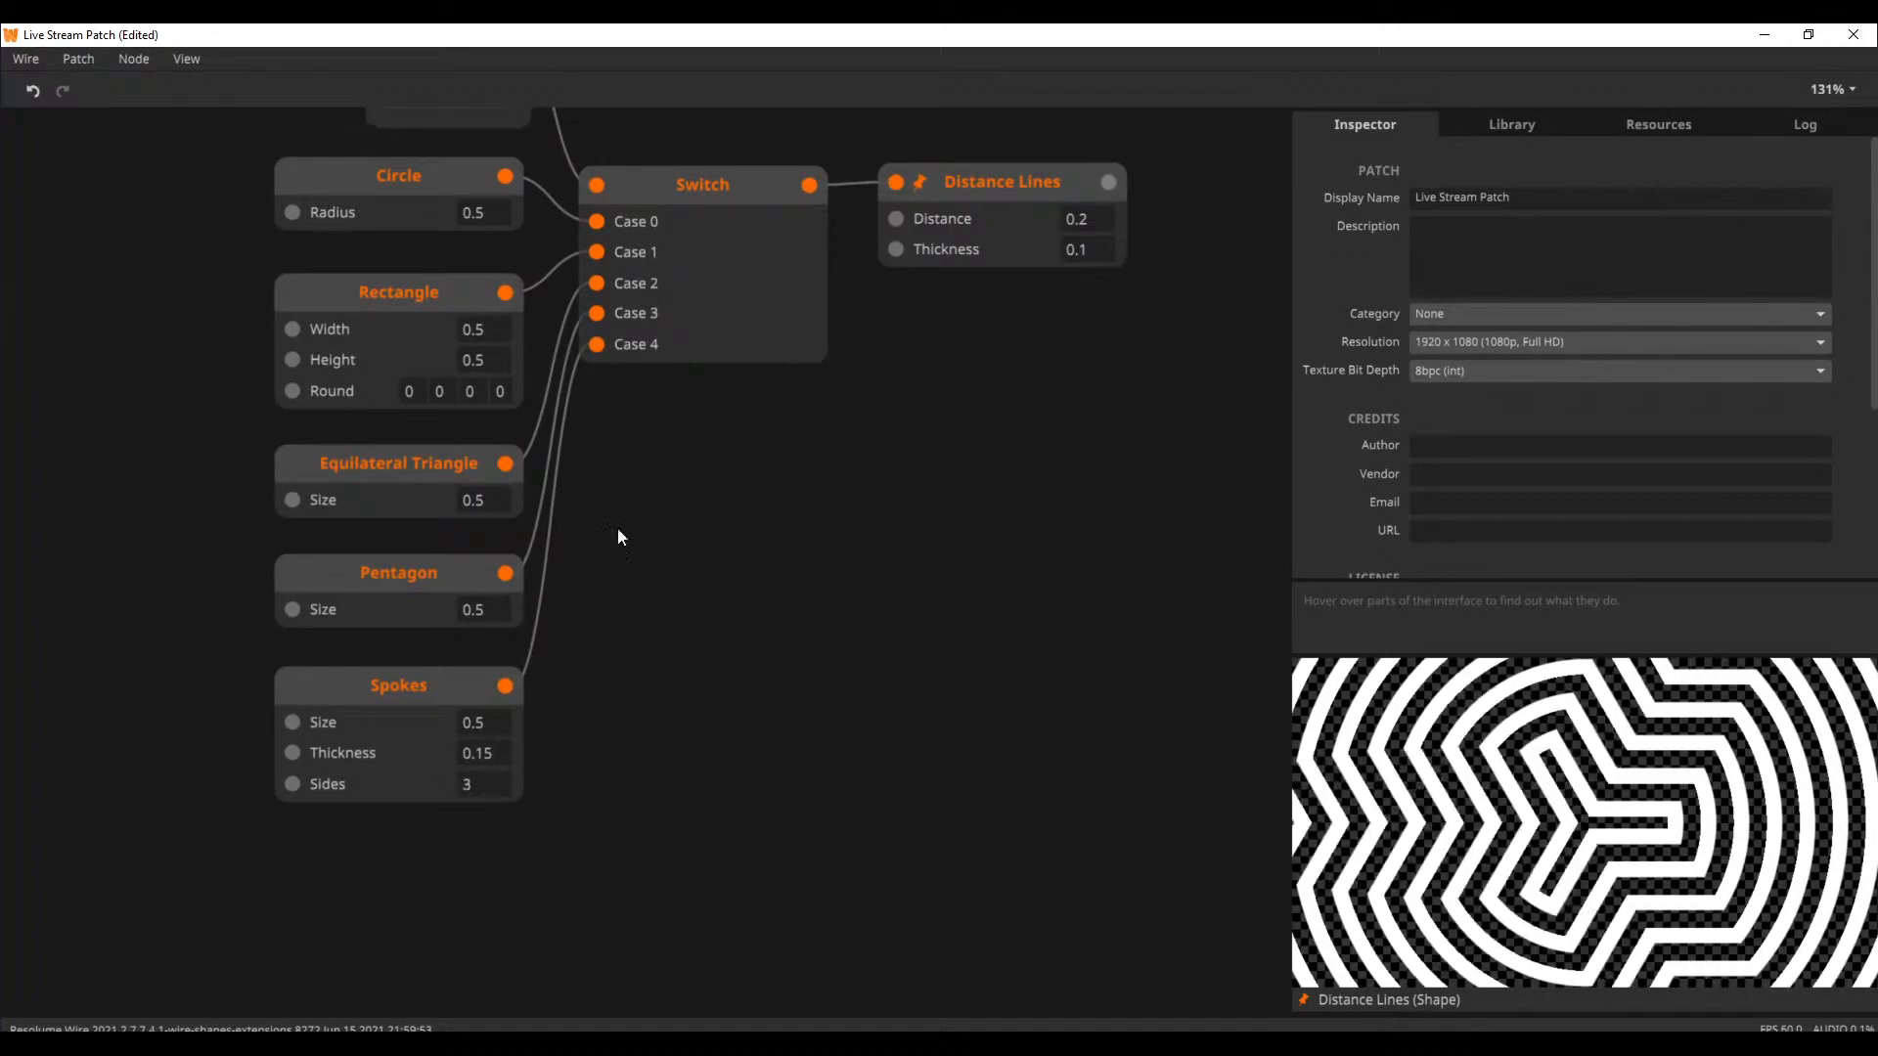
pyautogui.moveTo(1096, 255)
pyautogui.mouseDown()
pyautogui.moveTo(1082, 204)
pyautogui.moveTo(1056, 313)
pyautogui.moveTo(1080, 169)
pyautogui.moveTo(1066, 238)
pyautogui.mouseUp()
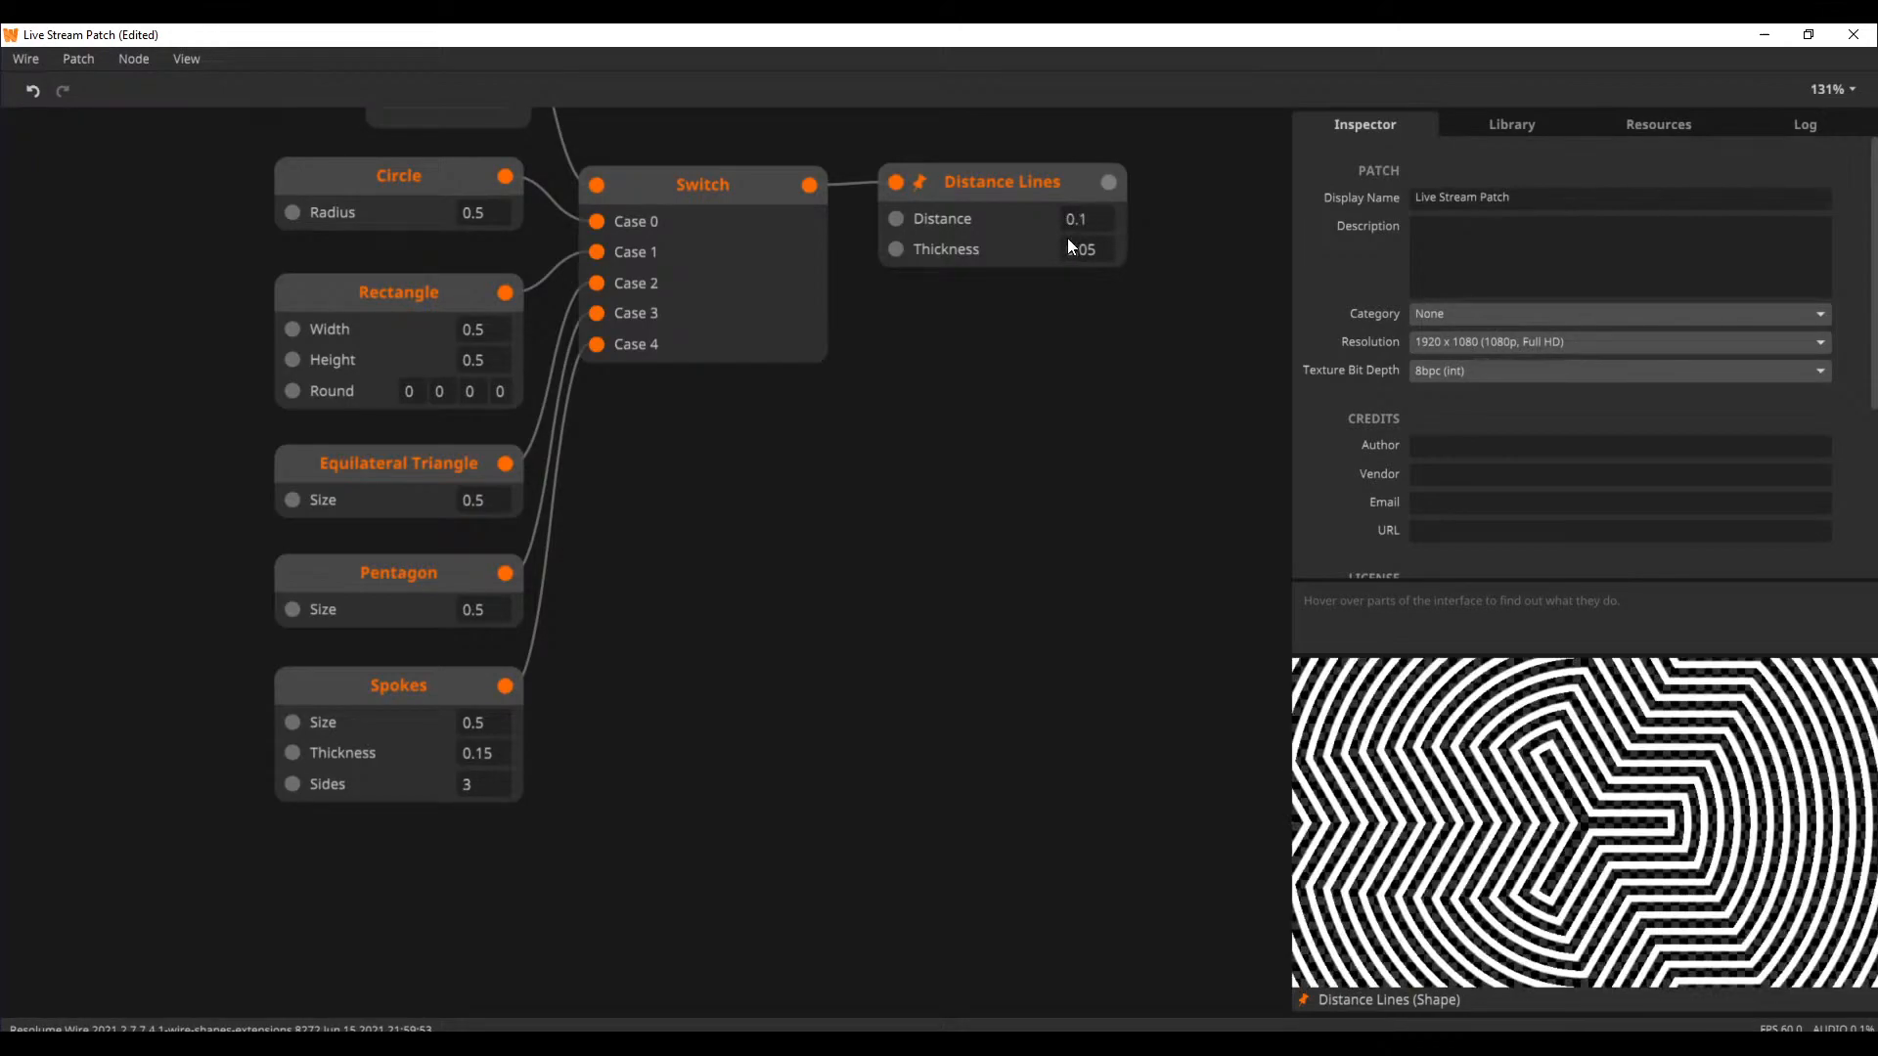
pyautogui.click(1066, 238)
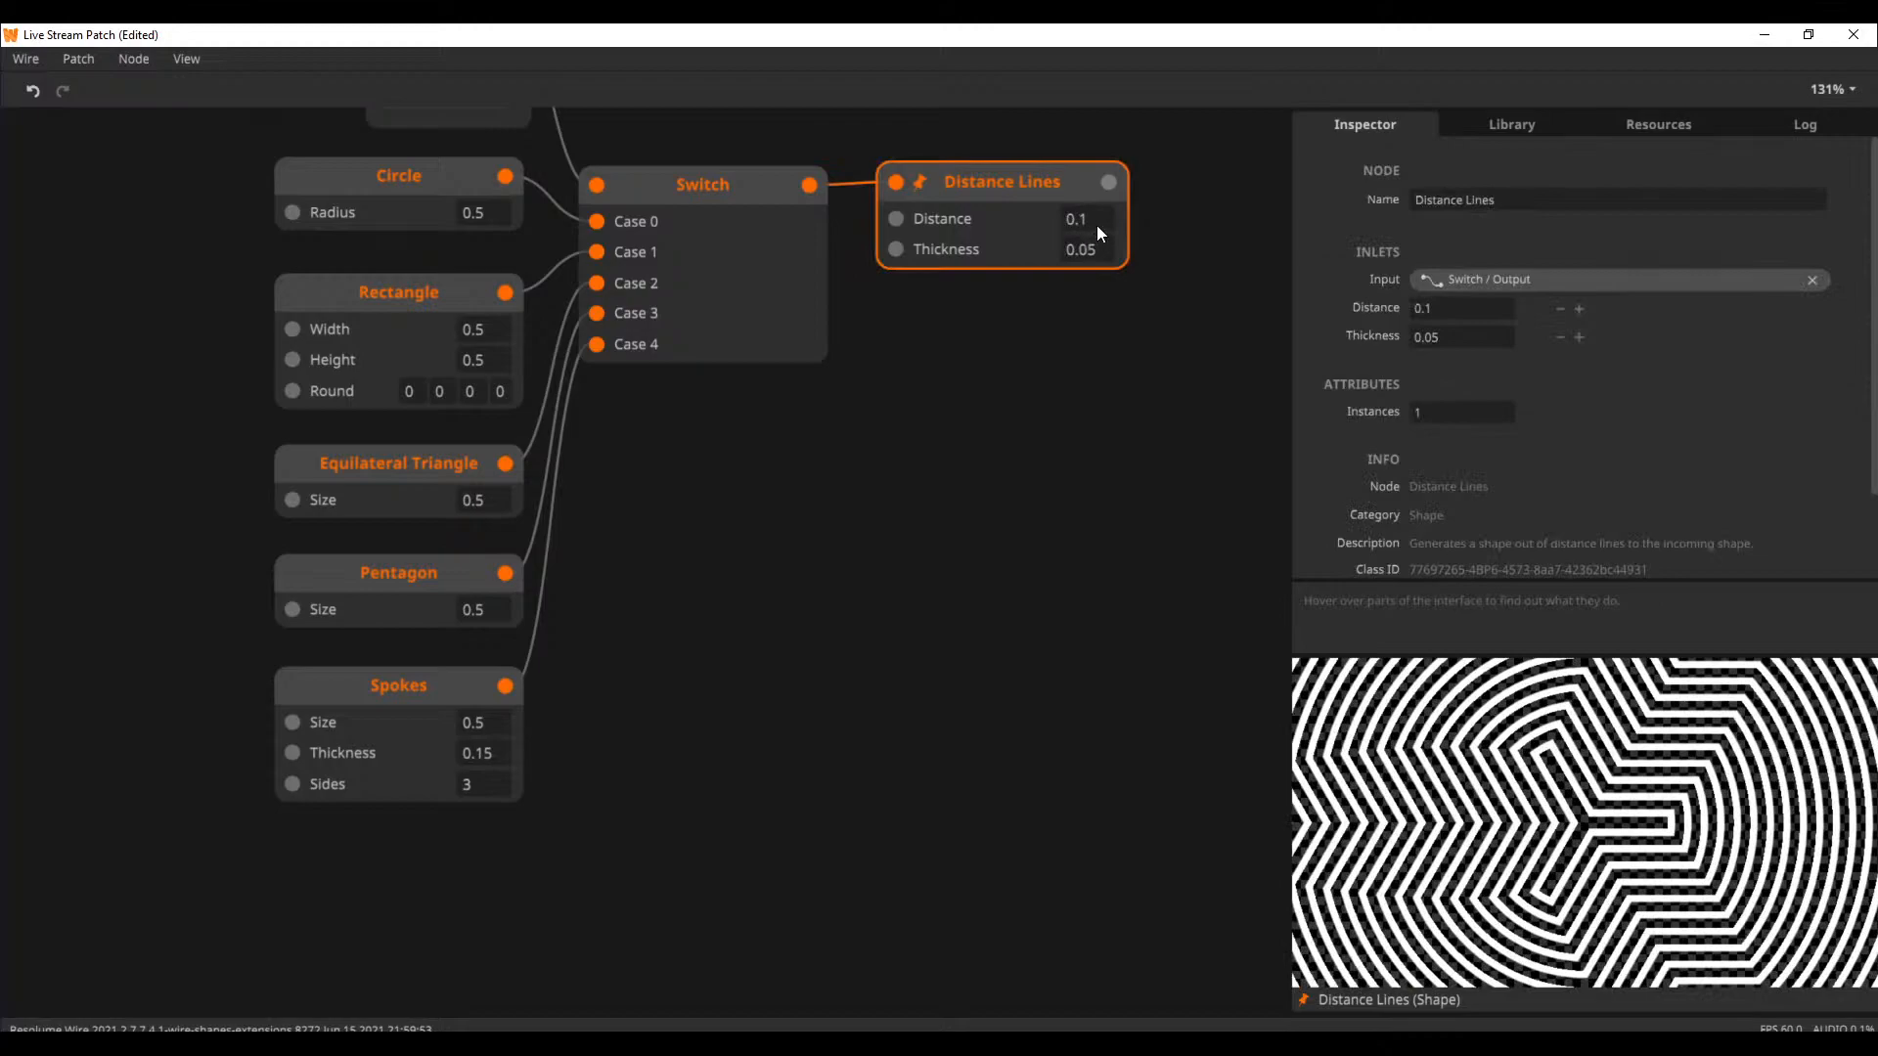
pyautogui.moveTo(1098, 231); pyautogui.dragTo(1106, 189)
# Add a Transform node and connect the Distance Lines output to its input
pyautogui.moveTo(1092, 345); pyautogui.dragTo(657, 479)
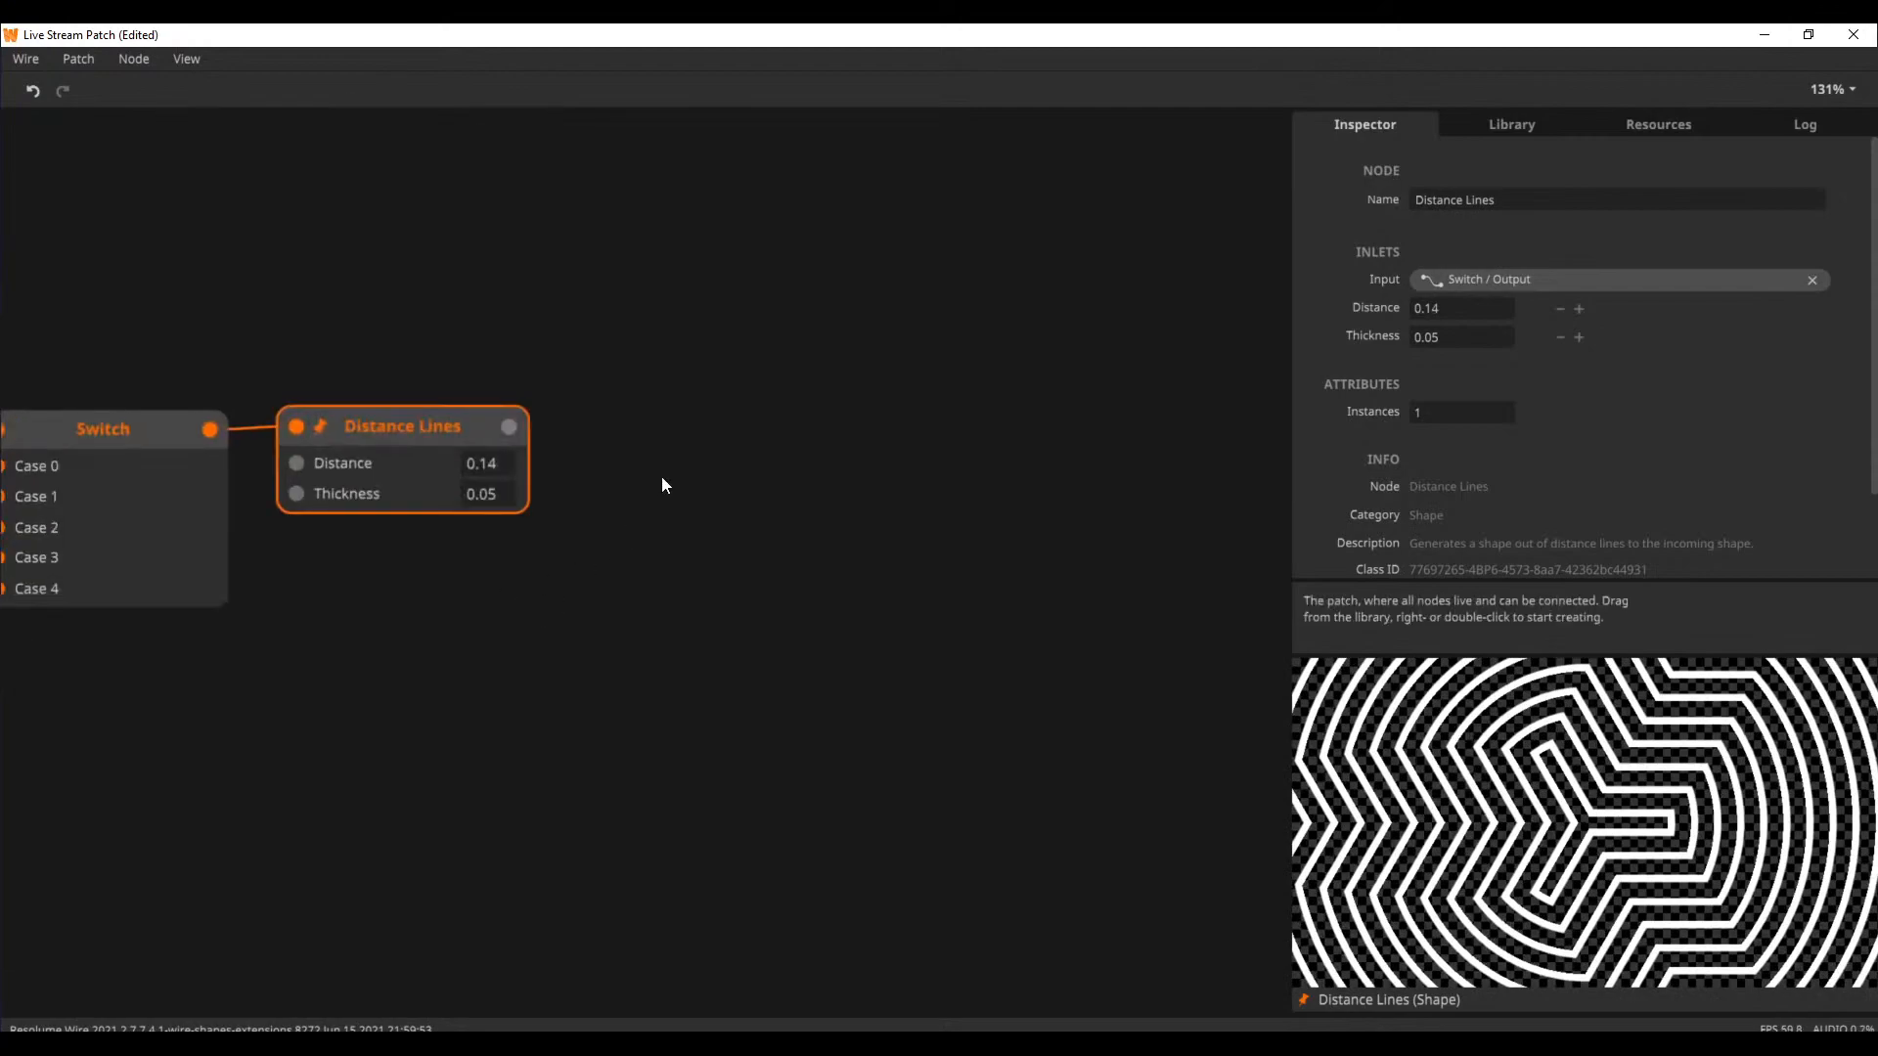
pyautogui.moveTo(385, 451)
pyautogui.mouseDown()
pyautogui.moveTo(461, 461)
pyautogui.moveTo(413, 447)
pyautogui.mouseUp()
pyautogui.doubleClick(662, 483)
pyautogui.write('tran')
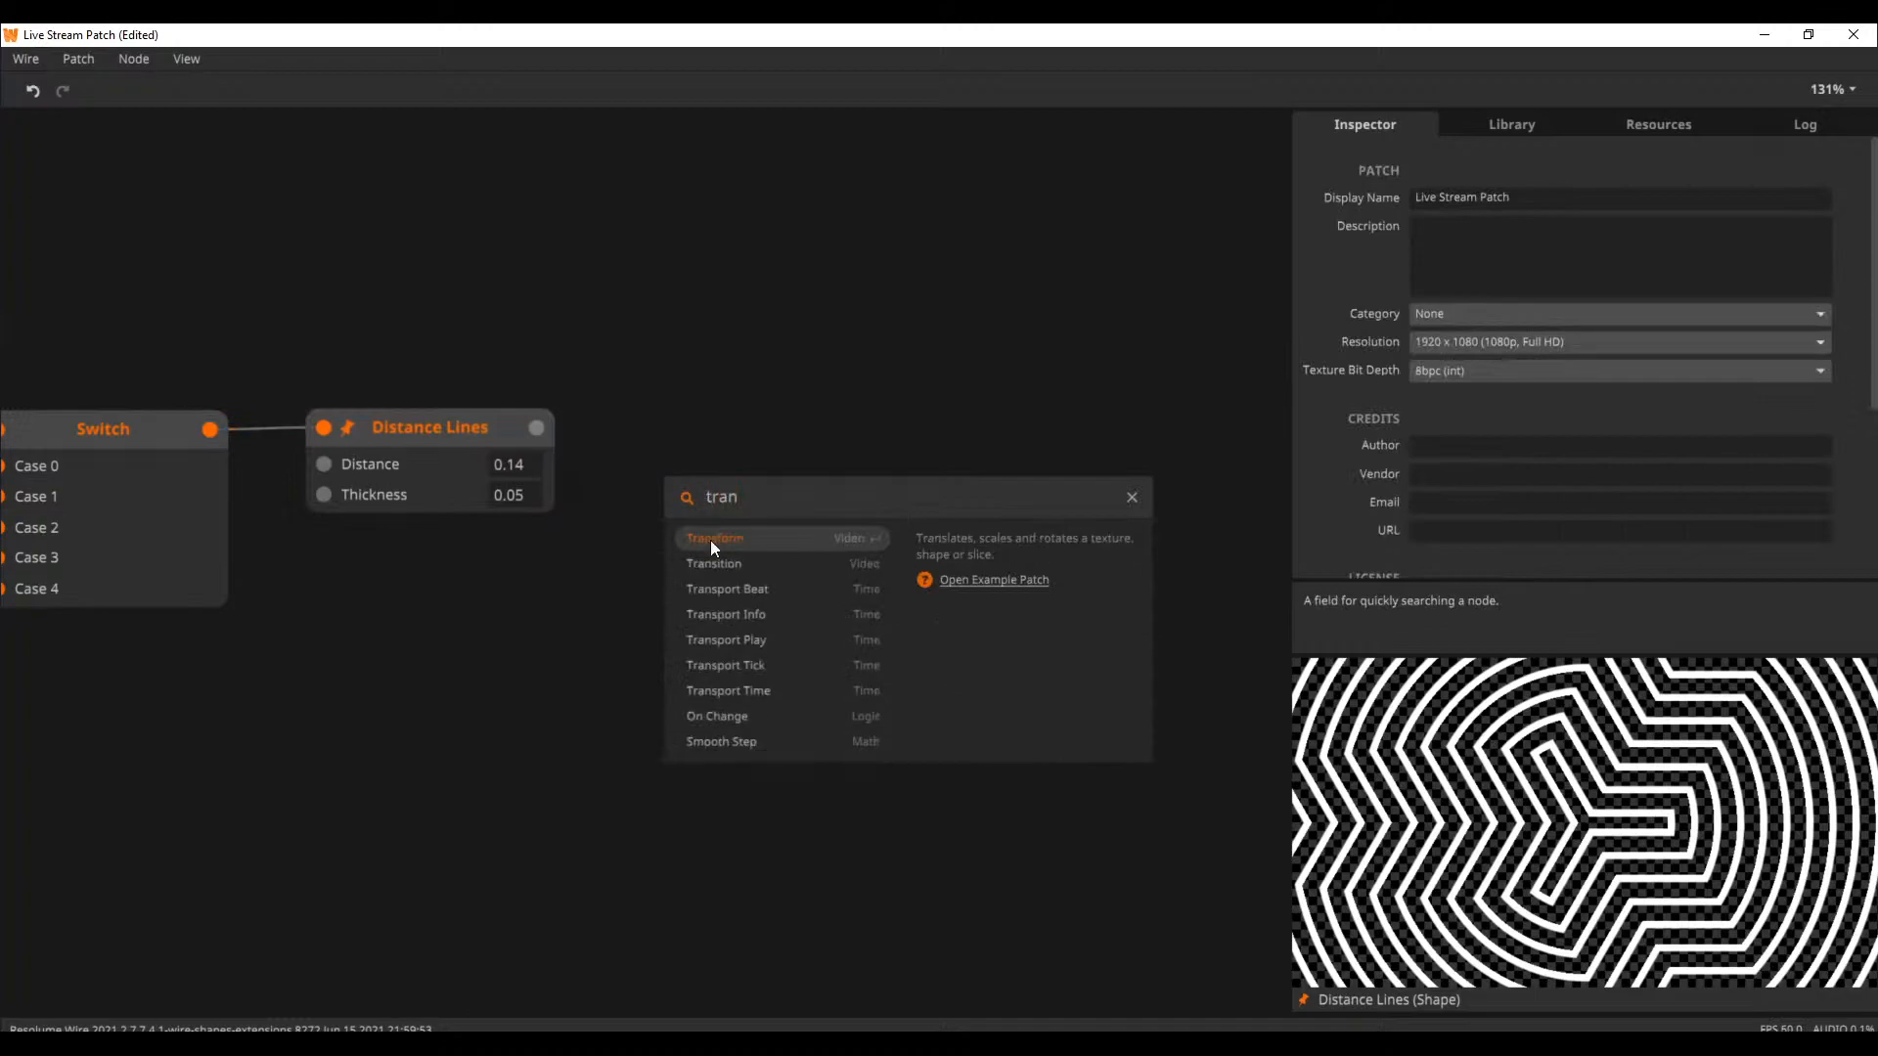
pyautogui.click(710, 540)
pyautogui.moveTo(547, 430); pyautogui.dragTo(747, 449)
# Add a Saw node and connect its output to the Transform node's Rotation inlet
pyautogui.doubleClick(462, 726)
pyautogui.write('saw')
pyautogui.click(543, 789)
pyautogui.moveTo(695, 750); pyautogui.dragTo(658, 557)
pyautogui.moveTo(618, 730); pyautogui.dragTo(475, 637)
# Unpin the Distance Lines preview, preview the Transform node instead and move it farther from Distance Lines
pyautogui.click(713, 467)
pyautogui.click(1310, 1000)
pyautogui.click(779, 442)
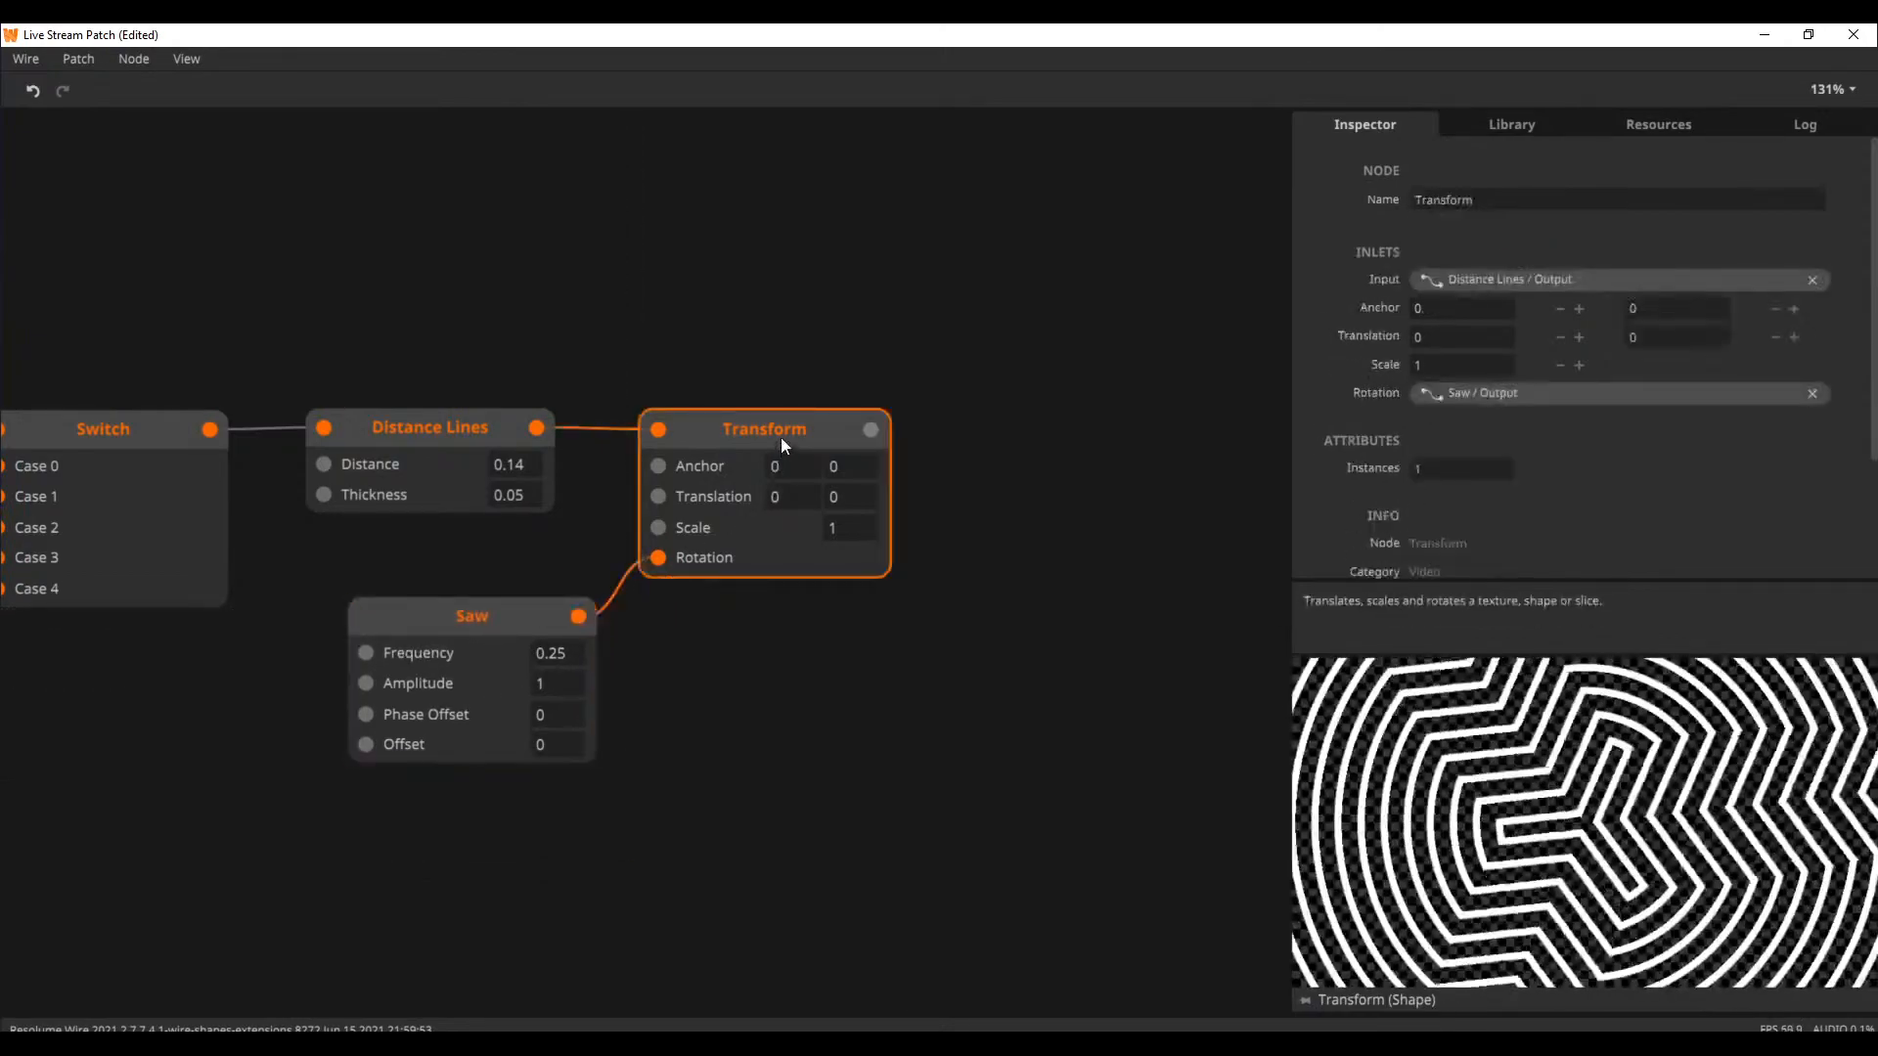
pyautogui.moveTo(770, 468); pyautogui.dragTo(863, 431)
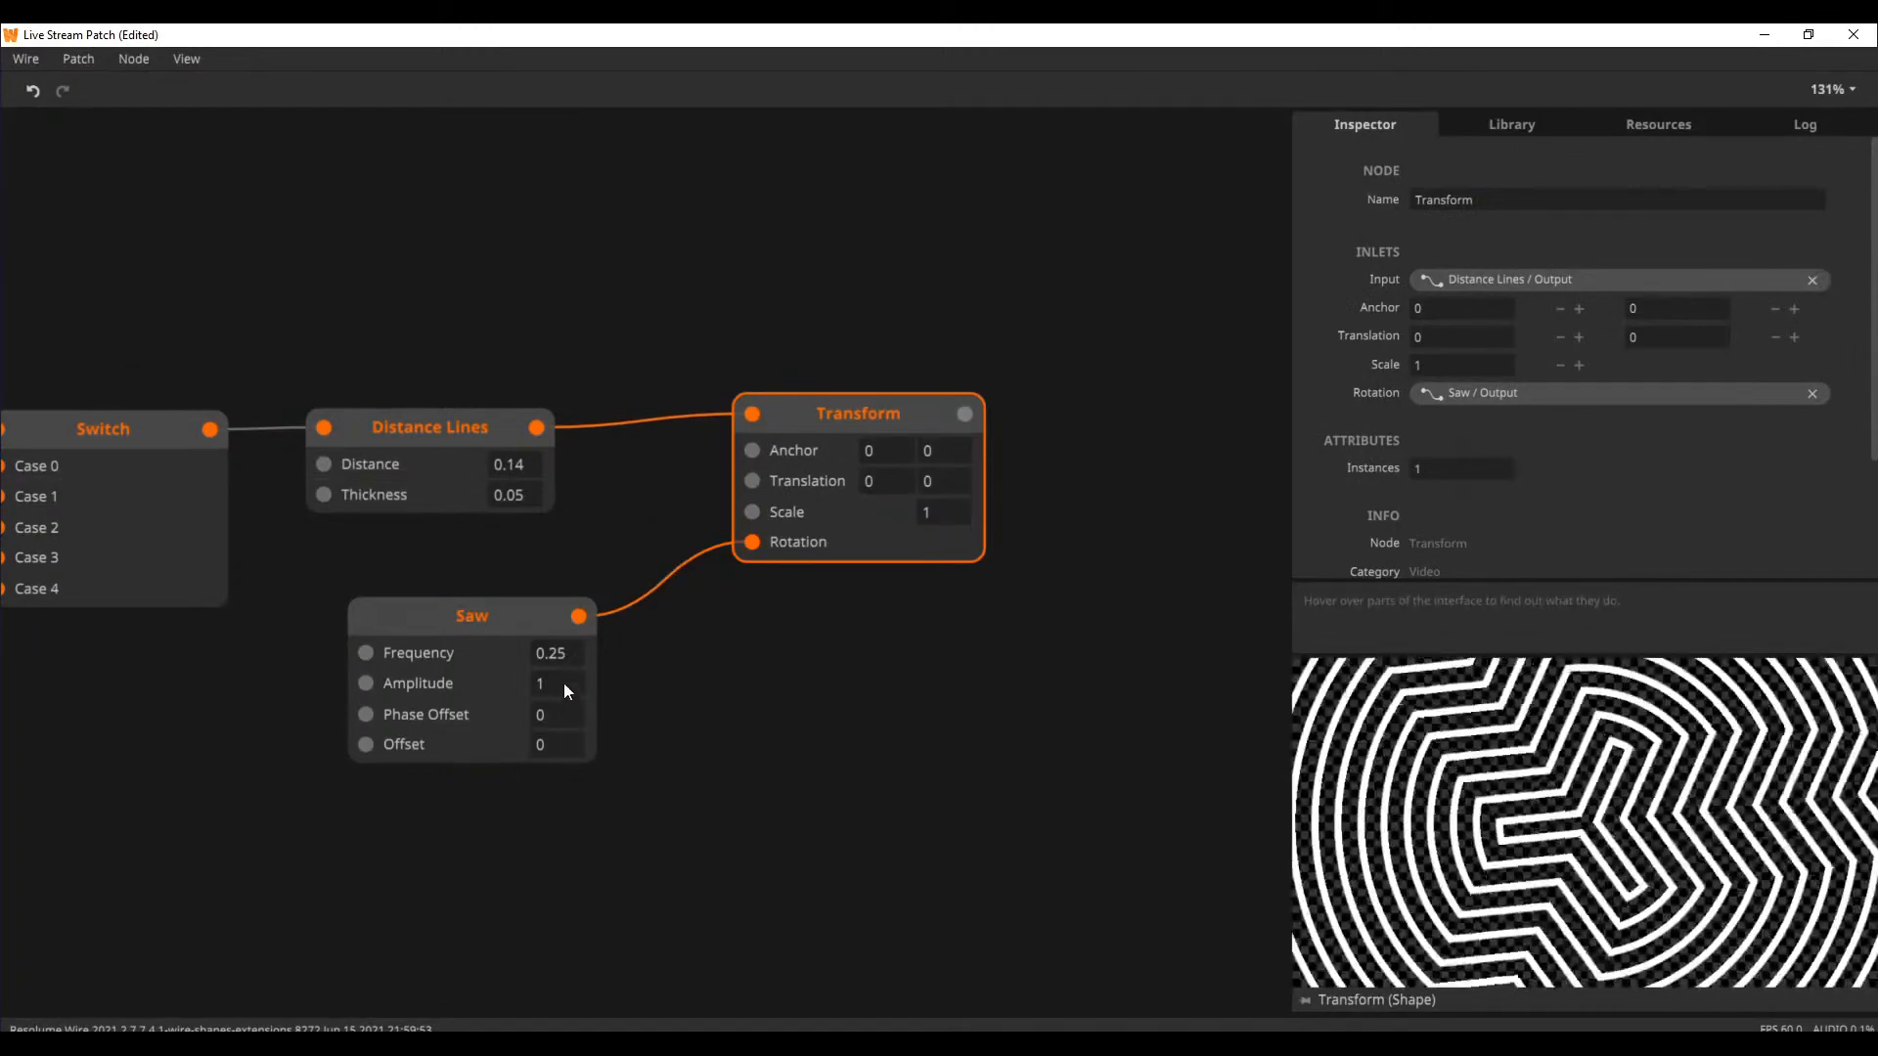
# Set the Saw node's Amplitude to 0.7 and move the Transform node slightly closer
pyautogui.moveTo(564, 700); pyautogui.dragTo(562, 711)
pyautogui.click(750, 538)
pyautogui.moveTo(900, 545); pyautogui.dragTo(871, 550)
pyautogui.click(811, 614)
pyautogui.doubleClick(628, 472)
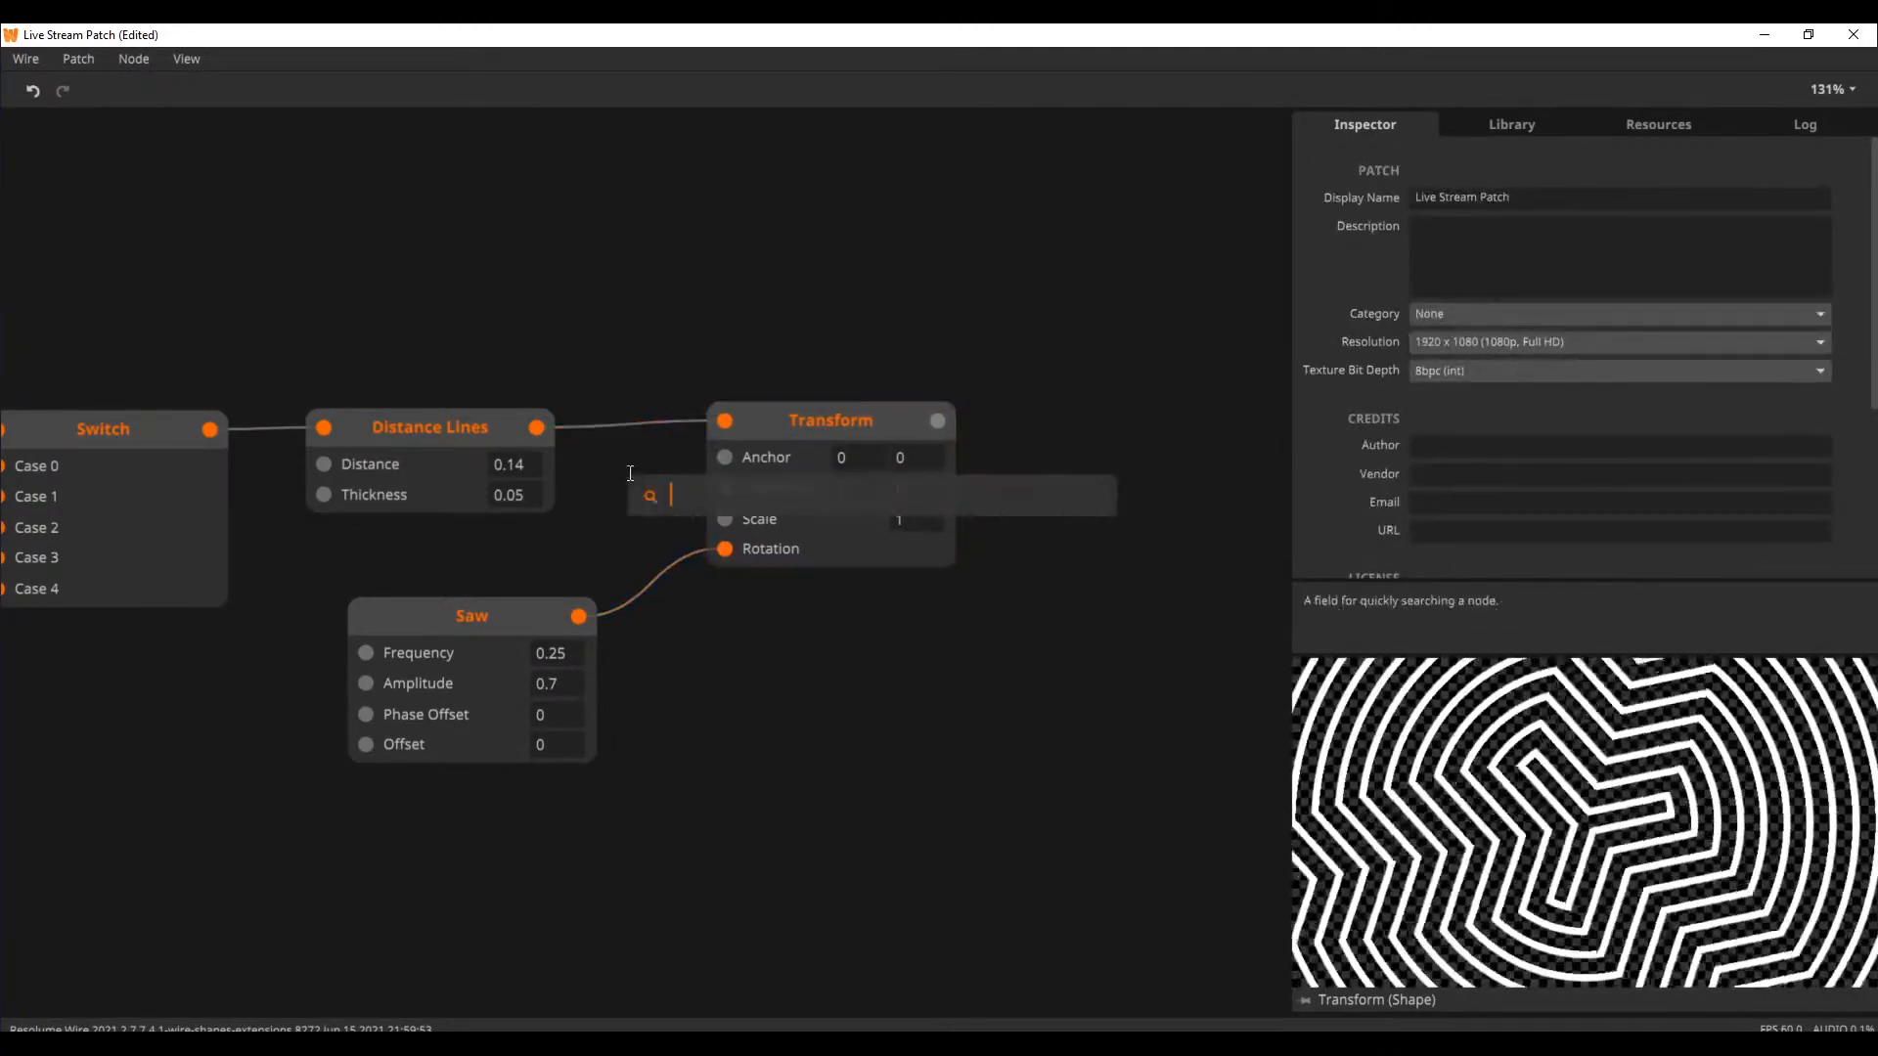
pyautogui.write('sahep')
pyautogui.press('BackSpace')
pyautogui.press('BackSpace')
pyautogui.press('BackSpace')
pyautogui.press('BackSpace')
pyautogui.press('BackSpace')
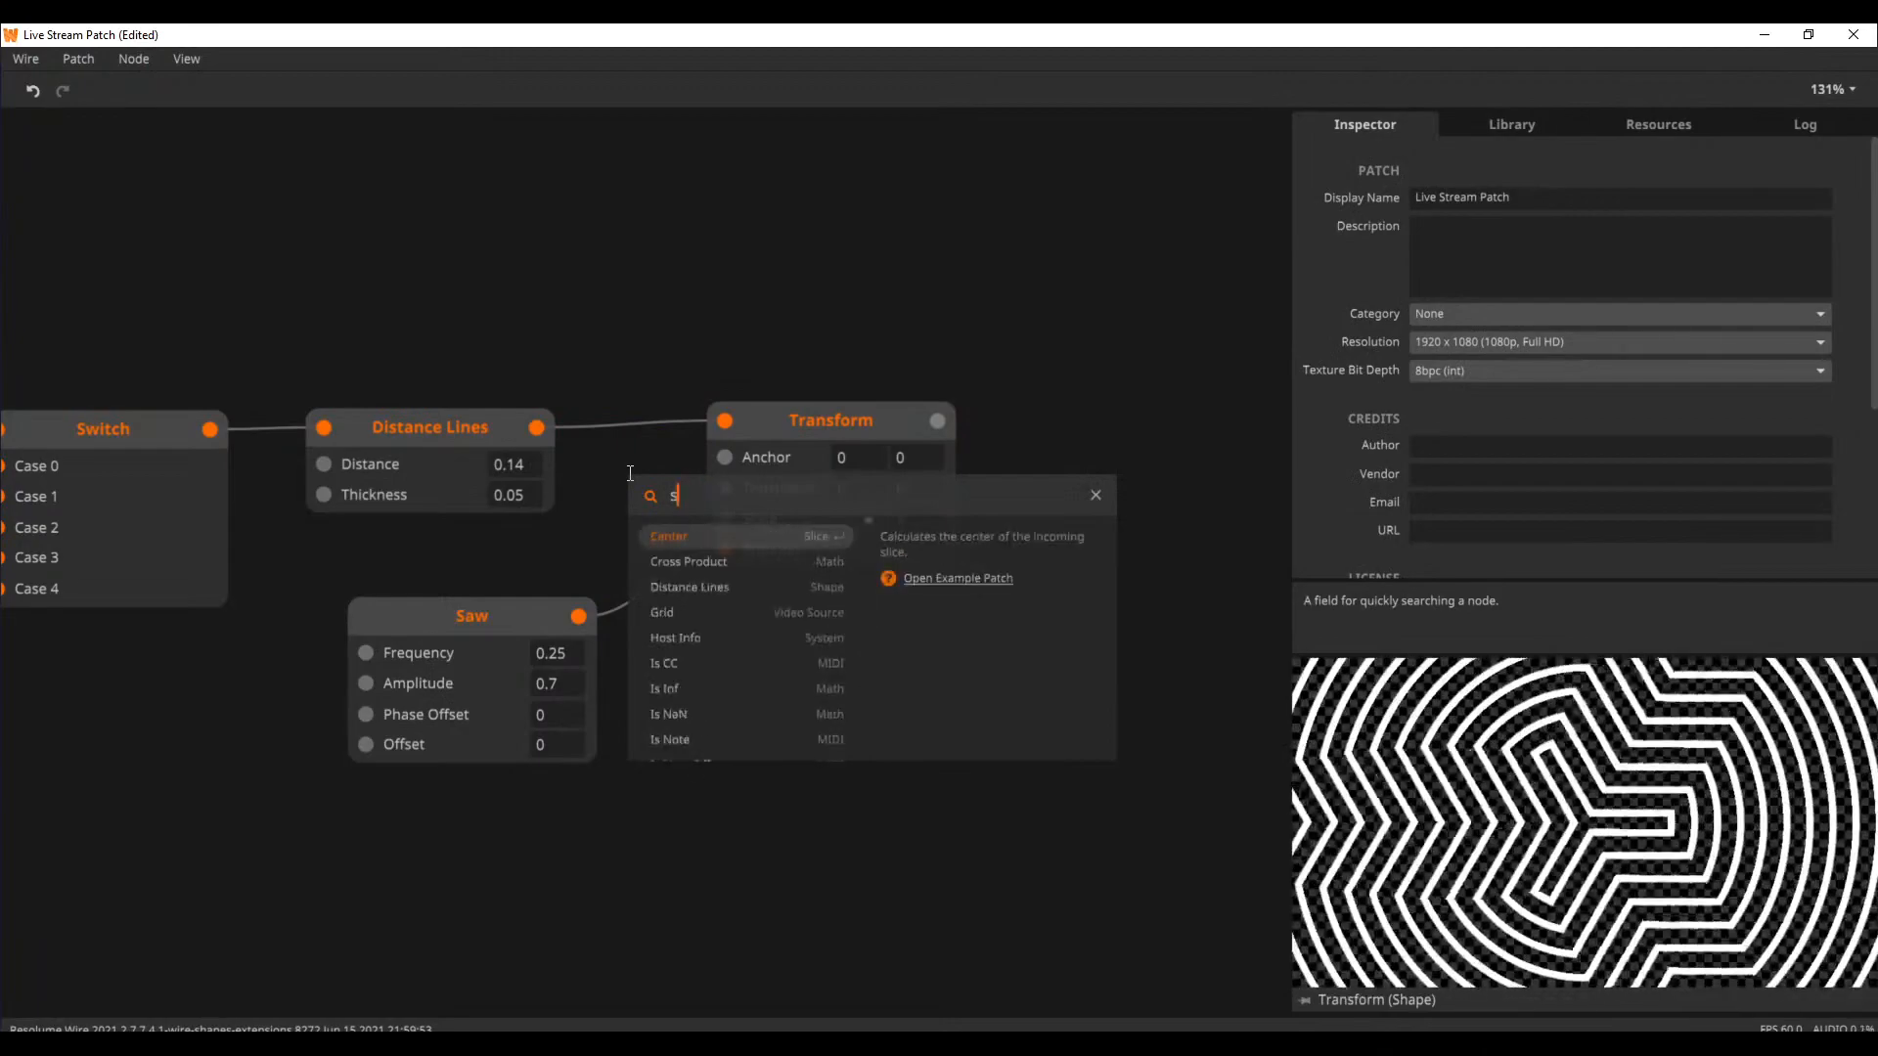
pyautogui.press('Escape')
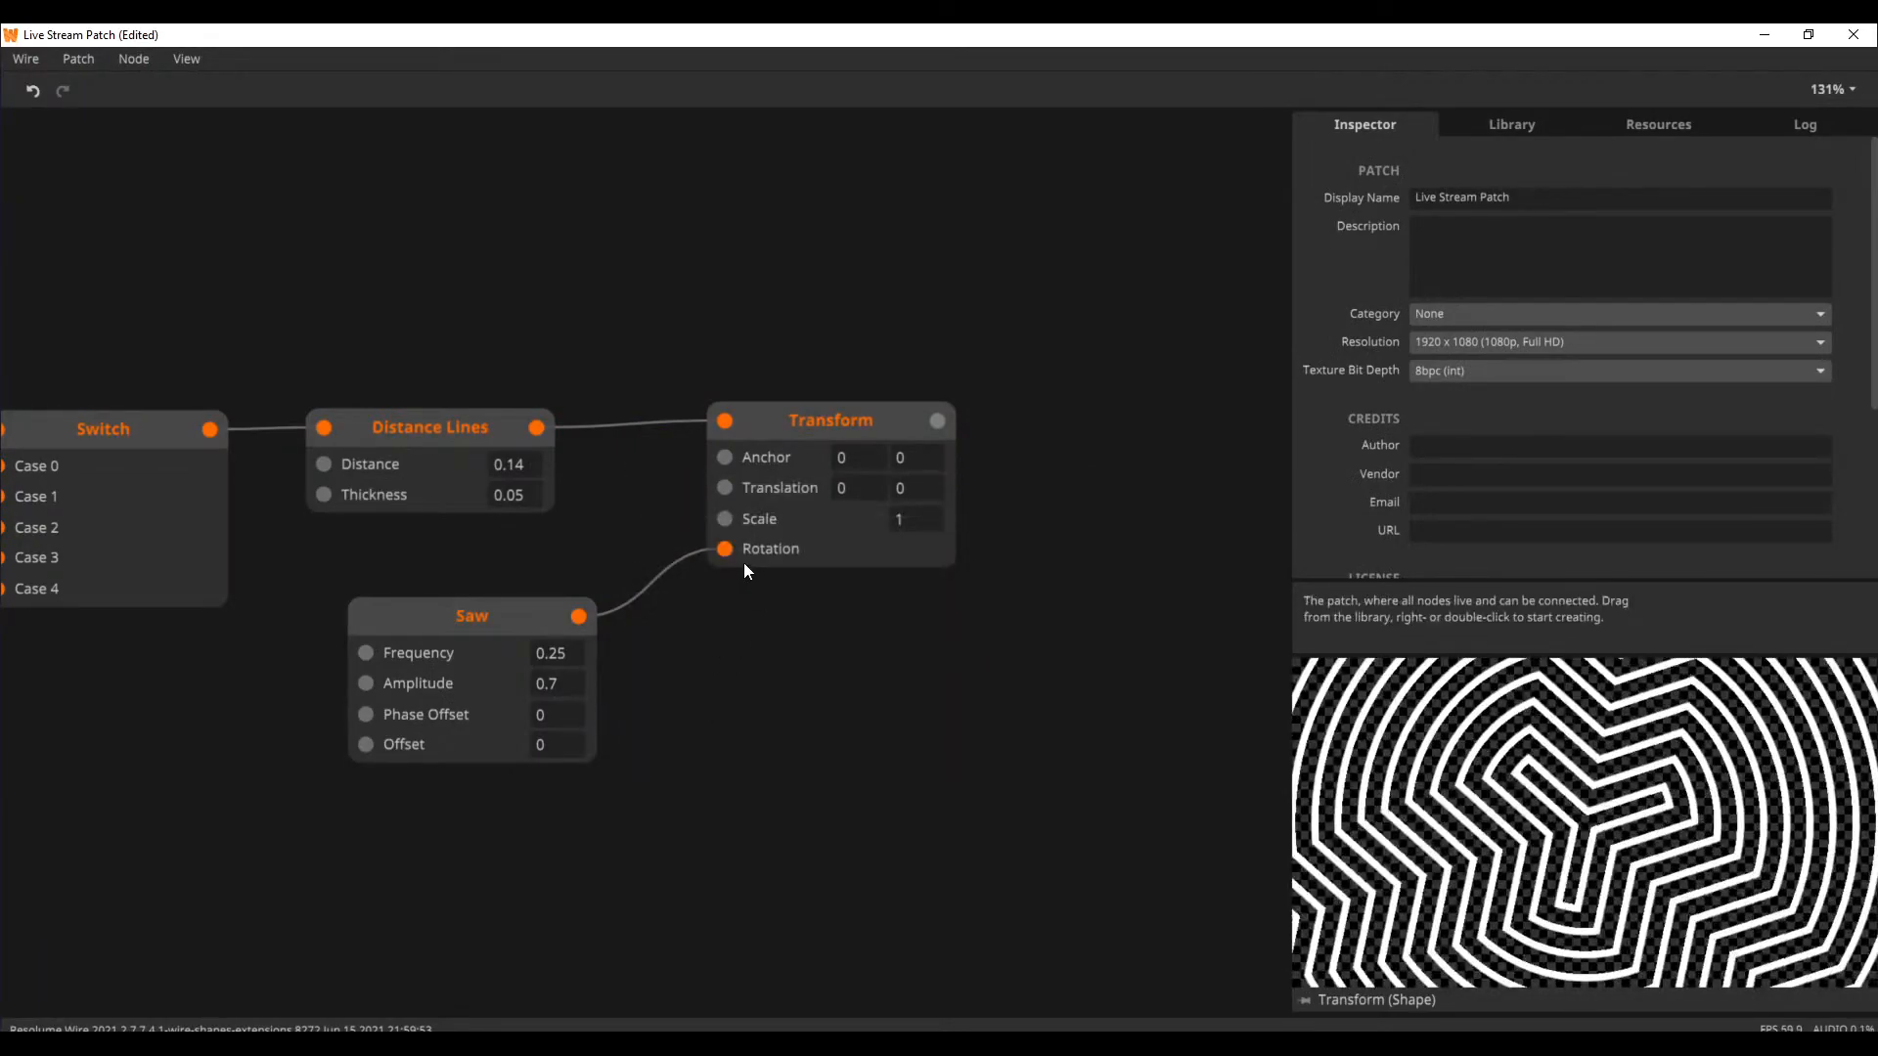
# Disconnect the Saw node from Rotation, set the Transform node's Scale to 0.4, and delete the Saw node
pyautogui.click(665, 561)
pyautogui.press('Delete')
pyautogui.moveTo(815, 429); pyautogui.dragTo(767, 440)
pyautogui.moveTo(767, 645); pyautogui.dragTo(835, 590)
pyautogui.click(428, 689)
pyautogui.press('Delete')
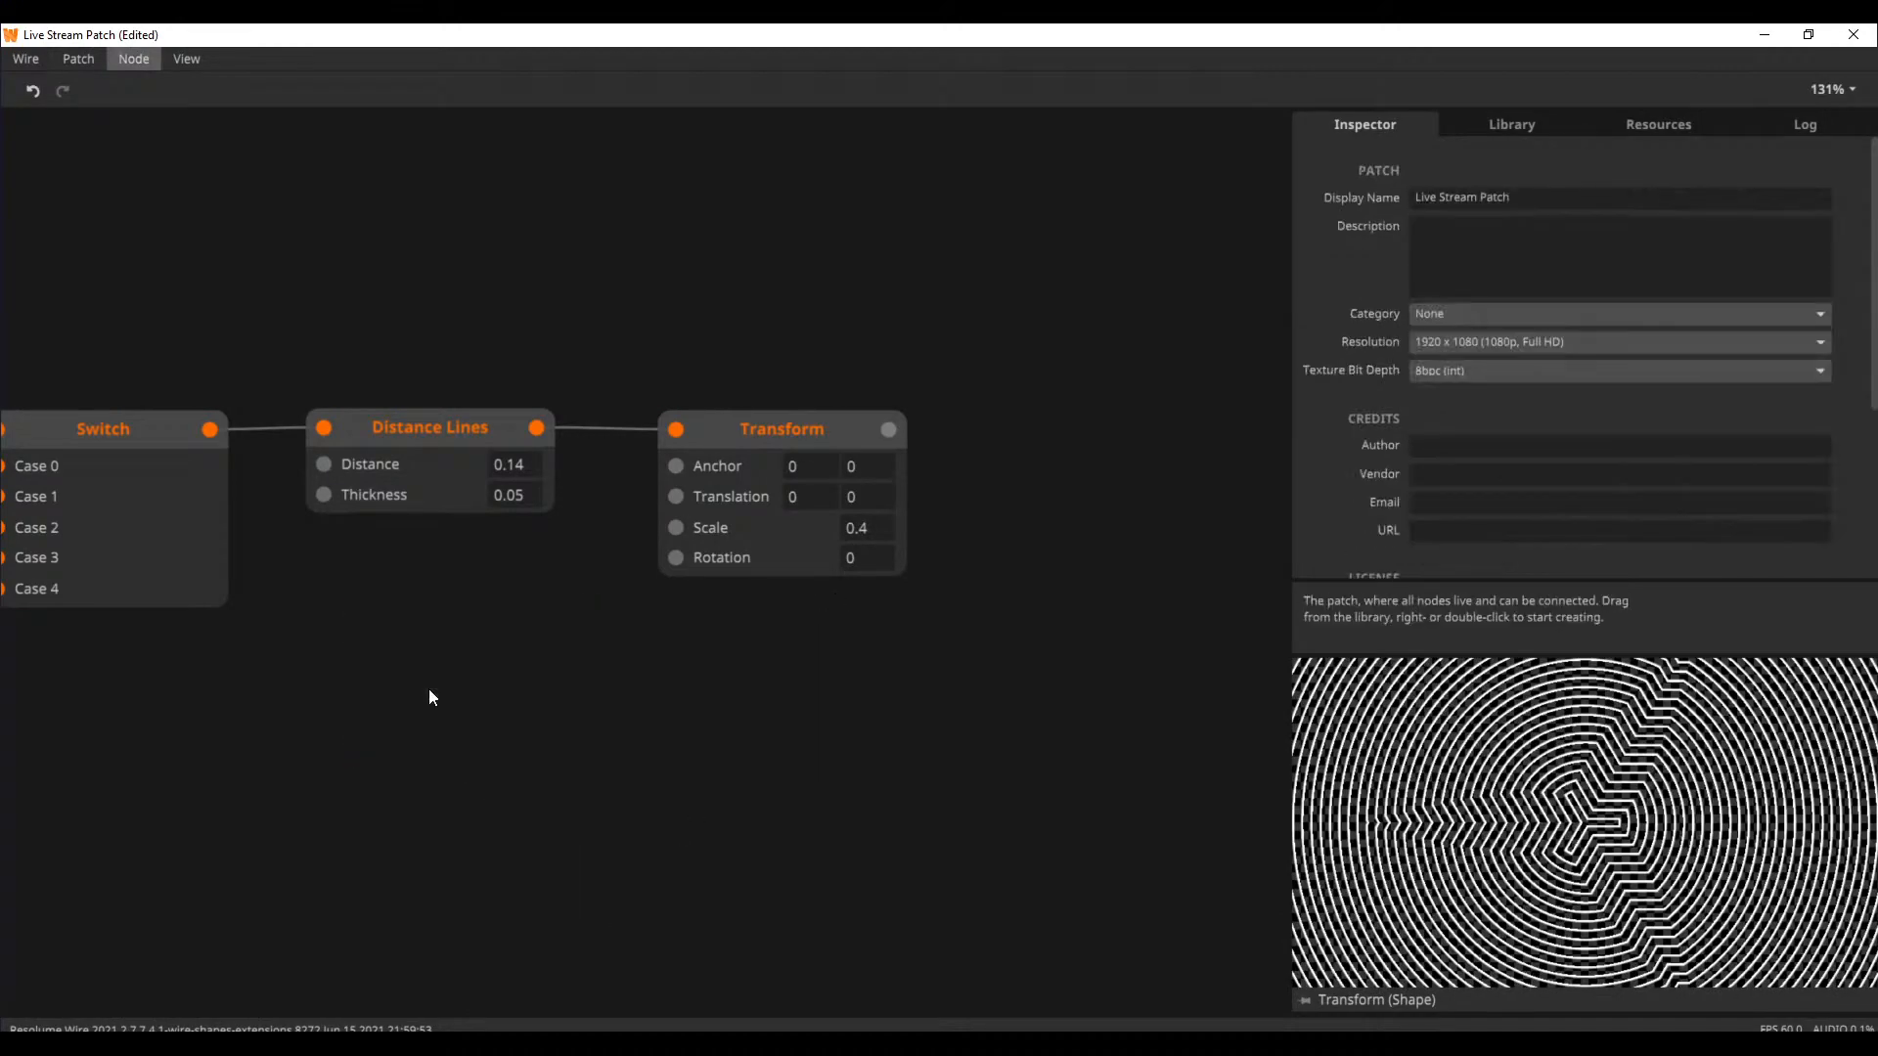
# Add a Negate node above Distance Lines and feed it from the Switch output
pyautogui.moveTo(393, 671); pyautogui.dragTo(675, 739)
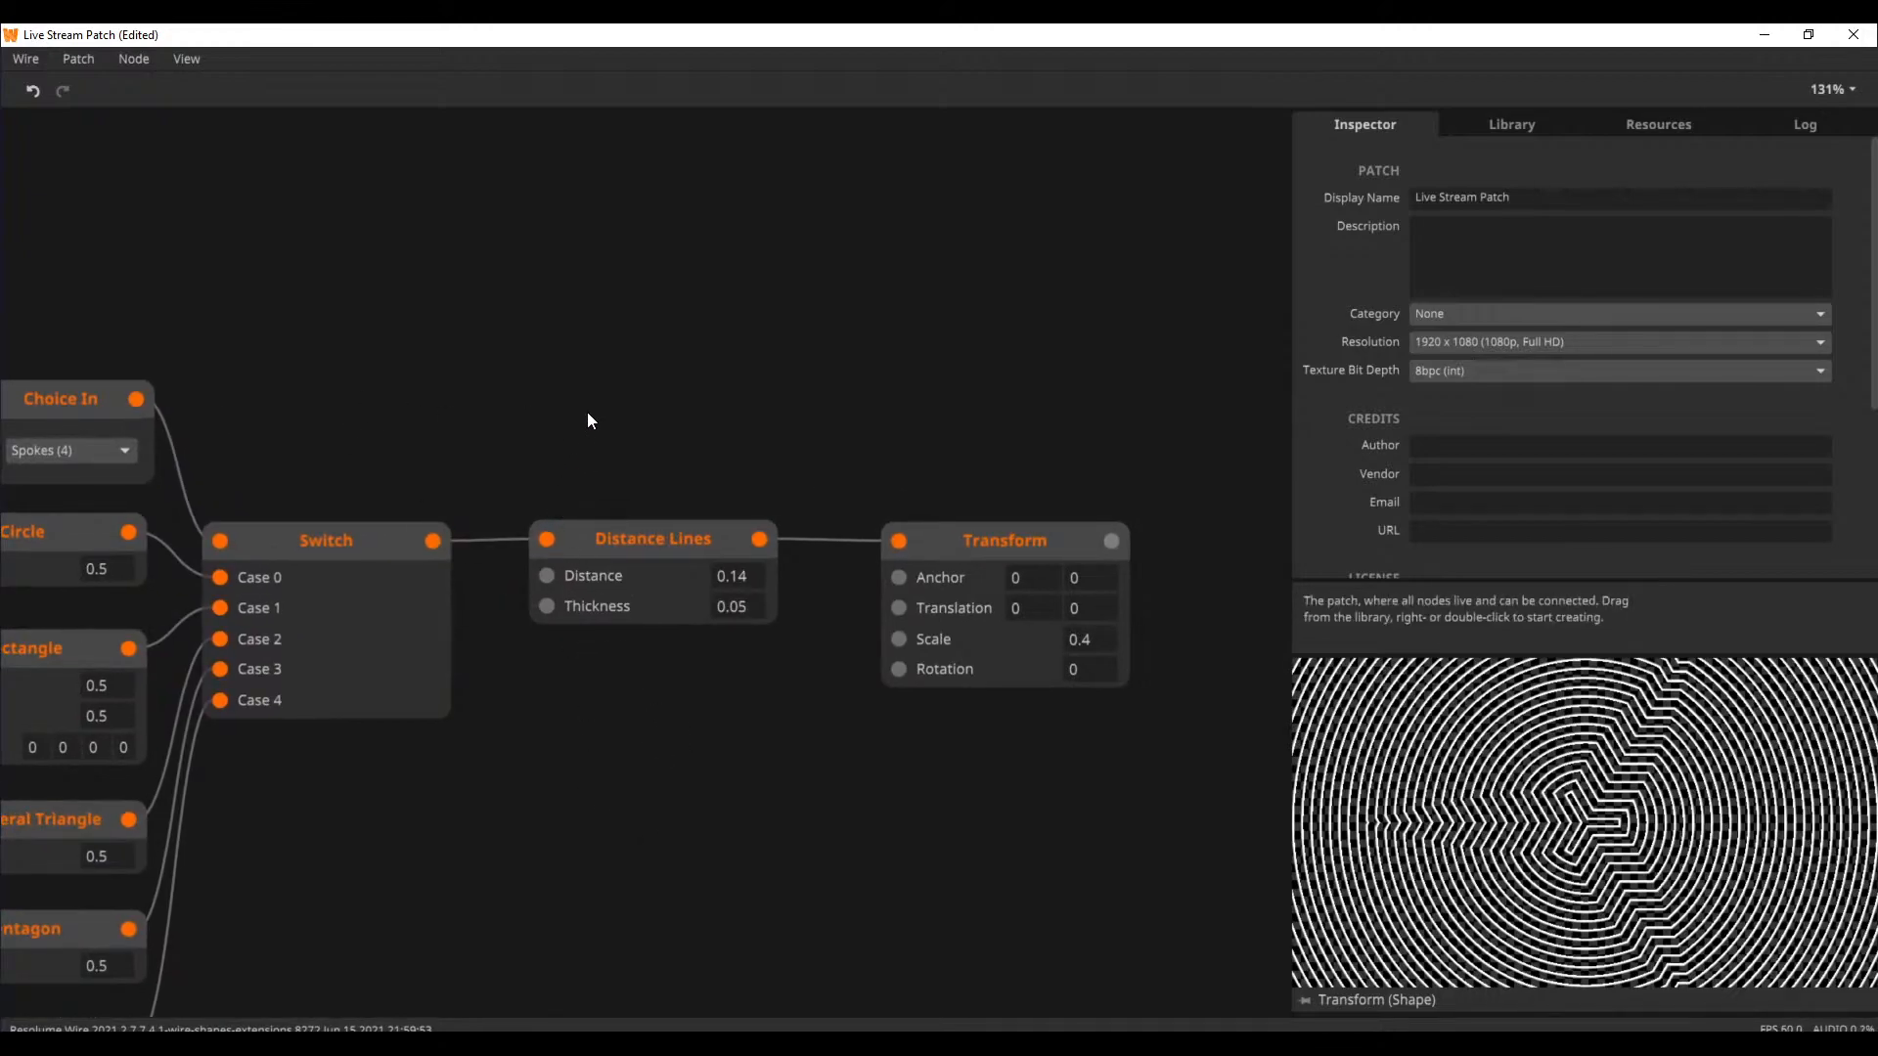
pyautogui.moveTo(679, 404)
pyautogui.mouseDown()
pyautogui.moveTo(565, 400)
pyautogui.moveTo(666, 434)
pyautogui.mouseUp()
pyautogui.click(391, 567)
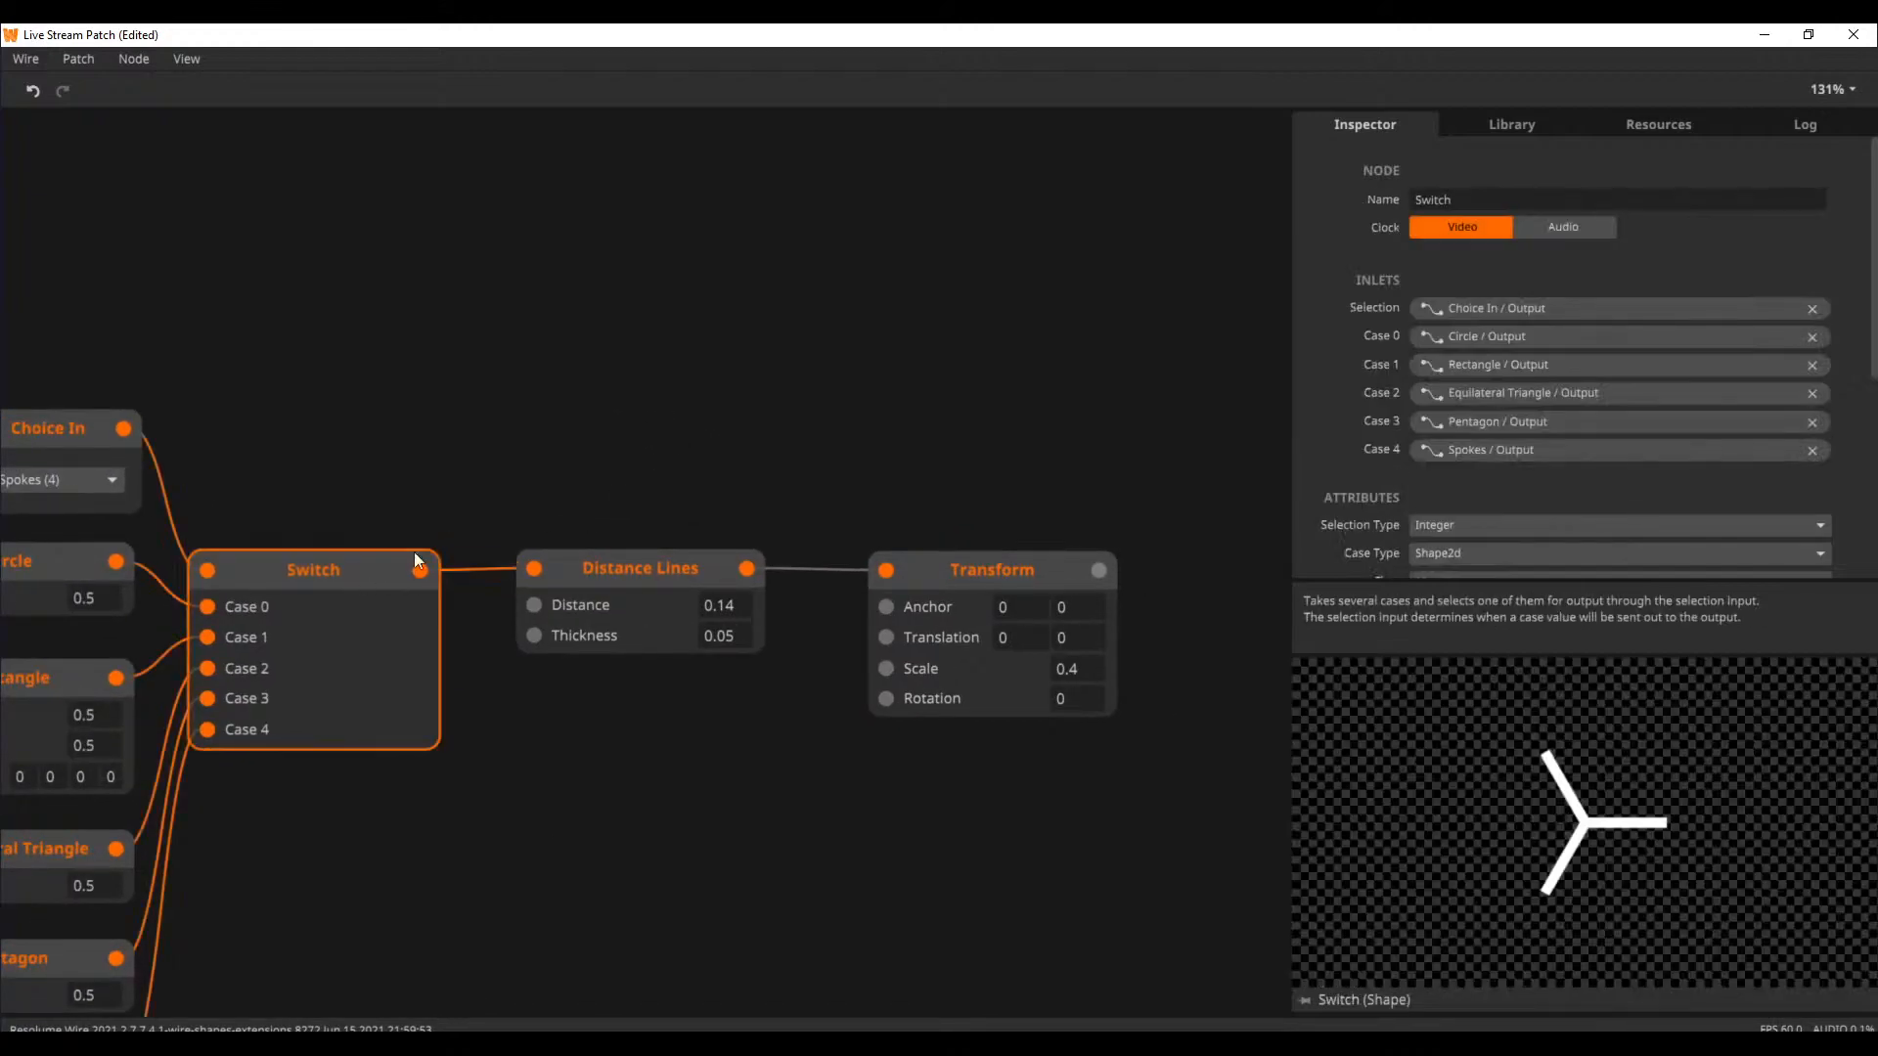
pyautogui.doubleClick(591, 418)
pyautogui.write('negat')
pyautogui.press('Return')
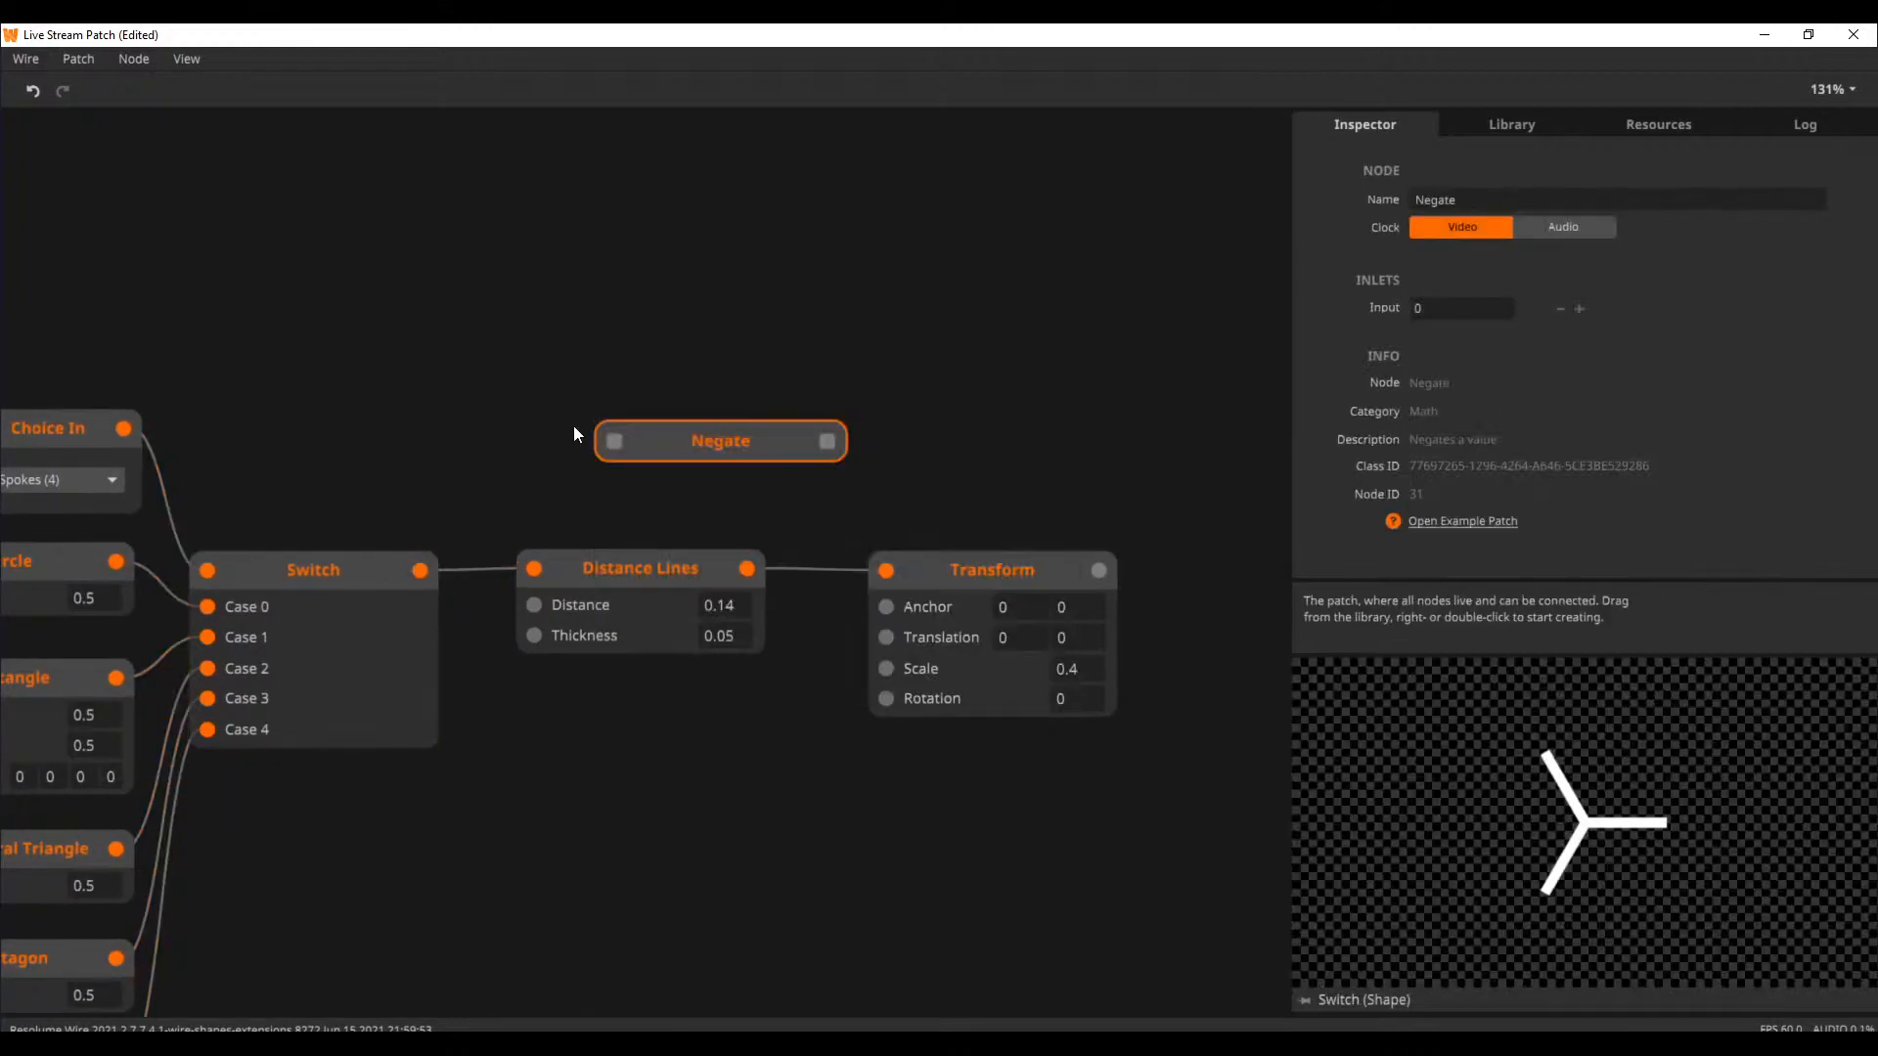
pyautogui.moveTo(420, 573); pyautogui.dragTo(616, 445)
pyautogui.moveTo(734, 431); pyautogui.dragTo(653, 443)
# Add a Multiply node with Negate connected to its Left inlet and Transform to its Right inlet
pyautogui.moveTo(1149, 503); pyautogui.dragTo(927, 509)
pyautogui.moveTo(721, 575); pyautogui.dragTo(672, 573)
pyautogui.doubleClick(1106, 455)
pyautogui.write('mult')
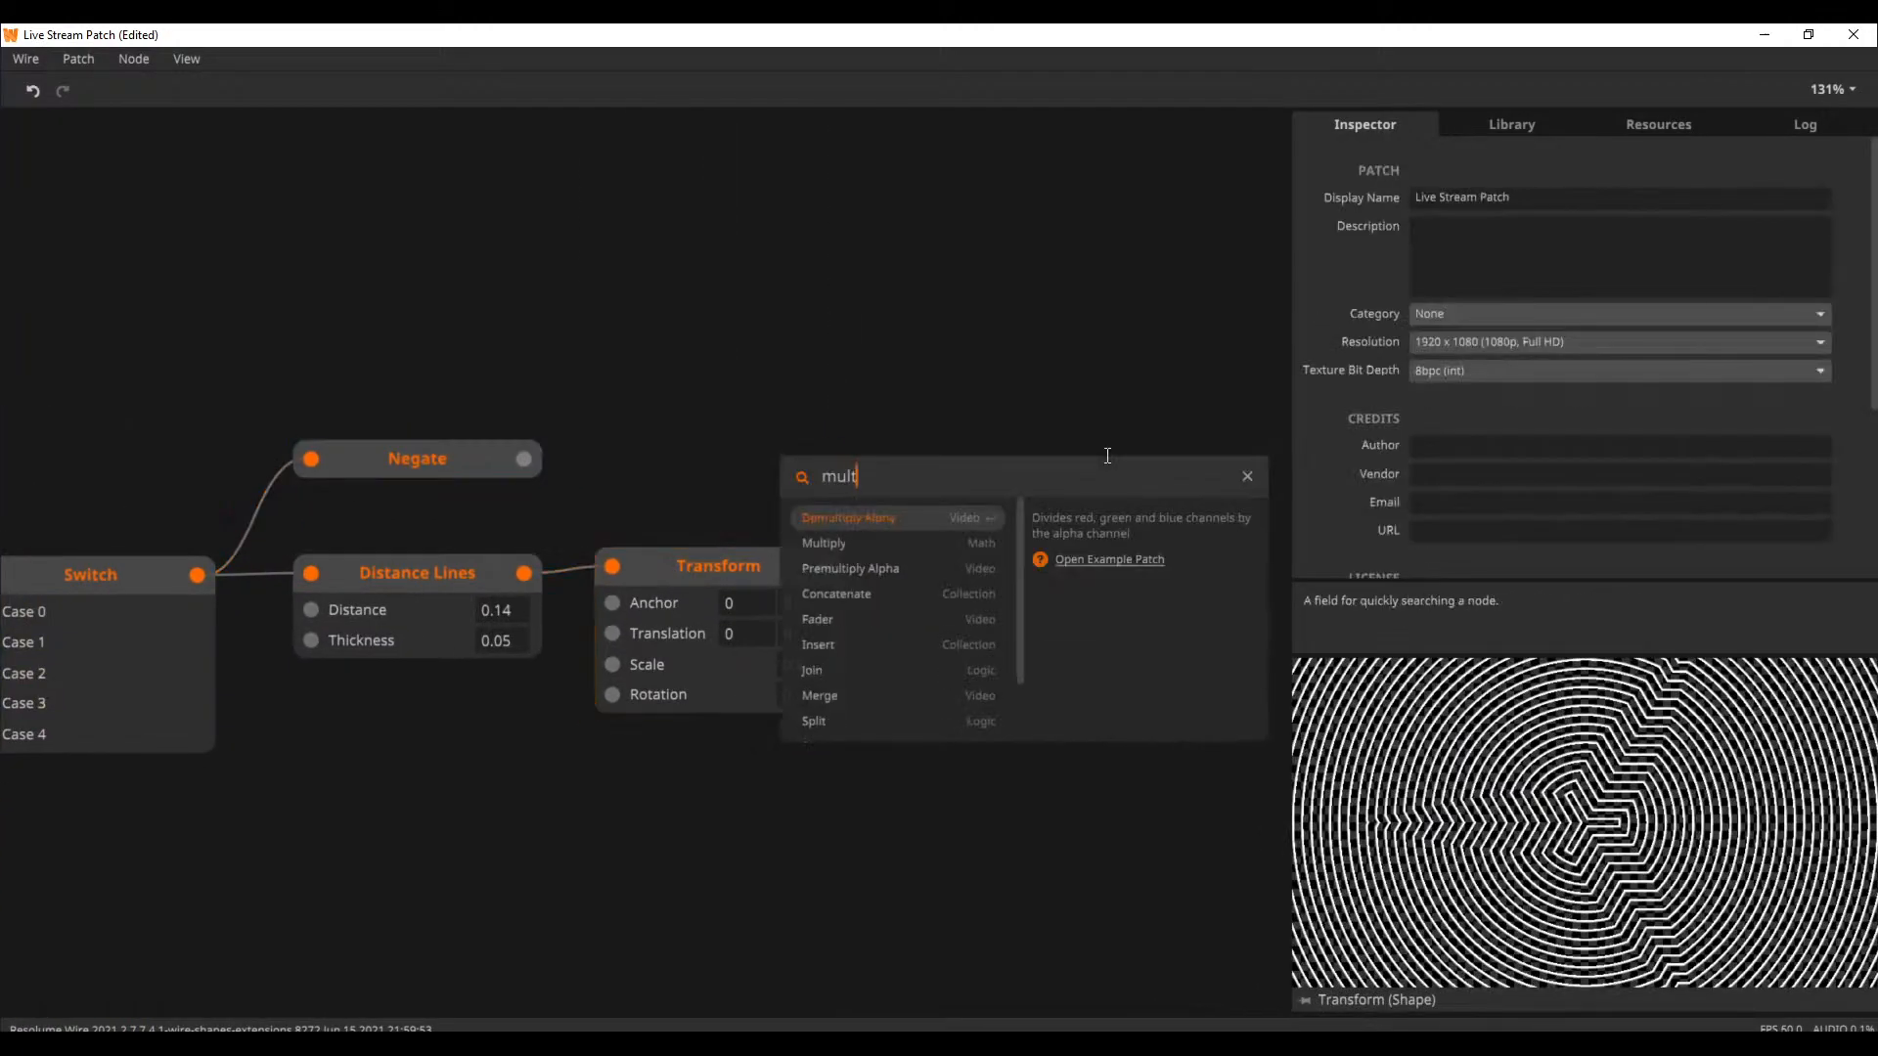
pyautogui.press('Return')
pyautogui.moveTo(1127, 544); pyautogui.dragTo(825, 567)
pyautogui.moveTo(1214, 473); pyautogui.dragTo(1029, 452)
pyautogui.moveTo(524, 456); pyautogui.dragTo(969, 492)
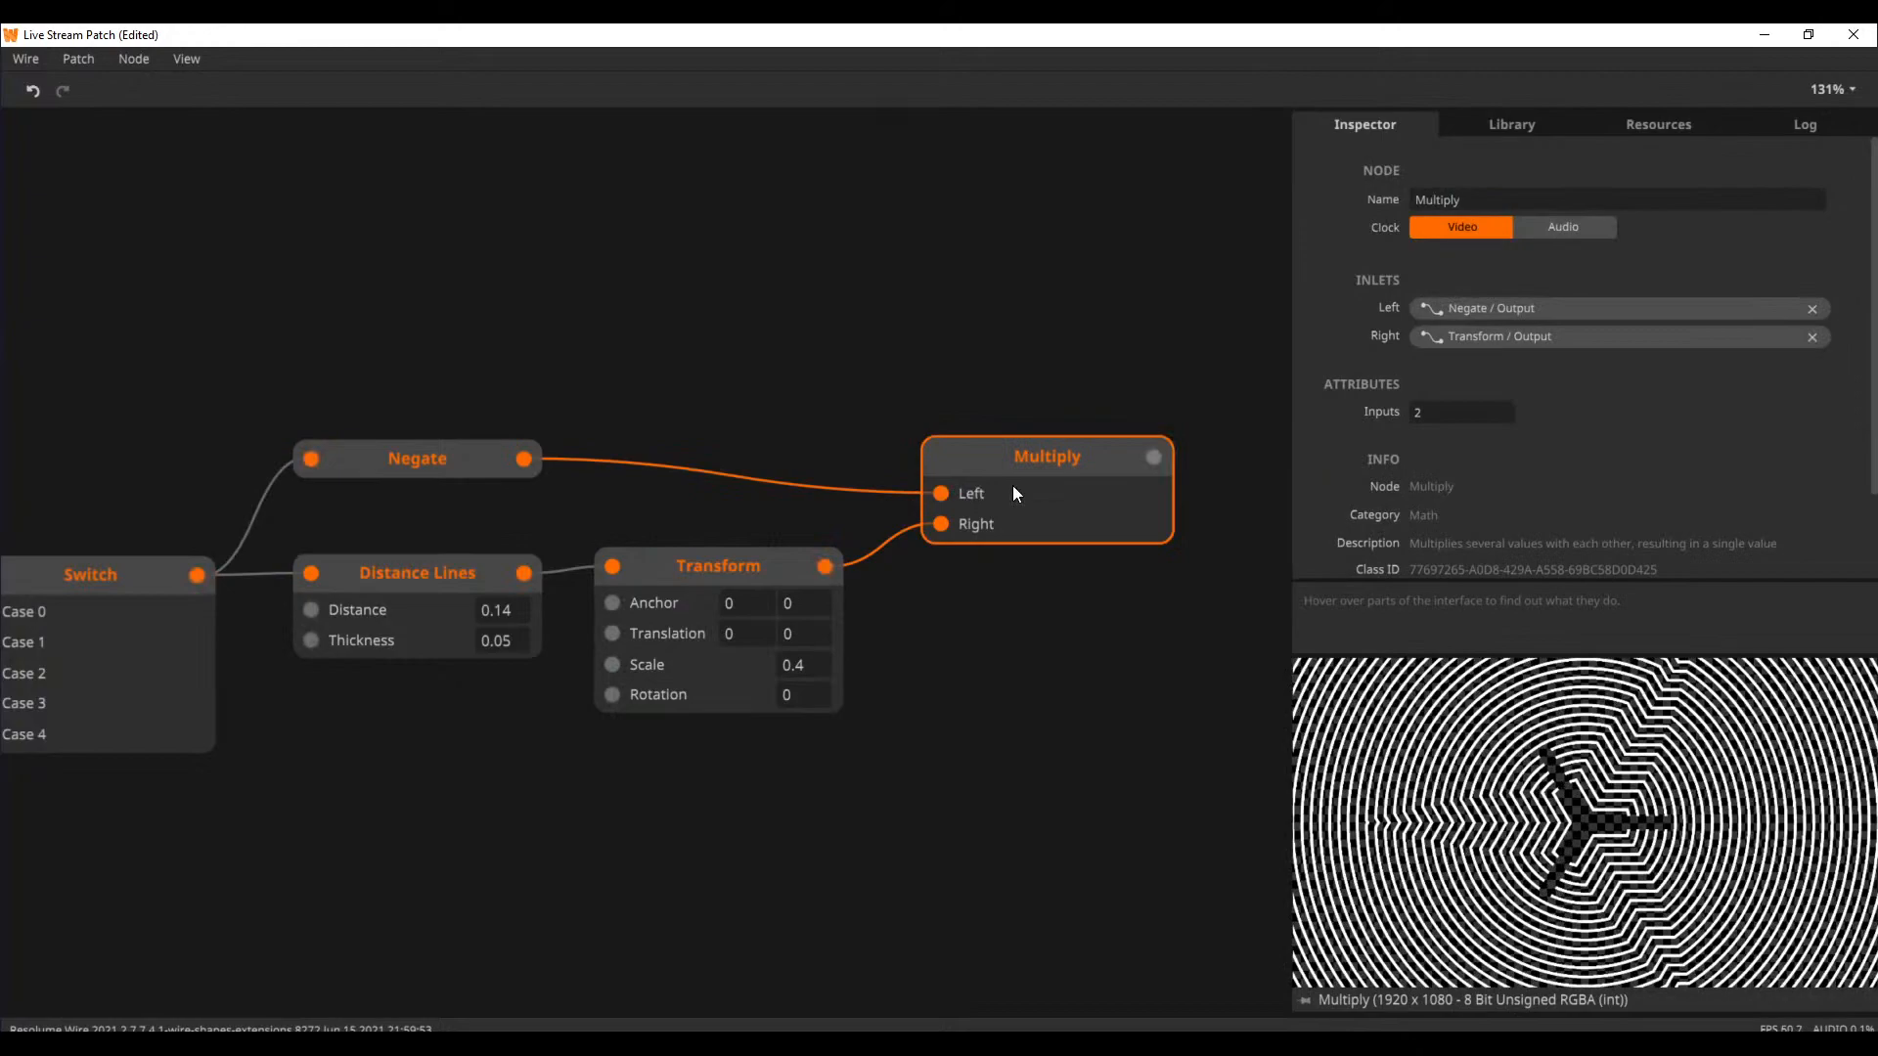
# Preview the Negate node, reset the Transform node's Scale to 1, and preview the Multiply node
pyautogui.click(237, 531)
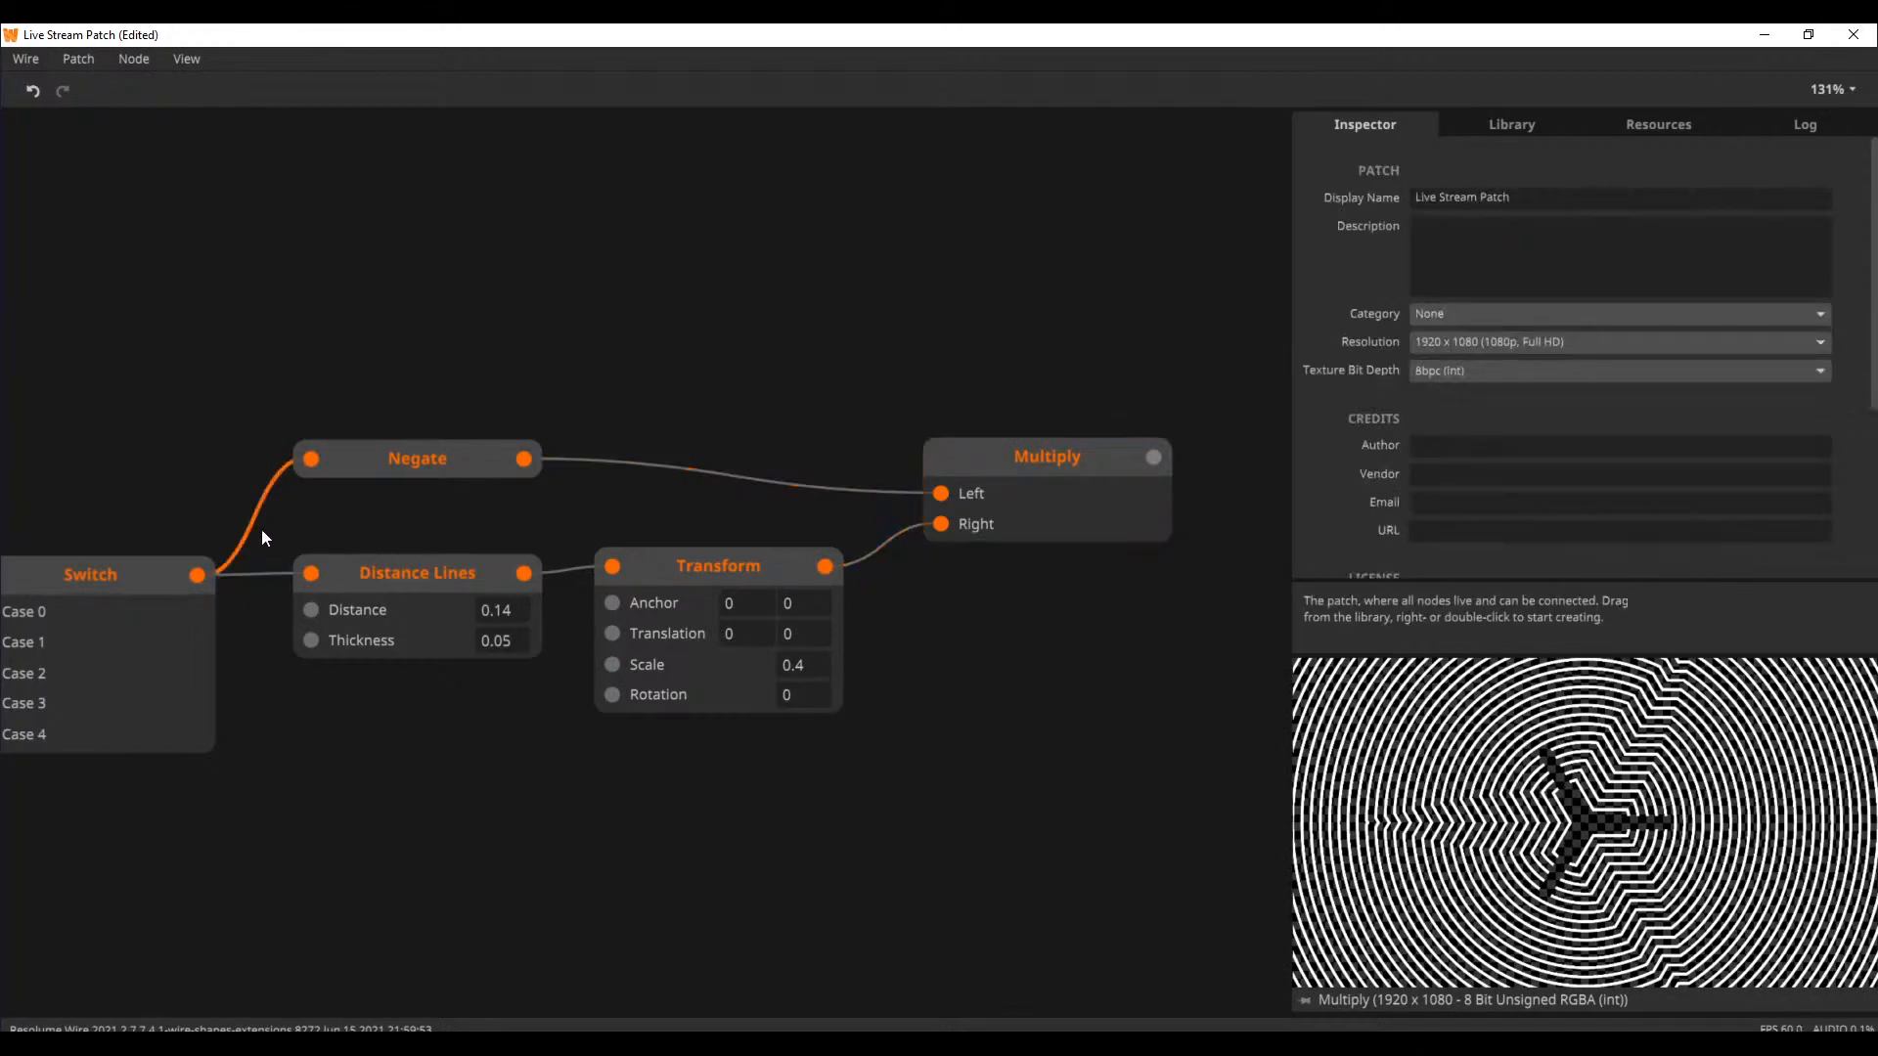
pyautogui.click(455, 475)
pyautogui.moveTo(1027, 389); pyautogui.dragTo(595, 427)
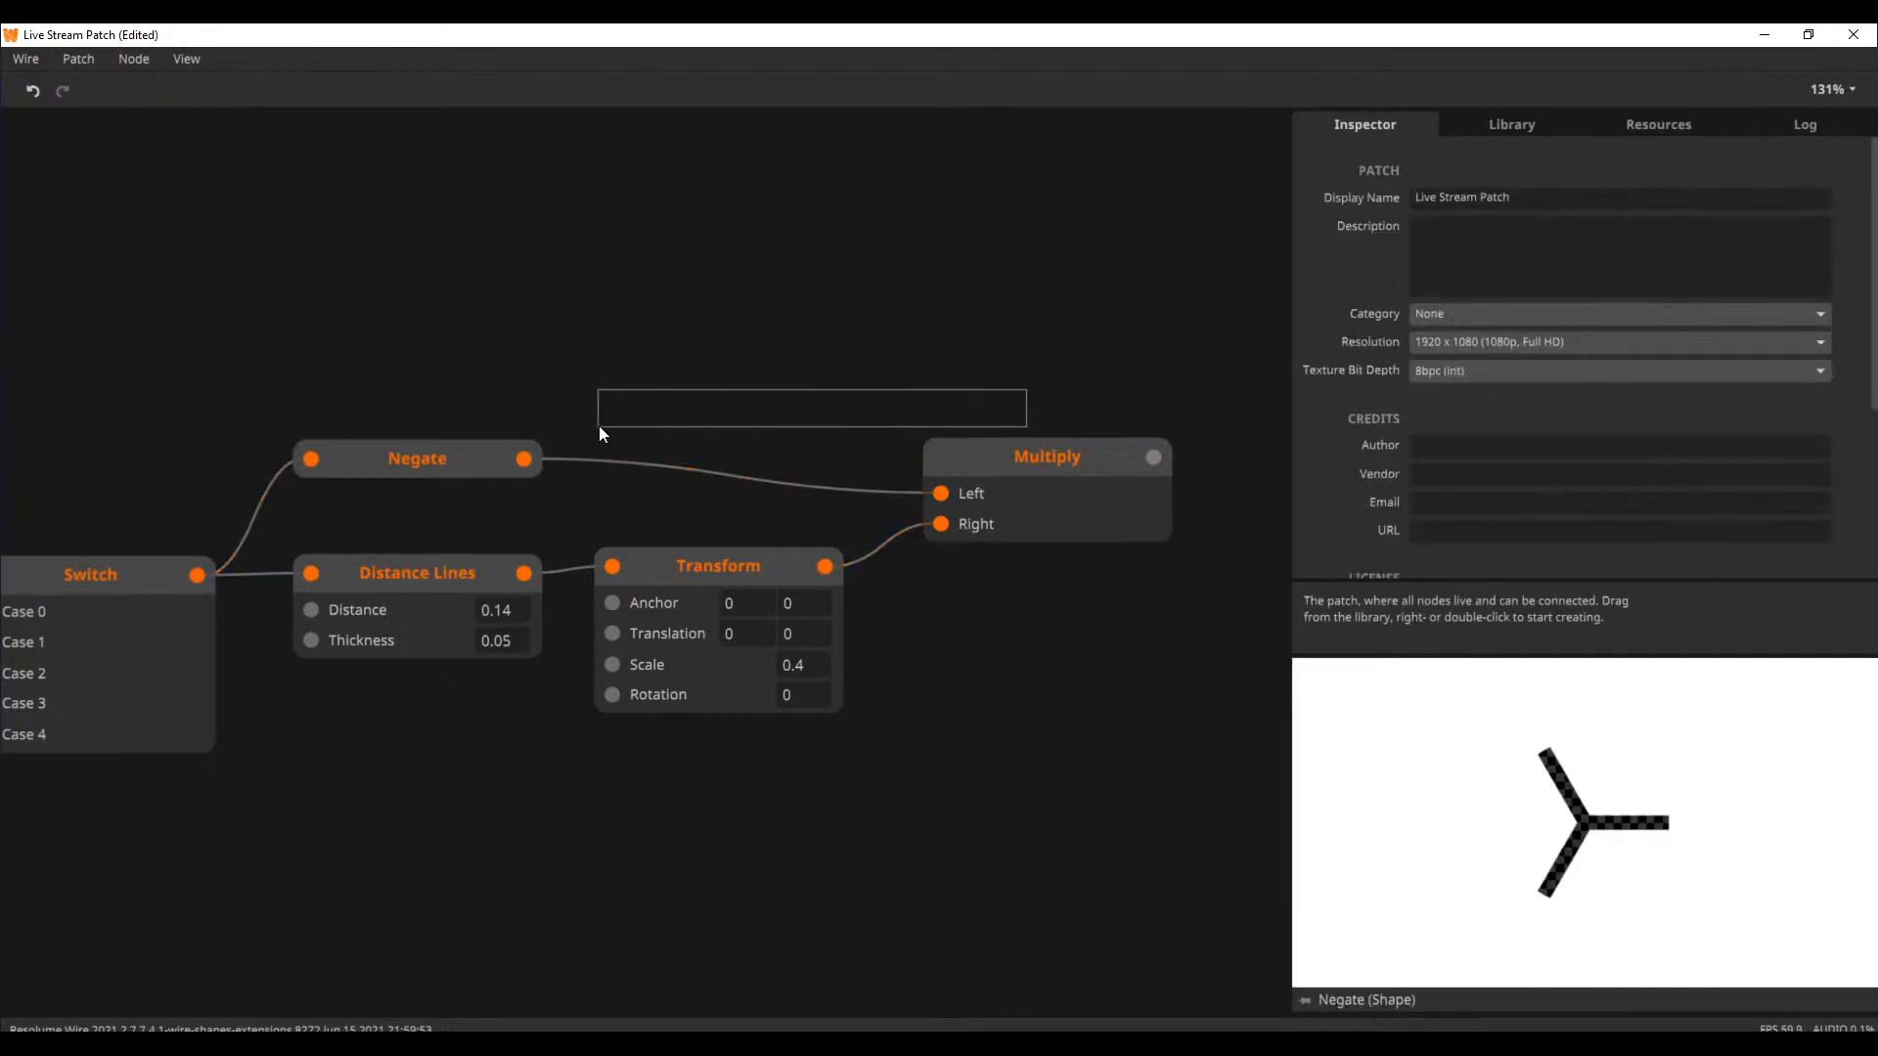
pyautogui.doubleClick(793, 662)
pyautogui.click(1058, 499)
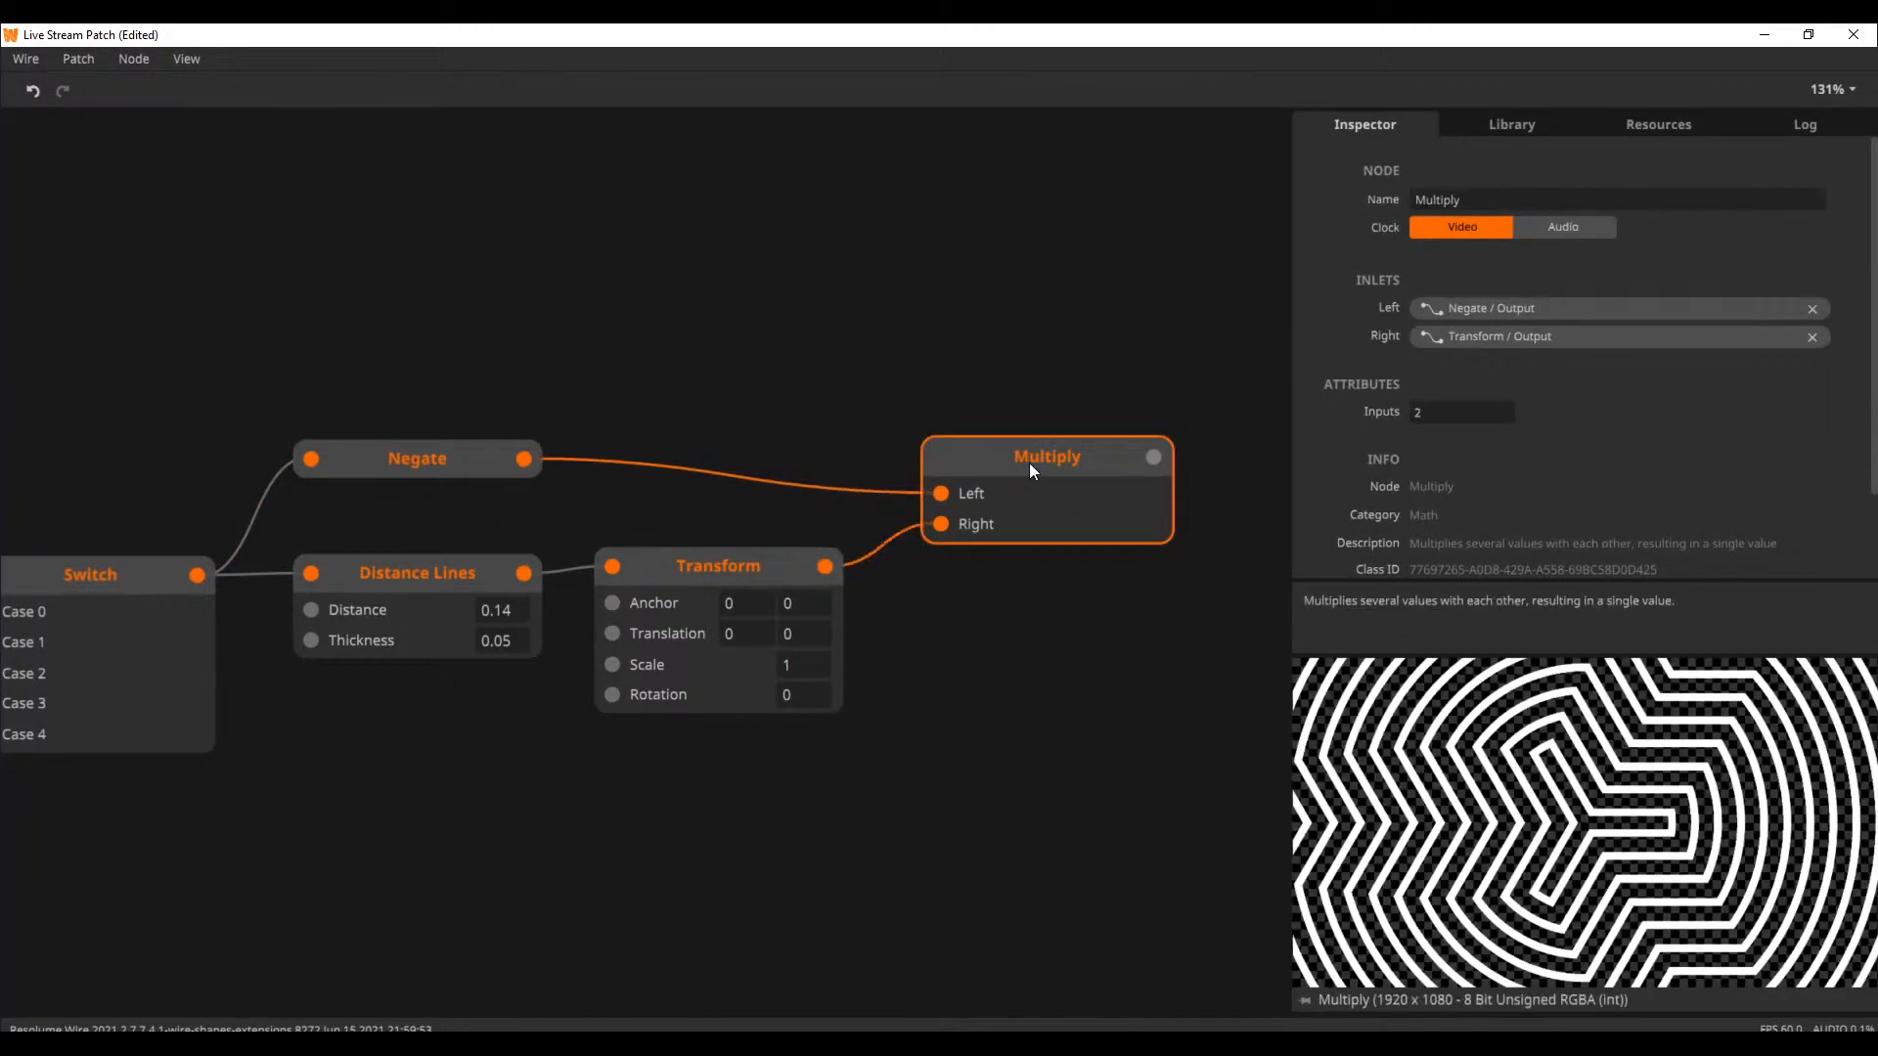
# Delete the Negate and Multiply nodes together
pyautogui.moveTo(1029, 462); pyautogui.dragTo(1029, 409)
pyautogui.click(1099, 528)
pyautogui.moveTo(1100, 529); pyautogui.dragTo(333, 368)
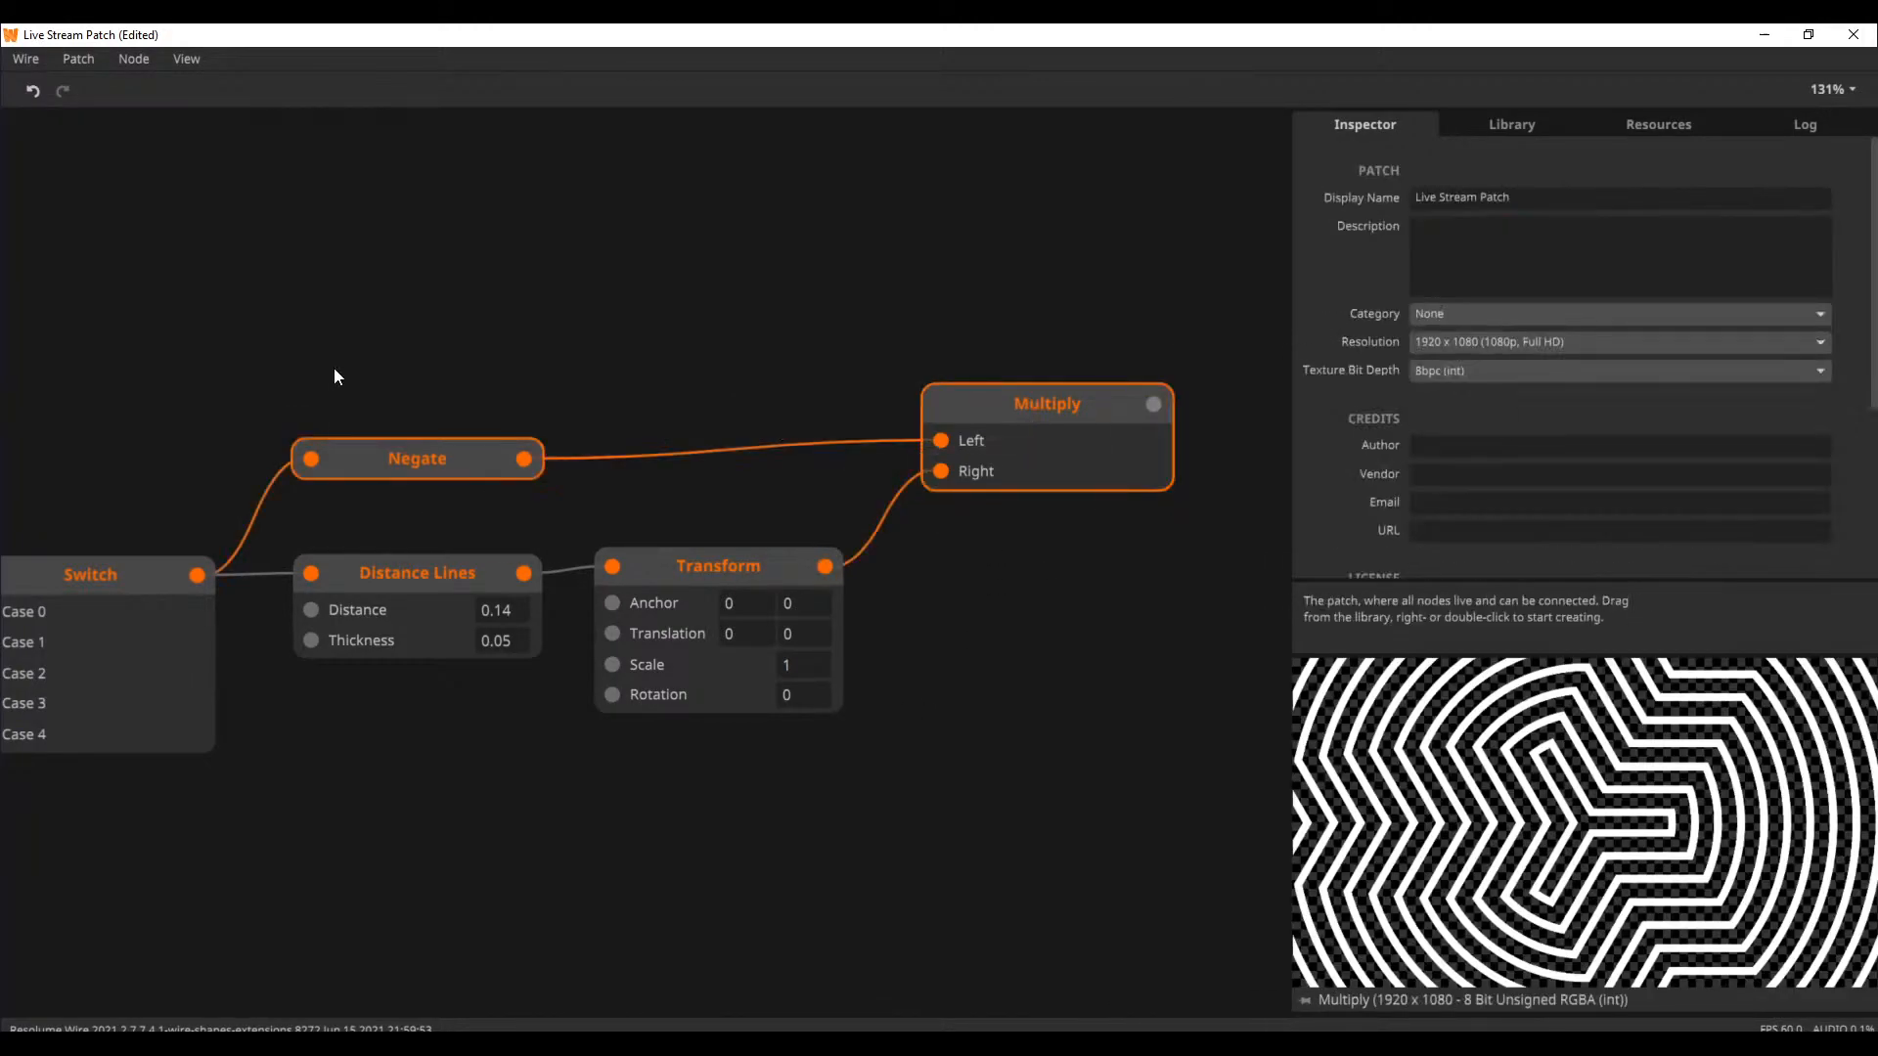
pyautogui.press('Delete')
# Set the Rotation of the Transform node after Distance Lines to 0.1
pyautogui.click(708, 573)
pyautogui.moveTo(641, 422); pyautogui.dragTo(901, 390)
pyautogui.moveTo(1055, 657)
pyautogui.mouseDown()
pyautogui.moveTo(1063, 618)
pyautogui.moveTo(1060, 661)
pyautogui.moveTo(1076, 628)
pyautogui.moveTo(1078, 648)
pyautogui.mouseUp()
# Examine the Bezier, Transform and Gradient Palette nodes located above the Switch network
pyautogui.moveTo(741, 775); pyautogui.dragTo(1008, 461)
pyautogui.moveTo(768, 657); pyautogui.dragTo(618, 880)
pyautogui.moveTo(837, 573); pyautogui.dragTo(528, 846)
pyautogui.moveTo(720, 219); pyautogui.dragTo(717, 696)
pyautogui.moveTo(1018, 671); pyautogui.dragTo(1005, 875)
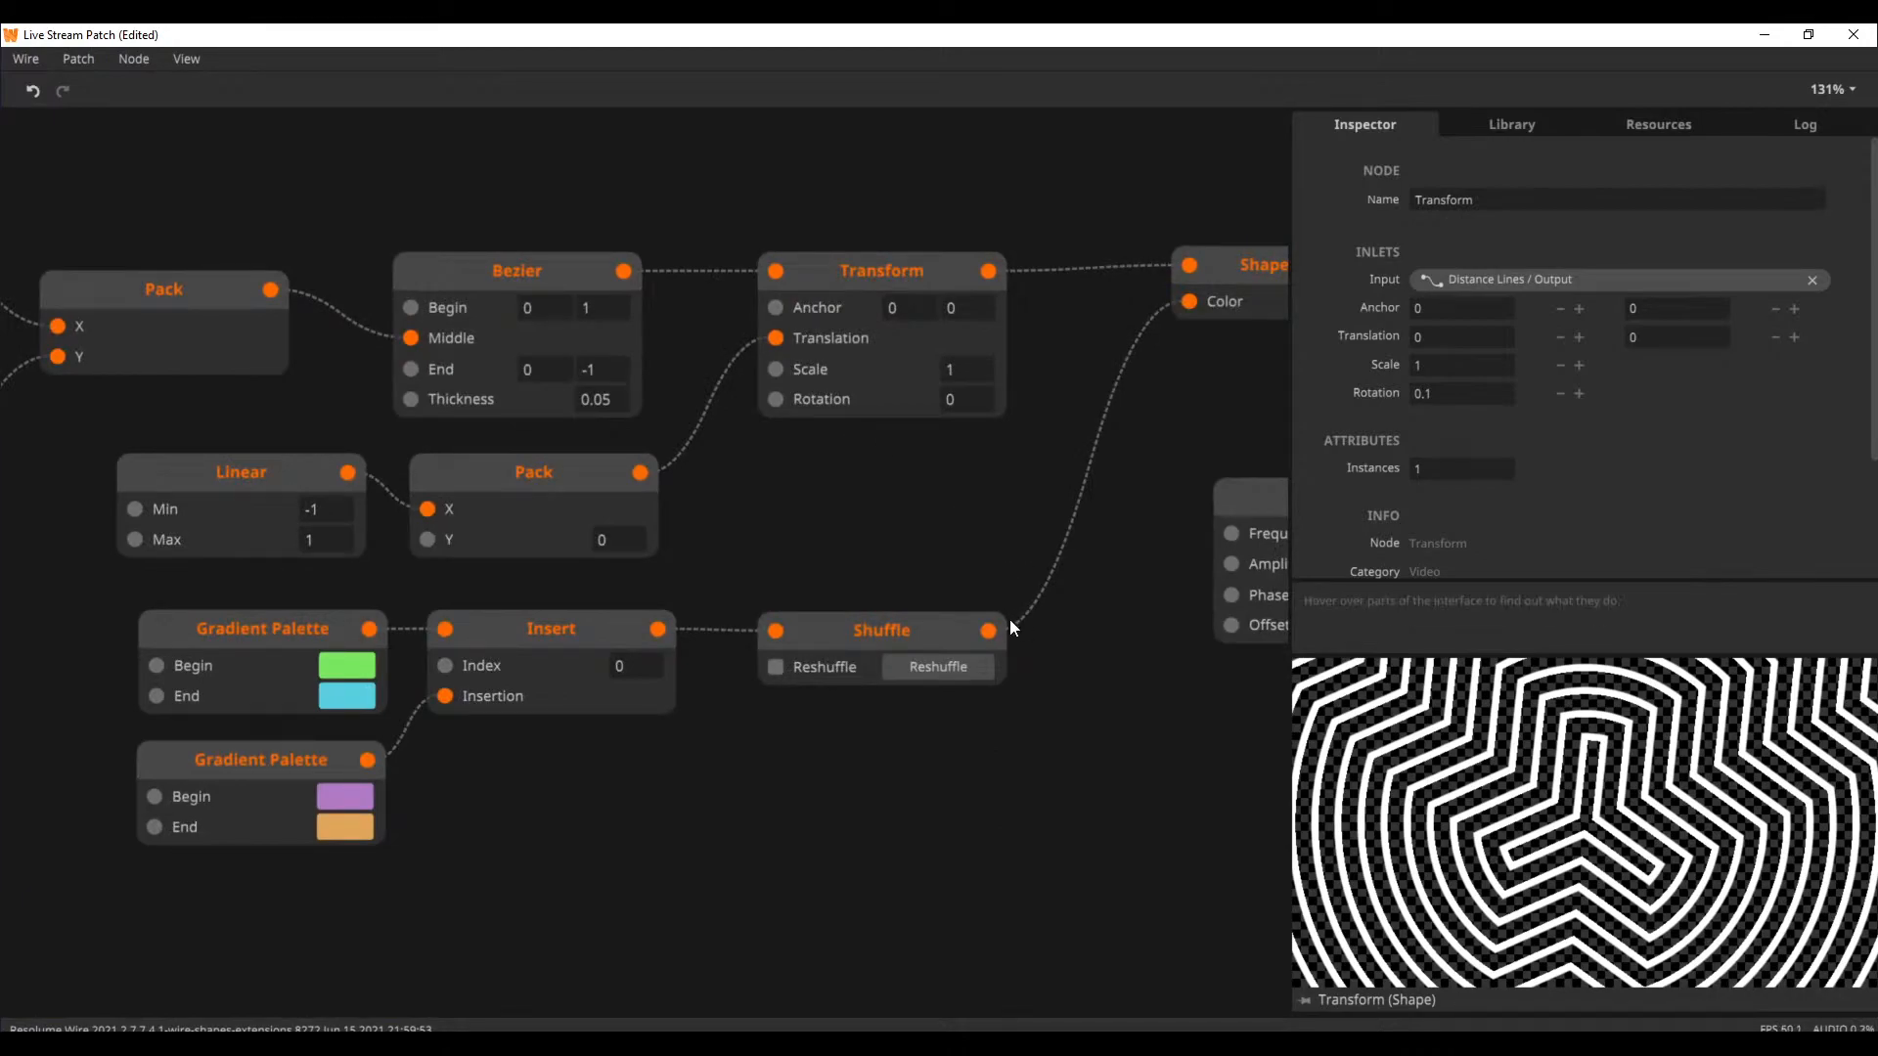
pyautogui.scroll(-8, 758, 749)
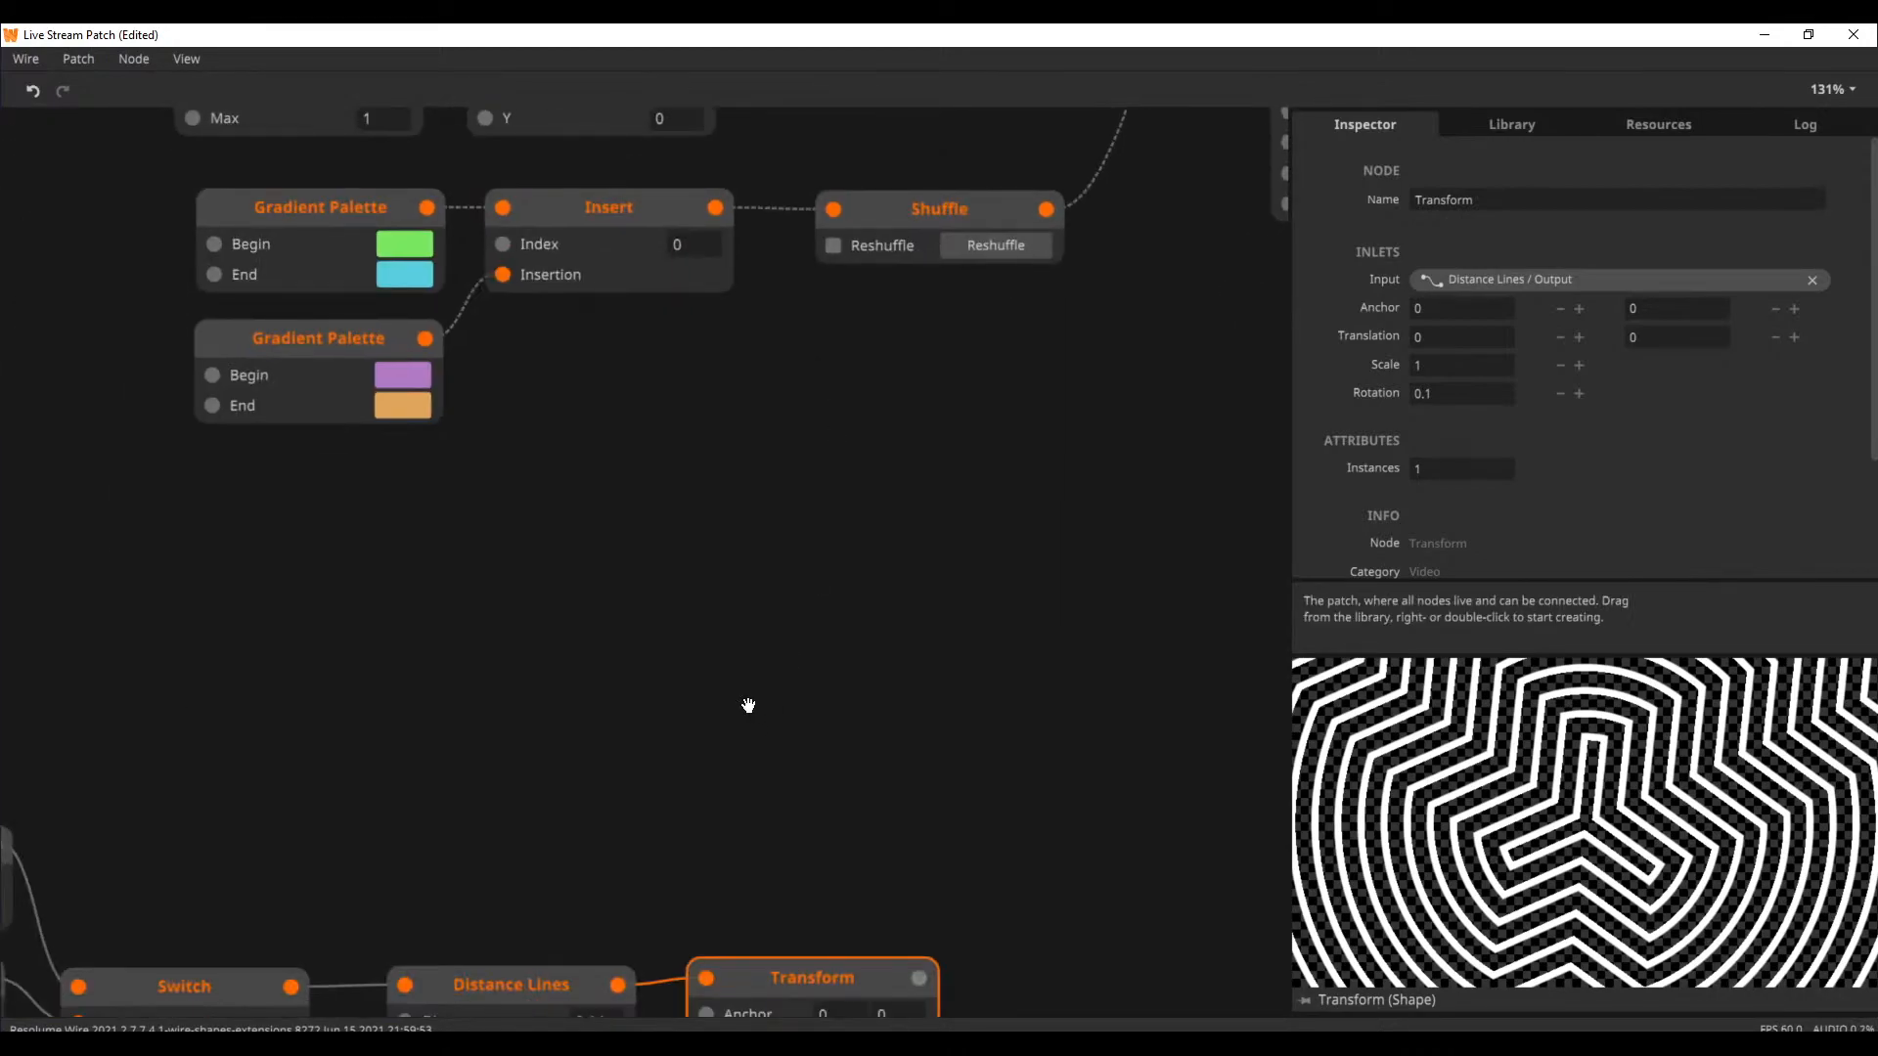
pyautogui.hscroll(-2, 714, 675)
pyautogui.scroll(-3, 683, 637)
pyautogui.hscroll(-2, 683, 636)
# Add a Move node in the empty area below the Transform node
pyautogui.doubleClick(714, 827)
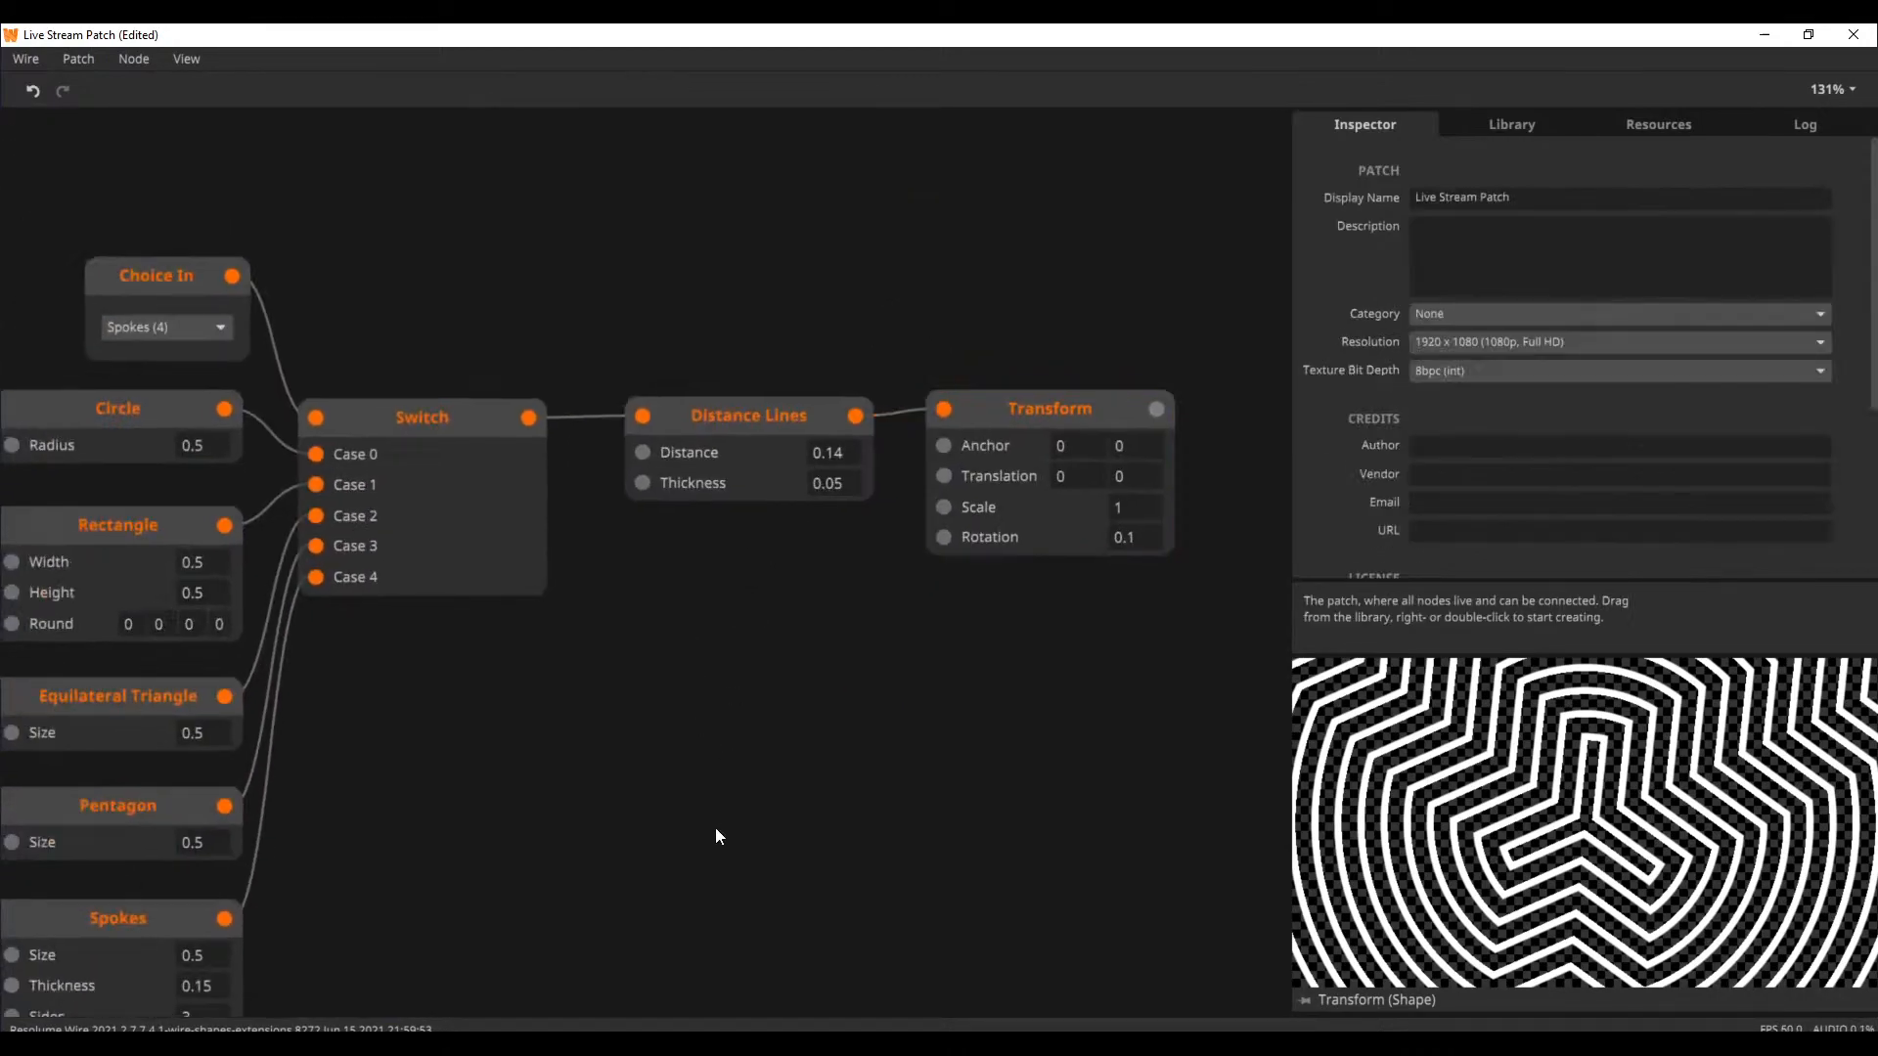
pyautogui.write('move')
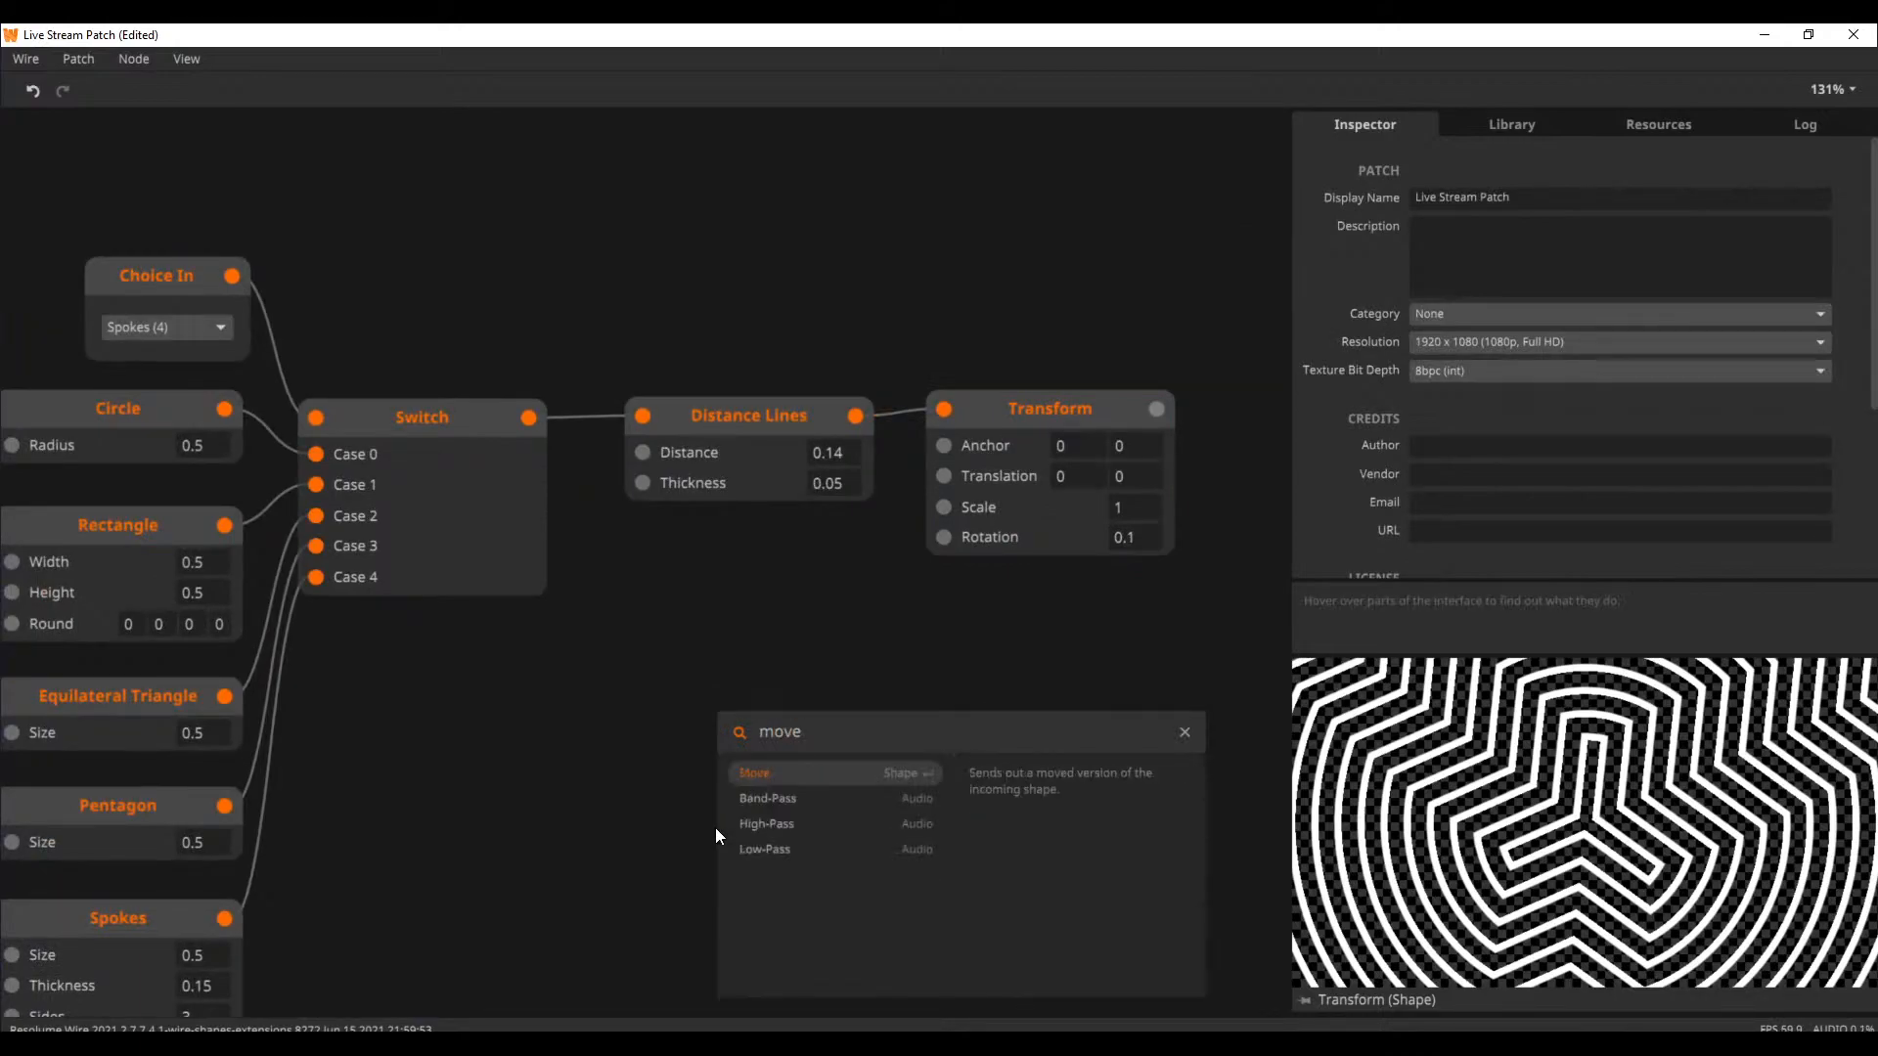
pyautogui.press('Return')
pyautogui.scroll(-5, 729, 519)
pyautogui.hscroll(2, 730, 520)
pyautogui.moveTo(745, 579); pyautogui.dragTo(920, 575)
pyautogui.scroll(2, 989, 448)
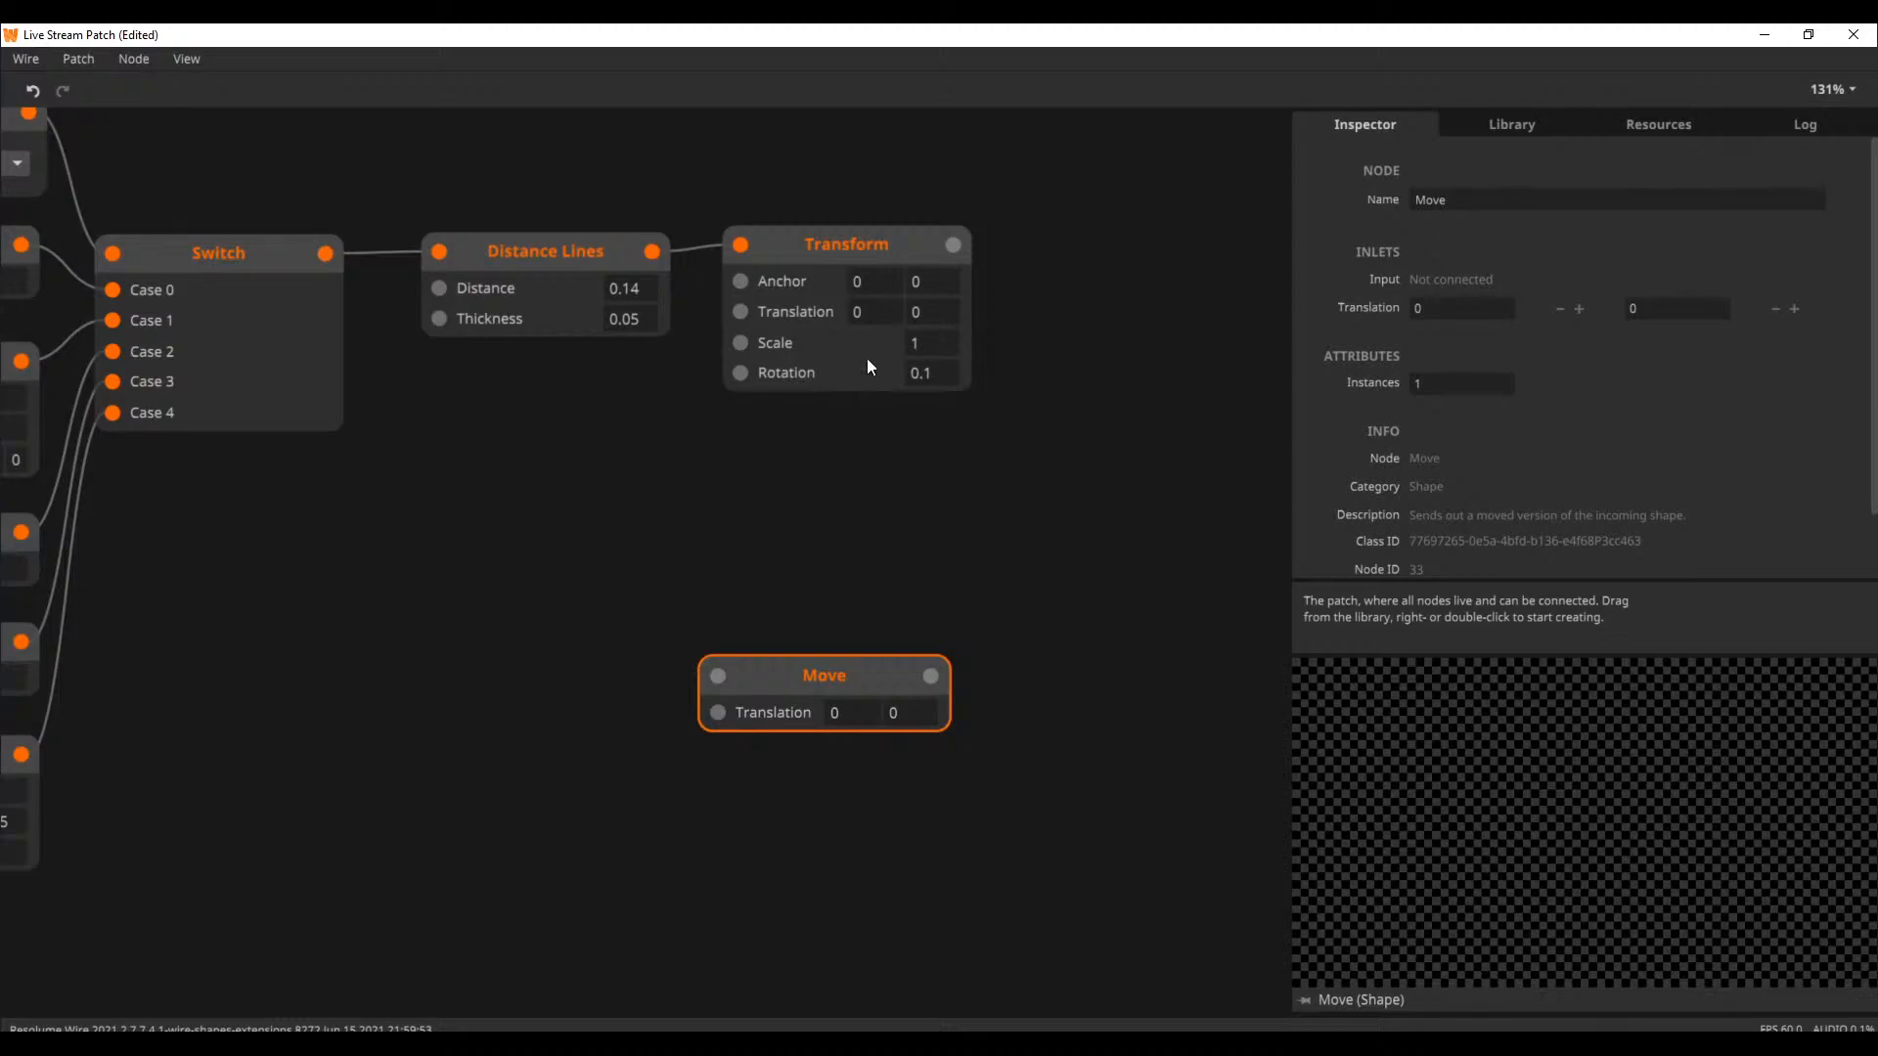
# Preview the Transform node, nudge it level with Distance Lines, and remove the connection between them
pyautogui.click(836, 248)
pyautogui.moveTo(837, 245); pyautogui.dragTo(839, 248)
pyautogui.click(583, 429)
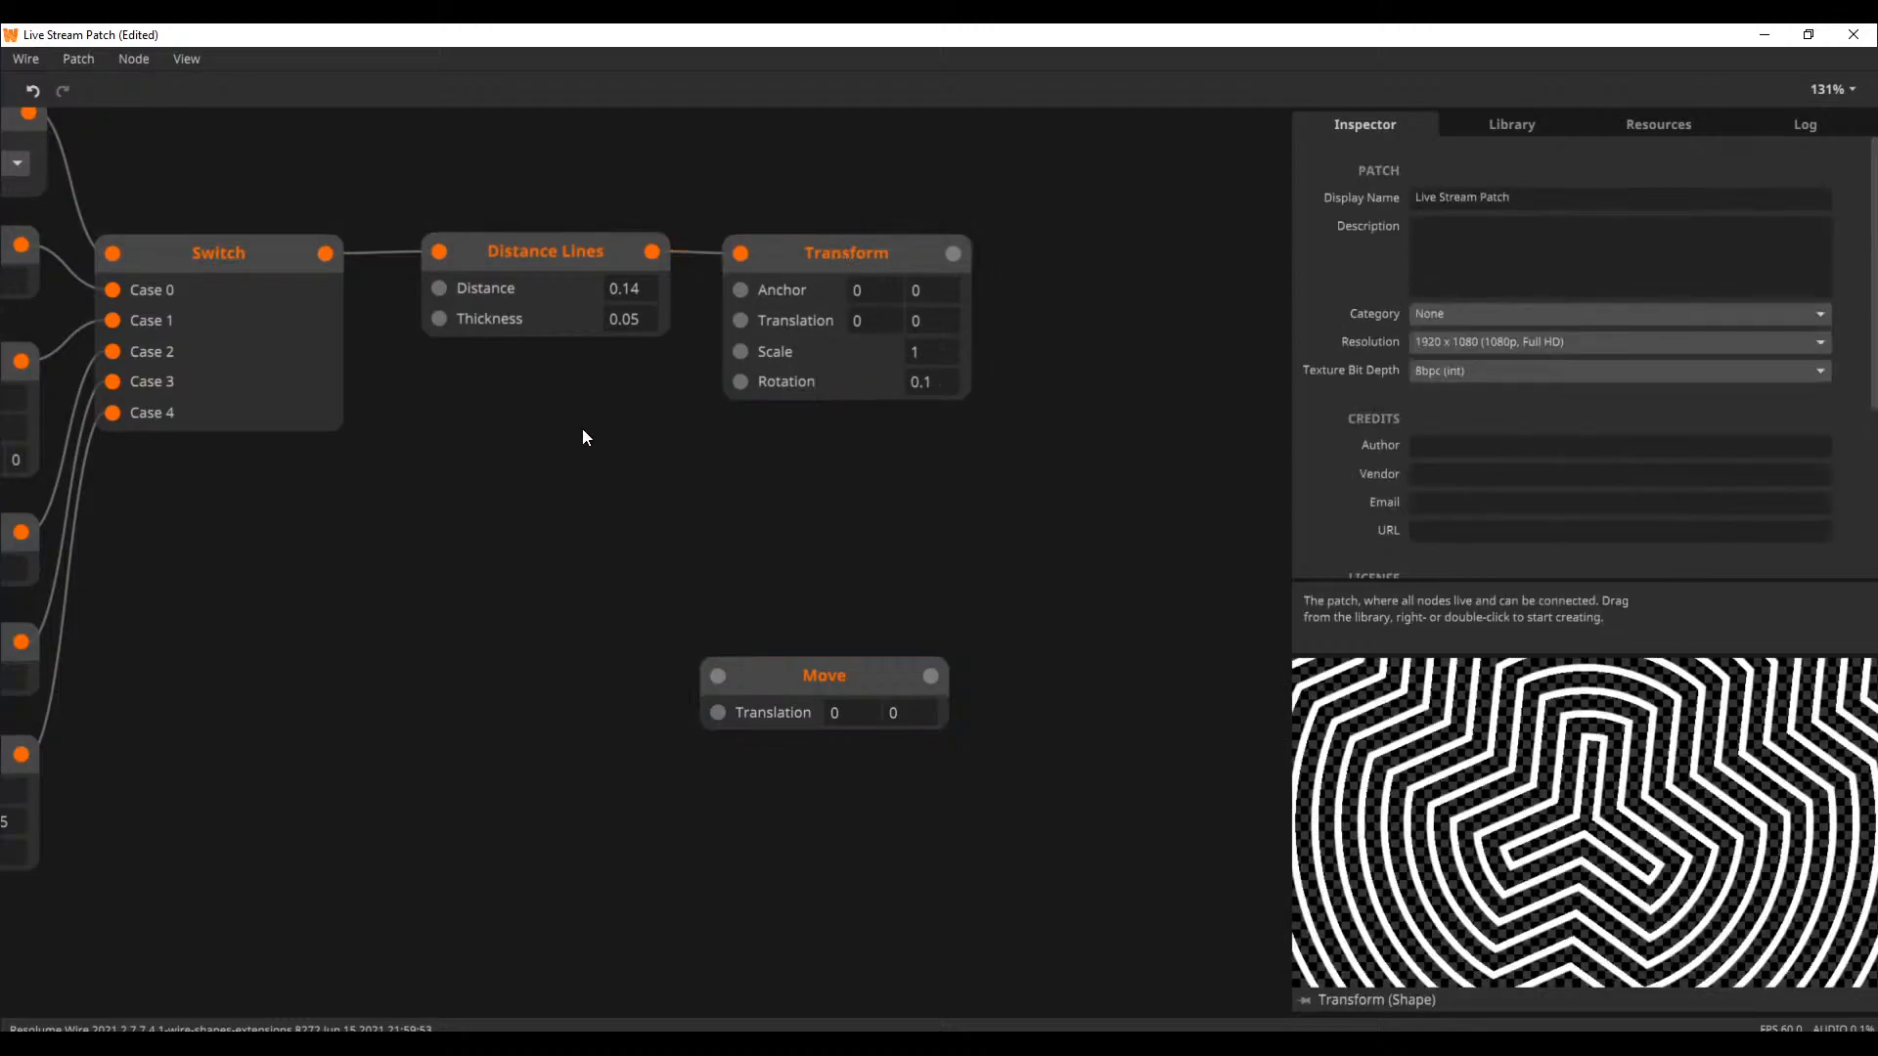
pyautogui.click(688, 252)
# Add a Circle node, connect its output to the Transform node's input, and line both nodes up side by side
pyautogui.doubleClick(569, 522)
pyautogui.write('cirl')
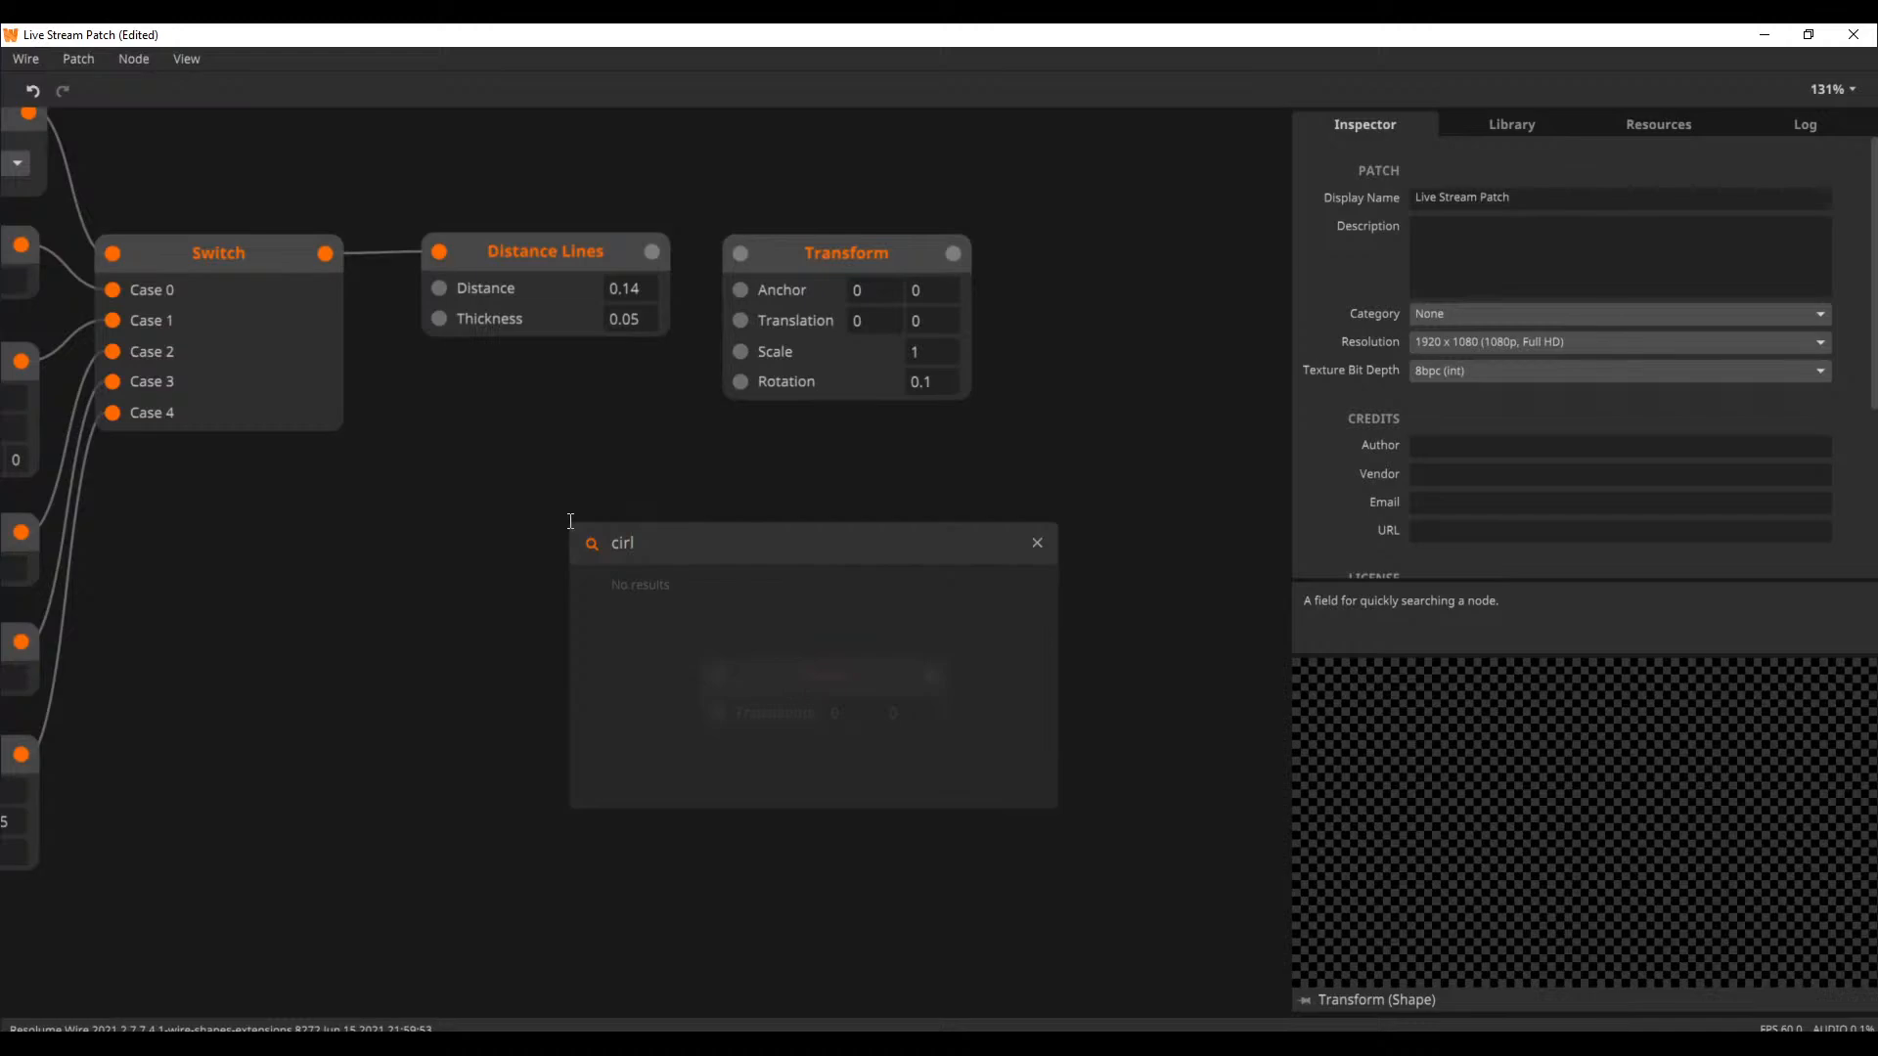
pyautogui.press('BackSpace')
pyautogui.press('Return')
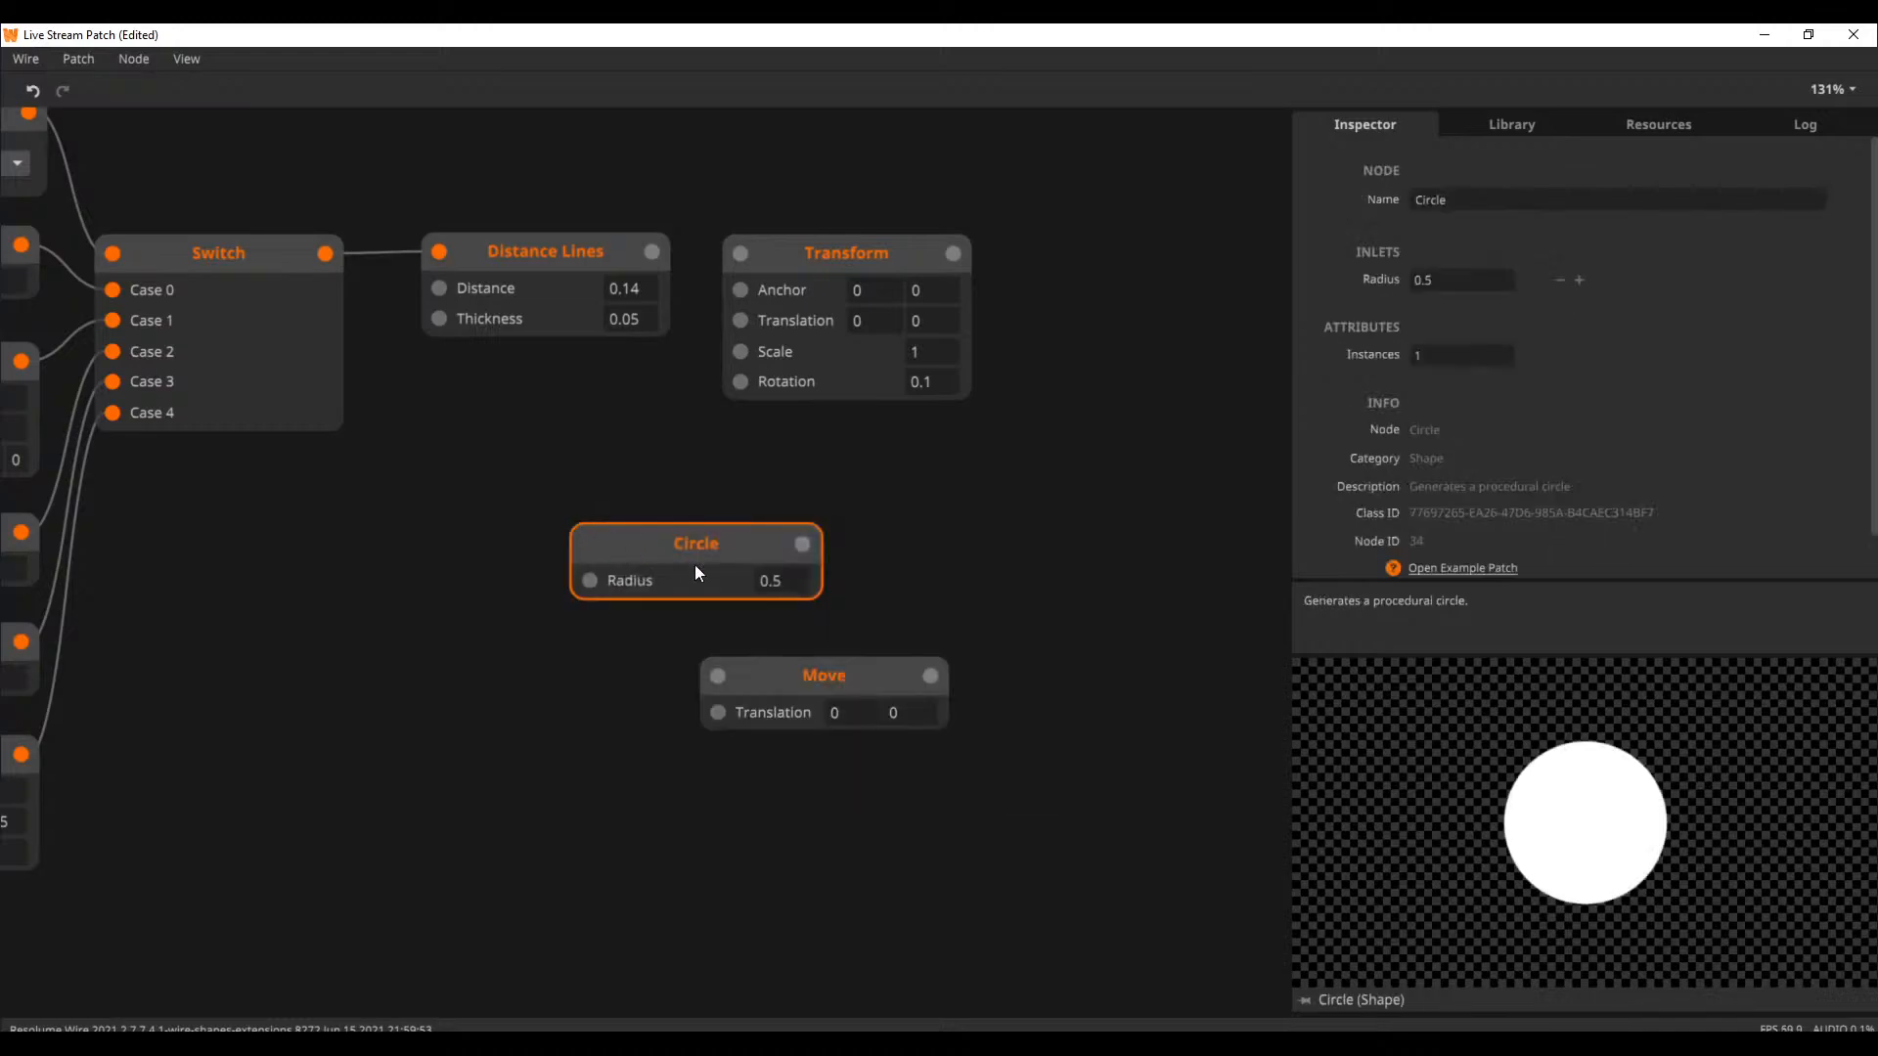
pyautogui.moveTo(806, 544); pyautogui.dragTo(980, 466)
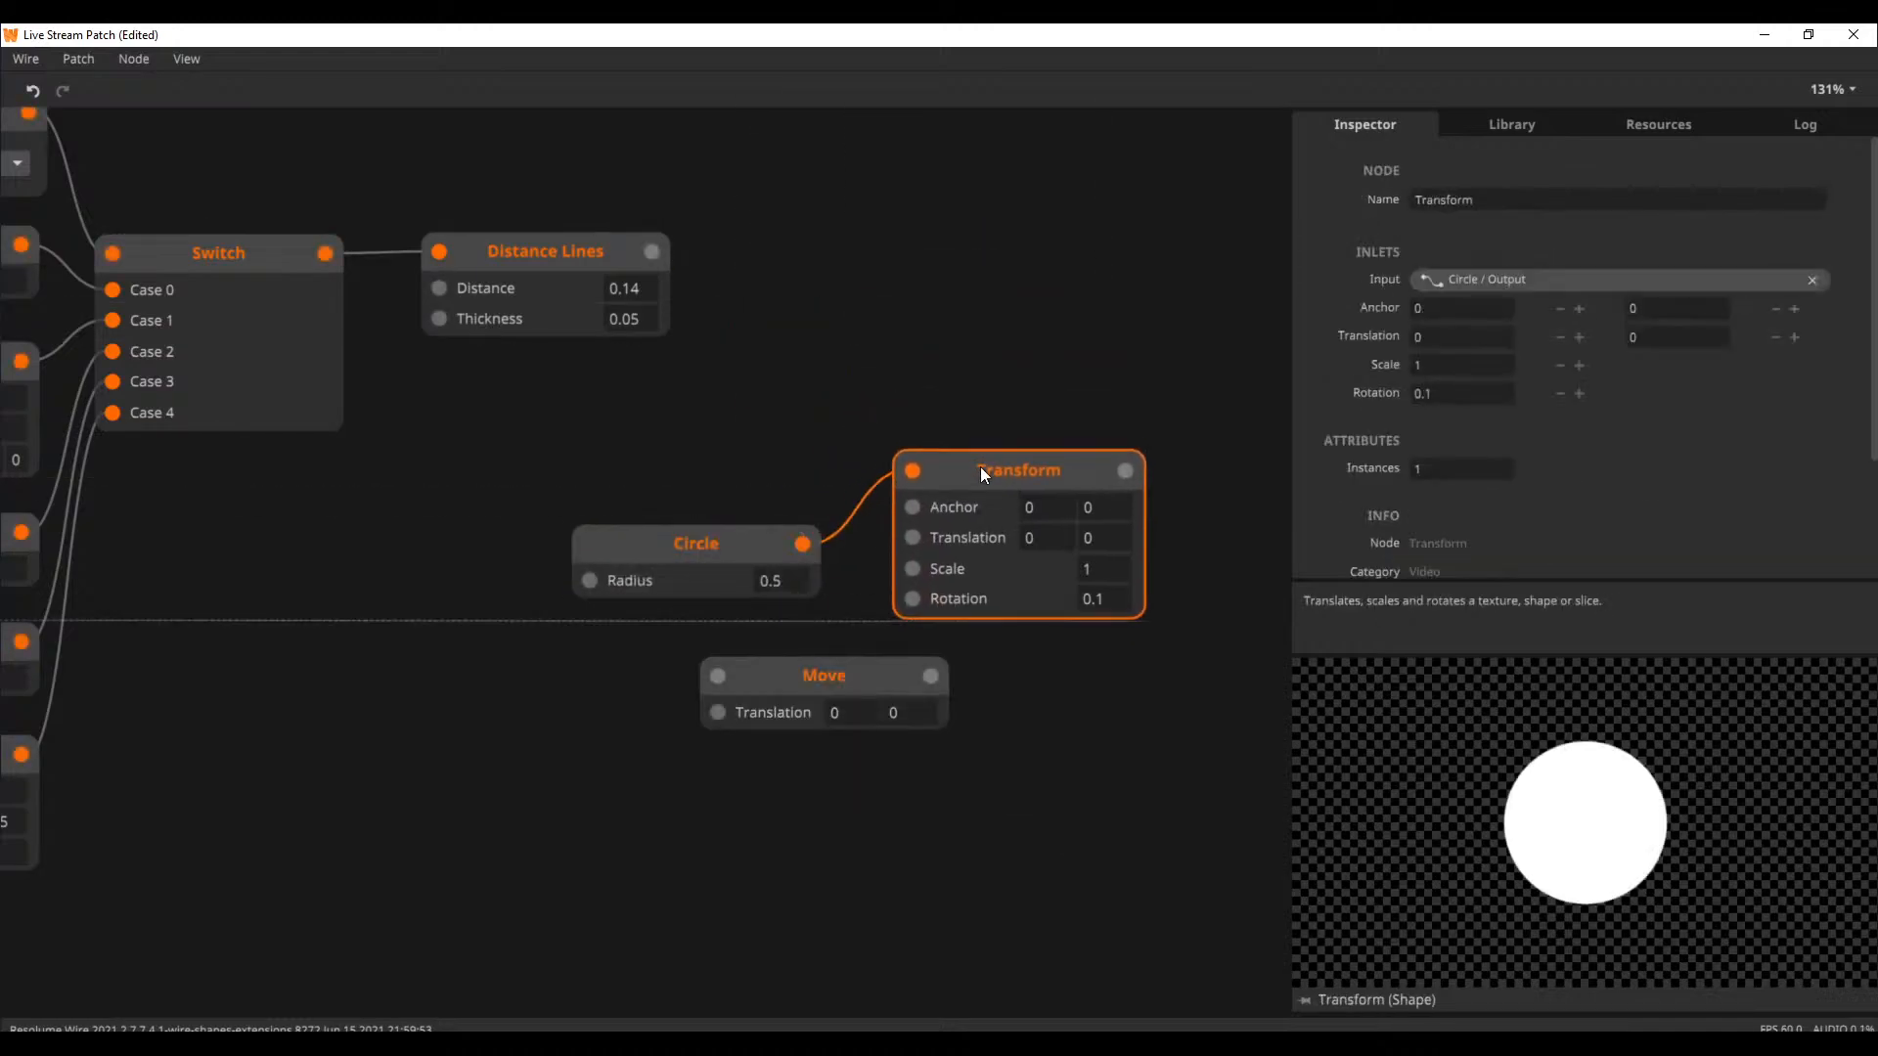
pyautogui.moveTo(715, 536); pyautogui.dragTo(716, 462)
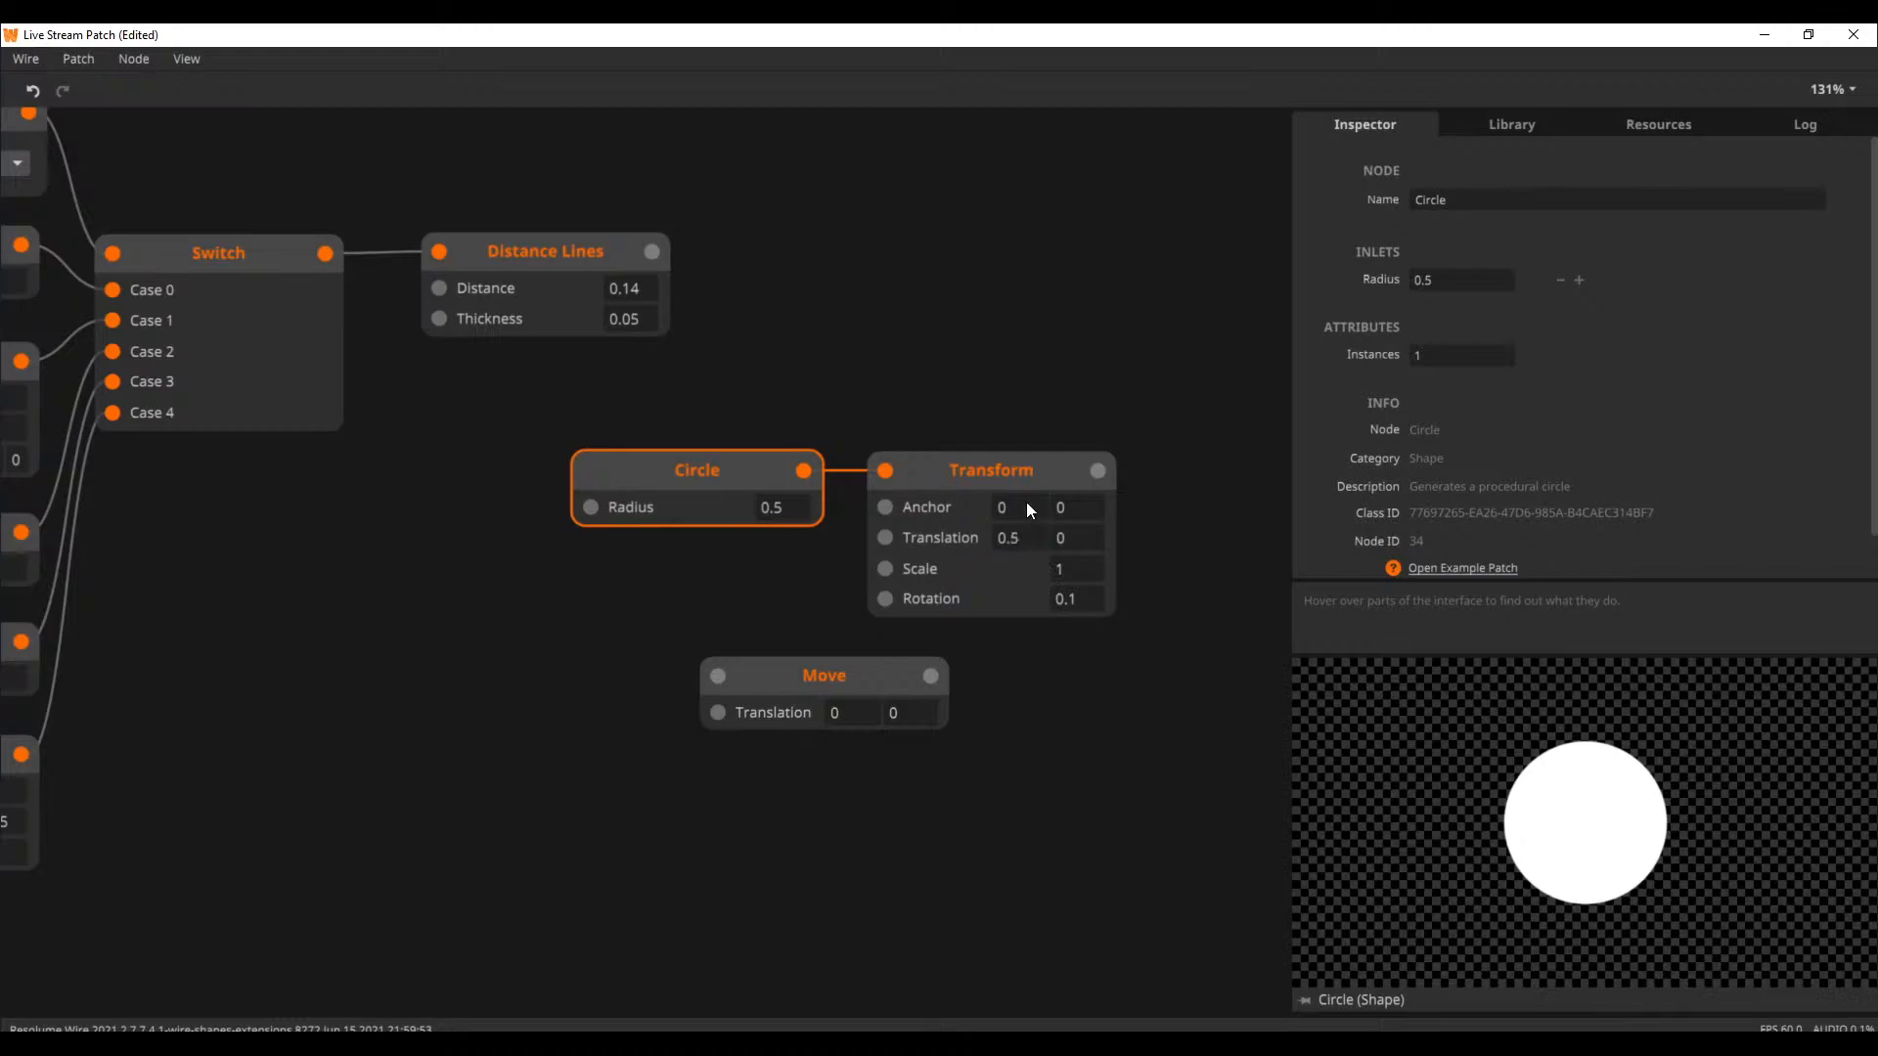
# Set the Transform node's Translation to 0.311 and -0.1
pyautogui.click(1010, 468)
pyautogui.moveTo(1021, 543); pyautogui.dragTo(1025, 618)
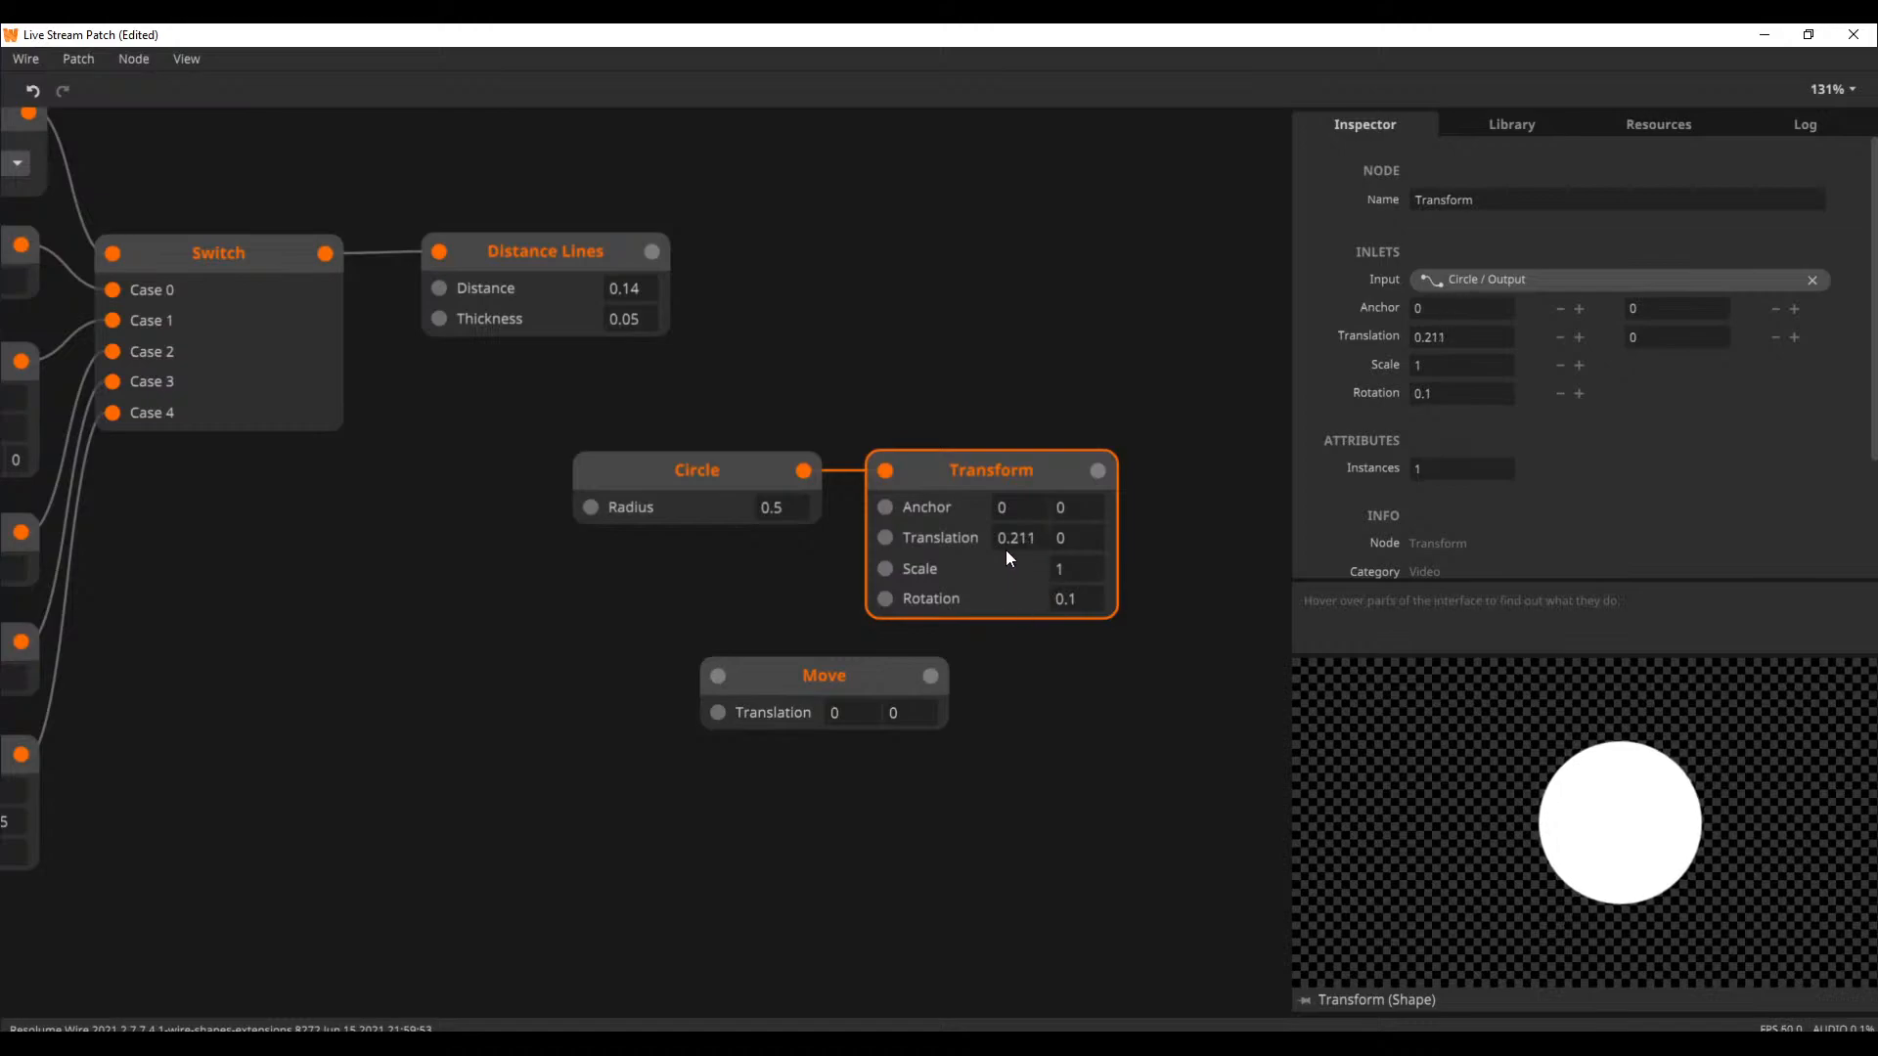
pyautogui.moveTo(1012, 543)
pyautogui.mouseDown()
pyautogui.moveTo(1002, 672)
pyautogui.moveTo(1013, 528)
pyautogui.mouseUp()
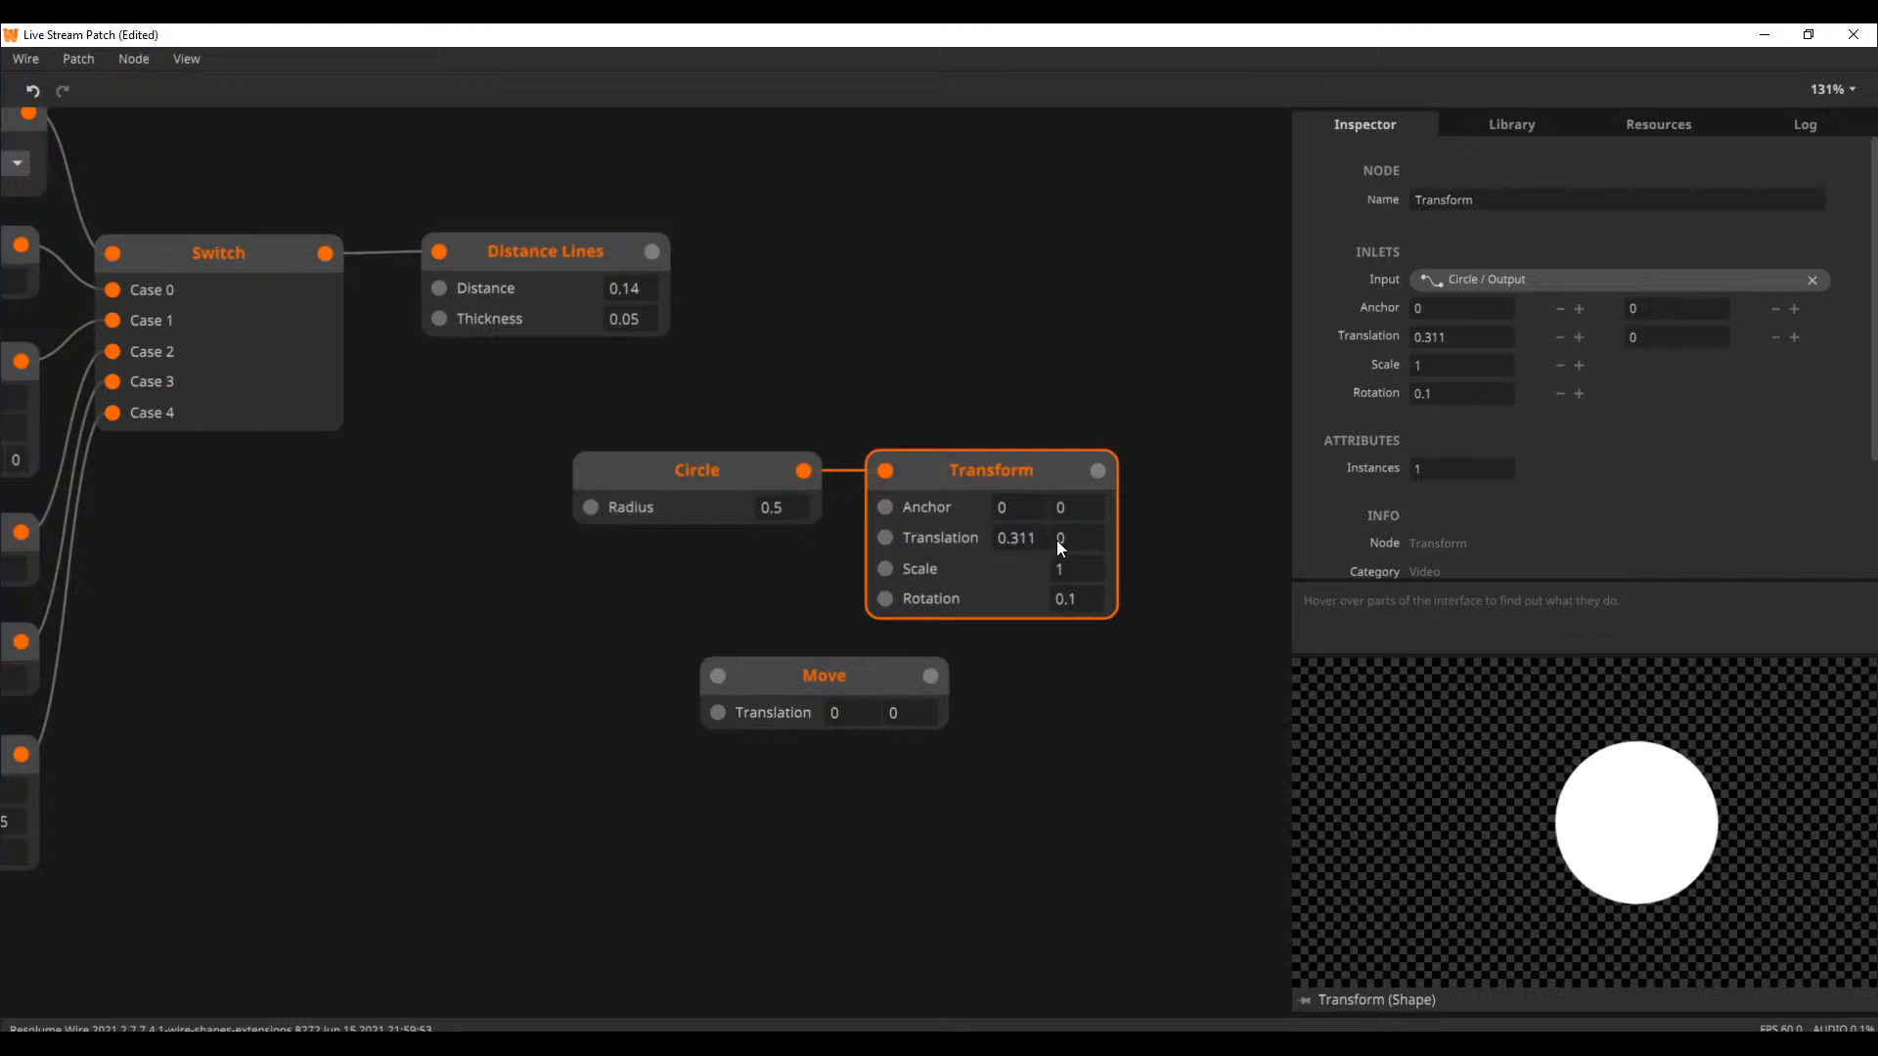
pyautogui.moveTo(1123, 728); pyautogui.dragTo(906, 726)
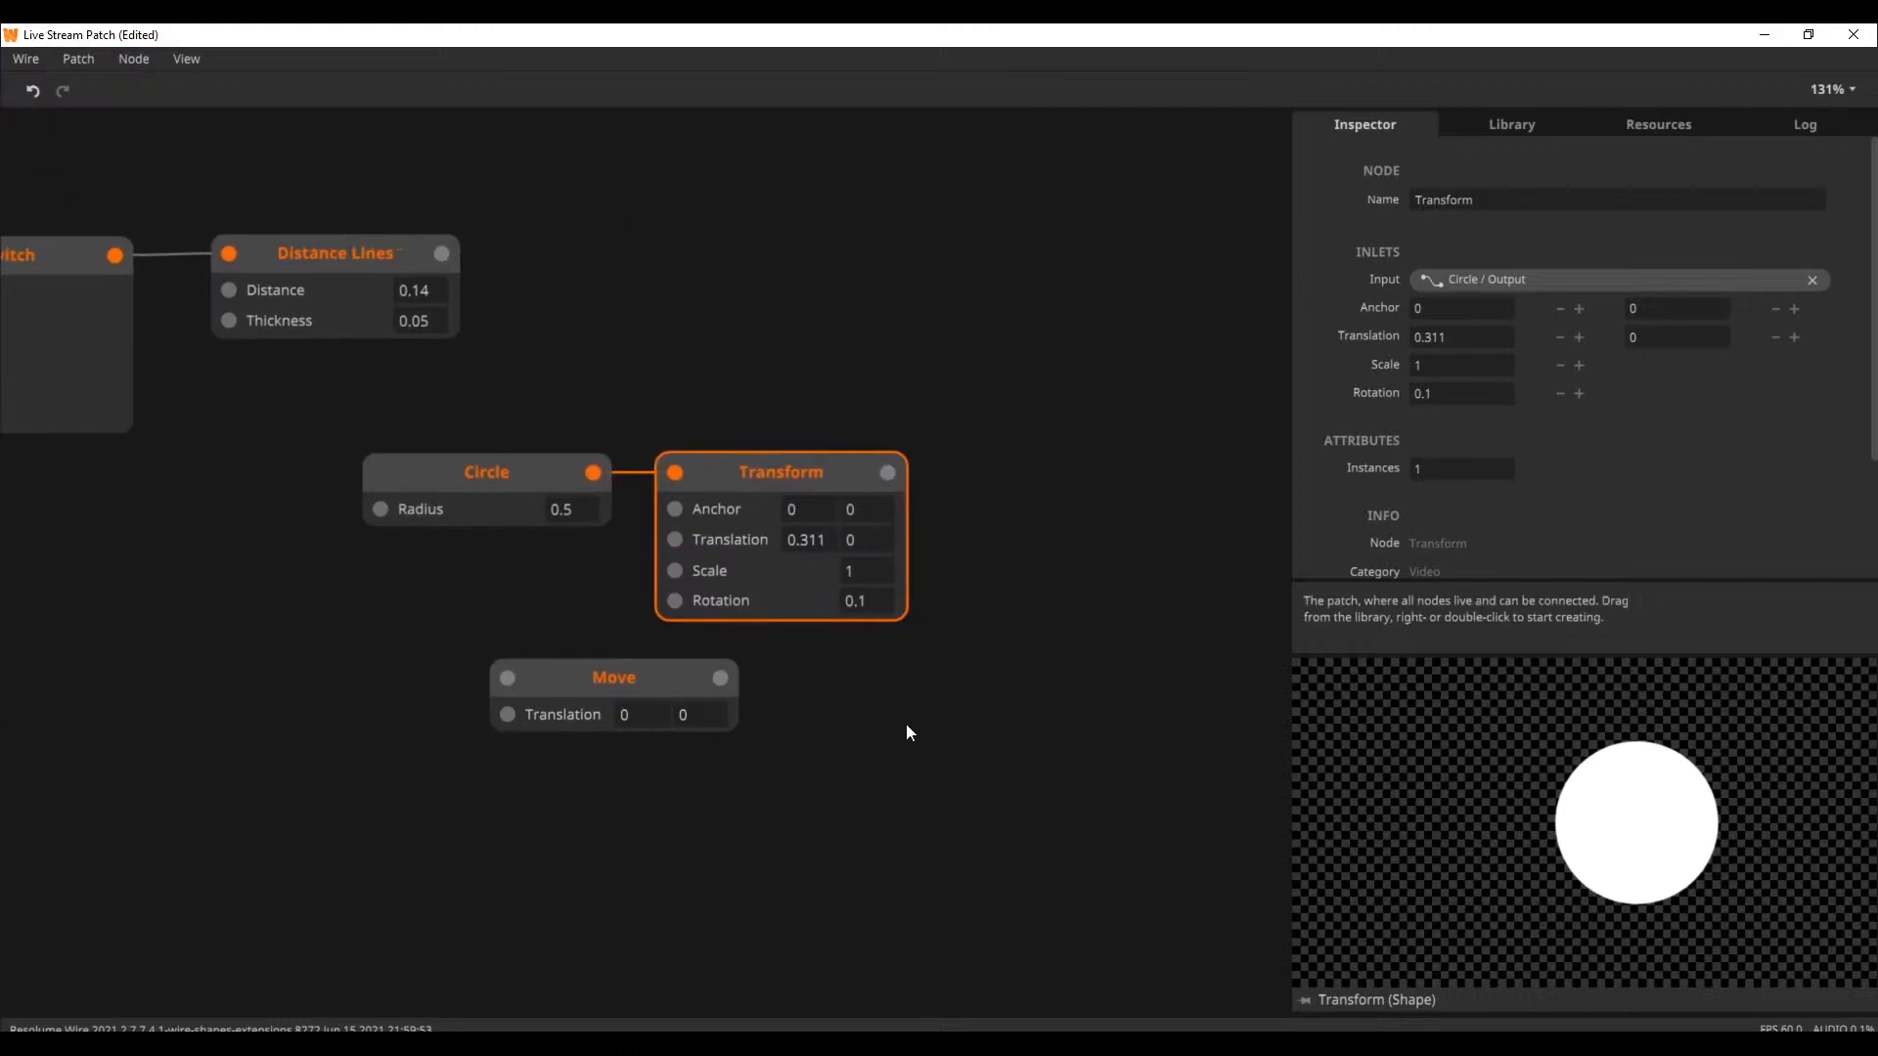
pyautogui.moveTo(873, 544)
pyautogui.mouseDown()
pyautogui.moveTo(879, 473)
pyautogui.moveTo(876, 556)
pyautogui.mouseUp()
# Place the Move node below the Circle node and set the Transform node's Rotation to 0
pyautogui.moveTo(639, 661); pyautogui.dragTo(487, 627)
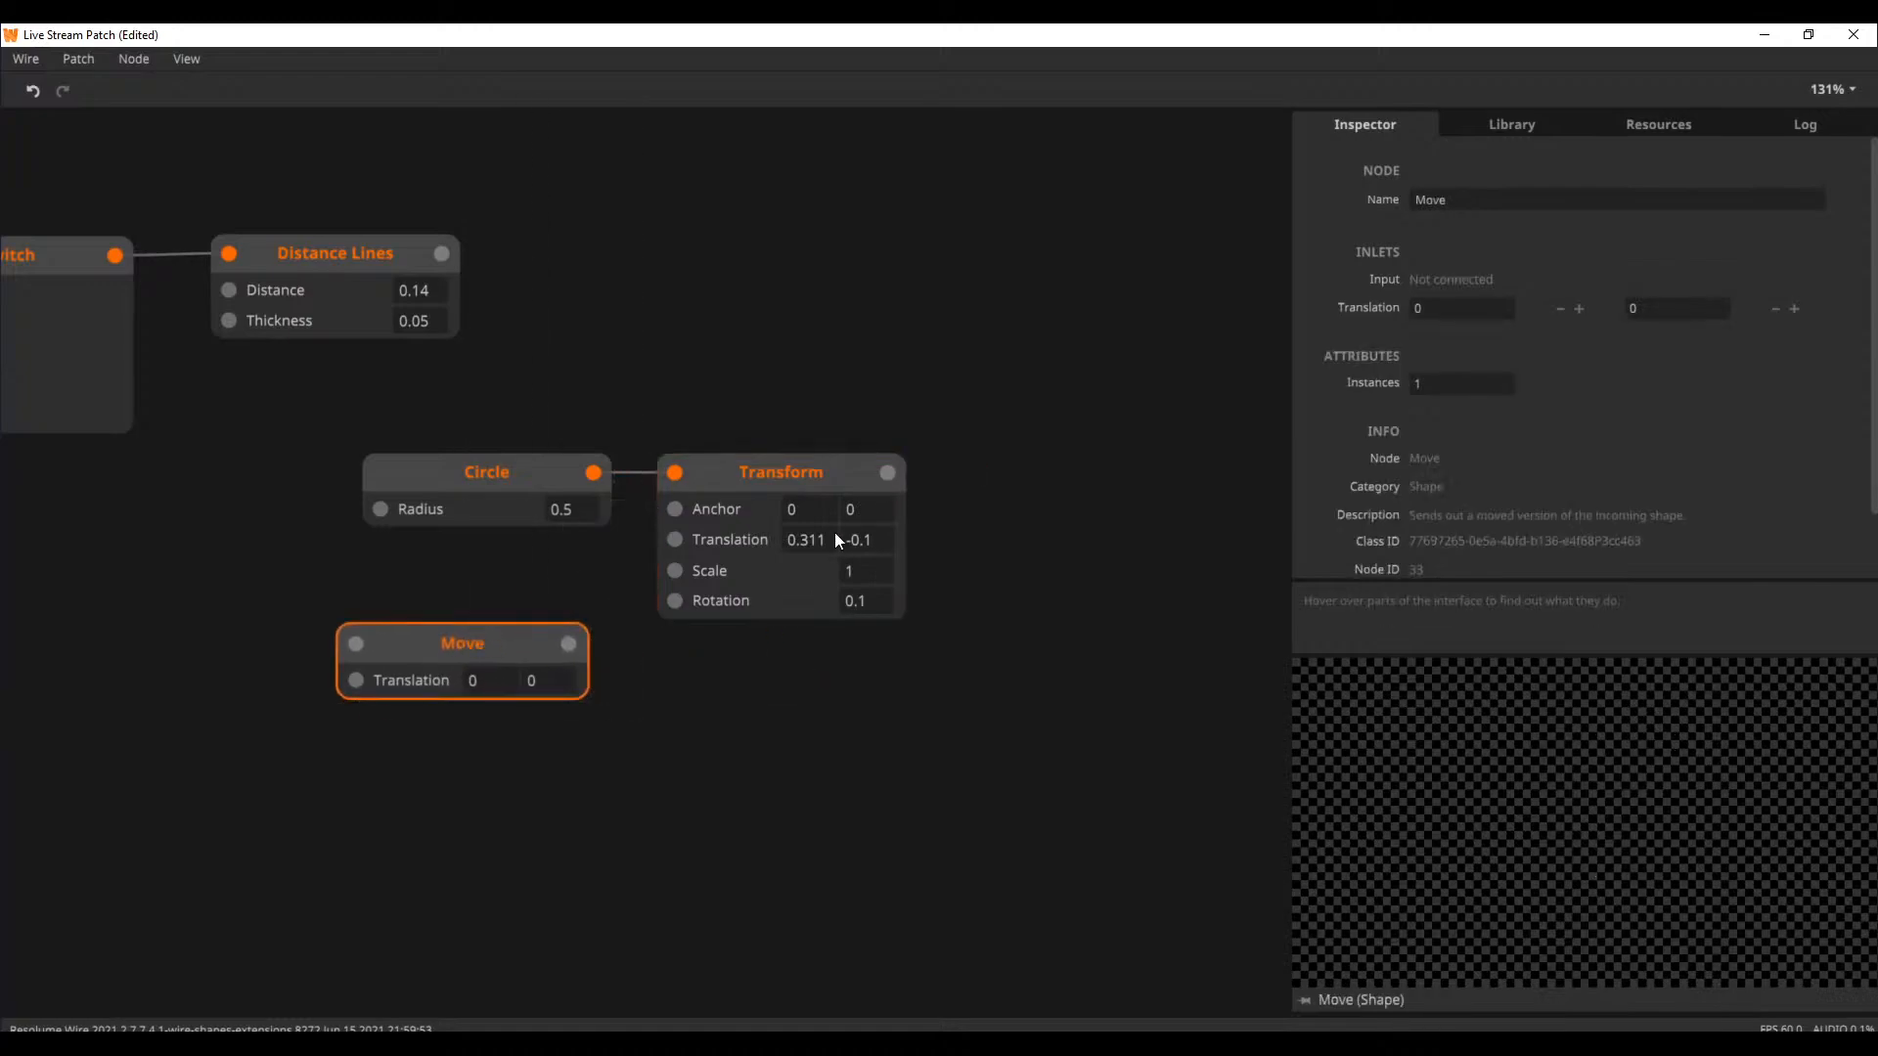
pyautogui.click(806, 466)
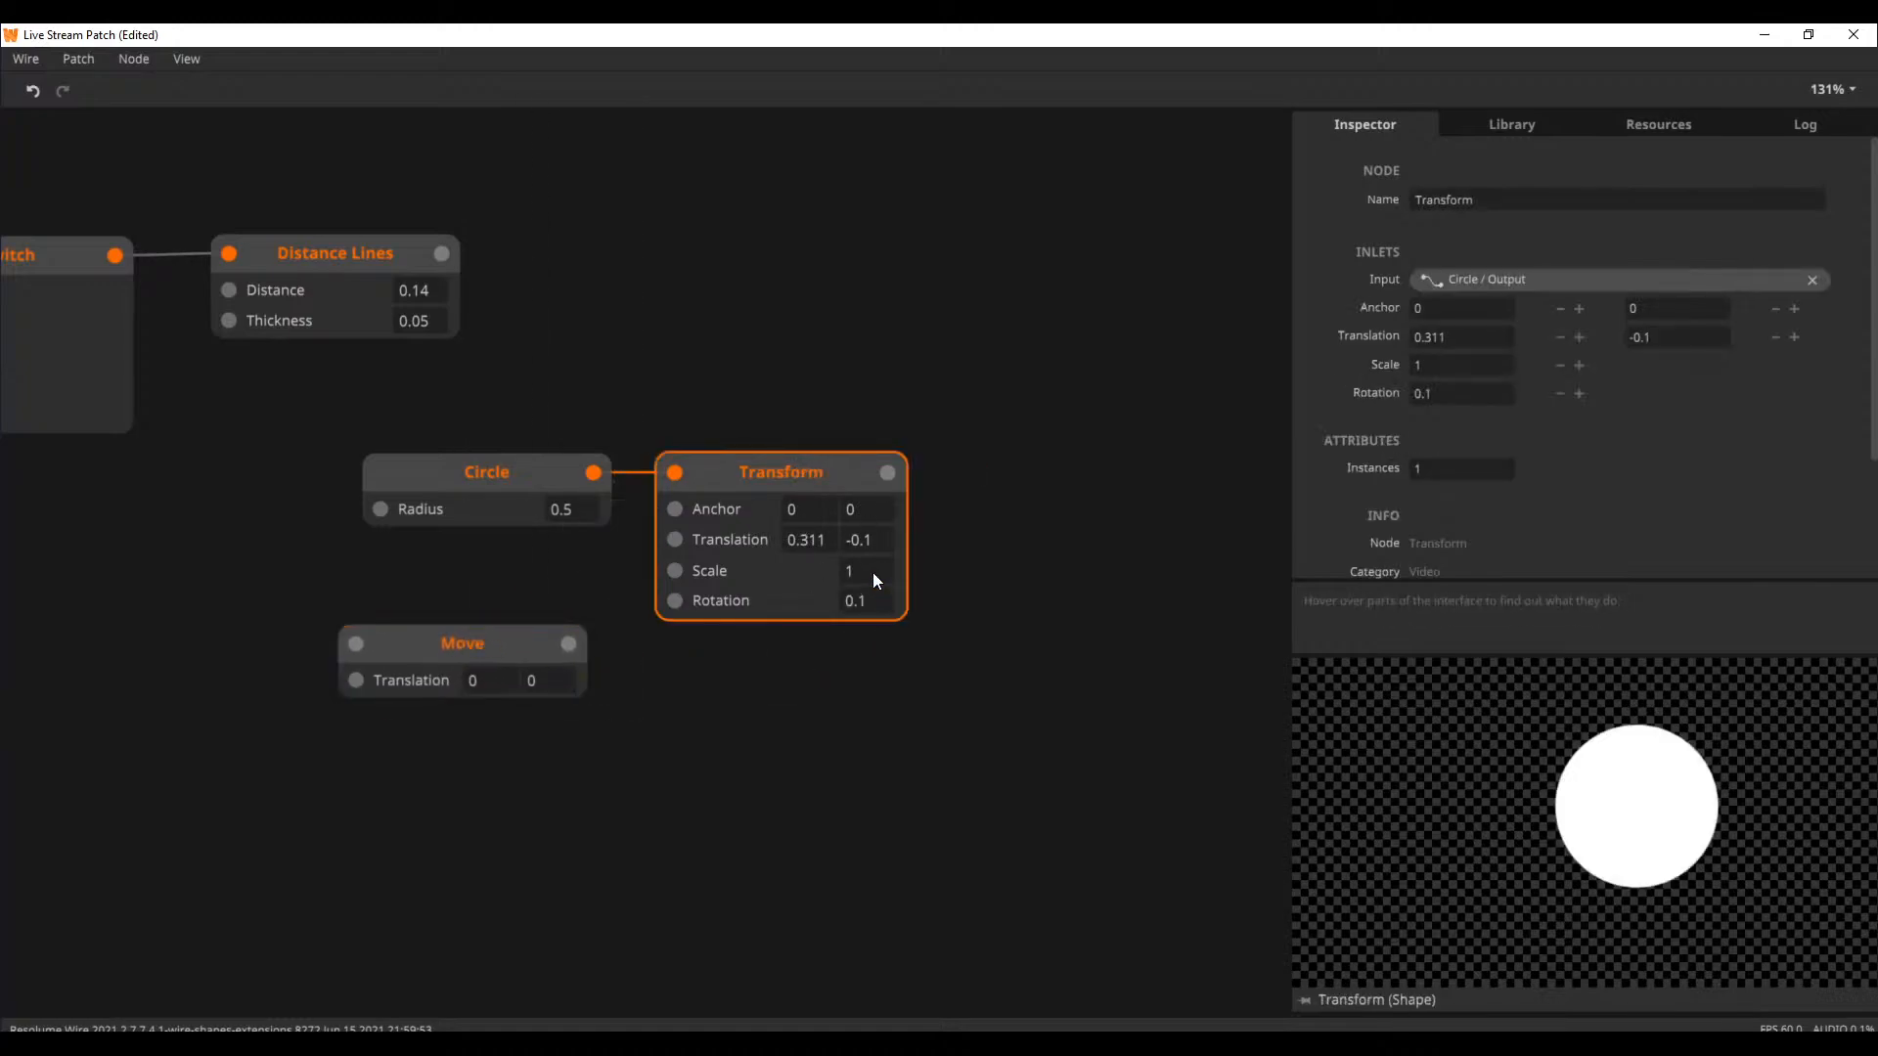
pyautogui.write('0')
pyautogui.click(943, 577)
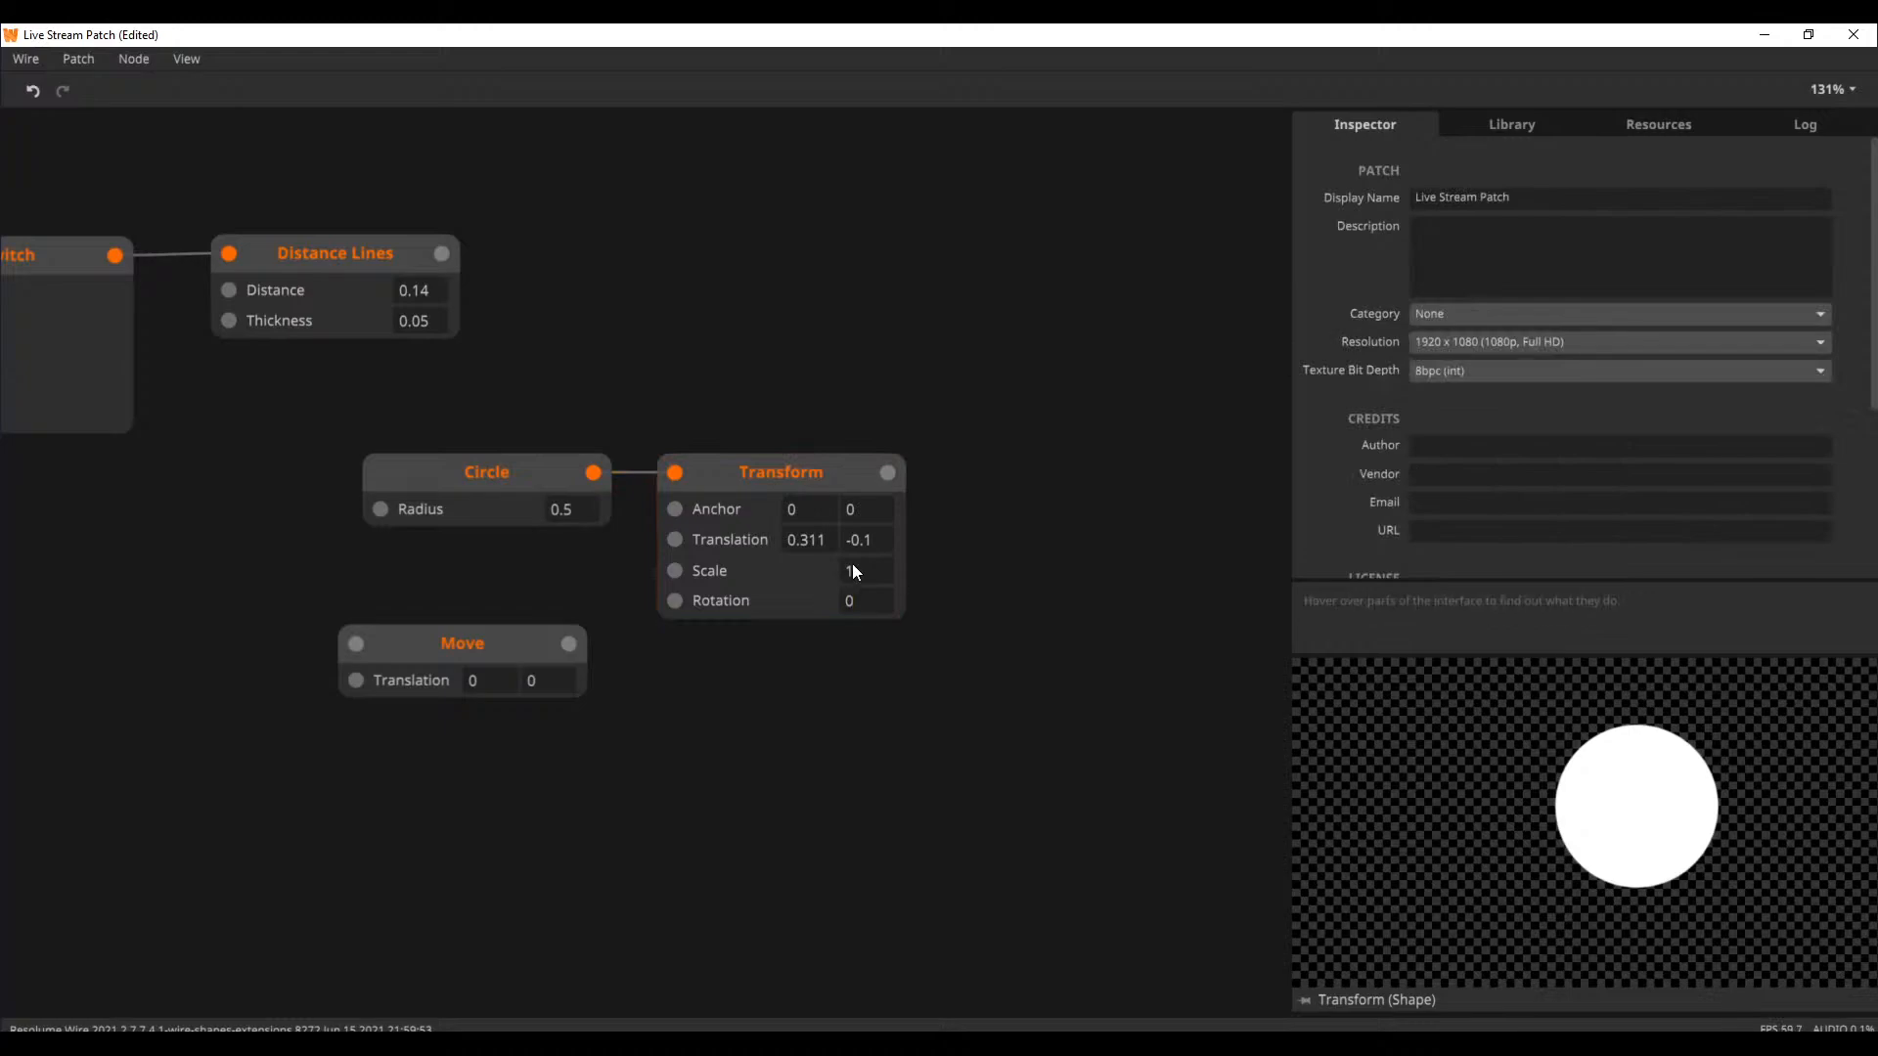
# Place the Move node above Transform, connect Circle's output to it, and align Transform beneath it
pyautogui.moveTo(380, 647); pyautogui.dragTo(713, 390)
pyautogui.moveTo(592, 472); pyautogui.dragTo(658, 382)
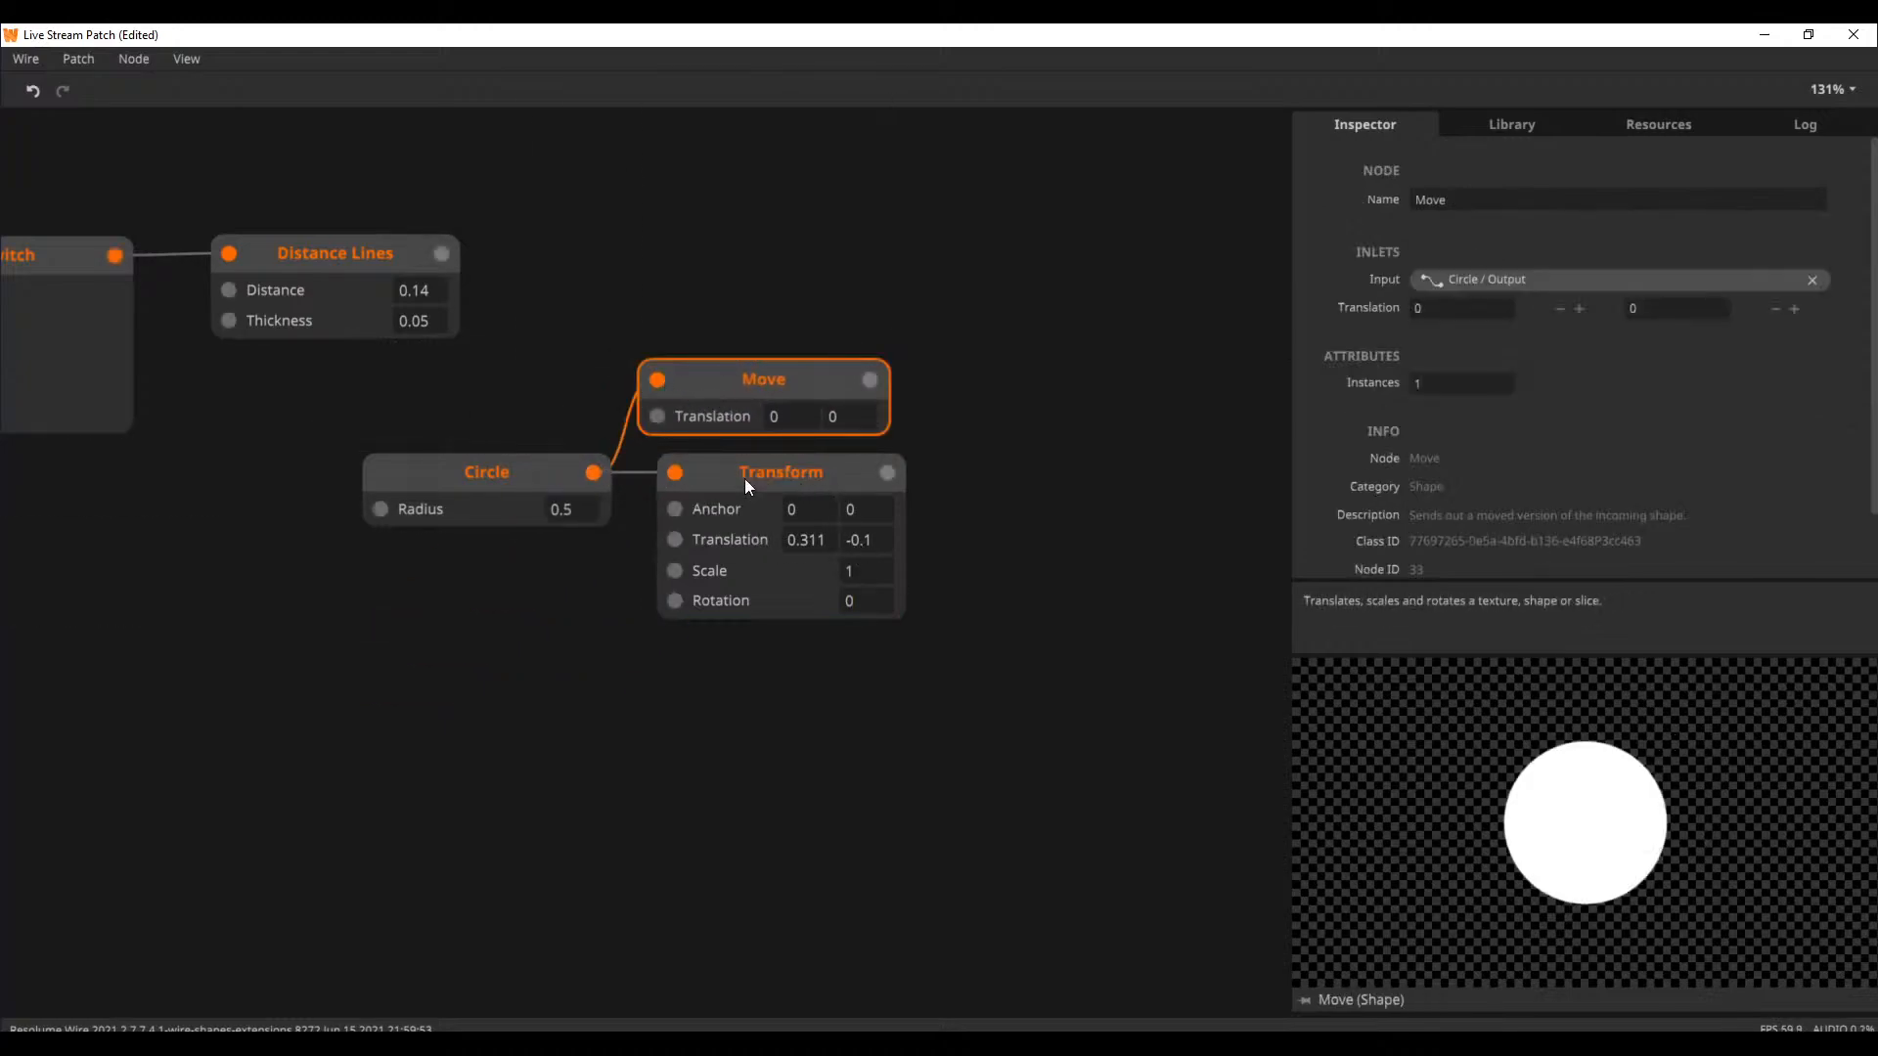
pyautogui.click(792, 472)
pyautogui.moveTo(793, 473); pyautogui.dragTo(722, 606)
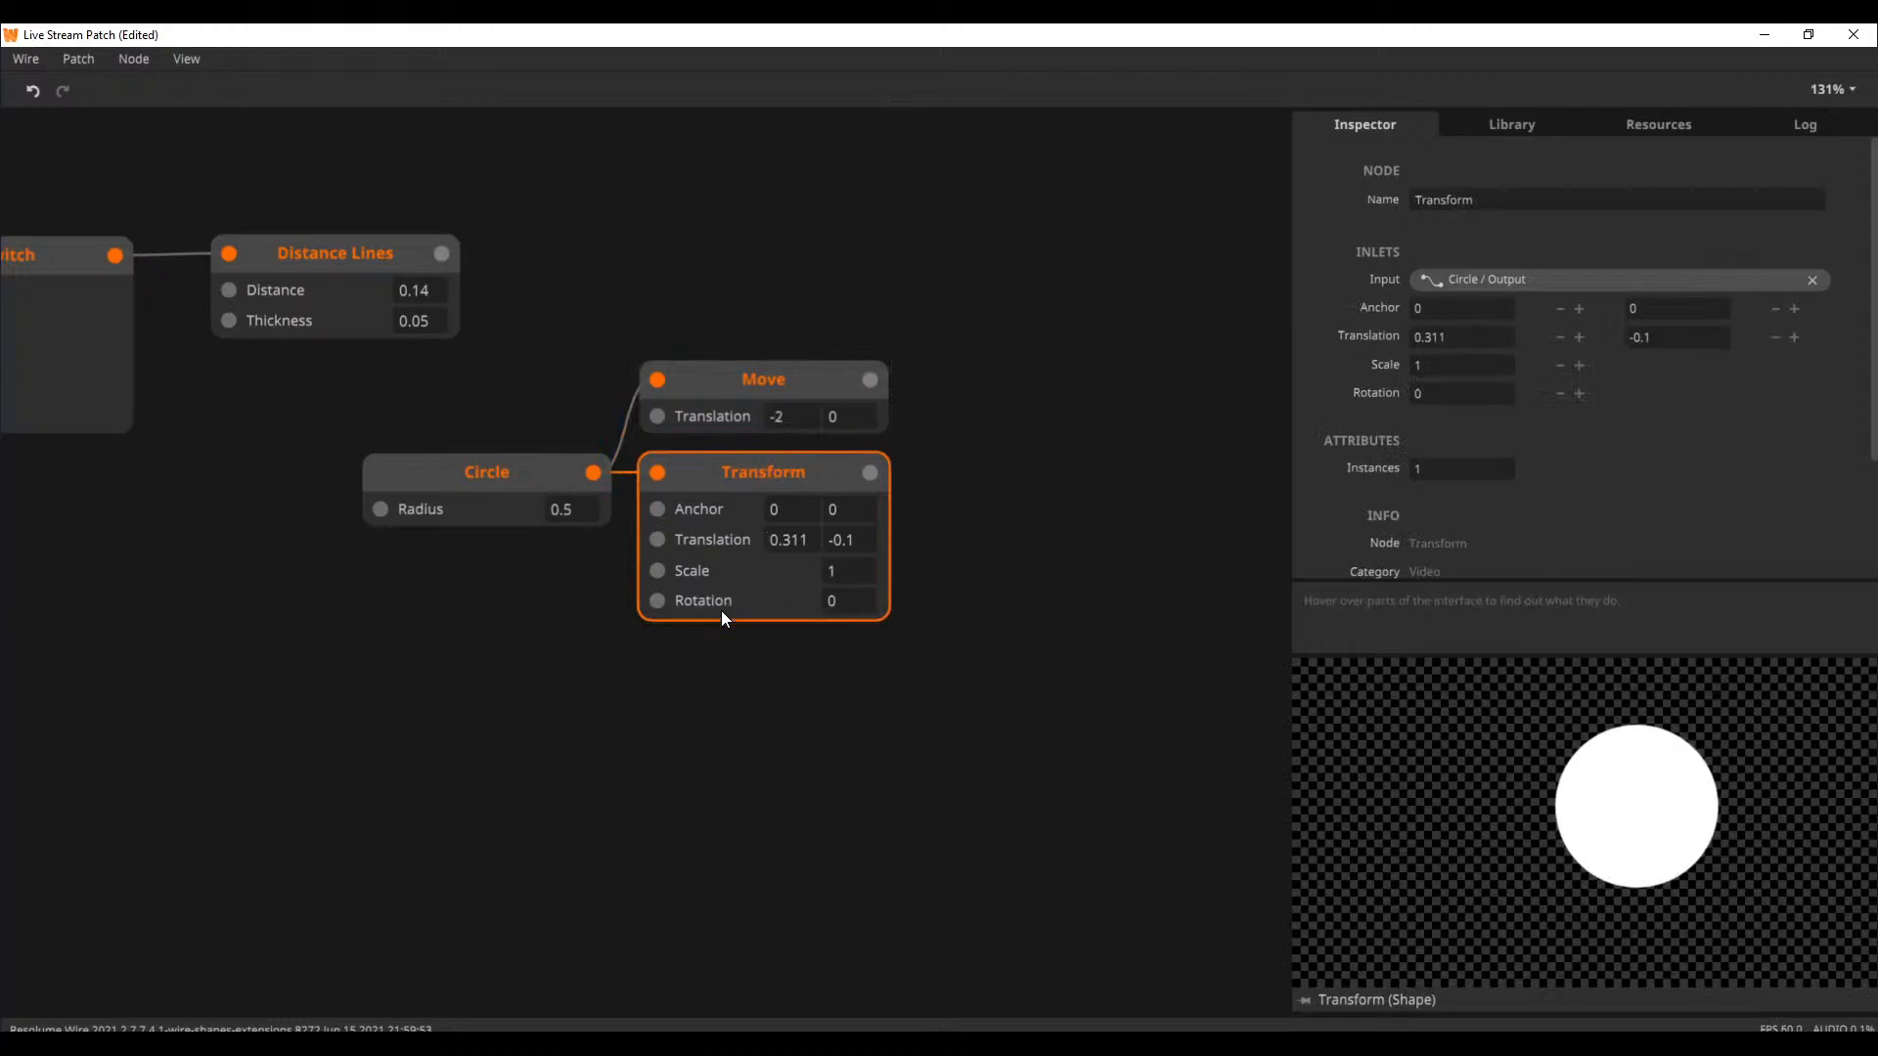
# Set the Move node's Translation to 0.26 and 0.1
pyautogui.click(778, 379)
pyautogui.moveTo(782, 418); pyautogui.dragTo(655, 861)
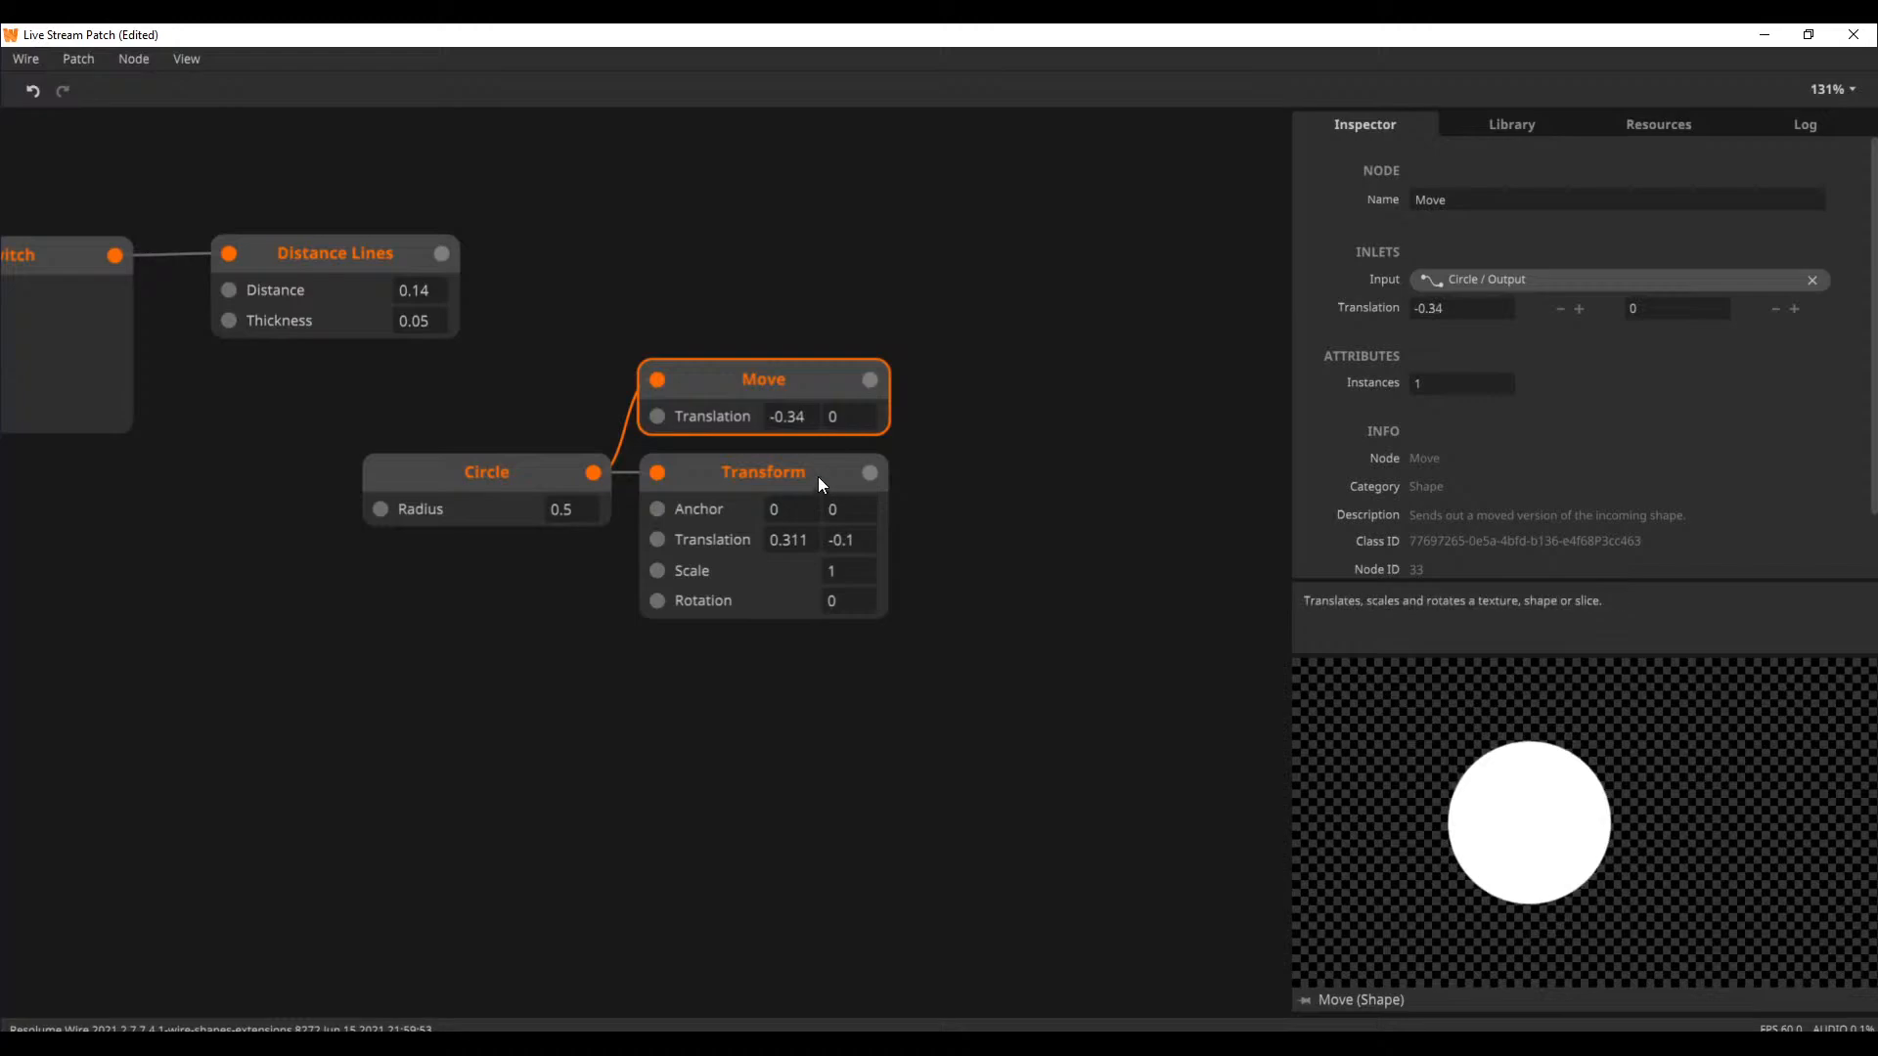
pyautogui.moveTo(837, 429); pyautogui.dragTo(778, 362)
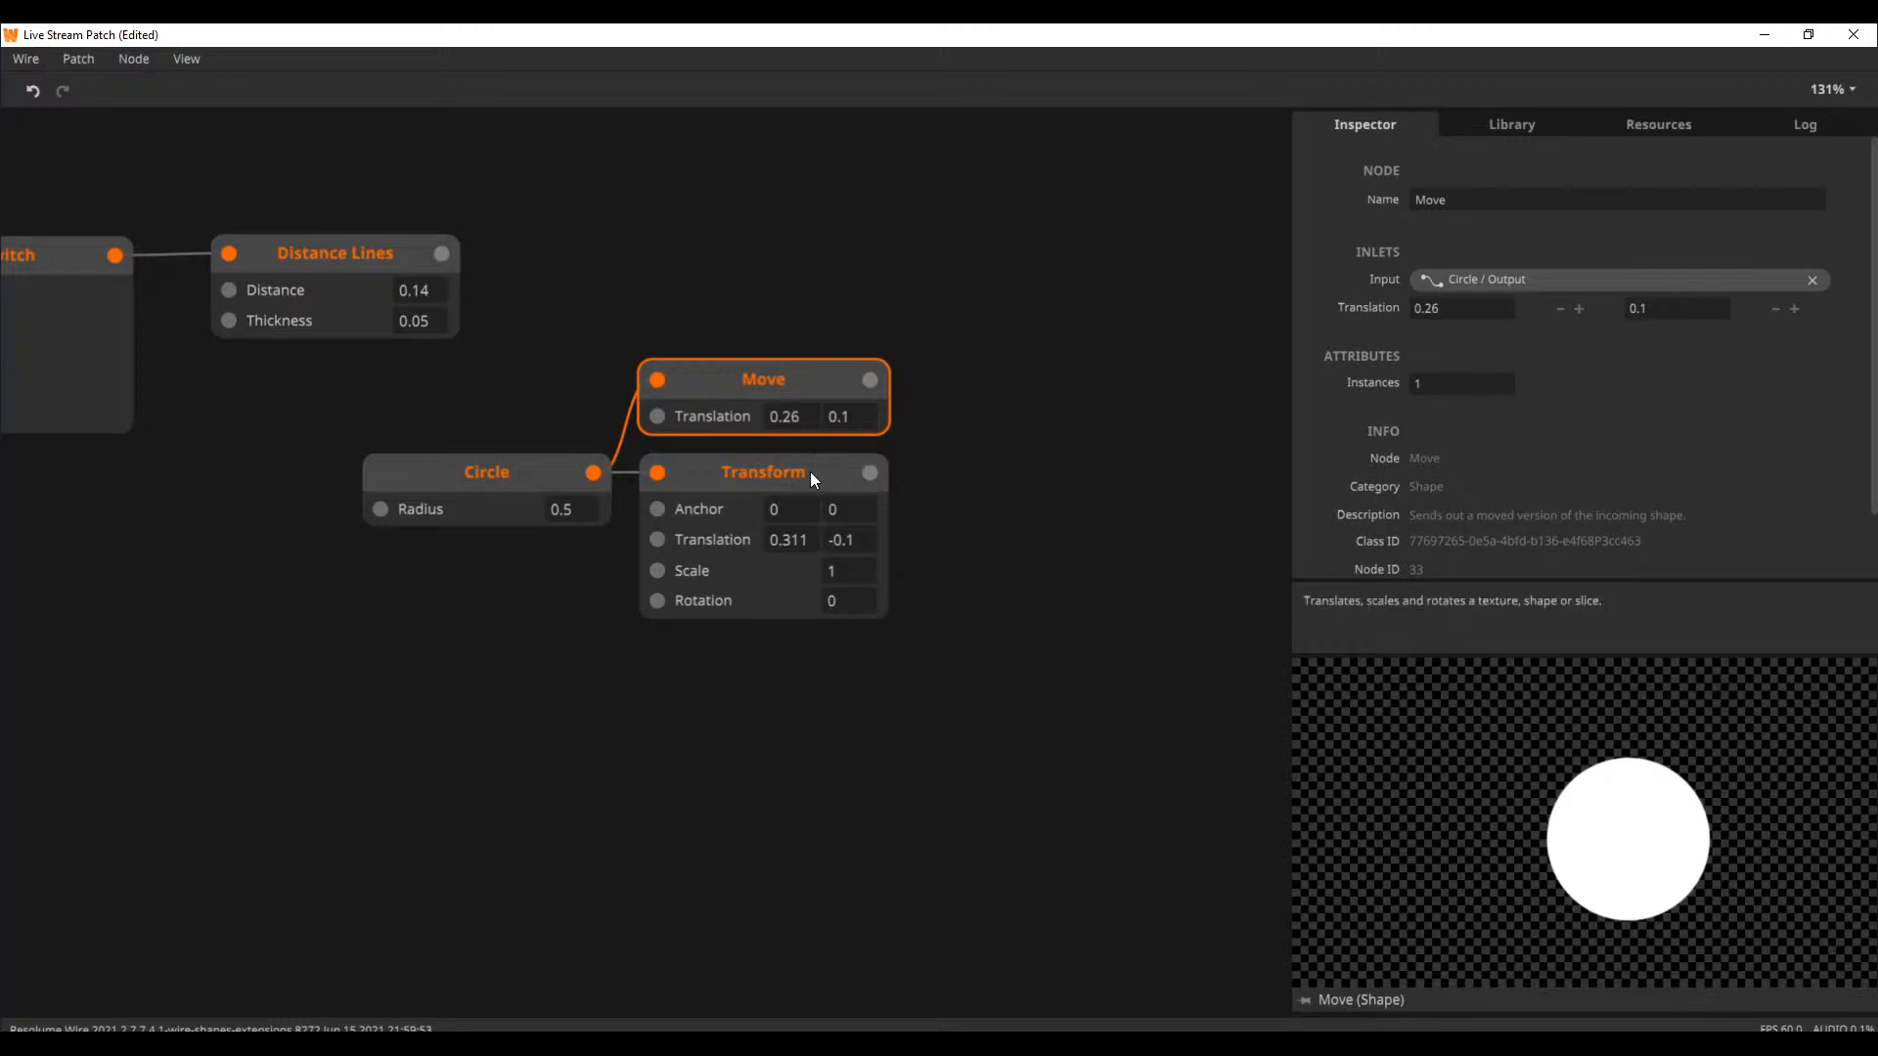
# Hide the Rotation, Anchor and Scale inlets on the Transform node, then preview the Move node for comparison
pyautogui.rightClick(732, 478)
pyautogui.moveTo(901, 913)
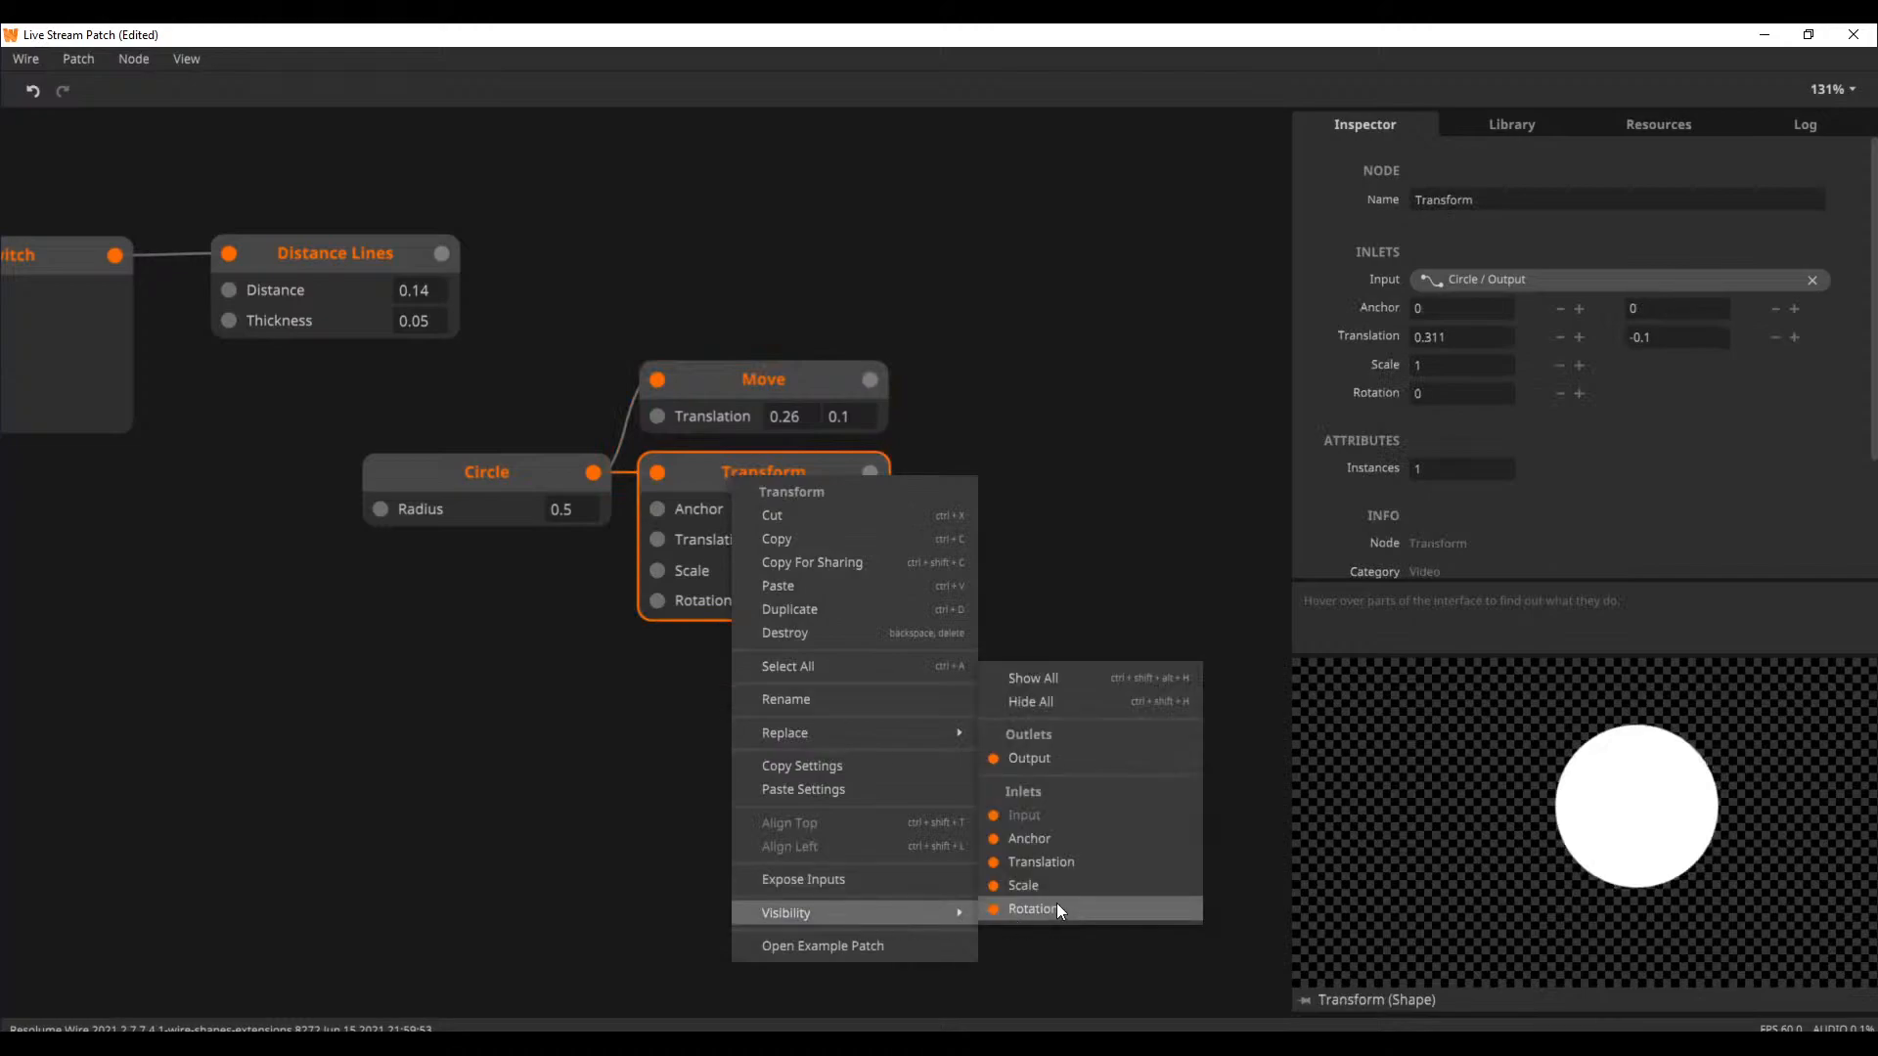
pyautogui.click(1057, 904)
pyautogui.rightClick(815, 477)
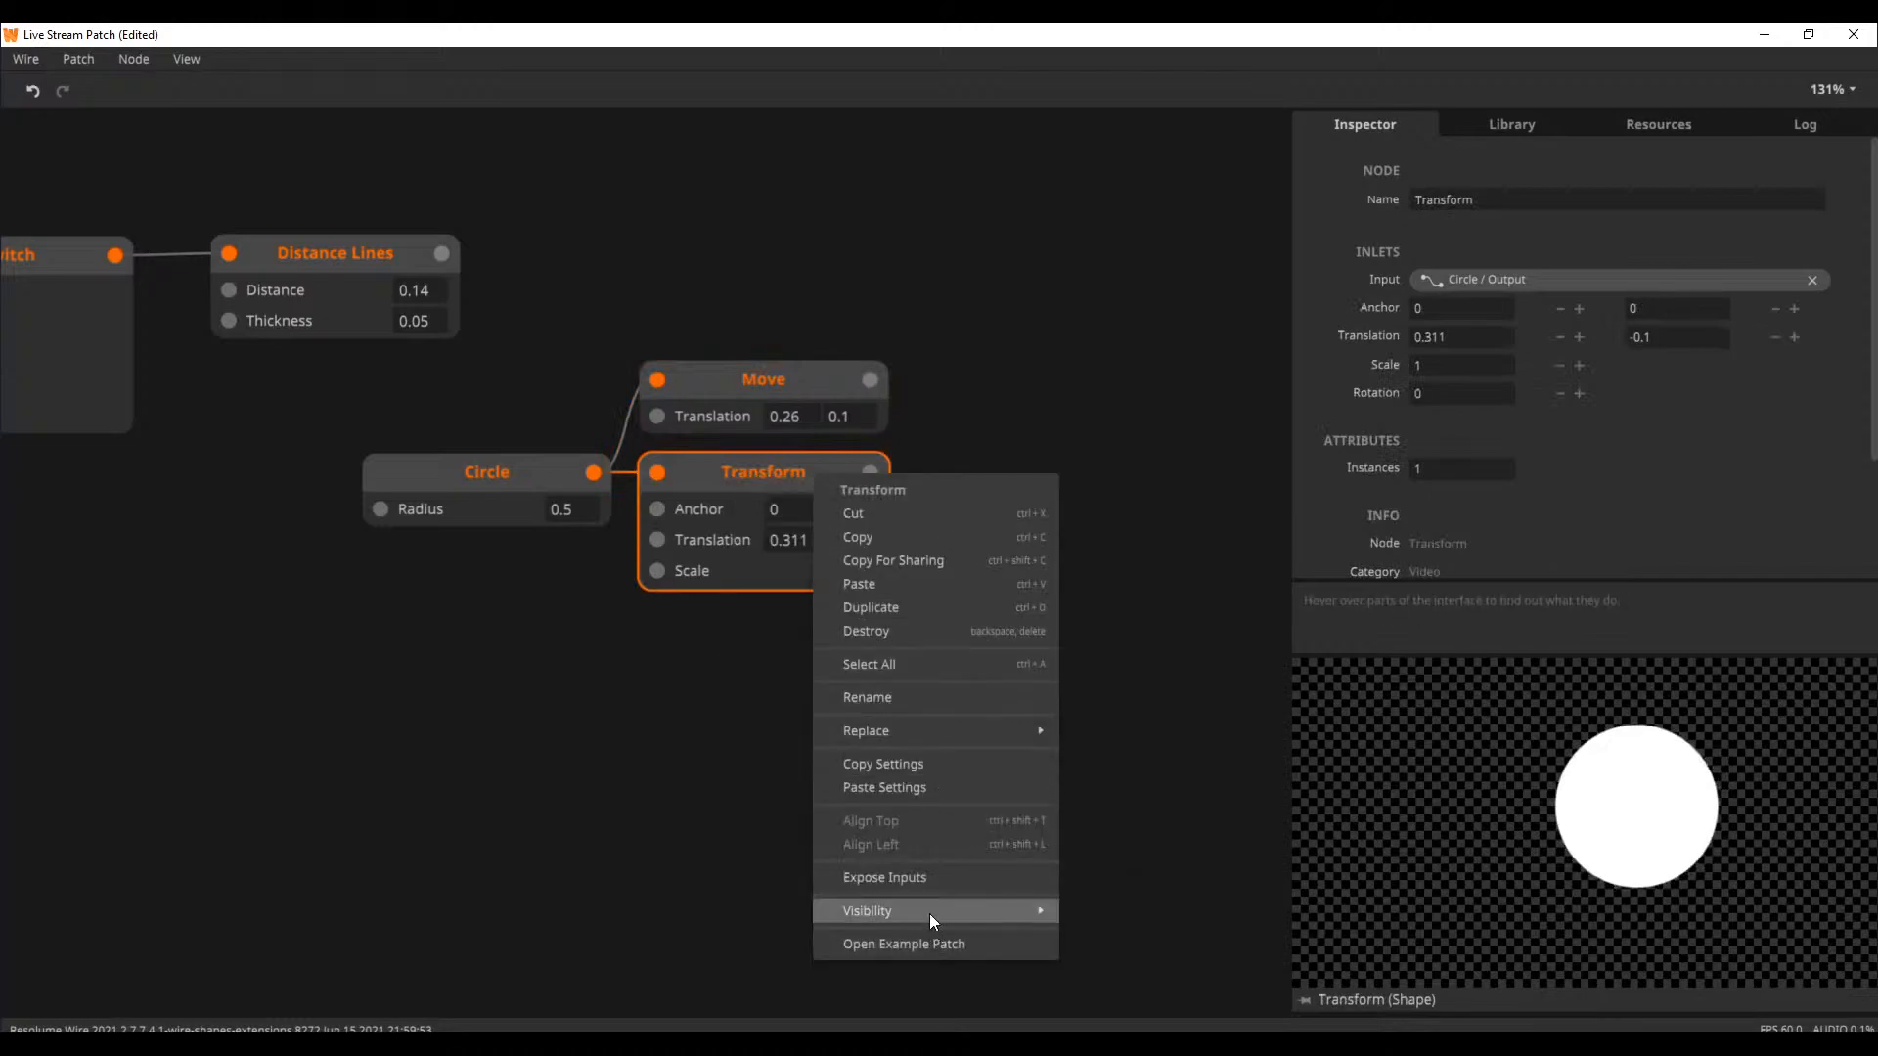
pyautogui.moveTo(1027, 911)
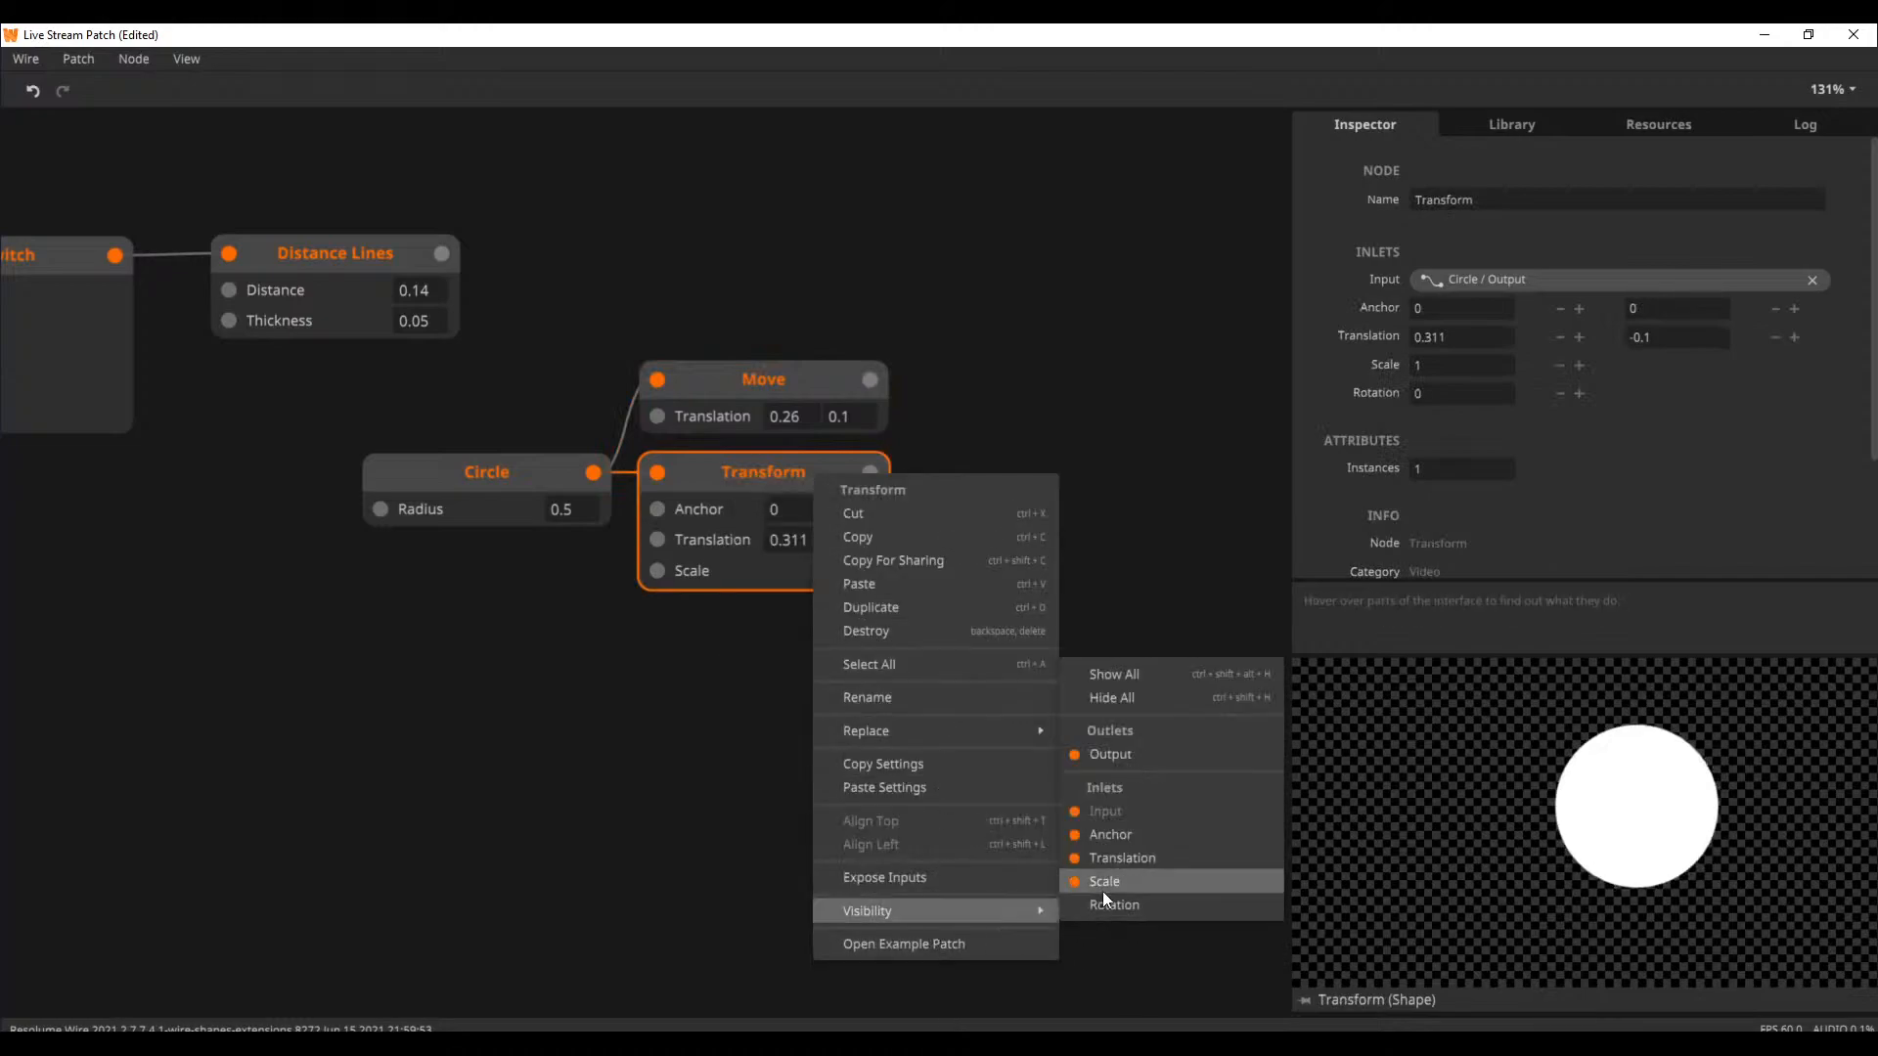
pyautogui.click(1119, 836)
pyautogui.rightClick(798, 499)
pyautogui.moveTo(941, 889)
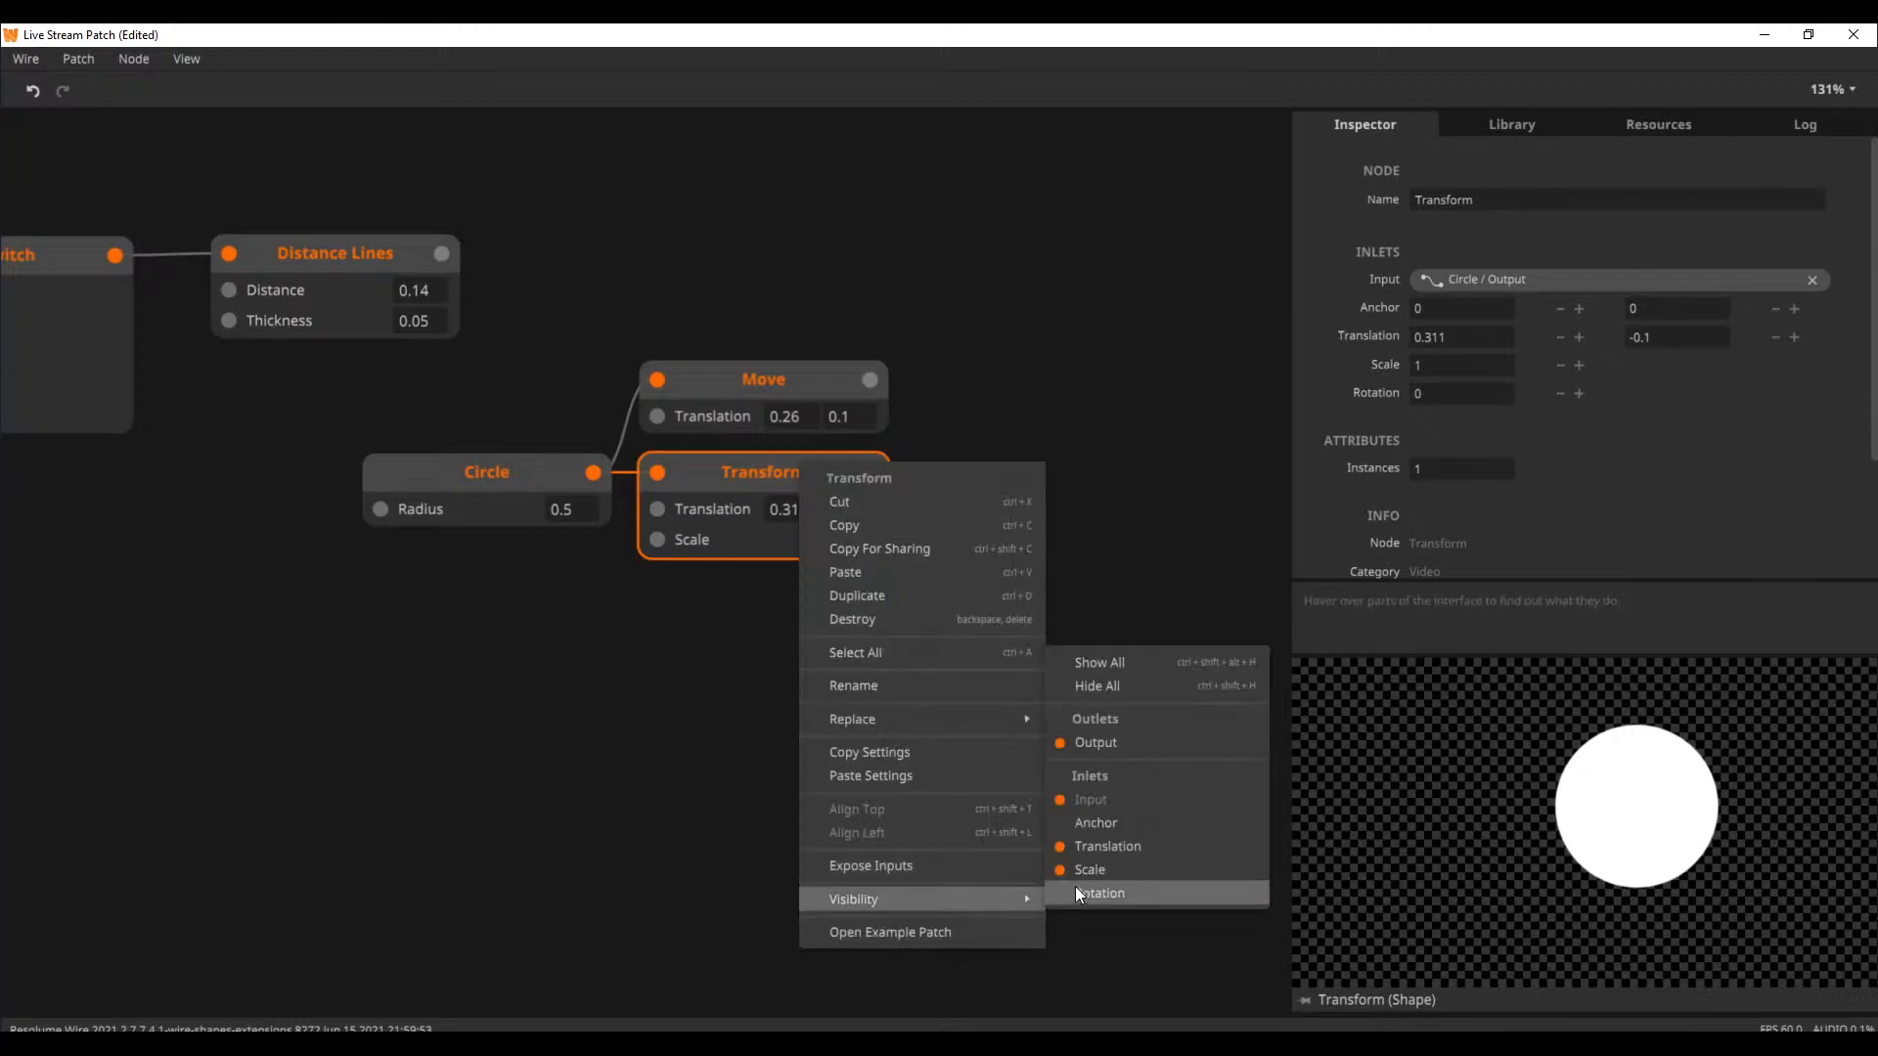
pyautogui.click(1072, 888)
pyautogui.moveTo(723, 467); pyautogui.dragTo(731, 471)
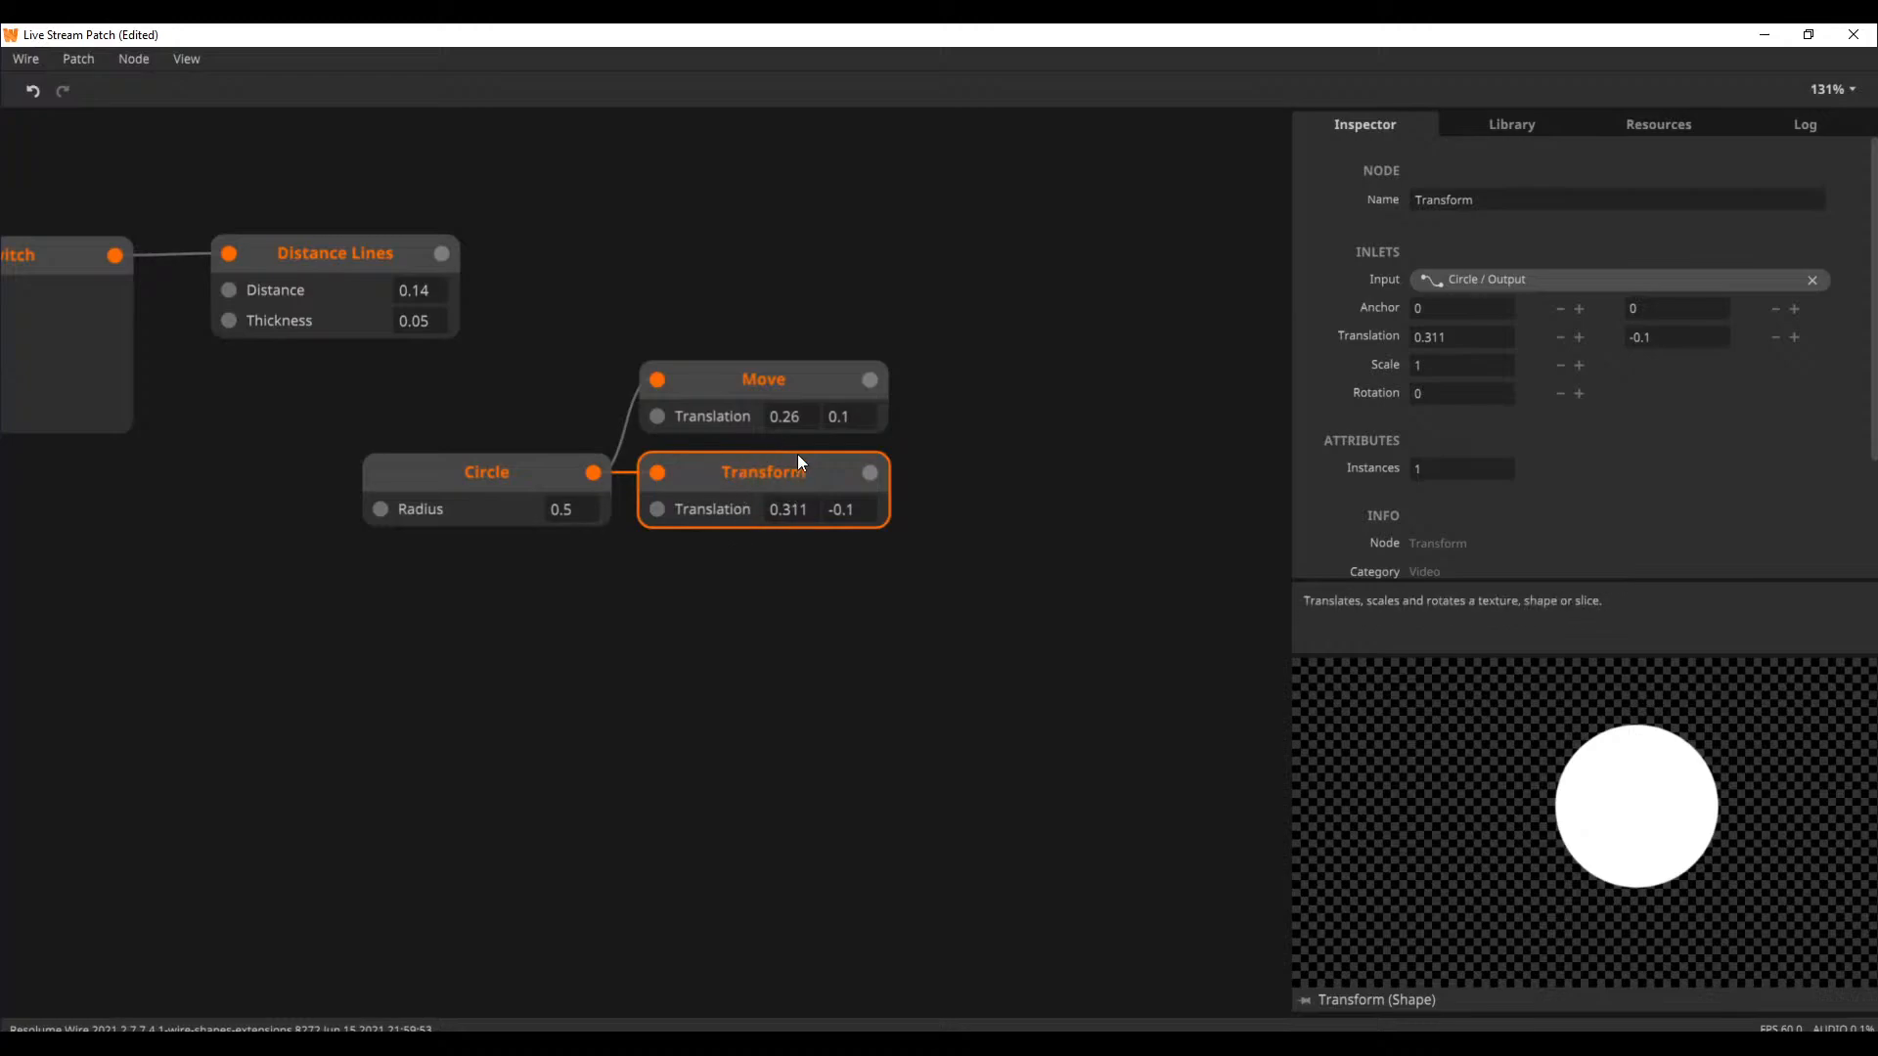
pyautogui.click(766, 405)
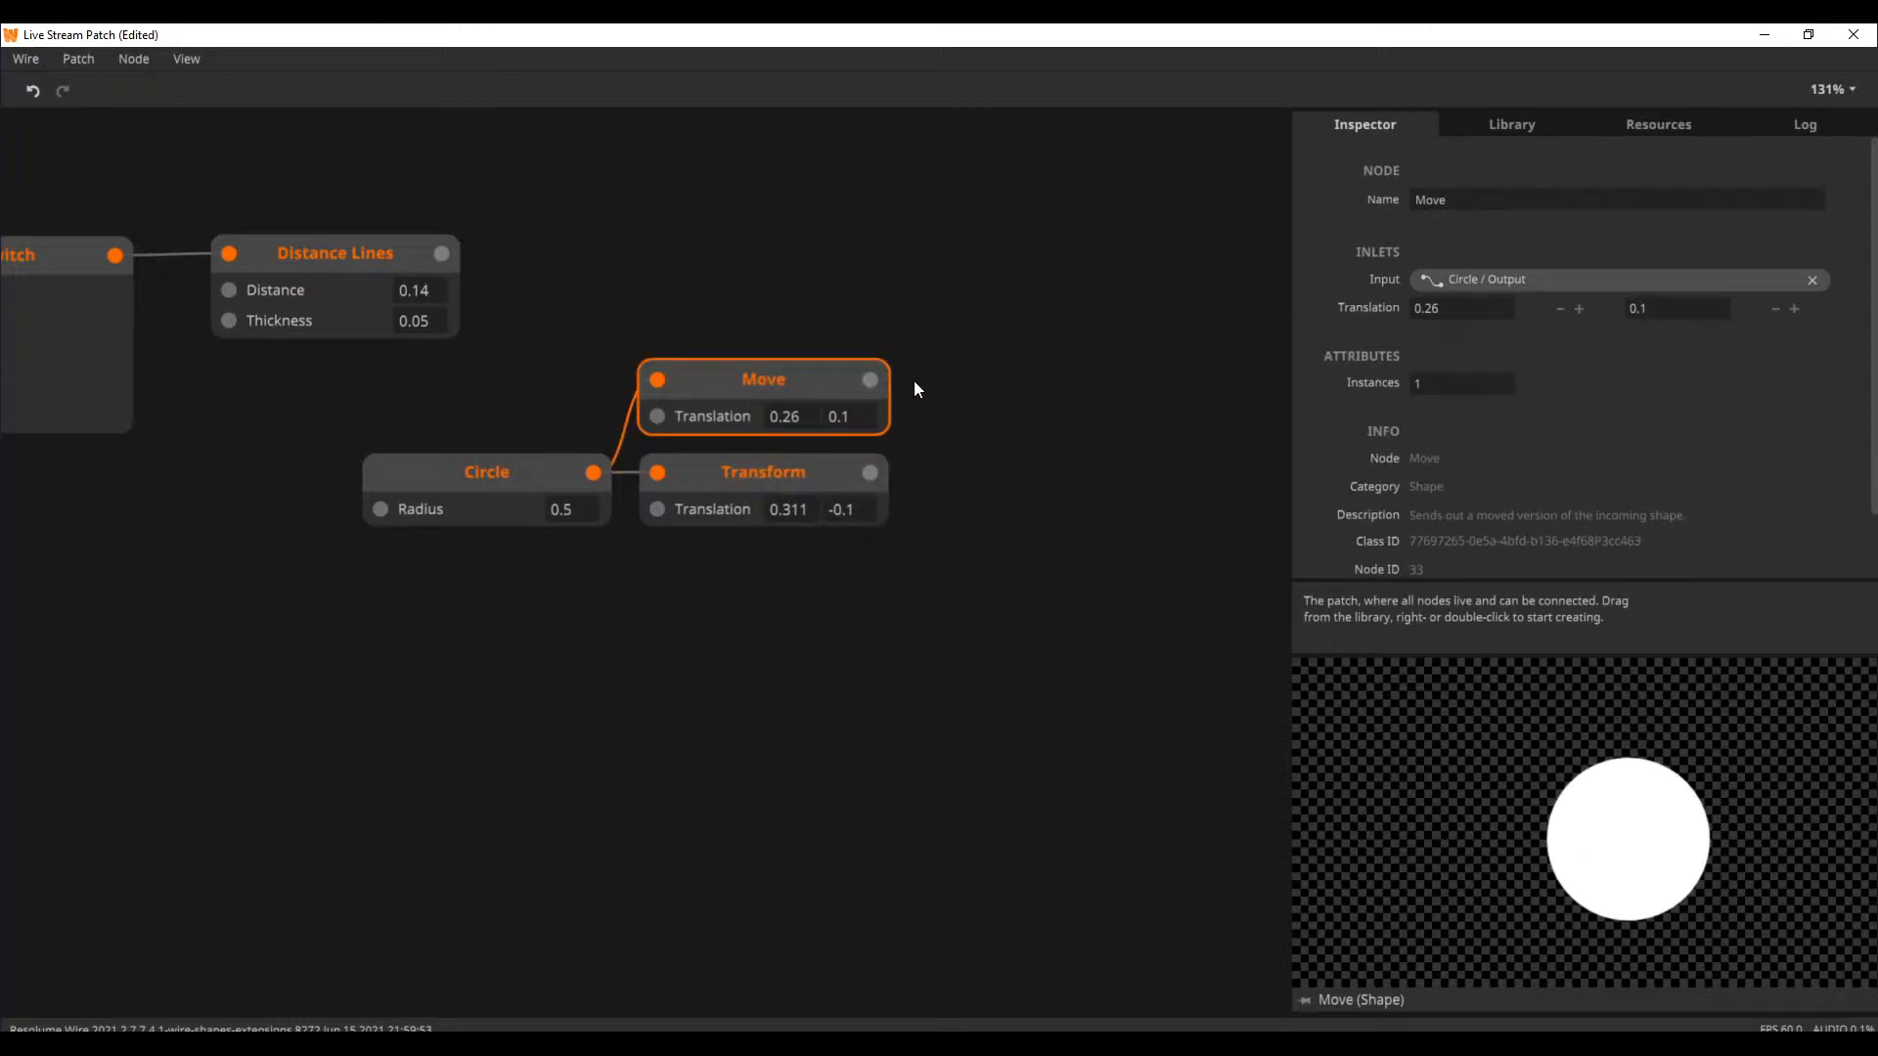
# Delete the Move and Transform nodes together with the Circle node that feeds them
pyautogui.moveTo(996, 376); pyautogui.dragTo(570, 534)
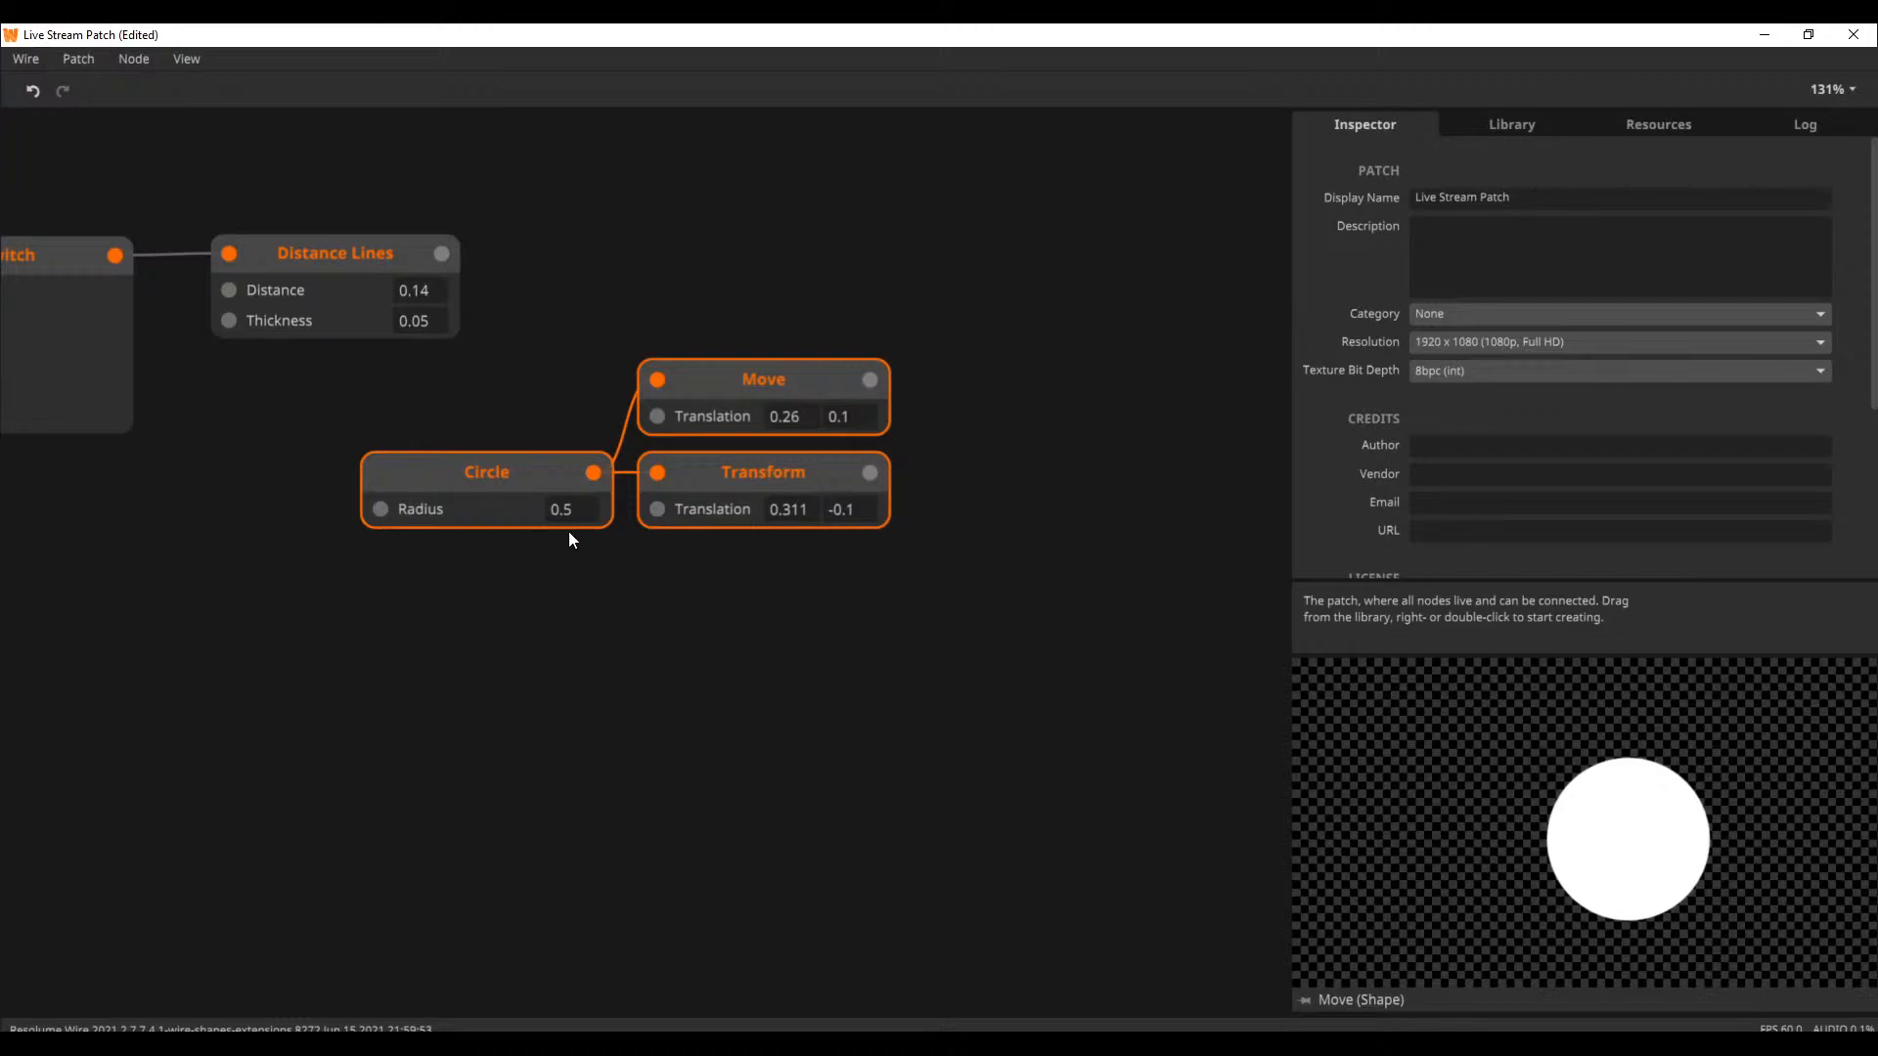
pyautogui.press('Delete')
pyautogui.moveTo(567, 531); pyautogui.dragTo(1016, 593)
pyautogui.scroll(-2, 937, 595)
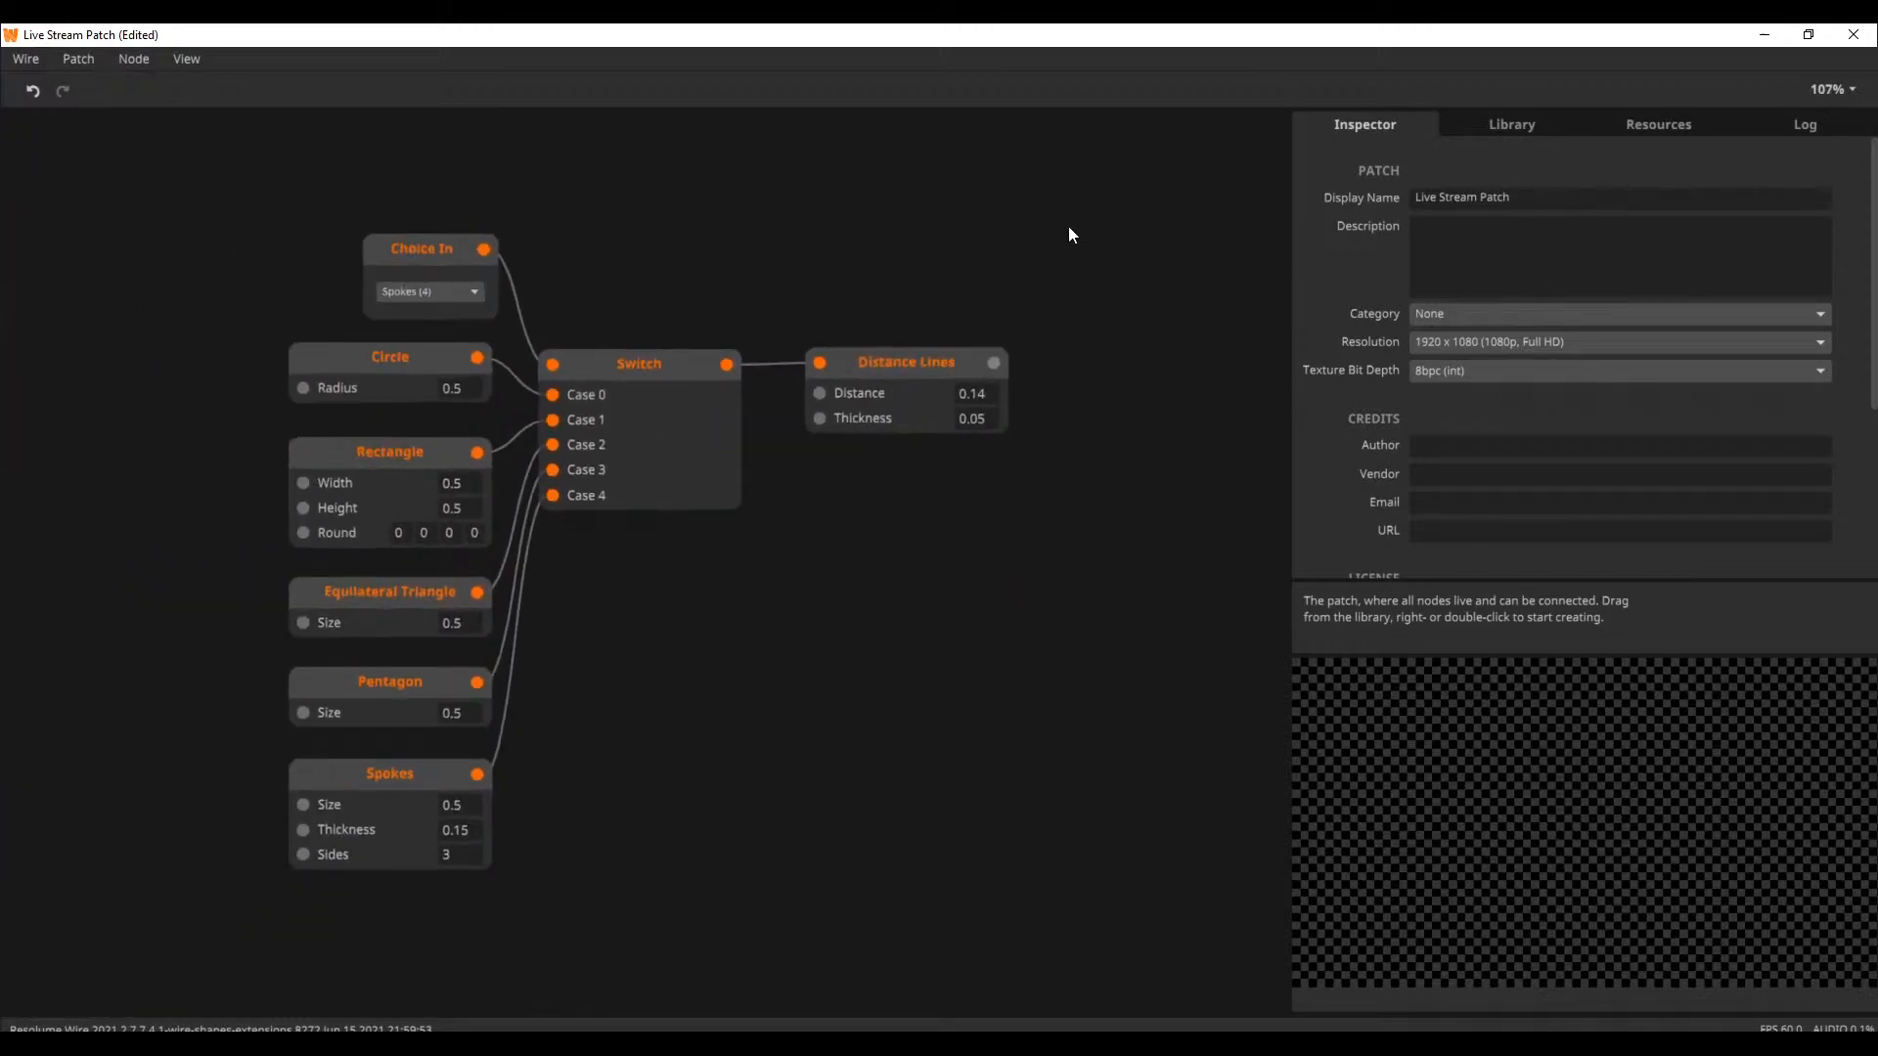
# Examine the Sine and Bezier nodes above the Switch network and return to the Switch and Distance Lines nodes
pyautogui.moveTo(1068, 231); pyautogui.dragTo(935, 587)
pyautogui.moveTo(960, 386); pyautogui.dragTo(683, 591)
pyautogui.moveTo(494, 391); pyautogui.dragTo(646, 626)
pyautogui.moveTo(403, 204); pyautogui.dragTo(412, 439)
pyautogui.moveTo(427, 299); pyautogui.dragTo(624, 596)
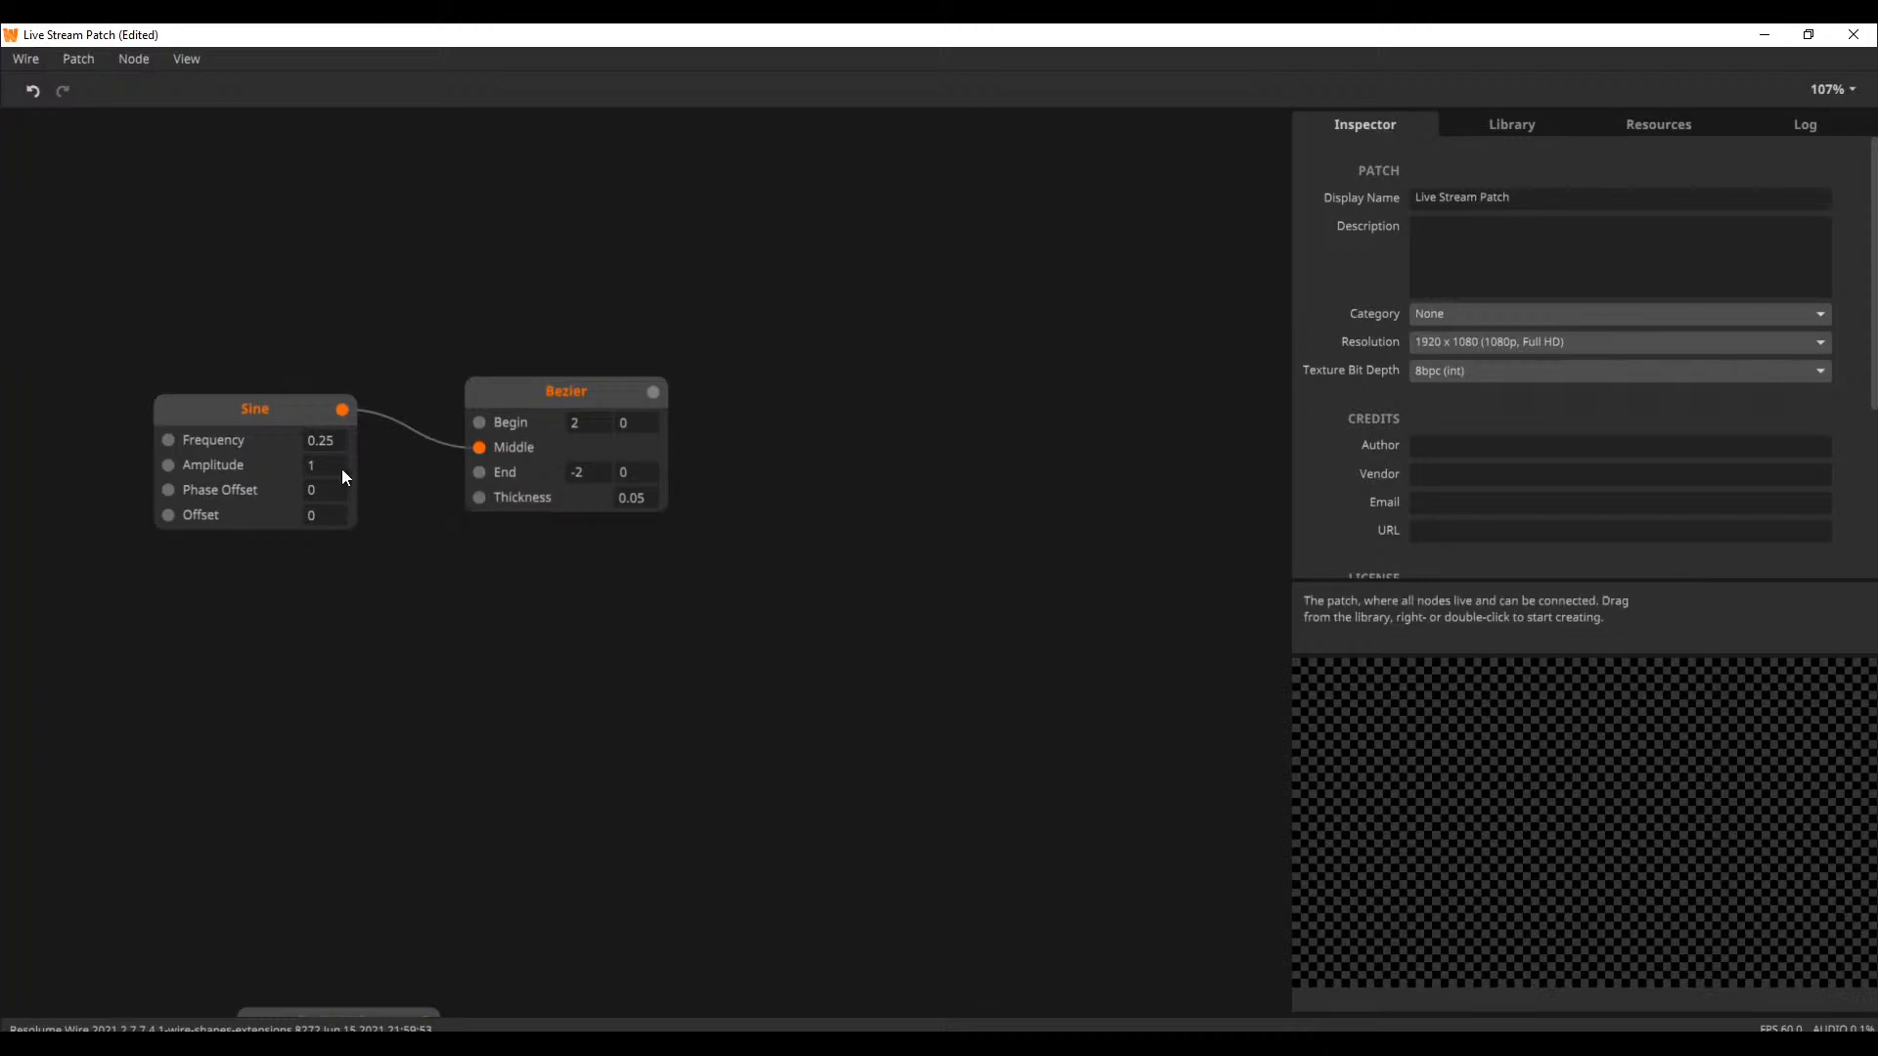
pyautogui.moveTo(626, 723); pyautogui.dragTo(679, 344)
pyautogui.moveTo(712, 685); pyautogui.dragTo(647, 221)
pyautogui.moveTo(479, 812); pyautogui.dragTo(620, 257)
pyautogui.moveTo(827, 414); pyautogui.dragTo(669, 308)
# Add the Shape category's Subtract node beside the Distance Lines node
pyautogui.doubleClick(1056, 434)
pyautogui.write('sub')
pyautogui.press('Down')
pyautogui.press('Down')
pyautogui.press('Return')
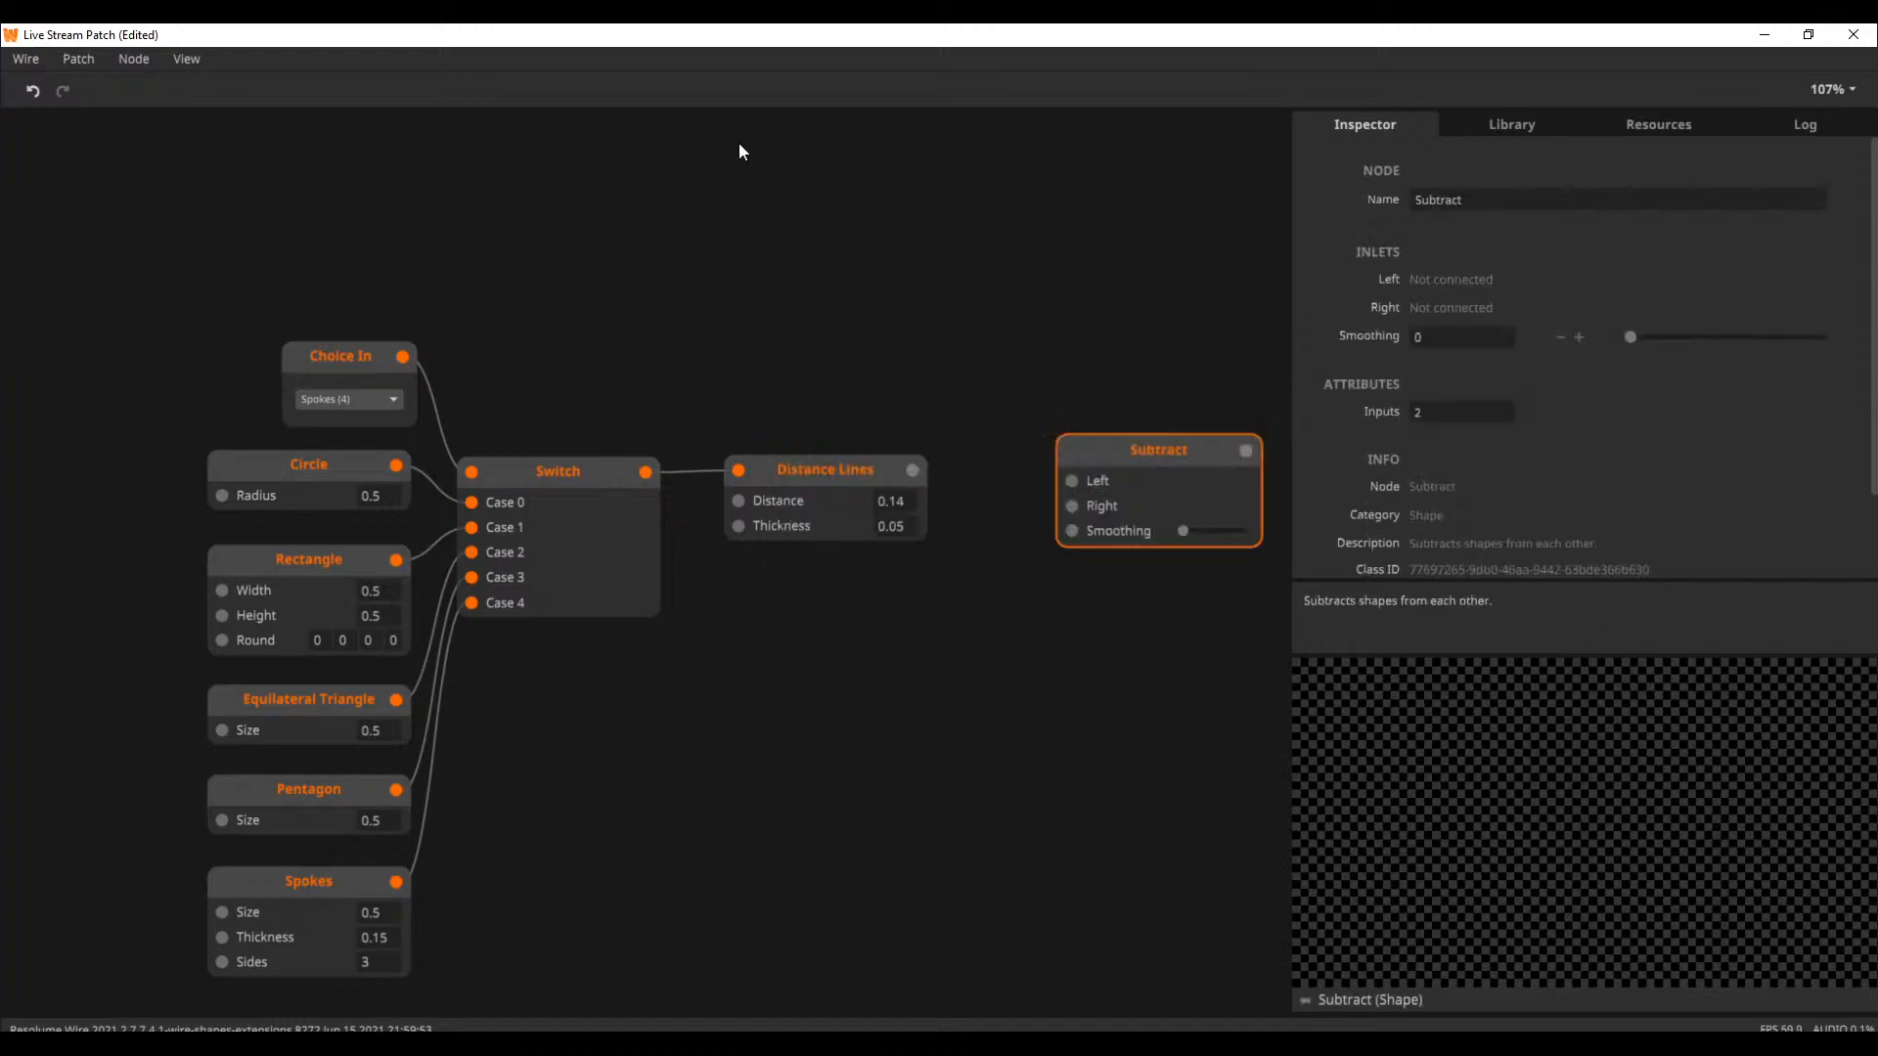
# Connect Switch to Subtract's Left inlet and Distance Lines to its Right inlet, and preview the result
pyautogui.moveTo(645, 471); pyautogui.dragTo(1074, 510)
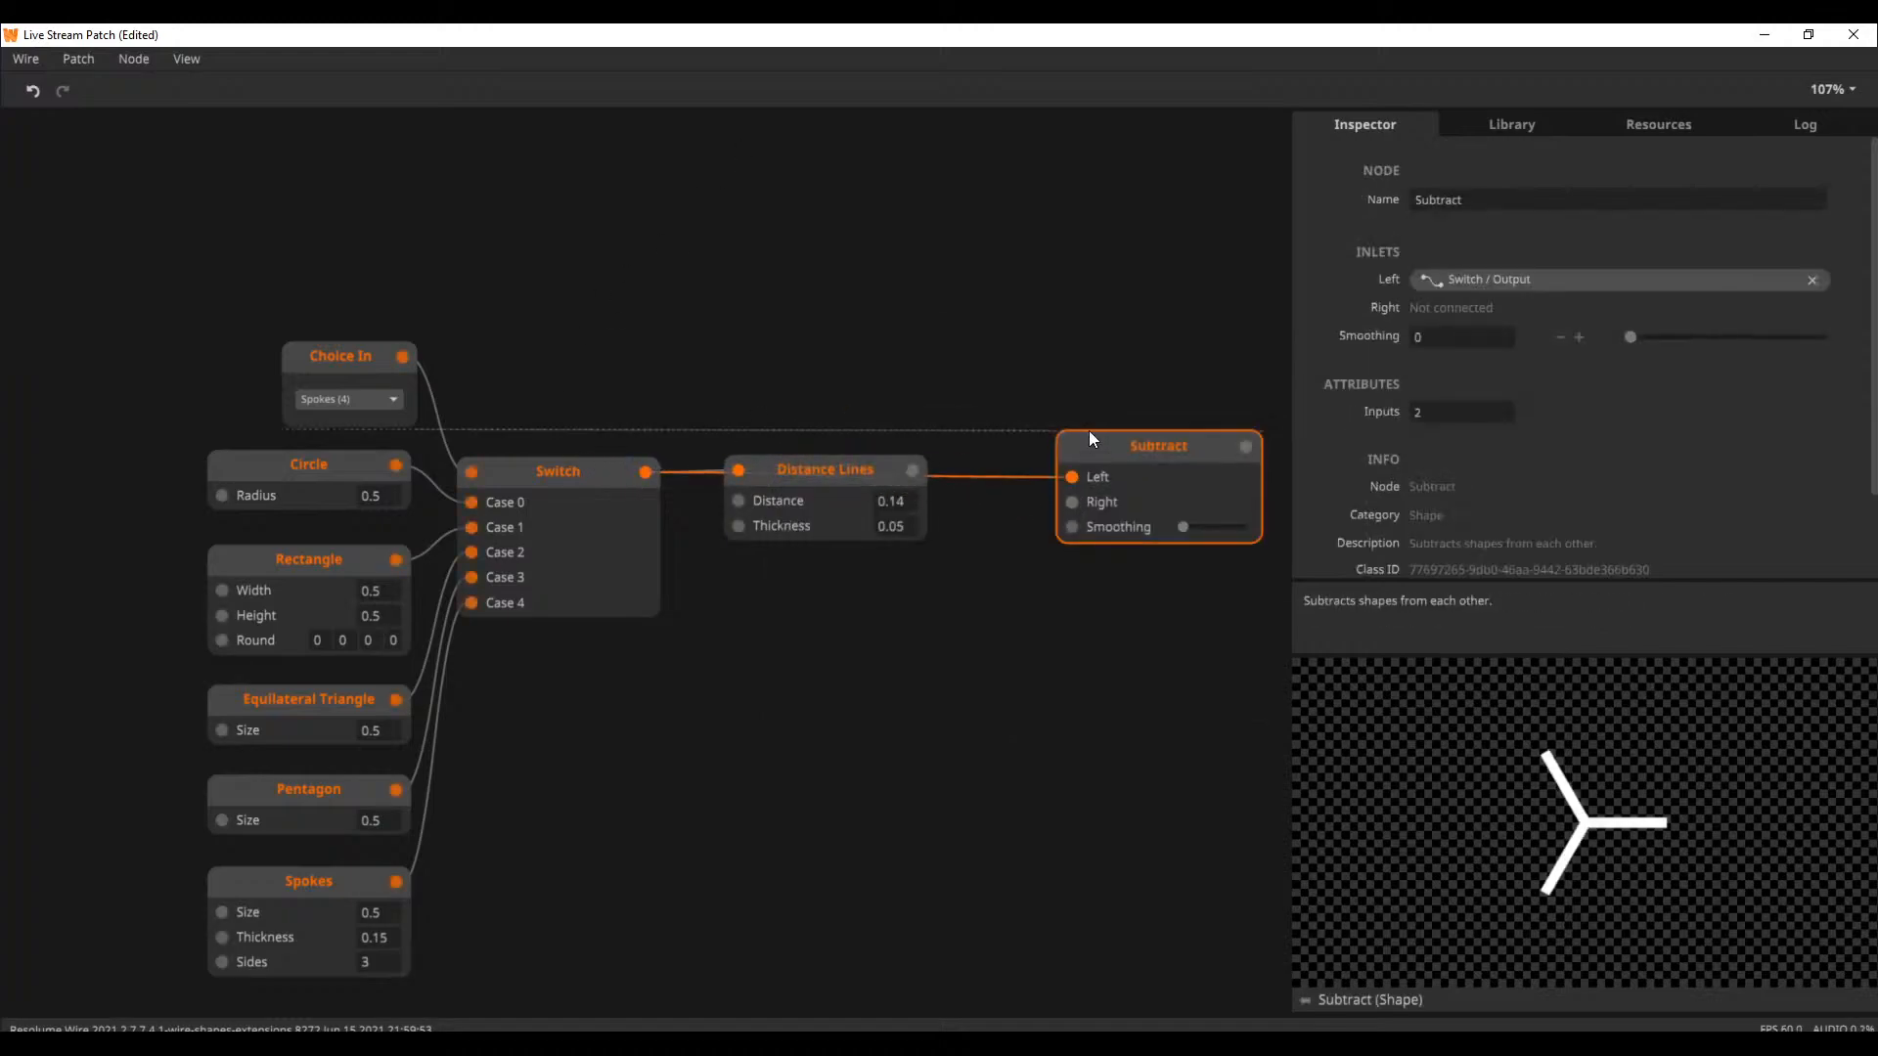
pyautogui.moveTo(1093, 444); pyautogui.dragTo(1034, 309)
pyautogui.moveTo(912, 470); pyautogui.dragTo(1012, 371)
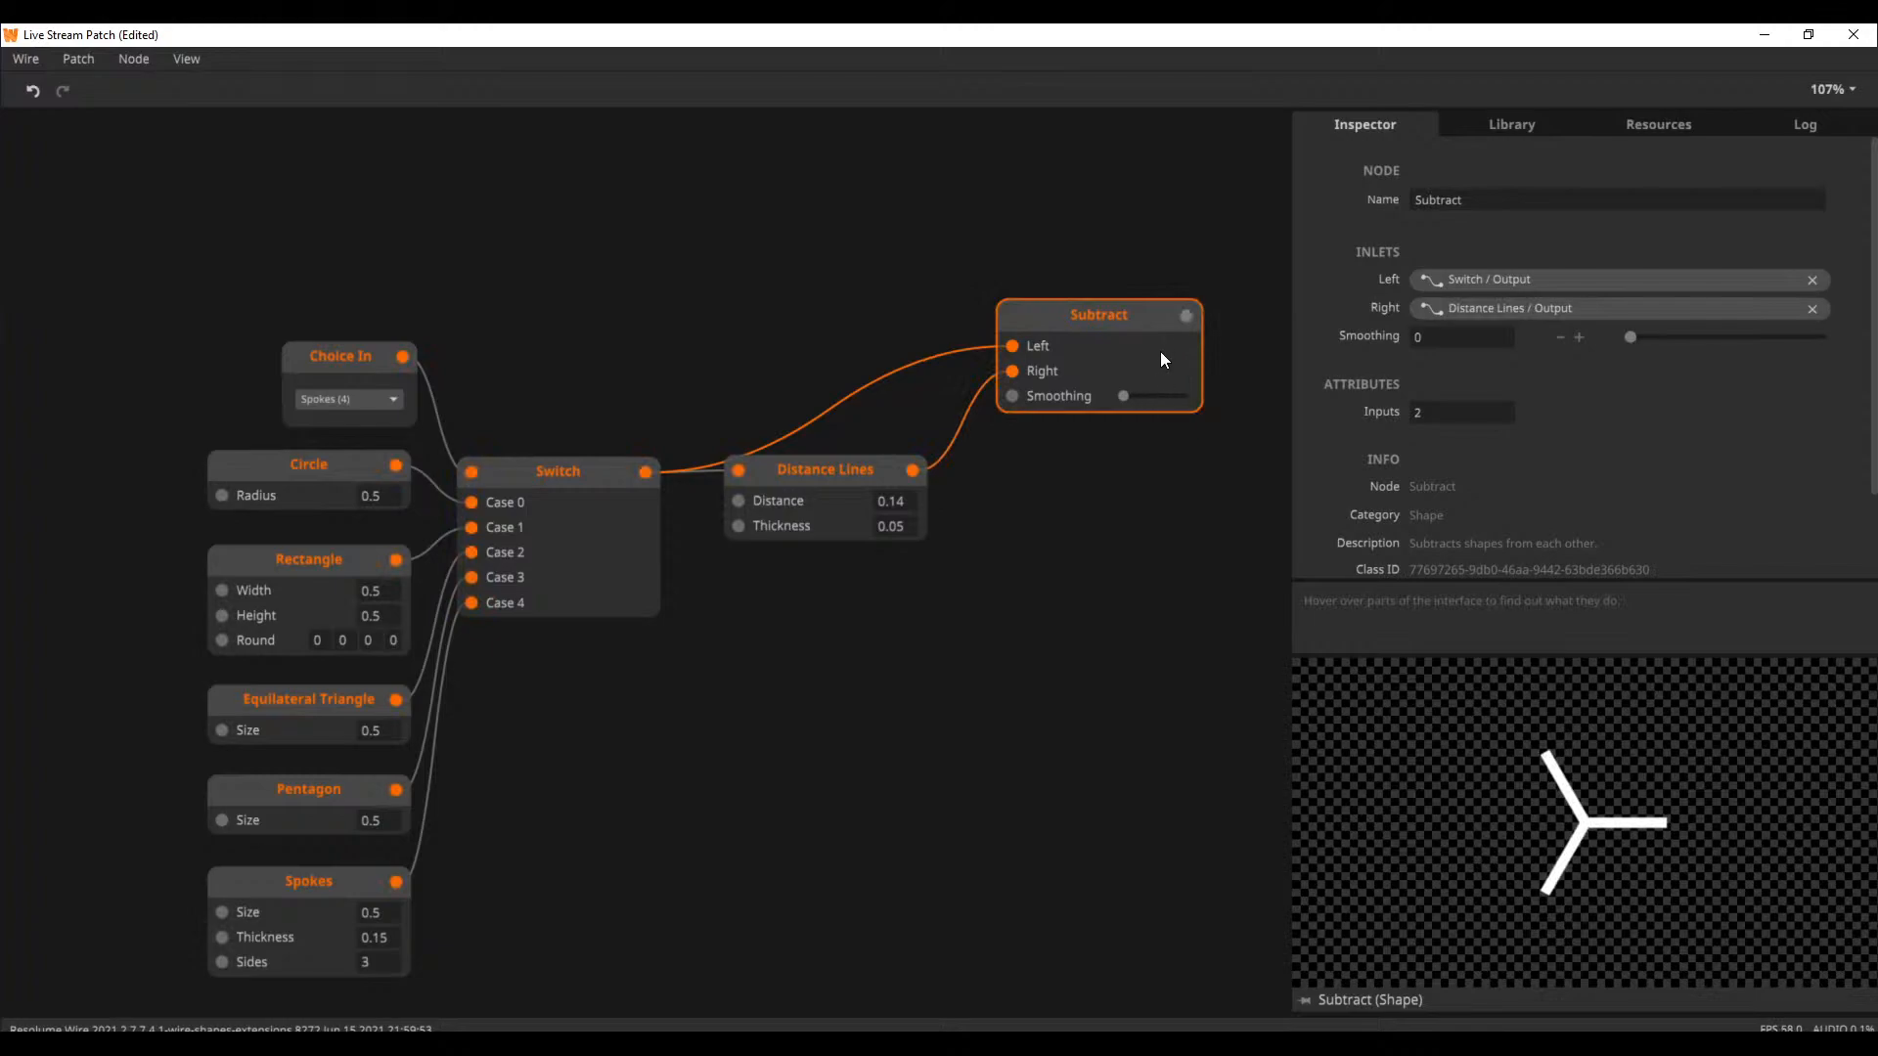
pyautogui.click(826, 471)
pyautogui.click(1087, 315)
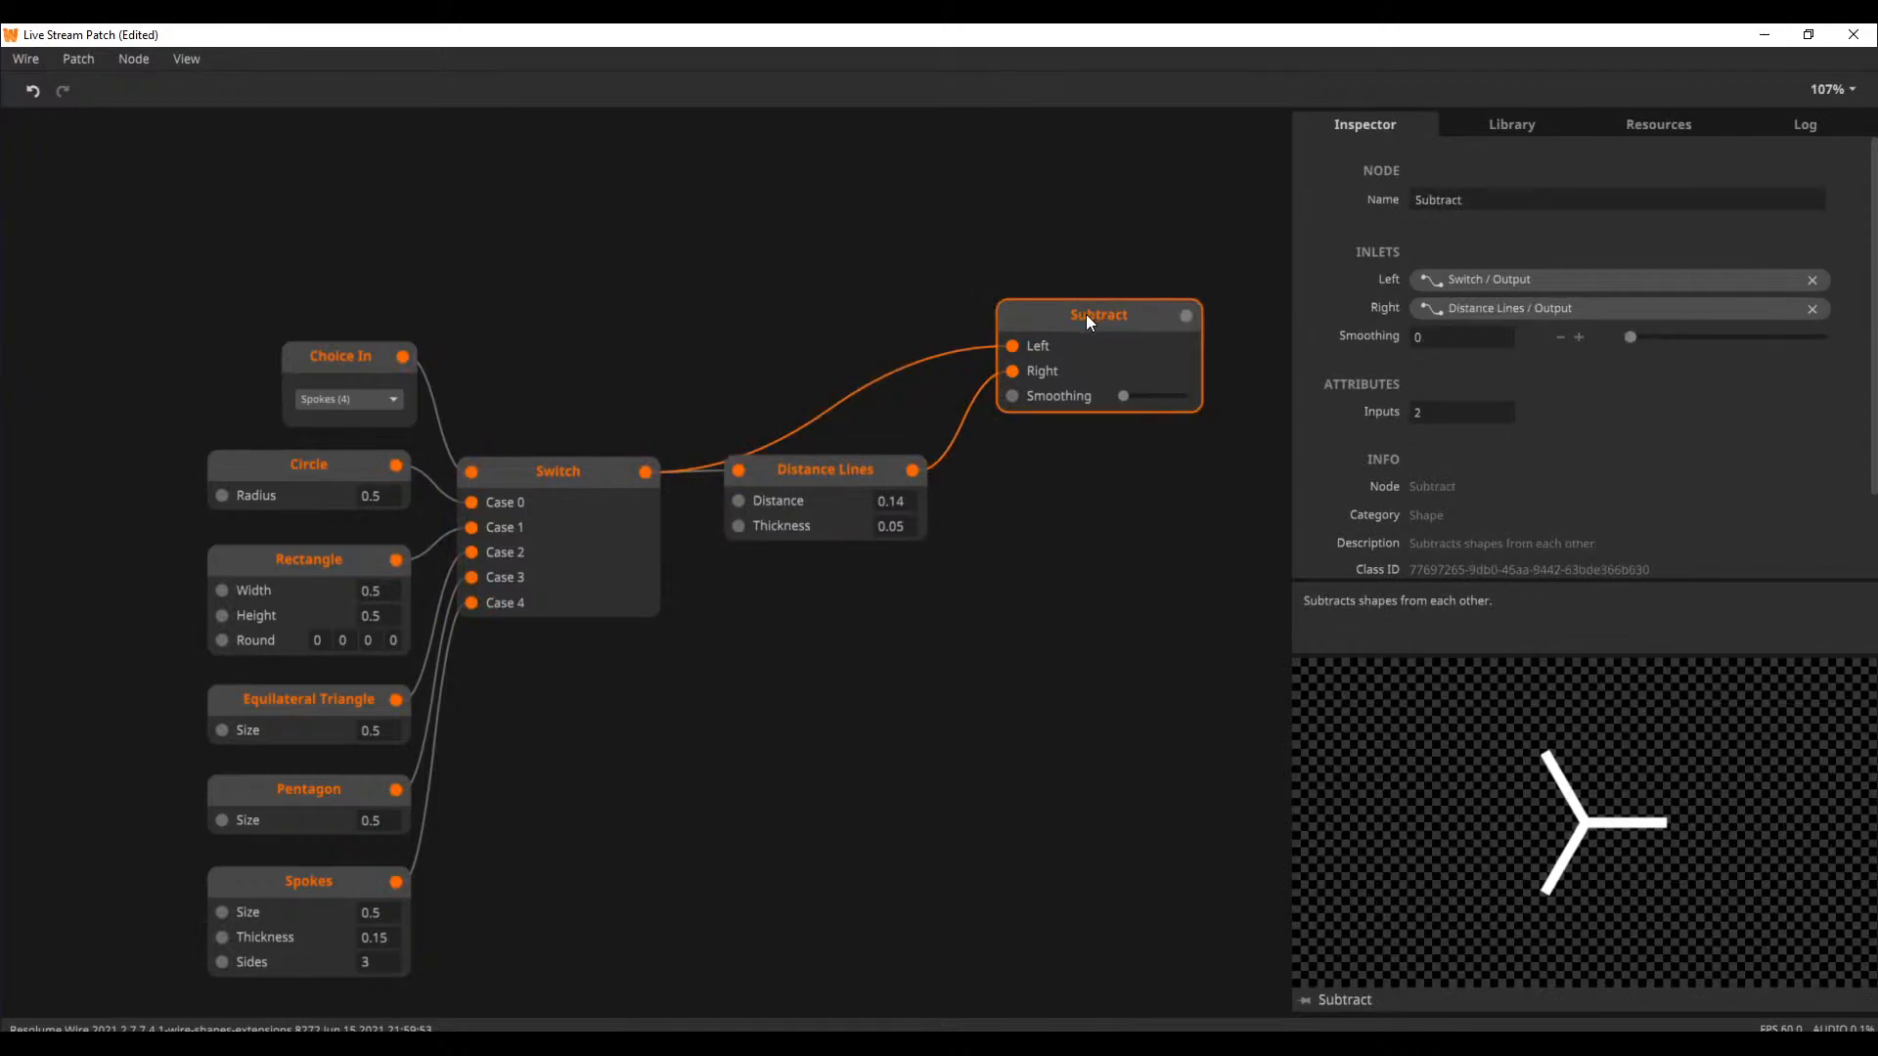
# Swap the Subtract inputs so Distance Lines feeds Left and Switch feeds Right, and compare the Subtract and Distance Lines previews
pyautogui.moveTo(1029, 370); pyautogui.dragTo(1013, 348)
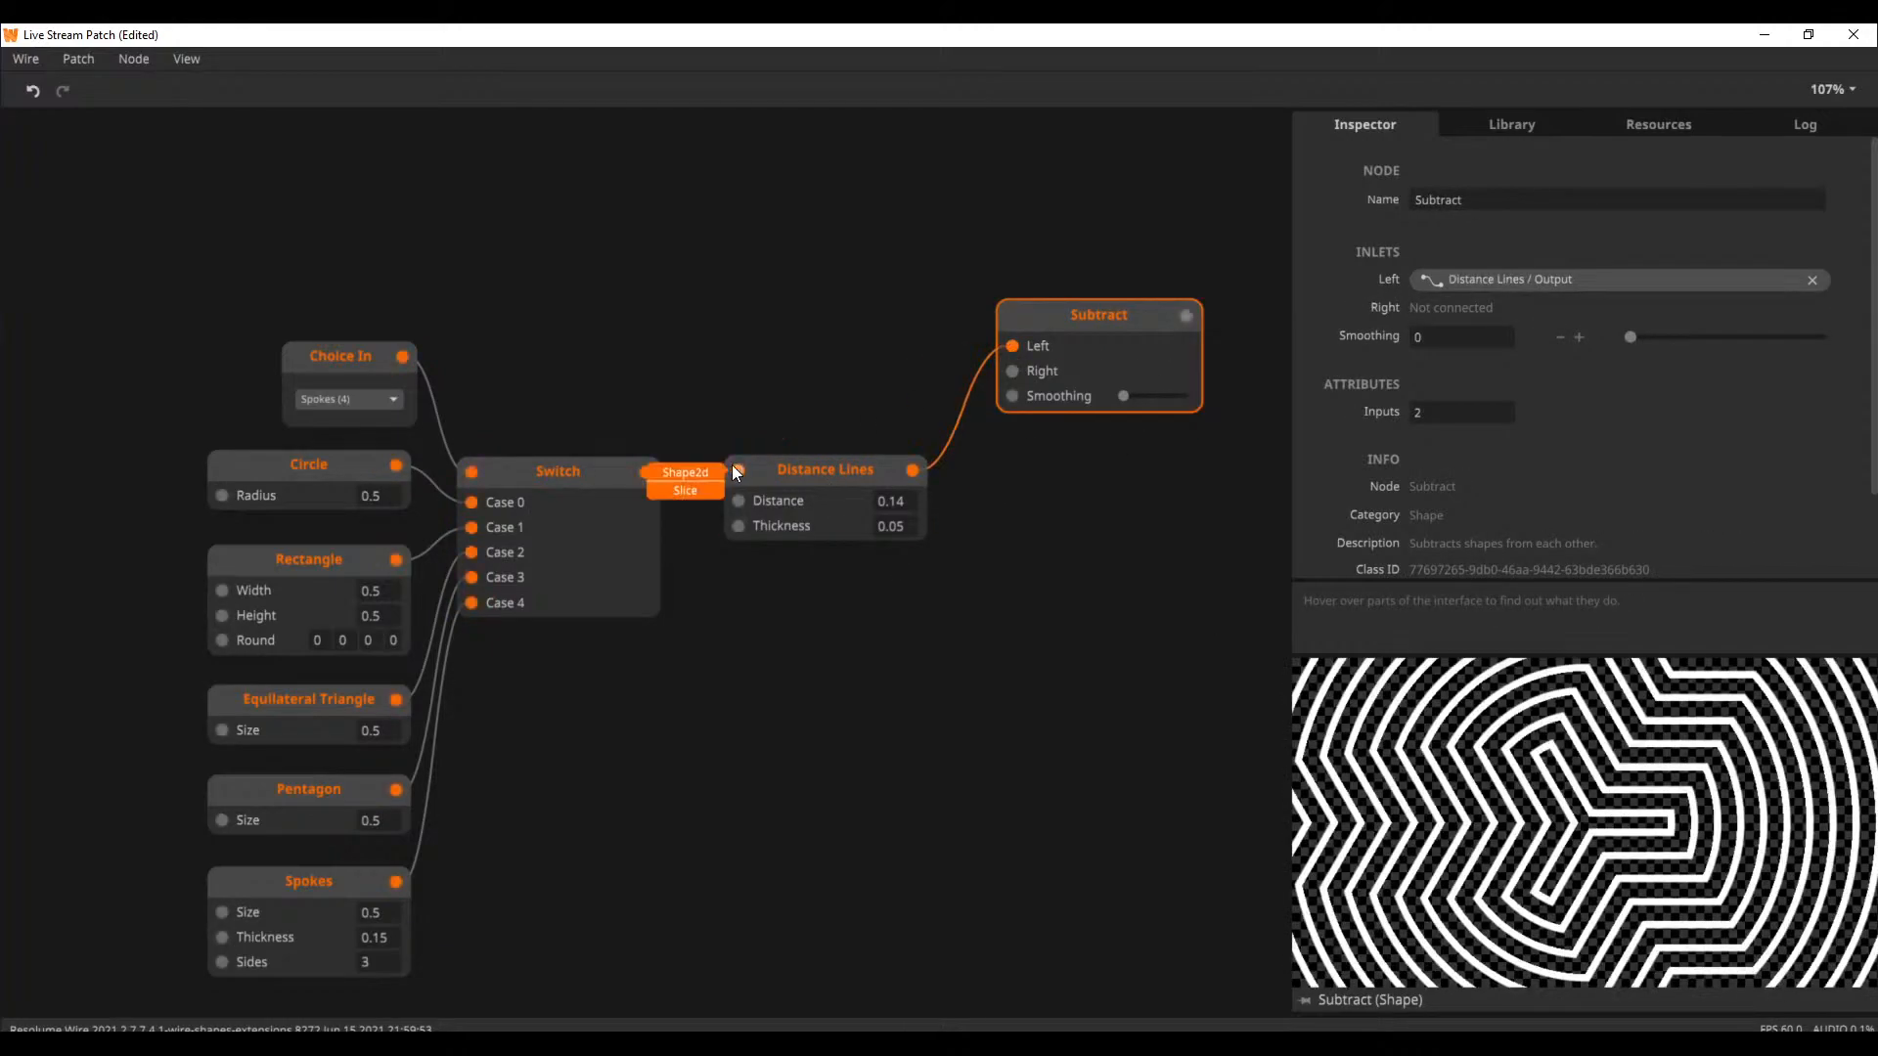
pyautogui.moveTo(649, 466); pyautogui.dragTo(1023, 371)
pyautogui.moveTo(1113, 314); pyautogui.dragTo(1113, 355)
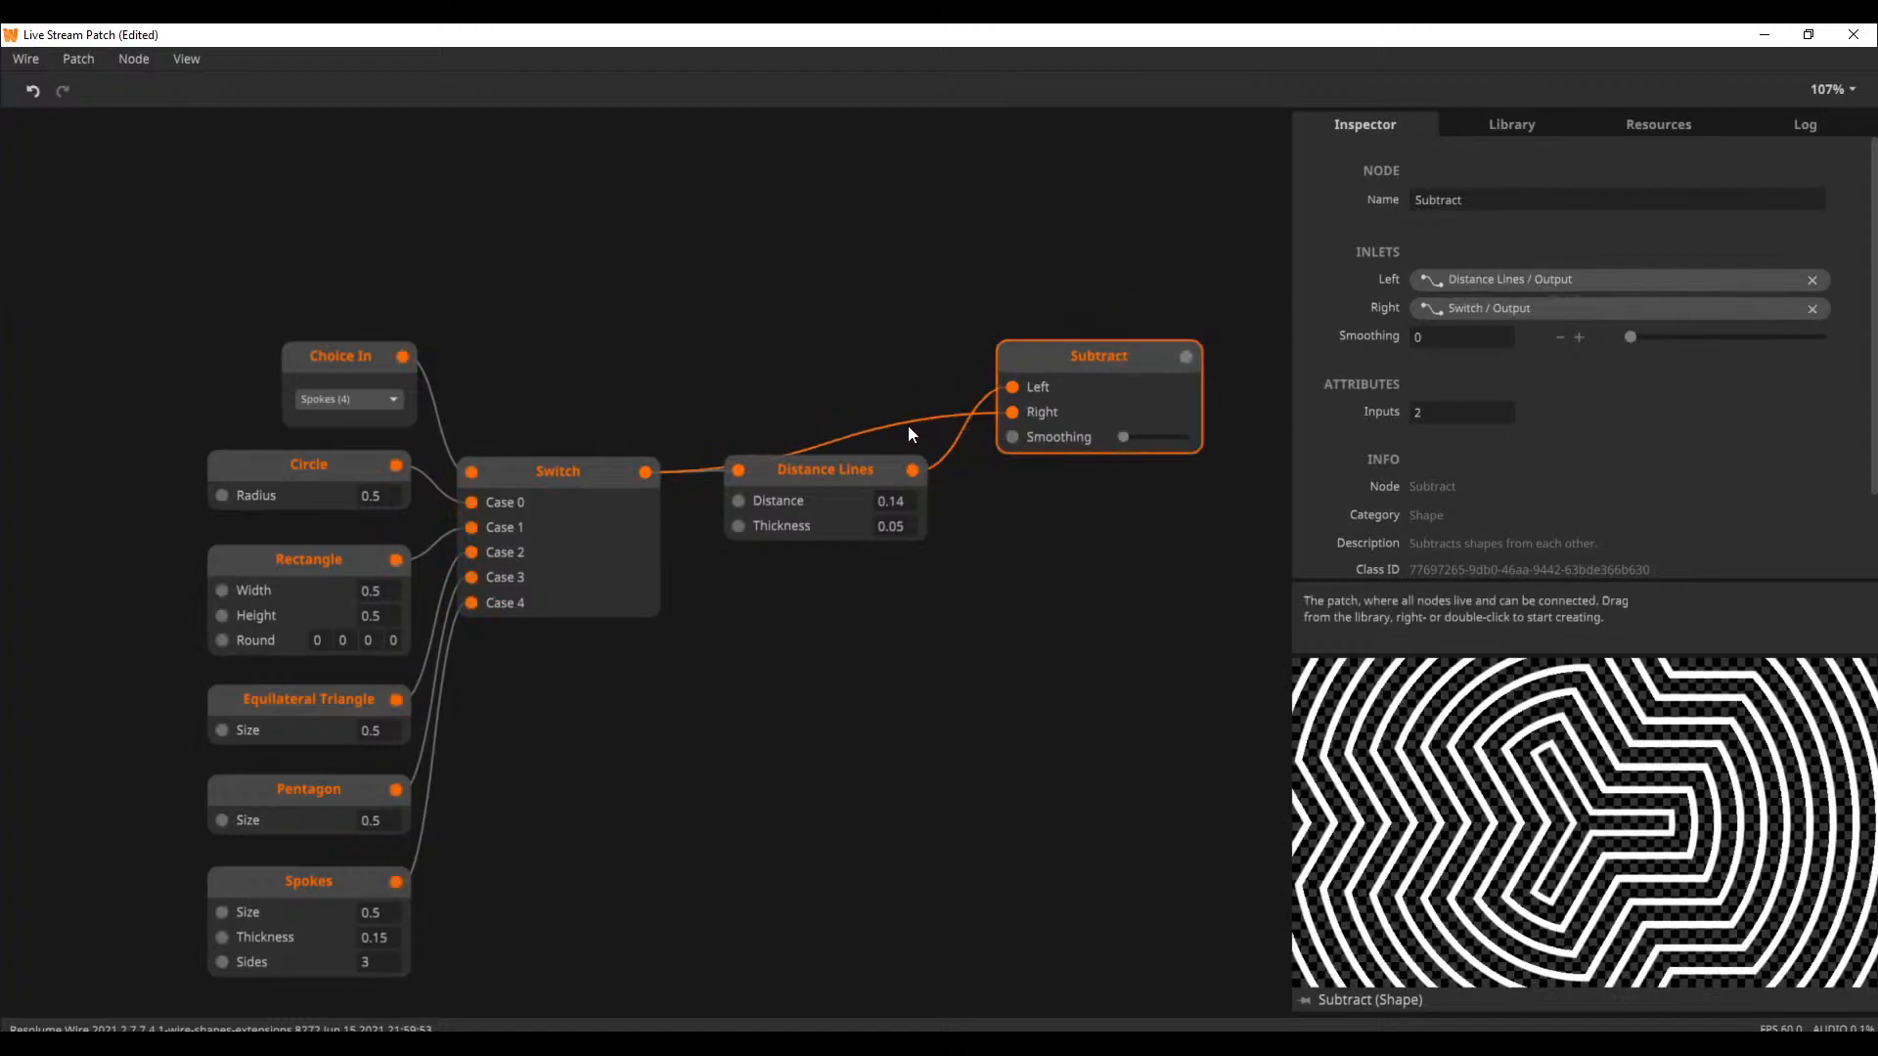
pyautogui.click(882, 483)
pyautogui.click(1118, 383)
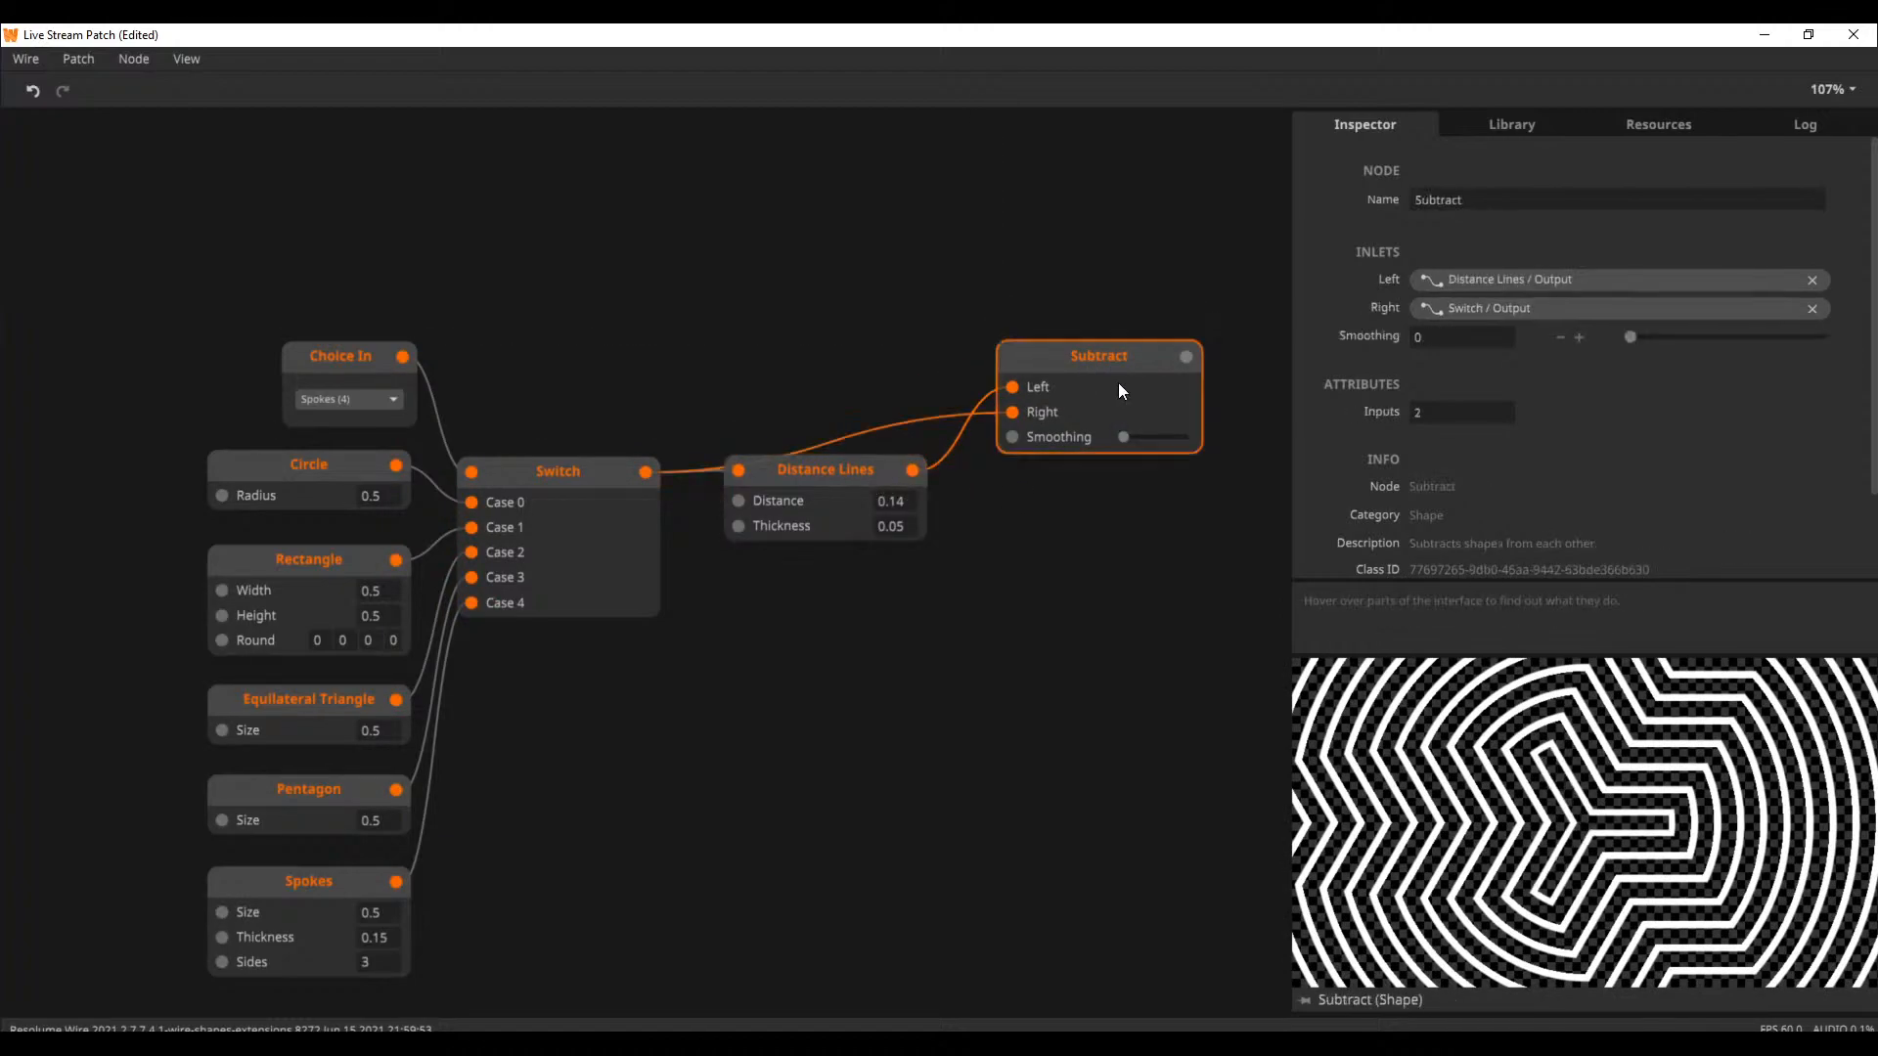
pyautogui.click(830, 471)
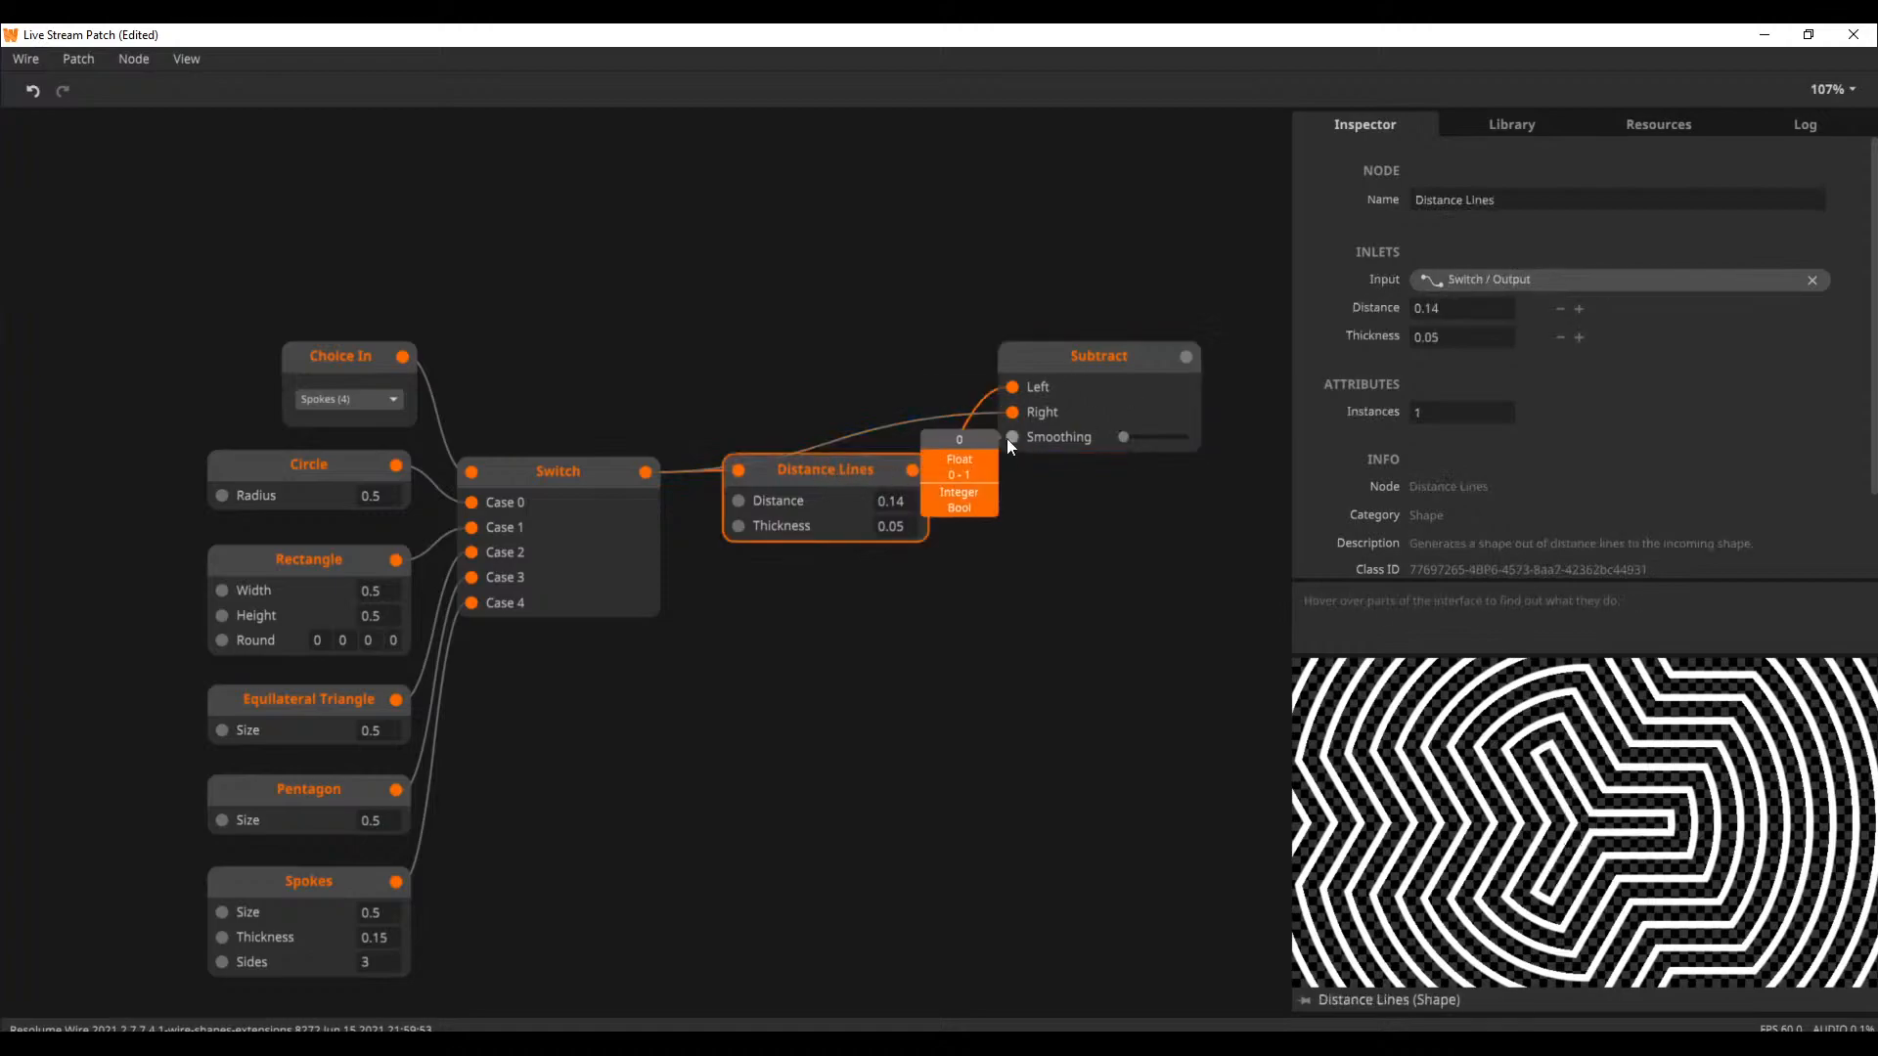
# Delete the Subtract node connected to Switch and Distance Lines
pyautogui.click(1072, 393)
pyautogui.press('Delete')
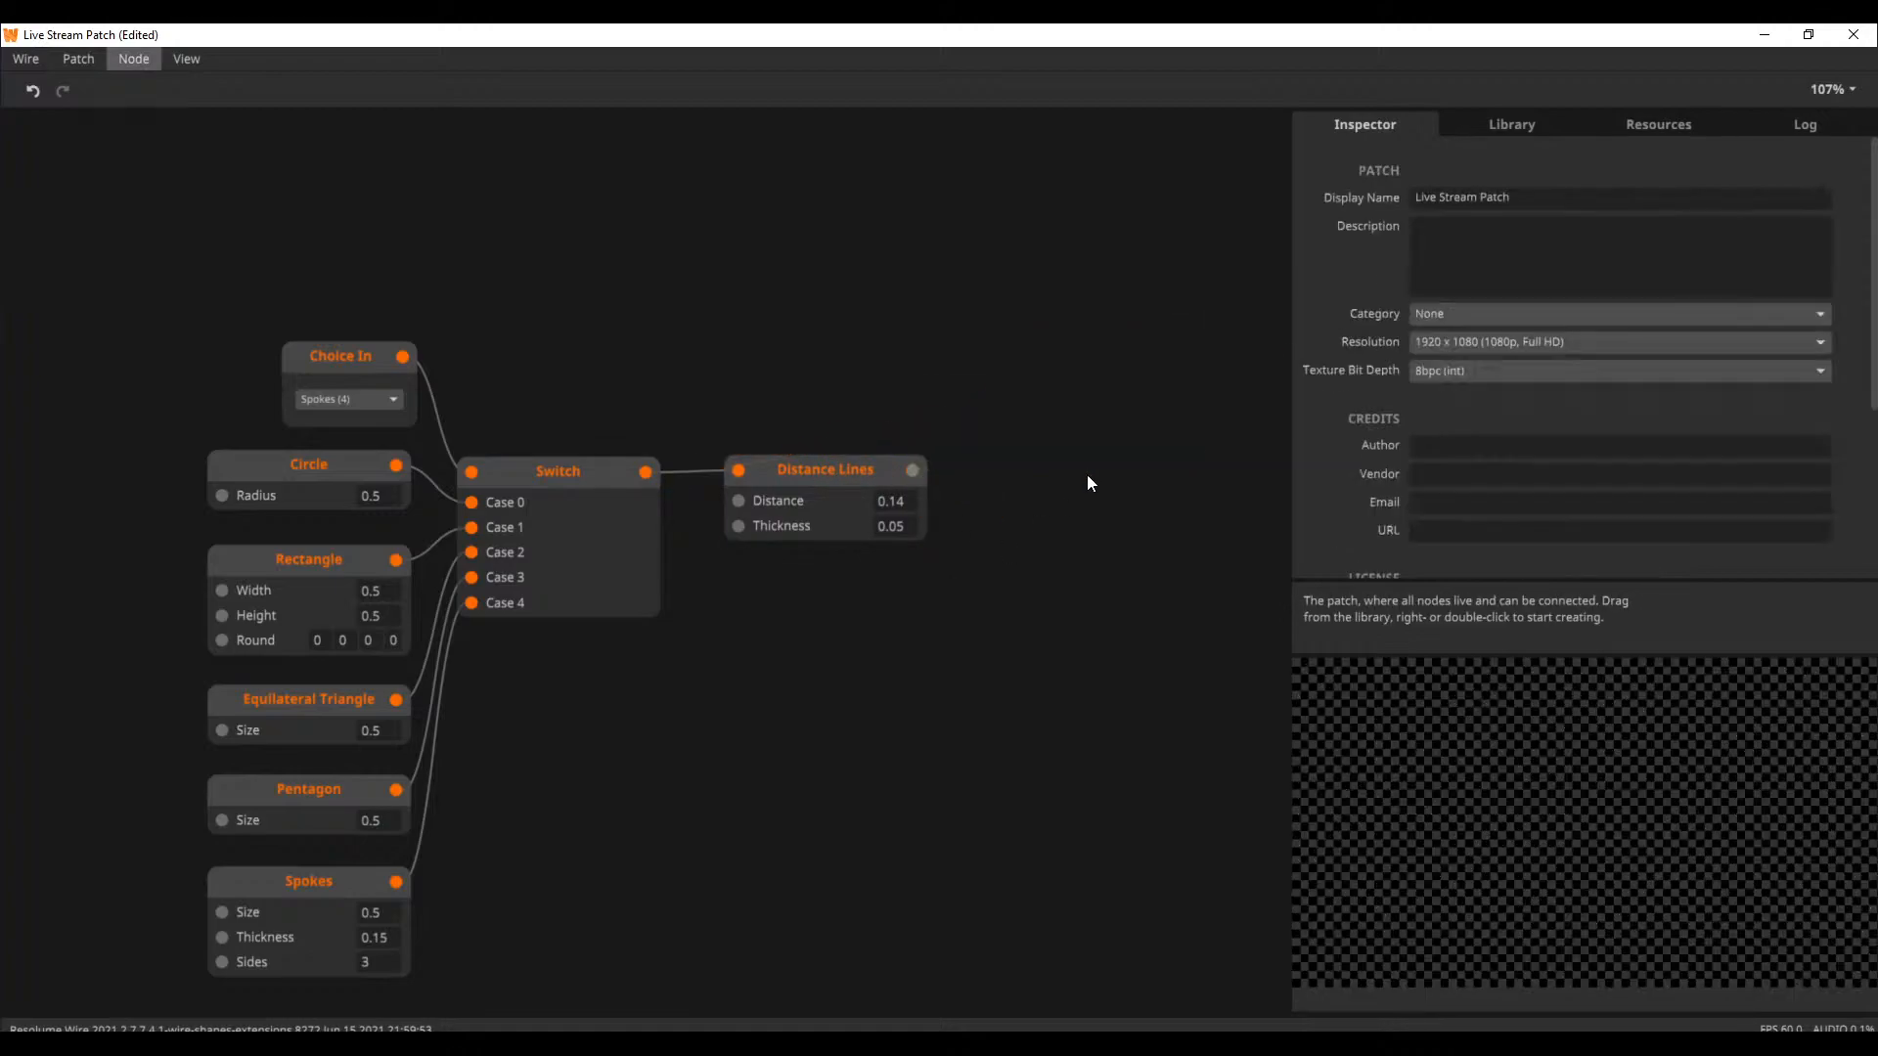
pyautogui.moveTo(1085, 449); pyautogui.dragTo(976, 350)
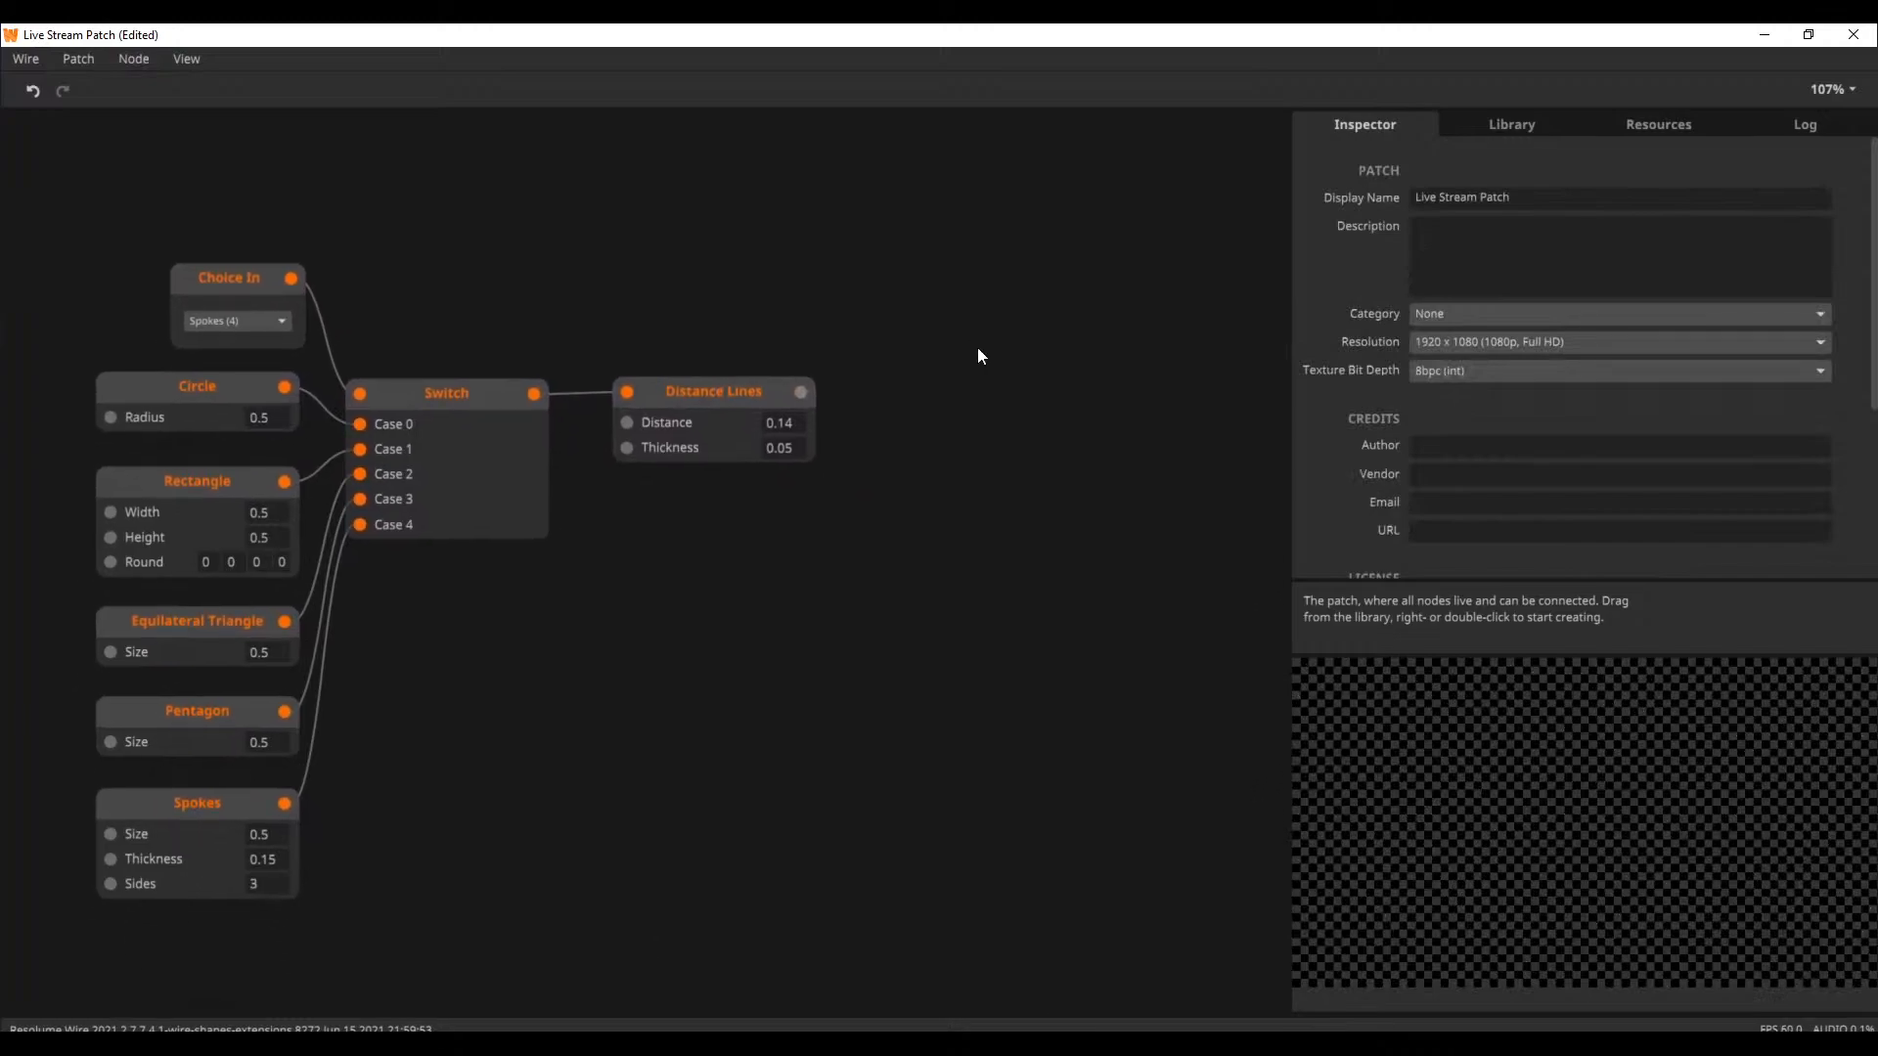